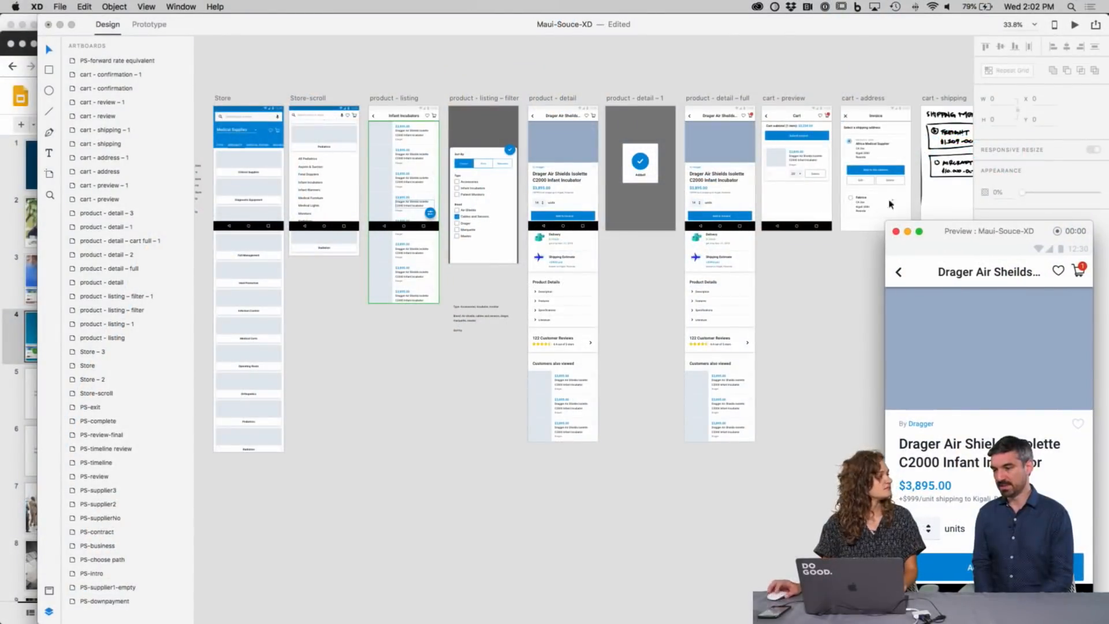
Step: Maximize the design window to fill the screen and close the floating prototype preview
{"action": "double_click", "coordinate": [525, 29]}
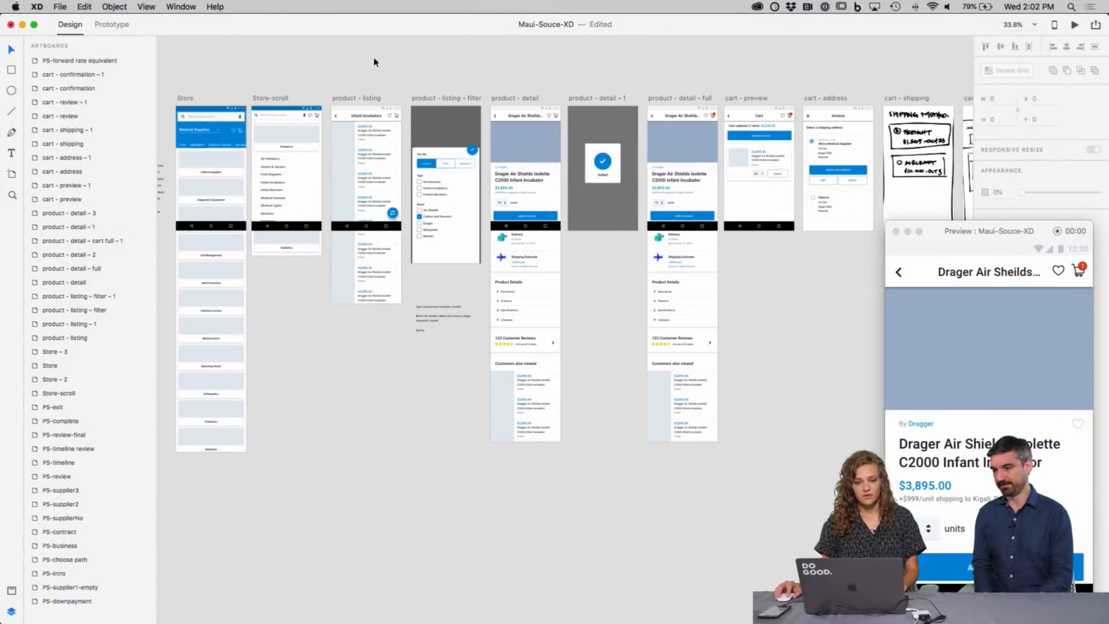
{"action": "scroll", "coordinate": [375, 62], "scroll_direction": "up", "scroll_amount": 8}
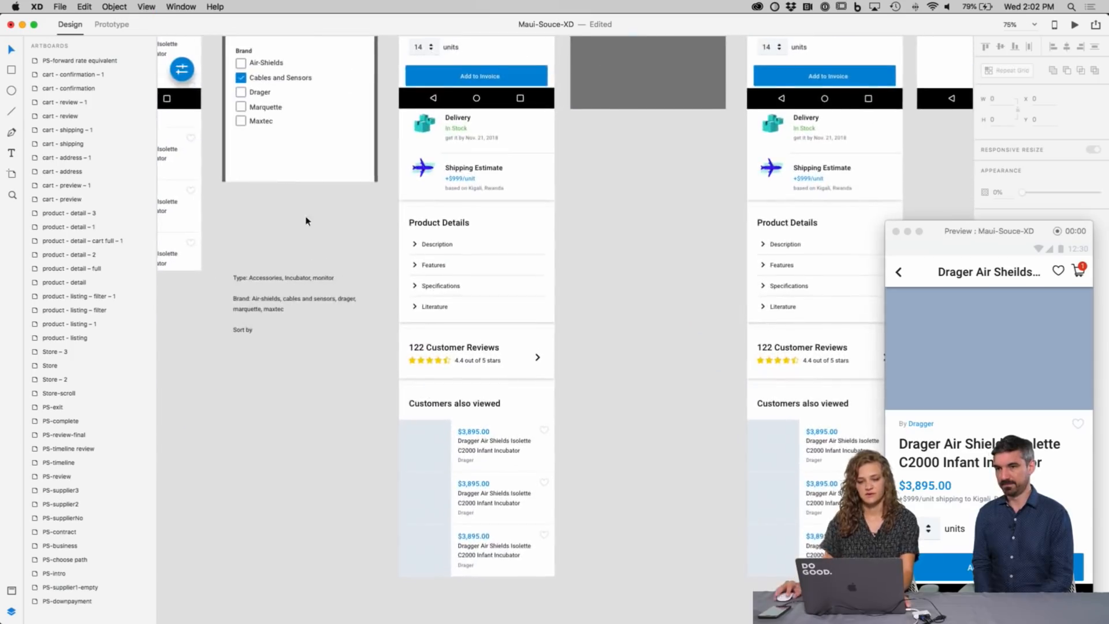
{"action": "left_click_drag", "start_coordinate": [306, 221], "coordinate": [691, 292]}
{"action": "left_click_drag", "start_coordinate": [369, 326], "coordinate": [538, 447]}
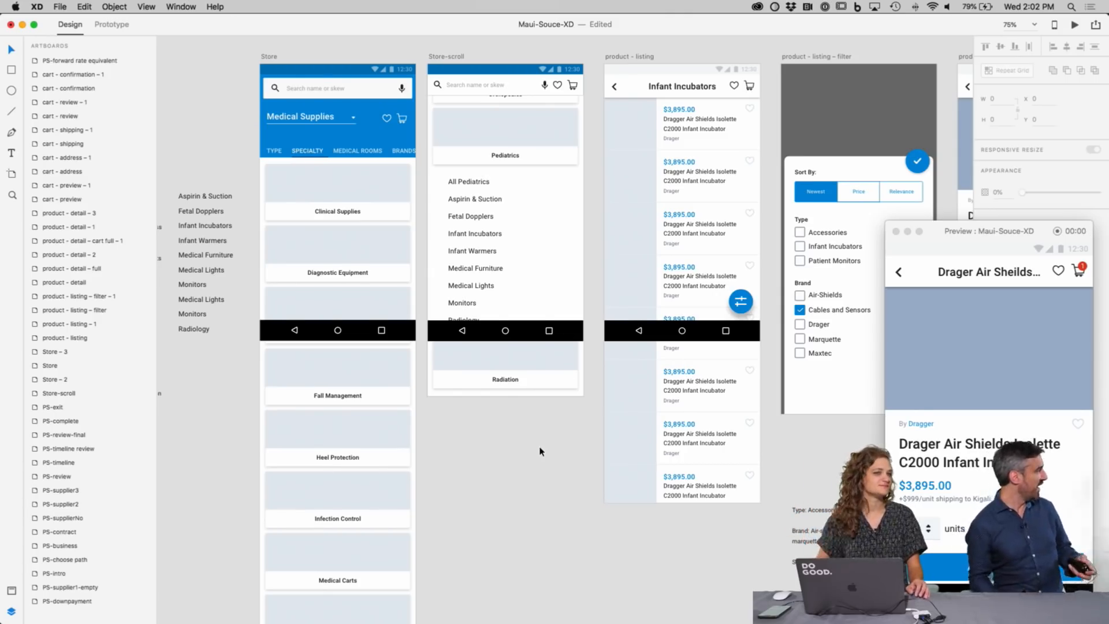
{"action": "scroll", "coordinate": [540, 452], "scroll_direction": "up", "scroll_amount": 1}
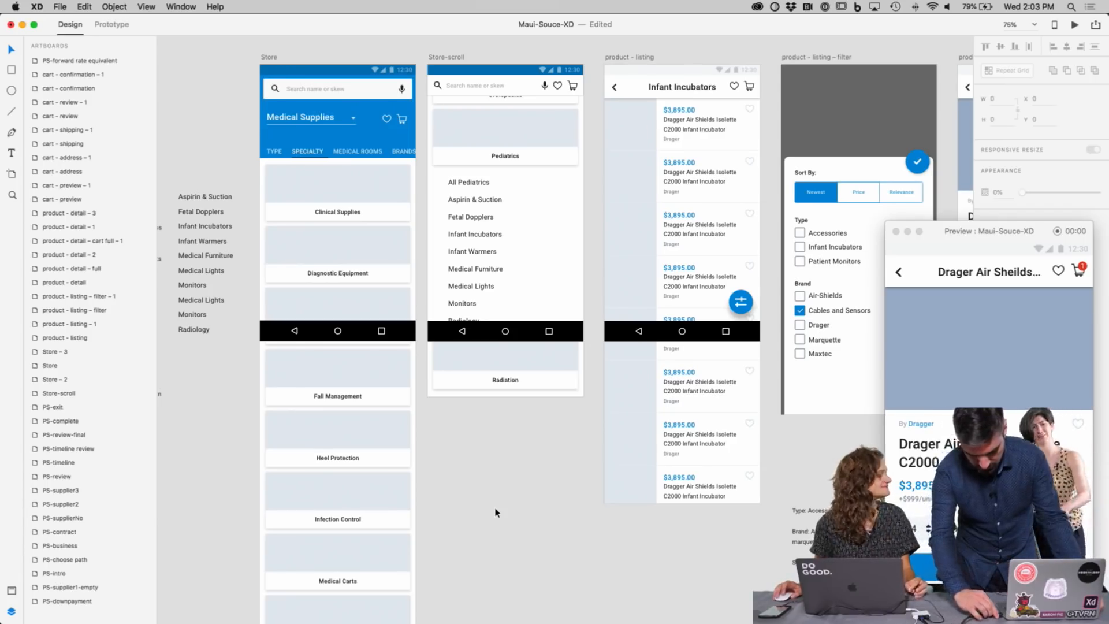
{"action": "left_click", "coordinate": [895, 232]}
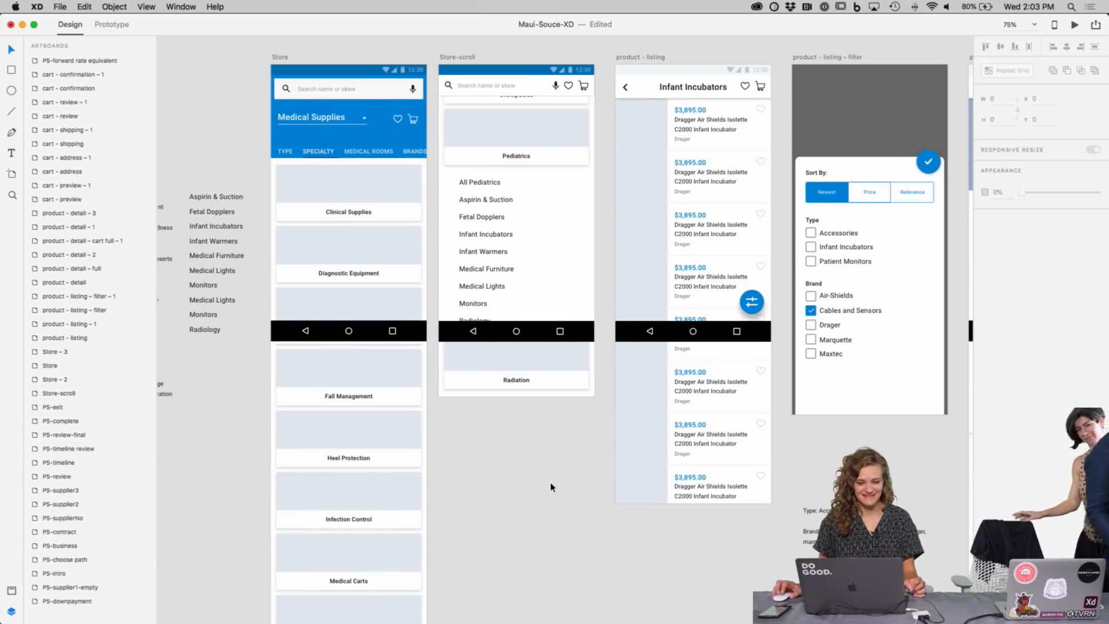
Step: Review the artboards in flow order, from the store and product screens through the cart screens to the hand-drawn shipping and review sketches
{"action": "scroll", "coordinate": [552, 486], "scroll_direction": "right", "scroll_amount": 3}
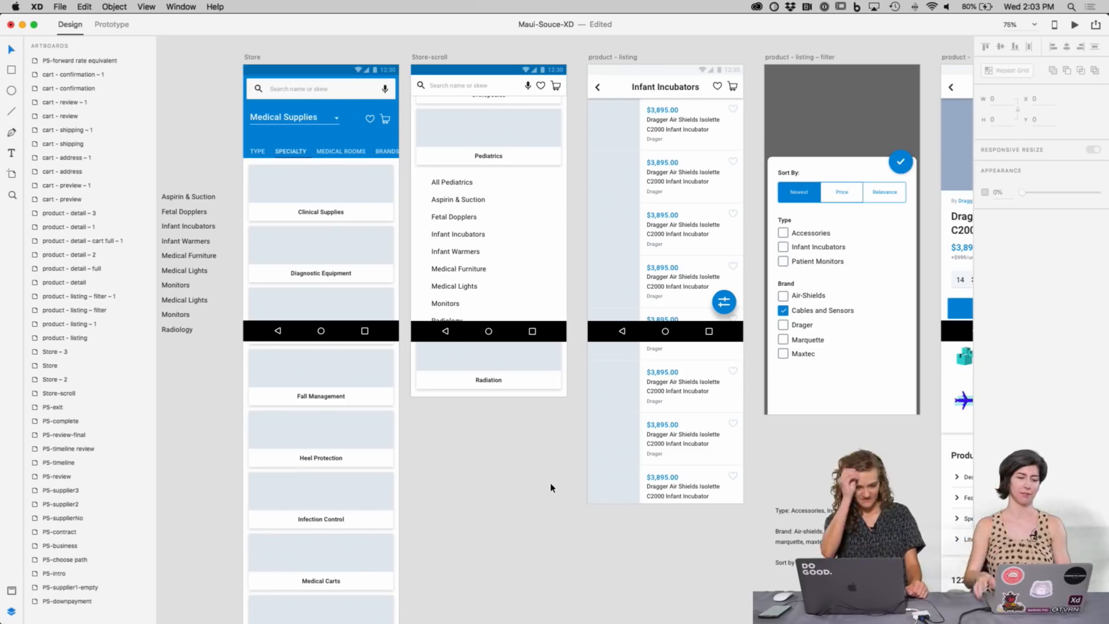
{"action": "scroll", "coordinate": [551, 487], "scroll_direction": "down", "scroll_amount": 1}
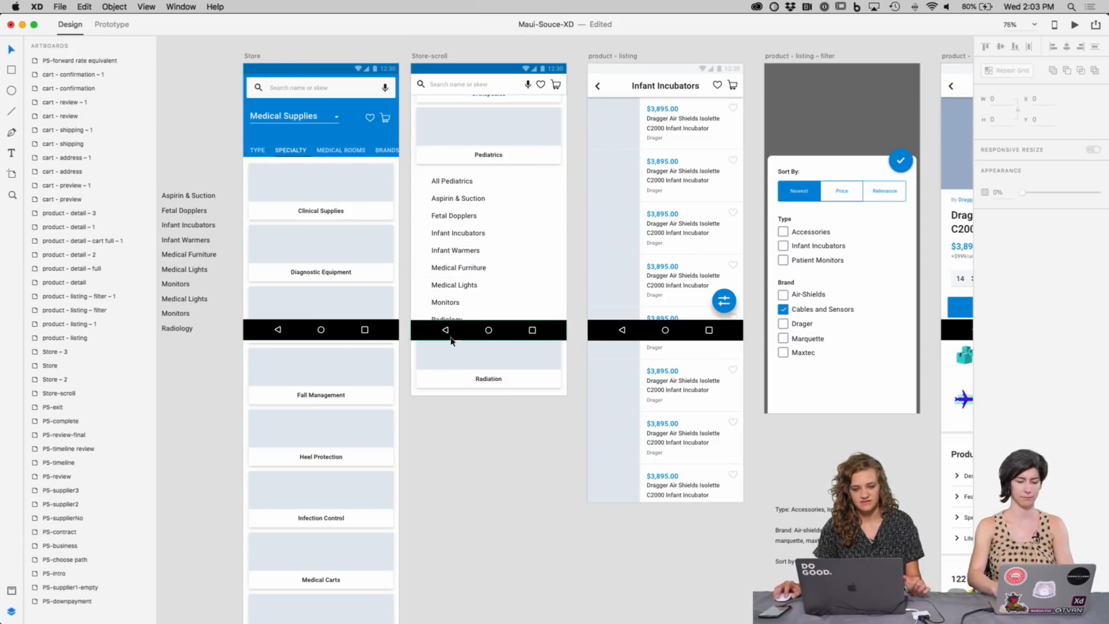
{"action": "scroll", "coordinate": [606, 346], "scroll_direction": "right", "scroll_amount": 3}
{"action": "scroll", "coordinate": [622, 369], "scroll_direction": "right", "scroll_amount": 1}
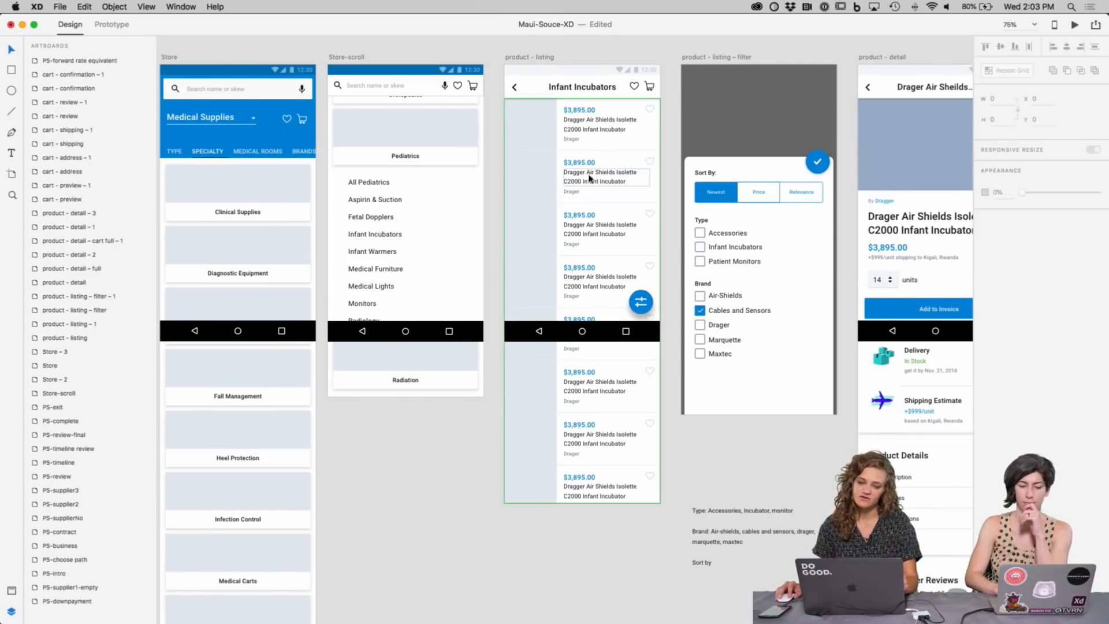
{"action": "scroll", "coordinate": [601, 289], "scroll_direction": "right", "scroll_amount": 5}
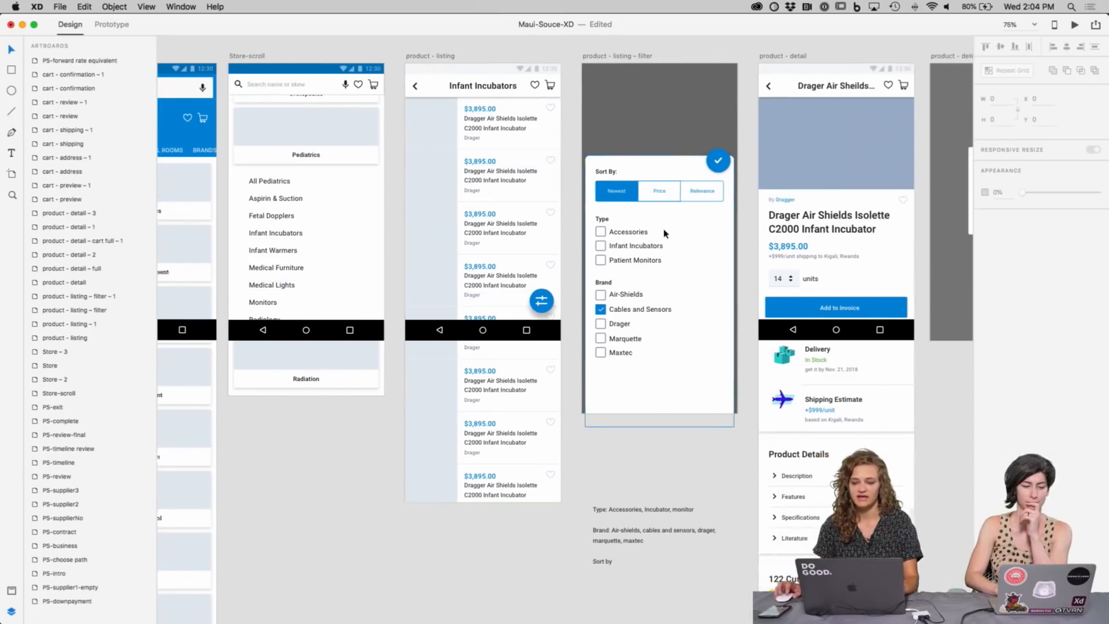
{"action": "scroll", "coordinate": [654, 374], "scroll_direction": "right", "scroll_amount": 8}
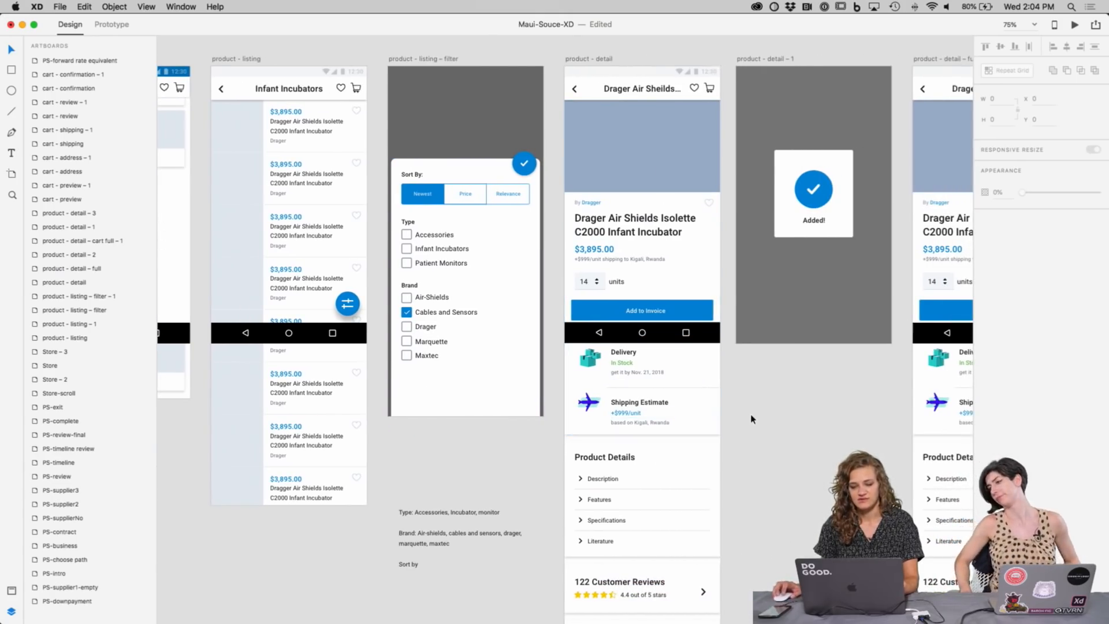
{"action": "scroll", "coordinate": [753, 417], "scroll_direction": "right", "scroll_amount": 2}
{"action": "scroll", "coordinate": [751, 419], "scroll_direction": "right", "scroll_amount": 1}
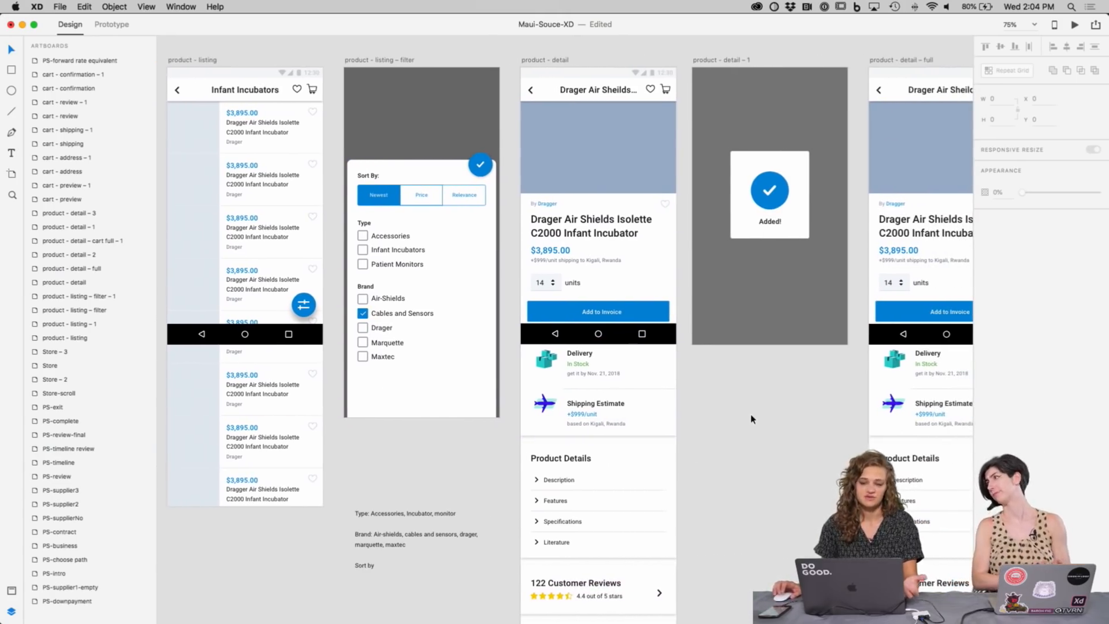
{"action": "scroll", "coordinate": [750, 419], "scroll_direction": "down", "scroll_amount": 3}
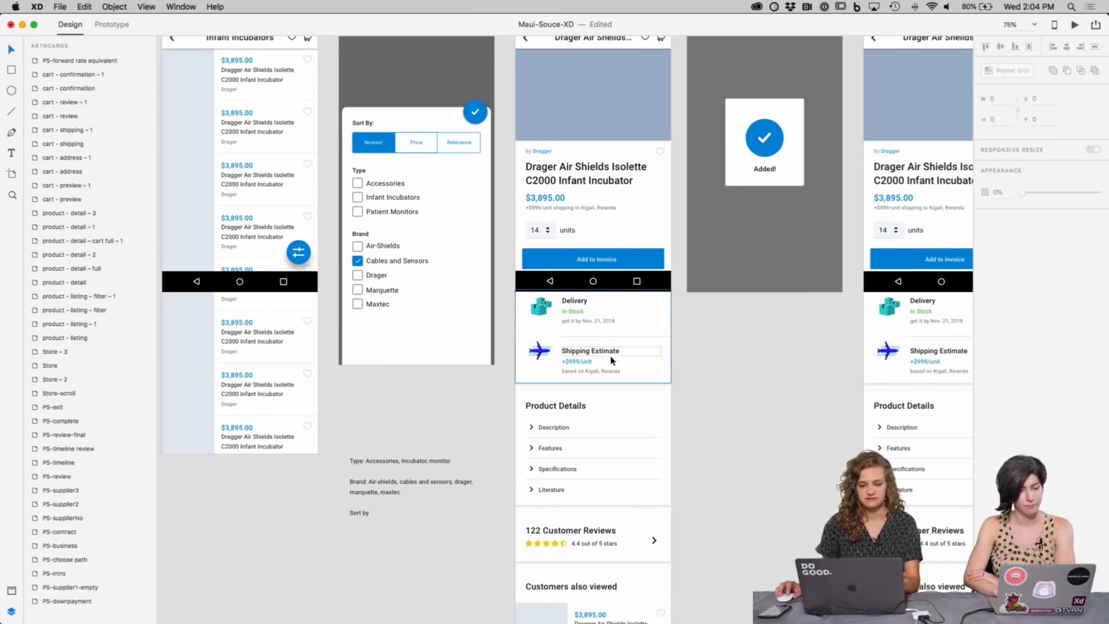
{"action": "scroll", "coordinate": [631, 374], "scroll_direction": "down", "scroll_amount": 10}
{"action": "scroll", "coordinate": [663, 381], "scroll_direction": "up", "scroll_amount": 12}
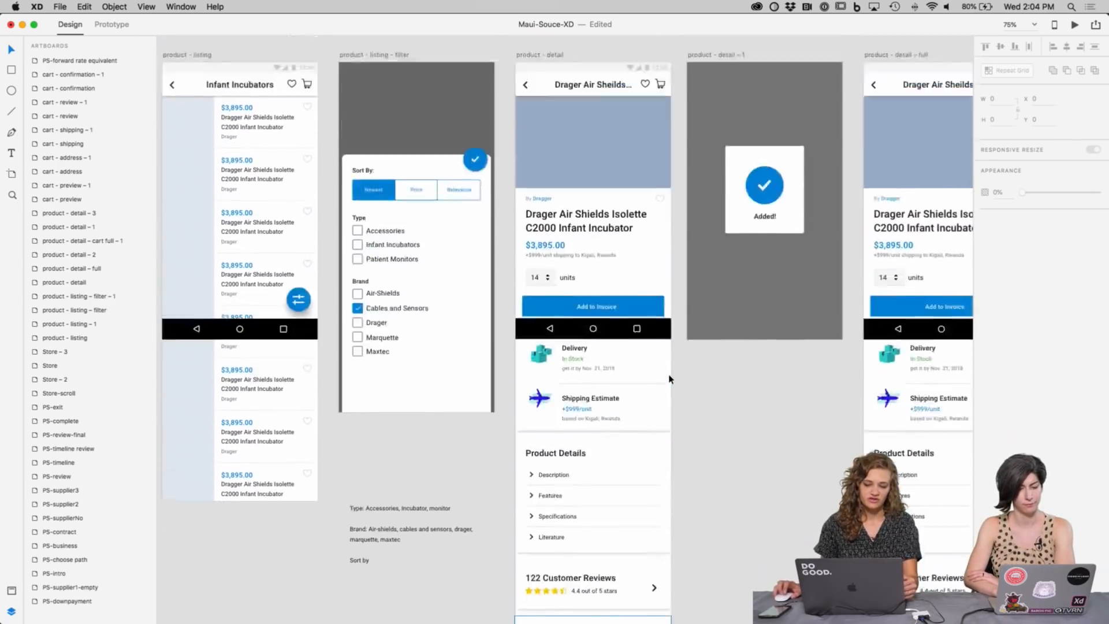
{"action": "scroll", "coordinate": [666, 381], "scroll_direction": "right", "scroll_amount": 7}
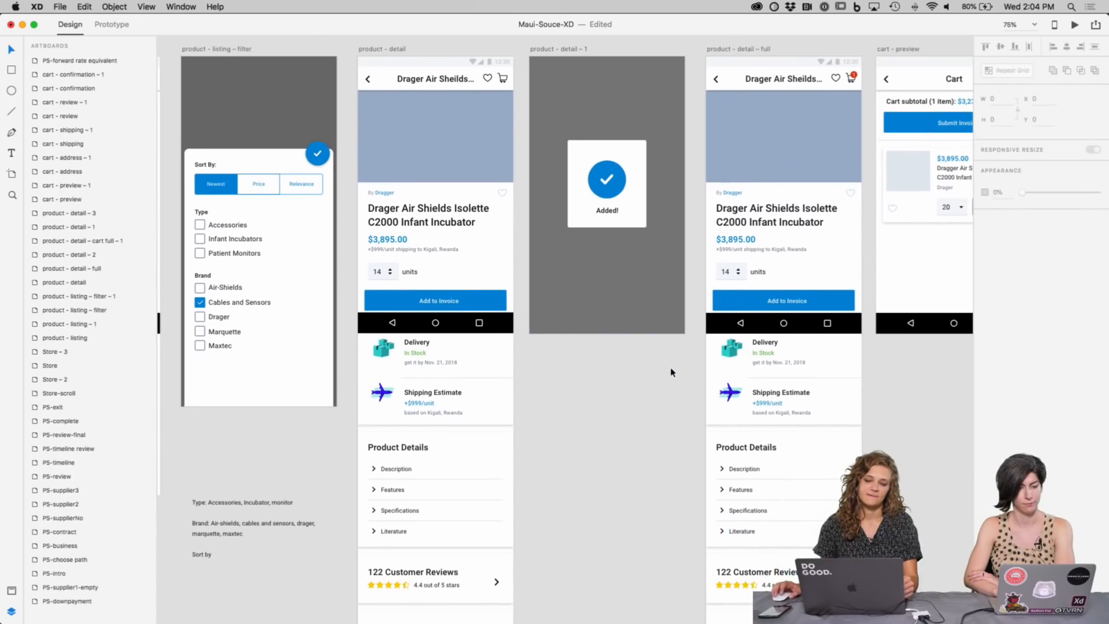
{"action": "scroll", "coordinate": [611, 284], "scroll_direction": "right", "scroll_amount": 3}
{"action": "scroll", "coordinate": [612, 280], "scroll_direction": "right", "scroll_amount": 20}
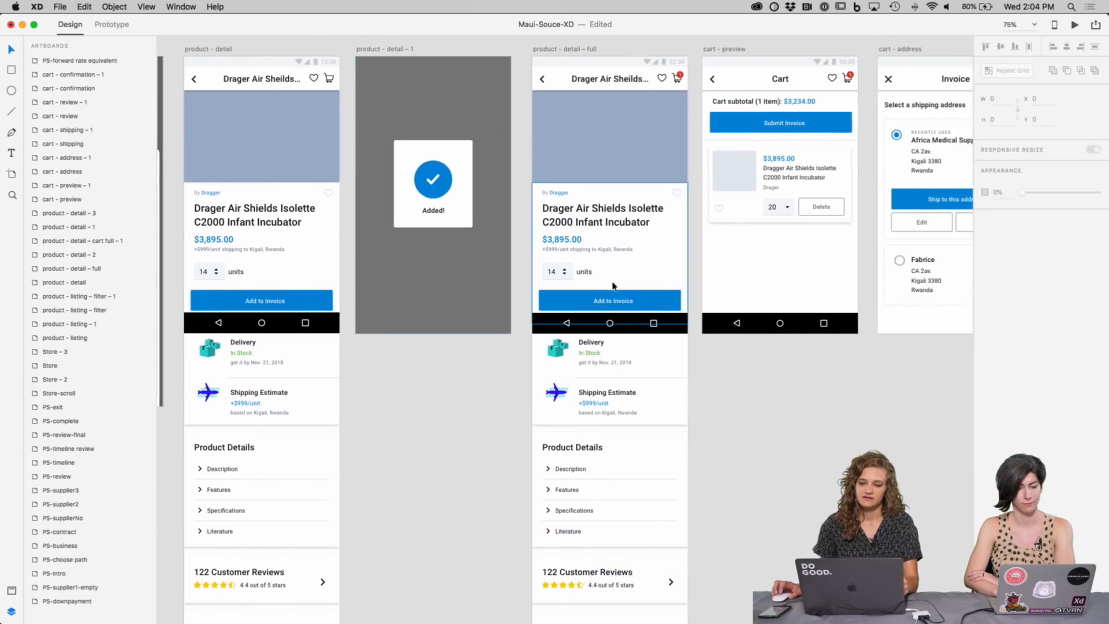
{"action": "scroll", "coordinate": [635, 281], "scroll_direction": "left", "scroll_amount": 1}
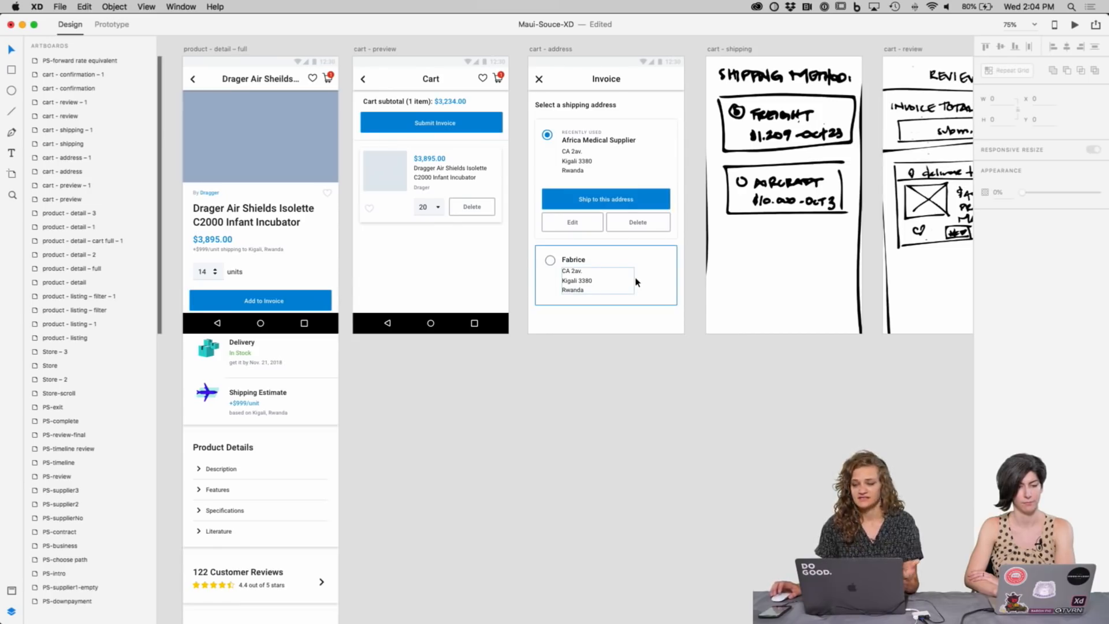
{"action": "scroll", "coordinate": [636, 282], "scroll_direction": "right", "scroll_amount": 2}
{"action": "scroll", "coordinate": [635, 282], "scroll_direction": "up", "scroll_amount": 2}
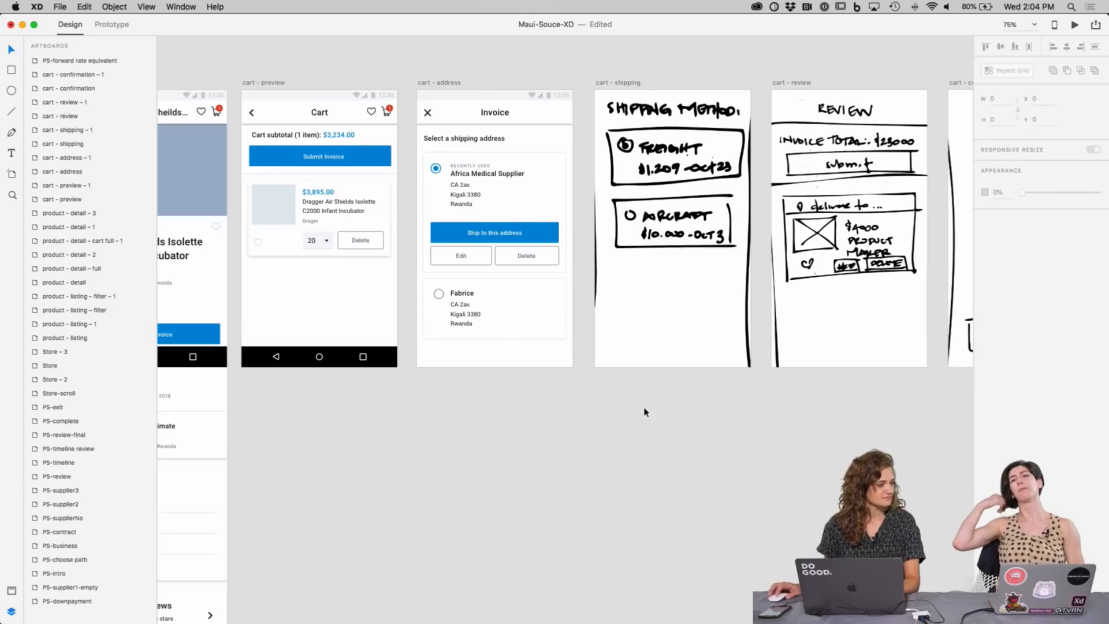
Step: Move the close icon's "icon left" layer into the Invoice header group on the cart - address artboard
{"action": "scroll", "coordinate": [644, 411], "scroll_direction": "right", "scroll_amount": 2}
{"action": "key", "text": "super+1"}
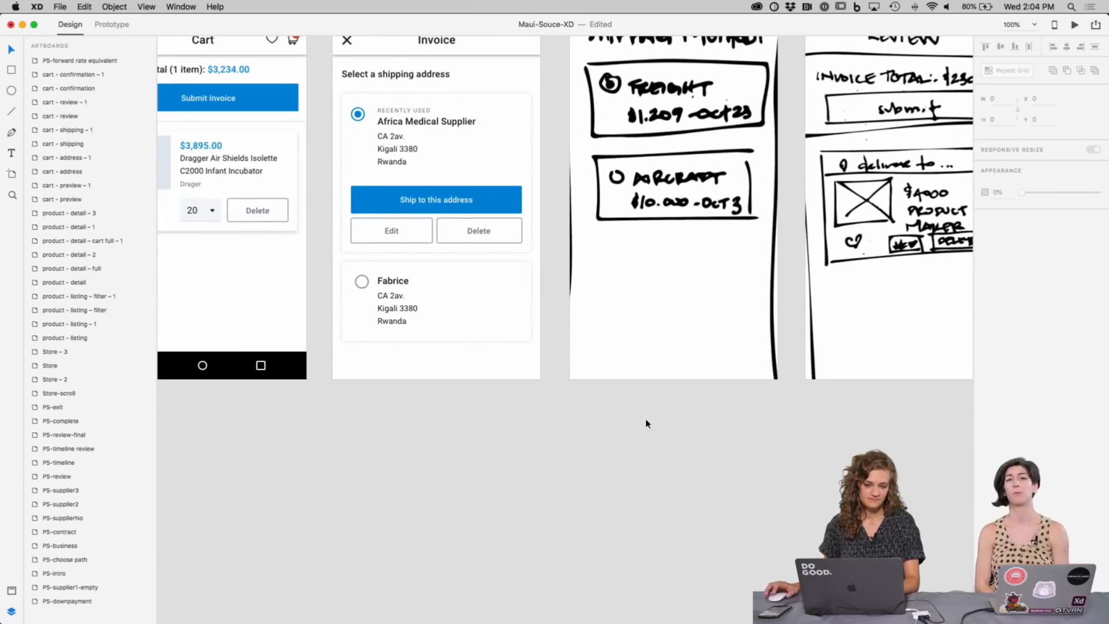
{"action": "scroll", "coordinate": [559, 277], "scroll_direction": "up", "scroll_amount": 5}
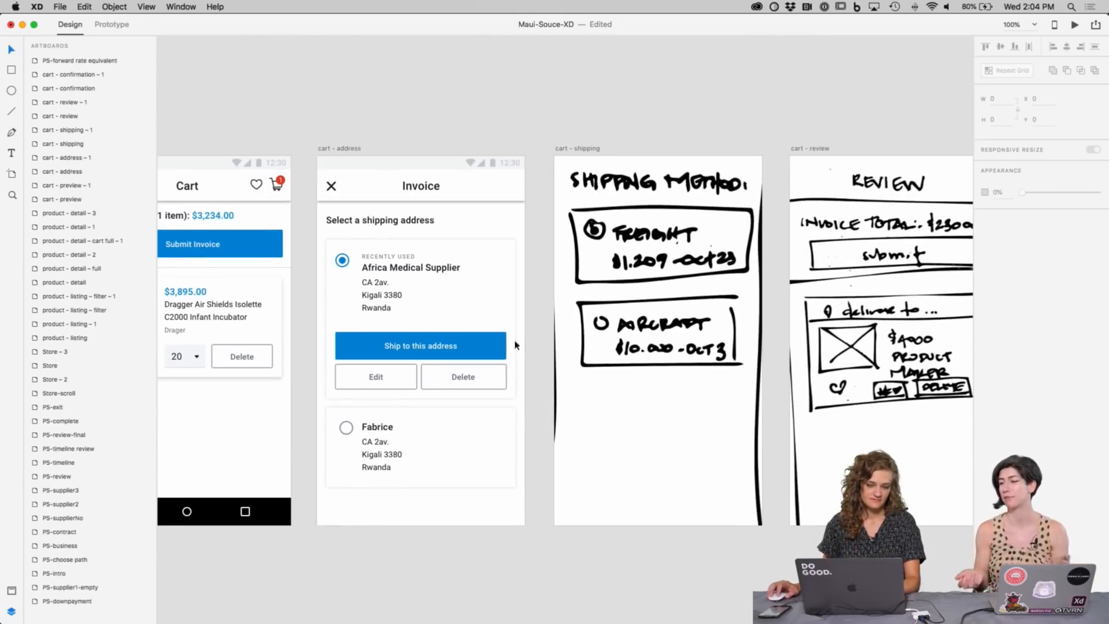
{"action": "left_click", "coordinate": [455, 184]}
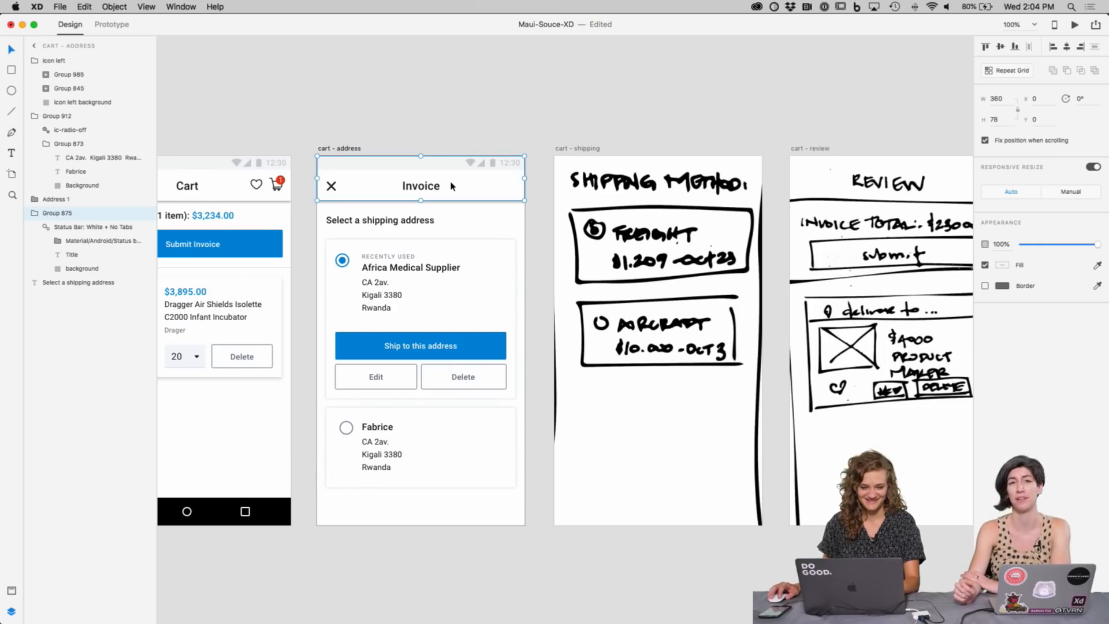
{"action": "left_click", "coordinate": [49, 61]}
{"action": "left_click", "coordinate": [33, 62]}
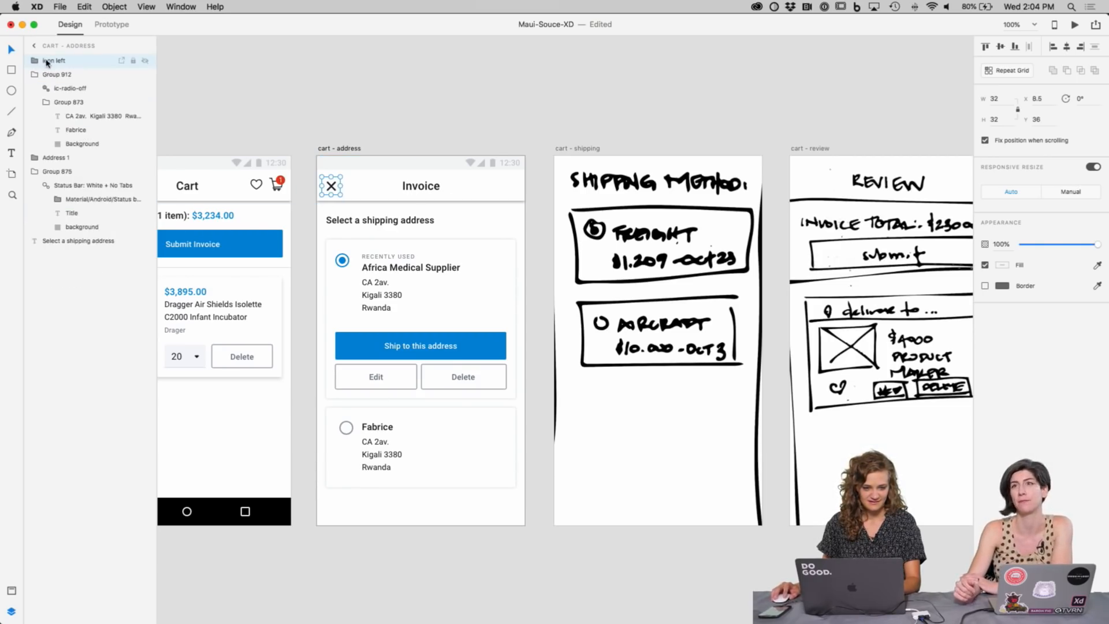
{"action": "left_click_drag", "start_coordinate": [50, 60], "coordinate": [67, 178]}
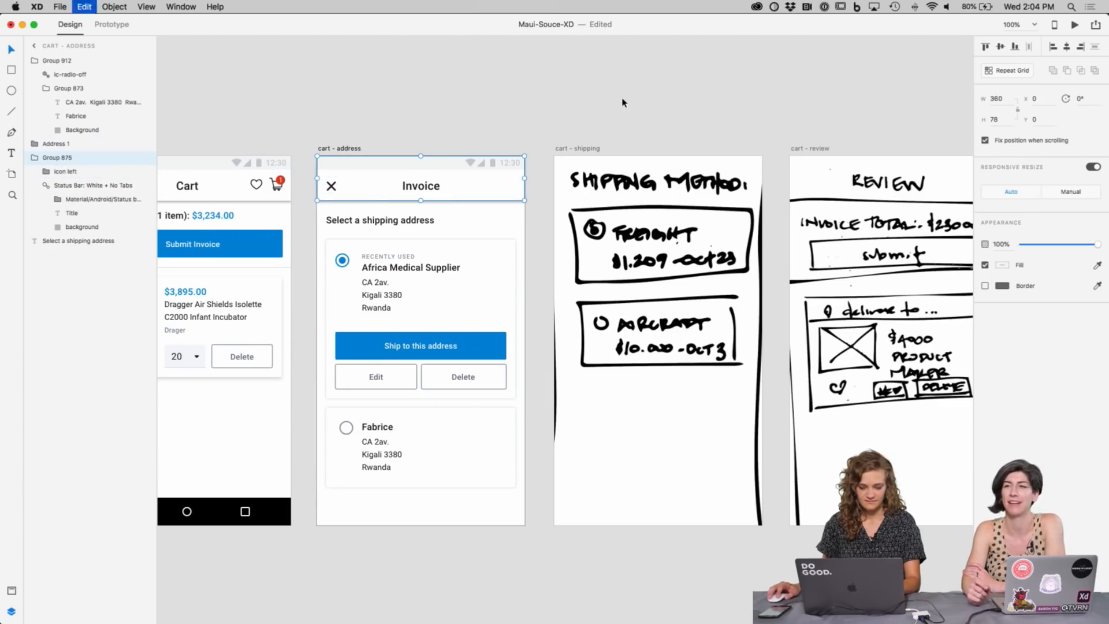
Step: Move the hand-drawn shipping sketch above the cart - shipping artboard and paste the Invoice header group into the emptied artboard
{"action": "left_click", "coordinate": [656, 357]}
{"action": "left_click_drag", "start_coordinate": [661, 523], "coordinate": [646, 94]}
{"action": "left_click", "coordinate": [589, 150]}
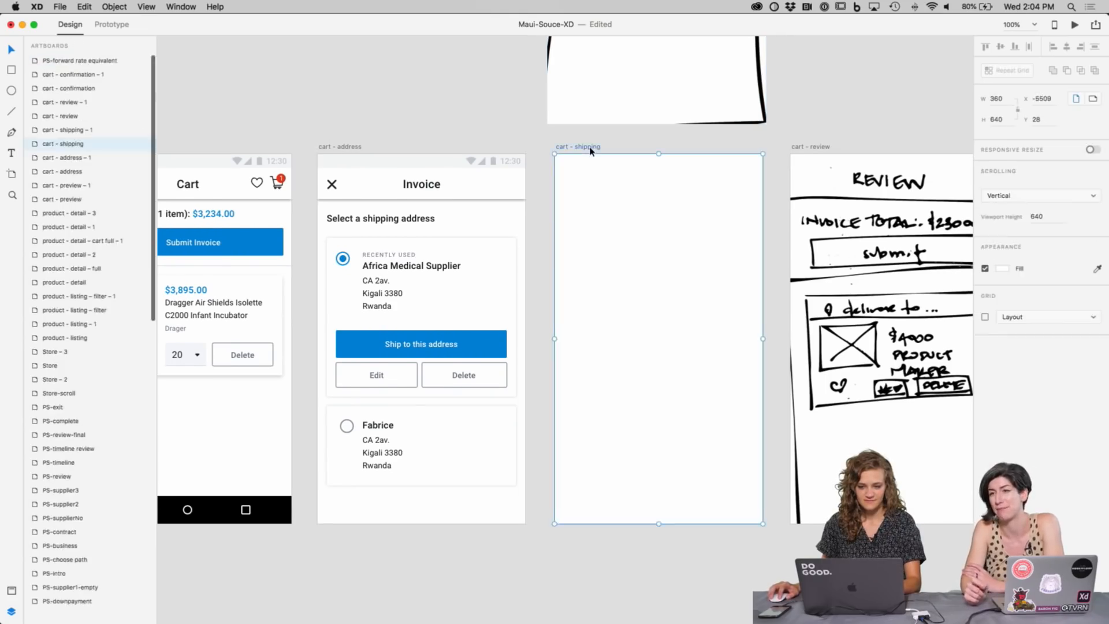
{"action": "key", "text": "super+v"}
{"action": "key", "text": "Escape"}
{"action": "scroll", "coordinate": [803, 240], "scroll_direction": "up", "scroll_amount": 5}
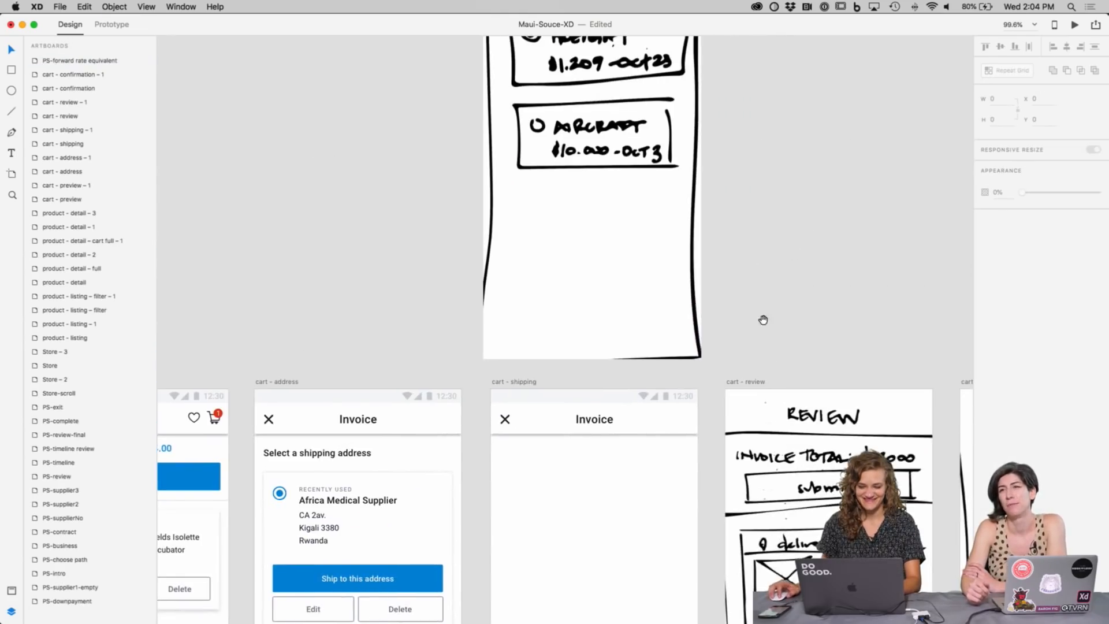
Step: Copy the "Select a shipping address" heading into the cart - shipping artboard and change its text to "Shipping Method"
{"action": "scroll", "coordinate": [705, 349], "scroll_direction": "down", "scroll_amount": 5}
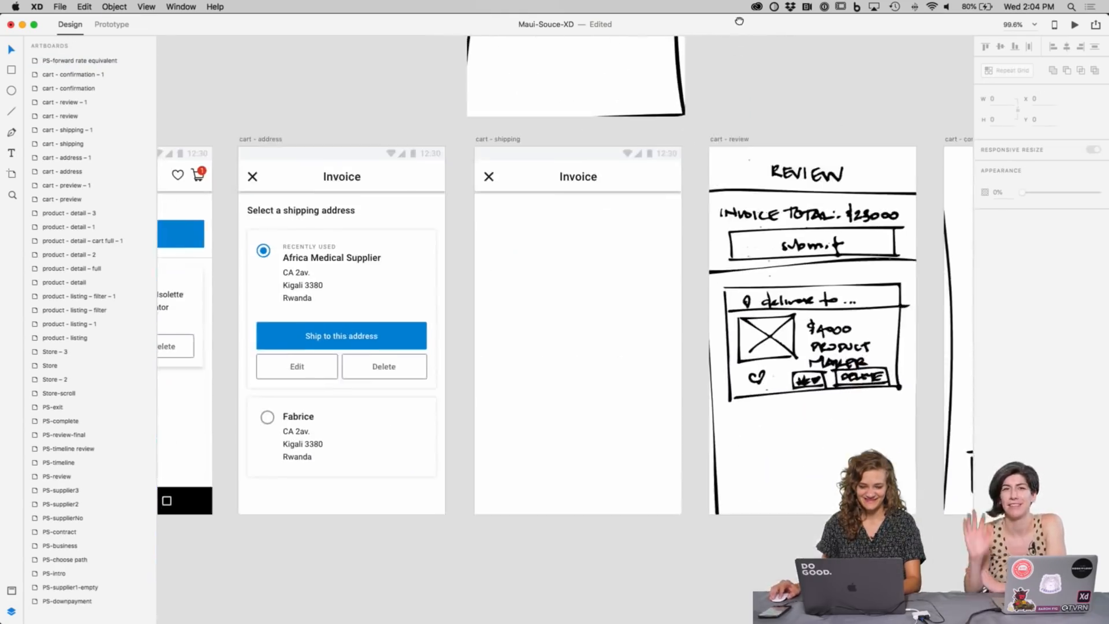
{"action": "left_click", "coordinate": [297, 200]}
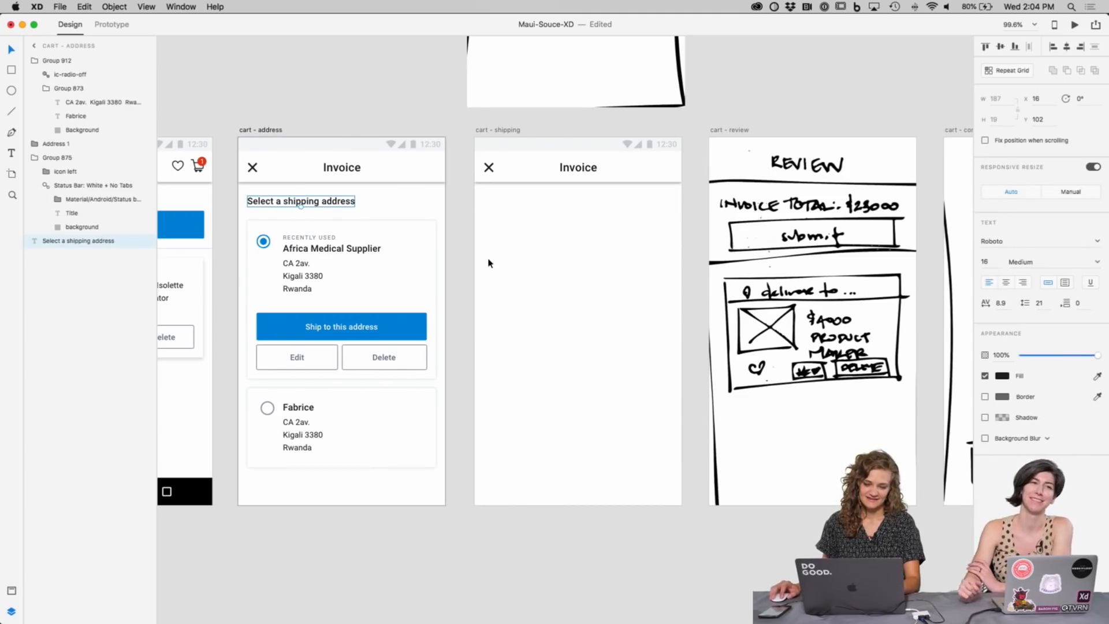
{"action": "key", "text": "super+v"}
{"action": "double_click", "coordinate": [523, 202]}
{"action": "type", "text": "S"}
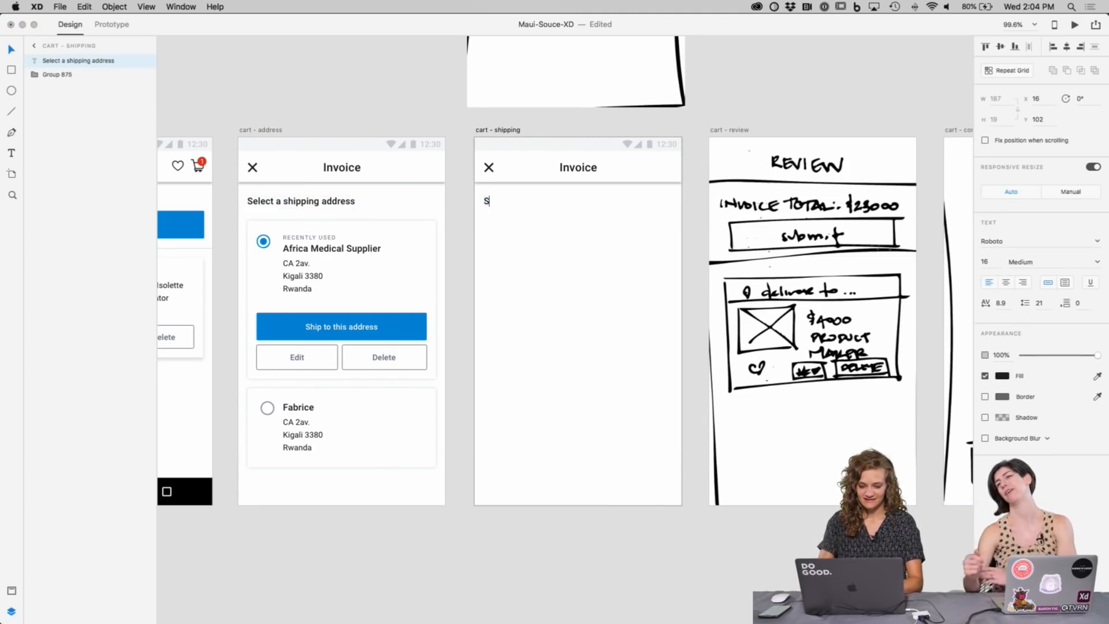
{"action": "type", "text": "hipping Method"}
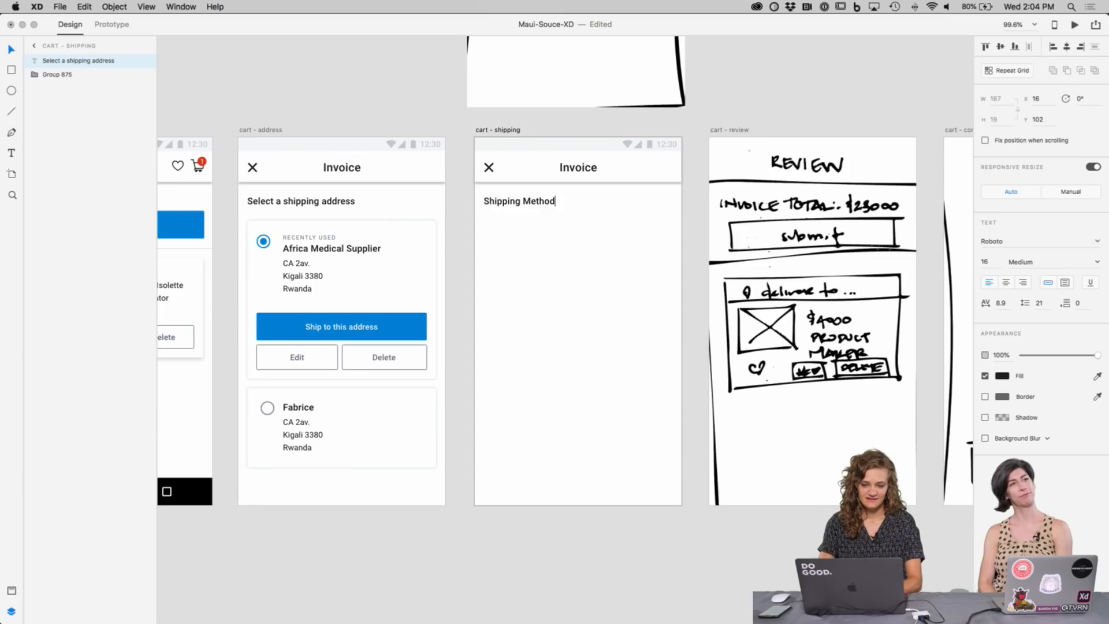
{"action": "key", "text": "Escape"}
{"action": "key", "text": "Escape"}
Step: Copy the selected Africa Medical Supplier address card from cart - address into the cart - shipping artboard
{"action": "left_click", "coordinate": [290, 263]}
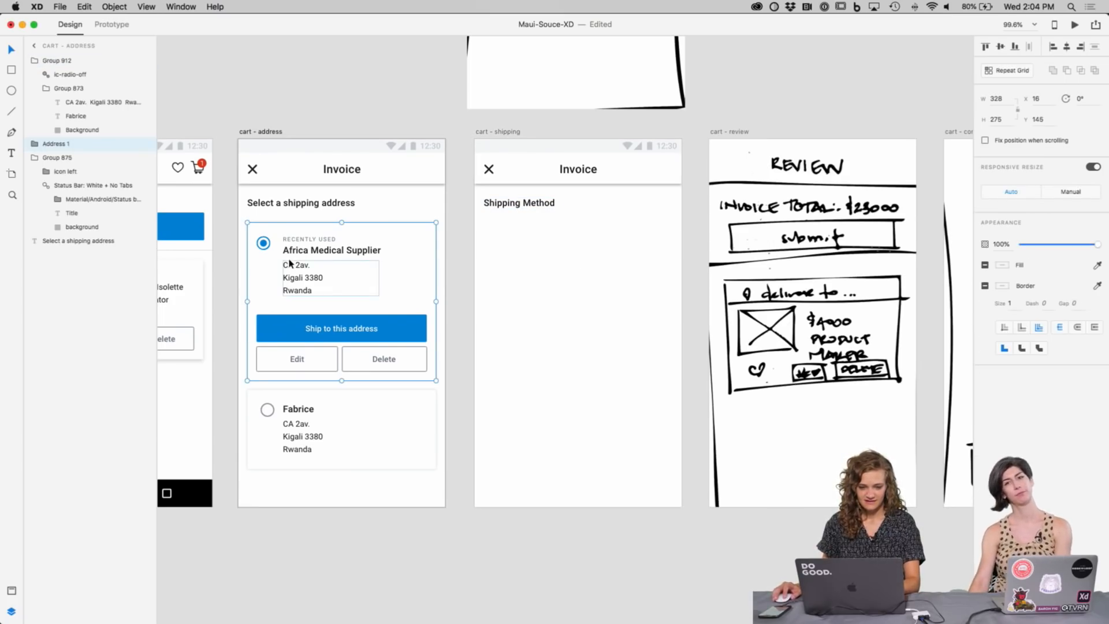
{"action": "key", "text": "cmd+c"}
{"action": "left_click", "coordinate": [501, 203]}
{"action": "key", "text": "cmd+v"}
{"action": "left_click", "coordinate": [579, 207]}
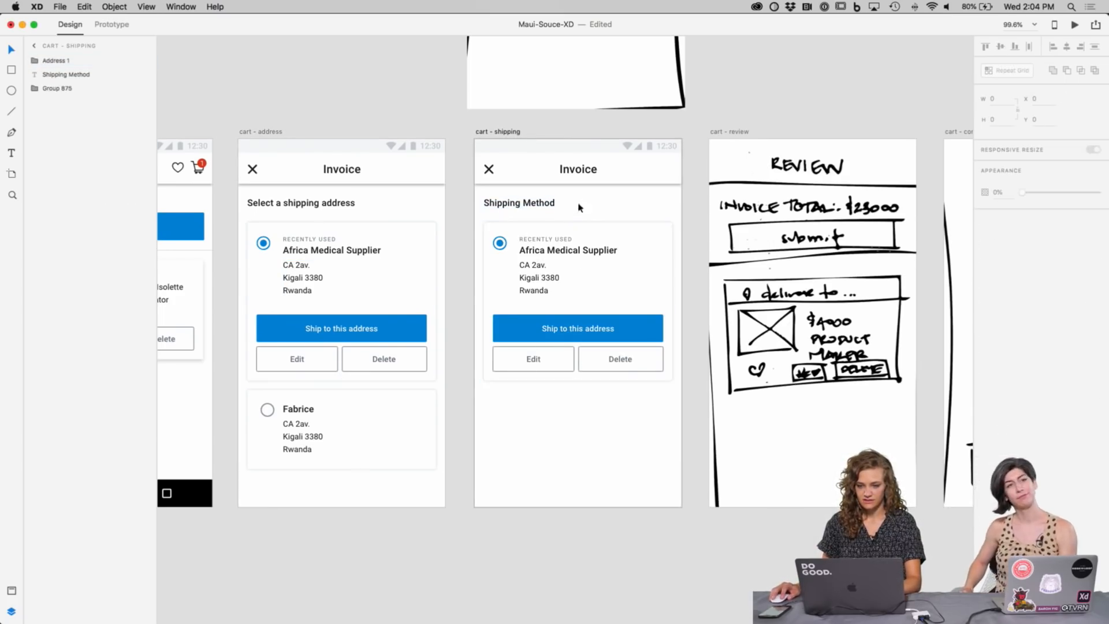
Step: Check the shipping sketch and delete the "RECENTLY USED" label from the card on the cart - shipping artboard
{"action": "left_click_drag", "start_coordinate": [579, 207], "coordinate": [577, 384]}
{"action": "mouse_move", "coordinate": [589, 193]}
{"action": "left_mouse_down"}
{"action": "mouse_move", "coordinate": [577, 347]}
{"action": "mouse_move", "coordinate": [578, 203]}
{"action": "left_mouse_up"}
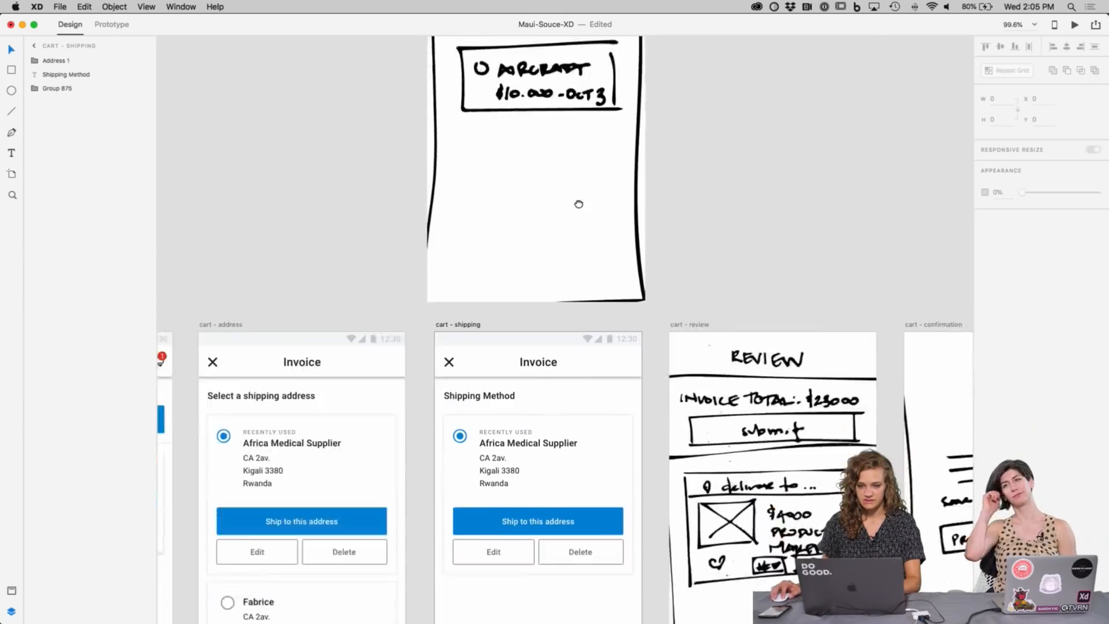
{"action": "scroll", "coordinate": [579, 204], "scroll_direction": "down", "scroll_amount": 8}
{"action": "double_click", "coordinate": [509, 216]}
{"action": "key", "text": "Delete"}
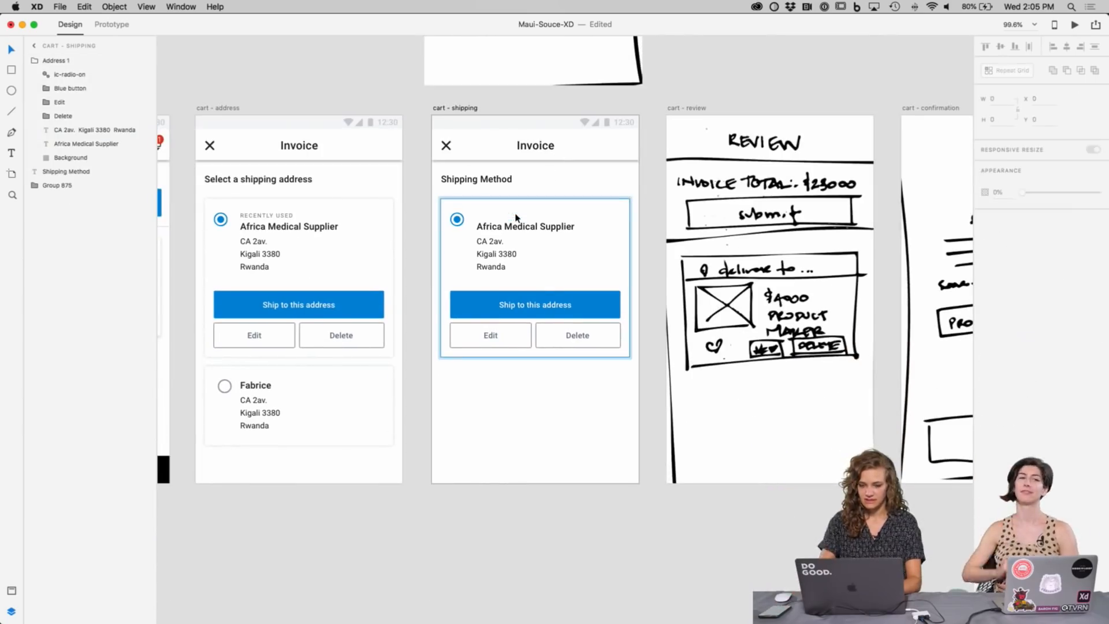
Step: Move the shipping card's title and address text up together to Y 171, level with the radio button
{"action": "left_click", "coordinate": [509, 224]}
{"action": "left_click", "coordinate": [495, 240], "text": "shift"}
{"action": "left_click_drag", "start_coordinate": [499, 233], "coordinate": [498, 224]}
{"action": "key", "text": "Down"}
{"action": "key", "text": "Down"}
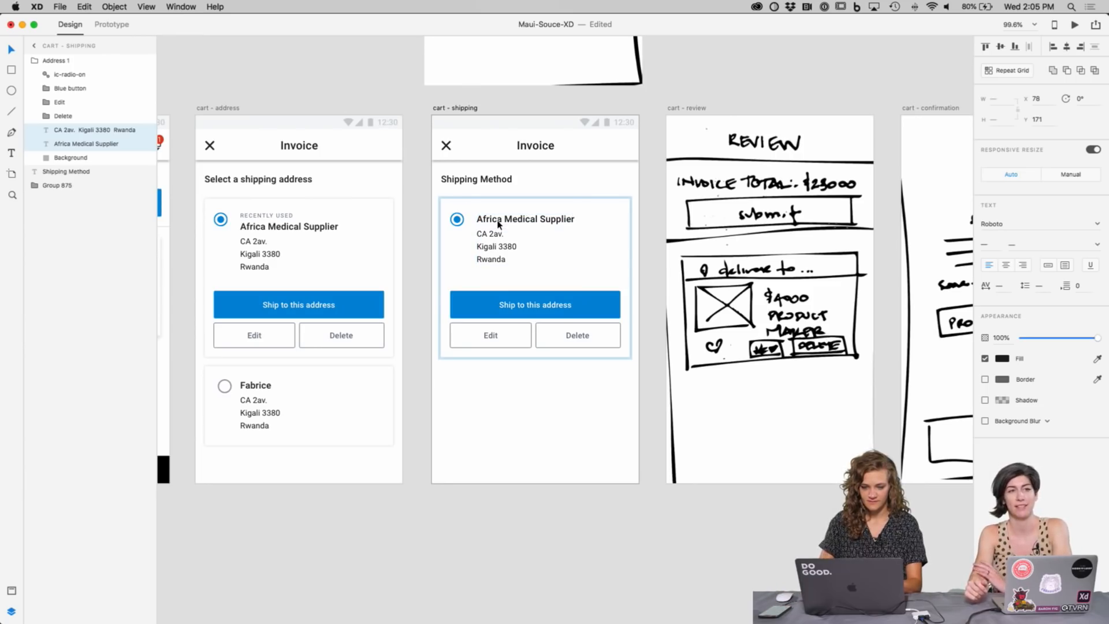
Step: Replace the shipping card's title with "Freight", following the hand-drawn sketch
{"action": "left_click", "coordinate": [664, 74]}
{"action": "left_click_drag", "start_coordinate": [664, 75], "coordinate": [634, 288]}
{"action": "scroll", "coordinate": [634, 289], "scroll_direction": "down", "scroll_amount": 1}
{"action": "double_click", "coordinate": [505, 420]}
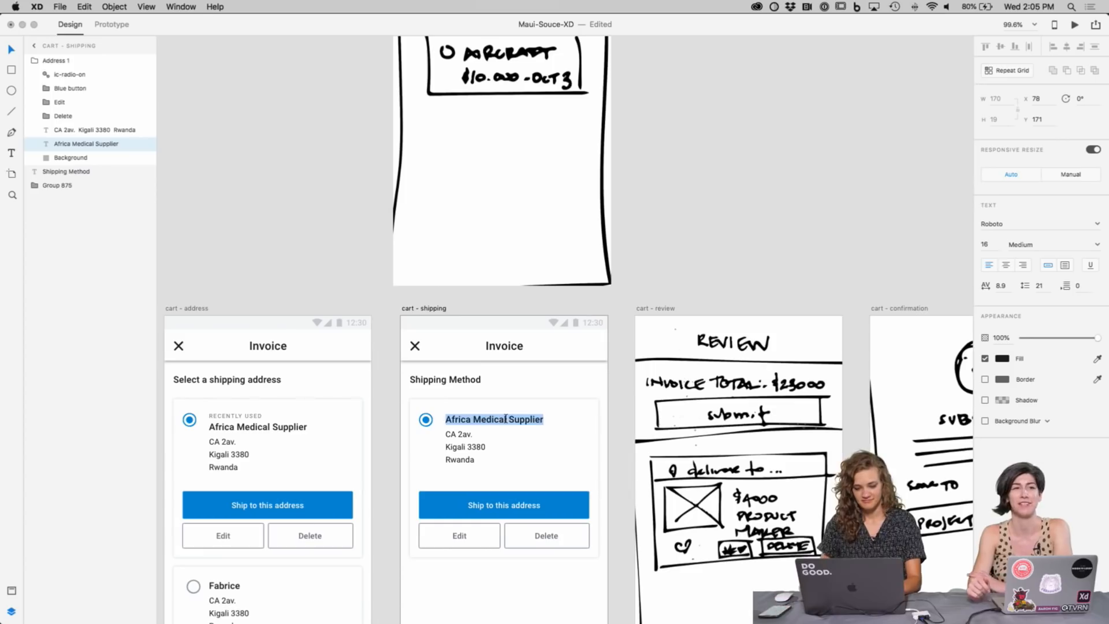
{"action": "type", "text": "Freight"}
{"action": "key", "text": "Escape"}
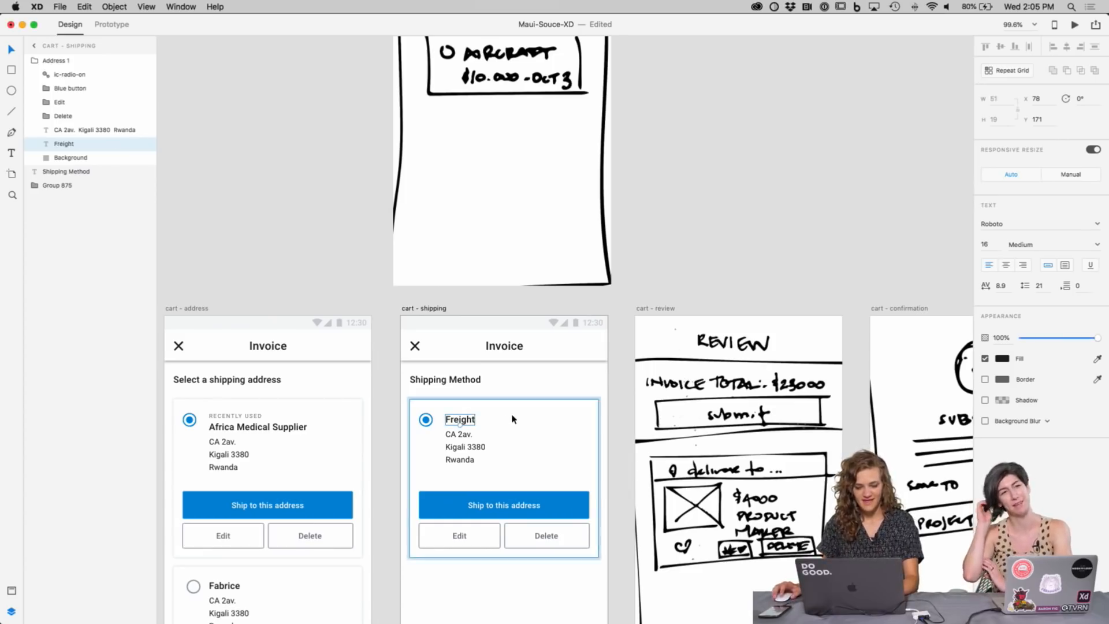
Step: Compare the cart - preview, cart - address and cart - shipping artboards and the shipping sketch with the Freight card
{"action": "left_click", "coordinate": [643, 241]}
{"action": "left_click_drag", "start_coordinate": [644, 241], "coordinate": [646, 289]}
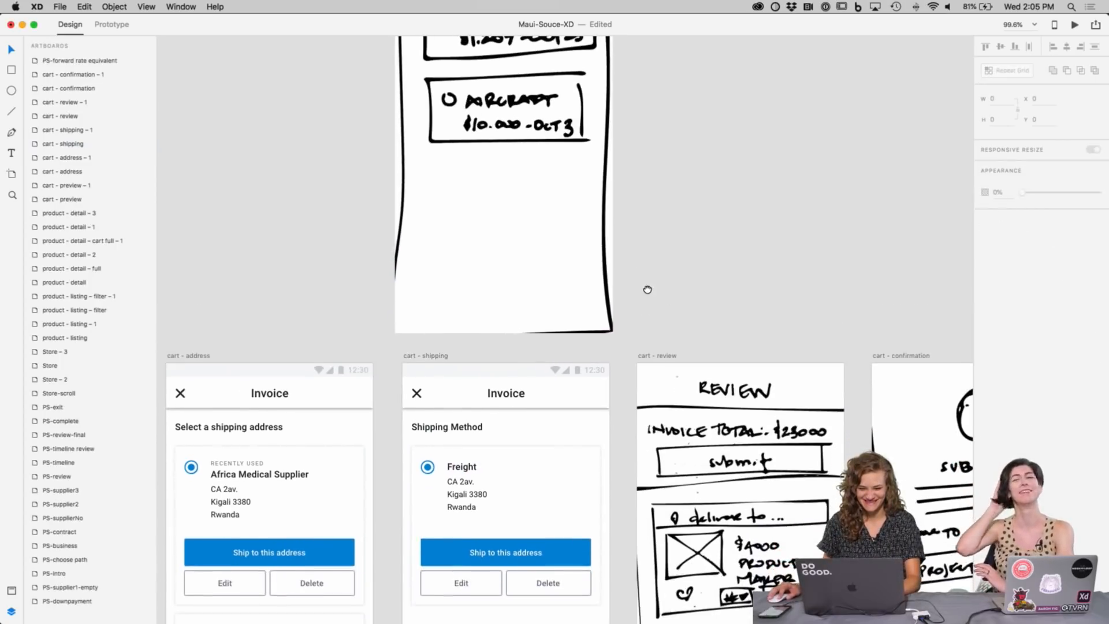
{"action": "double_click", "coordinate": [452, 491]}
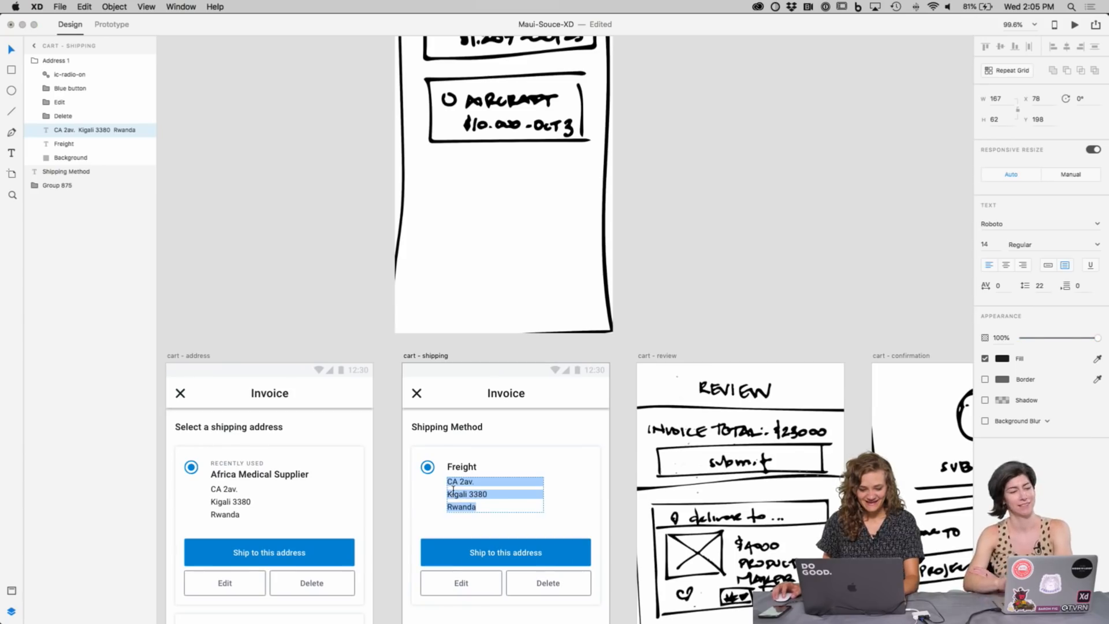
{"action": "key", "text": "Escape"}
{"action": "left_click_drag", "start_coordinate": [339, 313], "coordinate": [570, 125]}
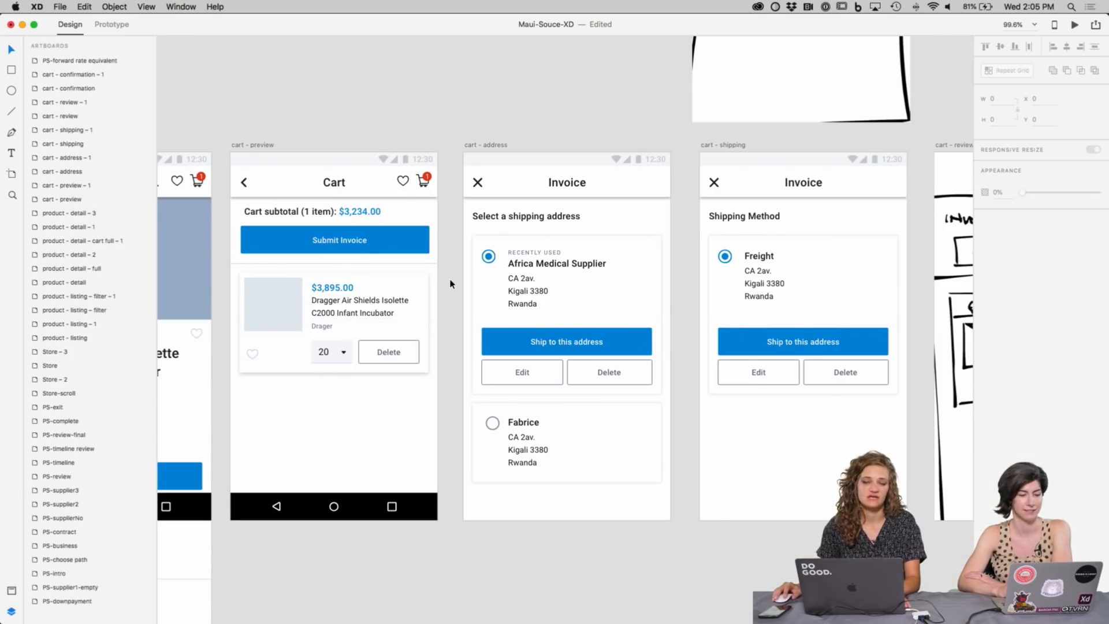
{"action": "scroll", "coordinate": [433, 255], "scroll_direction": "down", "scroll_amount": 2}
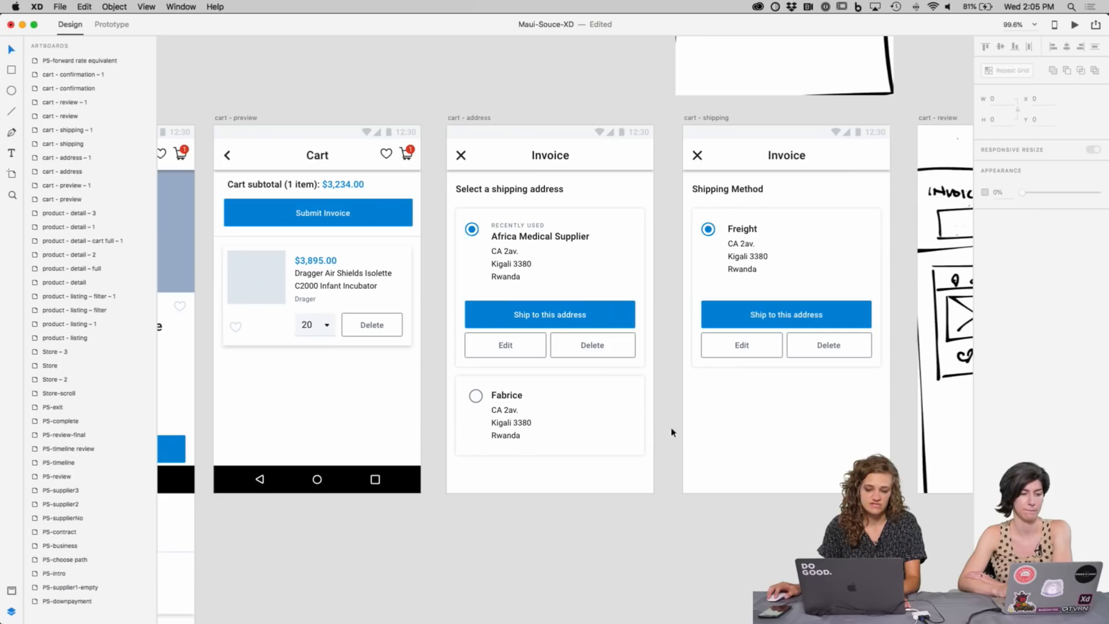
{"action": "left_click_drag", "start_coordinate": [660, 410], "coordinate": [648, 414]}
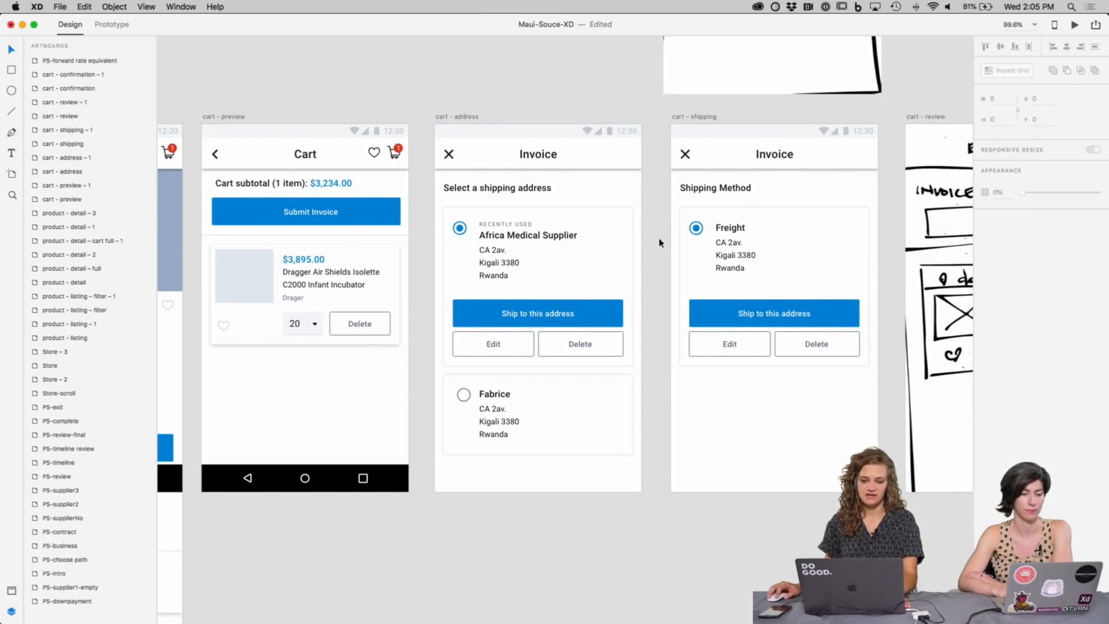
{"action": "left_click_drag", "start_coordinate": [659, 238], "coordinate": [411, 235]}
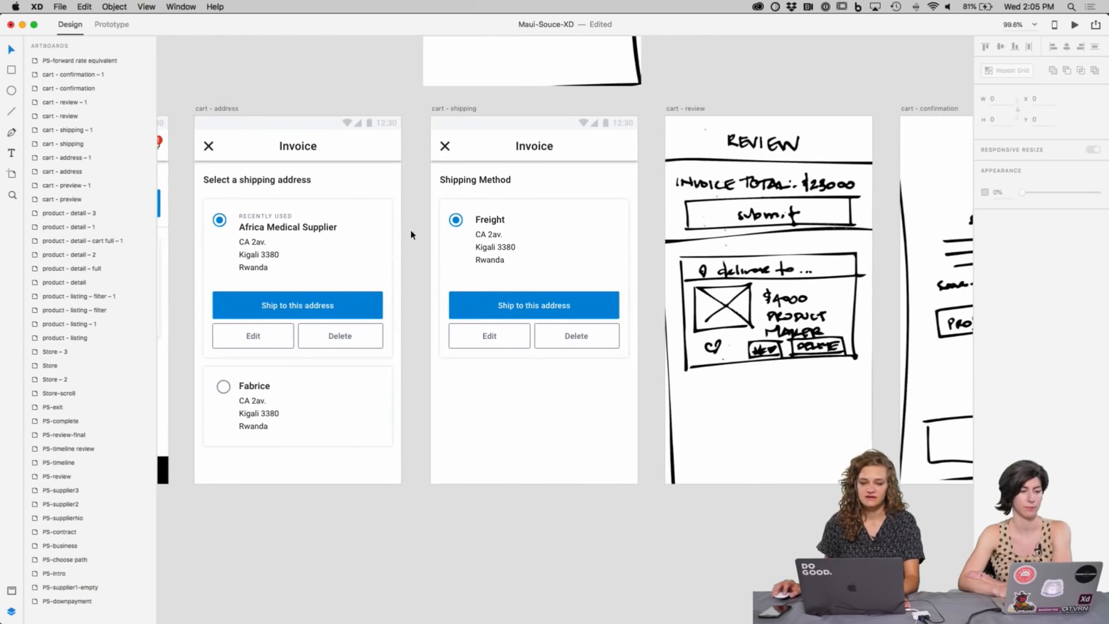
{"action": "double_click", "coordinate": [489, 221]}
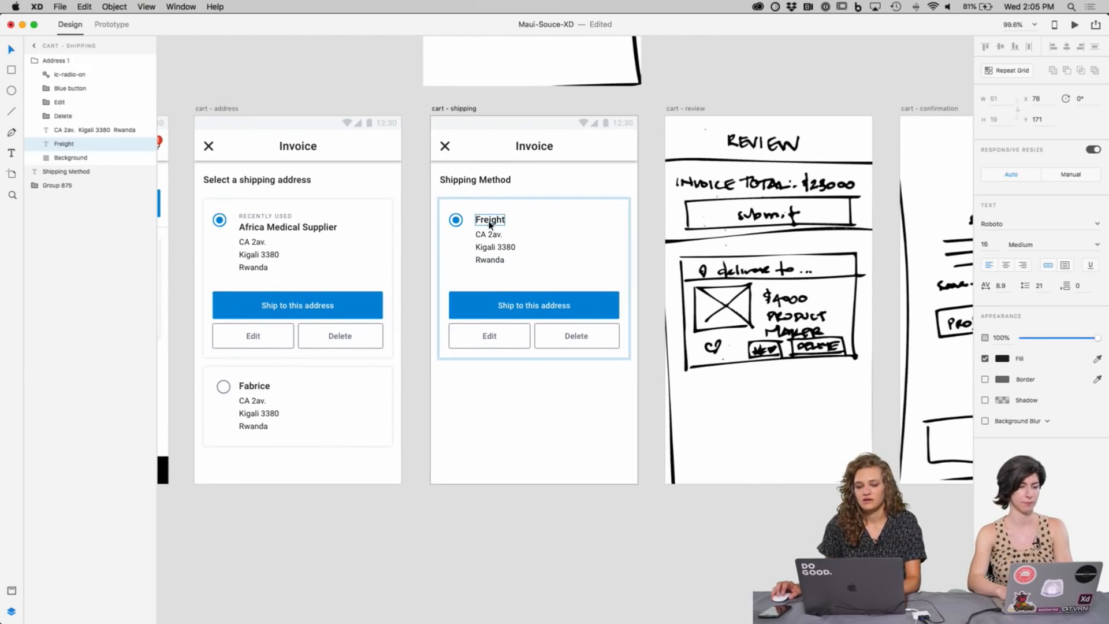
{"action": "scroll", "coordinate": [489, 224], "scroll_direction": "up", "scroll_amount": 1}
{"action": "scroll", "coordinate": [488, 226], "scroll_direction": "up", "scroll_amount": 5}
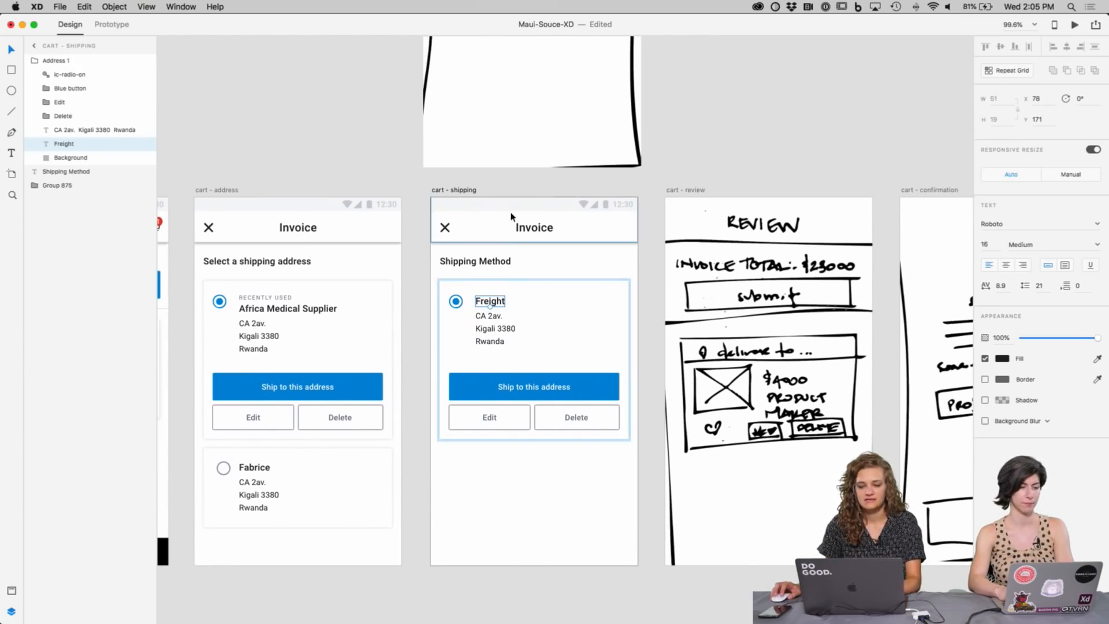
{"action": "left_click", "coordinate": [419, 281]}
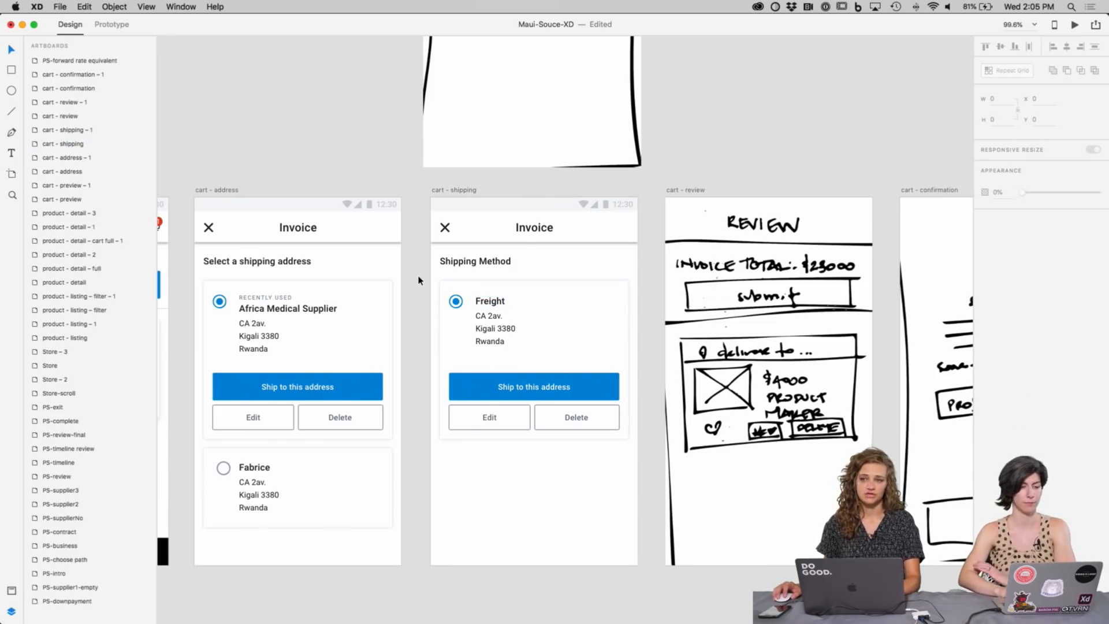
{"action": "double_click", "coordinate": [488, 301]}
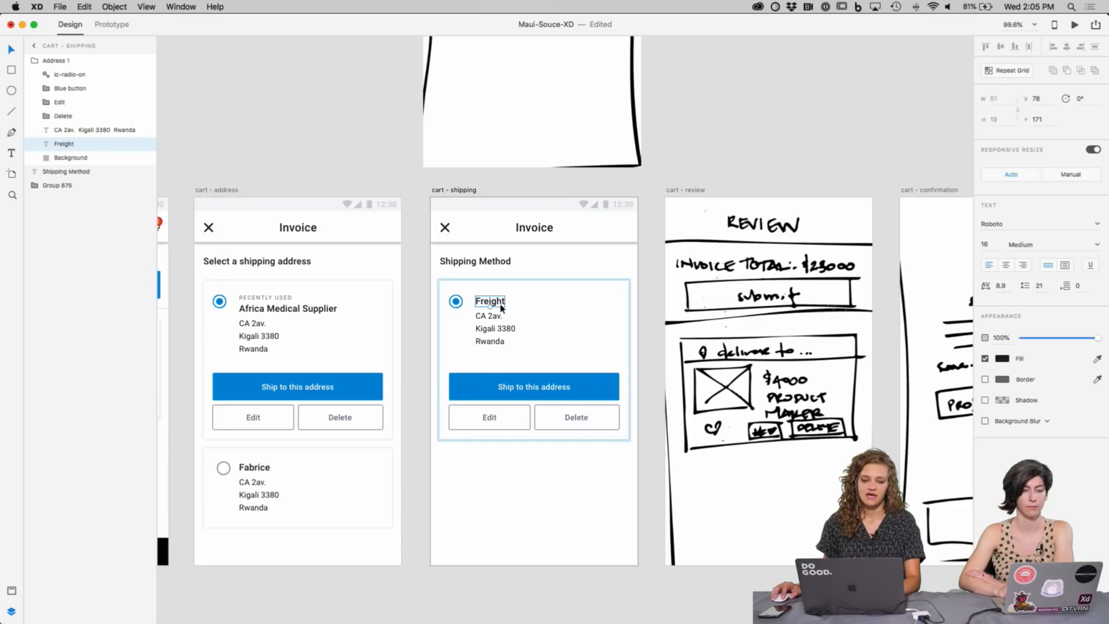
{"action": "scroll", "coordinate": [502, 301], "scroll_direction": "up", "scroll_amount": 15}
{"action": "scroll", "coordinate": [508, 300], "scroll_direction": "down", "scroll_amount": 16}
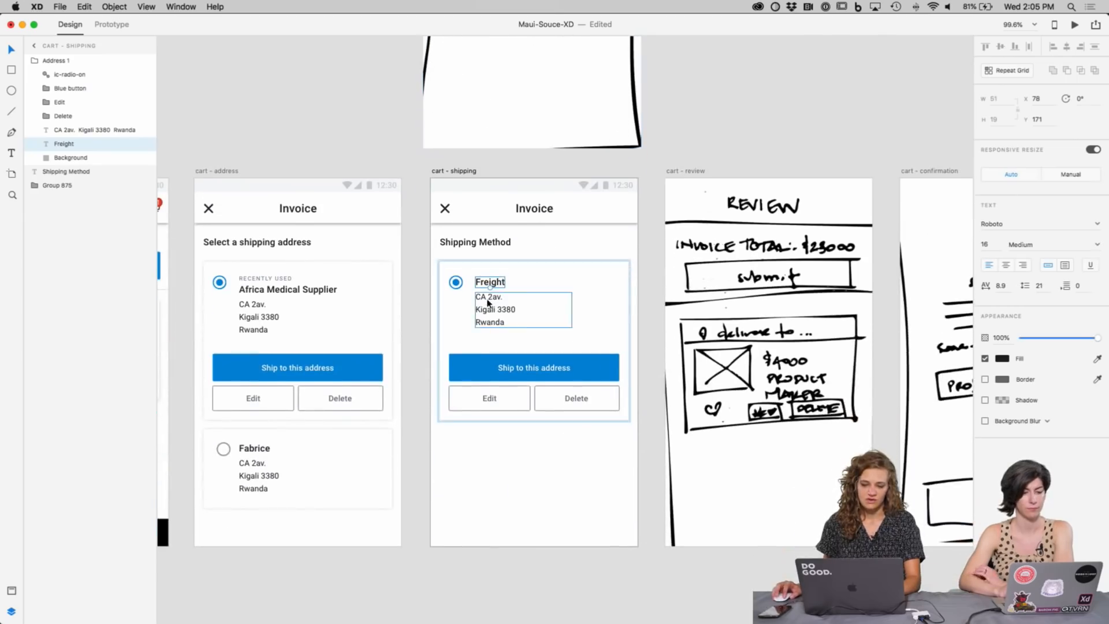
Step: Replace the address text under the Freight title with the price "+$1,999"
{"action": "double_click", "coordinate": [487, 299]}
{"action": "type", "text": "S"}
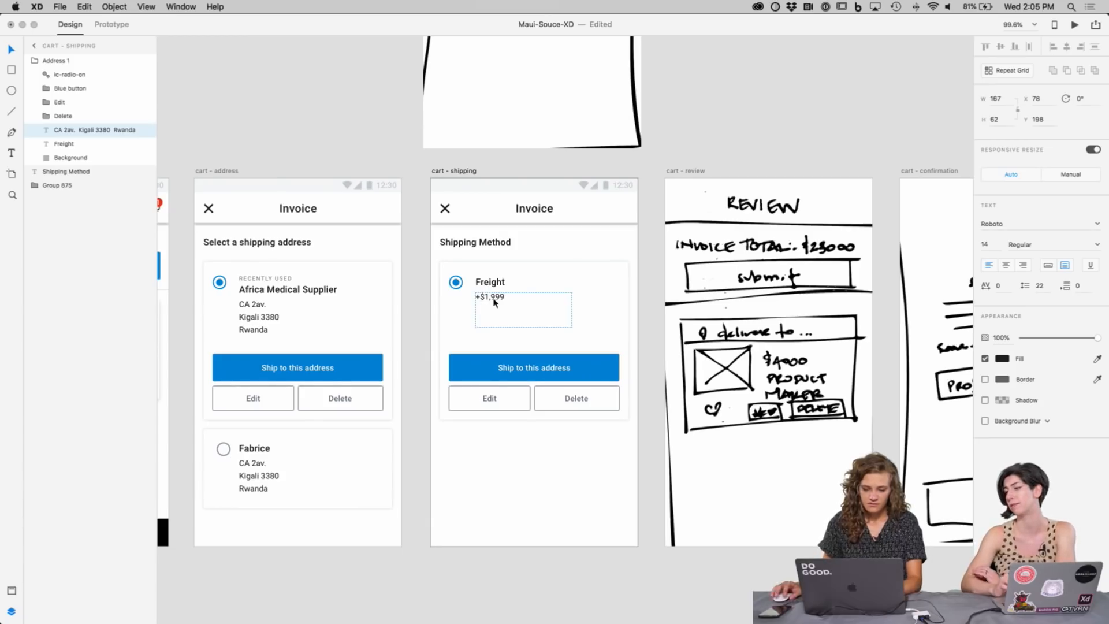
{"action": "key", "text": "Escape"}
Step: Check the shipping sketch and append "Arrive on Oct 31" after the price in the Freight card
{"action": "scroll", "coordinate": [583, 266], "scroll_direction": "up", "scroll_amount": 5}
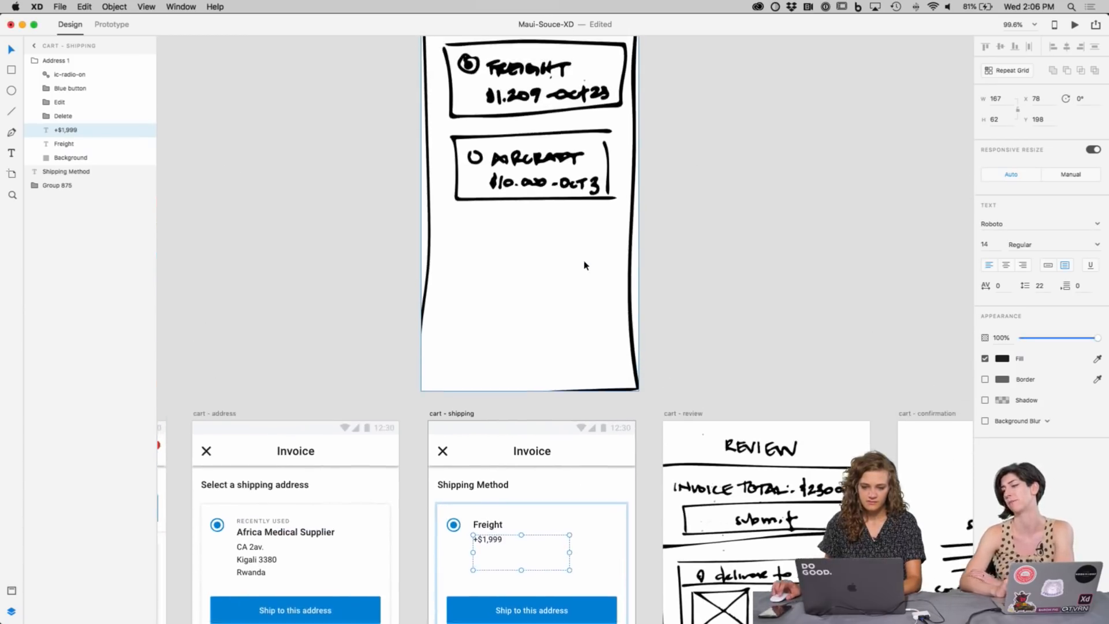
{"action": "scroll", "coordinate": [554, 267], "scroll_direction": "down", "scroll_amount": 5}
{"action": "double_click", "coordinate": [498, 295]}
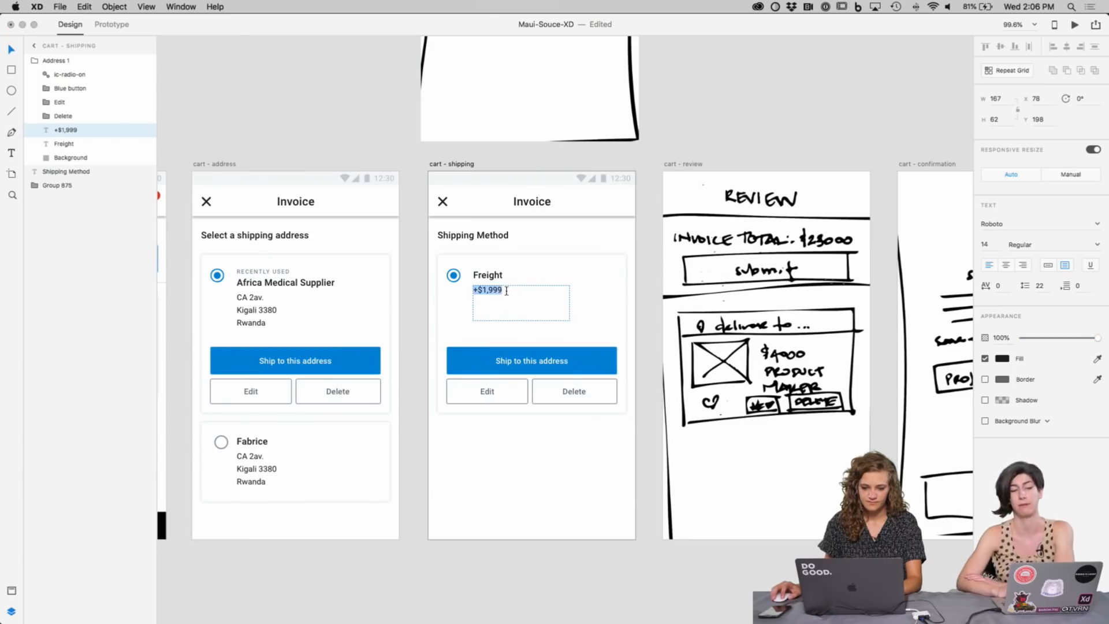
{"action": "left_click", "coordinate": [525, 290]}
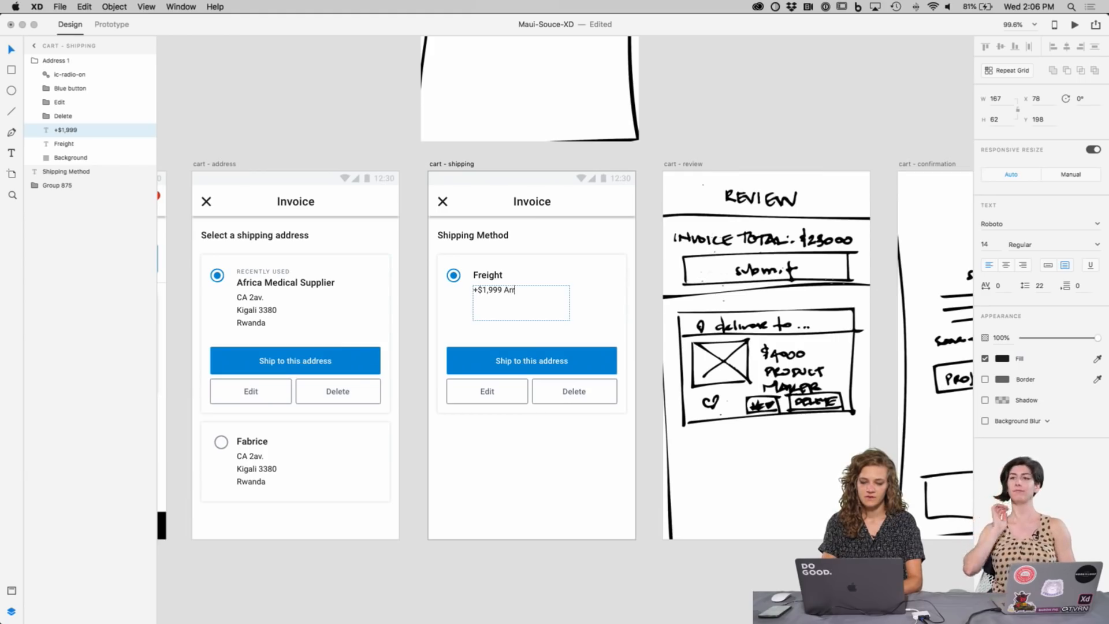
{"action": "type", "text": "t 31"}
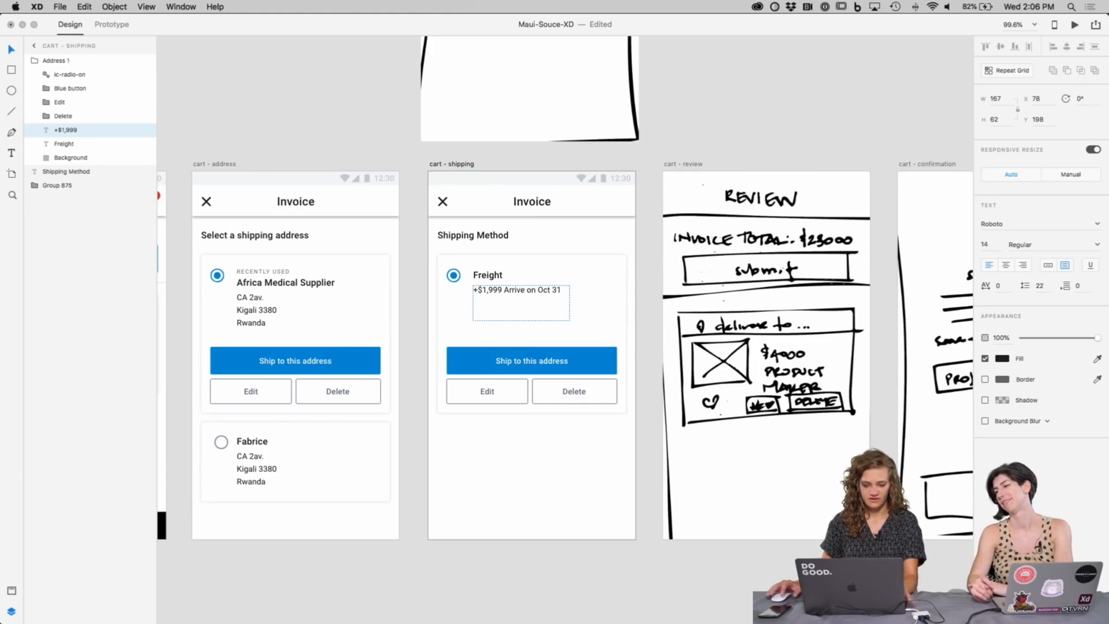
{"action": "key", "text": "Escape"}
Step: Resize the price and arrival text box to 250 by 22 and recolor its text a muted grey
{"action": "left_click_drag", "start_coordinate": [570, 303], "coordinate": [617, 303]}
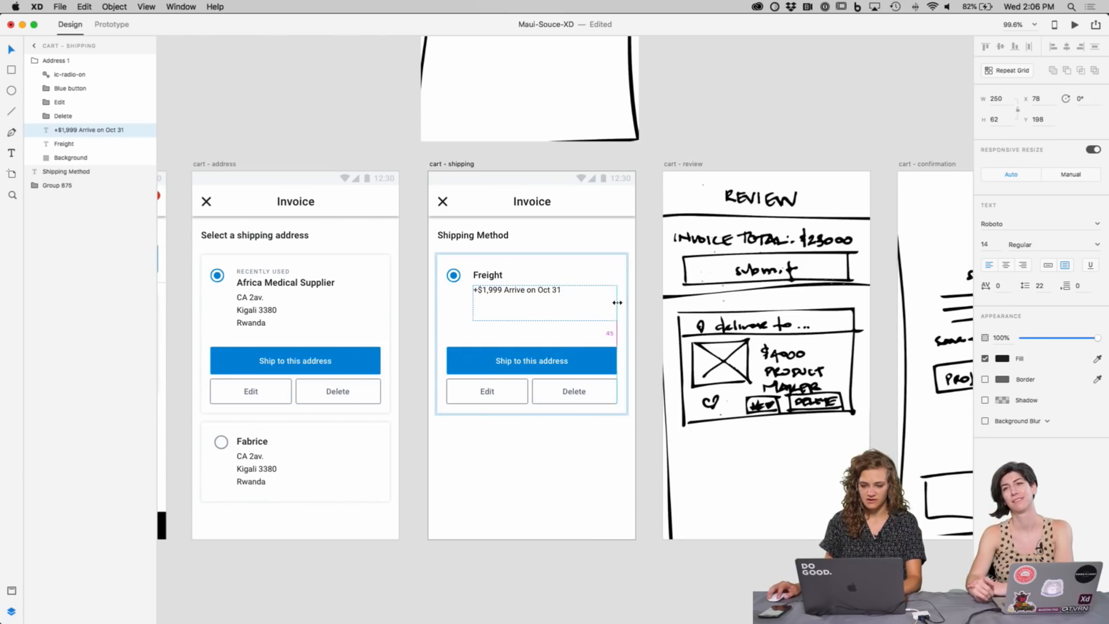
{"action": "left_click_drag", "start_coordinate": [544, 319], "coordinate": [544, 298]}
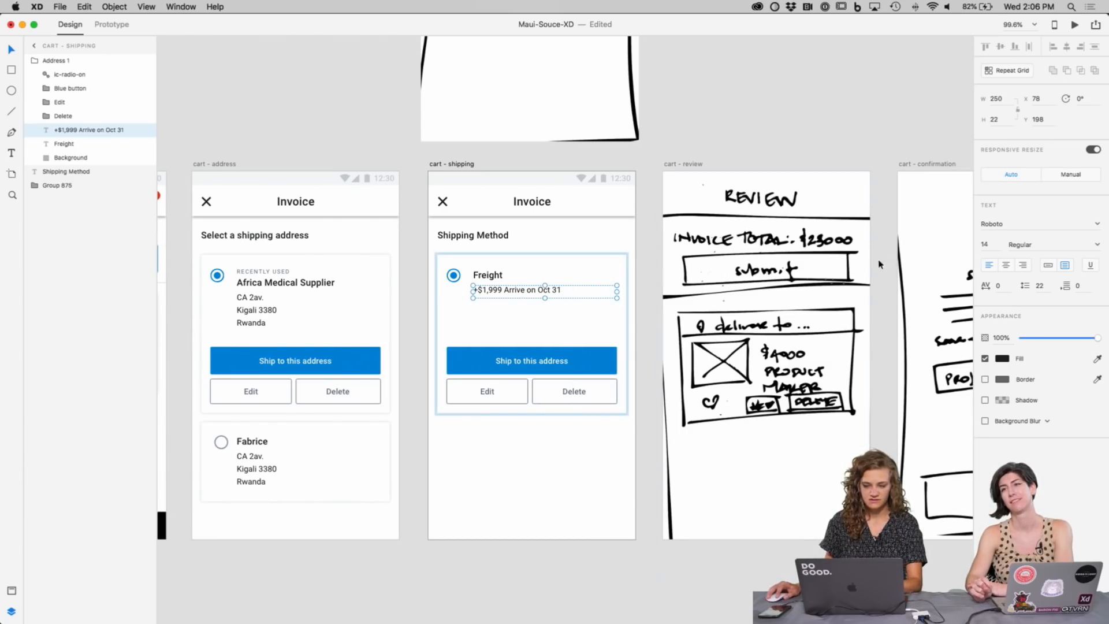
{"action": "left_click", "coordinate": [1002, 361]}
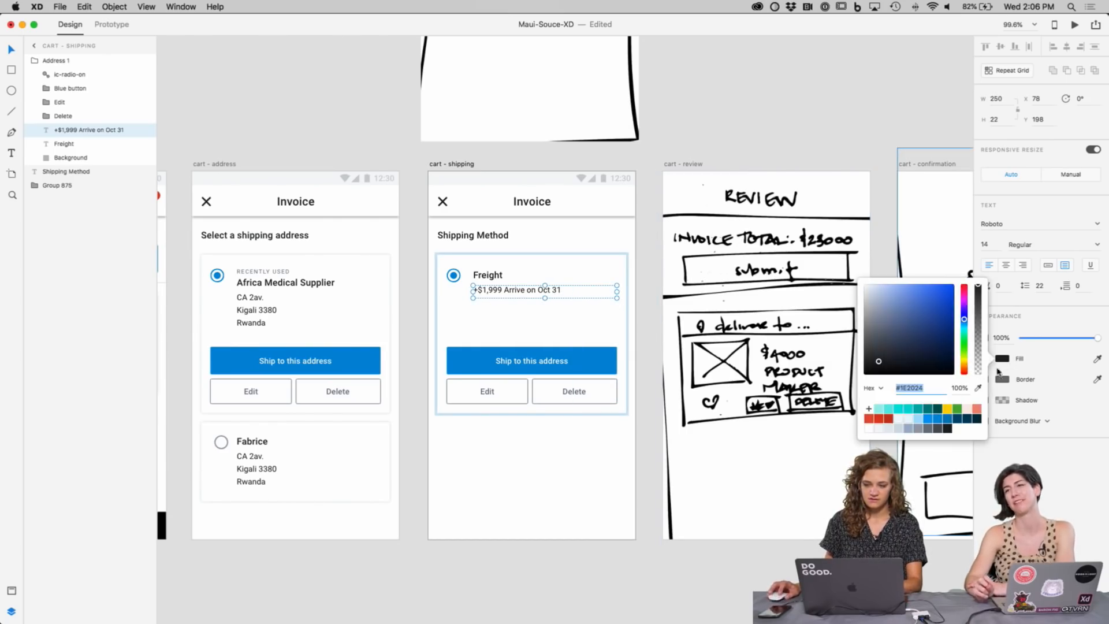
{"action": "left_click", "coordinate": [916, 429]}
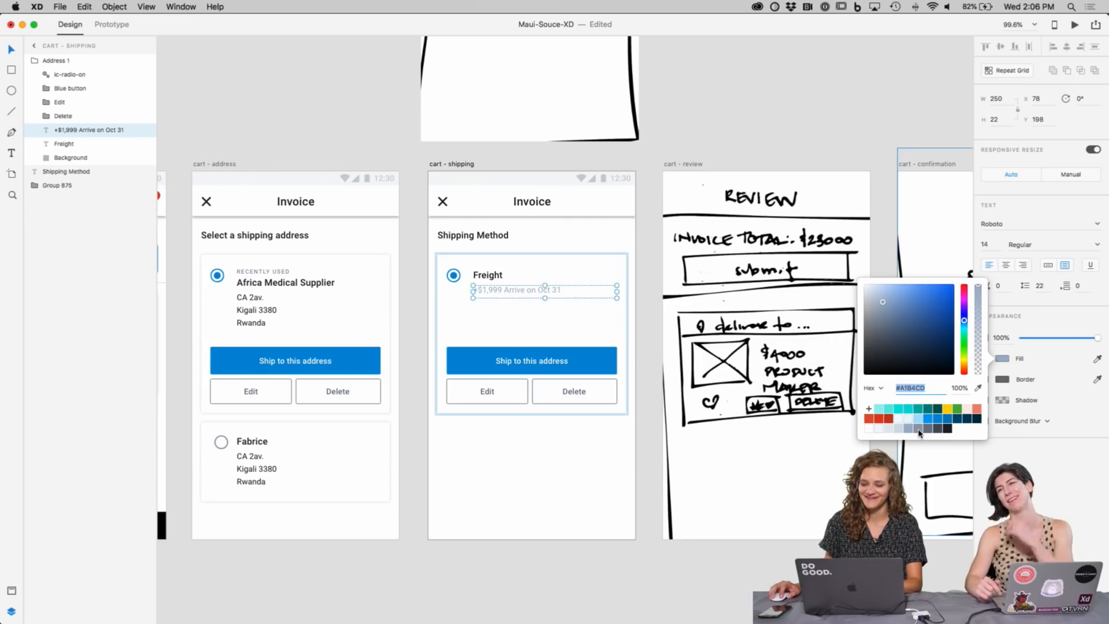
{"action": "left_click", "coordinate": [926, 431]}
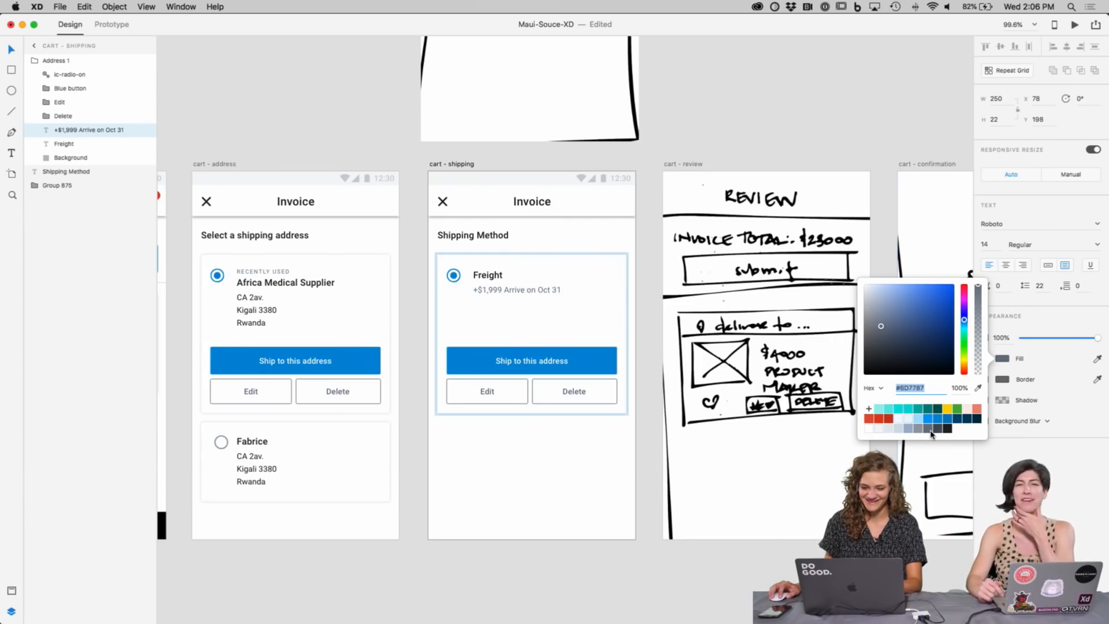
{"action": "left_click", "coordinate": [1002, 359]}
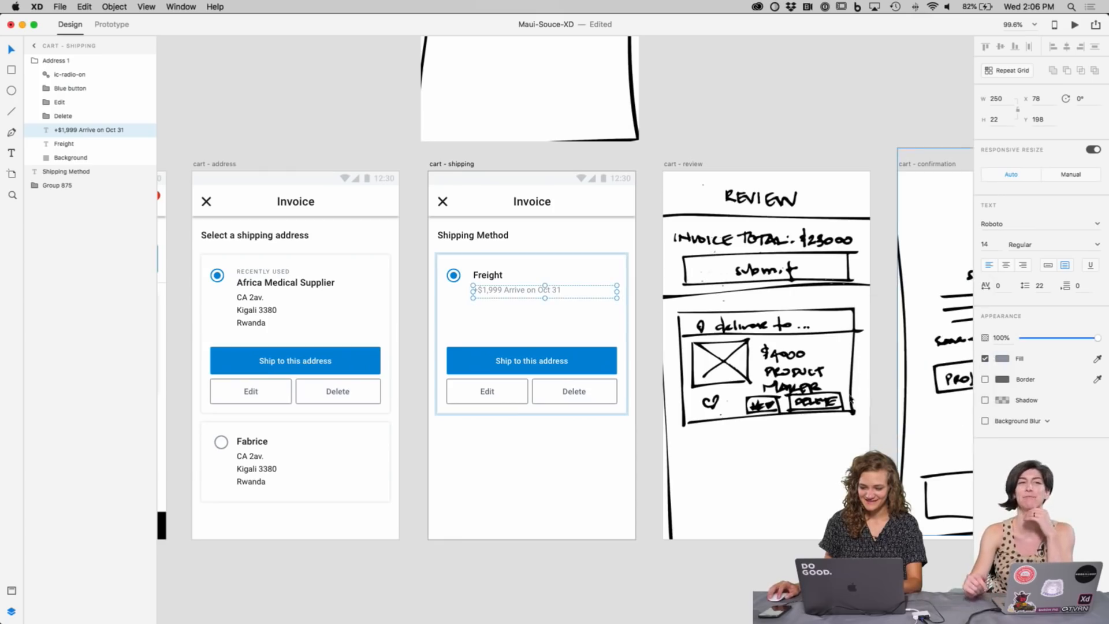
Step: Delete the Edit and Delete buttons from the Freight card on the cart - shipping artboard
{"action": "double_click", "coordinate": [523, 360]}
{"action": "key", "text": "Escape"}
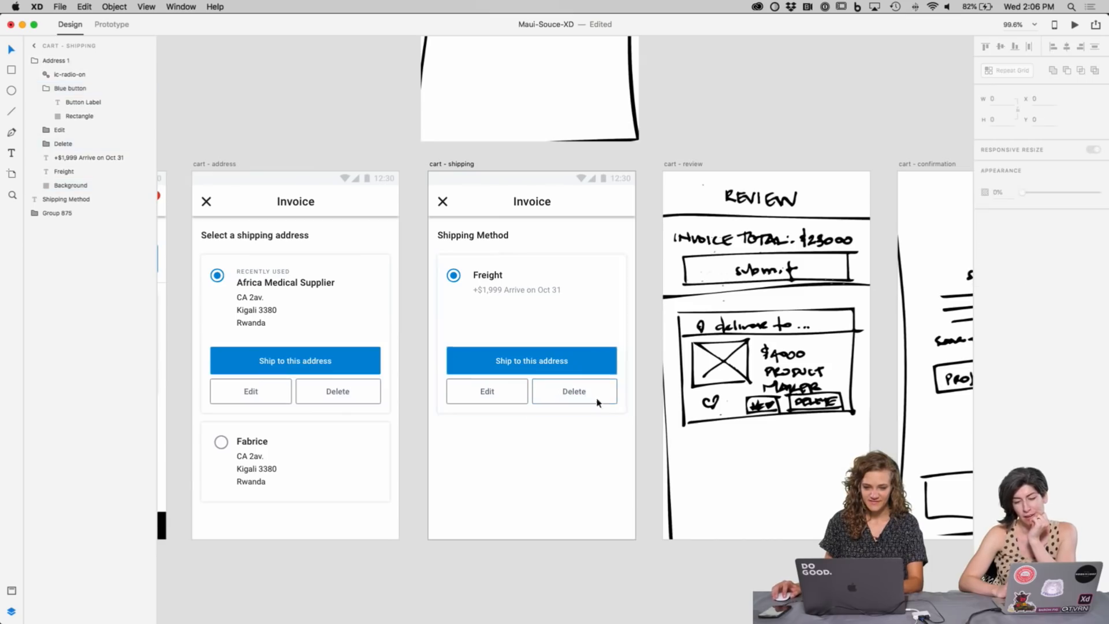
{"action": "left_click", "coordinate": [640, 330]}
{"action": "scroll", "coordinate": [640, 329], "scroll_direction": "up", "scroll_amount": 5}
{"action": "scroll", "coordinate": [637, 329], "scroll_direction": "down", "scroll_amount": 6}
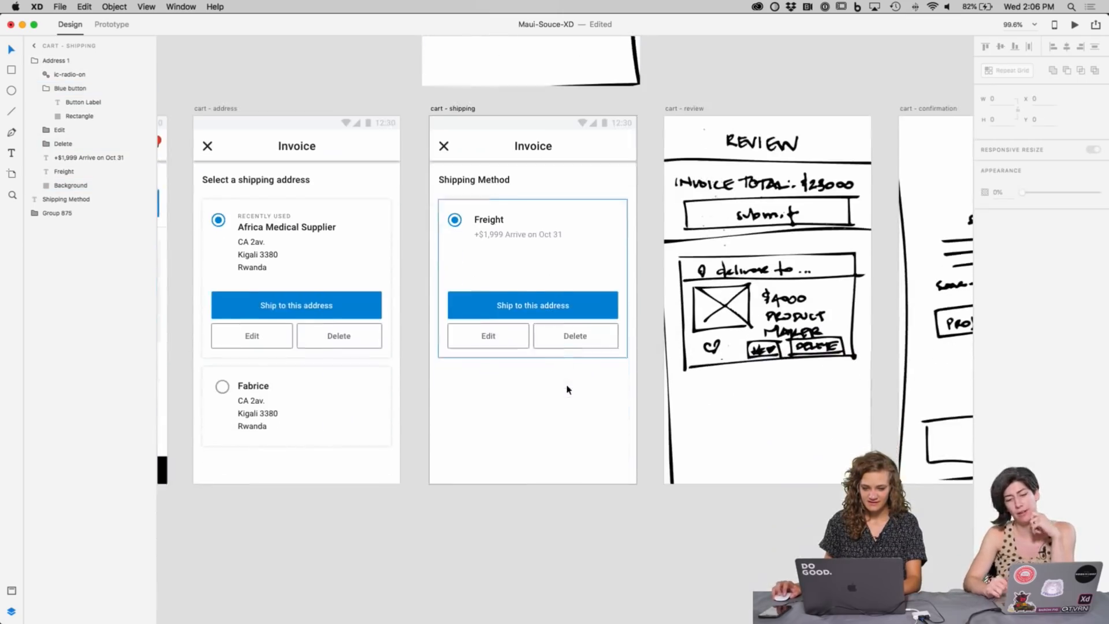
{"action": "left_click", "coordinate": [493, 326]}
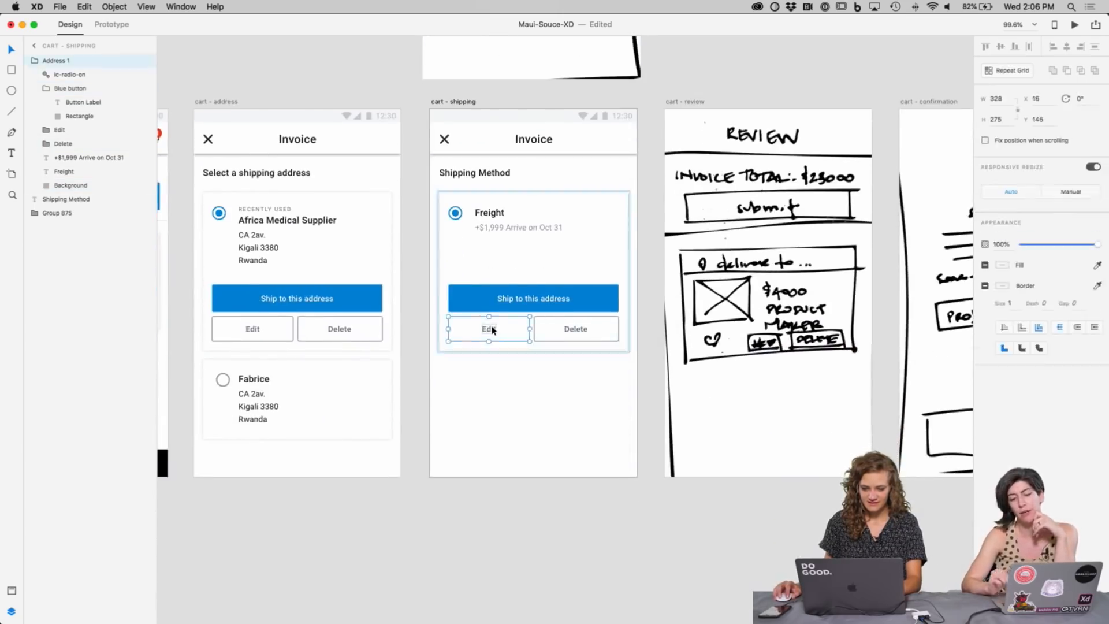
{"action": "left_click", "coordinate": [575, 331], "text": "shift"}
{"action": "key", "text": "Delete"}
Step: Change the Freight card's blue button label to "Select this delivery method"
{"action": "scroll", "coordinate": [559, 298], "scroll_direction": "right", "scroll_amount": 1}
{"action": "left_click", "coordinate": [559, 298]}
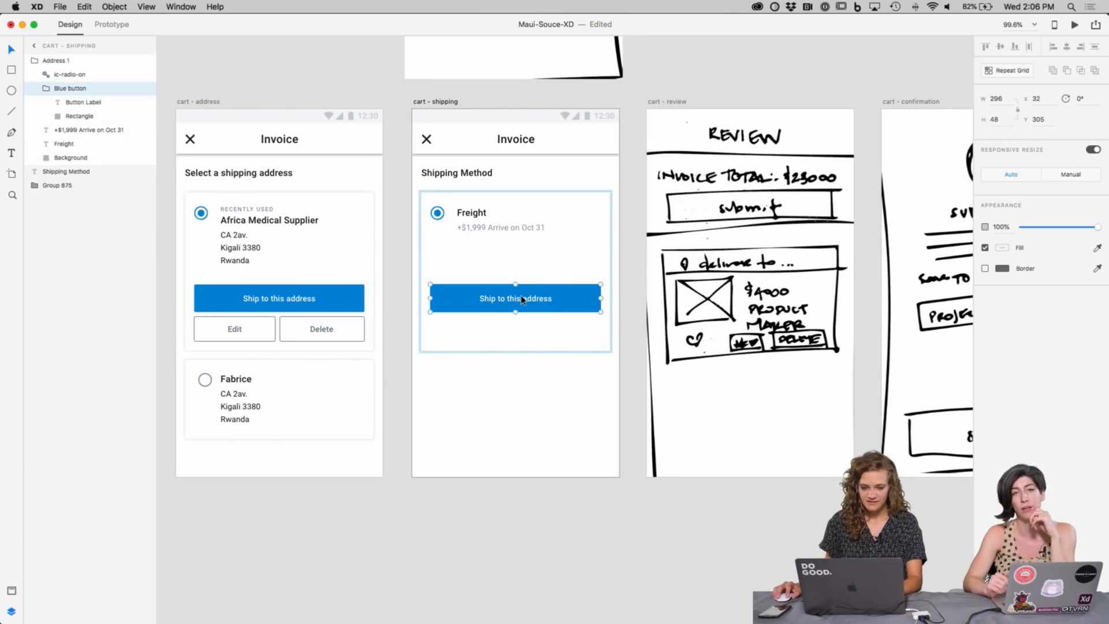
{"action": "double_click", "coordinate": [522, 299]}
{"action": "double_click", "coordinate": [523, 298]}
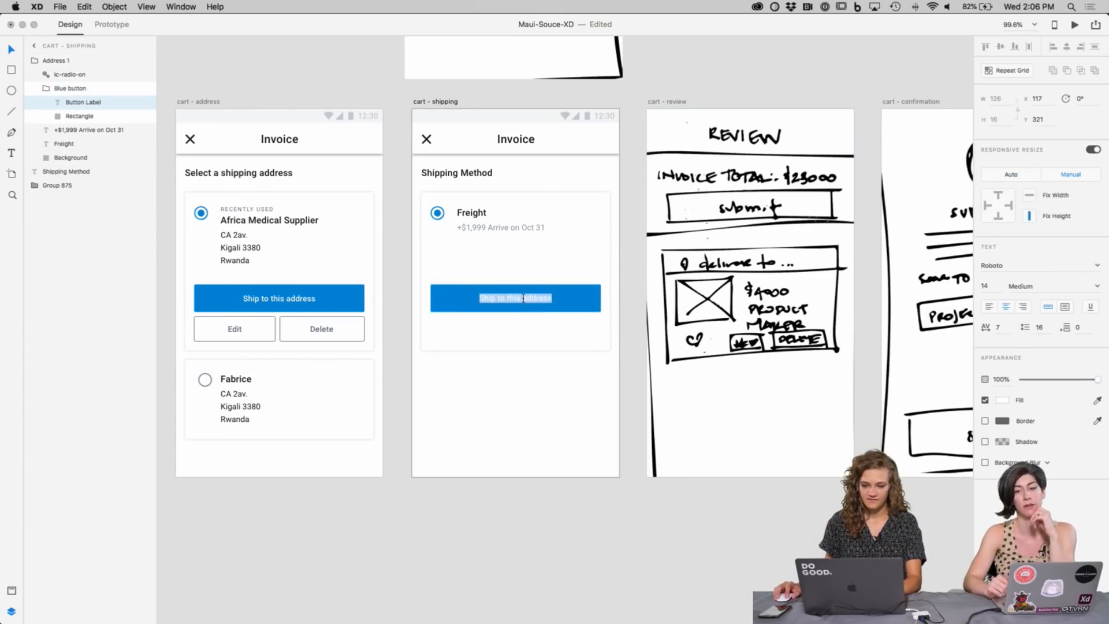
{"action": "type", "text": "Select "}
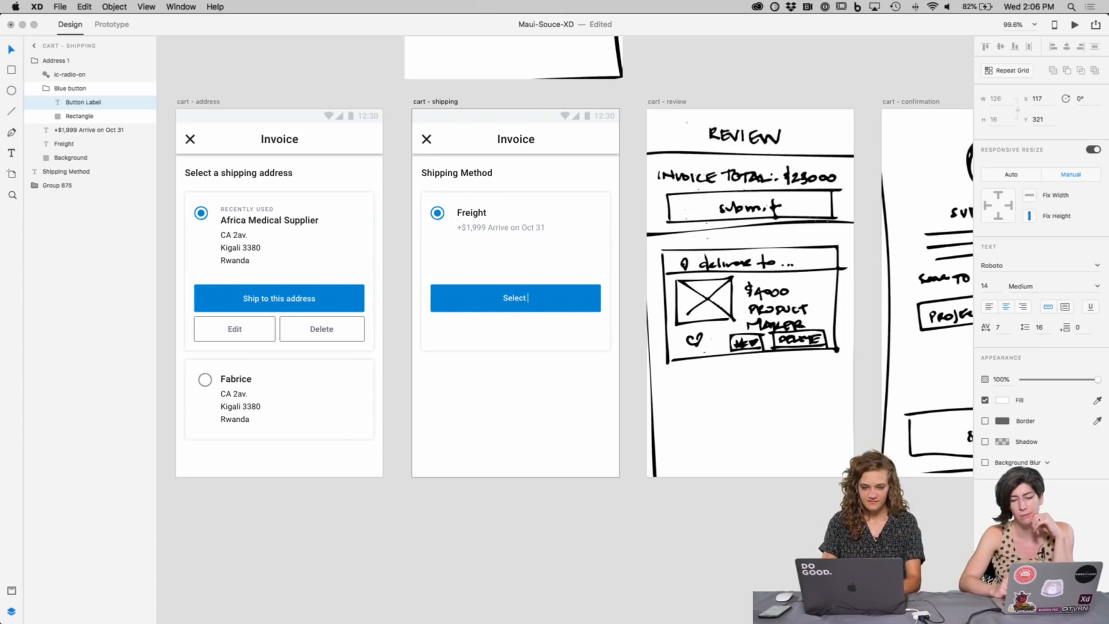
{"action": "type", "text": "this d"}
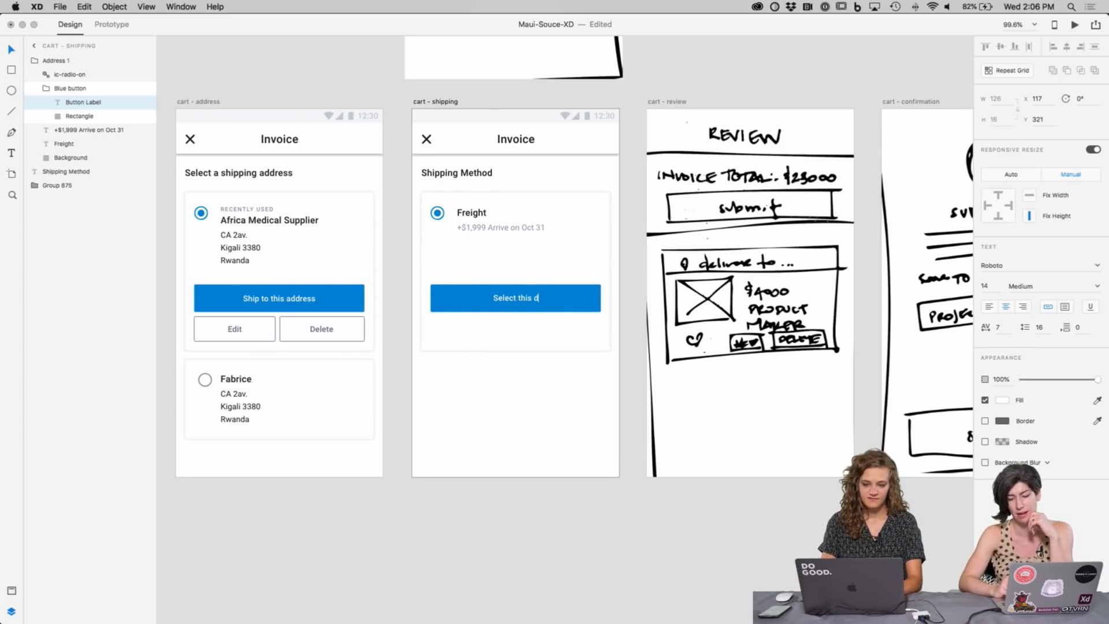
{"action": "type", "text": "elivery method"}
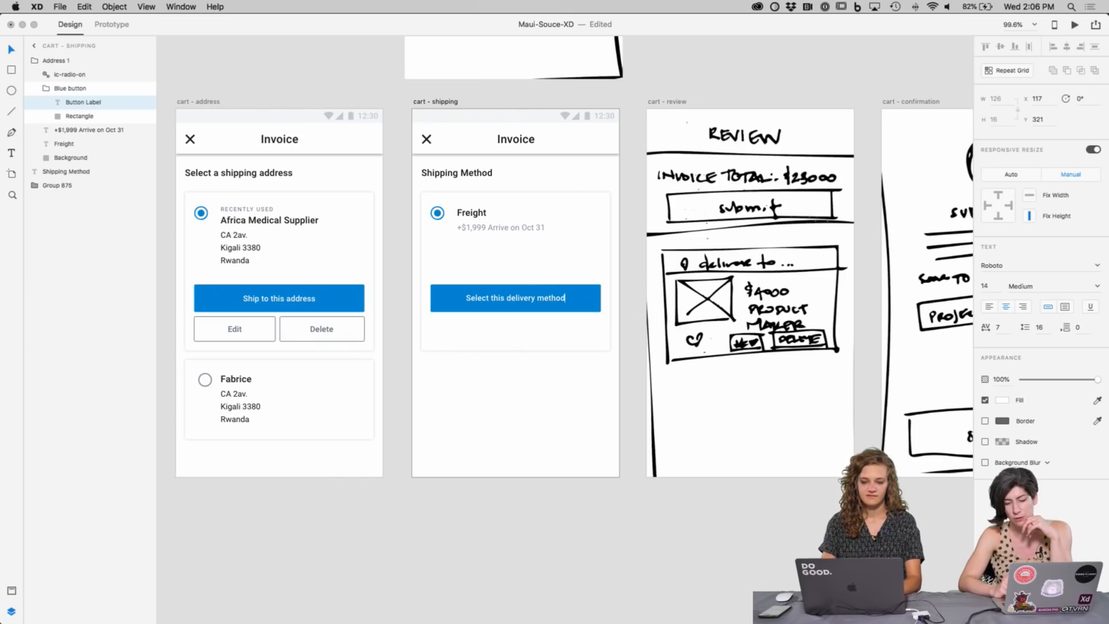
{"action": "key", "text": "Escape"}
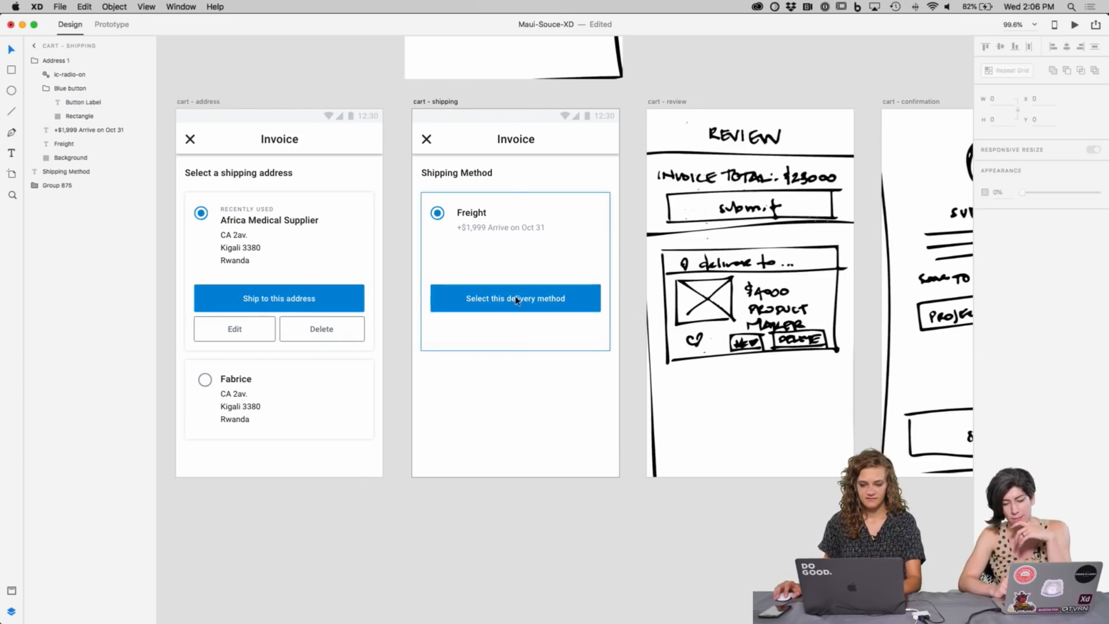
Step: Move the blue button up to Y 236 beneath the arrival text and shorten the Freight card's background to a height of 155
{"action": "key", "text": "Escape"}
{"action": "left_click_drag", "start_coordinate": [516, 300], "coordinate": [514, 264]}
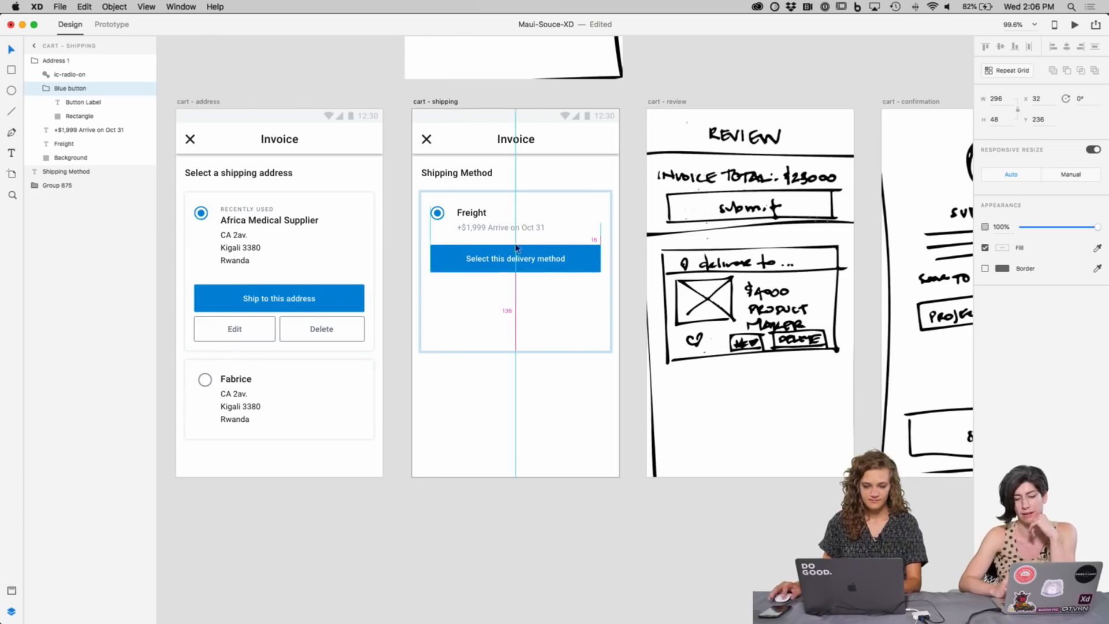
{"action": "left_click", "coordinate": [502, 309]}
{"action": "left_click_drag", "start_coordinate": [517, 350], "coordinate": [515, 279]}
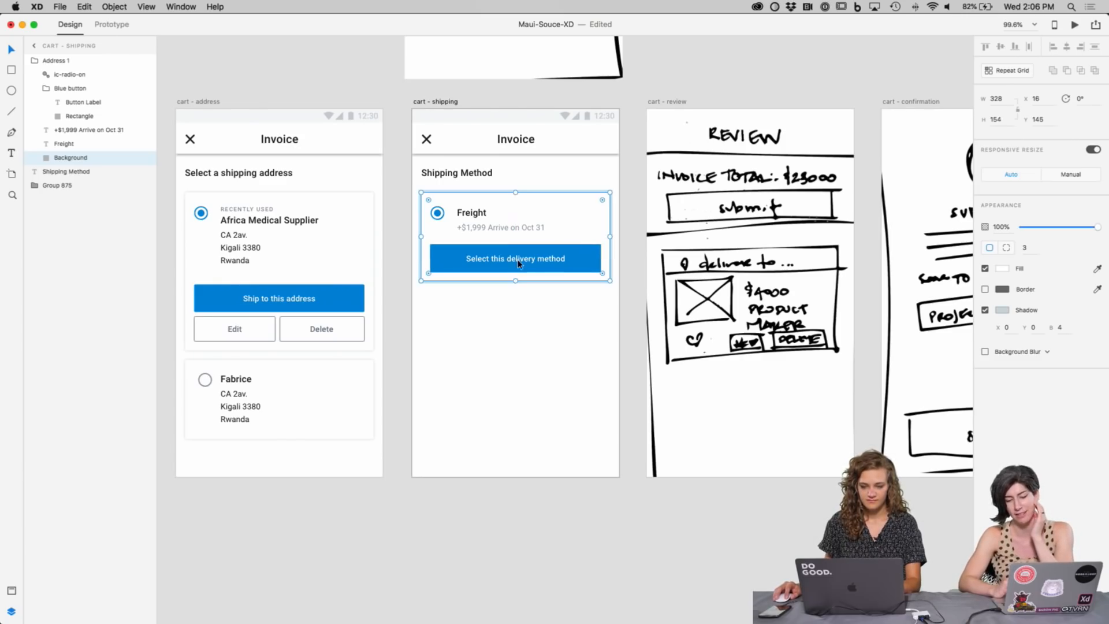
{"action": "left_click", "coordinate": [1004, 120]}
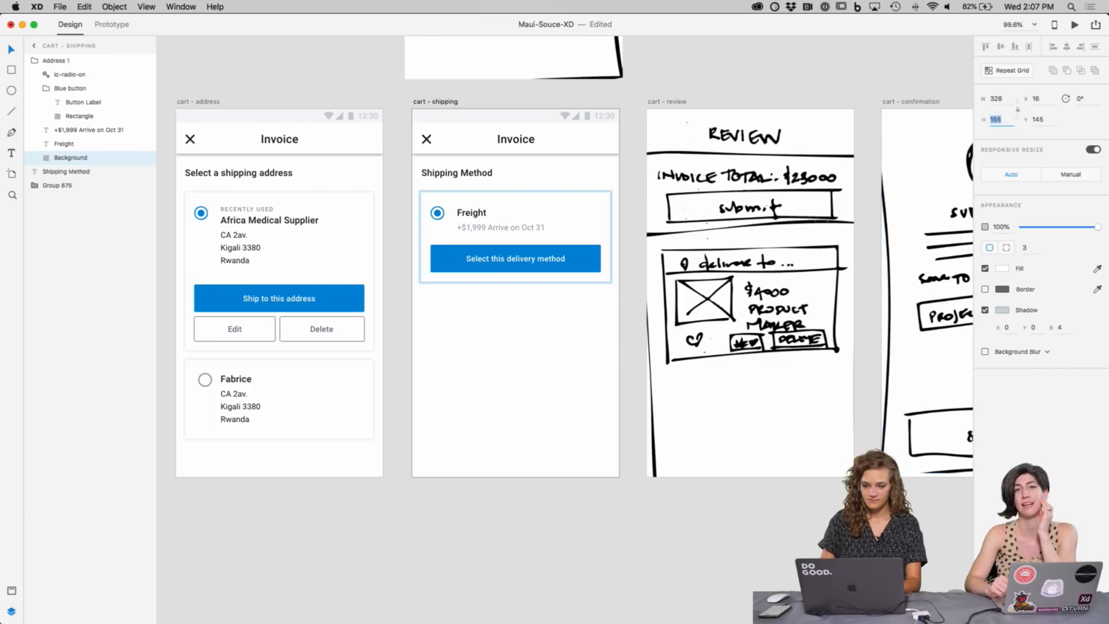
{"action": "left_click", "coordinate": [508, 396]}
{"action": "left_click", "coordinate": [507, 233]}
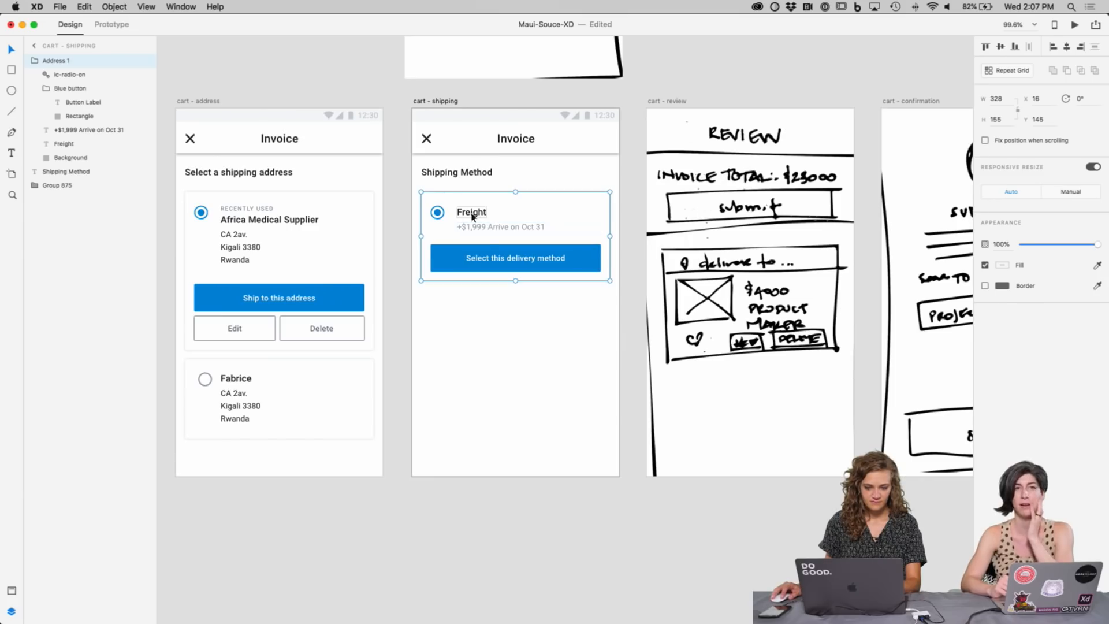
Step: Duplicate the Freight card directly below the original on the cart - shipping artboard
{"action": "left_click_drag", "start_coordinate": [470, 210], "coordinate": [472, 302]}
{"action": "left_click", "coordinate": [478, 428]}
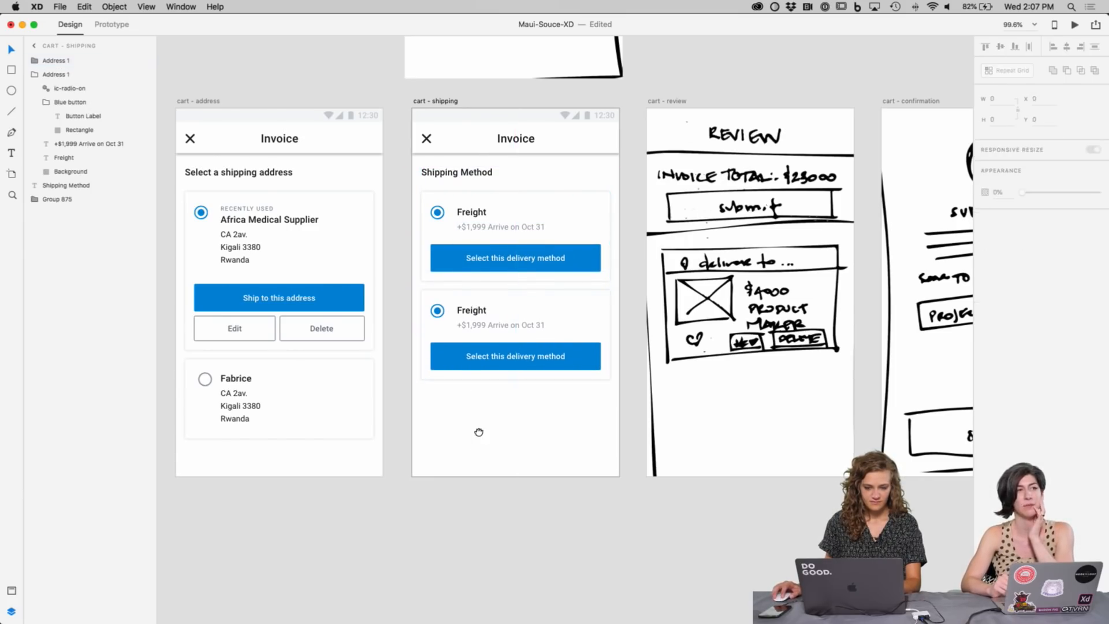
{"action": "scroll", "coordinate": [477, 352], "scroll_direction": "up", "scroll_amount": 5}
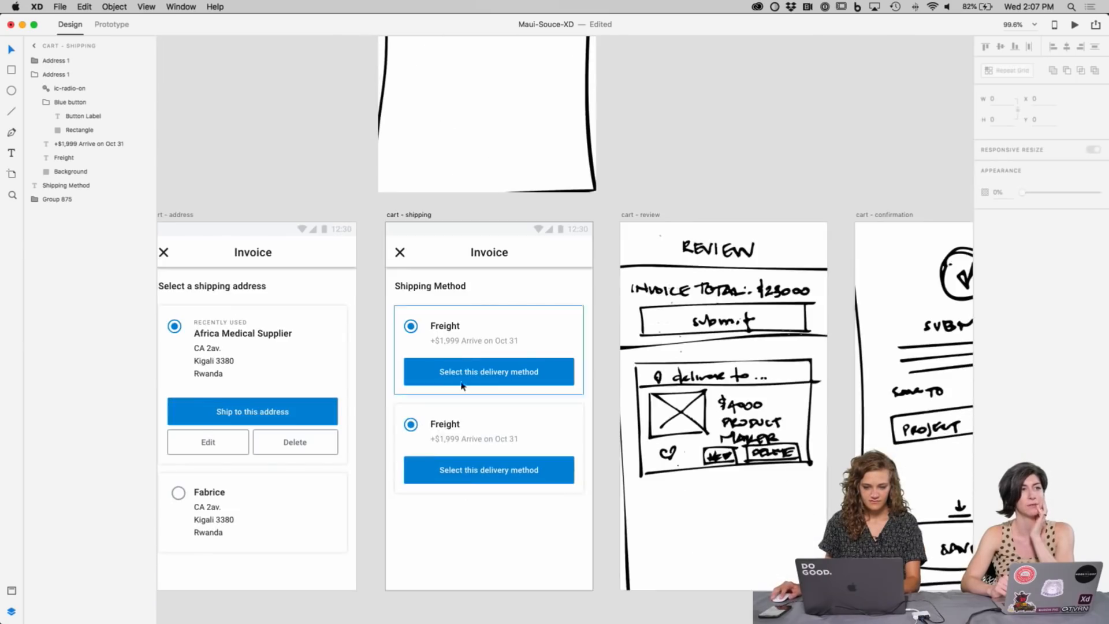
Step: Change the title of the duplicated delivery card to "Aircraft"
{"action": "double_click", "coordinate": [449, 423]}
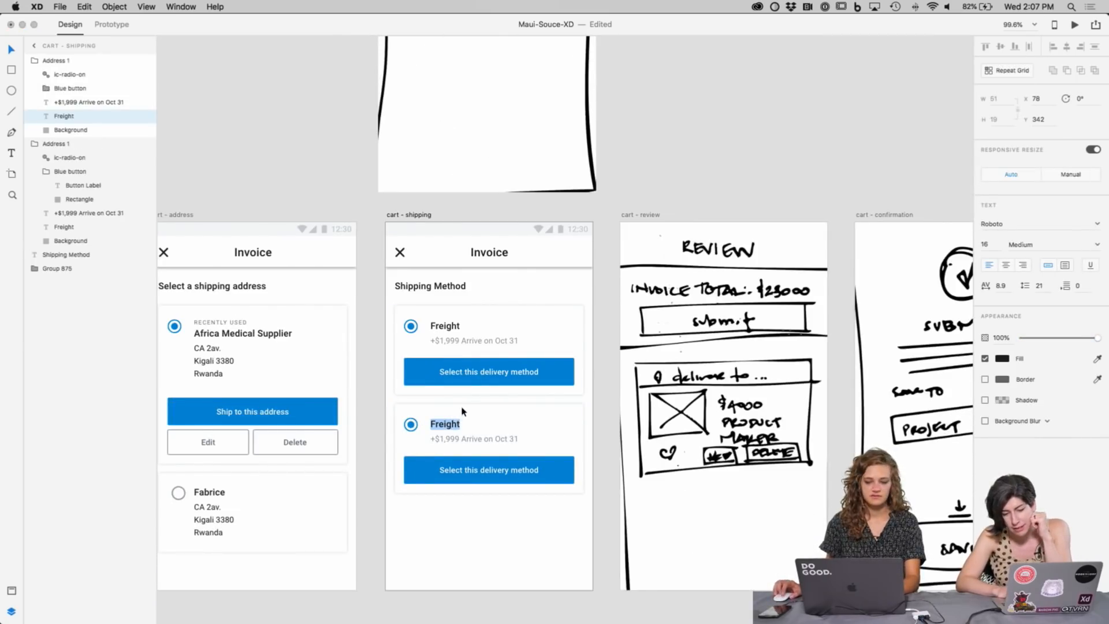
{"action": "scroll", "coordinate": [604, 214], "scroll_direction": "up", "scroll_amount": 6}
{"action": "scroll", "coordinate": [609, 217], "scroll_direction": "down", "scroll_amount": 7}
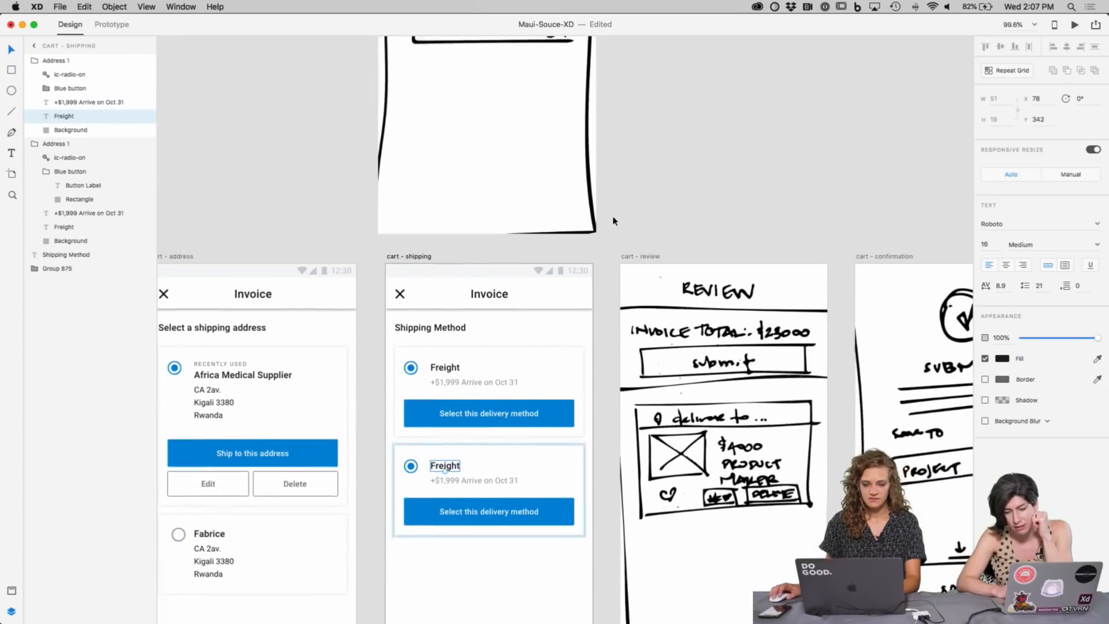
{"action": "key", "text": "super+a"}
{"action": "type", "text": "Air"}
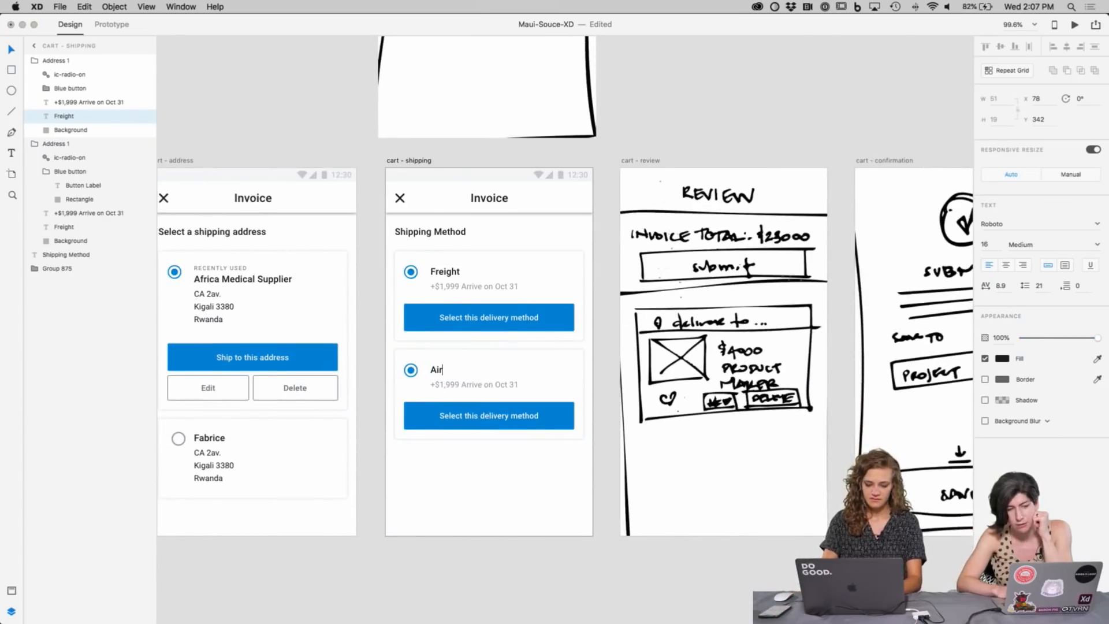
{"action": "key", "text": "Escape"}
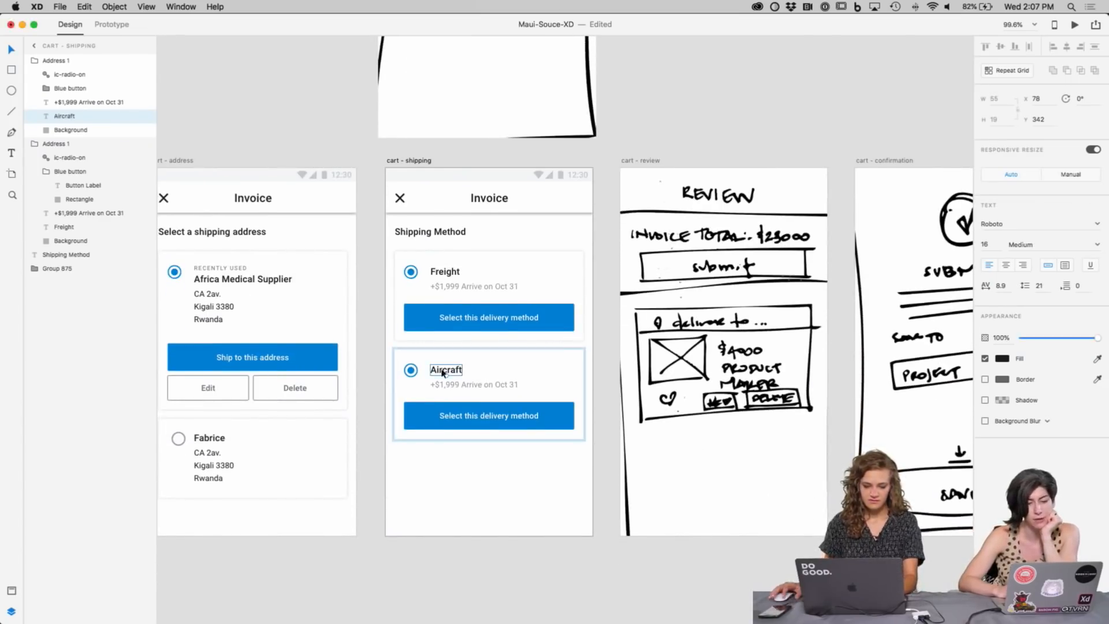
Step: Change the price in the Freight card's arrival text to +$999
{"action": "left_click", "coordinate": [454, 383]}
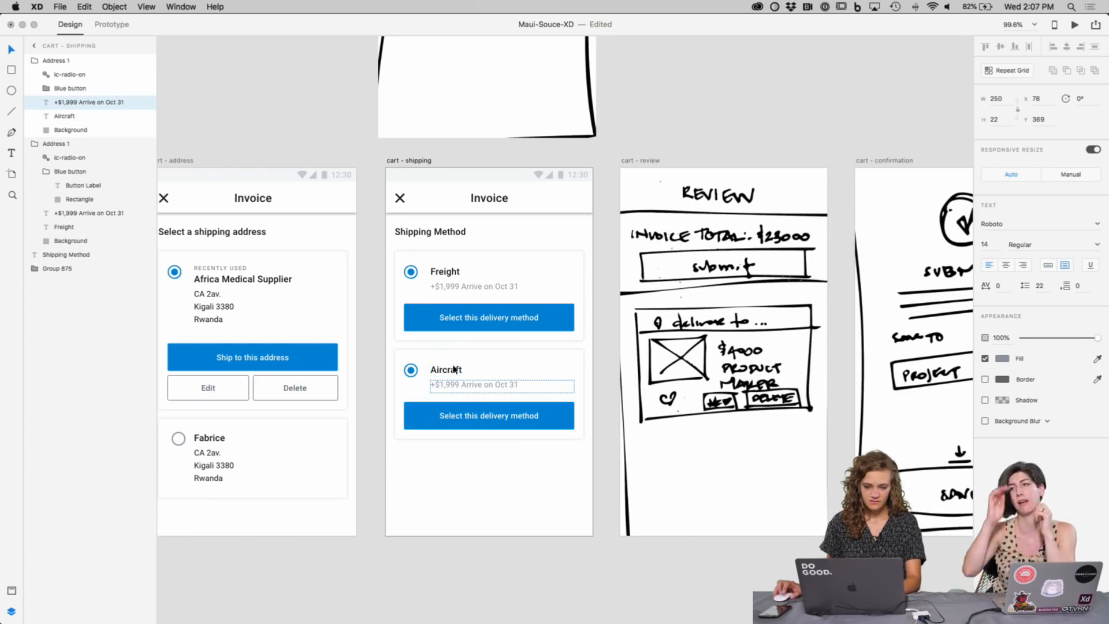
{"action": "left_click", "coordinate": [443, 287]}
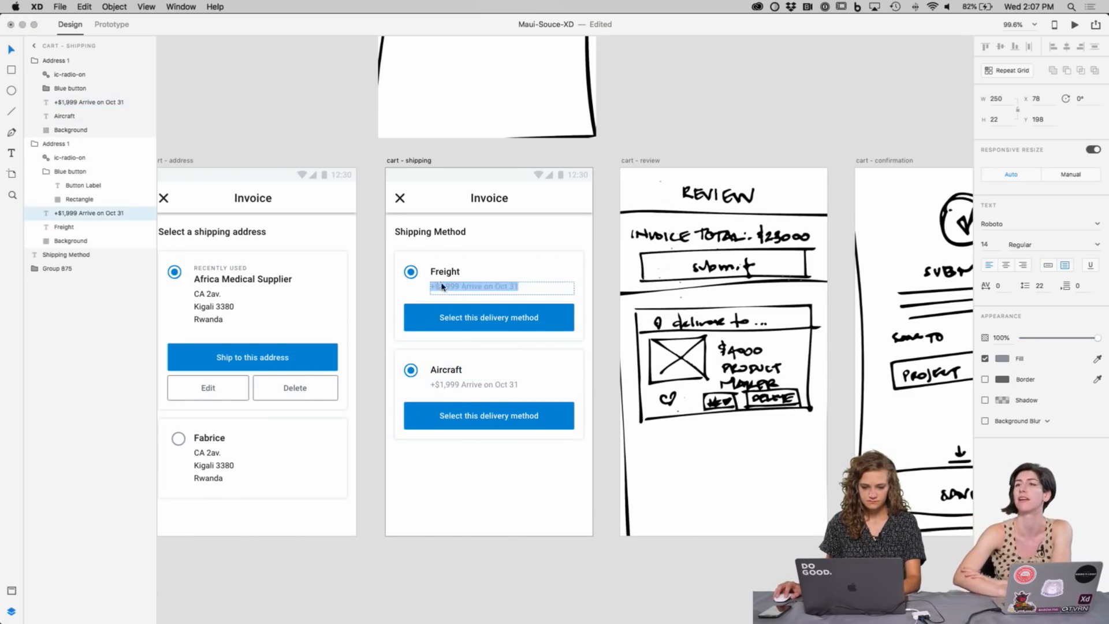
{"action": "key", "text": "BackSpace"}
{"action": "key", "text": "BackSpace"}
{"action": "key", "text": "BackSpace"}
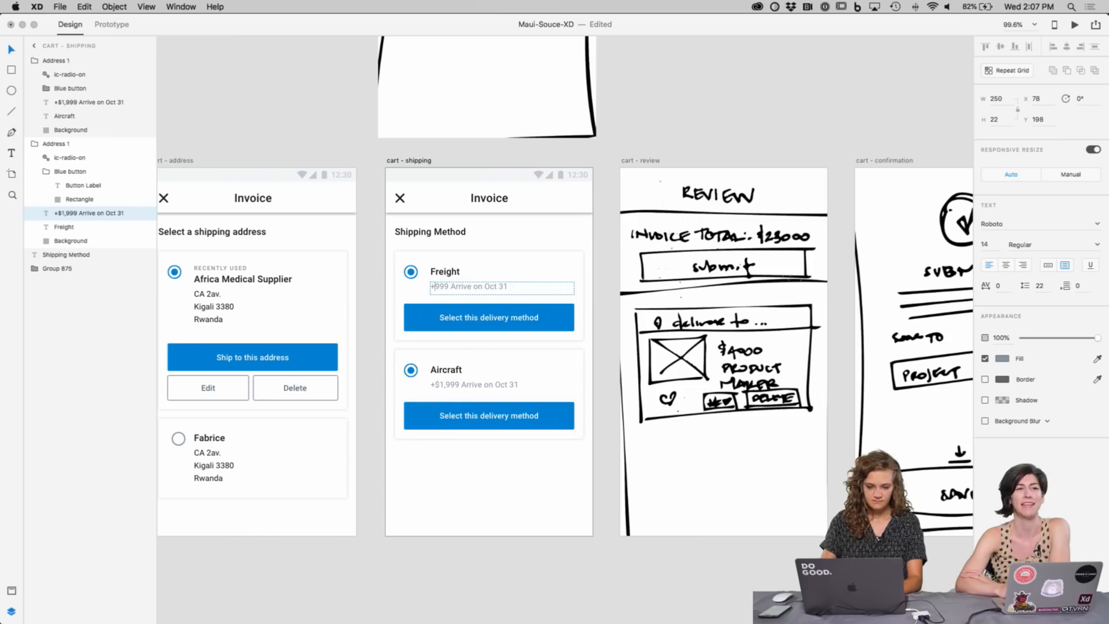
{"action": "type", "text": "$"}
{"action": "key", "text": "Escape"}
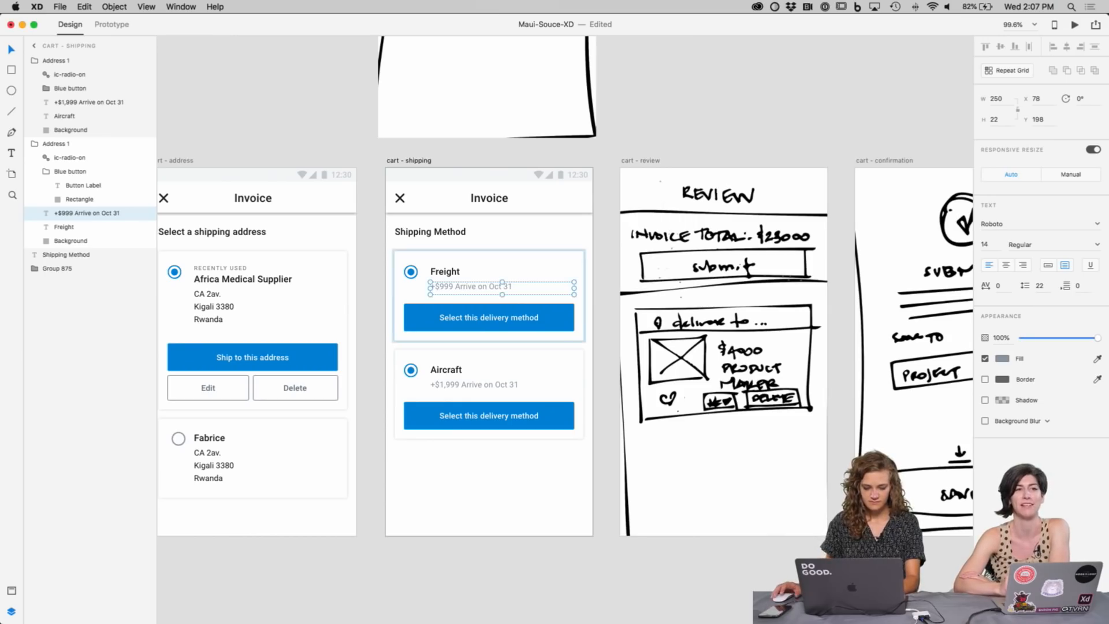
Step: Change the arrival date in the Aircraft card's text to Oct 7
{"action": "left_click", "coordinate": [452, 447]}
{"action": "double_click", "coordinate": [514, 388]}
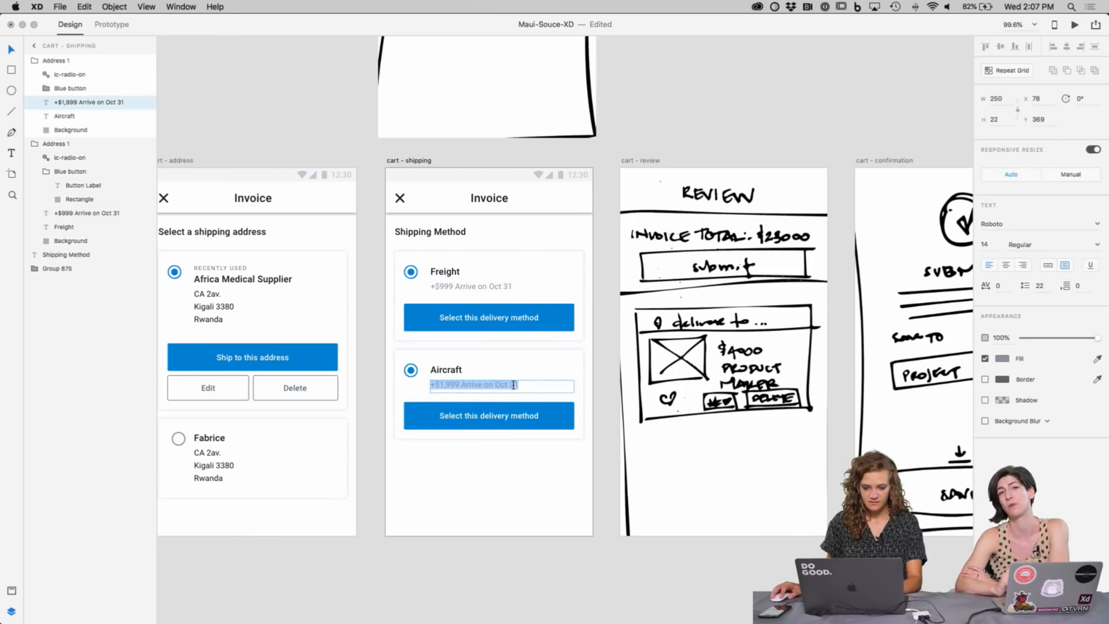
{"action": "left_click", "coordinate": [512, 385]}
{"action": "type", "text": "7"}
{"action": "key", "text": "Escape"}
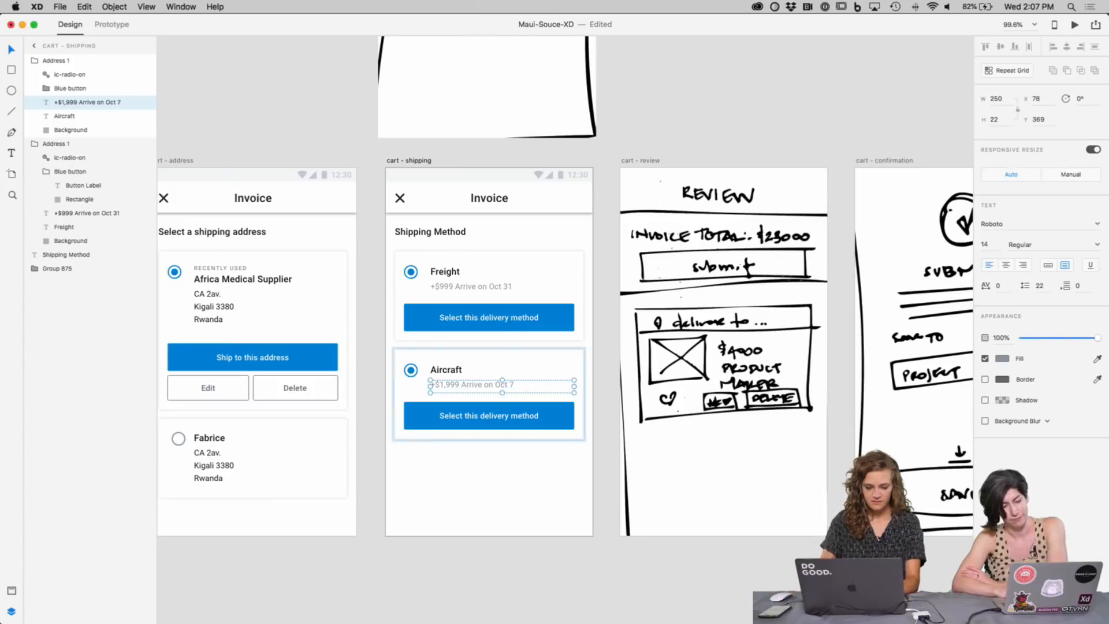
{"action": "left_click", "coordinate": [511, 475]}
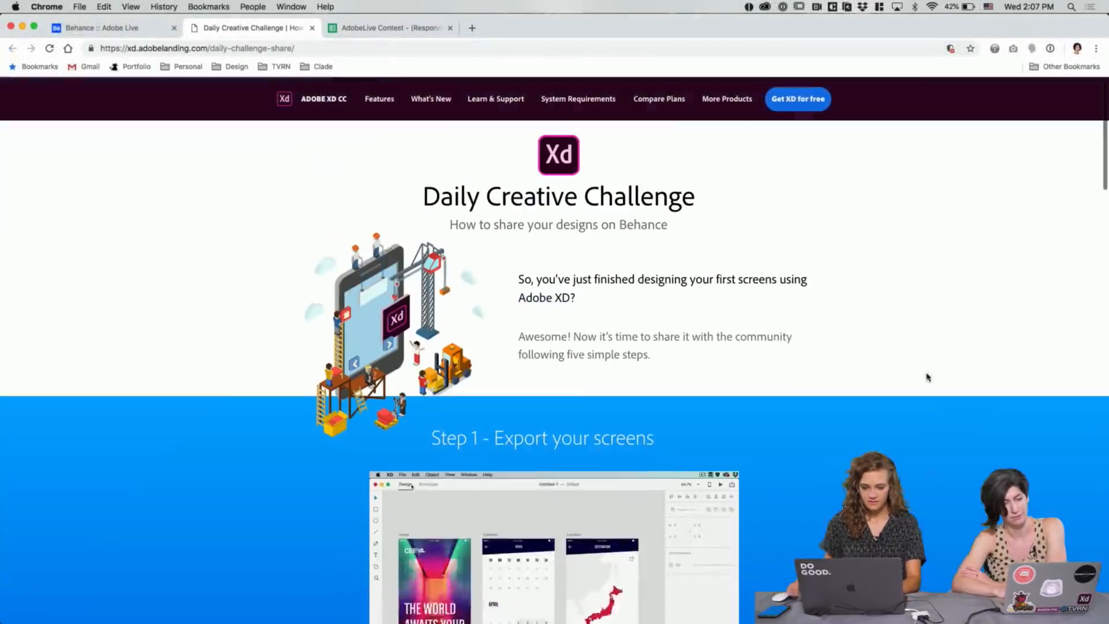
Step: Remove the blue button from the Aircraft card and shorten the card's background to a height of 96
{"action": "left_click", "coordinate": [137, 29]}
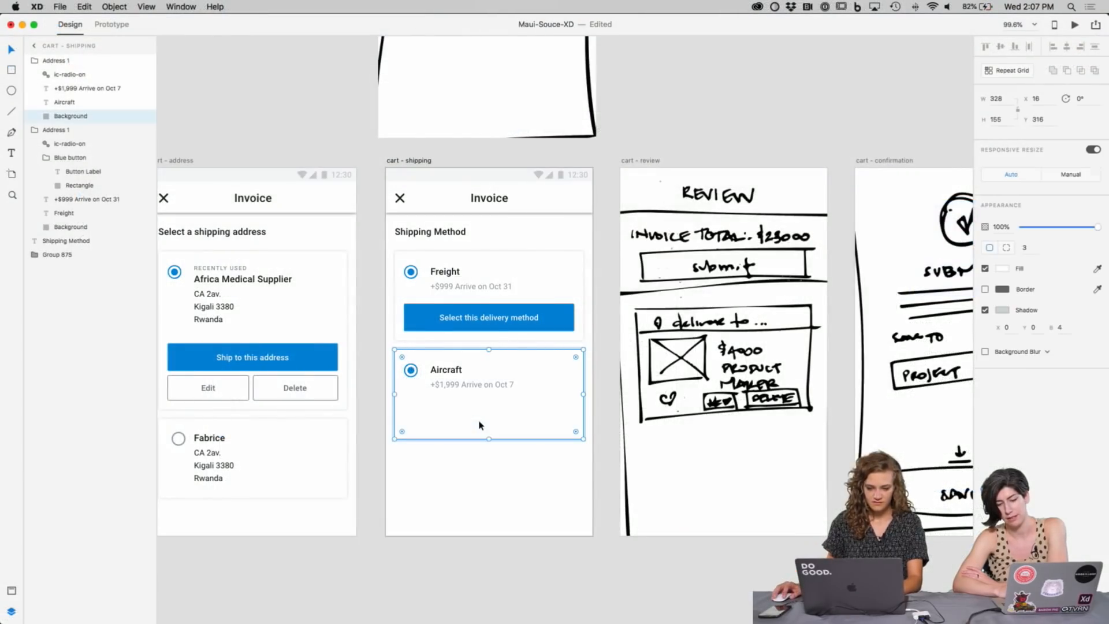
{"action": "left_click_drag", "start_coordinate": [486, 440], "coordinate": [486, 411]}
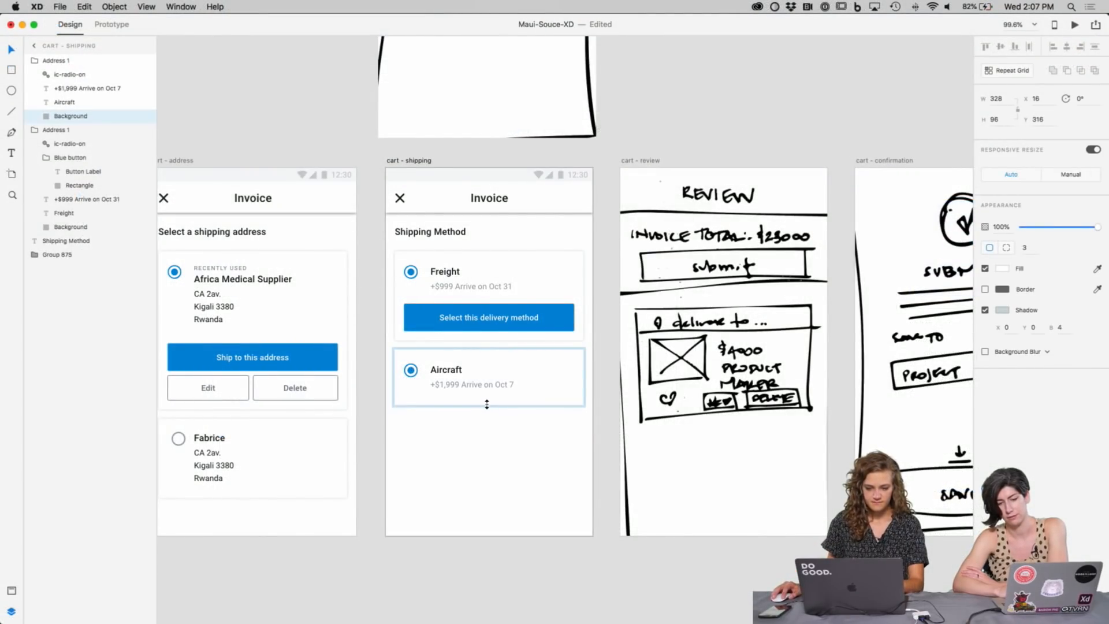
{"action": "left_click", "coordinate": [478, 459]}
{"action": "scroll", "coordinate": [389, 480], "scroll_direction": "left", "scroll_amount": 2}
Step: Replace the Aircraft card's filled radio icon with a copy of the empty radio circle from the second address card on cart - address
{"action": "left_click", "coordinate": [207, 440]}
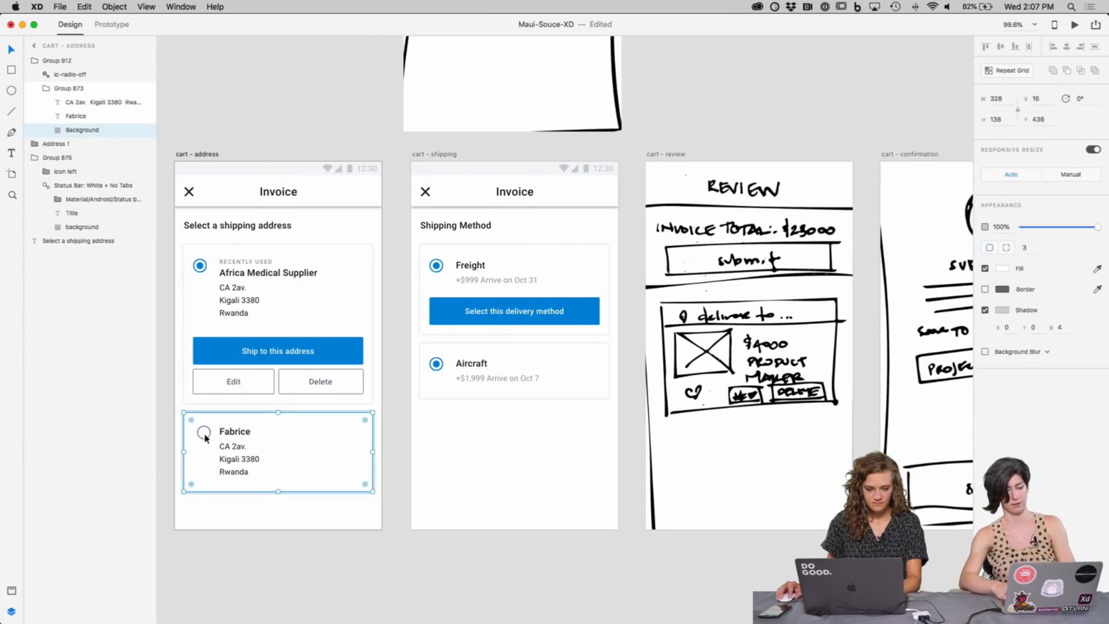
{"action": "double_click", "coordinate": [206, 434]}
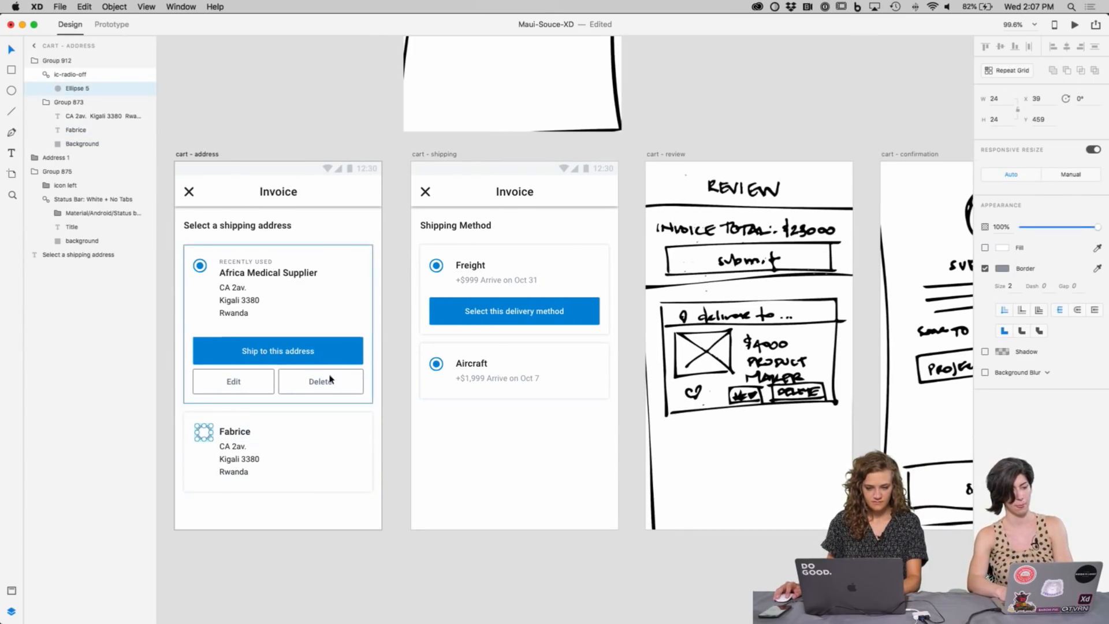
{"action": "left_click", "coordinate": [436, 364]}
{"action": "double_click", "coordinate": [437, 365]}
{"action": "key", "text": "Delete"}
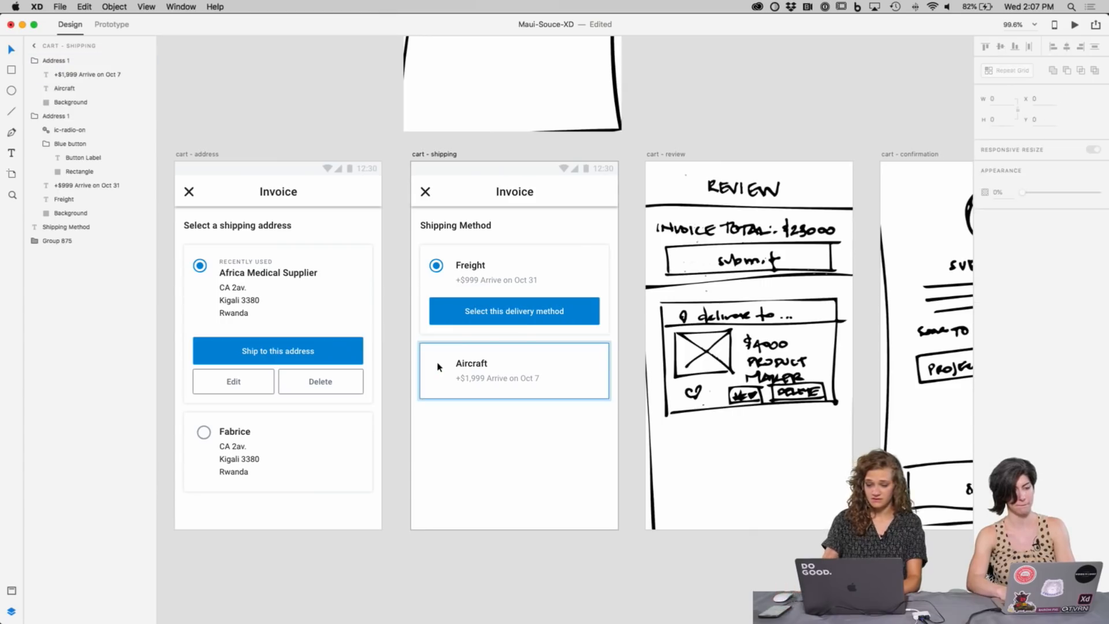
{"action": "key", "text": "super+v"}
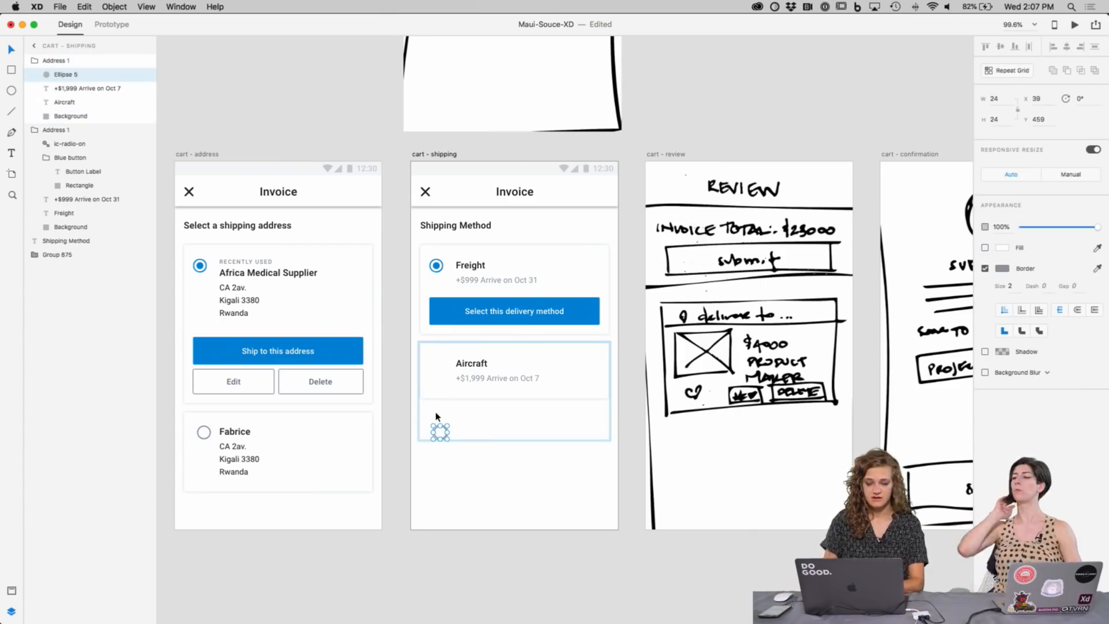
Step: Move the pasted empty radio circle up beside the Aircraft title
{"action": "key", "text": "shift+Up"}
{"action": "key", "text": "shift+Up"}
{"action": "key", "text": "shift+Up"}
{"action": "key", "text": "shift+Up"}
{"action": "key", "text": "shift+Up"}
{"action": "key", "text": "shift+Up"}
{"action": "key", "text": "shift+Up"}
{"action": "key", "text": "shift+Up"}
{"action": "key", "text": "shift+Up"}
{"action": "key", "text": "shift+Up"}
{"action": "key", "text": "shift+Up"}
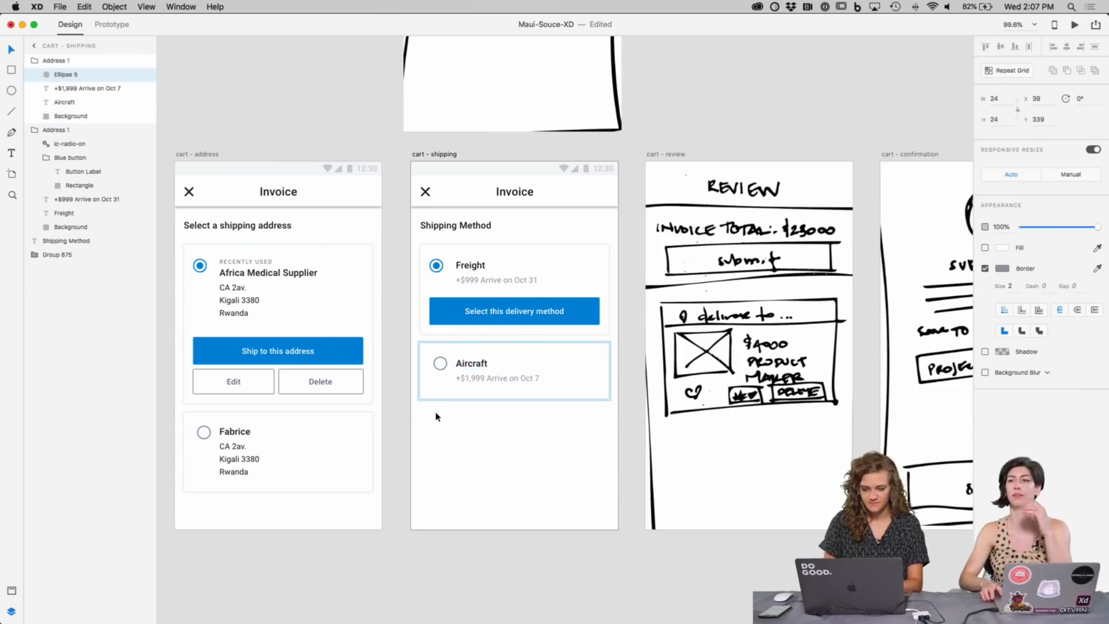
{"action": "key", "text": "Down"}
{"action": "key", "text": "Up"}
{"action": "key", "text": "Up"}
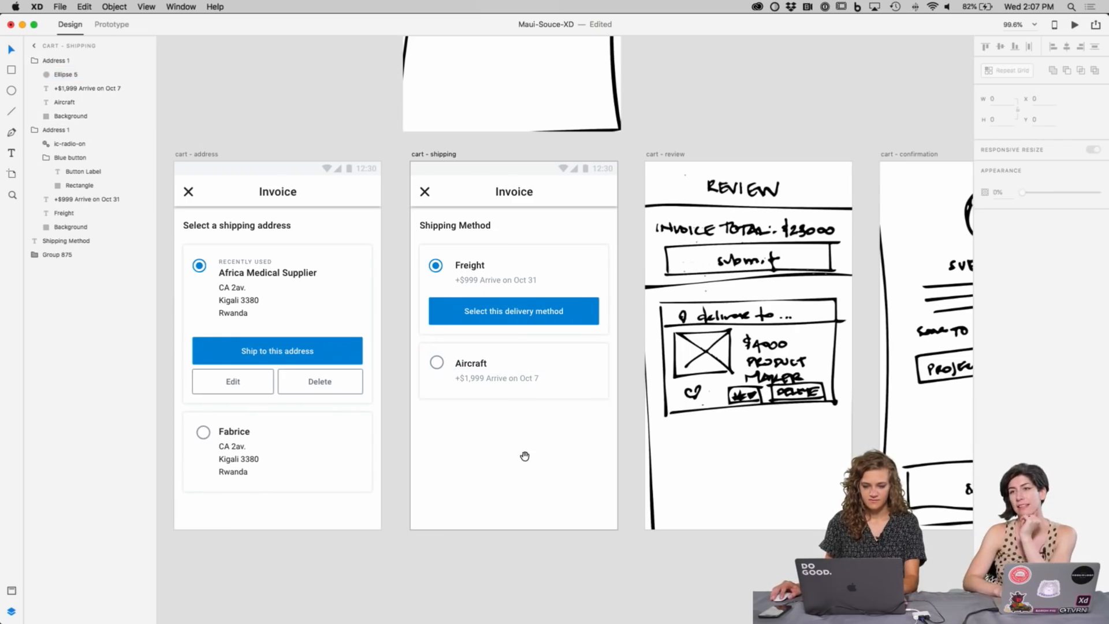
Step: Nudge the Aircraft card's radio circle to X 37, Y 339 and check its spacing inside the card
{"action": "left_click", "coordinate": [442, 373]}
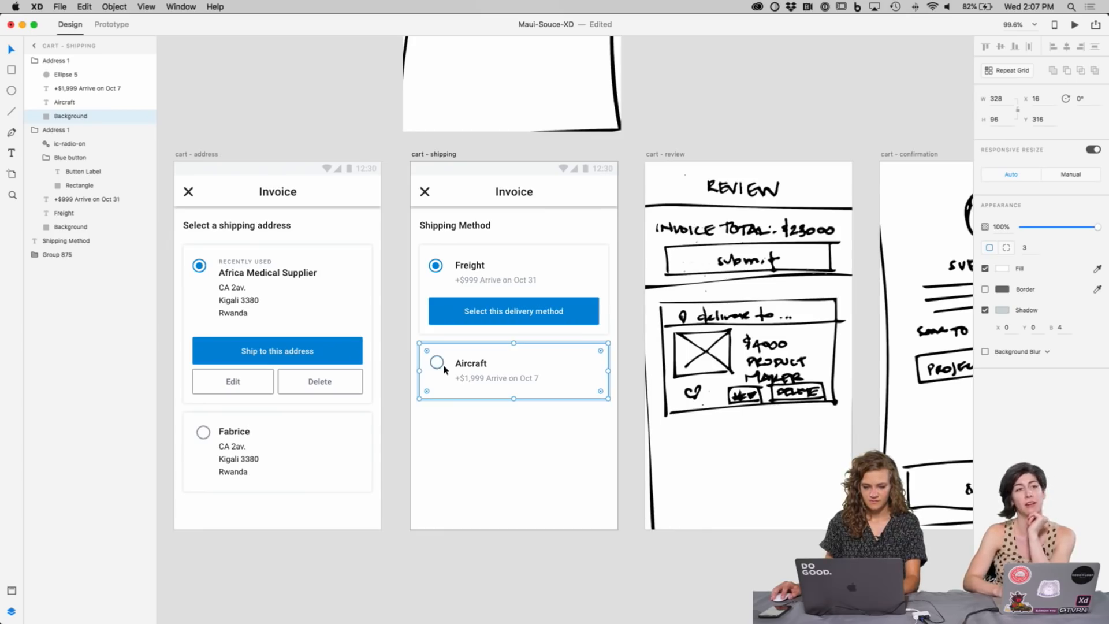
{"action": "left_click", "coordinate": [443, 365]}
{"action": "key", "text": "Right"}
{"action": "key", "text": "Right"}
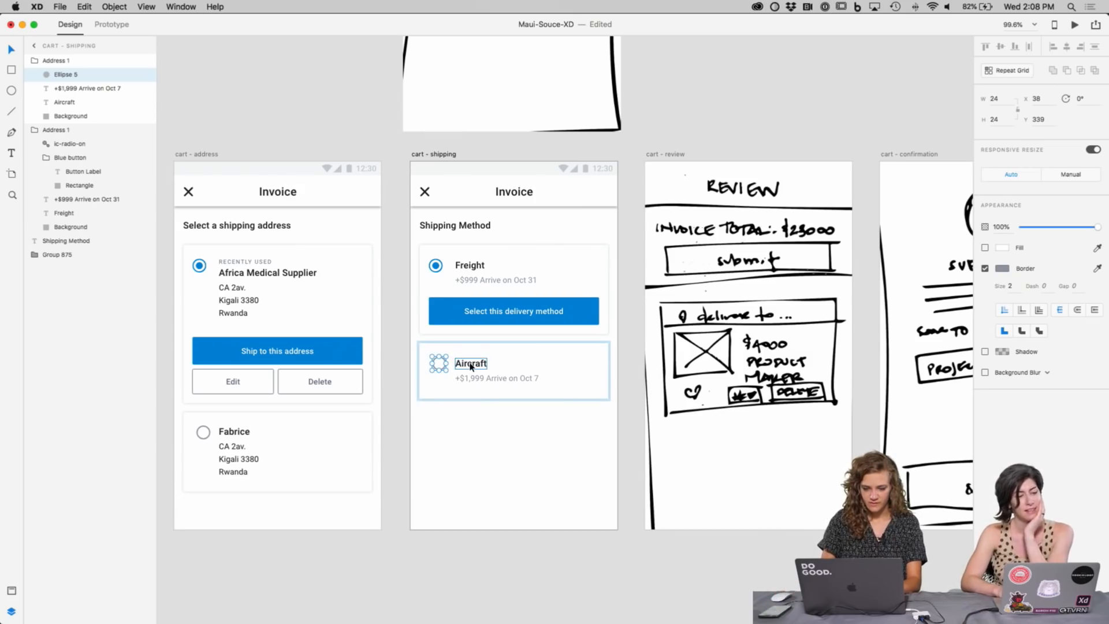
{"action": "key", "text": "alt"}
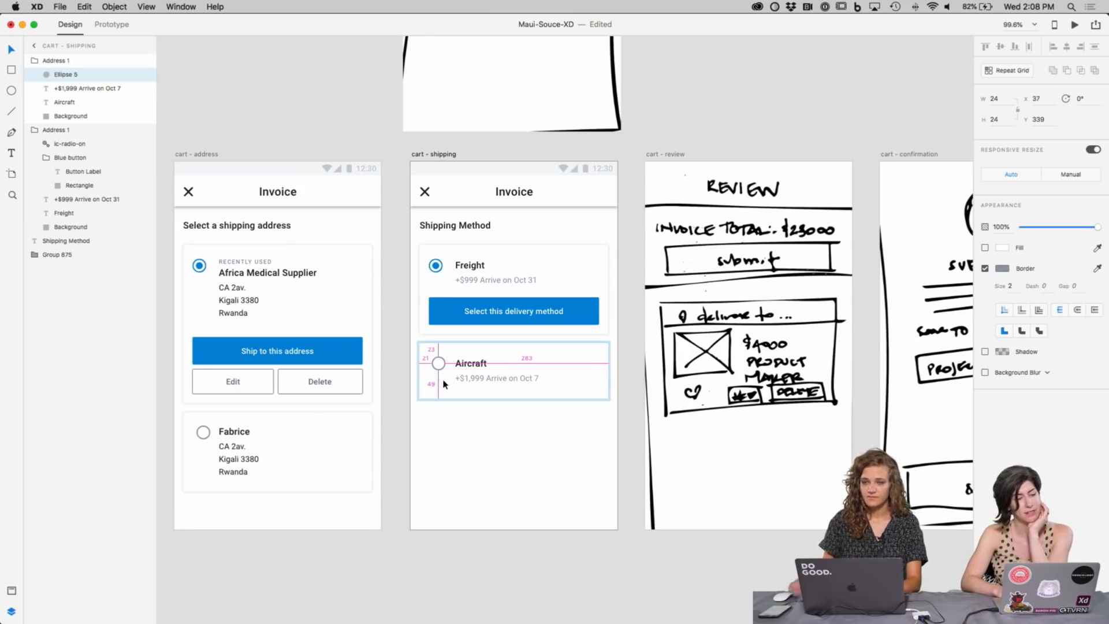
{"action": "left_click", "coordinate": [445, 457]}
Step: Delete the hand-drawn shipping method sketch from the pasteboard above the cart - shipping artboard
{"action": "scroll", "coordinate": [462, 469], "scroll_direction": "down", "scroll_amount": 1}
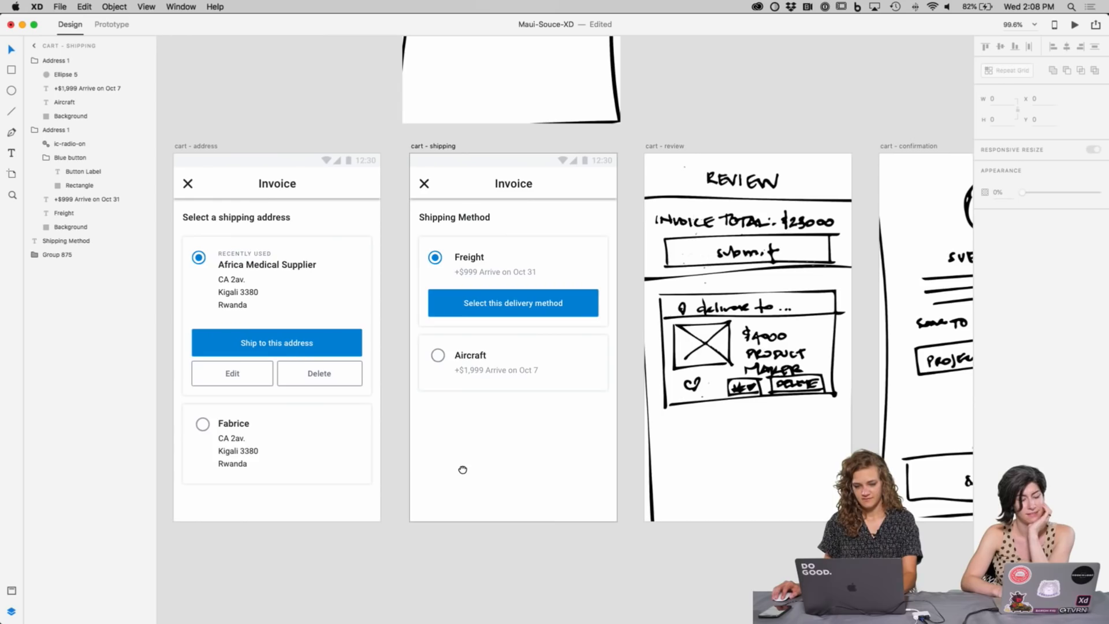
{"action": "scroll", "coordinate": [507, 448], "scroll_direction": "up", "scroll_amount": 7}
{"action": "left_click", "coordinate": [546, 157]}
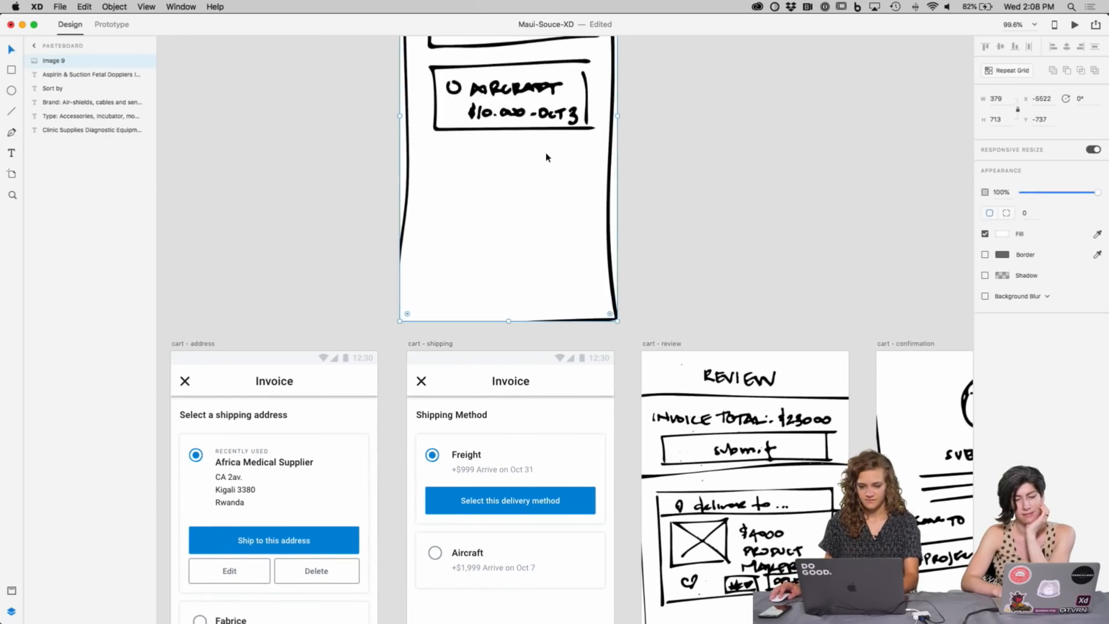
{"action": "key", "text": "Delete"}
Step: Move the hand-drawn review sketch off the cart - review artboard onto the pasteboard above it
{"action": "scroll", "coordinate": [575, 141], "scroll_direction": "down", "scroll_amount": 6}
{"action": "scroll", "coordinate": [575, 141], "scroll_direction": "right", "scroll_amount": 3}
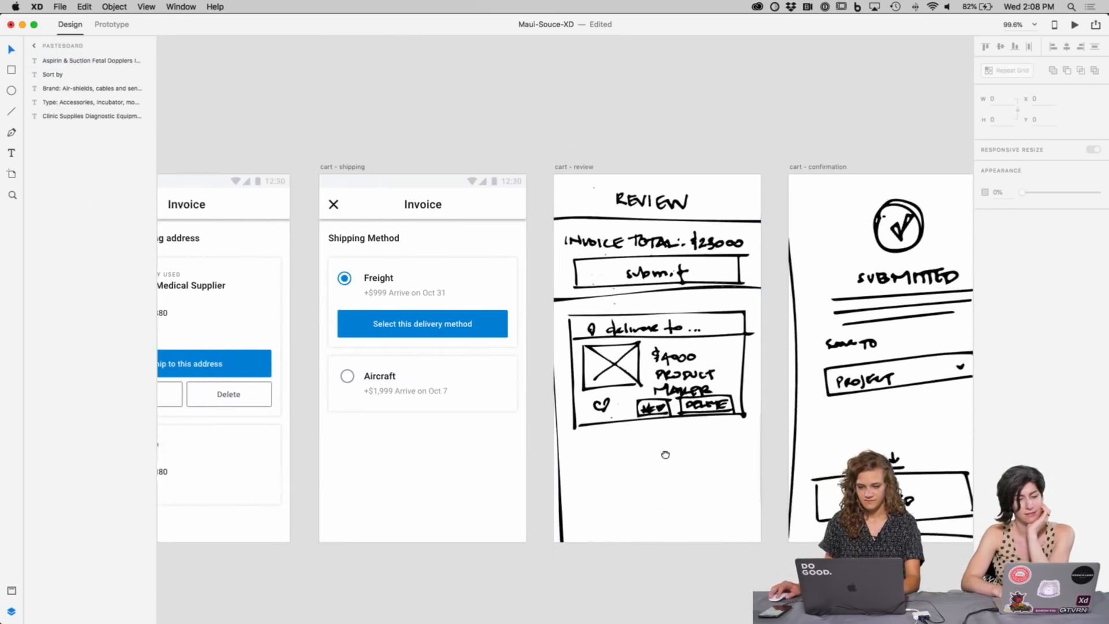
{"action": "left_click_drag", "start_coordinate": [663, 513], "coordinate": [646, 87]}
Step: Copy the Invoice header, Shipping Method heading and both delivery cards from cart - shipping into the cart - review artboard
{"action": "left_click", "coordinate": [422, 203]}
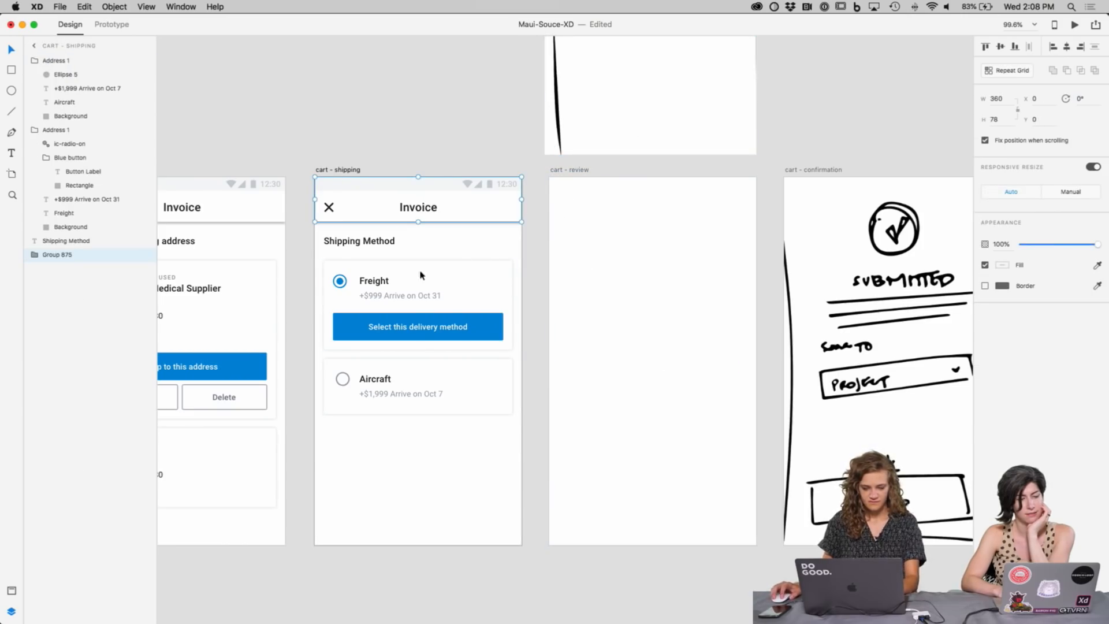
{"action": "left_click", "coordinate": [359, 241], "text": "shift"}
{"action": "left_click", "coordinate": [355, 306], "text": "shift"}
{"action": "left_click", "coordinate": [386, 387], "text": "shift"}
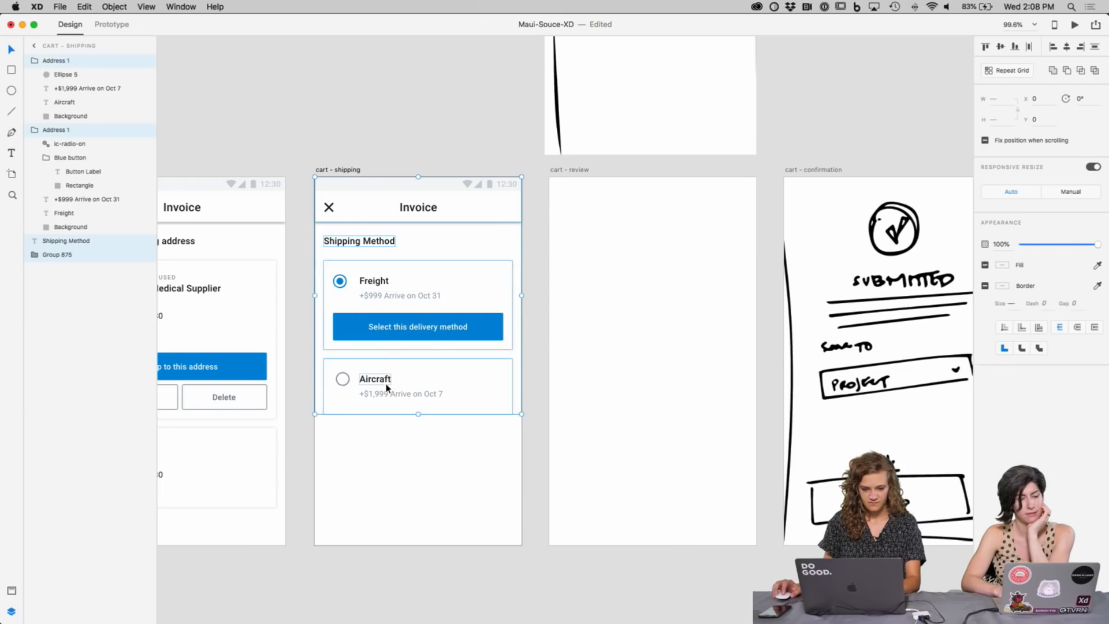
{"action": "key", "text": "super+c"}
{"action": "left_click", "coordinate": [559, 170]}
{"action": "key", "text": "super+v"}
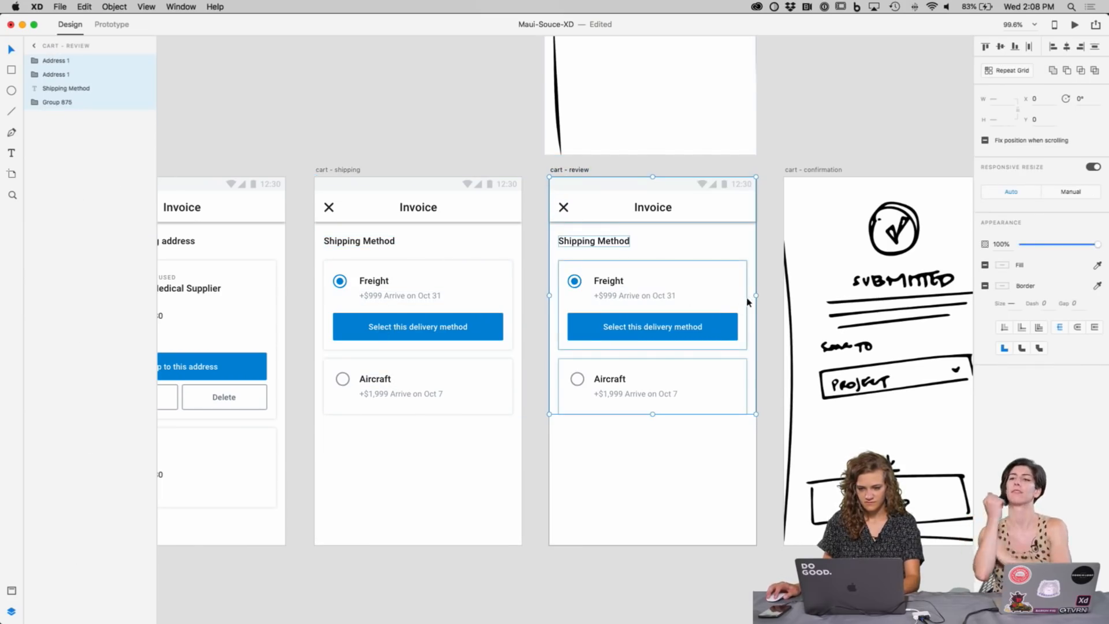
Step: Delete the Freight and Aircraft cards from the cart - review artboard
{"action": "left_click", "coordinate": [664, 390]}
{"action": "left_click", "coordinate": [657, 327], "text": "shift"}
{"action": "key", "text": "Delete"}
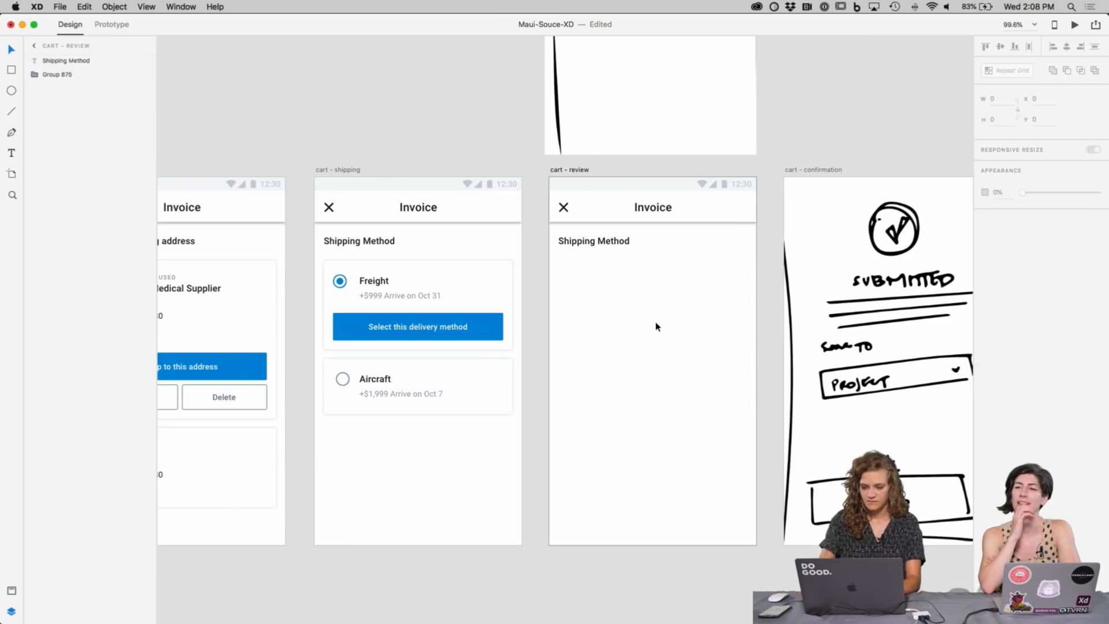
Step: Change the Shipping Method heading on the cart - review artboard to "Review Cart"
{"action": "left_click", "coordinate": [634, 238]}
{"action": "double_click", "coordinate": [634, 238]}
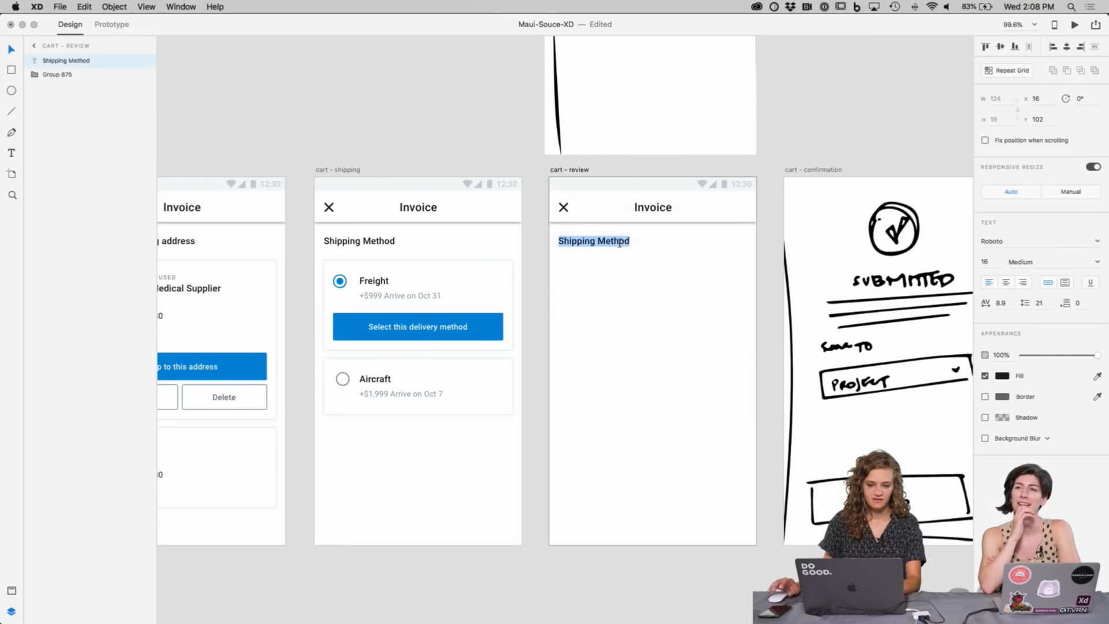
{"action": "type", "text": "Review Cart"}
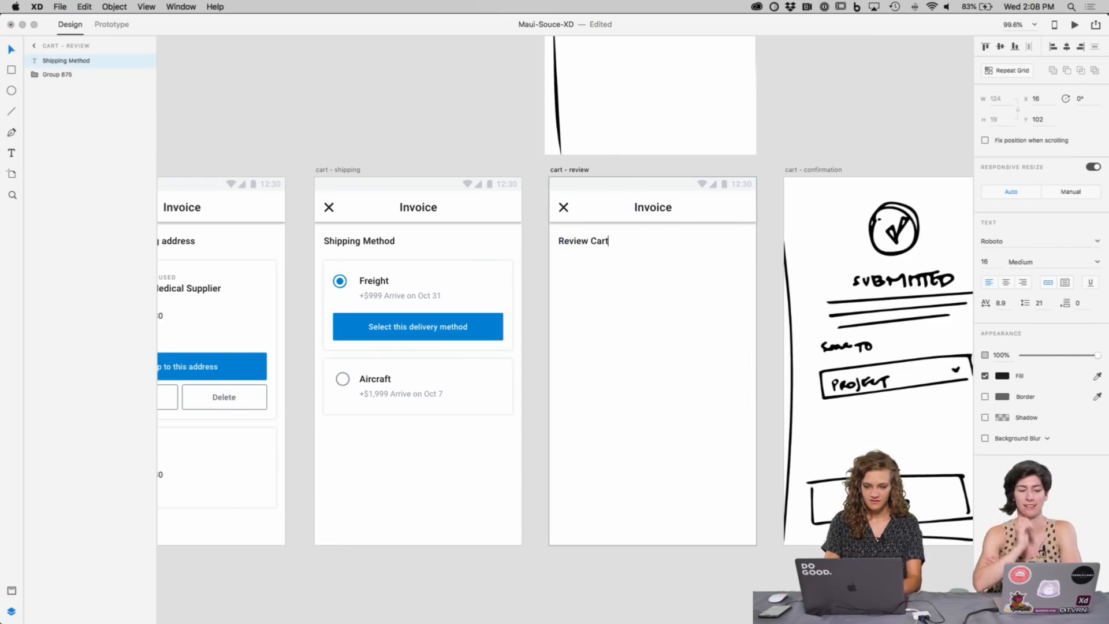
{"action": "left_click", "coordinate": [586, 383]}
Step: Copy the product card from the cart - preview artboard into the cart - review artboard
{"action": "scroll", "coordinate": [522, 394], "scroll_direction": "left", "scroll_amount": 10}
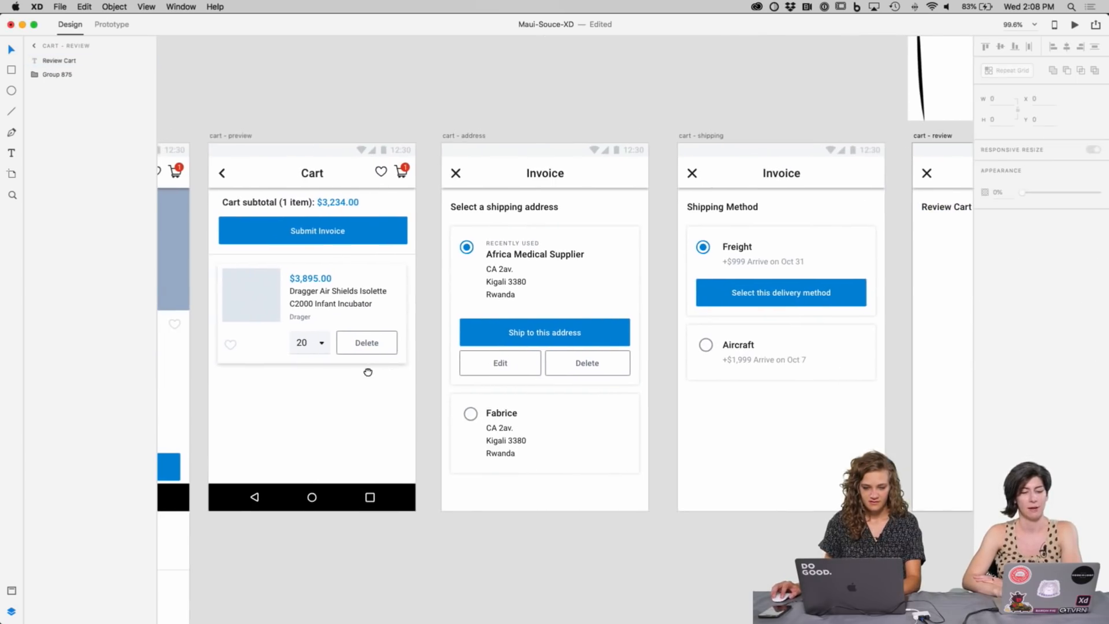
{"action": "left_click", "coordinate": [350, 306]}
{"action": "left_click", "coordinate": [943, 404]}
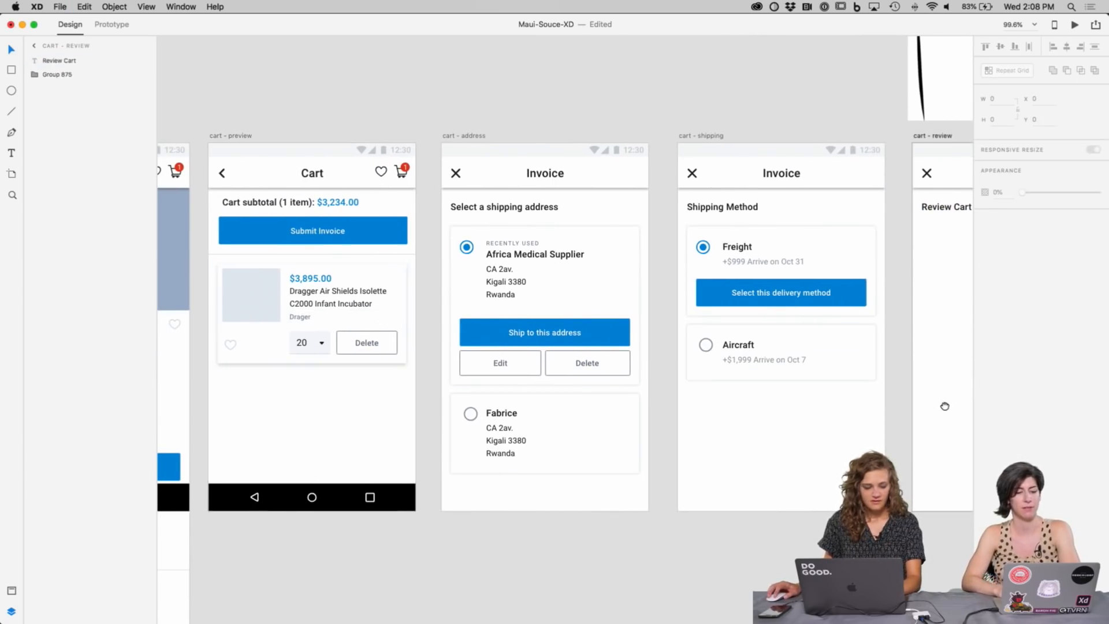
{"action": "left_click_drag", "start_coordinate": [943, 404], "coordinate": [691, 409]}
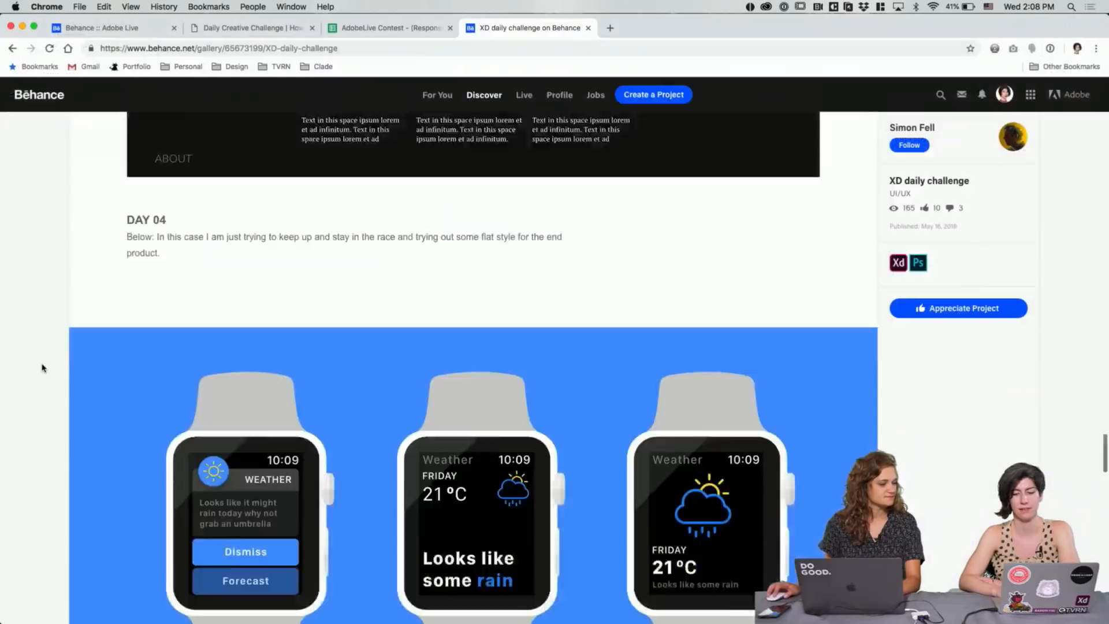
Step: Look through the XD daily challenge project on Behance, examining the daily entries, cover image and music player screens
{"action": "scroll", "coordinate": [42, 368], "scroll_direction": "down", "scroll_amount": 10}
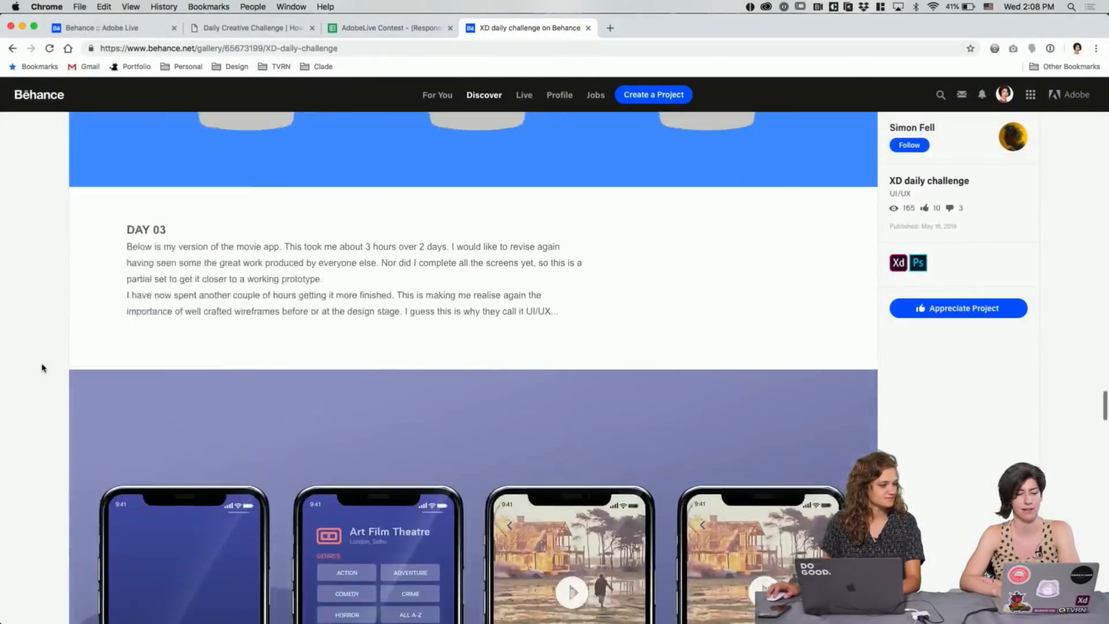
{"action": "scroll", "coordinate": [41, 368], "scroll_direction": "up", "scroll_amount": 5}
{"action": "scroll", "coordinate": [41, 368], "scroll_direction": "down", "scroll_amount": 20}
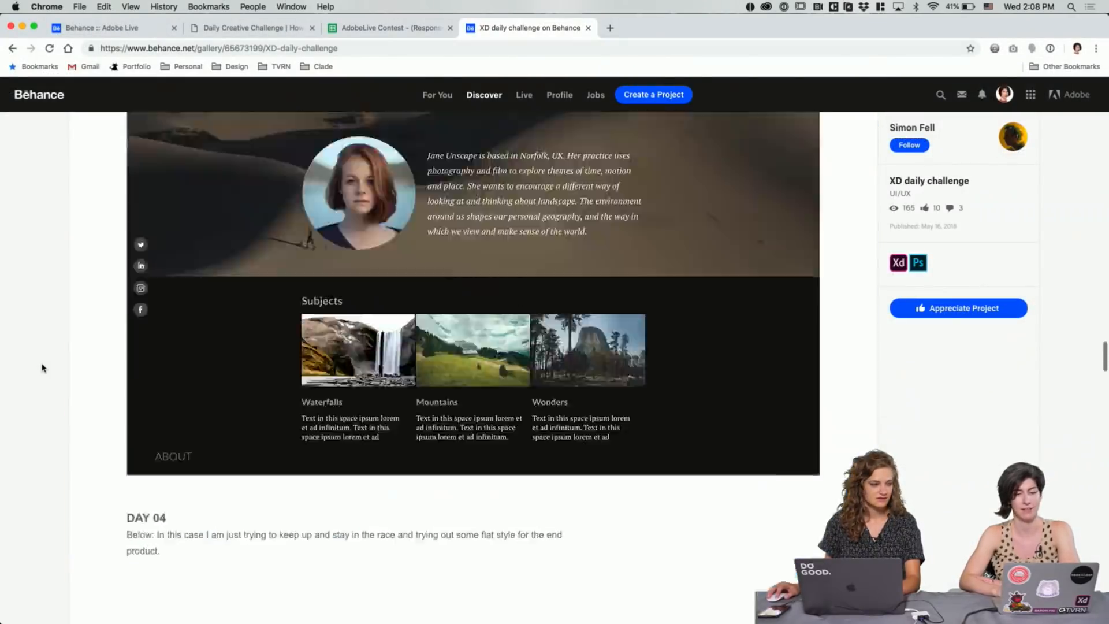
{"action": "scroll", "coordinate": [42, 368], "scroll_direction": "up", "scroll_amount": 10}
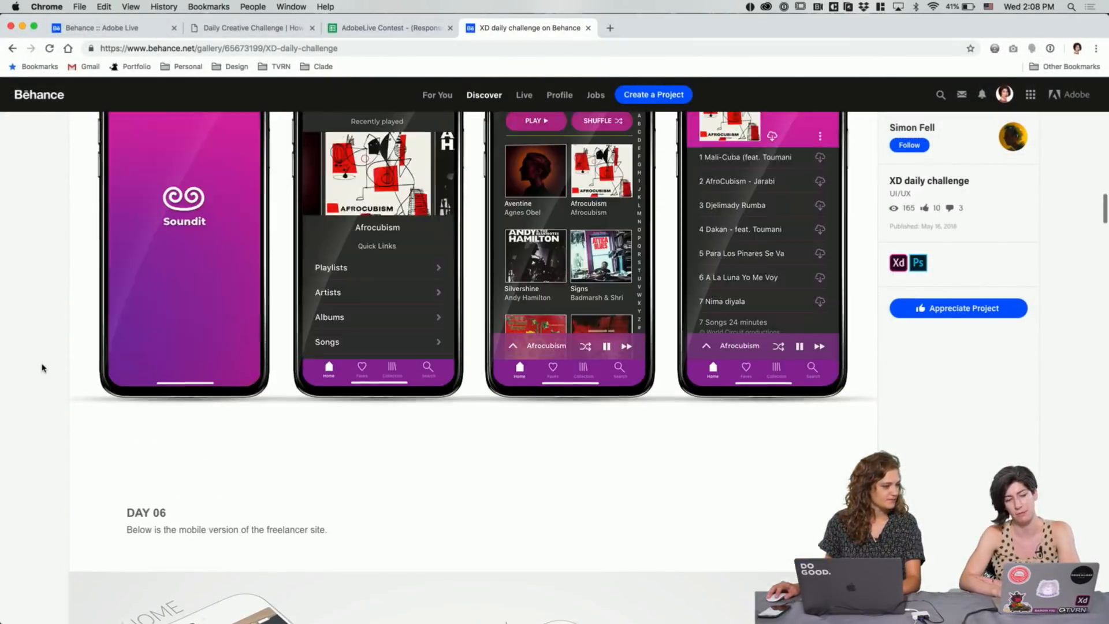
{"action": "scroll", "coordinate": [42, 368], "scroll_direction": "down", "scroll_amount": 20}
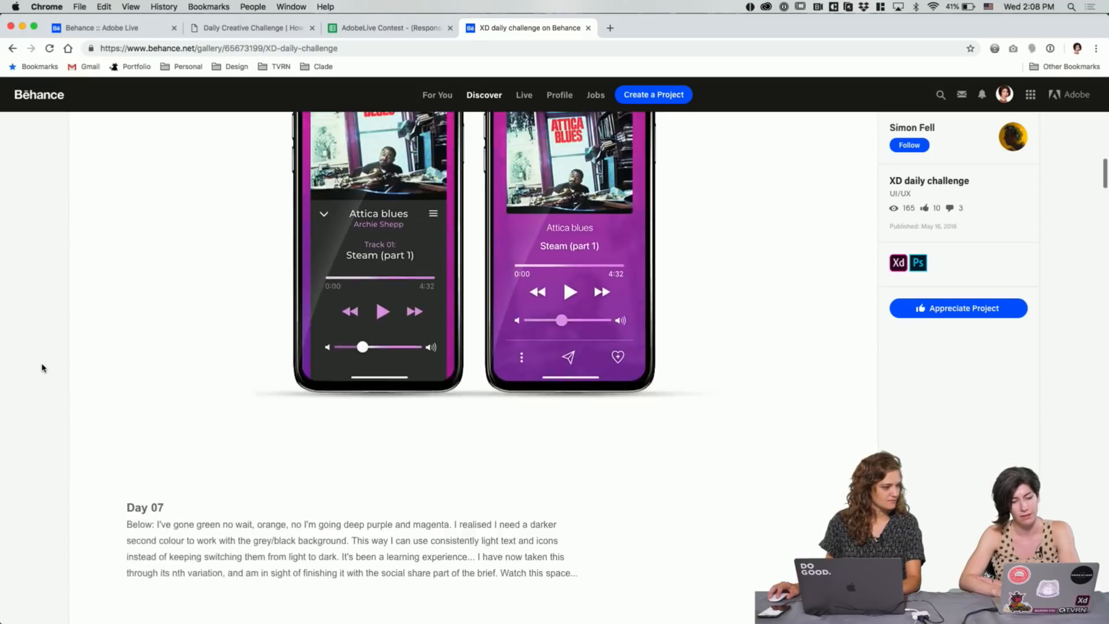
{"action": "scroll", "coordinate": [42, 367], "scroll_direction": "up", "scroll_amount": 8}
{"action": "scroll", "coordinate": [41, 368], "scroll_direction": "up", "scroll_amount": 10}
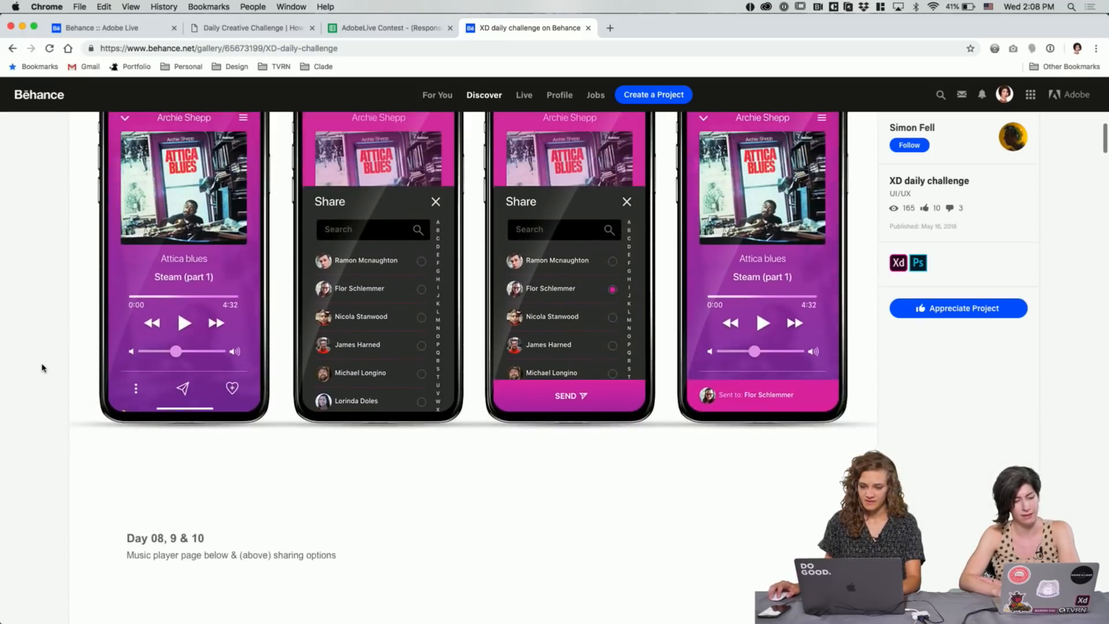
{"action": "scroll", "coordinate": [42, 368], "scroll_direction": "up", "scroll_amount": 5}
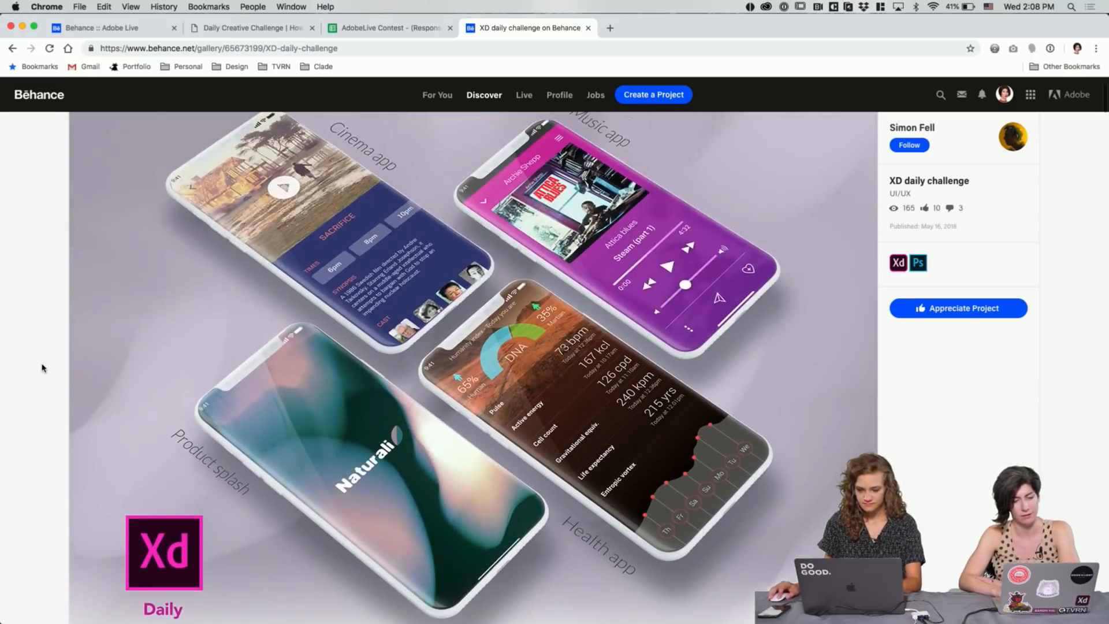
{"action": "scroll", "coordinate": [42, 368], "scroll_direction": "down", "scroll_amount": 12}
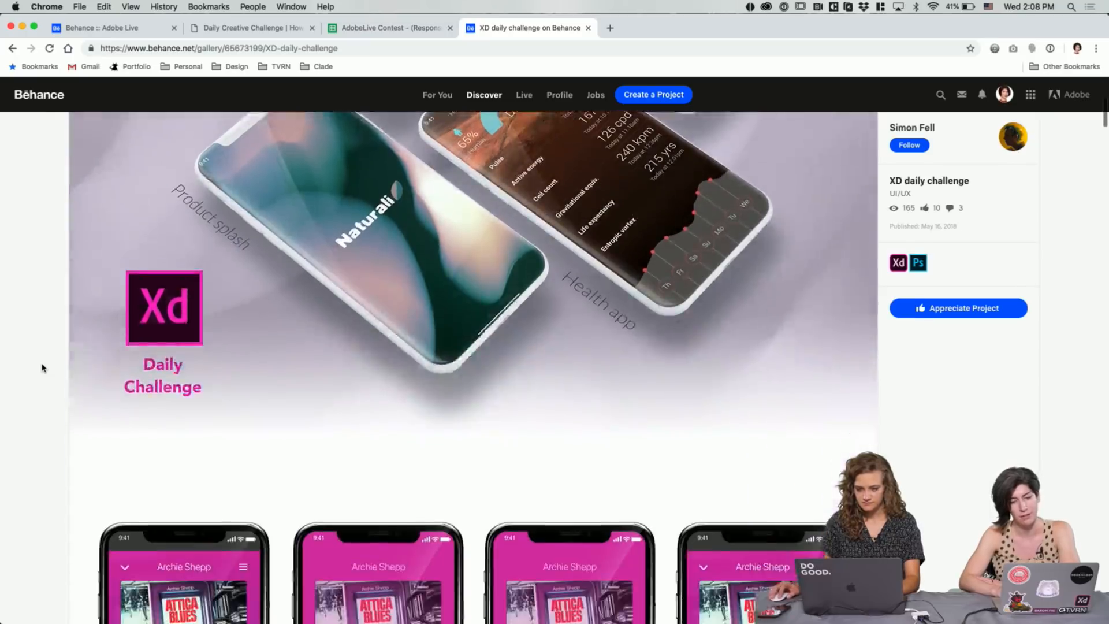
{"action": "scroll", "coordinate": [41, 368], "scroll_direction": "down", "scroll_amount": 6}
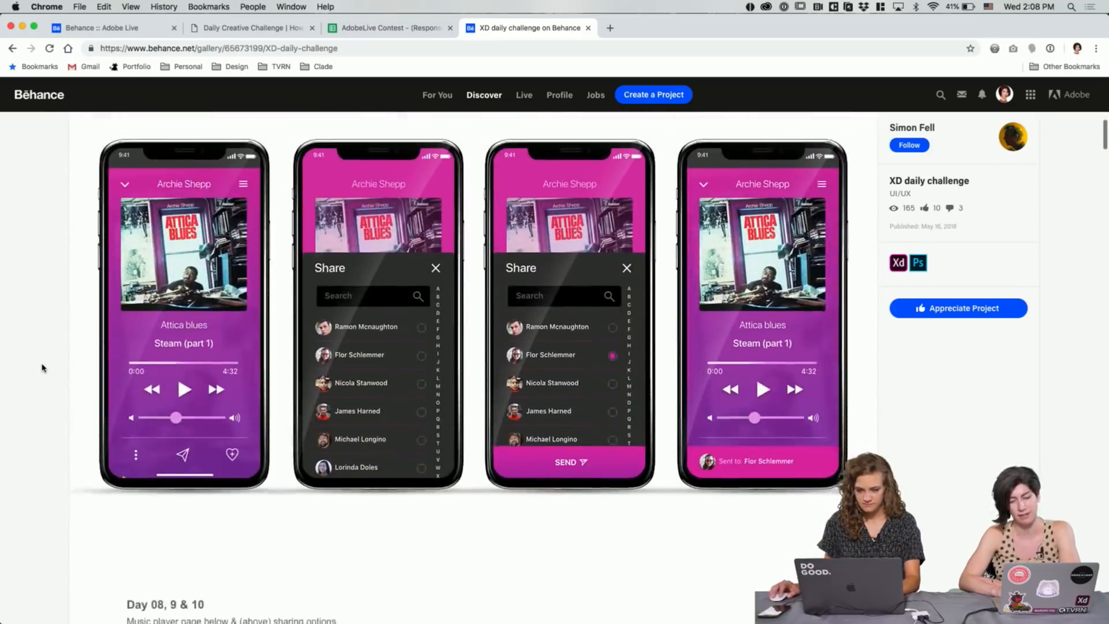
{"action": "scroll", "coordinate": [42, 368], "scroll_direction": "down", "scroll_amount": 3}
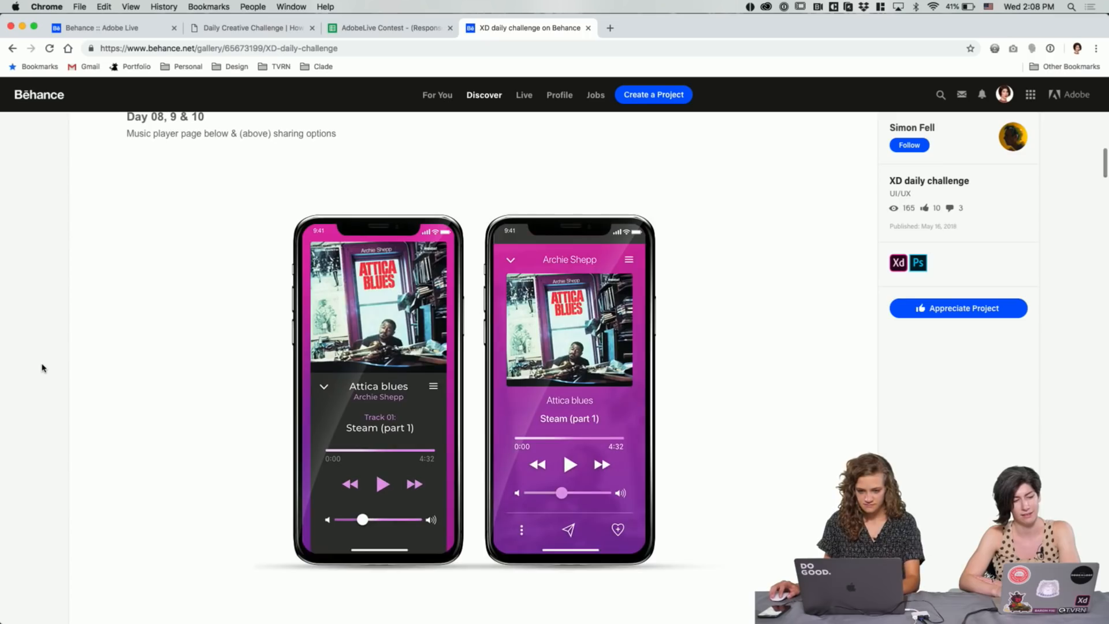
{"action": "scroll", "coordinate": [41, 368], "scroll_direction": "up", "scroll_amount": 1}
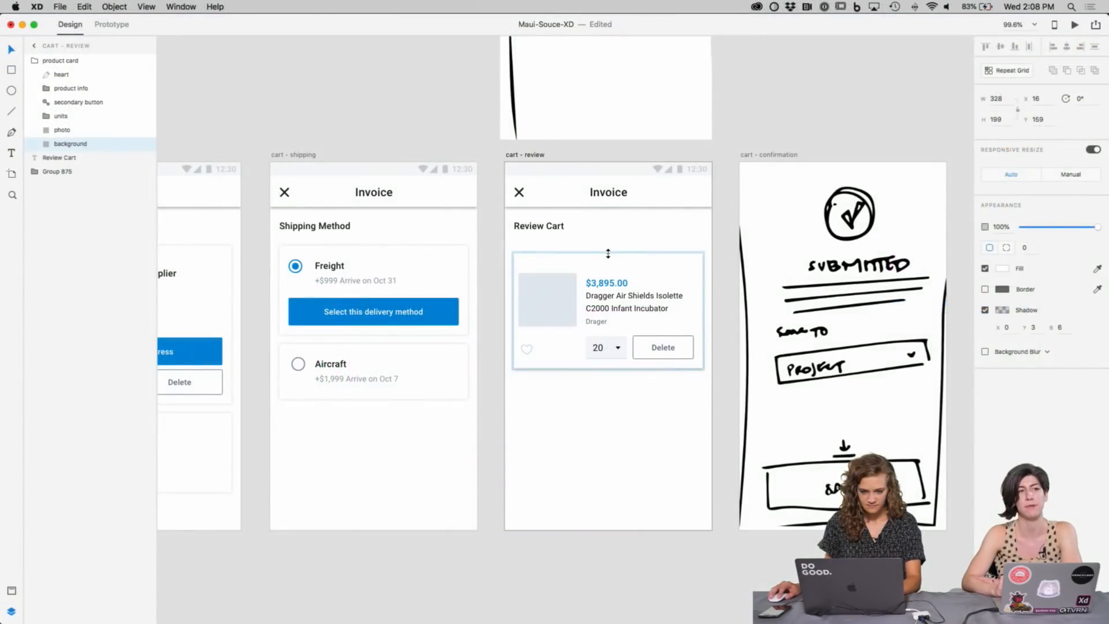
Step: Draw a horizontal divider line 328 wide across the cart - review product card, just above the photo placeholder, at Y 183.5
{"action": "scroll", "coordinate": [395, 279], "scroll_direction": "left", "scroll_amount": 10}
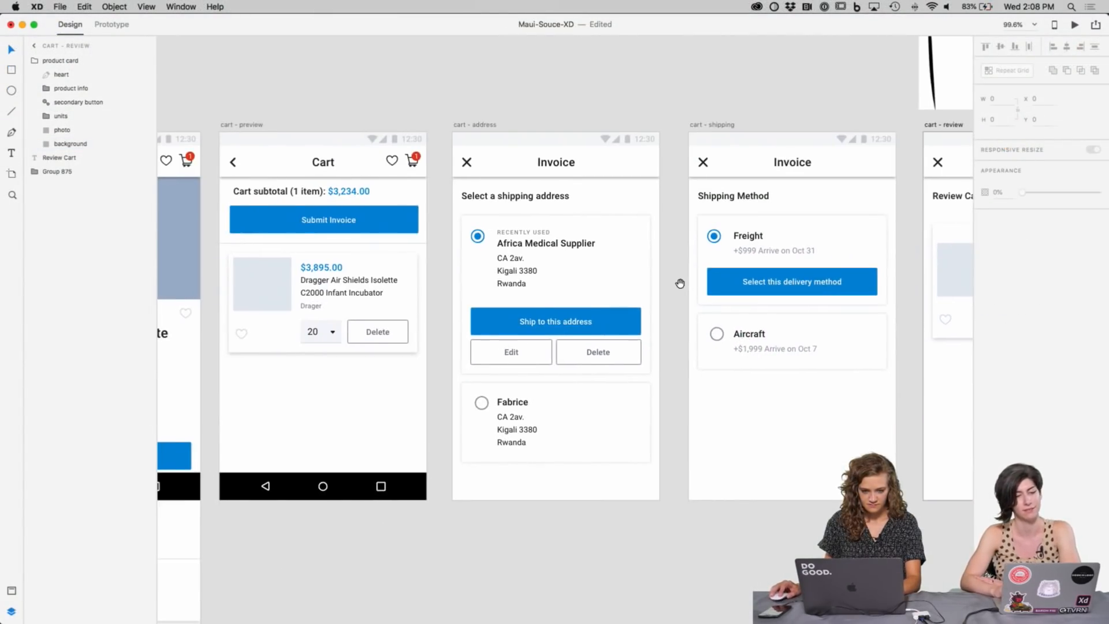
{"action": "scroll", "coordinate": [394, 313], "scroll_direction": "right", "scroll_amount": 6}
{"action": "scroll", "coordinate": [394, 312], "scroll_direction": "right", "scroll_amount": 5}
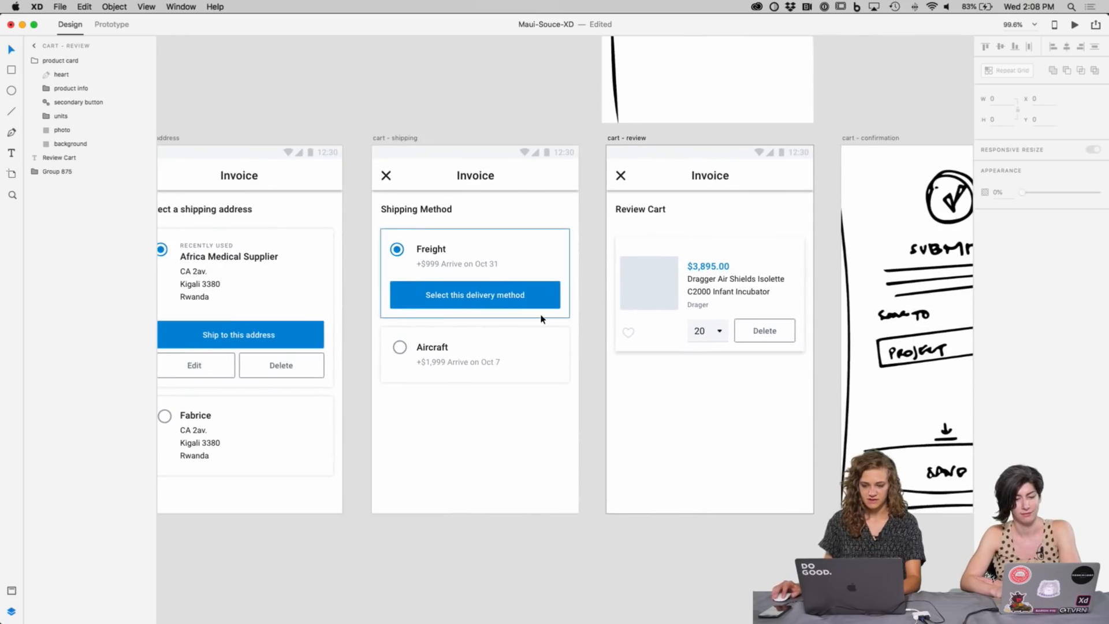
{"action": "scroll", "coordinate": [627, 397], "scroll_direction": "right", "scroll_amount": 1}
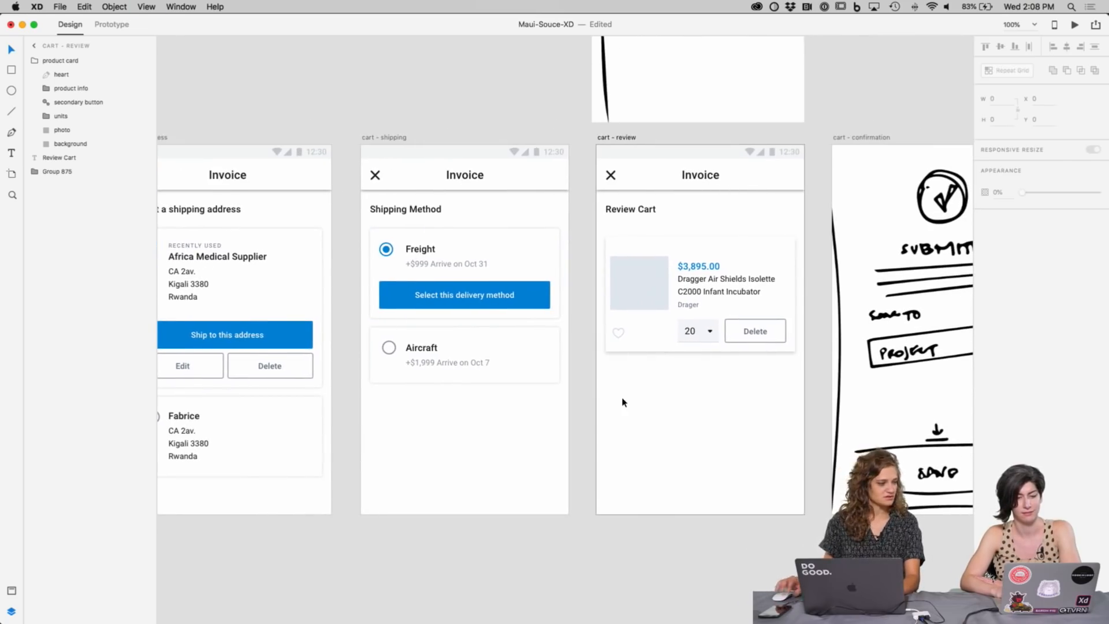
{"action": "scroll", "coordinate": [622, 402], "scroll_direction": "up", "scroll_amount": 5}
{"action": "scroll", "coordinate": [562, 438], "scroll_direction": "right", "scroll_amount": 8}
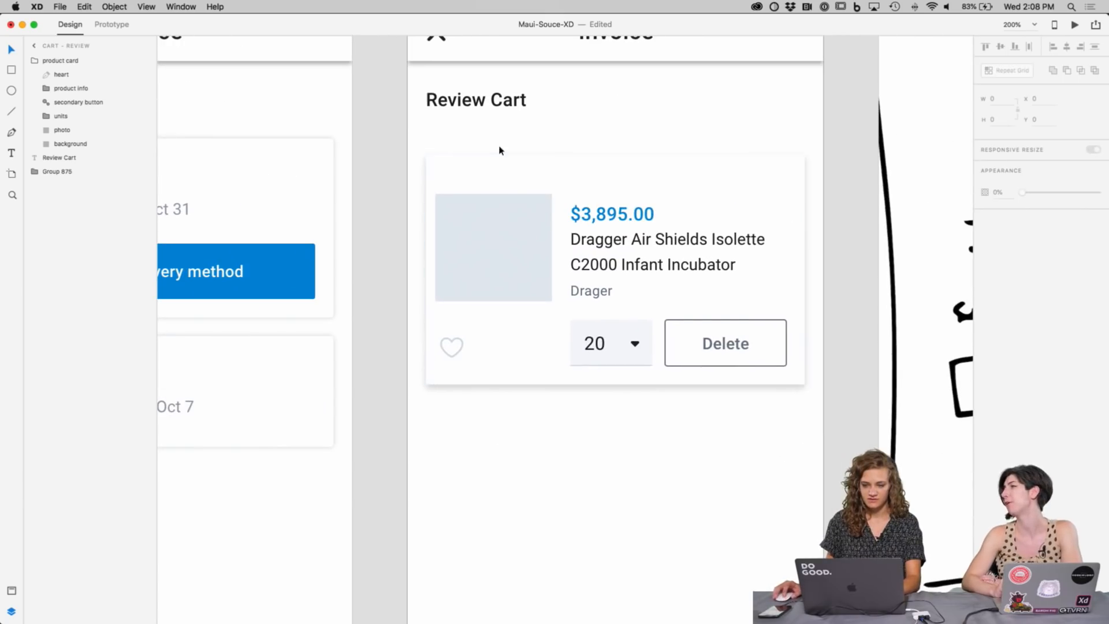
{"action": "left_click", "coordinate": [496, 187]}
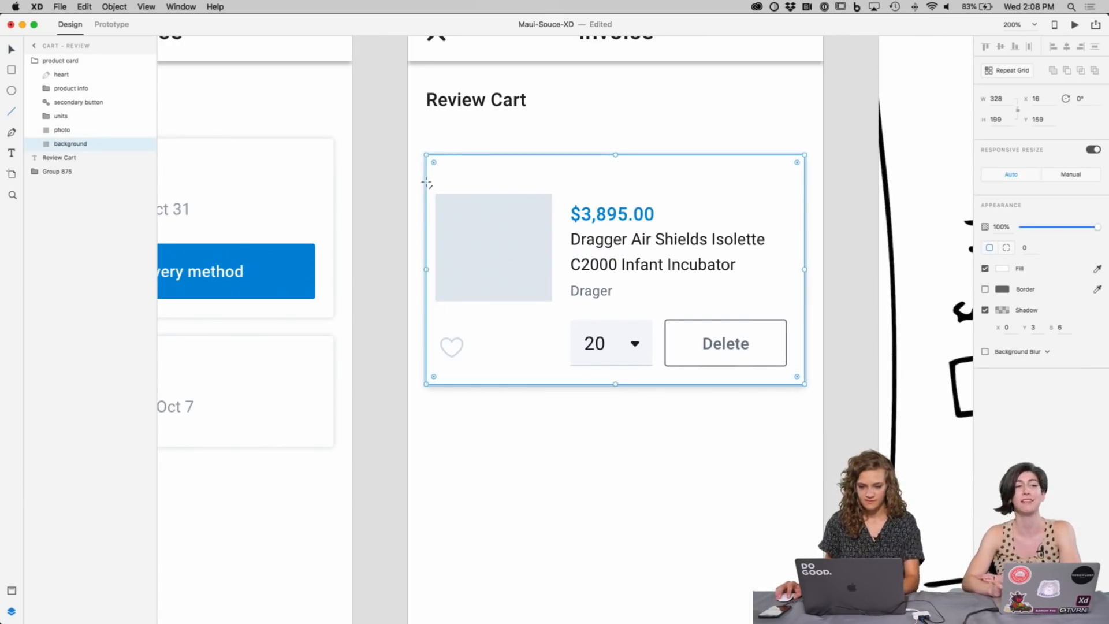
{"action": "mouse_move", "coordinate": [427, 181]}
{"action": "left_mouse_down"}
{"action": "mouse_move", "coordinate": [811, 192]}
{"action": "mouse_move", "coordinate": [798, 198]}
{"action": "left_mouse_up"}
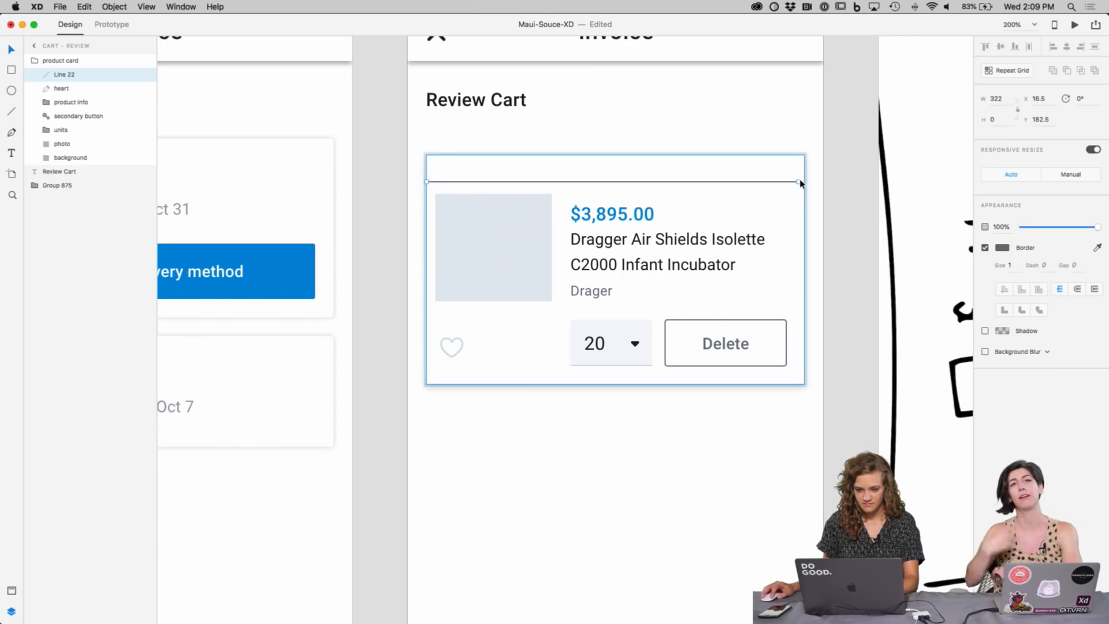
{"action": "left_click_drag", "start_coordinate": [798, 181], "coordinate": [806, 184]}
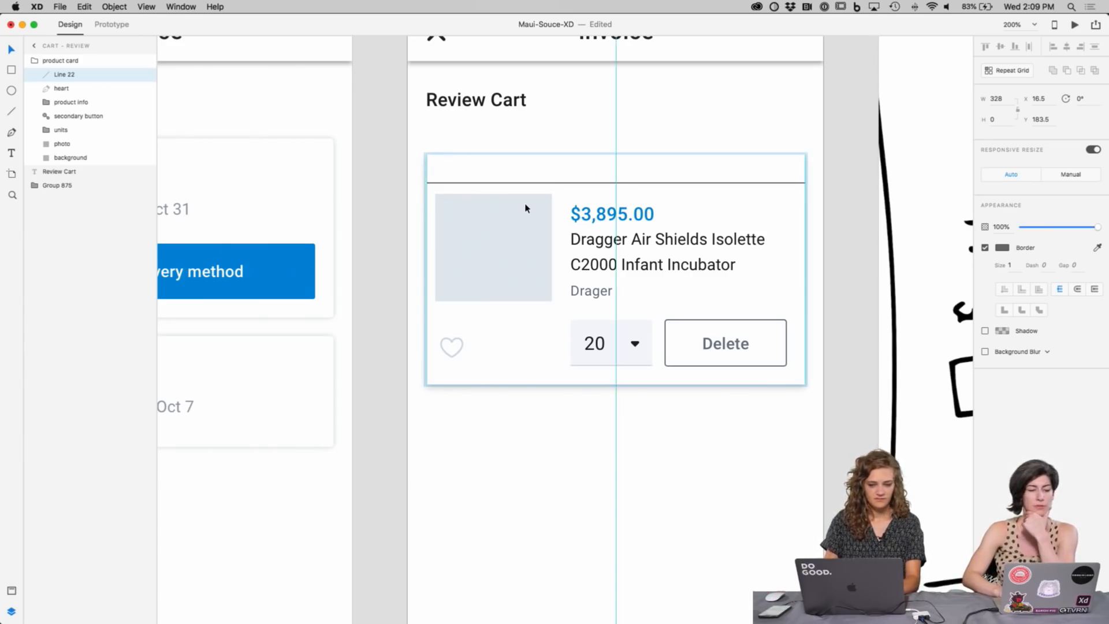
{"action": "key", "text": "Down"}
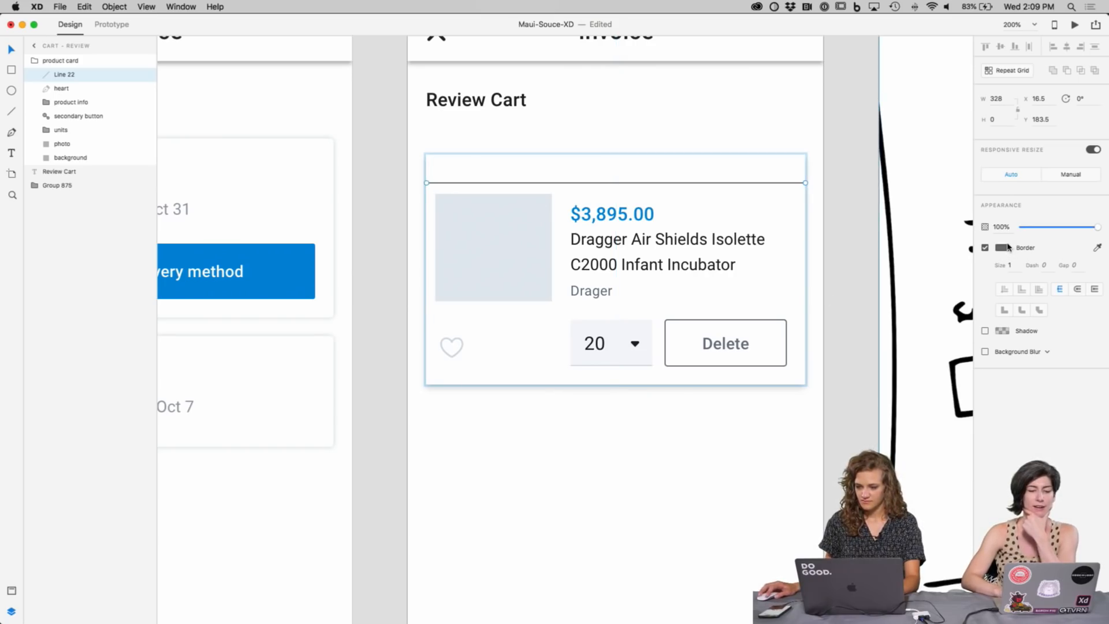
Step: Change the divider line's border colour to the light blue-grey swatch #D3DDE7
{"action": "left_click", "coordinate": [1005, 248]}
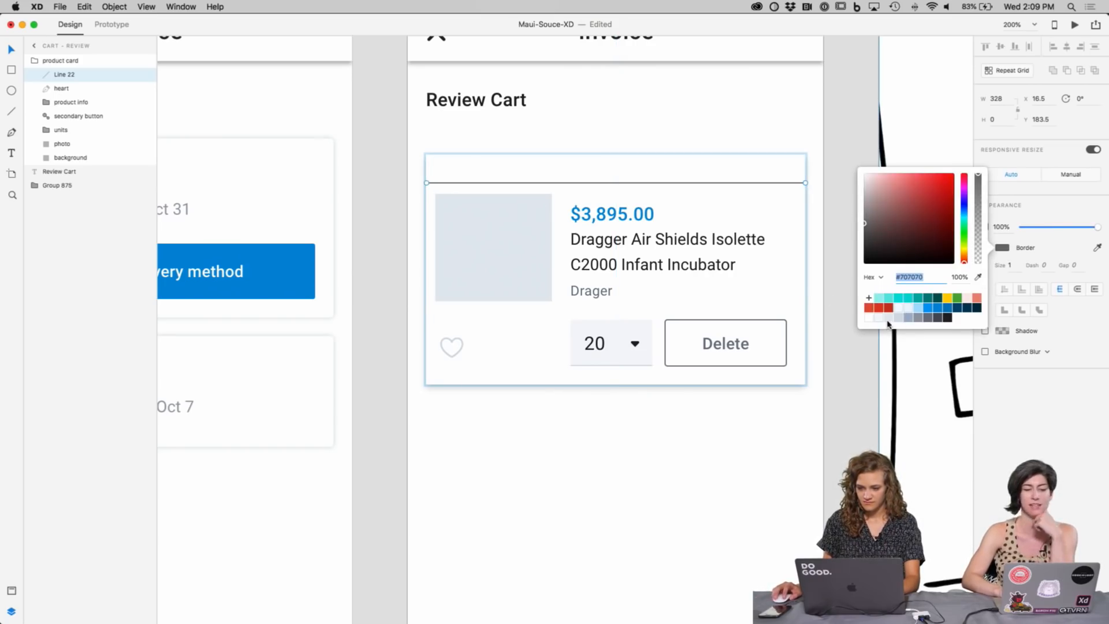
{"action": "left_click", "coordinate": [908, 318]}
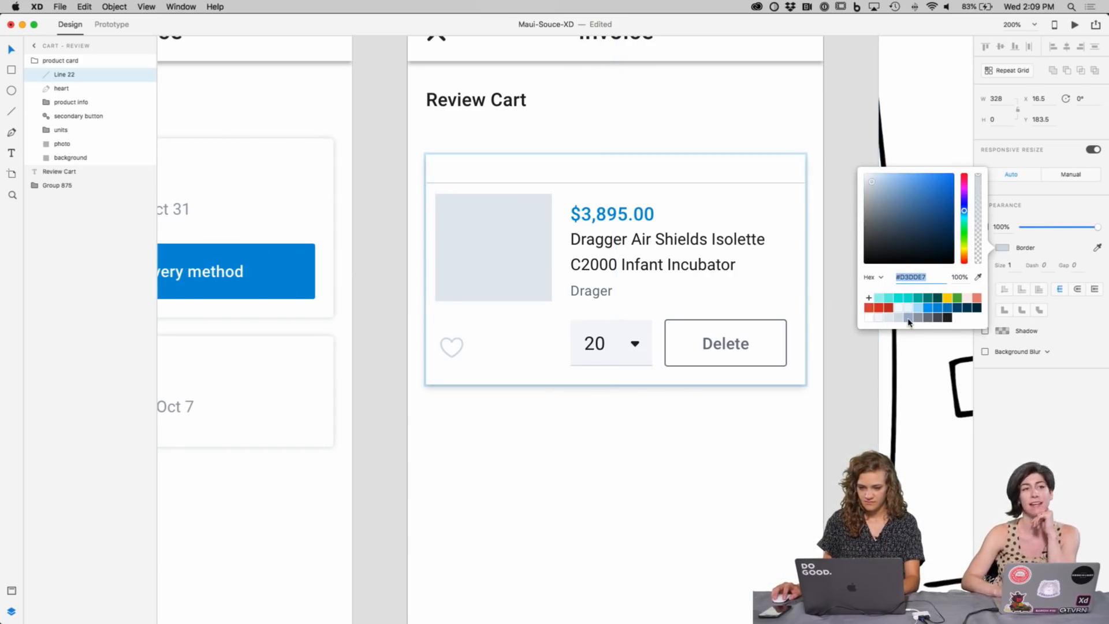
{"action": "left_click", "coordinate": [711, 458]}
{"action": "left_click", "coordinate": [566, 182]}
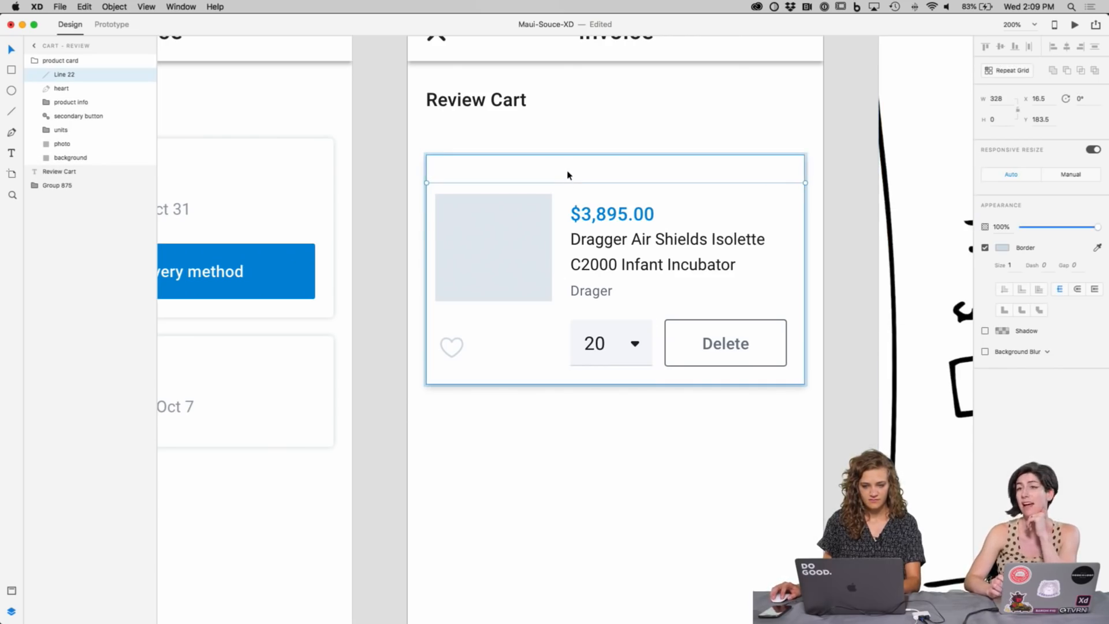
{"action": "key", "text": "alt"}
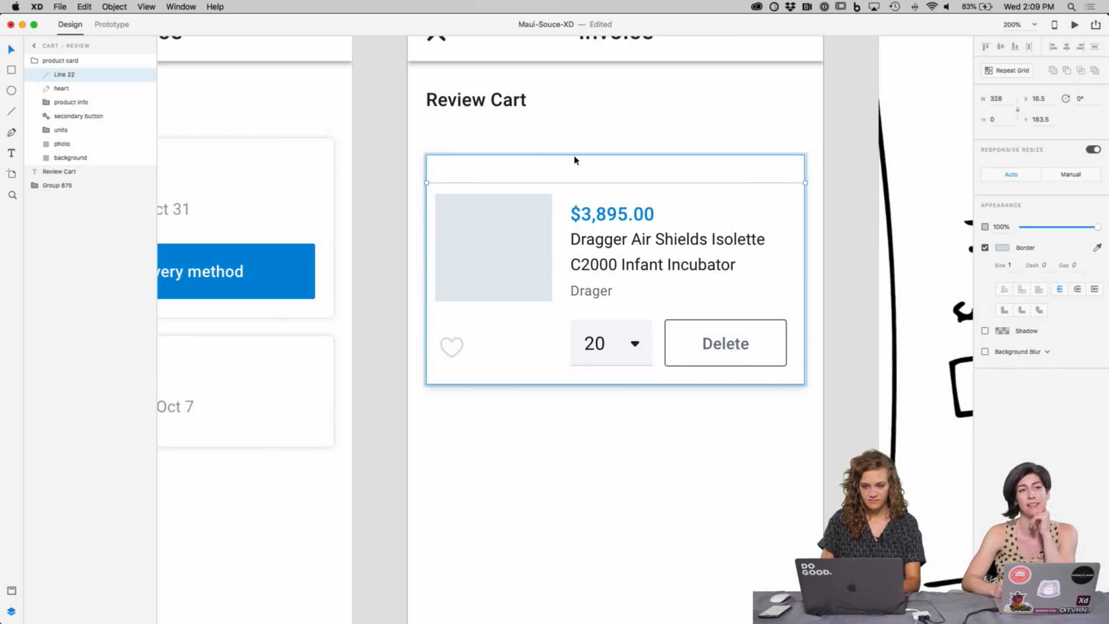
Step: Place the blue location pin component from the document assets in the strip above the product card's divider, at X 25, Y 164
{"action": "key", "text": "Escape"}
{"action": "key", "text": "super+y"}
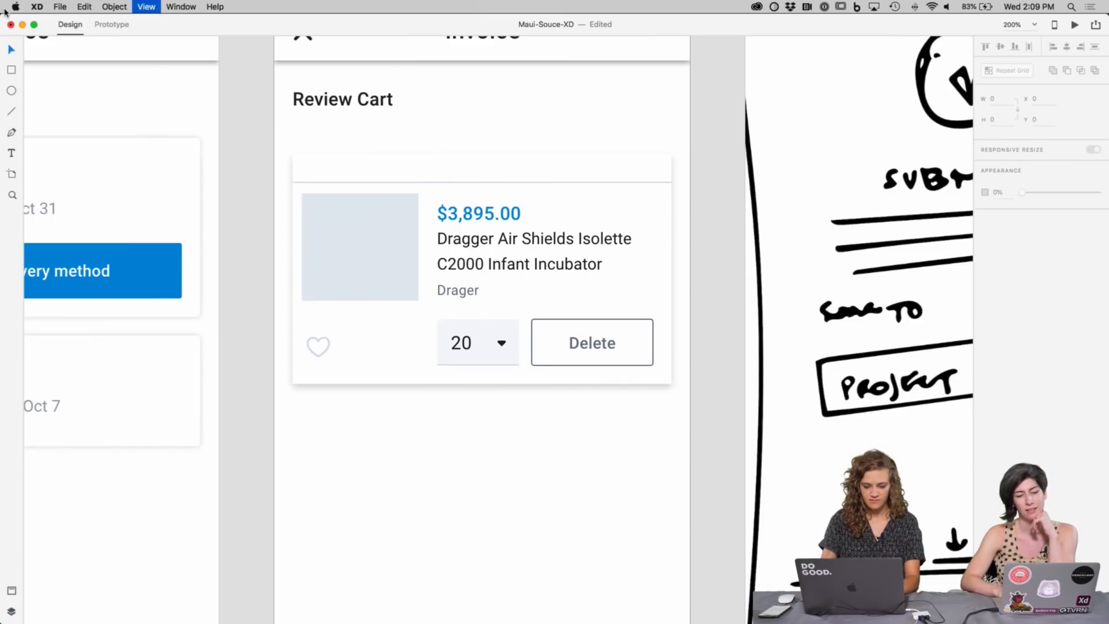
{"action": "key", "text": "super+shift+y"}
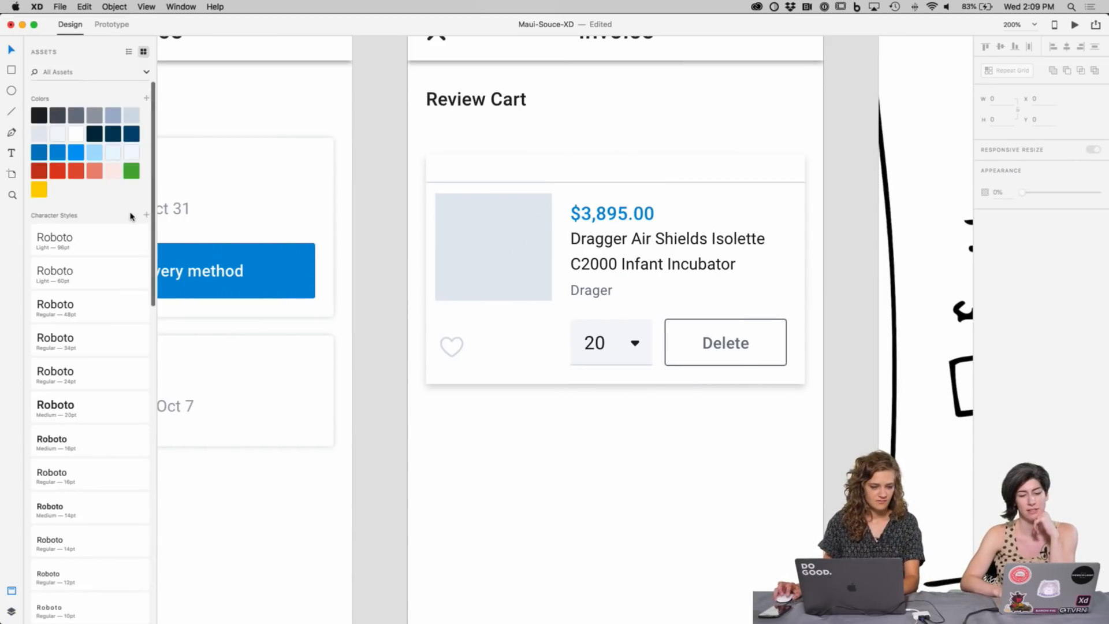
{"action": "scroll", "coordinate": [130, 222], "scroll_direction": "down", "scroll_amount": 15}
{"action": "scroll", "coordinate": [131, 233], "scroll_direction": "down", "scroll_amount": 8}
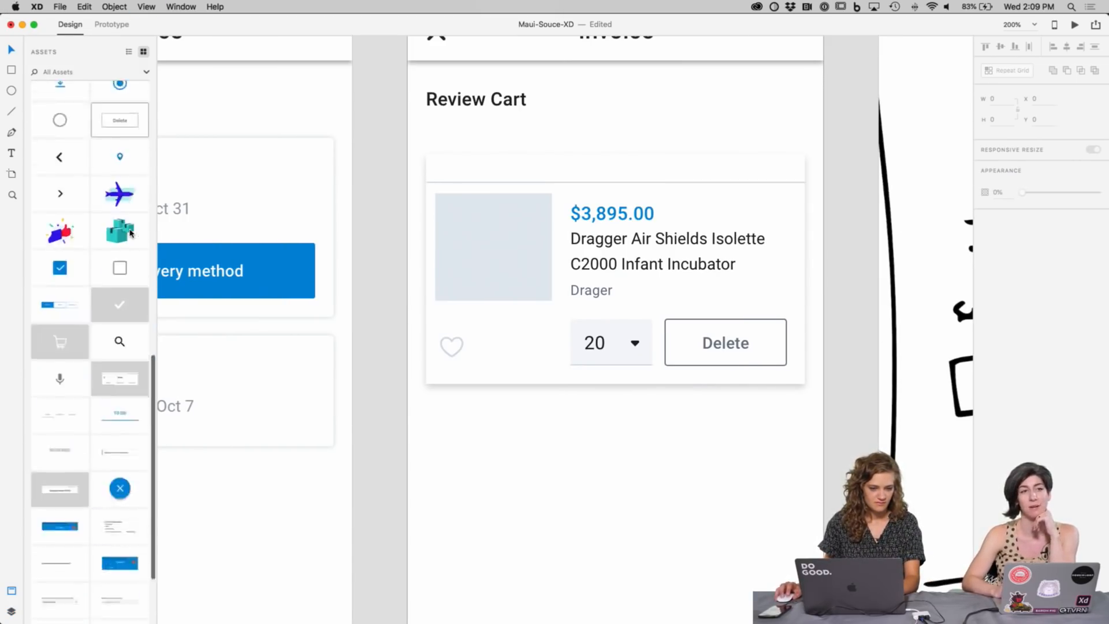
{"action": "scroll", "coordinate": [131, 233], "scroll_direction": "up", "scroll_amount": 8}
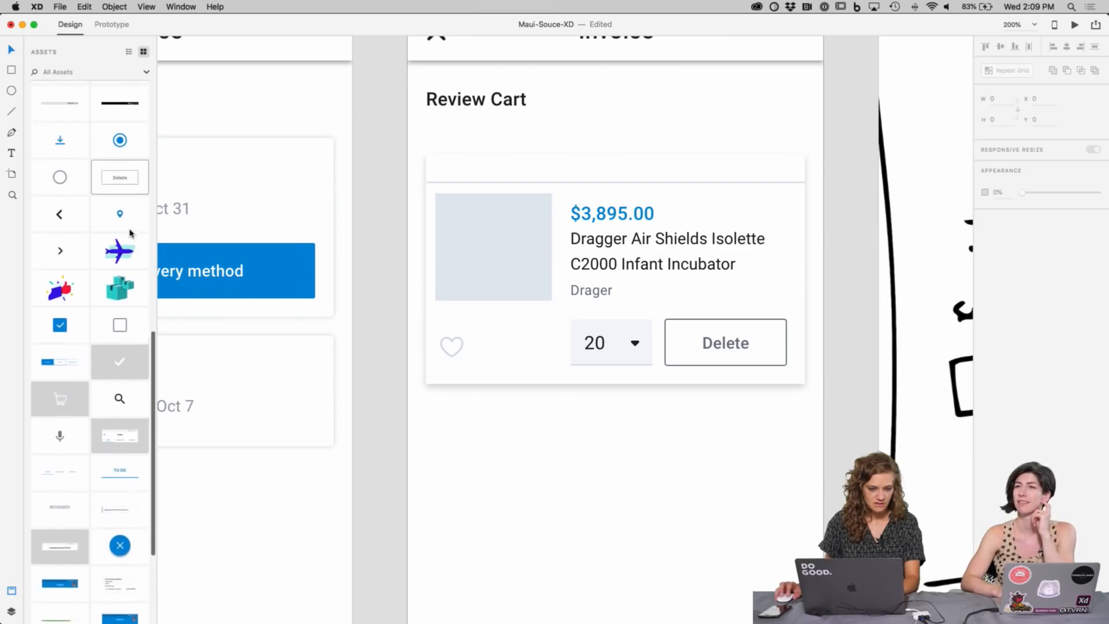
{"action": "left_click_drag", "start_coordinate": [120, 247], "coordinate": [447, 176]}
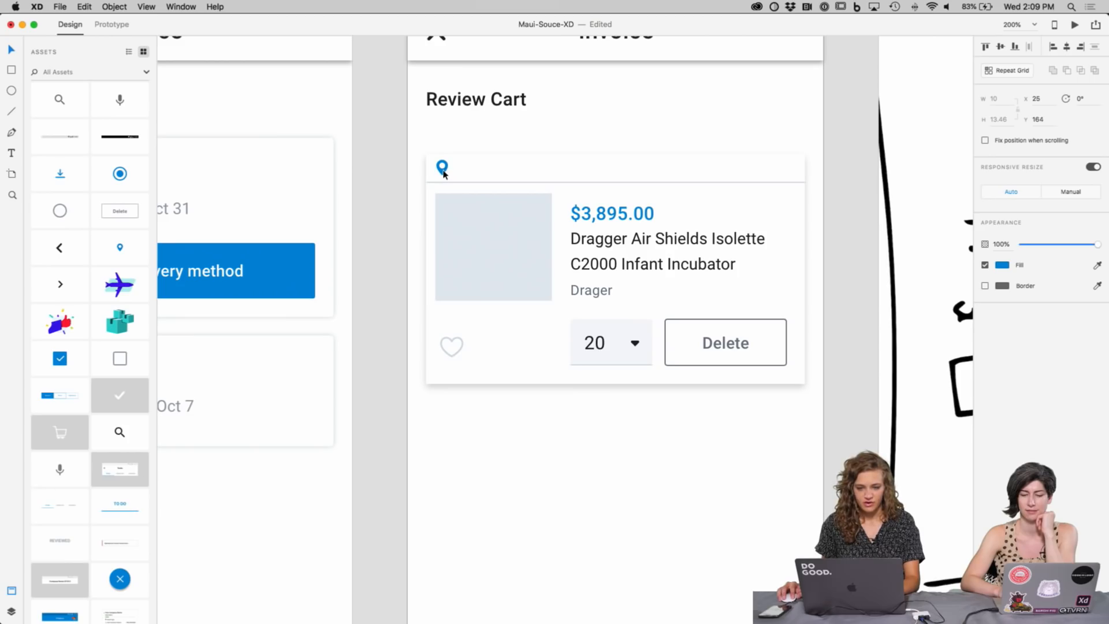
Step: Duplicate the product card's "Drager" text and move the copy beside the location pin, at X 41, Y 165
{"action": "left_click", "coordinate": [584, 290]}
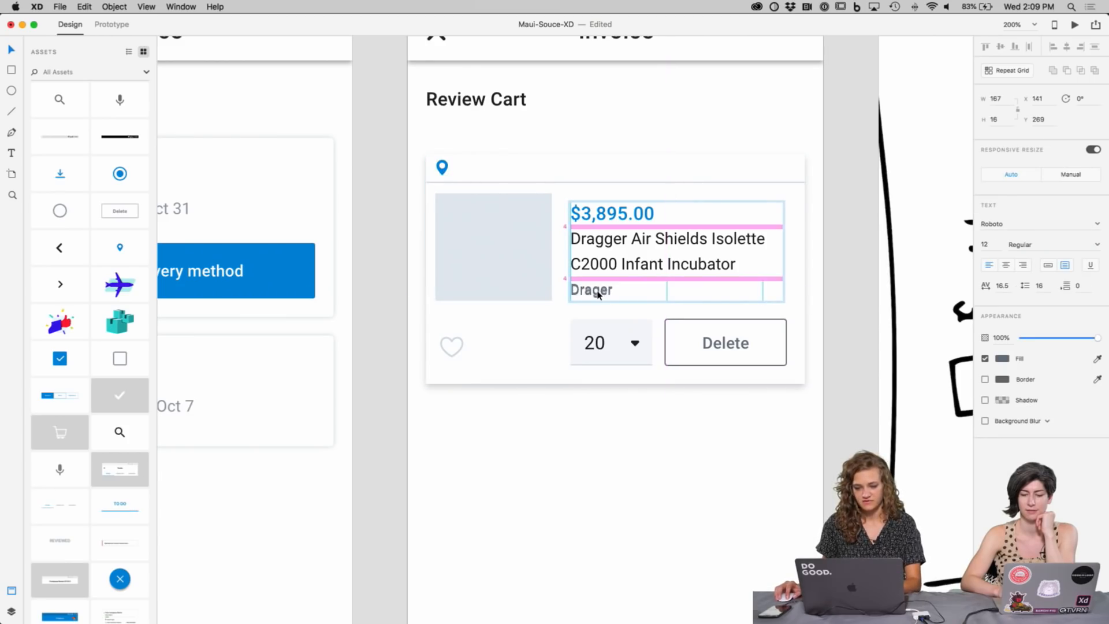
{"action": "left_click", "coordinate": [443, 172]}
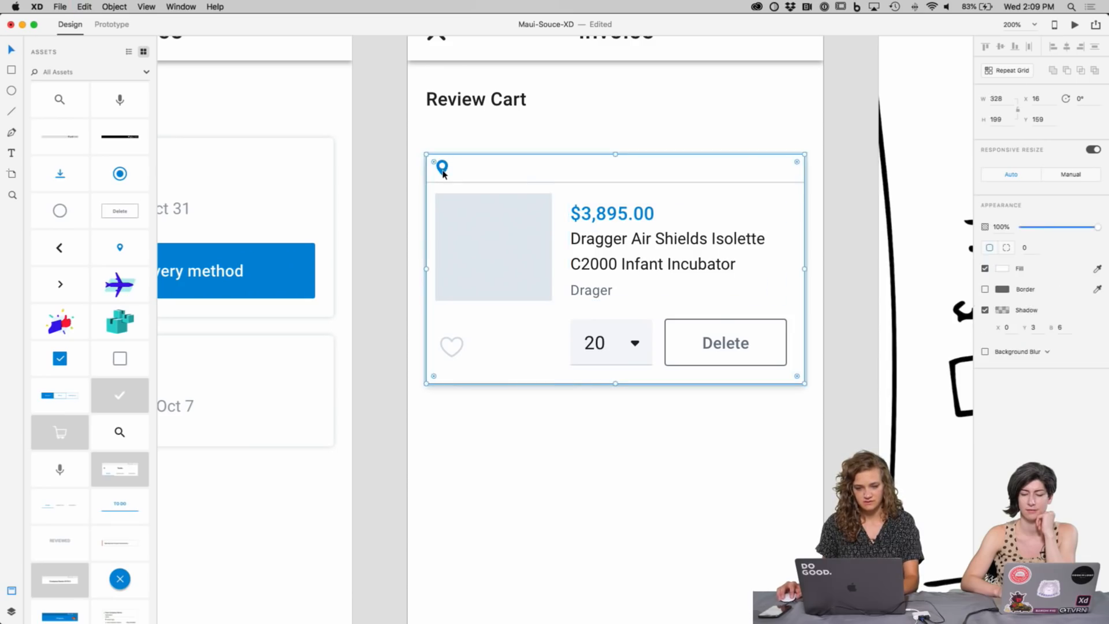
{"action": "double_click", "coordinate": [589, 290]}
{"action": "left_click_drag", "start_coordinate": [589, 290], "coordinate": [575, 241]}
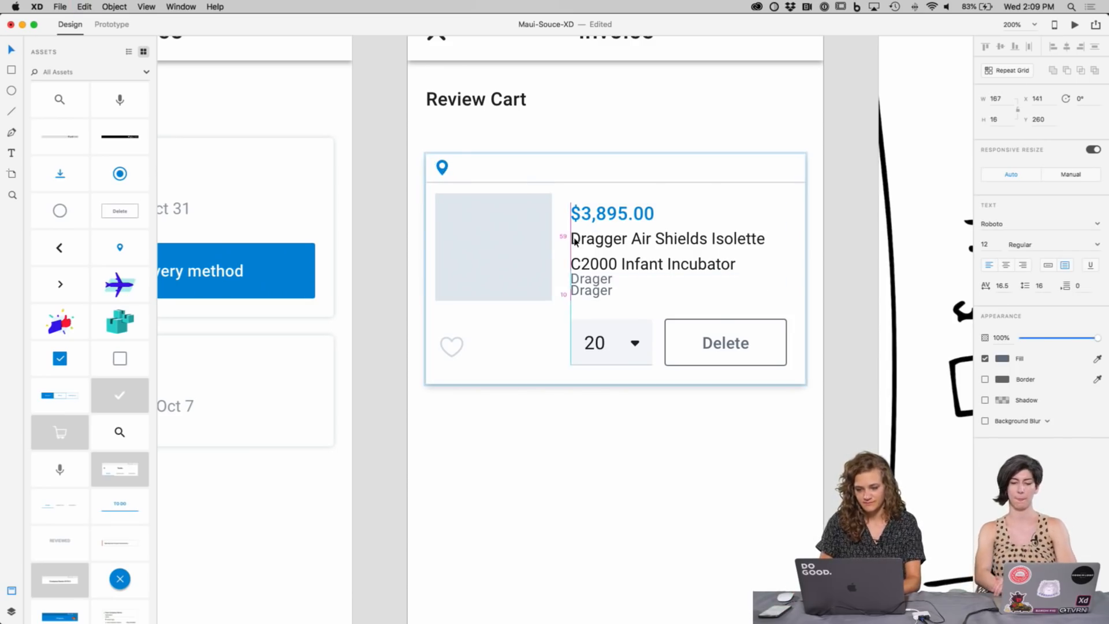
{"action": "key", "text": "shift+Up"}
{"action": "key", "text": "shift+Up"}
{"action": "key", "text": "shift+Up"}
{"action": "key", "text": "shift+Up"}
{"action": "key", "text": "shift+Up"}
{"action": "key", "text": "shift+Up"}
{"action": "key", "text": "shift+Up"}
{"action": "key", "text": "shift+Up"}
{"action": "key", "text": "shift+Up"}
{"action": "key", "text": "shift+Left"}
{"action": "key", "text": "shift+Left"}
{"action": "key", "text": "shift+Left"}
{"action": "key", "text": "shift+Left"}
{"action": "key", "text": "shift+Left"}
{"action": "key", "text": "shift+Left"}
{"action": "key", "text": "shift+Left"}
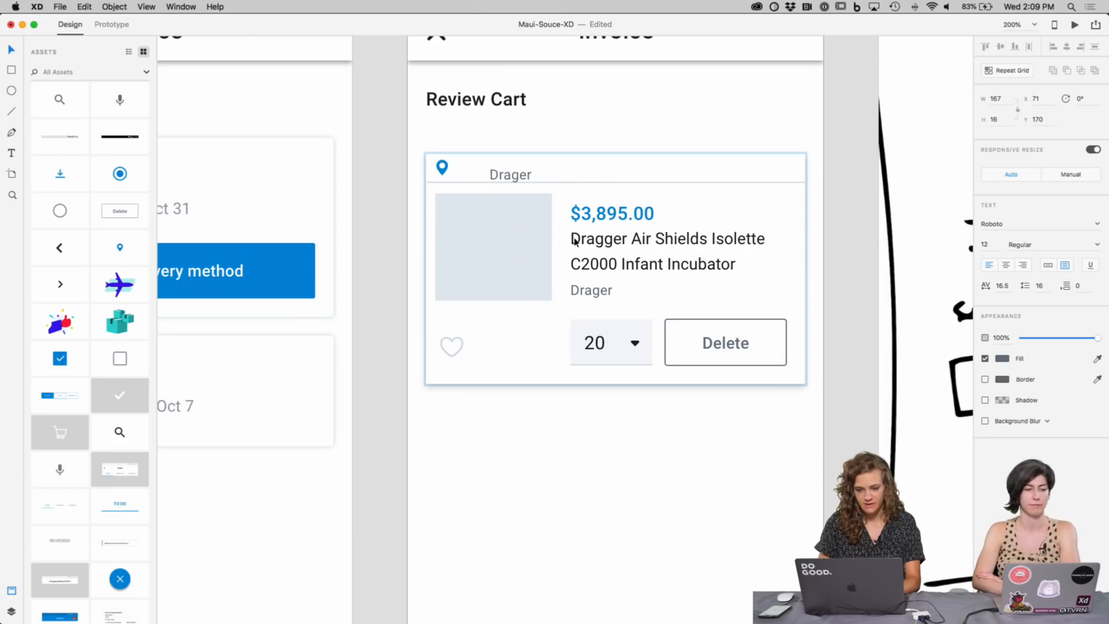
{"action": "key", "text": "shift+Left"}
{"action": "key", "text": "shift+Left"}
{"action": "key", "text": "shift+Left"}
{"action": "key", "text": "Up"}
{"action": "key", "text": "Up"}
{"action": "key", "text": "Up"}
{"action": "key", "text": "Up"}
{"action": "key", "text": "Up"}
{"action": "key", "text": "Up"}
{"action": "key", "text": "Up"}
{"action": "key", "text": "Up"}
{"action": "key", "text": "Up"}
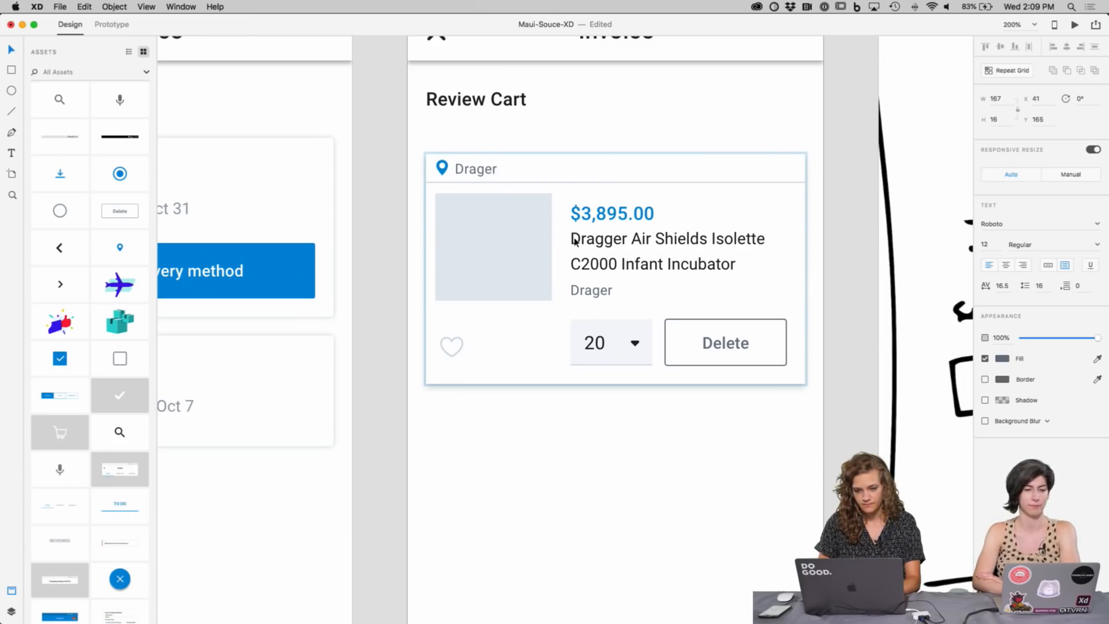
Step: Nudge the copied "Drager" text beside the location pin to X 44, Y 164
{"action": "key", "text": "Right"}
{"action": "key", "text": "Right"}
{"action": "key", "text": "Right"}
{"action": "key", "text": "Up"}
{"action": "scroll", "coordinate": [482, 169], "scroll_direction": "down", "scroll_amount": 1}
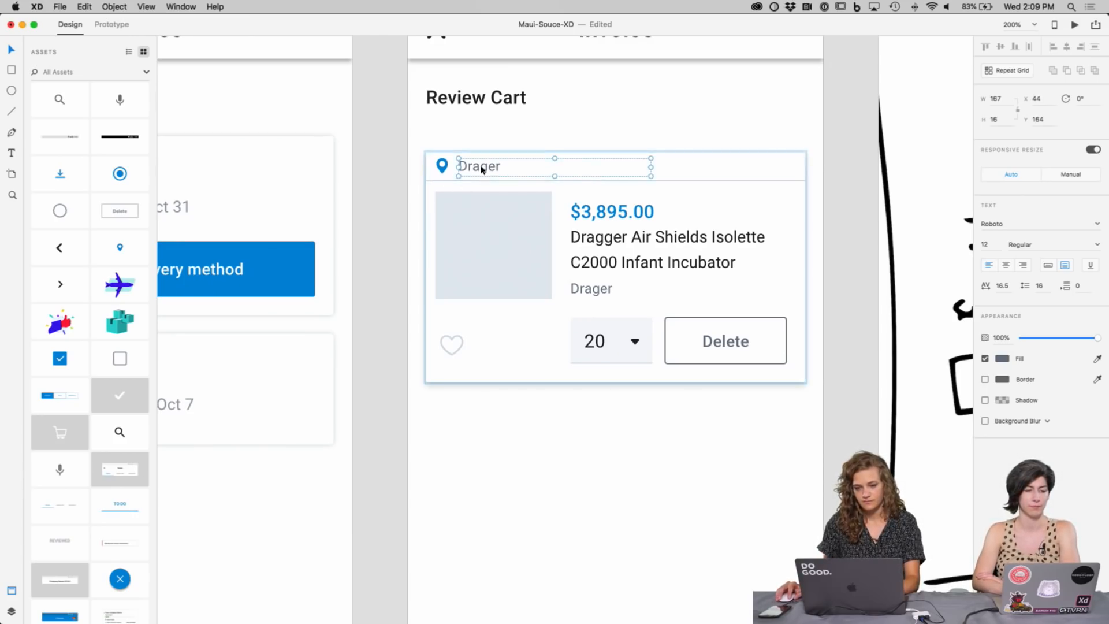
Step: Replace the text beside the location pin with "Deliver to Rwanda Medical Supplier" and widen its text box to 297
{"action": "double_click", "coordinate": [481, 169]}
{"action": "key", "text": "super+a"}
{"action": "type", "text": "Deliv"}
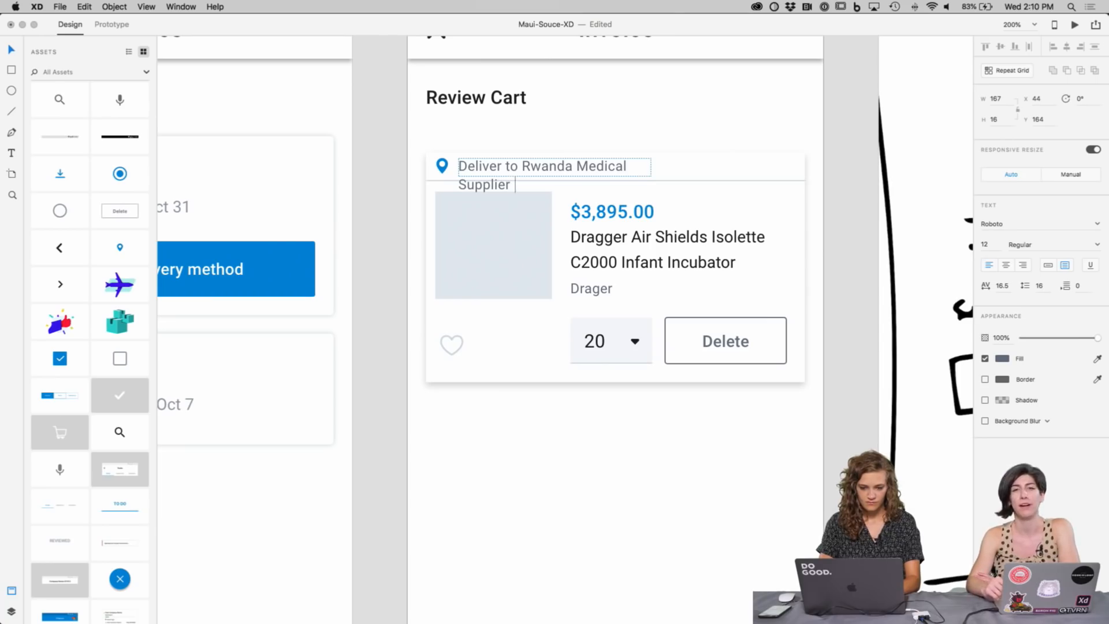
{"action": "key", "text": "BackSpace"}
{"action": "key", "text": "BackSpace"}
{"action": "key", "text": "BackSpace"}
{"action": "key", "text": "BackSpace"}
{"action": "key", "text": "BackSpace"}
{"action": "key", "text": "BackSpace"}
{"action": "key", "text": "BackSpace"}
{"action": "key", "text": "BackSpace"}
{"action": "key", "text": "BackSpace"}
{"action": "key", "text": "Escape"}
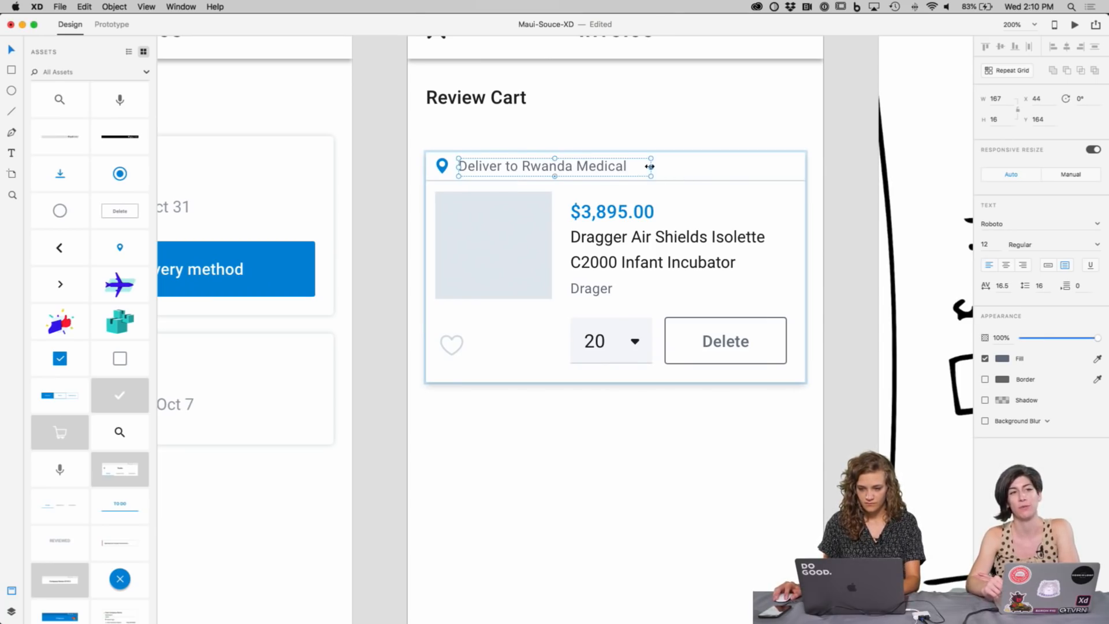
{"action": "left_click_drag", "start_coordinate": [650, 166], "coordinate": [792, 172]}
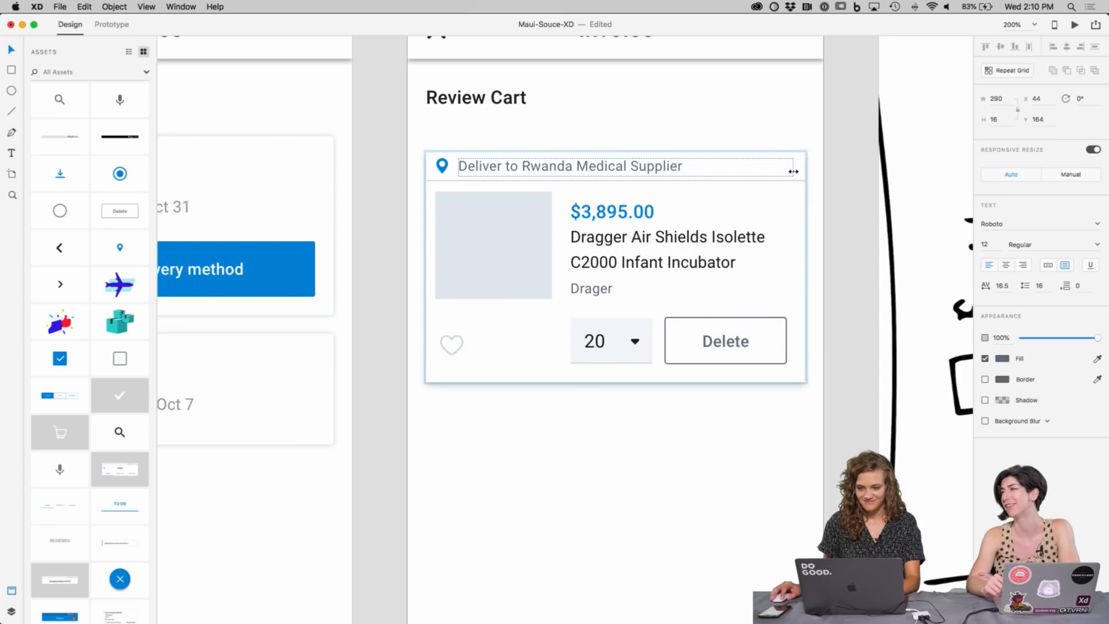
Step: Copy the address lines from the Africa Medical Supplier shipping card and paste them after the review card's "Deliver to Rwanda Medical Supplier" text
{"action": "scroll", "coordinate": [719, 187], "scroll_direction": "right", "scroll_amount": 10}
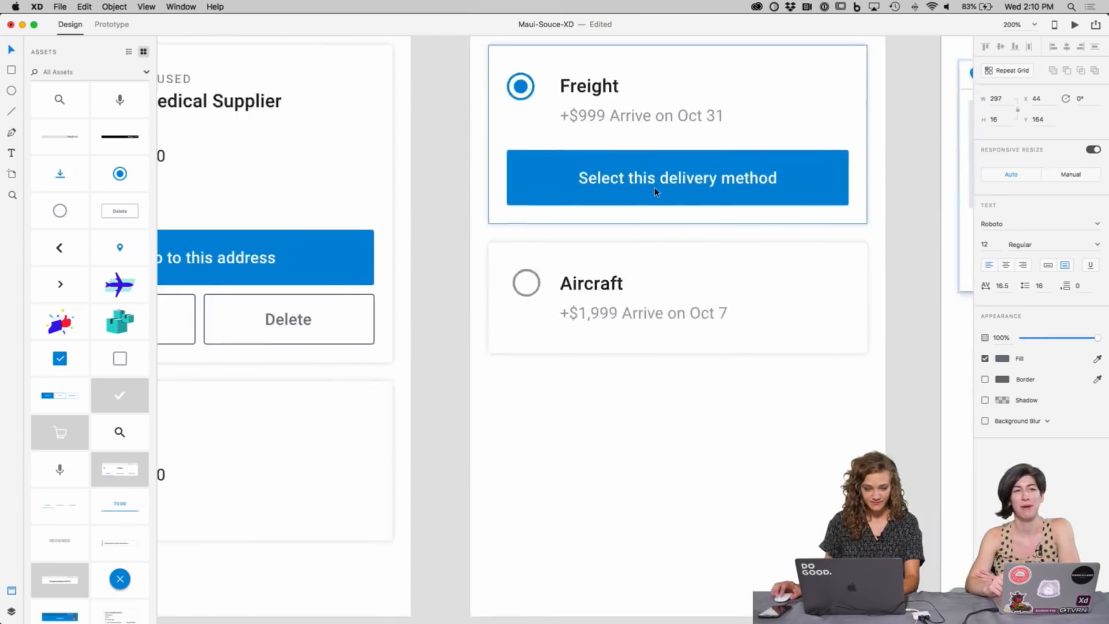
{"action": "scroll", "coordinate": [667, 189], "scroll_direction": "up", "scroll_amount": 5}
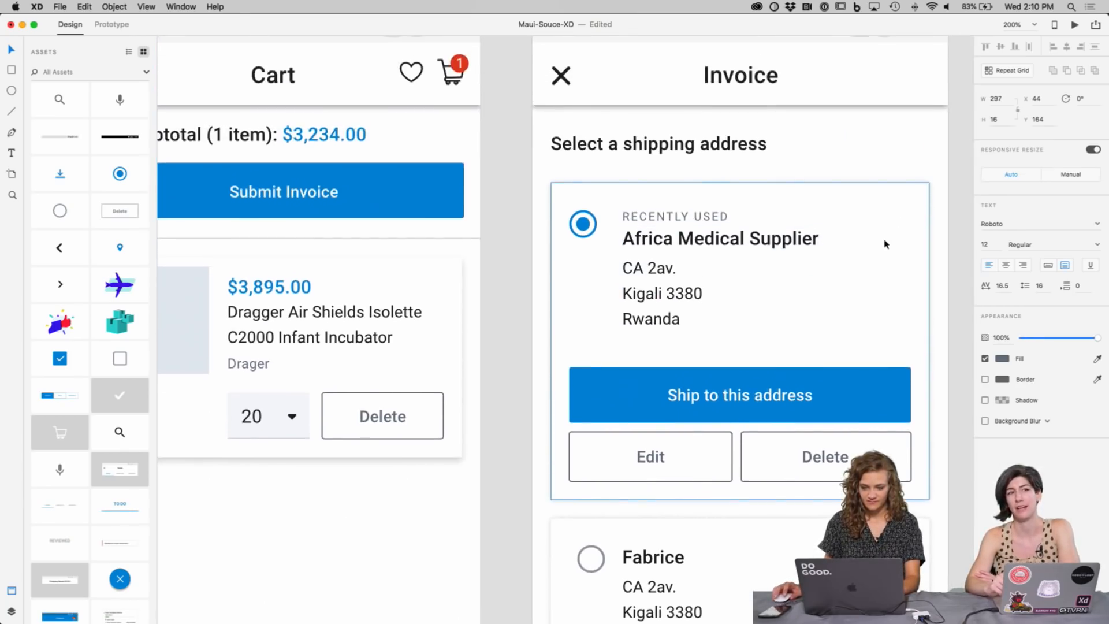
{"action": "double_click", "coordinate": [611, 270]}
{"action": "key", "text": "super+c"}
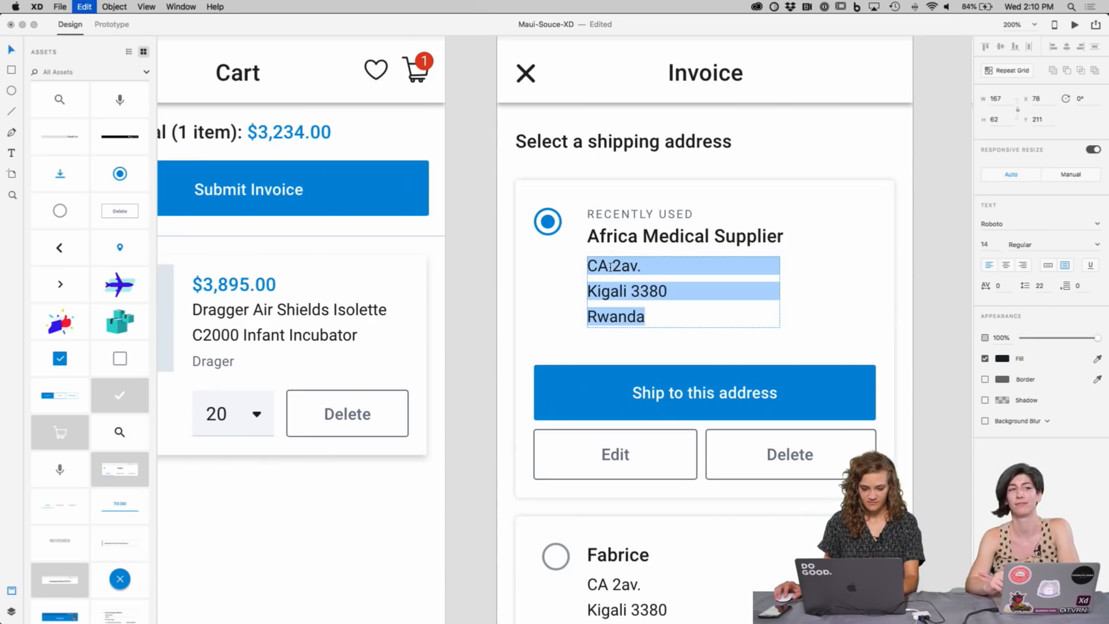
{"action": "key", "text": "Escape"}
{"action": "scroll", "coordinate": [641, 249], "scroll_direction": "right", "scroll_amount": 15}
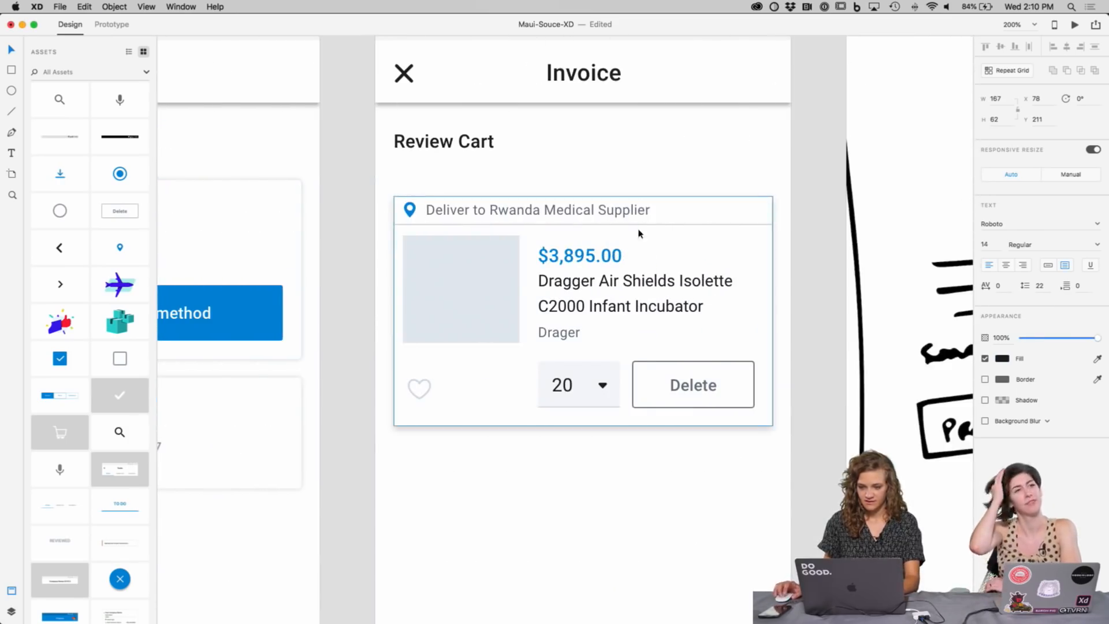
{"action": "double_click", "coordinate": [641, 215]}
{"action": "double_click", "coordinate": [641, 209]}
{"action": "left_click", "coordinate": [656, 211]}
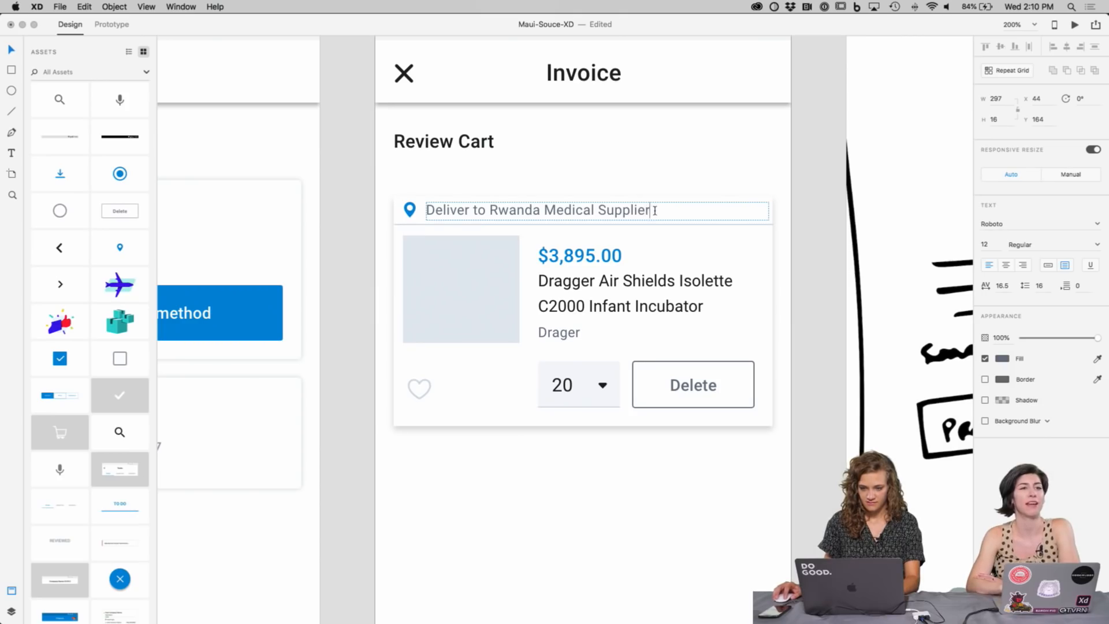
{"action": "key", "text": "super+v"}
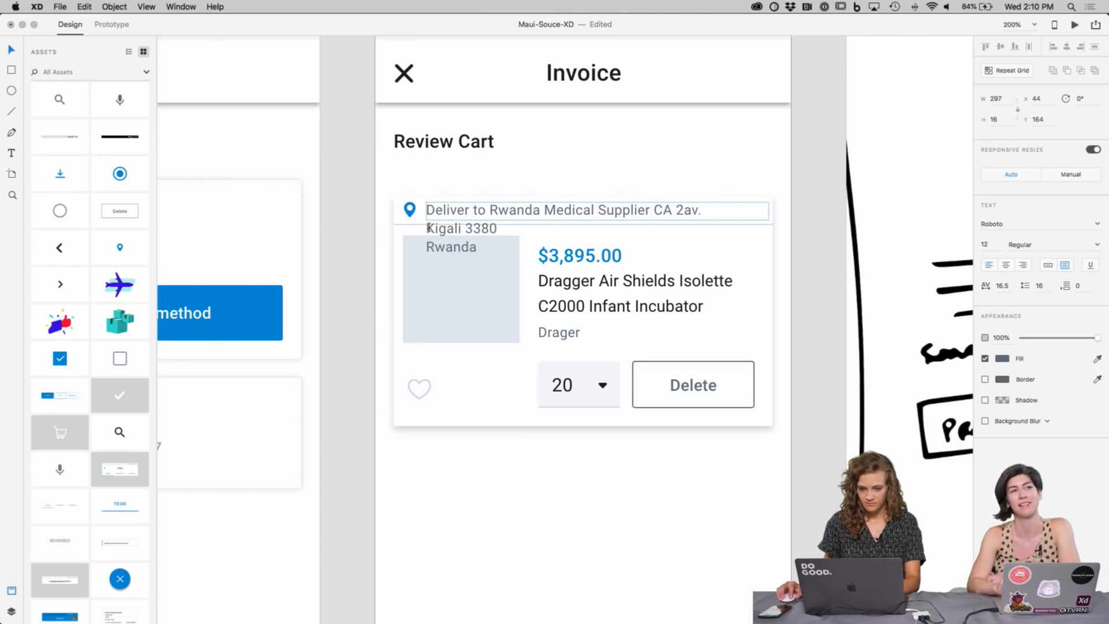
Step: Join the street and city of the pasted address onto one line and put a comma after each
{"action": "key", "text": "BackSpace"}
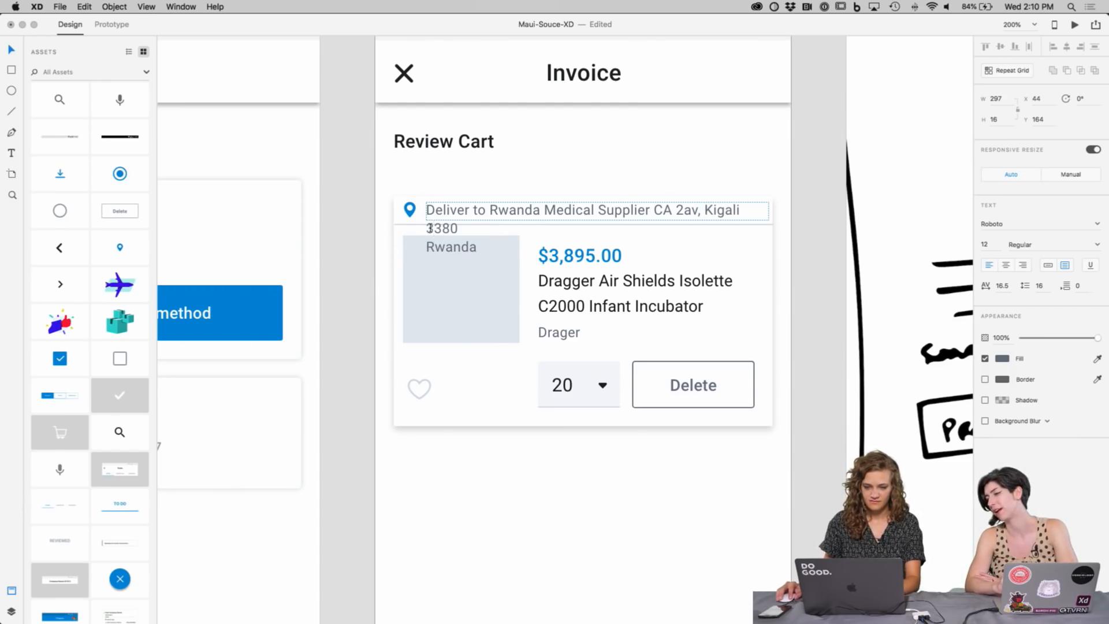
{"action": "key", "text": "BackSpace"}
{"action": "type", "text": ","}
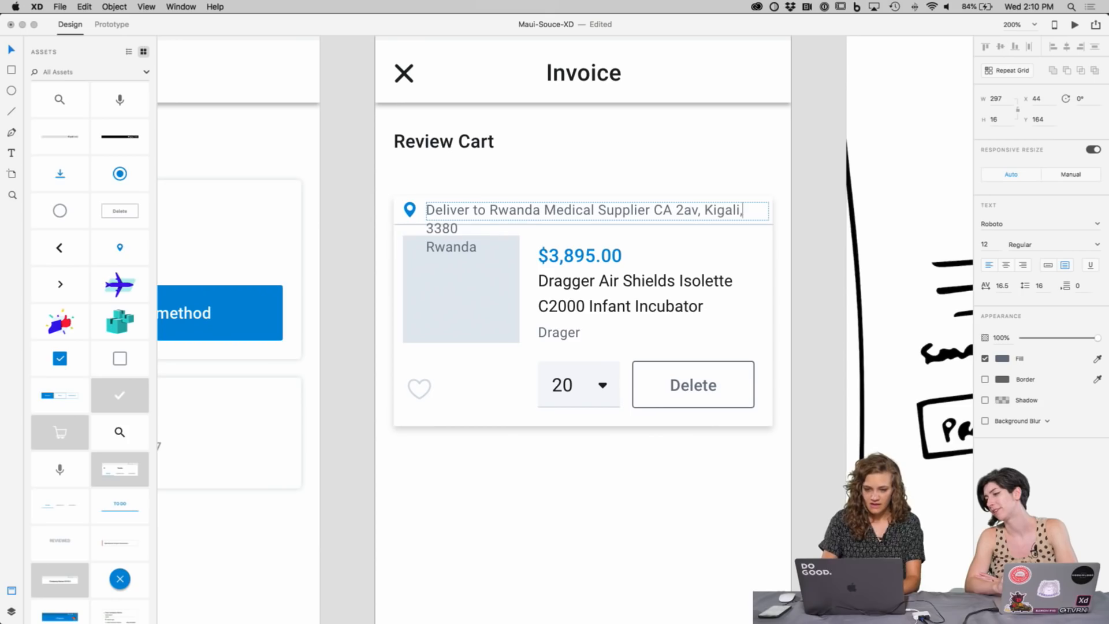
{"action": "key", "text": "Escape"}
Step: Examine the shipping address and shipping method screens, checking the text settings of the Freight and Aircraft price-and-arrival lines
{"action": "scroll", "coordinate": [354, 254], "scroll_direction": "right", "scroll_amount": 10}
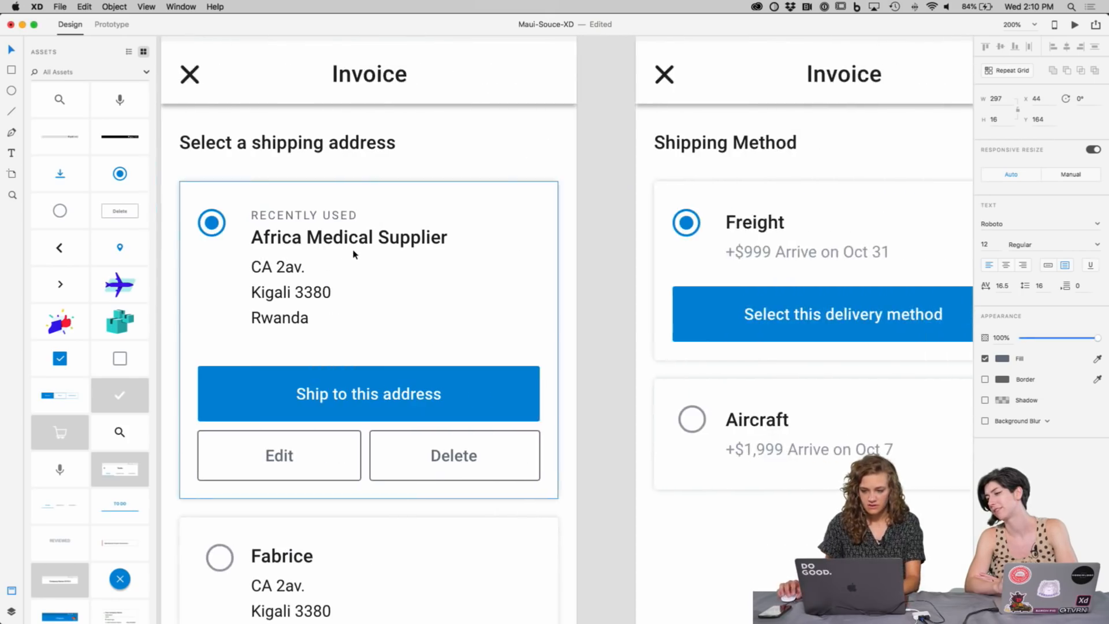
{"action": "left_click", "coordinate": [813, 279]}
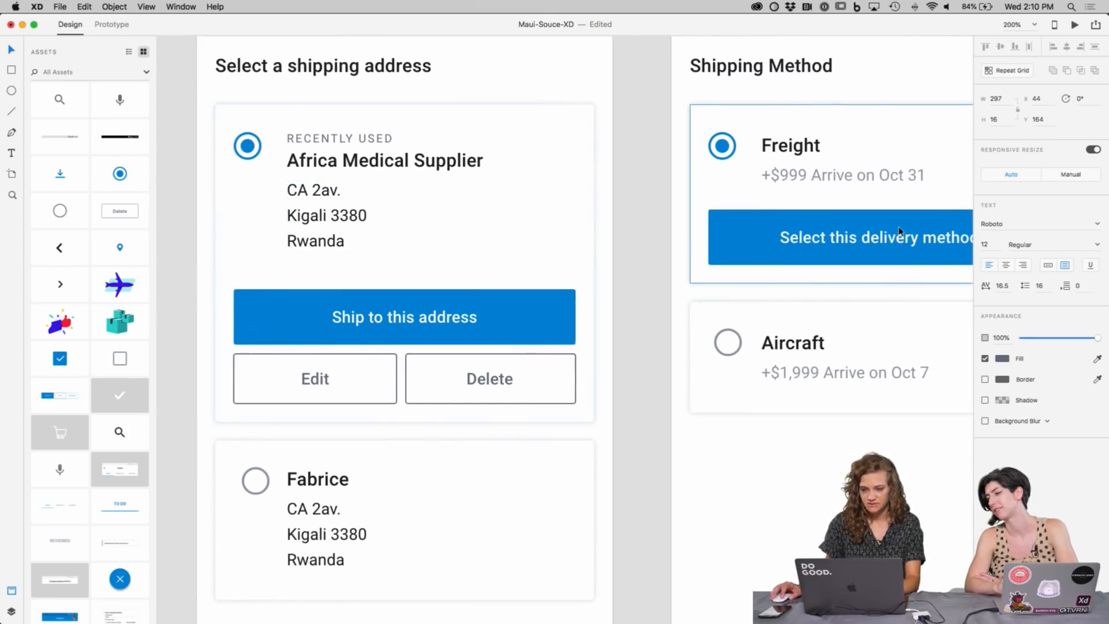
{"action": "scroll", "coordinate": [900, 231], "scroll_direction": "right", "scroll_amount": 3}
{"action": "scroll", "coordinate": [901, 231], "scroll_direction": "down", "scroll_amount": 1}
{"action": "scroll", "coordinate": [788, 221], "scroll_direction": "right", "scroll_amount": 2}
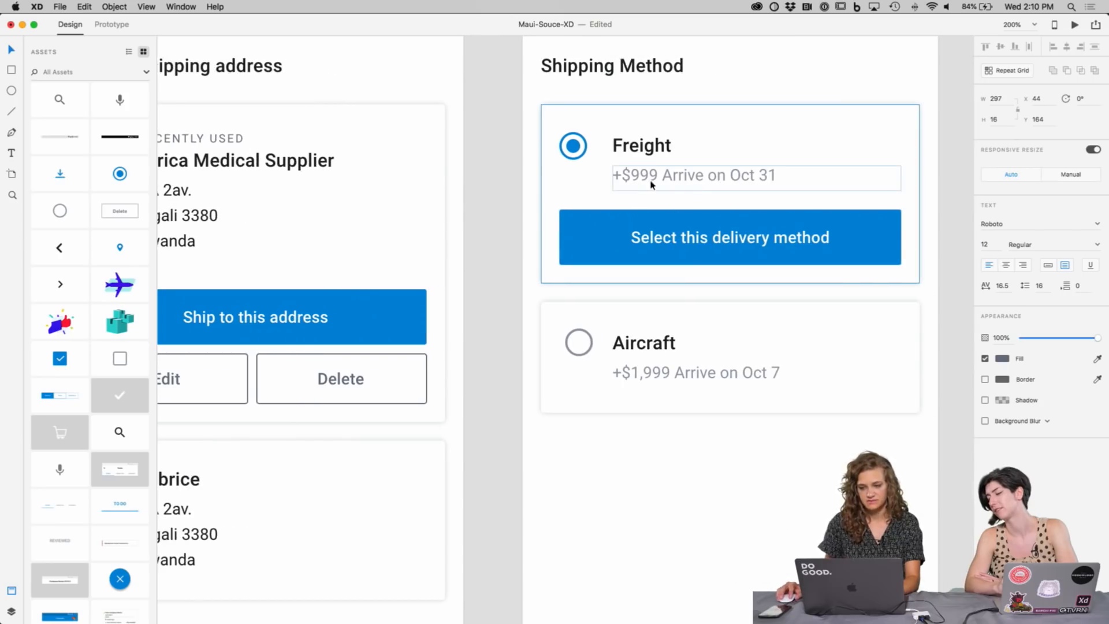
{"action": "left_click", "coordinate": [765, 516]}
{"action": "scroll", "coordinate": [765, 517], "scroll_direction": "right", "scroll_amount": 4}
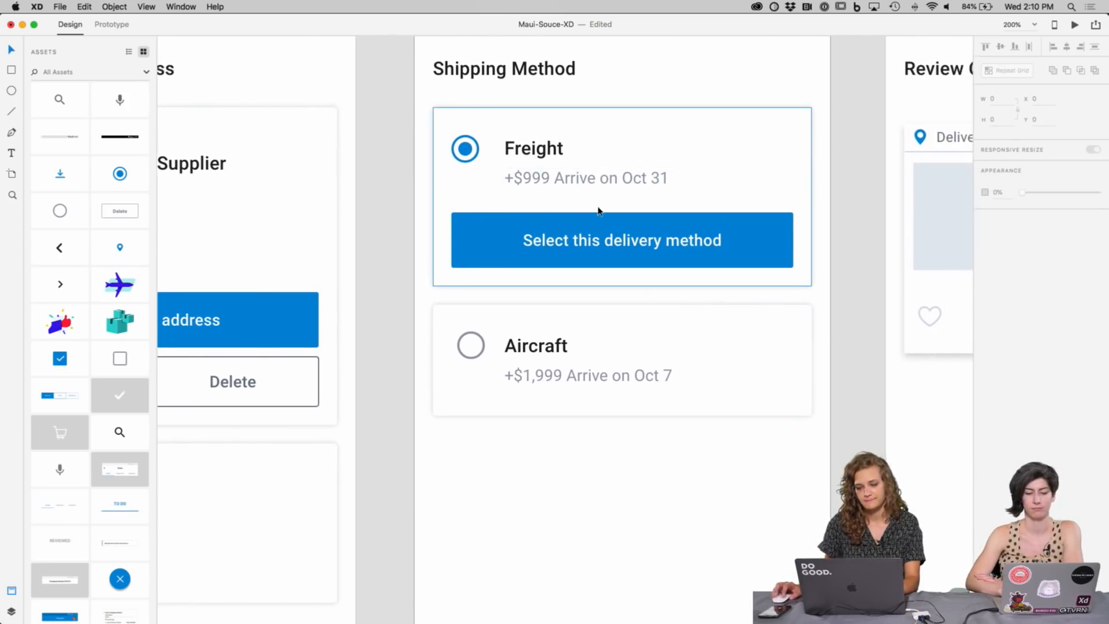
{"action": "scroll", "coordinate": [597, 213], "scroll_direction": "right", "scroll_amount": 1}
{"action": "scroll", "coordinate": [596, 213], "scroll_direction": "up", "scroll_amount": 1}
{"action": "double_click", "coordinate": [578, 186]}
{"action": "double_click", "coordinate": [619, 381]}
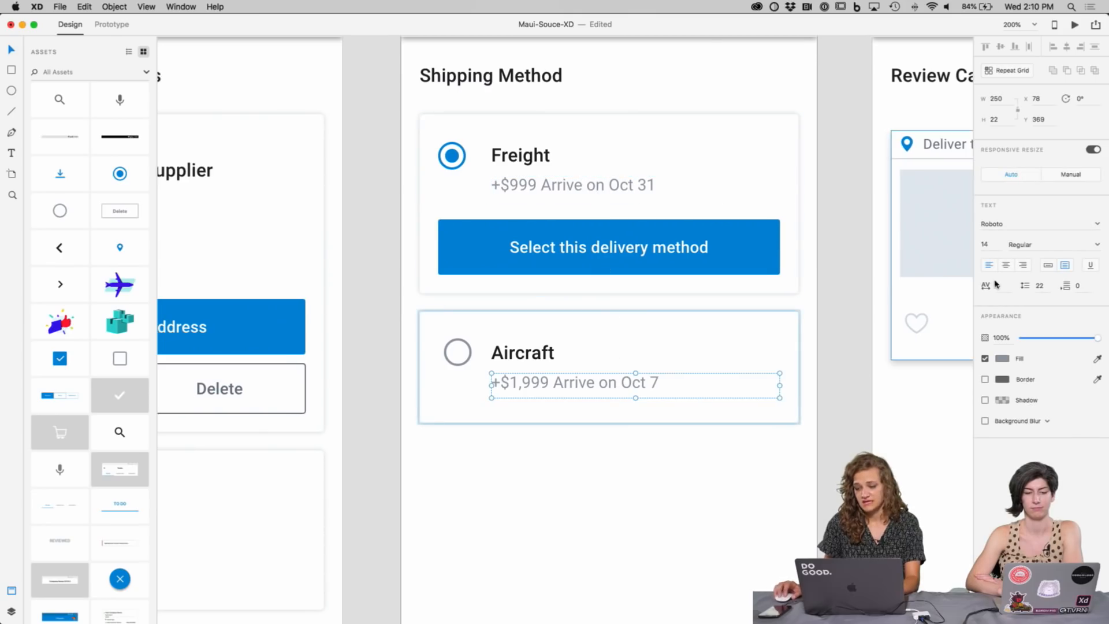
Step: Show the document assets as a named list and apply the Body 1: Roboto 14pt character style to Freight's price-and-arrival line
{"action": "key", "text": "super+shift+y"}
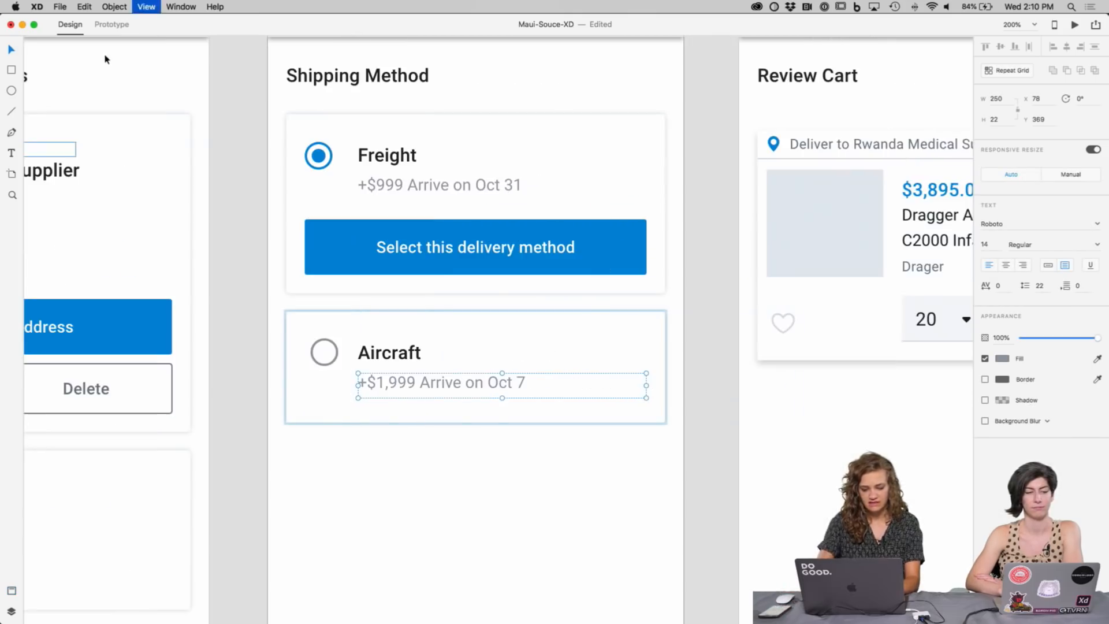
{"action": "key", "text": "super+y"}
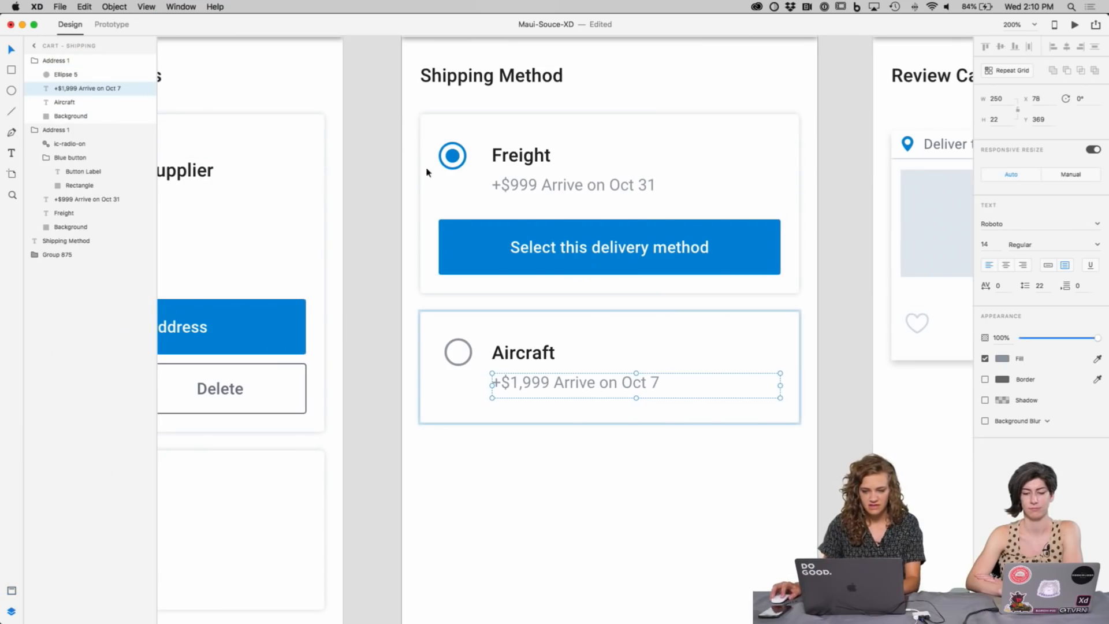
{"action": "double_click", "coordinate": [636, 185]}
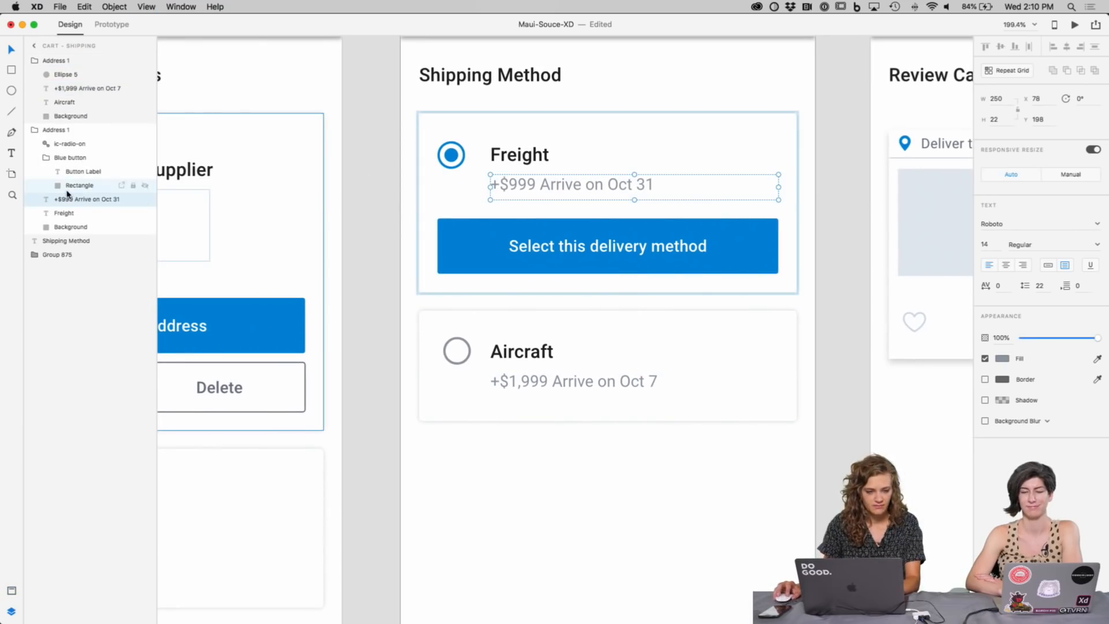
{"action": "key", "text": "super+y"}
{"action": "key", "text": "super+y"}
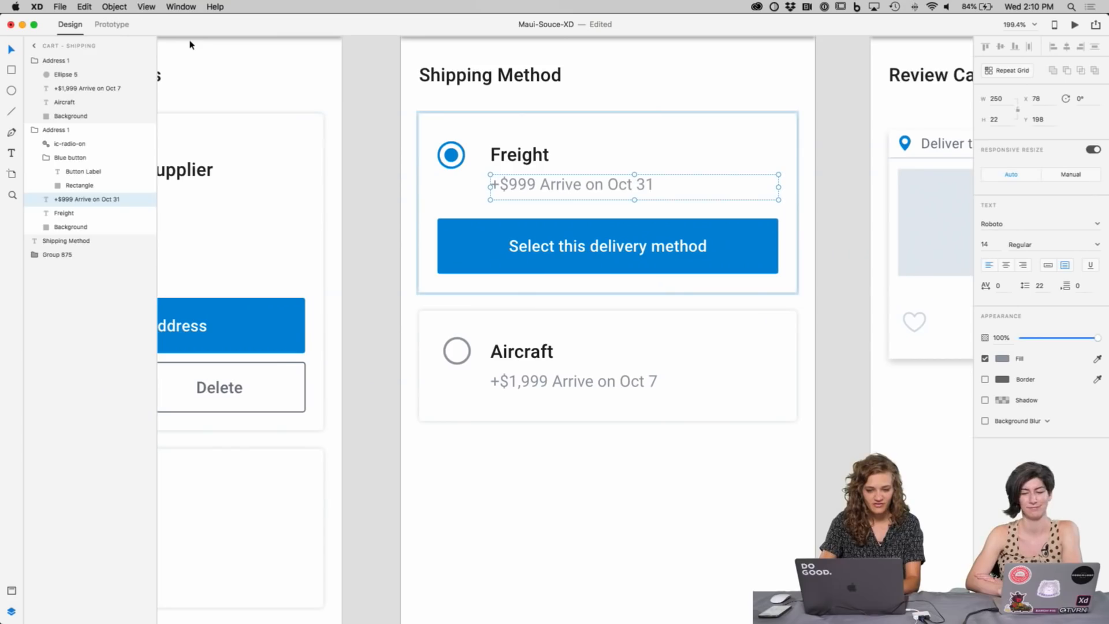
{"action": "key", "text": "shift+super+y"}
{"action": "scroll", "coordinate": [90, 375], "scroll_direction": "up", "scroll_amount": 10}
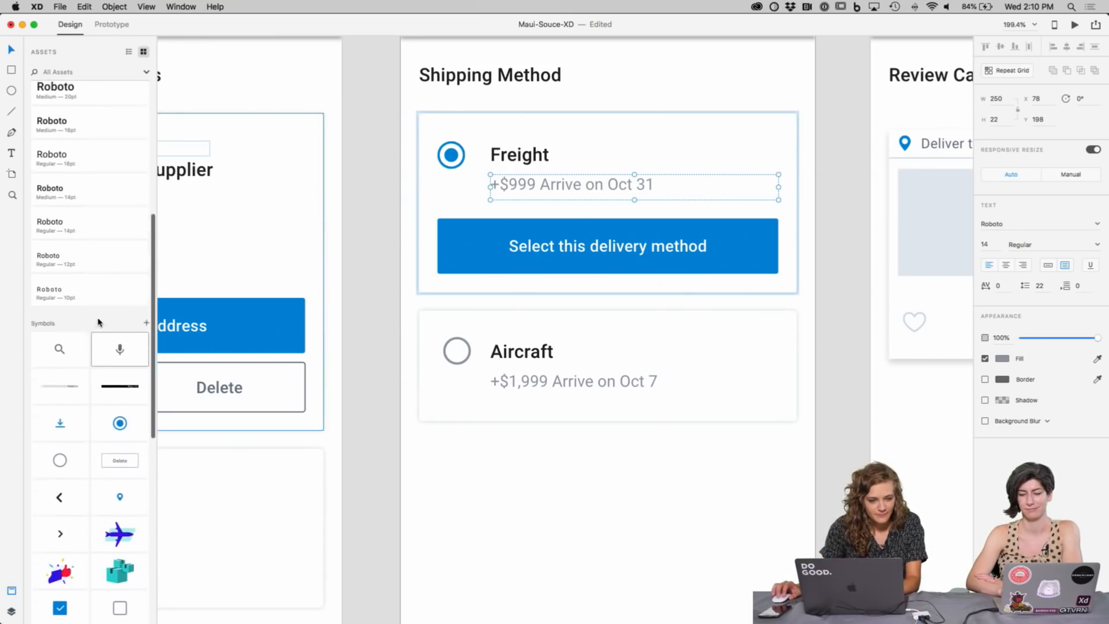
{"action": "scroll", "coordinate": [129, 161], "scroll_direction": "up", "scroll_amount": 2}
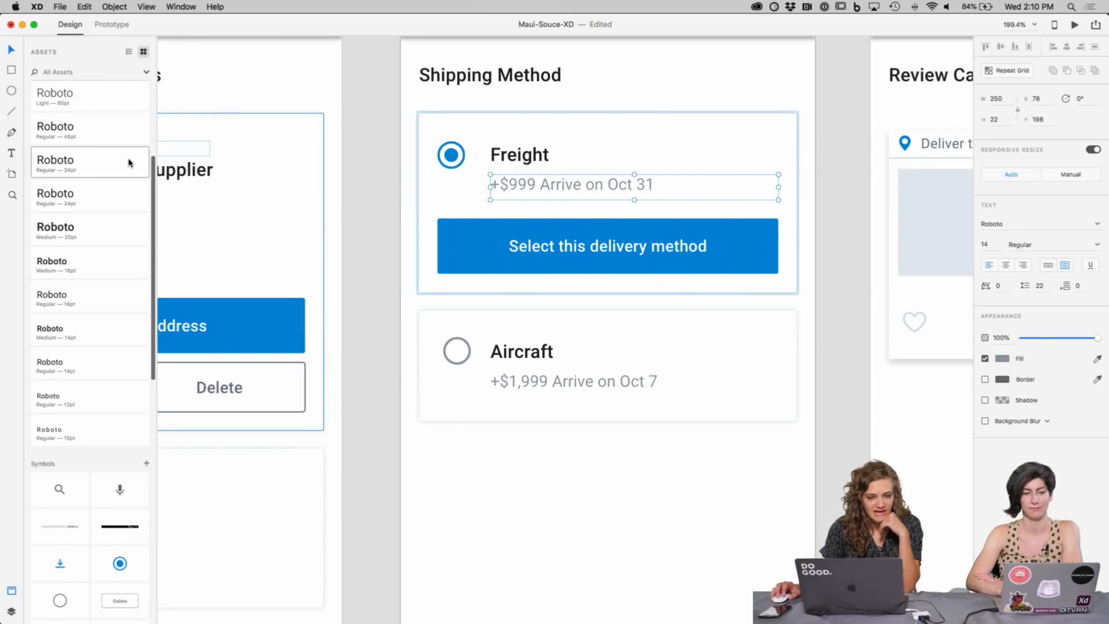
{"action": "left_click", "coordinate": [132, 52]}
{"action": "scroll", "coordinate": [104, 203], "scroll_direction": "up", "scroll_amount": 10}
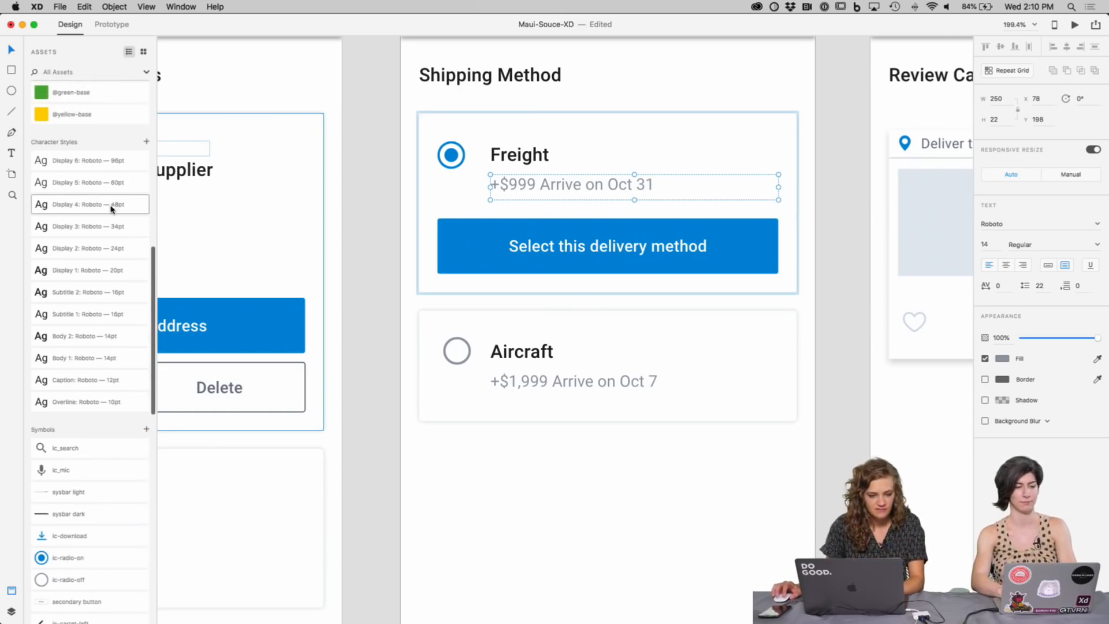
{"action": "left_click", "coordinate": [41, 329]}
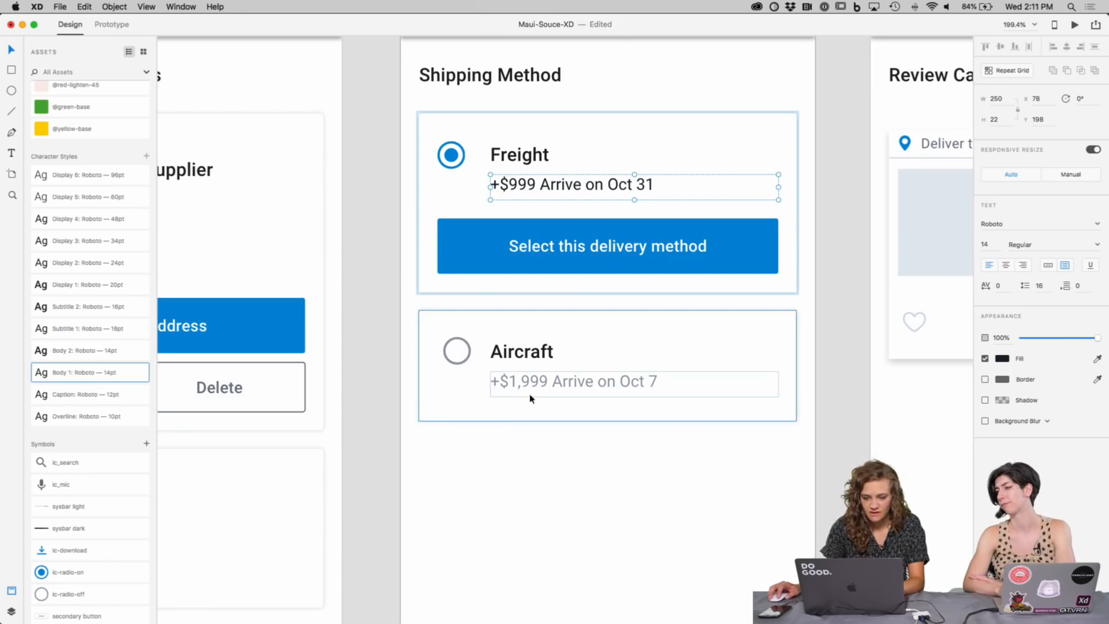
Step: Apply the Body 1: Roboto 14pt character style to the Aircraft option's price-and-arrival line
{"action": "left_click", "coordinate": [494, 382]}
{"action": "left_click", "coordinate": [37, 379]}
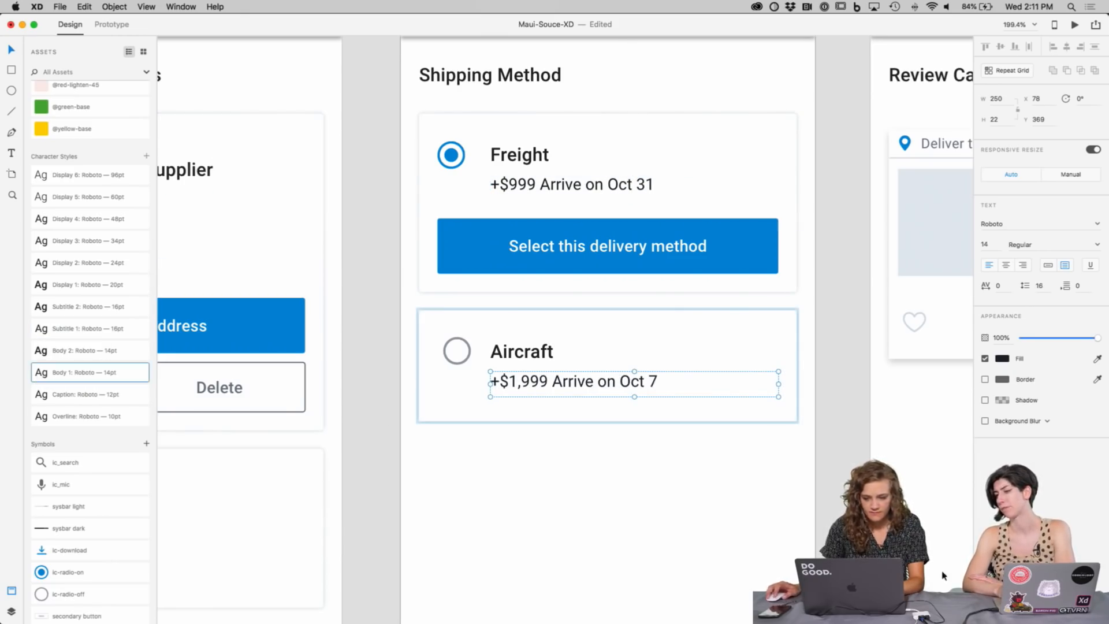
{"action": "left_click", "coordinate": [774, 509]}
Step: Shorten the review card's delivery line by ending it with "..." after the city and deleting the leftover postal code and country
{"action": "left_click_drag", "start_coordinate": [803, 495], "coordinate": [724, 495]}
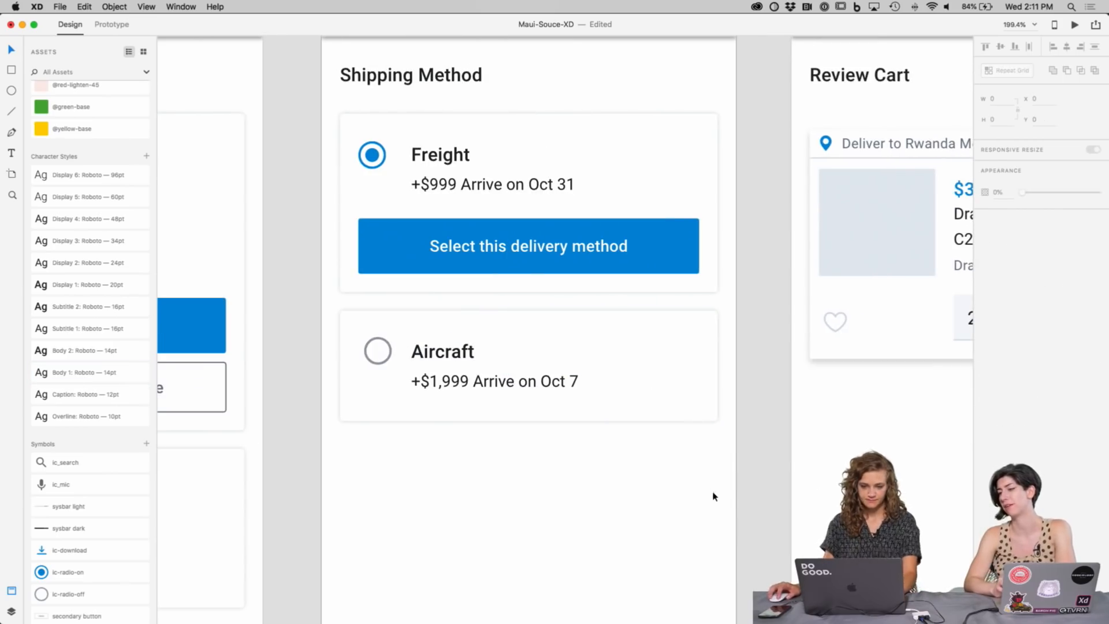
{"action": "scroll", "coordinate": [713, 496], "scroll_direction": "right", "scroll_amount": 2}
{"action": "scroll", "coordinate": [713, 497], "scroll_direction": "up", "scroll_amount": 2}
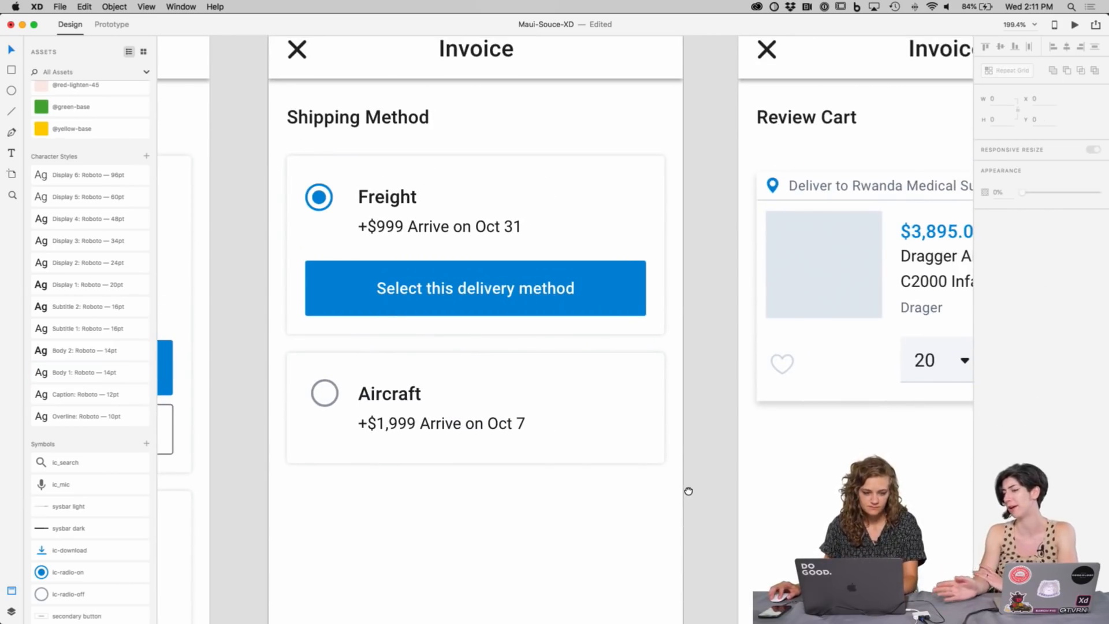
{"action": "left_click_drag", "start_coordinate": [688, 491], "coordinate": [505, 495]}
{"action": "scroll", "coordinate": [676, 495], "scroll_direction": "right", "scroll_amount": 1}
{"action": "scroll", "coordinate": [504, 509], "scroll_direction": "right", "scroll_amount": 3}
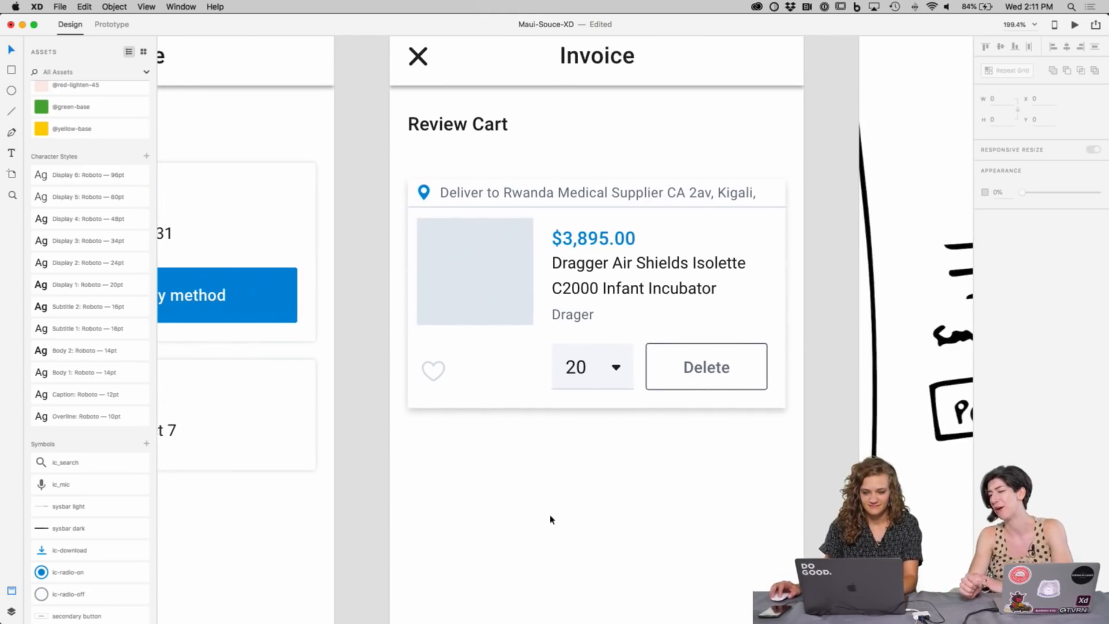
{"action": "left_click", "coordinate": [739, 189]}
{"action": "double_click", "coordinate": [750, 193]}
{"action": "left_click", "coordinate": [774, 192]}
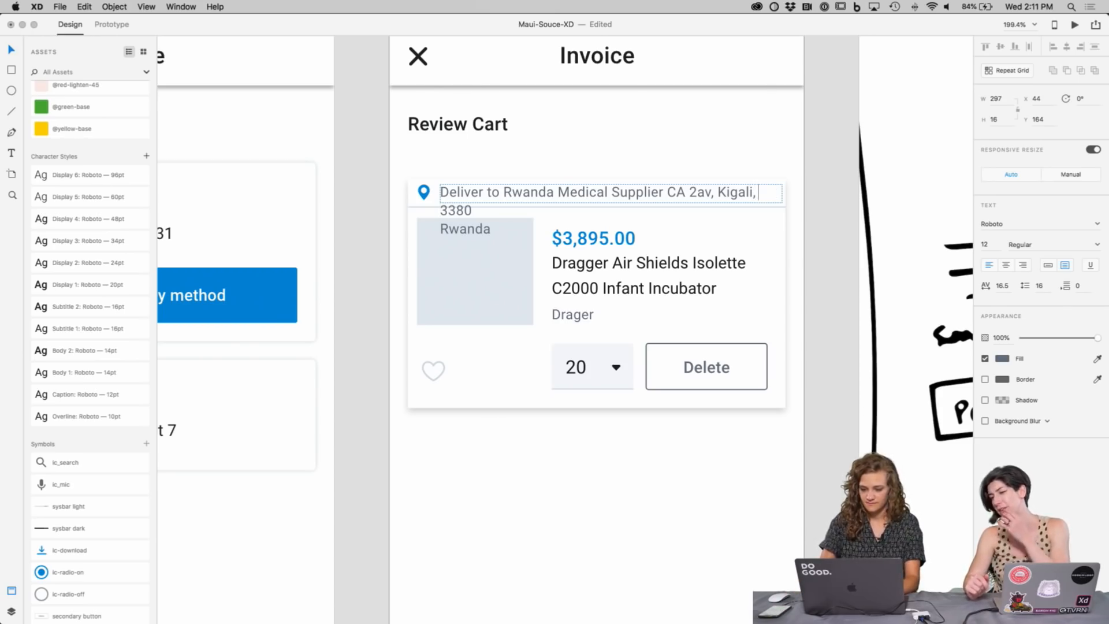
{"action": "type", "text": "..."}
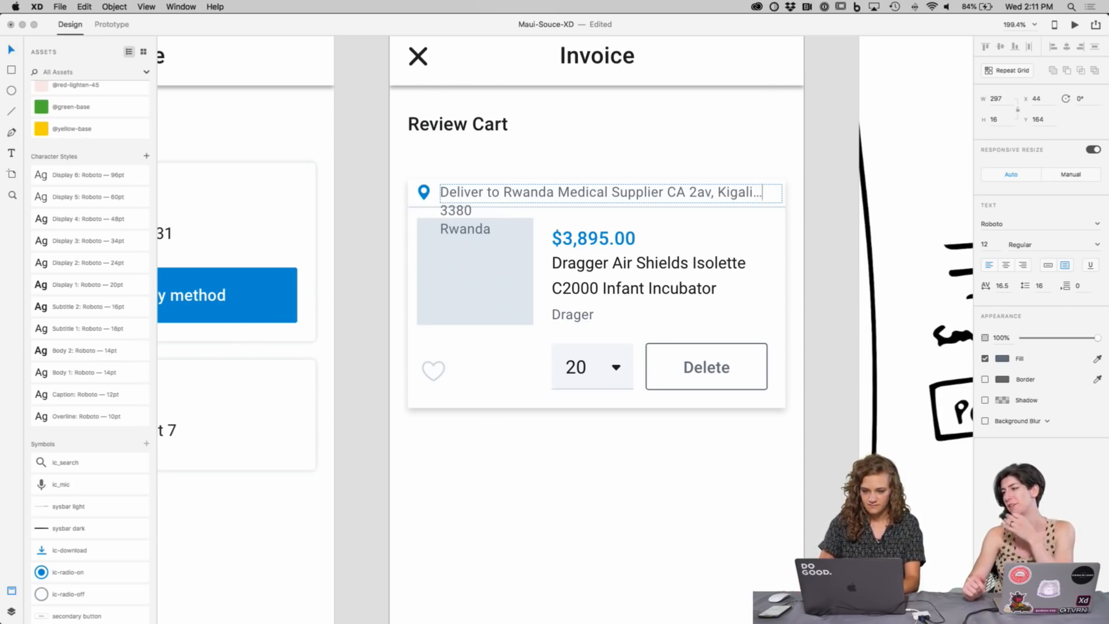
{"action": "key", "text": "shift+super+Down"}
{"action": "key", "text": "BackSpace"}
{"action": "key", "text": "Escape"}
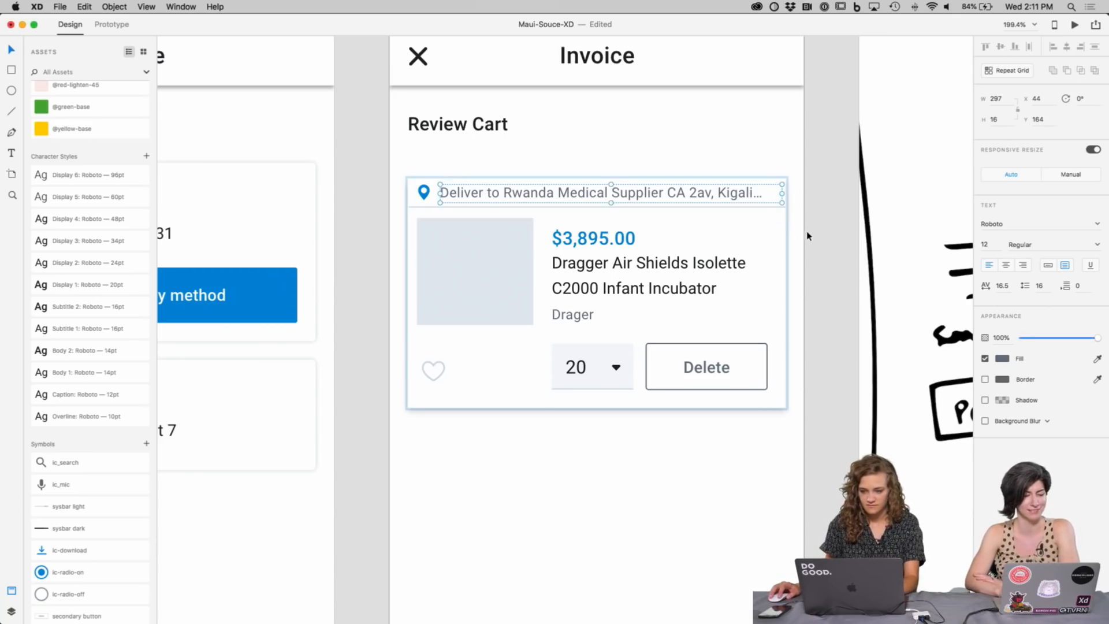
{"action": "left_click", "coordinate": [380, 223]}
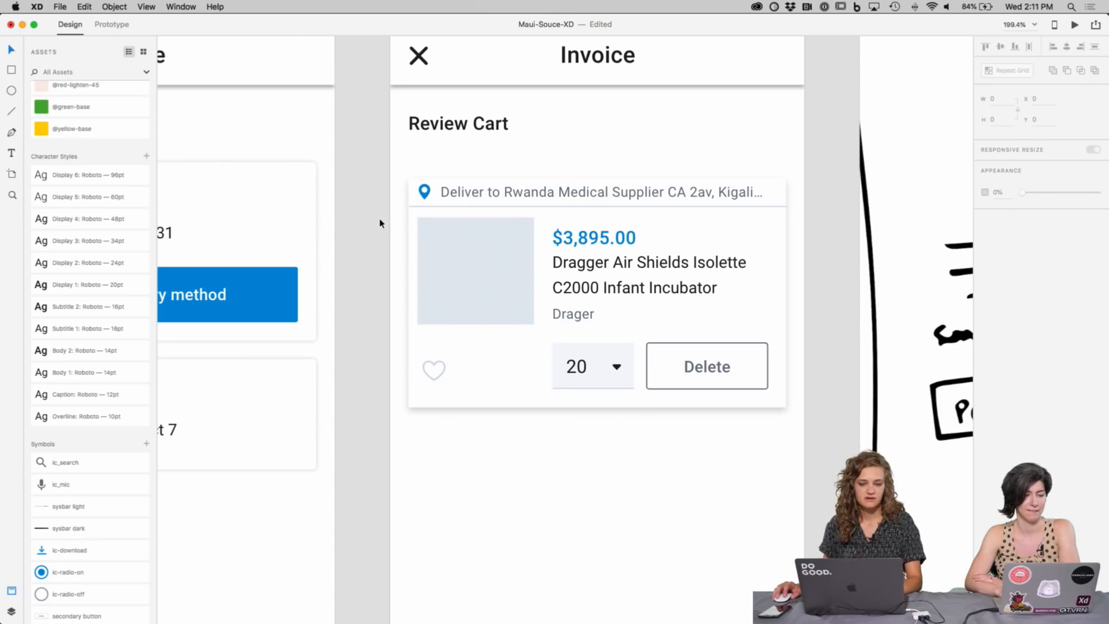
{"action": "left_click", "coordinate": [470, 210]}
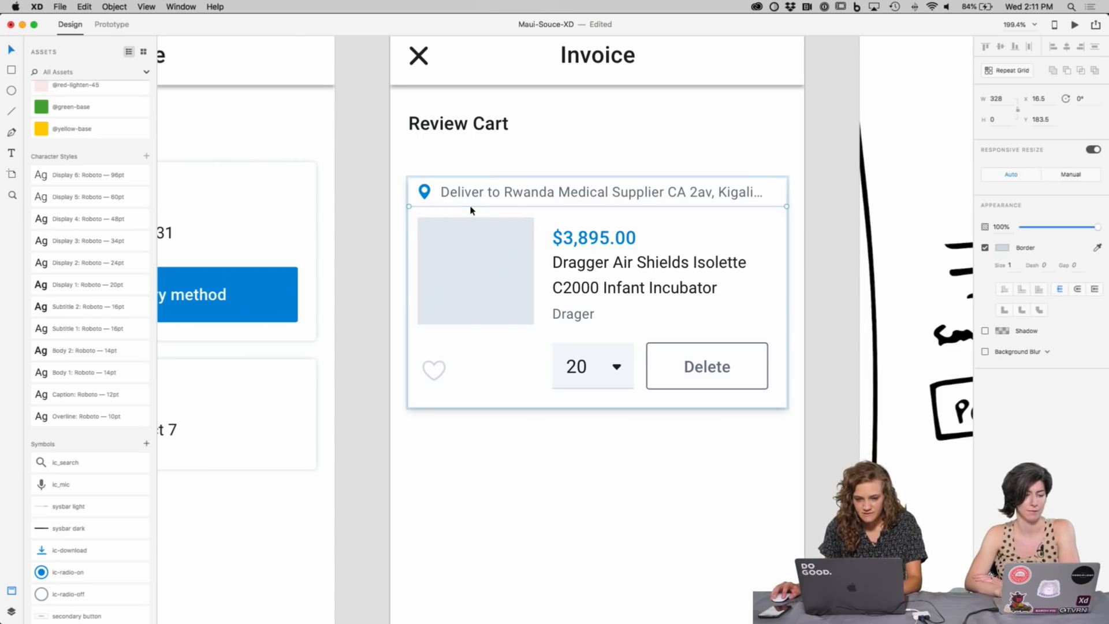
{"action": "left_click", "coordinate": [378, 238]}
{"action": "left_click_drag", "start_coordinate": [371, 248], "coordinate": [369, 310]}
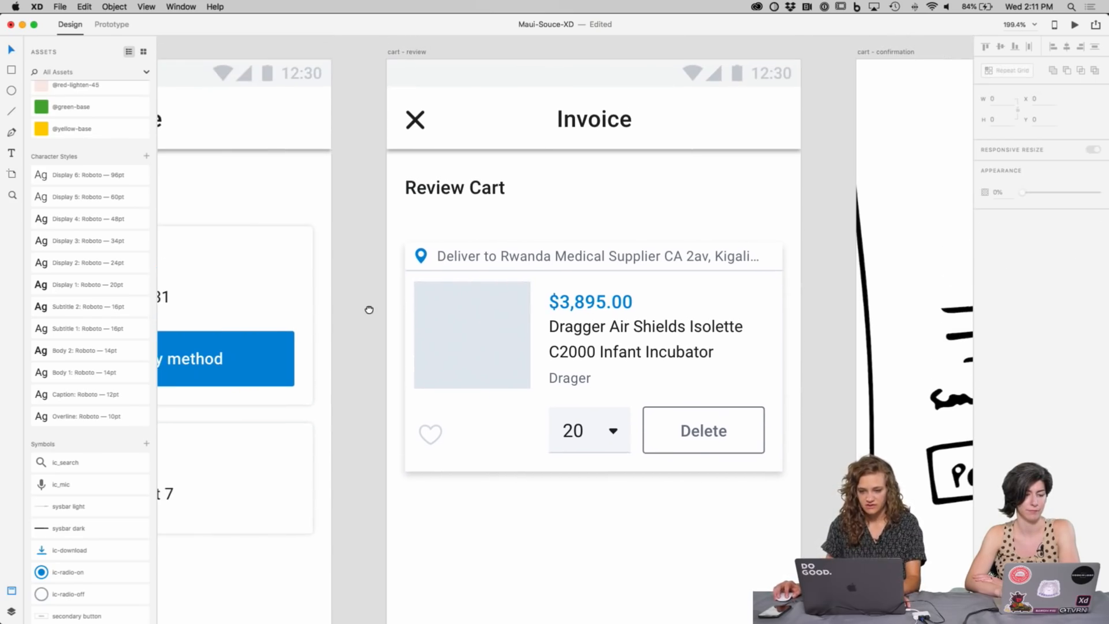
Step: Move the delivery and product card up, closer to the Review Cart heading on the cart - review screen
{"action": "key", "text": "super+1"}
{"action": "key", "text": "super+2"}
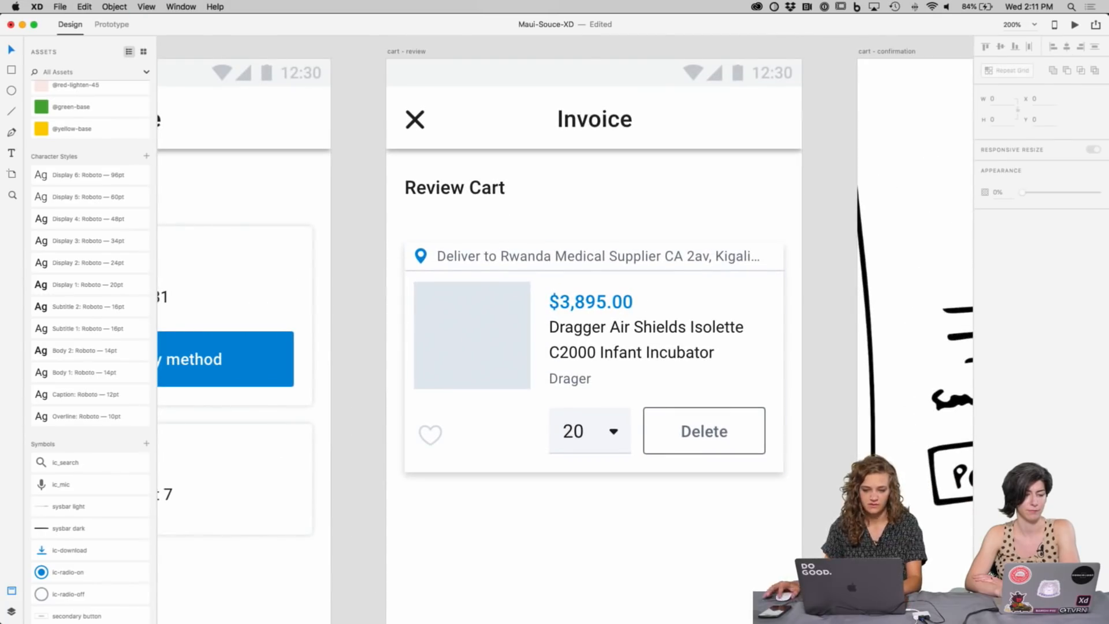
{"action": "left_click", "coordinate": [606, 363]}
{"action": "left_click_drag", "start_coordinate": [511, 379], "coordinate": [511, 354]}
{"action": "left_click", "coordinate": [513, 476]}
{"action": "scroll", "coordinate": [472, 345], "scroll_direction": "down", "scroll_amount": 1}
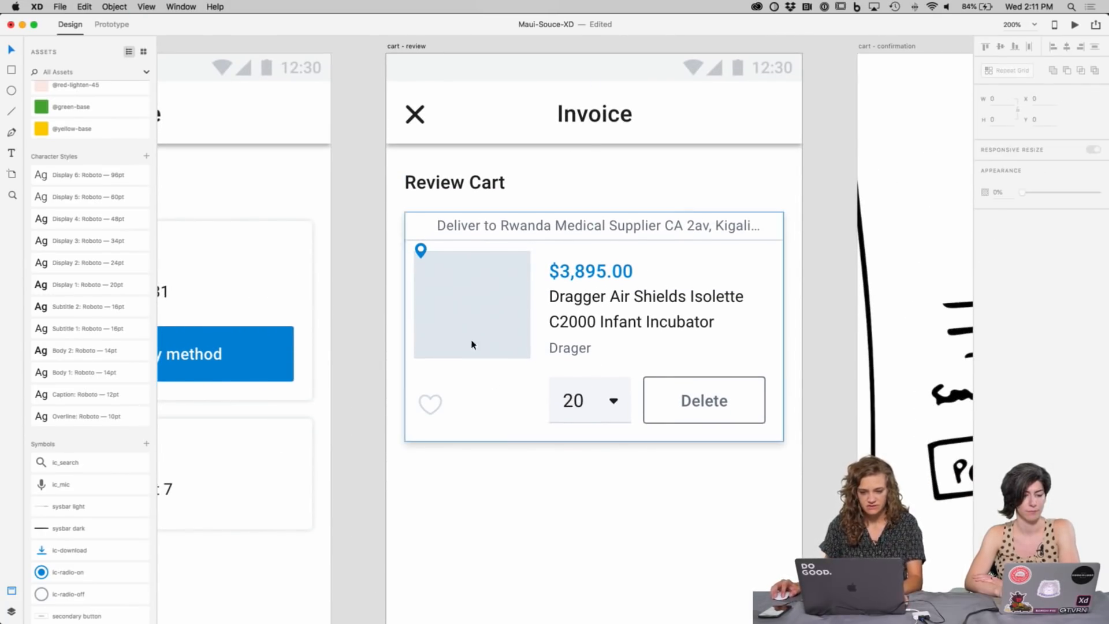
Step: Cut the location pin, paste it back inside the review card and nudge it up beside the delivery text
{"action": "left_click", "coordinate": [421, 251]}
{"action": "left_click", "coordinate": [421, 250]}
{"action": "key", "text": "super+x"}
{"action": "left_click", "coordinate": [428, 231]}
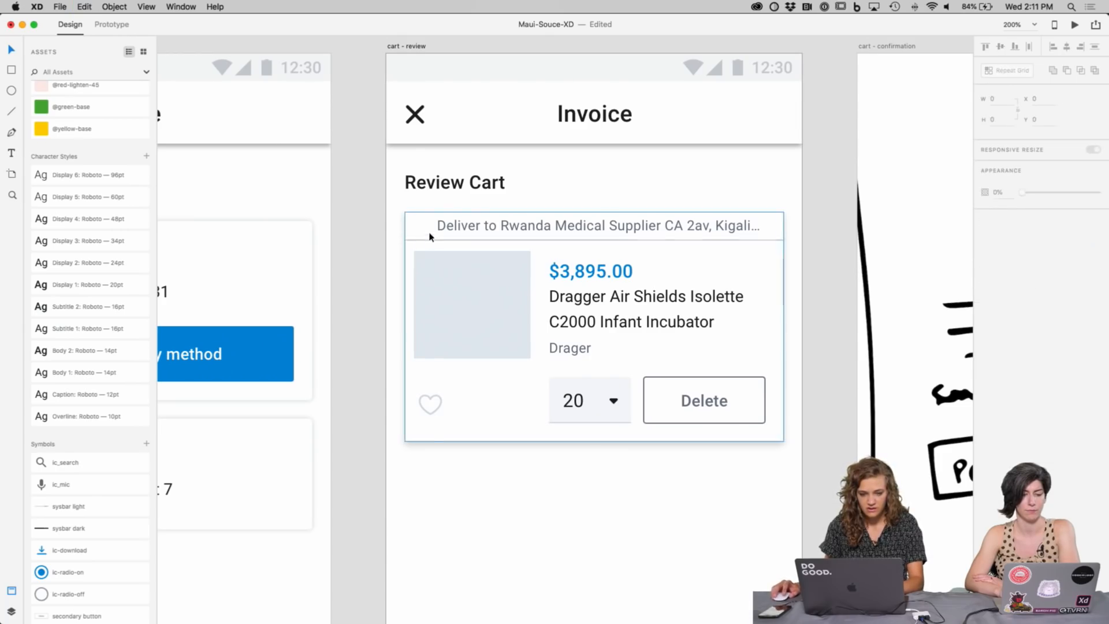
{"action": "key", "text": "super+v"}
{"action": "key", "text": "shift+Up"}
{"action": "key", "text": "shift+Up"}
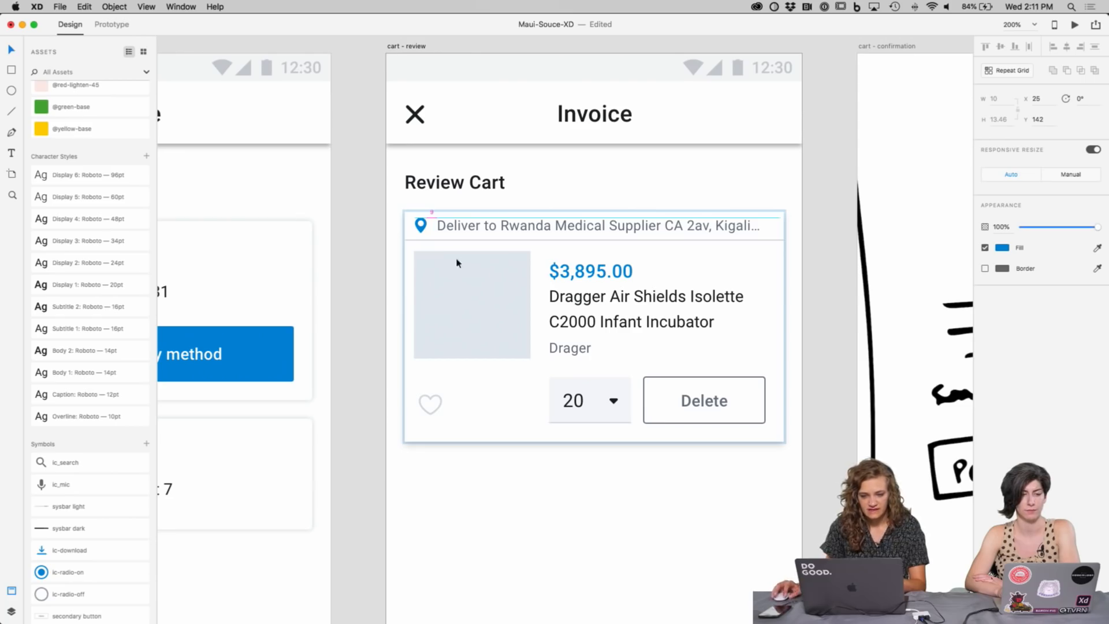
{"action": "left_click", "coordinate": [469, 226]}
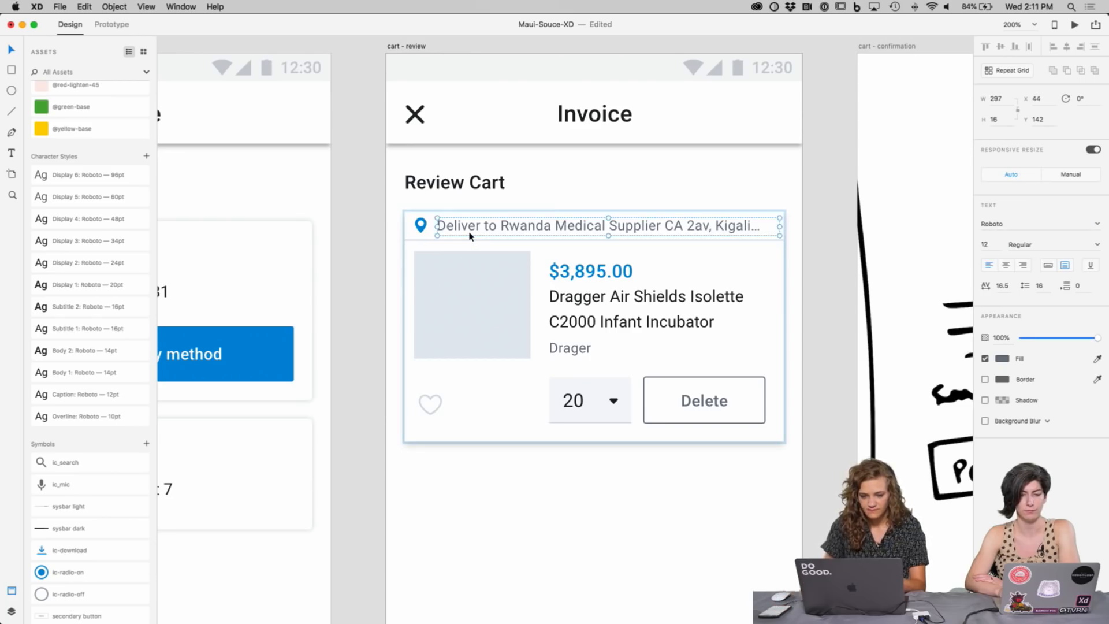
{"action": "left_click", "coordinate": [547, 478]}
Step: Delete the hand-drawn review sketch above the cart - review artboard
{"action": "key", "text": "ctrl+1"}
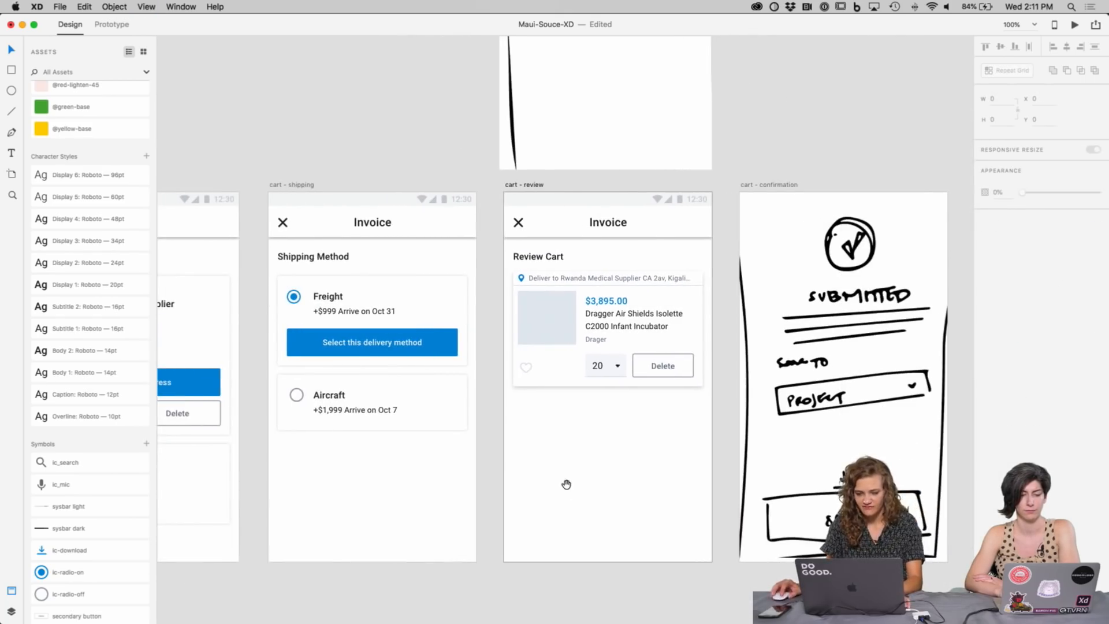
{"action": "scroll", "coordinate": [566, 484], "scroll_direction": "up", "scroll_amount": 10}
{"action": "left_click", "coordinate": [612, 327]}
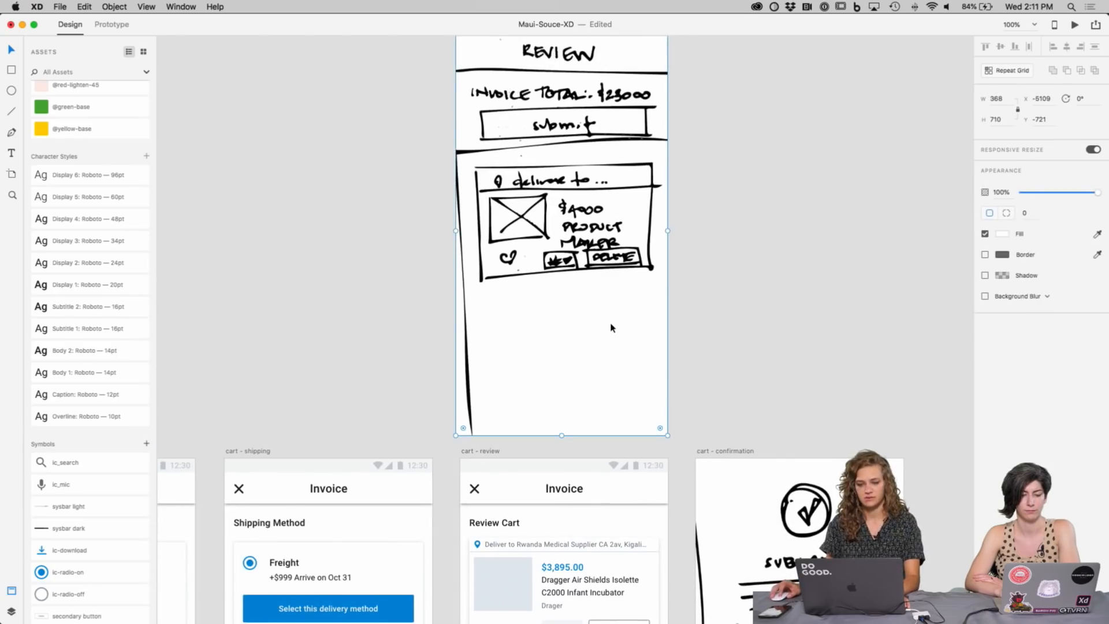
{"action": "key", "text": "Delete"}
{"action": "scroll", "coordinate": [613, 331], "scroll_direction": "down", "scroll_amount": 10}
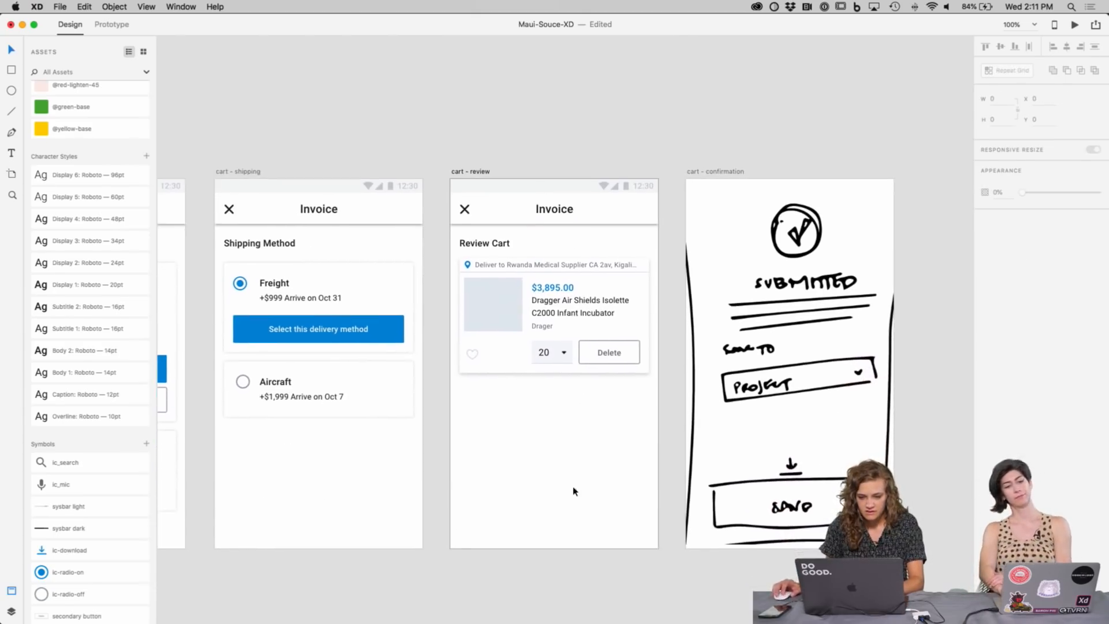
Step: Move the Review Cart heading and product card down together to make room beneath the Invoice header
{"action": "left_click", "coordinate": [542, 354]}
{"action": "left_click", "coordinate": [495, 250]}
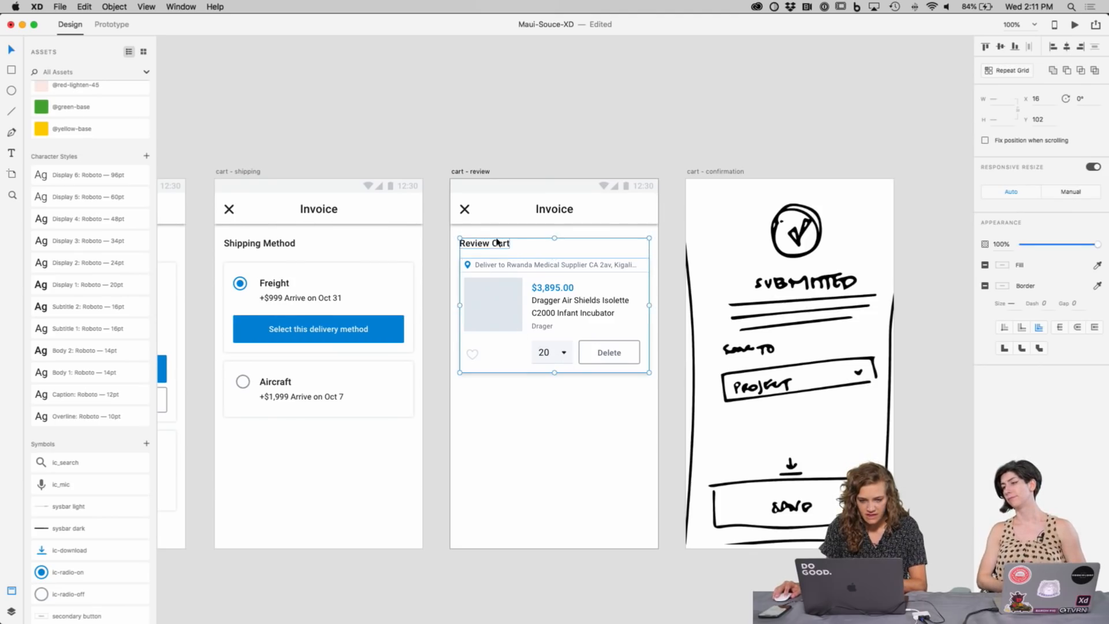
{"action": "left_click_drag", "start_coordinate": [495, 249], "coordinate": [496, 334]}
Step: Copy the cart subtotal and Submit Invoice block from cart - preview and paste it beneath the Invoice header on cart - review
{"action": "left_click_drag", "start_coordinate": [597, 279], "coordinate": [888, 266]}
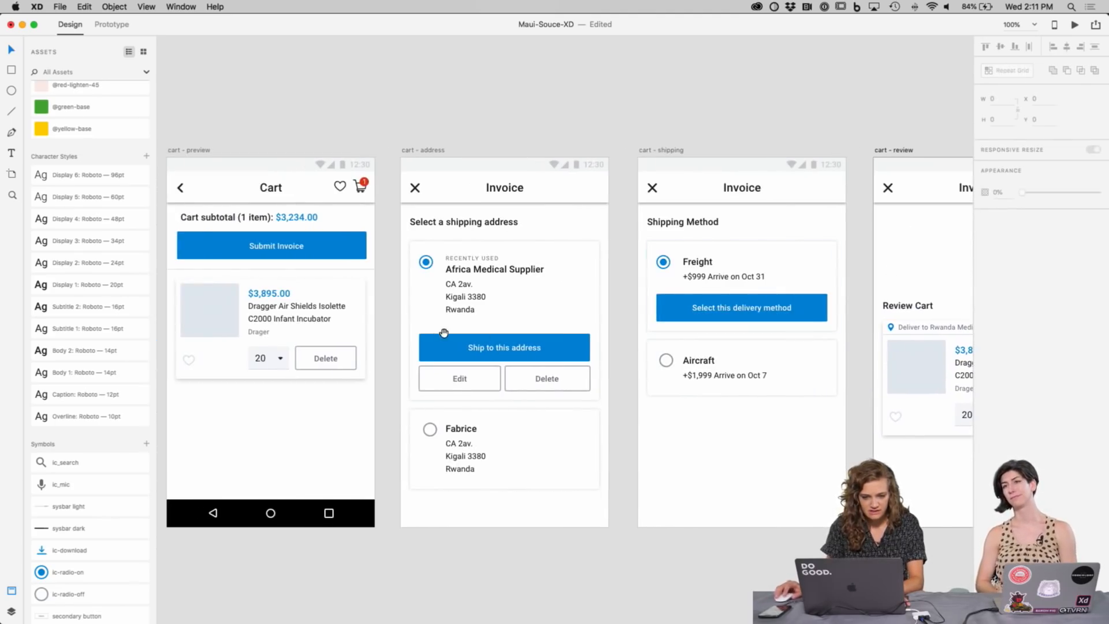
{"action": "left_click_drag", "start_coordinate": [443, 333], "coordinate": [506, 332]}
{"action": "left_click", "coordinate": [393, 232]}
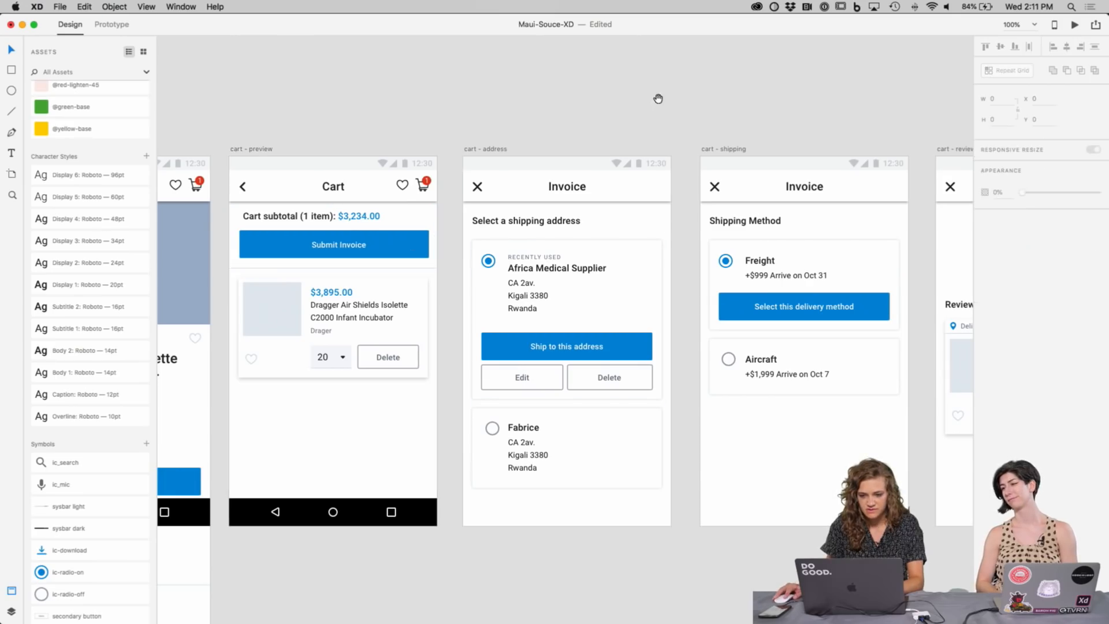
{"action": "left_click_drag", "start_coordinate": [658, 99], "coordinate": [341, 100]}
{"action": "left_click", "coordinate": [652, 214]}
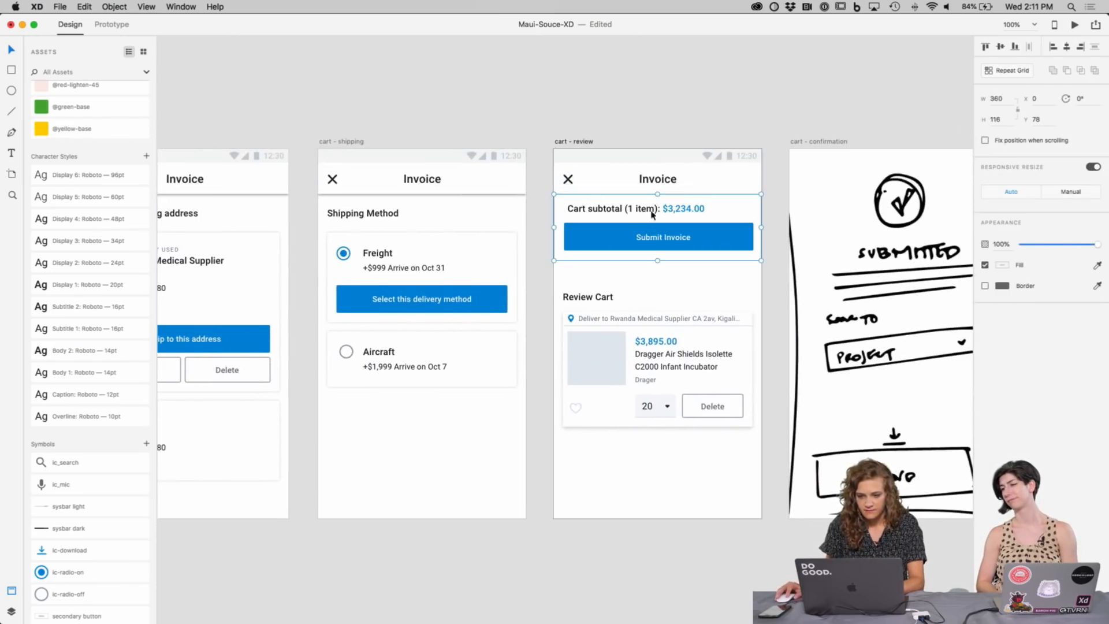
{"action": "key", "text": "super+g"}
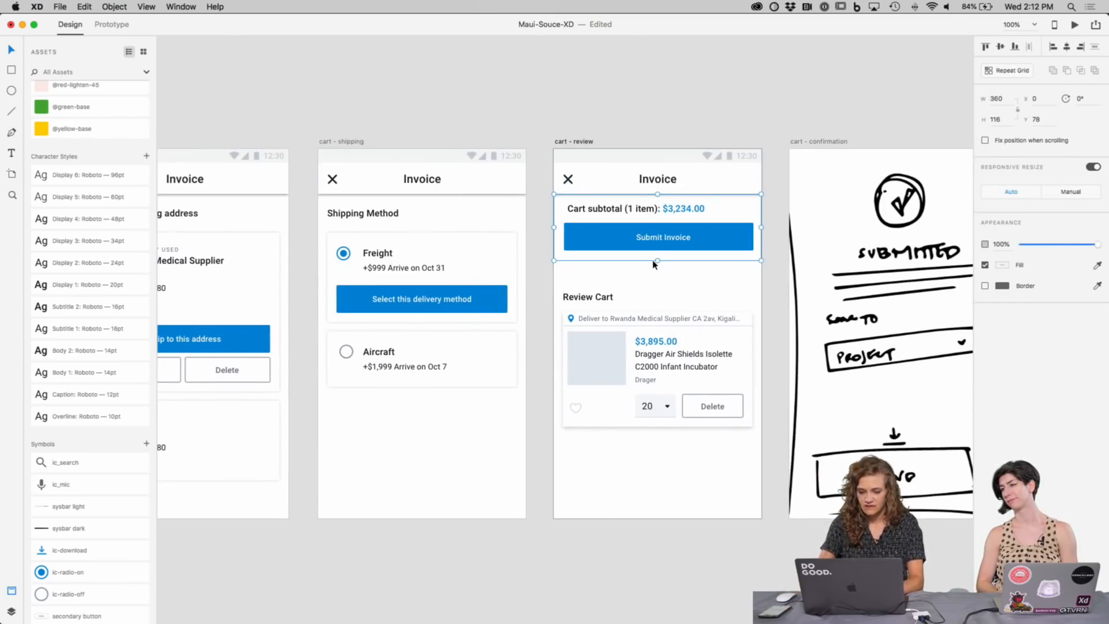
Step: Set the item count in the cart - review subtotal line to 20
{"action": "key", "text": "super+equal"}
{"action": "left_click_drag", "start_coordinate": [745, 173], "coordinate": [530, 384]}
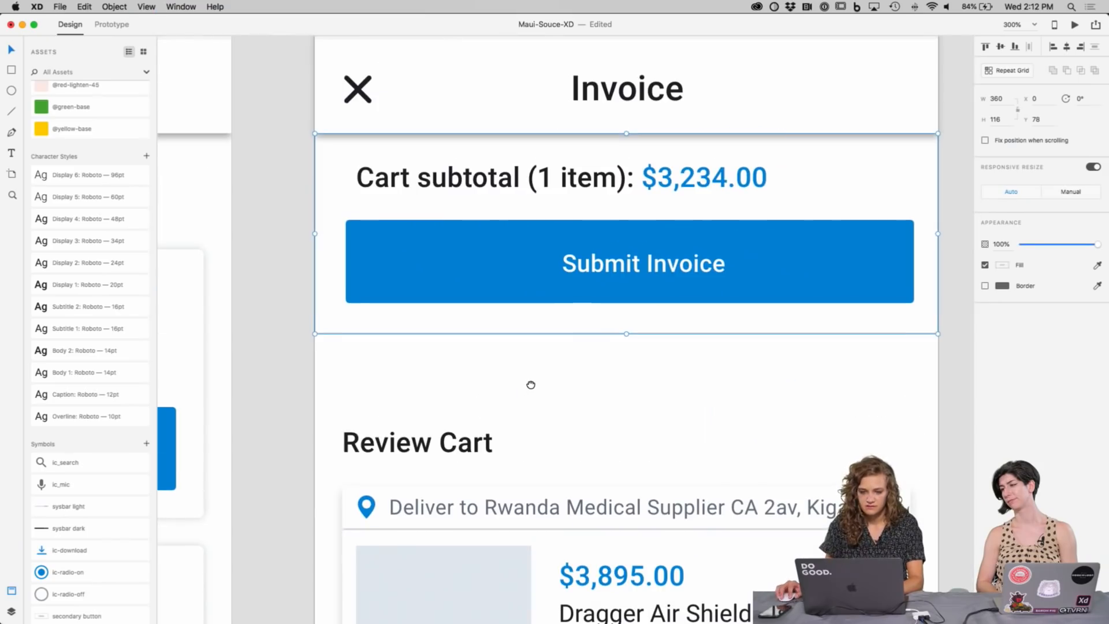
{"action": "double_click", "coordinate": [543, 180]}
{"action": "left_click", "coordinate": [536, 178]}
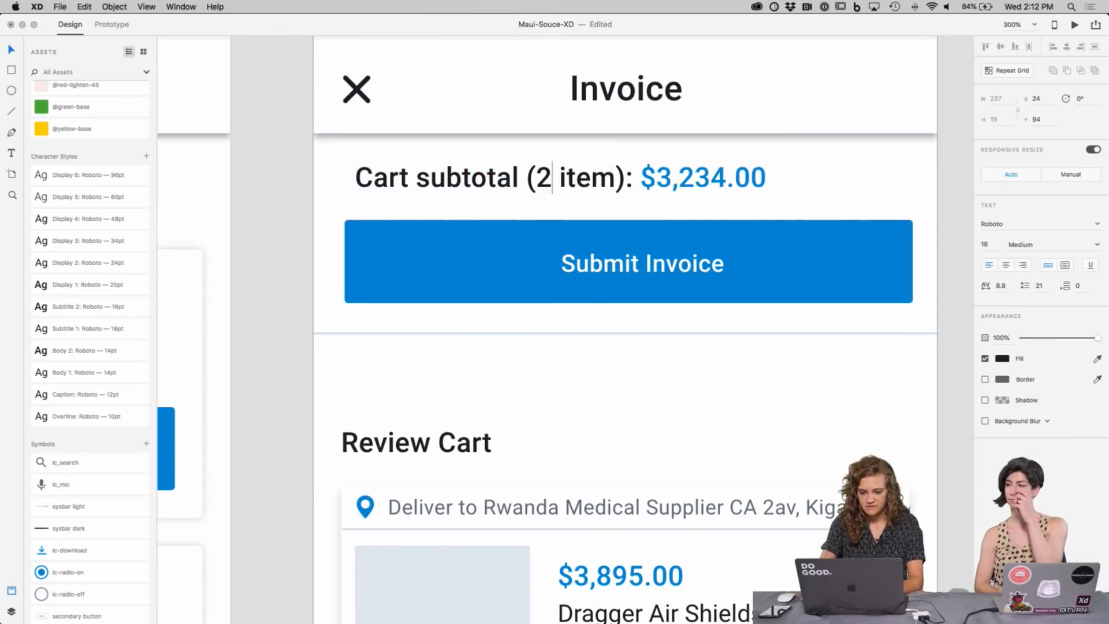
{"action": "type", "text": "0"}
{"action": "key", "text": "Escape"}
Step: Set the subtotal amount on the cart - review screen to $60,000.00
{"action": "double_click", "coordinate": [720, 180]}
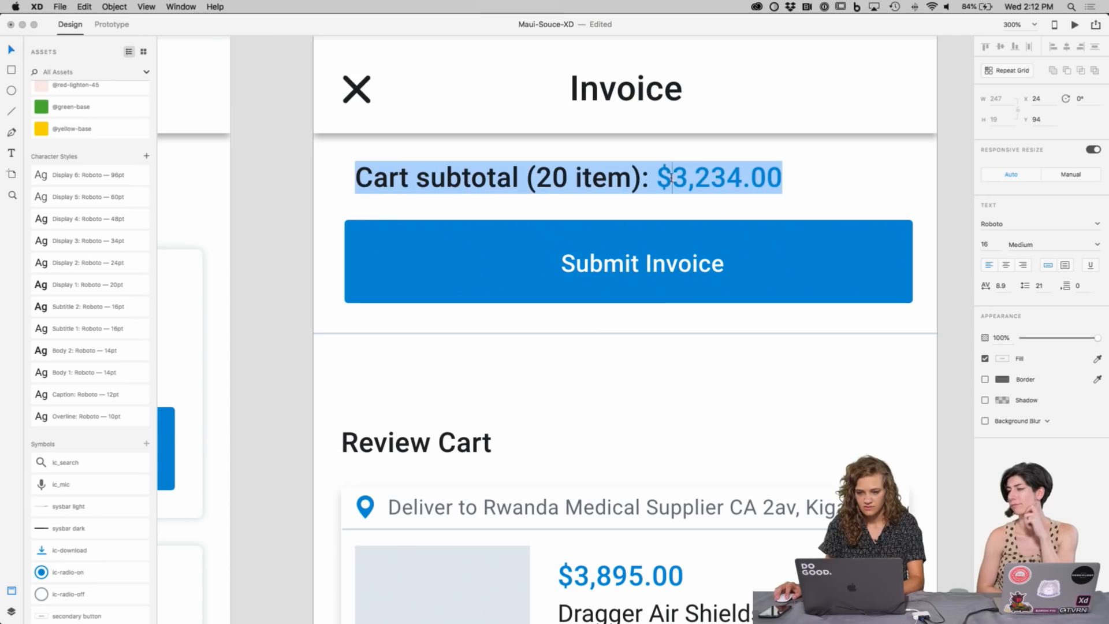
{"action": "left_click_drag", "start_coordinate": [671, 178], "coordinate": [749, 175]}
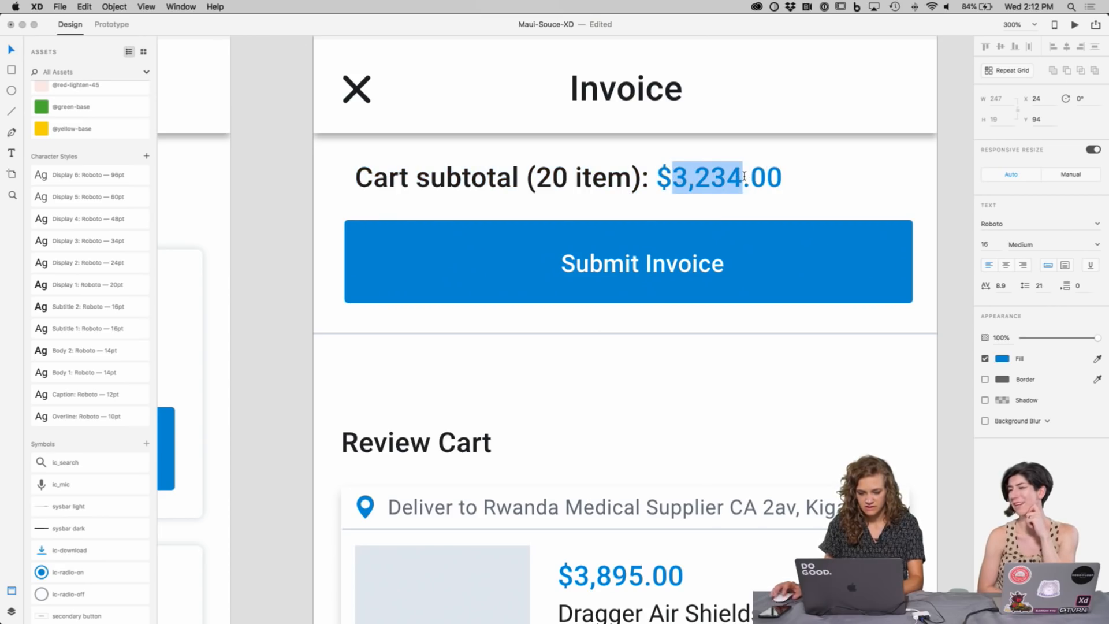
{"action": "type", "text": "60"}
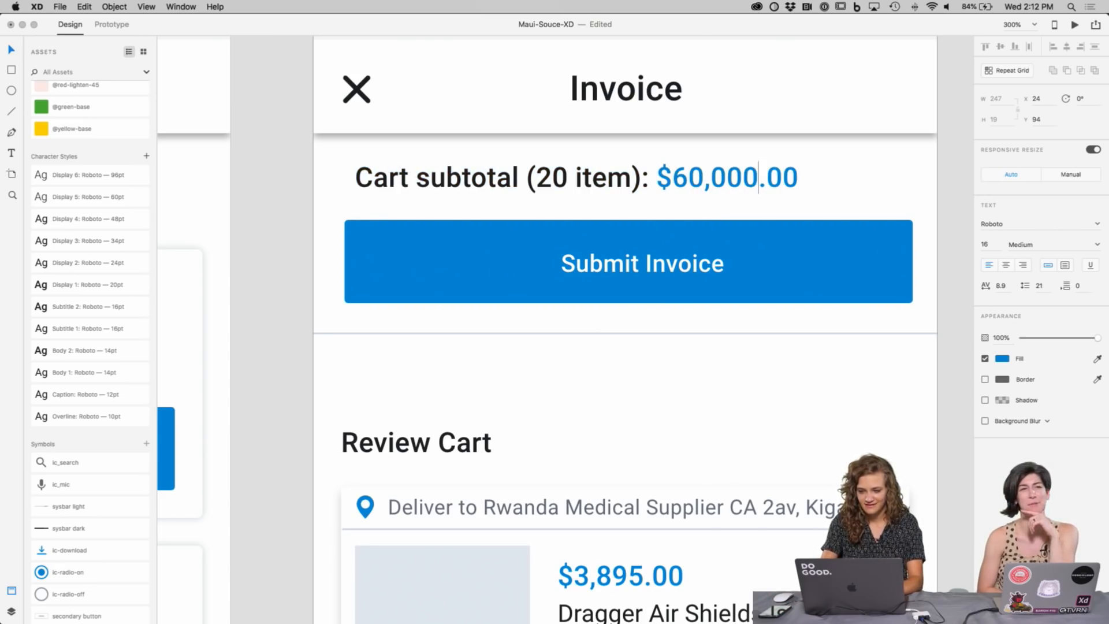
{"action": "key", "text": "Escape"}
{"action": "scroll", "coordinate": [935, 225], "scroll_direction": "down", "scroll_amount": 5}
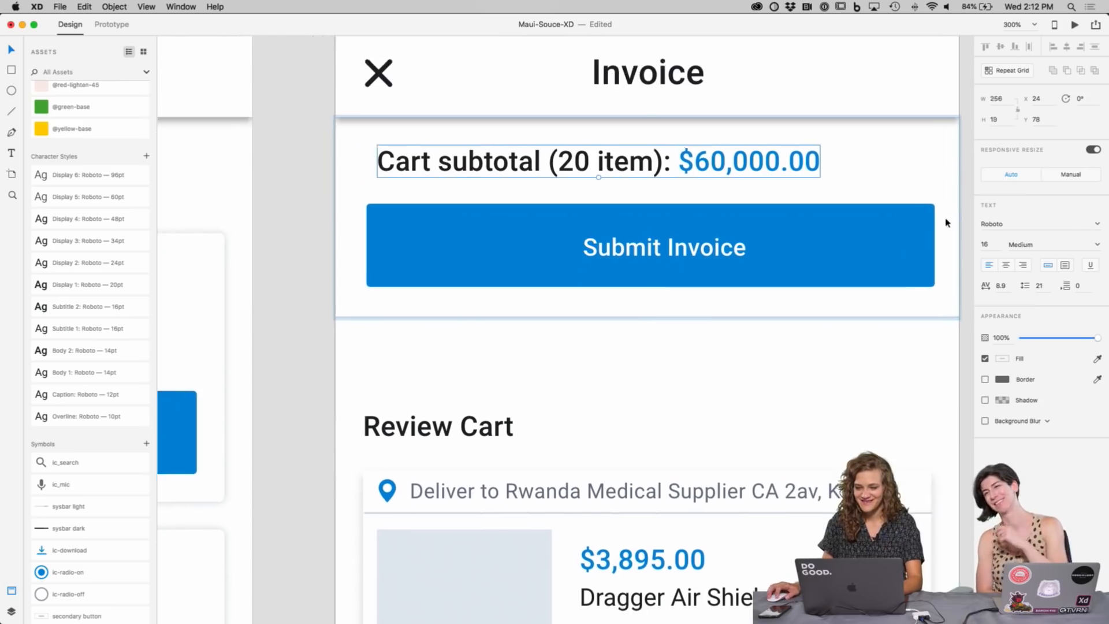
Step: Set the subtotal amount on the cart - review screen to $61,999.00
{"action": "left_click", "coordinate": [901, 83]}
{"action": "scroll", "coordinate": [901, 84], "scroll_direction": "up", "scroll_amount": 5}
{"action": "double_click", "coordinate": [688, 154]}
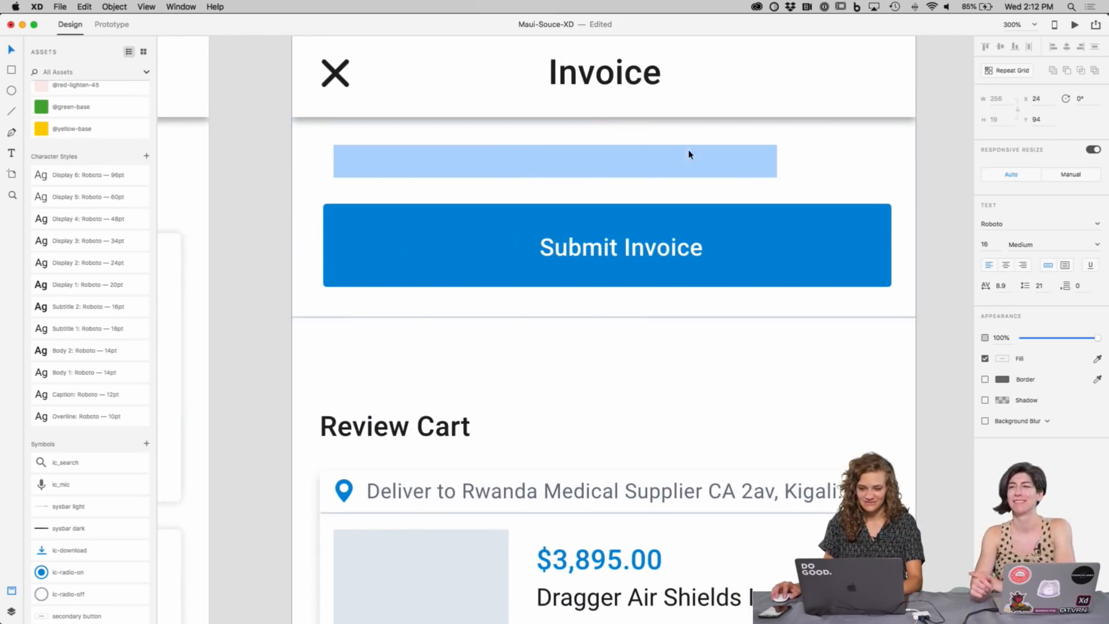
{"action": "left_click", "coordinate": [682, 162]}
{"action": "key", "text": "BackSpace"}
{"action": "type", "text": "1,"}
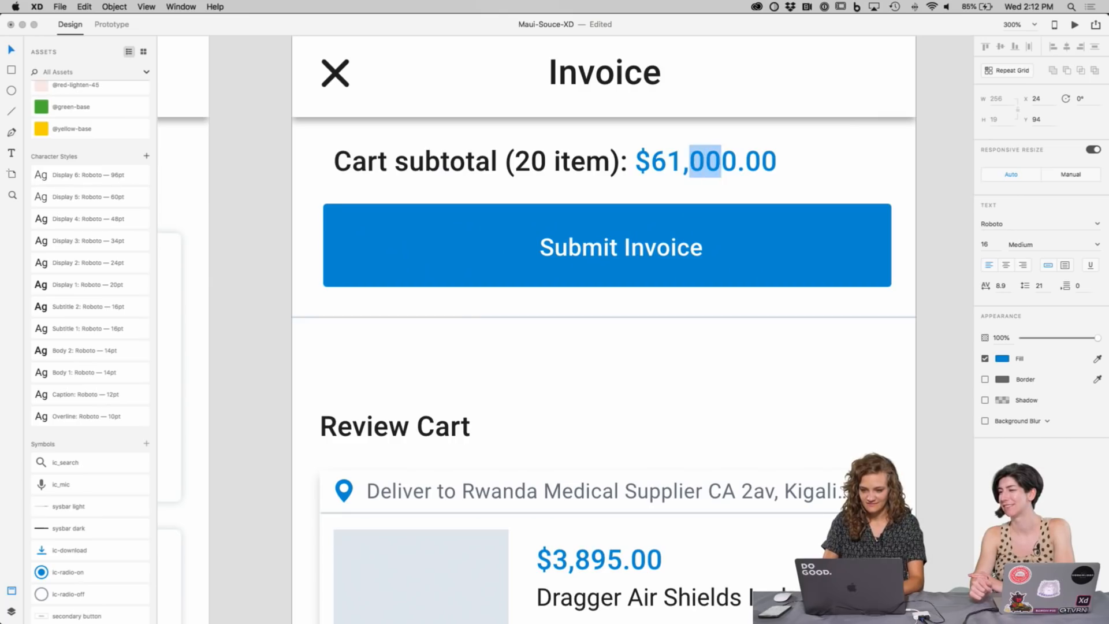
{"action": "type", "text": "999"}
{"action": "key", "text": "Escape"}
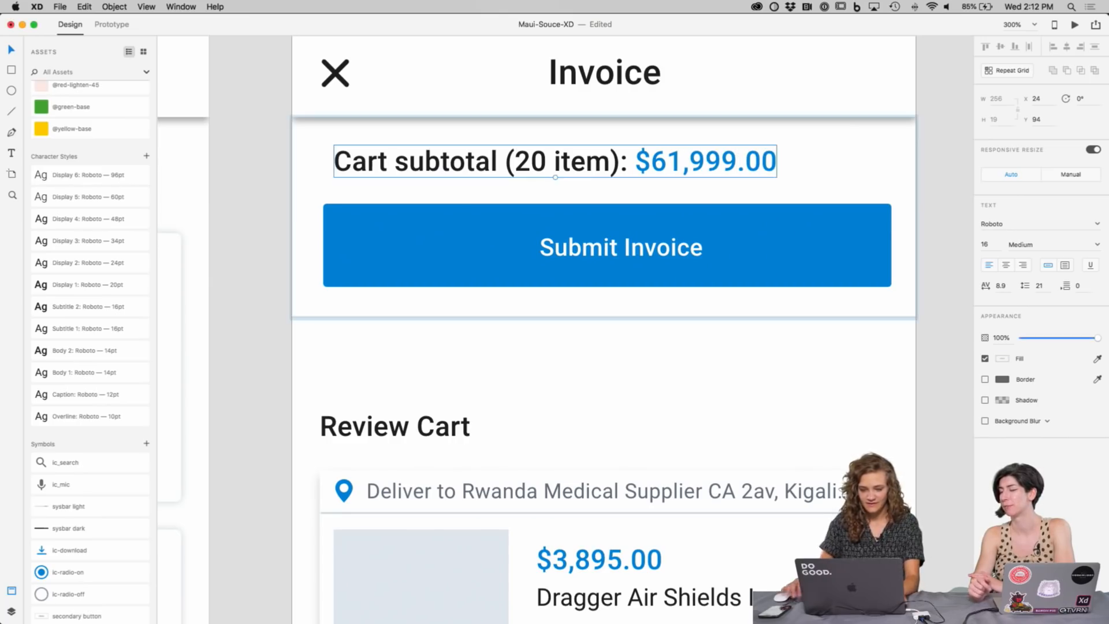
{"action": "left_click", "coordinate": [942, 206]}
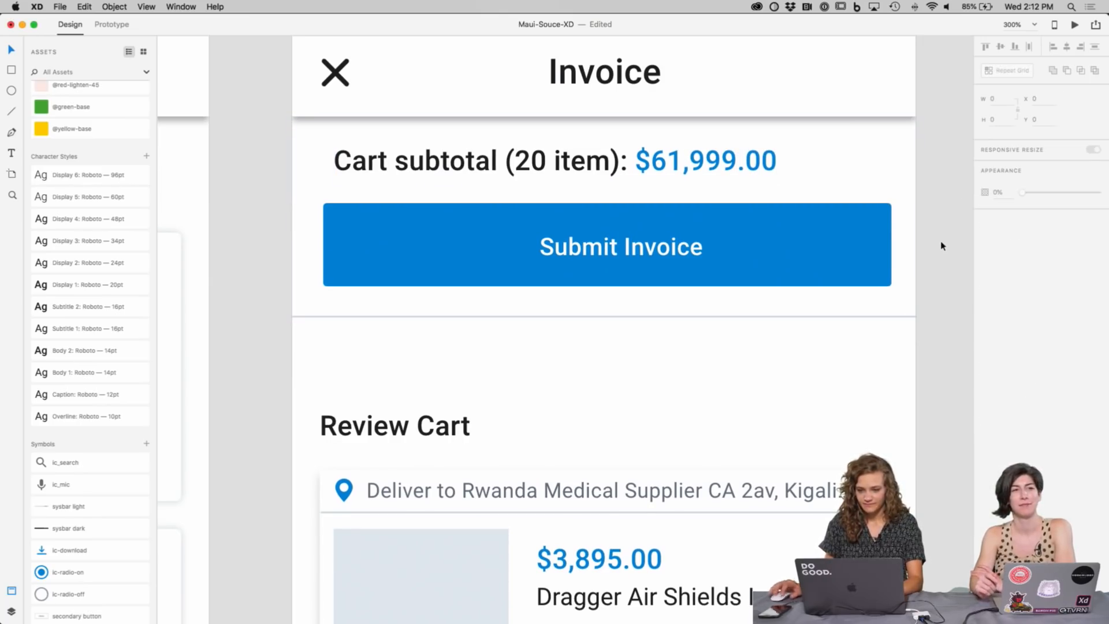
Step: Change the blue button's label on the cart - preview screen to "Create Invoice"
{"action": "key", "text": "super+minus"}
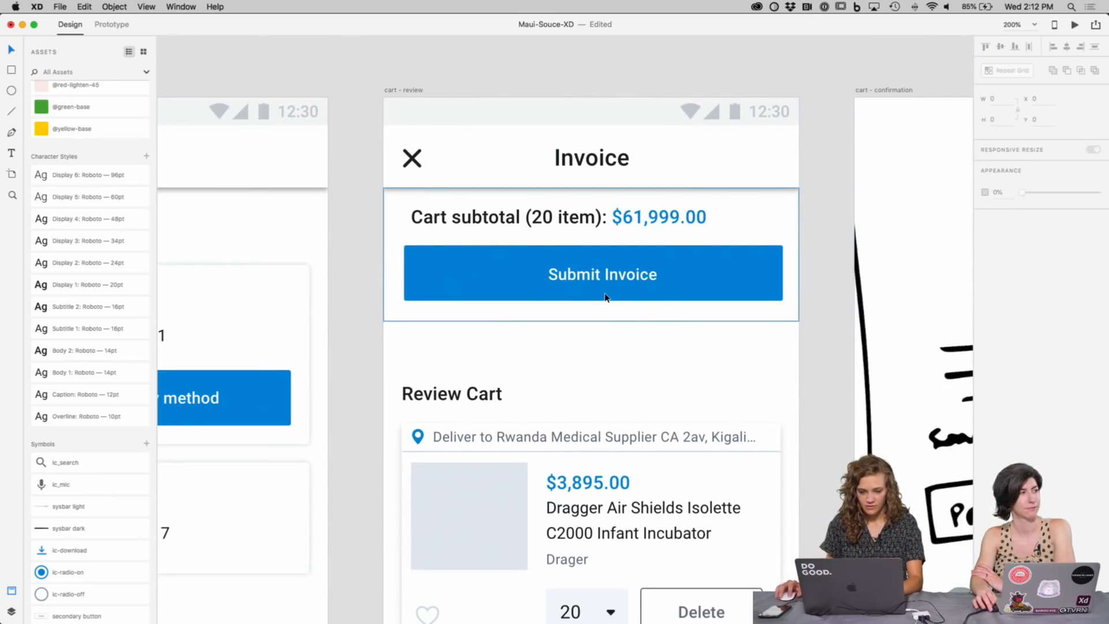
{"action": "key", "text": "super+minus"}
{"action": "scroll", "coordinate": [485, 223], "scroll_direction": "left", "scroll_amount": 10}
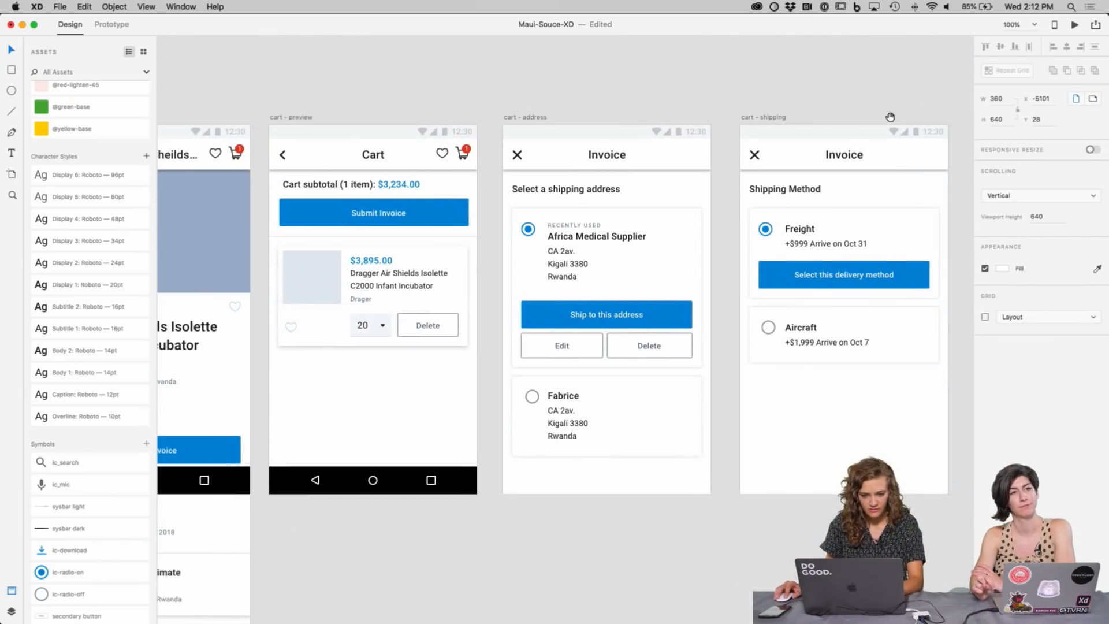
{"action": "left_click", "coordinate": [364, 218]}
{"action": "double_click", "coordinate": [373, 215]}
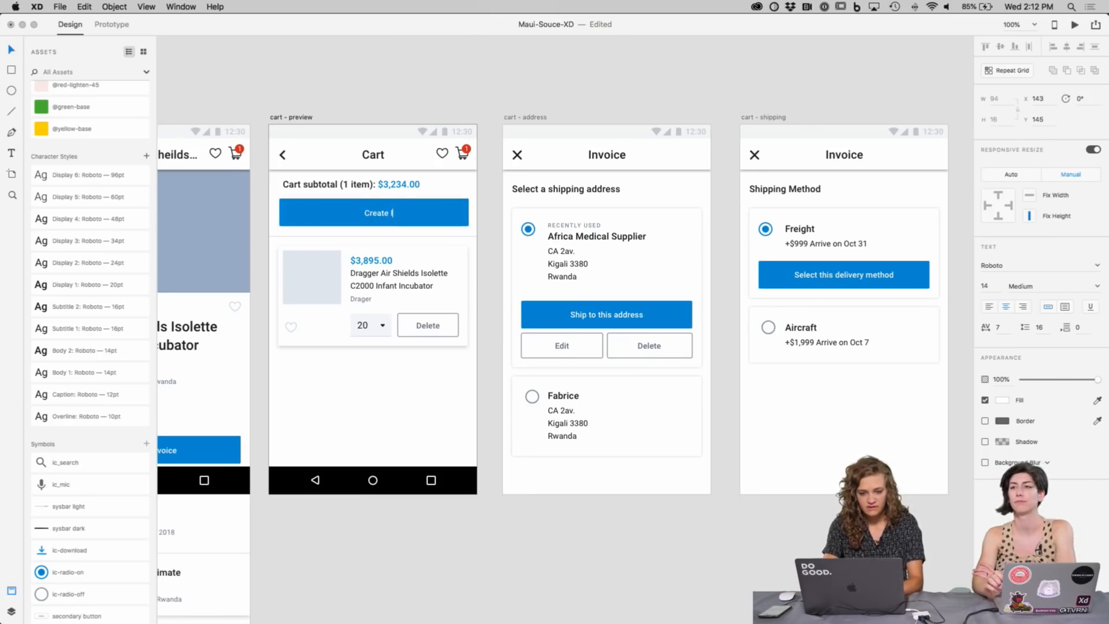
{"action": "left_click", "coordinate": [470, 99]}
Step: Move the Review Cart heading and product card up together on cart - review, closer to the subtotal block
{"action": "left_click_drag", "start_coordinate": [470, 99], "coordinate": [804, 82]}
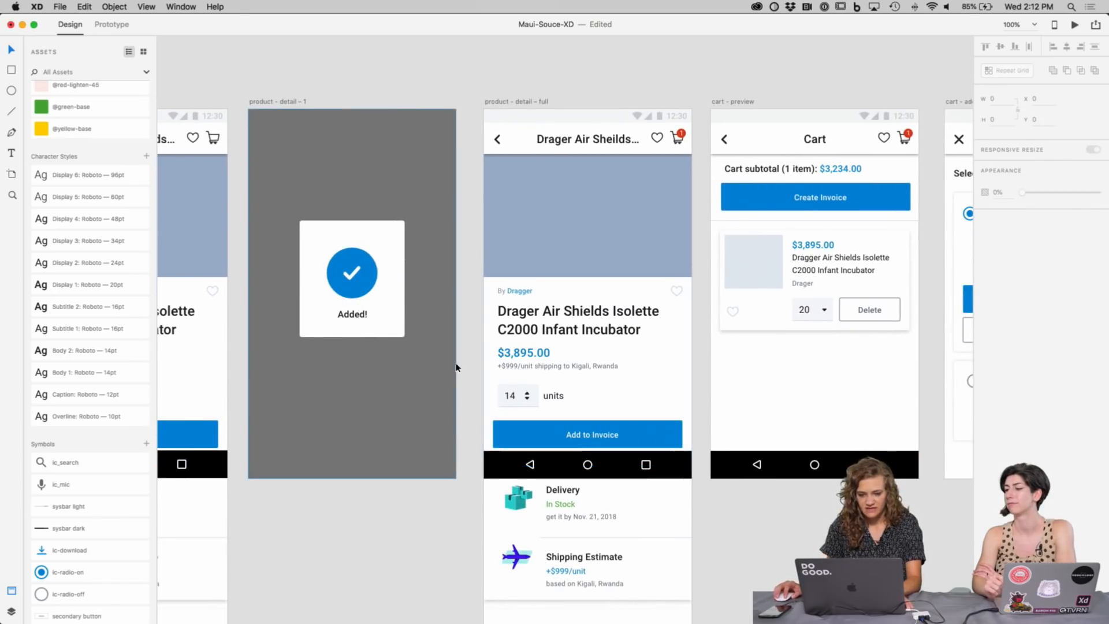
{"action": "left_click_drag", "start_coordinate": [679, 132], "coordinate": [528, 99]}
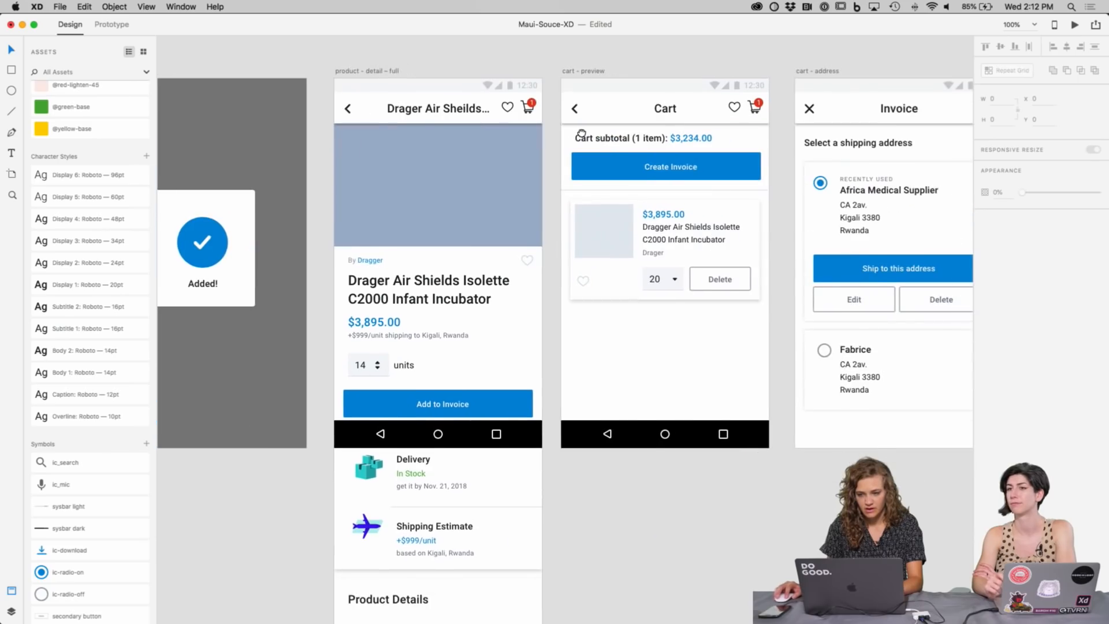
{"action": "left_click_drag", "start_coordinate": [688, 180], "coordinate": [483, 200]}
{"action": "scroll", "coordinate": [483, 201], "scroll_direction": "right", "scroll_amount": 10}
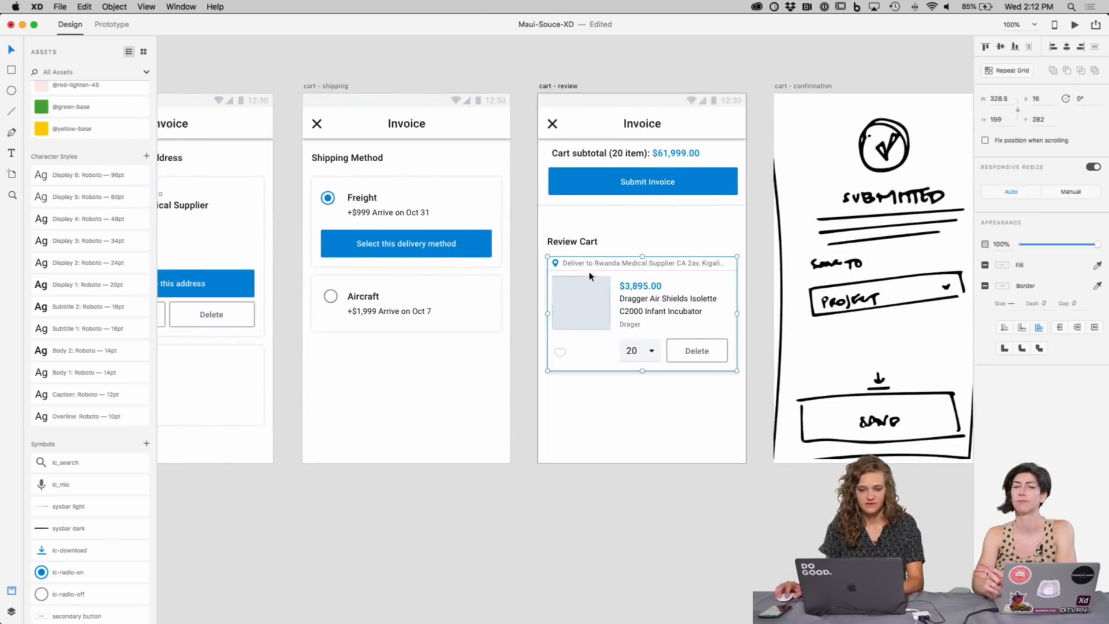
{"action": "left_click", "coordinate": [586, 289]}
{"action": "left_click_drag", "start_coordinate": [586, 288], "coordinate": [585, 270]}
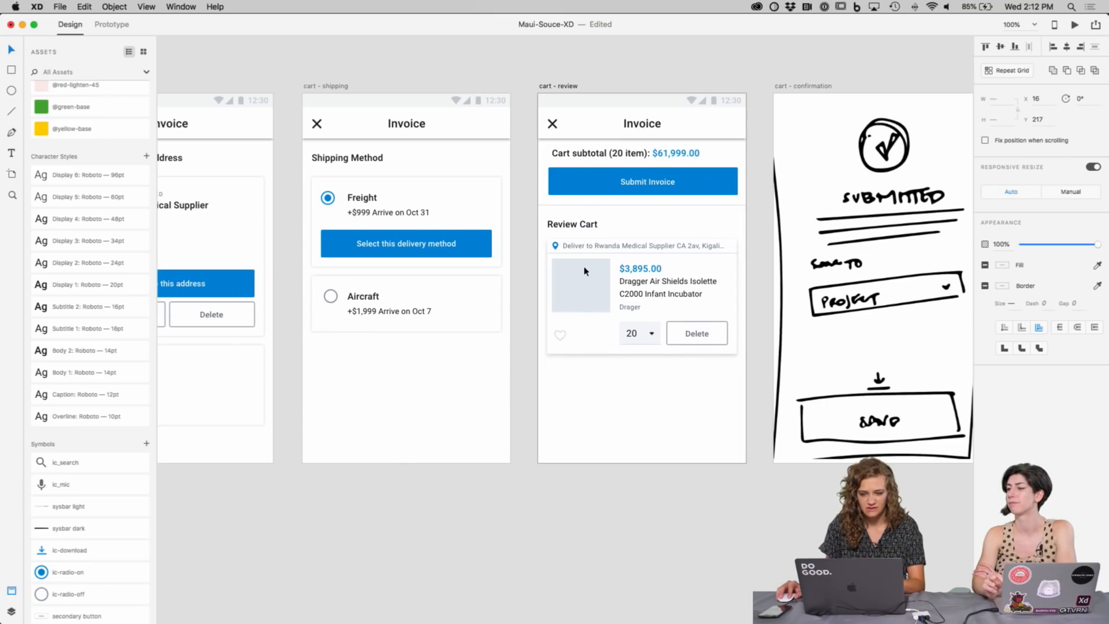
{"action": "left_click", "coordinate": [618, 421]}
Step: Move the hand-drawn confirmation sketch out of the cart - confirmation artboard, placing it directly above the empty artboard
{"action": "left_click_drag", "start_coordinate": [662, 412], "coordinate": [653, 413]}
{"action": "scroll", "coordinate": [639, 416], "scroll_direction": "right", "scroll_amount": 5}
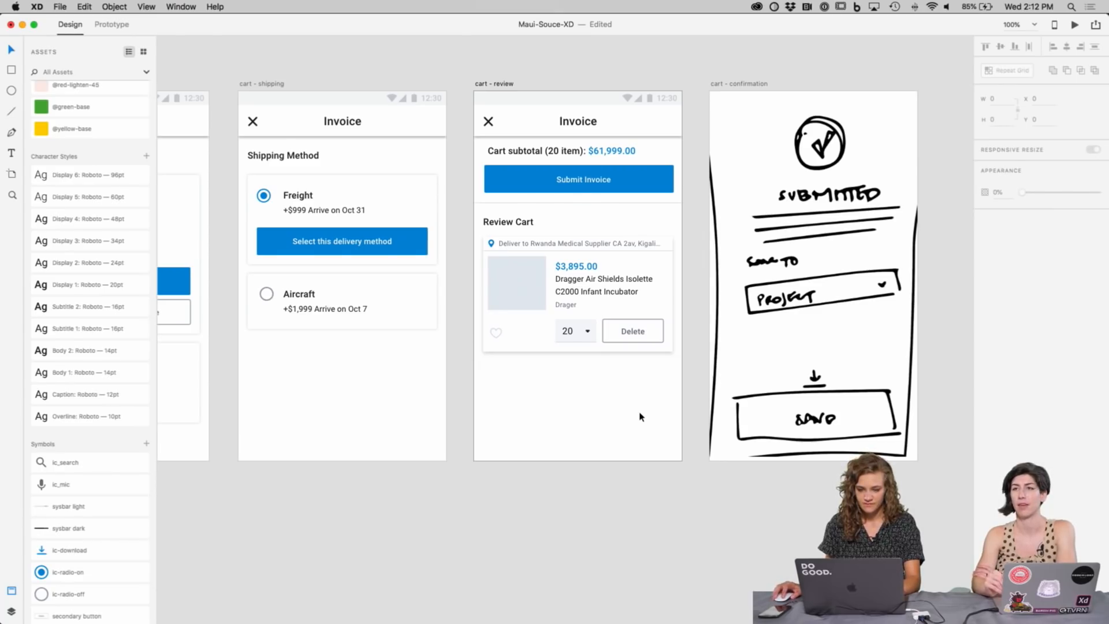
{"action": "scroll", "coordinate": [640, 416], "scroll_direction": "right", "scroll_amount": 8}
{"action": "left_click", "coordinate": [781, 401]}
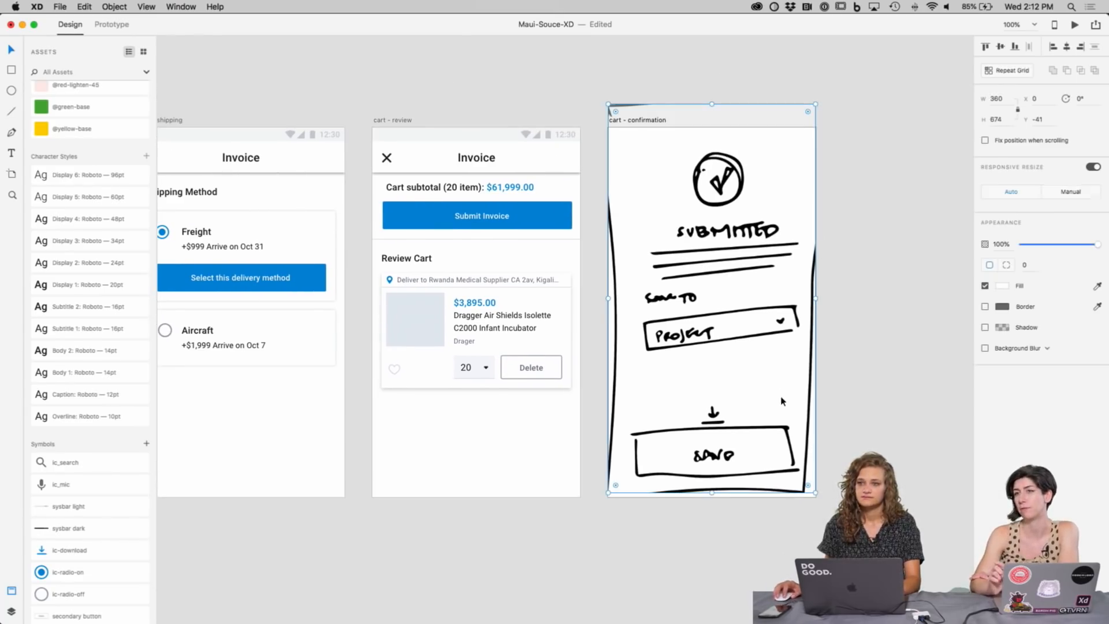
{"action": "left_click_drag", "start_coordinate": [748, 483], "coordinate": [749, 77]}
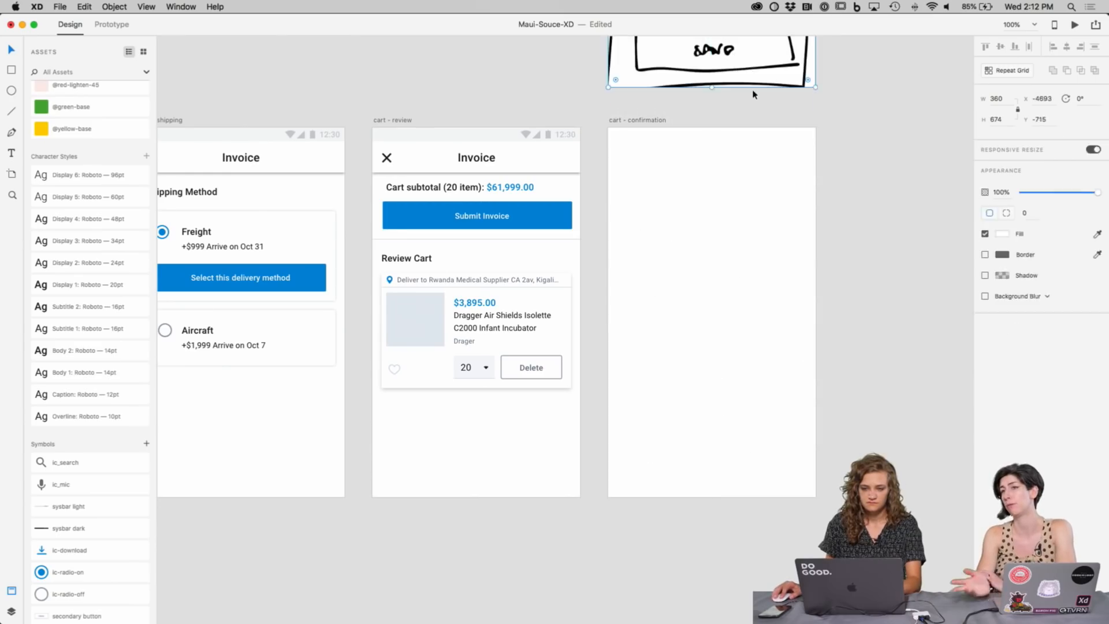
{"action": "left_click", "coordinate": [601, 99]}
Step: Examine the character styles and symbols in the assets, comparing the grid view with the list view
{"action": "mouse_move", "coordinate": [601, 99]}
{"action": "left_mouse_down"}
{"action": "mouse_move", "coordinate": [654, 317]}
{"action": "mouse_move", "coordinate": [623, 134]}
{"action": "left_mouse_up"}
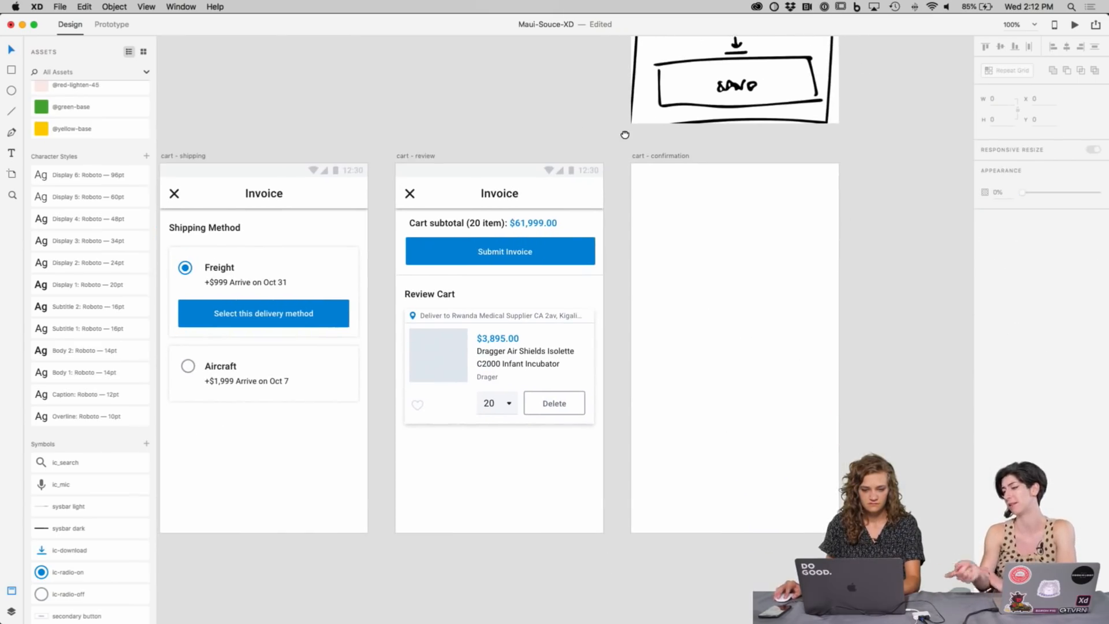
{"action": "left_click", "coordinate": [144, 52]}
{"action": "scroll", "coordinate": [90, 329], "scroll_direction": "down", "scroll_amount": 15}
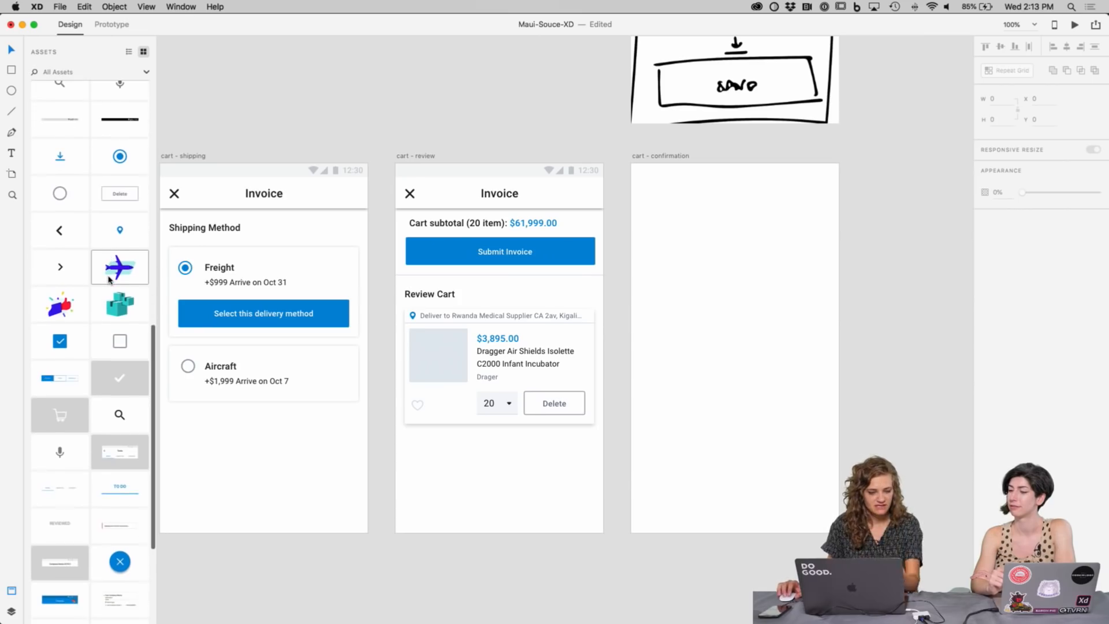
{"action": "scroll", "coordinate": [109, 280], "scroll_direction": "up", "scroll_amount": 3}
{"action": "scroll", "coordinate": [116, 243], "scroll_direction": "up", "scroll_amount": 15}
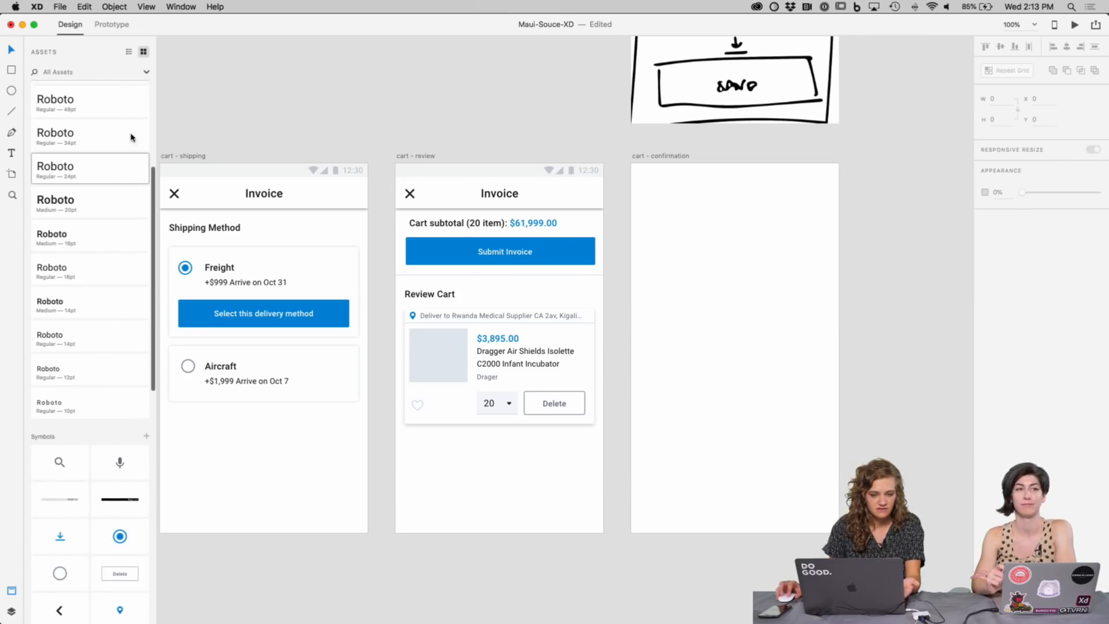
{"action": "left_click", "coordinate": [130, 52]}
{"action": "scroll", "coordinate": [133, 426], "scroll_direction": "down", "scroll_amount": 5}
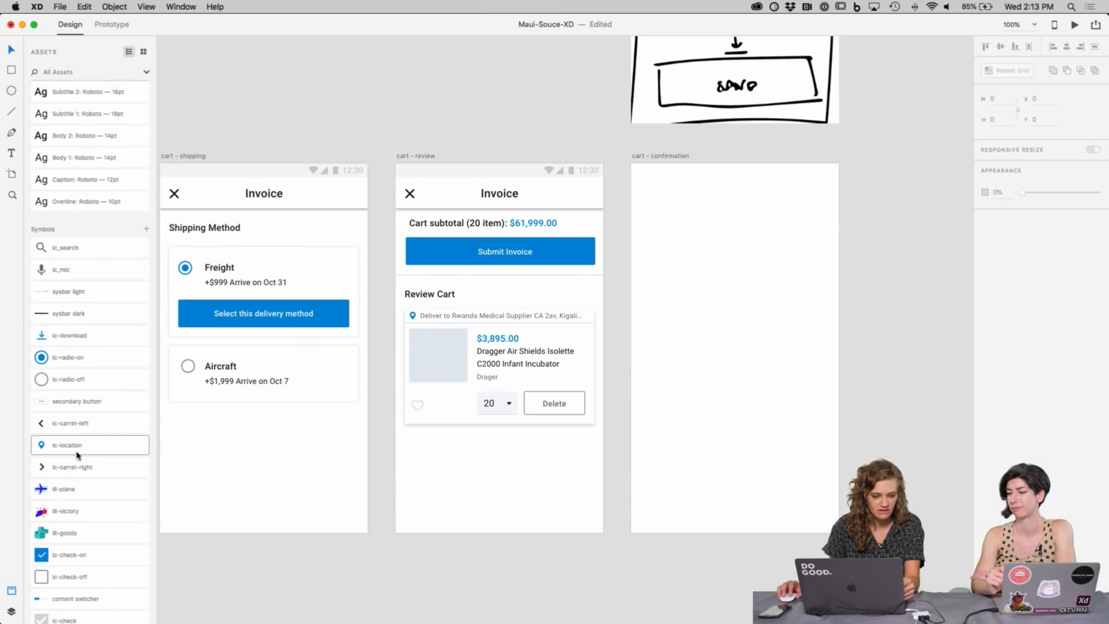
{"action": "scroll", "coordinate": [99, 330], "scroll_direction": "up", "scroll_amount": 5}
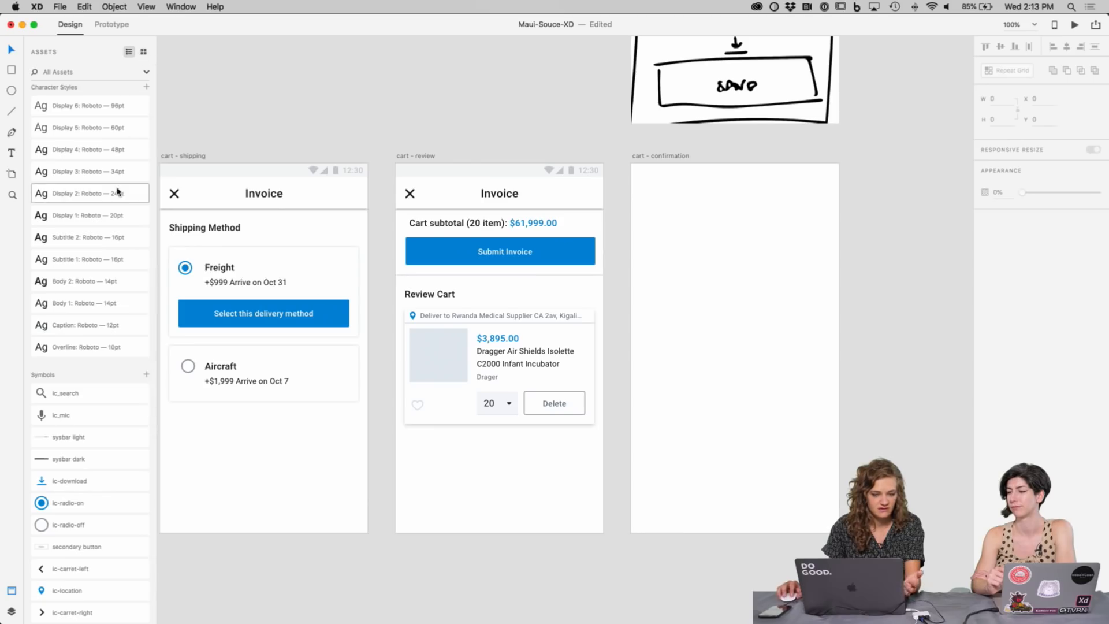
{"action": "scroll", "coordinate": [117, 192], "scroll_direction": "up", "scroll_amount": 2}
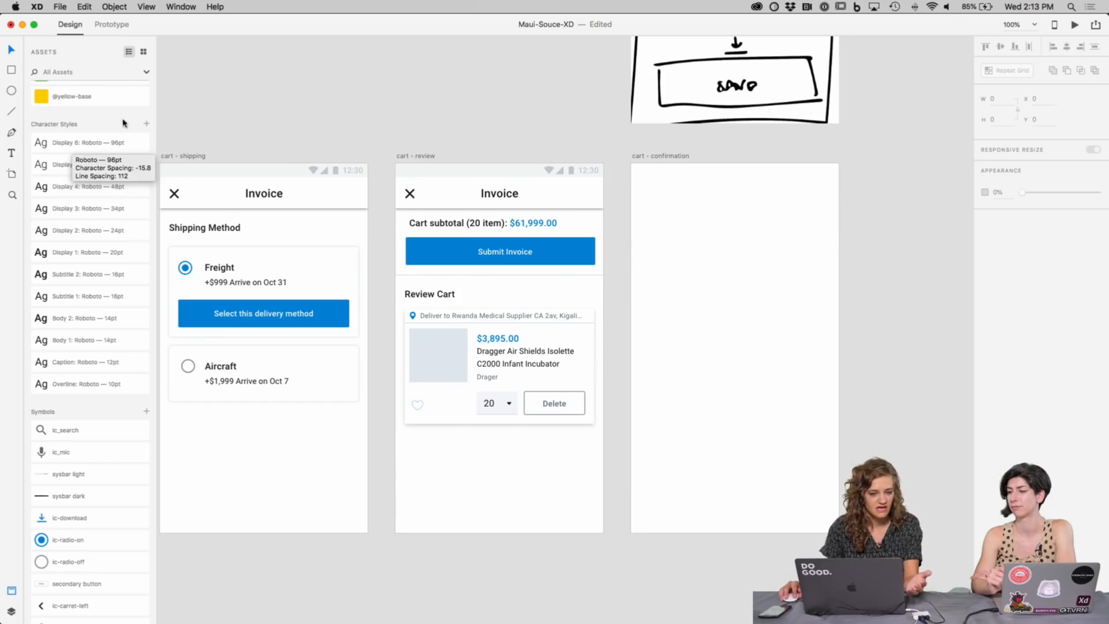
{"action": "left_click", "coordinate": [145, 54]}
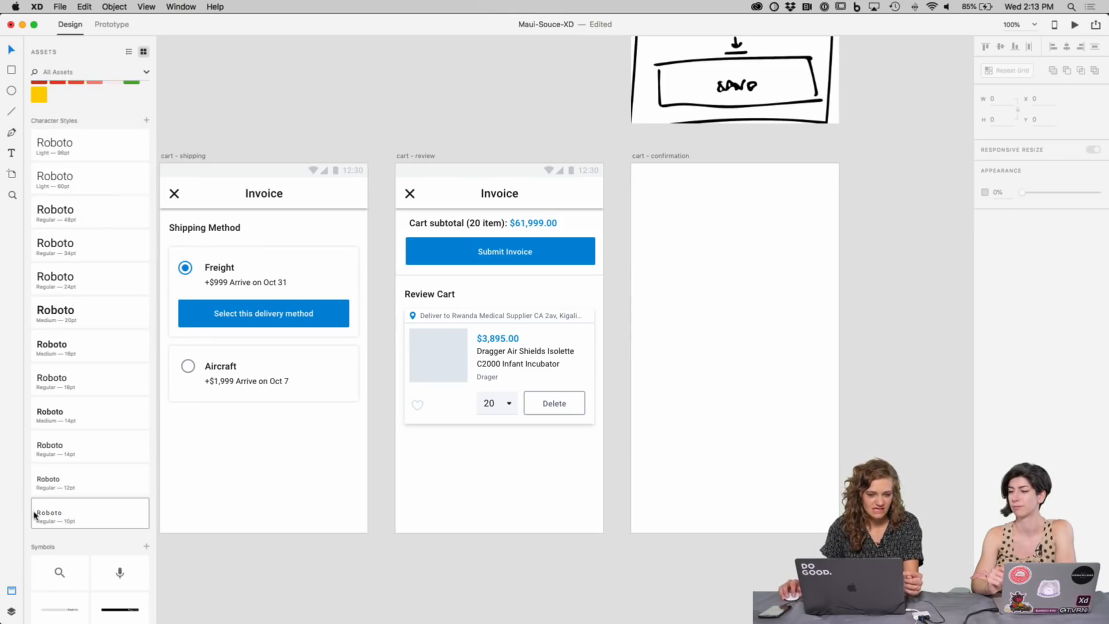
{"action": "left_click", "coordinate": [130, 52]}
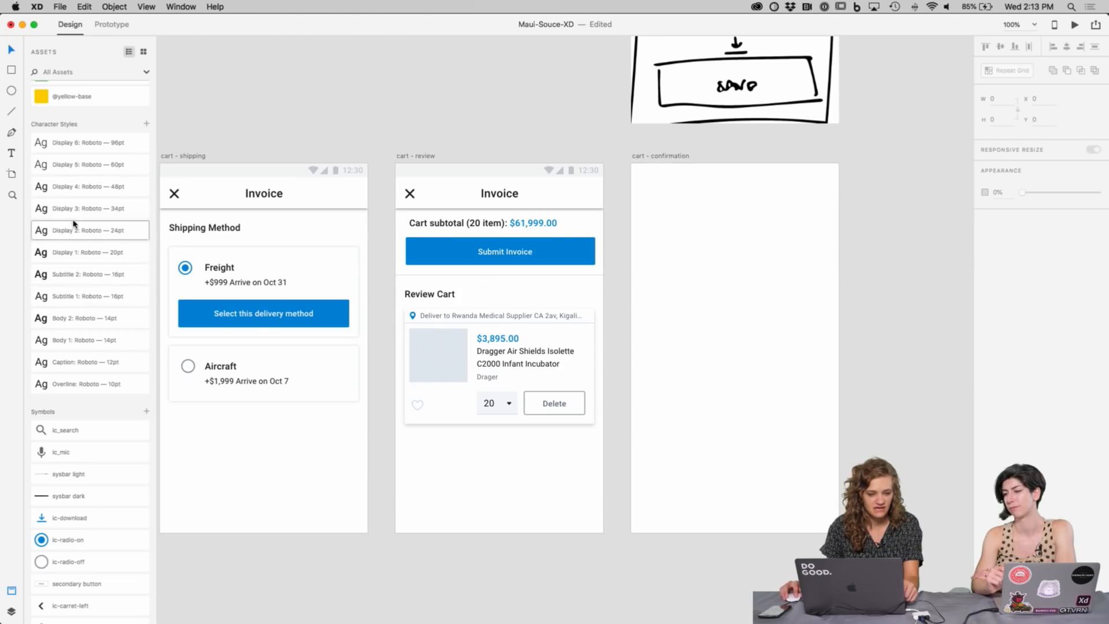
Step: Examine the hand-drawn confirmation sketch against the empty cart - confirmation artboard beneath it
{"action": "scroll", "coordinate": [418, 83], "scroll_direction": "down", "scroll_amount": 2}
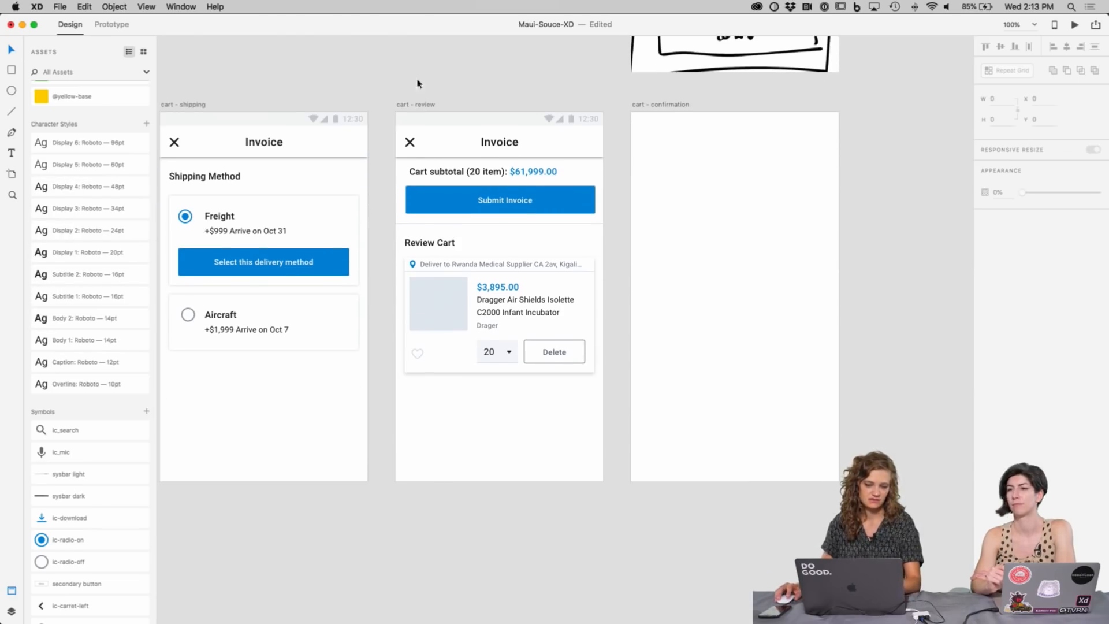
{"action": "scroll", "coordinate": [579, 250], "scroll_direction": "right", "scroll_amount": 3}
{"action": "scroll", "coordinate": [577, 254], "scroll_direction": "up", "scroll_amount": 1}
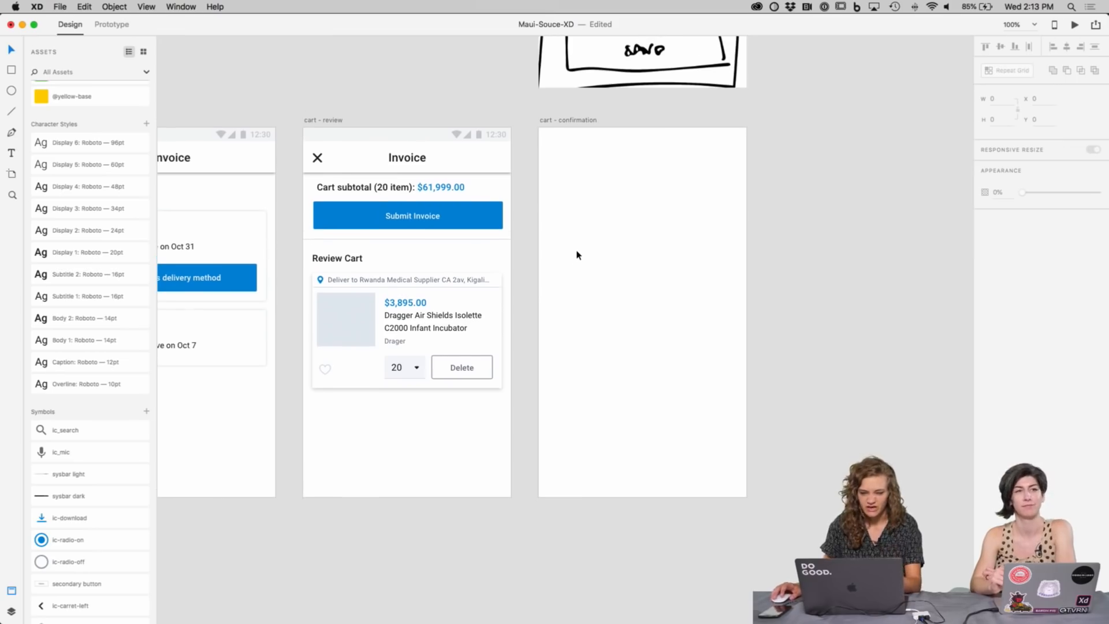
{"action": "scroll", "coordinate": [579, 304], "scroll_direction": "up", "scroll_amount": 3}
{"action": "scroll", "coordinate": [579, 304], "scroll_direction": "right", "scroll_amount": 1}
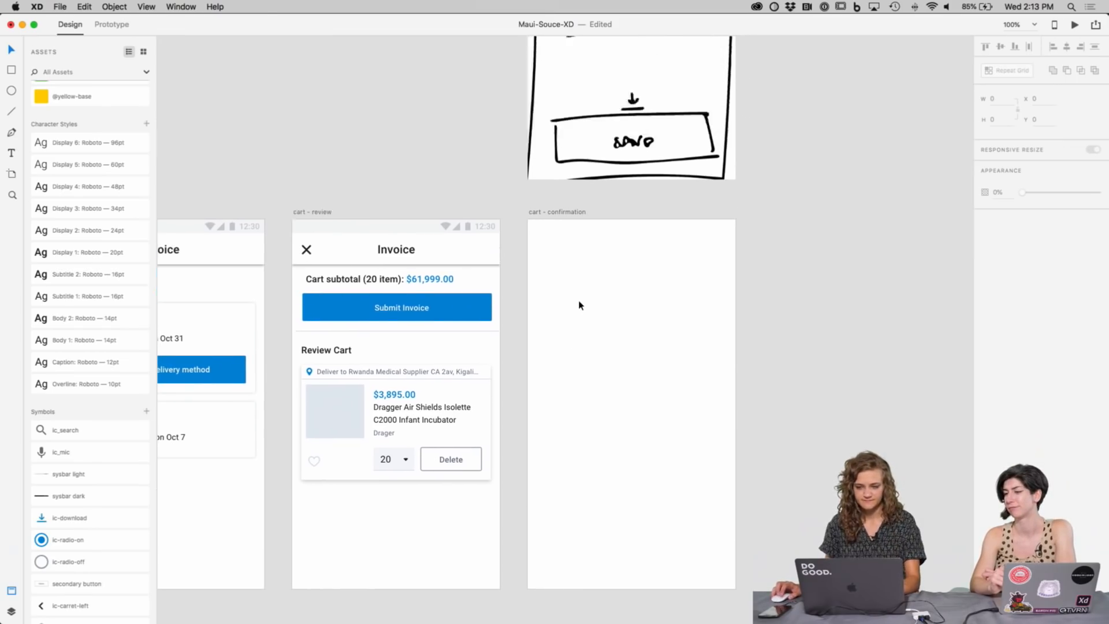
{"action": "scroll", "coordinate": [580, 305], "scroll_direction": "up", "scroll_amount": 5}
{"action": "scroll", "coordinate": [581, 305], "scroll_direction": "down", "scroll_amount": 3}
{"action": "scroll", "coordinate": [580, 305], "scroll_direction": "up", "scroll_amount": 2}
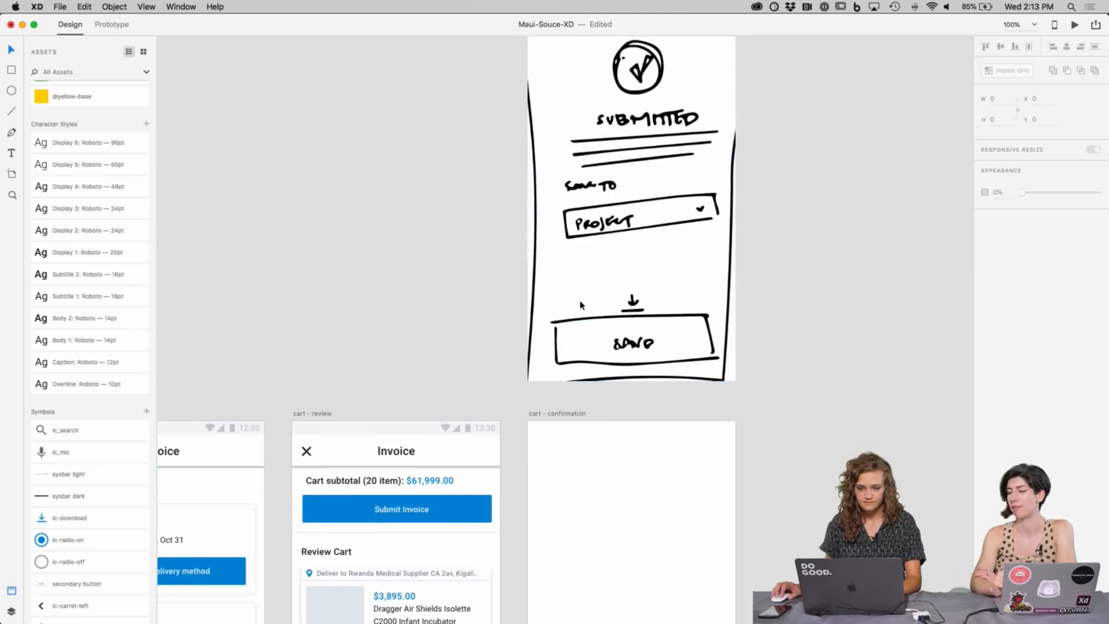
{"action": "scroll", "coordinate": [581, 305], "scroll_direction": "down", "scroll_amount": 6}
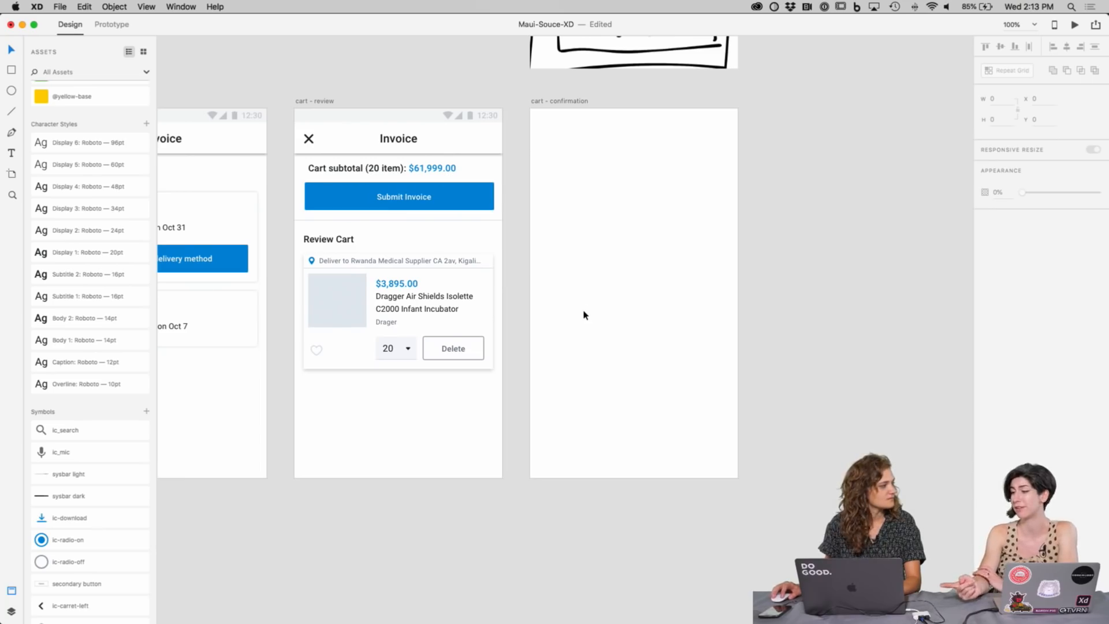
{"action": "scroll", "coordinate": [689, 304], "scroll_direction": "up", "scroll_amount": 5}
{"action": "scroll", "coordinate": [793, 384], "scroll_direction": "up", "scroll_amount": 2}
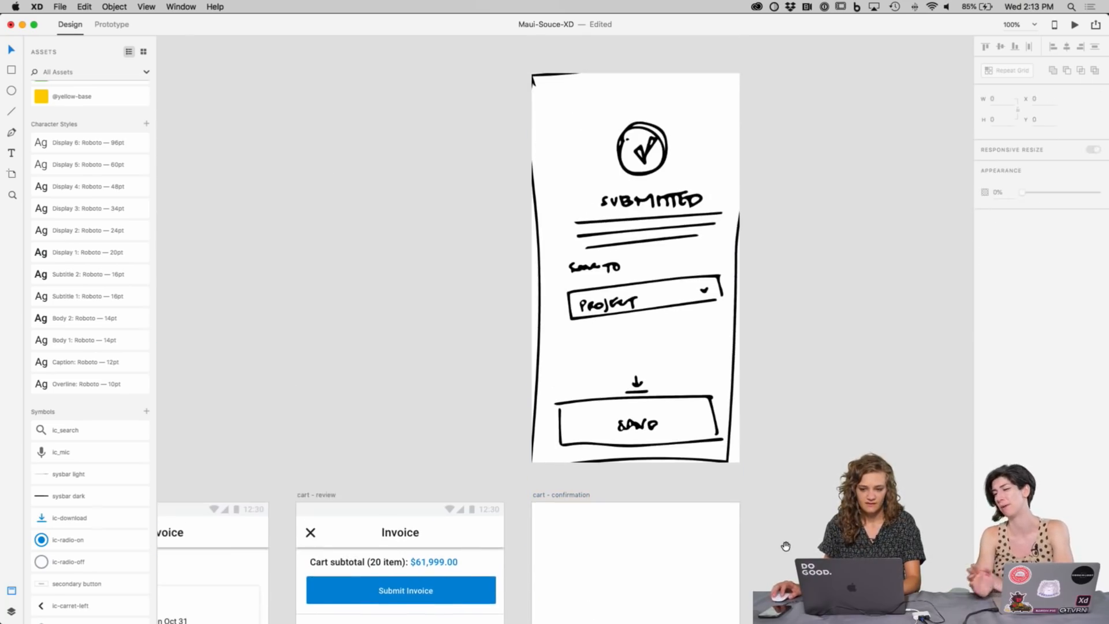
{"action": "left_click_drag", "start_coordinate": [785, 546], "coordinate": [774, 173]}
{"action": "left_click_drag", "start_coordinate": [775, 248], "coordinate": [775, 236]}
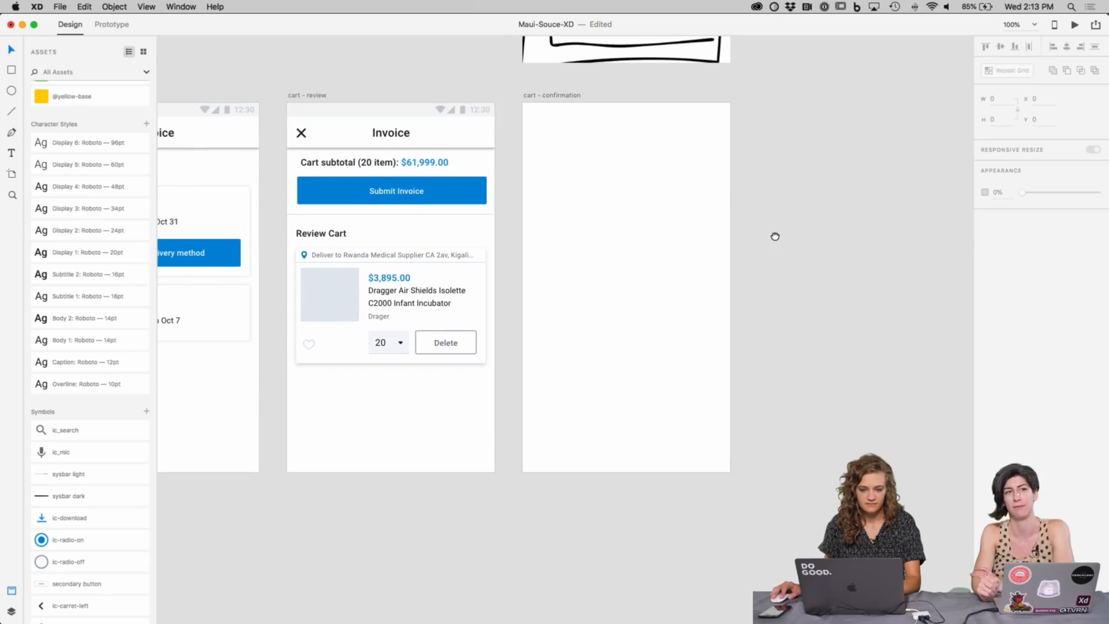
{"action": "scroll", "coordinate": [775, 240], "scroll_direction": "down", "scroll_amount": 1}
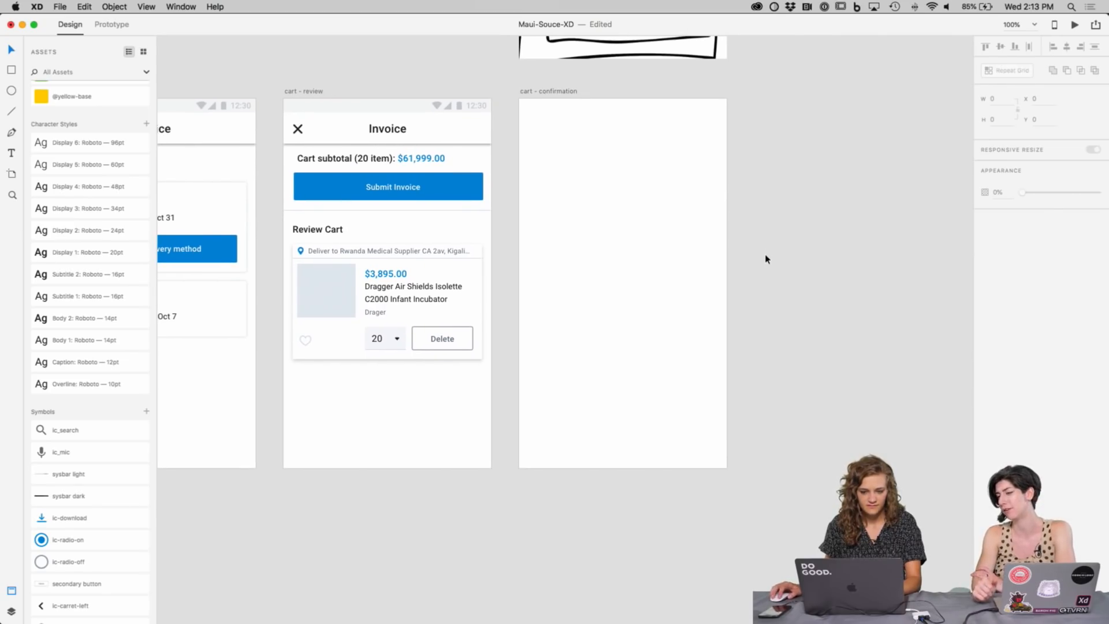
Step: Copy the Invoice header with its status bar from cart - review onto the cart - confirmation artboard
{"action": "scroll", "coordinate": [766, 260], "scroll_direction": "left", "scroll_amount": 2}
{"action": "left_click", "coordinate": [428, 118]}
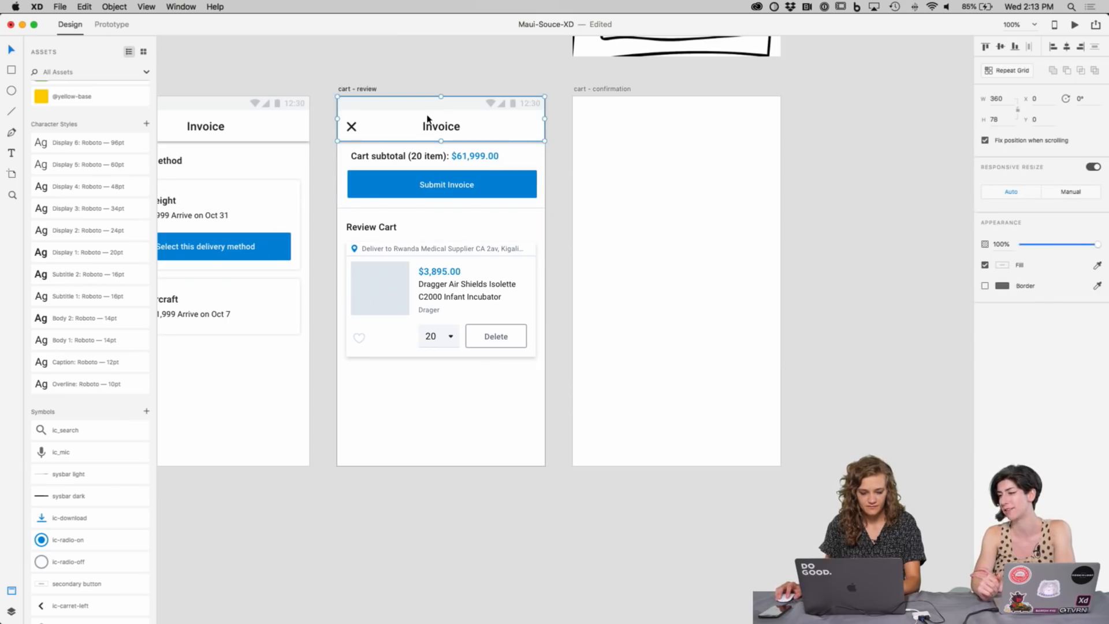
{"action": "left_click", "coordinate": [580, 100]}
{"action": "key", "text": "super+v"}
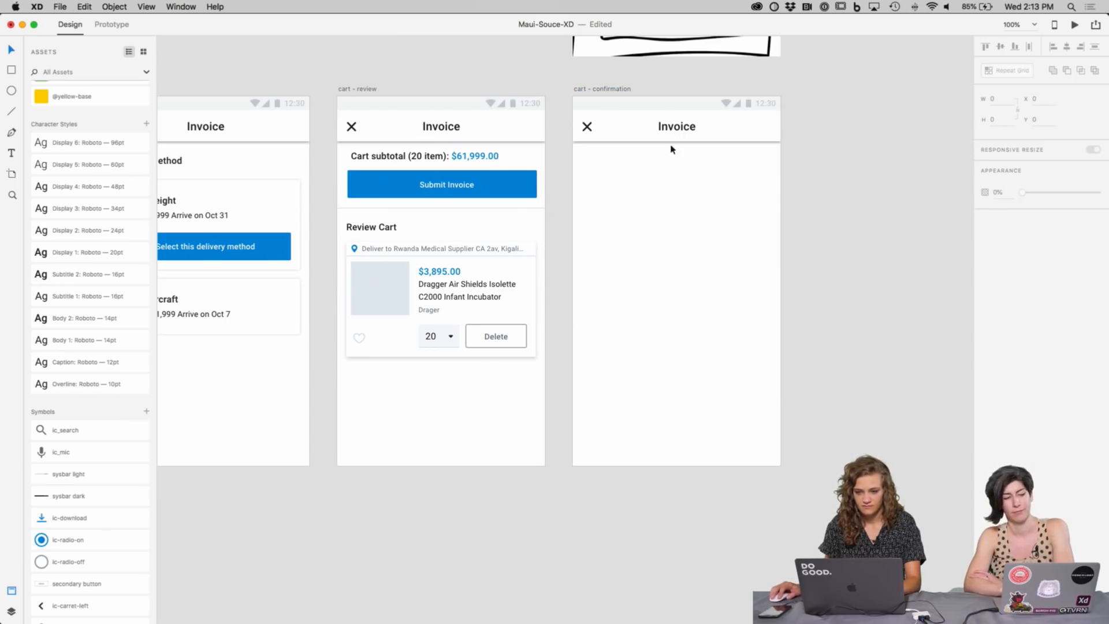
{"action": "left_click", "coordinate": [588, 131]}
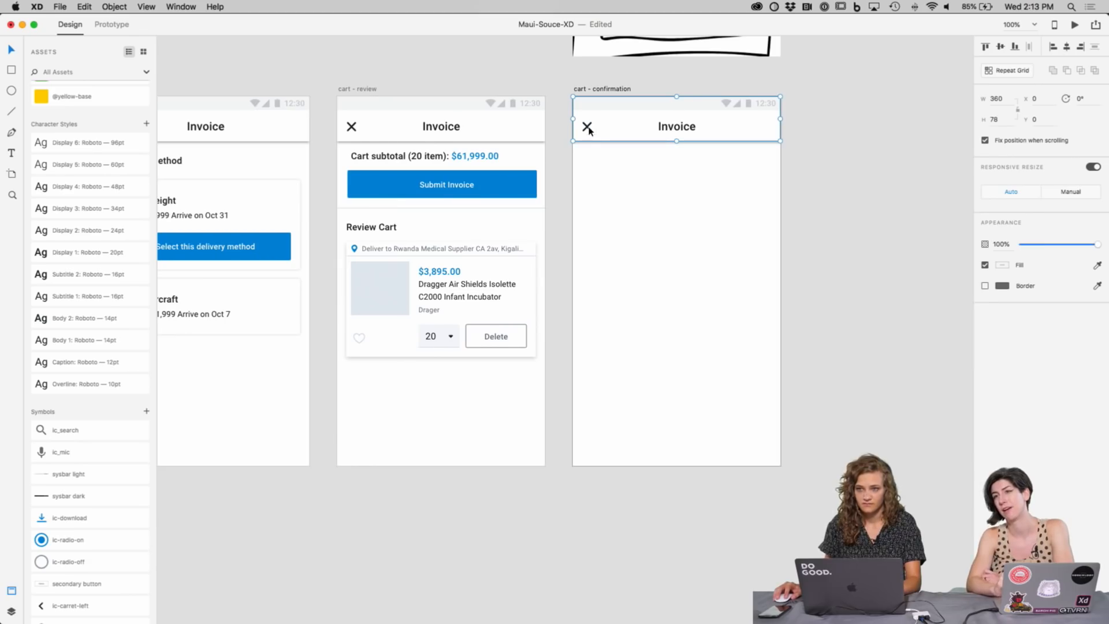
{"action": "left_click", "coordinate": [566, 307]}
{"action": "left_click_drag", "start_coordinate": [567, 307], "coordinate": [688, 267]}
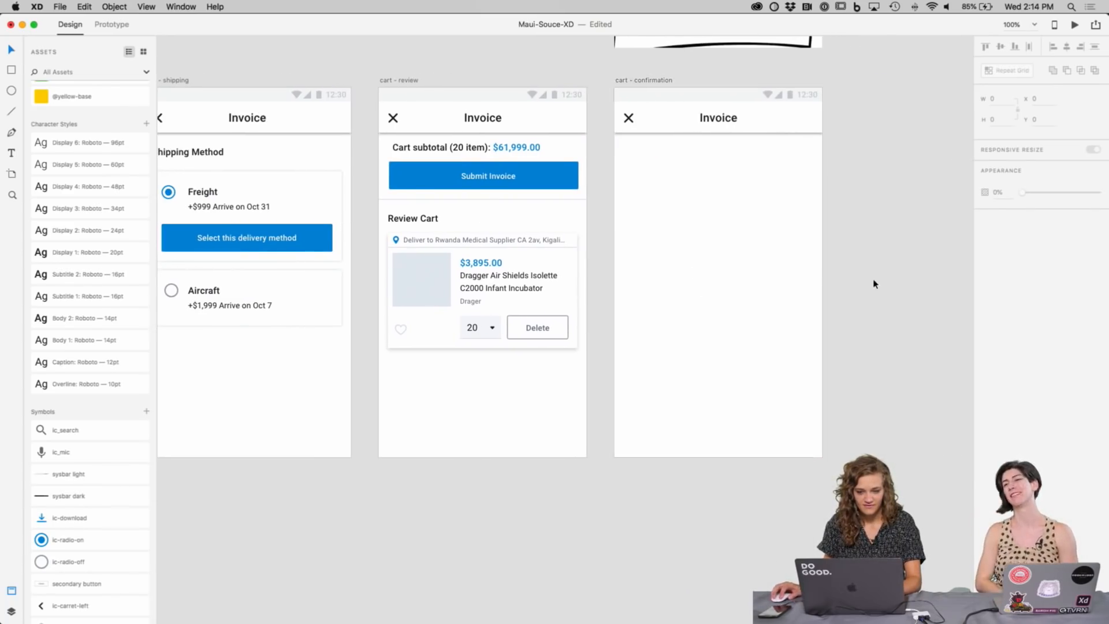
{"action": "mouse_move", "coordinate": [872, 282]}
{"action": "left_mouse_down"}
{"action": "mouse_move", "coordinate": [768, 495]}
{"action": "mouse_move", "coordinate": [754, 391]}
{"action": "mouse_move", "coordinate": [772, 83]}
{"action": "left_mouse_up"}
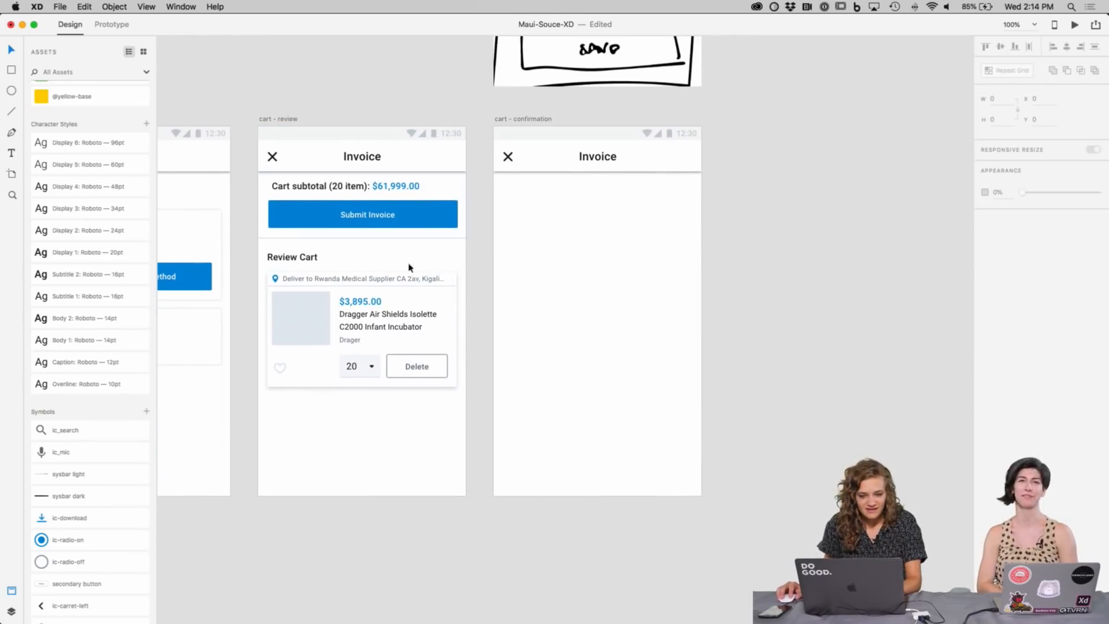
{"action": "left_click_drag", "start_coordinate": [510, 124], "coordinate": [710, 116]}
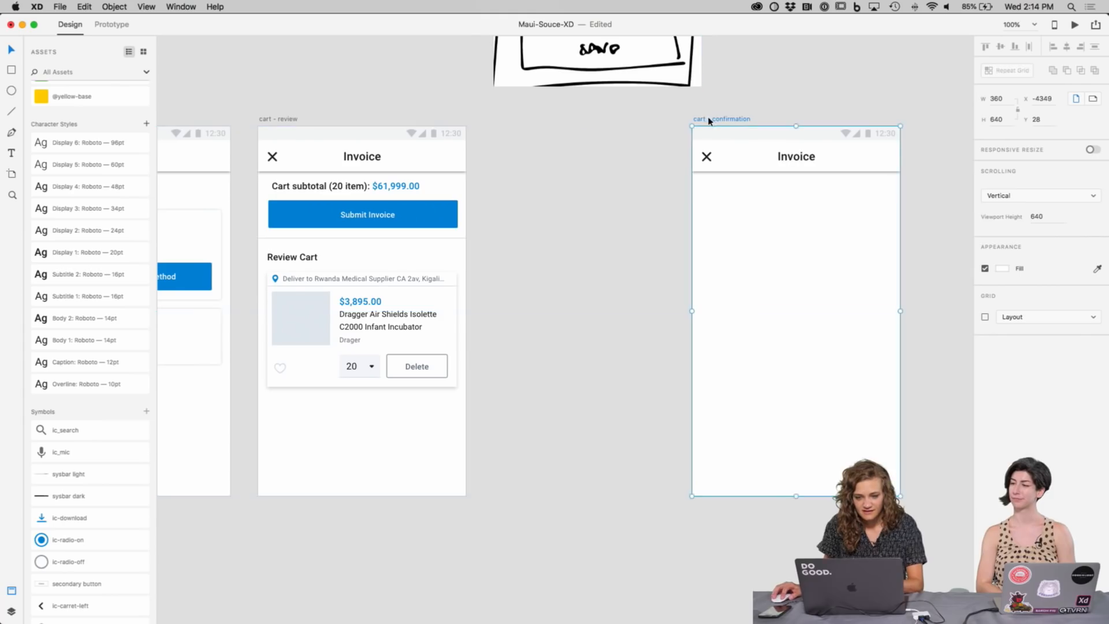
{"action": "key", "text": "super+z"}
Step: Copy the dark overlay and its white card from the "Added!" confirmation screen into the cart - confirmation artboard
{"action": "left_click_drag", "start_coordinate": [473, 351], "coordinate": [1051, 287]}
{"action": "left_click_drag", "start_coordinate": [396, 305], "coordinate": [896, 285]}
{"action": "left_click", "coordinate": [423, 342]}
{"action": "left_click", "coordinate": [392, 246], "text": "shift"}
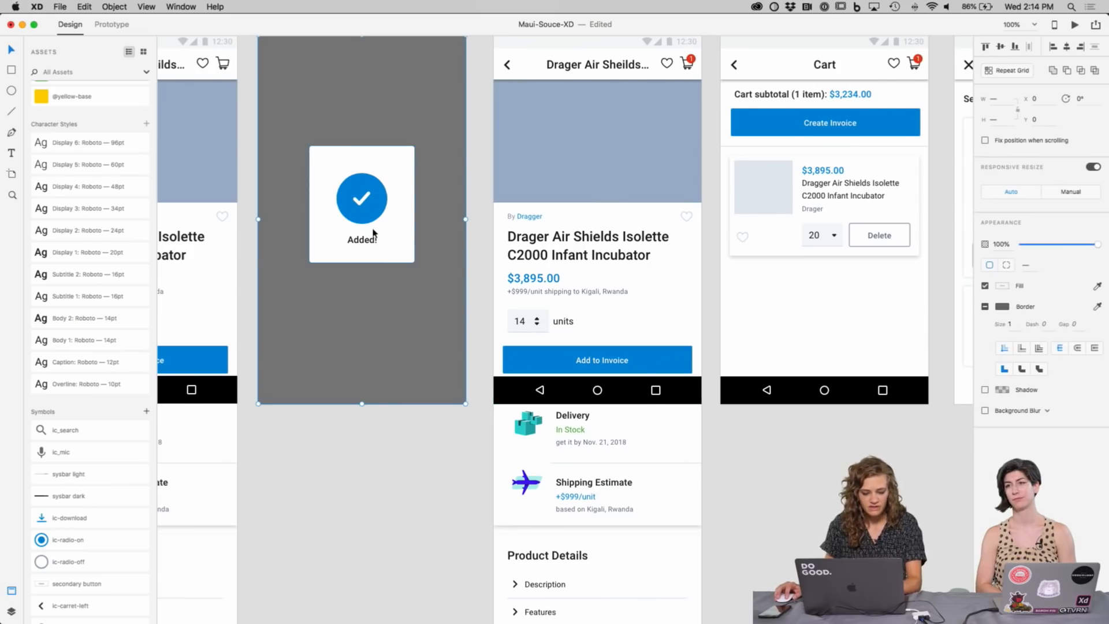
{"action": "scroll", "coordinate": [586, 309], "scroll_direction": "right", "scroll_amount": 6}
{"action": "scroll", "coordinate": [586, 309], "scroll_direction": "down", "scroll_amount": 2}
{"action": "left_click_drag", "start_coordinate": [674, 257], "coordinate": [363, 367]}
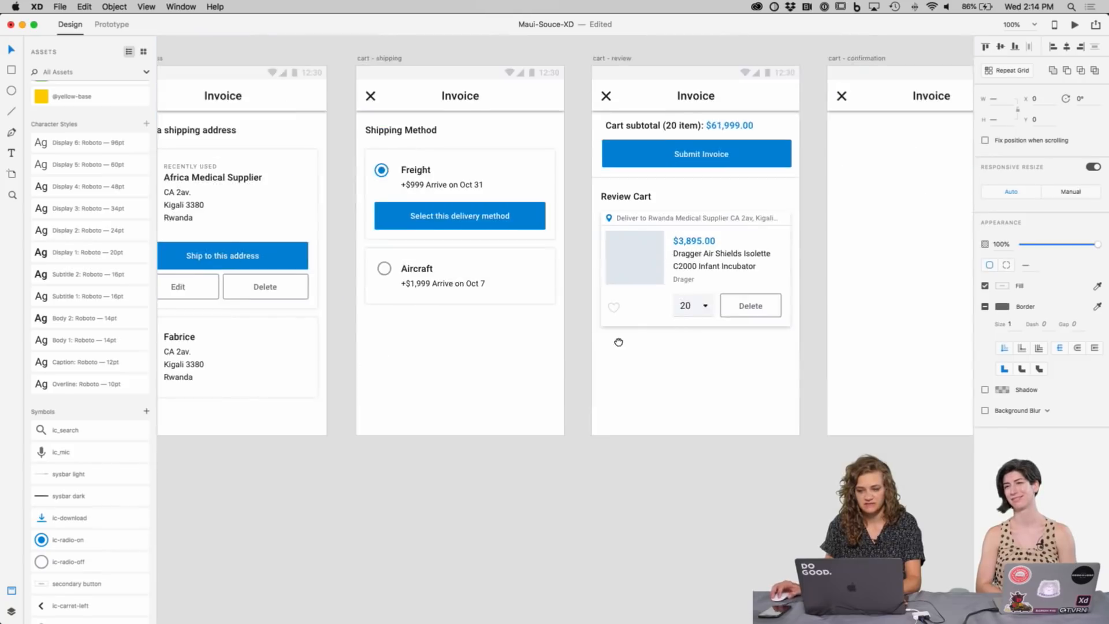
{"action": "left_click_drag", "start_coordinate": [618, 339], "coordinate": [352, 339]}
{"action": "left_click", "coordinate": [660, 101]}
{"action": "key", "text": "super+v"}
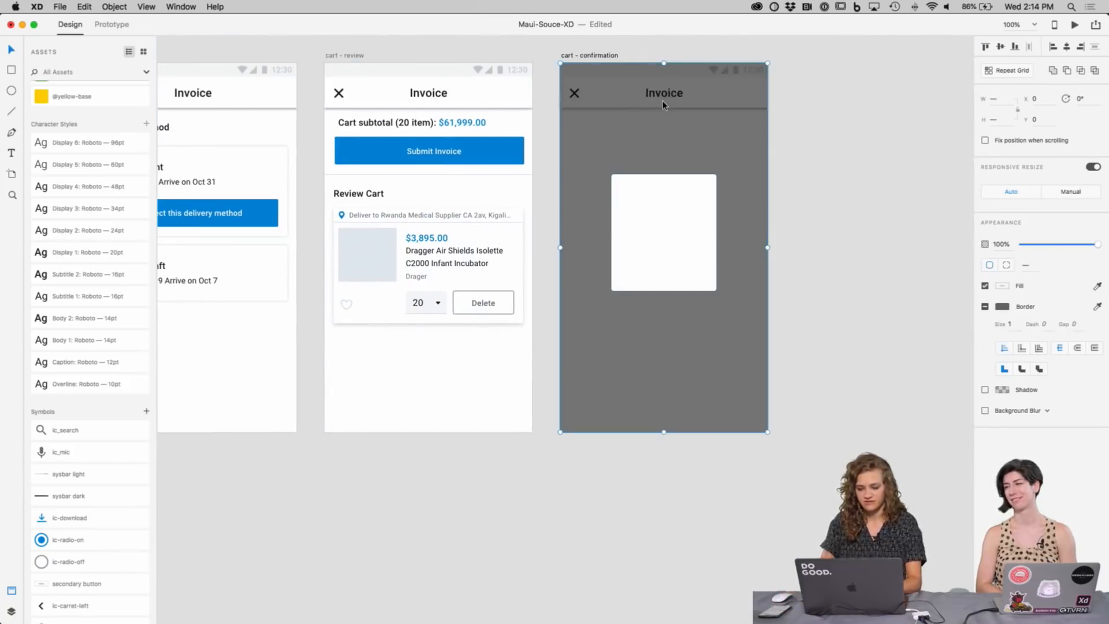
Step: Send the overlay and white card behind the Invoice header, and remove that header from cart - confirmation
{"action": "key", "text": "super+shift+bracketleft"}
{"action": "left_click", "coordinate": [809, 145]}
{"action": "left_click_drag", "start_coordinate": [820, 157], "coordinate": [782, 141]}
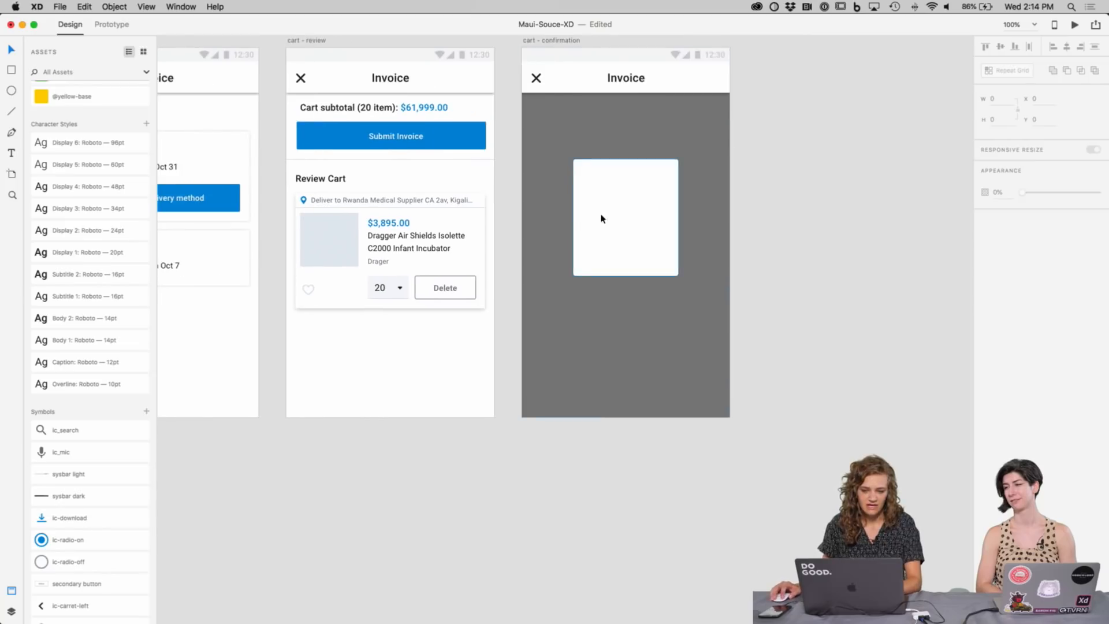
{"action": "left_click", "coordinate": [672, 227]}
{"action": "left_click", "coordinate": [678, 70]}
{"action": "key", "text": "super+shift+bracketleft"}
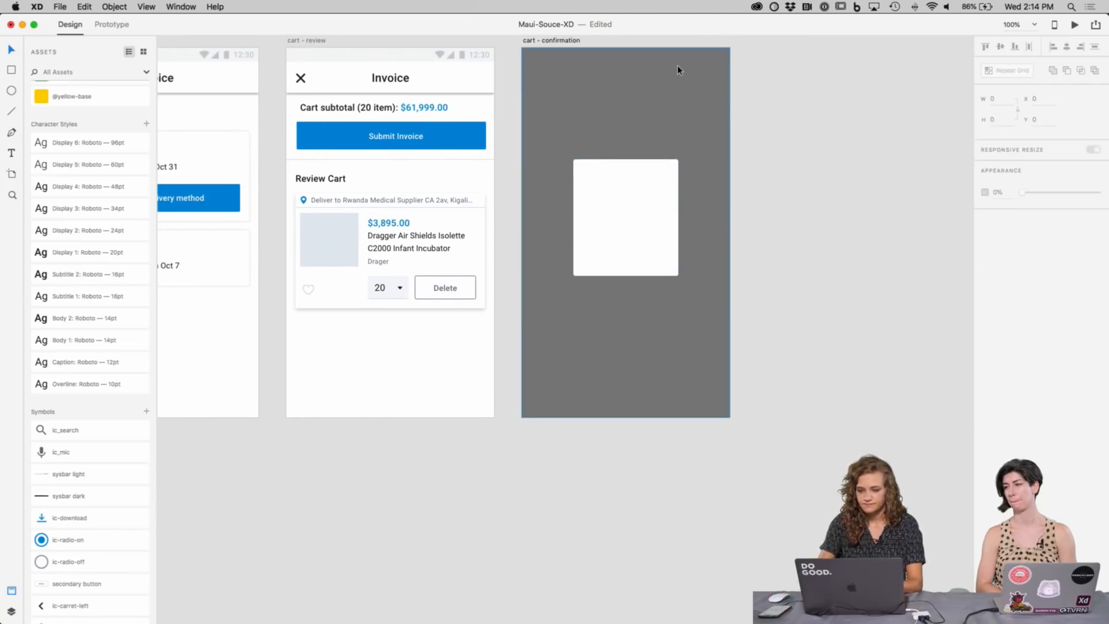
Step: Widen the white card on cart - confirmation symmetrically to 312, leaving a margin of 24 on each side
{"action": "left_click", "coordinate": [614, 227]}
{"action": "left_click_drag", "start_coordinate": [680, 217], "coordinate": [715, 220]}
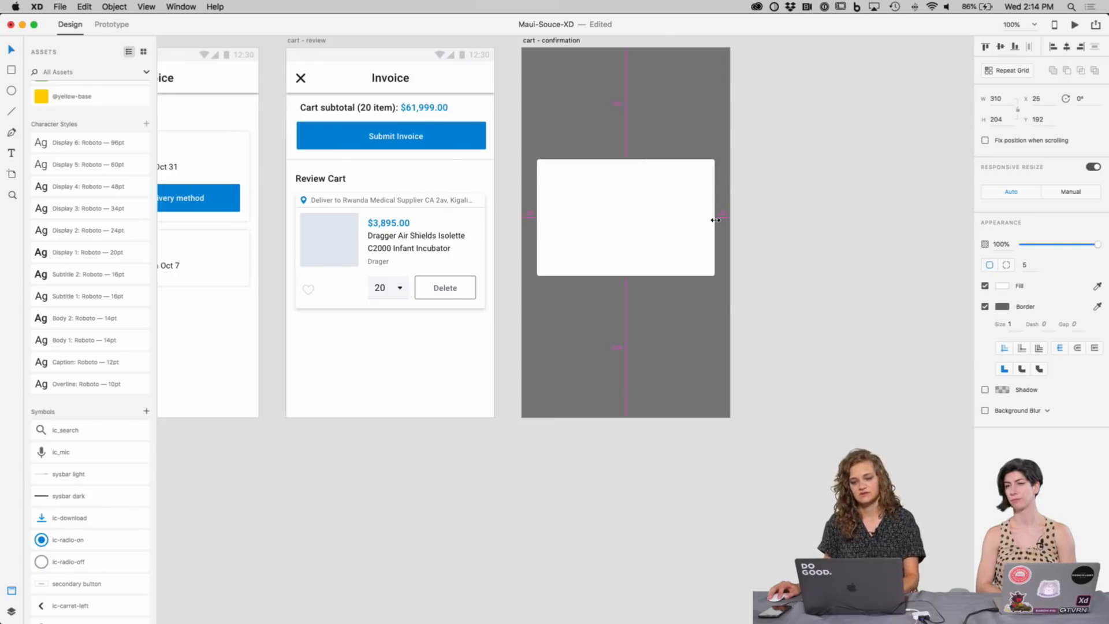
{"action": "left_click_drag", "start_coordinate": [715, 220], "coordinate": [716, 219]}
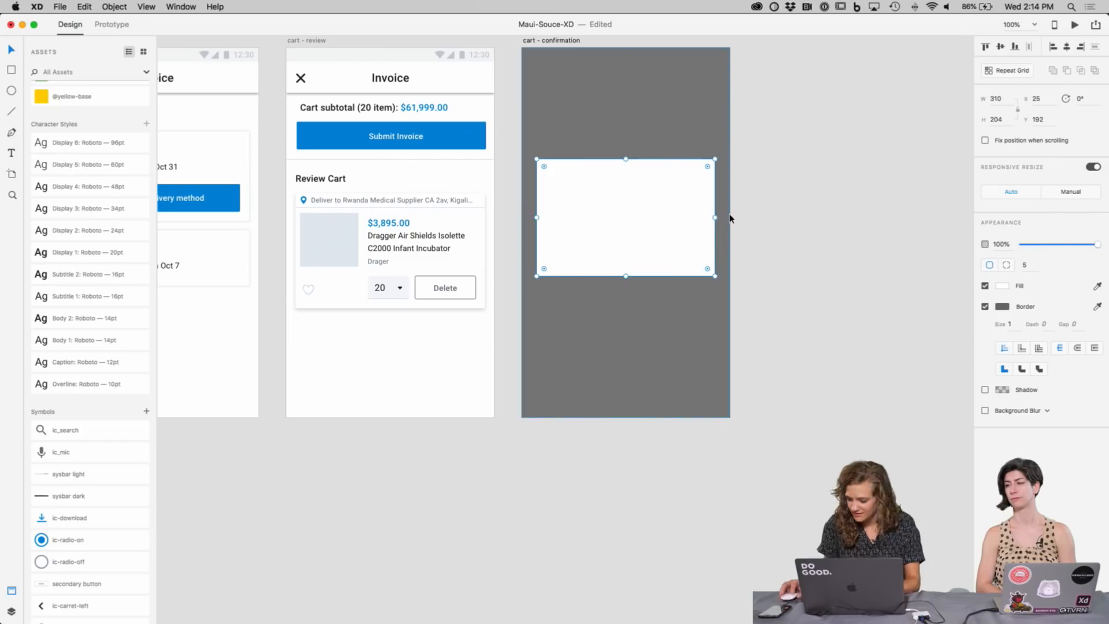
{"action": "left_click_drag", "start_coordinate": [715, 218], "coordinate": [716, 217]}
Step: Stretch the white card downward to a height of about 341 and move it up within the dark overlay
{"action": "scroll", "coordinate": [818, 252], "scroll_direction": "down", "scroll_amount": 1}
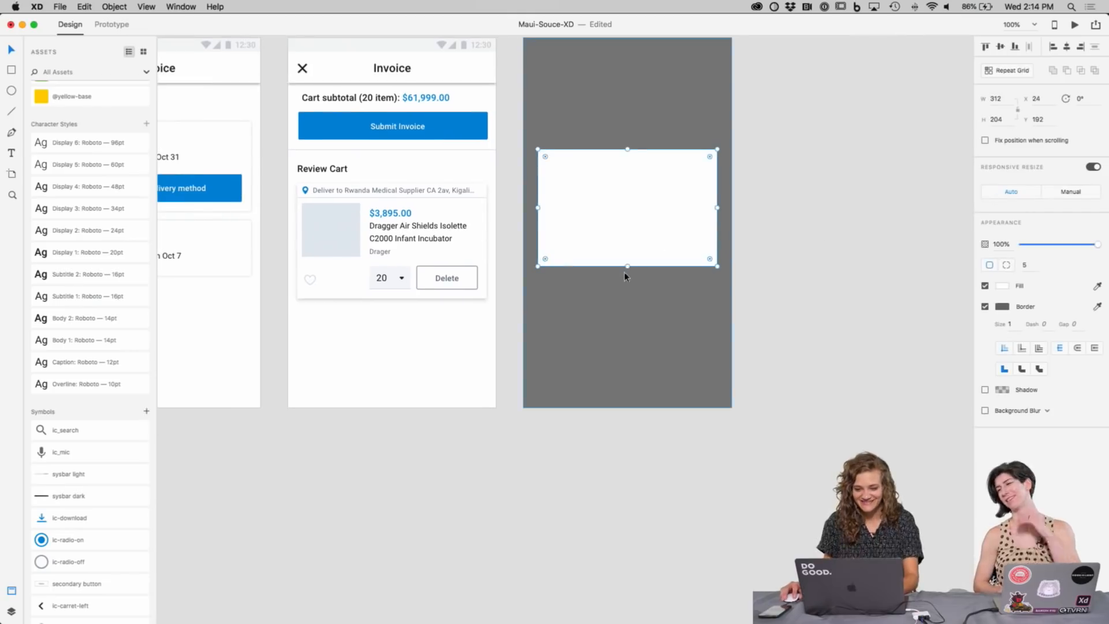
{"action": "left_click_drag", "start_coordinate": [628, 267], "coordinate": [633, 349]}
{"action": "left_click_drag", "start_coordinate": [641, 297], "coordinate": [648, 256]}
{"action": "left_click", "coordinate": [800, 265]}
{"action": "left_click_drag", "start_coordinate": [800, 265], "coordinate": [947, 304]}
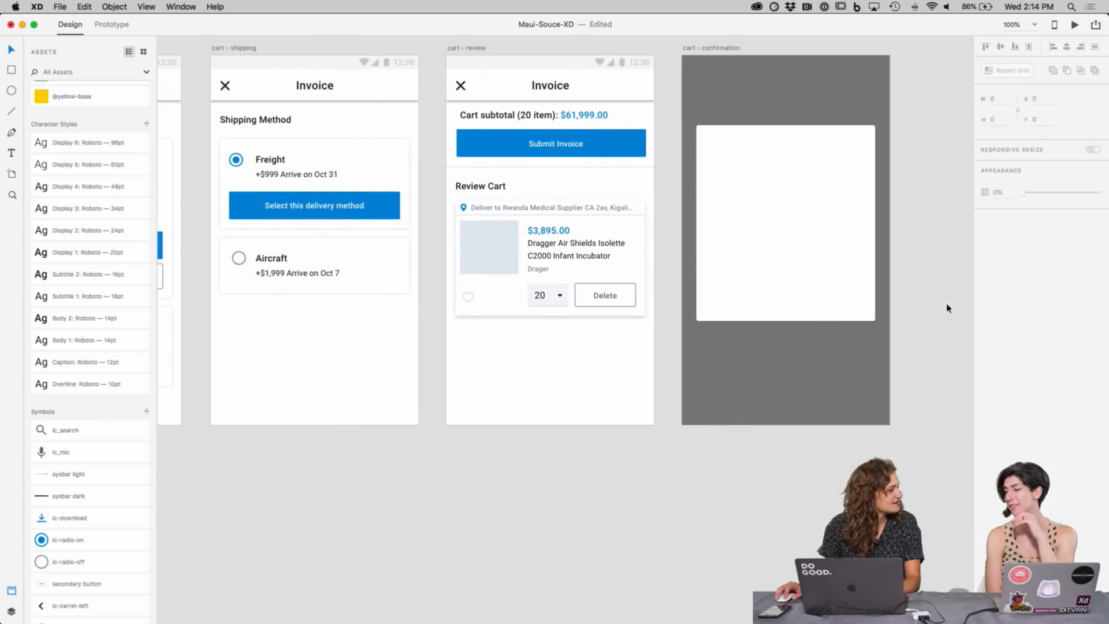
{"action": "left_click_drag", "start_coordinate": [948, 306], "coordinate": [943, 329]}
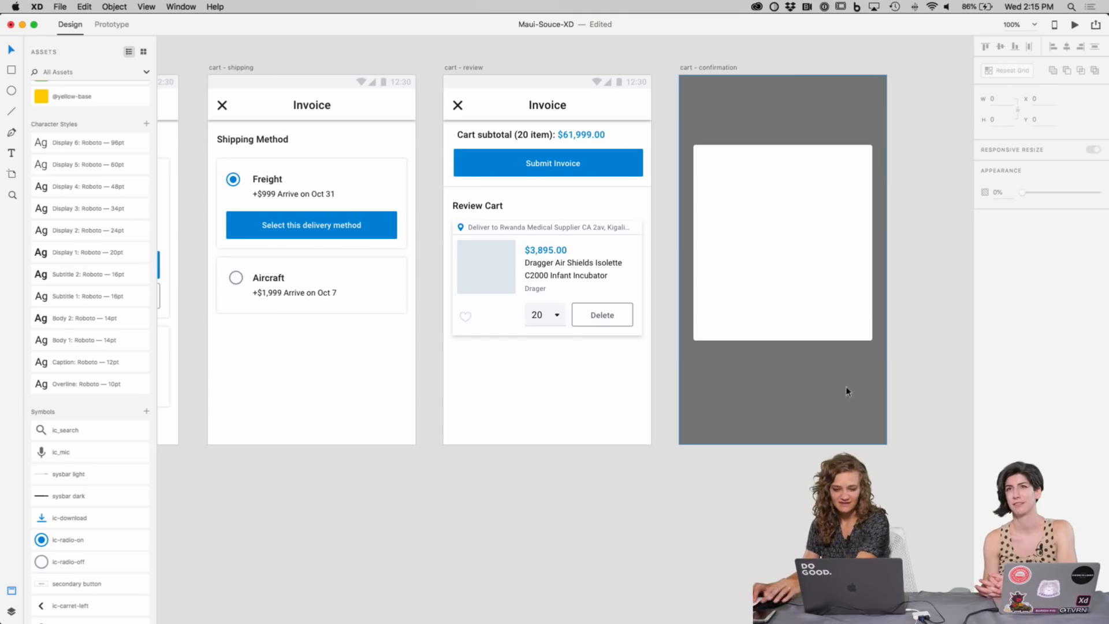
Step: Move the white card up to Y 91 and extend its lower edge to a height of about 382
{"action": "left_click_drag", "start_coordinate": [641, 496], "coordinate": [552, 491]}
{"action": "left_click_drag", "start_coordinate": [698, 283], "coordinate": [697, 250]}
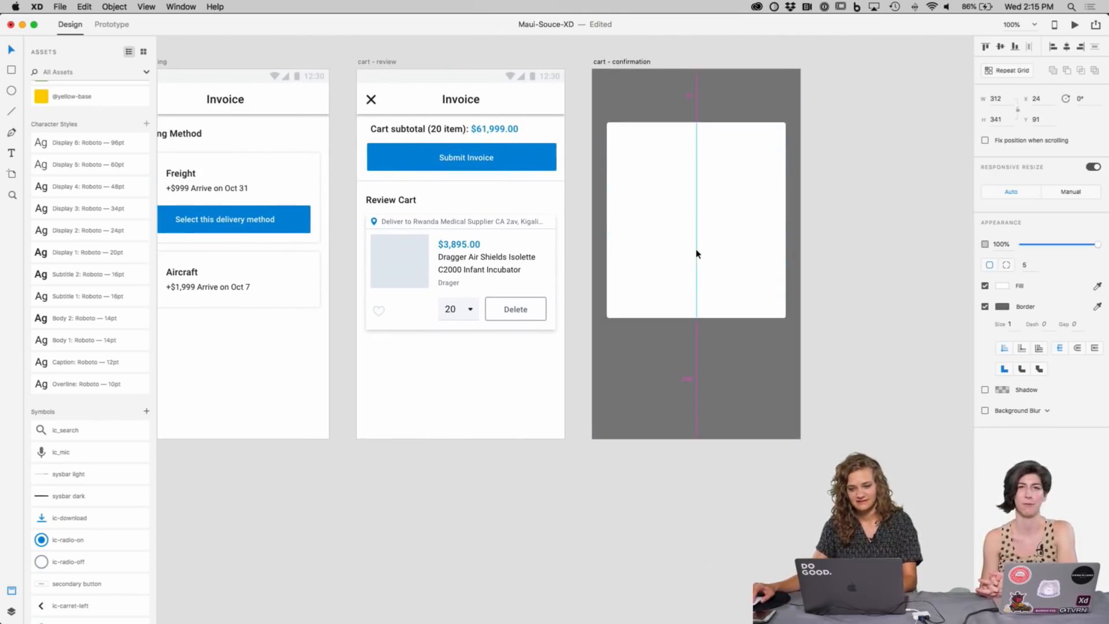
{"action": "left_click_drag", "start_coordinate": [697, 316], "coordinate": [733, 341]}
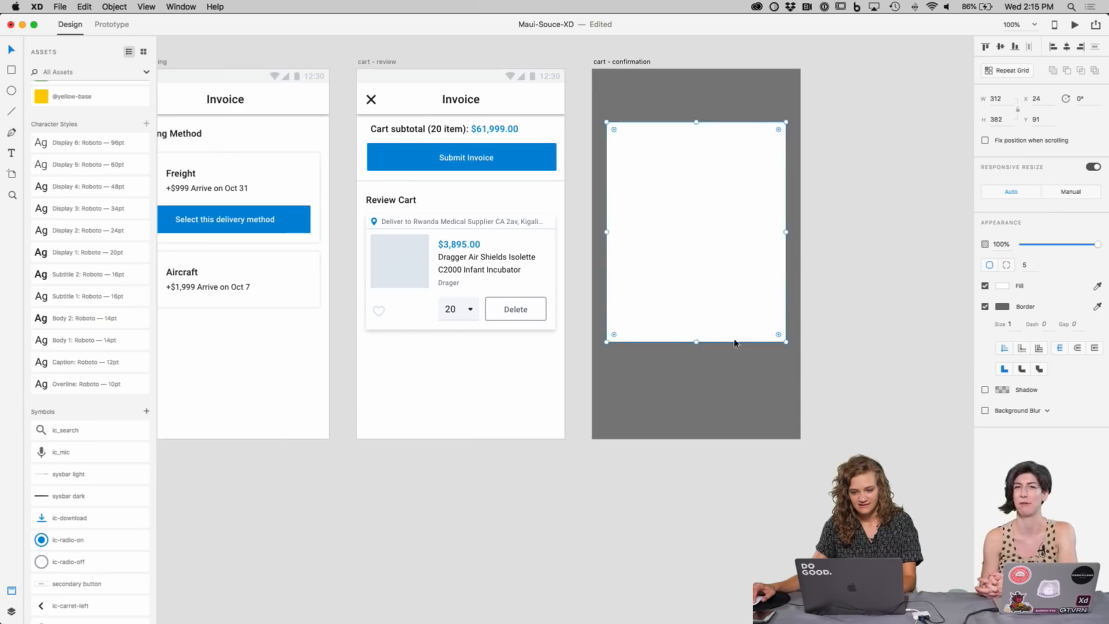
{"action": "left_click", "coordinate": [889, 335]}
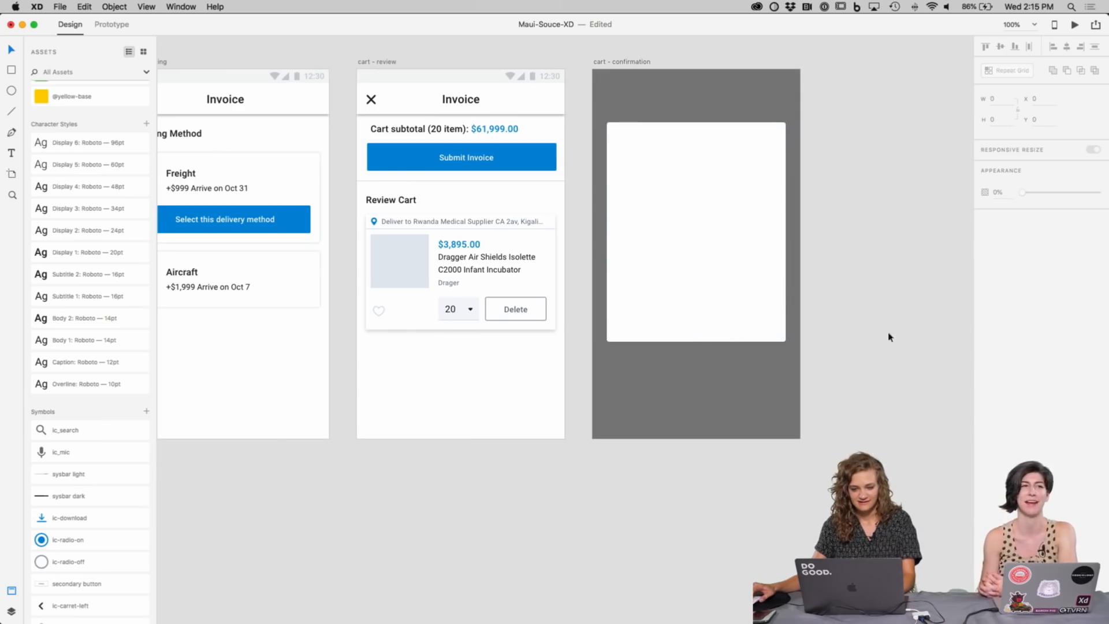
Step: Place the thumbs-up victory illustration symbol near the upper centre of the white card on cart - confirmation
{"action": "left_click", "coordinate": [143, 51]}
{"action": "scroll", "coordinate": [112, 417], "scroll_direction": "down", "scroll_amount": 5}
{"action": "scroll", "coordinate": [115, 414], "scroll_direction": "down", "scroll_amount": 5}
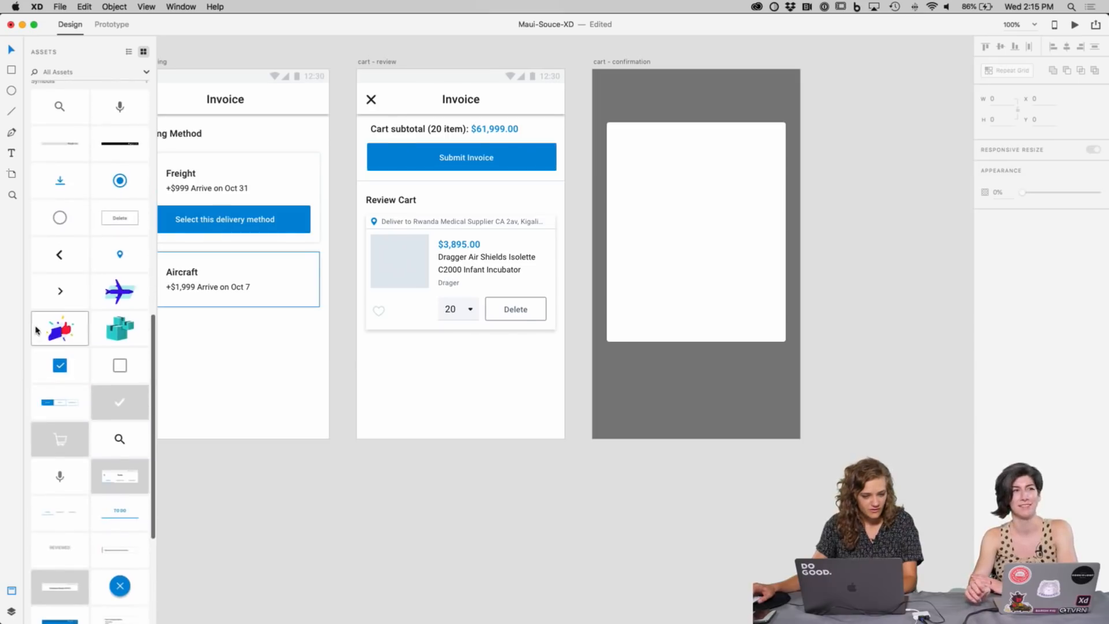
{"action": "left_click_drag", "start_coordinate": [59, 328], "coordinate": [693, 158]}
{"action": "scroll", "coordinate": [729, 219], "scroll_direction": "down", "scroll_amount": 1}
{"action": "scroll", "coordinate": [693, 158], "scroll_direction": "up", "scroll_amount": 1}
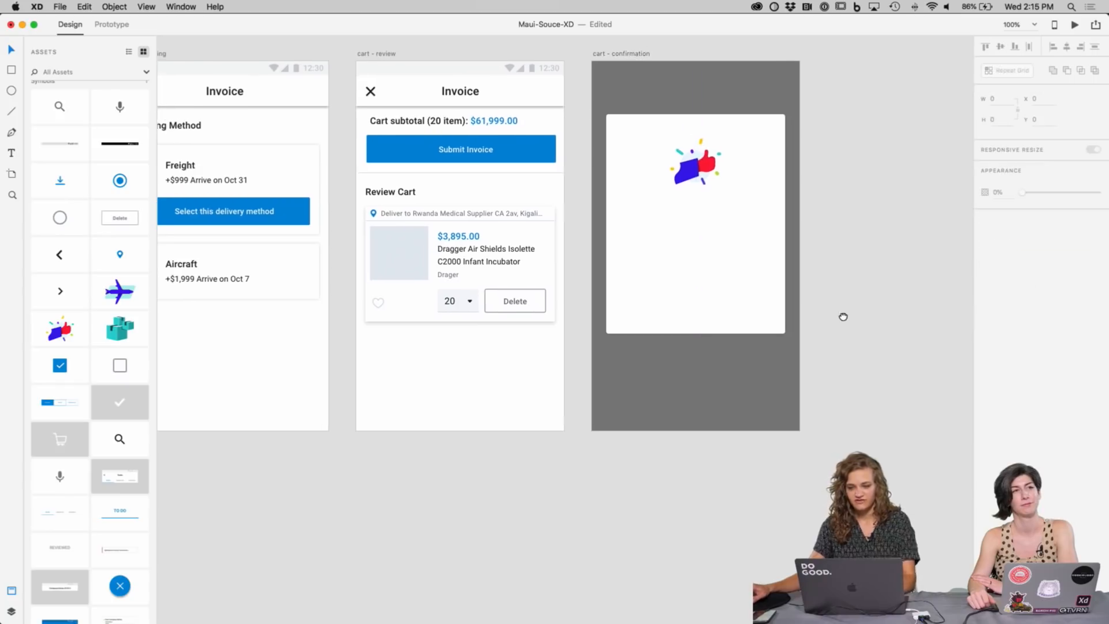
Step: Extend the lower edge of the white card on cart - confirmation slightly downward
{"action": "scroll", "coordinate": [750, 314], "scroll_direction": "right", "scroll_amount": 1}
{"action": "left_click", "coordinate": [694, 314]}
{"action": "left_click_drag", "start_coordinate": [686, 332], "coordinate": [687, 347]}
{"action": "left_click", "coordinate": [851, 366]}
{"action": "scroll", "coordinate": [851, 366], "scroll_direction": "up", "scroll_amount": 1}
Step: Add the text "Invoice Submitted" below the thumbs-up illustration on the white card
{"action": "key", "text": "t"}
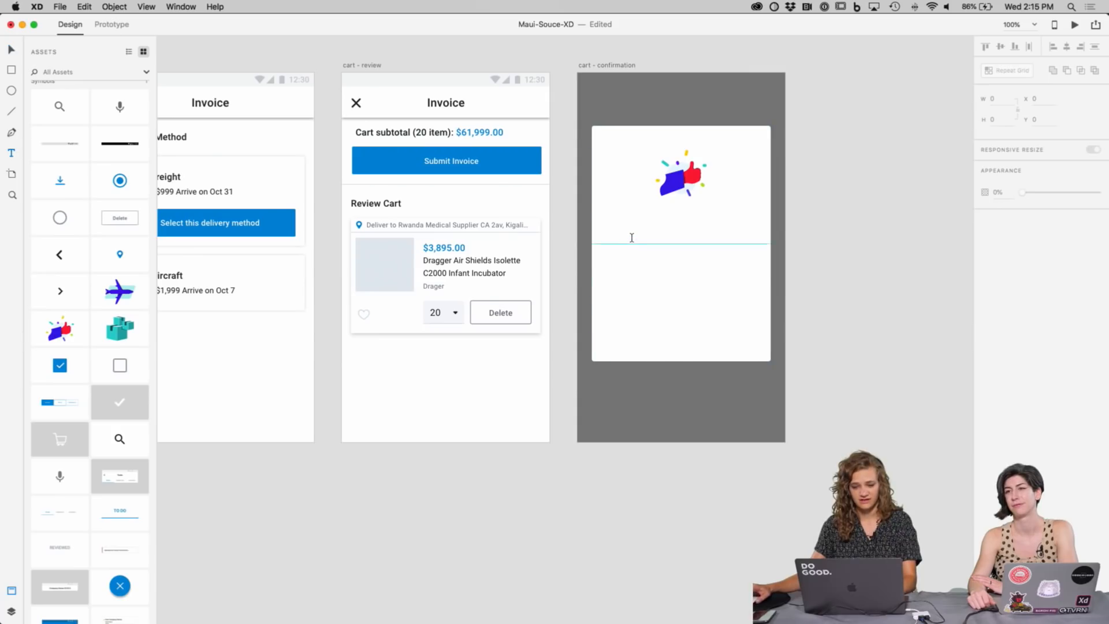
{"action": "left_click", "coordinate": [632, 238]}
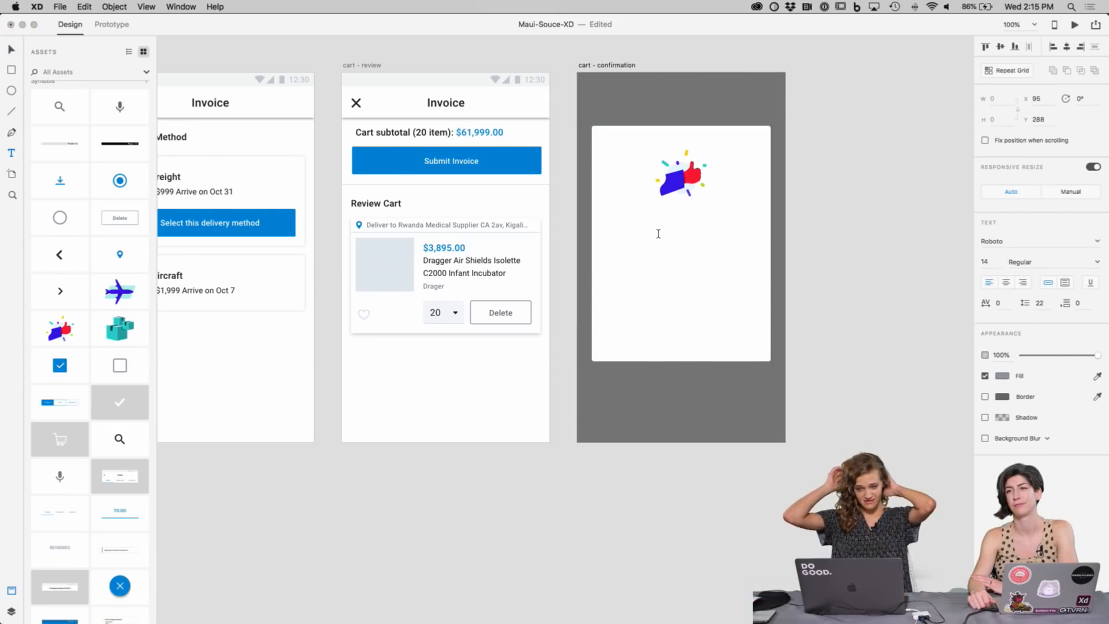
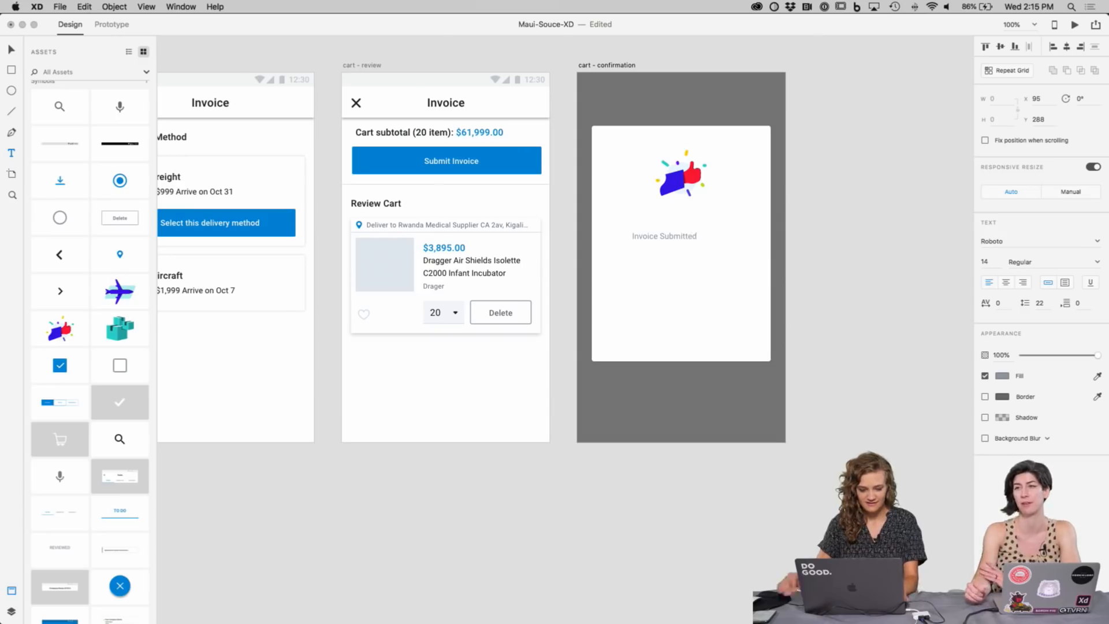
{"action": "key", "text": "Escape"}
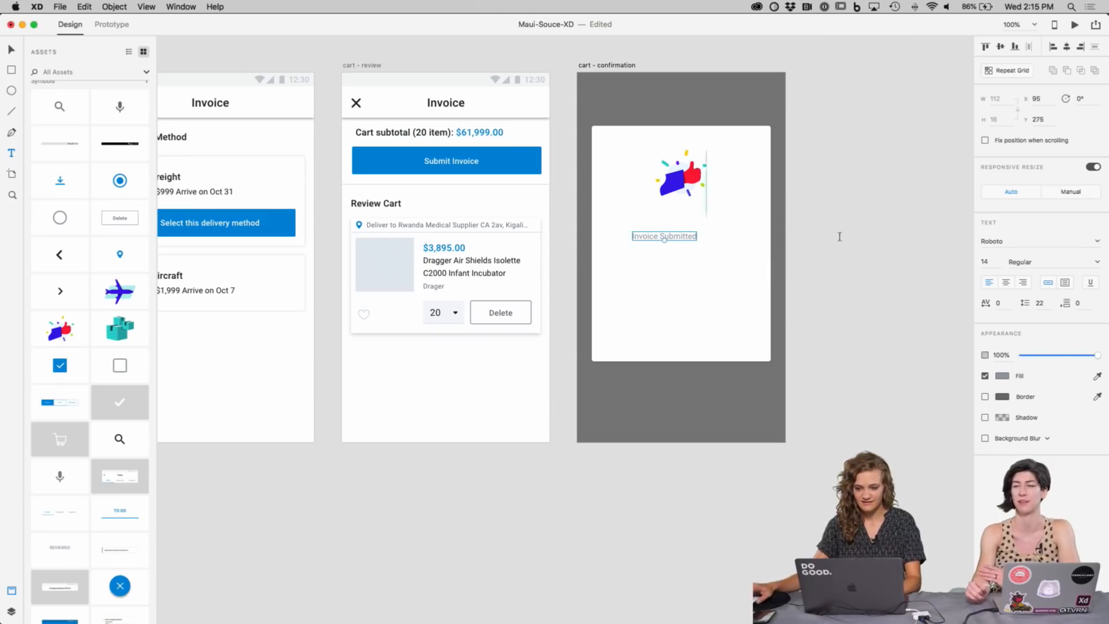
Step: Compare character styles on the Invoice Submitted text and apply Subtitle 2: Roboto, 16pt
{"action": "left_click", "coordinate": [129, 52]}
{"action": "scroll", "coordinate": [109, 255], "scroll_direction": "down", "scroll_amount": 5}
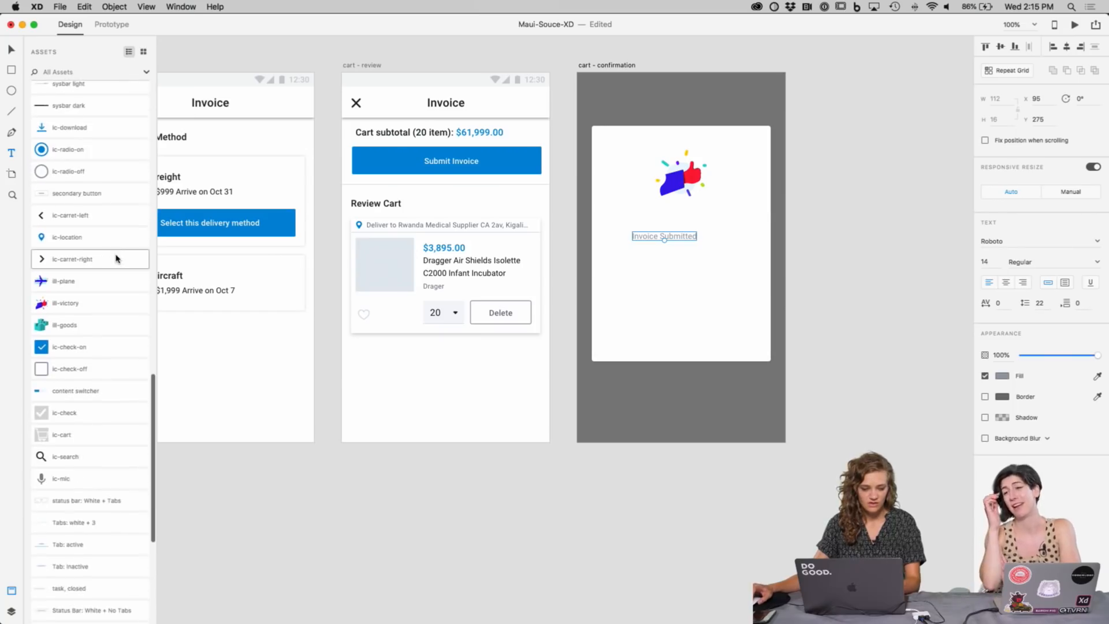
{"action": "scroll", "coordinate": [115, 259], "scroll_direction": "up", "scroll_amount": 10}
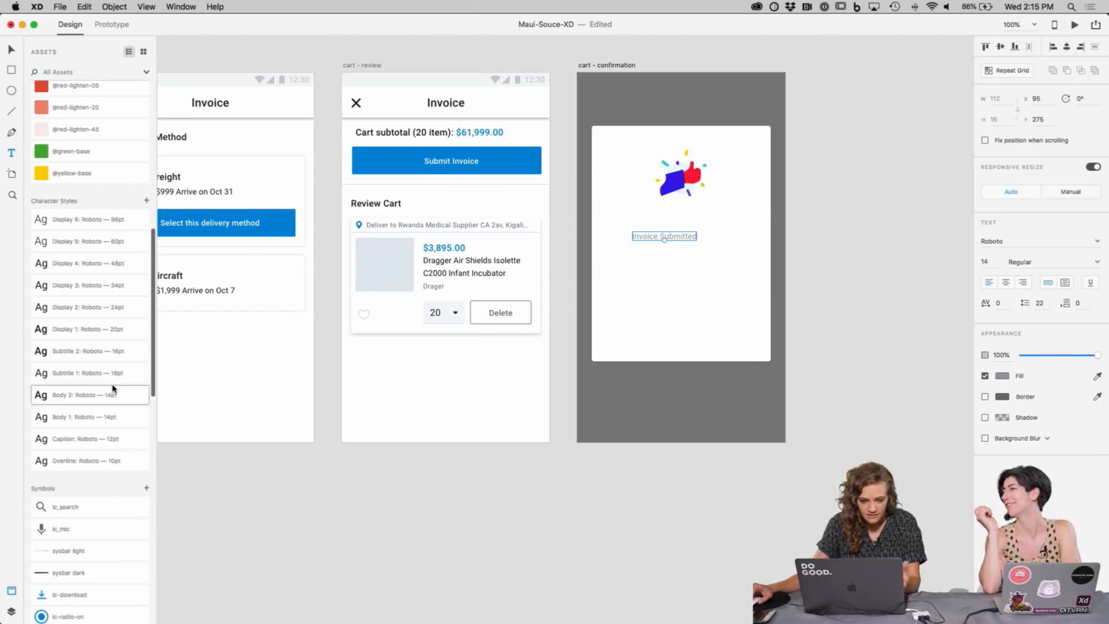
{"action": "left_click", "coordinate": [42, 397]}
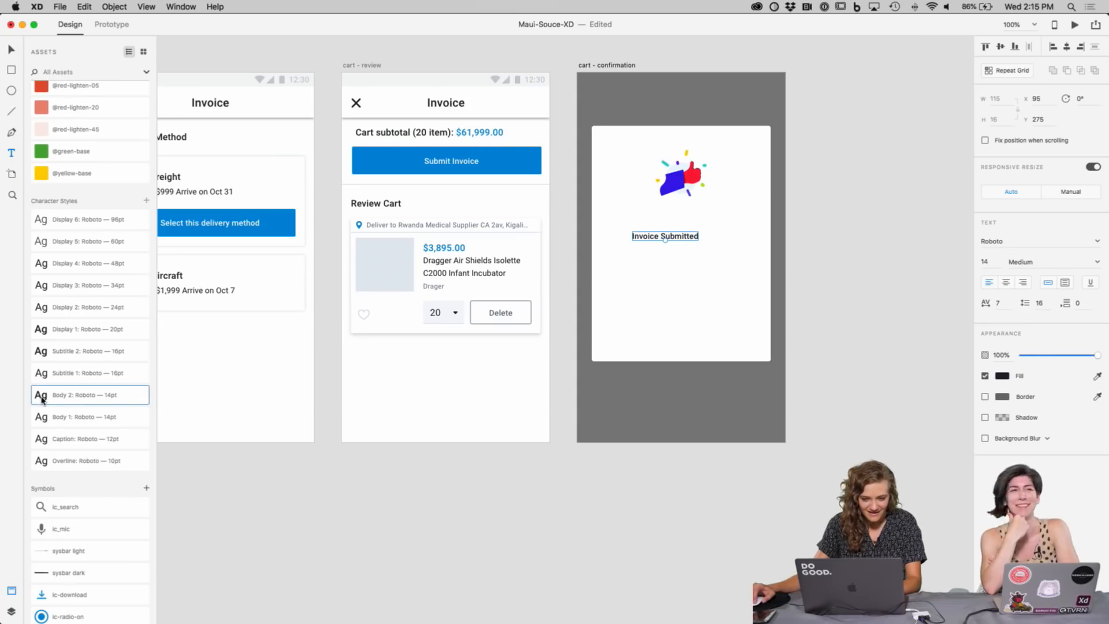
{"action": "left_click", "coordinate": [41, 309]}
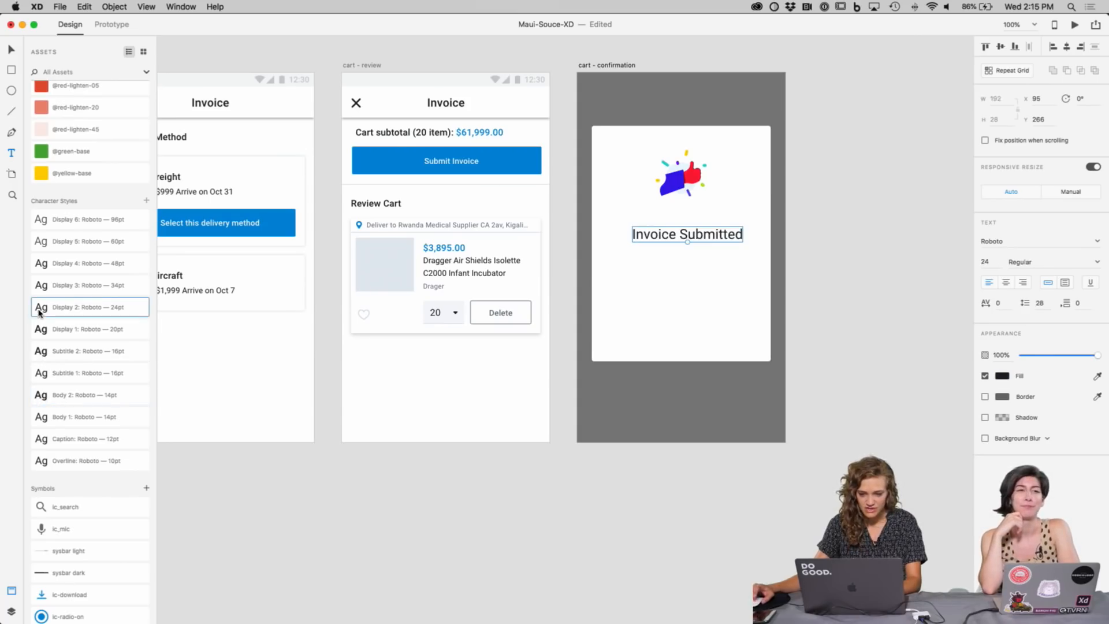
{"action": "left_click", "coordinate": [42, 353]}
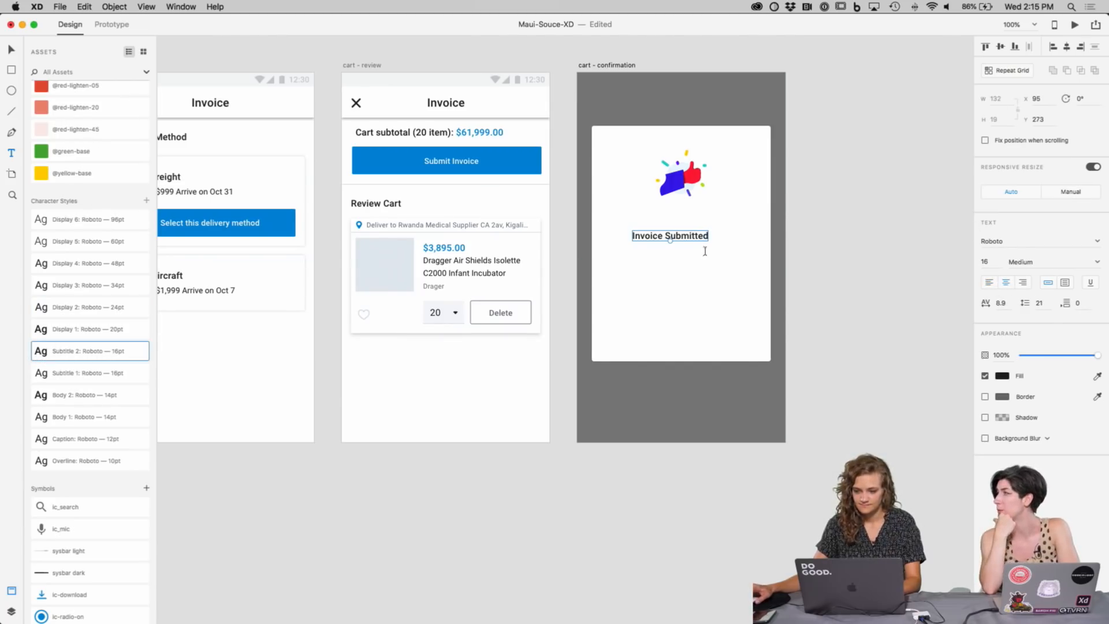
Step: Left-align the Invoice Submitted heading, place it at X 72, Y 253, and line up the illustration with its left edge
{"action": "left_click", "coordinate": [988, 282]}
{"action": "left_click_drag", "start_coordinate": [651, 241], "coordinate": [636, 241]}
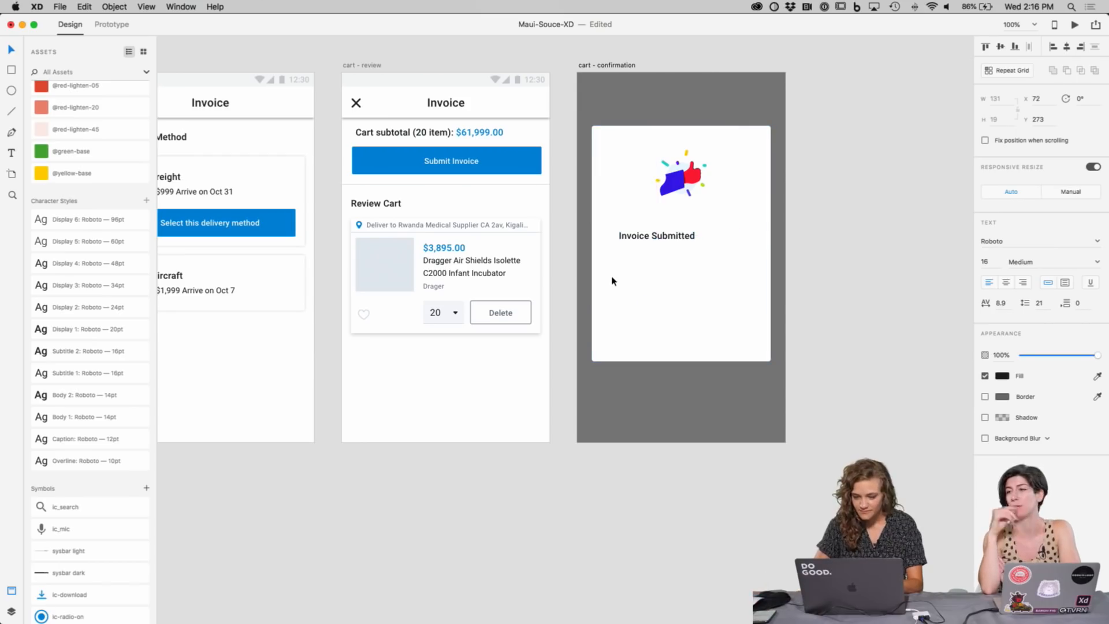
{"action": "left_click_drag", "start_coordinate": [636, 237], "coordinate": [635, 227]}
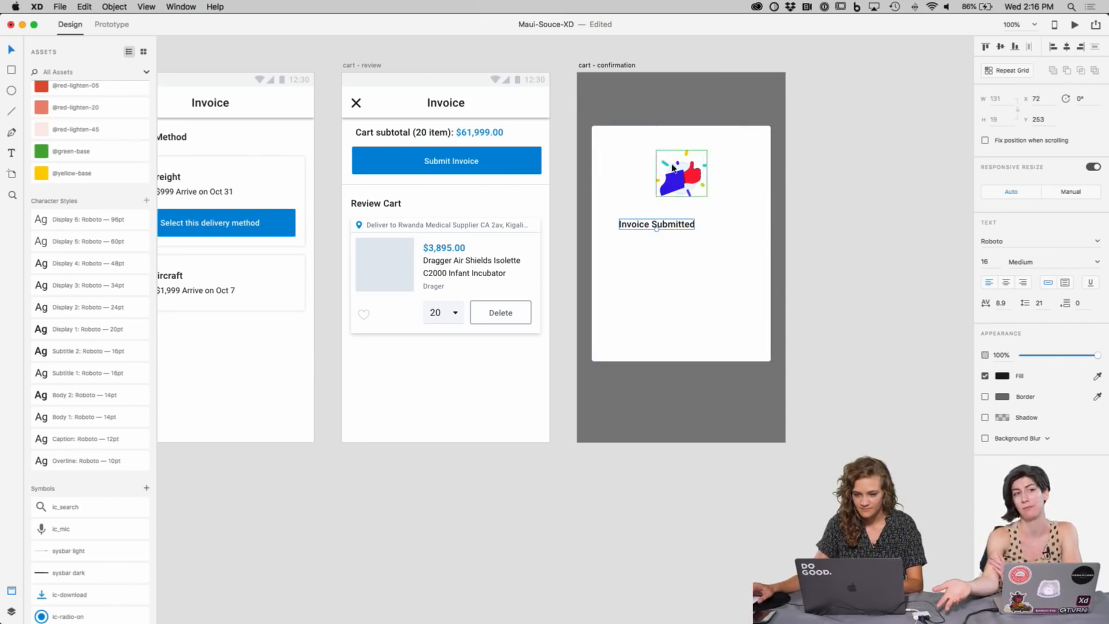
{"action": "left_click_drag", "start_coordinate": [677, 173], "coordinate": [634, 173]}
Step: Duplicate the heading just below itself at about Y 274 and apply the Body 1: Roboto, 14pt style to the copy
{"action": "left_click", "coordinate": [645, 227]}
{"action": "left_click_drag", "start_coordinate": [645, 227], "coordinate": [642, 237]}
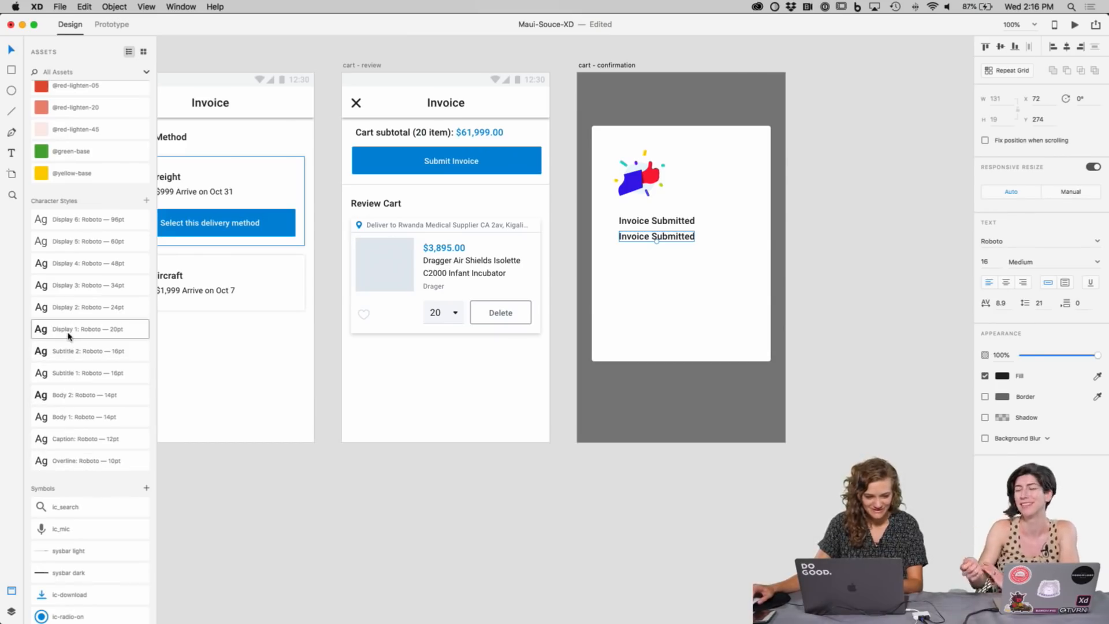
{"action": "left_click", "coordinate": [62, 416]}
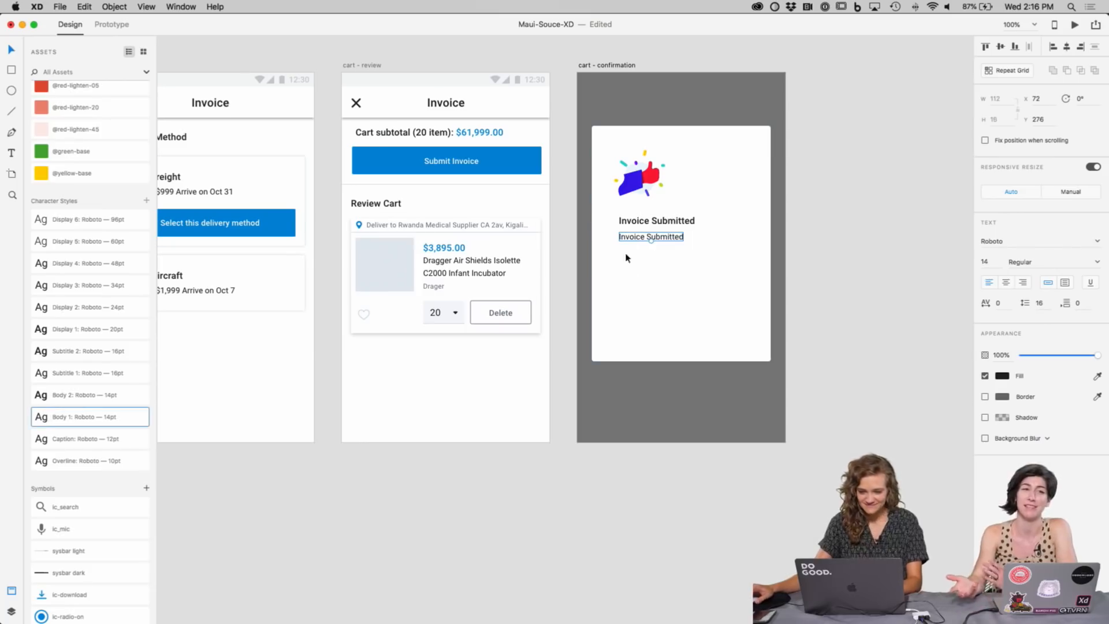
Step: Replace the duplicated line's text with "A representative from Kountable will be getting"
{"action": "double_click", "coordinate": [638, 238]}
{"action": "type", "text": "Con"}
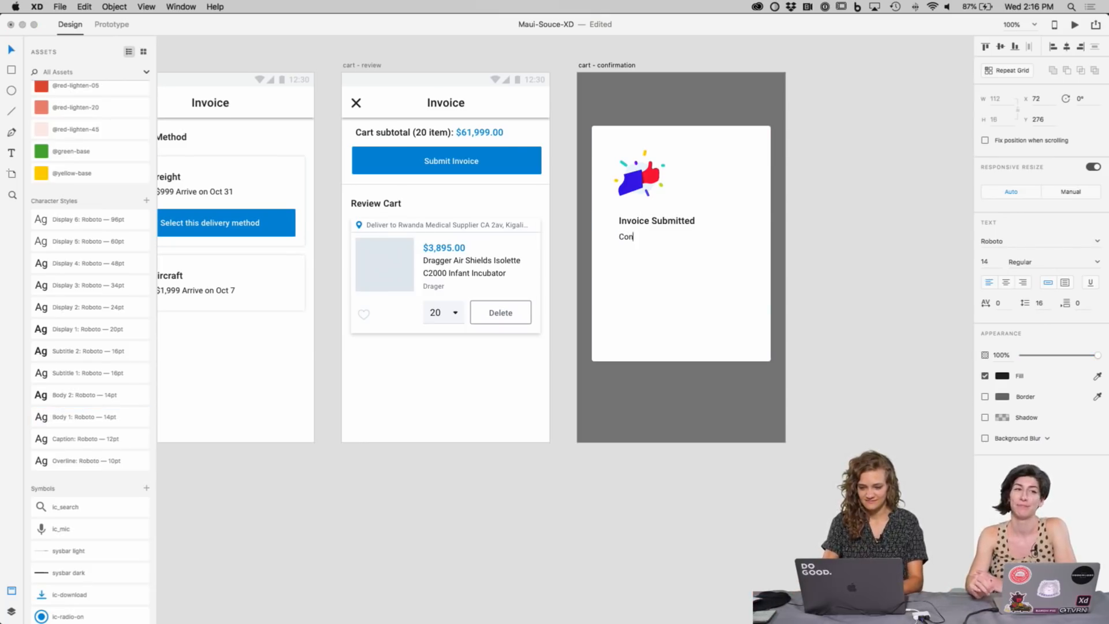
{"action": "type", "text": "gratulatio"}
{"action": "key", "text": "super+a"}
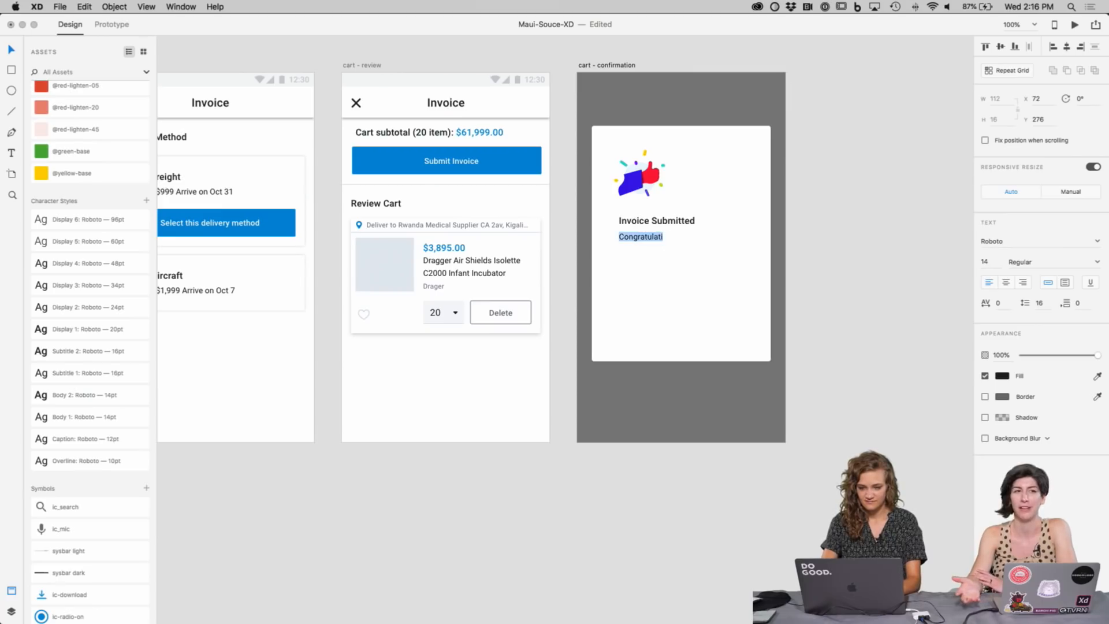
{"action": "type", "text": "You've su"}
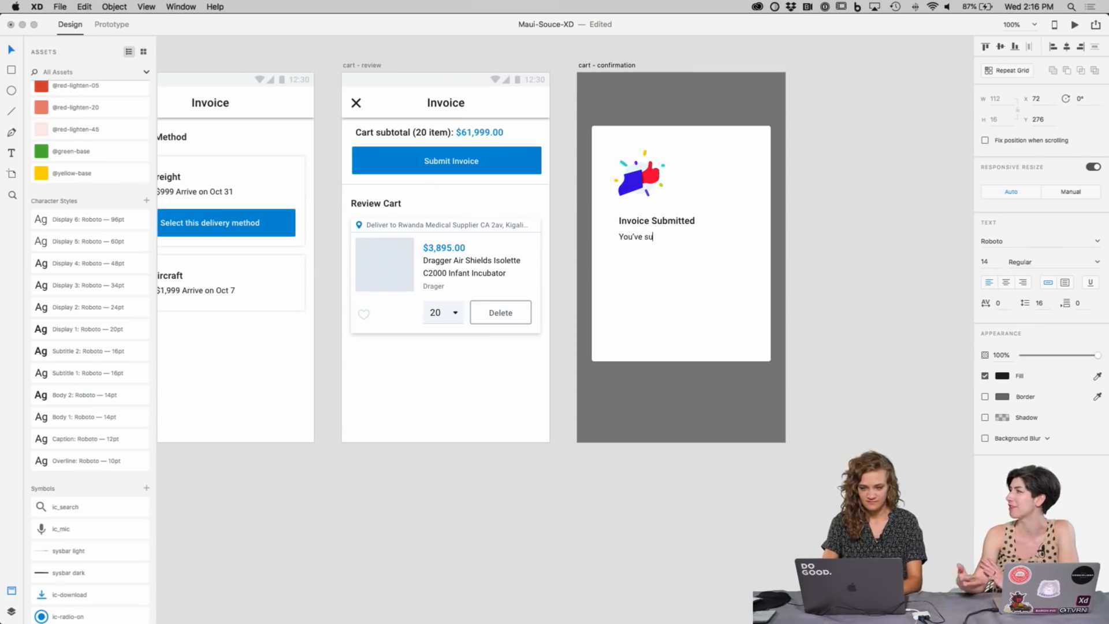
{"action": "key", "text": "super+a"}
{"action": "type", "text": "A"}
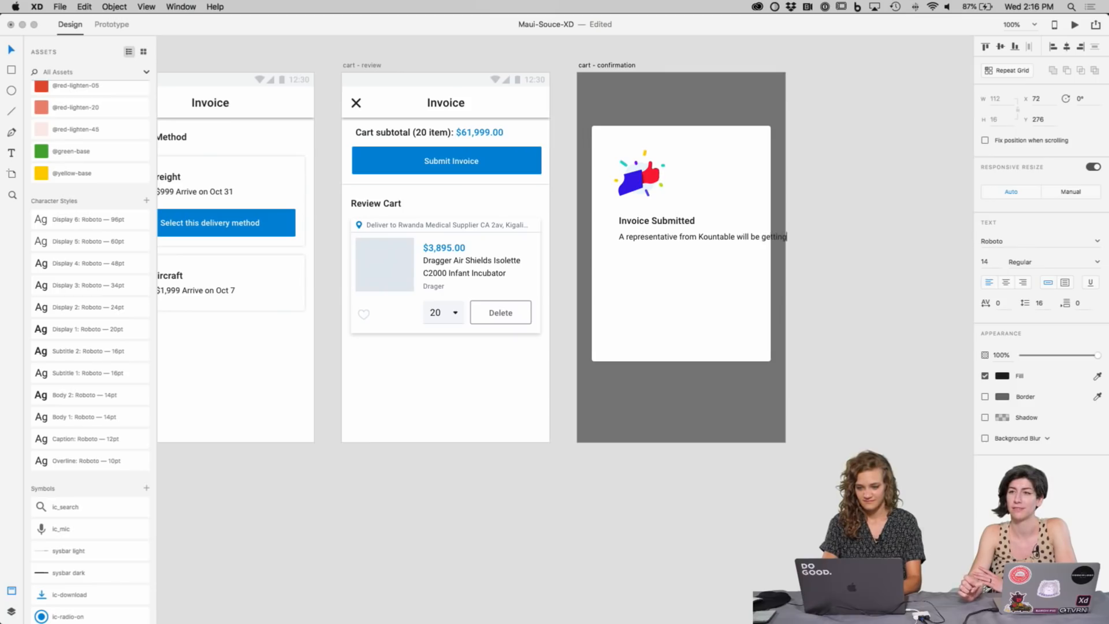
Step: Convert the body line to area text and size its box to 216 wide and about 92 high
{"action": "key", "text": "Escape"}
{"action": "left_click", "coordinate": [1064, 281]}
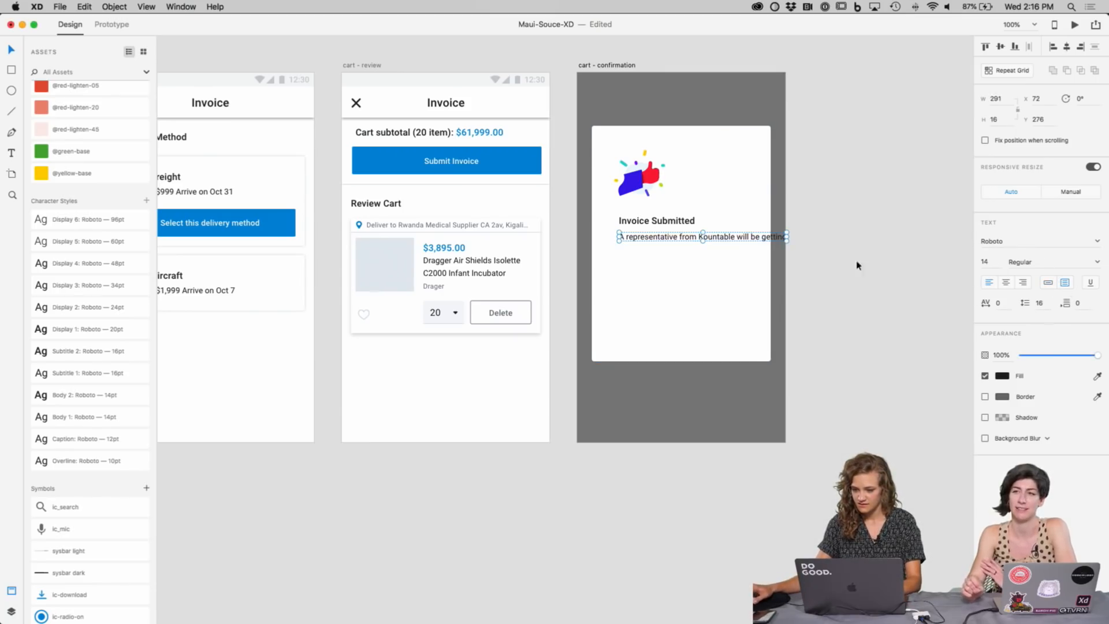
{"action": "left_click_drag", "start_coordinate": [786, 236], "coordinate": [743, 236]}
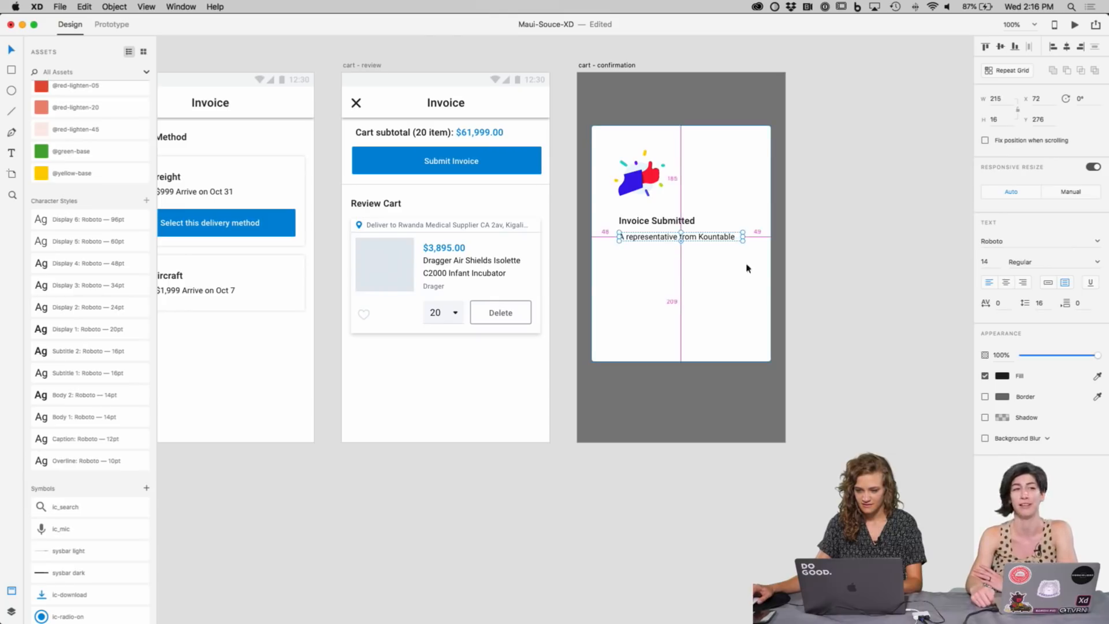
{"action": "left_click", "coordinate": [995, 98]}
{"action": "key", "text": "Up"}
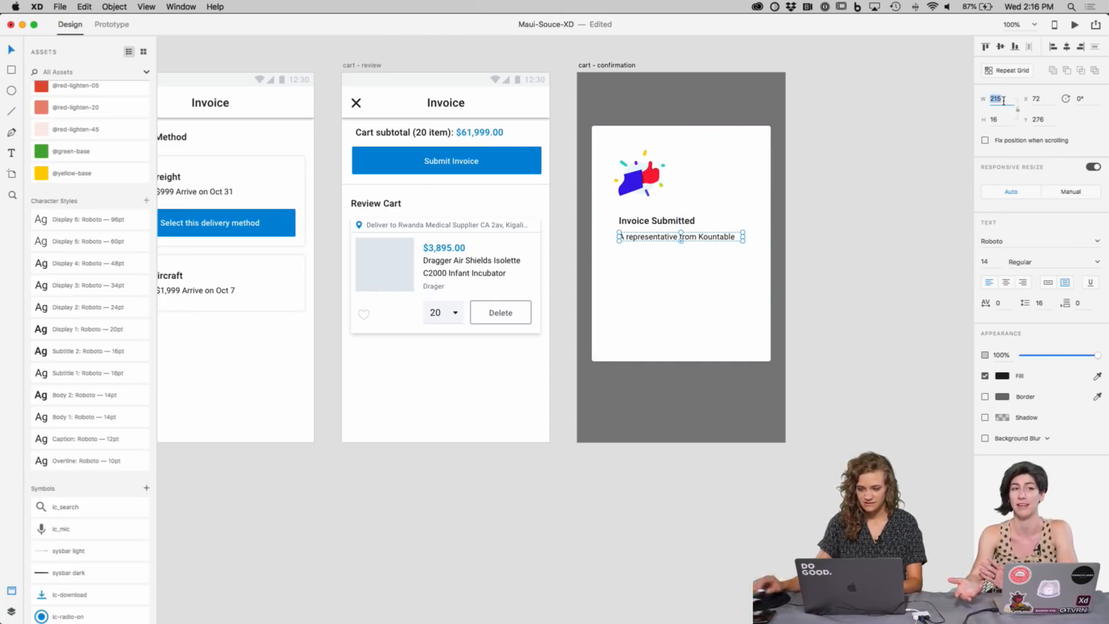
{"action": "left_click", "coordinate": [832, 252]}
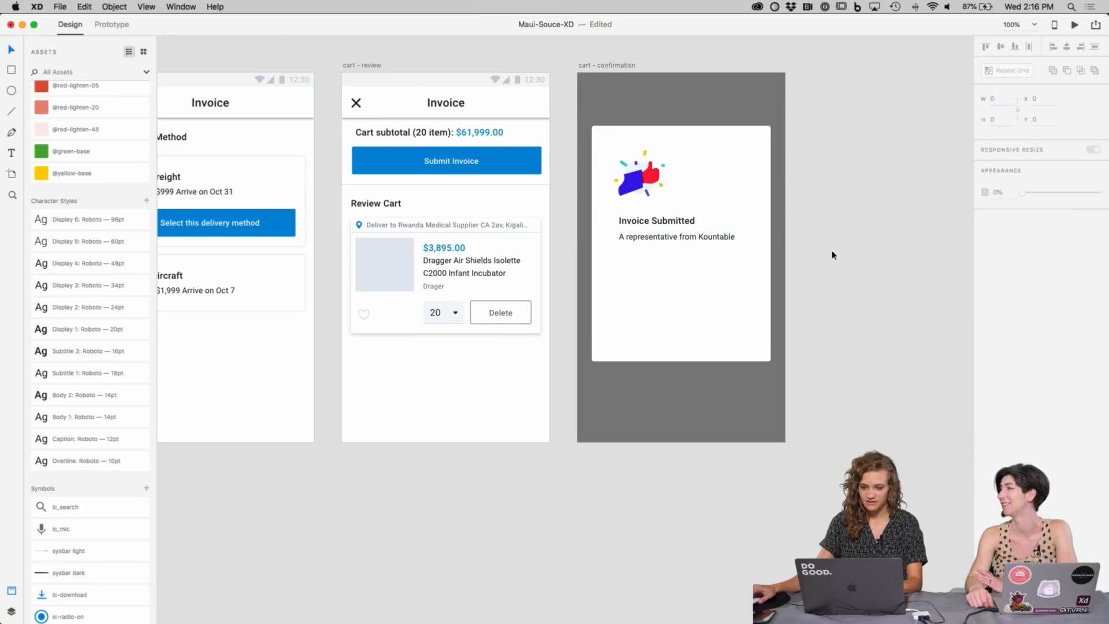
{"action": "left_click", "coordinate": [705, 237]}
{"action": "left_click_drag", "start_coordinate": [680, 242], "coordinate": [681, 285]}
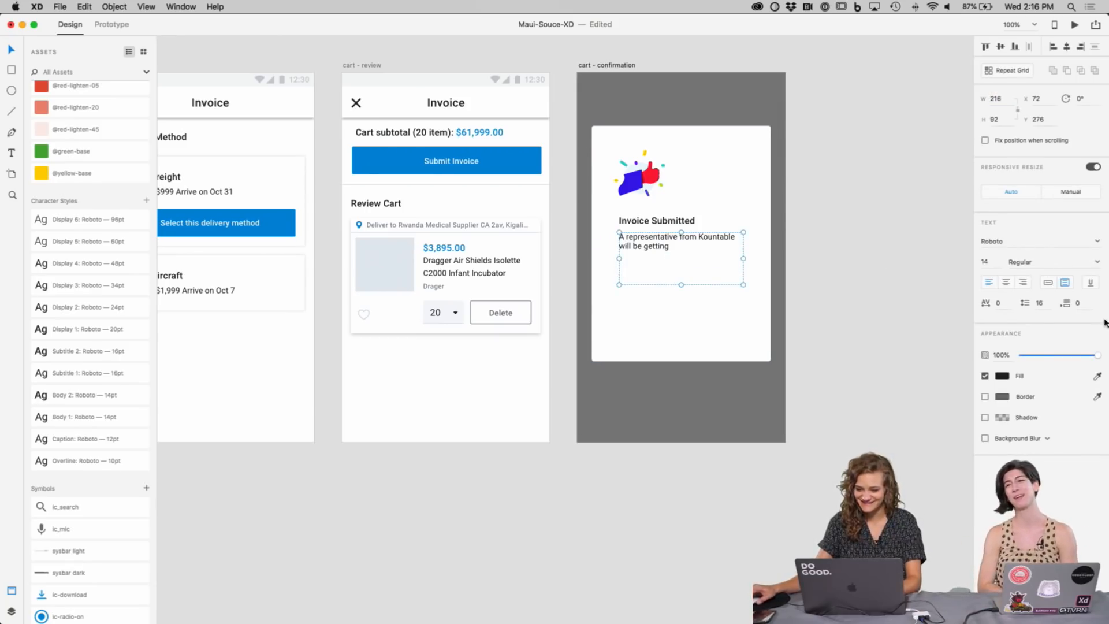
Step: Set the line spacing of the body text under Invoice Submitted to 24
{"action": "left_click", "coordinate": [1045, 302]}
{"action": "key", "text": "Up"}
{"action": "key", "text": "Up"}
{"action": "key", "text": "Up"}
{"action": "key", "text": "Up"}
{"action": "key", "text": "Up"}
{"action": "key", "text": "Up"}
{"action": "key", "text": "Up"}
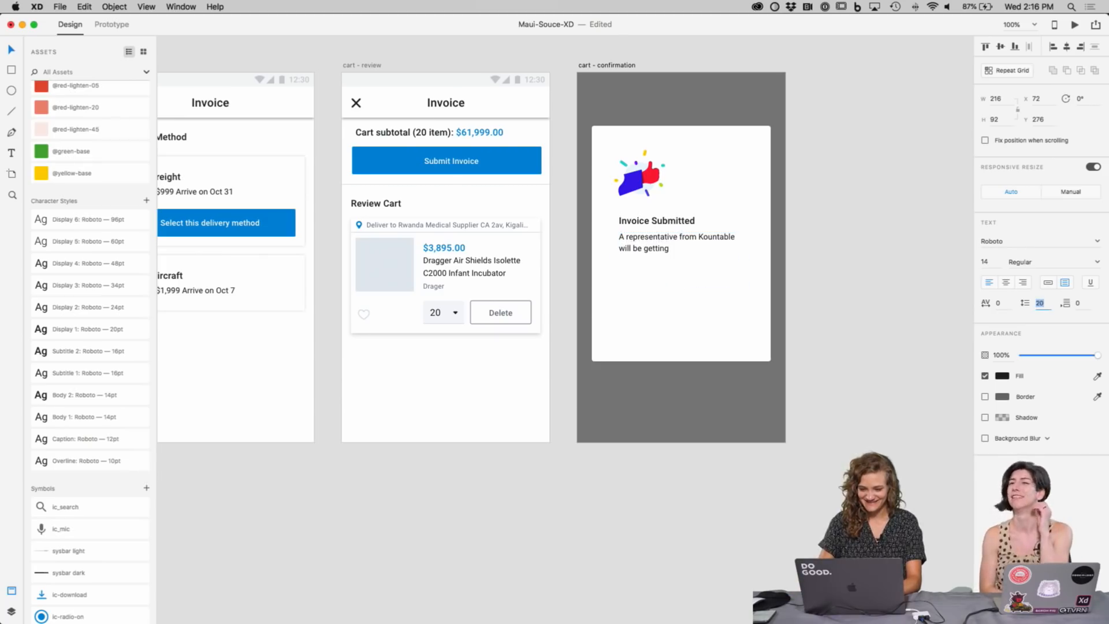
{"action": "key", "text": "Up"}
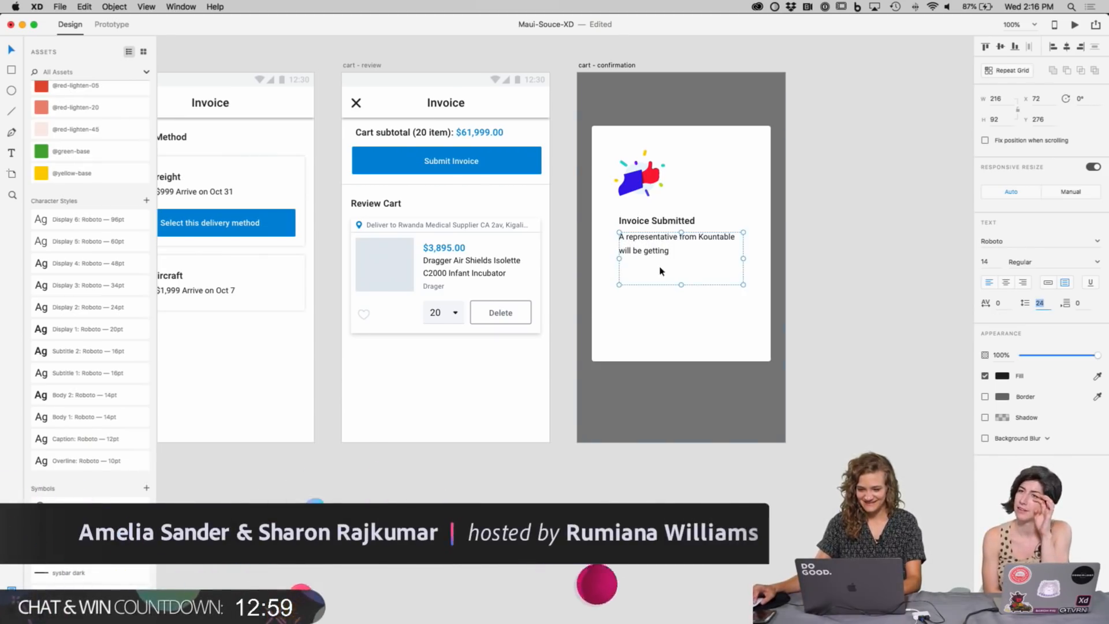
Step: Complete the body text after "getting" with "ahold of you in the next 24 hours. Add this invoice to an existing project."
{"action": "double_click", "coordinate": [682, 251]}
{"action": "left_click", "coordinate": [682, 252]}
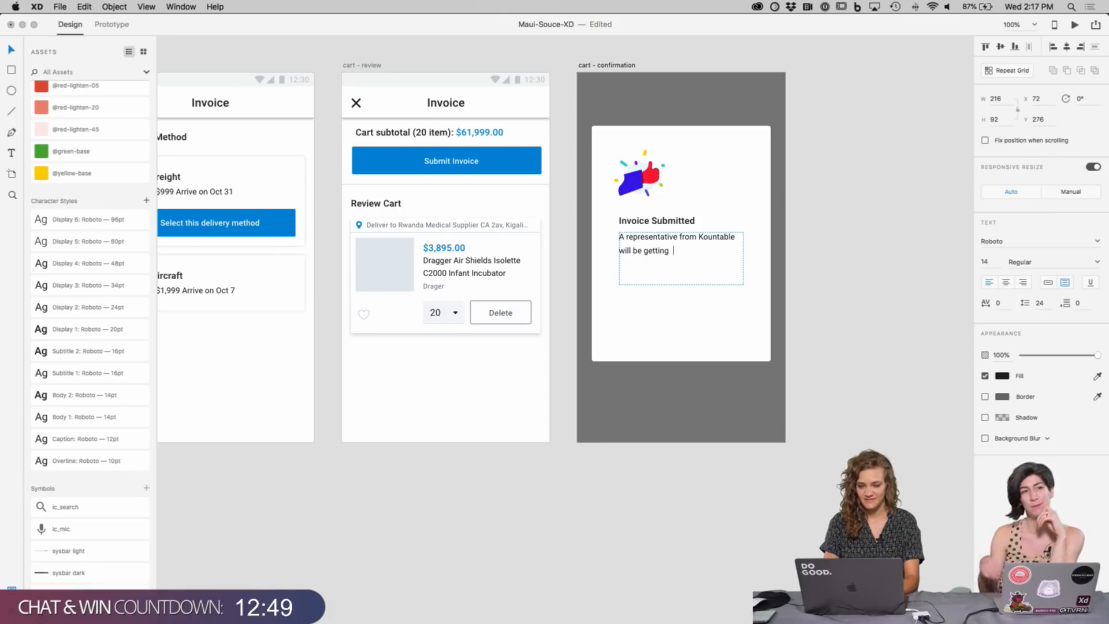
{"action": "key", "text": "BackSpace"}
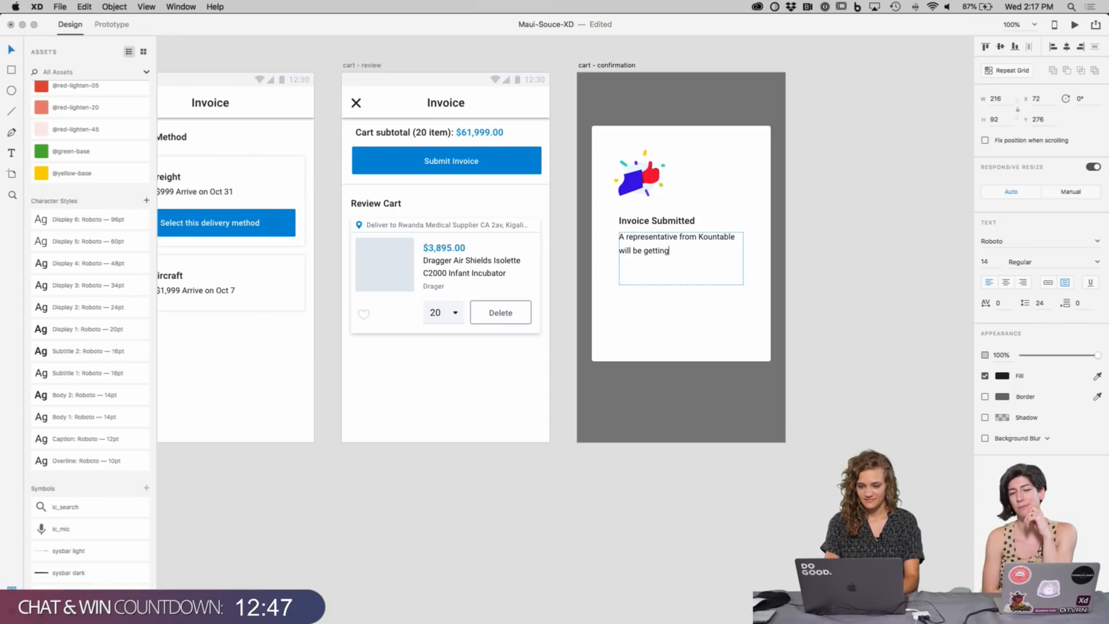
{"action": "key", "text": "BackSpace"}
{"action": "type", "text": "ahold of you"}
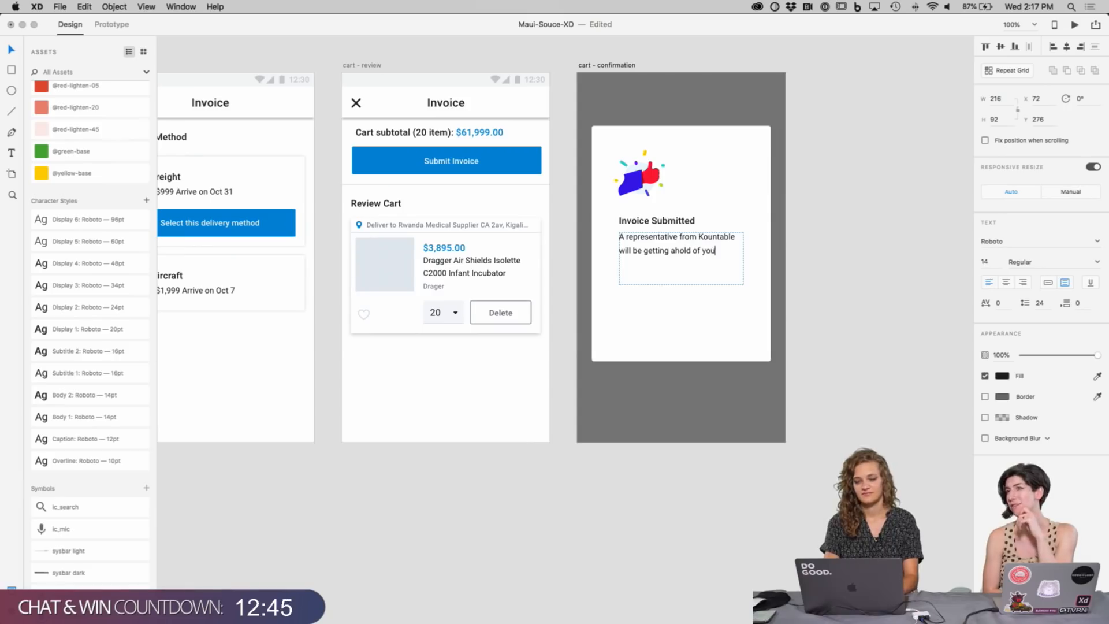
{"action": "type", "text": " in the next "}
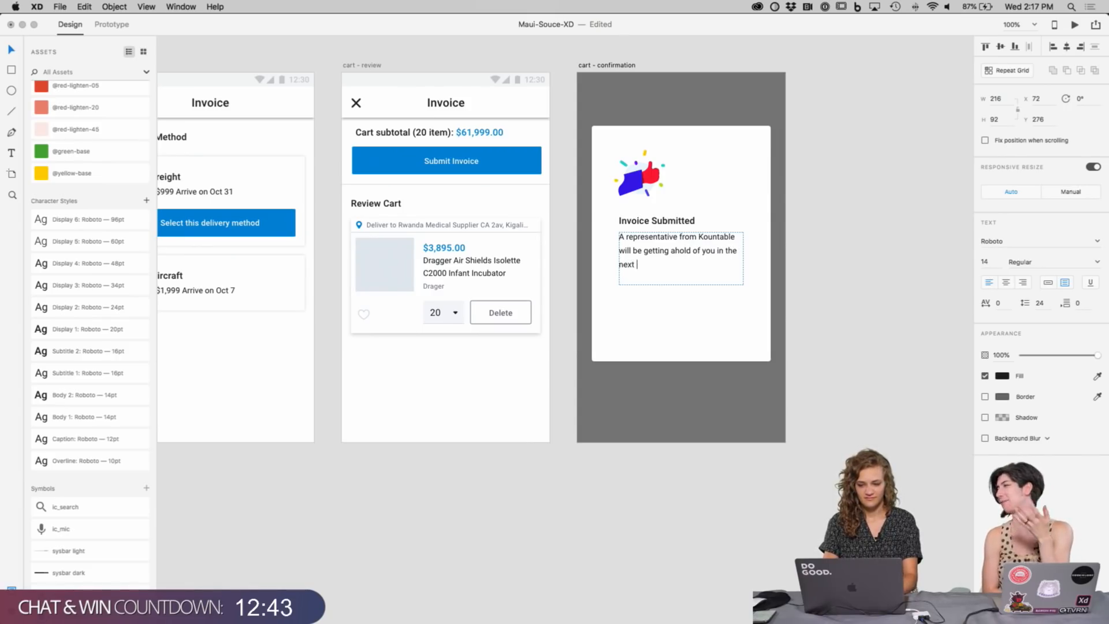
{"action": "type", "text": "24 hours"}
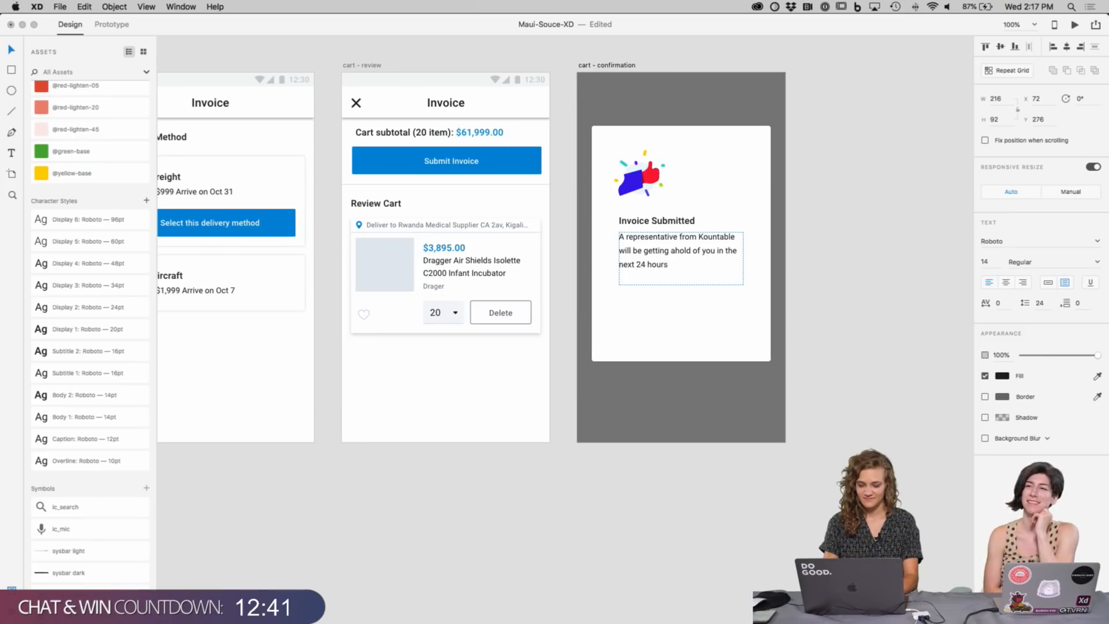
{"action": "type", "text": ". Add"}
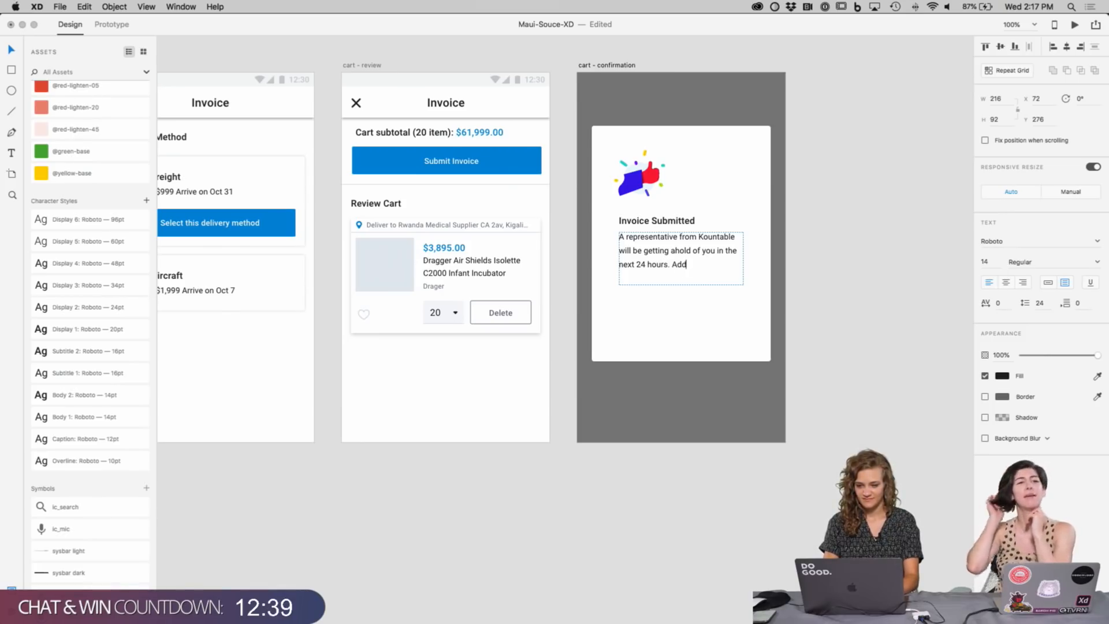
{"action": "type", "text": " this invoice to a"}
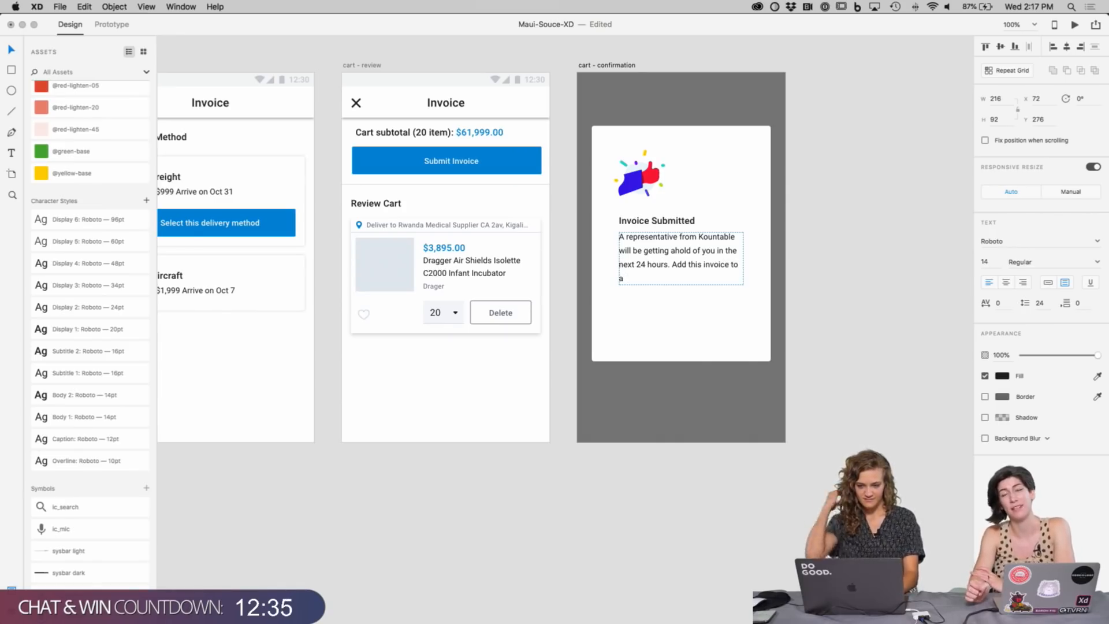
{"action": "type", "text": "n e"}
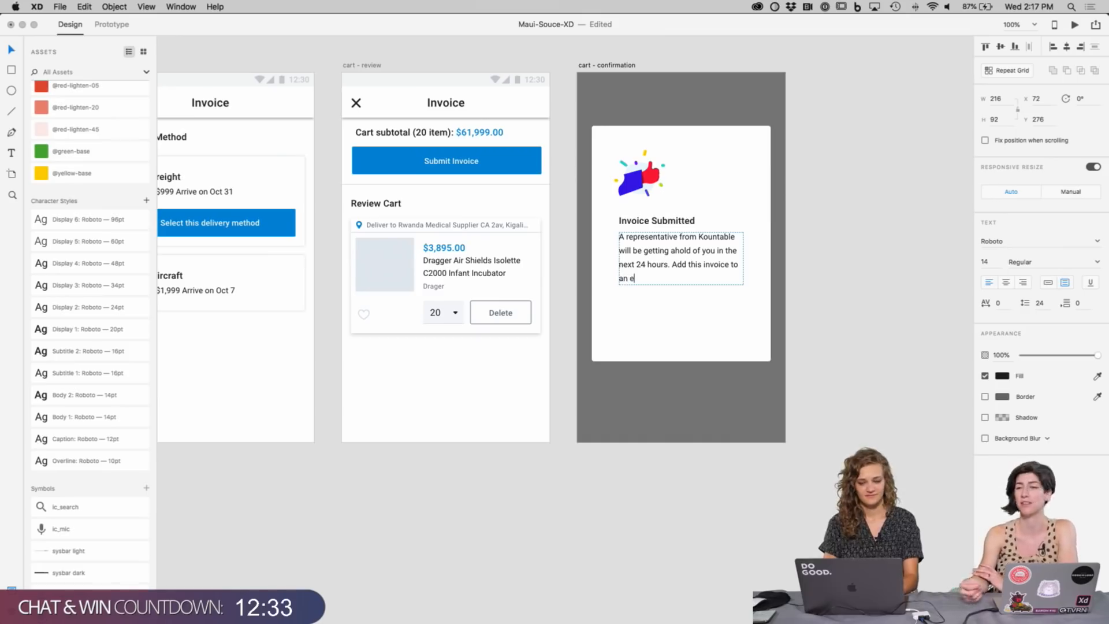
{"action": "type", "text": "xisting project."}
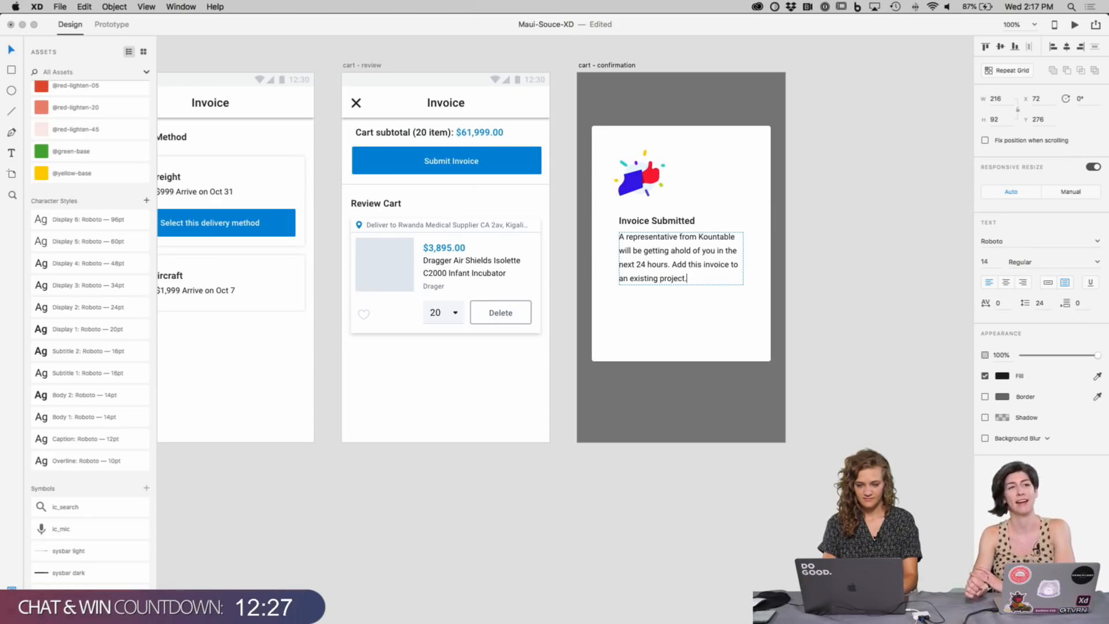
Step: Widen the body text box under Invoice Submitted to about 254 and centre the text horizontally on the modal card
{"action": "left_click", "coordinate": [630, 227], "text": "shift"}
{"action": "left_click_drag", "start_coordinate": [618, 250], "coordinate": [602, 253]}
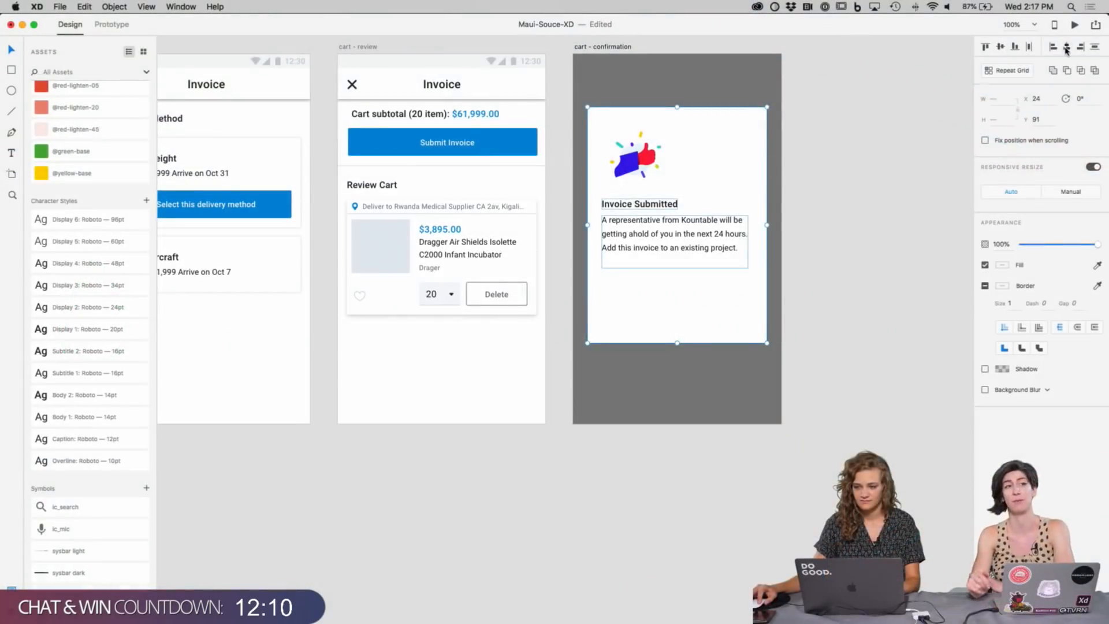
{"action": "left_click", "coordinate": [1067, 50]}
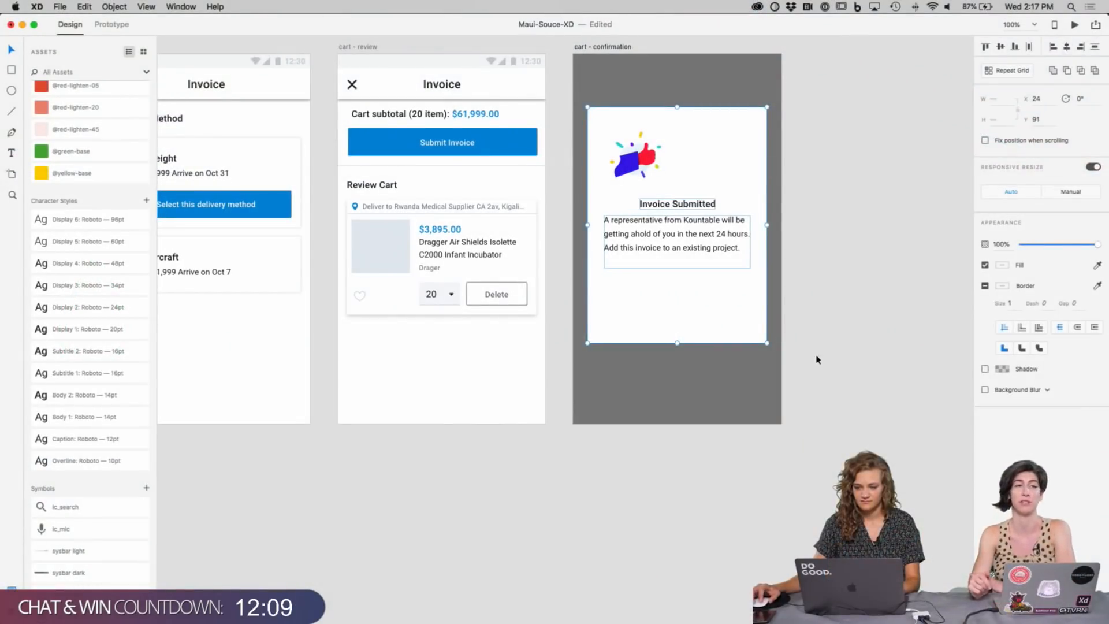
Step: Move the Invoice Submitted heading and the thumbs-up illustration to line up with the body text's left edge, at X 53 and X 45
{"action": "left_click", "coordinate": [651, 203]}
{"action": "left_click_drag", "start_coordinate": [655, 208], "coordinate": [643, 209]}
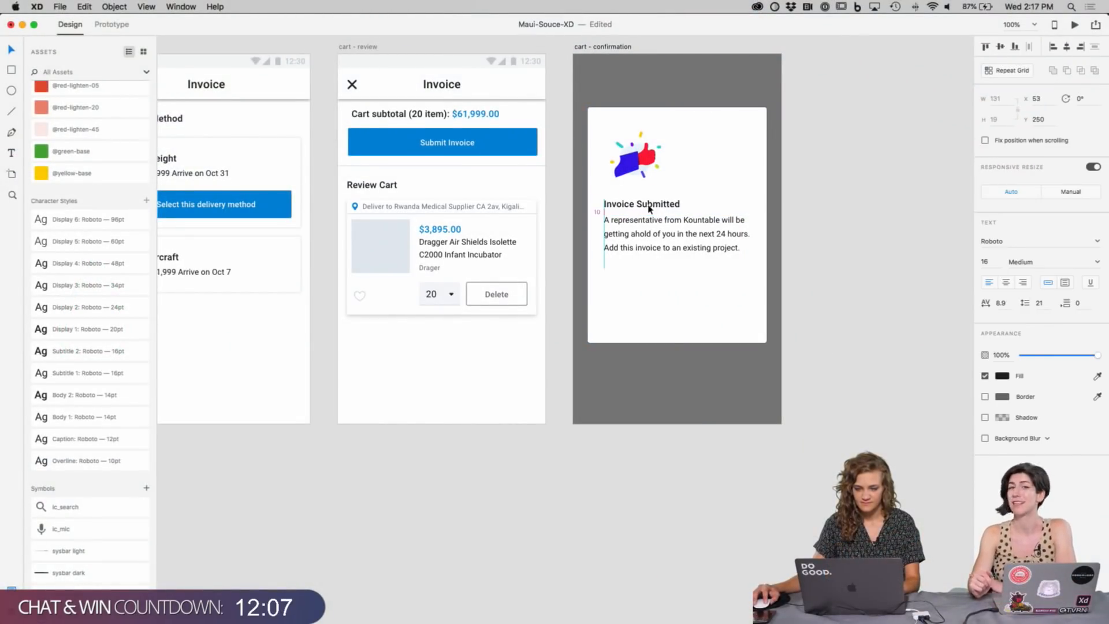
{"action": "left_click", "coordinate": [638, 159]}
{"action": "left_click", "coordinate": [814, 196]}
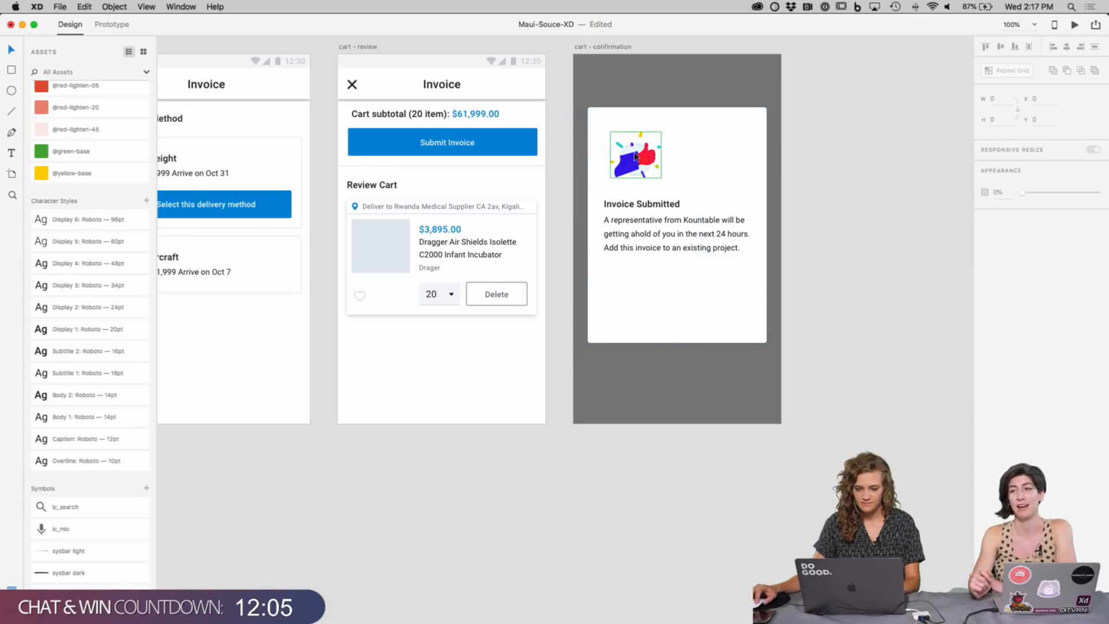
{"action": "left_click_drag", "start_coordinate": [637, 160], "coordinate": [626, 160]}
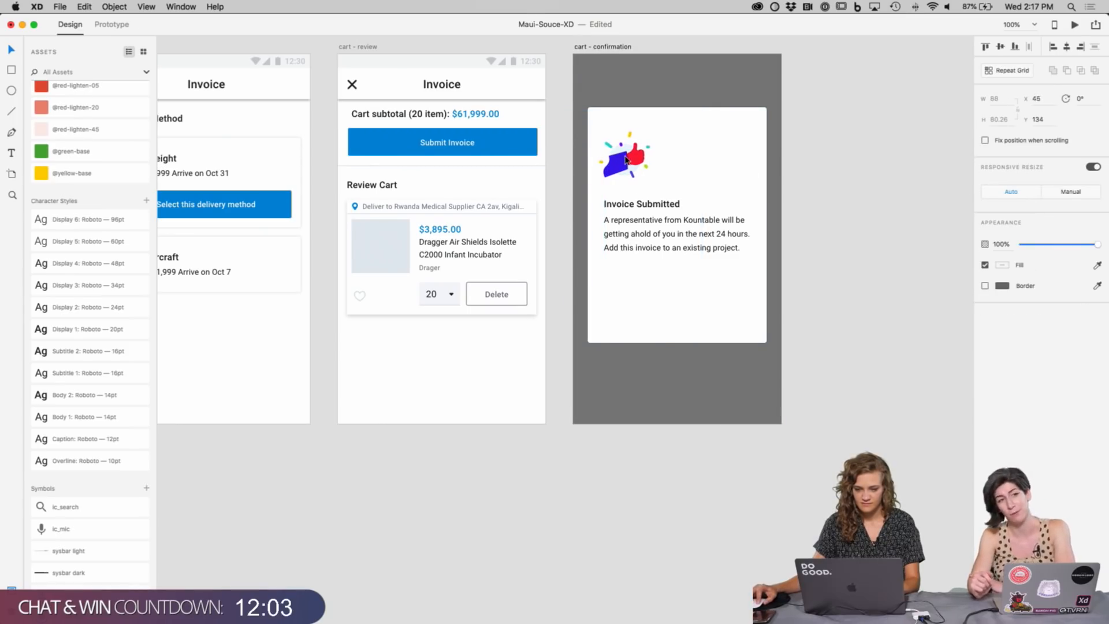
Step: Shorten the body text box under Invoice Submitted to 76 high
{"action": "left_click", "coordinate": [668, 245]}
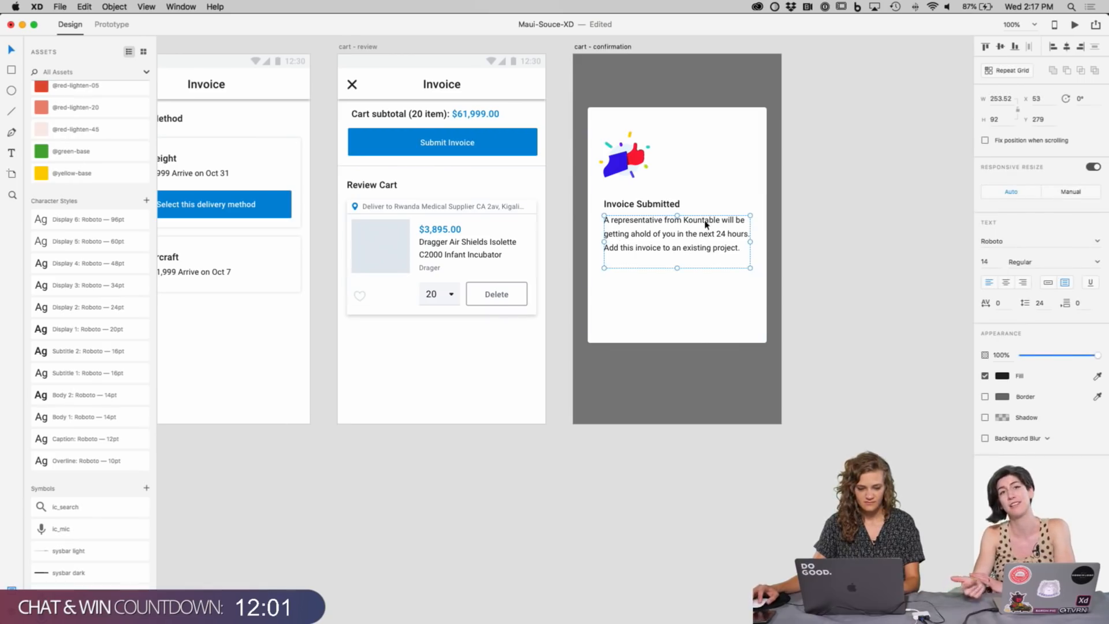
{"action": "left_click_drag", "start_coordinate": [677, 267], "coordinate": [677, 254]}
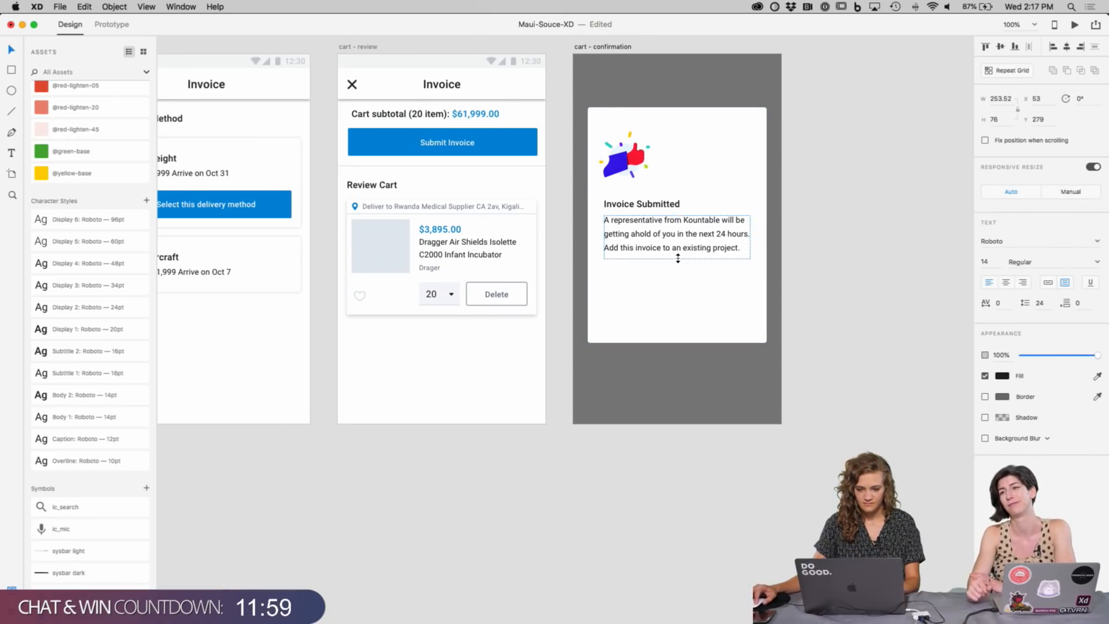
{"action": "left_click", "coordinate": [802, 276]}
Step: Place the labelled country dropdown symbol from the assets below the body text in the modal card and ungroup it
{"action": "scroll", "coordinate": [101, 298], "scroll_direction": "down", "scroll_amount": 10}
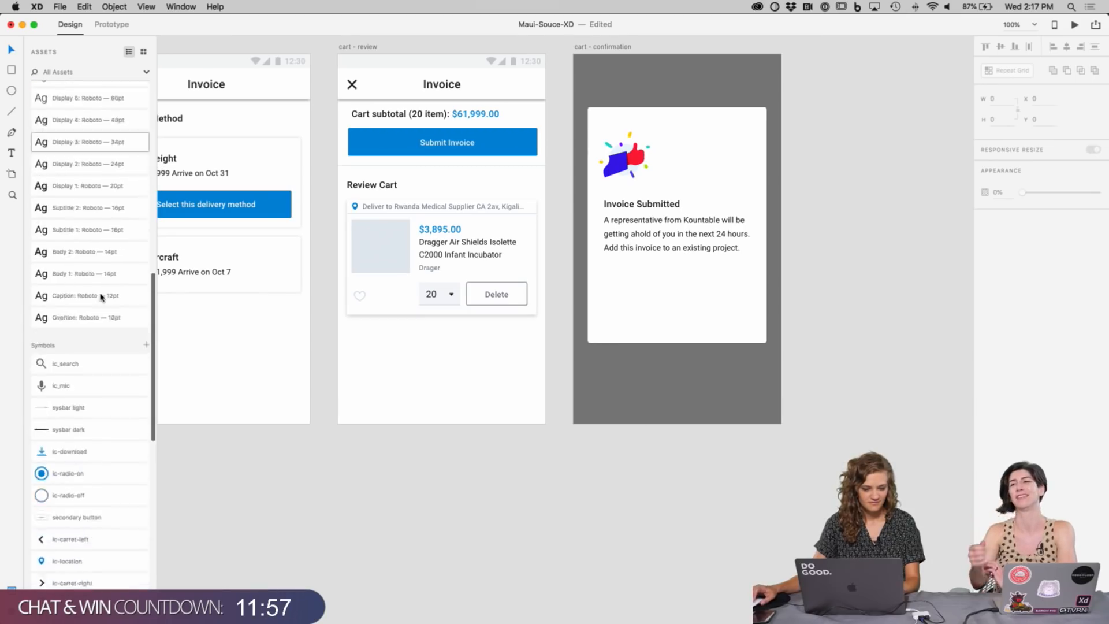
{"action": "left_click", "coordinate": [144, 52]}
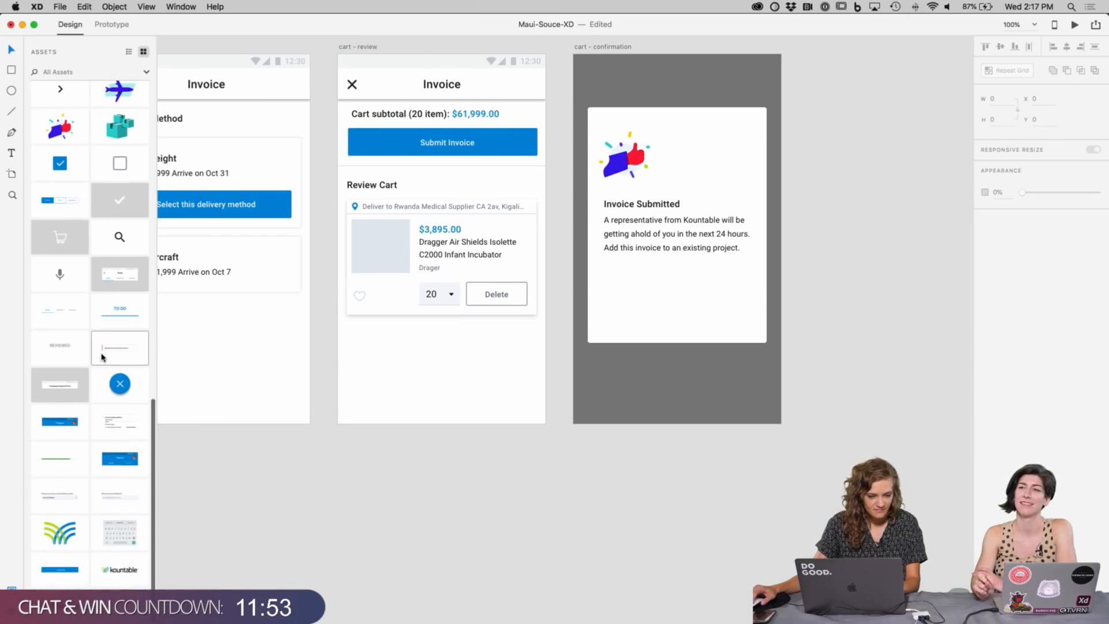
{"action": "scroll", "coordinate": [102, 356], "scroll_direction": "up", "scroll_amount": 5}
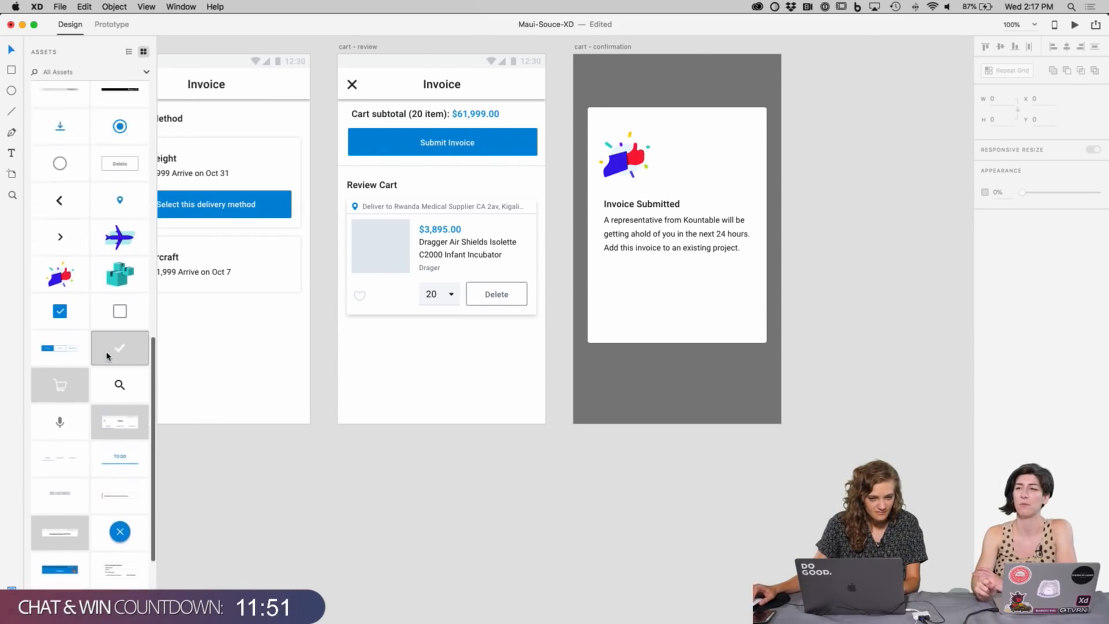
{"action": "scroll", "coordinate": [107, 356], "scroll_direction": "down", "scroll_amount": 5}
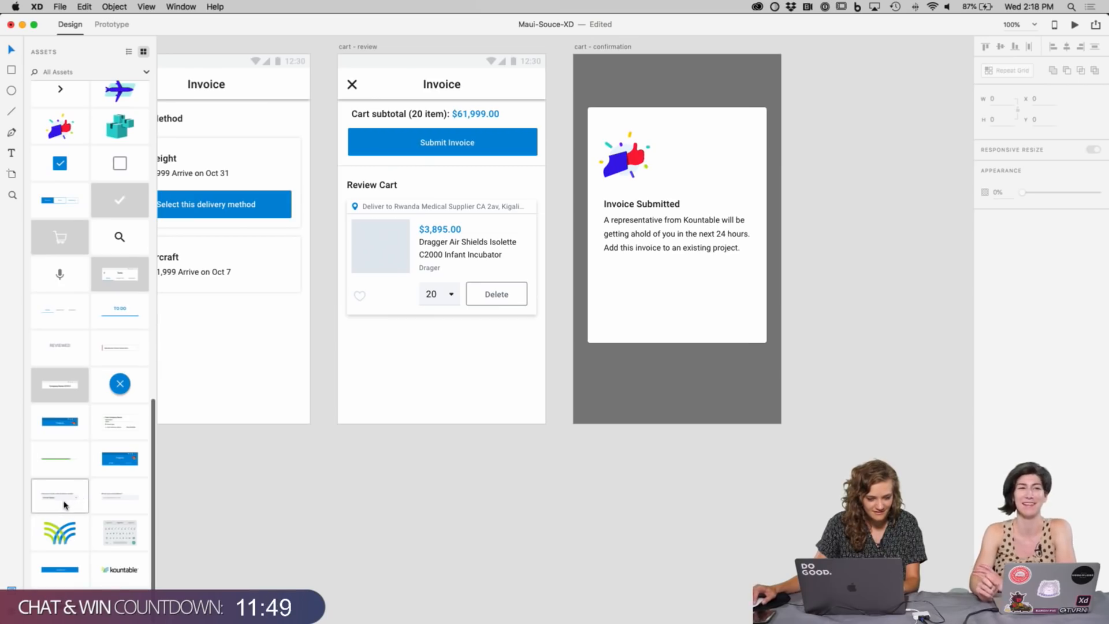
{"action": "left_click_drag", "start_coordinate": [64, 505], "coordinate": [638, 300]}
{"action": "right_click", "coordinate": [640, 300]}
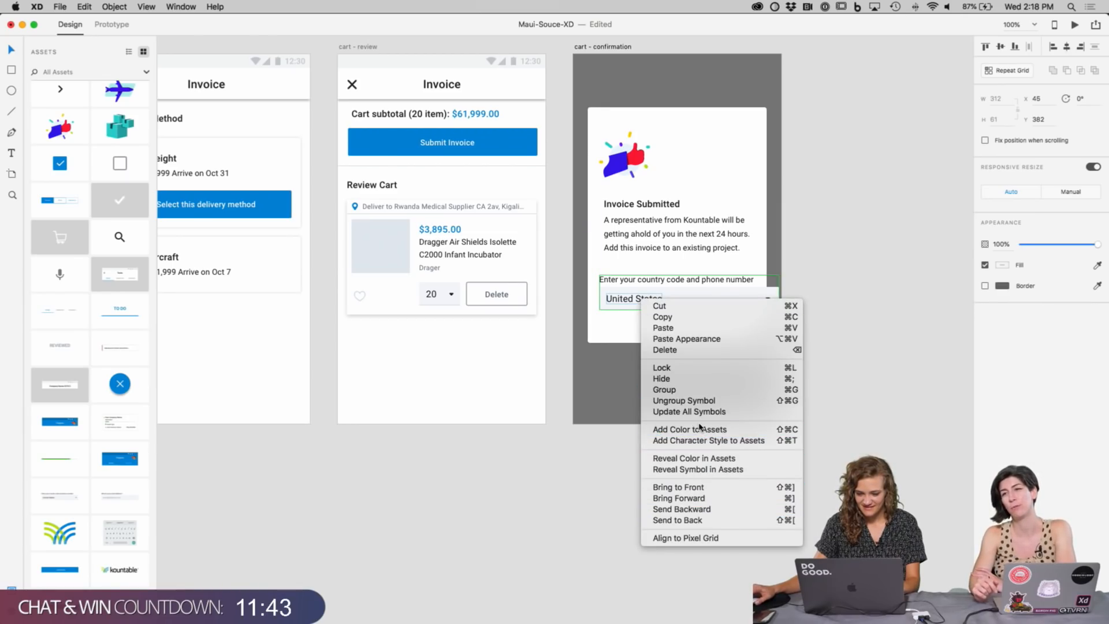
{"action": "left_click", "coordinate": [690, 401]}
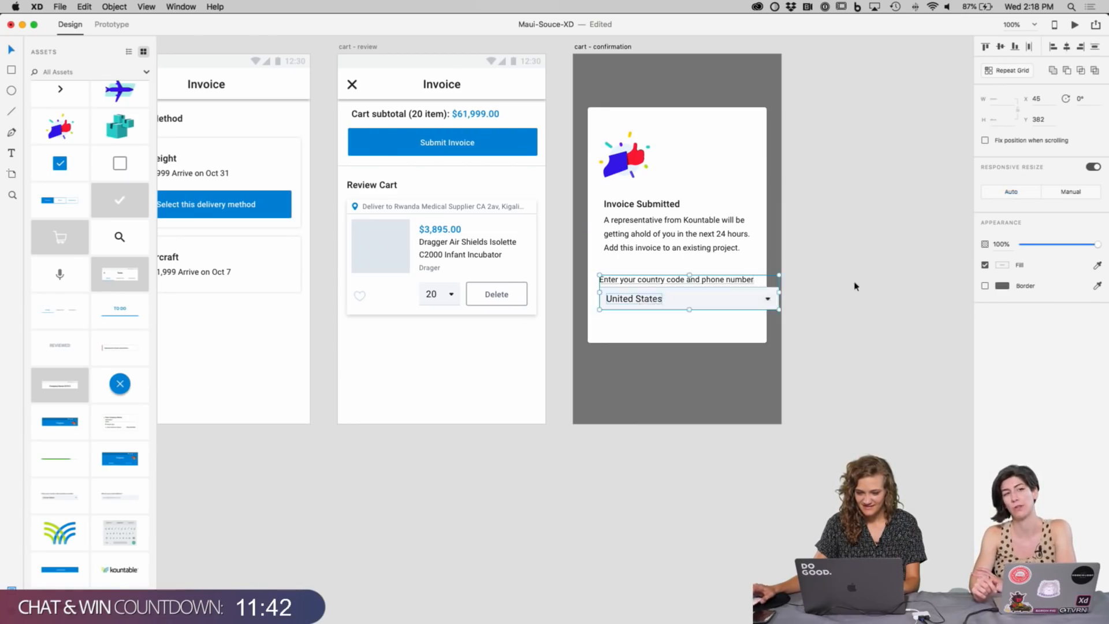
Step: Move the dropdown's arrow icon left inside the modal card, to about X 273
{"action": "left_click", "coordinate": [766, 298]}
{"action": "left_click", "coordinate": [808, 314]}
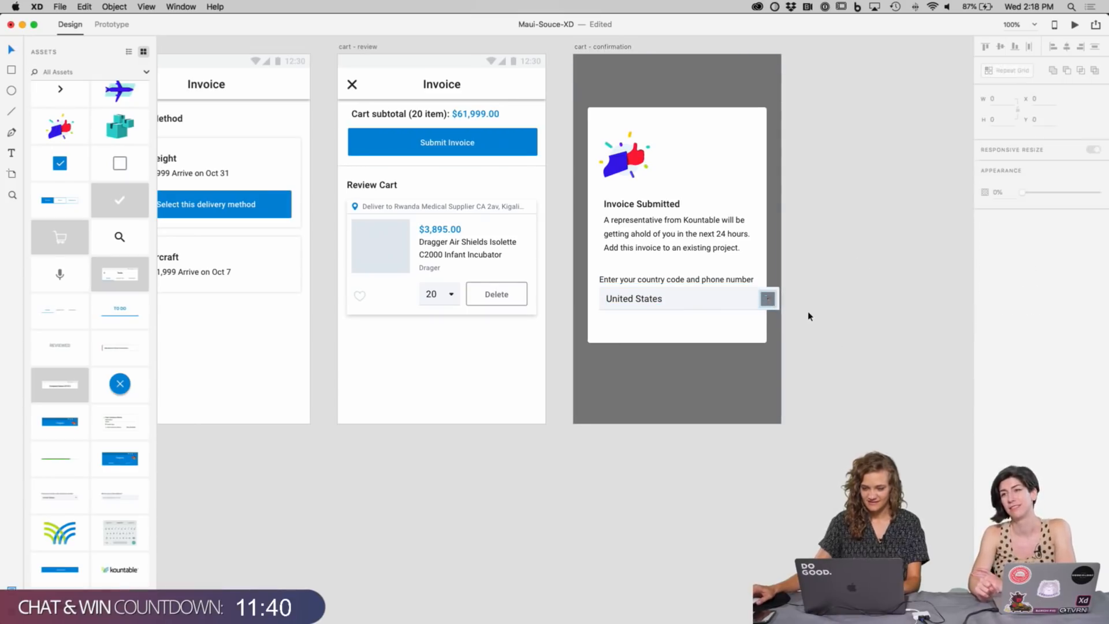
{"action": "left_click", "coordinate": [767, 300]}
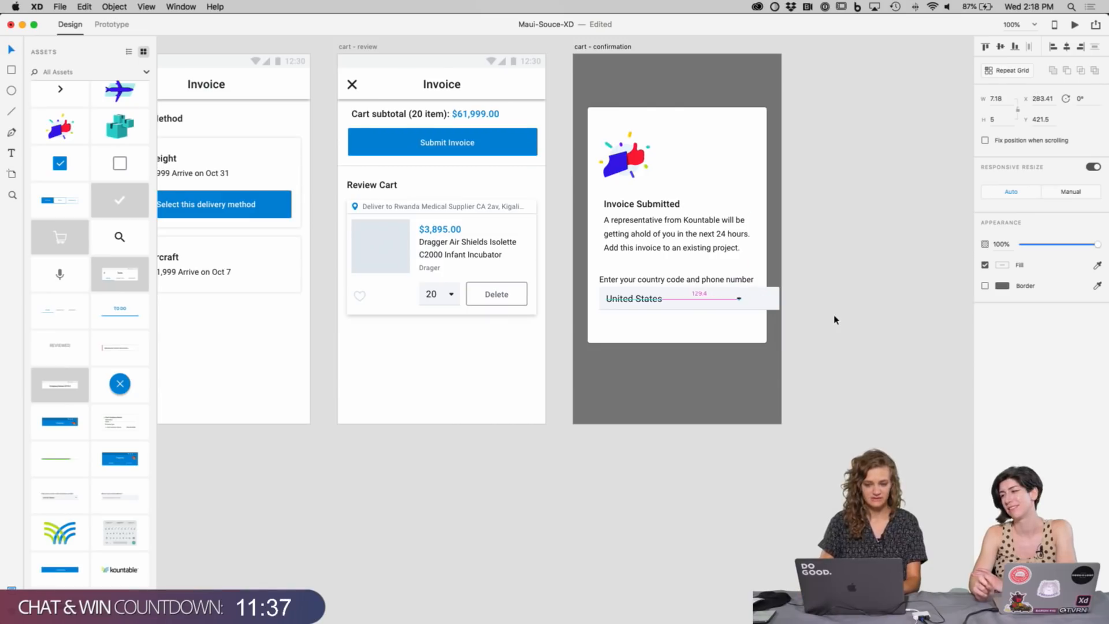
{"action": "scroll", "coordinate": [834, 318], "scroll_direction": "down", "scroll_amount": 2}
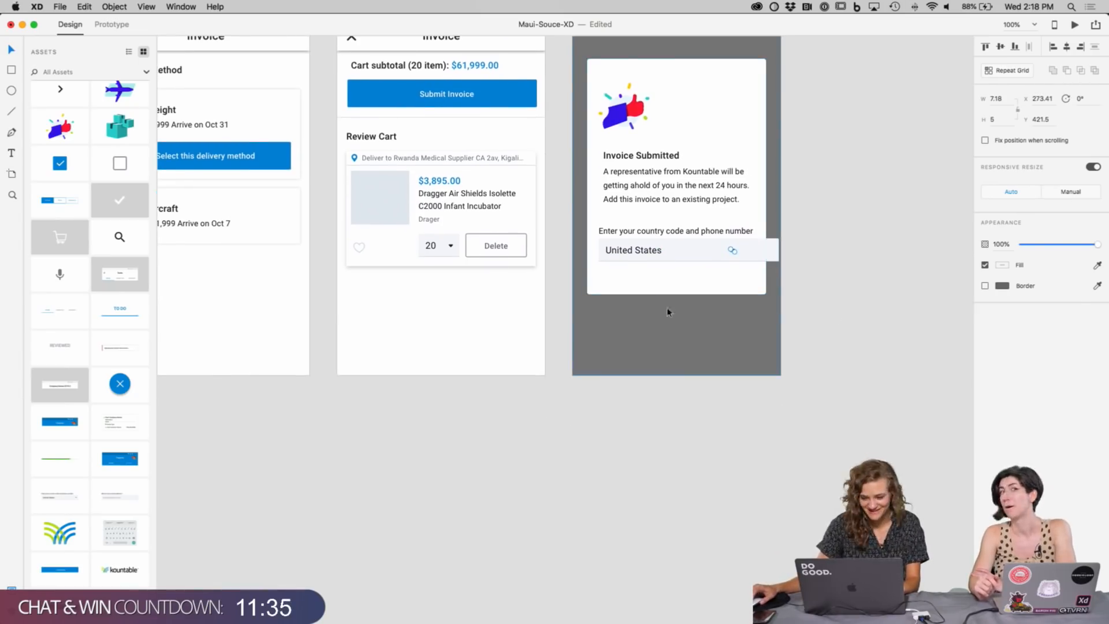
Step: Narrow the dropdown field's background to a width of 264 and shift it to X 48
{"action": "left_click", "coordinate": [777, 252]}
{"action": "left_click_drag", "start_coordinate": [778, 250], "coordinate": [752, 254]}
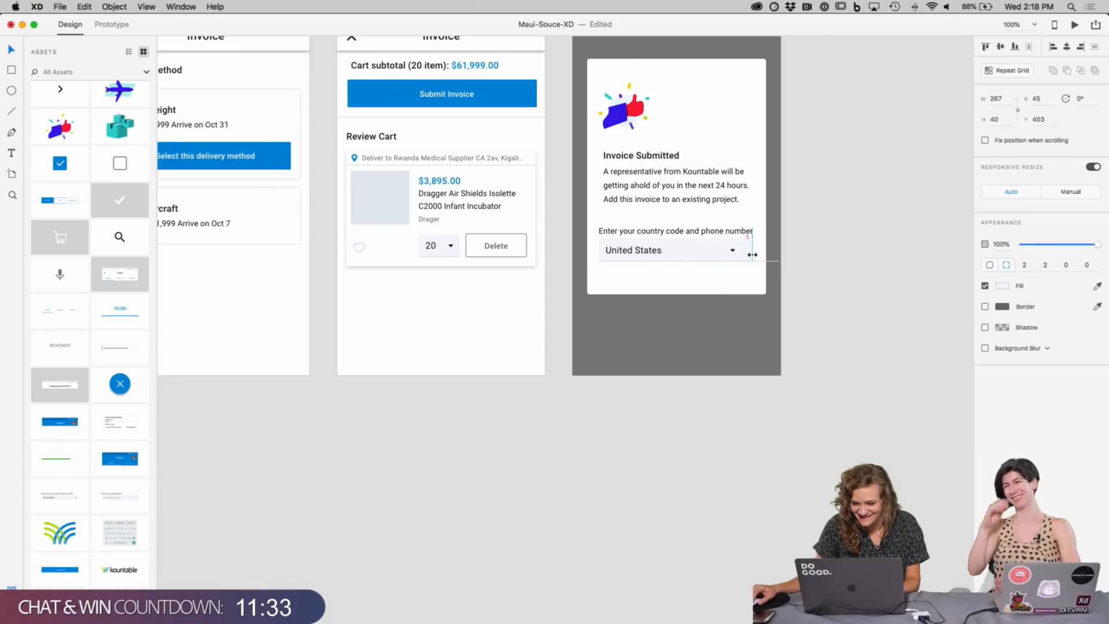
{"action": "key", "text": "alt"}
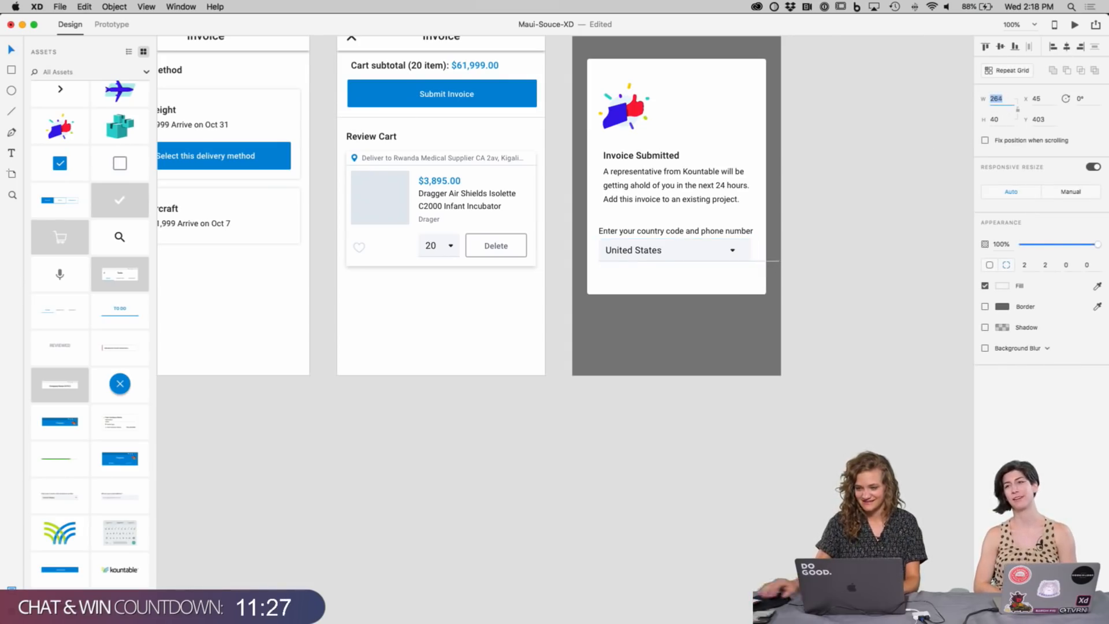
{"action": "left_click", "coordinate": [785, 373]}
{"action": "left_click", "coordinate": [749, 261]}
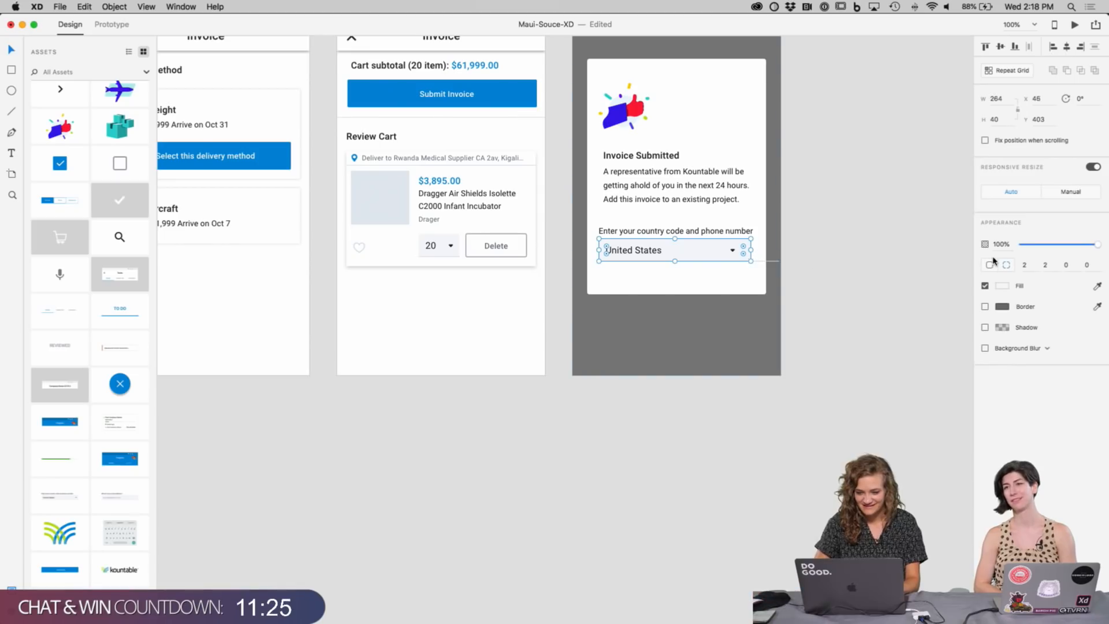
{"action": "key", "text": "alt"}
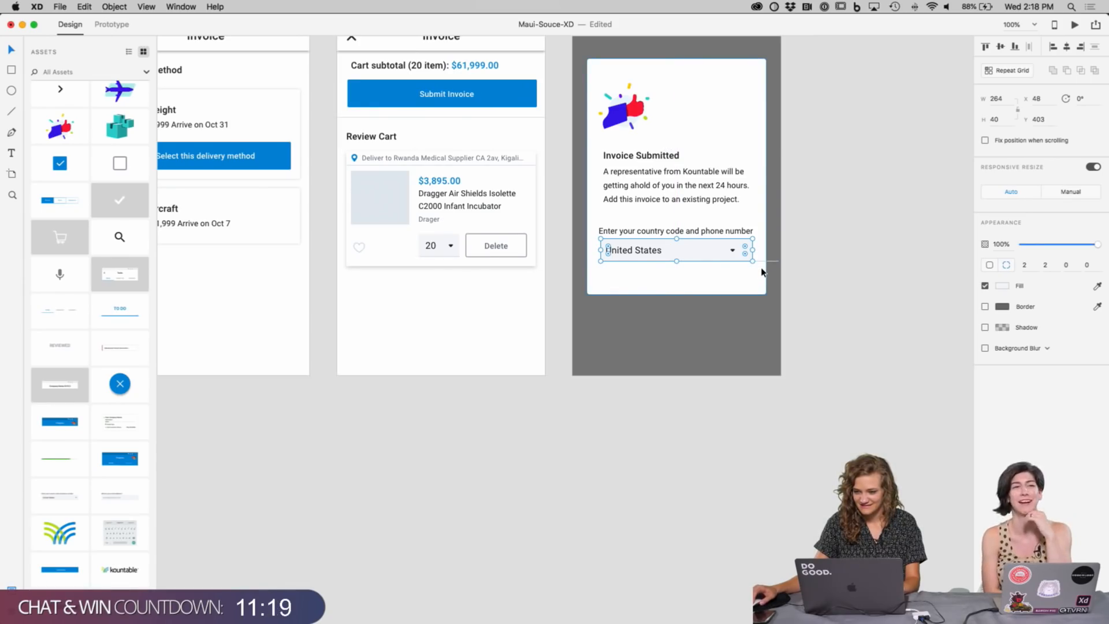
Step: Set the width of the dropdown's underline to 264 and shift it right to line up with the field background
{"action": "left_click", "coordinate": [761, 263]}
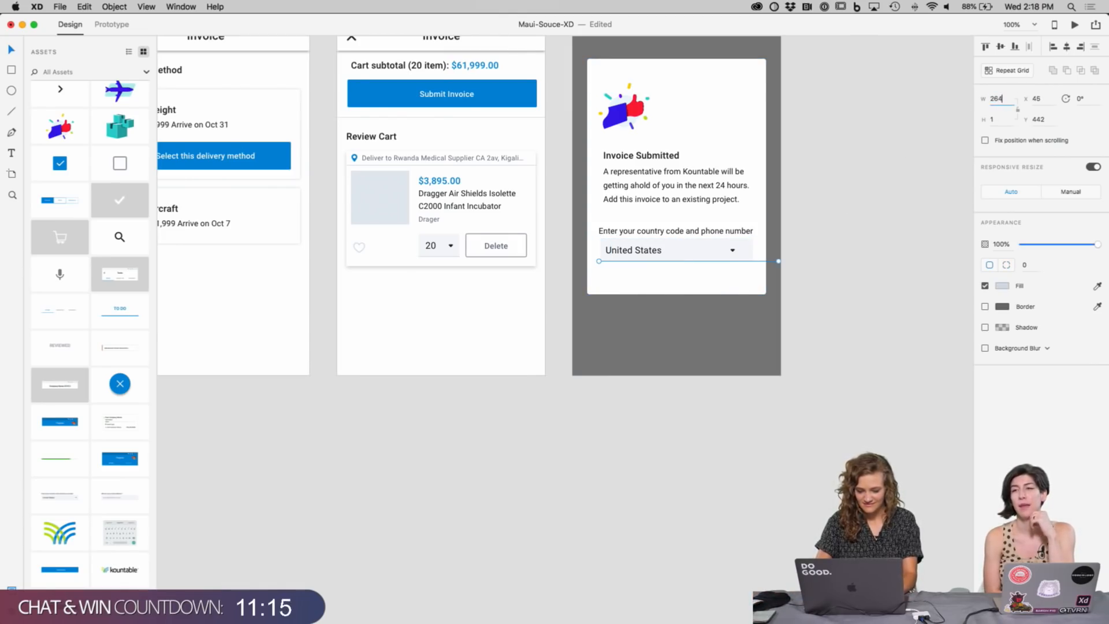
{"action": "key", "text": "Return"}
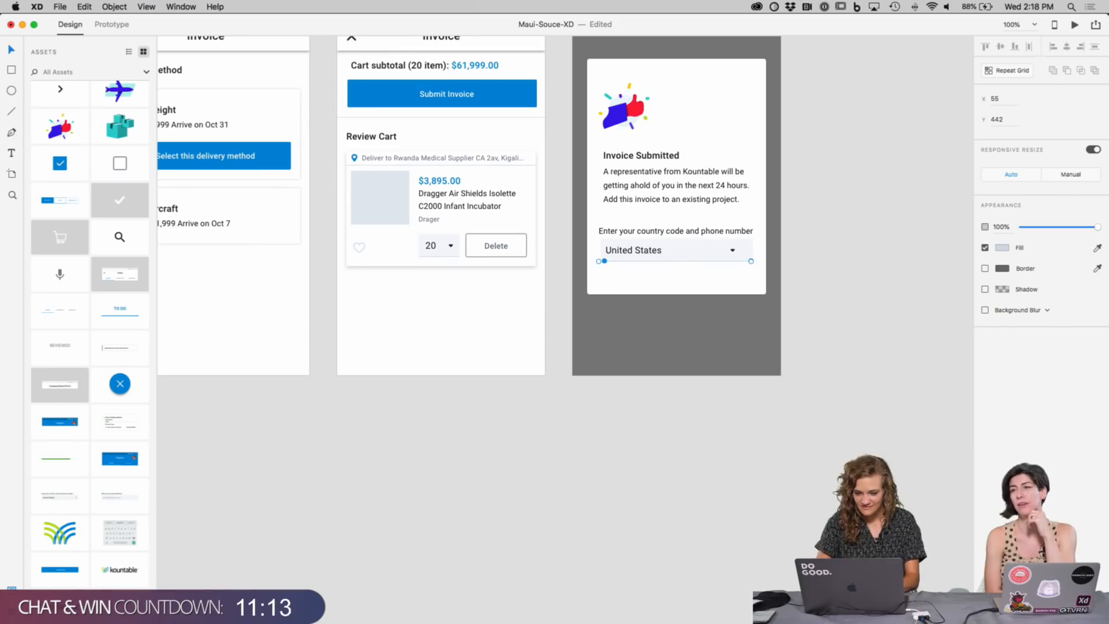
{"action": "key", "text": "Escape"}
{"action": "key", "text": "Right"}
{"action": "key", "text": "Right"}
{"action": "key", "text": "Right"}
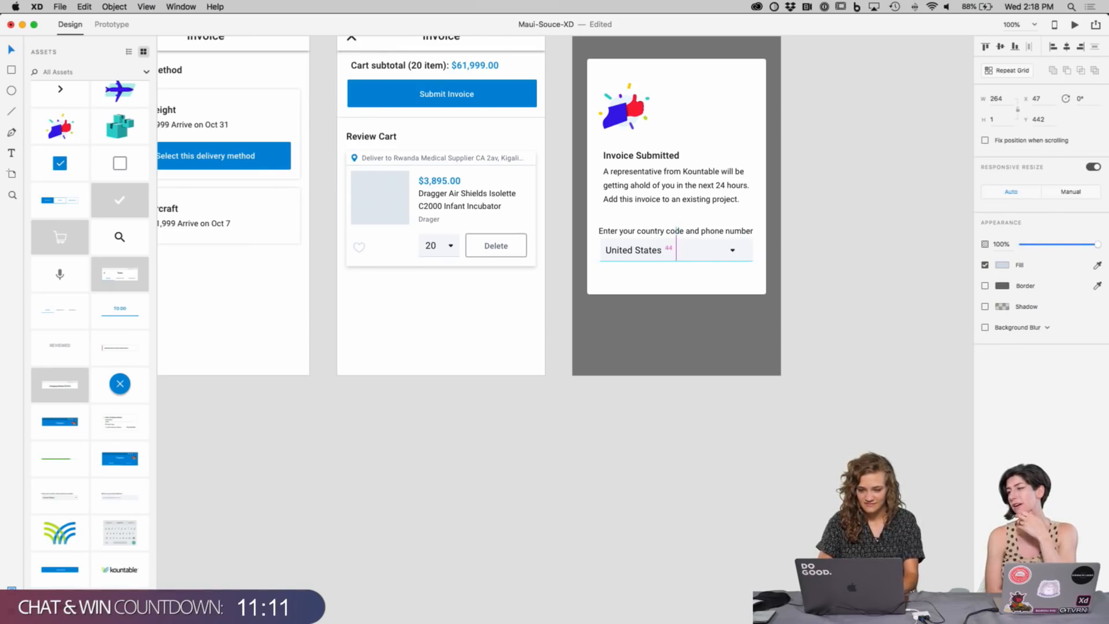
{"action": "left_click", "coordinate": [871, 277]}
Step: Move the dropdown's label to X 47 and replace its text with "Select a project"
{"action": "scroll", "coordinate": [864, 411], "scroll_direction": "up", "scroll_amount": 4}
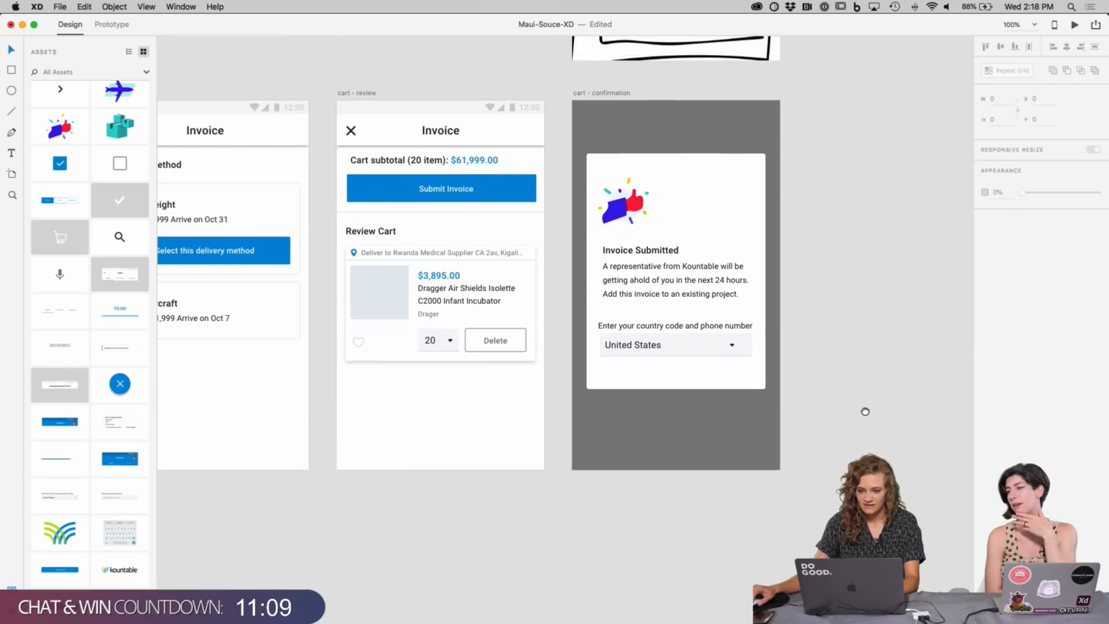
{"action": "scroll", "coordinate": [849, 425], "scroll_direction": "down", "scroll_amount": 3}
{"action": "scroll", "coordinate": [848, 426], "scroll_direction": "right", "scroll_amount": 3}
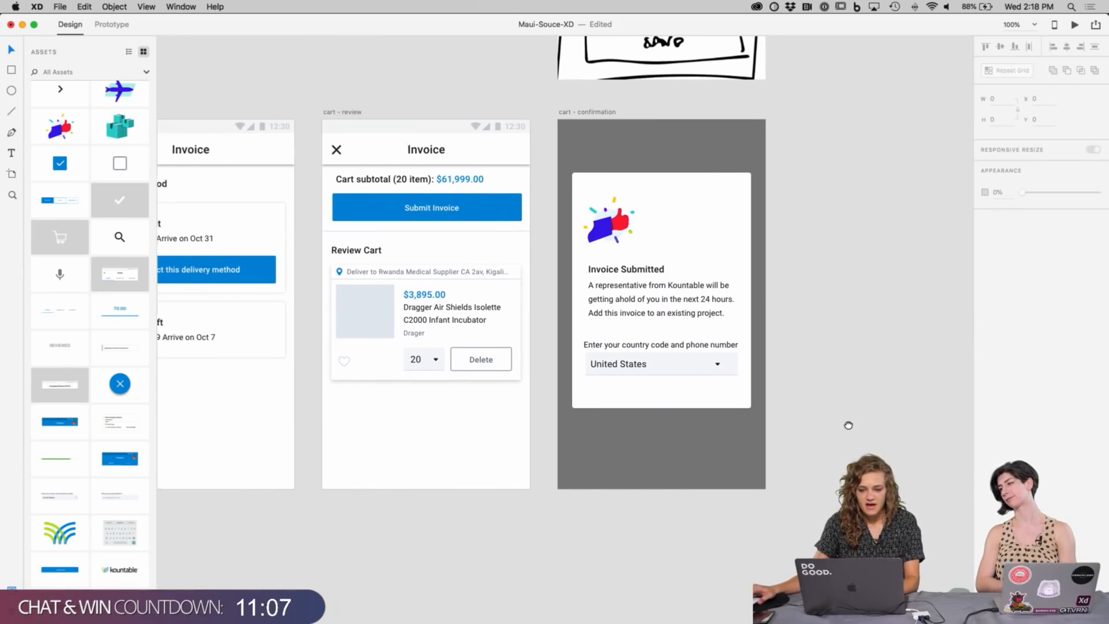
{"action": "key", "text": "super+minus"}
{"action": "key", "text": "super+minus"}
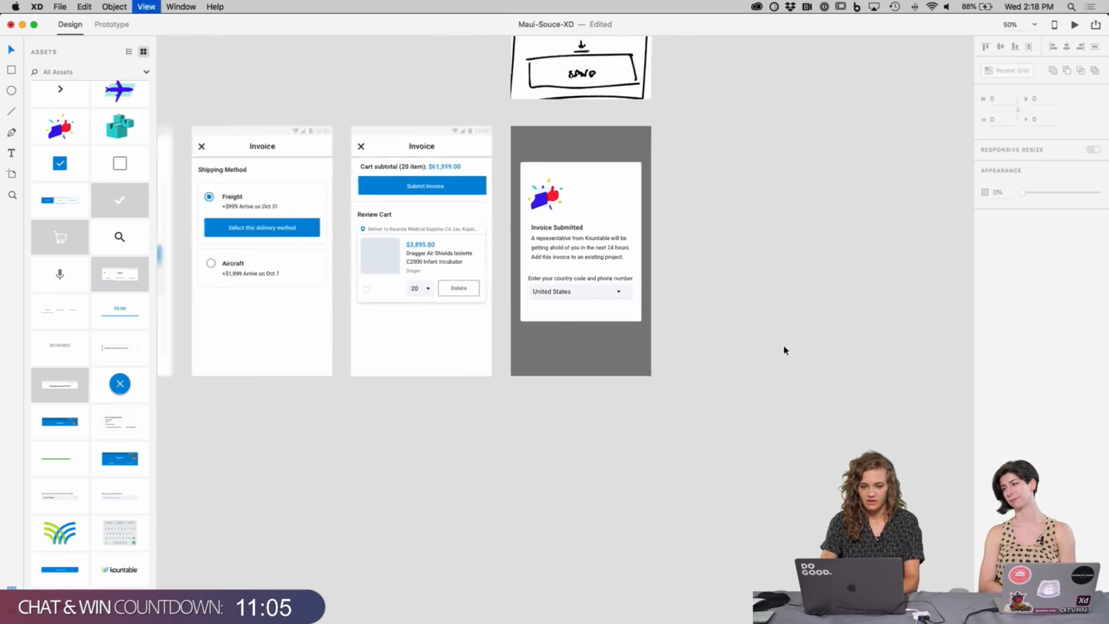
{"action": "key", "text": "super+1"}
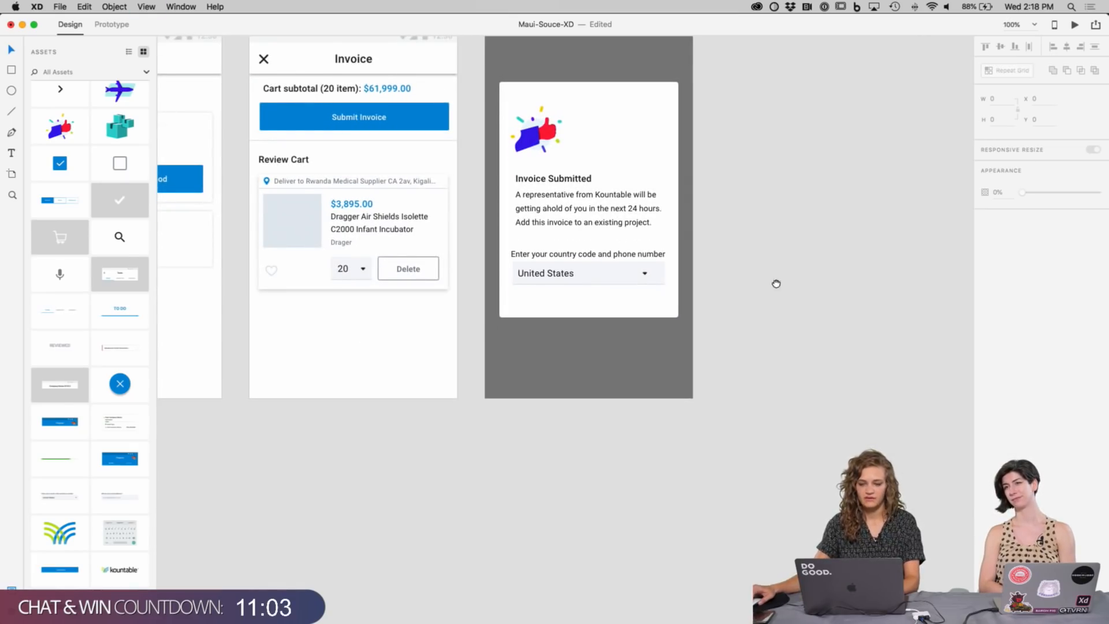
{"action": "scroll", "coordinate": [771, 285], "scroll_direction": "up", "scroll_amount": 2}
{"action": "left_click", "coordinate": [603, 301]}
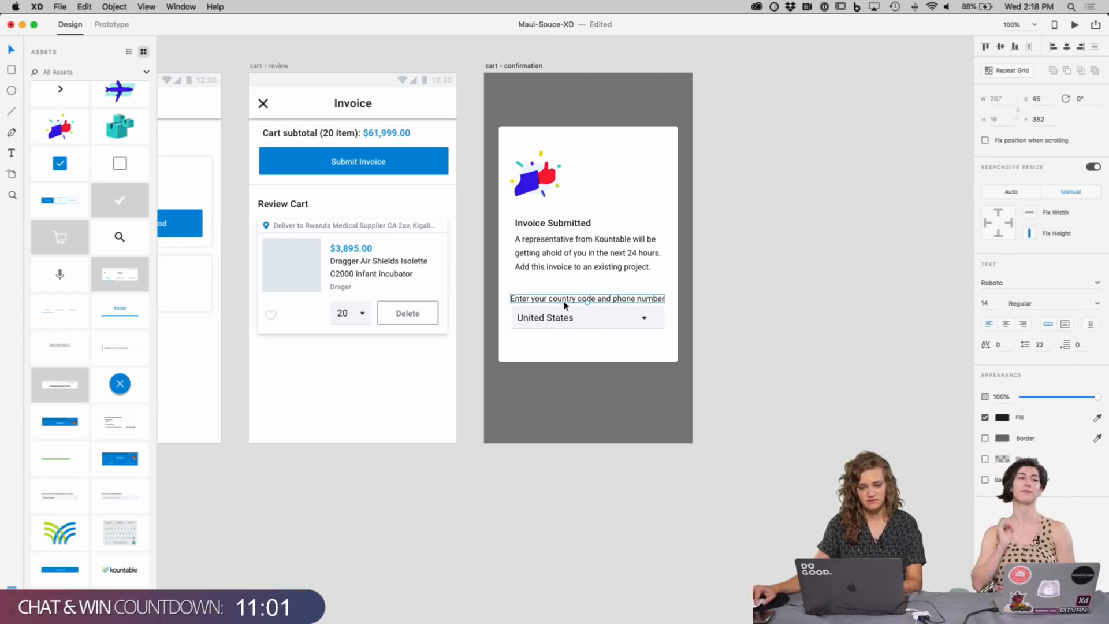
{"action": "left_click_drag", "start_coordinate": [565, 304], "coordinate": [566, 303]}
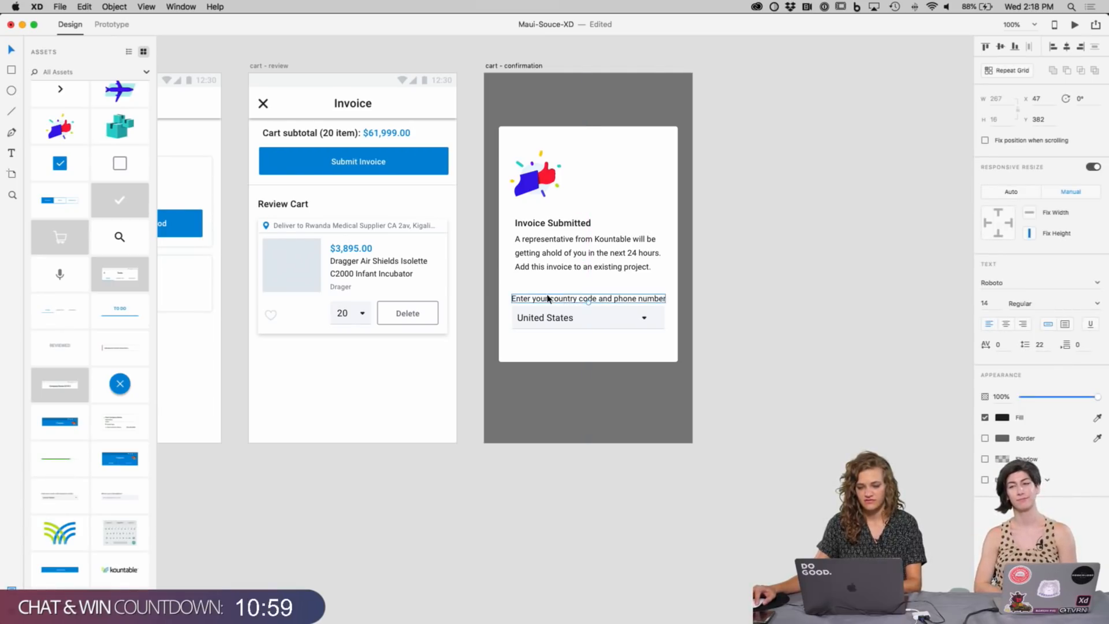
{"action": "double_click", "coordinate": [548, 297]}
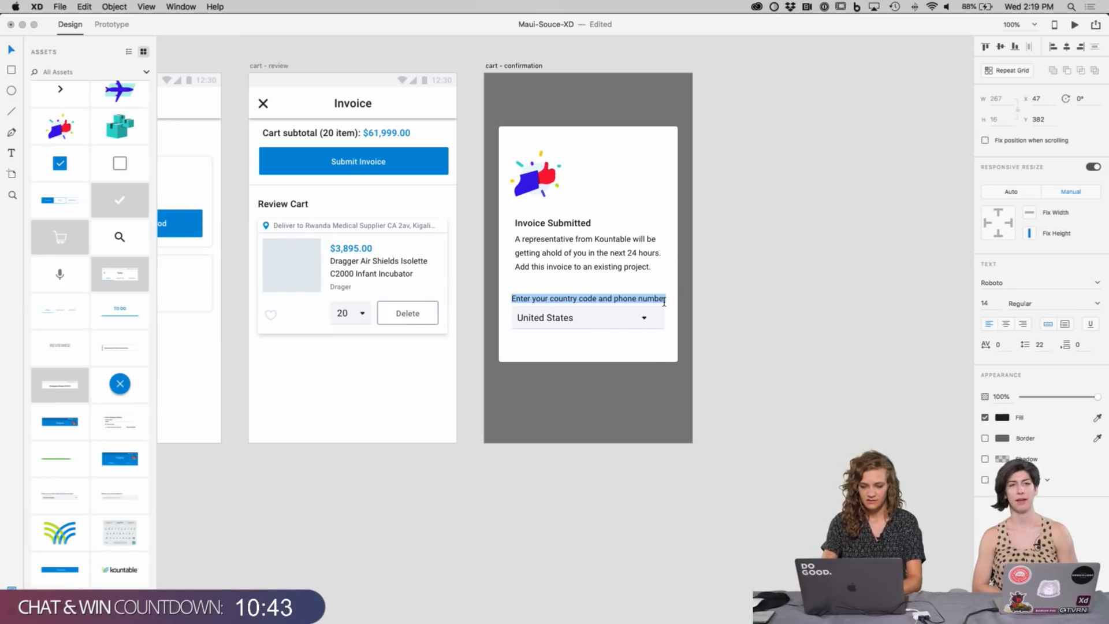
{"action": "type", "text": "Select a project"}
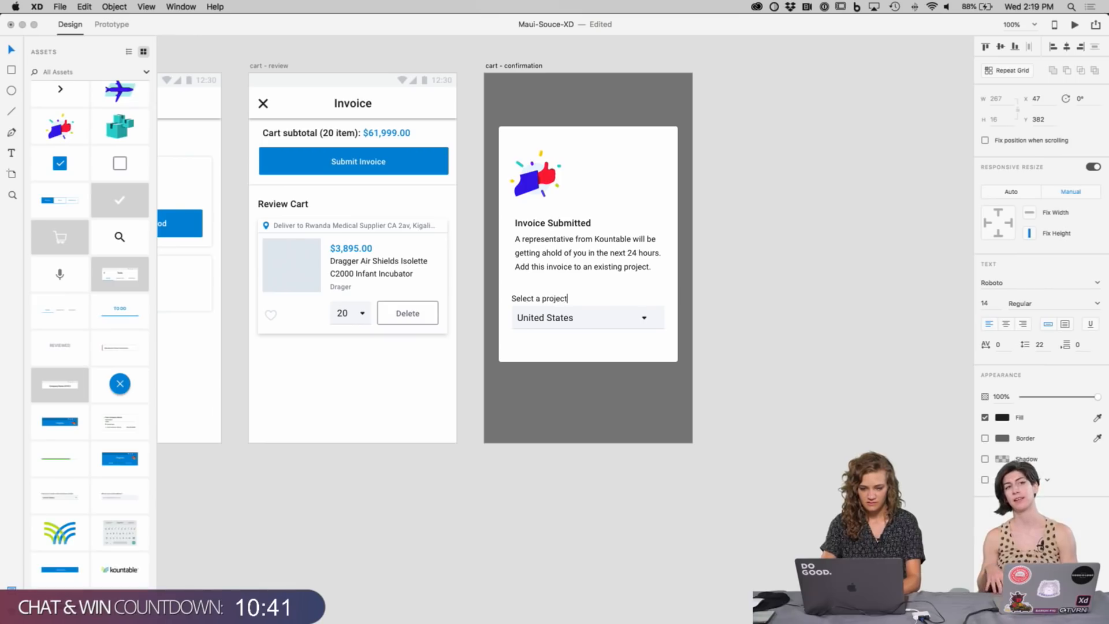
{"action": "key", "text": "Escape"}
Step: Replace the dropdown's "United States" value with "Project Name"
{"action": "double_click", "coordinate": [564, 314]}
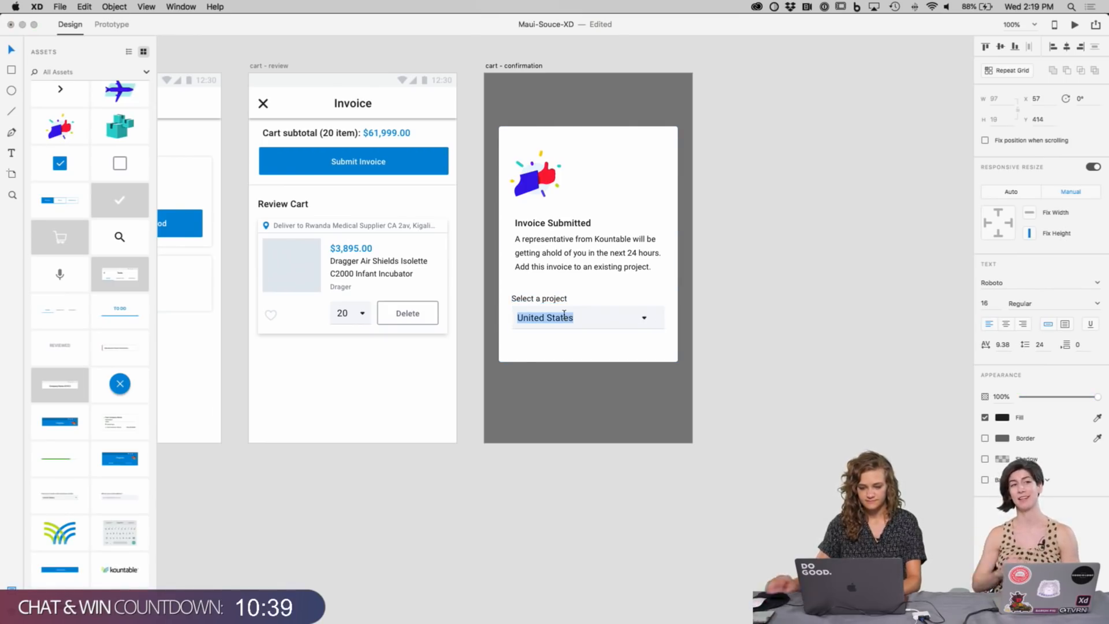
{"action": "type", "text": "Project Name"}
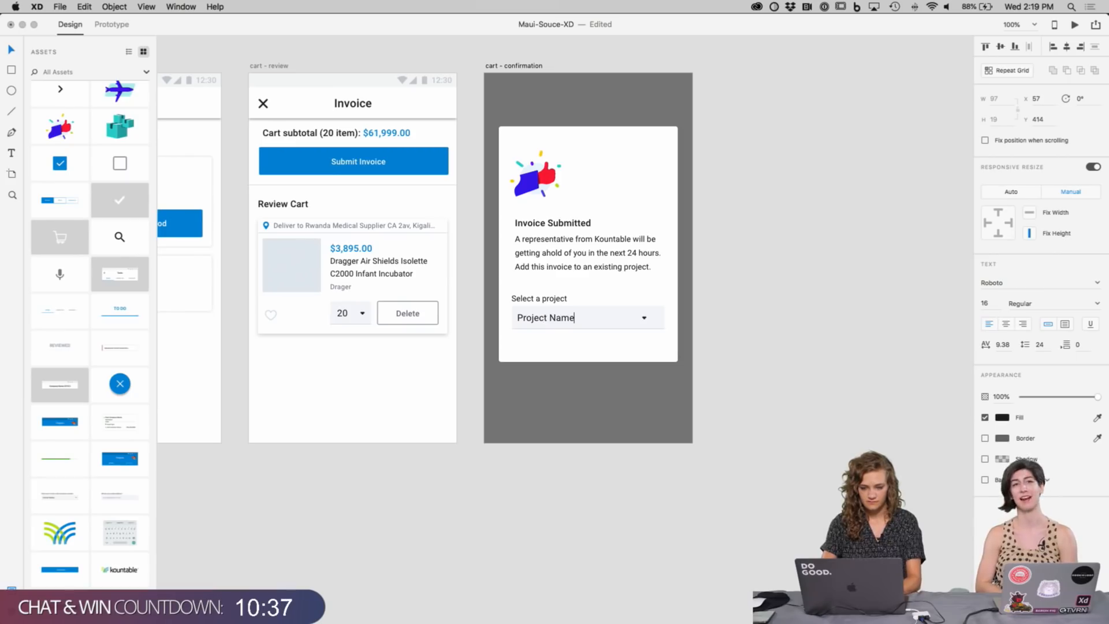
{"action": "key", "text": "Escape"}
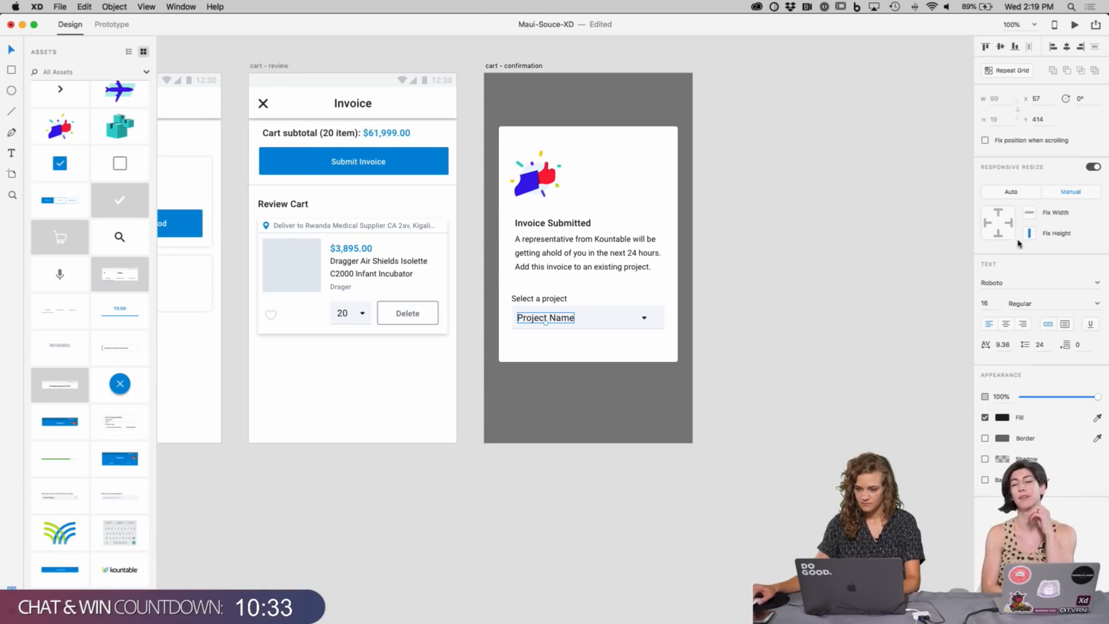
{"action": "left_click", "coordinate": [732, 361]}
{"action": "left_click", "coordinate": [548, 321]}
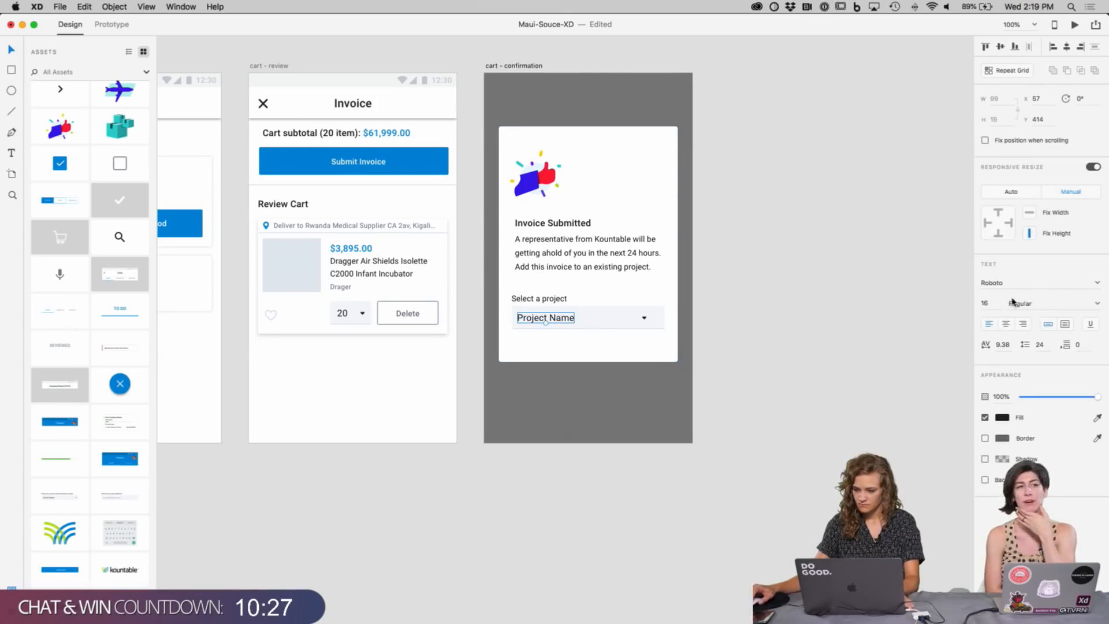
Step: Recolor the dropdown's "Project Name" text to the grey swatch #979EAA
{"action": "left_click", "coordinate": [1003, 417]}
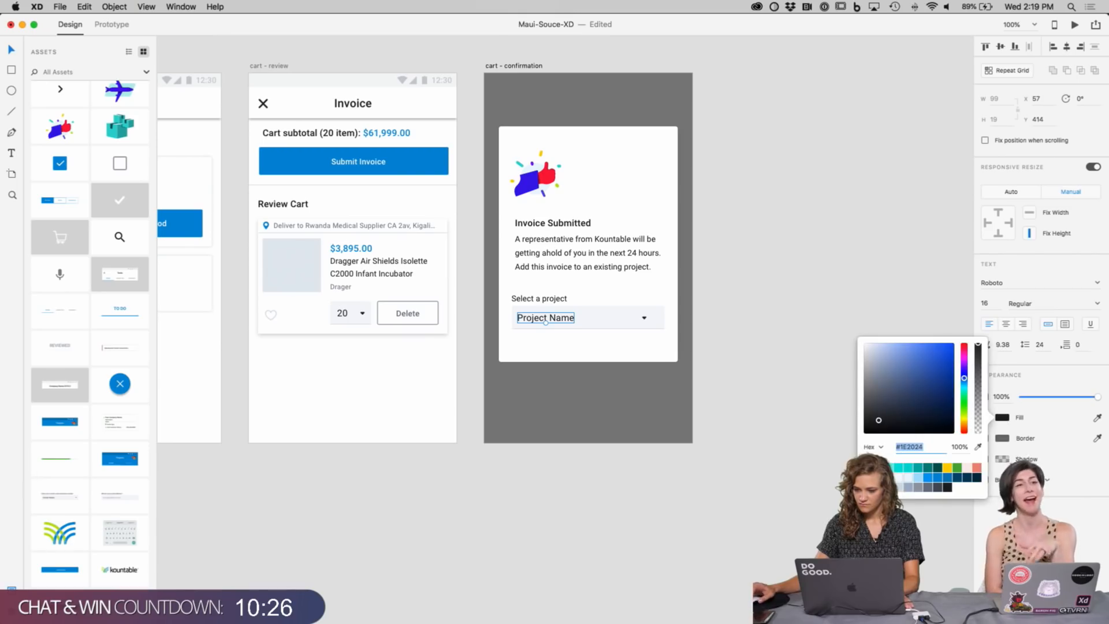
{"action": "left_click", "coordinate": [916, 491]}
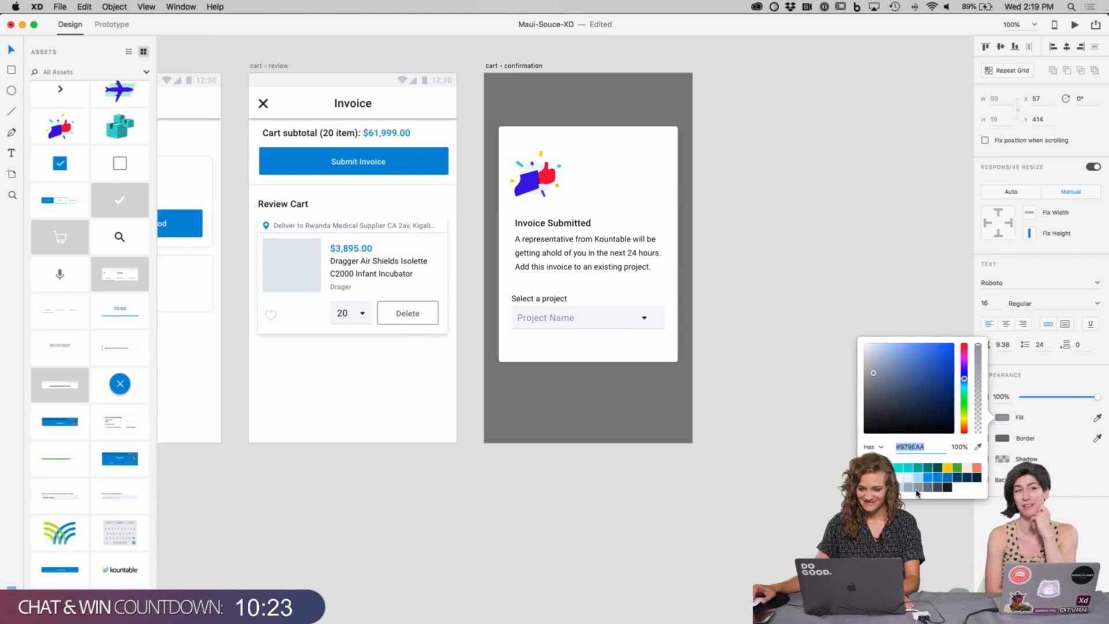
{"action": "left_click", "coordinate": [770, 514]}
{"action": "left_click_drag", "start_coordinate": [770, 514], "coordinate": [801, 449]}
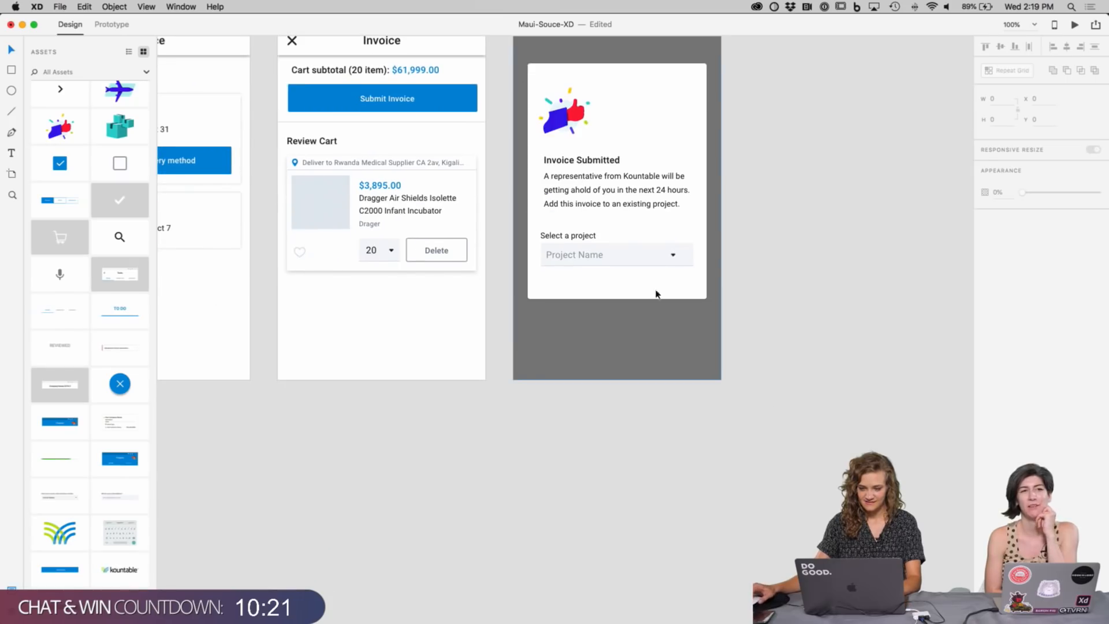
Step: Replace the dropdown's grey placeholder text with "Select one"
{"action": "double_click", "coordinate": [574, 256]}
{"action": "double_click", "coordinate": [574, 256]}
{"action": "type", "text": "Sele"}
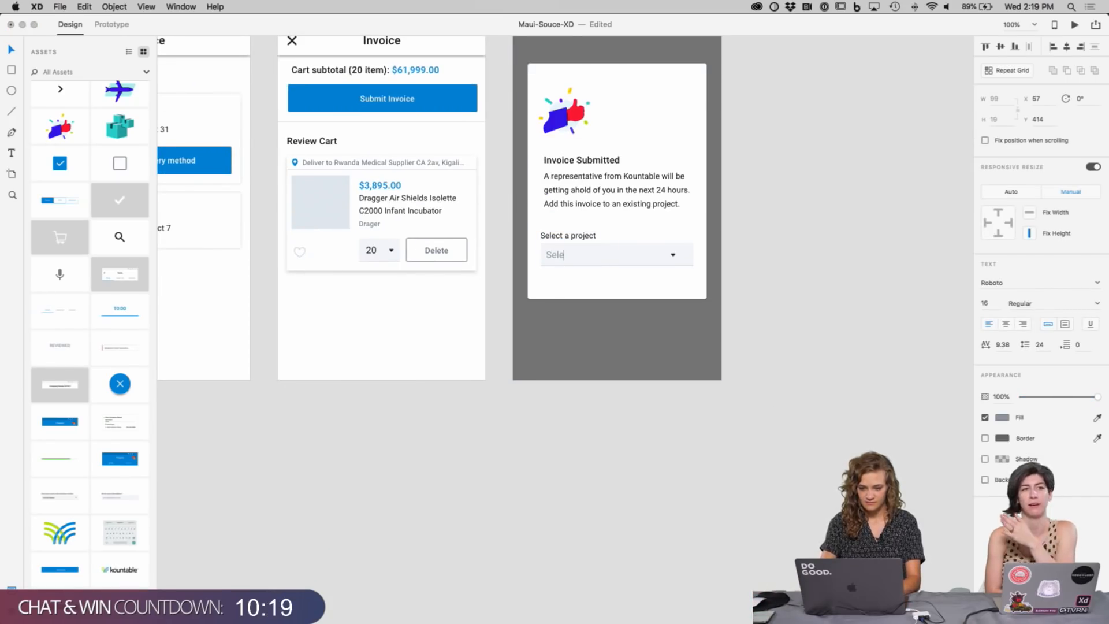
{"action": "type", "text": "ct One"}
{"action": "key", "text": "Escape"}
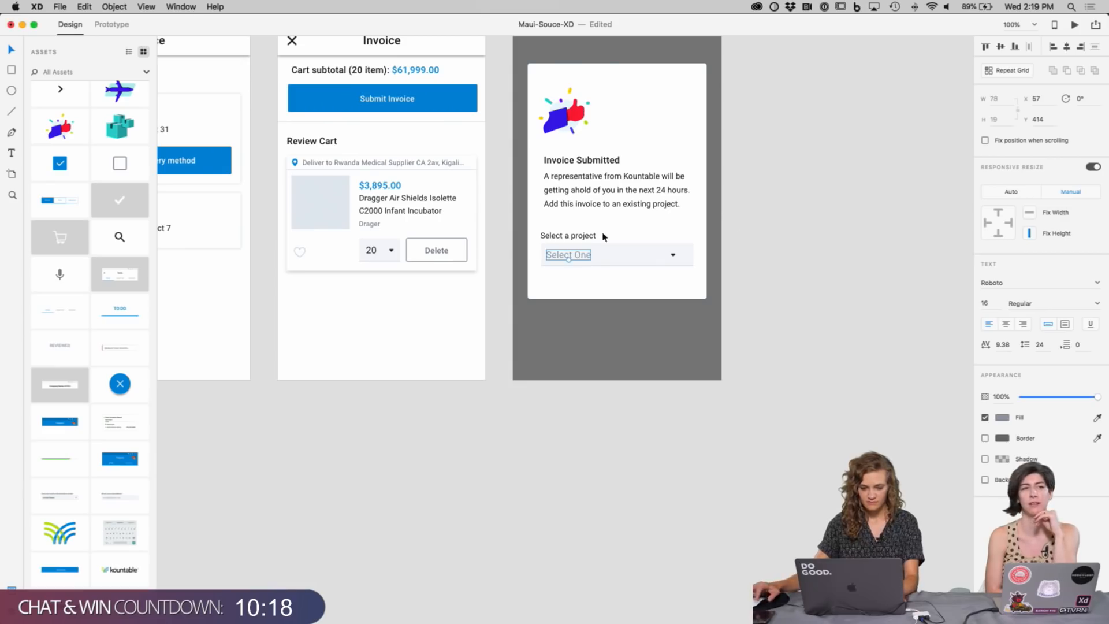
{"action": "double_click", "coordinate": [576, 256]}
{"action": "key", "text": "Right"}
{"action": "key", "text": "BackSpace"}
{"action": "key", "text": "BackSpace"}
{"action": "key", "text": "BackSpace"}
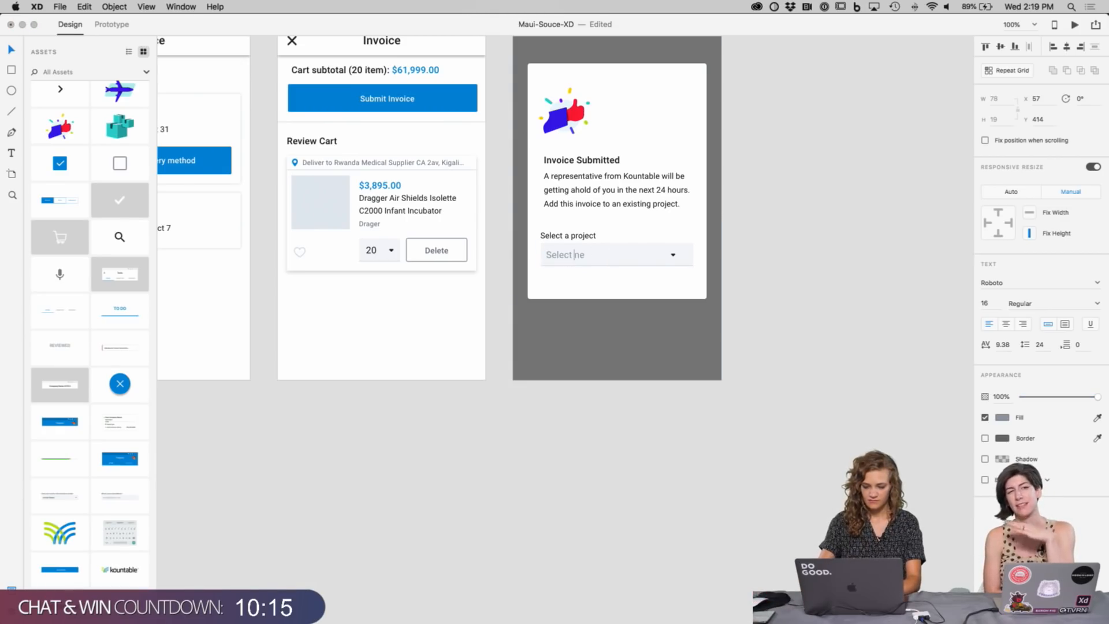
{"action": "type", "text": "one"}
{"action": "left_click", "coordinate": [793, 322]}
Step: Extend the white confirmation card downward to a height of about 473
{"action": "left_click_drag", "start_coordinate": [832, 201], "coordinate": [833, 234]}
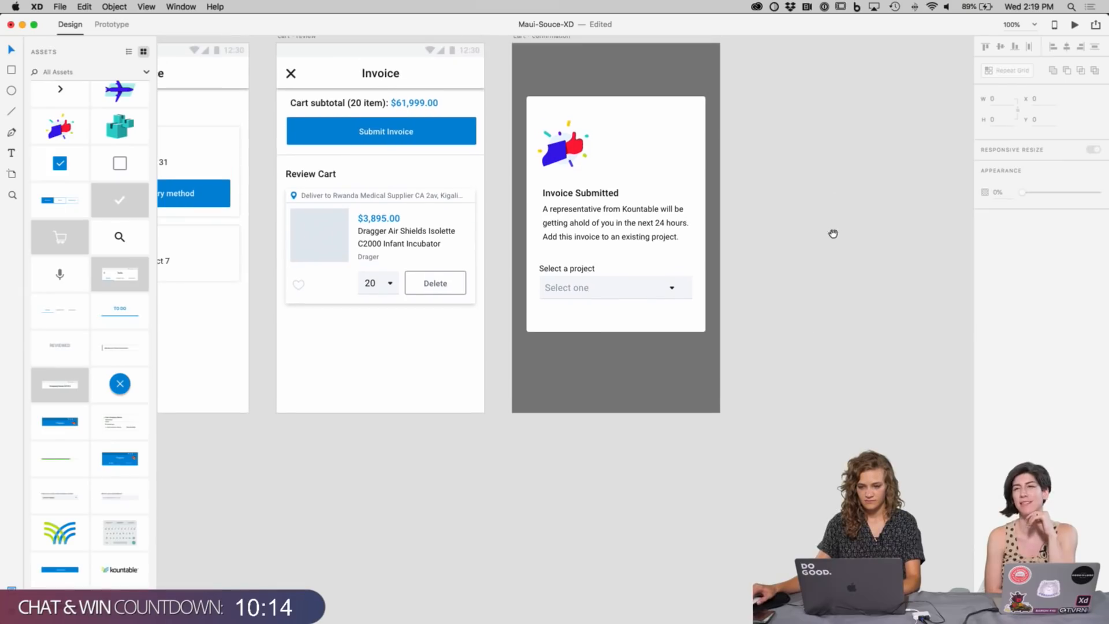
{"action": "left_click", "coordinate": [594, 329]}
{"action": "left_click_drag", "start_coordinate": [615, 333], "coordinate": [613, 368]}
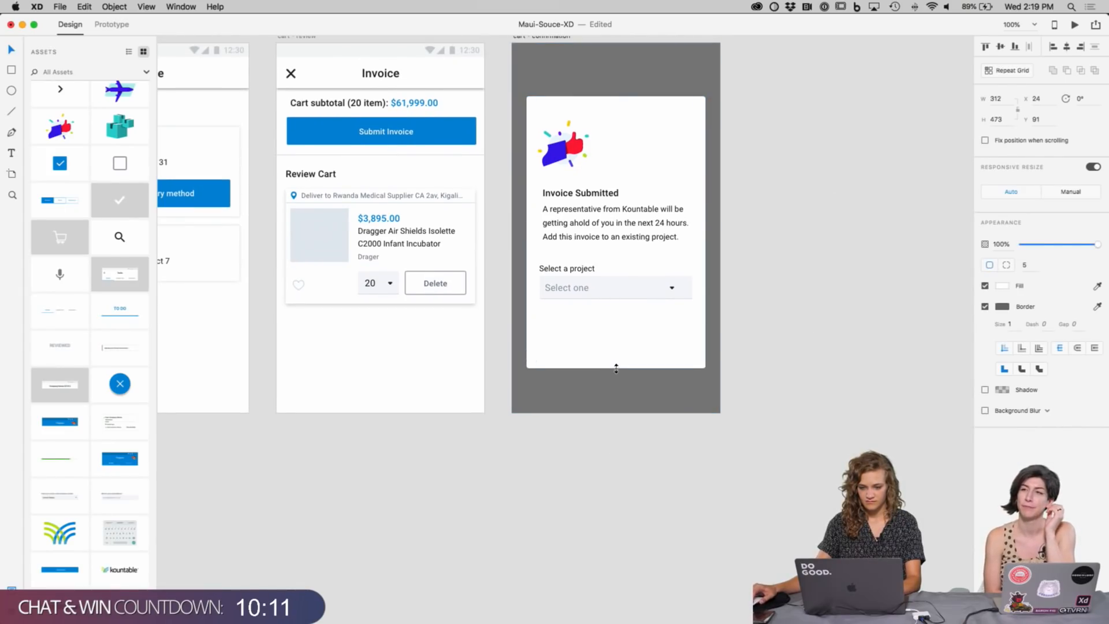
{"action": "key", "text": "Escape"}
Step: Copy the "Submit Invoice" button from the cart - review artboard into the confirmation card, below the dropdown at about Y 479
{"action": "left_click", "coordinate": [368, 134]}
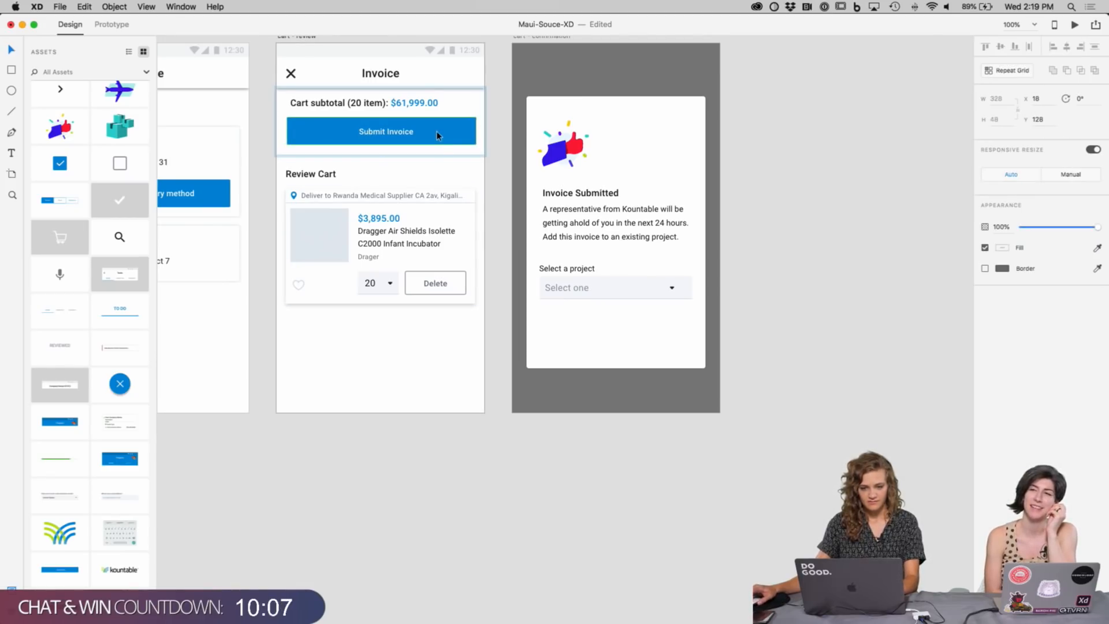
{"action": "left_click", "coordinate": [611, 347]}
{"action": "key", "text": "cmd+v"}
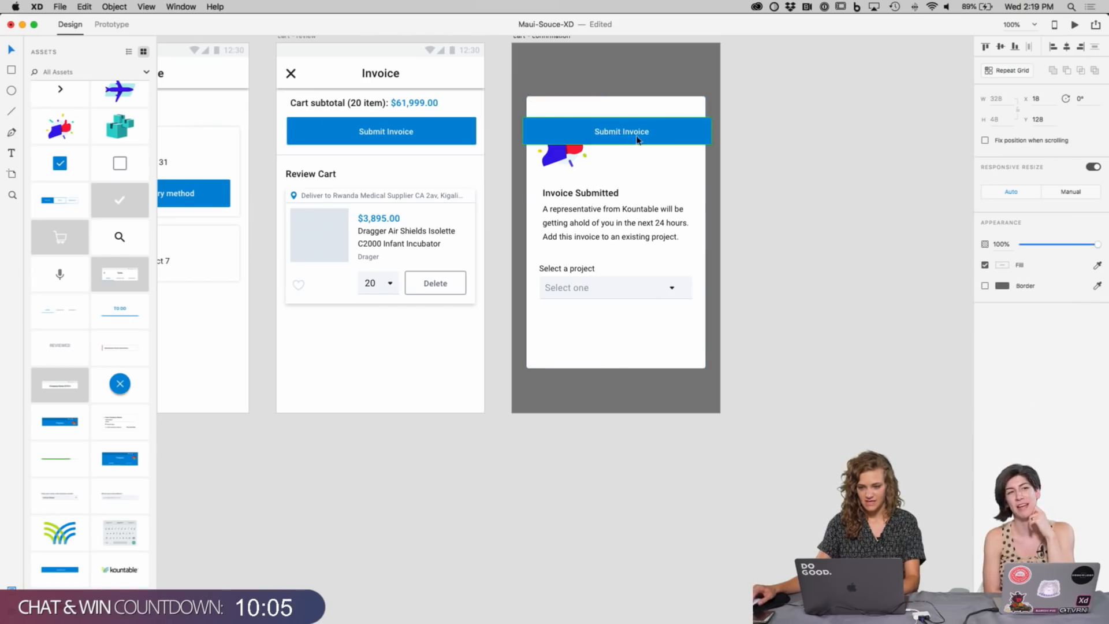
{"action": "left_click_drag", "start_coordinate": [638, 139], "coordinate": [641, 342]}
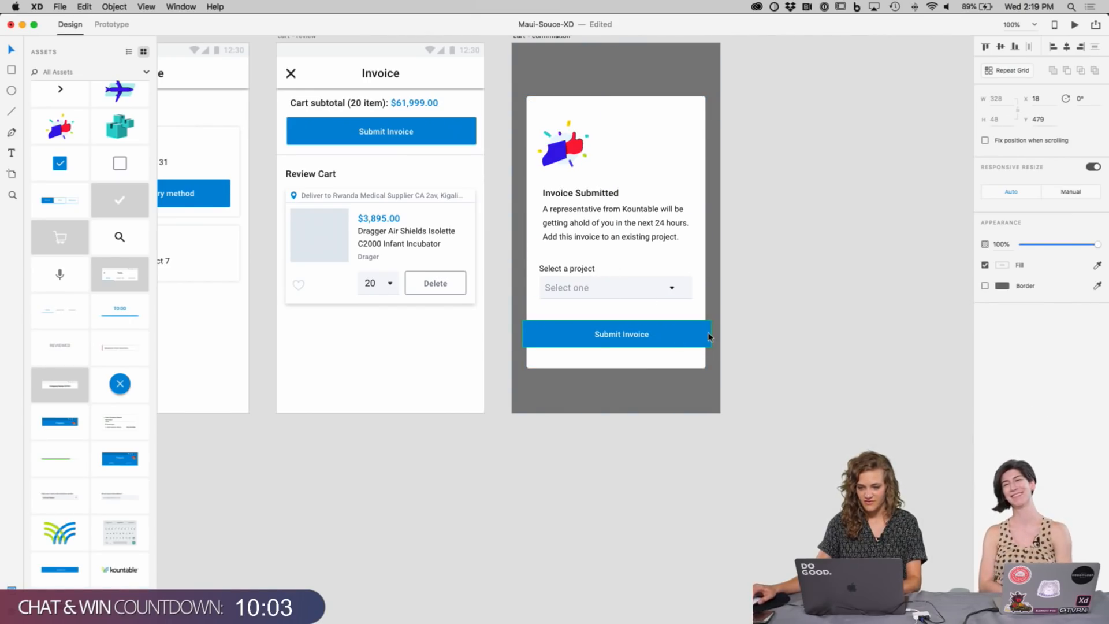
Step: Ungroup the copied button symbol and narrow its blue background to a width of 264 at X 48, matching the dropdown
{"action": "right_click", "coordinate": [650, 329]}
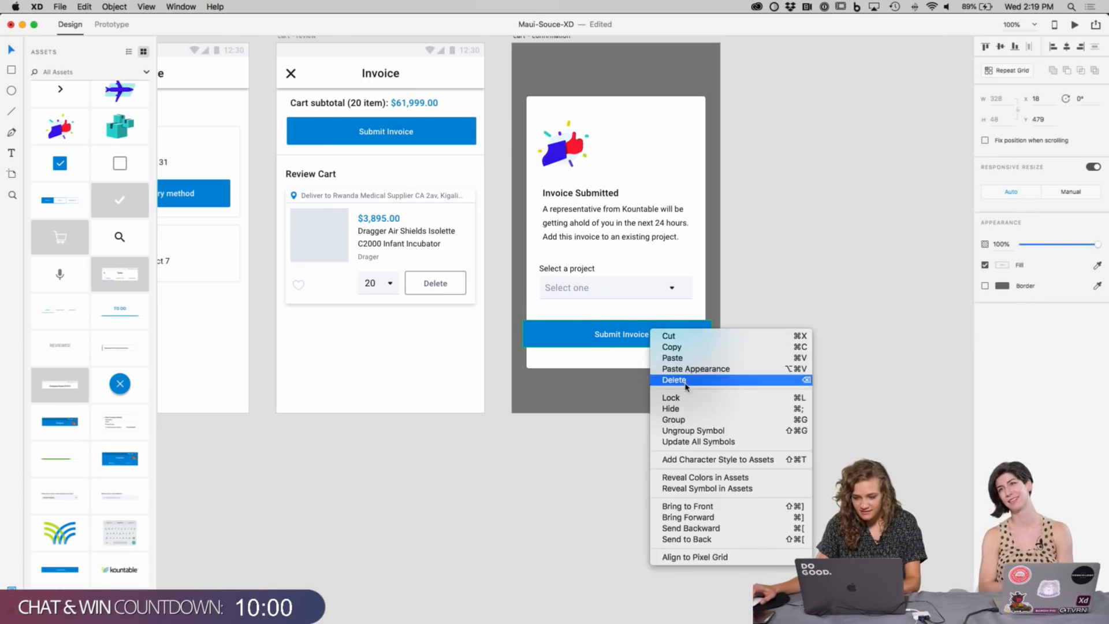
{"action": "left_click", "coordinate": [818, 302]}
{"action": "left_click", "coordinate": [695, 344]}
{"action": "left_click_drag", "start_coordinate": [712, 334], "coordinate": [696, 334]}
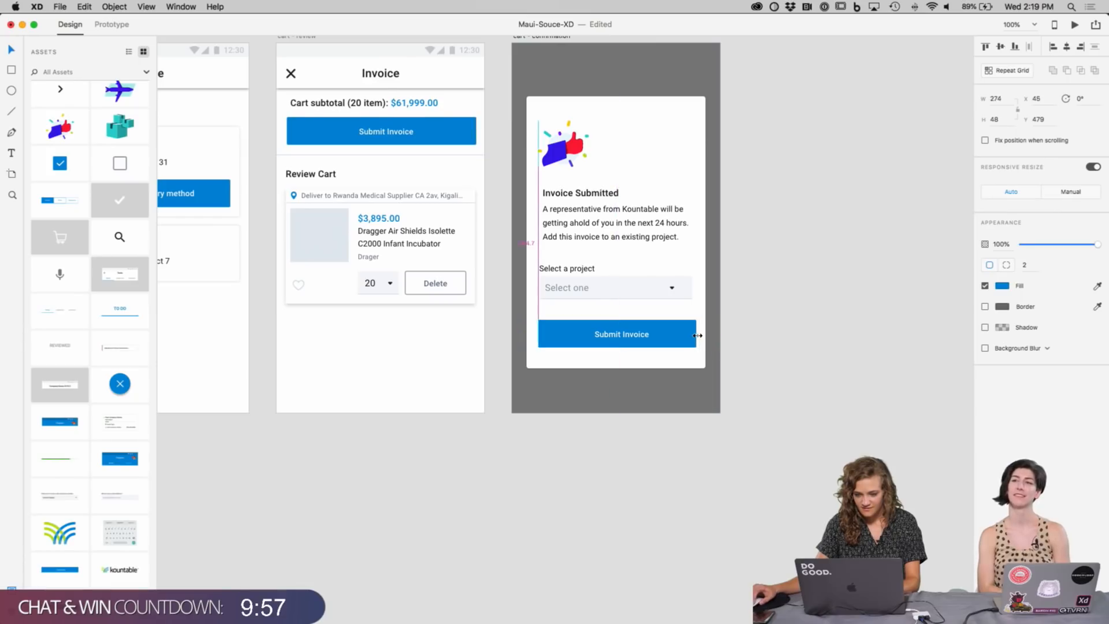
{"action": "scroll", "coordinate": [681, 359], "scroll_direction": "down", "scroll_amount": 1}
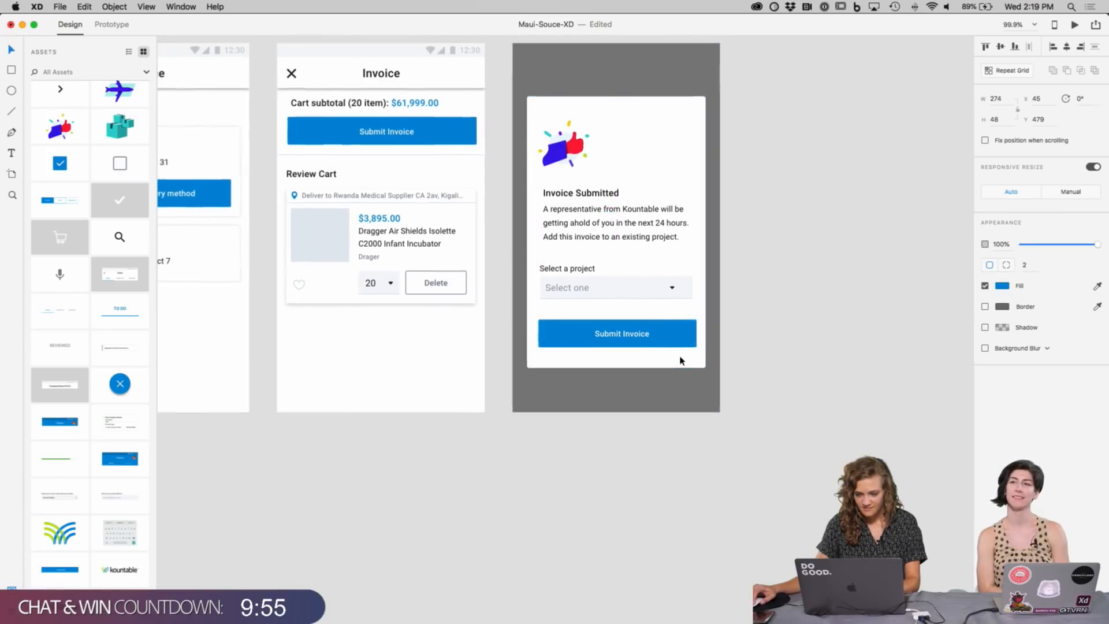
{"action": "left_click_drag", "start_coordinate": [635, 351], "coordinate": [692, 334]}
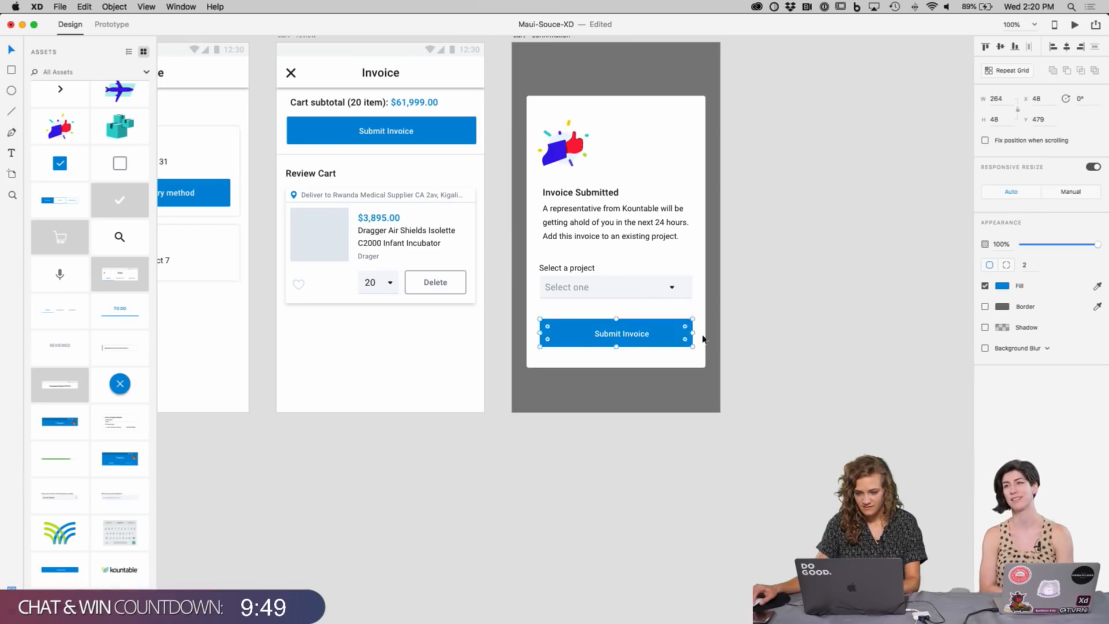
Step: Center the copied button's label horizontally on its blue background
{"action": "left_click", "coordinate": [703, 340]}
{"action": "left_click", "coordinate": [630, 335]}
{"action": "left_click", "coordinate": [678, 333], "text": "shift"}
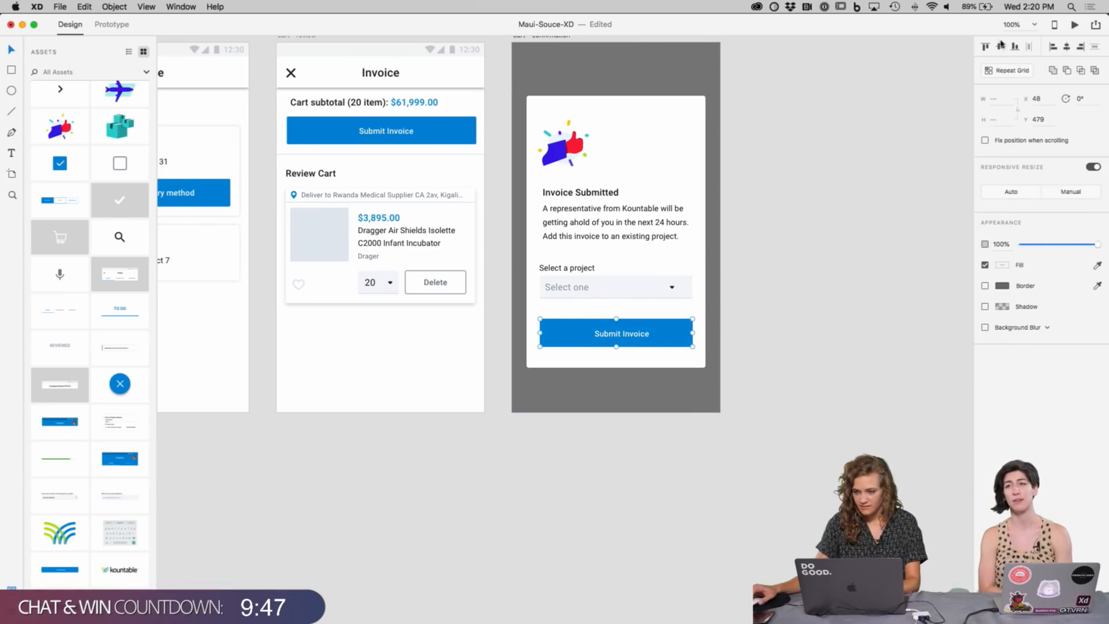
{"action": "left_click", "coordinate": [1067, 48]}
{"action": "left_click", "coordinate": [804, 371]}
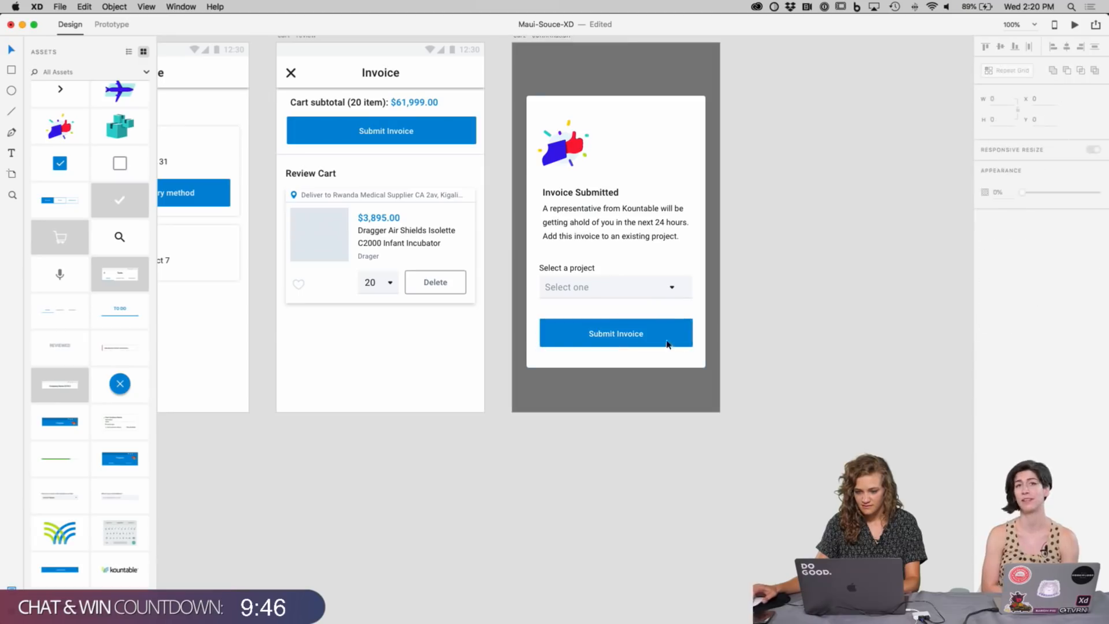
Step: Replace the label of the button in the confirmation card with "Add to Project"
{"action": "double_click", "coordinate": [625, 334]}
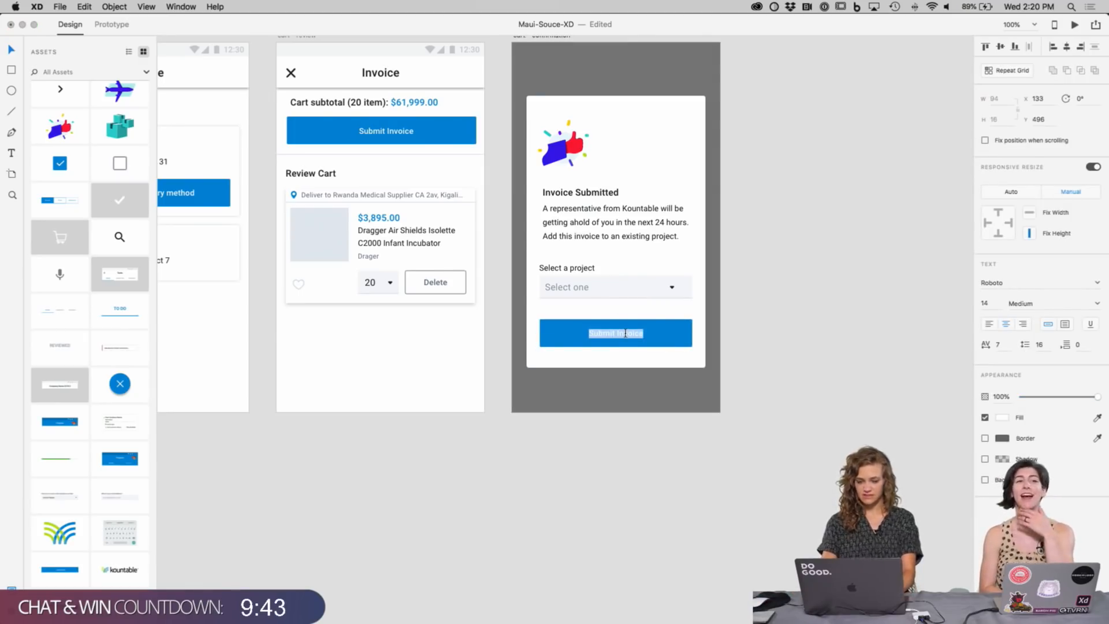
{"action": "type", "text": "Su"}
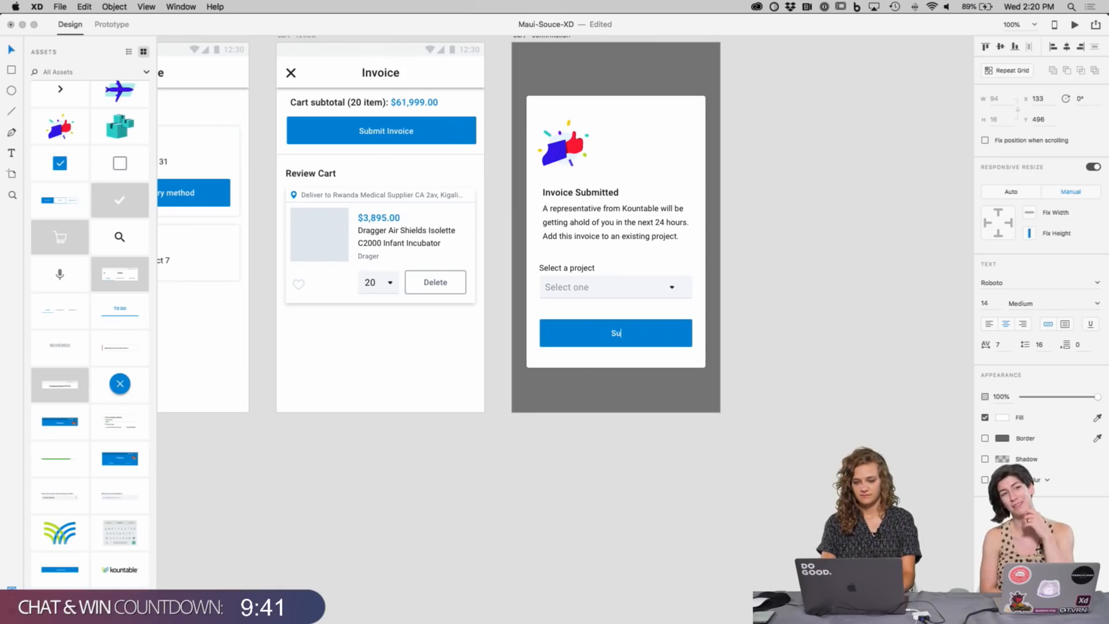
{"action": "type", "text": "roject"}
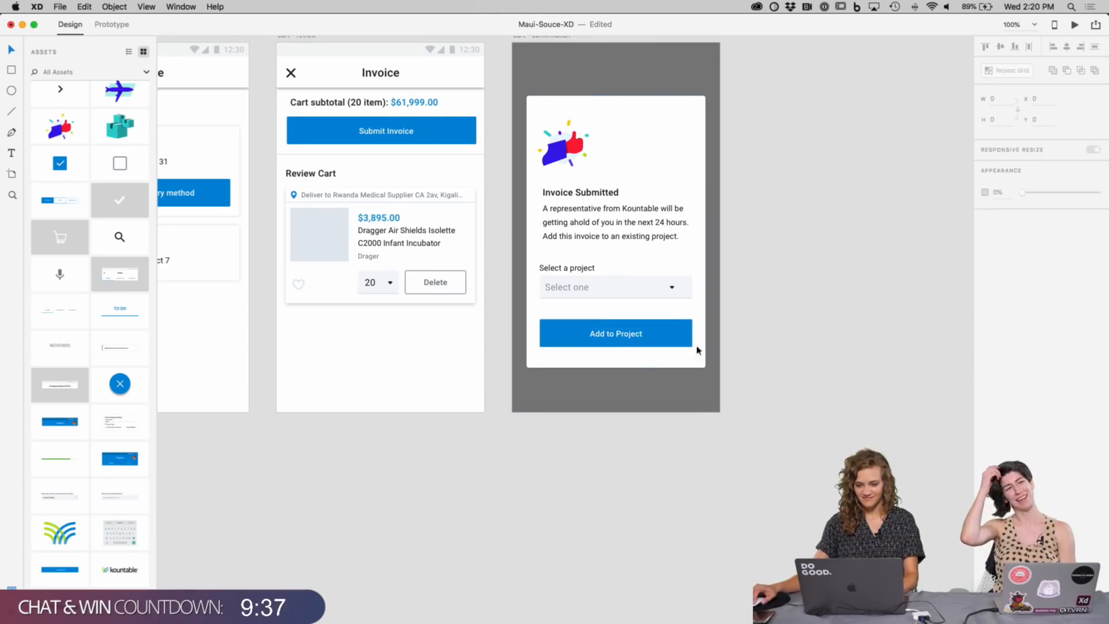
Step: Check the button's spacing within the card and shorten the white card to a height of about 461
{"action": "left_click", "coordinate": [678, 328]}
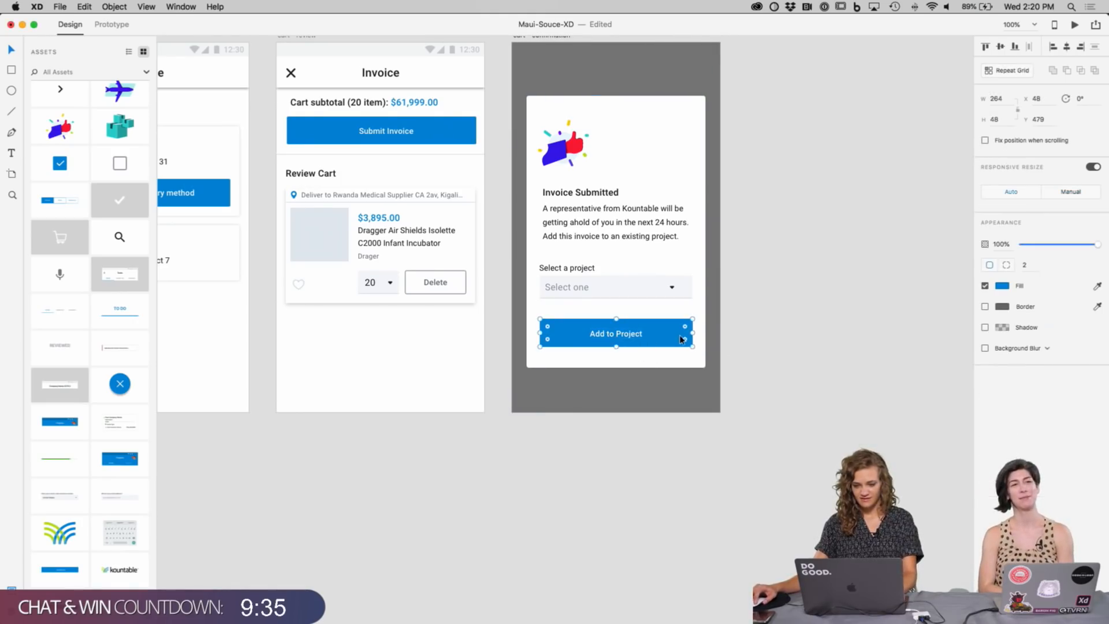
{"action": "key", "text": "alt"}
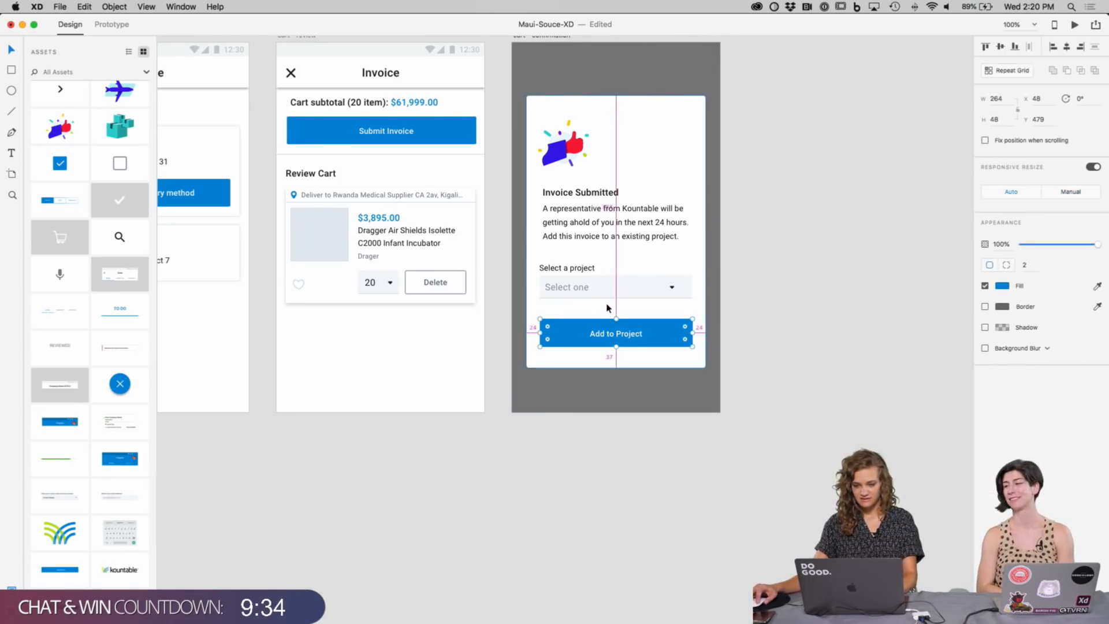
{"action": "left_click", "coordinate": [575, 361]}
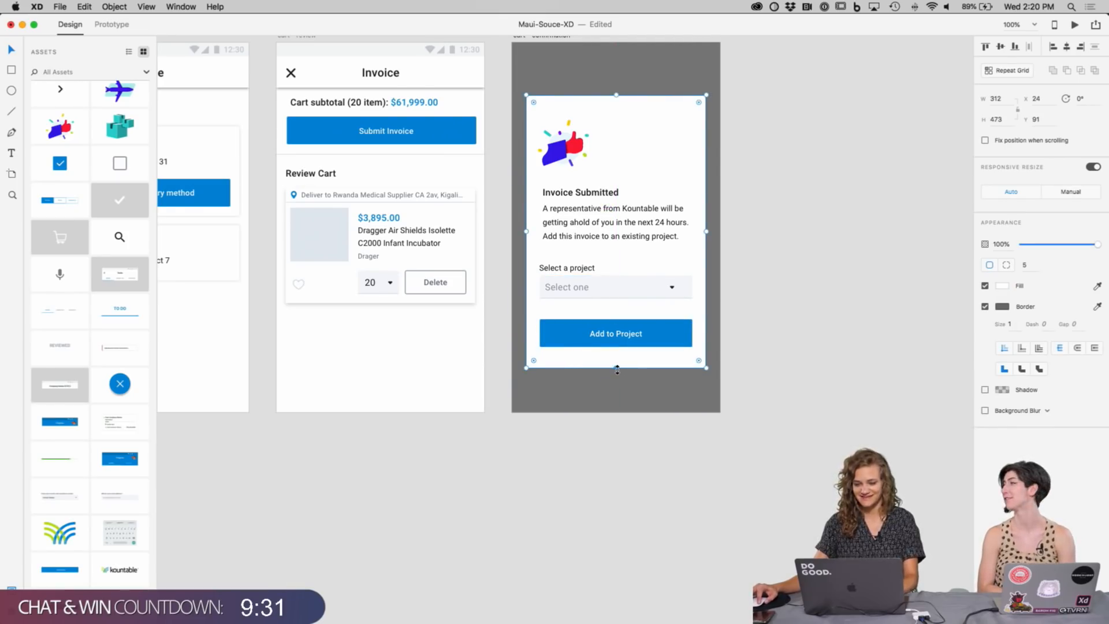
{"action": "left_click_drag", "start_coordinate": [616, 369], "coordinate": [619, 361]}
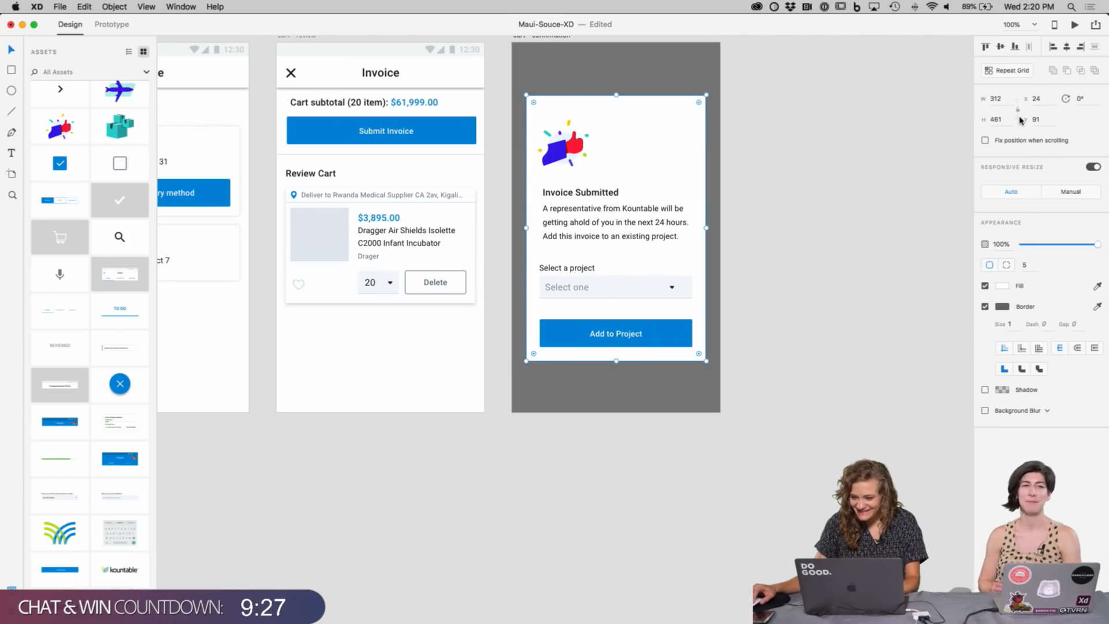
{"action": "left_click", "coordinate": [804, 307]}
Step: Group the white confirmation card with its illustration, texts, dropdown and button
{"action": "scroll", "coordinate": [808, 277], "scroll_direction": "up", "scroll_amount": 2}
{"action": "scroll", "coordinate": [817, 271], "scroll_direction": "up", "scroll_amount": 2}
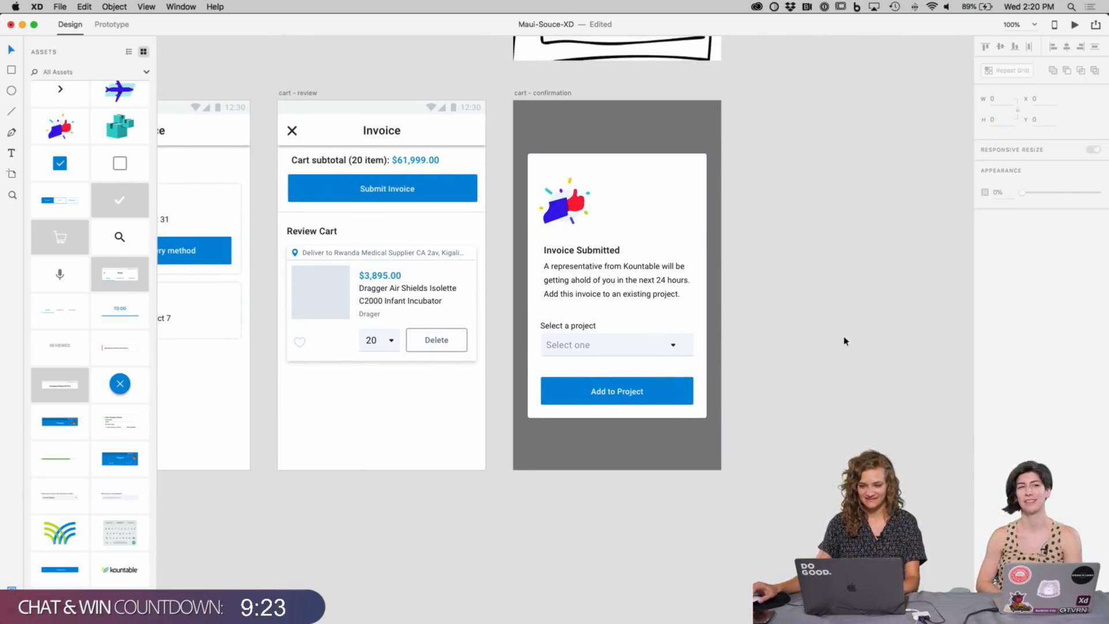
{"action": "left_click", "coordinate": [665, 345]}
{"action": "left_click", "coordinate": [796, 337]}
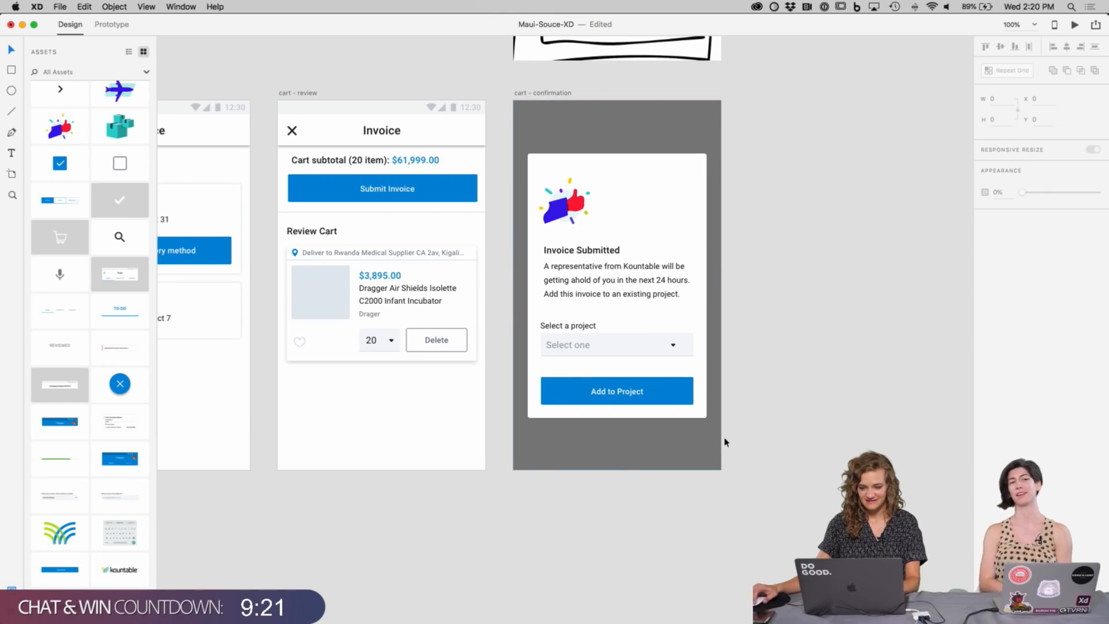
{"action": "left_click_drag", "start_coordinate": [752, 424], "coordinate": [525, 137]}
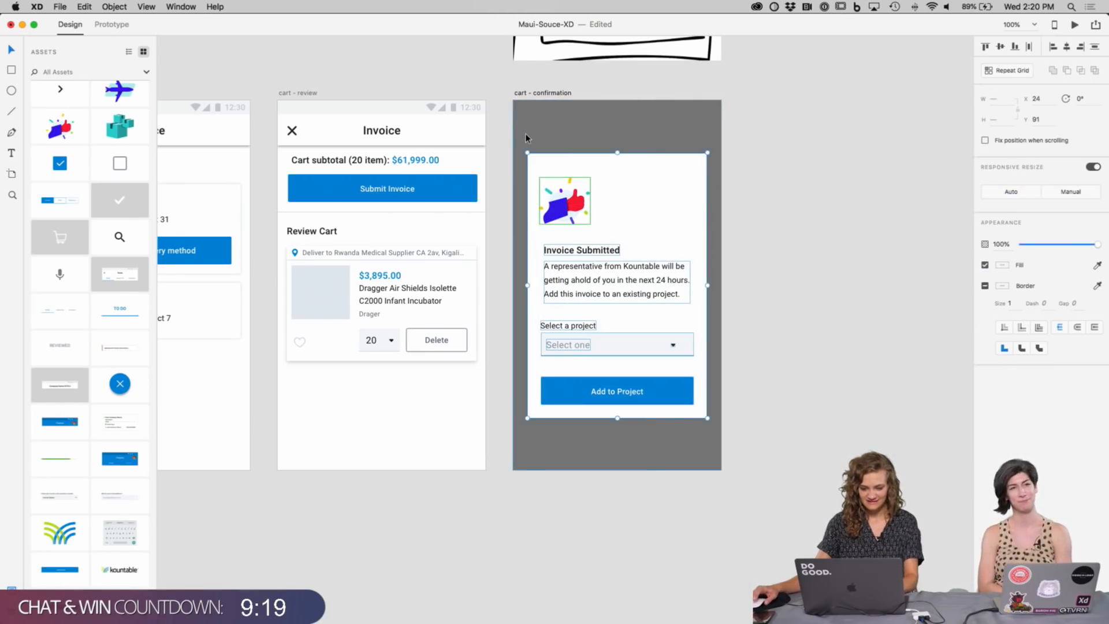
{"action": "left_click", "coordinate": [749, 381]}
Step: Delete the hand-drawn "Submitted" sketch above the cart - confirmation artboard
{"action": "scroll", "coordinate": [843, 255], "scroll_direction": "up", "scroll_amount": 8}
{"action": "scroll", "coordinate": [844, 254], "scroll_direction": "left", "scroll_amount": 3}
{"action": "left_click", "coordinate": [631, 203]}
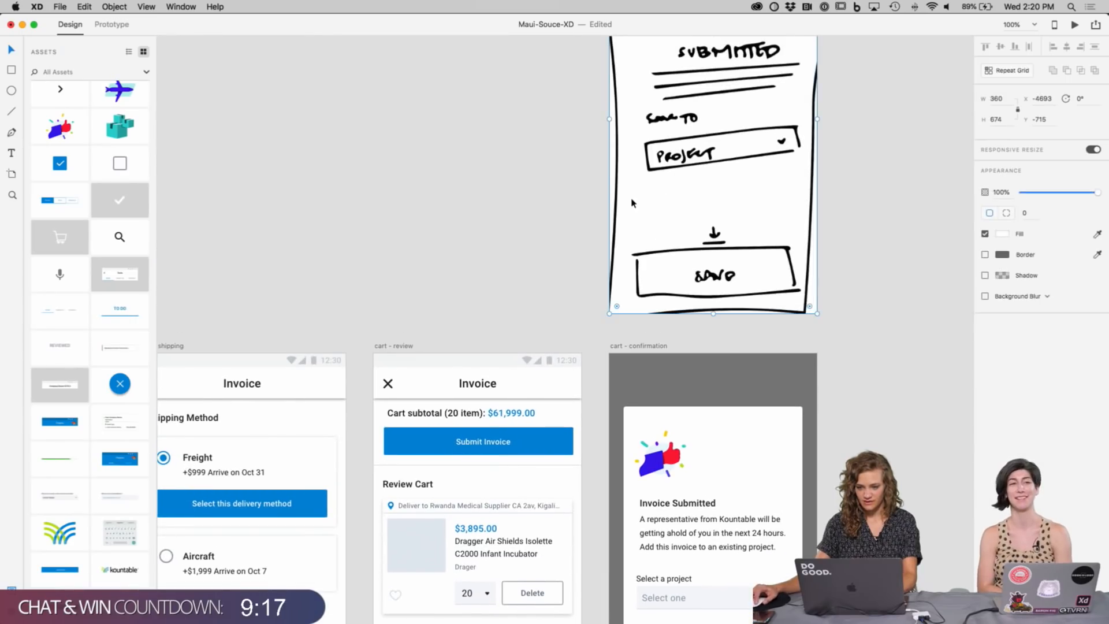
{"action": "key", "text": "Delete"}
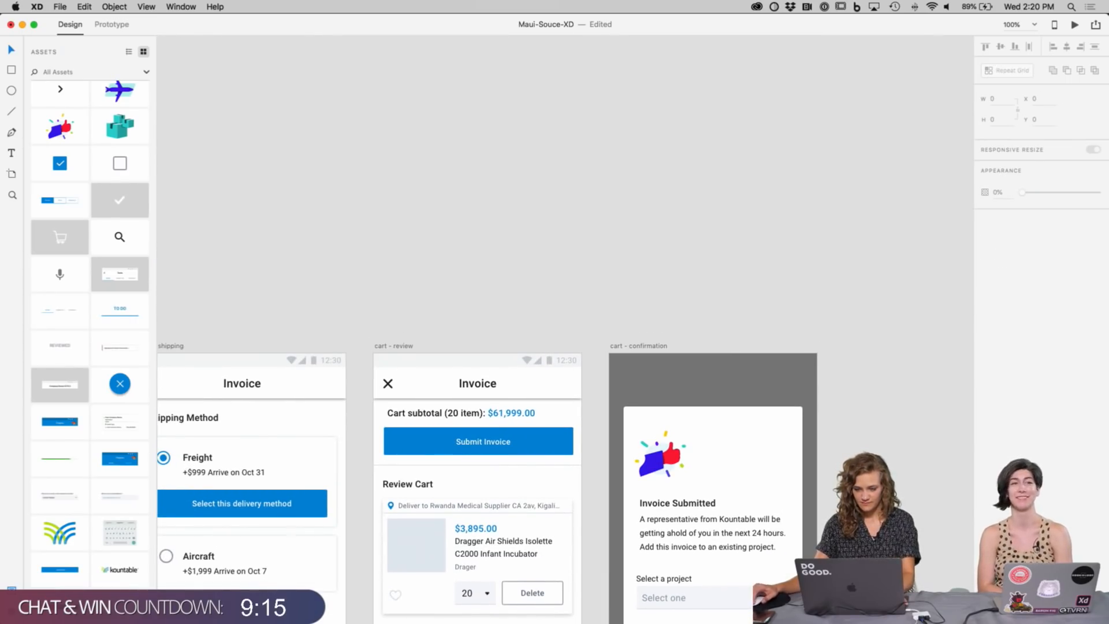
Step: Enlarge the white card background inside the group equally at its upper and lower edges
{"action": "left_click_drag", "start_coordinate": [871, 565], "coordinate": [821, 241]}
{"action": "left_click", "coordinate": [684, 172]}
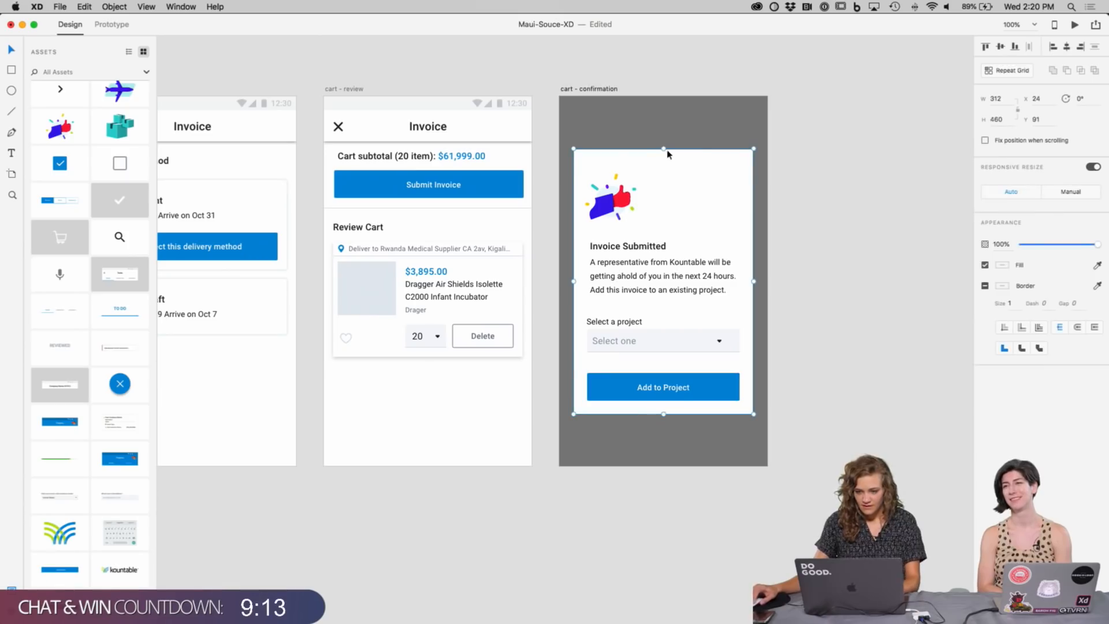
{"action": "double_click", "coordinate": [682, 177]}
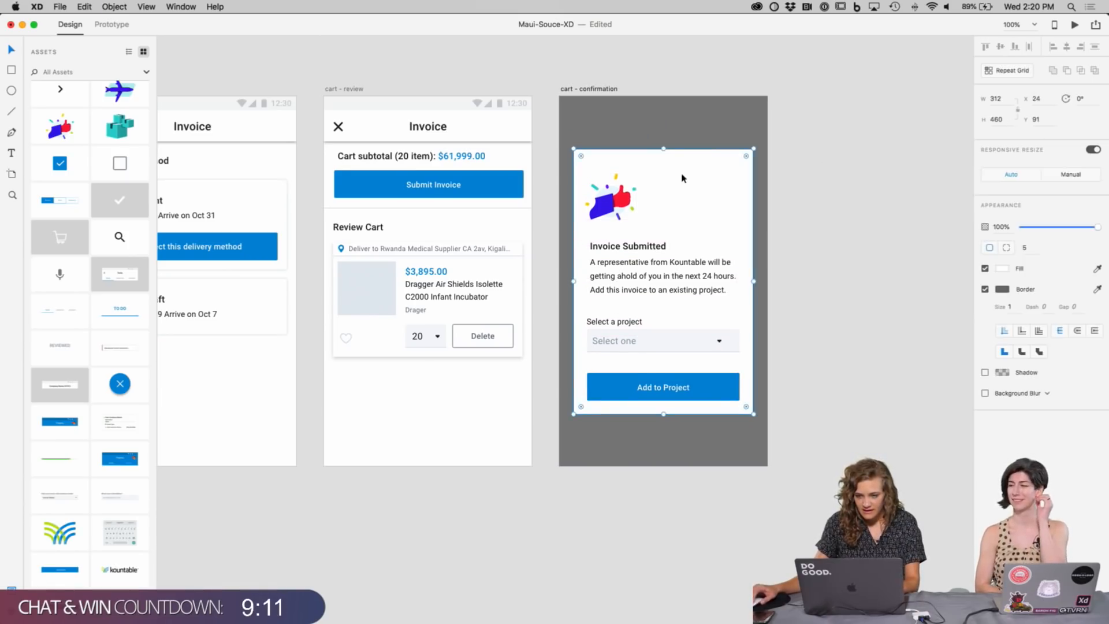
{"action": "left_click_drag", "start_coordinate": [663, 149], "coordinate": [664, 141]}
{"action": "key", "text": "Escape"}
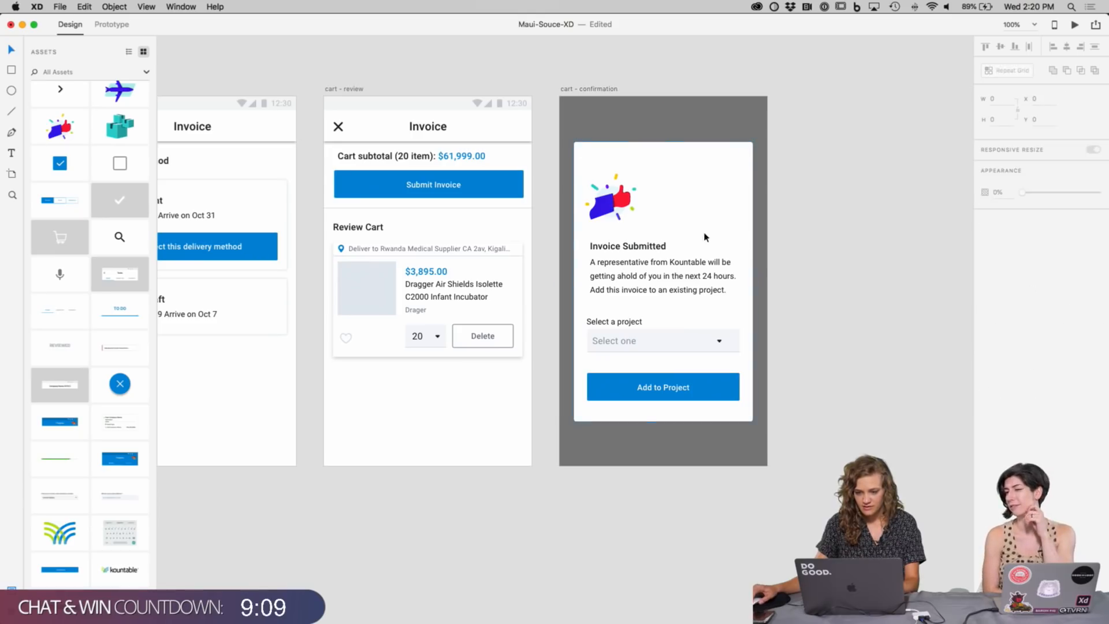
Step: Move the dropdown arrow closer to the right edge of the "Select one" field, at about X 284
{"action": "left_click", "coordinate": [626, 247]}
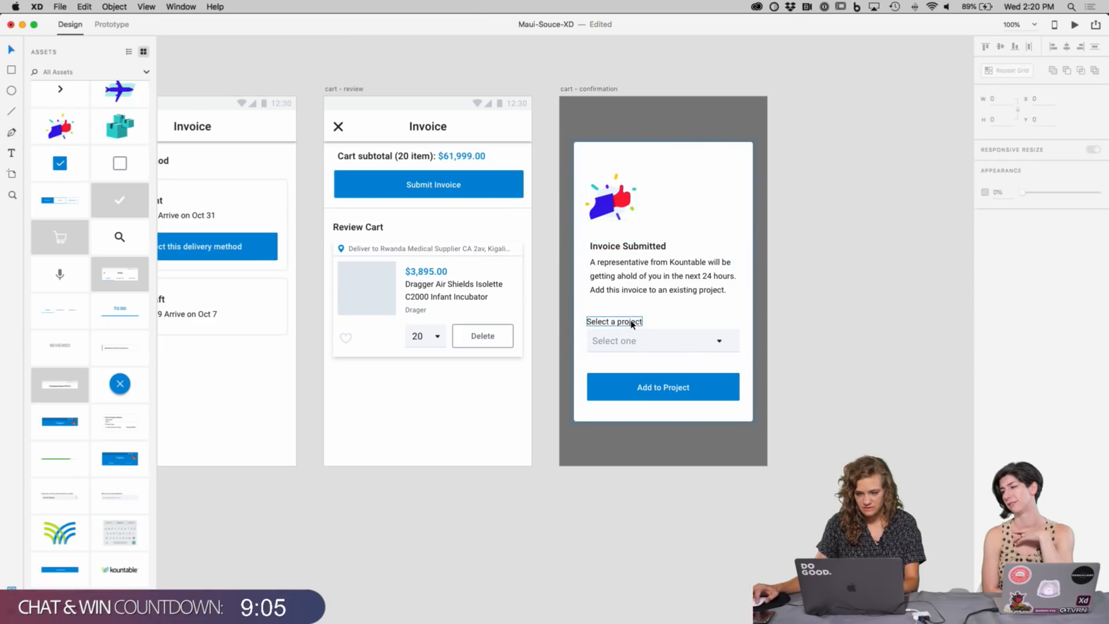
{"action": "left_click", "coordinate": [629, 323]}
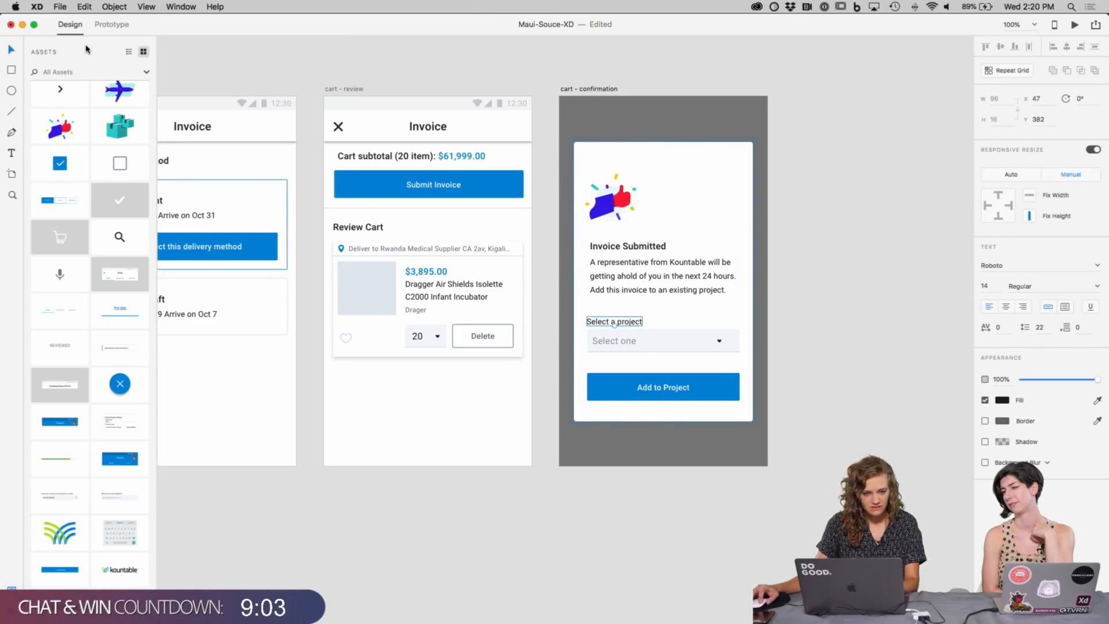
{"action": "key", "text": "super+y"}
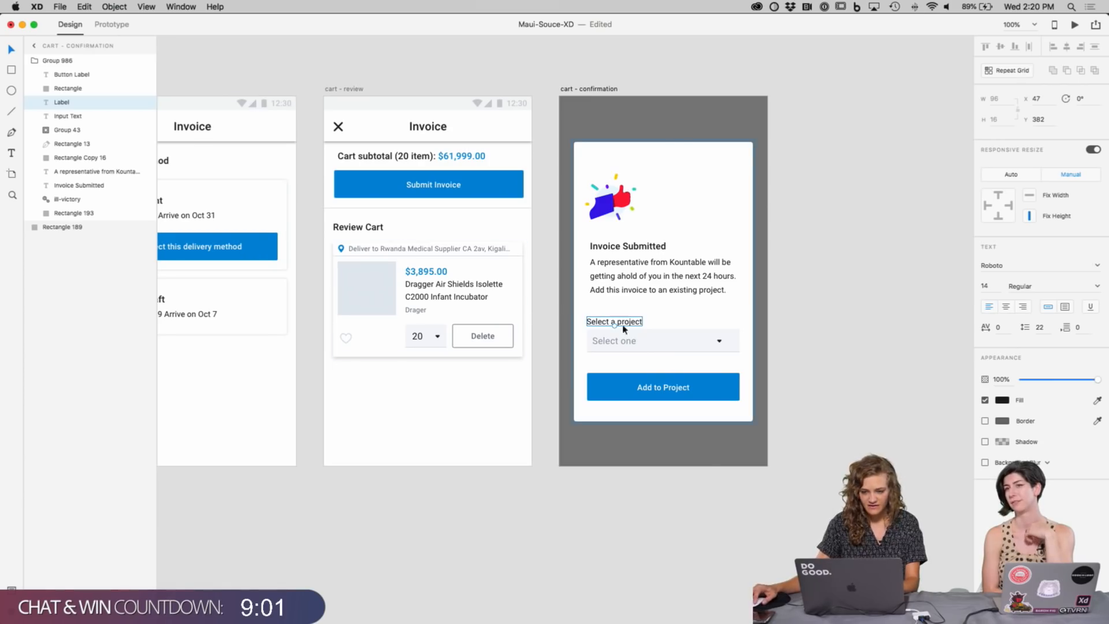
{"action": "left_click", "coordinate": [614, 341], "text": "shift"}
{"action": "left_click", "coordinate": [703, 343], "text": "shift"}
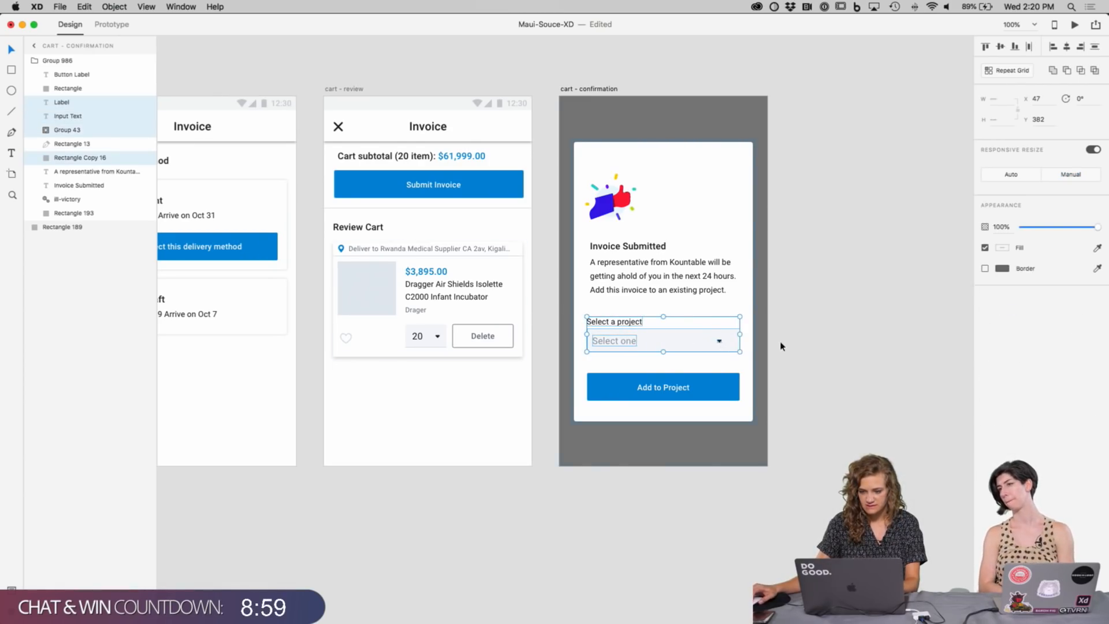
{"action": "left_click", "coordinate": [719, 344]}
{"action": "left_click", "coordinate": [720, 344]}
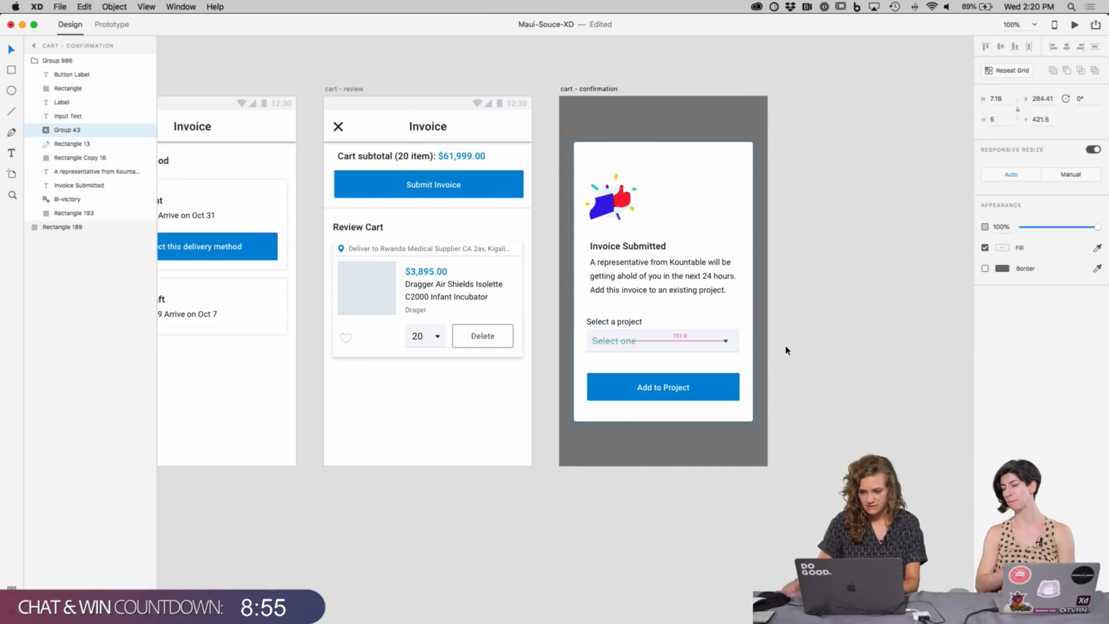
{"action": "left_click", "coordinate": [761, 347]}
Step: Group the label and blue rectangle of the "Add to Project" button
{"action": "left_click", "coordinate": [687, 341]}
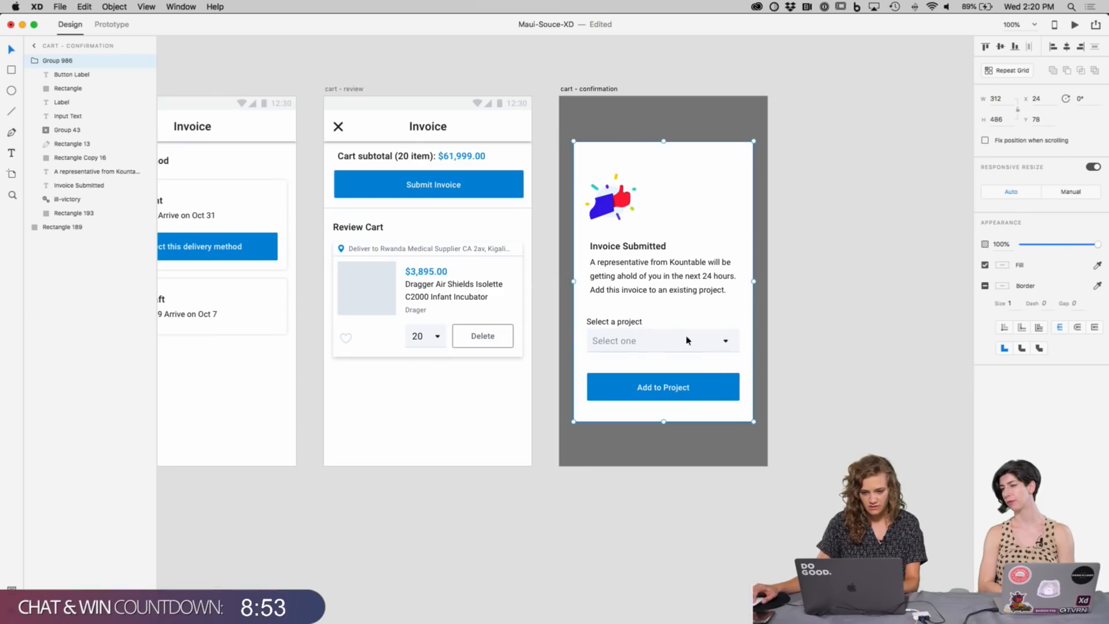
{"action": "left_click", "coordinate": [34, 62]}
{"action": "double_click", "coordinate": [604, 317]}
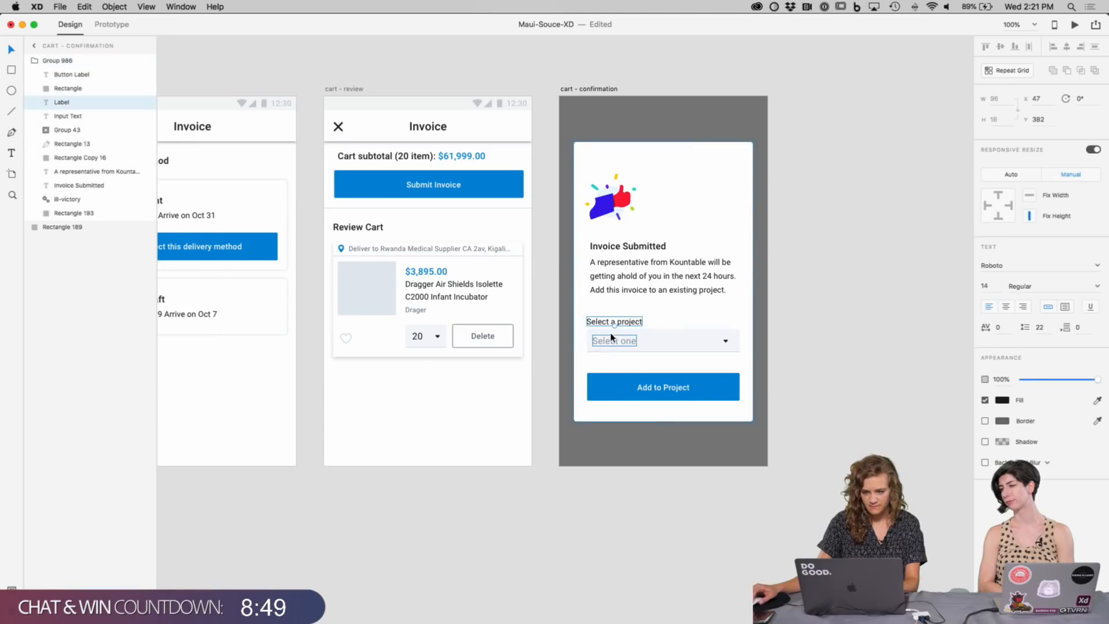
{"action": "left_click", "coordinate": [613, 342], "text": "shift"}
{"action": "left_click", "coordinate": [654, 343], "text": "shift"}
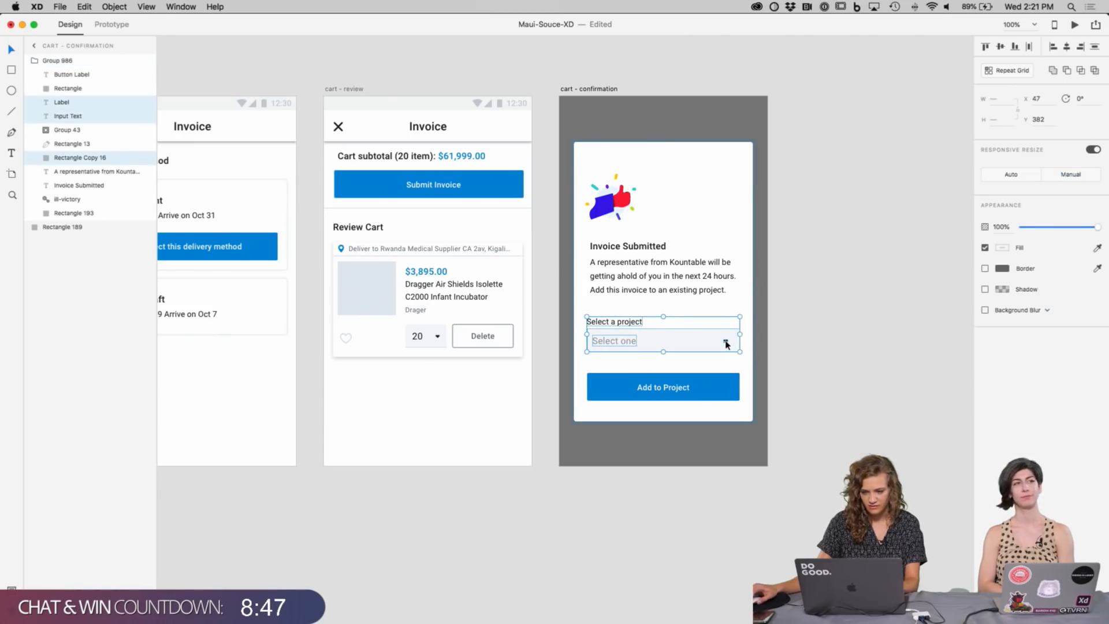
{"action": "left_click", "coordinate": [726, 345], "text": "shift"}
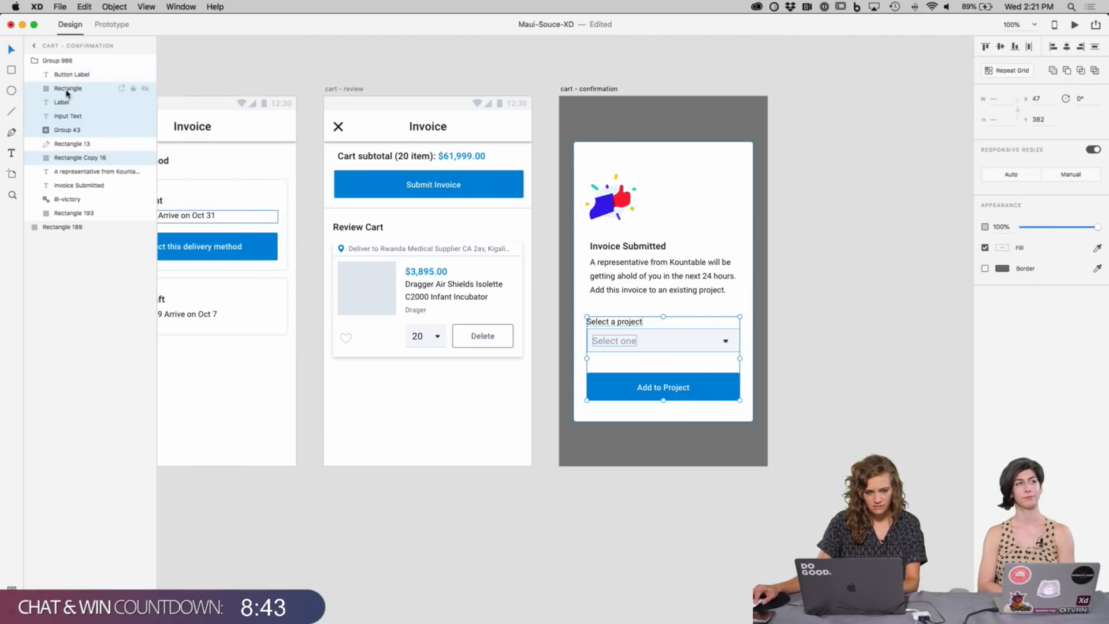
{"action": "left_click", "coordinate": [73, 90]}
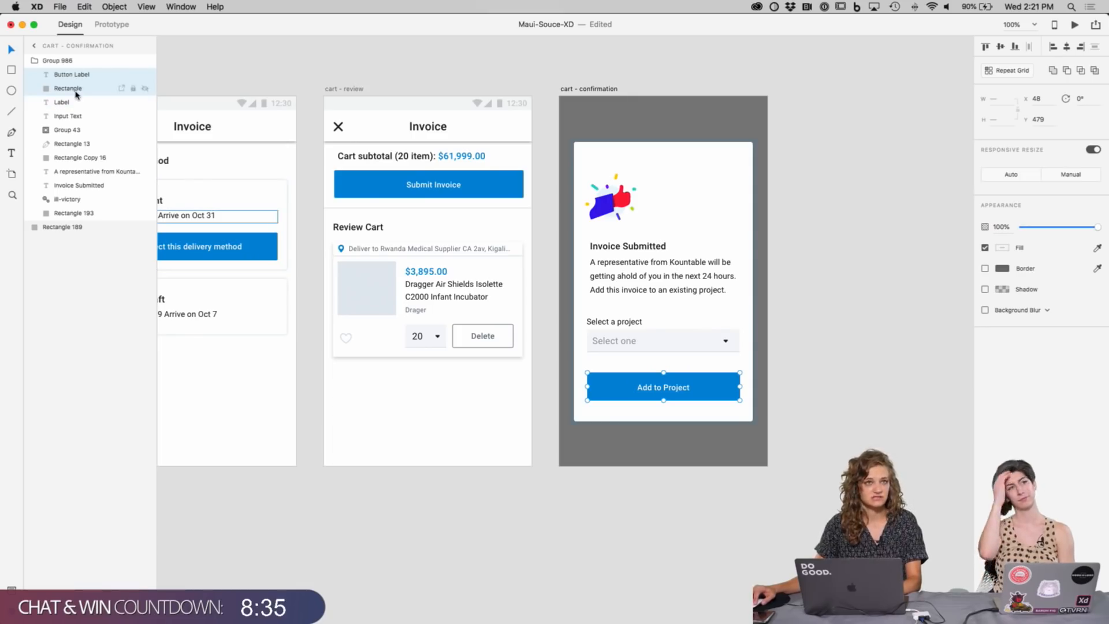
{"action": "key", "text": "super+g"}
Step: Group the project dropdown's label, input text, arrow and background rectangles
{"action": "left_click", "coordinate": [64, 88]}
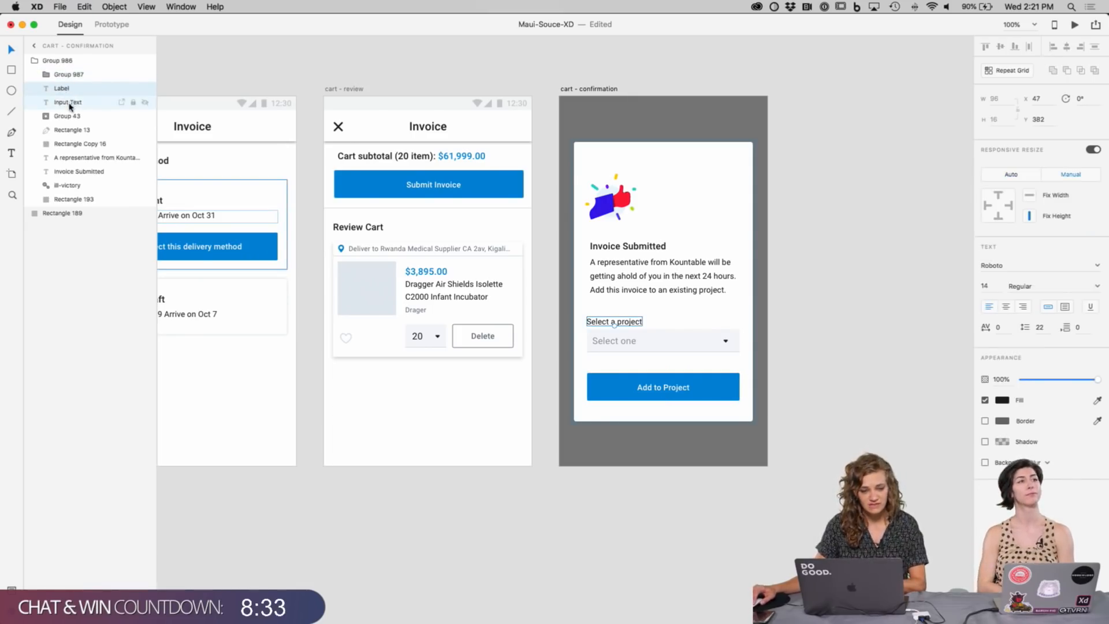
{"action": "left_click", "coordinate": [69, 117], "text": "shift"}
{"action": "left_click", "coordinate": [68, 130], "text": "shift"}
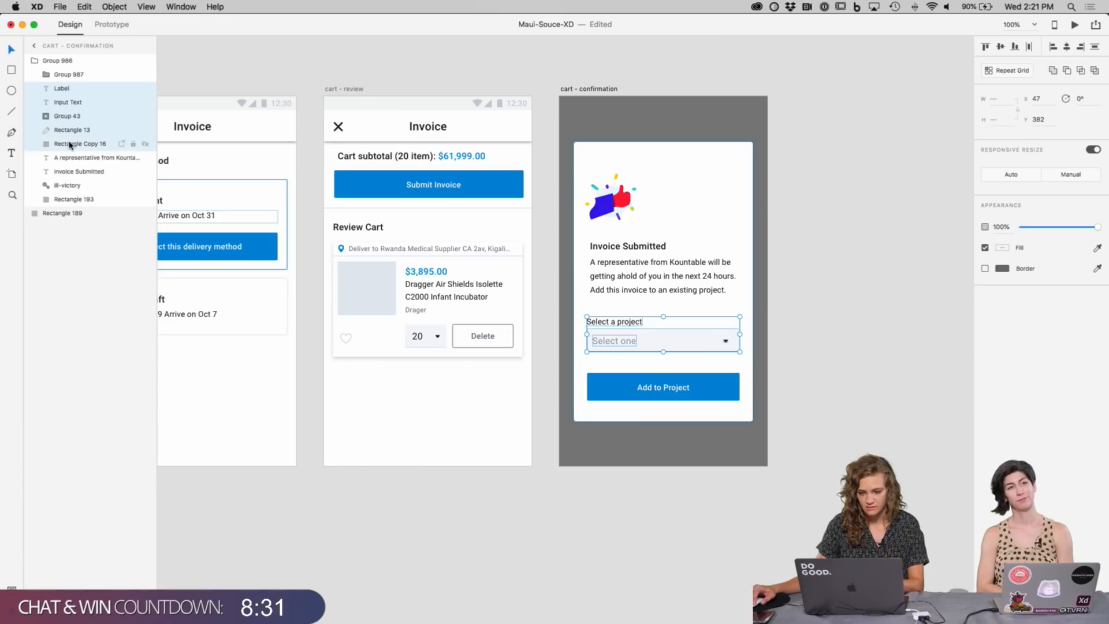
{"action": "left_click", "coordinate": [69, 144], "text": "shift"}
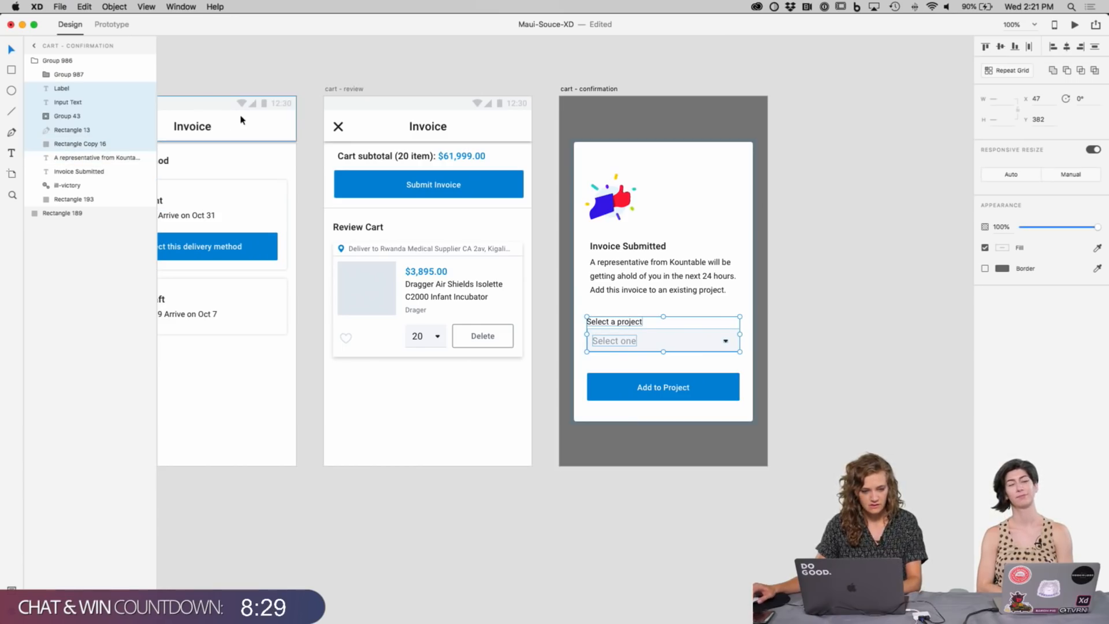
{"action": "key", "text": "super+g"}
{"action": "left_click", "coordinate": [859, 287]}
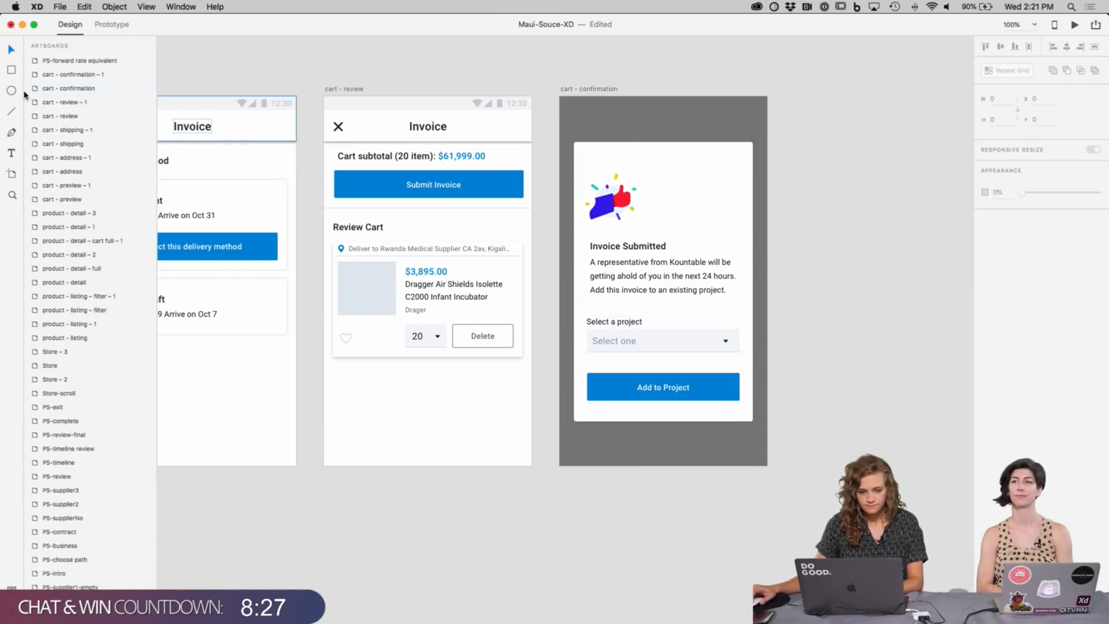
Step: Rename the group holding the "Add to Project" button as Button
{"action": "left_click", "coordinate": [656, 346], "text": "super"}
{"action": "left_click", "coordinate": [52, 89]}
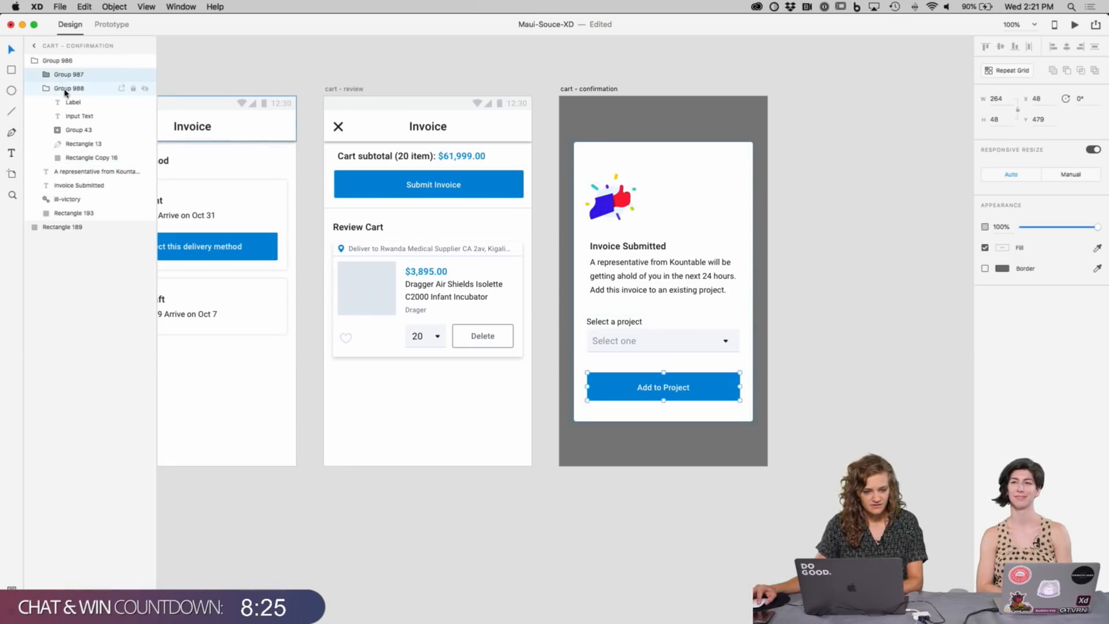
{"action": "double_click", "coordinate": [63, 90]}
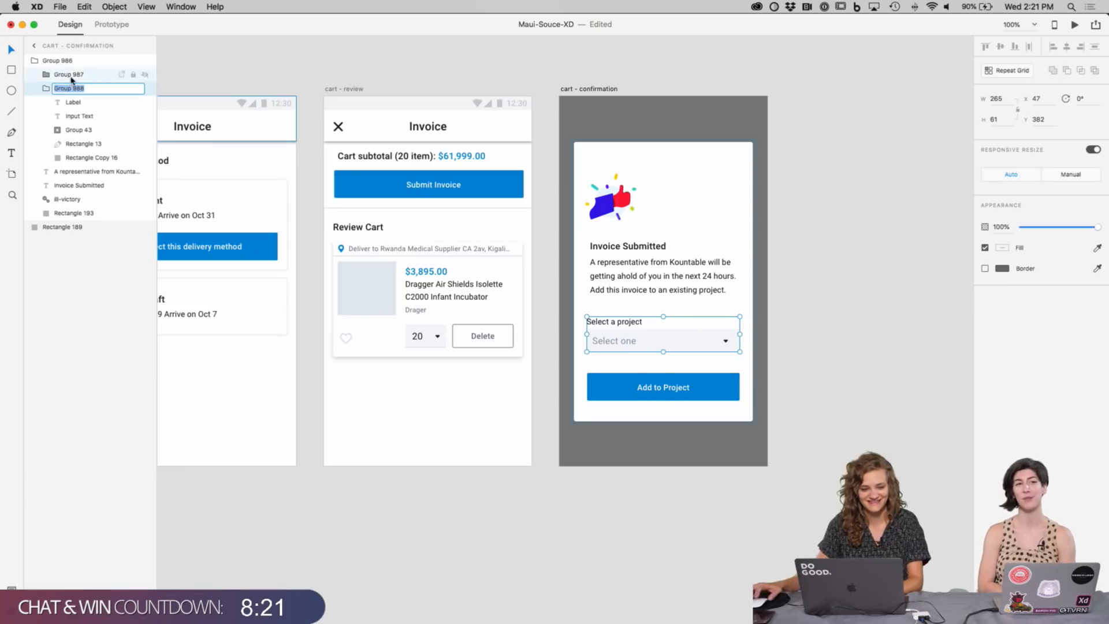
{"action": "left_click", "coordinate": [68, 75]}
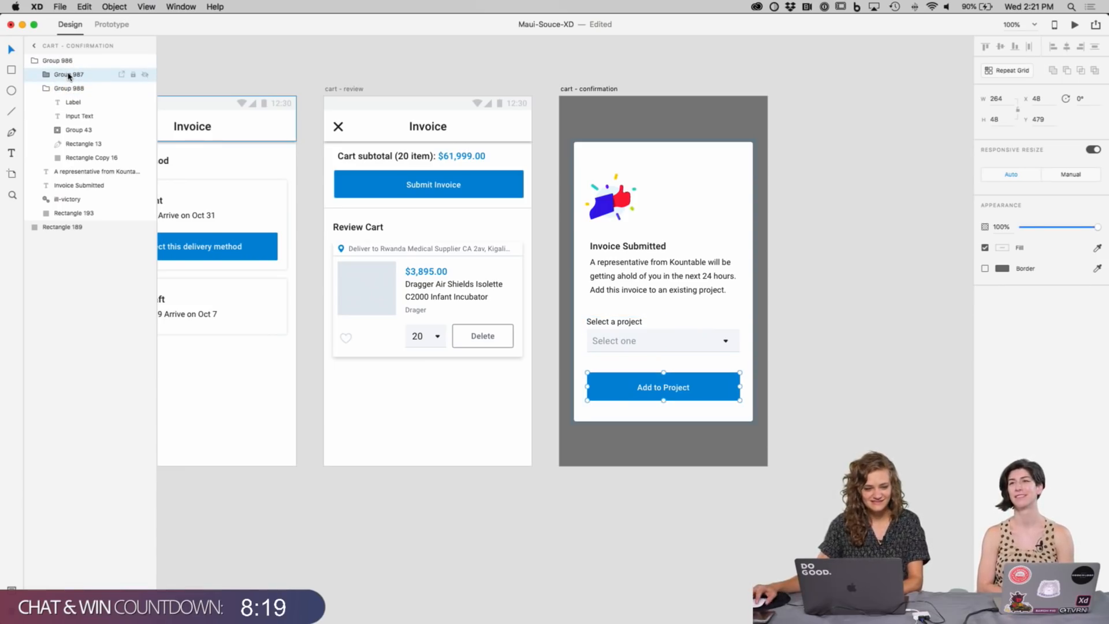
{"action": "double_click", "coordinate": [68, 75]}
{"action": "type", "text": "Button"}
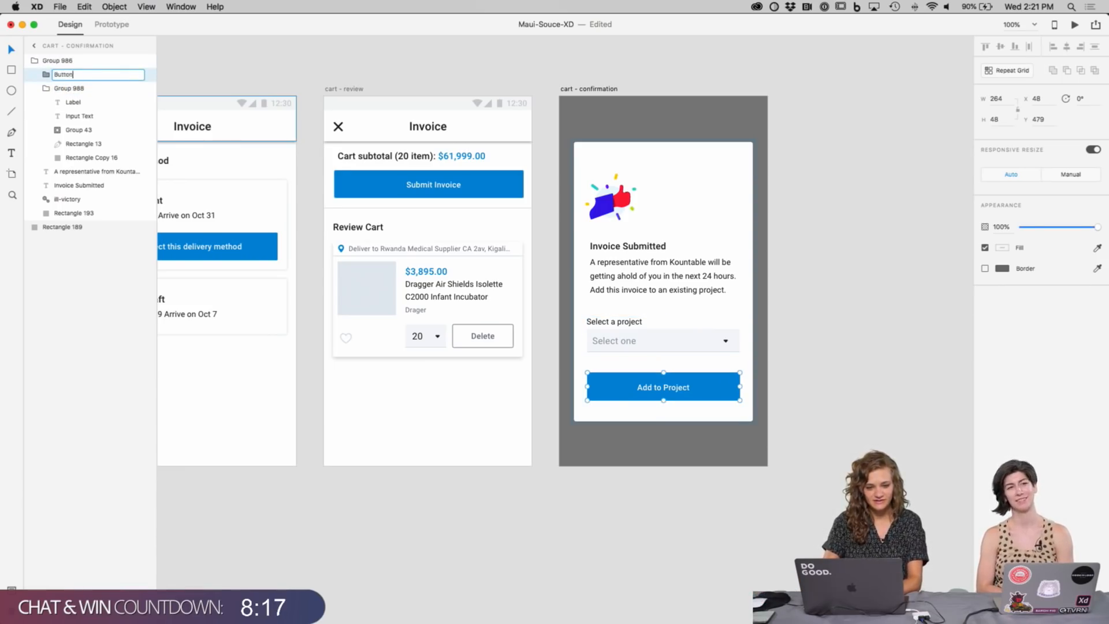
{"action": "key", "text": "Return"}
Step: Rename the group holding the project dropdown as Form
{"action": "left_click", "coordinate": [66, 89]}
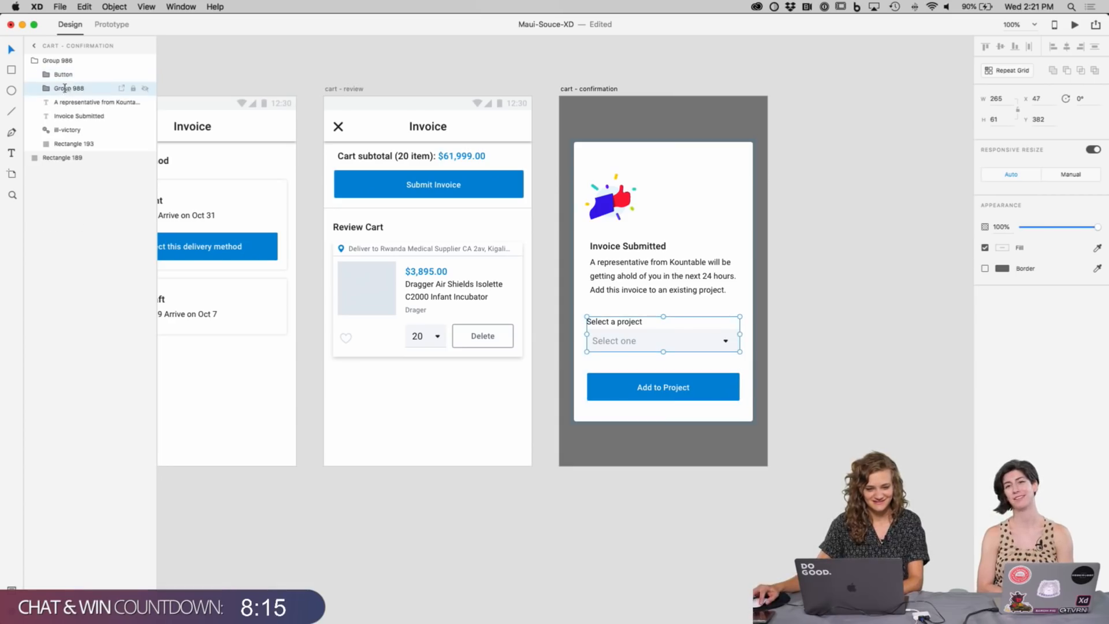
{"action": "double_click", "coordinate": [66, 89]}
{"action": "type", "text": "Form"}
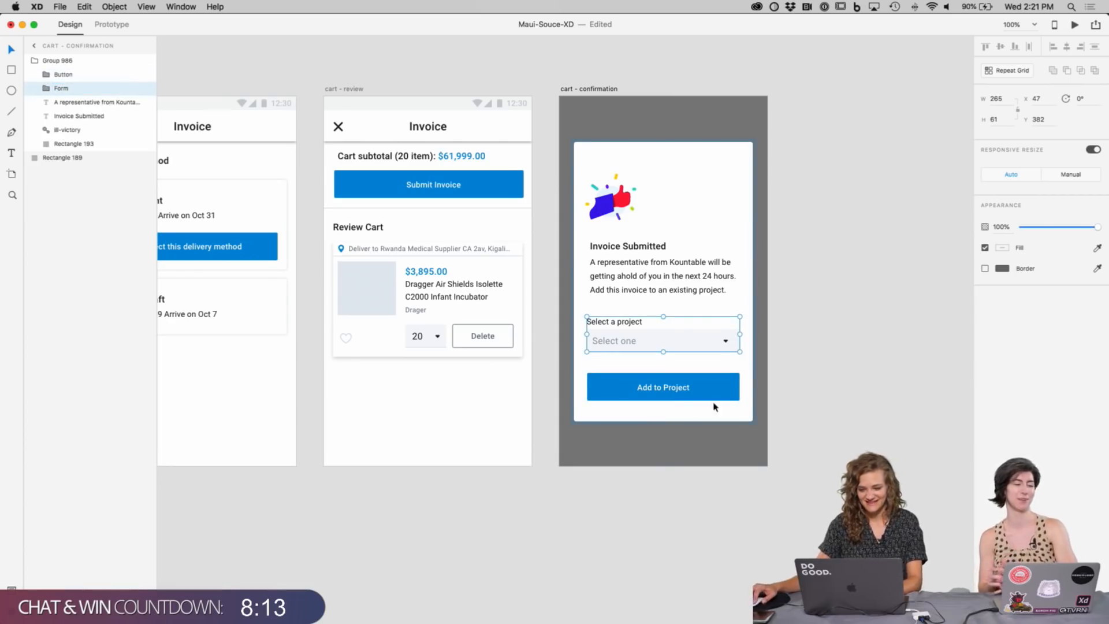
{"action": "left_click", "coordinate": [760, 424]}
Step: Move the whole Button group down by 13 within the confirmation card
{"action": "left_click_drag", "start_coordinate": [834, 441], "coordinate": [828, 451]}
{"action": "left_click", "coordinate": [639, 397]}
{"action": "double_click", "coordinate": [638, 398]}
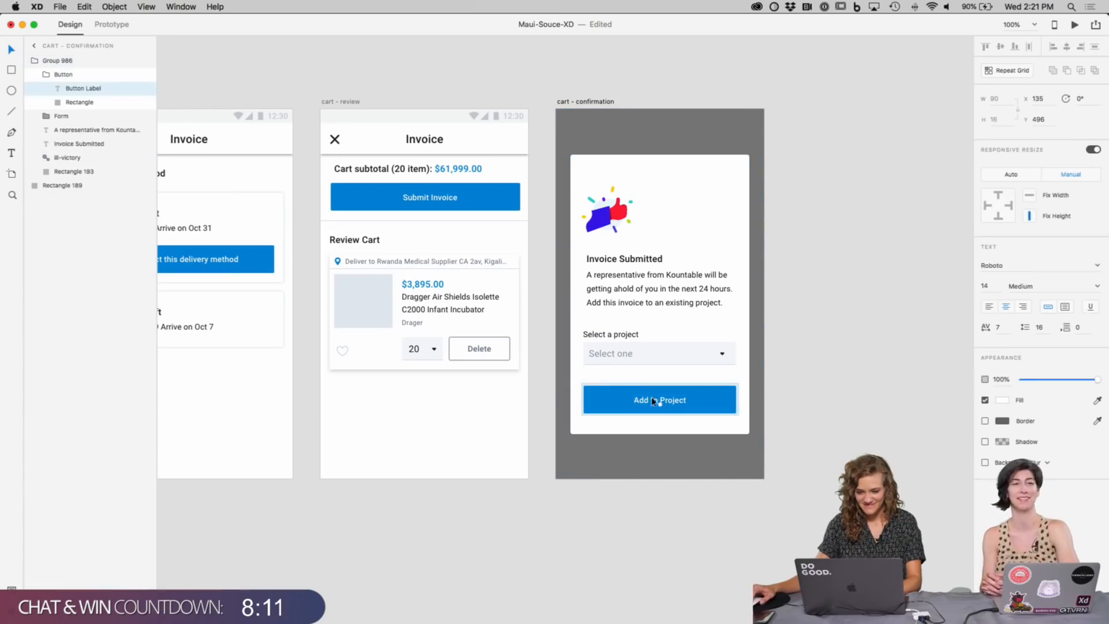
{"action": "left_click", "coordinate": [81, 73]}
{"action": "key", "text": "shift+Down"}
{"action": "key", "text": "Down"}
{"action": "key", "text": "Down"}
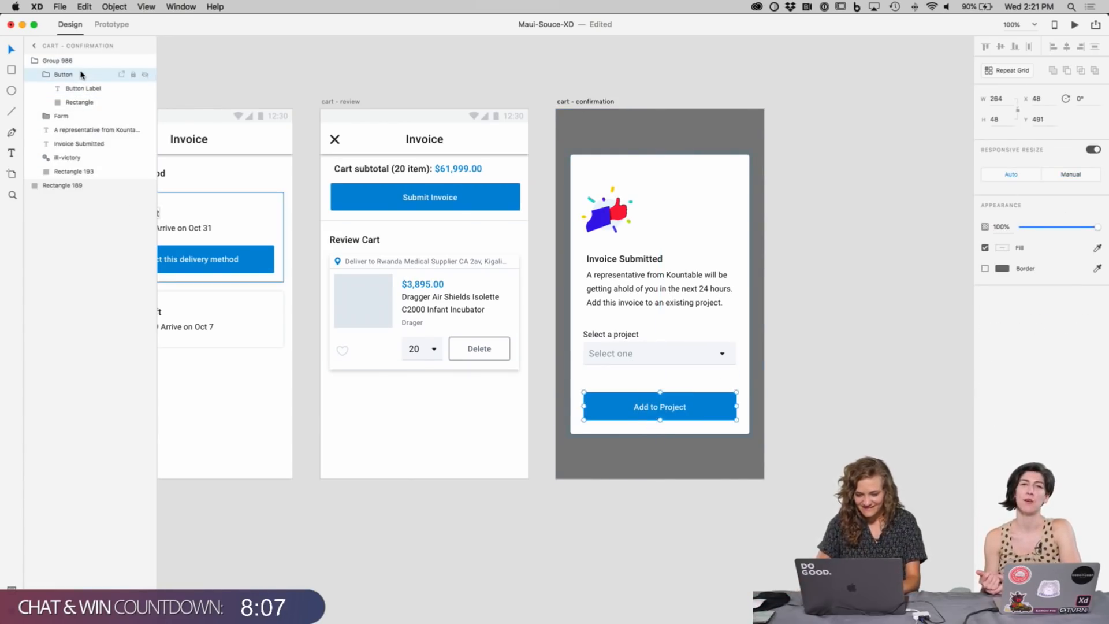
{"action": "key", "text": "Down"}
{"action": "left_click", "coordinate": [911, 333]}
Step: Move the illustration, "Invoice Submitted" heading, description and Form group up together in the card to about Y 105
{"action": "left_click", "coordinate": [610, 211]}
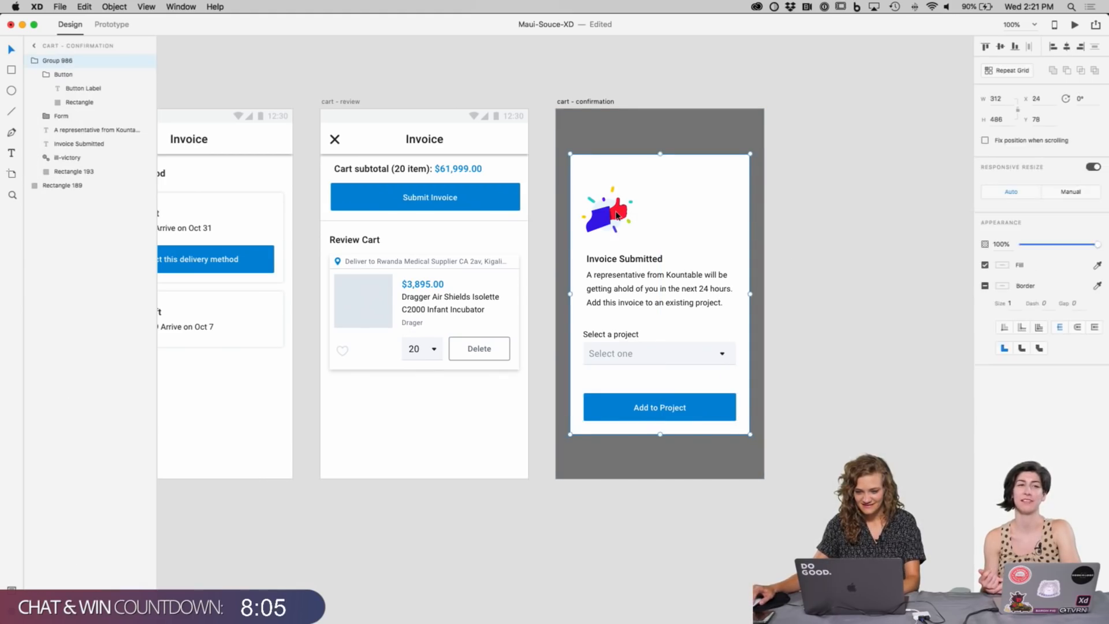
{"action": "left_click", "coordinate": [609, 210]}
{"action": "left_click", "coordinate": [615, 260], "text": "shift"}
{"action": "left_click", "coordinate": [615, 272], "text": "shift"}
{"action": "left_click", "coordinate": [626, 351], "text": "shift"}
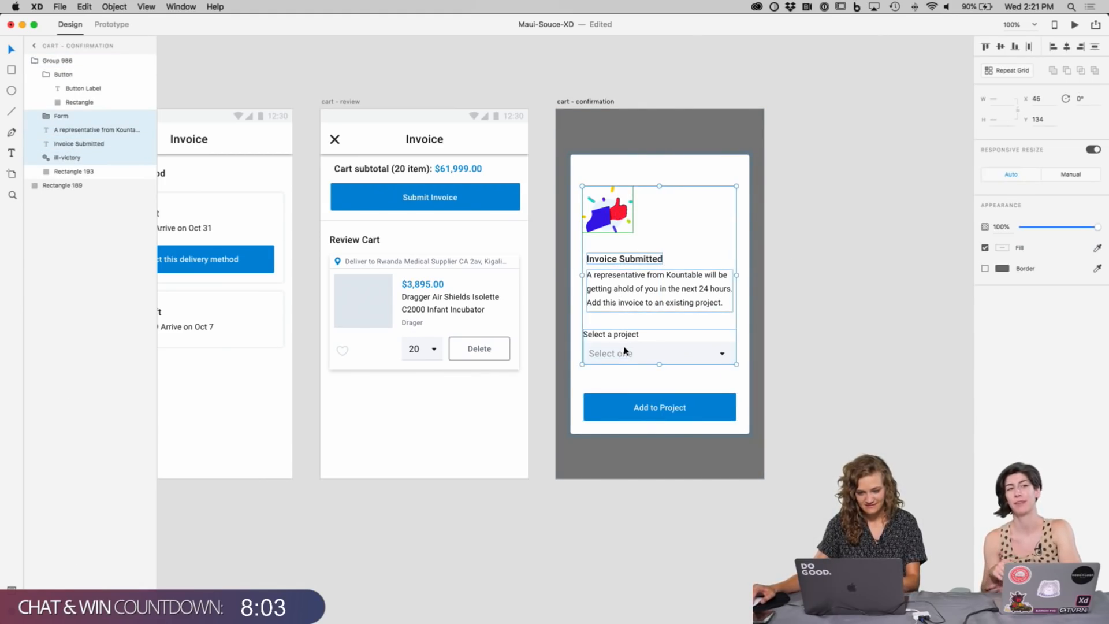
{"action": "key", "text": "shift+Down"}
{"action": "key", "text": "shift+Up"}
{"action": "key", "text": "shift+Up"}
{"action": "key", "text": "shift+Up"}
{"action": "key", "text": "shift+Up"}
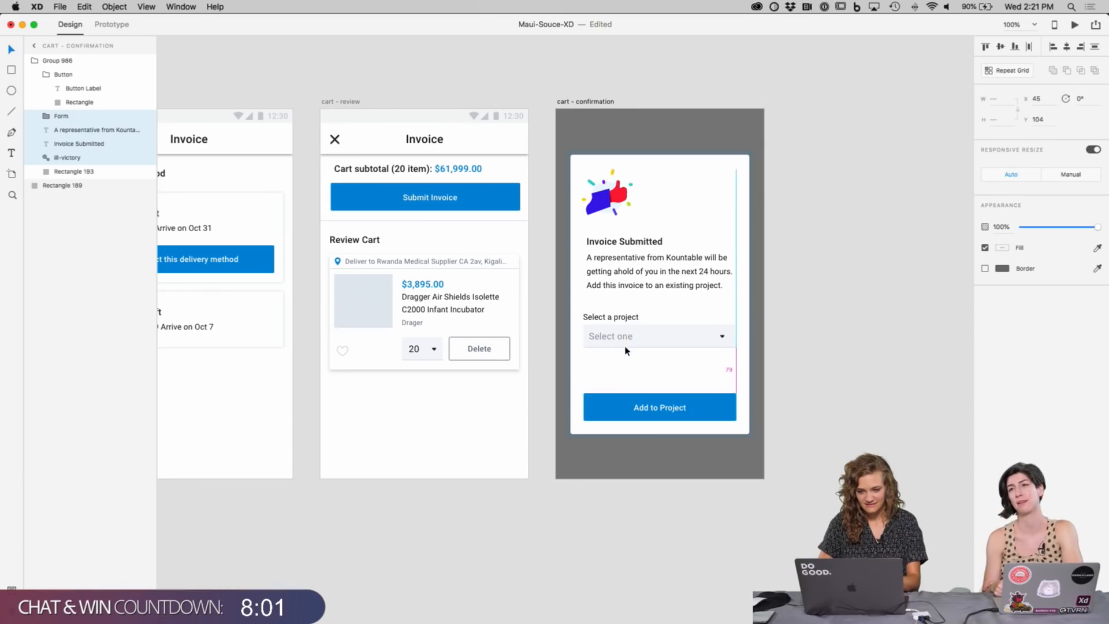
{"action": "key", "text": "Up"}
{"action": "key", "text": "Down"}
{"action": "key", "text": "Down"}
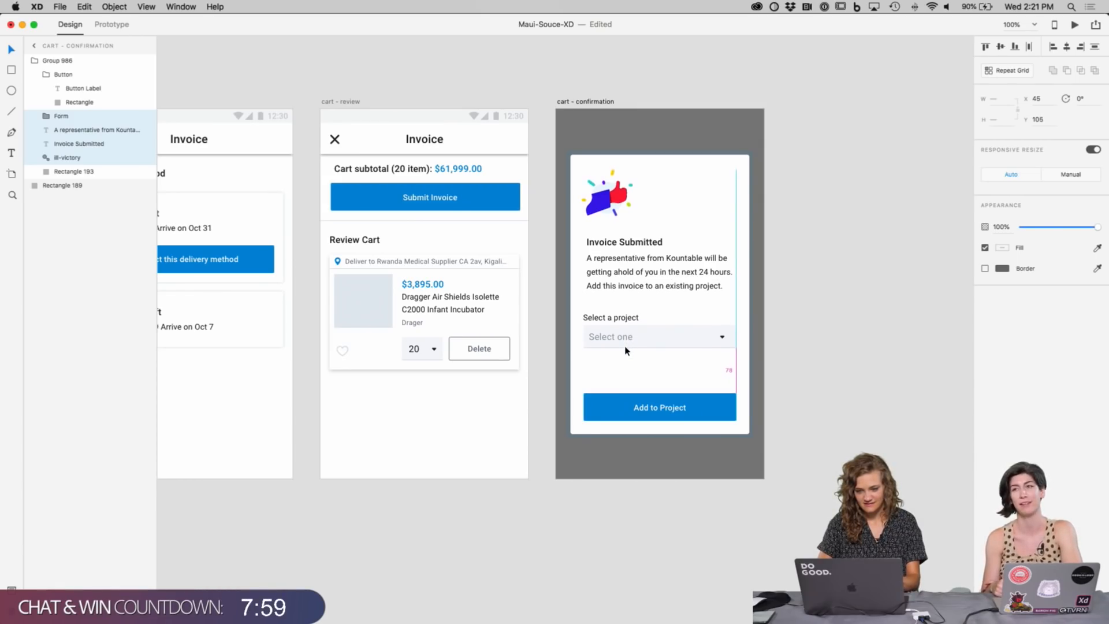
{"action": "left_click", "coordinate": [757, 366]}
{"action": "left_click", "coordinate": [788, 367]}
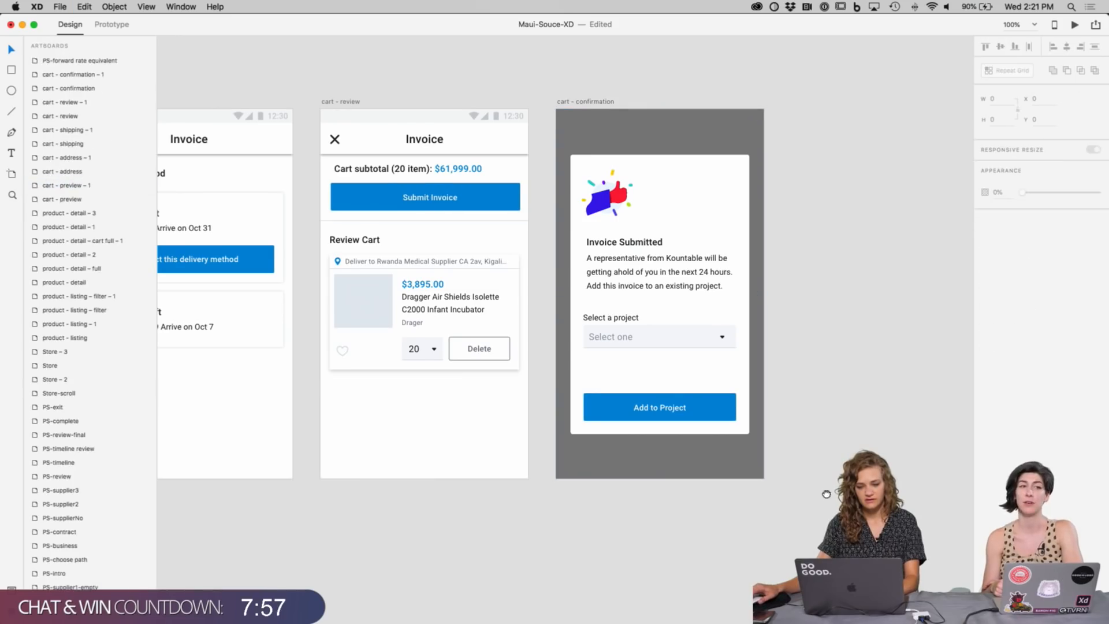
Step: Examine the space between the project dropdown and the "Add to Project" button, and browse the document's symbols
{"action": "scroll", "coordinate": [823, 445], "scroll_direction": "down", "scroll_amount": 2}
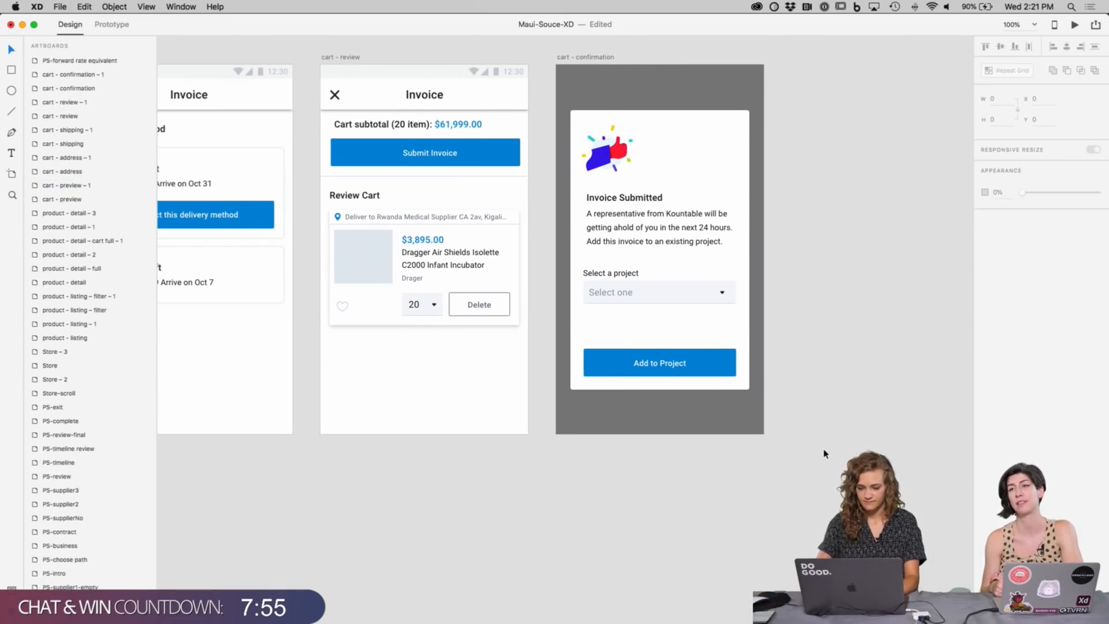
{"action": "key", "text": "super+equal"}
{"action": "scroll", "coordinate": [560, 288], "scroll_direction": "right", "scroll_amount": 3}
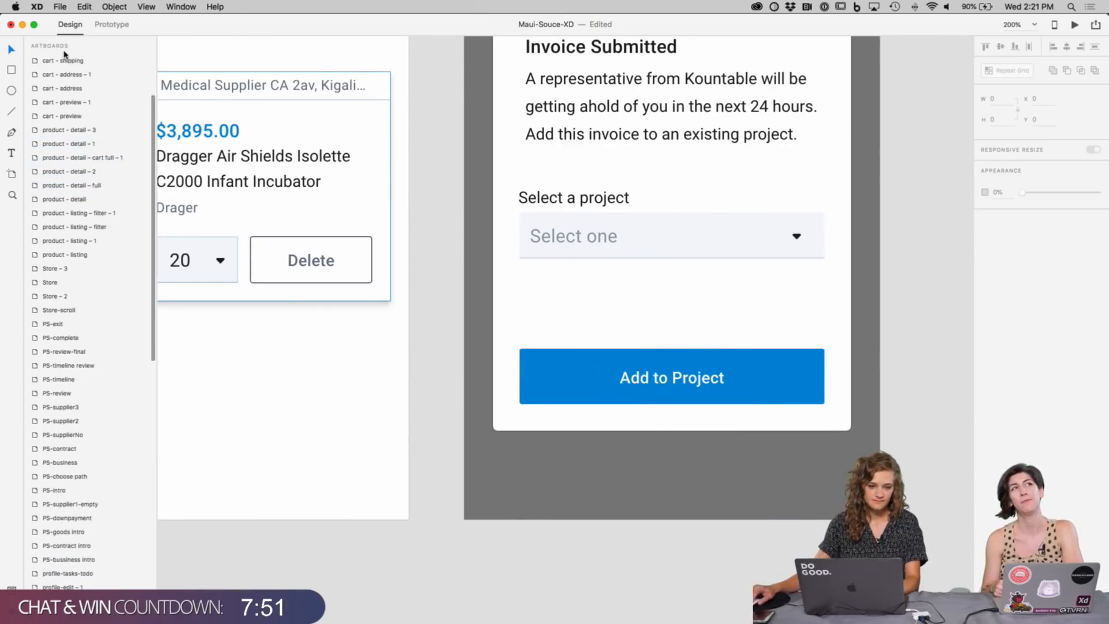
{"action": "key", "text": "super+shift+y"}
{"action": "scroll", "coordinate": [75, 260], "scroll_direction": "up", "scroll_amount": 8}
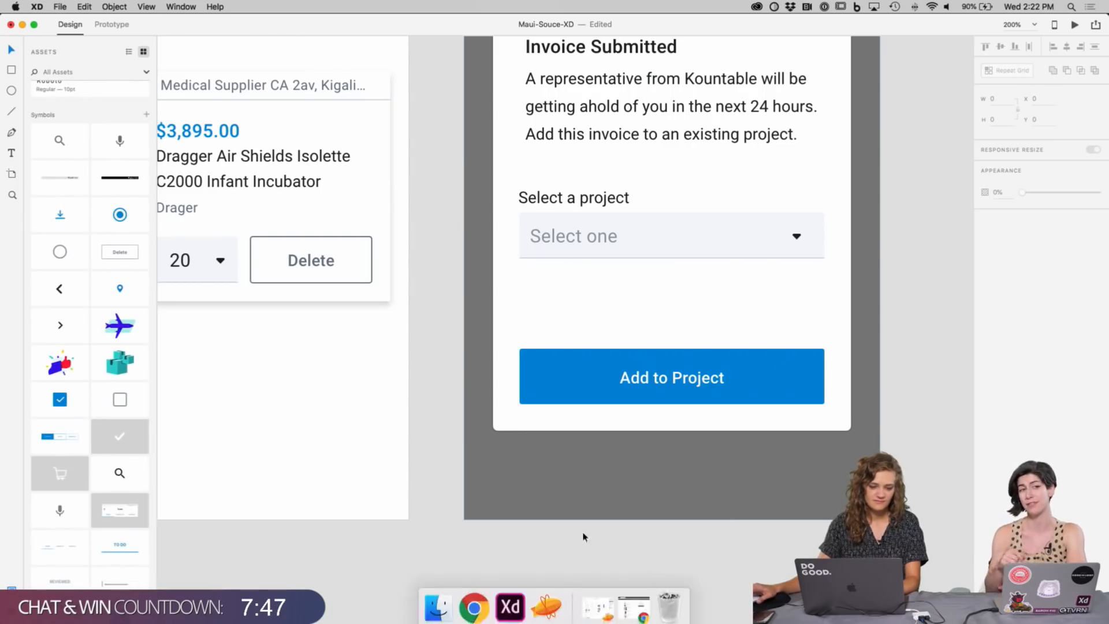
{"action": "scroll", "coordinate": [87, 521], "scroll_direction": "down", "scroll_amount": 8}
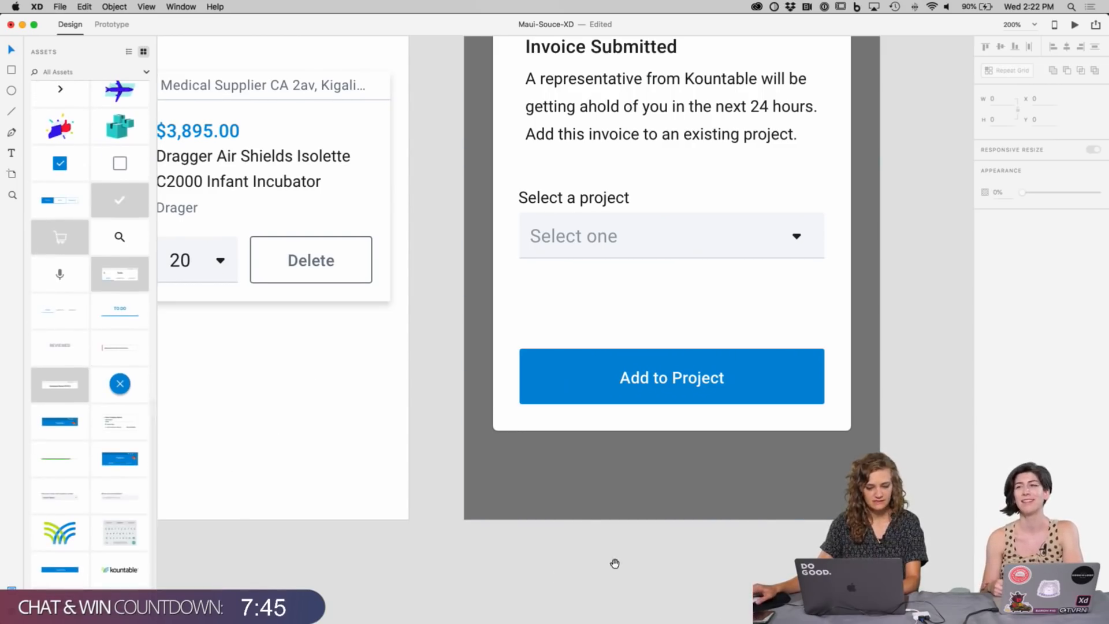
{"action": "scroll", "coordinate": [612, 572], "scroll_direction": "up", "scroll_amount": 1}
{"action": "key", "text": "super+equal"}
{"action": "scroll", "coordinate": [609, 583], "scroll_direction": "right", "scroll_amount": 5}
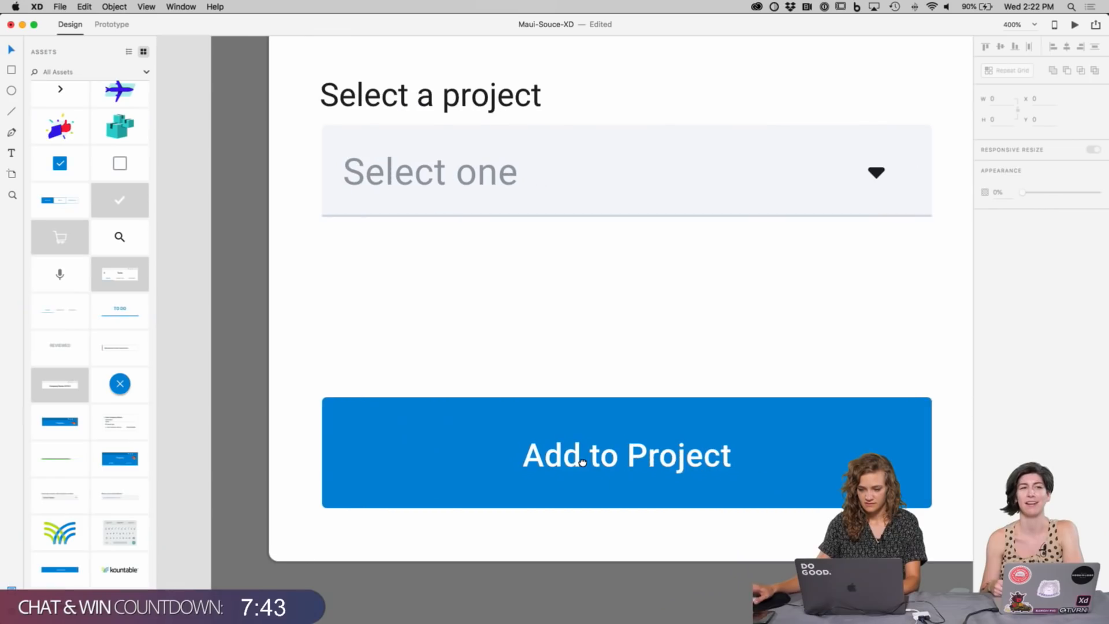
{"action": "key", "text": "super+minus"}
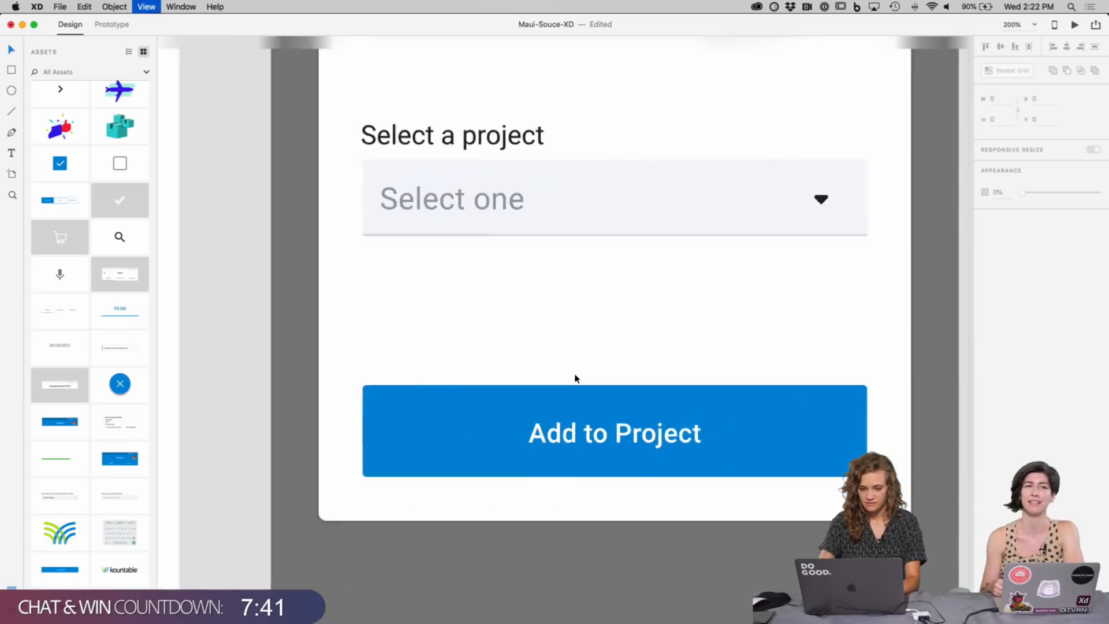
{"action": "scroll", "coordinate": [109, 332], "scroll_direction": "up", "scroll_amount": 5}
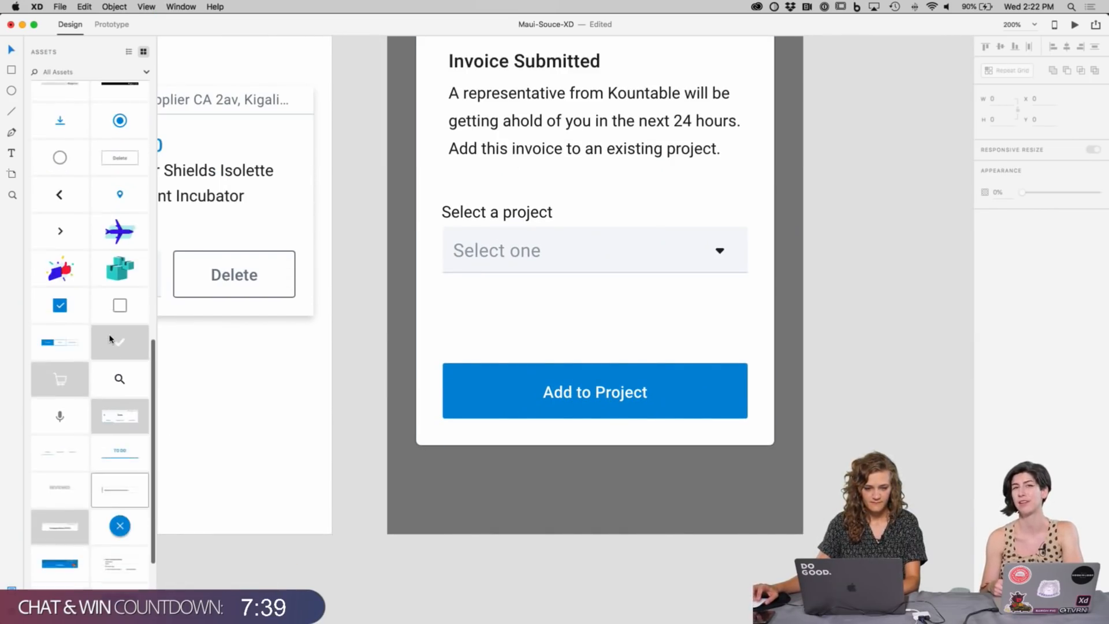
{"action": "key", "text": "super+equal"}
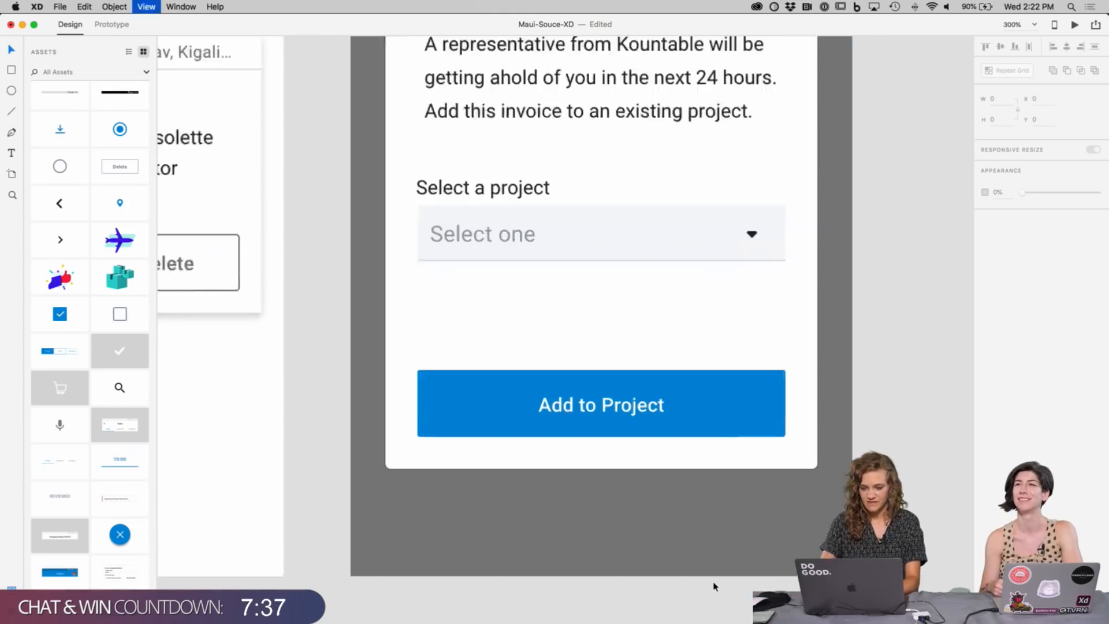
Step: Draw an 11 by 11 square in the gap above the "Add to Project" button and set its border size to 2
{"action": "key", "text": "super+equal"}
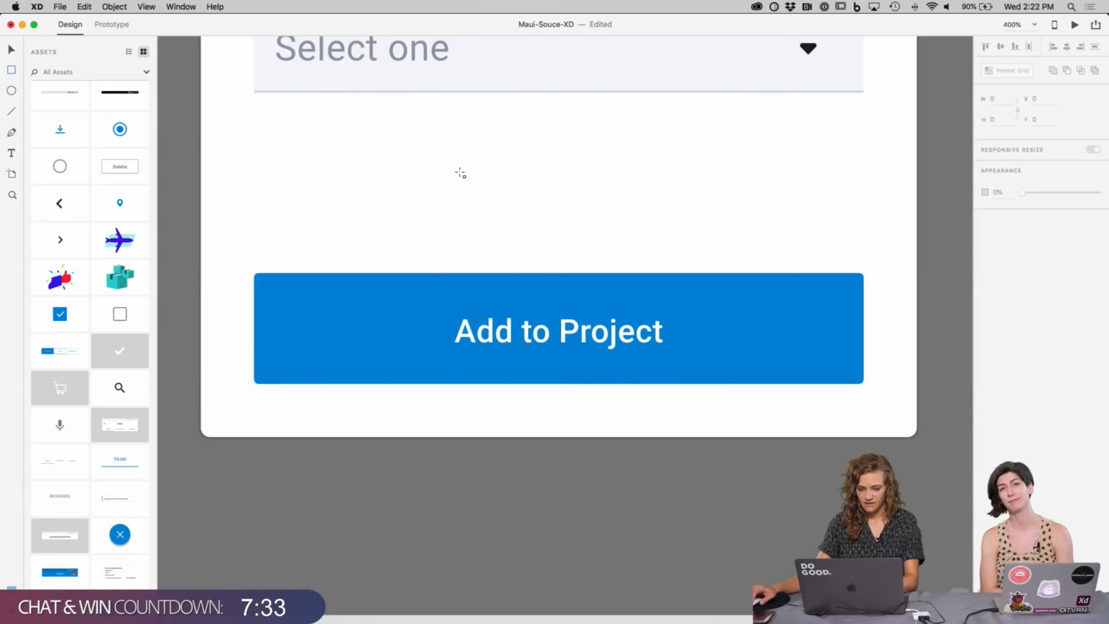
{"action": "left_click_drag", "start_coordinate": [520, 223], "coordinate": [545, 263]}
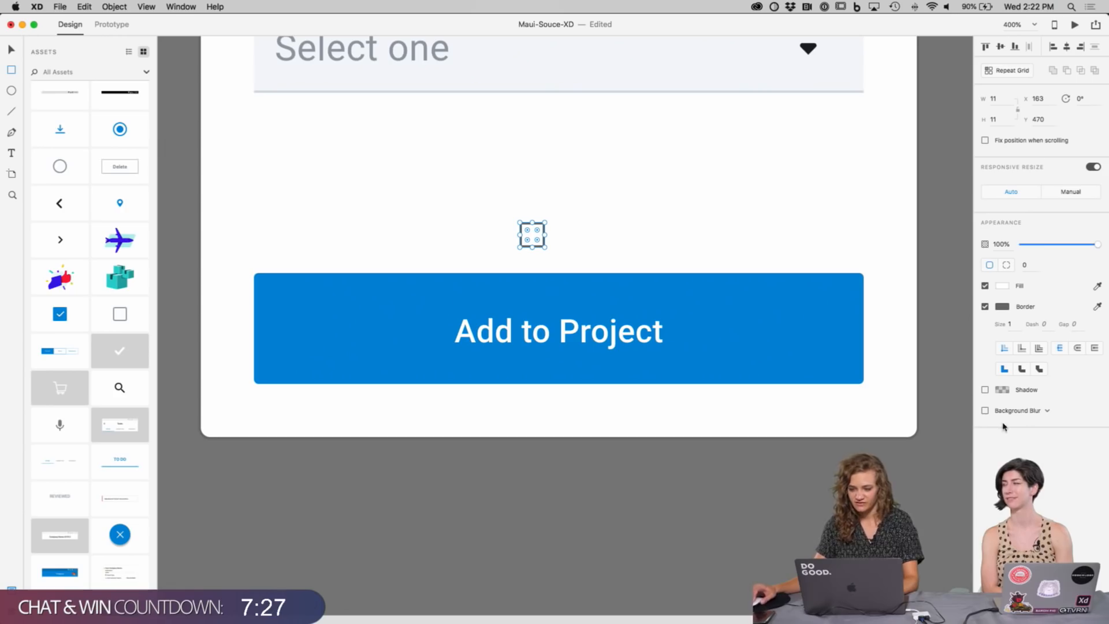
{"action": "left_click", "coordinate": [1016, 324]}
{"action": "key", "text": "Up"}
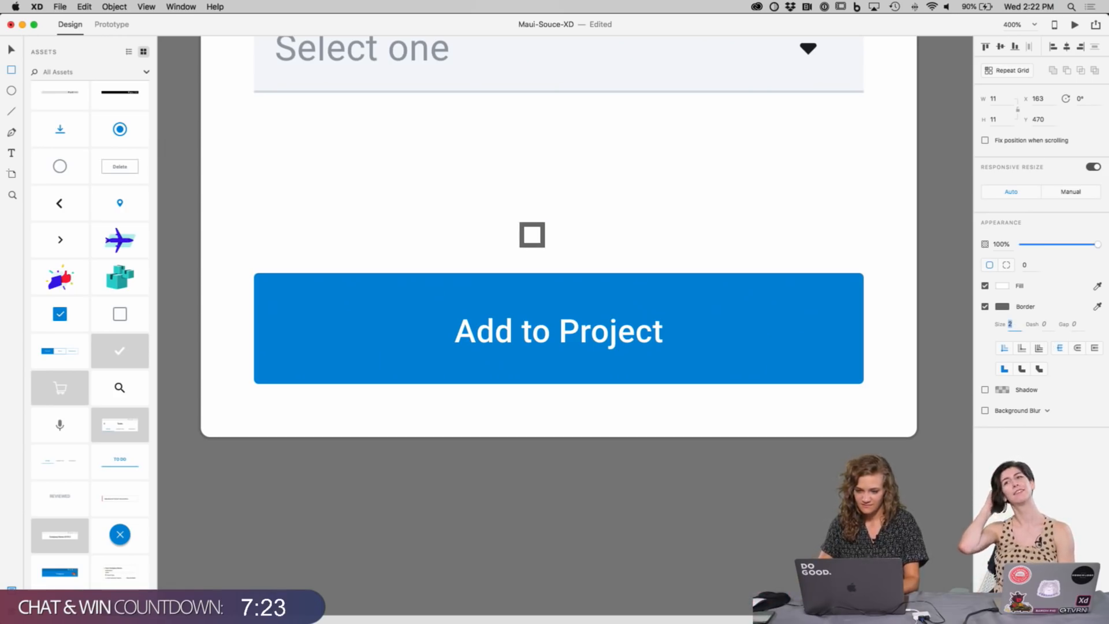
Step: Recolour the small square's border with the near-black saved swatch and align the stroke to the outside
{"action": "left_click", "coordinate": [1003, 306]}
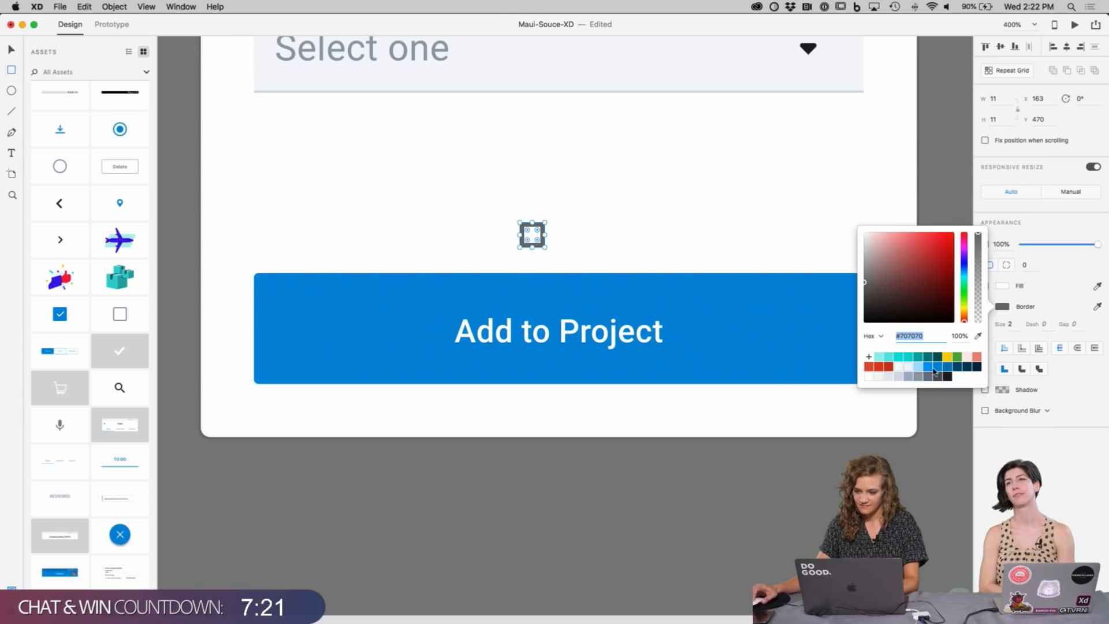
{"action": "left_click", "coordinate": [953, 376]}
{"action": "left_click", "coordinate": [1020, 351]}
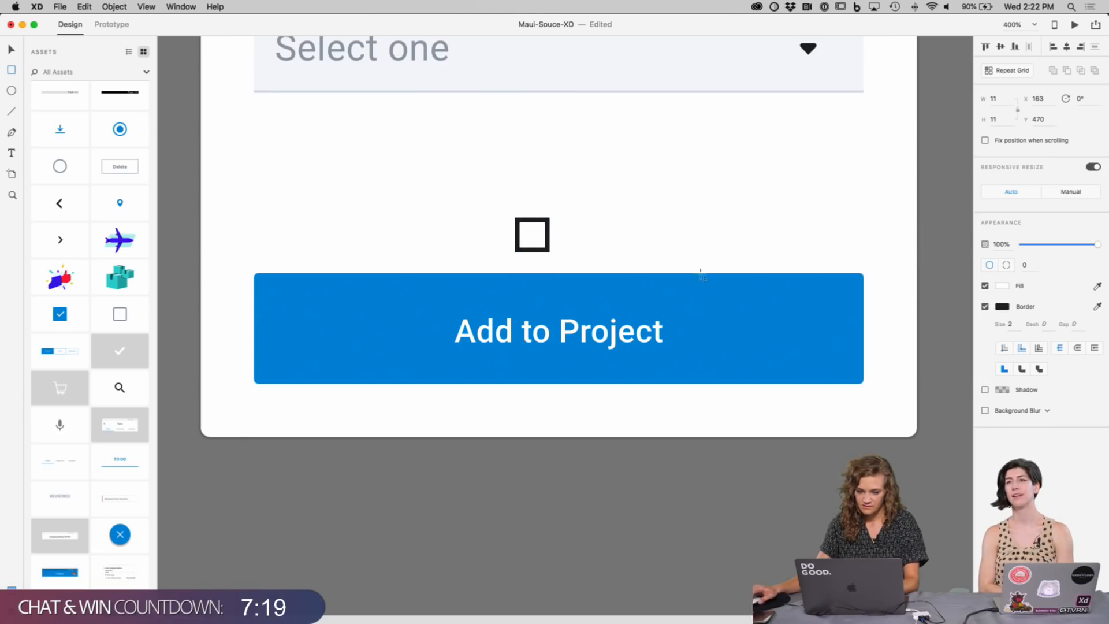
Step: Open the small square's path for editing its anchor points
{"action": "double_click", "coordinate": [539, 222]}
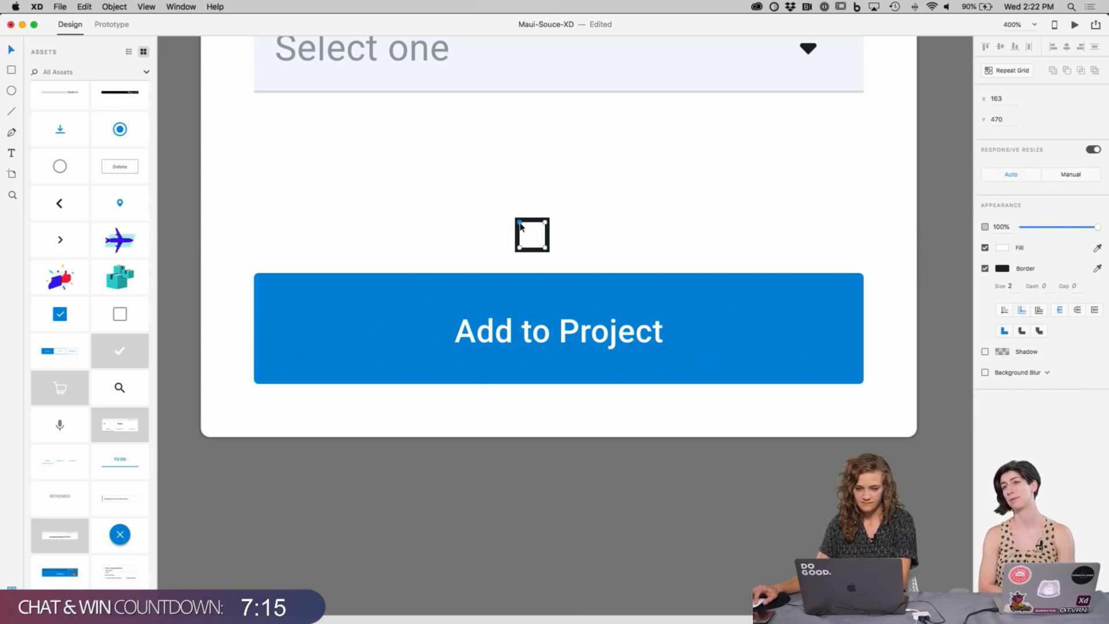
{"action": "key", "text": "Delete"}
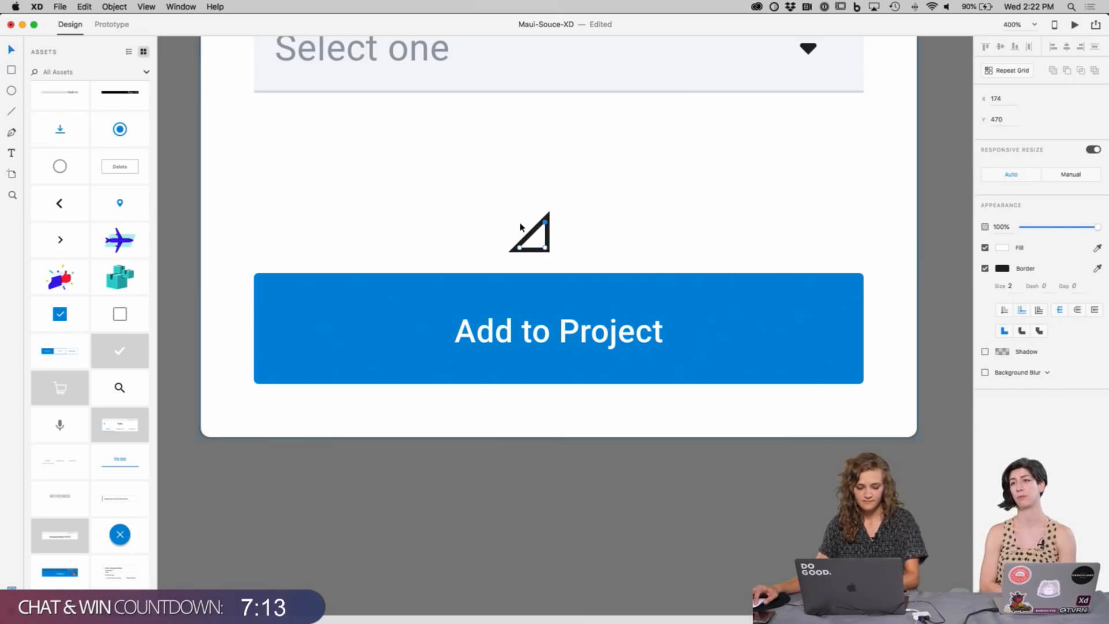
{"action": "key", "text": "super+z"}
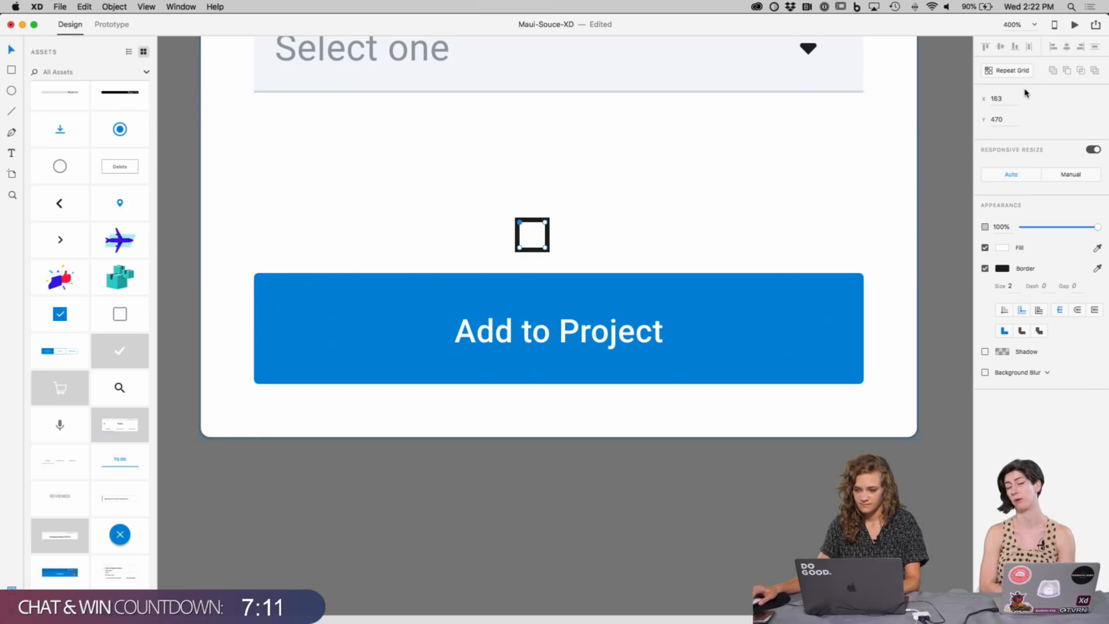
{"action": "key", "text": "Escape"}
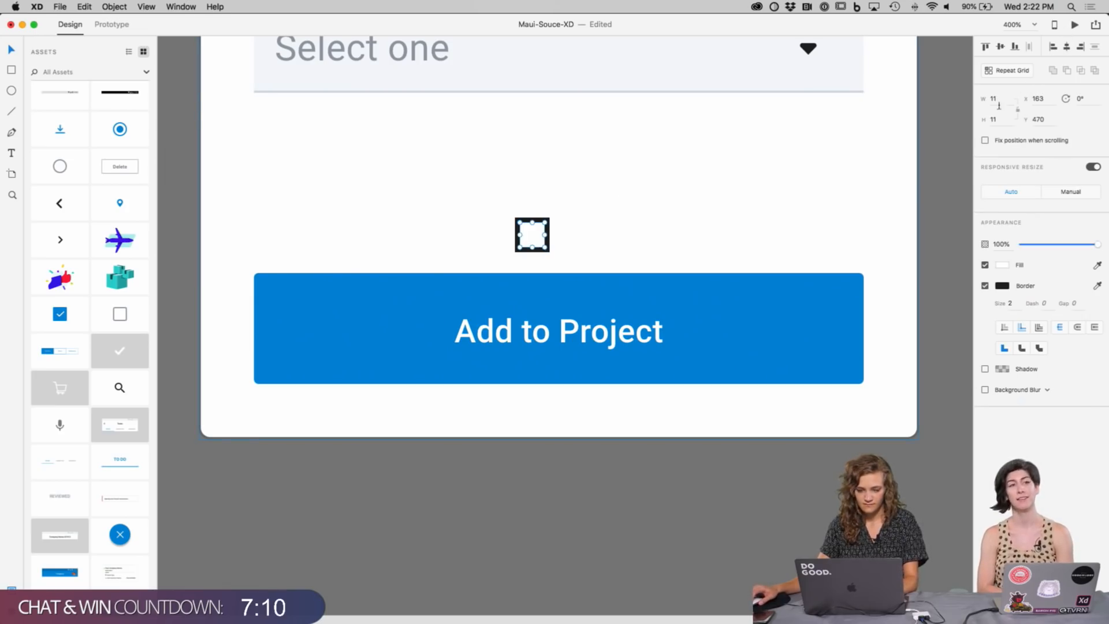
Step: Open the small square's outline and delete its lower-left anchor point, keeping only the upper and right edges
{"action": "left_click", "coordinate": [14, 134]}
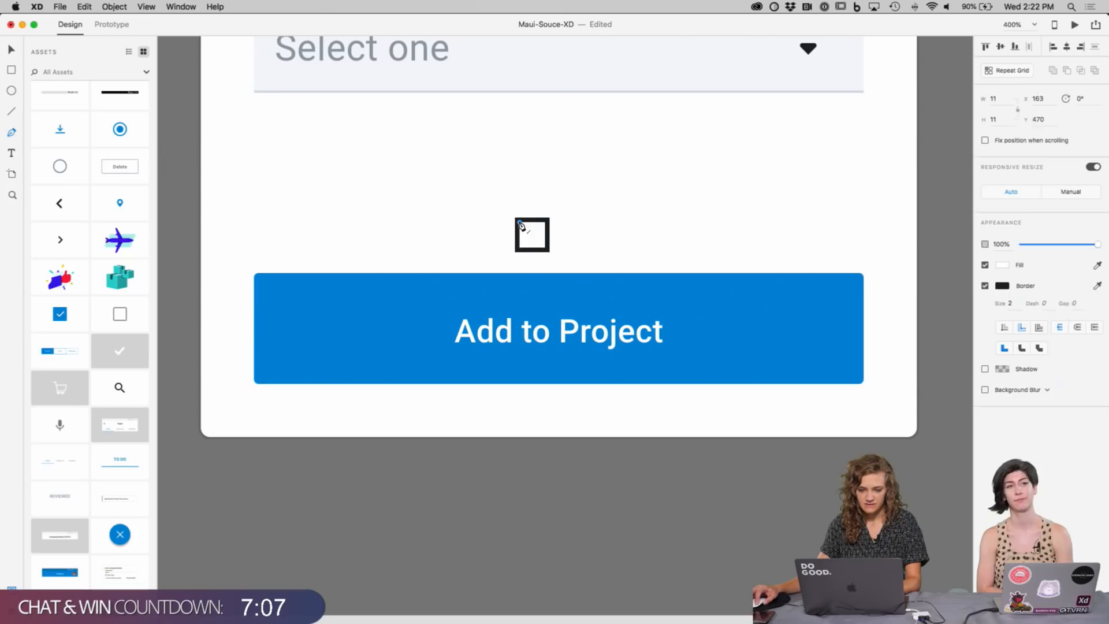
{"action": "left_click", "coordinate": [520, 226]}
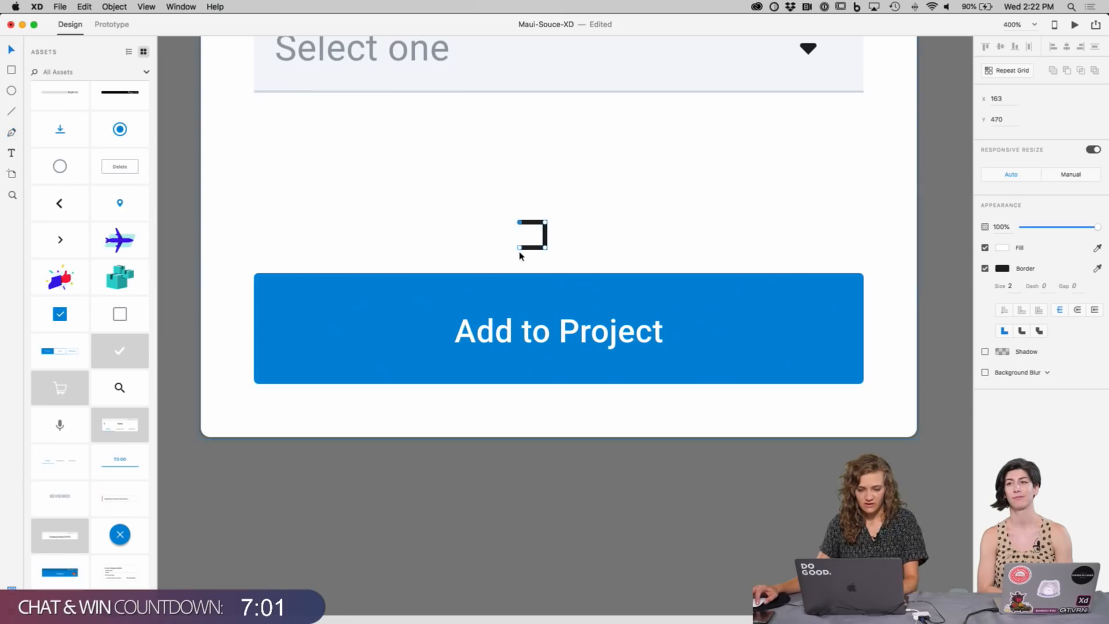
{"action": "key", "text": "Delete"}
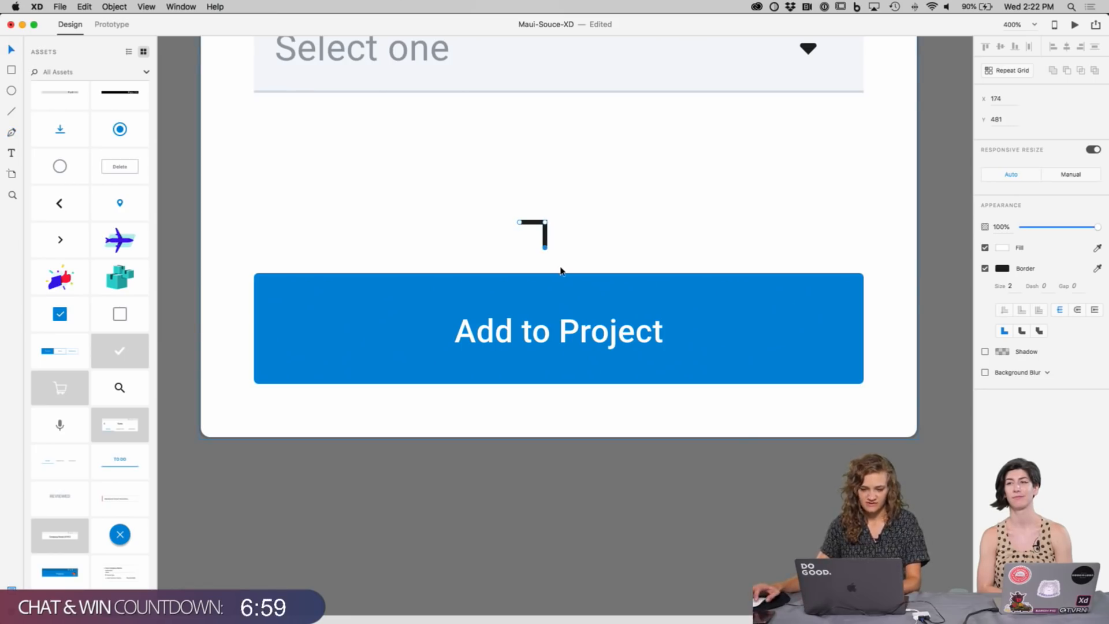
{"action": "key", "text": "Escape"}
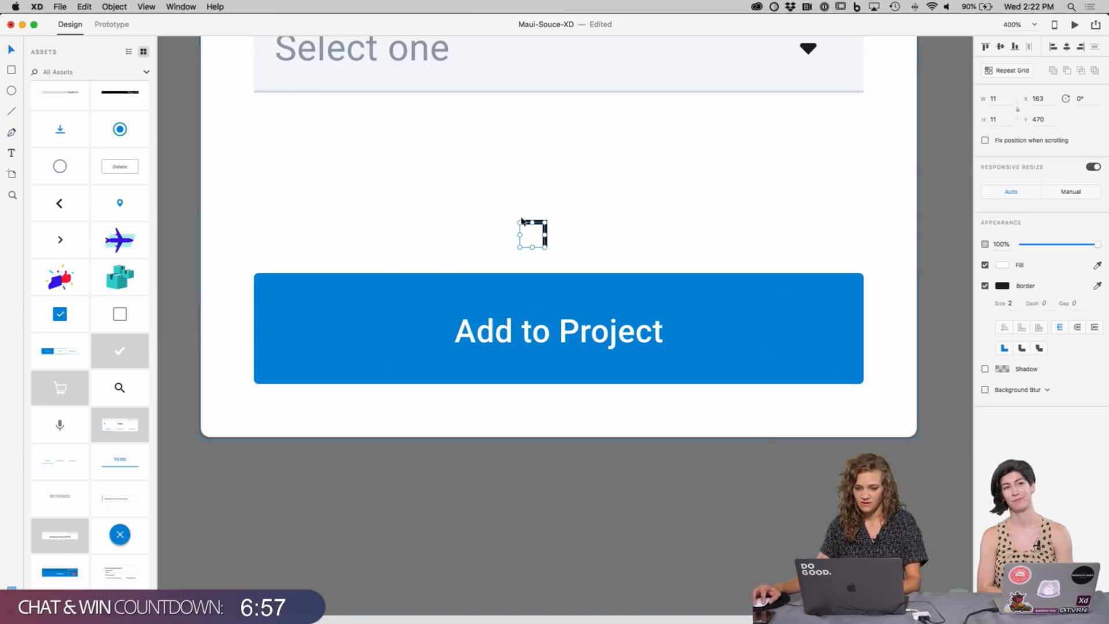
Step: Rotate the corner shape to 135° as a downward chevron and move it to about X 171.72, Y 464.72
{"action": "left_click_drag", "start_coordinate": [515, 220], "coordinate": [592, 226]}
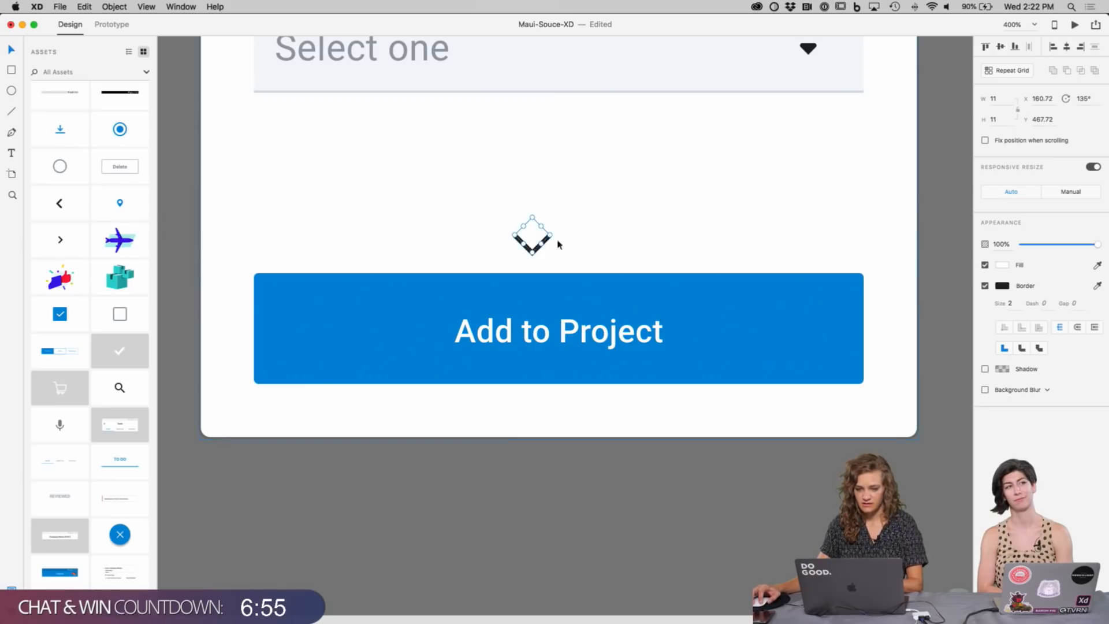
{"action": "left_click_drag", "start_coordinate": [539, 252], "coordinate": [564, 246]}
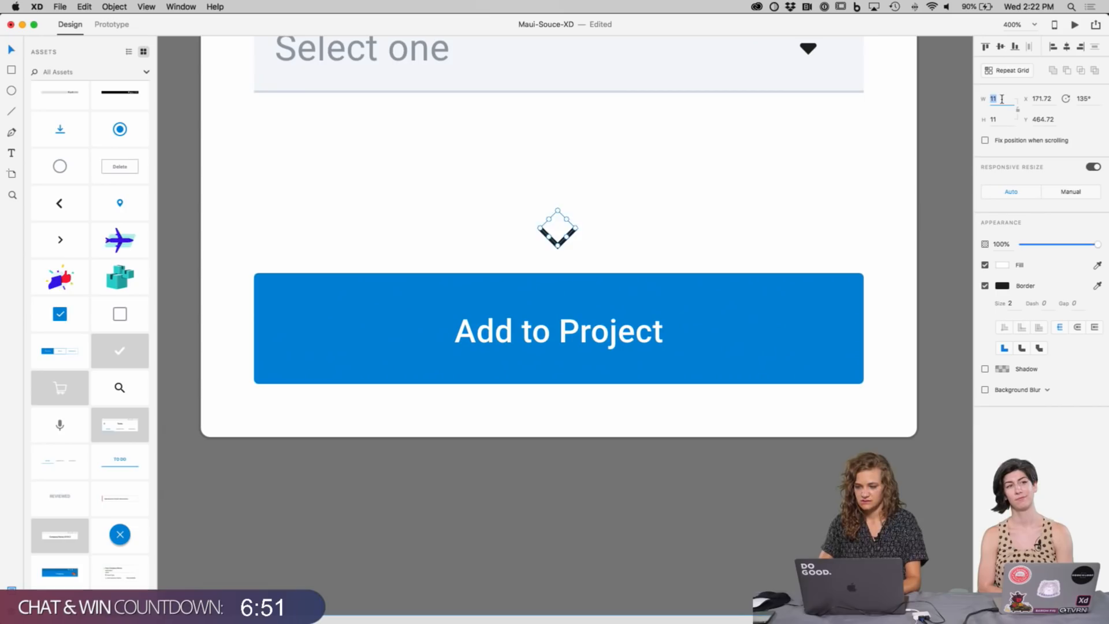
{"action": "type", "text": "8"}
{"action": "key", "text": "Return"}
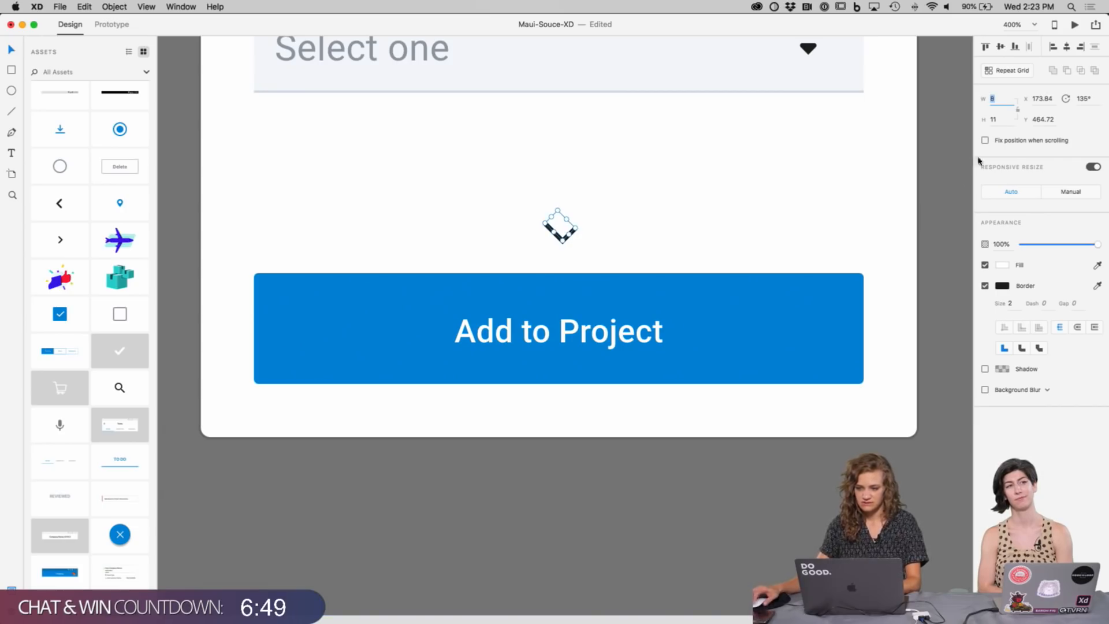
{"action": "key", "text": "super+z"}
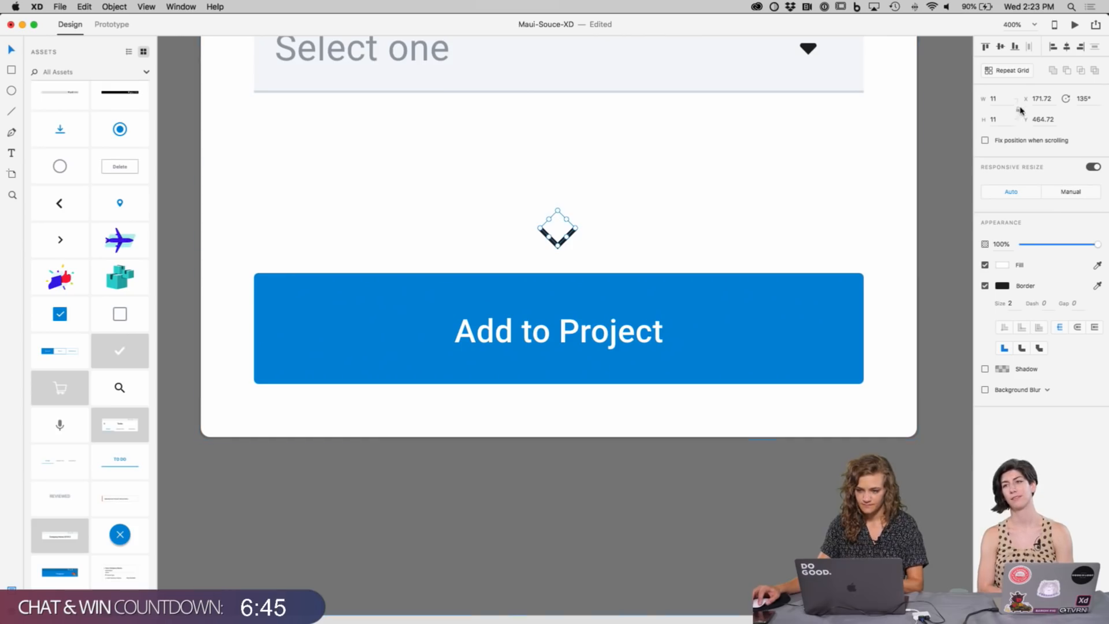
Step: Scale the chevron down proportionally to about 8.11 by 8.11 and give its border round caps and joins
{"action": "left_click_drag", "start_coordinate": [558, 212], "coordinate": [557, 220]}
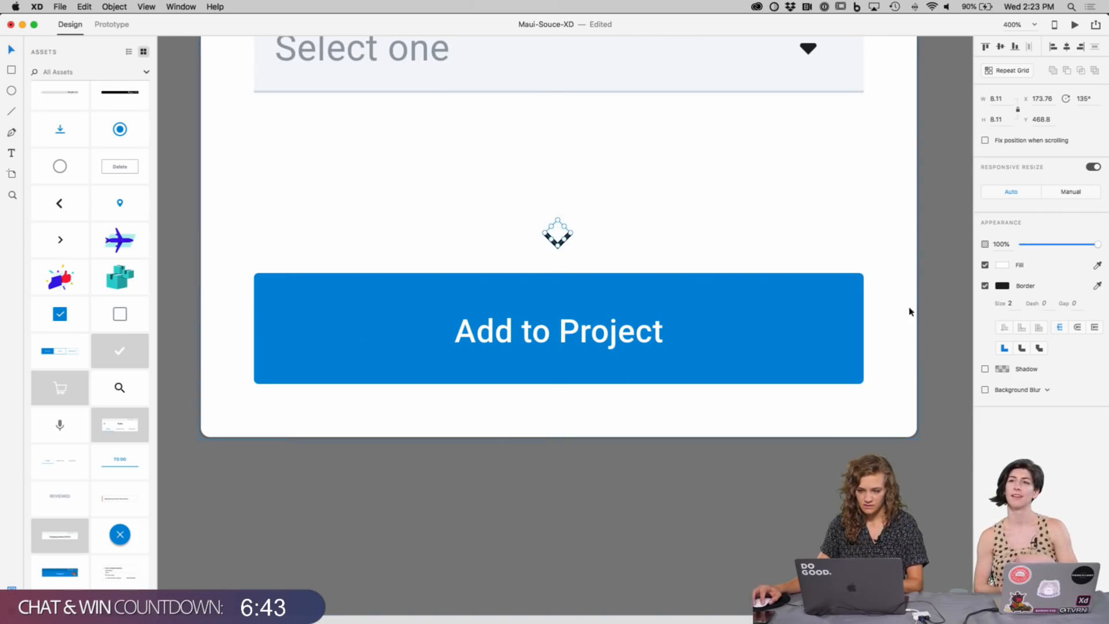
{"action": "left_click", "coordinate": [1075, 329]}
{"action": "left_click", "coordinate": [957, 297]}
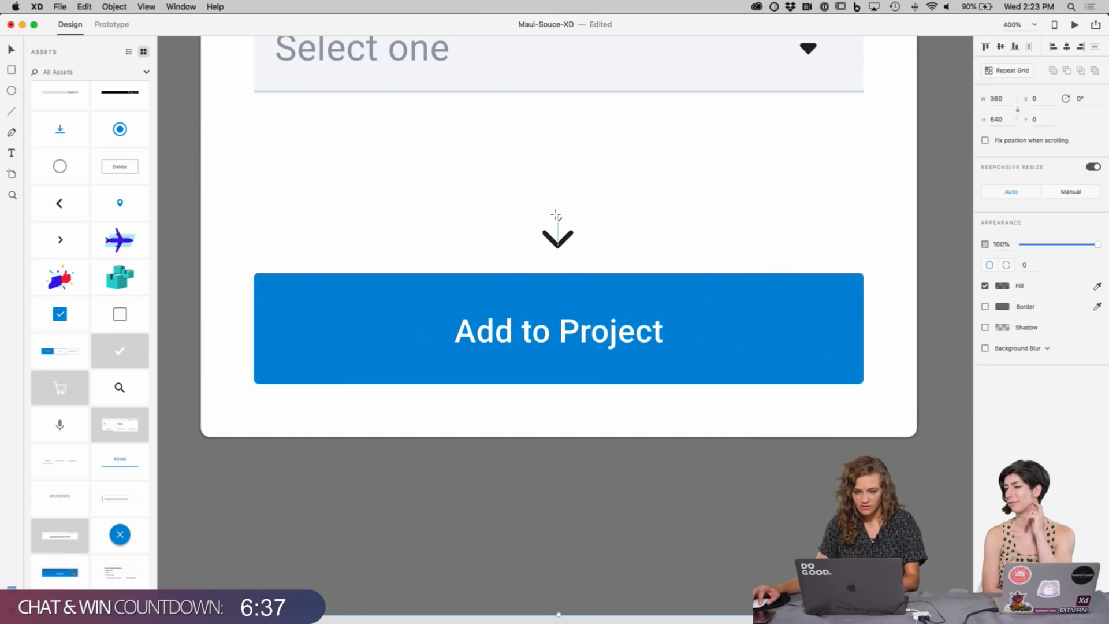
Step: Draw a vertical line 12 high into the chevron's tip, with a near-black border of size 2 and round caps
{"action": "left_click_drag", "start_coordinate": [559, 213], "coordinate": [559, 245]}
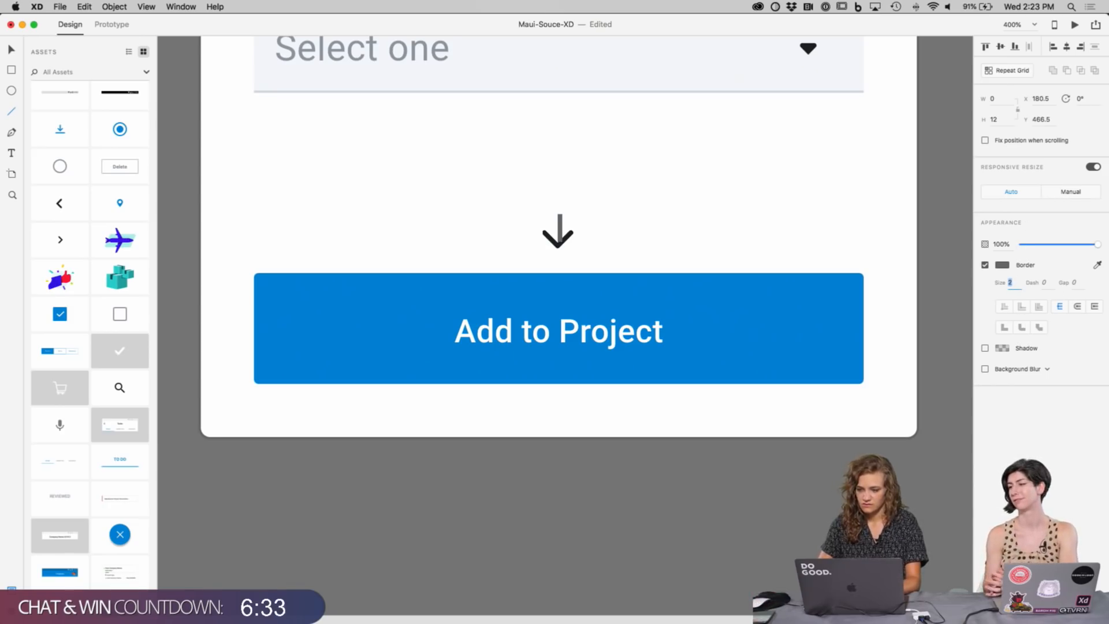
{"action": "left_click", "coordinate": [1001, 265]}
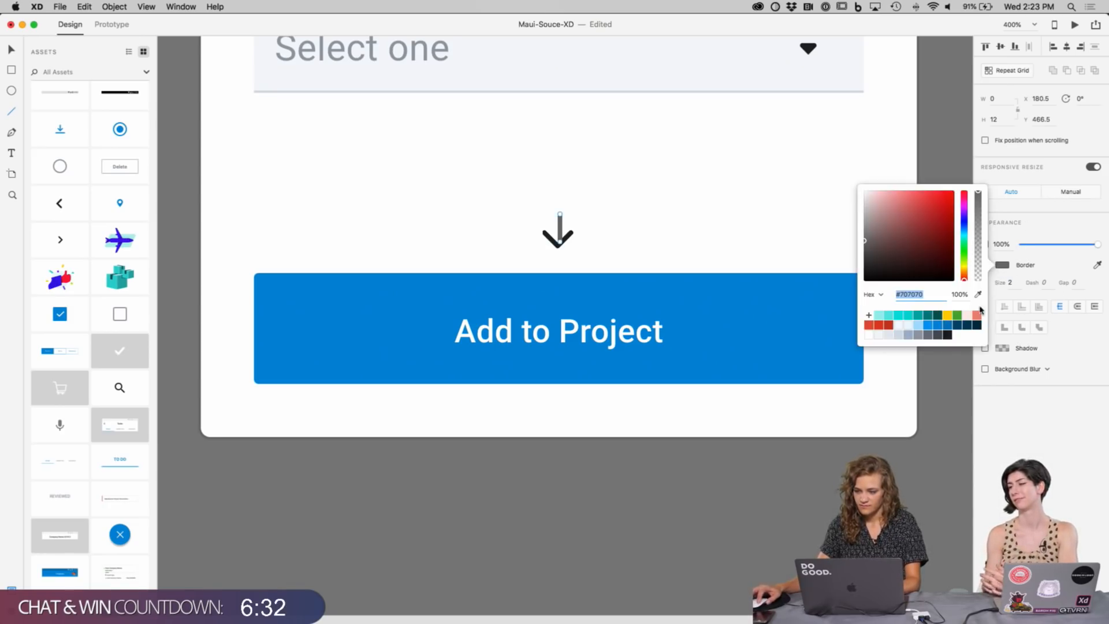
{"action": "left_click", "coordinate": [946, 335]}
{"action": "left_click", "coordinate": [1024, 331]}
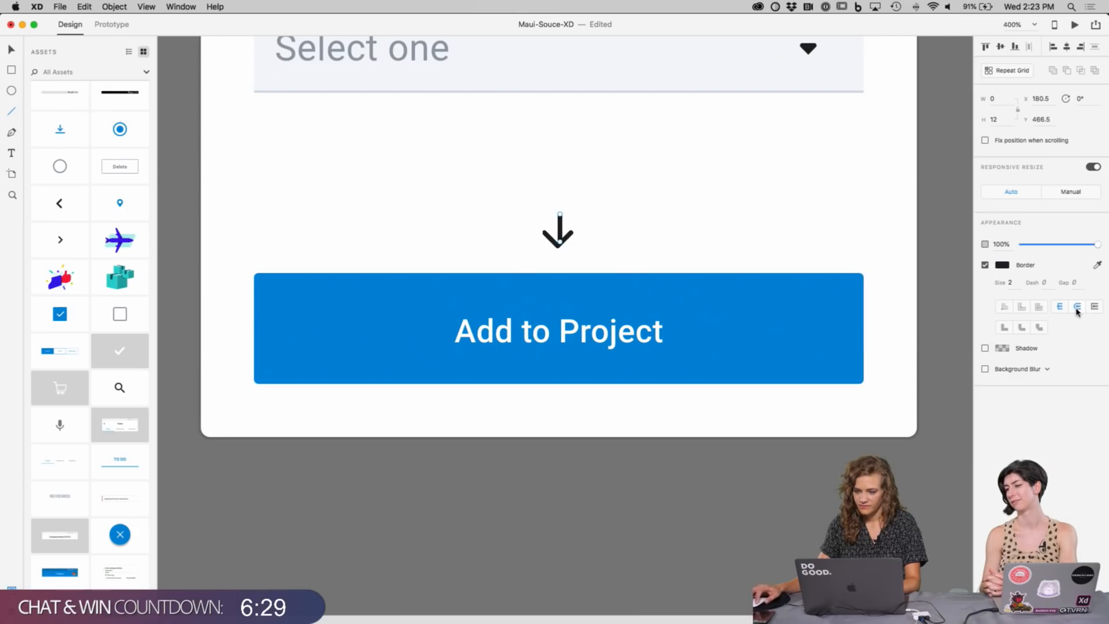
Step: Select the line together with the chevron and align their centres horizontally to form a straight down arrow
{"action": "left_click", "coordinate": [566, 242], "text": "shift"}
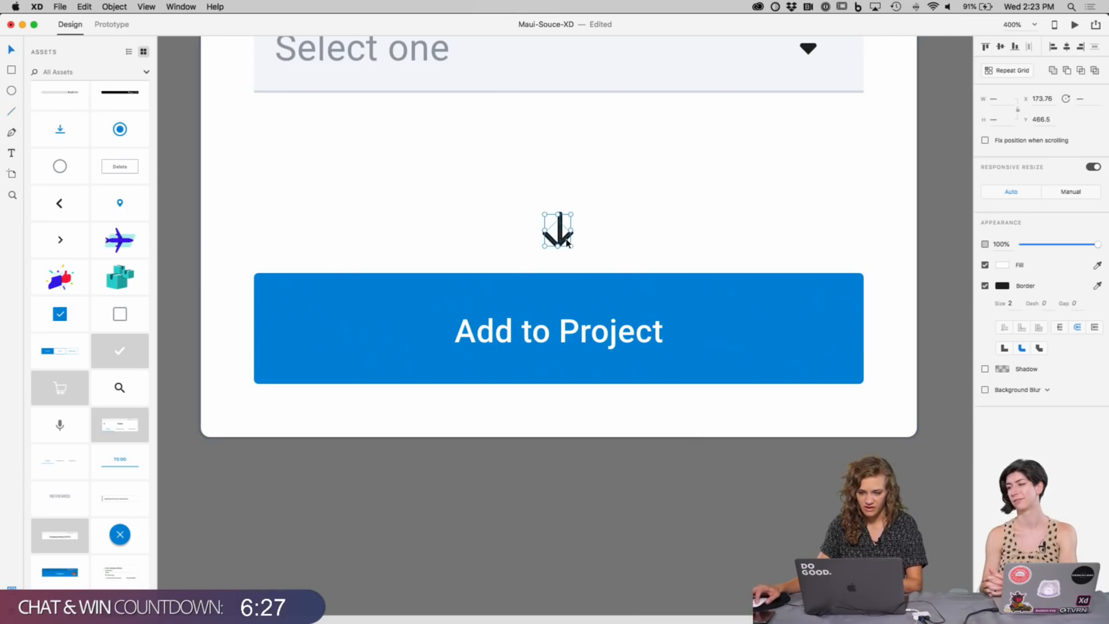
{"action": "left_click", "coordinate": [1002, 49]}
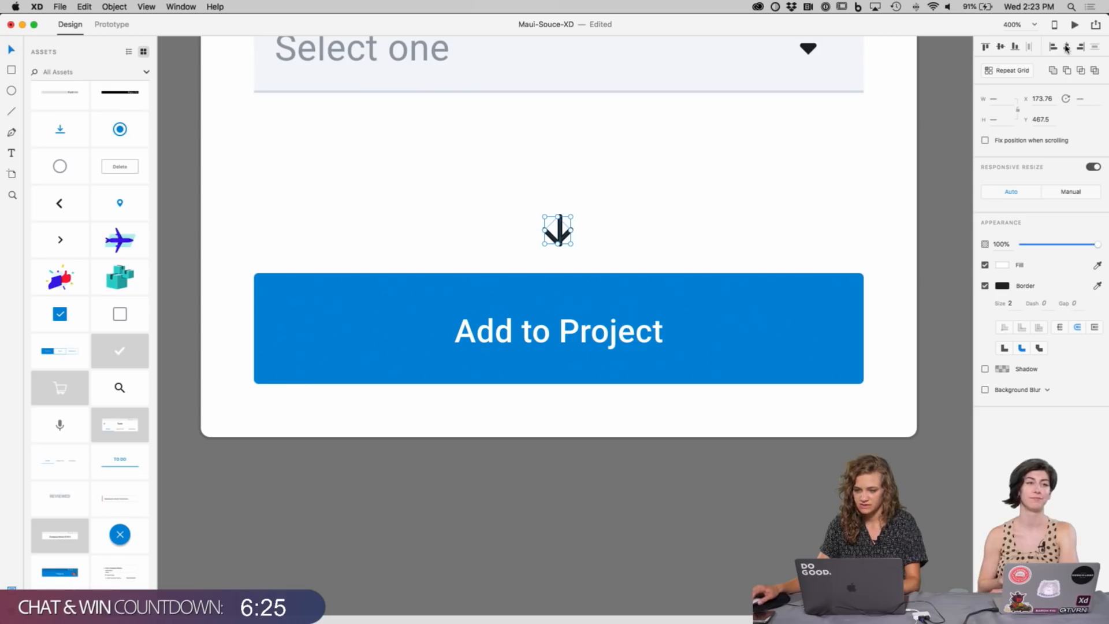
{"action": "left_click", "coordinate": [1066, 48]}
{"action": "left_click", "coordinate": [1067, 48]}
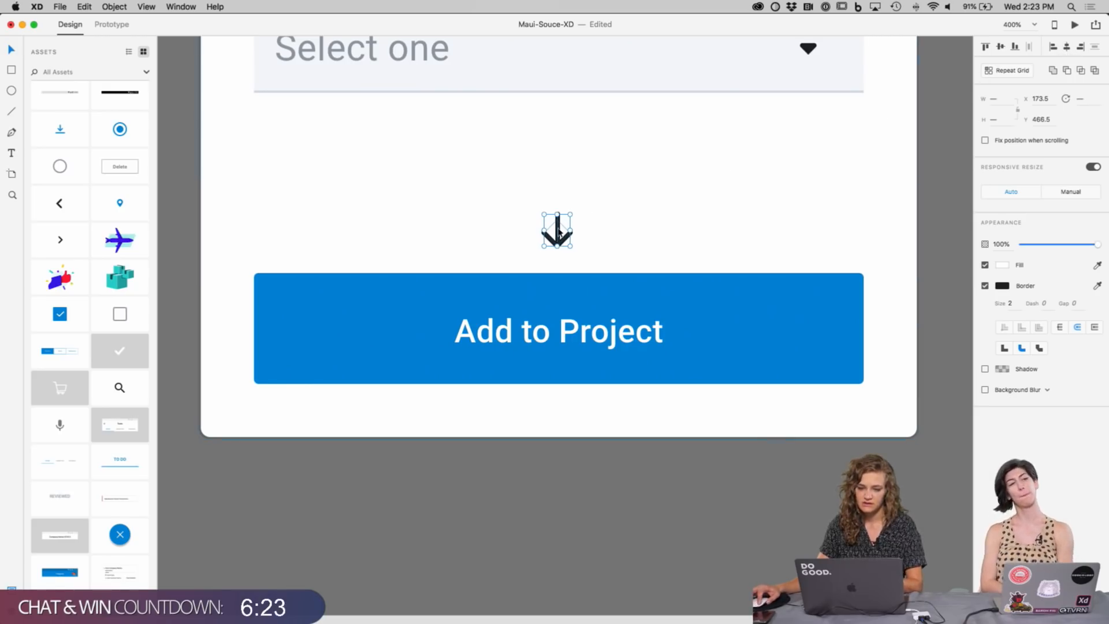
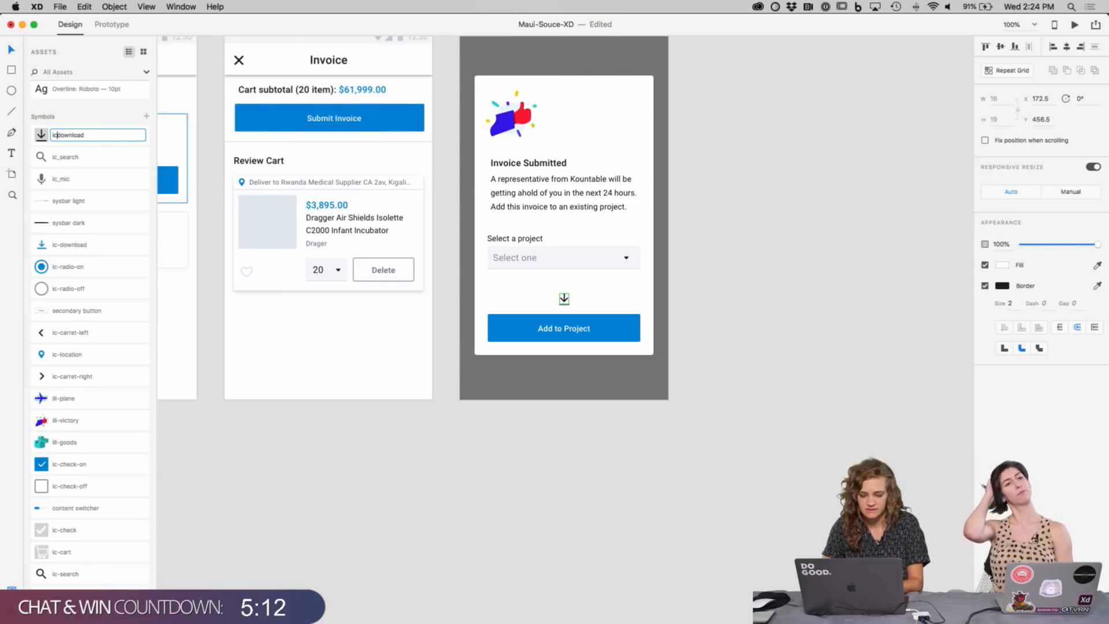
Step: Finish naming the new download arrow symbol ic-download
{"action": "left_click", "coordinate": [755, 206]}
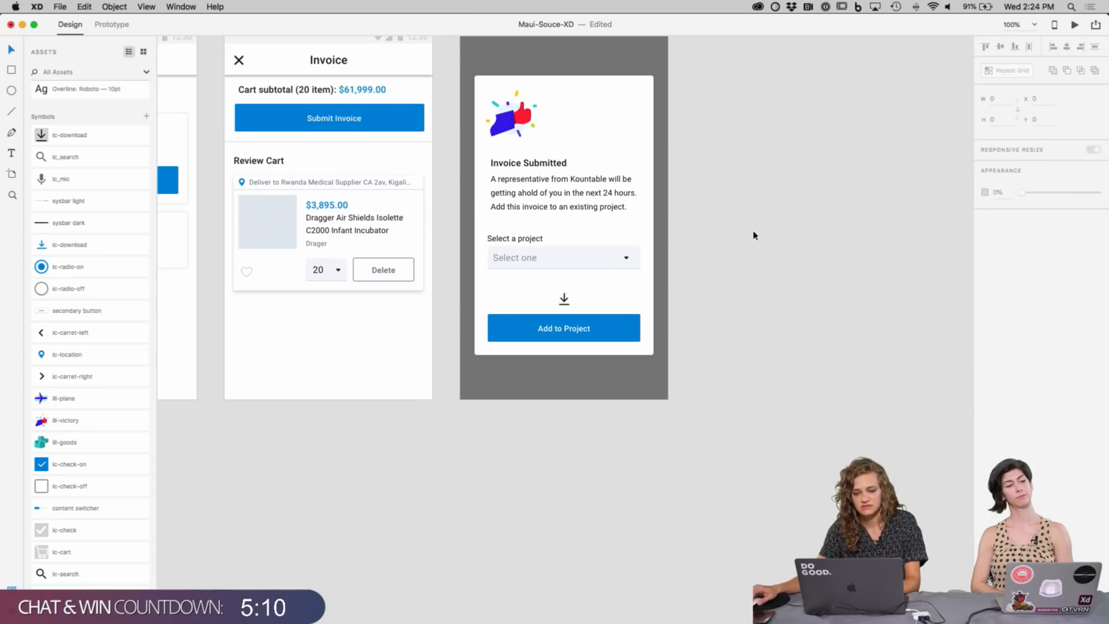
{"action": "left_click", "coordinate": [564, 300]}
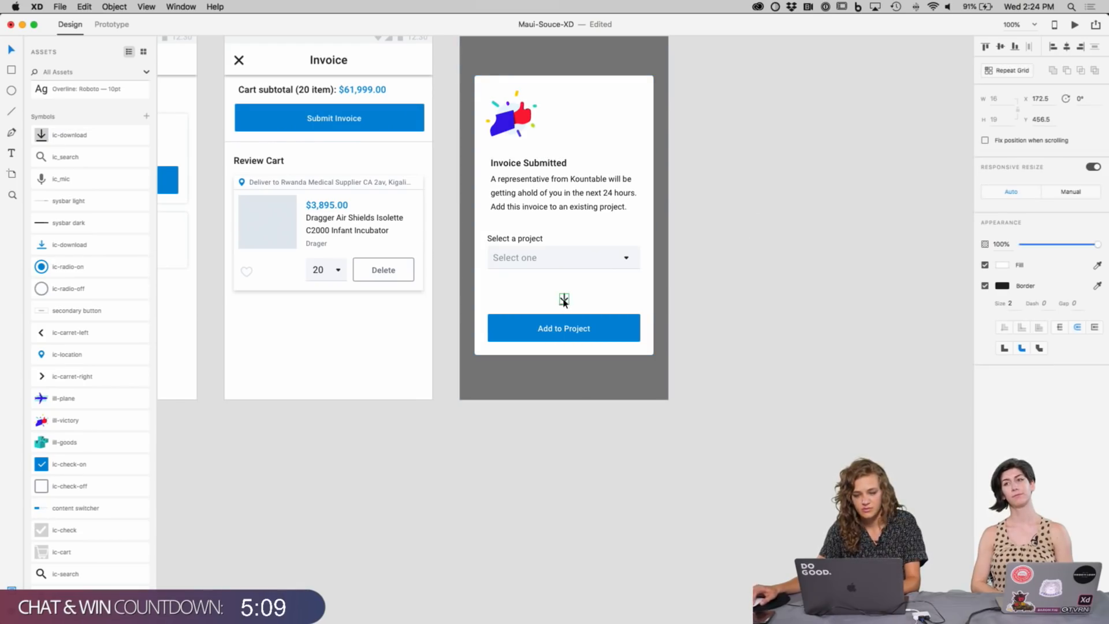
{"action": "left_click", "coordinate": [888, 272]}
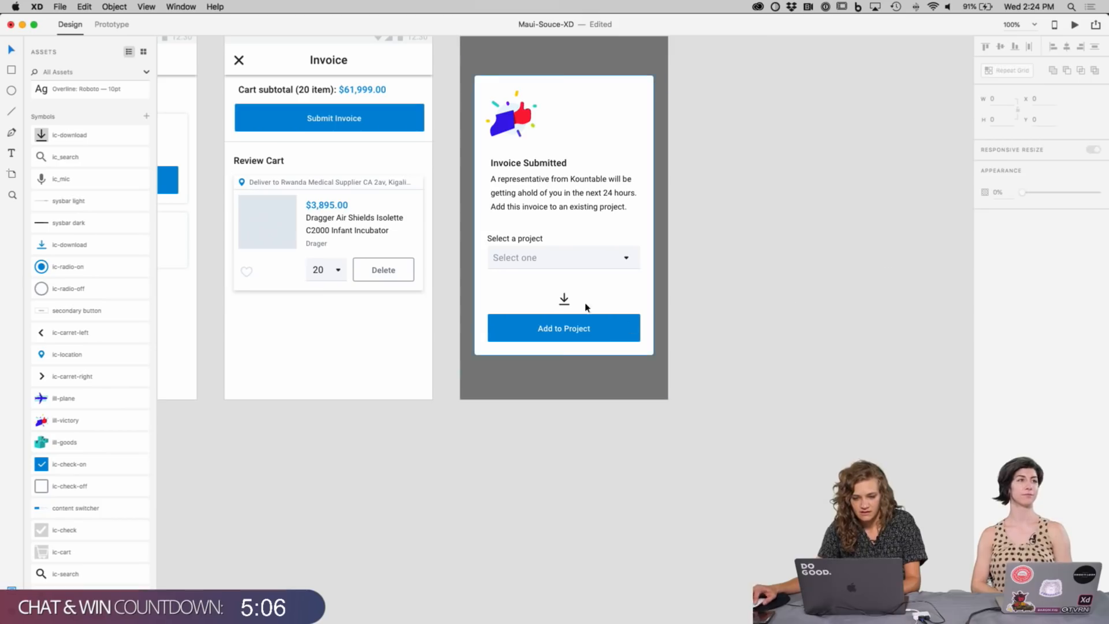
Step: Move the download icon above the Add to Project button leftward to about X 121.5, Y 456.5
{"action": "left_click", "coordinate": [565, 301]}
{"action": "left_click_drag", "start_coordinate": [564, 300], "coordinate": [552, 307]}
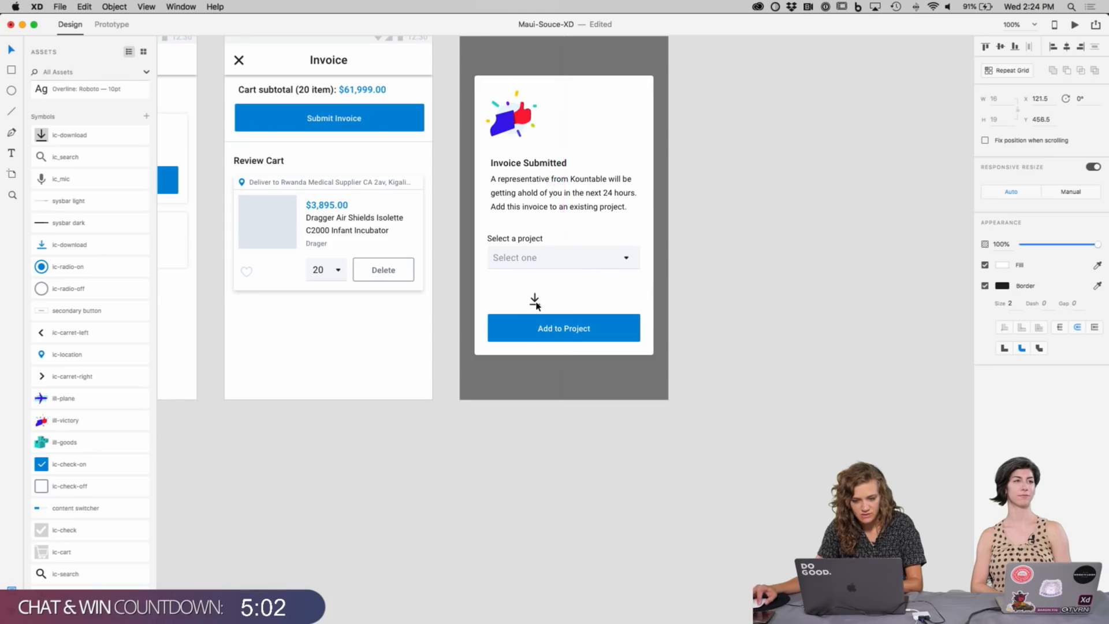
{"action": "left_click", "coordinate": [765, 334]}
Step: Add the text label "Download" to the right of the download icon
{"action": "scroll", "coordinate": [69, 191], "scroll_direction": "up", "scroll_amount": 5}
{"action": "key", "text": "t"}
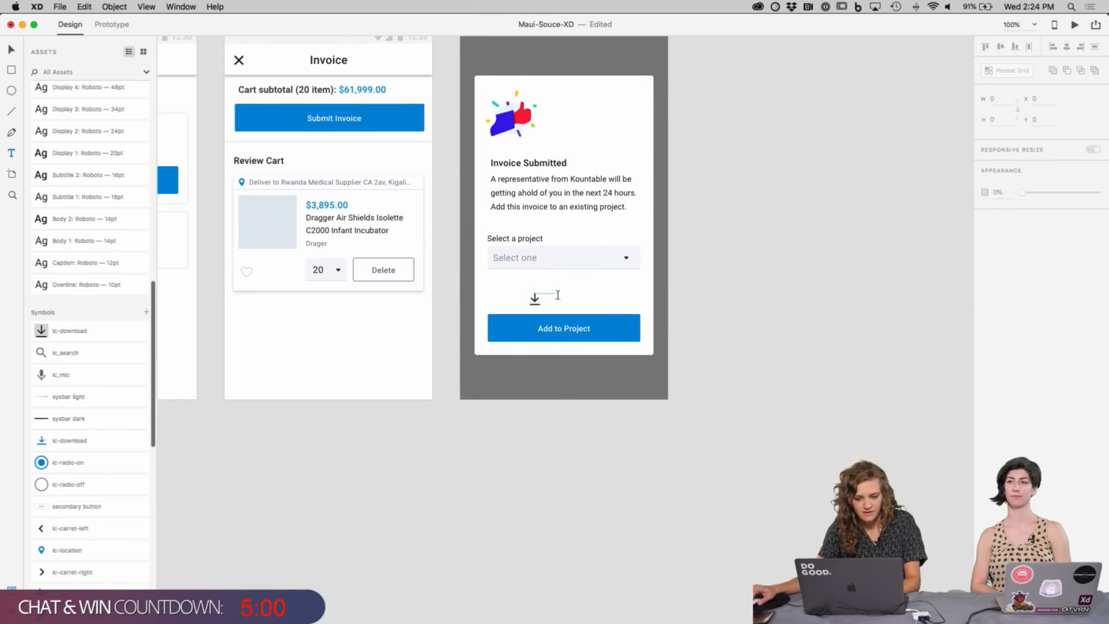
{"action": "left_click", "coordinate": [550, 295]}
{"action": "type", "text": "Download"}
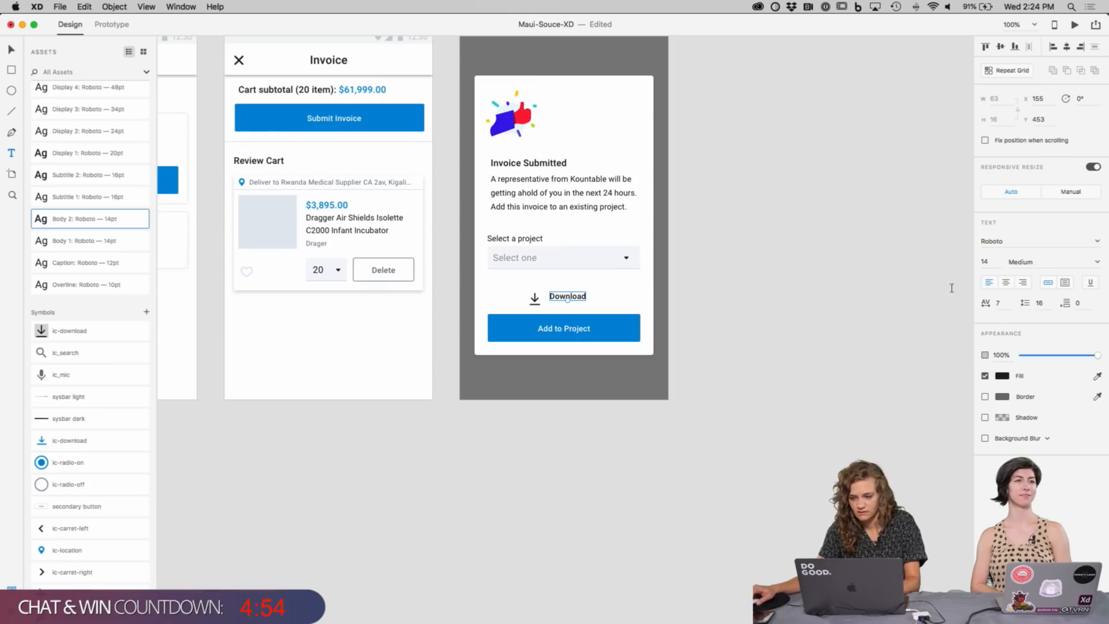
Step: Change the Download label's fill to the blue swatch and remove the stray text box beside the artboard
{"action": "left_click", "coordinate": [998, 380]}
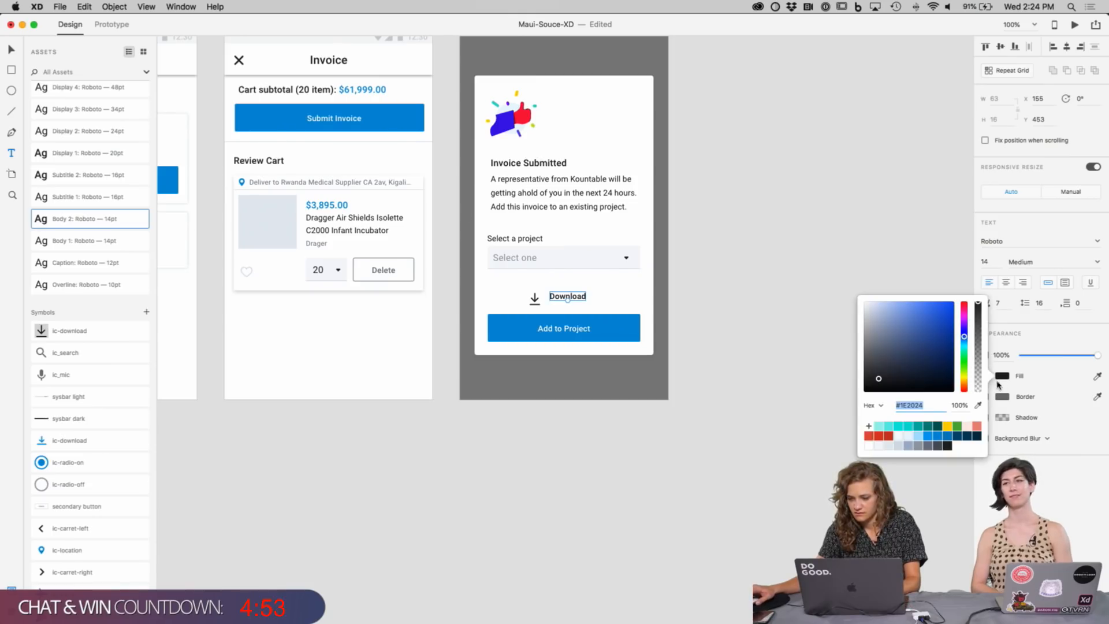
{"action": "left_click", "coordinate": [938, 439]}
{"action": "key", "text": "Escape"}
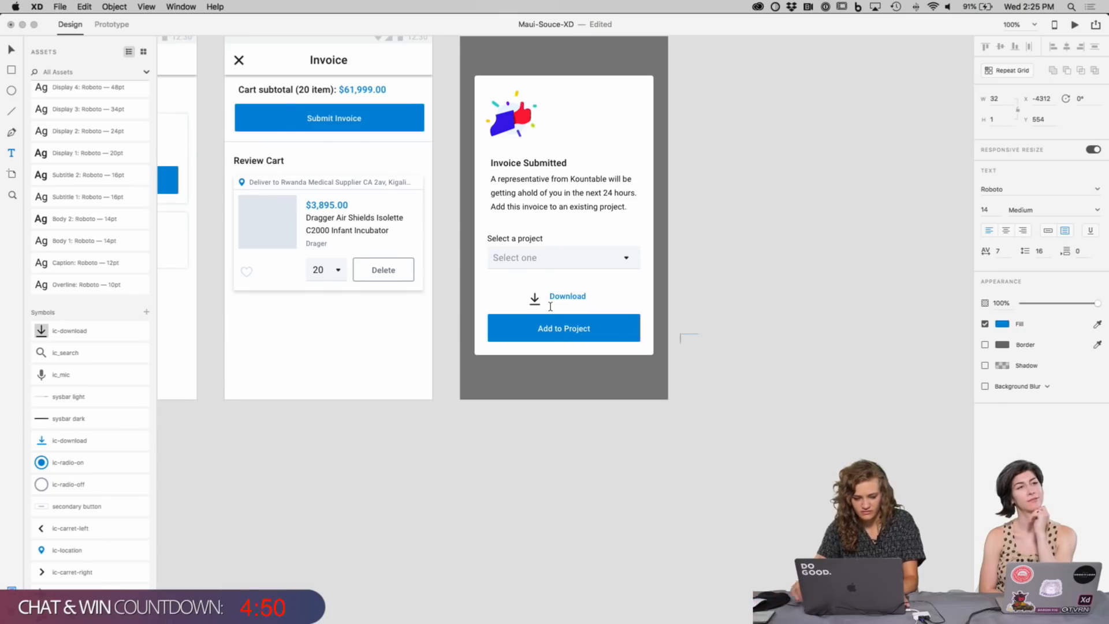
{"action": "key", "text": "BackSpace"}
{"action": "key", "text": "super+z"}
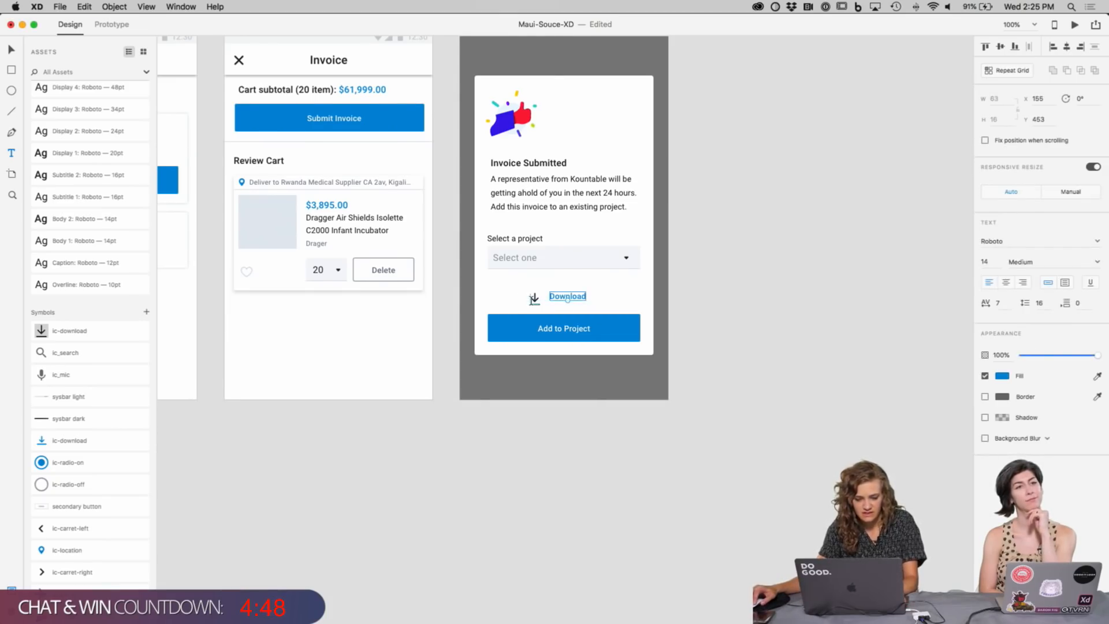
{"action": "key", "text": "Escape"}
Step: Recolour the borders of the download icon's arrow and baseline to the same blue as the Download label
{"action": "key", "text": "super+equal"}
{"action": "key", "text": "super+equal"}
{"action": "key", "text": "super+equal"}
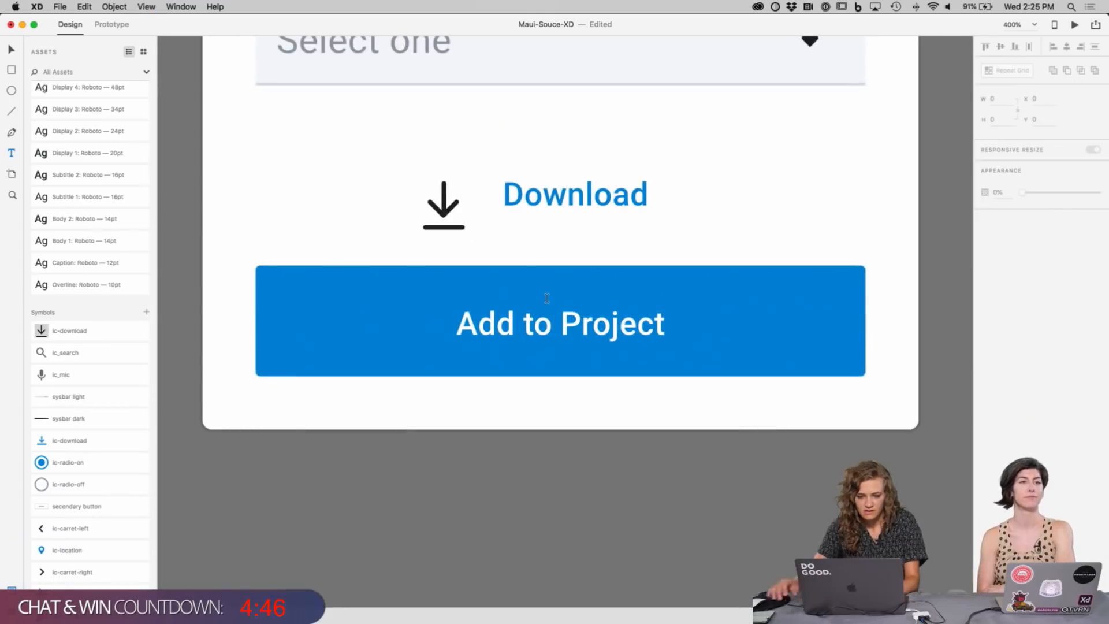
{"action": "scroll", "coordinate": [443, 216], "scroll_direction": "down", "scroll_amount": 1}
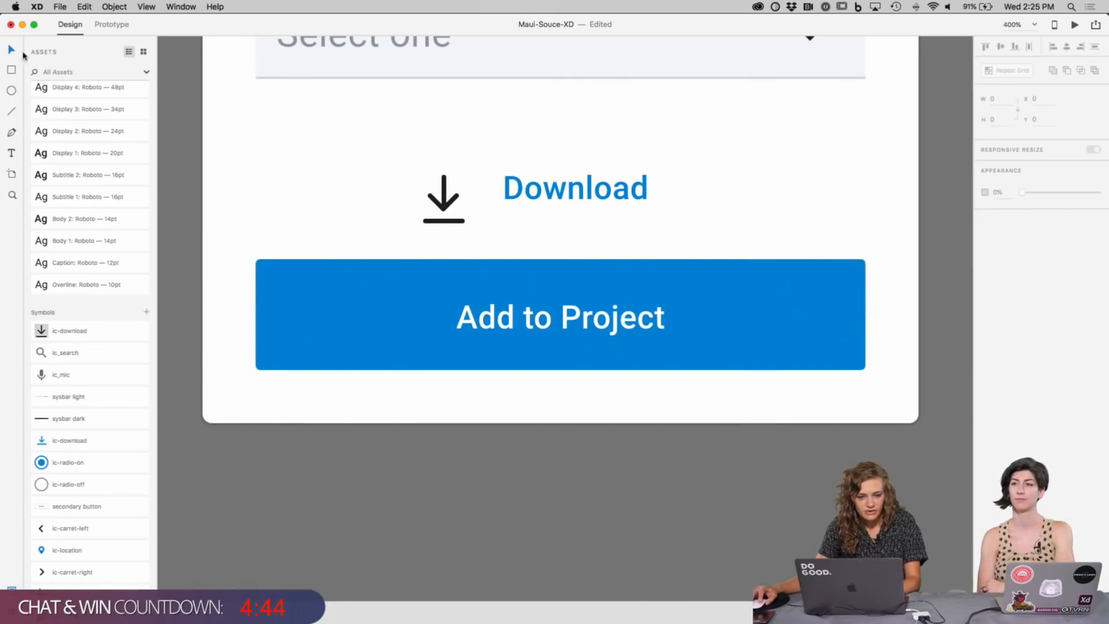
{"action": "double_click", "coordinate": [443, 205]}
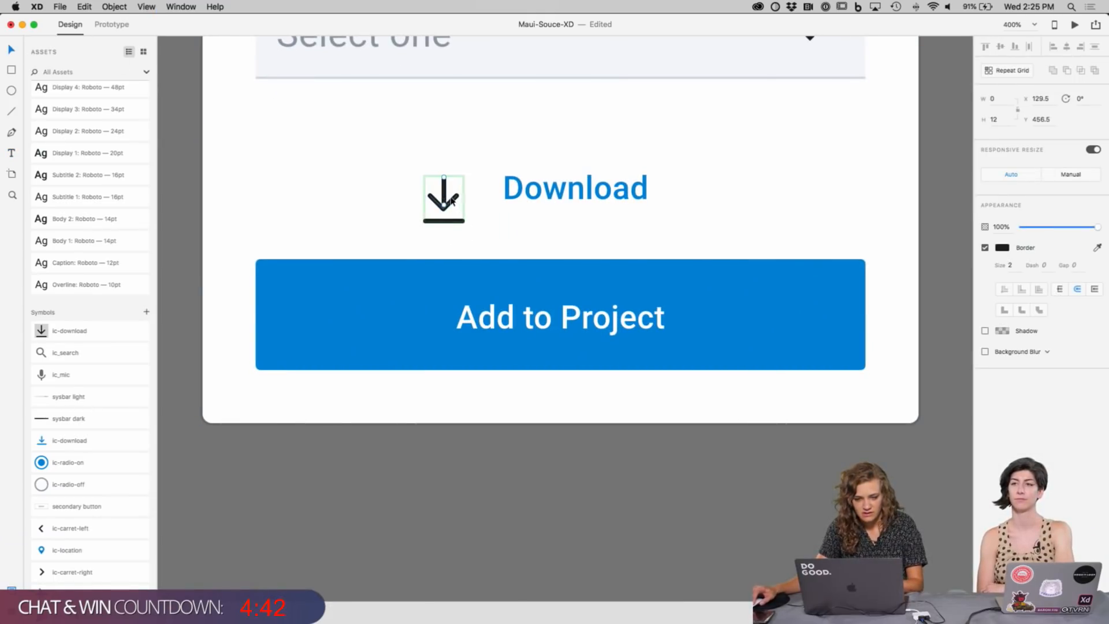
{"action": "left_click", "coordinate": [454, 202], "text": "shift"}
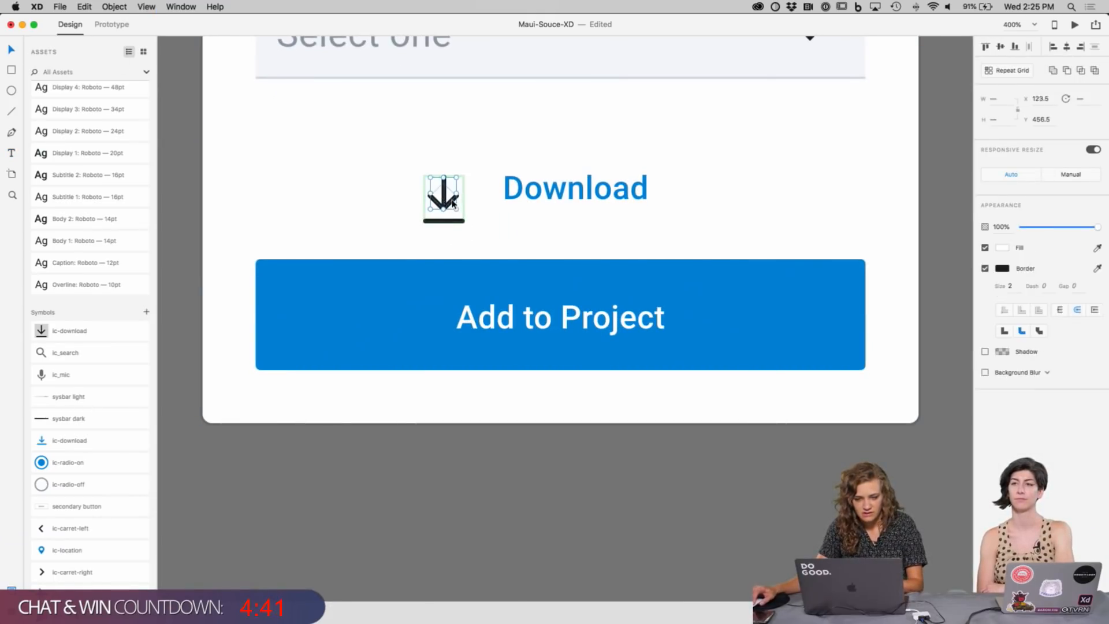
{"action": "left_click", "coordinate": [1002, 269]}
{"action": "left_click", "coordinate": [941, 330]}
{"action": "left_click", "coordinate": [965, 453]}
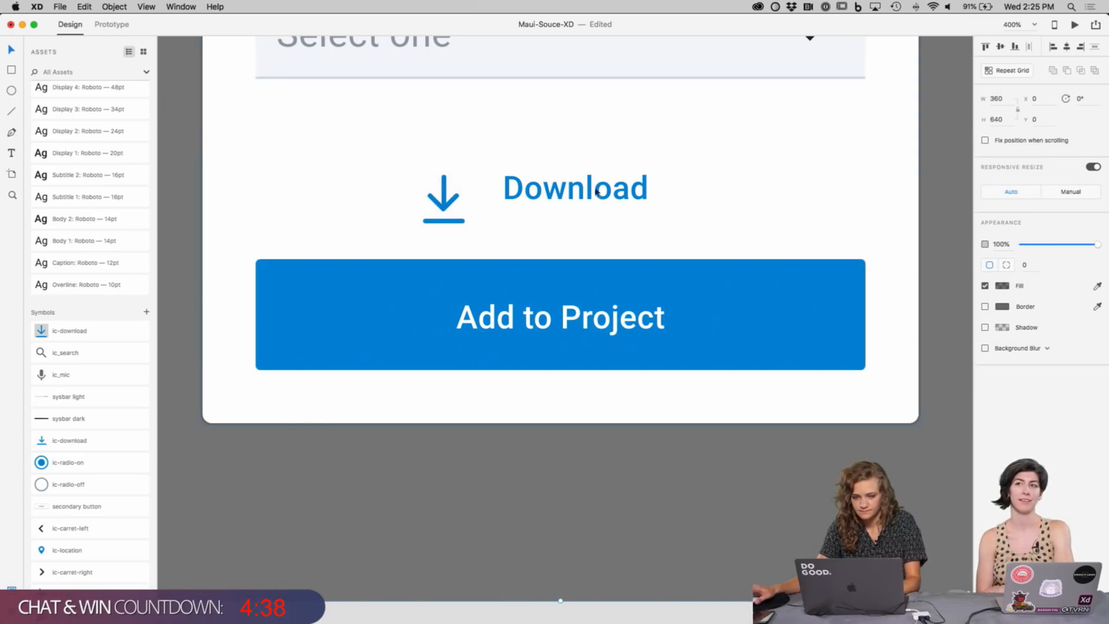
Step: Line up the Download label with its icon, and replace the hand-drawn icon with the existing solid-fill ic-download symbol close beside the label
{"action": "left_click_drag", "start_coordinate": [574, 196], "coordinate": [563, 207]}
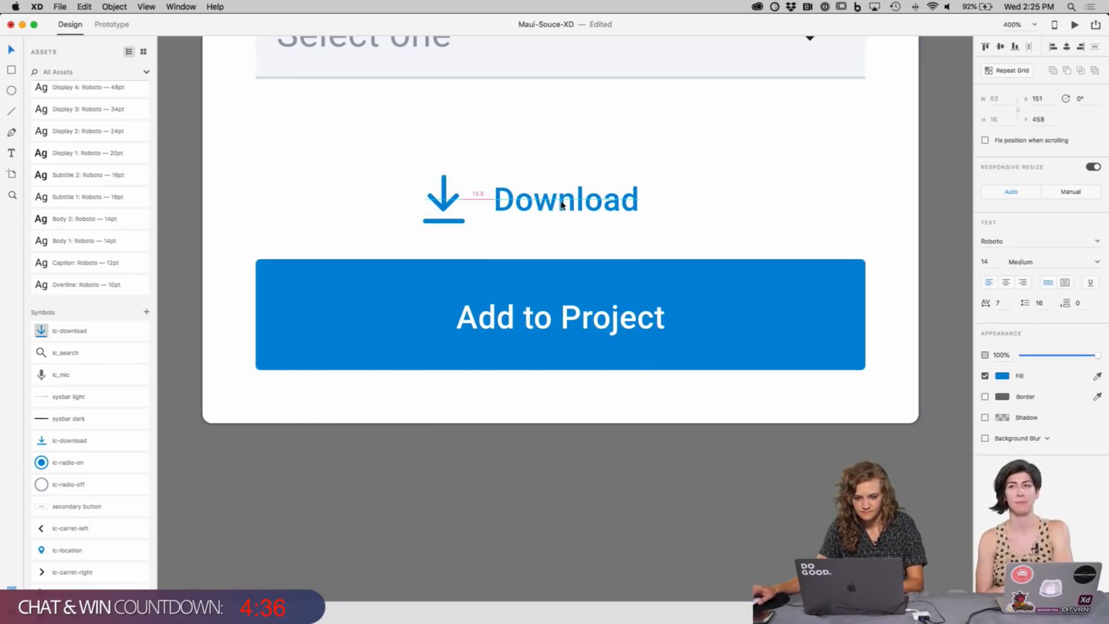
{"action": "left_click", "coordinate": [448, 204]}
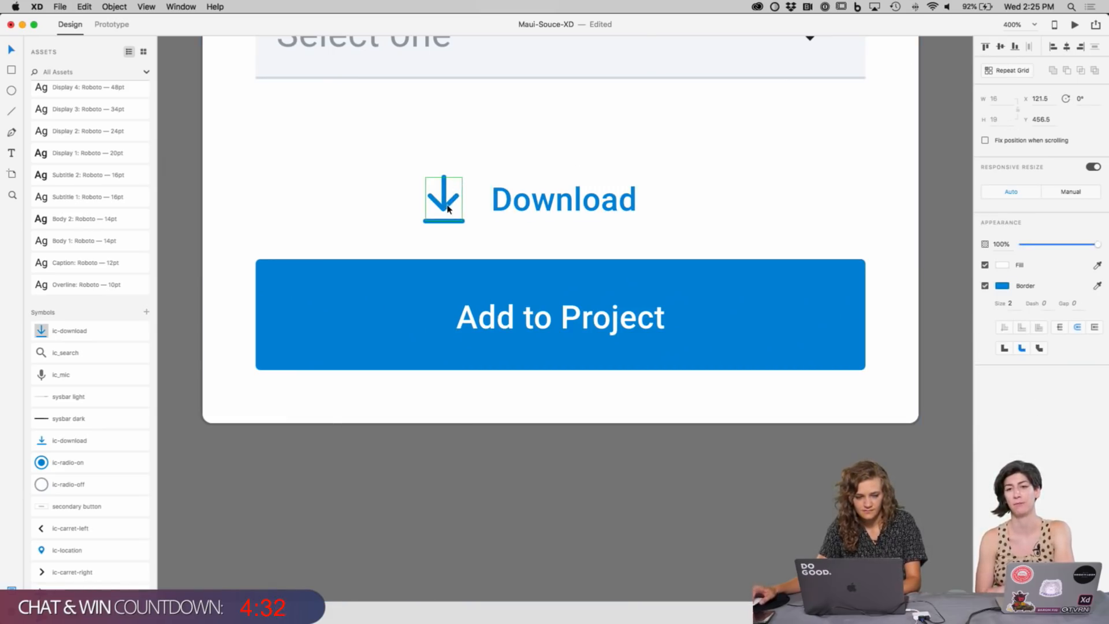
{"action": "scroll", "coordinate": [94, 314], "scroll_direction": "down", "scroll_amount": 2}
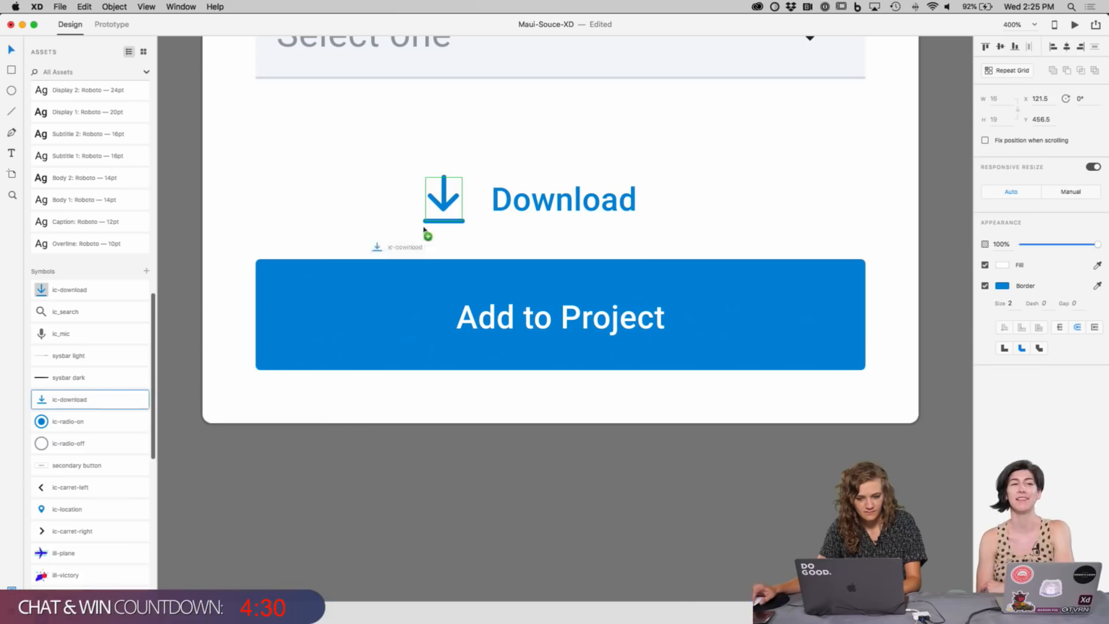
{"action": "left_click_drag", "start_coordinate": [424, 230], "coordinate": [407, 209]}
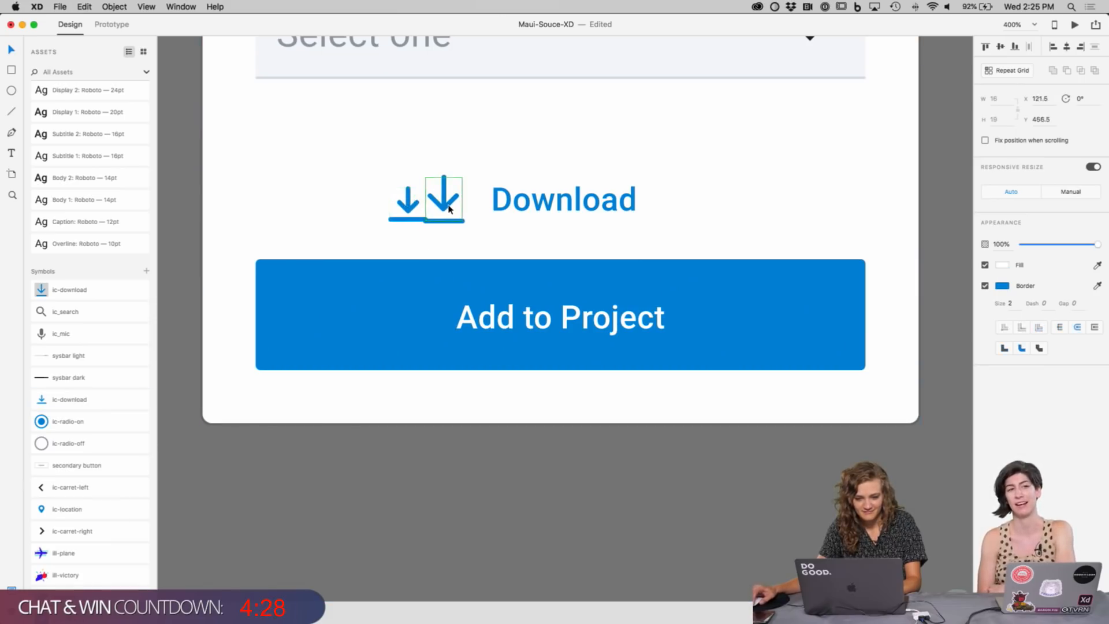
{"action": "key", "text": "Delete"}
{"action": "left_click", "coordinate": [406, 207]}
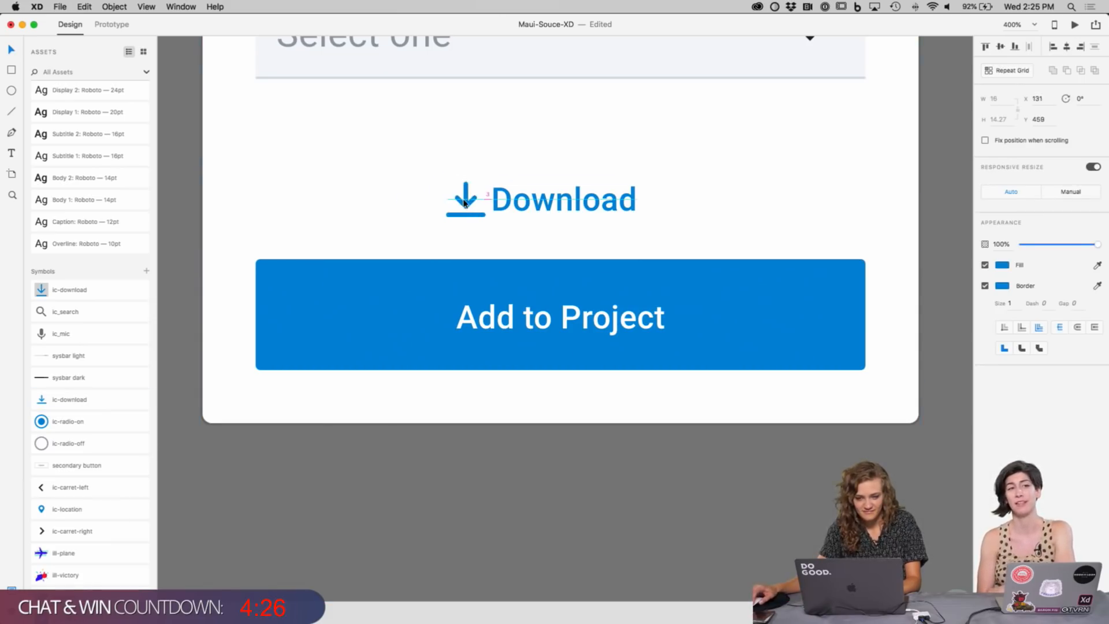
Step: Centre the download icon and label together above the Add to Project button at X 139, Y 460
{"action": "left_click_drag", "start_coordinate": [529, 209], "coordinate": [556, 224]}
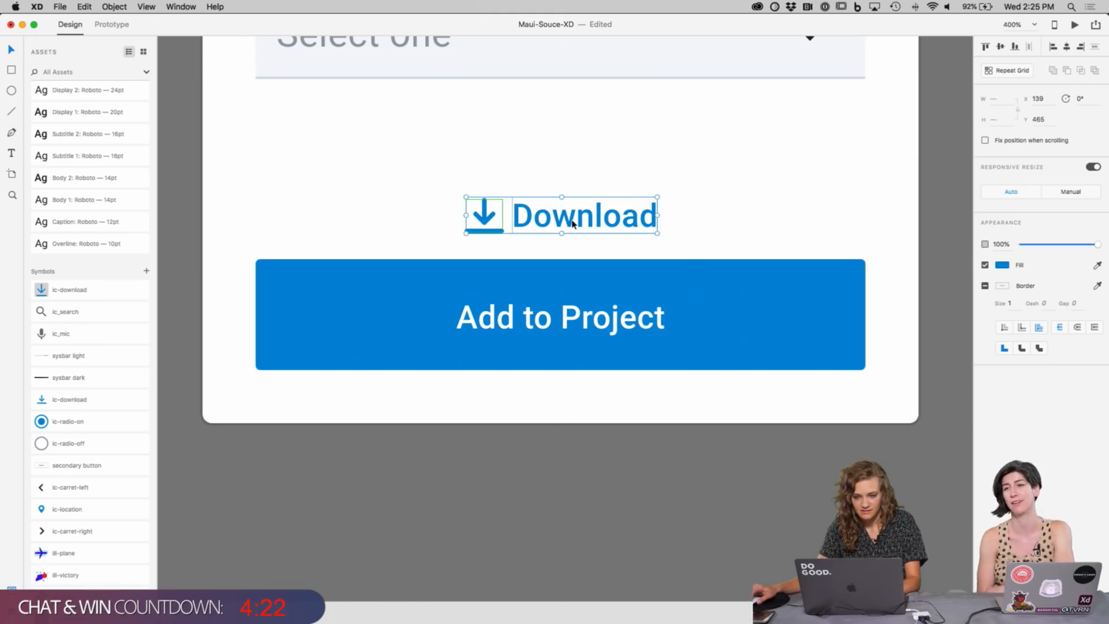
{"action": "key", "text": "super+minus"}
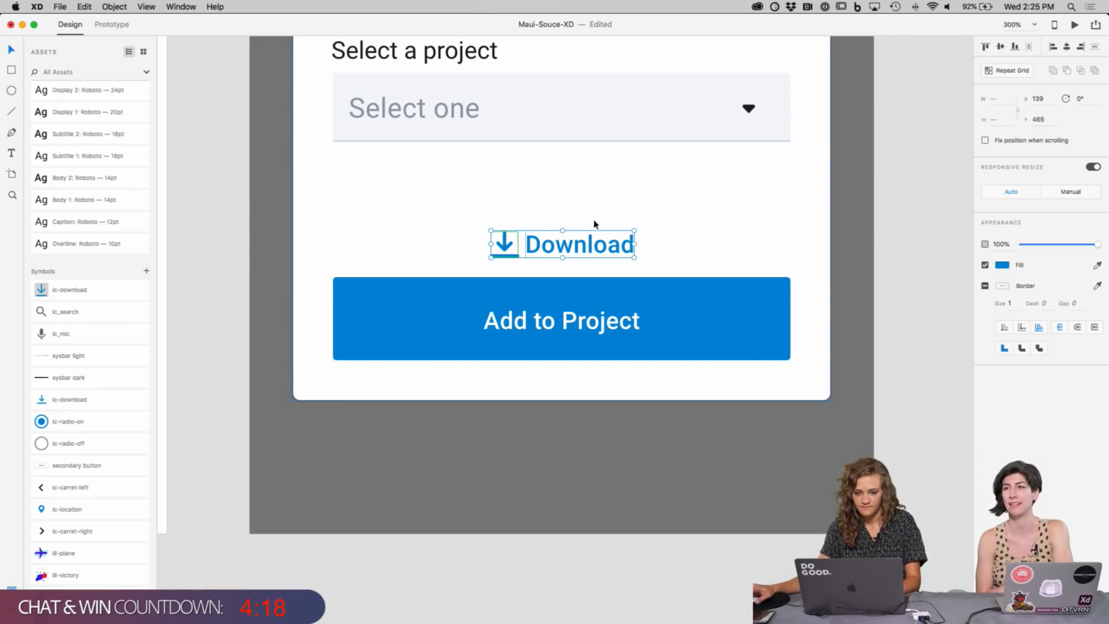
{"action": "key", "text": "Up"}
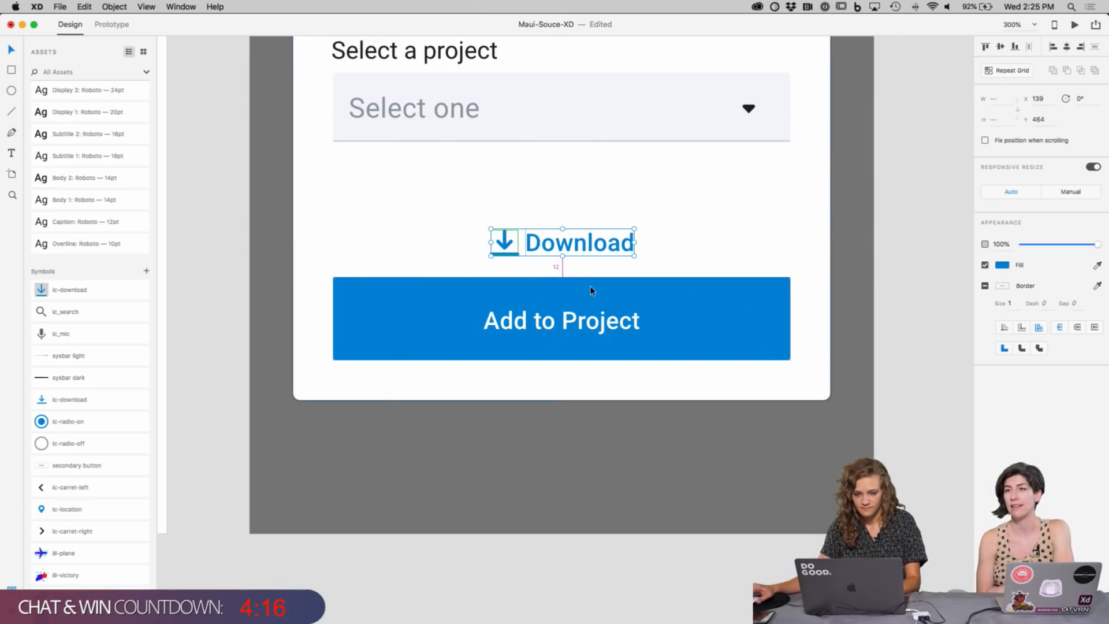
{"action": "key", "text": "Up"}
{"action": "key", "text": "Up"}
{"action": "key", "text": "Up"}
{"action": "key", "text": "Up"}
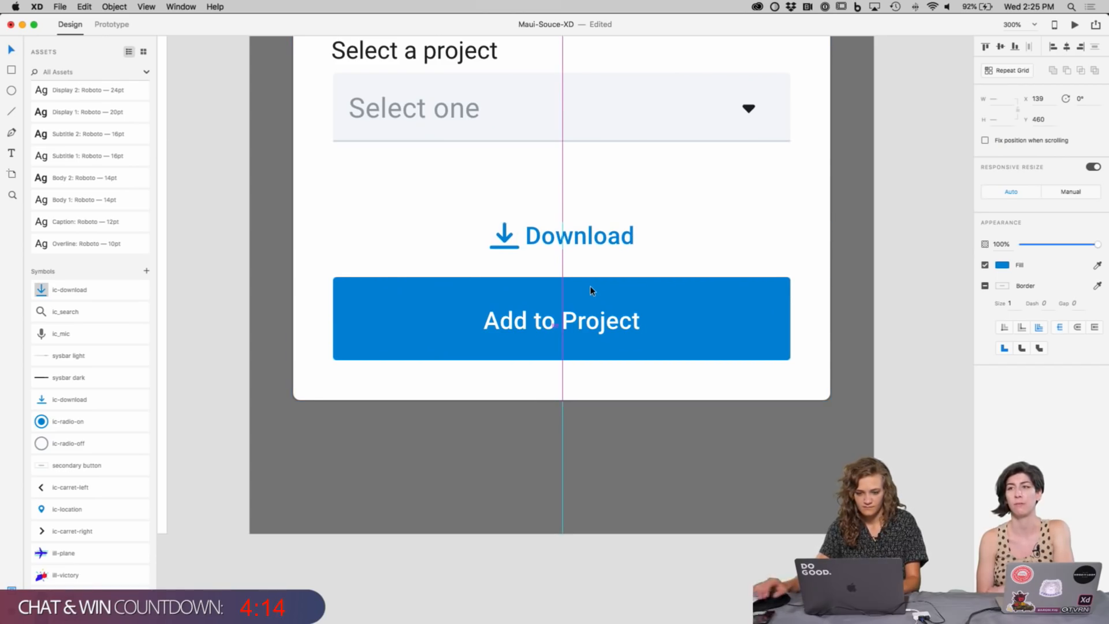
Step: Review the finished confirmation dialog alongside the cart artboards, and go back to the Store artboard
{"action": "left_click", "coordinate": [878, 275]}
{"action": "key", "text": "super+minus"}
{"action": "key", "text": "super+minus"}
{"action": "key", "text": "super+minus"}
{"action": "key", "text": "super+minus"}
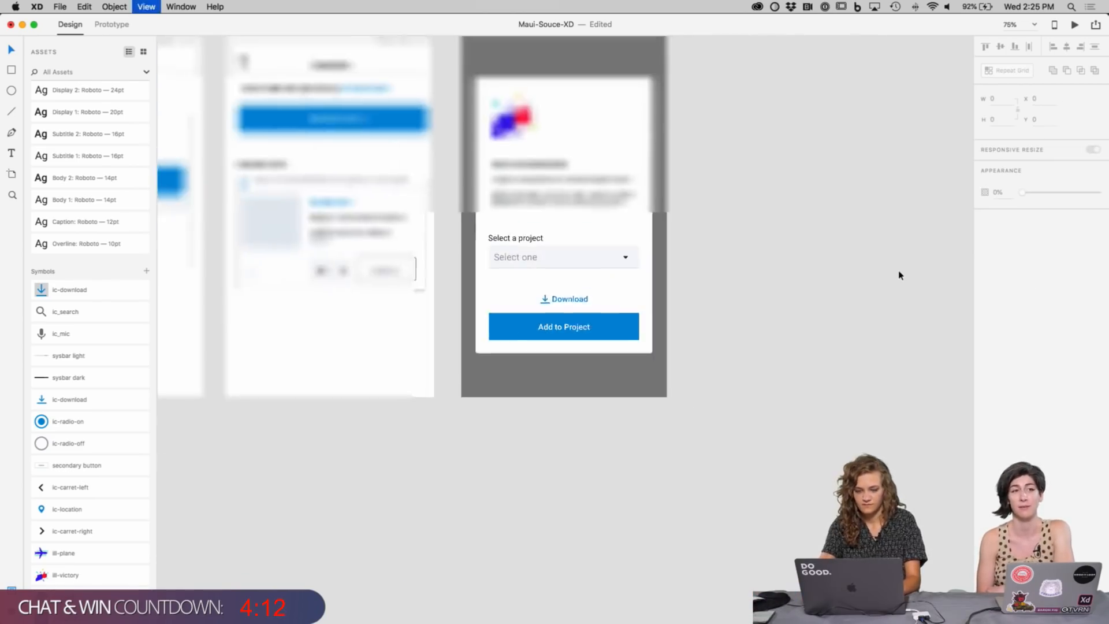
{"action": "key", "text": "super+minus"}
{"action": "key", "text": "super+plus"}
{"action": "key", "text": "super+plus"}
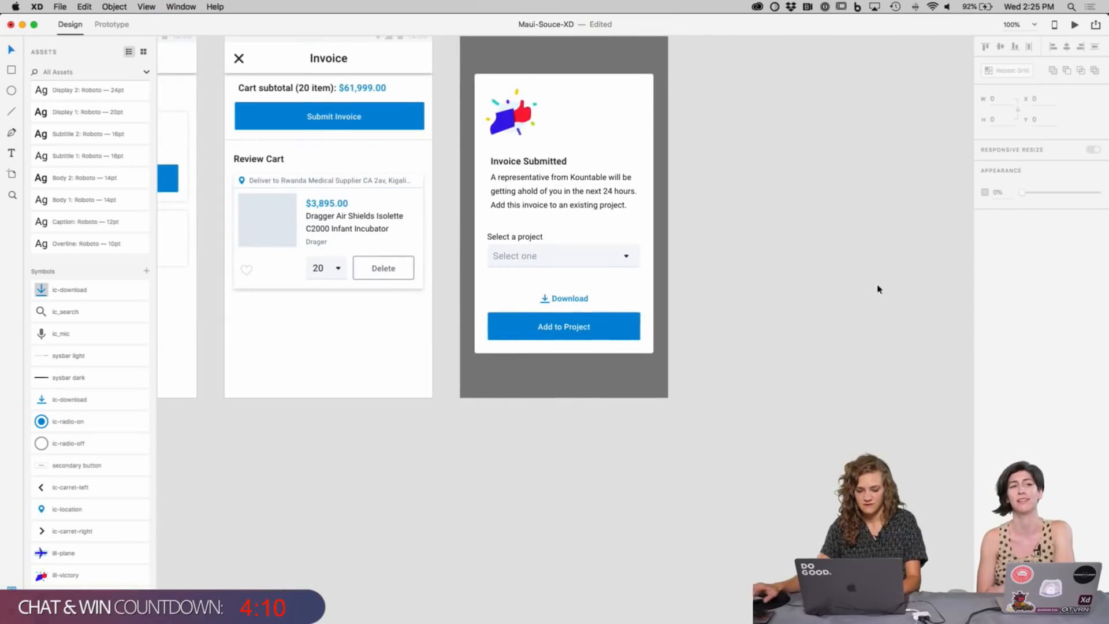
{"action": "left_click_drag", "start_coordinate": [763, 264], "coordinate": [847, 311]}
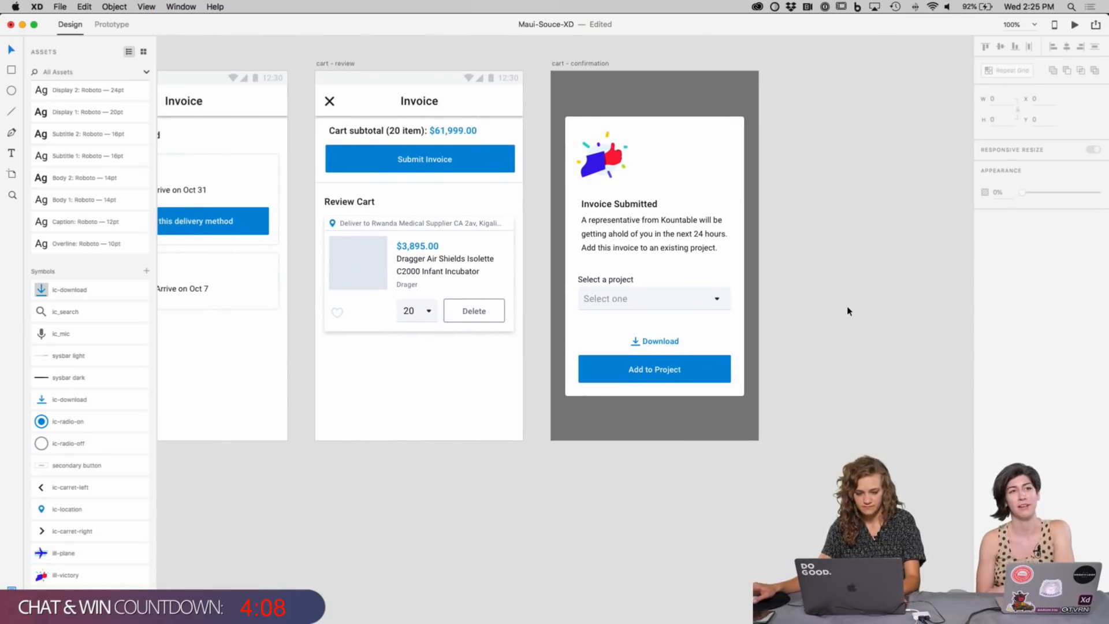
{"action": "left_click_drag", "start_coordinate": [274, 289], "coordinate": [800, 275]}
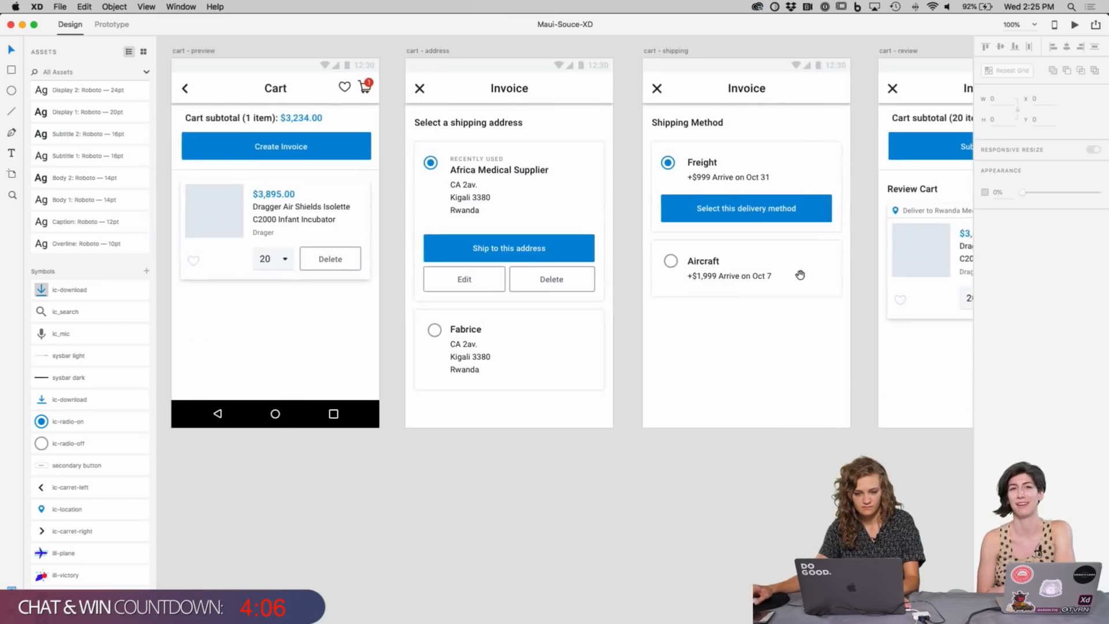
{"action": "mouse_move", "coordinate": [296, 248]}
{"action": "left_mouse_down"}
{"action": "mouse_move", "coordinate": [785, 244]}
{"action": "mouse_move", "coordinate": [751, 240]}
{"action": "left_mouse_up"}
{"action": "mouse_move", "coordinate": [242, 237]}
{"action": "left_mouse_down"}
{"action": "mouse_move", "coordinate": [451, 236]}
{"action": "mouse_move", "coordinate": [836, 267]}
{"action": "left_mouse_up"}
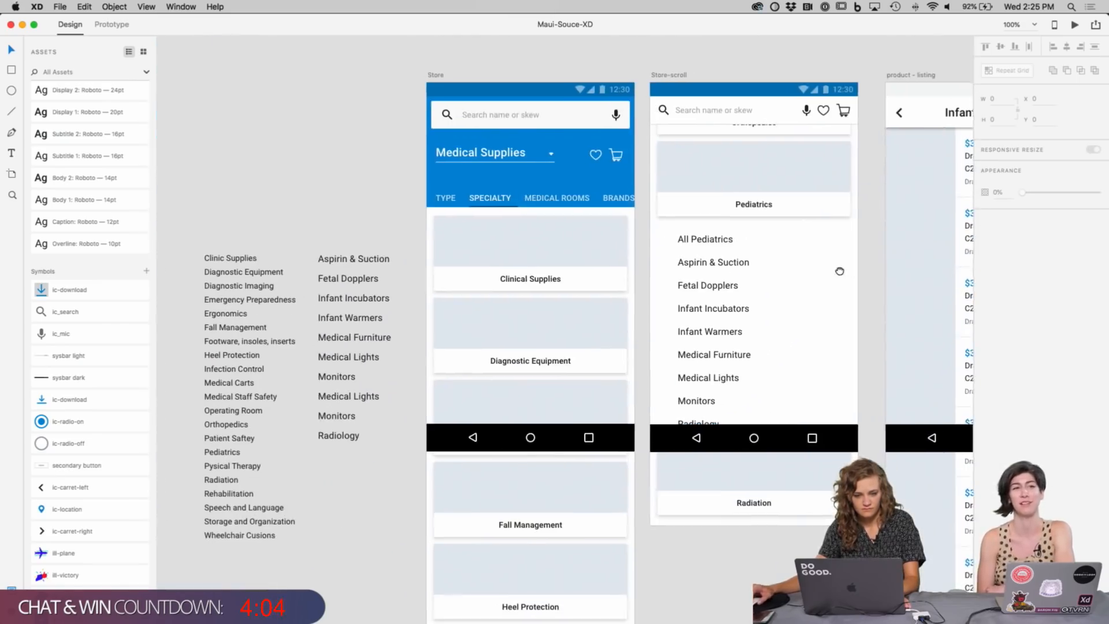
{"action": "left_click_drag", "start_coordinate": [637, 249], "coordinate": [634, 242]}
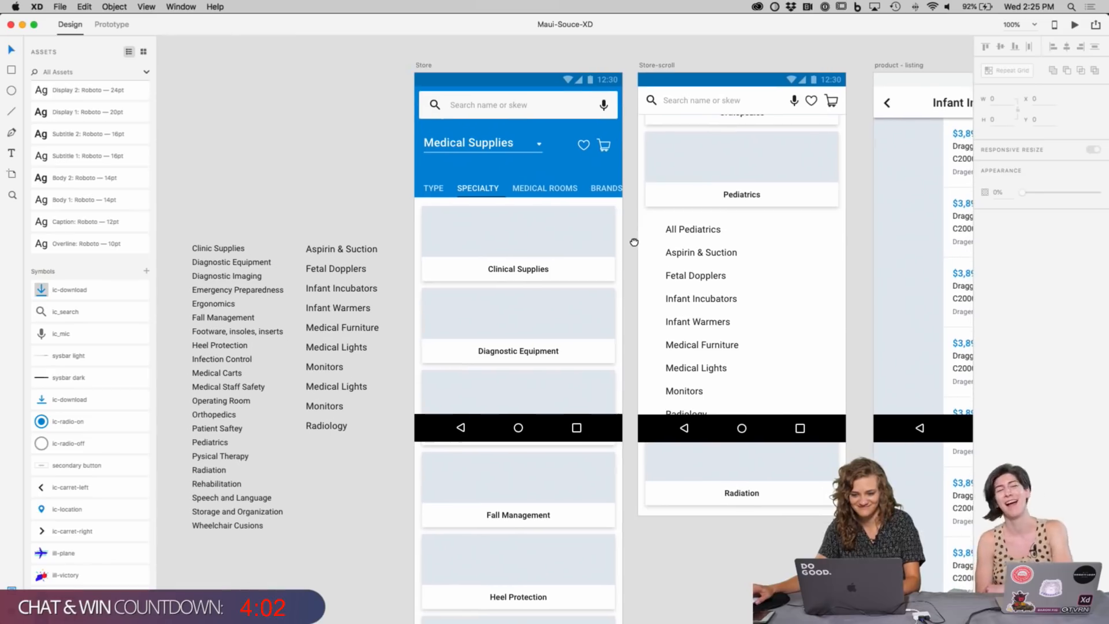
Step: Switch to Chrome, show the Adobe Stock library page, and resize and move its window beside the Store artboard
{"action": "key", "text": "super+Tab"}
{"action": "key", "text": "super+Tab"}
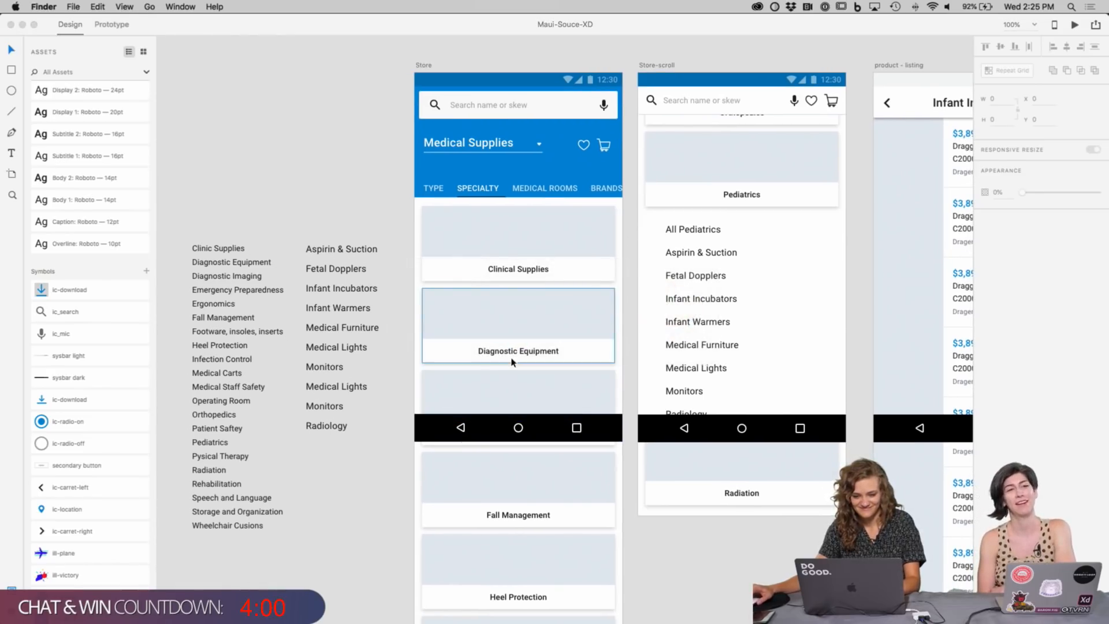
{"action": "key", "text": "super+Tab"}
{"action": "key", "text": "super+Tab"}
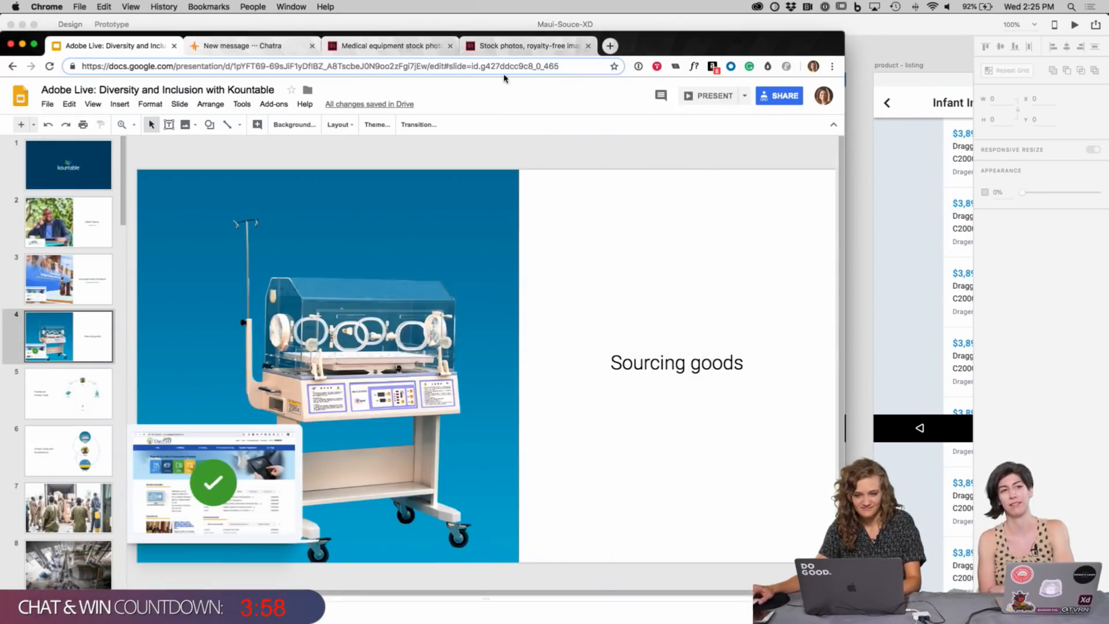
{"action": "left_click", "coordinate": [497, 46]}
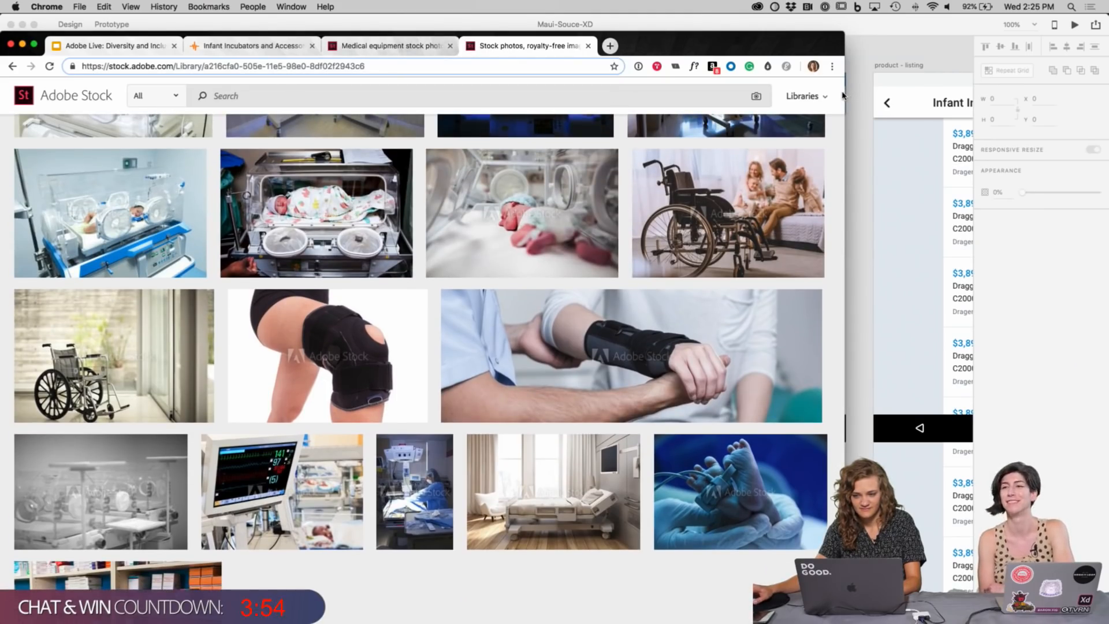
{"action": "left_click_drag", "start_coordinate": [842, 92], "coordinate": [705, 93]}
{"action": "left_click_drag", "start_coordinate": [660, 46], "coordinate": [1067, 12]}
Step: Fill the image area of the Clinical Supplies card with the stock photo of shelves stacked with medical boxes
{"action": "scroll", "coordinate": [297, 391], "scroll_direction": "right", "scroll_amount": 10}
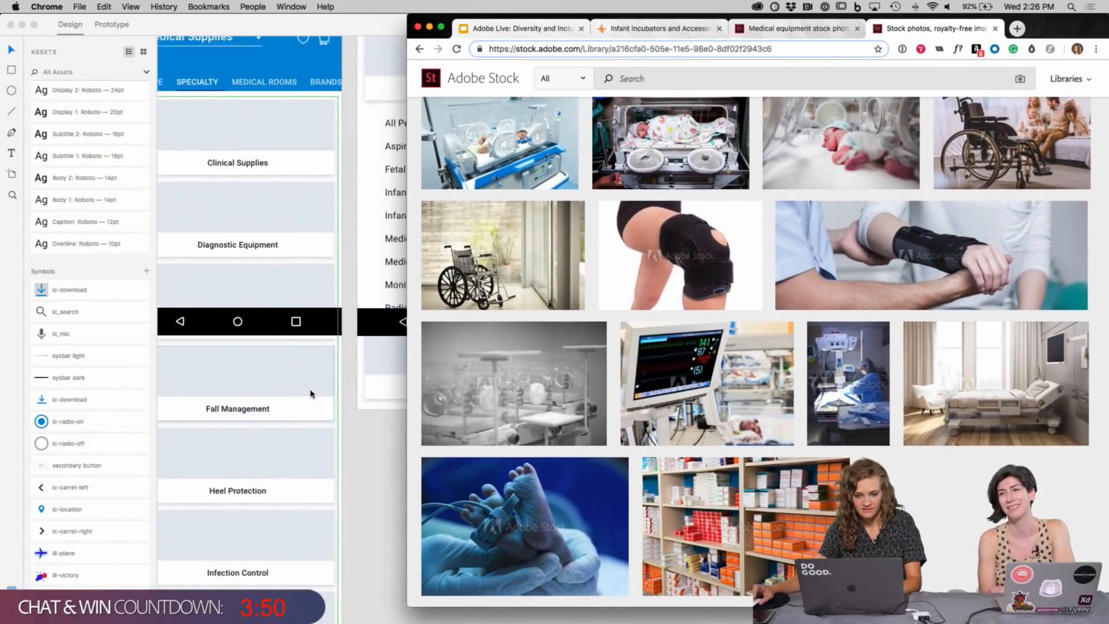
{"action": "scroll", "coordinate": [309, 404], "scroll_direction": "up", "scroll_amount": 2}
{"action": "scroll", "coordinate": [722, 491], "scroll_direction": "down", "scroll_amount": 2}
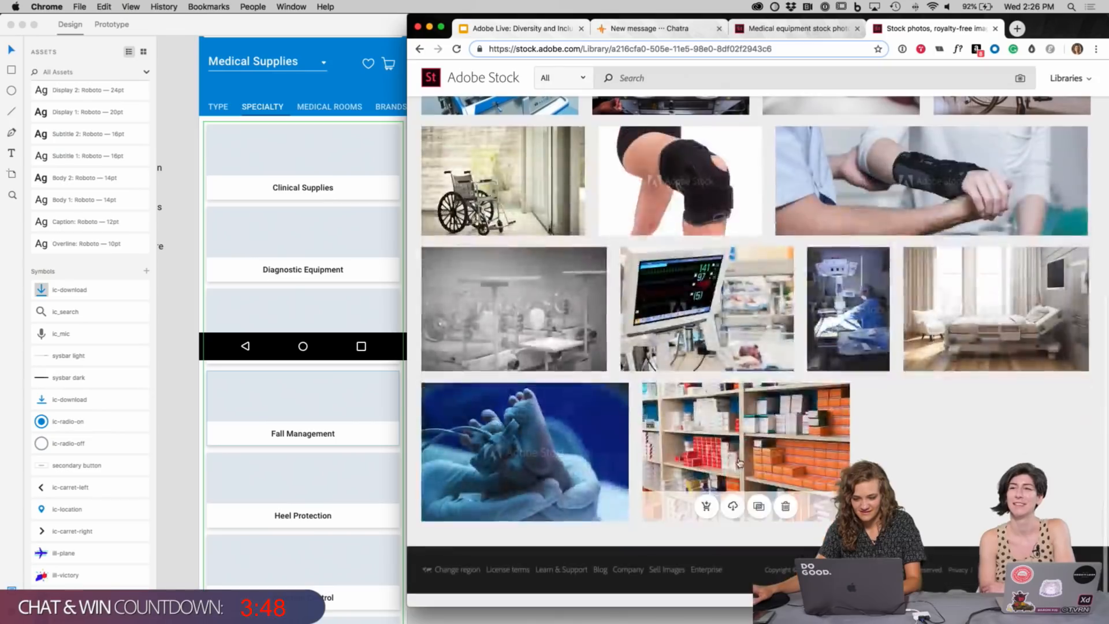
{"action": "left_click_drag", "start_coordinate": [722, 451], "coordinate": [309, 170]}
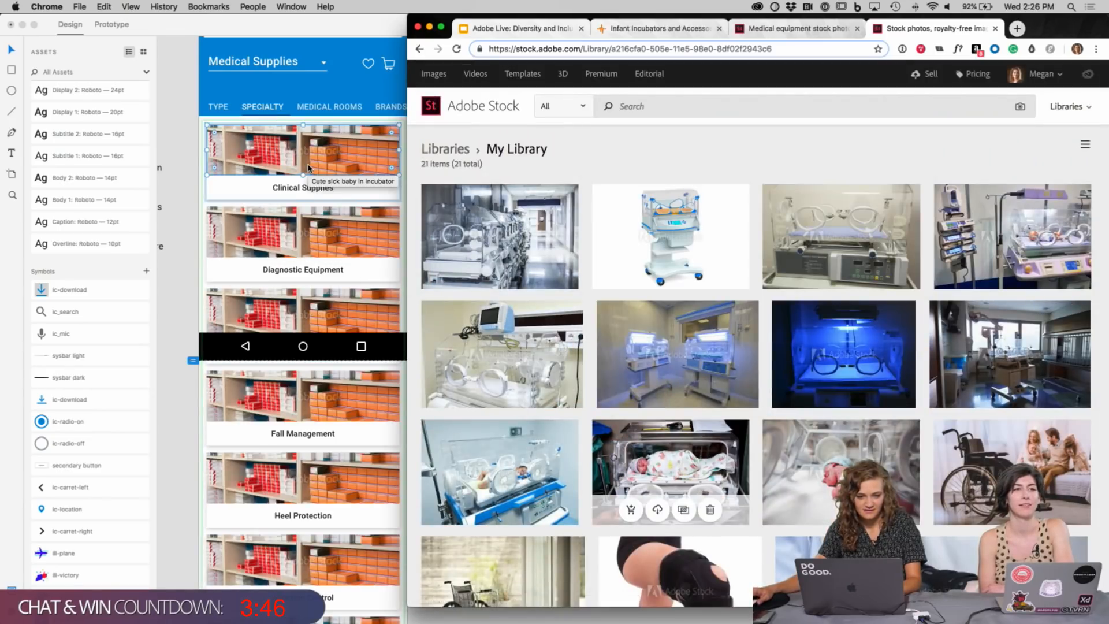
Step: Fill the image area of the Diagnostic Equipment card with the stock photo of the patient monitor beside an incubator
{"action": "scroll", "coordinate": [924, 477], "scroll_direction": "down", "scroll_amount": 5}
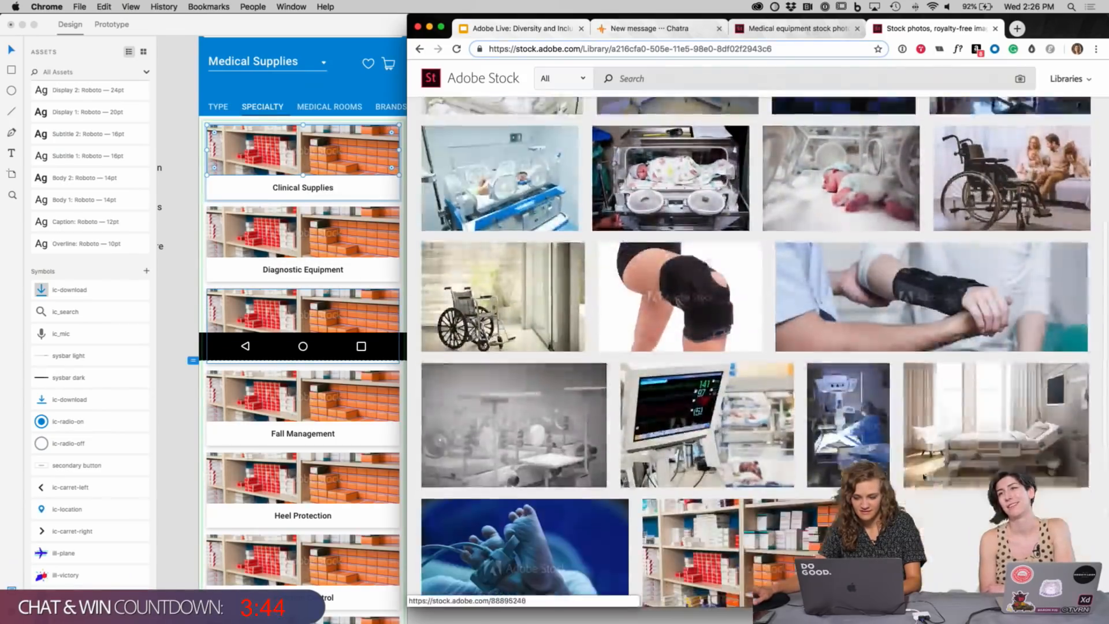
{"action": "scroll", "coordinate": [924, 477], "scroll_direction": "down", "scroll_amount": 3}
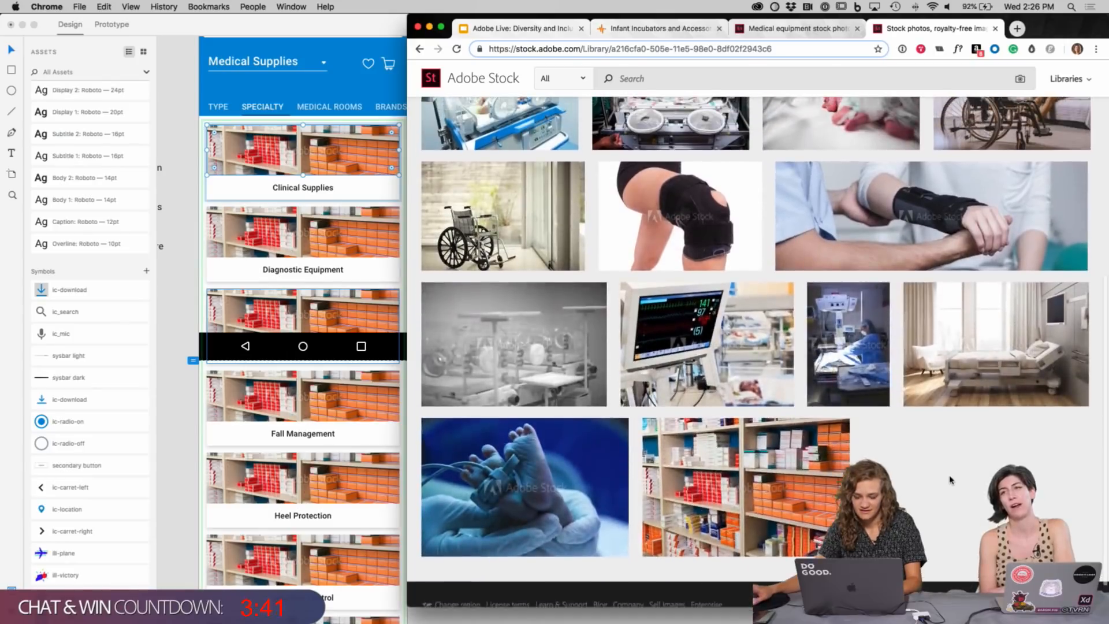
{"action": "left_click_drag", "start_coordinate": [705, 347], "coordinate": [323, 243]}
{"action": "scroll", "coordinate": [356, 266], "scroll_direction": "down", "scroll_amount": 1}
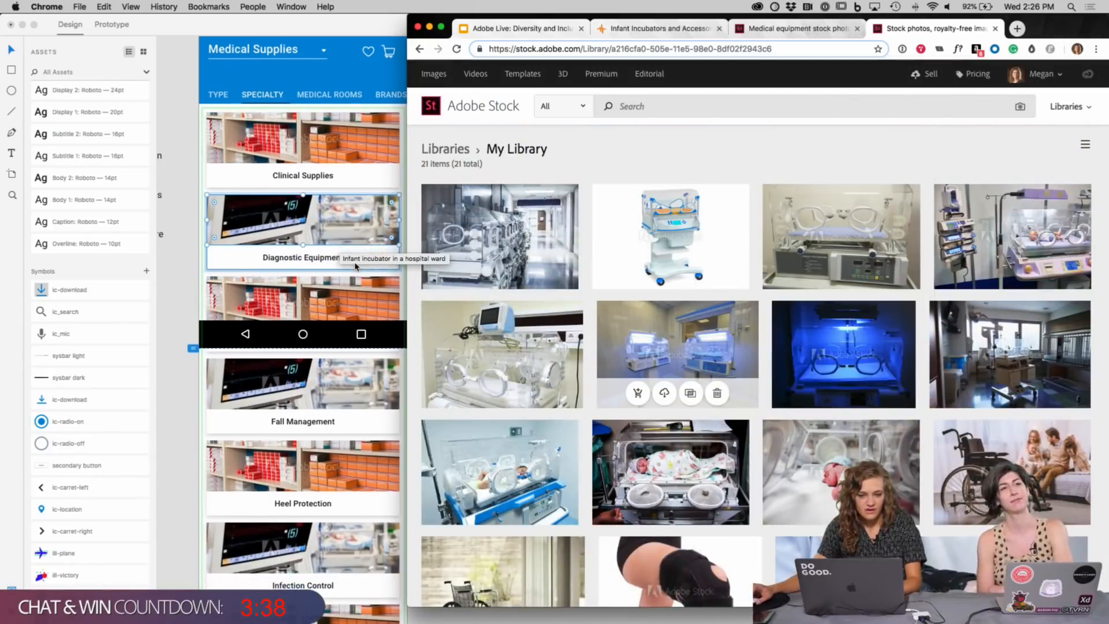
{"action": "scroll", "coordinate": [359, 272], "scroll_direction": "up", "scroll_amount": 3}
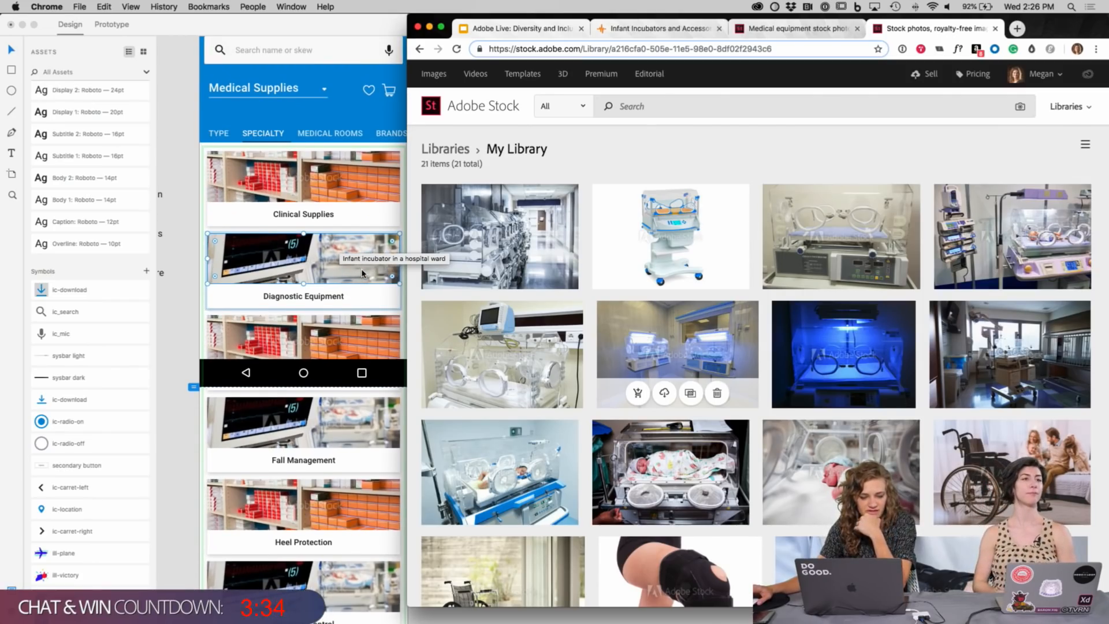
Step: Fill the image area of the Fall Management card with the "Incubator in Post Natal Hospital Department" photo
{"action": "scroll", "coordinate": [362, 274], "scroll_direction": "down", "scroll_amount": 4}
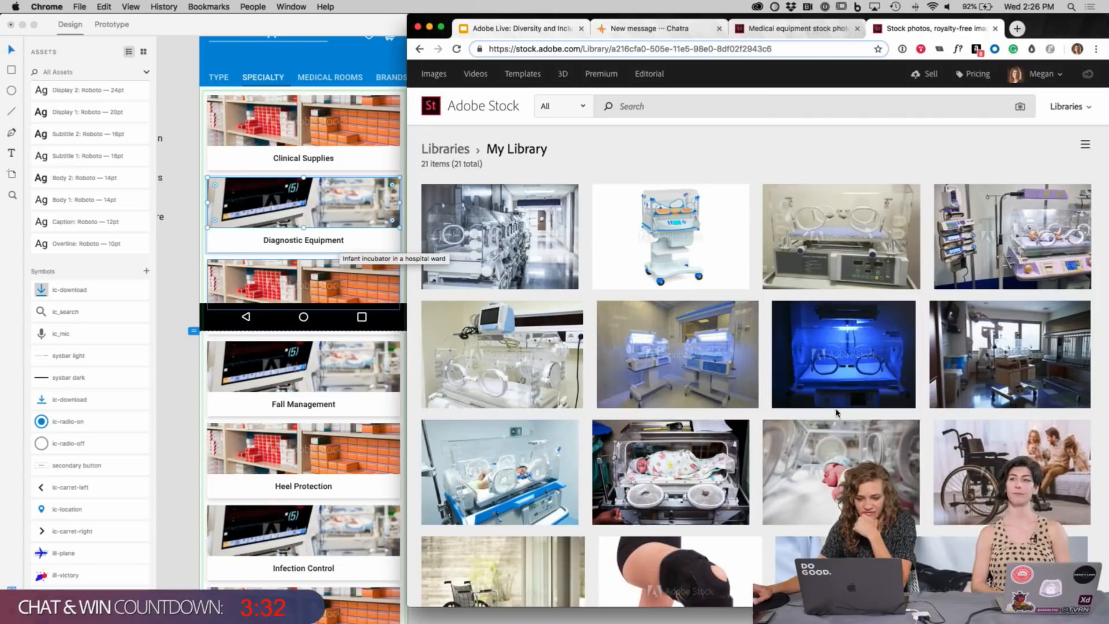
{"action": "scroll", "coordinate": [888, 363], "scroll_direction": "down", "scroll_amount": 2}
{"action": "left_click_drag", "start_coordinate": [1009, 358], "coordinate": [332, 376]}
{"action": "scroll", "coordinate": [335, 387], "scroll_direction": "down", "scroll_amount": 6}
{"action": "scroll", "coordinate": [338, 386], "scroll_direction": "up", "scroll_amount": 7}
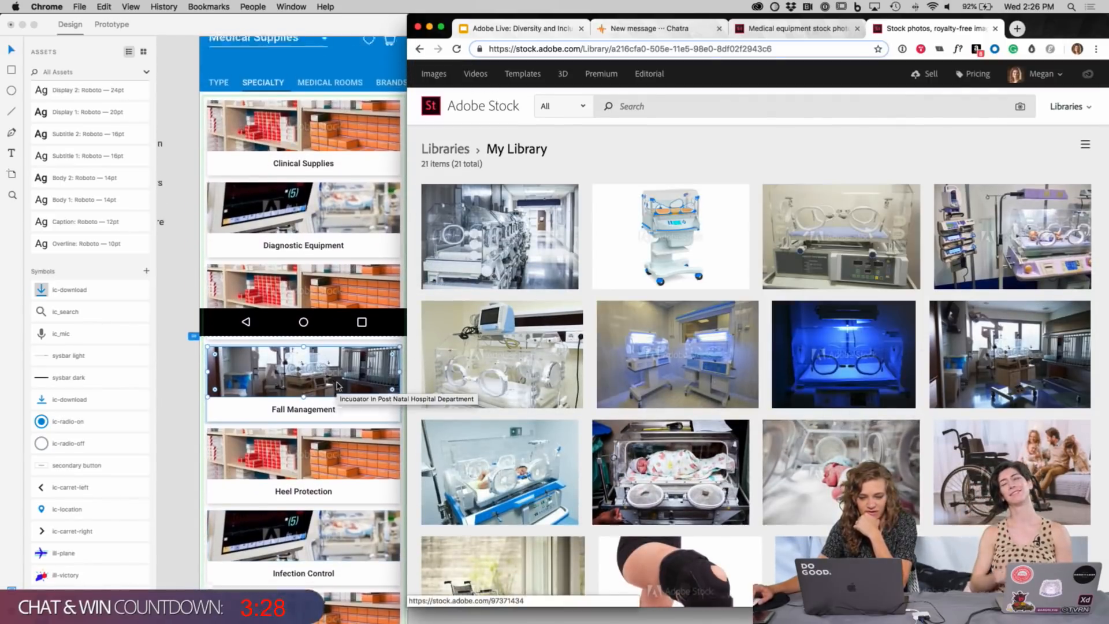
Step: Try the knee brace photo on the Diagnostic Equipment card and undo that replacement
{"action": "scroll", "coordinate": [663, 223], "scroll_direction": "down", "scroll_amount": 6}
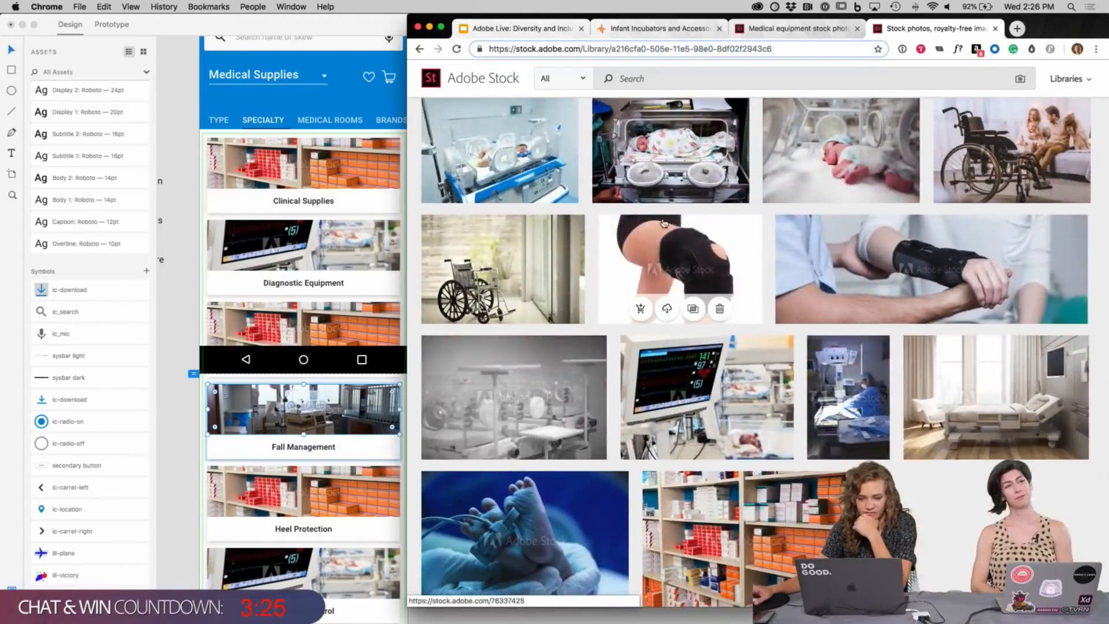
{"action": "left_click_drag", "start_coordinate": [664, 223], "coordinate": [333, 243]}
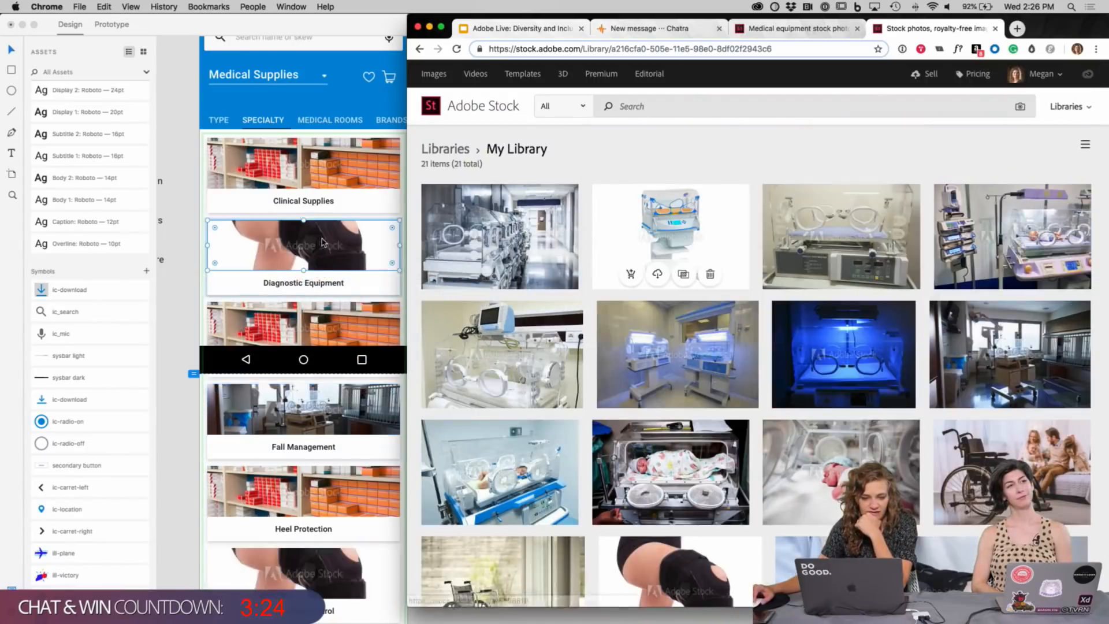
{"action": "scroll", "coordinate": [333, 242], "scroll_direction": "up", "scroll_amount": 5}
{"action": "scroll", "coordinate": [335, 271], "scroll_direction": "down", "scroll_amount": 4}
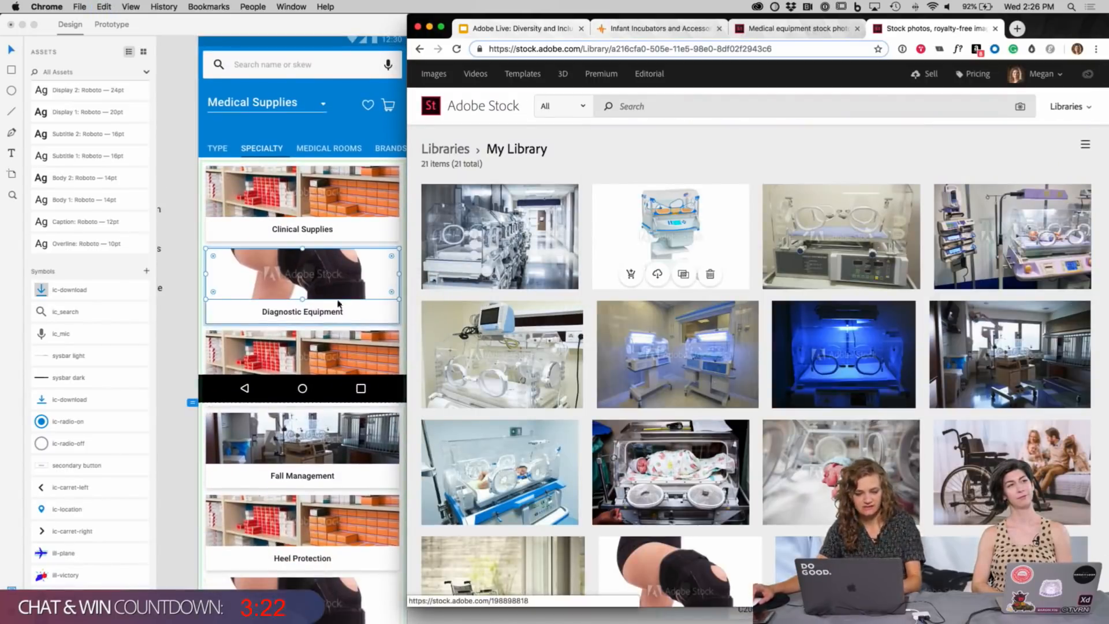
{"action": "left_click", "coordinate": [176, 333]}
{"action": "key", "text": "super+z"}
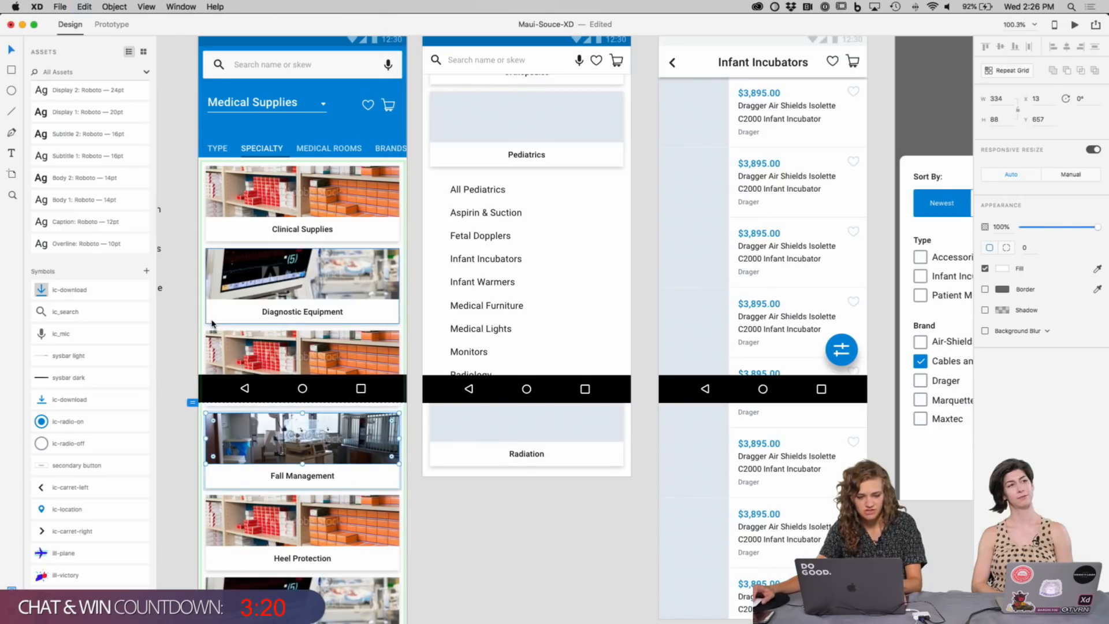
Step: Return to Chrome and place the knee brace photo on the Fall Management card and the wrist brace photo on the Heel Protection card
{"action": "key", "text": "super+Tab"}
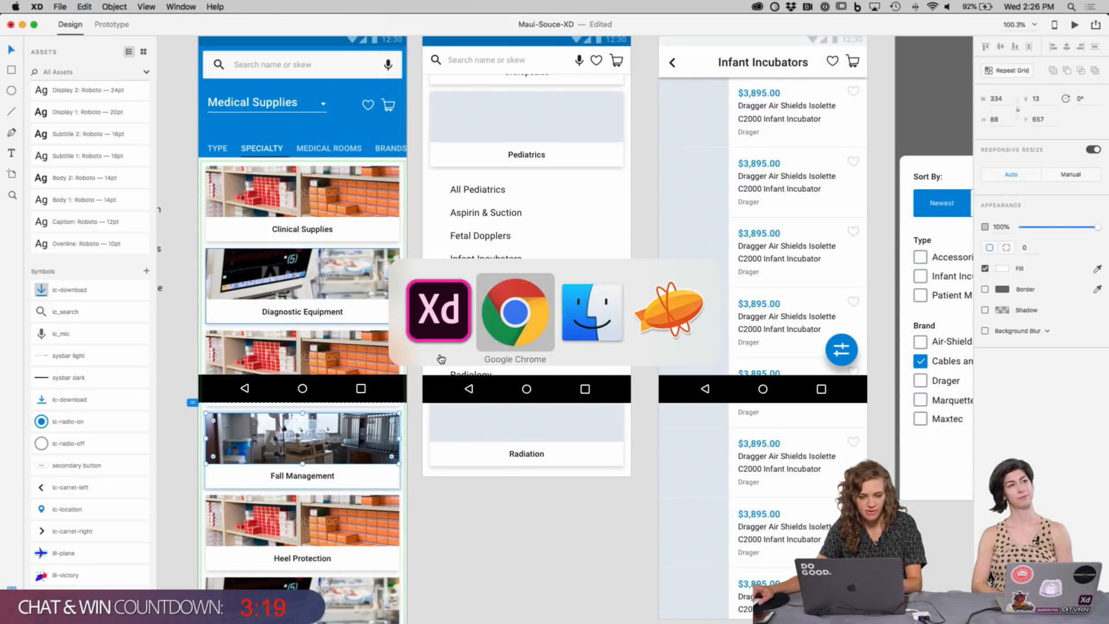
{"action": "left_click", "coordinate": [507, 315]}
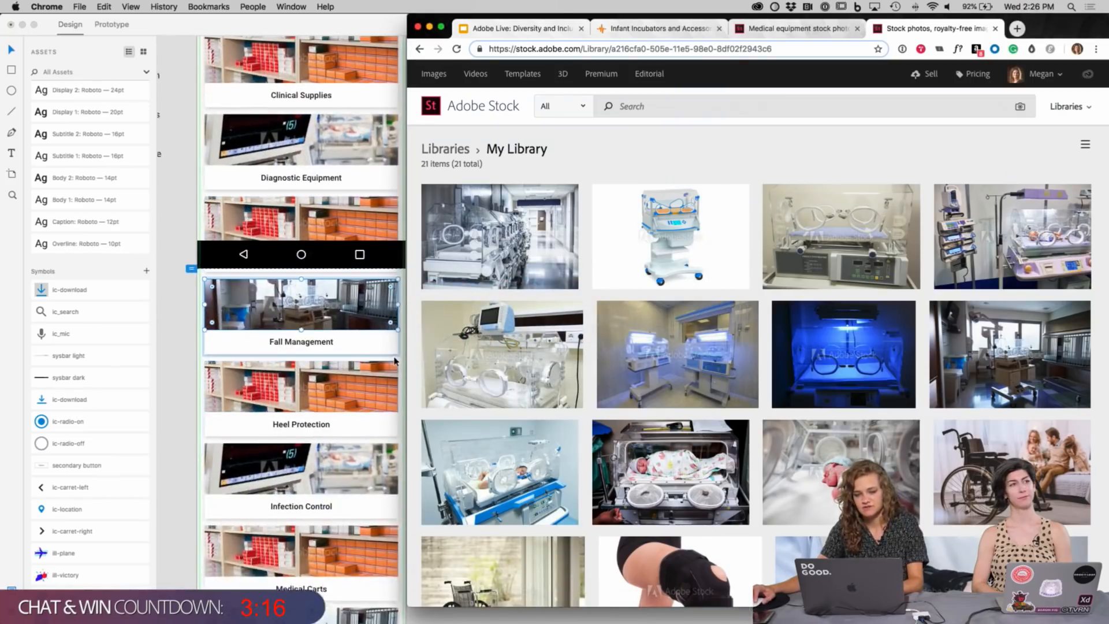
{"action": "left_click_drag", "start_coordinate": [681, 571], "coordinate": [340, 334]}
{"action": "scroll", "coordinate": [941, 401], "scroll_direction": "down", "scroll_amount": 5}
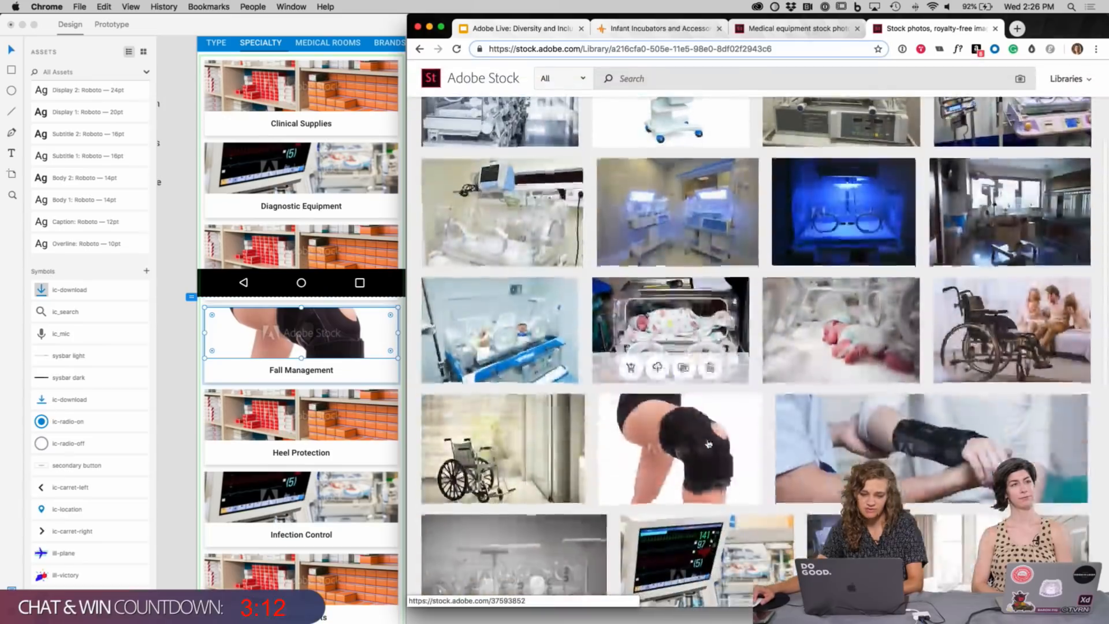
{"action": "left_click_drag", "start_coordinate": [941, 400], "coordinate": [303, 419]}
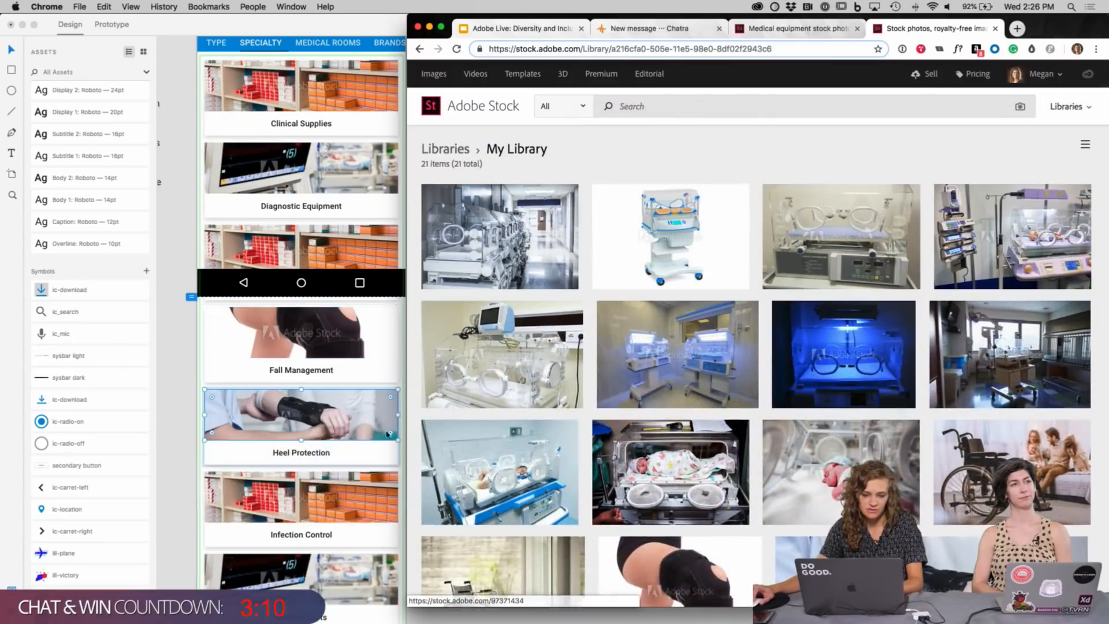
Step: Fill the image area of the Operating Room card with the stock photo of the empty wheelchair by the window
{"action": "scroll", "coordinate": [336, 452], "scroll_direction": "down", "scroll_amount": 2}
{"action": "scroll", "coordinate": [480, 429], "scroll_direction": "down", "scroll_amount": 3}
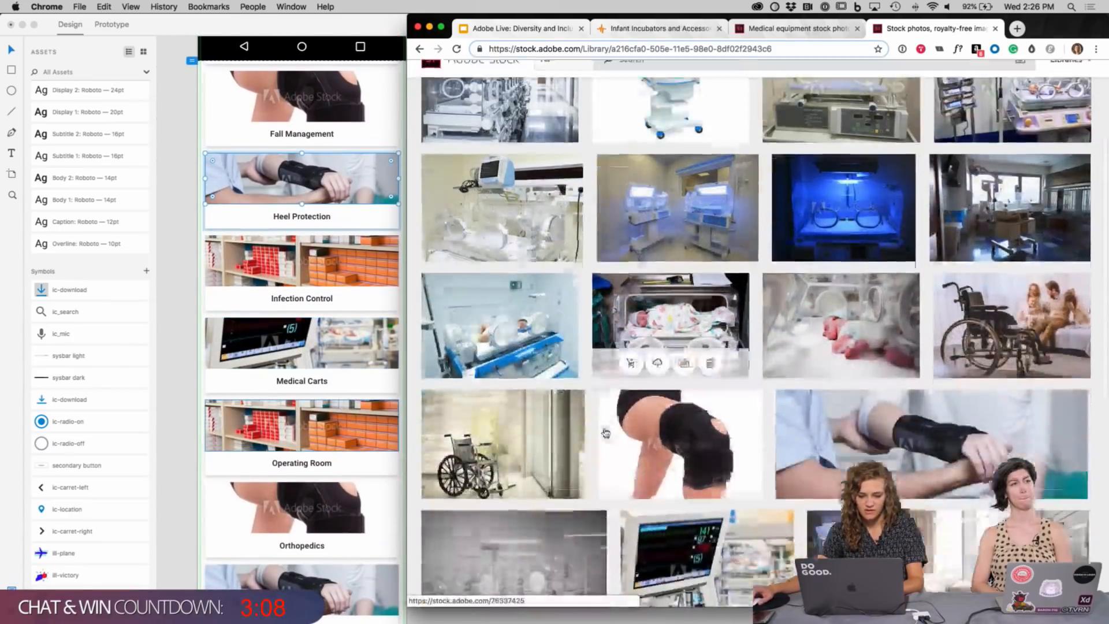
{"action": "left_click_drag", "start_coordinate": [479, 429], "coordinate": [322, 427]}
{"action": "scroll", "coordinate": [325, 427], "scroll_direction": "down", "scroll_amount": 1}
{"action": "scroll", "coordinate": [325, 427], "scroll_direction": "down", "scroll_amount": 1}
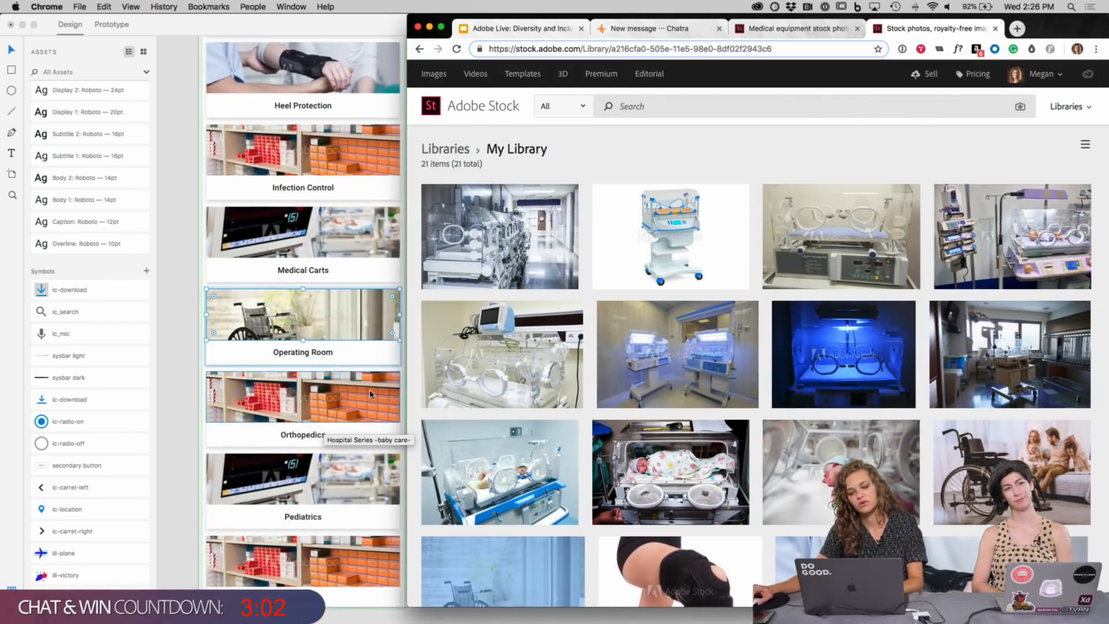
Step: Fill the image area of the Store artboard's Pediatrics card with the blue-toned stock photo of baby feet held in a gloved hand
{"action": "scroll", "coordinate": [370, 395], "scroll_direction": "down", "scroll_amount": 1}
{"action": "scroll", "coordinate": [365, 395], "scroll_direction": "down", "scroll_amount": 2}
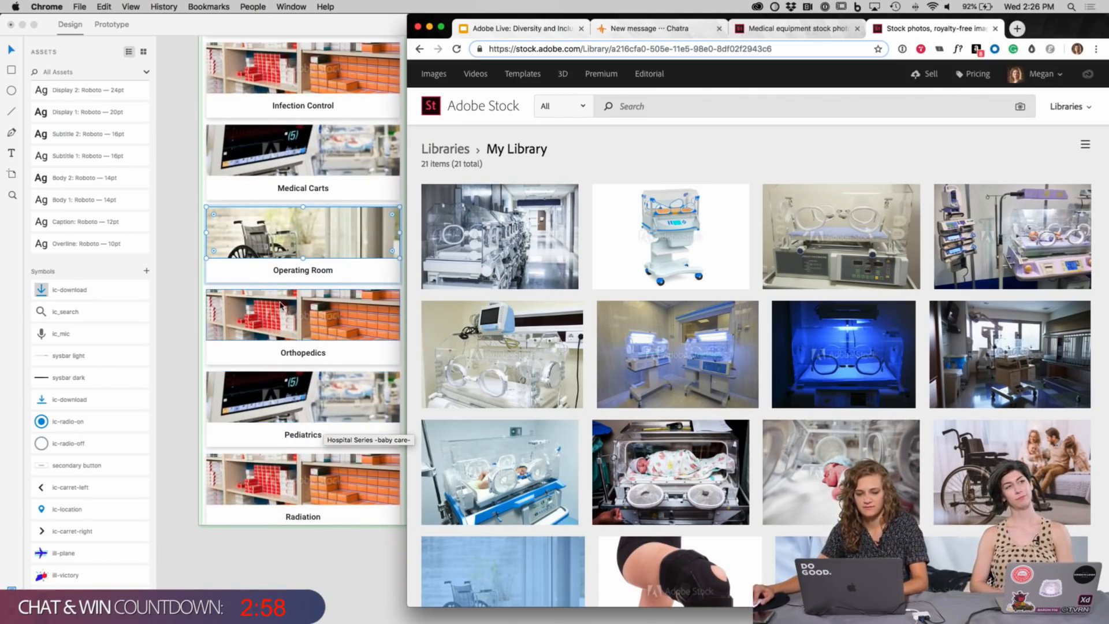
{"action": "scroll", "coordinate": [693, 433], "scroll_direction": "down", "scroll_amount": 5}
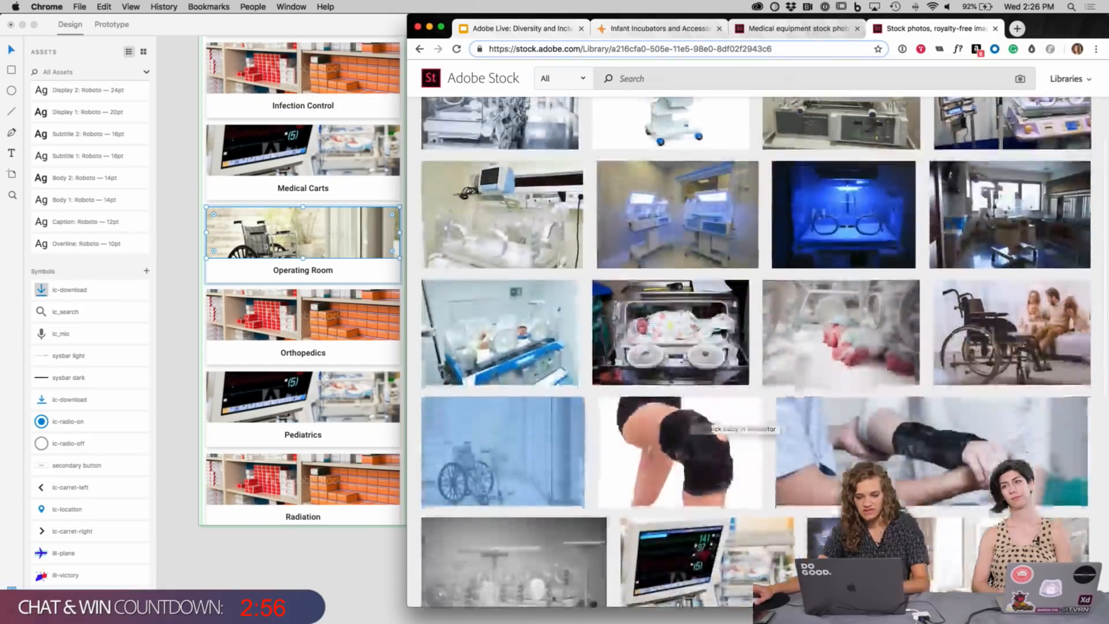
{"action": "scroll", "coordinate": [692, 420], "scroll_direction": "down", "scroll_amount": 3}
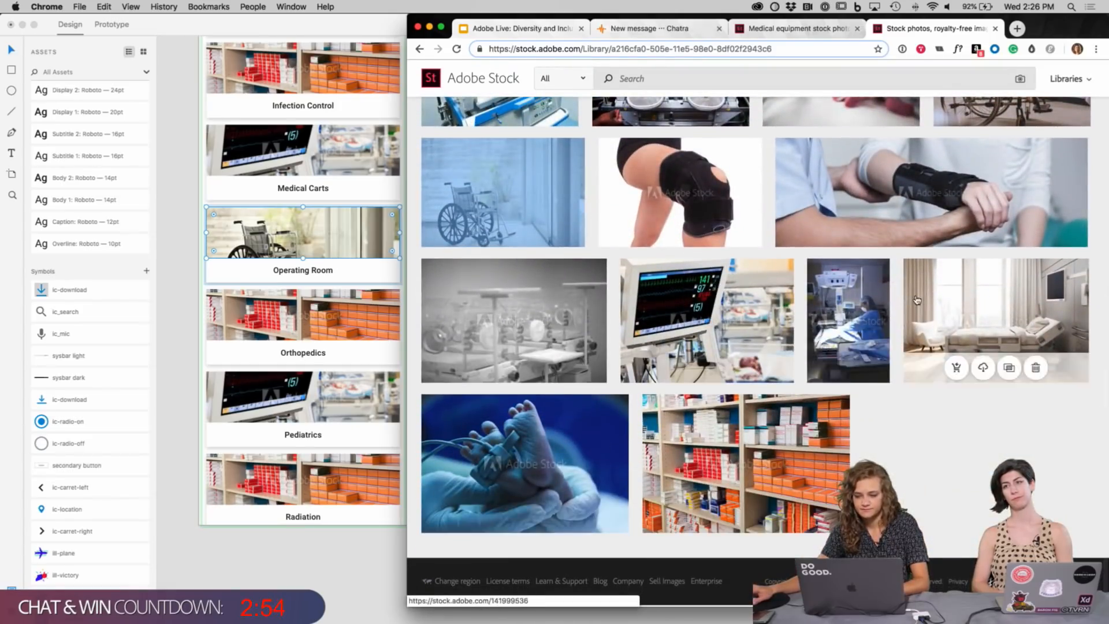
{"action": "left_click_drag", "start_coordinate": [522, 462], "coordinate": [239, 408]}
{"action": "left_click", "coordinate": [193, 379]}
{"action": "scroll", "coordinate": [347, 358], "scroll_direction": "up", "scroll_amount": 7}
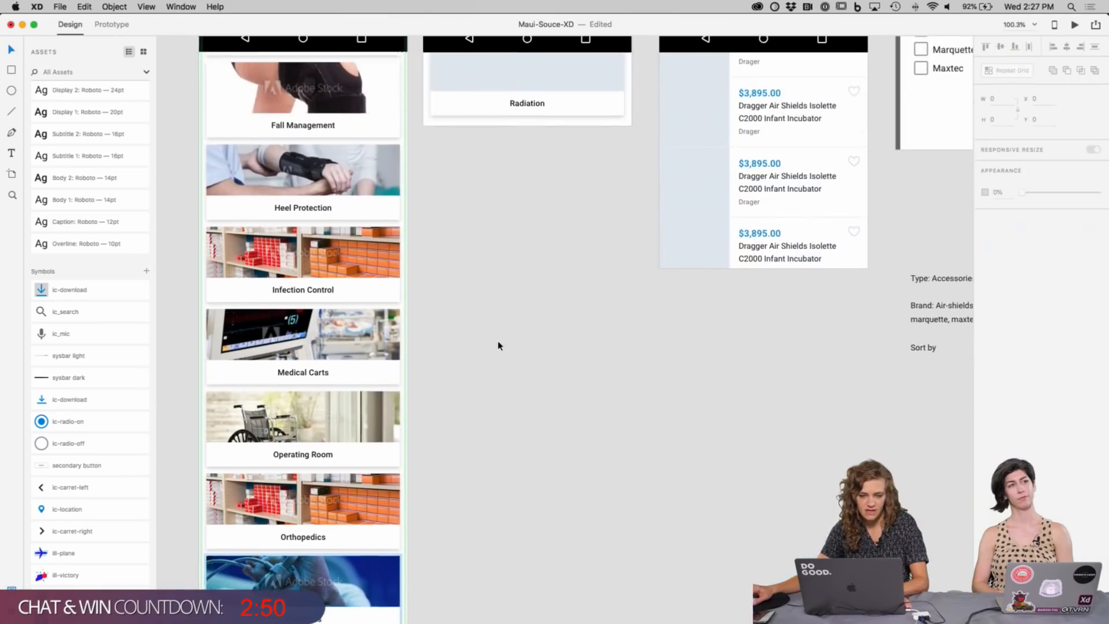
{"action": "scroll", "coordinate": [499, 345], "scroll_direction": "up", "scroll_amount": 3}
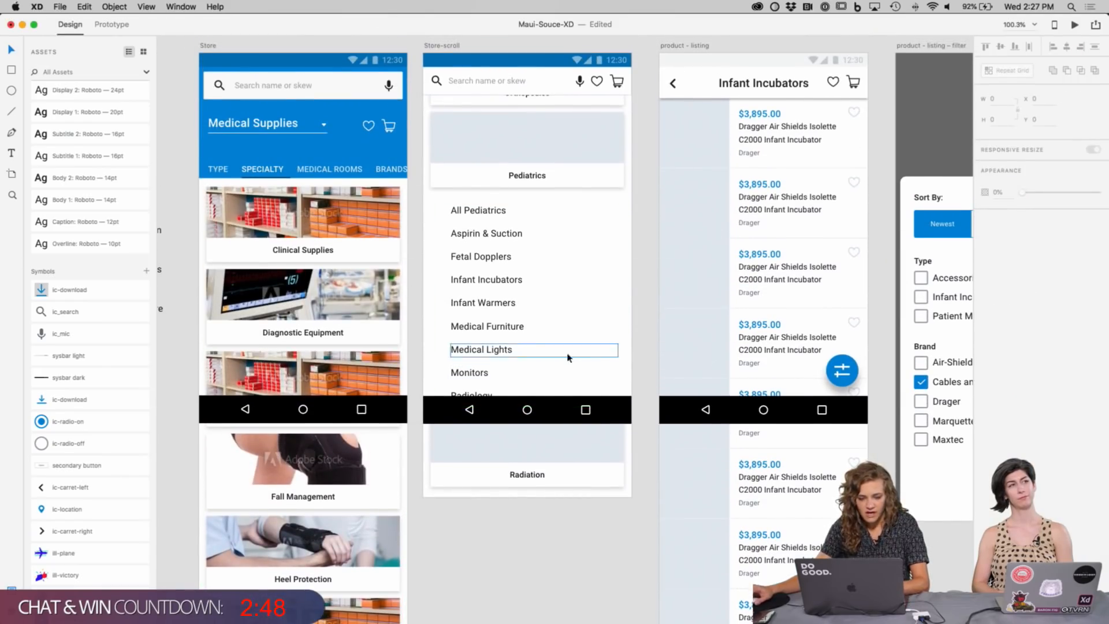
{"action": "key", "text": "super+Tab"}
{"action": "left_click", "coordinate": [592, 312]}
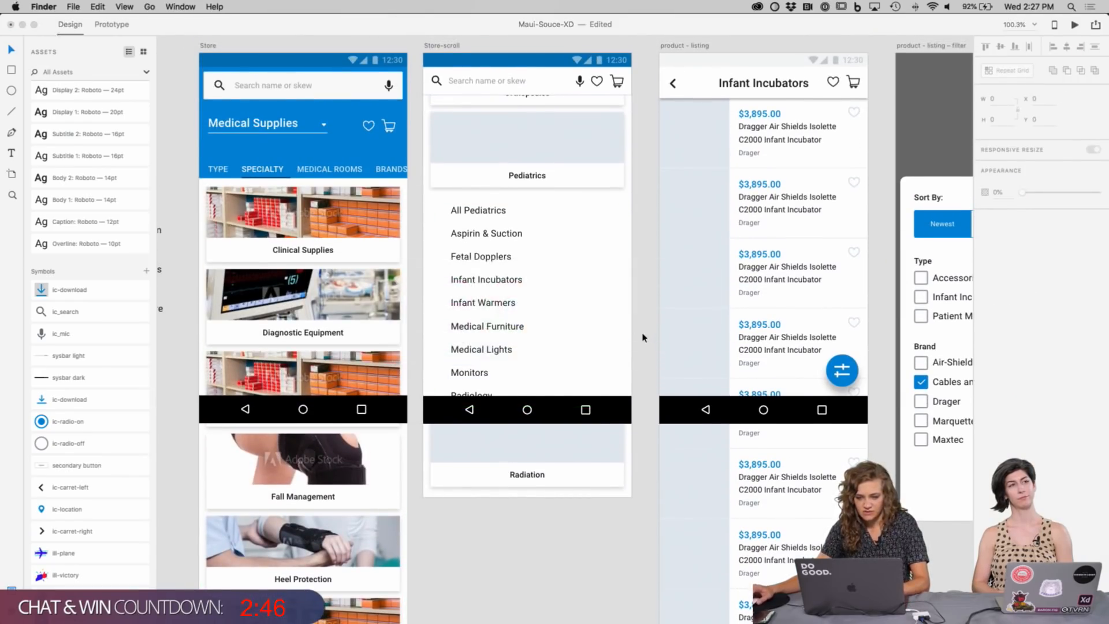
{"action": "left_click", "coordinate": [442, 607]}
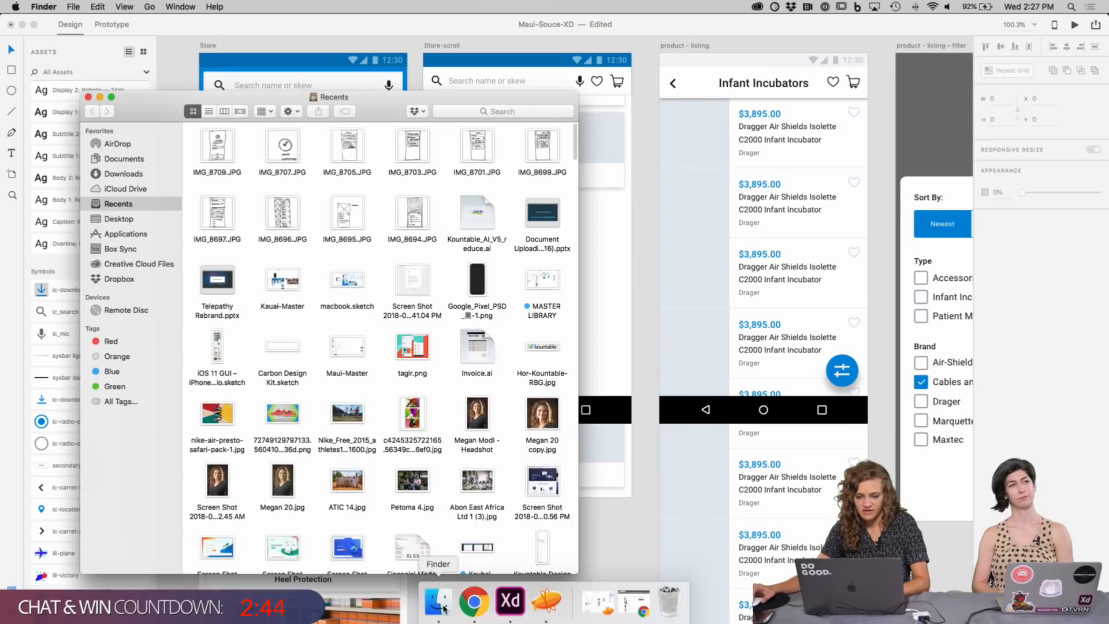
{"action": "left_click", "coordinate": [88, 97]}
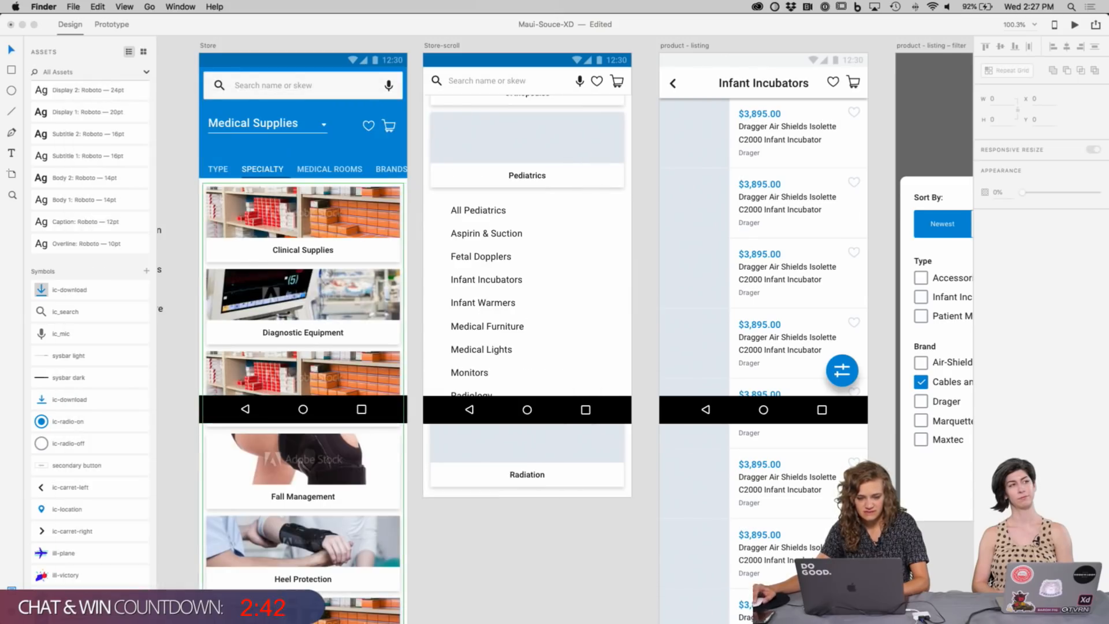
Step: Switch to Chrome and fill Store-scroll's Pediatrics card with the photo of a family behind a wheelchair and its Radiation card with the hospital bed photo
{"action": "left_click", "coordinate": [474, 601]}
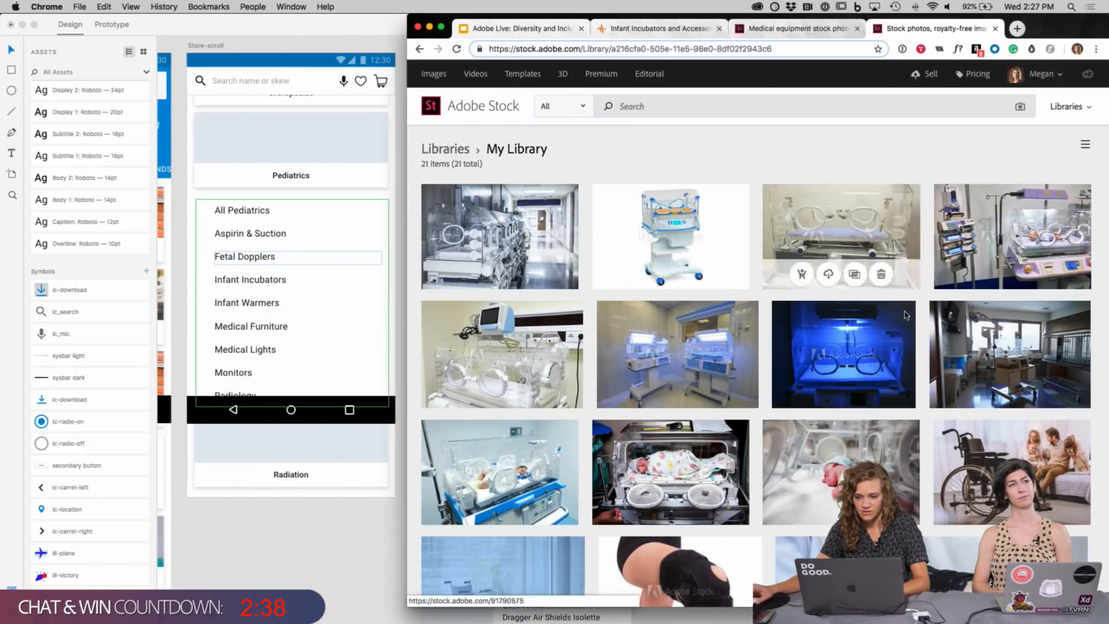
{"action": "scroll", "coordinate": [924, 318], "scroll_direction": "down", "scroll_amount": 3}
{"action": "scroll", "coordinate": [924, 318], "scroll_direction": "down", "scroll_amount": 2}
{"action": "left_click_drag", "start_coordinate": [994, 300], "coordinate": [291, 139]}
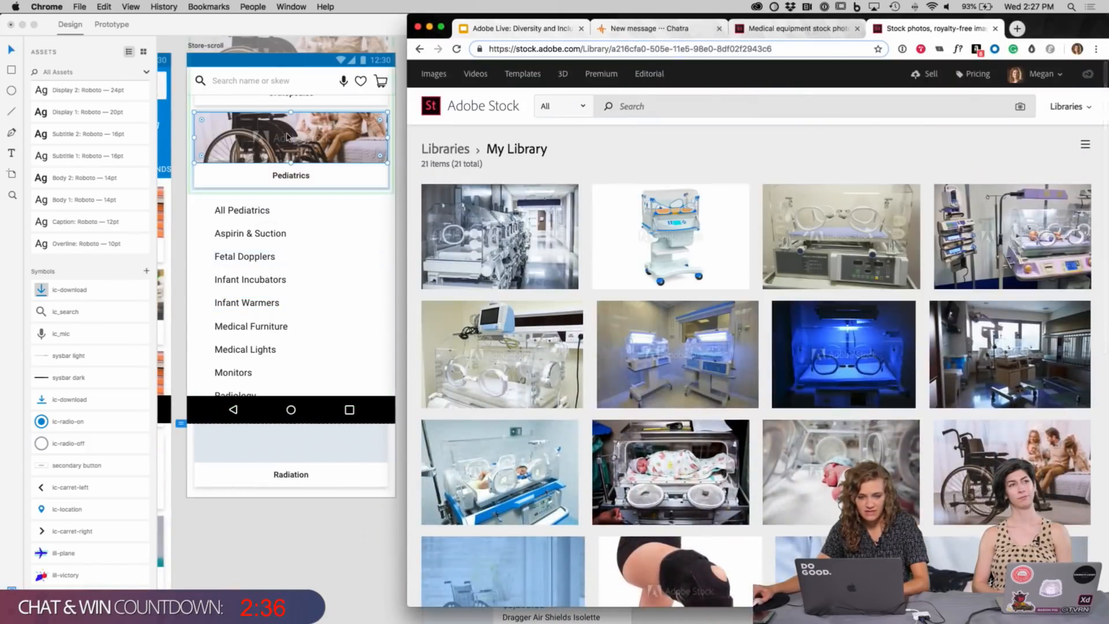
{"action": "scroll", "coordinate": [671, 500], "scroll_direction": "down", "scroll_amount": 5}
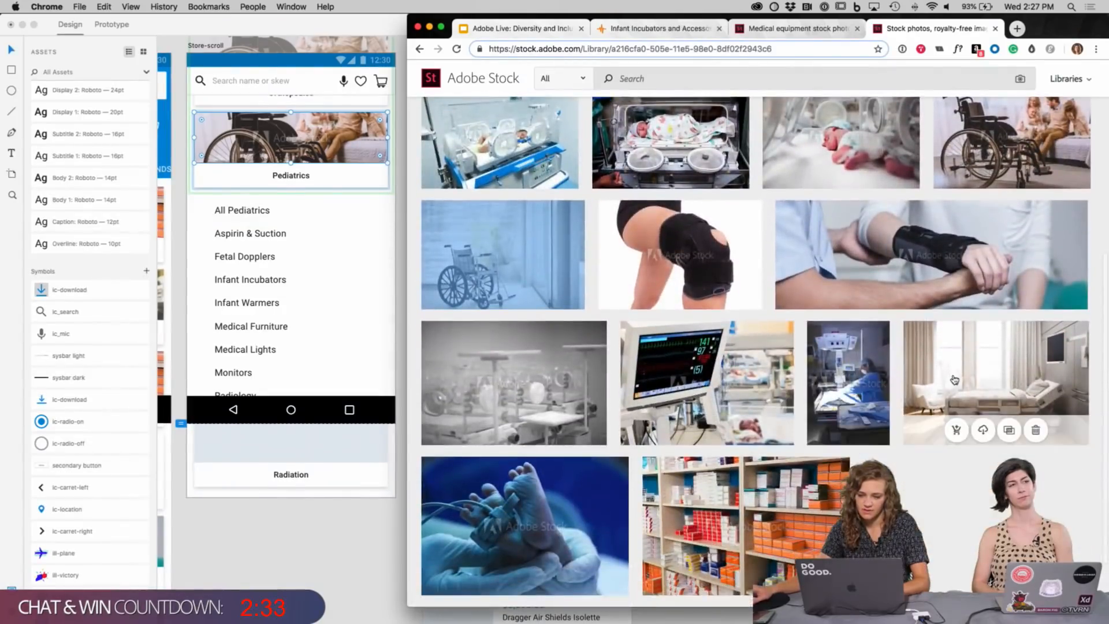
{"action": "left_click_drag", "start_coordinate": [954, 378], "coordinate": [318, 440]}
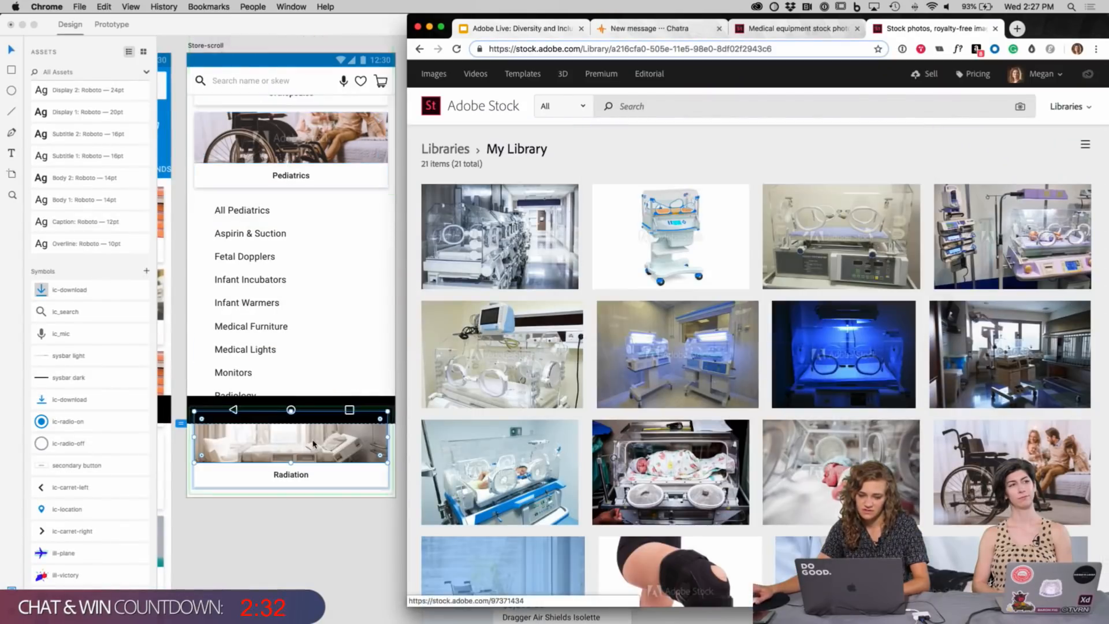
Step: Fill the first three product-listing thumbnails with the corridor incubators, the blue-lit incubator and the two-incubator room photos, in that order
{"action": "scroll", "coordinate": [320, 445], "scroll_direction": "right", "scroll_amount": 5}
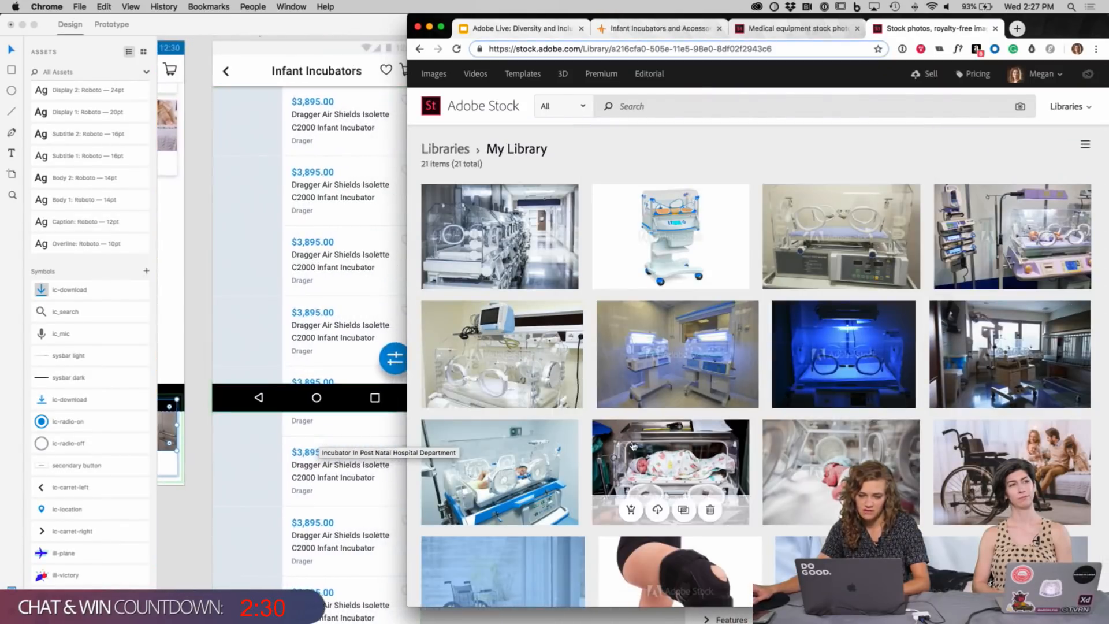
{"action": "left_click_drag", "start_coordinate": [524, 224], "coordinate": [248, 122]}
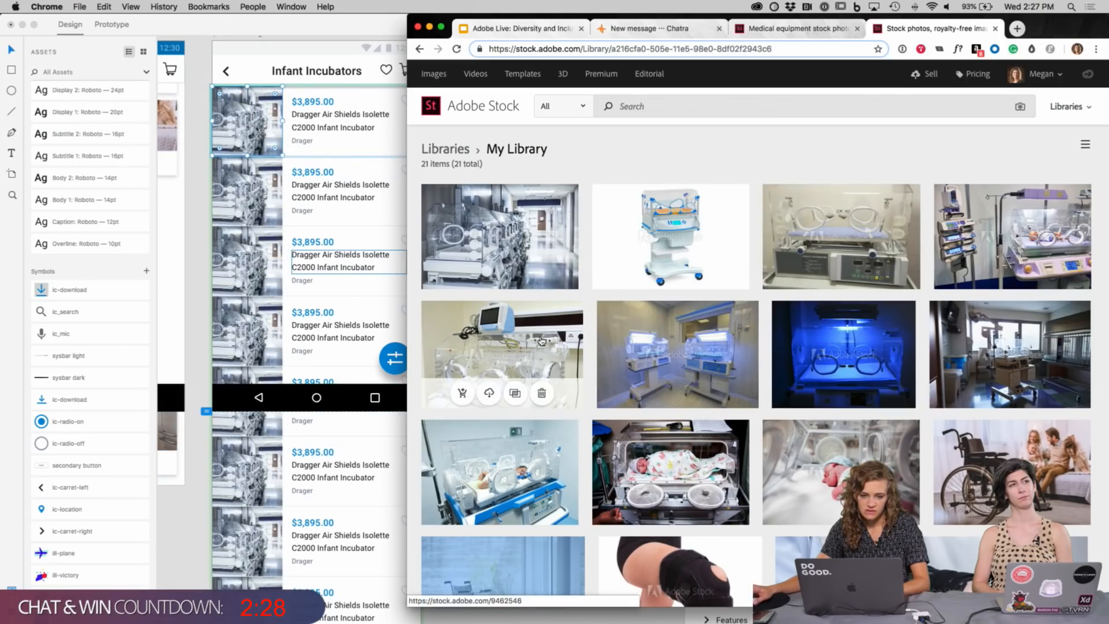
{"action": "left_click_drag", "start_coordinate": [843, 347], "coordinate": [271, 204]}
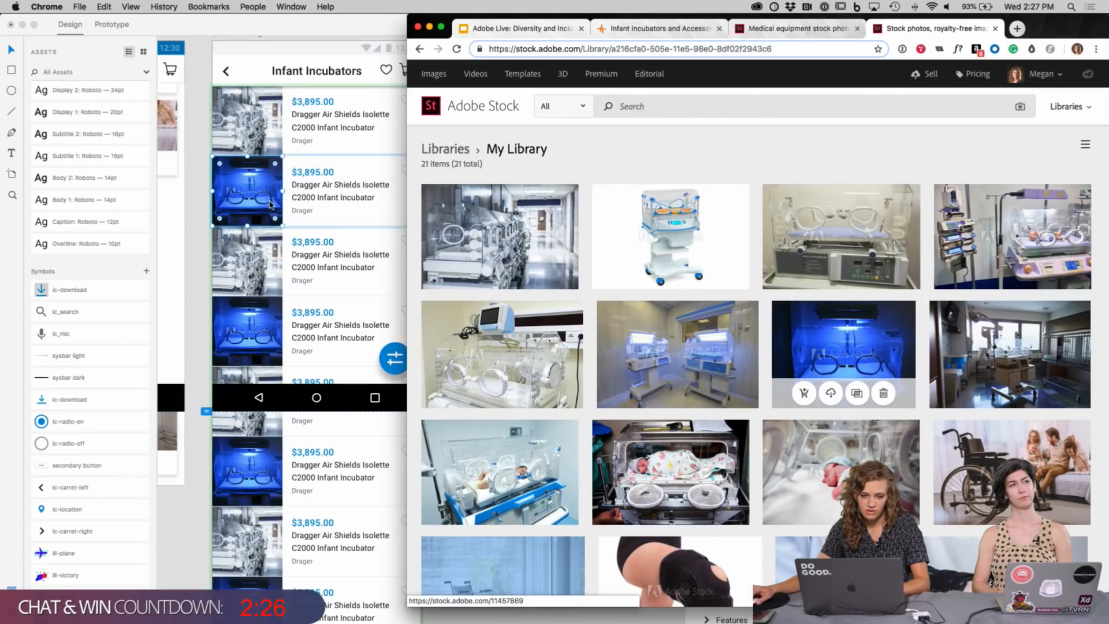
{"action": "left_click_drag", "start_coordinate": [678, 346], "coordinate": [231, 254]}
{"action": "left_click", "coordinate": [202, 179]}
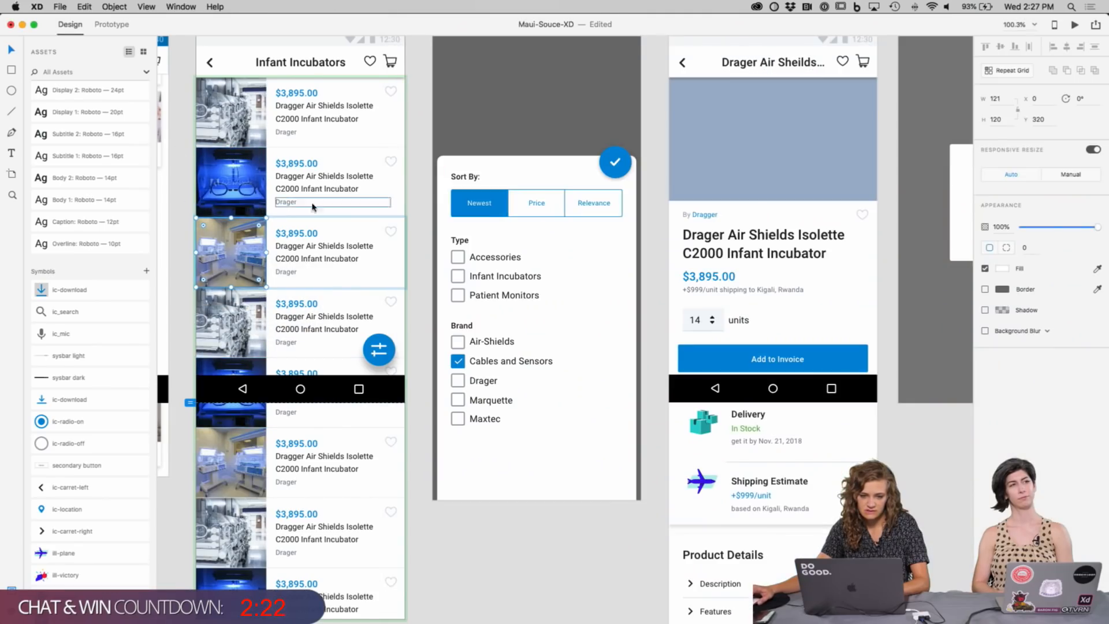
{"action": "left_click", "coordinate": [414, 215]}
{"action": "scroll", "coordinate": [416, 216], "scroll_direction": "up", "scroll_amount": 2}
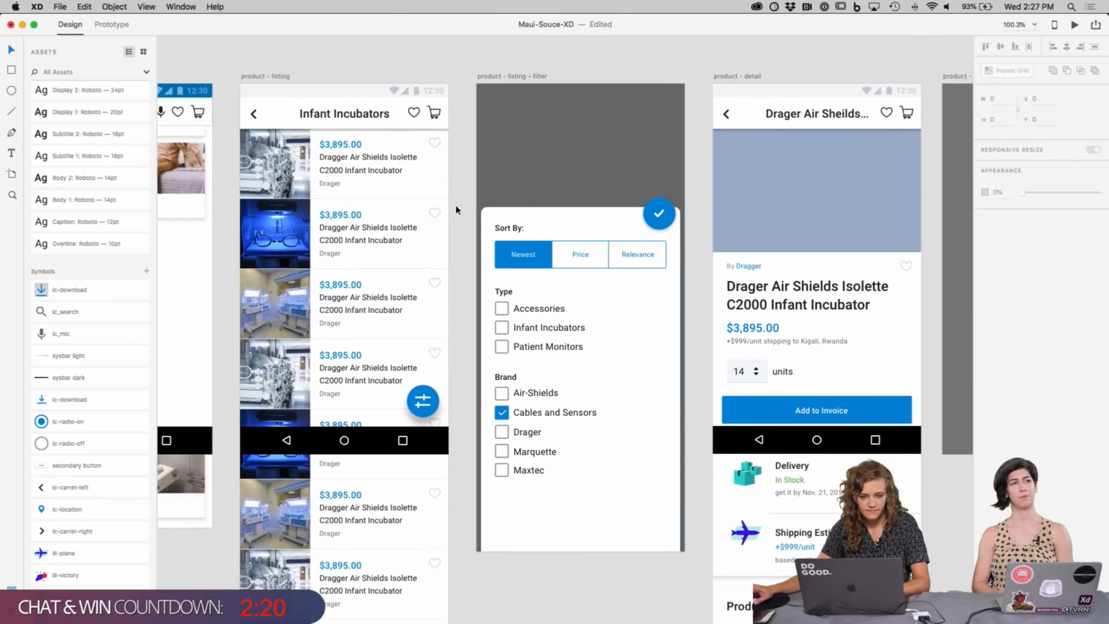
{"action": "scroll", "coordinate": [466, 200], "scroll_direction": "down", "scroll_amount": 1}
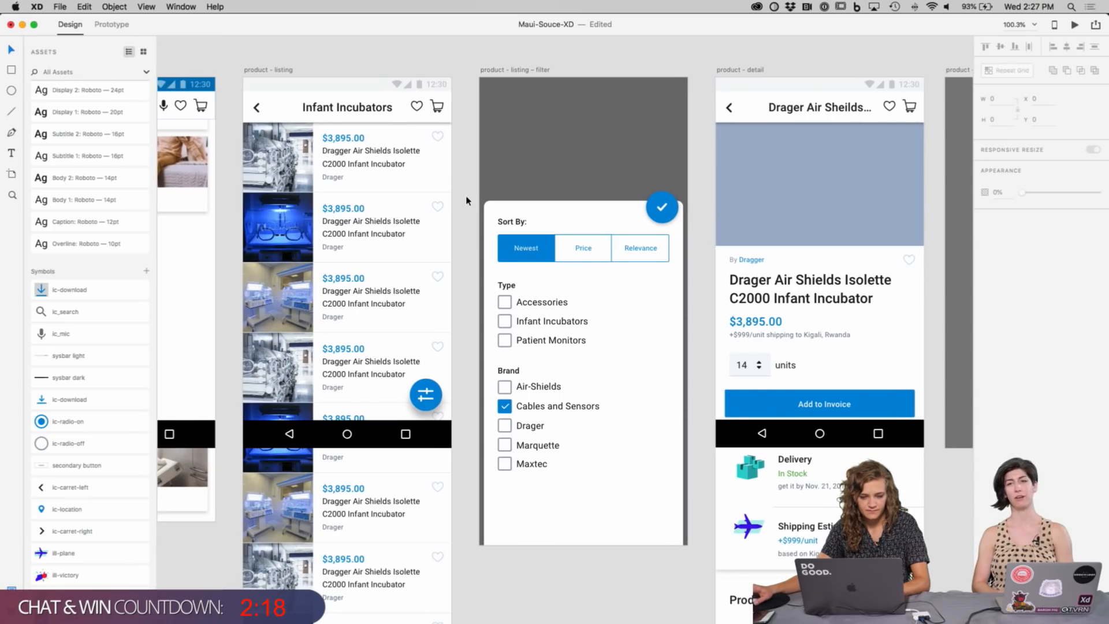
{"action": "scroll", "coordinate": [467, 201], "scroll_direction": "down", "scroll_amount": 2}
{"action": "scroll", "coordinate": [467, 200], "scroll_direction": "left", "scroll_amount": 2}
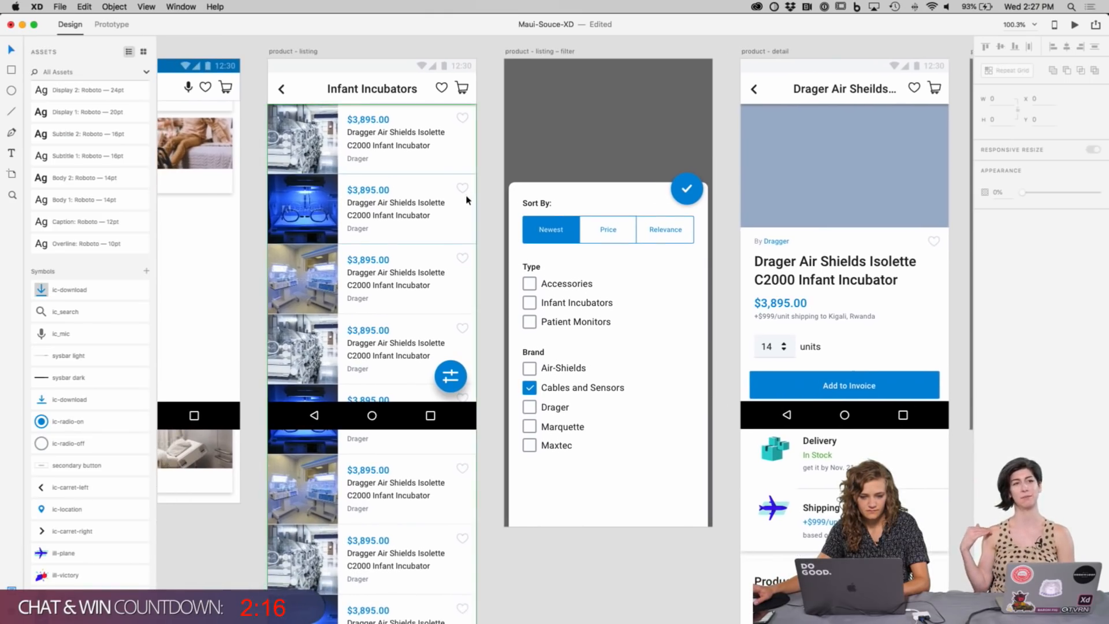
{"action": "scroll", "coordinate": [472, 199], "scroll_direction": "down", "scroll_amount": 3}
{"action": "scroll", "coordinate": [473, 199], "scroll_direction": "left", "scroll_amount": 1}
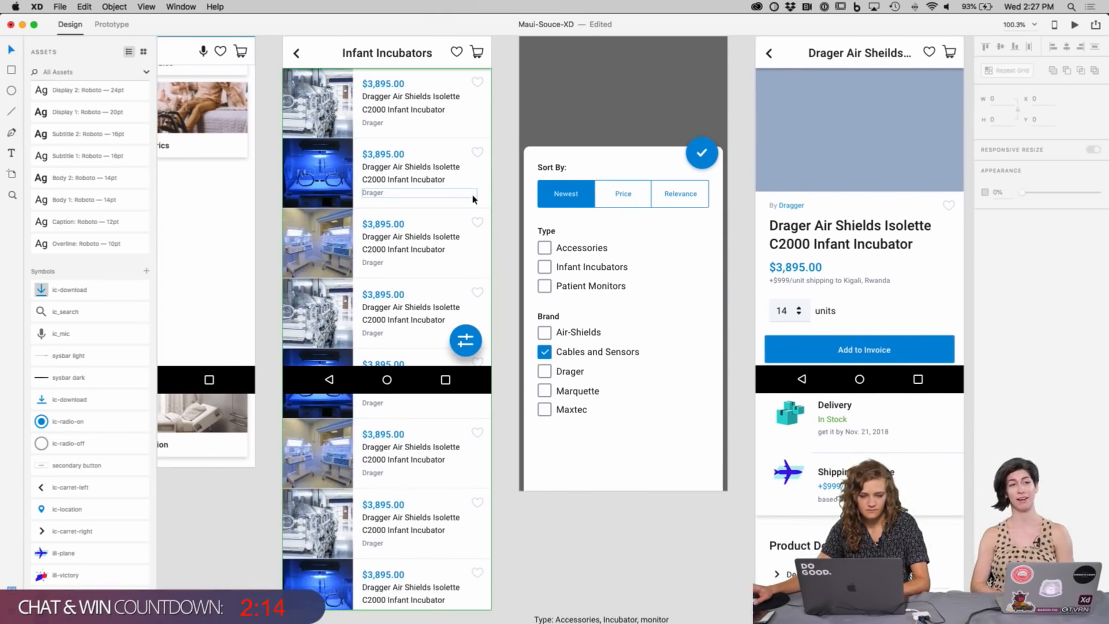
Step: Switch to Chrome and fill the header image of the product - detail artboard with the white-background incubator photo
{"action": "scroll", "coordinate": [503, 204], "scroll_direction": "right", "scroll_amount": 10}
{"action": "scroll", "coordinate": [503, 203], "scroll_direction": "up", "scroll_amount": 3}
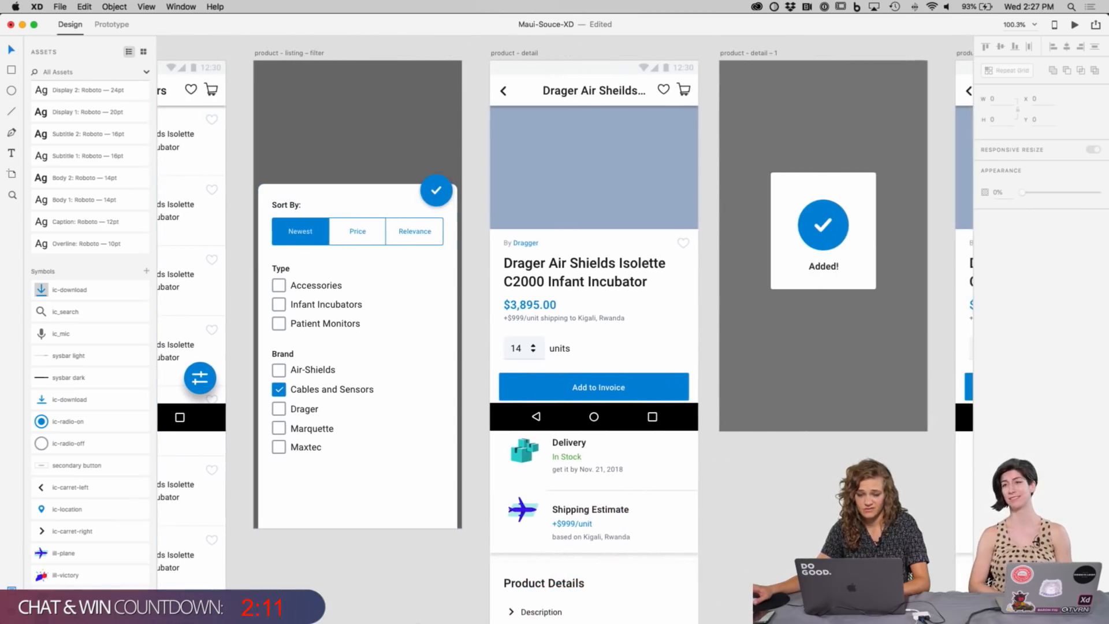
{"action": "mouse_move", "coordinate": [442, 616]}
{"action": "left_click", "coordinate": [474, 602]}
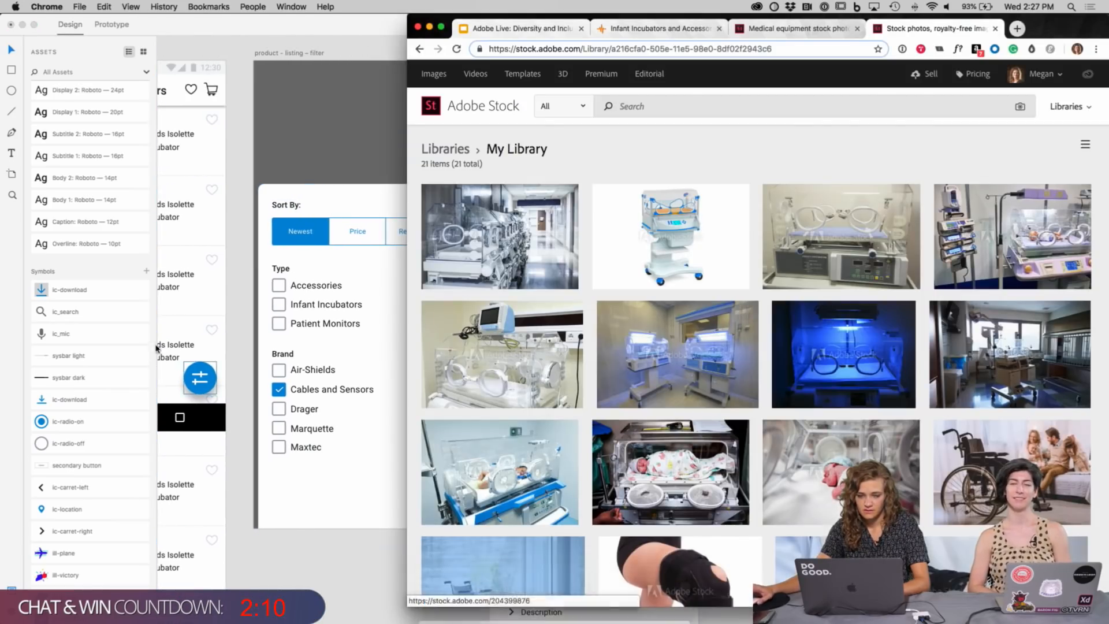
{"action": "scroll", "coordinate": [371, 325], "scroll_direction": "right", "scroll_amount": 10}
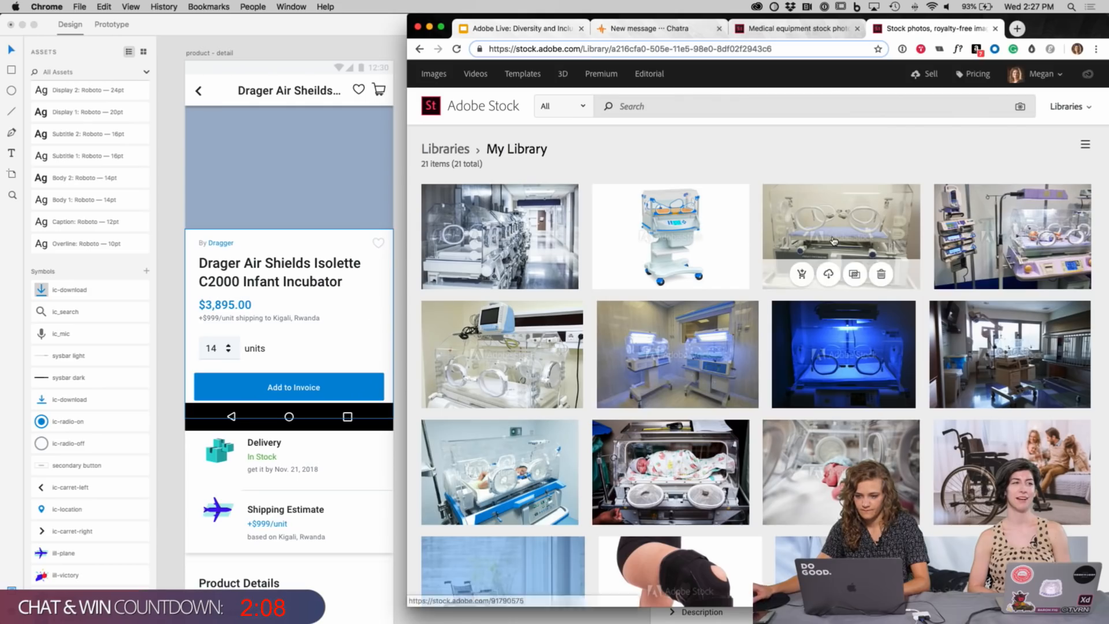
{"action": "mouse_move", "coordinate": [723, 207]}
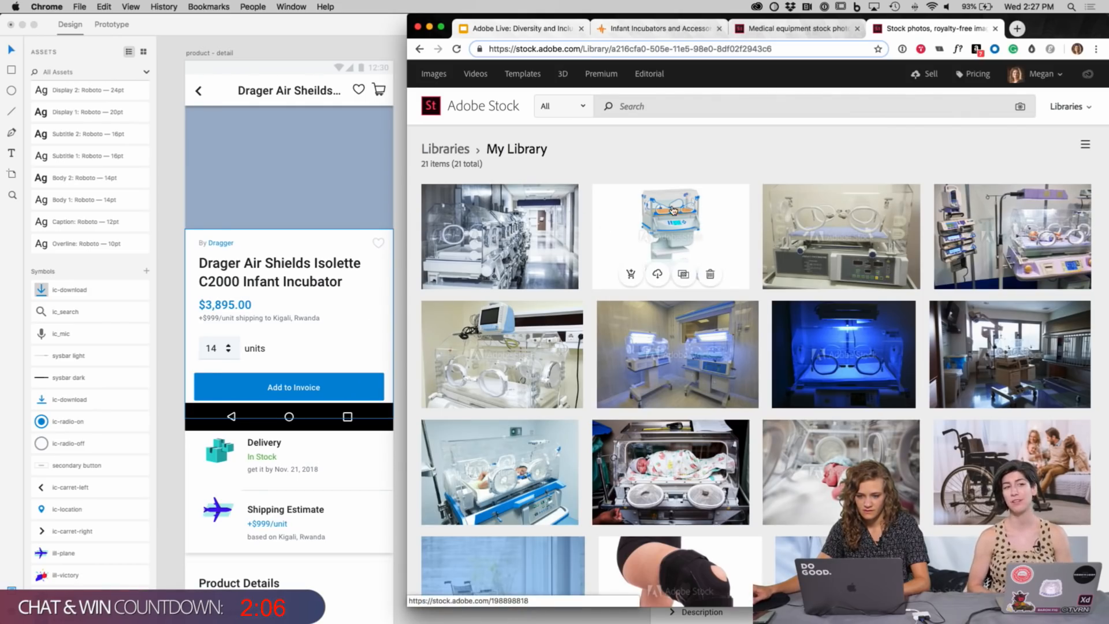
{"action": "left_click_drag", "start_coordinate": [673, 210], "coordinate": [381, 185]}
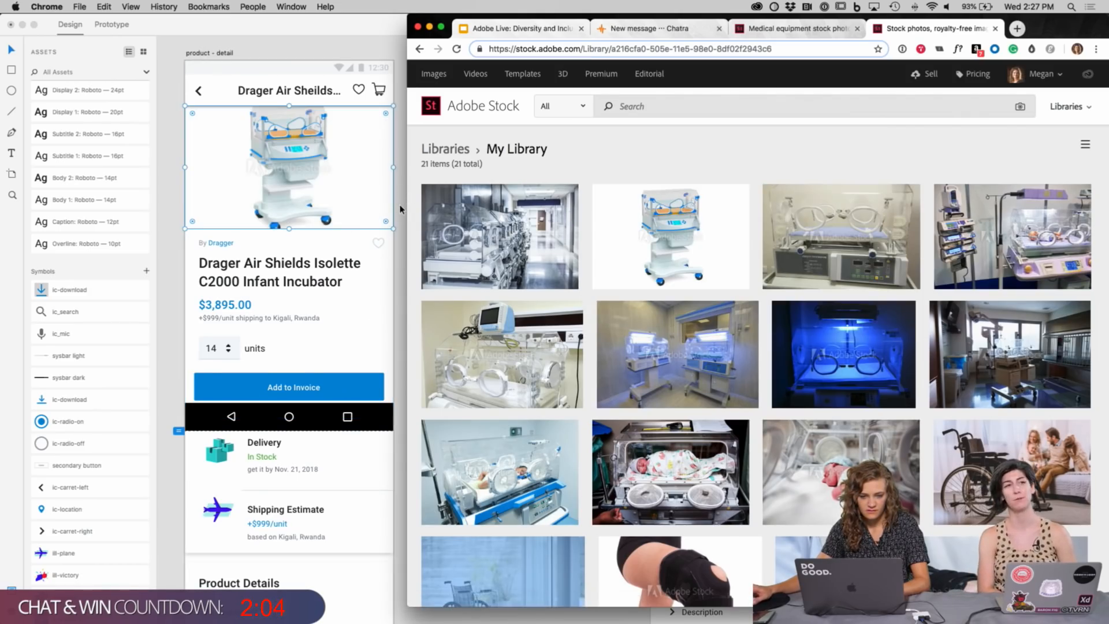
{"action": "left_click", "coordinate": [404, 205]}
Step: Return to Chrome and fill the header image of the product - detail - full artboard with the same white-background incubator photo
{"action": "scroll", "coordinate": [407, 206], "scroll_direction": "right", "scroll_amount": 3}
{"action": "scroll", "coordinate": [409, 206], "scroll_direction": "right", "scroll_amount": 6}
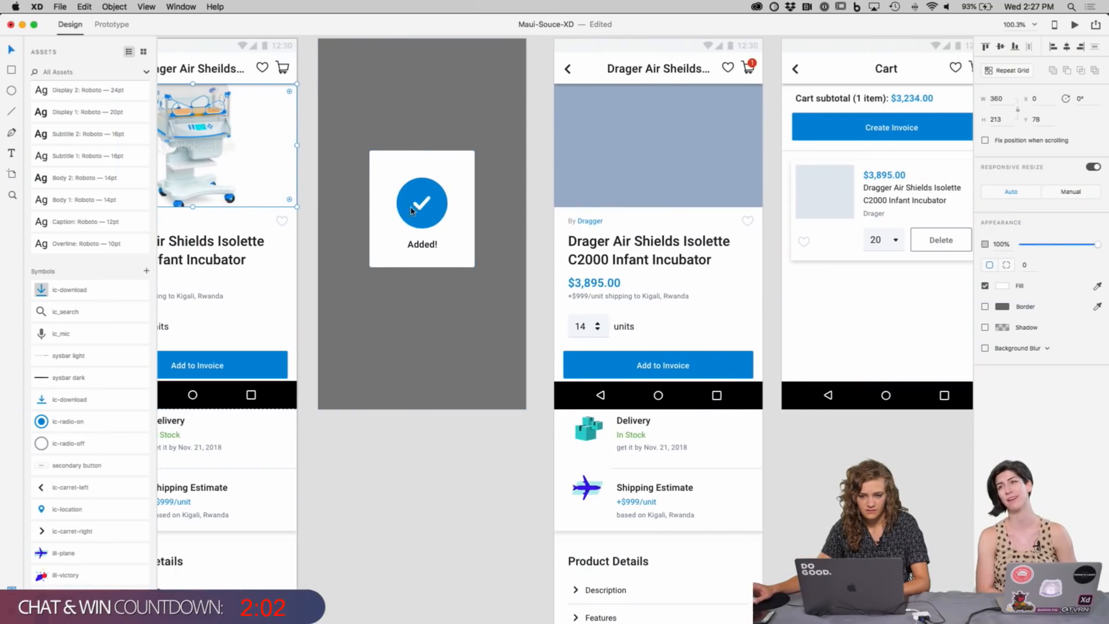
{"action": "key", "text": "super+Tab"}
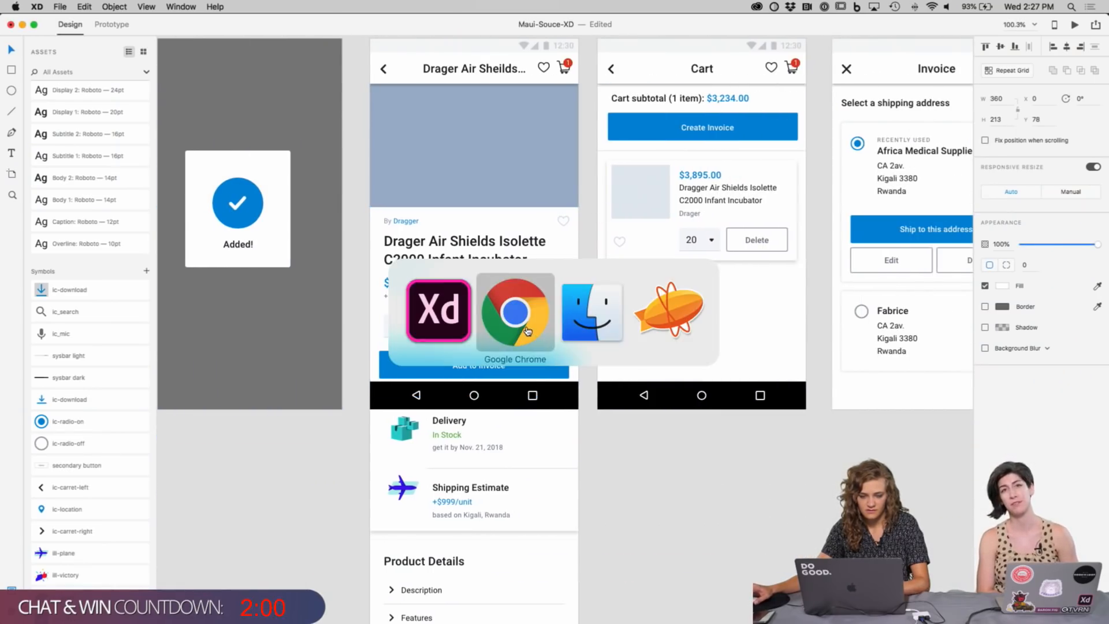
{"action": "scroll", "coordinate": [362, 230], "scroll_direction": "right", "scroll_amount": 3}
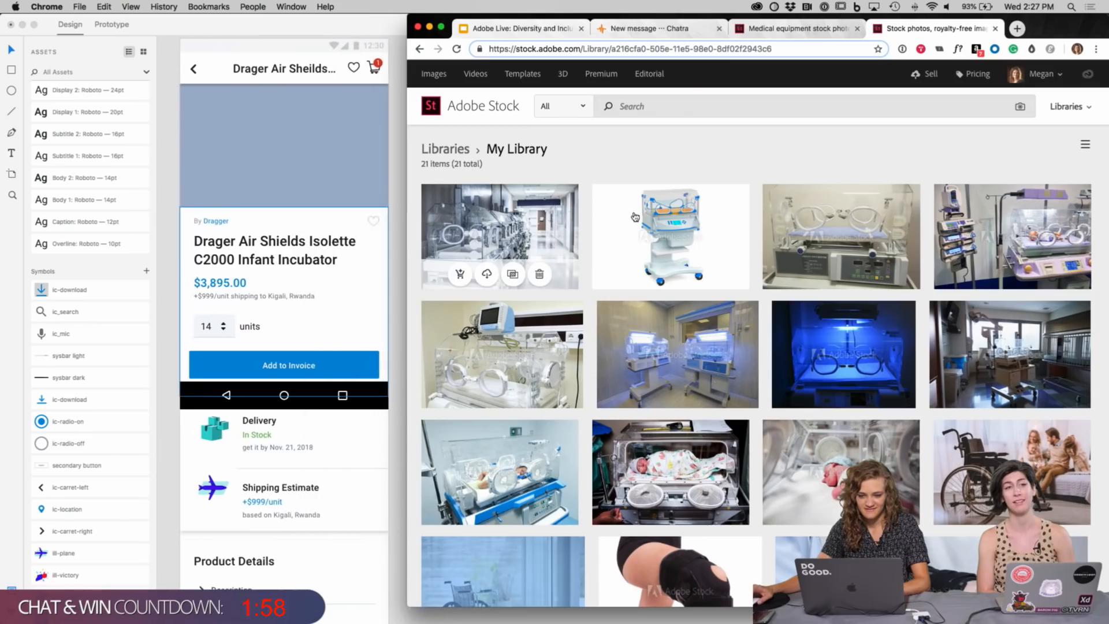
{"action": "left_click_drag", "start_coordinate": [670, 237], "coordinate": [397, 155]}
{"action": "left_click", "coordinate": [397, 155]}
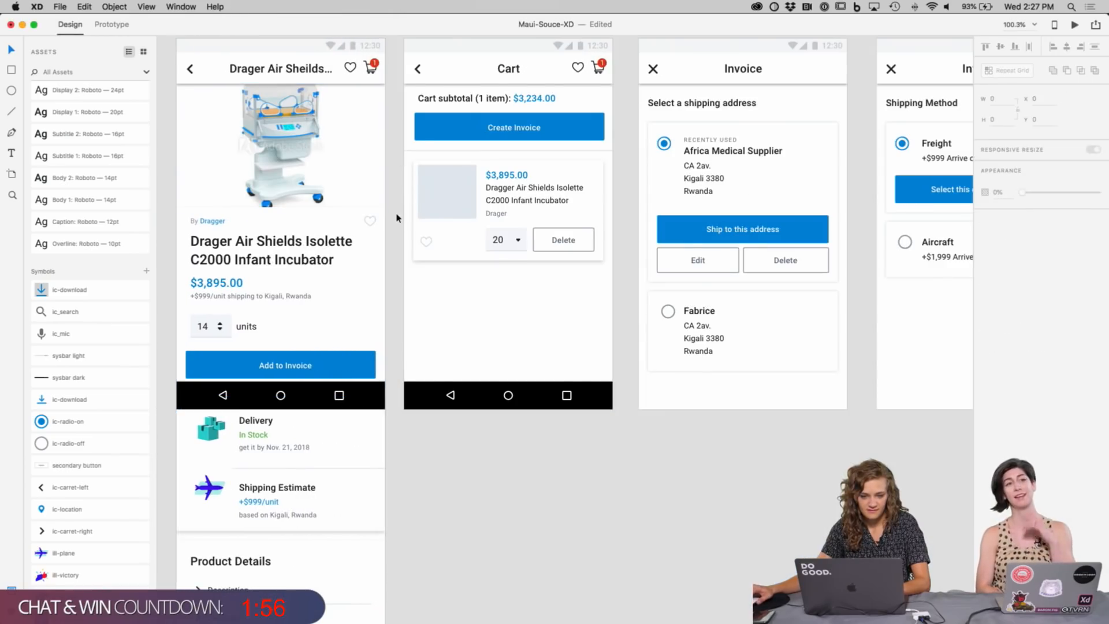
Step: Return to Chrome and fill the product thumbnail on the cart - preview artboard with the white-background incubator photo
{"action": "scroll", "coordinate": [404, 185], "scroll_direction": "left", "scroll_amount": 2}
{"action": "scroll", "coordinate": [417, 217], "scroll_direction": "right", "scroll_amount": 3}
{"action": "scroll", "coordinate": [417, 217], "scroll_direction": "up", "scroll_amount": 2}
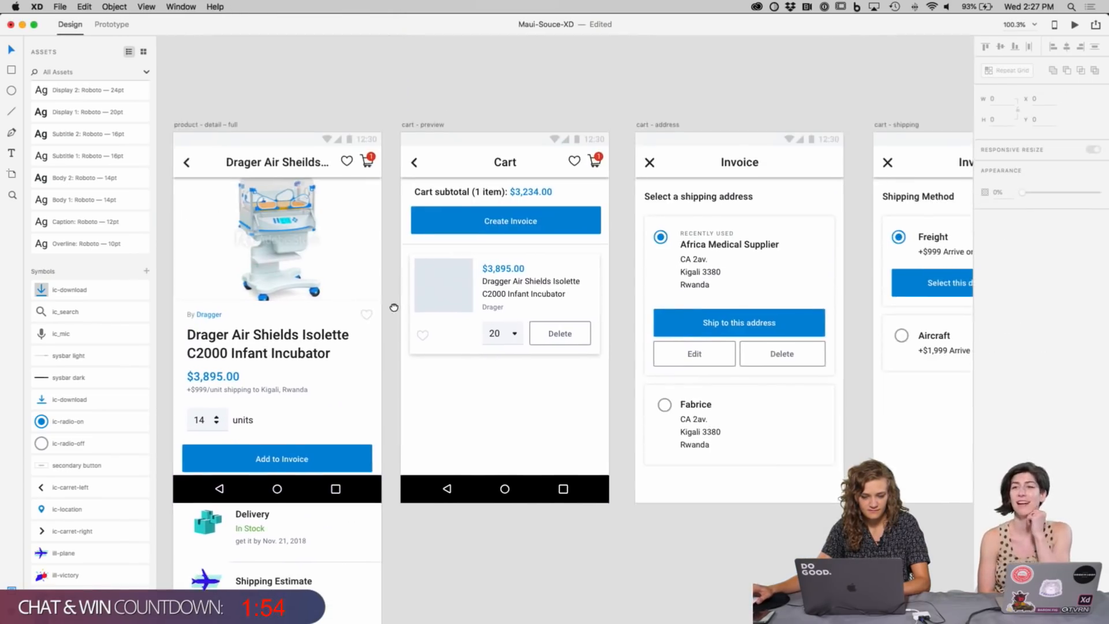
{"action": "key", "text": "super+Tab"}
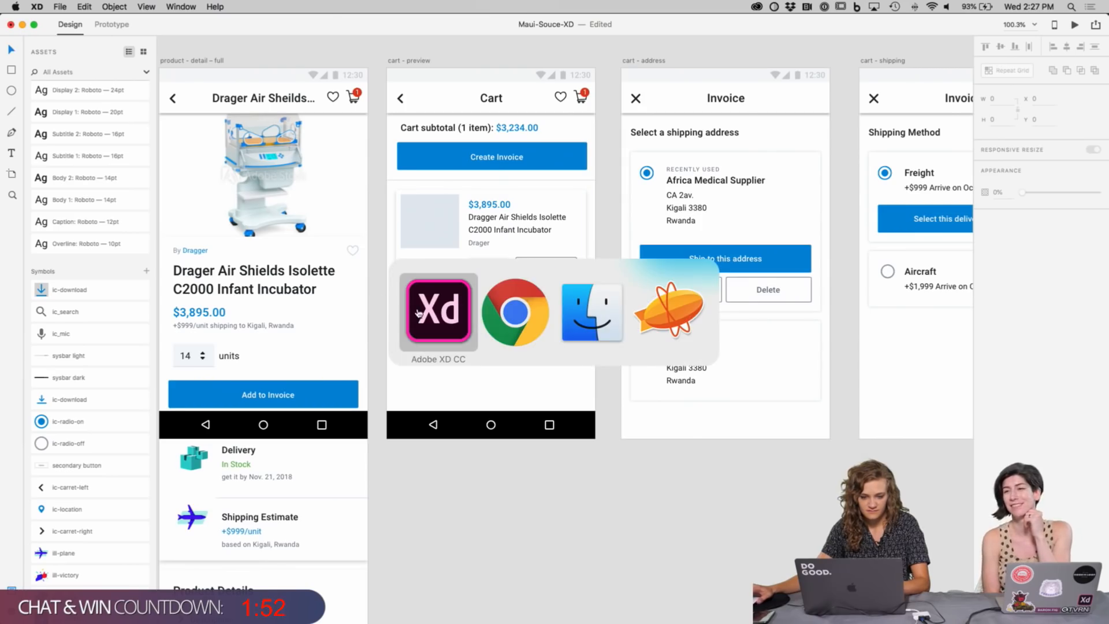
{"action": "key", "text": "super+Tab"}
{"action": "scroll", "coordinate": [346, 303], "scroll_direction": "right", "scroll_amount": 5}
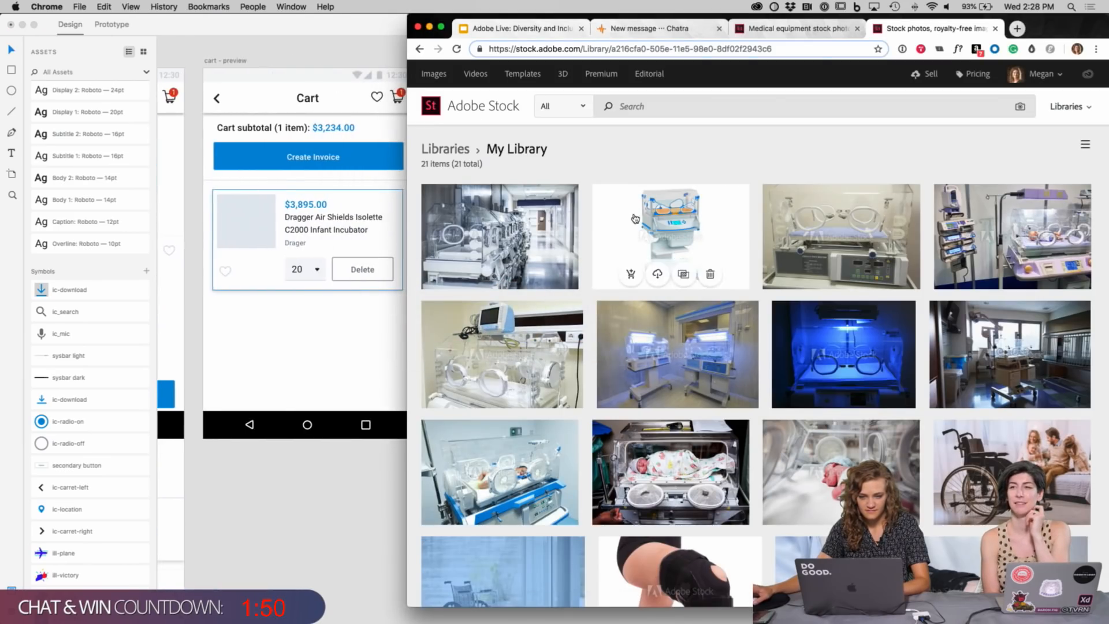
{"action": "left_click_drag", "start_coordinate": [634, 218], "coordinate": [248, 231]}
{"action": "scroll", "coordinate": [275, 272], "scroll_direction": "right", "scroll_amount": 3}
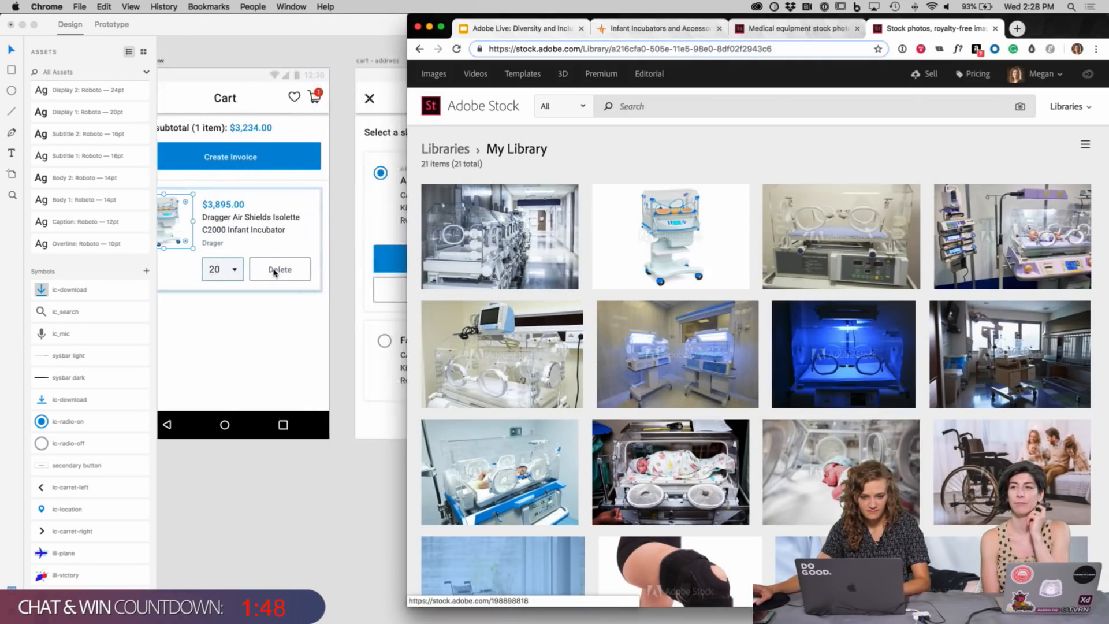
Step: Fill the product thumbnail on the cart - review artboard with the white-background incubator photo and switch to Adobe XD
{"action": "scroll", "coordinate": [275, 272], "scroll_direction": "right", "scroll_amount": 10}
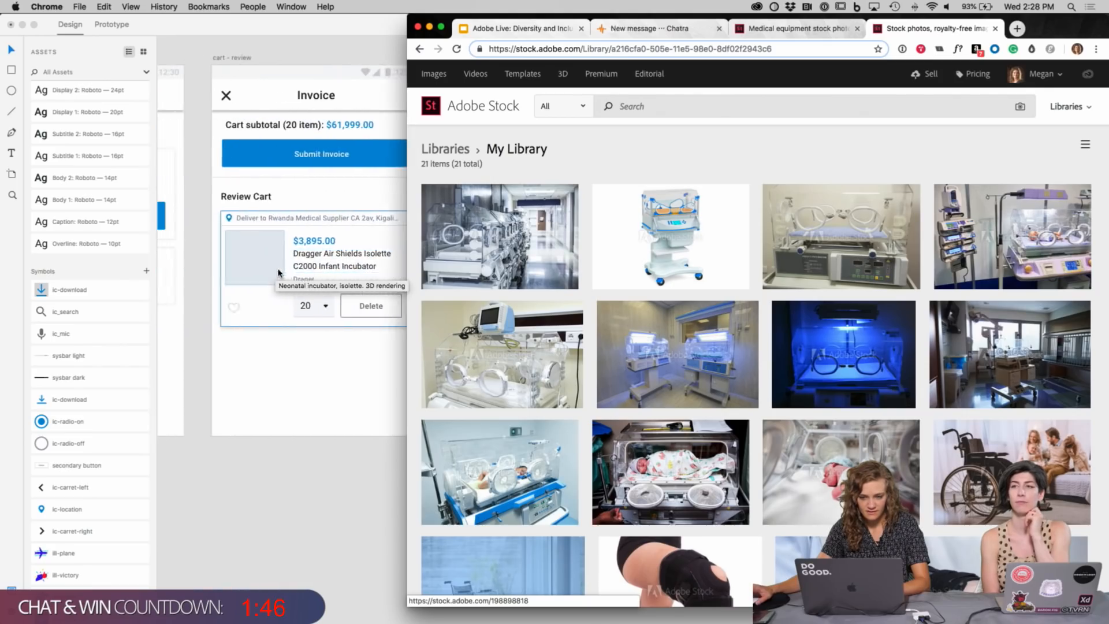
{"action": "scroll", "coordinate": [340, 294], "scroll_direction": "right", "scroll_amount": 3}
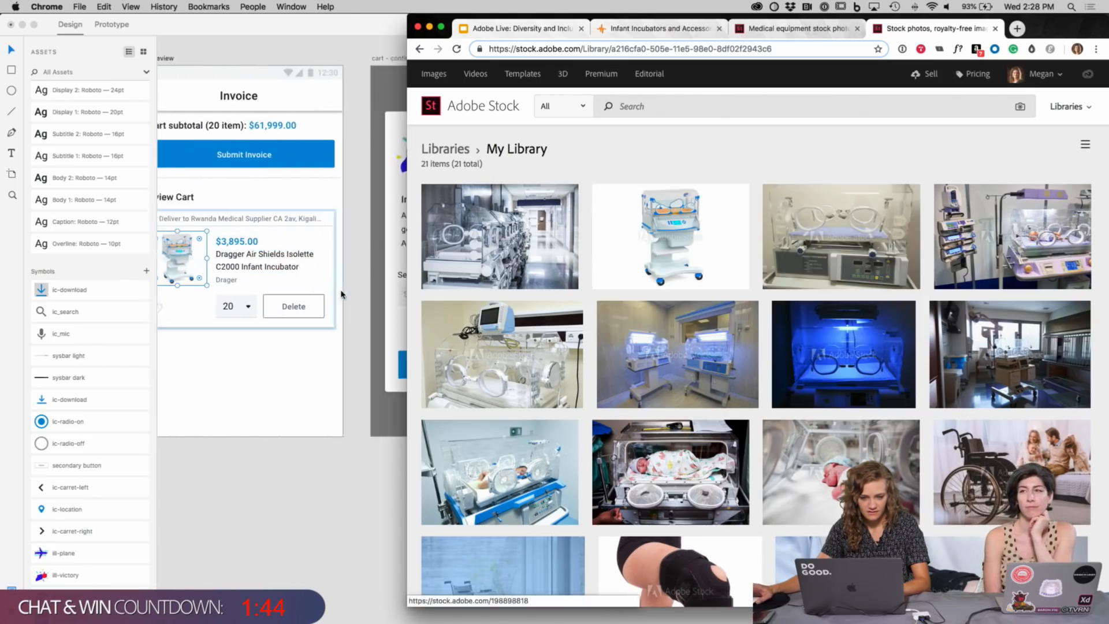
{"action": "left_click", "coordinate": [341, 295]}
Step: Open the prototype preview on the Store artboard and move the preview window beside that artboard, over the assets area
{"action": "scroll", "coordinate": [263, 398], "scroll_direction": "left", "scroll_amount": 5}
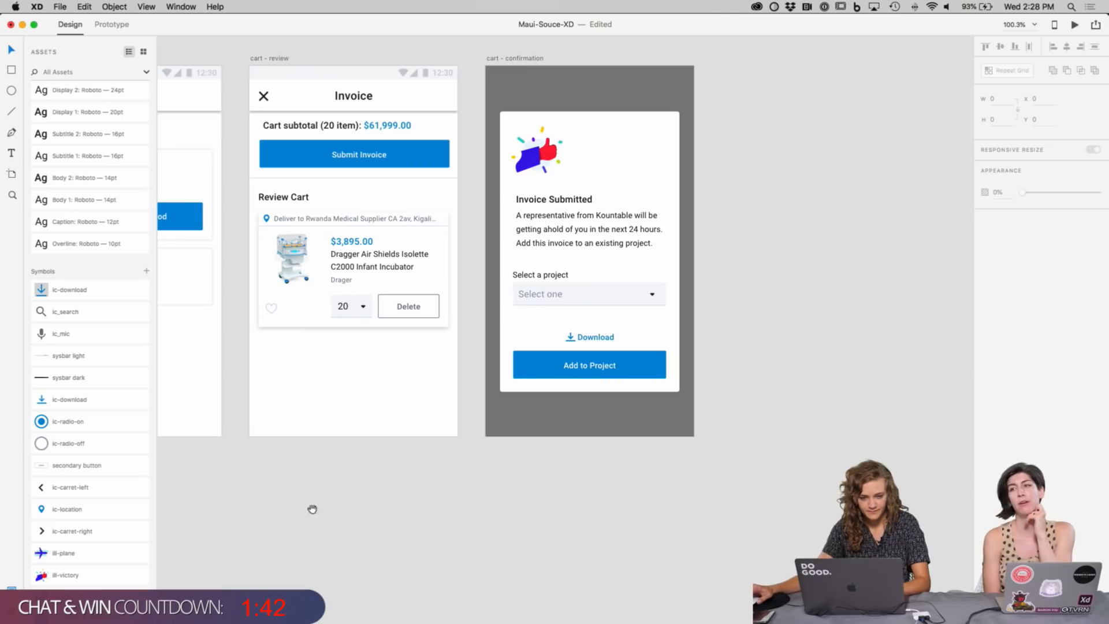
{"action": "scroll", "coordinate": [311, 509], "scroll_direction": "left", "scroll_amount": 20}
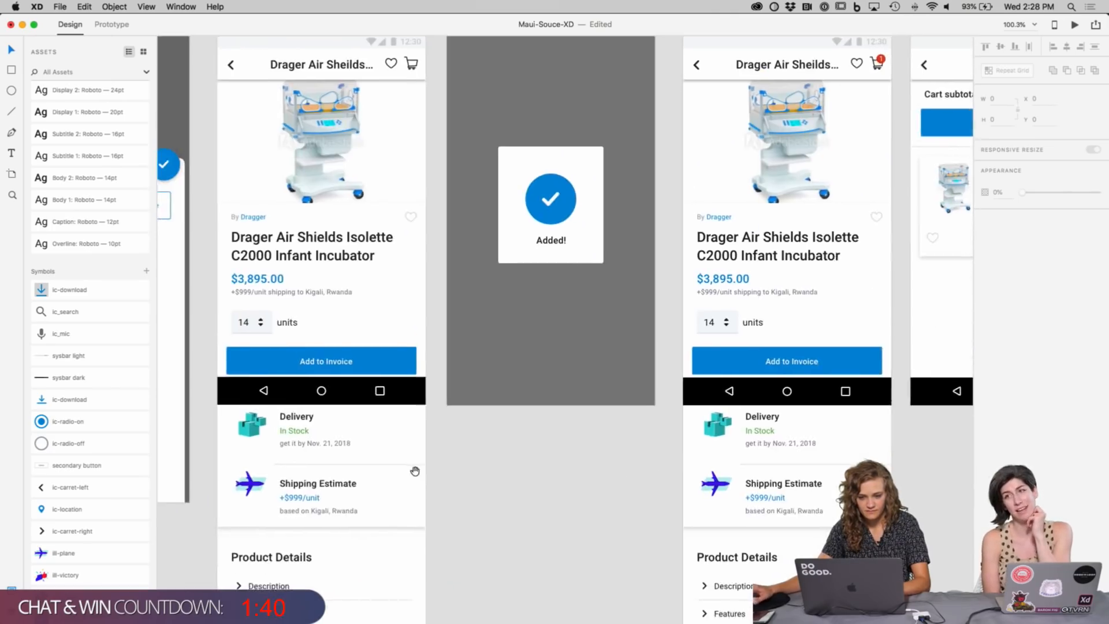
{"action": "scroll", "coordinate": [414, 470], "scroll_direction": "left", "scroll_amount": 20}
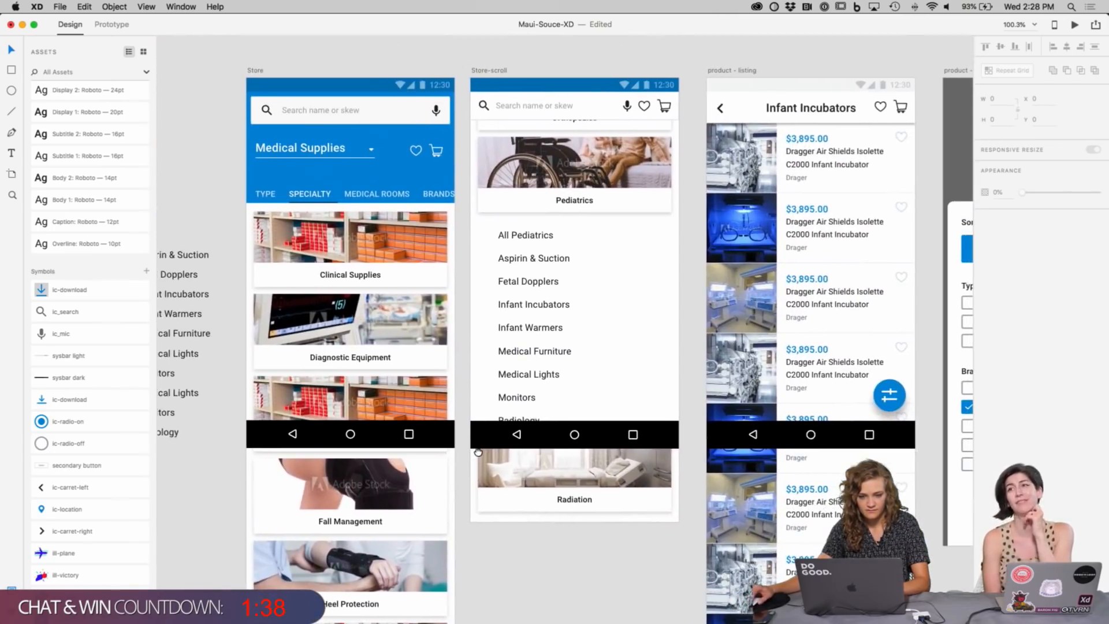
{"action": "left_click", "coordinate": [181, 6]}
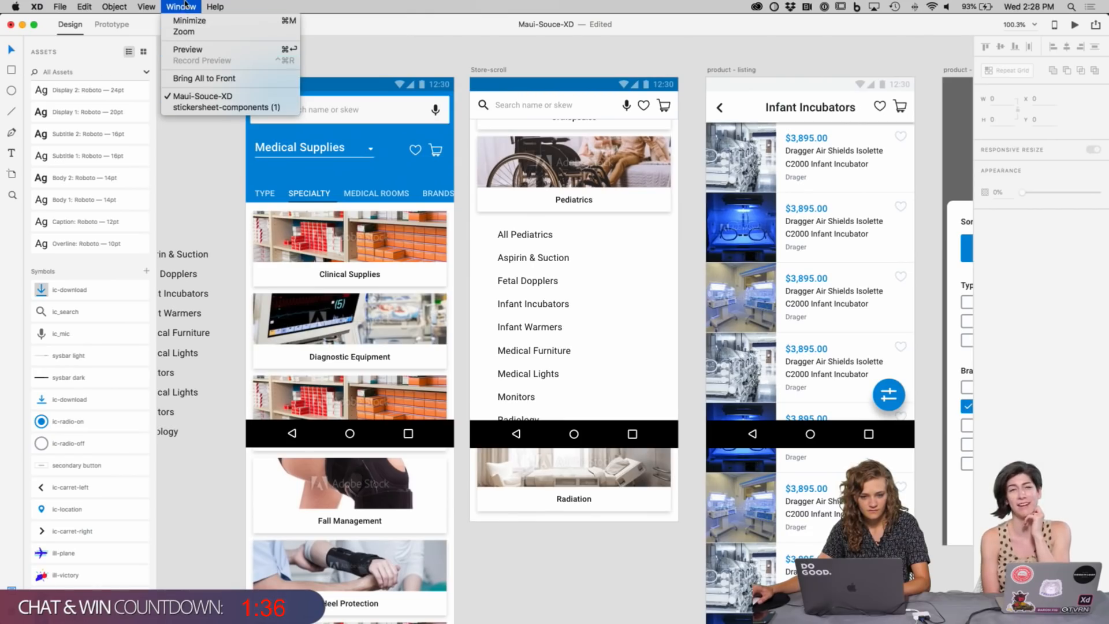
{"action": "mouse_move", "coordinate": [148, 7]}
{"action": "left_click", "coordinate": [340, 4]}
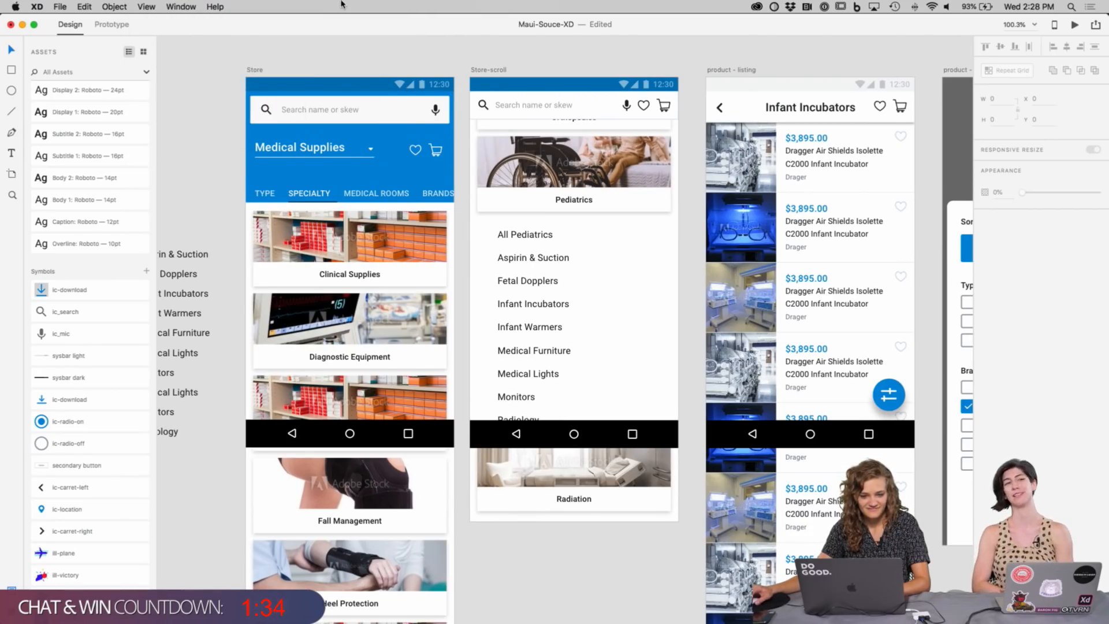
{"action": "left_click", "coordinate": [1074, 24]}
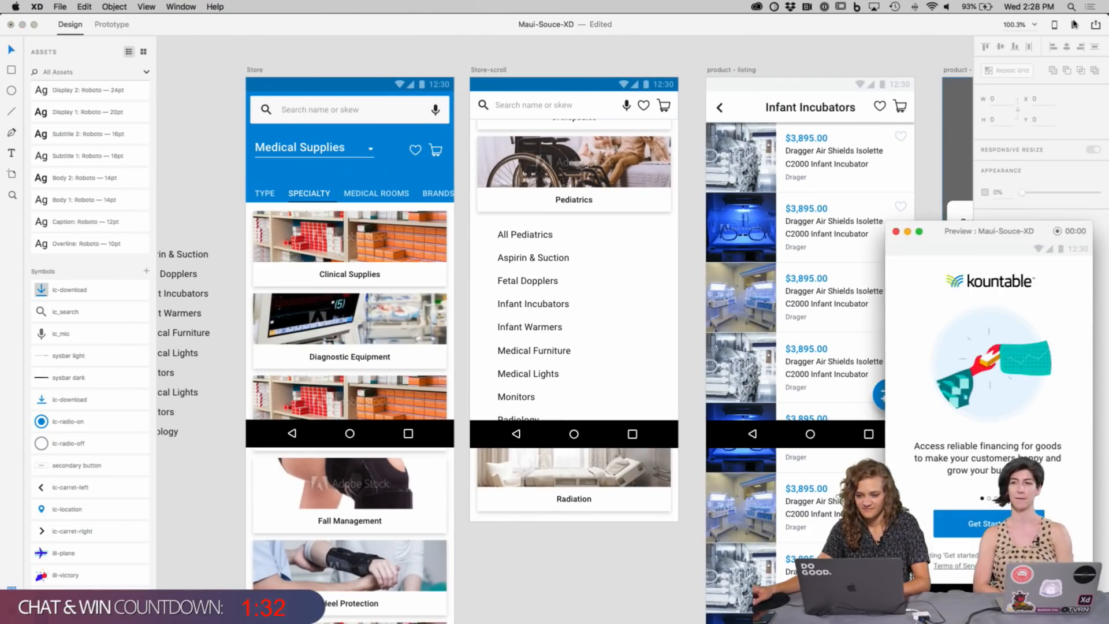
{"action": "left_click", "coordinate": [255, 70]}
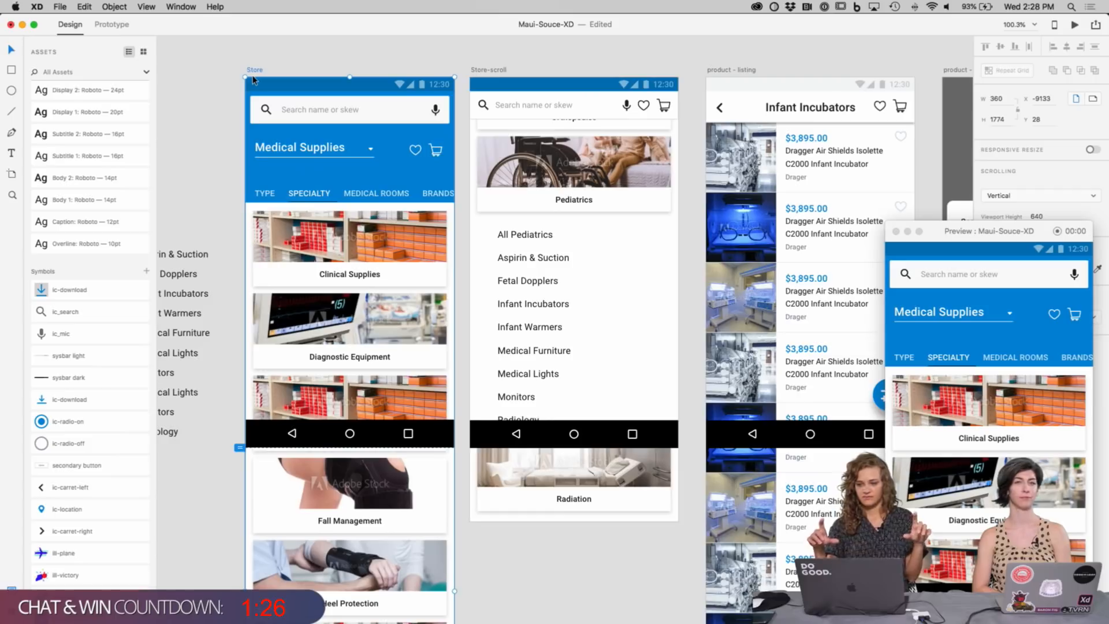
{"action": "scroll", "coordinate": [246, 73], "scroll_direction": "down", "scroll_amount": 5}
{"action": "scroll", "coordinate": [578, 231], "scroll_direction": "up", "scroll_amount": 5}
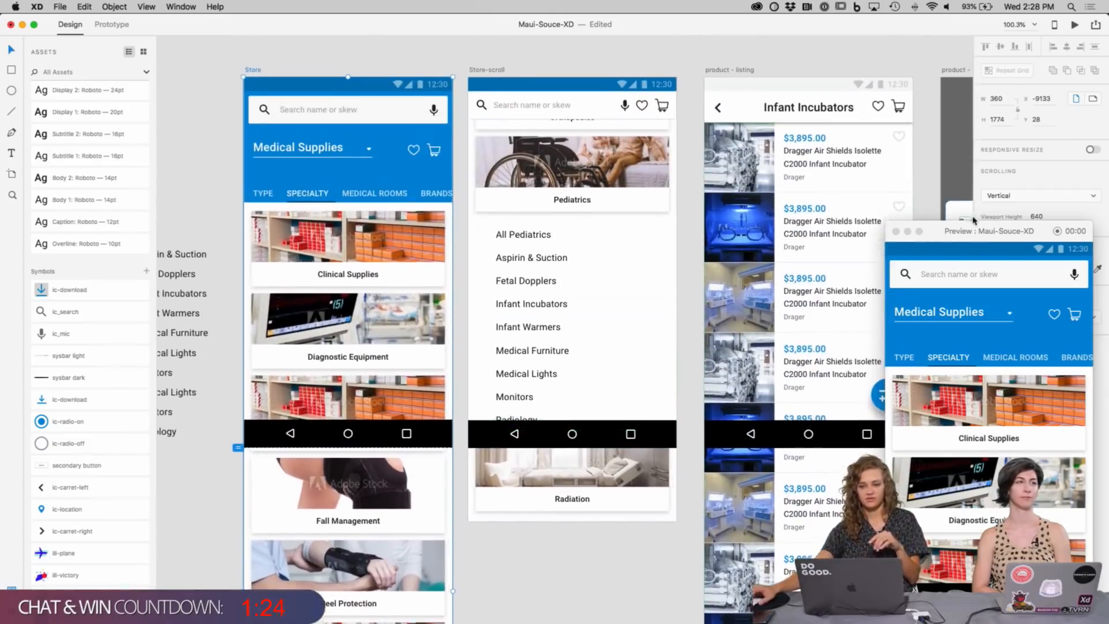
{"action": "left_click_drag", "start_coordinate": [947, 230], "coordinate": [103, 240]}
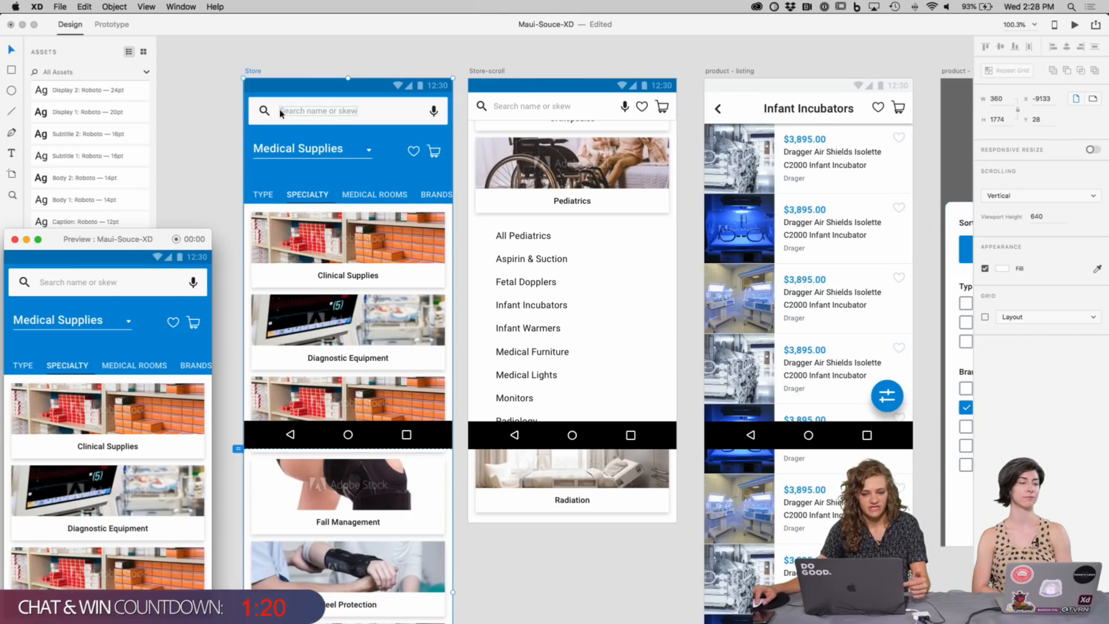
Step: Select the Store artboard's header group and scroll the preview to check the header's fixed position
{"action": "left_click", "coordinate": [295, 153]}
{"action": "double_click", "coordinate": [295, 153]}
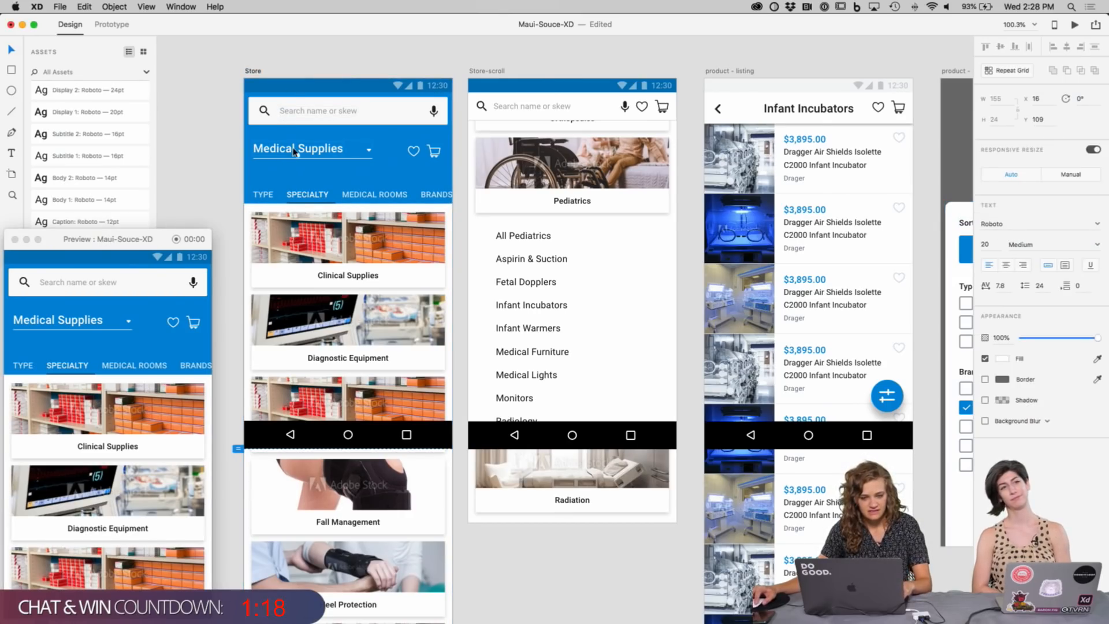
{"action": "left_click", "coordinate": [223, 191]}
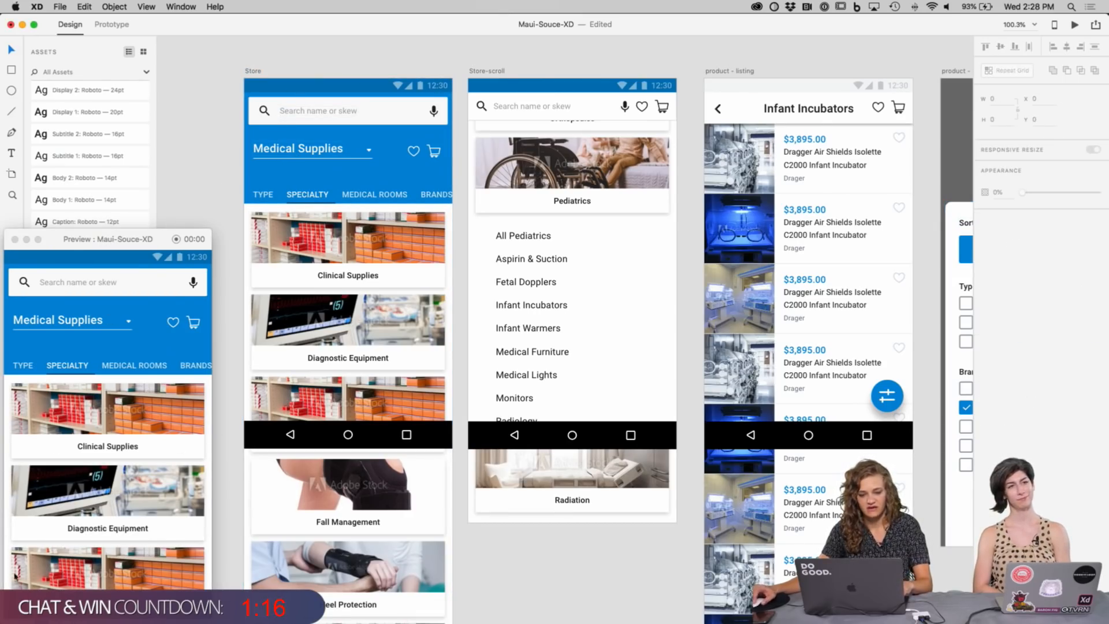
{"action": "left_click_drag", "start_coordinate": [201, 177], "coordinate": [345, 164]}
{"action": "scroll", "coordinate": [346, 164], "scroll_direction": "up", "scroll_amount": 2}
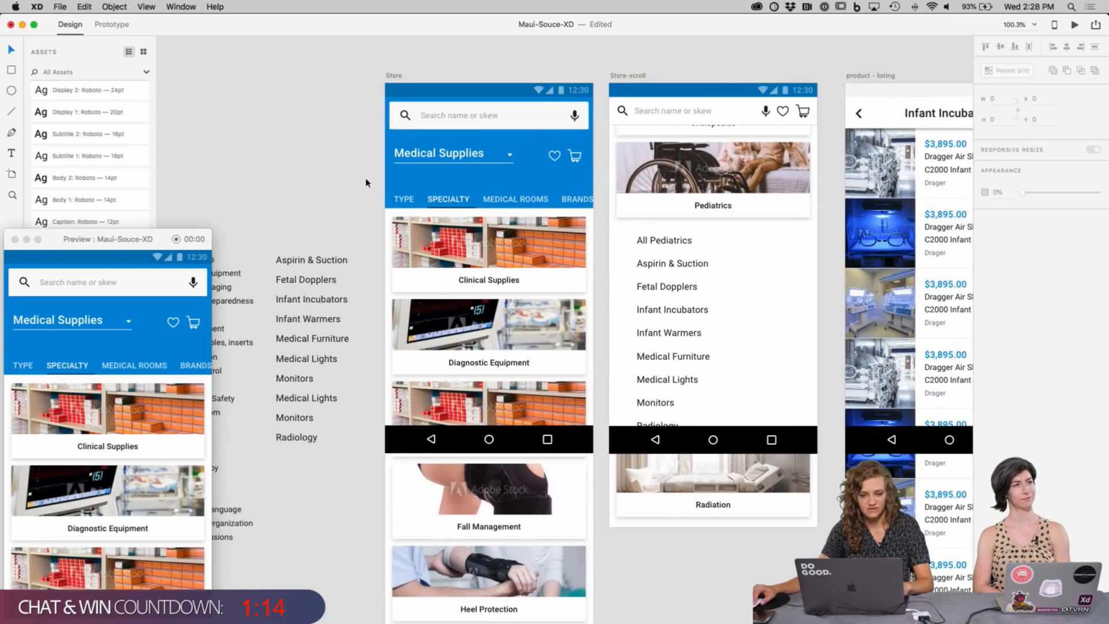
{"action": "left_click", "coordinate": [553, 157]}
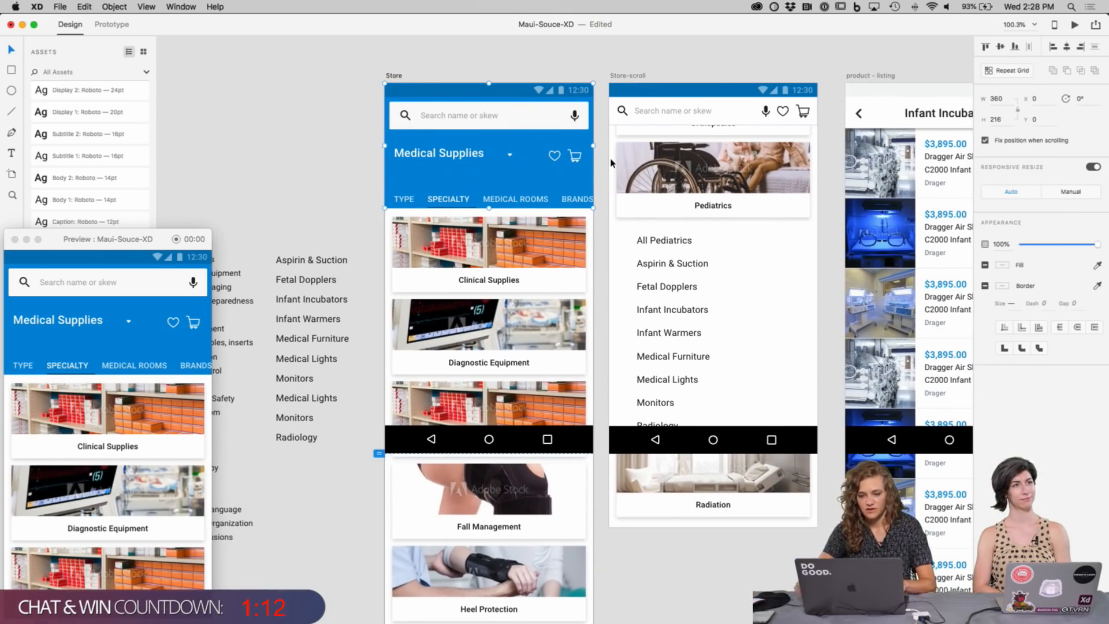
{"action": "scroll", "coordinate": [173, 390], "scroll_direction": "down", "scroll_amount": 5}
{"action": "scroll", "coordinate": [173, 391], "scroll_direction": "up", "scroll_amount": 5}
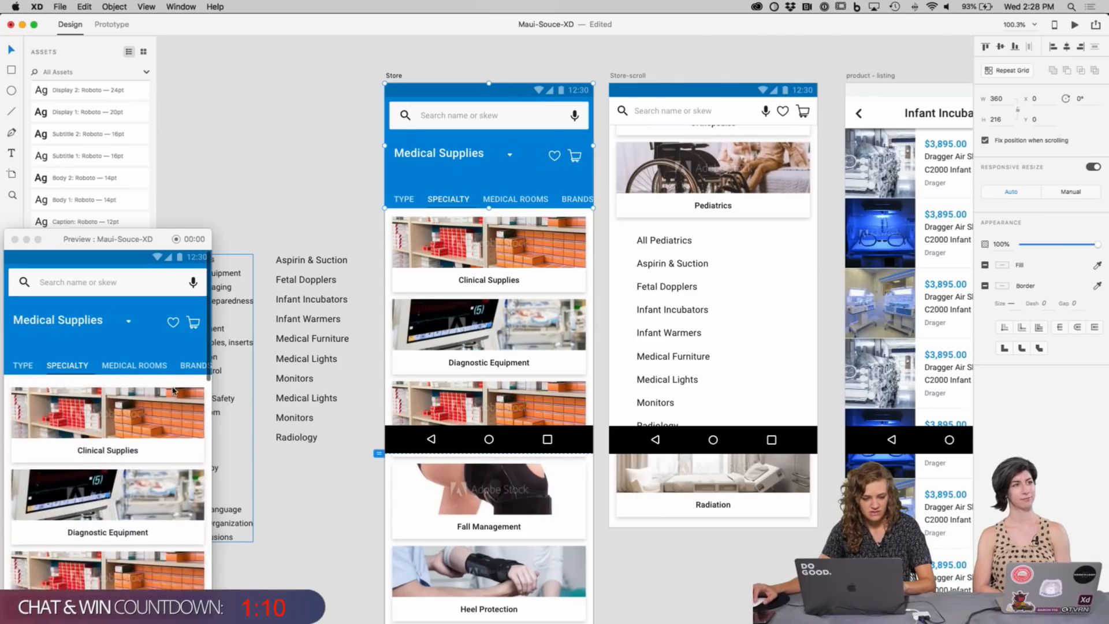
{"action": "scroll", "coordinate": [125, 428], "scroll_direction": "down", "scroll_amount": 4}
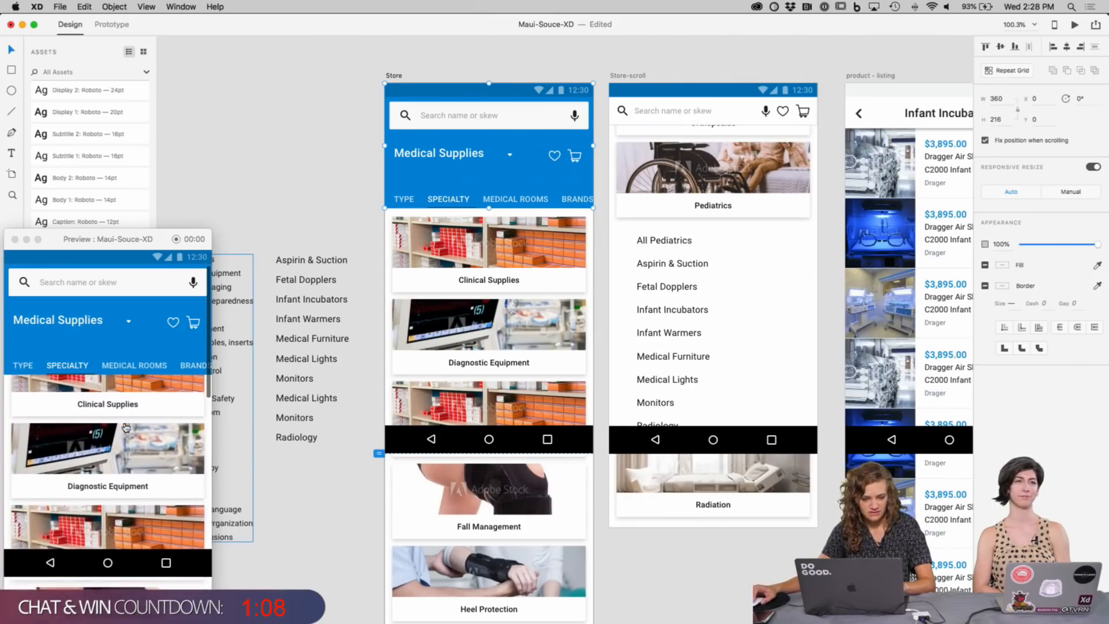
{"action": "scroll", "coordinate": [125, 427], "scroll_direction": "up", "scroll_amount": 3}
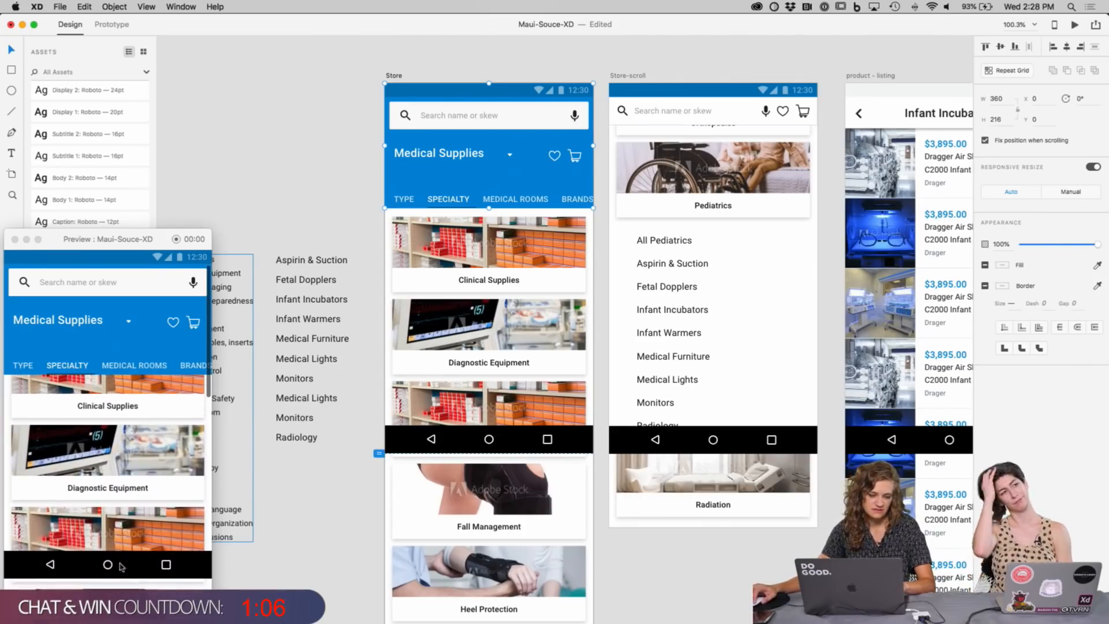
Step: Fix the position of the Store artboard's Android navigation bar when scrolling and check it in the preview
{"action": "scroll", "coordinate": [161, 540], "scroll_direction": "down", "scroll_amount": 2}
{"action": "left_click", "coordinate": [583, 440]}
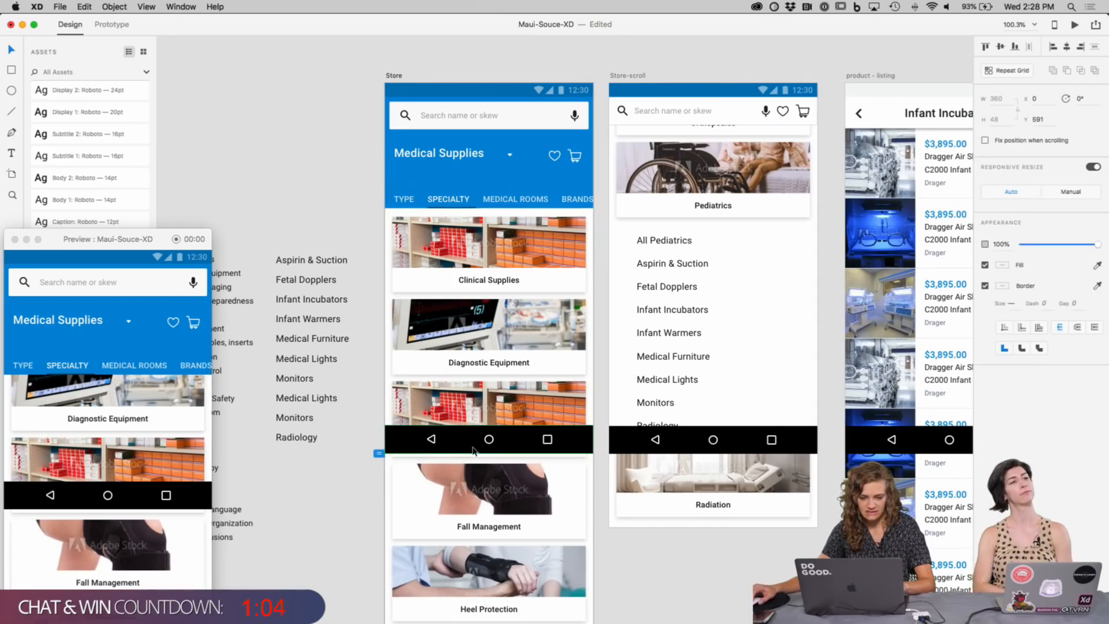
{"action": "left_click", "coordinate": [1017, 141]}
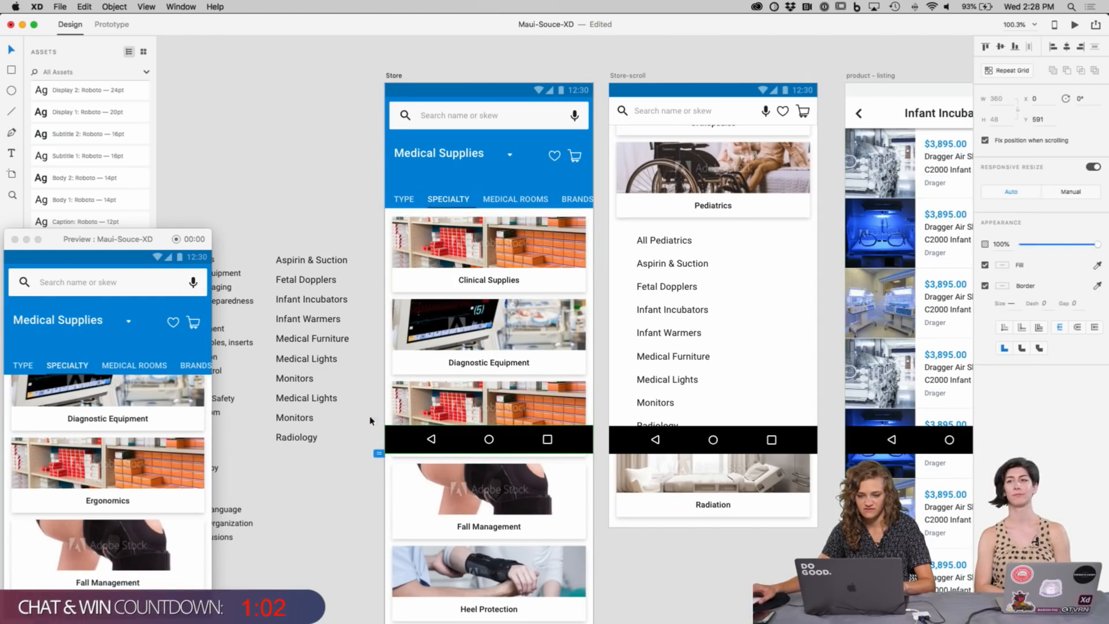
{"action": "scroll", "coordinate": [165, 491], "scroll_direction": "down", "scroll_amount": 5}
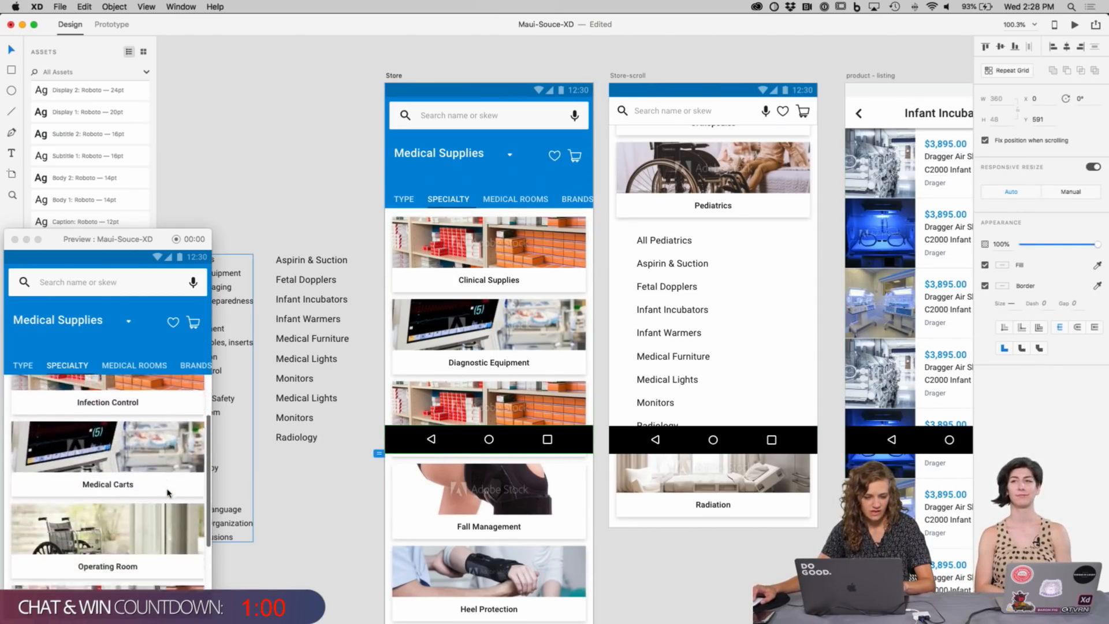
{"action": "scroll", "coordinate": [168, 493], "scroll_direction": "up", "scroll_amount": 6}
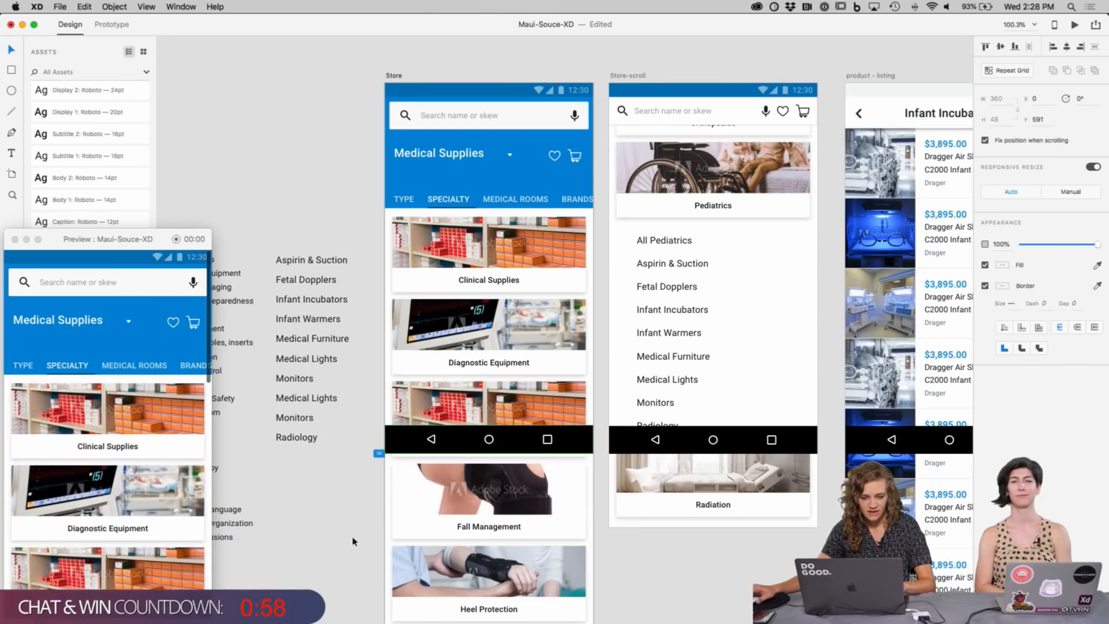
Step: Examine the Store header and the Store-scroll artboard, and scroll through the category cards in the preview
{"action": "left_click", "coordinate": [450, 309]}
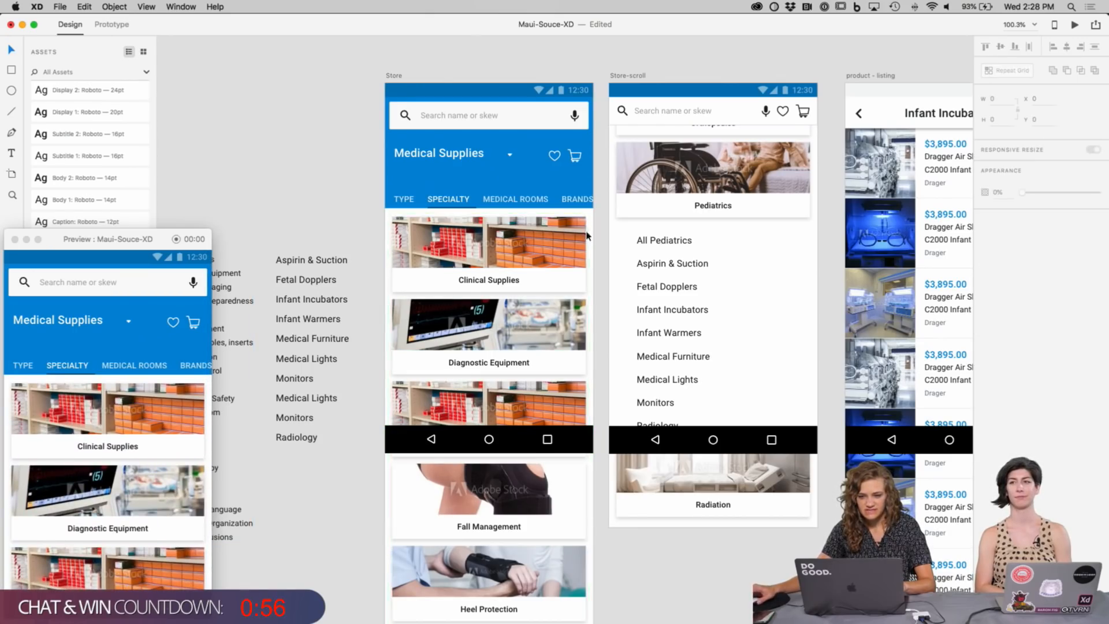
{"action": "key", "text": "Tab"}
{"action": "scroll", "coordinate": [520, 304], "scroll_direction": "right", "scroll_amount": 1}
{"action": "scroll", "coordinate": [519, 219], "scroll_direction": "down", "scroll_amount": 1}
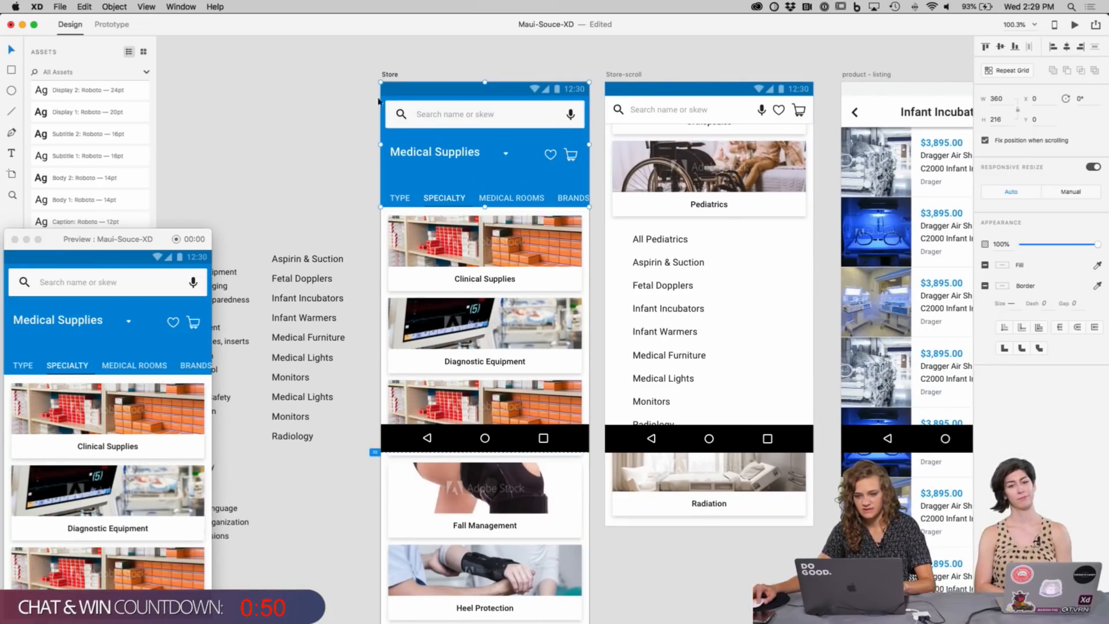
{"action": "scroll", "coordinate": [586, 135], "scroll_direction": "down", "scroll_amount": 1}
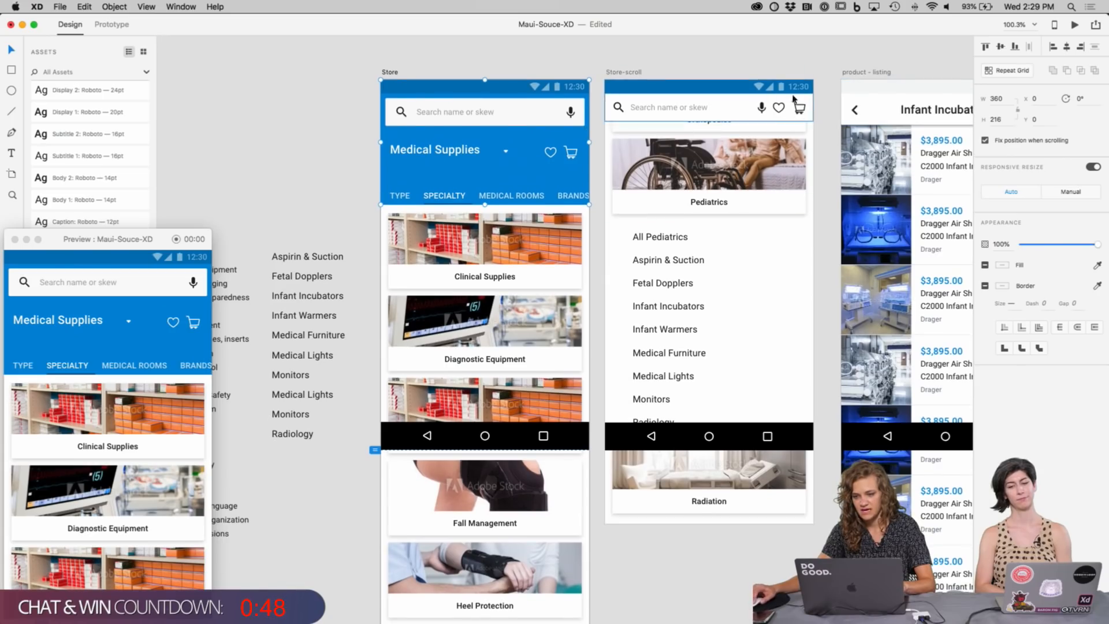
{"action": "scroll", "coordinate": [606, 217], "scroll_direction": "down", "scroll_amount": 3}
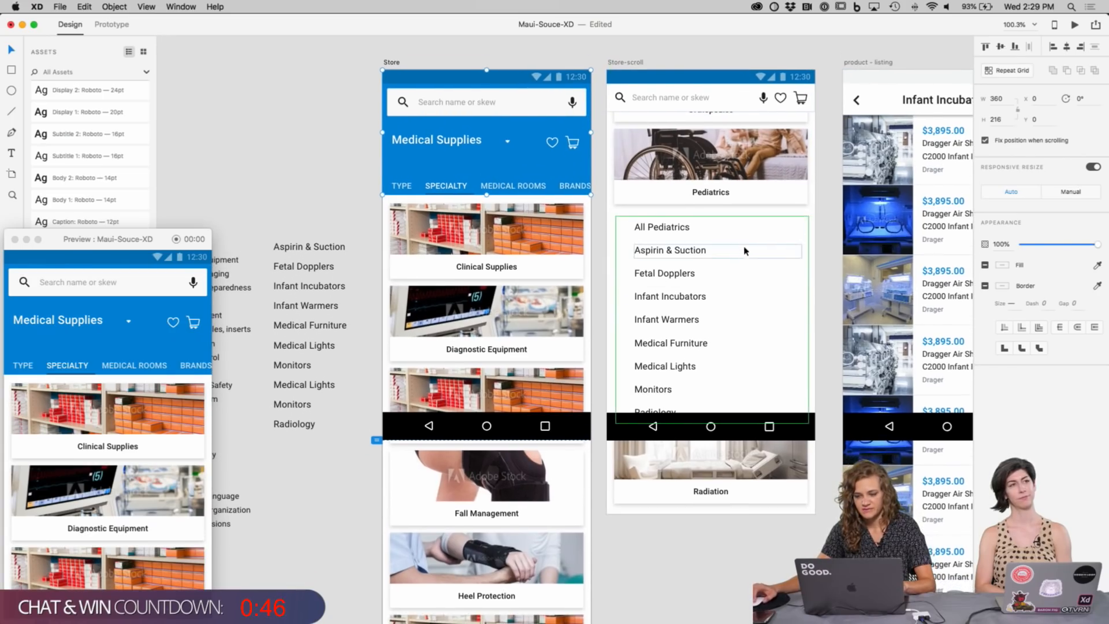
{"action": "scroll", "coordinate": [104, 505], "scroll_direction": "down", "scroll_amount": 5}
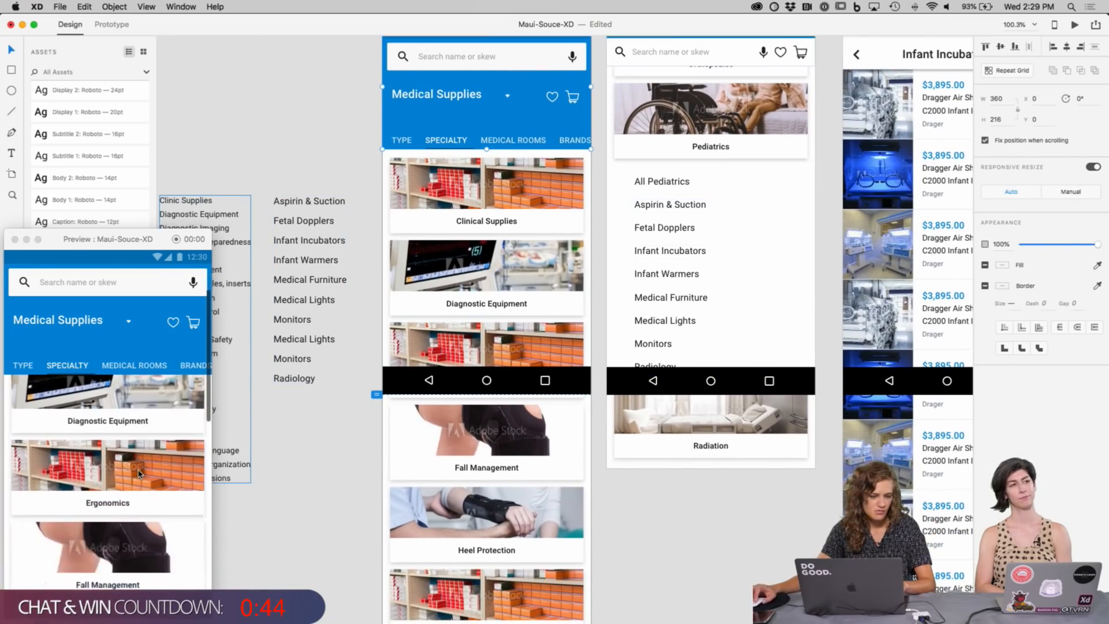
{"action": "scroll", "coordinate": [141, 492], "scroll_direction": "down", "scroll_amount": 3}
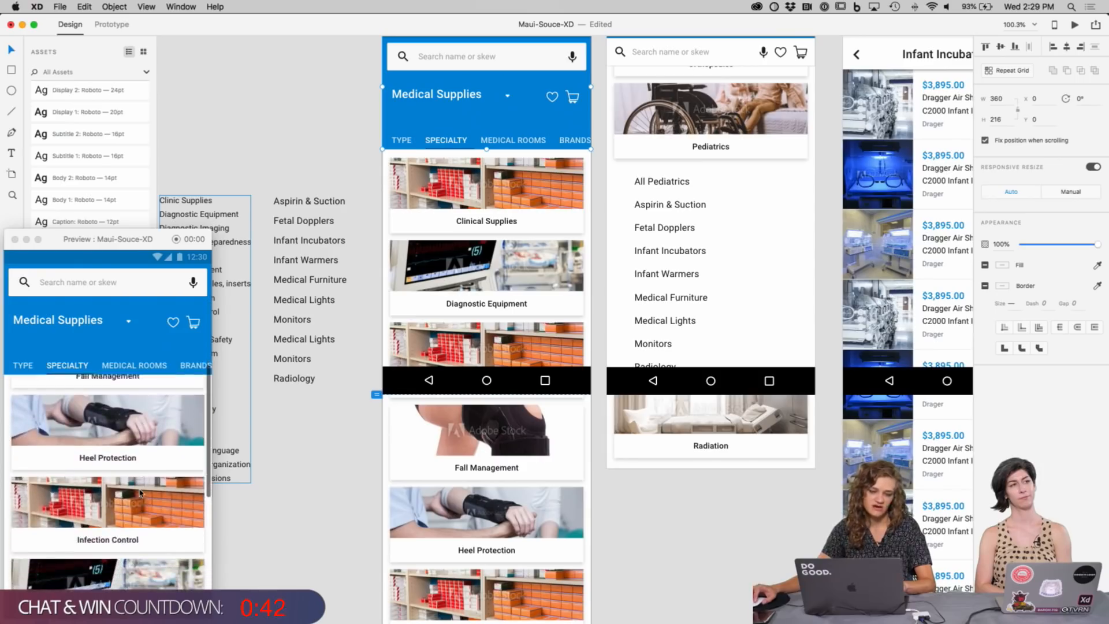
{"action": "scroll", "coordinate": [183, 495], "scroll_direction": "up", "scroll_amount": 5}
{"action": "left_click", "coordinate": [358, 491]}
{"action": "scroll", "coordinate": [716, 473], "scroll_direction": "up", "scroll_amount": 5}
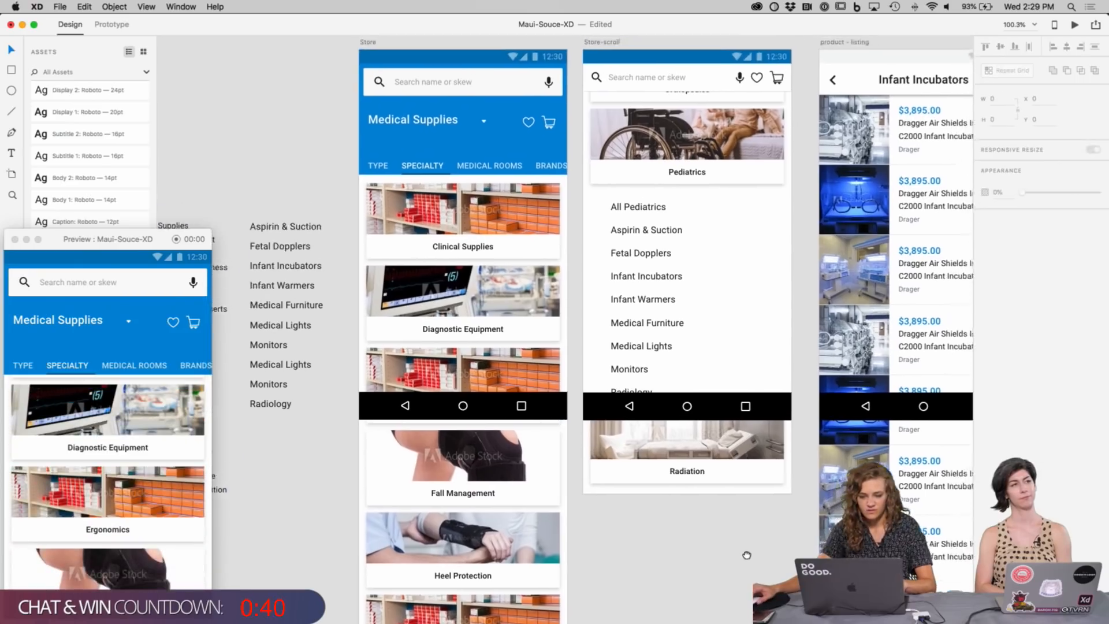
{"action": "scroll", "coordinate": [424, 125], "scroll_direction": "down", "scroll_amount": 1}
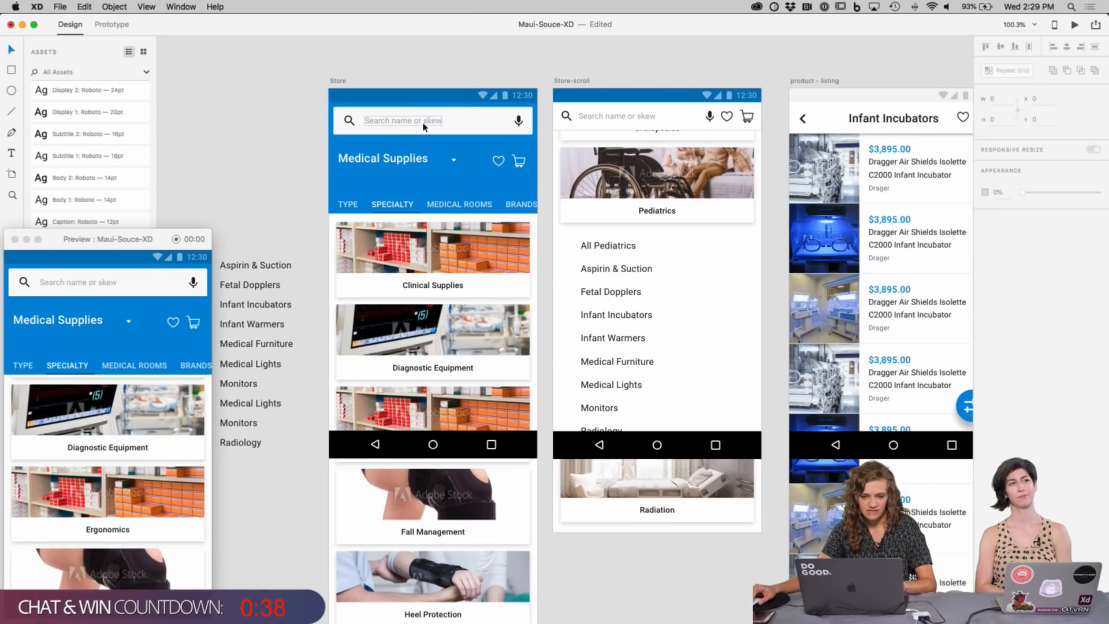
Step: Draw a rectangle of about 360 × 209 over the Store artboard's header and remove its border and fill
{"action": "left_click", "coordinate": [425, 125]}
{"action": "scroll", "coordinate": [428, 124], "scroll_direction": "up", "scroll_amount": 1}
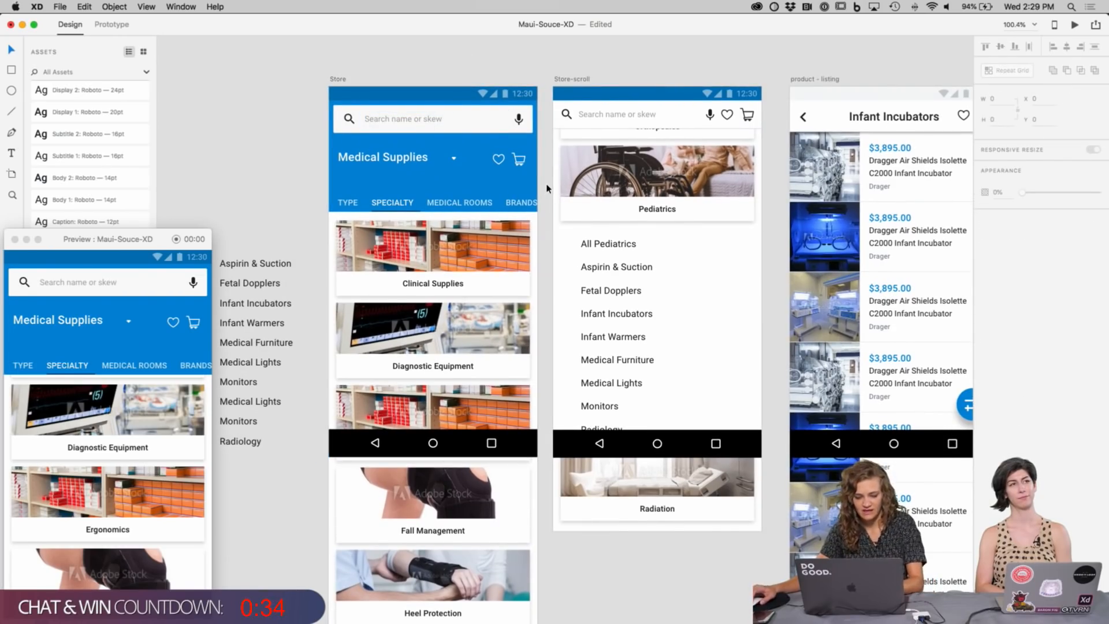
{"action": "mouse_move", "coordinate": [330, 86]}
{"action": "left_mouse_down"}
{"action": "mouse_move", "coordinate": [464, 202]}
{"action": "mouse_move", "coordinate": [535, 205]}
{"action": "left_mouse_up"}
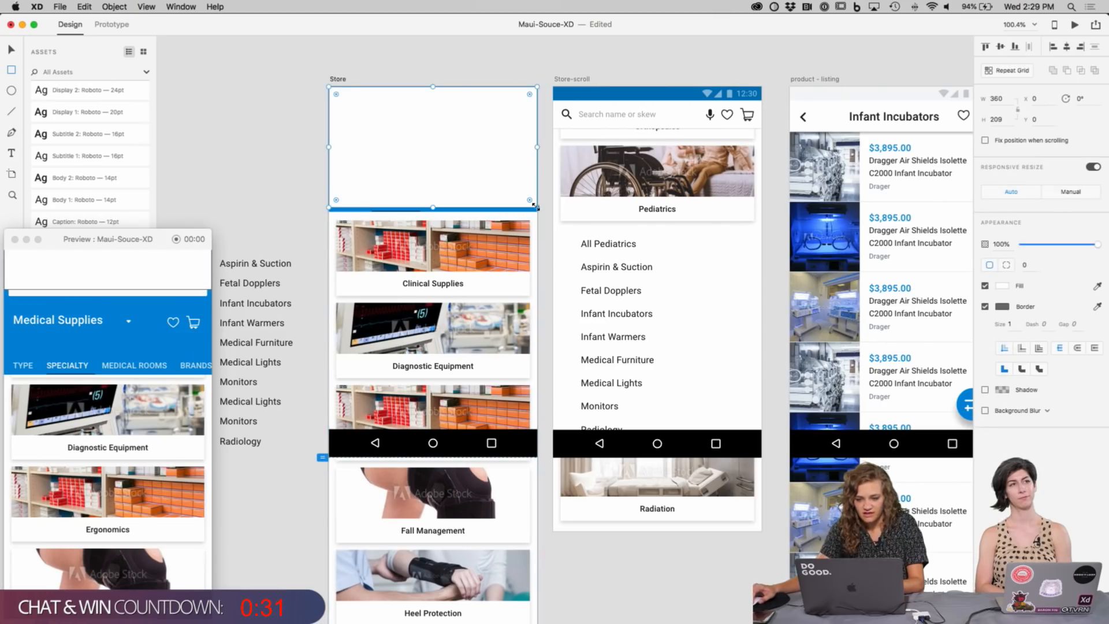
{"action": "left_click", "coordinate": [984, 306]}
{"action": "left_click", "coordinate": [985, 286]}
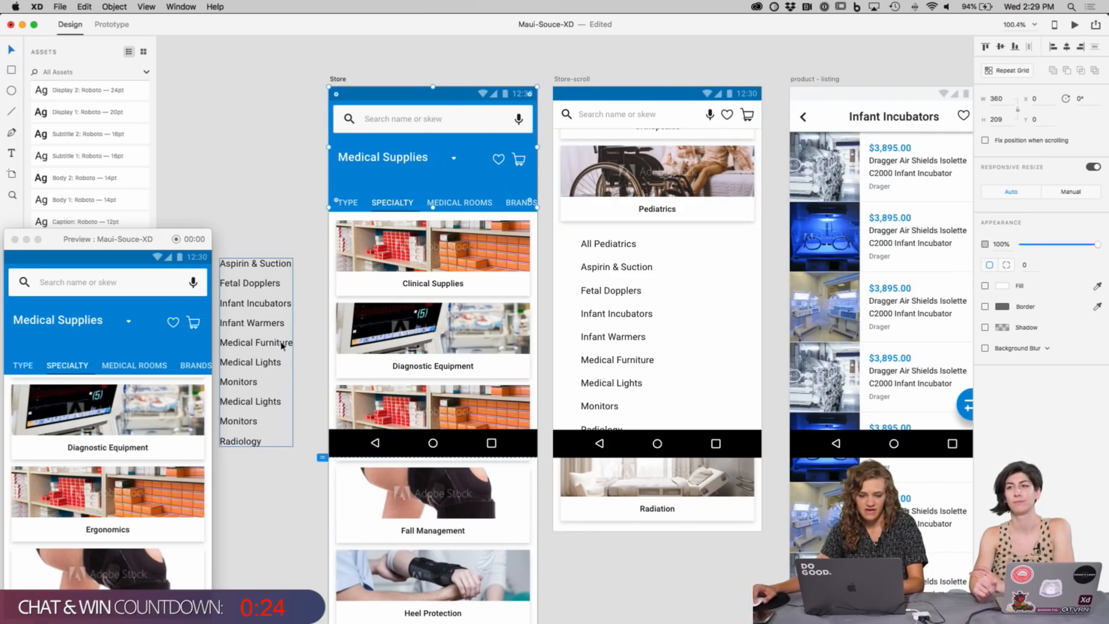
Step: Link the transparent rectangle over the Store header to Store-scroll with a tap-triggered Dissolve transition, Ease In-Out easing and 0.4 s duration
{"action": "left_click", "coordinate": [119, 26]}
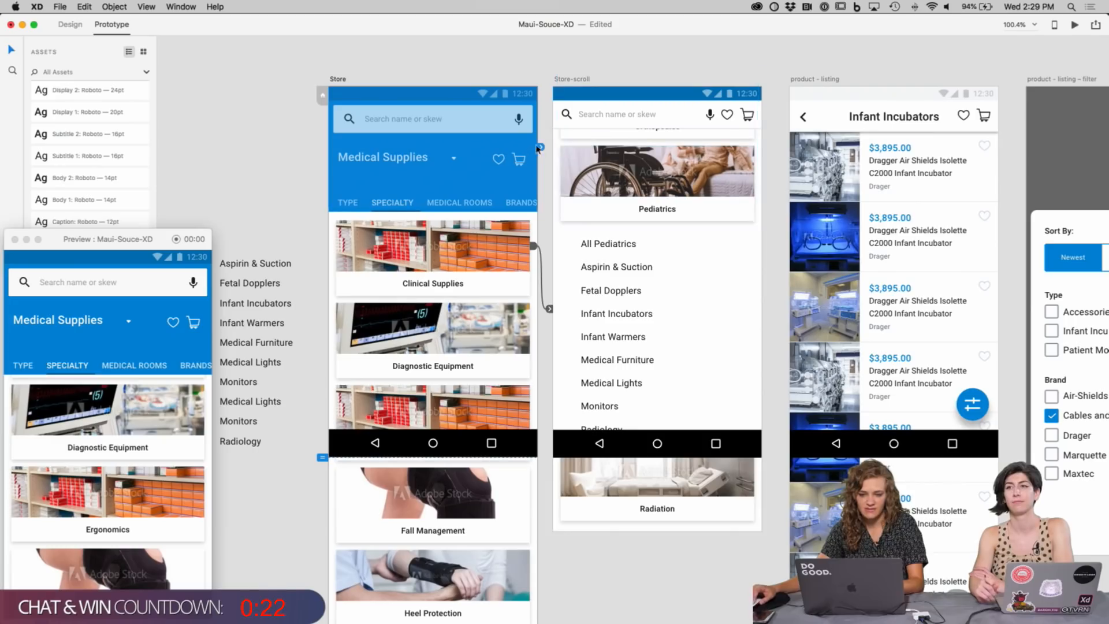
{"action": "left_click_drag", "start_coordinate": [543, 151], "coordinate": [612, 314]}
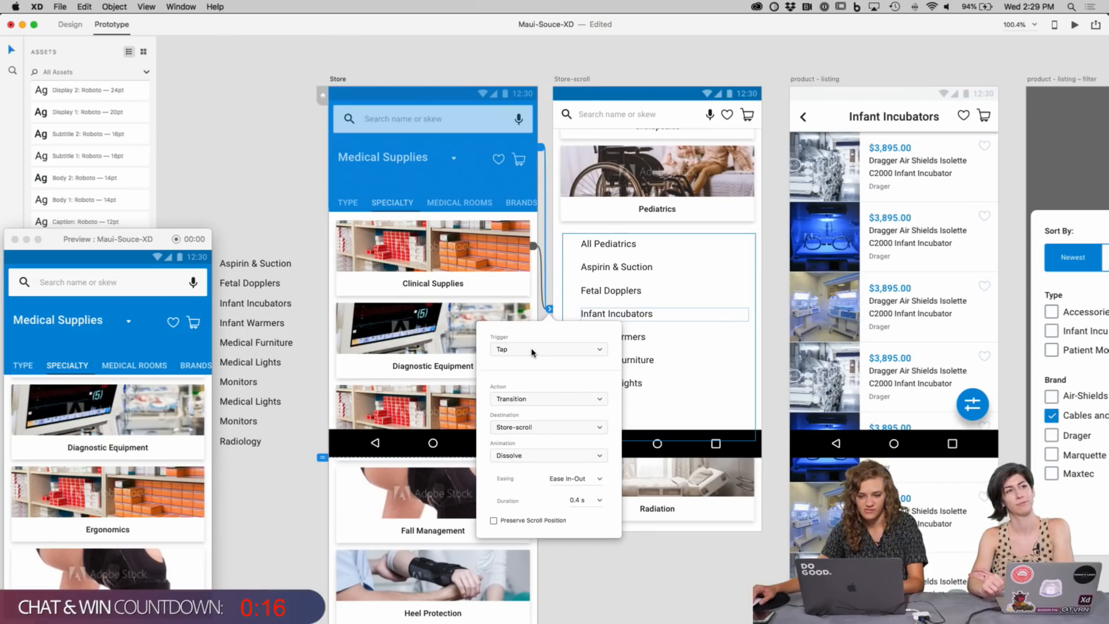
{"action": "left_click", "coordinate": [601, 480]}
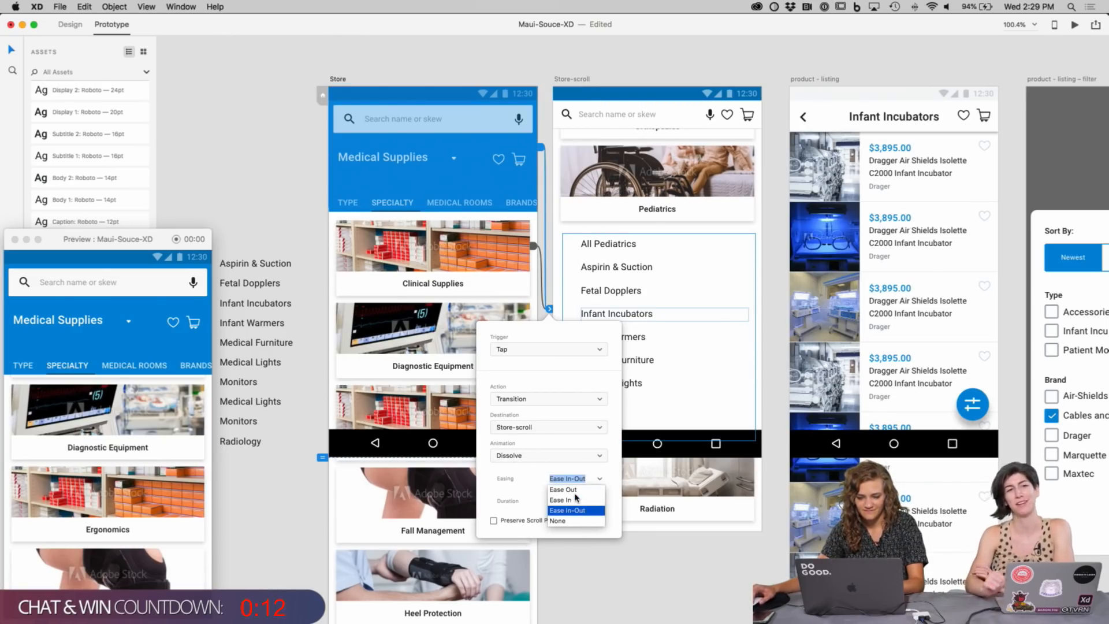
{"action": "left_click", "coordinate": [584, 564]}
{"action": "left_click", "coordinate": [601, 586]}
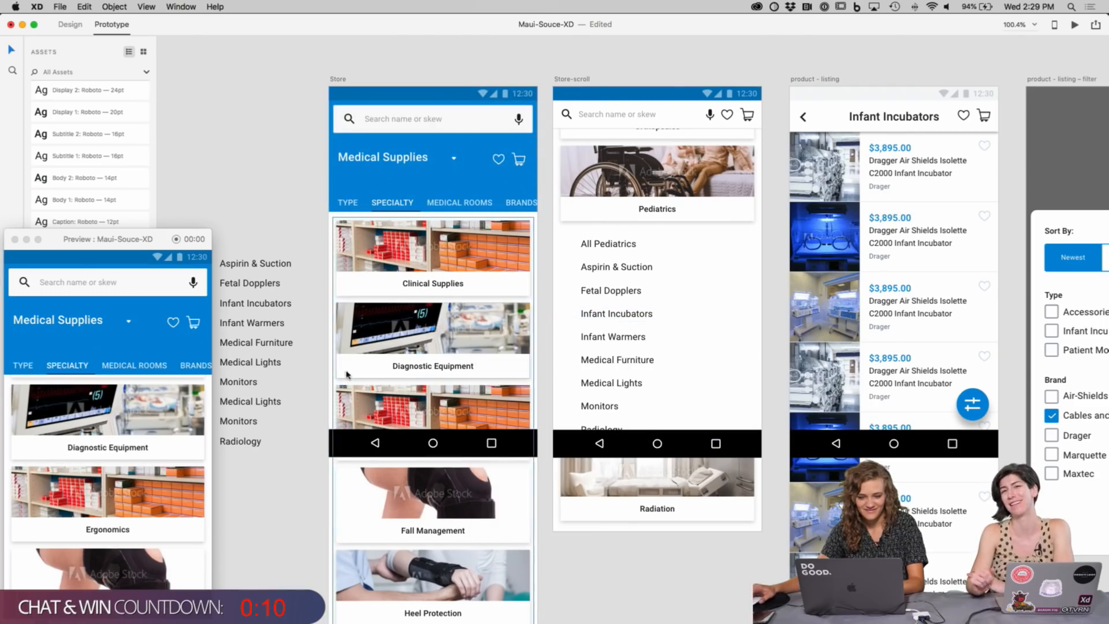
Step: Scroll the Store screen in the preview and test the header's link to Store-scroll
{"action": "scroll", "coordinate": [171, 424], "scroll_direction": "down", "scroll_amount": 3}
{"action": "scroll", "coordinate": [150, 393], "scroll_direction": "up", "scroll_amount": 5}
{"action": "left_click", "coordinate": [140, 333]}
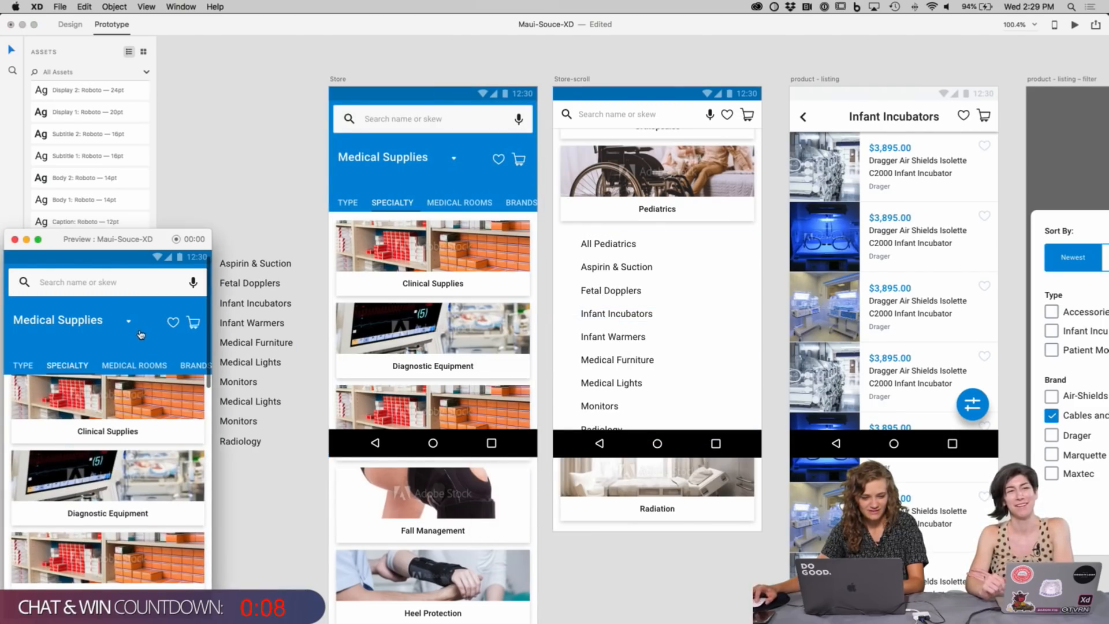
{"action": "left_click", "coordinate": [143, 347]}
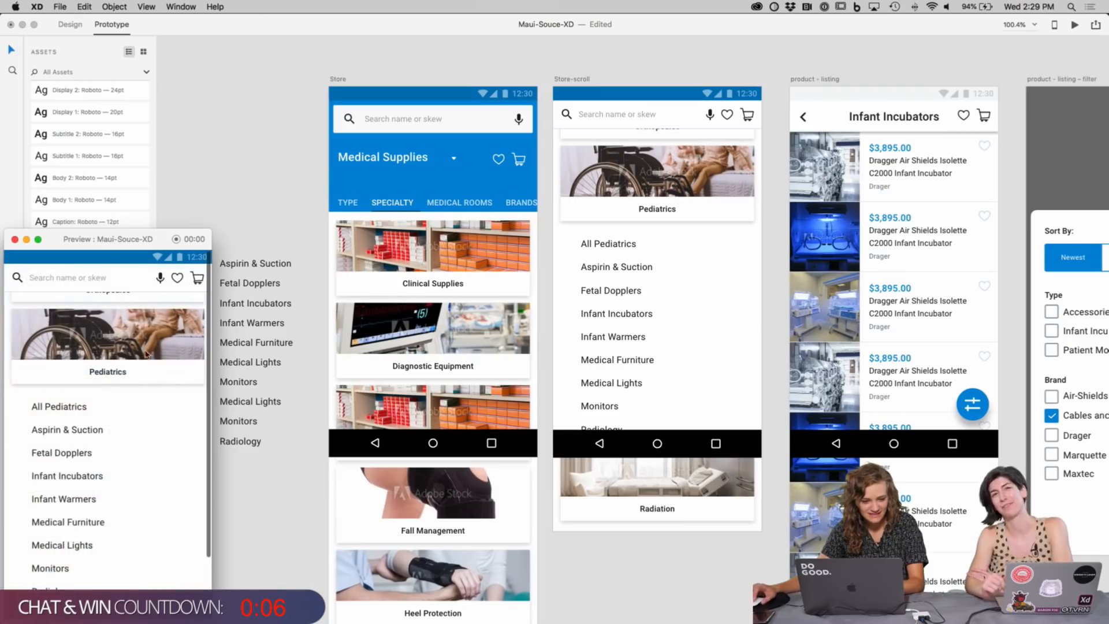
{"action": "scroll", "coordinate": [695, 355], "scroll_direction": "down", "scroll_amount": 2}
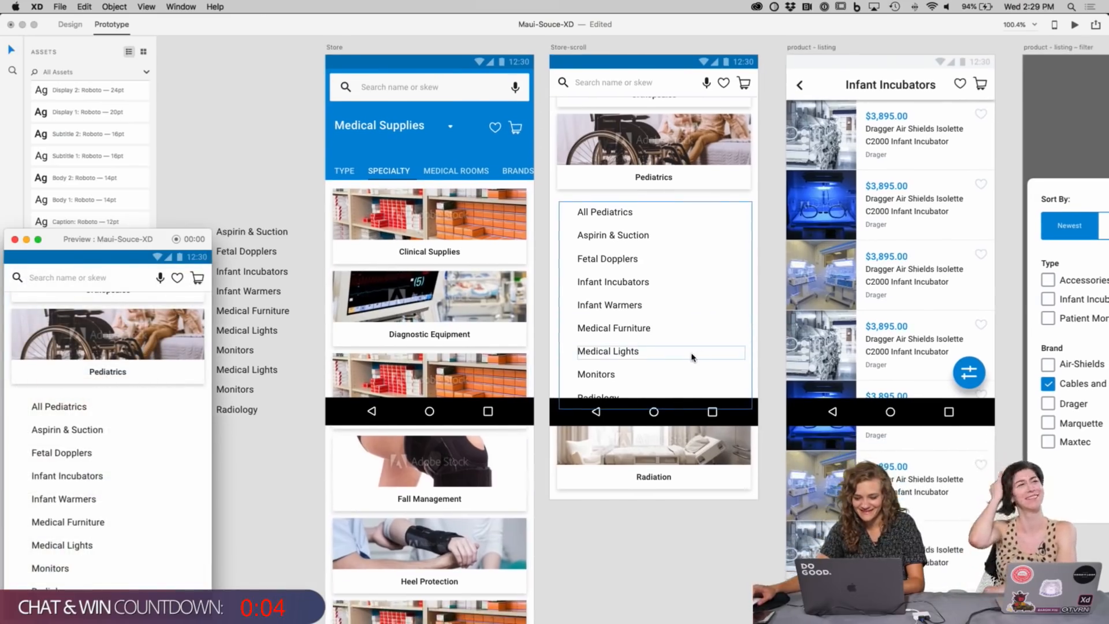
Step: Return to Design mode and check the Store-scroll header's fixed-position setting
{"action": "scroll", "coordinate": [693, 355], "scroll_direction": "right", "scroll_amount": 3}
{"action": "left_click", "coordinate": [516, 67]}
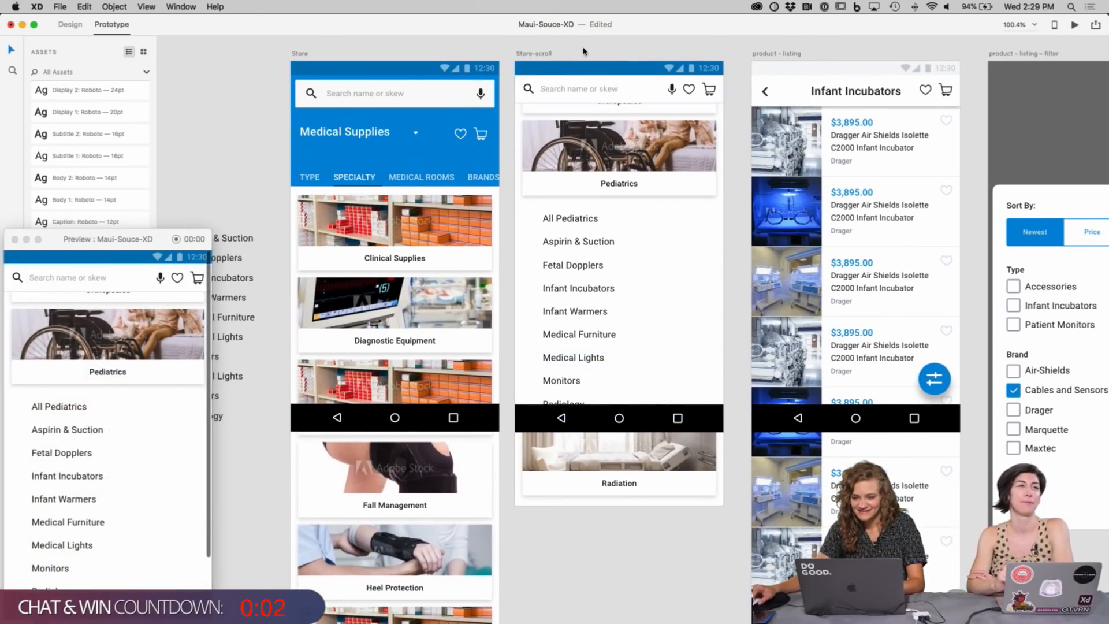
{"action": "left_click", "coordinate": [70, 24]}
{"action": "scroll", "coordinate": [630, 174], "scroll_direction": "right", "scroll_amount": 5}
{"action": "left_click", "coordinate": [622, 90]}
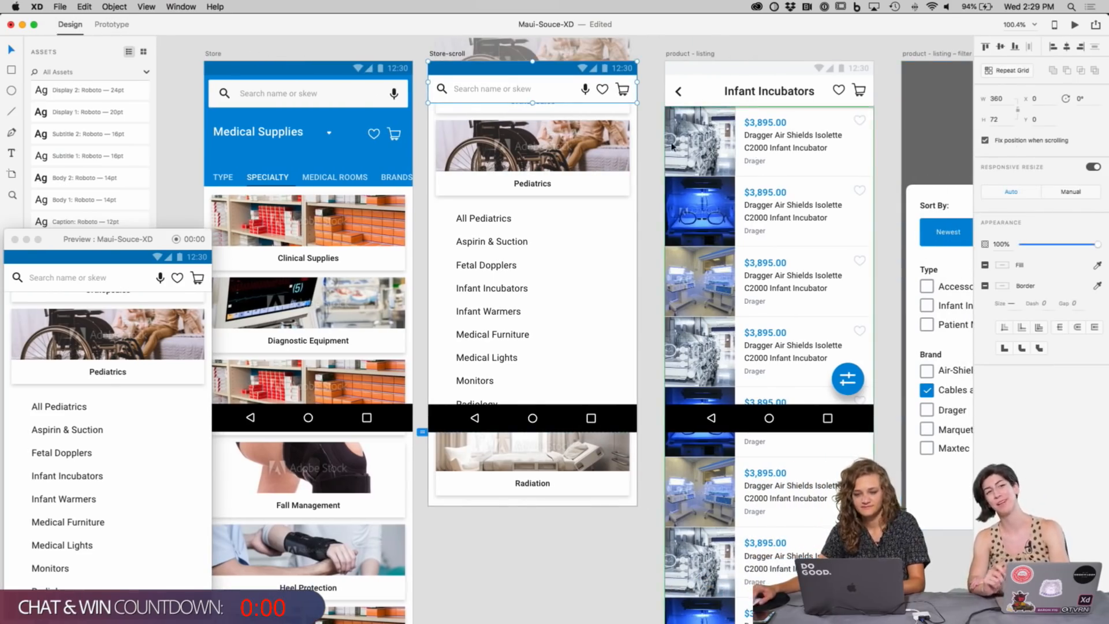
{"action": "left_click", "coordinate": [581, 166]}
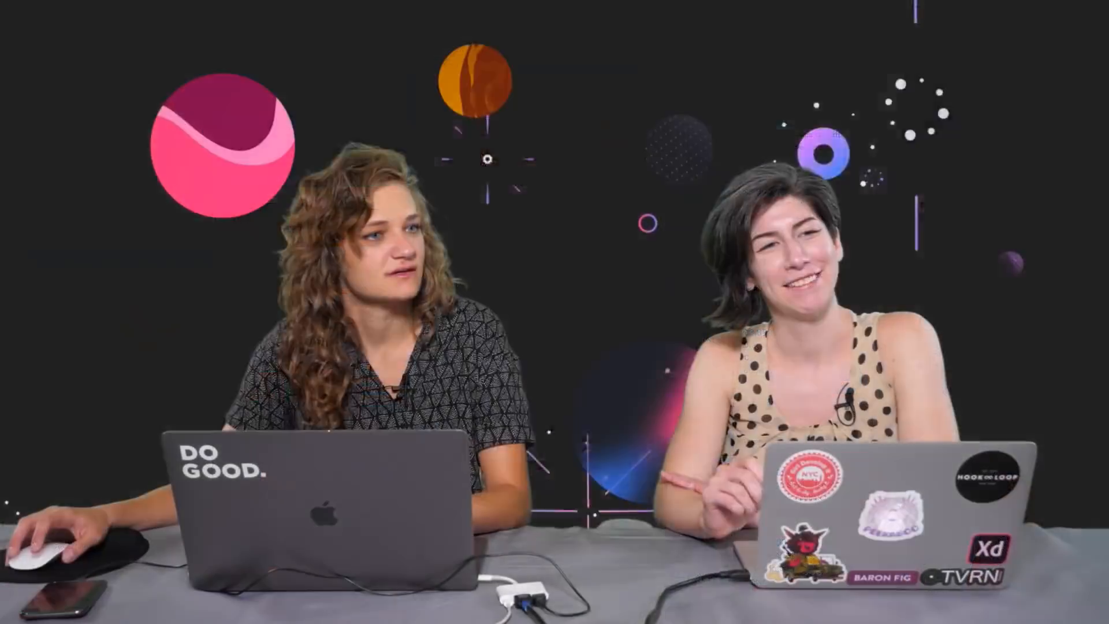
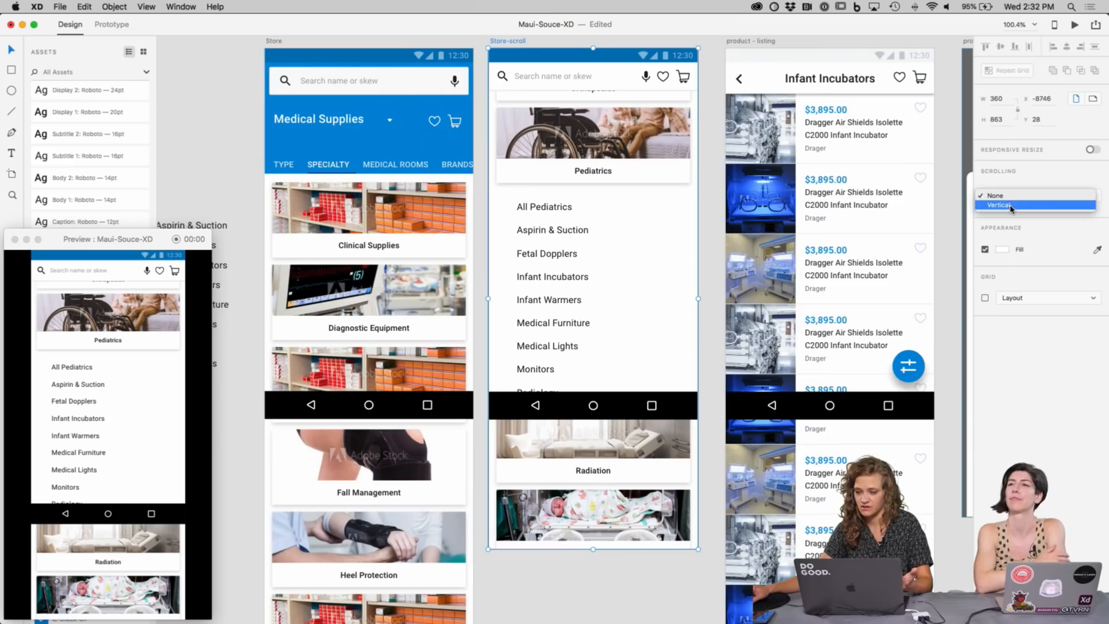
Step: Set the Store-scroll artboard to scroll vertically with a viewport height of 640
{"action": "left_click", "coordinate": [1010, 205]}
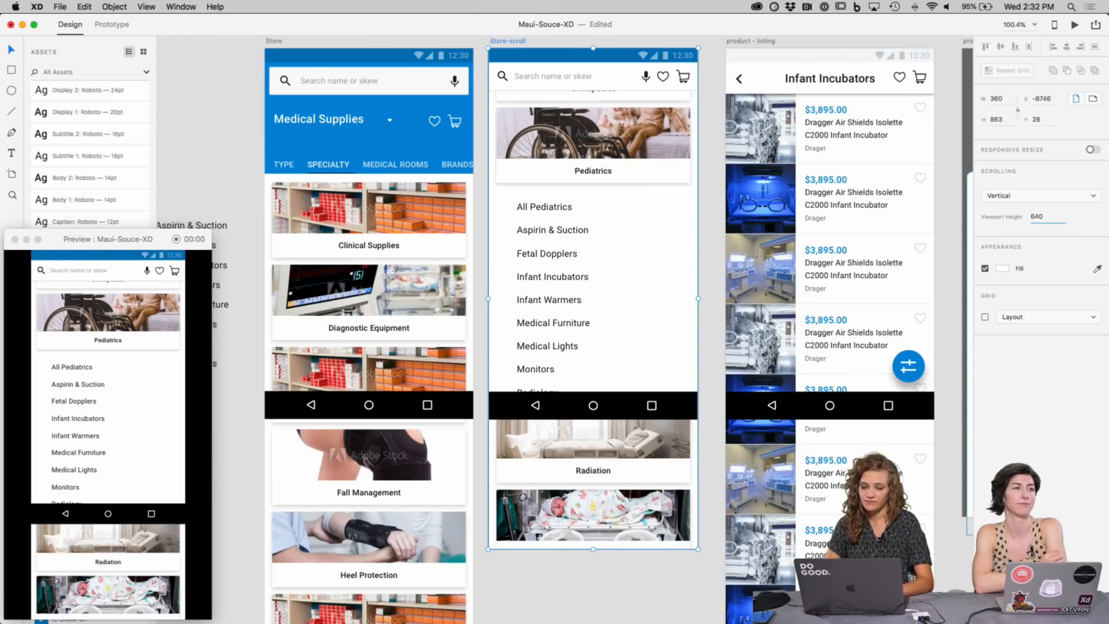
{"action": "key", "text": "Return"}
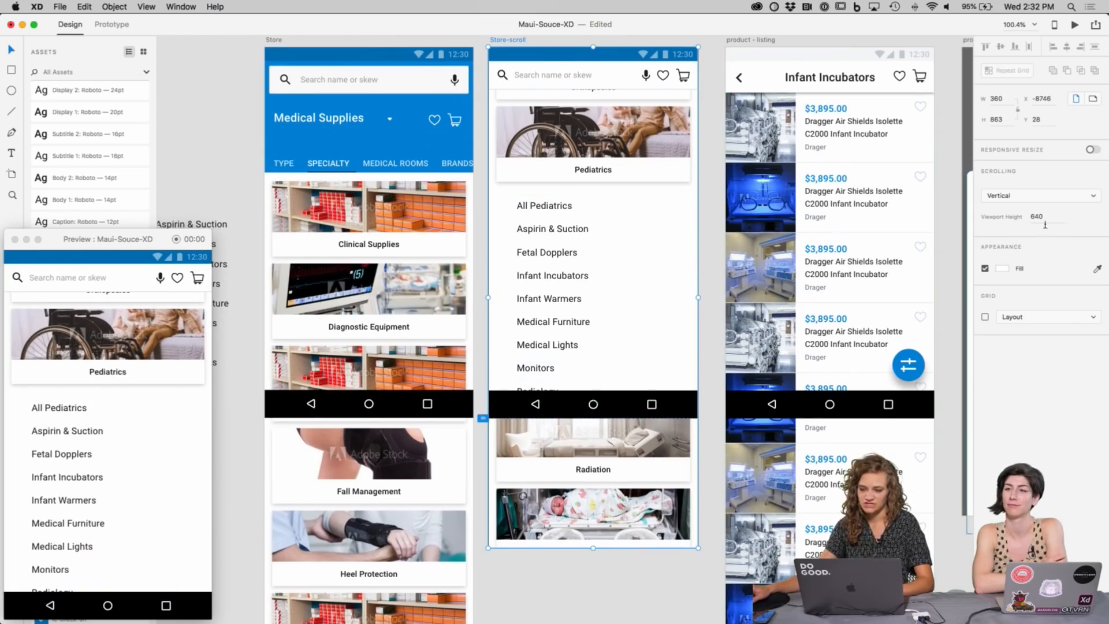
{"action": "left_click", "coordinate": [714, 286]}
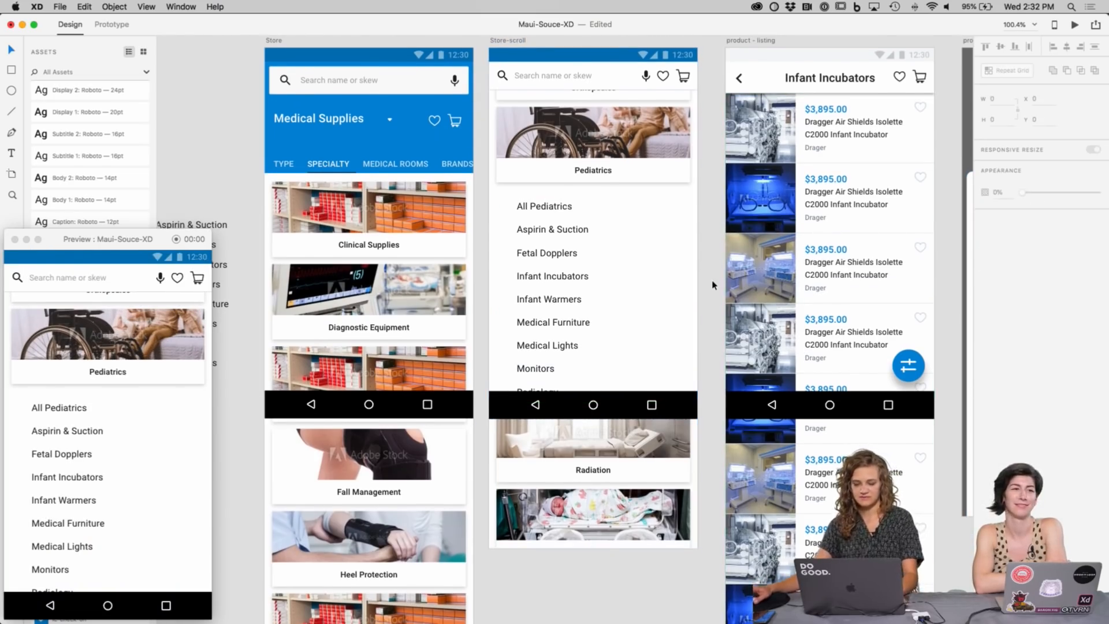
Step: Scroll the Store-scroll screen in the preview and check its header's fixed-position setting
{"action": "scroll", "coordinate": [716, 238], "scroll_direction": "right", "scroll_amount": 2}
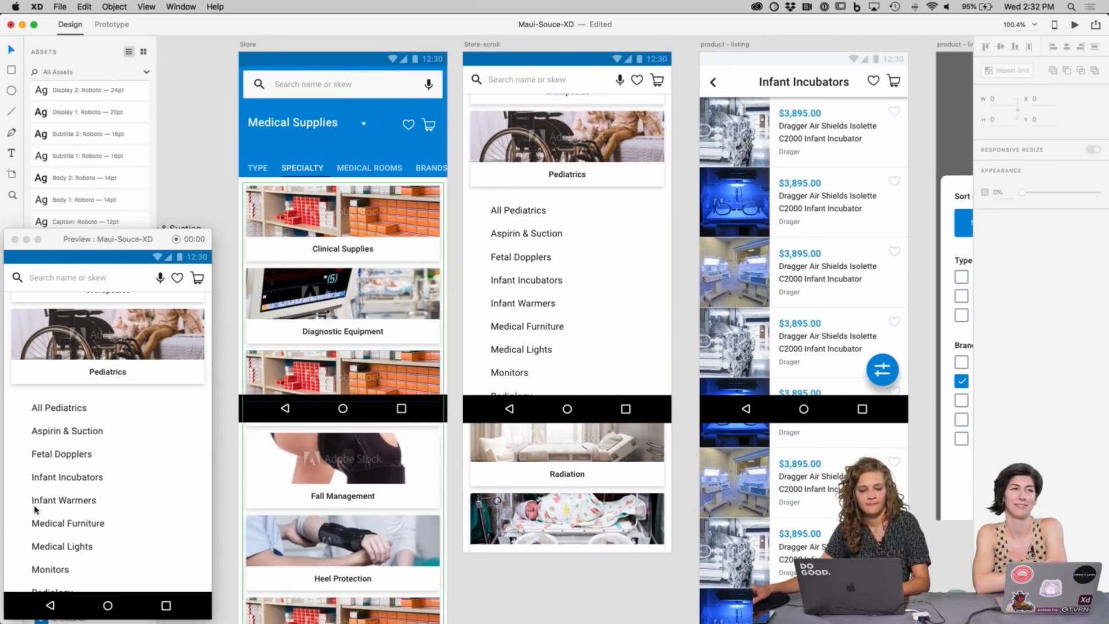
{"action": "scroll", "coordinate": [164, 453], "scroll_direction": "down", "scroll_amount": 5}
{"action": "scroll", "coordinate": [165, 451], "scroll_direction": "up", "scroll_amount": 5}
{"action": "scroll", "coordinate": [165, 452], "scroll_direction": "down", "scroll_amount": 5}
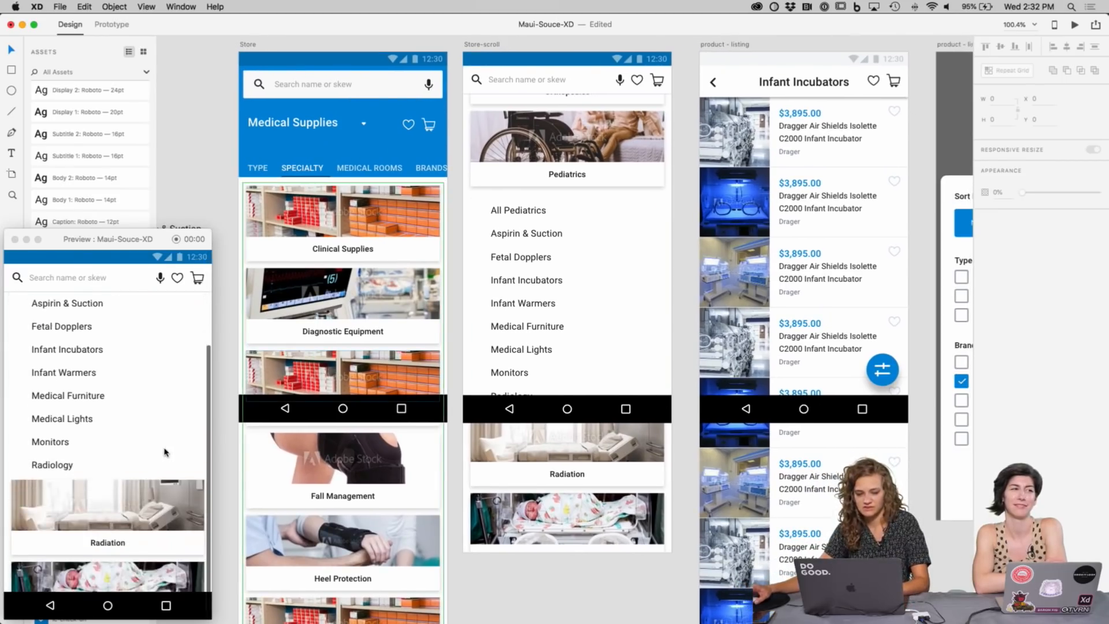
{"action": "left_click", "coordinate": [604, 88]}
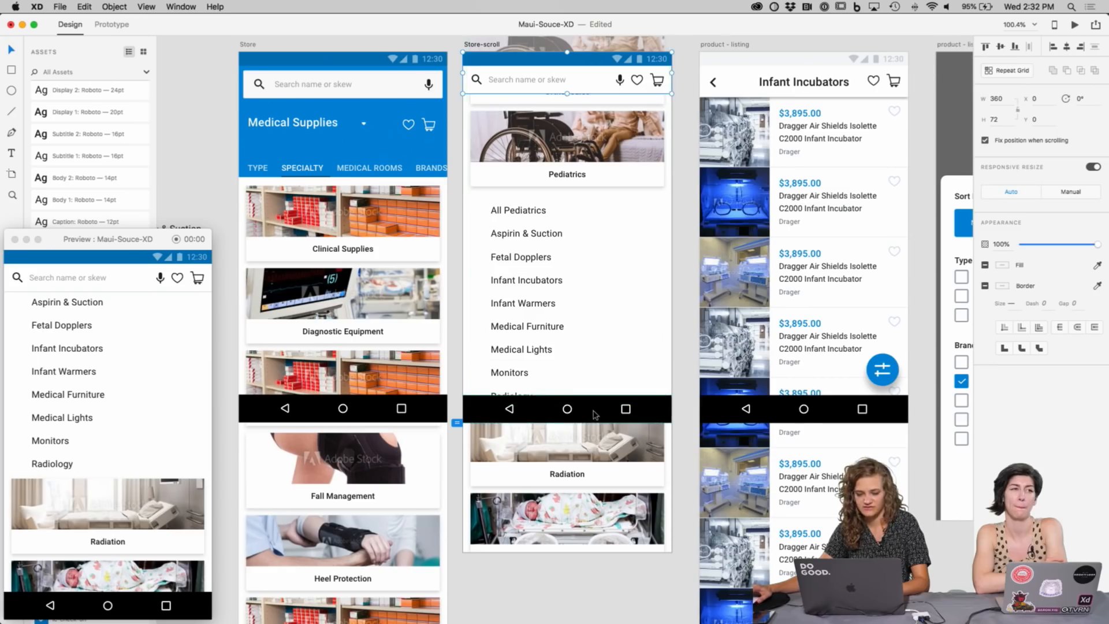
{"action": "left_click", "coordinate": [682, 340]}
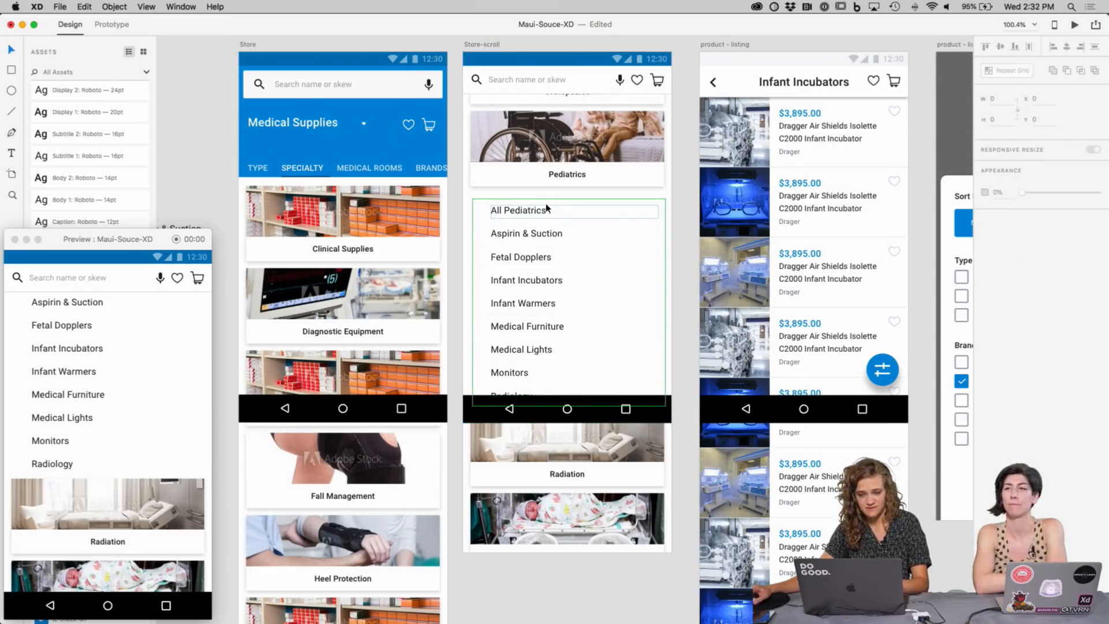
{"action": "double_click", "coordinate": [596, 279]}
{"action": "left_click", "coordinate": [688, 276]}
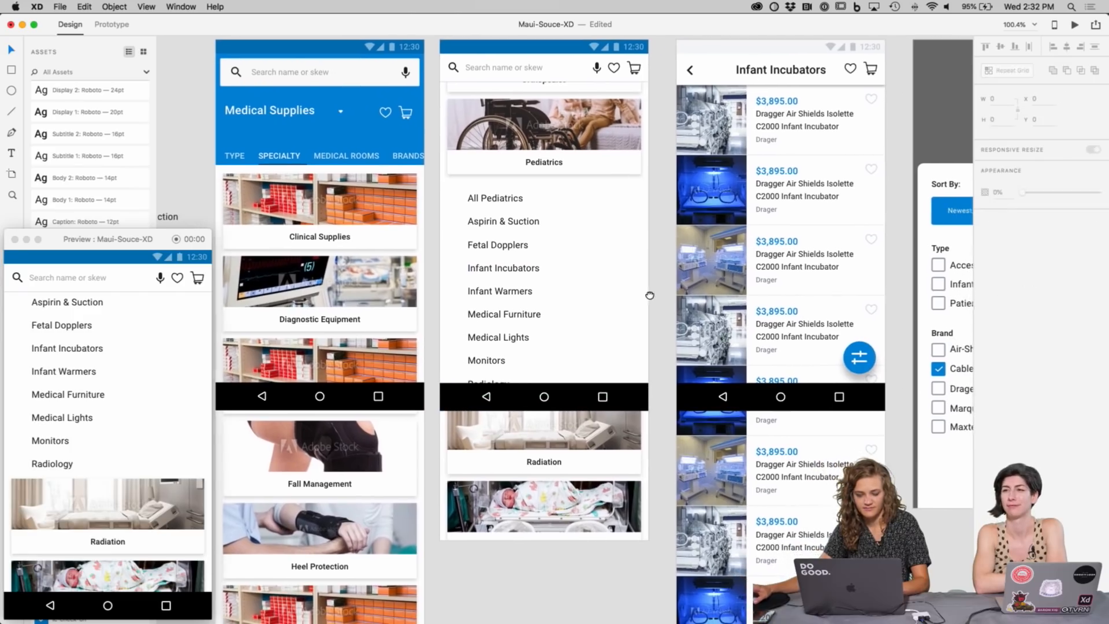
{"action": "scroll", "coordinate": [650, 292], "scroll_direction": "right", "scroll_amount": 2}
{"action": "double_click", "coordinate": [455, 276]}
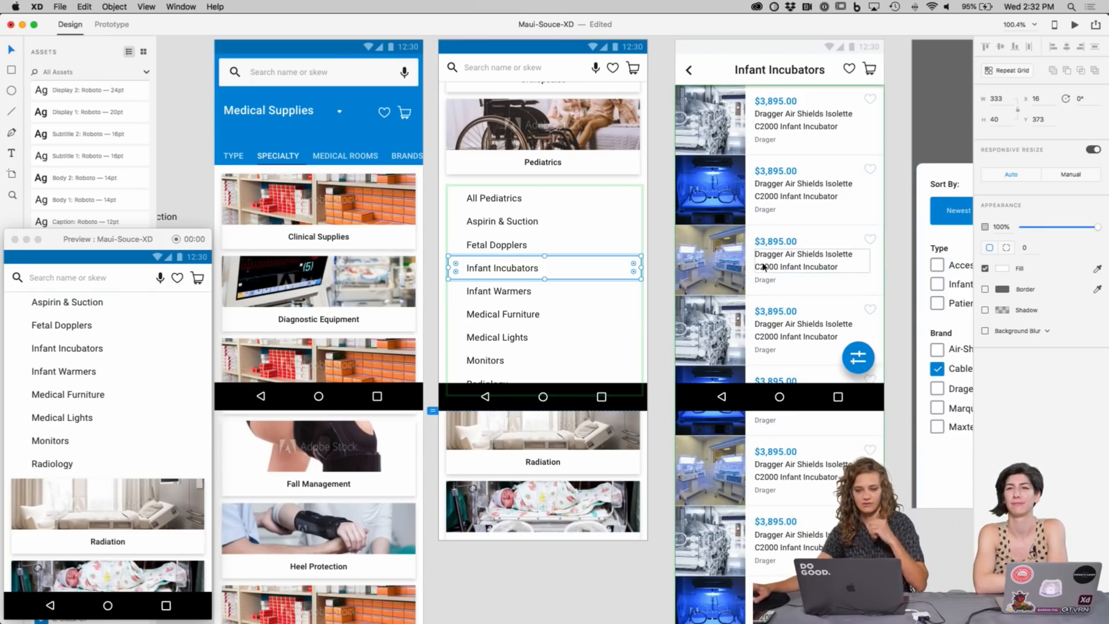
{"action": "left_click", "coordinate": [655, 293]}
Step: Link the Infant Incubators row in Store-scroll to product - listing with a tap-triggered Dissolve transition, Ease In-Out easing and 0.4 s duration
{"action": "double_click", "coordinate": [593, 266]}
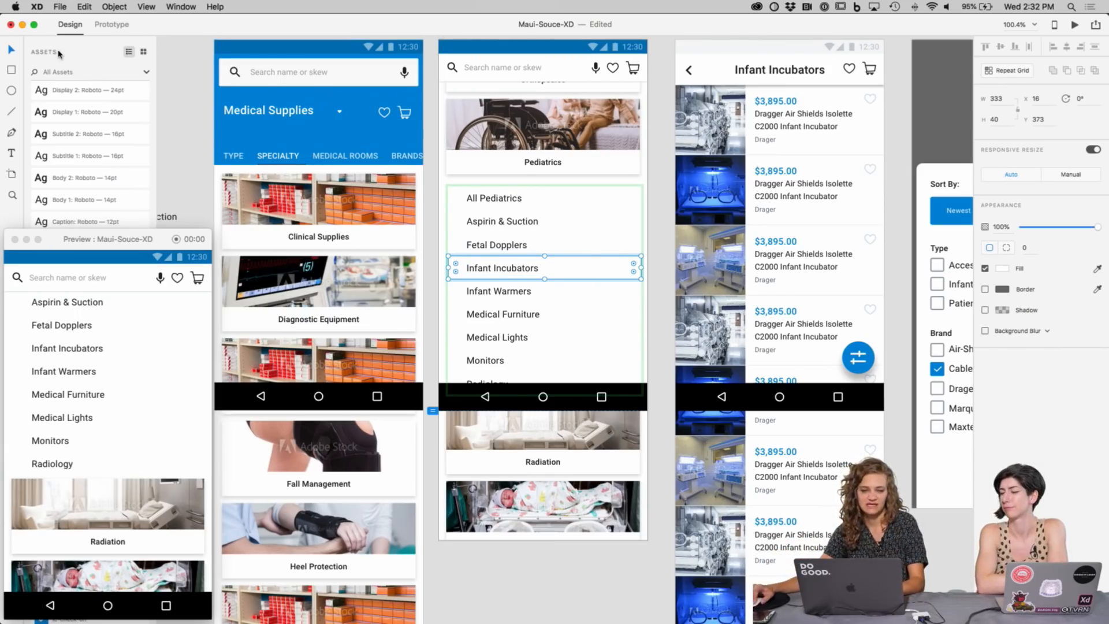
{"action": "key", "text": "ctrl+Tab"}
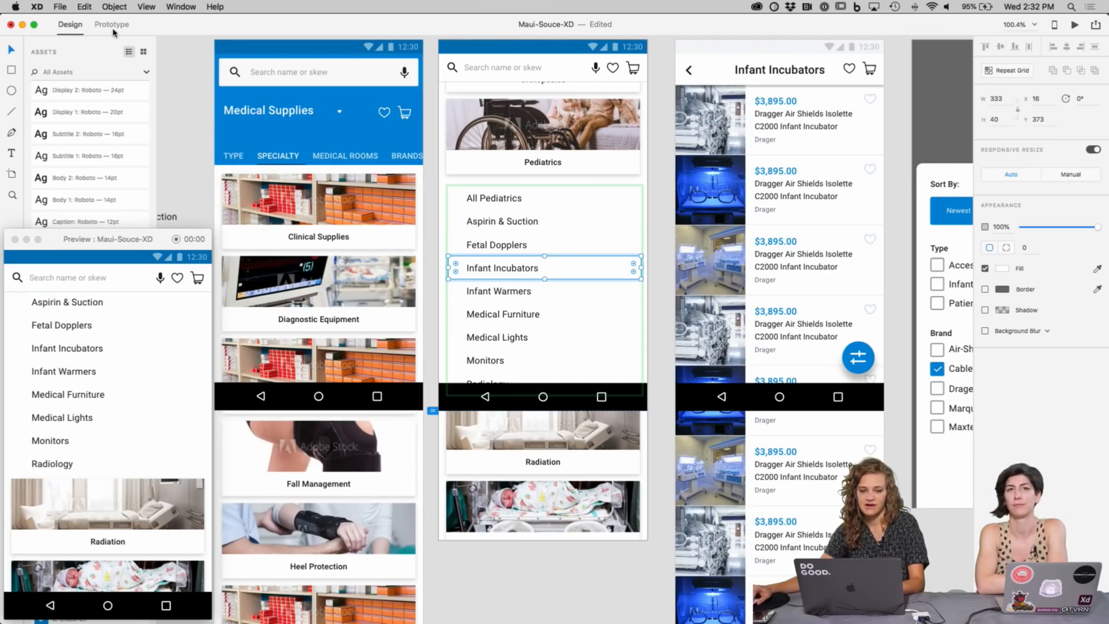
{"action": "left_click_drag", "start_coordinate": [646, 268], "coordinate": [686, 238]}
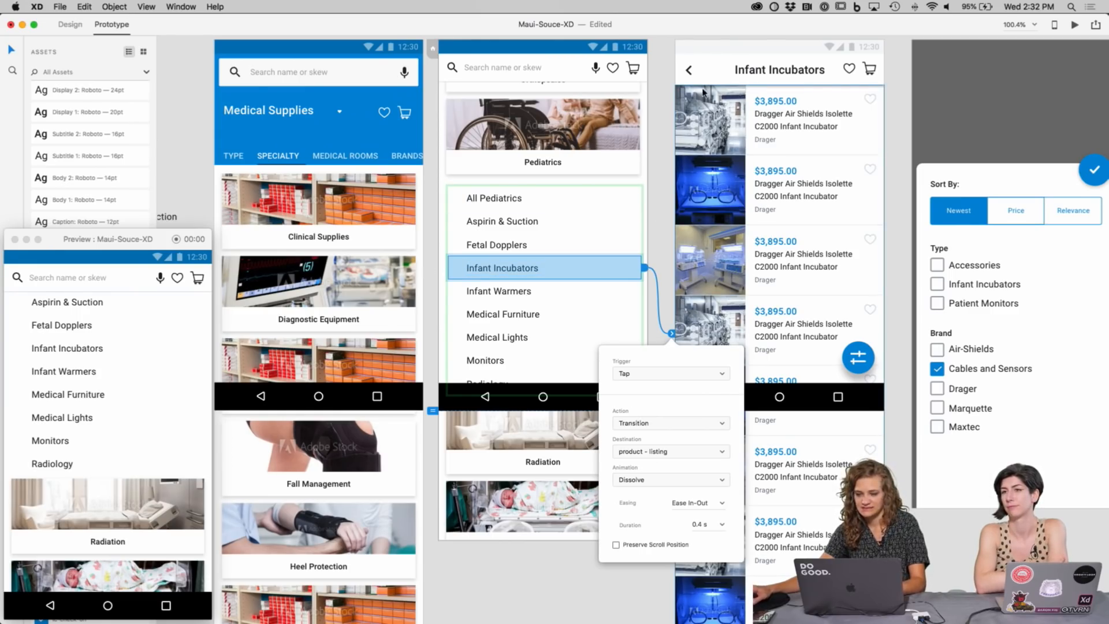
{"action": "left_click", "coordinate": [650, 376]}
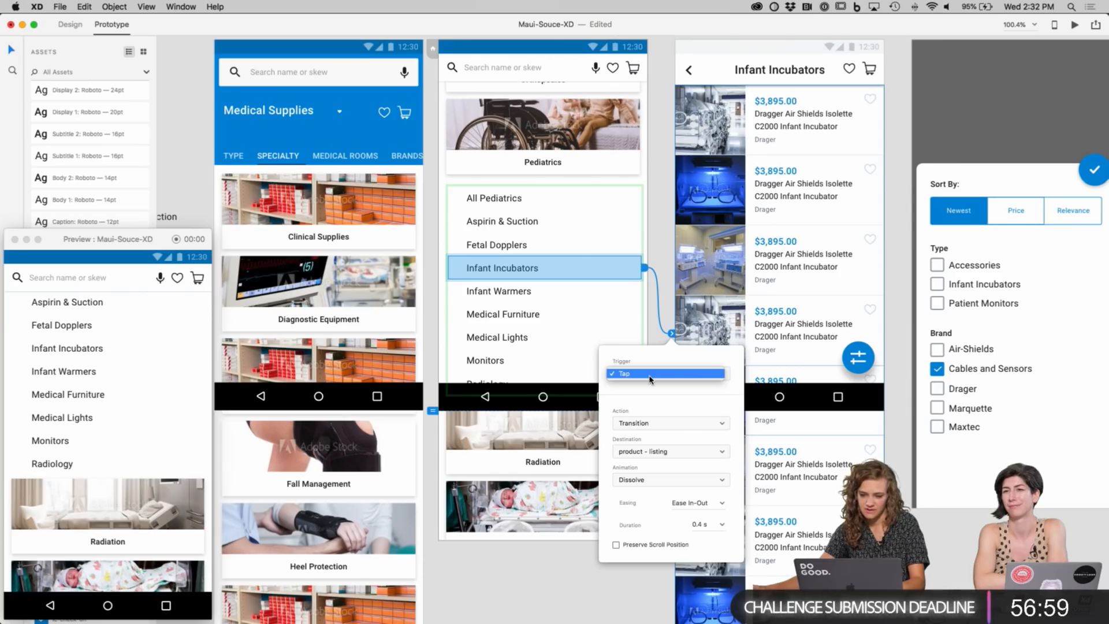
{"action": "left_click", "coordinate": [650, 375]}
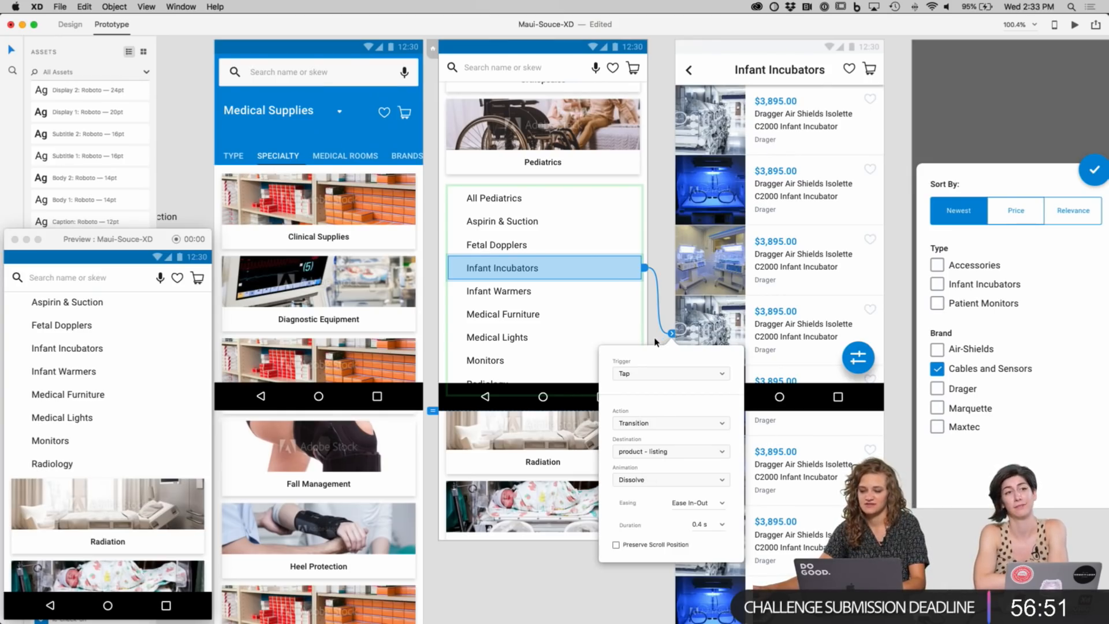
{"action": "left_click", "coordinate": [720, 503]}
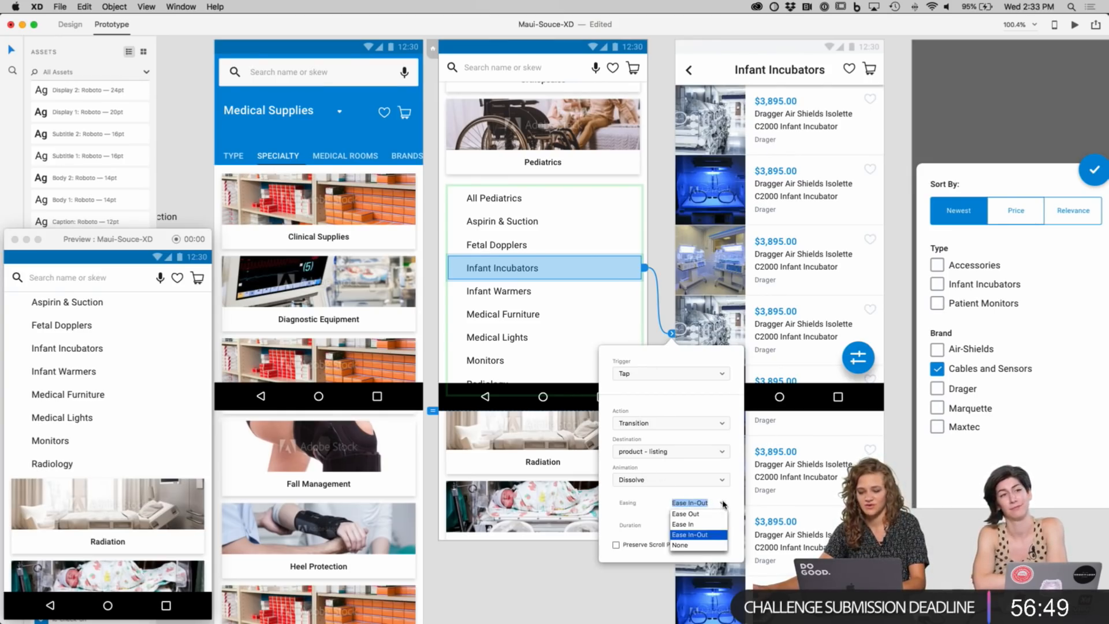
{"action": "left_click", "coordinate": [723, 507]}
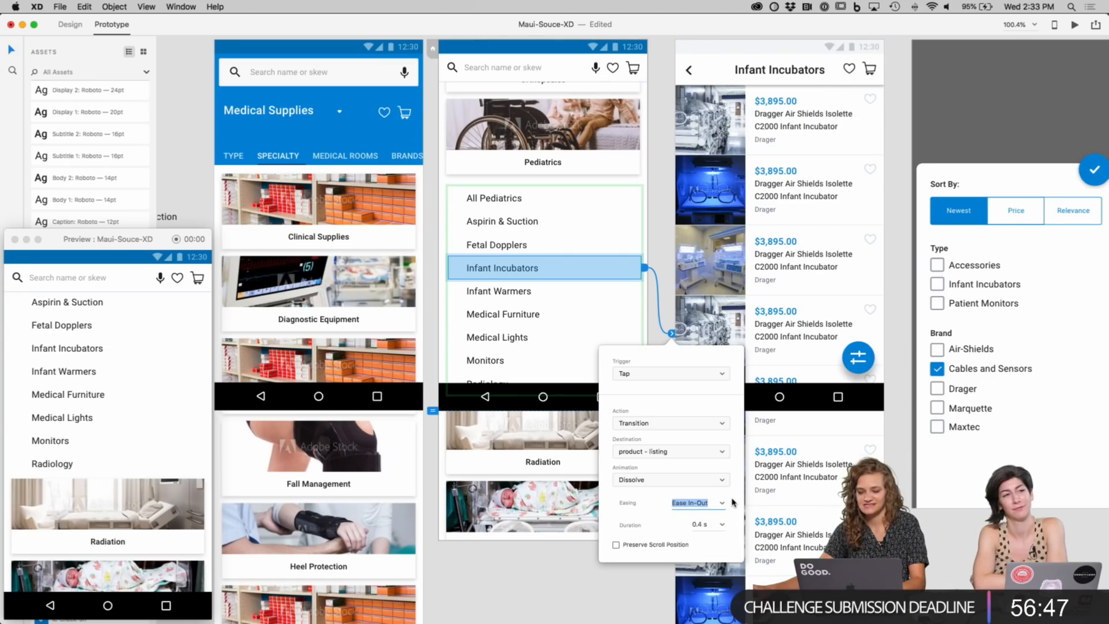
{"action": "left_click", "coordinate": [661, 215]}
{"action": "scroll", "coordinate": [653, 219], "scroll_direction": "right", "scroll_amount": 3}
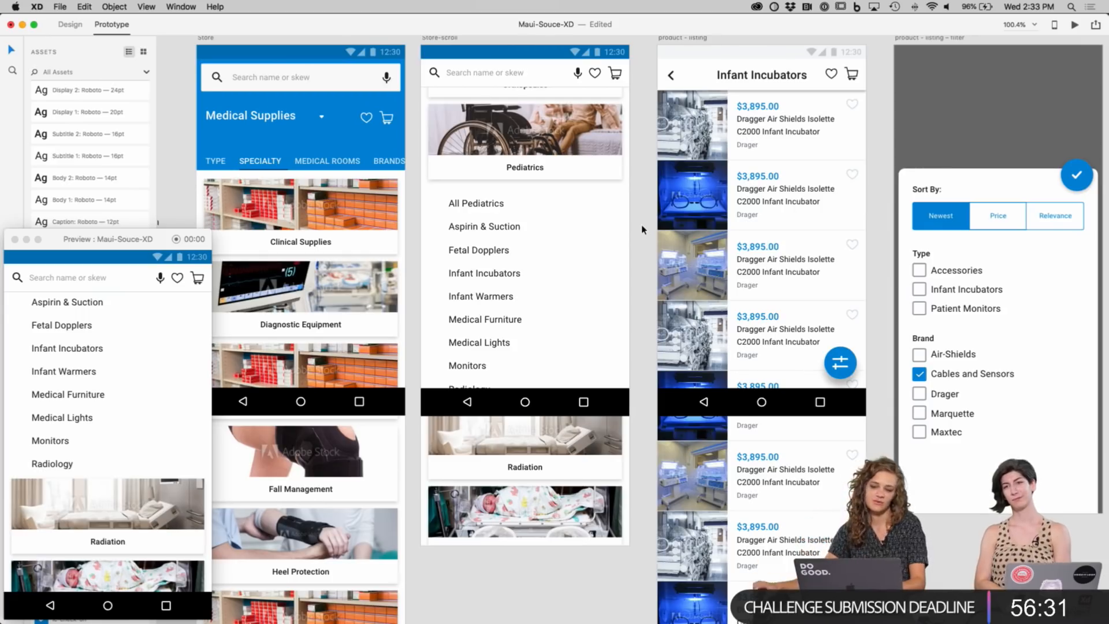
{"action": "left_click_drag", "start_coordinate": [643, 228], "coordinate": [620, 258]}
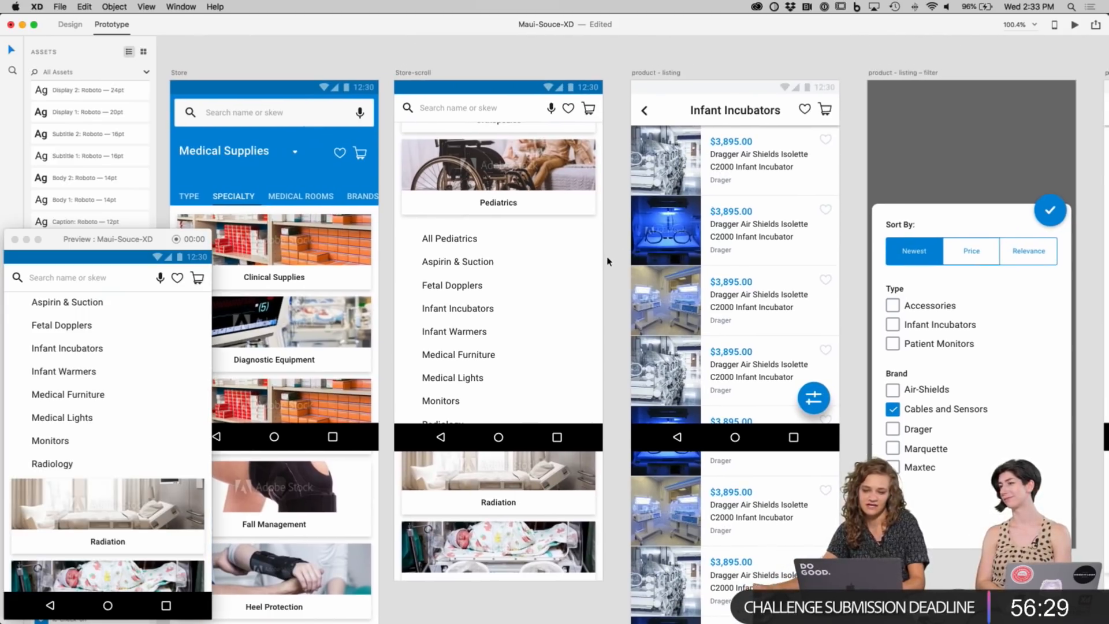
{"action": "scroll", "coordinate": [611, 261], "scroll_direction": "right", "scroll_amount": 3}
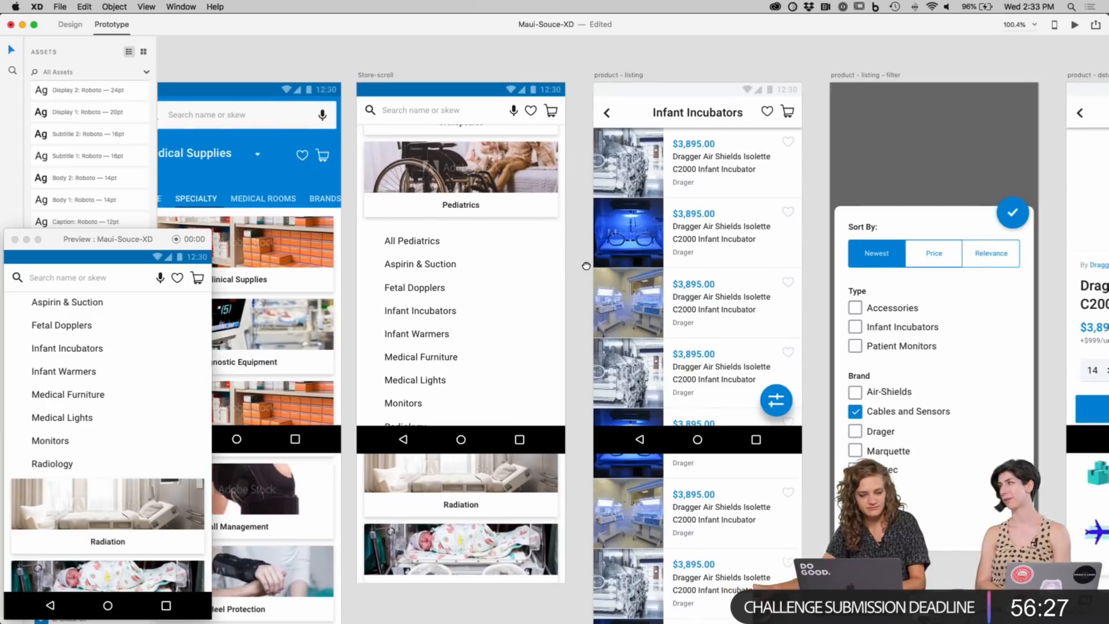
{"action": "scroll", "coordinate": [560, 188], "scroll_direction": "down", "scroll_amount": 2}
{"action": "scroll", "coordinate": [549, 165], "scroll_direction": "left", "scroll_amount": 3}
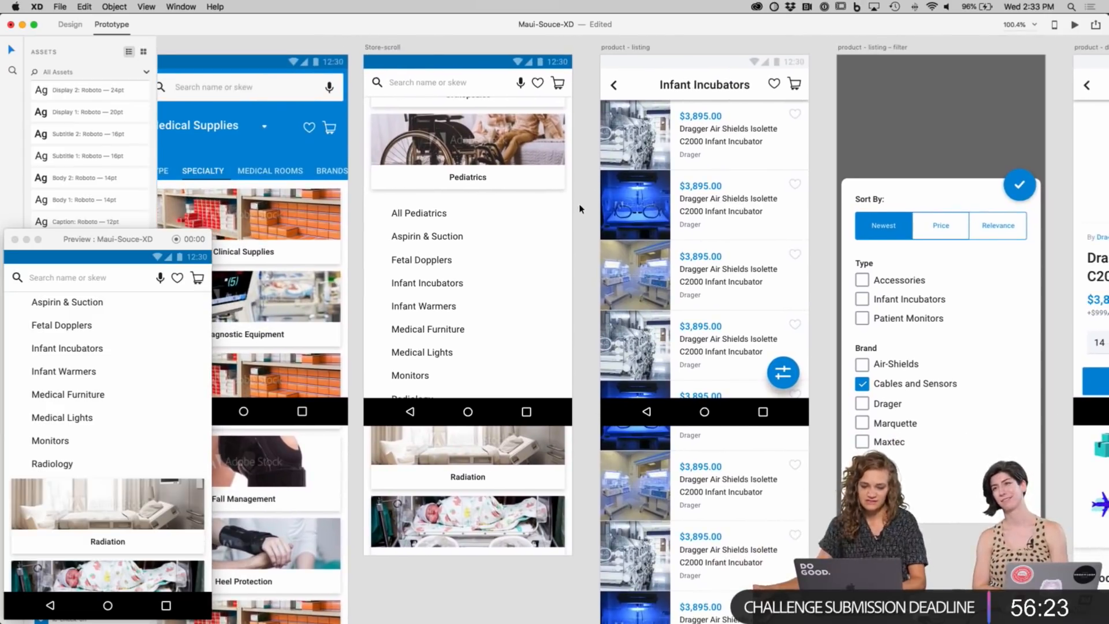
{"action": "scroll", "coordinate": [585, 266], "scroll_direction": "down", "scroll_amount": 2}
Step: Scroll the Pediatrics list in the preview and test the Infant Incubators link to the product listing
{"action": "scroll", "coordinate": [107, 439], "scroll_direction": "up", "scroll_amount": 3}
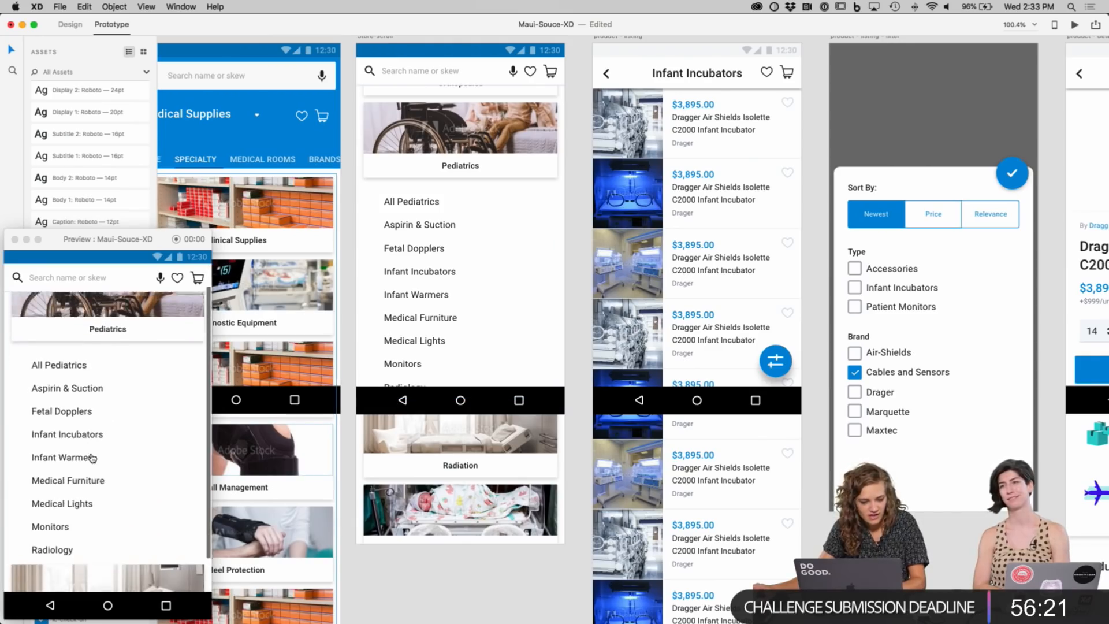
{"action": "scroll", "coordinate": [53, 426], "scroll_direction": "down", "scroll_amount": 1}
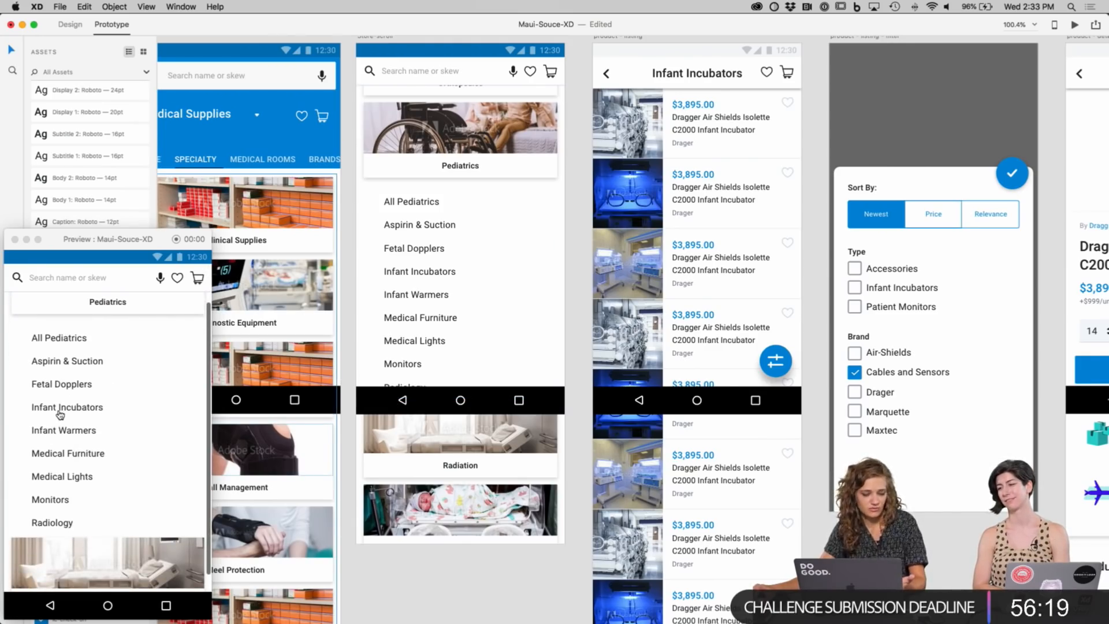
{"action": "left_click", "coordinate": [72, 407]}
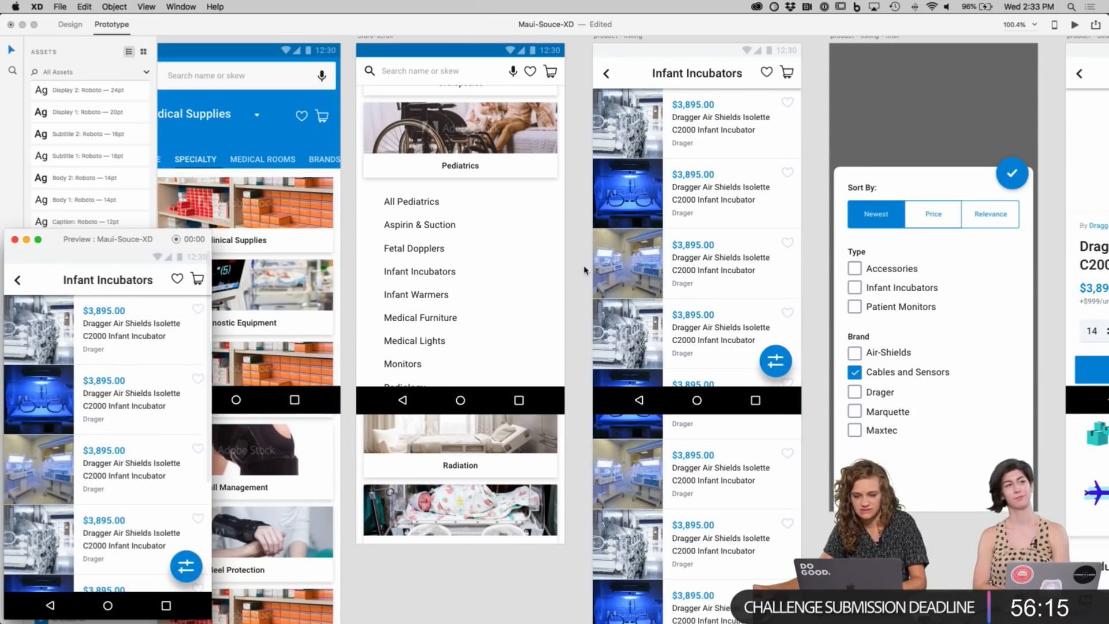
{"action": "left_click", "coordinate": [594, 279]}
{"action": "scroll", "coordinate": [595, 283], "scroll_direction": "up", "scroll_amount": 1}
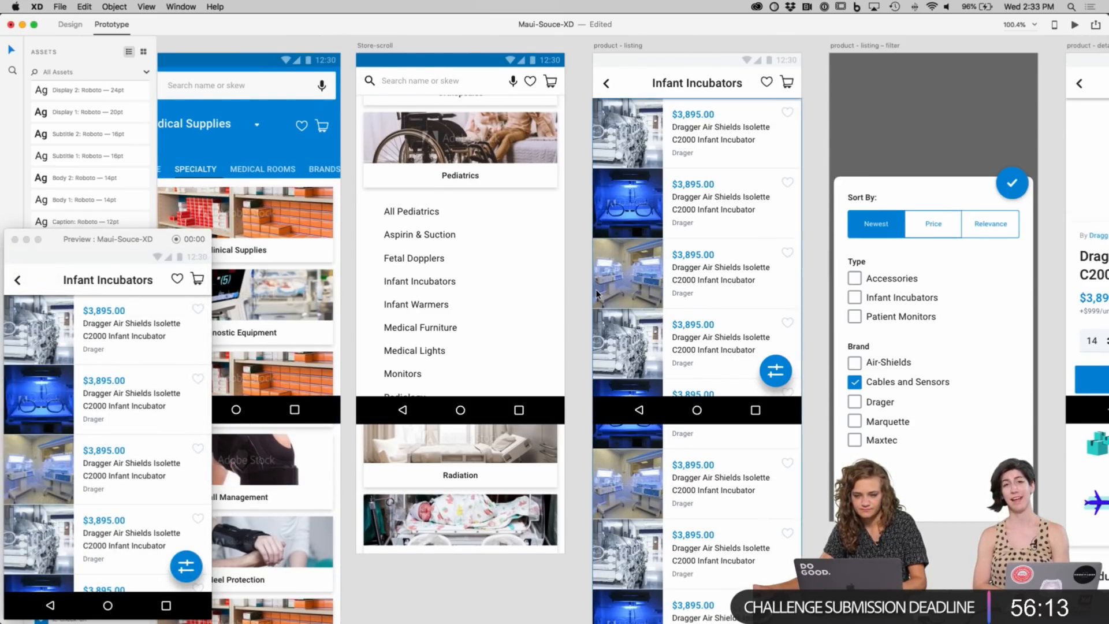
Step: Link the back arrow in product - listing to Store-scroll with a tap-triggered Dissolve transition, Ease In-Out easing and 0.4 s duration
{"action": "scroll", "coordinate": [593, 299], "scroll_direction": "right", "scroll_amount": 5}
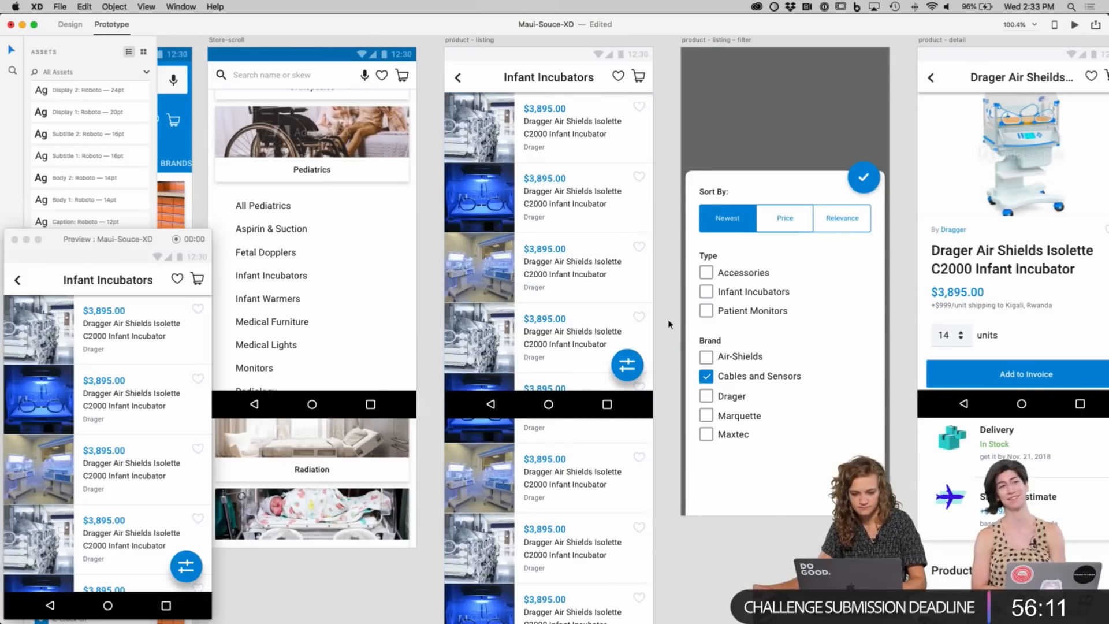
{"action": "scroll", "coordinate": [671, 304], "scroll_direction": "up", "scroll_amount": 1}
{"action": "left_click", "coordinate": [543, 76]}
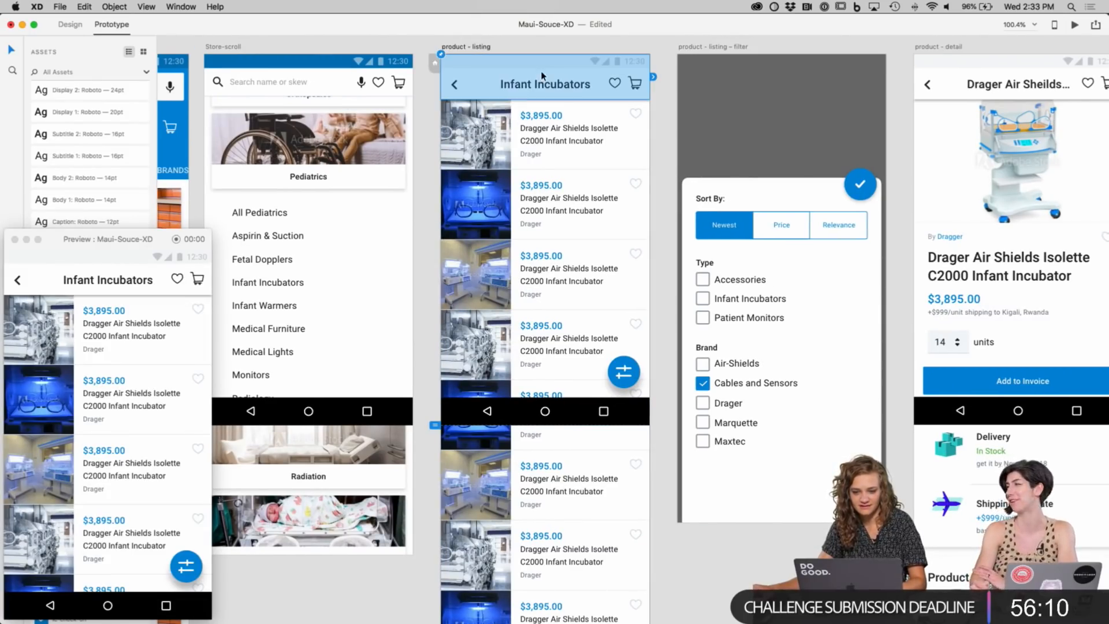
{"action": "double_click", "coordinate": [455, 85]}
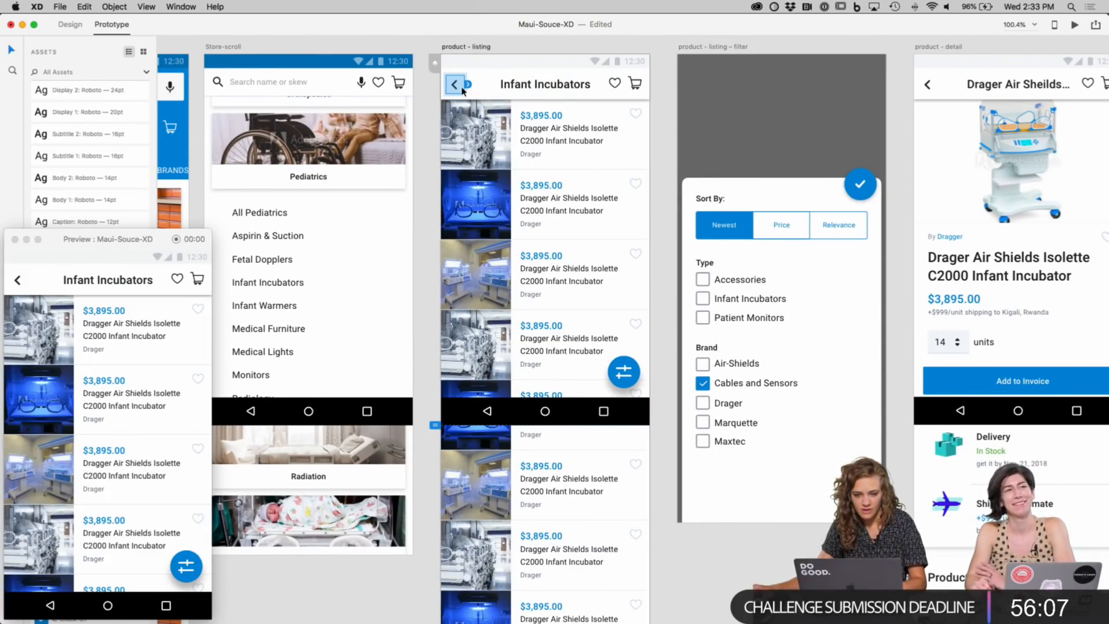
{"action": "left_click_drag", "start_coordinate": [467, 85], "coordinate": [397, 167]}
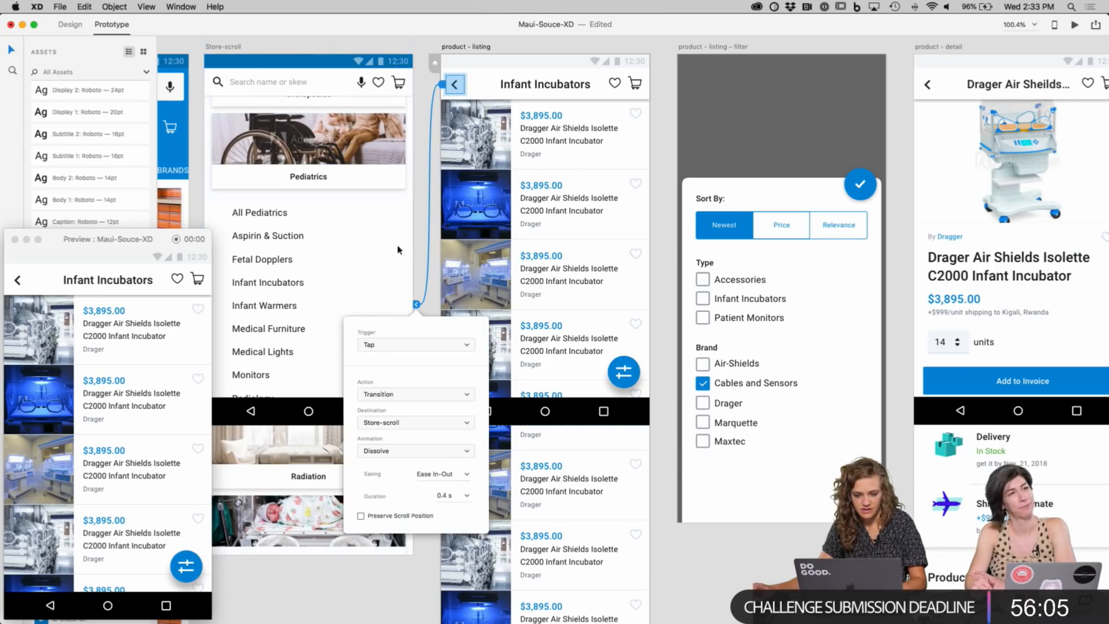
{"action": "left_click", "coordinate": [427, 252]}
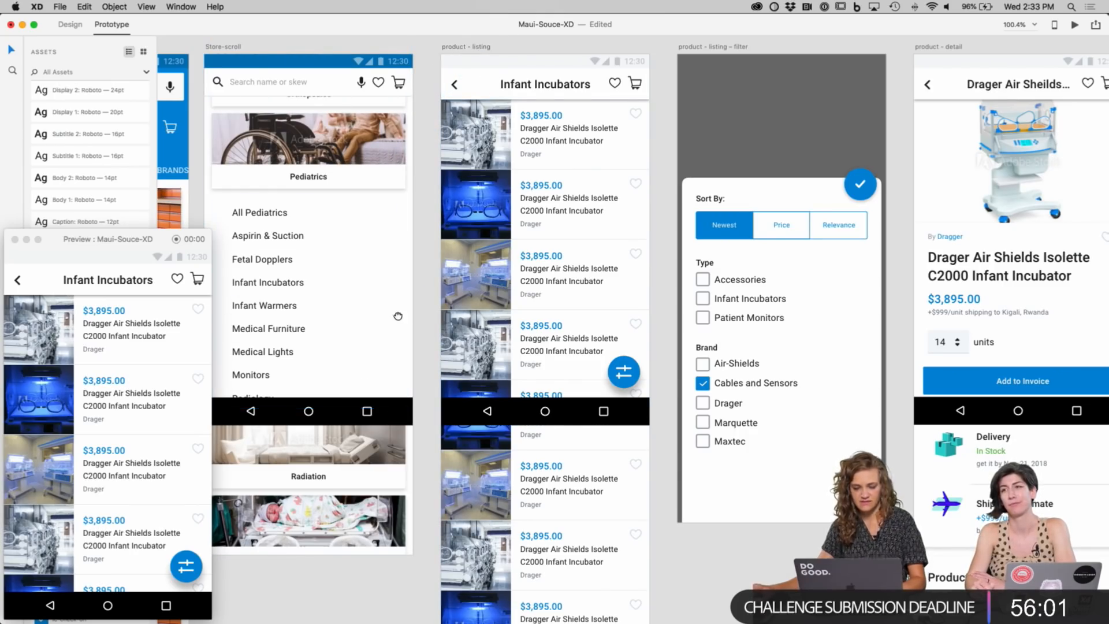
Step: Test the product listing's back arrow and the Infant Incubators link in the preview
{"action": "scroll", "coordinate": [399, 315], "scroll_direction": "left", "scroll_amount": 5}
{"action": "left_click", "coordinate": [17, 281]}
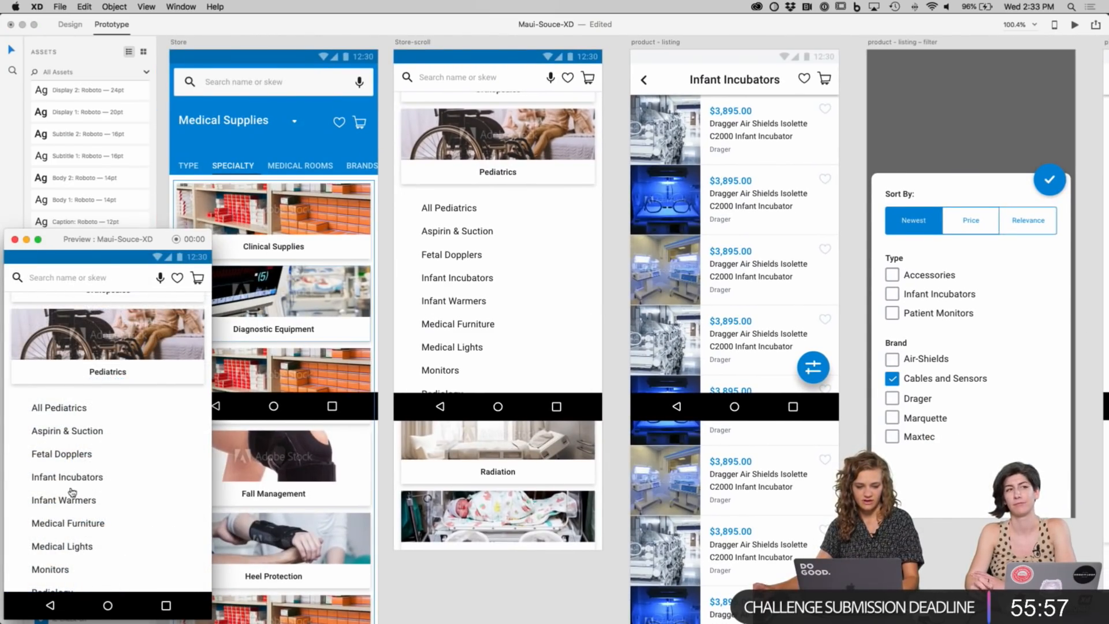
{"action": "left_click", "coordinate": [74, 478]}
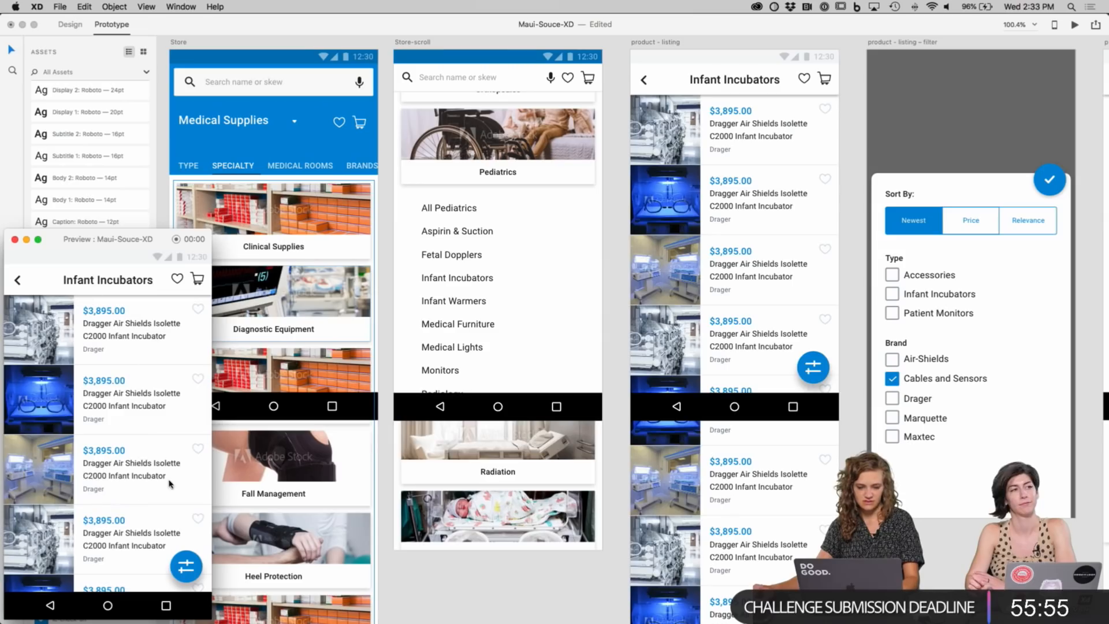
Step: Link the filter button in product - listing to product - listing – filter as a tap-triggered Dissolve overlay and test it in the preview
{"action": "left_click", "coordinate": [599, 267]}
{"action": "scroll", "coordinate": [598, 268], "scroll_direction": "right", "scroll_amount": 6}
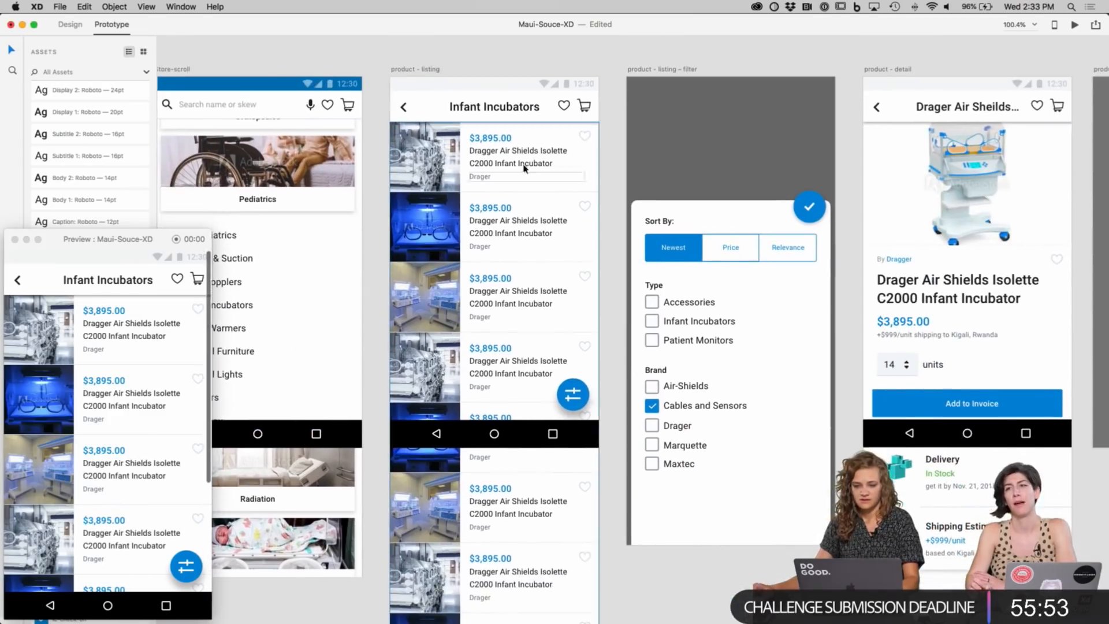
{"action": "left_click", "coordinate": [579, 396]}
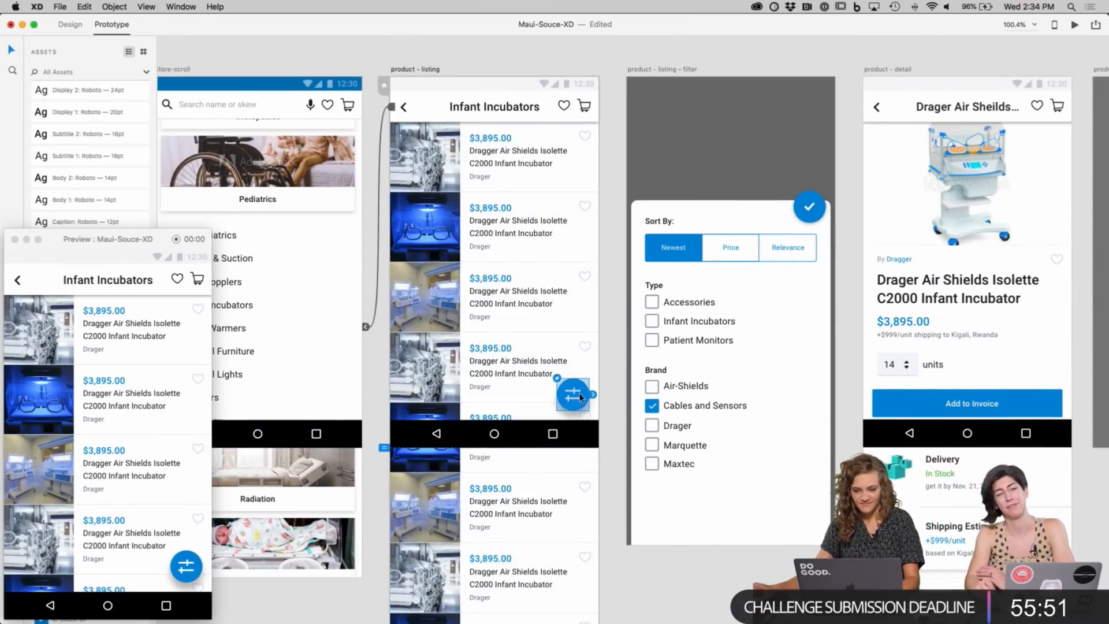
{"action": "left_click_drag", "start_coordinate": [594, 395], "coordinate": [633, 374]}
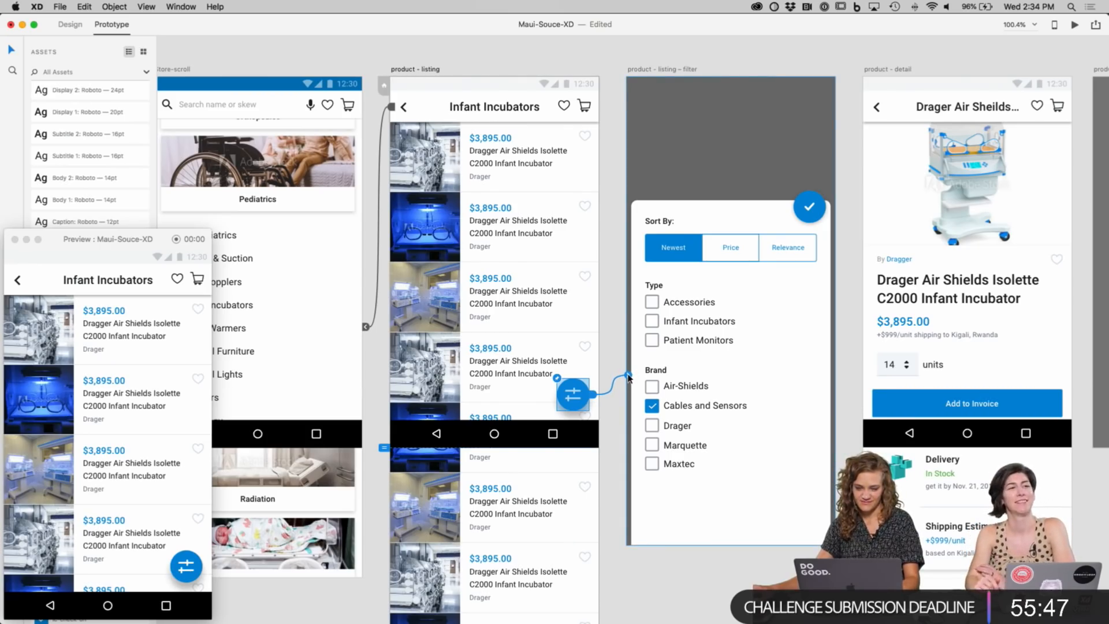
{"action": "left_click_drag", "start_coordinate": [628, 377], "coordinate": [630, 375]}
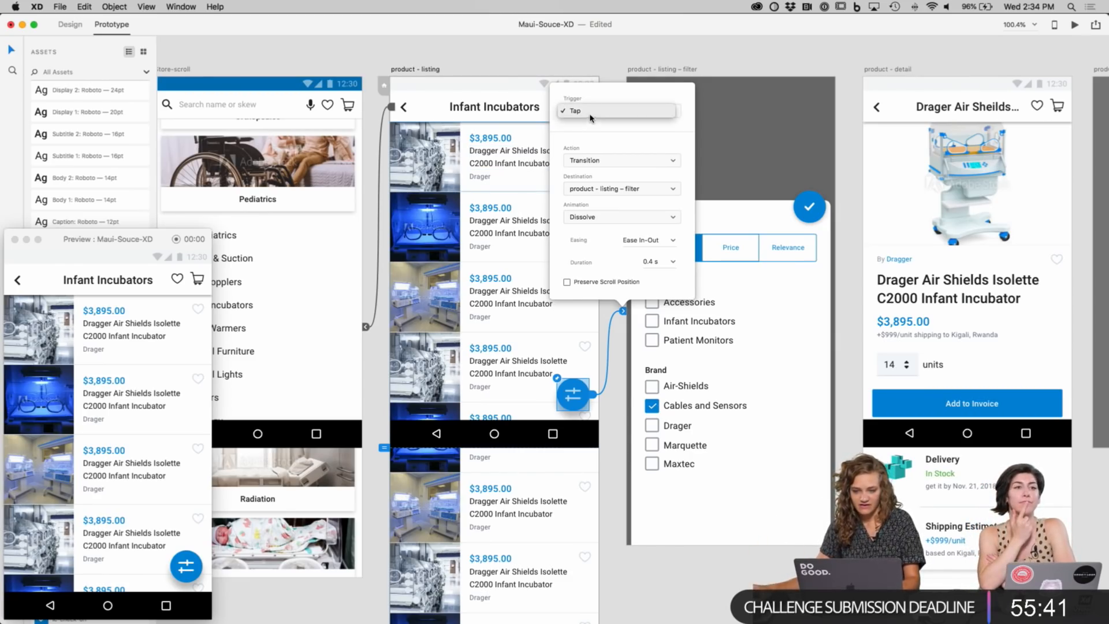
{"action": "left_click", "coordinate": [606, 161]}
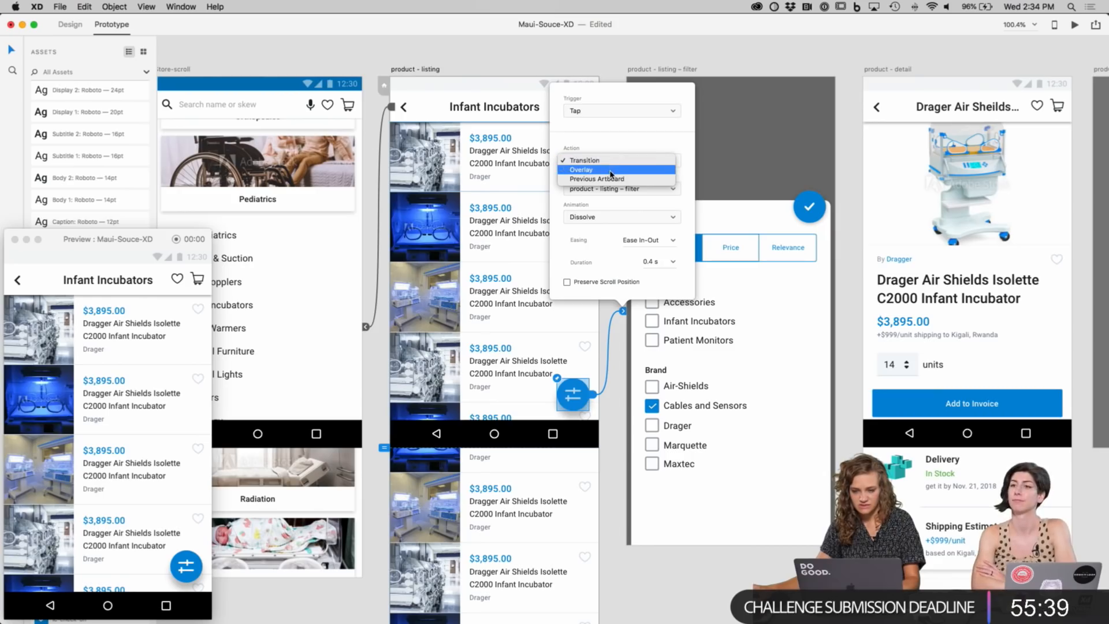
{"action": "left_click", "coordinate": [611, 170]}
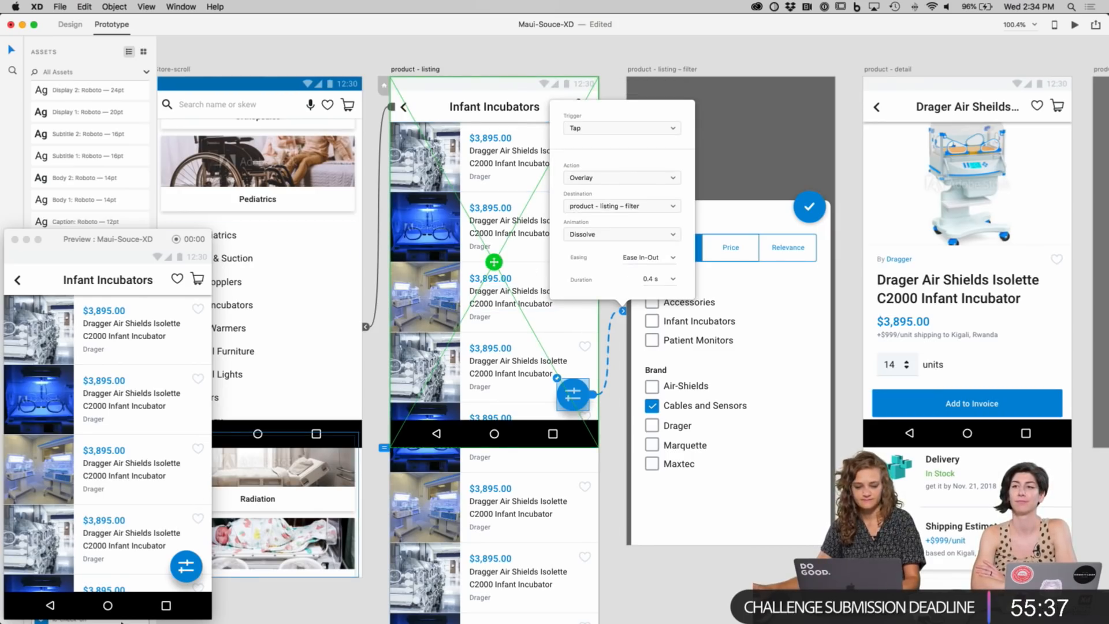
{"action": "left_click", "coordinate": [192, 570]}
{"action": "left_click", "coordinate": [191, 574]}
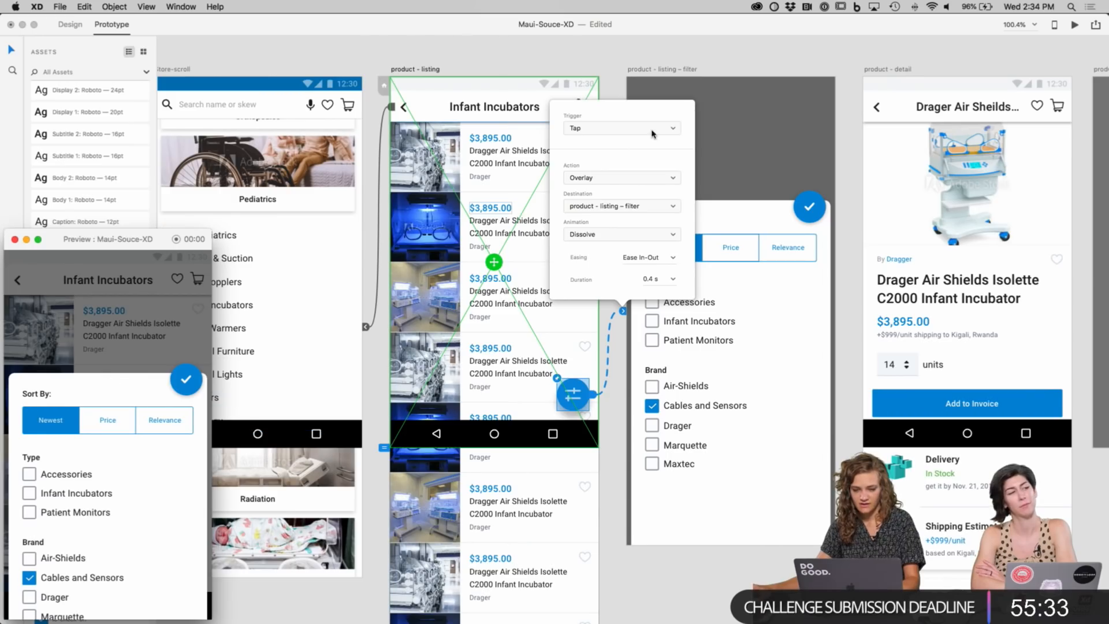
Step: Set the filter overlay's animation to Slide Up and test closing and reopening the overlay in the preview
{"action": "left_click", "coordinate": [597, 207]}
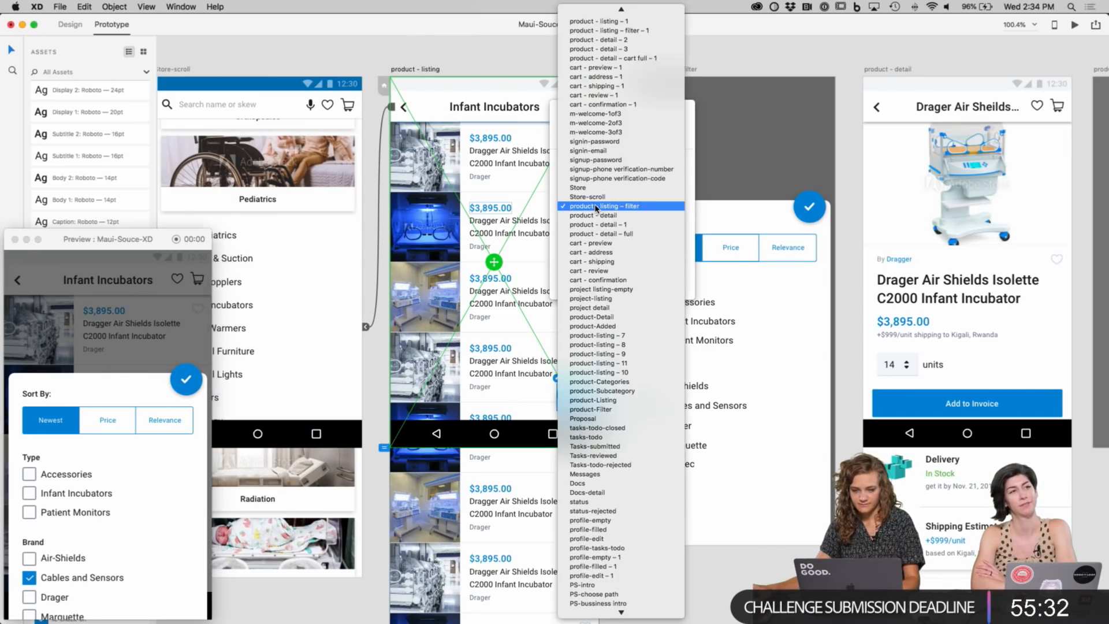
{"action": "left_click", "coordinate": [552, 206]}
{"action": "left_click", "coordinate": [582, 240]}
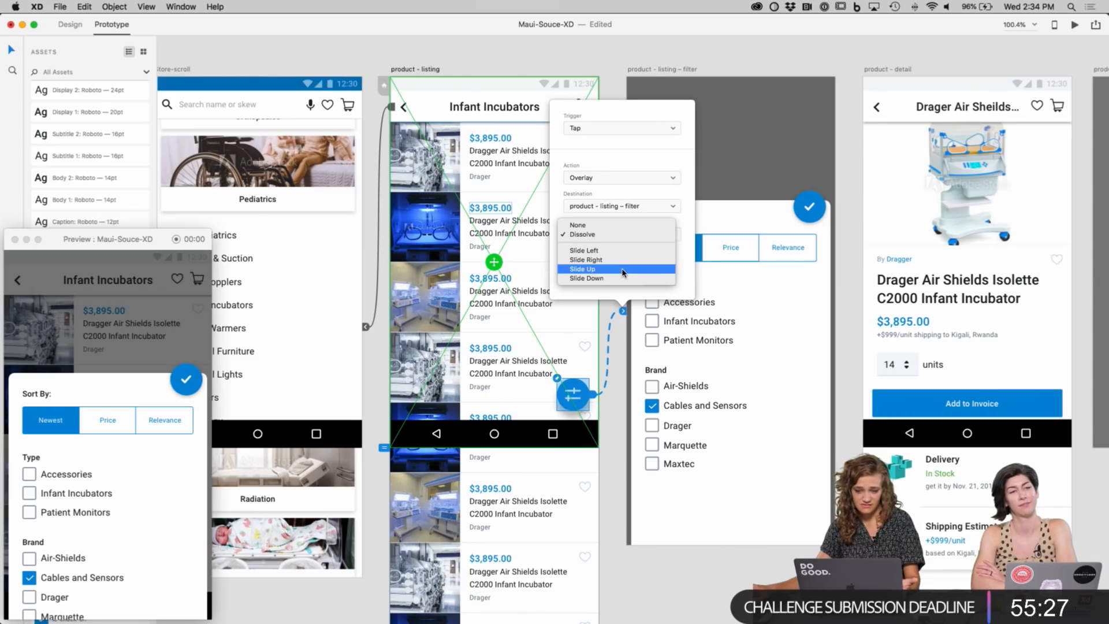
{"action": "left_click", "coordinate": [623, 270]}
{"action": "left_click", "coordinate": [186, 379]}
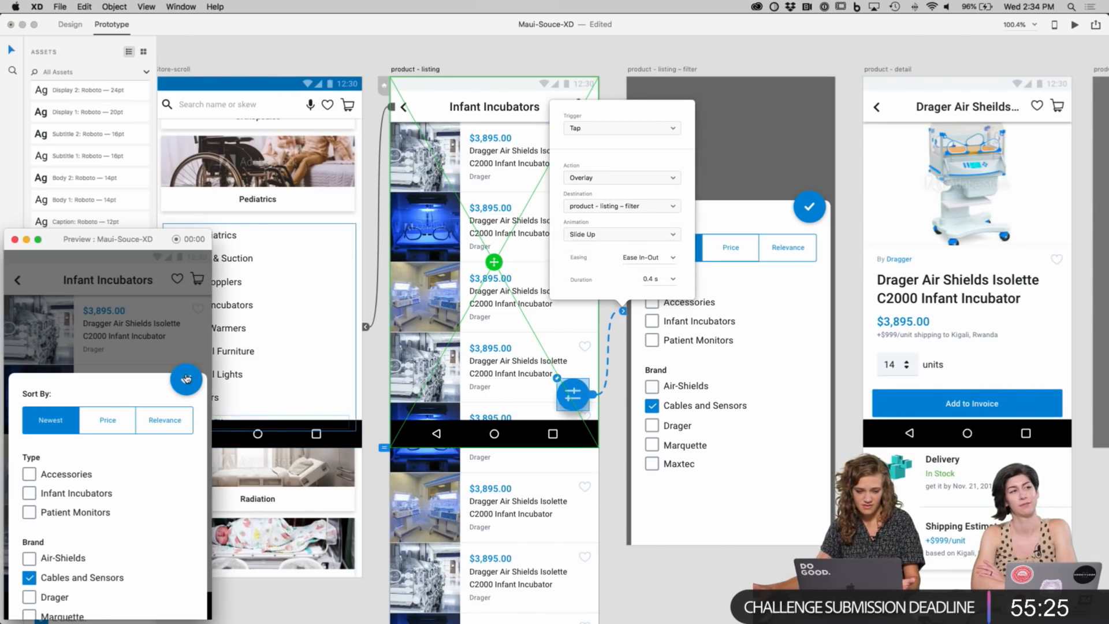
{"action": "left_click", "coordinate": [148, 323]}
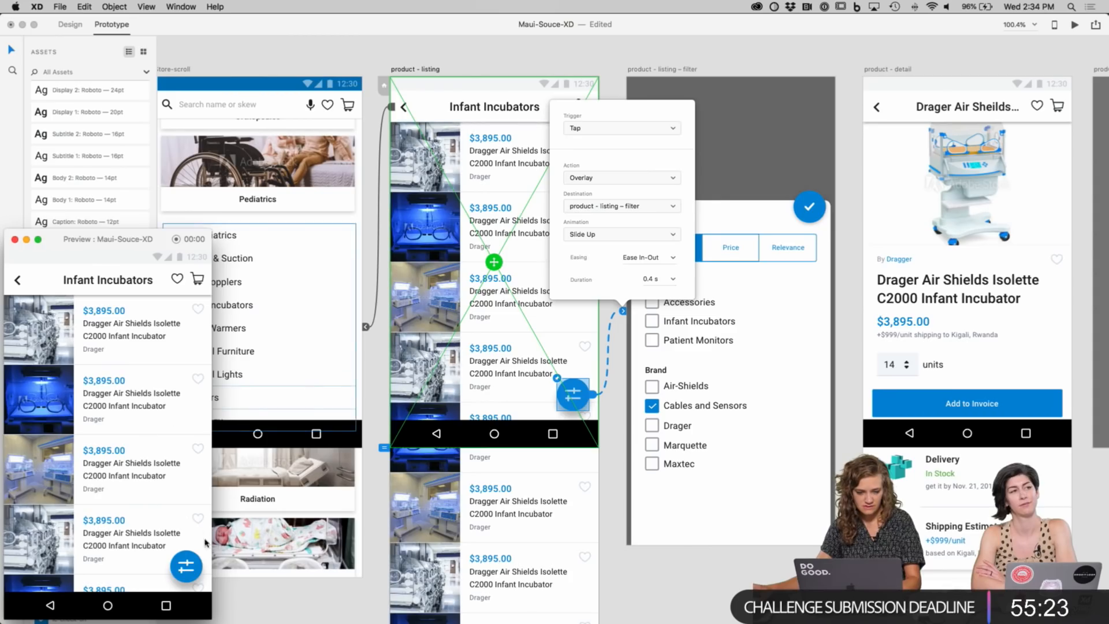
{"action": "left_click", "coordinate": [186, 567]}
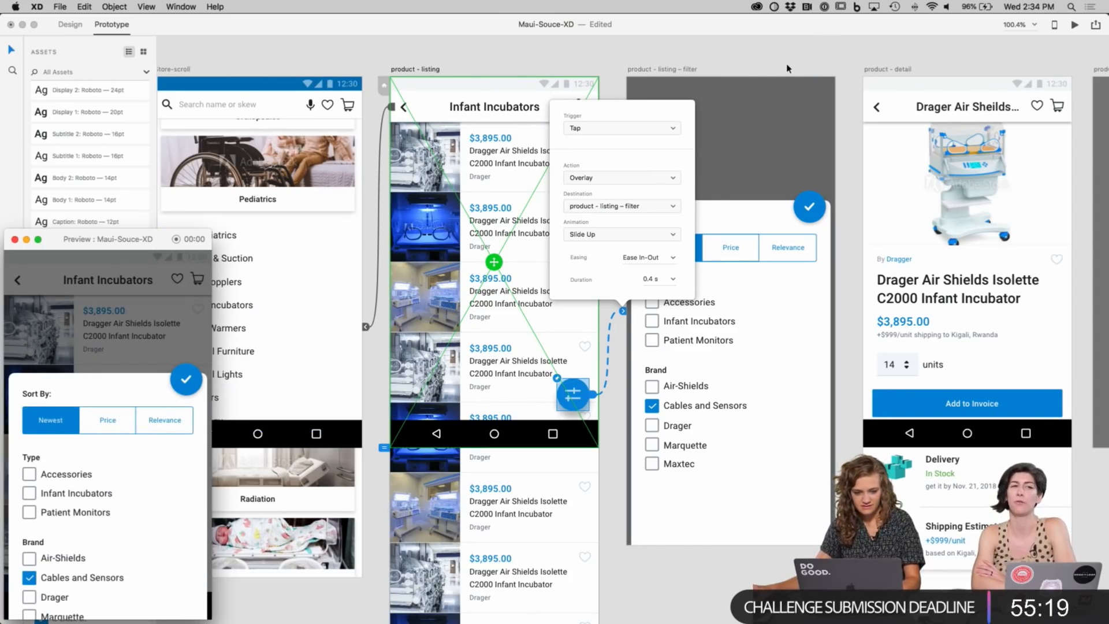
Step: Check the filter artboard's content in the preview, then return to the listing's filter button and test its overlay again
{"action": "left_click", "coordinate": [791, 107]}
{"action": "left_click", "coordinate": [779, 126]}
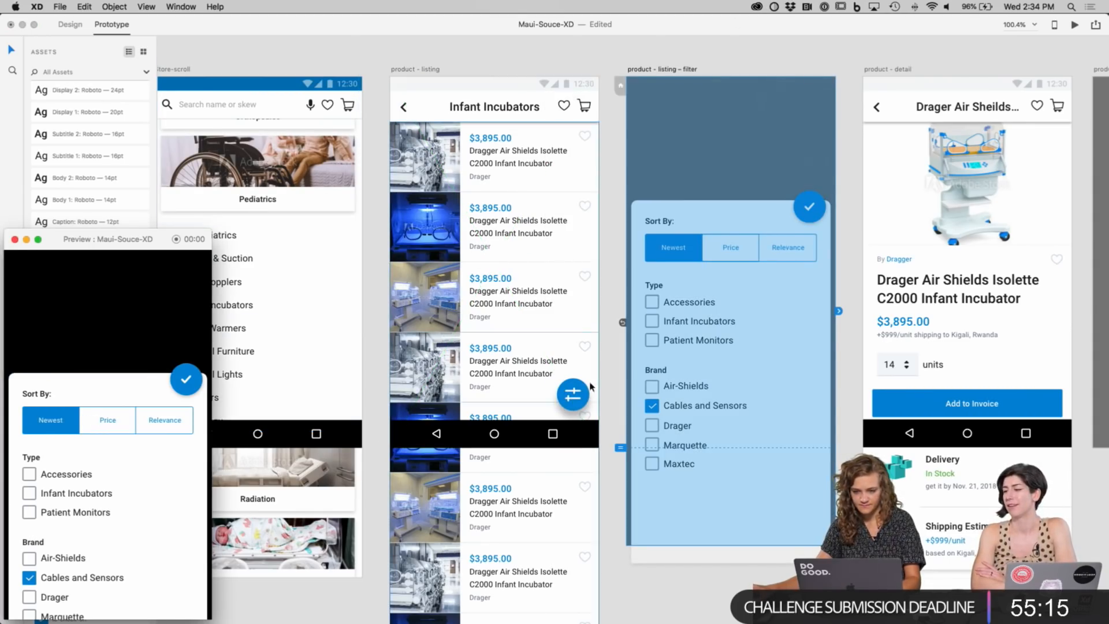
{"action": "left_click", "coordinate": [575, 408]}
{"action": "left_click", "coordinate": [580, 403]}
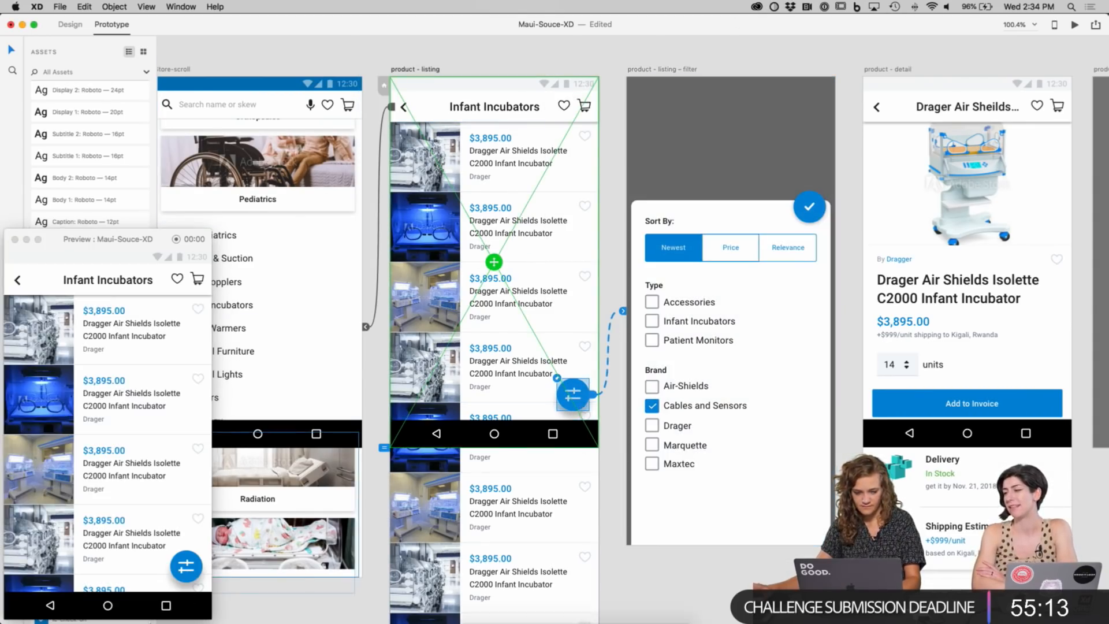
{"action": "left_click", "coordinate": [191, 571]}
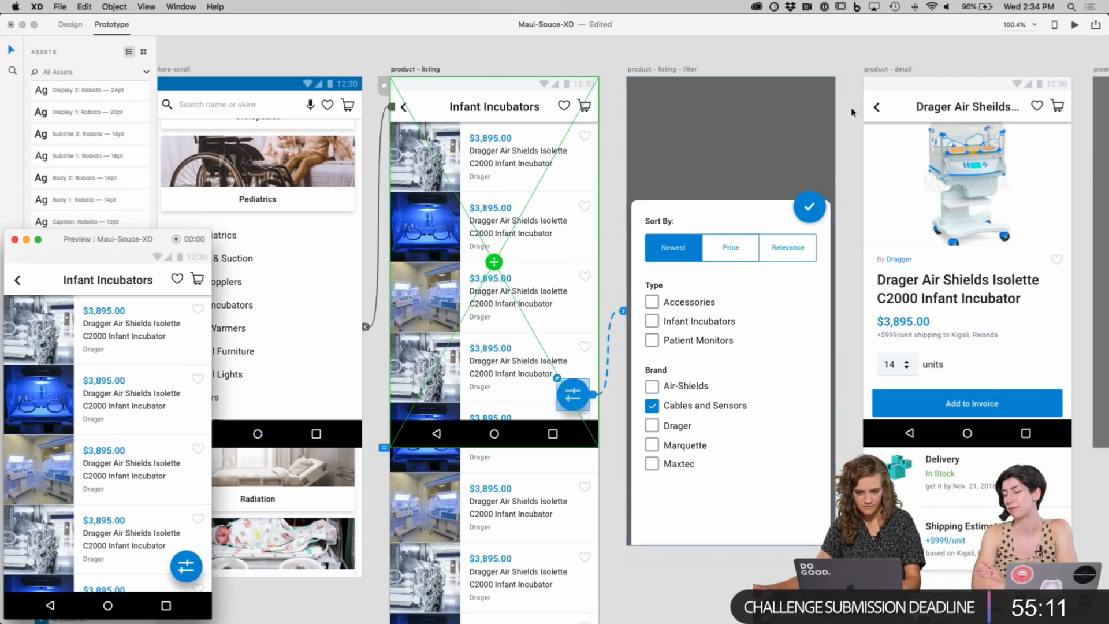
Step: Try no animation for the filter button's overlay, then set its animation to Dissolve with Ease In-Out easing and 0.4 s duration
{"action": "left_click", "coordinate": [571, 398]}
{"action": "scroll", "coordinate": [572, 398], "scroll_direction": "right", "scroll_amount": 3}
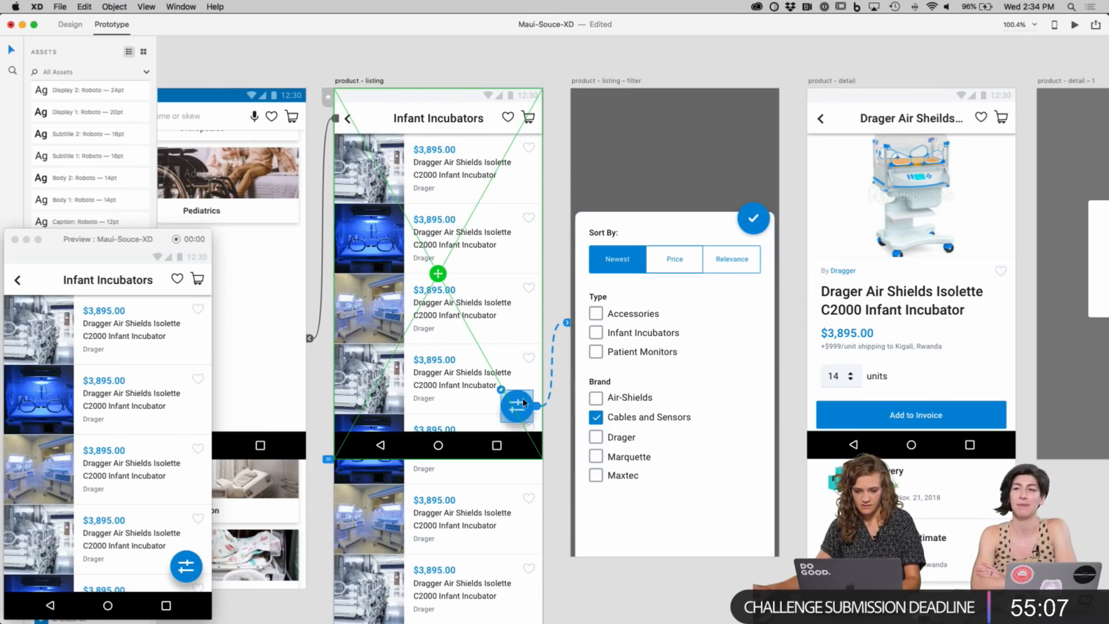
{"action": "left_click", "coordinate": [567, 323]}
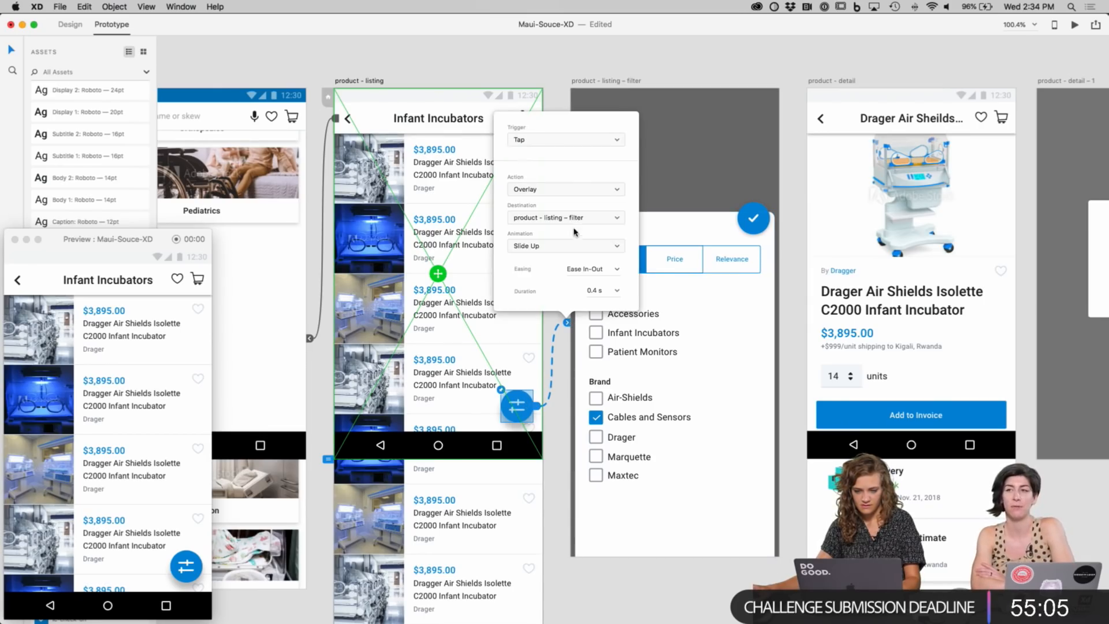
{"action": "left_click", "coordinate": [570, 249]}
{"action": "left_click", "coordinate": [553, 203]}
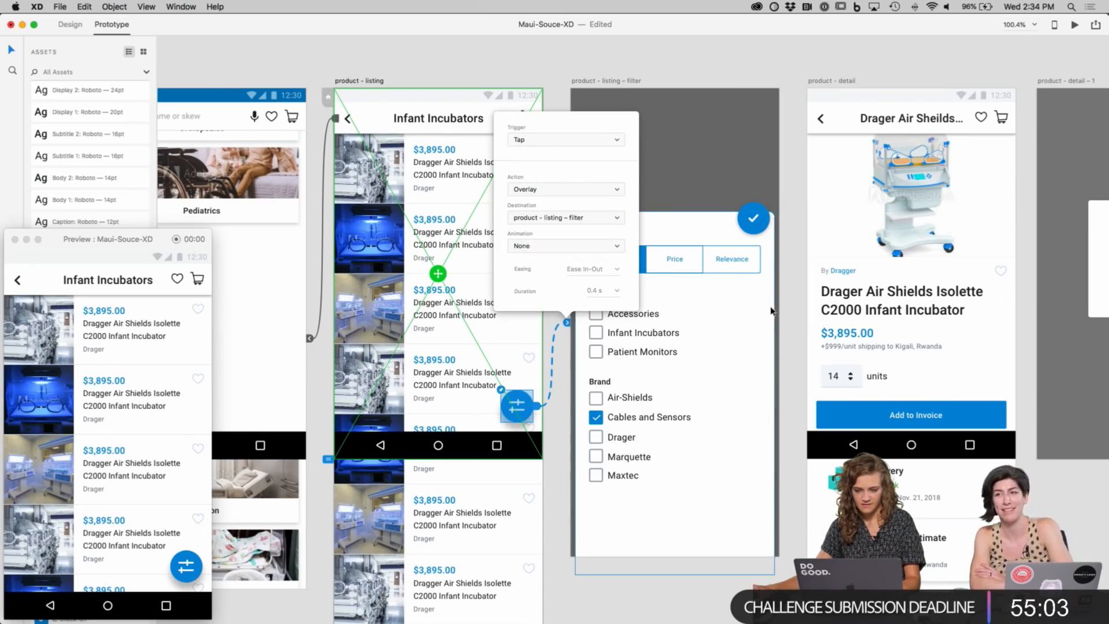
{"action": "left_click", "coordinate": [518, 246]}
{"action": "left_click", "coordinate": [529, 257]}
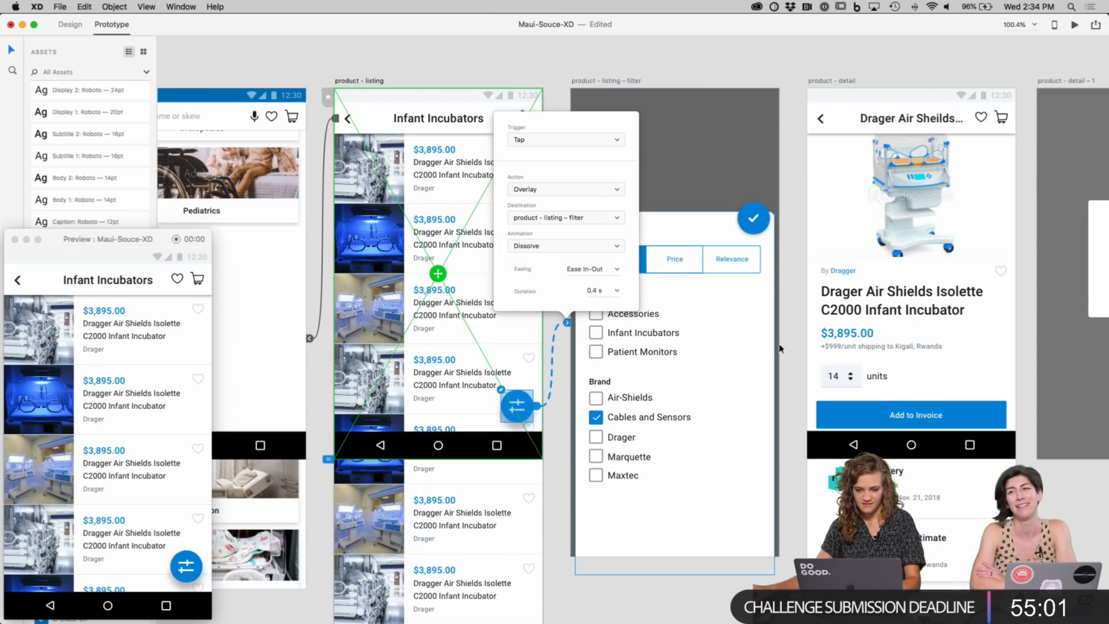
Step: Link the filter screen's checkmark button to product - listing with a tap-triggered Dissolve transition, Ease In-Out easing and 0.4 s duration
{"action": "scroll", "coordinate": [780, 349], "scroll_direction": "right", "scroll_amount": 5}
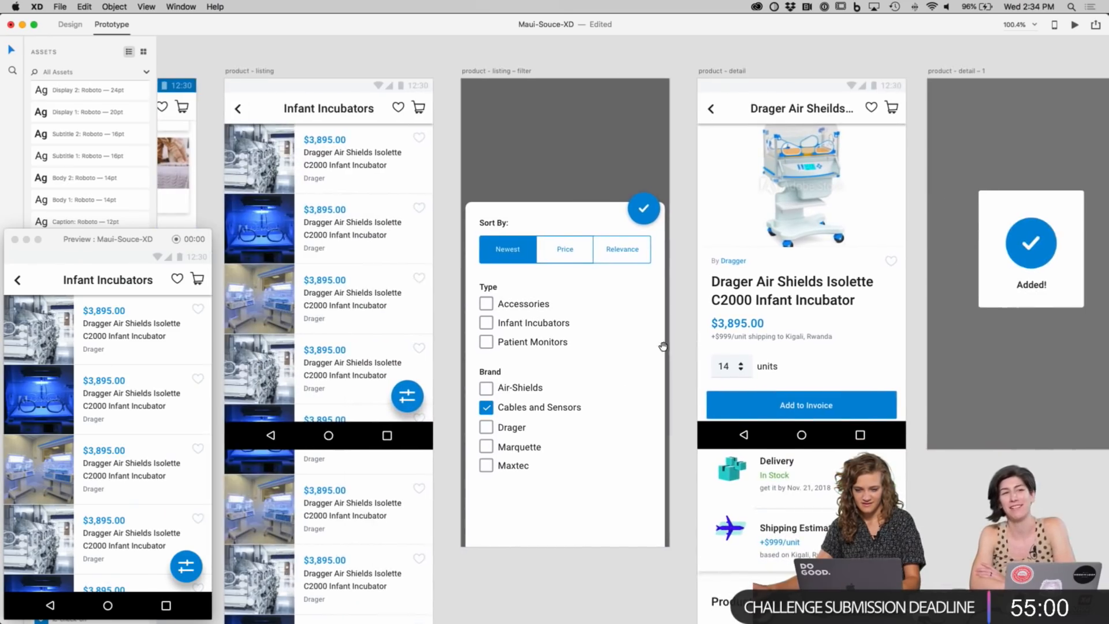
{"action": "left_click", "coordinate": [637, 209]}
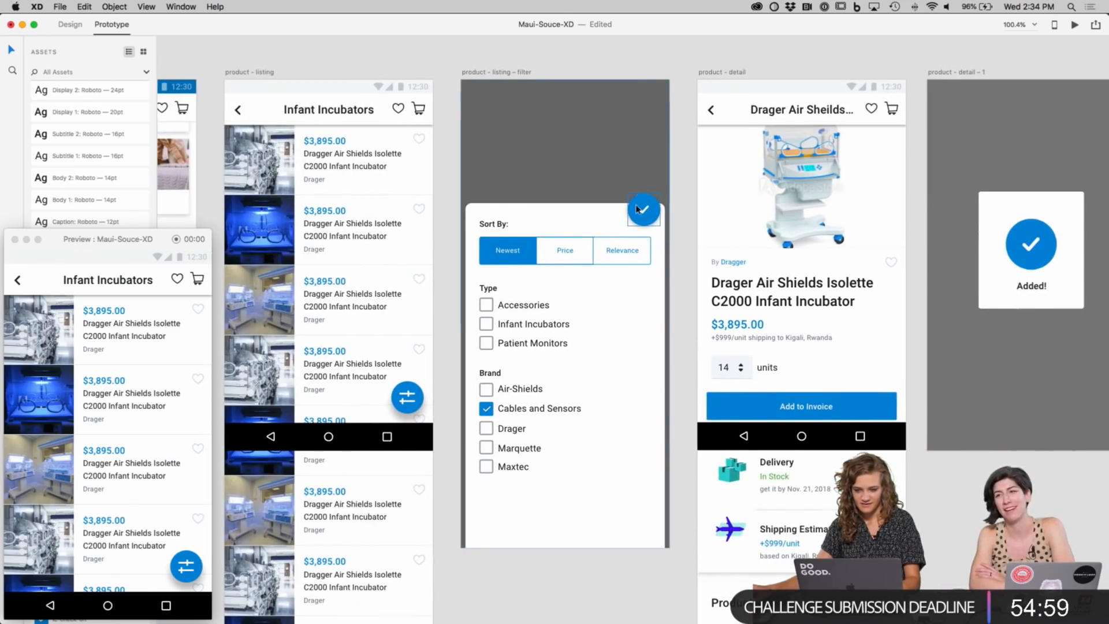
{"action": "left_click_drag", "start_coordinate": [664, 210], "coordinate": [430, 262]}
{"action": "scroll", "coordinate": [292, 559], "scroll_direction": "up", "scroll_amount": 1}
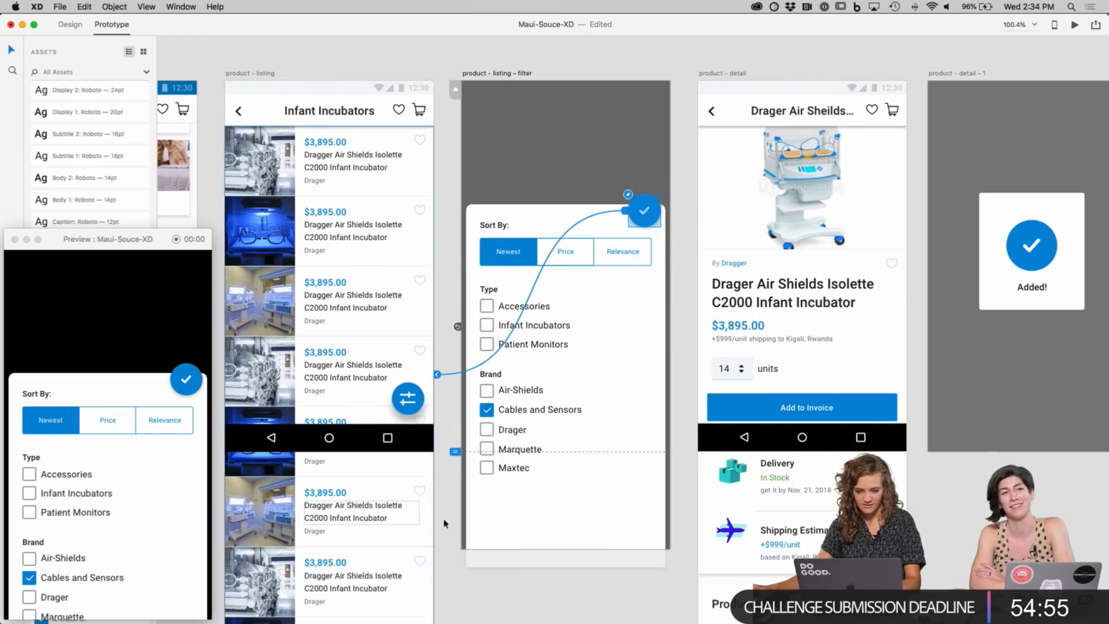
{"action": "left_click", "coordinate": [406, 386]}
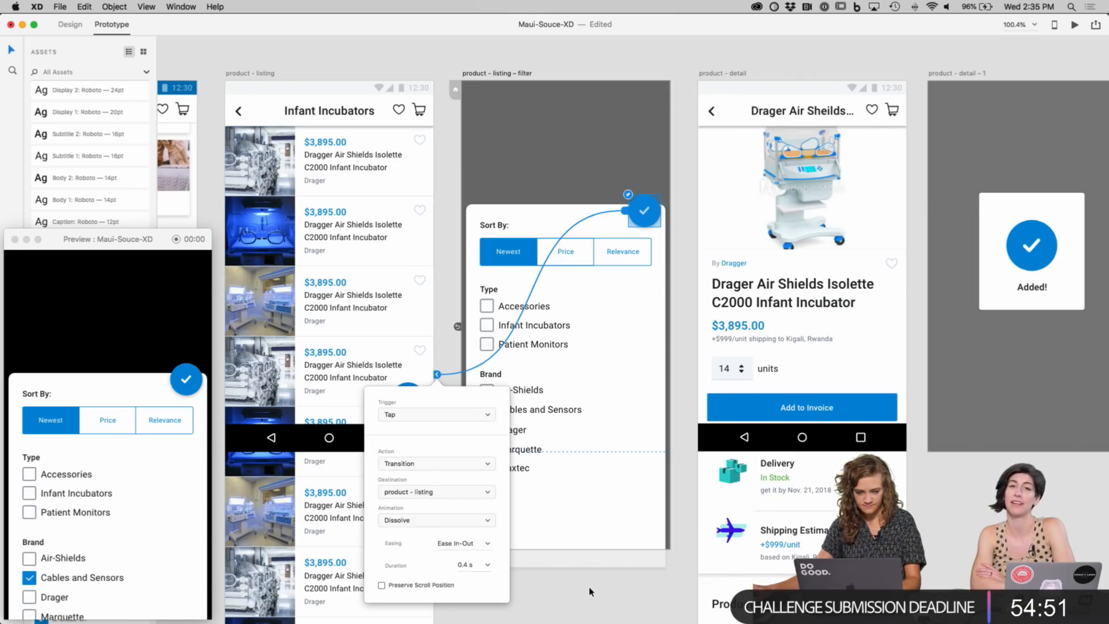
{"action": "left_click", "coordinate": [631, 574]}
Step: Link the first incubator item in product - listing to product - detail with a tap-triggered Dissolve transition and Ease In-Out easing
{"action": "scroll", "coordinate": [607, 559], "scroll_direction": "right", "scroll_amount": 2}
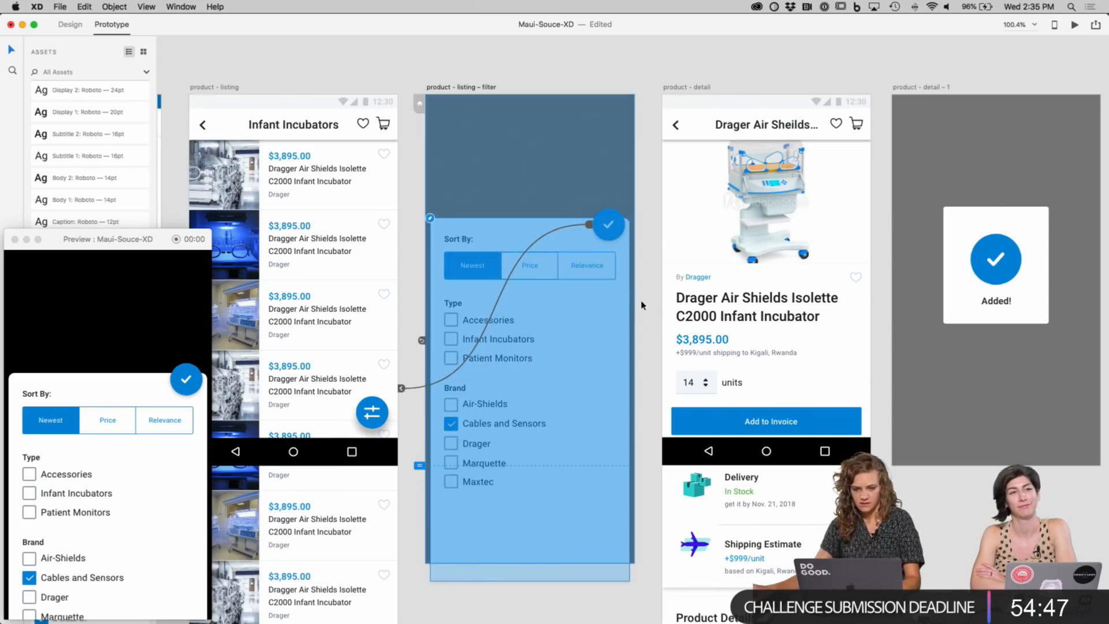
{"action": "scroll", "coordinate": [651, 302], "scroll_direction": "left", "scroll_amount": 4}
{"action": "left_click", "coordinate": [446, 167]}
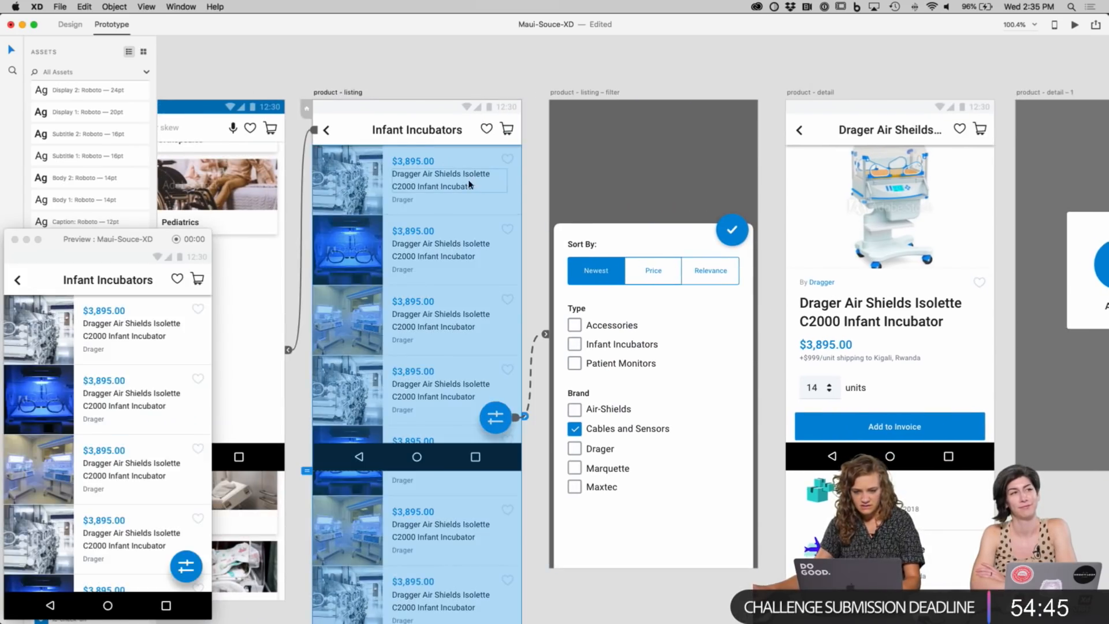
{"action": "left_click", "coordinate": [459, 176]}
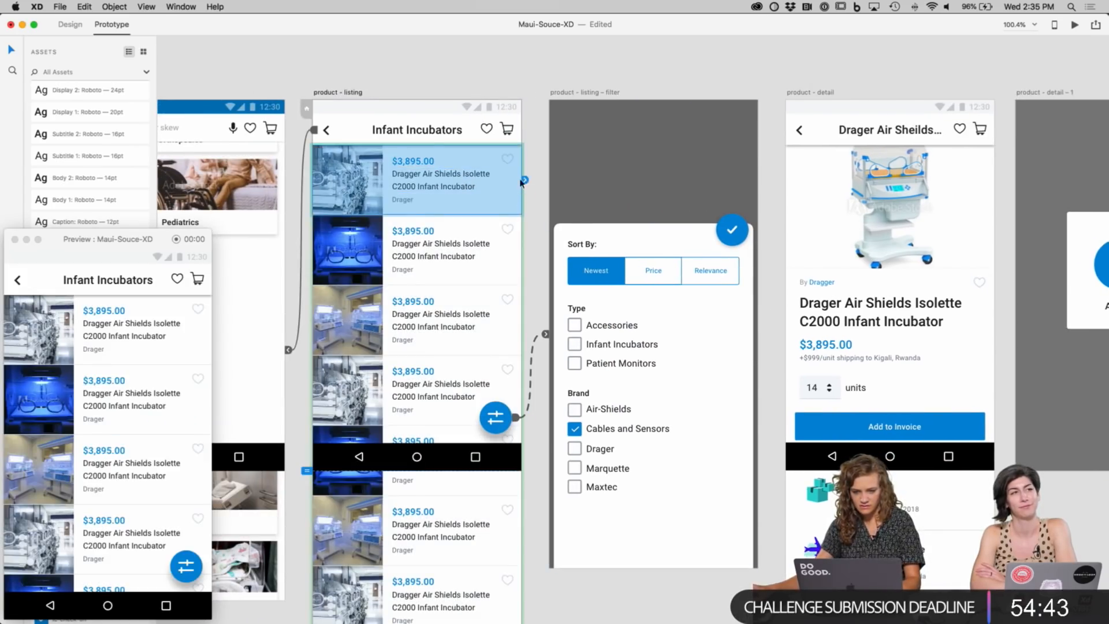
{"action": "scroll", "coordinate": [527, 184], "scroll_direction": "left", "scroll_amount": 1}
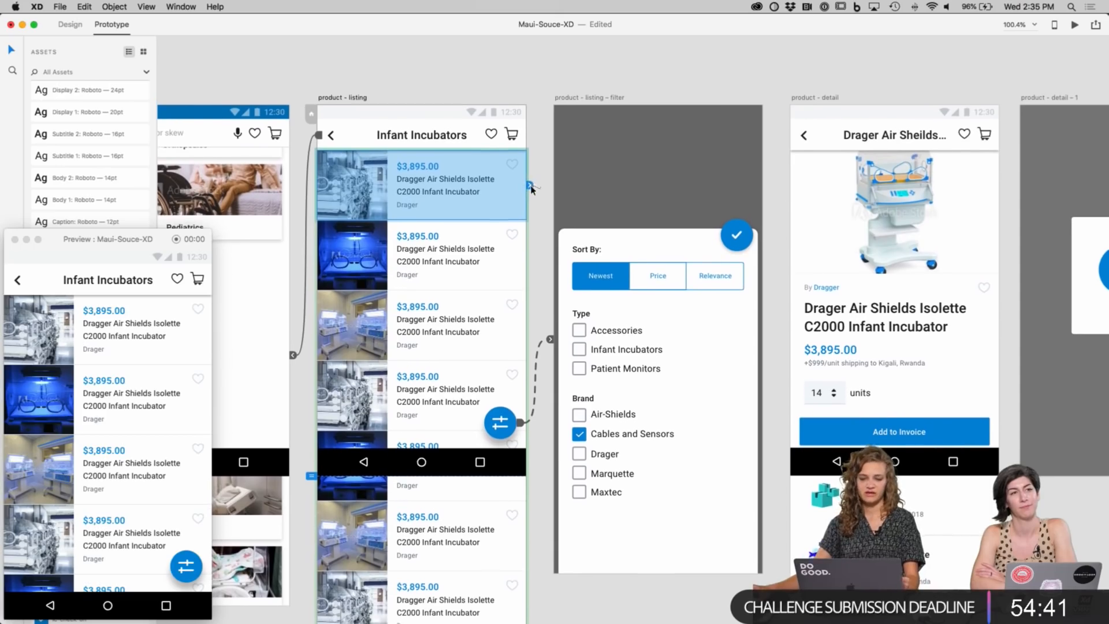
{"action": "left_click_drag", "start_coordinate": [525, 180], "coordinate": [787, 179]}
{"action": "left_click", "coordinate": [513, 194]}
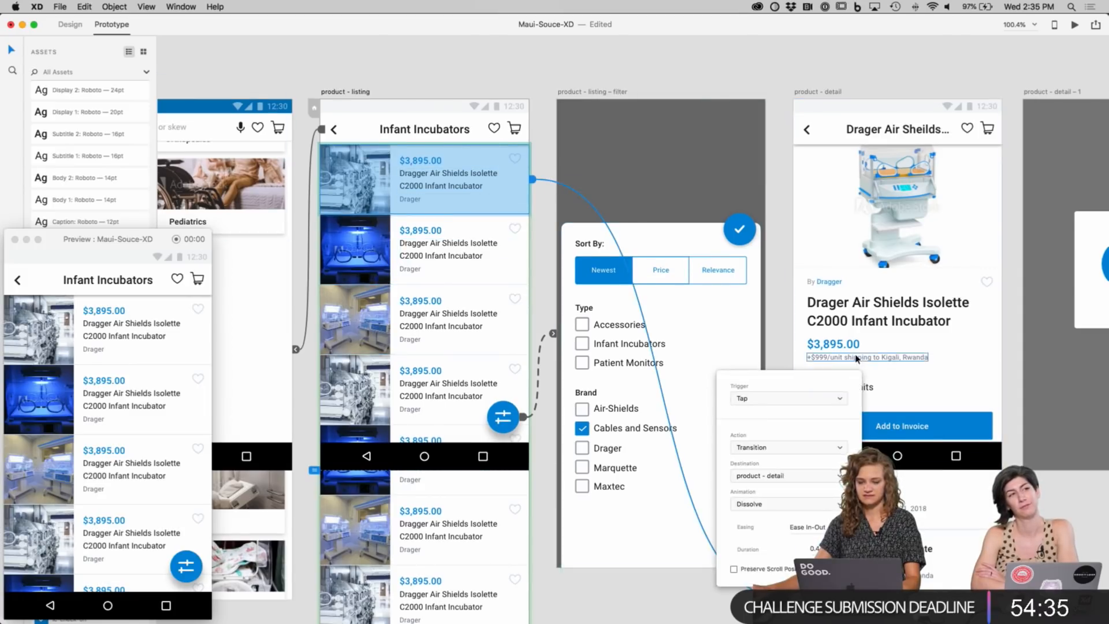
Step: Test the link from the first incubator item in product - listing to product - detail in the preview
{"action": "scroll", "coordinate": [847, 351], "scroll_direction": "down", "scroll_amount": 2}
{"action": "scroll", "coordinate": [846, 351], "scroll_direction": "up", "scroll_amount": 2}
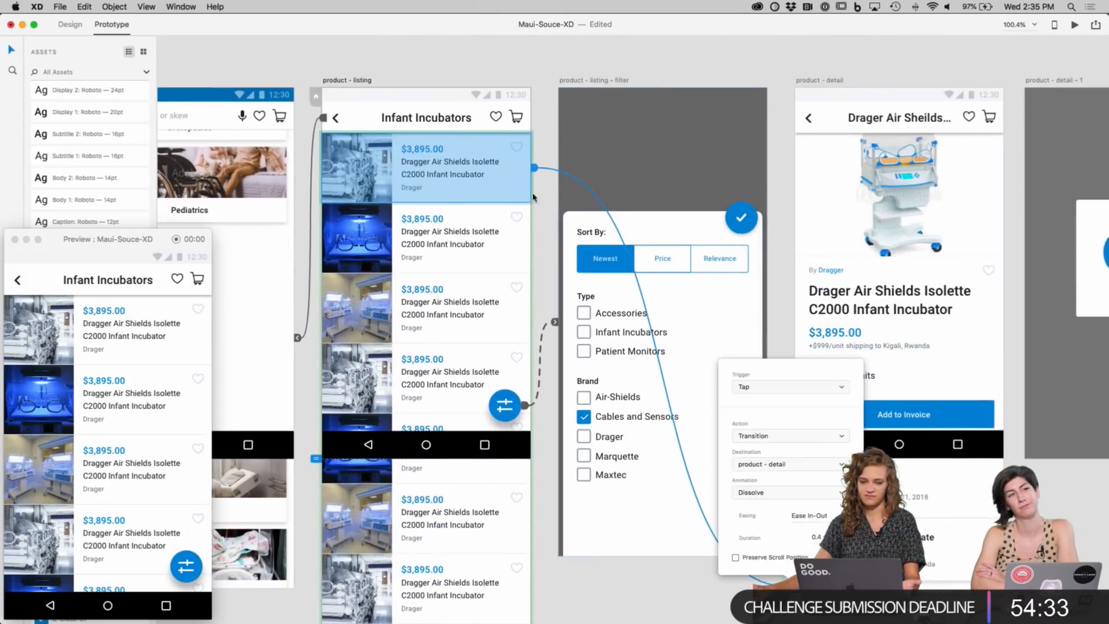
{"action": "left_click", "coordinate": [362, 80]}
{"action": "left_click", "coordinate": [118, 338]}
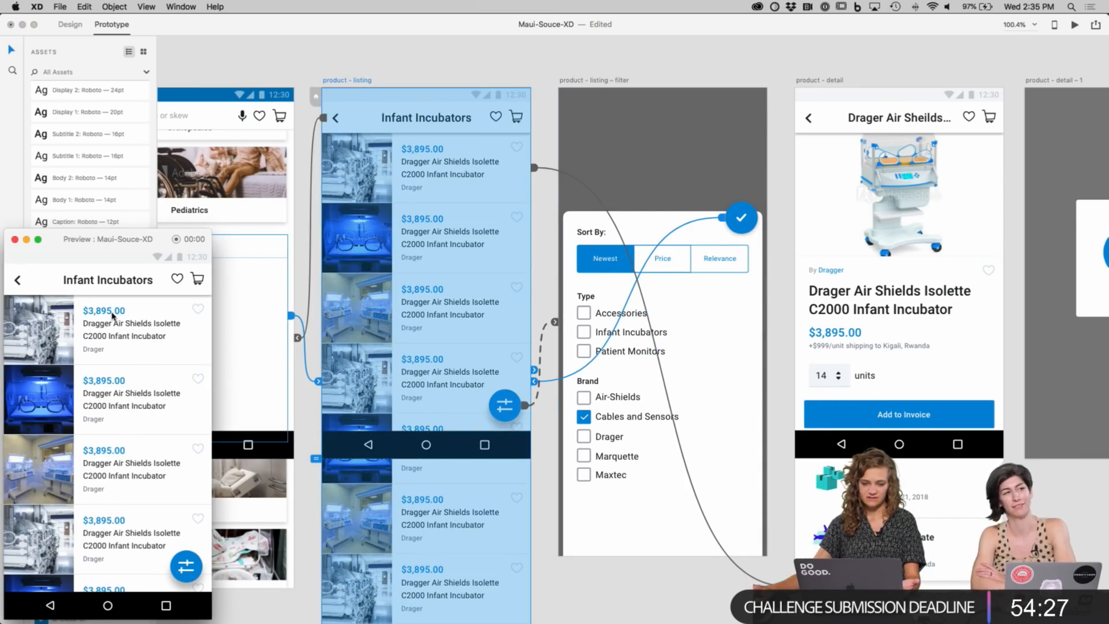
{"action": "left_click", "coordinate": [125, 406]}
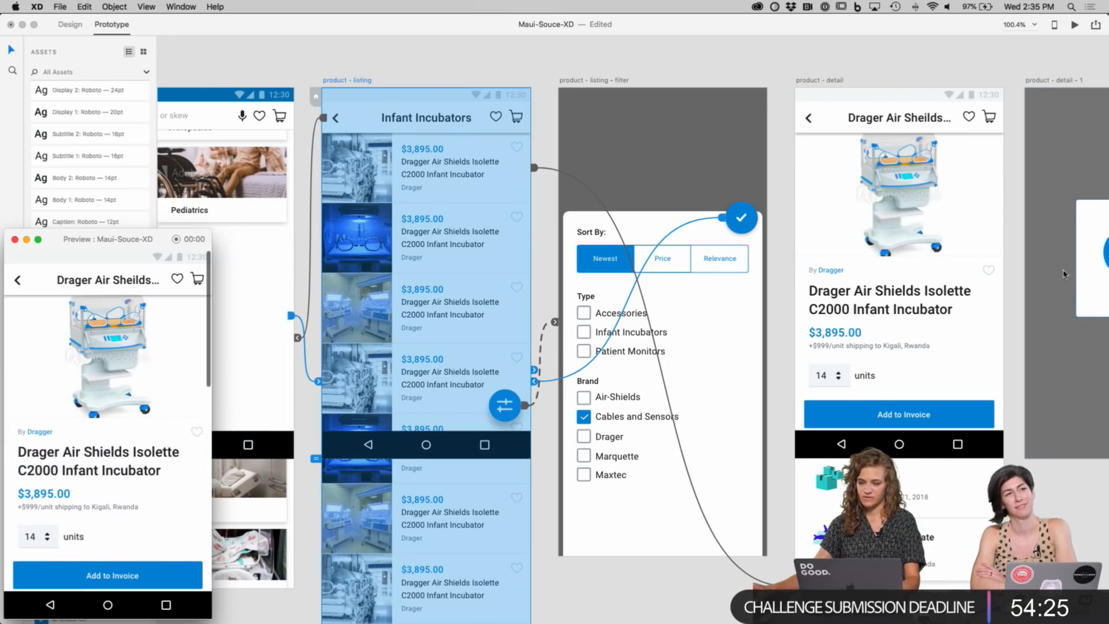
Step: Try linking the Add to Invoice button in product - detail to product - detail – 1 as a tap-triggered Dissolve overlay with Ease In-Out easing
{"action": "left_click", "coordinate": [906, 206]}
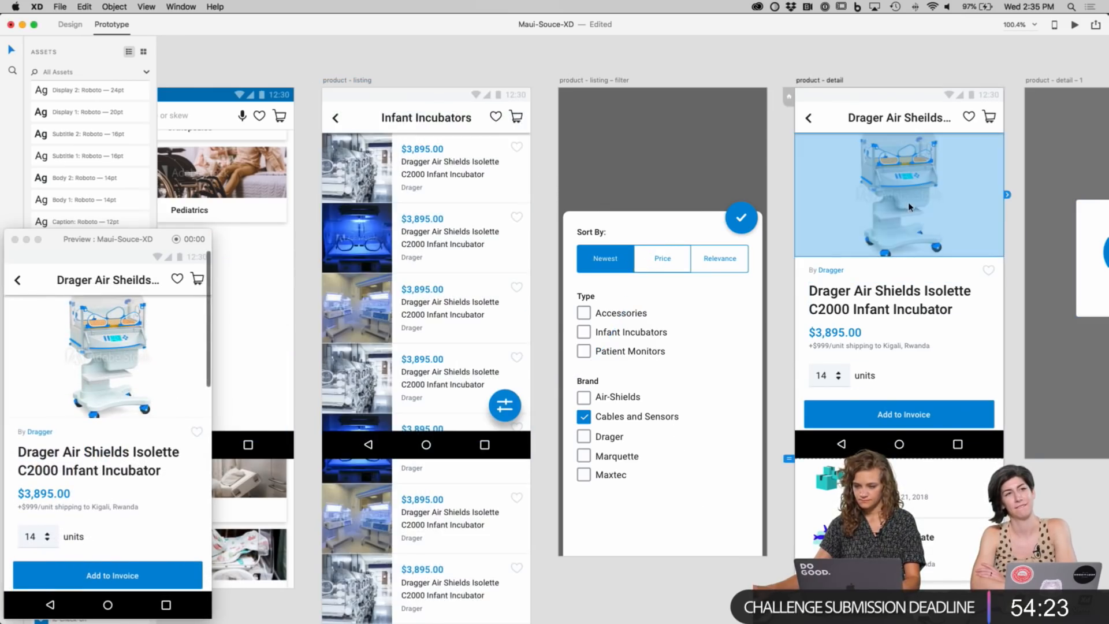
{"action": "scroll", "coordinate": [784, 286], "scroll_direction": "right", "scroll_amount": 8}
{"action": "scroll", "coordinate": [785, 286], "scroll_direction": "right", "scroll_amount": 4}
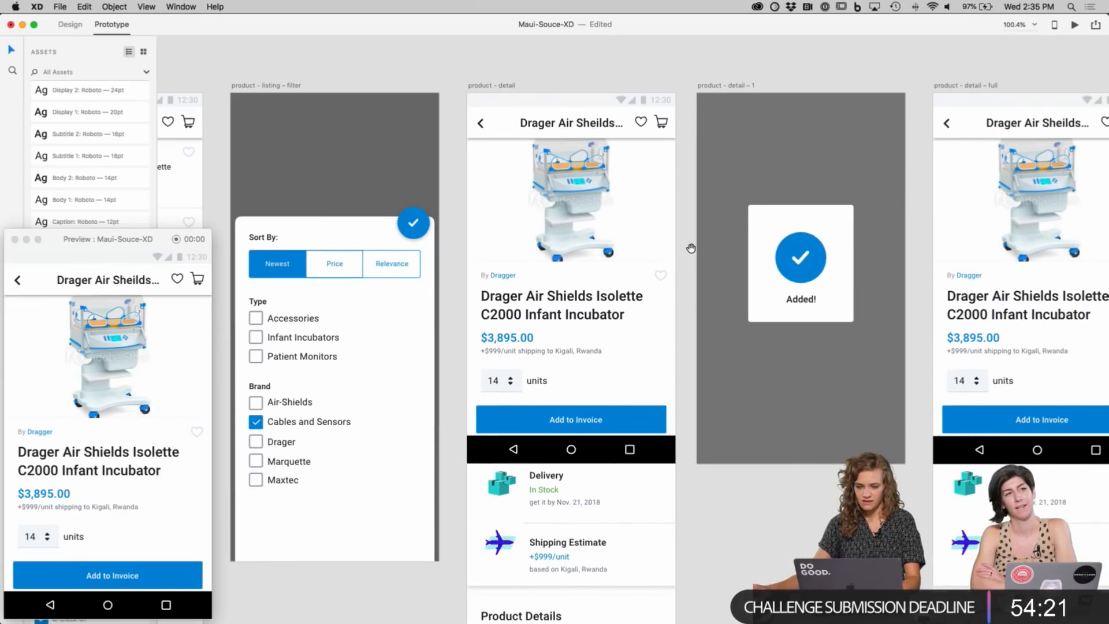
{"action": "left_click", "coordinate": [589, 420]}
{"action": "left_click_drag", "start_coordinate": [672, 422], "coordinate": [696, 395]}
{"action": "left_click", "coordinate": [666, 134]}
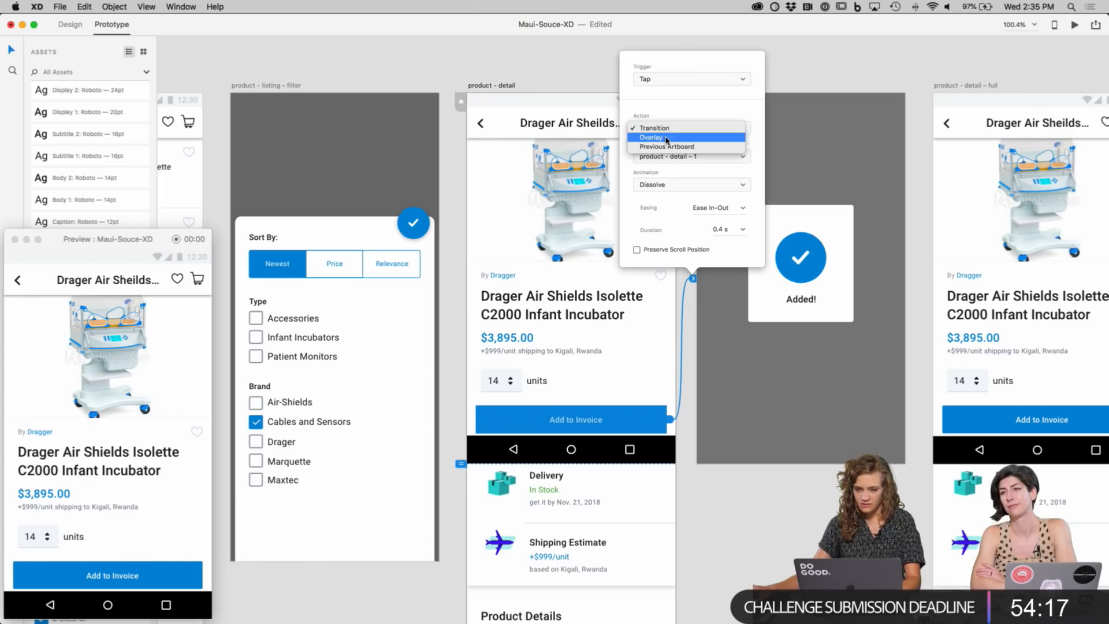
{"action": "left_click", "coordinate": [666, 139]}
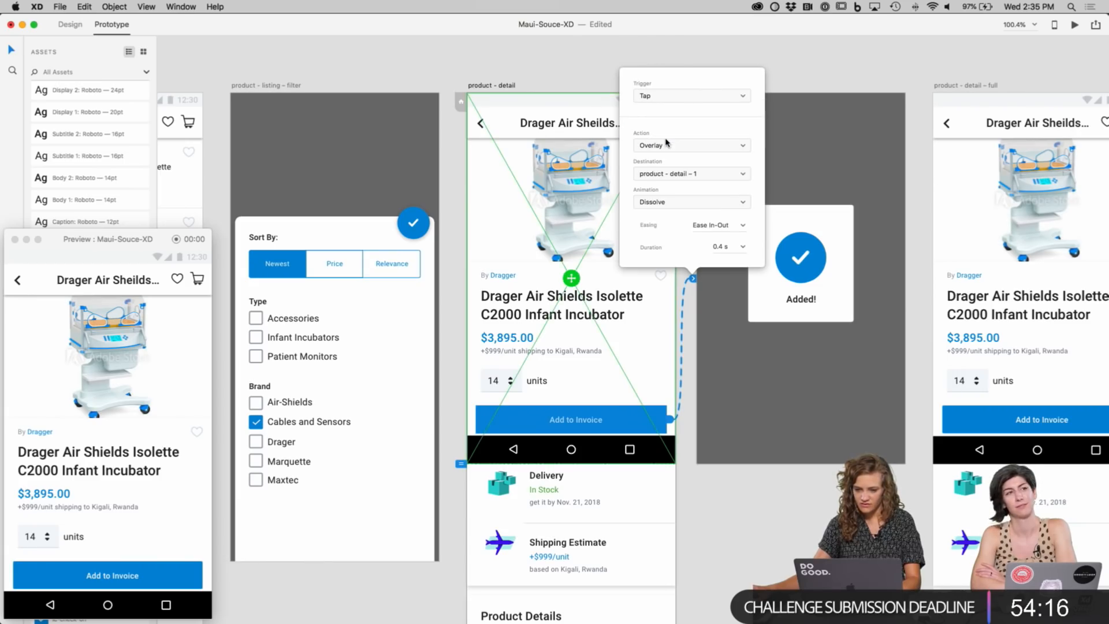
{"action": "left_click", "coordinate": [589, 65]}
Step: Examine the product - detail – 1 artboard on the canvas and in preview, looking for a way to link it onward
{"action": "scroll", "coordinate": [534, 81], "scroll_direction": "right", "scroll_amount": 5}
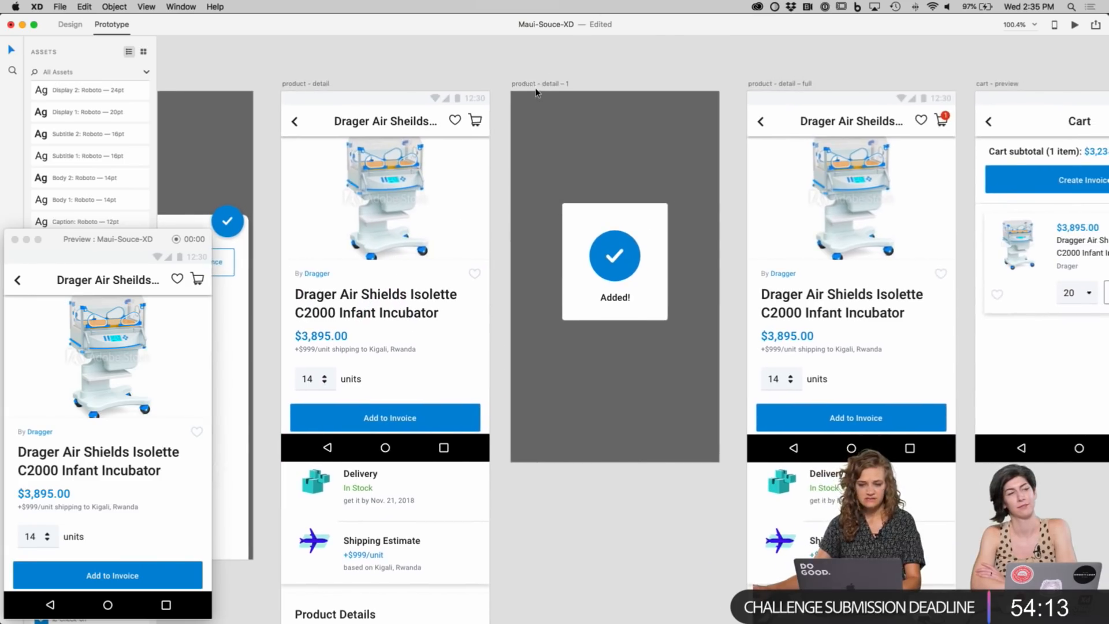
{"action": "left_click", "coordinate": [537, 85]}
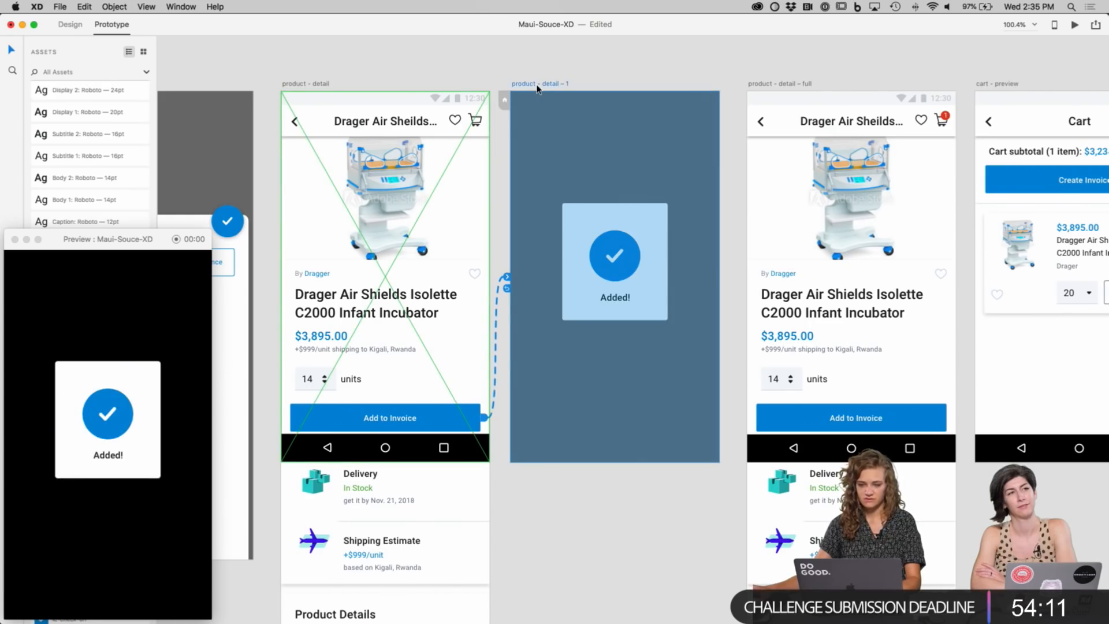
{"action": "left_click_drag", "start_coordinate": [611, 77], "coordinate": [463, 69]}
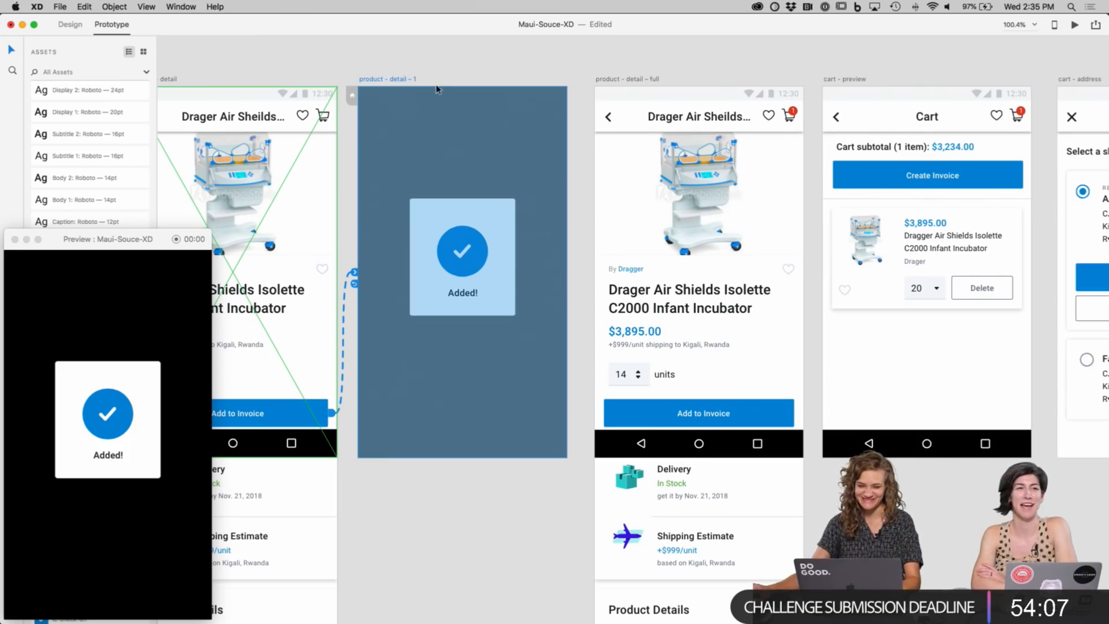
{"action": "scroll", "coordinate": [450, 86], "scroll_direction": "left", "scroll_amount": 2}
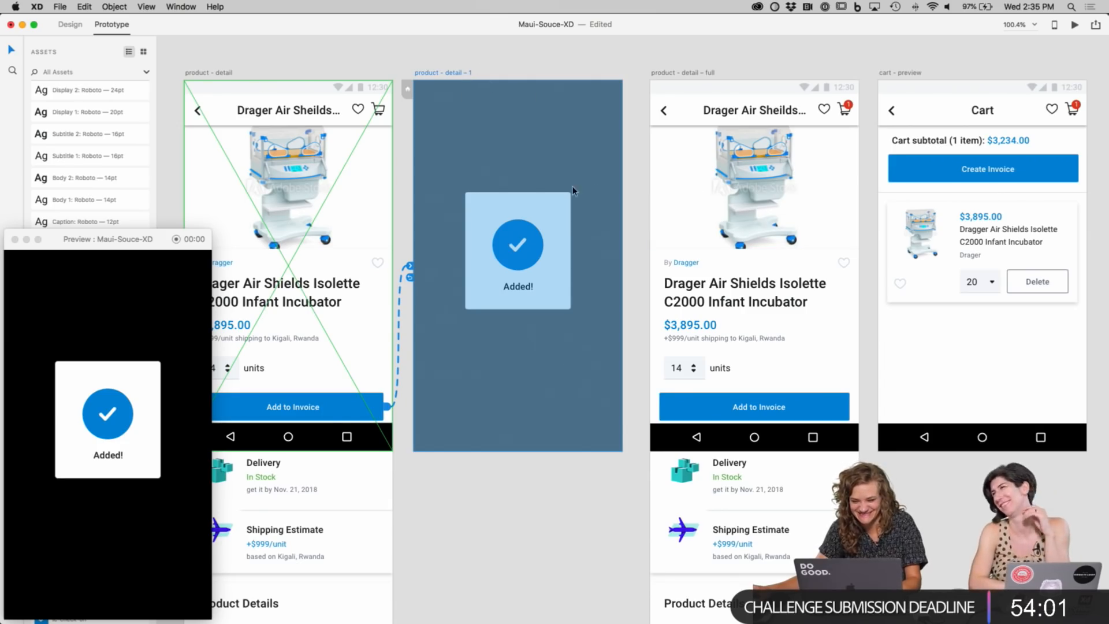
{"action": "right_click", "coordinate": [449, 75]}
{"action": "left_click", "coordinate": [421, 79]}
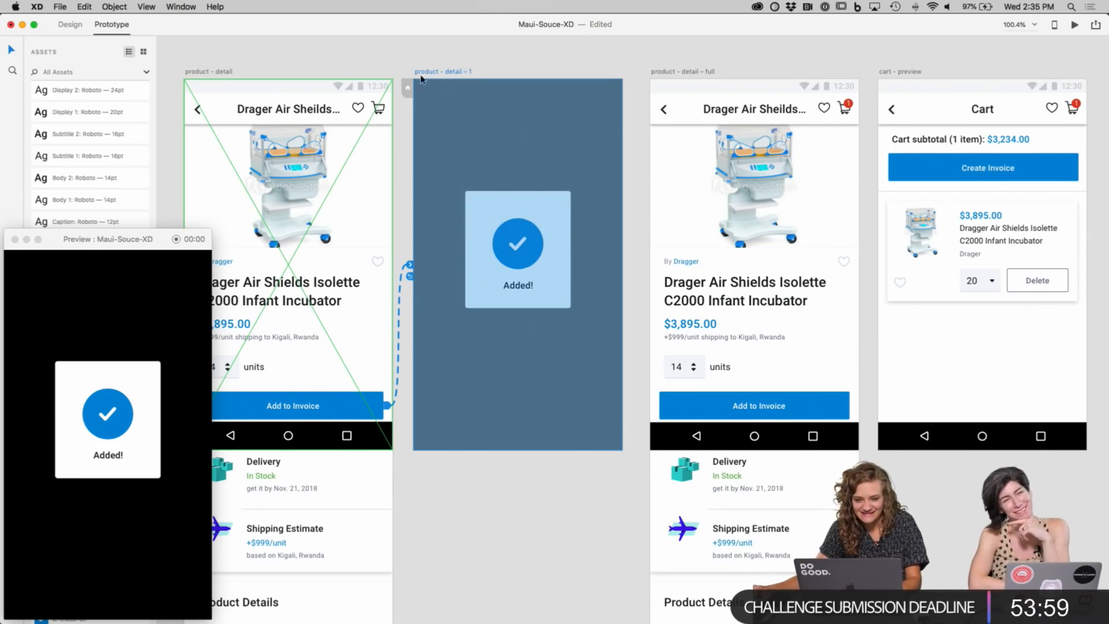
{"action": "left_click", "coordinate": [70, 24]}
{"action": "left_click", "coordinate": [111, 24]}
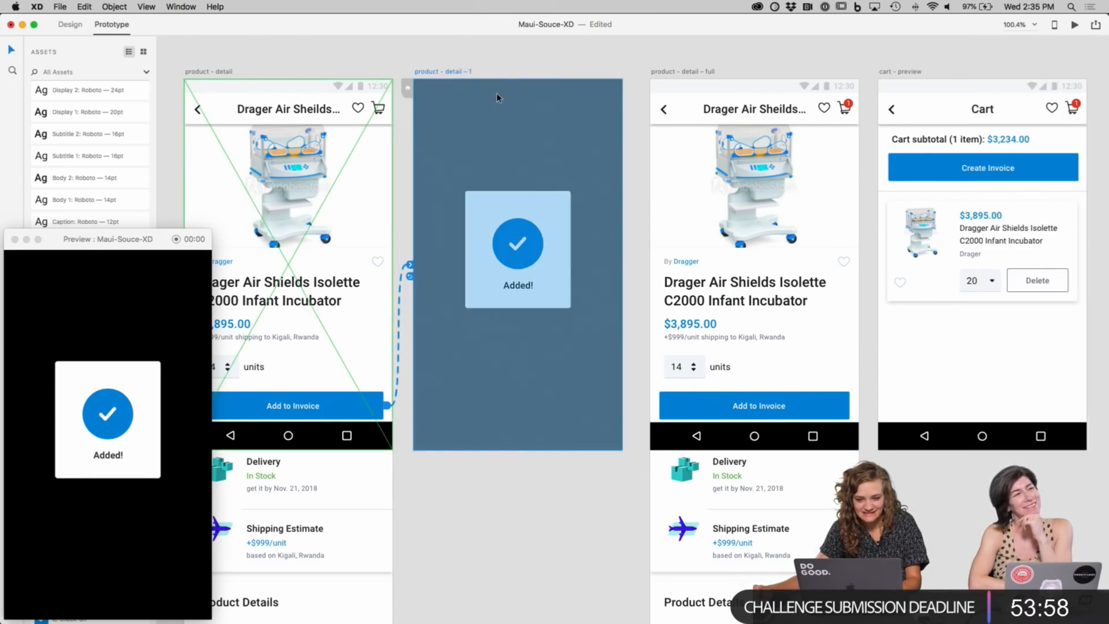
{"action": "left_click", "coordinate": [451, 75]}
{"action": "scroll", "coordinate": [448, 209], "scroll_direction": "up", "scroll_amount": 1}
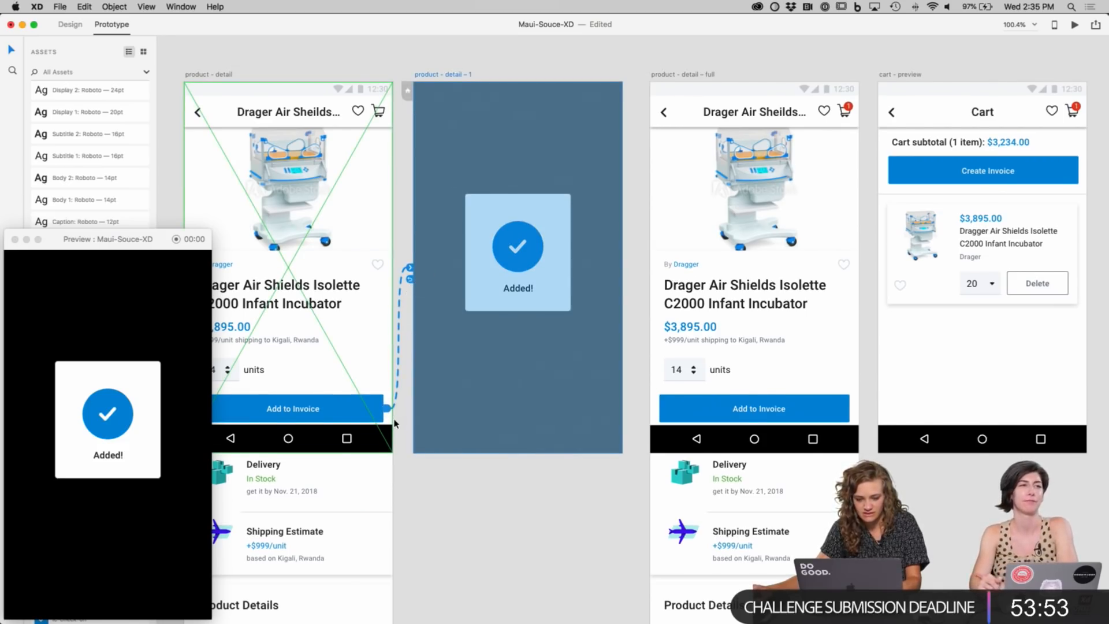
Step: Remove the overlay link between the Add to Invoice button and product - detail – 1, and select that artboard
{"action": "left_click", "coordinate": [404, 346]}
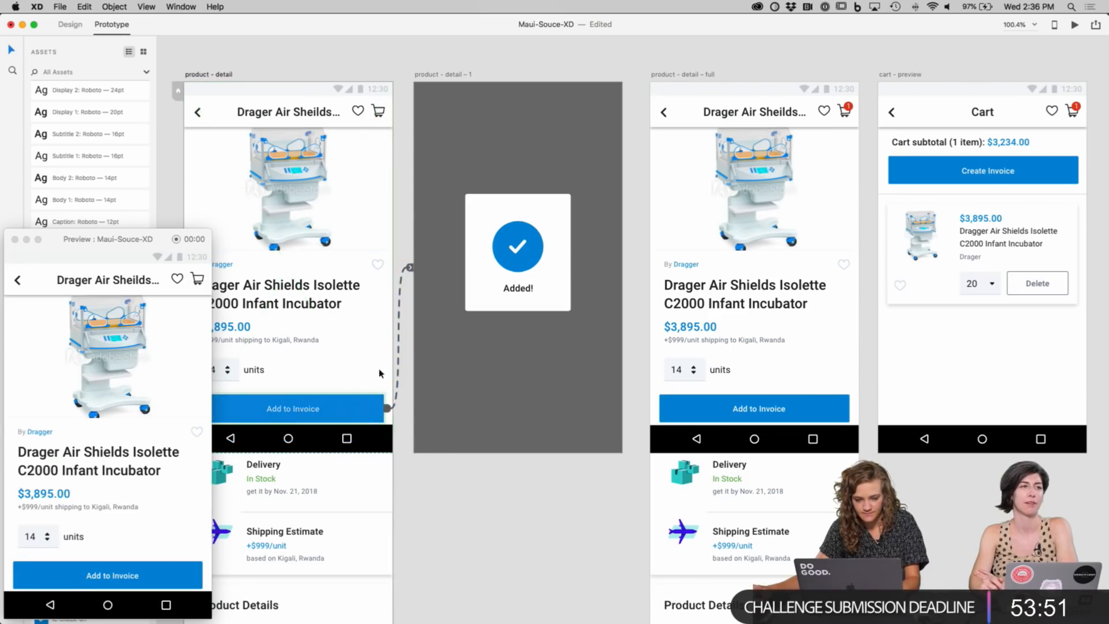
{"action": "left_click", "coordinate": [427, 75]}
{"action": "scroll", "coordinate": [429, 75], "scroll_direction": "down", "scroll_amount": 1}
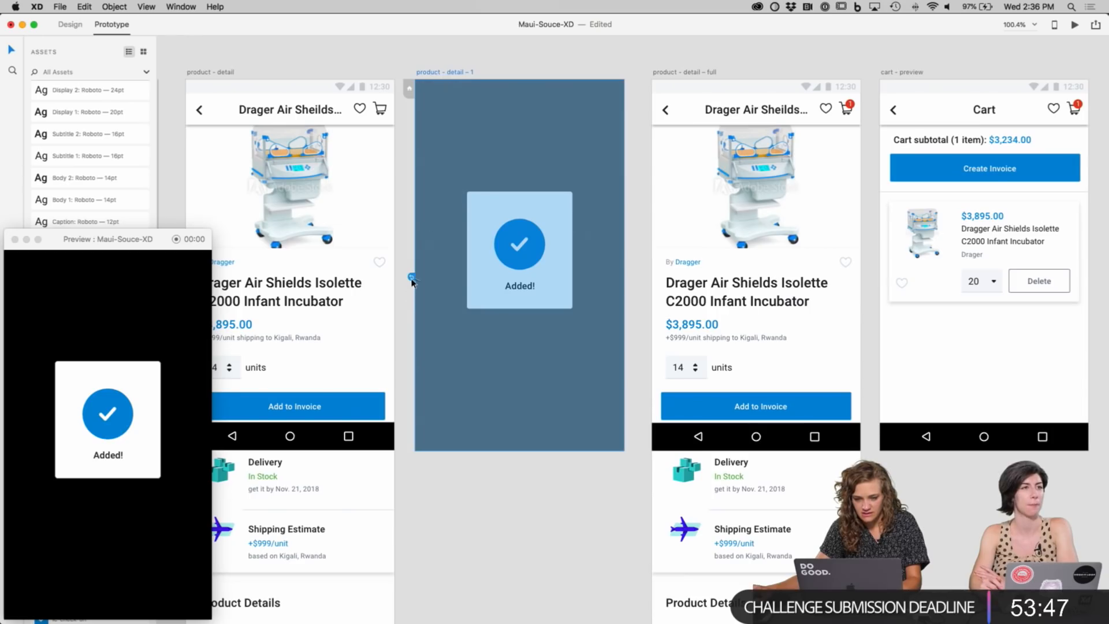
Step: Link the product - detail – 1 artboard to product - detail – full with a Time-triggered Dissolve transition, Ease Out easing and 0.4 s duration
{"action": "left_click_drag", "start_coordinate": [627, 248], "coordinate": [470, 111]}
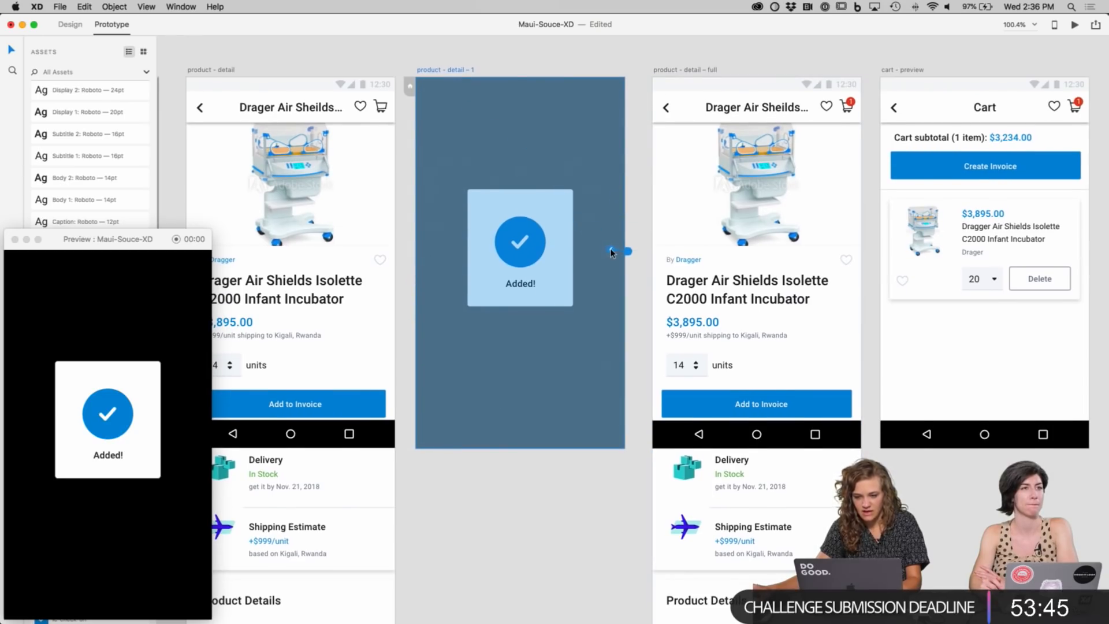
{"action": "left_click", "coordinate": [634, 243]}
{"action": "left_click", "coordinate": [437, 72]}
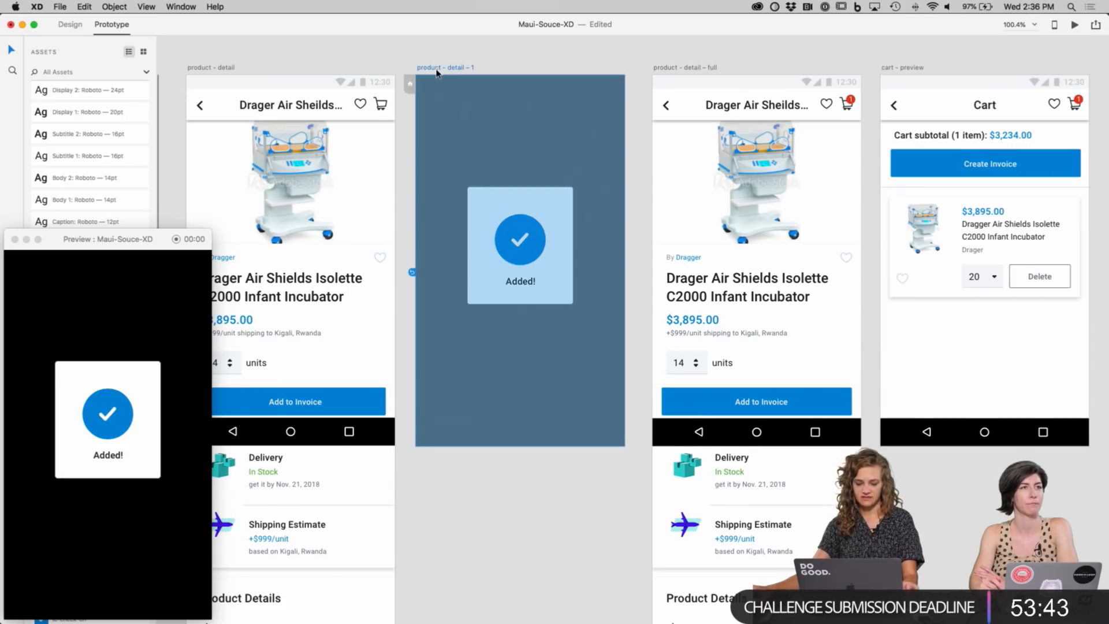
{"action": "scroll", "coordinate": [437, 72], "scroll_direction": "up", "scroll_amount": 1}
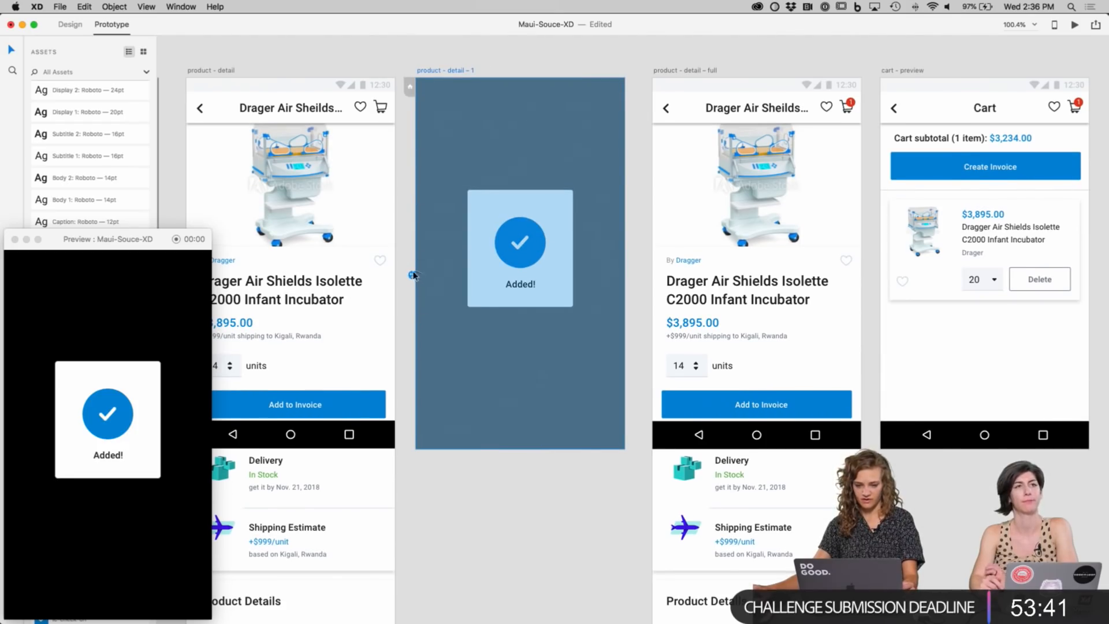
{"action": "left_click_drag", "start_coordinate": [628, 250], "coordinate": [652, 584]}
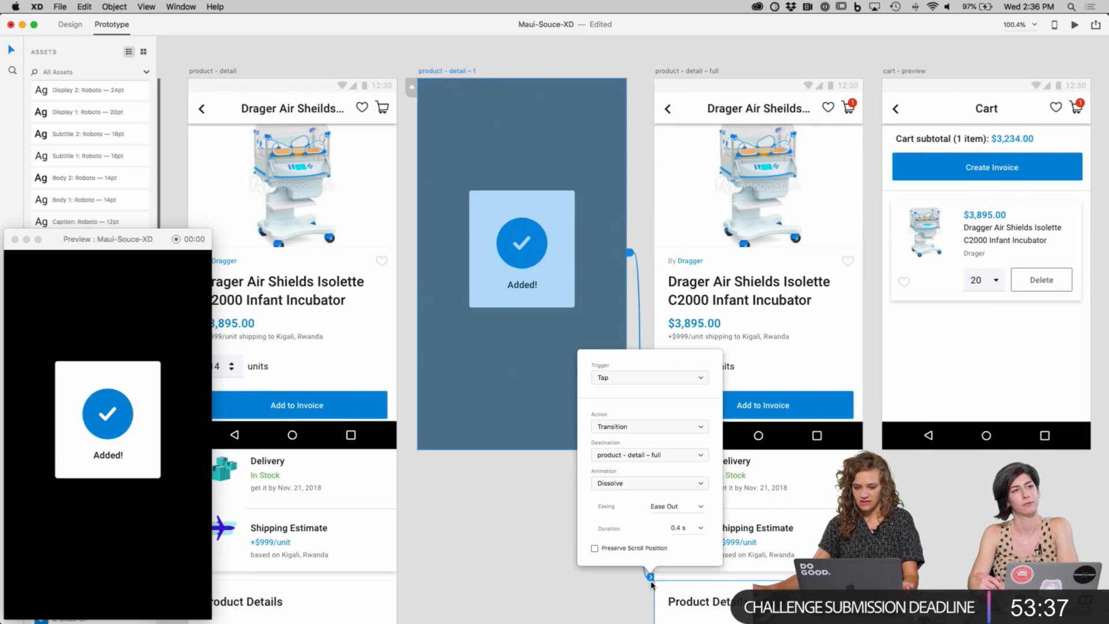
{"action": "left_click", "coordinate": [642, 381]}
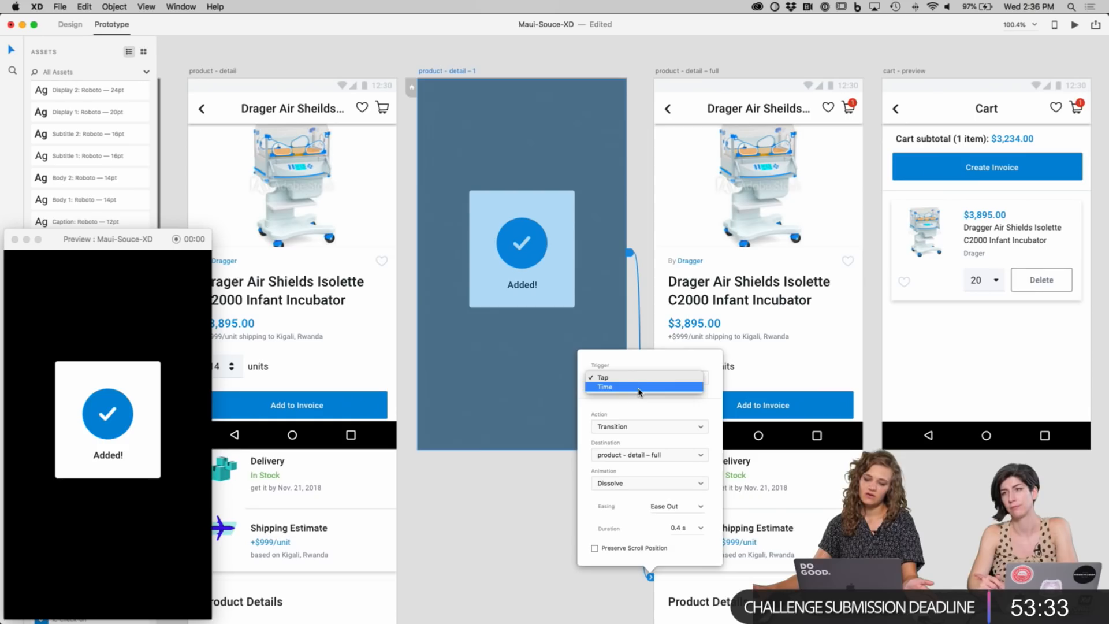
{"action": "left_click", "coordinate": [639, 387]}
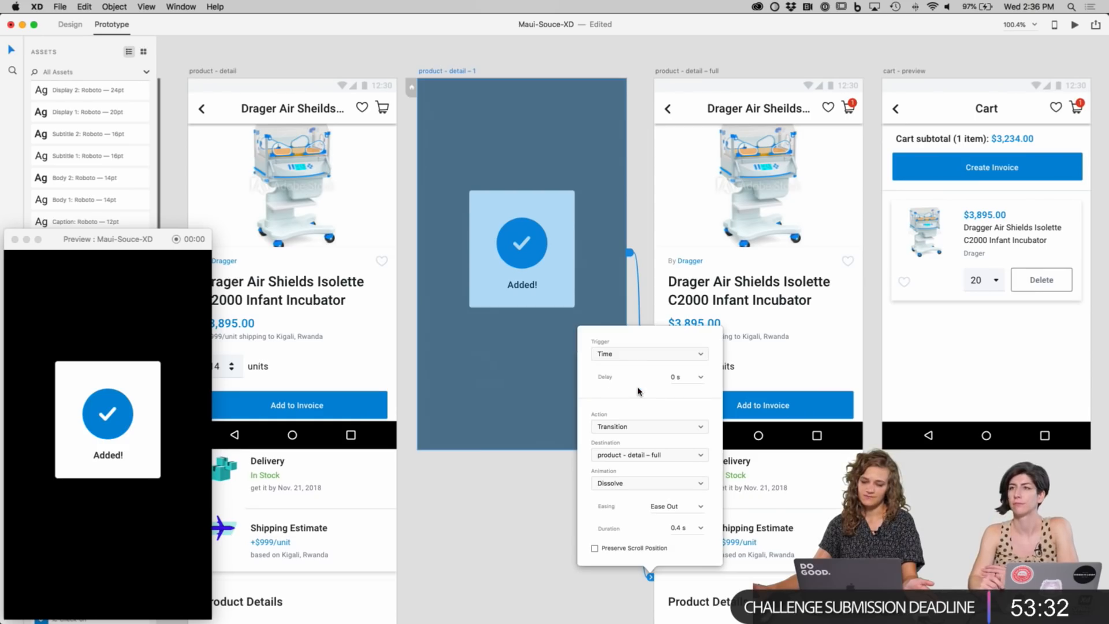
Step: Set the delay of the timed link from product - detail – 1 to 1 s and review its settings
{"action": "left_click", "coordinate": [628, 429]}
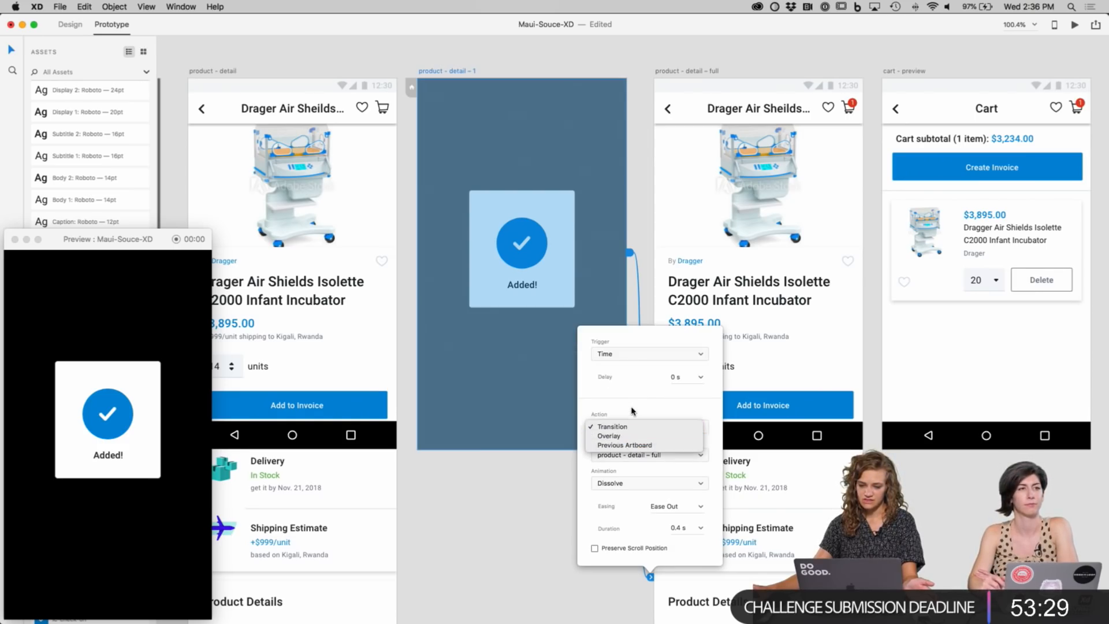
{"action": "left_click", "coordinate": [634, 413]}
{"action": "left_click", "coordinate": [675, 374]}
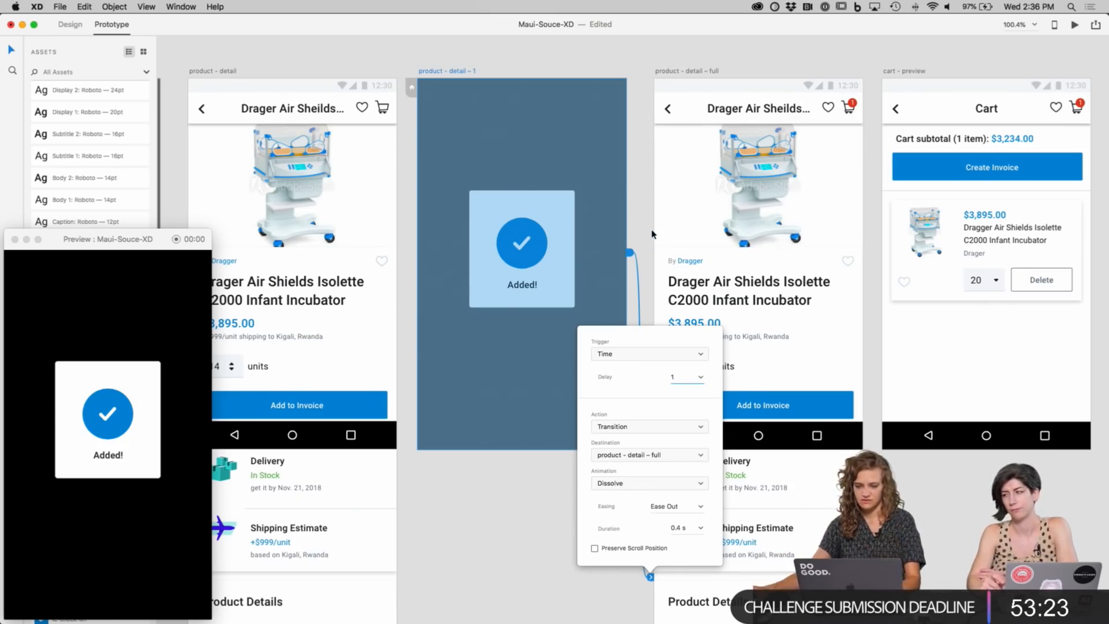
{"action": "left_click", "coordinate": [652, 251]}
{"action": "scroll", "coordinate": [656, 248], "scroll_direction": "down", "scroll_amount": 1}
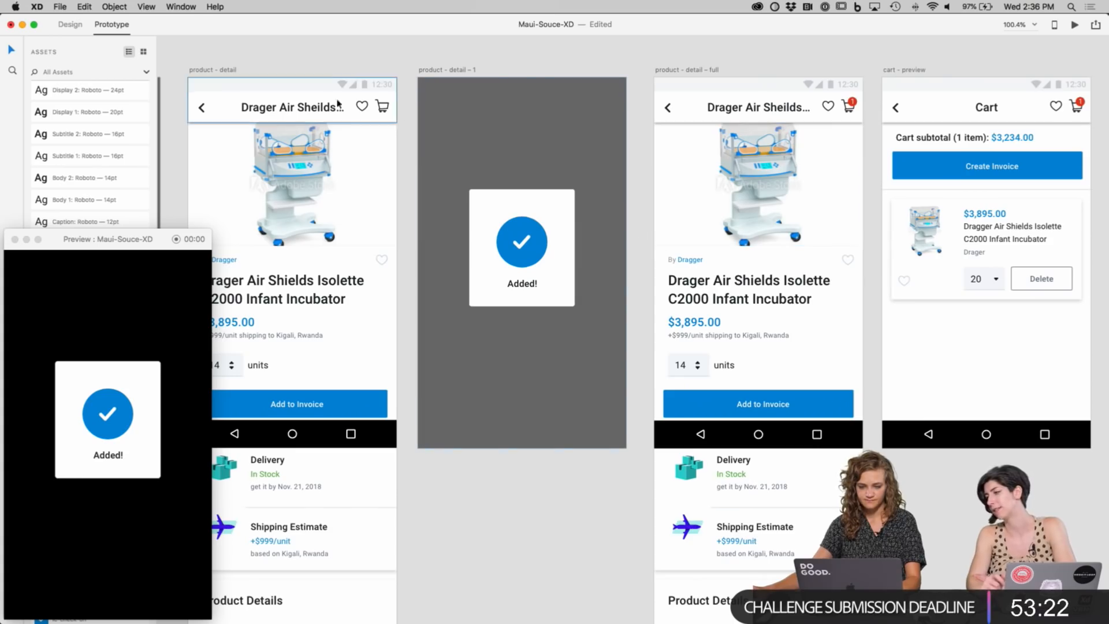
{"action": "left_click", "coordinate": [456, 72]}
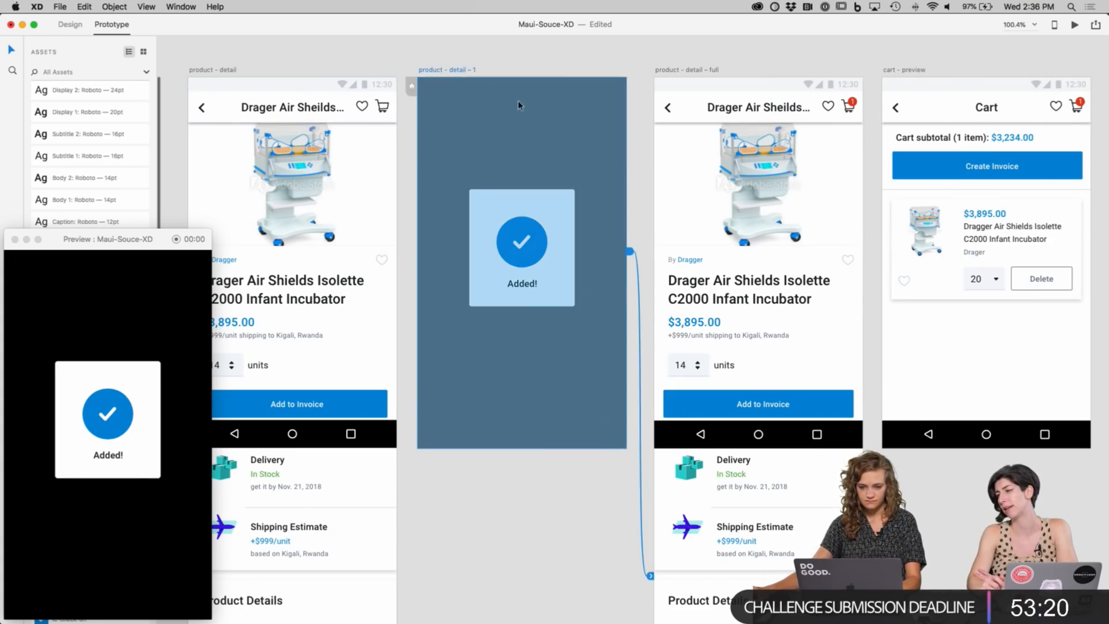
{"action": "left_click", "coordinate": [648, 570]}
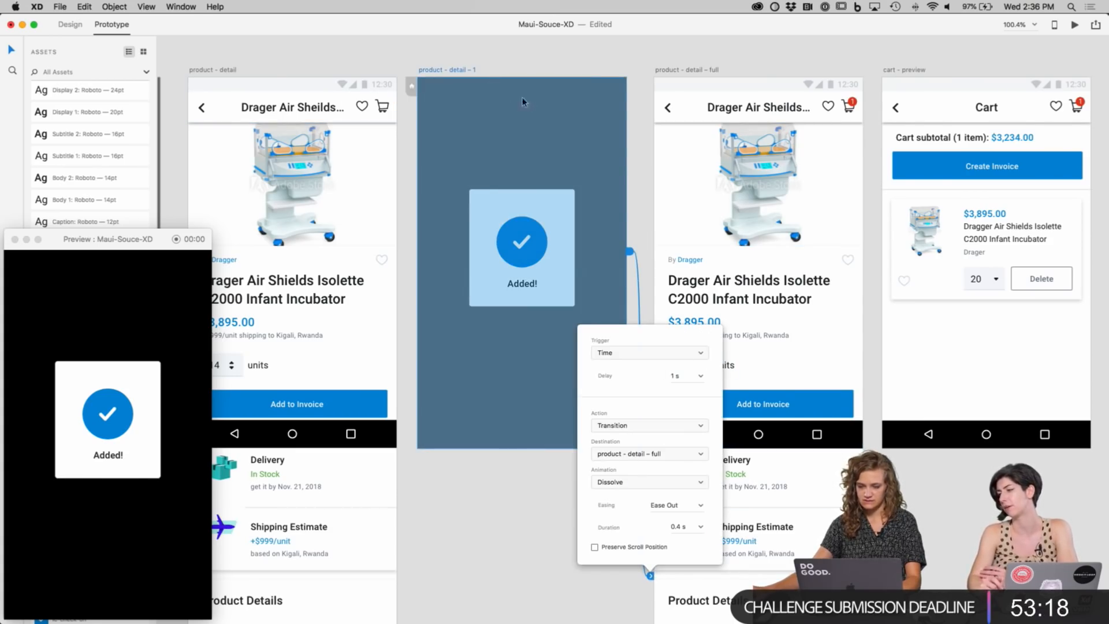
{"action": "left_click", "coordinate": [410, 57]}
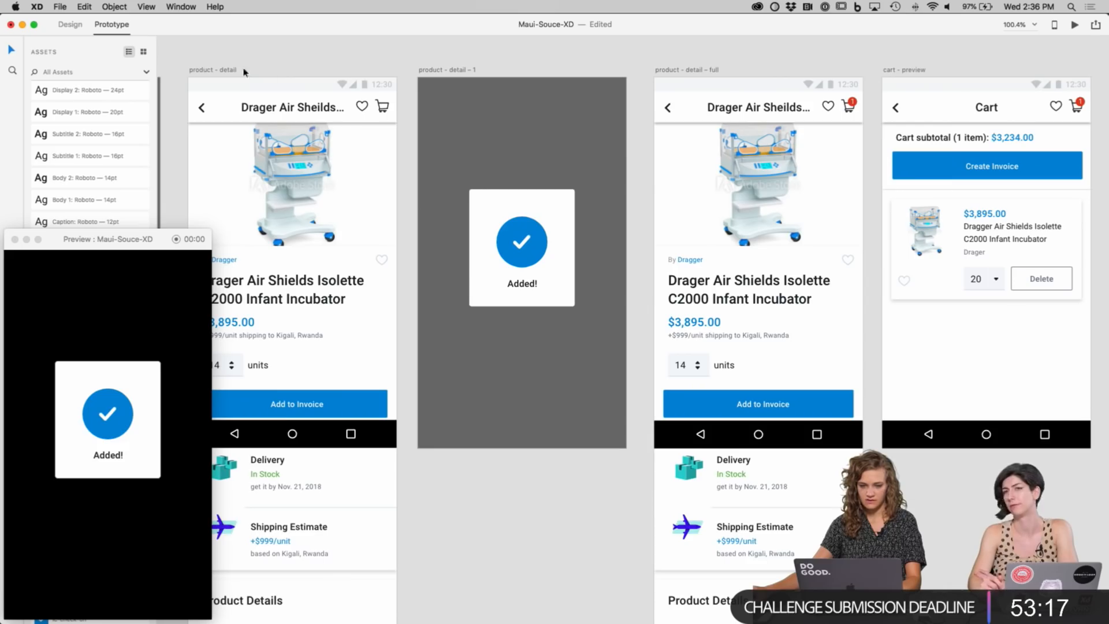
Step: Link the Add to Invoice button in product - detail to the product - detail – 1 artboard
{"action": "left_click", "coordinate": [225, 69]}
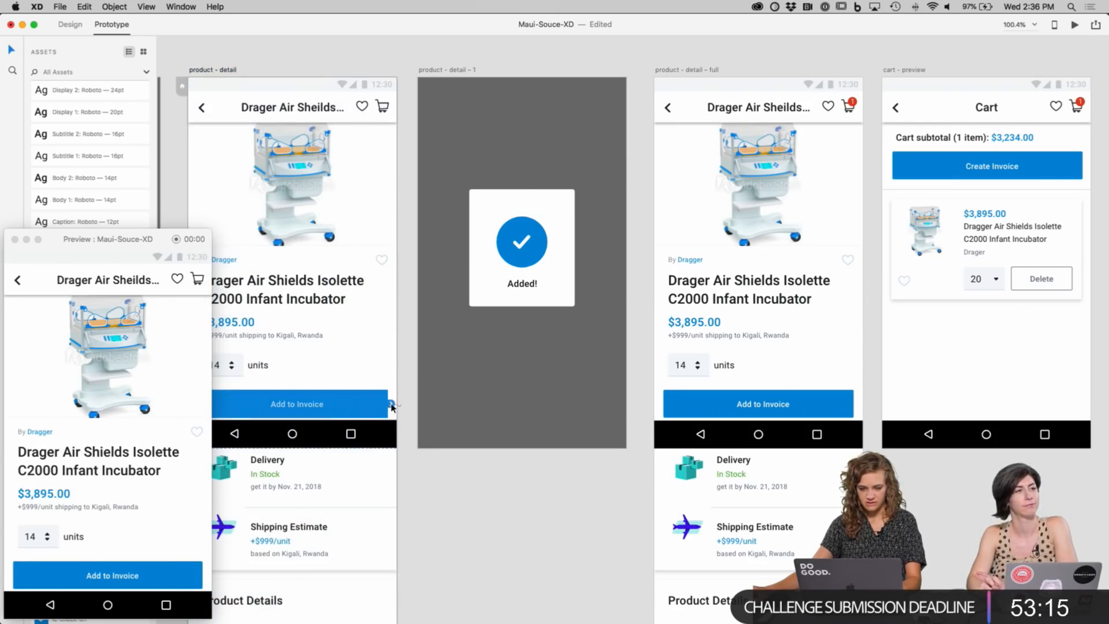
{"action": "left_click", "coordinate": [392, 406]}
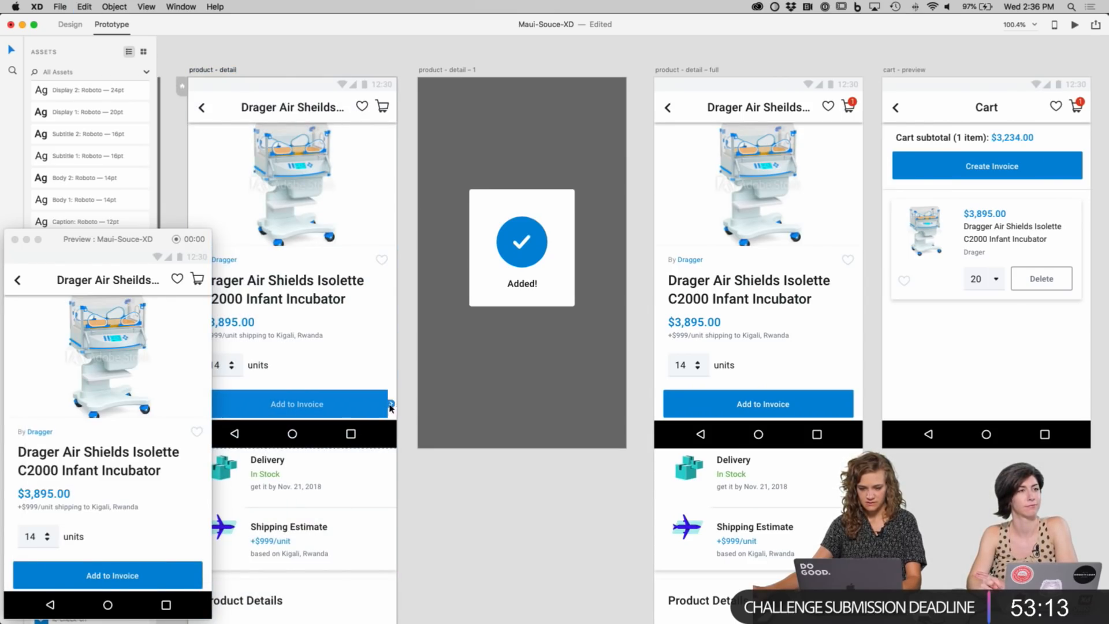
{"action": "left_click_drag", "start_coordinate": [390, 408], "coordinate": [437, 370]}
{"action": "left_click", "coordinate": [265, 310]}
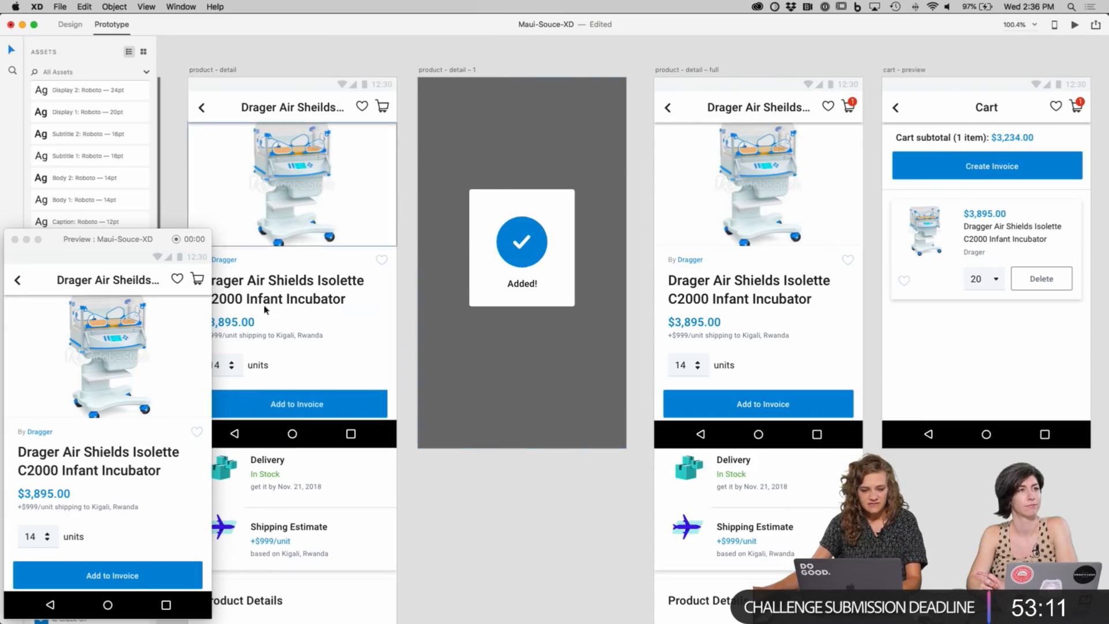
Step: Test the Add to Invoice button in the preview and check the timed change from product - detail – 1 to product - detail – full
{"action": "left_click", "coordinate": [130, 577]}
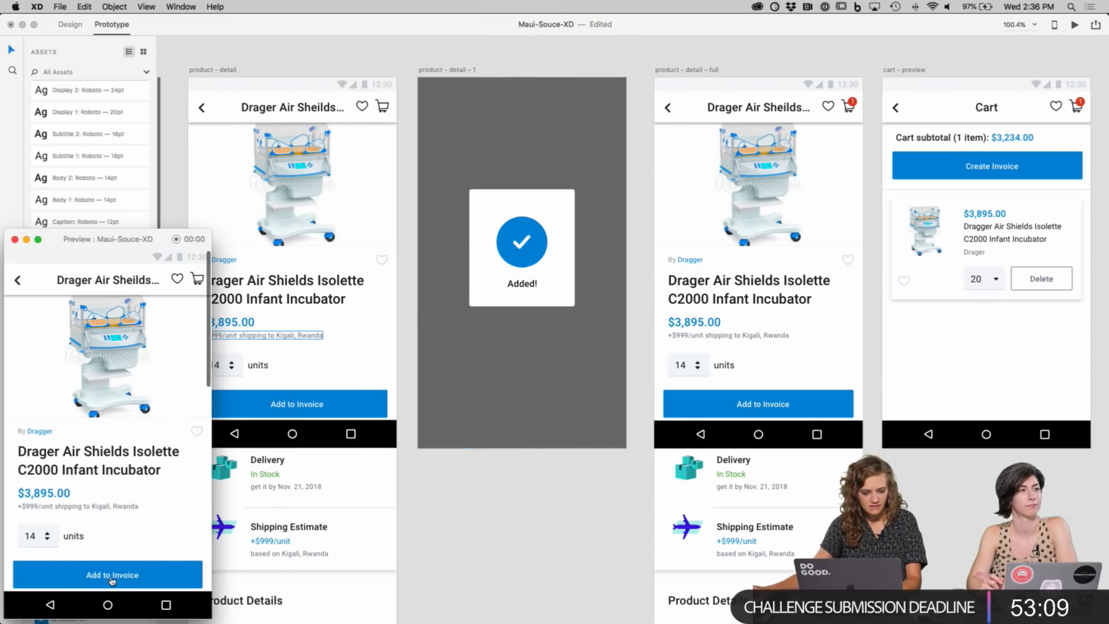
{"action": "left_click", "coordinate": [112, 580]}
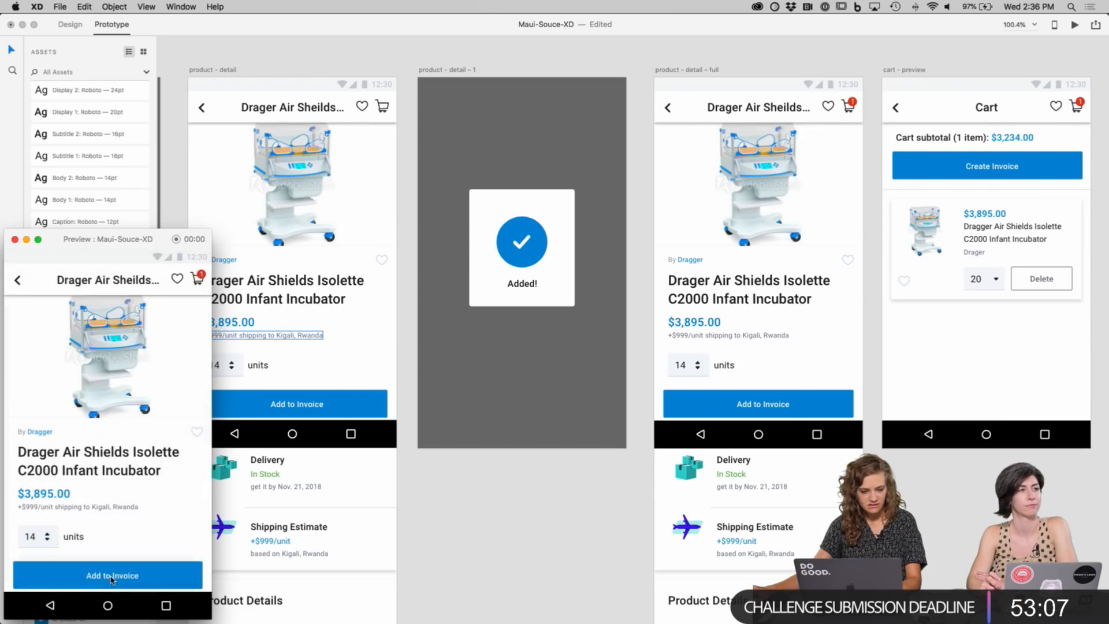
{"action": "left_click", "coordinate": [870, 143]}
{"action": "left_click", "coordinate": [613, 371]}
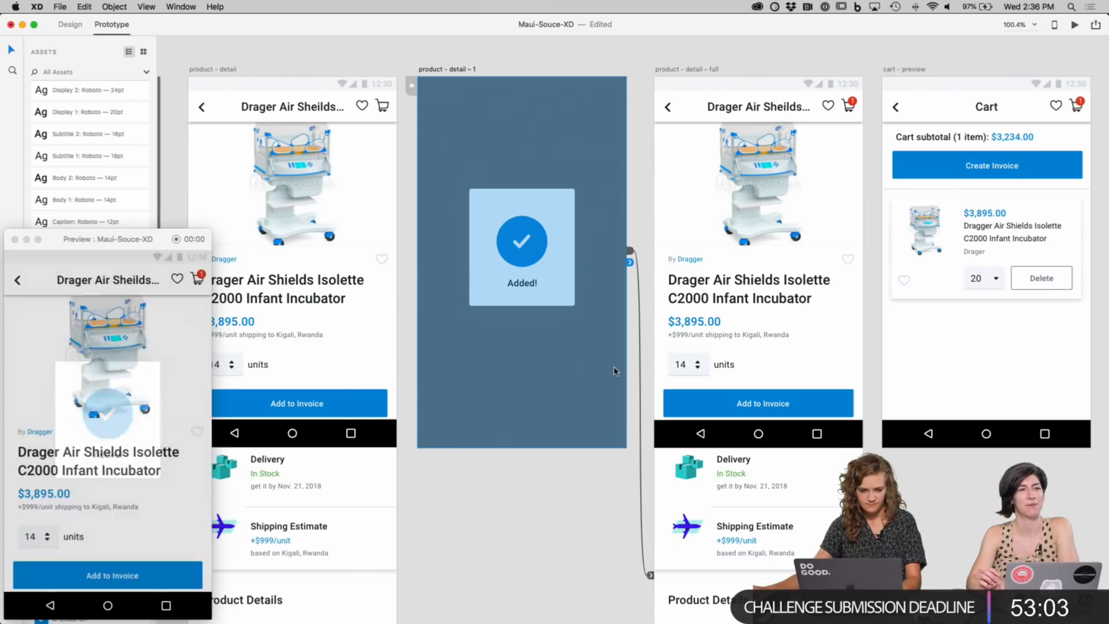
{"action": "left_click", "coordinate": [644, 229]}
{"action": "scroll", "coordinate": [644, 229], "scroll_direction": "right", "scroll_amount": 2}
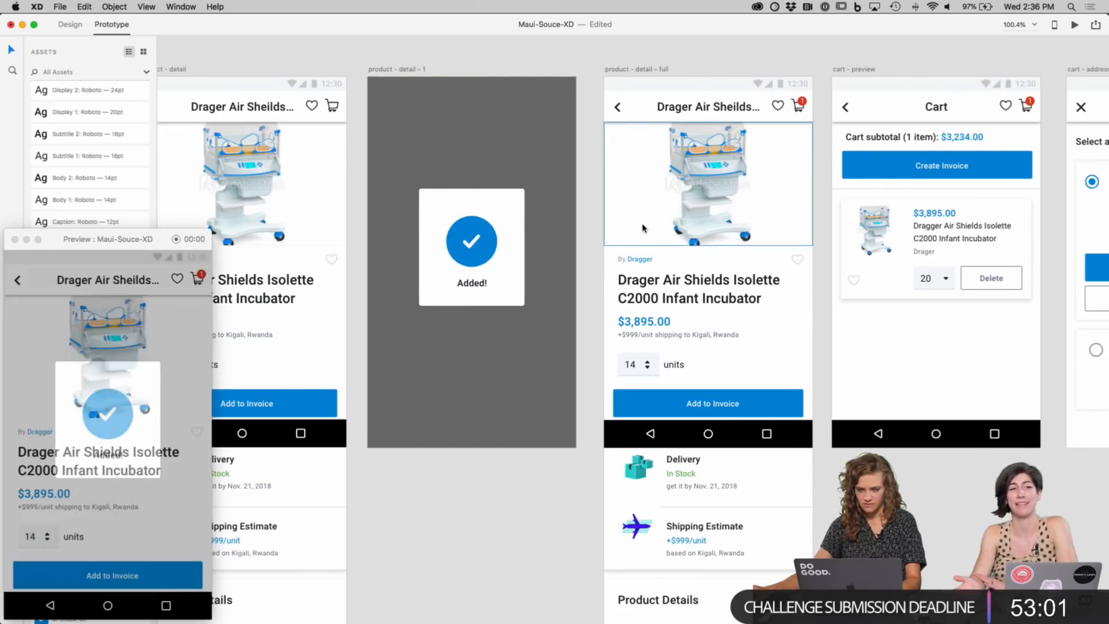
Step: Reduce the fill opacity of the dark product - detail – 1 artboard to 38%
{"action": "left_click", "coordinate": [70, 24]}
{"action": "left_click", "coordinate": [507, 134]}
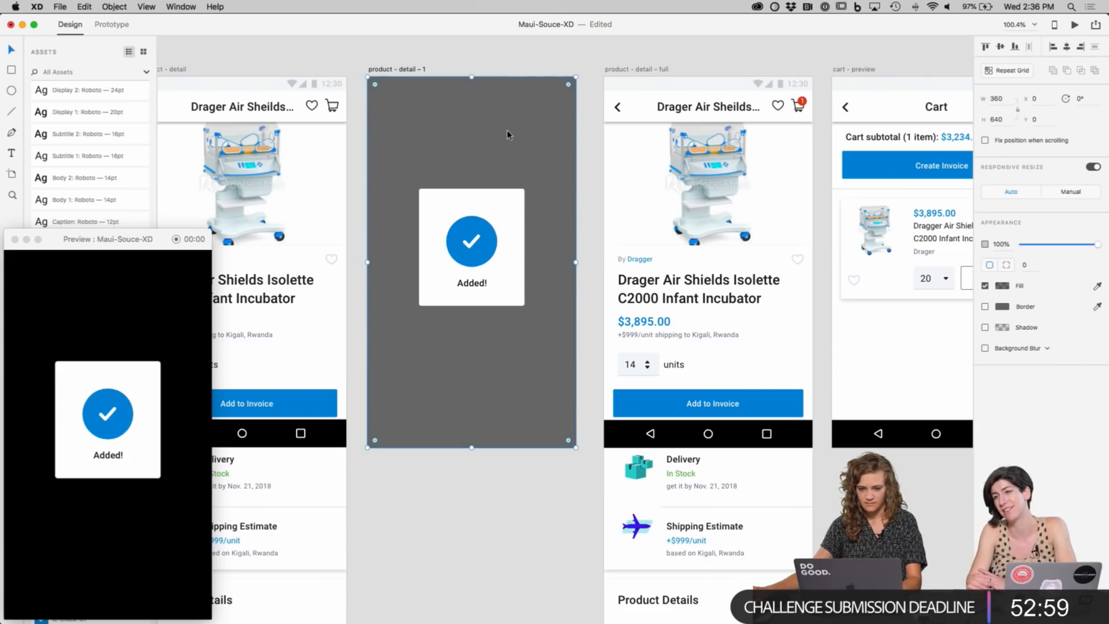
{"action": "left_click", "coordinate": [1002, 285]}
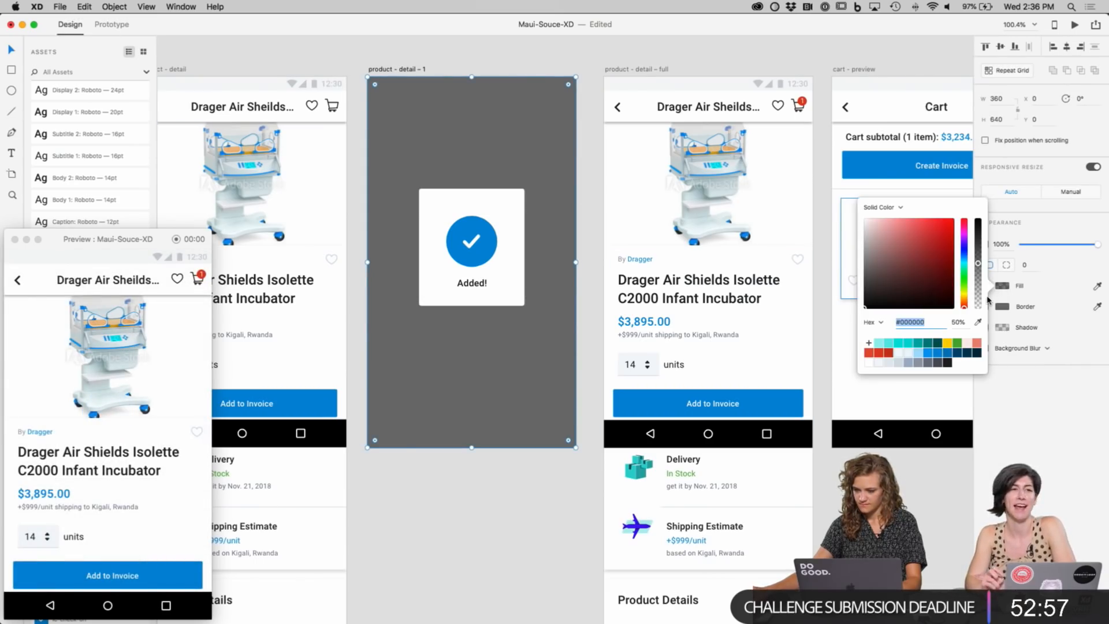
{"action": "left_click_drag", "start_coordinate": [980, 267], "coordinate": [980, 277]}
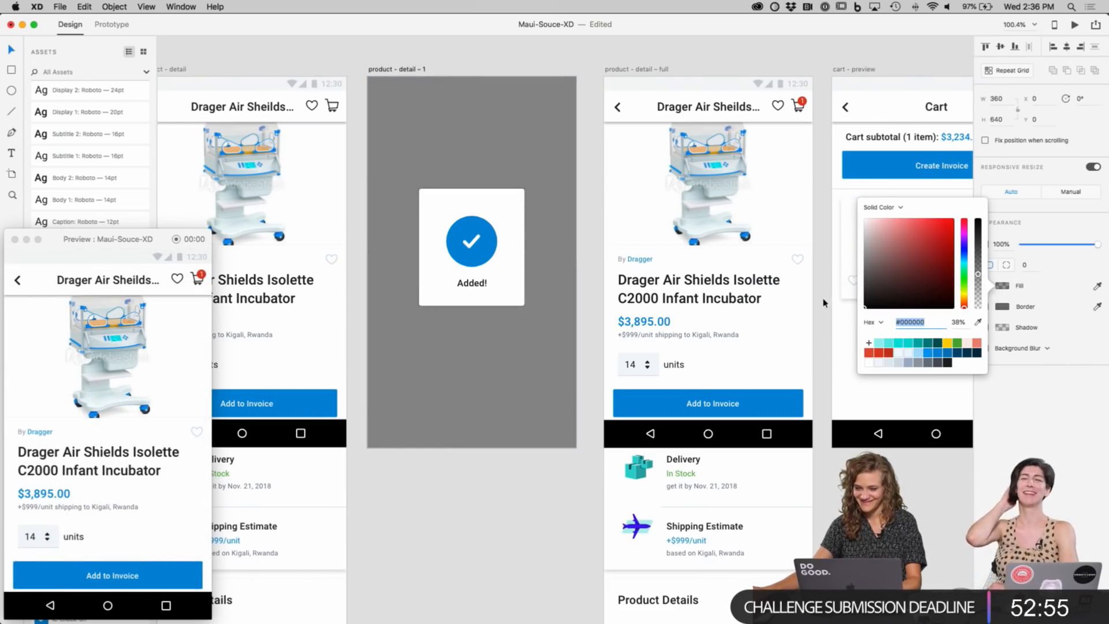
{"action": "left_click", "coordinate": [383, 67]}
Step: Review the transition settings of the link from Add to Invoice in product - detail to product - detail – 1
{"action": "scroll", "coordinate": [384, 68], "scroll_direction": "left", "scroll_amount": 3}
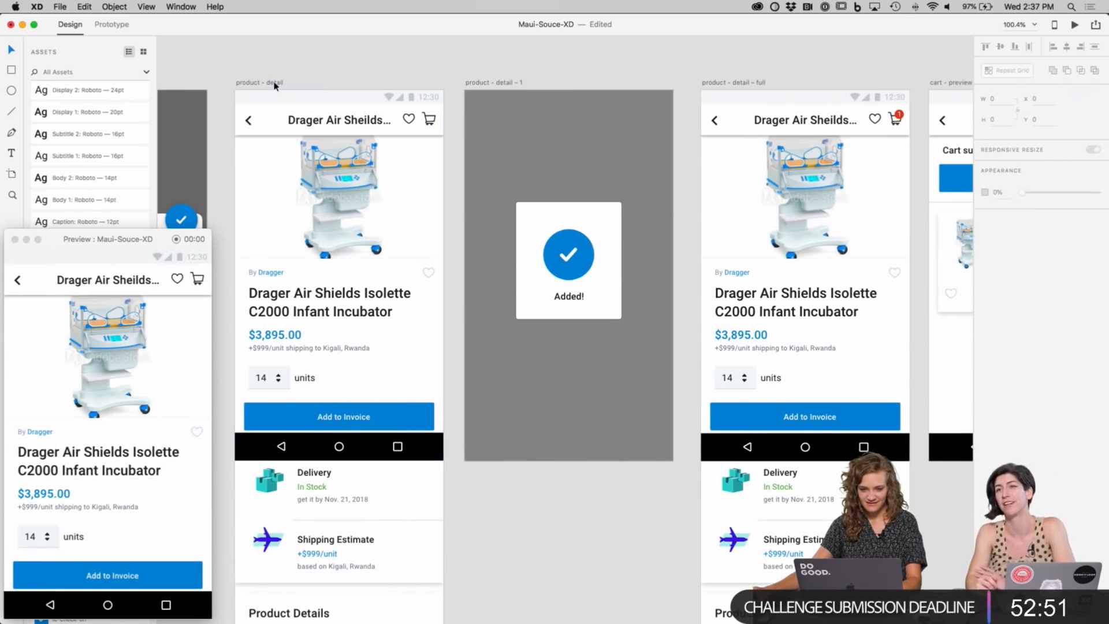
{"action": "left_click", "coordinate": [274, 84]}
{"action": "key", "text": "ctrl+Tab"}
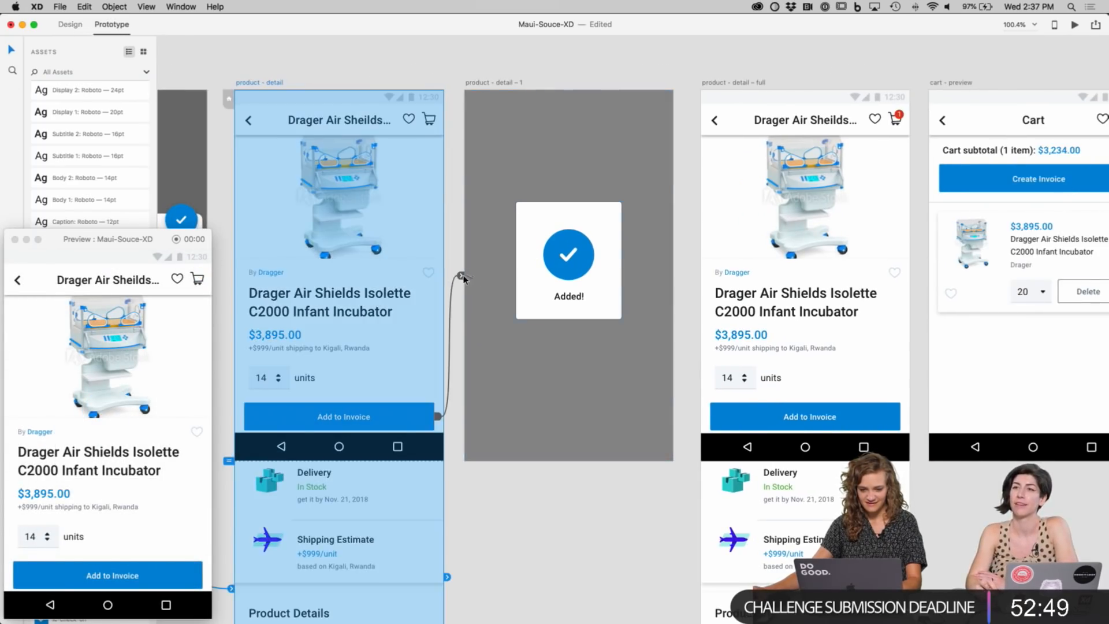
{"action": "left_click", "coordinate": [462, 276]}
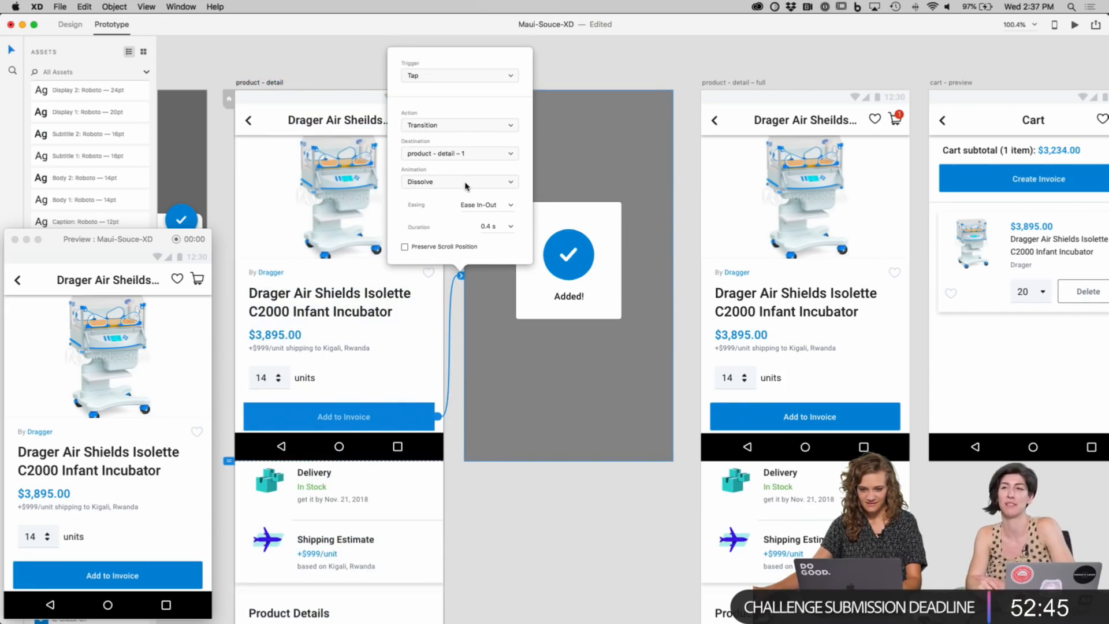
{"action": "left_click", "coordinate": [408, 82]}
Step: Preview the prototype from product - detail and test how the lighter Added! confirmation screen plays
{"action": "left_click", "coordinate": [252, 84]}
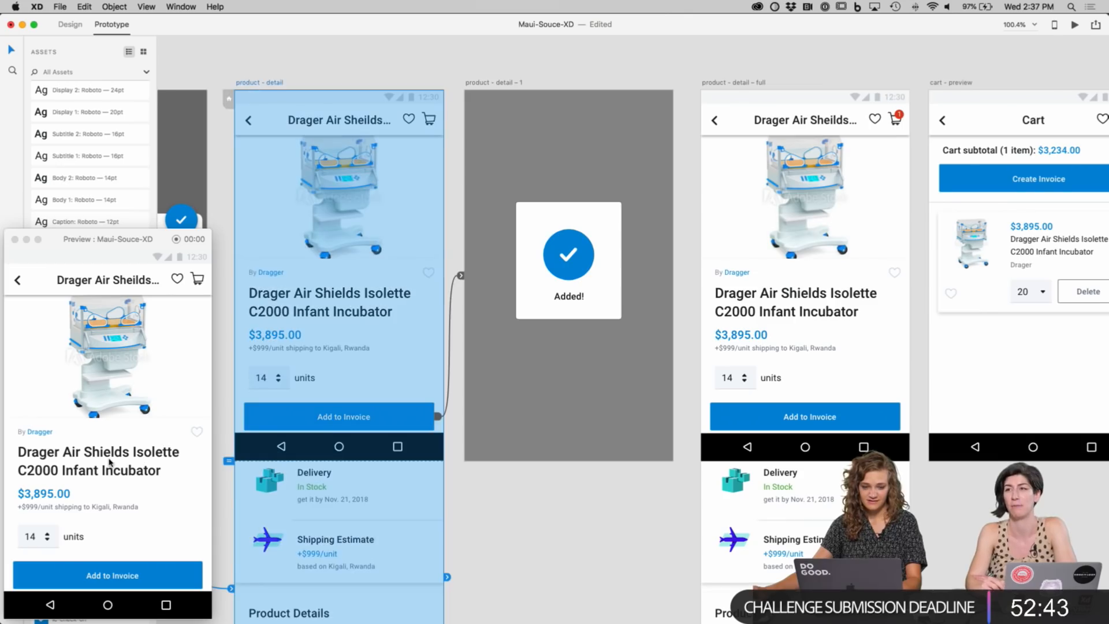
{"action": "scroll", "coordinate": [122, 462], "scroll_direction": "down", "scroll_amount": 2}
{"action": "scroll", "coordinate": [116, 451], "scroll_direction": "up", "scroll_amount": 2}
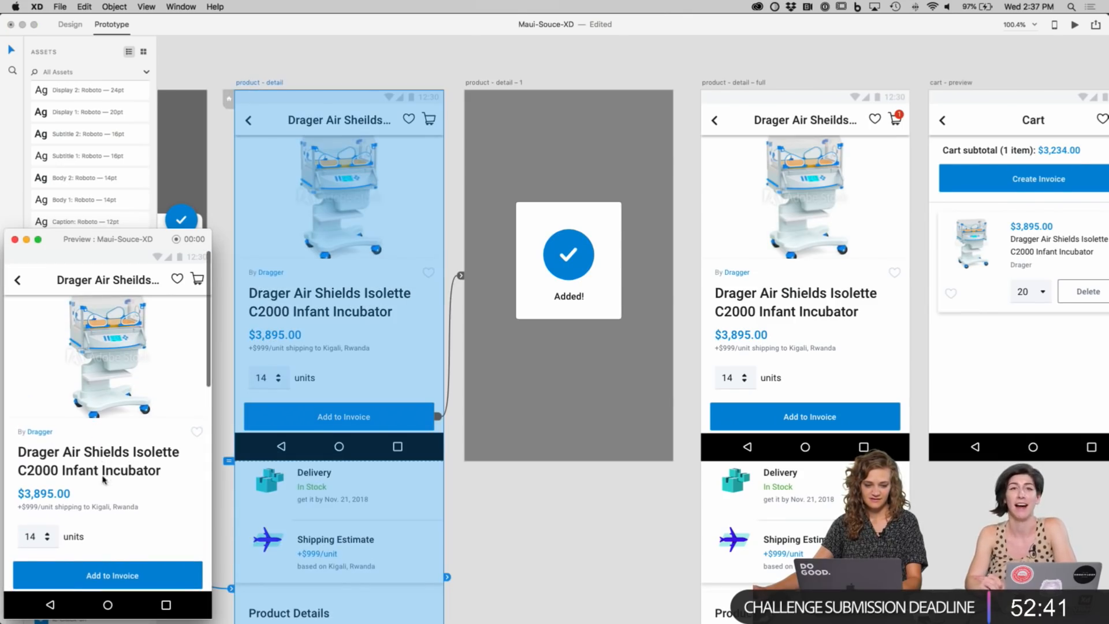
{"action": "scroll", "coordinate": [103, 479], "scroll_direction": "down", "scroll_amount": 2}
{"action": "left_click", "coordinate": [126, 525]}
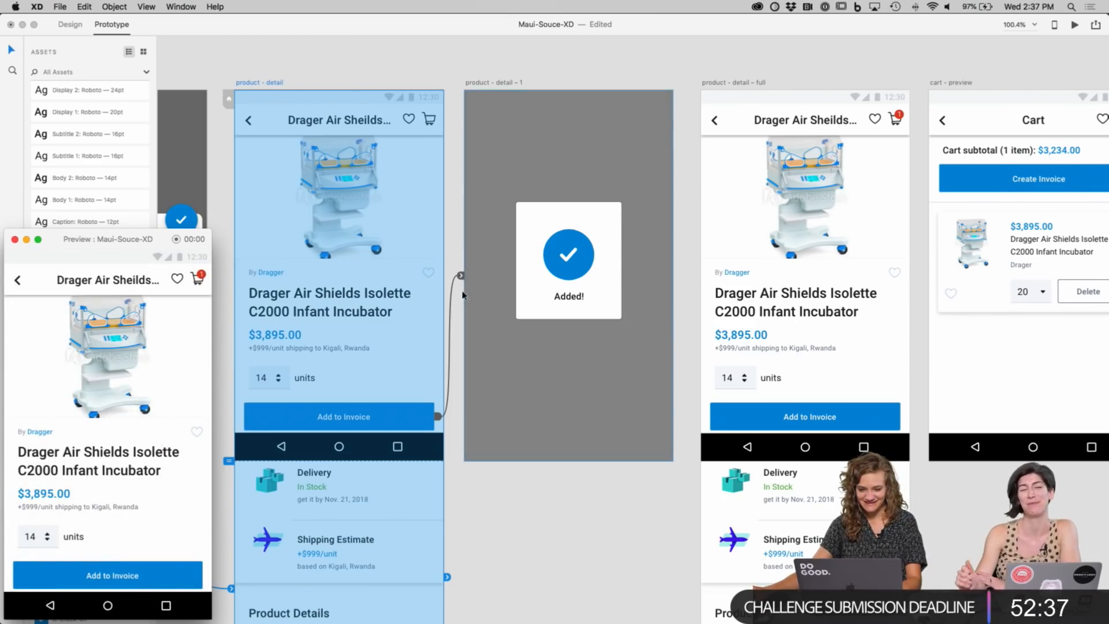
Step: Examine the animation and action options available for the Add to Invoice link in product - detail
{"action": "left_click", "coordinate": [461, 276]}
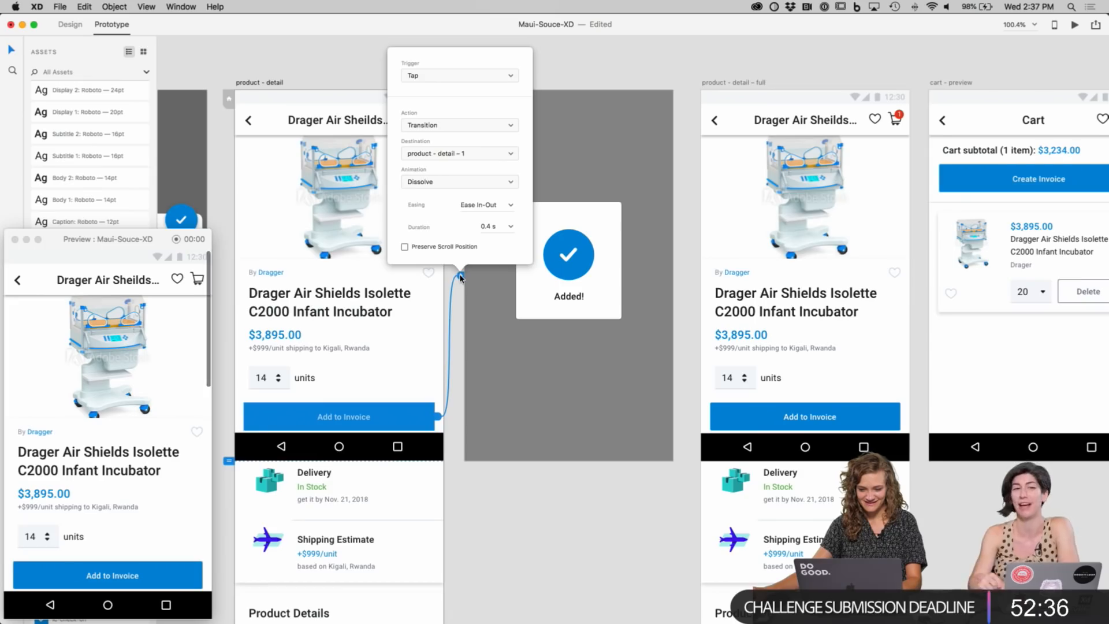
{"action": "left_click", "coordinate": [446, 181]}
{"action": "left_click", "coordinate": [449, 125]}
{"action": "left_click", "coordinate": [448, 125]}
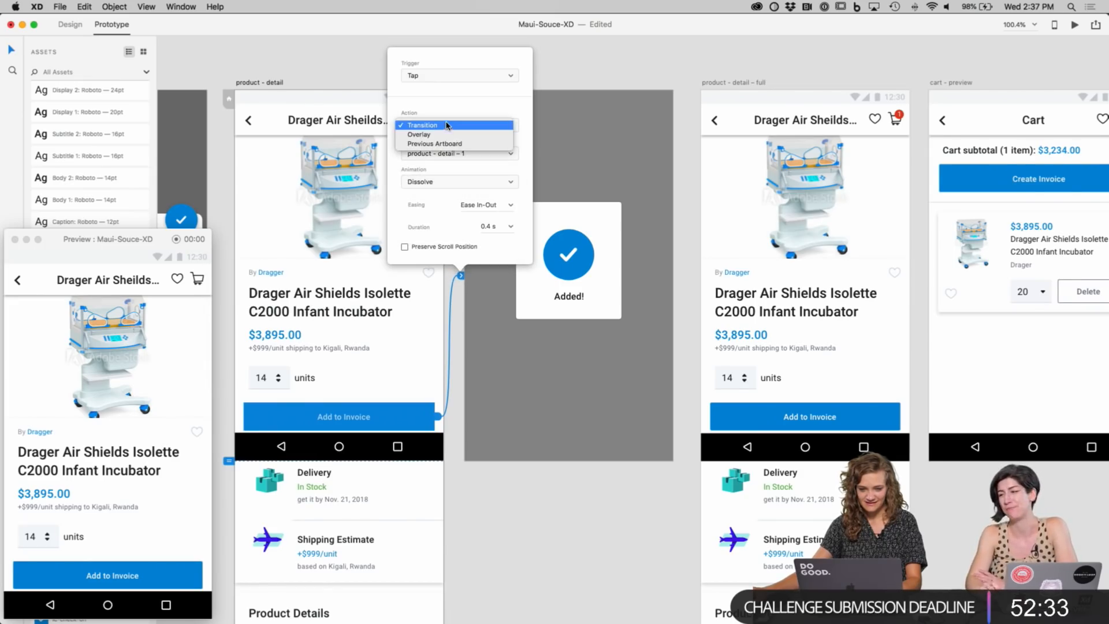
{"action": "left_click", "coordinate": [448, 125]}
{"action": "left_click", "coordinate": [496, 540]}
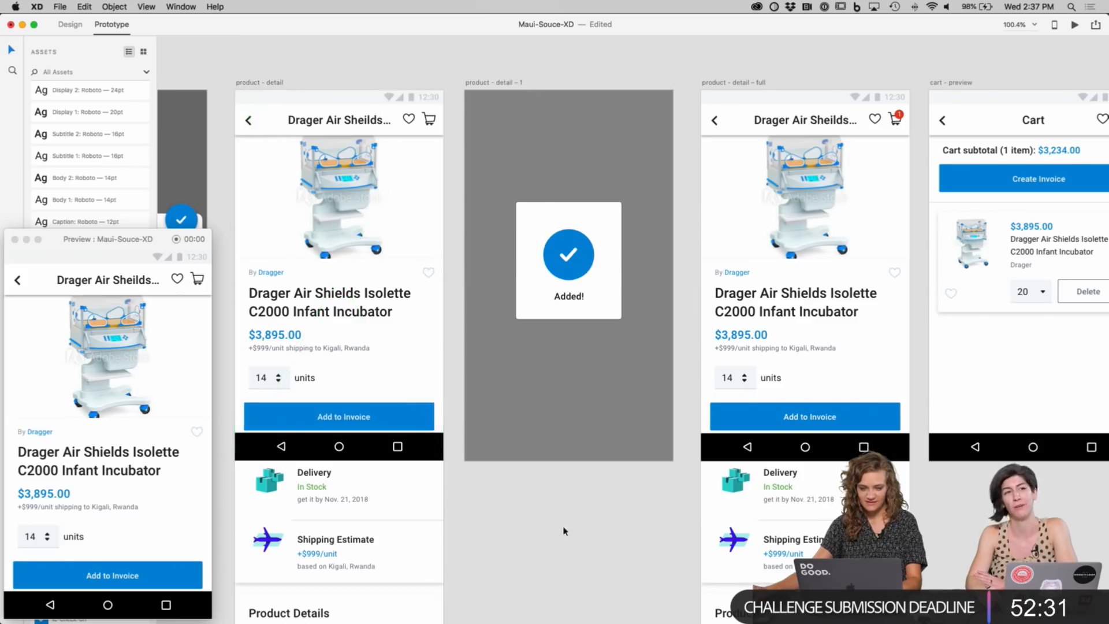
{"action": "scroll", "coordinate": [564, 530], "scroll_direction": "right", "scroll_amount": 5}
{"action": "scroll", "coordinate": [564, 530], "scroll_direction": "down", "scroll_amount": 2}
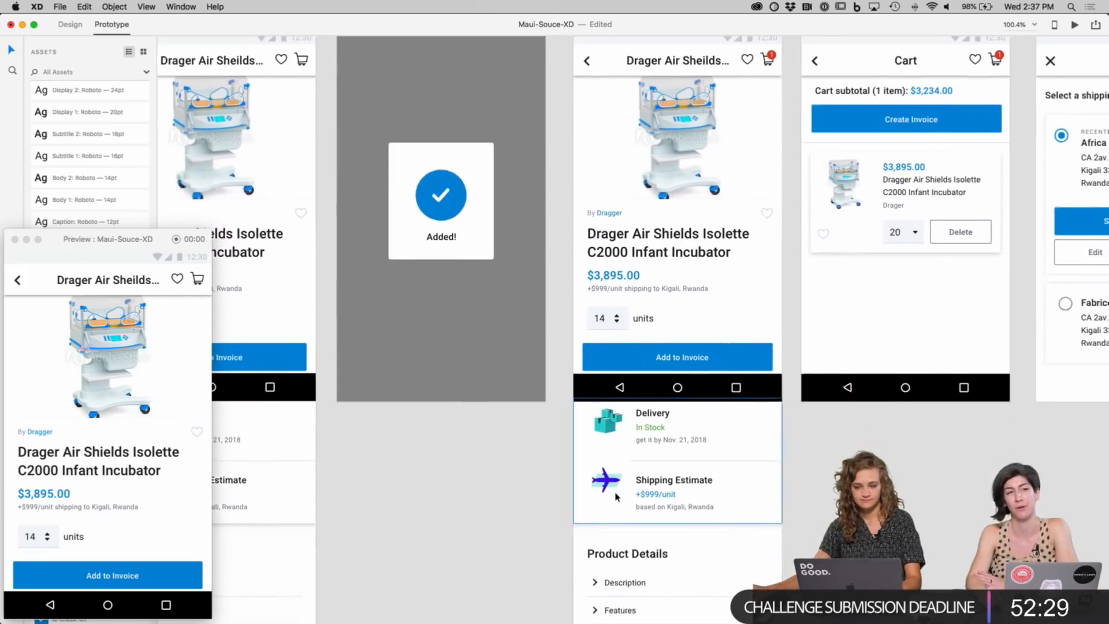
{"action": "scroll", "coordinate": [617, 497], "scroll_direction": "right", "scroll_amount": 4}
{"action": "scroll", "coordinate": [616, 497], "scroll_direction": "up", "scroll_amount": 1}
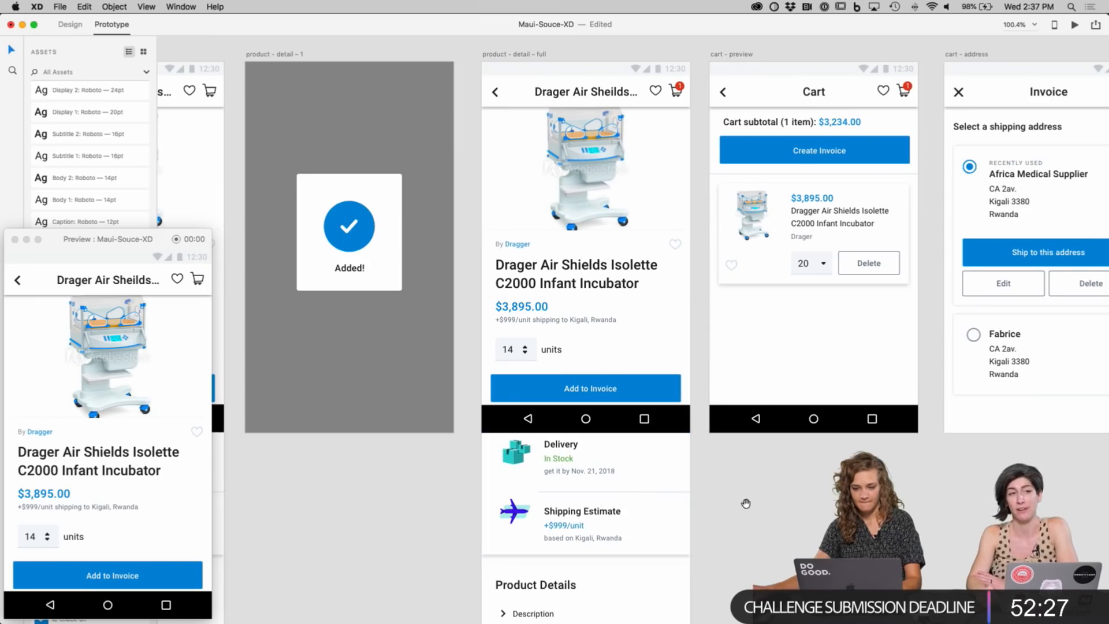
{"action": "scroll", "coordinate": [739, 503], "scroll_direction": "right", "scroll_amount": 1}
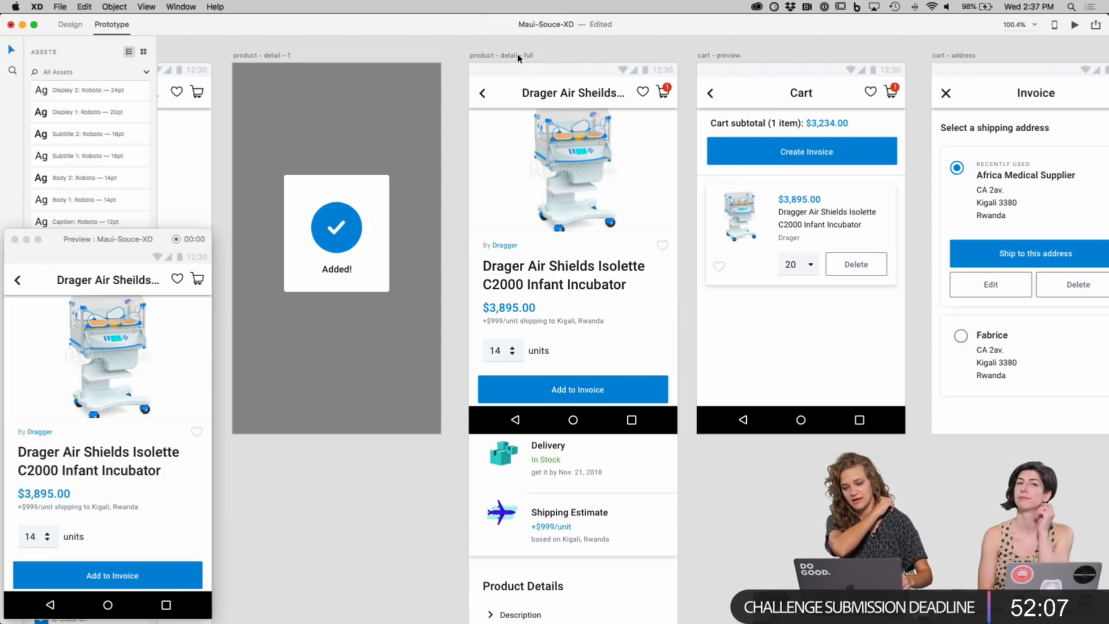
{"action": "left_click", "coordinate": [518, 58]}
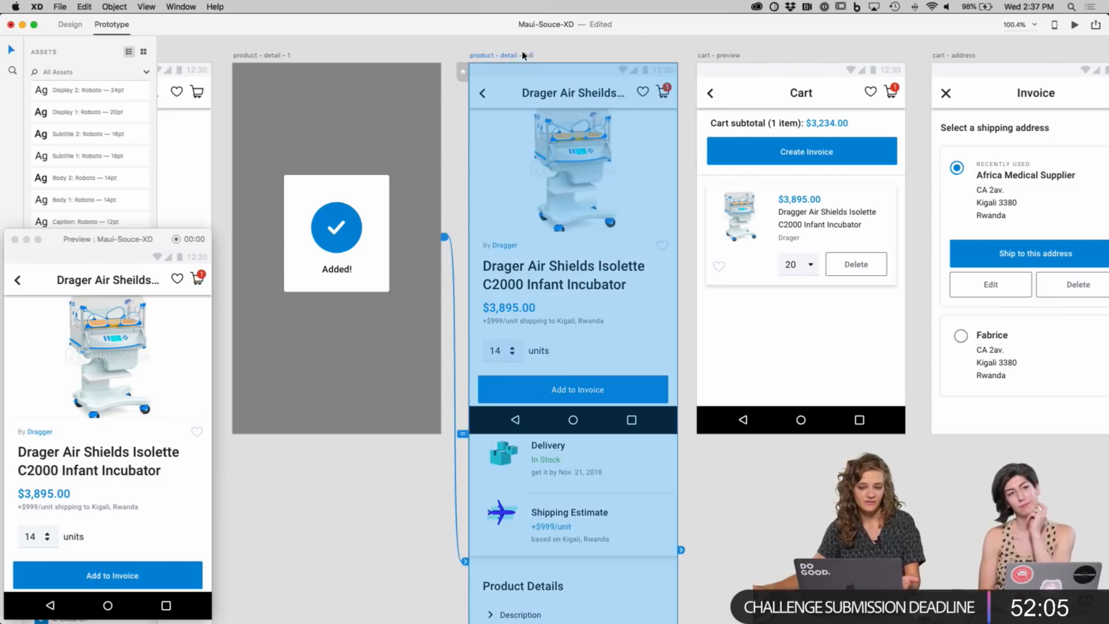
{"action": "left_click", "coordinate": [559, 45]}
{"action": "left_click", "coordinate": [517, 58]}
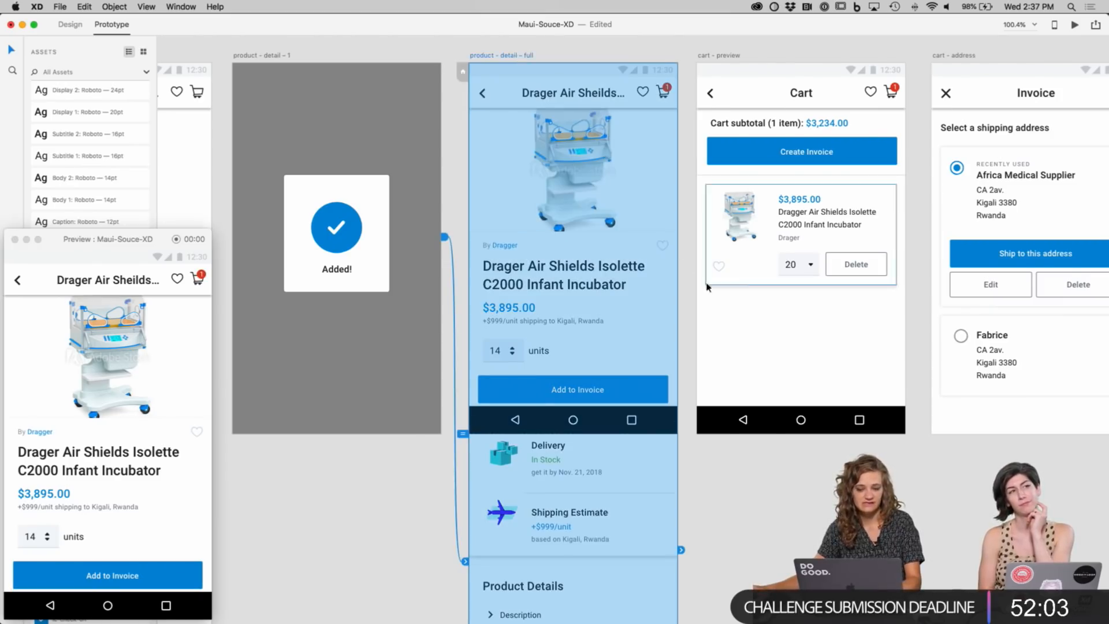
{"action": "scroll", "coordinate": [843, 345], "scroll_direction": "right", "scroll_amount": 2}
{"action": "scroll", "coordinate": [843, 346], "scroll_direction": "down", "scroll_amount": 1}
{"action": "scroll", "coordinate": [841, 347], "scroll_direction": "down", "scroll_amount": 3}
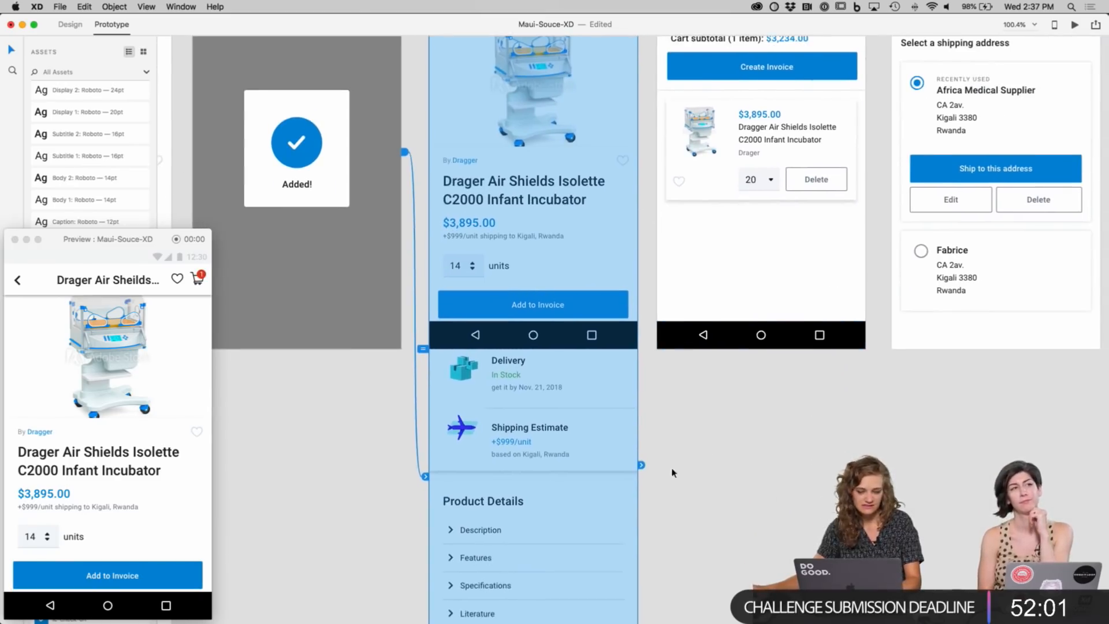
{"action": "scroll", "coordinate": [645, 466], "scroll_direction": "up", "scroll_amount": 5}
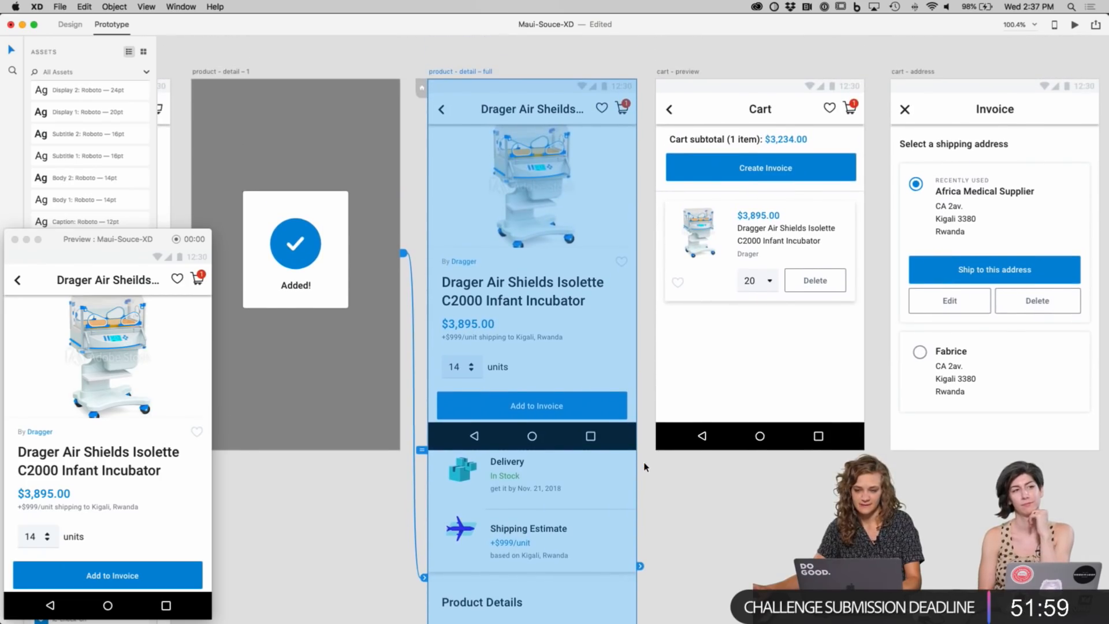
{"action": "scroll", "coordinate": [661, 538], "scroll_direction": "right", "scroll_amount": 2}
{"action": "scroll", "coordinate": [662, 539], "scroll_direction": "down", "scroll_amount": 1}
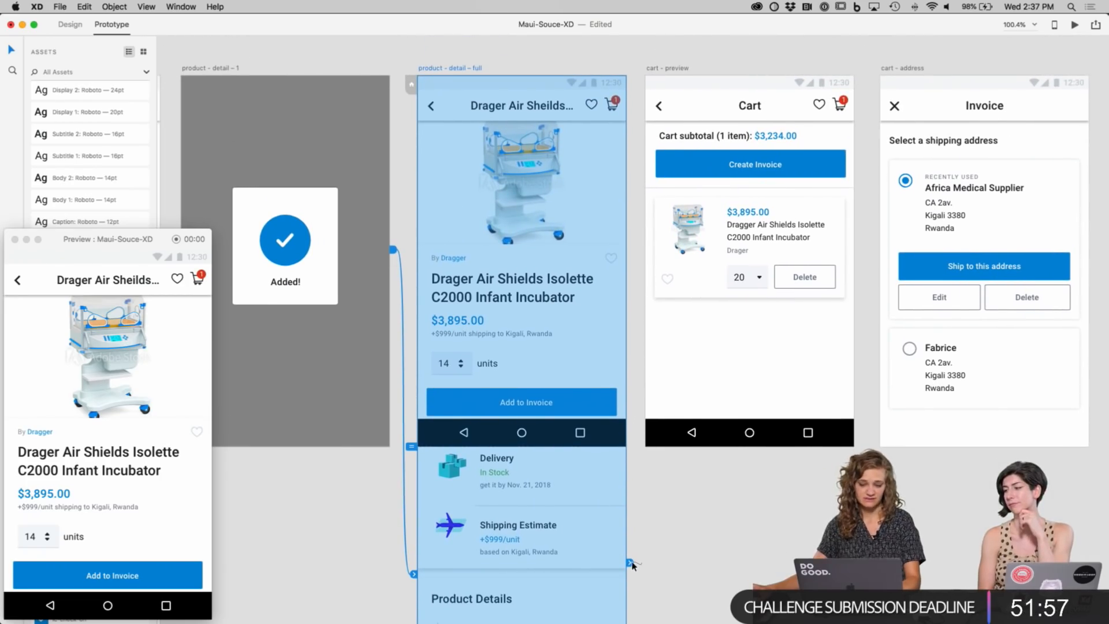
{"action": "mouse_move", "coordinate": [630, 563]}
{"action": "left_mouse_down"}
{"action": "mouse_move", "coordinate": [649, 323]}
{"action": "mouse_move", "coordinate": [603, 514]}
{"action": "mouse_move", "coordinate": [618, 566]}
{"action": "left_mouse_up"}
Step: Link the cart icon in product - detail – full to cart - preview with a Tap-triggered Dissolve transition, Ease In-Out easing and 0.4 s duration
{"action": "left_click", "coordinate": [610, 104]}
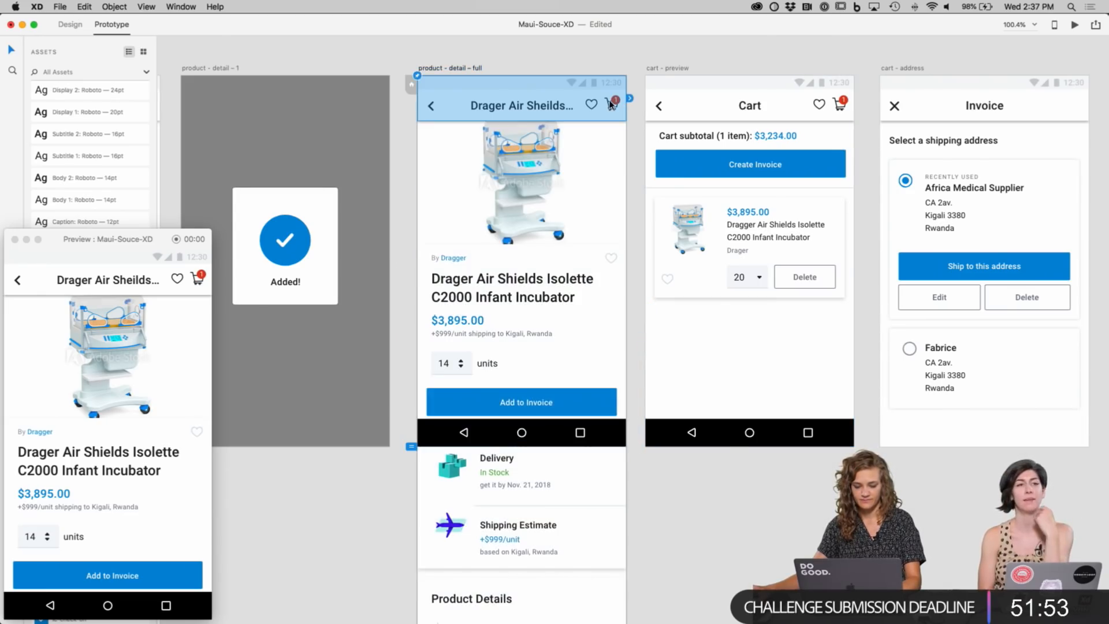
{"action": "double_click", "coordinate": [614, 107]}
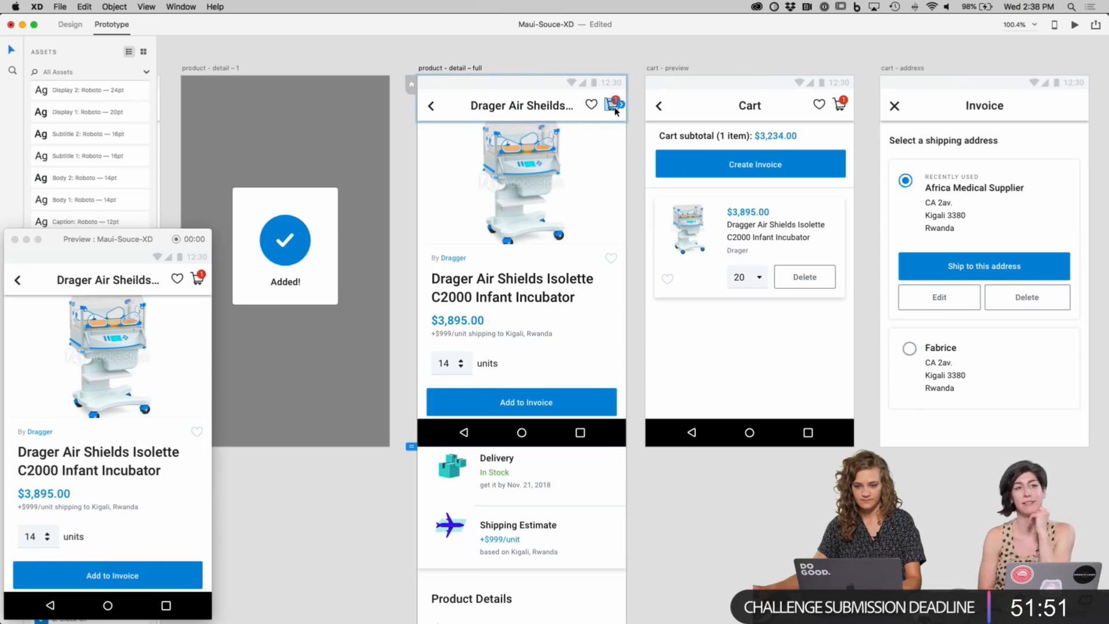
{"action": "left_click_drag", "start_coordinate": [621, 109], "coordinate": [659, 167]}
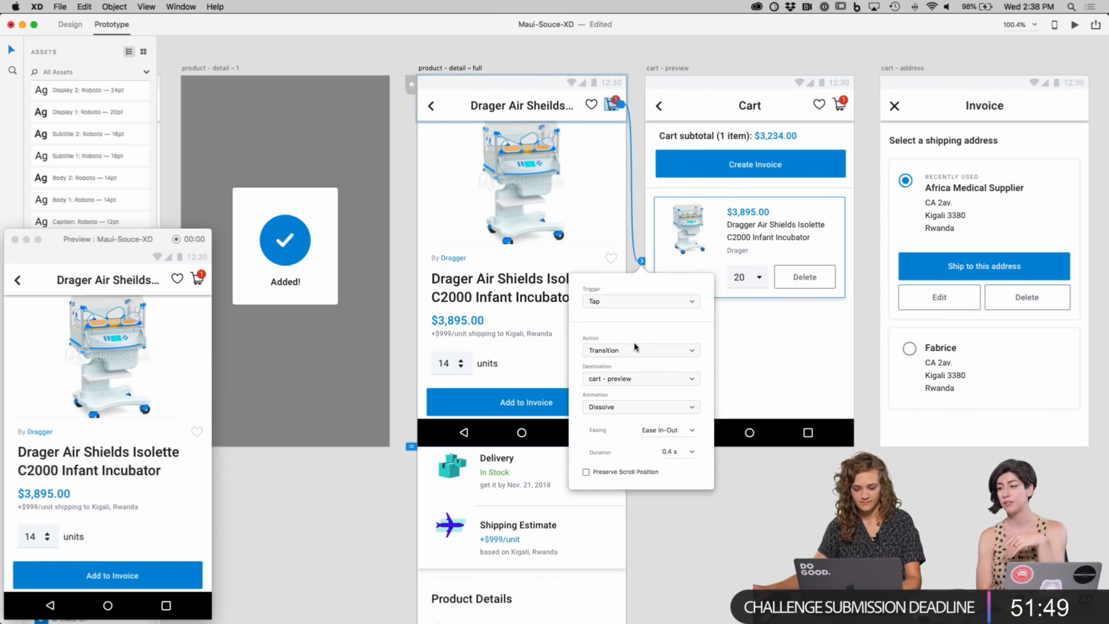
{"action": "left_click", "coordinate": [737, 560]}
{"action": "scroll", "coordinate": [738, 564], "scroll_direction": "right", "scroll_amount": 5}
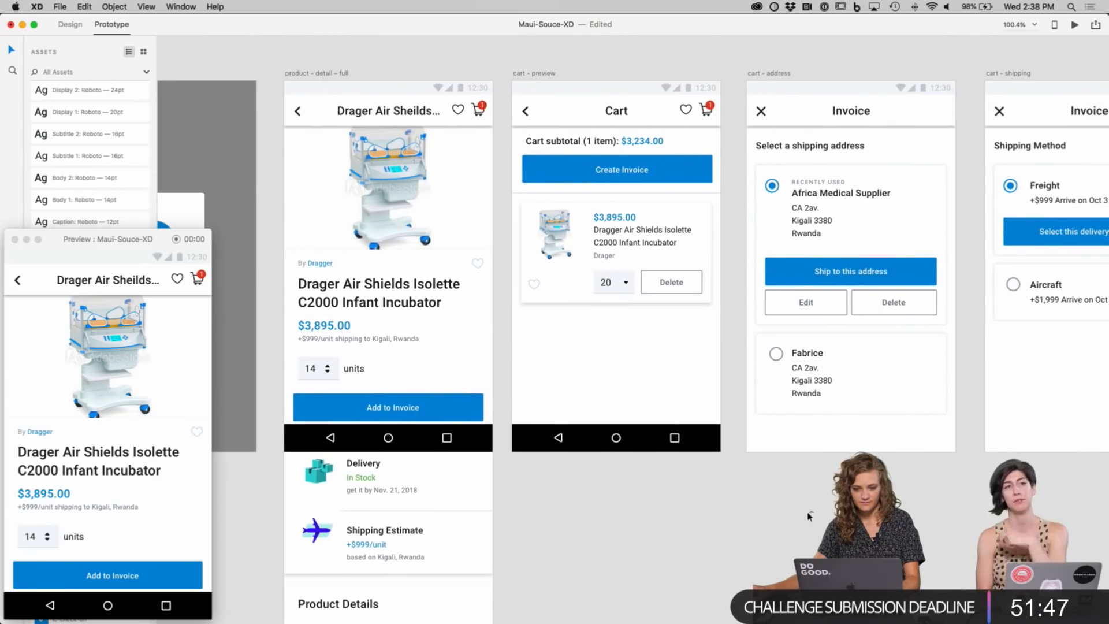
{"action": "left_click", "coordinate": [482, 113]}
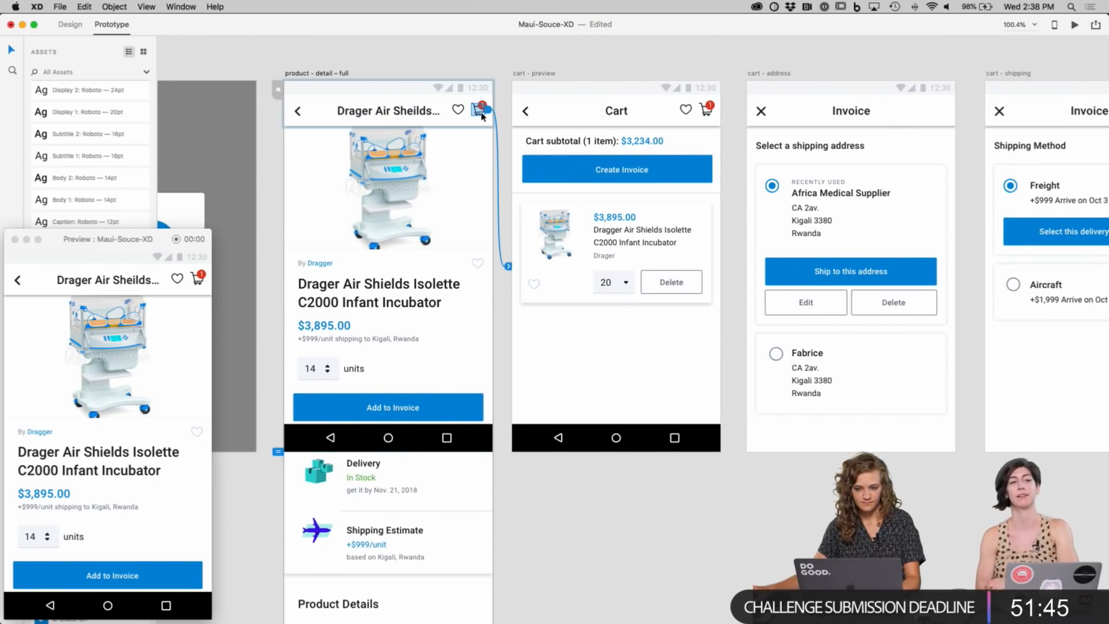
{"action": "left_click", "coordinate": [505, 88]}
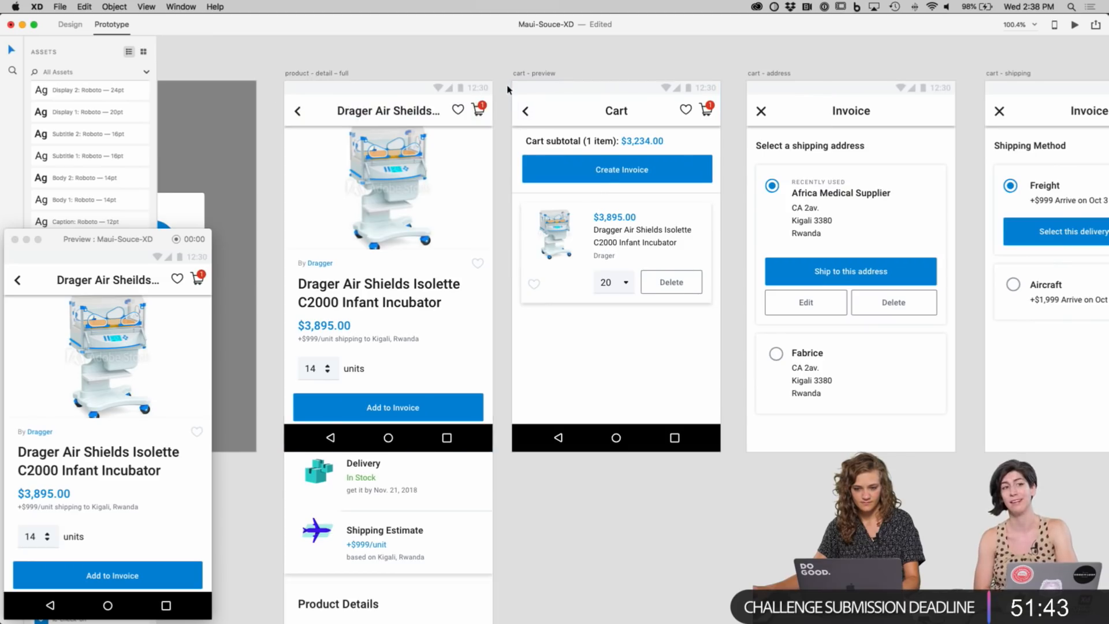
Step: Link the back arrow in the product - detail – full header to the product listing artboard beside product - listing – filter
{"action": "left_click_drag", "start_coordinate": [507, 87], "coordinate": [473, 83]}
{"action": "scroll", "coordinate": [364, 112], "scroll_direction": "left", "scroll_amount": 18}
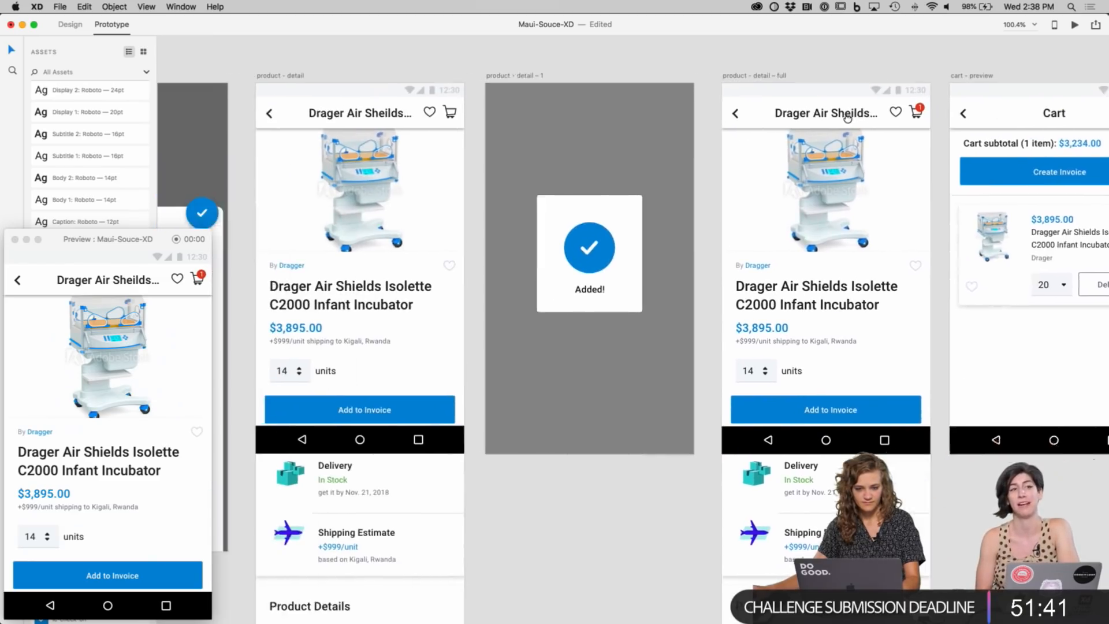
{"action": "left_click", "coordinate": [766, 118]}
{"action": "double_click", "coordinate": [767, 119]}
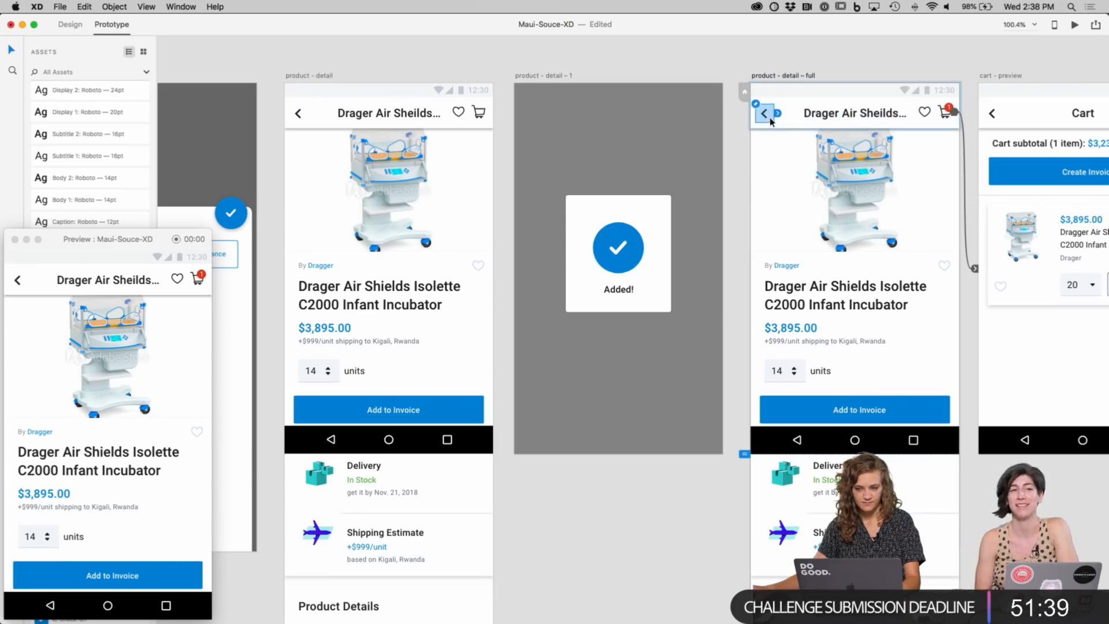
{"action": "scroll", "coordinate": [769, 121], "scroll_direction": "left", "scroll_amount": 7}
{"action": "left_click_drag", "start_coordinate": [965, 119], "coordinate": [198, 168]}
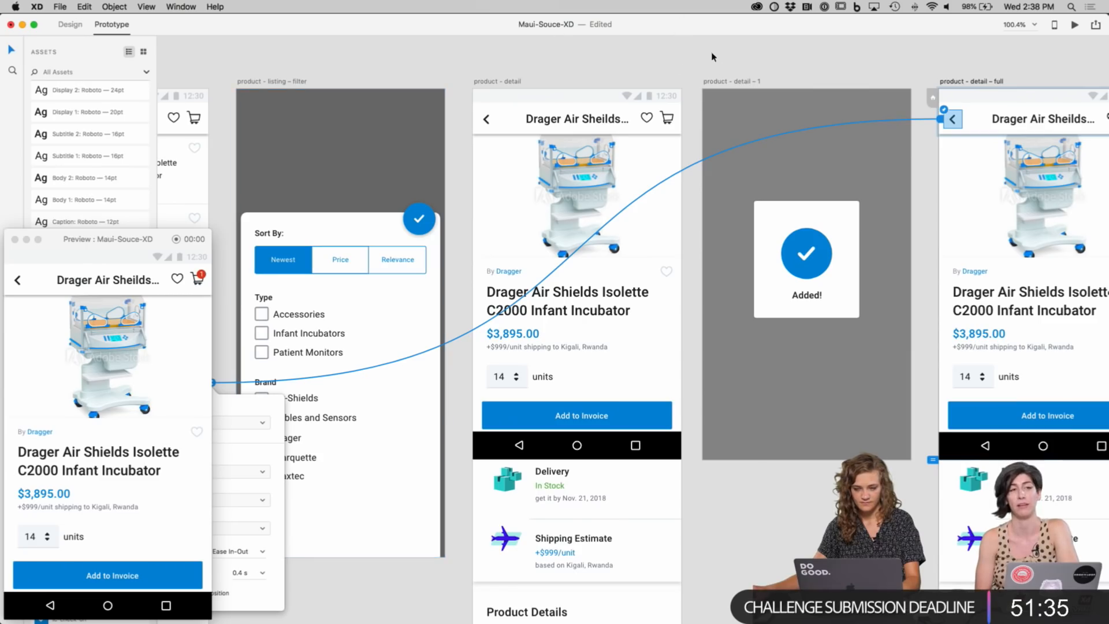
{"action": "left_click", "coordinate": [738, 70]}
Step: Inspect the Add to Invoice button in product - detail – full and the neighbouring cart - preview artboard for links
{"action": "left_click_drag", "start_coordinate": [854, 54], "coordinate": [377, 92]}
{"action": "double_click", "coordinate": [575, 418]}
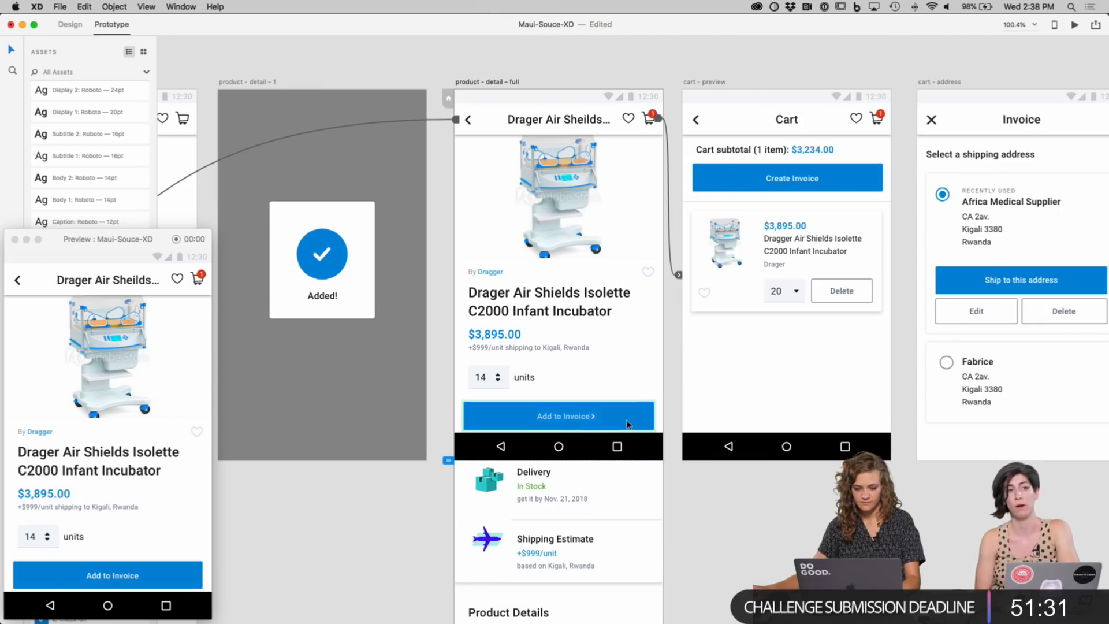
{"action": "scroll", "coordinate": [624, 416], "scroll_direction": "right", "scroll_amount": 3}
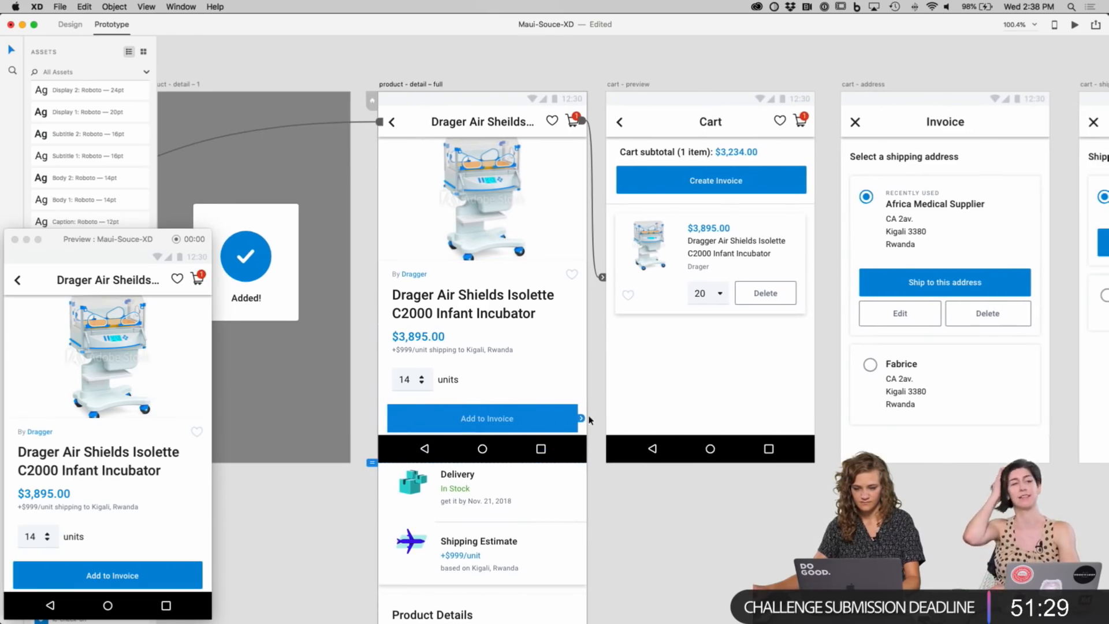
{"action": "left_click", "coordinate": [602, 411]}
{"action": "left_click", "coordinate": [736, 357]}
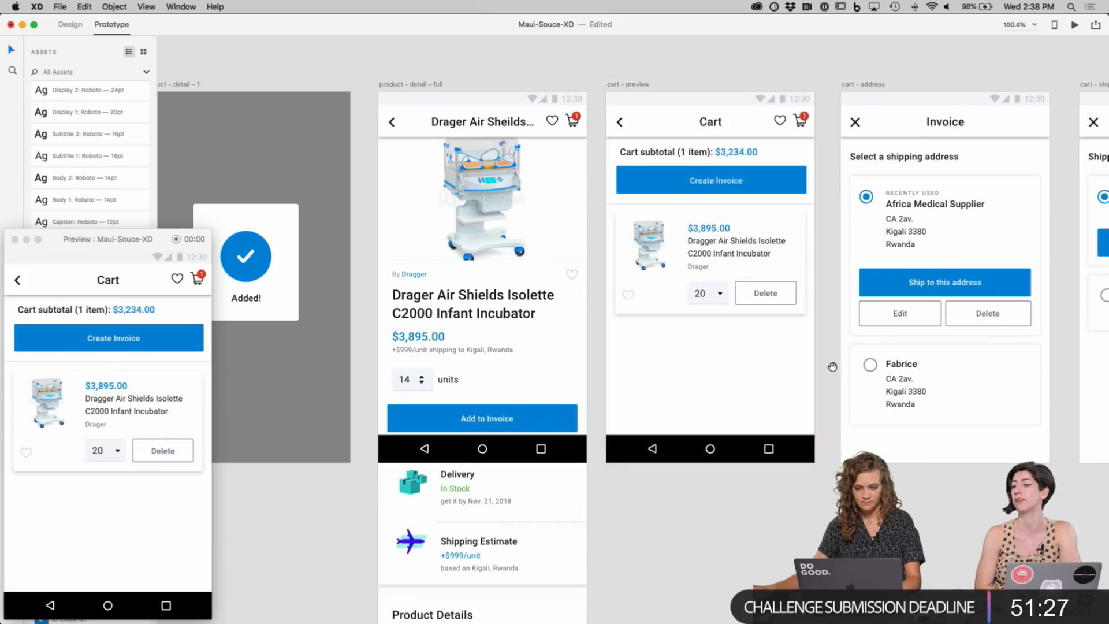
{"action": "scroll", "coordinate": [646, 376], "scroll_direction": "right", "scroll_amount": 3}
{"action": "left_click", "coordinate": [408, 423]}
{"action": "scroll", "coordinate": [409, 423], "scroll_direction": "left", "scroll_amount": 4}
{"action": "scroll", "coordinate": [408, 424], "scroll_direction": "down", "scroll_amount": 2}
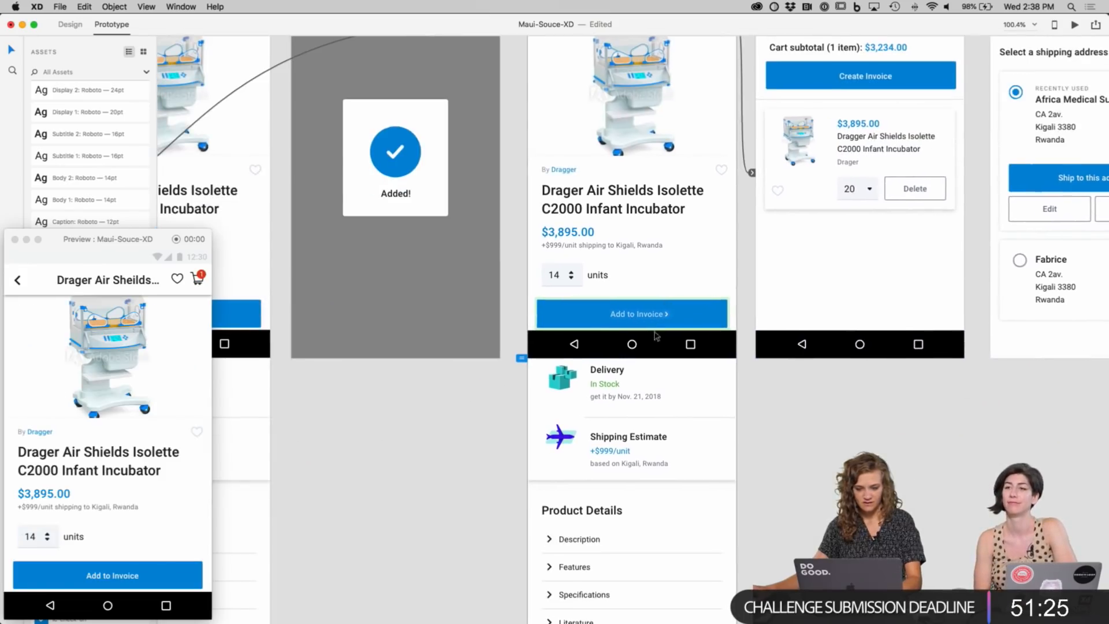
Step: Change the Add to Invoice button label in product - detail – full to "Added!" in design mode
{"action": "left_click", "coordinate": [70, 25]}
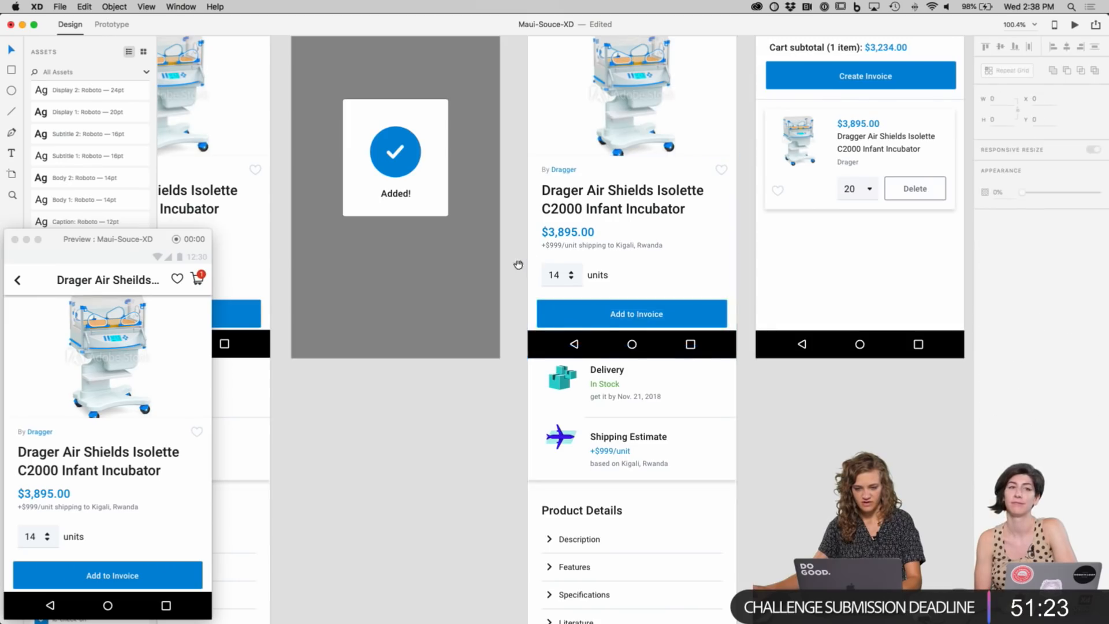
{"action": "scroll", "coordinate": [531, 257], "scroll_direction": "left", "scroll_amount": 5}
{"action": "scroll", "coordinate": [531, 257], "scroll_direction": "up", "scroll_amount": 2}
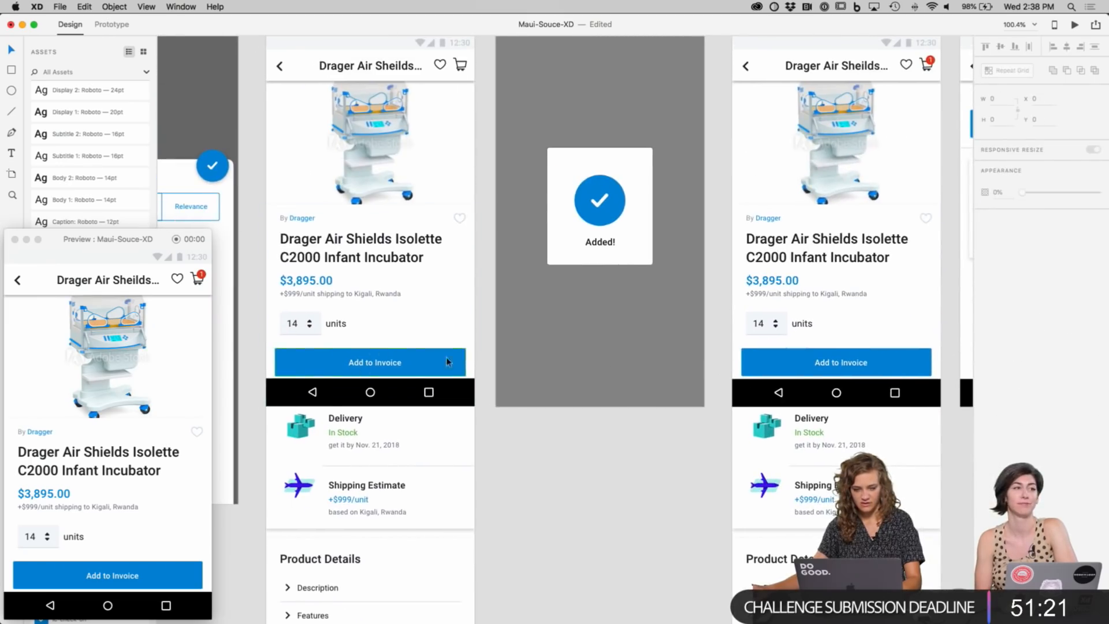
{"action": "scroll", "coordinate": [564, 314], "scroll_direction": "right", "scroll_amount": 7}
{"action": "scroll", "coordinate": [564, 314], "scroll_direction": "up", "scroll_amount": 2}
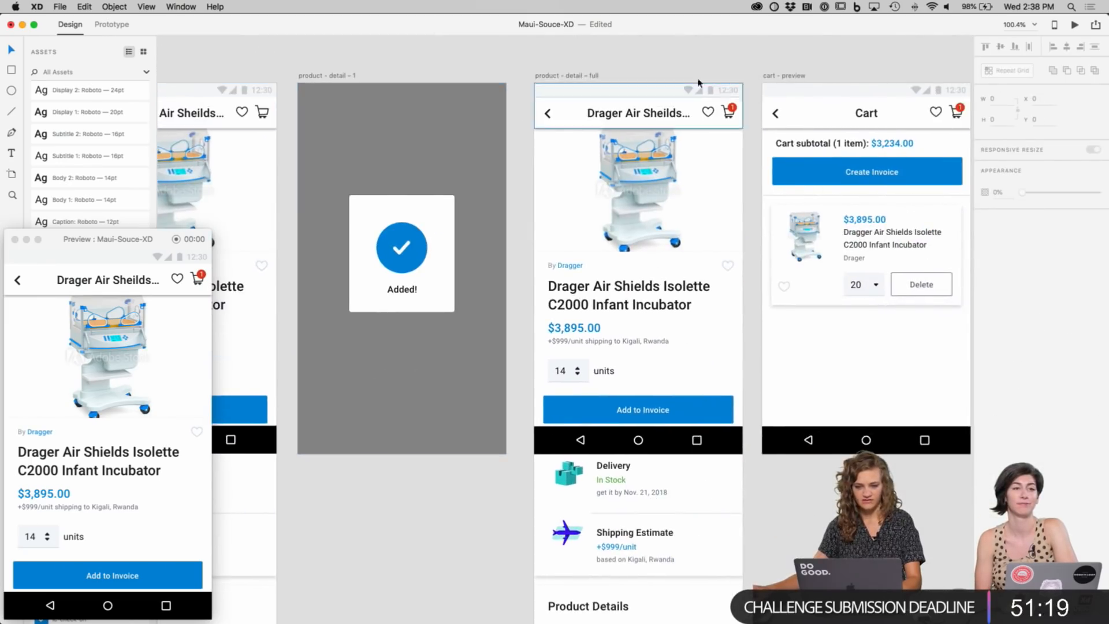
{"action": "scroll", "coordinate": [697, 82], "scroll_direction": "left", "scroll_amount": 5}
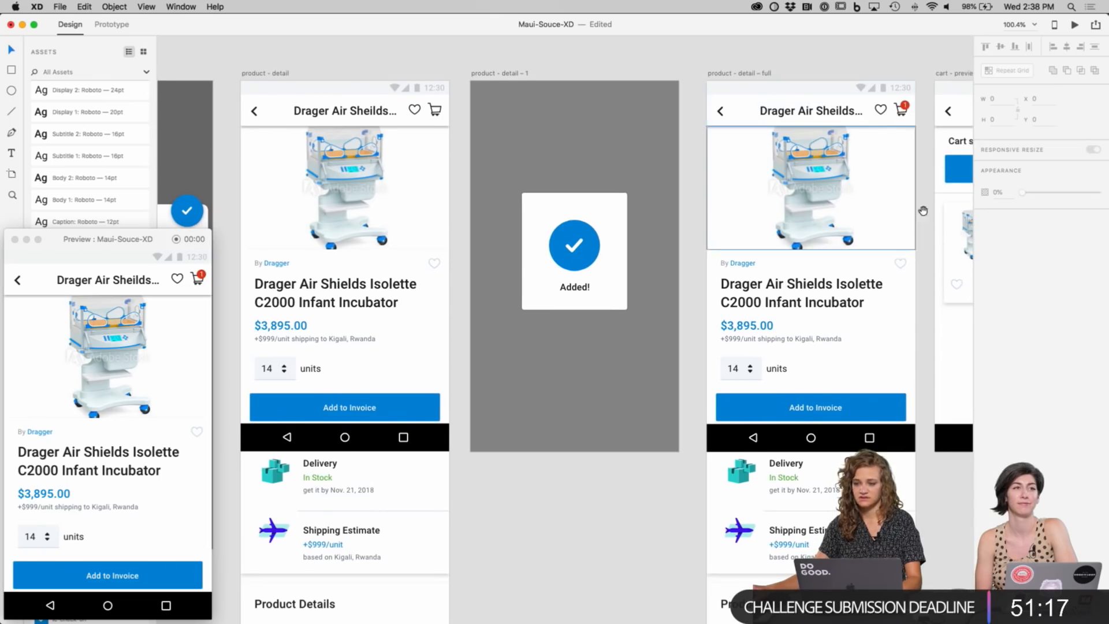
{"action": "scroll", "coordinate": [923, 211], "scroll_direction": "right", "scroll_amount": 3}
{"action": "scroll", "coordinate": [922, 211], "scroll_direction": "down", "scroll_amount": 2}
{"action": "left_click", "coordinate": [726, 365]}
{"action": "double_click", "coordinate": [727, 365]}
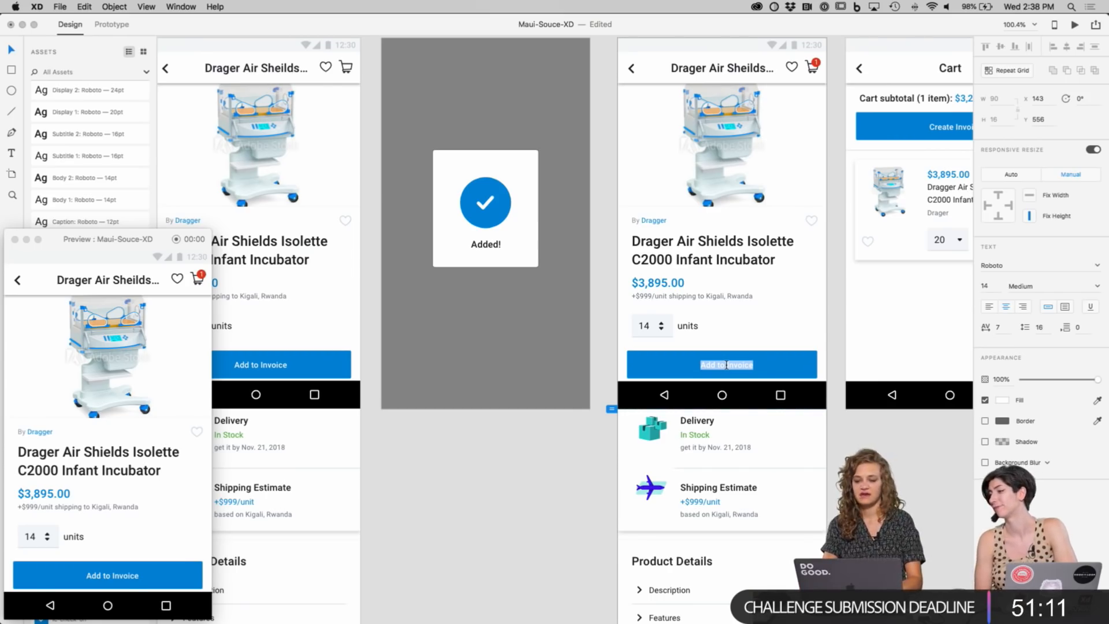
{"action": "type", "text": "Added!"}
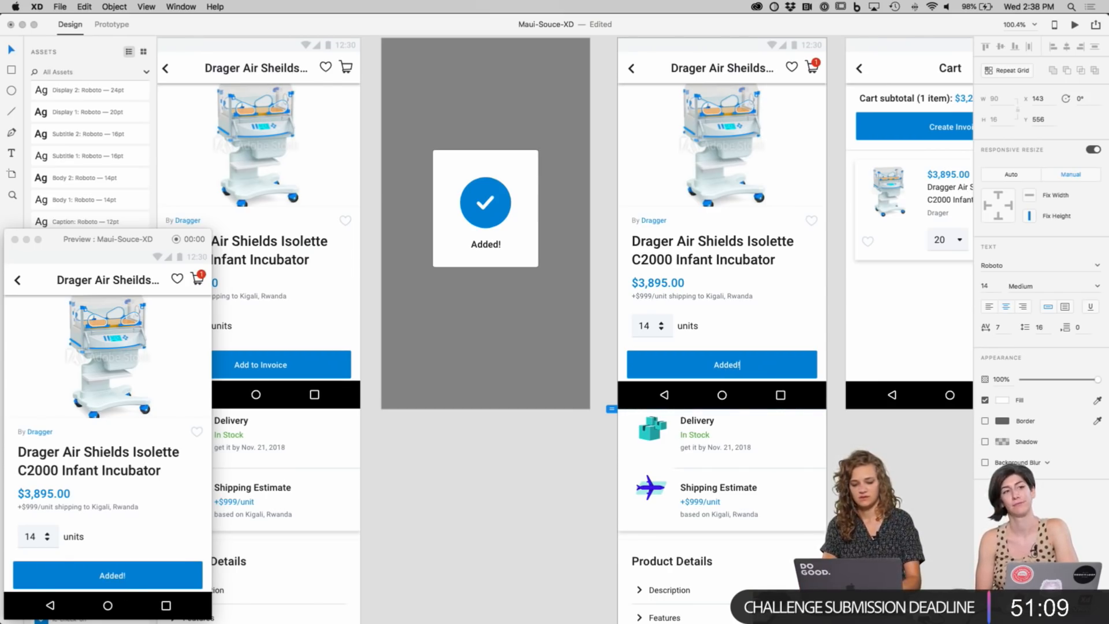
{"action": "key", "text": "Escape"}
Step: Relabel the blue button below the units selector in product - detail – full as "View Cart"
{"action": "scroll", "coordinate": [565, 331], "scroll_direction": "right", "scroll_amount": 3}
{"action": "scroll", "coordinate": [565, 331], "scroll_direction": "up", "scroll_amount": 2}
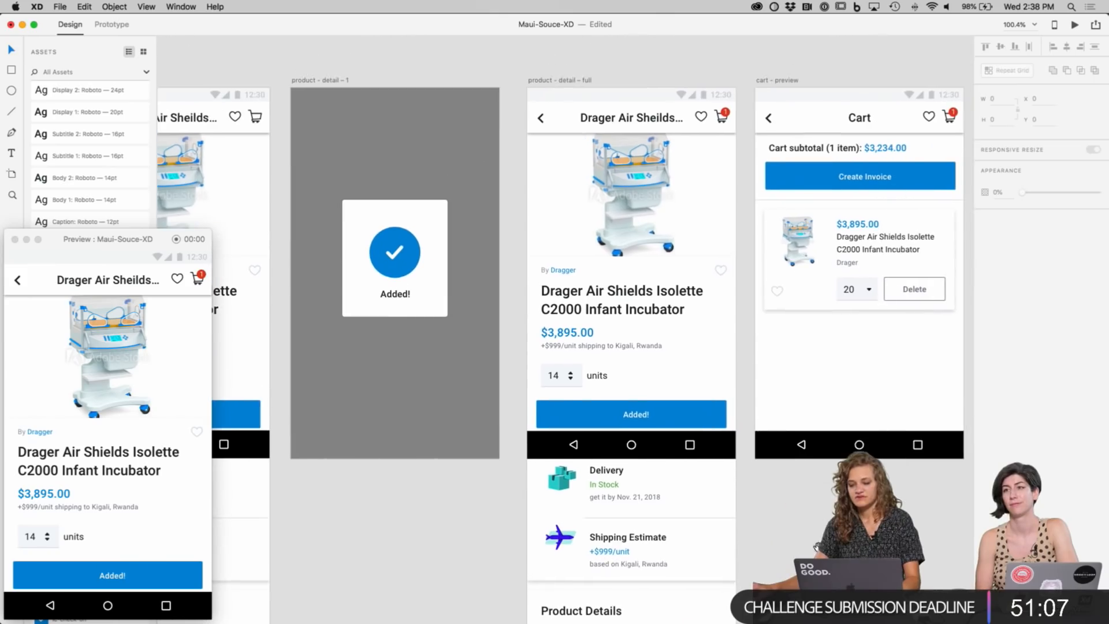
{"action": "scroll", "coordinate": [550, 381], "scroll_direction": "right", "scroll_amount": 2}
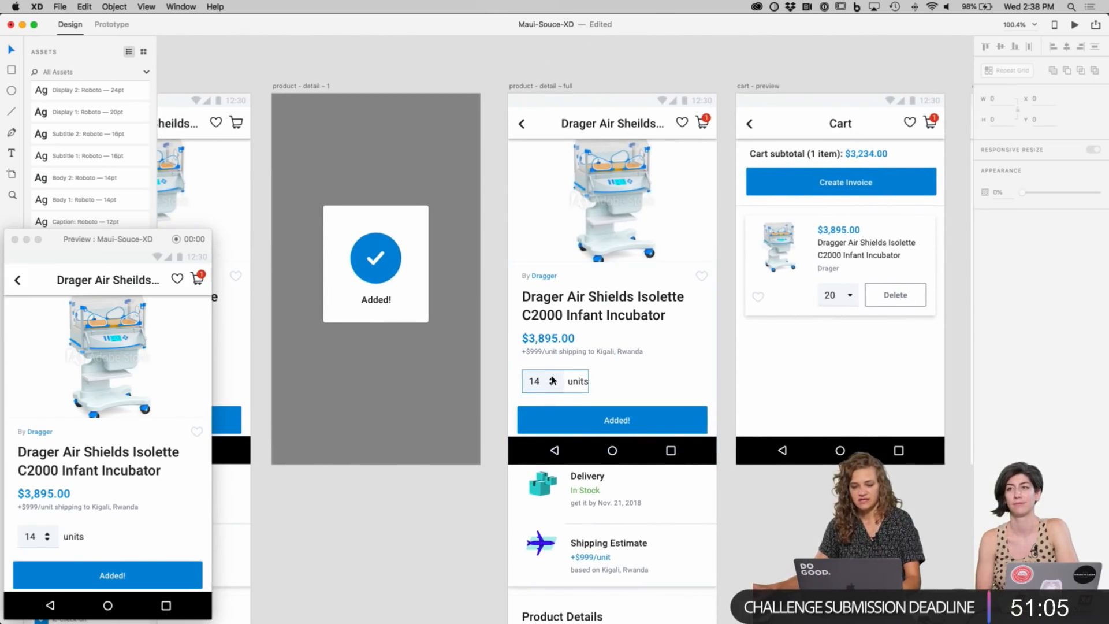
{"action": "scroll", "coordinate": [550, 381], "scroll_direction": "down", "scroll_amount": 2}
{"action": "scroll", "coordinate": [551, 382], "scroll_direction": "right", "scroll_amount": 1}
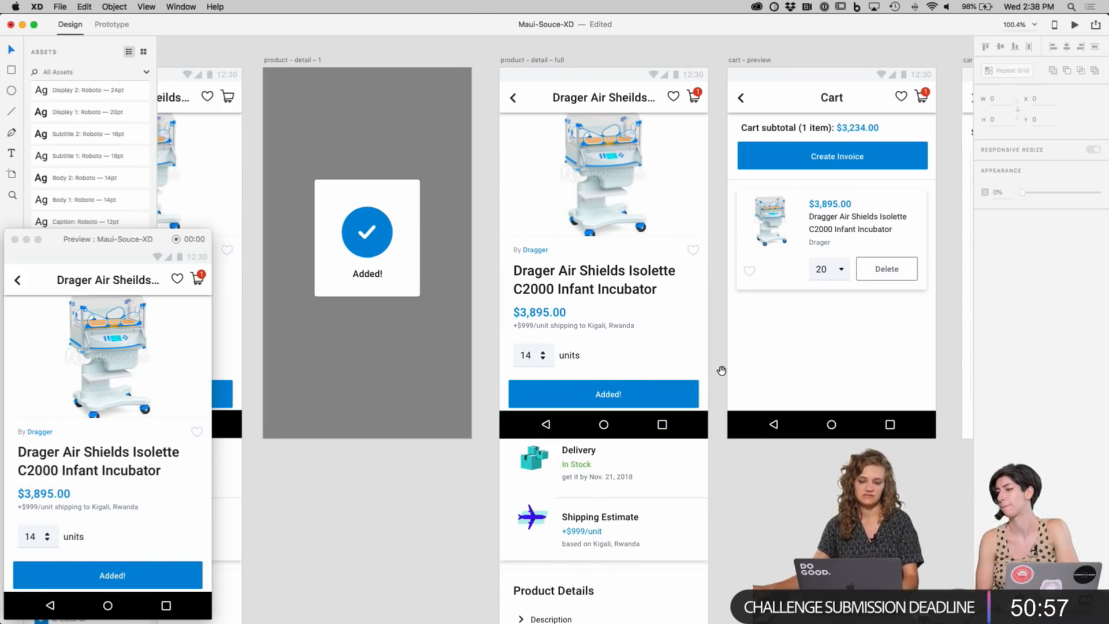
{"action": "left_click_drag", "start_coordinate": [721, 371], "coordinate": [670, 413]}
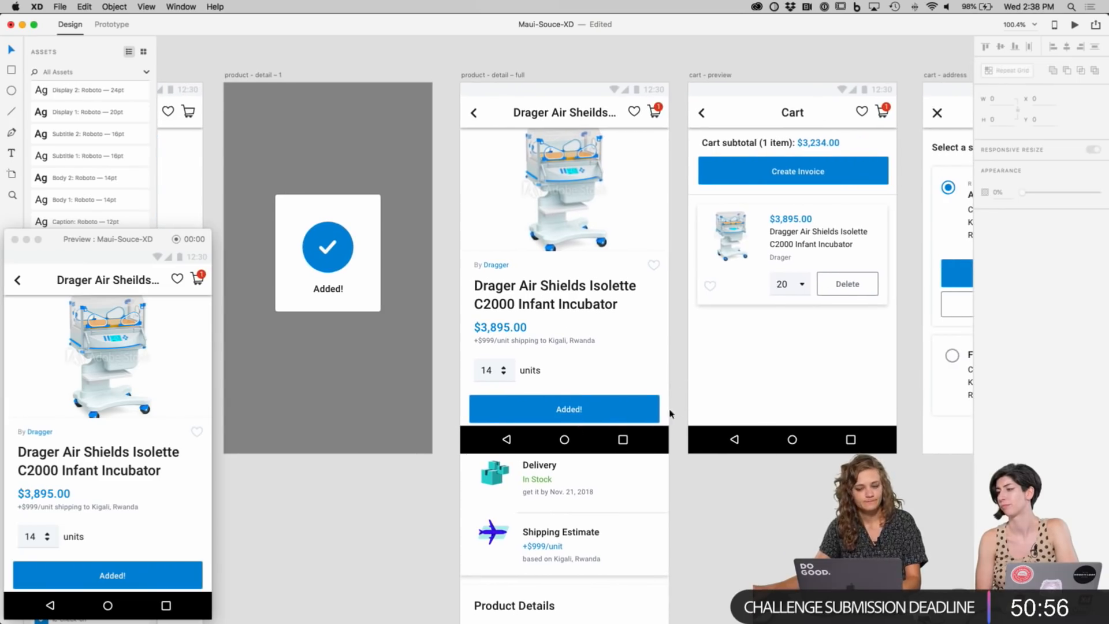
{"action": "left_click", "coordinate": [569, 414]}
{"action": "double_click", "coordinate": [569, 409]}
{"action": "type", "text": "V"}
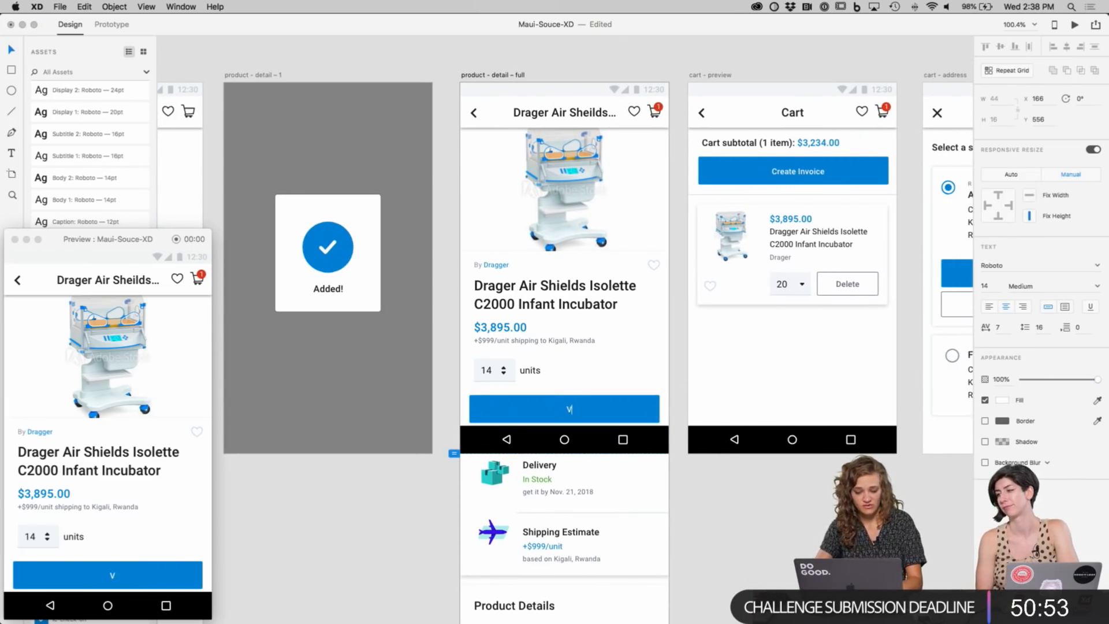
{"action": "type", "text": "iew Cart"}
{"action": "left_click", "coordinate": [793, 524]}
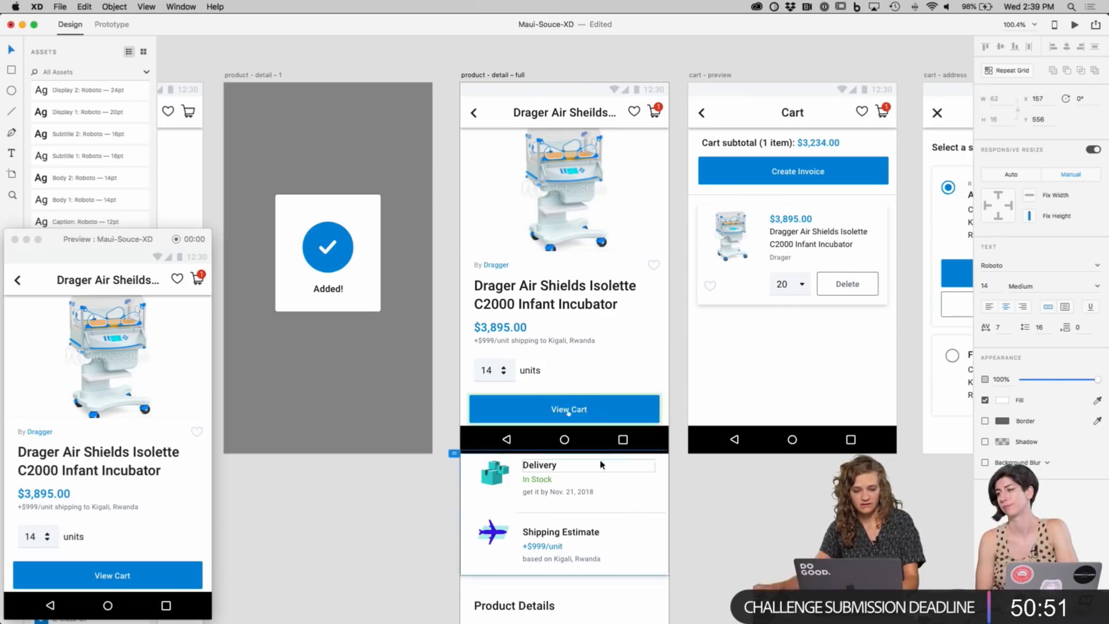
Step: Check the prototype link on the cart icon in the product - detail – full header
{"action": "scroll", "coordinate": [792, 524], "scroll_direction": "left", "scroll_amount": 3}
{"action": "scroll", "coordinate": [808, 520], "scroll_direction": "right", "scroll_amount": 5}
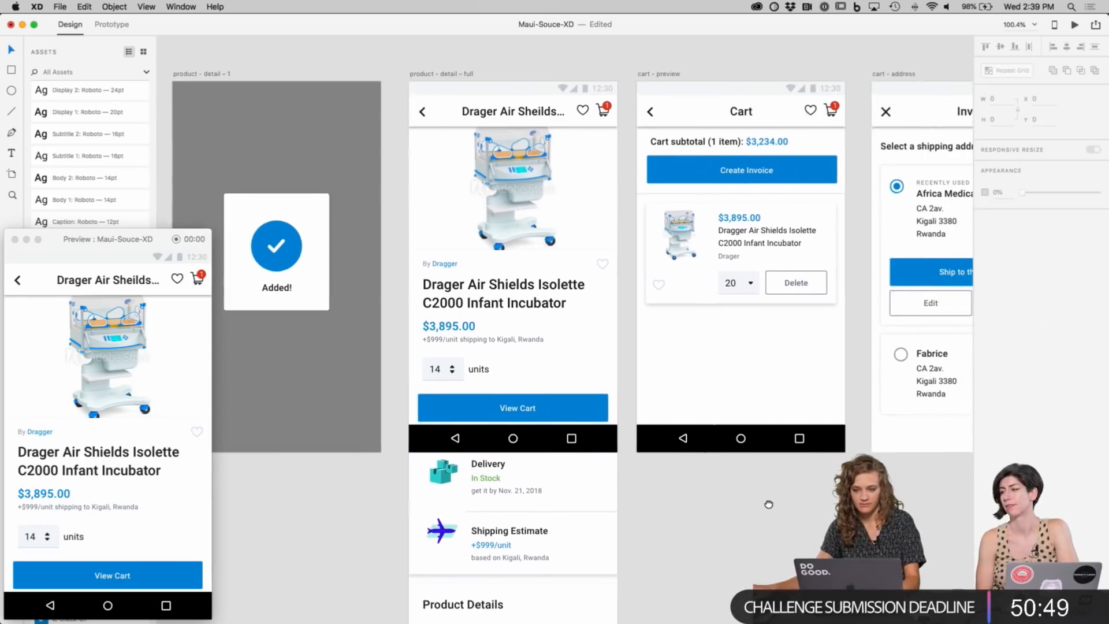
{"action": "scroll", "coordinate": [731, 522], "scroll_direction": "right", "scroll_amount": 3}
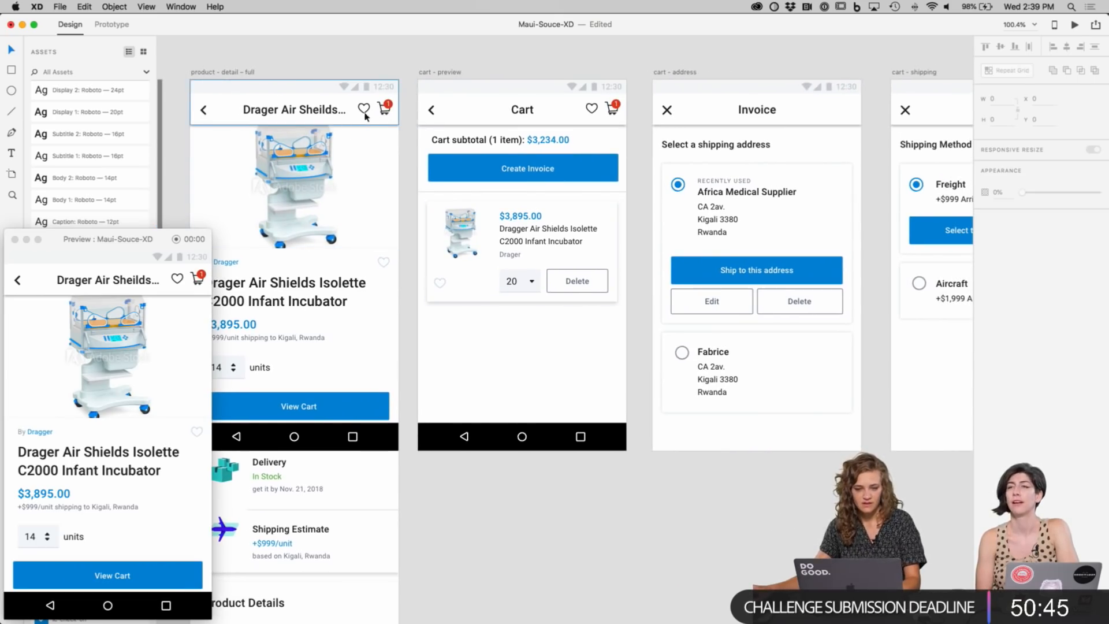
{"action": "double_click", "coordinate": [383, 109]}
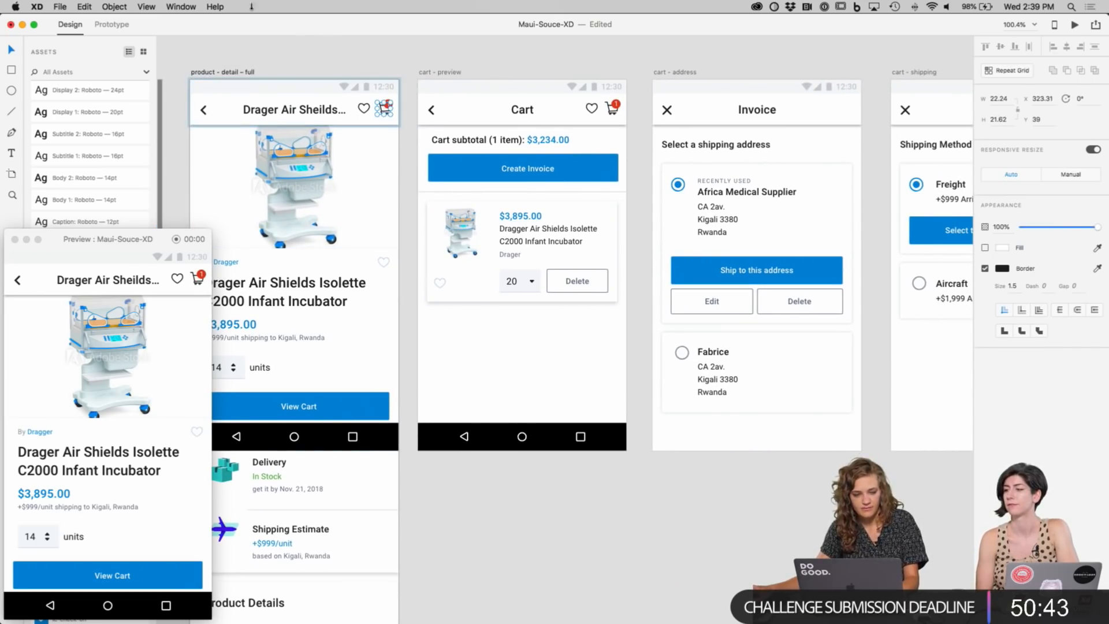
{"action": "left_click", "coordinate": [111, 25]}
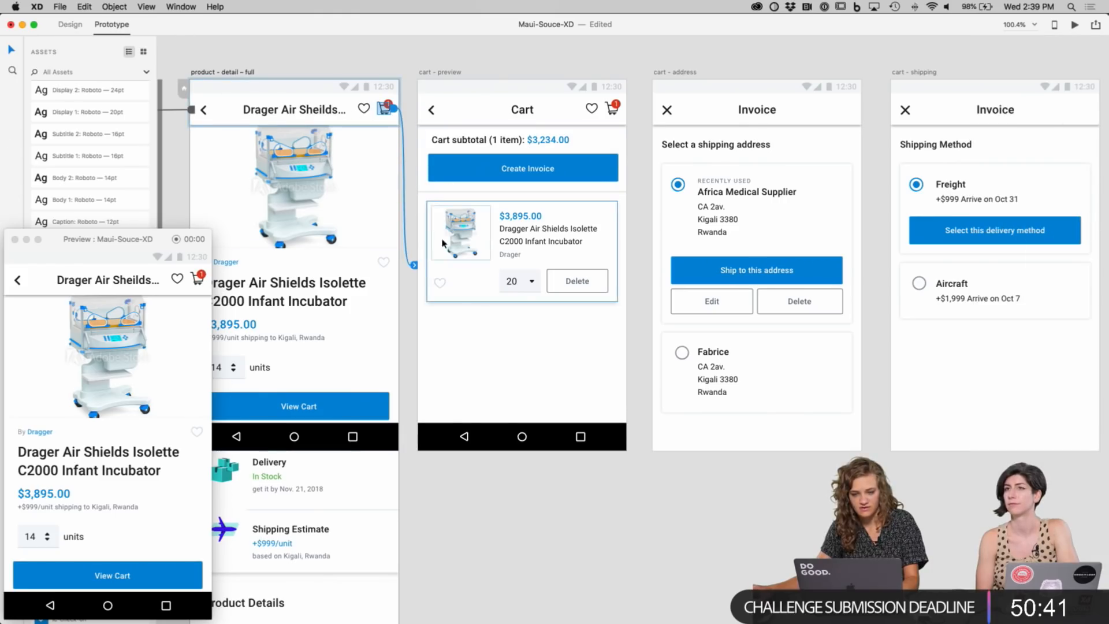
Step: Examine the cart - preview artboard, its subtotal section and its product card for prototype connections
{"action": "scroll", "coordinate": [634, 328], "scroll_direction": "right", "scroll_amount": 2}
{"action": "scroll", "coordinate": [635, 327], "scroll_direction": "down", "scroll_amount": 1}
{"action": "left_click", "coordinate": [518, 157]}
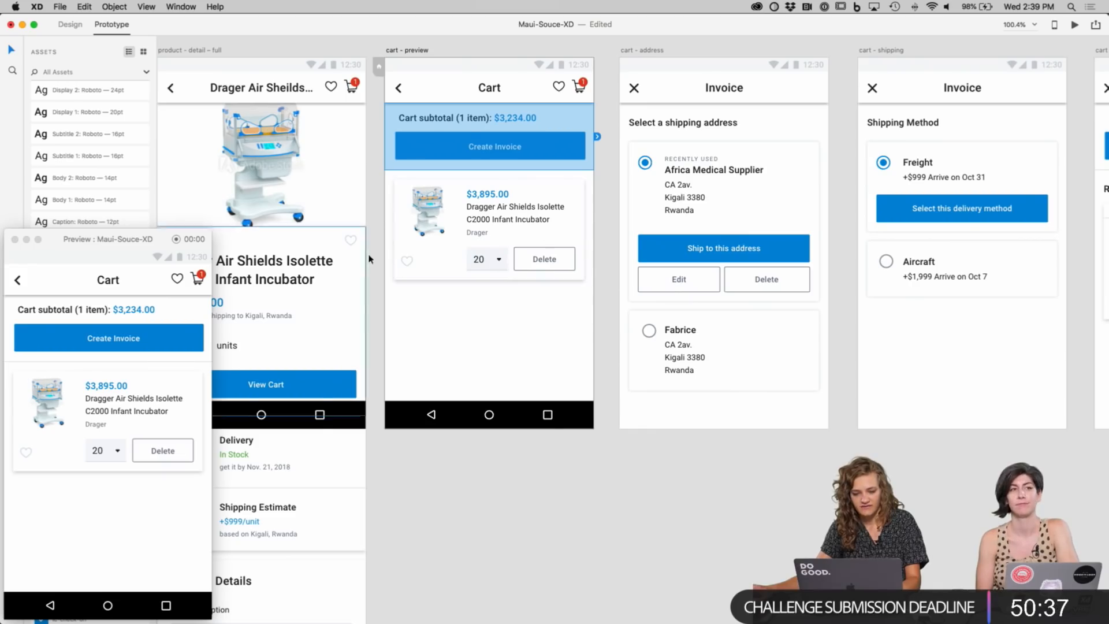
{"action": "left_click", "coordinate": [509, 370]}
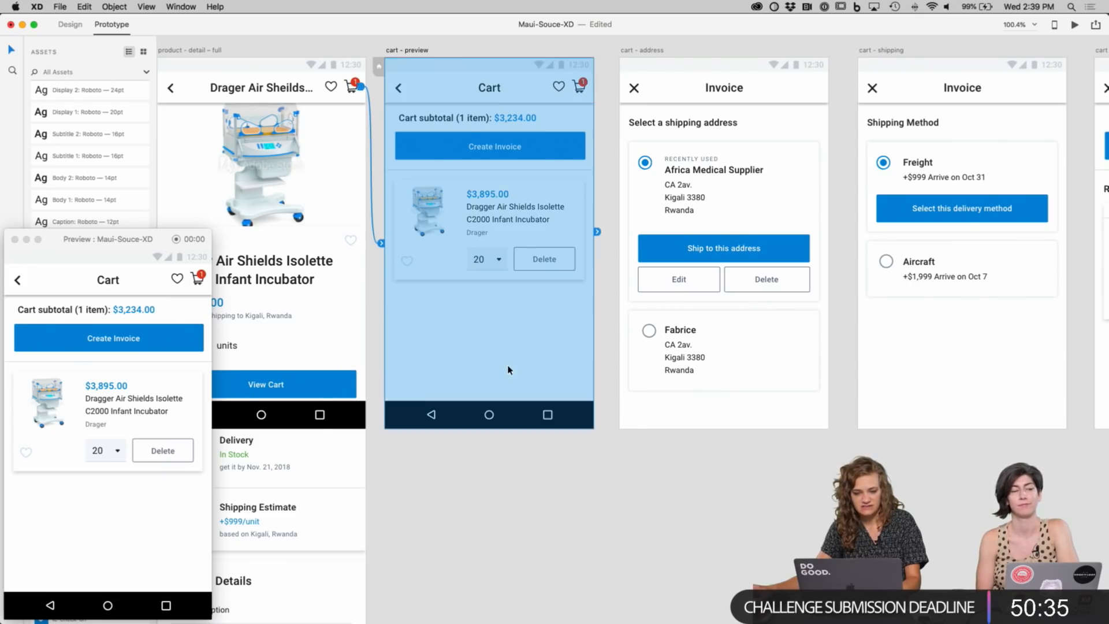
{"action": "left_click", "coordinate": [605, 326]}
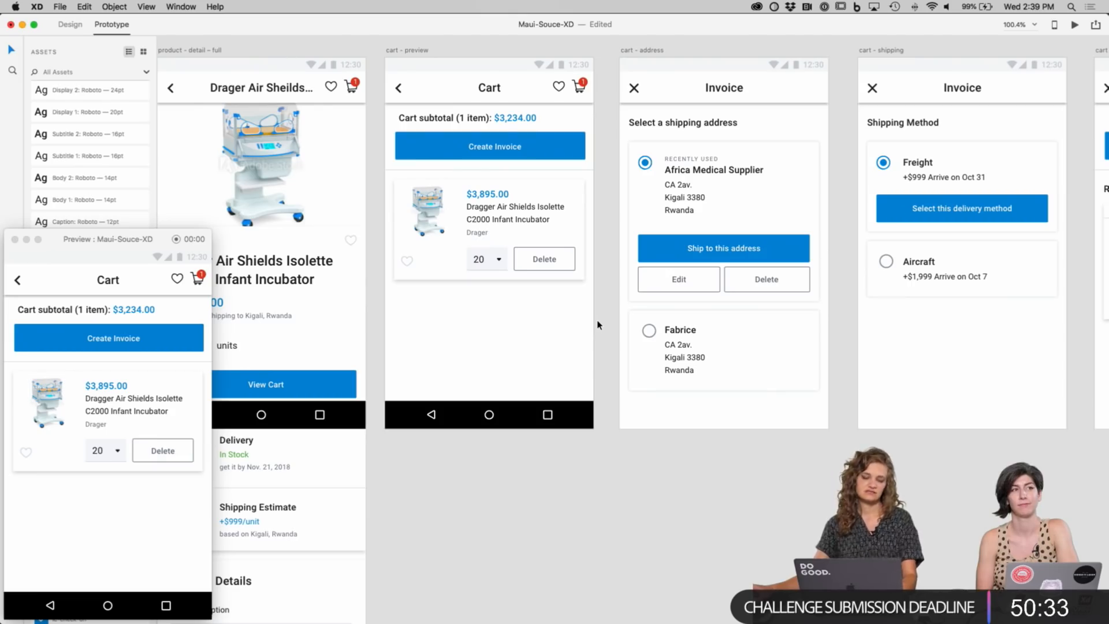
{"action": "left_click", "coordinate": [520, 207]}
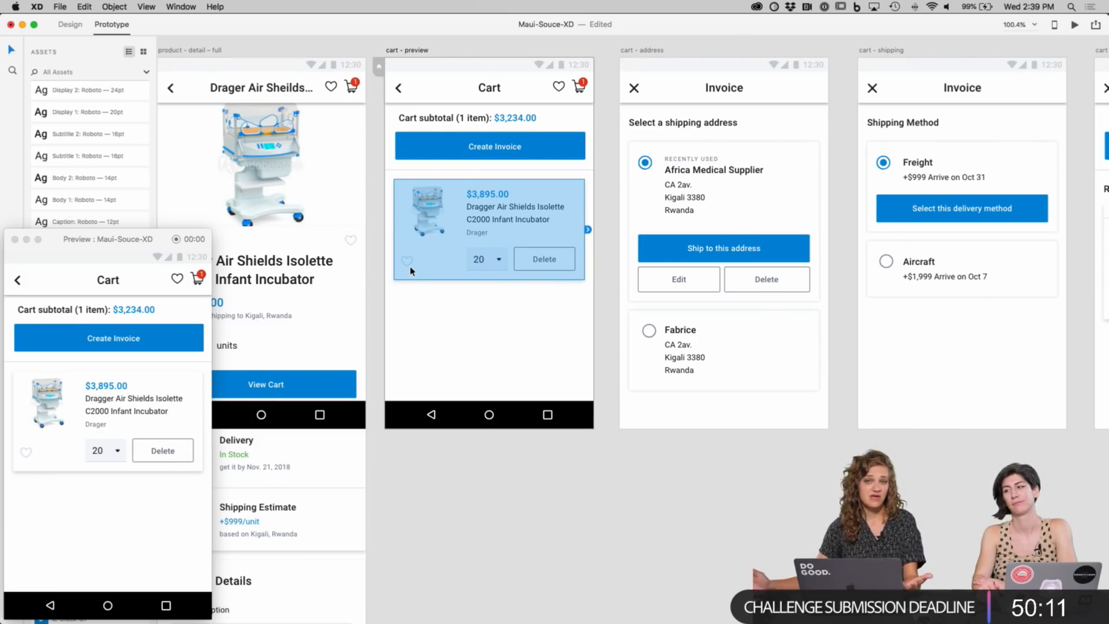
{"action": "left_click", "coordinate": [434, 310]}
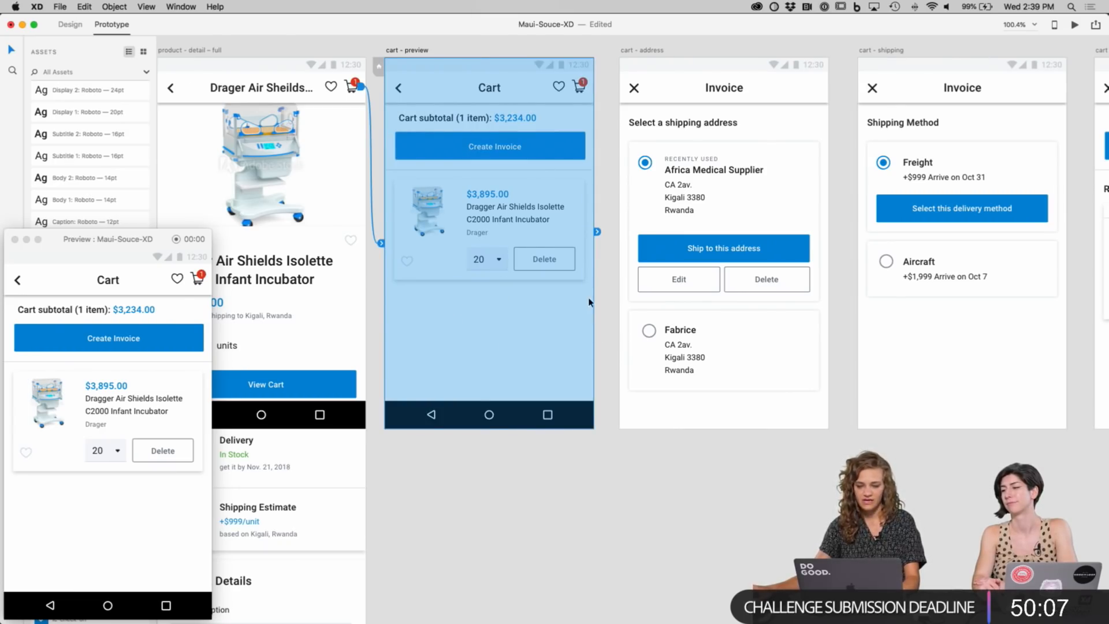
{"action": "scroll", "coordinate": [525, 317], "scroll_direction": "up", "scroll_amount": 3}
{"action": "left_click", "coordinate": [555, 238]}
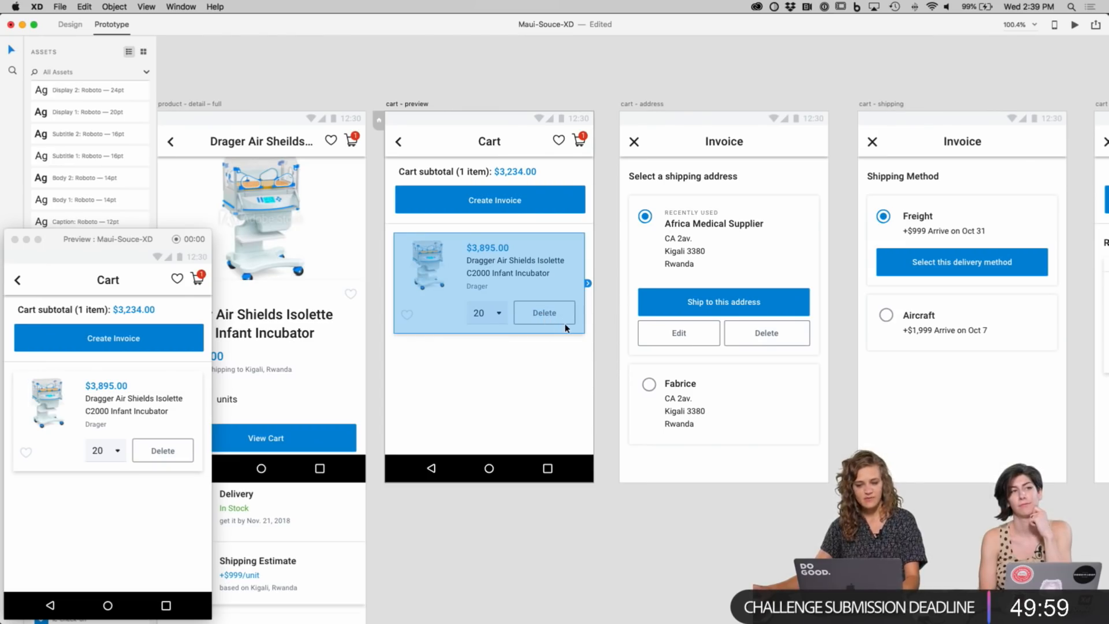
Step: Link the Create Invoice button in cart - preview to cart - address with a Tap-triggered Dissolve transition, Ease In-Out easing and 0.4 s duration
{"action": "left_click", "coordinate": [508, 206]}
{"action": "double_click", "coordinate": [564, 198]}
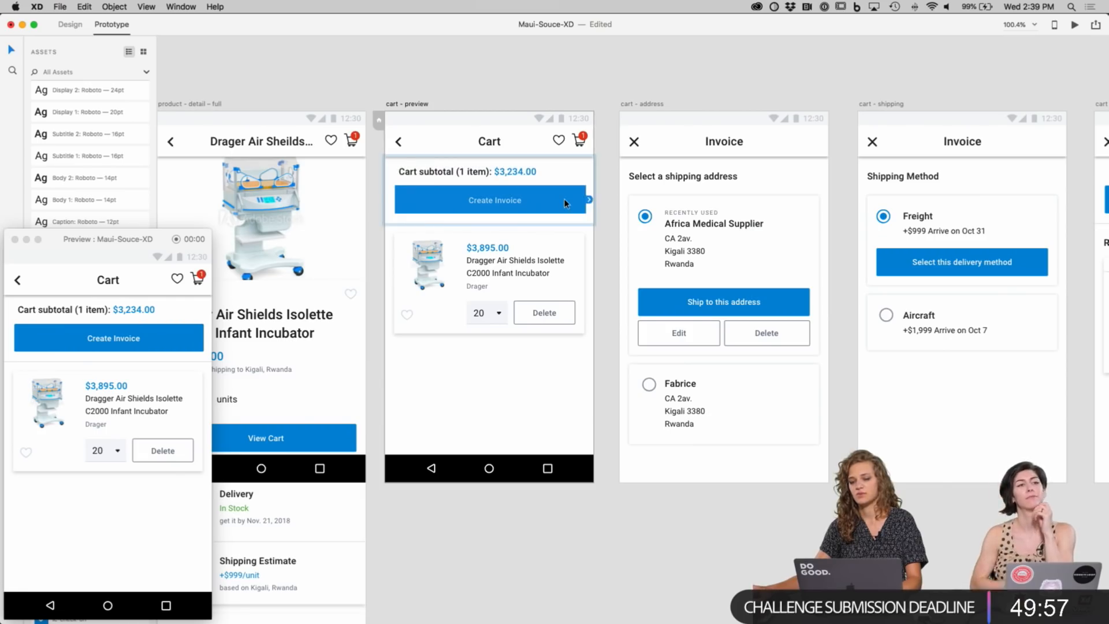
{"action": "left_click_drag", "start_coordinate": [588, 200], "coordinate": [626, 261]}
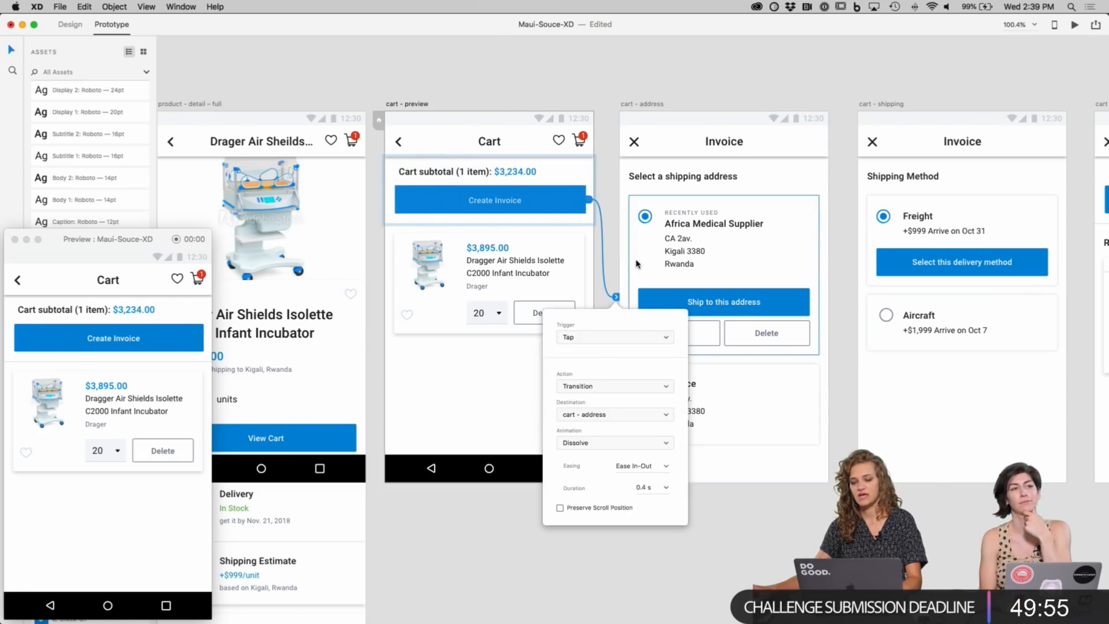
Step: Link the back arrow in the cart - preview header to product - detail – full with a Tap-triggered Dissolve transition
{"action": "scroll", "coordinate": [625, 261], "scroll_direction": "down", "scroll_amount": 1}
{"action": "scroll", "coordinate": [625, 261], "scroll_direction": "right", "scroll_amount": 1}
{"action": "left_click", "coordinate": [372, 125]}
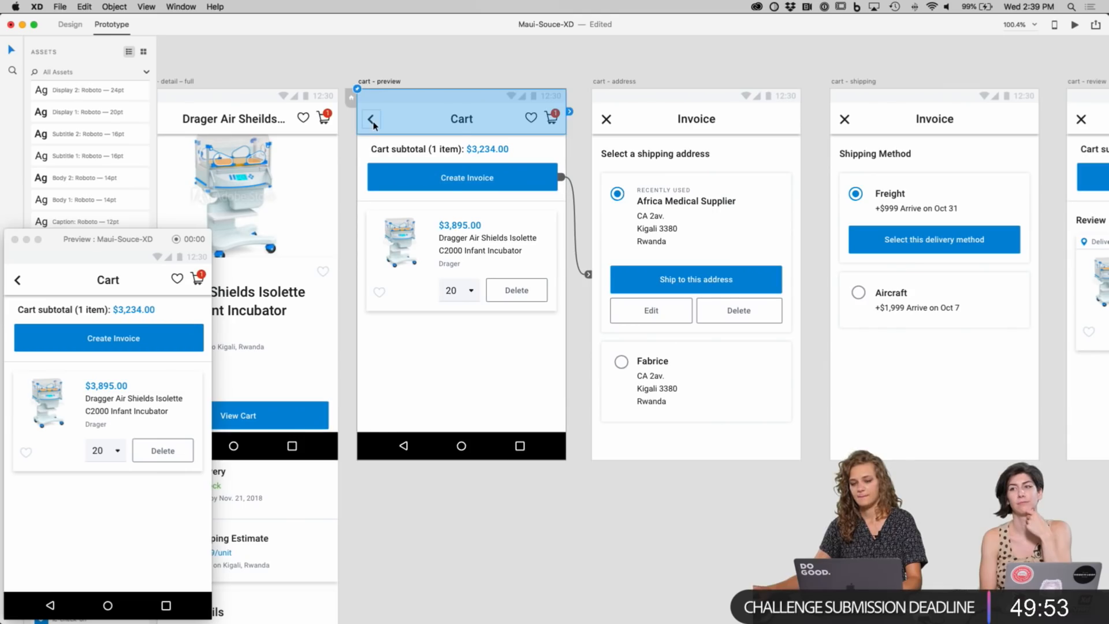
{"action": "double_click", "coordinate": [373, 122]}
{"action": "scroll", "coordinate": [373, 125], "scroll_direction": "left", "scroll_amount": 5}
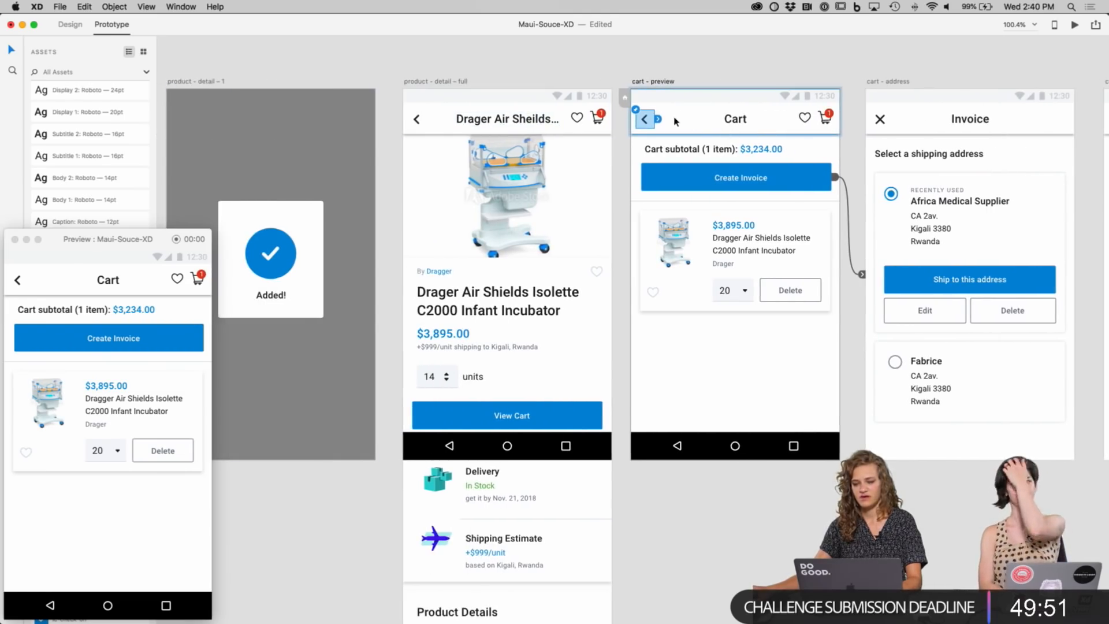
{"action": "left_click_drag", "start_coordinate": [657, 119], "coordinate": [566, 260]}
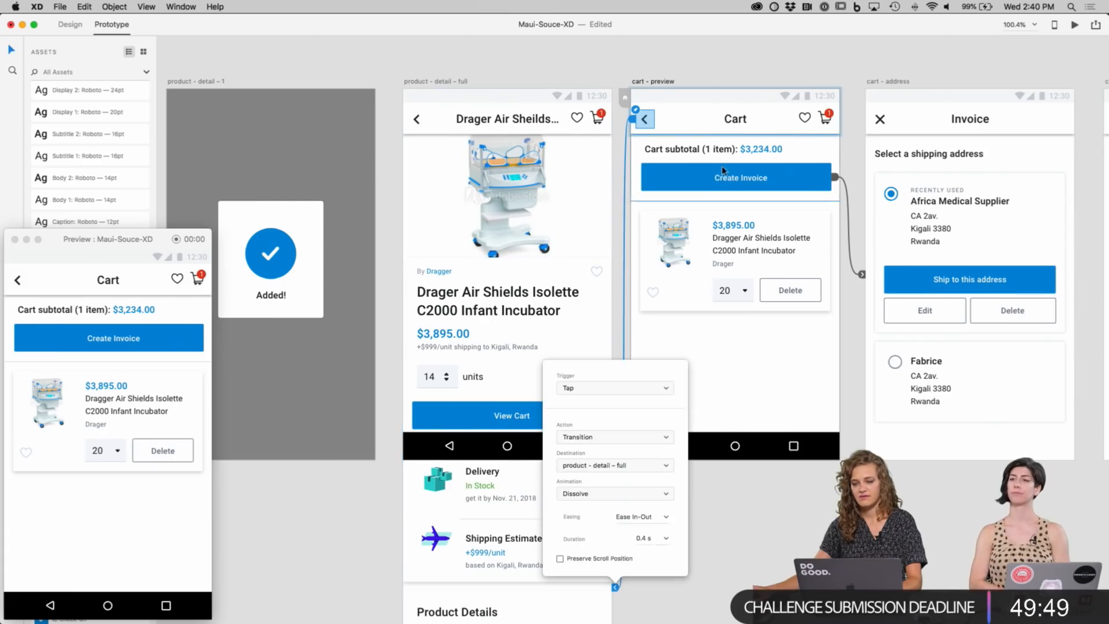
Step: Set the action of the back arrow's link in cart - preview to Previous Artboard, keeping the Tap trigger
{"action": "scroll", "coordinate": [722, 170], "scroll_direction": "right", "scroll_amount": 4}
{"action": "scroll", "coordinate": [722, 170], "scroll_direction": "up", "scroll_amount": 1}
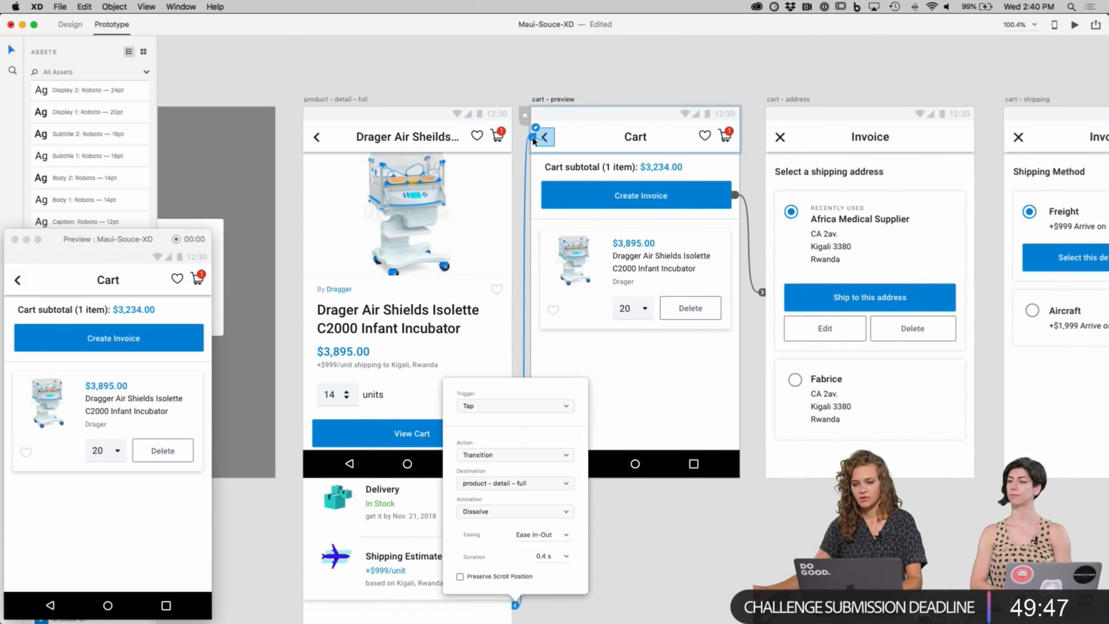
{"action": "scroll", "coordinate": [533, 141], "scroll_direction": "left", "scroll_amount": 15}
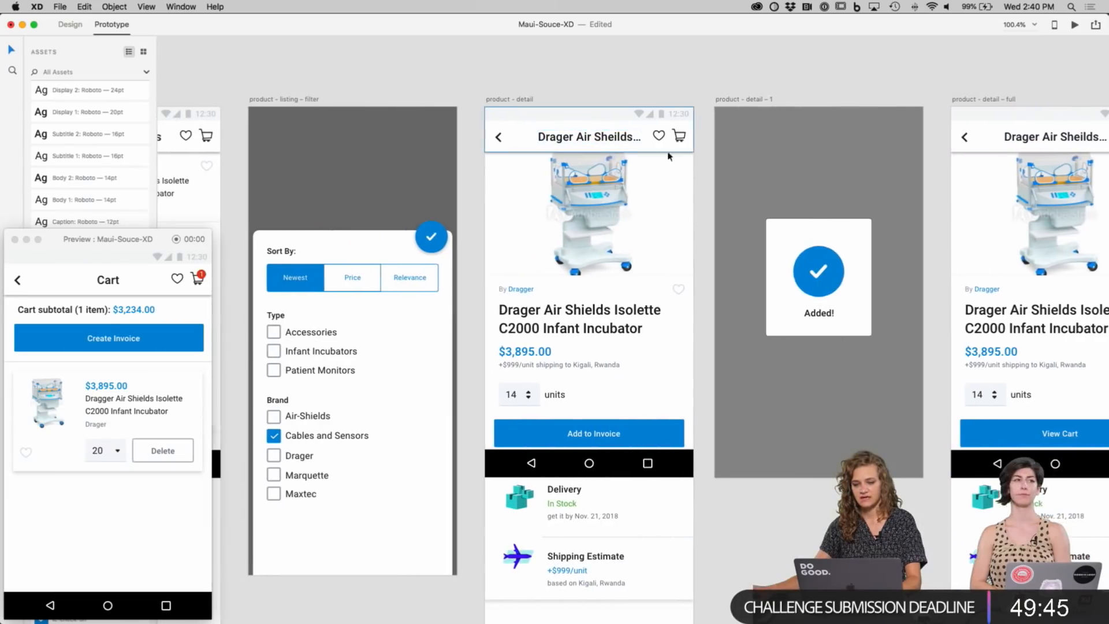
{"action": "scroll", "coordinate": [805, 164], "scroll_direction": "right", "scroll_amount": 5}
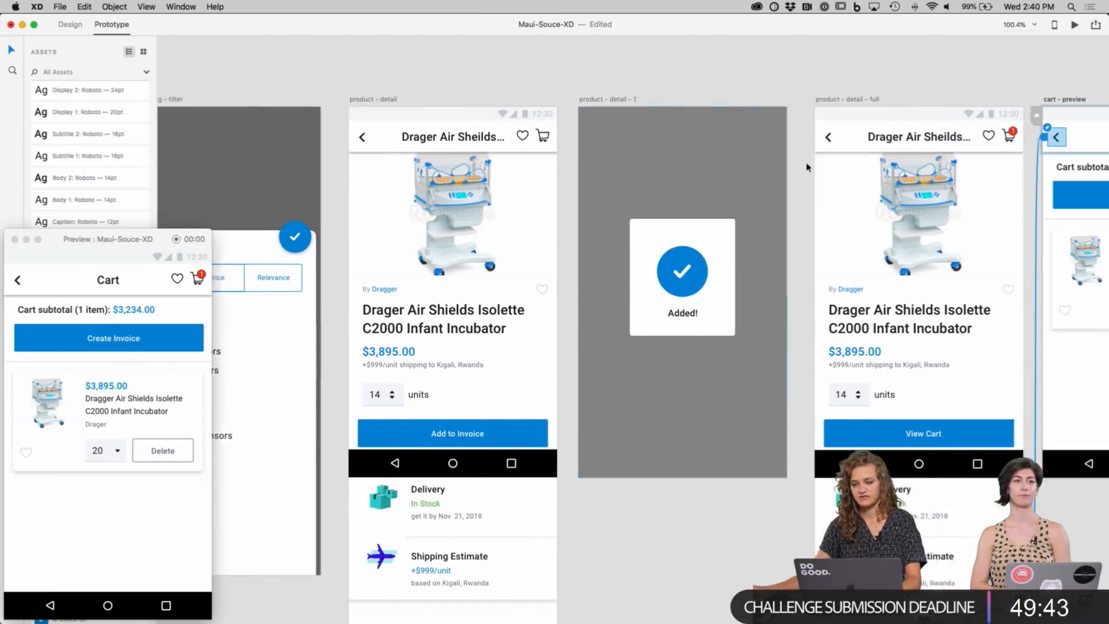
{"action": "scroll", "coordinate": [838, 306], "scroll_direction": "right", "scroll_amount": 6}
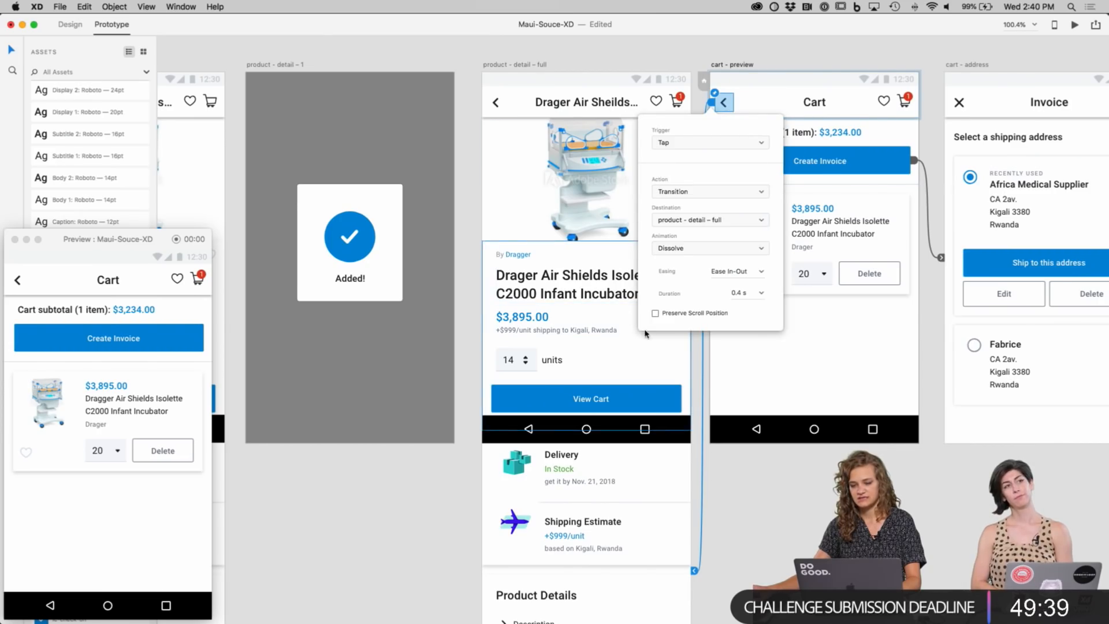
{"action": "left_click", "coordinate": [699, 221]}
{"action": "scroll", "coordinate": [716, 224], "scroll_direction": "up", "scroll_amount": 4}
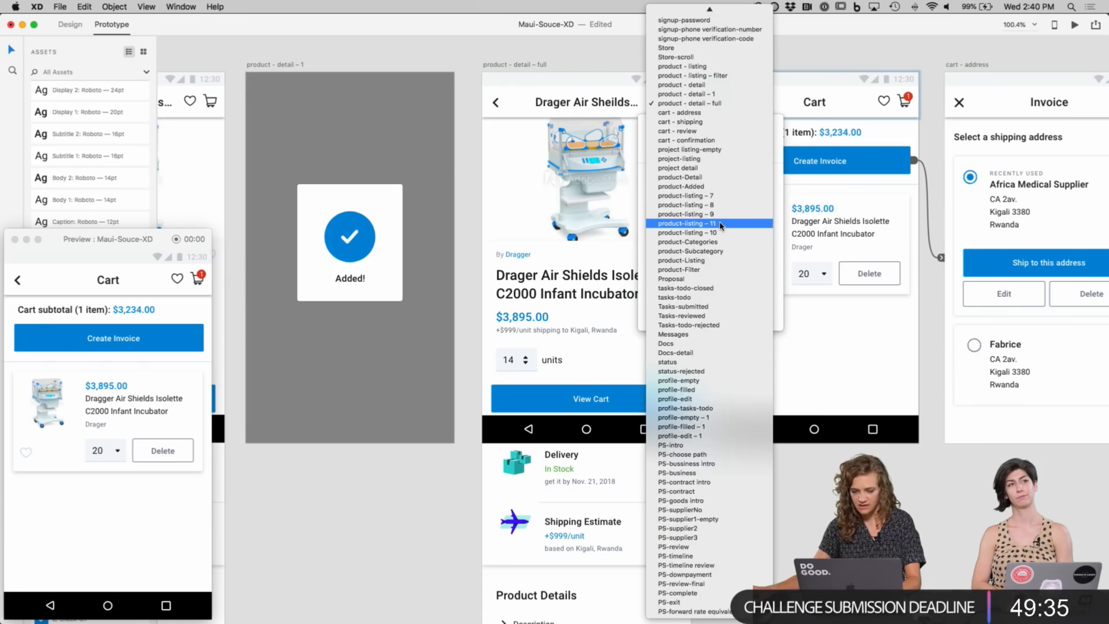
{"action": "key", "text": "Escape"}
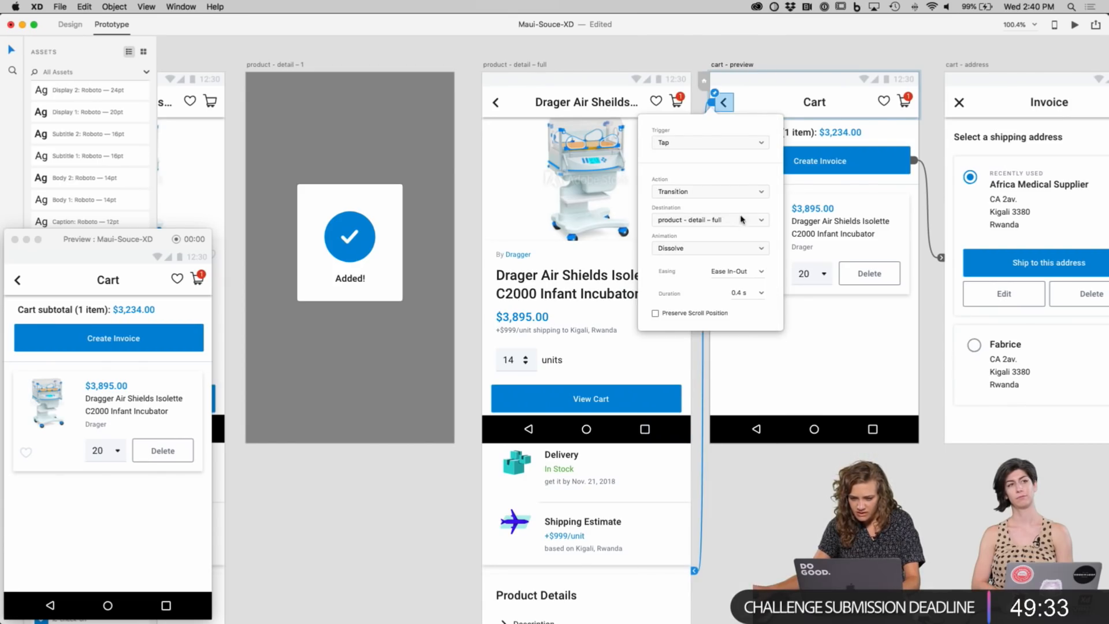
{"action": "left_click", "coordinate": [740, 195]}
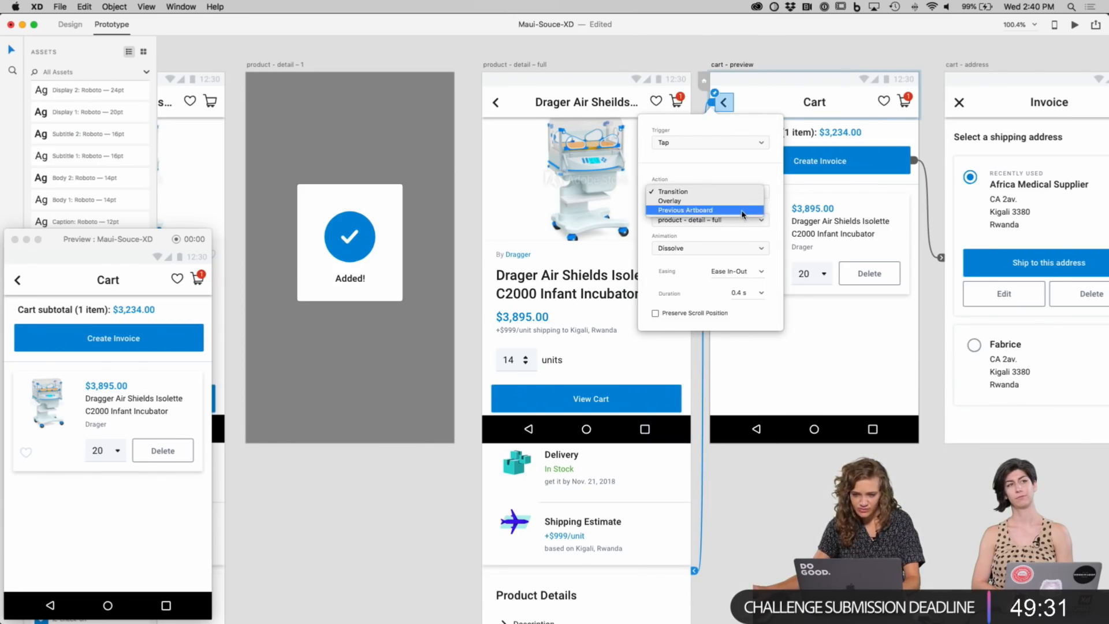
{"action": "left_click", "coordinate": [768, 215]}
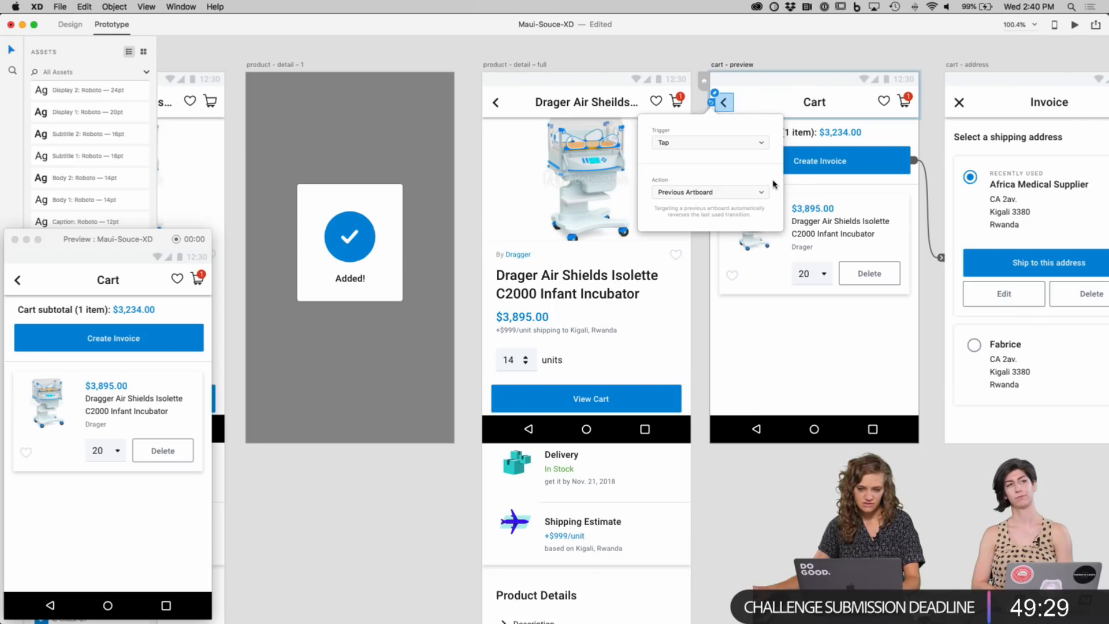
Step: Link the close icon in the cart - address header to cart - preview with a Tap-triggered Dissolve transition, Ease In-Out easing and 0.4 s duration
{"action": "left_click", "coordinate": [761, 501]}
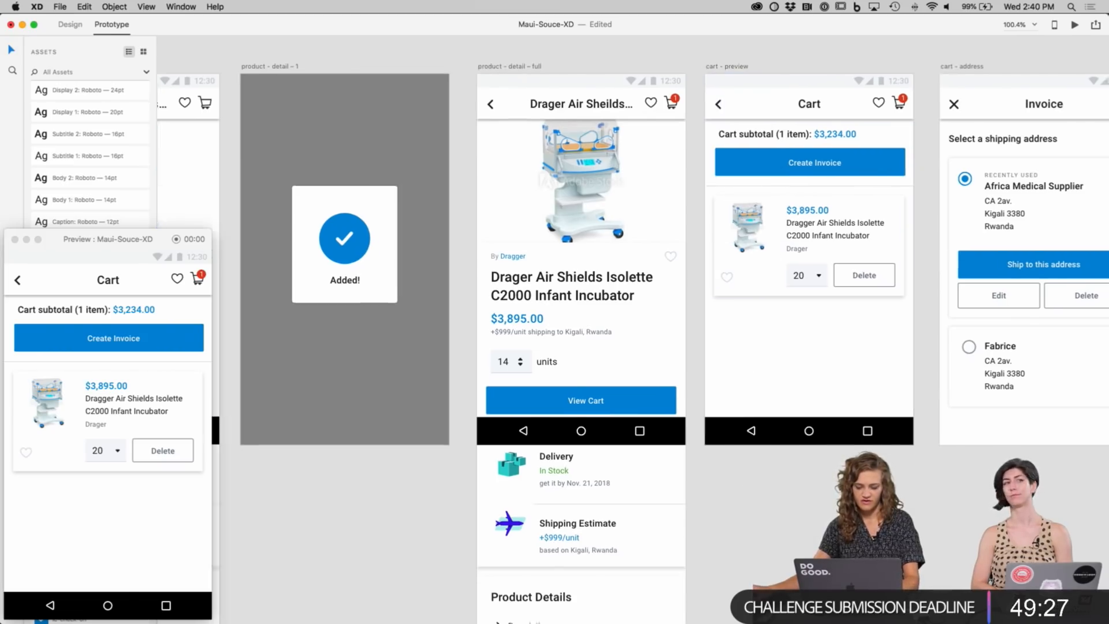
{"action": "left_click_drag", "start_coordinate": [394, 461], "coordinate": [368, 370]}
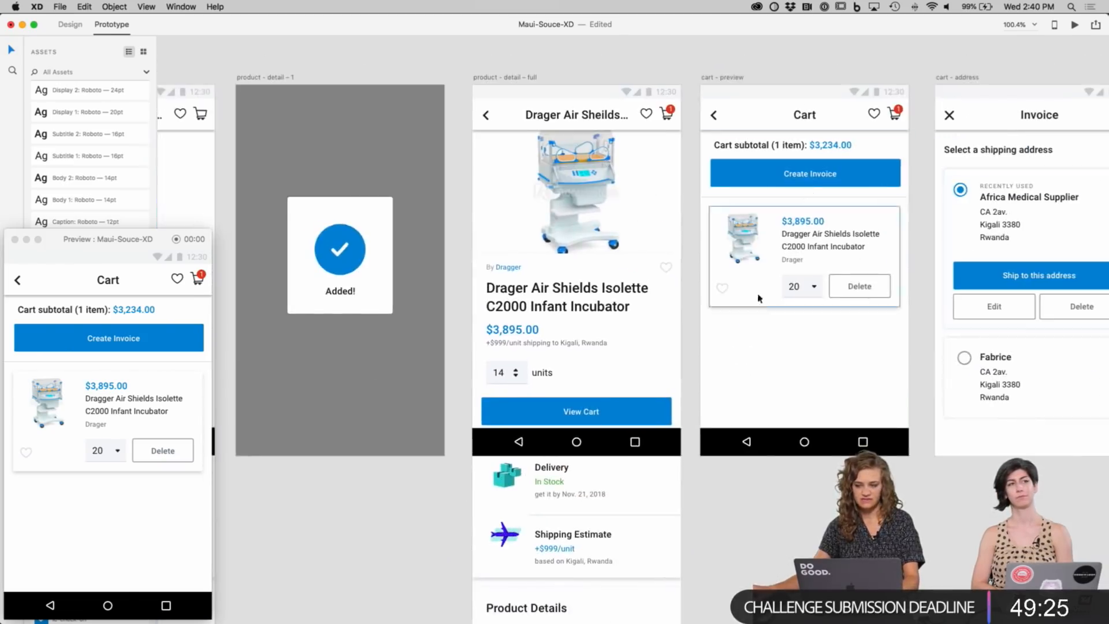
{"action": "scroll", "coordinate": [827, 312], "scroll_direction": "left", "scroll_amount": 3}
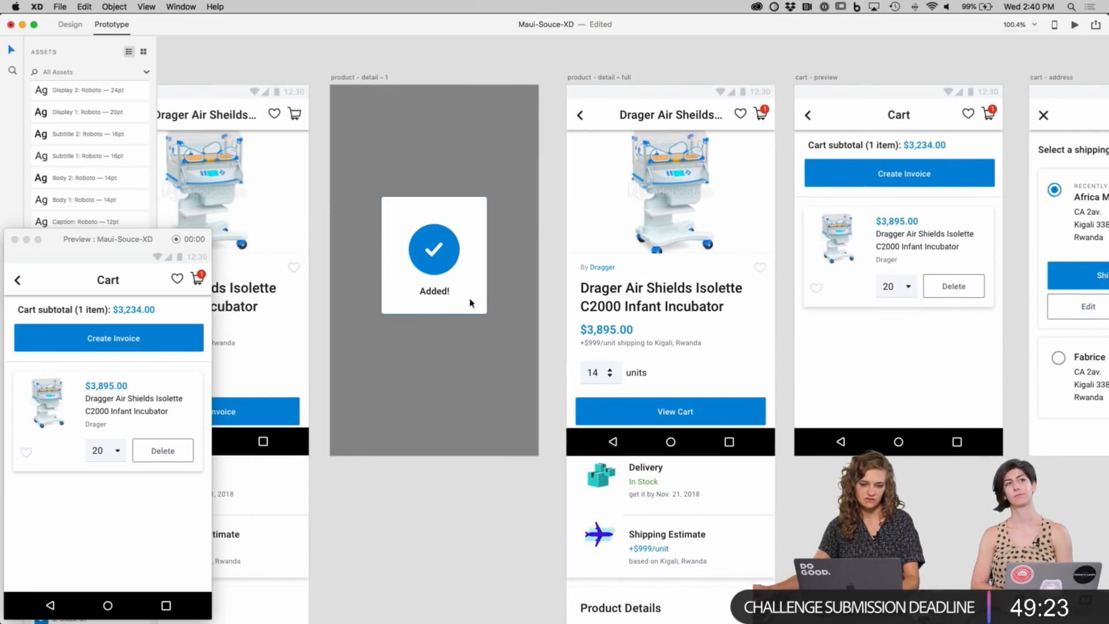
{"action": "scroll", "coordinate": [657, 515], "scroll_direction": "right", "scroll_amount": 10}
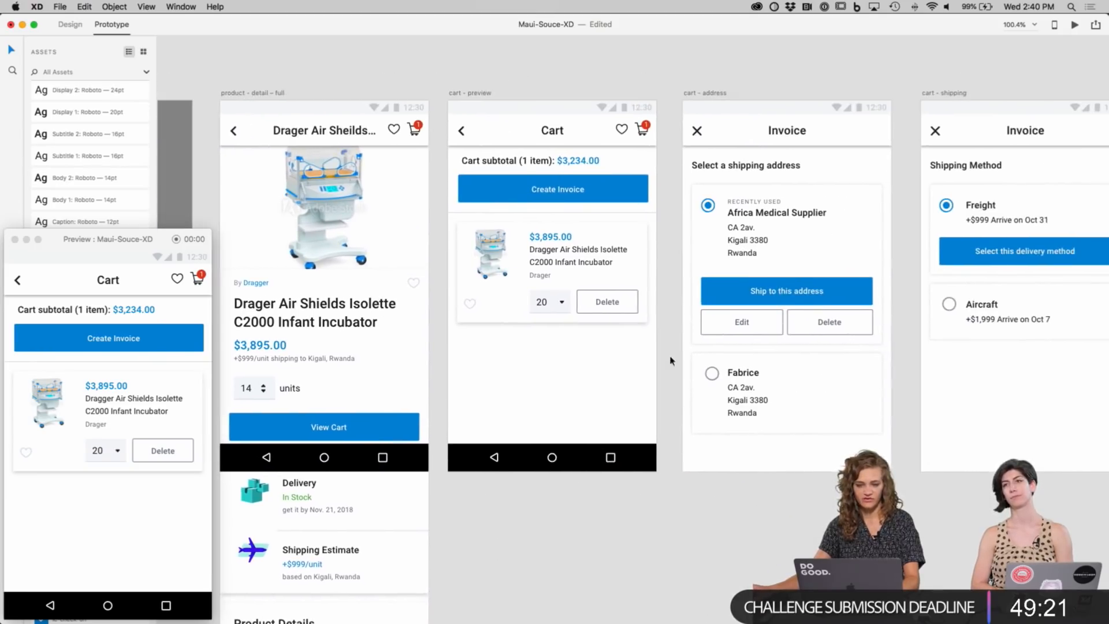
{"action": "left_click", "coordinate": [574, 111]}
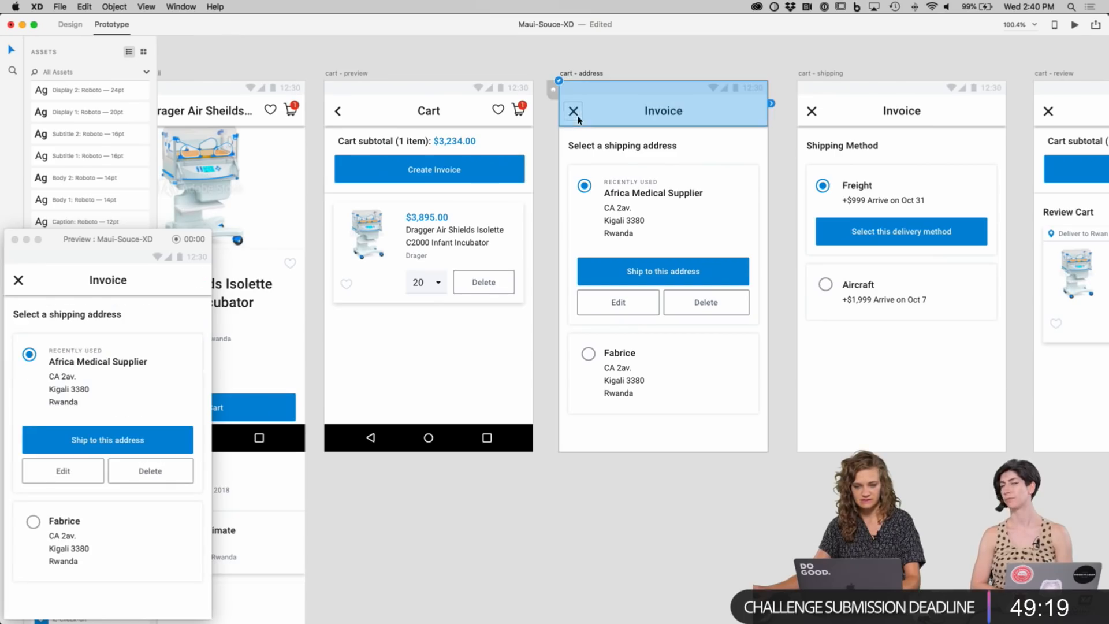
{"action": "double_click", "coordinate": [578, 114]}
{"action": "left_click_drag", "start_coordinate": [537, 153], "coordinate": [523, 153]}
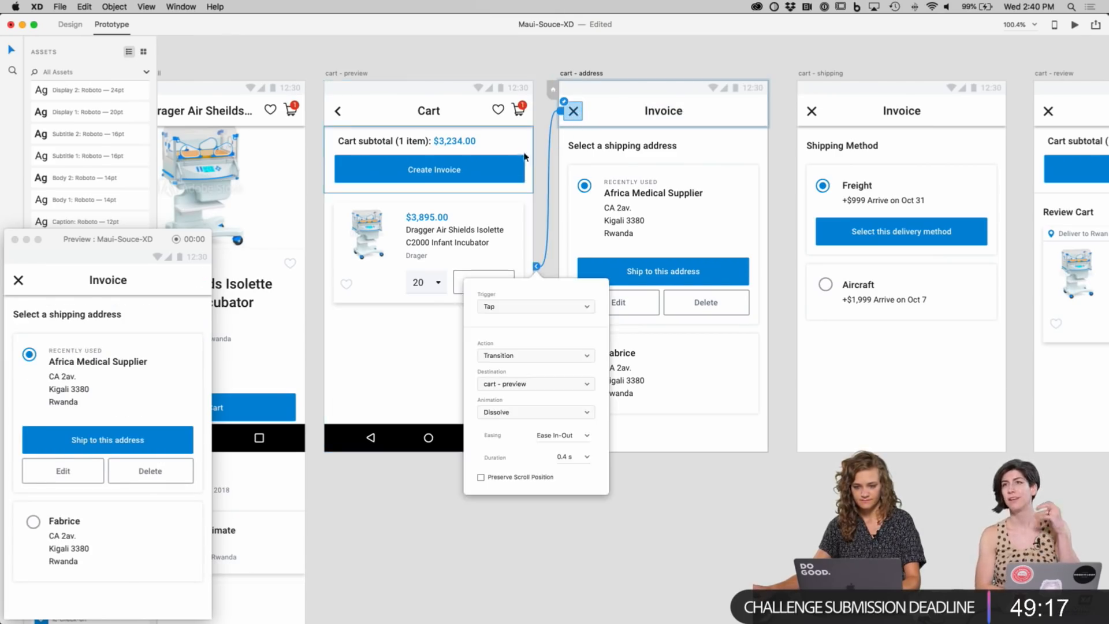
Step: Link the Ship to this address button to cart - shipping with a Tap-triggered Dissolve transition, Ease In-Out easing and 0.4 s duration
{"action": "left_click", "coordinate": [745, 188]}
{"action": "scroll", "coordinate": [745, 187], "scroll_direction": "down", "scroll_amount": 2}
{"action": "scroll", "coordinate": [745, 186], "scroll_direction": "down", "scroll_amount": 1}
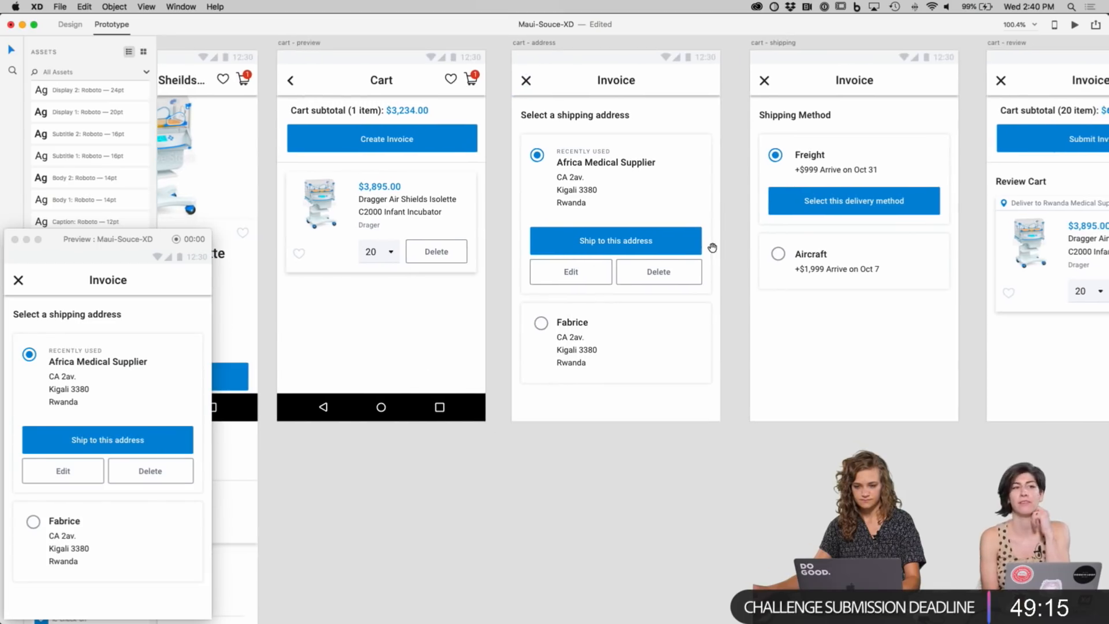
{"action": "left_click", "coordinate": [671, 249]}
{"action": "left_click_drag", "start_coordinate": [709, 241], "coordinate": [757, 246]}
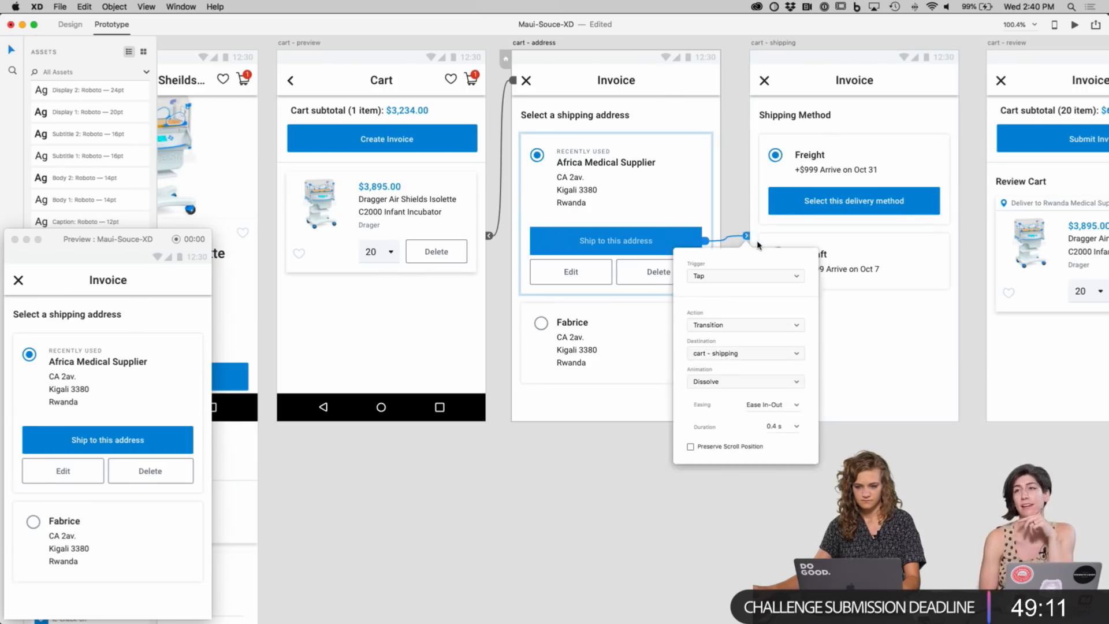
Step: Link the close icon in the cart - shipping header to cart - preview with a Tap-triggered Dissolve transition, Ease In-Out easing and 0.4 s duration
{"action": "scroll", "coordinate": [648, 91], "scroll_direction": "right", "scroll_amount": 5}
{"action": "left_click", "coordinate": [635, 84]}
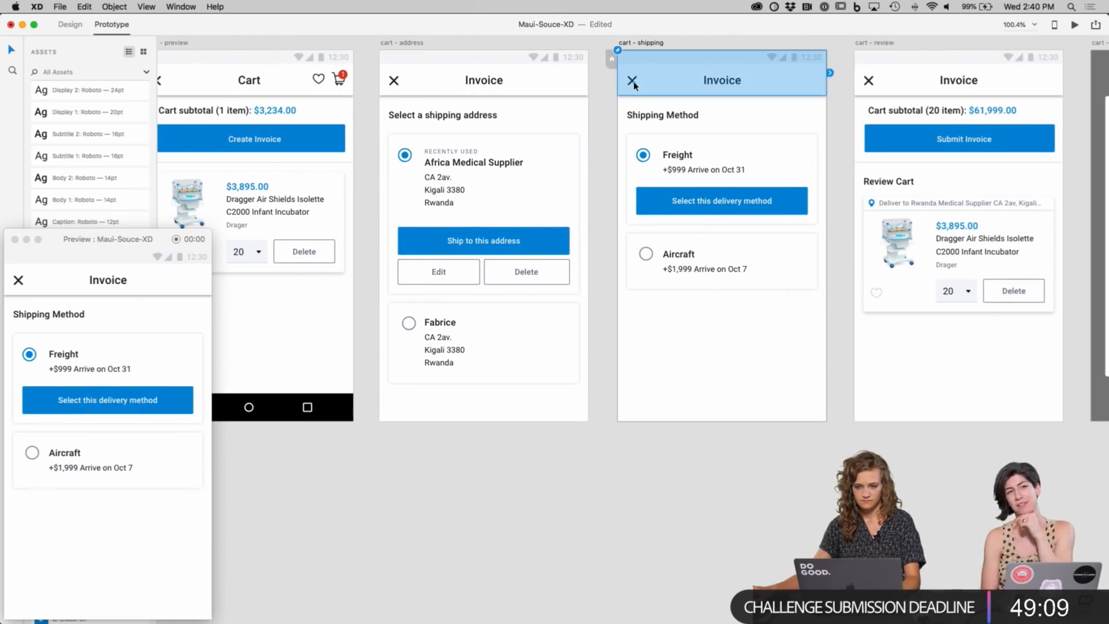
{"action": "left_click", "coordinate": [633, 86]}
{"action": "left_click_drag", "start_coordinate": [619, 80], "coordinate": [248, 173]}
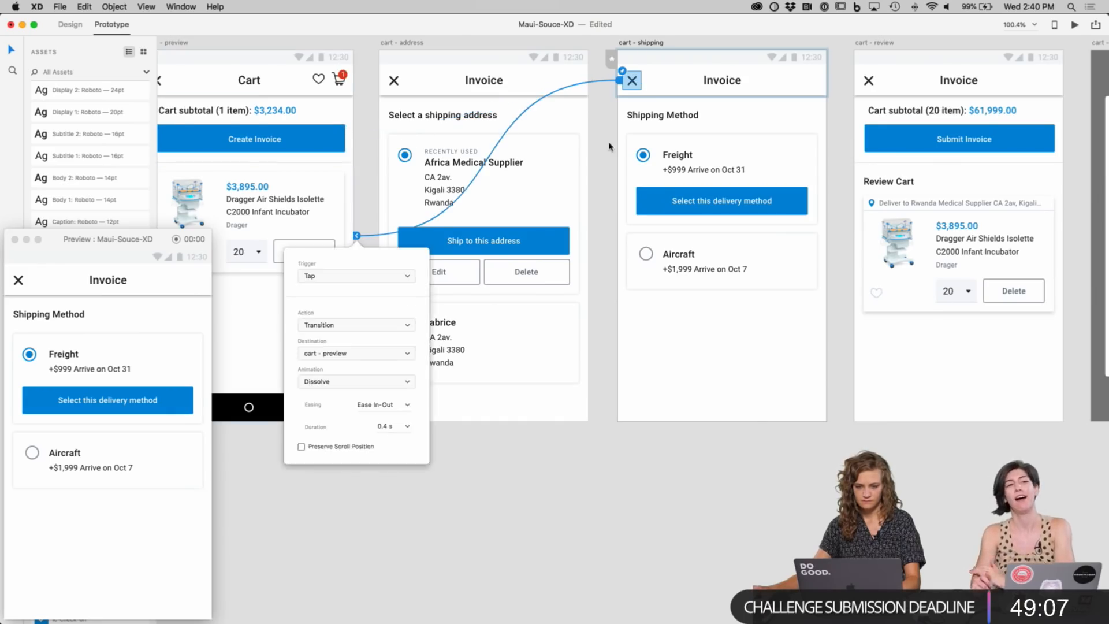
Step: Link the Select this delivery method button on cart - shipping to the cart - review artboard
{"action": "left_click", "coordinate": [610, 147]}
{"action": "scroll", "coordinate": [609, 146], "scroll_direction": "right", "scroll_amount": 2}
{"action": "scroll", "coordinate": [609, 146], "scroll_direction": "down", "scroll_amount": 2}
{"action": "left_click", "coordinate": [701, 185]}
{"action": "left_click", "coordinate": [700, 185]}
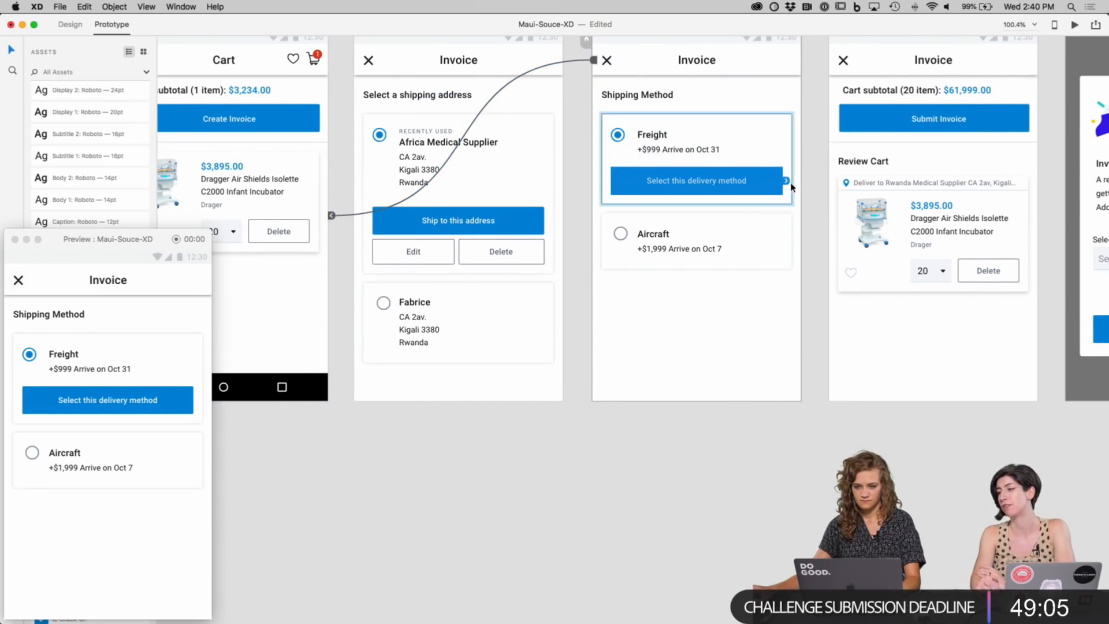
{"action": "left_click_drag", "start_coordinate": [786, 180], "coordinate": [837, 185]}
Step: Link the close icon in the cart - review header to the cart - shipping artboard
{"action": "scroll", "coordinate": [837, 185], "scroll_direction": "right", "scroll_amount": 1}
{"action": "scroll", "coordinate": [836, 185], "scroll_direction": "up", "scroll_amount": 2}
{"action": "scroll", "coordinate": [837, 184], "scroll_direction": "right", "scroll_amount": 3}
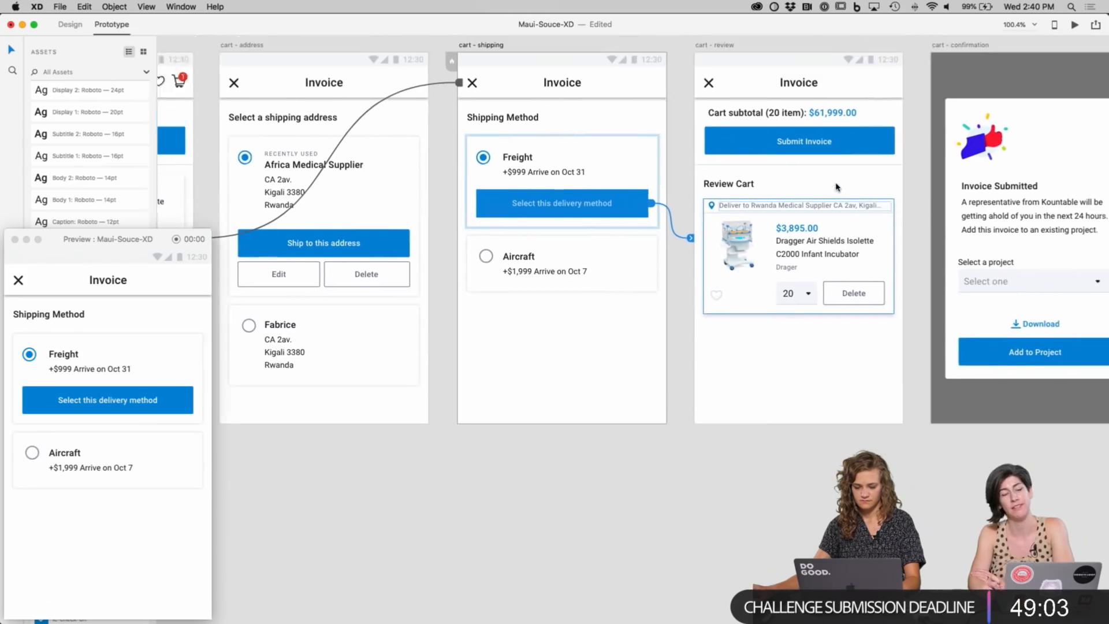
{"action": "left_click", "coordinate": [667, 122]}
{"action": "left_click", "coordinate": [668, 123]}
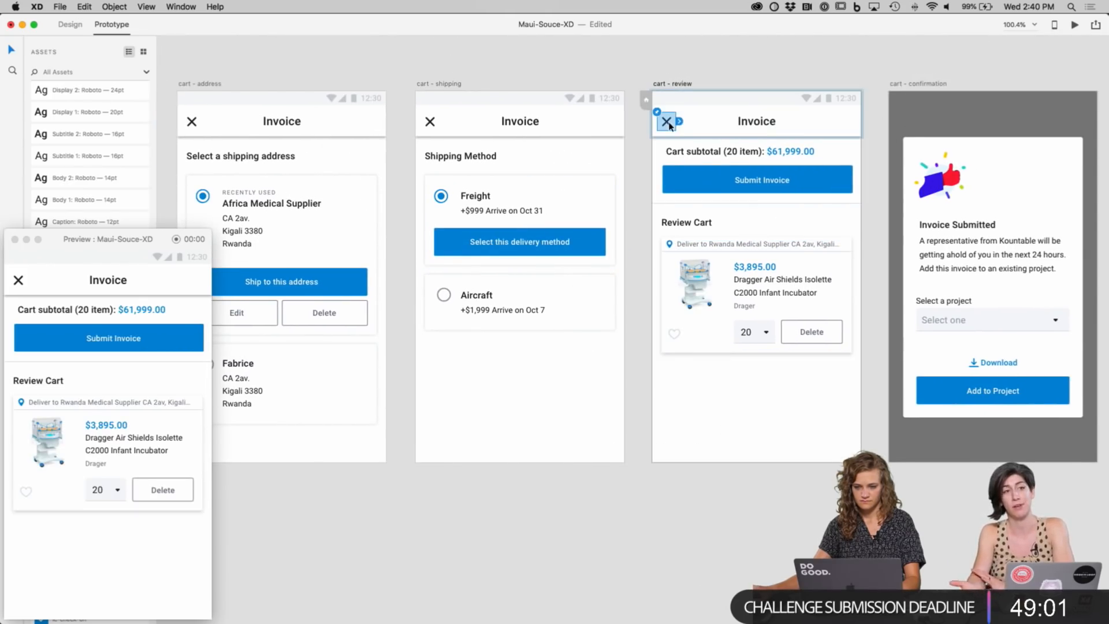
{"action": "left_click_drag", "start_coordinate": [679, 122], "coordinate": [578, 254]}
Step: Link the Submit Invoice button on cart - review to the cart - confirmation artboard
{"action": "scroll", "coordinate": [693, 191], "scroll_direction": "right", "scroll_amount": 3}
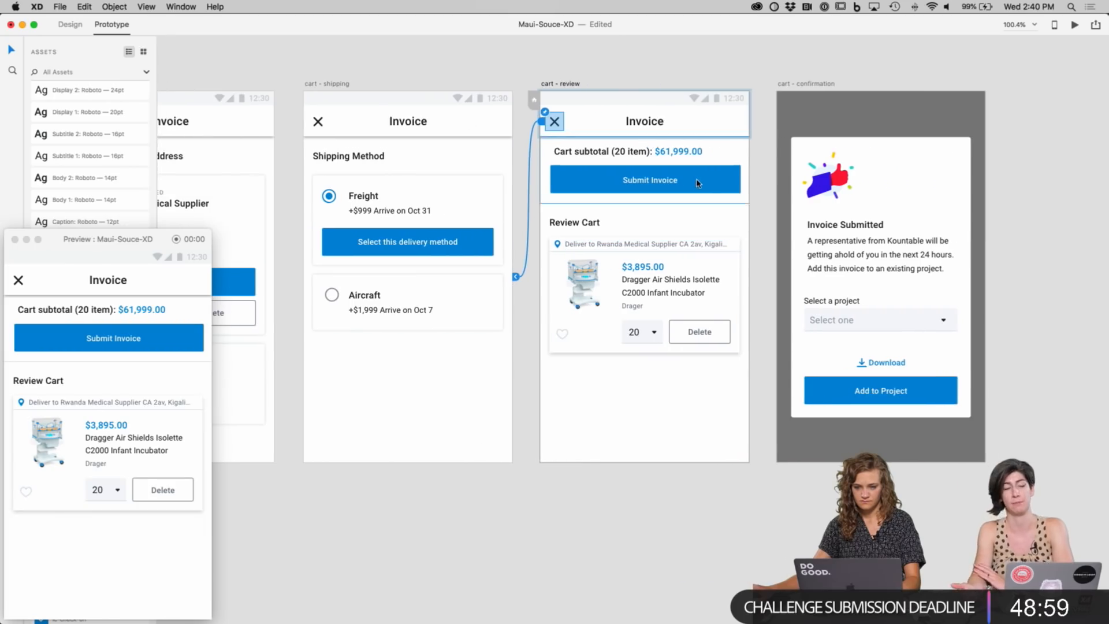
{"action": "left_click", "coordinate": [697, 184]}
{"action": "left_click_drag", "start_coordinate": [744, 180], "coordinate": [812, 229]}
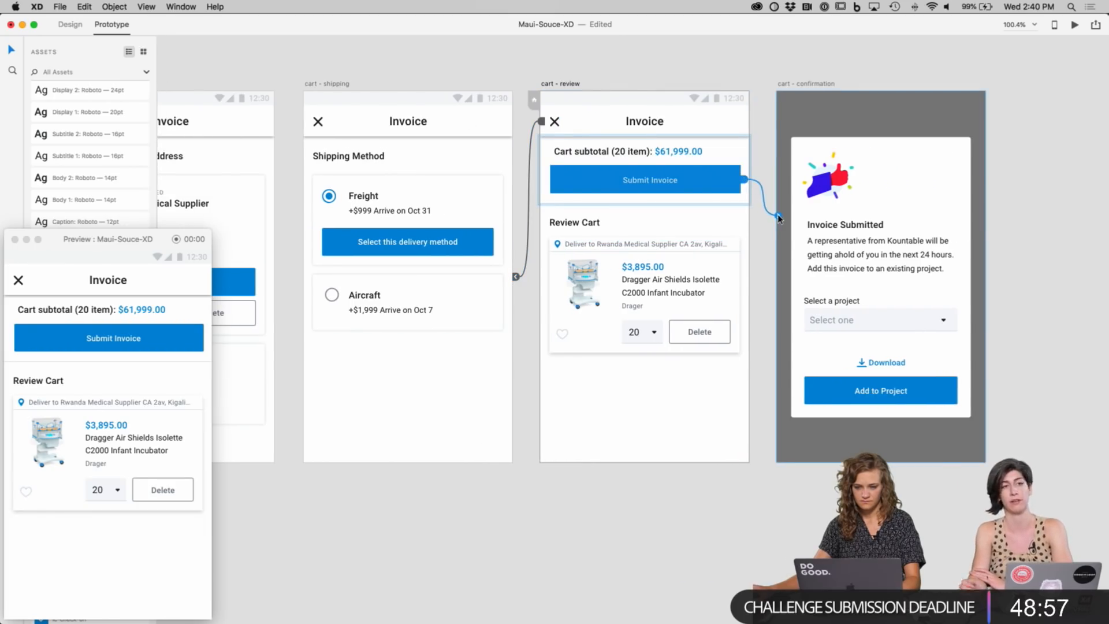
{"action": "scroll", "coordinate": [812, 228], "scroll_direction": "down", "scroll_amount": 3}
{"action": "left_click", "coordinate": [876, 289]}
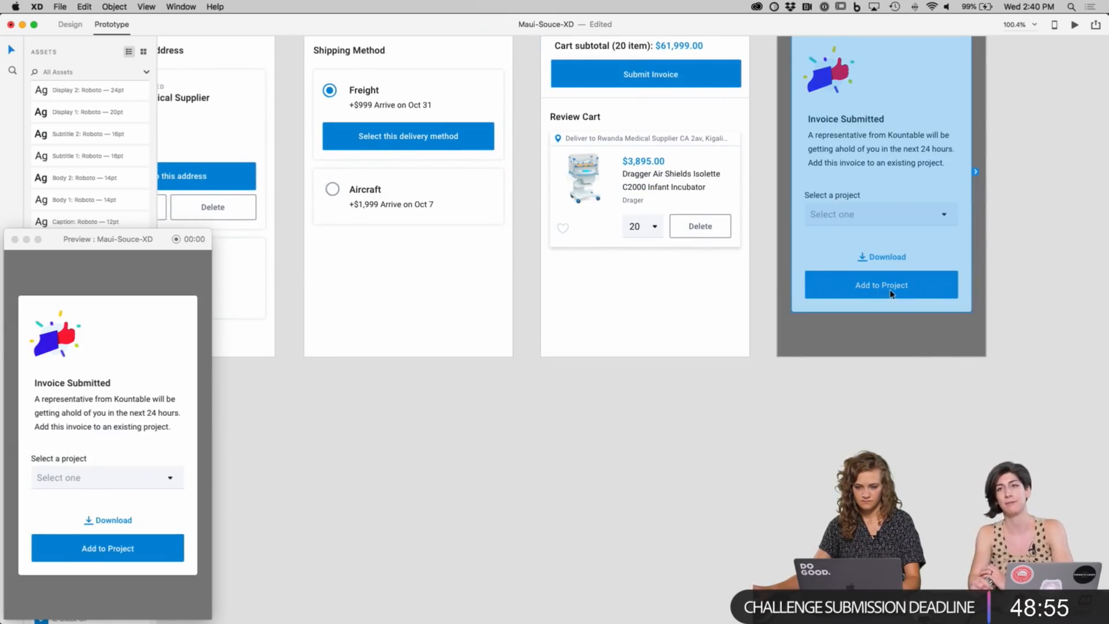
{"action": "double_click", "coordinate": [890, 293]}
Step: Preview the prototype from the Store artboard, check its scrolling and follow its link to Store-scroll
{"action": "scroll", "coordinate": [942, 285], "scroll_direction": "up", "scroll_amount": 2}
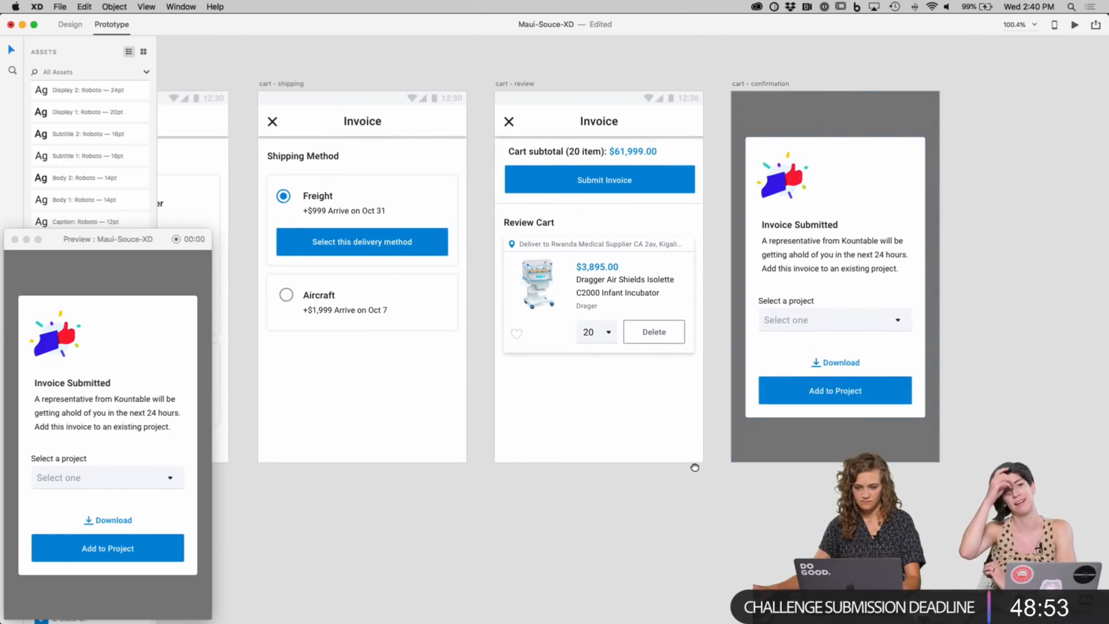
{"action": "scroll", "coordinate": [520, 434], "scroll_direction": "left", "scroll_amount": 10}
{"action": "scroll", "coordinate": [520, 434], "scroll_direction": "left", "scroll_amount": 15}
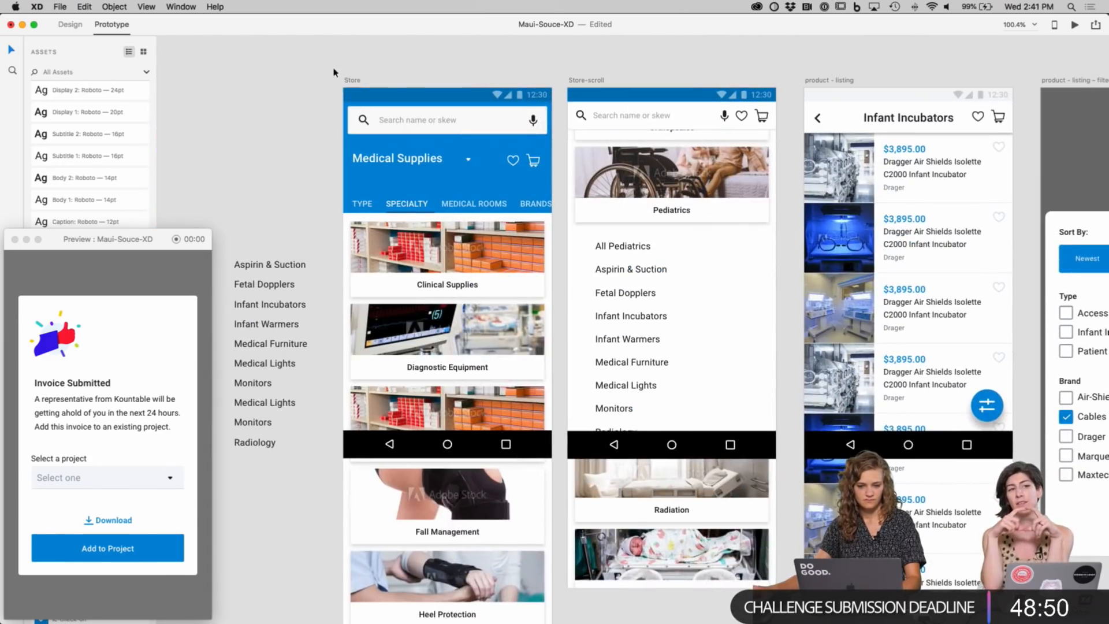
{"action": "left_click", "coordinate": [350, 80]}
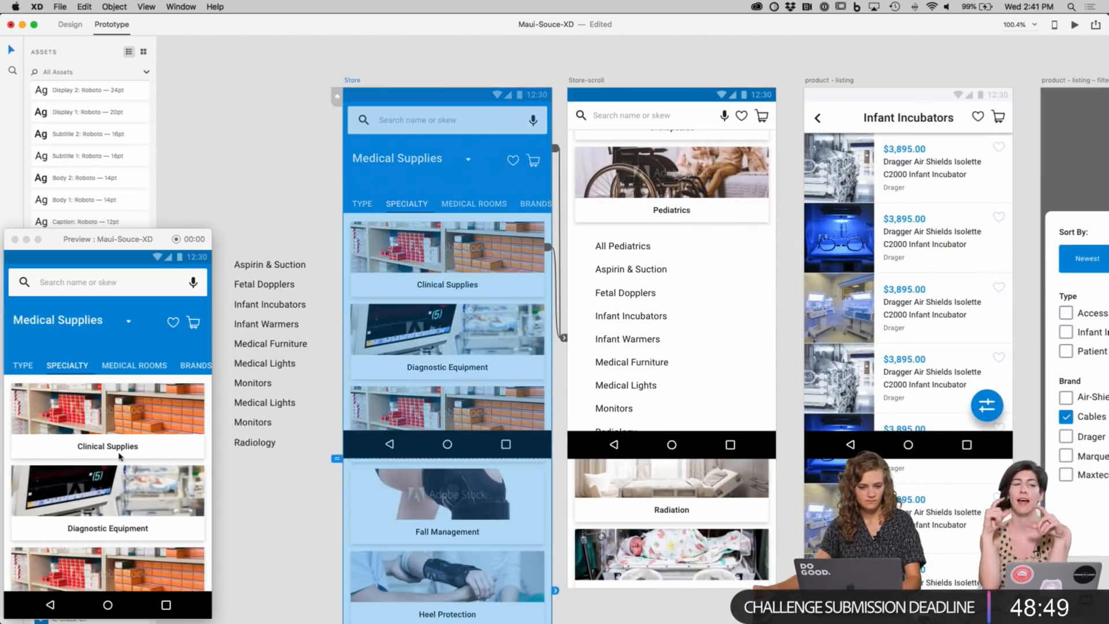
{"action": "scroll", "coordinate": [121, 465], "scroll_direction": "down", "scroll_amount": 3}
{"action": "scroll", "coordinate": [121, 463], "scroll_direction": "up", "scroll_amount": 3}
{"action": "left_click", "coordinate": [127, 340]}
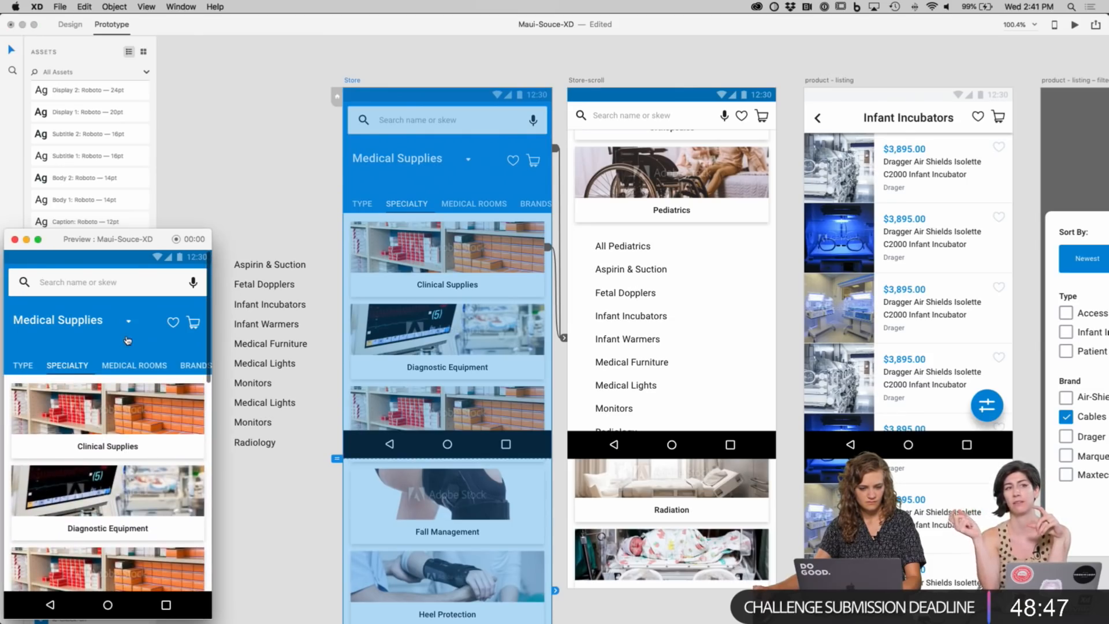
{"action": "left_click", "coordinate": [138, 339]}
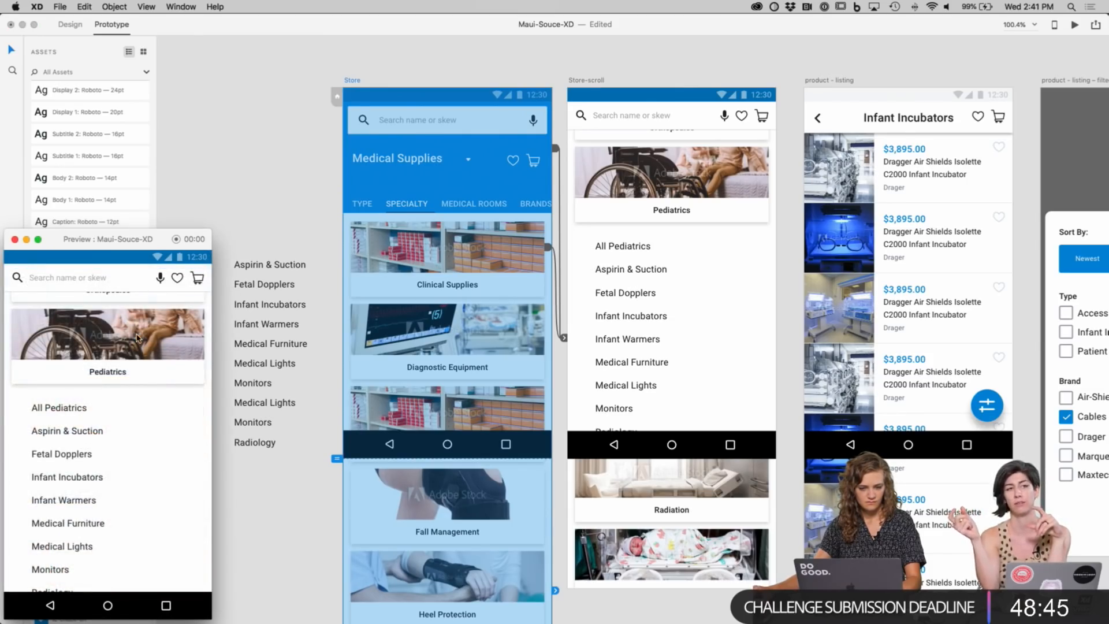
Step: Open the Infant Incubators listing in the preview and check how its navigation bar behaves when scrolling
{"action": "scroll", "coordinate": [115, 407], "scroll_direction": "down", "scroll_amount": 2}
{"action": "left_click", "coordinate": [79, 423]}
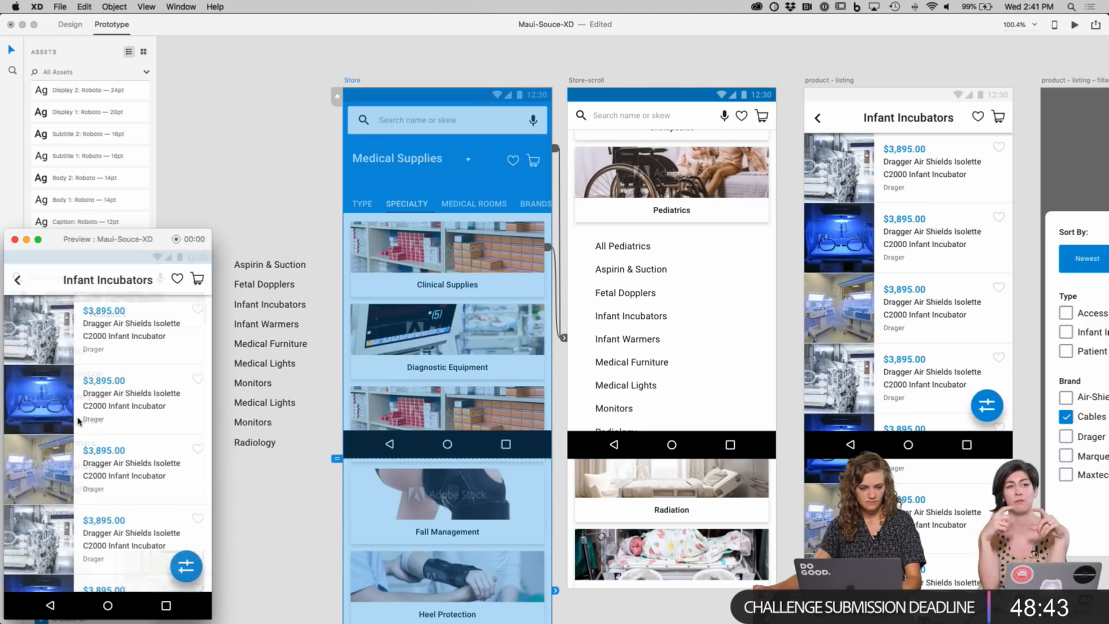
{"action": "scroll", "coordinate": [134, 338], "scroll_direction": "down", "scroll_amount": 1}
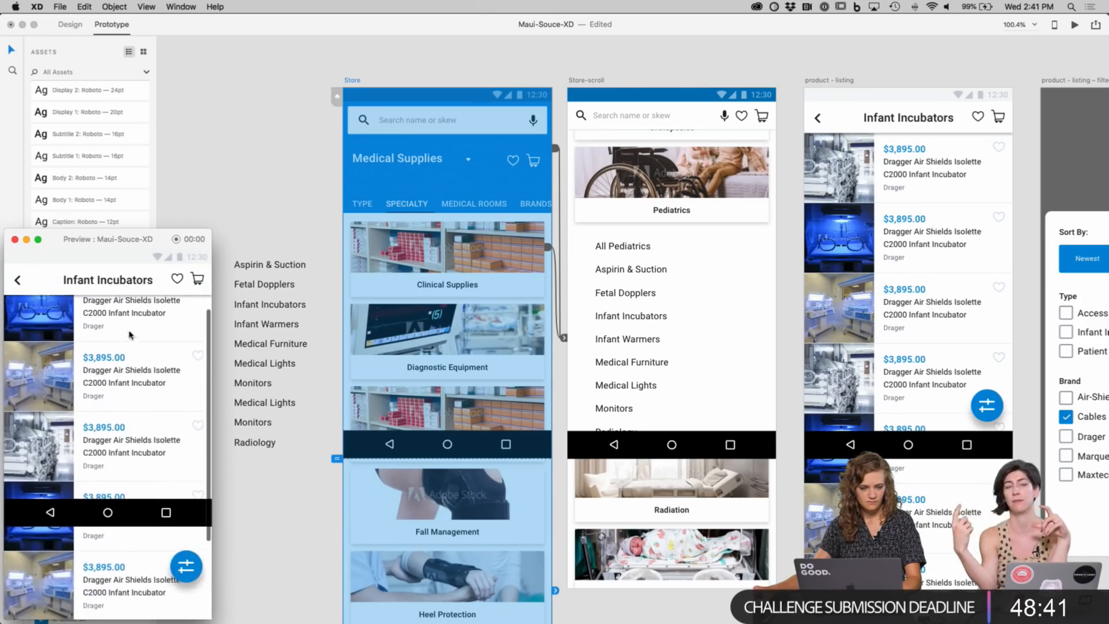
{"action": "scroll", "coordinate": [134, 338], "scroll_direction": "up", "scroll_amount": 1}
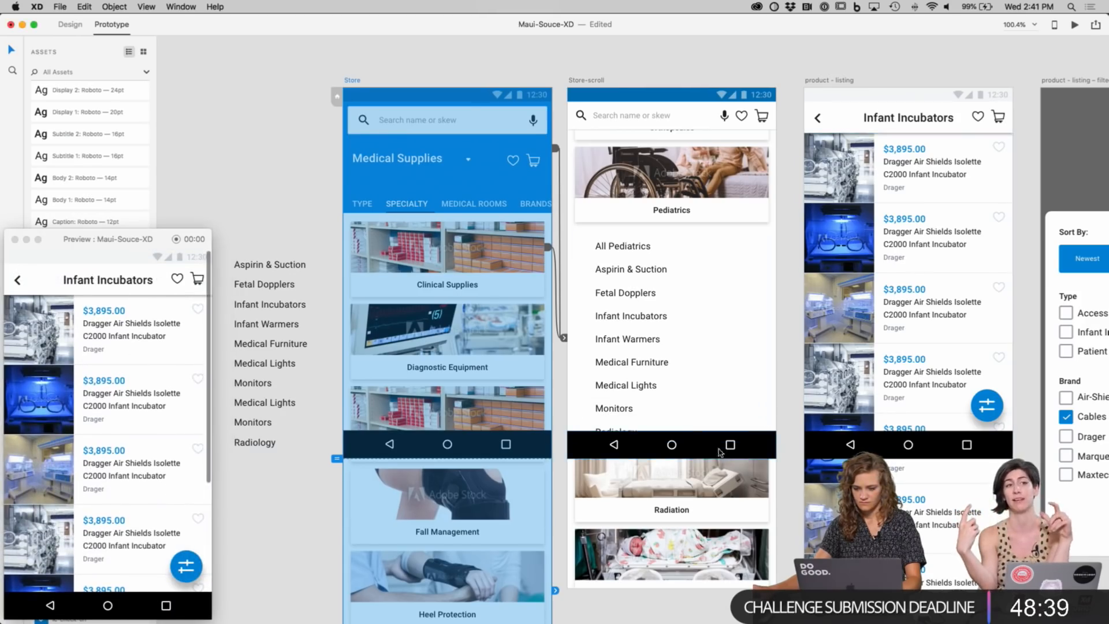
Step: In Design mode, fix the position of the product - listing artboard's Android navigation bar when scrolling
{"action": "left_click", "coordinate": [71, 26]}
{"action": "scroll", "coordinate": [577, 439], "scroll_direction": "right", "scroll_amount": 5}
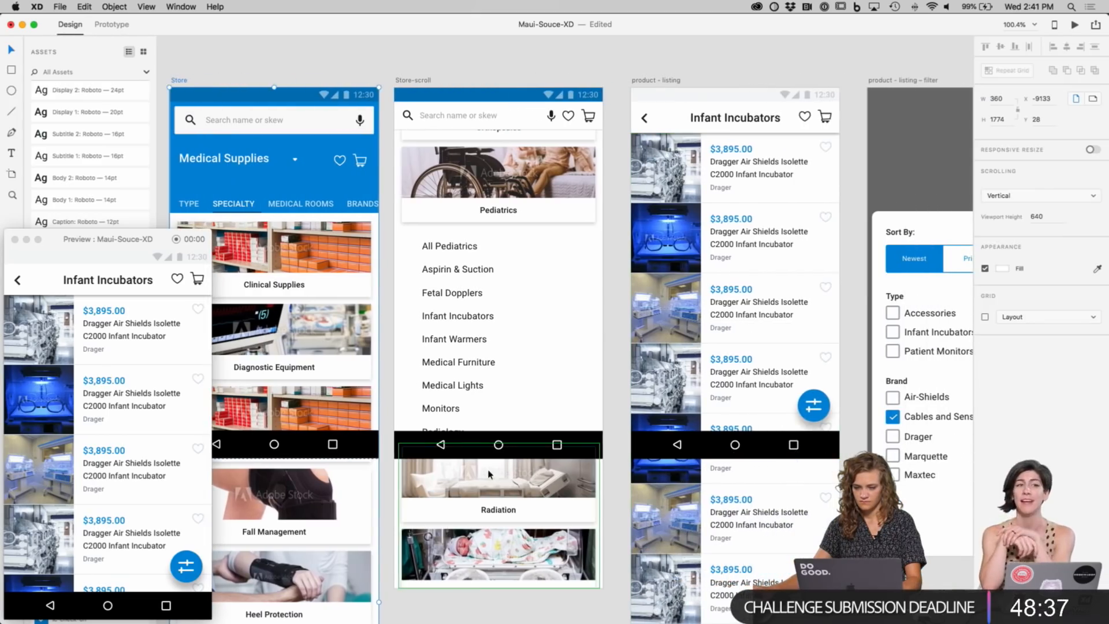
{"action": "left_click", "coordinate": [582, 446]}
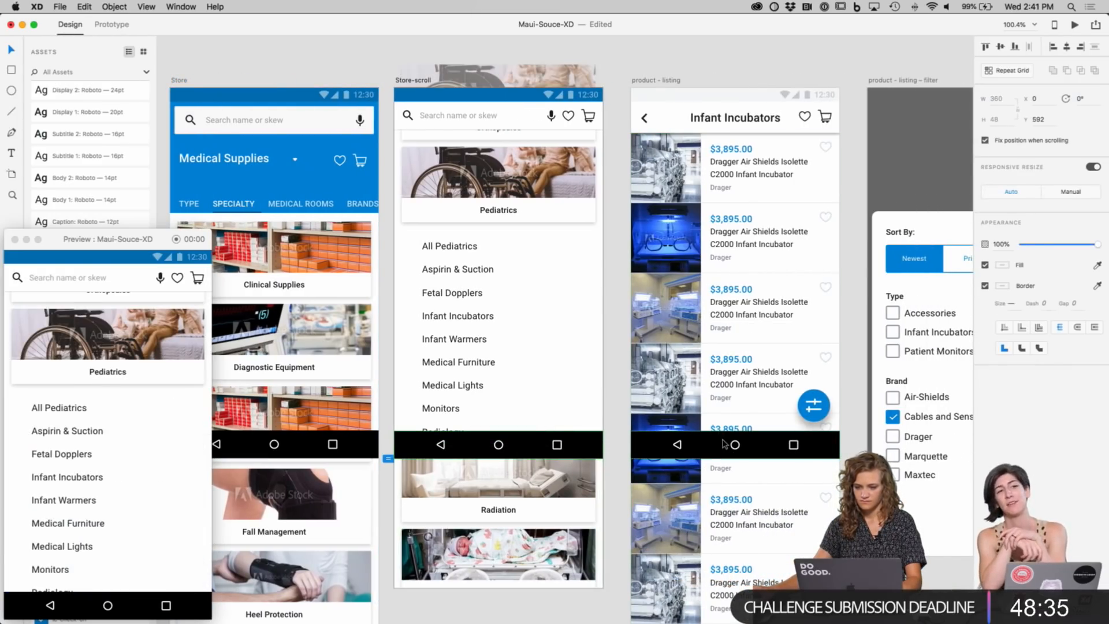
{"action": "left_click", "coordinate": [723, 444]}
{"action": "left_click", "coordinate": [986, 140]}
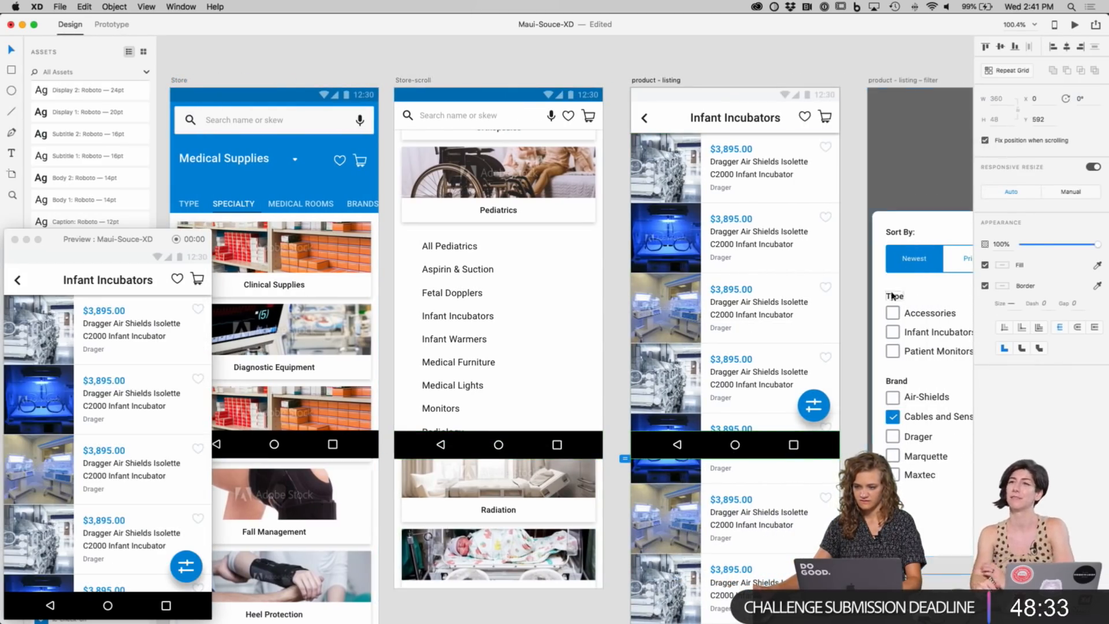
Step: Paste the fixed Android navigation bar into the product - listing – filter artboard at X 0, Y 592
{"action": "scroll", "coordinate": [693, 431], "scroll_direction": "right", "scroll_amount": 10}
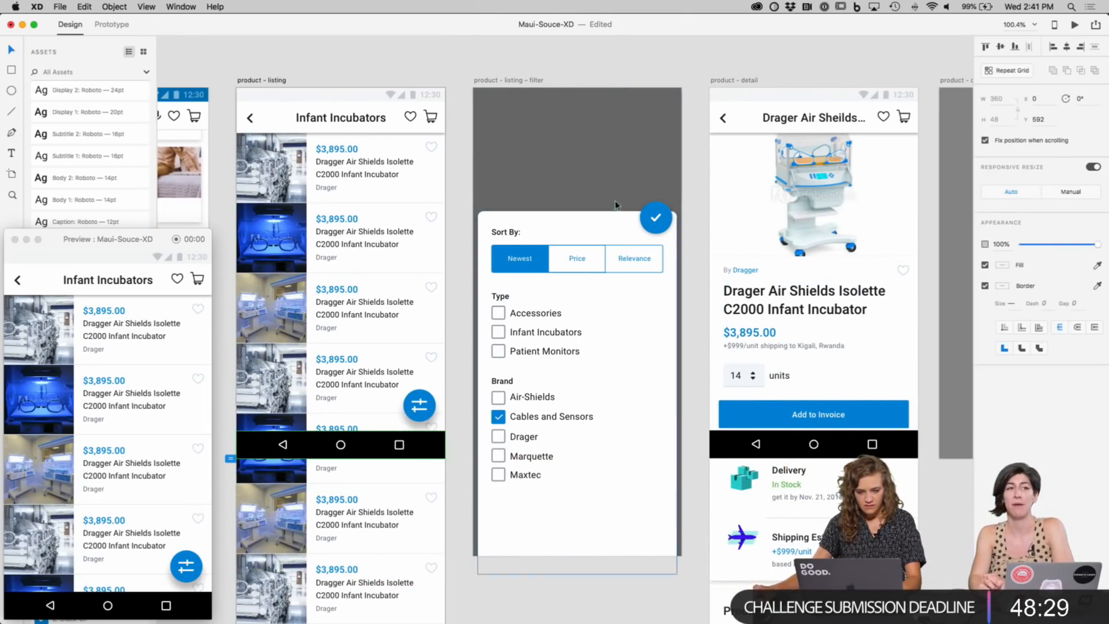
{"action": "left_click", "coordinate": [502, 81]}
{"action": "key", "text": "cmd+v"}
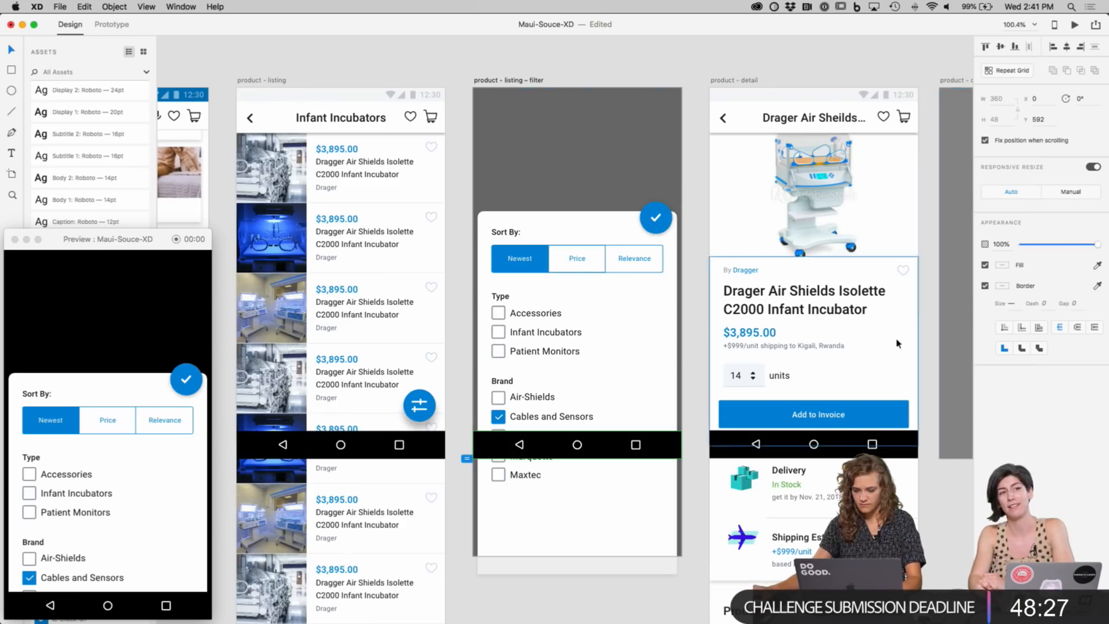
Step: Check the fixed-position setting of the Android navigation bars on product - detail and product - detail – full
{"action": "scroll", "coordinate": [770, 351], "scroll_direction": "right", "scroll_amount": 5}
{"action": "scroll", "coordinate": [770, 351], "scroll_direction": "up", "scroll_amount": 2}
{"action": "scroll", "coordinate": [769, 351], "scroll_direction": "right", "scroll_amount": 3}
{"action": "scroll", "coordinate": [769, 352], "scroll_direction": "down", "scroll_amount": 1}
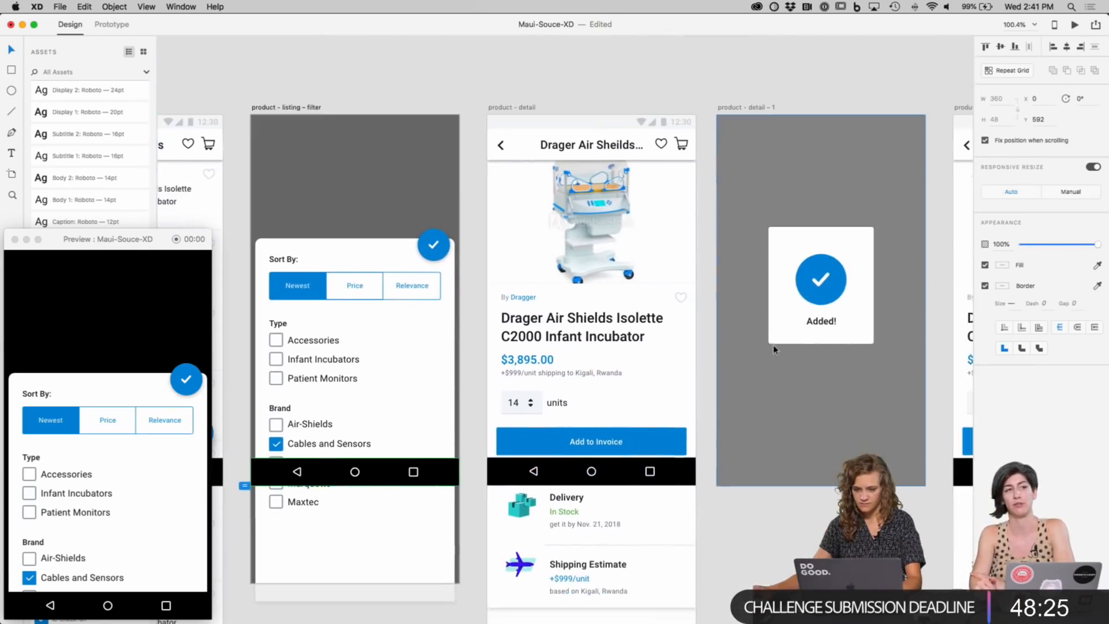
{"action": "left_click", "coordinate": [662, 468]}
{"action": "scroll", "coordinate": [692, 462], "scroll_direction": "right", "scroll_amount": 6}
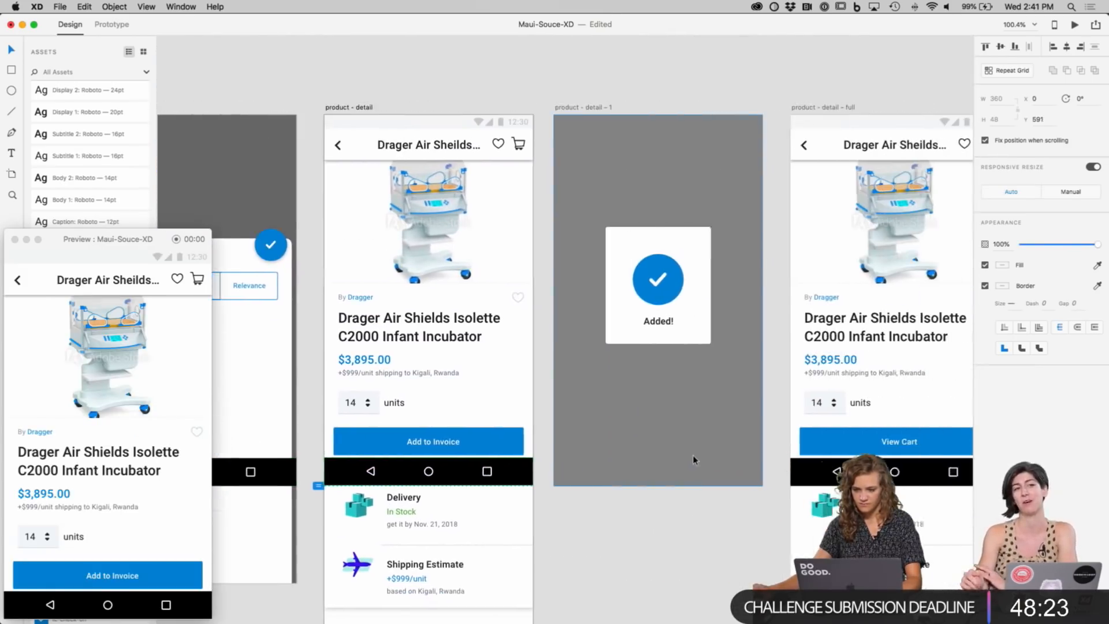
{"action": "left_click", "coordinate": [793, 472]}
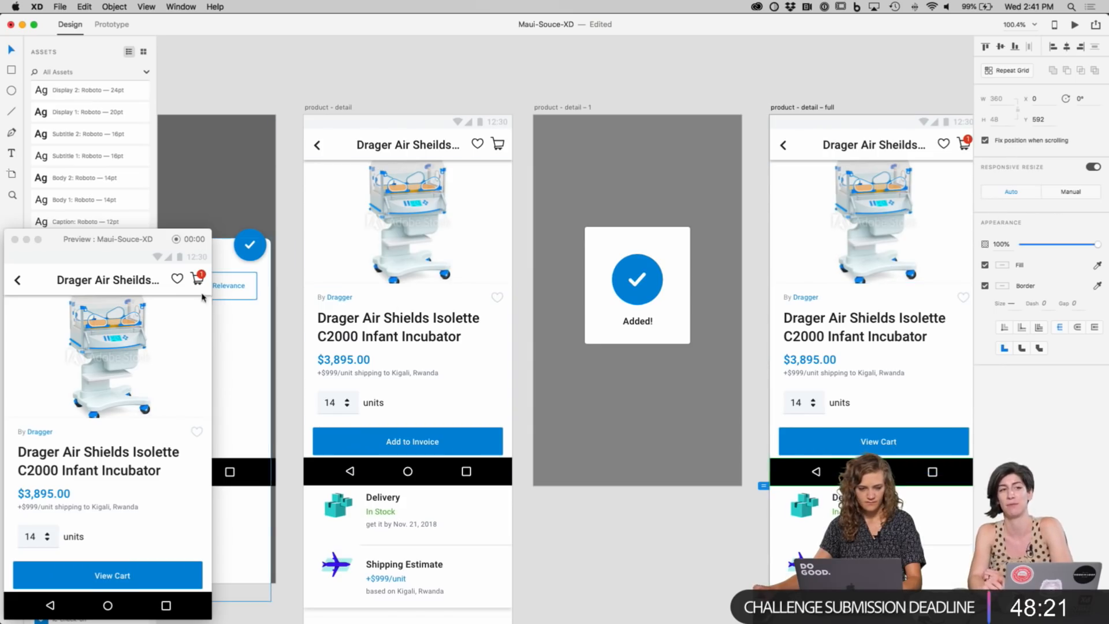
Step: Scroll the product - detail – full preview to Customers also viewed and examine the full length of the detail artboards on the canvas
{"action": "scroll", "coordinate": [188, 328], "scroll_direction": "down", "scroll_amount": 15}
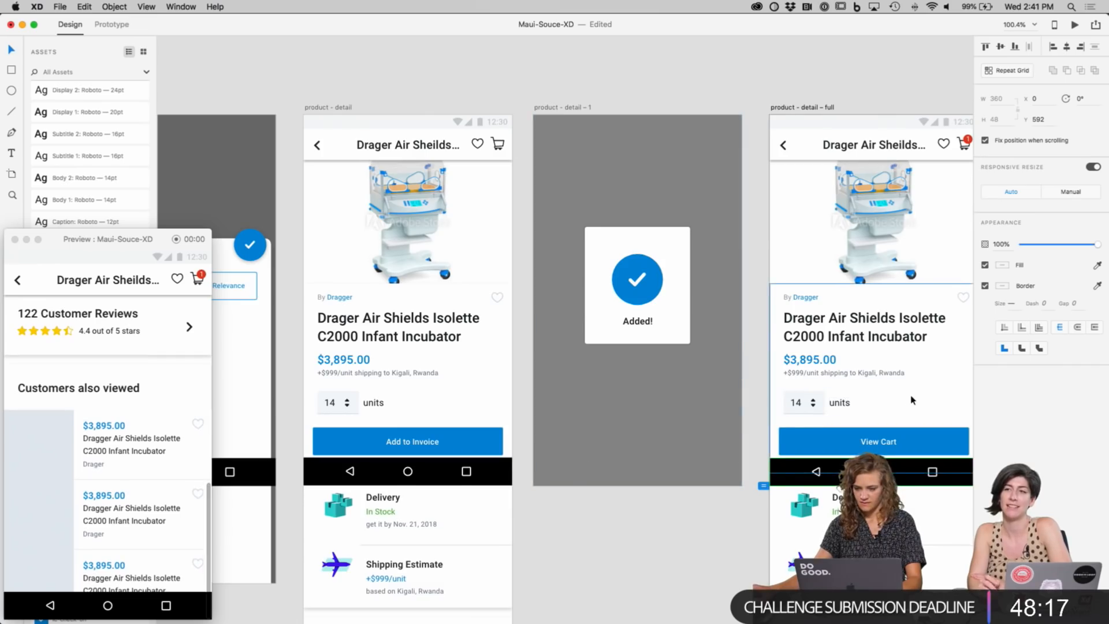
{"action": "scroll", "coordinate": [911, 398], "scroll_direction": "down", "scroll_amount": 10}
{"action": "scroll", "coordinate": [912, 399], "scroll_direction": "right", "scroll_amount": 16}
{"action": "scroll", "coordinate": [911, 399], "scroll_direction": "down", "scroll_amount": 3}
{"action": "scroll", "coordinate": [912, 400], "scroll_direction": "left", "scroll_amount": 7}
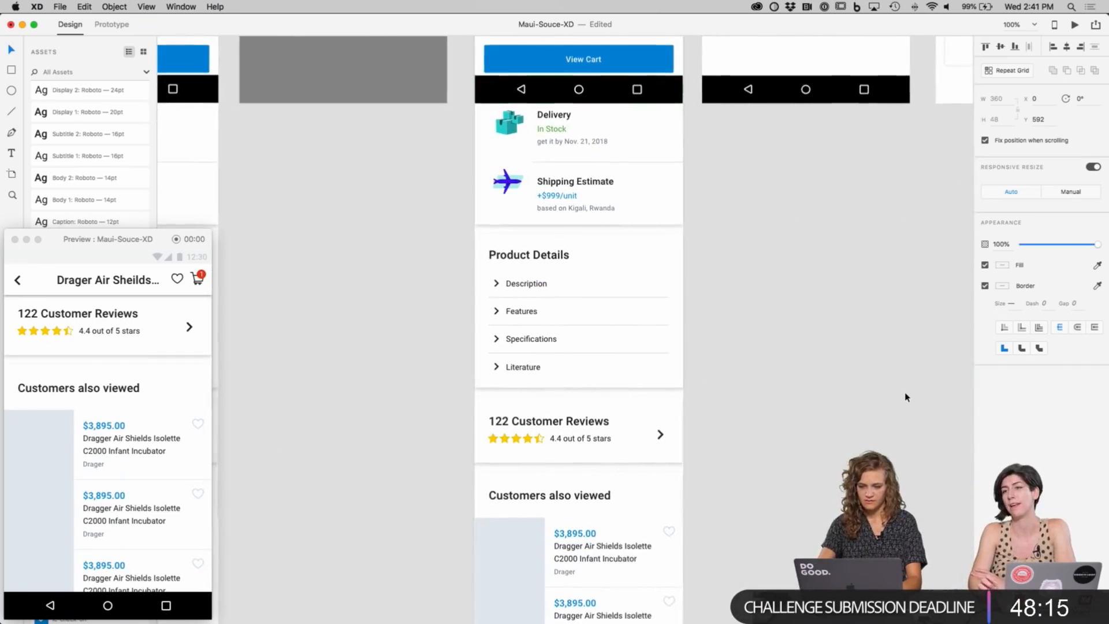
{"action": "scroll", "coordinate": [905, 397], "scroll_direction": "down", "scroll_amount": 5}
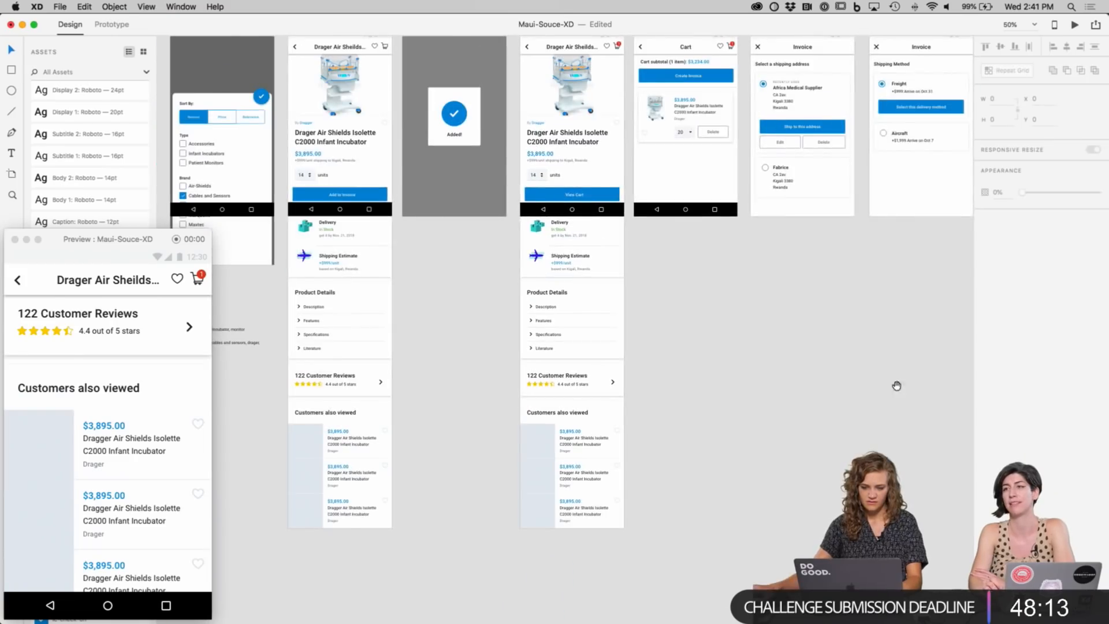
Step: Extend the lower edge of the product - detail and product - detail – full artboards together, leaving blank space below Customers also viewed
{"action": "scroll", "coordinate": [897, 386], "scroll_direction": "left", "scroll_amount": 3}
{"action": "scroll", "coordinate": [850, 400], "scroll_direction": "down", "scroll_amount": 2}
{"action": "scroll", "coordinate": [850, 400], "scroll_direction": "left", "scroll_amount": 1}
{"action": "left_click", "coordinate": [634, 75]}
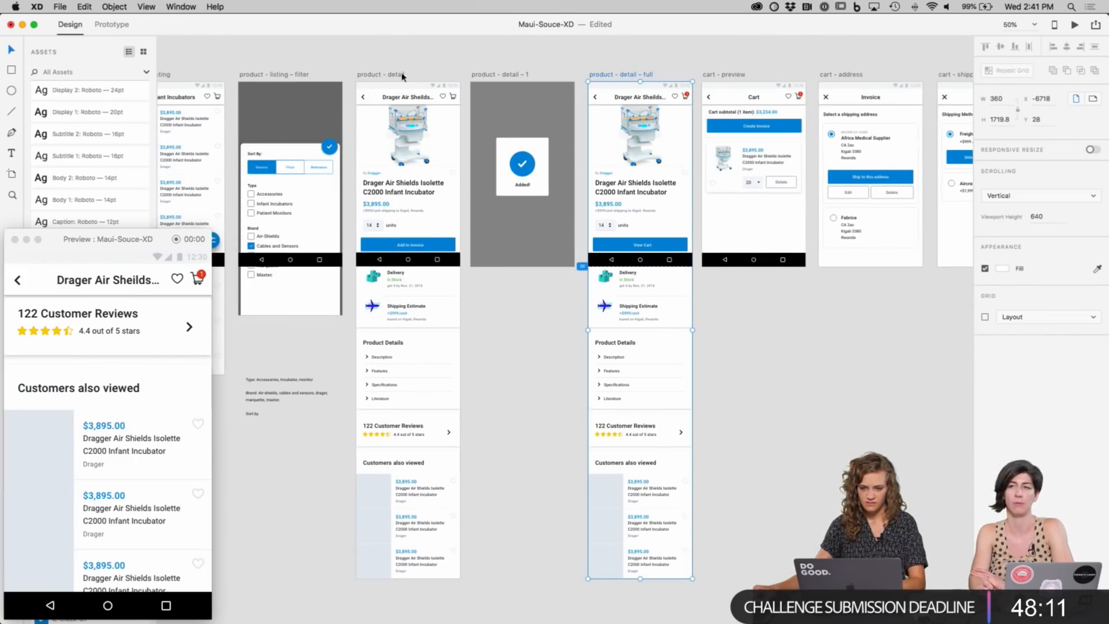
{"action": "left_click", "coordinate": [395, 75], "text": "shift"}
{"action": "scroll", "coordinate": [595, 448], "scroll_direction": "down", "scroll_amount": 5}
{"action": "mouse_move", "coordinate": [523, 444]}
{"action": "left_mouse_down"}
{"action": "mouse_move", "coordinate": [522, 426]}
{"action": "mouse_move", "coordinate": [522, 455]}
{"action": "left_mouse_up"}
{"action": "left_click", "coordinate": [814, 310]}
{"action": "scroll", "coordinate": [770, 383], "scroll_direction": "up", "scroll_amount": 7}
{"action": "scroll", "coordinate": [770, 383], "scroll_direction": "left", "scroll_amount": 3}
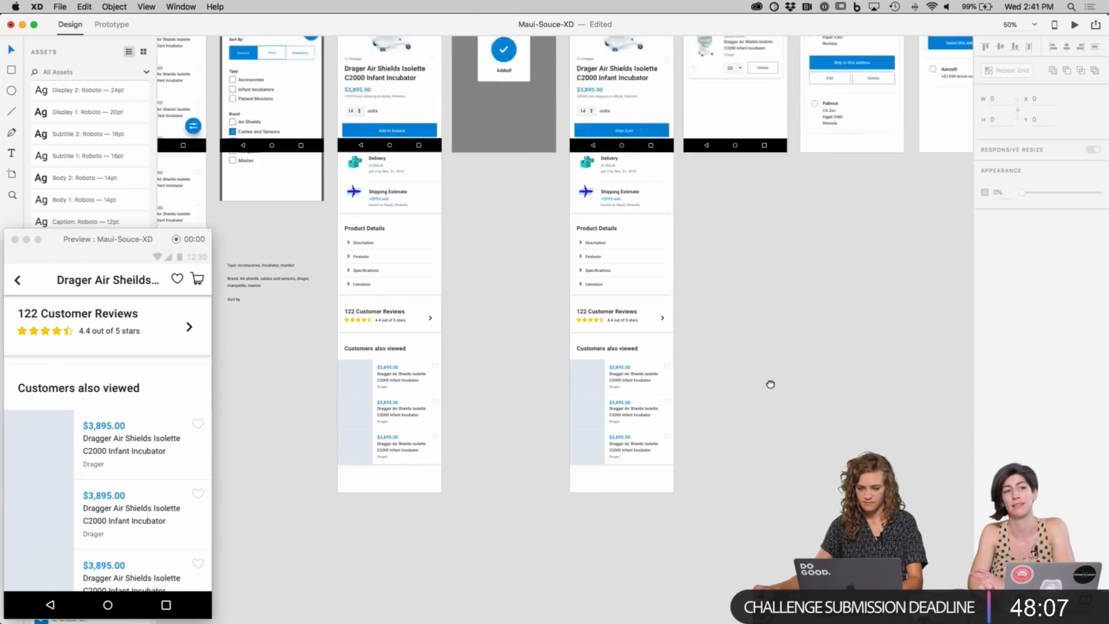
Step: Scroll the product - detail preview through to the end of Customers also viewed, return to Add to Invoice and test it
{"action": "key", "text": "super+1"}
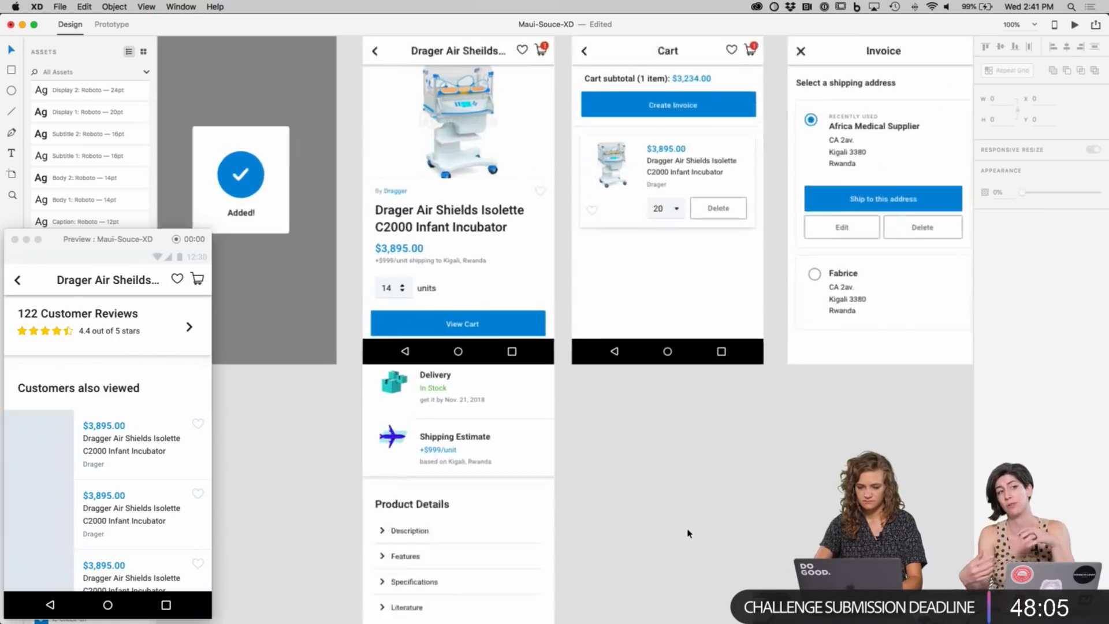
{"action": "scroll", "coordinate": [172, 464], "scroll_direction": "down", "scroll_amount": 2}
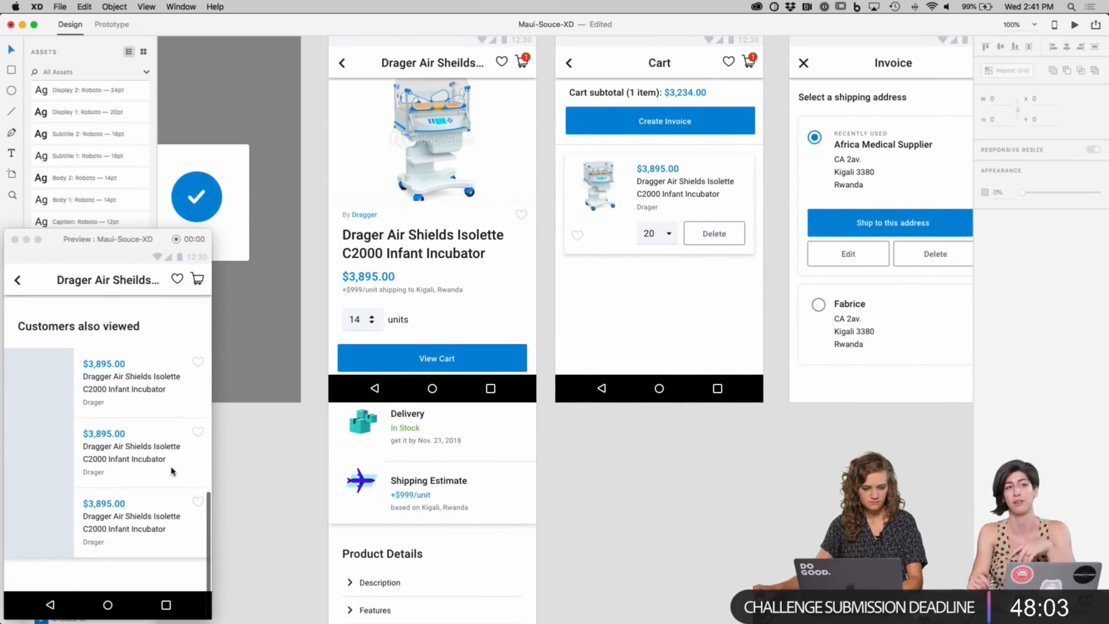
{"action": "scroll", "coordinate": [175, 462], "scroll_direction": "up", "scroll_amount": 10}
{"action": "scroll", "coordinate": [178, 455], "scroll_direction": "up", "scroll_amount": 10}
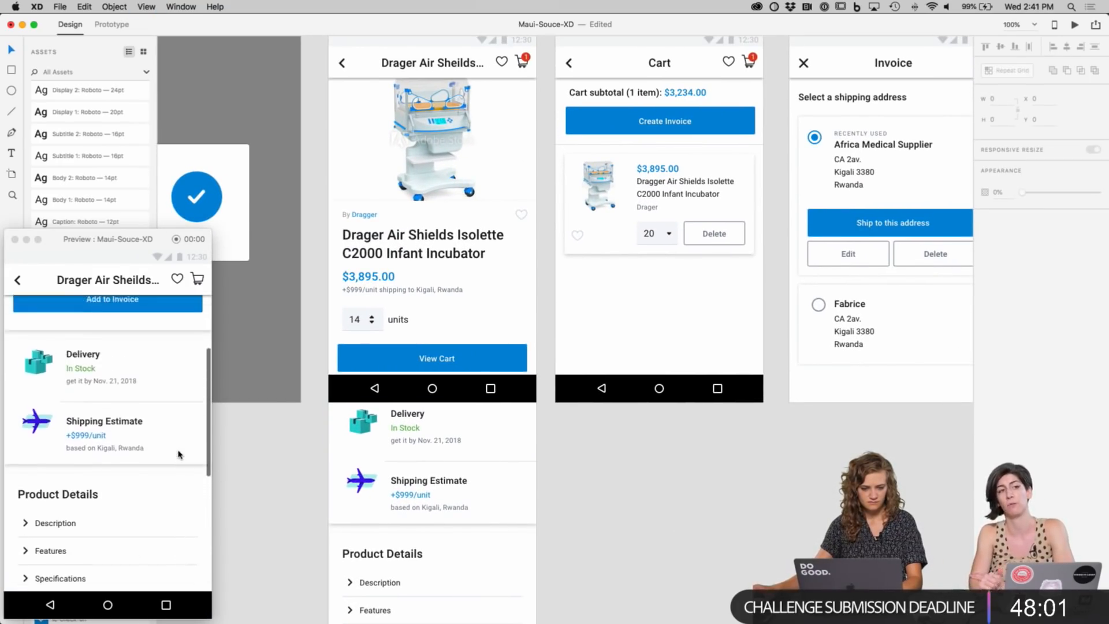
{"action": "scroll", "coordinate": [173, 456], "scroll_direction": "down", "scroll_amount": 3}
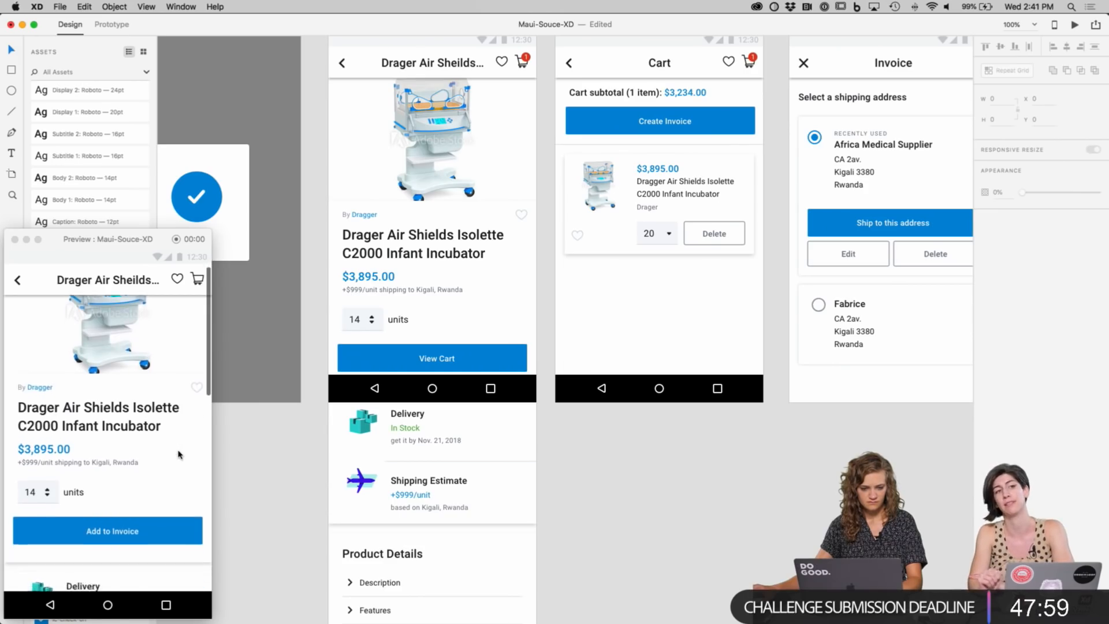
{"action": "left_click", "coordinate": [149, 506]}
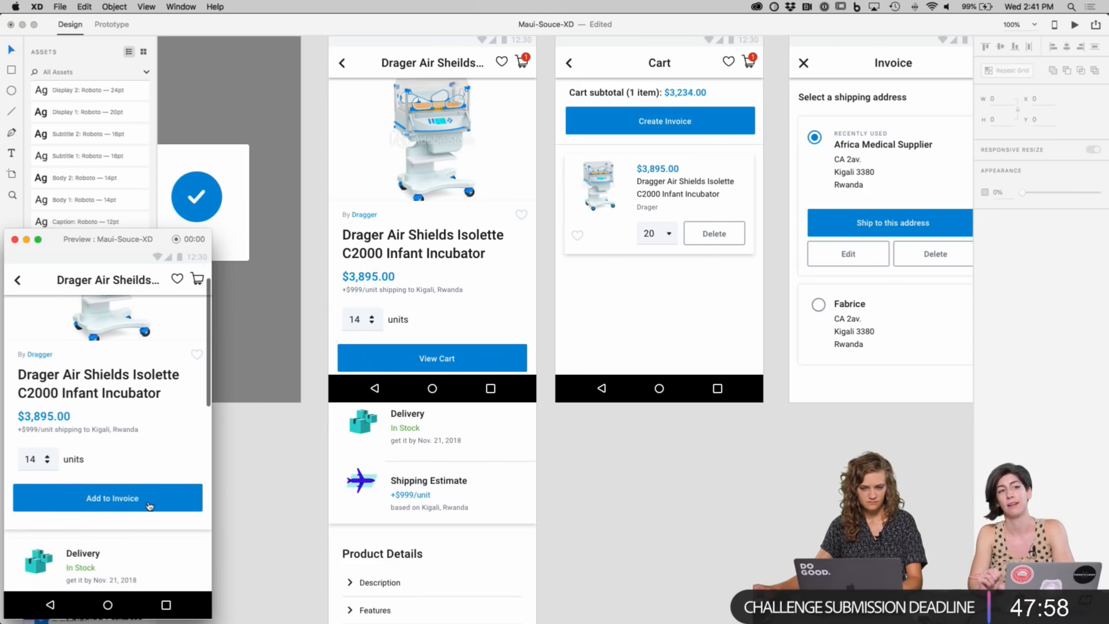
{"action": "left_click", "coordinate": [114, 502]}
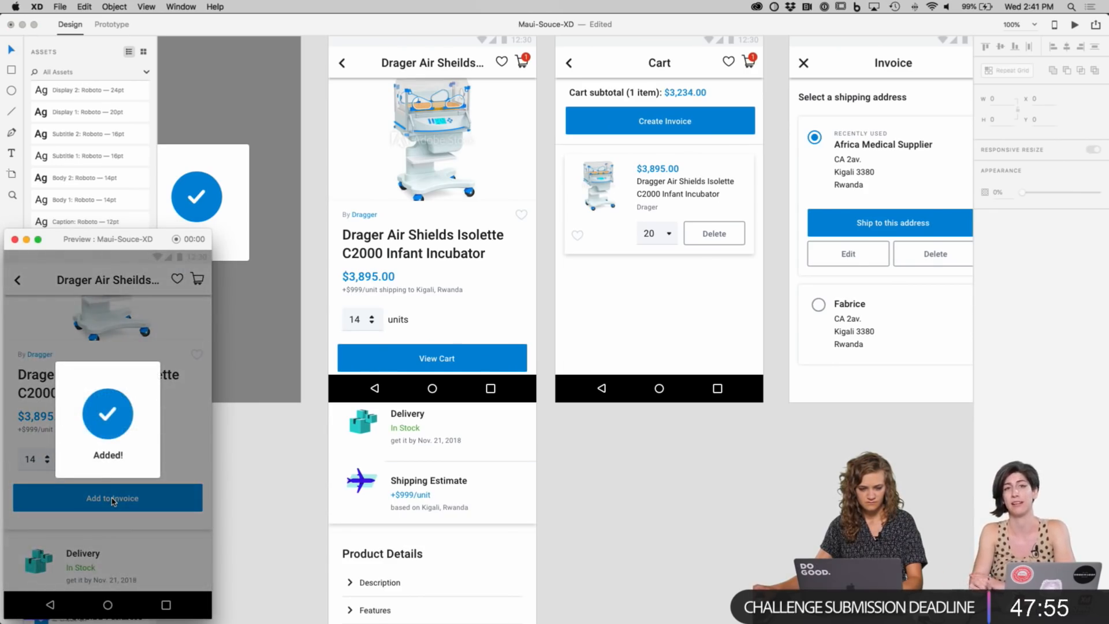
Step: Check the scrolling of the product - detail – full preview and test its header cart icon
{"action": "scroll", "coordinate": [141, 526], "scroll_direction": "down", "scroll_amount": 1}
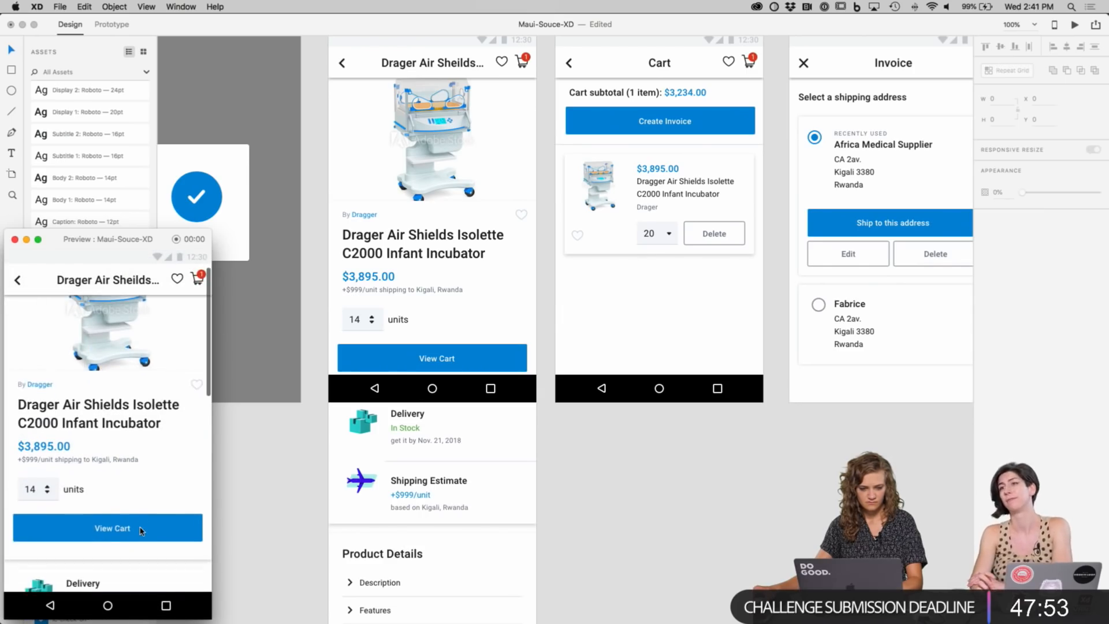
{"action": "scroll", "coordinate": [141, 529], "scroll_direction": "up", "scroll_amount": 1}
{"action": "scroll", "coordinate": [144, 497], "scroll_direction": "down", "scroll_amount": 3}
{"action": "scroll", "coordinate": [162, 404], "scroll_direction": "up", "scroll_amount": 3}
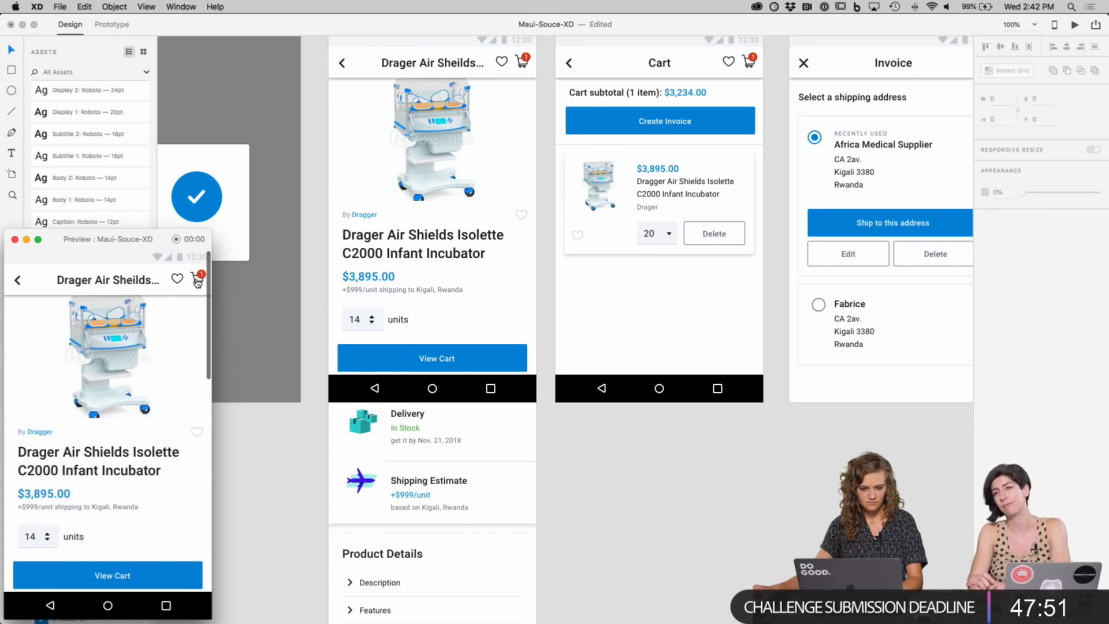
{"action": "left_click", "coordinate": [197, 280]}
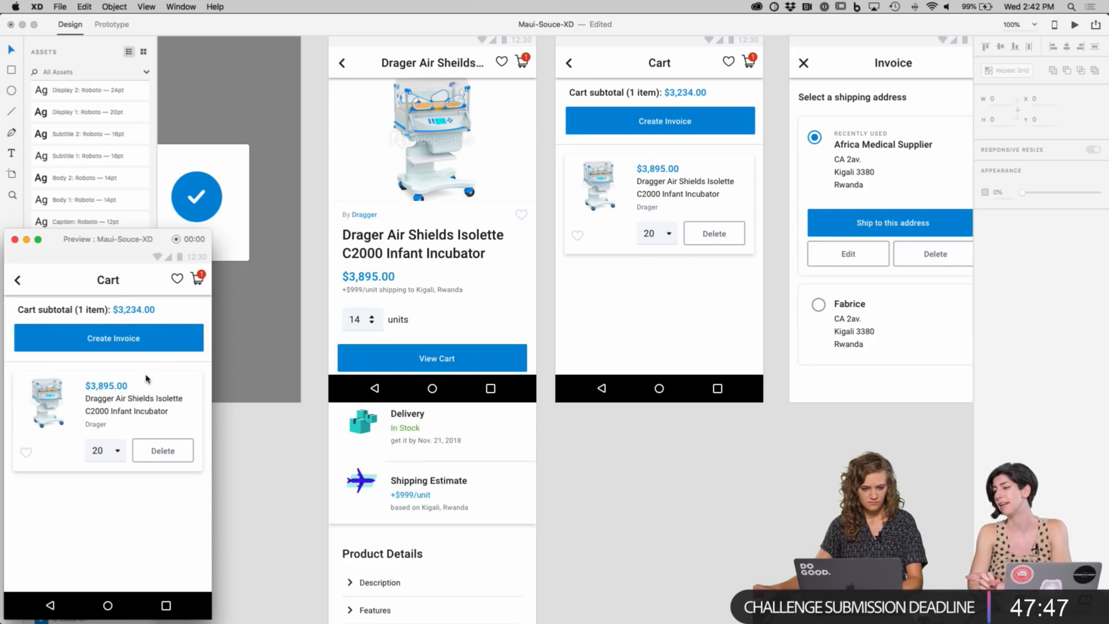
Step: Look over the address, shipping, review and confirmation artboards and test Create Invoice in the cart preview
{"action": "scroll", "coordinate": [949, 450], "scroll_direction": "right", "scroll_amount": 15}
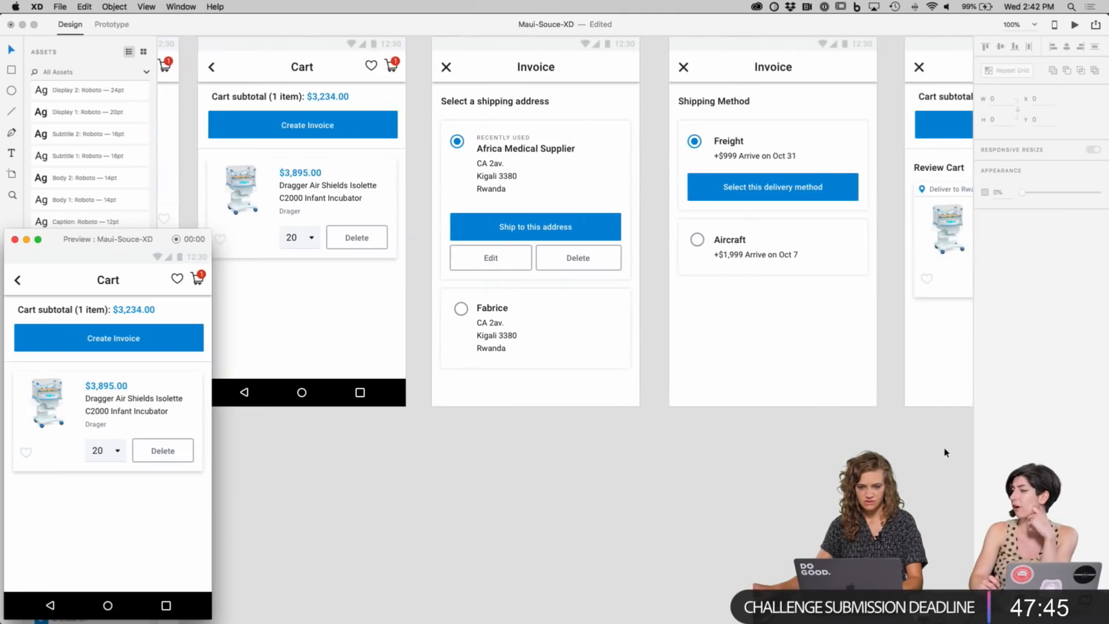
{"action": "scroll", "coordinate": [944, 452], "scroll_direction": "right", "scroll_amount": 4}
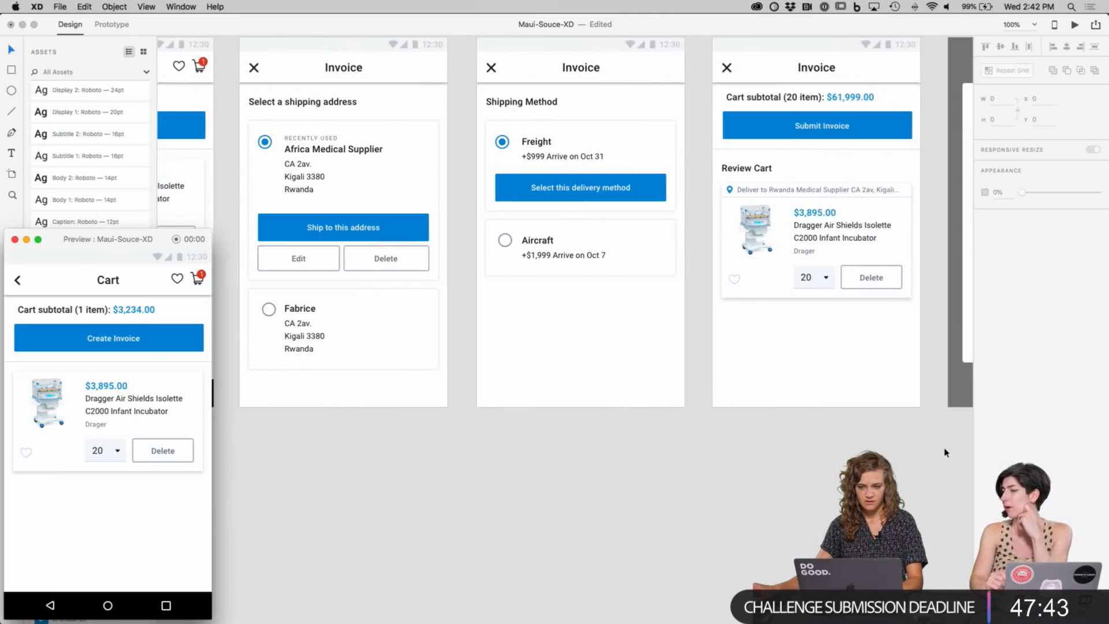
{"action": "scroll", "coordinate": [945, 451], "scroll_direction": "right", "scroll_amount": 5}
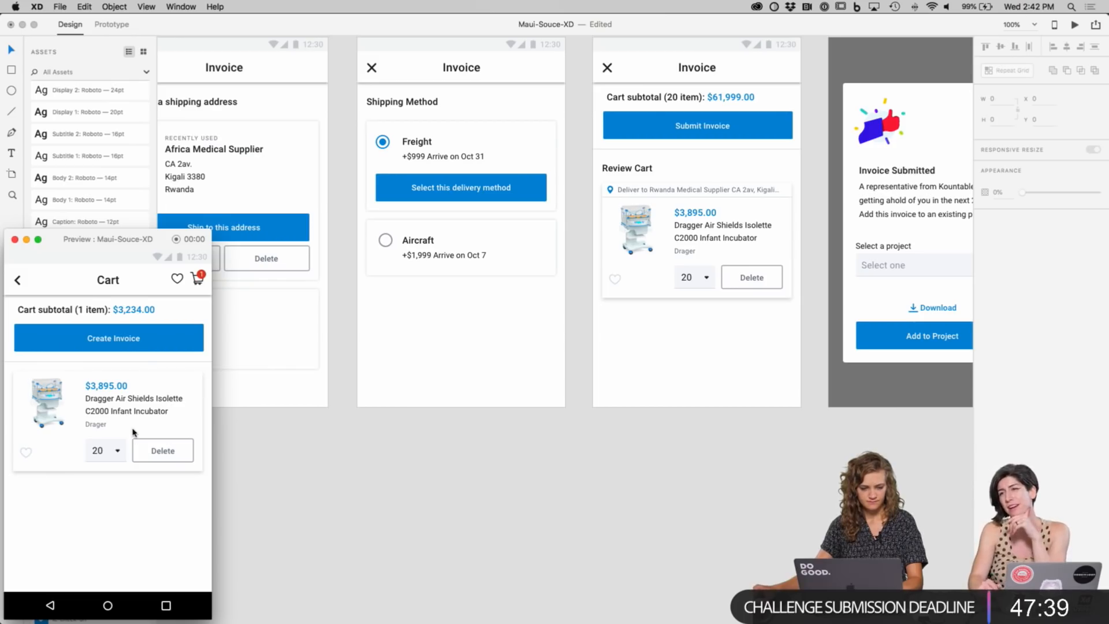
{"action": "left_click", "coordinate": [113, 339]}
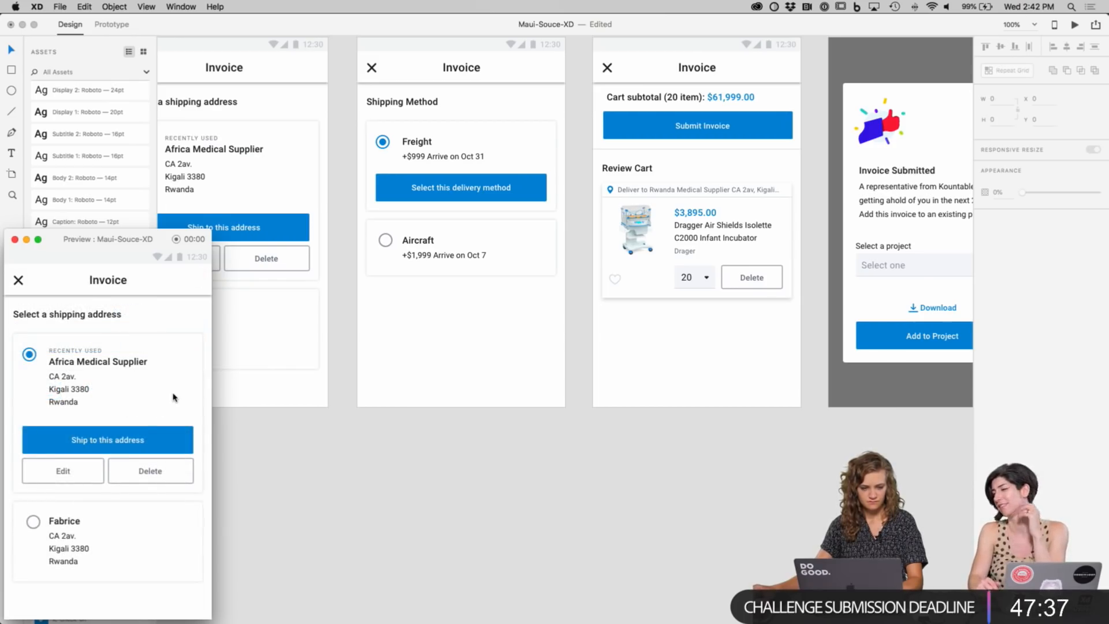
Step: Copy the fixed Android navigation bar from cart - preview into the cart - address artboard at X 0, Y 592
{"action": "left_click", "coordinate": [577, 507]}
{"action": "scroll", "coordinate": [635, 514], "scroll_direction": "left", "scroll_amount": 5}
{"action": "left_click", "coordinate": [410, 411]}
{"action": "key", "text": "super+c"}
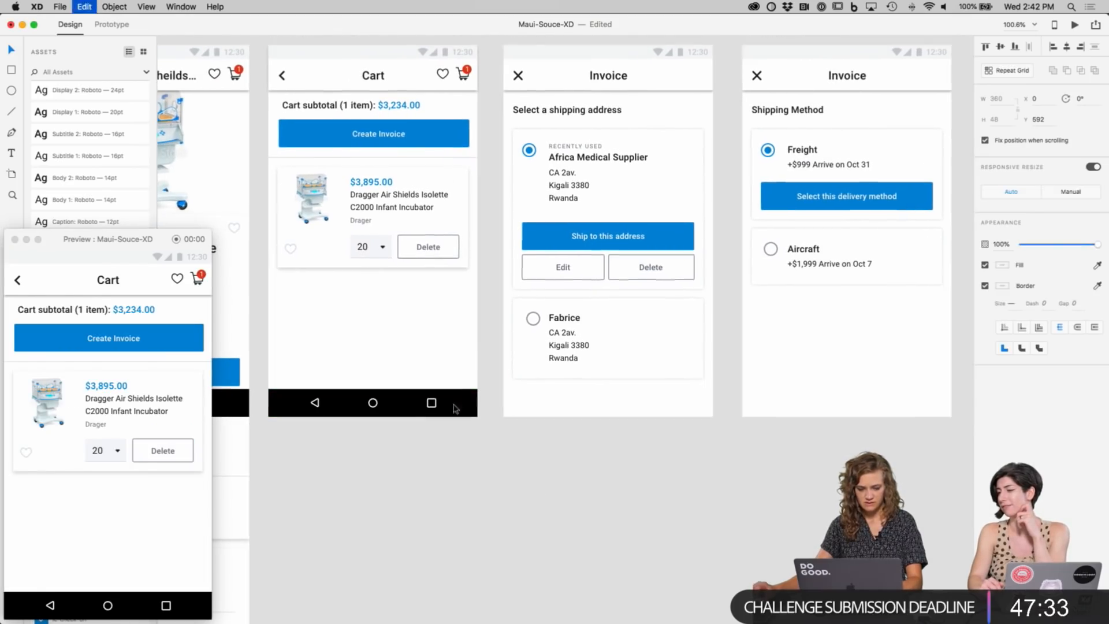
{"action": "left_click", "coordinate": [413, 410]}
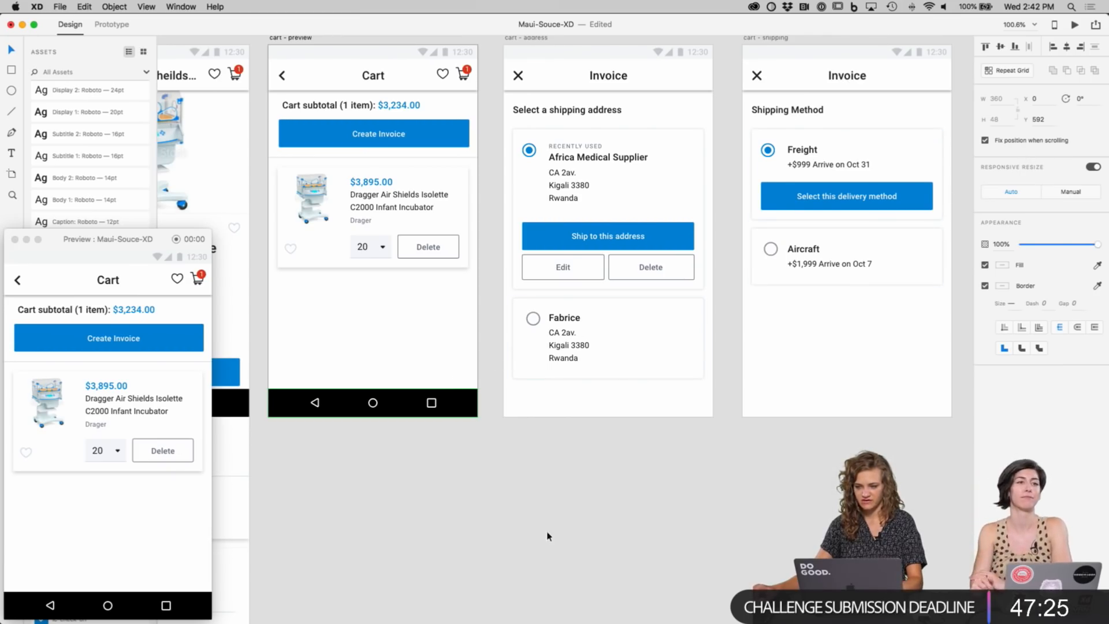
{"action": "left_click", "coordinate": [609, 351]}
{"action": "key", "text": "super+v"}
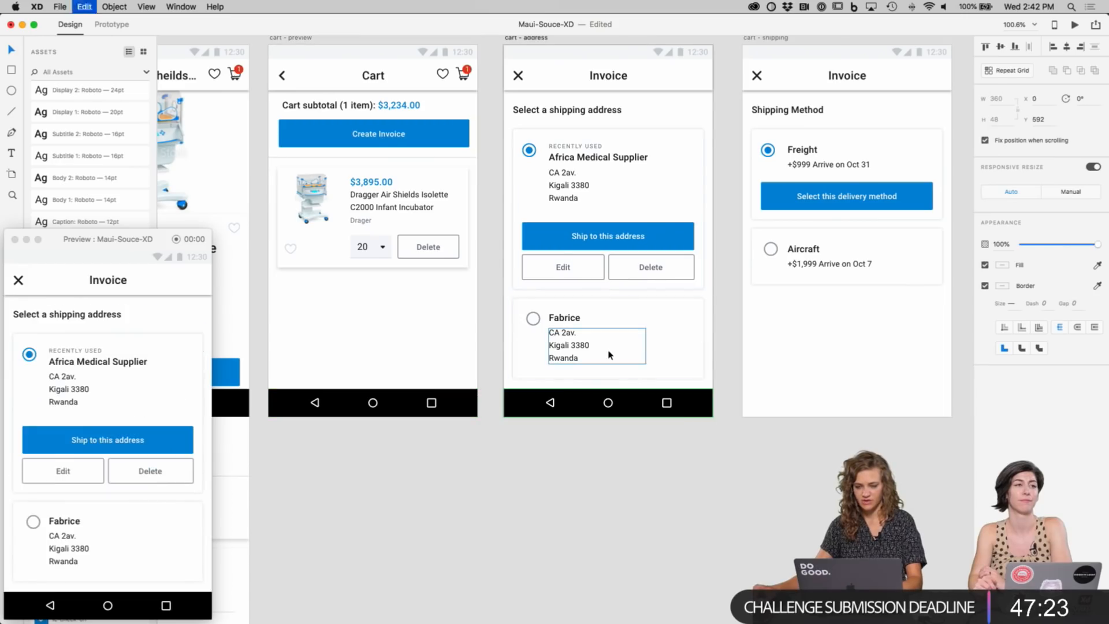
Step: Paste the fixed Android navigation bar into the cart - shipping and cart - review artboards at X 0, Y 592
{"action": "scroll", "coordinate": [880, 351], "scroll_direction": "right", "scroll_amount": 5}
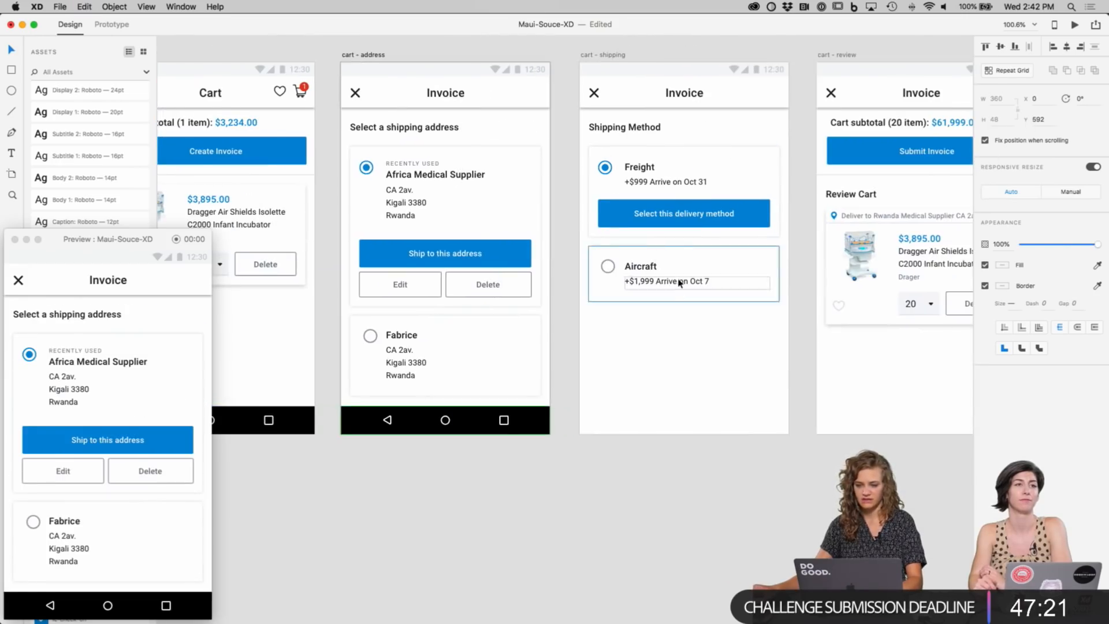
{"action": "left_click", "coordinate": [677, 282]}
{"action": "key", "text": "super+v"}
{"action": "scroll", "coordinate": [743, 371], "scroll_direction": "right", "scroll_amount": 5}
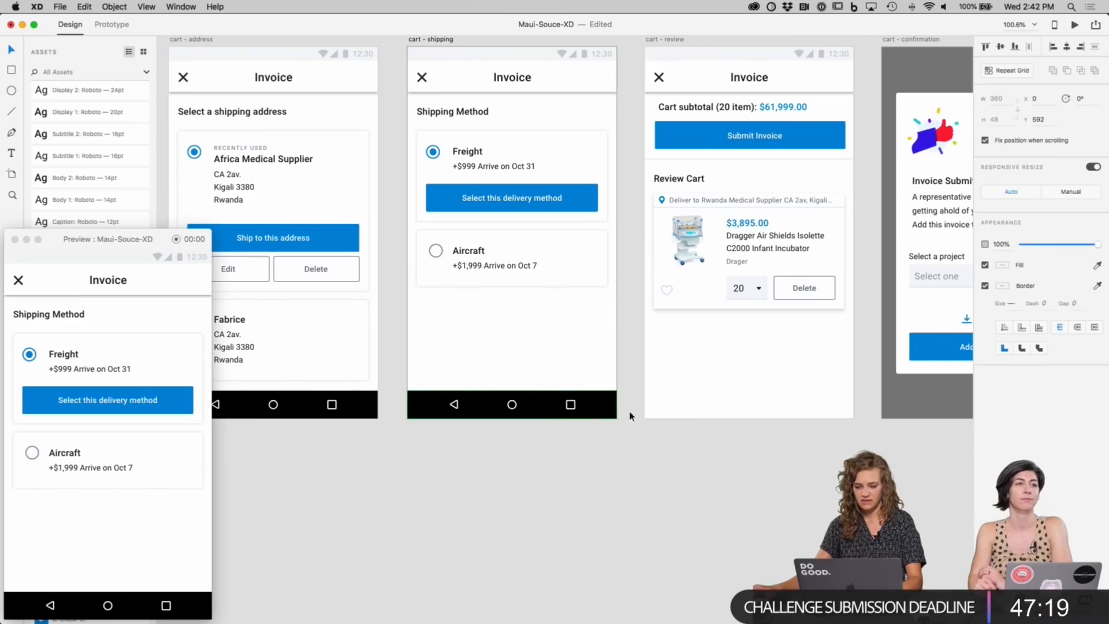
{"action": "left_click", "coordinate": [719, 377]}
{"action": "key", "text": "super+v"}
{"action": "scroll", "coordinate": [768, 395], "scroll_direction": "right", "scroll_amount": 5}
{"action": "scroll", "coordinate": [785, 394], "scroll_direction": "right", "scroll_amount": 1}
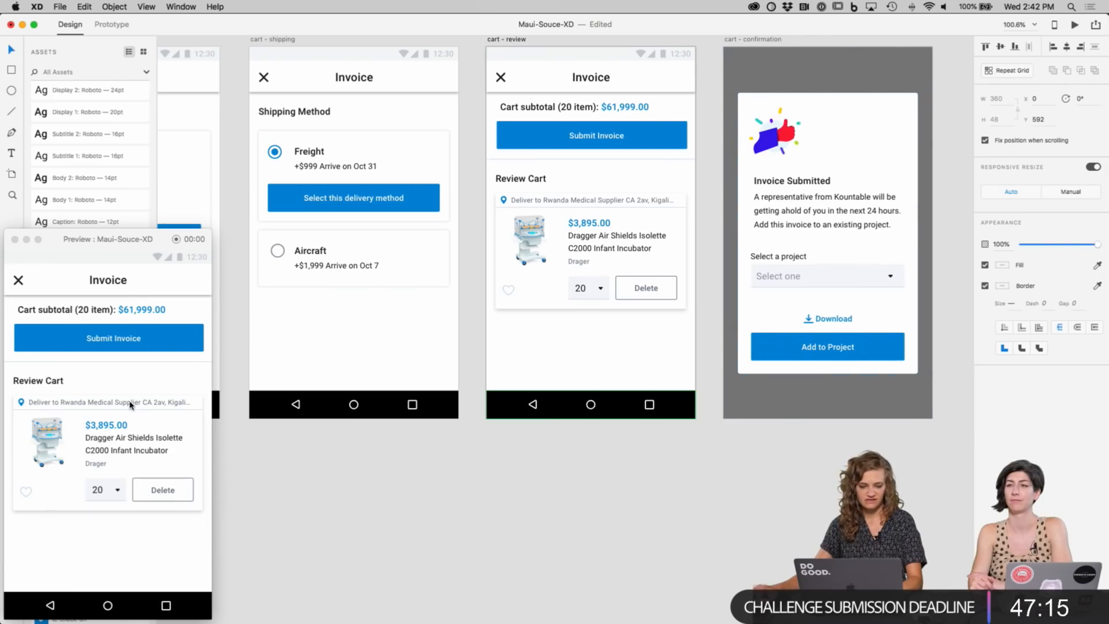
Step: Test Submit Invoice in the cart - review preview and look over the store and product artboards on the canvas
{"action": "left_click", "coordinate": [115, 349]}
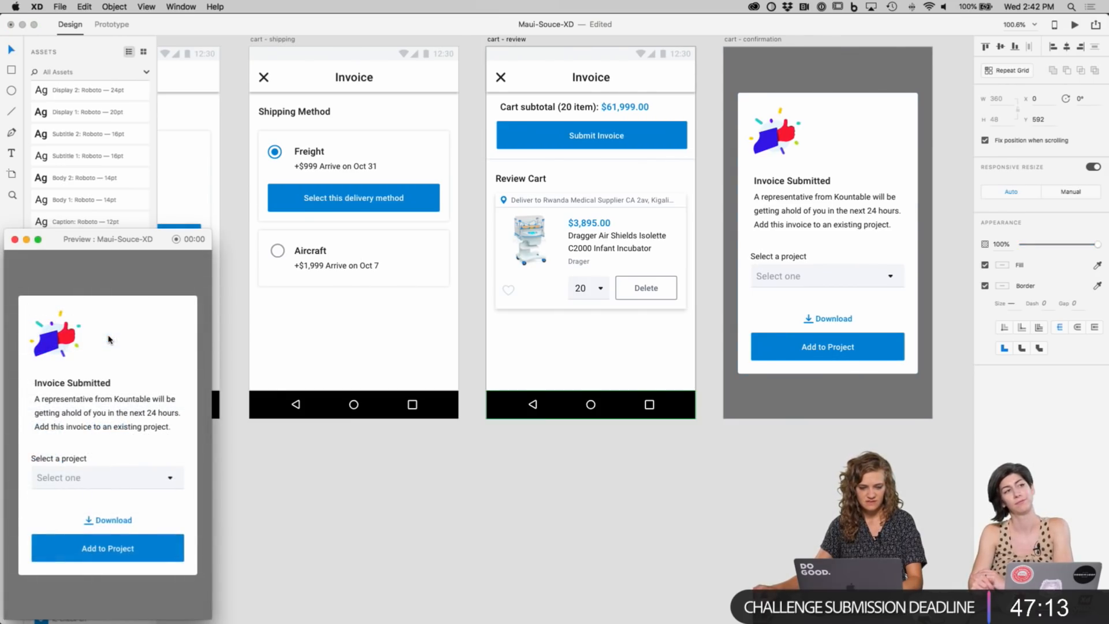
{"action": "left_click", "coordinate": [367, 518]}
{"action": "scroll", "coordinate": [367, 519], "scroll_direction": "left", "scroll_amount": 15}
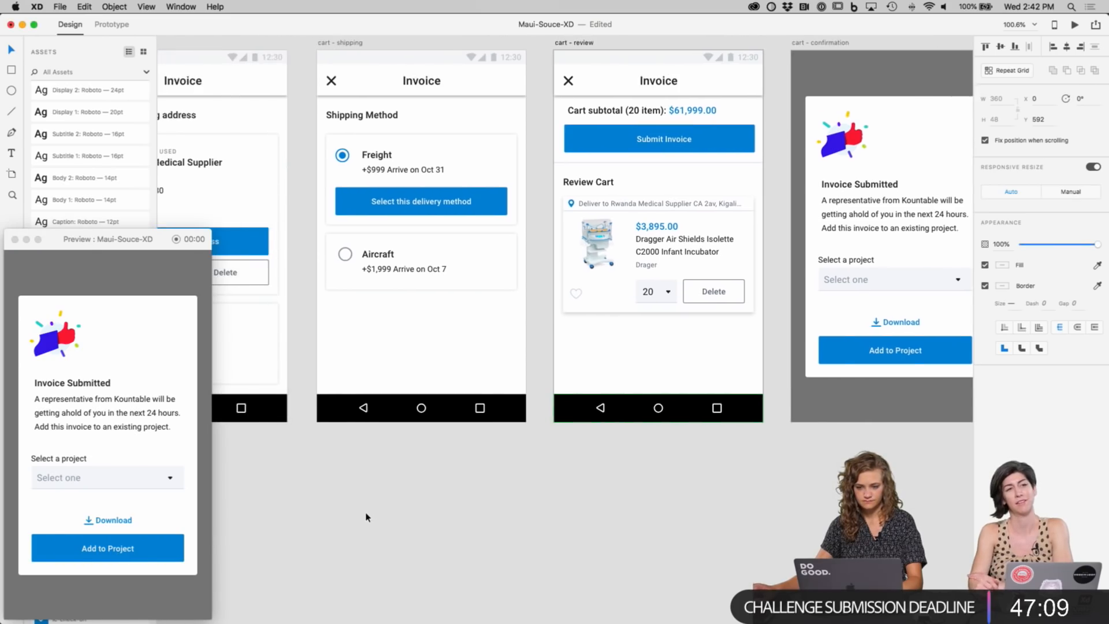
{"action": "scroll", "coordinate": [368, 519], "scroll_direction": "left", "scroll_amount": 20}
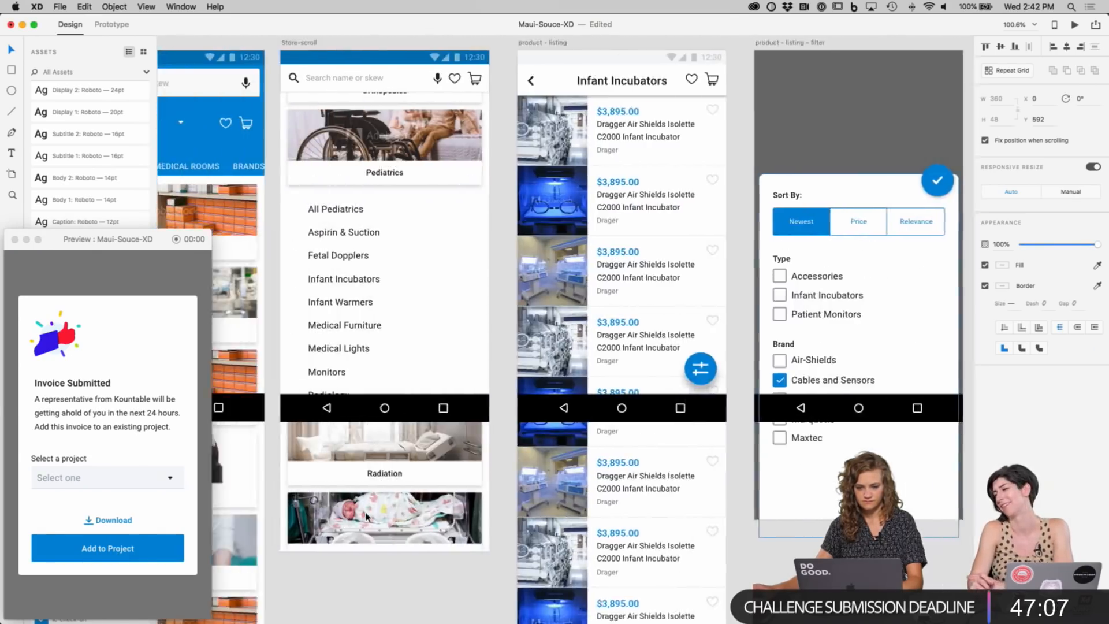
{"action": "scroll", "coordinate": [367, 518], "scroll_direction": "left", "scroll_amount": 2}
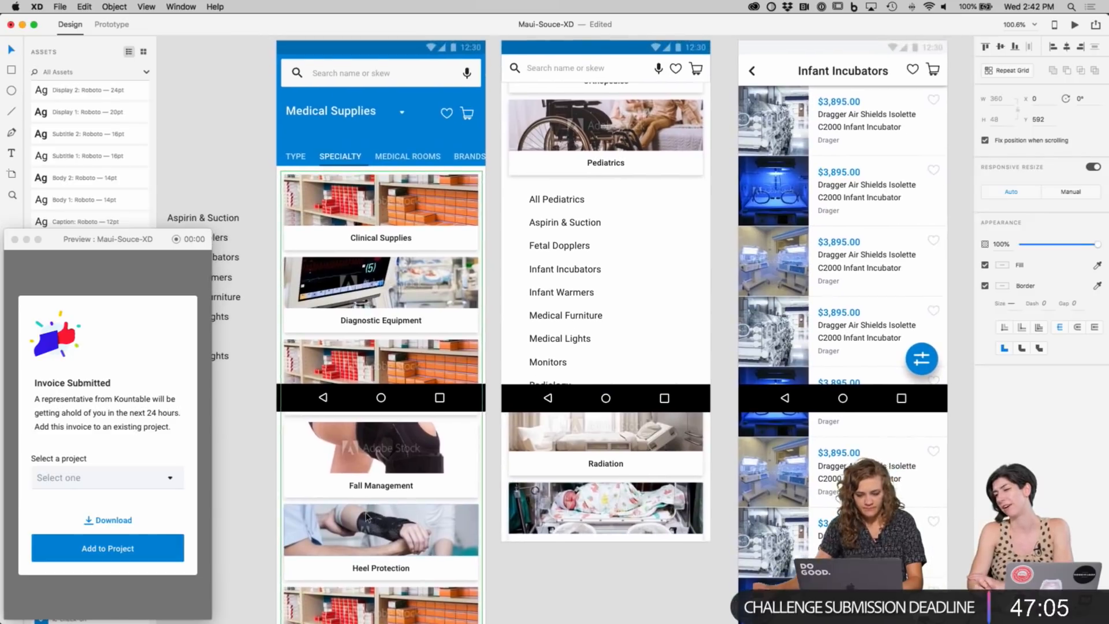
{"action": "key", "text": "super+0"}
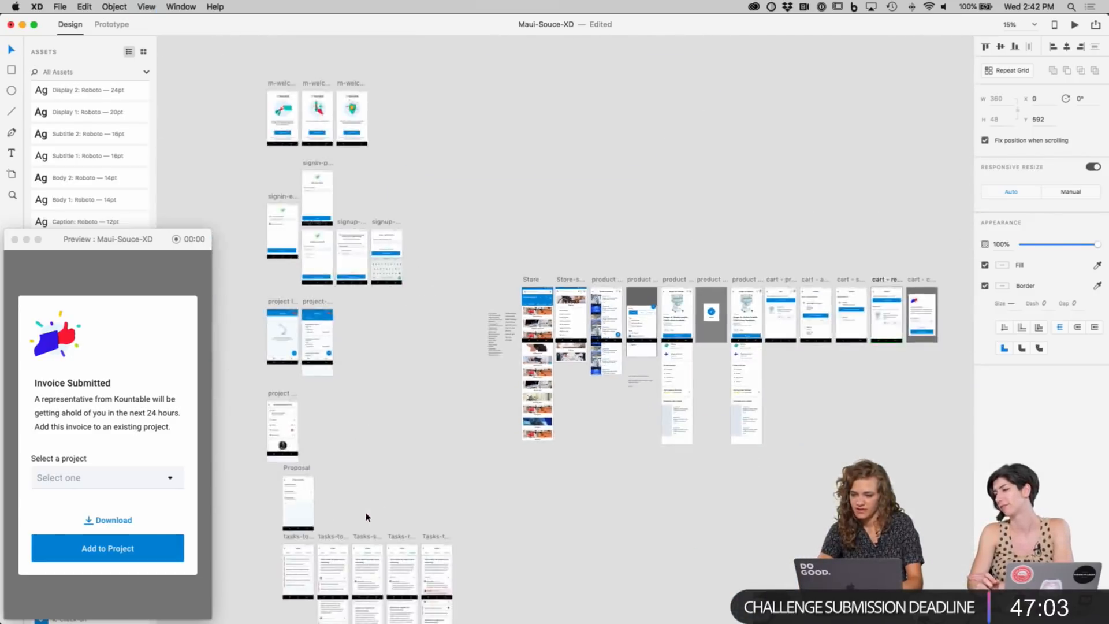
{"action": "key", "text": "super+equal"}
{"action": "key", "text": "super+equal"}
{"action": "key", "text": "super+equal"}
{"action": "key", "text": "super+equal"}
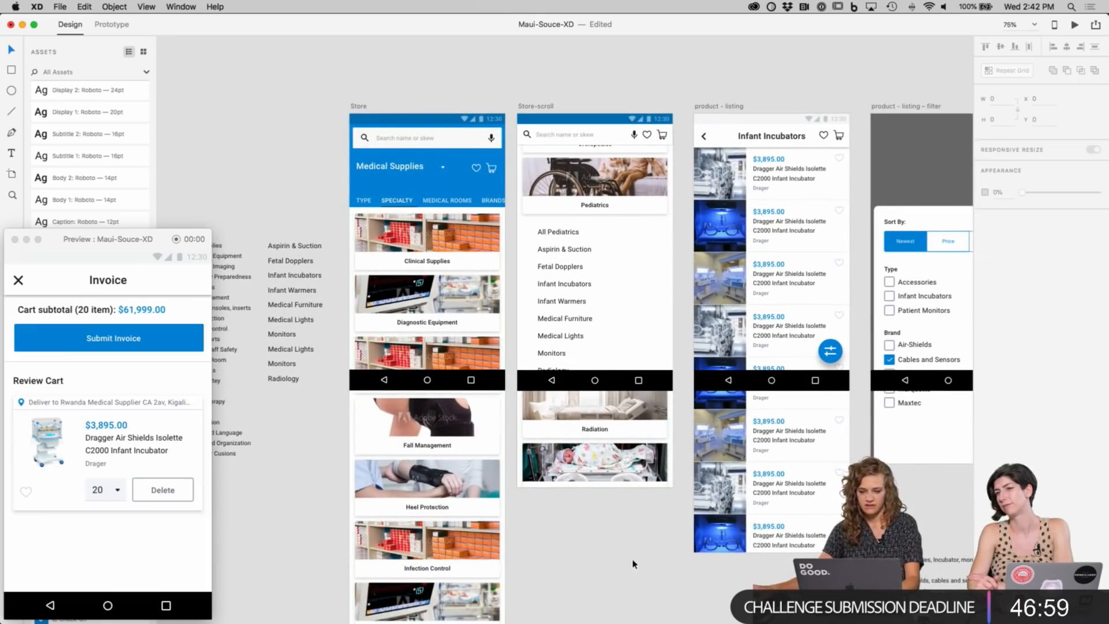
{"action": "left_click_drag", "start_coordinate": [632, 564], "coordinate": [573, 592]}
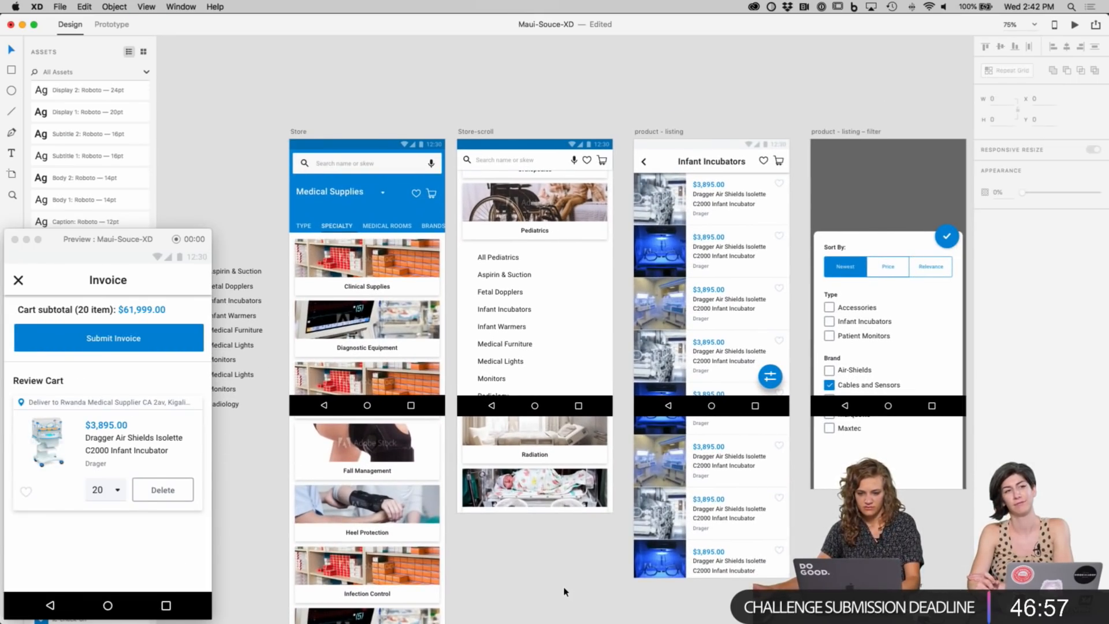
{"action": "left_click_drag", "start_coordinate": [574, 592], "coordinate": [527, 575]}
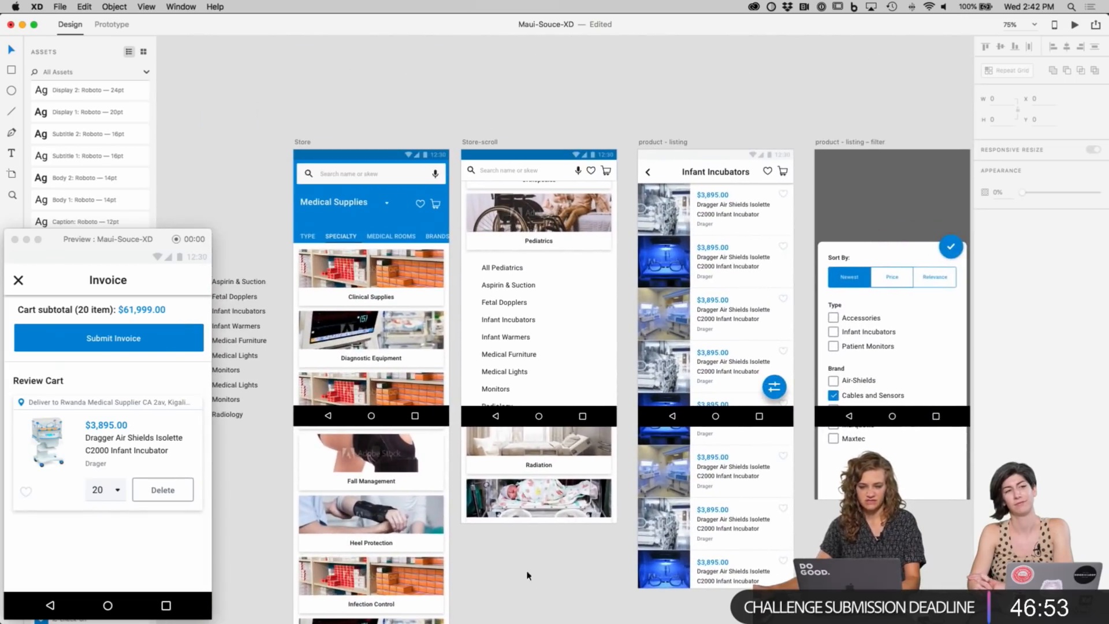
{"action": "scroll", "coordinate": [535, 597], "scroll_direction": "left", "scroll_amount": 3}
{"action": "scroll", "coordinate": [535, 596], "scroll_direction": "up", "scroll_amount": 2}
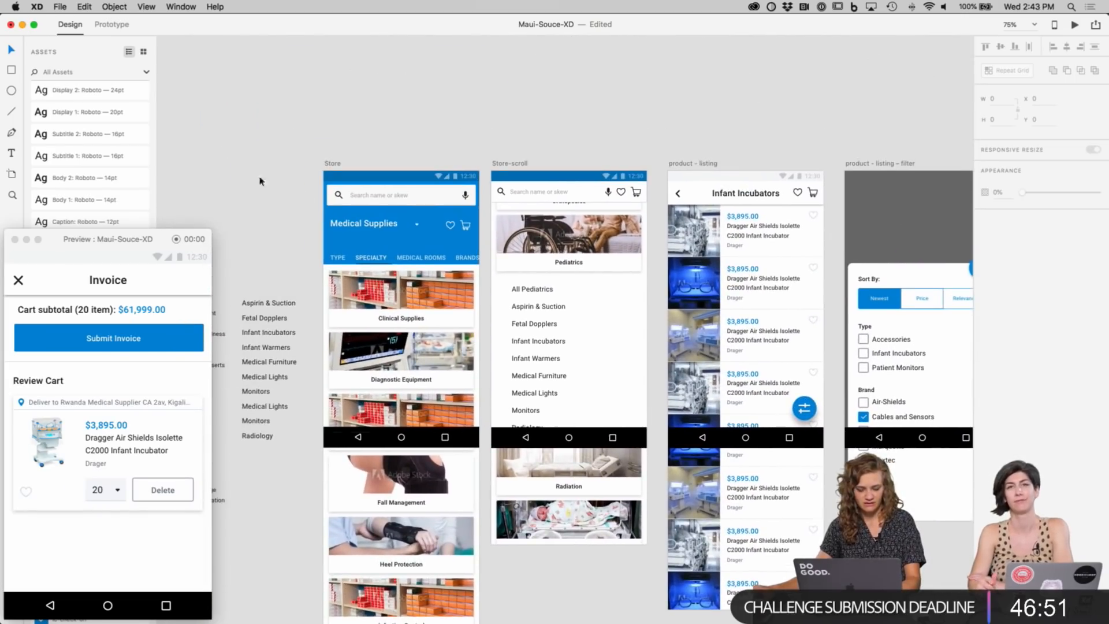
{"action": "scroll", "coordinate": [301, 173], "scroll_direction": "down", "scroll_amount": 5}
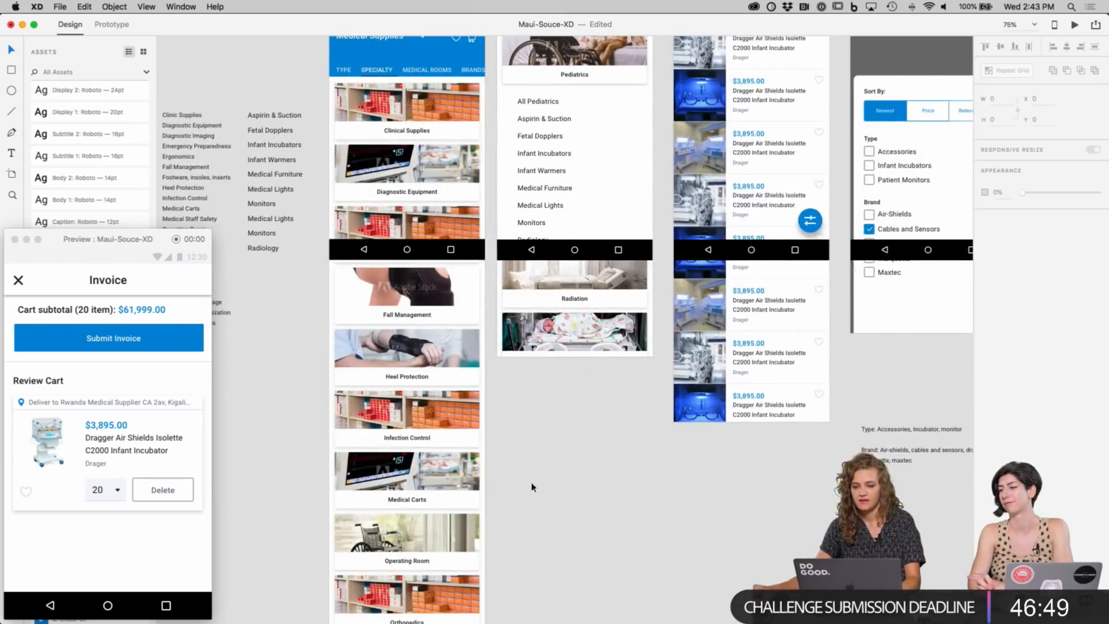
Step: Test the cart - review close icon in the preview and check the cart - address close icon's link in Prototype mode
{"action": "left_click", "coordinate": [17, 282]}
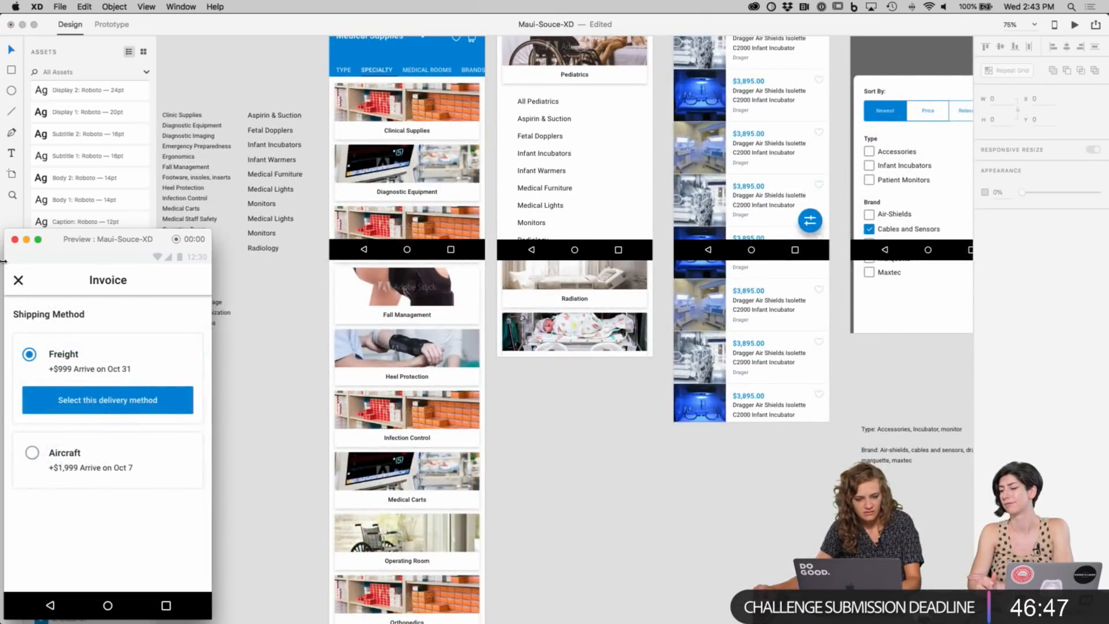
{"action": "left_click", "coordinate": [540, 424]}
{"action": "scroll", "coordinate": [607, 456], "scroll_direction": "right", "scroll_amount": 15}
{"action": "scroll", "coordinate": [607, 456], "scroll_direction": "up", "scroll_amount": 5}
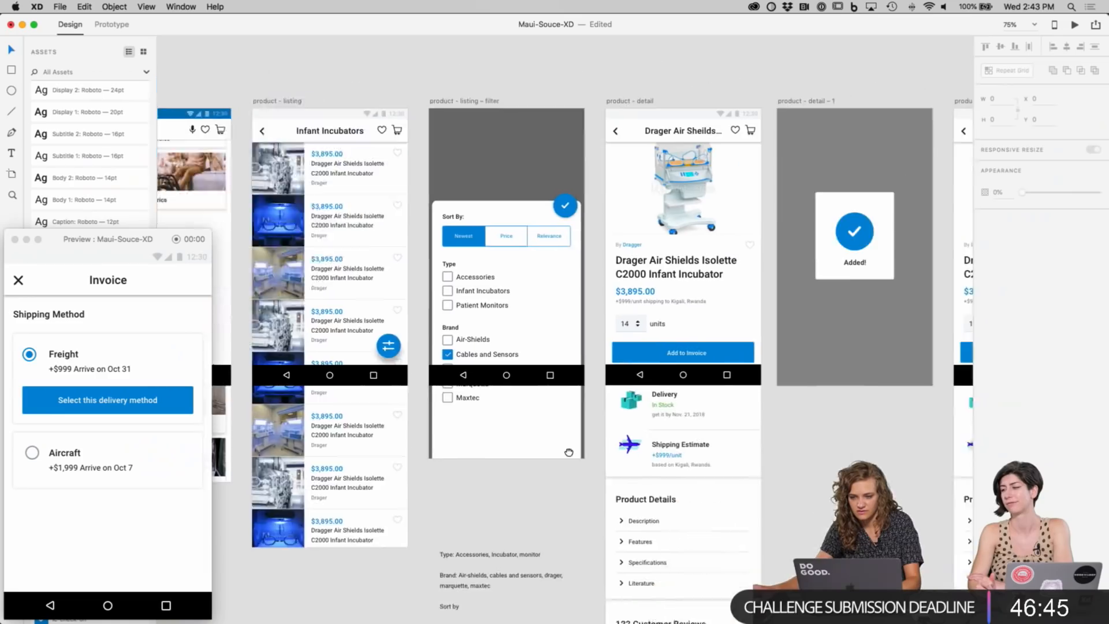
{"action": "scroll", "coordinate": [674, 484], "scroll_direction": "right", "scroll_amount": 5}
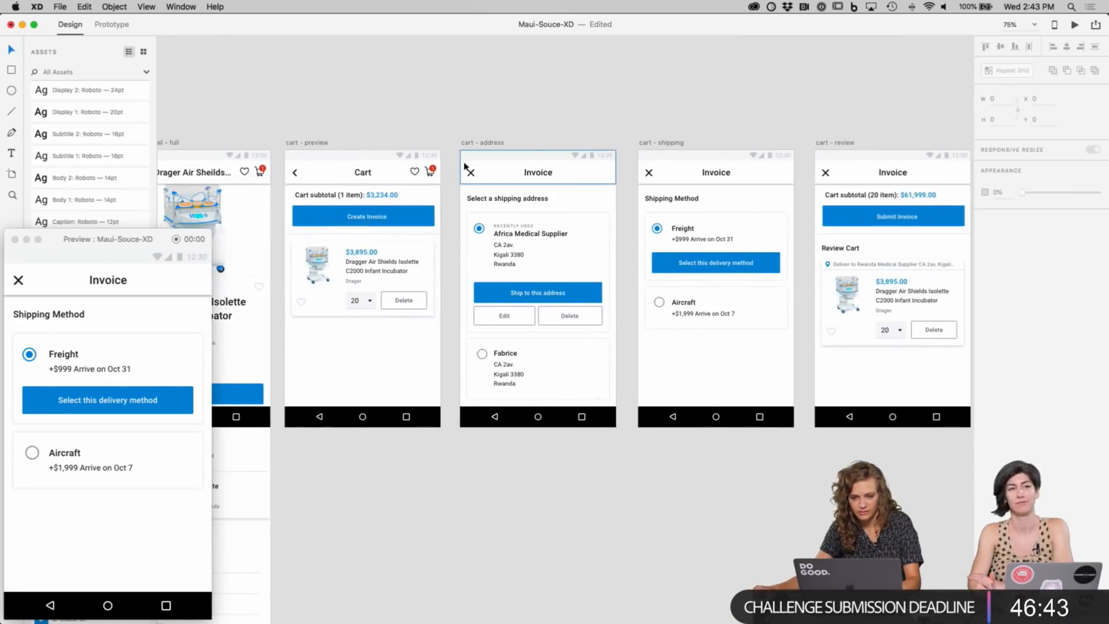
{"action": "left_click", "coordinate": [471, 174]}
{"action": "scroll", "coordinate": [470, 172], "scroll_direction": "left", "scroll_amount": 6}
{"action": "scroll", "coordinate": [471, 172], "scroll_direction": "down", "scroll_amount": 1}
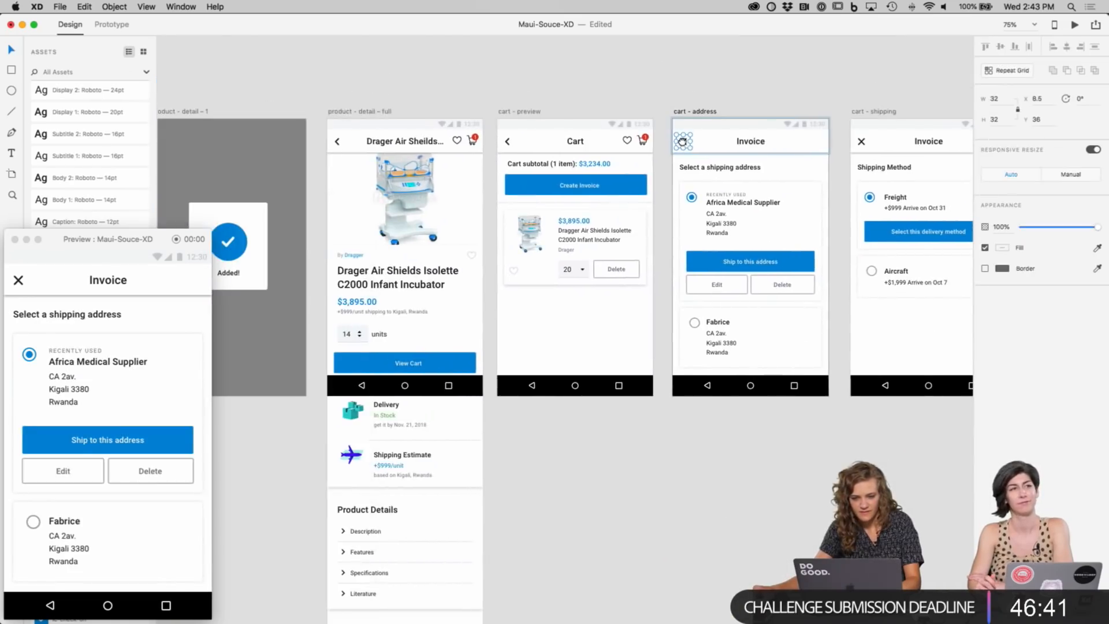
{"action": "left_click", "coordinate": [111, 25]}
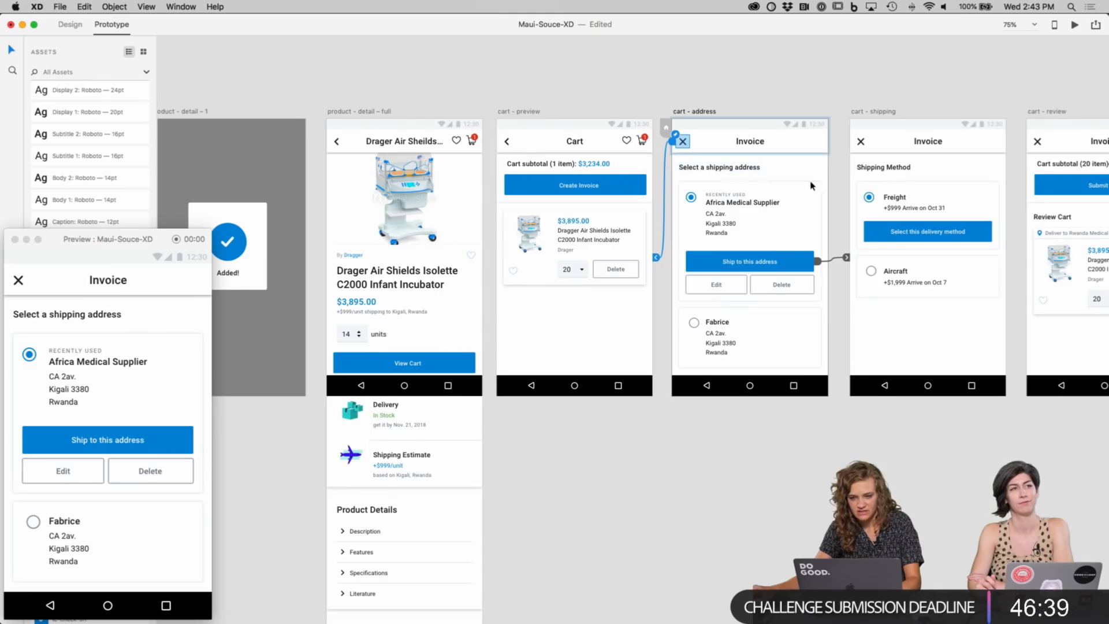
Step: Check which artboard the close icon in the cart - shipping header links to
{"action": "left_click", "coordinate": [862, 141]}
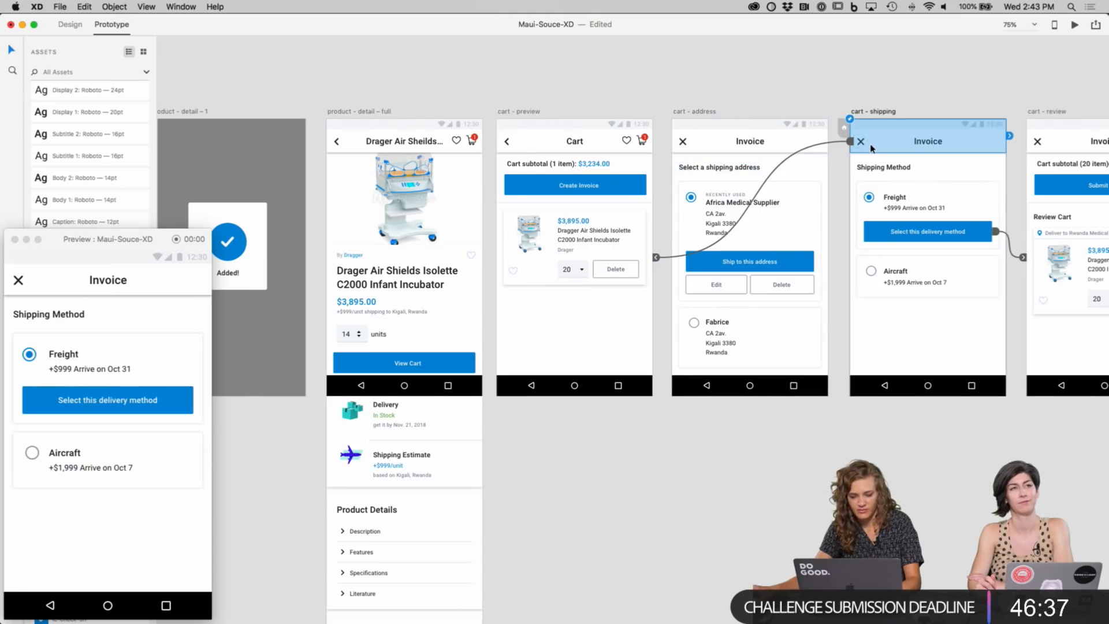
{"action": "scroll", "coordinate": [793, 150], "scroll_direction": "right", "scroll_amount": 4}
{"action": "double_click", "coordinate": [726, 143]}
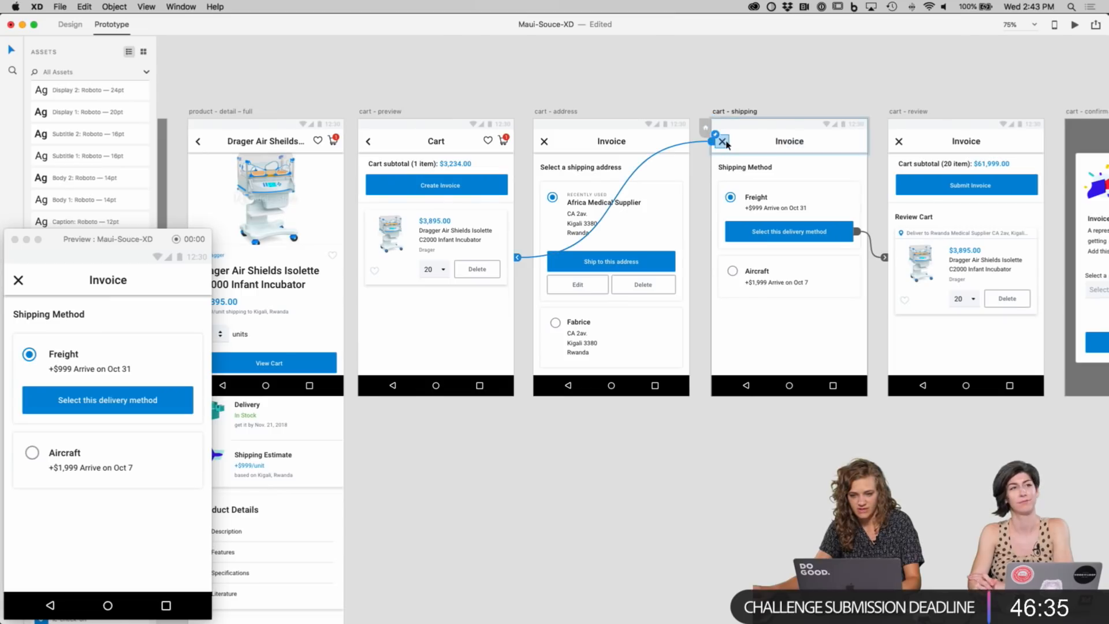
Step: Link the close icon on the cart - review artboard to the cart - preview artboard with a tap-triggered Dissolve transition
{"action": "scroll", "coordinate": [808, 144], "scroll_direction": "right", "scroll_amount": 1}
{"action": "double_click", "coordinate": [872, 142]}
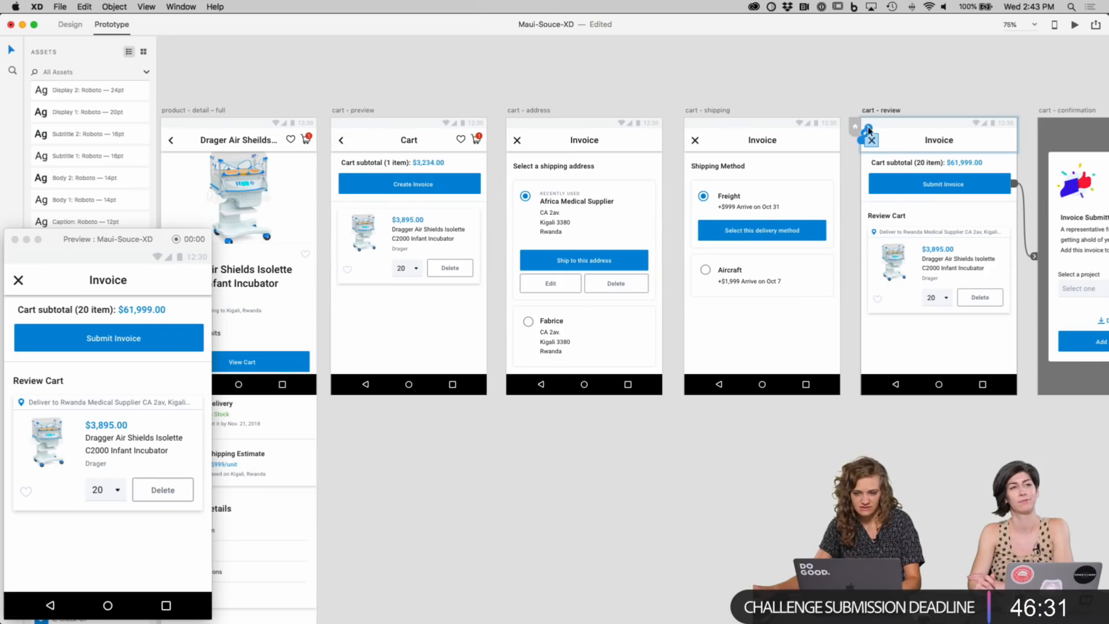
{"action": "left_click_drag", "start_coordinate": [863, 229], "coordinate": [486, 261]}
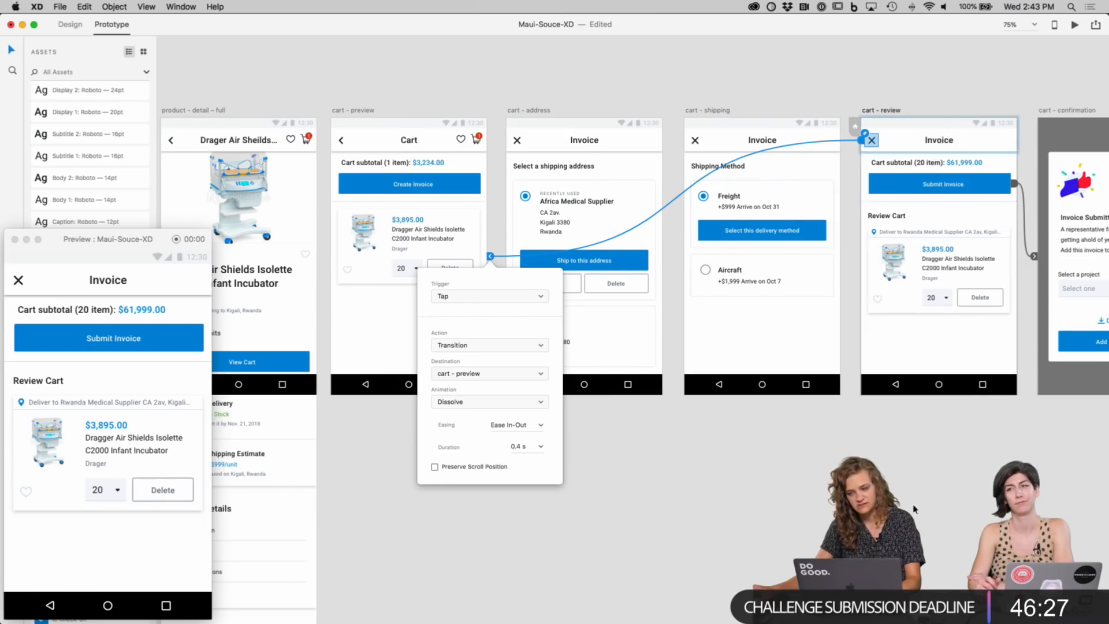
{"action": "left_click", "coordinate": [934, 501]}
Step: Test the Submit Invoice link in the preview and examine how the Store artboard scrolls
{"action": "scroll", "coordinate": [934, 501], "scroll_direction": "right", "scroll_amount": 5}
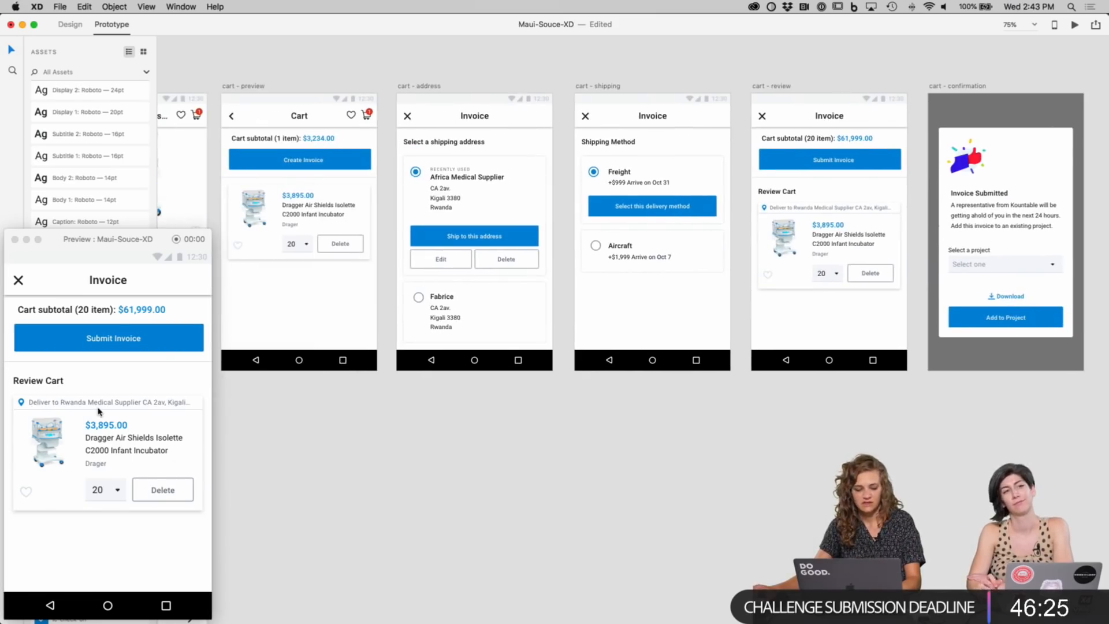
{"action": "left_click", "coordinate": [104, 397]}
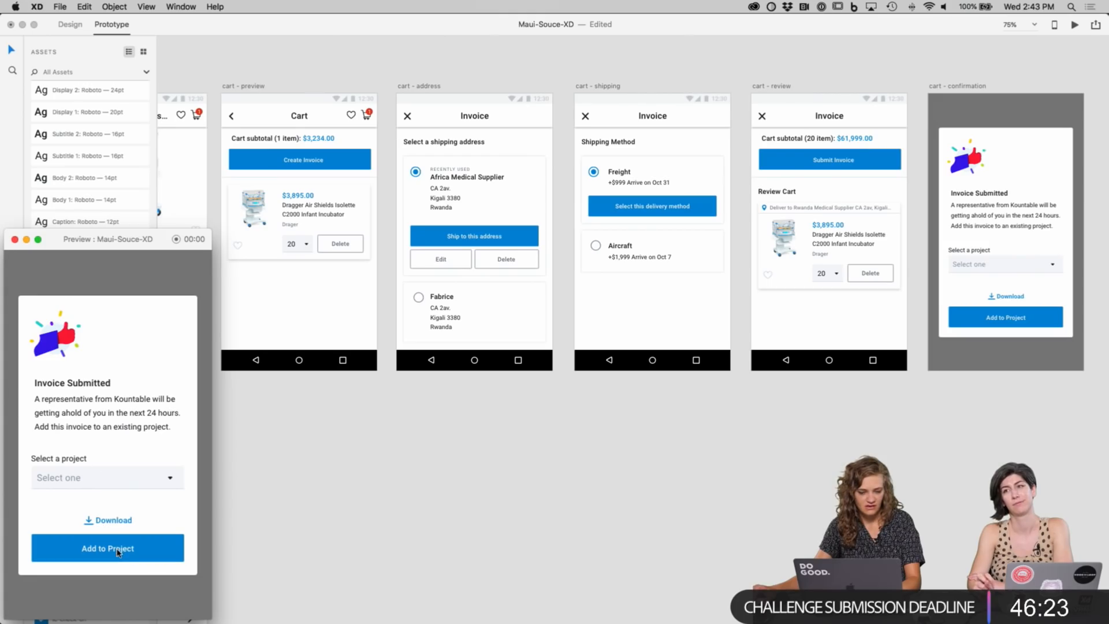
{"action": "scroll", "coordinate": [420, 429], "scroll_direction": "left", "scroll_amount": 20}
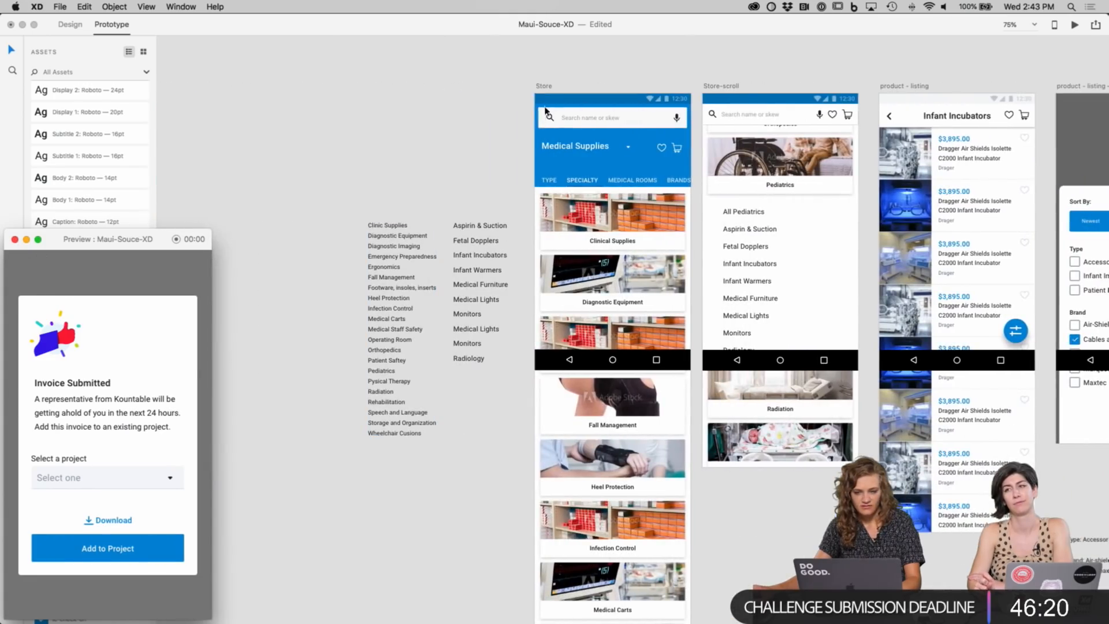
{"action": "left_click", "coordinate": [546, 88]}
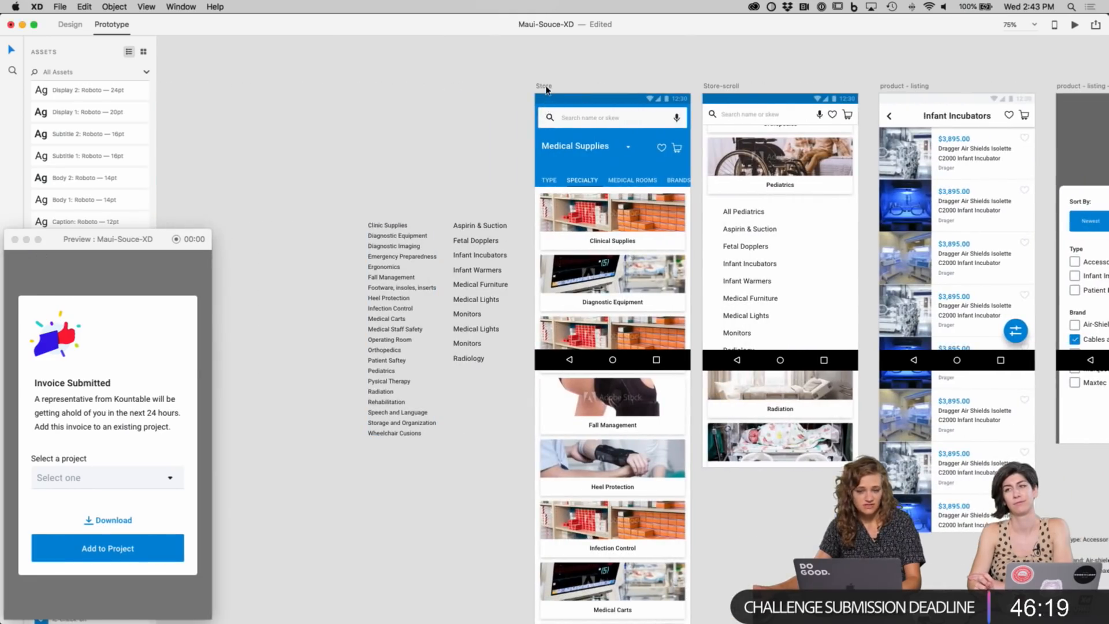
{"action": "left_click", "coordinate": [544, 87]}
{"action": "scroll", "coordinate": [112, 391], "scroll_direction": "down", "scroll_amount": 5}
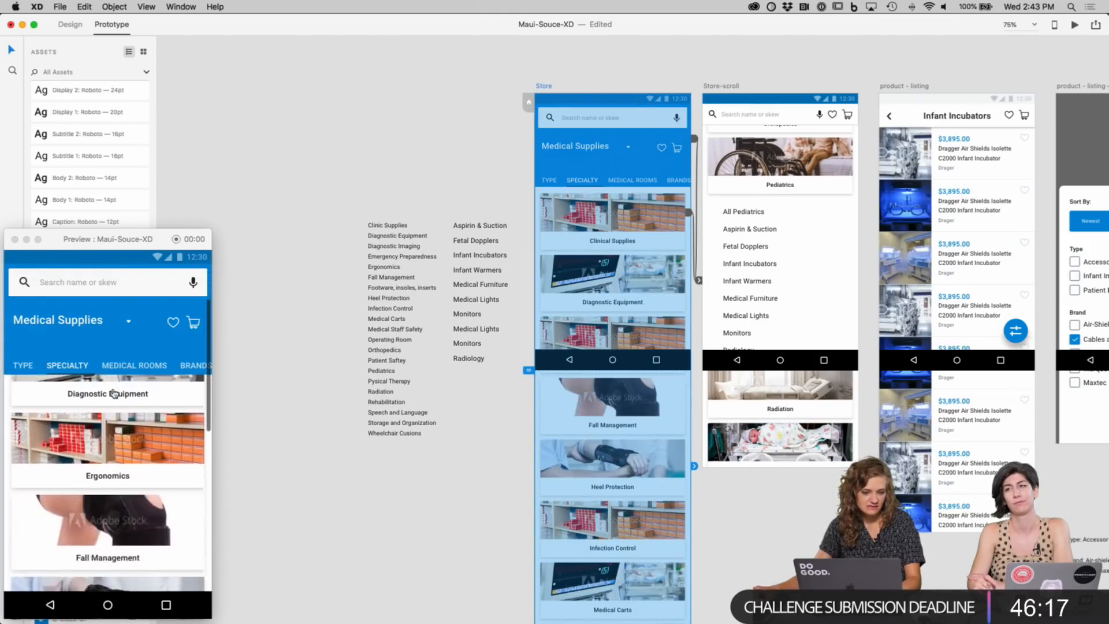
{"action": "scroll", "coordinate": [116, 405], "scroll_direction": "up", "scroll_amount": 5}
{"action": "left_click", "coordinate": [425, 503]}
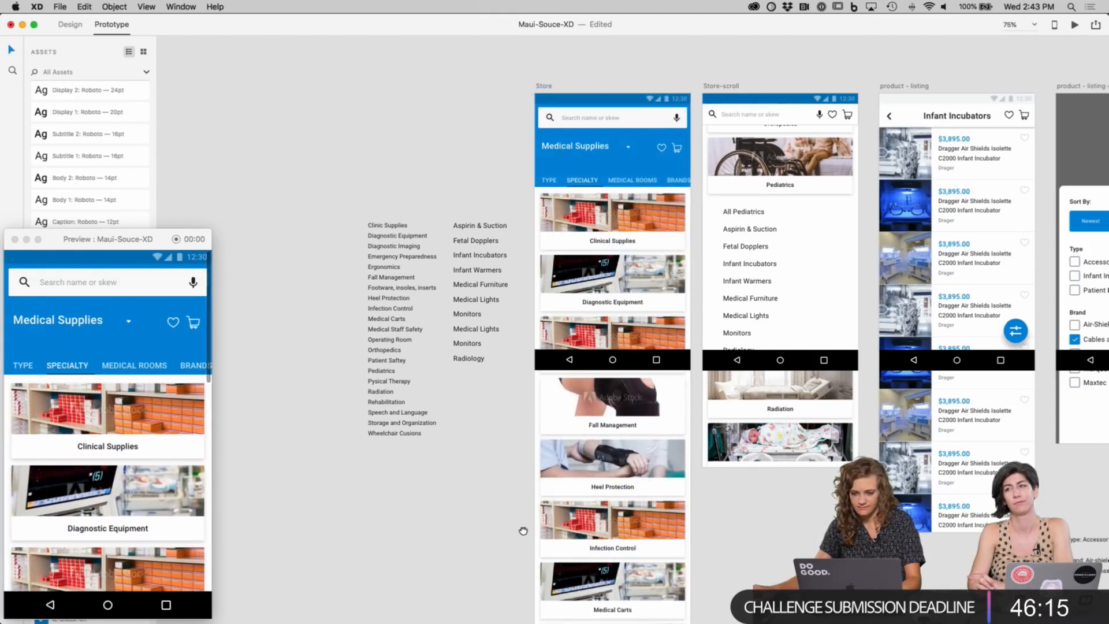
{"action": "scroll", "coordinate": [336, 416], "scroll_direction": "down", "scroll_amount": 5}
{"action": "scroll", "coordinate": [469, 351], "scroll_direction": "up", "scroll_amount": 6}
Step: Switch from prototyping to Design mode to work on the specialty category list beside the Store artboard
{"action": "left_click", "coordinate": [469, 351]}
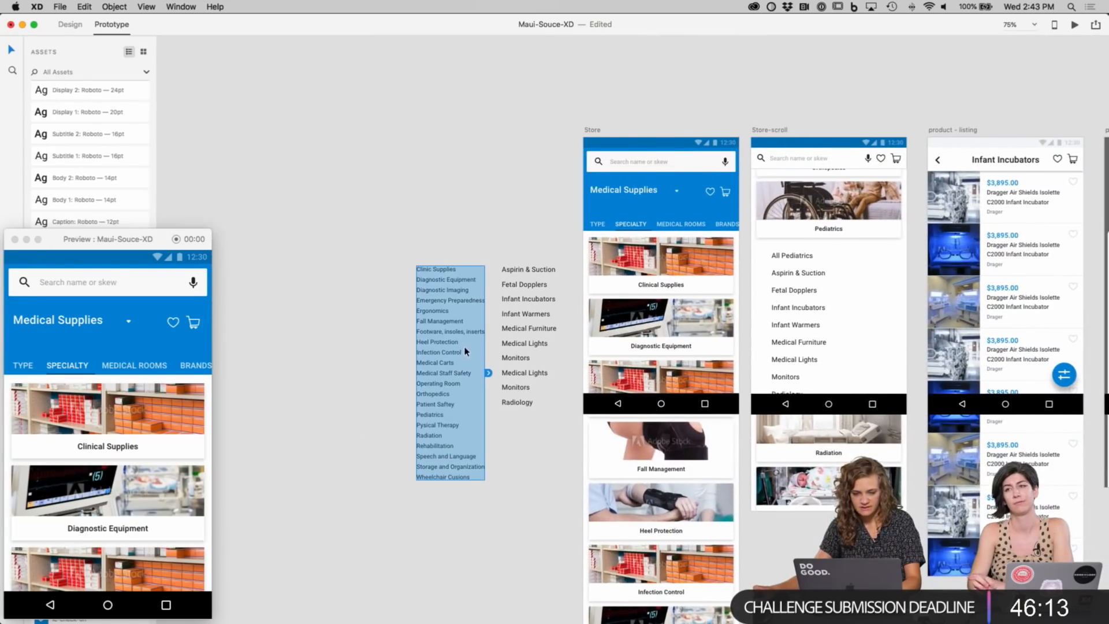
{"action": "left_click", "coordinate": [70, 24]}
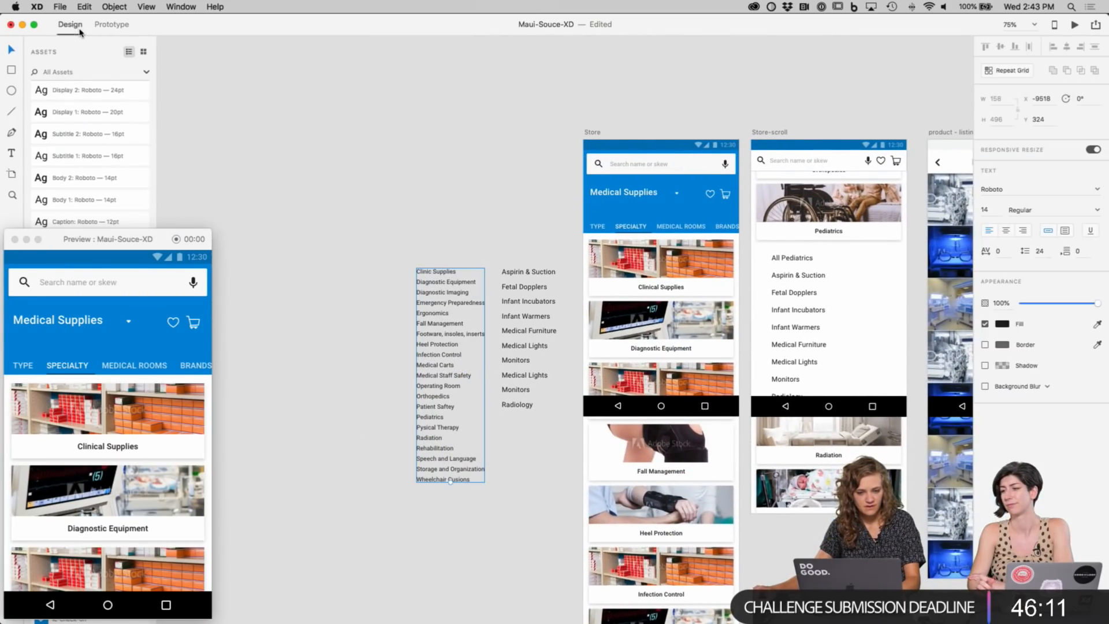
{"action": "left_click", "coordinate": [385, 70]}
{"action": "scroll", "coordinate": [371, 128], "scroll_direction": "down", "scroll_amount": 2}
{"action": "scroll", "coordinate": [372, 129], "scroll_direction": "right", "scroll_amount": 2}
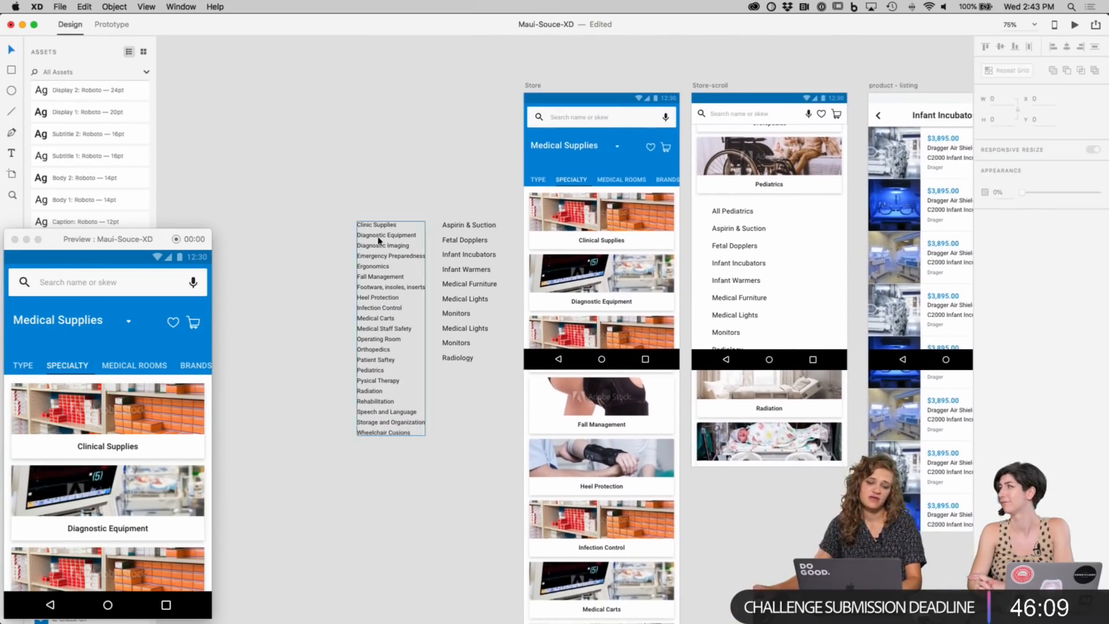
Step: Look for spell-check options for the specialty category list and examine its text for misspelled words
{"action": "left_click", "coordinate": [377, 269]}
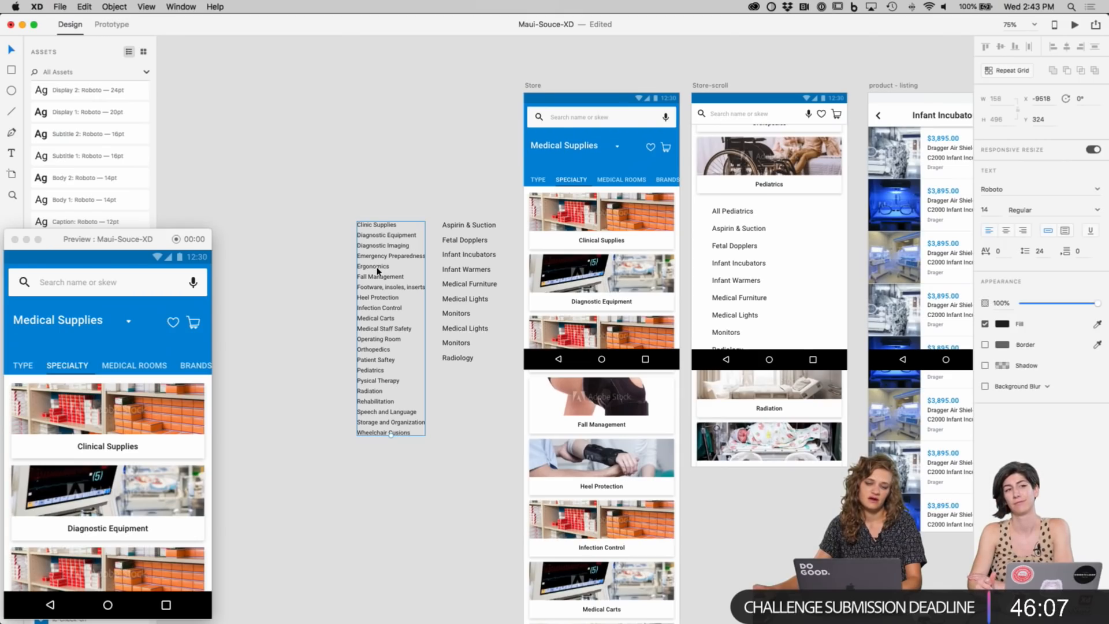
{"action": "right_click", "coordinate": [378, 270]}
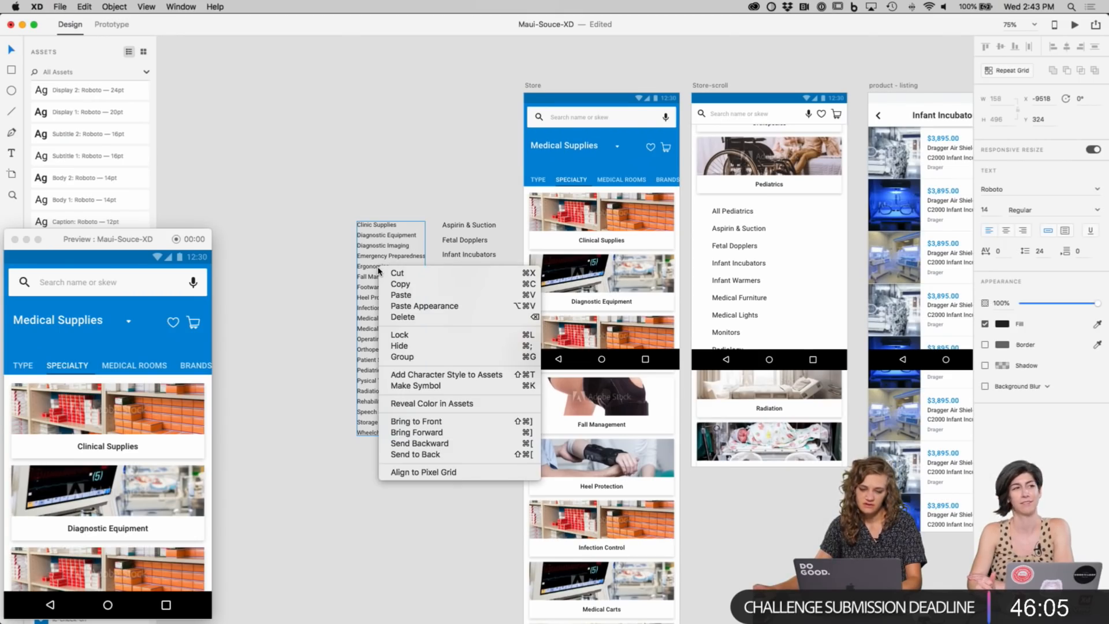
{"action": "left_click", "coordinate": [372, 266]}
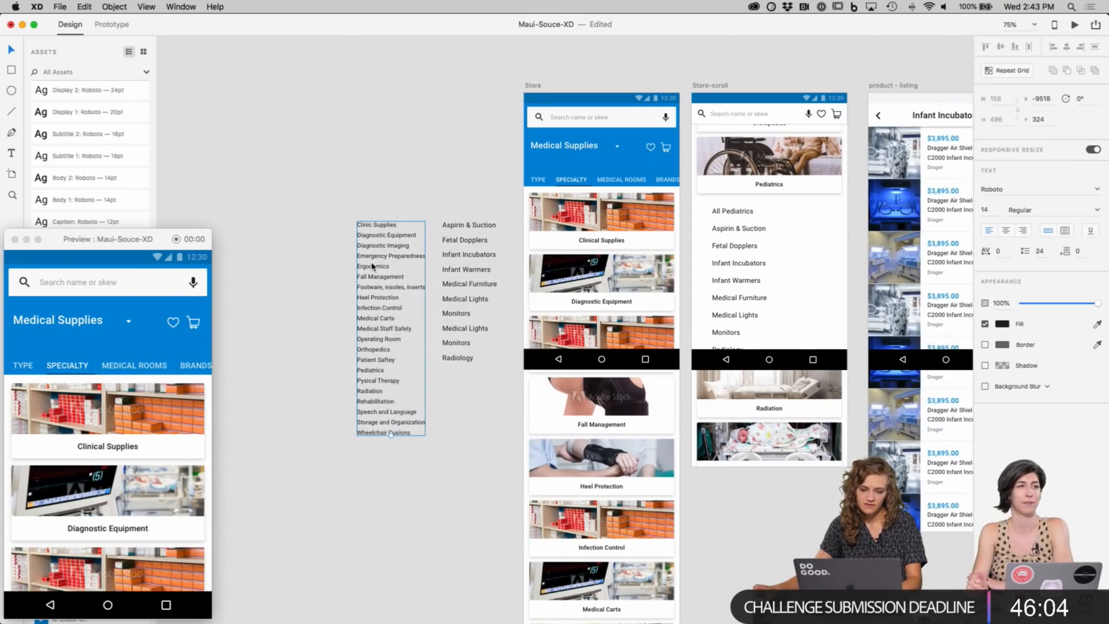
{"action": "left_click", "coordinate": [114, 7]}
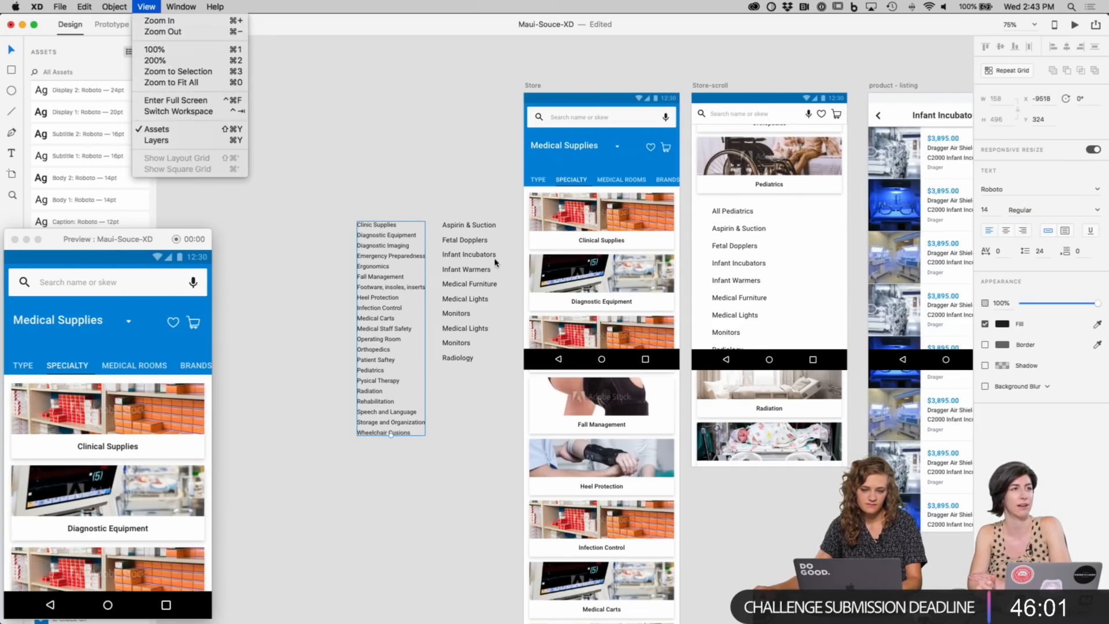
{"action": "key", "text": "Escape"}
{"action": "double_click", "coordinate": [398, 258]}
{"action": "left_click", "coordinate": [406, 246]}
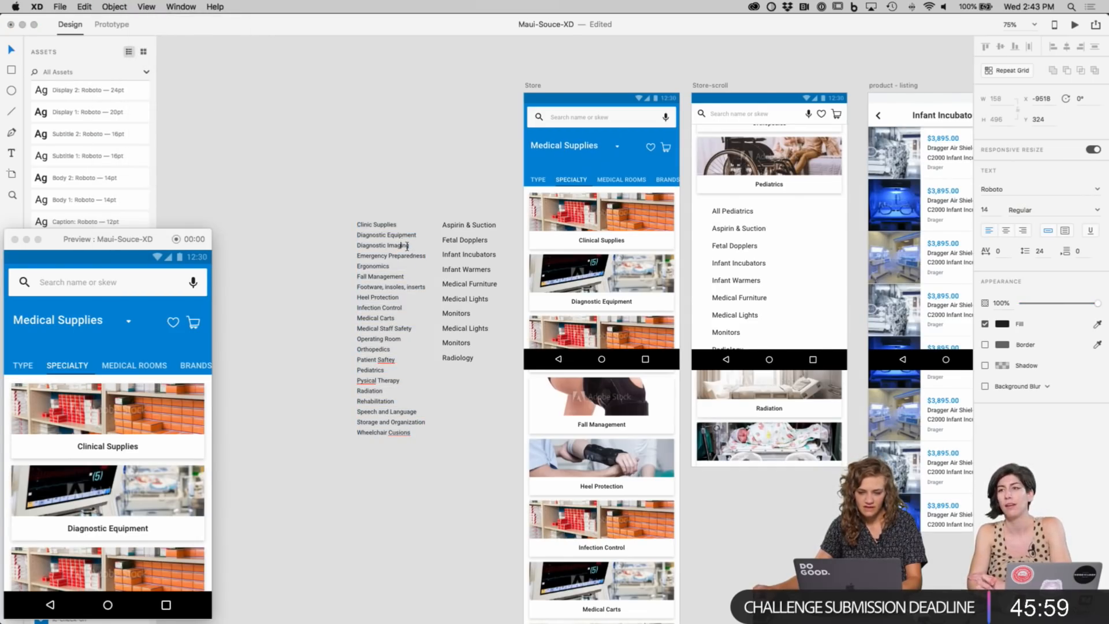
{"action": "key", "text": "Escape"}
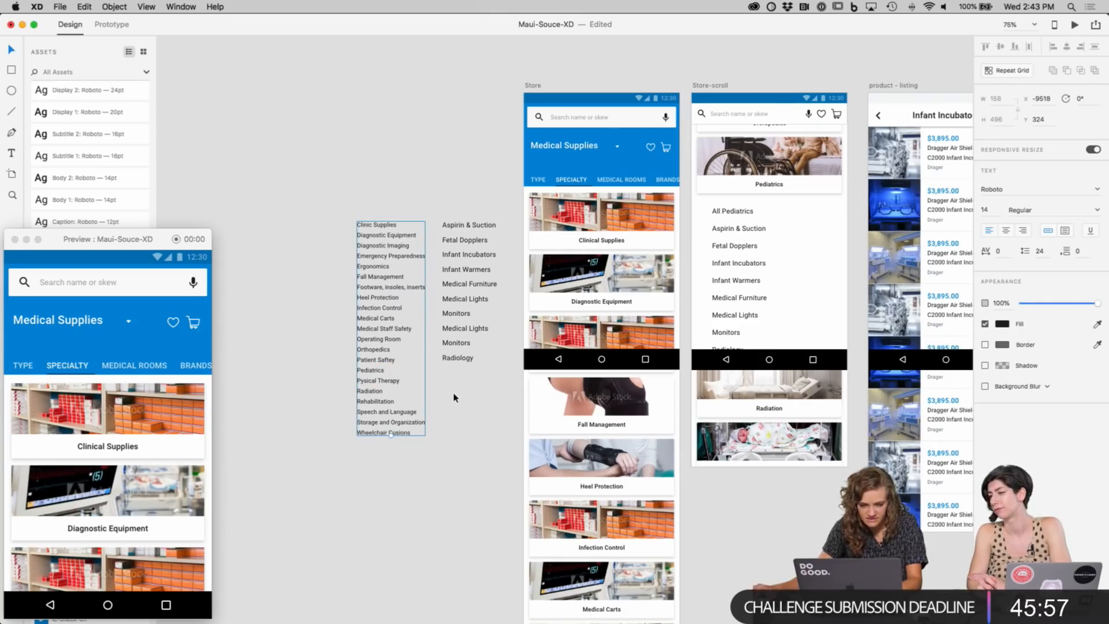
Step: Correct "Saftey" to the suggested spelling "Safety" in the Patient entry of the specialty category list
{"action": "key", "text": "super+2"}
{"action": "double_click", "coordinate": [498, 266]}
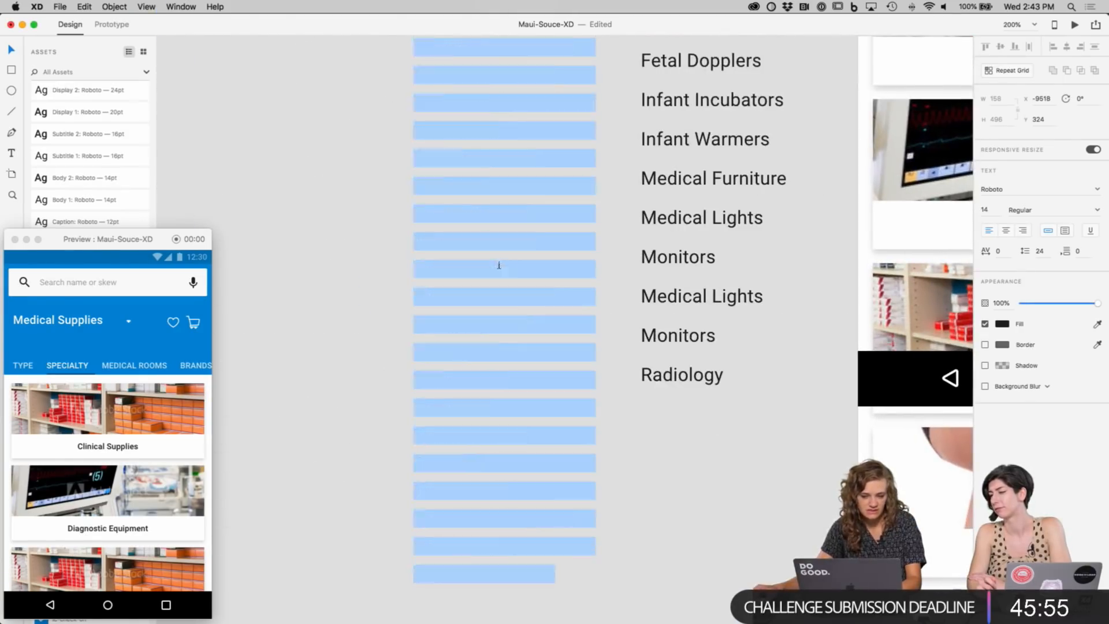
{"action": "left_click", "coordinate": [513, 298]}
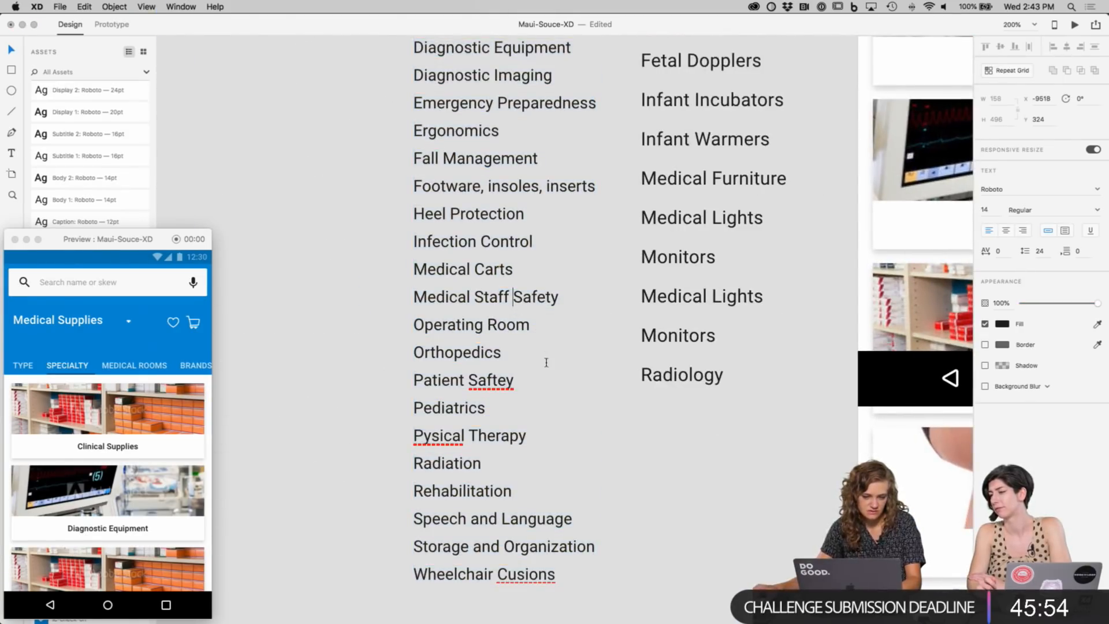
{"action": "right_click", "coordinate": [500, 384]}
{"action": "left_click", "coordinate": [510, 385]}
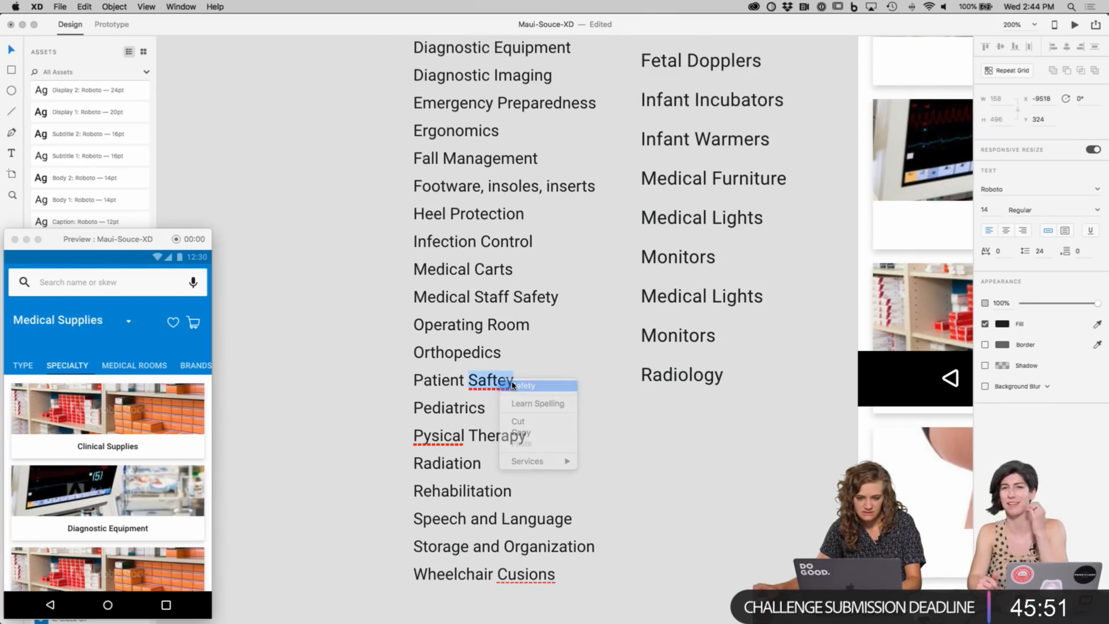
{"action": "key", "text": "Escape"}
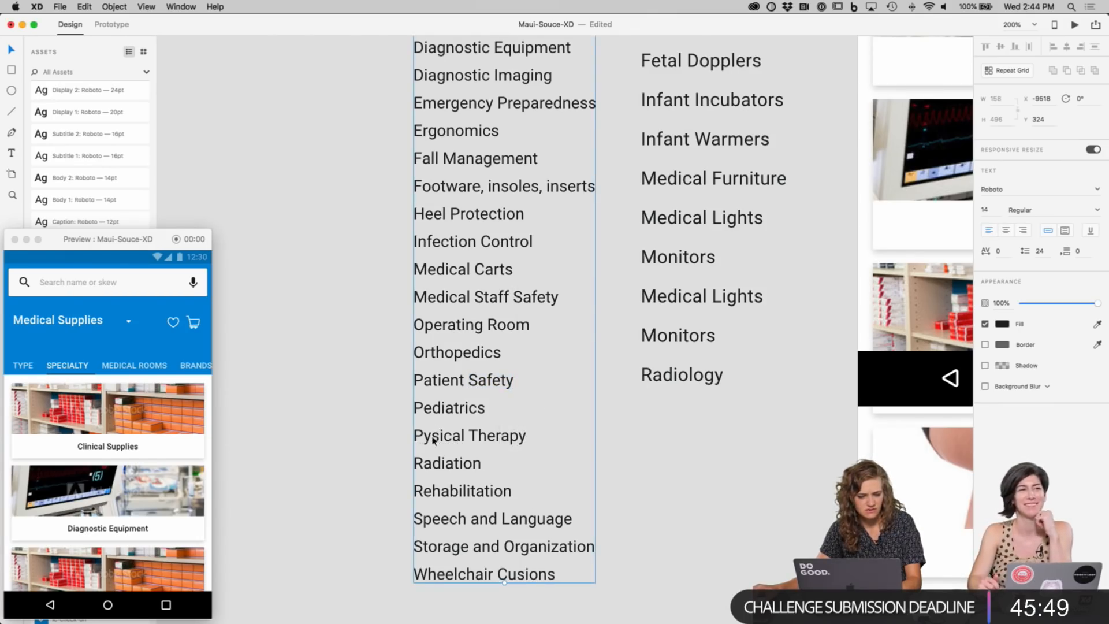
Step: Search the application's commands for a spelling and grammar option that applies to the category list
{"action": "key", "text": "Return"}
{"action": "key", "text": "Escape"}
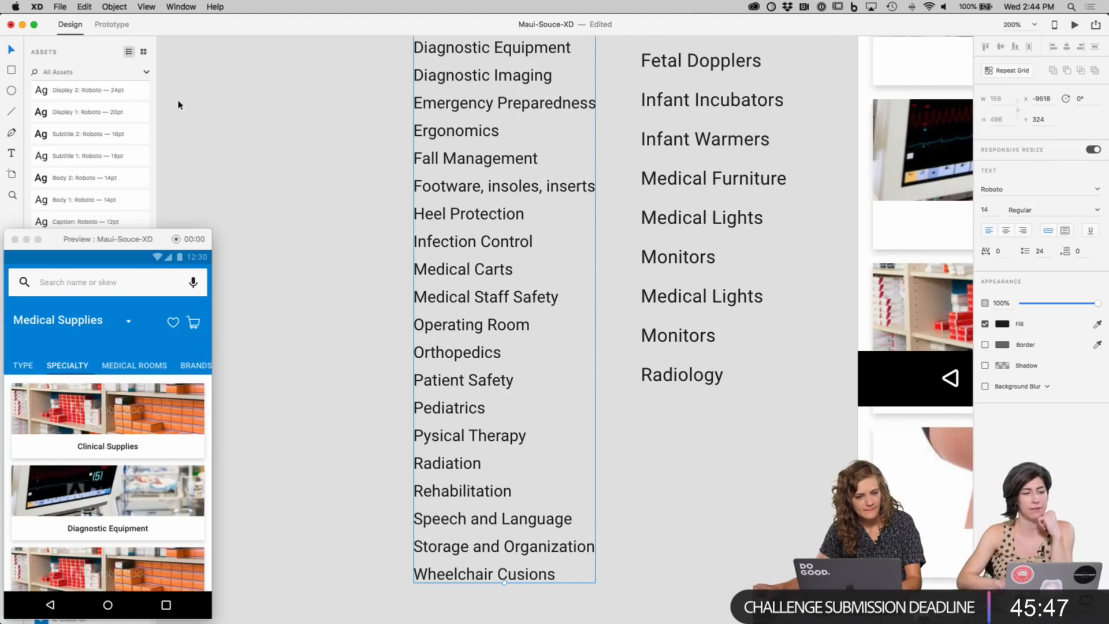
{"action": "left_click", "coordinate": [107, 7]}
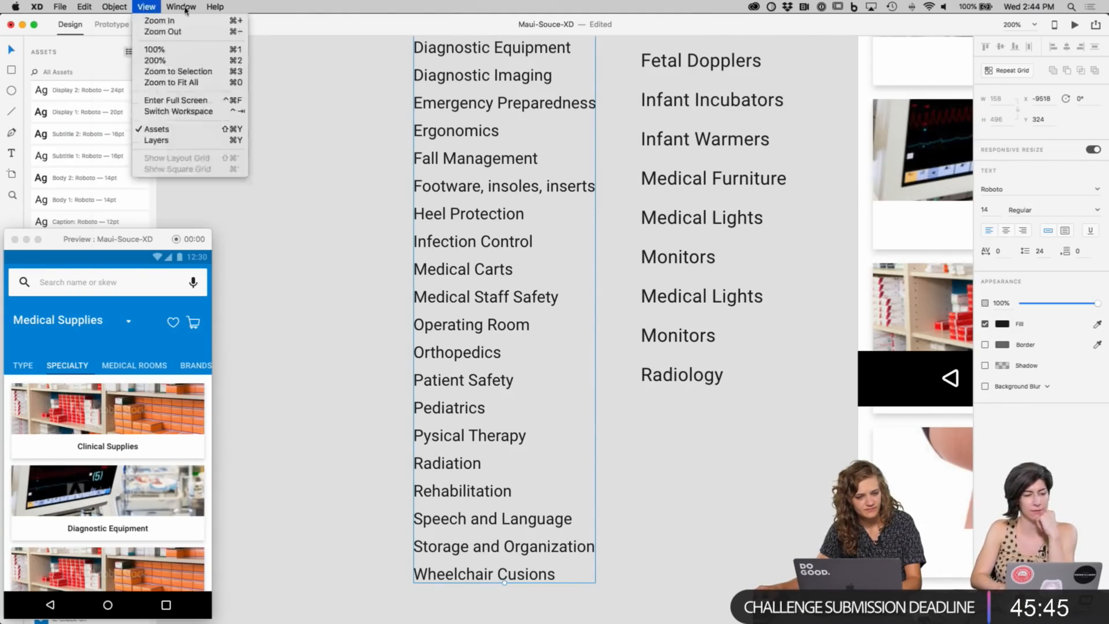
{"action": "mouse_move", "coordinate": [94, 7]}
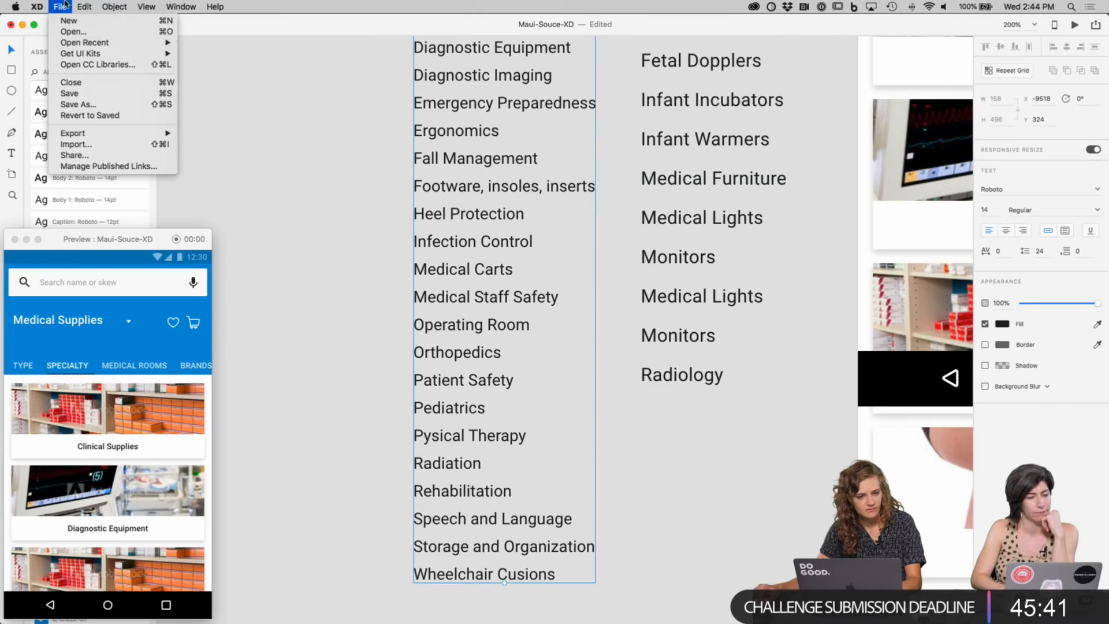
{"action": "left_click", "coordinate": [462, 350]}
{"action": "scroll", "coordinate": [471, 358], "scroll_direction": "down", "scroll_amount": 3}
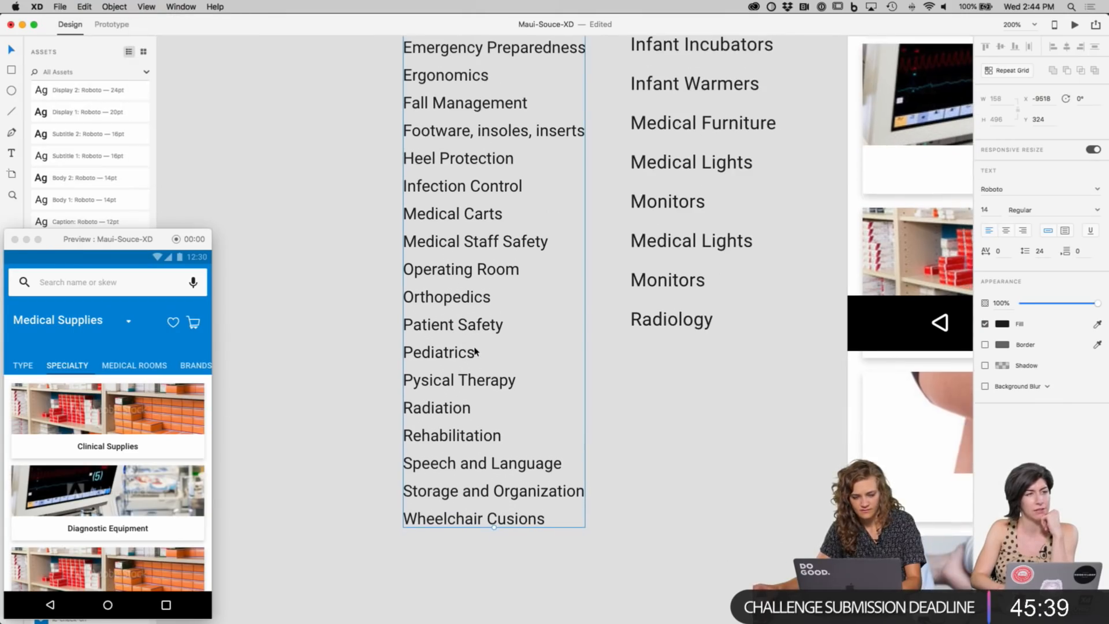
{"action": "double_click", "coordinate": [464, 359]}
{"action": "key", "text": "Escape"}
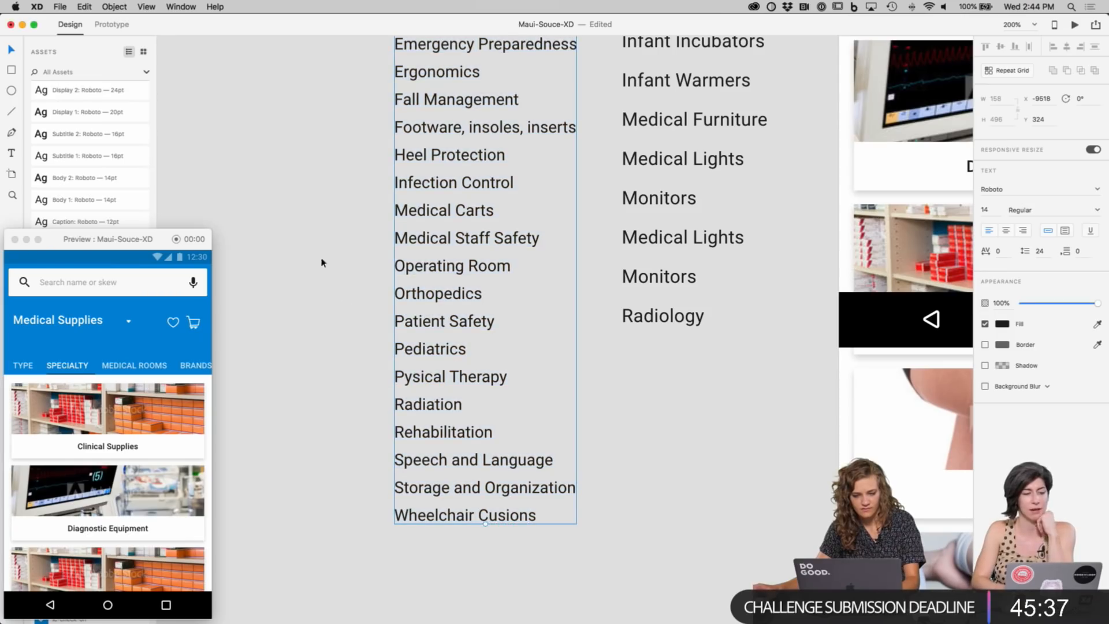
{"action": "left_click", "coordinate": [85, 7]}
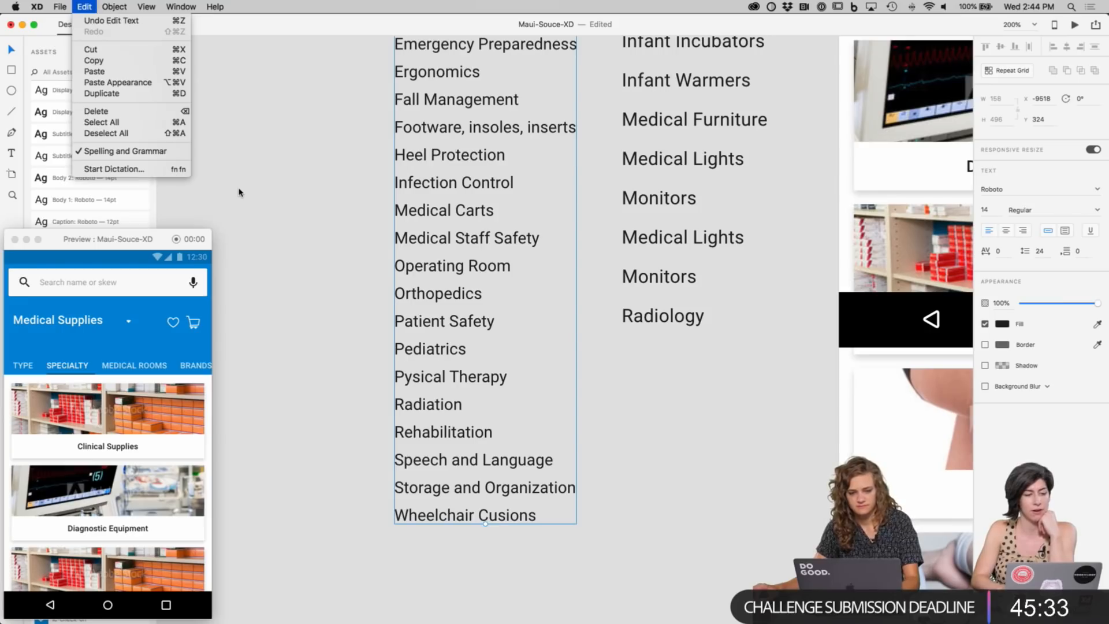
{"action": "left_click", "coordinate": [276, 224]}
Step: Correct "Cusions" to "Cushions" and "Pysical" to "Physical" in the specialty category list using the suggested spellings
{"action": "double_click", "coordinate": [462, 386]}
{"action": "left_click", "coordinate": [471, 442]}
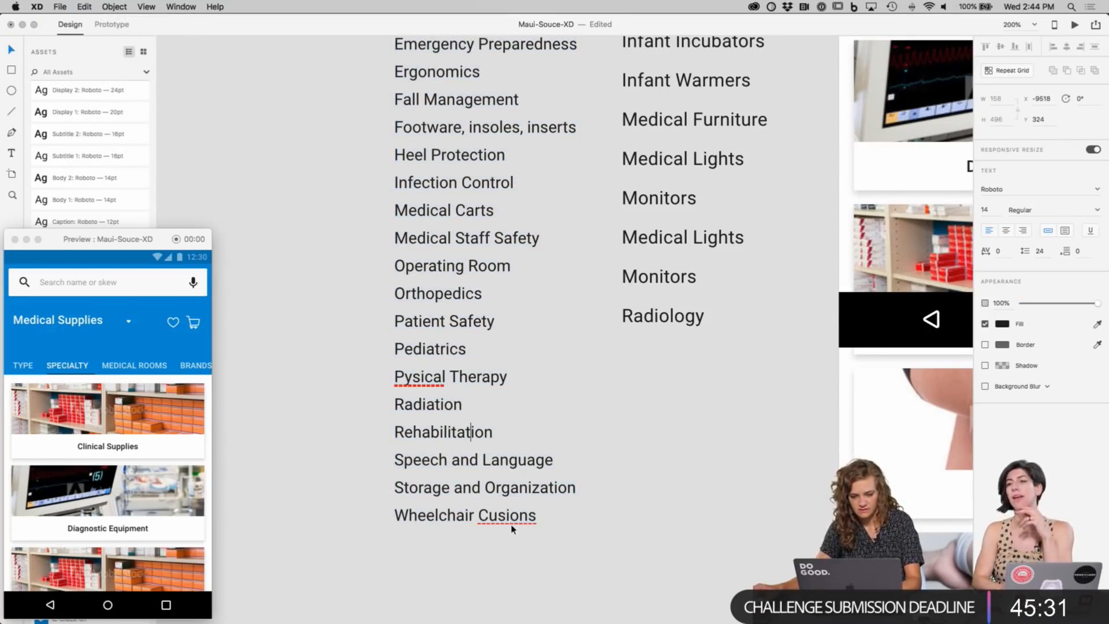
{"action": "right_click", "coordinate": [513, 516]}
{"action": "left_click", "coordinate": [540, 520]}
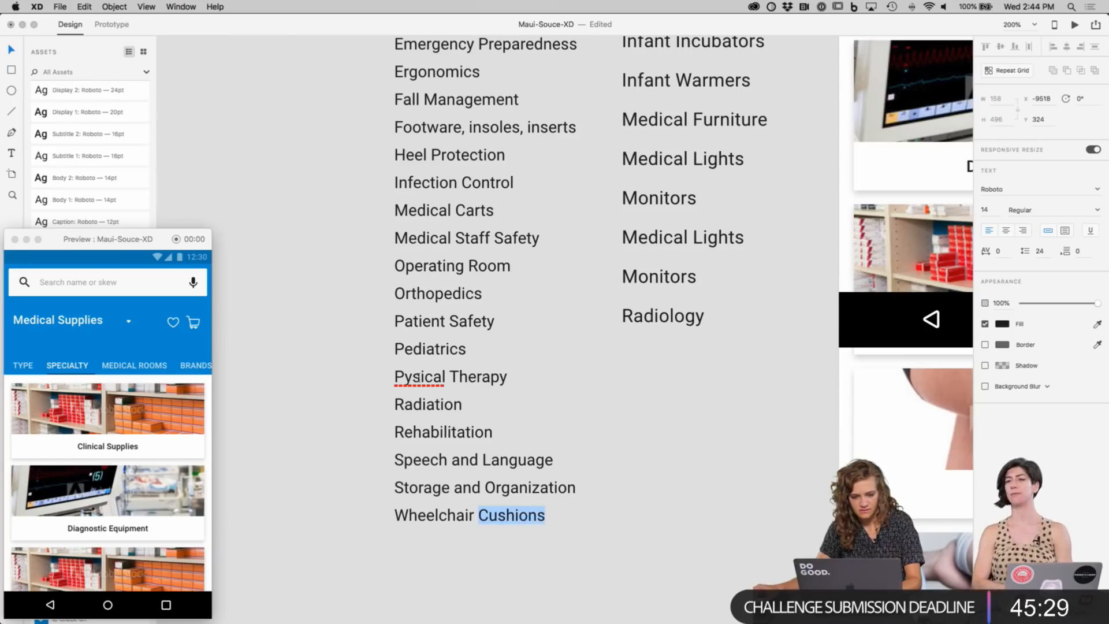
{"action": "right_click", "coordinate": [417, 376]}
{"action": "left_click", "coordinate": [439, 383]}
{"action": "key", "text": "Escape"}
{"action": "left_click", "coordinate": [732, 465]}
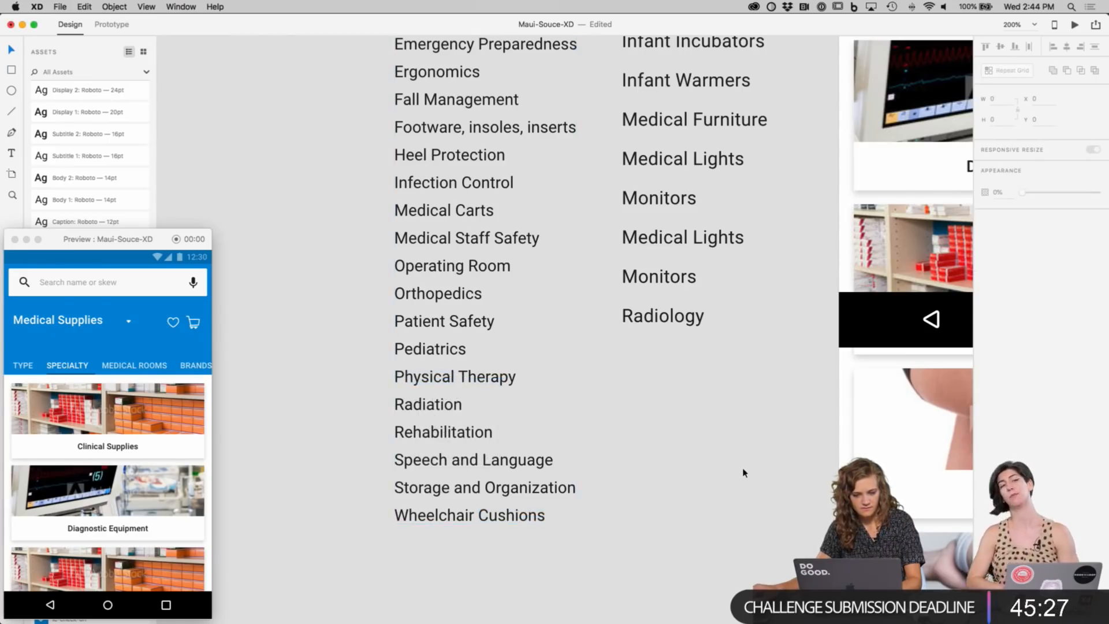
Step: Preview the Store screen's scrolling and follow its link to the Store-scroll screen with the expanded Pediatrics section
{"action": "key", "text": "super+minus"}
{"action": "key", "text": "super+minus"}
{"action": "key", "text": "super+minus"}
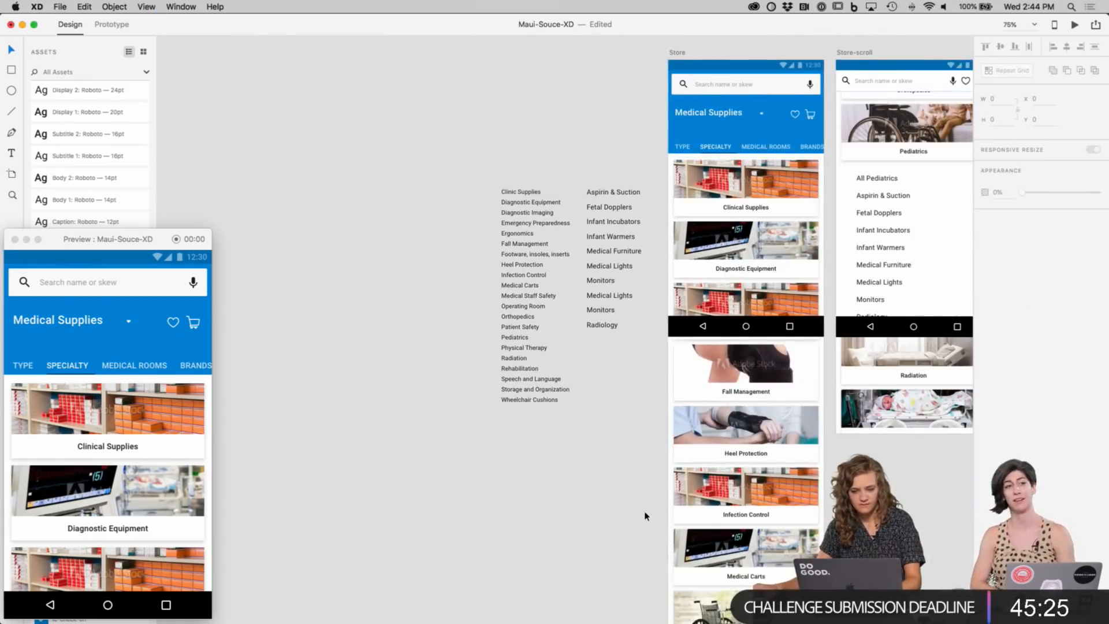
{"action": "scroll", "coordinate": [638, 503], "scroll_direction": "right", "scroll_amount": 10}
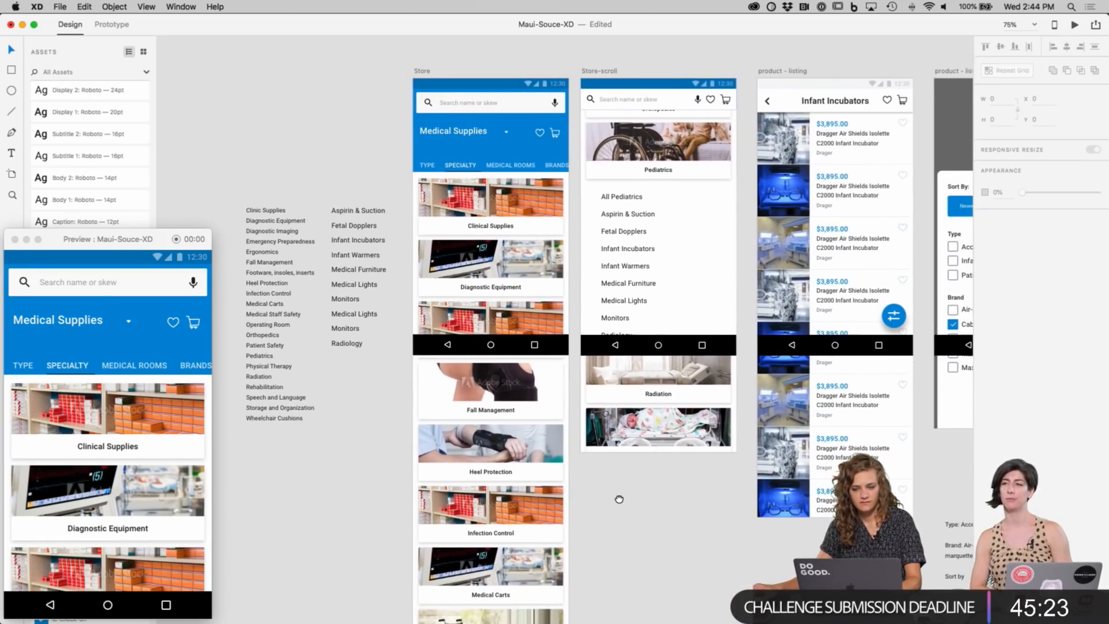
{"action": "scroll", "coordinate": [157, 426], "scroll_direction": "down", "scroll_amount": 10}
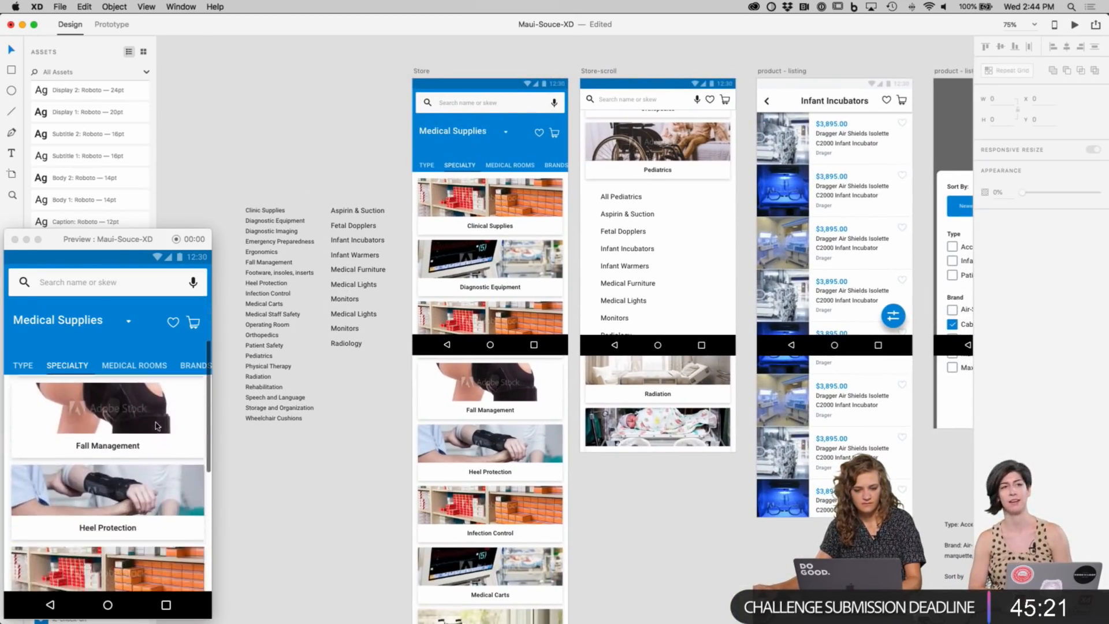
{"action": "scroll", "coordinate": [157, 426], "scroll_direction": "up", "scroll_amount": 10}
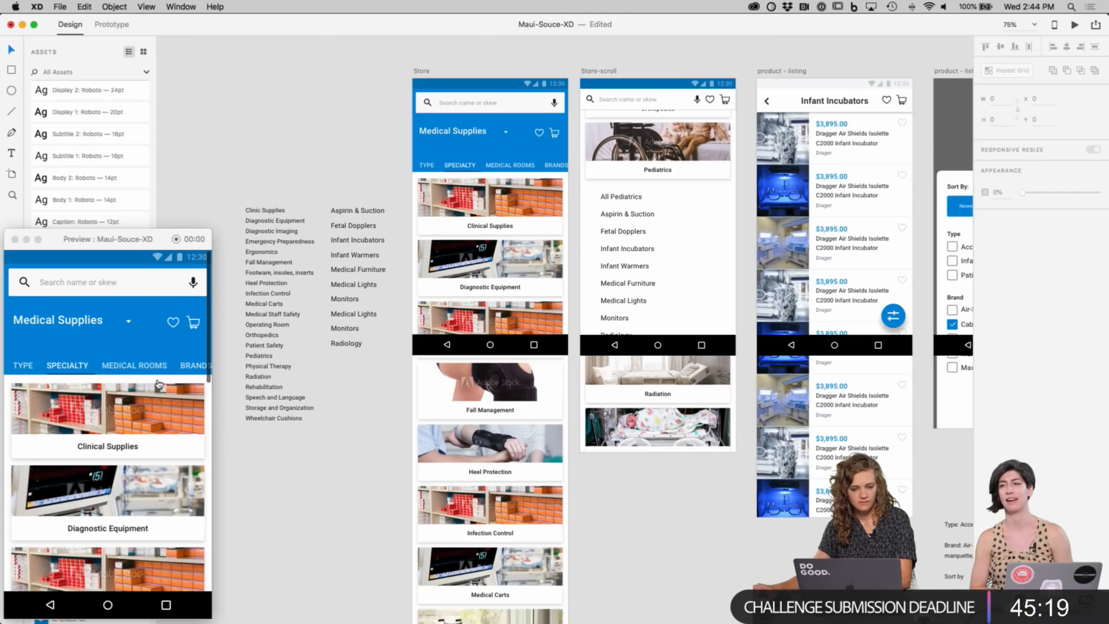
{"action": "left_click", "coordinate": [121, 347]}
{"action": "left_click", "coordinate": [157, 347]}
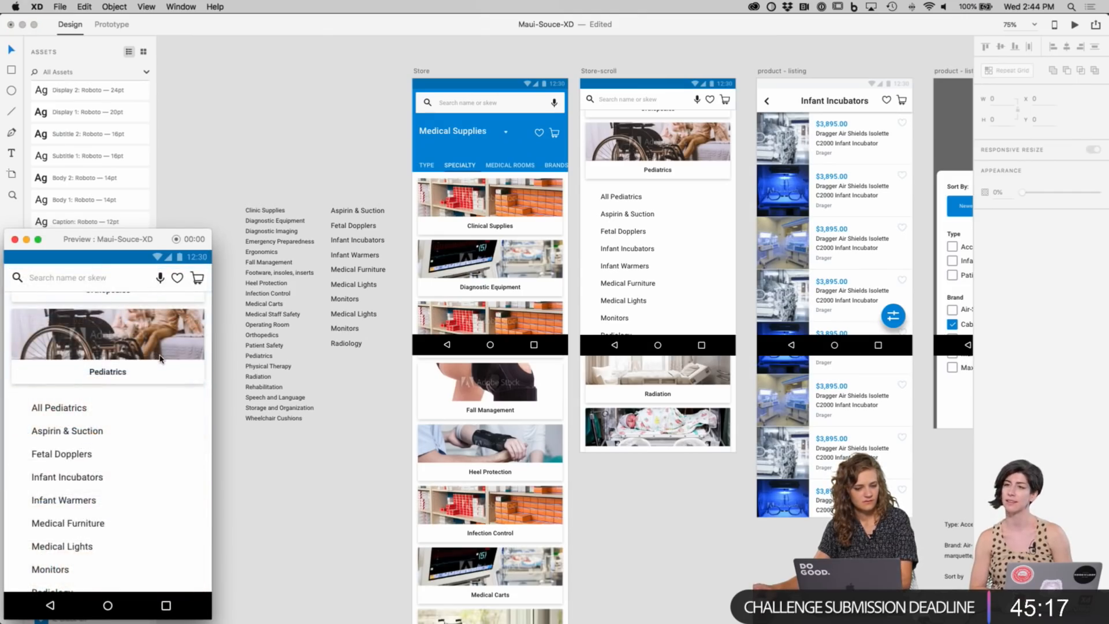
Step: Test the scrolling of the Store-scroll screen in the preview, from the Pediatrics list to the Radiation section and back
{"action": "scroll", "coordinate": [161, 366], "scroll_direction": "down", "scroll_amount": 5}
{"action": "scroll", "coordinate": [162, 374], "scroll_direction": "up", "scroll_amount": 3}
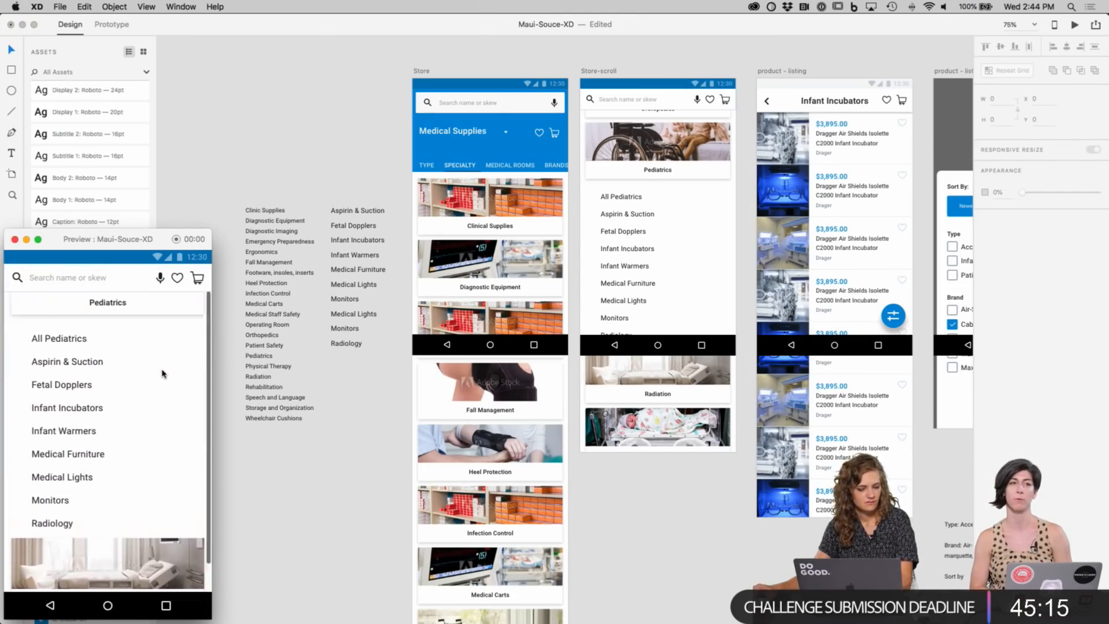
{"action": "scroll", "coordinate": [162, 373], "scroll_direction": "down", "scroll_amount": 5}
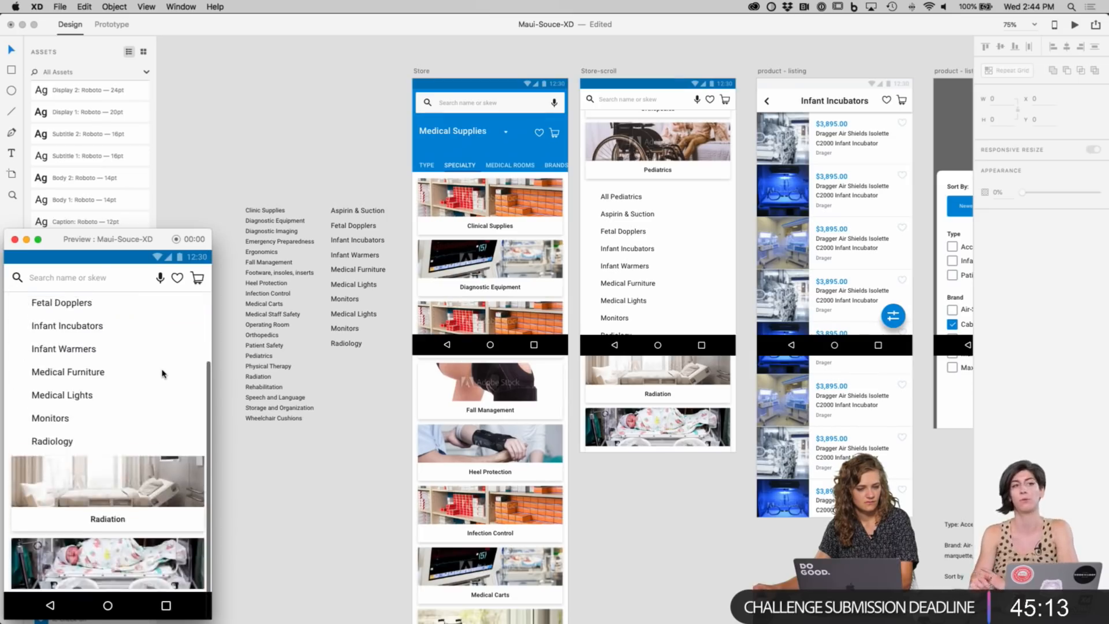
{"action": "scroll", "coordinate": [163, 372], "scroll_direction": "up", "scroll_amount": 5}
Step: Examine the Store, product listing, filter and product detail artboards on the canvas
{"action": "left_click", "coordinate": [608, 506]}
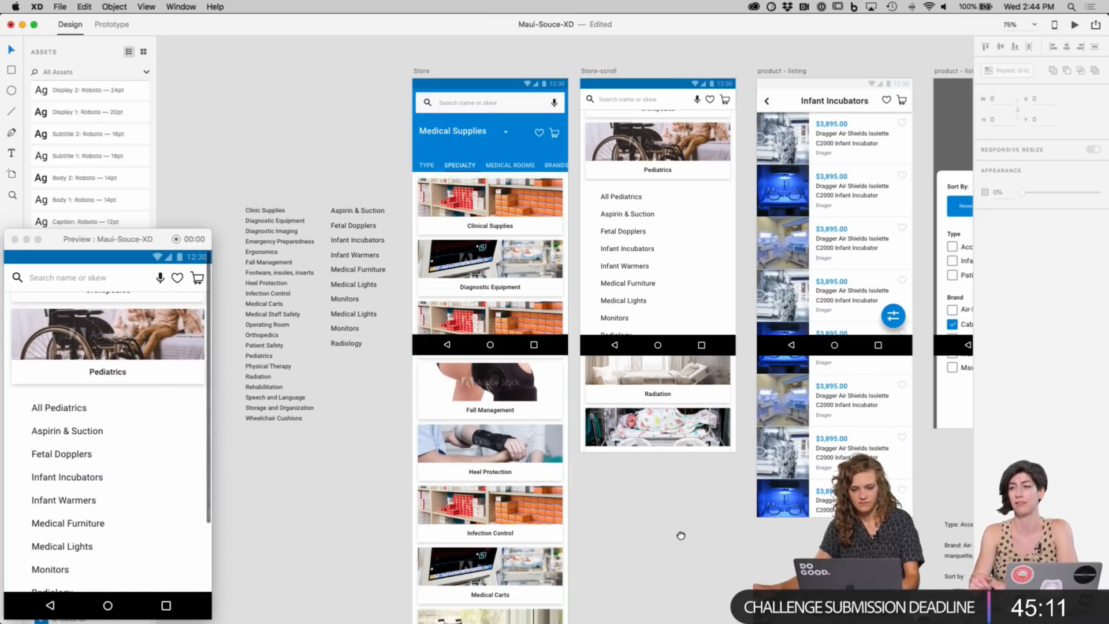
{"action": "left_click_drag", "start_coordinate": [678, 532], "coordinate": [584, 475]}
{"action": "scroll", "coordinate": [552, 168], "scroll_direction": "up", "scroll_amount": 6}
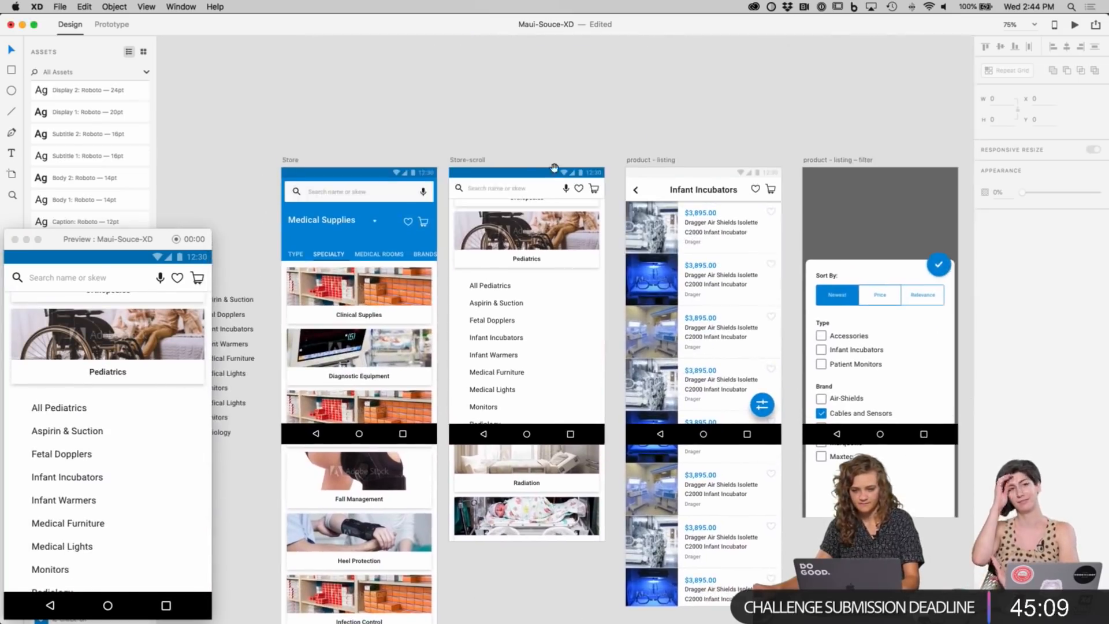
{"action": "left_click_drag", "start_coordinate": [553, 168], "coordinate": [587, 302]}
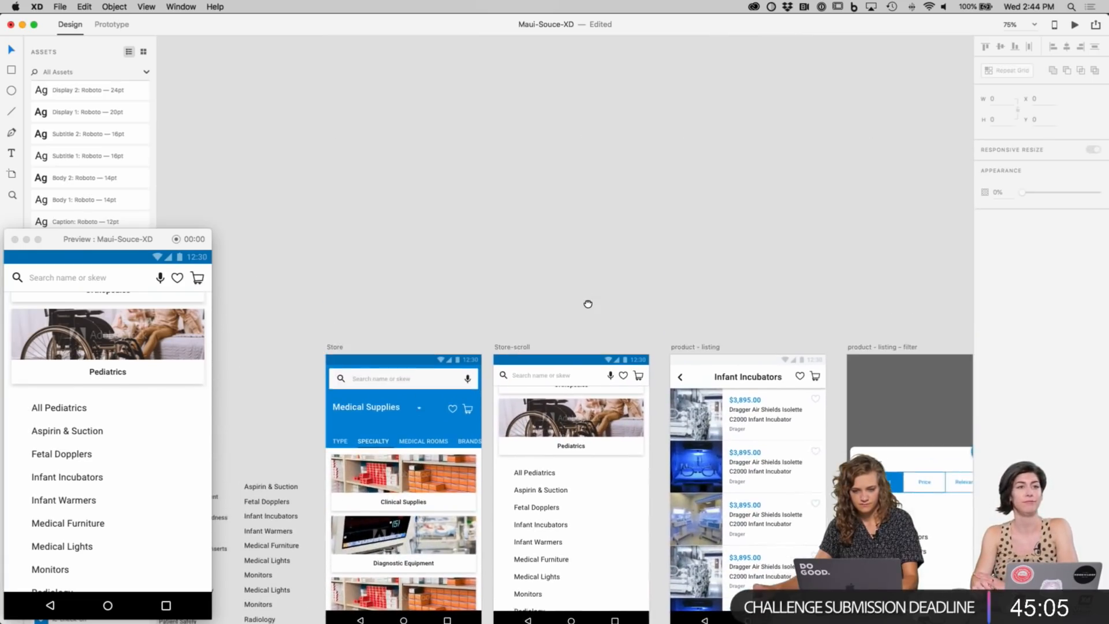
{"action": "scroll", "coordinate": [767, 582], "scroll_direction": "right", "scroll_amount": 10}
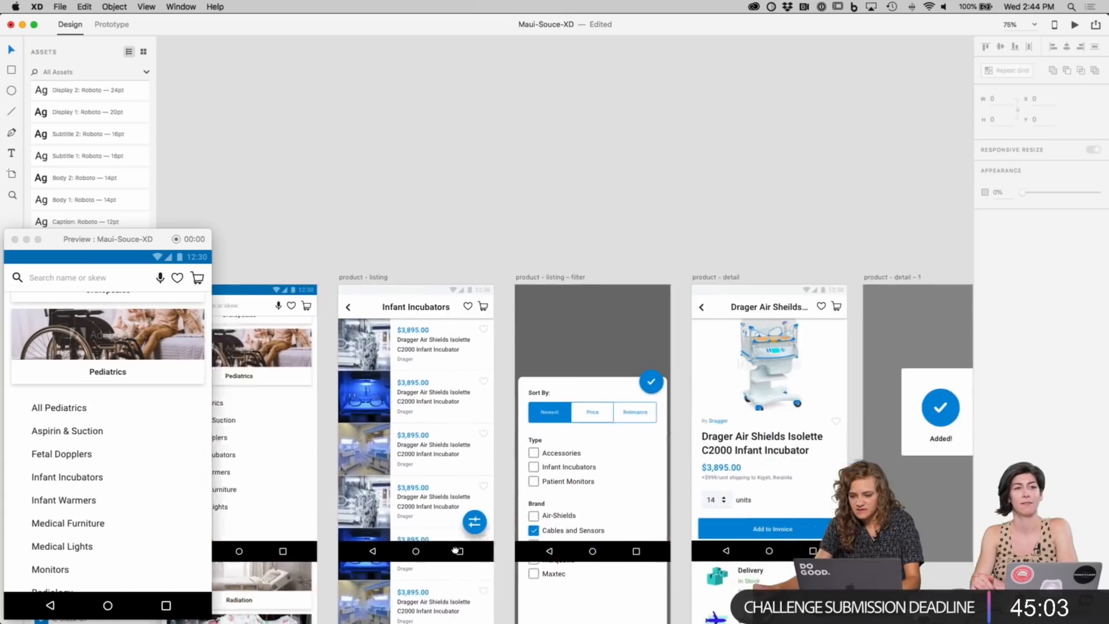
{"action": "scroll", "coordinate": [706, 550], "scroll_direction": "up", "scroll_amount": 5}
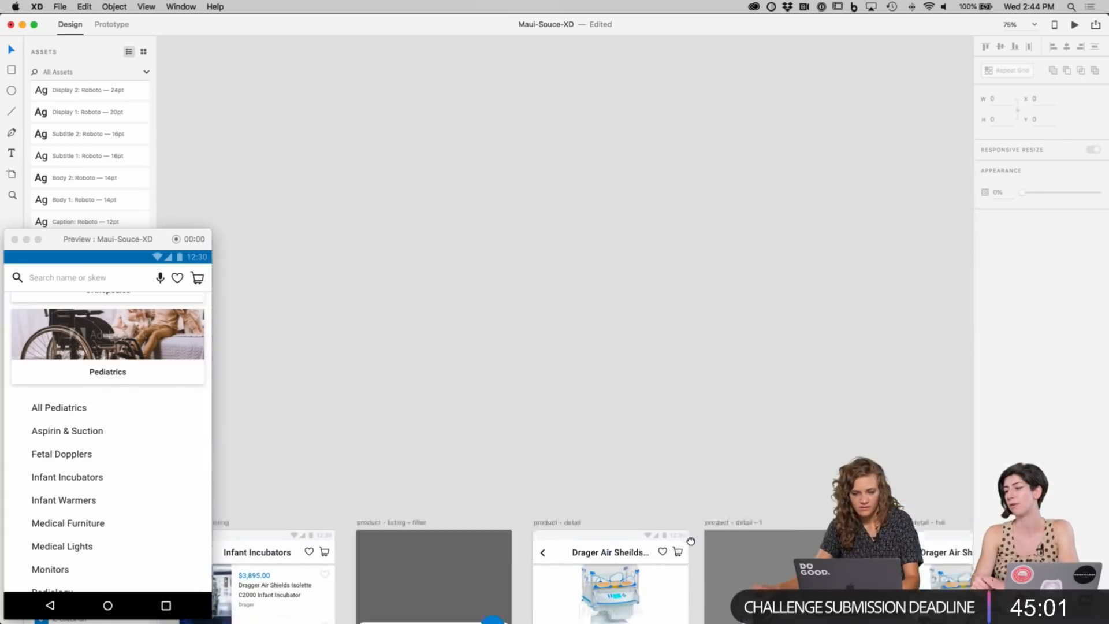
{"action": "left_click_drag", "start_coordinate": [565, 547], "coordinate": [596, 207]}
{"action": "scroll", "coordinate": [596, 207], "scroll_direction": "down", "scroll_amount": 3}
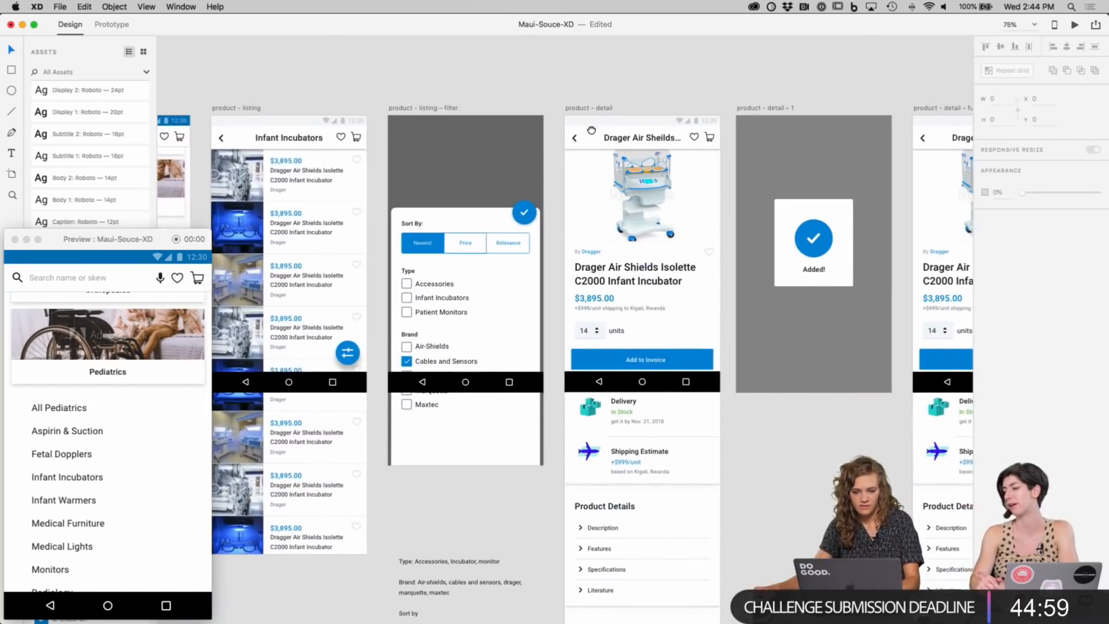
Step: Switch to Chrome and look through the slides of the "Adobe Live: Diversity and Inclusion with Kountable" presentation
{"action": "key", "text": "super+Tab"}
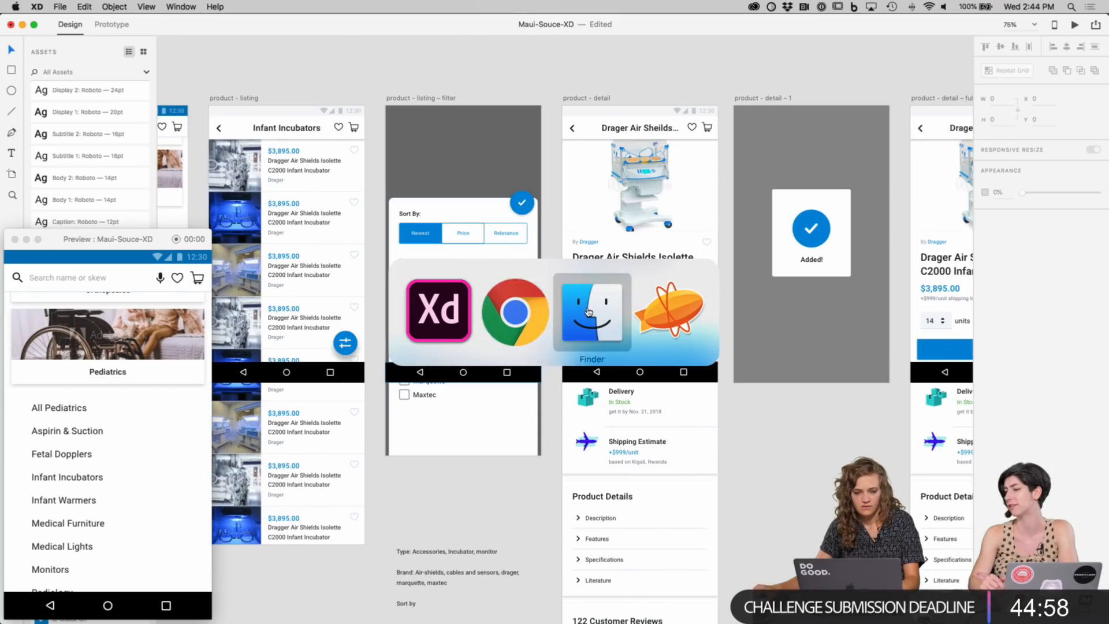
{"action": "left_click", "coordinate": [514, 312]}
{"action": "left_click", "coordinate": [753, 22]}
{"action": "left_click_drag", "start_coordinate": [754, 22], "coordinate": [451, 22]}
{"action": "left_click_drag", "start_coordinate": [353, 138], "coordinate": [142, 138]}
{"action": "scroll", "coordinate": [174, 468], "scroll_direction": "down", "scroll_amount": 4}
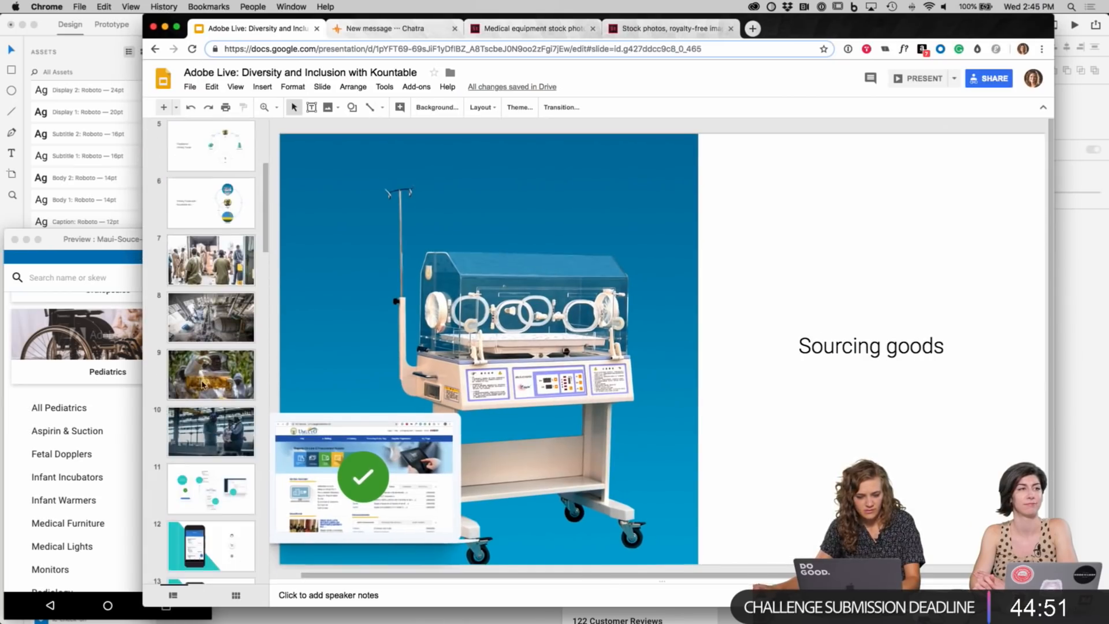
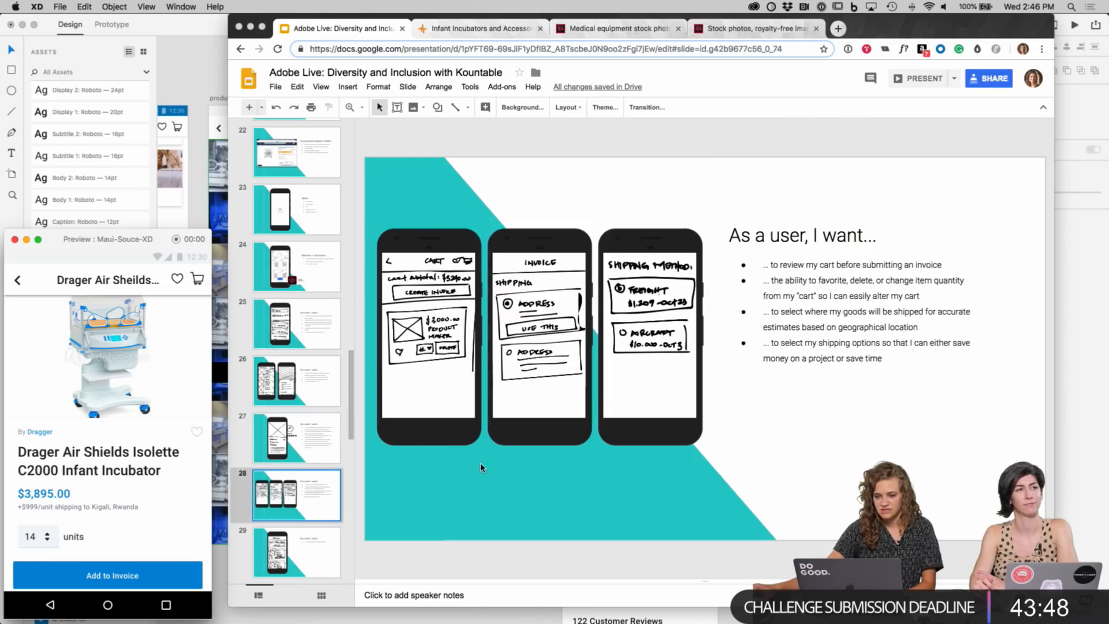
Step: In the preview, add the Drager infant incubator to the invoice and create an invoice from the cart
{"action": "left_click", "coordinate": [153, 564]}
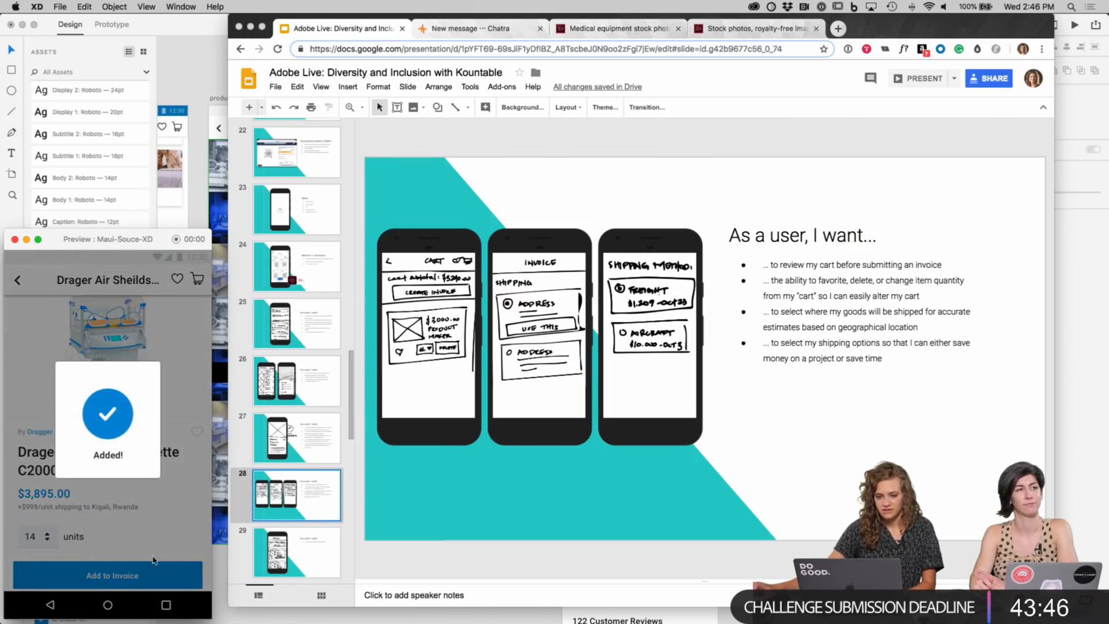
{"action": "left_click", "coordinate": [197, 280]}
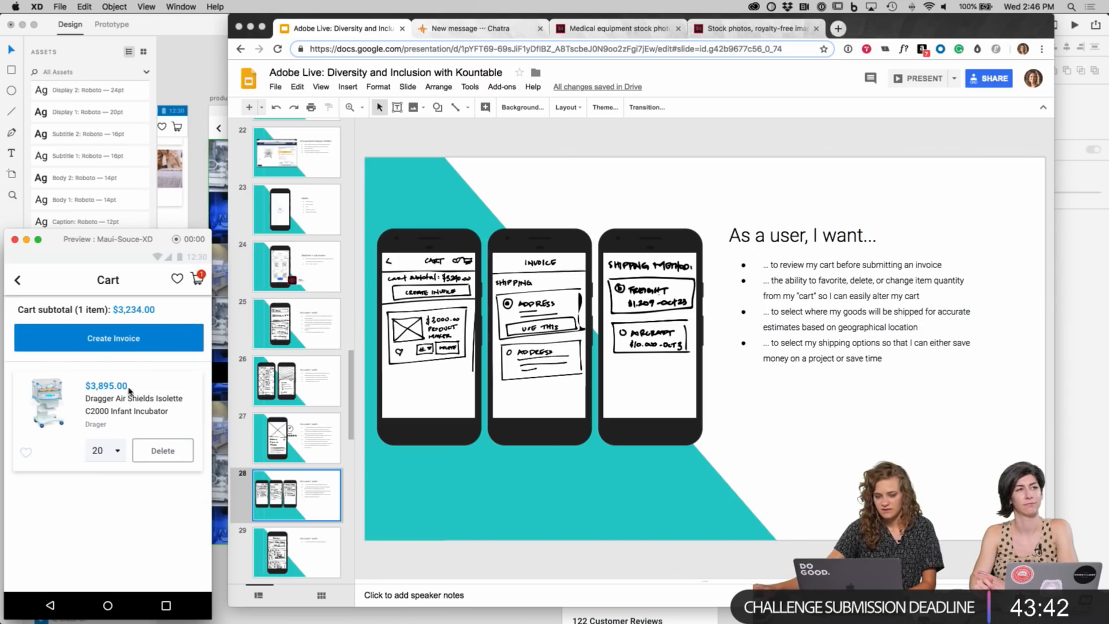
{"action": "left_click", "coordinate": [115, 341]}
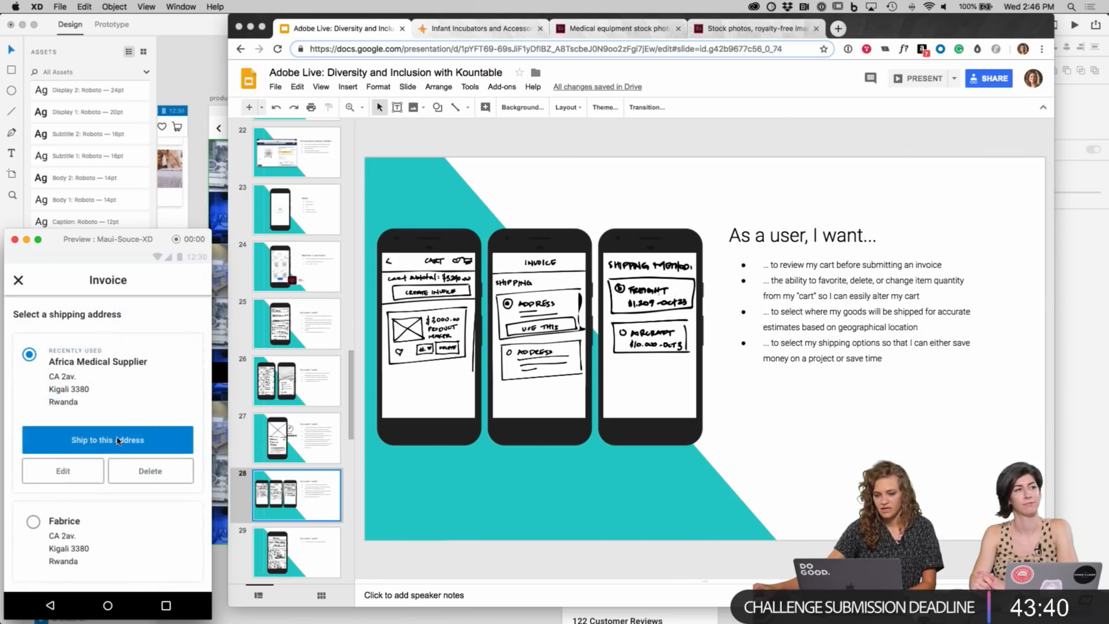
Step: Complete the previewed invoice with the recently used address and Freight delivery, viewing the Review sketch slide before submitting it
{"action": "left_click", "coordinate": [113, 438]}
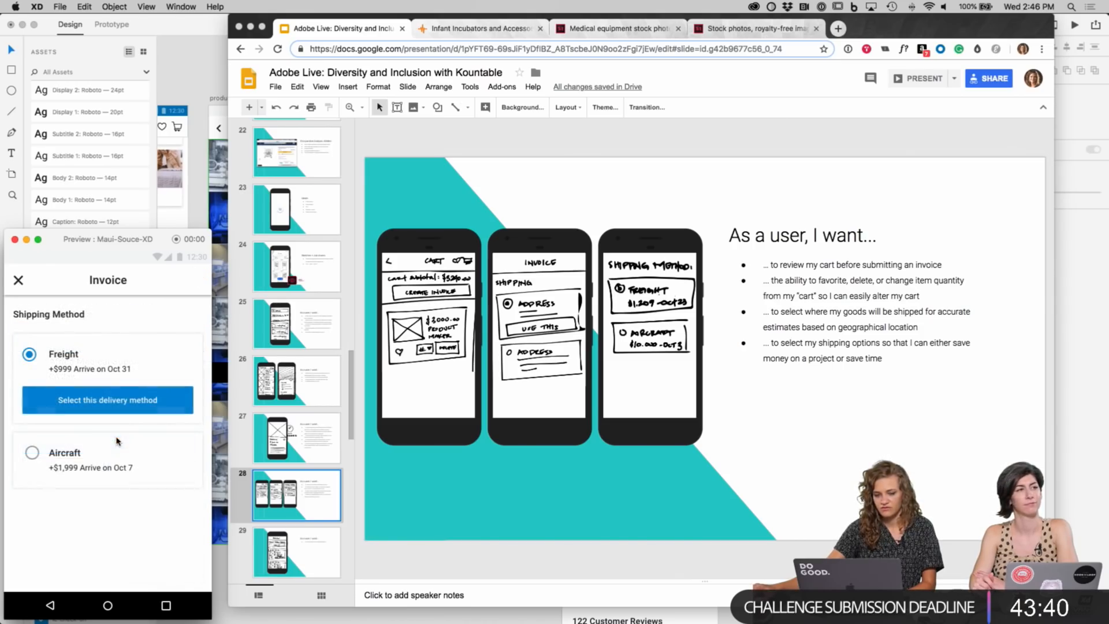
{"action": "left_click", "coordinate": [118, 403]}
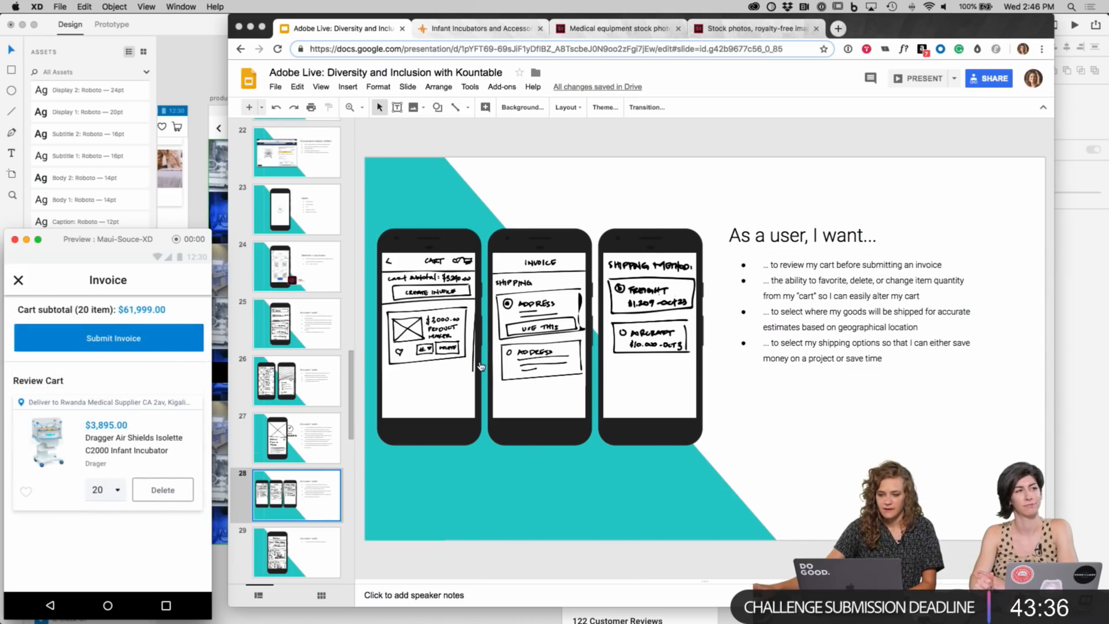
{"action": "key", "text": "Down"}
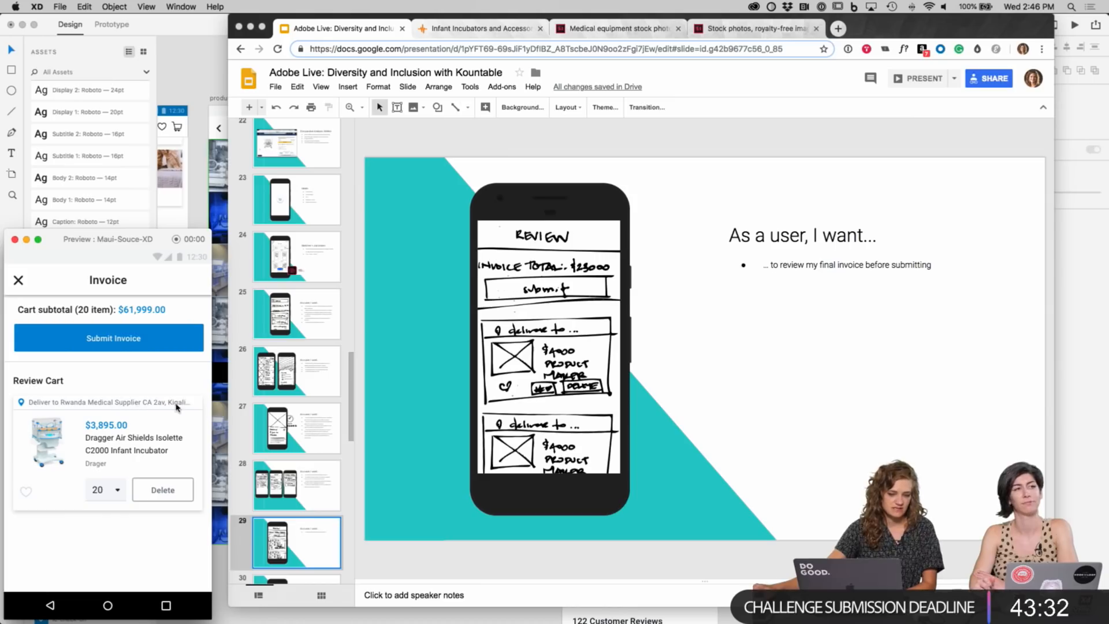
{"action": "left_click", "coordinate": [136, 344]}
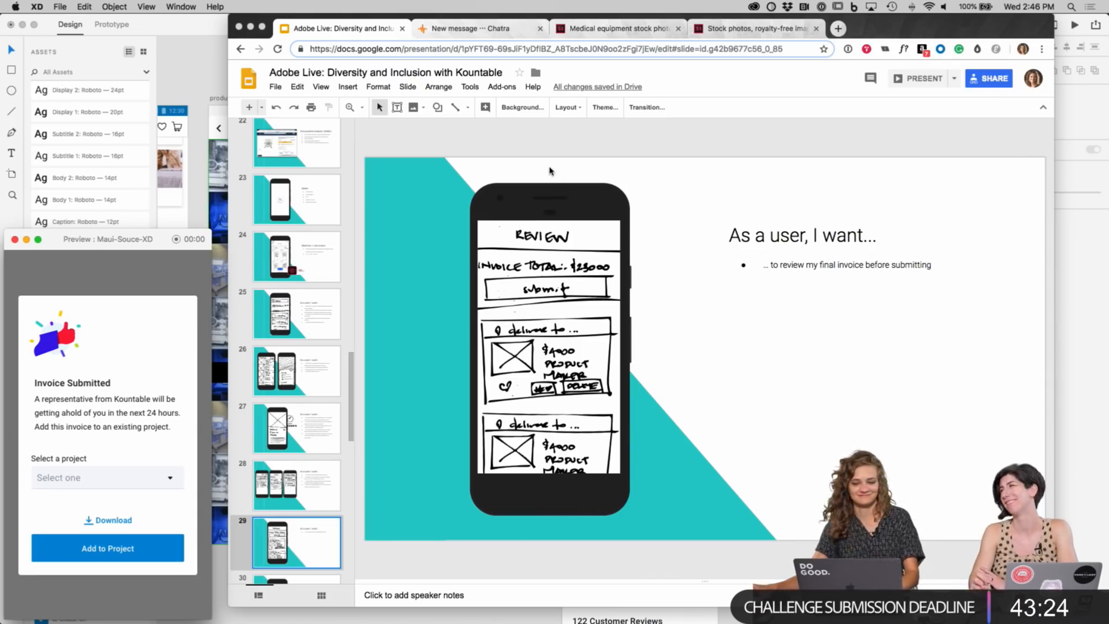
Step: Return to Adobe XD and duplicate the product - detail artboard, placing the copy directly above the original
{"action": "left_click", "coordinate": [204, 81]}
{"action": "left_click_drag", "start_coordinate": [203, 81], "coordinate": [622, 70]}
{"action": "scroll", "coordinate": [621, 70], "scroll_direction": "right", "scroll_amount": 10}
{"action": "scroll", "coordinate": [621, 69], "scroll_direction": "up", "scroll_amount": 4}
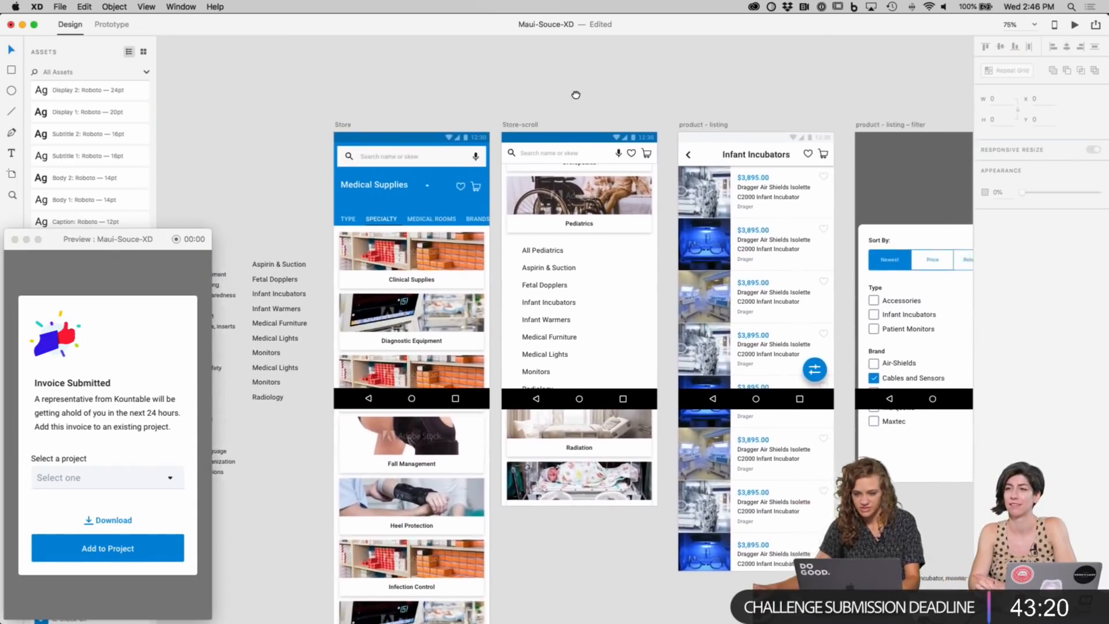
{"action": "scroll", "coordinate": [548, 220], "scroll_direction": "up", "scroll_amount": 4}
{"action": "scroll", "coordinate": [549, 220], "scroll_direction": "right", "scroll_amount": 2}
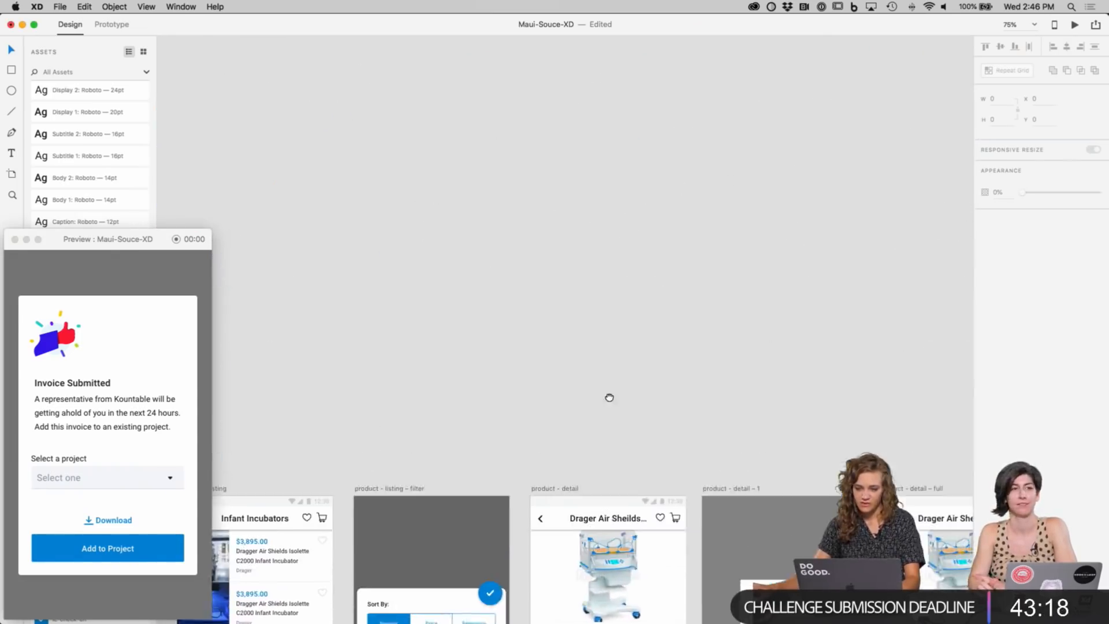
{"action": "scroll", "coordinate": [608, 438], "scroll_direction": "up", "scroll_amount": 2}
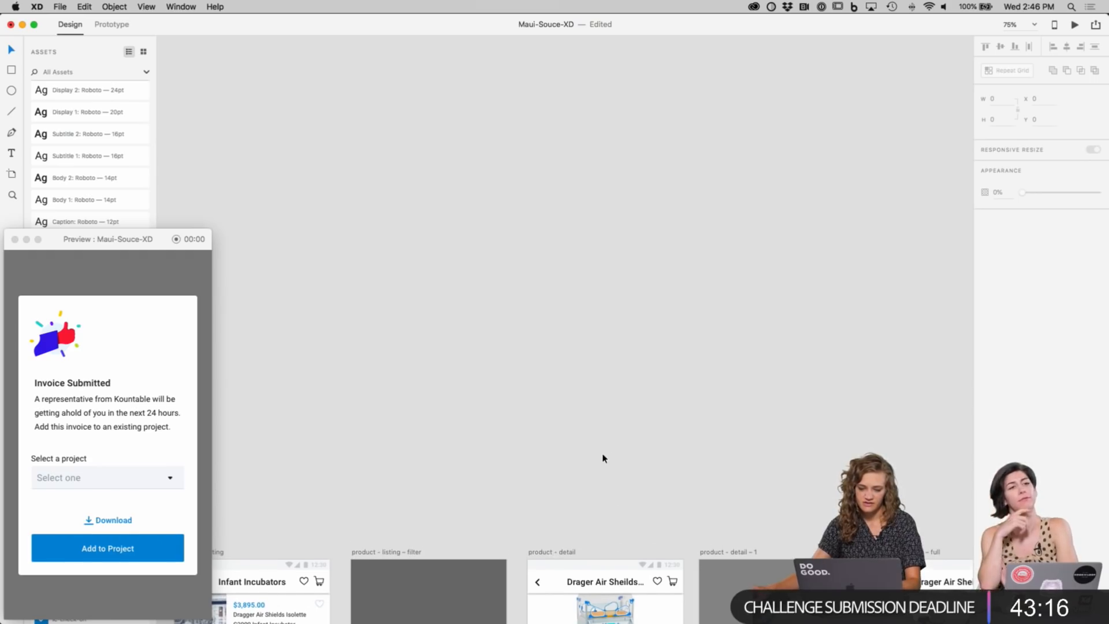
{"action": "left_click", "coordinate": [550, 553]}
{"action": "scroll", "coordinate": [551, 557], "scroll_direction": "up", "scroll_amount": 2}
{"action": "left_click_drag", "start_coordinate": [554, 613], "coordinate": [555, 62]}
{"action": "scroll", "coordinate": [731, 287], "scroll_direction": "down", "scroll_amount": 10}
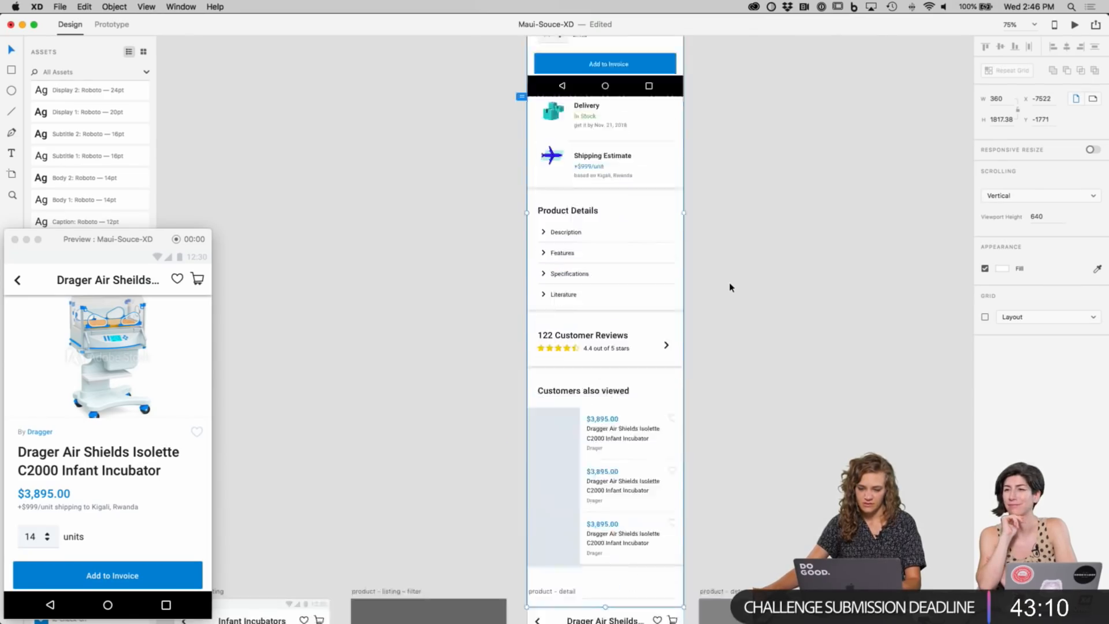
Step: Move the duplicated product detail artboard farther up to Y -2210, leaving clear space above the original
{"action": "scroll", "coordinate": [730, 287], "scroll_direction": "up", "scroll_amount": 13}
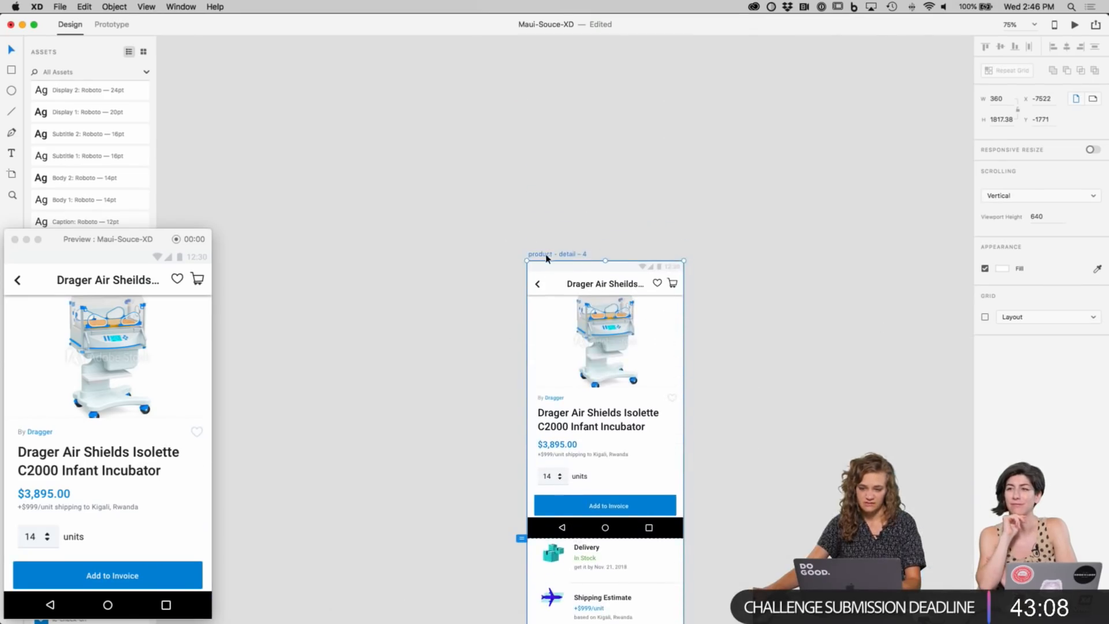
{"action": "scroll", "coordinate": [546, 258], "scroll_direction": "down", "scroll_amount": 5}
{"action": "left_click", "coordinate": [745, 275]}
{"action": "scroll", "coordinate": [733, 174], "scroll_direction": "down", "scroll_amount": 15}
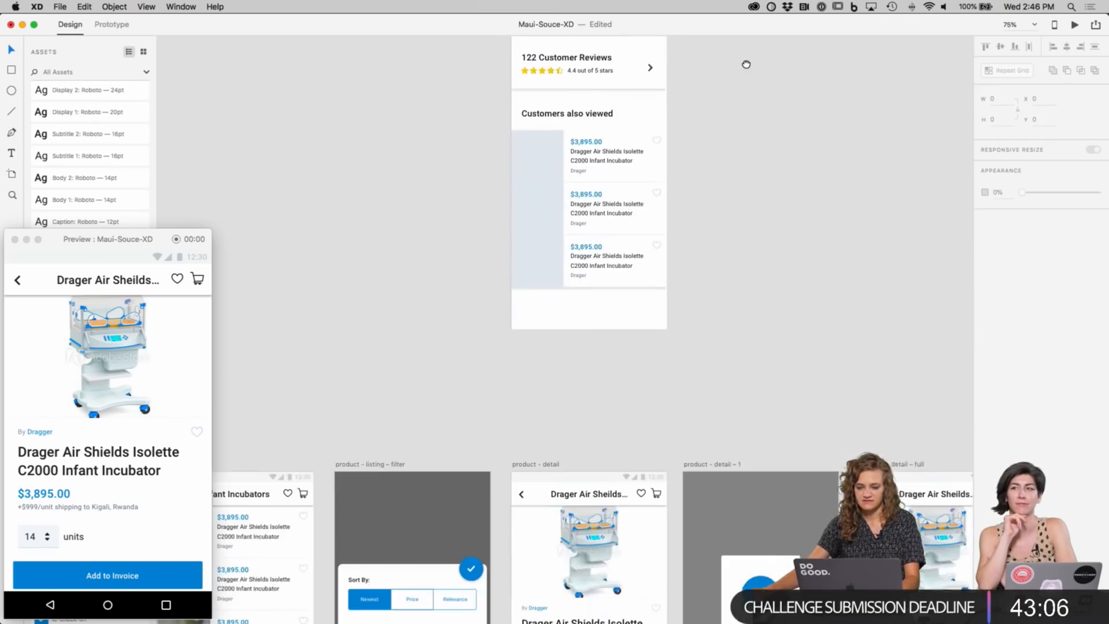
{"action": "scroll", "coordinate": [739, 399], "scroll_direction": "up", "scroll_amount": 15}
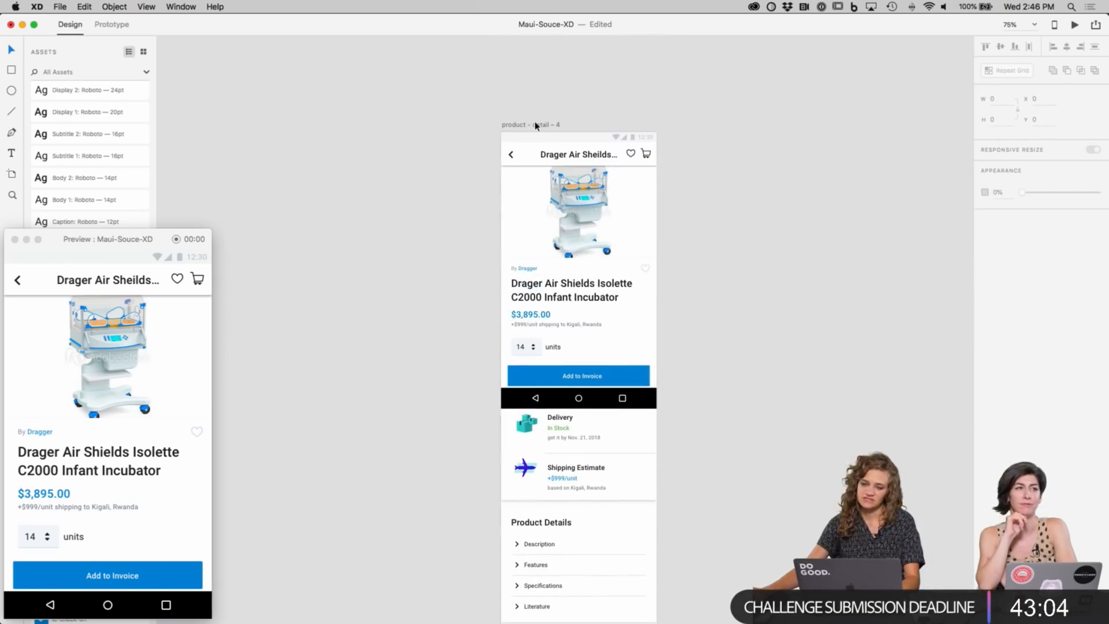
{"action": "left_click", "coordinate": [536, 124]}
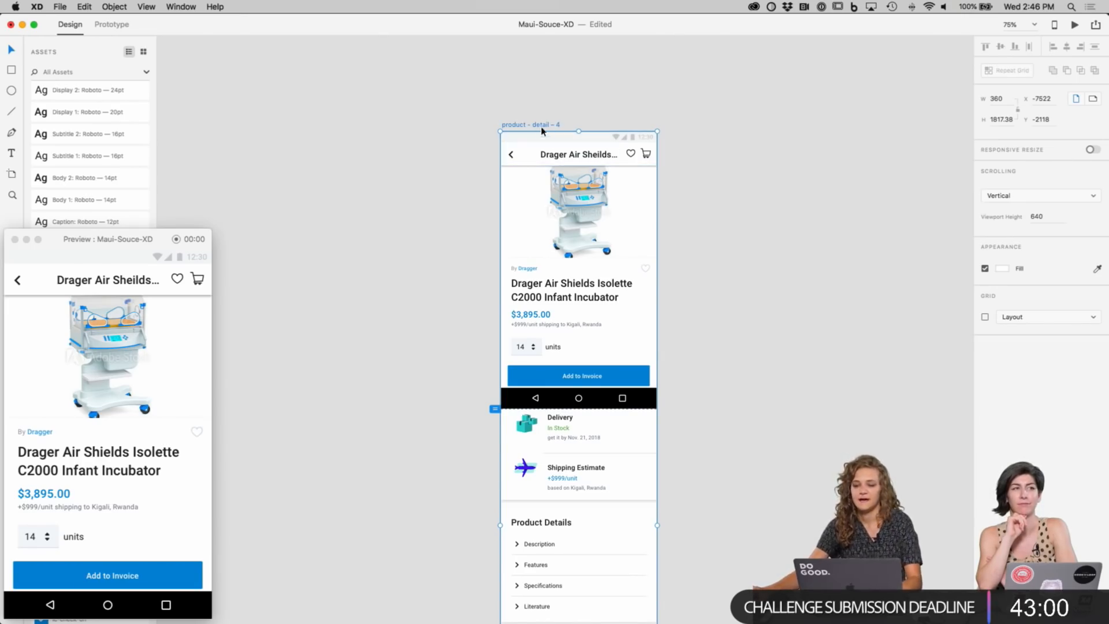
{"action": "scroll", "coordinate": [548, 104], "scroll_direction": "down", "scroll_amount": 2}
{"action": "left_click", "coordinate": [557, 74]}
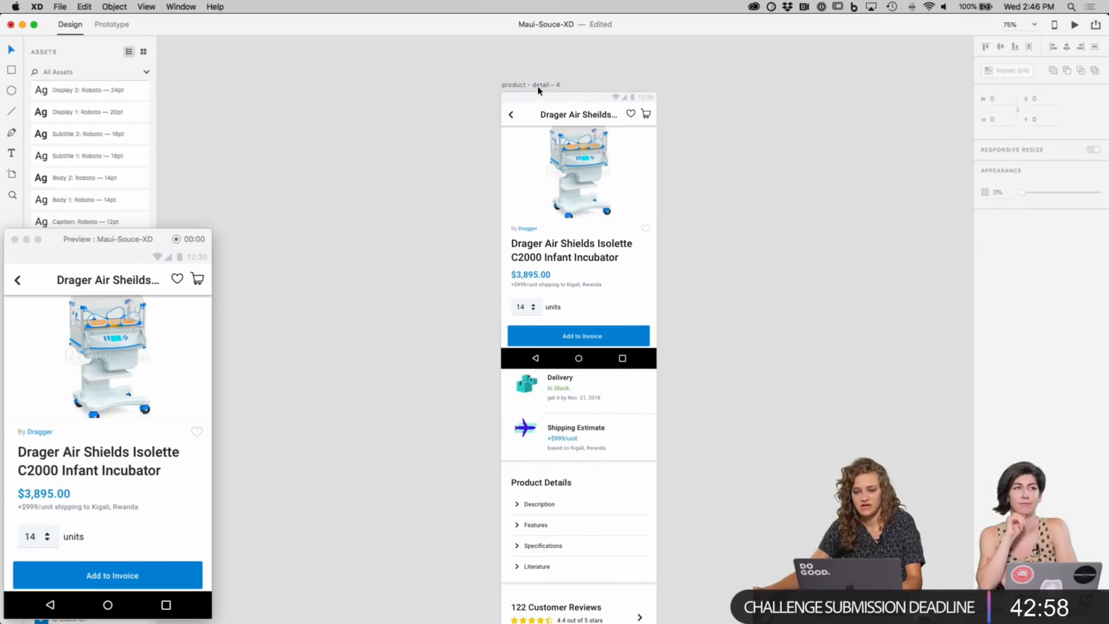
{"action": "left_click", "coordinate": [539, 86]}
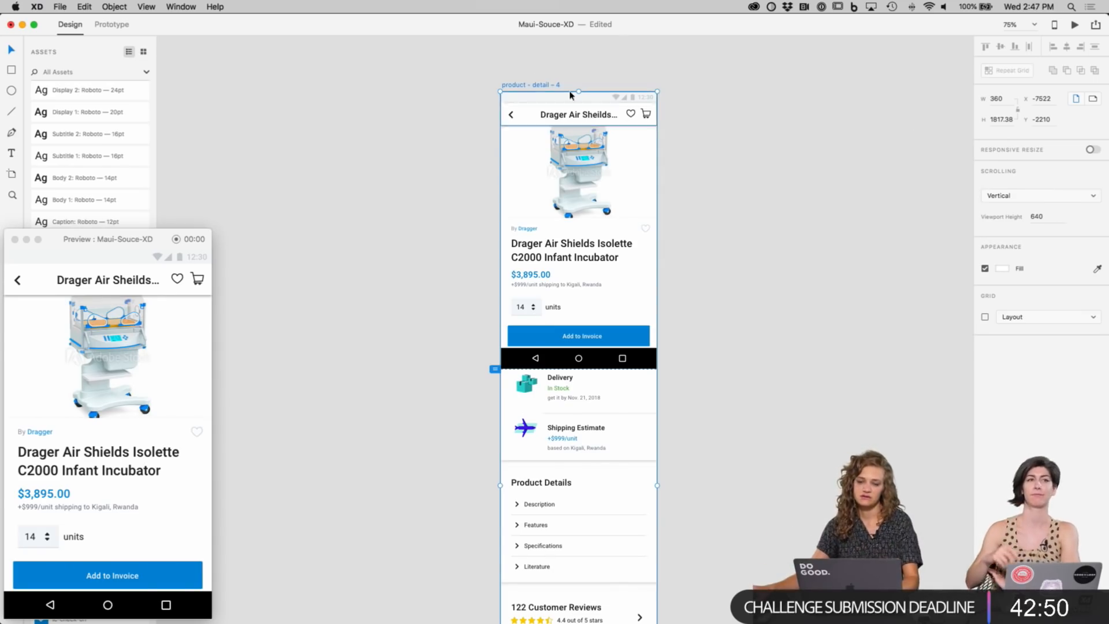
{"action": "left_click", "coordinate": [532, 82]}
{"action": "scroll", "coordinate": [535, 84], "scroll_direction": "down", "scroll_amount": 1}
{"action": "left_click", "coordinate": [539, 68]}
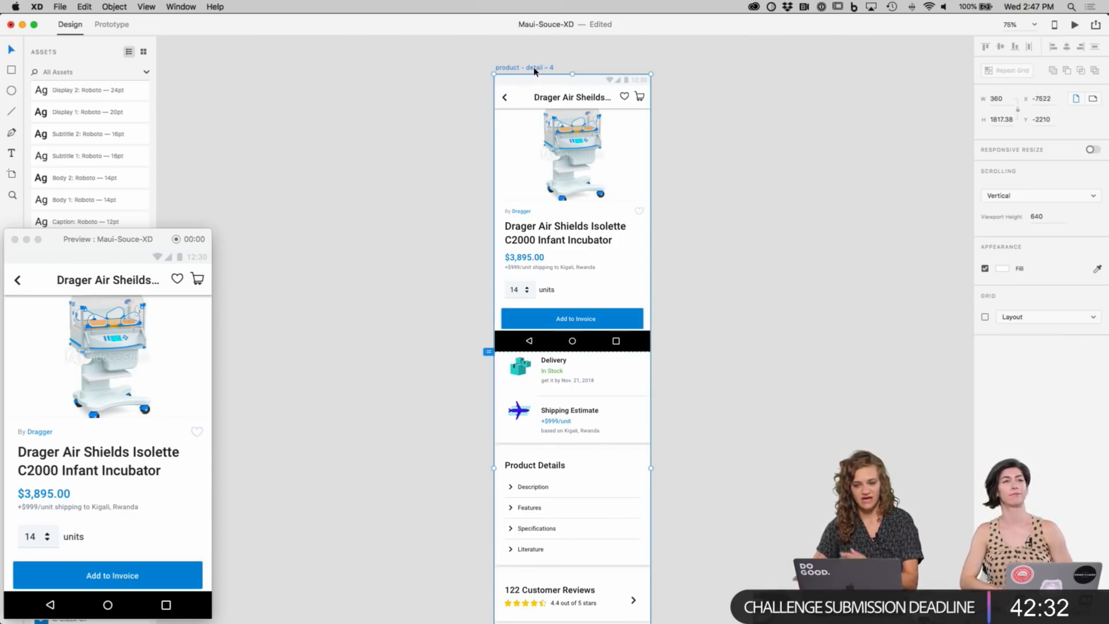
{"action": "scroll", "coordinate": [535, 70], "scroll_direction": "right", "scroll_amount": 2}
{"action": "scroll", "coordinate": [535, 70], "scroll_direction": "down", "scroll_amount": 1}
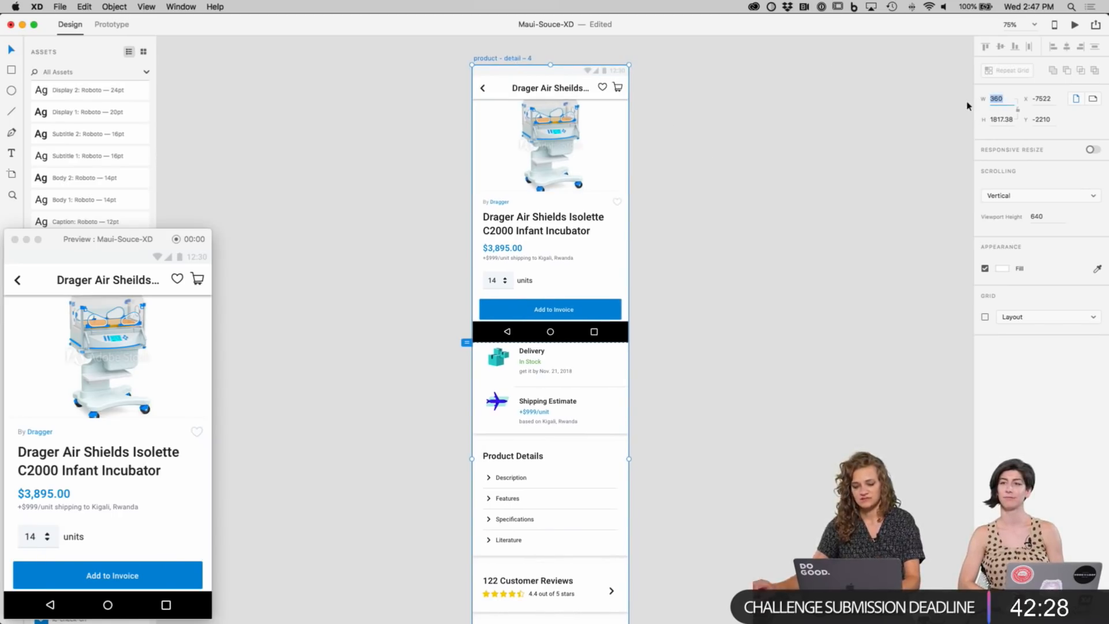
{"action": "left_click", "coordinate": [782, 199]}
{"action": "scroll", "coordinate": [567, 290], "scroll_direction": "up", "scroll_amount": 1}
{"action": "scroll", "coordinate": [567, 291], "scroll_direction": "right", "scroll_amount": 1}
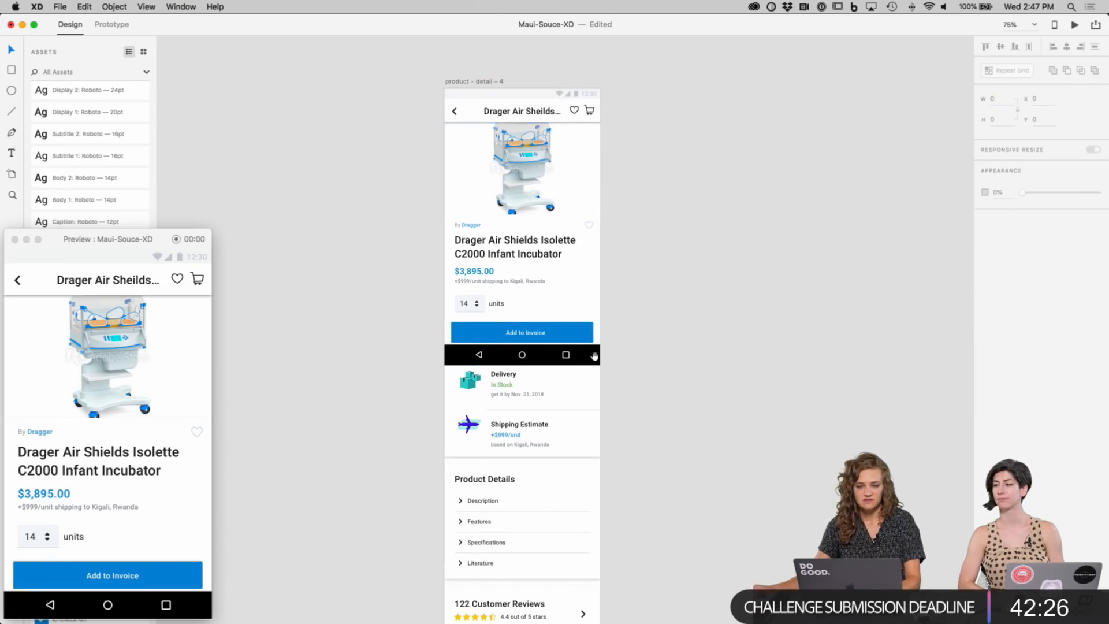
{"action": "scroll", "coordinate": [567, 291], "scroll_direction": "down", "scroll_amount": 12}
{"action": "scroll", "coordinate": [705, 94], "scroll_direction": "up", "scroll_amount": 13}
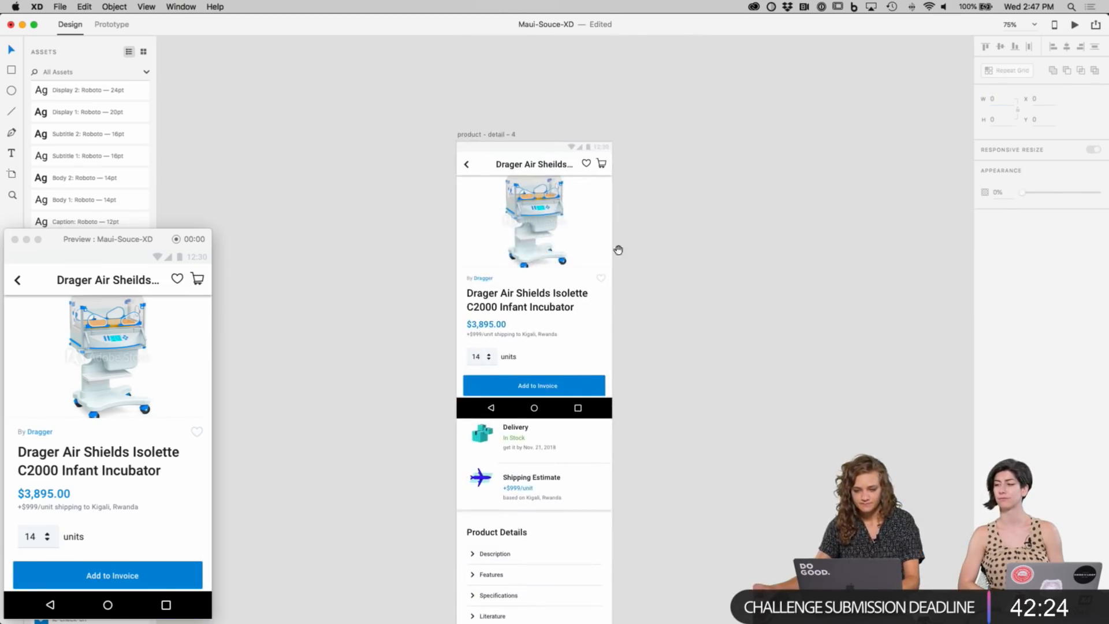
Step: Rename the duplicated product detail artboard as "tablet - product - detail – 4", moving the preview window clear of the layer list
{"action": "left_click", "coordinate": [512, 134]}
{"action": "left_click_drag", "start_coordinate": [140, 234], "coordinate": [320, 228]}
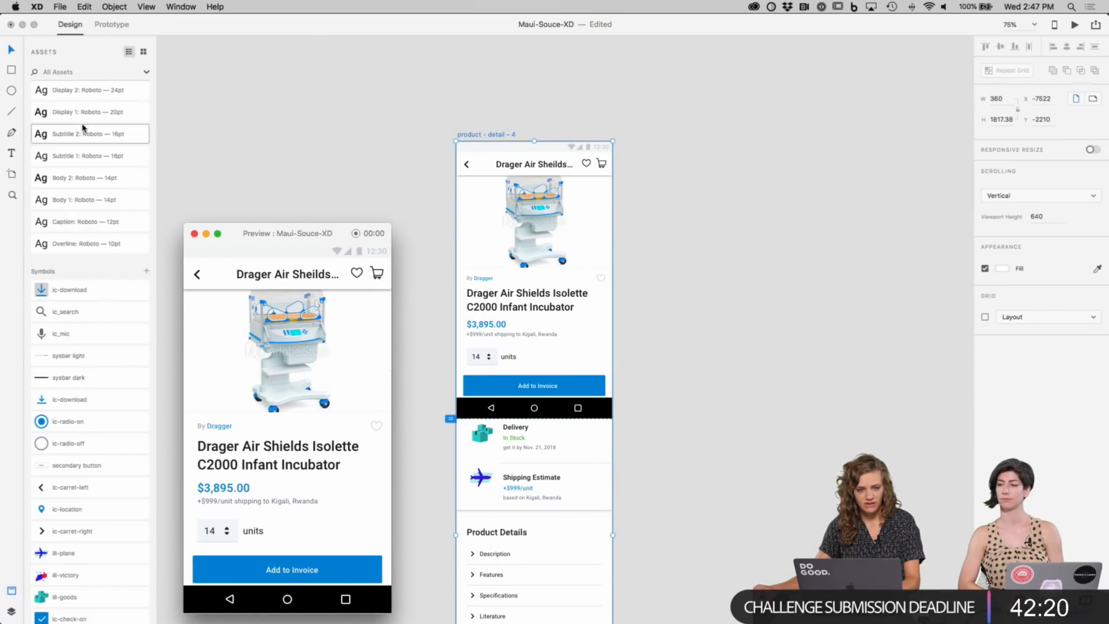
{"action": "key", "text": "super+y"}
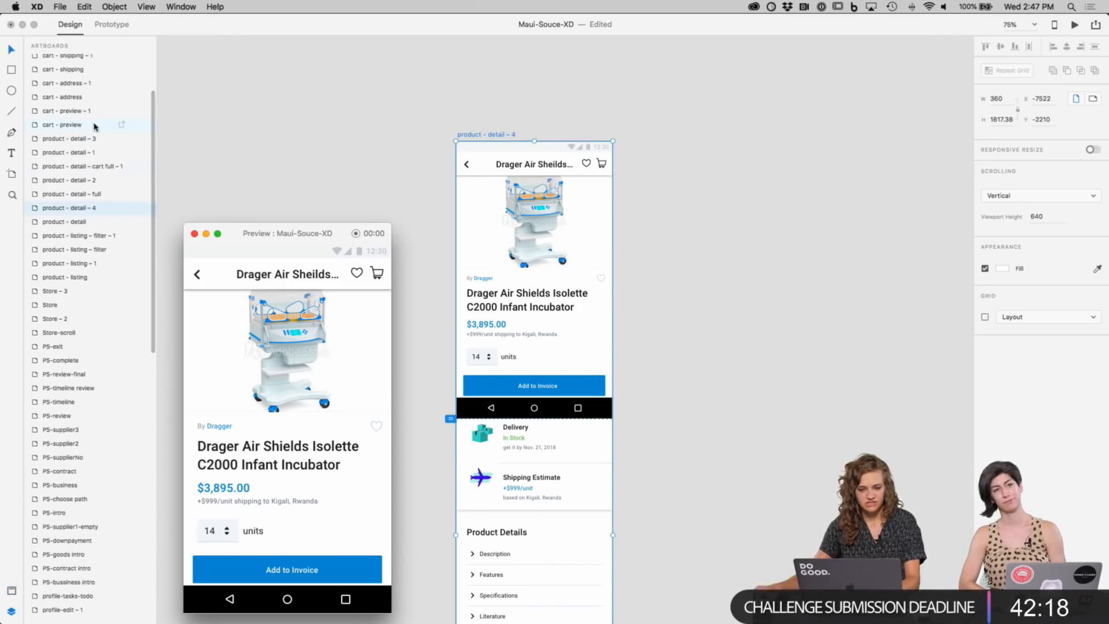
{"action": "left_click", "coordinate": [206, 161]}
{"action": "double_click", "coordinate": [47, 209]}
{"action": "key", "text": "Left"}
{"action": "type", "text": "tab"}
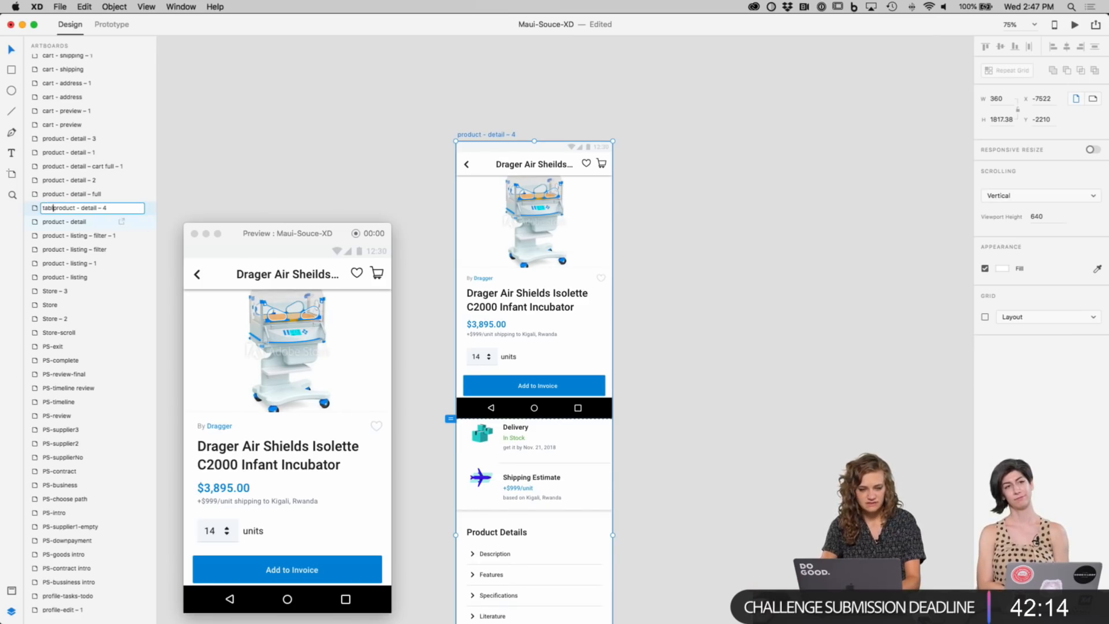
{"action": "type", "text": "let -"}
{"action": "key", "text": "Return"}
{"action": "left_click", "coordinate": [643, 349]}
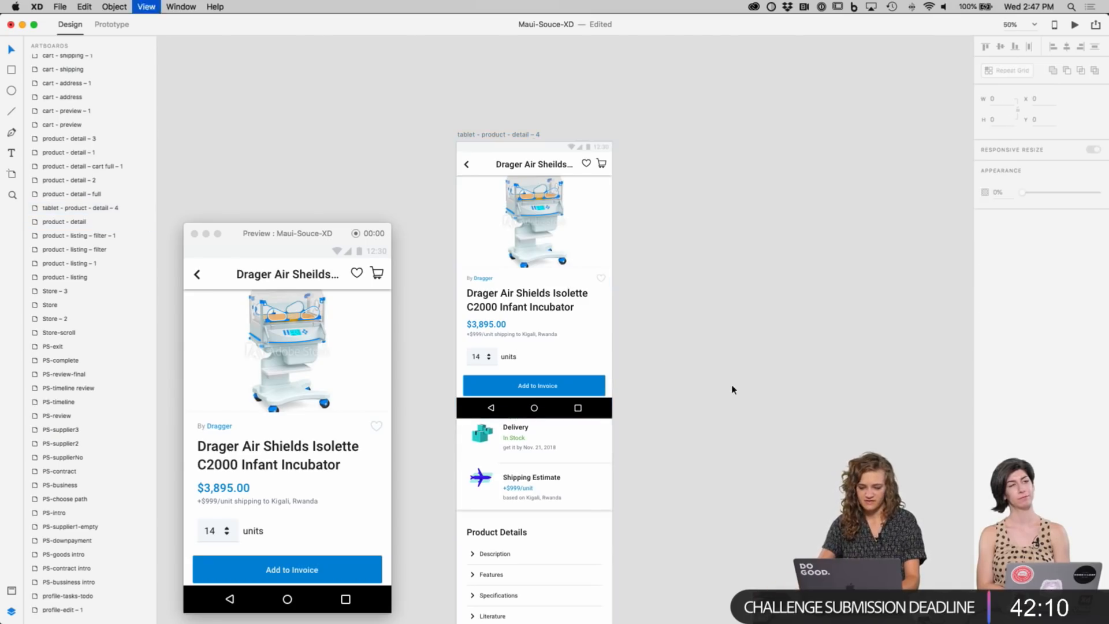
Step: Look up the Android Tablet dimensions among the preset artboard sizes without applying a preset
{"action": "key", "text": "super+minus"}
{"action": "key", "text": "super+minus"}
{"action": "key", "text": "super+minus"}
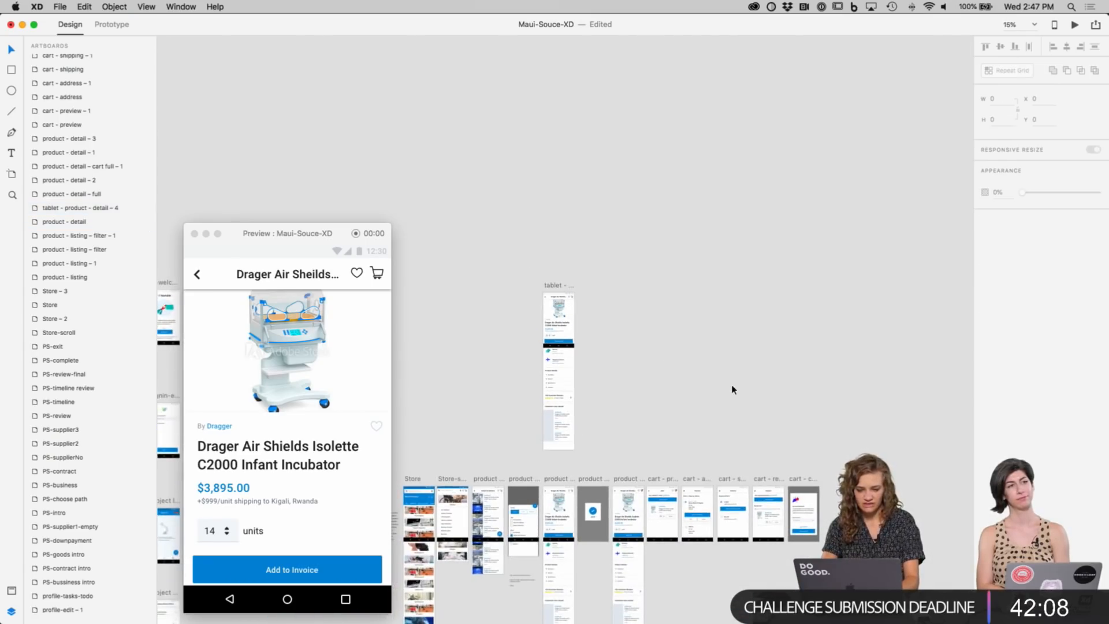
{"action": "key", "text": "super+1"}
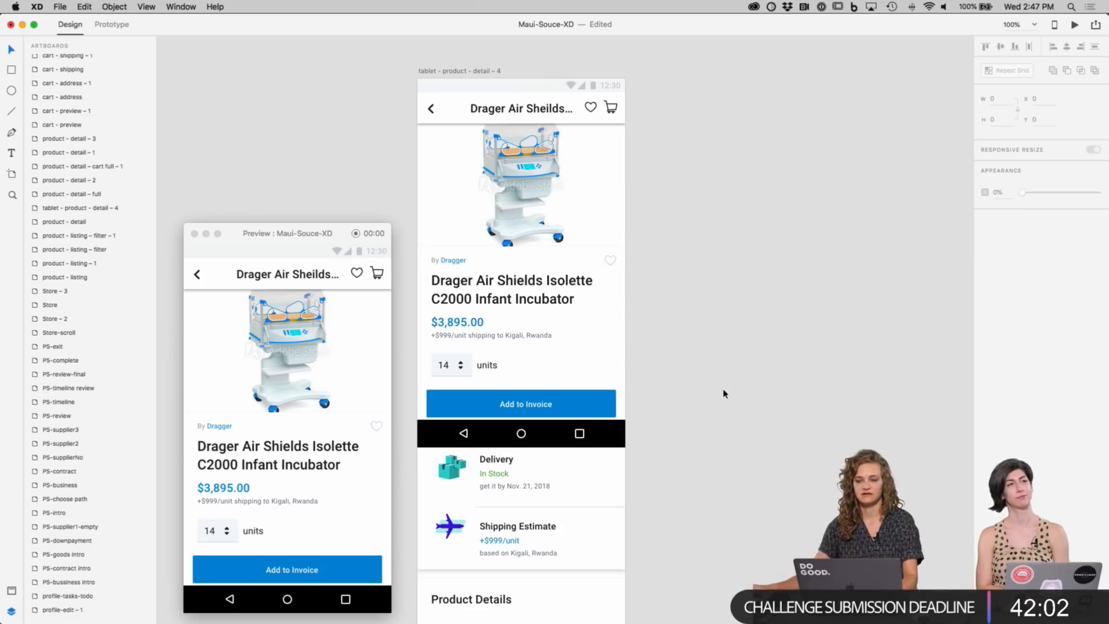
{"action": "scroll", "coordinate": [725, 390], "scroll_direction": "up", "scroll_amount": 1}
{"action": "key", "text": "a"}
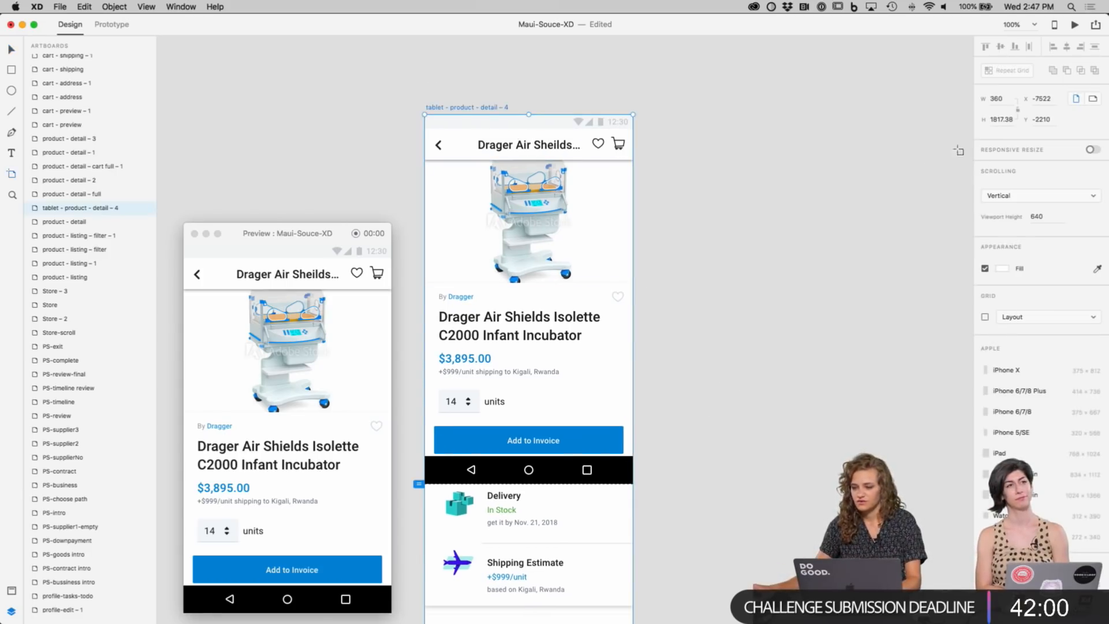
{"action": "scroll", "coordinate": [1055, 471], "scroll_direction": "down", "scroll_amount": 5}
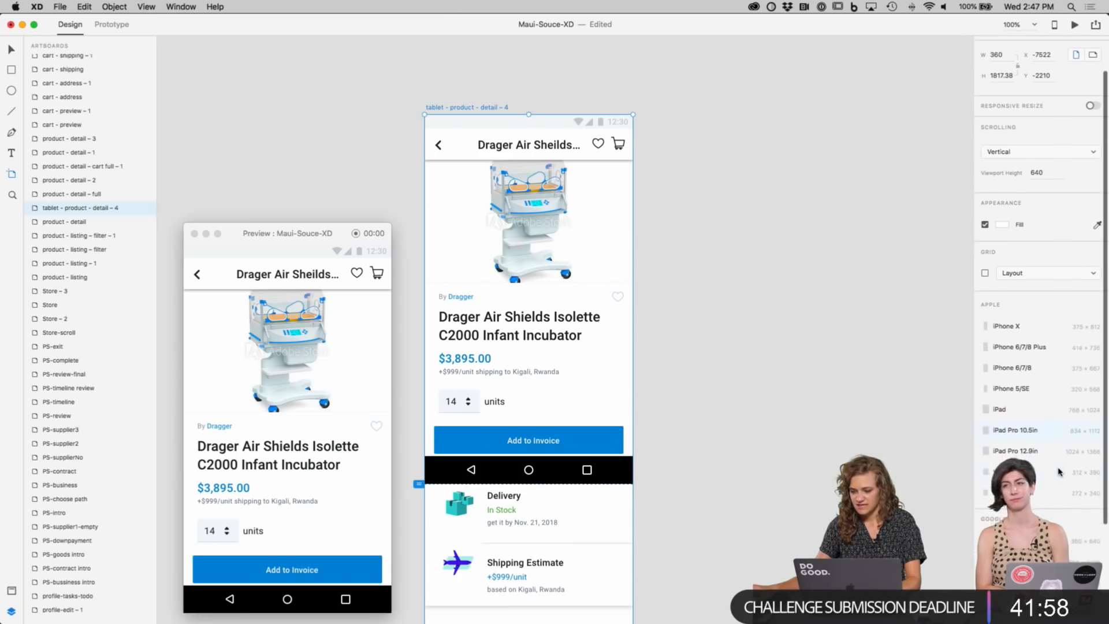
{"action": "scroll", "coordinate": [1059, 471], "scroll_direction": "down", "scroll_amount": 1}
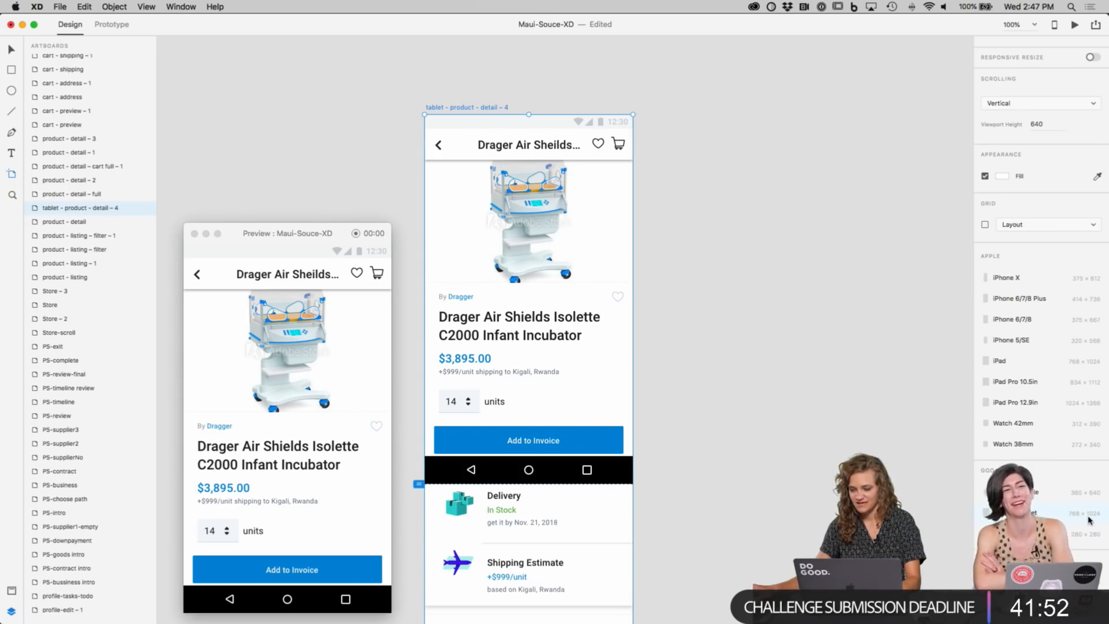
{"action": "scroll", "coordinate": [1076, 522], "scroll_direction": "down", "scroll_amount": 5}
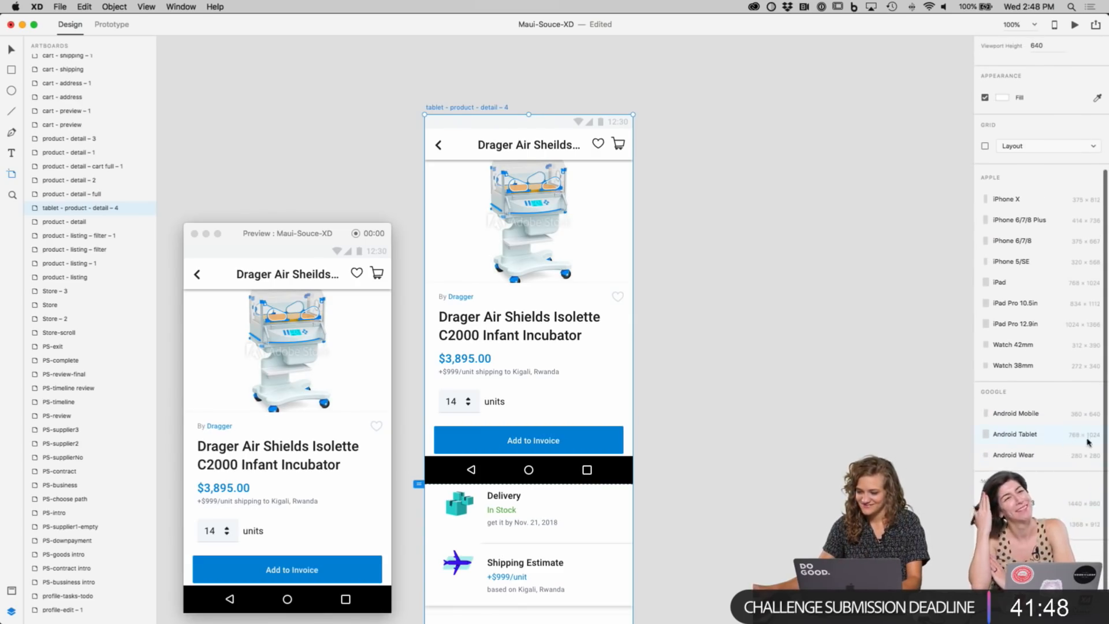
{"action": "key", "text": "v"}
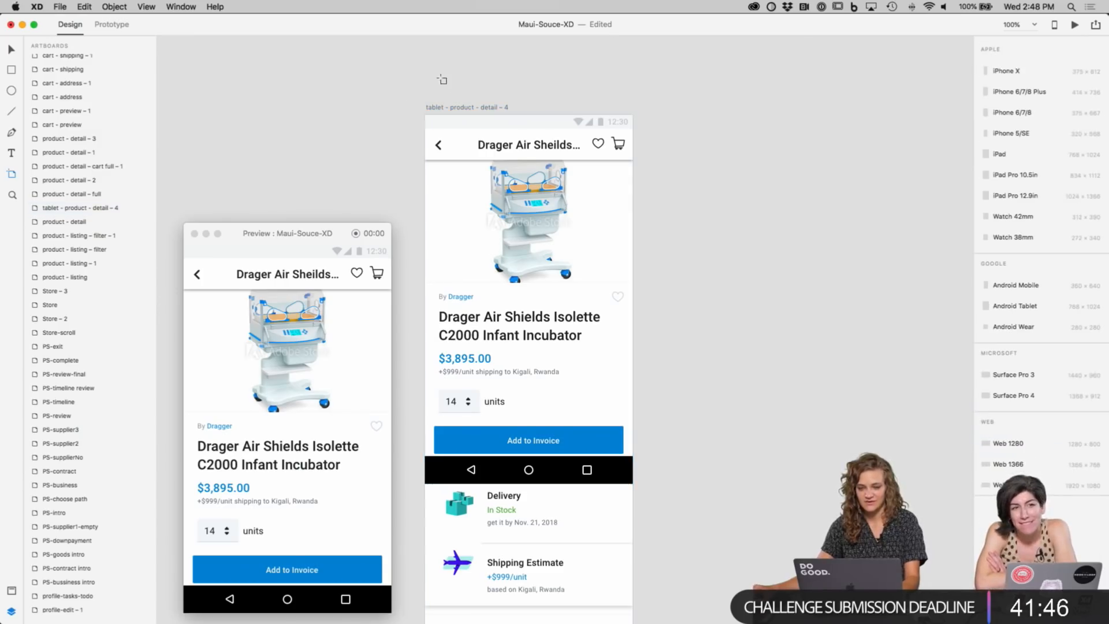
{"action": "scroll", "coordinate": [236, 183], "scroll_direction": "down", "scroll_amount": 3}
{"action": "scroll", "coordinate": [236, 184], "scroll_direction": "right", "scroll_amount": 2}
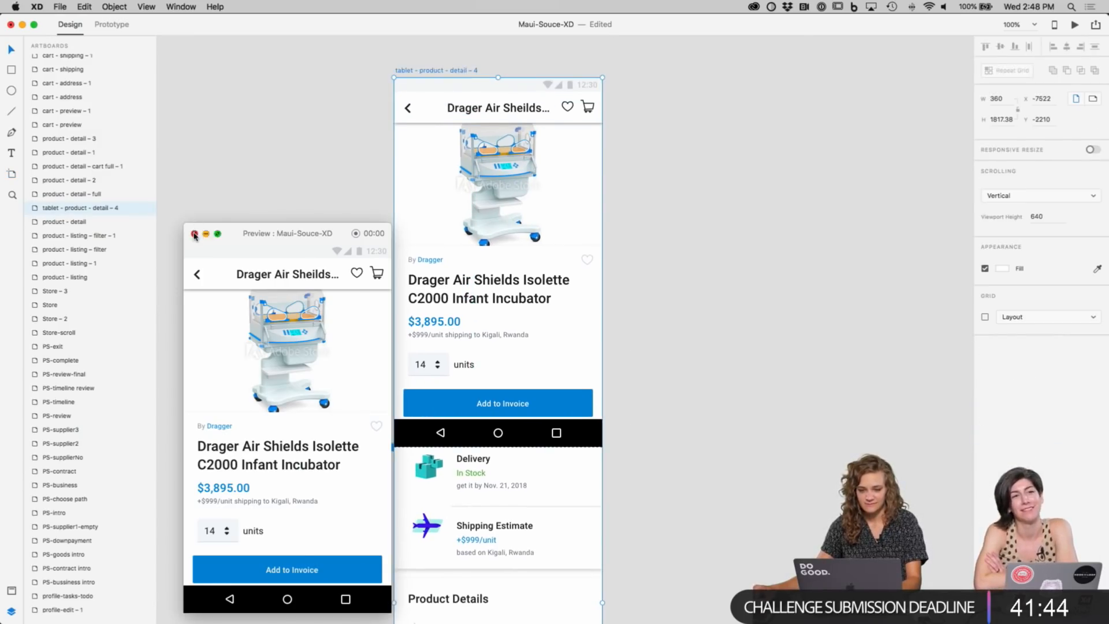
Step: Close the preview window and set the tablet artboard's viewport height and width to 768
{"action": "left_click", "coordinate": [194, 234]}
{"action": "left_click", "coordinate": [1042, 217]}
{"action": "type", "text": "7"}
{"action": "key", "text": "Return"}
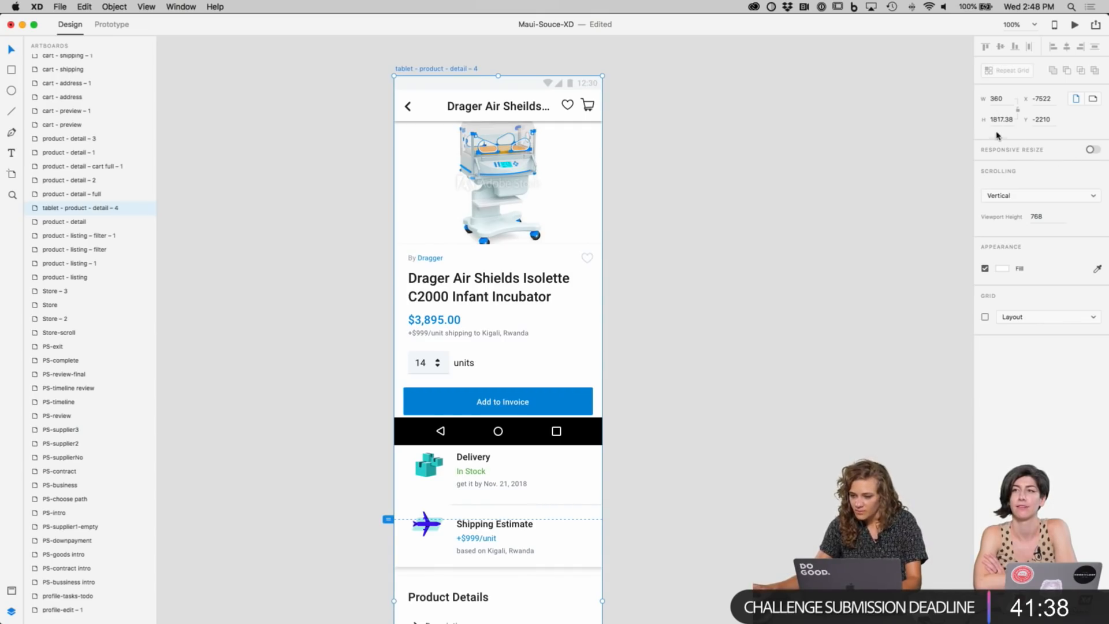
{"action": "left_click", "coordinate": [996, 100]}
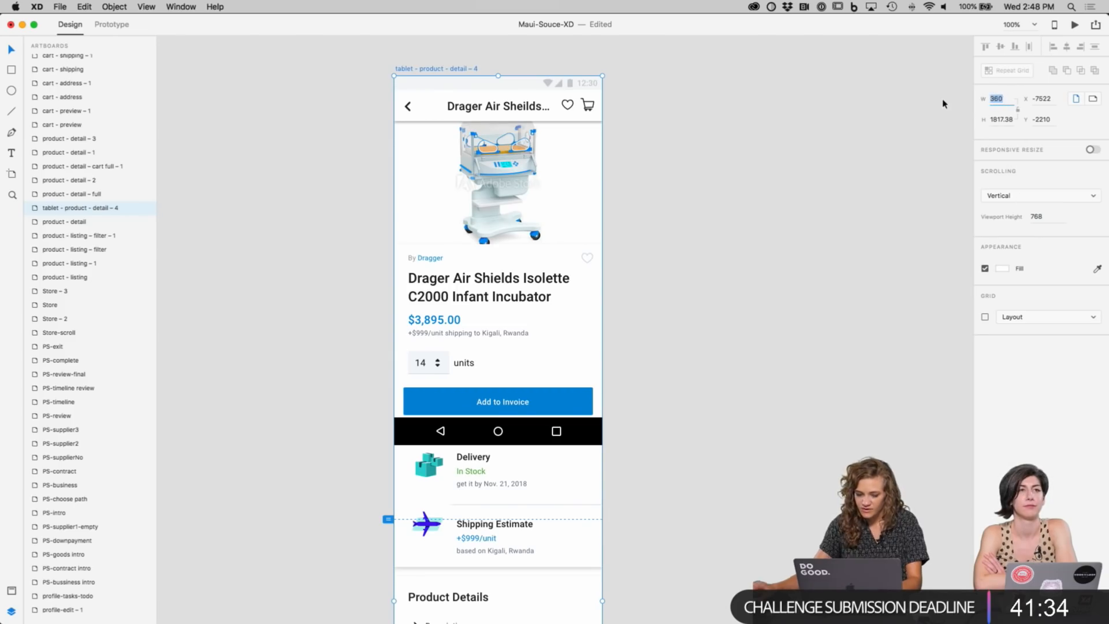
{"action": "type", "text": "768"}
{"action": "key", "text": "Return"}
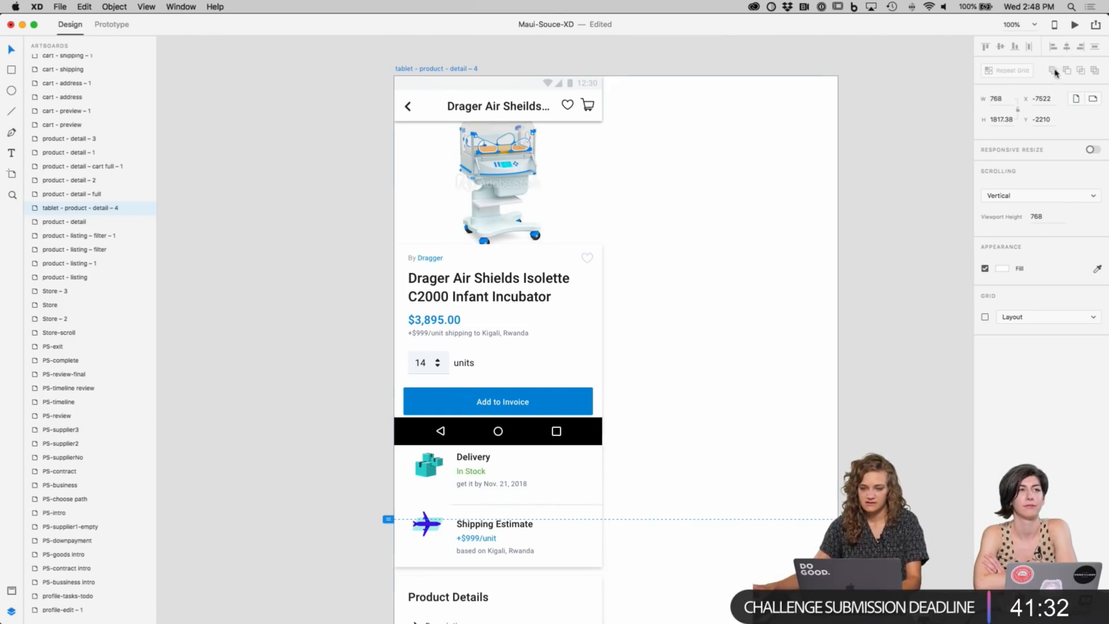
{"action": "left_click", "coordinate": [921, 176]}
{"action": "scroll", "coordinate": [915, 210], "scroll_direction": "down", "scroll_amount": 5}
{"action": "scroll", "coordinate": [924, 243], "scroll_direction": "up", "scroll_amount": 6}
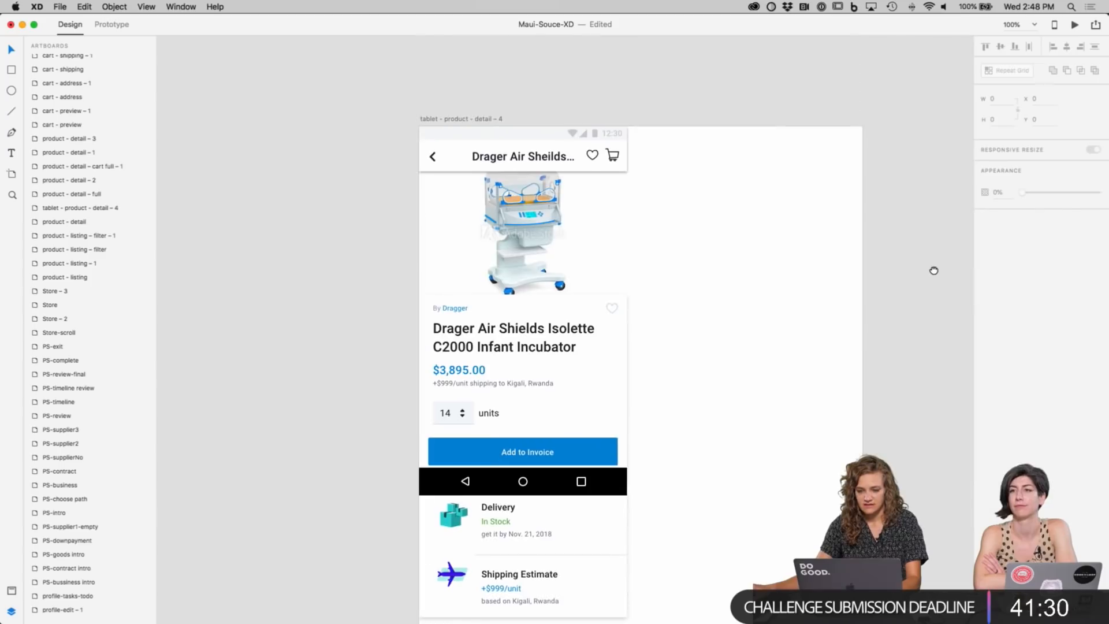
Step: Try to stretch the header group toward the wider tablet artboard's edge with responsive resize on, and undo it
{"action": "left_click", "coordinate": [578, 164]}
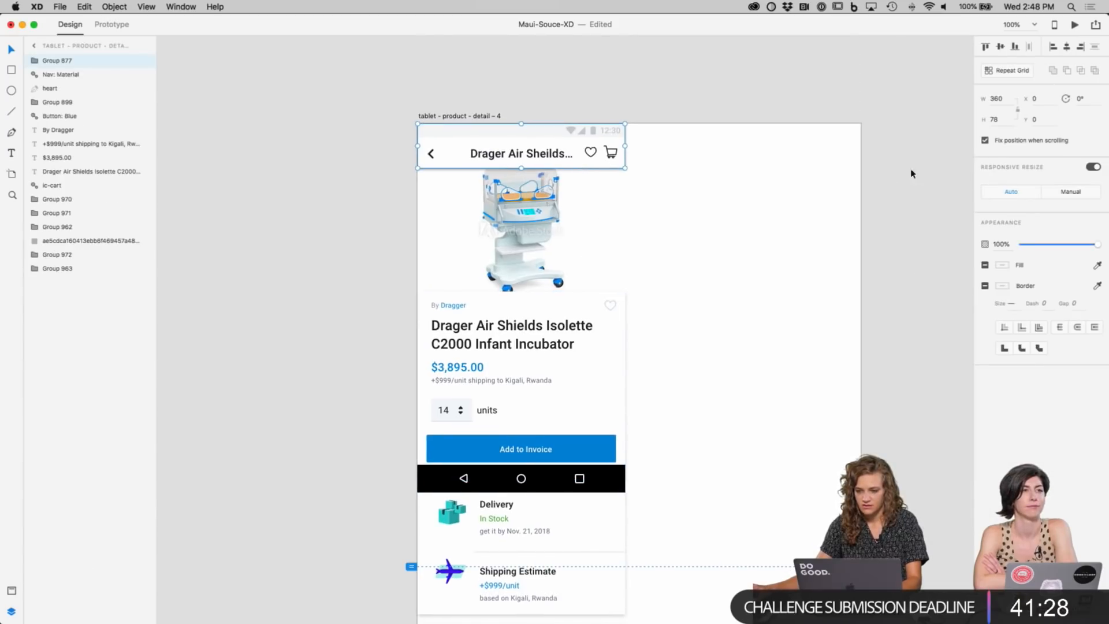
{"action": "scroll", "coordinate": [624, 141], "scroll_direction": "down", "scroll_amount": 2}
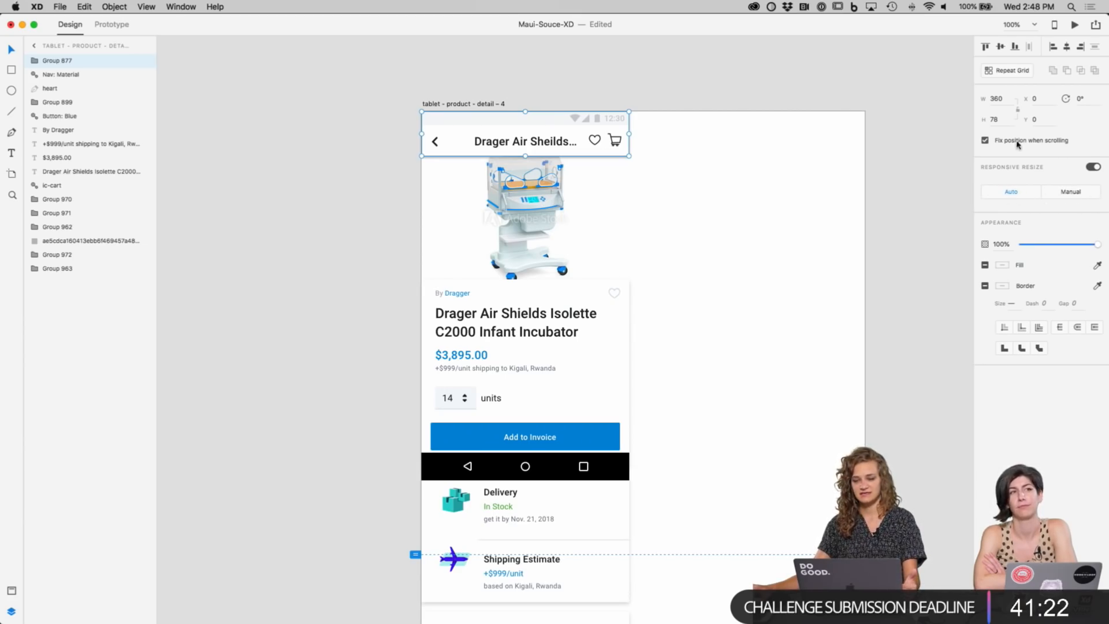
{"action": "left_click", "coordinate": [1091, 168]}
{"action": "left_click", "coordinate": [1091, 169]}
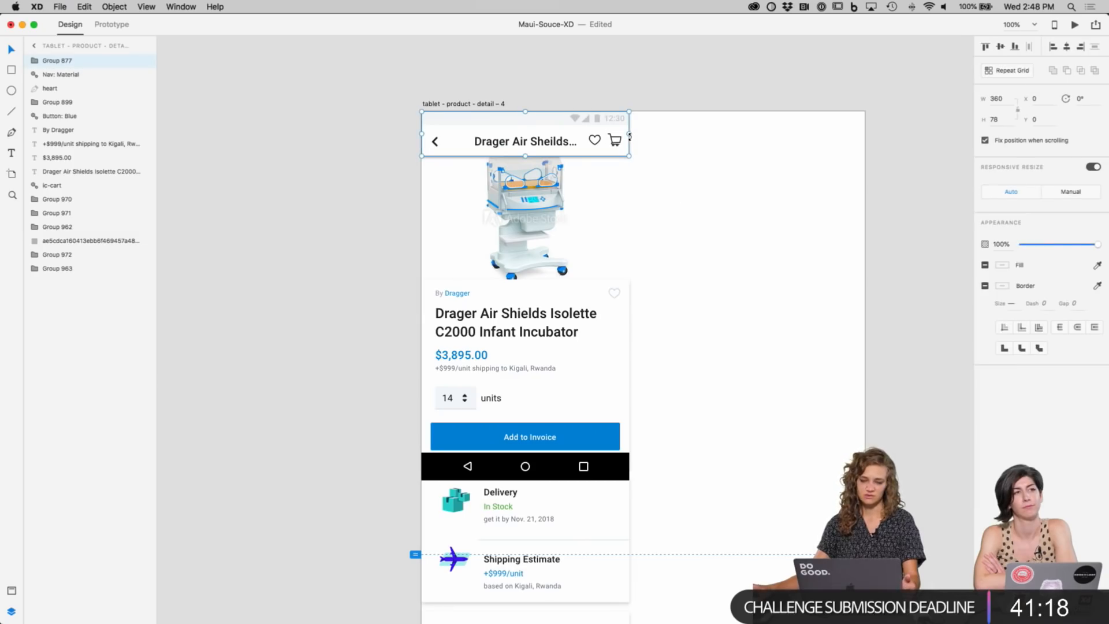
{"action": "left_click_drag", "start_coordinate": [632, 133], "coordinate": [739, 134]}
{"action": "key", "text": "super+z"}
{"action": "left_click", "coordinate": [386, 212]}
{"action": "scroll", "coordinate": [295, 215], "scroll_direction": "left", "scroll_amount": 1}
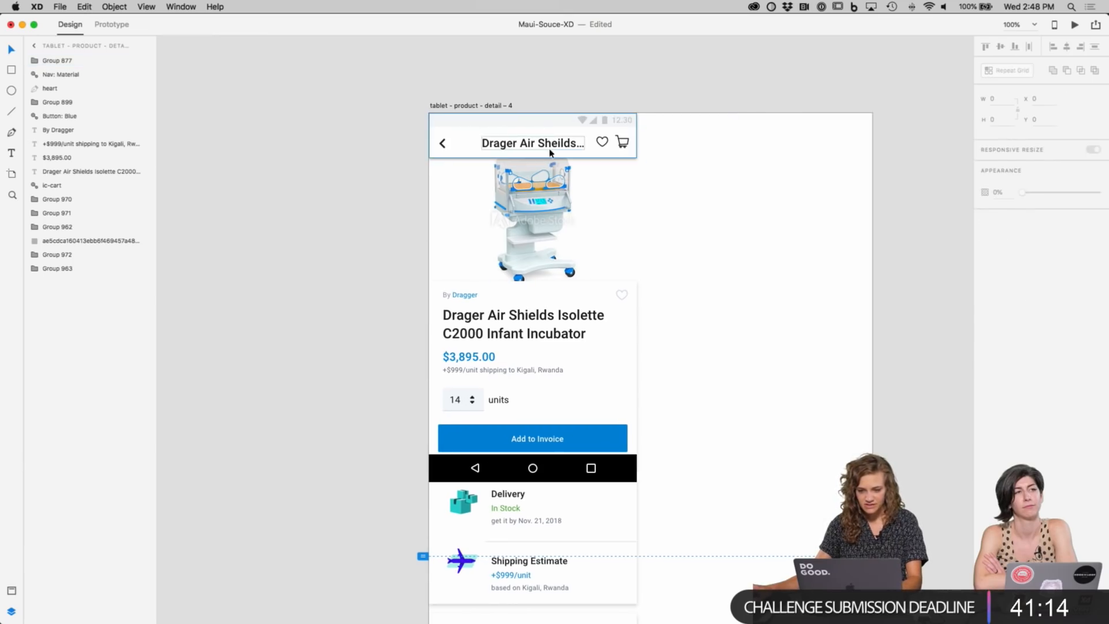
Step: Examine the layers inside the tablet header group, including the Status Bar symbol, and toggle the group's visibility off and on
{"action": "double_click", "coordinate": [514, 136]}
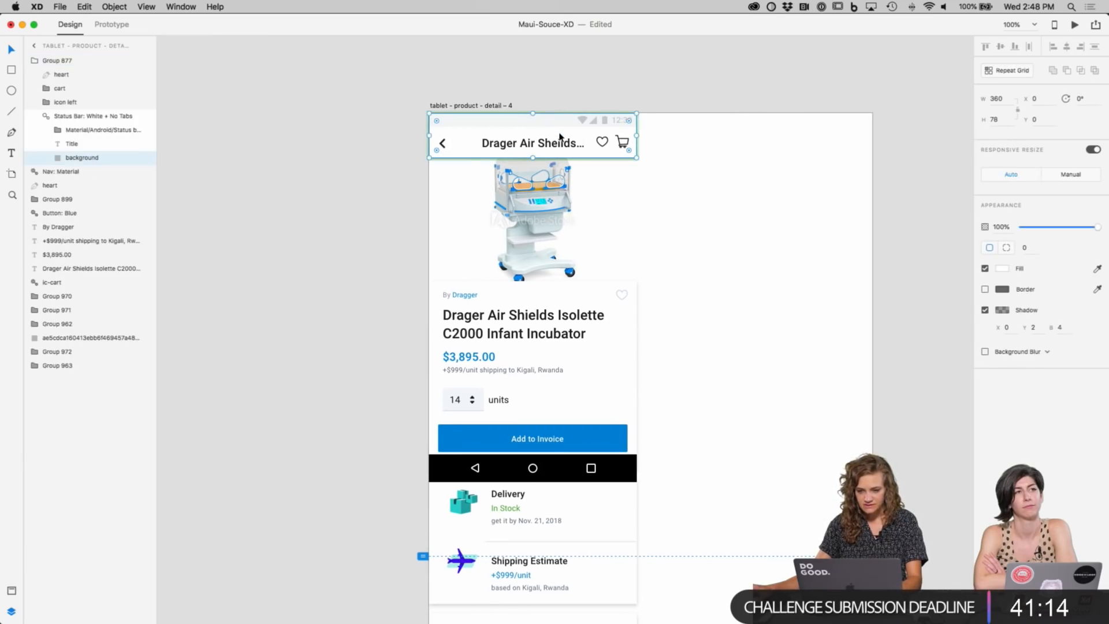
{"action": "left_click", "coordinate": [64, 101]}
{"action": "left_click", "coordinate": [58, 61]}
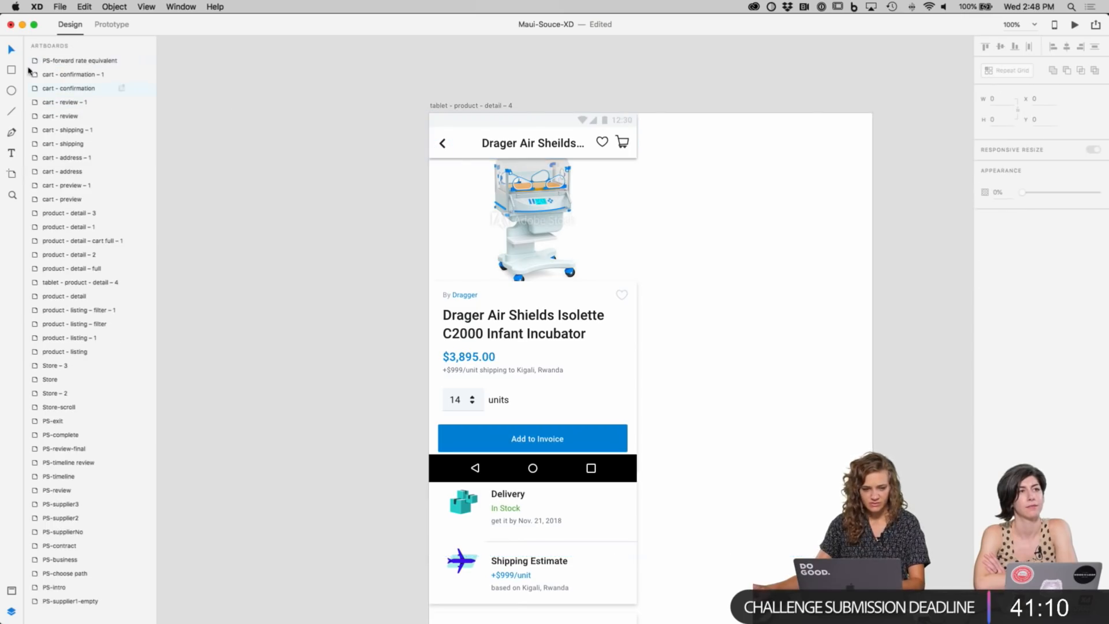
{"action": "left_click", "coordinate": [34, 61]}
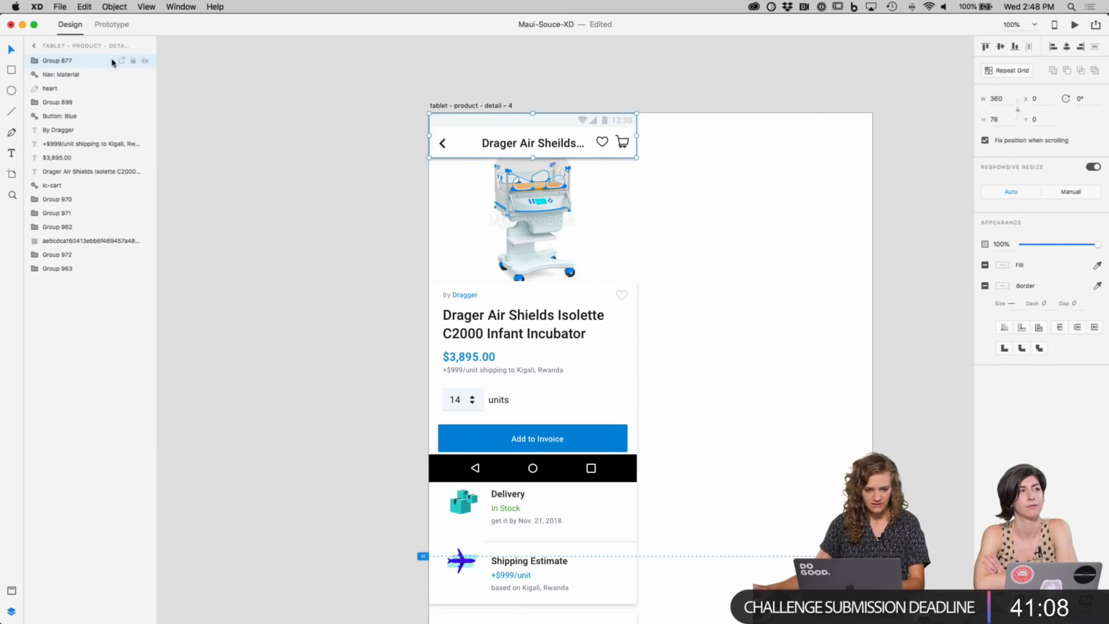
{"action": "left_click", "coordinate": [145, 61]}
{"action": "left_click", "coordinate": [145, 61]}
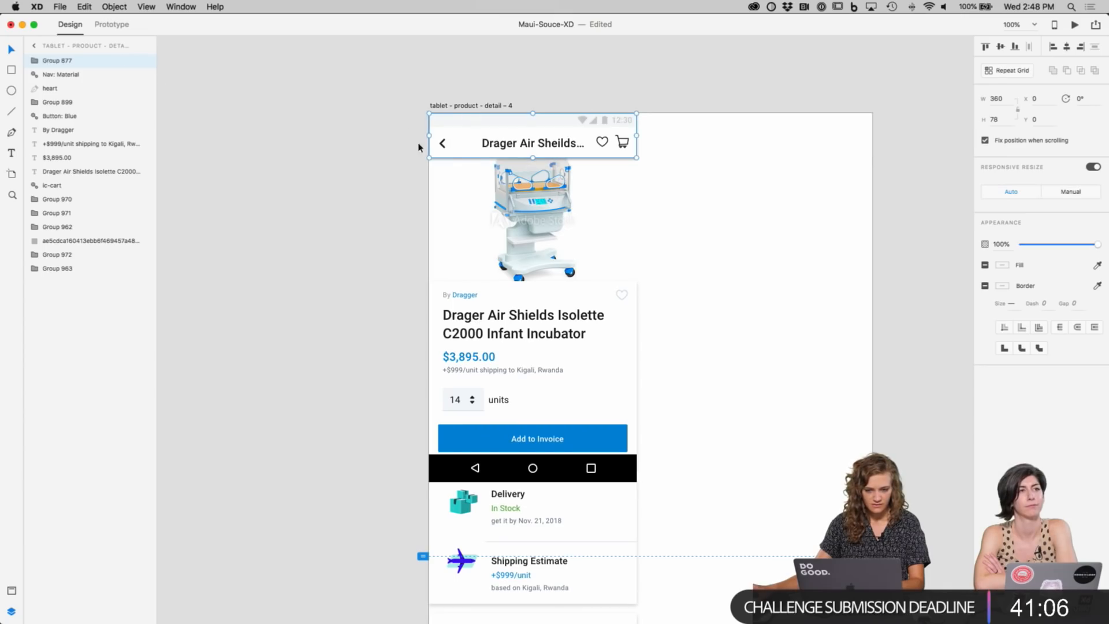
{"action": "double_click", "coordinate": [459, 154]}
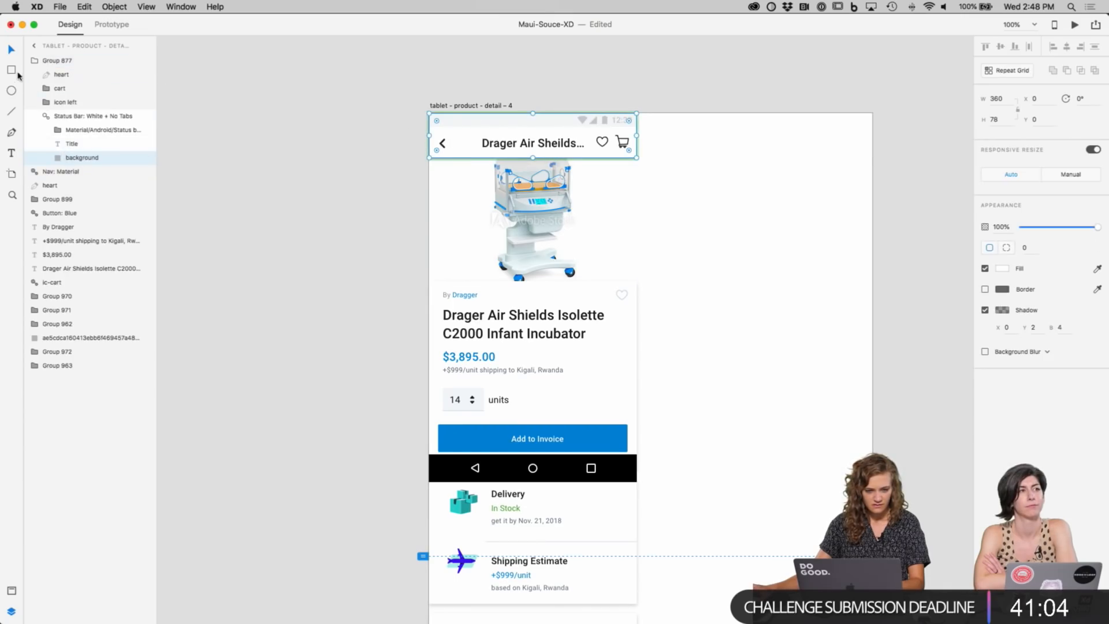
{"action": "left_click", "coordinate": [35, 62]}
{"action": "left_click", "coordinate": [36, 62]}
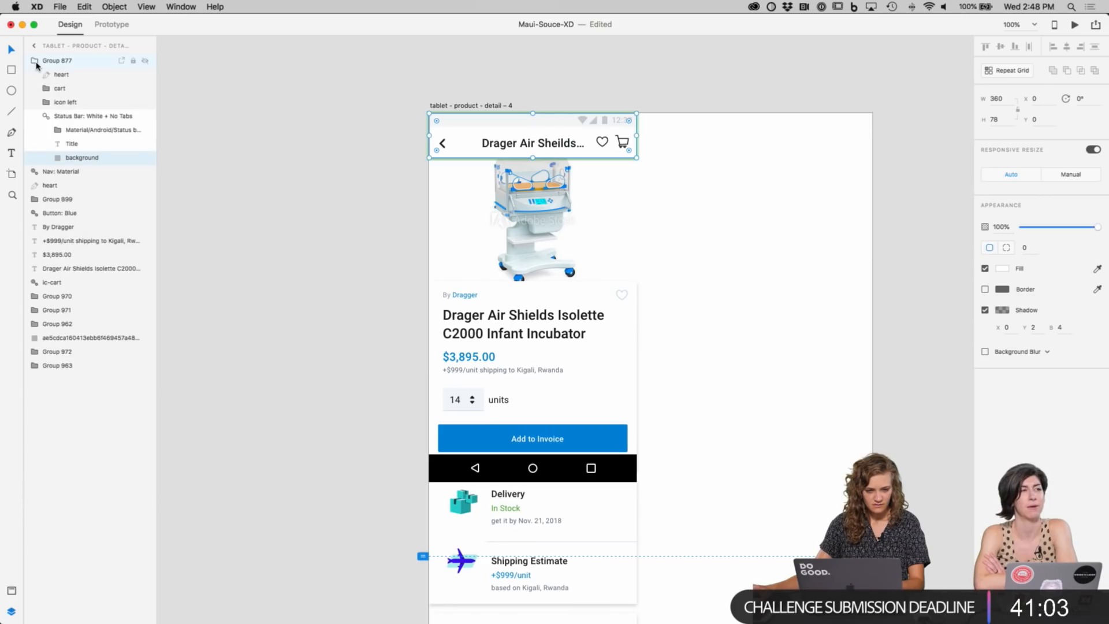
{"action": "left_click", "coordinate": [46, 117]}
{"action": "left_click", "coordinate": [74, 119]}
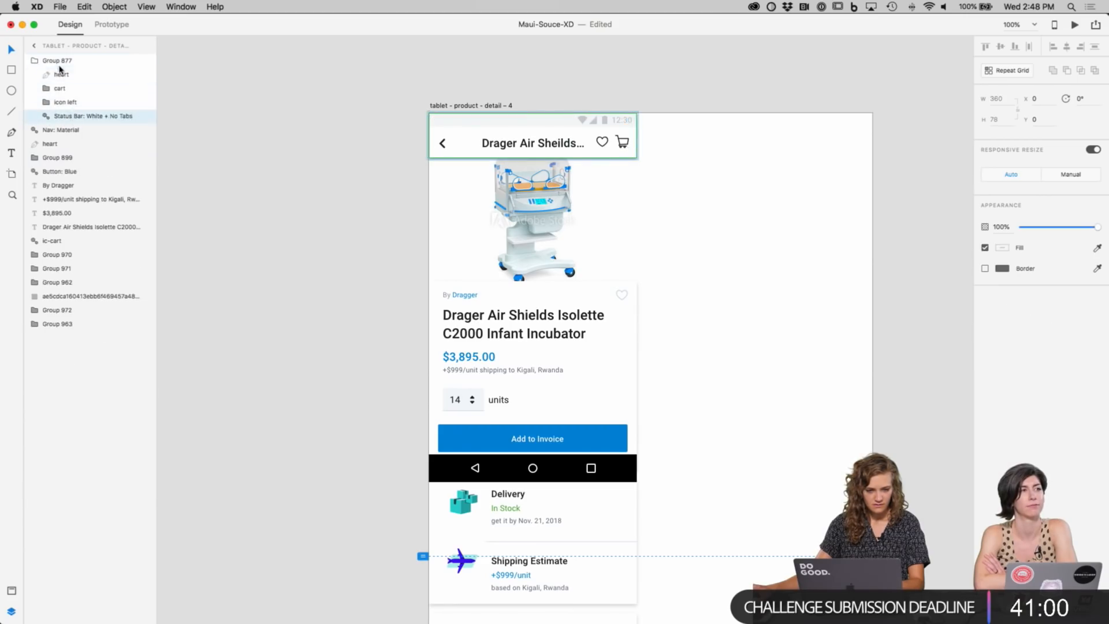
Step: Try widening the whole header group again from its layer selection, and undo the resize
{"action": "left_click", "coordinate": [60, 62]}
{"action": "left_click_drag", "start_coordinate": [638, 136], "coordinate": [777, 136]}
{"action": "key", "text": "cmd+z"}
{"action": "left_click", "coordinate": [368, 272]}
Step: Try replacing the tablet header with a copy of the product - listing artboard's Infant Incubators header, and delete the pasted copy
{"action": "left_click_drag", "start_coordinate": [369, 272], "coordinate": [698, 262]}
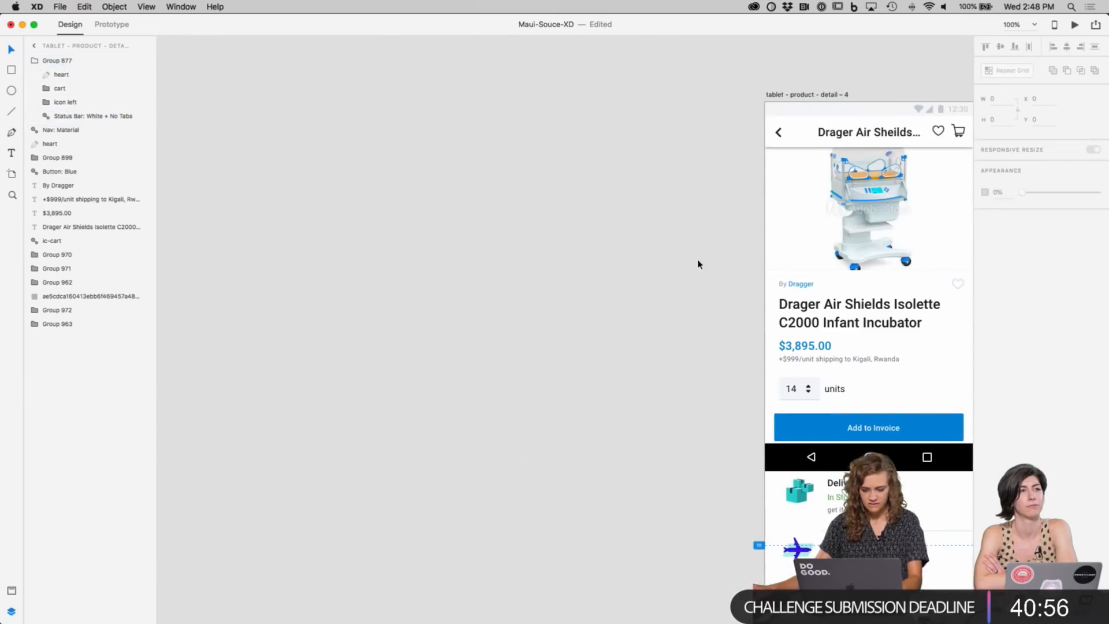
{"action": "scroll", "coordinate": [661, 372], "scroll_direction": "down", "scroll_amount": 5}
{"action": "left_click_drag", "start_coordinate": [498, 504], "coordinate": [470, 146]}
{"action": "left_click", "coordinate": [565, 374]}
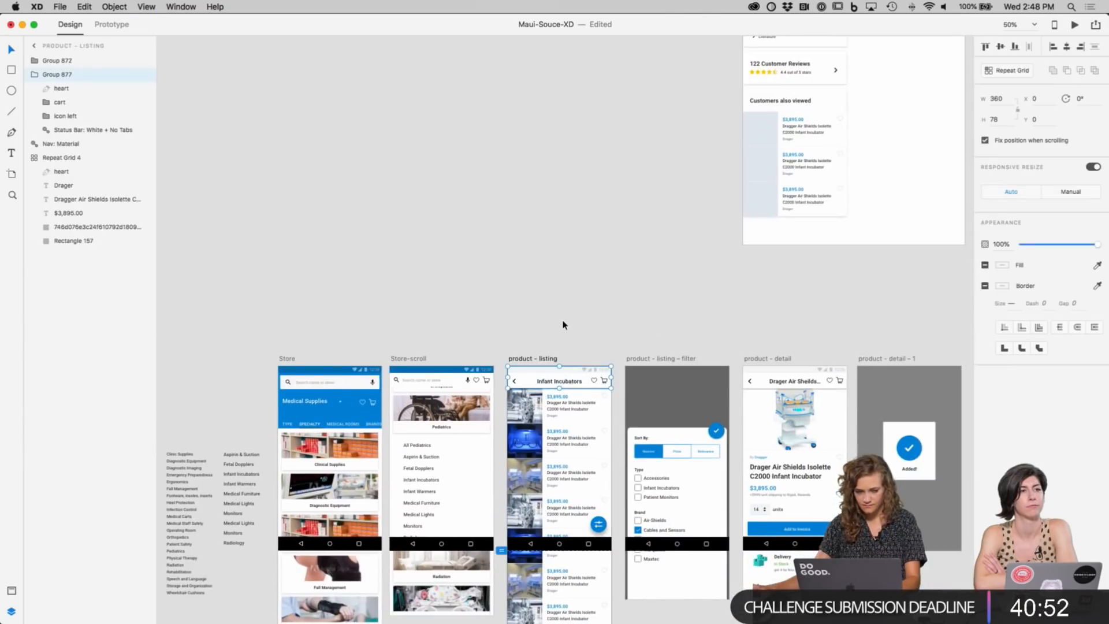
{"action": "key", "text": "super+shift+a"}
{"action": "scroll", "coordinate": [593, 282], "scroll_direction": "up", "scroll_amount": 10}
{"action": "scroll", "coordinate": [524, 462], "scroll_direction": "right", "scroll_amount": 5}
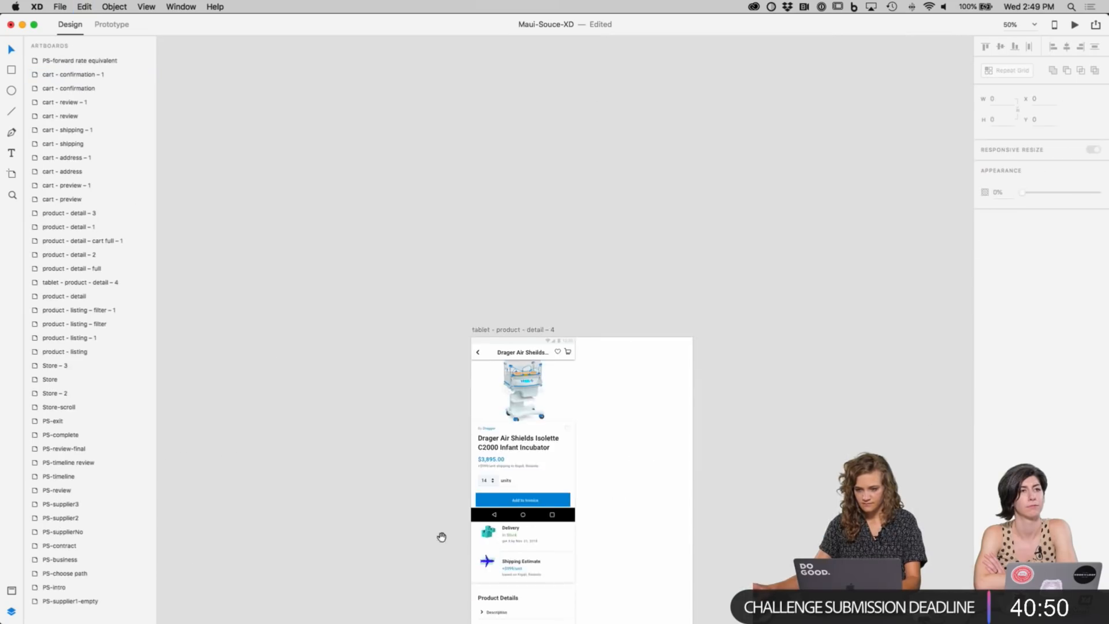
{"action": "key", "text": "super+v"}
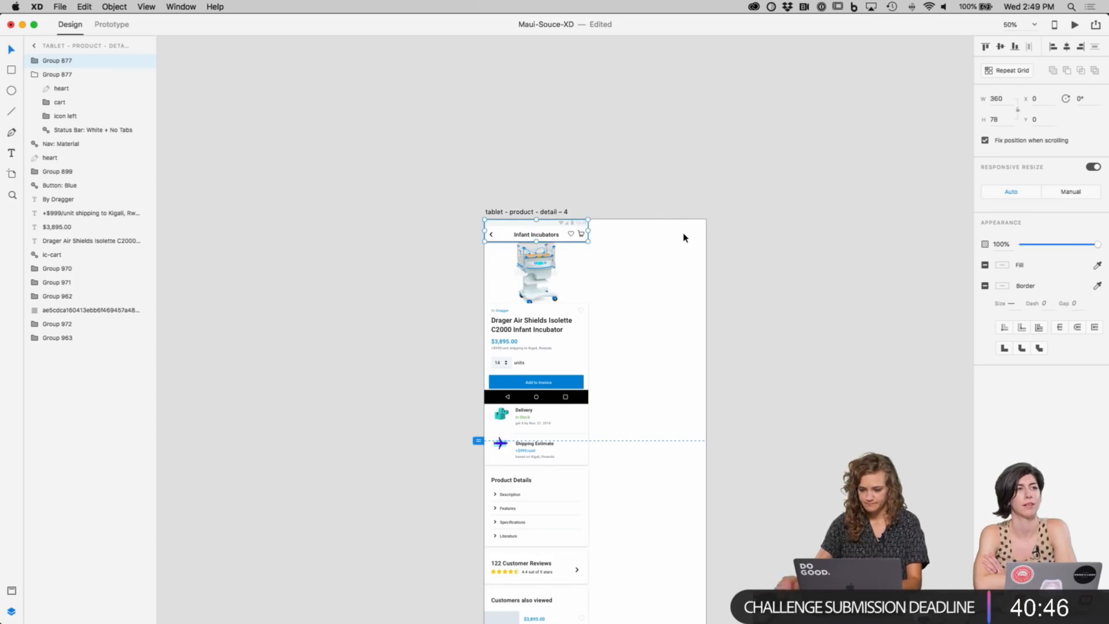
{"action": "key", "text": "Delete"}
Step: Ungroup the header group on the tablet product detail artboard and deselect its elements
{"action": "key", "text": "super+equal"}
{"action": "key", "text": "super+equal"}
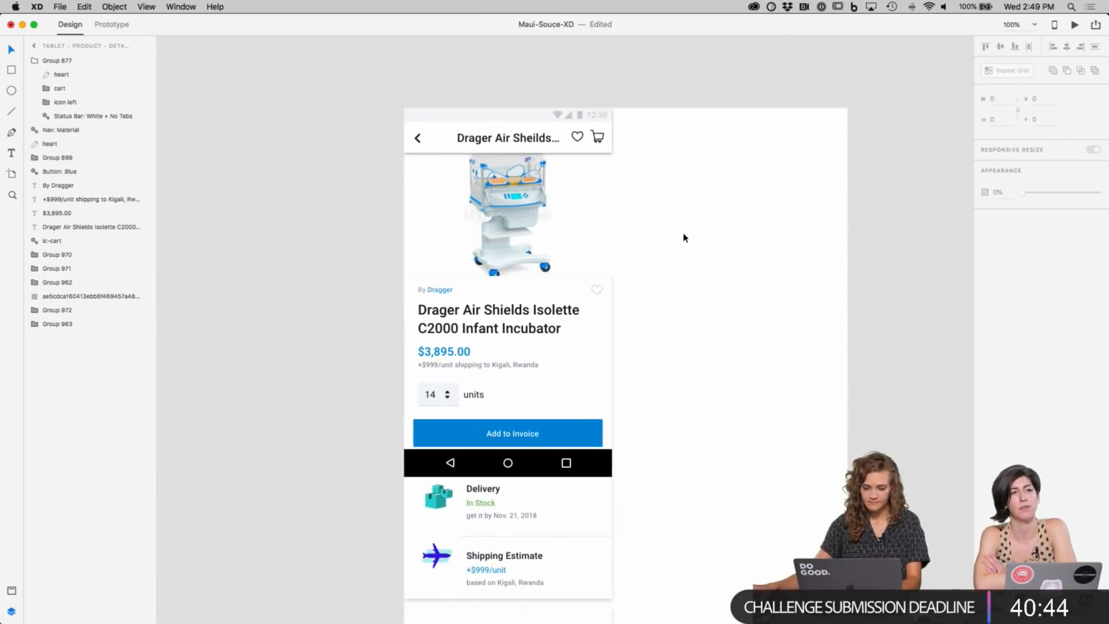
{"action": "scroll", "coordinate": [629, 244], "scroll_direction": "up", "scroll_amount": 2}
{"action": "left_click", "coordinate": [559, 186]}
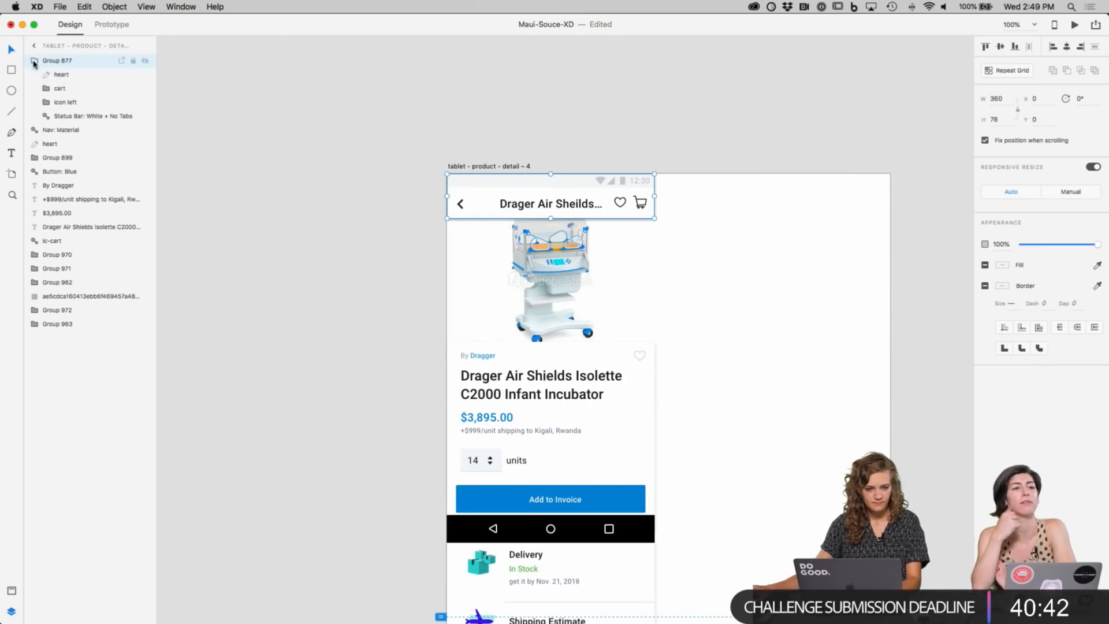
{"action": "right_click", "coordinate": [92, 60]}
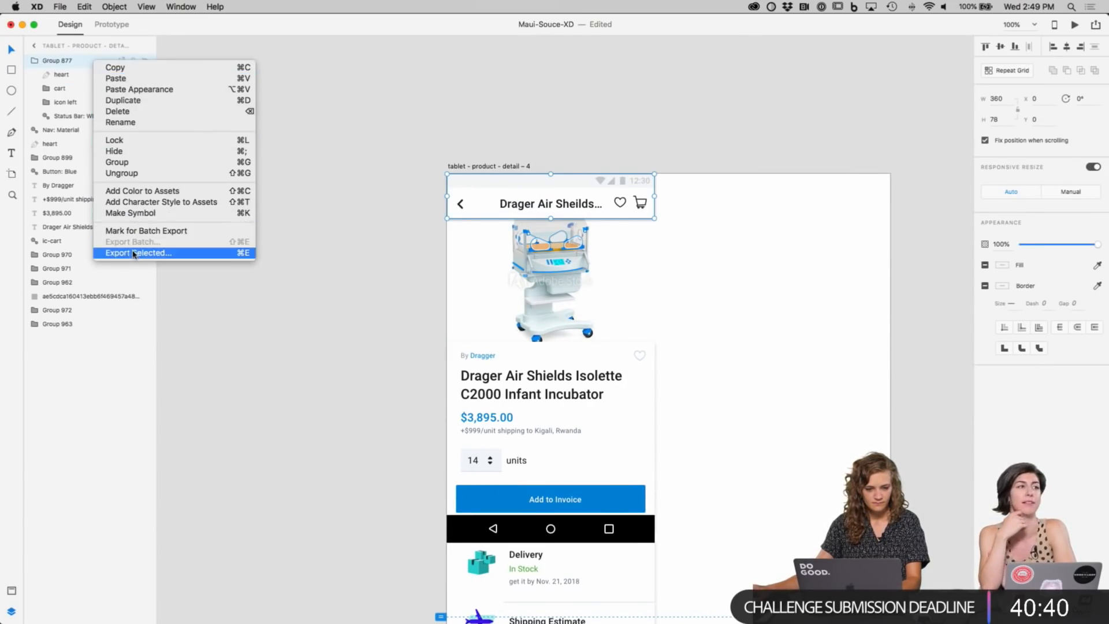
{"action": "left_click", "coordinate": [132, 173]}
{"action": "left_click", "coordinate": [370, 260]}
{"action": "scroll", "coordinate": [371, 265], "scroll_direction": "left", "scroll_amount": 3}
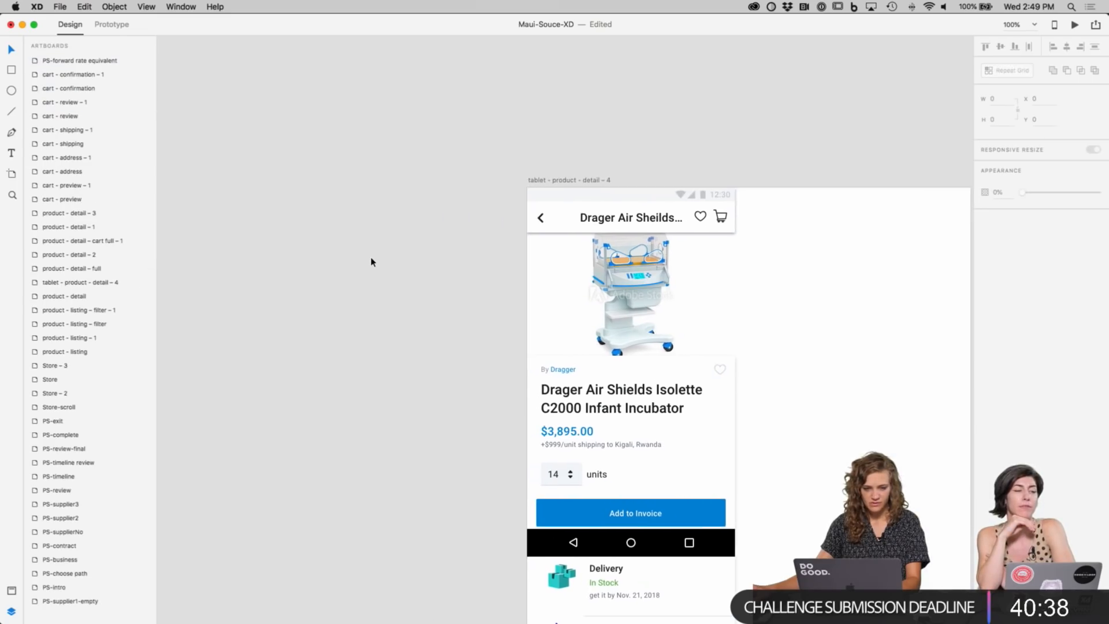
Step: Examine the layers inside the tablet header's Status Bar symbol, including its background, title and status bar group
{"action": "scroll", "coordinate": [372, 261], "scroll_direction": "up", "scroll_amount": 5}
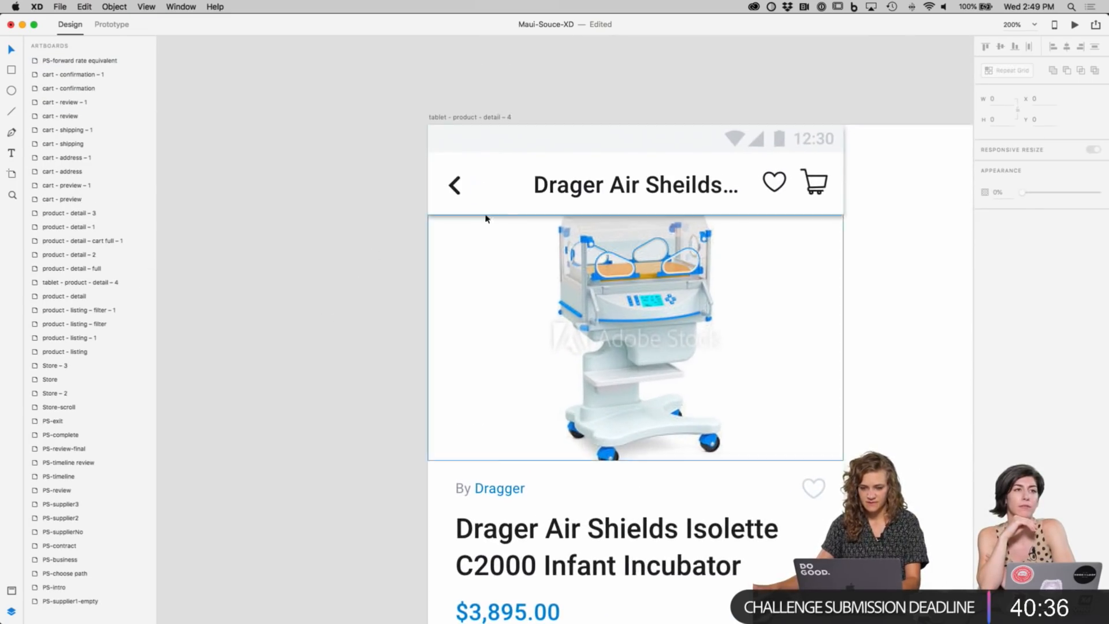
{"action": "double_click", "coordinate": [507, 211]}
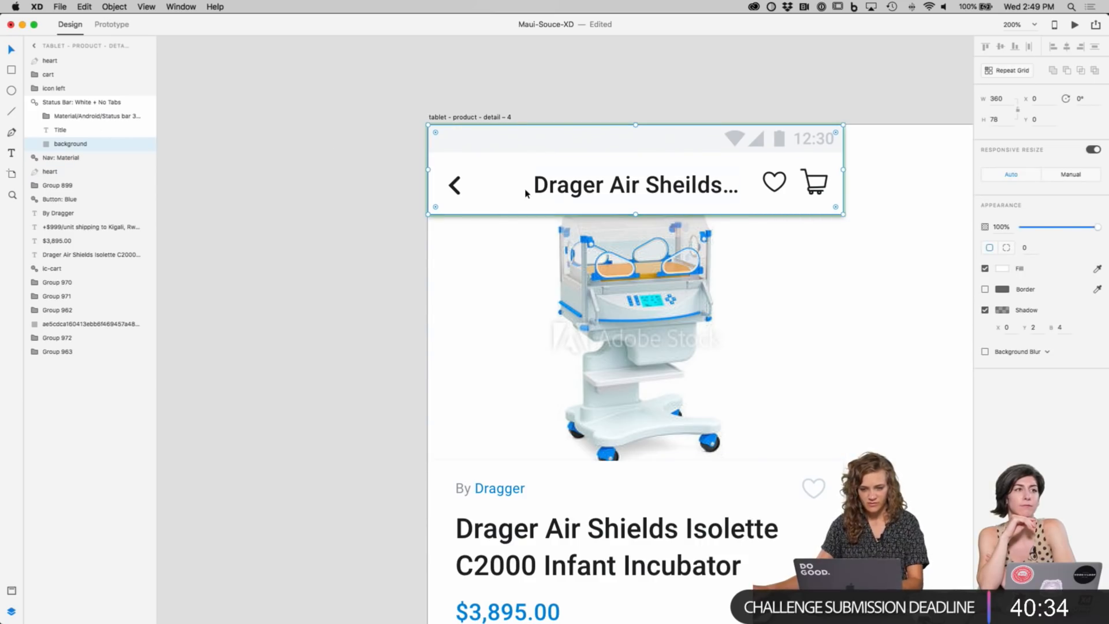
{"action": "left_click", "coordinate": [67, 132]}
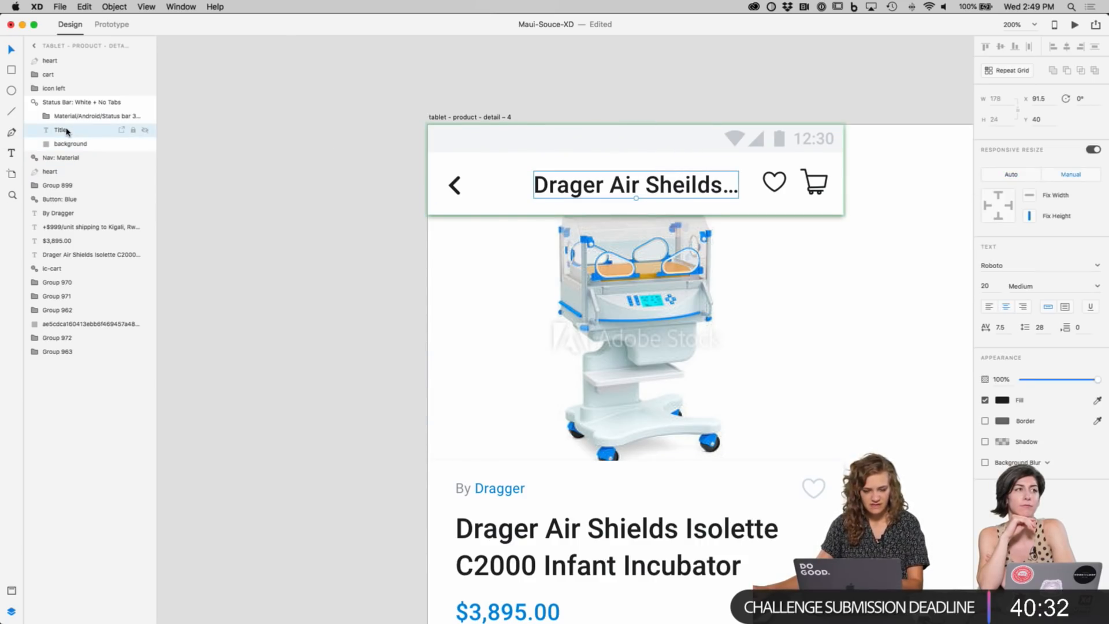
{"action": "left_click", "coordinate": [65, 146]}
{"action": "left_click", "coordinate": [69, 116]}
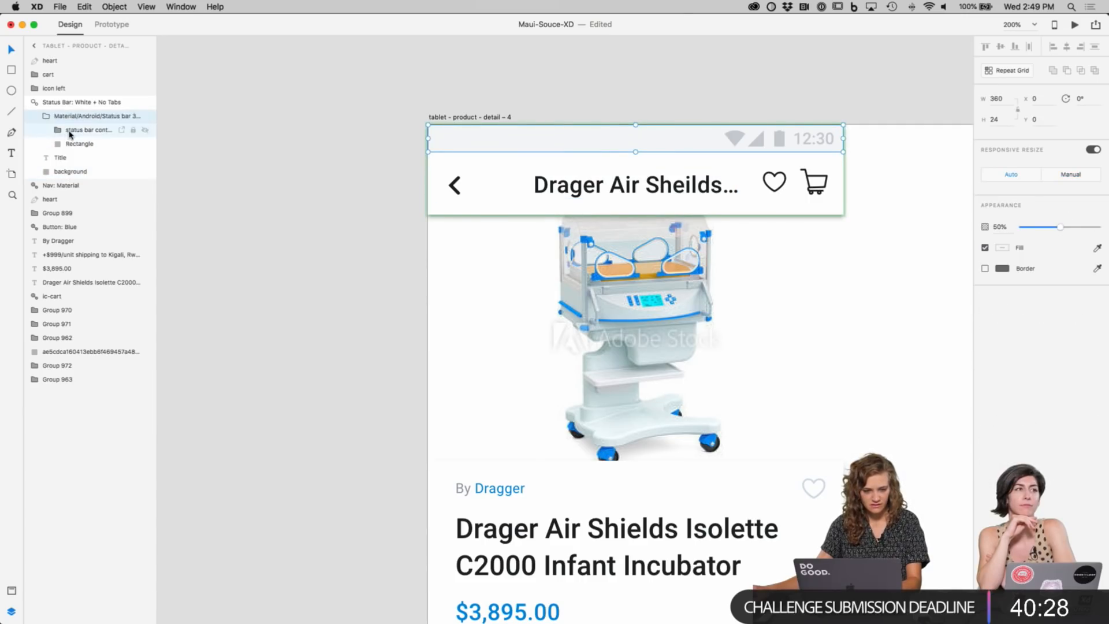
{"action": "left_click", "coordinate": [69, 134]}
{"action": "left_click", "coordinate": [72, 143]}
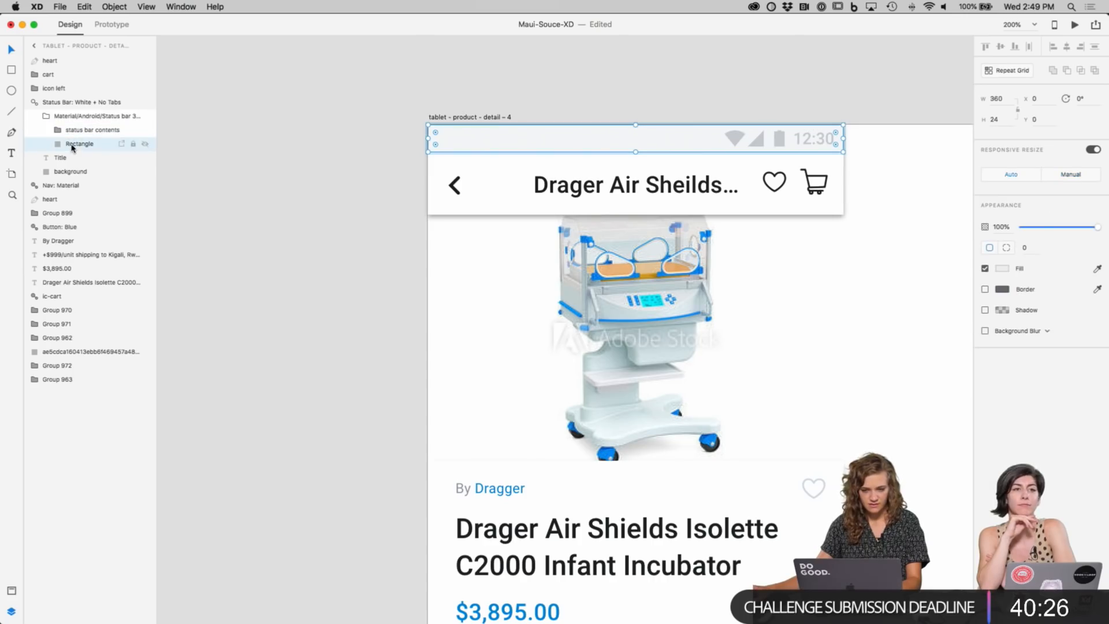
{"action": "left_click", "coordinate": [47, 116]}
Step: Ungroup the Status Bar: White + No Tabs symbol on the tablet artboard and deselect its elements
{"action": "left_click", "coordinate": [60, 104]}
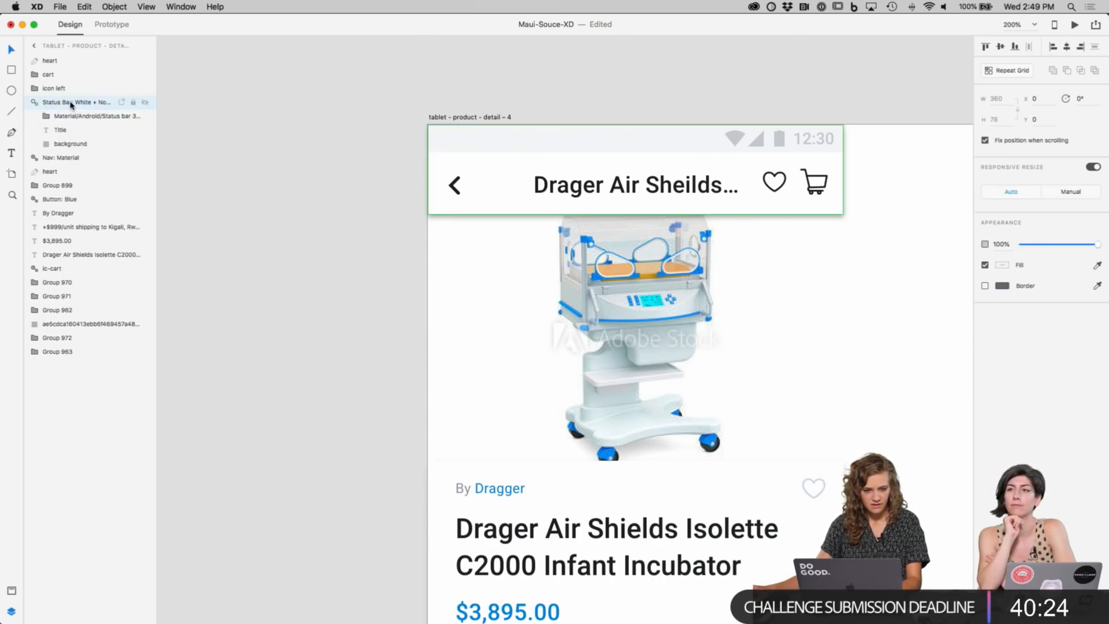
{"action": "right_click", "coordinate": [71, 105]}
{"action": "left_click", "coordinate": [124, 214]}
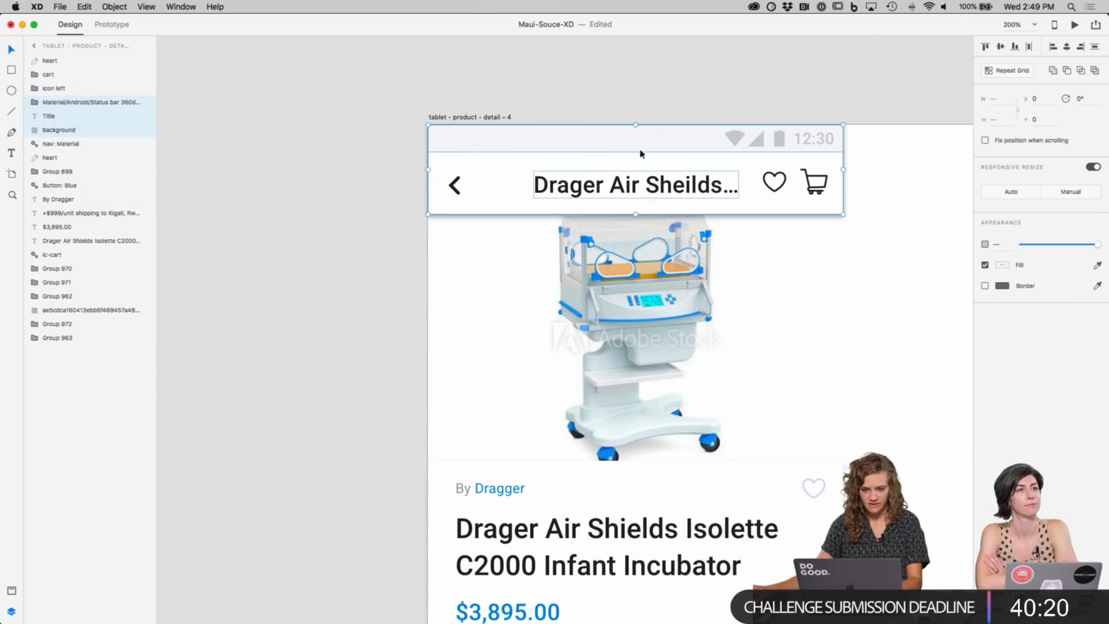
{"action": "left_click", "coordinate": [351, 190]}
Step: Group the tablet header's status bar, background, title, back arrow, heart and cart icons into one group
{"action": "left_click", "coordinate": [528, 141]}
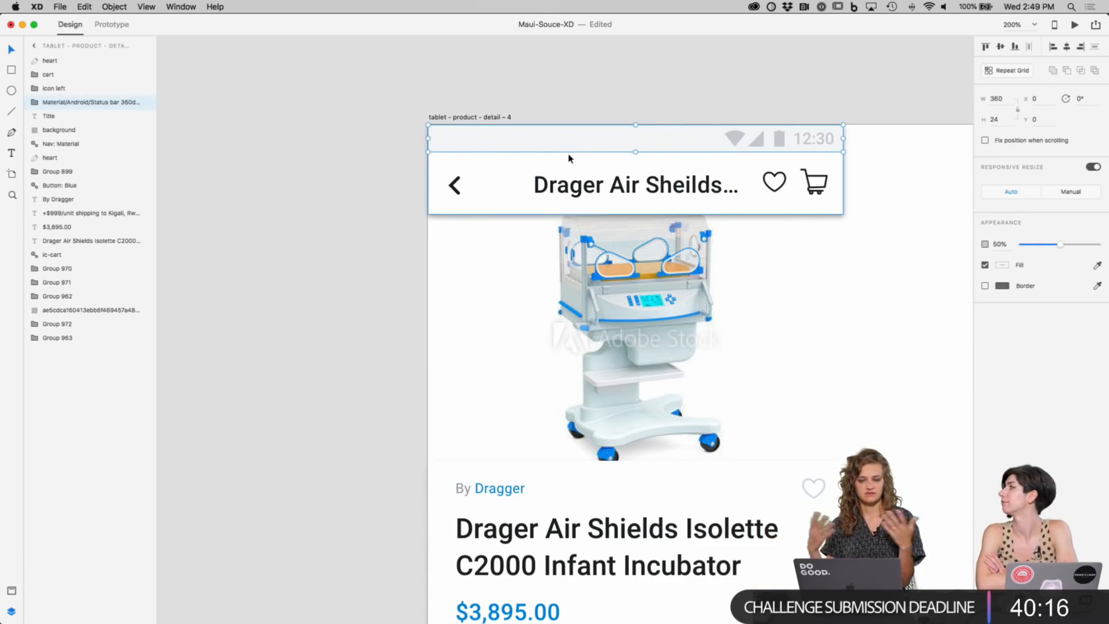
{"action": "left_click", "coordinate": [495, 173], "text": "shift"}
{"action": "scroll", "coordinate": [465, 141], "scroll_direction": "up", "scroll_amount": 1}
{"action": "left_click", "coordinate": [456, 193], "text": "shift"}
{"action": "left_click", "coordinate": [661, 192], "text": "shift"}
{"action": "scroll", "coordinate": [776, 191], "scroll_direction": "down", "scroll_amount": 1}
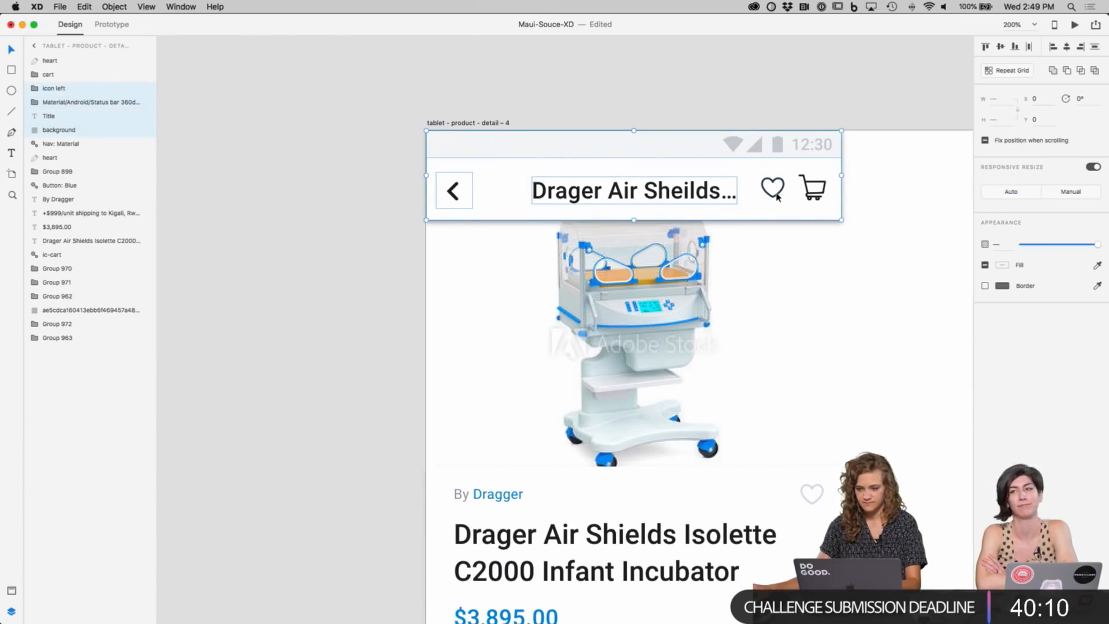
{"action": "left_click", "coordinate": [776, 196], "text": "shift"}
{"action": "scroll", "coordinate": [814, 197], "scroll_direction": "down", "scroll_amount": 1}
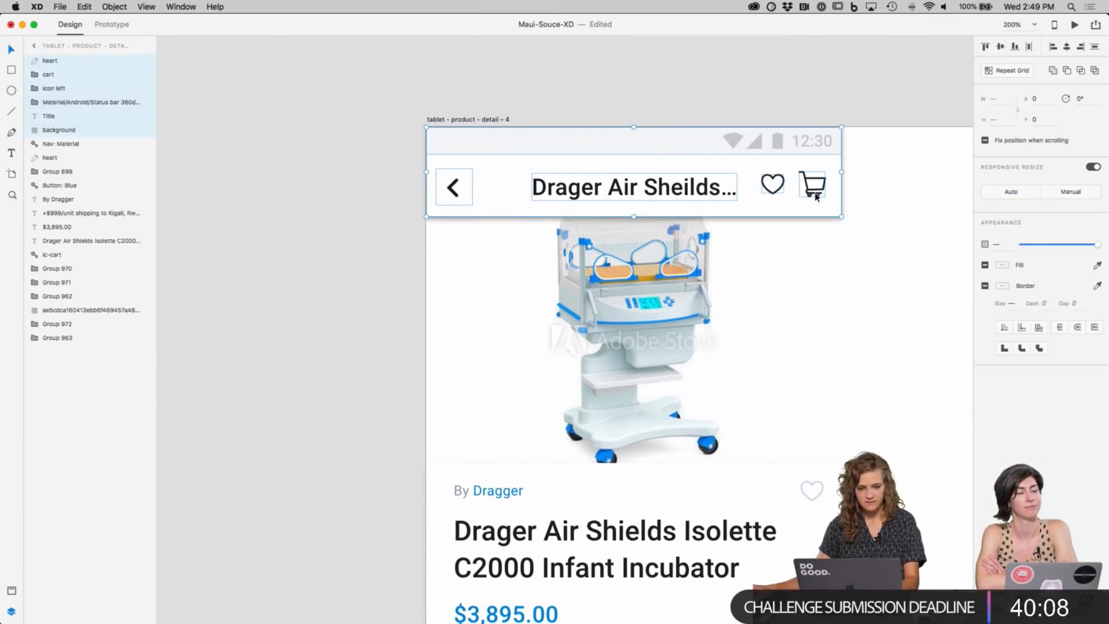
{"action": "key", "text": "super+g"}
Step: Try widening the new header group to the full 768 artboard width, and undo the last resize
{"action": "left_click_drag", "start_coordinate": [843, 179], "coordinate": [895, 181]}
{"action": "key", "text": "super+1"}
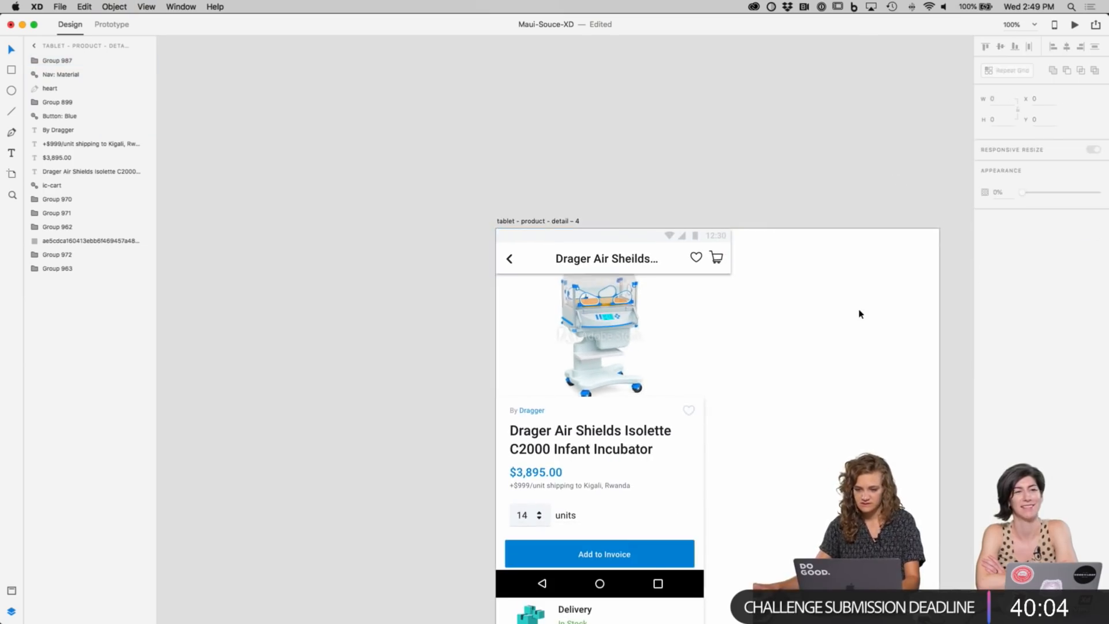
{"action": "left_click_drag", "start_coordinate": [709, 251], "coordinate": [917, 256]}
{"action": "left_click", "coordinate": [953, 297]}
{"action": "left_click", "coordinate": [854, 237]}
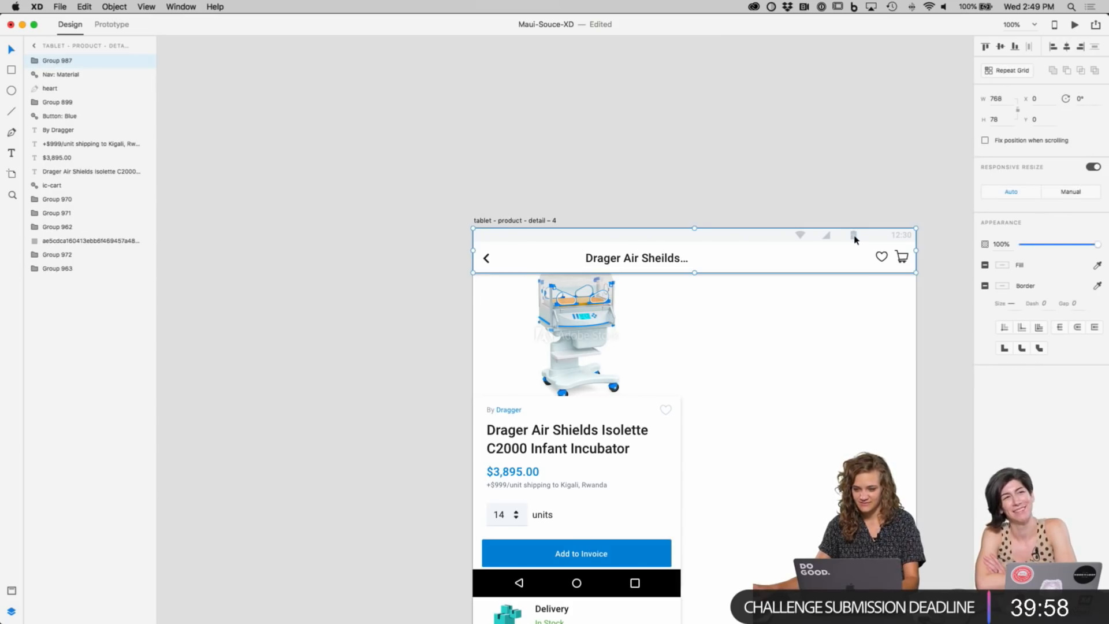
{"action": "key", "text": "super+z"}
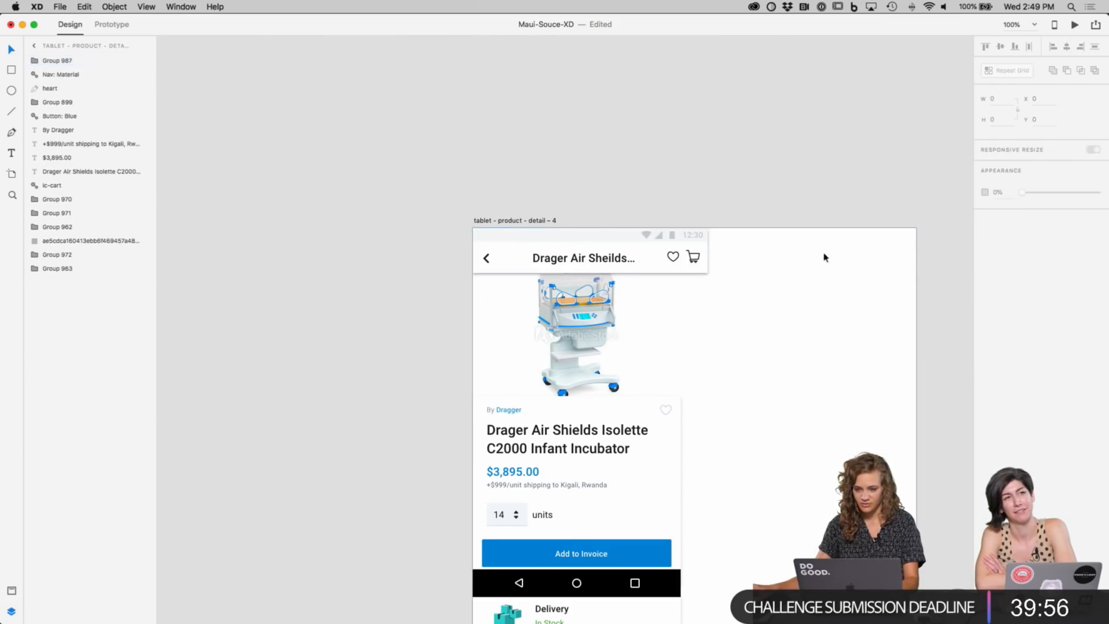
Step: Set the status bar contents inside the header group to manual responsive resize with Fix Width enabled
{"action": "double_click", "coordinate": [663, 235]}
{"action": "double_click", "coordinate": [659, 238]}
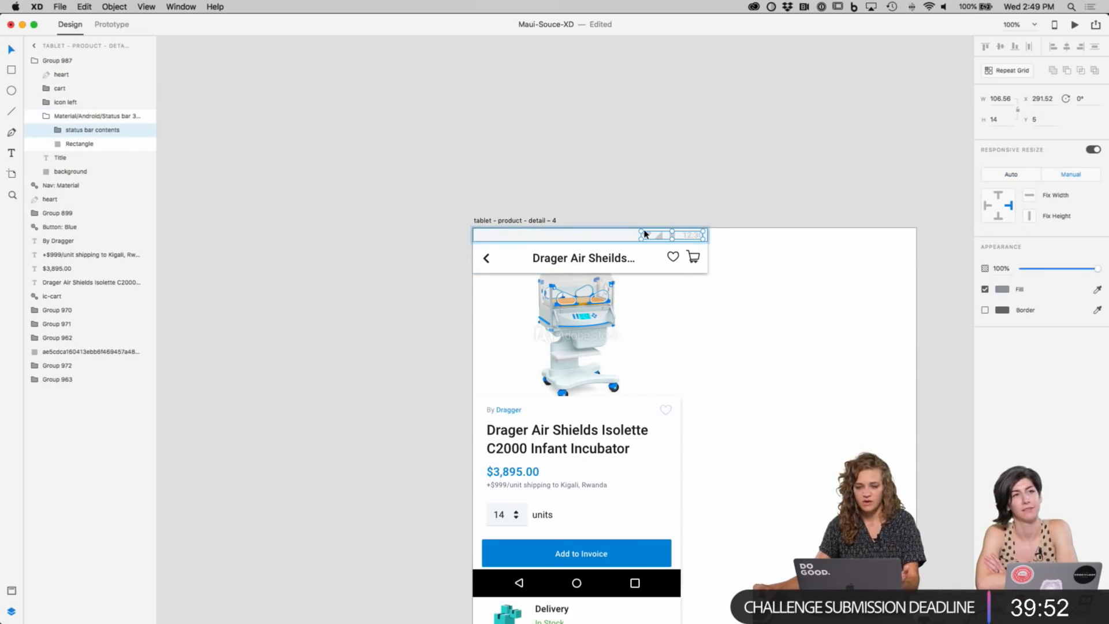
{"action": "left_click", "coordinate": [1009, 176]}
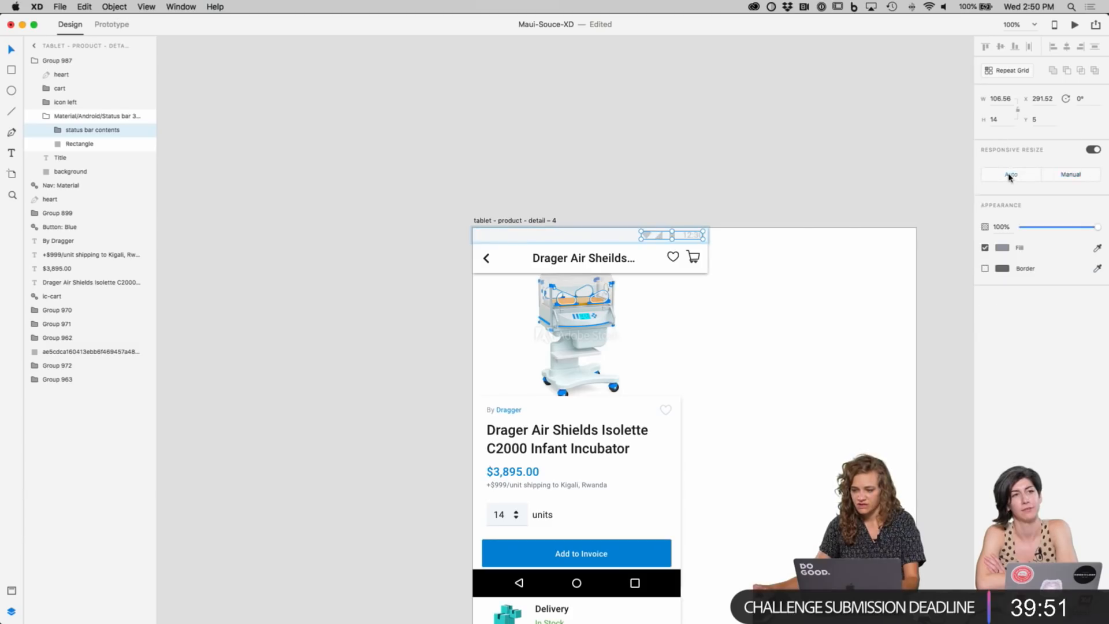
{"action": "left_click", "coordinate": [1065, 176]}
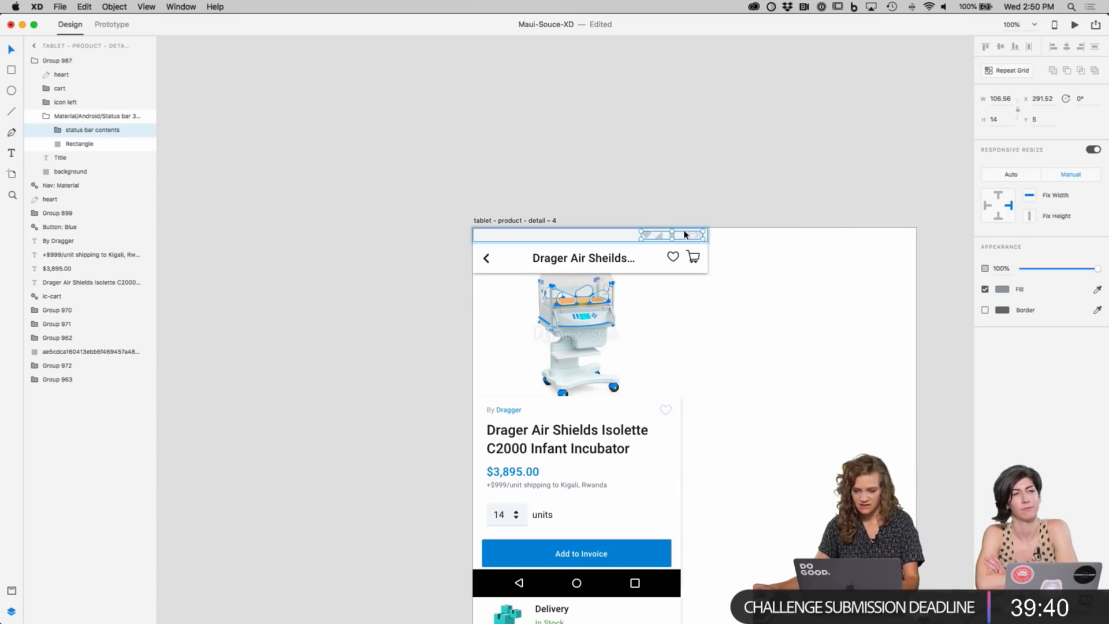
{"action": "left_click", "coordinate": [849, 213]}
Step: Try widening the header group to the artboard's edge, inspect the title's resize settings, and undo the resize
{"action": "left_click", "coordinate": [709, 253]}
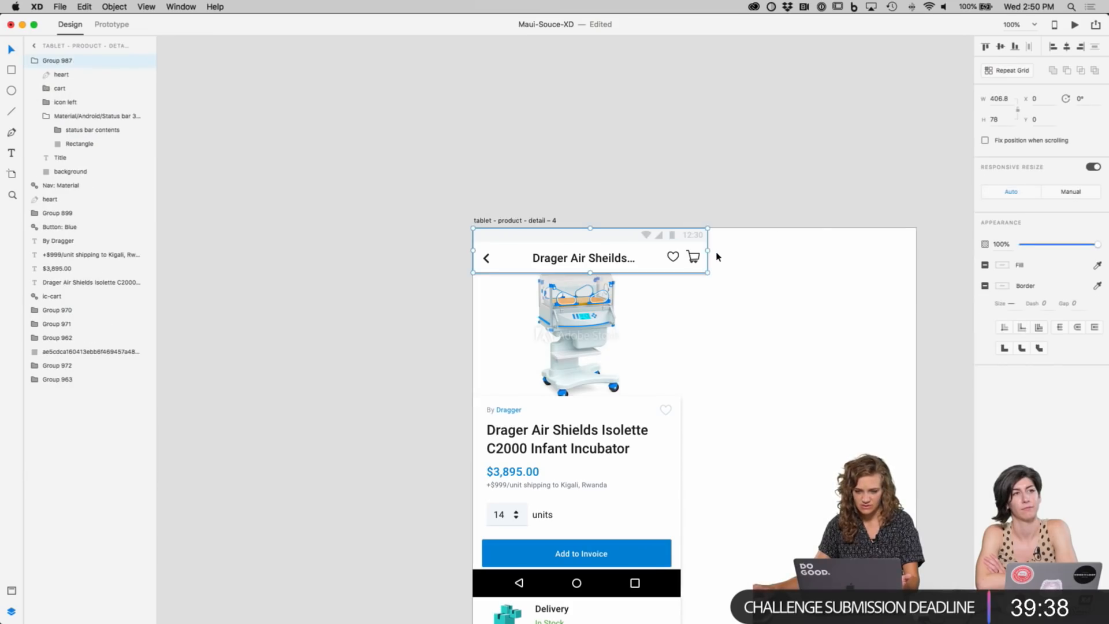
{"action": "left_click_drag", "start_coordinate": [710, 250], "coordinate": [917, 256]}
{"action": "double_click", "coordinate": [663, 259]}
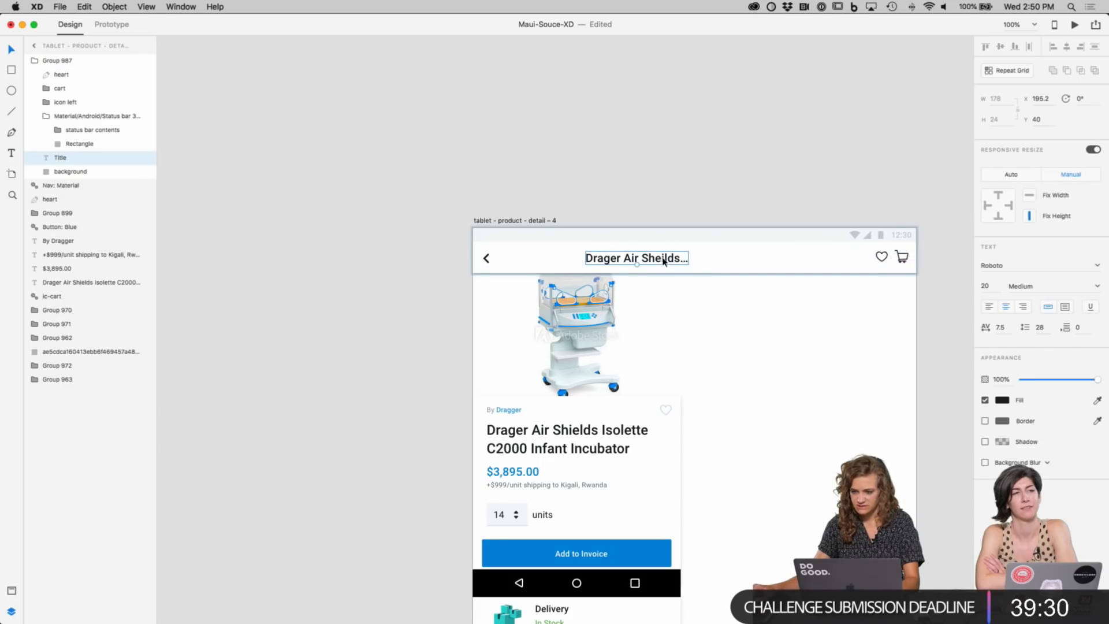
{"action": "scroll", "coordinate": [826, 173], "scroll_direction": "left", "scroll_amount": 1}
{"action": "left_click", "coordinate": [827, 181]}
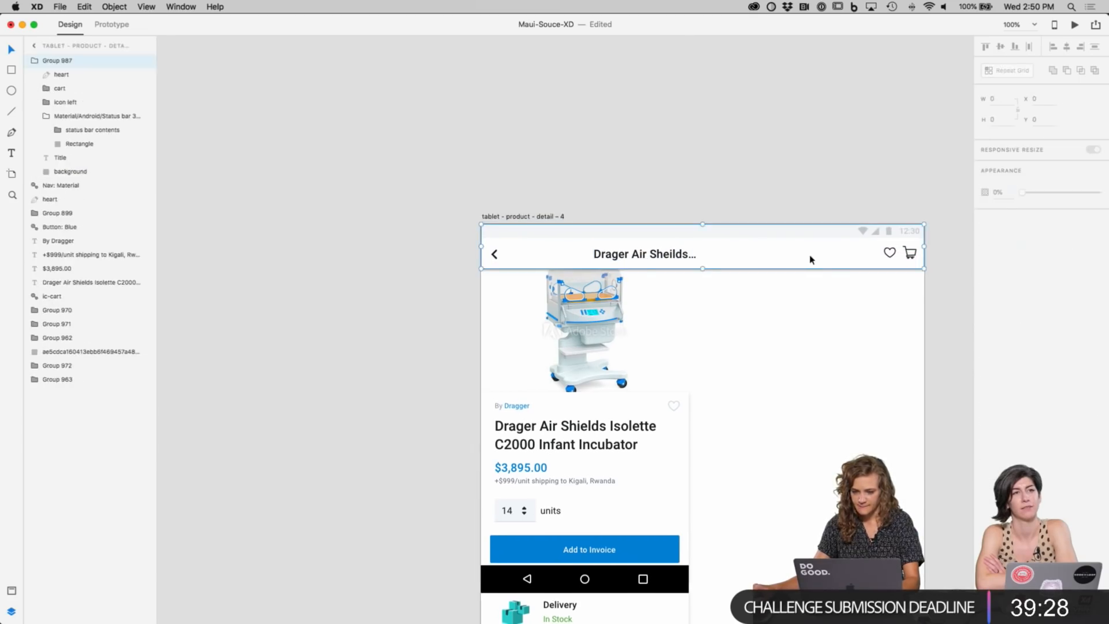
{"action": "key", "text": "super+z"}
Step: Try shifting the header title and widening the group to 768, and undo these changes
{"action": "double_click", "coordinate": [577, 255]}
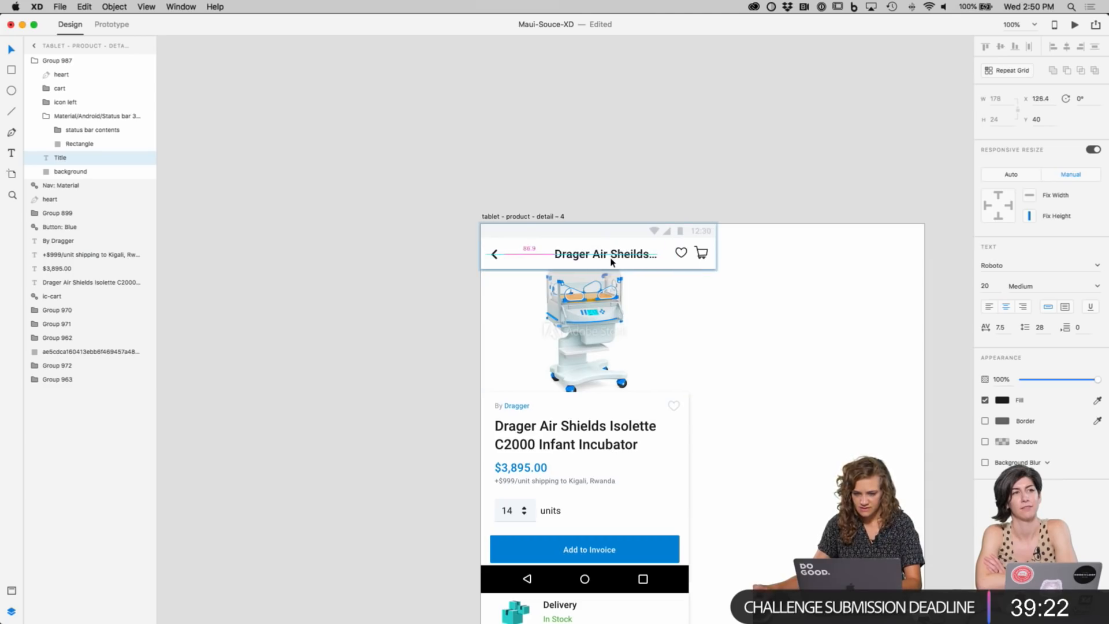
{"action": "key", "text": "Escape"}
{"action": "left_click_drag", "start_coordinate": [716, 249], "coordinate": [927, 250]}
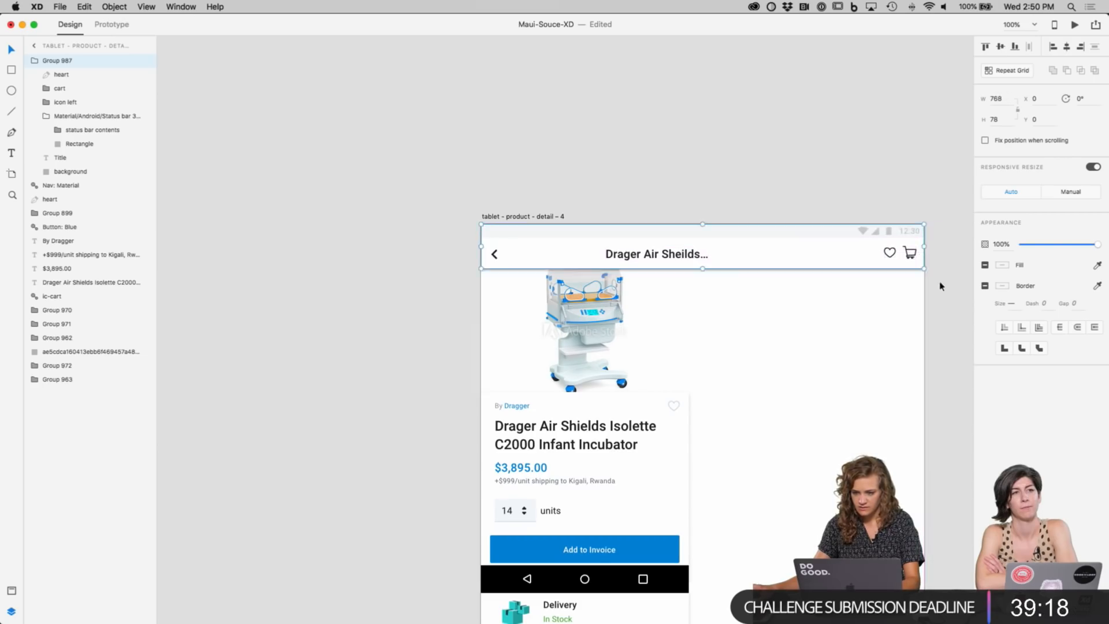
{"action": "left_click", "coordinate": [930, 265]}
{"action": "double_click", "coordinate": [700, 254]}
{"action": "mouse_move", "coordinate": [701, 254]}
{"action": "left_mouse_down"}
{"action": "mouse_move", "coordinate": [736, 258]}
{"action": "mouse_move", "coordinate": [718, 256]}
{"action": "left_mouse_up"}
{"action": "key", "text": "super+z"}
{"action": "key", "text": "super+z"}
{"action": "key", "text": "super+z"}
{"action": "key", "text": "super+z"}
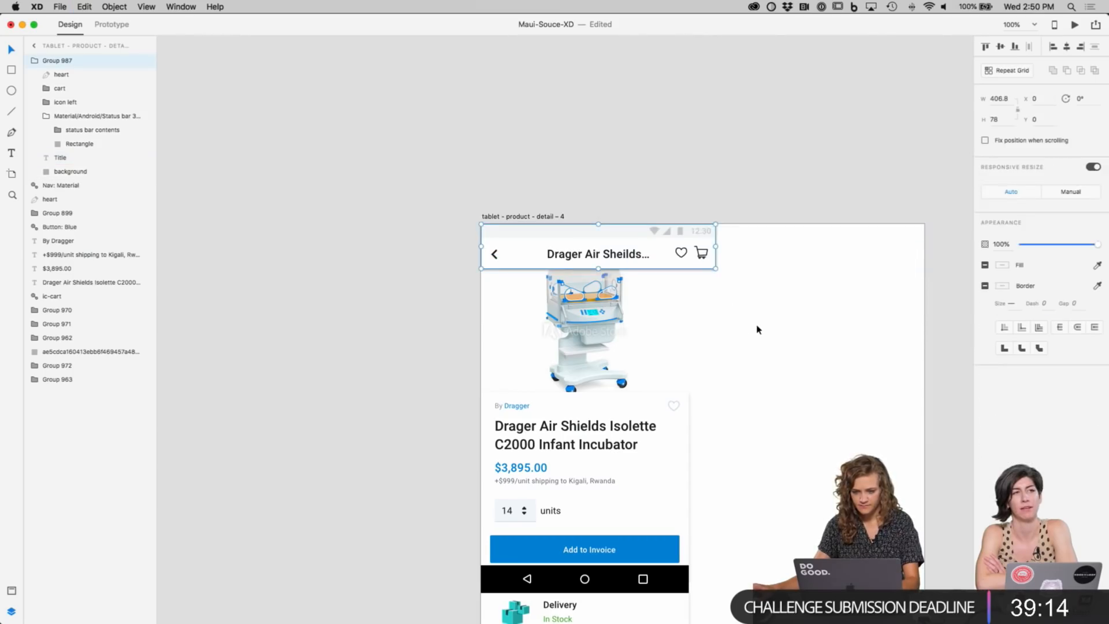
Step: Widen the header group to the full tablet artboard width with the title centred
{"action": "double_click", "coordinate": [598, 258]}
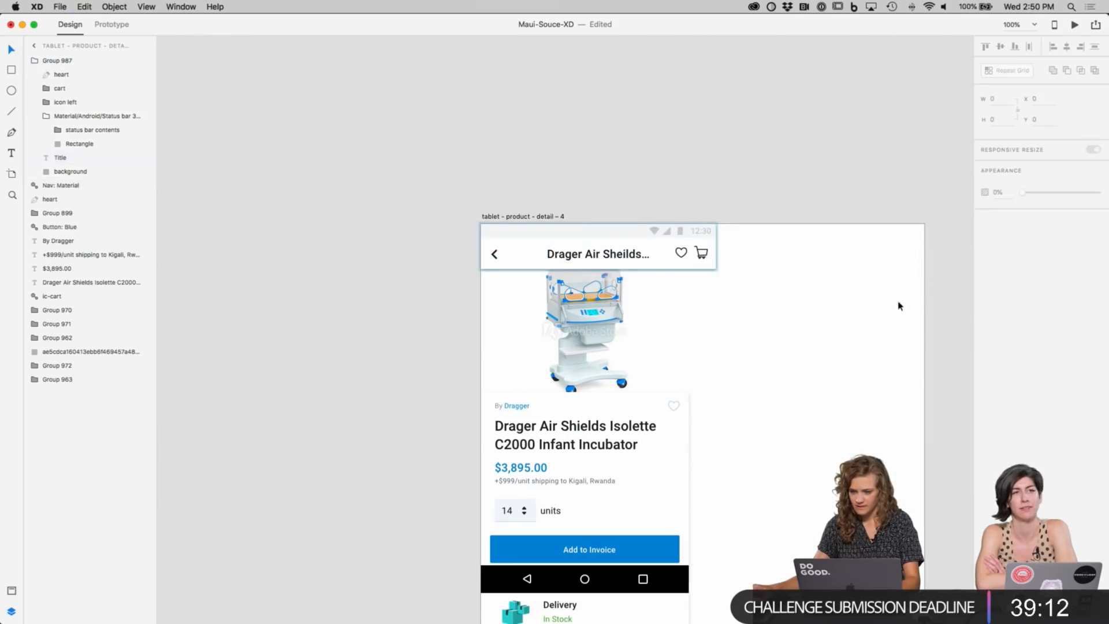
{"action": "left_click", "coordinate": [699, 233]}
{"action": "left_click", "coordinate": [722, 249]}
{"action": "left_click", "coordinate": [709, 248]}
{"action": "left_click_drag", "start_coordinate": [716, 247], "coordinate": [924, 247]}
{"action": "left_click", "coordinate": [936, 329]}
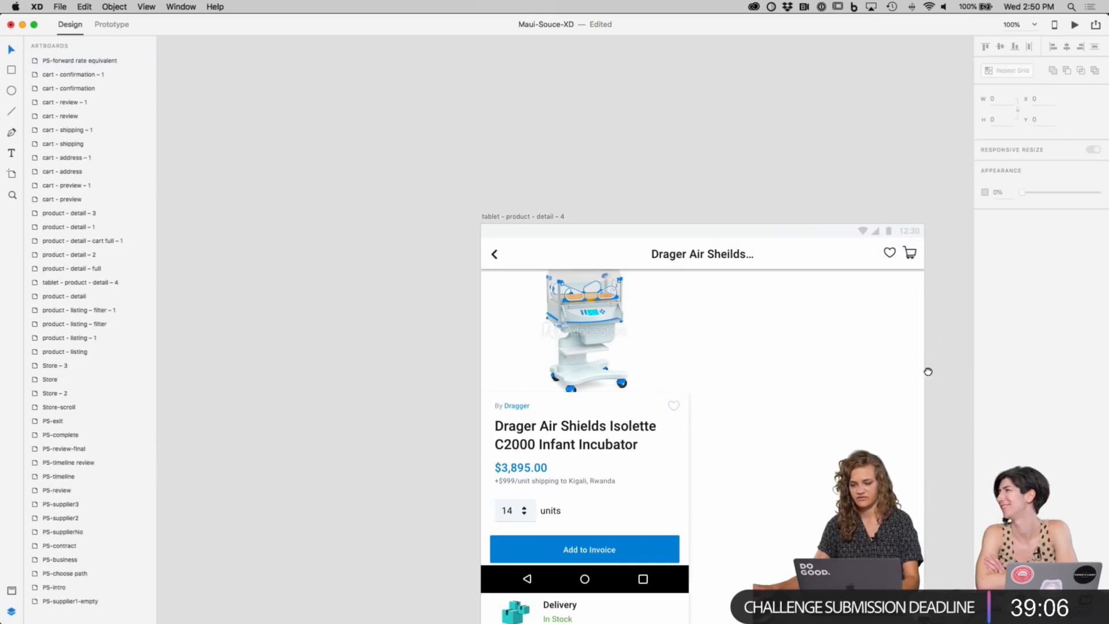
Step: Widen the incubator product image to span the full width of the tablet artboard
{"action": "left_click_drag", "start_coordinate": [928, 371], "coordinate": [715, 289]}
{"action": "left_click", "coordinate": [418, 269]}
{"action": "left_click_drag", "start_coordinate": [481, 250], "coordinate": [712, 248]}
{"action": "left_click", "coordinate": [752, 312]}
{"action": "scroll", "coordinate": [752, 312], "scroll_direction": "down", "scroll_amount": 5}
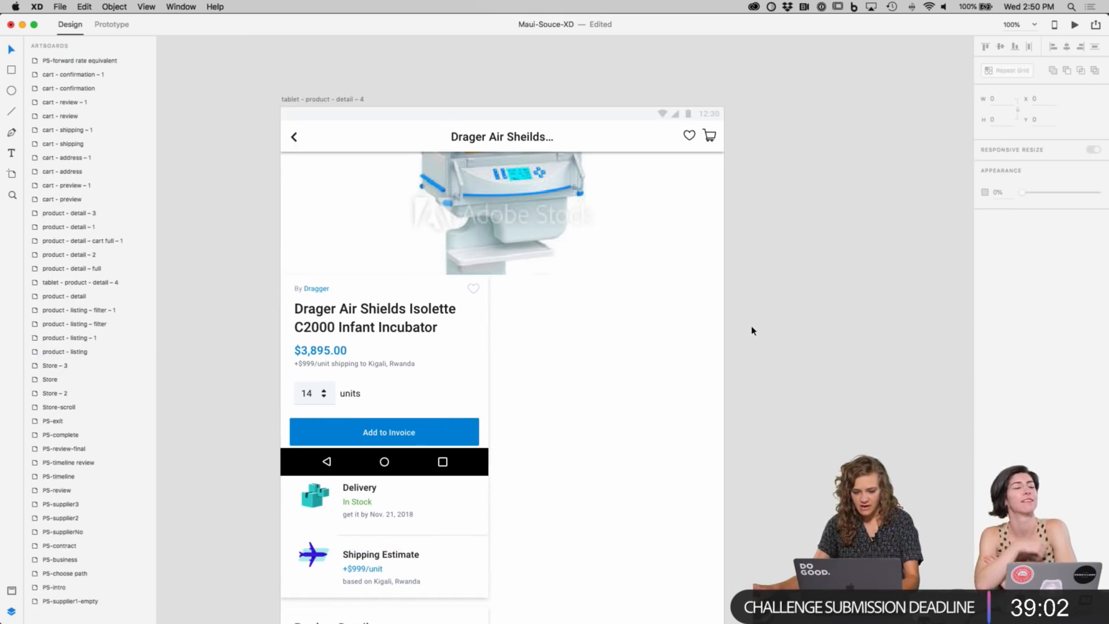
Step: Try moving the black navigation bar's background down inside its symbol, and undo the move
{"action": "left_click", "coordinate": [506, 313]}
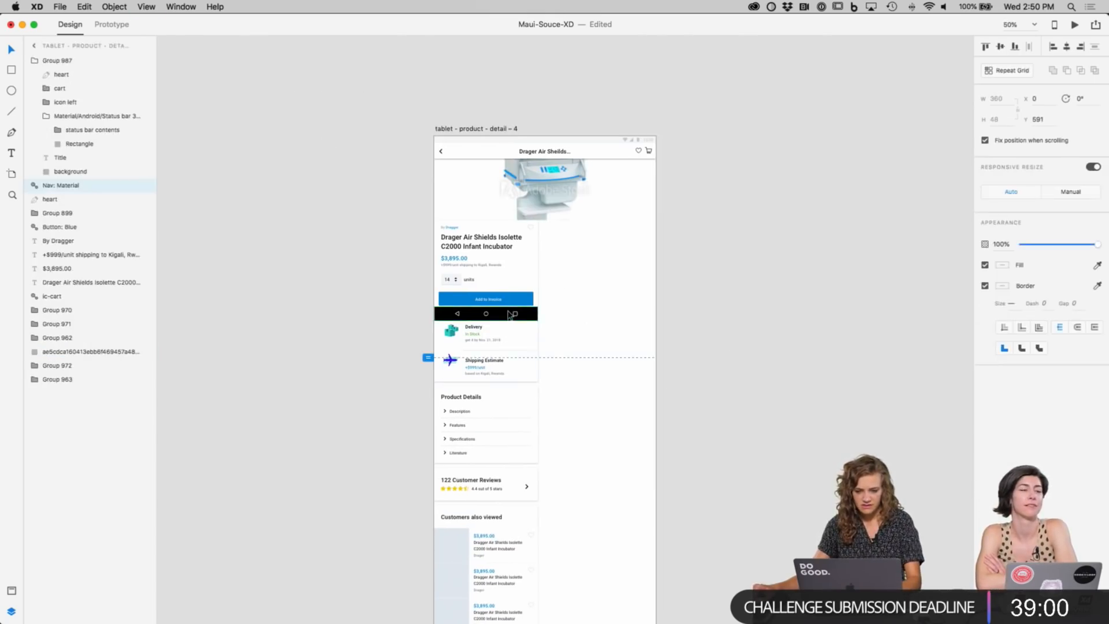
{"action": "double_click", "coordinate": [500, 319]}
{"action": "left_click_drag", "start_coordinate": [500, 319], "coordinate": [500, 468]}
{"action": "left_click", "coordinate": [502, 198]}
{"action": "left_click_drag", "start_coordinate": [546, 225], "coordinate": [550, 292]}
{"action": "left_click", "coordinate": [614, 354]}
{"action": "left_click_drag", "start_coordinate": [613, 354], "coordinate": [633, 169]}
{"action": "left_click", "coordinate": [503, 69]}
{"action": "left_click", "coordinate": [500, 132], "text": "shift"}
{"action": "left_click", "coordinate": [496, 208], "text": "shift"}
{"action": "left_click", "coordinate": [496, 285], "text": "shift"}
{"action": "left_click", "coordinate": [504, 304], "text": "shift"}
{"action": "left_click", "coordinate": [663, 282]}
{"action": "key", "text": "super+z"}
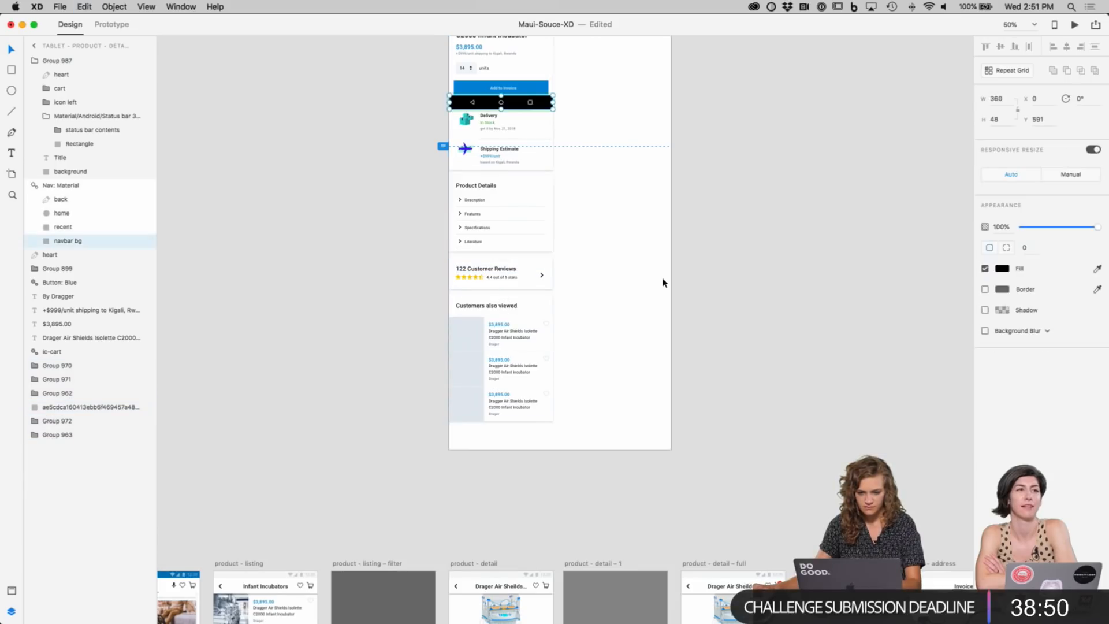
Step: Move the Android navigation bar down over the 122 Customer Reviews section, clear of the product information
{"action": "scroll", "coordinate": [571, 173], "scroll_direction": "up", "scroll_amount": 5}
{"action": "left_click", "coordinate": [553, 339]}
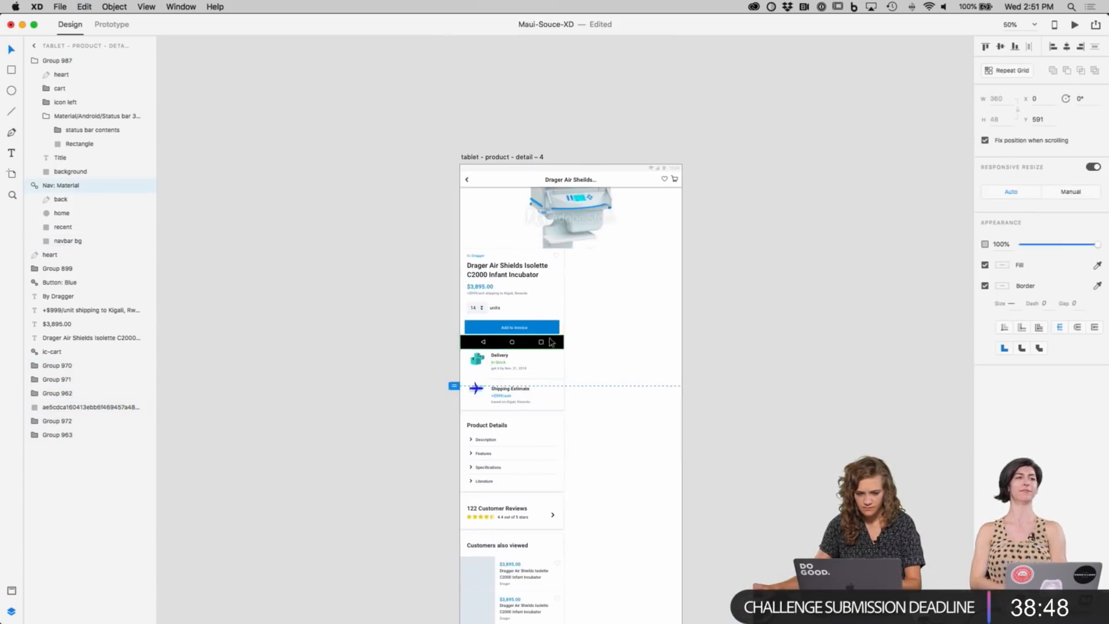
{"action": "left_click_drag", "start_coordinate": [534, 345], "coordinate": [605, 514]}
{"action": "scroll", "coordinate": [600, 514], "scroll_direction": "down", "scroll_amount": 3}
{"action": "left_click", "coordinate": [537, 450]}
{"action": "left_click", "coordinate": [532, 343], "text": "shift"}
{"action": "left_click", "coordinate": [520, 283], "text": "shift"}
{"action": "left_click", "coordinate": [520, 199], "text": "shift"}
{"action": "left_click", "coordinate": [519, 122]}
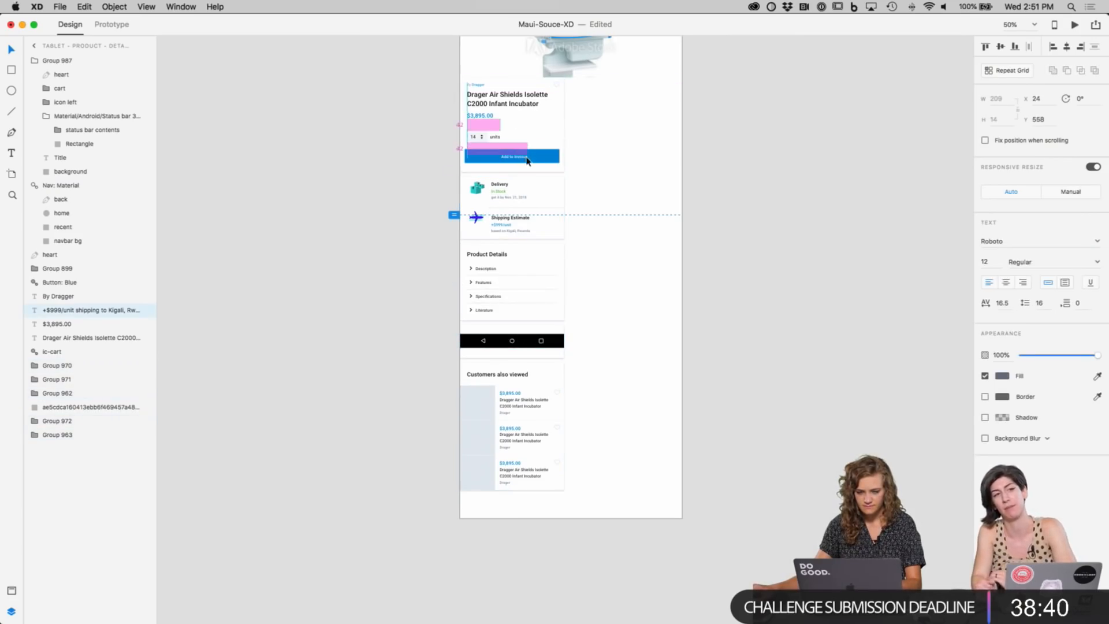
{"action": "left_click", "coordinate": [469, 116]}
{"action": "left_click", "coordinate": [580, 170]}
{"action": "scroll", "coordinate": [579, 170], "scroll_direction": "up", "scroll_amount": 5}
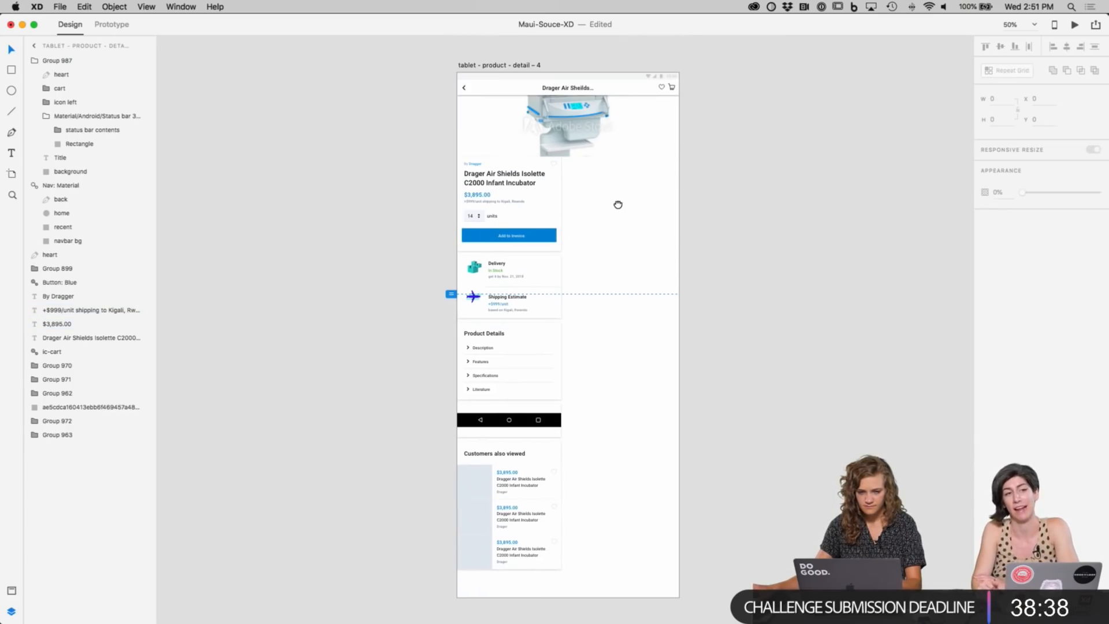
{"action": "scroll", "coordinate": [576, 169], "scroll_direction": "right", "scroll_amount": 3}
{"action": "left_click", "coordinate": [520, 204]}
{"action": "left_click_drag", "start_coordinate": [519, 203], "coordinate": [582, 169]}
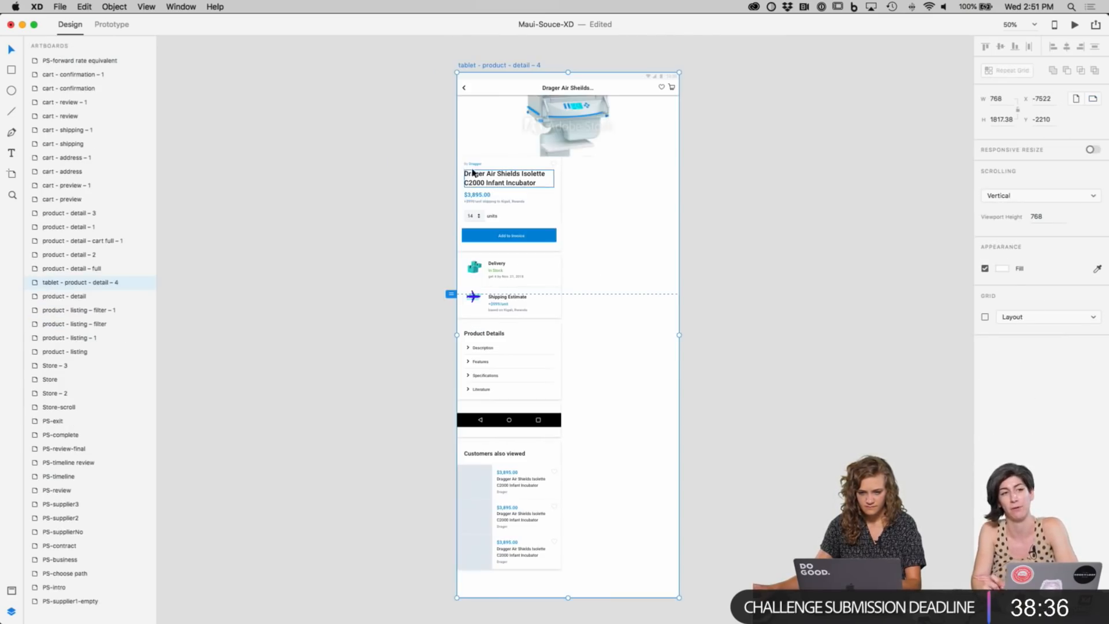
{"action": "scroll", "coordinate": [475, 173], "scroll_direction": "up", "scroll_amount": 3}
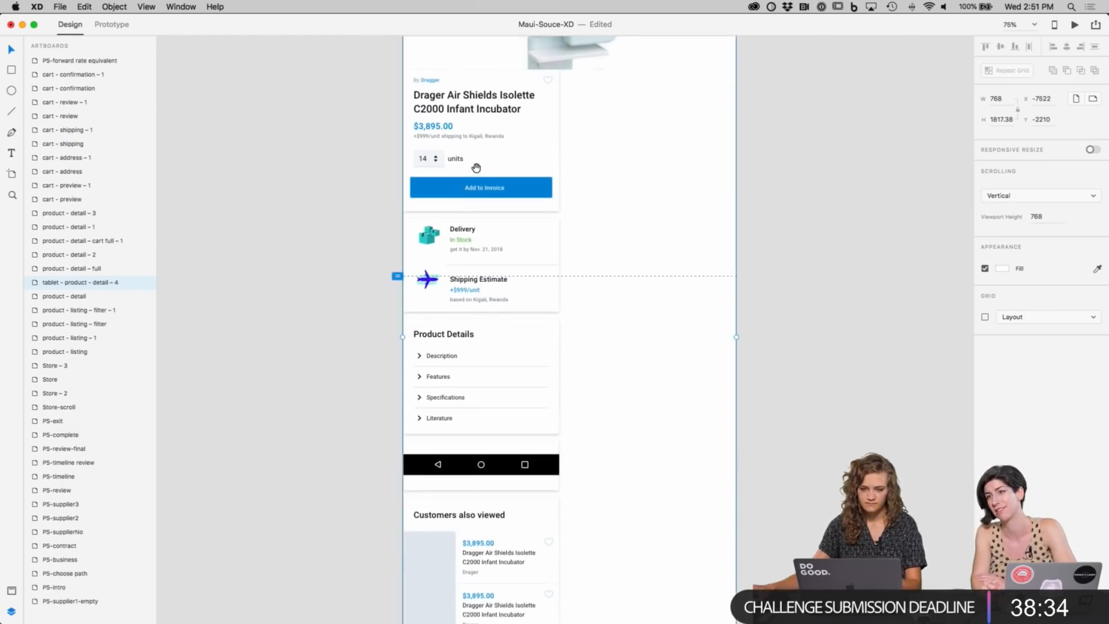
{"action": "left_click", "coordinate": [435, 171]}
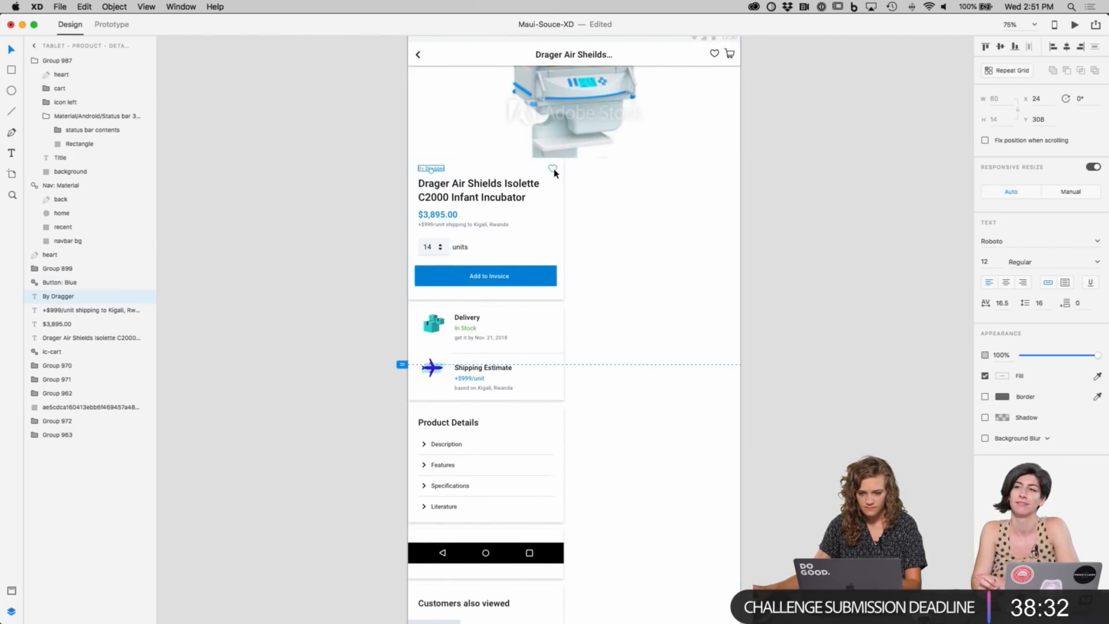
{"action": "scroll", "coordinate": [603, 289], "scroll_direction": "right", "scroll_amount": 3}
{"action": "scroll", "coordinate": [503, 268], "scroll_direction": "left", "scroll_amount": 3}
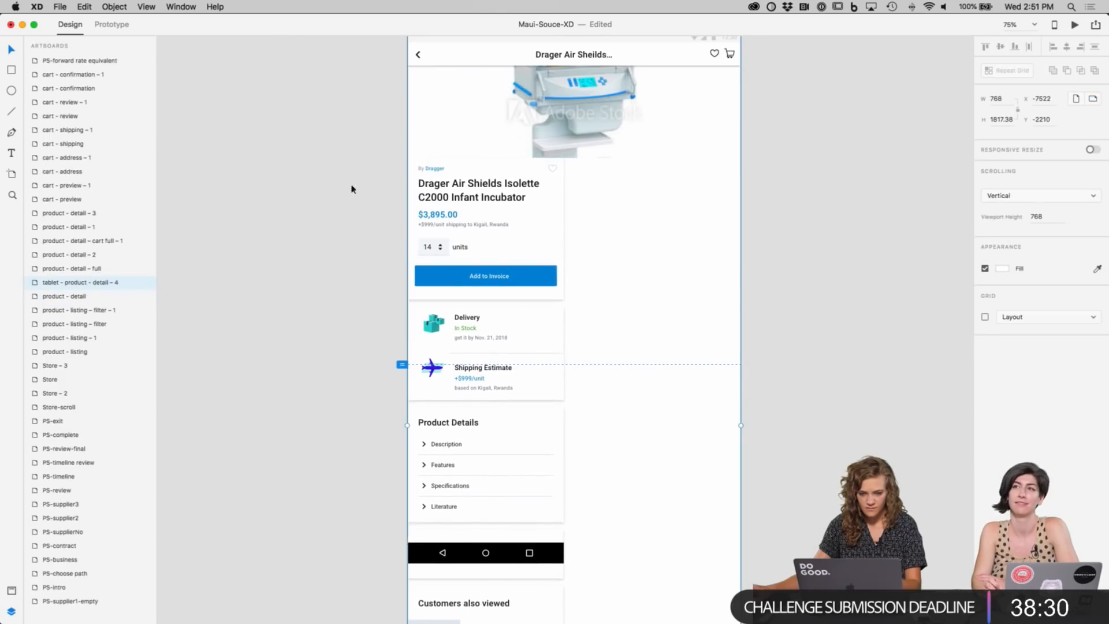
Step: Group the brand line, heart icon, product title, price, shipping note, quantity field, Add to Invoice button and their card background
{"action": "left_click", "coordinate": [434, 171]}
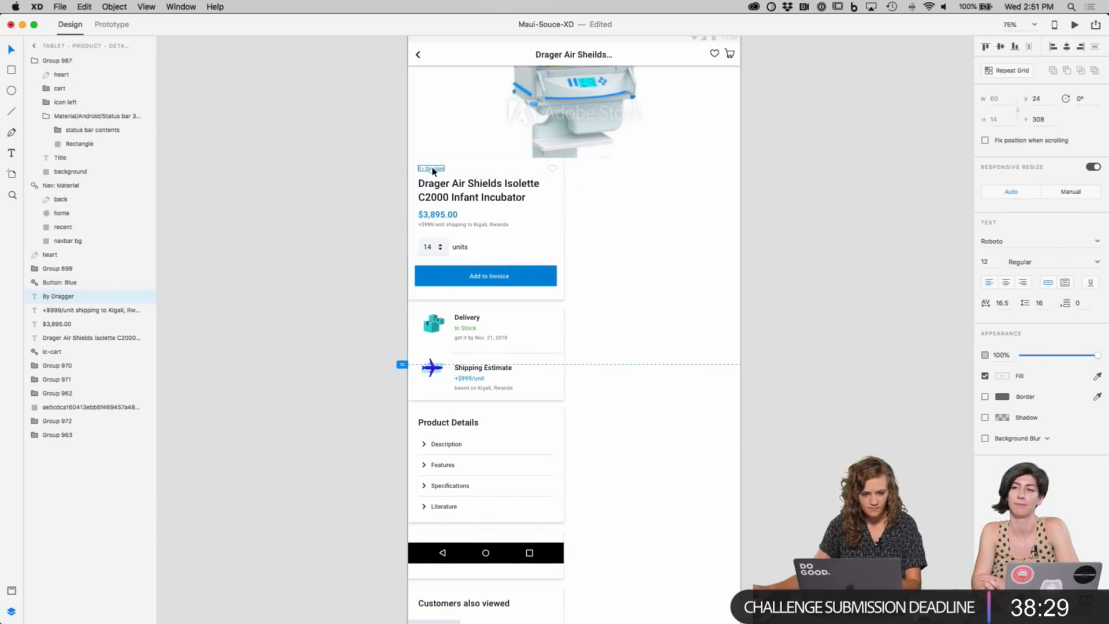
{"action": "left_click", "coordinate": [552, 168], "text": "shift"}
{"action": "left_click", "coordinate": [506, 184], "text": "shift"}
{"action": "left_click", "coordinate": [448, 220], "text": "shift"}
{"action": "left_click", "coordinate": [462, 225], "text": "shift"}
{"action": "left_click", "coordinate": [431, 247], "text": "shift"}
{"action": "left_click", "coordinate": [457, 272], "text": "shift"}
{"action": "left_click", "coordinate": [469, 294], "text": "shift"}
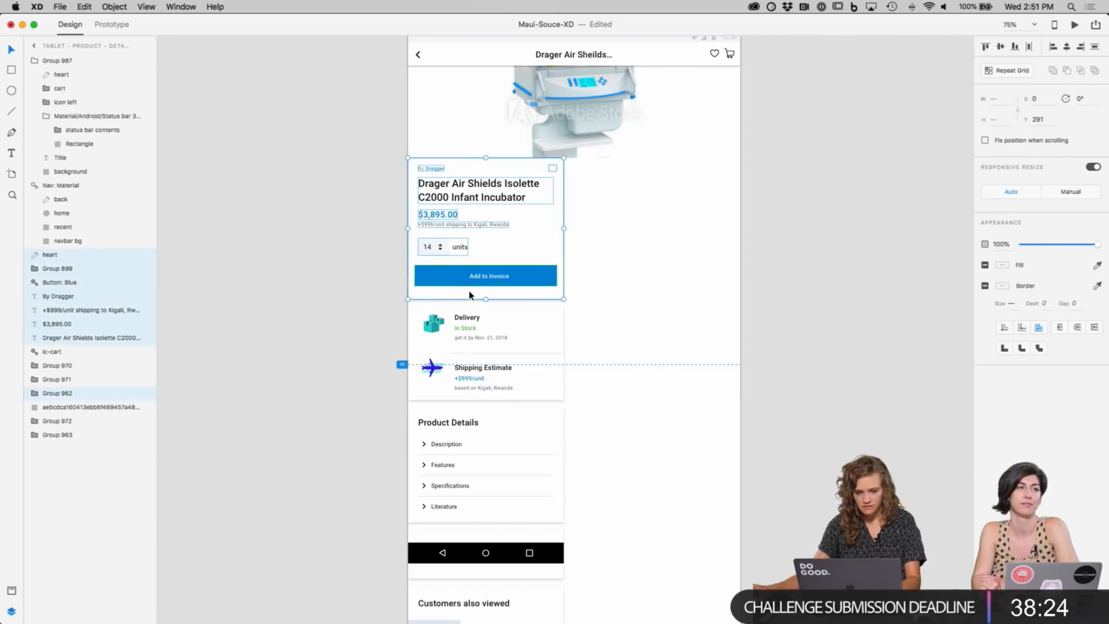
{"action": "key", "text": "super+g"}
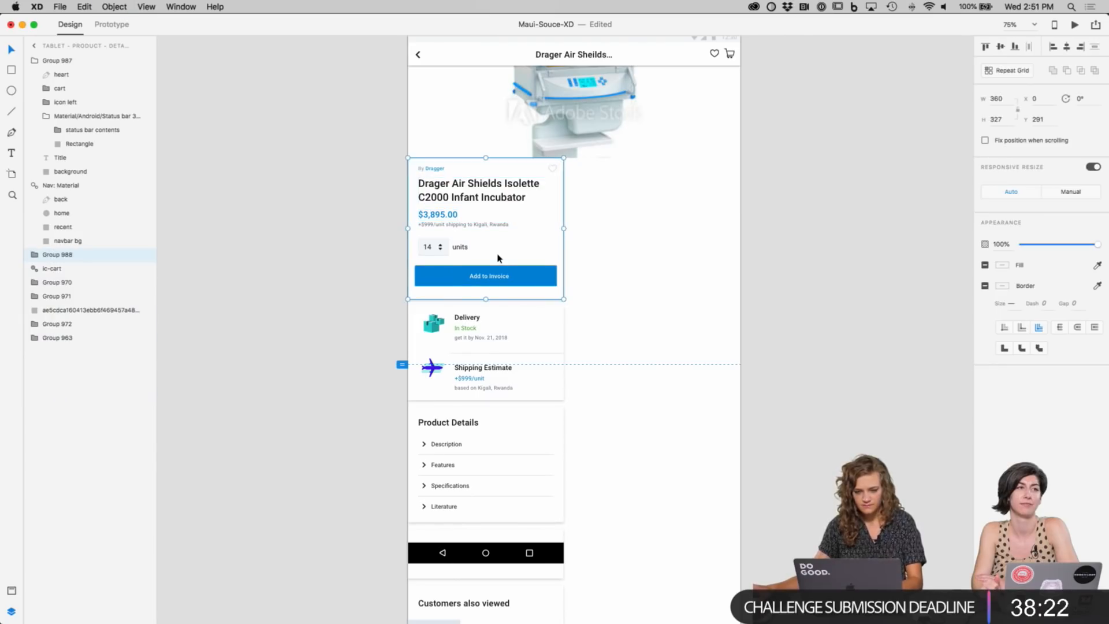
Step: Move the product information group and the delivery, Product Details, reviews and Customers also viewed sections down together, leaving space below the product image
{"action": "left_click", "coordinate": [485, 343], "text": "shift"}
{"action": "left_click", "coordinate": [499, 426], "text": "shift"}
{"action": "scroll", "coordinate": [491, 444], "scroll_direction": "down", "scroll_amount": 3}
{"action": "left_click", "coordinate": [484, 460], "text": "shift"}
{"action": "left_click", "coordinate": [504, 403], "text": "shift"}
{"action": "left_click_drag", "start_coordinate": [481, 156], "coordinate": [485, 341]}
Step: Extend the incubator product image downward so the whole incubator down to its wheels shows
{"action": "scroll", "coordinate": [664, 341], "scroll_direction": "up", "scroll_amount": 5}
{"action": "left_click", "coordinate": [549, 215]}
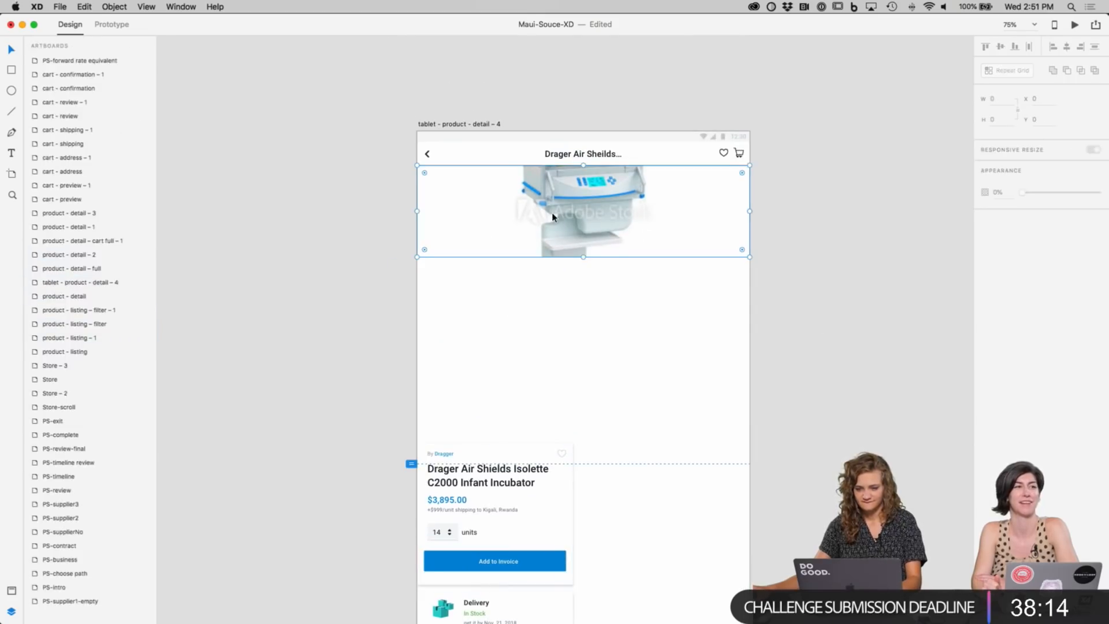
{"action": "left_click_drag", "start_coordinate": [582, 256], "coordinate": [580, 354]}
Step: Move the product information group up to Y 519, directly beneath the image, and widen it to 768
{"action": "scroll", "coordinate": [693, 315], "scroll_direction": "down", "scroll_amount": 3}
{"action": "left_click", "coordinate": [495, 404]}
{"action": "left_click_drag", "start_coordinate": [495, 404], "coordinate": [485, 314]}
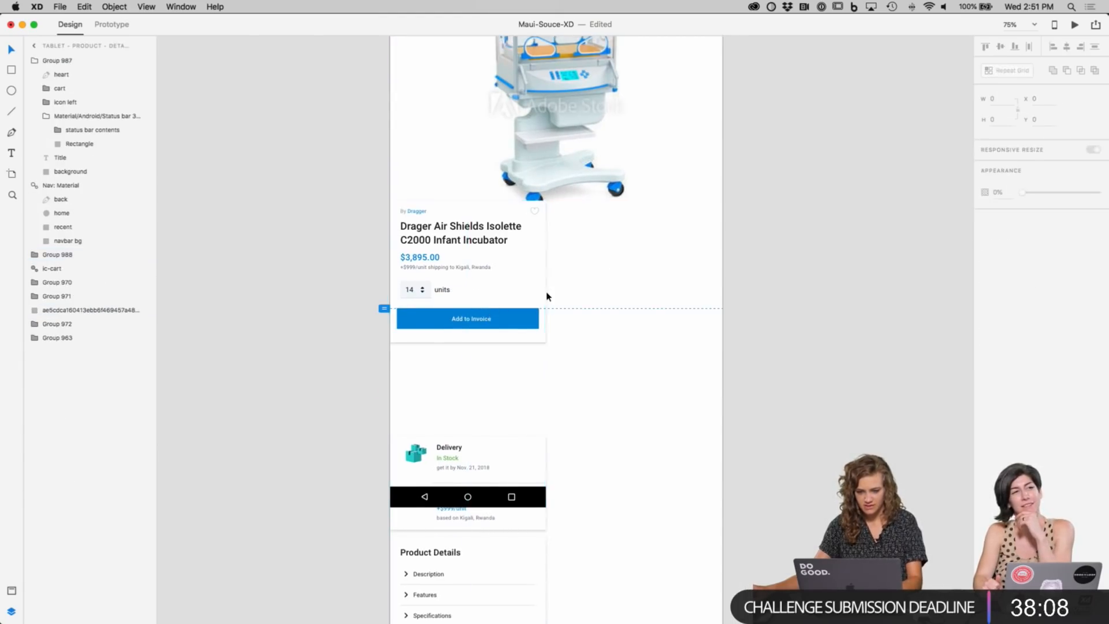
{"action": "left_click_drag", "start_coordinate": [546, 270], "coordinate": [722, 268]}
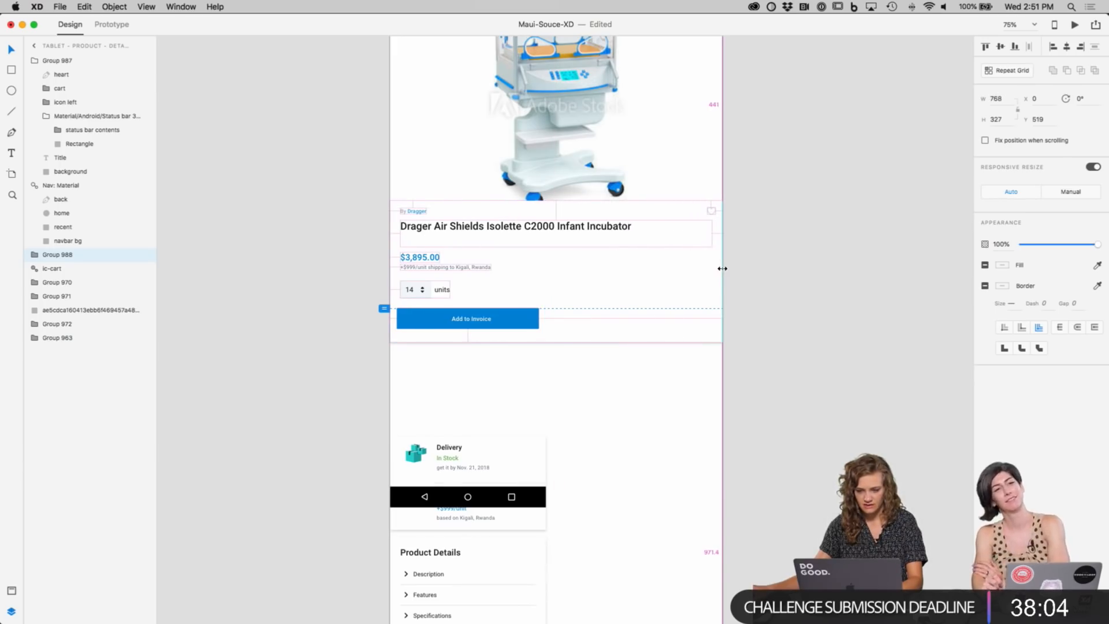
{"action": "left_click", "coordinate": [773, 289]}
Step: Resize the product title's text box to 690 wide and 33 high so it fits the single line
{"action": "double_click", "coordinate": [709, 234]}
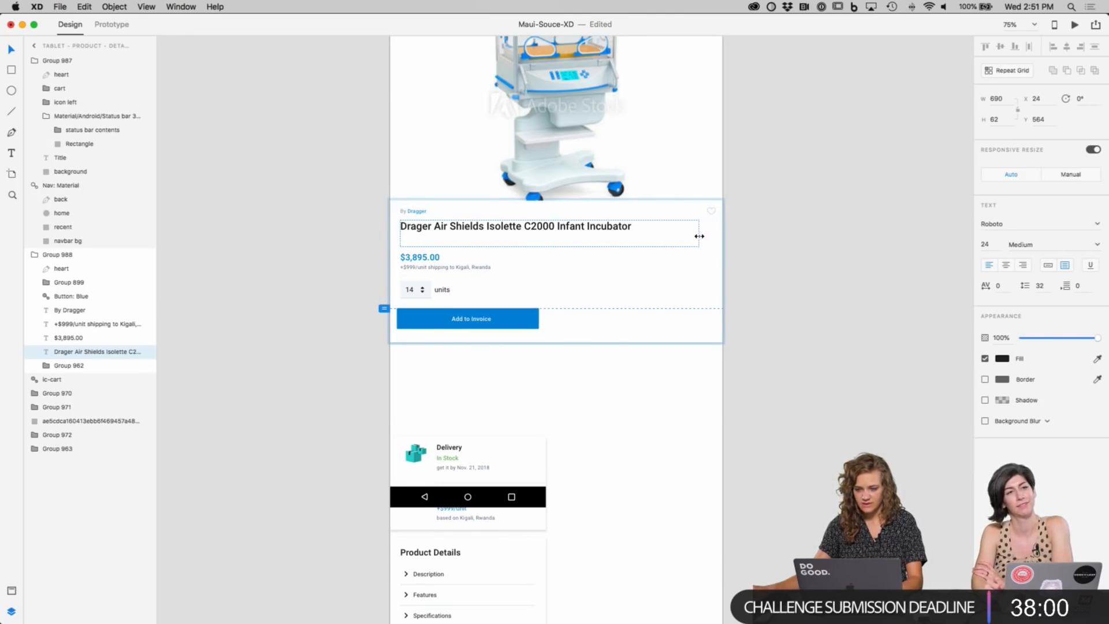
{"action": "left_click", "coordinate": [740, 250]}
{"action": "scroll", "coordinate": [741, 250], "scroll_direction": "up", "scroll_amount": 1}
{"action": "double_click", "coordinate": [539, 248]}
{"action": "left_click_drag", "start_coordinate": [553, 257], "coordinate": [552, 245]}
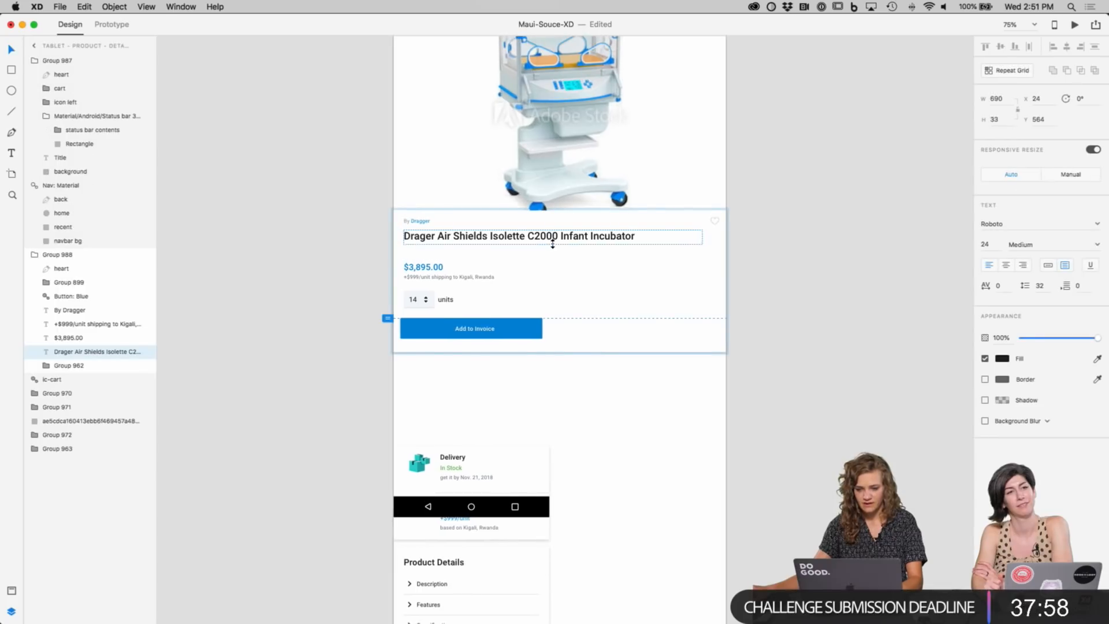
Step: Move the $3,895.00 price and its shipping note up together beneath the product title
{"action": "left_click", "coordinate": [425, 267]}
{"action": "left_click", "coordinate": [425, 278], "text": "shift"}
{"action": "left_click_drag", "start_coordinate": [423, 264], "coordinate": [498, 290]}
{"action": "left_click", "coordinate": [354, 323]}
Step: Nudge the price and shipping note slightly further up, tightening the gap below the product title
{"action": "scroll", "coordinate": [430, 263], "scroll_direction": "down", "scroll_amount": 2}
{"action": "scroll", "coordinate": [430, 263], "scroll_direction": "right", "scroll_amount": 1}
{"action": "scroll", "coordinate": [430, 263], "scroll_direction": "down", "scroll_amount": 1}
{"action": "scroll", "coordinate": [430, 263], "scroll_direction": "right", "scroll_amount": 1}
{"action": "key", "text": "super+2"}
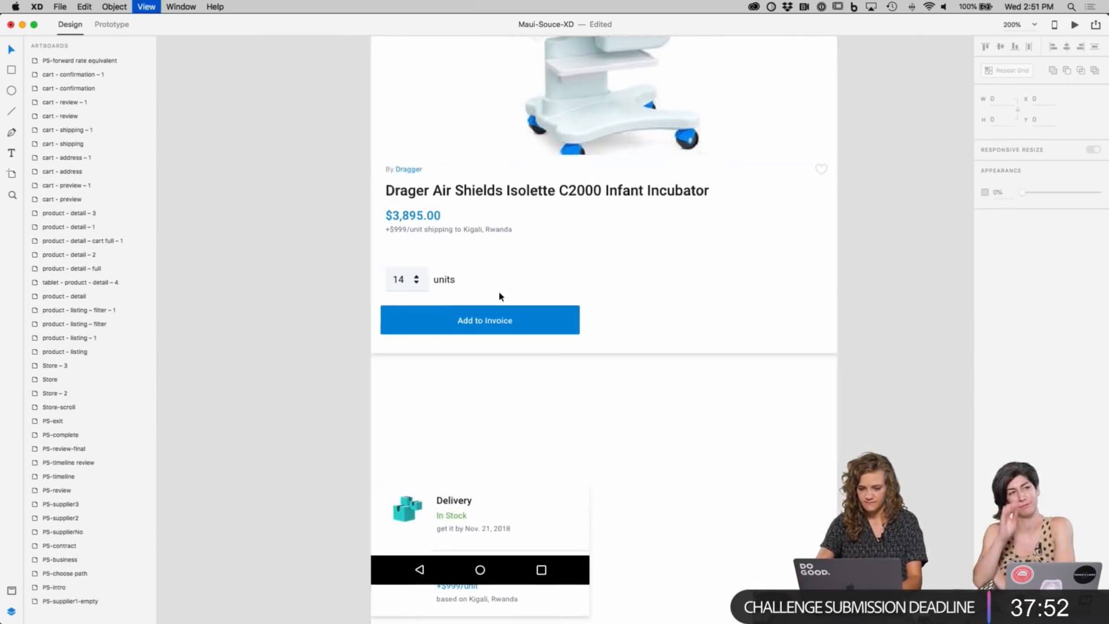
{"action": "scroll", "coordinate": [502, 278], "scroll_direction": "up", "scroll_amount": 4}
{"action": "scroll", "coordinate": [502, 278], "scroll_direction": "left", "scroll_amount": 2}
{"action": "left_click", "coordinate": [362, 343]}
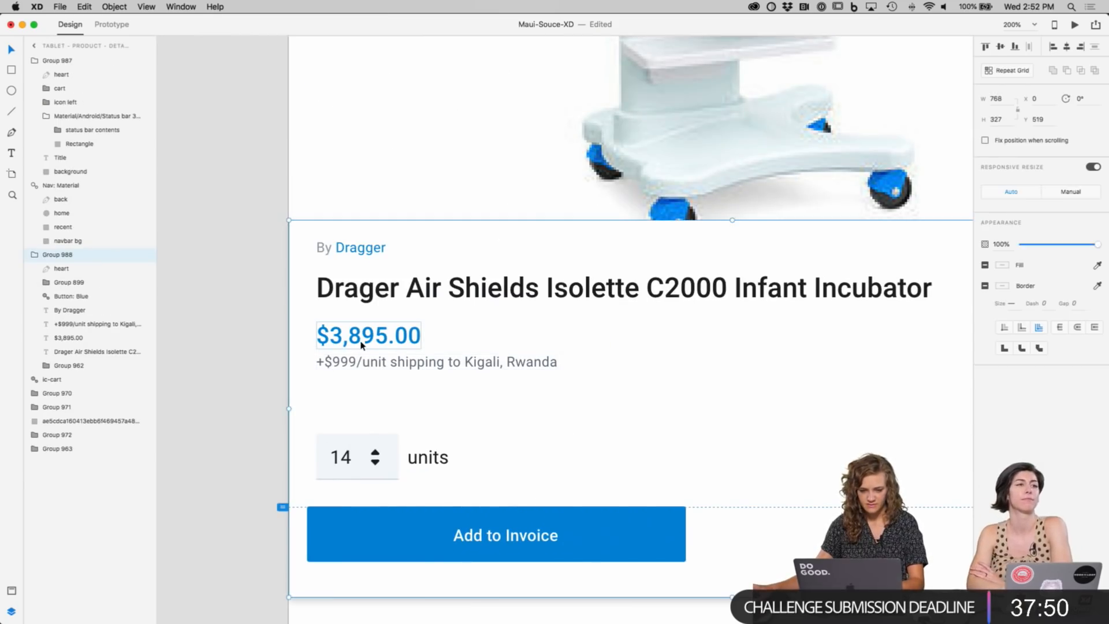
{"action": "double_click", "coordinate": [362, 343]}
{"action": "left_click", "coordinate": [366, 351], "text": "shift"}
{"action": "left_click_drag", "start_coordinate": [368, 339], "coordinate": [367, 332]}
{"action": "left_click", "coordinate": [235, 397]}
{"action": "key", "text": "super+minus"}
{"action": "key", "text": "super+minus"}
{"action": "key", "text": "super+minus"}
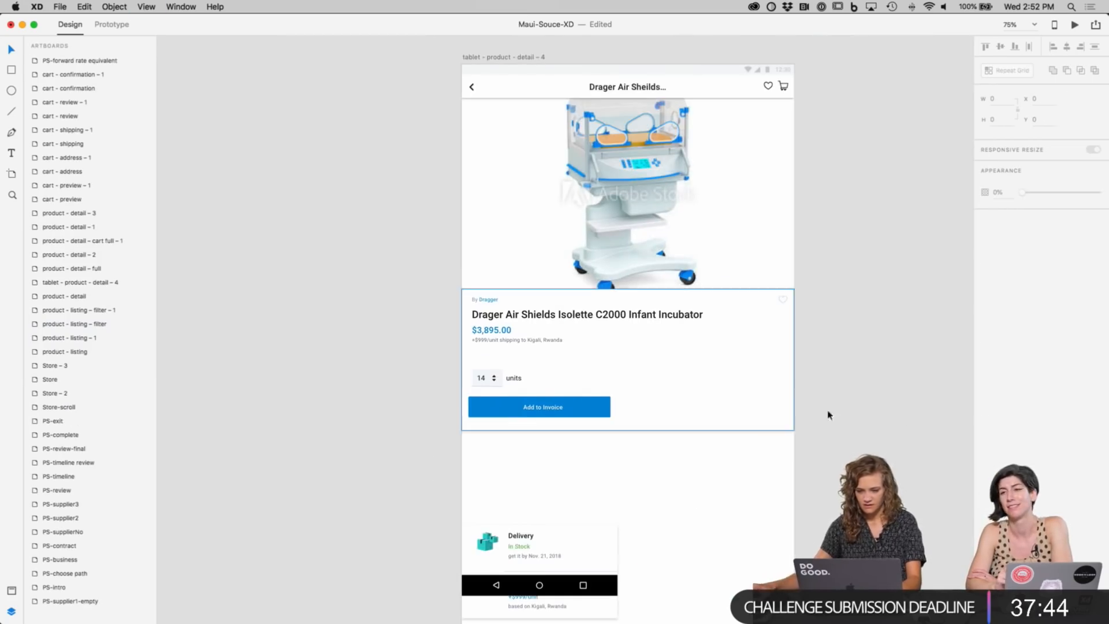
{"action": "scroll", "coordinate": [887, 433], "scroll_direction": "right", "scroll_amount": 4}
{"action": "left_click", "coordinate": [439, 403], "text": "super"}
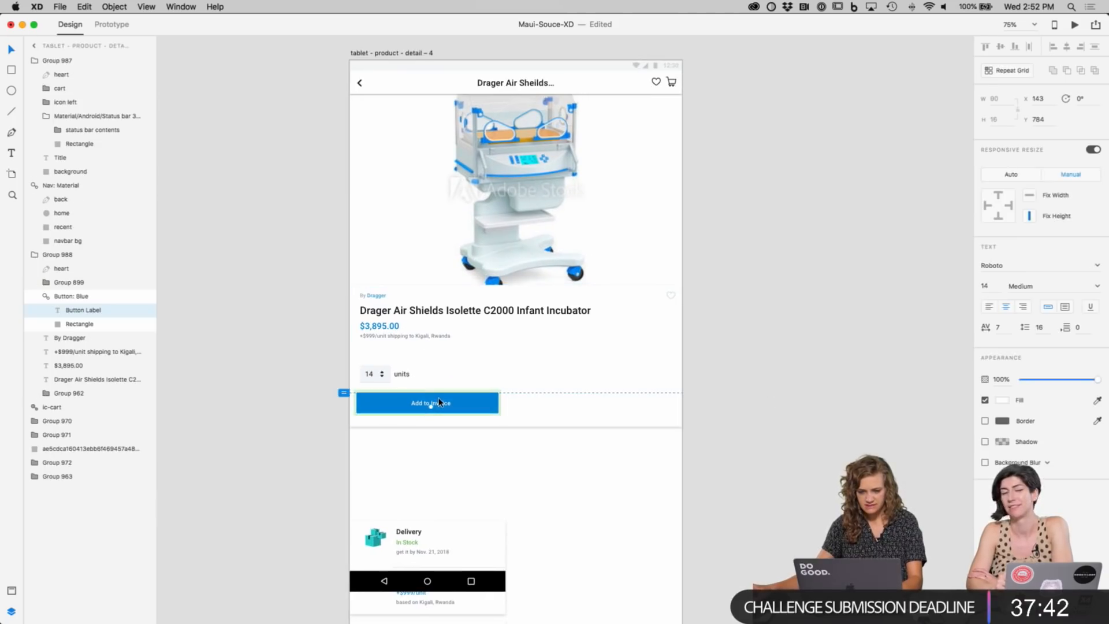
{"action": "left_click", "coordinate": [744, 508]}
Step: Move the Delivery and Shipping Estimate card up to Y 868 beneath the product information, and undo a trial widening of it
{"action": "scroll", "coordinate": [743, 508], "scroll_direction": "up", "scroll_amount": 1}
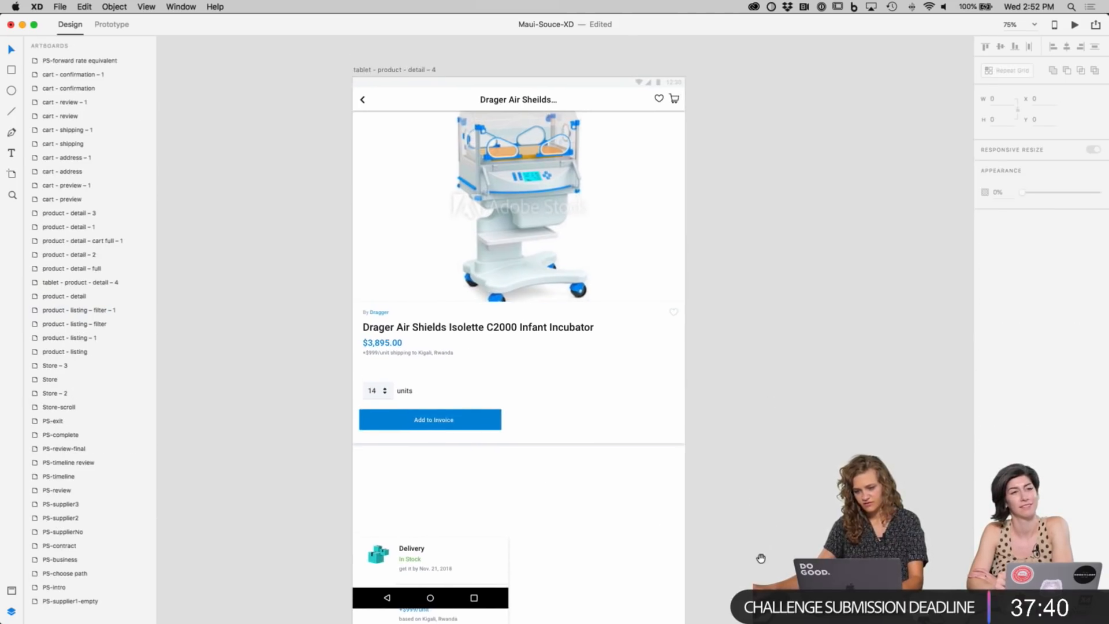
{"action": "scroll", "coordinate": [445, 260], "scroll_direction": "down", "scroll_amount": 5}
{"action": "left_click_drag", "start_coordinate": [433, 443], "coordinate": [424, 366]}
{"action": "left_click_drag", "start_coordinate": [499, 382], "coordinate": [677, 391]}
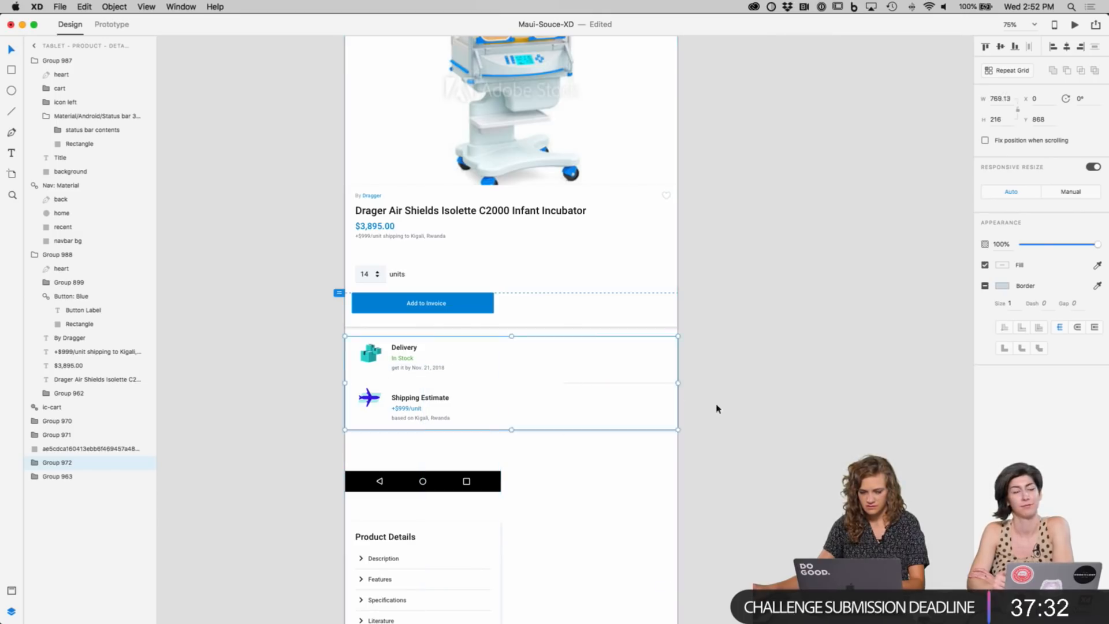
{"action": "key", "text": "super+z"}
Step: Set the divider line between Delivery and Shipping Estimate to manual responsive resize, pinned right, without a fixed width
{"action": "left_click", "coordinate": [478, 384], "text": "super"}
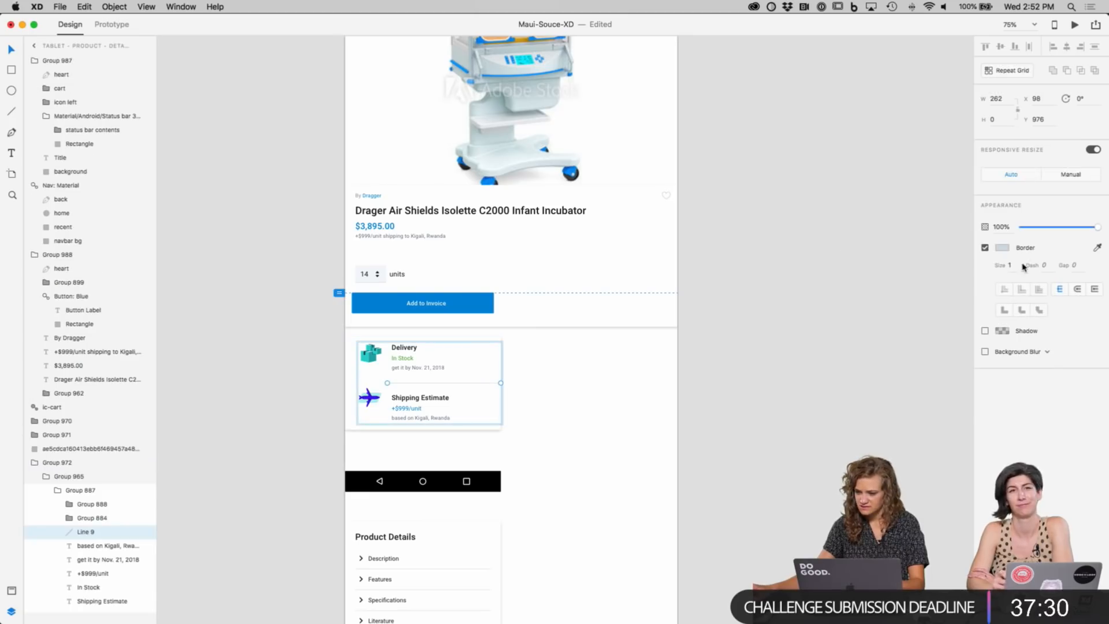
{"action": "left_click", "coordinate": [1063, 176]}
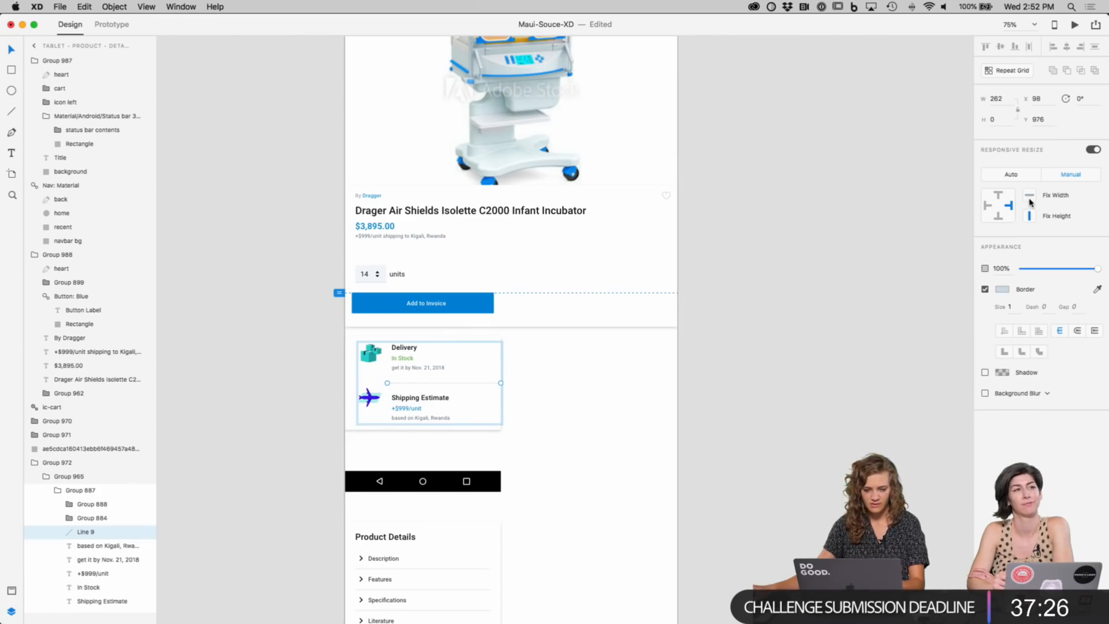
{"action": "left_click", "coordinate": [701, 484]}
{"action": "key", "text": "super+equal"}
{"action": "key", "text": "super+equal"}
{"action": "key", "text": "super+equal"}
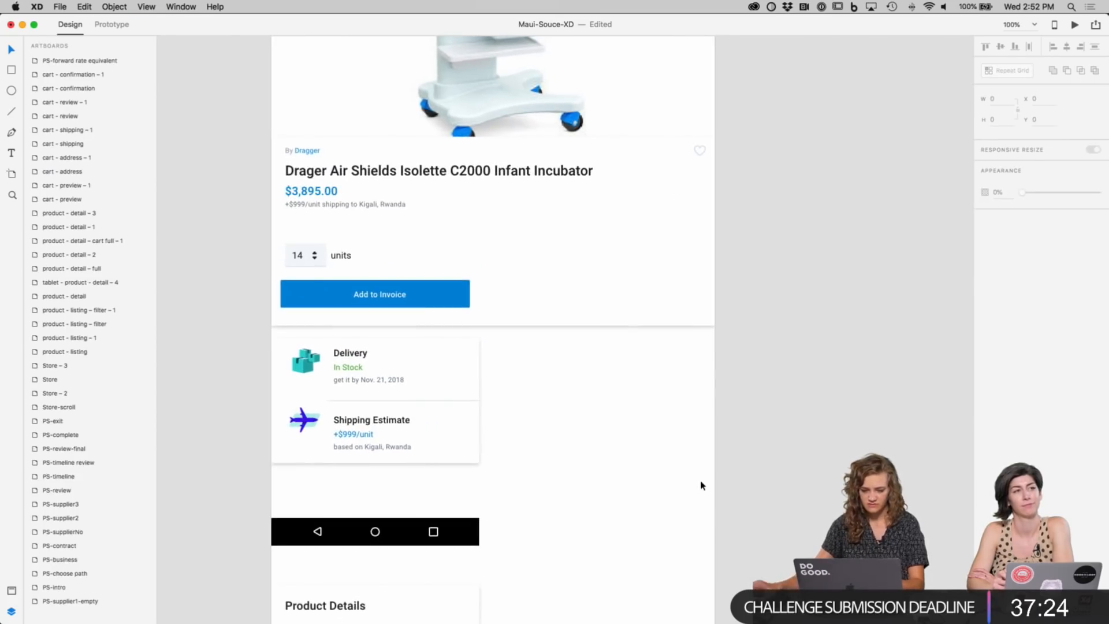
{"action": "key", "text": "super+minus"}
{"action": "key", "text": "super+minus"}
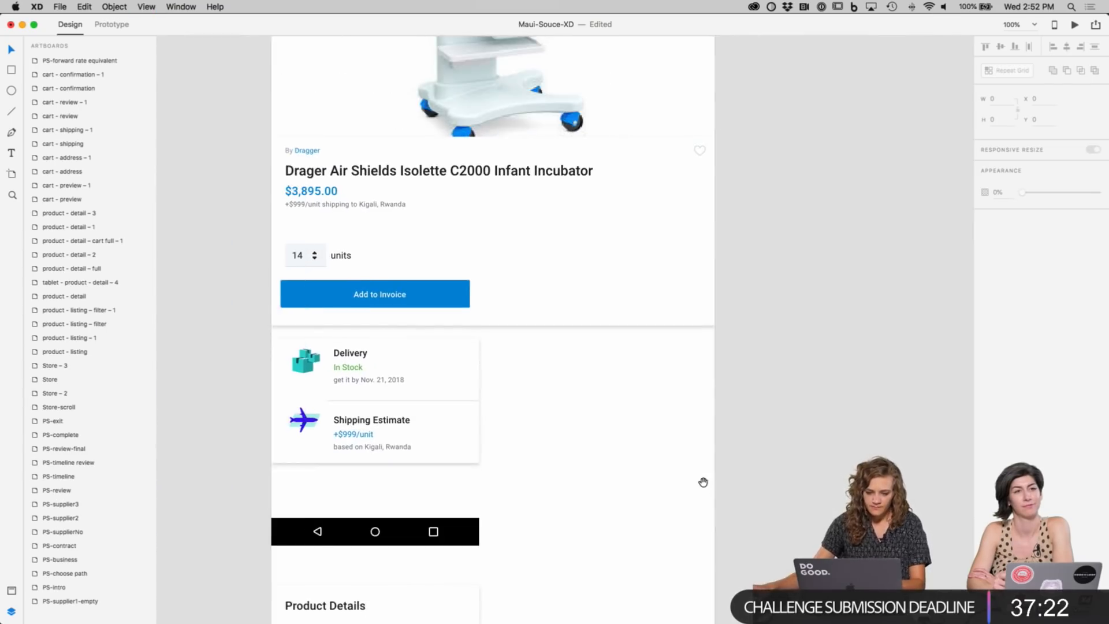
Step: Try widening the Delivery and Shipping Estimate card to the artboard's full width, and undo the resize
{"action": "scroll", "coordinate": [705, 478], "scroll_direction": "down", "scroll_amount": 3}
{"action": "left_click", "coordinate": [425, 262]}
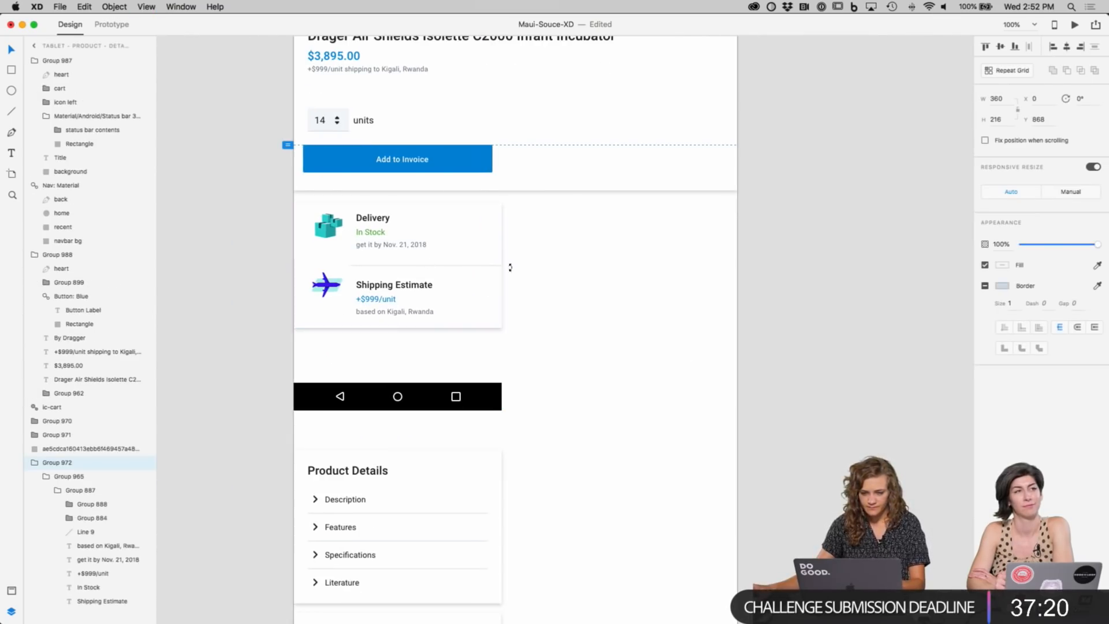
{"action": "left_click_drag", "start_coordinate": [502, 265], "coordinate": [736, 282]}
{"action": "key", "text": "super+z"}
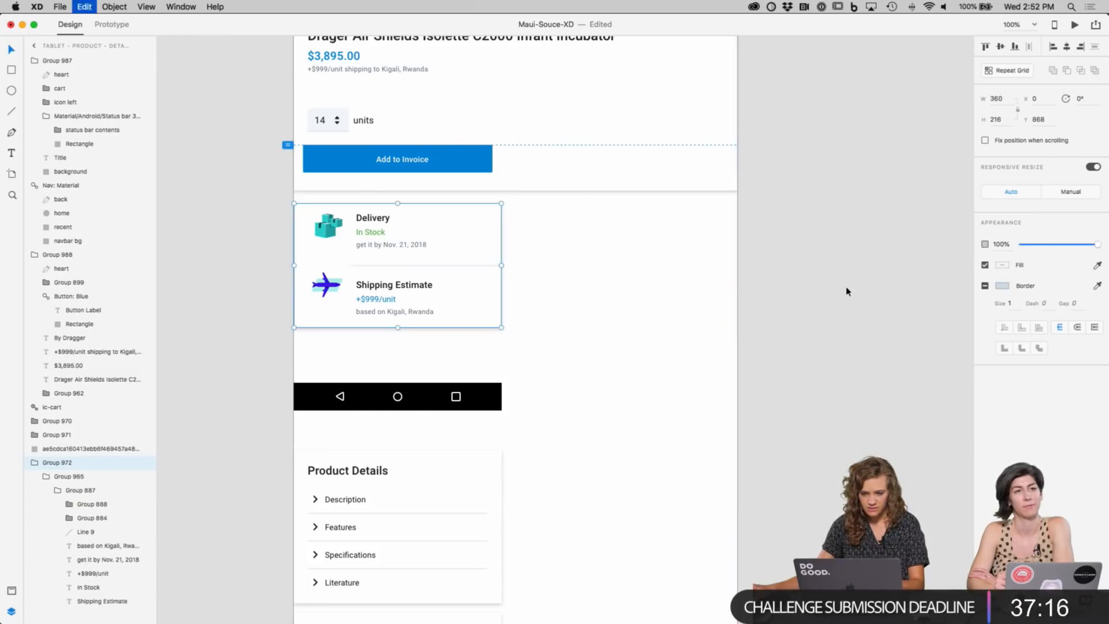
Step: Change the delivery card divider line's manual responsive resize pin from the right edge to the left edge
{"action": "left_click", "coordinate": [552, 285]}
{"action": "left_click", "coordinate": [473, 265], "text": "super"}
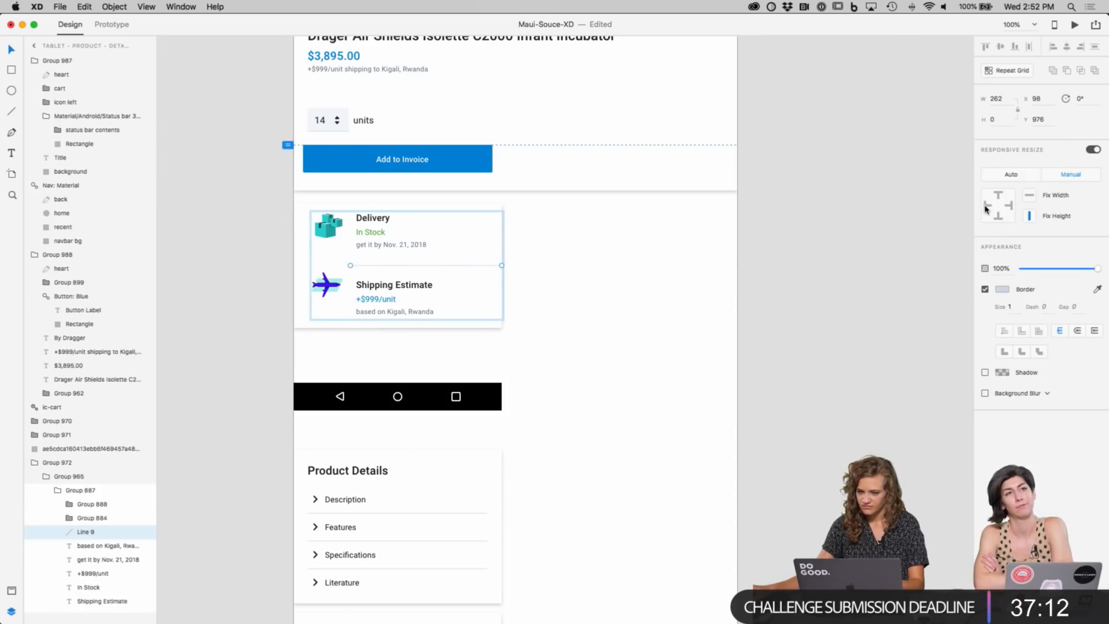
{"action": "left_click", "coordinate": [834, 371]}
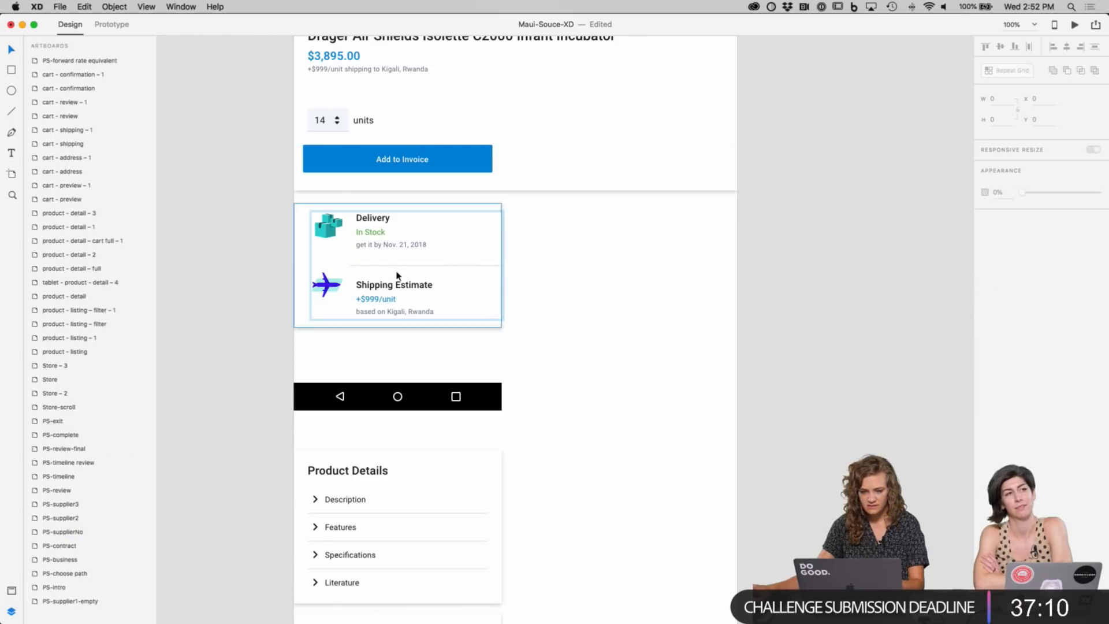
Step: Widen the Delivery and Shipping Estimate card to 768, the full artboard width
{"action": "left_click", "coordinate": [509, 361]}
{"action": "left_click", "coordinate": [453, 311]}
{"action": "left_click_drag", "start_coordinate": [502, 265], "coordinate": [737, 268]}
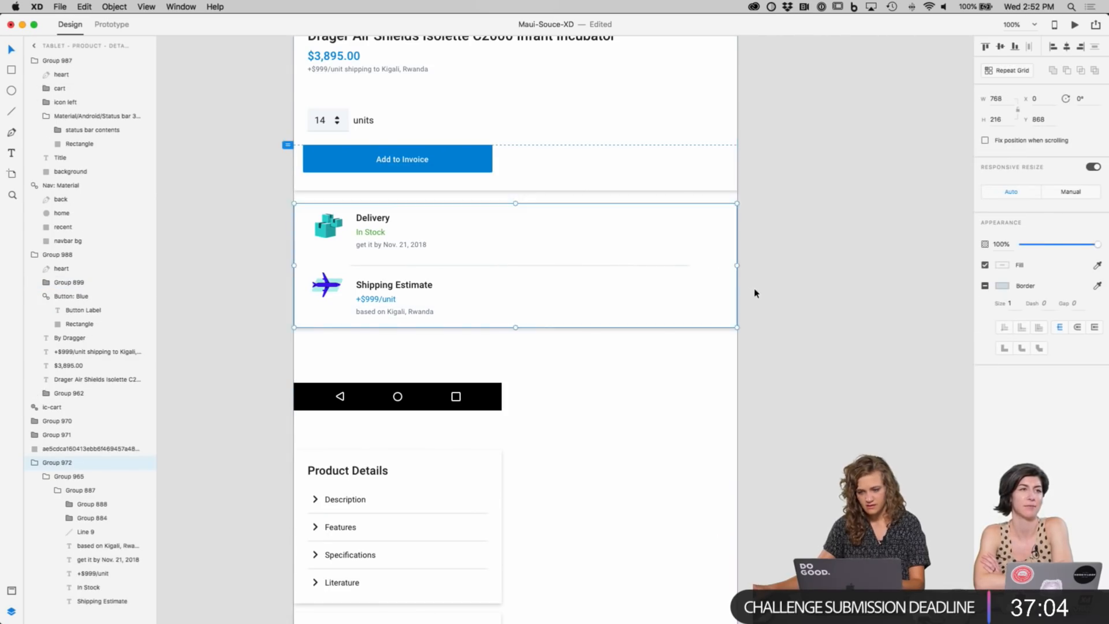
Step: Lengthen the divider line between Delivery and Shipping Estimate to about 670 so it reaches the card's right edge
{"action": "double_click", "coordinate": [685, 268]}
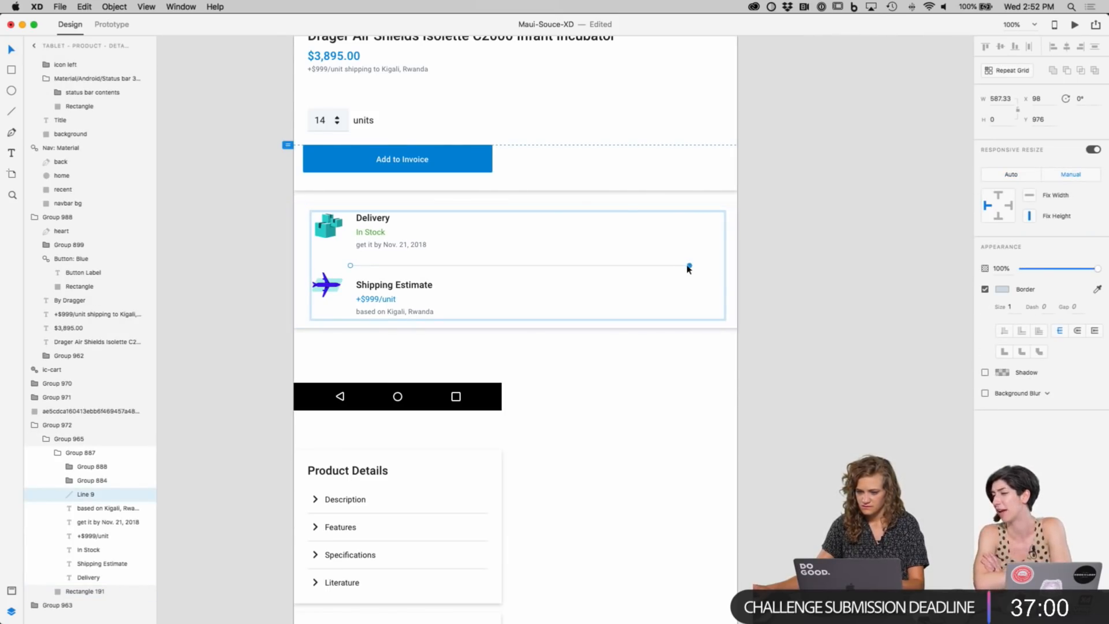
{"action": "left_click", "coordinate": [813, 314]}
{"action": "scroll", "coordinate": [837, 378], "scroll_direction": "left", "scroll_amount": 2}
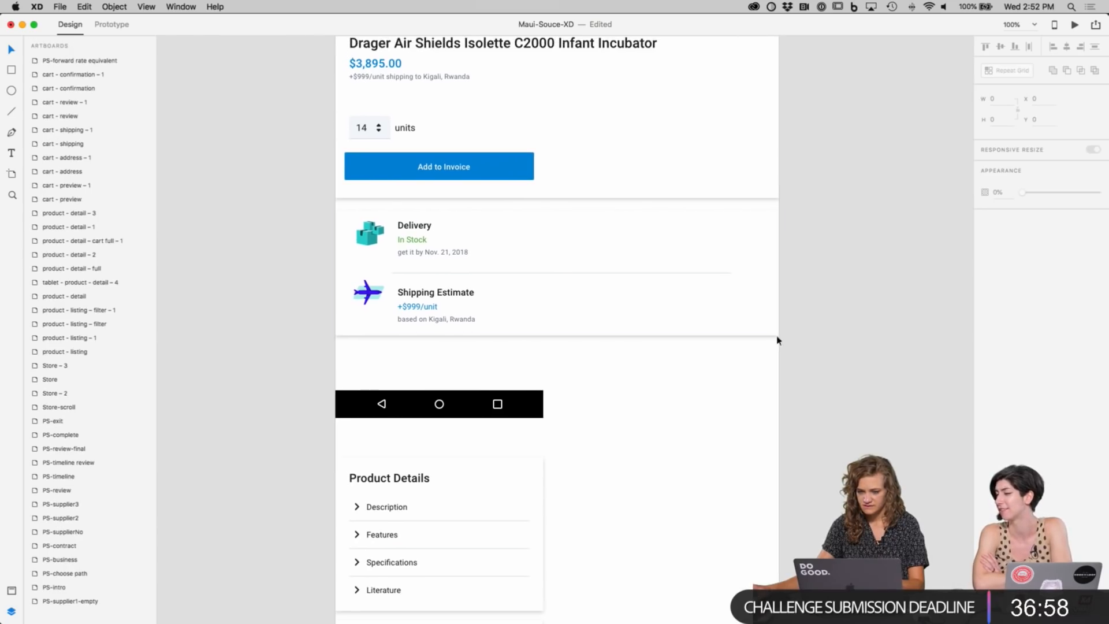
{"action": "double_click", "coordinate": [731, 273]}
{"action": "left_click_drag", "start_coordinate": [733, 277], "coordinate": [745, 277]}
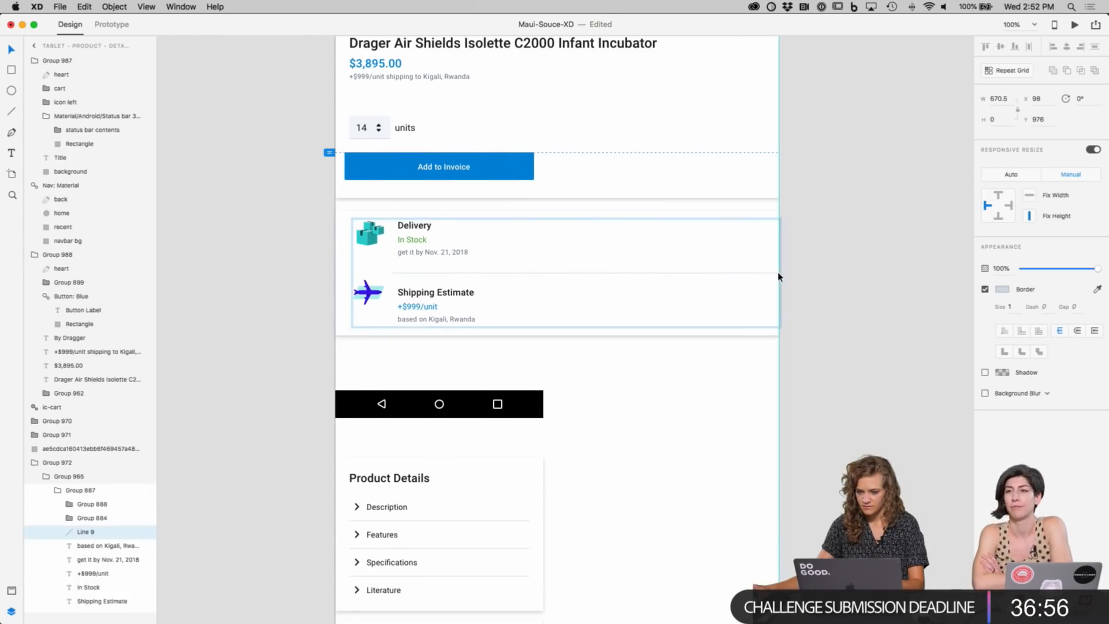
{"action": "left_click", "coordinate": [793, 290]}
Step: Move the Product Details card up to Y 1100, 16 below the Delivery and Shipping Estimate card
{"action": "scroll", "coordinate": [841, 272], "scroll_direction": "down", "scroll_amount": 3}
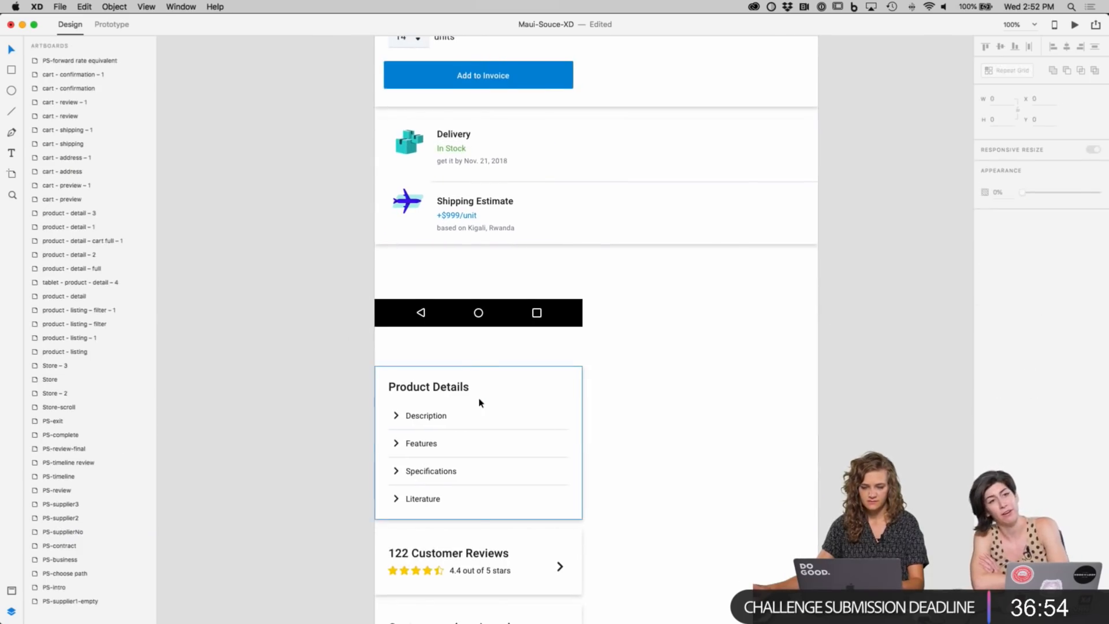
{"action": "left_click", "coordinate": [466, 445]}
{"action": "left_click_drag", "start_coordinate": [466, 446], "coordinate": [460, 341]}
{"action": "left_click", "coordinate": [599, 364]}
{"action": "left_click", "coordinate": [570, 373]}
Step: Try widening the Product Details card to the full artboard width, and undo the resize
{"action": "left_click_drag", "start_coordinate": [583, 333], "coordinate": [814, 345]}
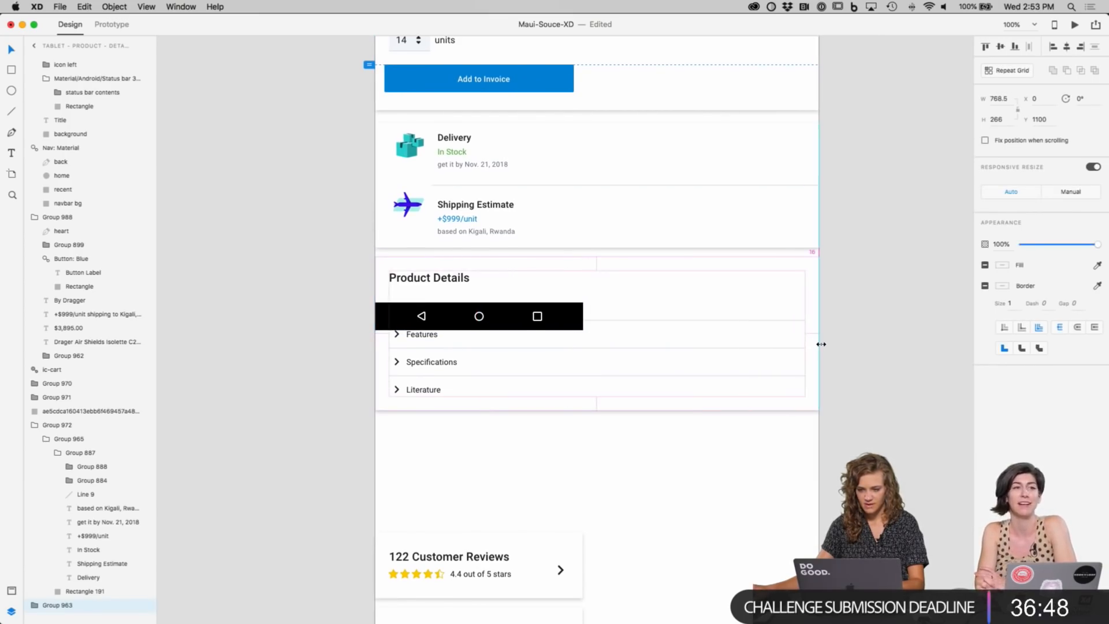
{"action": "key", "text": "ctrl+z"}
{"action": "left_click", "coordinate": [884, 391]}
Step: Move the Android navigation bar up off the Product Details card, onto the Delivery and Shipping Estimate card
{"action": "scroll", "coordinate": [884, 394], "scroll_direction": "up", "scroll_amount": 2}
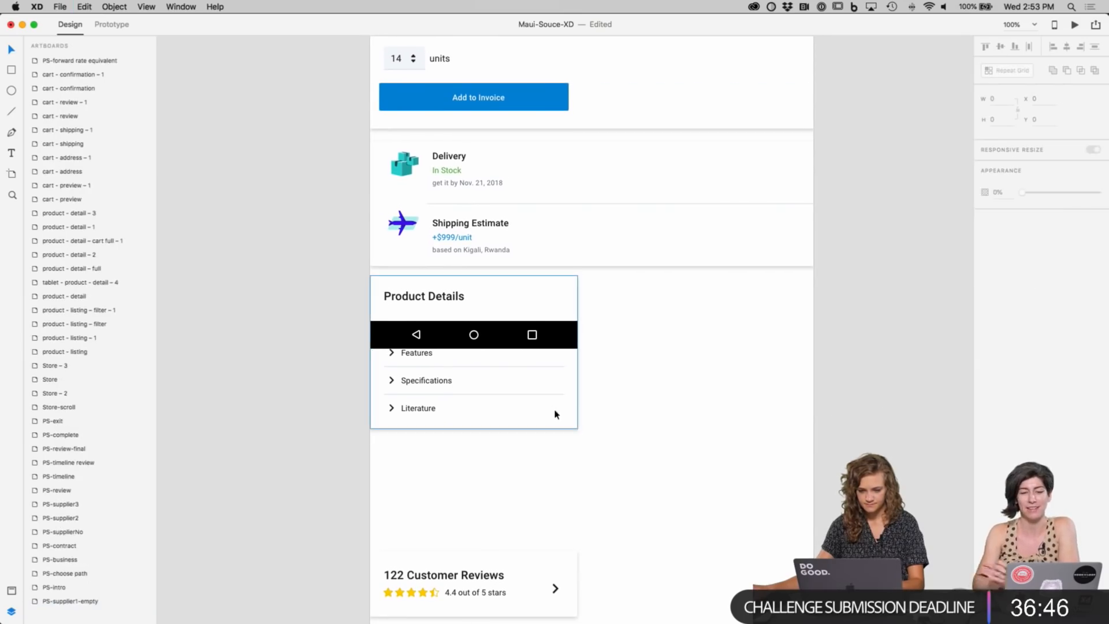
{"action": "left_click", "coordinate": [545, 381]}
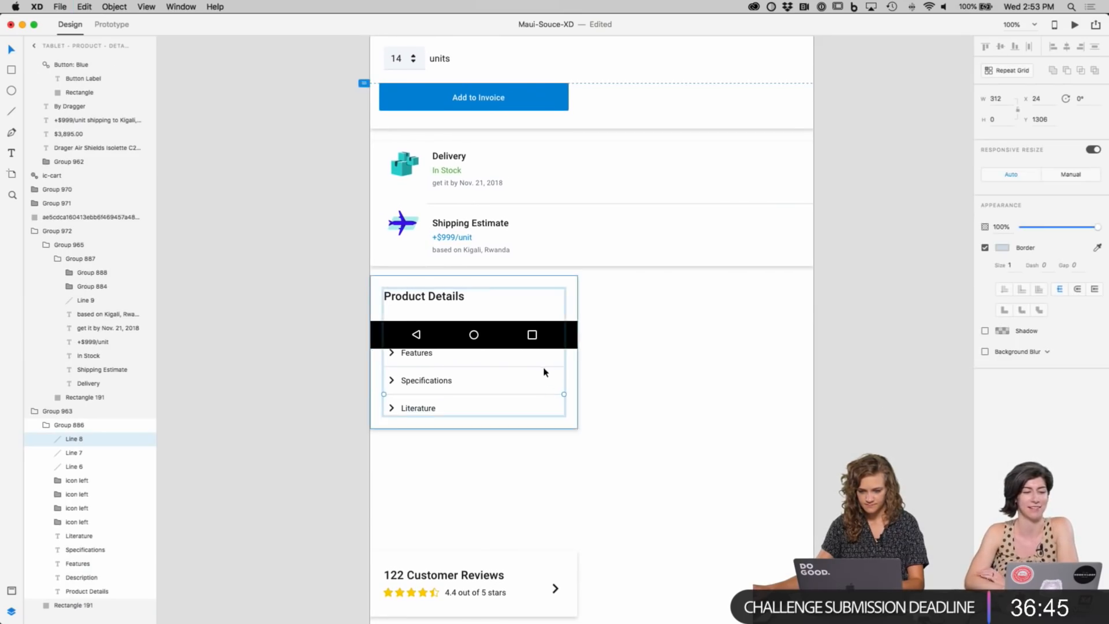
{"action": "left_click", "coordinate": [609, 343]}
{"action": "left_click_drag", "start_coordinate": [565, 334], "coordinate": [564, 188]}
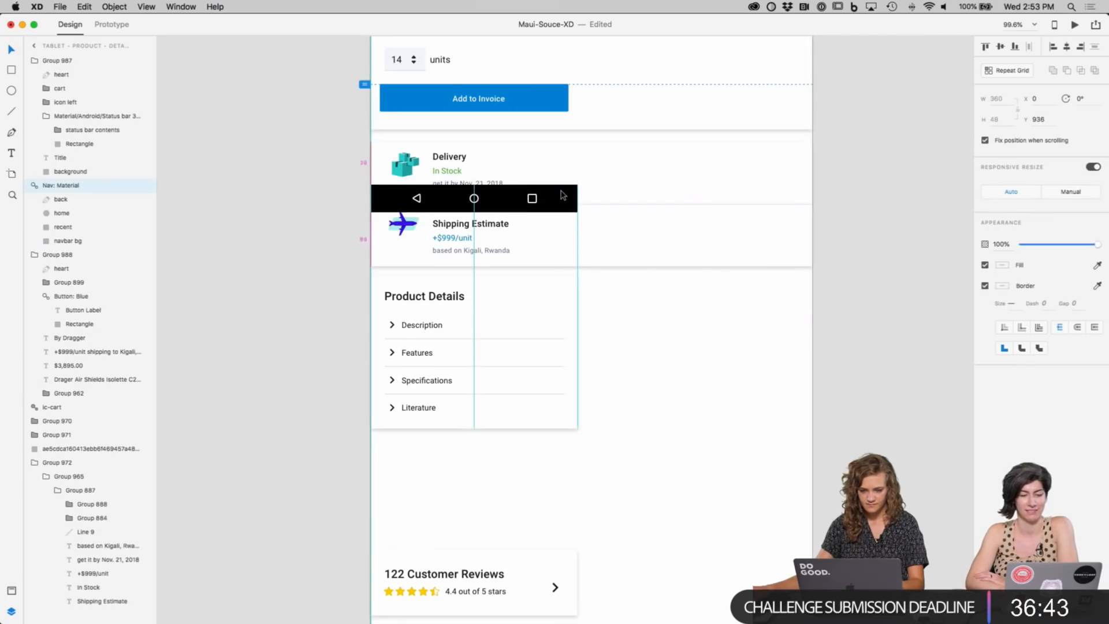
Step: Switch the three divider lines in the Product Details card to manual responsive resize with left and right edges pinned
{"action": "double_click", "coordinate": [536, 336]}
{"action": "left_click", "coordinate": [532, 368]}
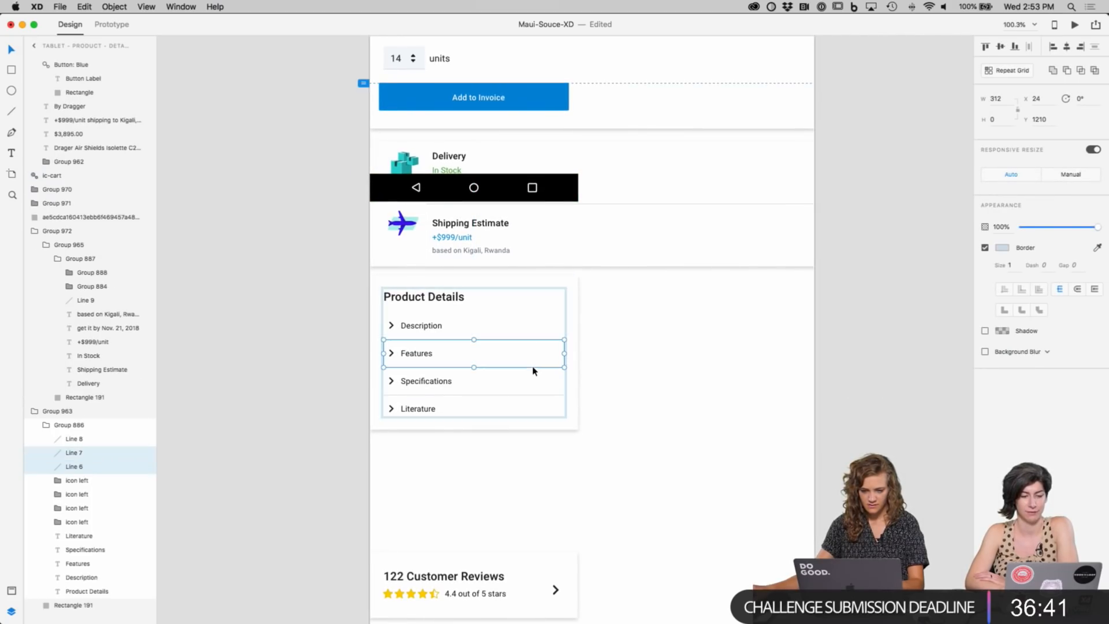
{"action": "left_click", "coordinate": [532, 395], "text": "shift"}
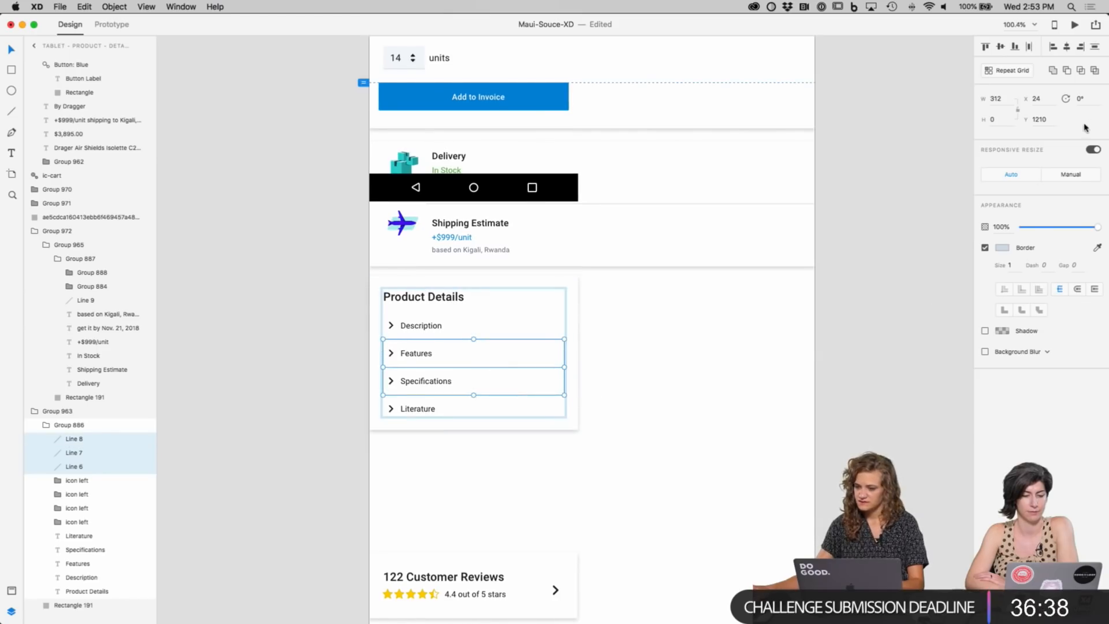
{"action": "left_click", "coordinate": [1083, 177]}
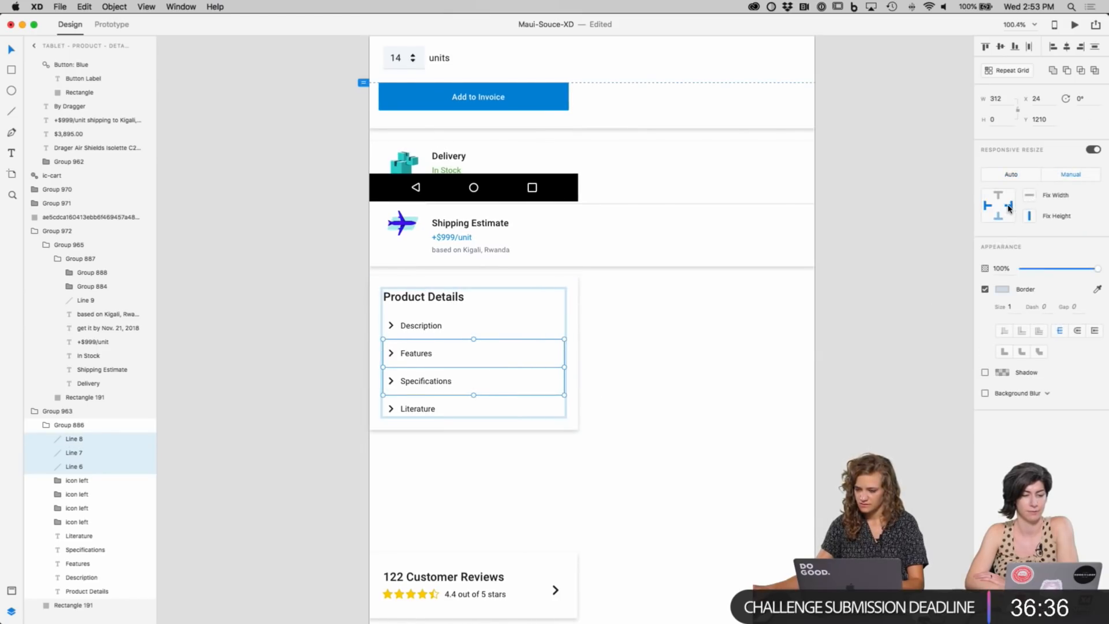
{"action": "left_click", "coordinate": [778, 352]}
Step: Try widening the Product Details card's background rectangle to the full artboard width, and undo the resize
{"action": "left_click", "coordinate": [529, 407]}
{"action": "left_click_drag", "start_coordinate": [579, 355], "coordinate": [816, 344]}
{"action": "key", "text": "super+z"}
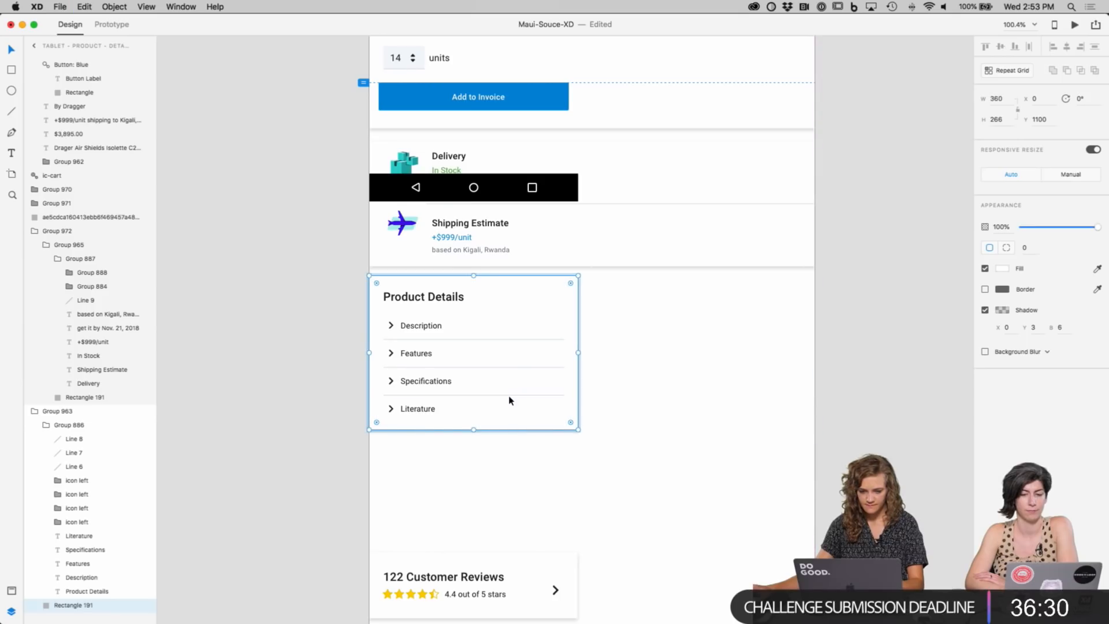
Step: Reselect all three Product Details divider lines and make sure both their left and right edges are pinned for responsive resizing
{"action": "left_click", "coordinate": [511, 395]}
{"action": "left_click", "coordinate": [518, 367], "text": "shift"}
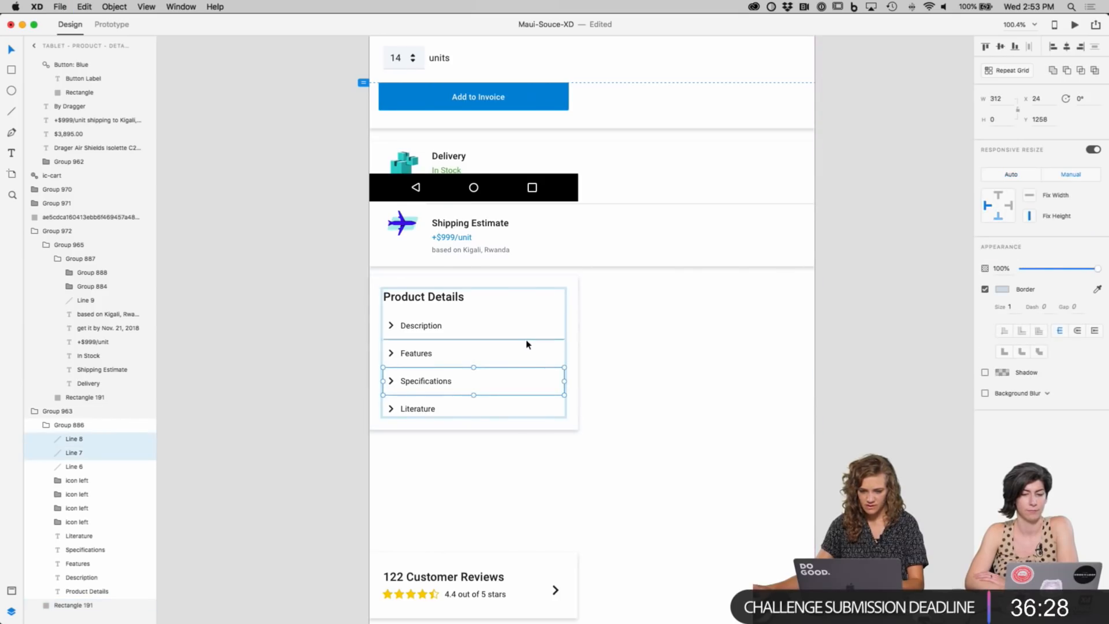
{"action": "left_click", "coordinate": [527, 340], "text": "shift"}
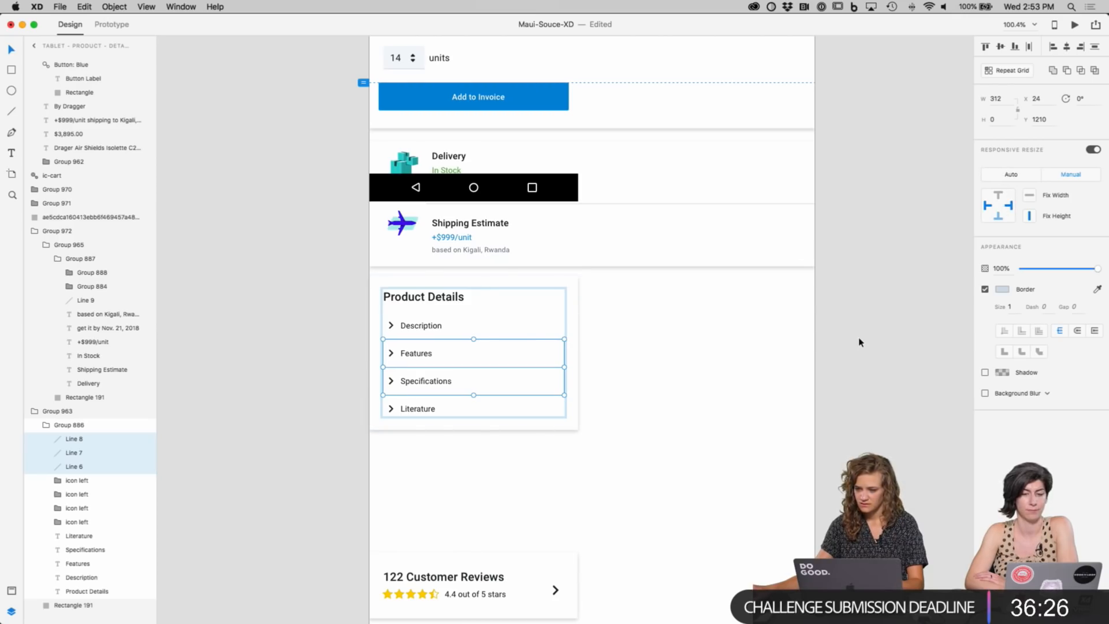
{"action": "left_click", "coordinate": [845, 352]}
Step: Set the divider line between Delivery and Shipping Estimate to manual responsive resize with a fixed height
{"action": "scroll", "coordinate": [803, 323], "scroll_direction": "up", "scroll_amount": 2}
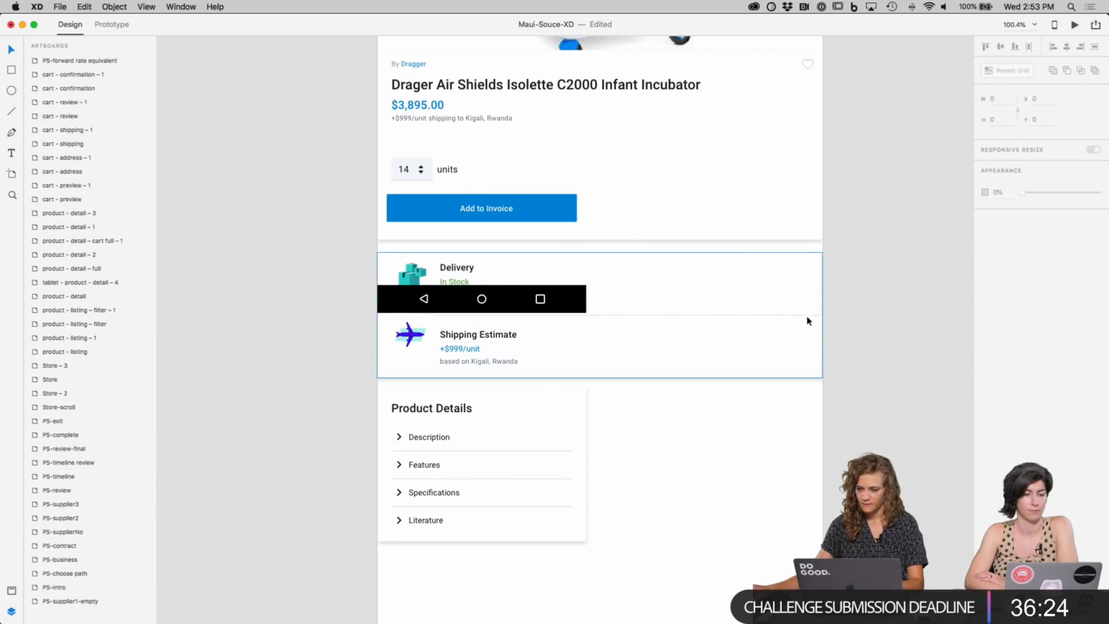
{"action": "left_click", "coordinate": [811, 317]}
{"action": "left_click", "coordinate": [810, 316]}
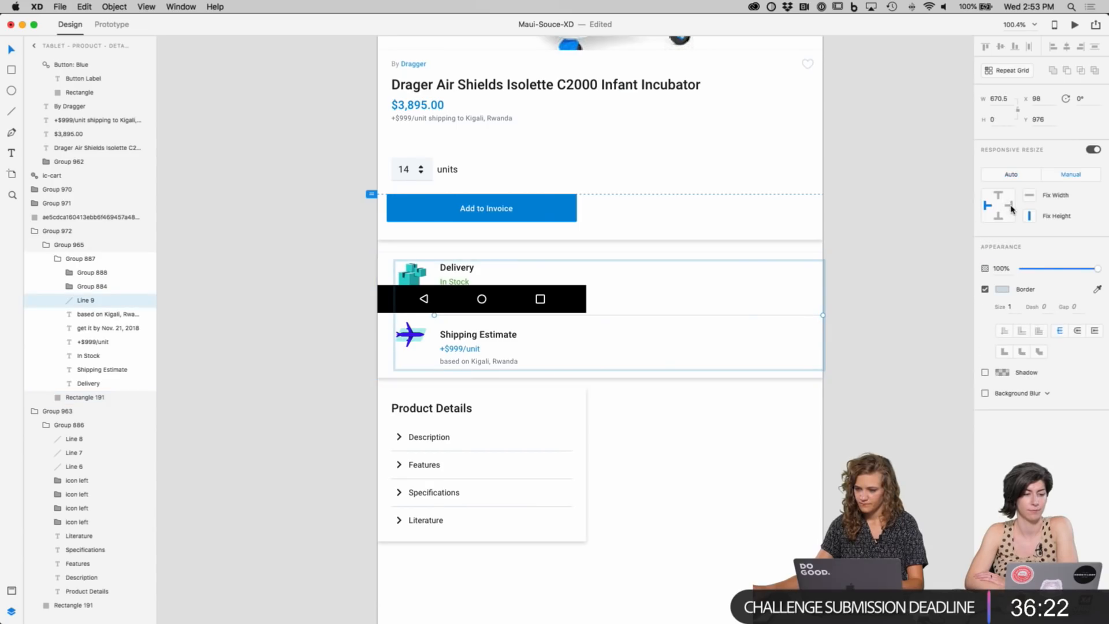
{"action": "left_click", "coordinate": [703, 549]}
Step: Widen the whole Product Details card to the artboard's right edge
{"action": "scroll", "coordinate": [703, 550], "scroll_direction": "down", "scroll_amount": 3}
{"action": "left_click", "coordinate": [527, 400]}
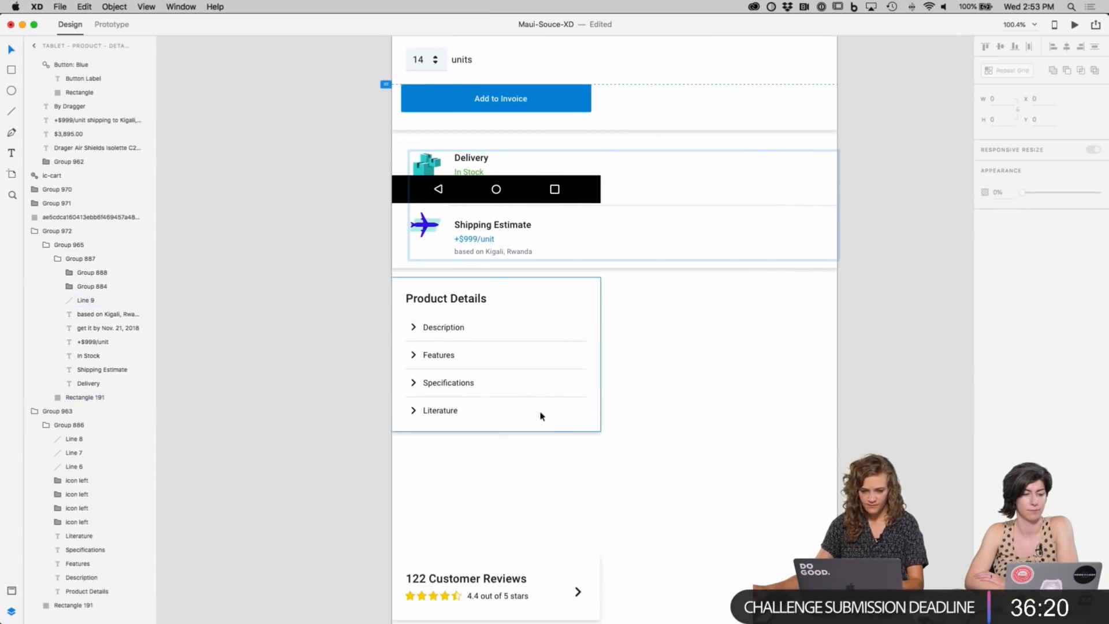
{"action": "left_click_drag", "start_coordinate": [601, 354], "coordinate": [836, 354]}
{"action": "left_click", "coordinate": [847, 426]}
Step: Move the Customer Reviews card up to Y 1381, just below the Product Details card
{"action": "scroll", "coordinate": [847, 426], "scroll_direction": "down", "scroll_amount": 4}
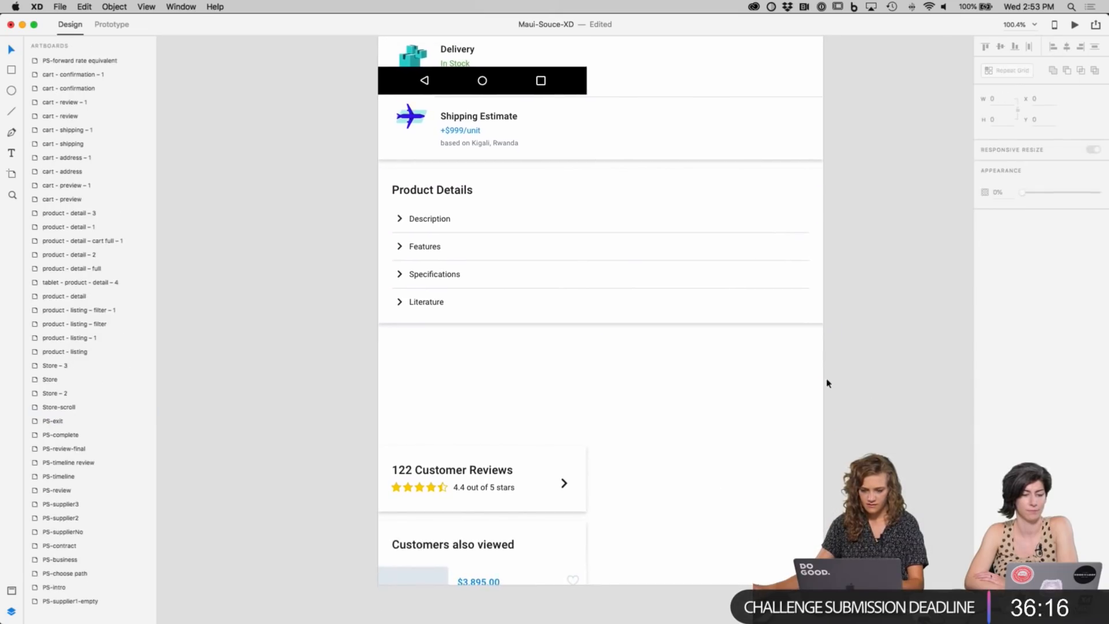
{"action": "scroll", "coordinate": [823, 318], "scroll_direction": "down", "scroll_amount": 5}
{"action": "left_click_drag", "start_coordinate": [468, 334], "coordinate": [468, 219]}
{"action": "left_click", "coordinate": [619, 285]}
{"action": "scroll", "coordinate": [578, 326], "scroll_direction": "up", "scroll_amount": 3}
Step: Try widening the Customer Reviews card to about 763, and undo the resize
{"action": "left_click", "coordinate": [574, 319]}
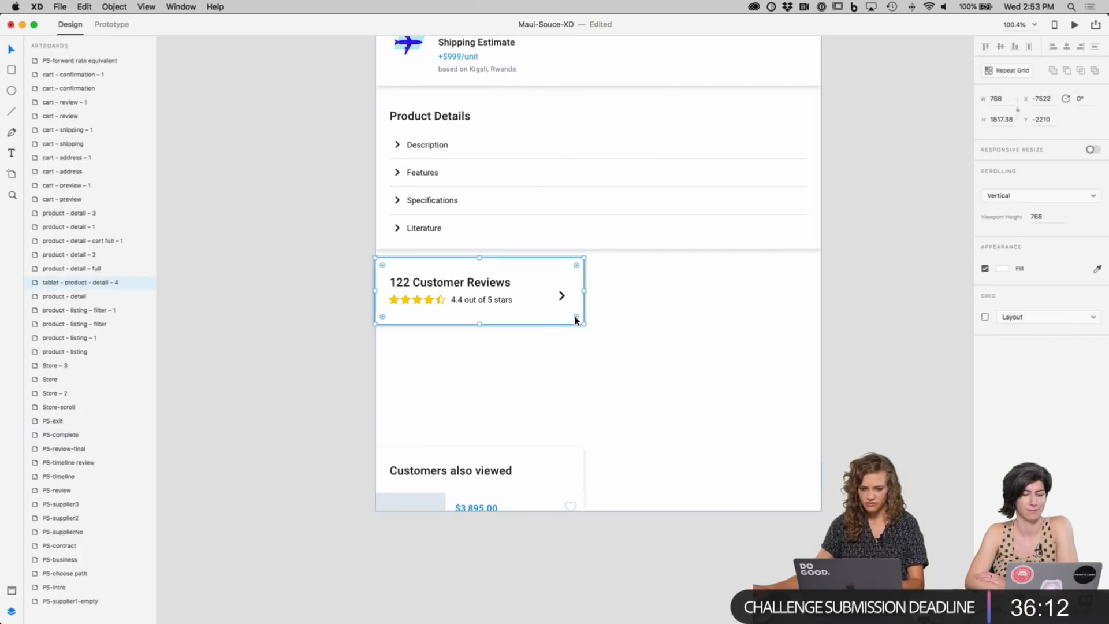
{"action": "key", "text": "Escape"}
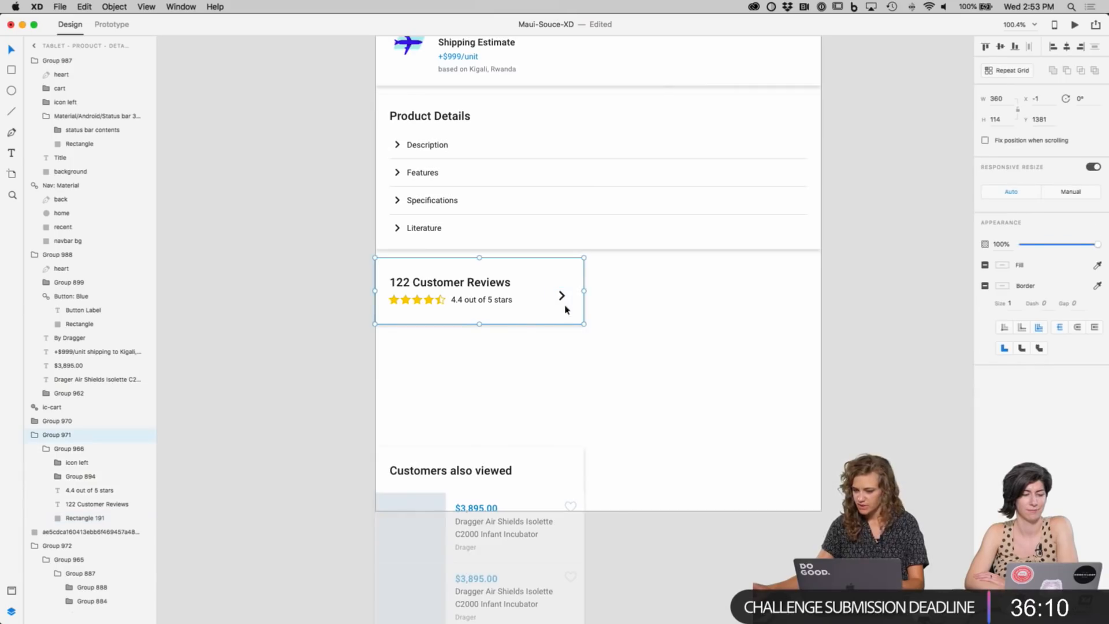
{"action": "left_click_drag", "start_coordinate": [585, 291], "coordinate": [817, 288]}
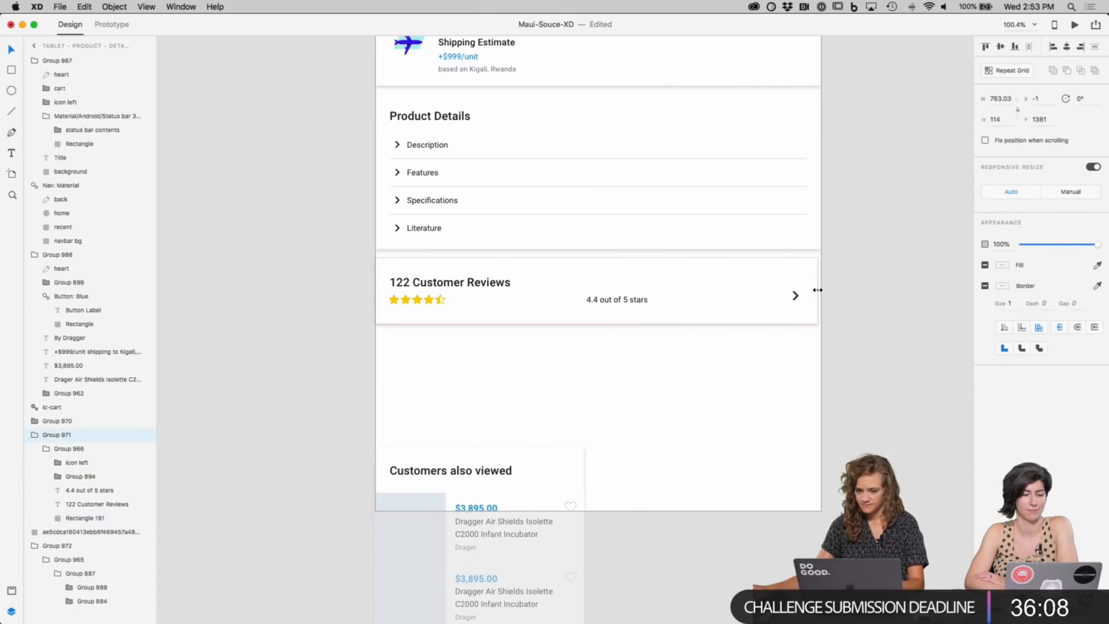
{"action": "key", "text": "super+z"}
Step: Set the "4.4 out of 5 stars" text to manual responsive resize, pinned left with fixed width, and widen the Customer Reviews card to the artboard's right edge
{"action": "double_click", "coordinate": [502, 299]}
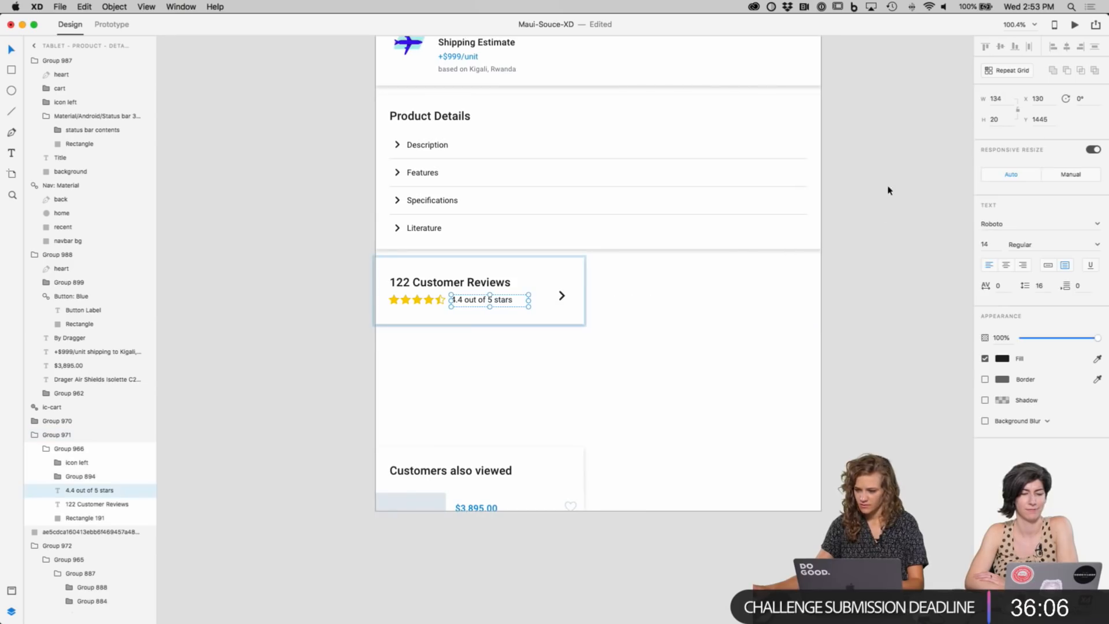
{"action": "left_click", "coordinate": [1071, 177]}
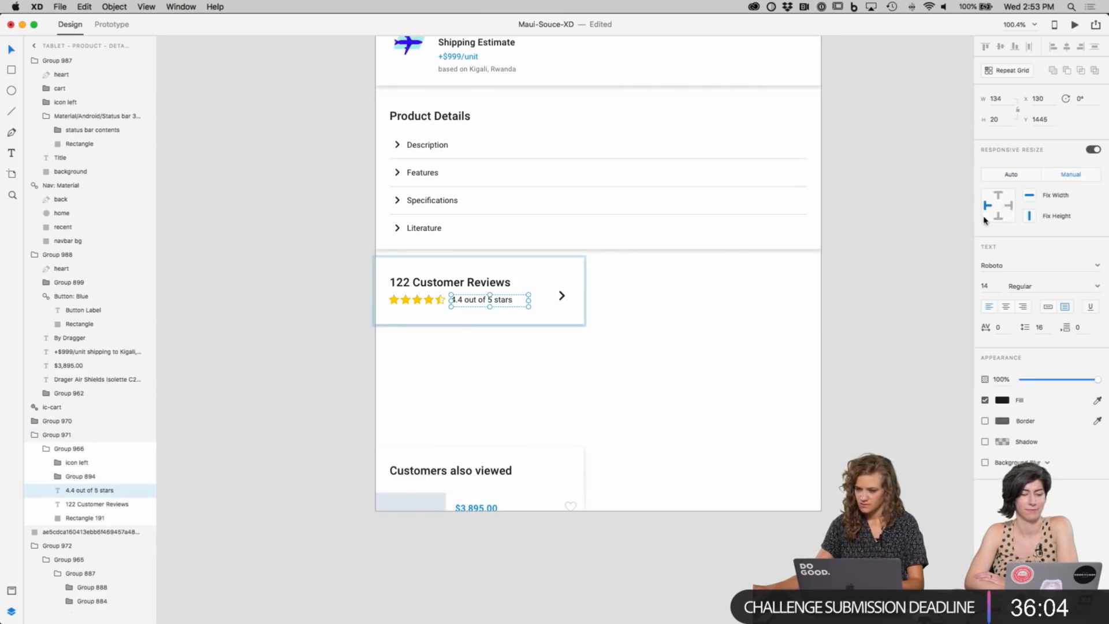
{"action": "left_click", "coordinate": [488, 256]}
{"action": "left_click_drag", "start_coordinate": [582, 291], "coordinate": [817, 289]}
{"action": "left_click", "coordinate": [786, 364]}
Step: Move the Customers also viewed card up to Y 1510, just below the Customer Reviews card
{"action": "scroll", "coordinate": [675, 363], "scroll_direction": "down", "scroll_amount": 3}
{"action": "left_click_drag", "start_coordinate": [416, 389], "coordinate": [416, 276]}
{"action": "left_click", "coordinate": [586, 344]}
Step: Try widening the Customers also viewed card to the full artboard width, and undo the resize
{"action": "left_click", "coordinate": [552, 356]}
{"action": "left_click_drag", "start_coordinate": [565, 369], "coordinate": [799, 382]}
{"action": "key", "text": "super+z"}
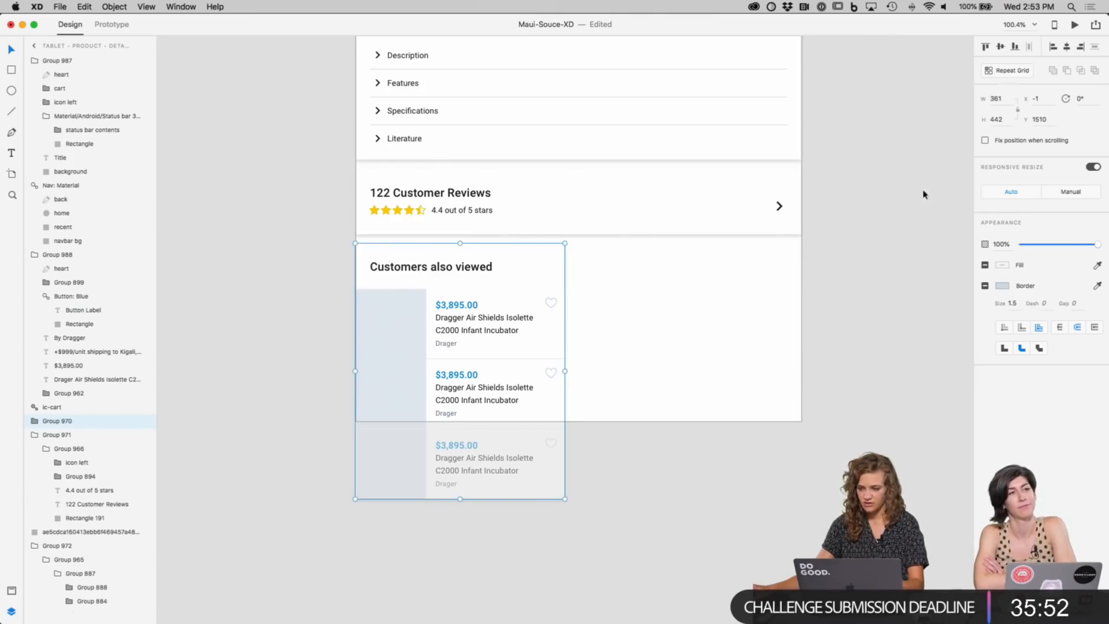
Step: Try extending the Customers also viewed card sideways as a repeat grid, then ungroup the grid and undo another widening attempt
{"action": "left_click", "coordinate": [1012, 72]}
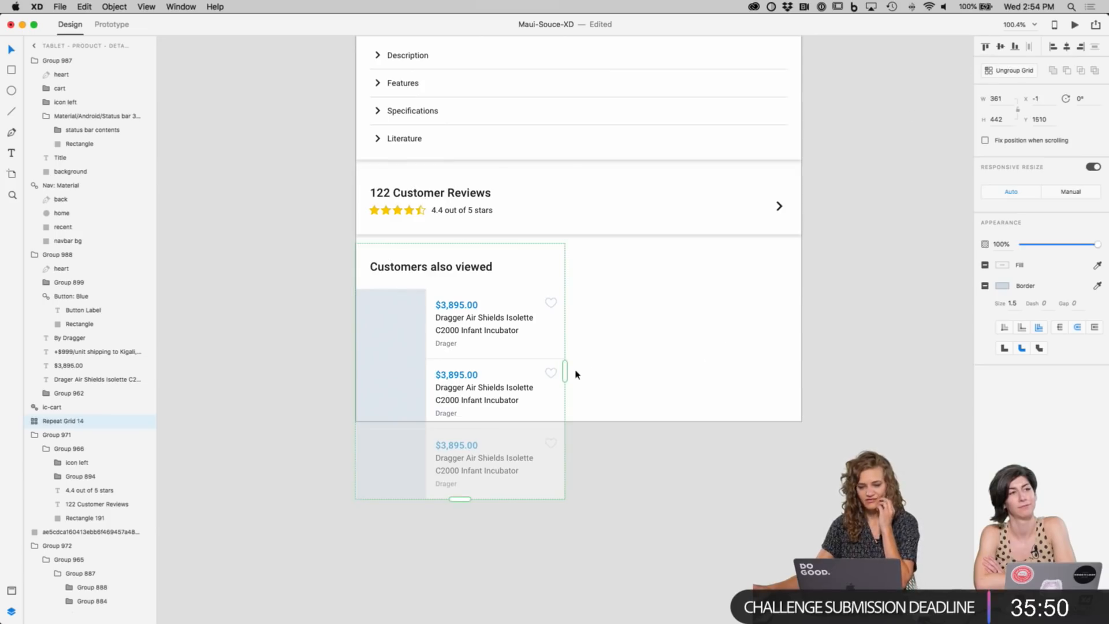
{"action": "left_click_drag", "start_coordinate": [565, 372], "coordinate": [806, 364]}
{"action": "key", "text": "super+z"}
{"action": "left_click", "coordinate": [1028, 70]}
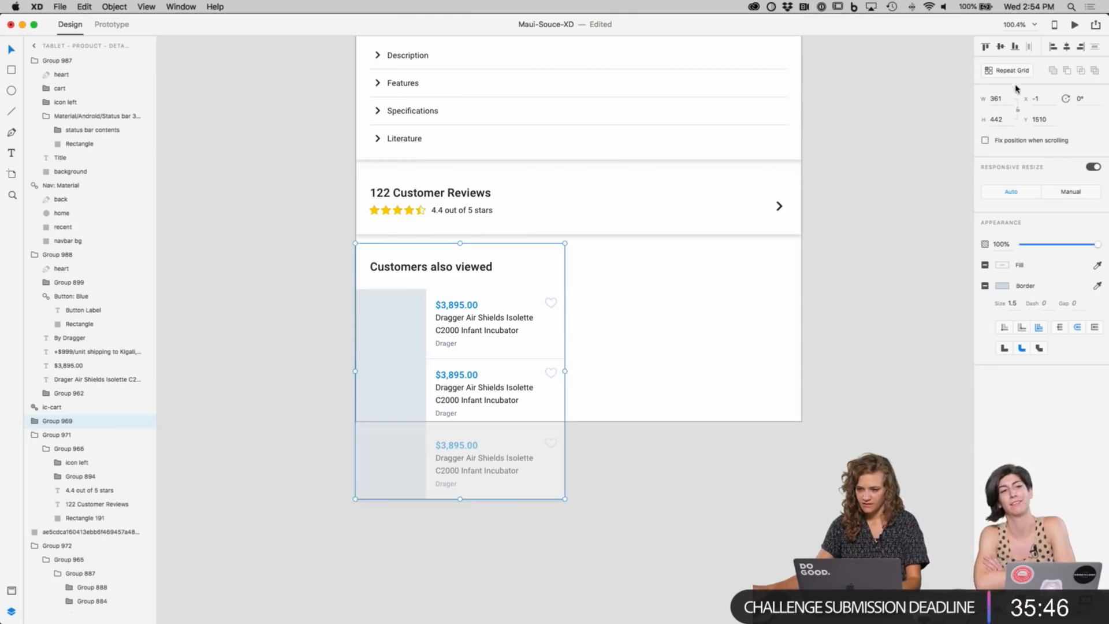
{"action": "left_click_drag", "start_coordinate": [566, 371], "coordinate": [725, 381]}
{"action": "key", "text": "super+z"}
Step: Ungroup the repeat grid of product rows inside the Customers also viewed card
{"action": "left_click", "coordinate": [792, 383]}
{"action": "left_click", "coordinate": [440, 364]}
{"action": "left_click", "coordinate": [337, 324]}
{"action": "left_click", "coordinate": [413, 349]}
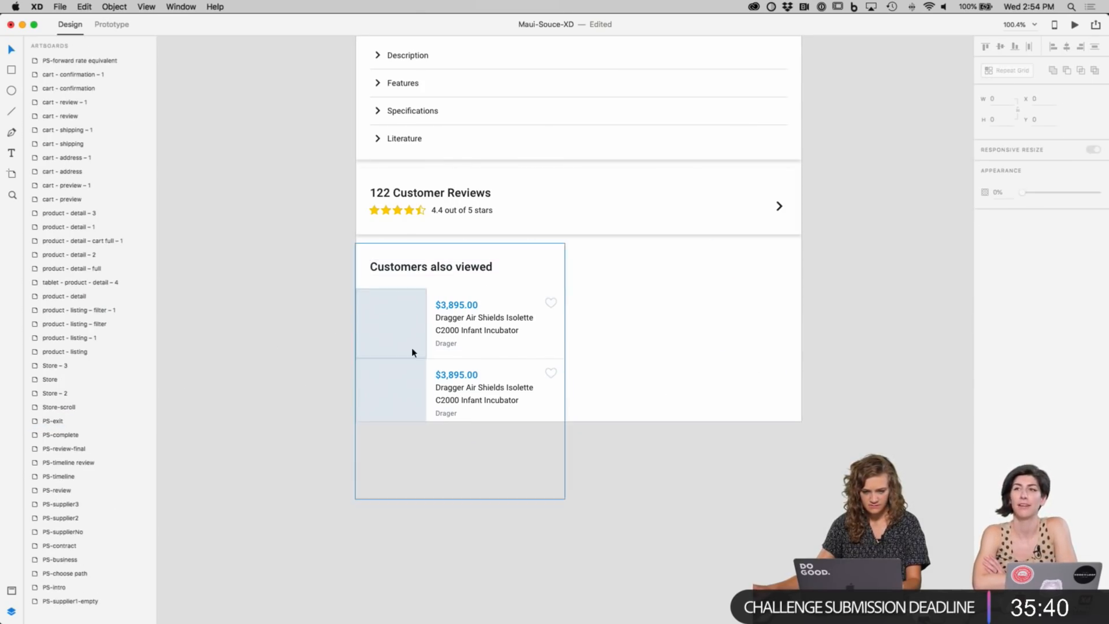
{"action": "key", "text": "super+c"}
{"action": "double_click", "coordinate": [489, 367]}
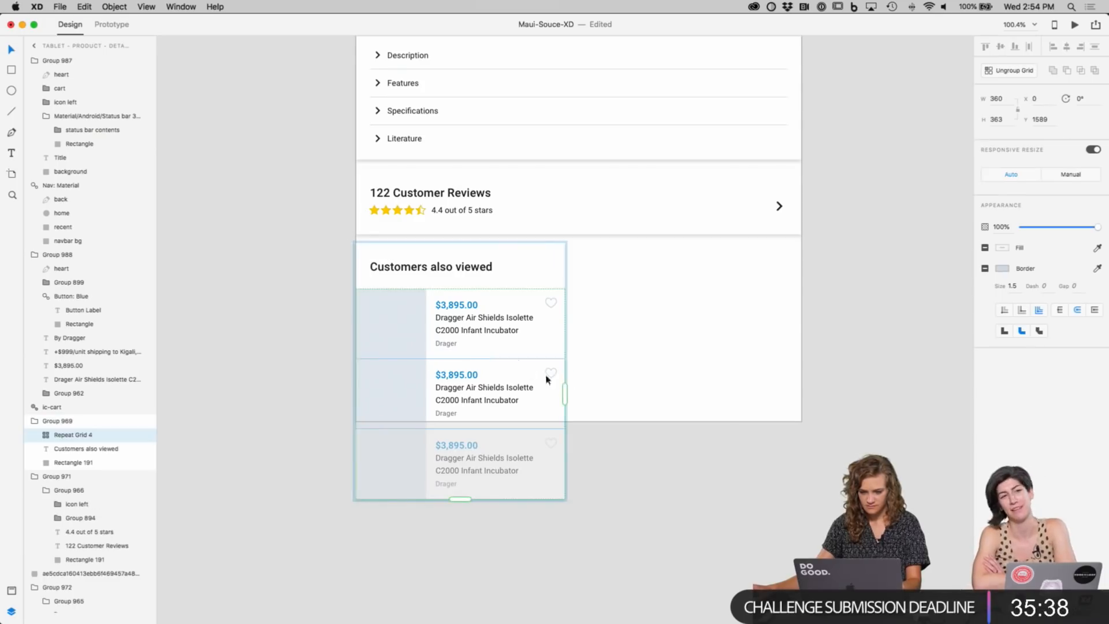
{"action": "left_click", "coordinate": [1027, 73]}
Step: Try widening the Customers also viewed card with its ungrouped rows to 769, and undo the resize
{"action": "left_click", "coordinate": [487, 400]}
{"action": "left_click_drag", "start_coordinate": [569, 375], "coordinate": [799, 380]}
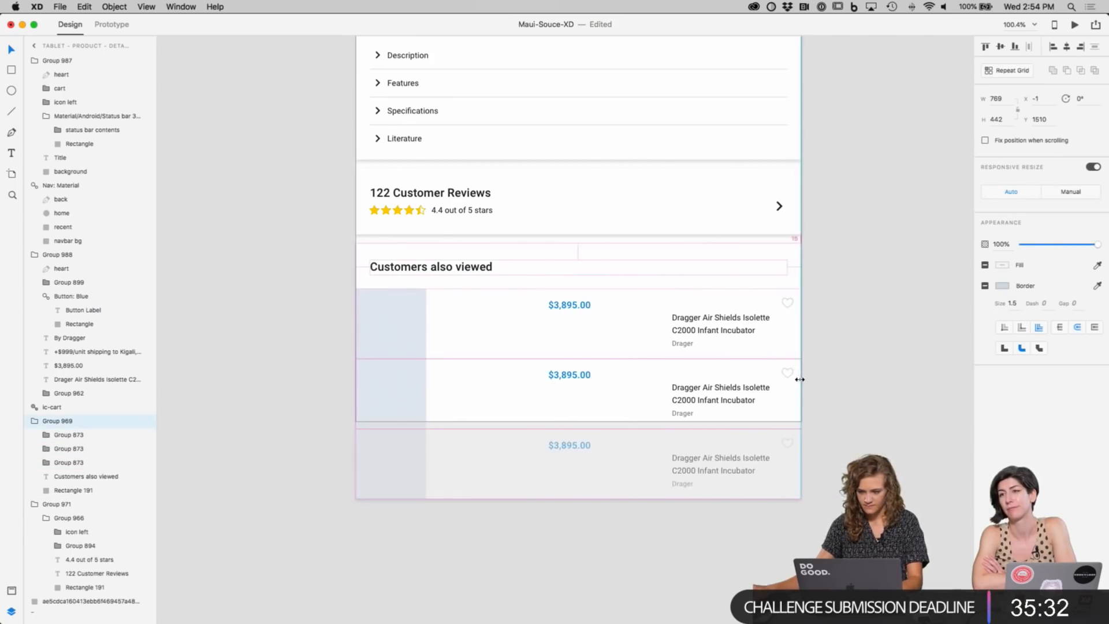
{"action": "key", "text": "super+z"}
Step: Group the price, product name and Drager brand text separately within each of the three Customers also viewed rows
{"action": "double_click", "coordinate": [465, 319]}
{"action": "left_click", "coordinate": [456, 330], "text": "shift"}
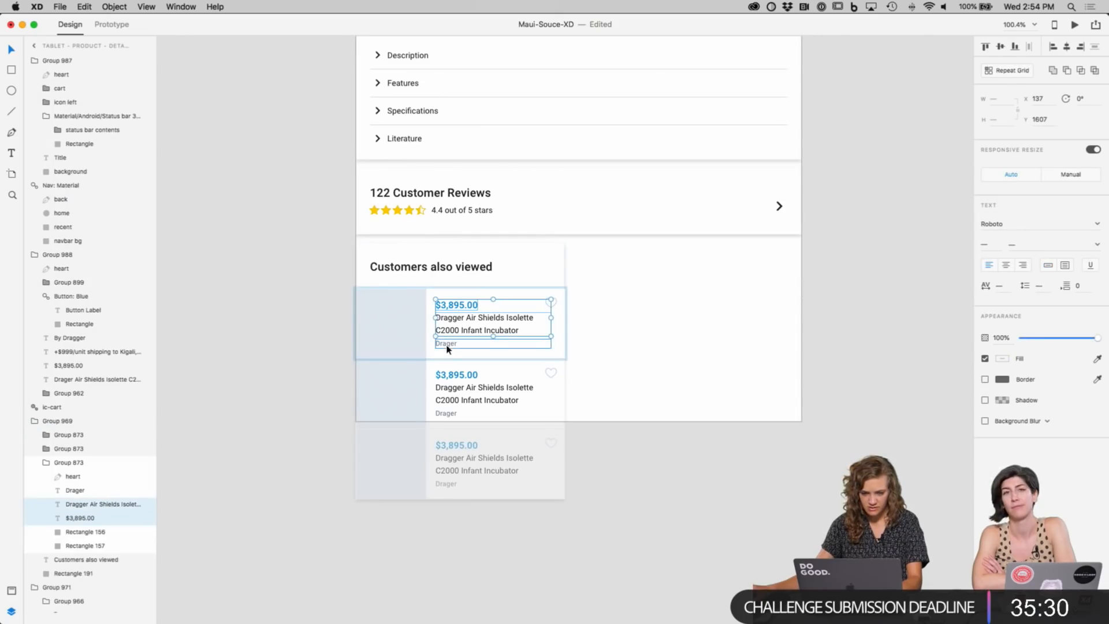
{"action": "left_click", "coordinate": [448, 345], "text": "shift"}
{"action": "key", "text": "super+g"}
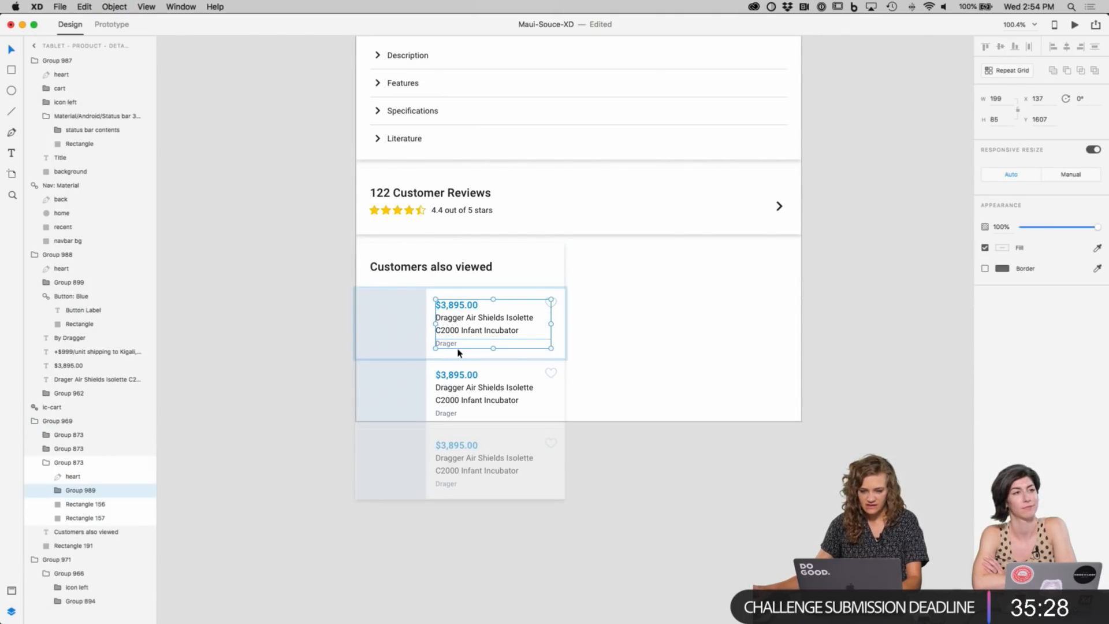
{"action": "double_click", "coordinate": [455, 375]}
{"action": "left_click", "coordinate": [453, 397], "text": "shift"}
{"action": "left_click", "coordinate": [452, 413], "text": "shift"}
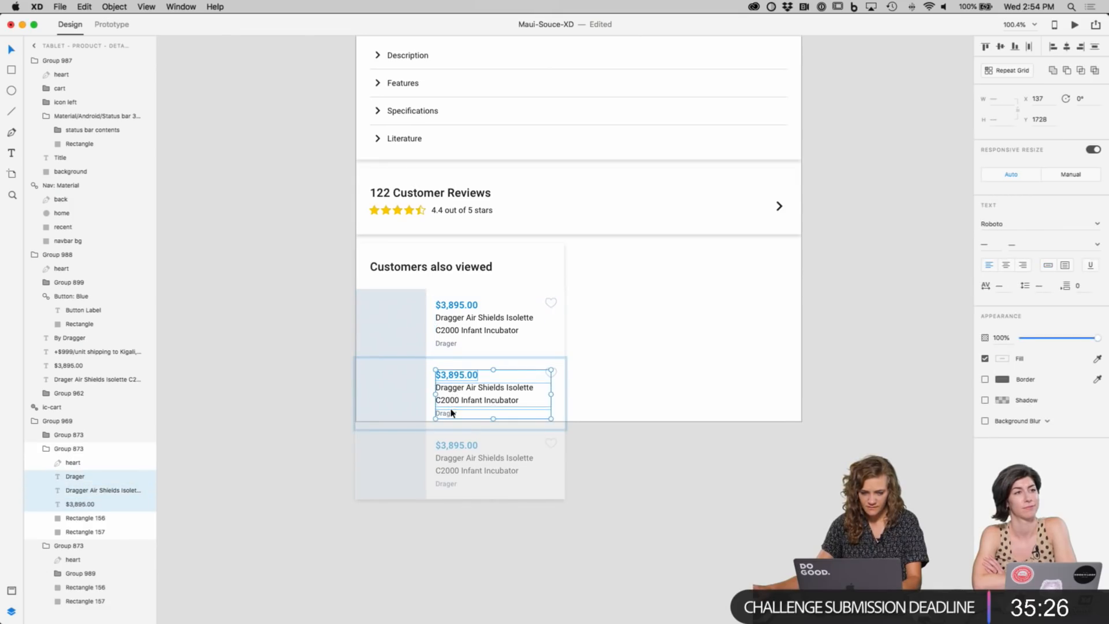
{"action": "key", "text": "super+g"}
{"action": "double_click", "coordinate": [456, 445]}
{"action": "left_click", "coordinate": [453, 463], "text": "shift"}
{"action": "left_click", "coordinate": [451, 487], "text": "shift"}
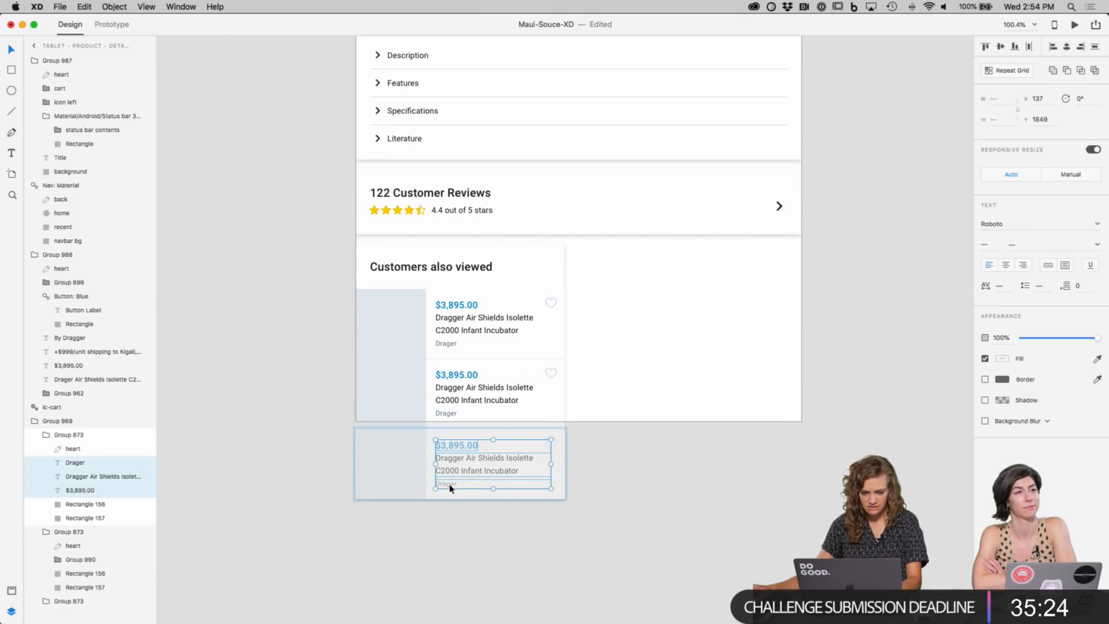
{"action": "key", "text": "super+g"}
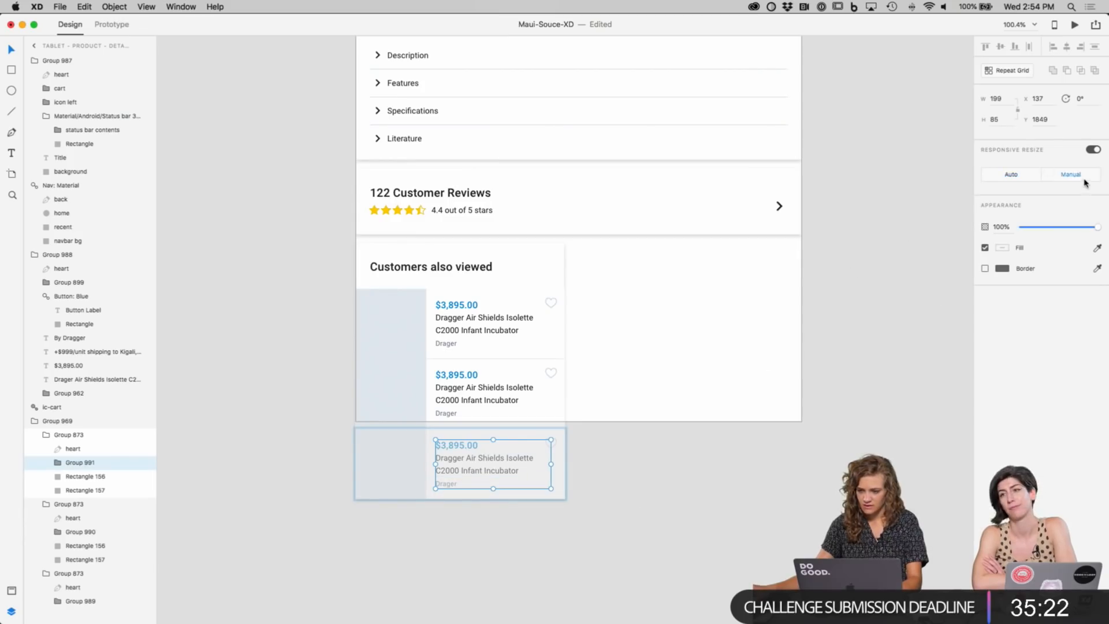
Step: Switch the text groups of all three product rows to manual responsive resize, pinned to the left with fixed width and height
{"action": "left_click", "coordinate": [1083, 179]}
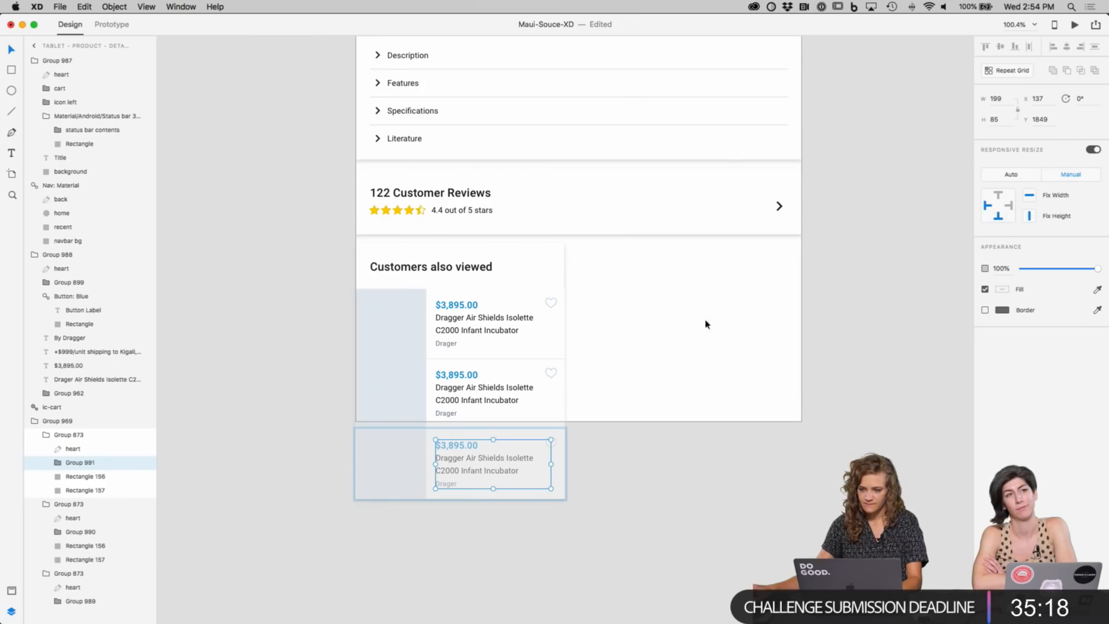
{"action": "left_click", "coordinate": [448, 418]}
{"action": "left_click", "coordinate": [453, 396]}
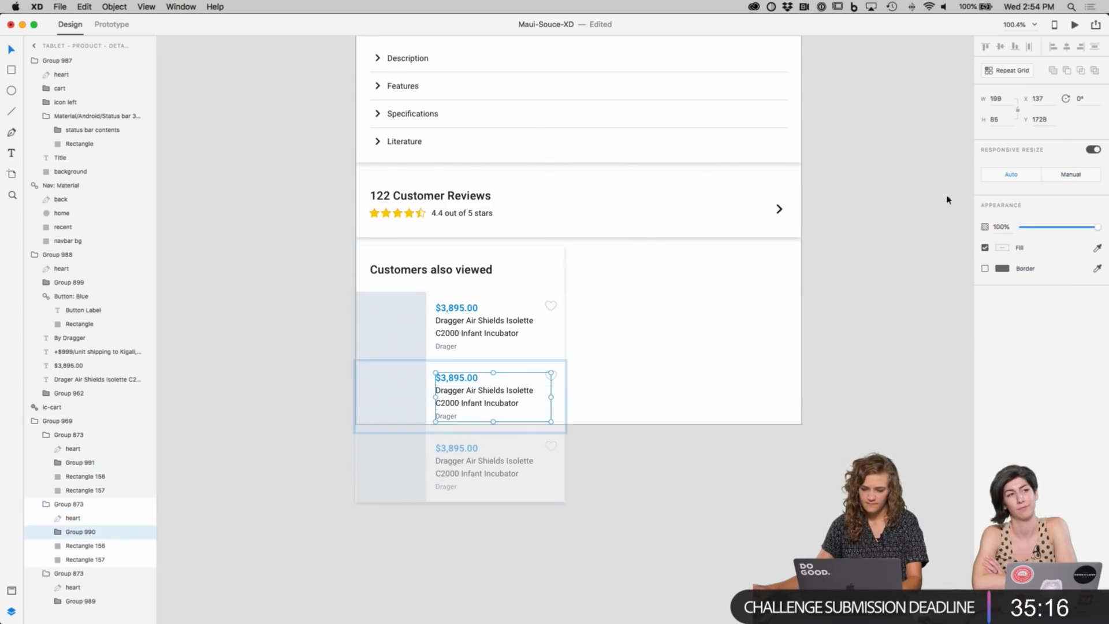
{"action": "left_click", "coordinate": [1057, 175]}
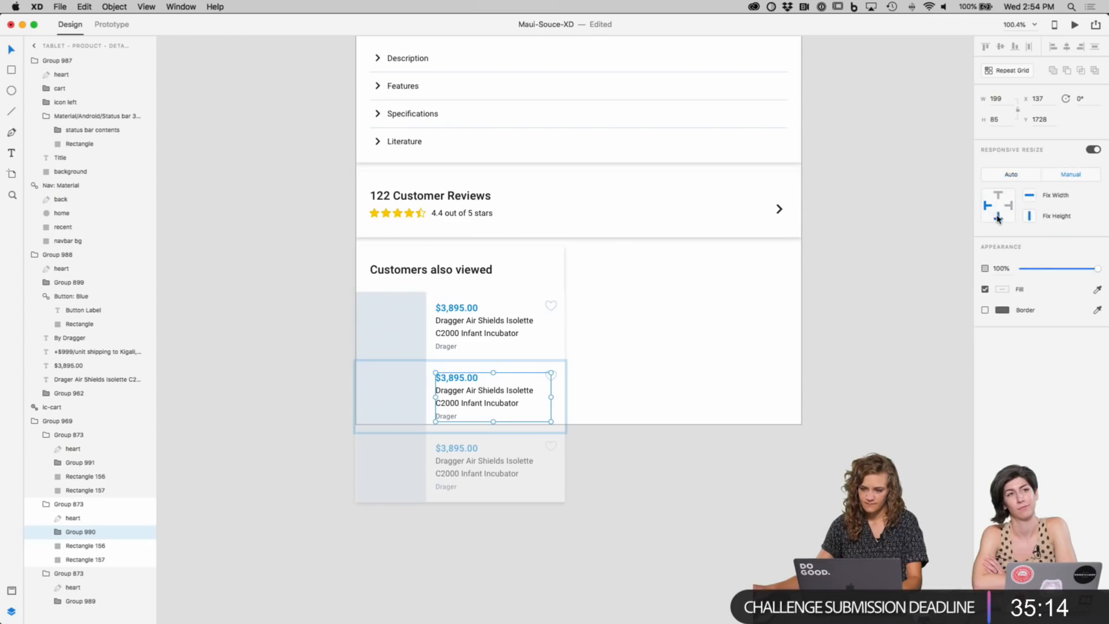
{"action": "left_click", "coordinate": [474, 328]}
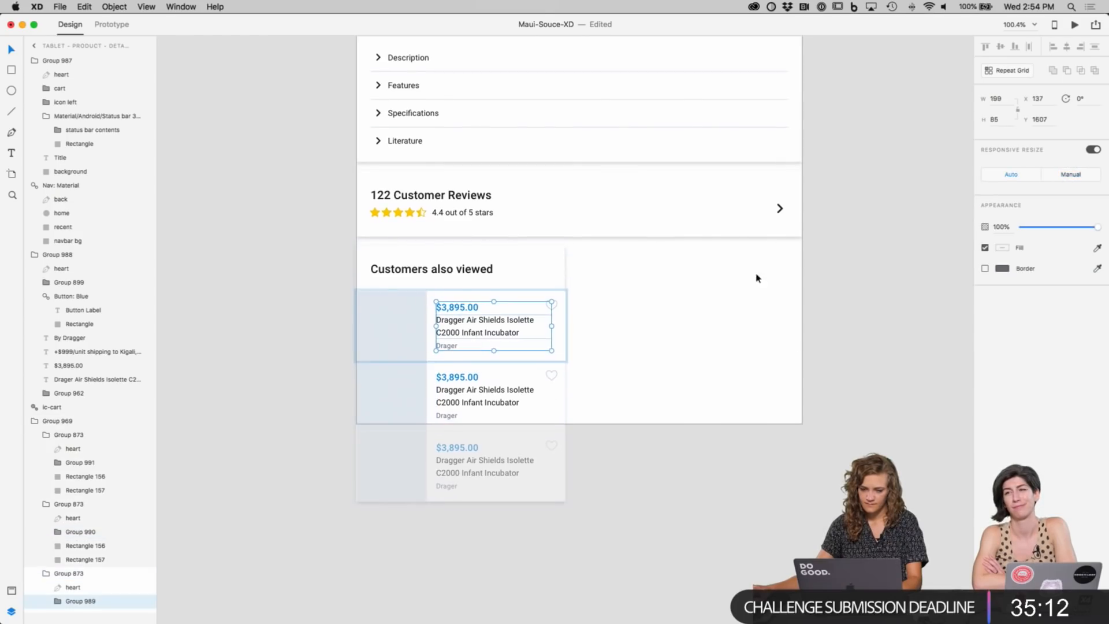
{"action": "left_click", "coordinate": [1087, 176]}
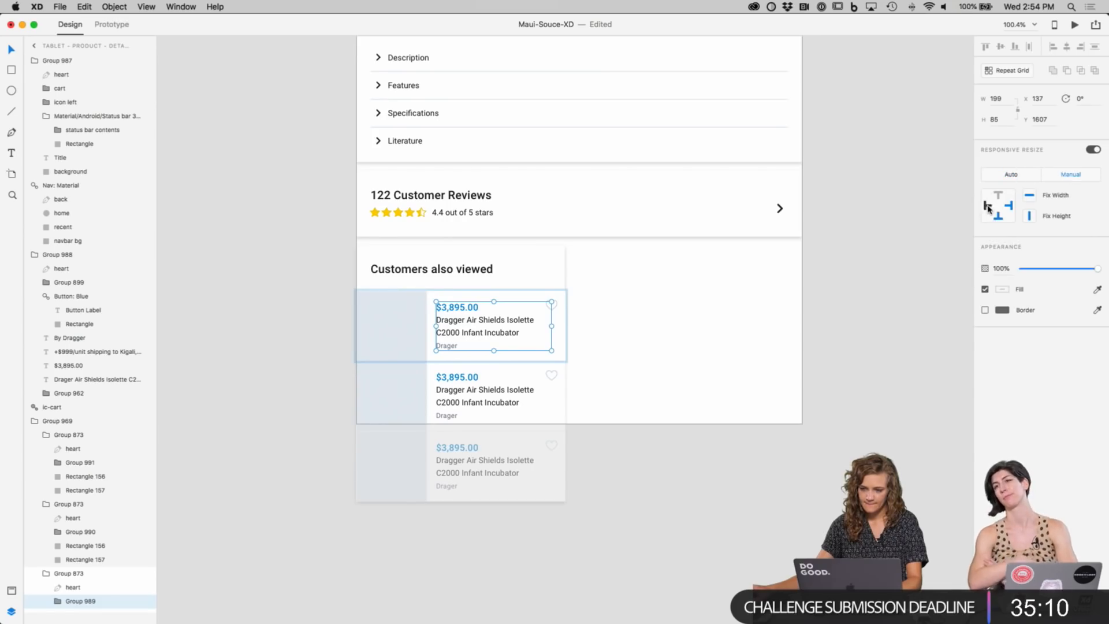
{"action": "left_click", "coordinate": [725, 472]}
Step: Try widening the Customers also viewed card to 769
{"action": "scroll", "coordinate": [577, 404], "scroll_direction": "up", "scroll_amount": 1}
{"action": "left_click", "coordinate": [515, 371]}
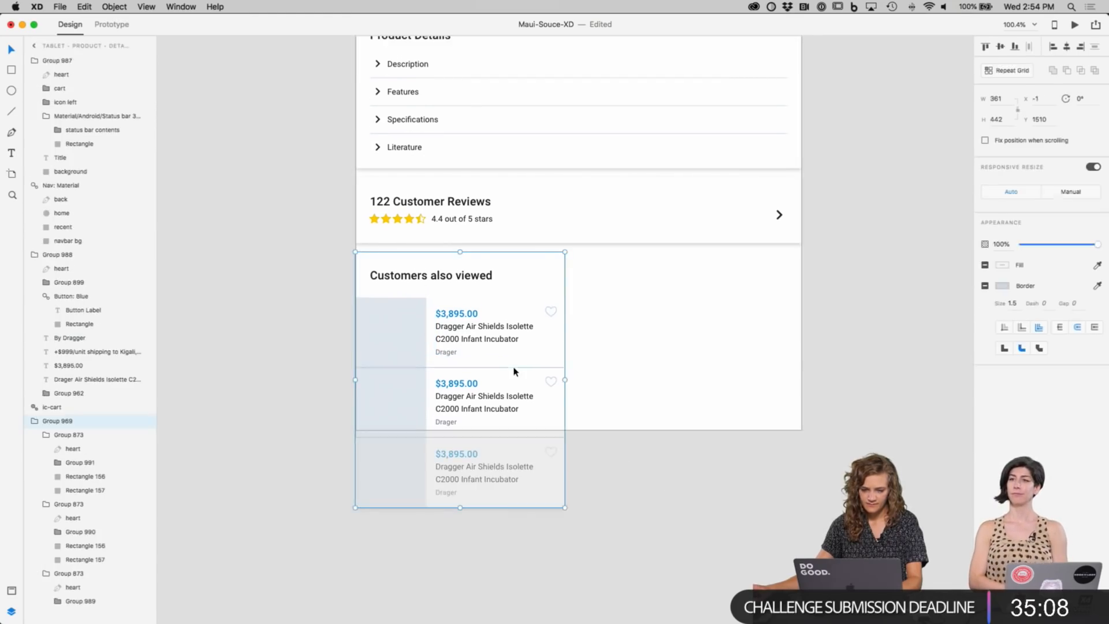
{"action": "left_click_drag", "start_coordinate": [574, 381], "coordinate": [799, 379]}
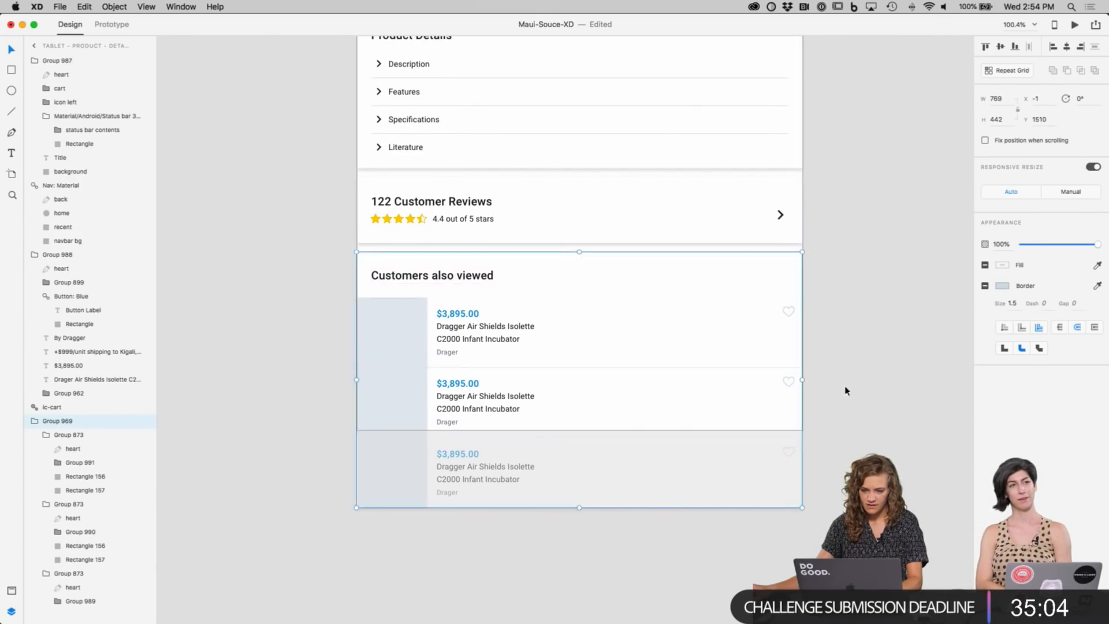
{"action": "left_click", "coordinate": [844, 389]}
{"action": "scroll", "coordinate": [859, 400], "scroll_direction": "down", "scroll_amount": 4}
{"action": "scroll", "coordinate": [855, 327], "scroll_direction": "up", "scroll_amount": 3}
Step: Switch the first product row's name text to manual responsive resize
{"action": "left_click", "coordinate": [498, 306], "text": "super"}
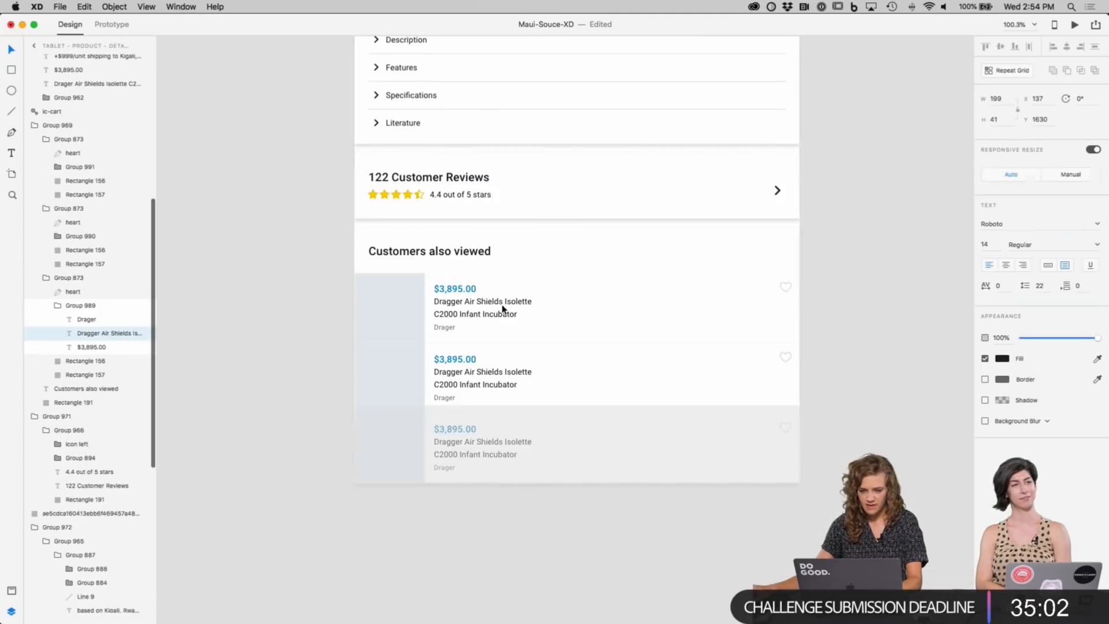
{"action": "left_click", "coordinate": [1074, 175]}
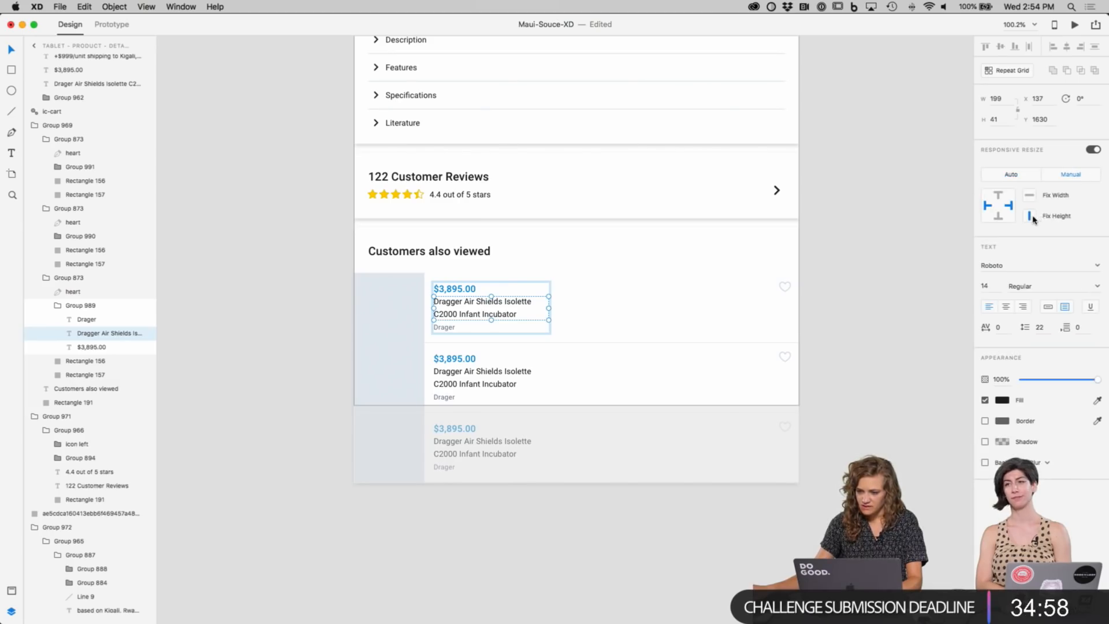
{"action": "left_click", "coordinate": [910, 363]}
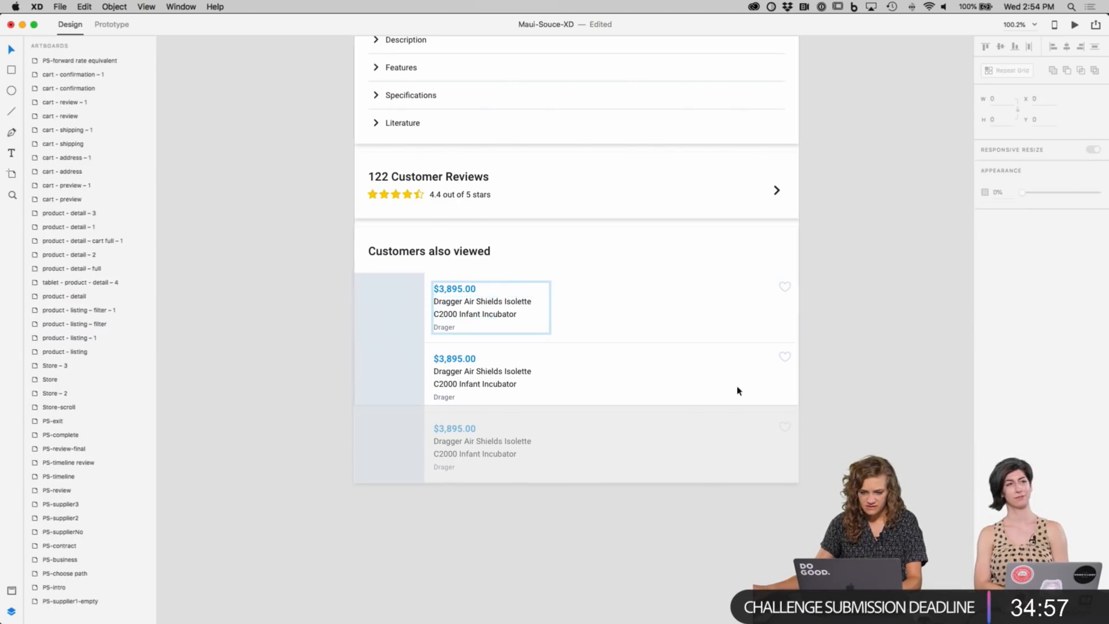
Step: Try widening the first row's product name text, and undo back through the card's last widening
{"action": "left_click", "coordinate": [471, 315], "text": "super"}
{"action": "left_click_drag", "start_coordinate": [549, 307], "coordinate": [656, 303]}
{"action": "key", "text": "super+z"}
{"action": "left_click", "coordinate": [872, 354]}
{"action": "key", "text": "super+z"}
{"action": "key", "text": "super+z"}
{"action": "key", "text": "super+z"}
{"action": "key", "text": "super+z"}
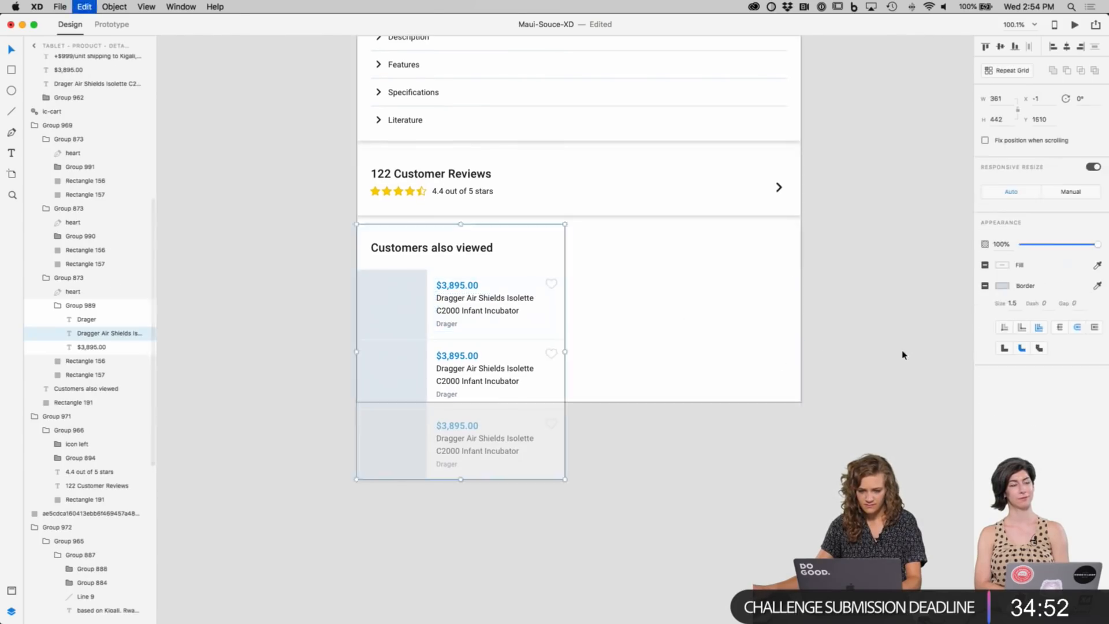
{"action": "key", "text": "super+z"}
Step: Set the product name texts of the first two rows to manual responsive resize, pinned to the left with fixed height
{"action": "left_click", "coordinate": [504, 312], "text": "super"}
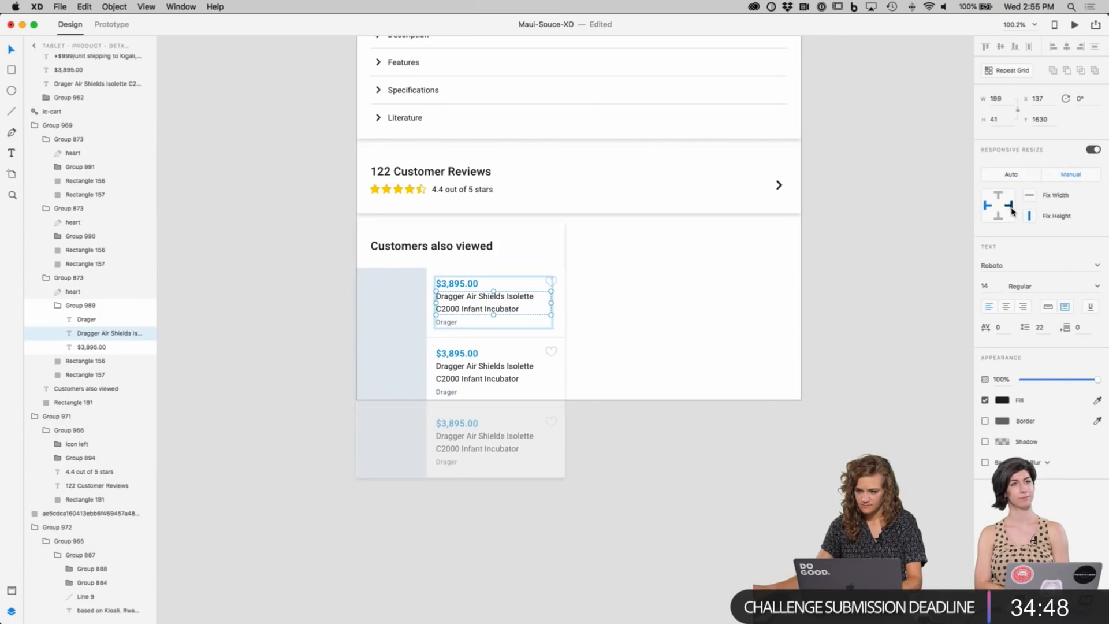
{"action": "left_click", "coordinate": [478, 374], "text": "super"}
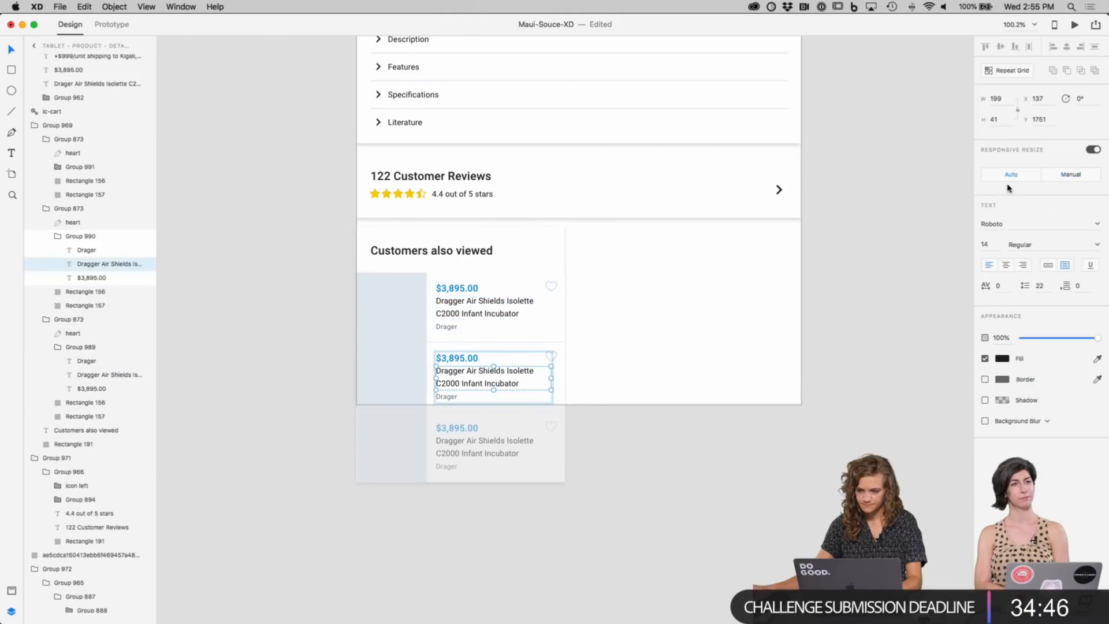
{"action": "left_click", "coordinate": [1069, 175]}
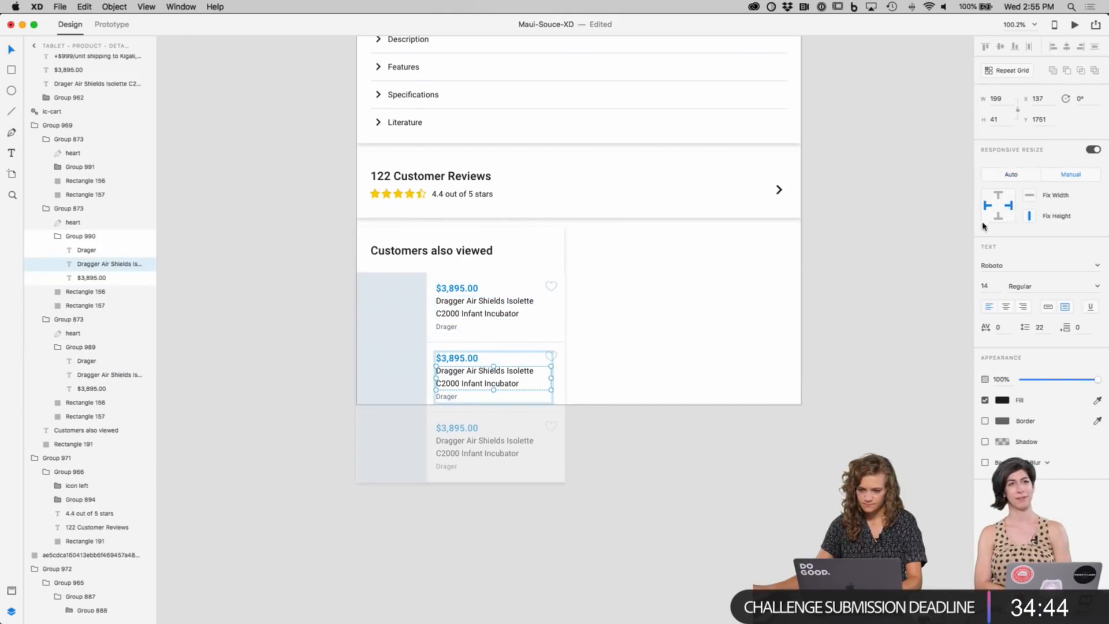
{"action": "left_click", "coordinate": [483, 452], "text": "super"}
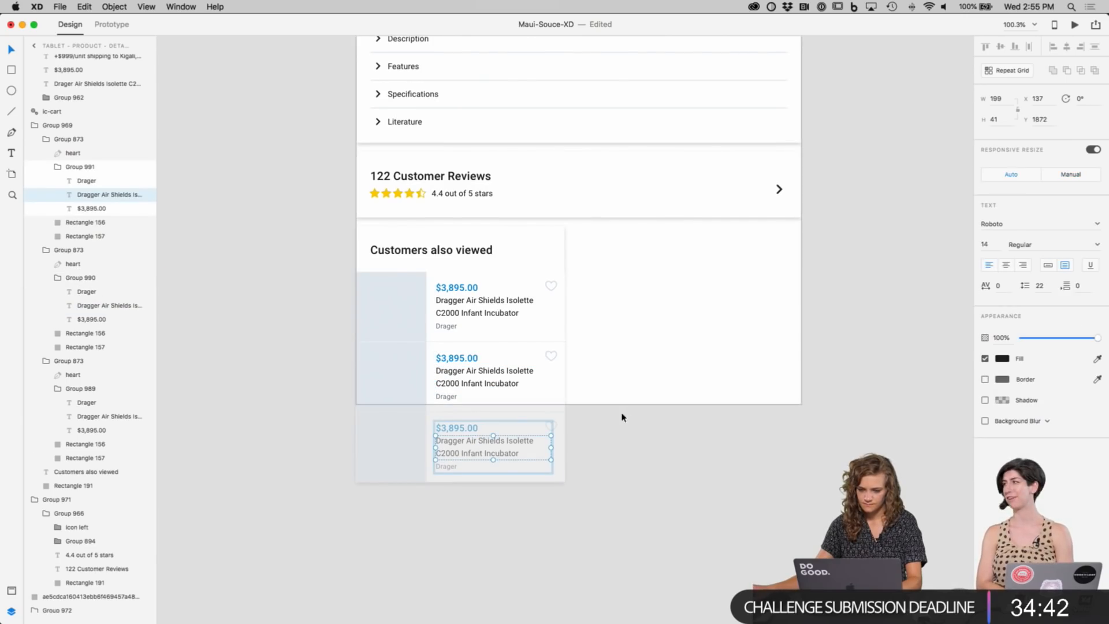
Step: Switch to Chrome and search the web in a new tab for "adobe xd new features"
{"action": "key", "text": "super+Tab"}
{"action": "key", "text": "super+t"}
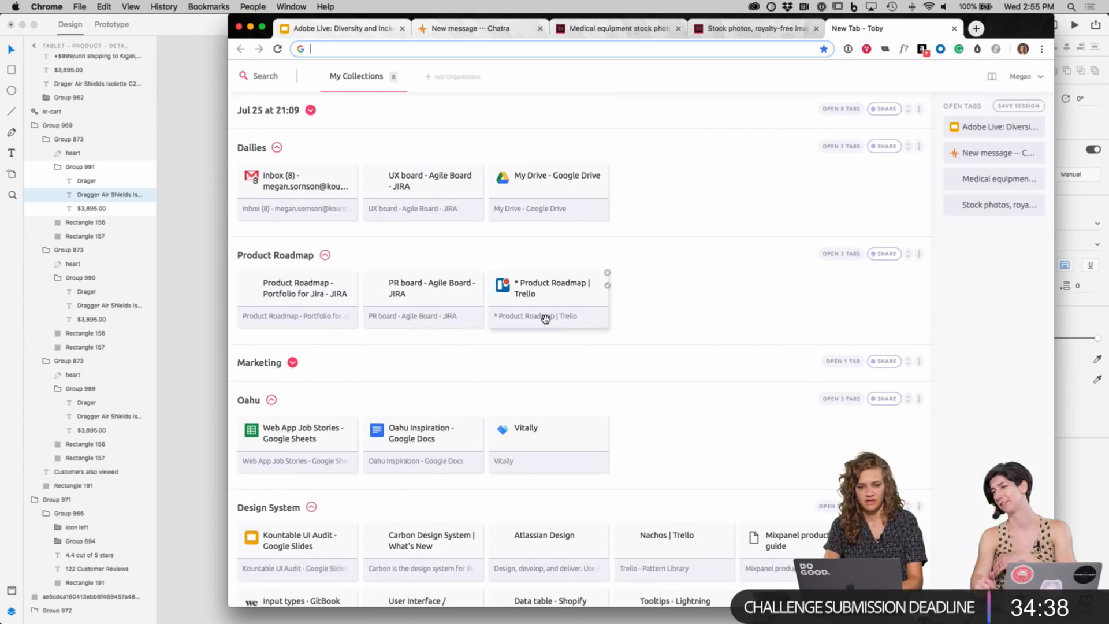
{"action": "type", "text": "se"}
{"action": "key", "text": "BackSpace"}
{"action": "key", "text": "BackSpace"}
{"action": "type", "text": "adob"}
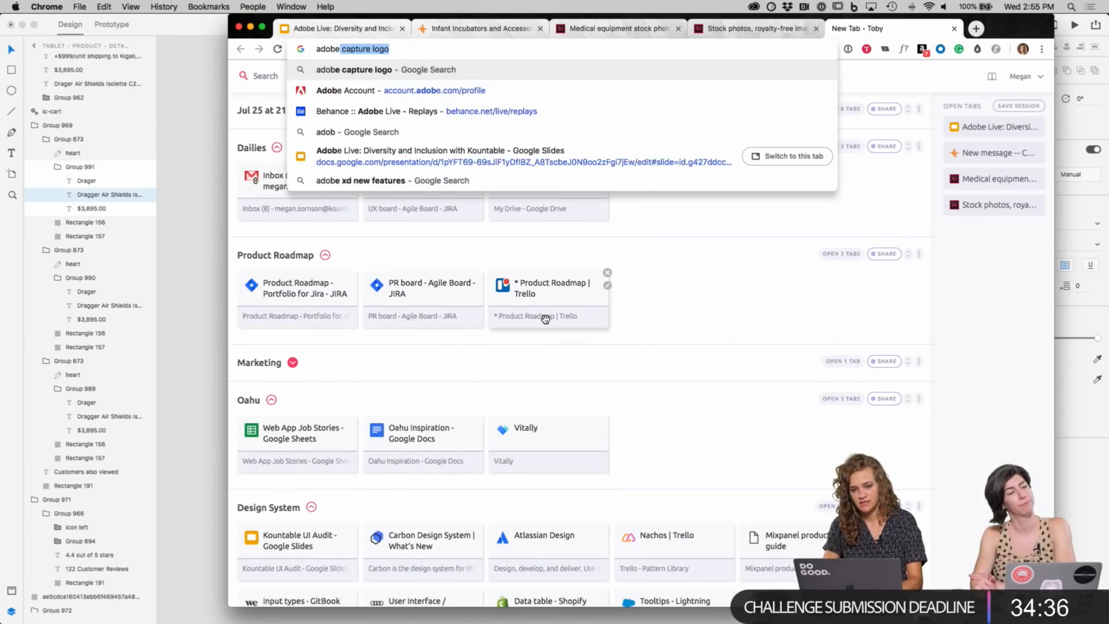
{"action": "type", "text": "e xd"}
{"action": "key", "text": "Return"}
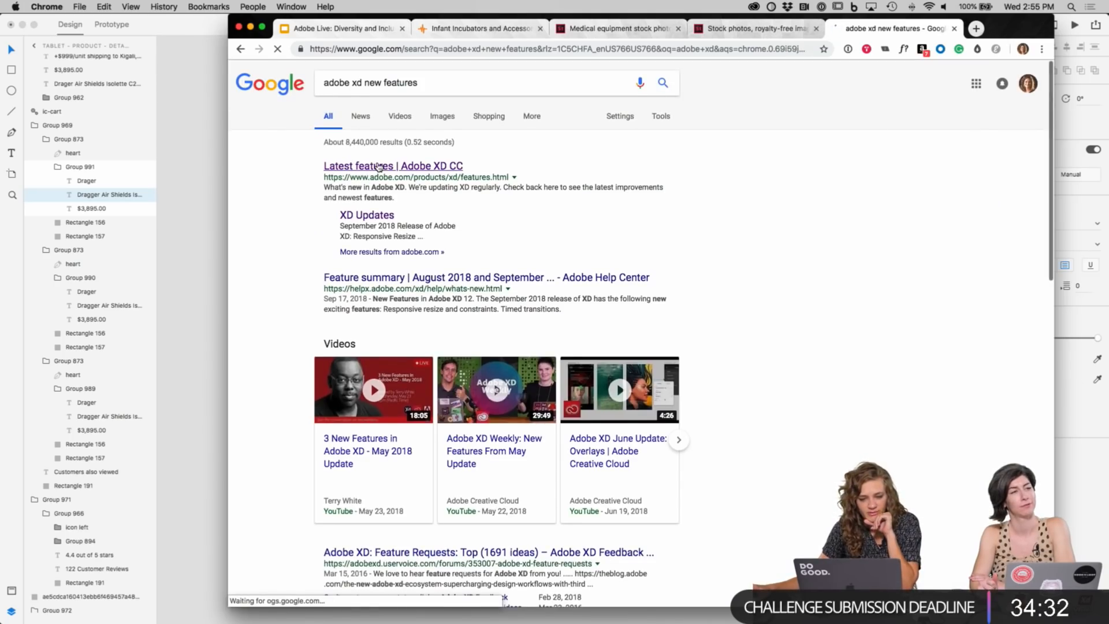
Step: Open the XD Updates result's September 2018 release article and read through its Responsive Resize and other feature sections
{"action": "left_click", "coordinate": [365, 217]}
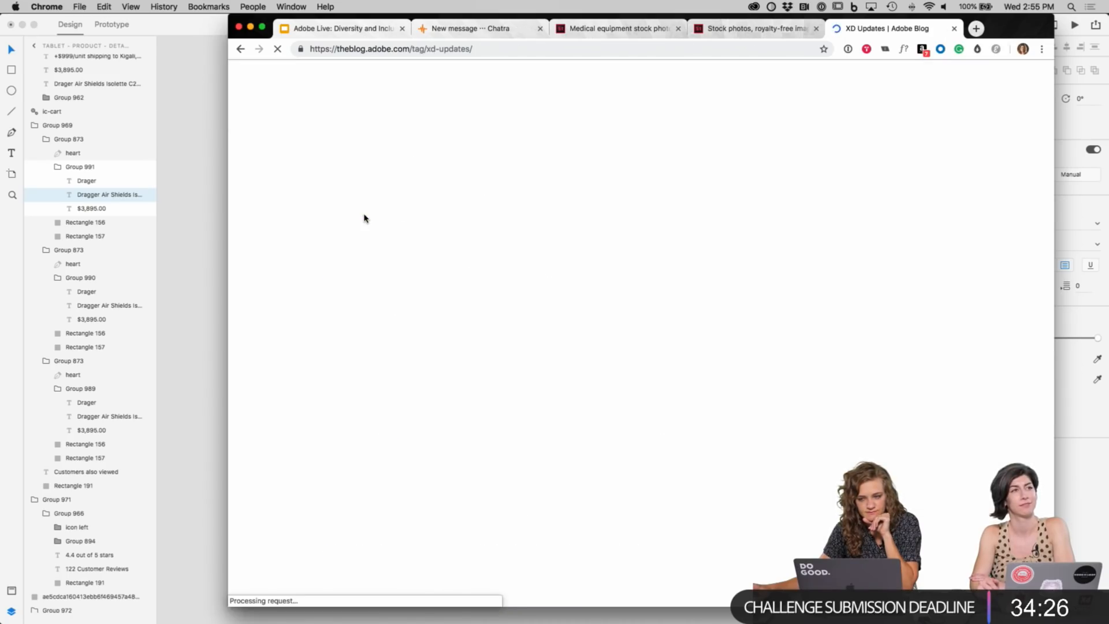
{"action": "scroll", "coordinate": [381, 248], "scroll_direction": "down", "scroll_amount": 3}
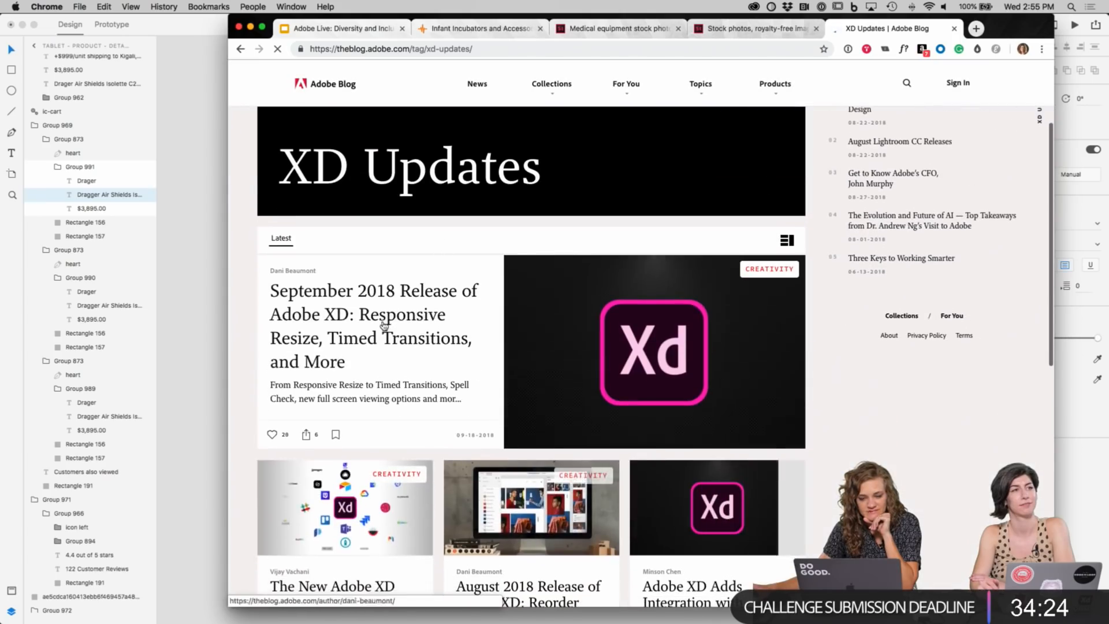
{"action": "left_click", "coordinate": [319, 304]}
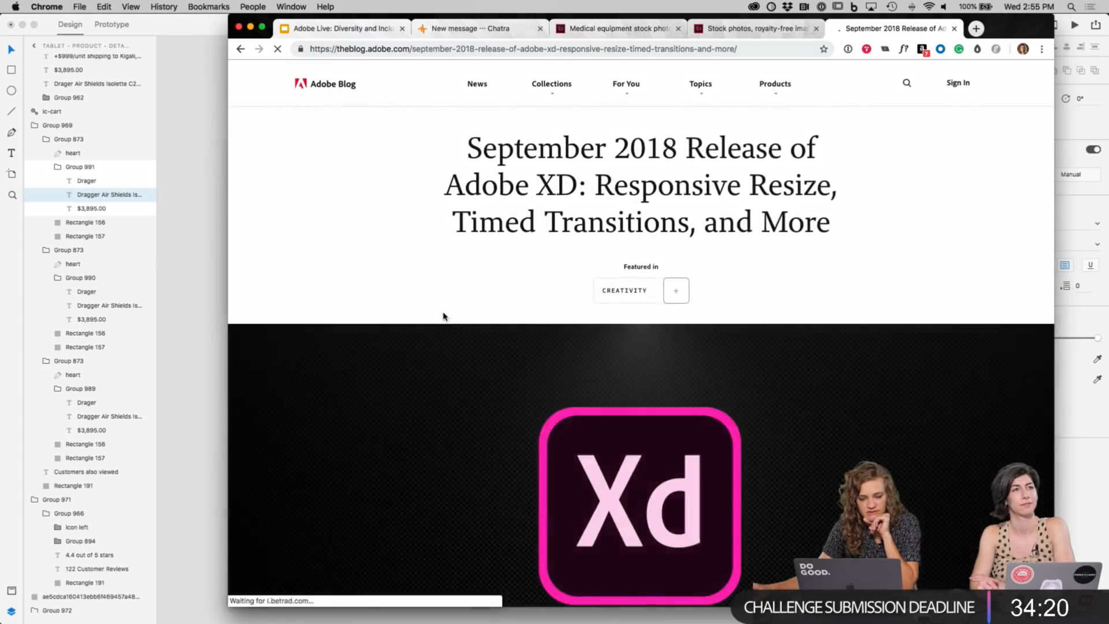
{"action": "scroll", "coordinate": [456, 320], "scroll_direction": "down", "scroll_amount": 4}
{"action": "scroll", "coordinate": [469, 324], "scroll_direction": "down", "scroll_amount": 15}
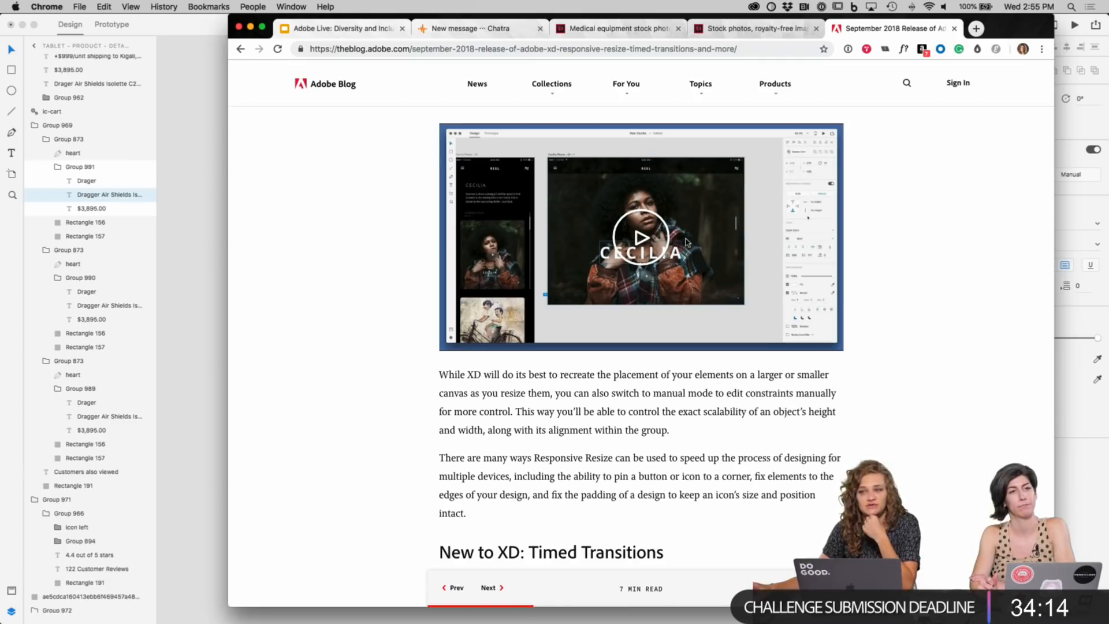
{"action": "scroll", "coordinate": [779, 251], "scroll_direction": "down", "scroll_amount": 10}
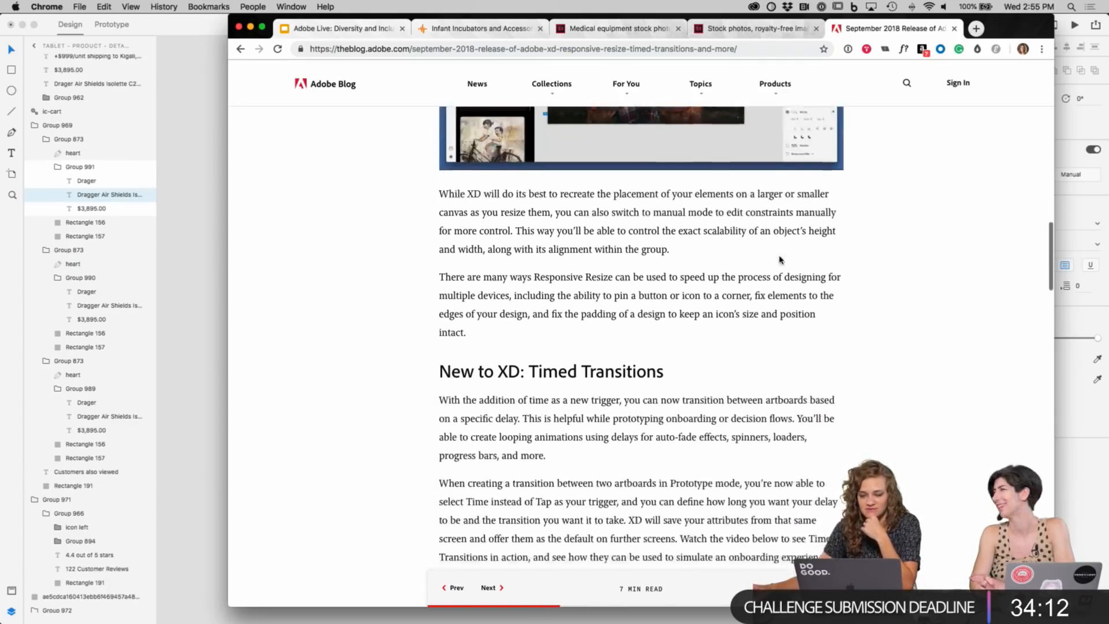
{"action": "scroll", "coordinate": [783, 262], "scroll_direction": "down", "scroll_amount": 8}
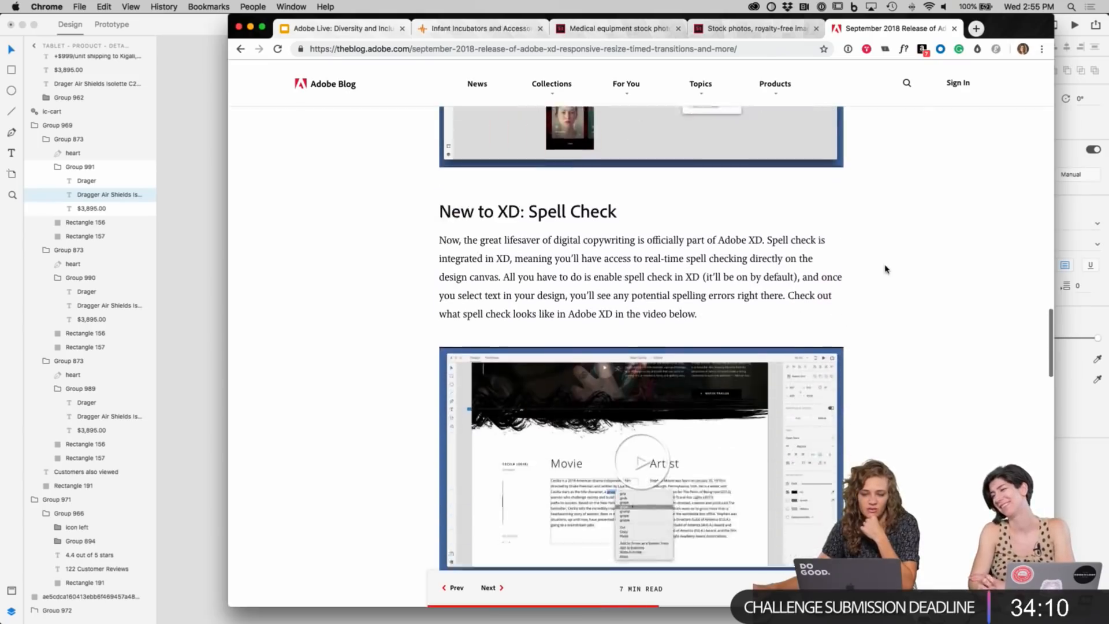
{"action": "scroll", "coordinate": [887, 269], "scroll_direction": "down", "scroll_amount": 1}
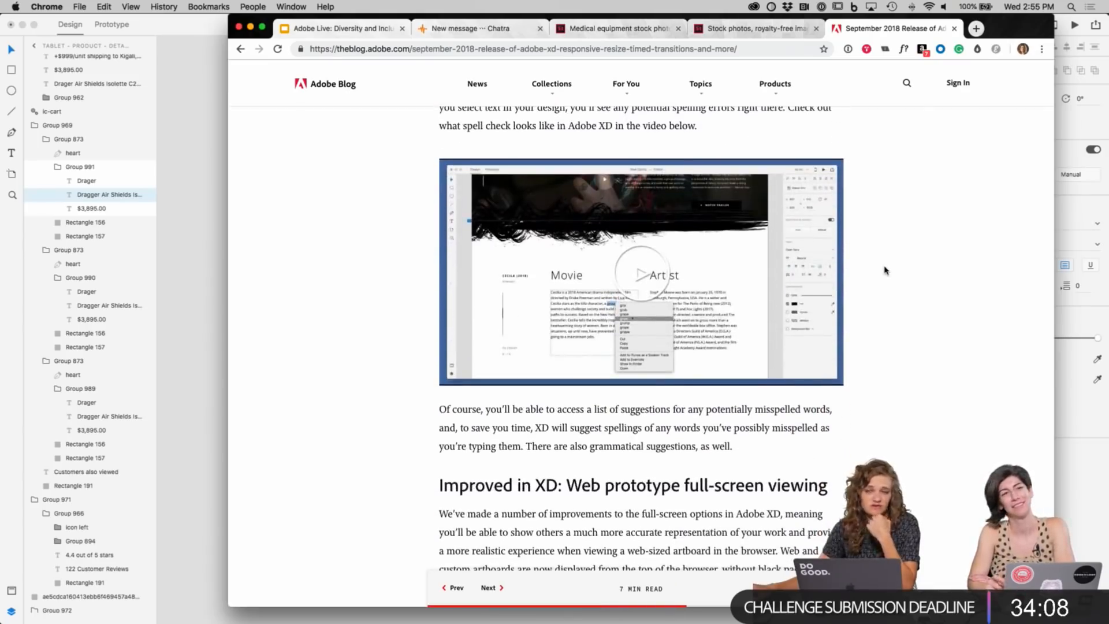
{"action": "scroll", "coordinate": [885, 270], "scroll_direction": "down", "scroll_amount": 8}
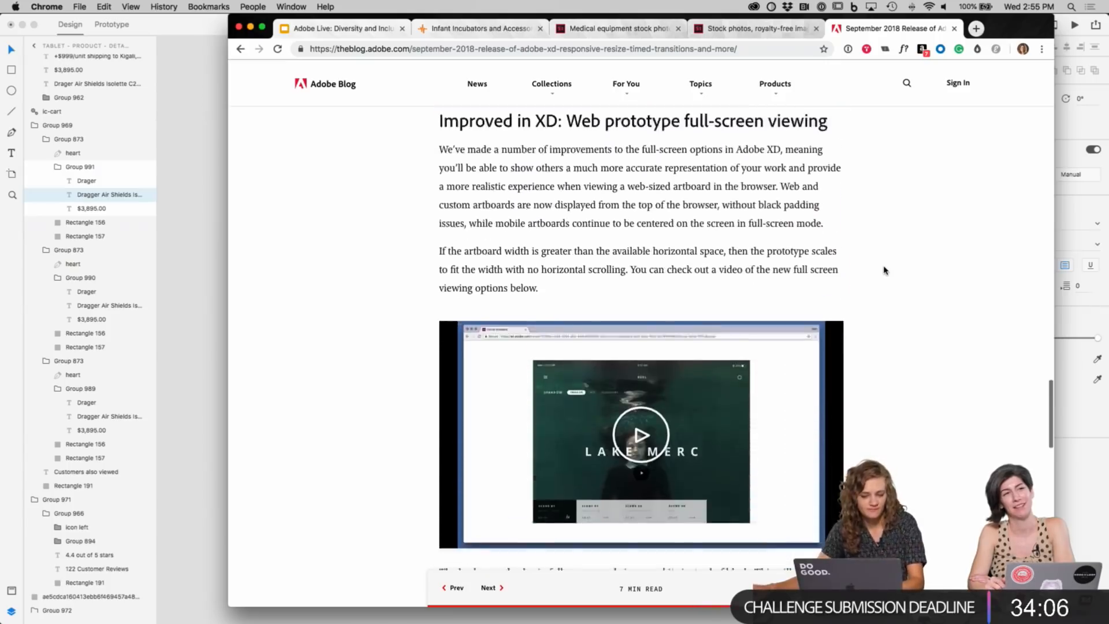
Step: Return to Adobe XD, try widening the Customers also viewed card to the artboard's edge, and undo the resize
{"action": "left_click", "coordinate": [257, 438]}
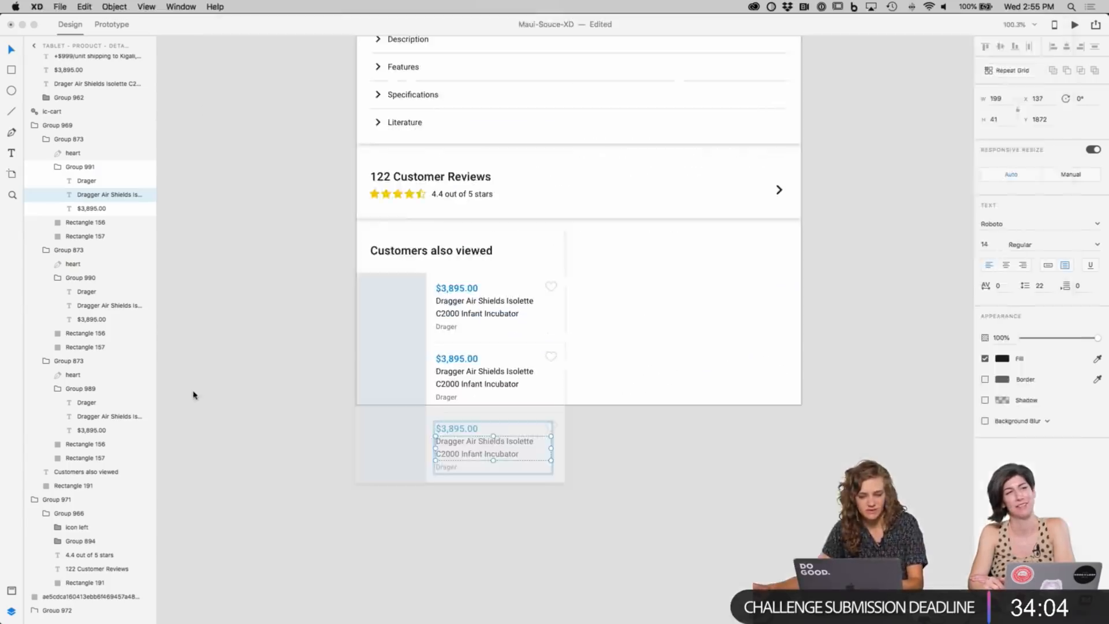
{"action": "left_click", "coordinate": [558, 512]}
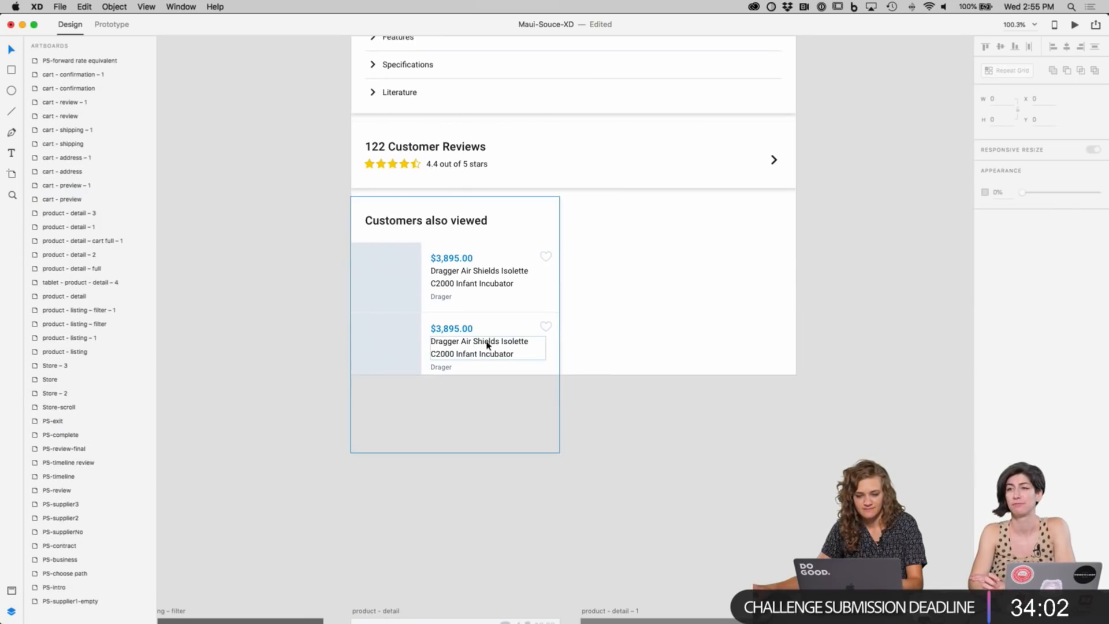
{"action": "left_click", "coordinate": [555, 326]}
{"action": "left_click_drag", "start_coordinate": [559, 325], "coordinate": [797, 325]}
{"action": "key", "text": "super+z"}
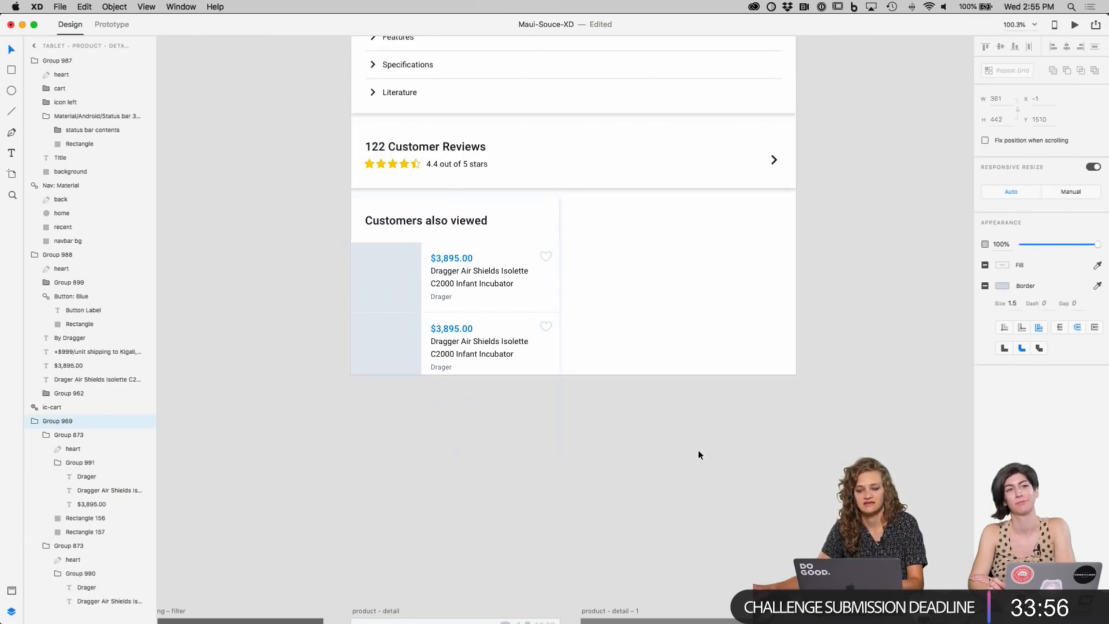
Step: Widen the Customers also viewed card to the full width of the tablet artboard
{"action": "double_click", "coordinate": [452, 420]}
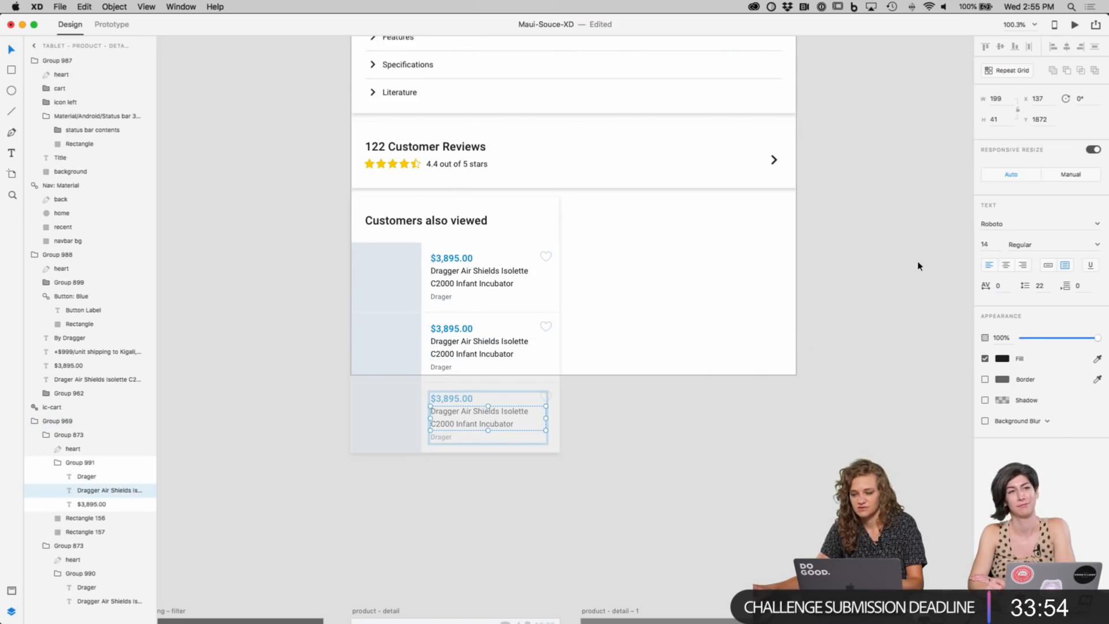
{"action": "left_click", "coordinate": [704, 296]}
{"action": "left_click", "coordinate": [557, 324]}
{"action": "left_click_drag", "start_coordinate": [559, 325], "coordinate": [795, 311]}
{"action": "left_click", "coordinate": [837, 331]}
{"action": "scroll", "coordinate": [837, 330], "scroll_direction": "up", "scroll_amount": 1}
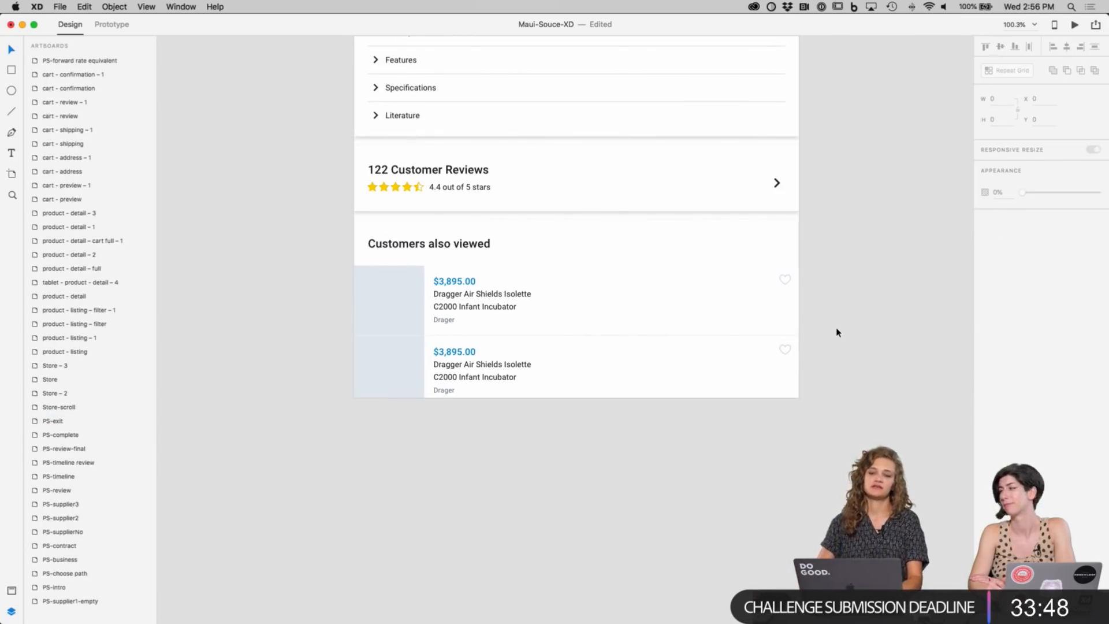
Step: Resize the first row's product name text box to about 549 wide and 23 high, fitting the name on one line
{"action": "double_click", "coordinate": [485, 369]}
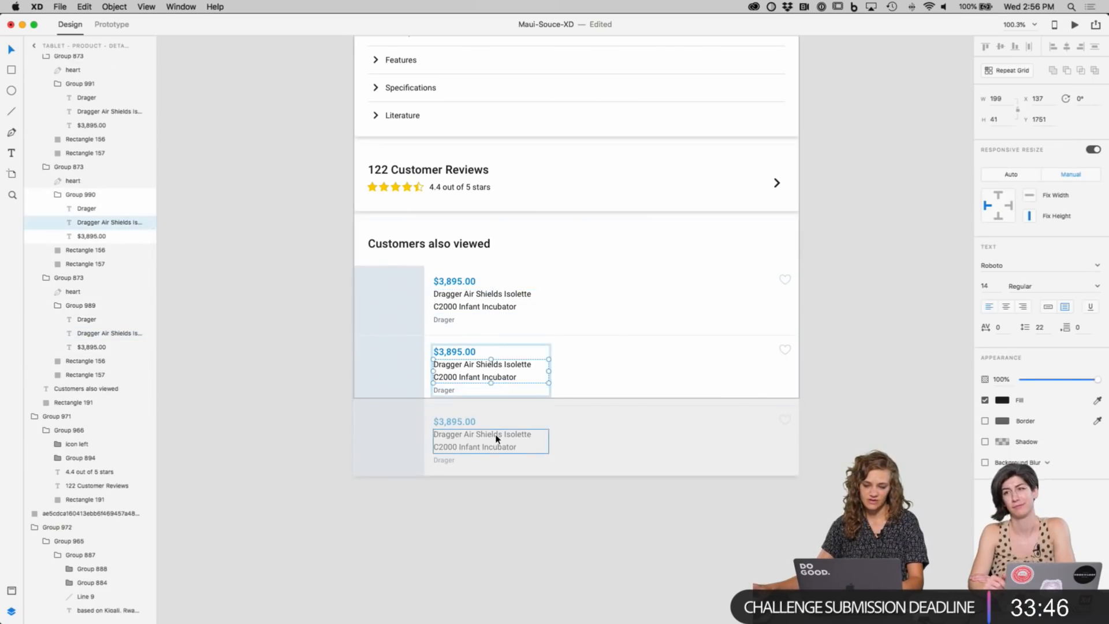
{"action": "left_click", "coordinate": [518, 304]}
{"action": "left_click_drag", "start_coordinate": [549, 301], "coordinate": [738, 300]}
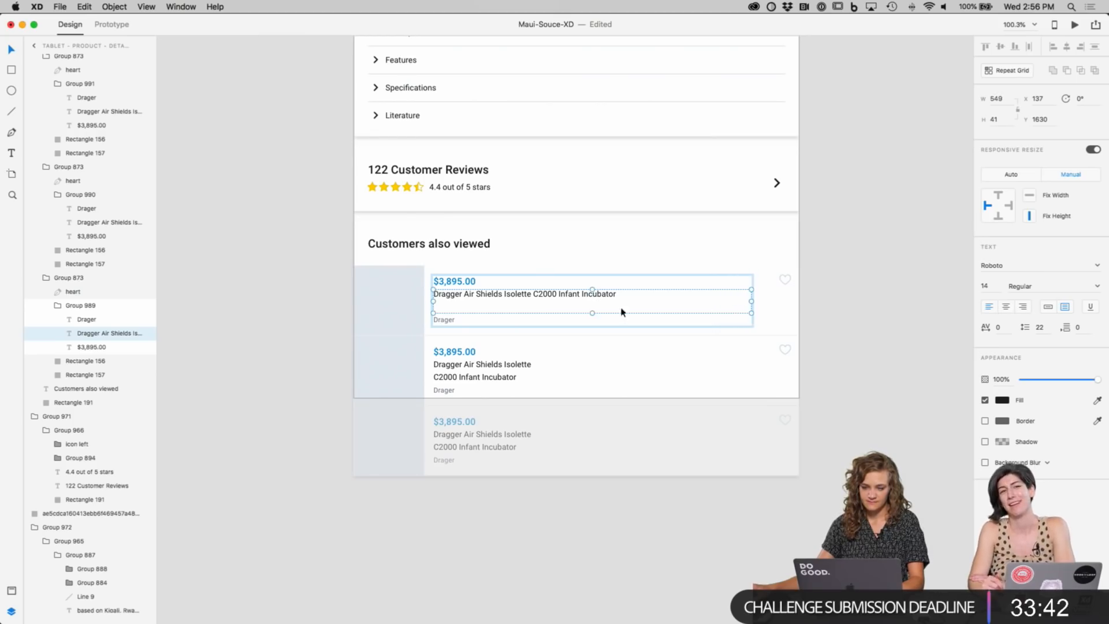
{"action": "left_click_drag", "start_coordinate": [591, 312], "coordinate": [592, 301]}
Step: Nudge the first row's Drager brand text up to Y 1654, directly beneath the product name
{"action": "left_click", "coordinate": [457, 321]}
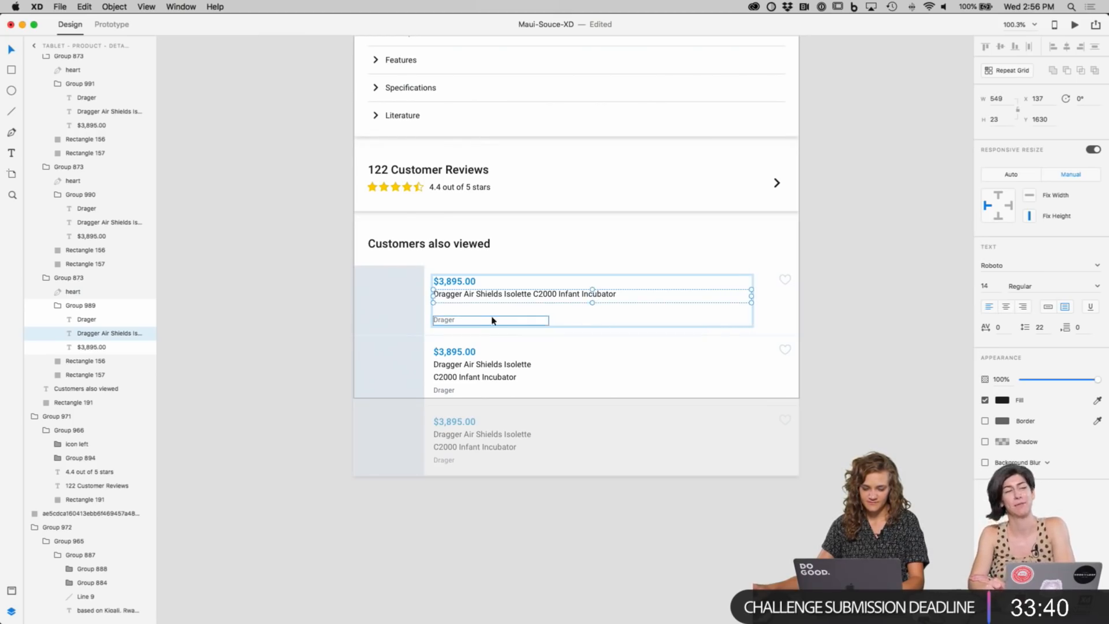
{"action": "key", "text": "Up"}
{"action": "key", "text": "Up"}
{"action": "key", "text": "Up"}
{"action": "key", "text": "Up"}
{"action": "key", "text": "Up"}
{"action": "key", "text": "Up"}
{"action": "key", "text": "Up"}
{"action": "key", "text": "Up"}
{"action": "key", "text": "Up"}
{"action": "key", "text": "Up"}
{"action": "key", "text": "Up"}
{"action": "key", "text": "Up"}
{"action": "key", "text": "Up"}
{"action": "key", "text": "Up"}
{"action": "key", "text": "Up"}
{"action": "key", "text": "Up"}
{"action": "key", "text": "Up"}
{"action": "key", "text": "Up"}
{"action": "key", "text": "Up"}
{"action": "key", "text": "Up"}
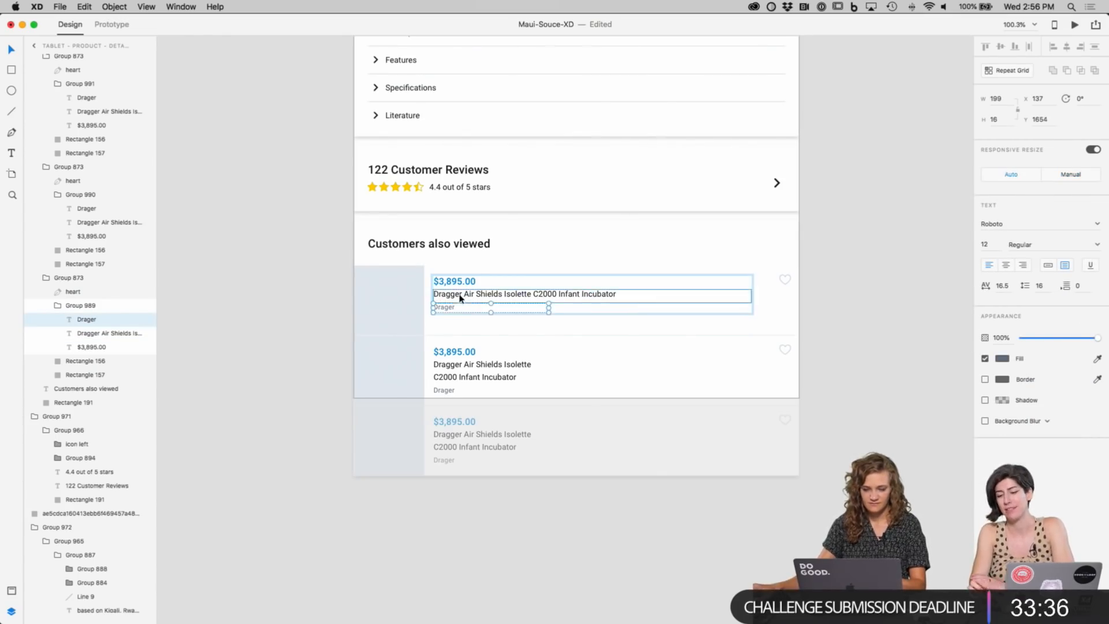
Step: Move the first row's price, product name and brand texts down together, placing the price at Y 1619
{"action": "left_click", "coordinate": [464, 293], "text": "shift"}
{"action": "left_click", "coordinate": [451, 283], "text": "shift"}
{"action": "left_click_drag", "start_coordinate": [450, 283], "coordinate": [452, 289]}
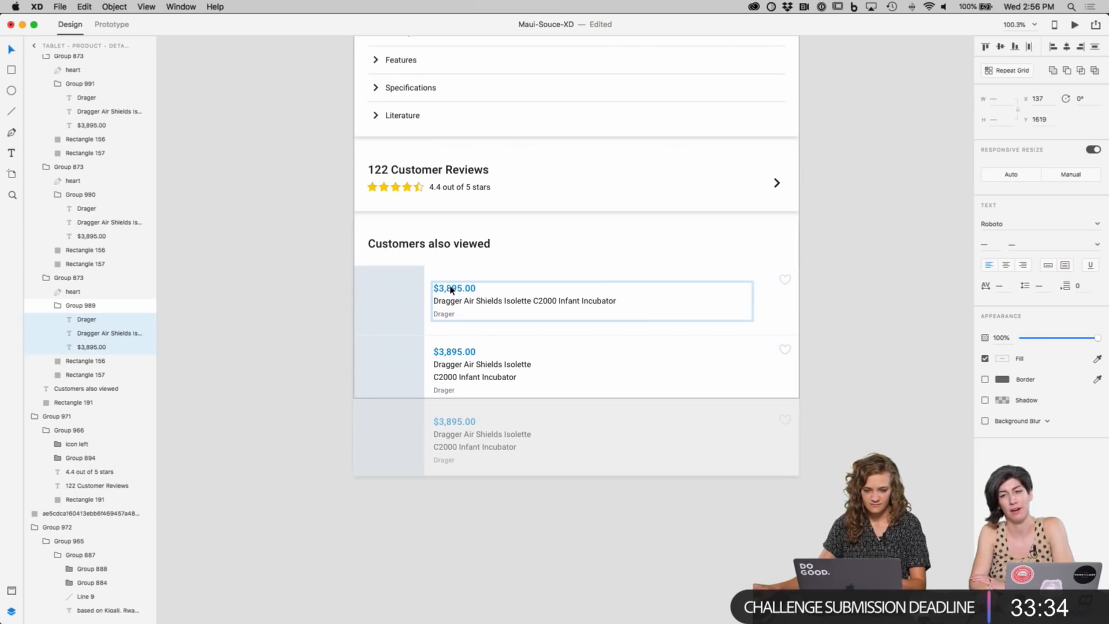
Step: Resize the second row's product name text box to about 567 wide and 26 high, fitting the name on one line
{"action": "left_click", "coordinate": [460, 376]}
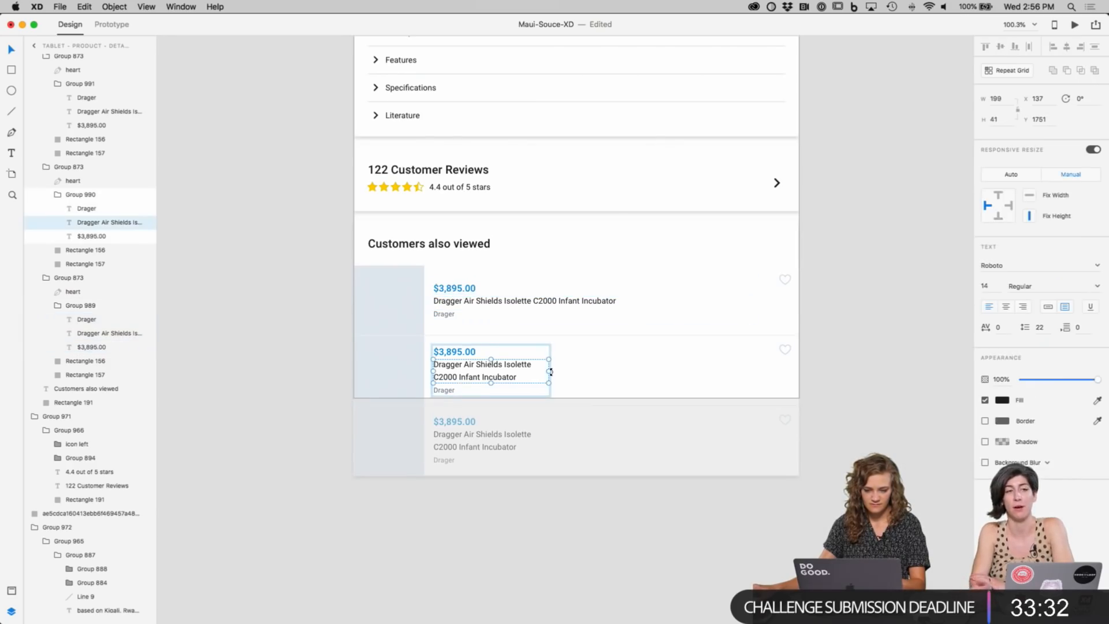
{"action": "left_click_drag", "start_coordinate": [549, 372], "coordinate": [761, 365]}
{"action": "left_click_drag", "start_coordinate": [597, 382], "coordinate": [599, 373]}
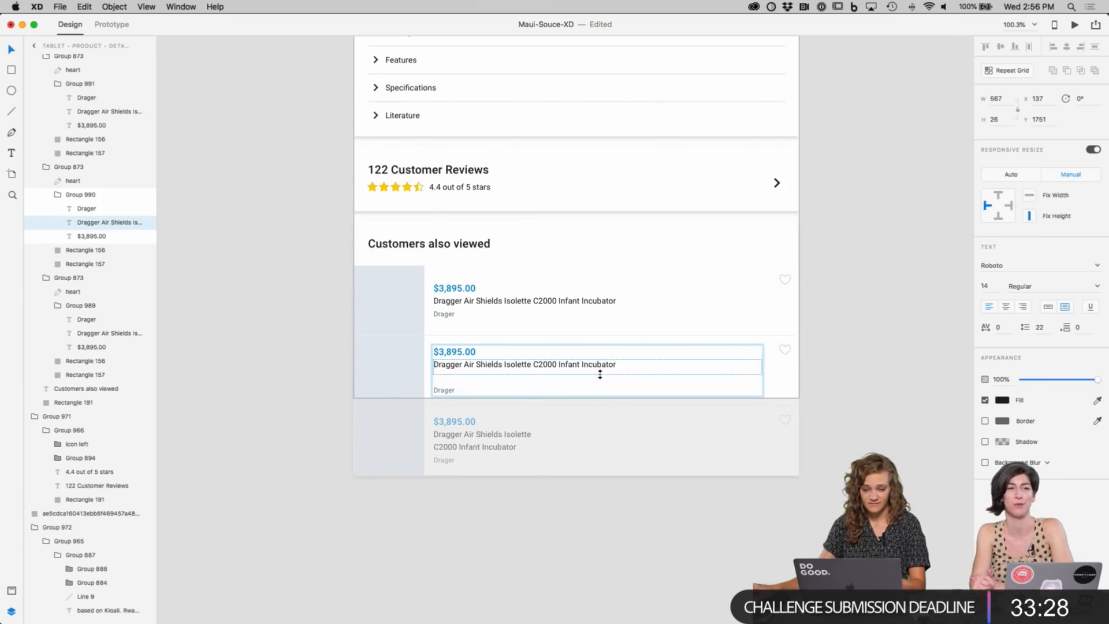
Step: Move the second row's Drager text up beneath the product name, and shift the row's three texts down slightly together
{"action": "left_click_drag", "start_coordinate": [445, 390], "coordinate": [454, 360]}
{"action": "left_click", "coordinate": [449, 365], "text": "shift"}
{"action": "left_click", "coordinate": [454, 355], "text": "shift"}
Step: Widen and shorten the third row's product name text box to one line, and move its Drager text up to Y 1902
{"action": "left_click", "coordinate": [457, 439]}
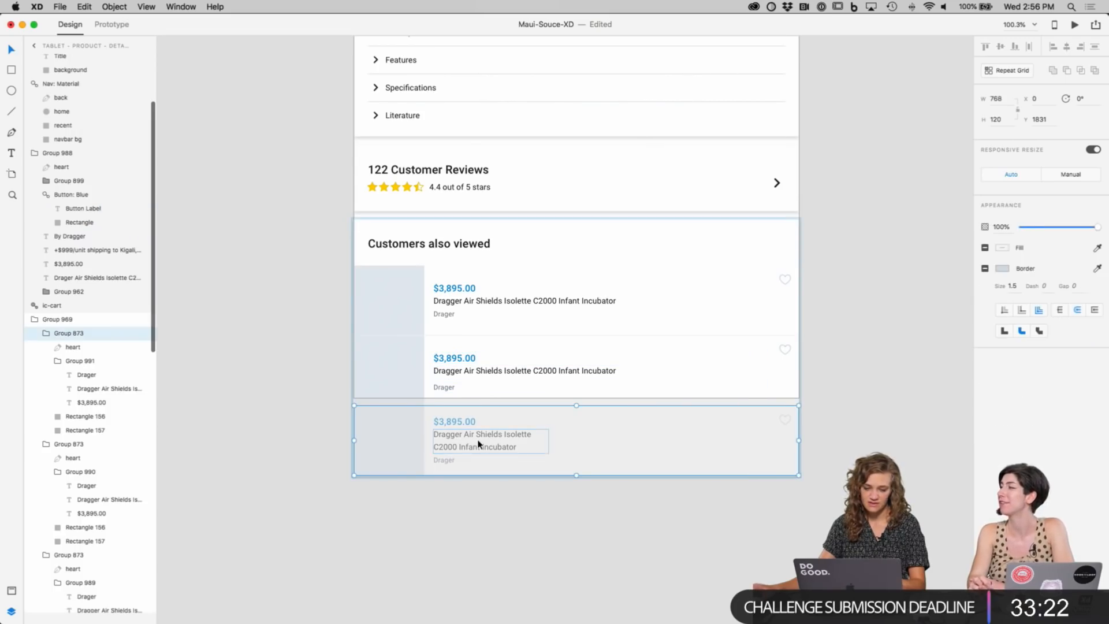
{"action": "left_click_drag", "start_coordinate": [549, 441], "coordinate": [756, 439]}
{"action": "left_click_drag", "start_coordinate": [596, 453], "coordinate": [595, 444]}
{"action": "left_click_drag", "start_coordinate": [456, 461], "coordinate": [454, 451]}
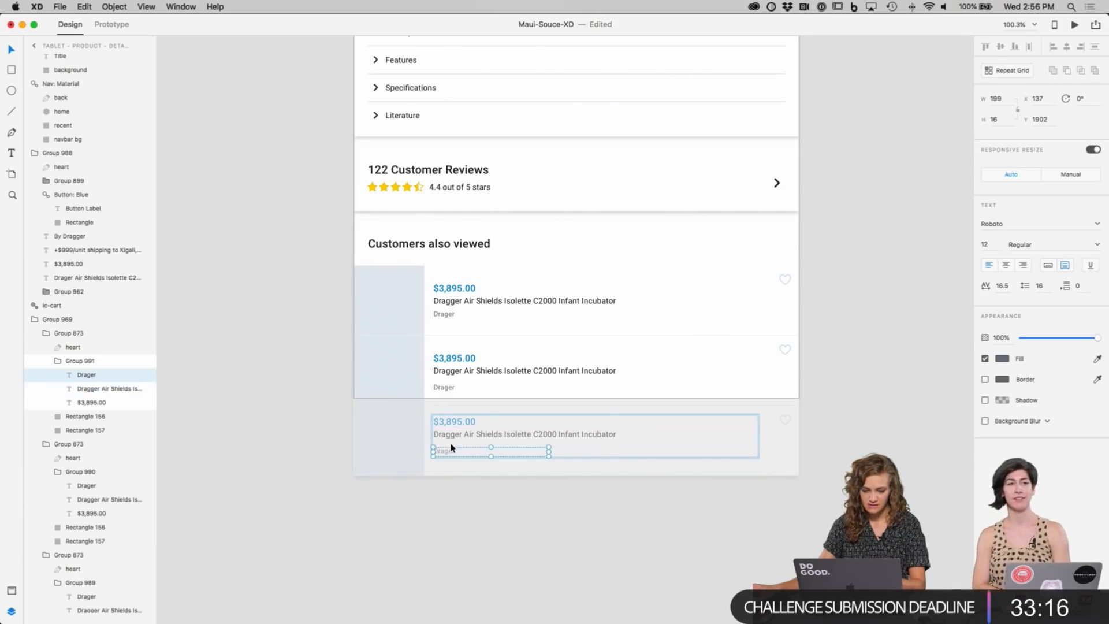
Step: Select the third row's price, product name and Drager texts and shift them down together, placing the price at Y 1859
{"action": "left_click", "coordinate": [452, 434], "text": "shift"}
{"action": "left_click", "coordinate": [452, 423], "text": "shift"}
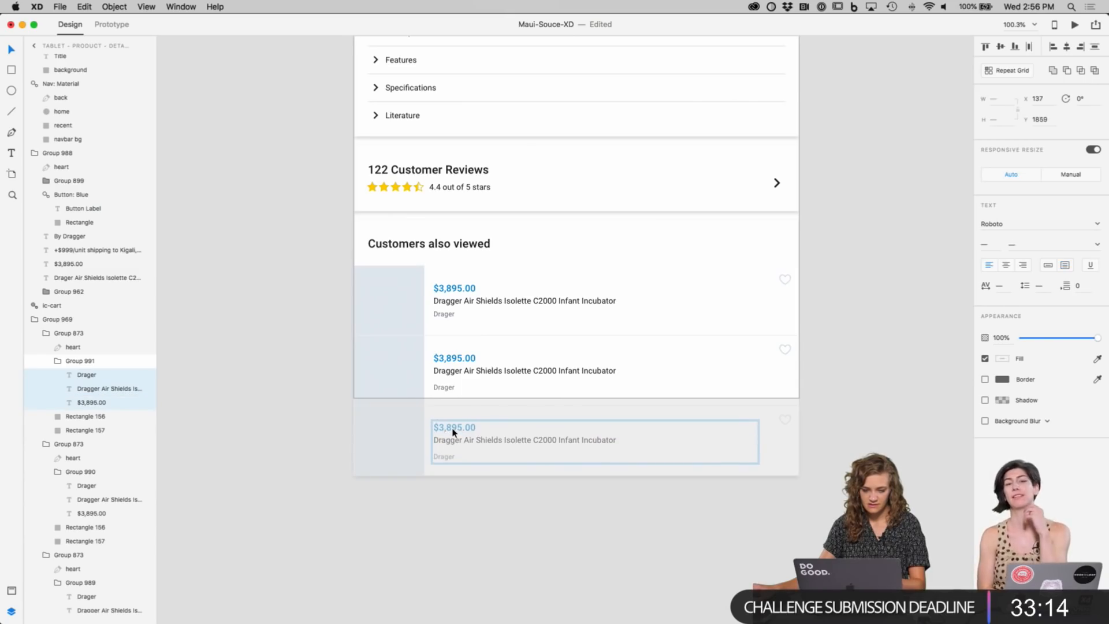
{"action": "key", "text": "super+z"}
{"action": "left_click_drag", "start_coordinate": [497, 523], "coordinate": [504, 558]}
{"action": "left_click_drag", "start_coordinate": [914, 319], "coordinate": [899, 445]}
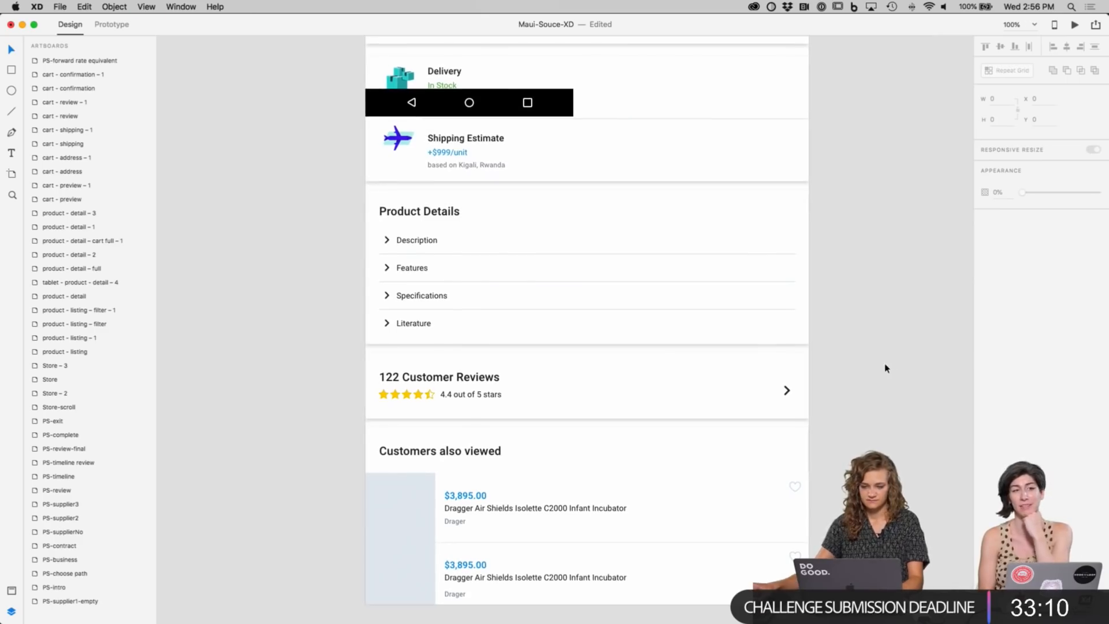
Step: Ungroup the black navigation bar symbol over the delivery card and regroup its back, home, recent and background parts as an ordinary group
{"action": "scroll", "coordinate": [891, 366], "scroll_direction": "up", "scroll_amount": 5}
{"action": "scroll", "coordinate": [833, 272], "scroll_direction": "up", "scroll_amount": 6}
{"action": "left_click", "coordinate": [565, 367]}
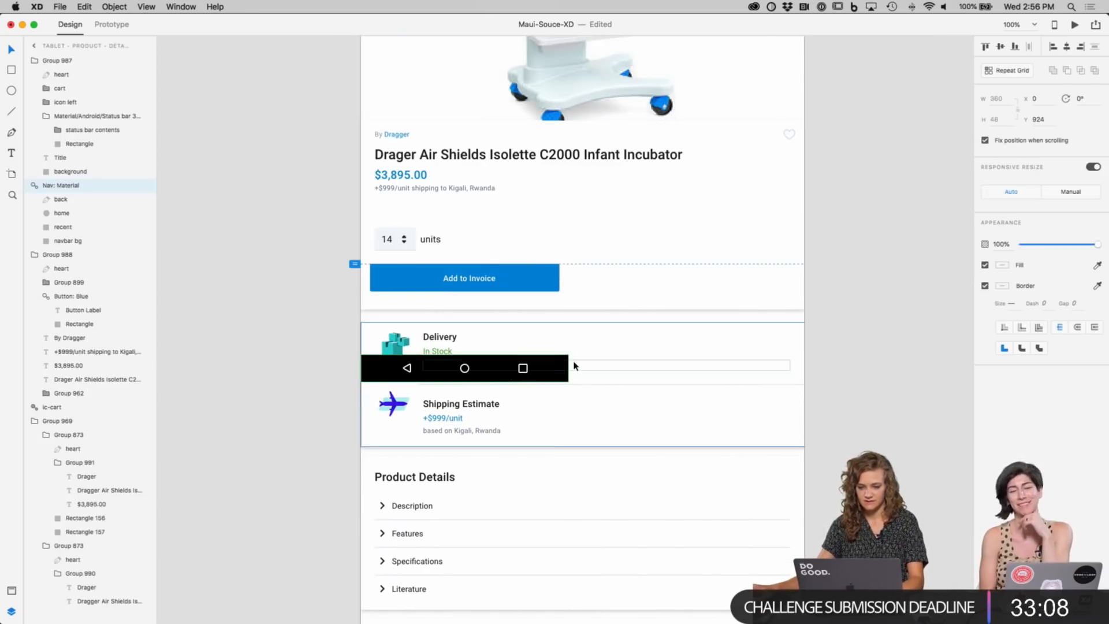
{"action": "right_click", "coordinate": [558, 378]}
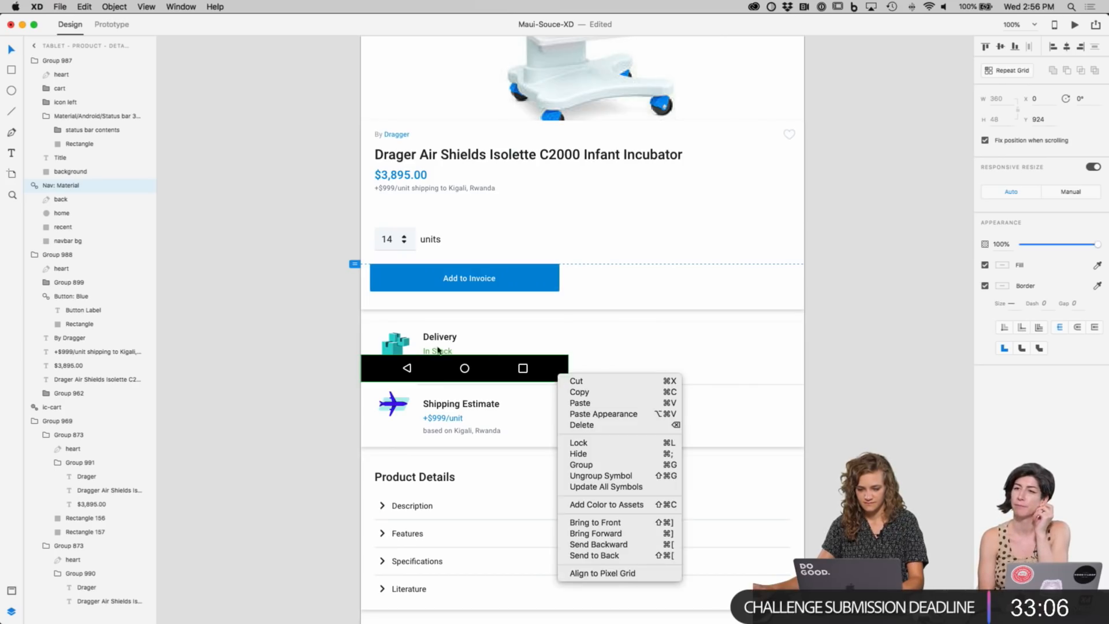
{"action": "left_click", "coordinate": [411, 364]}
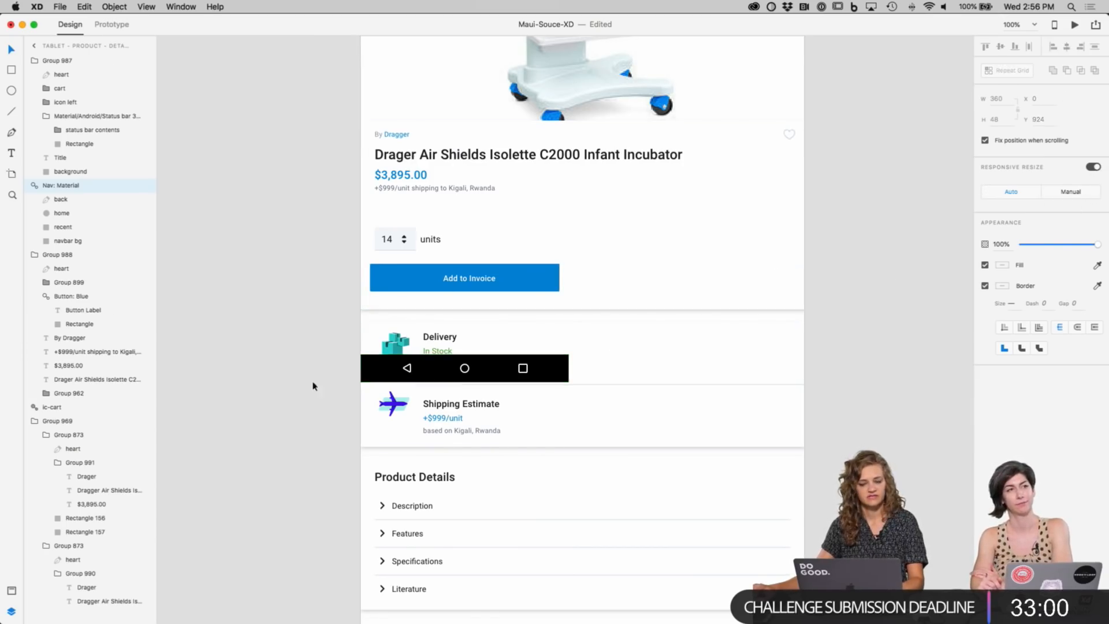
{"action": "right_click", "coordinate": [559, 372]}
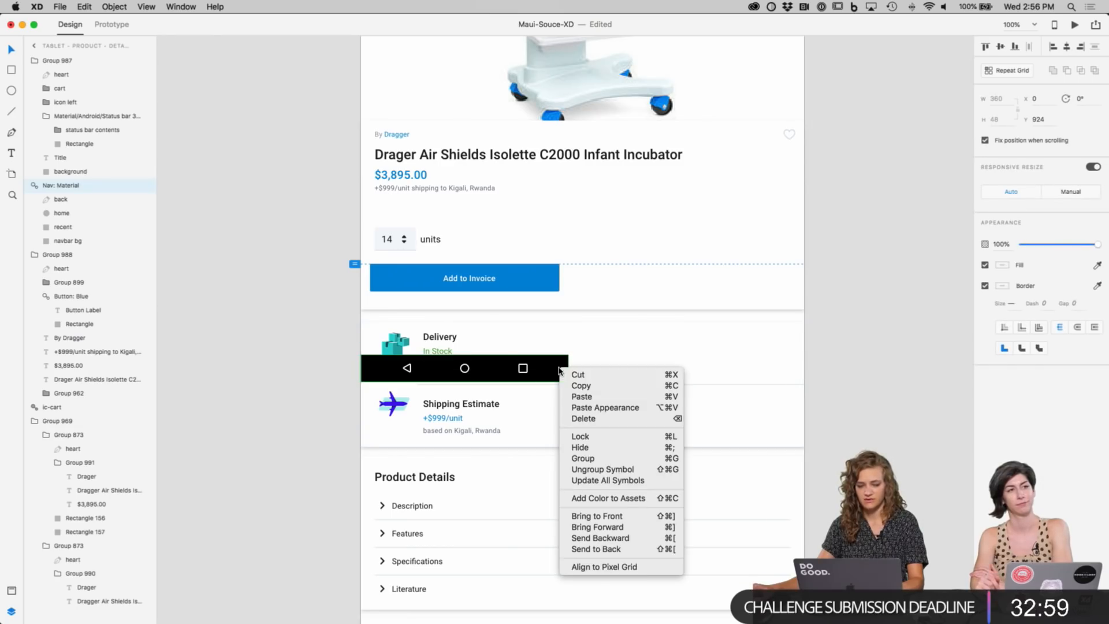
{"action": "left_click", "coordinate": [624, 469]}
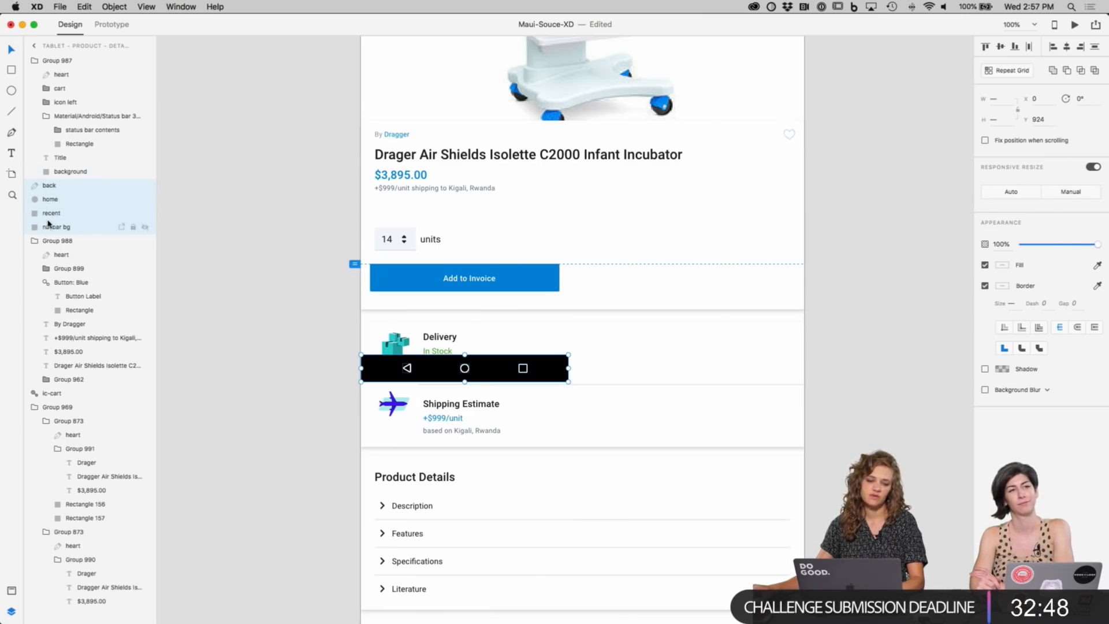
{"action": "key", "text": "super+g"}
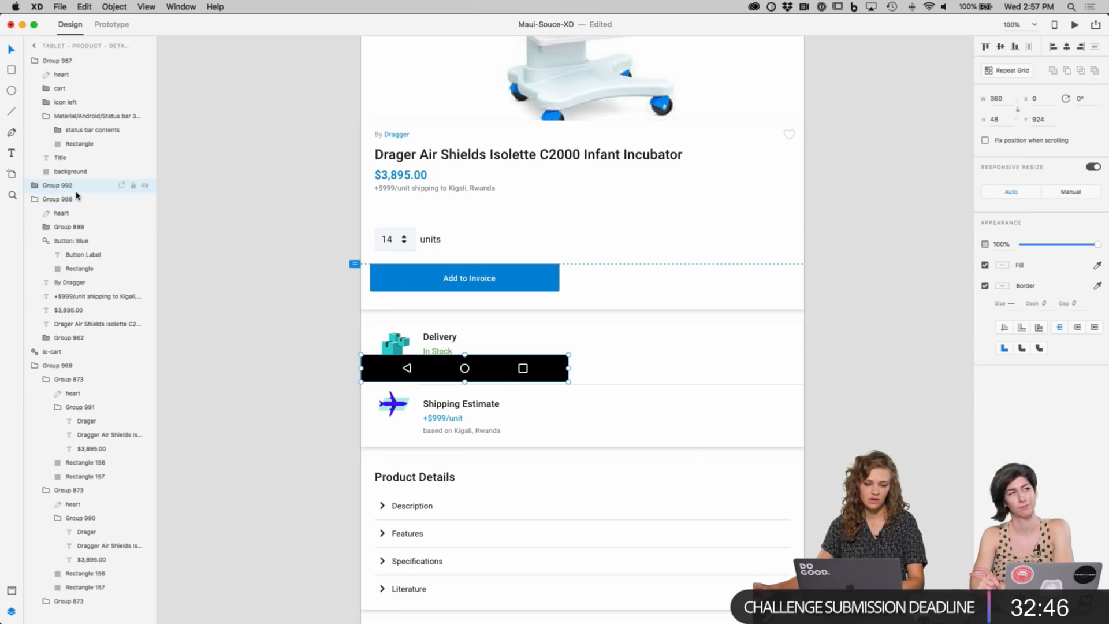
Step: Stretch the navigation bar group across the full artboard, to about 768.5 wide
{"action": "left_click_drag", "start_coordinate": [569, 369], "coordinate": [804, 367]}
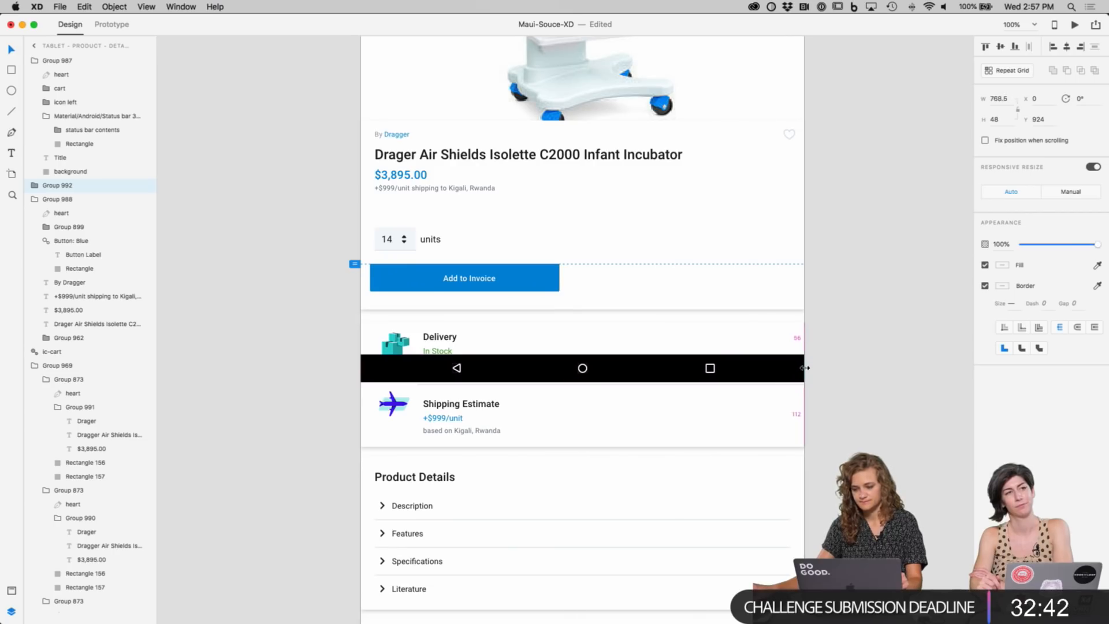
{"action": "left_click", "coordinate": [827, 361]}
{"action": "key", "text": "super+minus"}
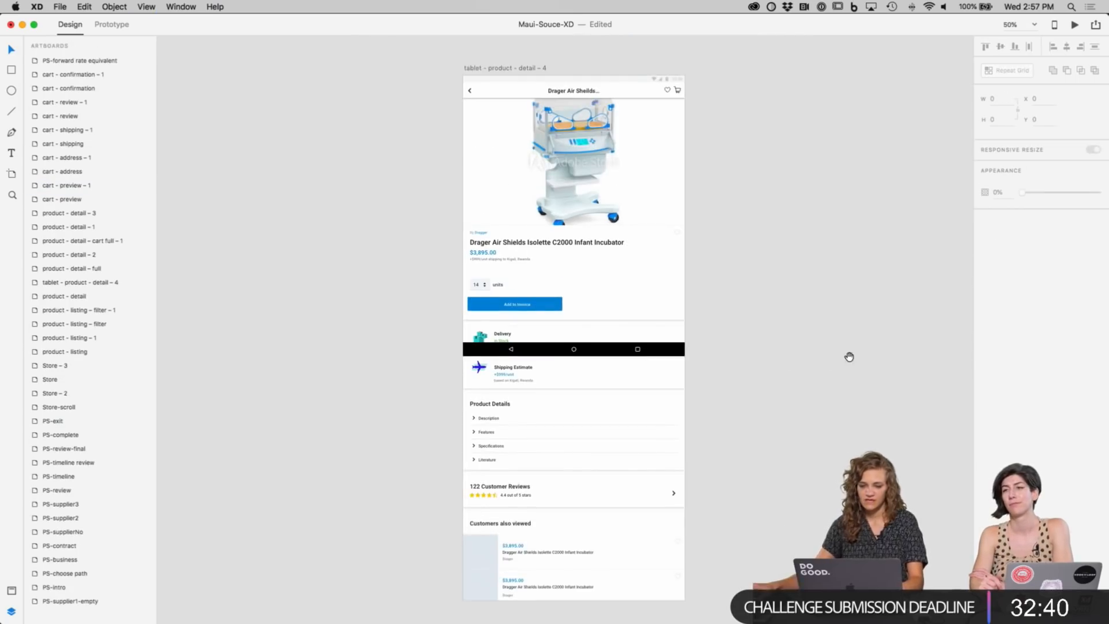
Step: Set the viewport height of the tablet - product - detail – 4 artboard to 1024
{"action": "left_click", "coordinate": [500, 67]}
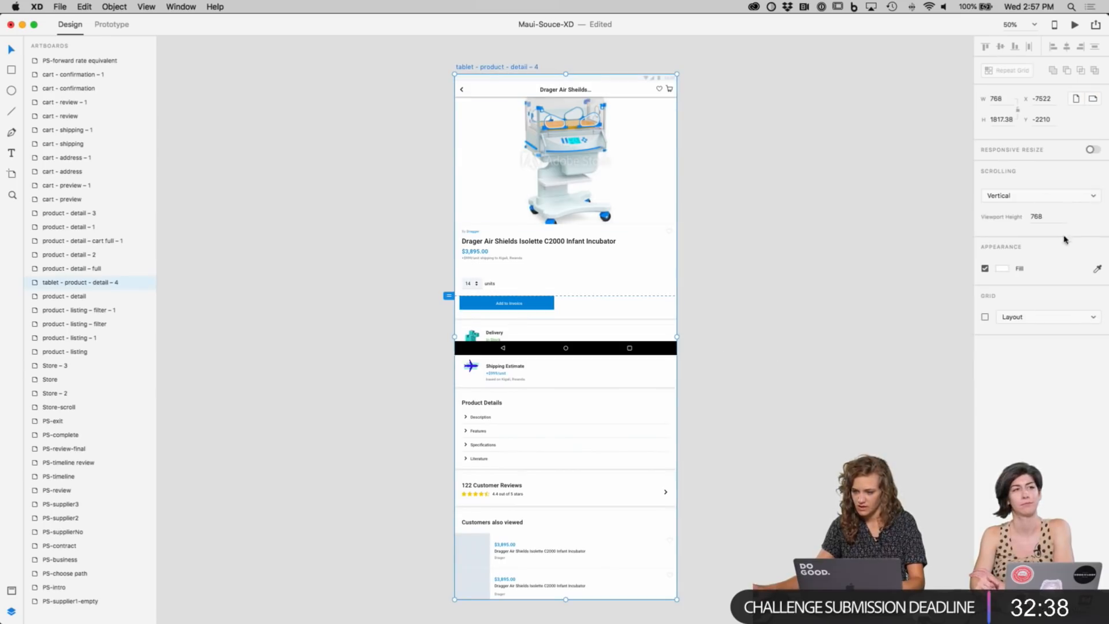
{"action": "scroll", "coordinate": [1061, 313], "scroll_direction": "down", "scroll_amount": 3}
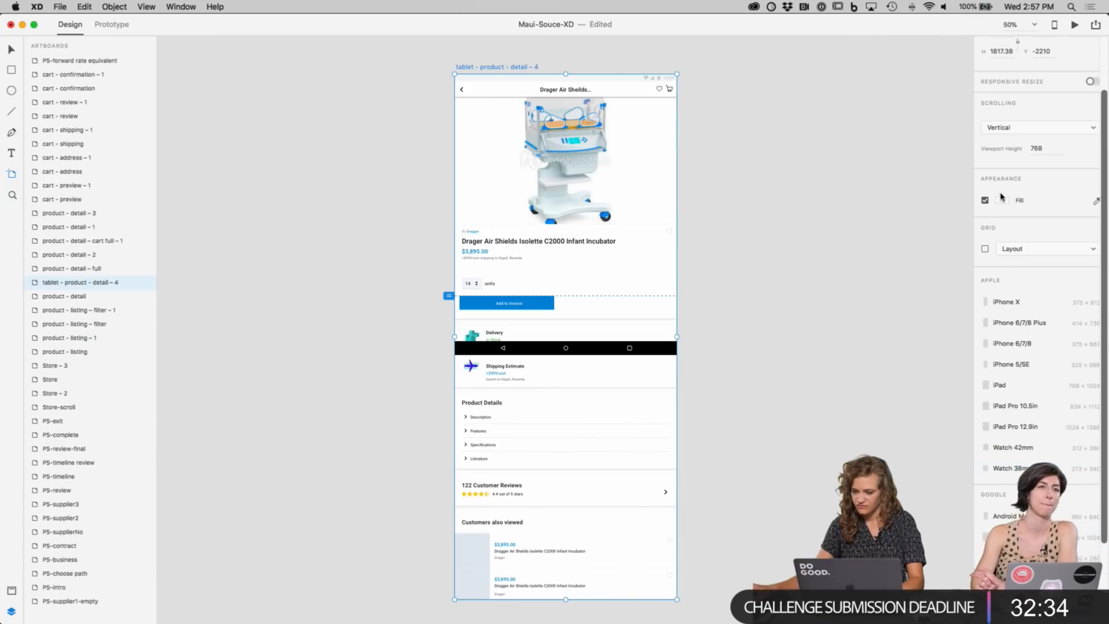
{"action": "scroll", "coordinate": [1002, 199], "scroll_direction": "up", "scroll_amount": 3}
{"action": "key", "text": "v"}
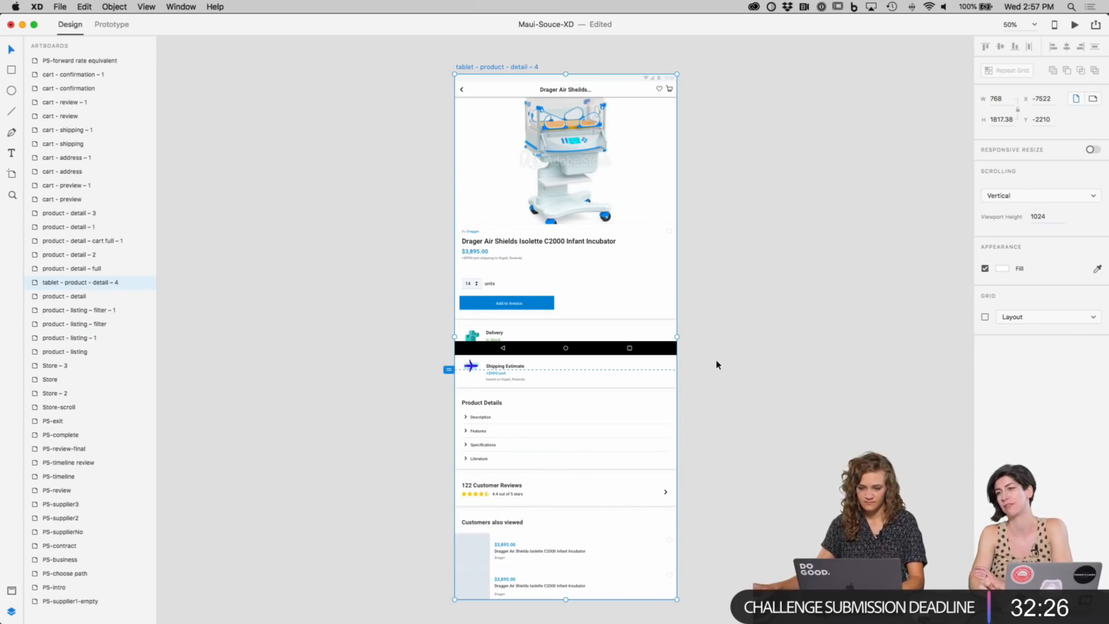
Step: Move the navigation bar group down to Y 976 so it sits at the bottom of the artboard's viewport
{"action": "left_click_drag", "start_coordinate": [654, 348], "coordinate": [656, 364]}
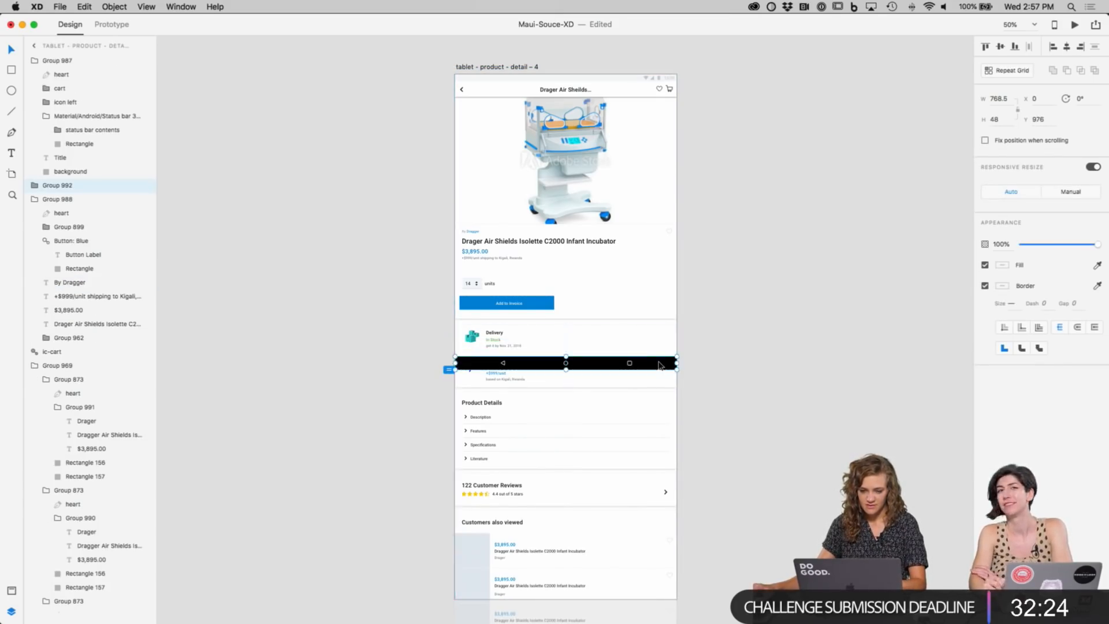
{"action": "left_click", "coordinate": [725, 347]}
{"action": "scroll", "coordinate": [728, 362], "scroll_direction": "up", "scroll_amount": 3}
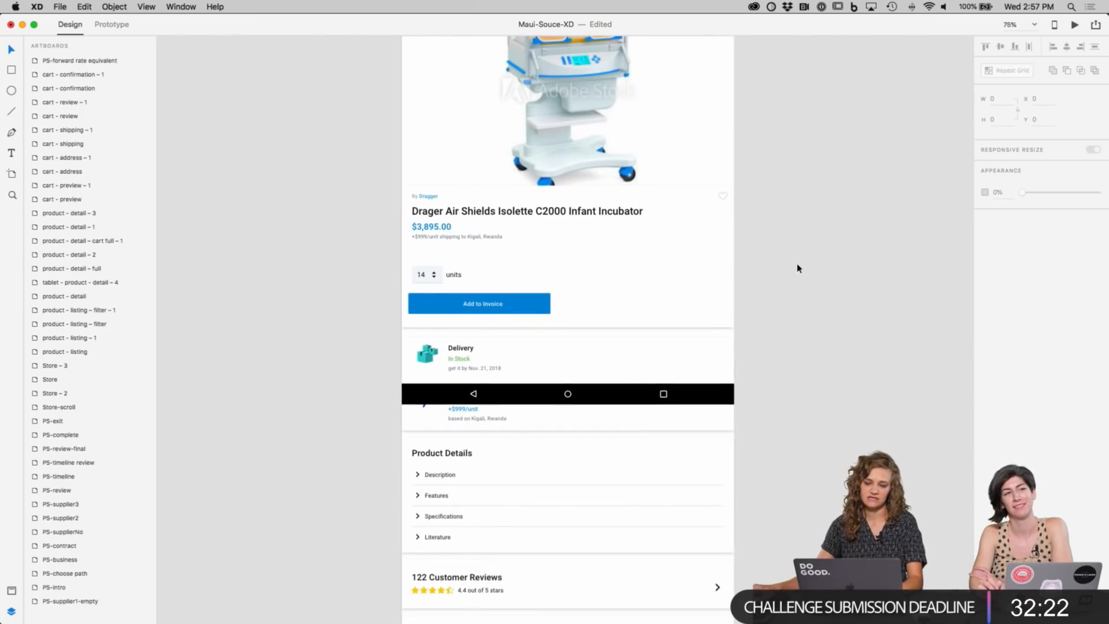
{"action": "scroll", "coordinate": [800, 269], "scroll_direction": "up", "scroll_amount": 2}
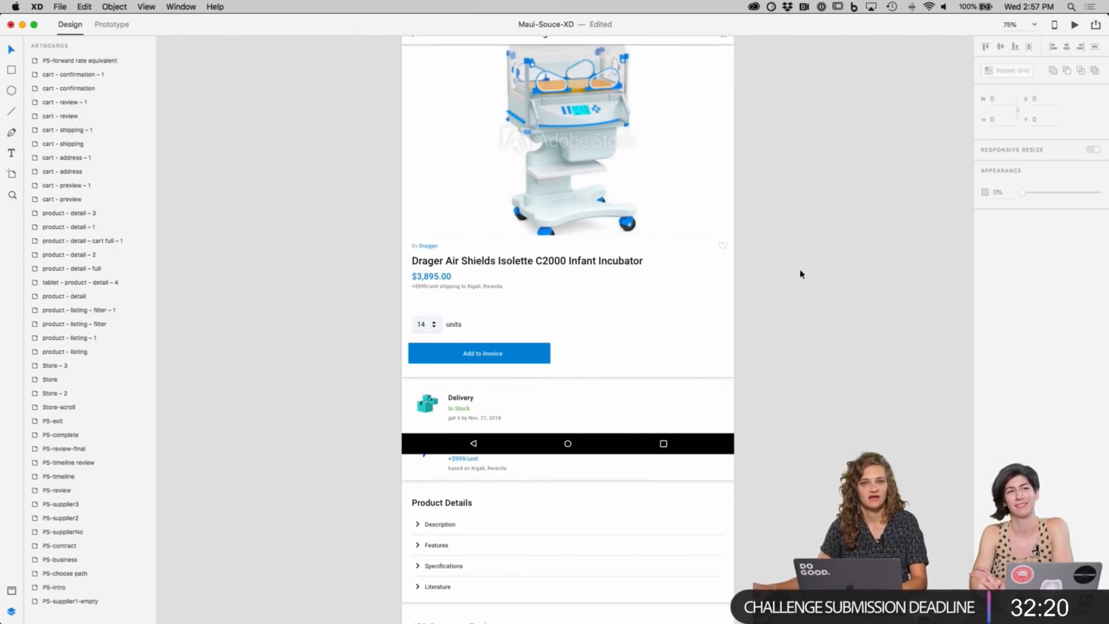
{"action": "scroll", "coordinate": [805, 275], "scroll_direction": "up", "scroll_amount": 3}
{"action": "scroll", "coordinate": [821, 314], "scroll_direction": "down", "scroll_amount": 1}
Step: Preview the tablet product detail artboard and scroll through it
{"action": "left_click", "coordinate": [444, 71]}
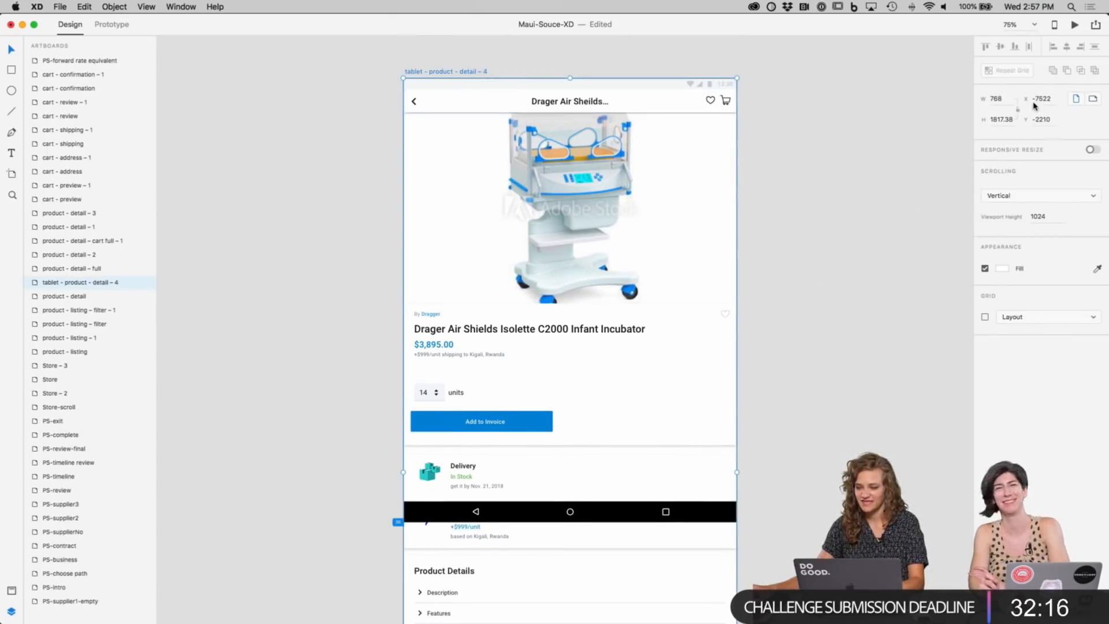
{"action": "left_click", "coordinate": [1075, 25]}
{"action": "scroll", "coordinate": [384, 302], "scroll_direction": "down", "scroll_amount": 3}
{"action": "scroll", "coordinate": [405, 312], "scroll_direction": "up", "scroll_amount": 3}
Step: Fix the navigation bar group's position when scrolling, and check its behaviour by scrolling the preview
{"action": "left_click", "coordinate": [688, 514]}
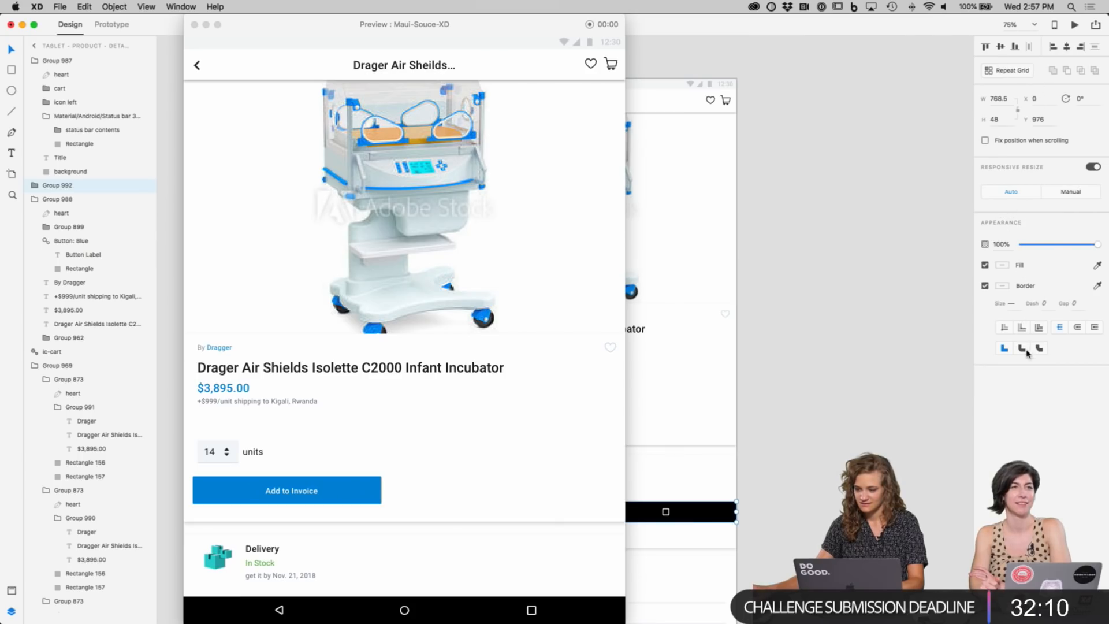
{"action": "left_click", "coordinate": [876, 275]}
{"action": "left_click", "coordinate": [721, 508]}
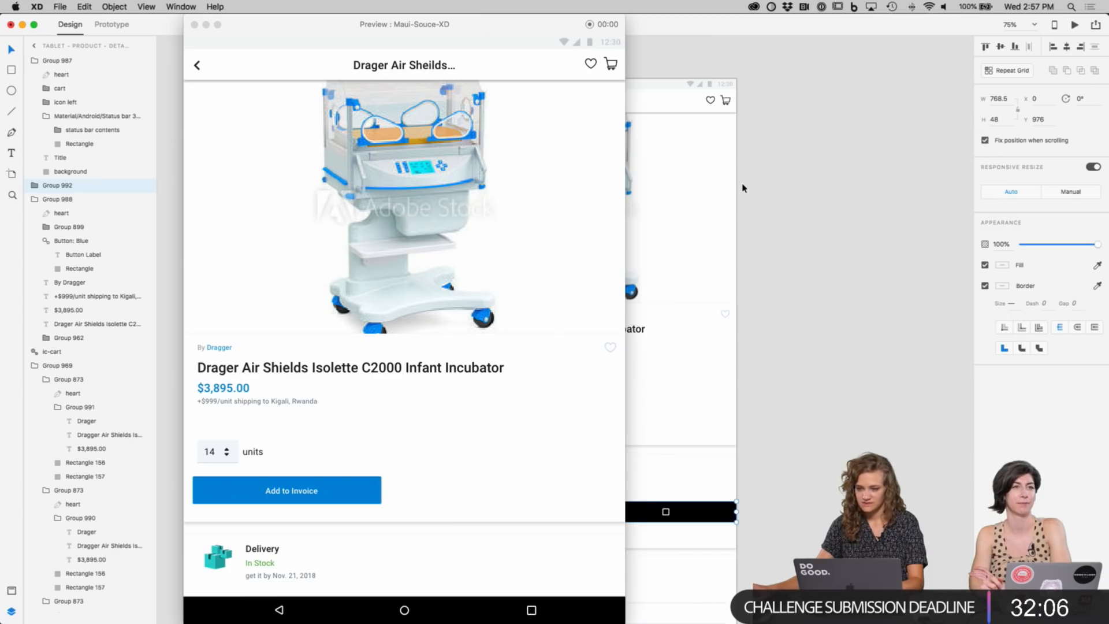
{"action": "scroll", "coordinate": [541, 375], "scroll_direction": "down", "scroll_amount": 10}
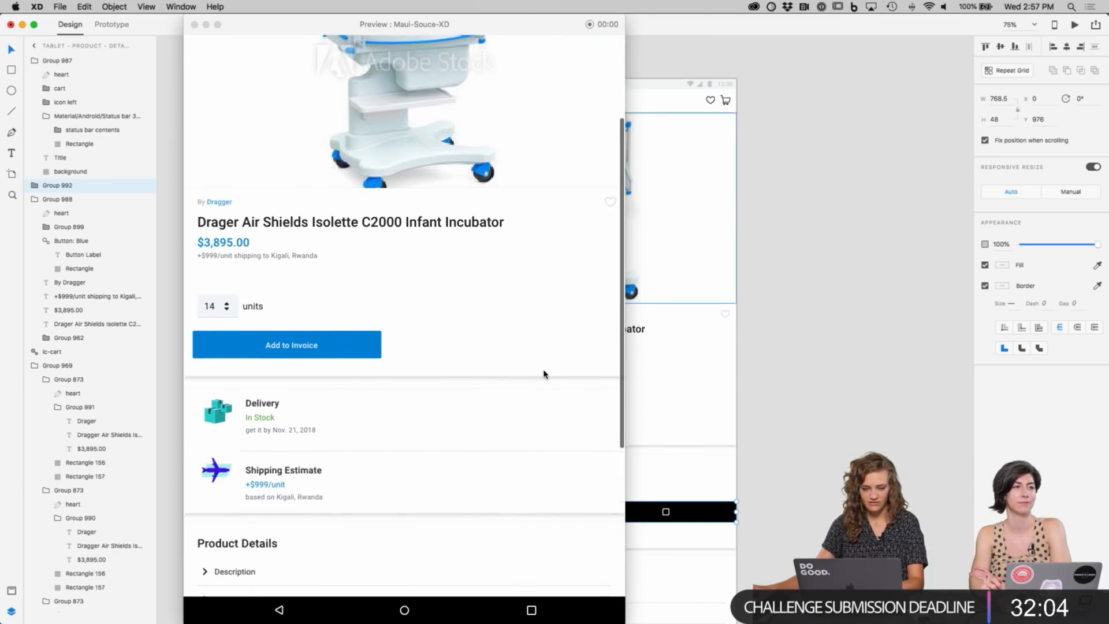
{"action": "scroll", "coordinate": [542, 375], "scroll_direction": "up", "scroll_amount": 10}
{"action": "scroll", "coordinate": [547, 371], "scroll_direction": "down", "scroll_amount": 8}
Step: Fix the header group's position when scrolling, and scroll through the preview to check it before closing it
{"action": "left_click", "coordinate": [886, 158]}
{"action": "left_click", "coordinate": [670, 99]}
{"action": "left_click", "coordinate": [984, 140]}
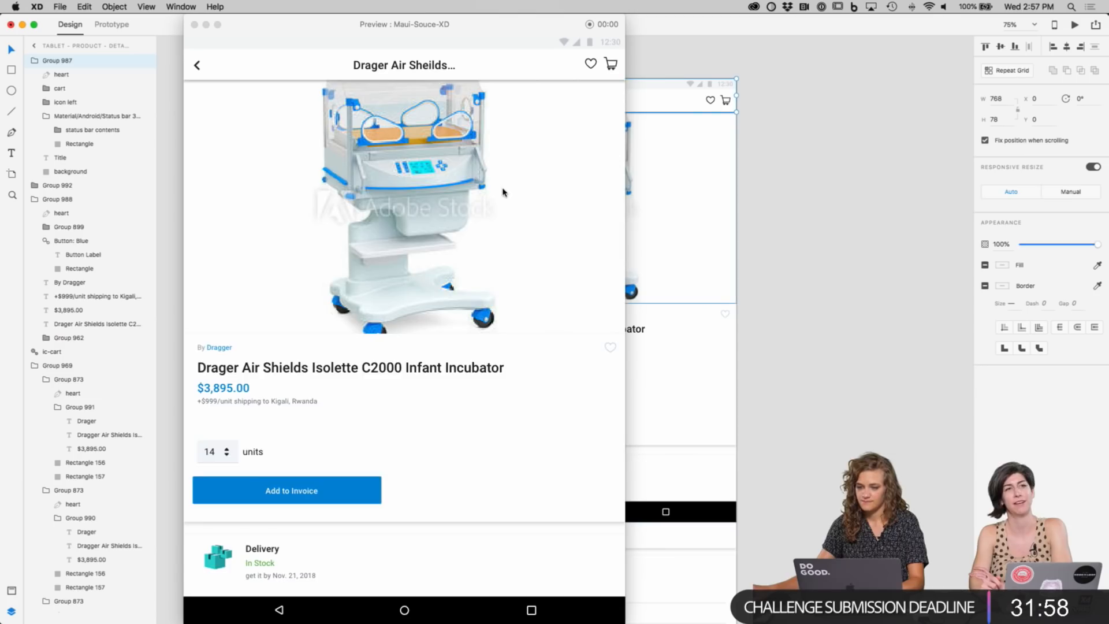
{"action": "scroll", "coordinate": [502, 191], "scroll_direction": "down", "scroll_amount": 5}
{"action": "scroll", "coordinate": [503, 195], "scroll_direction": "down", "scroll_amount": 3}
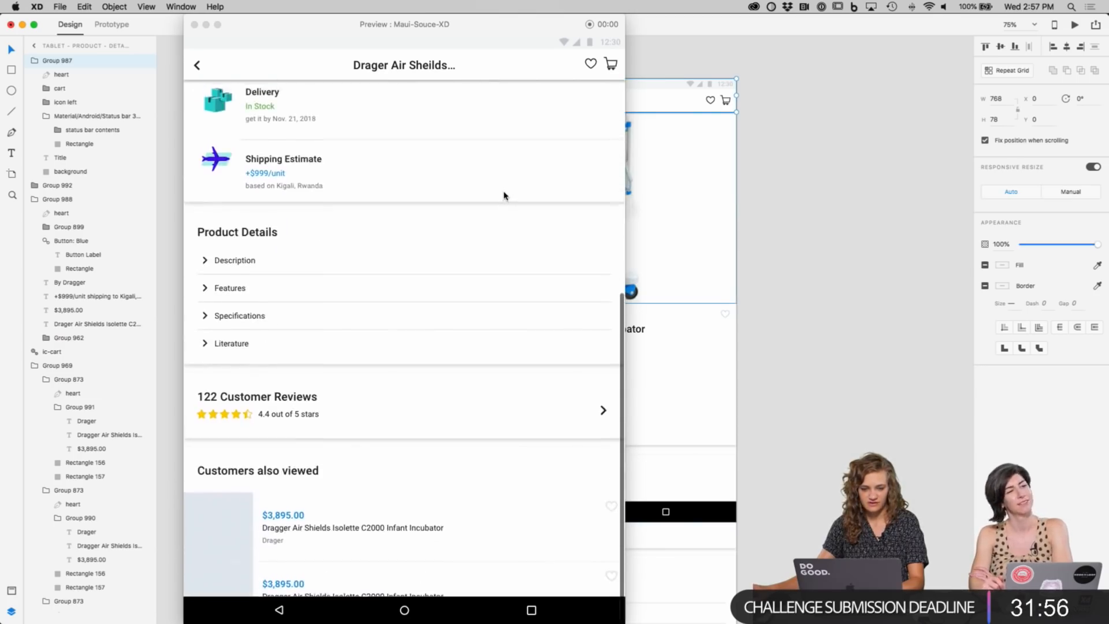
{"action": "scroll", "coordinate": [503, 196], "scroll_direction": "up", "scroll_amount": 10}
{"action": "scroll", "coordinate": [502, 195], "scroll_direction": "down", "scroll_amount": 1}
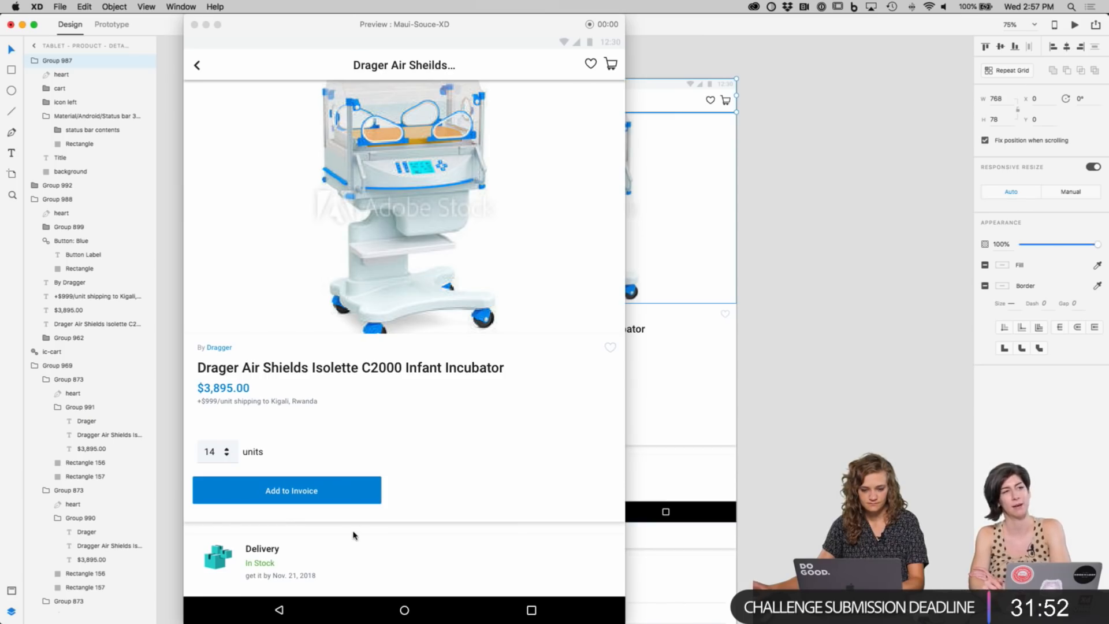
{"action": "left_click", "coordinate": [195, 26]}
{"action": "left_click", "coordinate": [852, 435]}
{"action": "scroll", "coordinate": [851, 435], "scroll_direction": "right", "scroll_amount": 1}
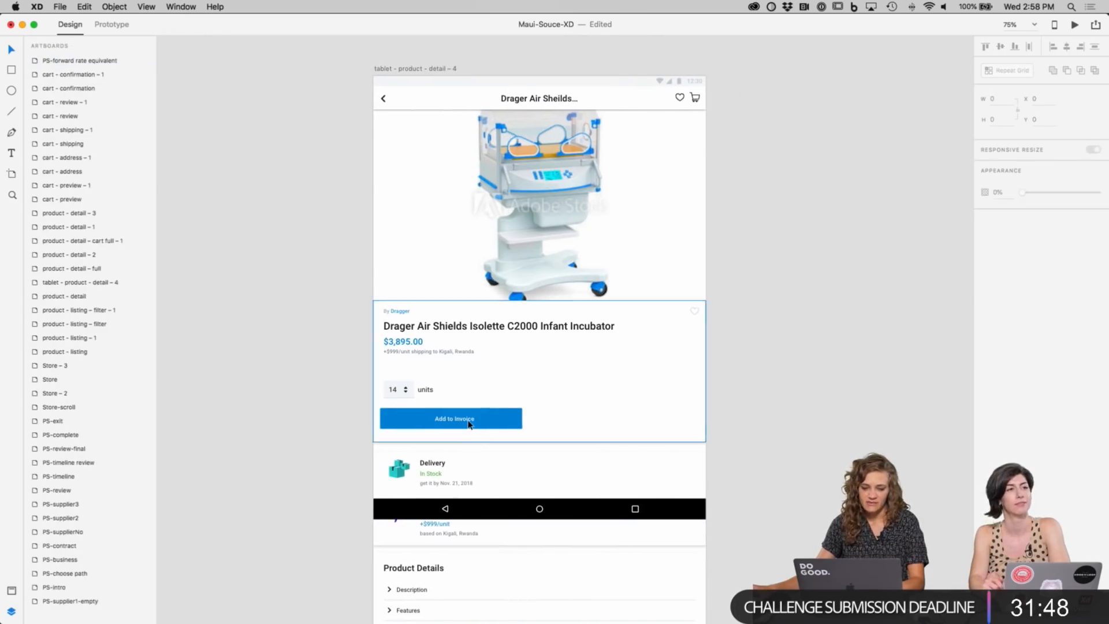
{"action": "left_click", "coordinate": [454, 421], "text": "super"}
{"action": "right_click", "coordinate": [480, 421]}
{"action": "left_click", "coordinate": [831, 449]}
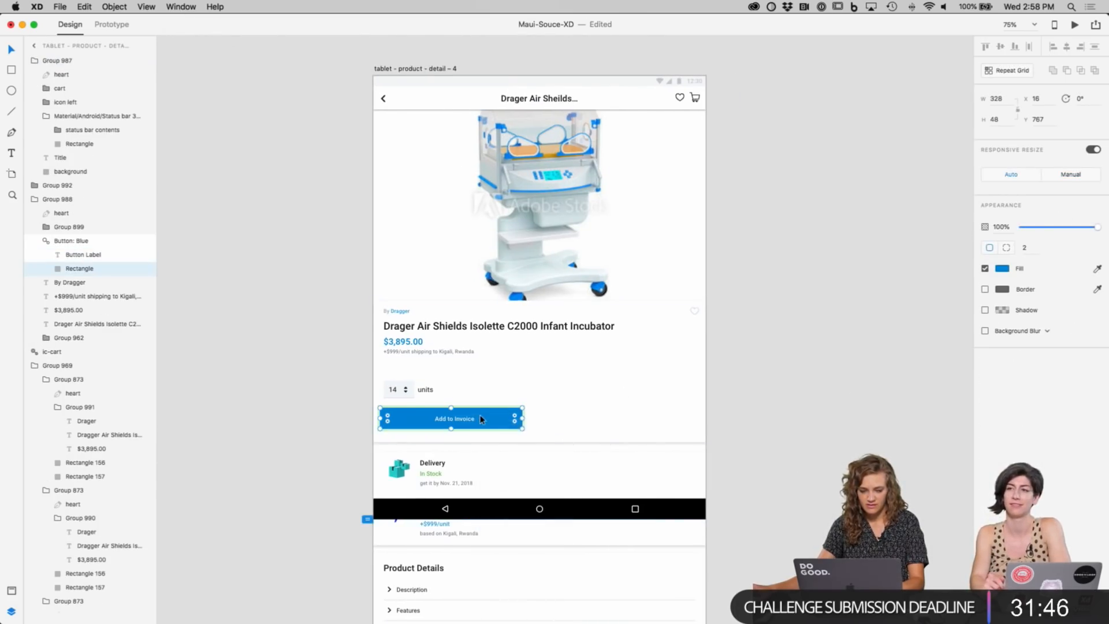
{"action": "left_click", "coordinate": [743, 404]}
{"action": "left_click", "coordinate": [475, 417]}
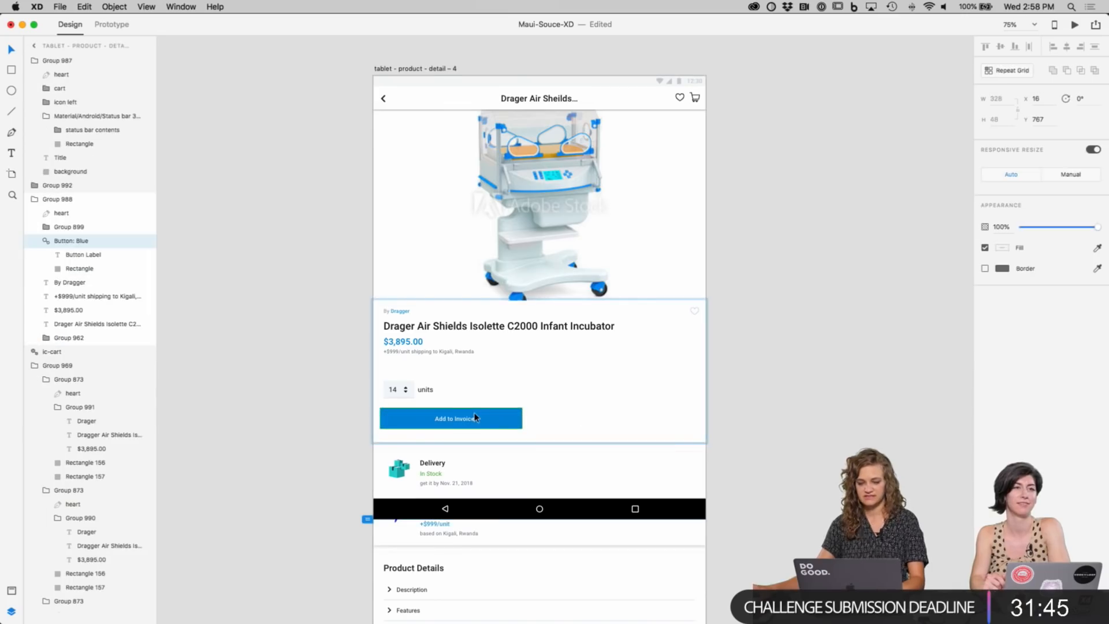
{"action": "left_click", "coordinate": [501, 428], "text": "super"}
{"action": "right_click", "coordinate": [500, 427]}
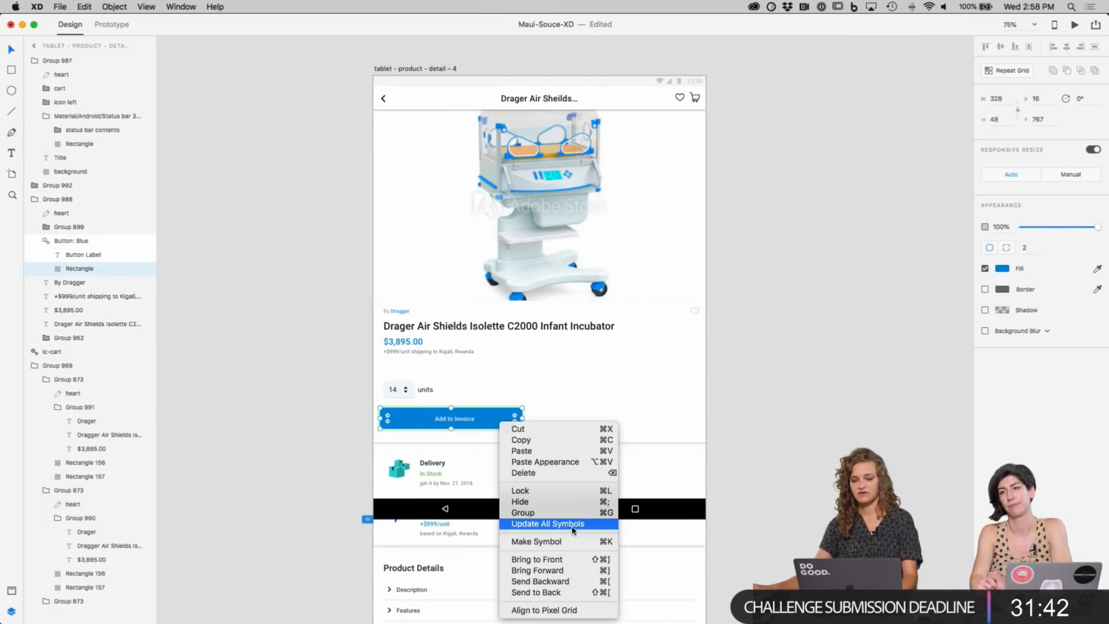
{"action": "left_click", "coordinate": [730, 527]}
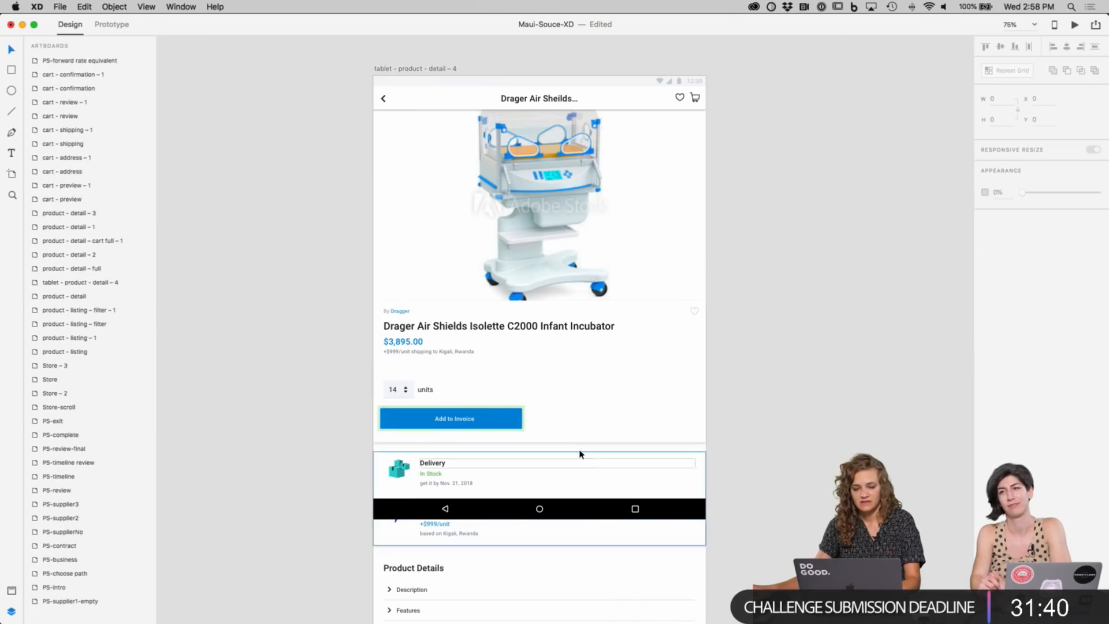
{"action": "scroll", "coordinate": [872, 398], "scroll_direction": "down", "scroll_amount": 1}
Step: Ungroup the Button: Blue symbol of the Add to Invoice button into its separate label and rectangle
{"action": "left_click", "coordinate": [497, 387]}
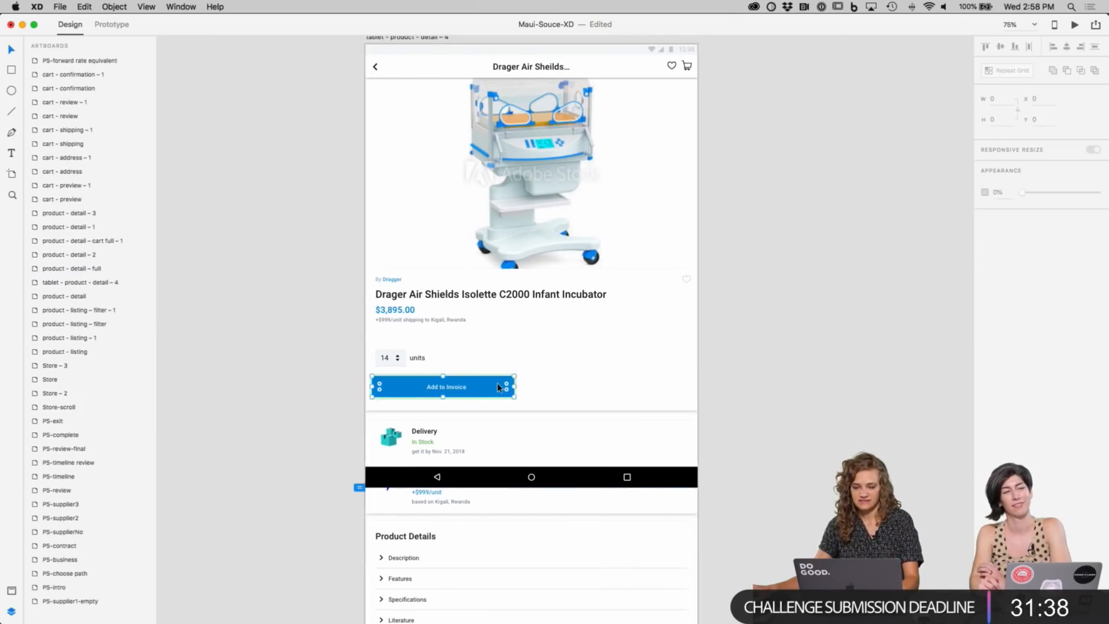
{"action": "left_click", "coordinate": [66, 228]}
{"action": "left_click", "coordinate": [68, 242]}
{"action": "right_click", "coordinate": [69, 240]}
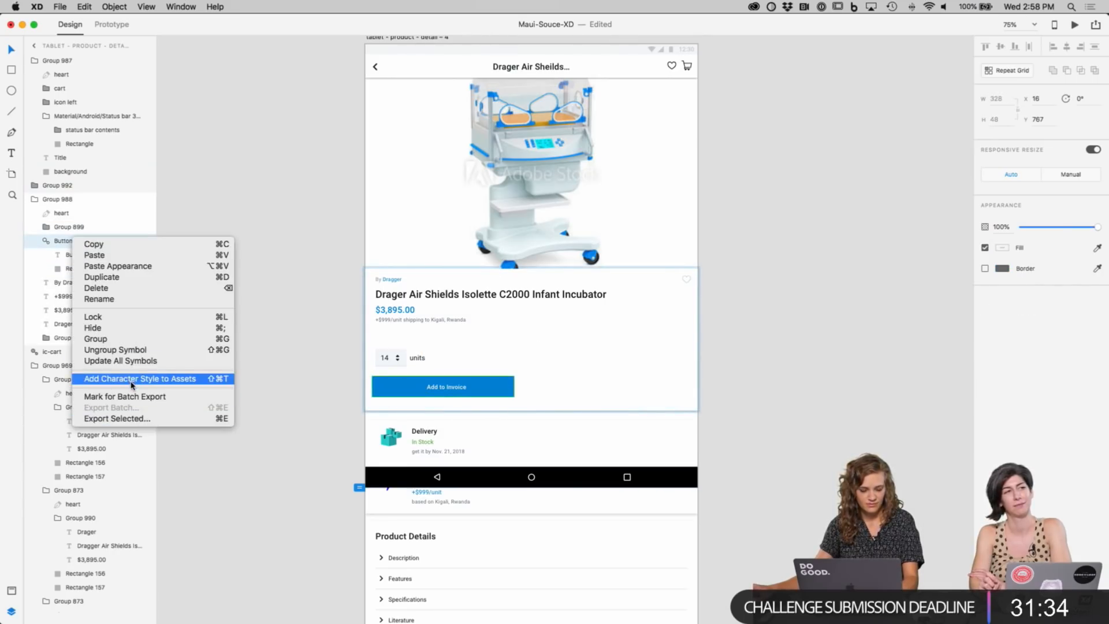
{"action": "left_click", "coordinate": [130, 350]}
Step: Try stretching the Add to Invoice button's rectangle to a width of 728, and undo the resize
{"action": "double_click", "coordinate": [498, 383]}
{"action": "left_click_drag", "start_coordinate": [445, 396], "coordinate": [445, 405]}
{"action": "key", "text": "super+z"}
{"action": "left_click_drag", "start_coordinate": [513, 386], "coordinate": [686, 390]}
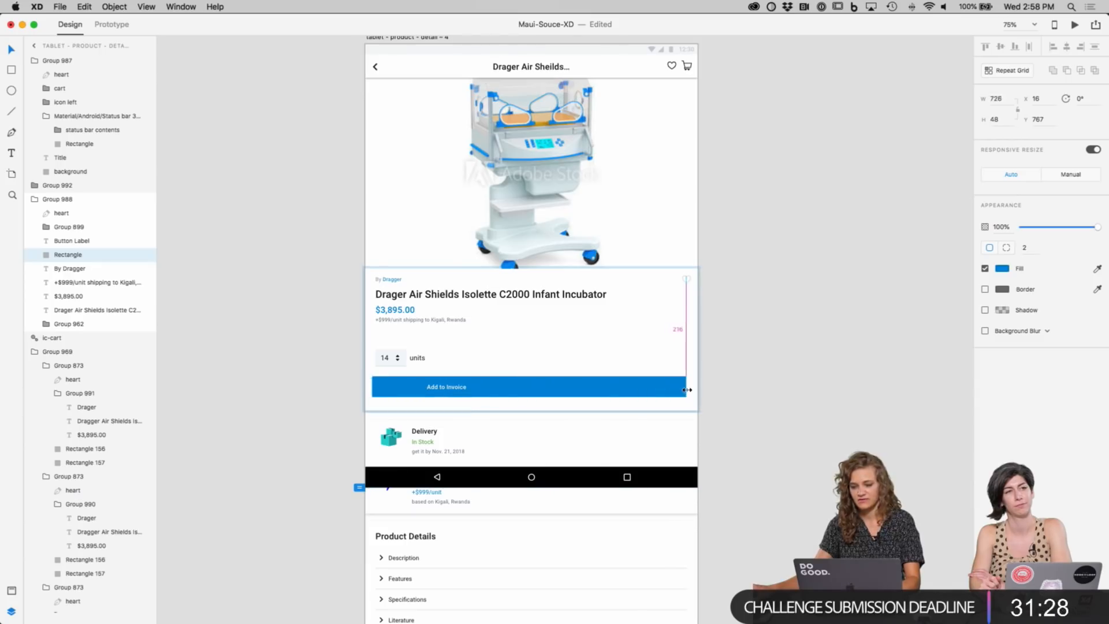
{"action": "key", "text": "super+z"}
{"action": "left_click", "coordinate": [797, 421]}
{"action": "scroll", "coordinate": [770, 468], "scroll_direction": "up", "scroll_amount": 1}
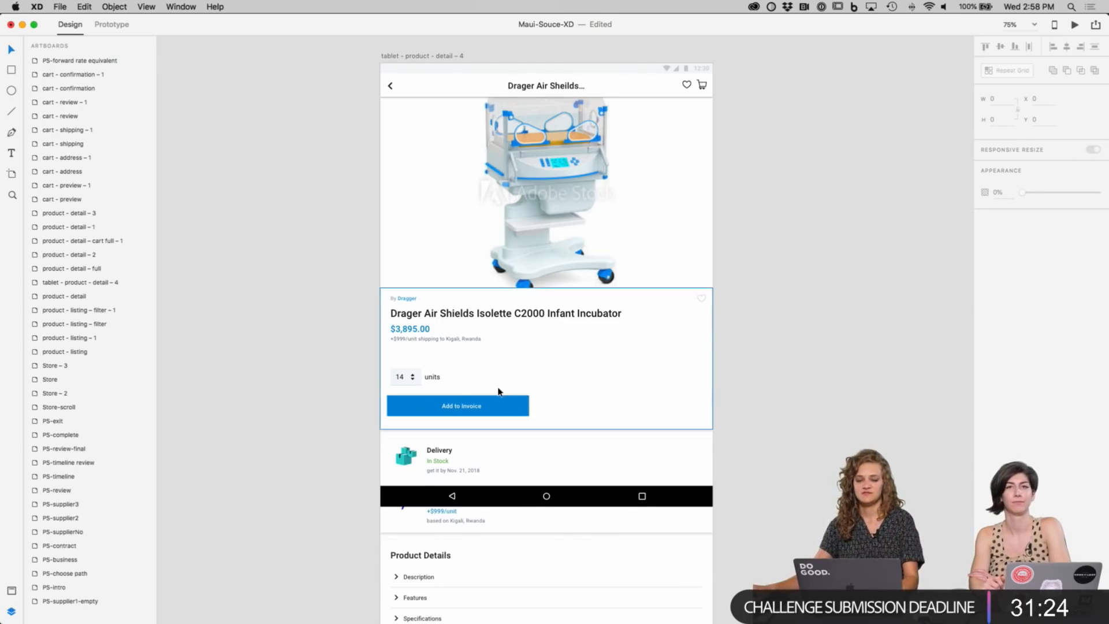
Step: Shorten the product title below the image to "Drager Air Shields Isolette"
{"action": "double_click", "coordinate": [548, 315]}
{"action": "left_click_drag", "start_coordinate": [644, 318], "coordinate": [539, 322]}
{"action": "left_click", "coordinate": [898, 353]}
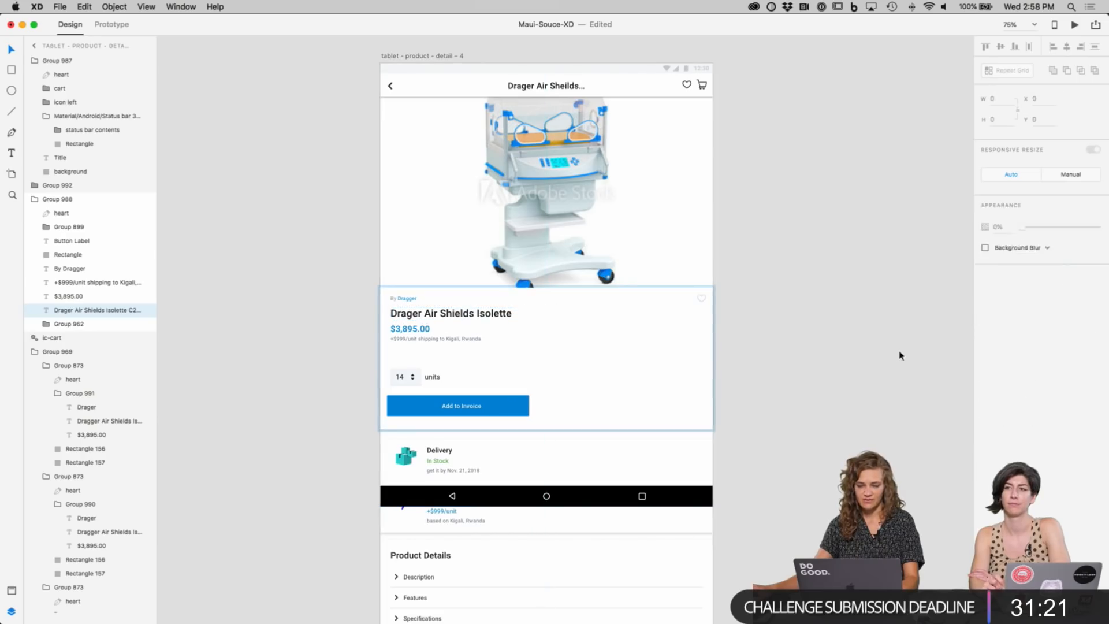
Step: Move the 14 units quantity selector up beside the product title, to X 556 and Y 553
{"action": "double_click", "coordinate": [468, 406]}
{"action": "left_click", "coordinate": [784, 410]}
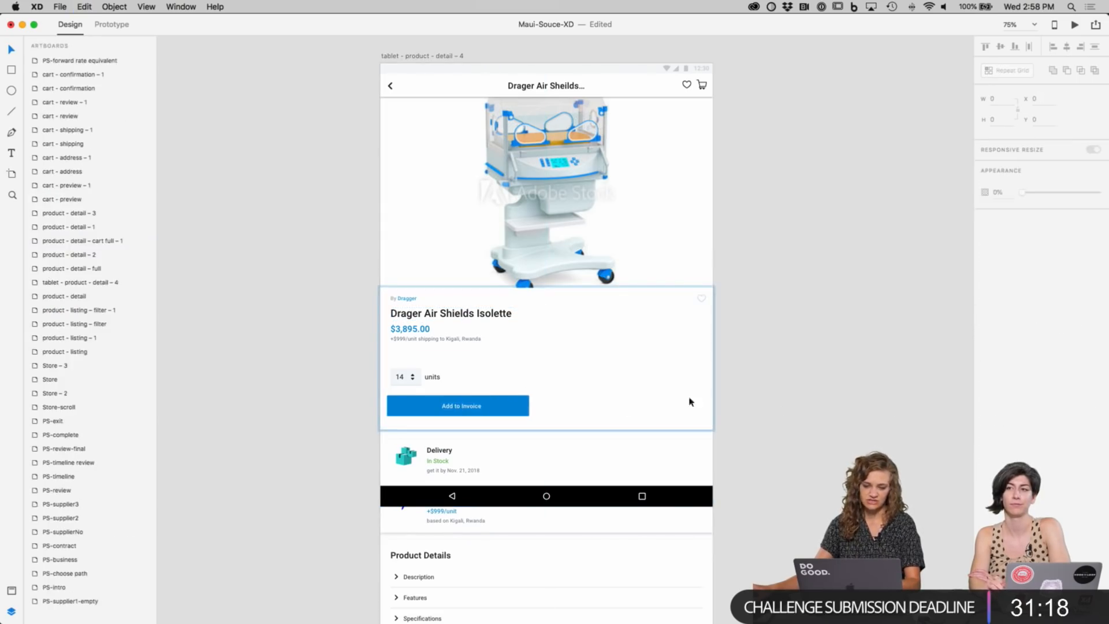
{"action": "double_click", "coordinate": [411, 379]}
{"action": "left_click_drag", "start_coordinate": [412, 379], "coordinate": [638, 316]}
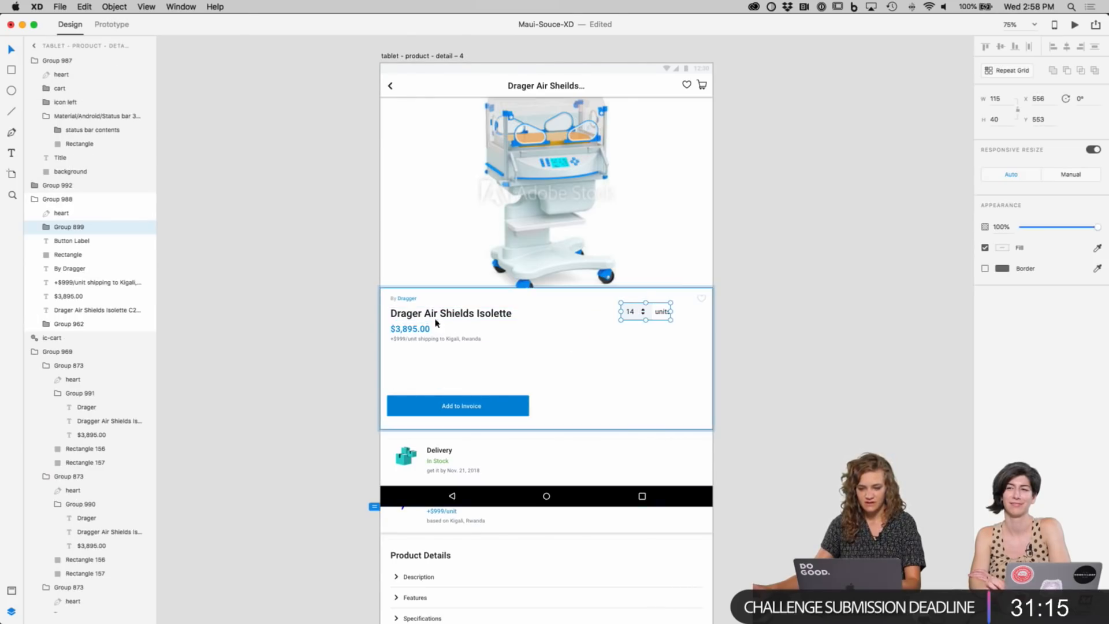
Step: Move the Add to Invoice button's rectangle and label up beside the price, under the quantity selector
{"action": "double_click", "coordinate": [468, 406]}
{"action": "left_click", "coordinate": [440, 407]}
{"action": "left_click_drag", "start_coordinate": [418, 401], "coordinate": [587, 340]}
{"action": "key", "text": "super+z"}
{"action": "left_click_drag", "start_coordinate": [440, 411], "coordinate": [603, 349]}
{"action": "key", "text": "super+z"}
{"action": "left_click_drag", "start_coordinate": [510, 412], "coordinate": [662, 349]}
{"action": "left_click", "coordinate": [802, 381]}
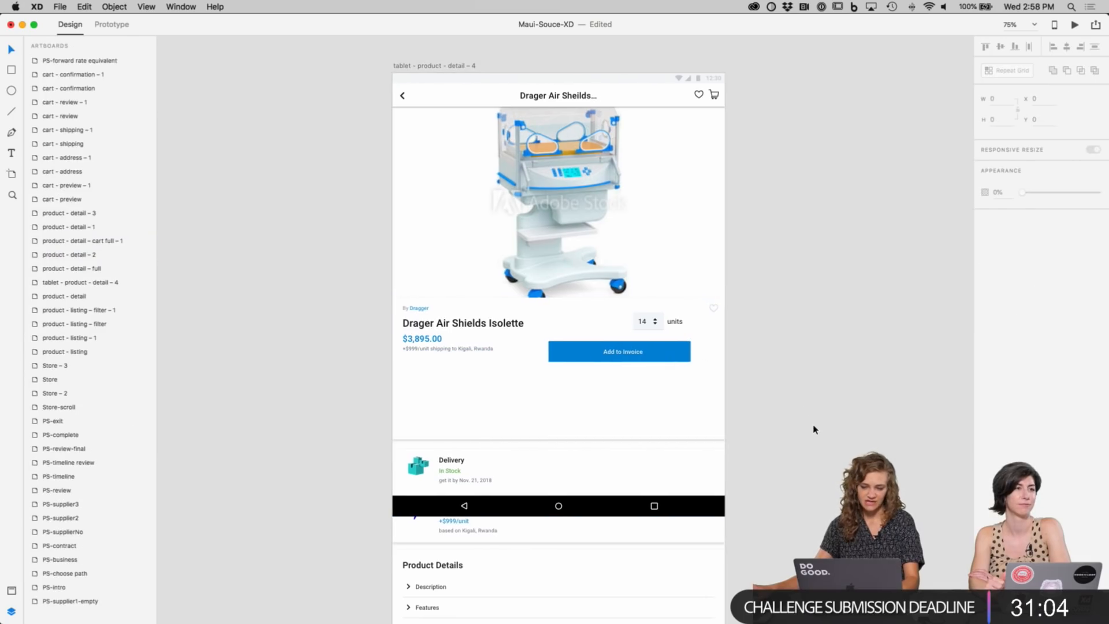
{"action": "key", "text": "super+Tab"}
{"action": "key", "text": "super+t"}
{"action": "type", "text": "amazon.com"}
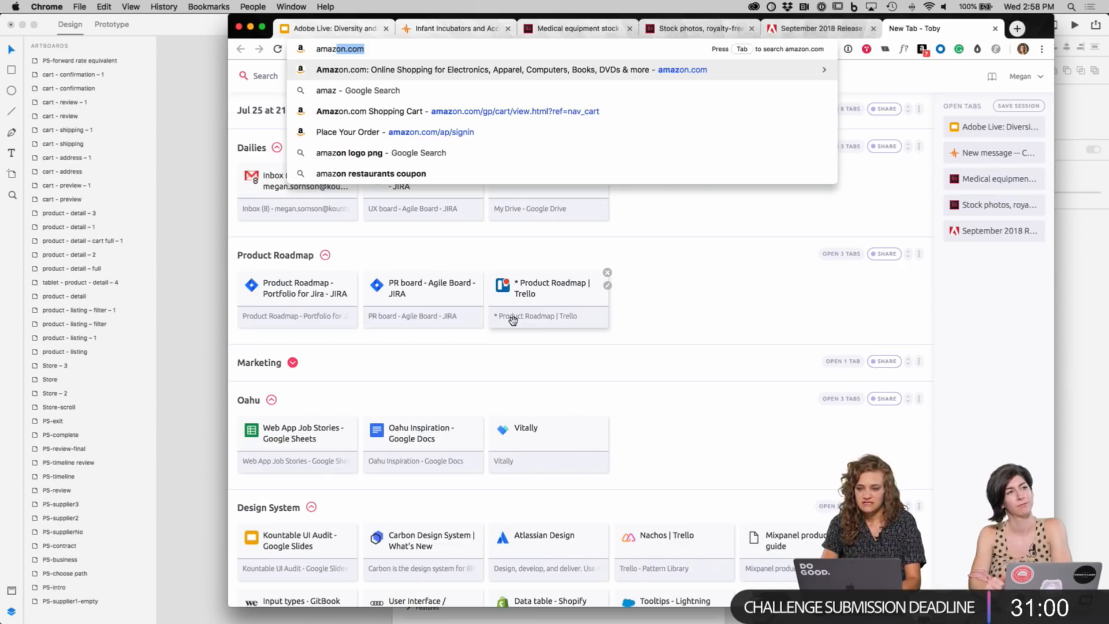
{"action": "key", "text": "super+w"}
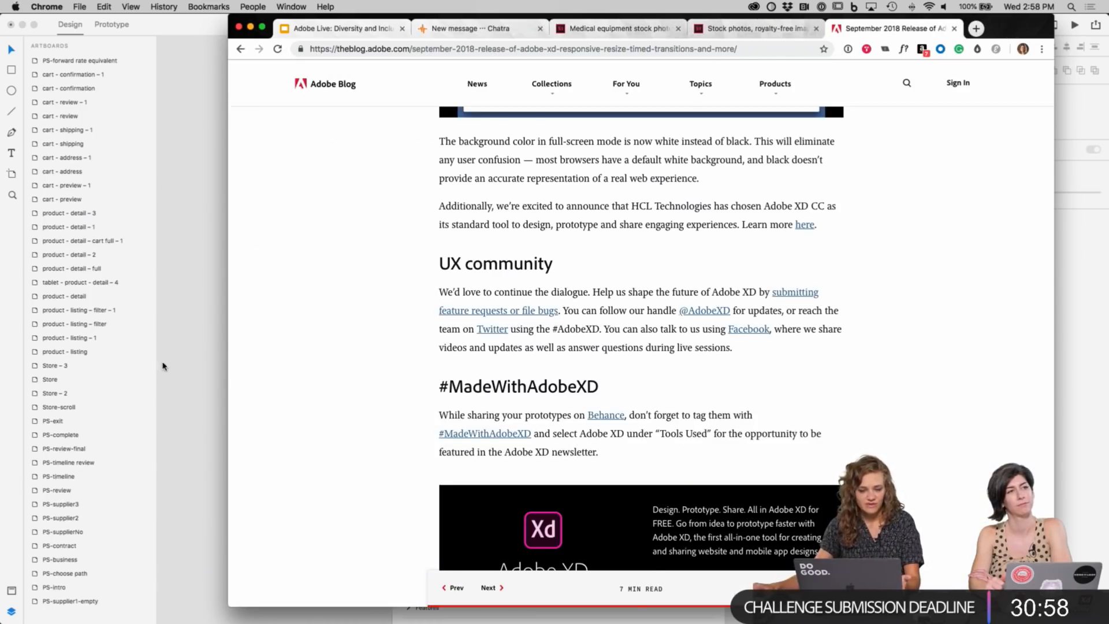
{"action": "left_click", "coordinate": [194, 363]}
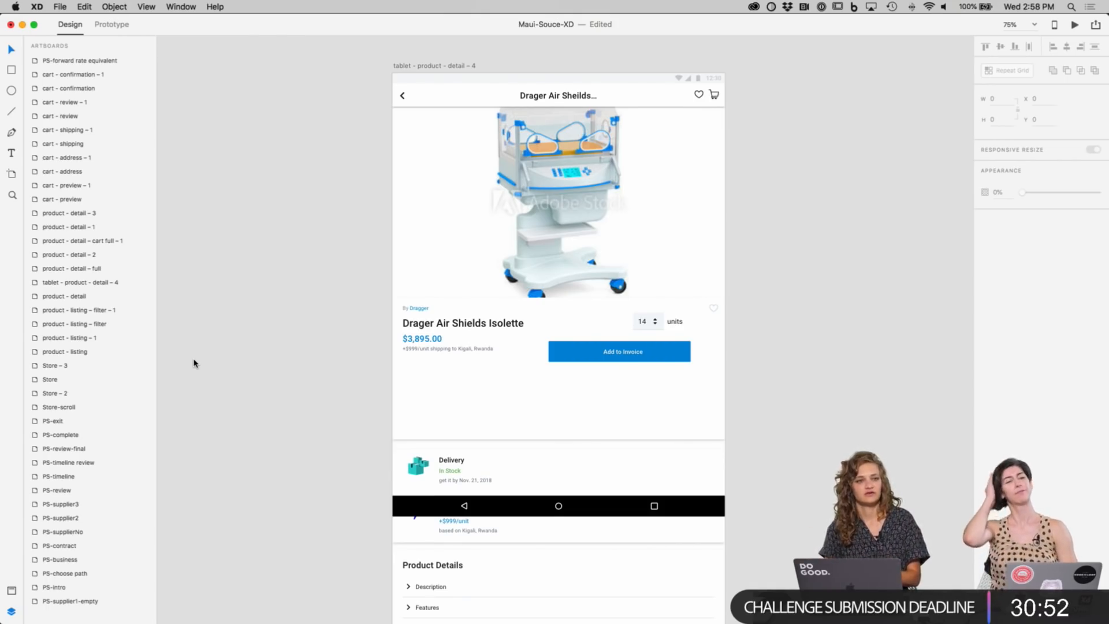
Step: Narrow the Add to Invoice rectangle to a width of 239, centre the label on it, and nudge the button slightly left
{"action": "scroll", "coordinate": [269, 401], "scroll_direction": "down", "scroll_amount": 2}
{"action": "scroll", "coordinate": [299, 416], "scroll_direction": "down", "scroll_amount": 1}
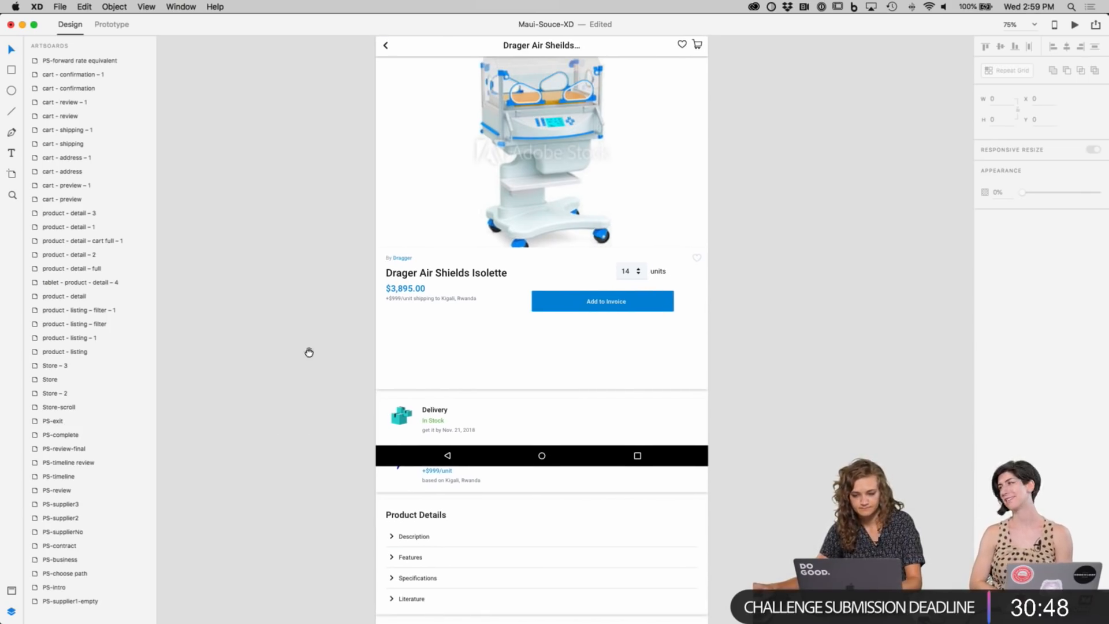
{"action": "left_click_drag", "start_coordinate": [312, 356], "coordinate": [307, 397]}
{"action": "left_click", "coordinate": [612, 354]}
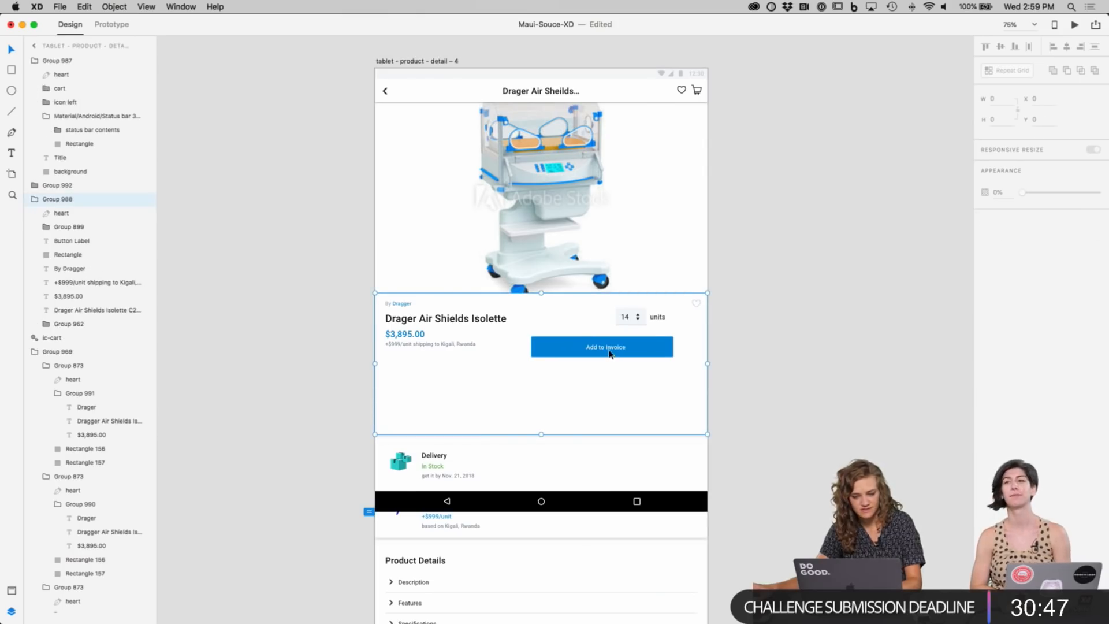
{"action": "double_click", "coordinate": [651, 346]}
{"action": "left_click_drag", "start_coordinate": [531, 347], "coordinate": [570, 346]}
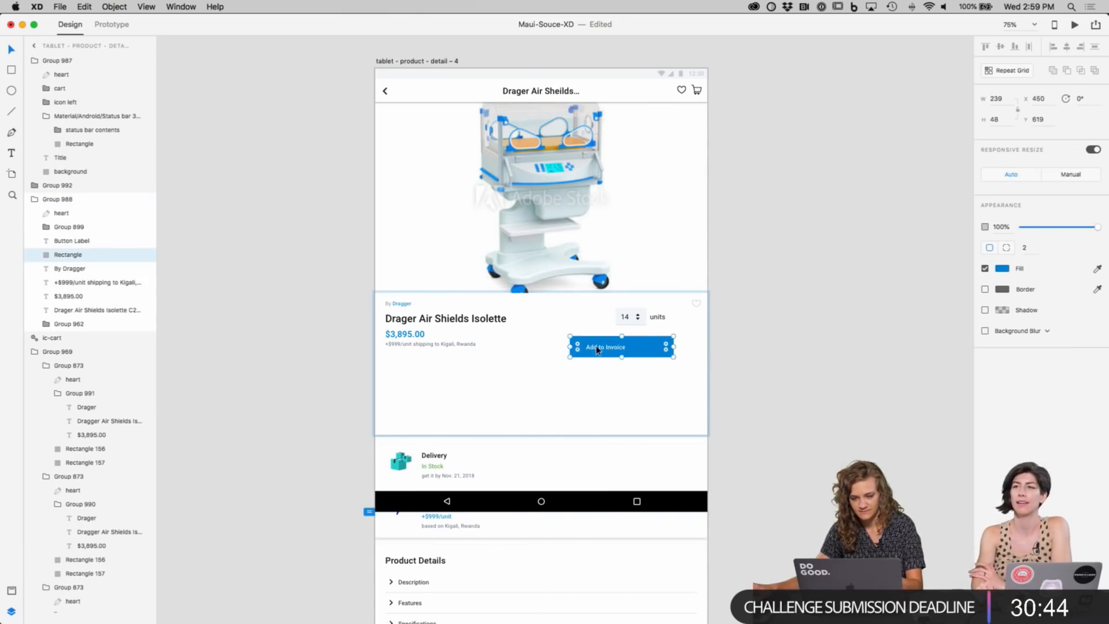
{"action": "left_click", "coordinate": [597, 349], "text": "shift"}
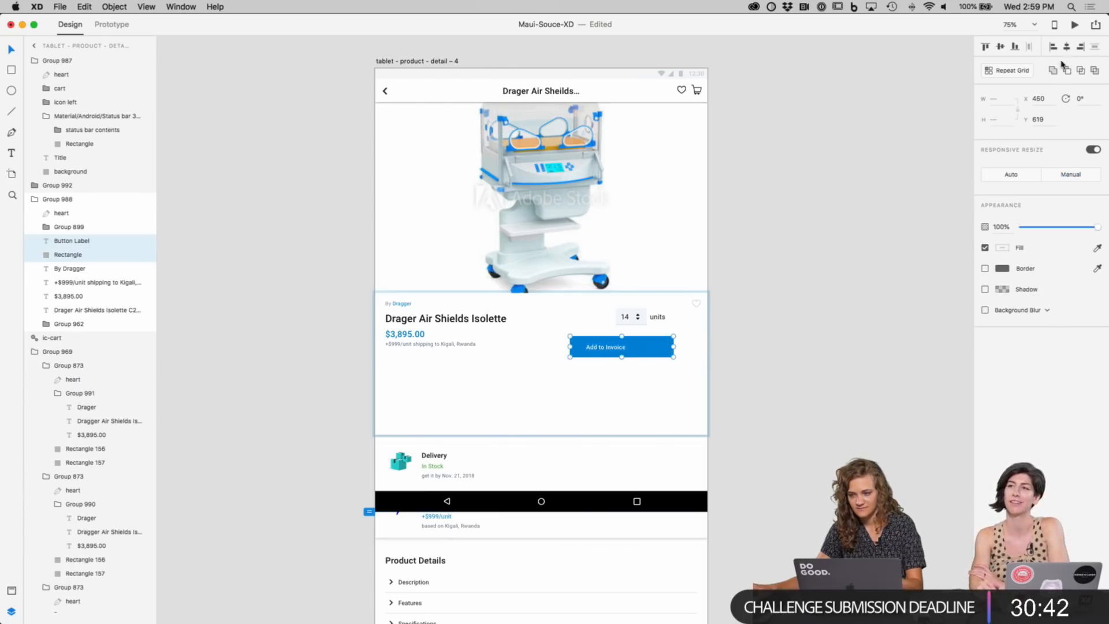
{"action": "left_click_drag", "start_coordinate": [642, 348], "coordinate": [638, 345]}
{"action": "left_click", "coordinate": [856, 359]}
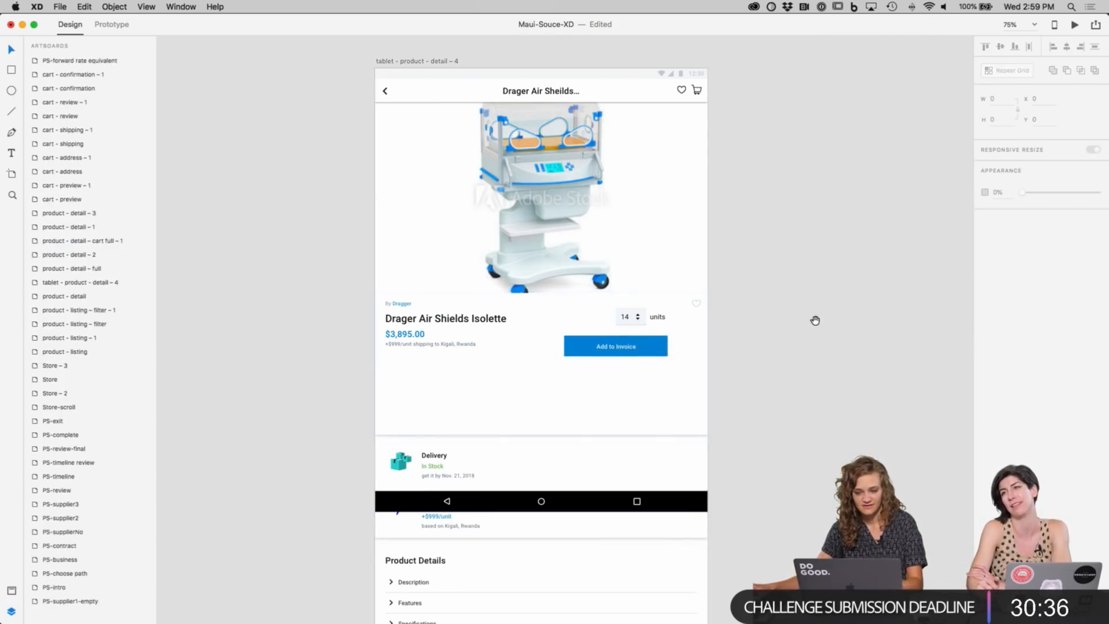
Step: Raise the lower edge of the product info section's white background closer to the Add to Invoice button
{"action": "scroll", "coordinate": [832, 374], "scroll_direction": "up", "scroll_amount": 2}
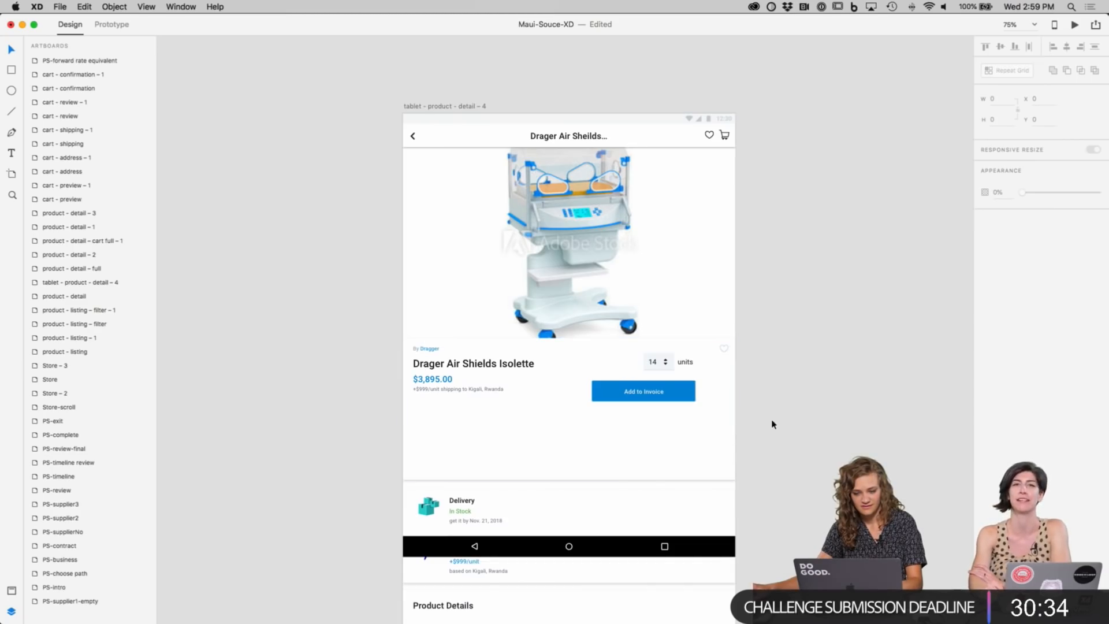
{"action": "left_click", "coordinate": [576, 478]}
{"action": "left_click_drag", "start_coordinate": [568, 477], "coordinate": [571, 428]}
{"action": "scroll", "coordinate": [545, 479], "scroll_direction": "down", "scroll_amount": 2}
Step: Move the delivery, product details, customer reviews and also-viewed sections up together to Y 751, directly below the product info section
{"action": "left_click", "coordinate": [547, 492]}
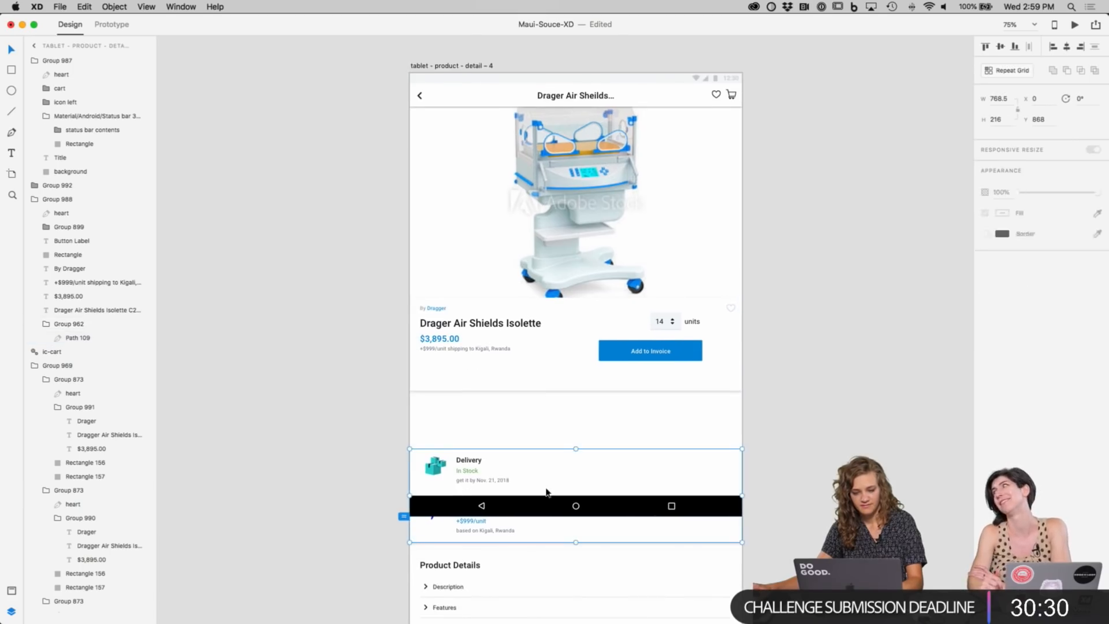
{"action": "scroll", "coordinate": [543, 492], "scroll_direction": "down", "scroll_amount": 5}
{"action": "scroll", "coordinate": [542, 427], "scroll_direction": "down", "scroll_amount": 2}
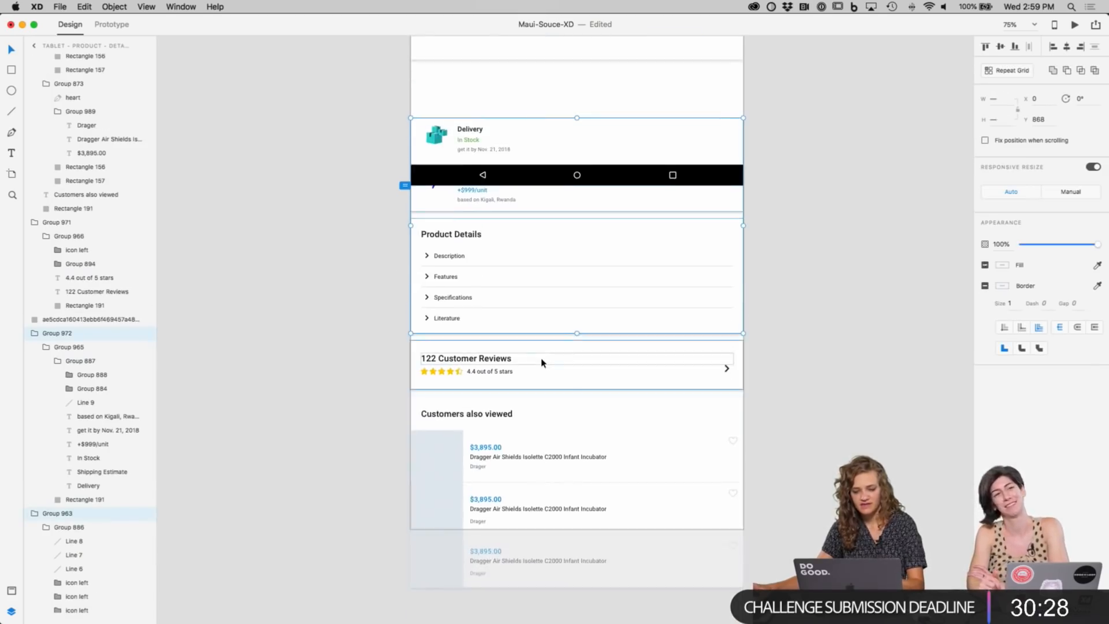
{"action": "scroll", "coordinate": [619, 391], "scroll_direction": "up", "scroll_amount": 6}
{"action": "left_click_drag", "start_coordinate": [593, 497], "coordinate": [592, 445]}
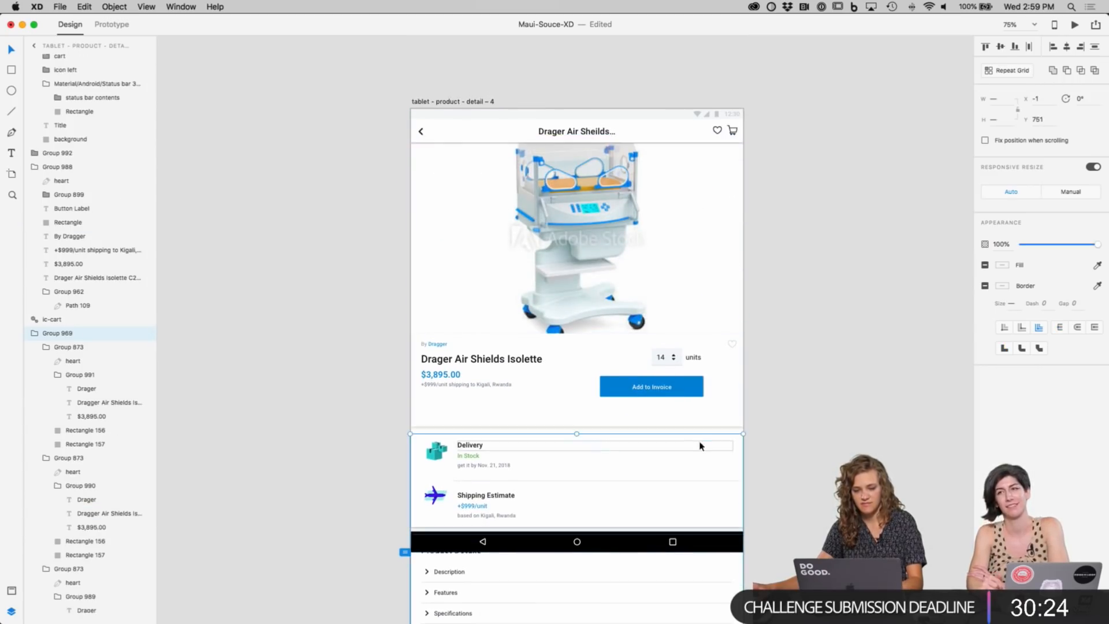
{"action": "left_click", "coordinate": [839, 428]}
Step: Review the tablet product detail artboard's layout from the header down to the Customers also viewed list
{"action": "scroll", "coordinate": [839, 427], "scroll_direction": "down", "scroll_amount": 1}
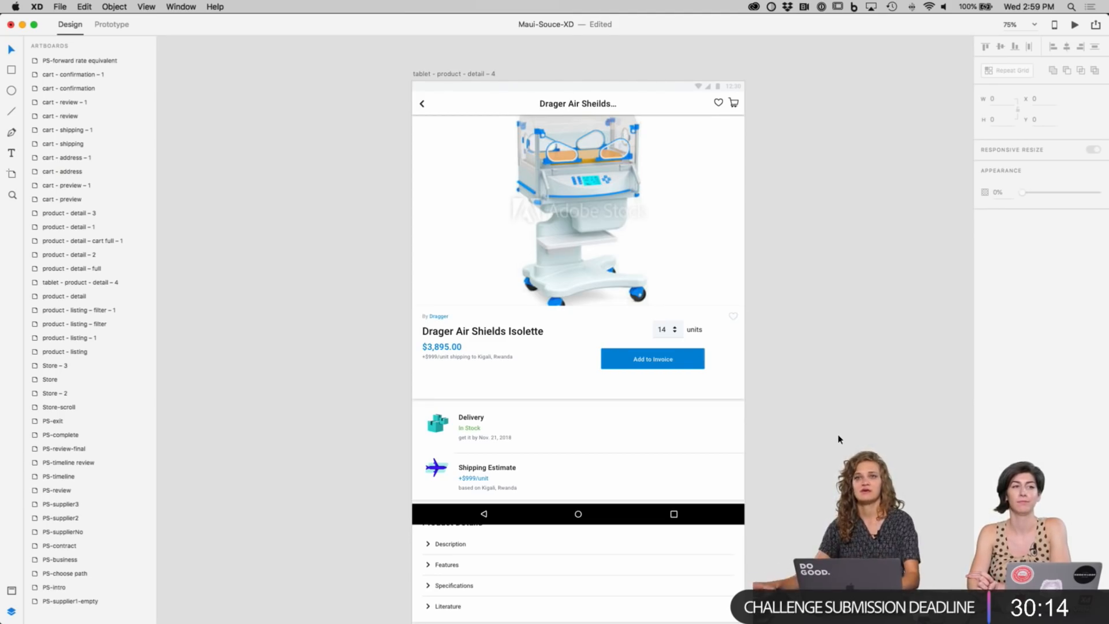
{"action": "scroll", "coordinate": [775, 277], "scroll_direction": "down", "scroll_amount": 3}
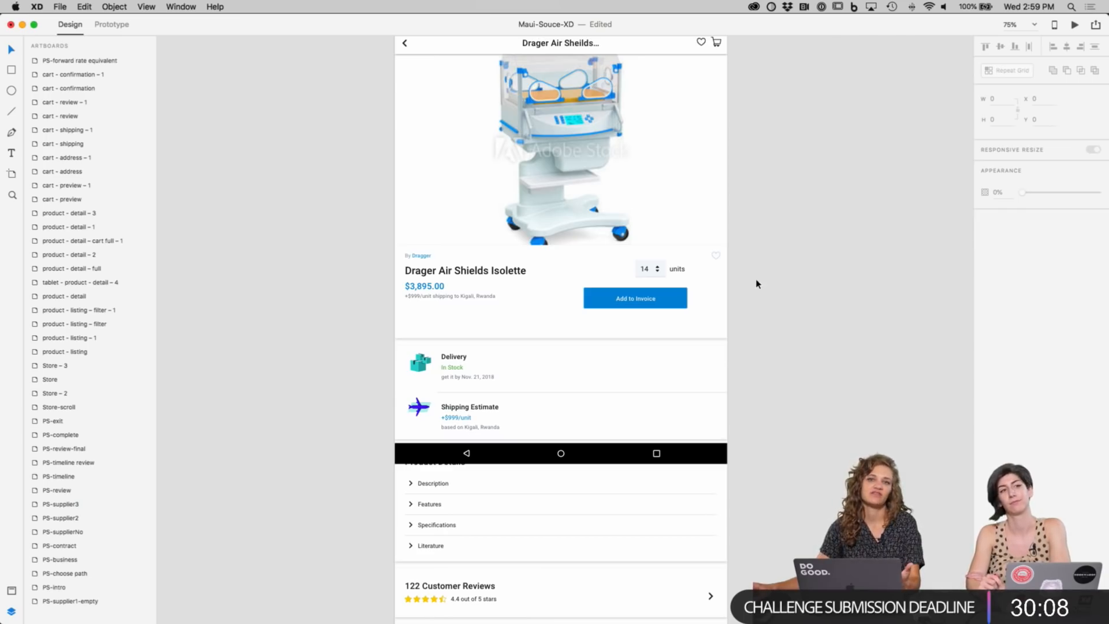
{"action": "scroll", "coordinate": [761, 307], "scroll_direction": "up", "scroll_amount": 3}
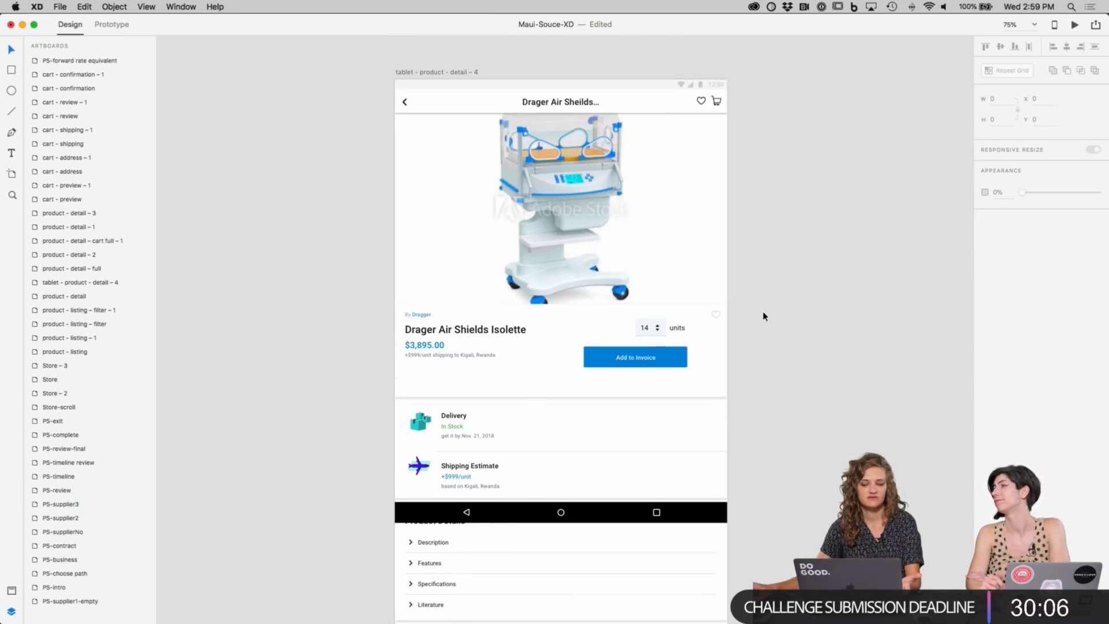
{"action": "scroll", "coordinate": [763, 316], "scroll_direction": "down", "scroll_amount": 1}
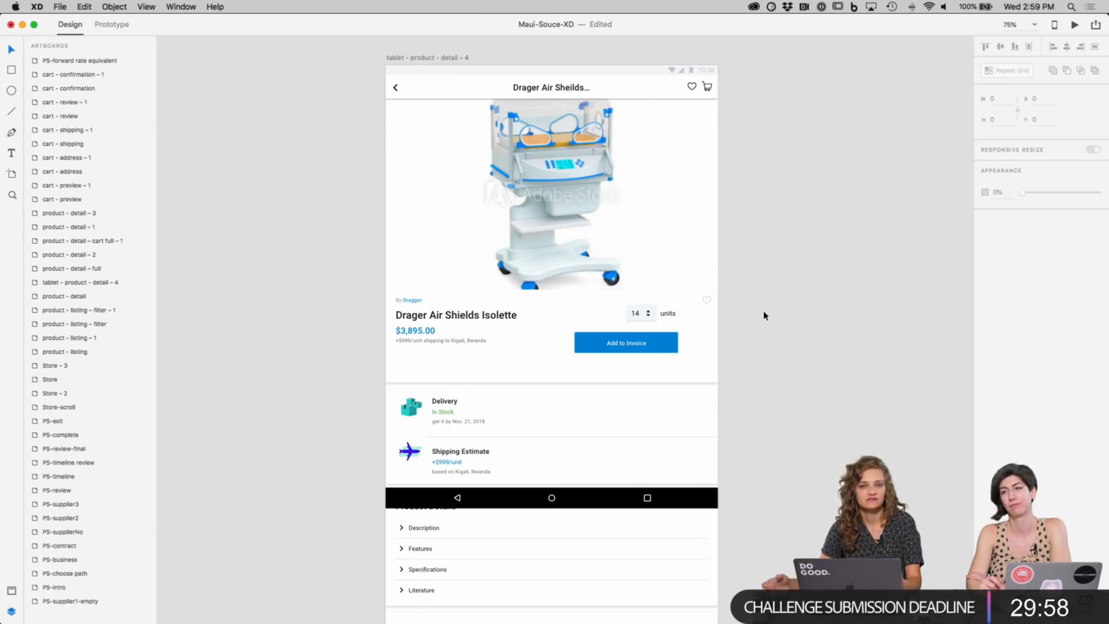
{"action": "scroll", "coordinate": [750, 214], "scroll_direction": "right", "scroll_amount": 2}
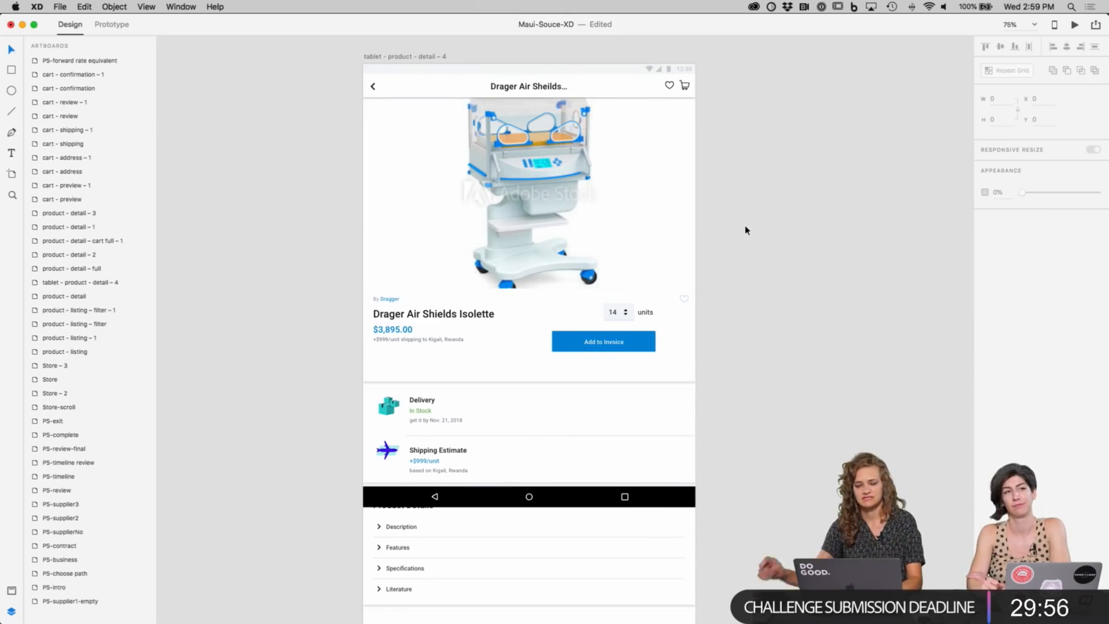
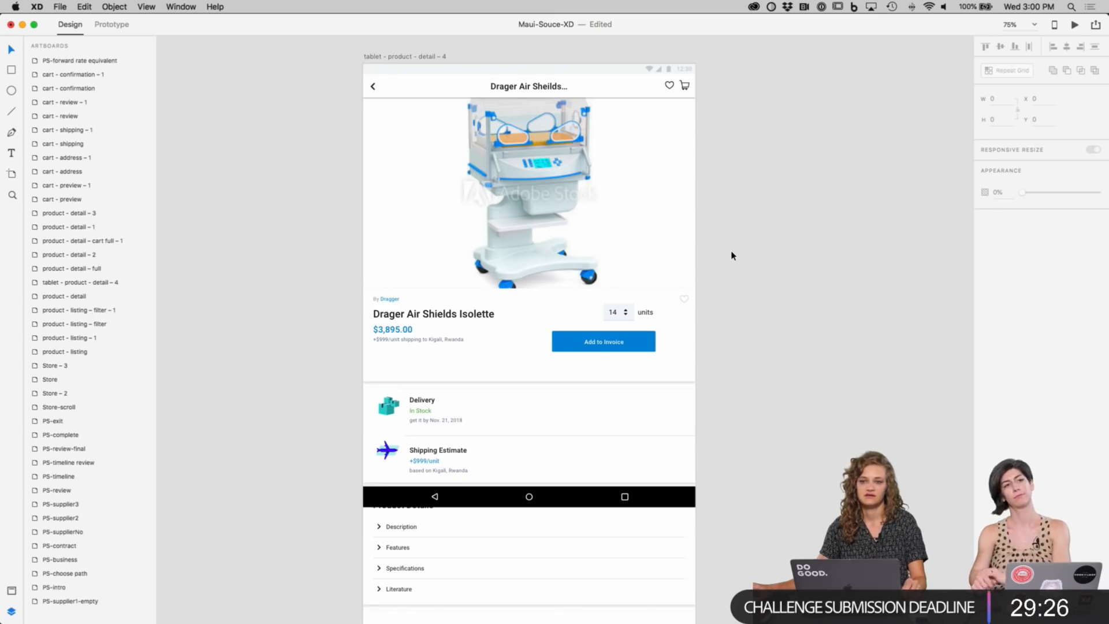
{"action": "scroll", "coordinate": [731, 255], "scroll_direction": "down", "scroll_amount": 3}
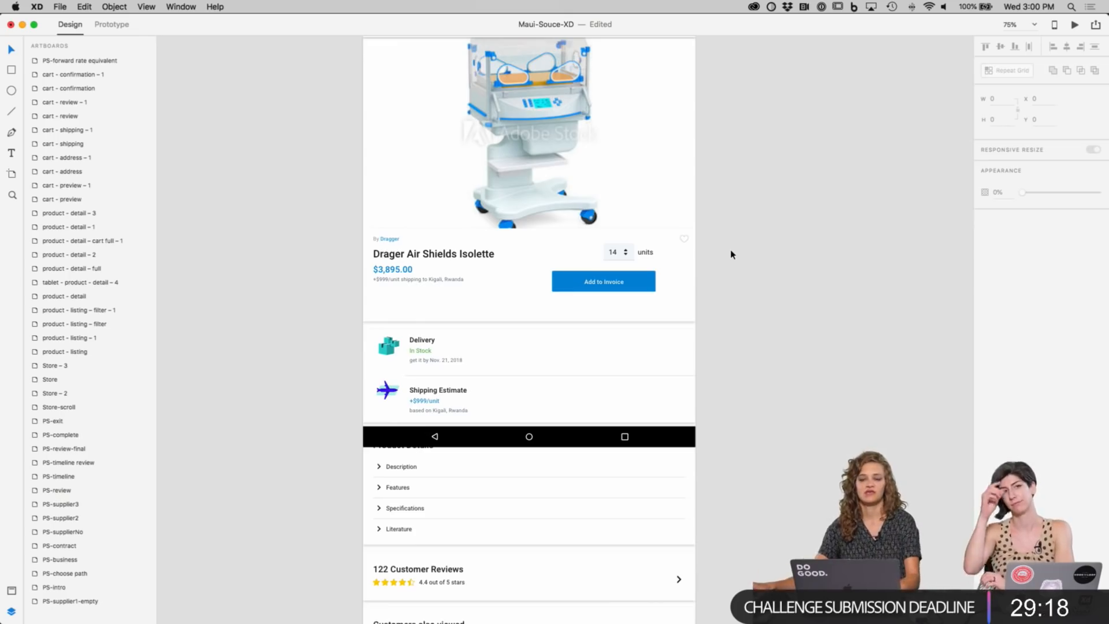
{"action": "scroll", "coordinate": [754, 267], "scroll_direction": "down", "scroll_amount": 3}
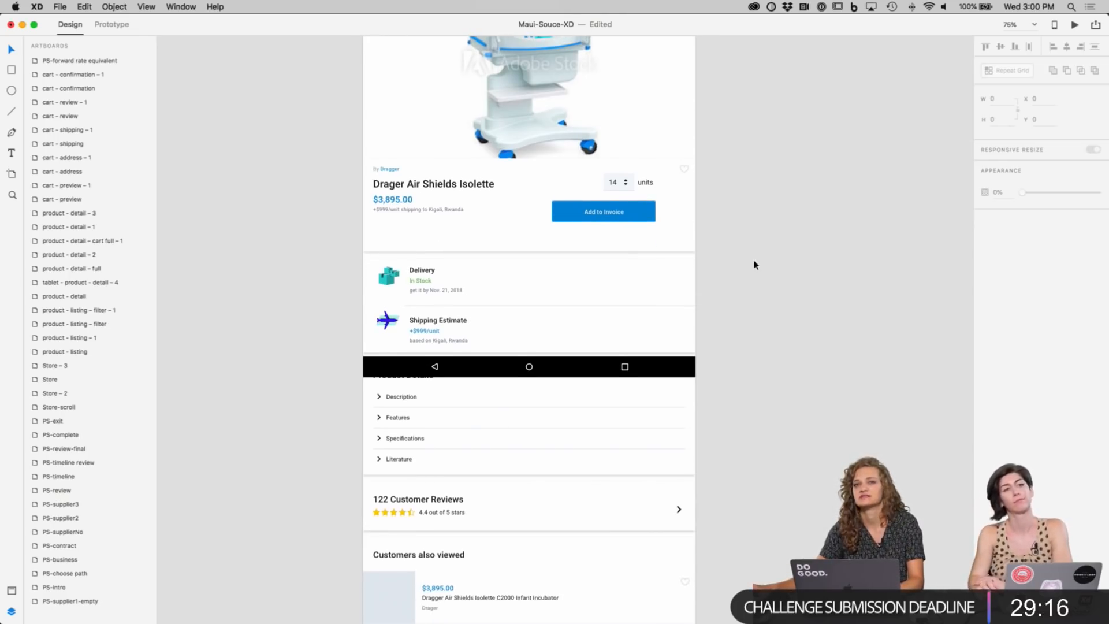
{"action": "scroll", "coordinate": [758, 271], "scroll_direction": "down", "scroll_amount": 9}
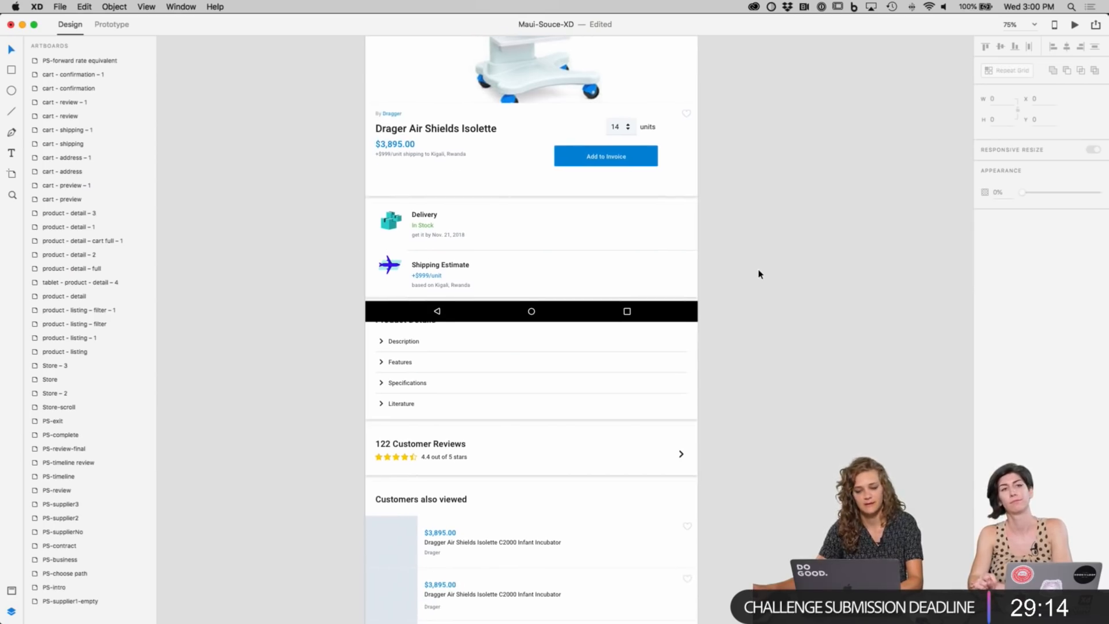
{"action": "scroll", "coordinate": [759, 274], "scroll_direction": "down", "scroll_amount": 3}
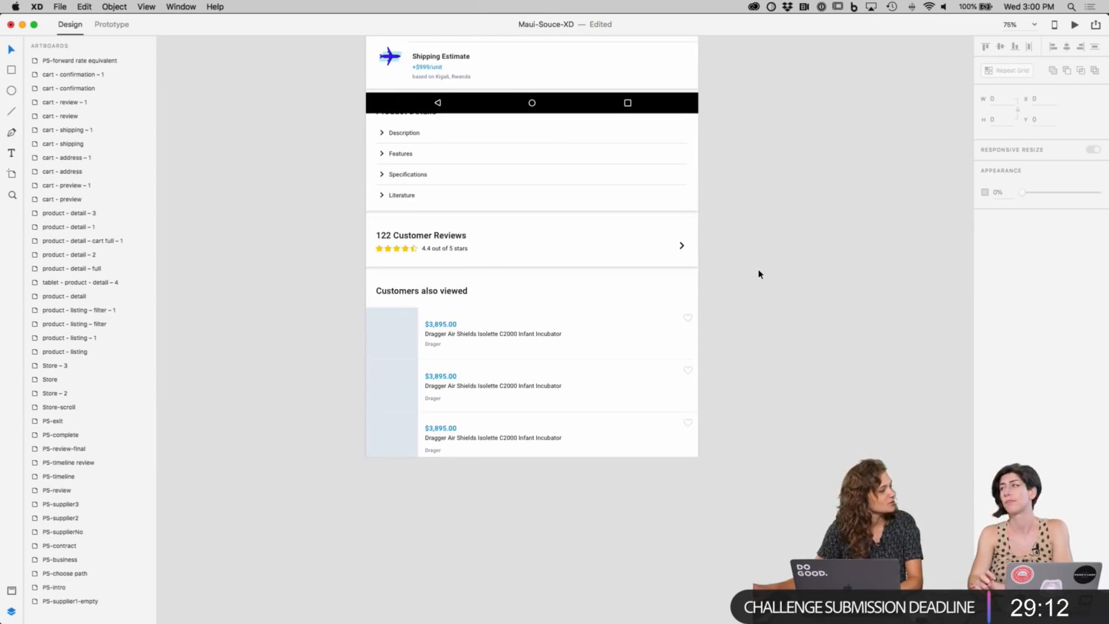
{"action": "scroll", "coordinate": [759, 273], "scroll_direction": "up", "scroll_amount": 18}
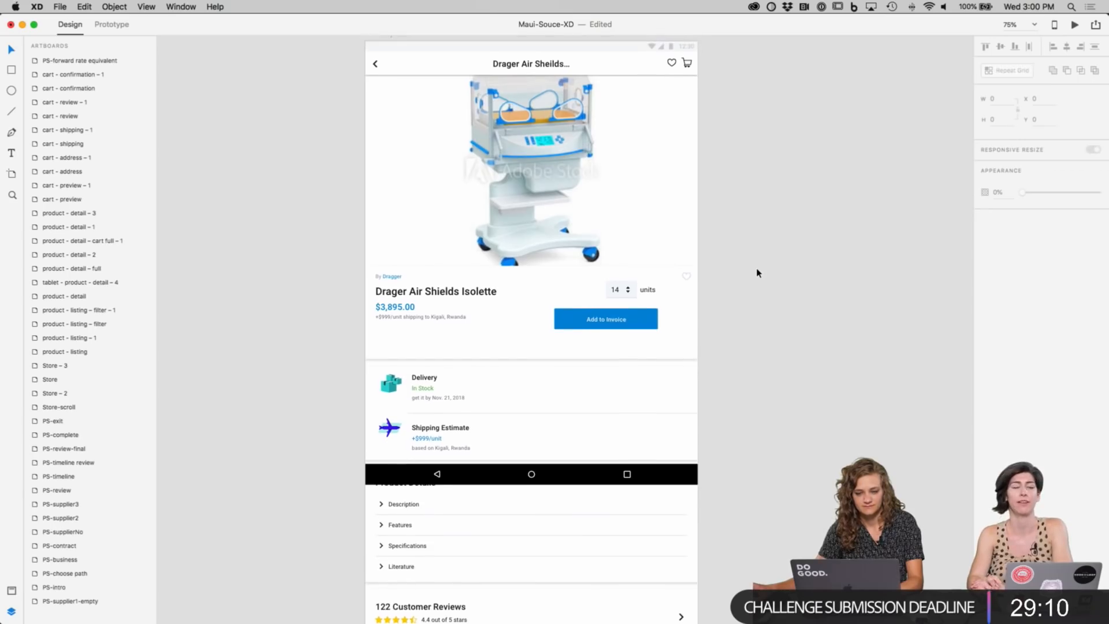
{"action": "key", "text": "super+minus"}
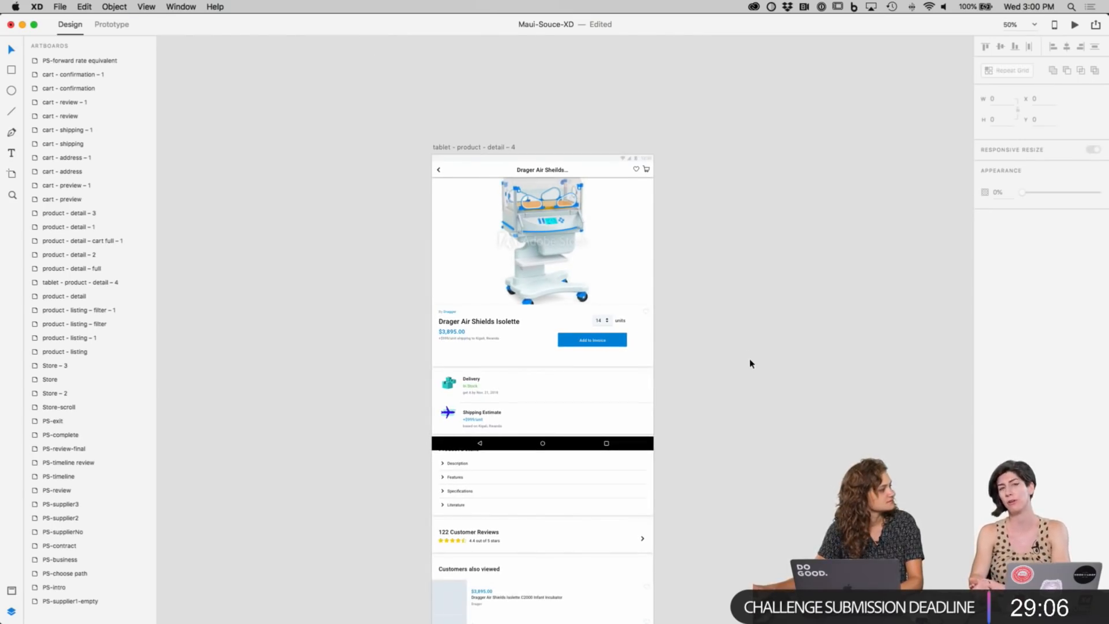
{"action": "scroll", "coordinate": [748, 358], "scroll_direction": "down", "scroll_amount": 2}
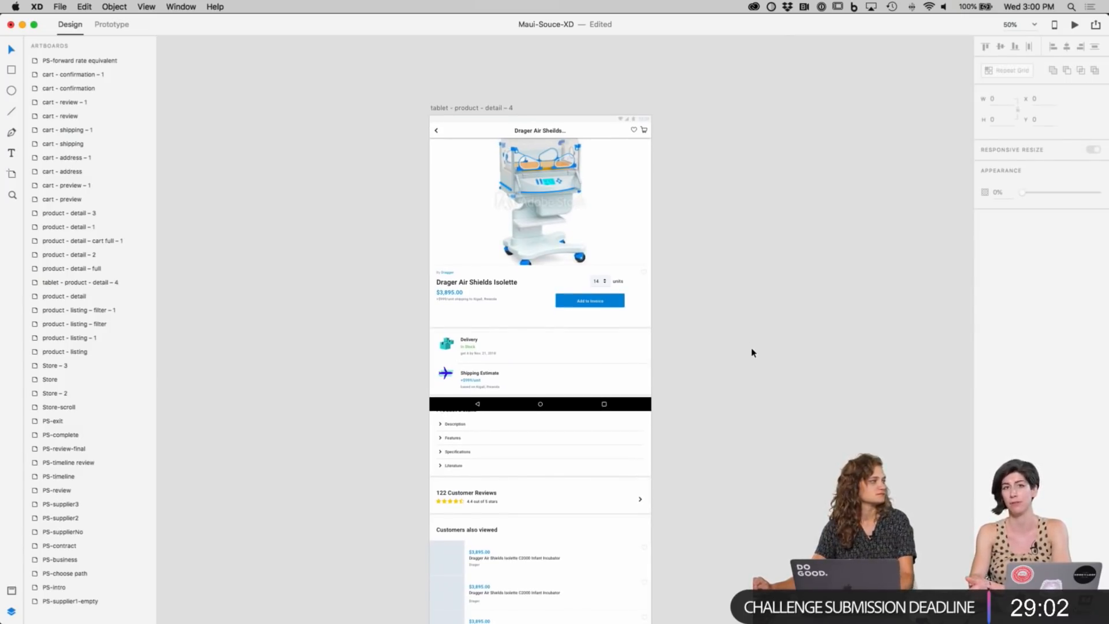
{"action": "scroll", "coordinate": [812, 387], "scroll_direction": "down", "scroll_amount": 15}
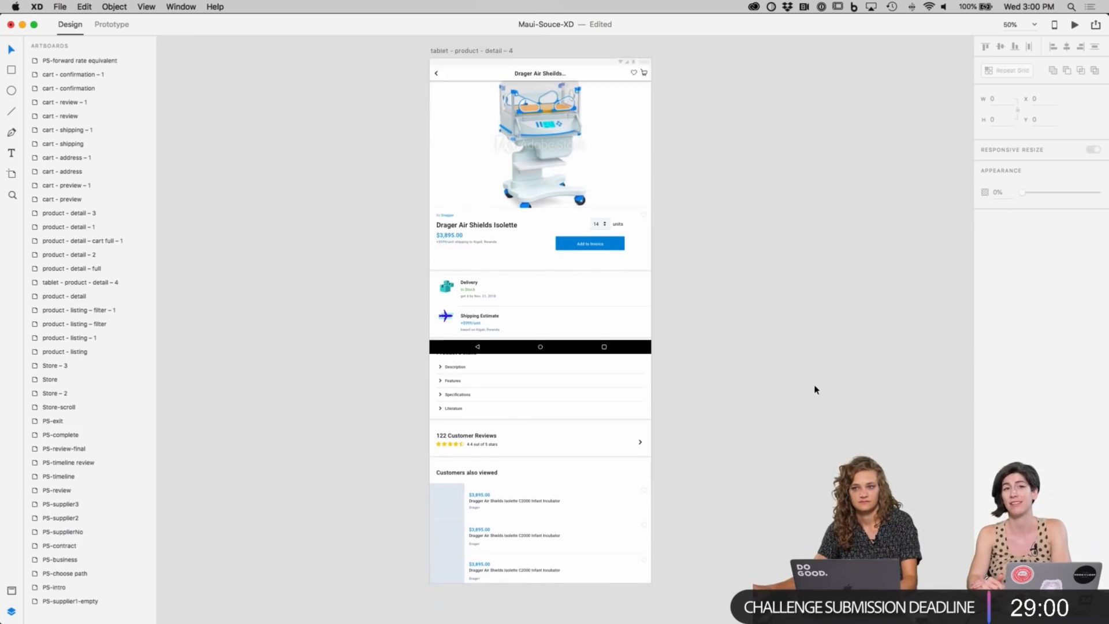
Step: Examine the phone Store and Store-scroll artboards and the neighbouring product artboards at different magnifications
{"action": "scroll", "coordinate": [815, 389], "scroll_direction": "down", "scroll_amount": 3}
{"action": "scroll", "coordinate": [814, 389], "scroll_direction": "left", "scroll_amount": 15}
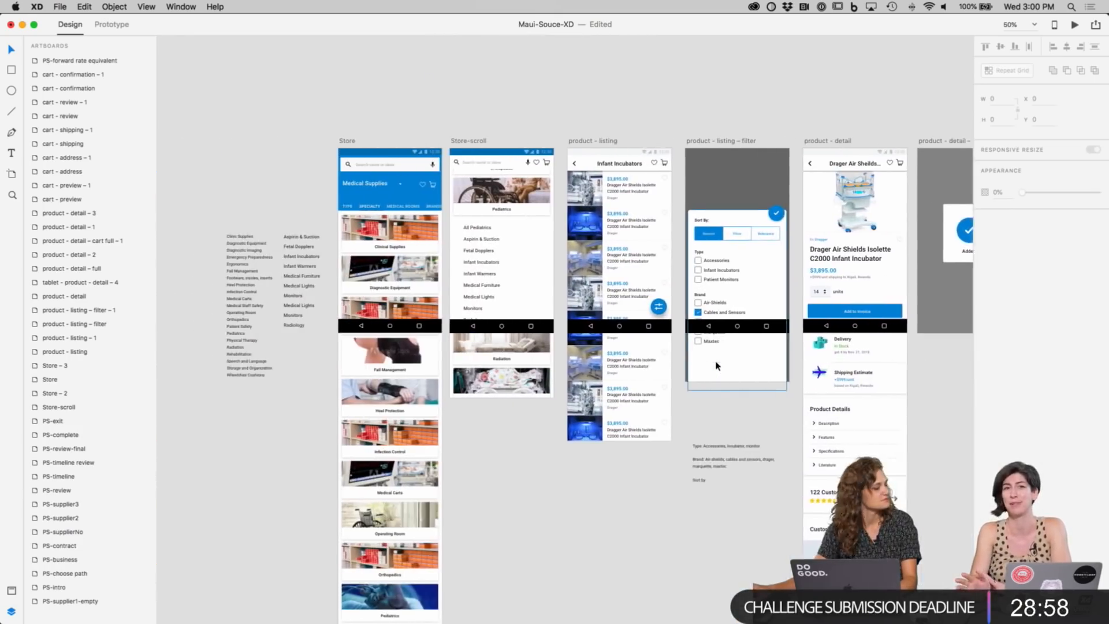
{"action": "scroll", "coordinate": [716, 364], "scroll_direction": "left", "scroll_amount": 5}
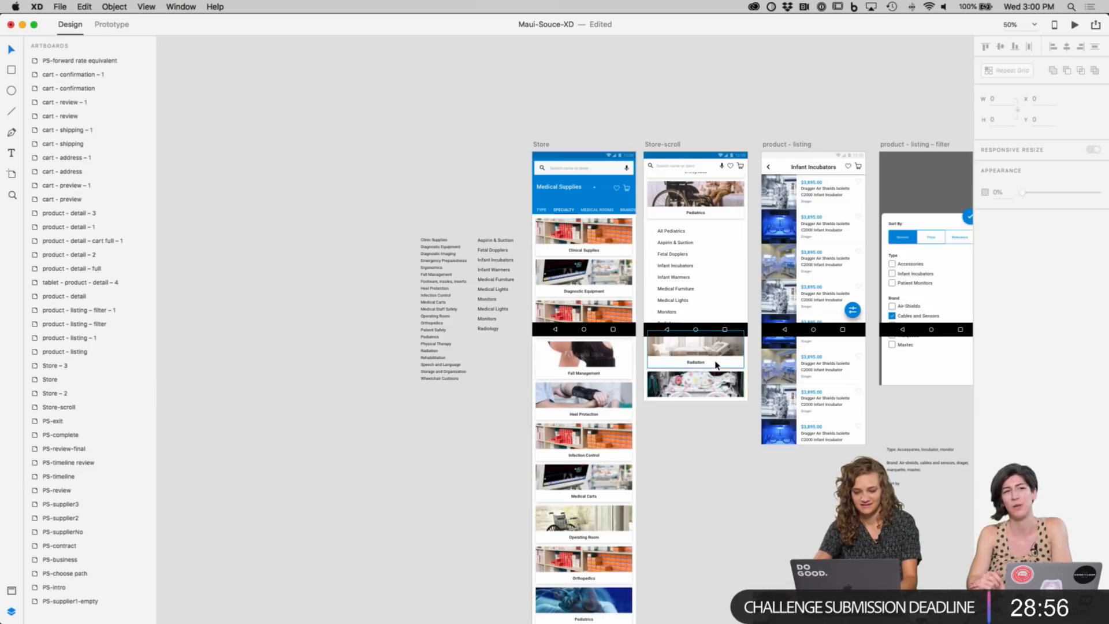
{"action": "key", "text": "super+equal"}
{"action": "scroll", "coordinate": [714, 530], "scroll_direction": "up", "scroll_amount": 1}
{"action": "scroll", "coordinate": [714, 530], "scroll_direction": "right", "scroll_amount": 1}
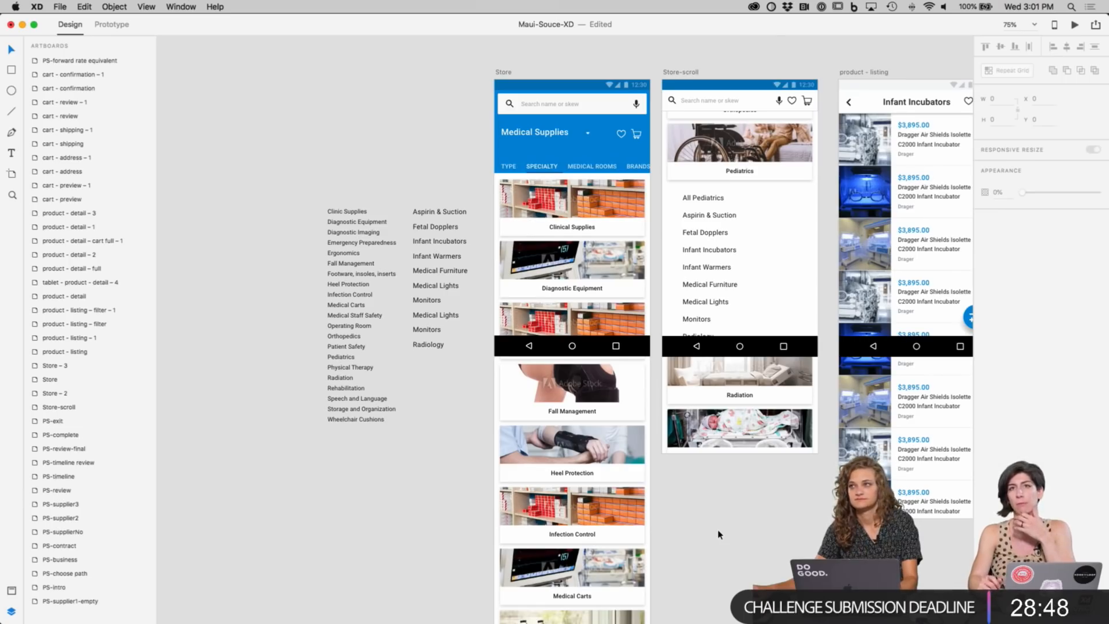
{"action": "key", "text": "super+1"}
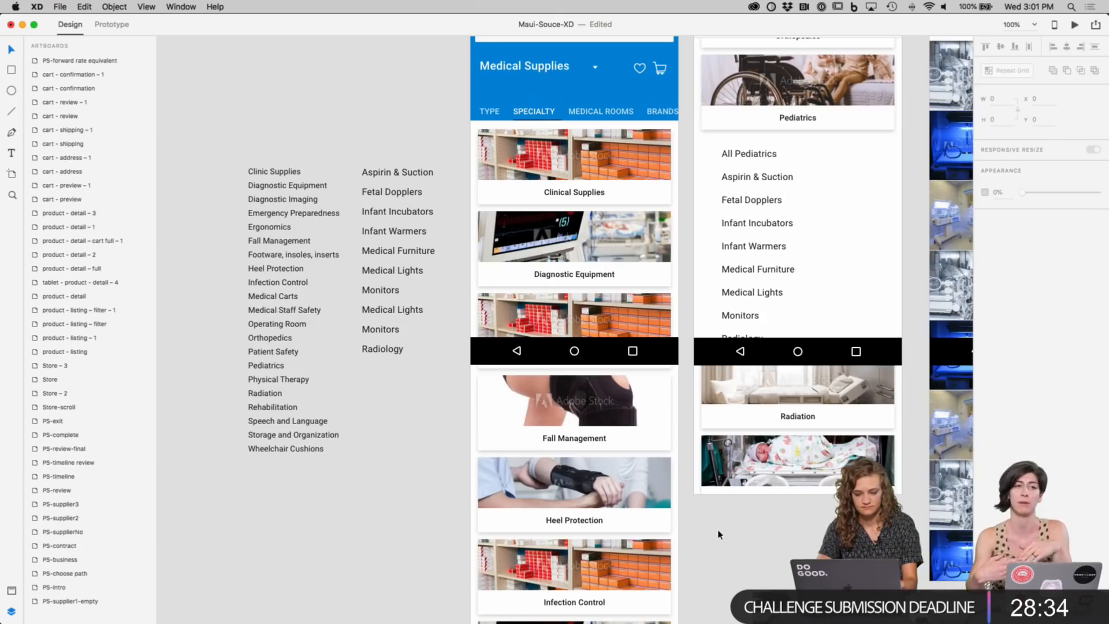
{"action": "key", "text": "super+minus"}
{"action": "key", "text": "super+minus"}
{"action": "key", "text": "super+minus"}
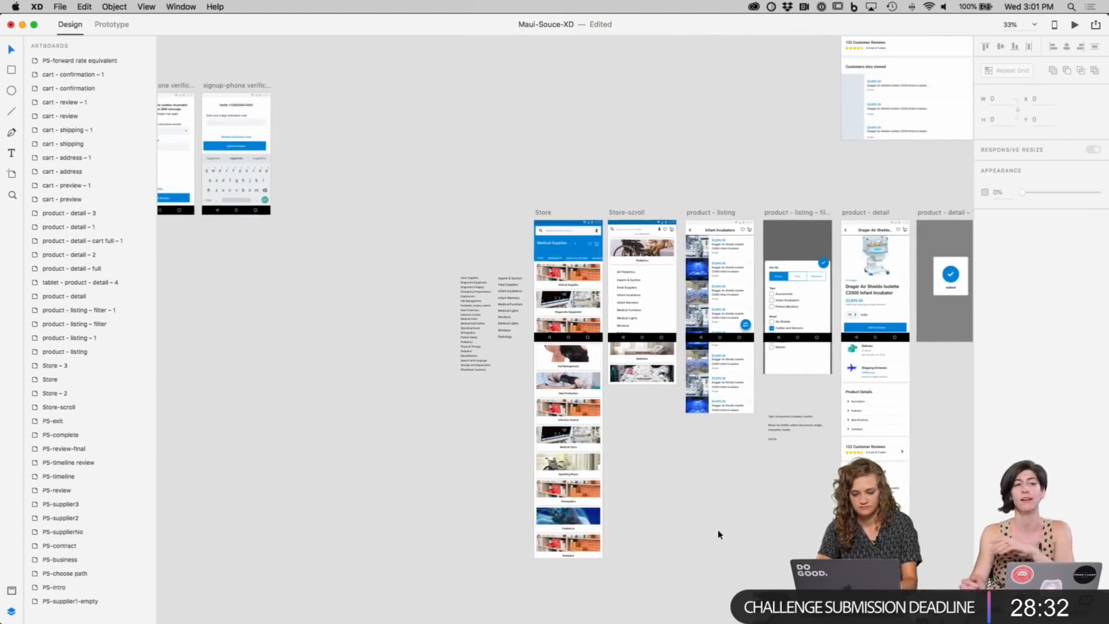
{"action": "key", "text": "super+equal"}
{"action": "key", "text": "super+equal"}
{"action": "key", "text": "super+equal"}
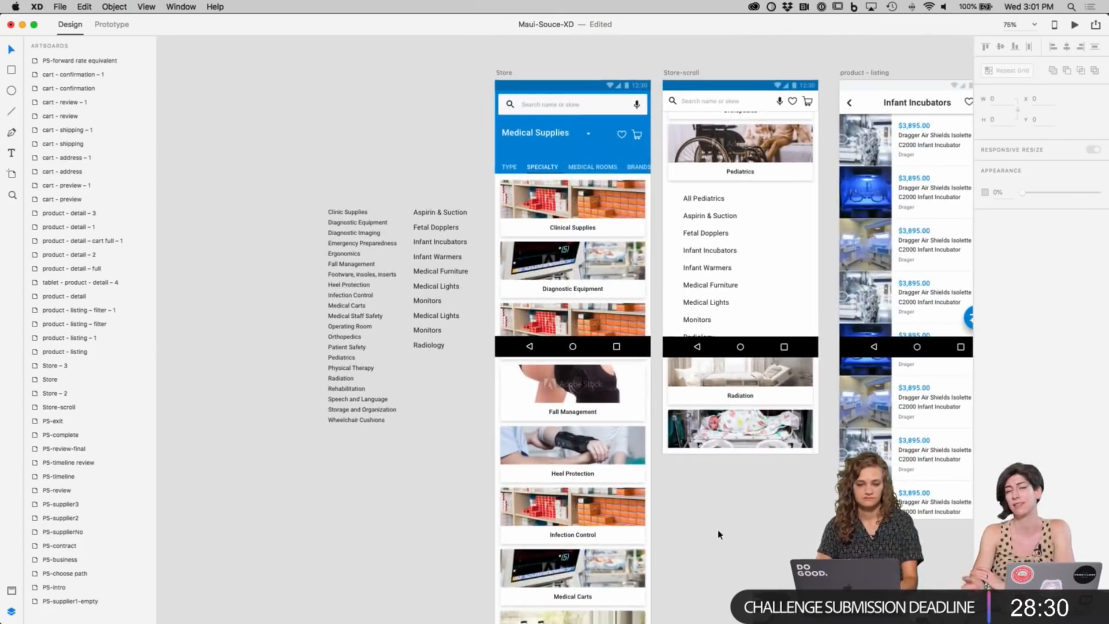
{"action": "key", "text": "super+equal"}
{"action": "scroll", "coordinate": [717, 531], "scroll_direction": "down", "scroll_amount": 2}
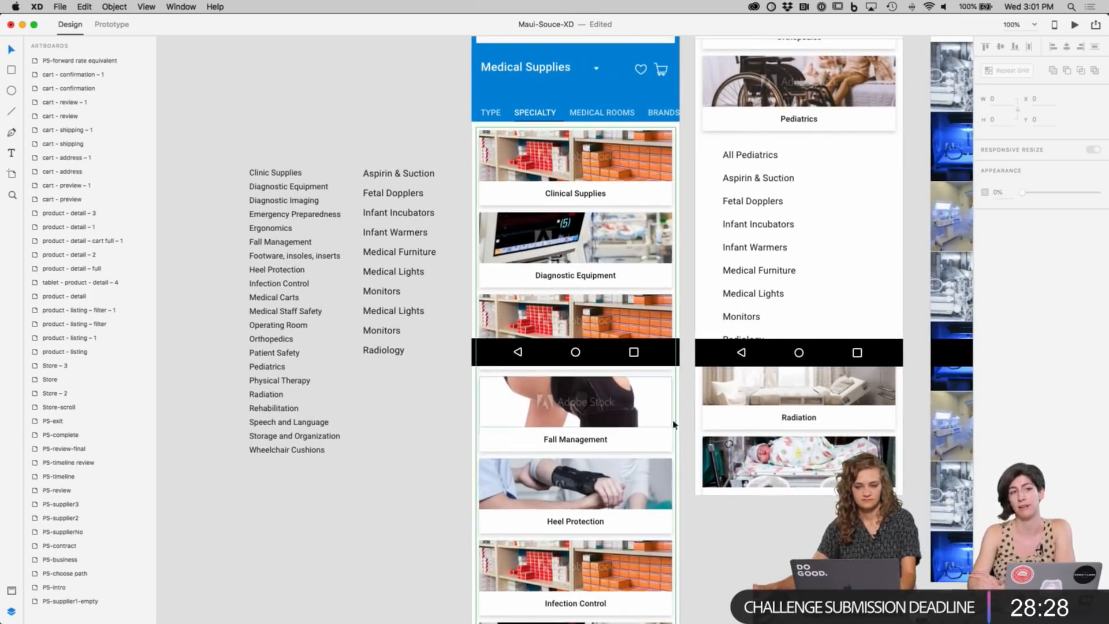
{"action": "scroll", "coordinate": [688, 322], "scroll_direction": "up", "scroll_amount": 3}
{"action": "scroll", "coordinate": [688, 321], "scroll_direction": "right", "scroll_amount": 2}
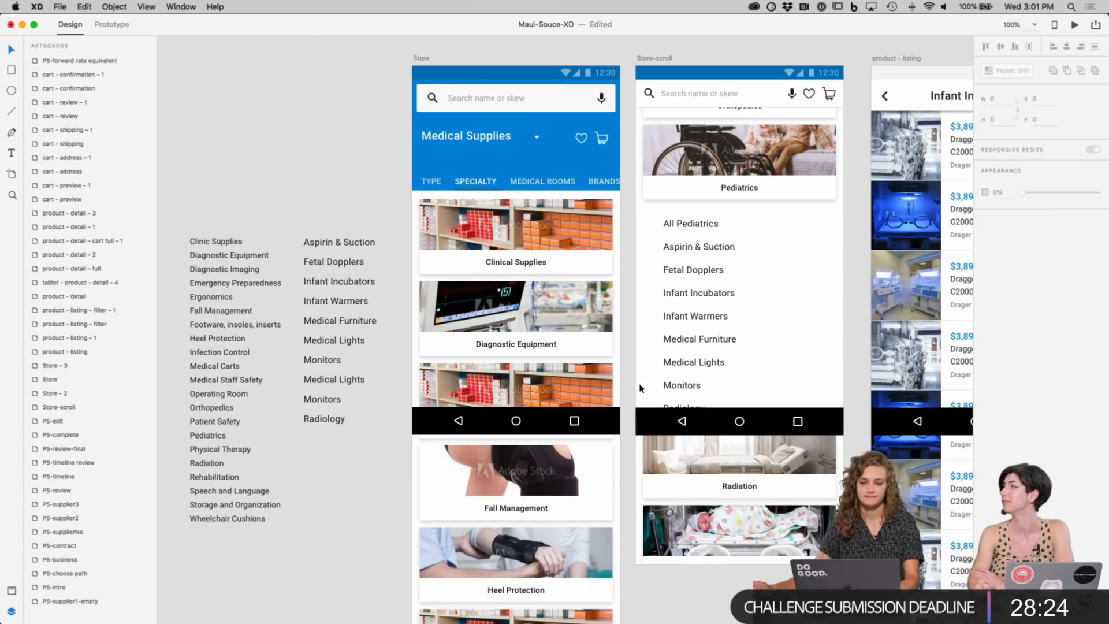
Step: Examine the phone Store artboard's header, category tabs and supply cards against the neighbouring artboards at different magnifications
{"action": "key", "text": "super+equal"}
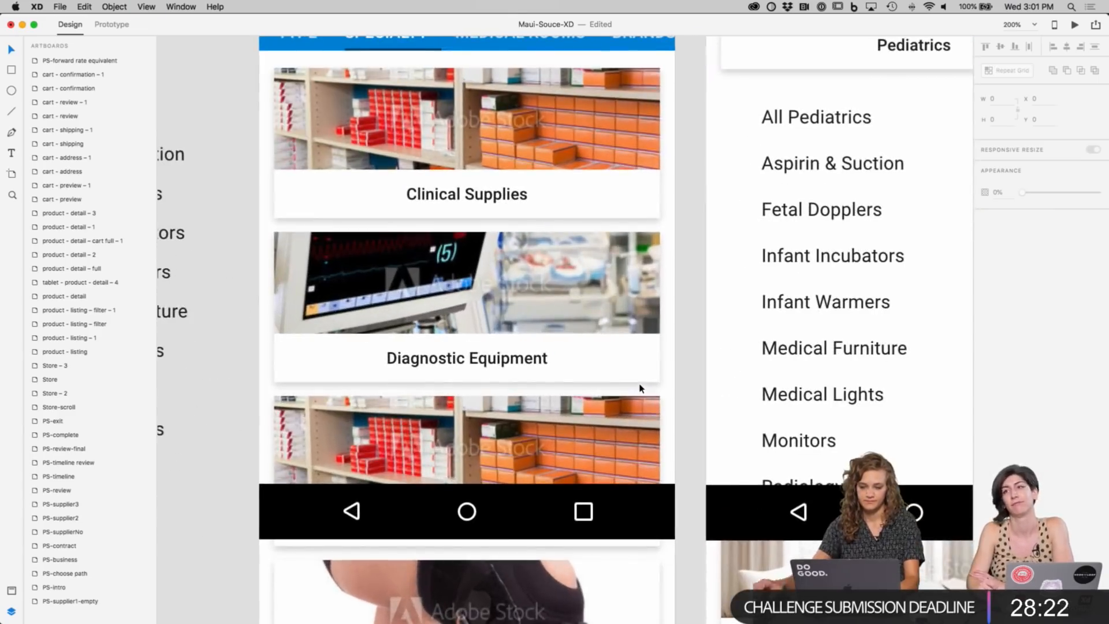
{"action": "scroll", "coordinate": [716, 204], "scroll_direction": "up", "scroll_amount": 5}
{"action": "scroll", "coordinate": [717, 205], "scroll_direction": "left", "scroll_amount": 2}
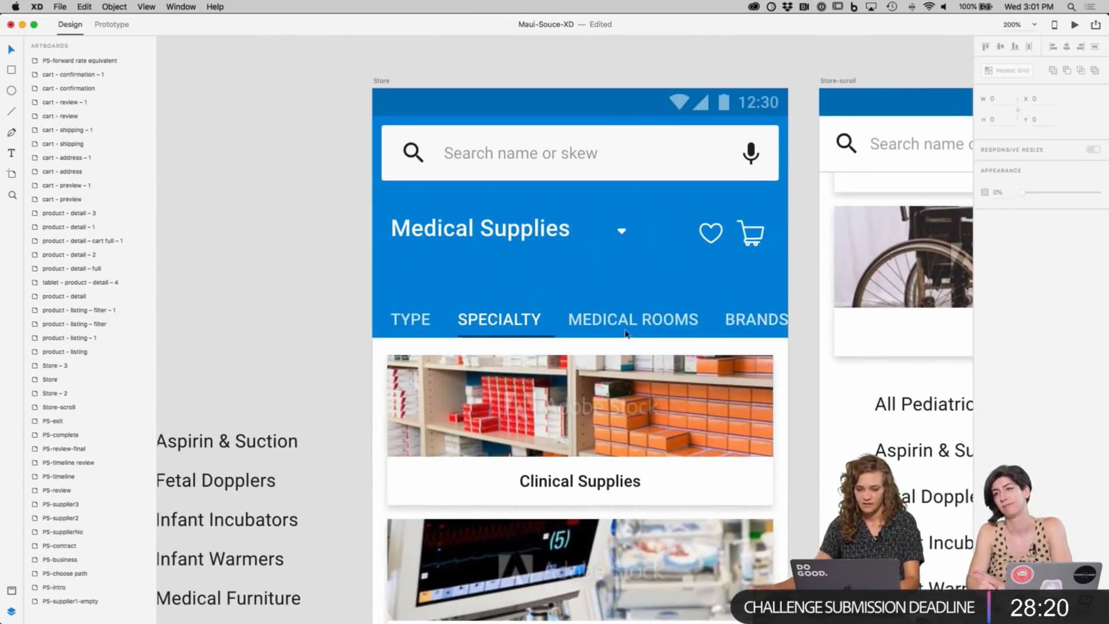
{"action": "scroll", "coordinate": [309, 168], "scroll_direction": "down", "scroll_amount": 5}
{"action": "key", "text": "super+minus"}
{"action": "key", "text": "super+minus"}
{"action": "scroll", "coordinate": [322, 168], "scroll_direction": "right", "scroll_amount": 4}
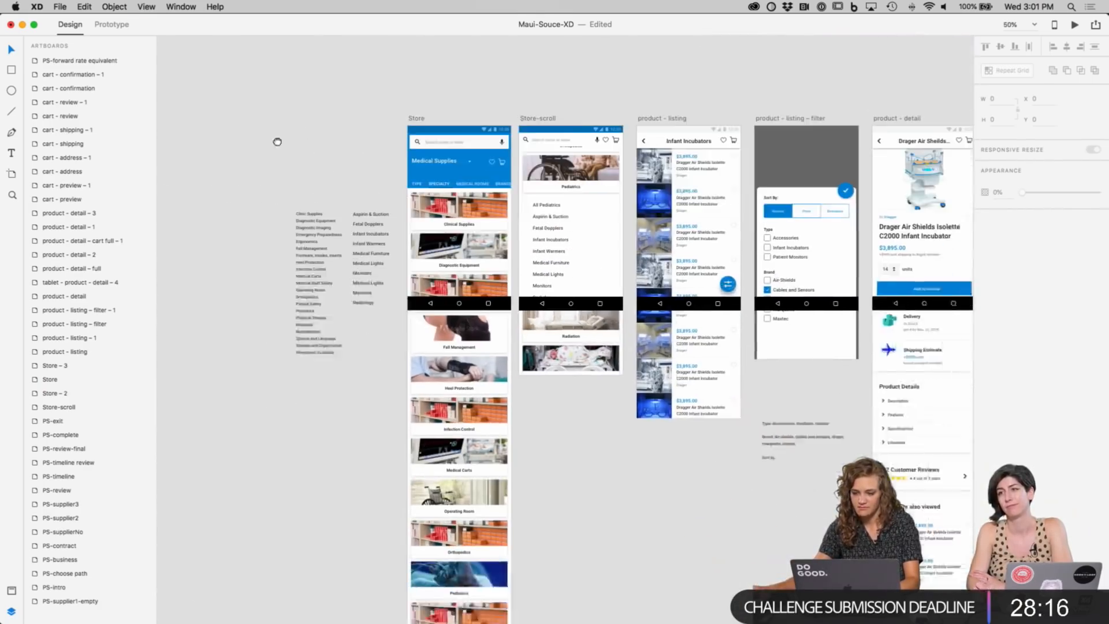
{"action": "left_click_drag", "start_coordinate": [188, 130], "coordinate": [222, 156]}
{"action": "left_click", "coordinate": [326, 113]}
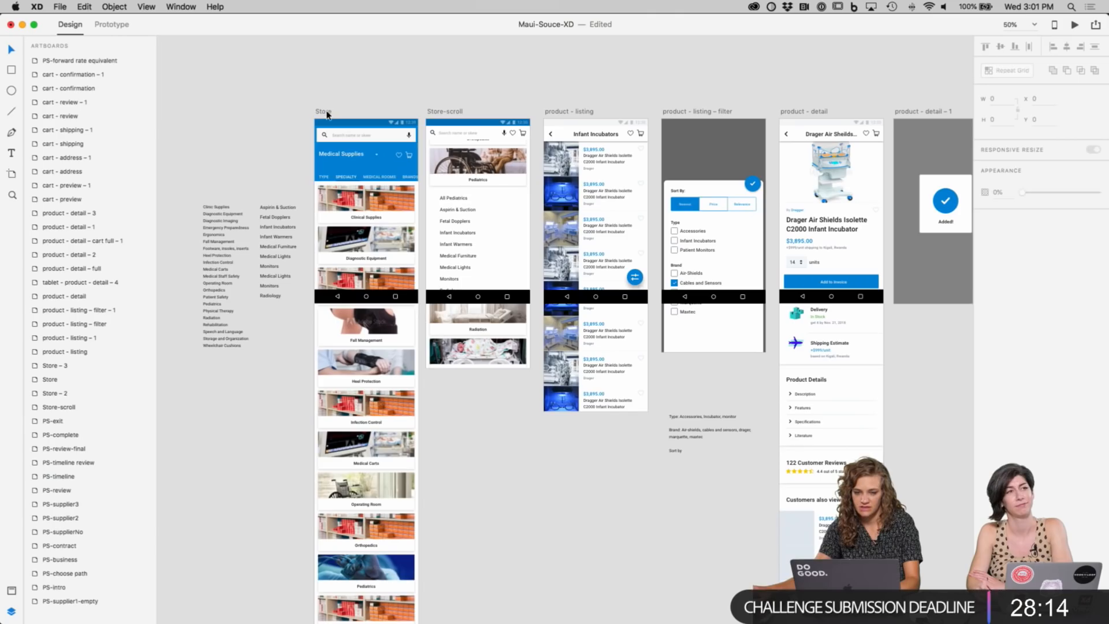
{"action": "left_click", "coordinate": [278, 108]}
{"action": "key", "text": "super+plus"}
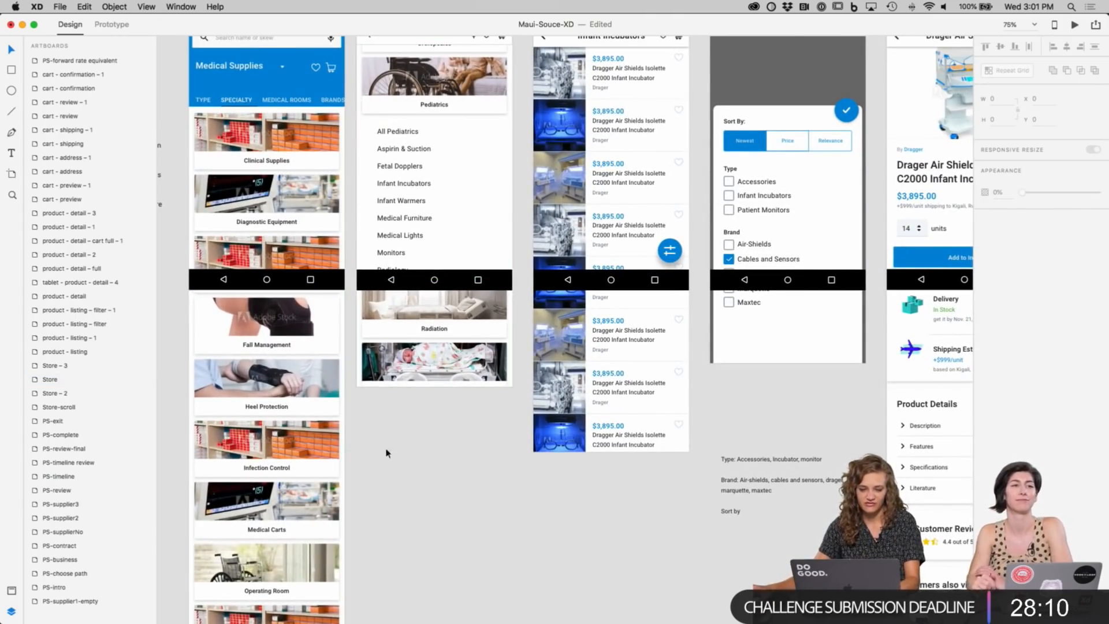
{"action": "left_click_drag", "start_coordinate": [383, 443], "coordinate": [585, 569]}
{"action": "key", "text": "super+plus"}
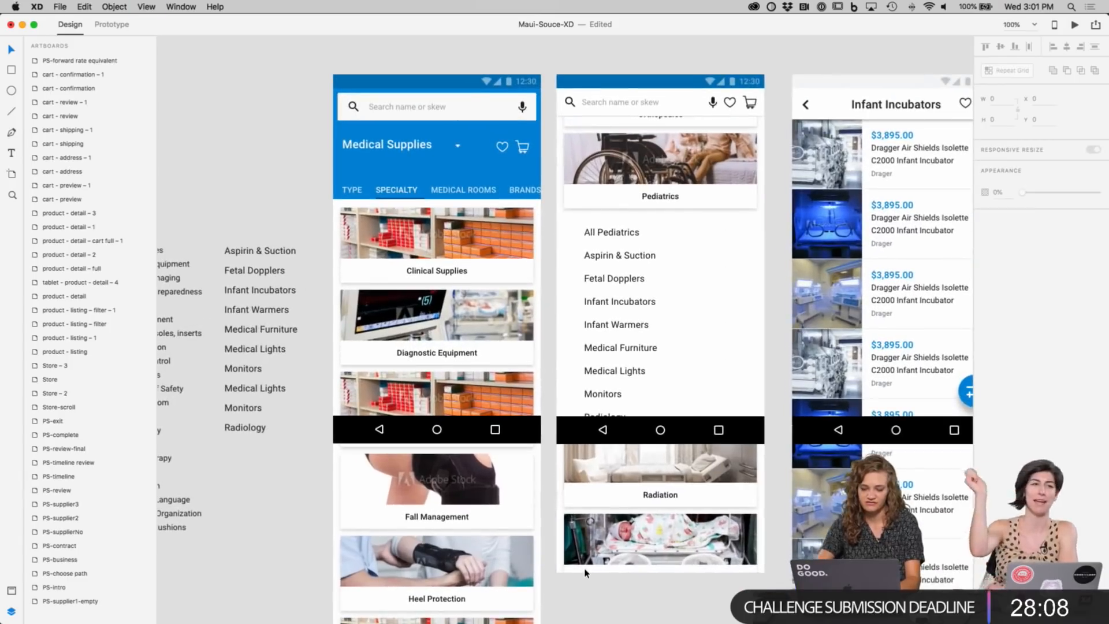
{"action": "left_click_drag", "start_coordinate": [547, 456], "coordinate": [599, 535]}
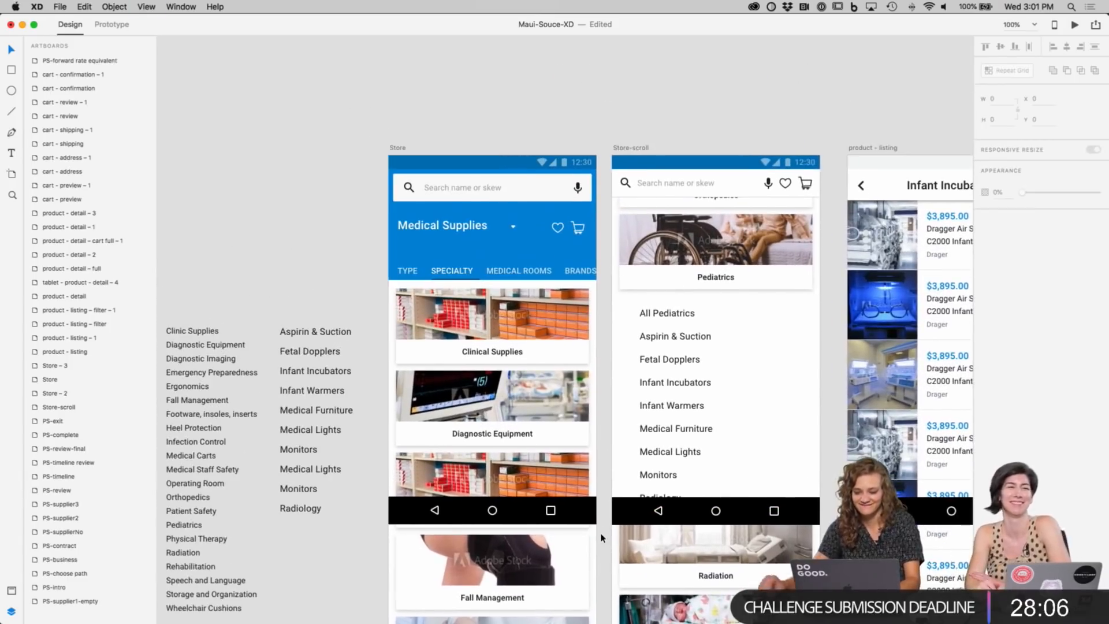
{"action": "key", "text": "super+plus"}
{"action": "key", "text": "super+plus"}
{"action": "left_click_drag", "start_coordinate": [633, 176], "coordinate": [669, 261]}
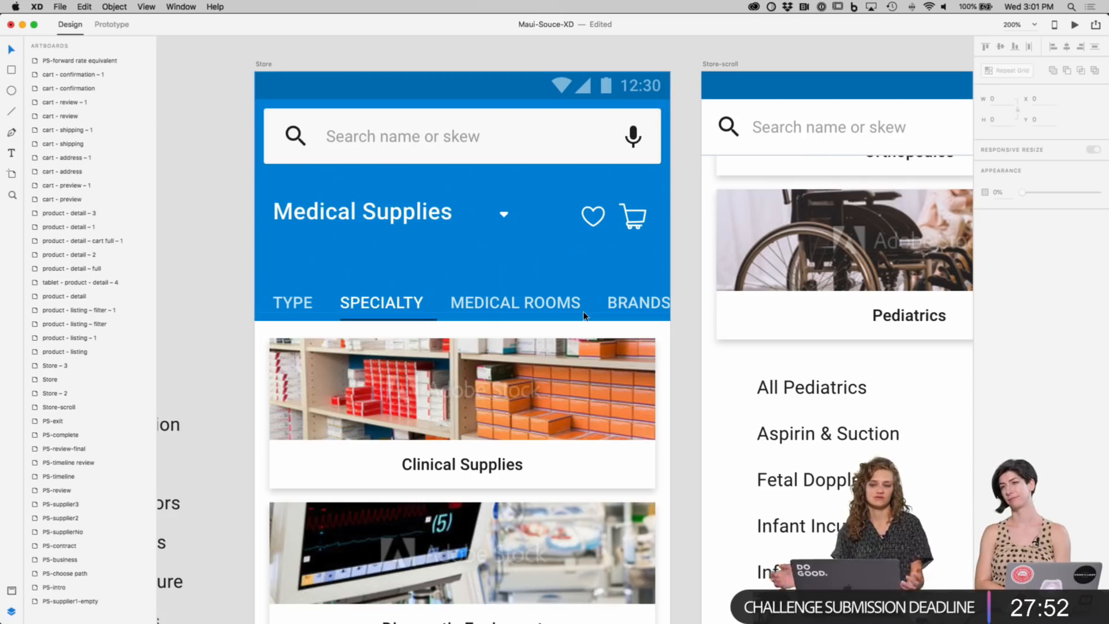
Step: Switch to the Google Slides deck in Chrome, review the Amazon and Target comparative analysis slides, and return to Adobe XD
{"action": "key", "text": "super+Tab"}
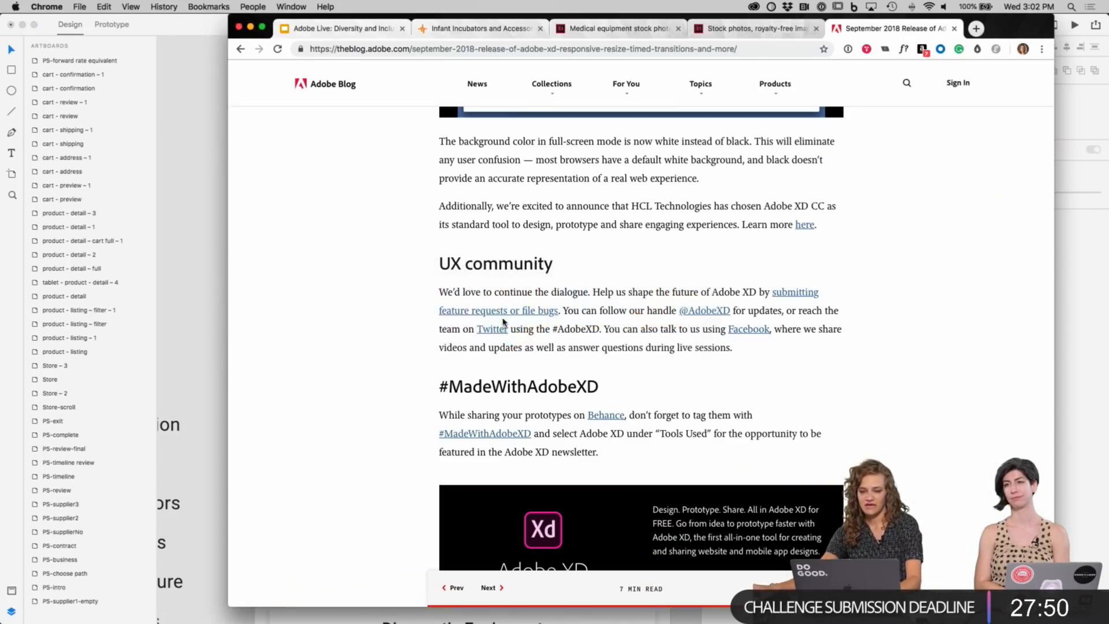
{"action": "left_click", "coordinate": [348, 28]}
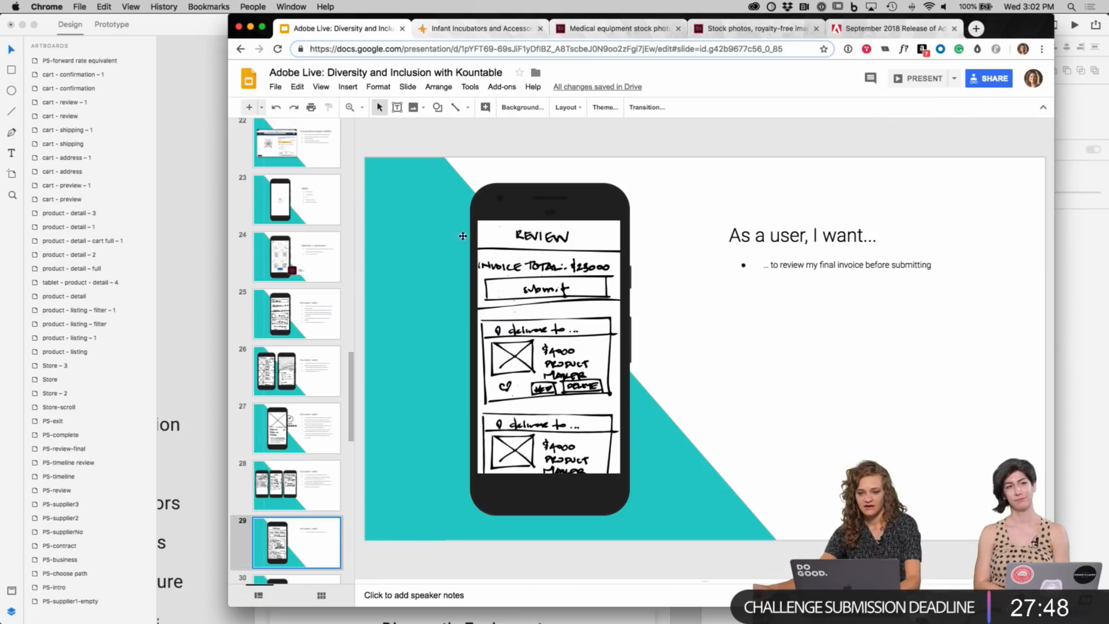
{"action": "scroll", "coordinate": [308, 205], "scroll_direction": "up", "scroll_amount": 6}
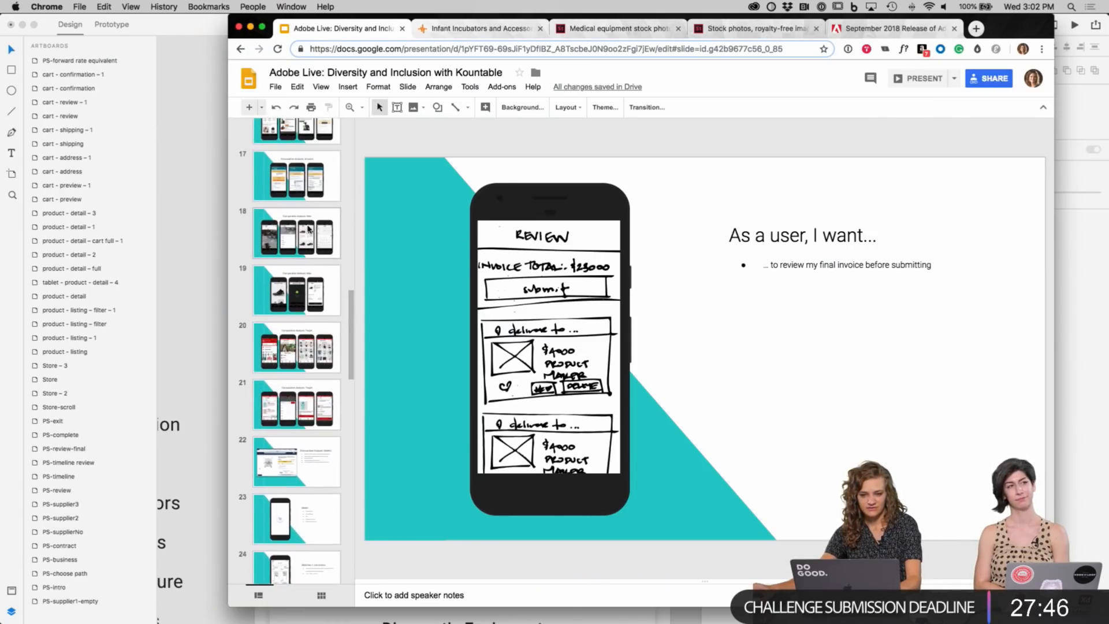
{"action": "scroll", "coordinate": [294, 198], "scroll_direction": "up", "scroll_amount": 2}
{"action": "left_click", "coordinate": [293, 193]}
{"action": "scroll", "coordinate": [292, 185], "scroll_direction": "up", "scroll_amount": 2}
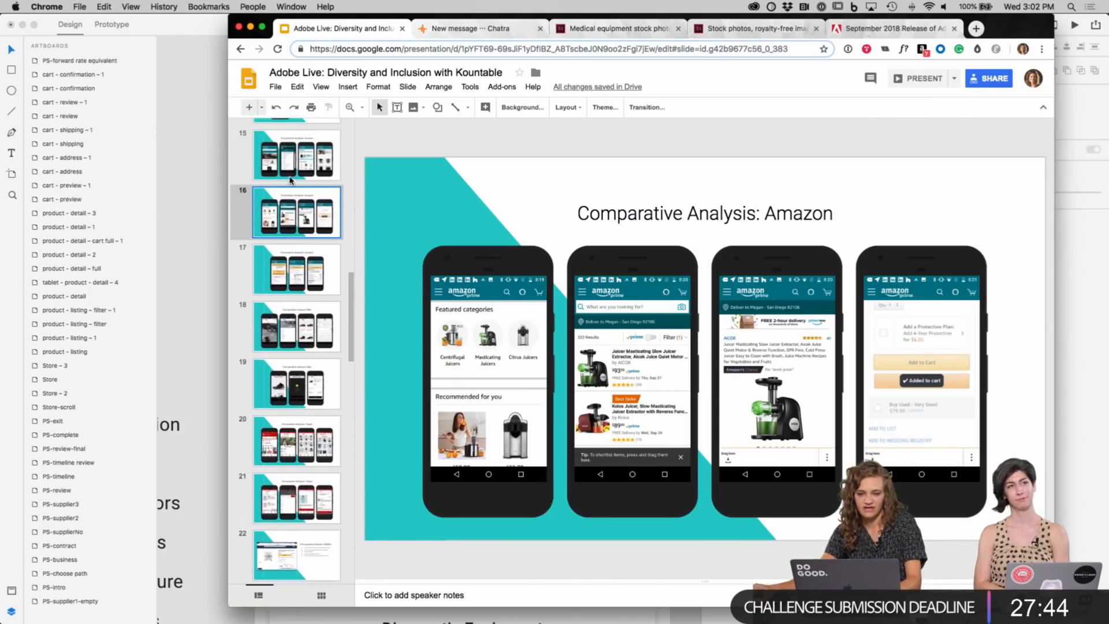
{"action": "left_click", "coordinate": [291, 177]}
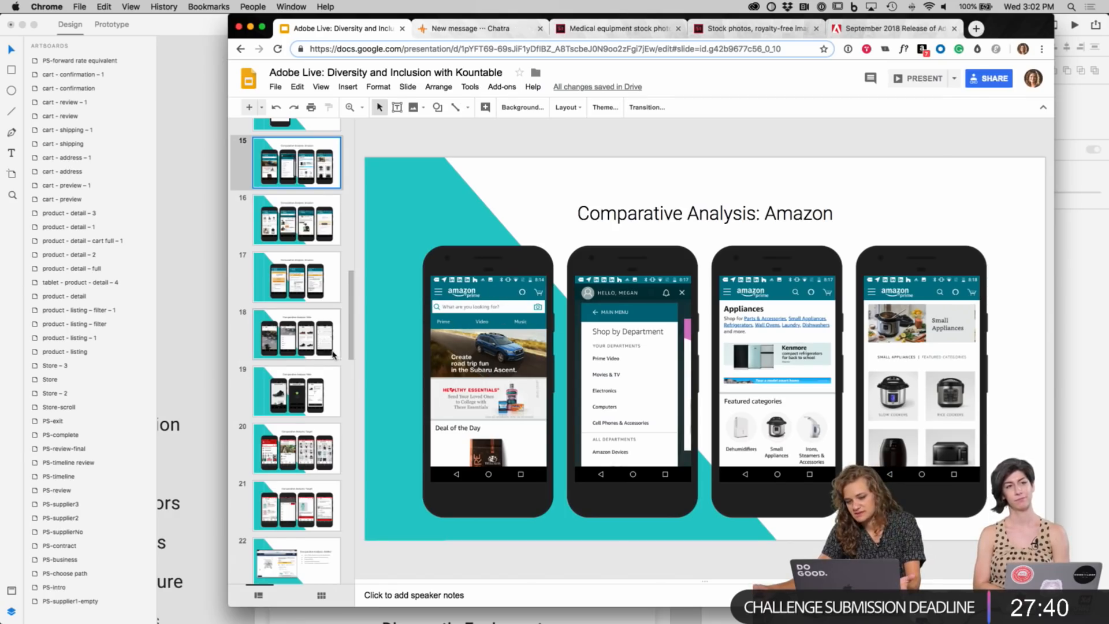
{"action": "scroll", "coordinate": [335, 355], "scroll_direction": "down", "scroll_amount": 2}
{"action": "left_click", "coordinate": [301, 355]}
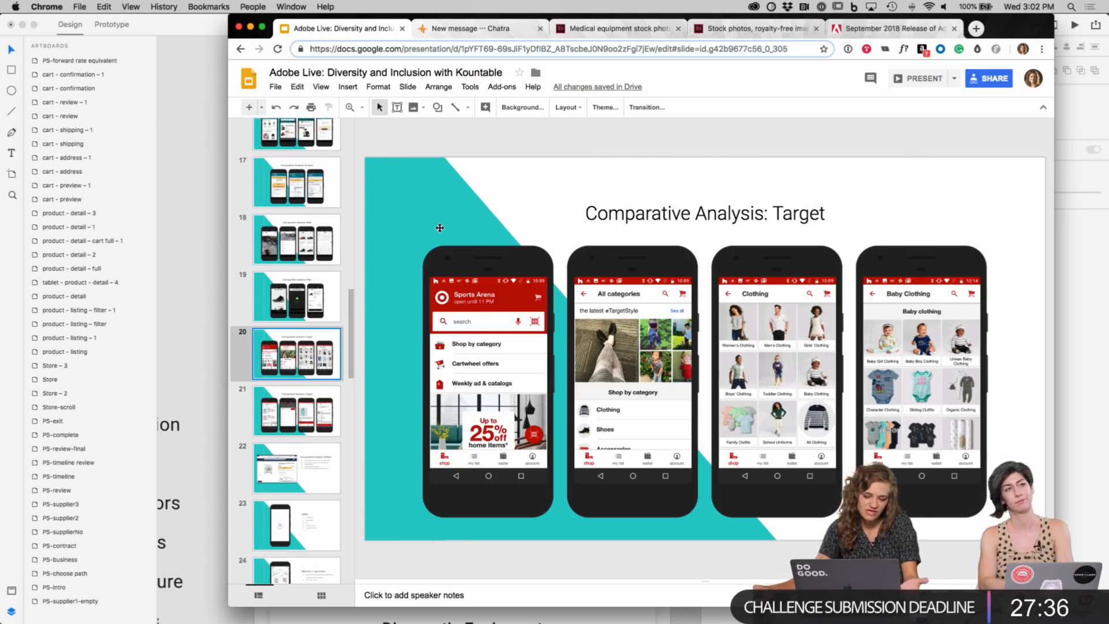
{"action": "left_click", "coordinate": [208, 260]}
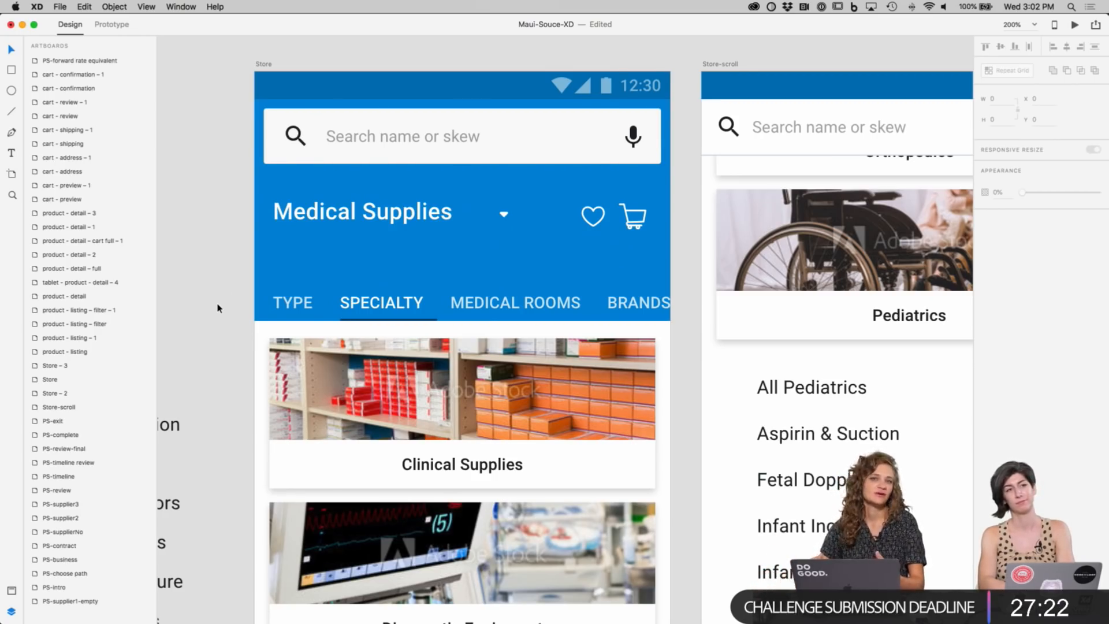
Step: Inspect the BRANDS label and its spacing from the other category tabs in the Store artboard's header
{"action": "scroll", "coordinate": [234, 293], "scroll_direction": "down", "scroll_amount": 1}
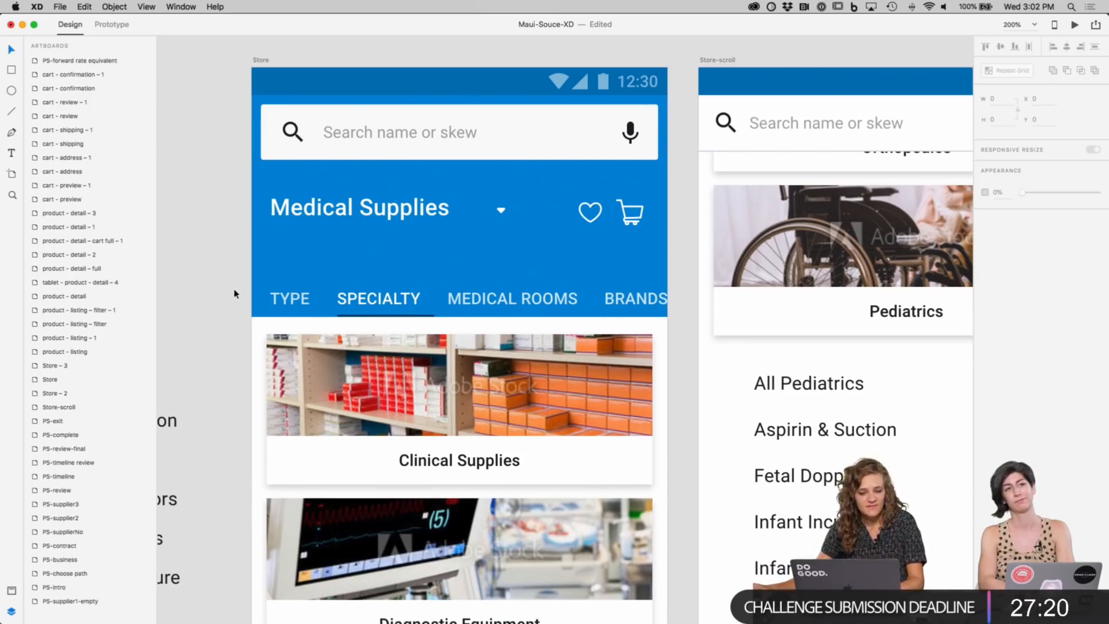
{"action": "left_click", "coordinate": [700, 256]}
{"action": "scroll", "coordinate": [690, 283], "scroll_direction": "left", "scroll_amount": 1}
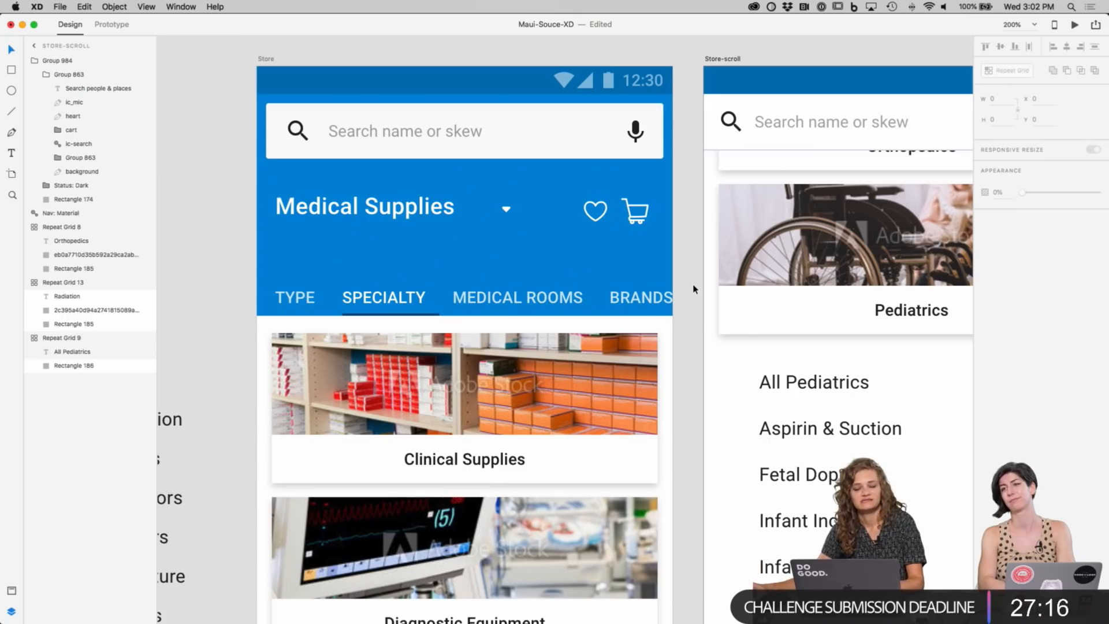
{"action": "left_click", "coordinate": [651, 301]}
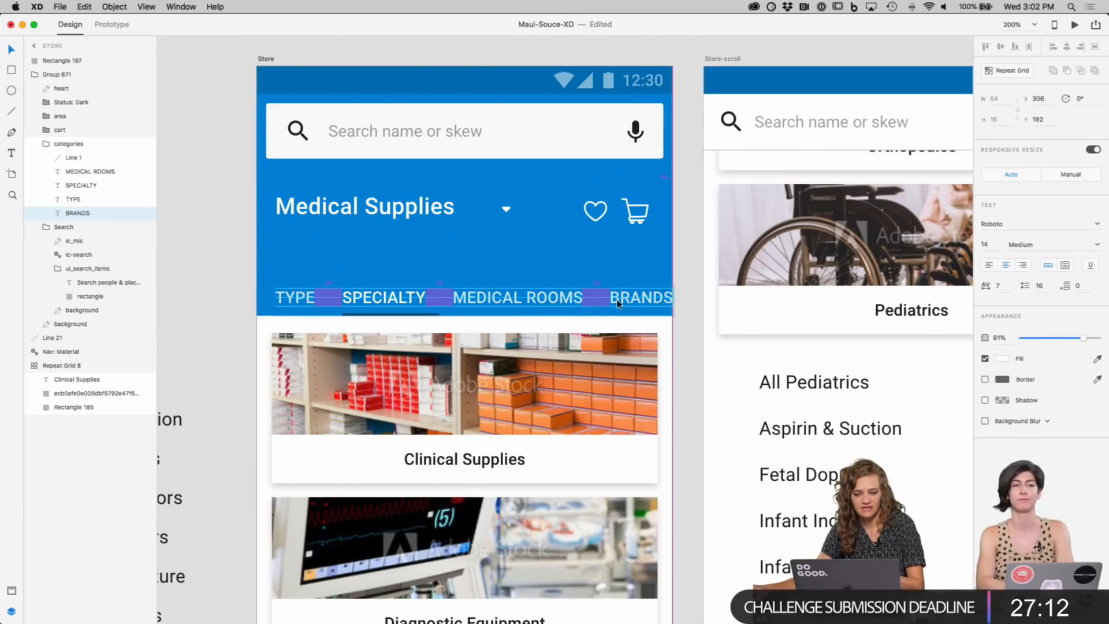
{"action": "left_click", "coordinate": [694, 309]}
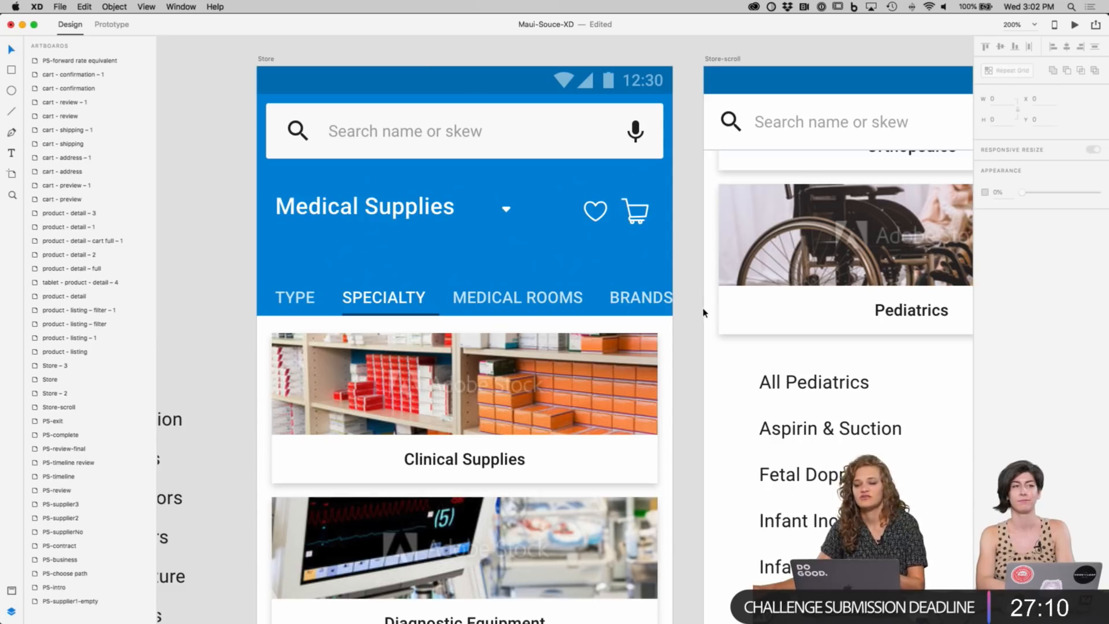
{"action": "left_click", "coordinate": [702, 311]}
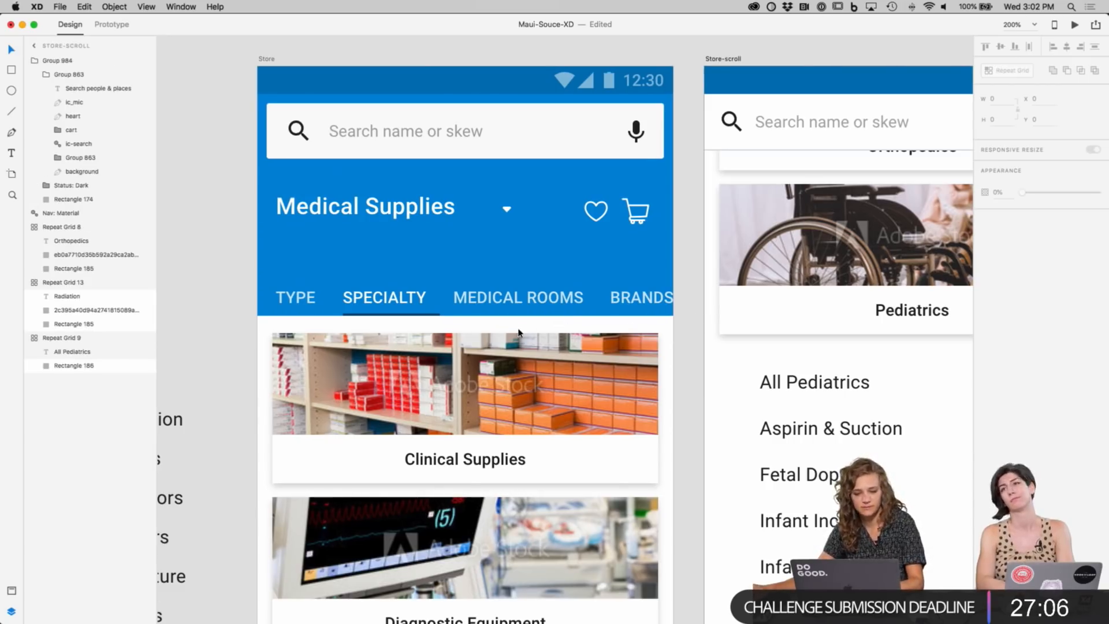
Step: Preview the prototype from the Store artboard beside the design, open the scrolled Pediatrics view, and go back to the Store screen
{"action": "left_click", "coordinate": [264, 64]}
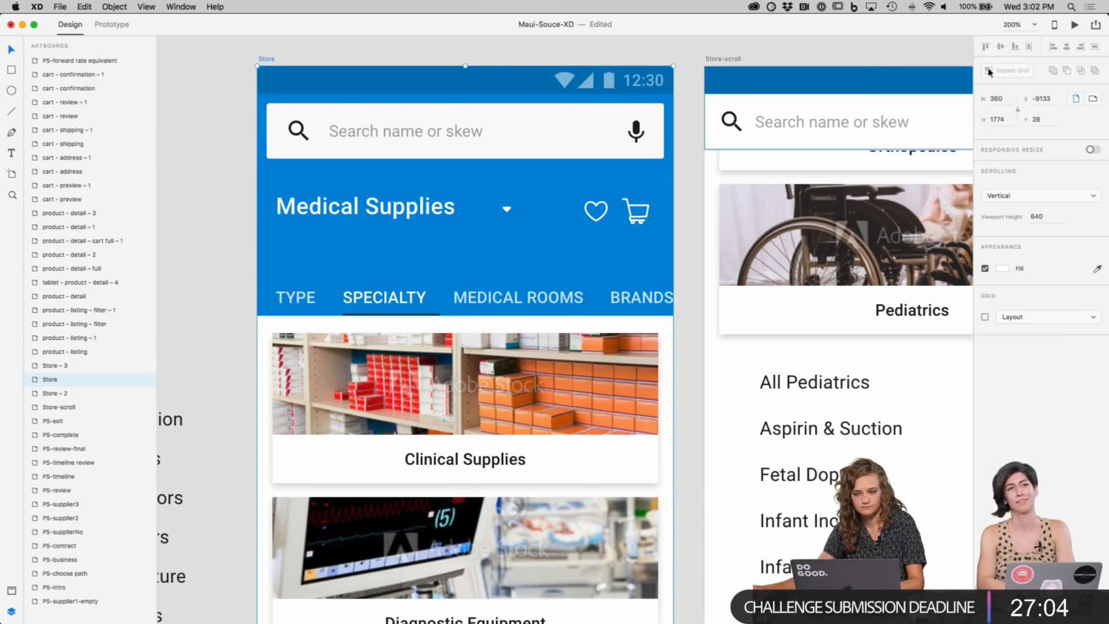
{"action": "left_click", "coordinate": [1075, 26]}
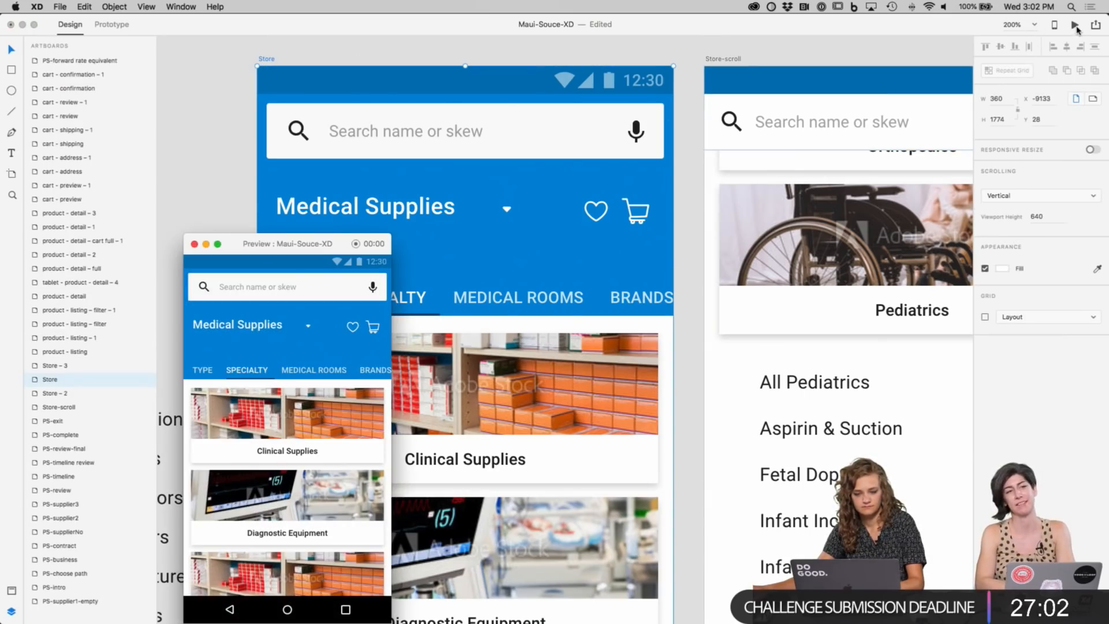
{"action": "left_click_drag", "start_coordinate": [292, 243], "coordinate": [123, 201]}
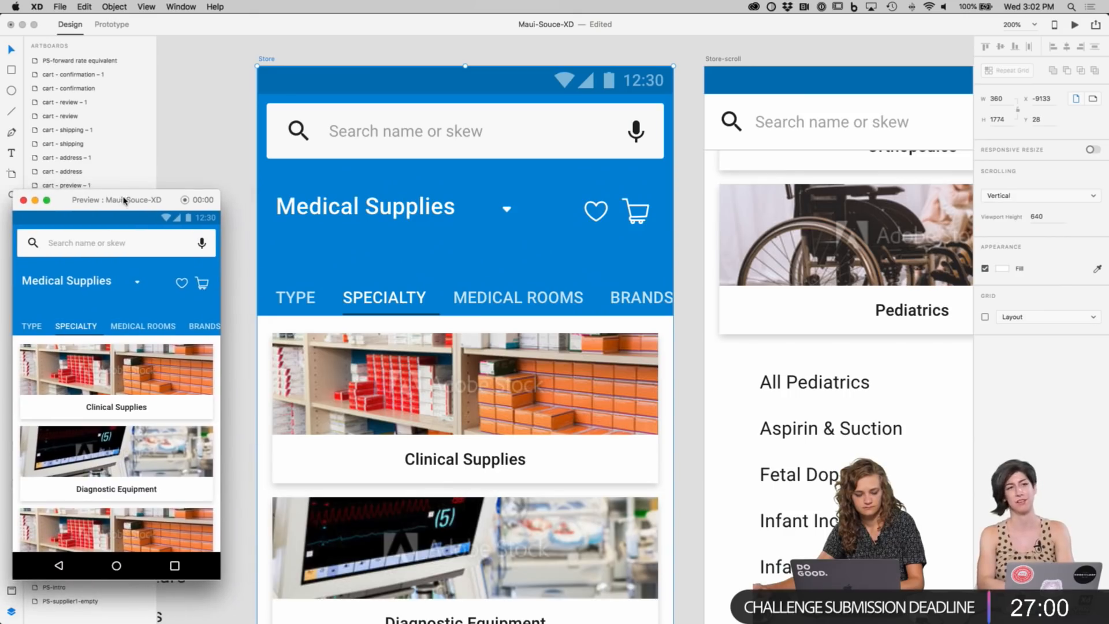
{"action": "scroll", "coordinate": [118, 332], "scroll_direction": "down", "scroll_amount": 10}
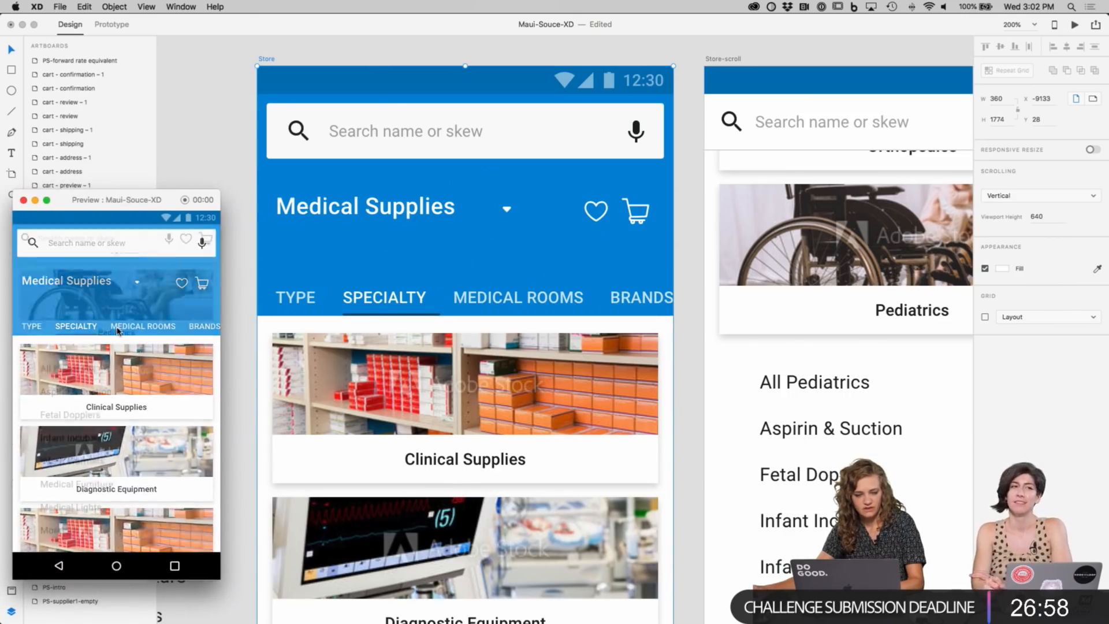
{"action": "left_click", "coordinate": [59, 566]}
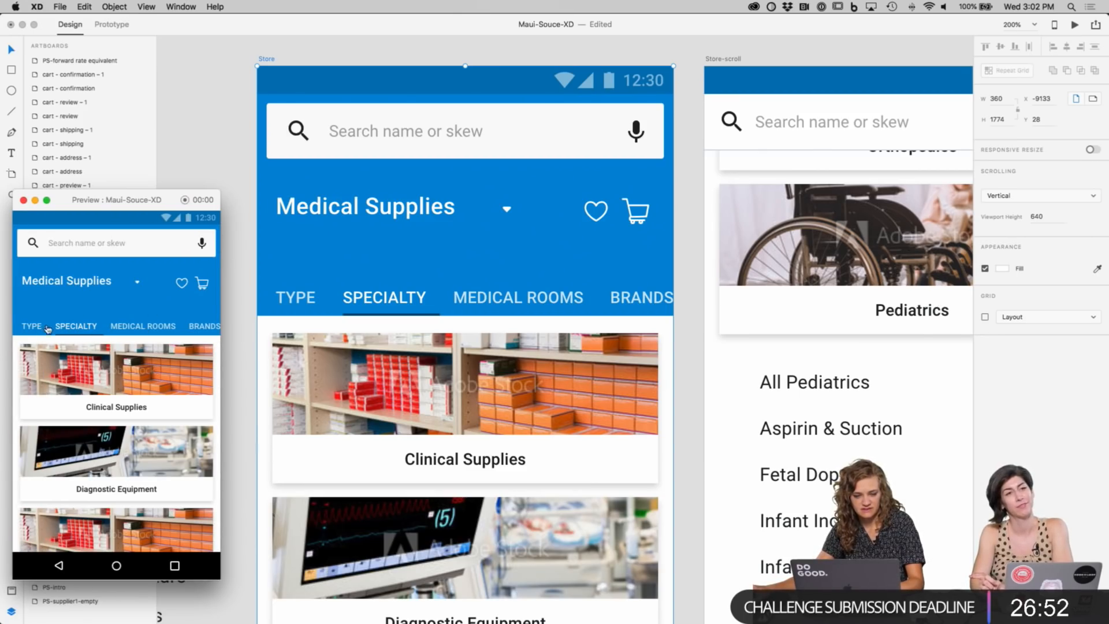
Step: Lower the opacity of the inactive TYPE, MEDICAL ROOMS and BRANDS tab labels in the Store header to 62%
{"action": "left_click", "coordinate": [299, 300]}
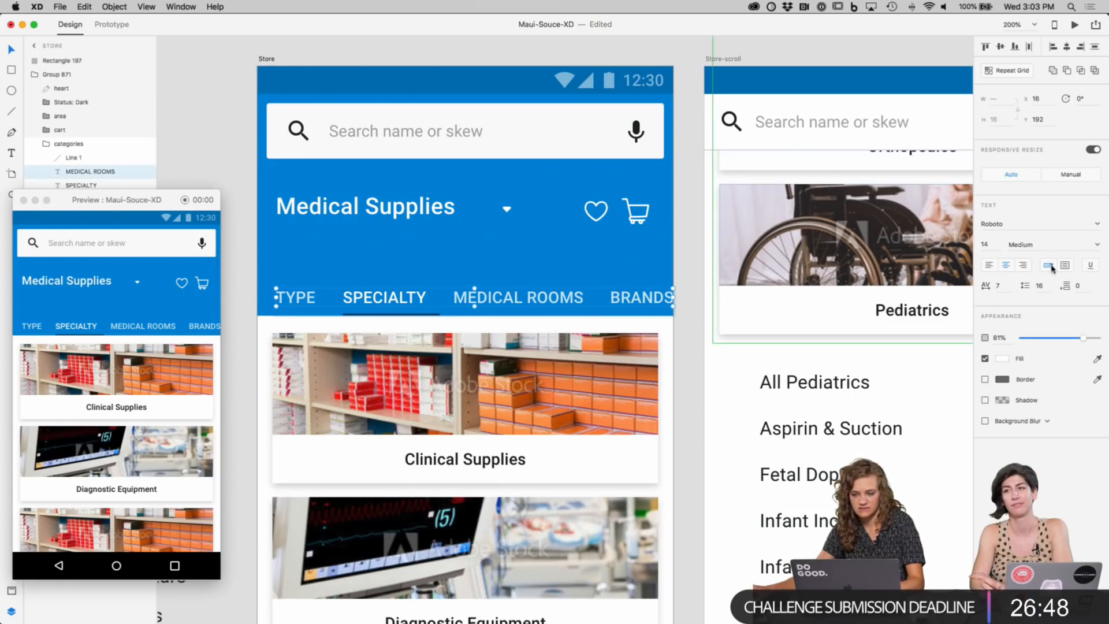
{"action": "left_click_drag", "start_coordinate": [1076, 340], "coordinate": [1068, 345]}
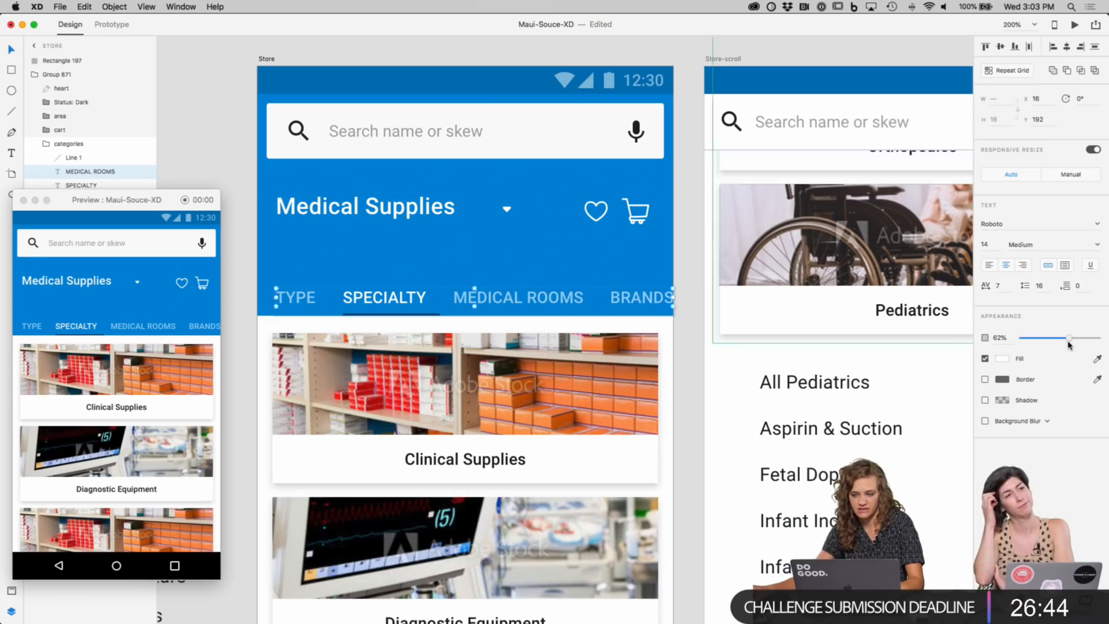
{"action": "left_click", "coordinate": [644, 324]}
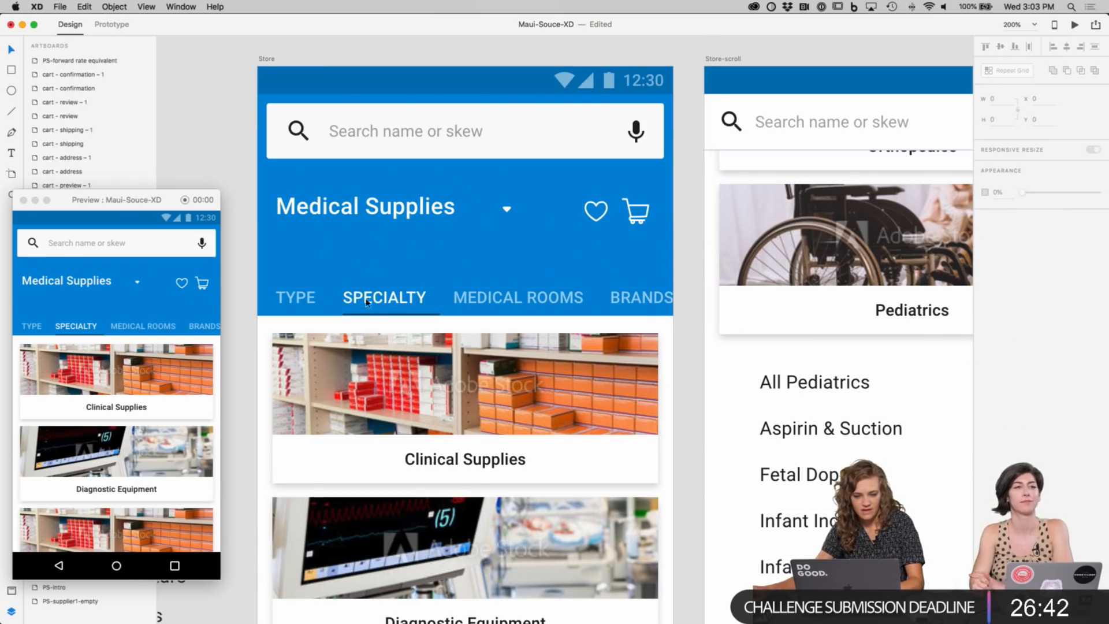
Step: Set the border colour of the line under the SPECIALTY tab to turquoise #00DEDD after trying yellow, dark blue and another teal
{"action": "left_click", "coordinate": [374, 314]}
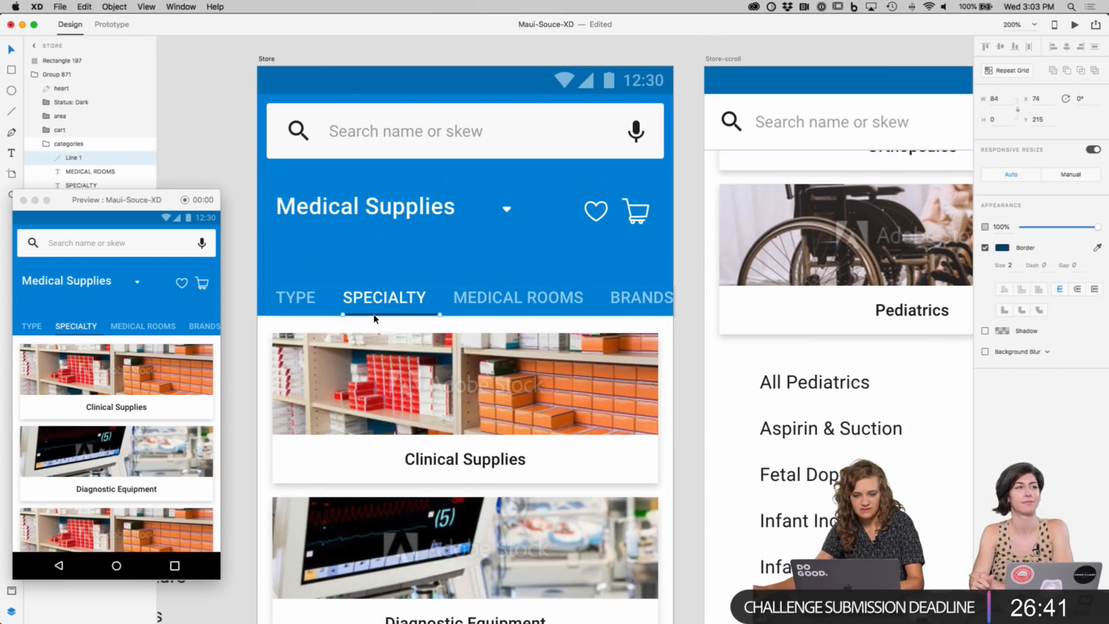
{"action": "left_click", "coordinate": [1002, 247]}
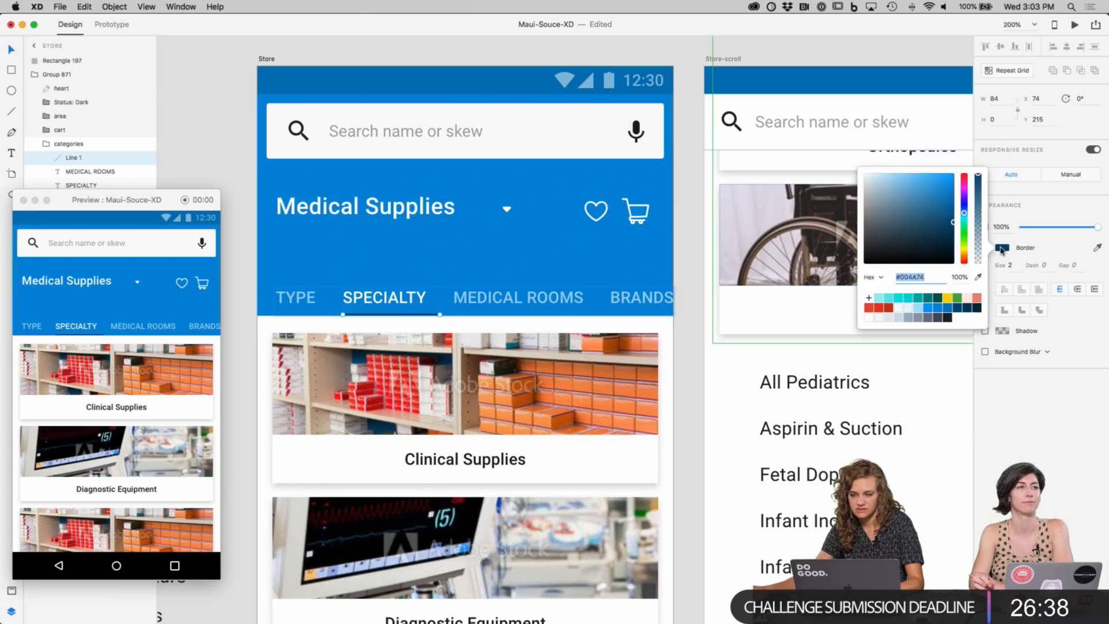
{"action": "left_click", "coordinate": [947, 299]}
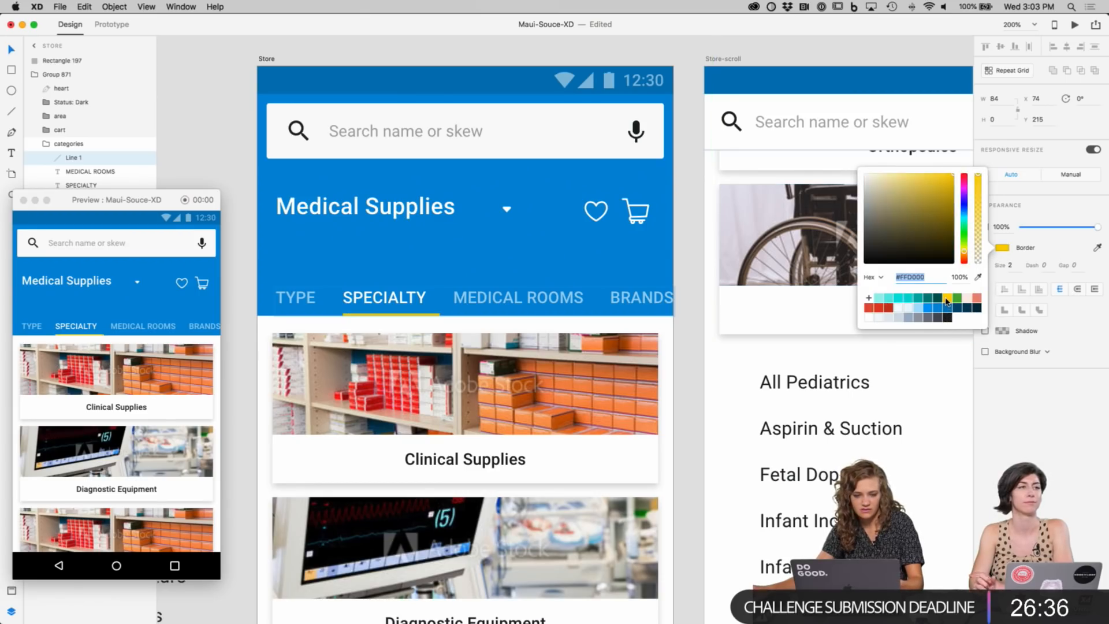
{"action": "left_click", "coordinate": [976, 308]}
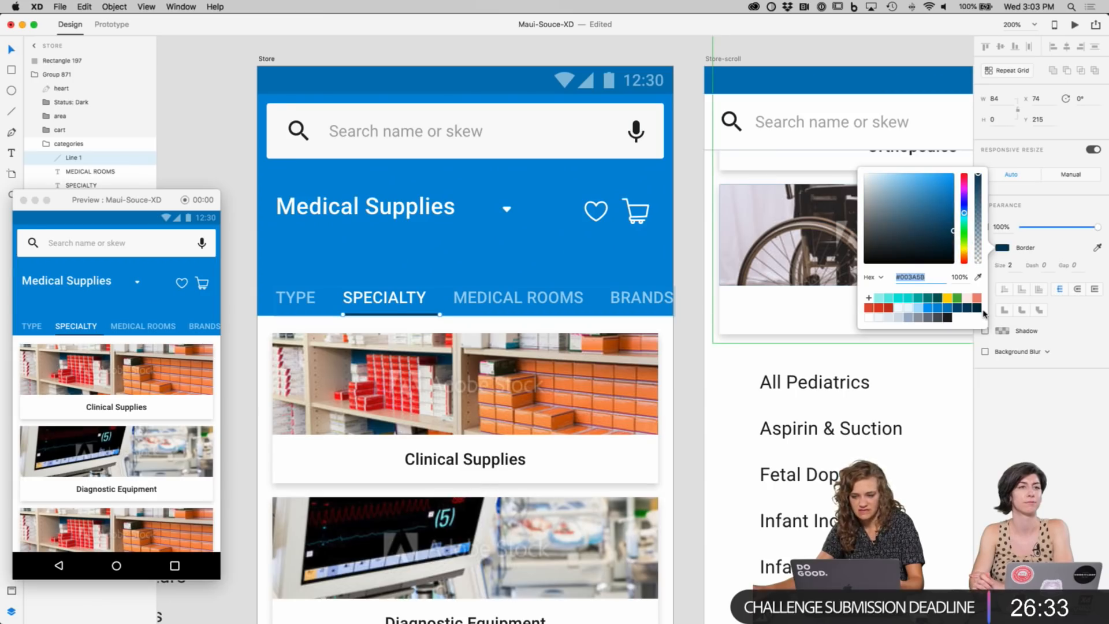
{"action": "left_click", "coordinate": [947, 299]}
{"action": "left_click", "coordinate": [908, 297]}
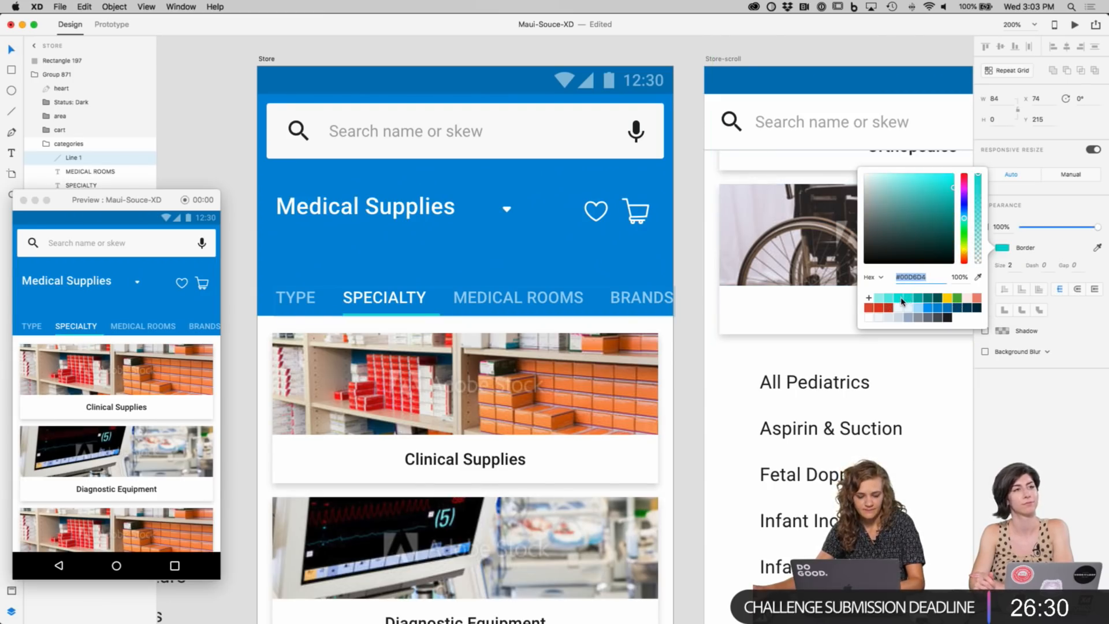
{"action": "left_click", "coordinate": [889, 299]}
{"action": "left_click", "coordinate": [899, 299]}
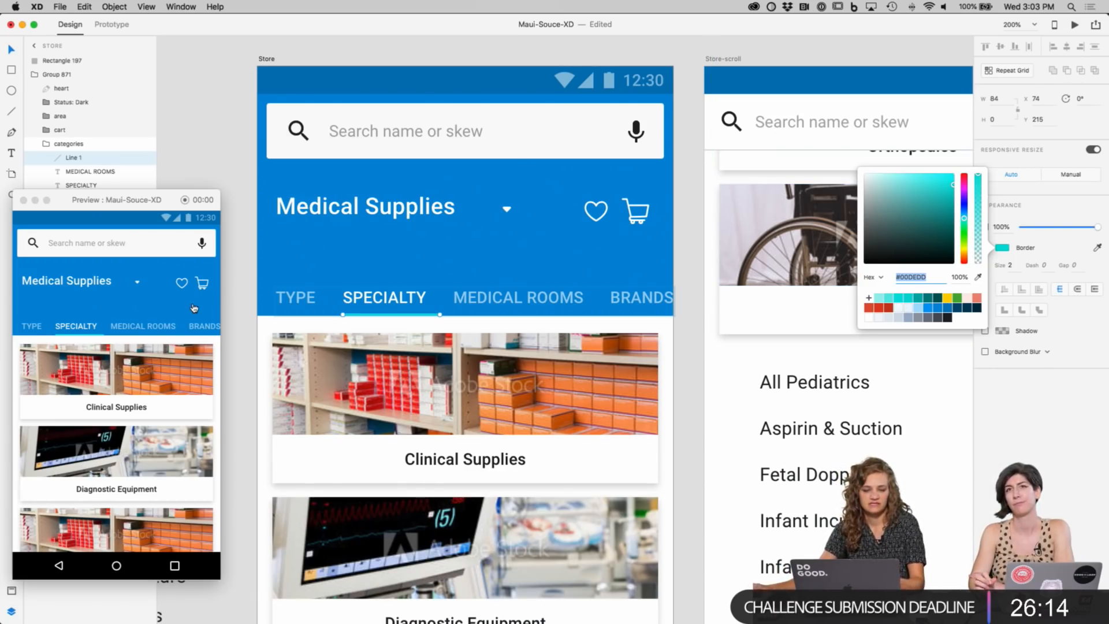
{"action": "left_click", "coordinate": [203, 151]}
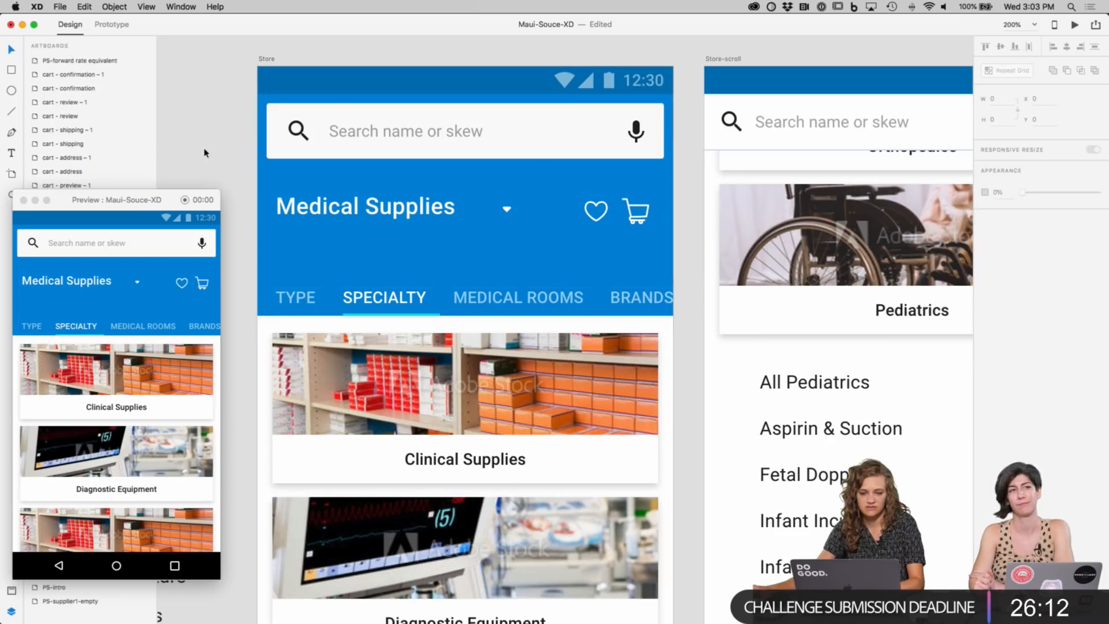
Step: Check the contrast of the white header dropdown arrow against the Store header's blue background with the contrast checker
{"action": "left_click_drag", "start_coordinate": [224, 149], "coordinate": [252, 145]}
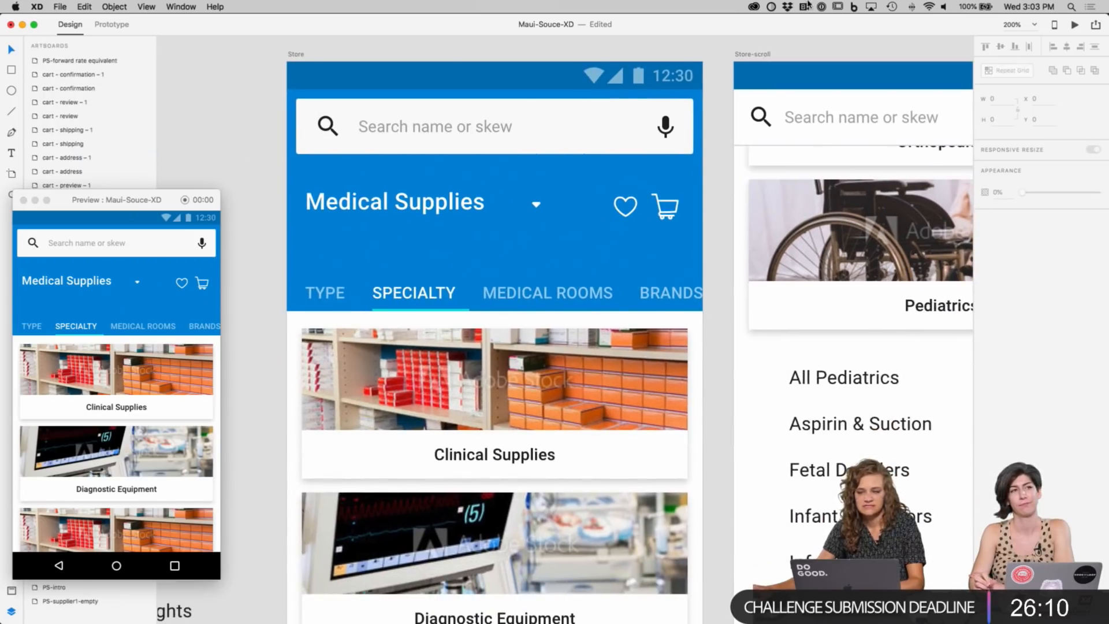
{"action": "left_click", "coordinate": [772, 7]}
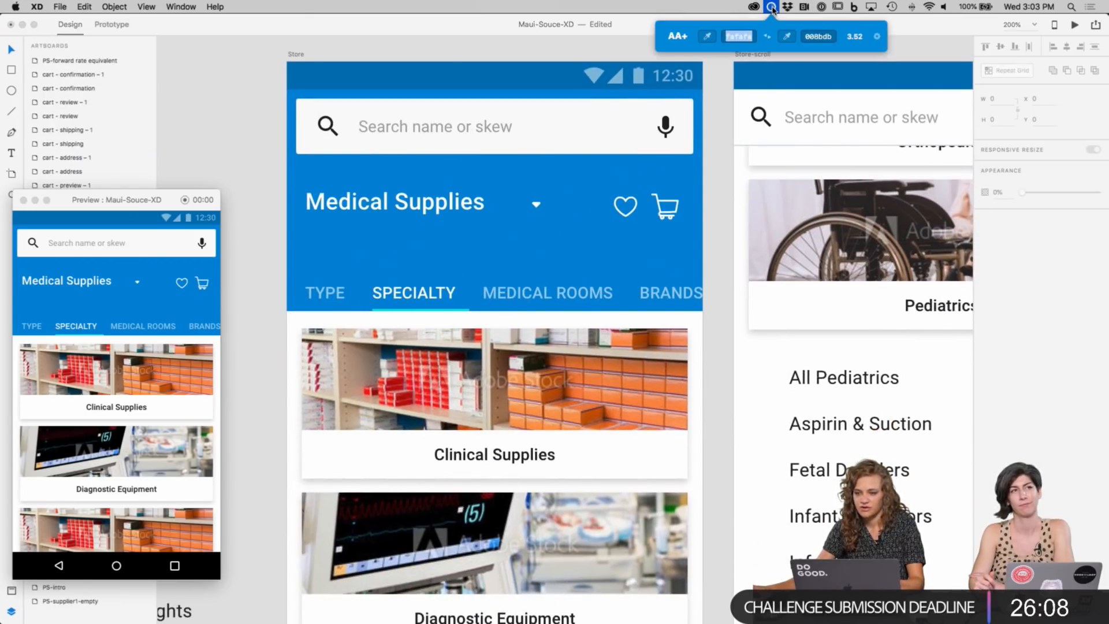
{"action": "left_click", "coordinate": [772, 7]}
{"action": "left_click", "coordinate": [772, 7]}
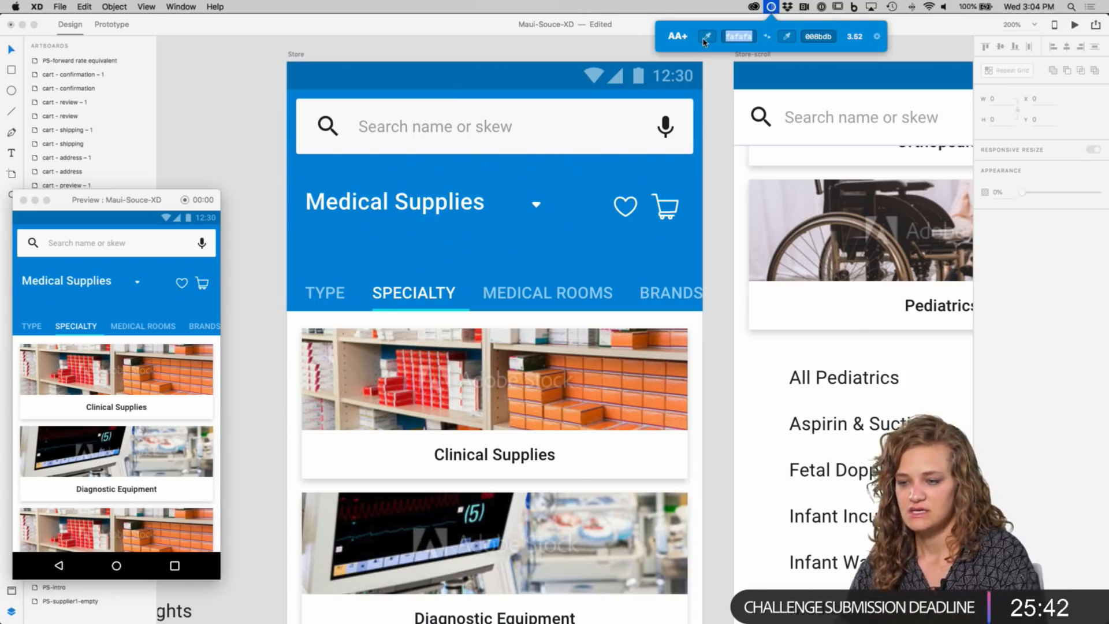
{"action": "left_click", "coordinate": [789, 40]}
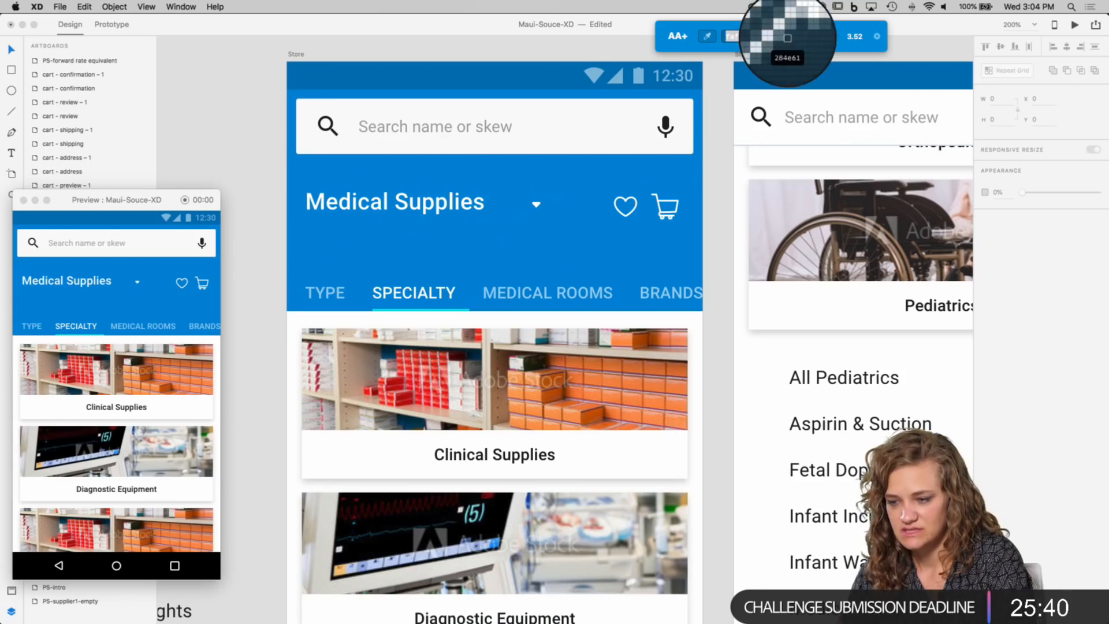
{"action": "left_click", "coordinate": [579, 176]}
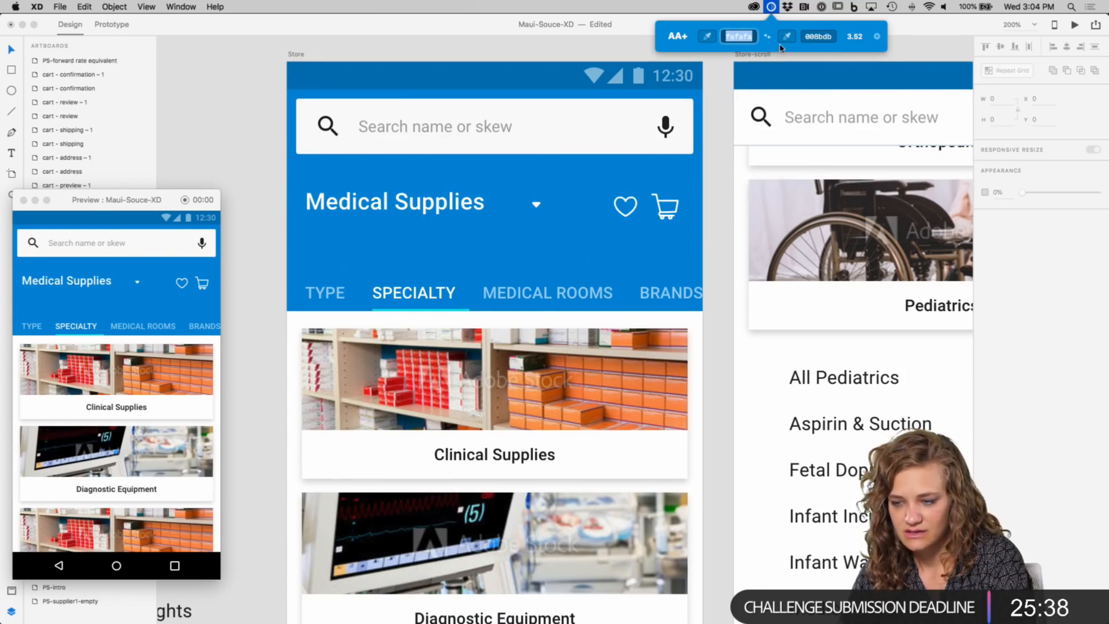
{"action": "left_click", "coordinate": [706, 36]}
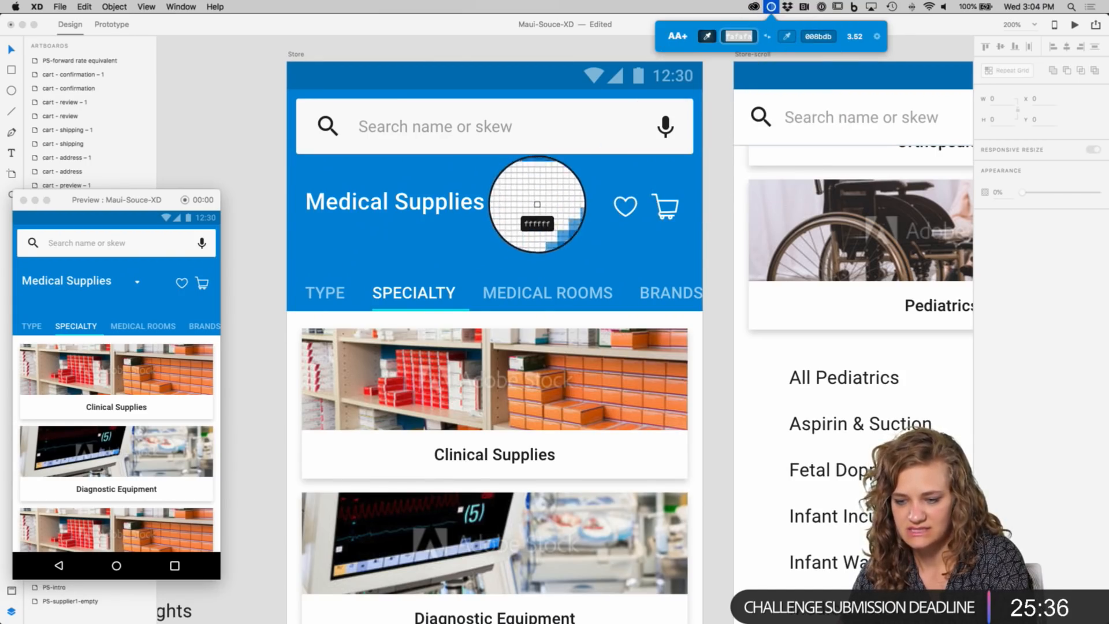
{"action": "left_click", "coordinate": [535, 206]}
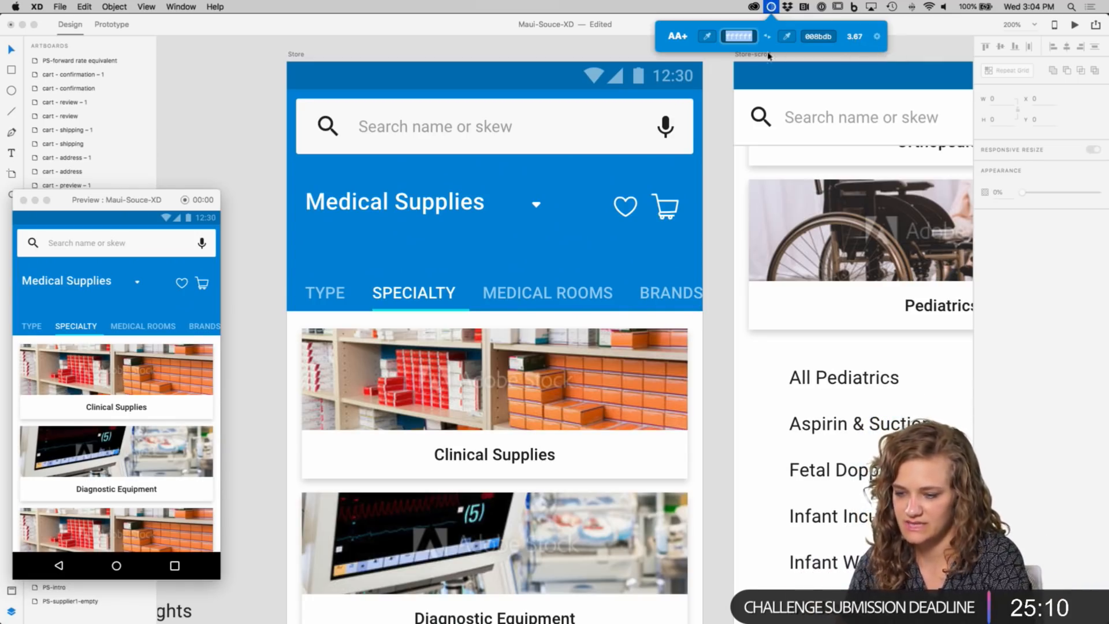
Step: Check the contrast of the turquoise line under the SPECIALTY tab against the blue header background
{"action": "left_click", "coordinate": [708, 37]}
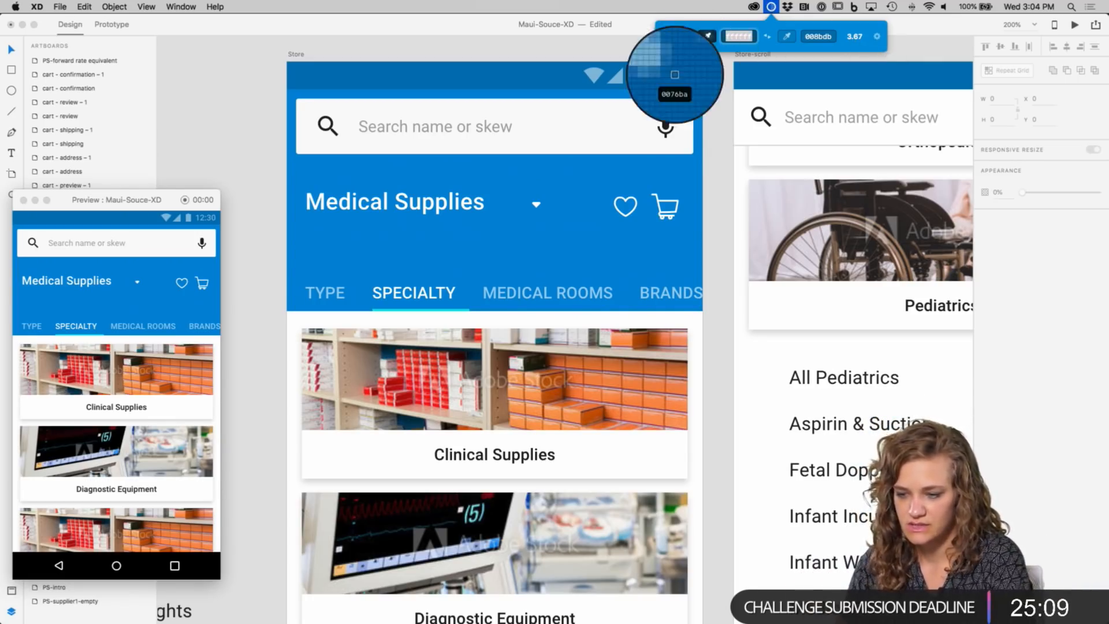
{"action": "left_click", "coordinate": [398, 310]}
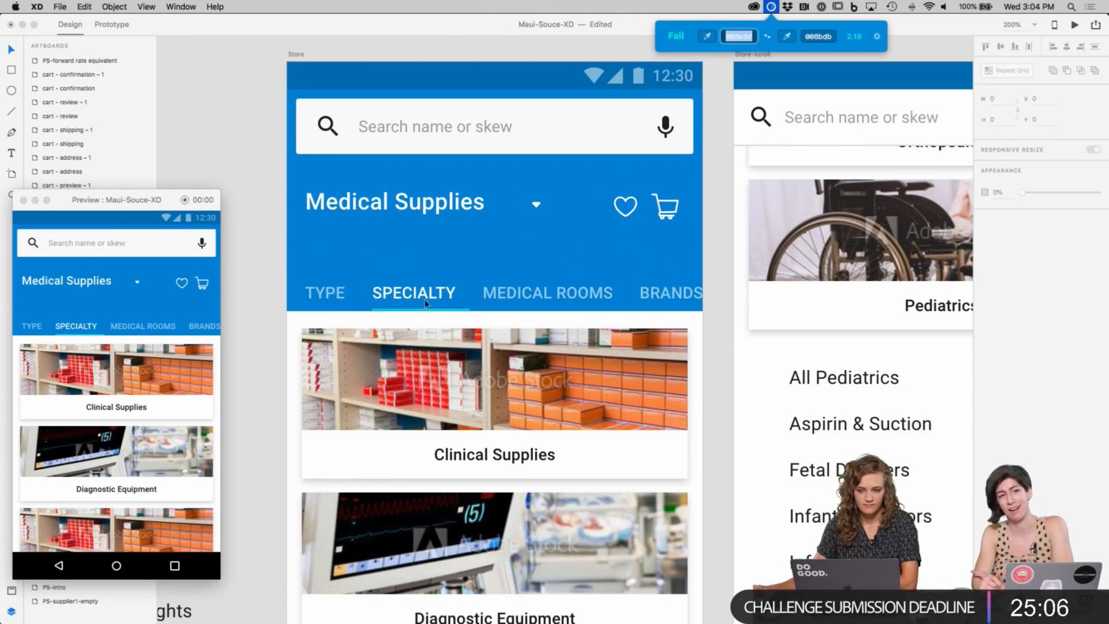
{"action": "left_click", "coordinate": [771, 8]}
{"action": "left_click", "coordinate": [771, 8]}
{"action": "left_click", "coordinate": [771, 8]}
Step: Set the border colour of the line under SPECIALTY to yellow #FFD000 and check its contrast against the header blue
{"action": "left_click", "coordinate": [430, 313]}
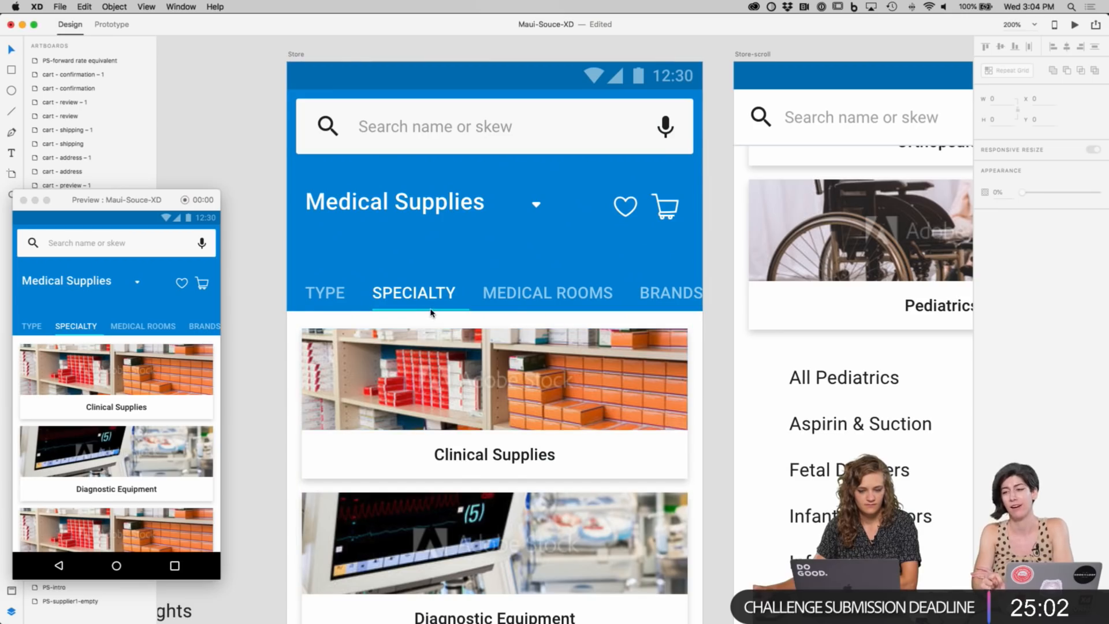
{"action": "left_click", "coordinate": [431, 310]}
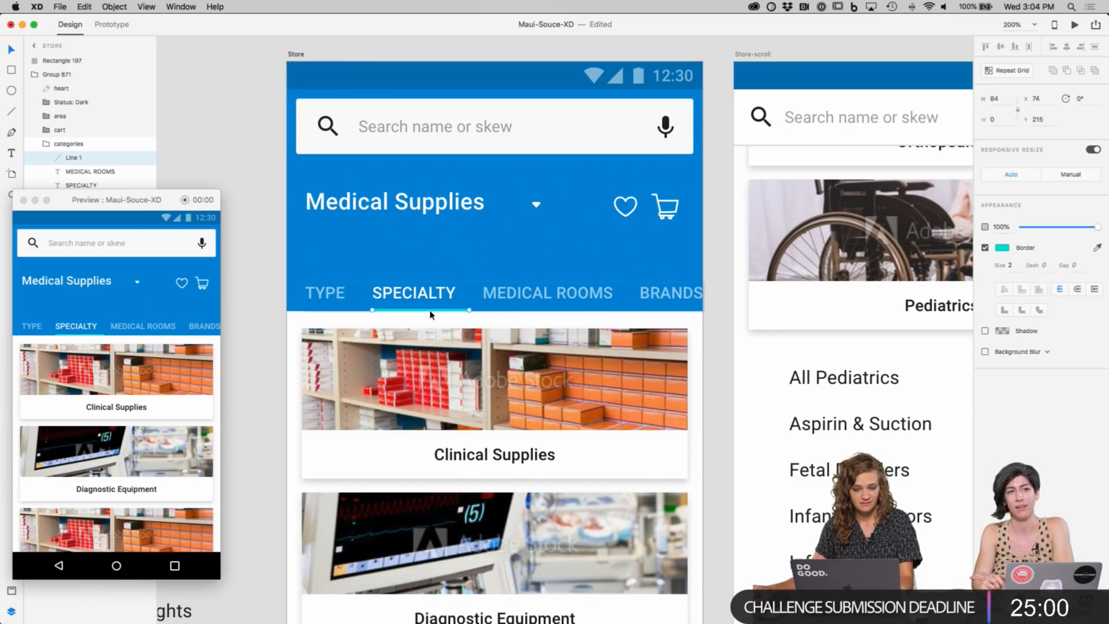
{"action": "left_click", "coordinate": [1001, 253]}
{"action": "left_click", "coordinate": [947, 298]}
{"action": "left_click", "coordinate": [754, 7]}
{"action": "left_click", "coordinate": [772, 6]}
{"action": "left_click", "coordinate": [706, 36]}
{"action": "left_click", "coordinate": [429, 309]}
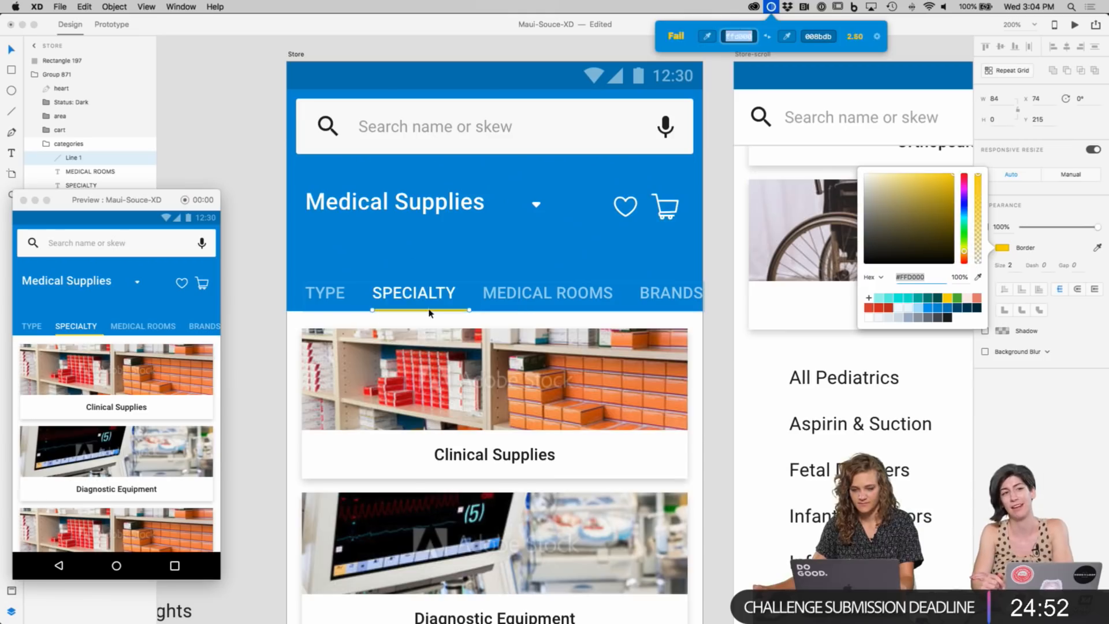
Step: Close the contrast checker and move the yellow line to X 68 so it sits centred under the SPECIALTY label
{"action": "left_click", "coordinate": [720, 153]}
{"action": "left_click", "coordinate": [719, 153]}
{"action": "scroll", "coordinate": [717, 237], "scroll_direction": "down", "scroll_amount": 2}
{"action": "left_click", "coordinate": [477, 263]}
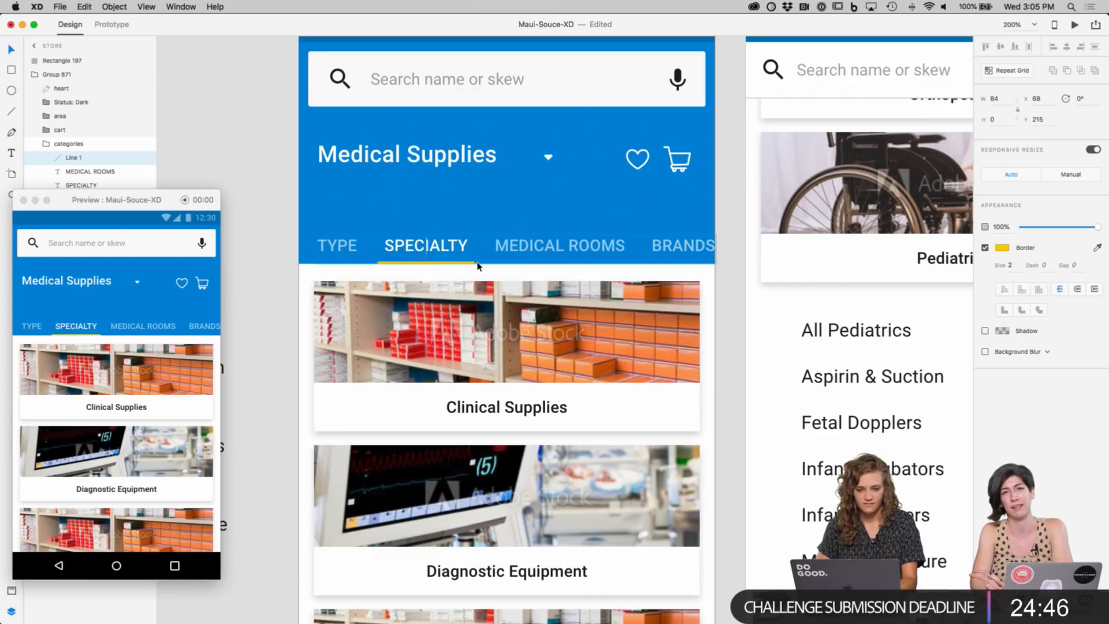
{"action": "left_click", "coordinate": [732, 334]}
{"action": "mouse_move", "coordinate": [732, 334]}
{"action": "left_mouse_down"}
{"action": "mouse_move", "coordinate": [745, 379]}
{"action": "mouse_move", "coordinate": [748, 334]}
{"action": "left_mouse_up"}
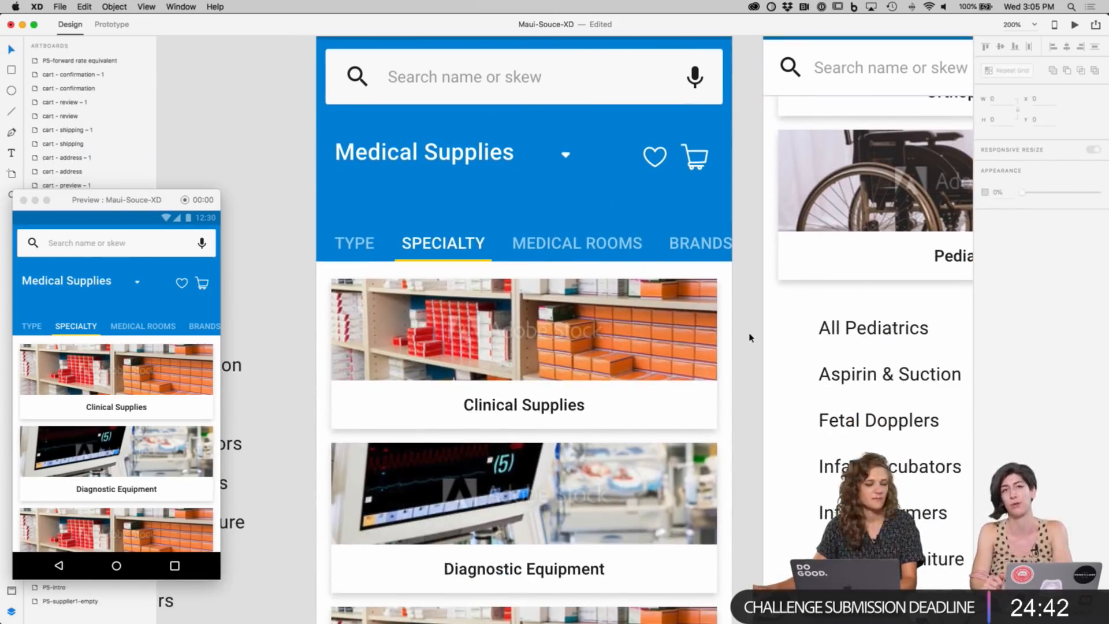
Step: Switch to Zeplin, postpone its software update, and look through the Styles screens of the Kountable Design System project
{"action": "key", "text": "super+Tab"}
{"action": "key", "text": "super+Tab"}
{"action": "key", "text": "super+Tab"}
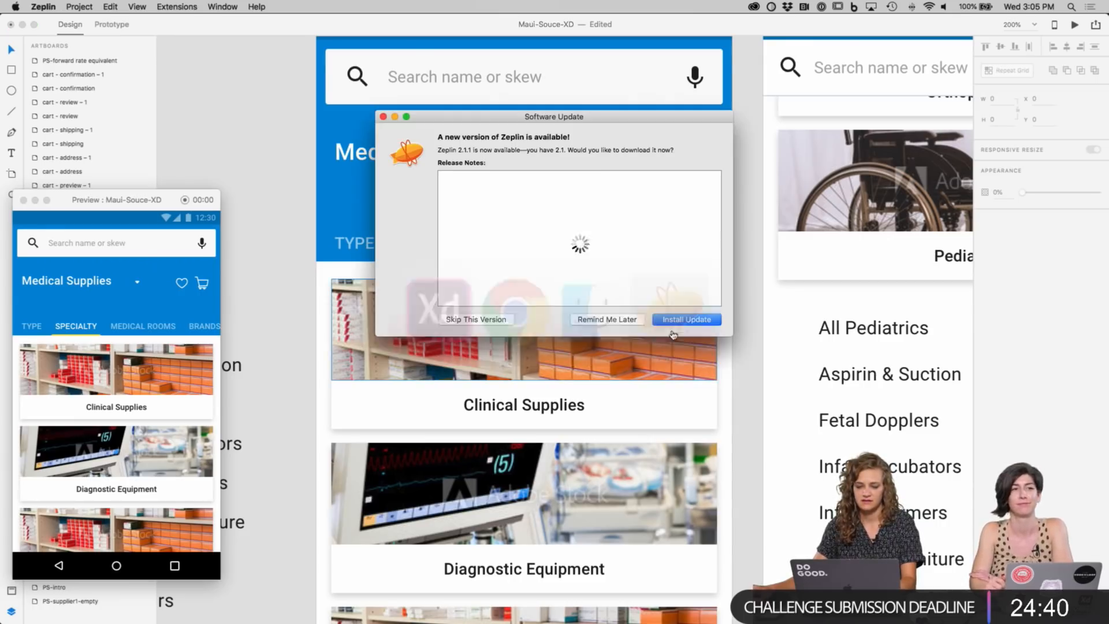
{"action": "left_click", "coordinate": [611, 317]}
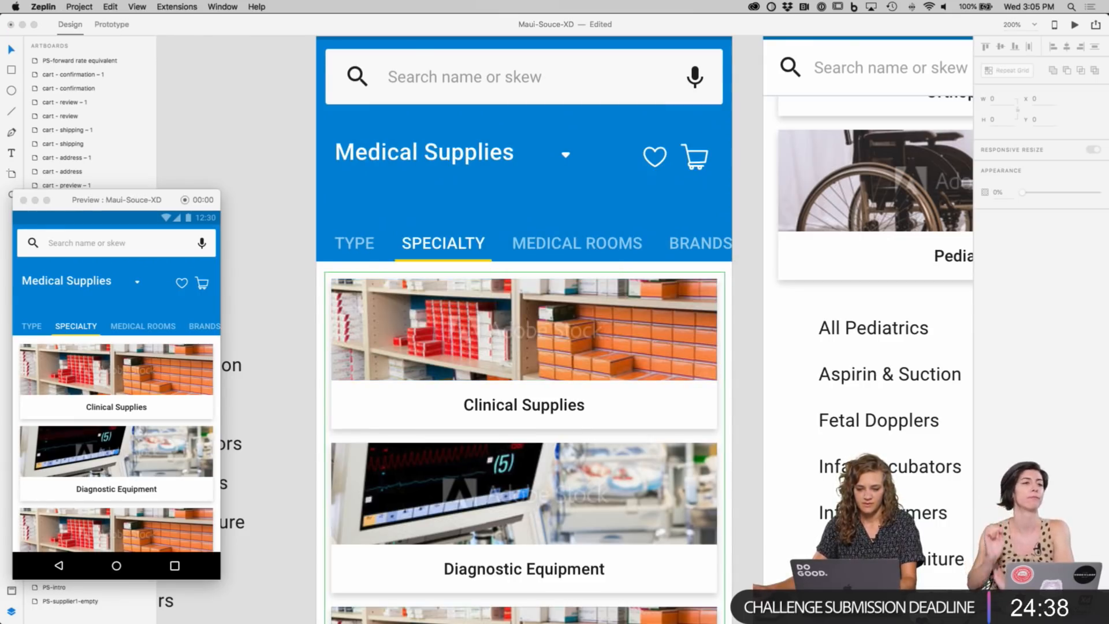
{"action": "left_click", "coordinate": [544, 604]}
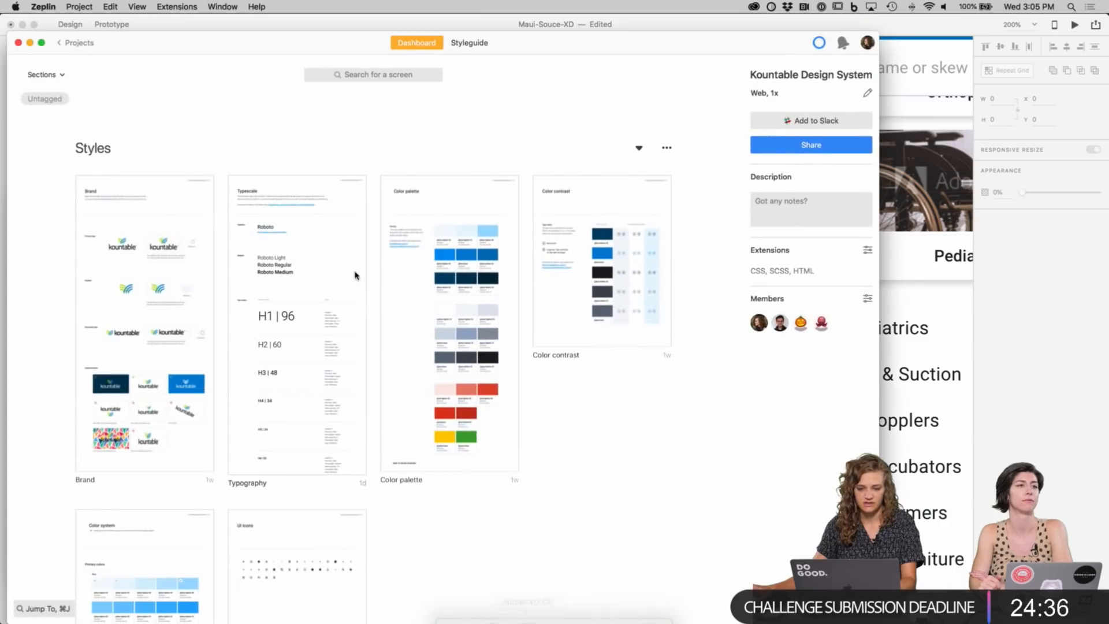
{"action": "scroll", "coordinate": [423, 148], "scroll_direction": "down", "scroll_amount": 1}
{"action": "scroll", "coordinate": [423, 149], "scroll_direction": "up", "scroll_amount": 2}
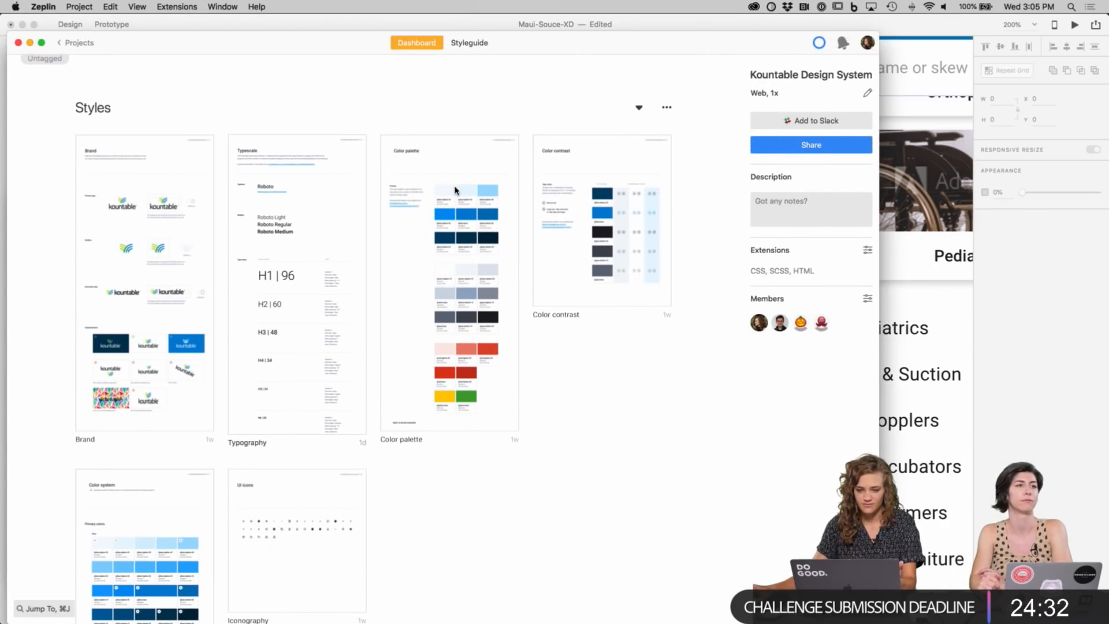
{"action": "scroll", "coordinate": [455, 190], "scroll_direction": "down", "scroll_amount": 5}
{"action": "scroll", "coordinate": [455, 191], "scroll_direction": "up", "scroll_amount": 5}
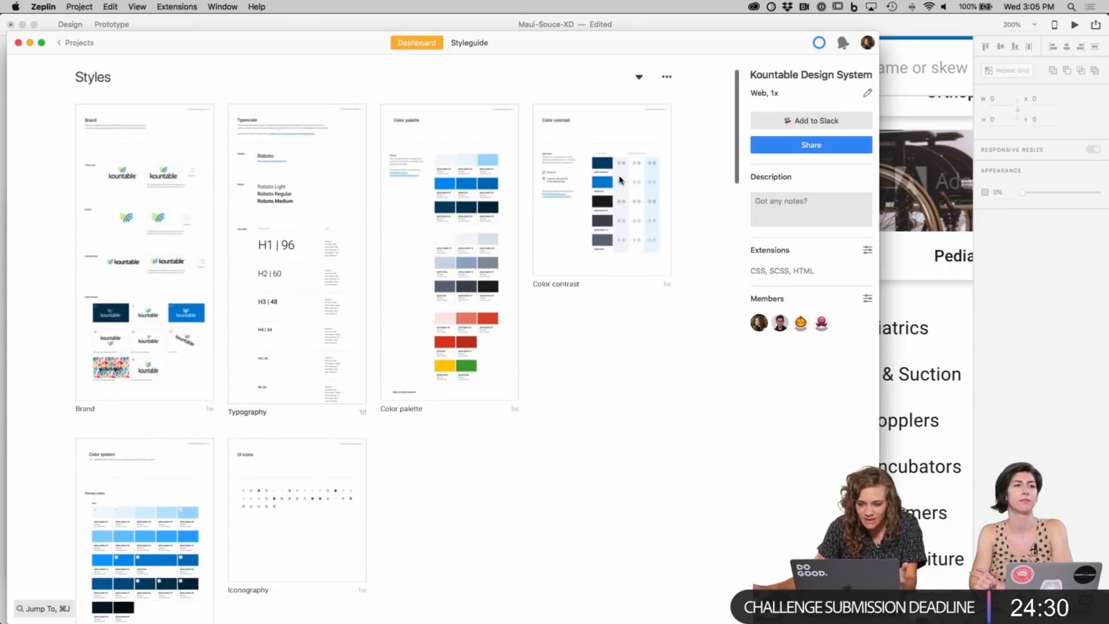
Step: Open the Color contrast screen and examine the dark blue and base blue text colours and their sample letters
{"action": "left_click", "coordinate": [613, 179]}
{"action": "scroll", "coordinate": [622, 194], "scroll_direction": "down", "scroll_amount": 3}
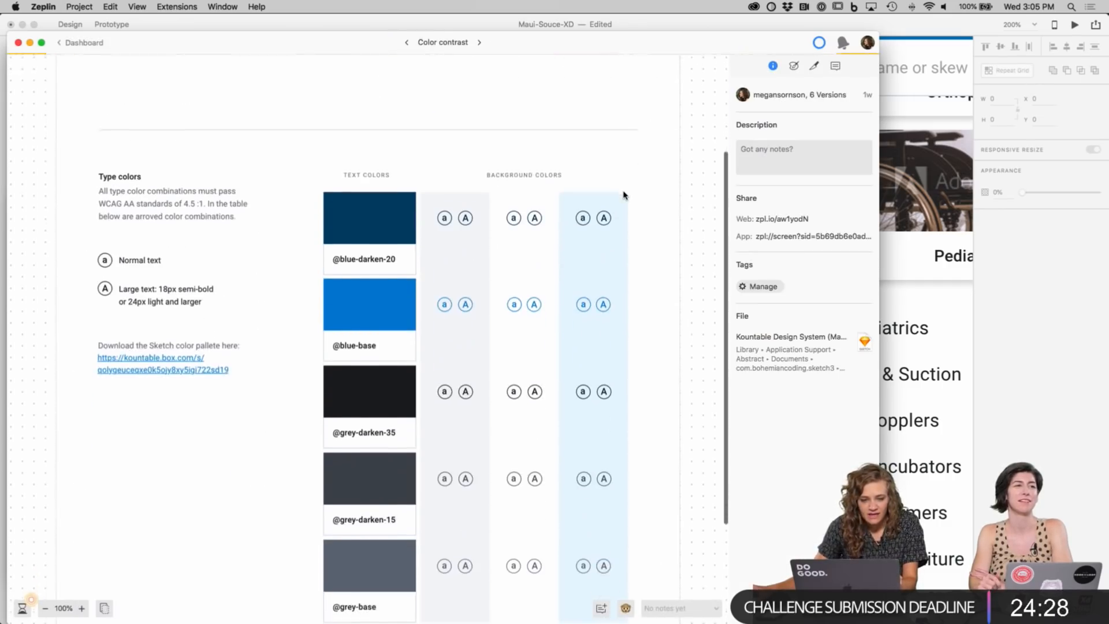
{"action": "left_click", "coordinate": [404, 165]}
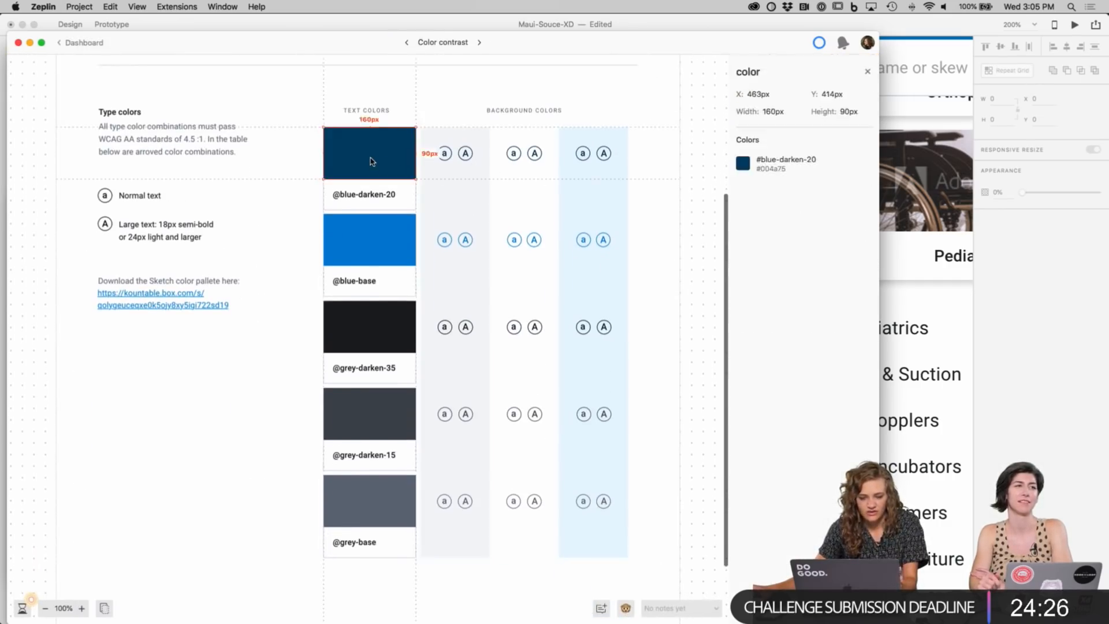
{"action": "left_click", "coordinate": [371, 241]}
{"action": "left_click", "coordinate": [662, 167]}
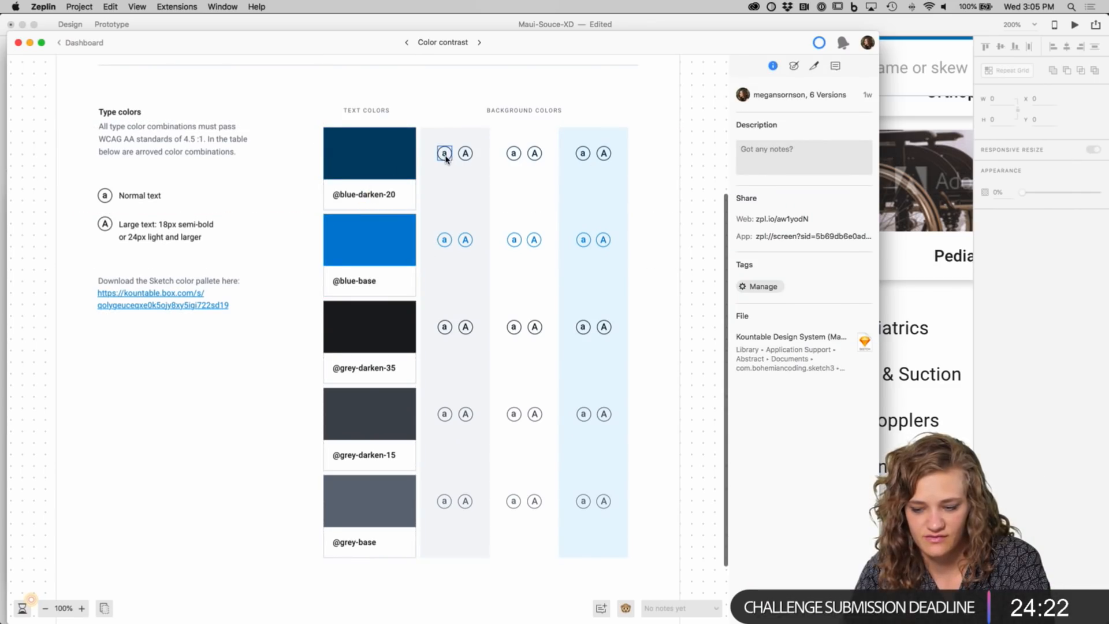
{"action": "left_click", "coordinate": [444, 154]}
{"action": "left_click", "coordinate": [466, 154]}
{"action": "left_click", "coordinate": [663, 155]}
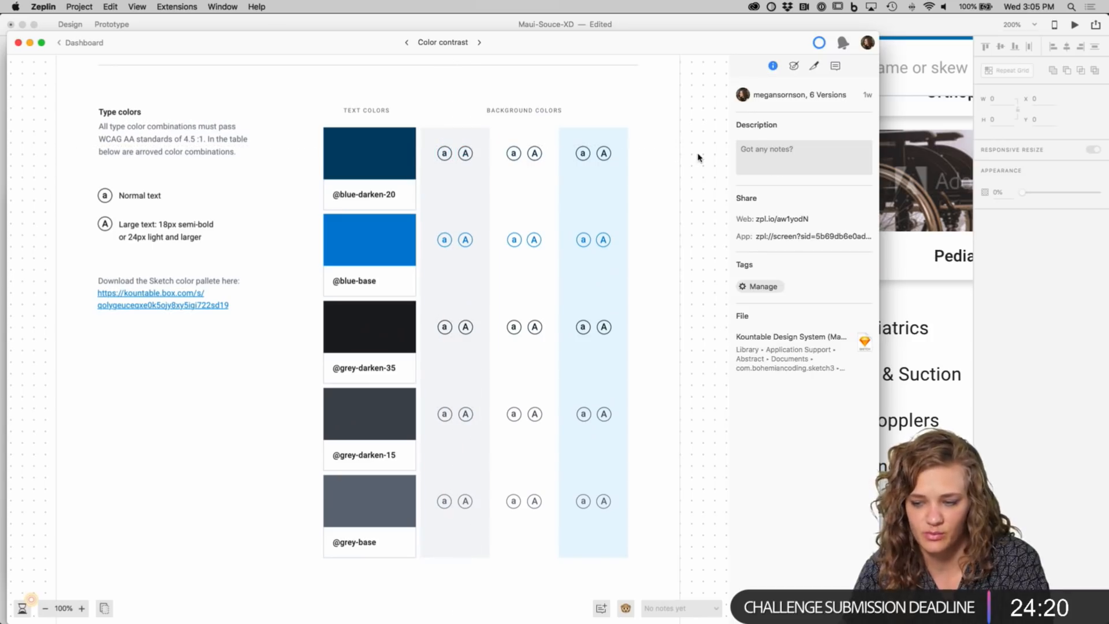
Step: Switch back to Adobe XD and select the Store artboard
{"action": "left_click", "coordinate": [933, 292]}
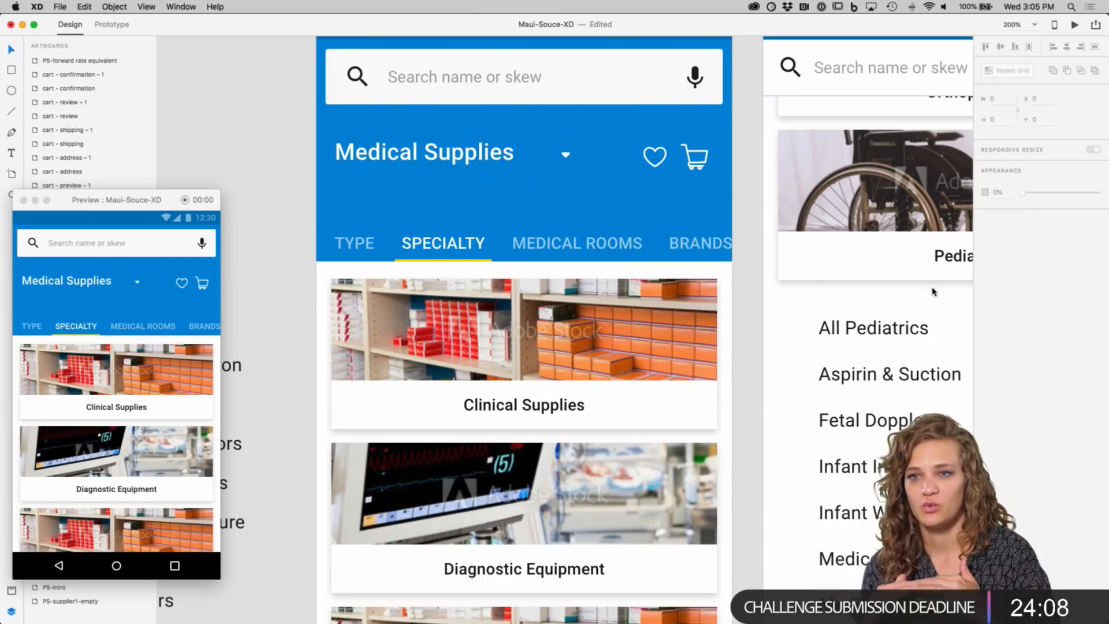
{"action": "scroll", "coordinate": [934, 291], "scroll_direction": "down", "scroll_amount": 1}
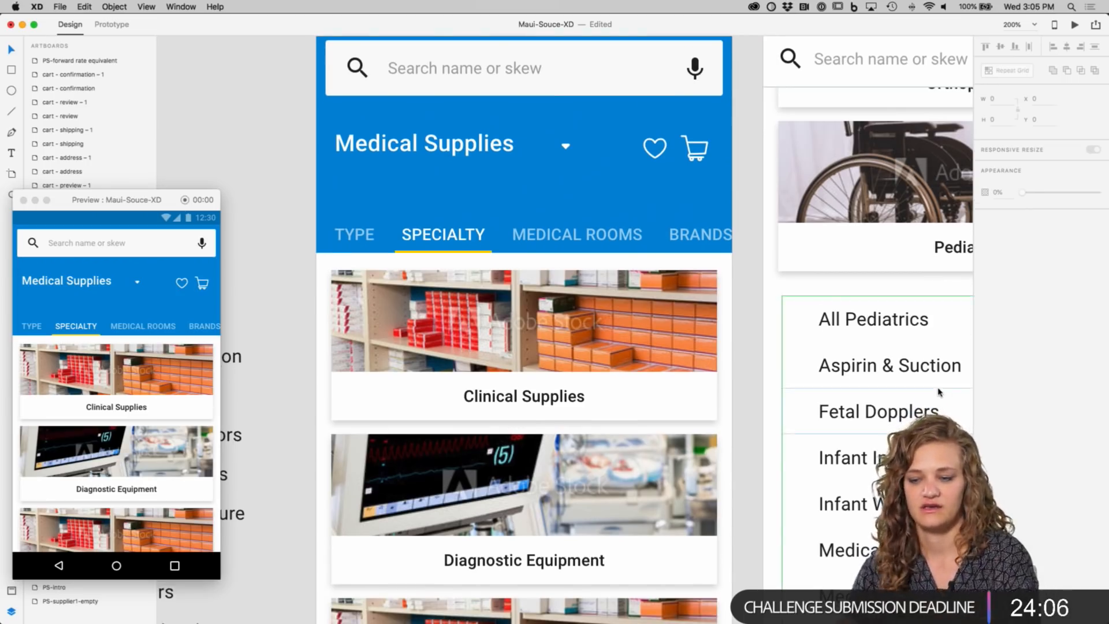
{"action": "scroll", "coordinate": [312, 266], "scroll_direction": "up", "scroll_amount": 3}
{"action": "mouse_move", "coordinate": [263, 270]}
{"action": "left_mouse_down"}
{"action": "mouse_move", "coordinate": [272, 286]}
{"action": "mouse_move", "coordinate": [255, 263]}
{"action": "left_mouse_up"}
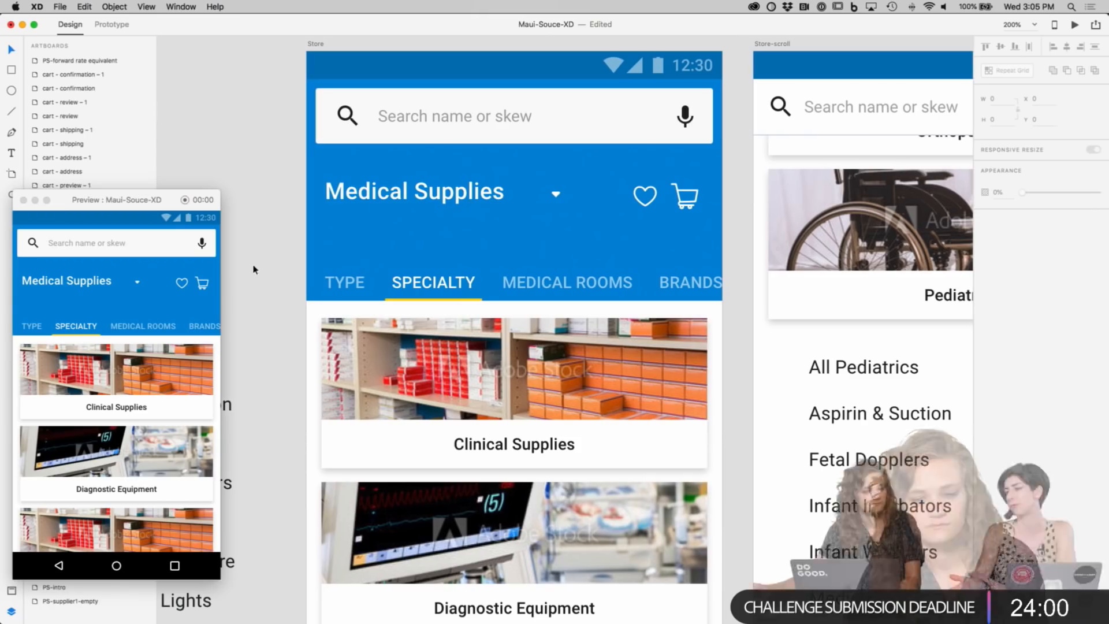
{"action": "left_click", "coordinate": [403, 283]}
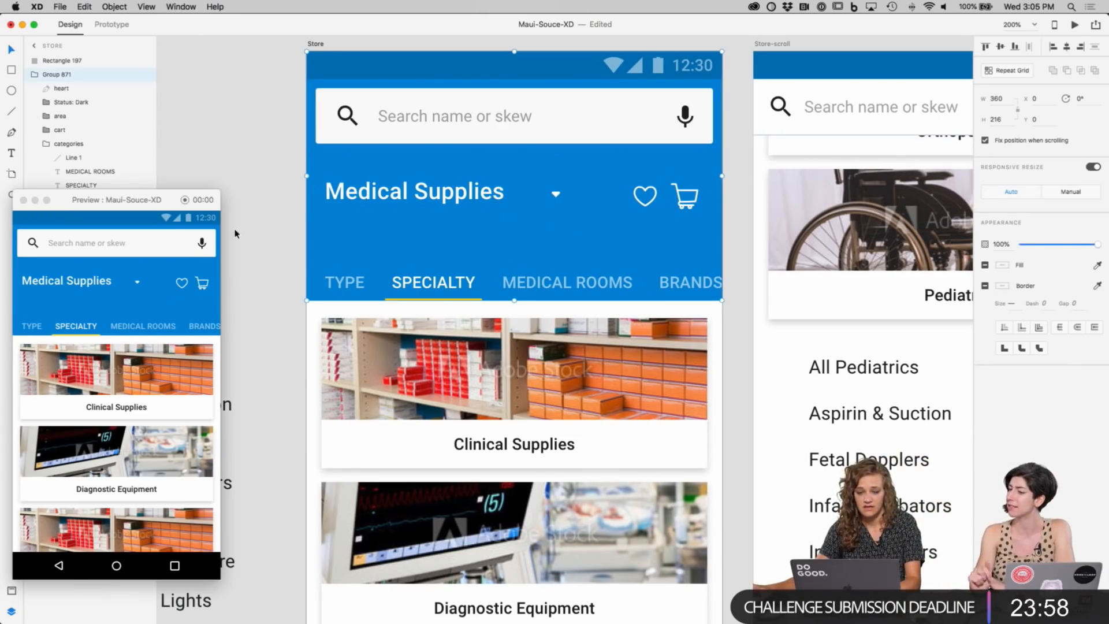
{"action": "left_click", "coordinate": [249, 228]}
{"action": "scroll", "coordinate": [267, 219], "scroll_direction": "right", "scroll_amount": 1}
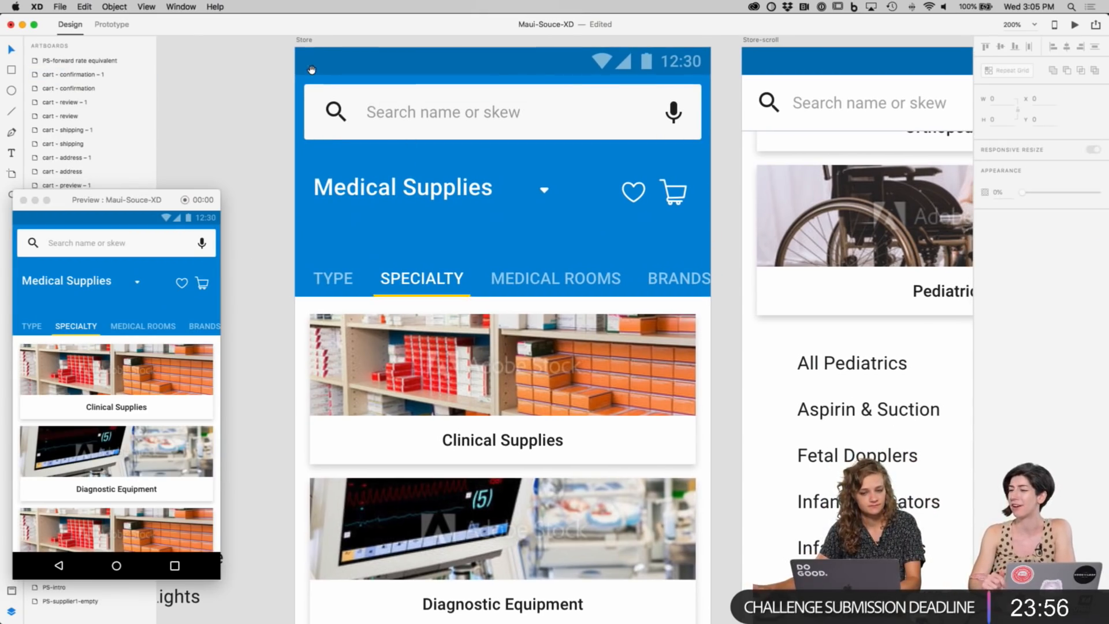
{"action": "scroll", "coordinate": [315, 79], "scroll_direction": "up", "scroll_amount": 1}
{"action": "scroll", "coordinate": [316, 78], "scroll_direction": "right", "scroll_amount": 1}
{"action": "left_click", "coordinate": [292, 54]}
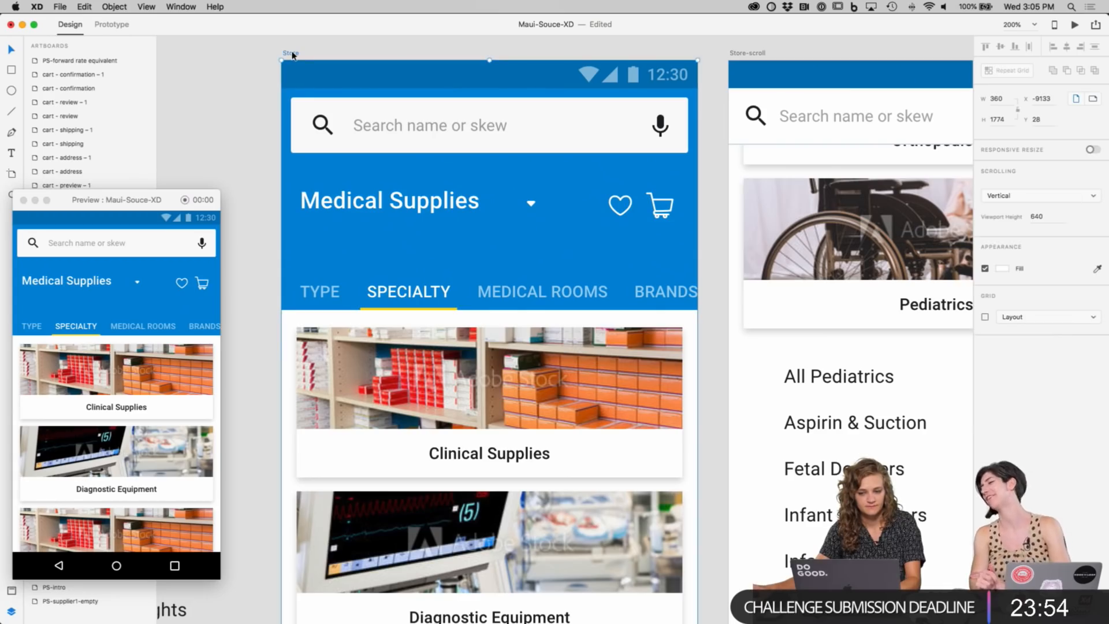
Step: Create a public design specs link for Maui-Souce-XD and open it in the browser
{"action": "left_click", "coordinate": [1096, 25]}
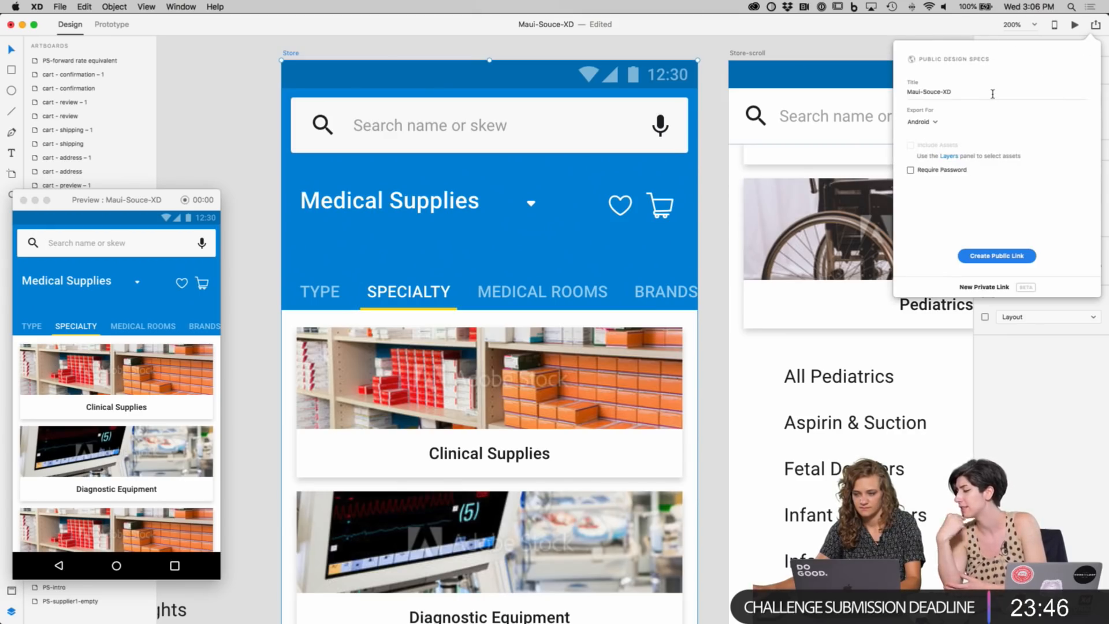
{"action": "left_click", "coordinate": [997, 255]}
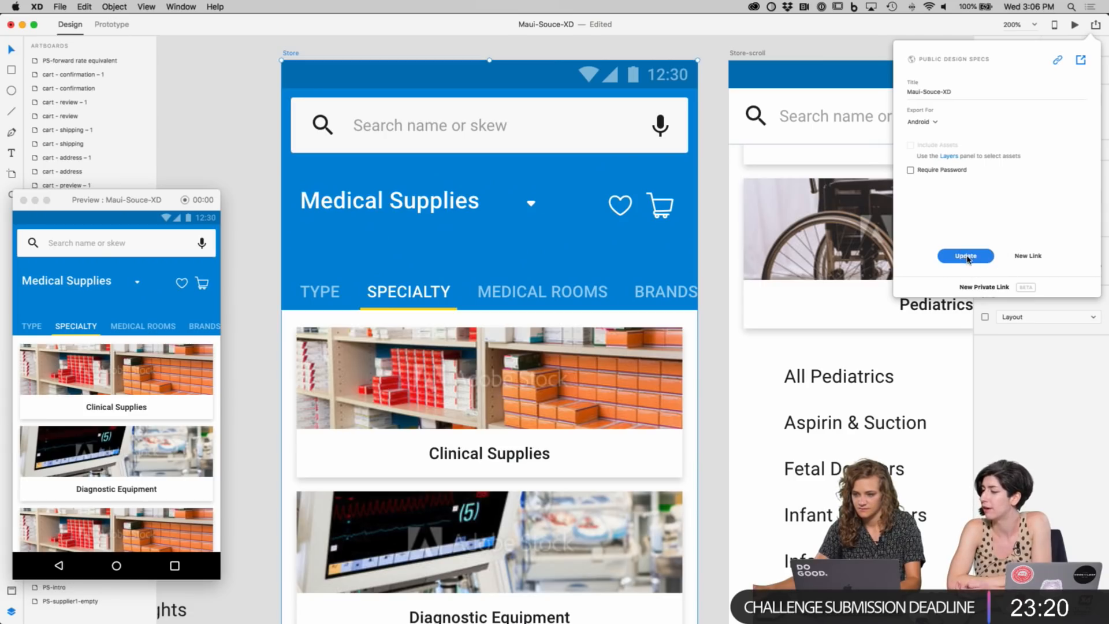
{"action": "left_click", "coordinate": [1081, 61]}
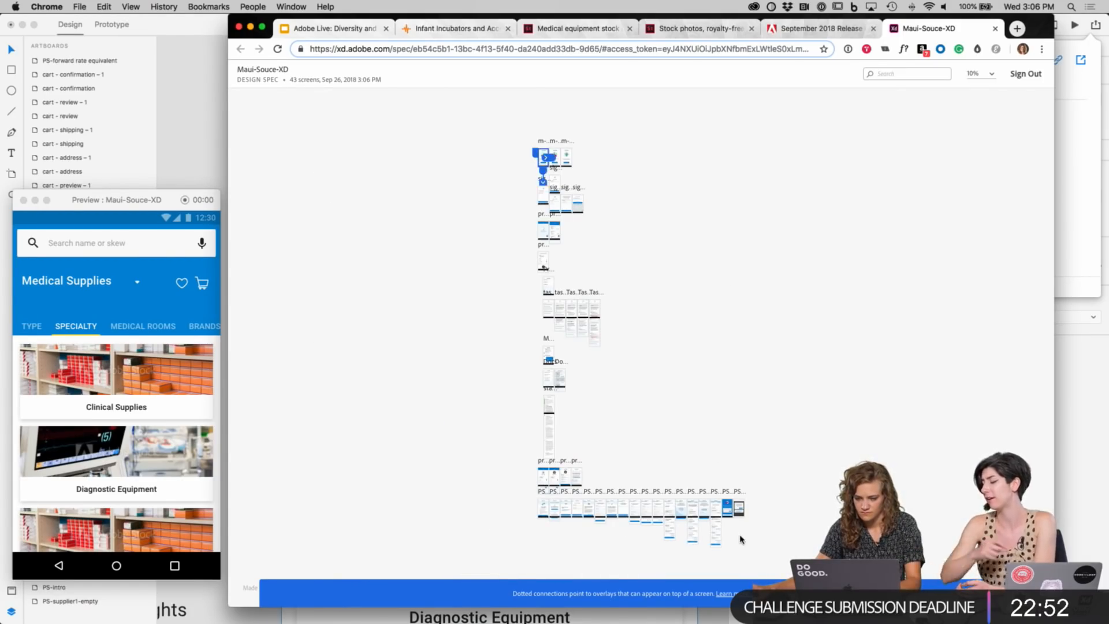
Step: Find the profile screens in the Maui-Souce-XD design spec overview and open the profile-tasks-todo screen
{"action": "scroll", "coordinate": [740, 538], "scroll_direction": "up", "scroll_amount": 5}
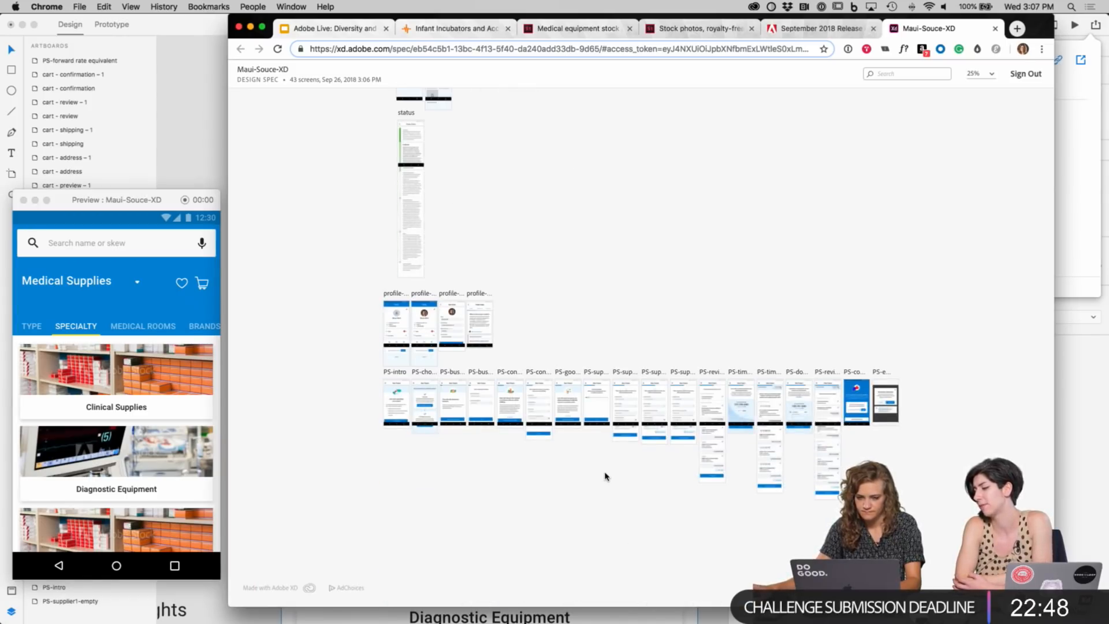
{"action": "scroll", "coordinate": [691, 383], "scroll_direction": "up", "scroll_amount": 5}
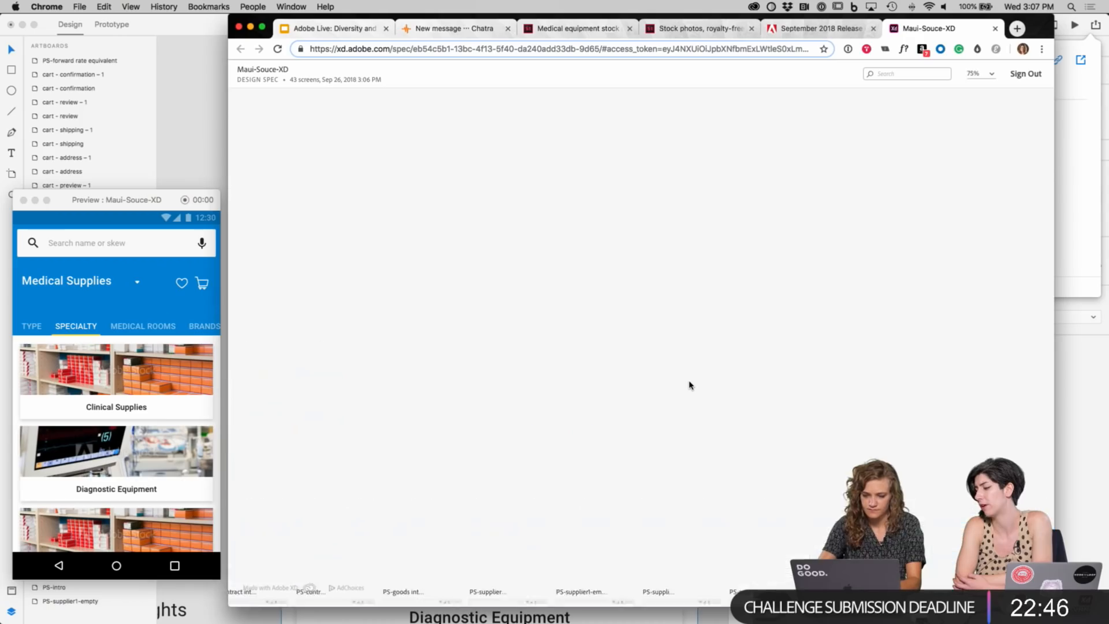
{"action": "scroll", "coordinate": [691, 383], "scroll_direction": "down", "scroll_amount": 5}
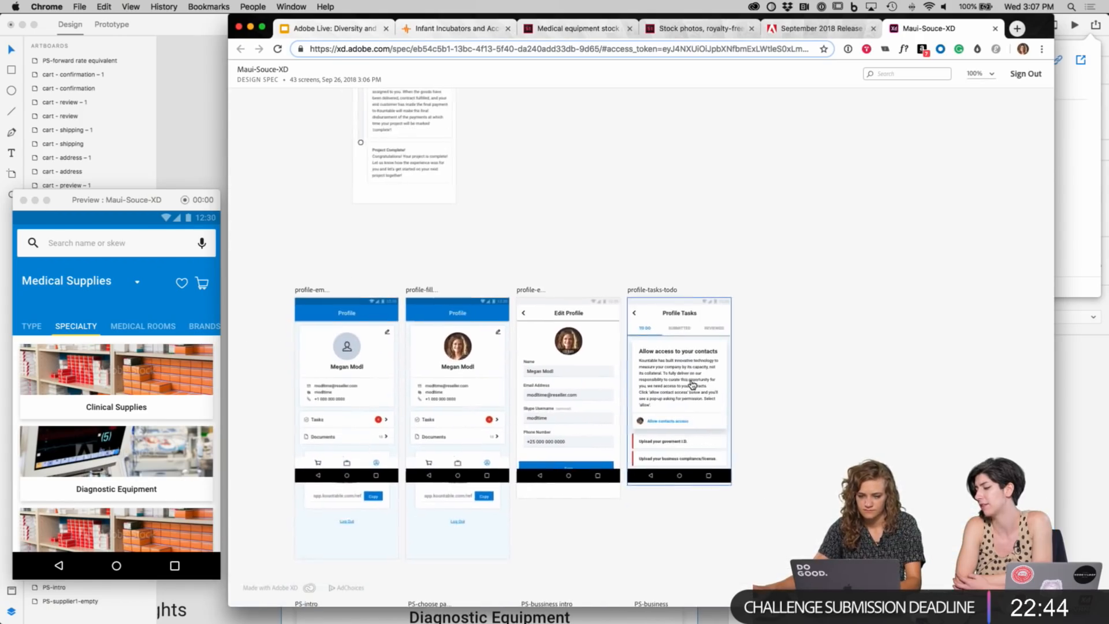
{"action": "left_click", "coordinate": [693, 380]}
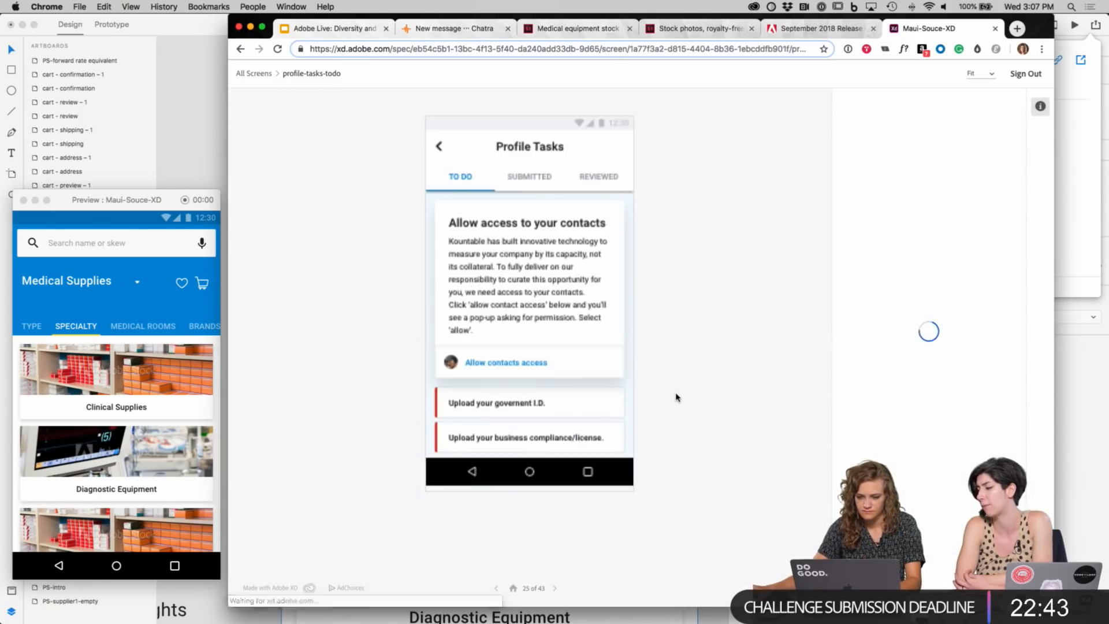
Step: Inspect the specs of the contacts access card, the SUBMITTED tab label, and the government I.D. and business compliance upload rows
{"action": "left_click", "coordinate": [543, 285]}
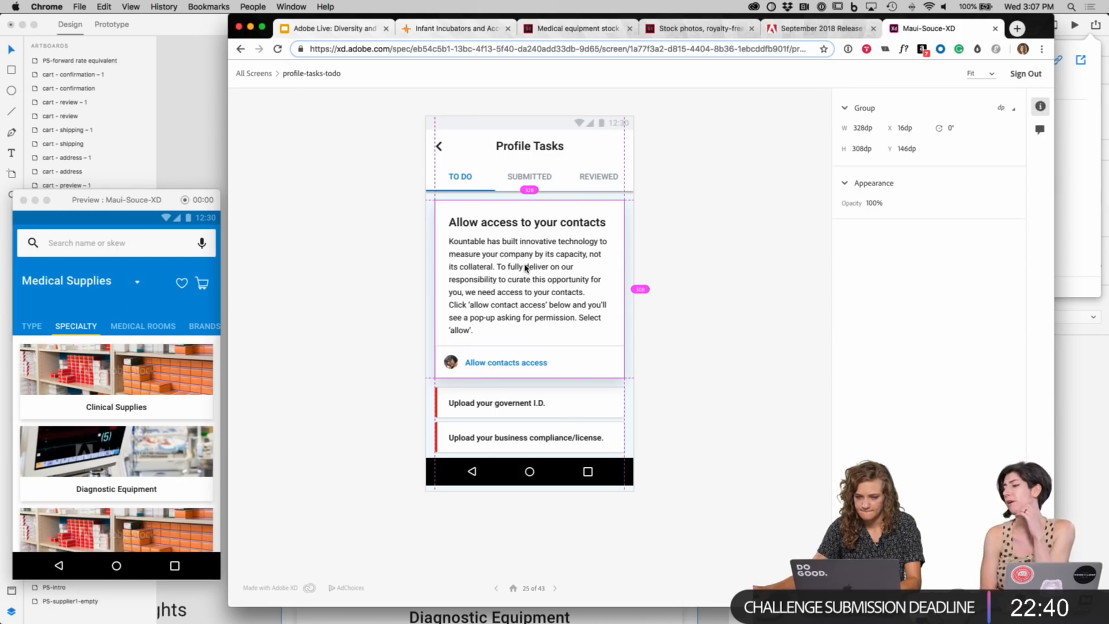
{"action": "left_click", "coordinate": [514, 172]}
{"action": "left_click", "coordinate": [546, 181]}
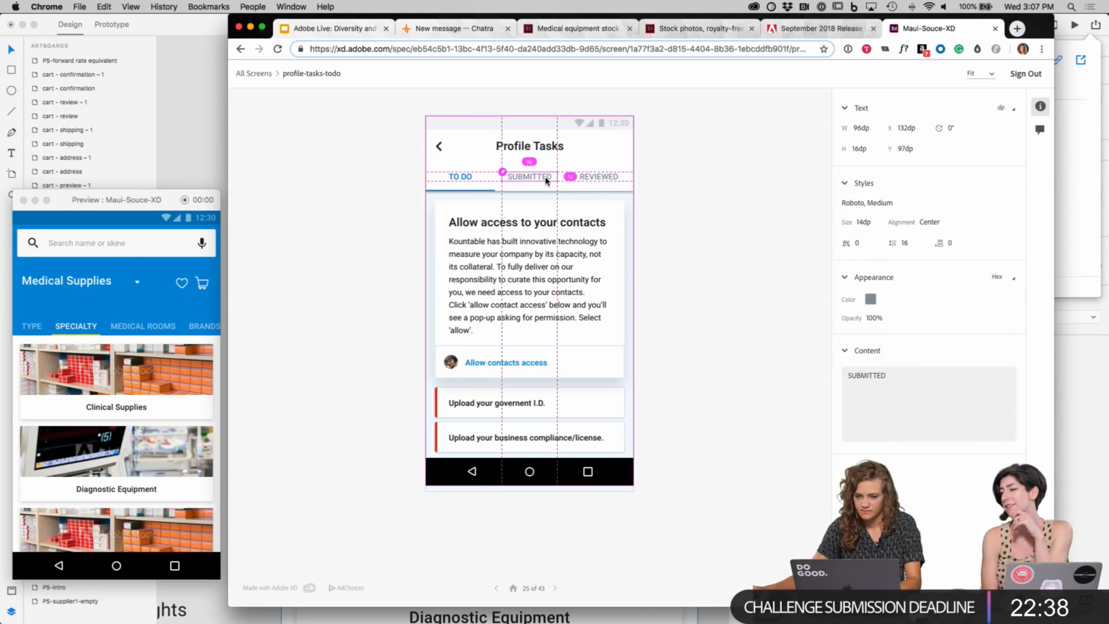
{"action": "left_click", "coordinate": [521, 228]}
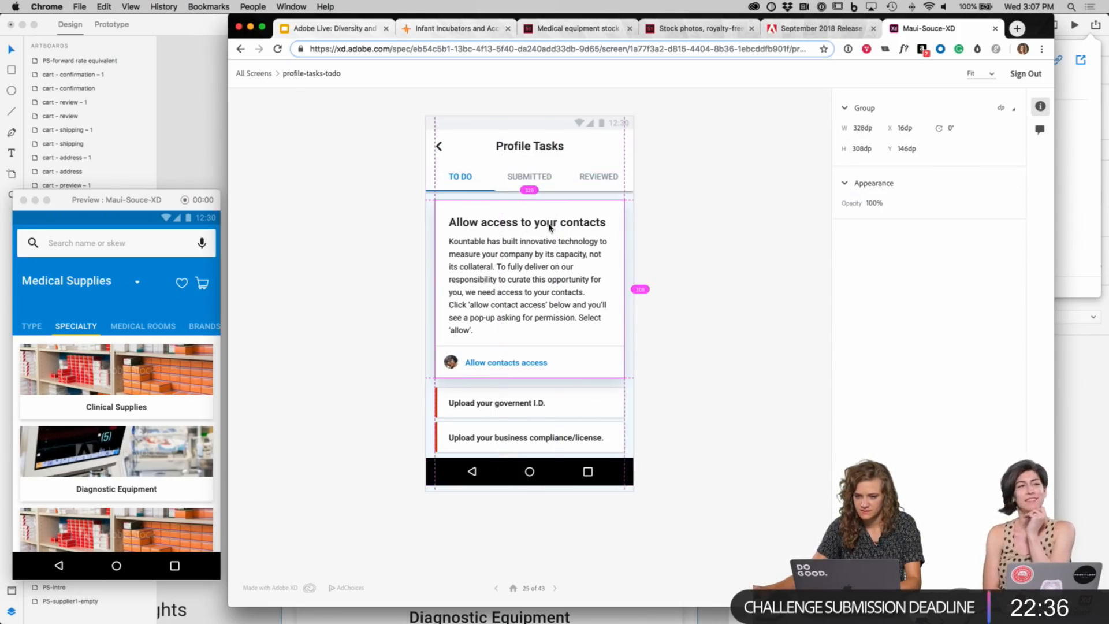
{"action": "left_click", "coordinate": [510, 406]}
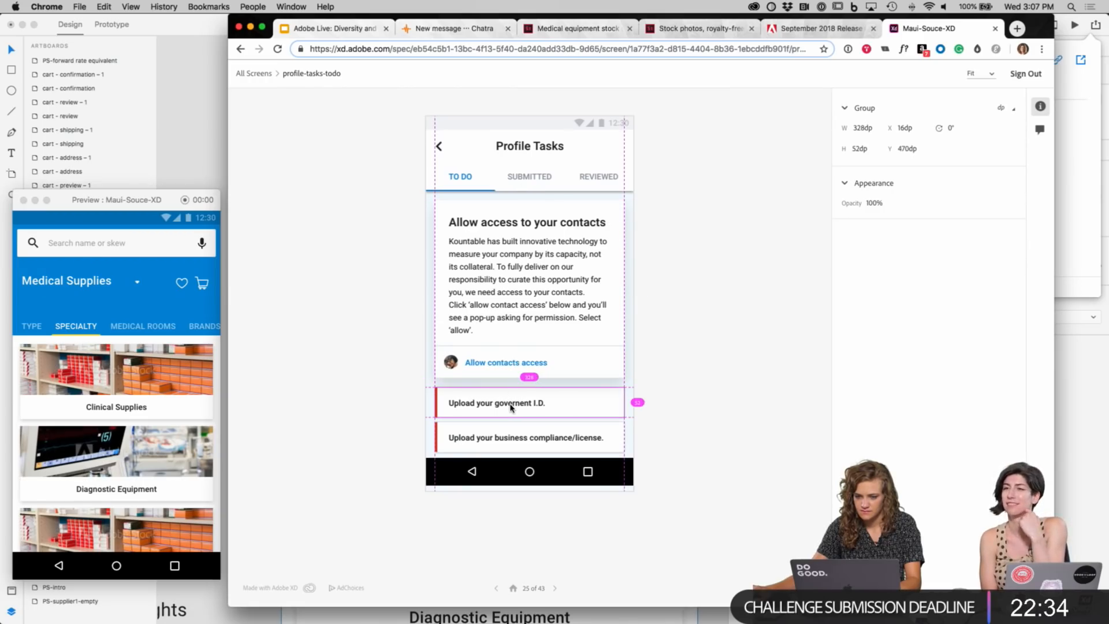
{"action": "left_click", "coordinate": [683, 410]}
{"action": "left_click", "coordinate": [593, 410]}
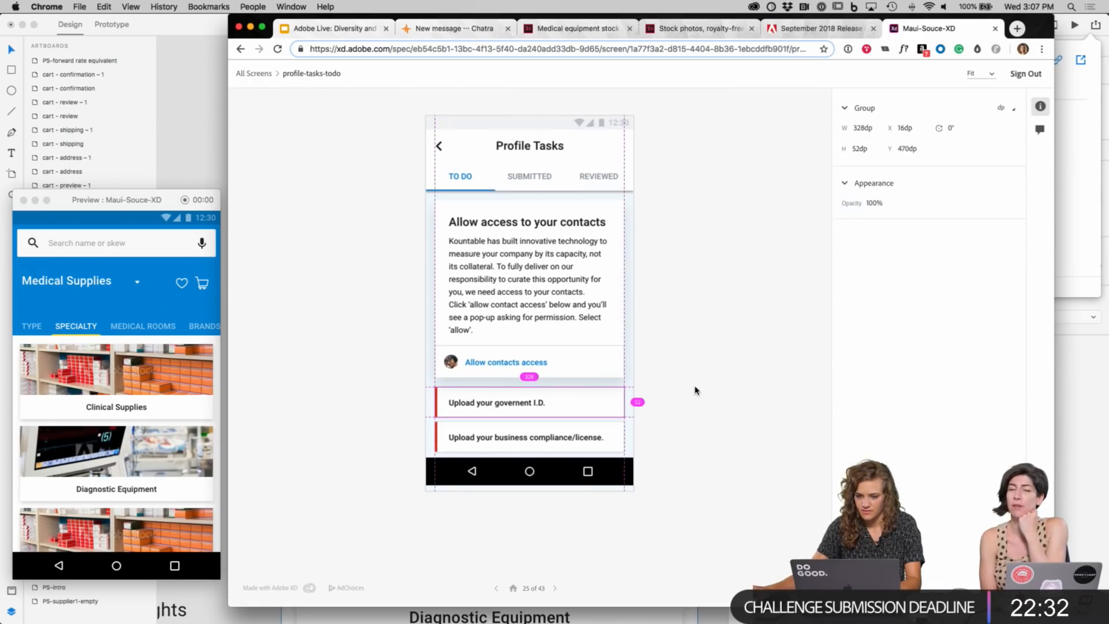
{"action": "left_click", "coordinate": [549, 442]}
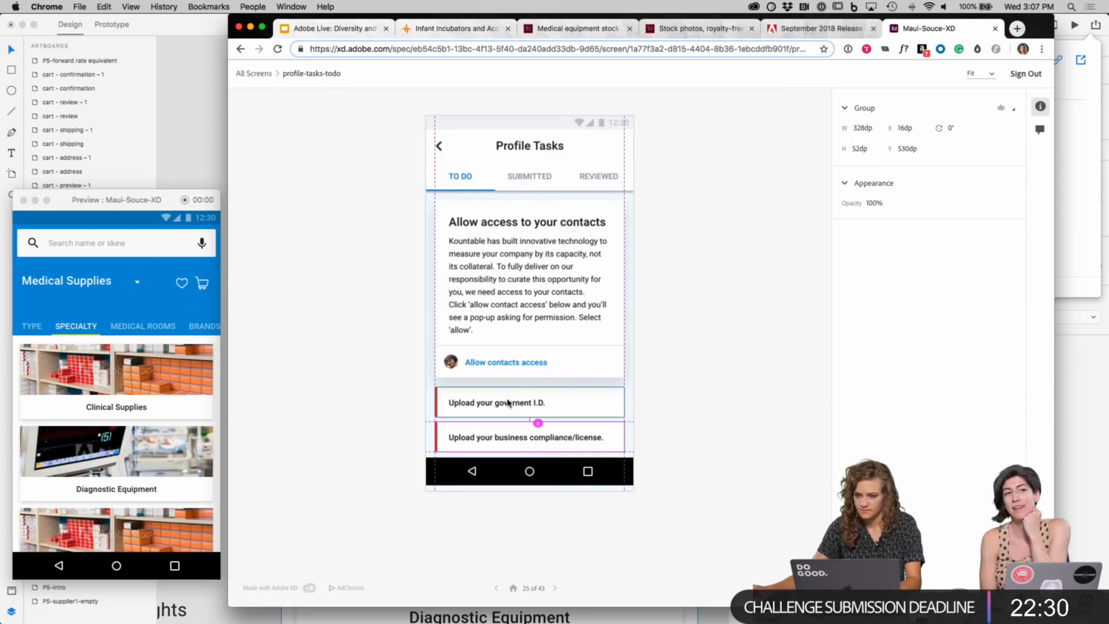
Step: Inspect the size, position and appearance specs of the Profile Tasks header rectangle
{"action": "left_click", "coordinate": [516, 167]}
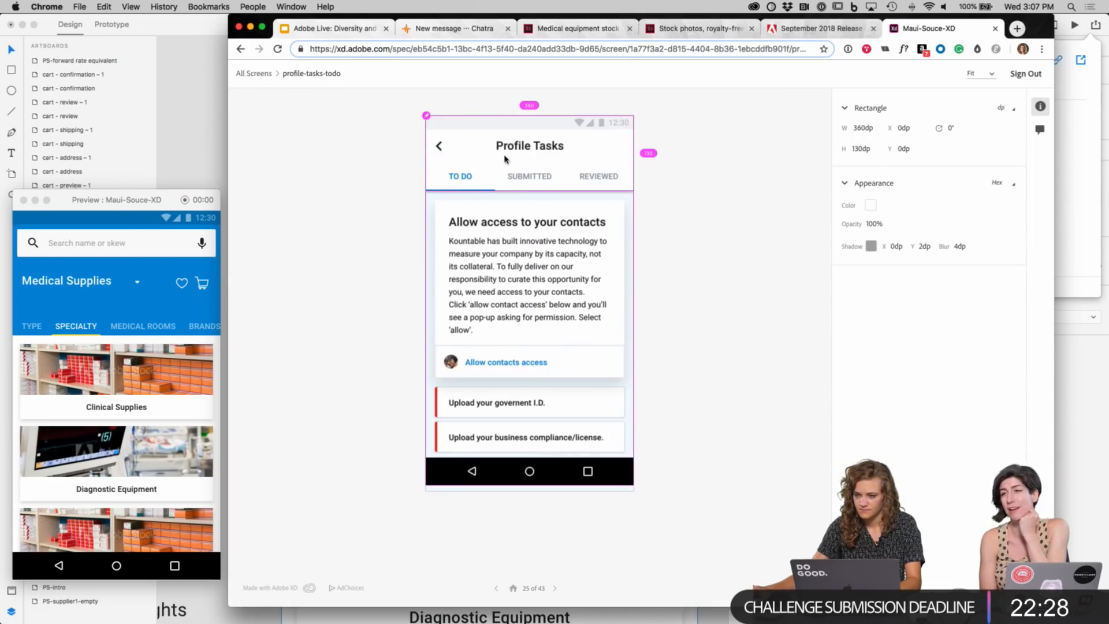
{"action": "left_click", "coordinate": [844, 108]}
{"action": "left_click", "coordinate": [844, 108]}
{"action": "left_click", "coordinate": [845, 184]}
{"action": "left_click", "coordinate": [845, 184]}
{"action": "mouse_move", "coordinate": [873, 213]}
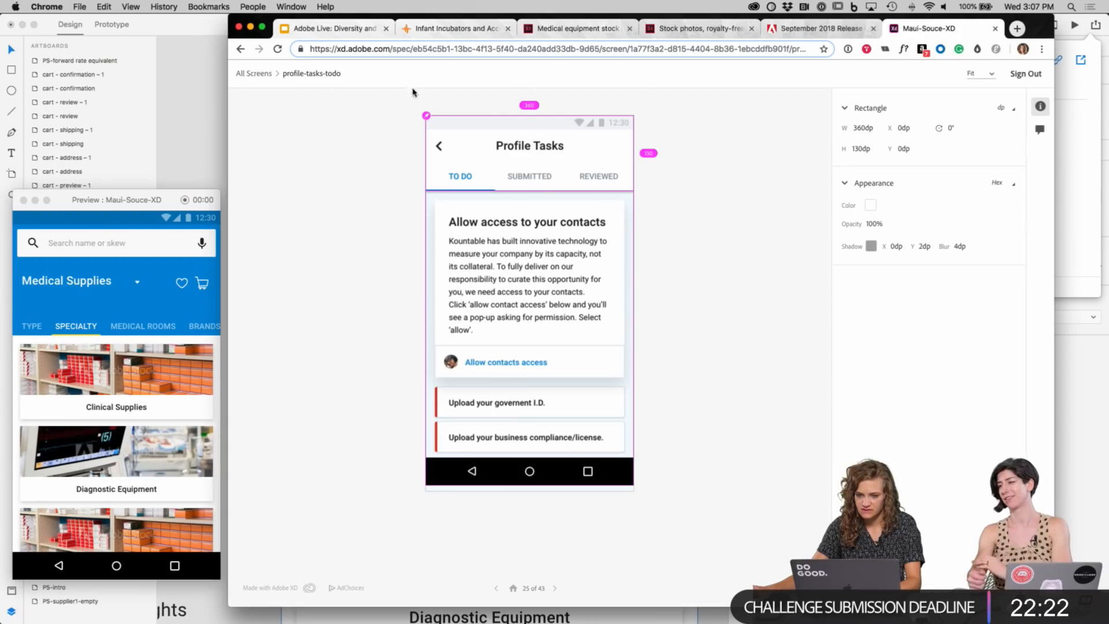
Step: Return to the overview of all screens and open the filled-in profile screen with the photo
{"action": "left_click", "coordinate": [241, 49]}
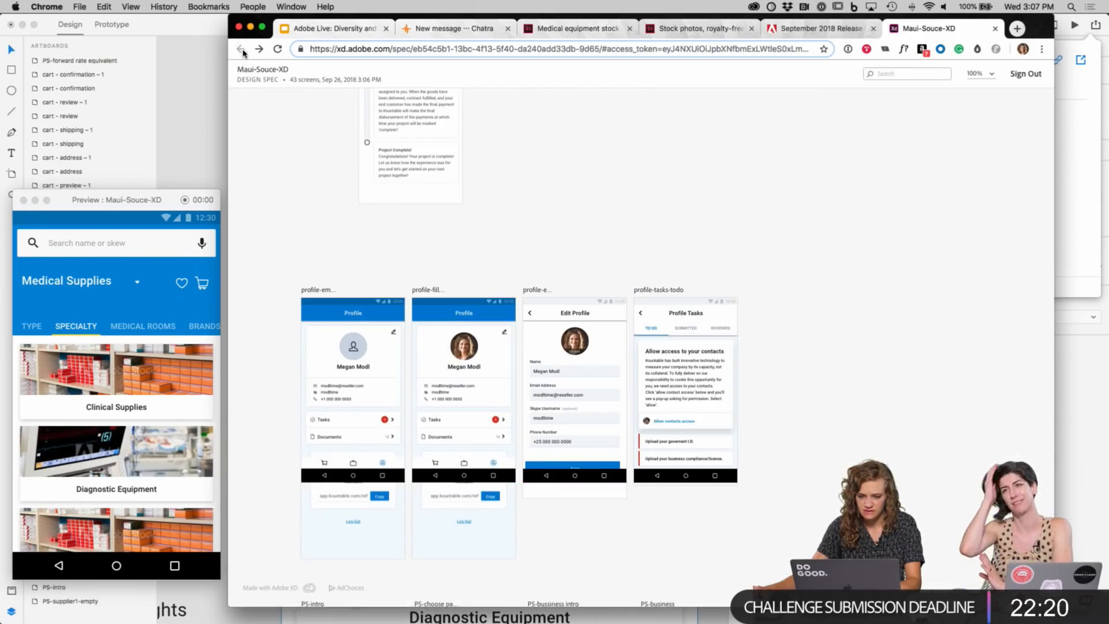
{"action": "left_click", "coordinate": [466, 447]}
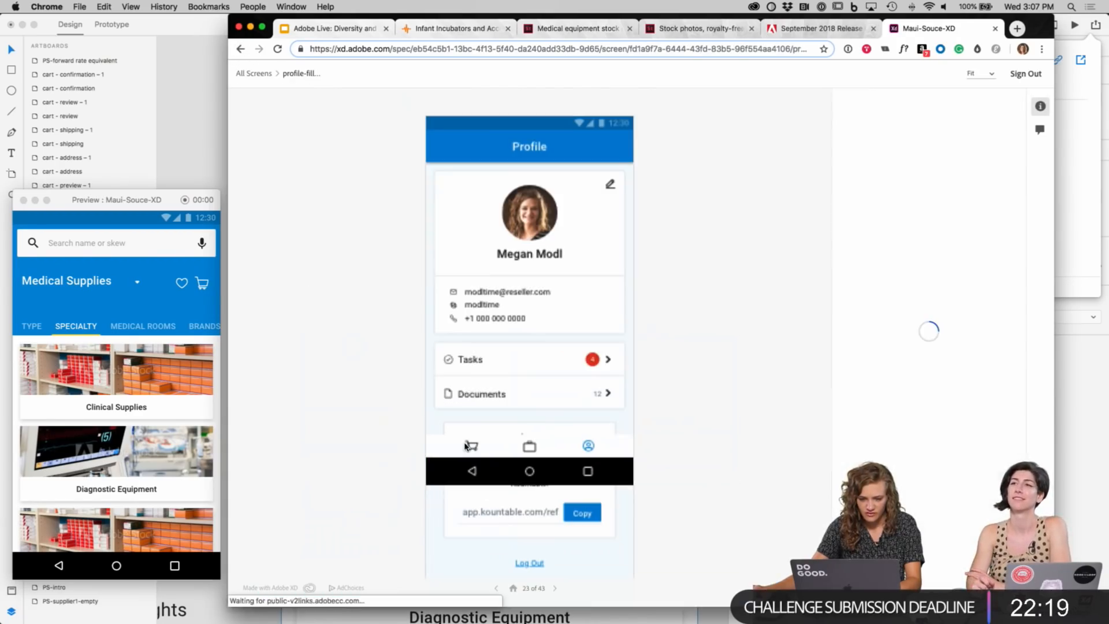
Step: Inspect the size and position of the phone icon on the filled profile screen of the design spec
{"action": "left_click", "coordinate": [449, 398]}
{"action": "left_click", "coordinate": [453, 318]}
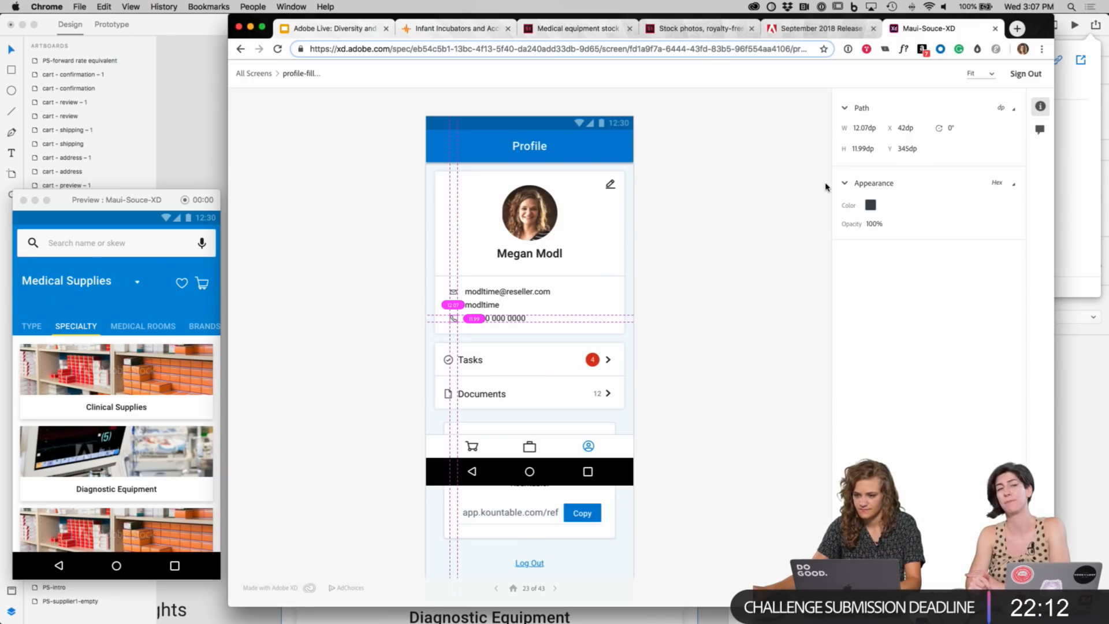
{"action": "left_click", "coordinate": [845, 108]}
{"action": "left_click", "coordinate": [845, 108]}
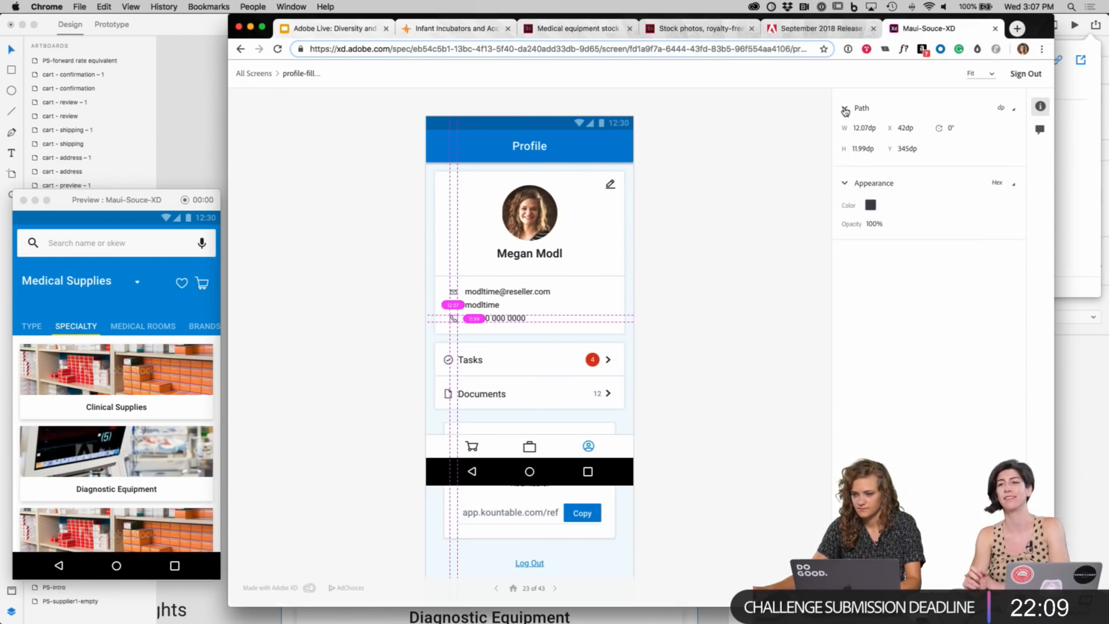
Step: Return to the overview of all screens and open the empty profile screen without a photo
{"action": "left_click", "coordinate": [286, 113]}
{"action": "left_click", "coordinate": [251, 74]}
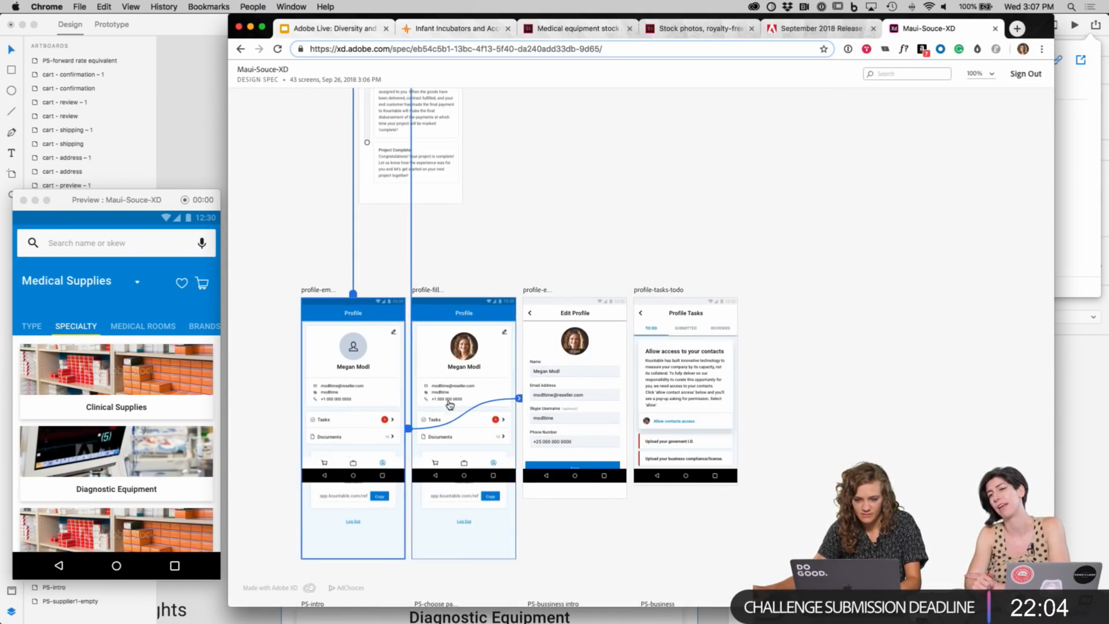
{"action": "scroll", "coordinate": [497, 404], "scroll_direction": "down", "scroll_amount": 4}
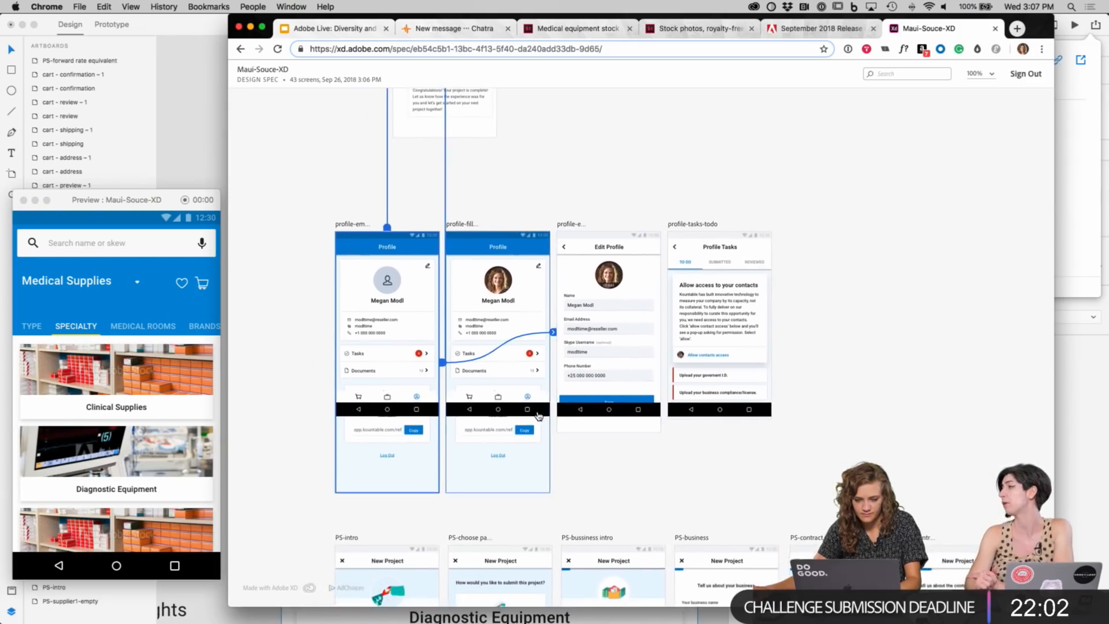
{"action": "left_click", "coordinate": [404, 270]}
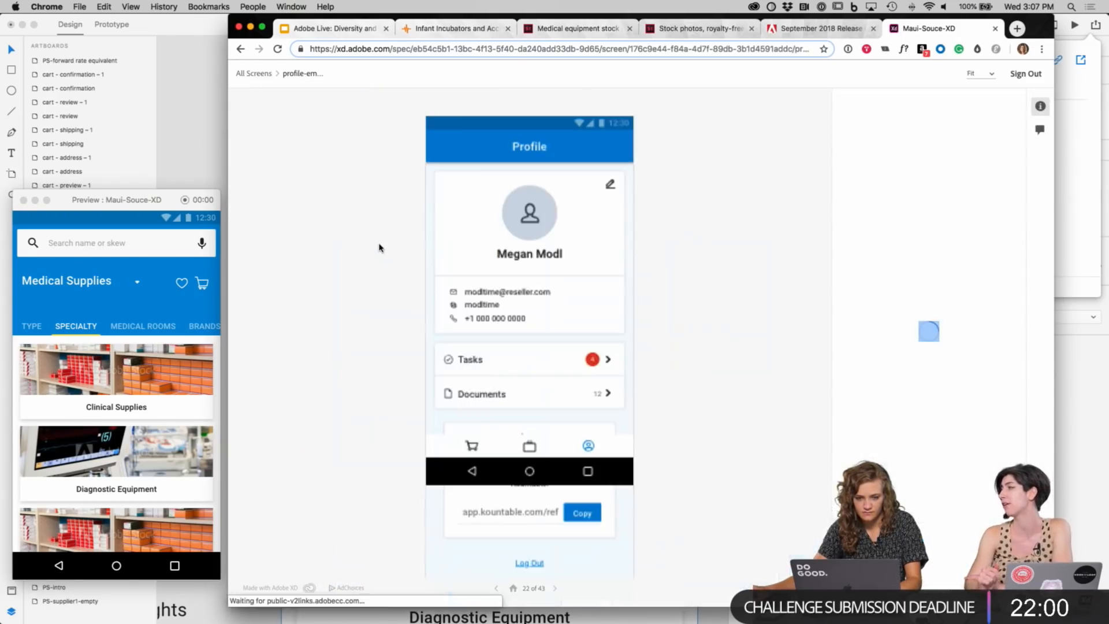
Step: Inspect the profile card's dimensions, its phone number text and the spacing around the Tasks and Documents group
{"action": "left_click", "coordinate": [450, 259]}
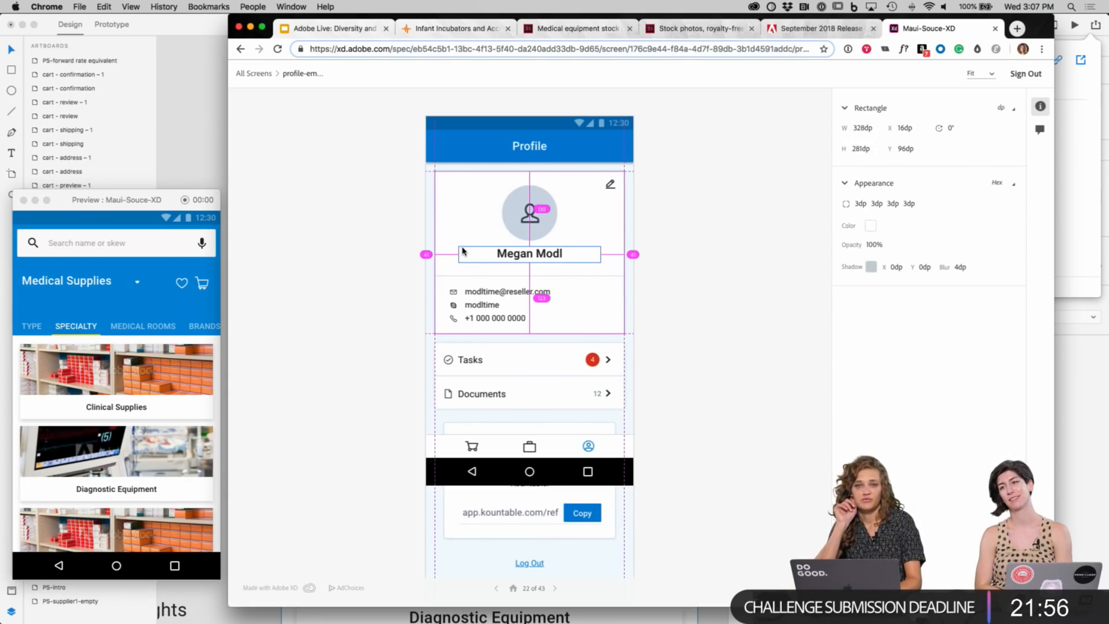
{"action": "left_click", "coordinate": [552, 357]}
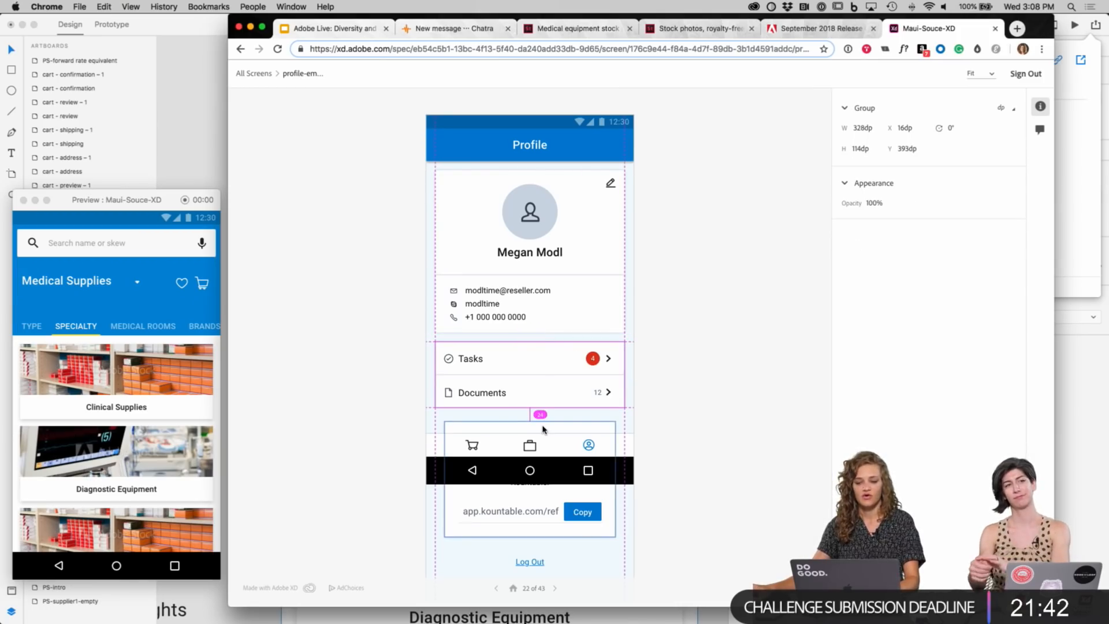
{"action": "left_click", "coordinate": [583, 318]}
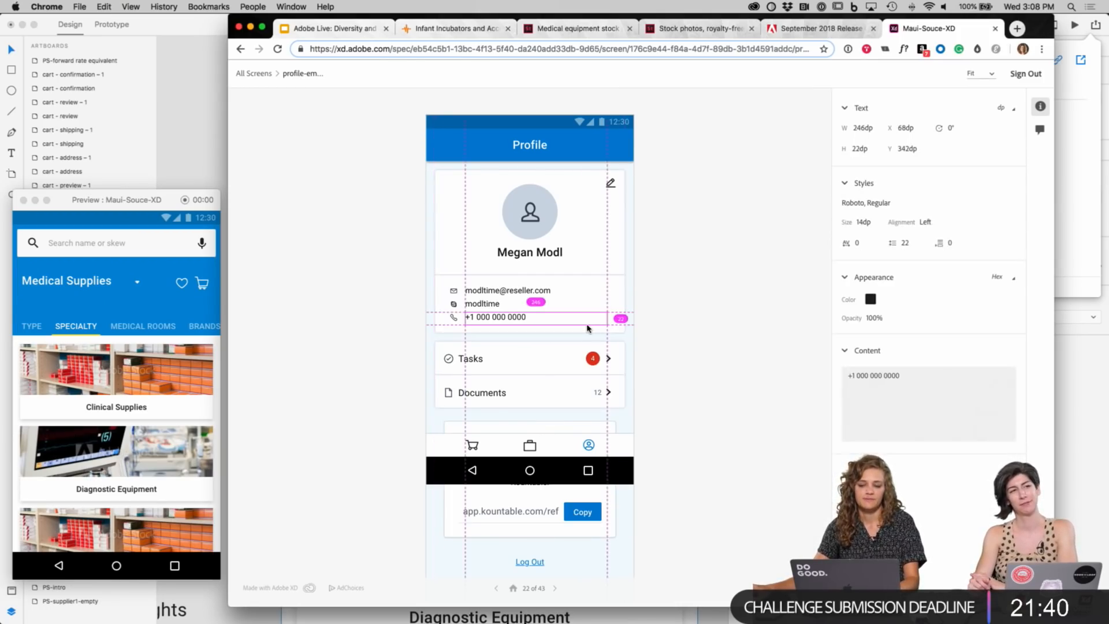
{"action": "left_click", "coordinate": [582, 330]}
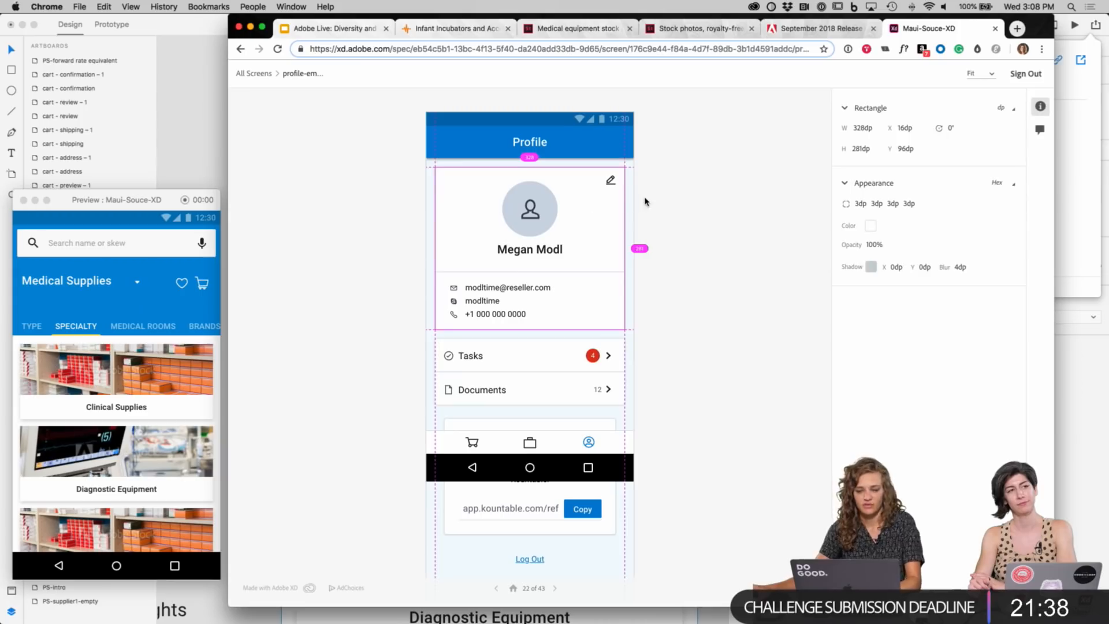
{"action": "left_click", "coordinate": [704, 264]}
{"action": "left_click", "coordinate": [501, 216]}
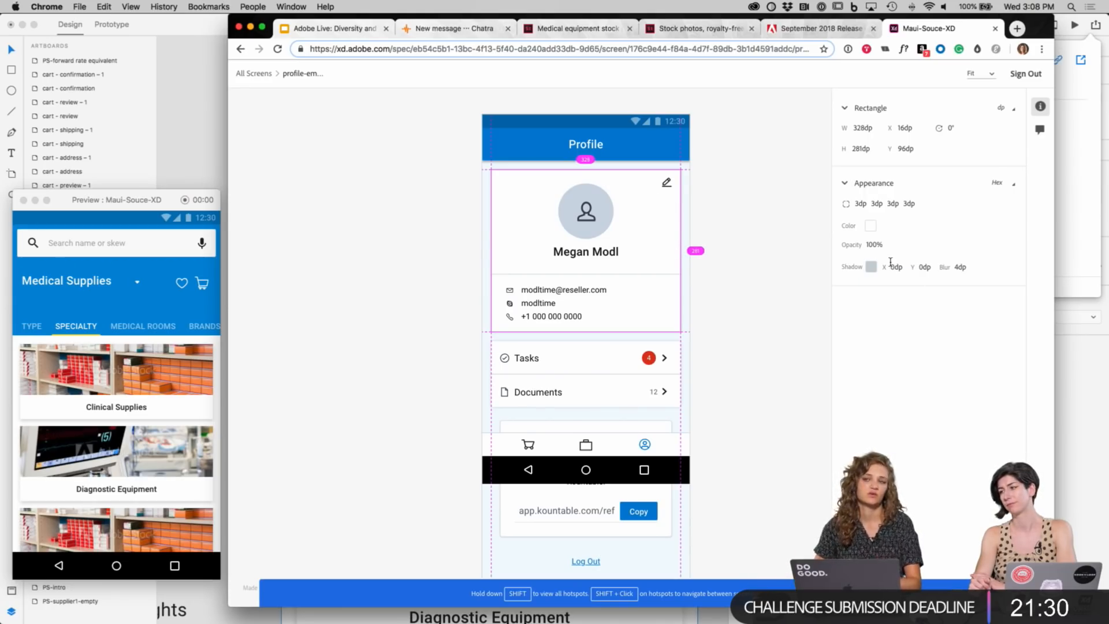
Step: Inspect the specs of the Tasks and Documents group, the overall screen details and the Copy button
{"action": "left_click", "coordinate": [607, 355]}
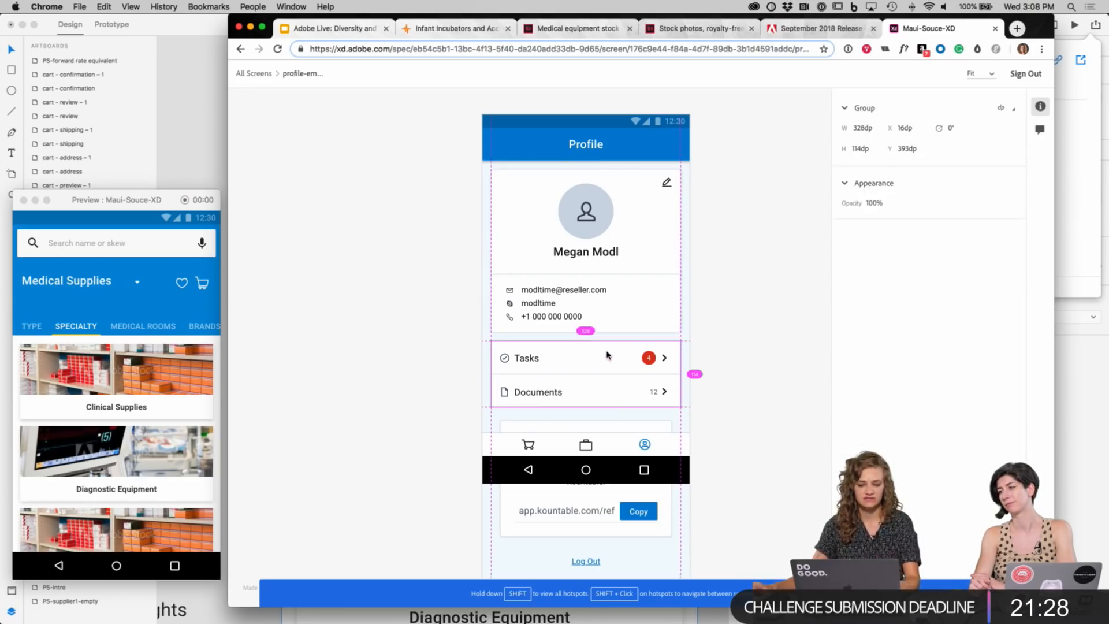
{"action": "left_click", "coordinate": [740, 345]}
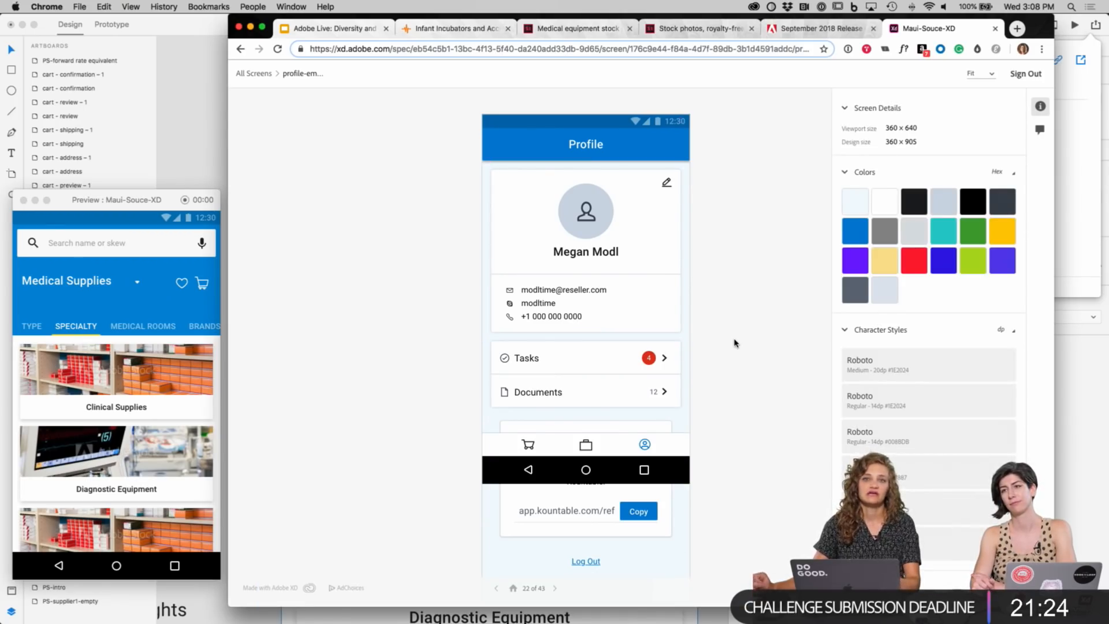
{"action": "scroll", "coordinate": [733, 387], "scroll_direction": "down", "scroll_amount": 3}
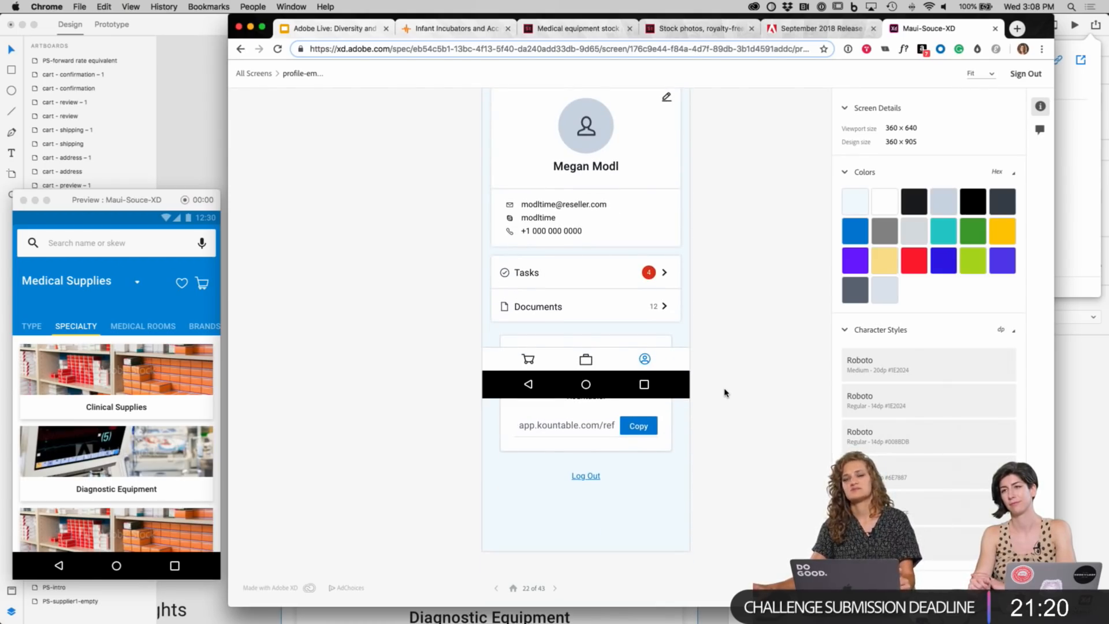
{"action": "left_click", "coordinate": [655, 434]}
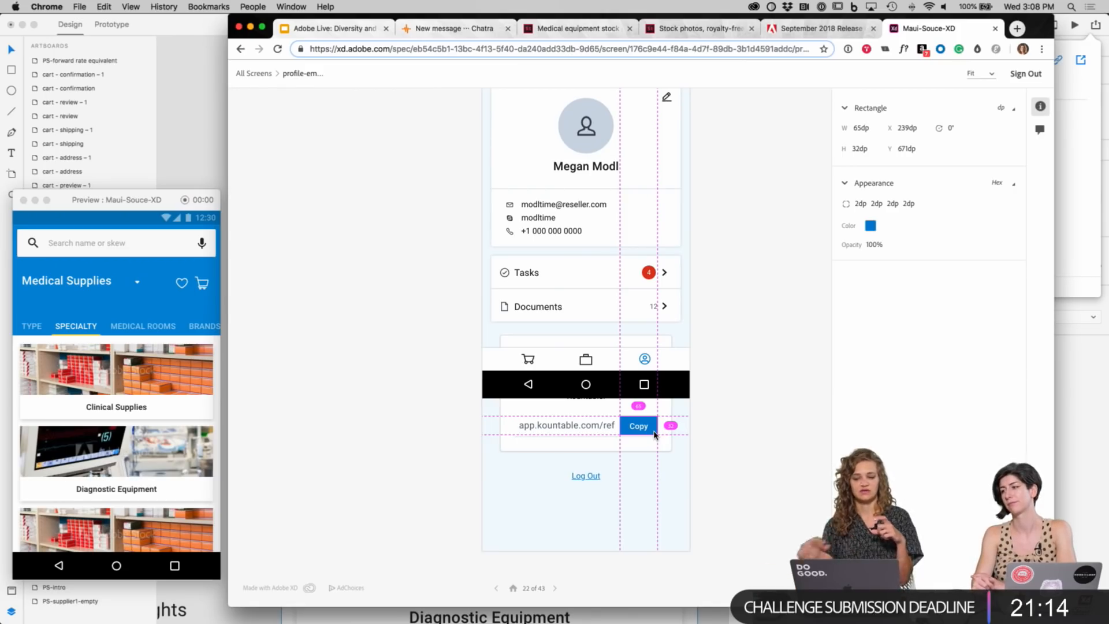
Step: Switch to Adobe XD and draw a rectangle about 316 by 60 around the Sort By options on the product listing filter artboard
{"action": "left_click", "coordinate": [218, 123]}
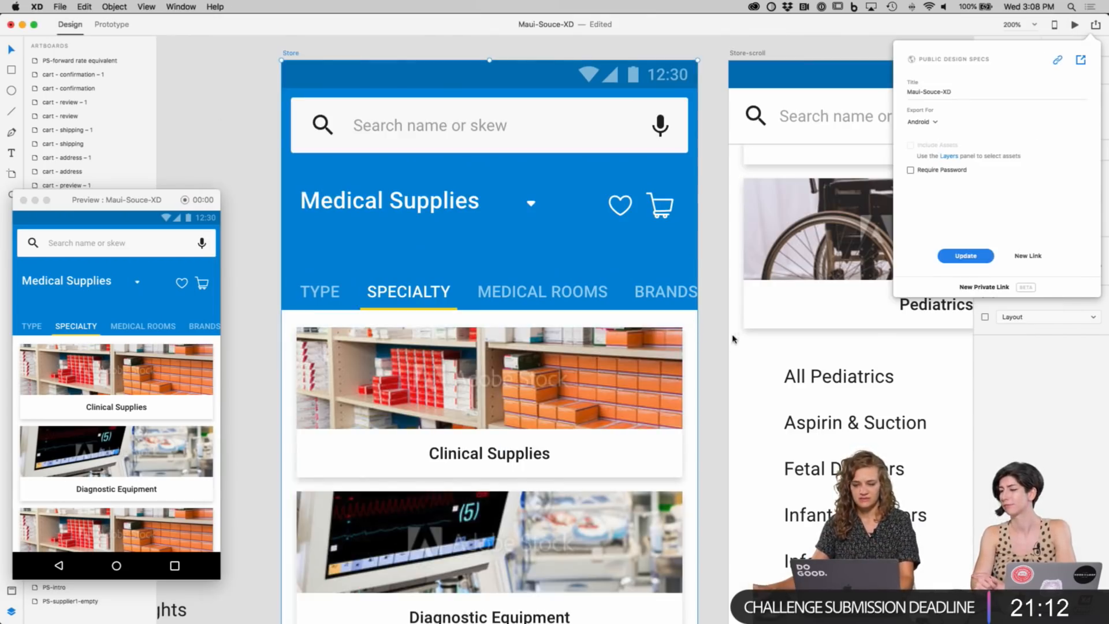
{"action": "left_click", "coordinate": [735, 334]}
{"action": "scroll", "coordinate": [631, 250], "scroll_direction": "right", "scroll_amount": 10}
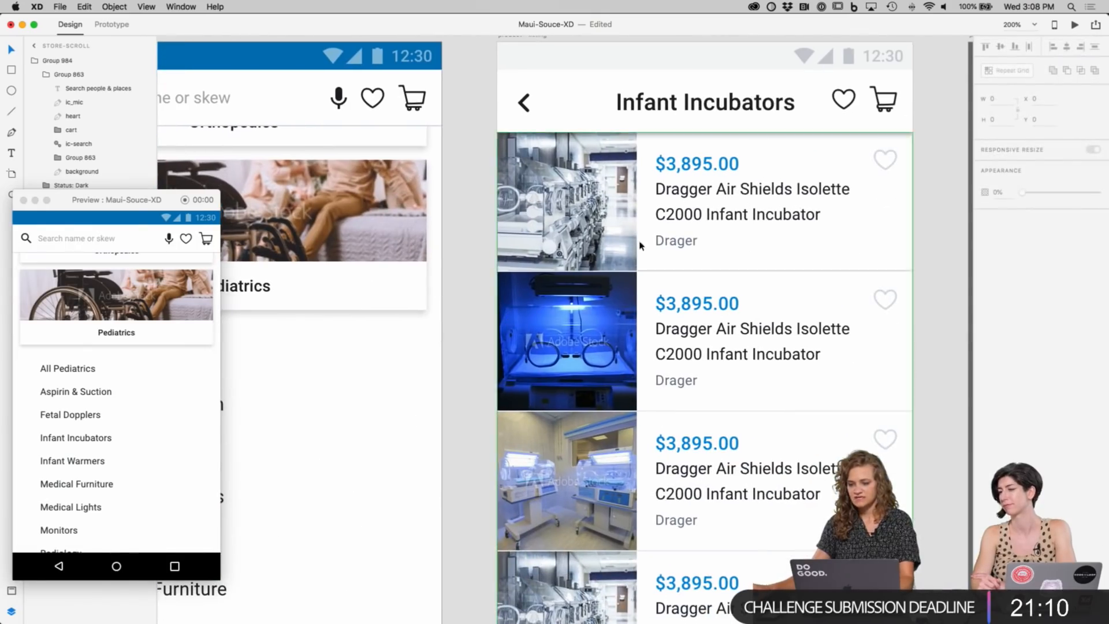
{"action": "scroll", "coordinate": [632, 250], "scroll_direction": "right", "scroll_amount": 15}
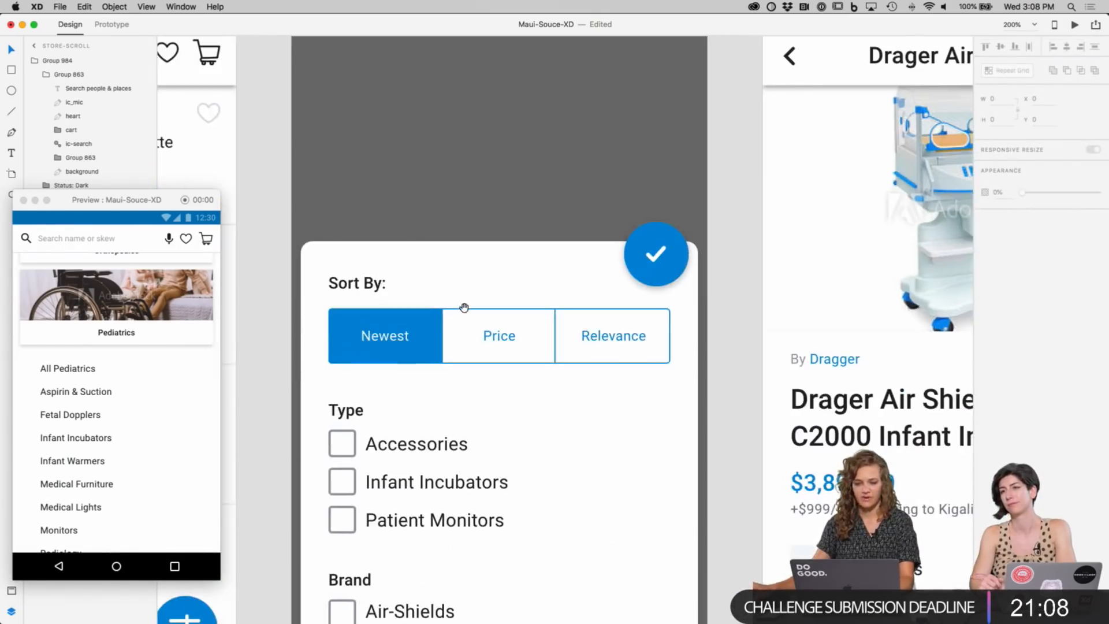
{"action": "scroll", "coordinate": [463, 307], "scroll_direction": "down", "scroll_amount": 2}
{"action": "key", "text": "r"}
{"action": "left_click_drag", "start_coordinate": [312, 269], "coordinate": [677, 338]}
{"action": "scroll", "coordinate": [677, 338], "scroll_direction": "right", "scroll_amount": 1}
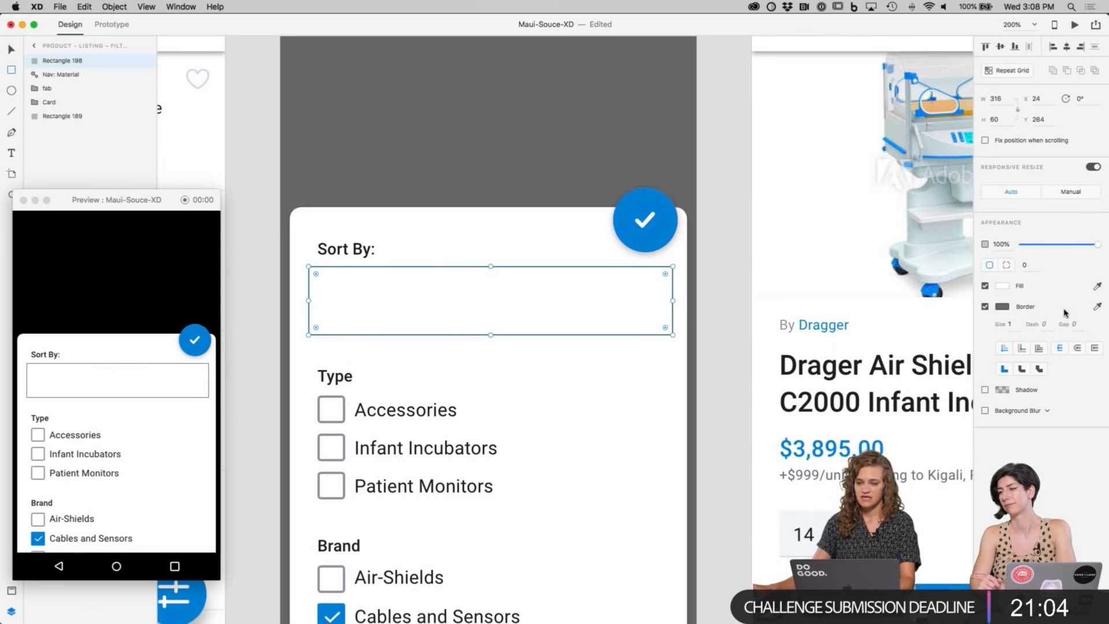
Step: Remove the rectangle's border and fill to check its spacing around the Sort By options, and delete it
{"action": "left_click", "coordinate": [985, 306]}
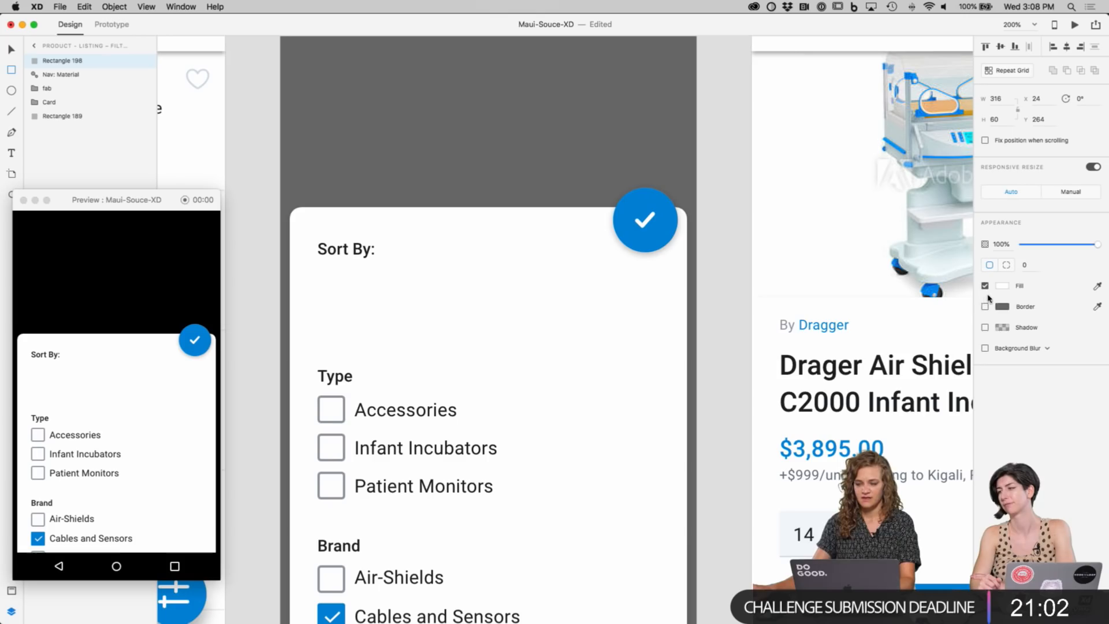
{"action": "left_click", "coordinate": [984, 285]}
{"action": "key", "text": "alt"}
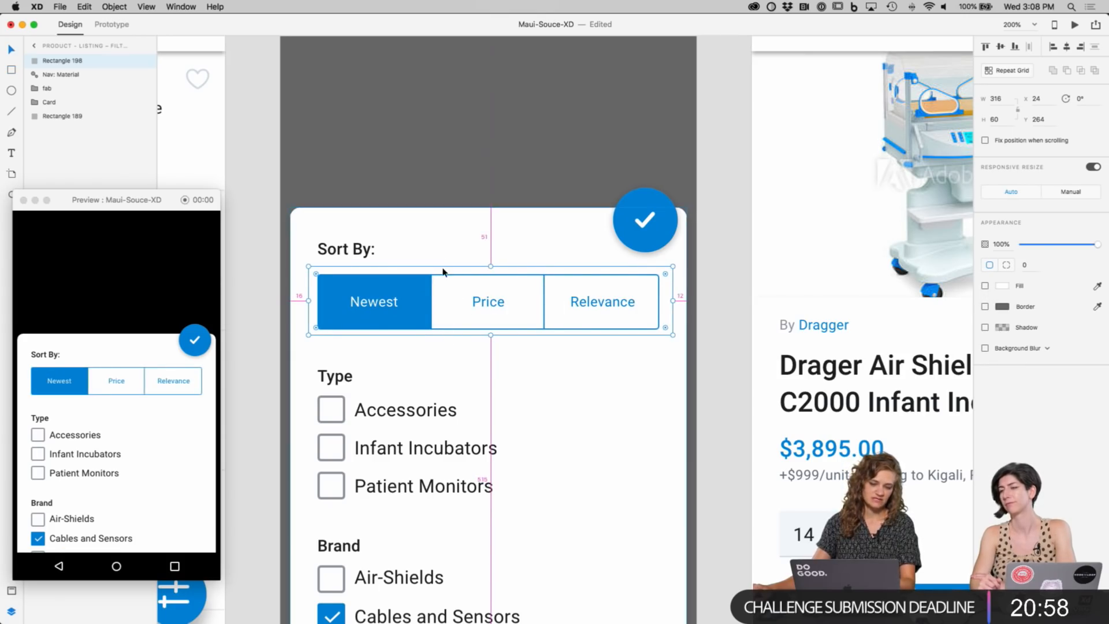
{"action": "key", "text": "Delete"}
Step: Switch to Chrome and show the overall screen details of the empty profile in the design spec
{"action": "key", "text": "super+Tab"}
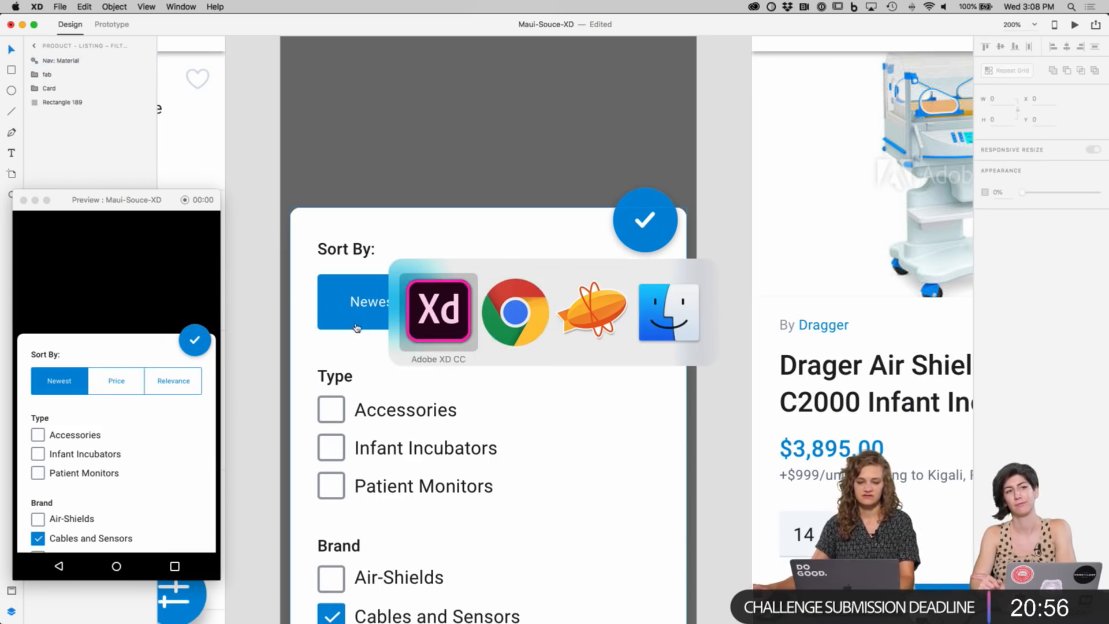
{"action": "left_click", "coordinate": [491, 316]}
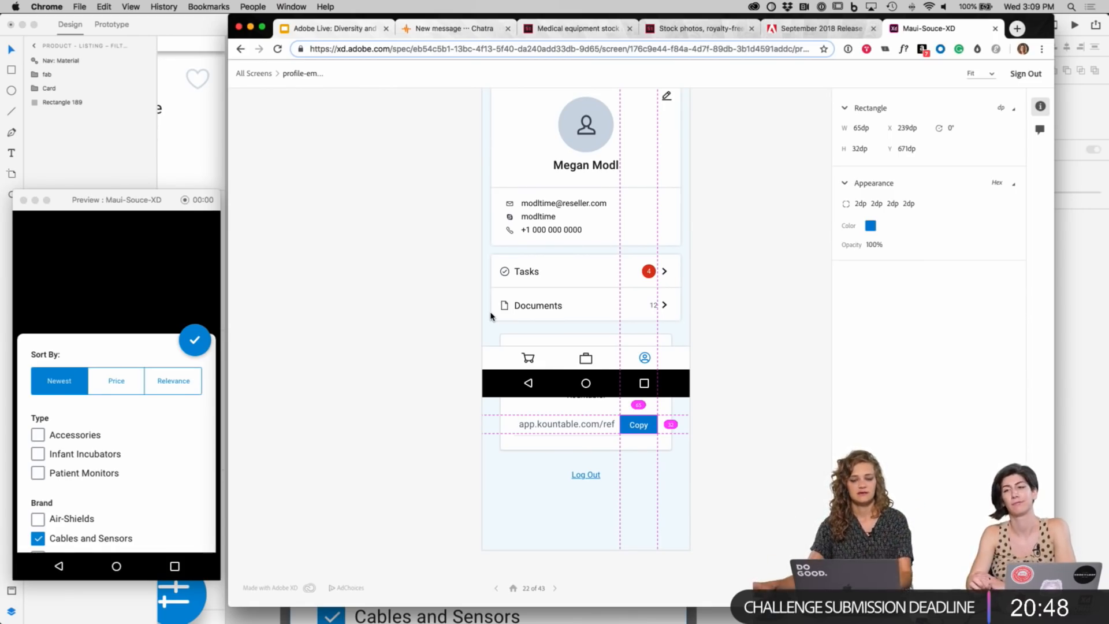
{"action": "left_click", "coordinate": [735, 374]}
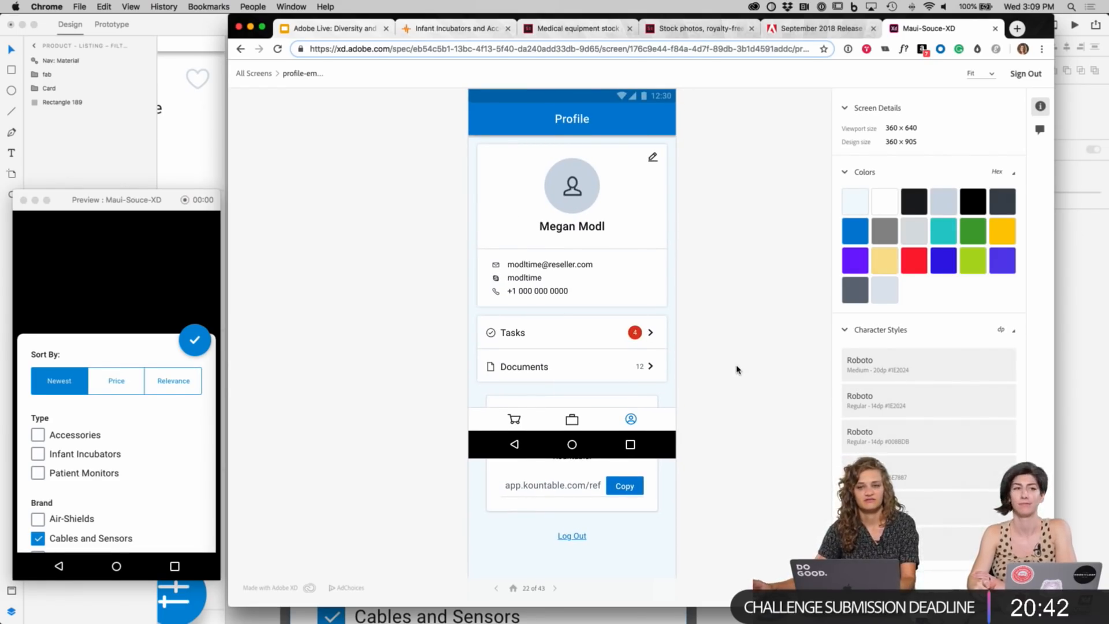
Step: Return to Adobe XD and check the round checkmark button on the product listing filter artboard
{"action": "left_click", "coordinate": [201, 115]}
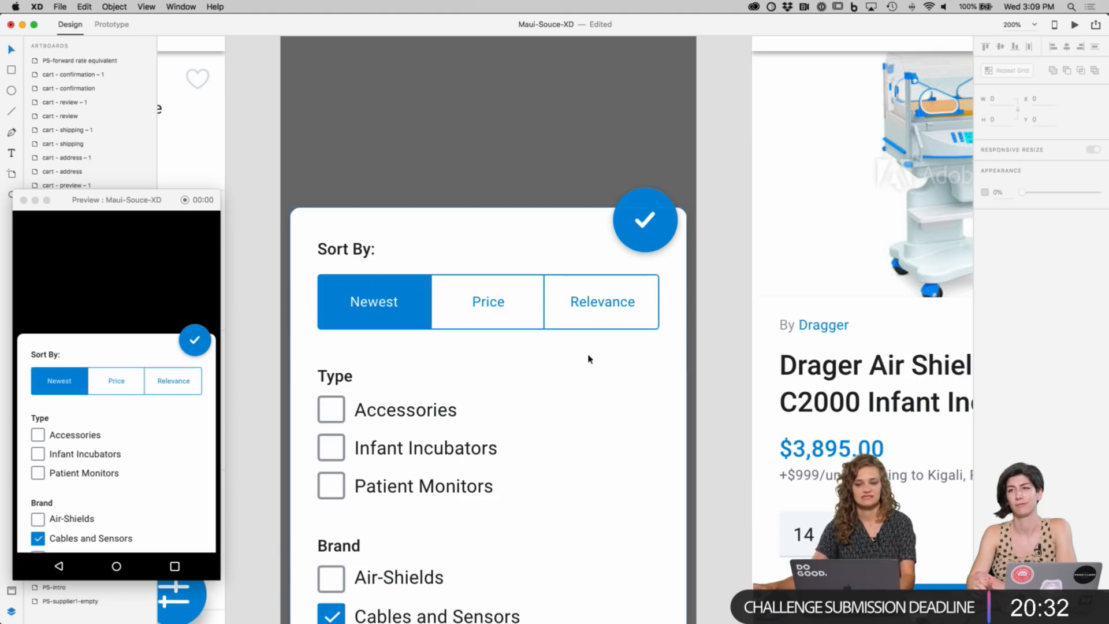
{"action": "scroll", "coordinate": [688, 292], "scroll_direction": "up", "scroll_amount": 2}
{"action": "double_click", "coordinate": [653, 281]}
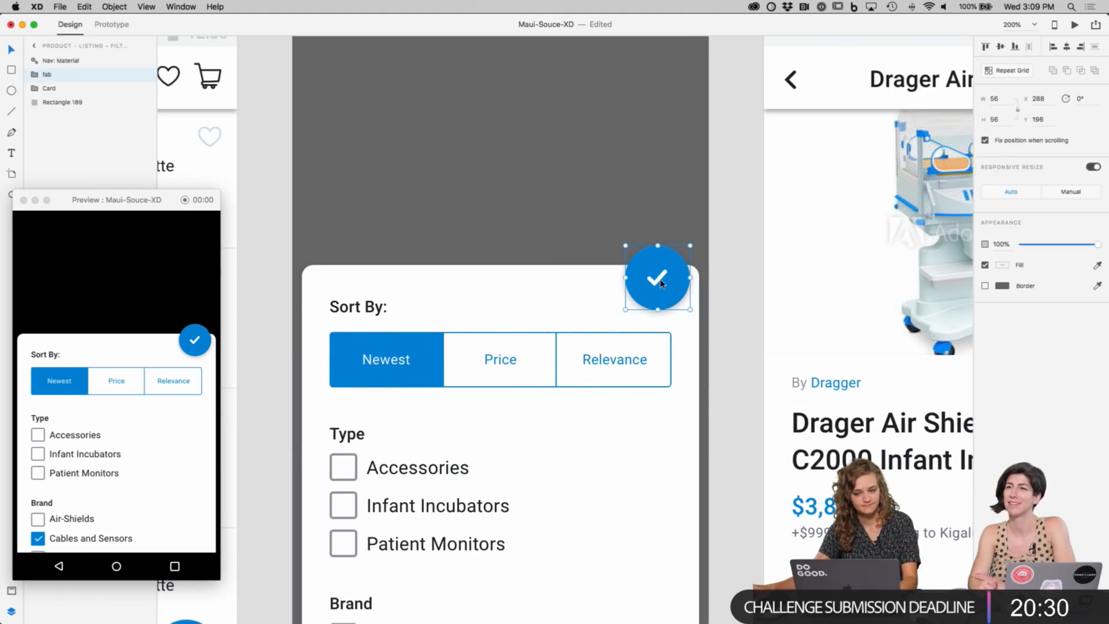
{"action": "left_click", "coordinate": [725, 282]}
{"action": "scroll", "coordinate": [729, 289], "scroll_direction": "up", "scroll_amount": 2}
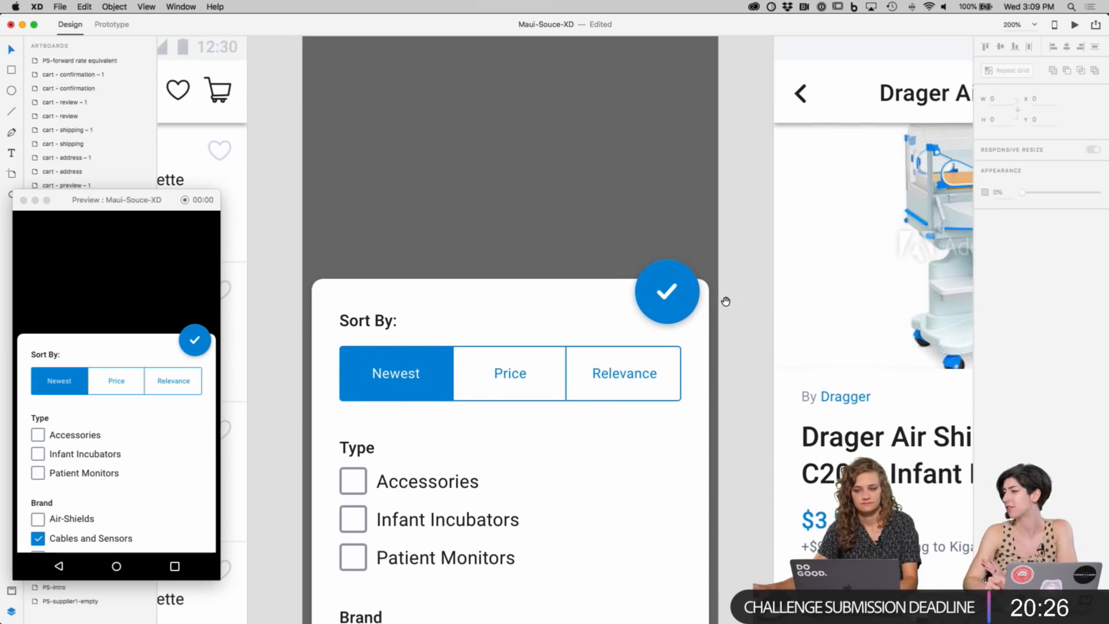
{"action": "left_click", "coordinate": [772, 7]}
{"action": "left_click", "coordinate": [772, 7]}
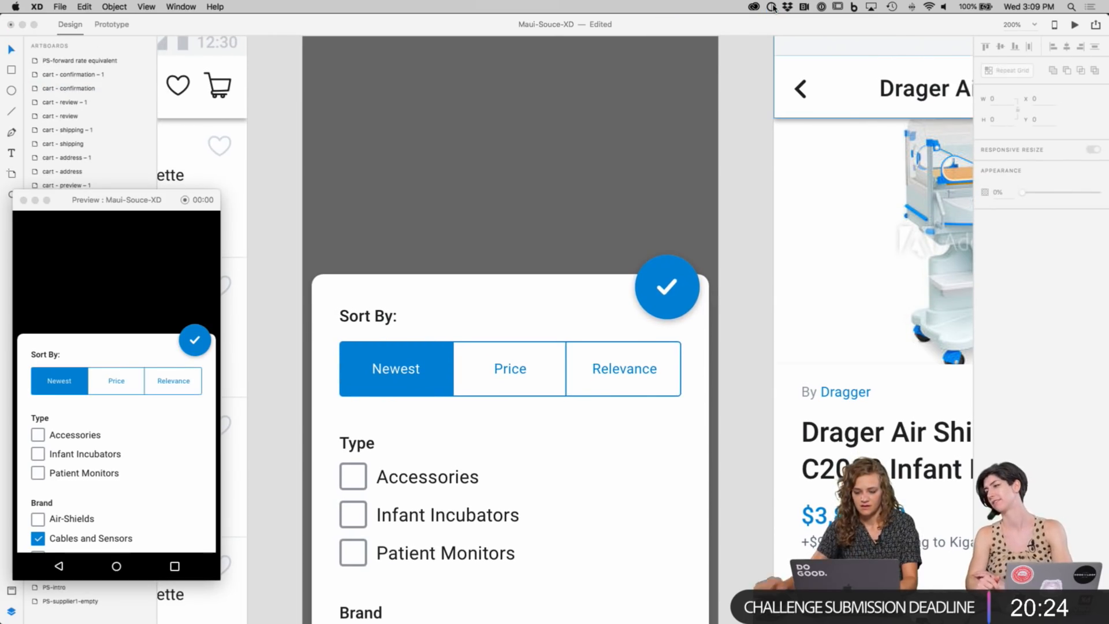
{"action": "key", "text": "super+space"}
{"action": "type", "text": "contr"}
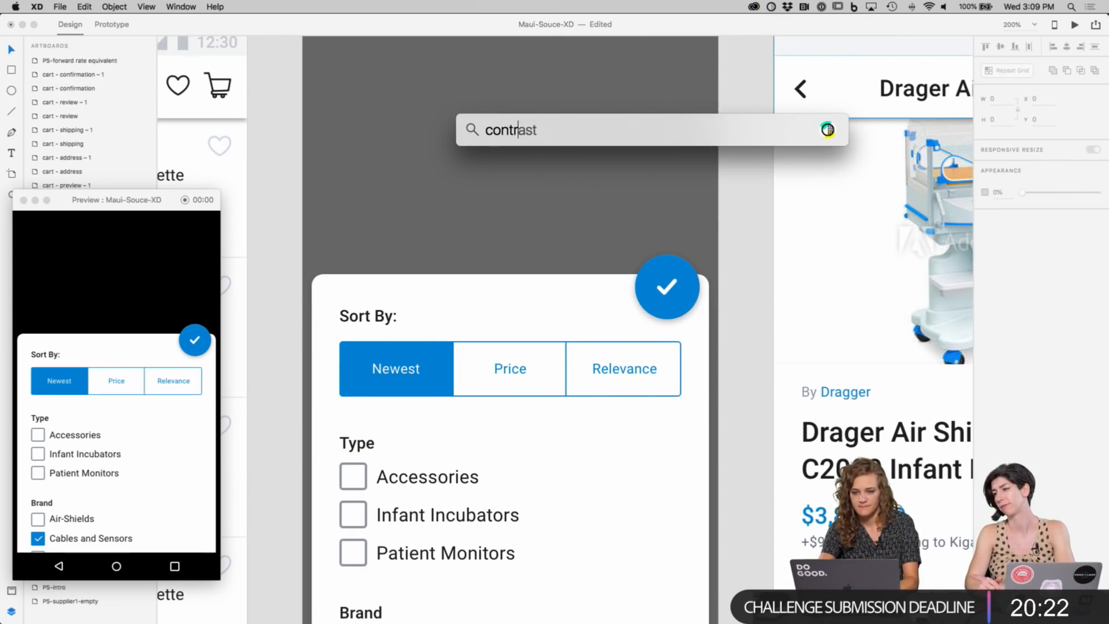
{"action": "key", "text": "Escape"}
{"action": "key", "text": "Escape"}
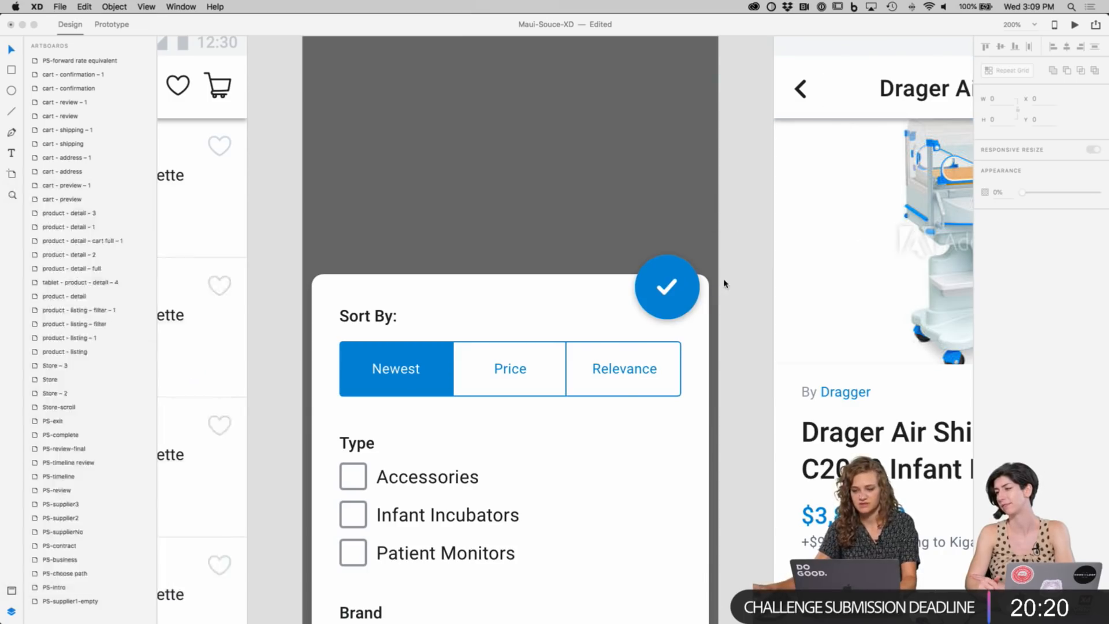
Step: Look over the store, product listing, filter and product detail artboards side by side
{"action": "scroll", "coordinate": [724, 281], "scroll_direction": "up", "scroll_amount": 2}
{"action": "scroll", "coordinate": [370, 285], "scroll_direction": "left", "scroll_amount": 6}
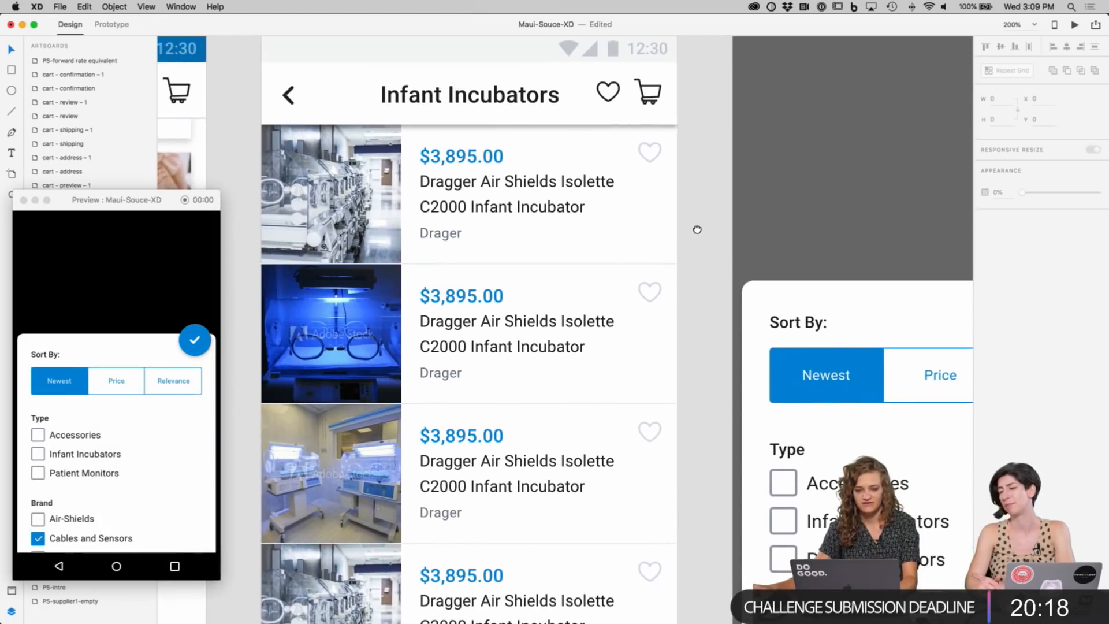
{"action": "left_click_drag", "start_coordinate": [243, 108], "coordinate": [357, 171]}
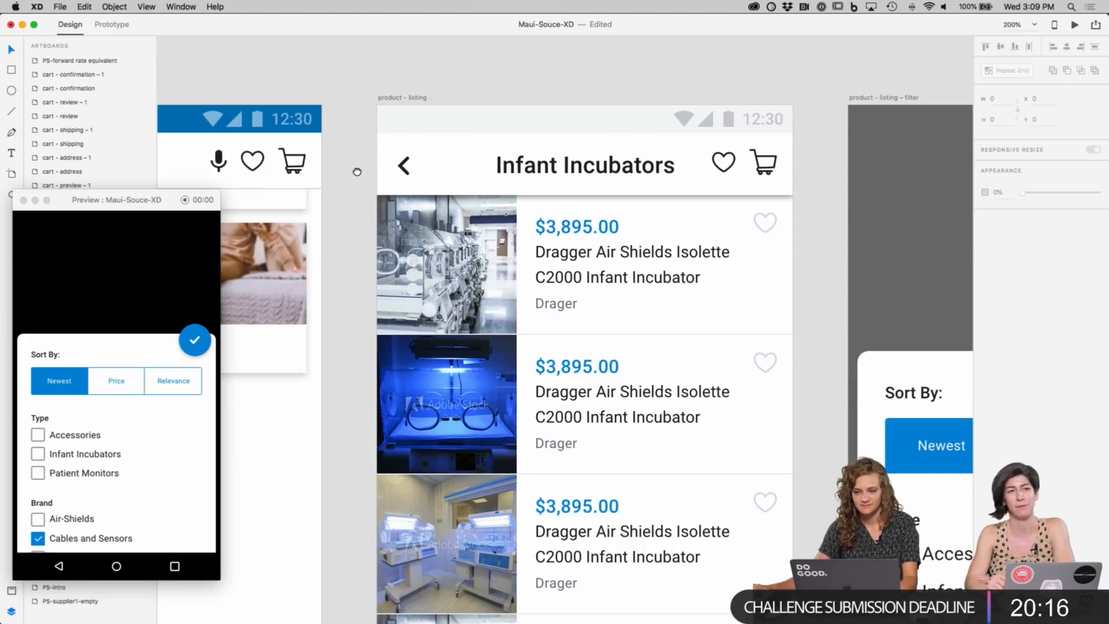
{"action": "scroll", "coordinate": [357, 172], "scroll_direction": "left", "scroll_amount": 5}
{"action": "scroll", "coordinate": [817, 163], "scroll_direction": "down", "scroll_amount": 3}
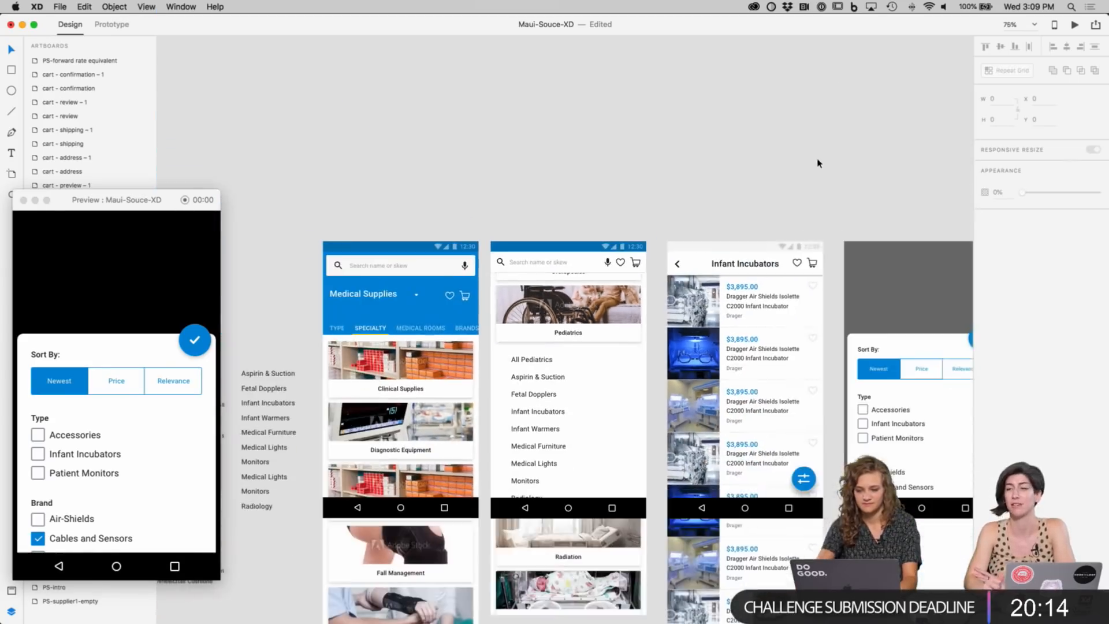
{"action": "scroll", "coordinate": [799, 174], "scroll_direction": "right", "scroll_amount": 10}
{"action": "scroll", "coordinate": [779, 185], "scroll_direction": "down", "scroll_amount": 3}
{"action": "scroll", "coordinate": [566, 101], "scroll_direction": "right", "scroll_amount": 10}
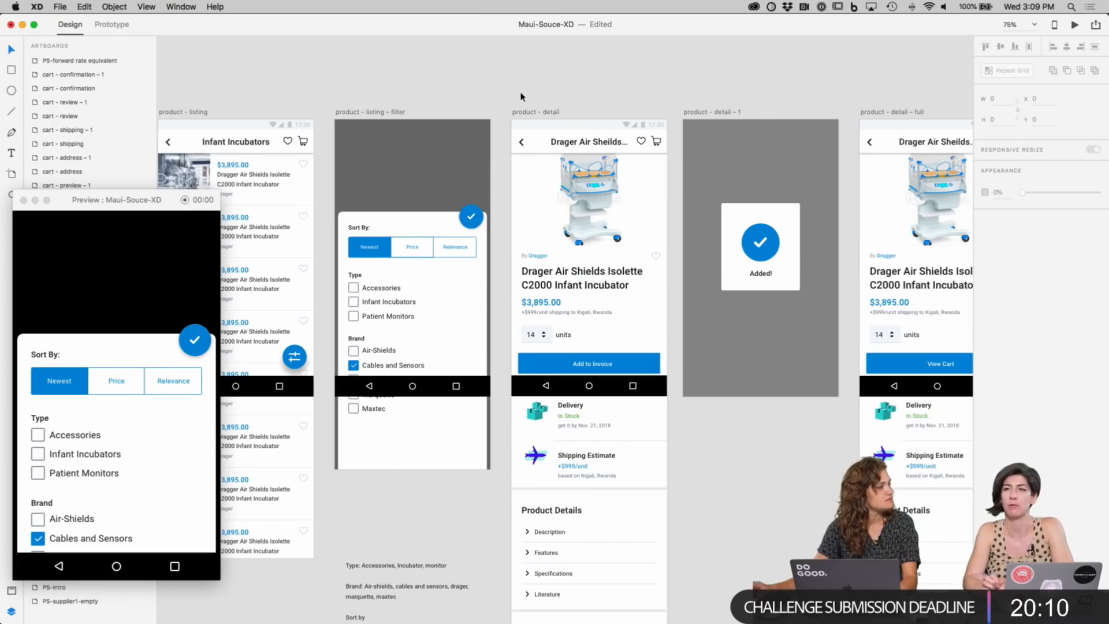
{"action": "left_click_drag", "start_coordinate": [475, 98], "coordinate": [543, 84]}
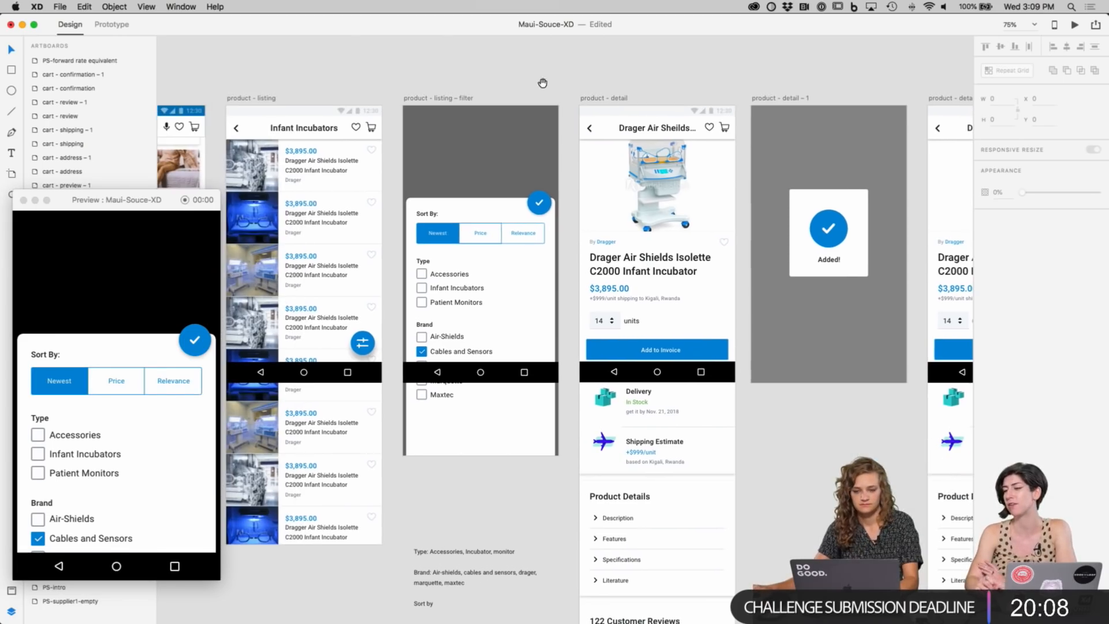
Step: Examine the check icon and its fab group in the round checkmark button on the product listing filter artboard
{"action": "key", "text": "super+Tab"}
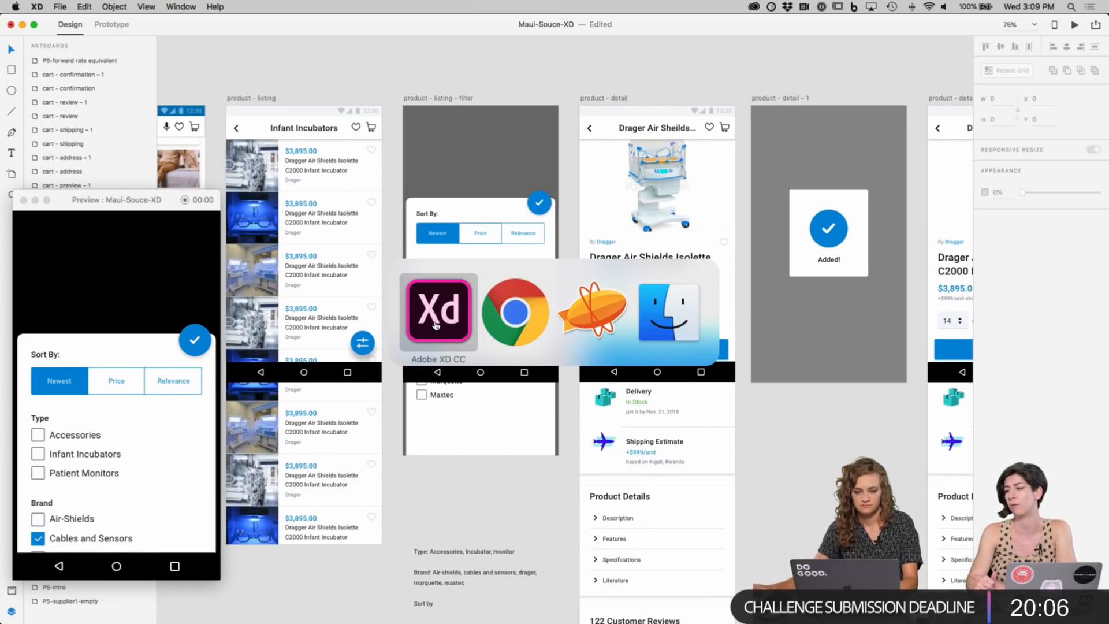
{"action": "left_click", "coordinate": [436, 325]}
{"action": "key", "text": "super+2"}
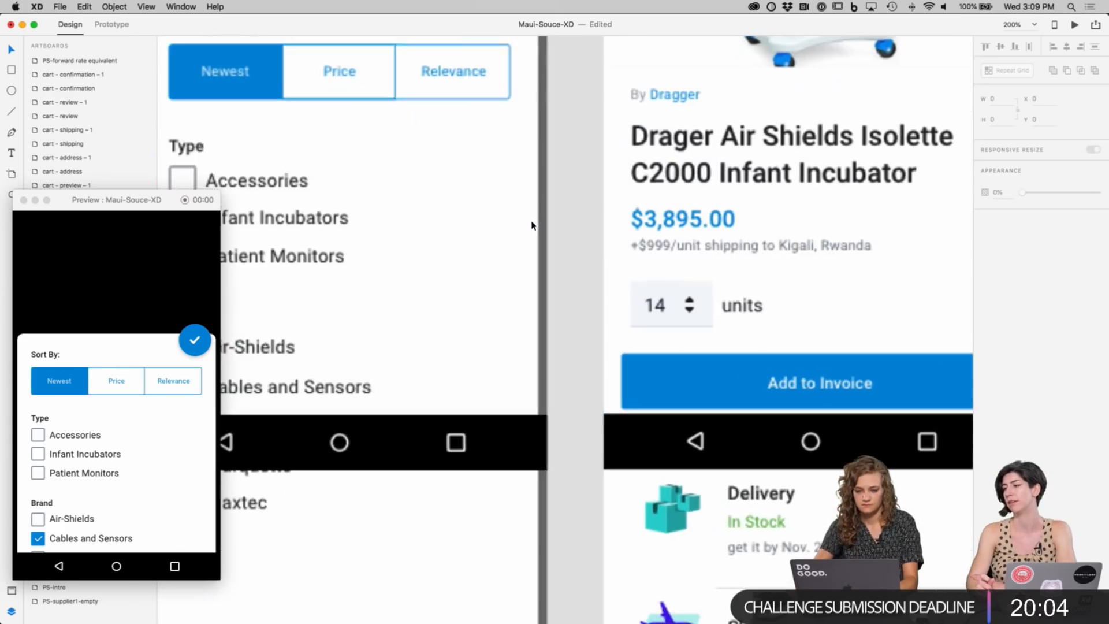
{"action": "left_click_drag", "start_coordinate": [641, 70], "coordinate": [758, 373]}
{"action": "double_click", "coordinate": [612, 299]}
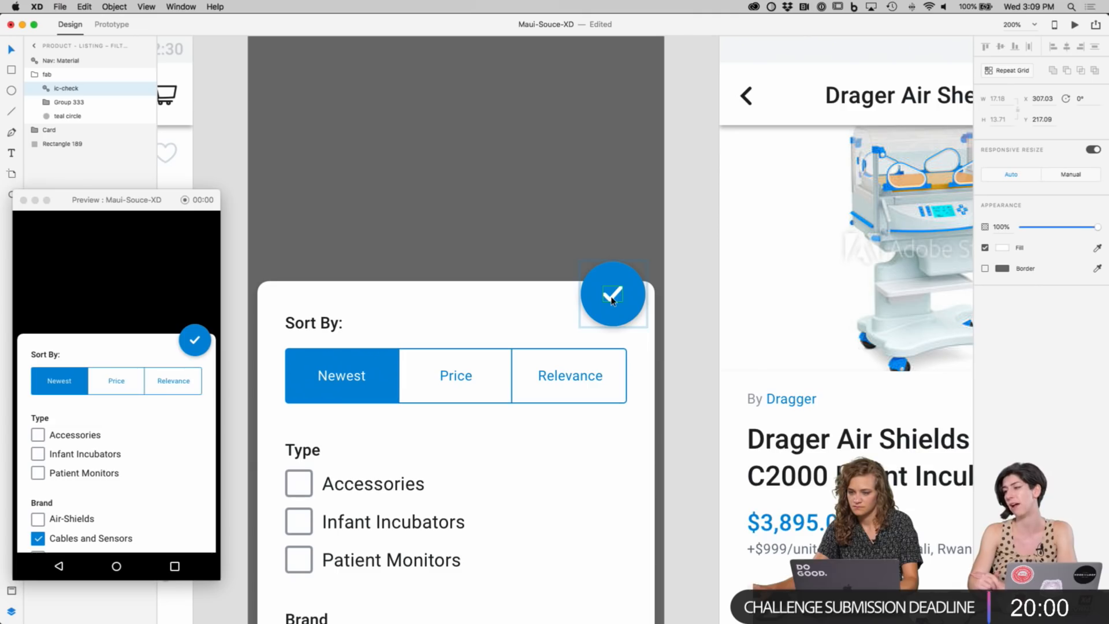
{"action": "key", "text": "Escape"}
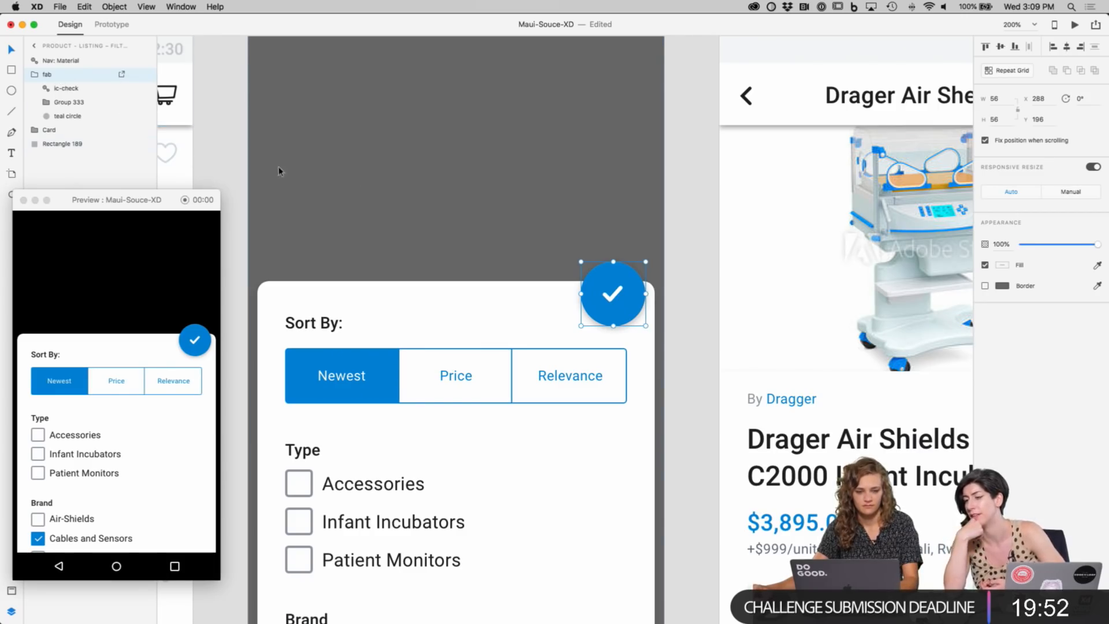
{"action": "double_click", "coordinate": [615, 300]}
{"action": "left_click", "coordinate": [615, 300]}
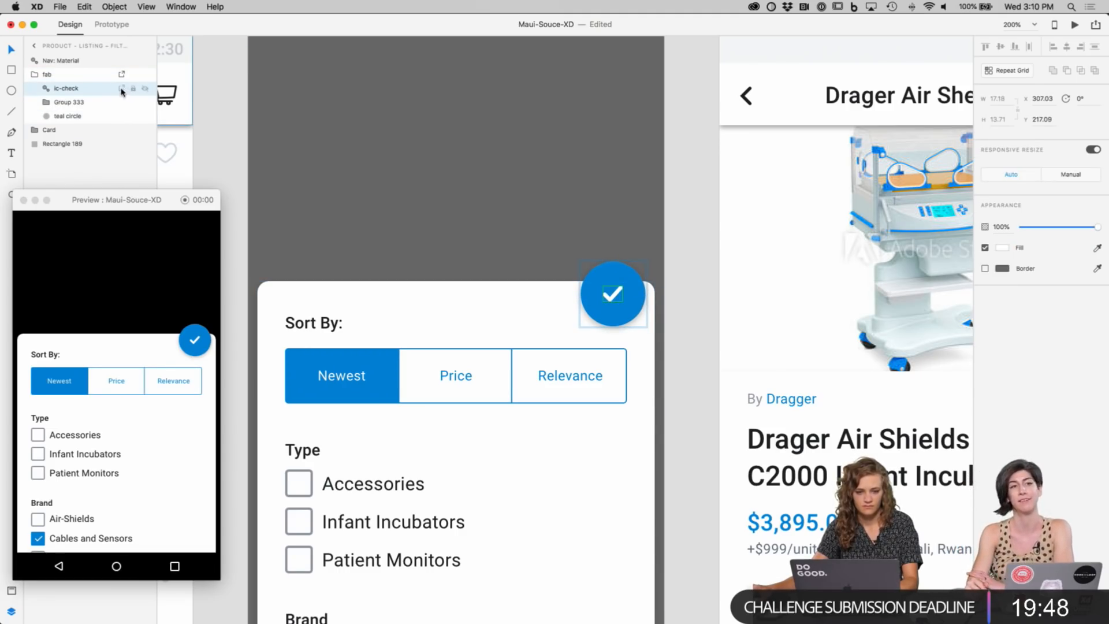
{"action": "left_click", "coordinate": [686, 199]}
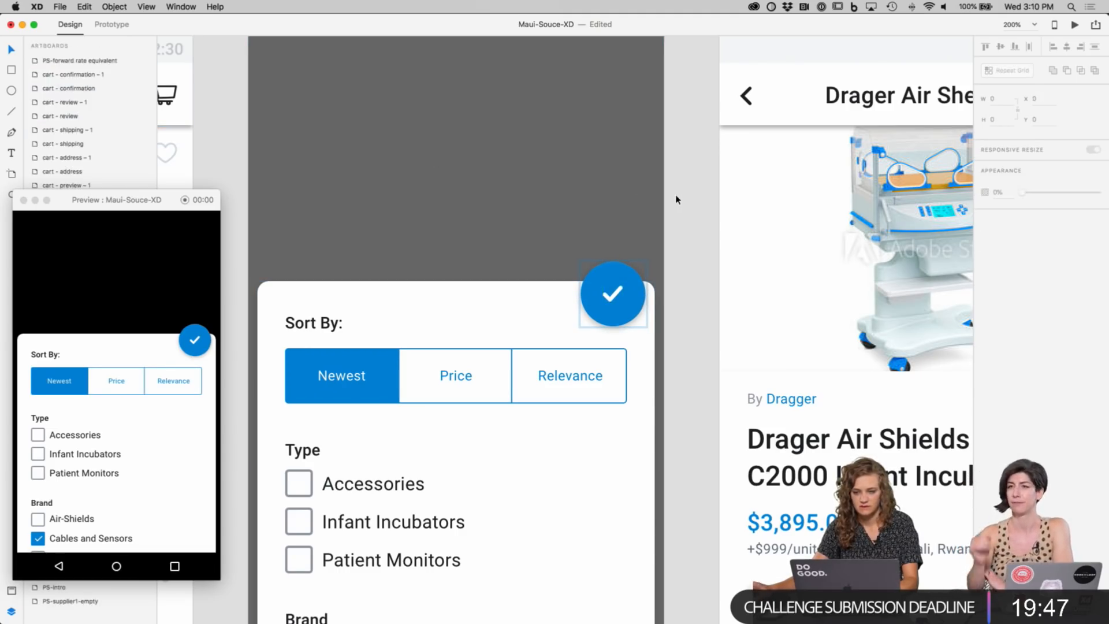
Step: Update the public design specs link for Maui-Souce-XD, exporting for Android
{"action": "left_click", "coordinate": [1096, 26]}
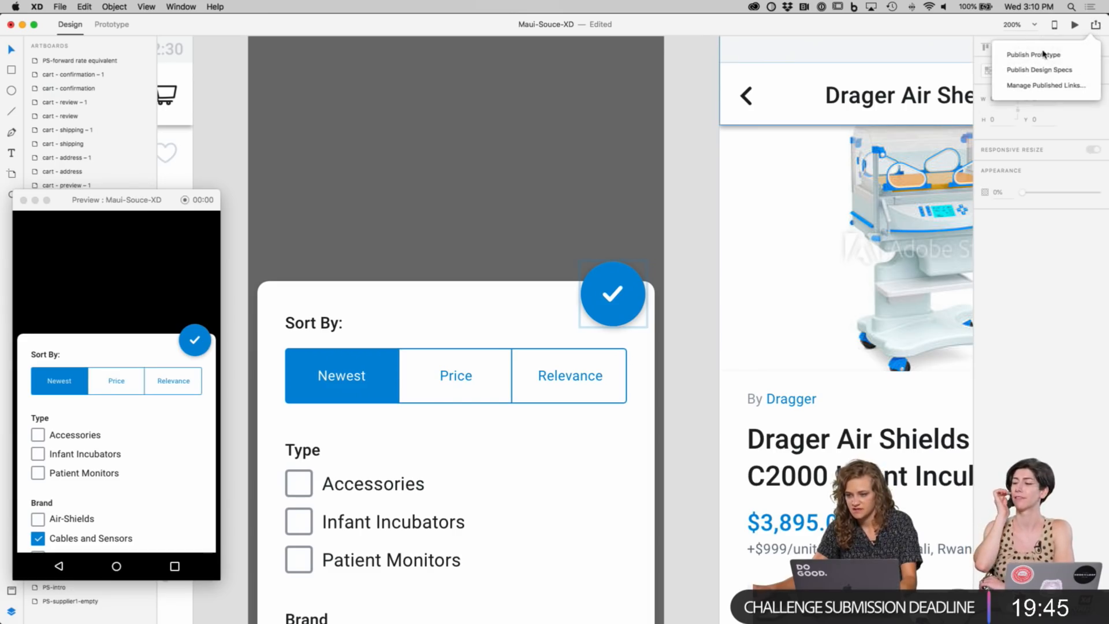
{"action": "left_click", "coordinate": [1060, 84]}
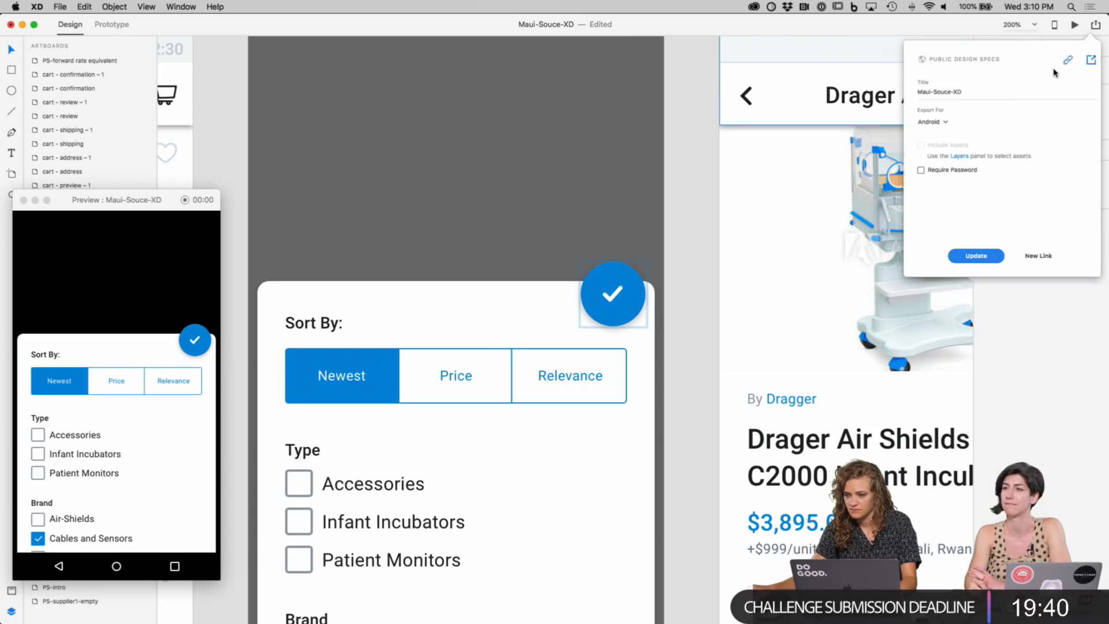
{"action": "left_click", "coordinate": [931, 131]}
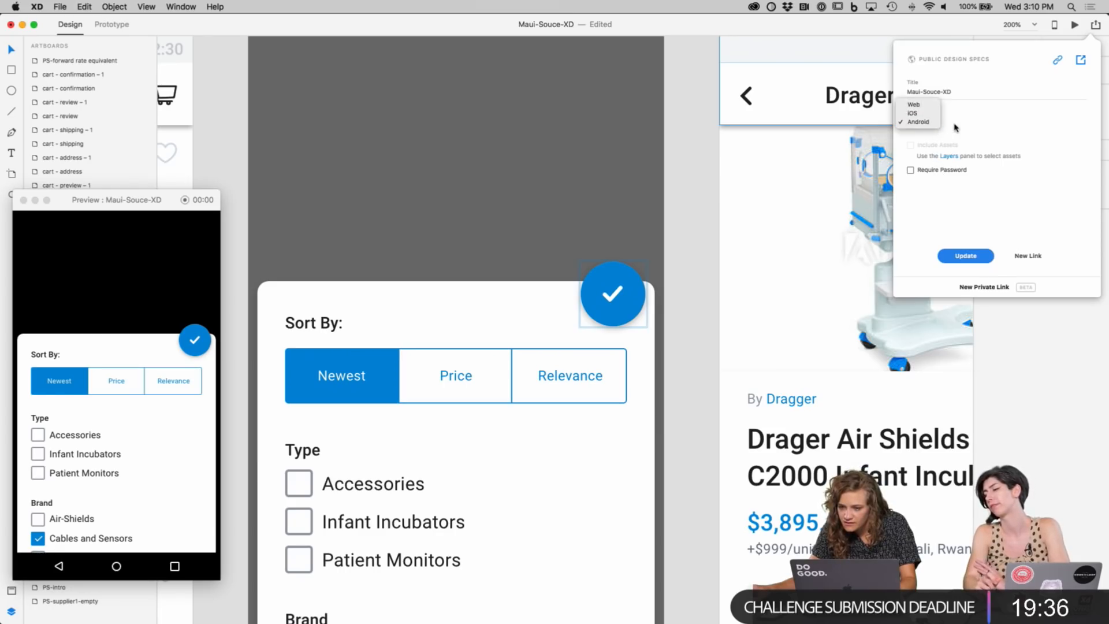
{"action": "left_click", "coordinate": [953, 124]}
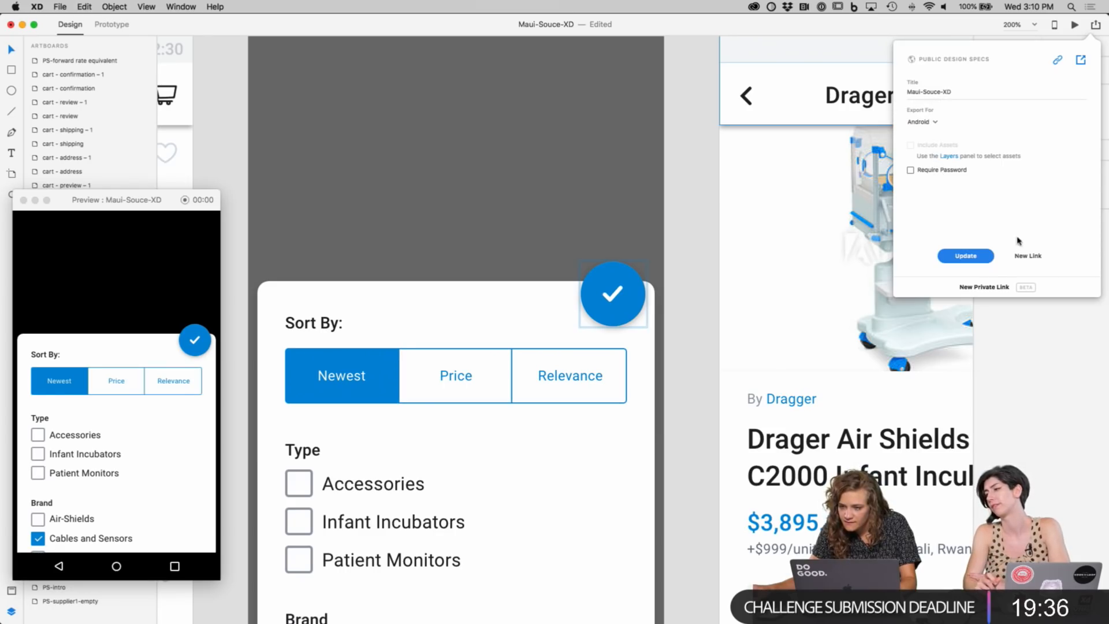
{"action": "left_click", "coordinate": [965, 256]}
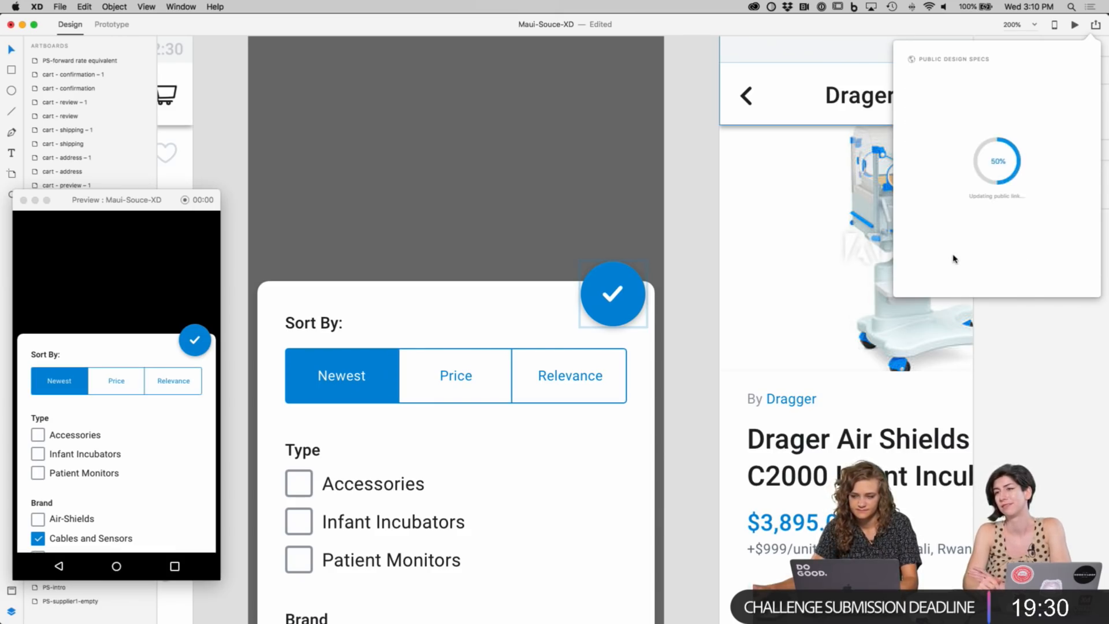
Step: Open the published design spec in Chrome and look through the overview of all its screens
{"action": "key", "text": "super+Tab"}
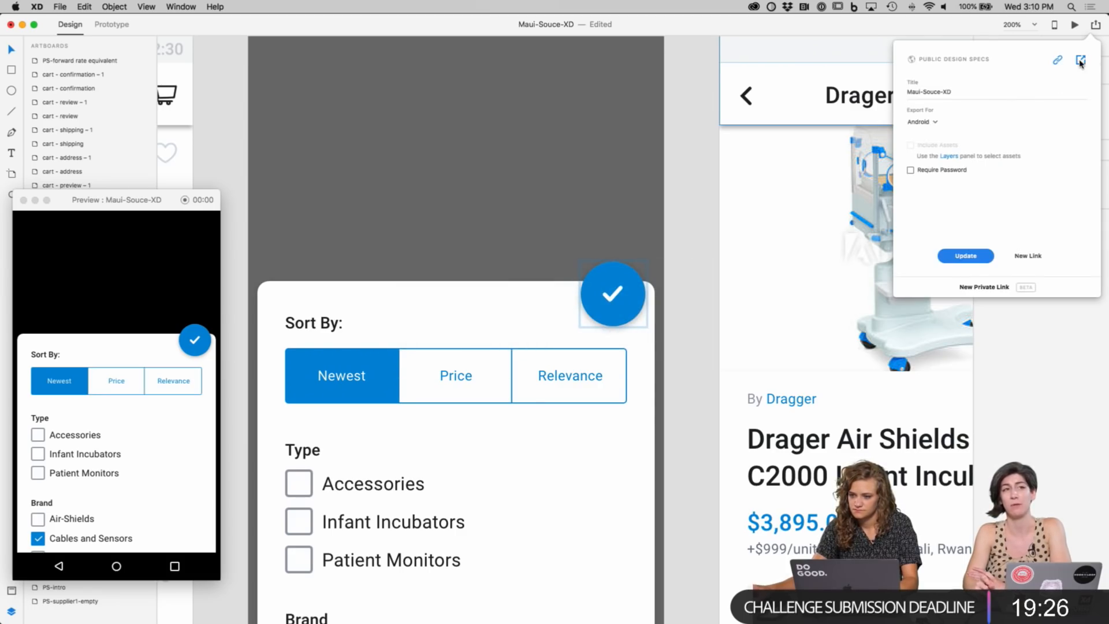
{"action": "left_click", "coordinate": [1080, 61]}
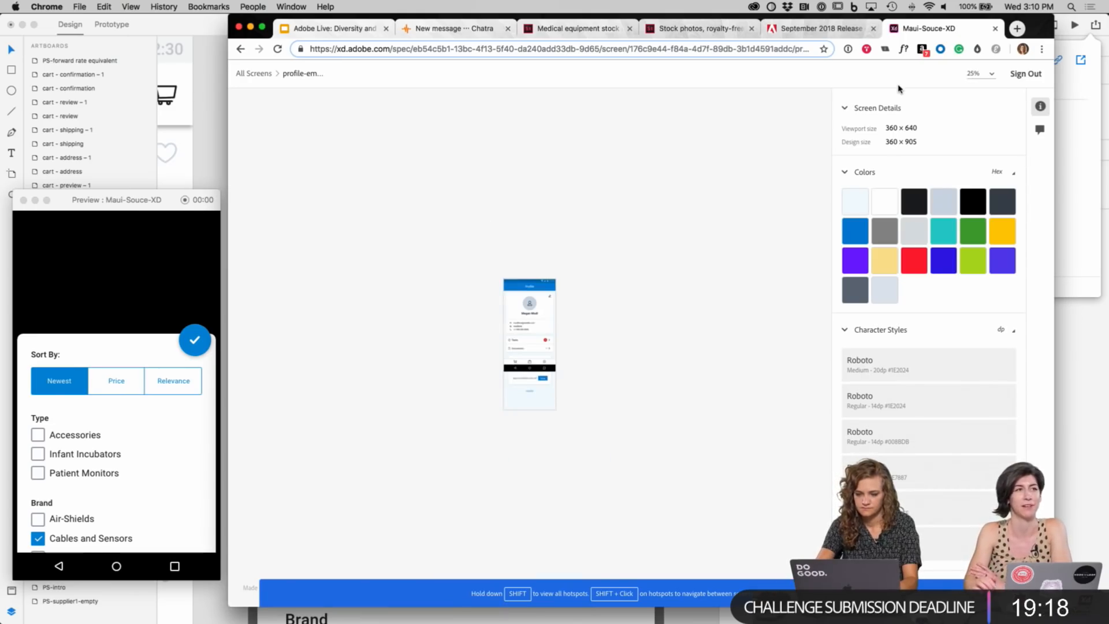
{"action": "left_click", "coordinate": [252, 71]}
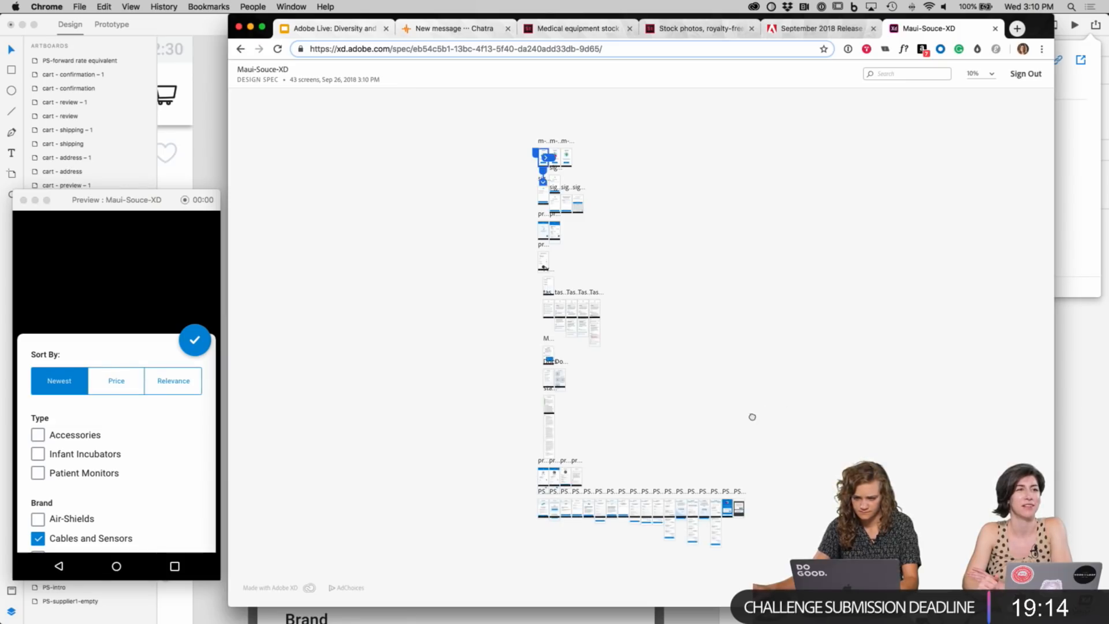
{"action": "left_click_drag", "start_coordinate": [840, 404], "coordinate": [771, 275]}
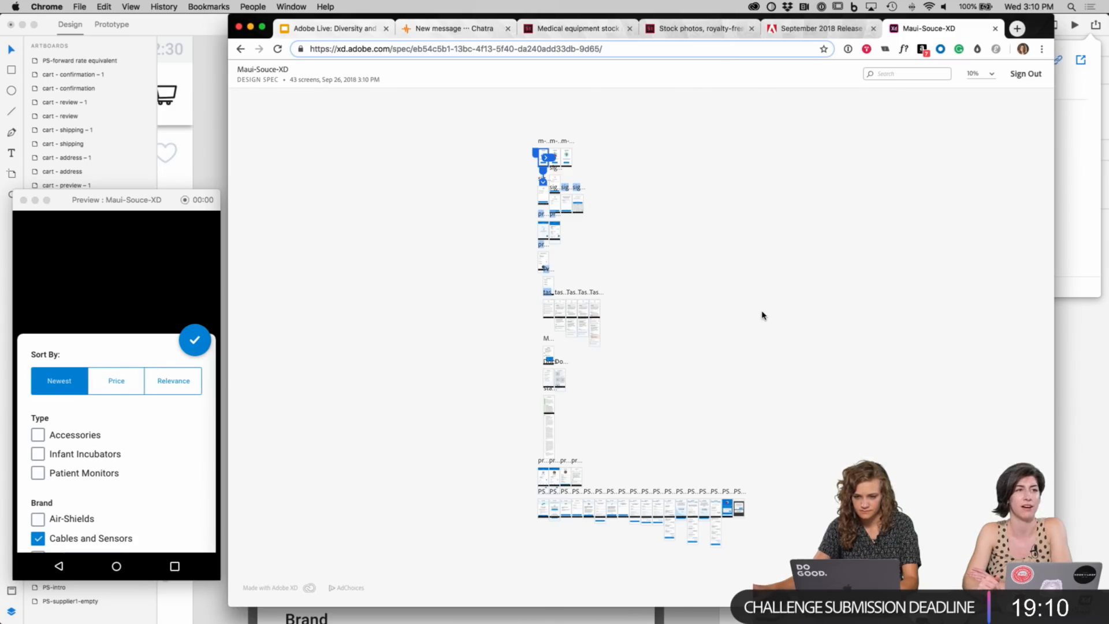
{"action": "scroll", "coordinate": [763, 315], "scroll_direction": "up", "scroll_amount": 3}
{"action": "scroll", "coordinate": [747, 329], "scroll_direction": "up", "scroll_amount": 5}
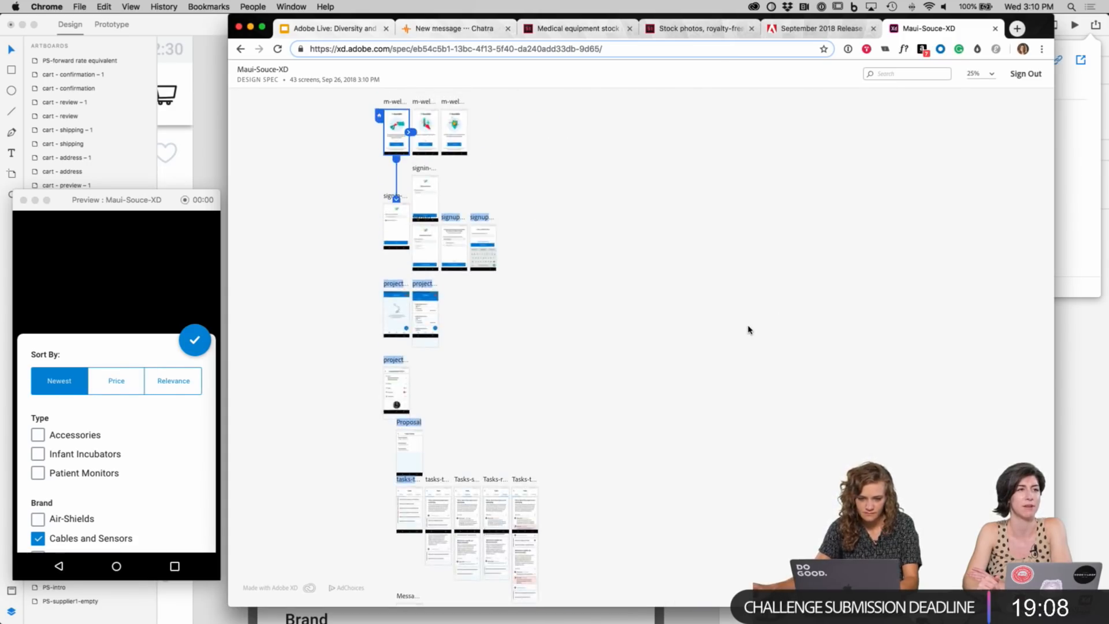
{"action": "scroll", "coordinate": [750, 330], "scroll_direction": "down", "scroll_amount": 10}
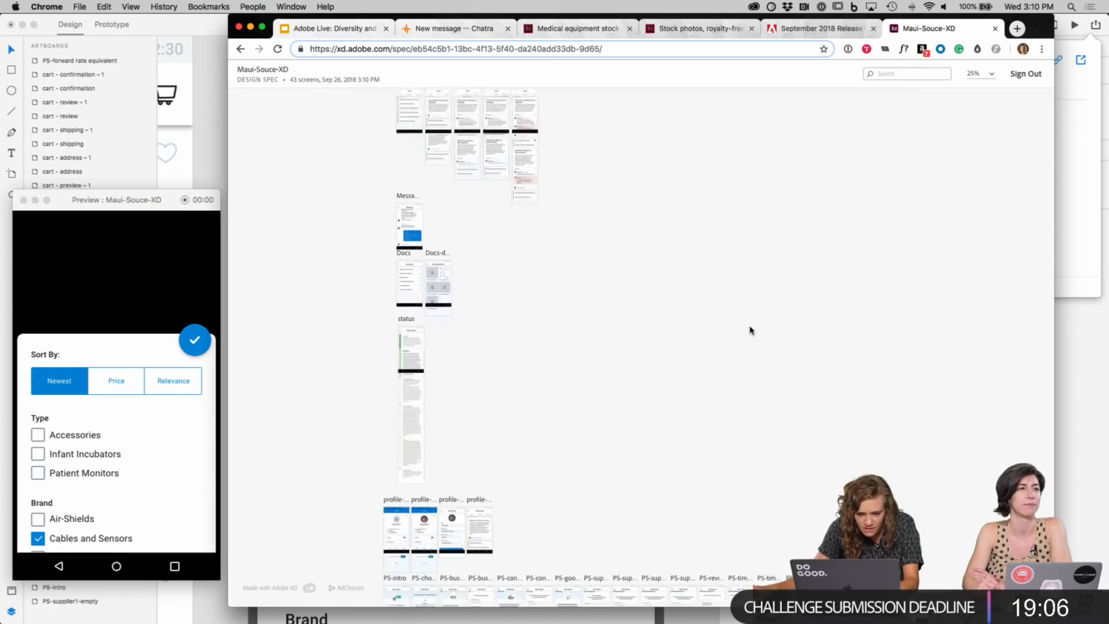
Step: Switch to Adobe XD and move the Store-to-cart artboard row with the tablet product detail artboard below the PS artboards, aligned with their first column
{"action": "key", "text": "super+Tab"}
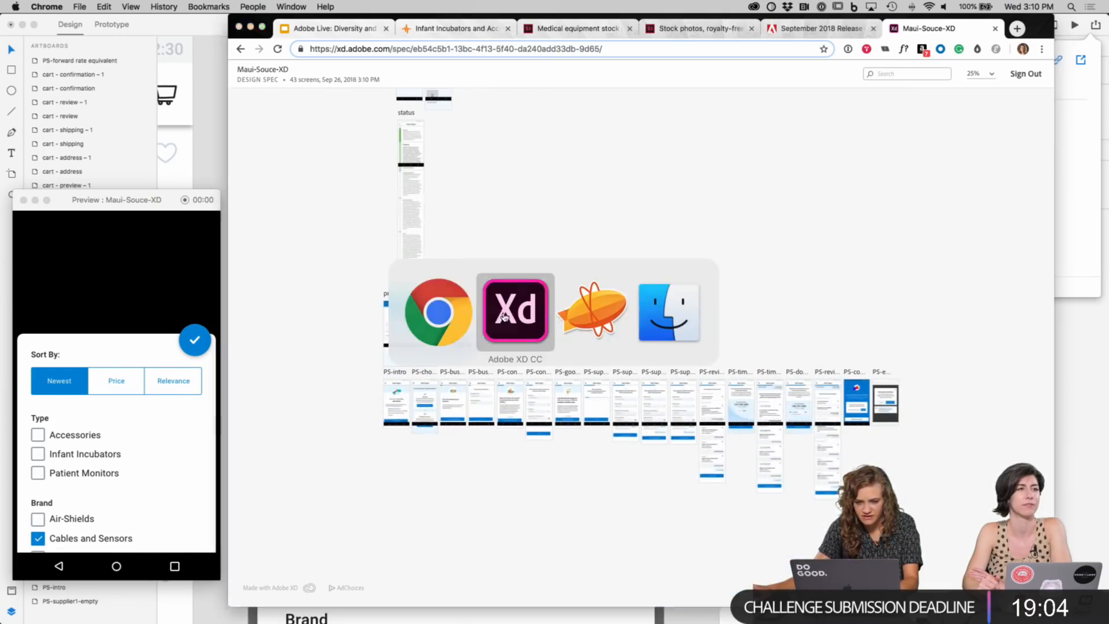
{"action": "key", "text": "super+minus"}
{"action": "key", "text": "super+minus"}
{"action": "key", "text": "super+minus"}
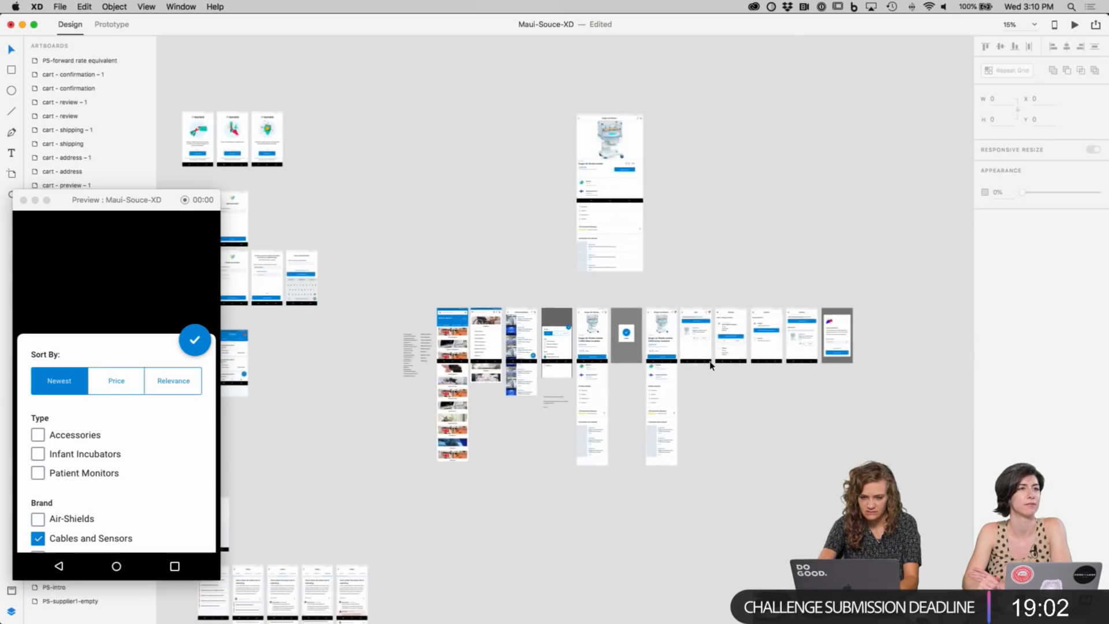
{"action": "left_click_drag", "start_coordinate": [376, 291], "coordinate": [883, 511]}
{"action": "scroll", "coordinate": [808, 404], "scroll_direction": "down", "scroll_amount": 2}
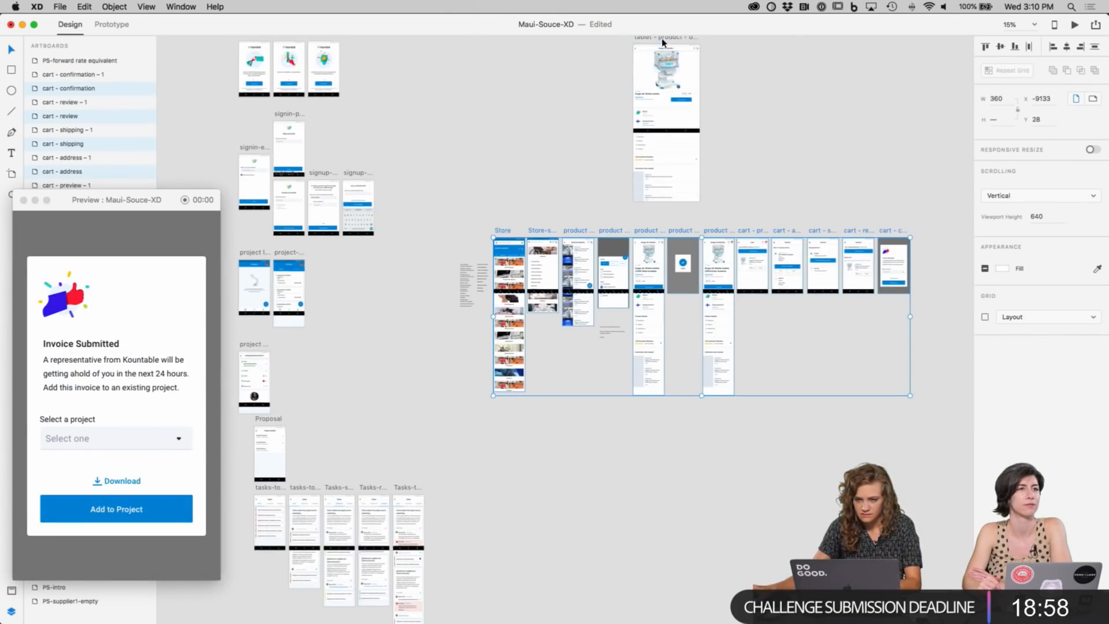
{"action": "left_click", "coordinate": [650, 37], "text": "shift"}
{"action": "scroll", "coordinate": [693, 46], "scroll_direction": "down", "scroll_amount": 5}
{"action": "scroll", "coordinate": [693, 47], "scroll_direction": "left", "scroll_amount": 5}
{"action": "left_click_drag", "start_coordinate": [748, 52], "coordinate": [709, 36]}
{"action": "scroll", "coordinate": [698, 52], "scroll_direction": "up", "scroll_amount": 2}
{"action": "scroll", "coordinate": [698, 52], "scroll_direction": "right", "scroll_amount": 2}
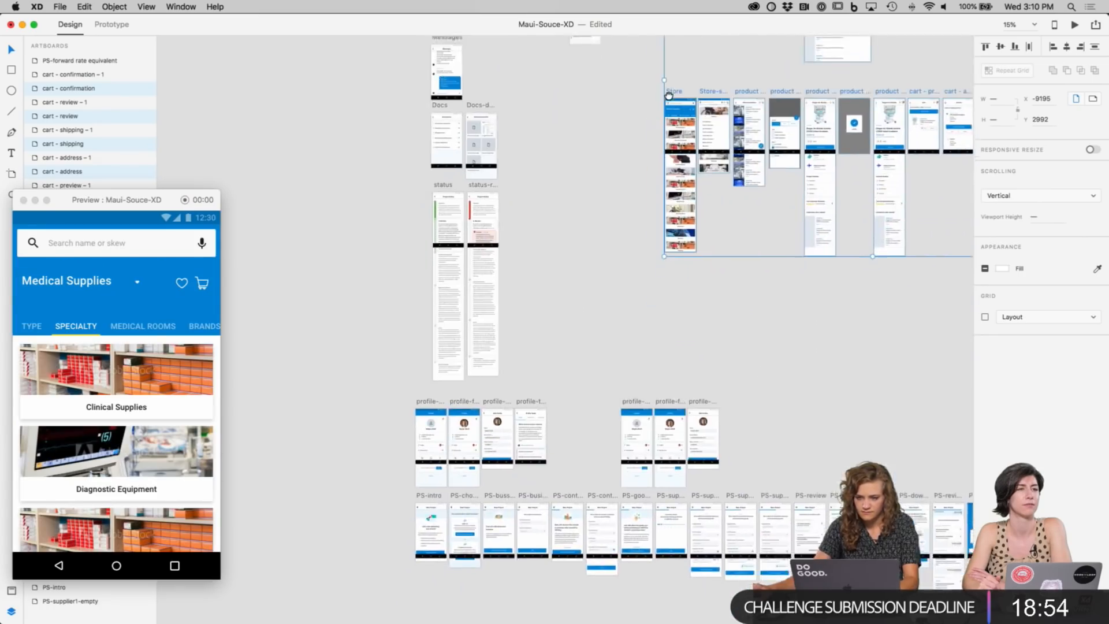
{"action": "key", "text": "super+minus"}
{"action": "left_click_drag", "start_coordinate": [606, 238], "coordinate": [523, 524]}
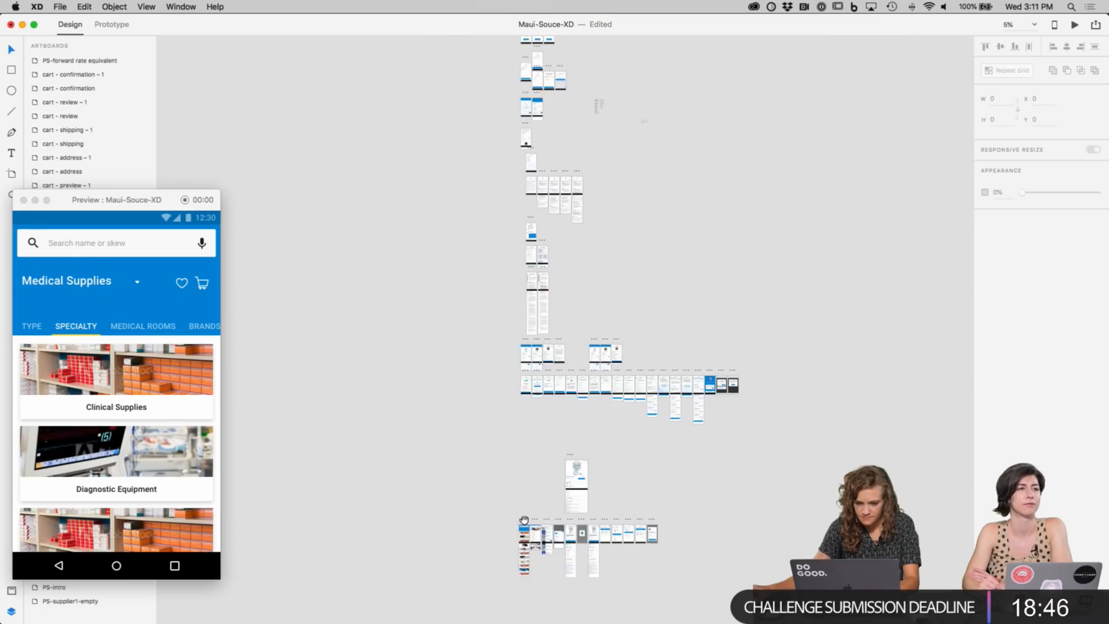
Step: Save the document and update the public design specs with the rearranged artboards
{"action": "left_click", "coordinate": [480, 292]}
{"action": "key", "text": "super+plus"}
{"action": "key", "text": "super+s"}
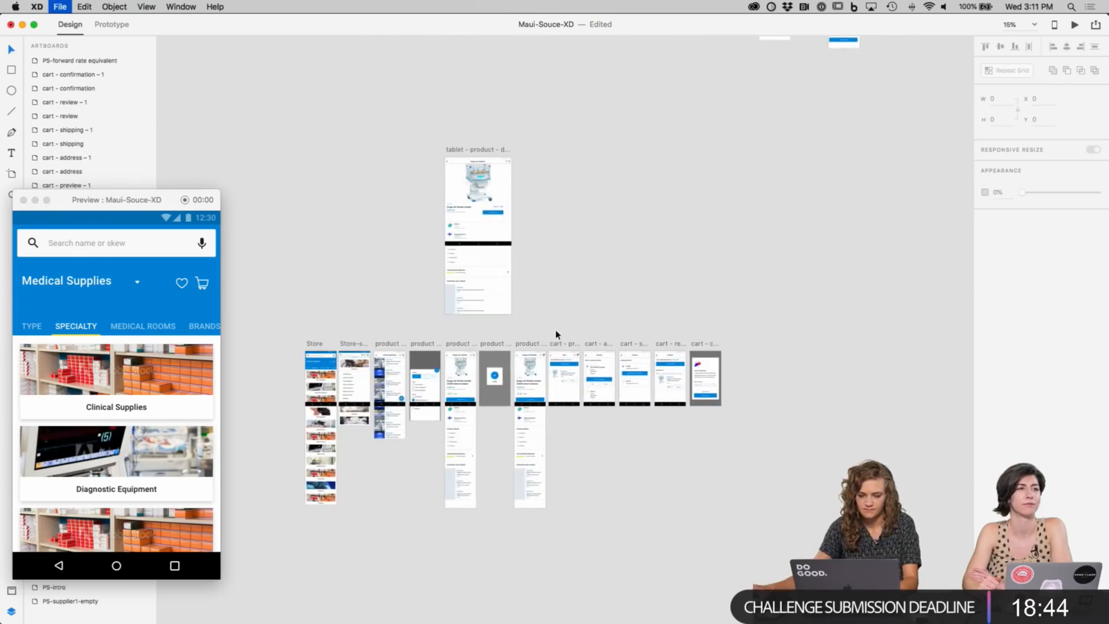
{"action": "left_click", "coordinate": [1095, 25]}
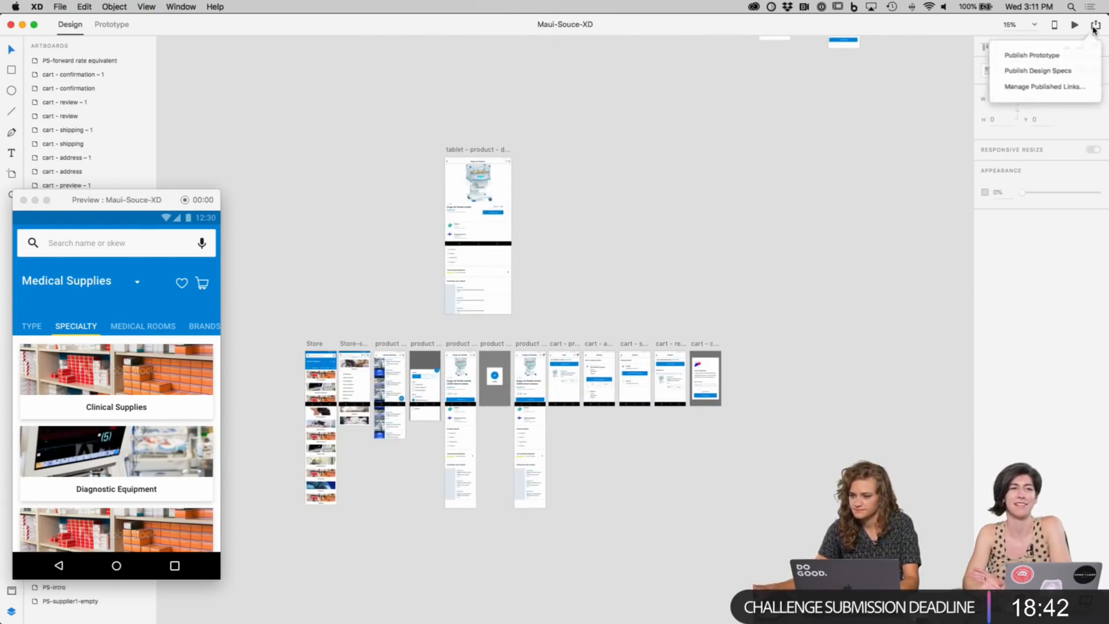
{"action": "left_click", "coordinate": [1053, 71]}
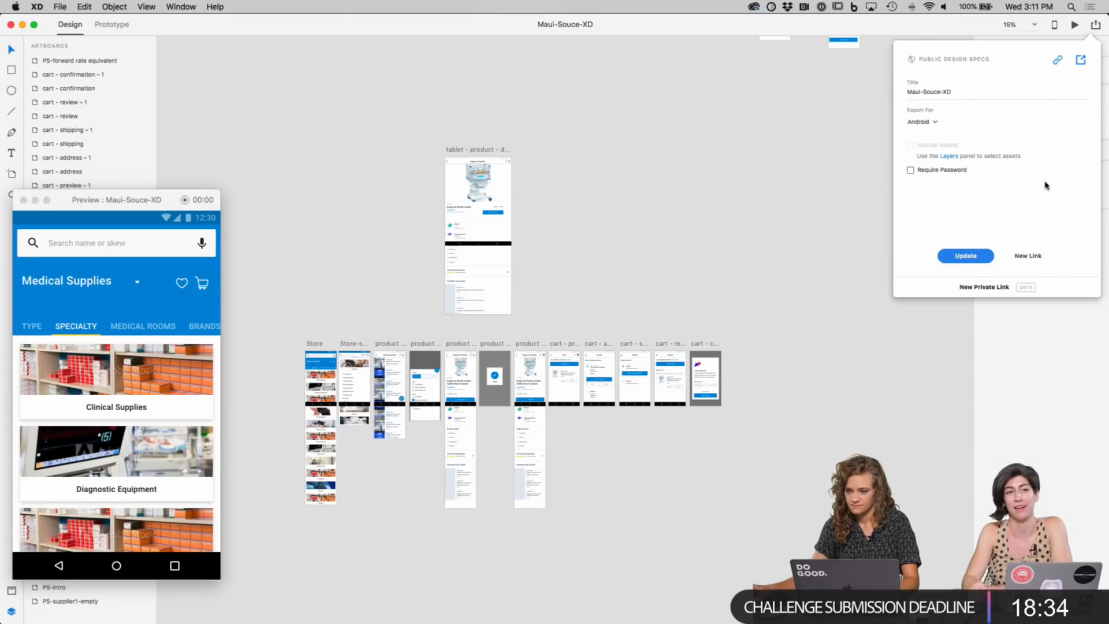
{"action": "left_click", "coordinate": [984, 255]}
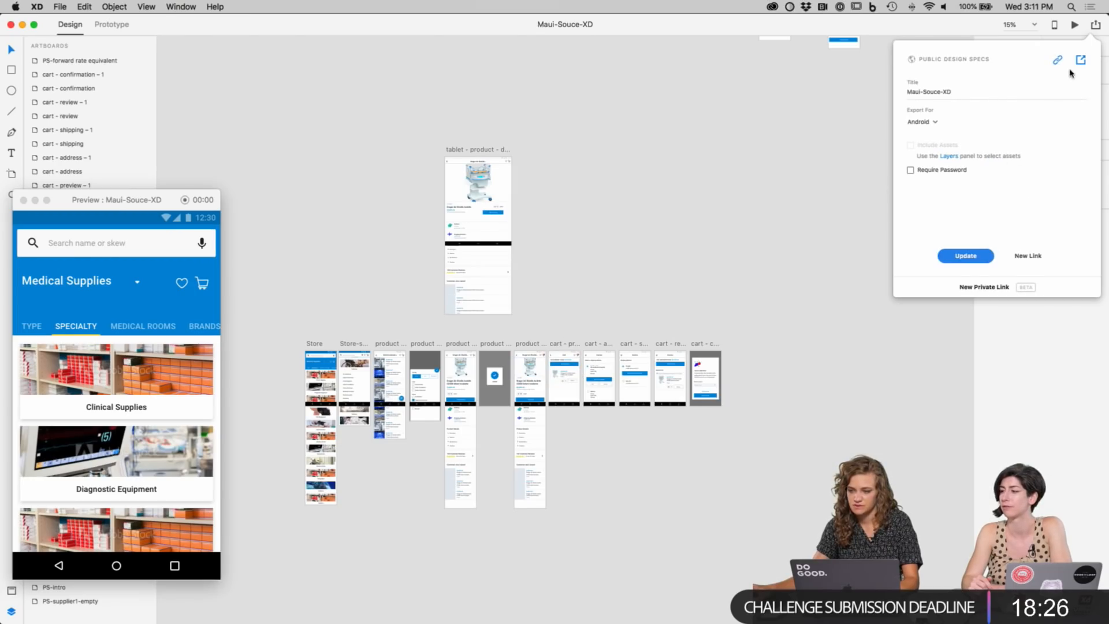
Step: Open the updated design spec in Chrome in place of the old tab and search its screens for "store"
{"action": "left_click", "coordinate": [1080, 63]}
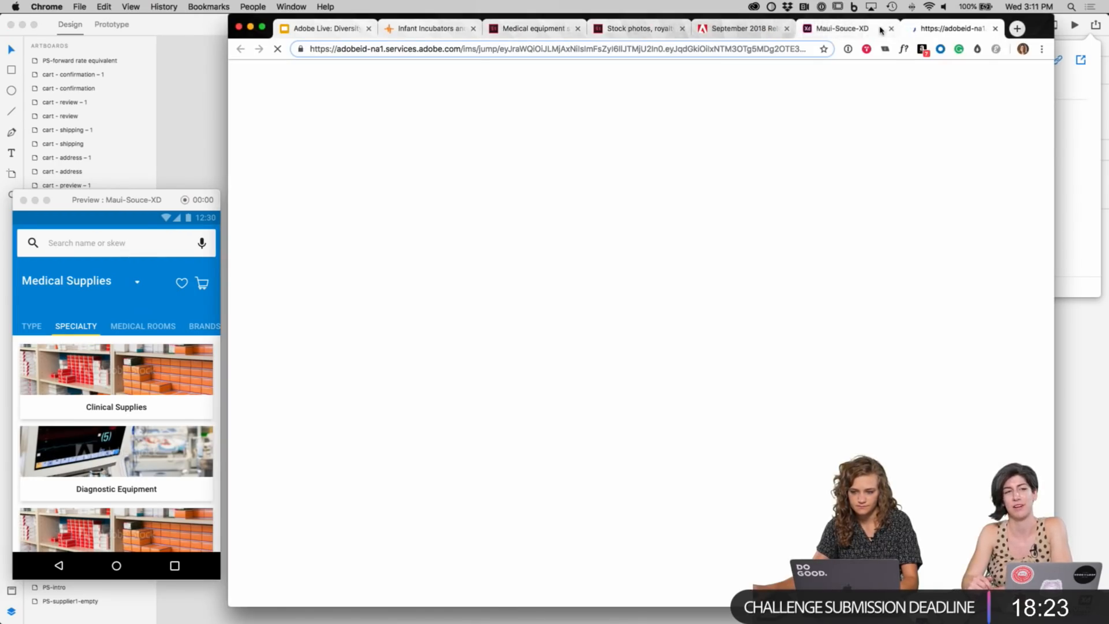
{"action": "left_click", "coordinate": [891, 29]}
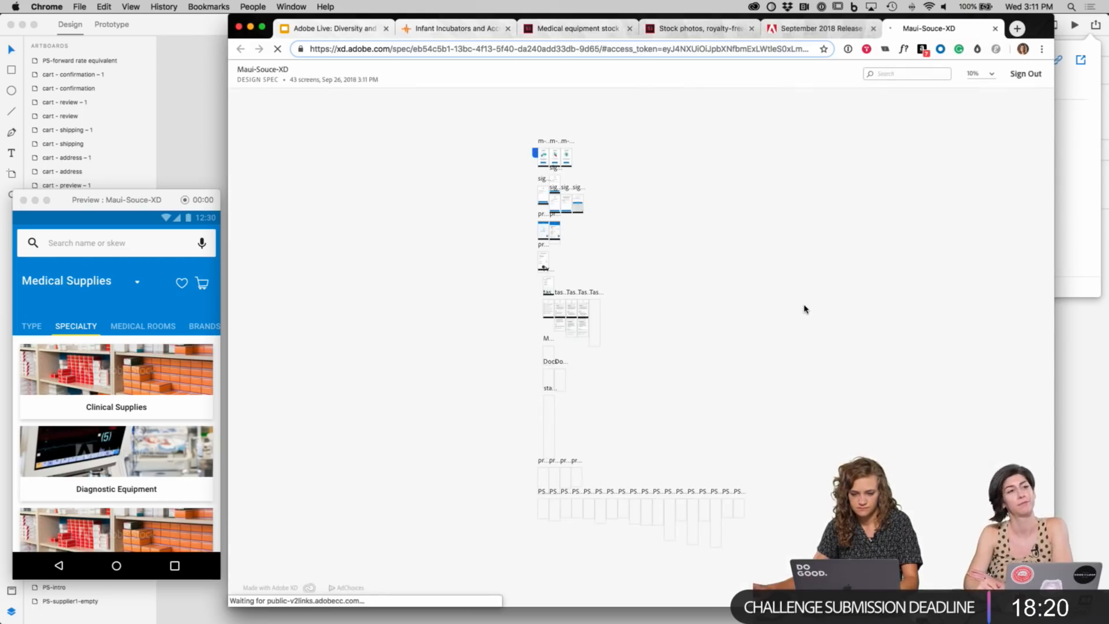
{"action": "left_click", "coordinate": [904, 73]}
{"action": "type", "text": "store"}
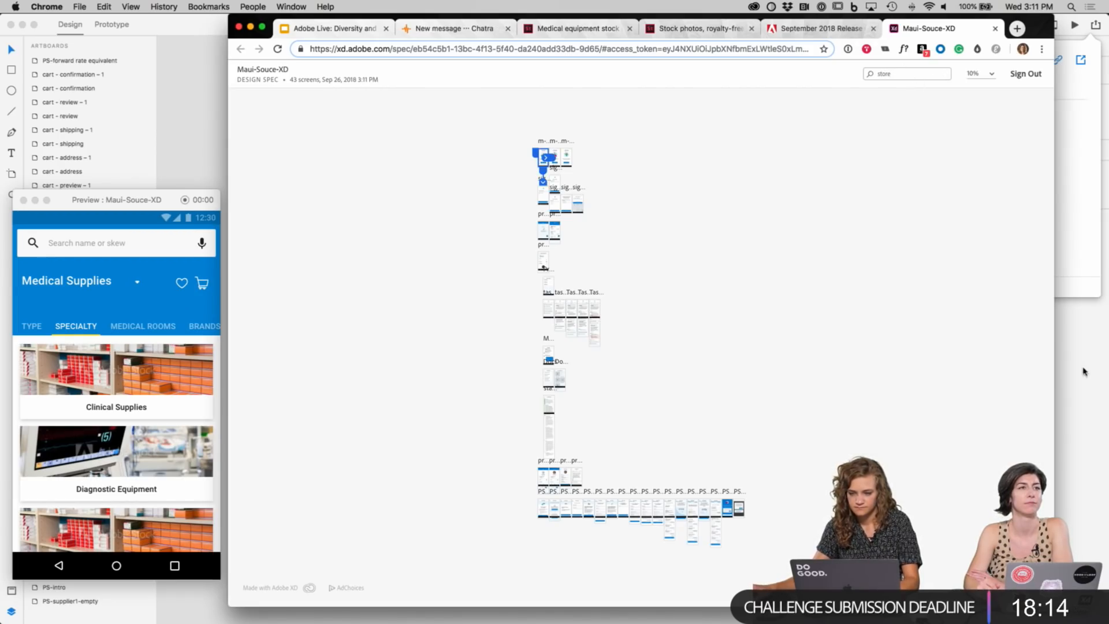
Step: Return to Adobe XD and delete all artboards except the Store-to-cart row and the tablet product detail artboard
{"action": "key", "text": "super+Tab"}
{"action": "scroll", "coordinate": [789, 434], "scroll_direction": "down", "scroll_amount": 10}
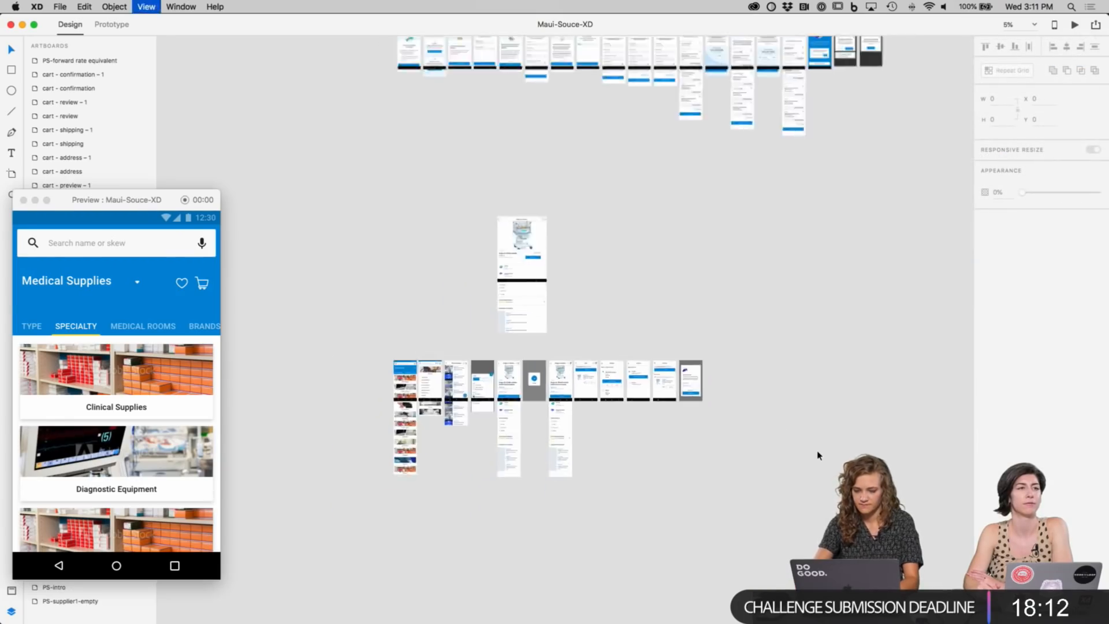
{"action": "left_click_drag", "start_coordinate": [369, 204], "coordinate": [546, 448]}
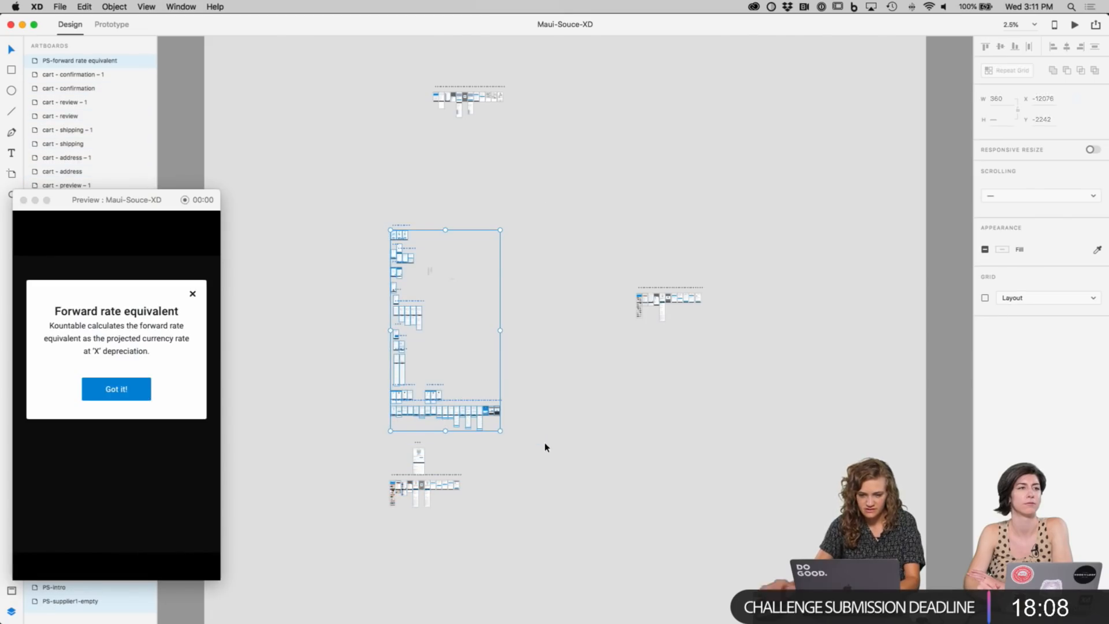
{"action": "left_click_drag", "start_coordinate": [402, 59], "coordinate": [797, 333]}
{"action": "key", "text": "Delete"}
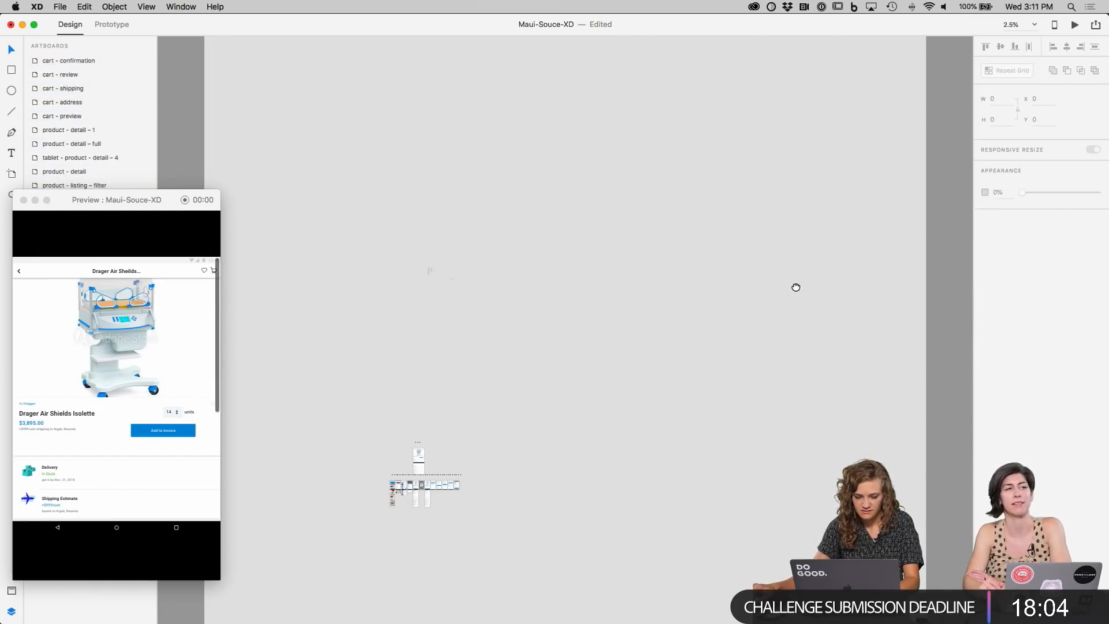
{"action": "key", "text": "super+equal"}
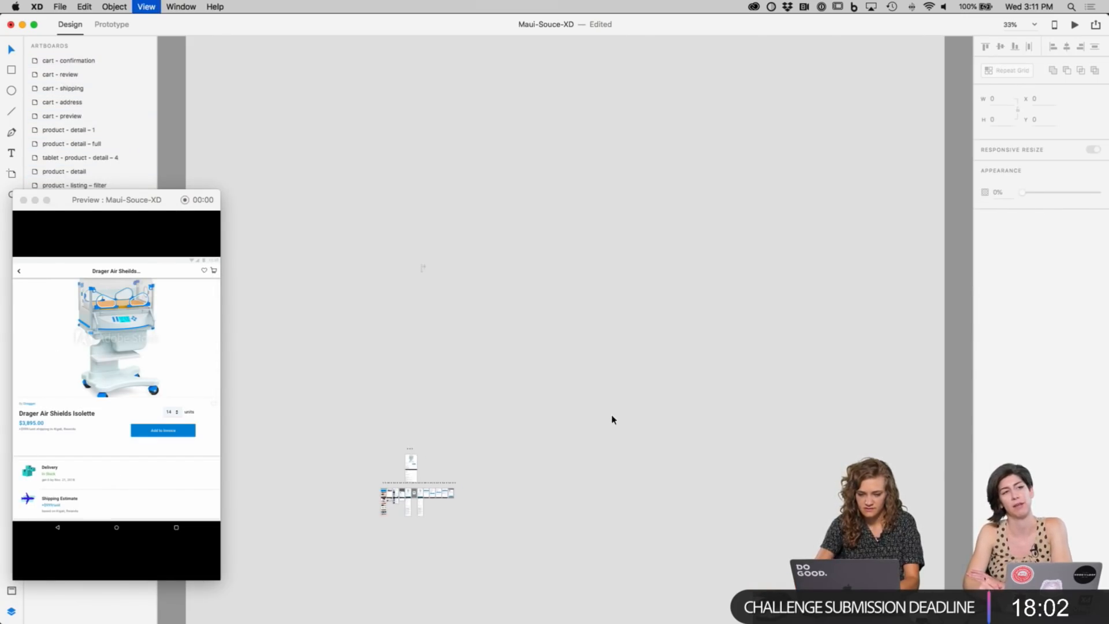
{"action": "key", "text": "super+1"}
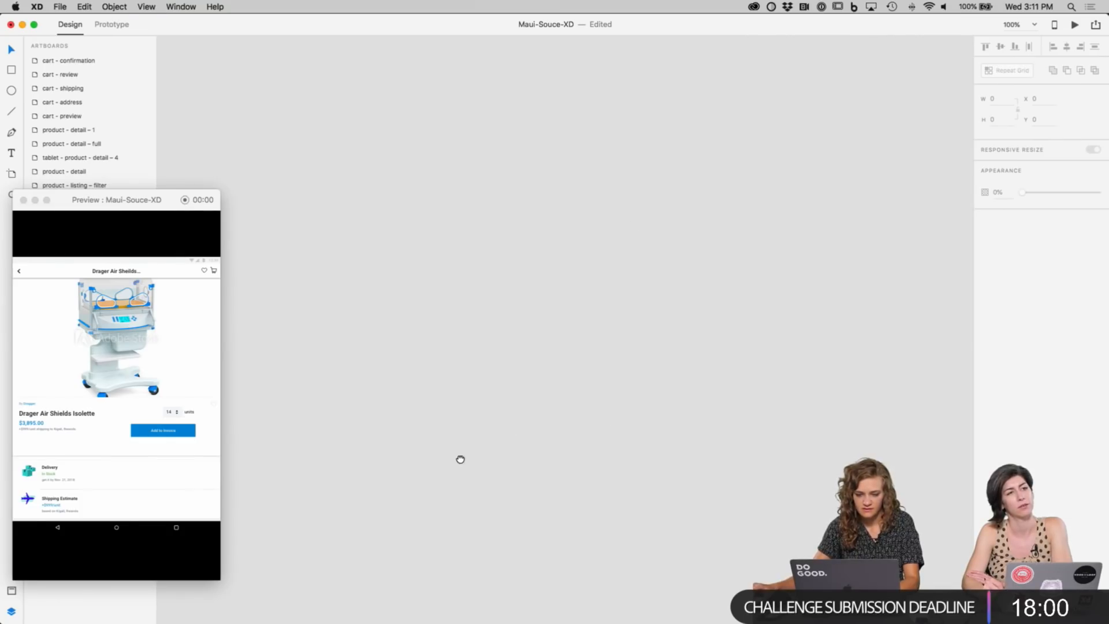
{"action": "key", "text": "super+0"}
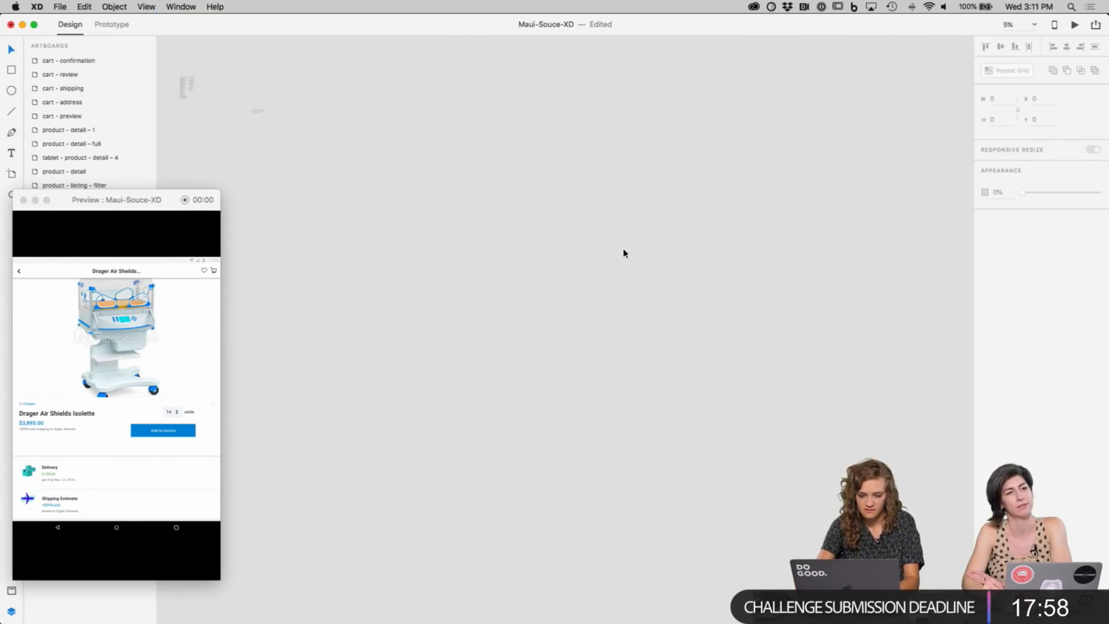
Step: Save the document with the remaining artboards and update its public design specs for Android
{"action": "left_click_drag", "start_coordinate": [41, 205], "coordinate": [17, 231]}
{"action": "left_click", "coordinate": [11, 195]}
{"action": "left_click_drag", "start_coordinate": [343, 421], "coordinate": [485, 549]}
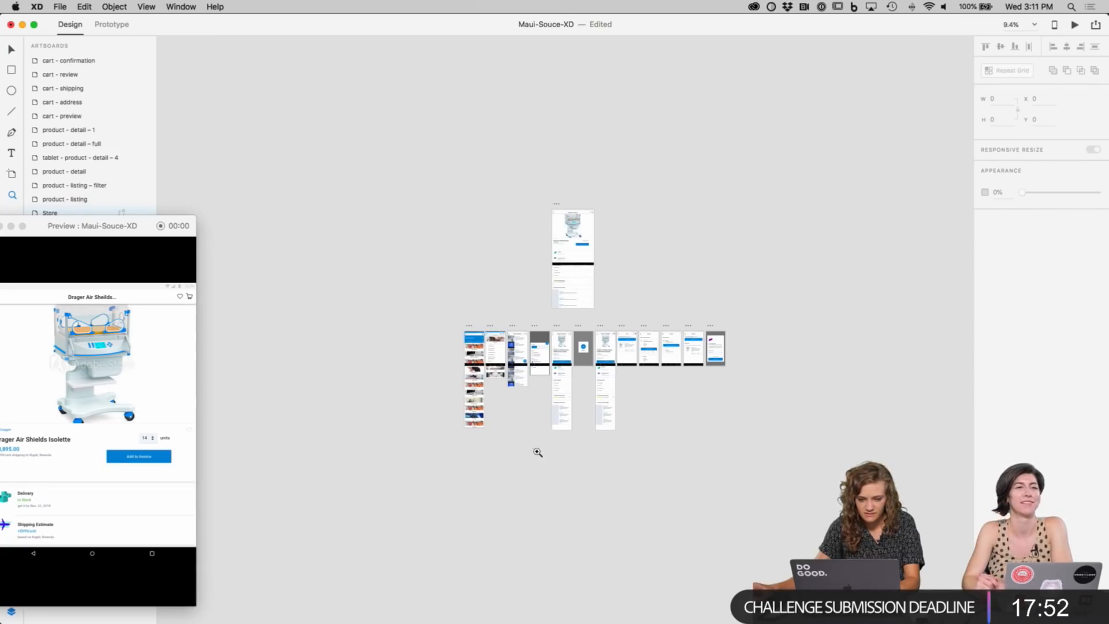
{"action": "left_click_drag", "start_coordinate": [428, 185], "coordinate": [799, 475]}
{"action": "key", "text": "super+s"}
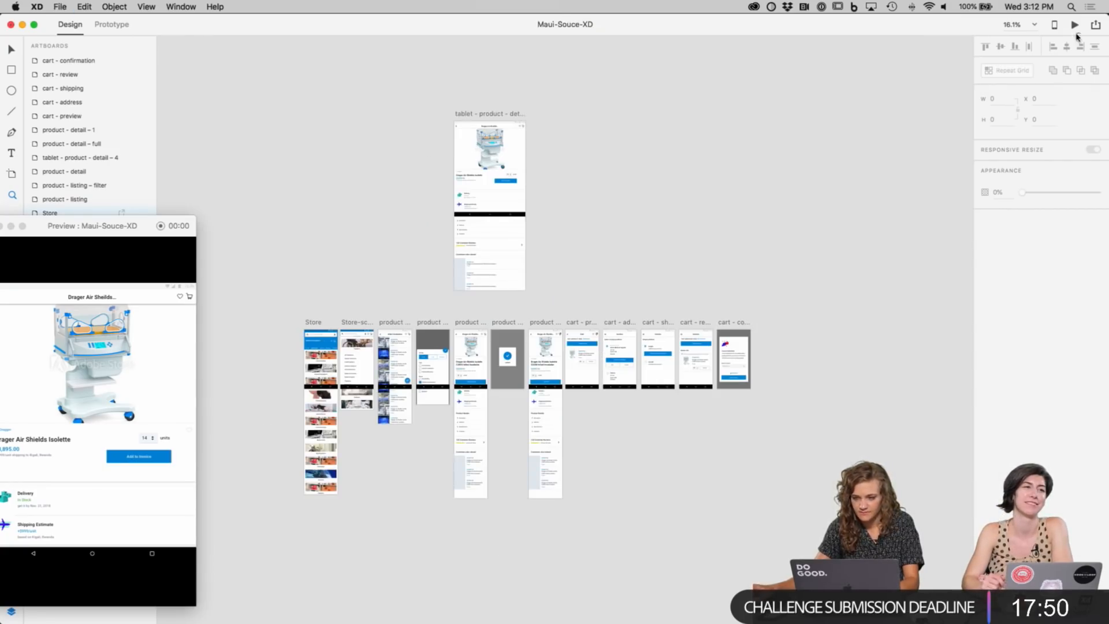
{"action": "left_click", "coordinate": [1093, 26]}
{"action": "left_click", "coordinate": [1045, 71]}
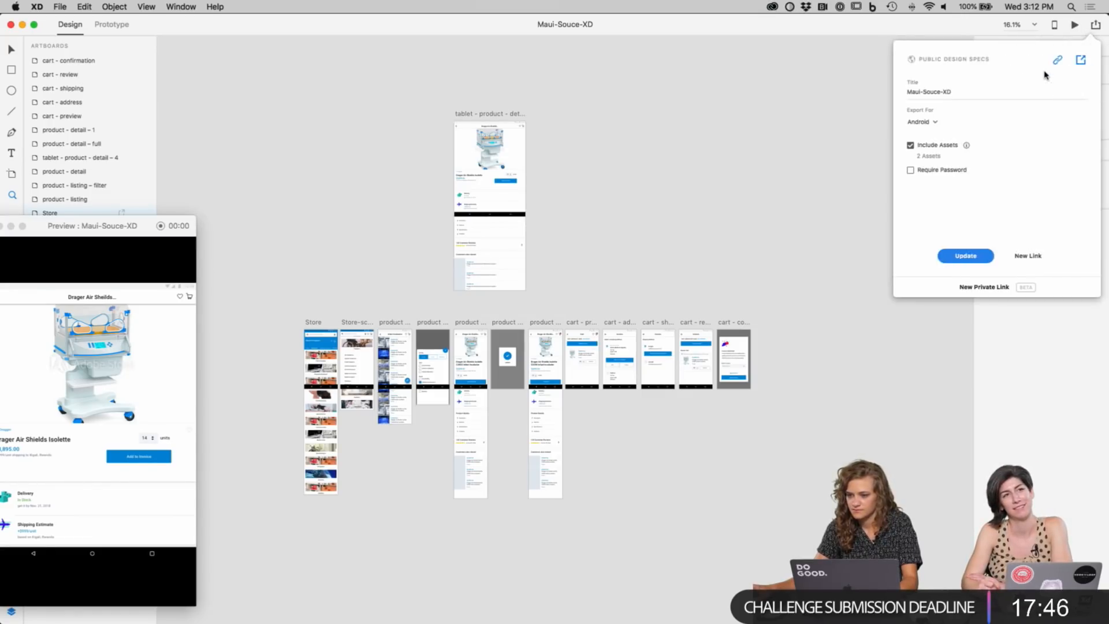
{"action": "left_click", "coordinate": [974, 255]}
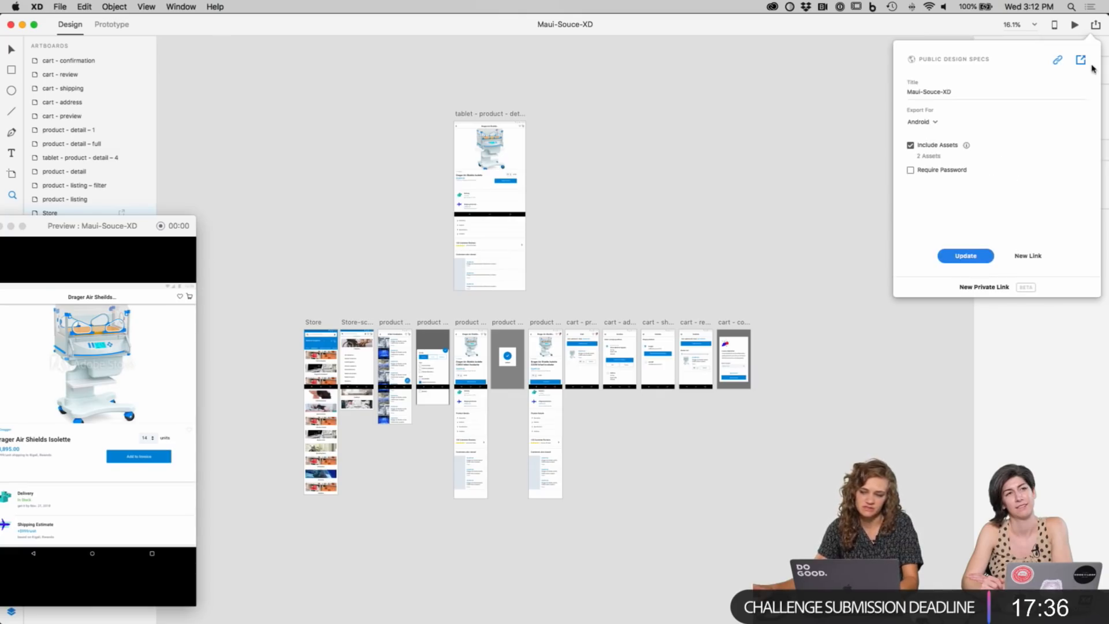
Step: Open the updated design spec in Chrome, close the old spec tab, and view the Store screen's links
{"action": "left_click", "coordinate": [1082, 60]}
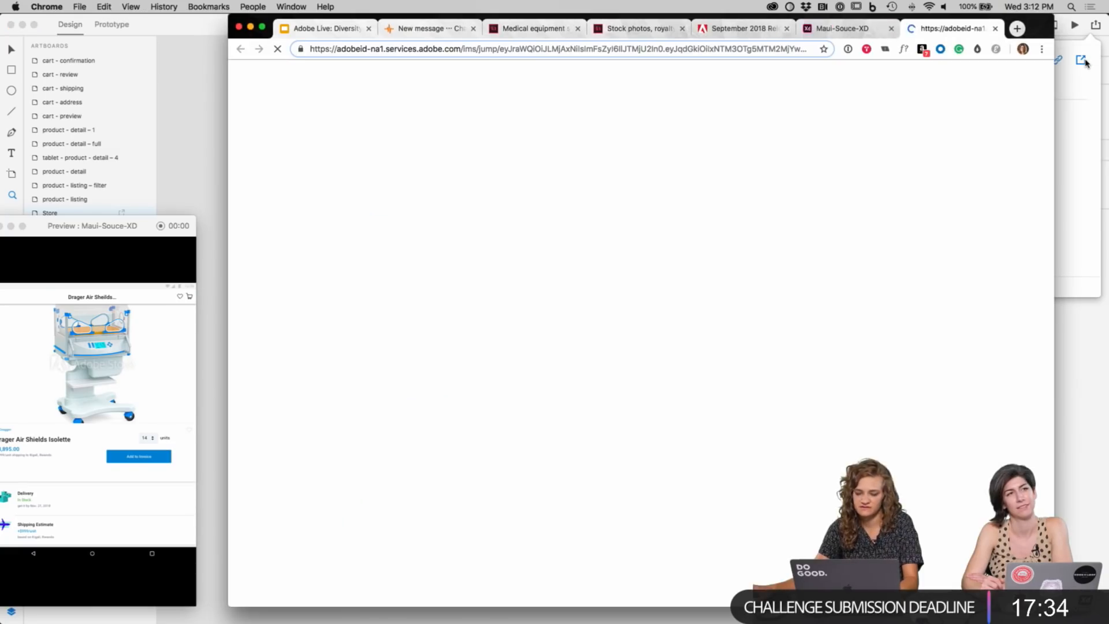
{"action": "left_click", "coordinate": [892, 29]}
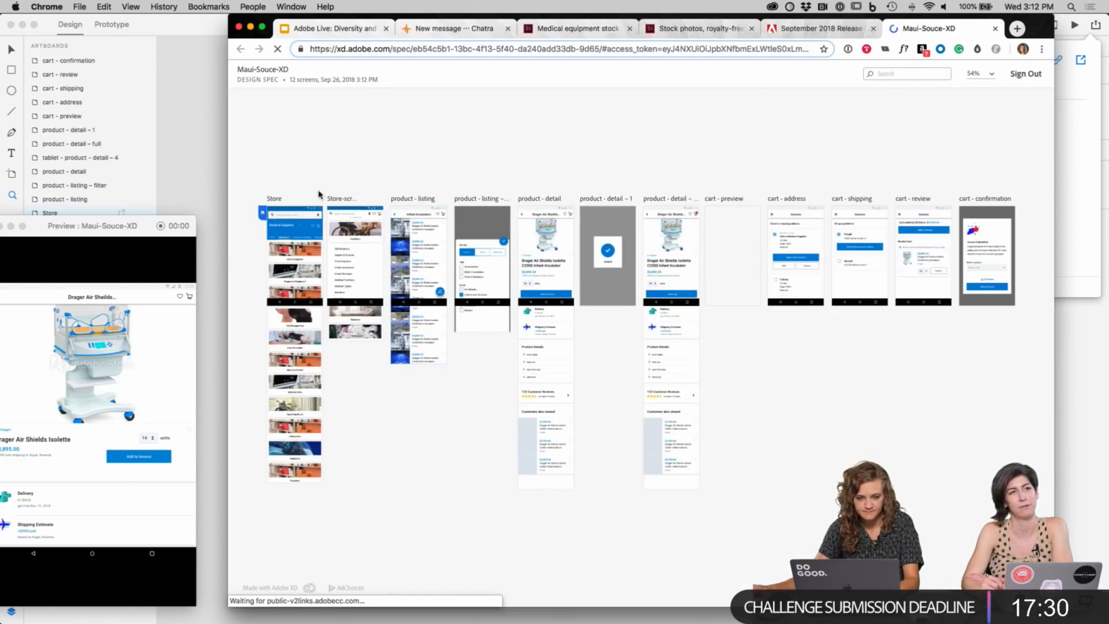
{"action": "left_click", "coordinate": [271, 200]}
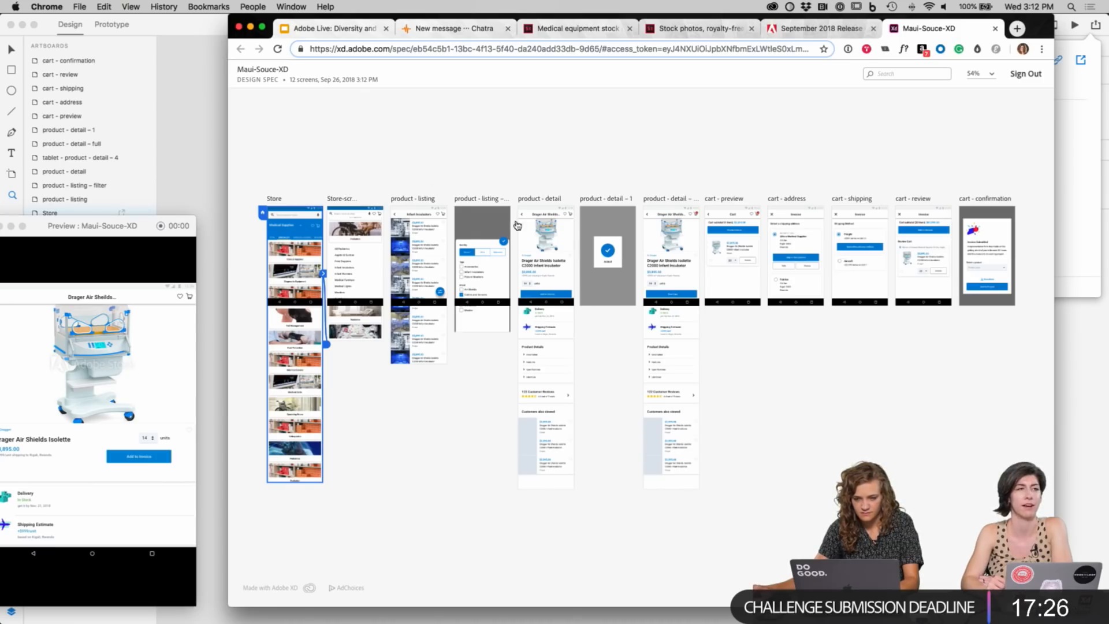
Step: Open the "product - listing – filter" screen and examine its assets, colors, character styles and interactions
{"action": "left_click", "coordinate": [496, 262]}
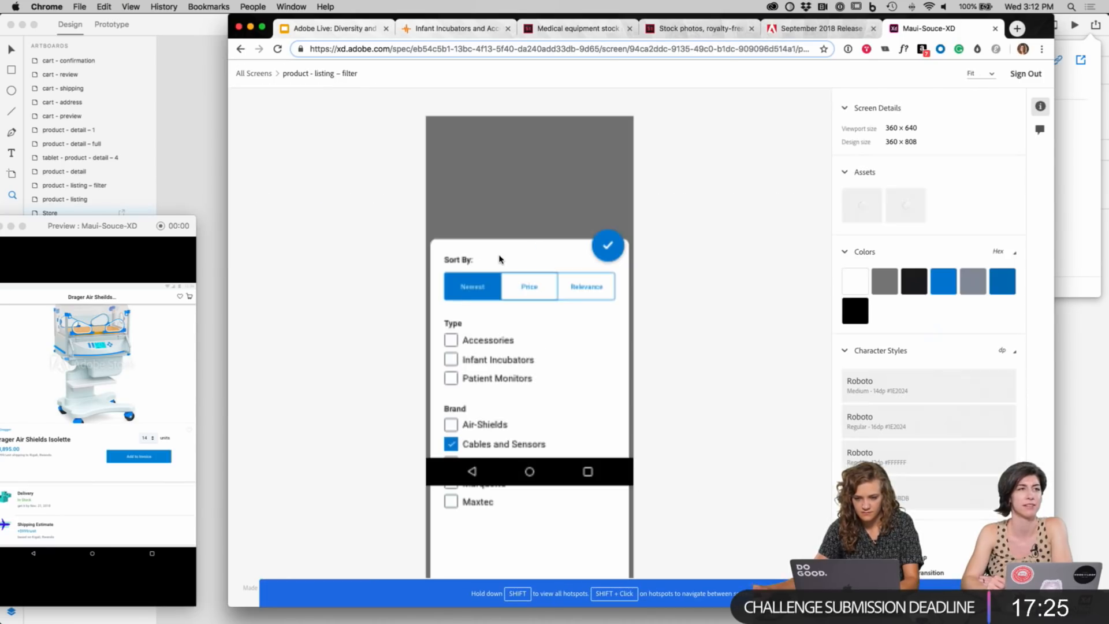
{"action": "left_click", "coordinate": [608, 245]}
{"action": "left_click", "coordinate": [638, 258]}
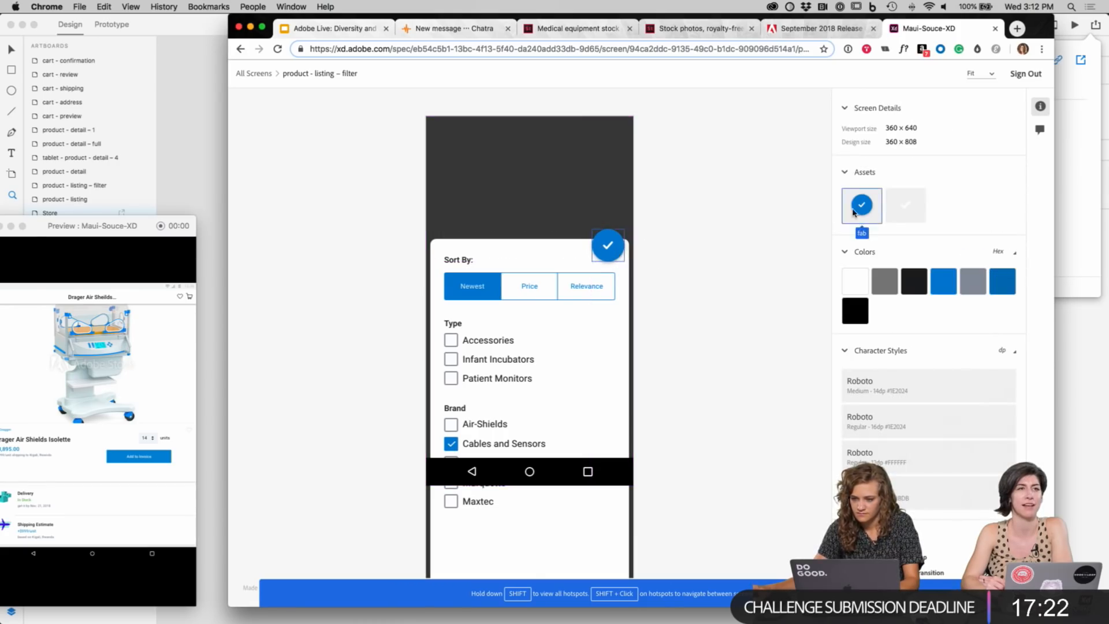
{"action": "right_click", "coordinate": [914, 211]}
{"action": "key", "text": "Escape"}
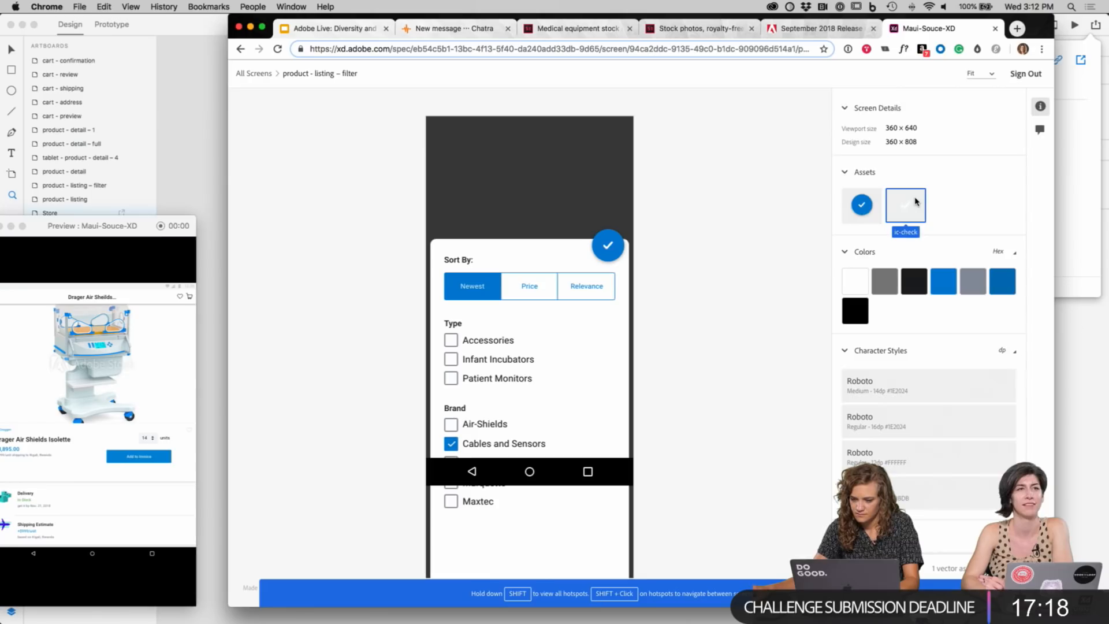
{"action": "scroll", "coordinate": [918, 208], "scroll_direction": "down", "scroll_amount": 5}
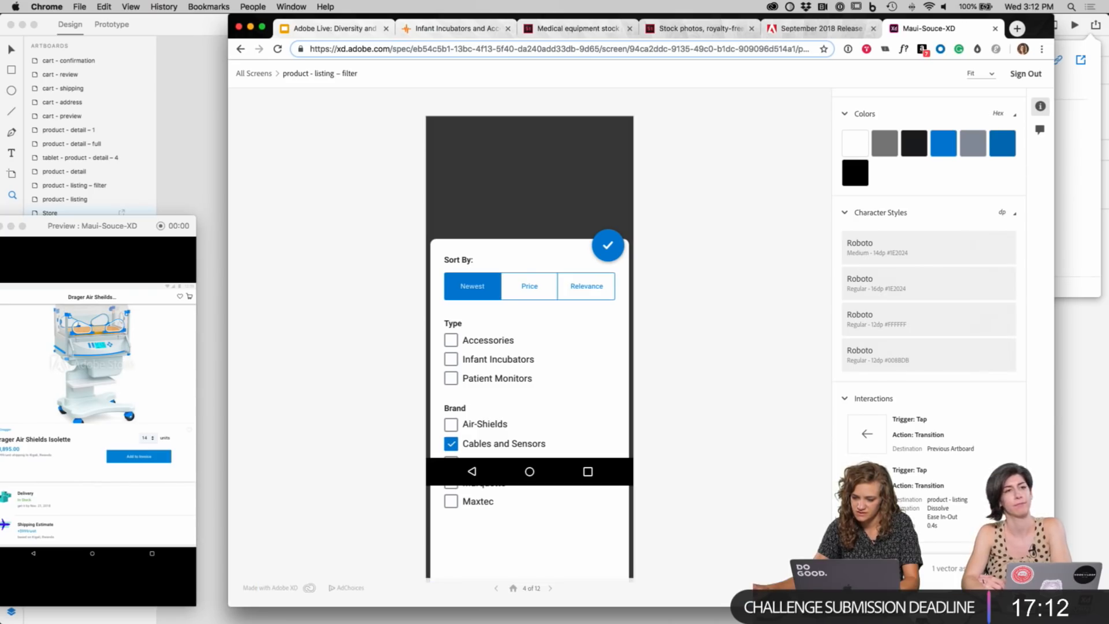
{"action": "scroll", "coordinate": [840, 145], "scroll_direction": "up", "scroll_amount": 3}
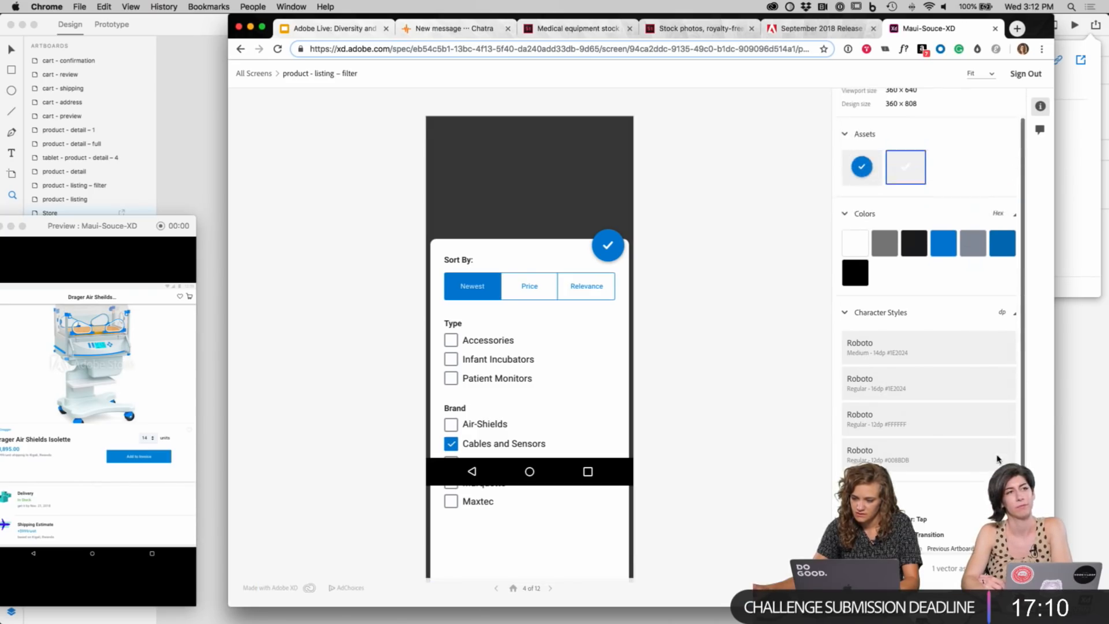
{"action": "scroll", "coordinate": [875, 214], "scroll_direction": "down", "scroll_amount": 5}
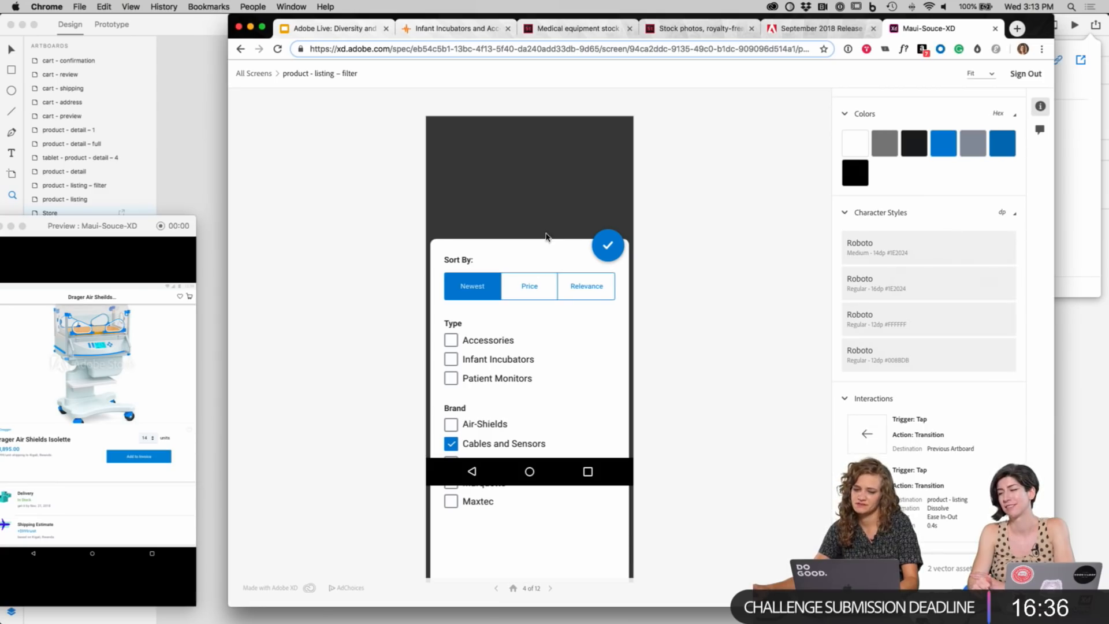
Step: Inspect the round check button's dimensions, downloadable asset and tap interaction on the filter screen
{"action": "left_click", "coordinate": [614, 247]}
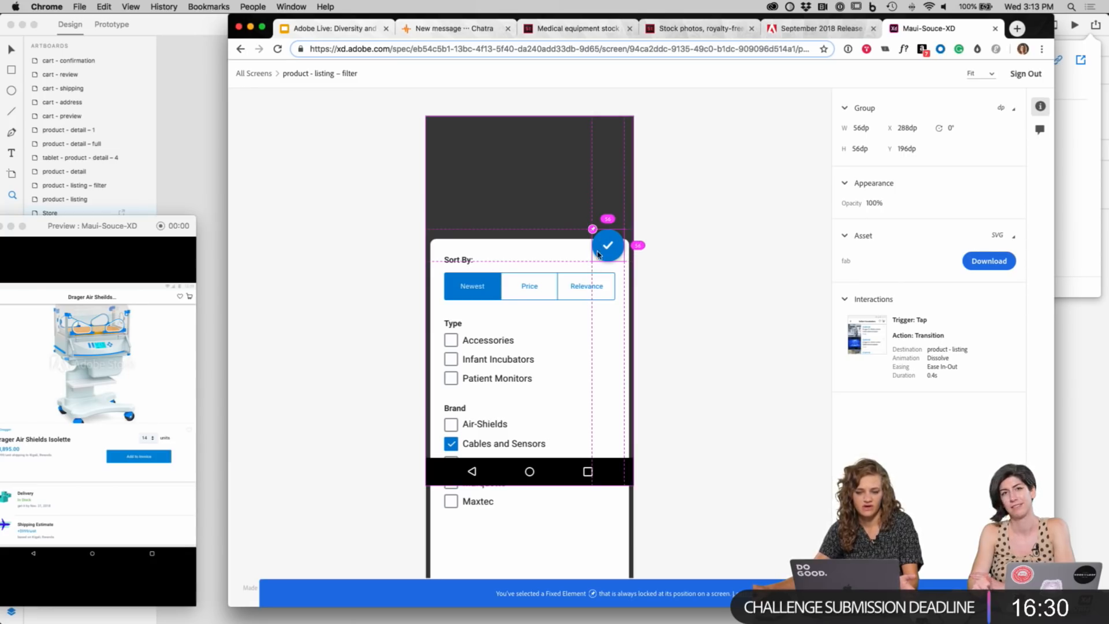
{"action": "left_click", "coordinate": [679, 275]}
{"action": "left_click", "coordinate": [612, 252]}
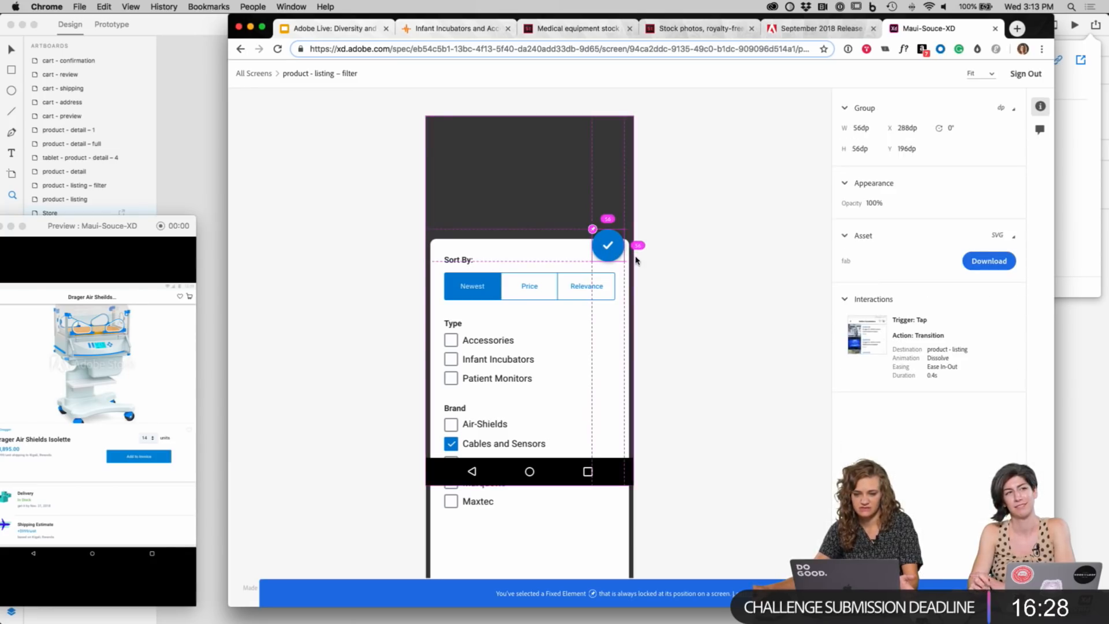
{"action": "left_click", "coordinate": [658, 261]}
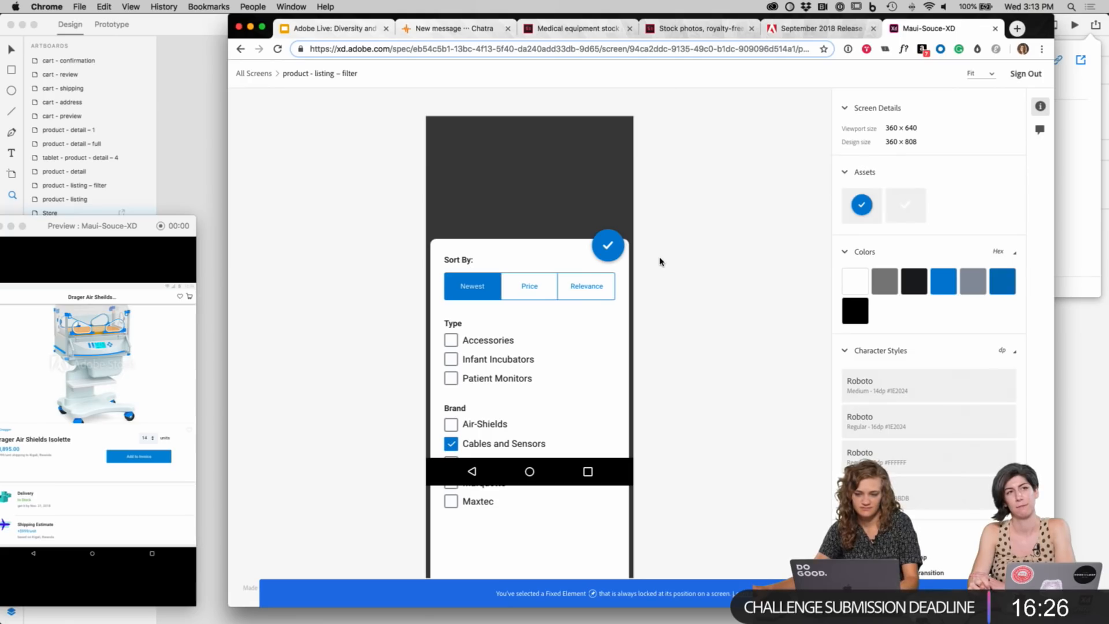
{"action": "scroll", "coordinate": [662, 266], "scroll_direction": "down", "scroll_amount": 5}
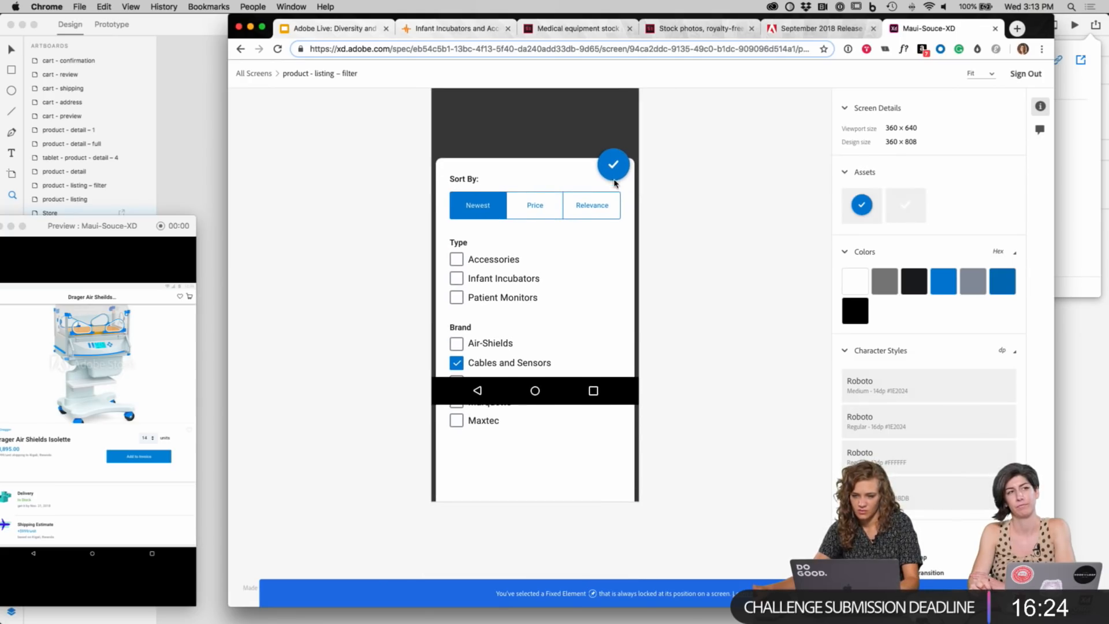
{"action": "left_click", "coordinate": [614, 178]}
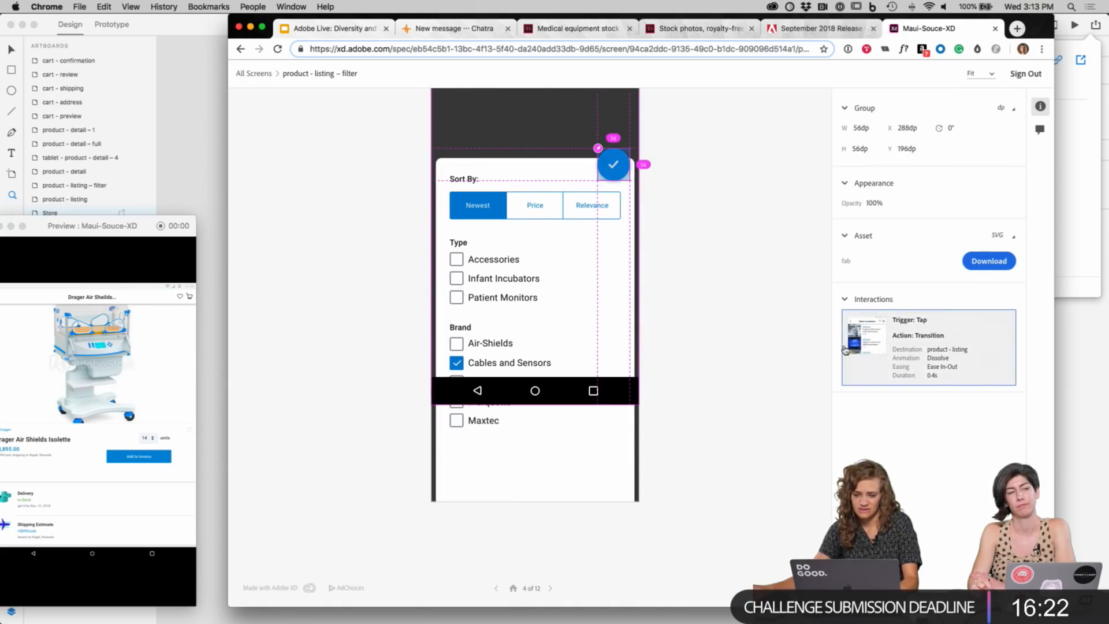
{"action": "left_click", "coordinate": [696, 245]}
Step: Review the filter screen's character styles and interactions, and inspect the white filter panel's rectangle specs
{"action": "scroll", "coordinate": [651, 212], "scroll_direction": "up", "scroll_amount": 1}
{"action": "scroll", "coordinate": [970, 425], "scroll_direction": "down", "scroll_amount": 5}
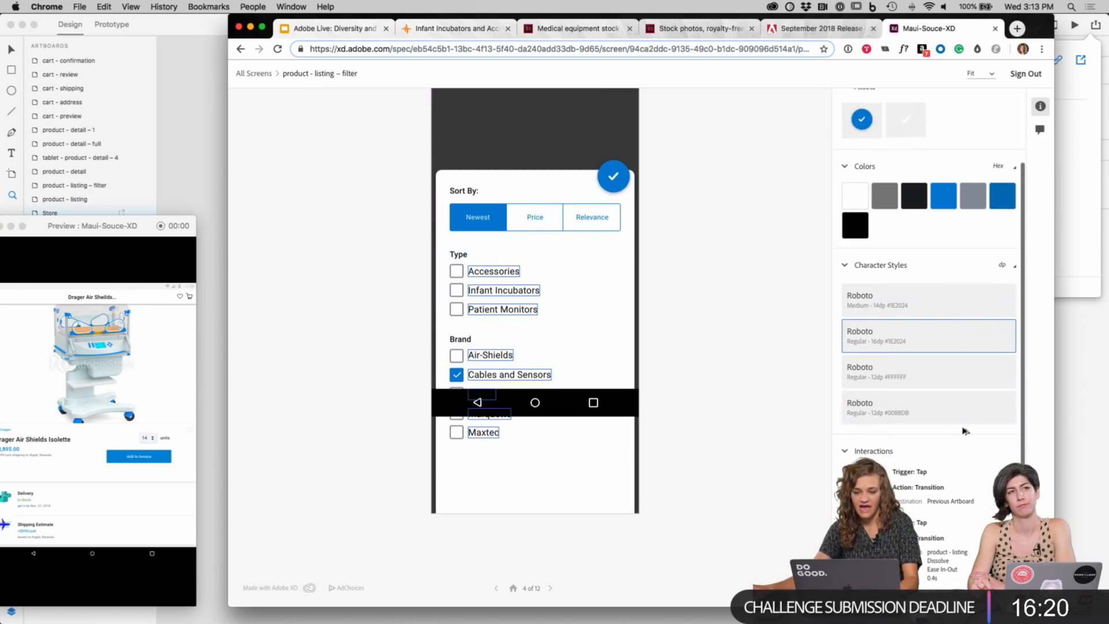
{"action": "scroll", "coordinate": [680, 340], "scroll_direction": "up", "scroll_amount": 1}
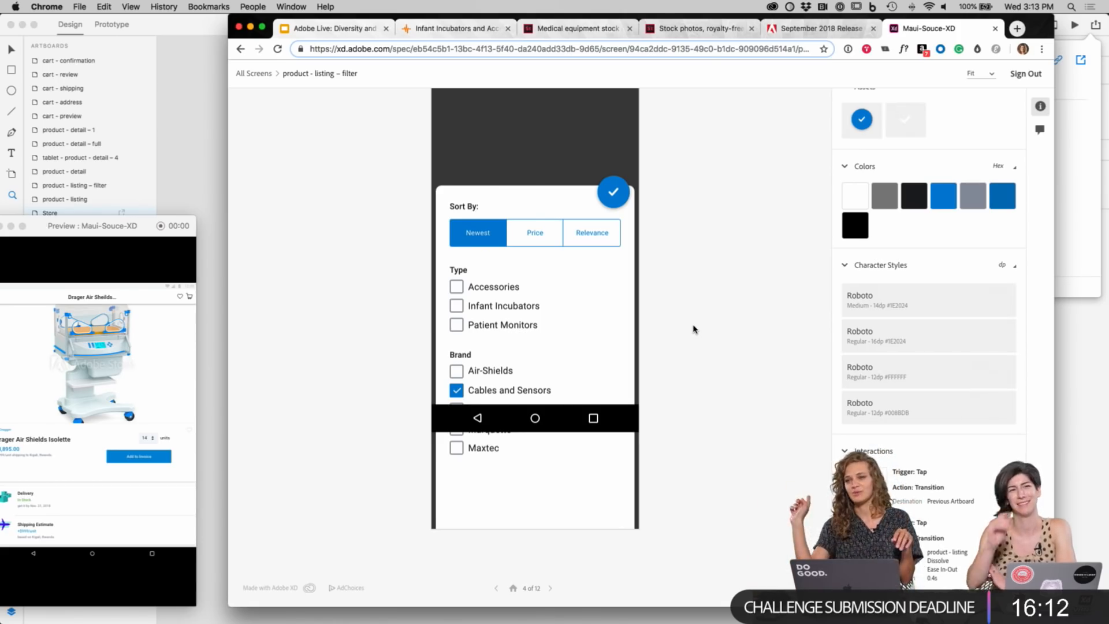
{"action": "left_click", "coordinate": [605, 195]}
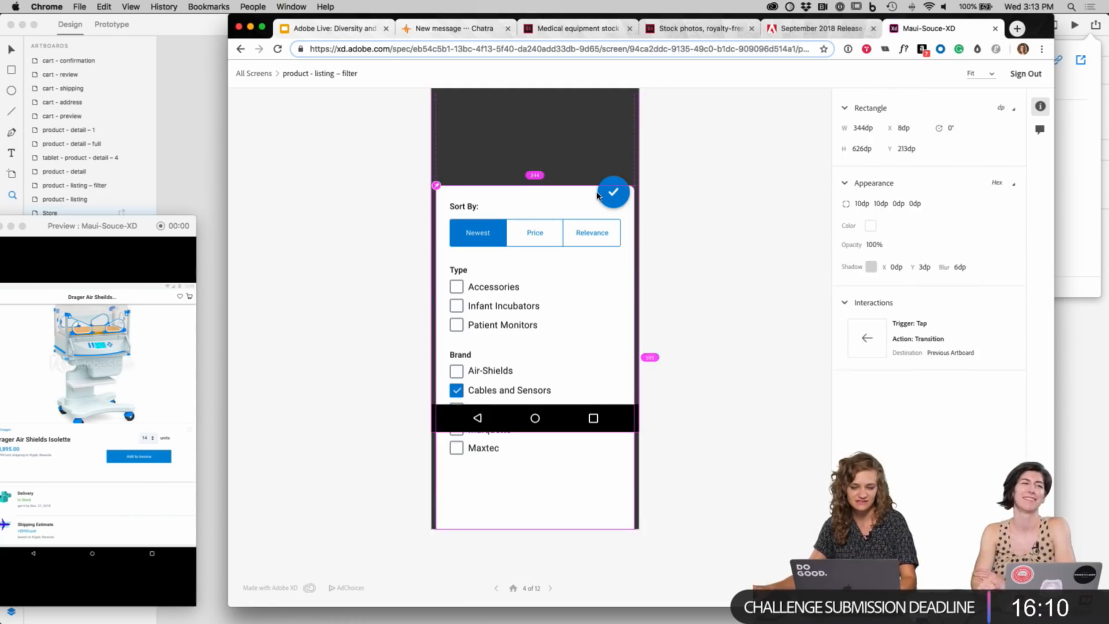
{"action": "left_click", "coordinate": [651, 281]}
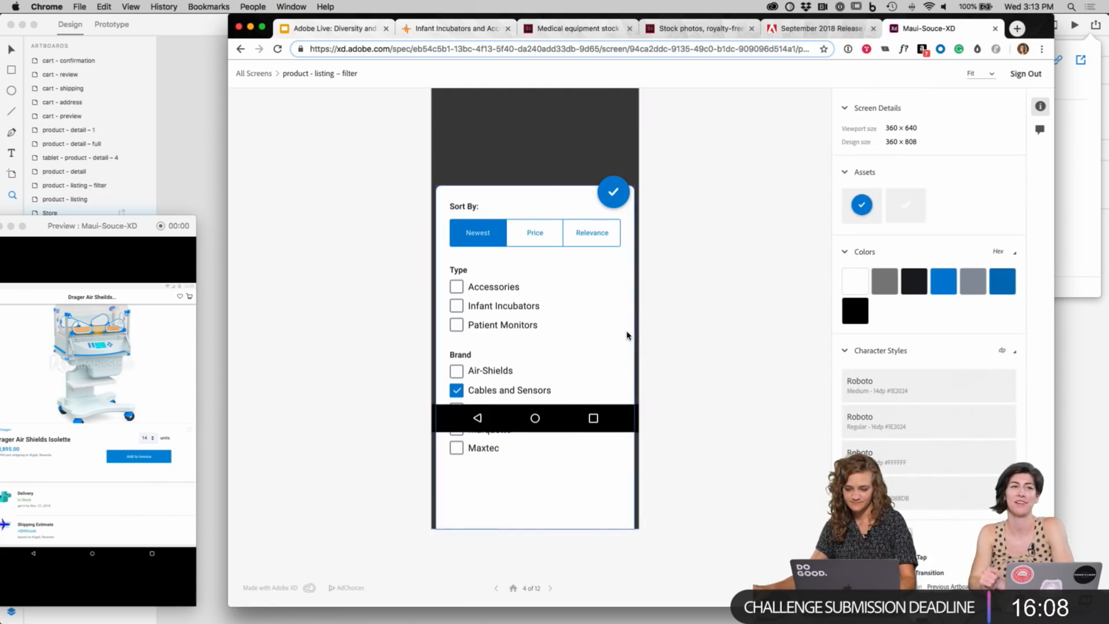
{"action": "scroll", "coordinate": [900, 447], "scroll_direction": "down", "scroll_amount": 3}
{"action": "scroll", "coordinate": [883, 433], "scroll_direction": "up", "scroll_amount": 1}
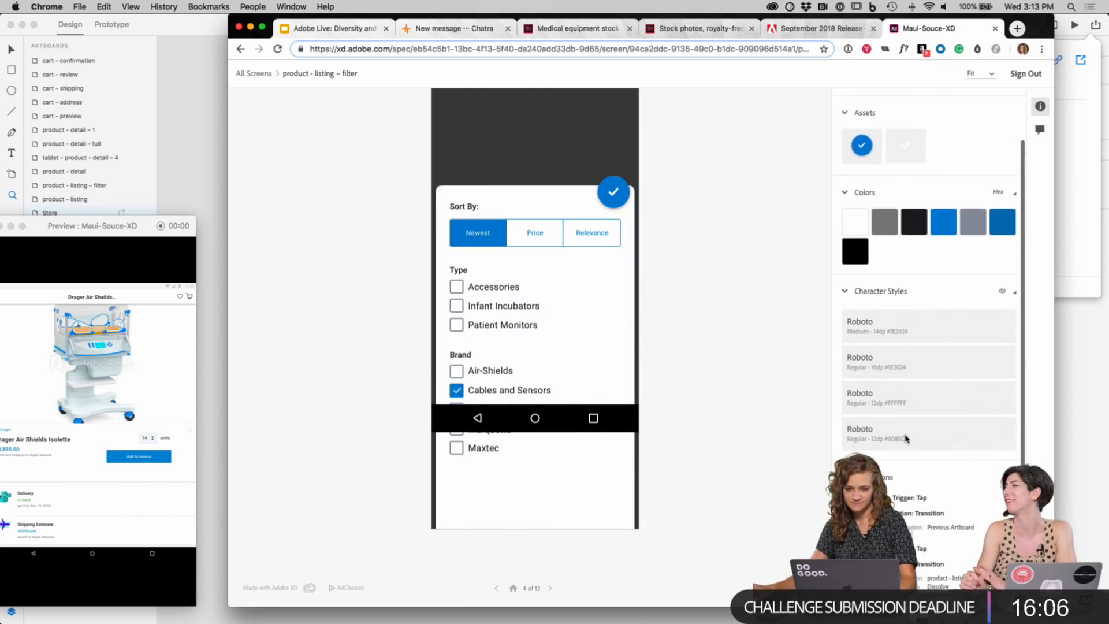
{"action": "scroll", "coordinate": [866, 422], "scroll_direction": "down", "scroll_amount": 1}
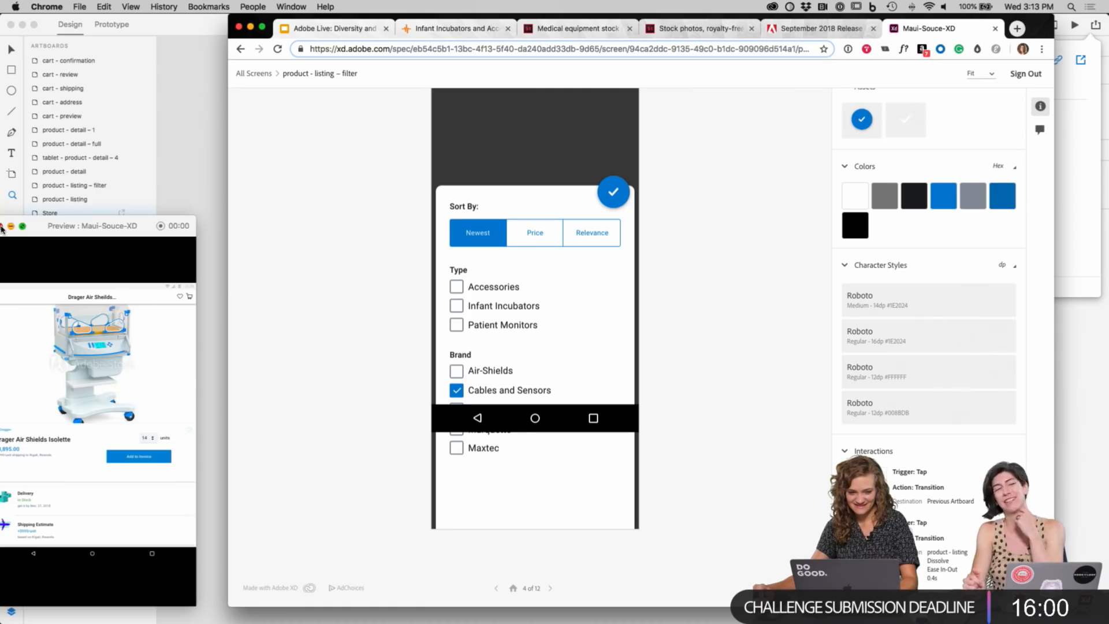
Step: Close the preview window, return to Adobe XD and select the "tablet - product - detail – 4" artboard
{"action": "left_click", "coordinate": [1, 228]}
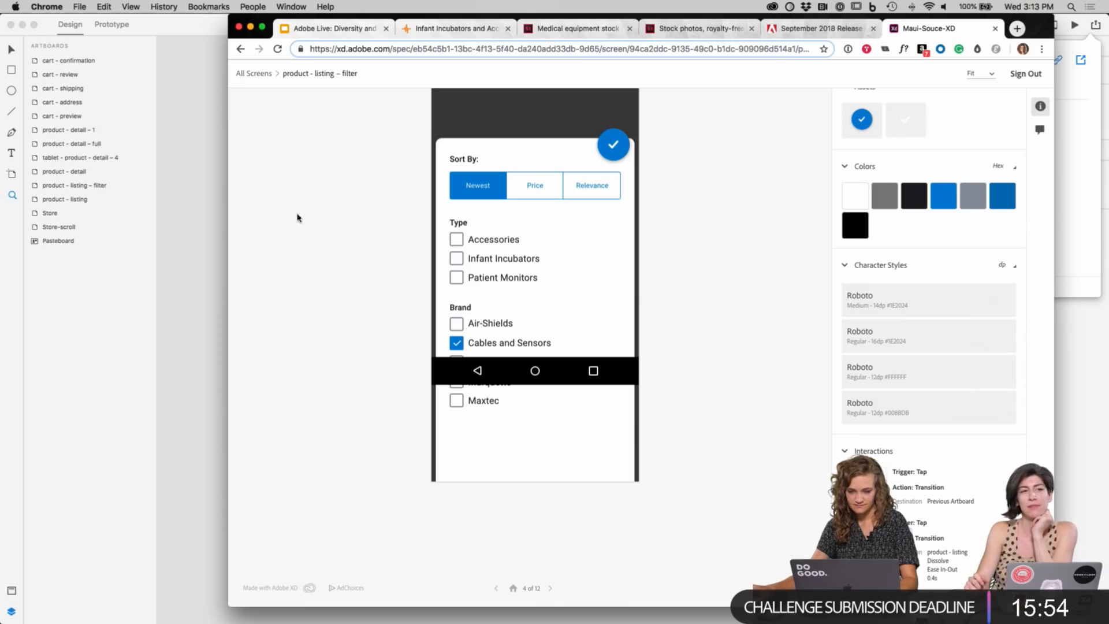
{"action": "left_click", "coordinate": [191, 267]}
{"action": "left_click", "coordinate": [757, 305]}
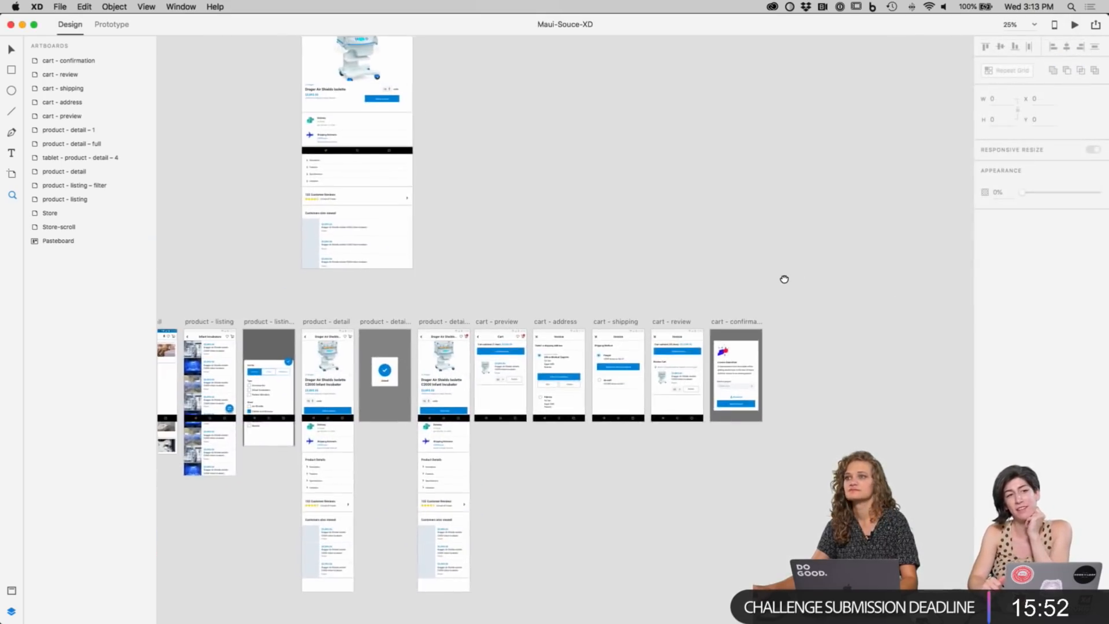
{"action": "left_click_drag", "start_coordinate": [909, 272], "coordinate": [898, 445]}
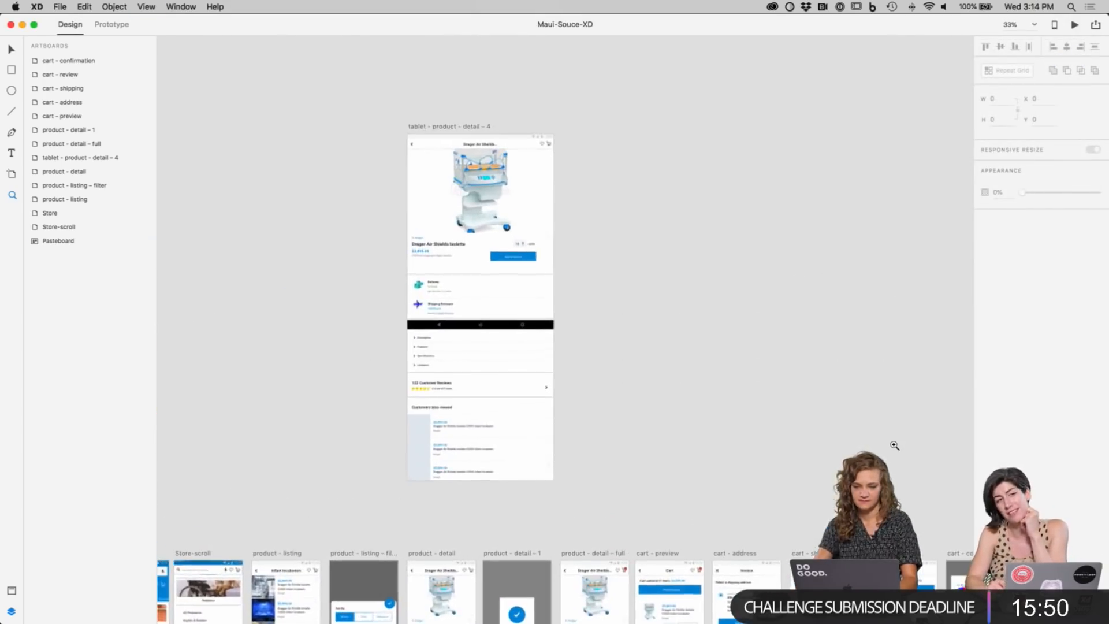
{"action": "key", "text": "super+equal"}
{"action": "scroll", "coordinate": [697, 348], "scroll_direction": "up", "scroll_amount": 3}
{"action": "scroll", "coordinate": [697, 348], "scroll_direction": "up", "scroll_amount": 8}
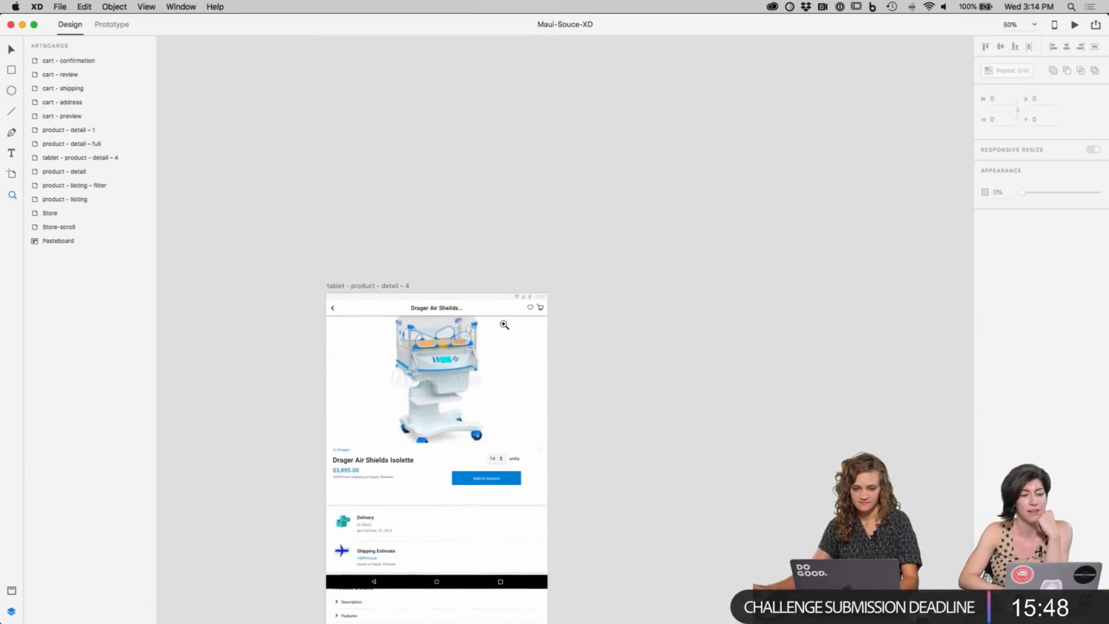
{"action": "scroll", "coordinate": [504, 324], "scroll_direction": "down", "scroll_amount": 6}
{"action": "left_click", "coordinate": [392, 147]}
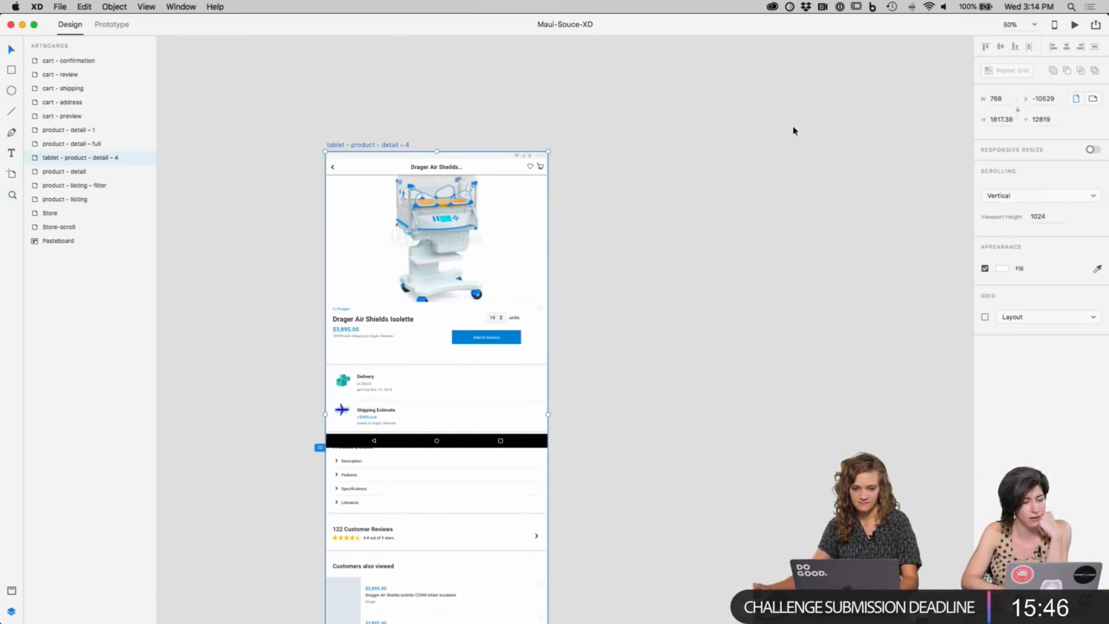
{"action": "left_click", "coordinate": [1097, 26]}
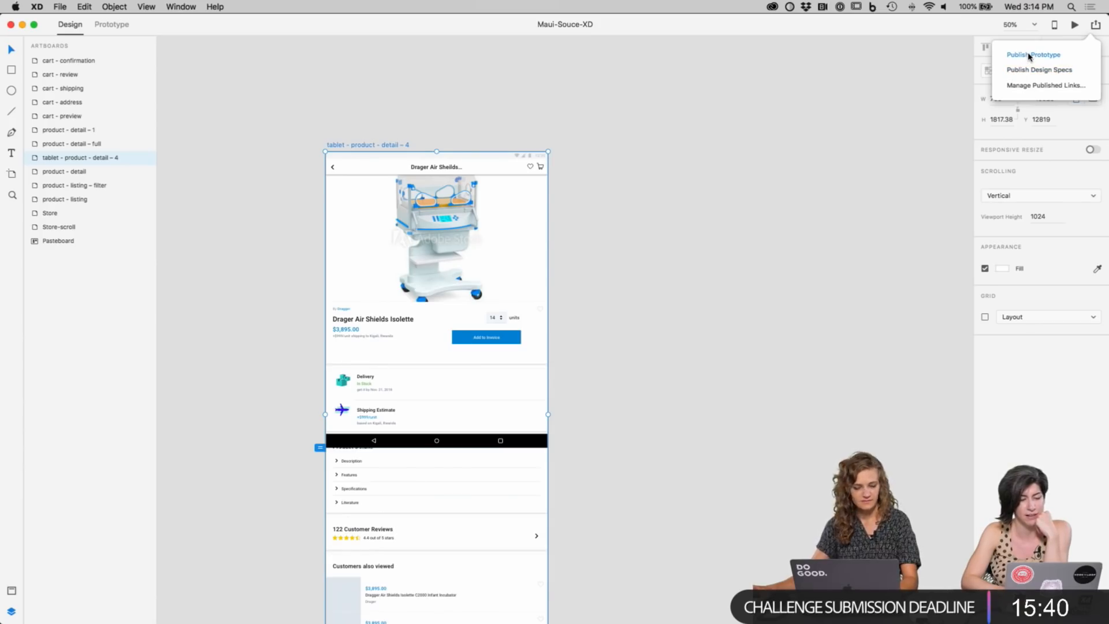
{"action": "left_click", "coordinate": [865, 95]}
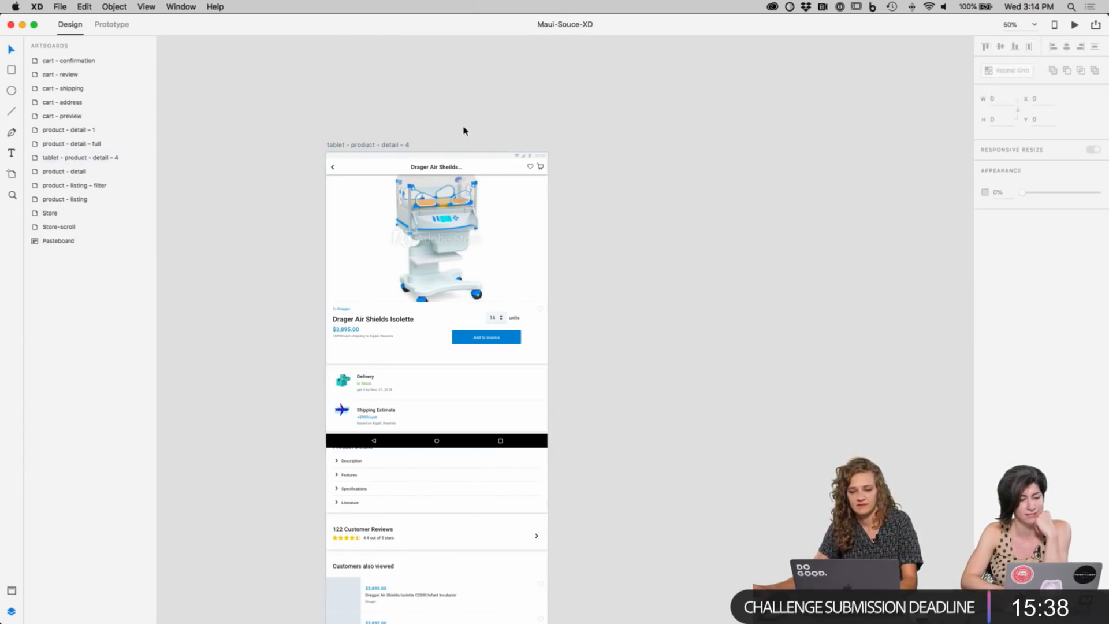
{"action": "left_click", "coordinate": [393, 146]}
{"action": "left_click", "coordinate": [569, 169]}
Step: Switch to Chrome and read the September 2018 release post's section on improved web prototype full-screen viewing
{"action": "key", "text": "super+Tab"}
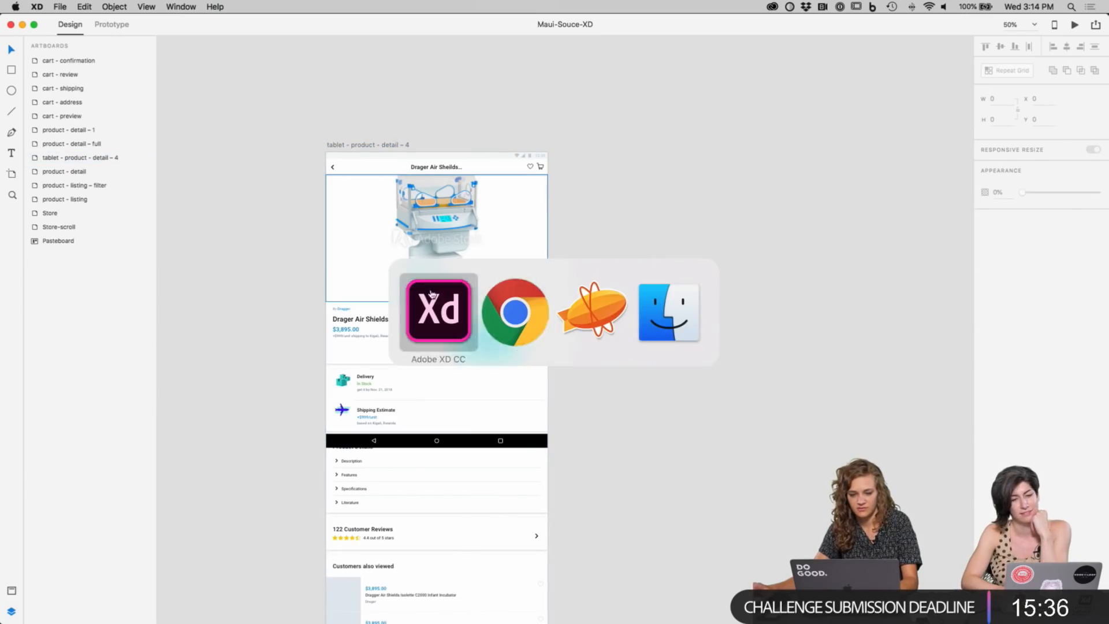
{"action": "left_click", "coordinate": [820, 29]}
{"action": "scroll", "coordinate": [759, 254], "scroll_direction": "down", "scroll_amount": 5}
{"action": "scroll", "coordinate": [759, 254], "scroll_direction": "up", "scroll_amount": 10}
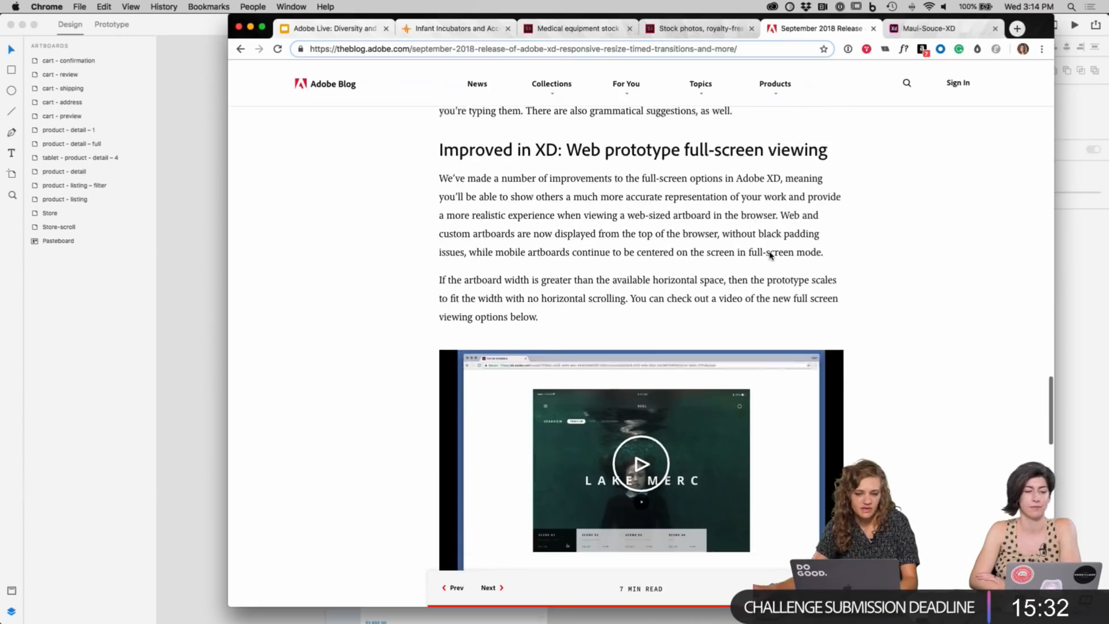
{"action": "scroll", "coordinate": [769, 253], "scroll_direction": "down", "scroll_amount": 3}
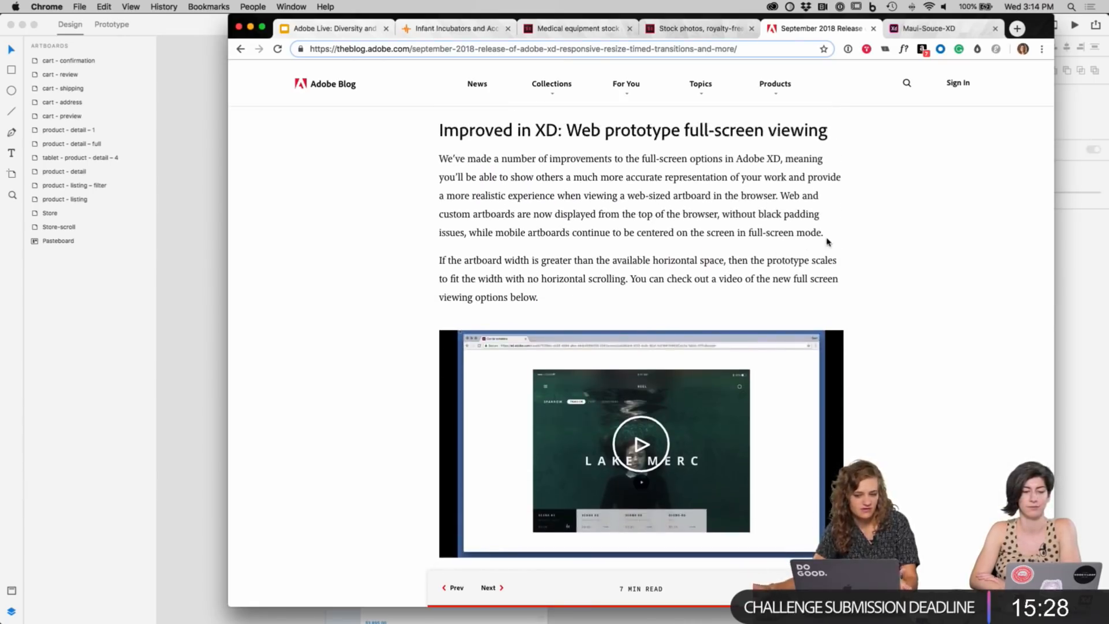
{"action": "scroll", "coordinate": [828, 242], "scroll_direction": "down", "scroll_amount": 1}
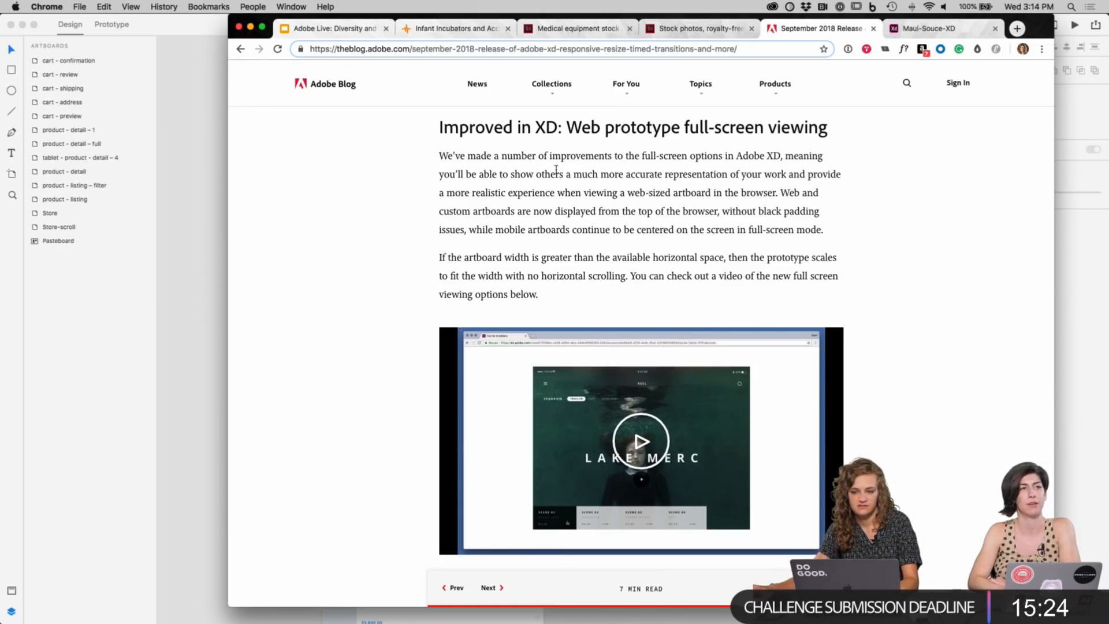
Step: Return to Adobe XD and look over the "tablet - product - detail – 4" artboard
{"action": "left_click", "coordinate": [200, 231]}
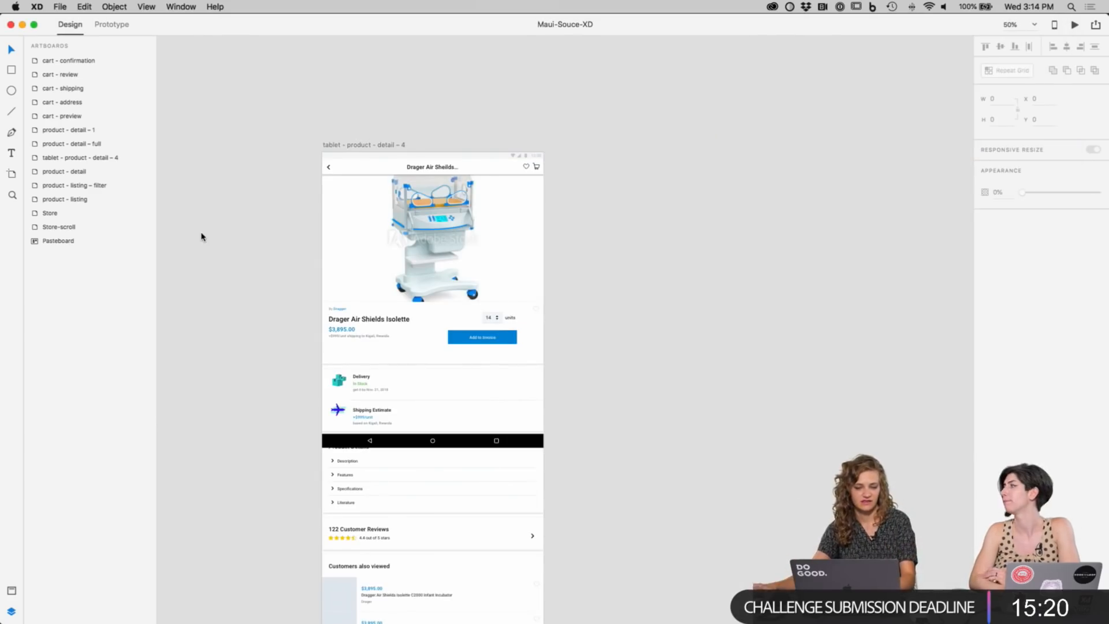
{"action": "left_click_drag", "start_coordinate": [205, 245], "coordinate": [295, 212]}
{"action": "scroll", "coordinate": [327, 242], "scroll_direction": "down", "scroll_amount": 1}
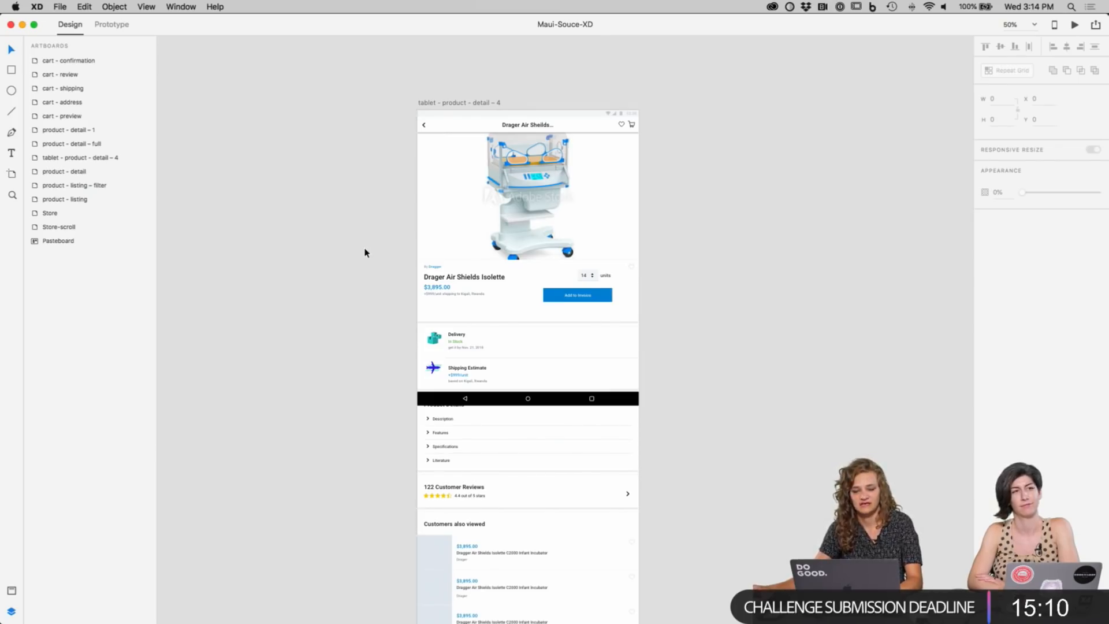
{"action": "scroll", "coordinate": [354, 287], "scroll_direction": "down", "scroll_amount": 1}
{"action": "scroll", "coordinate": [353, 287], "scroll_direction": "right", "scroll_amount": 1}
{"action": "key", "text": "super+Tab"}
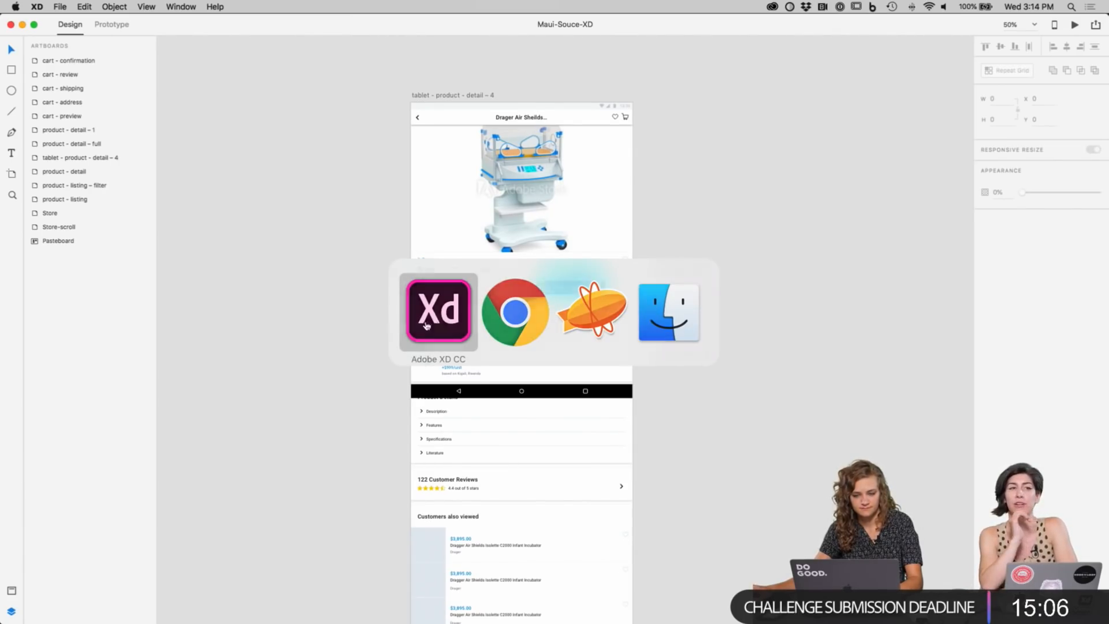
Step: Select the Store artboard, preview it as a prototype and close the preview window
{"action": "scroll", "coordinate": [309, 371], "scroll_direction": "down", "scroll_amount": 10}
{"action": "scroll", "coordinate": [401, 243], "scroll_direction": "left", "scroll_amount": 5}
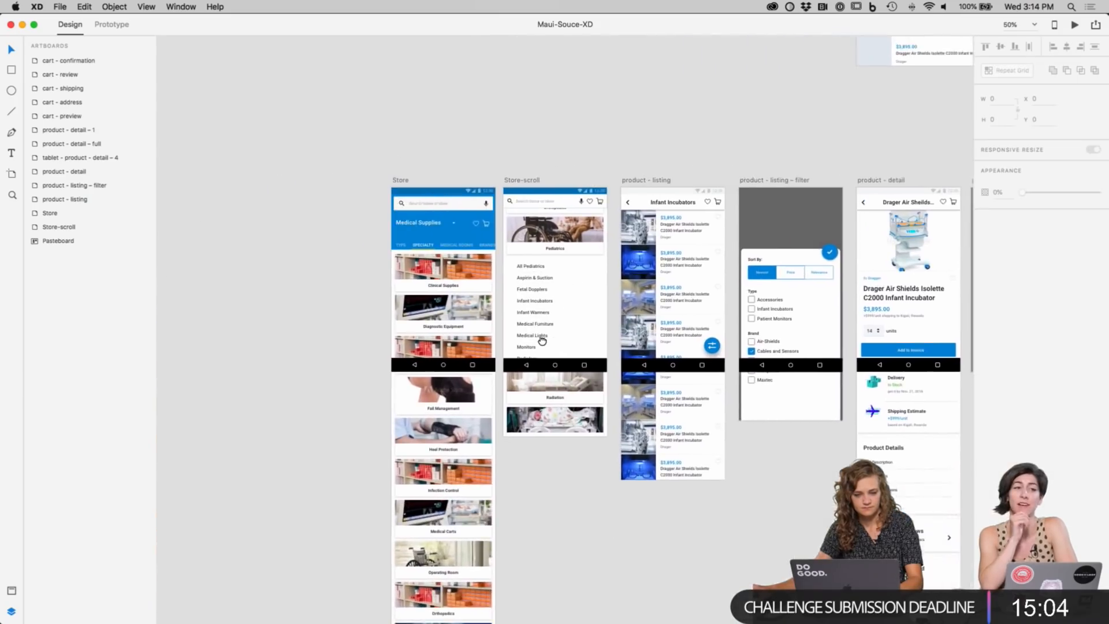
{"action": "scroll", "coordinate": [542, 341], "scroll_direction": "up", "scroll_amount": 5}
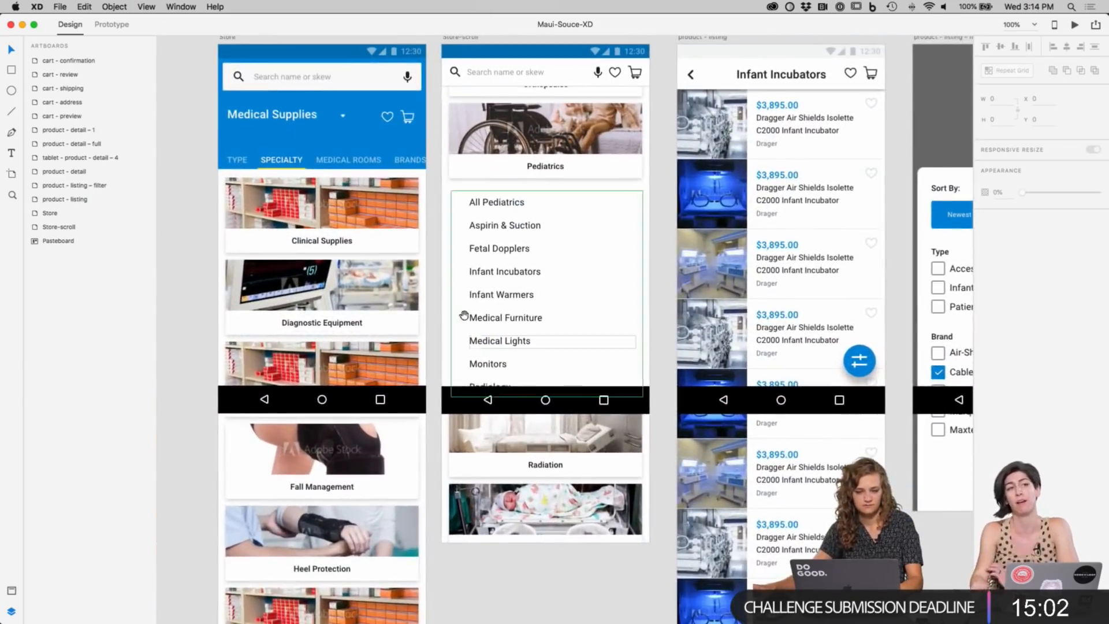
{"action": "left_click_drag", "start_coordinate": [464, 315], "coordinate": [653, 363]}
{"action": "left_click", "coordinate": [417, 84]}
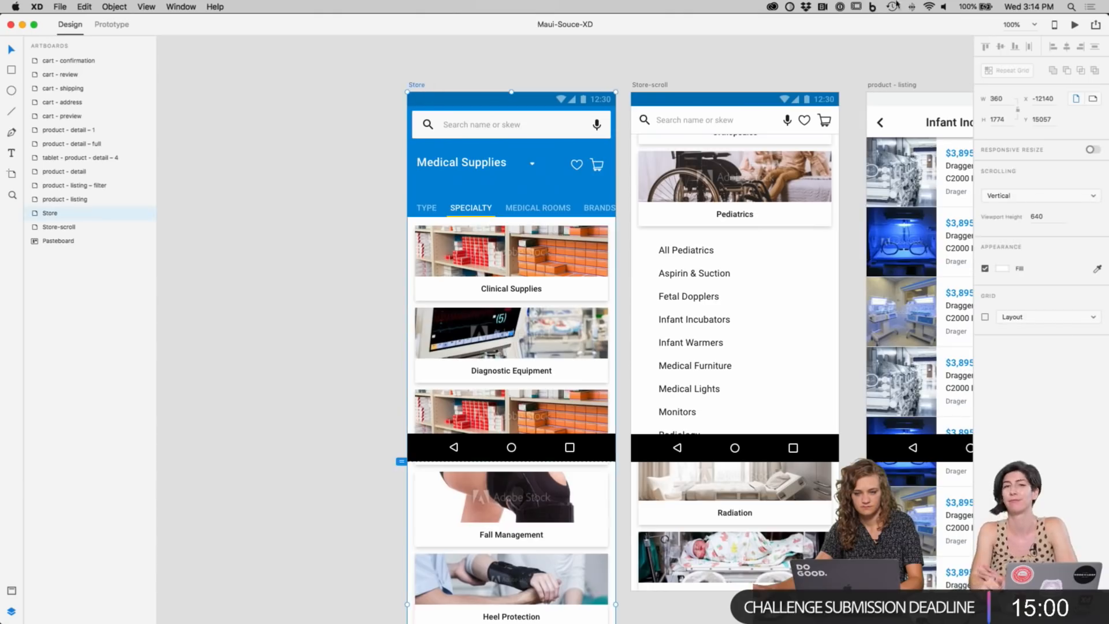
{"action": "left_click", "coordinate": [1074, 26]}
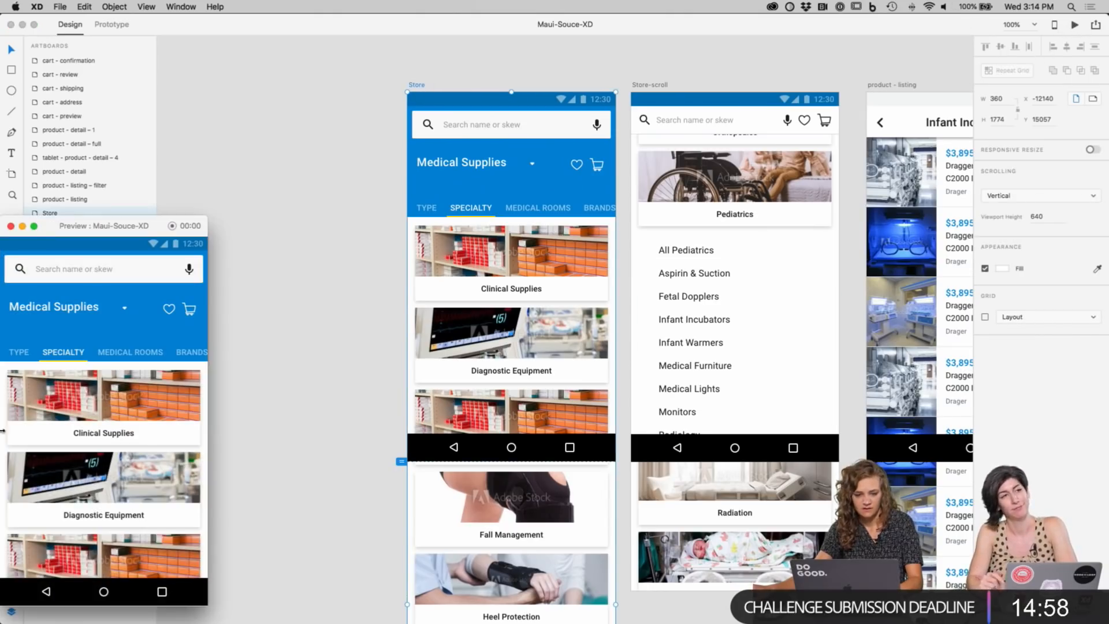
{"action": "left_click_drag", "start_coordinate": [60, 228], "coordinate": [131, 234]}
{"action": "left_click", "coordinate": [81, 231]}
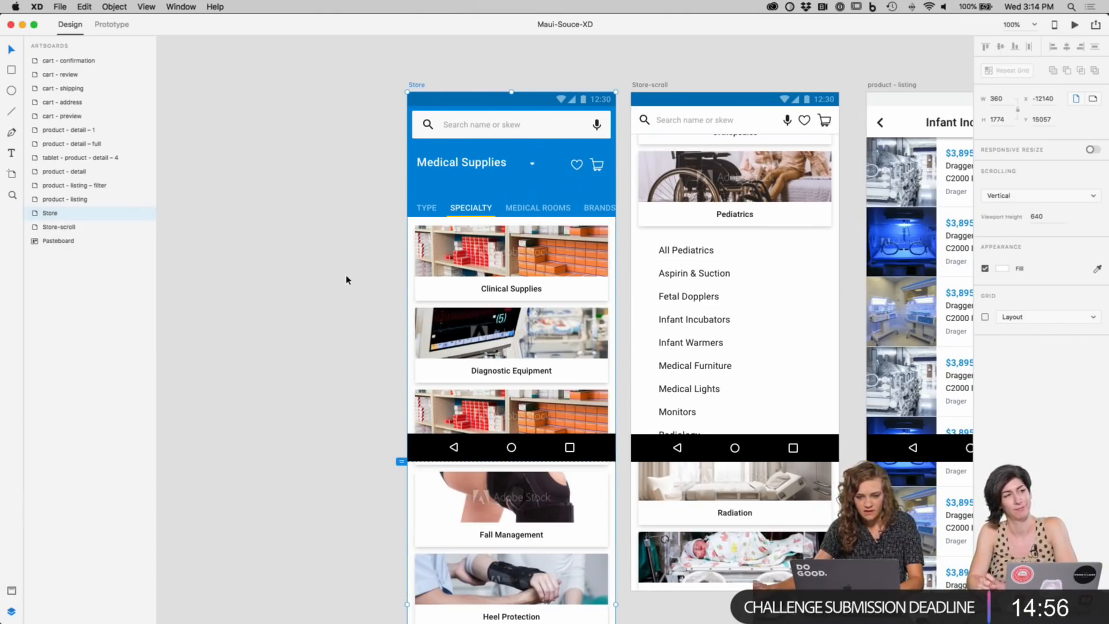
Step: Inspect the Medical Supplies heading's layer and text properties on the Store artboard, and deselect it
{"action": "key", "text": "super+2"}
{"action": "scroll", "coordinate": [358, 266], "scroll_direction": "up", "scroll_amount": 4}
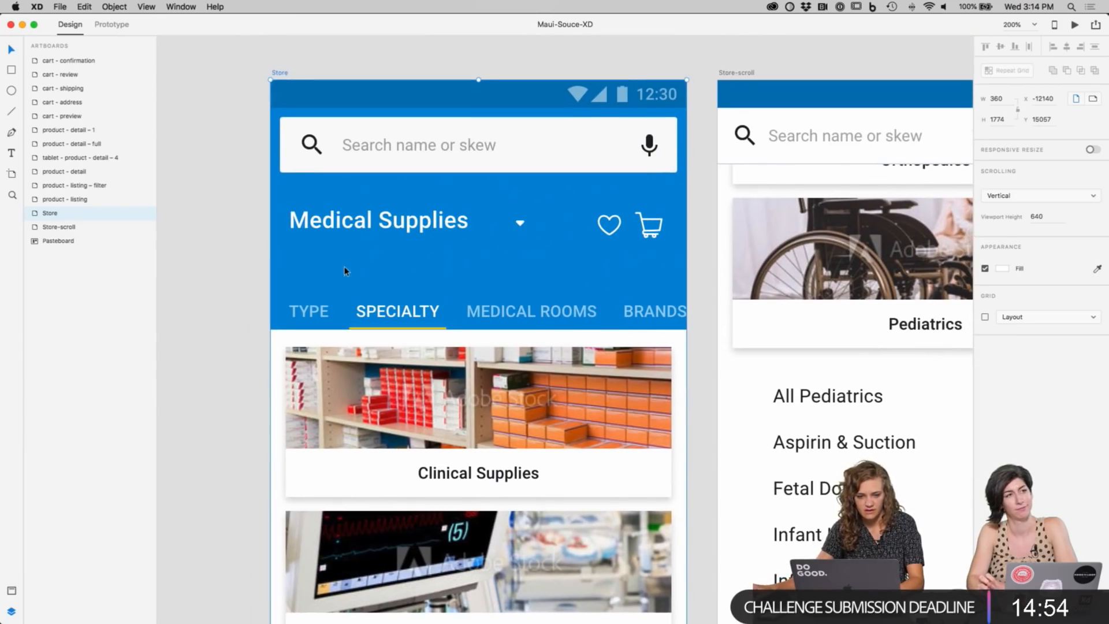
{"action": "left_click", "coordinate": [362, 228]}
{"action": "scroll", "coordinate": [362, 226], "scroll_direction": "down", "scroll_amount": 1}
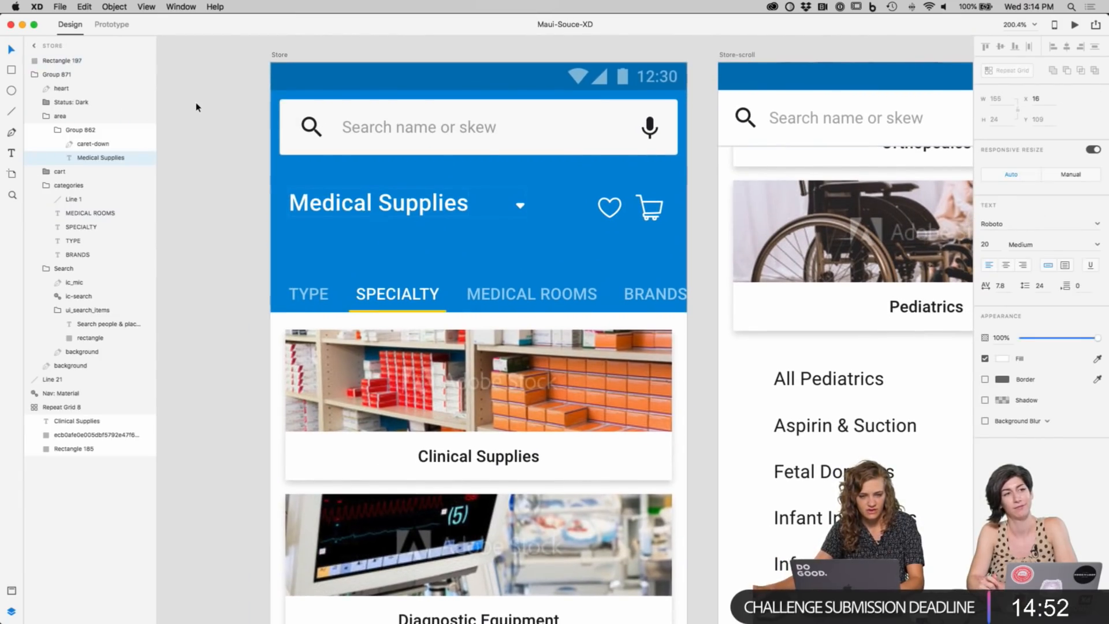
{"action": "left_click", "coordinate": [195, 108]}
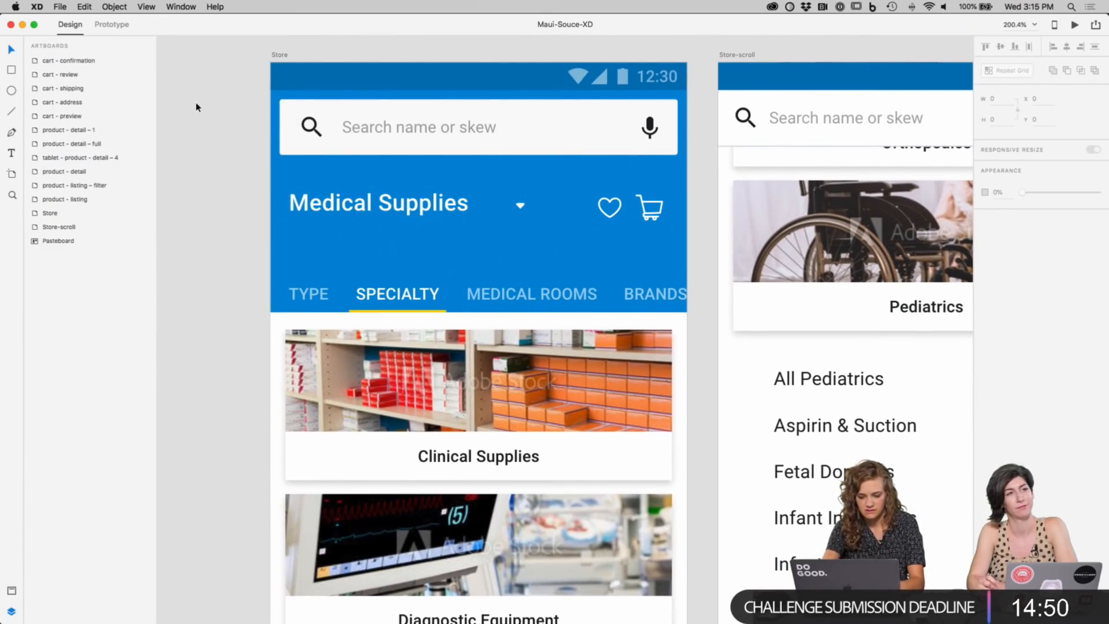
Step: Show the document's assets and look through the symbols, including the status bars, tabs and form fields
{"action": "key", "text": "super+shift+y"}
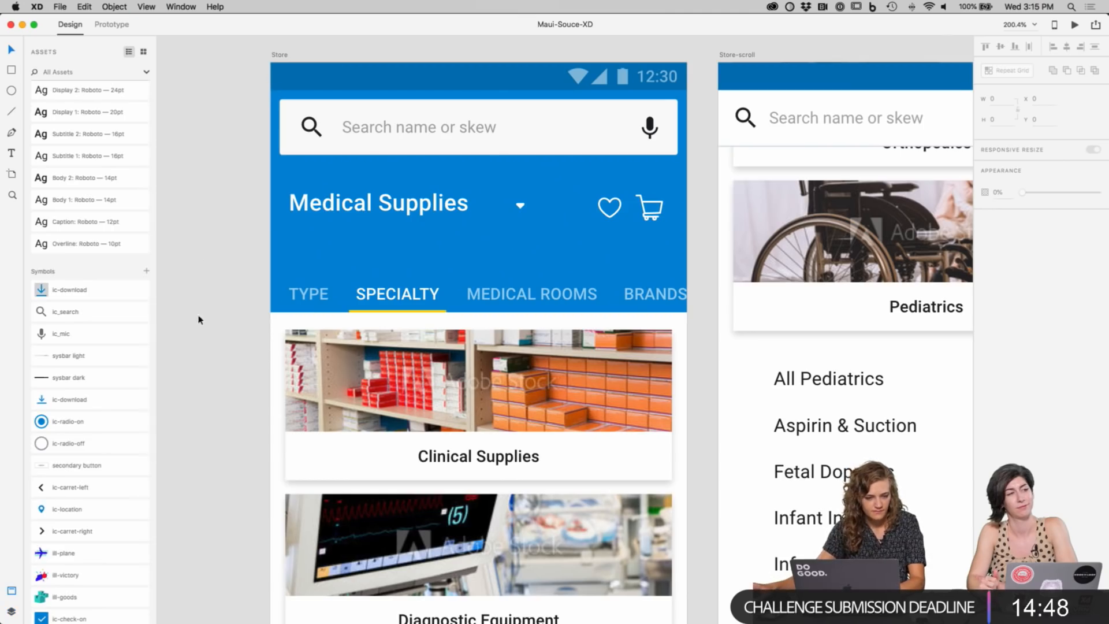
{"action": "scroll", "coordinate": [96, 356], "scroll_direction": "down", "scroll_amount": 5}
{"action": "scroll", "coordinate": [95, 356], "scroll_direction": "down", "scroll_amount": 8}
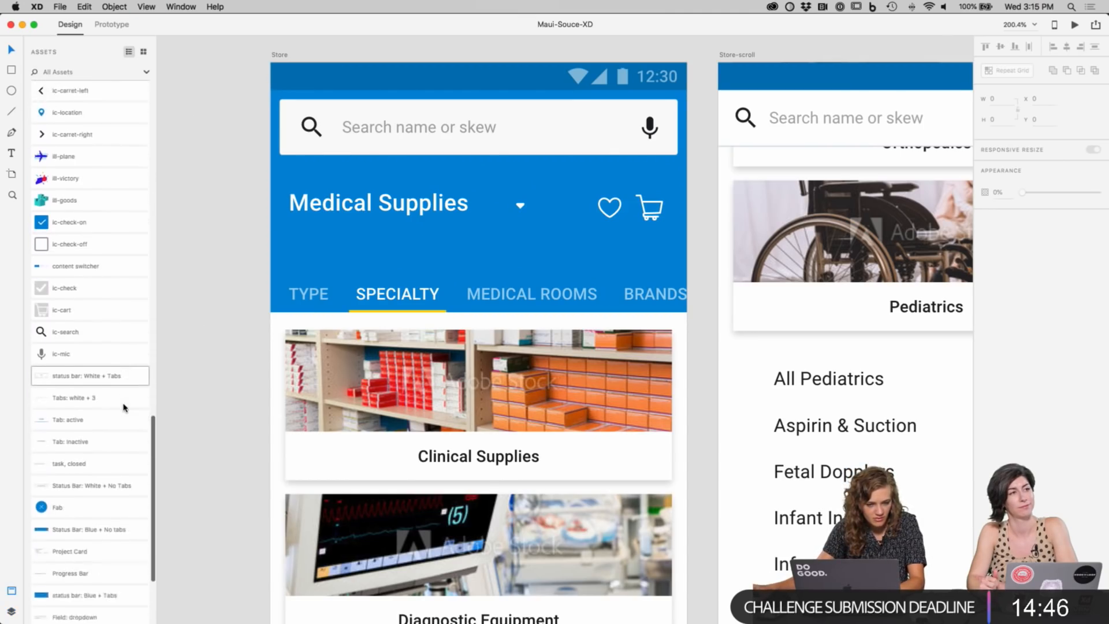
{"action": "scroll", "coordinate": [123, 407], "scroll_direction": "down", "scroll_amount": 4}
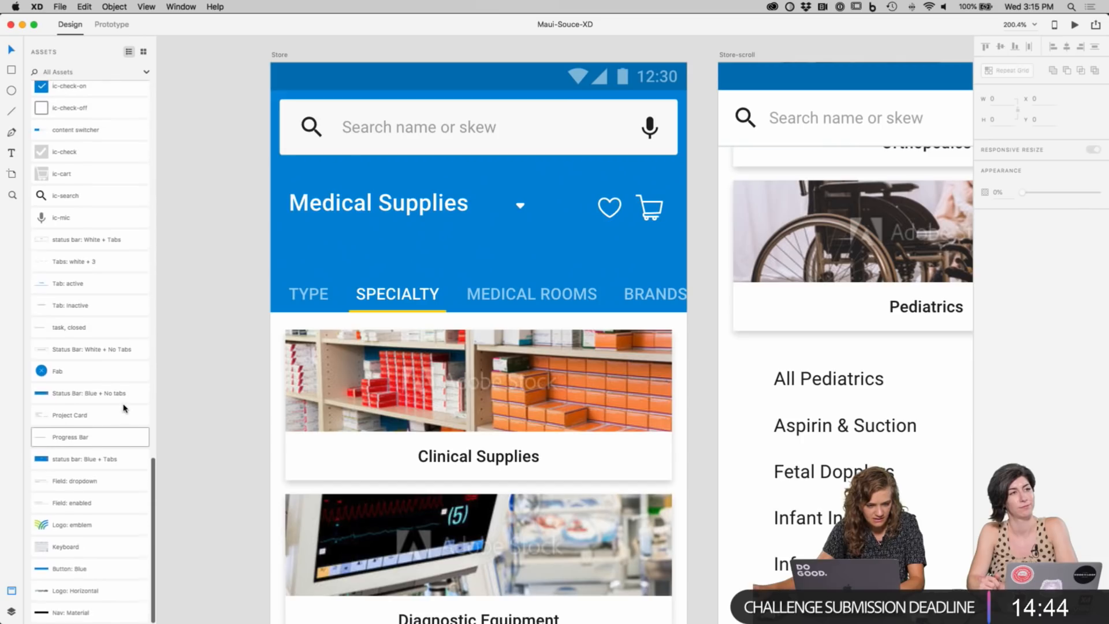
{"action": "scroll", "coordinate": [332, 278], "scroll_direction": "up", "scroll_amount": 5}
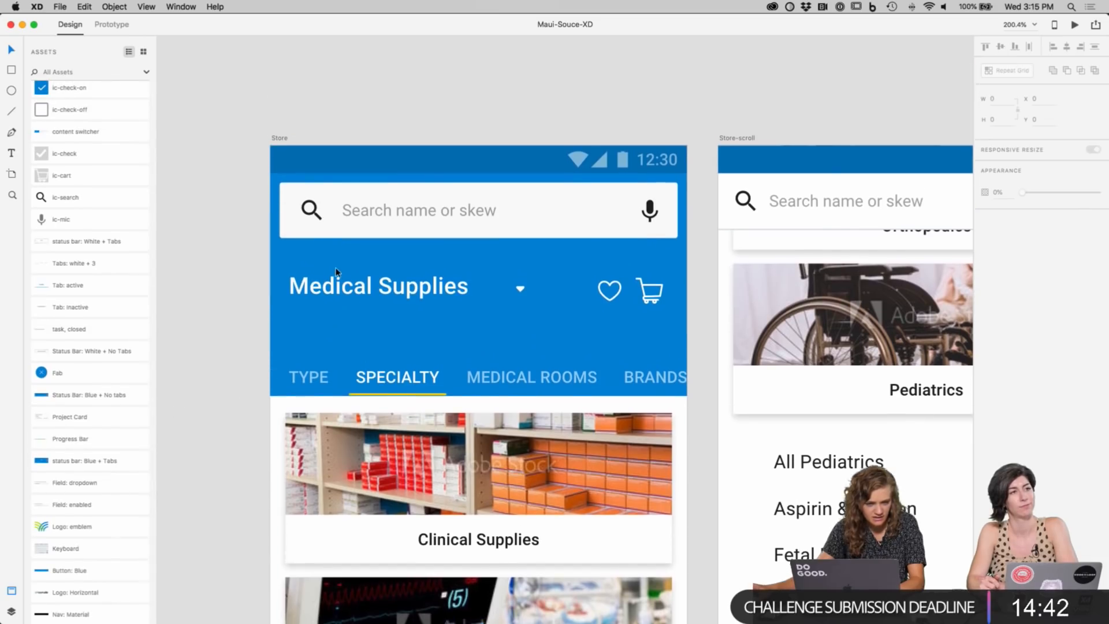
{"action": "left_click", "coordinate": [337, 358]}
{"action": "double_click", "coordinate": [323, 338]}
{"action": "key", "text": "Escape"}
{"action": "left_click", "coordinate": [308, 358]}
{"action": "double_click", "coordinate": [335, 338]}
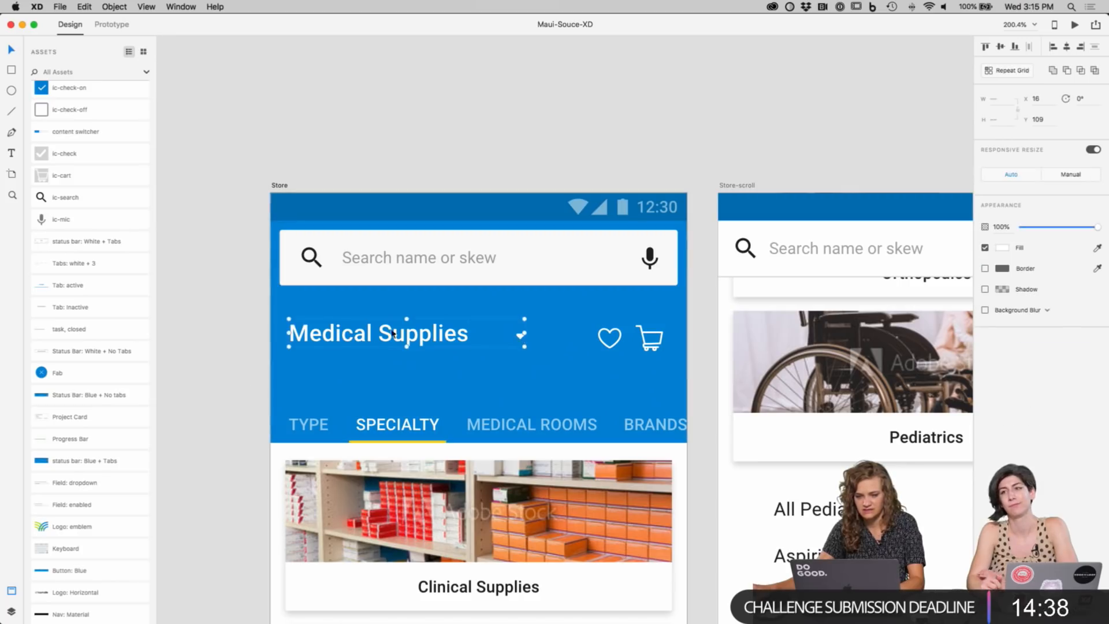
{"action": "left_click_drag", "start_coordinate": [381, 337], "coordinate": [411, 337]}
{"action": "key", "text": "super+z"}
Step: Draw a horizontal line about 214 px wide beneath the Medical Supplies heading and its caret on the Store artboard
{"action": "key", "text": "l"}
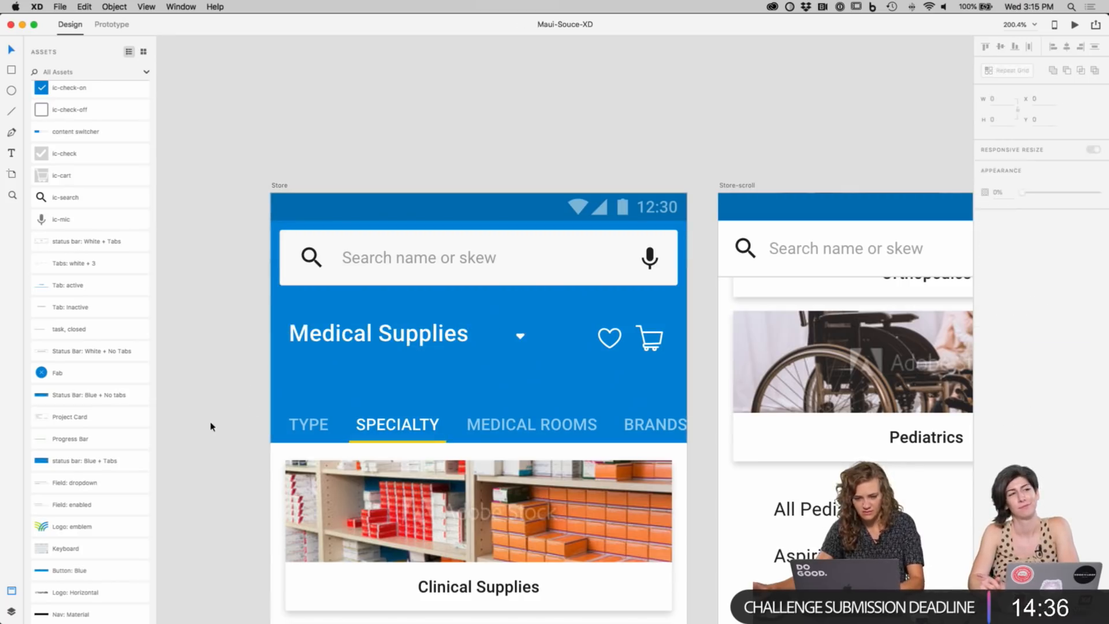
{"action": "left_click_drag", "start_coordinate": [290, 349], "coordinate": [468, 349]}
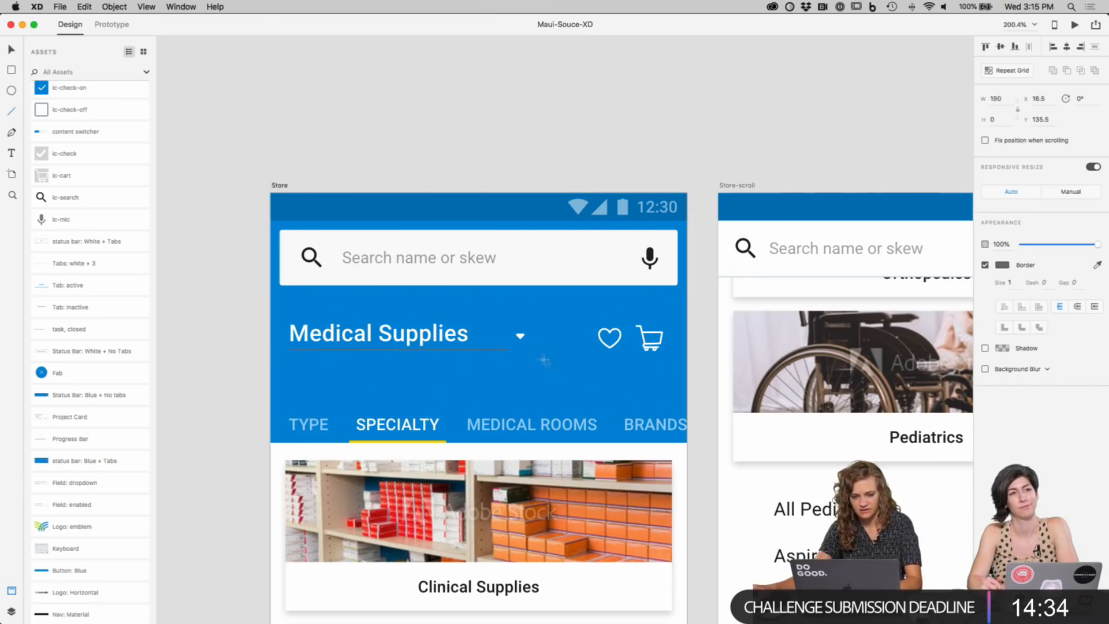
{"action": "left_click_drag", "start_coordinate": [530, 363], "coordinate": [537, 362]}
{"action": "scroll", "coordinate": [751, 271], "scroll_direction": "down", "scroll_amount": 2}
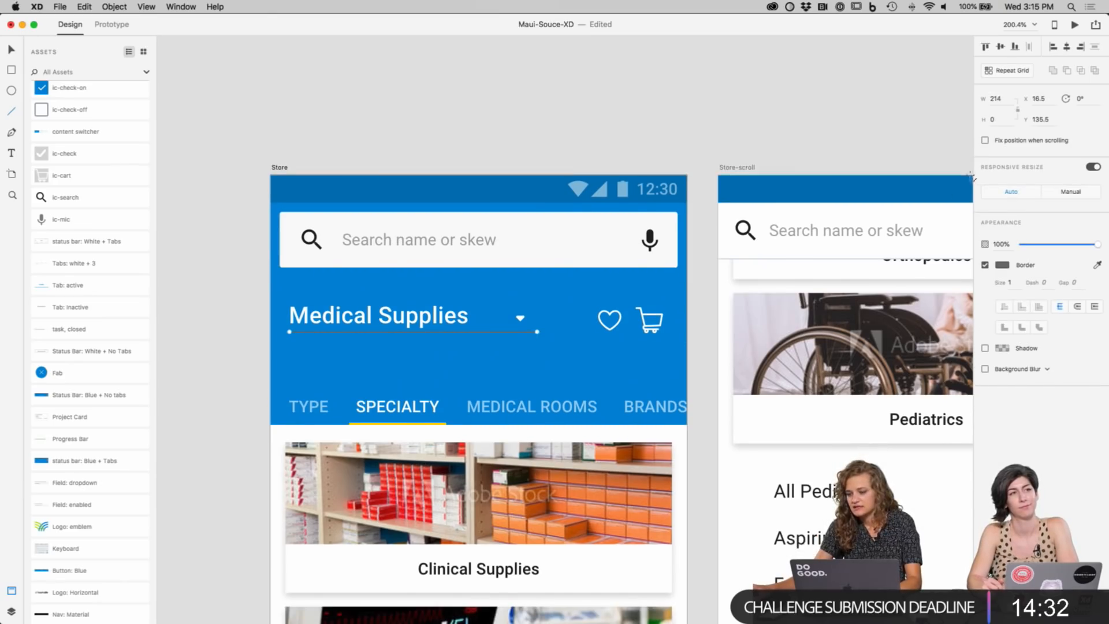
Step: Set the border color of the line under Medical Supplies to white and deselect it
{"action": "left_click", "coordinate": [1001, 266]}
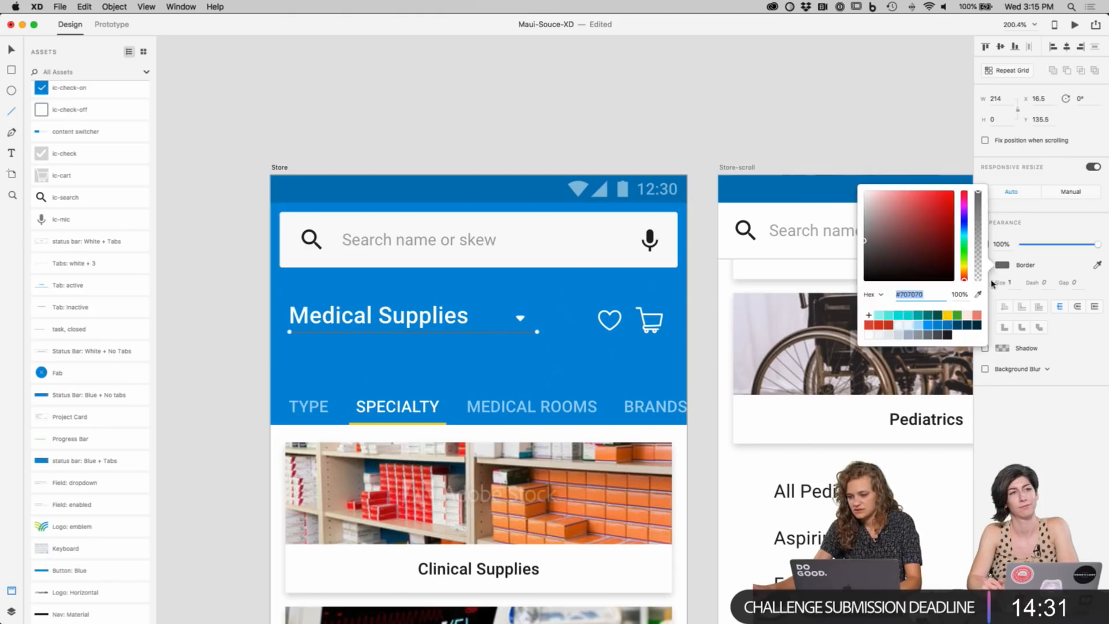
{"action": "left_click", "coordinate": [874, 336]}
{"action": "left_click", "coordinate": [173, 243]}
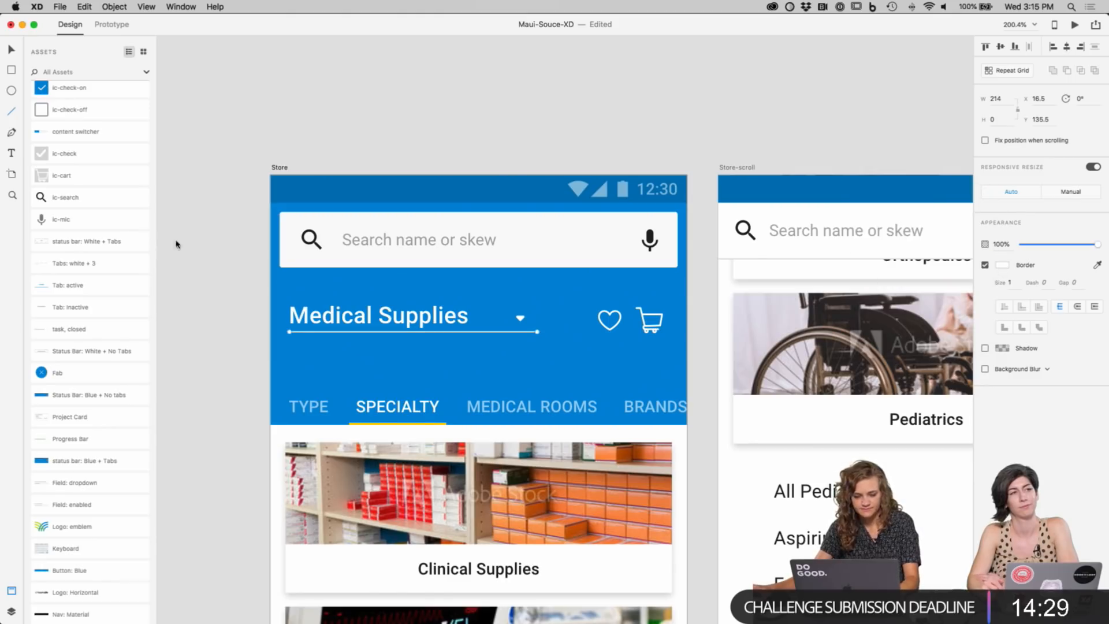
{"action": "left_click", "coordinate": [325, 337]}
{"action": "key", "text": "super+z"}
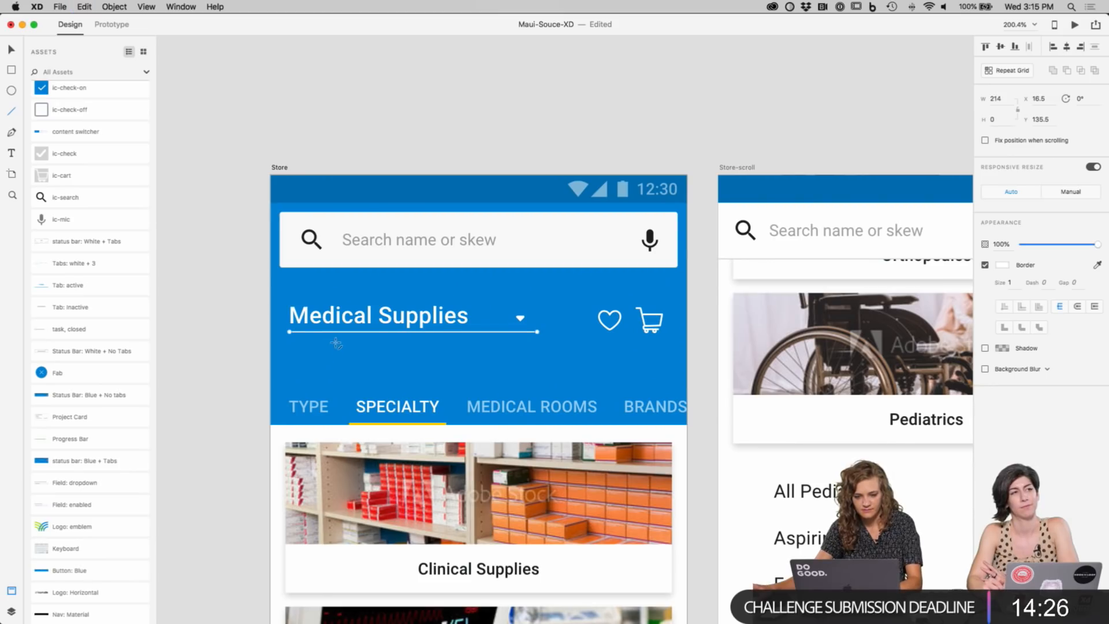
{"action": "left_click", "coordinate": [198, 362]}
Step: Nudge the dropdown caret beside Medical Supplies slightly right, closer to the end of the underline, and clear the selection
{"action": "scroll", "coordinate": [218, 364], "scroll_direction": "down", "scroll_amount": 3}
{"action": "scroll", "coordinate": [223, 359], "scroll_direction": "down", "scroll_amount": 3}
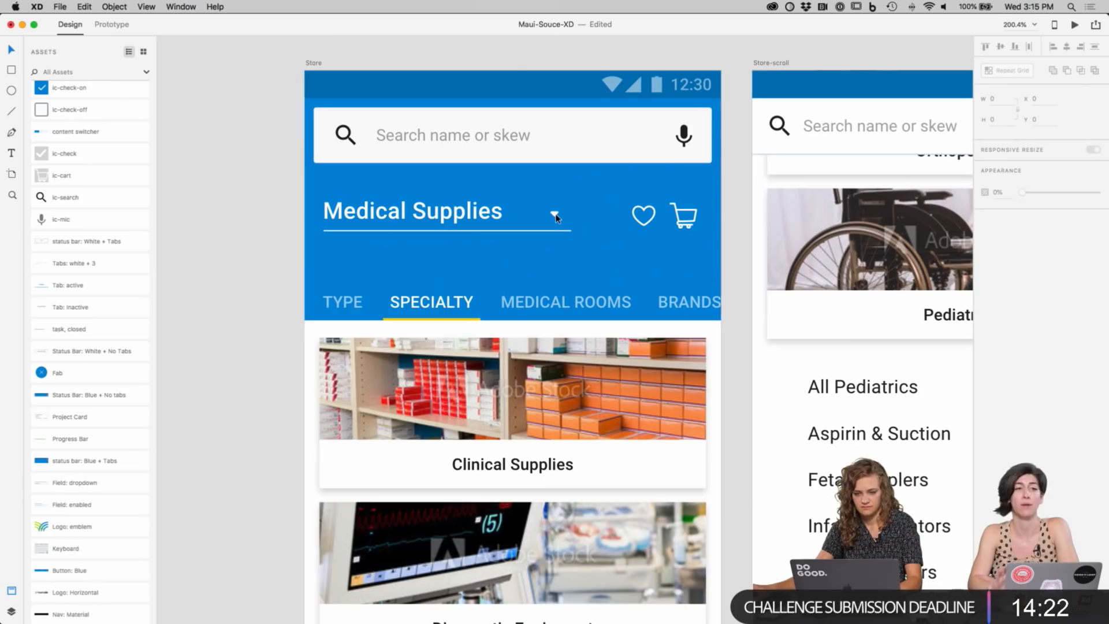
{"action": "left_click", "coordinate": [555, 213]}
{"action": "key", "text": "Right"}
{"action": "key", "text": "Right"}
{"action": "key", "text": "Right"}
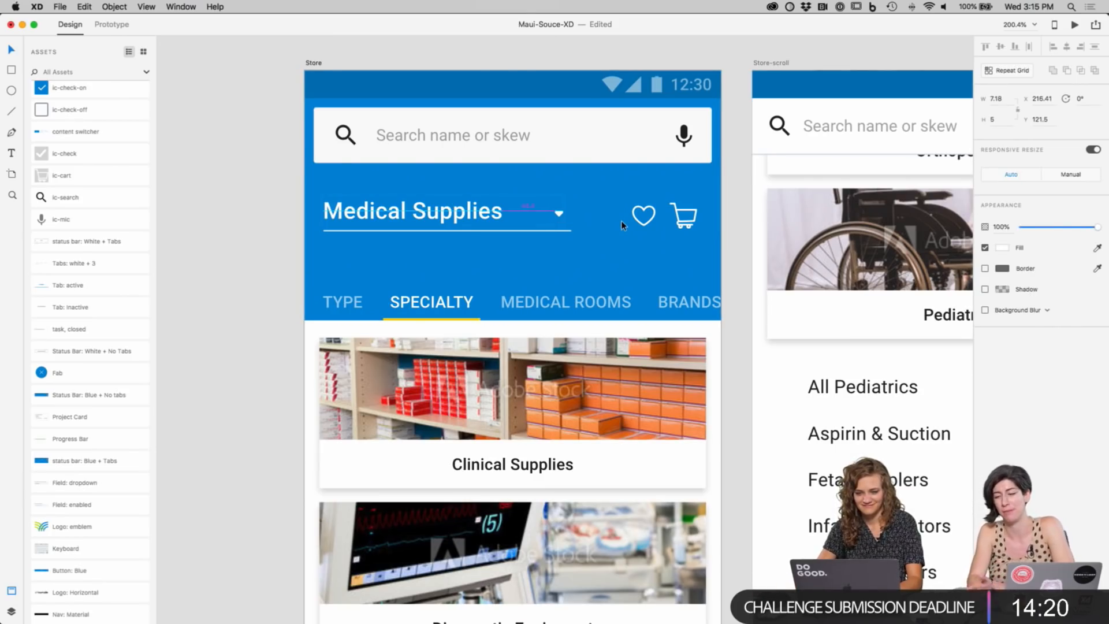
{"action": "left_click", "coordinate": [534, 236]}
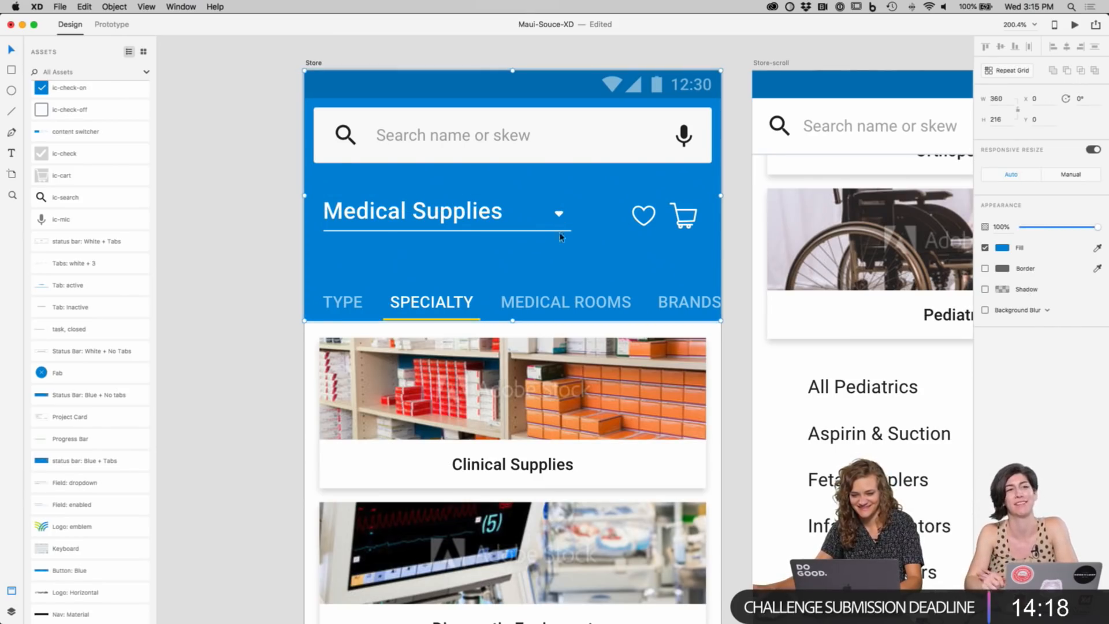
{"action": "left_click", "coordinate": [739, 247]}
{"action": "left_click_drag", "start_coordinate": [738, 252], "coordinate": [737, 256]}
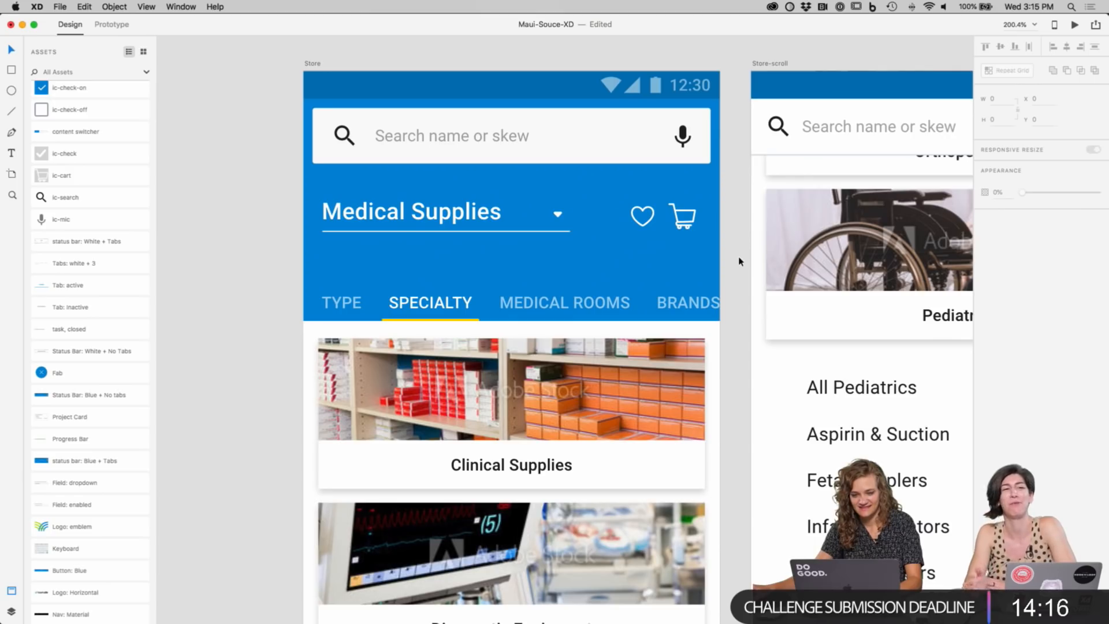
Step: Move the heart and cart icons in the Store header up 1 px to Y 114
{"action": "left_click", "coordinate": [682, 227]}
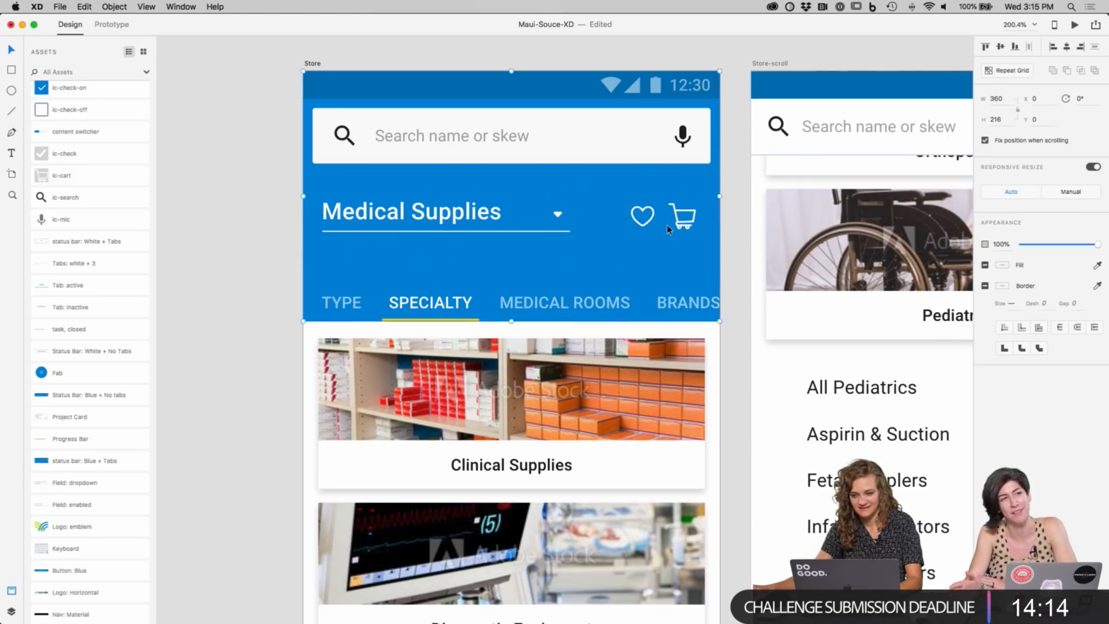
{"action": "double_click", "coordinate": [680, 227]}
{"action": "left_click", "coordinate": [650, 223], "text": "shift"}
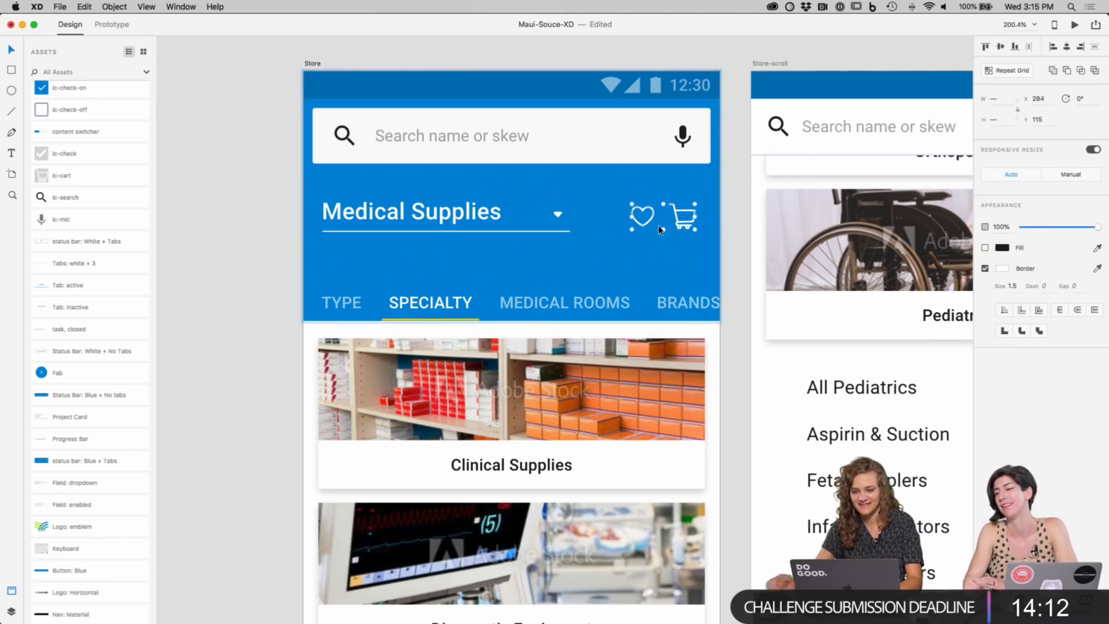
{"action": "key", "text": "Up"}
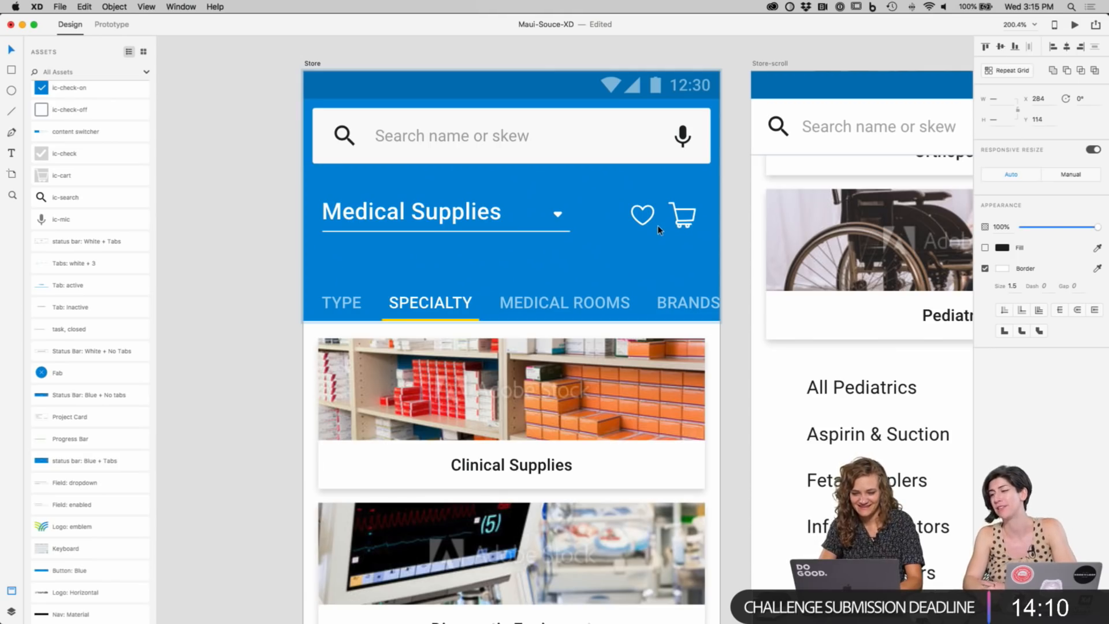
{"action": "left_click", "coordinate": [646, 224]}
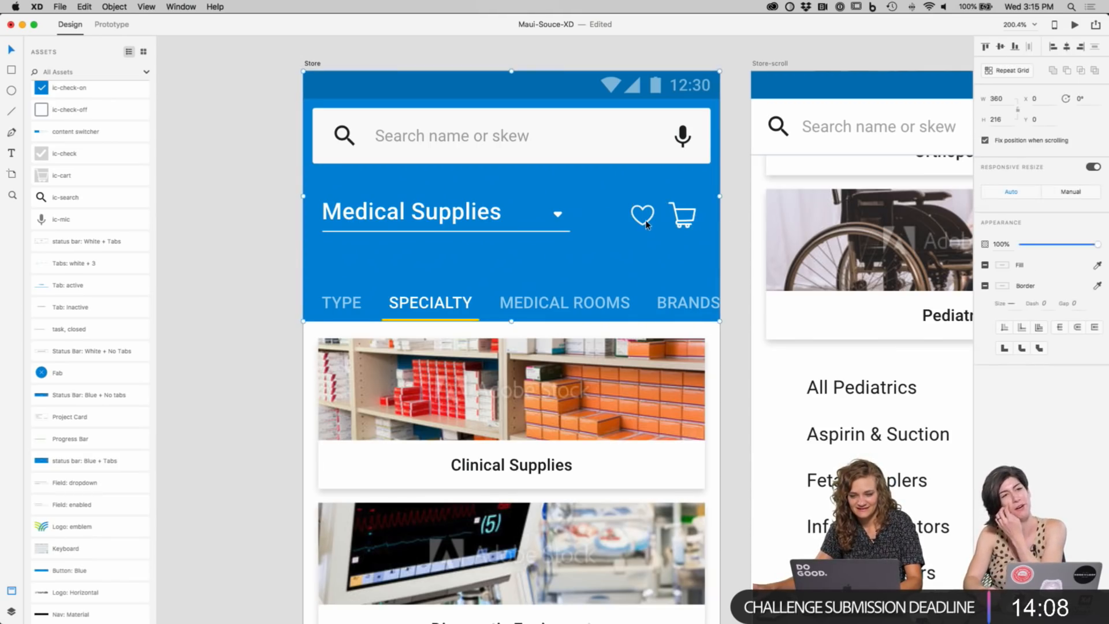
{"action": "key", "text": "Escape"}
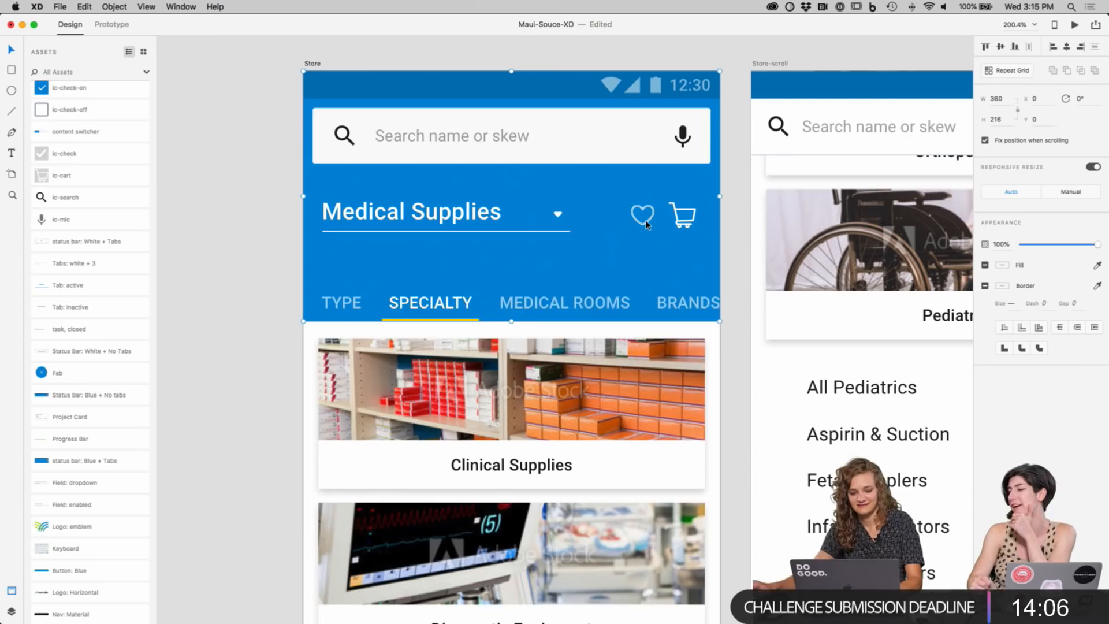
Step: Switch to Chrome, open thenounproject.com in a new tab and search its icons for "medical"
{"action": "key", "text": "super+Tab"}
{"action": "key", "text": "super+t"}
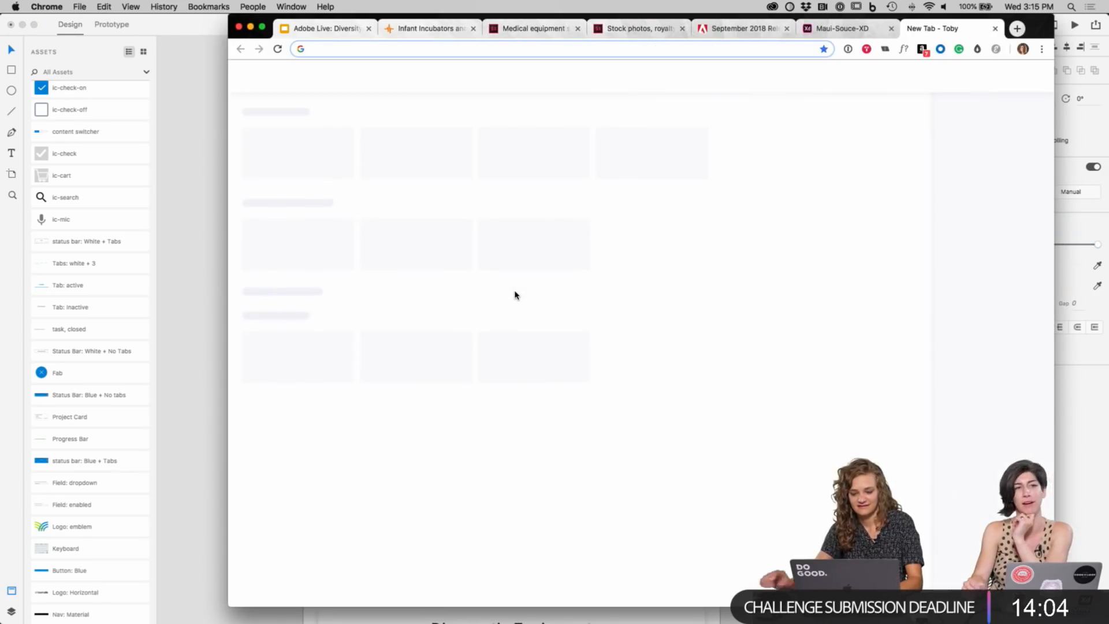
{"action": "type", "text": "thenoun"}
{"action": "key", "text": "Return"}
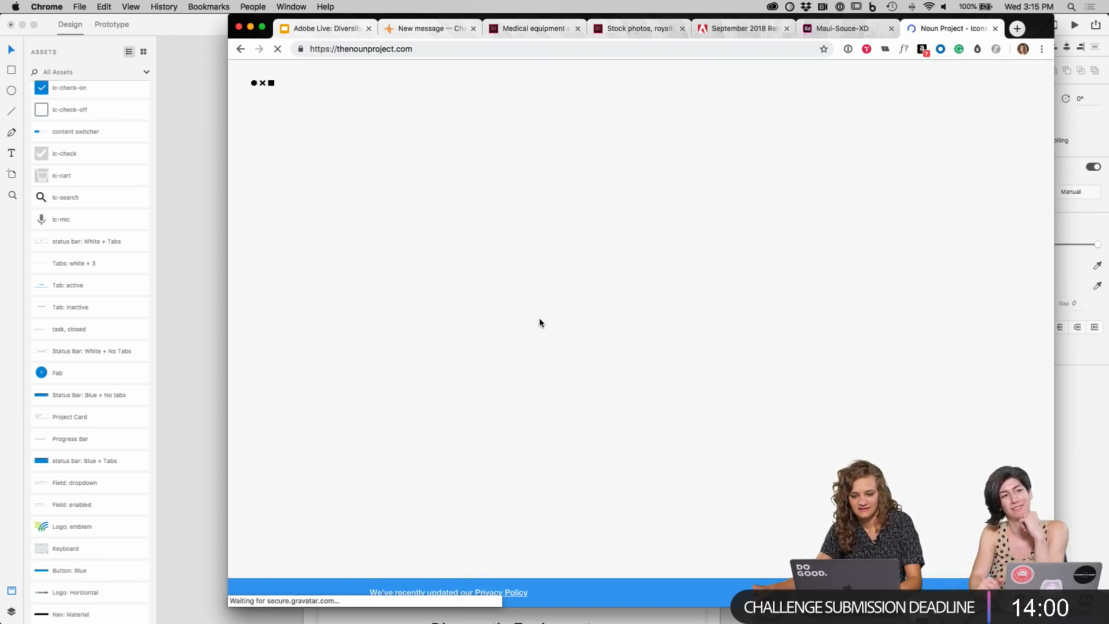
{"action": "type", "text": "me"}
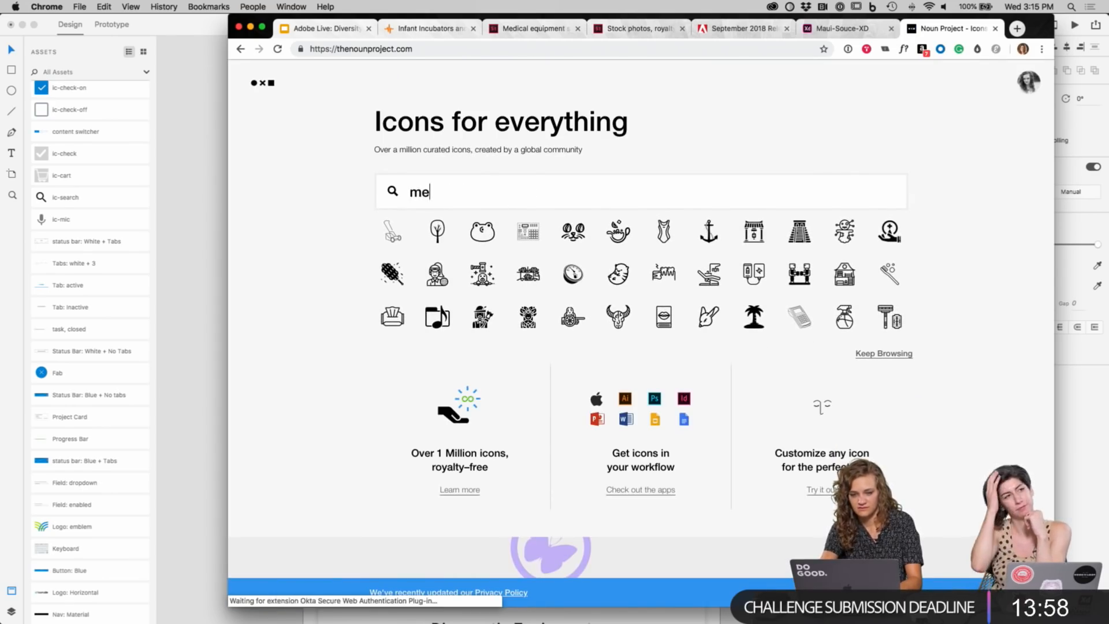
{"action": "type", "text": "dical"}
{"action": "key", "text": "Return"}
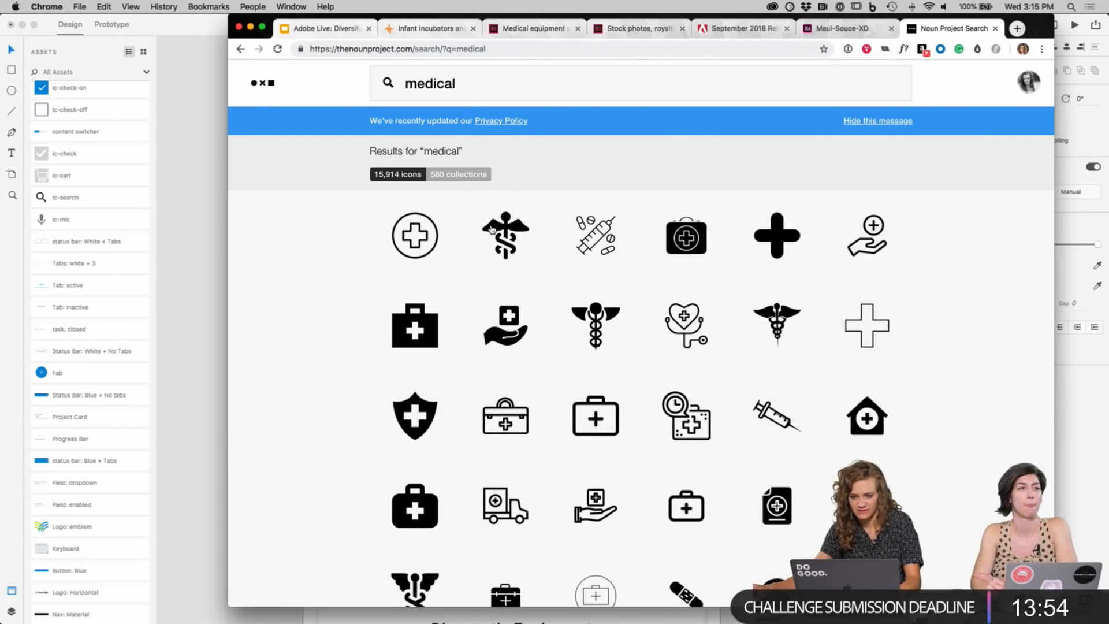
Step: Browse the Noun Project results for "medical" and open the details of the solid caduceus icon
{"action": "scroll", "coordinate": [564, 328], "scroll_direction": "down", "scroll_amount": 1}
{"action": "scroll", "coordinate": [566, 332], "scroll_direction": "up", "scroll_amount": 1}
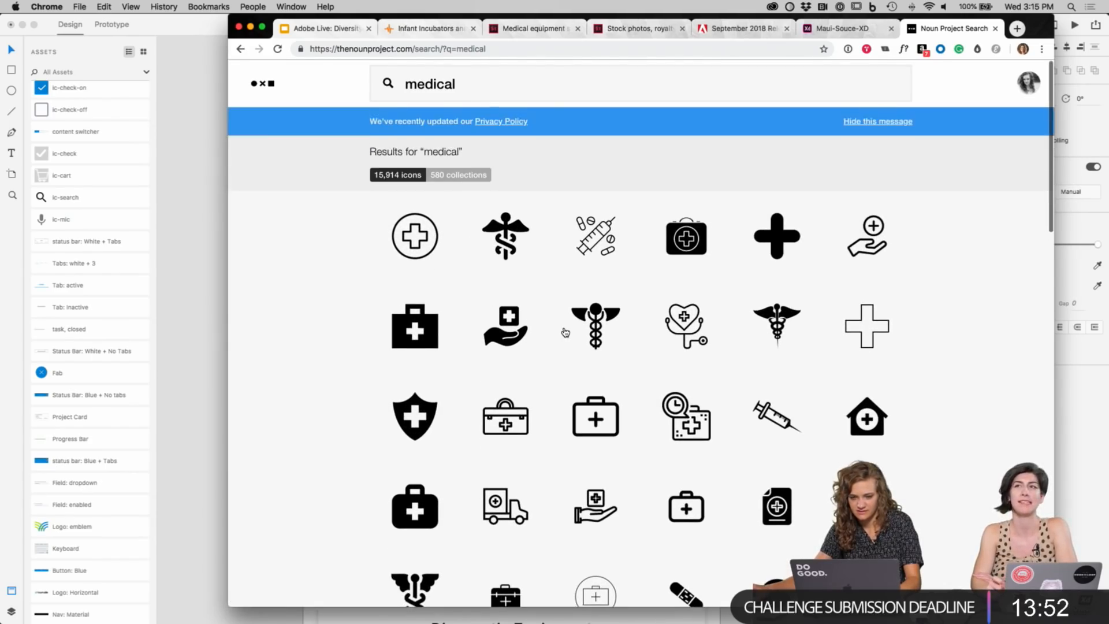
{"action": "scroll", "coordinate": [518, 242], "scroll_direction": "down", "scroll_amount": 3}
{"action": "scroll", "coordinate": [518, 242], "scroll_direction": "down", "scroll_amount": 8}
{"action": "scroll", "coordinate": [518, 241], "scroll_direction": "up", "scroll_amount": 6}
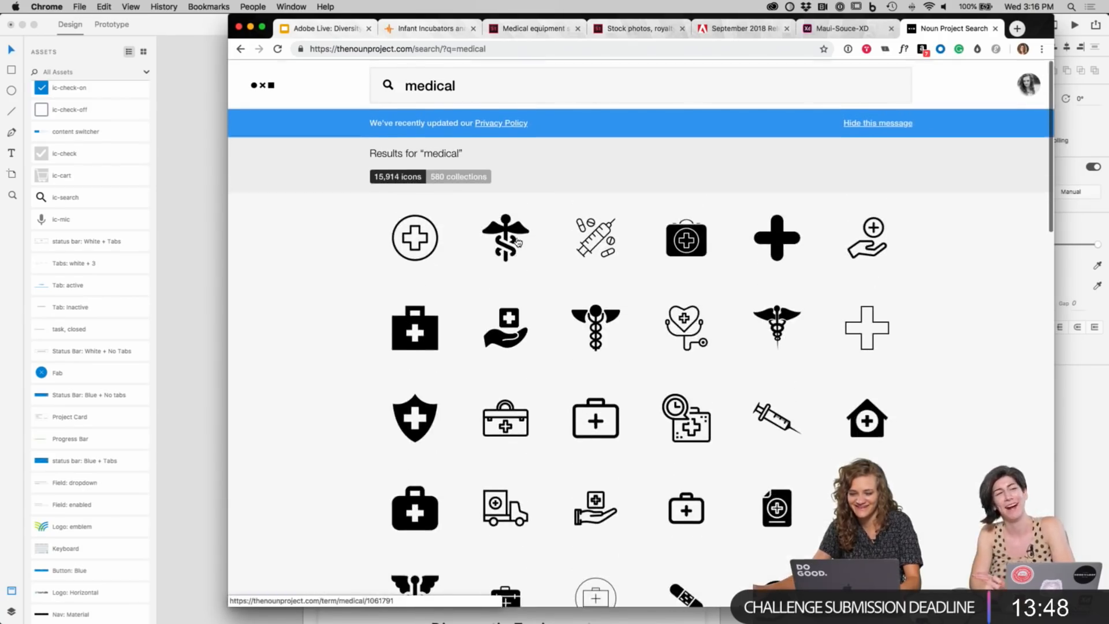
{"action": "left_click", "coordinate": [513, 233]}
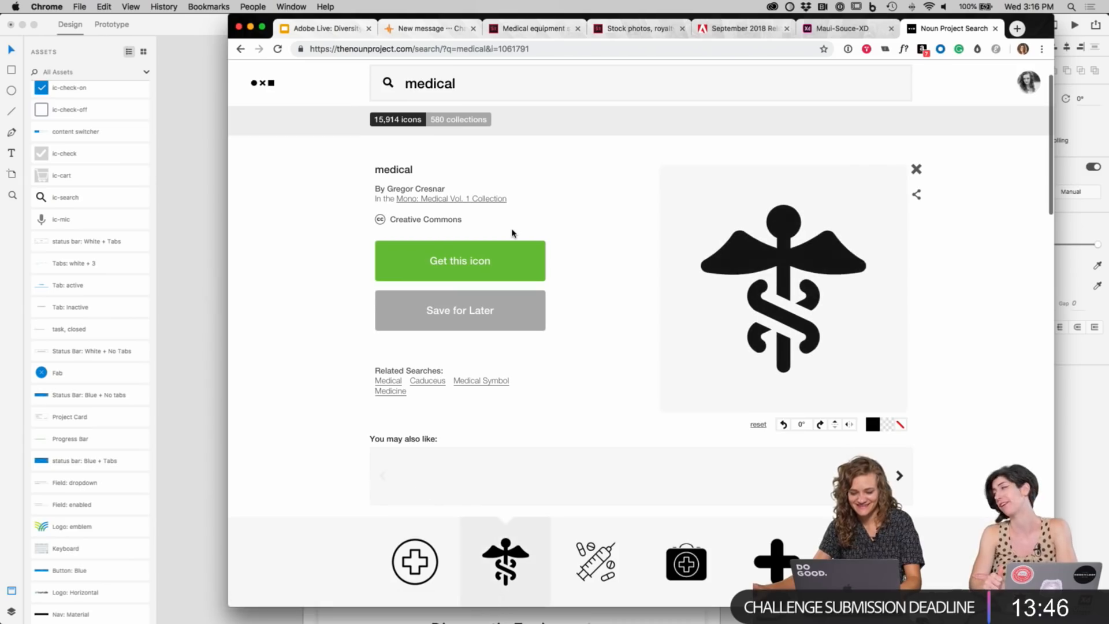
Step: Load the Adobe Stock library page in the current tab and search all of Adobe Stock for "medical"
{"action": "left_click", "coordinate": [453, 51]}
{"action": "type", "text": "adobe stock"}
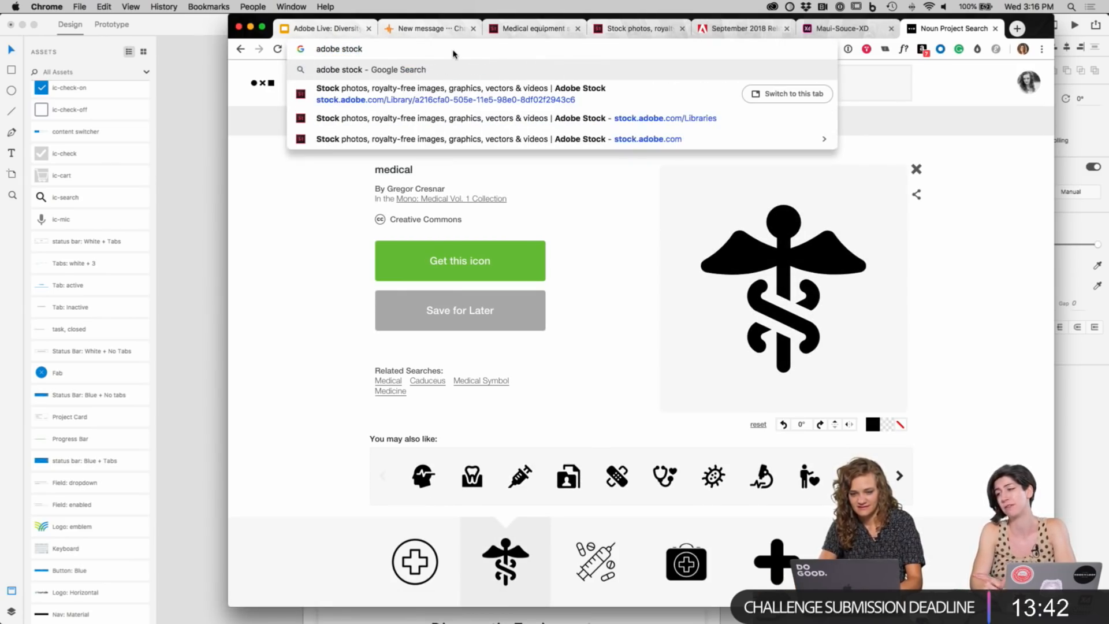
{"action": "key", "text": "Down"}
{"action": "key", "text": "Return"}
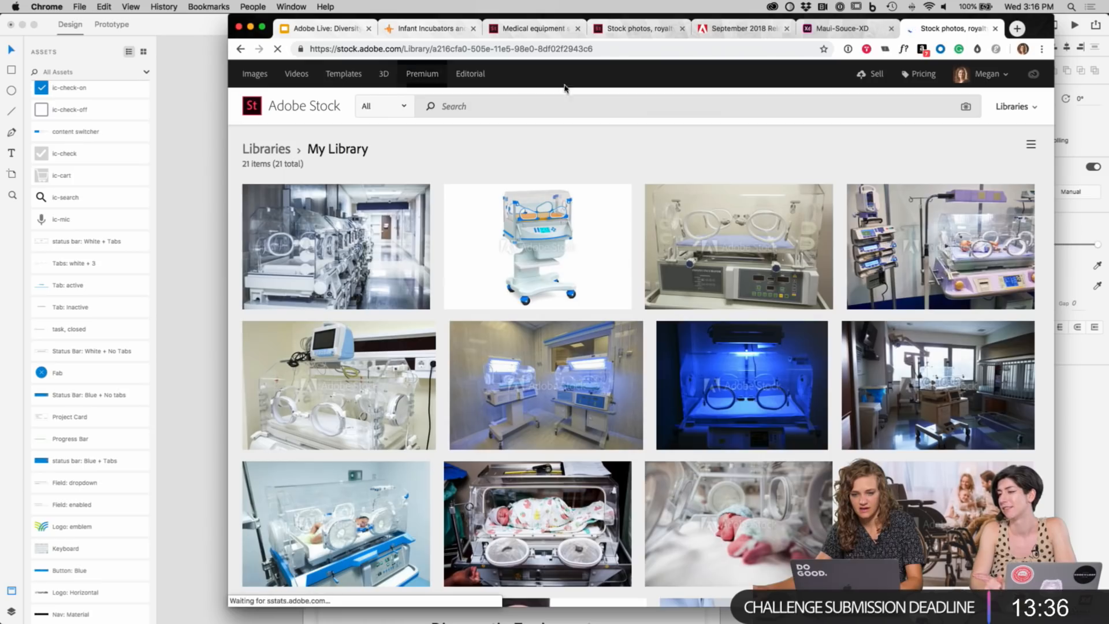
{"action": "left_click", "coordinate": [509, 108]}
{"action": "type", "text": "medical"}
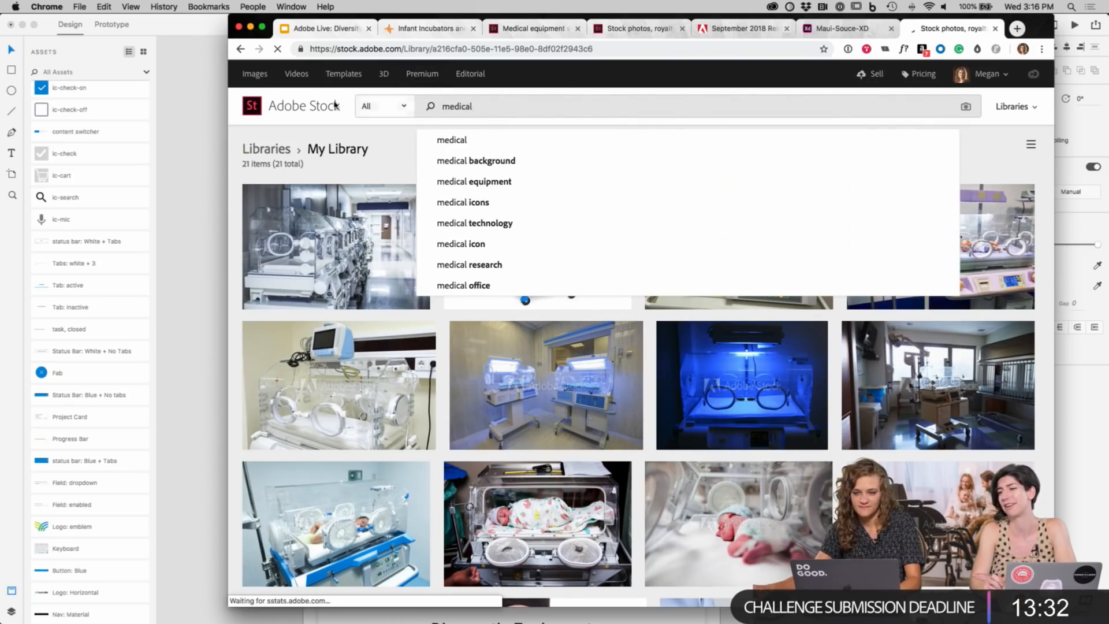
{"action": "left_click", "coordinate": [389, 106]}
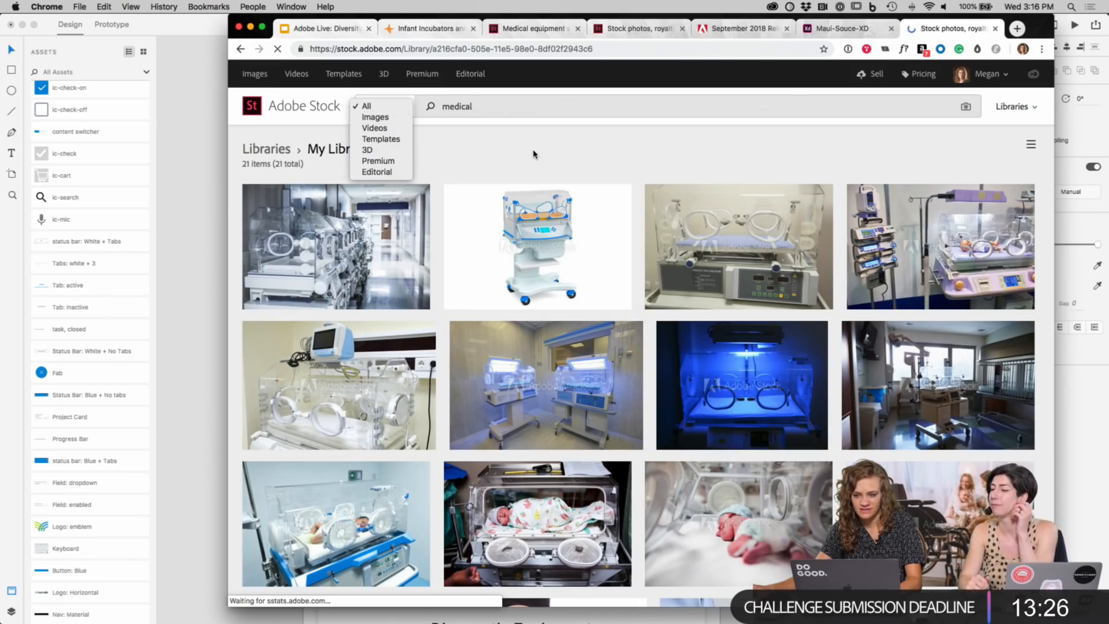
{"action": "left_click", "coordinate": [483, 144]}
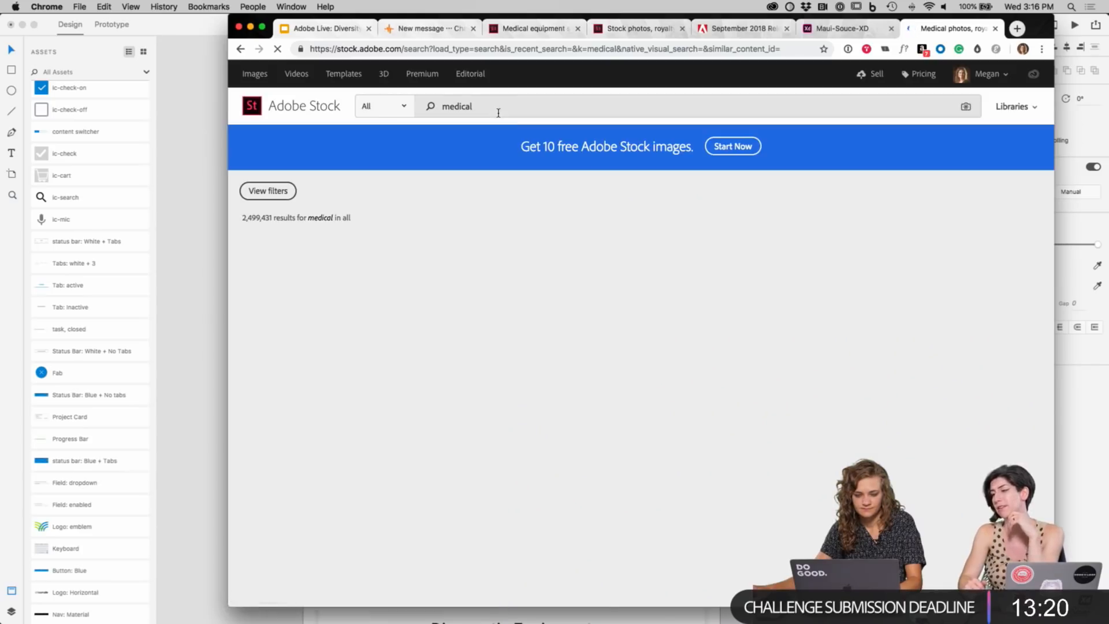
Step: Glance through the medical photo results and refine the Adobe Stock search to "medical icon"
{"action": "scroll", "coordinate": [845, 366], "scroll_direction": "down", "scroll_amount": 5}
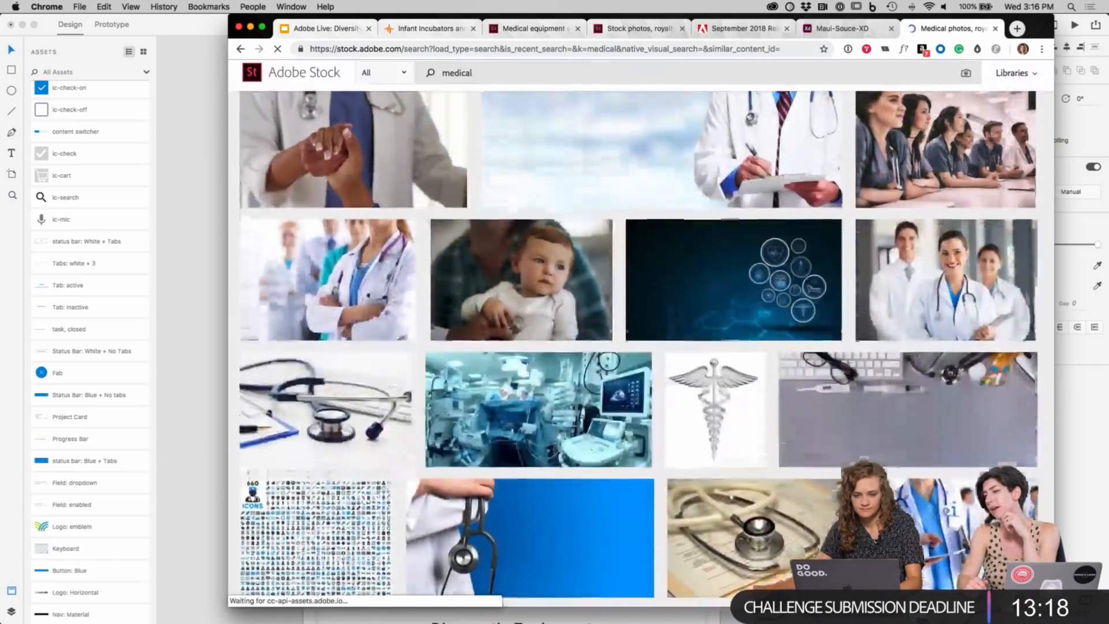
{"action": "scroll", "coordinate": [844, 366], "scroll_direction": "up", "scroll_amount": 5}
{"action": "scroll", "coordinate": [511, 111], "scroll_direction": "down", "scroll_amount": 1}
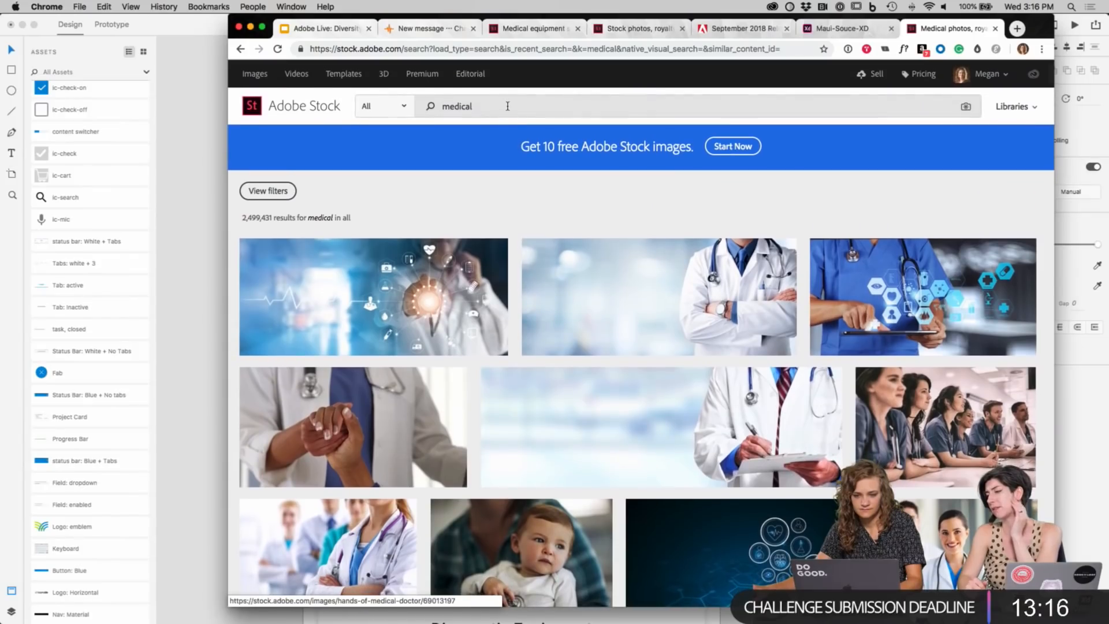
{"action": "type", "text": "icon"}
{"action": "key", "text": "Return"}
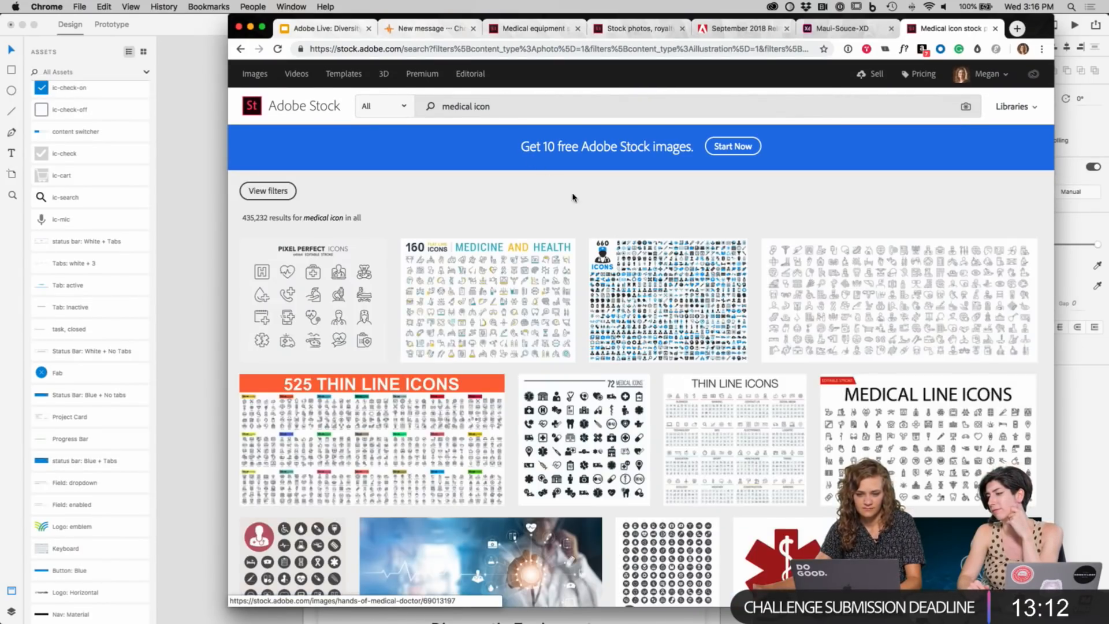
Step: Examine the "medical icon" results on Adobe Stock for a suitable line icon set
{"action": "scroll", "coordinate": [670, 219], "scroll_direction": "down", "scroll_amount": 5}
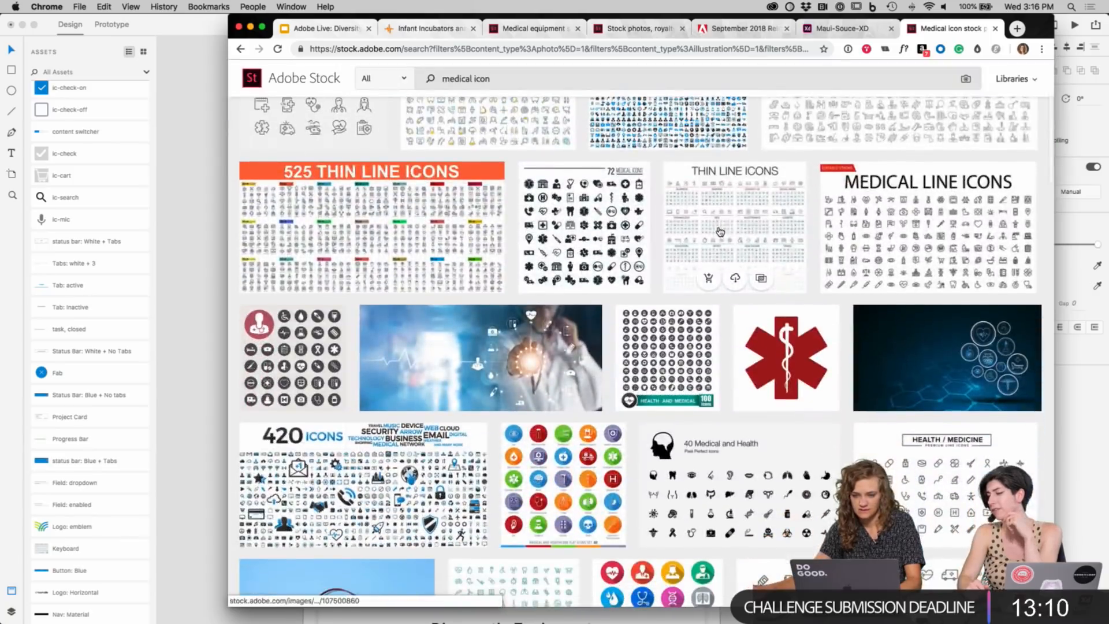
{"action": "scroll", "coordinate": [802, 230], "scroll_direction": "down", "scroll_amount": 5}
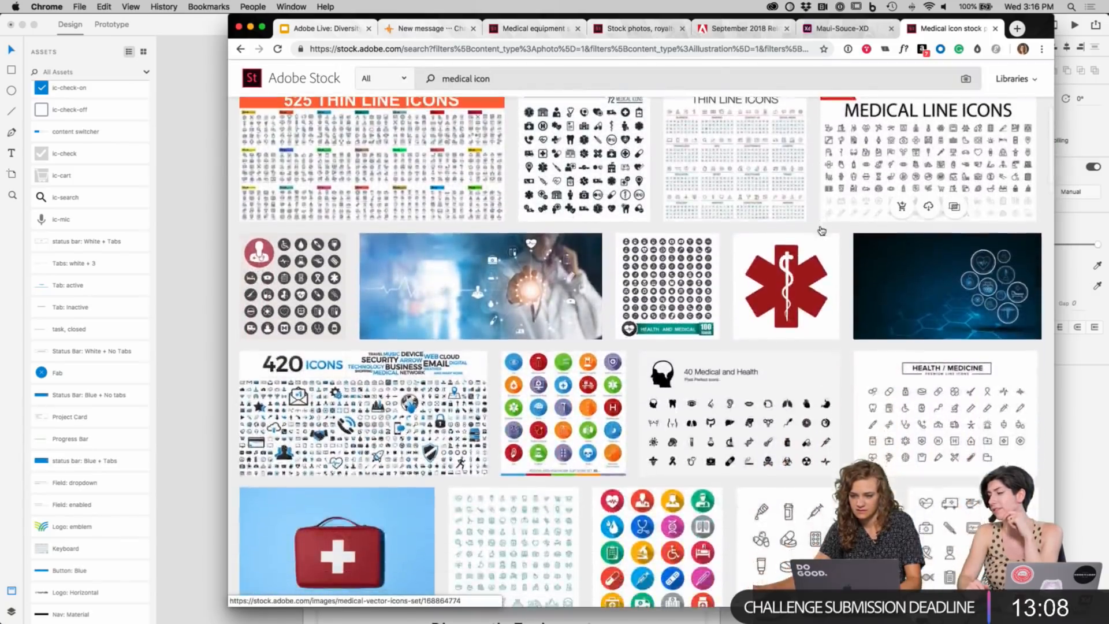
{"action": "scroll", "coordinate": [822, 230], "scroll_direction": "down", "scroll_amount": 3}
{"action": "scroll", "coordinate": [823, 230], "scroll_direction": "up", "scroll_amount": 6}
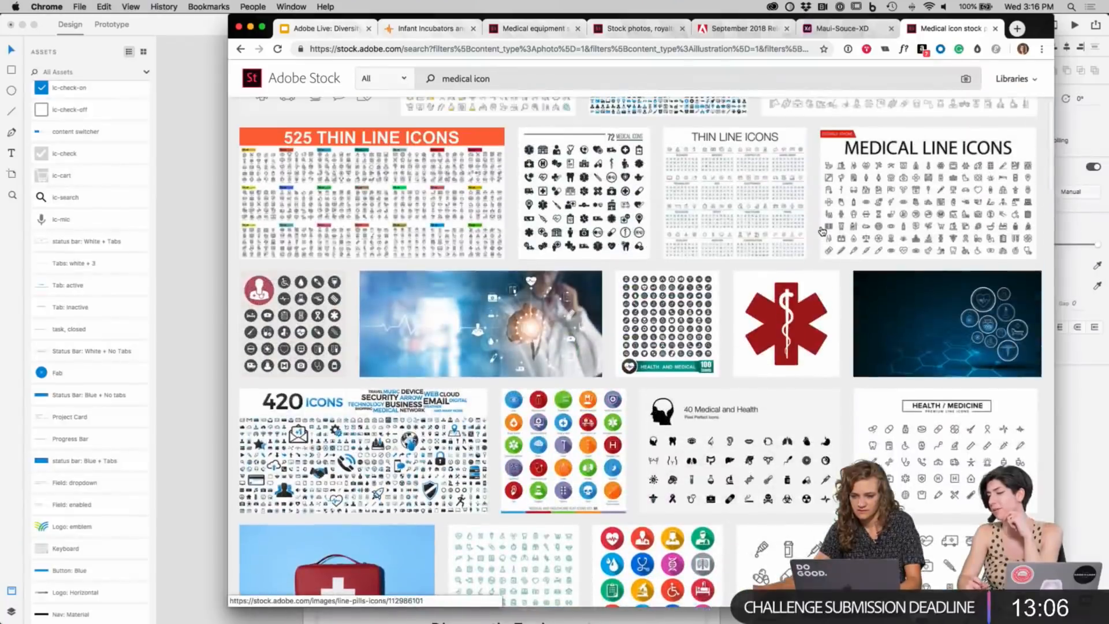
{"action": "scroll", "coordinate": [816, 234], "scroll_direction": "down", "scroll_amount": 2}
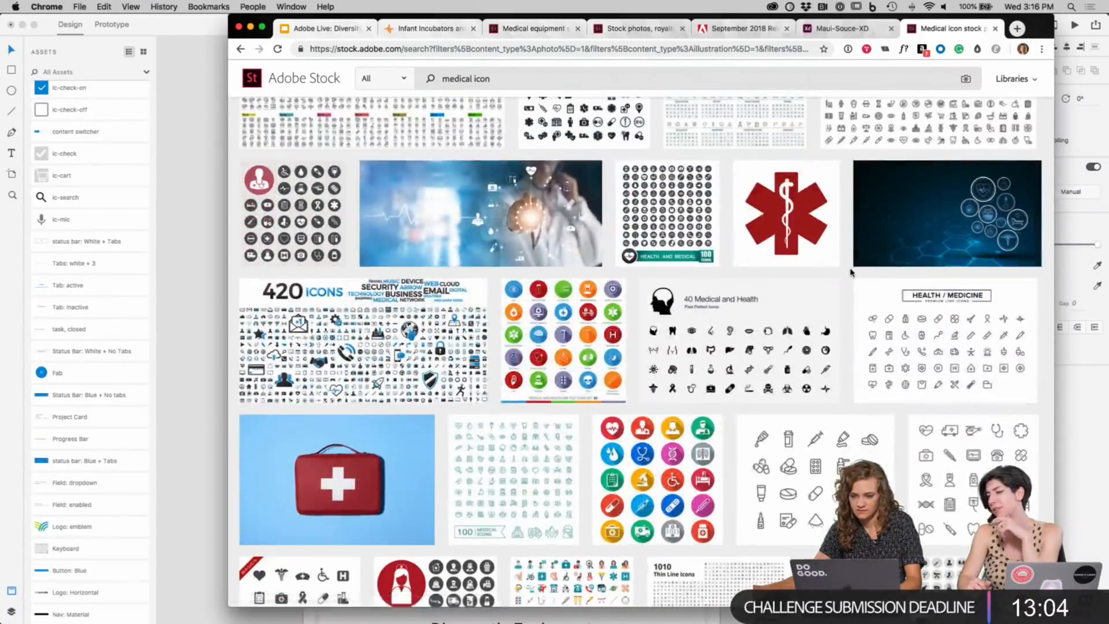
{"action": "scroll", "coordinate": [852, 271], "scroll_direction": "down", "scroll_amount": 2}
{"action": "scroll", "coordinate": [851, 271], "scroll_direction": "up", "scroll_amount": 4}
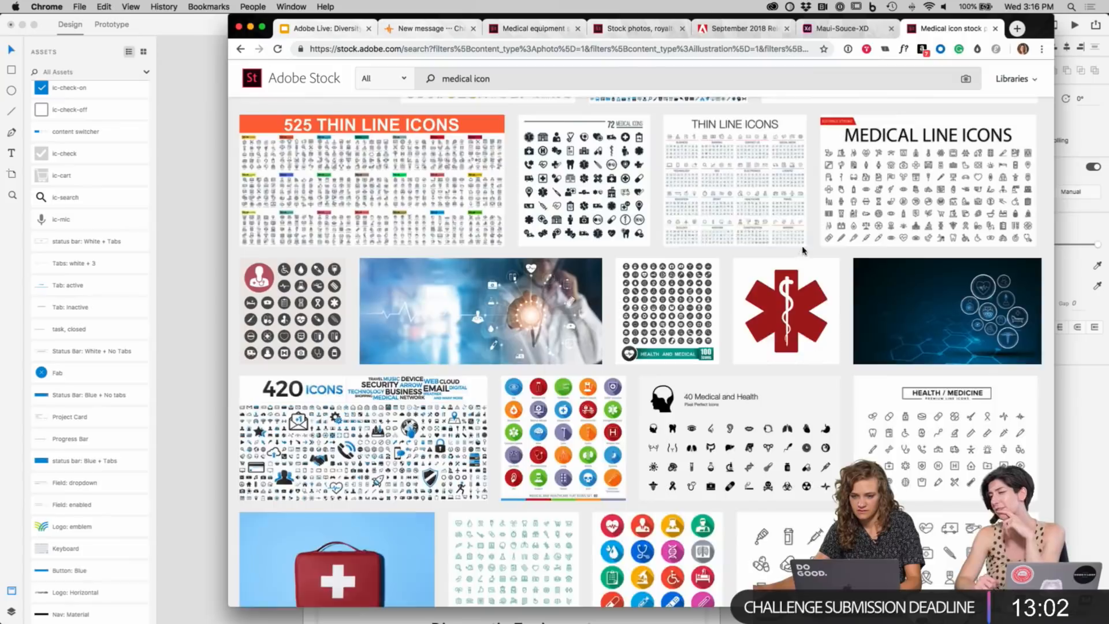
{"action": "scroll", "coordinate": [802, 253], "scroll_direction": "up", "scroll_amount": 4}
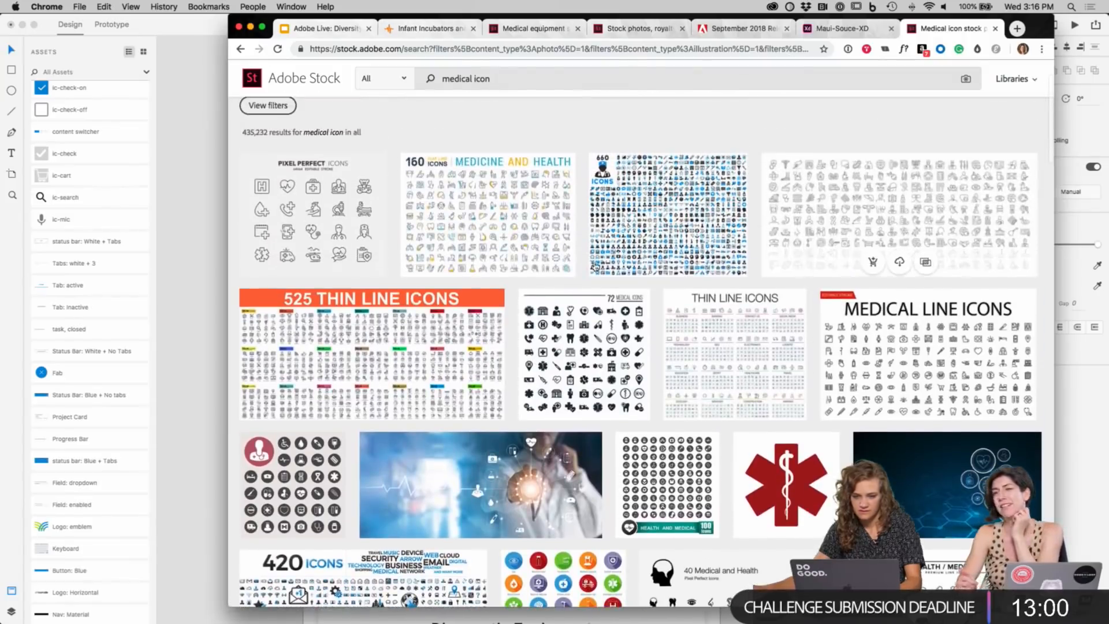
{"action": "scroll", "coordinate": [324, 135], "scroll_direction": "down", "scroll_amount": 2}
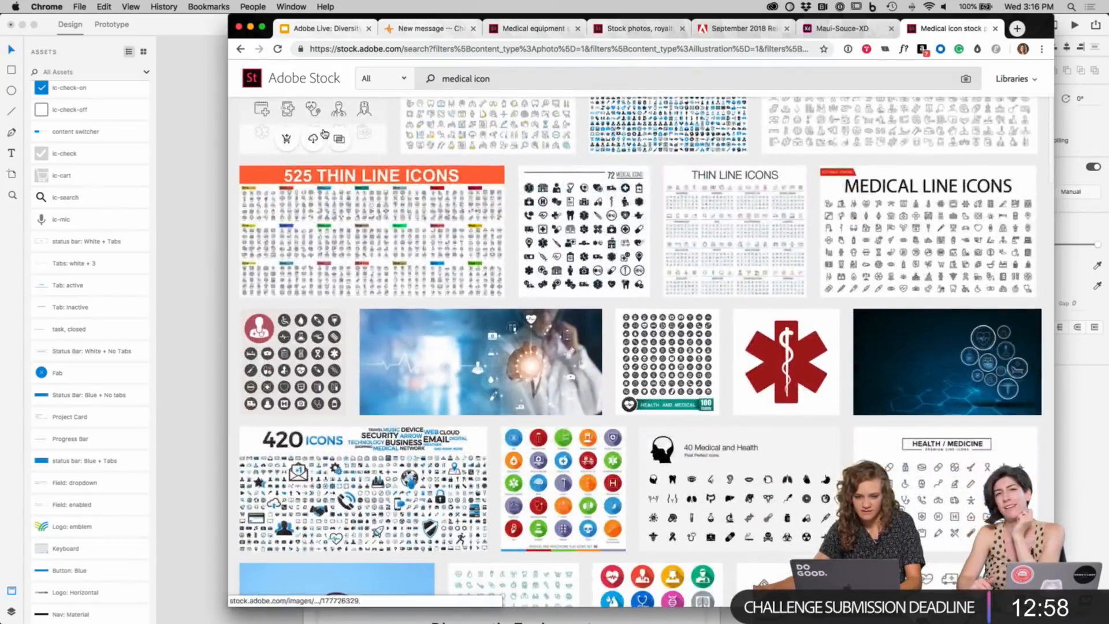
Step: Open the Pixel Perfect Icons set "medical care thin line icons 1" and save its preview to My Library
{"action": "left_click", "coordinate": [324, 135]}
{"action": "scroll", "coordinate": [682, 396], "scroll_direction": "down", "scroll_amount": 1}
{"action": "scroll", "coordinate": [614, 384], "scroll_direction": "down", "scroll_amount": 1}
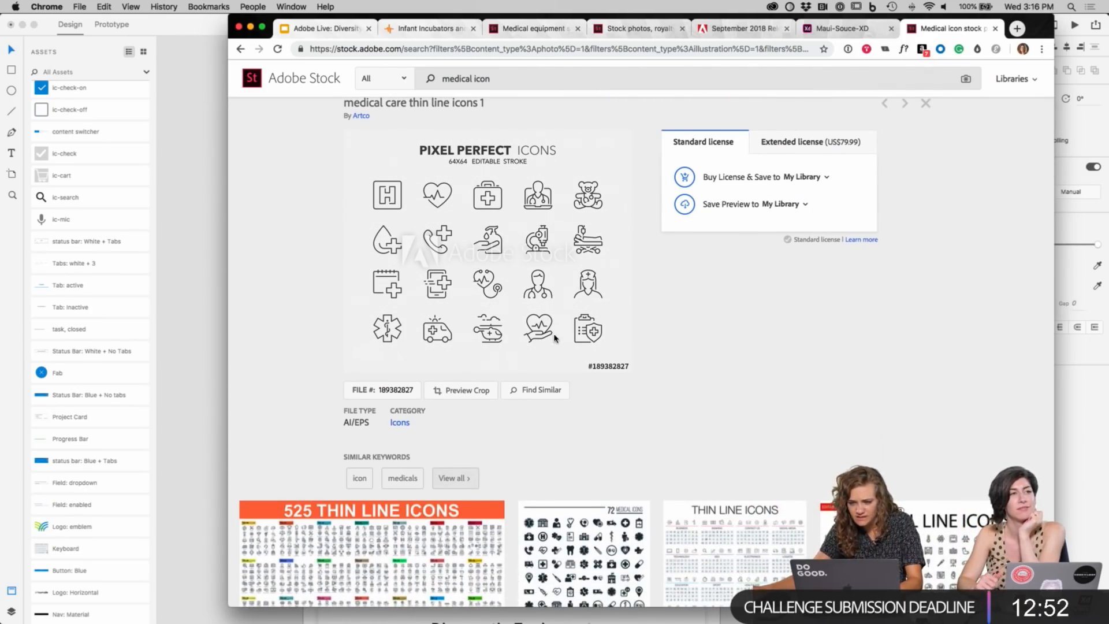
{"action": "left_click", "coordinate": [687, 207]}
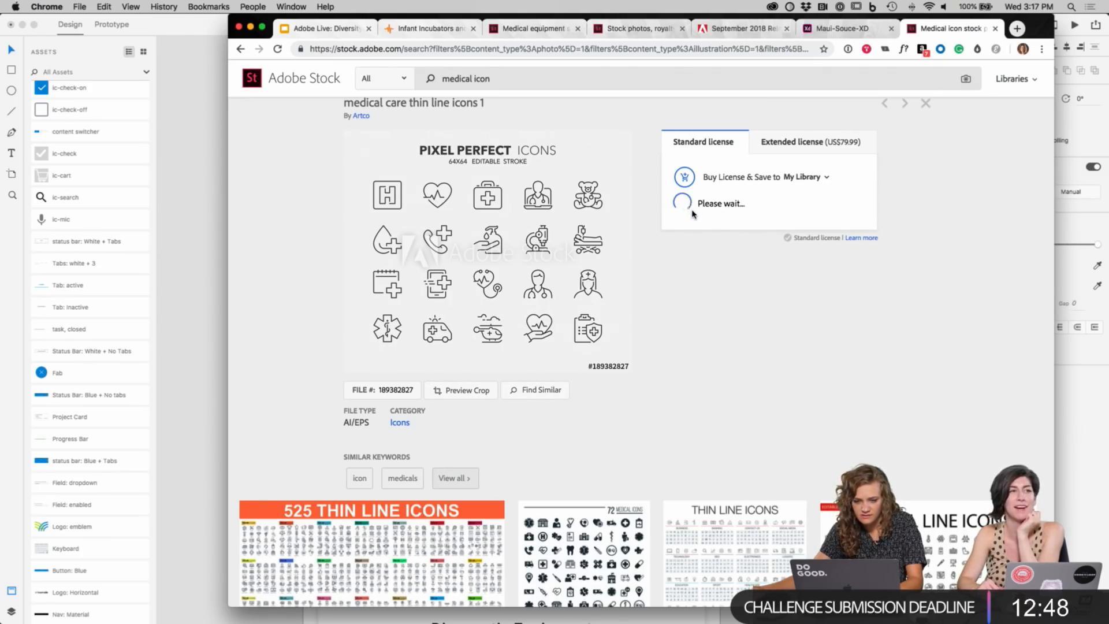
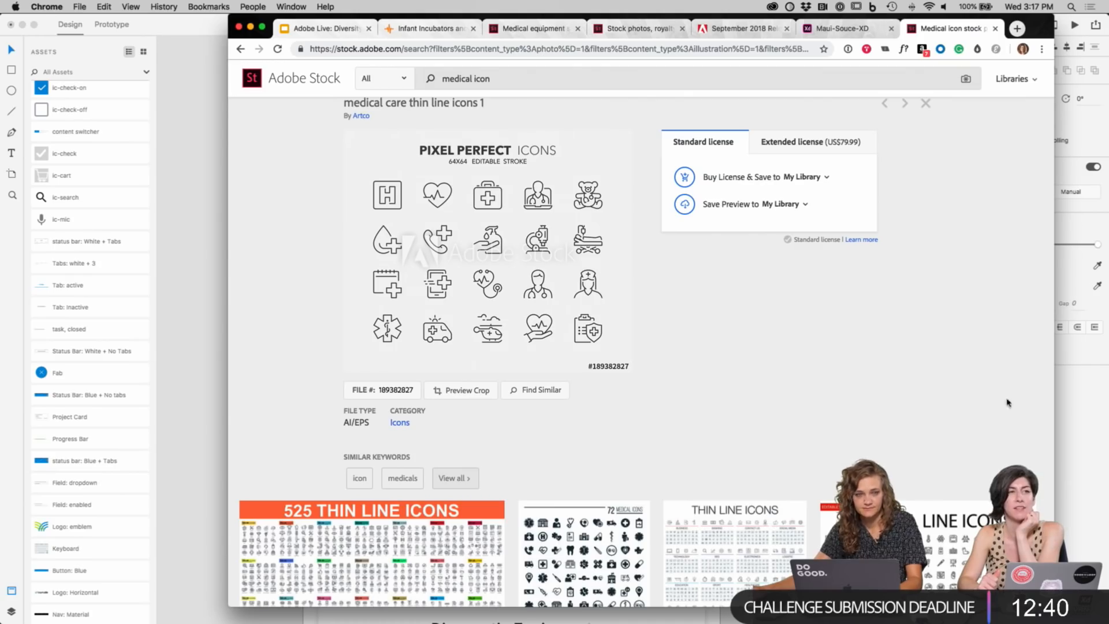
Step: Open the overview of all Adobe Stock libraries, followed by the Adobe Stock pricing page
{"action": "scroll", "coordinate": [718, 147], "scroll_direction": "up", "scroll_amount": 5}
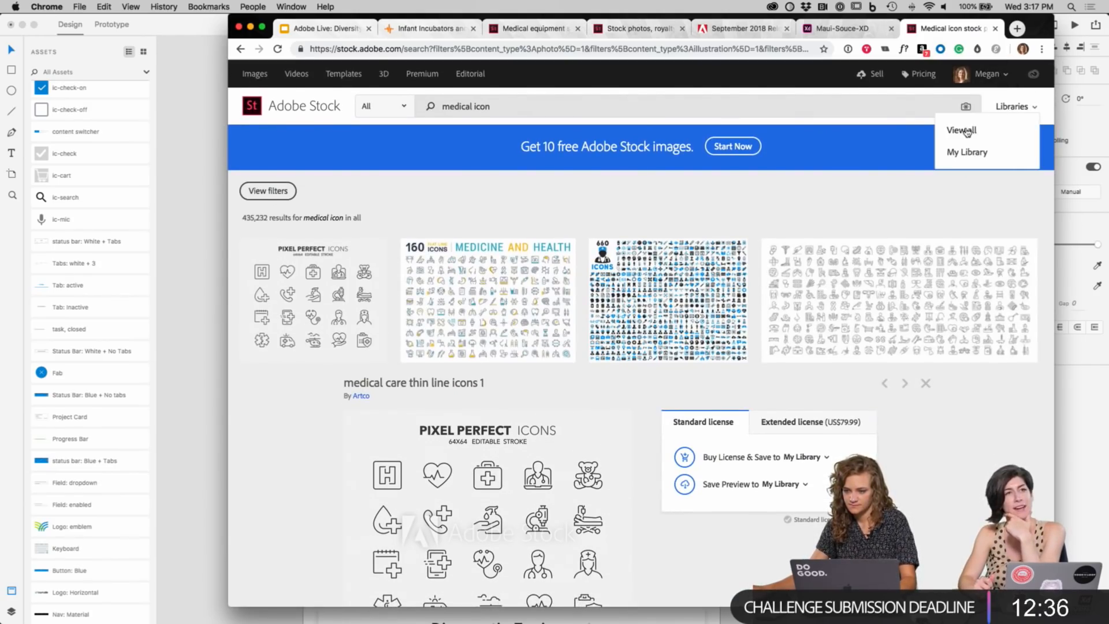
{"action": "left_click", "coordinate": [1084, 443]}
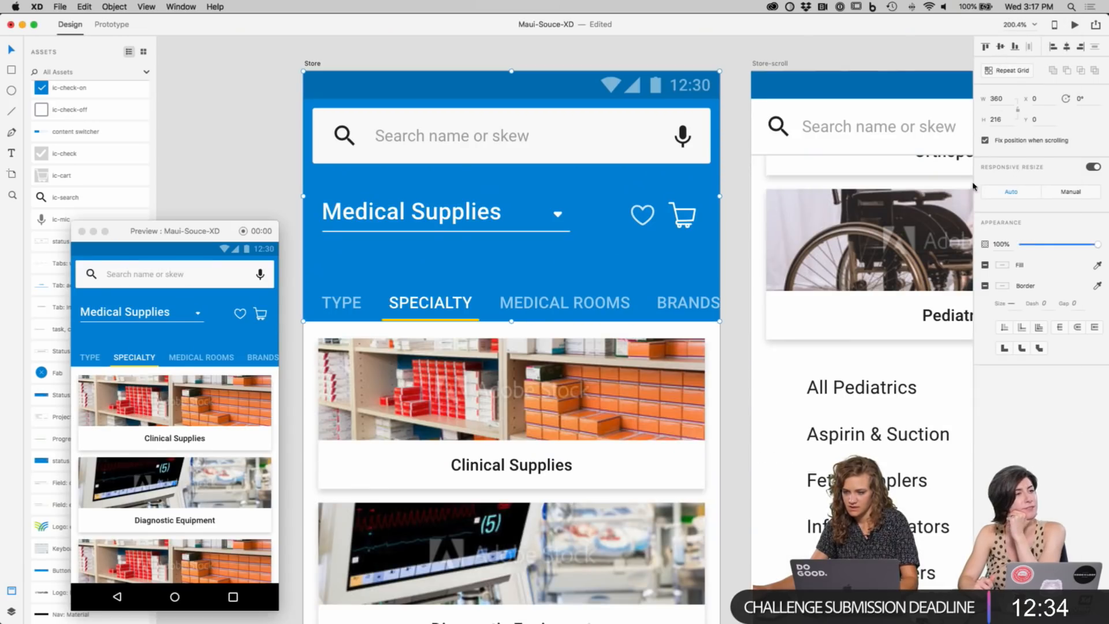
{"action": "key", "text": "super+Tab"}
{"action": "left_click", "coordinate": [518, 327]}
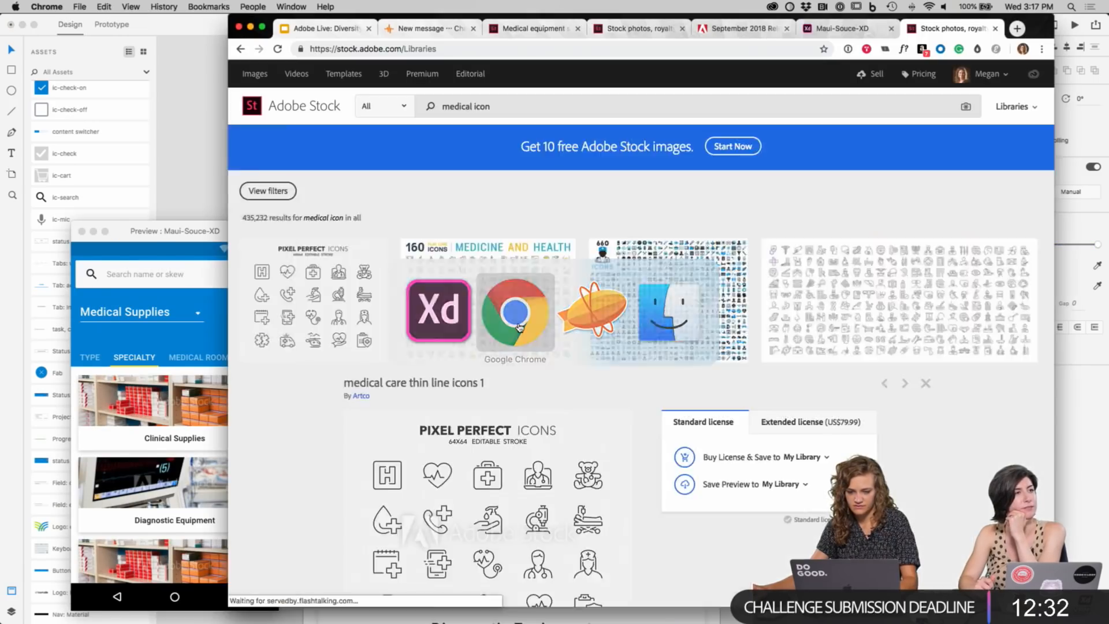
{"action": "left_click", "coordinate": [985, 75]}
{"action": "left_click", "coordinate": [919, 74]}
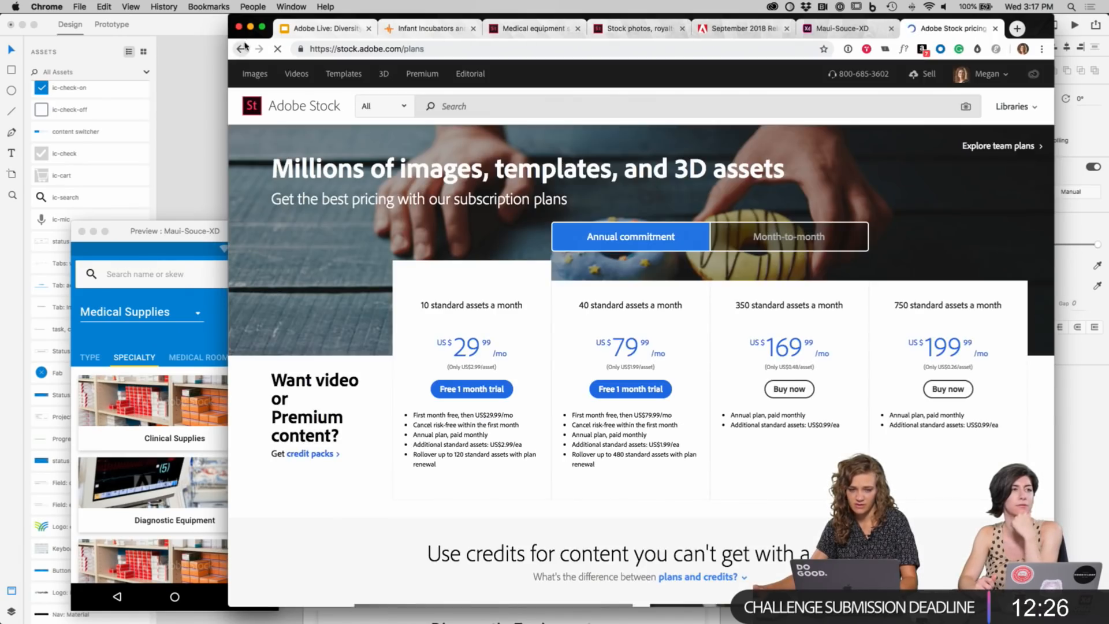
Step: Switch back to Adobe XD, deselect the Store header and close the Maui-Souce-XD preview window
{"action": "key", "text": "super+Tab"}
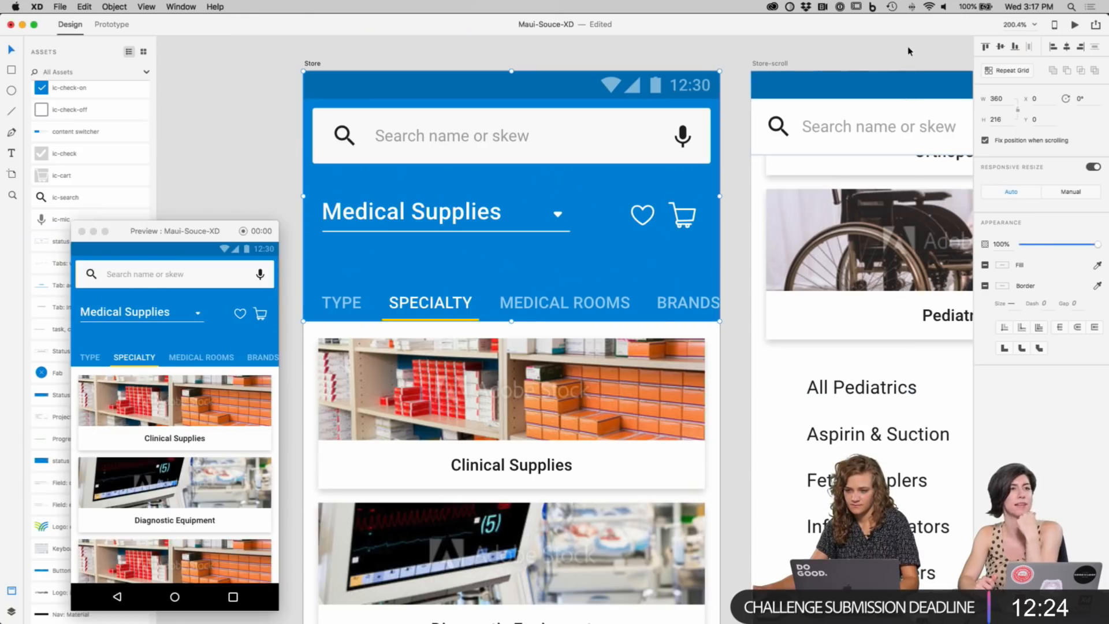
{"action": "left_click", "coordinate": [911, 57]}
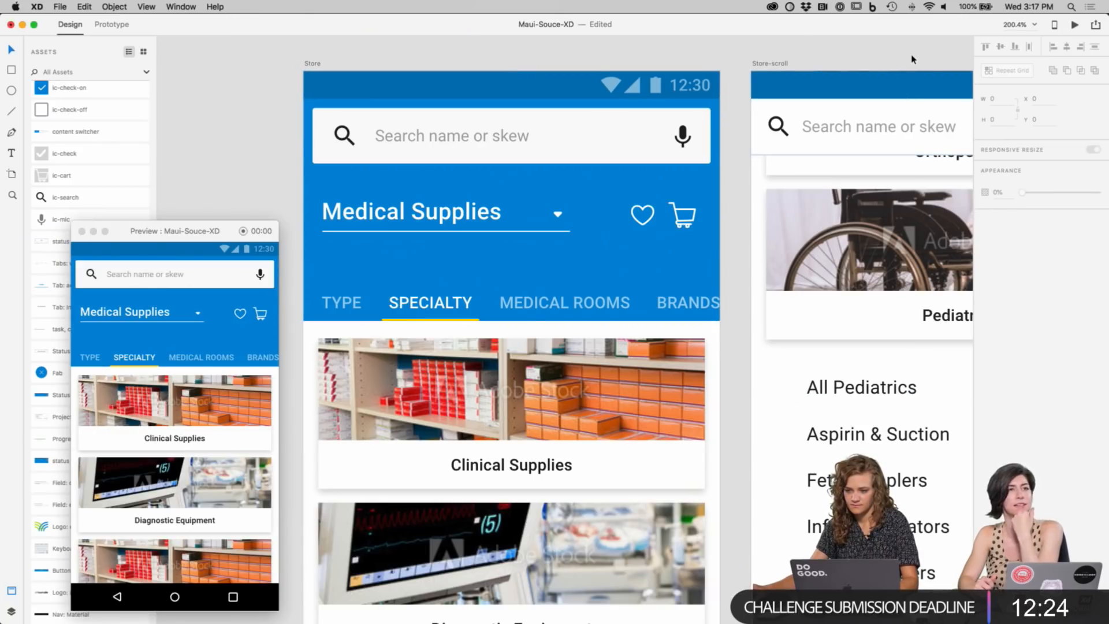
{"action": "left_click", "coordinate": [153, 7]}
{"action": "mouse_move", "coordinate": [172, 8]}
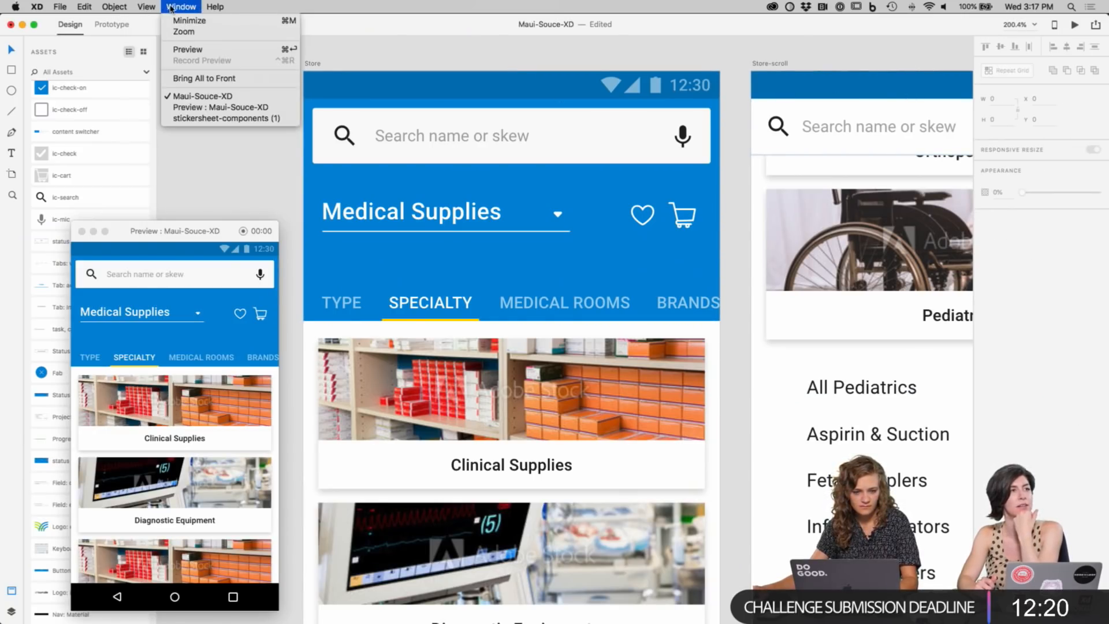
{"action": "mouse_move", "coordinate": [91, 6]}
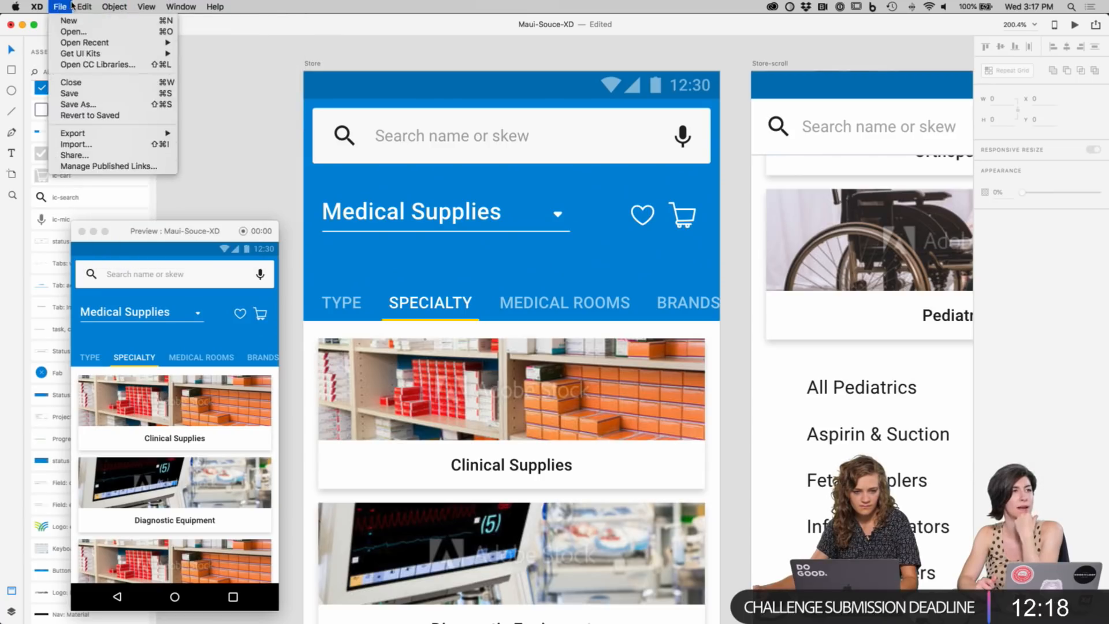
{"action": "left_click", "coordinate": [114, 7]}
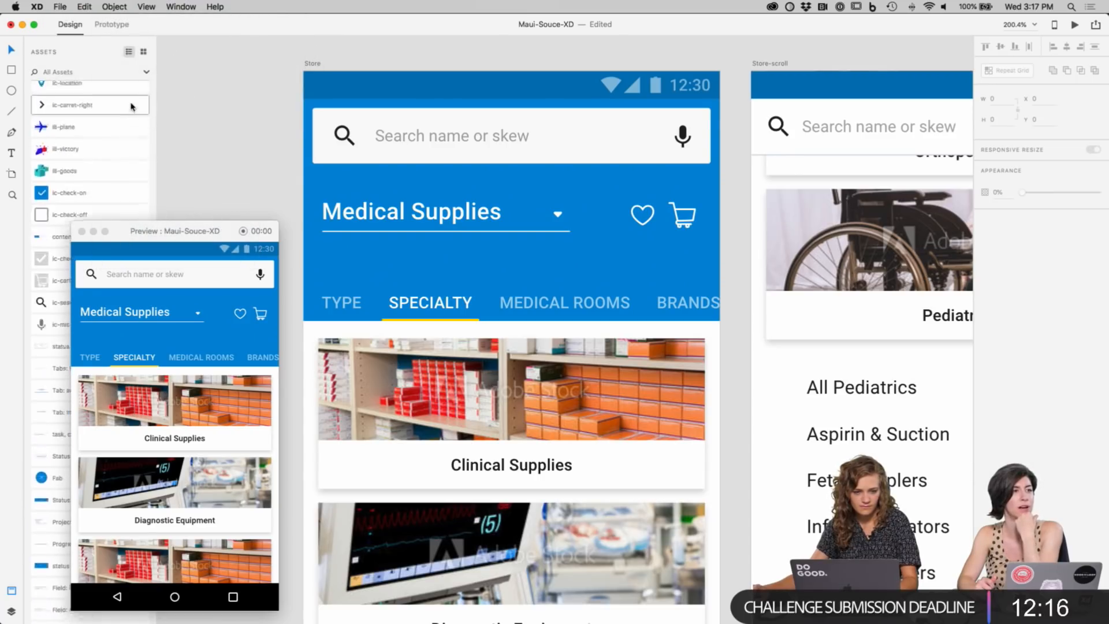
{"action": "left_click", "coordinate": [81, 232]}
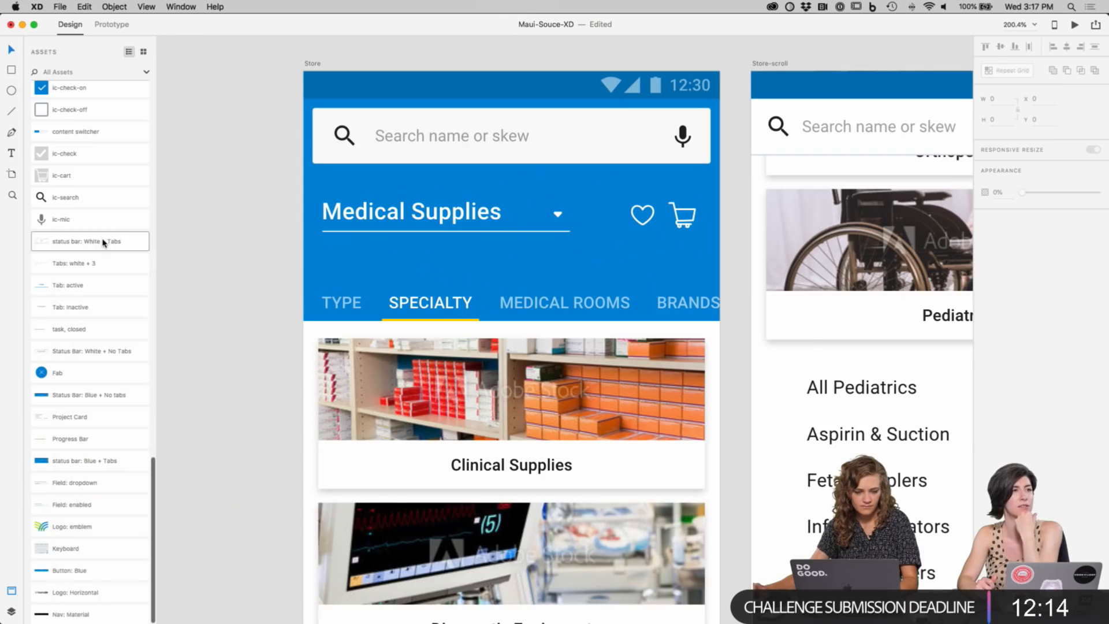
Step: Find and open the Creative Cloud Libraries window, and place it clear of the Store artboard
{"action": "scroll", "coordinate": [133, 370], "scroll_direction": "up", "scroll_amount": 1}
{"action": "scroll", "coordinate": [144, 372], "scroll_direction": "up", "scroll_amount": 20}
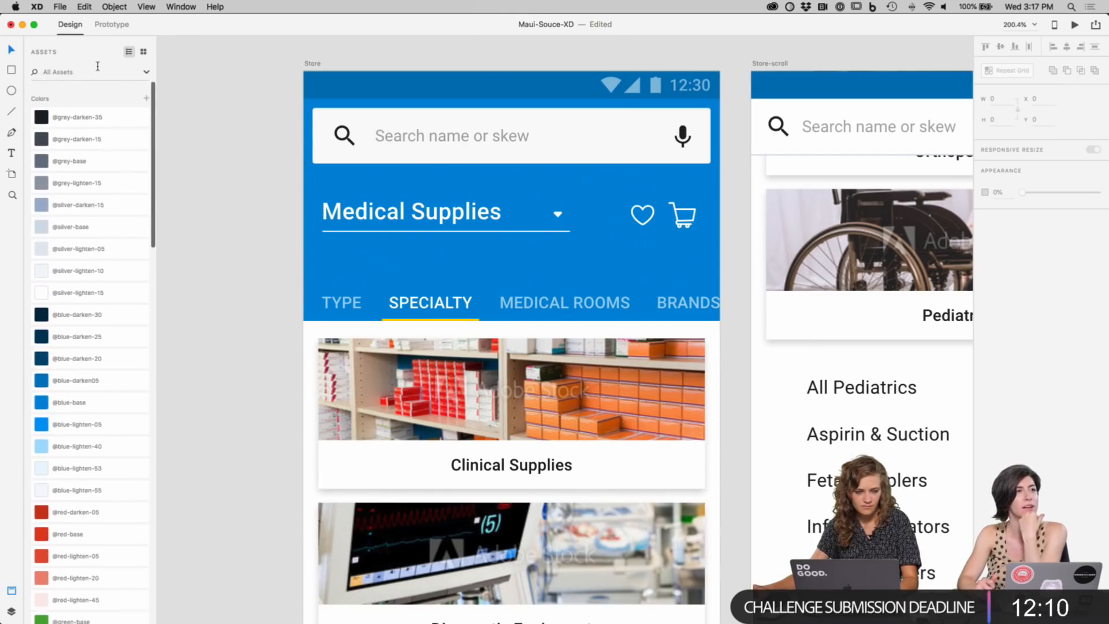
{"action": "left_click", "coordinate": [146, 72]}
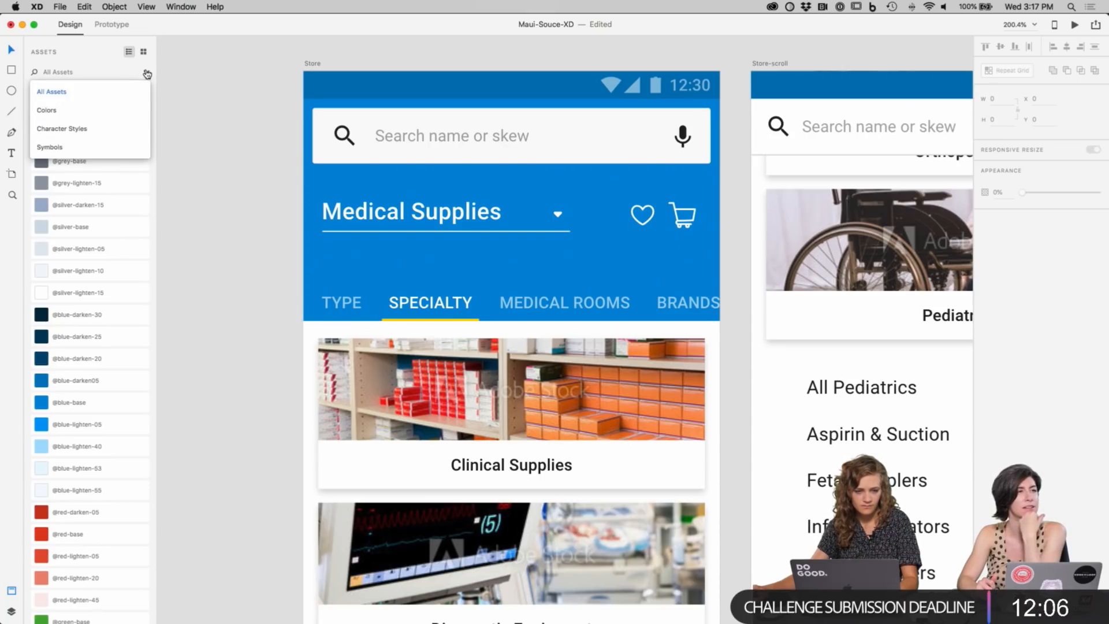
{"action": "left_click", "coordinate": [148, 74]}
{"action": "left_click", "coordinate": [118, 8]}
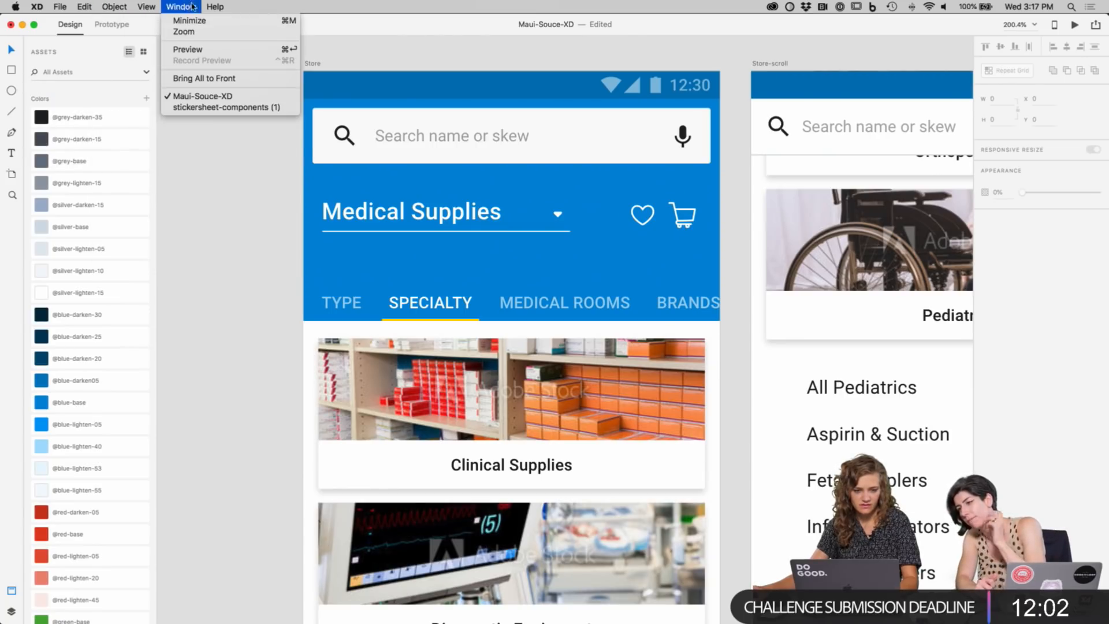
{"action": "mouse_move", "coordinate": [205, 6]}
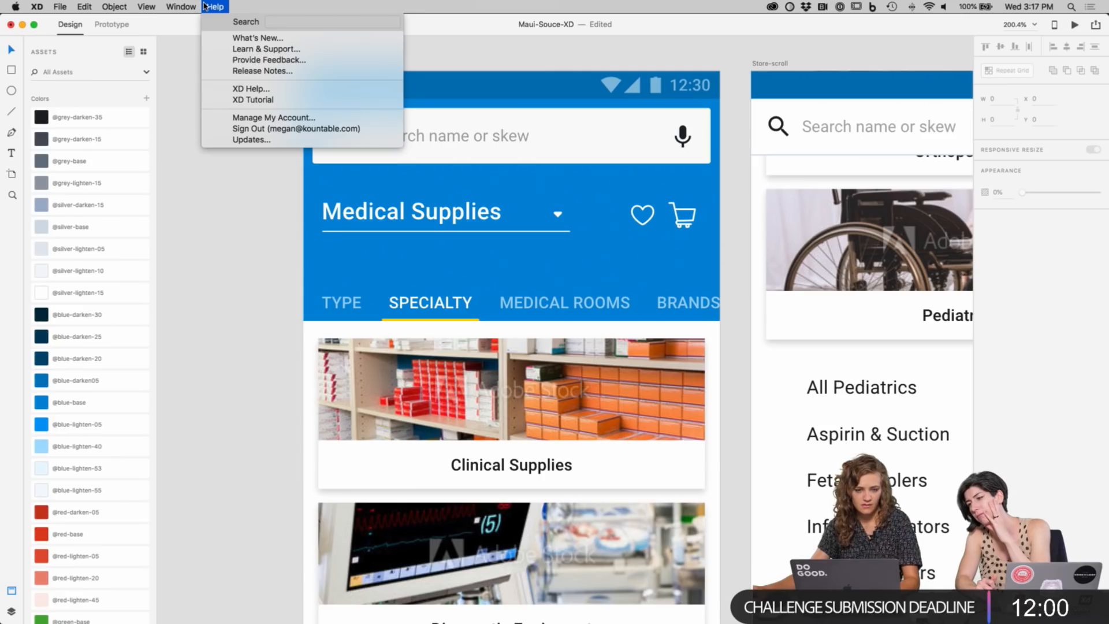
{"action": "type", "text": "li"}
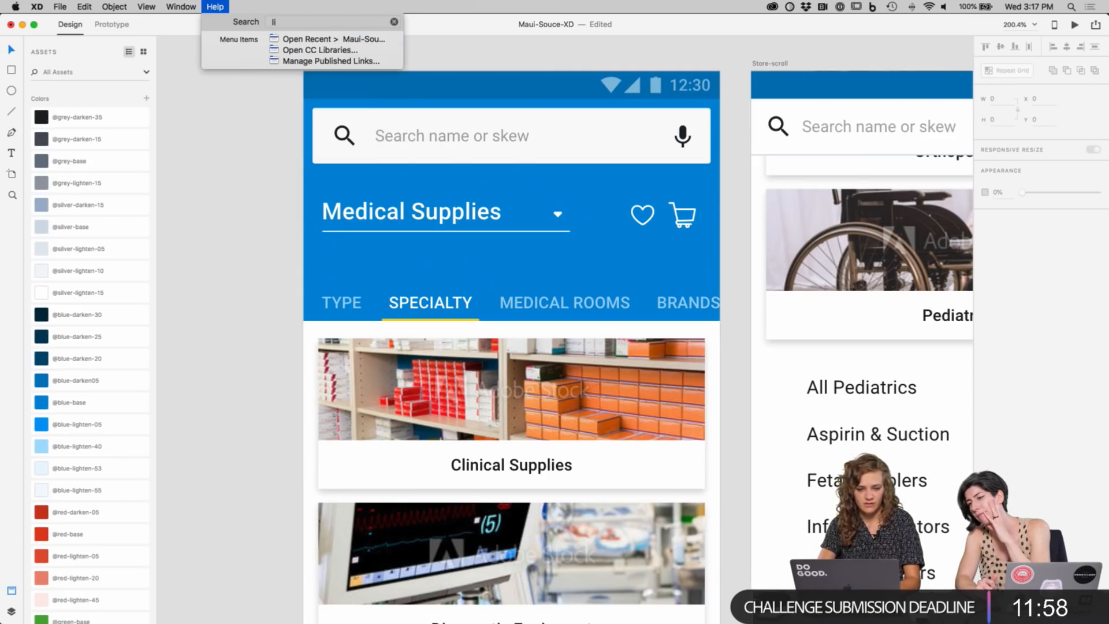
{"action": "type", "text": "b"}
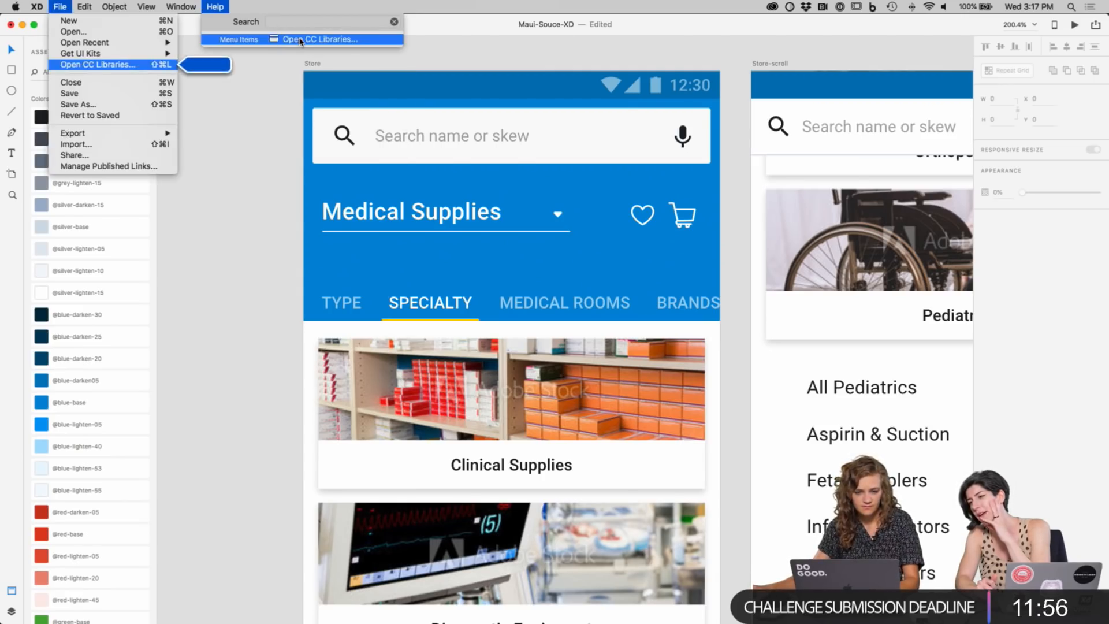
{"action": "left_click", "coordinate": [300, 41]}
{"action": "left_click_drag", "start_coordinate": [232, 286], "coordinate": [1048, 264]}
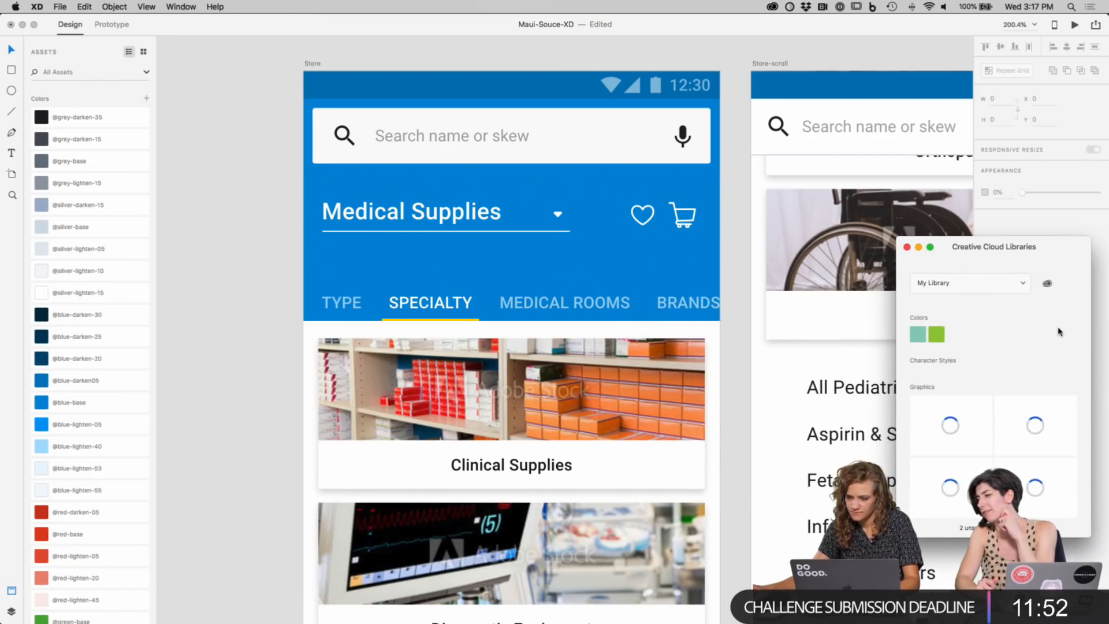
Step: Look through the graphics in My Library for the saved medical line icons
{"action": "scroll", "coordinate": [1060, 332], "scroll_direction": "down", "scroll_amount": 3}
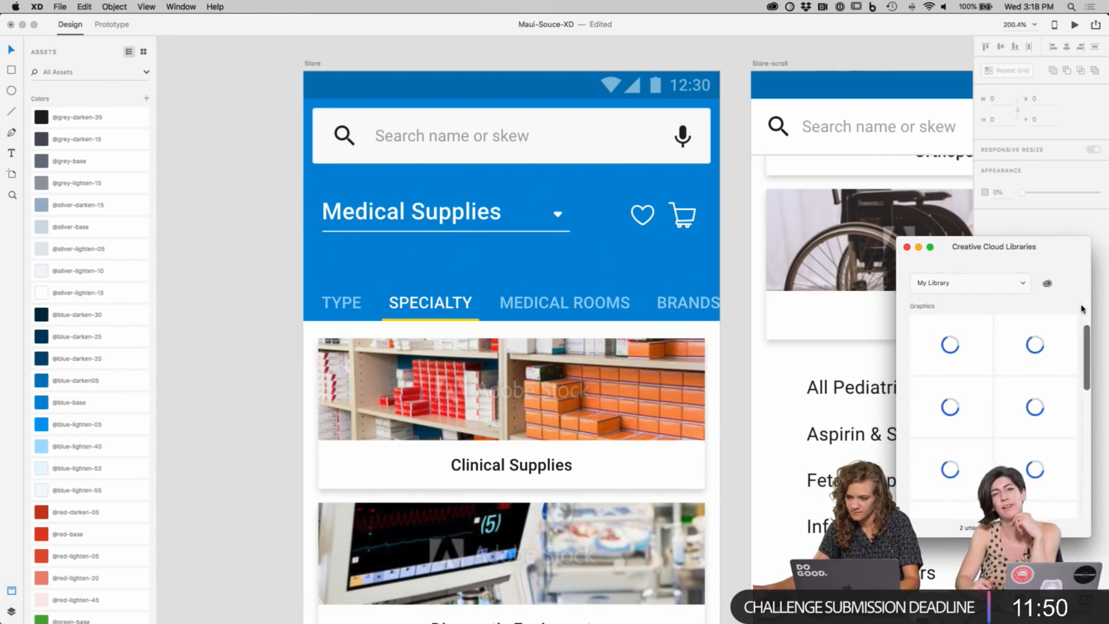
{"action": "scroll", "coordinate": [1080, 309], "scroll_direction": "down", "scroll_amount": 5}
{"action": "scroll", "coordinate": [1078, 310], "scroll_direction": "up", "scroll_amount": 1}
{"action": "scroll", "coordinate": [1079, 309], "scroll_direction": "up", "scroll_amount": 5}
{"action": "scroll", "coordinate": [1078, 310], "scroll_direction": "up", "scroll_amount": 3}
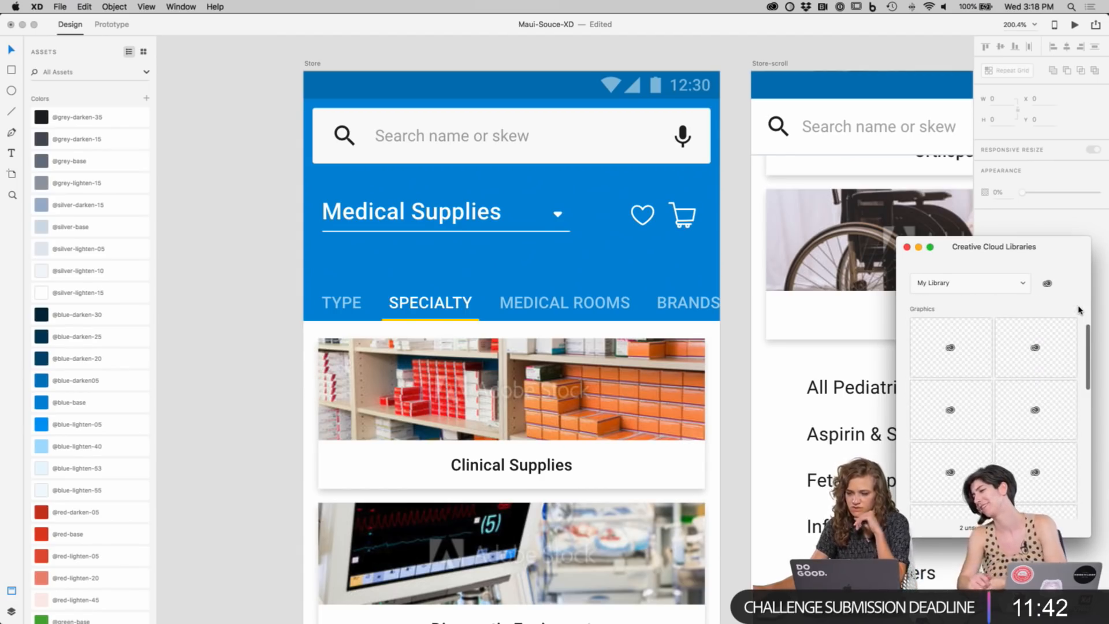
{"action": "scroll", "coordinate": [1078, 309], "scroll_direction": "up", "scroll_amount": 1}
{"action": "scroll", "coordinate": [1078, 310], "scroll_direction": "down", "scroll_amount": 2}
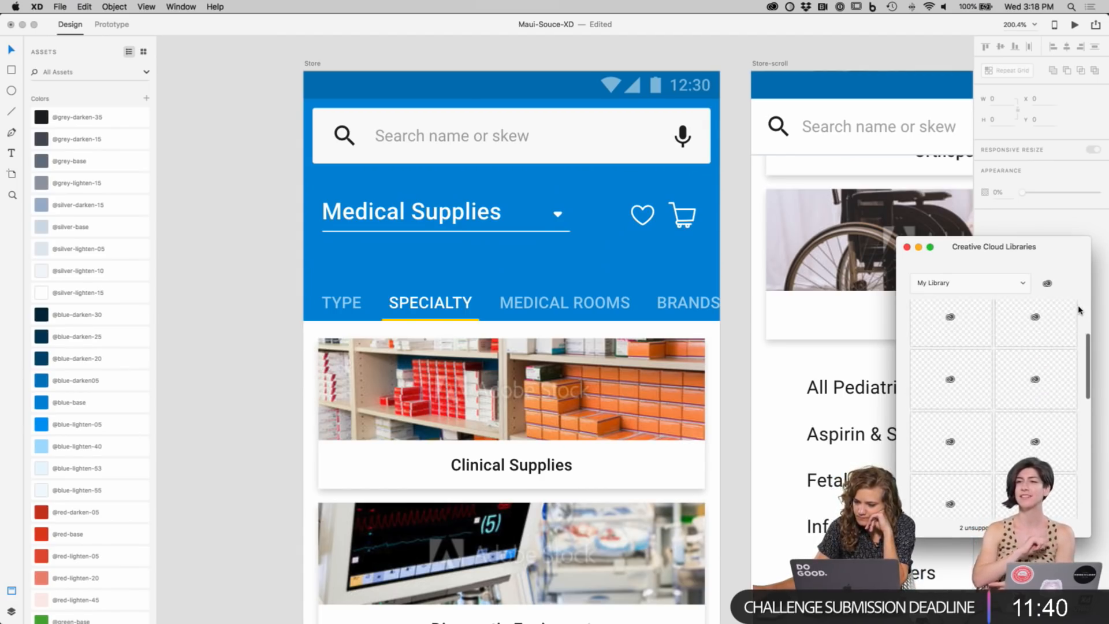
{"action": "scroll", "coordinate": [970, 362], "scroll_direction": "up", "scroll_amount": 2}
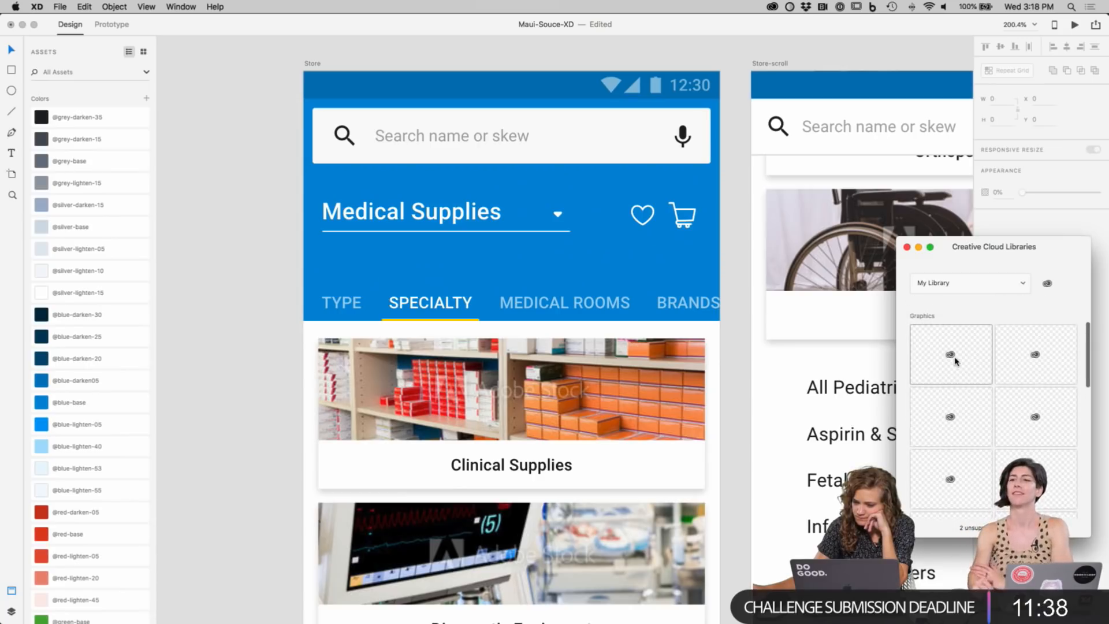
Step: Check the other library named My Library, return to the first one, and move the libraries window higher
{"action": "left_click", "coordinate": [1007, 284]}
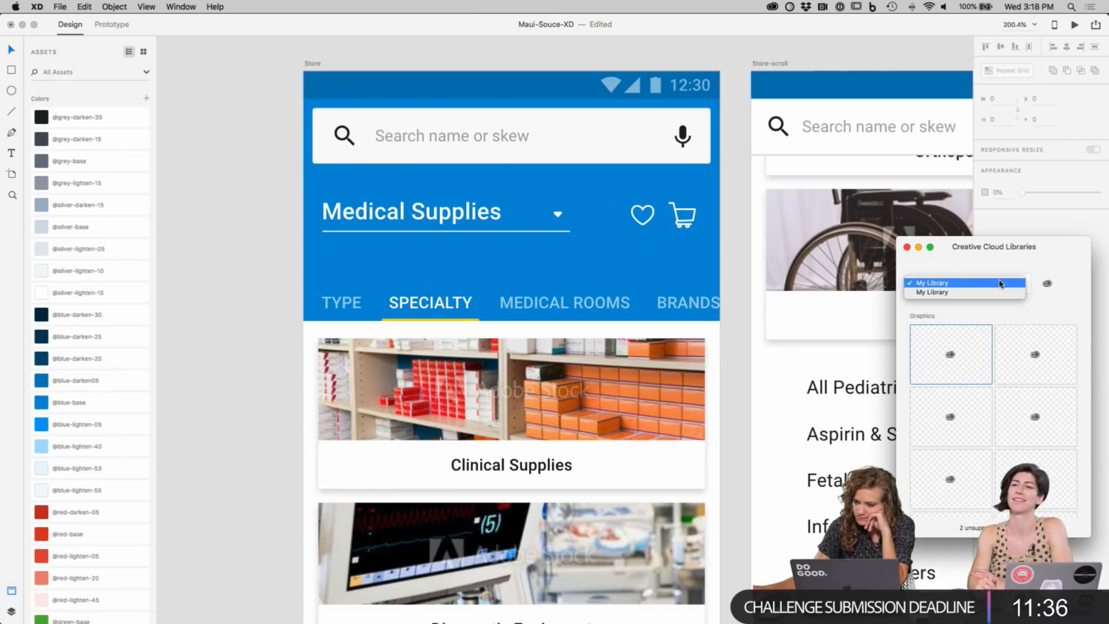
{"action": "left_click", "coordinate": [1019, 293]}
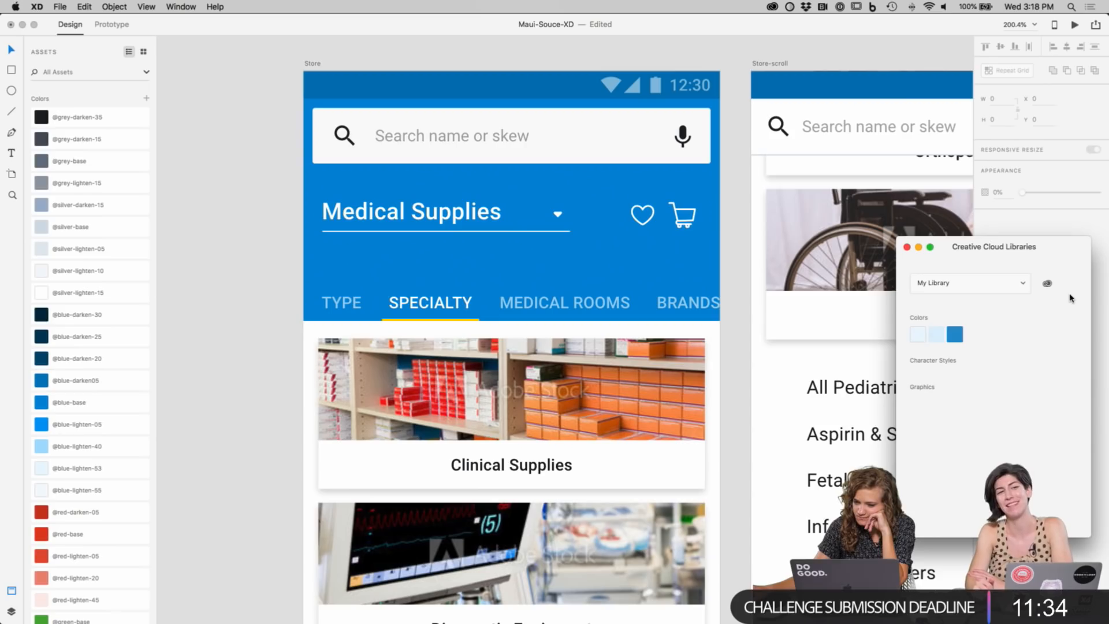
{"action": "left_click", "coordinate": [1003, 292]}
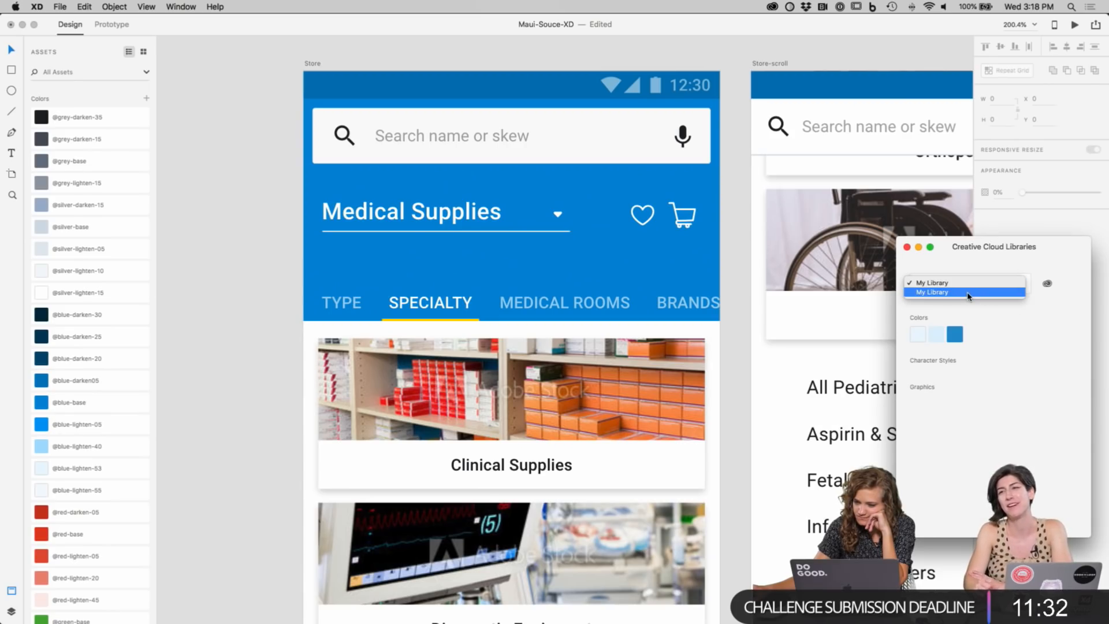
{"action": "left_click", "coordinate": [969, 293]}
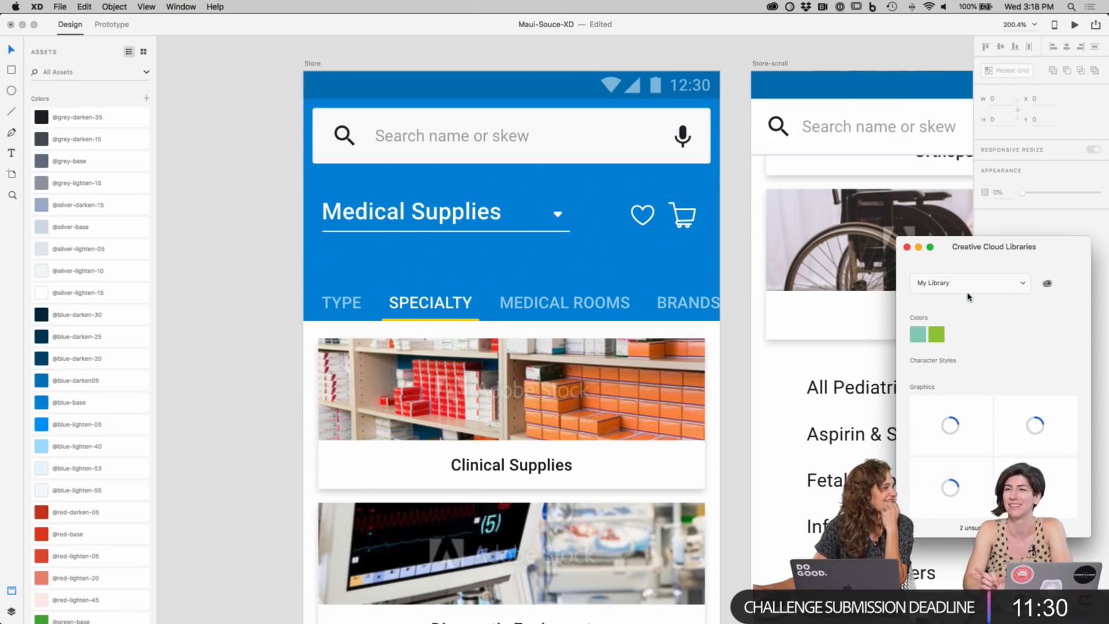
{"action": "left_click_drag", "start_coordinate": [993, 249], "coordinate": [1015, 110]}
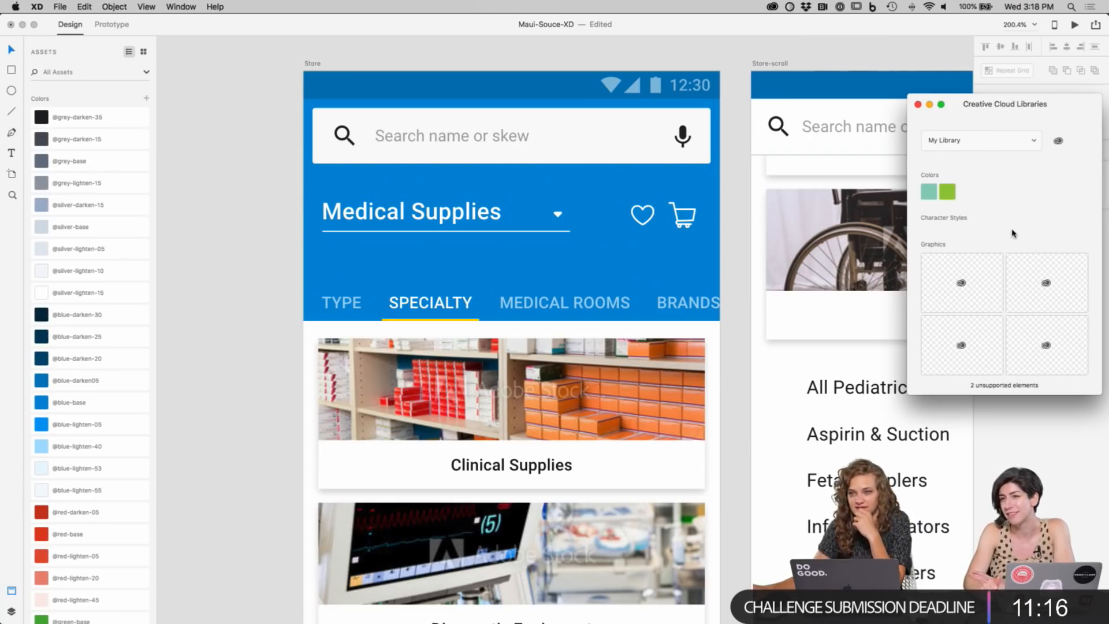
Step: Return to the canvas and close the Creative Cloud Libraries window
{"action": "left_click_drag", "start_coordinate": [941, 253], "coordinate": [880, 245]}
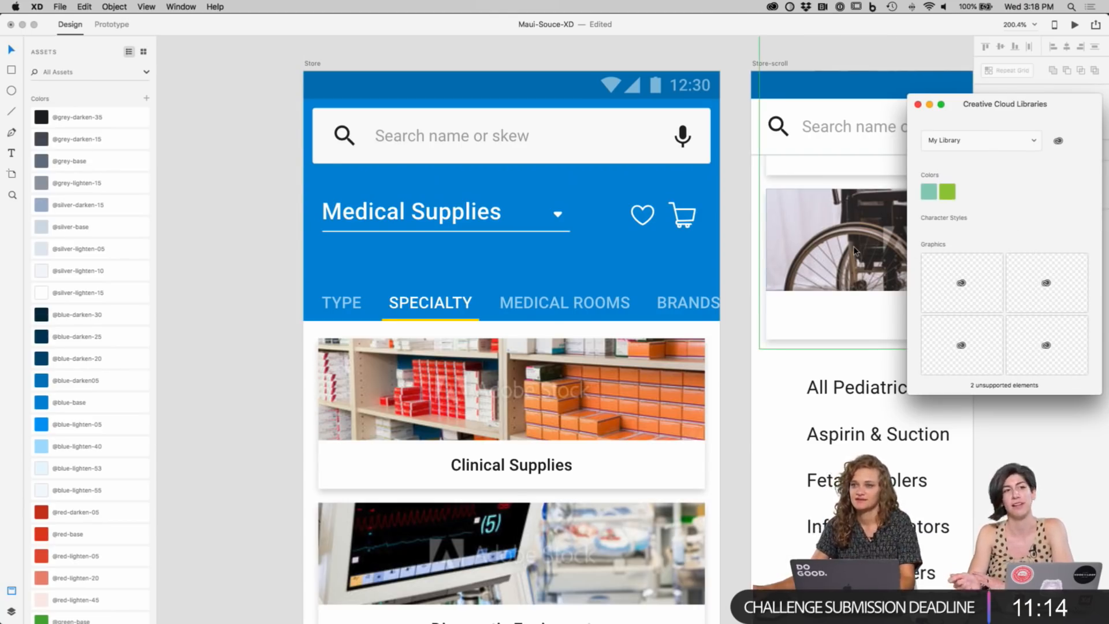
{"action": "left_click_drag", "start_coordinate": [823, 278], "coordinate": [699, 232]}
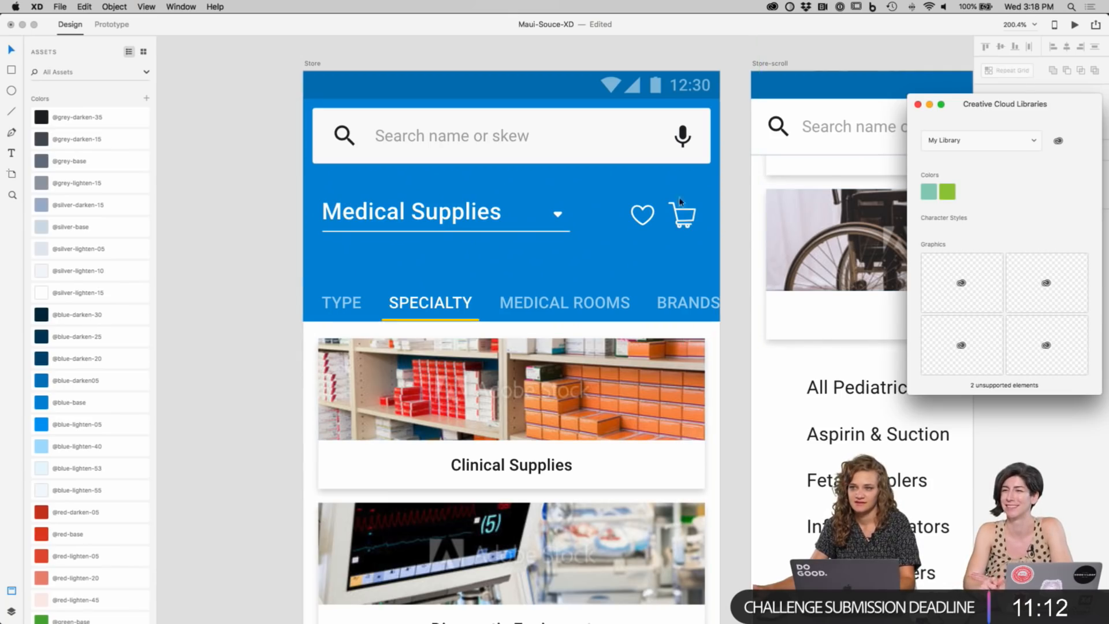
{"action": "left_click", "coordinate": [287, 341]}
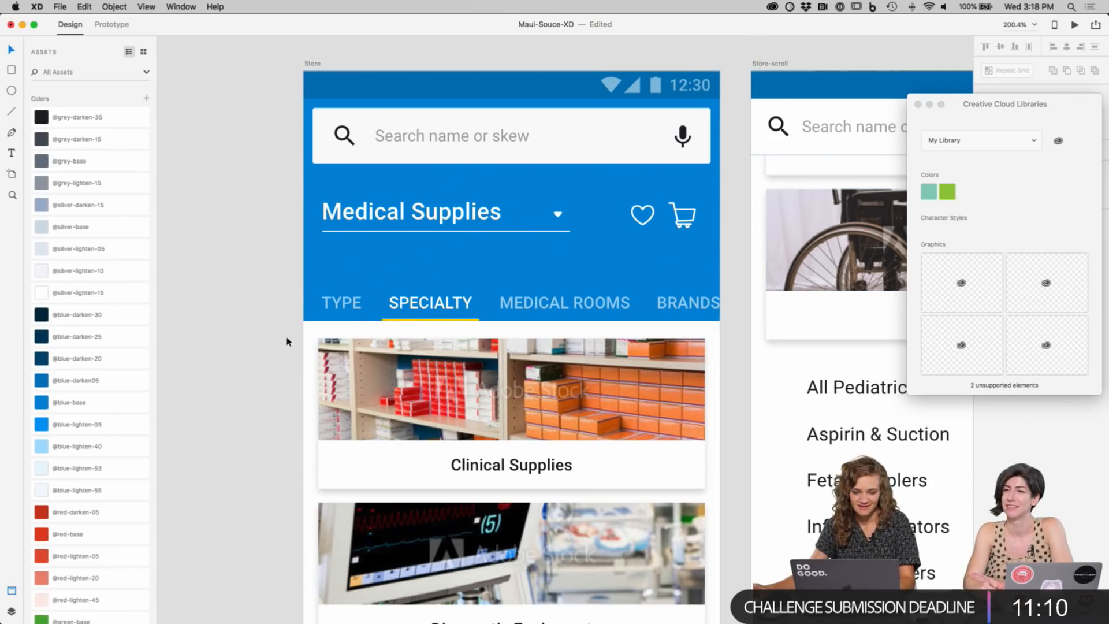
{"action": "scroll", "coordinate": [296, 323], "scroll_direction": "down", "scroll_amount": 2}
{"action": "left_click", "coordinate": [918, 106]}
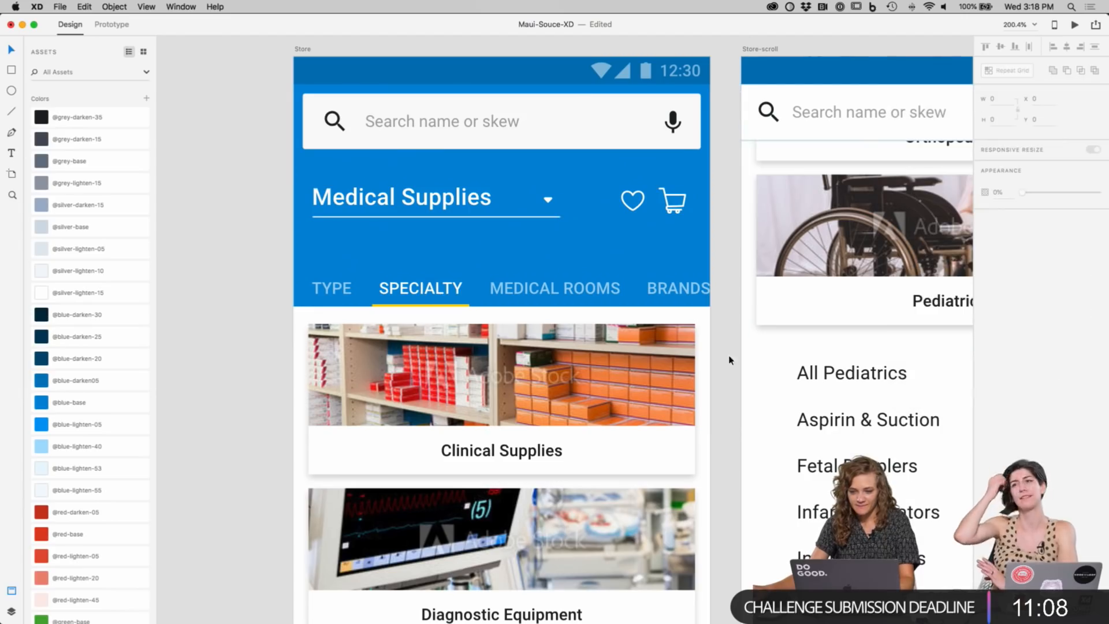
{"action": "scroll", "coordinate": [739, 341], "scroll_direction": "up", "scroll_amount": 2}
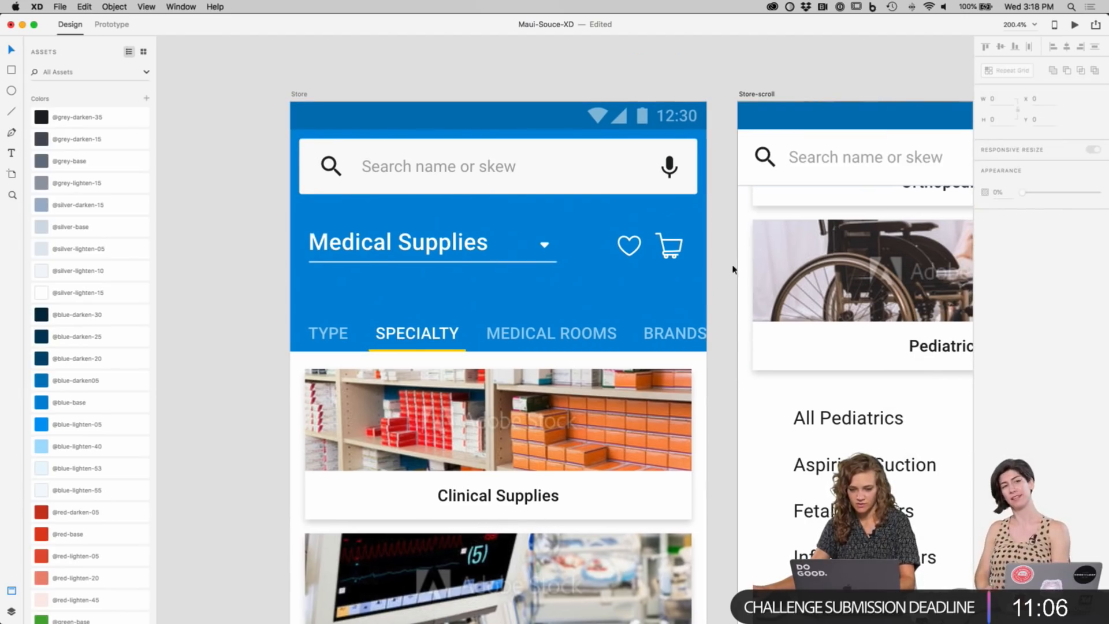
{"action": "left_click_drag", "start_coordinate": [721, 279], "coordinate": [716, 275]}
{"action": "key", "text": "super+1"}
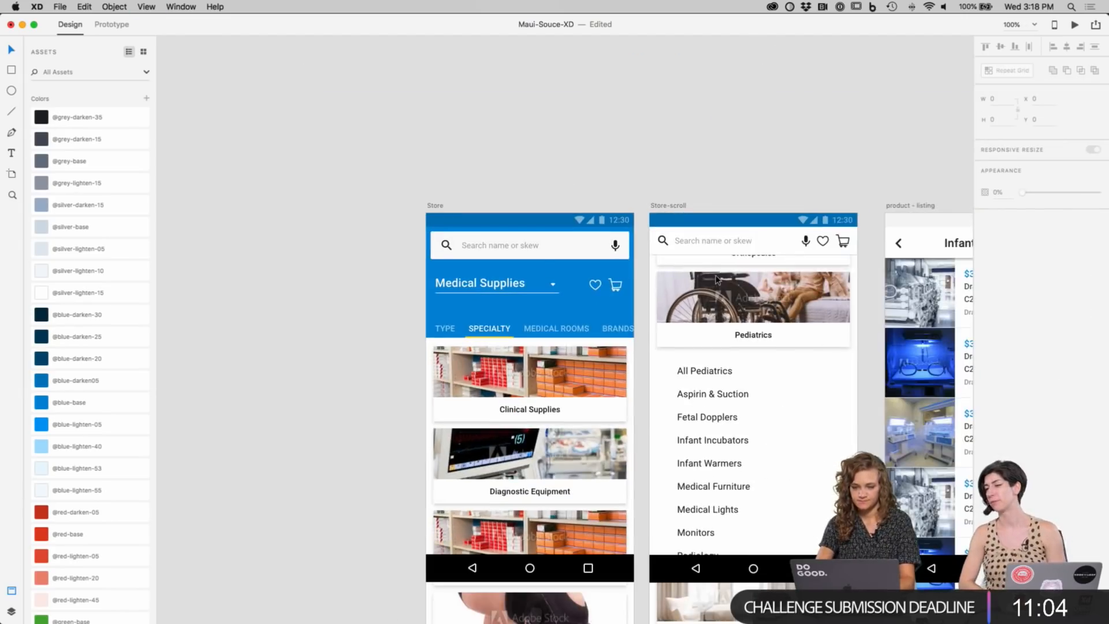
{"action": "key", "text": "super+equal"}
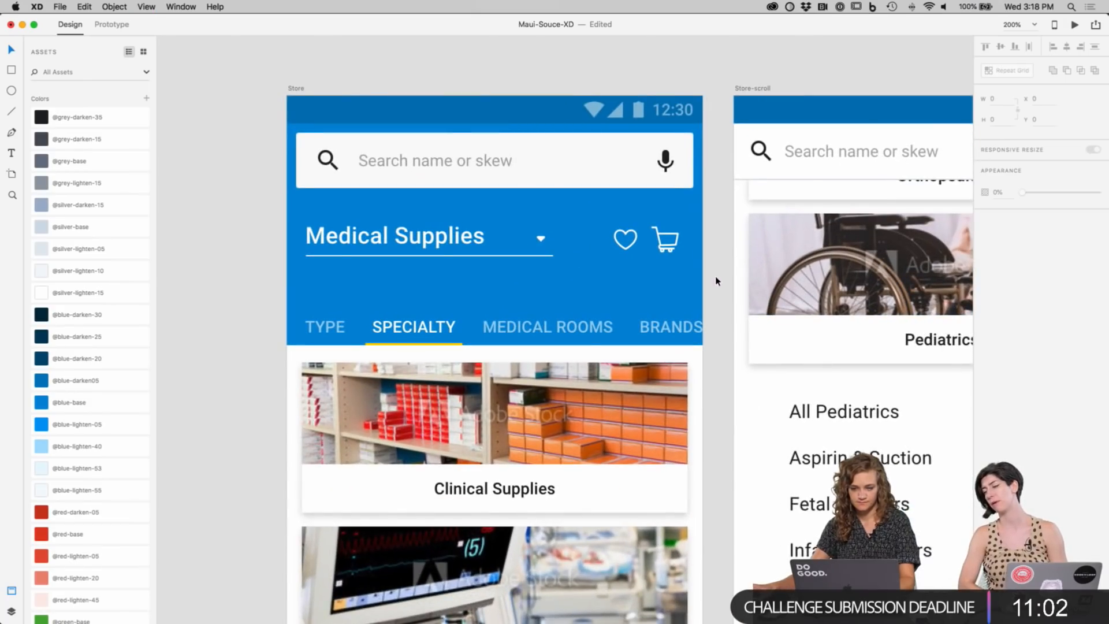
{"action": "scroll", "coordinate": [735, 312], "scroll_direction": "left", "scroll_amount": 2}
{"action": "scroll", "coordinate": [732, 302], "scroll_direction": "down", "scroll_amount": 2}
{"action": "scroll", "coordinate": [732, 302], "scroll_direction": "right", "scroll_amount": 2}
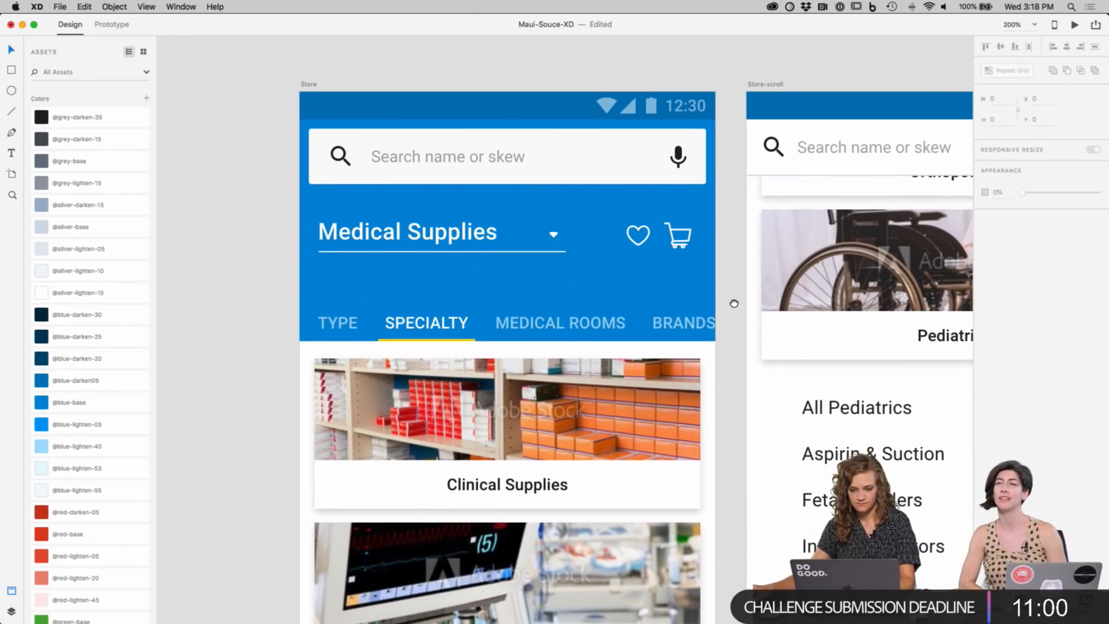
{"action": "key", "text": "super+Tab"}
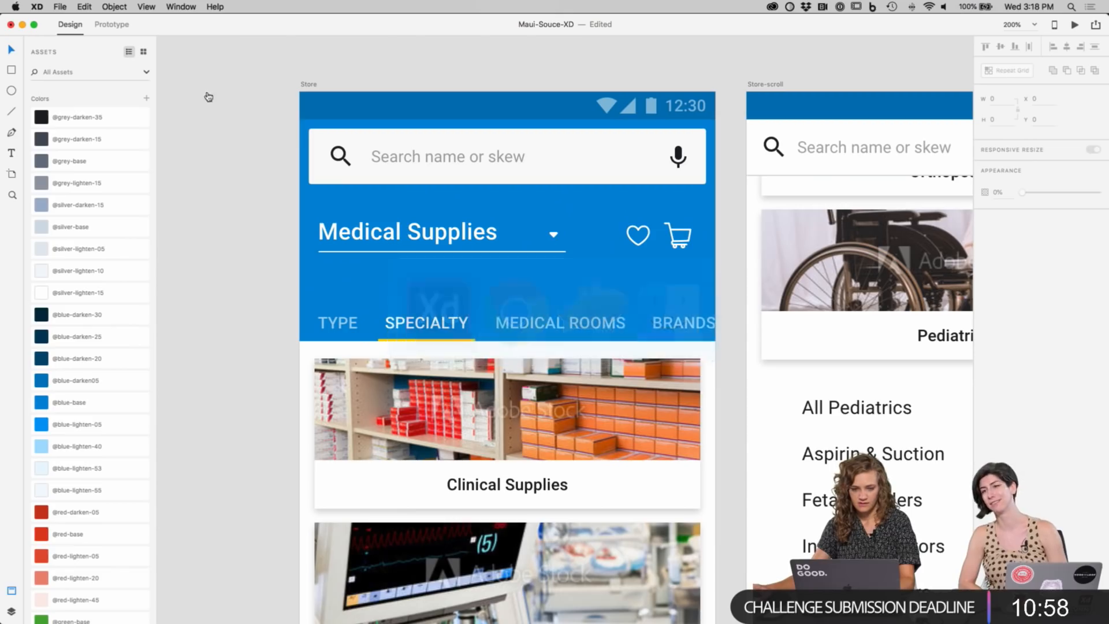
{"action": "scroll", "coordinate": [252, 262], "scroll_direction": "up", "scroll_amount": 1}
{"action": "scroll", "coordinate": [251, 262], "scroll_direction": "left", "scroll_amount": 1}
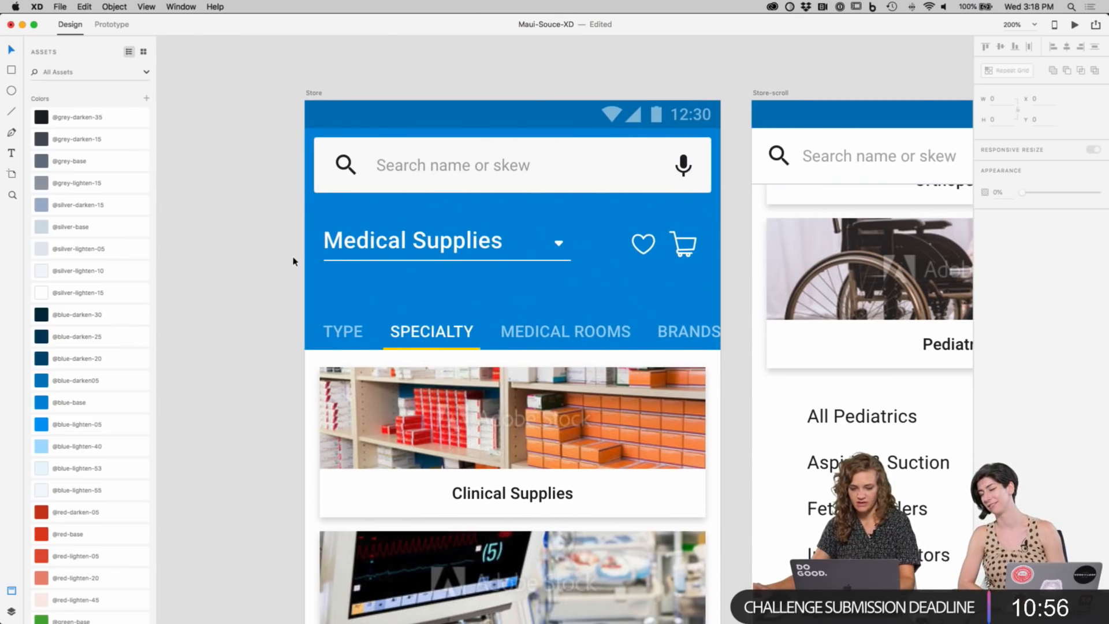
Step: Switch to Adobe Stock in Chrome and open the "medical care thin line icons 1" preview from My Library
{"action": "key", "text": "super+Tab"}
{"action": "left_click", "coordinate": [527, 324]}
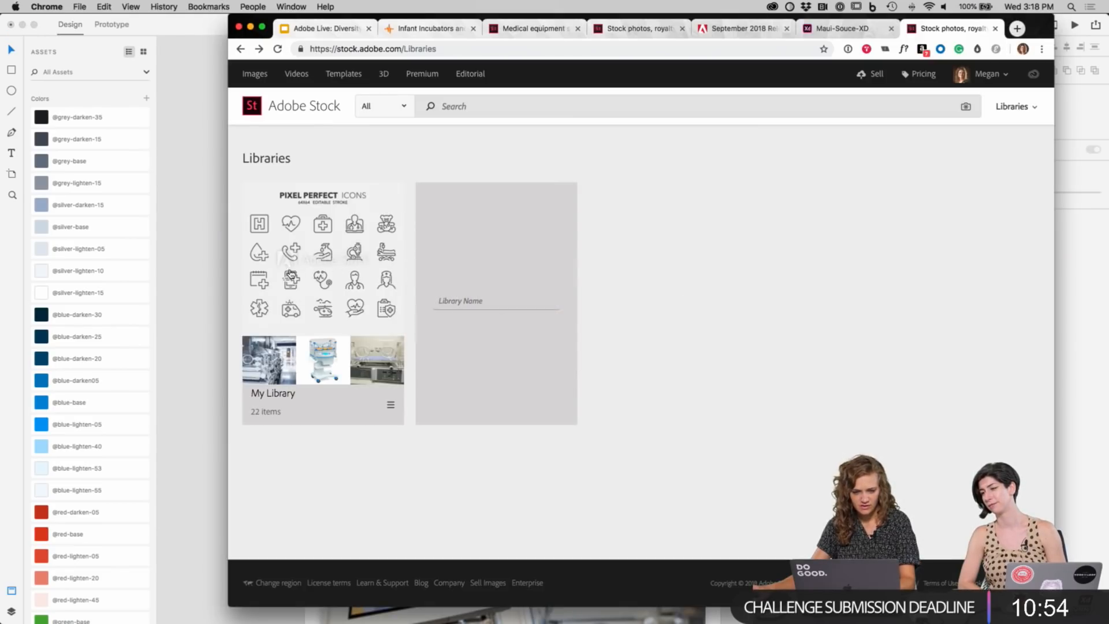
{"action": "left_click", "coordinate": [312, 282]}
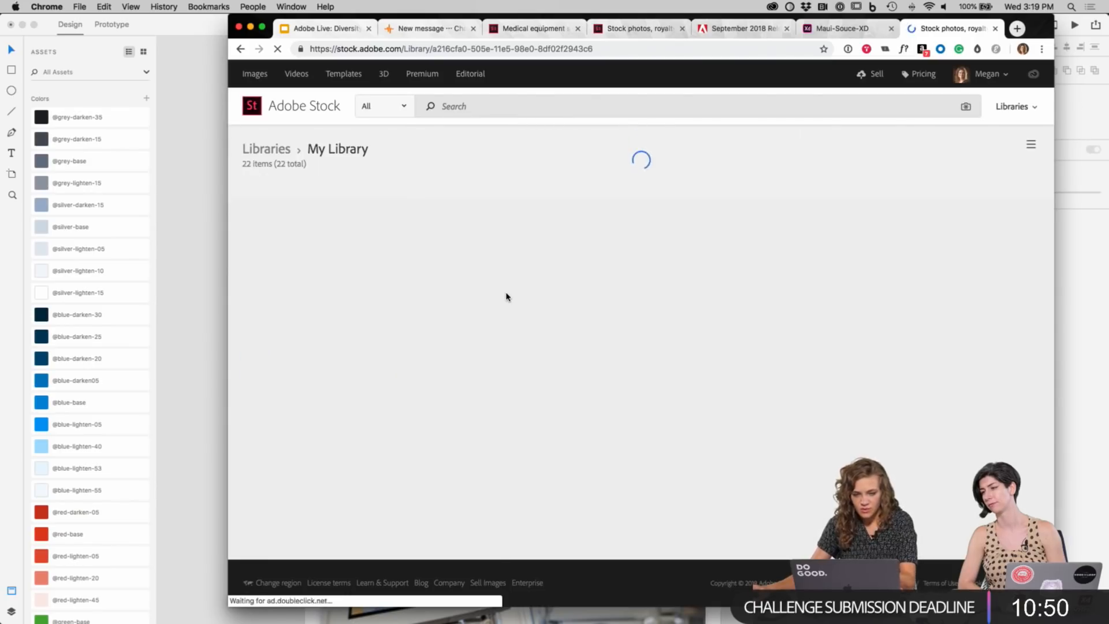
{"action": "scroll", "coordinate": [368, 155], "scroll_direction": "down", "scroll_amount": 3}
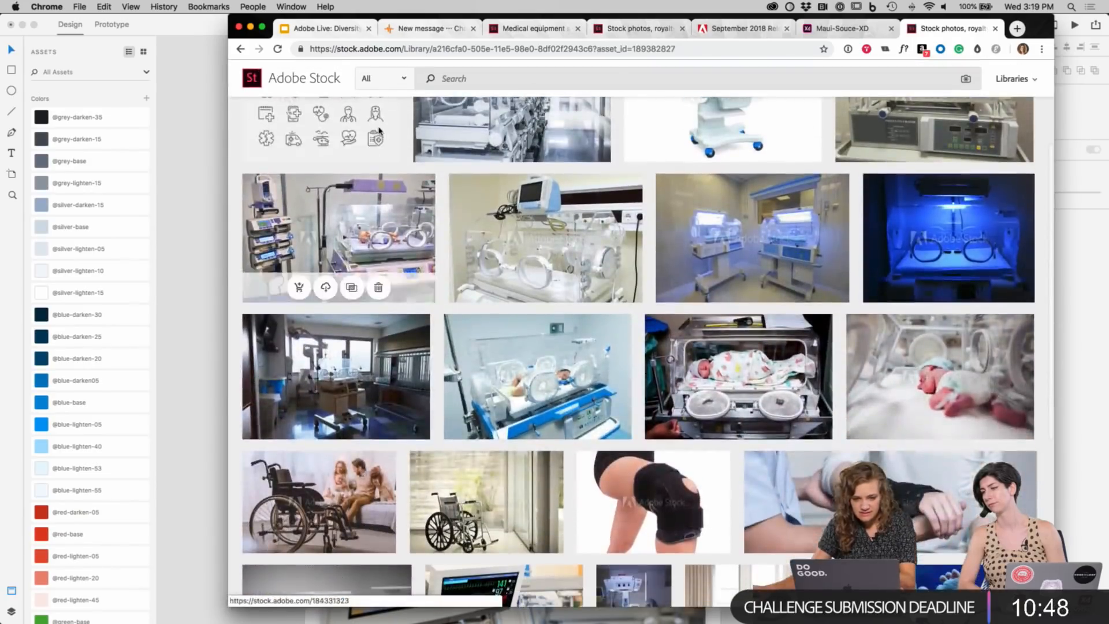
{"action": "left_click", "coordinate": [368, 155]}
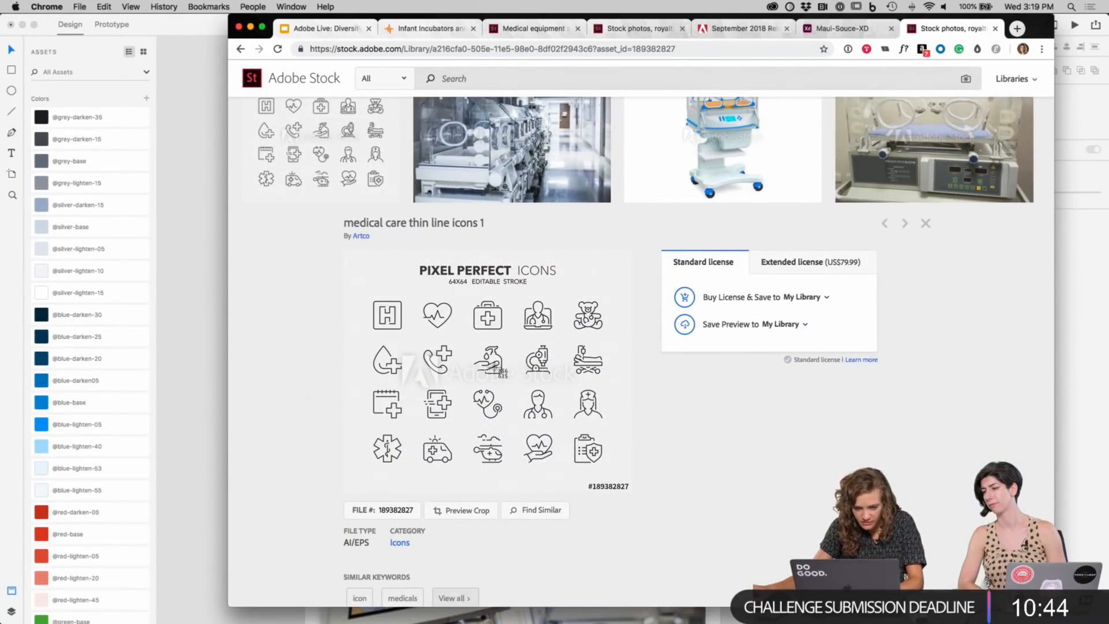
Step: Capture the stethoscope icon from the stock preview and paste it onto the empty Adobe XD canvas beside the Store artboard
{"action": "left_click_drag", "start_coordinate": [466, 381], "coordinate": [508, 422]}
{"action": "left_click", "coordinate": [219, 423]}
{"action": "scroll", "coordinate": [673, 404], "scroll_direction": "left", "scroll_amount": 10}
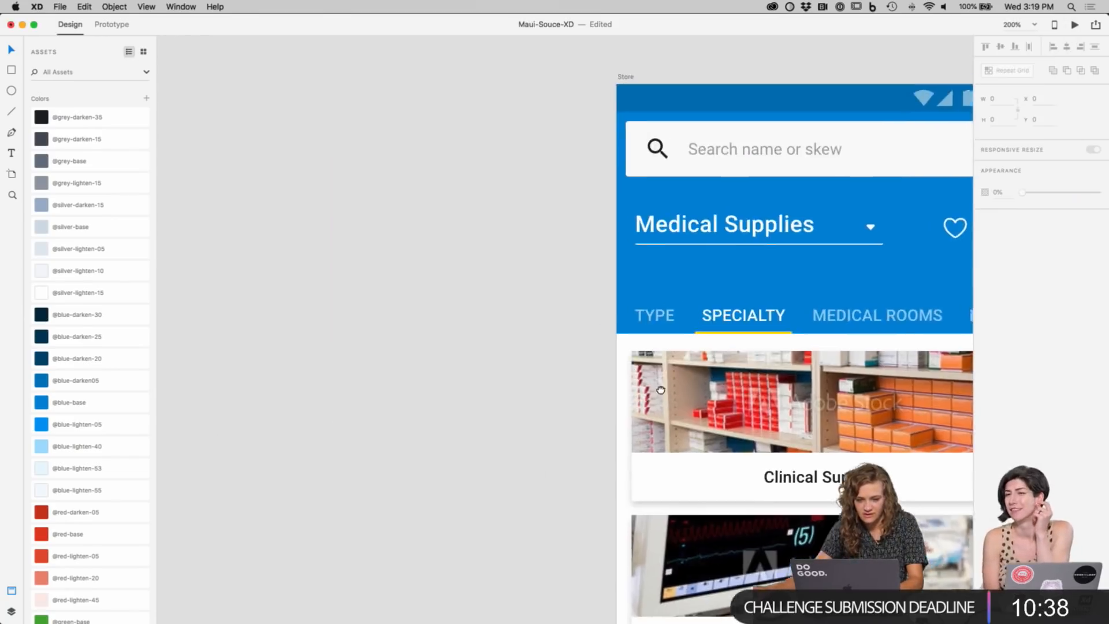
{"action": "key", "text": "super+v"}
{"action": "left_click", "coordinate": [604, 329]}
{"action": "key", "text": "super+equal"}
{"action": "left_click_drag", "start_coordinate": [570, 277], "coordinate": [753, 423]}
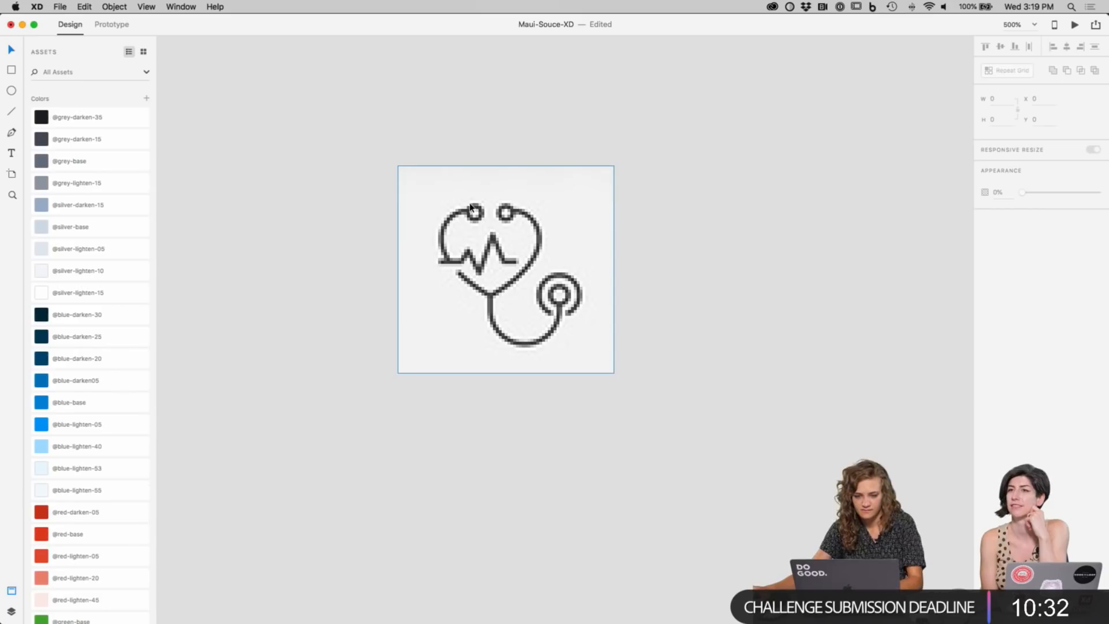
Step: Draw a circle about 6 by 6 px over the stethoscope's left earpiece, with no fill and a #1E2024 border
{"action": "key", "text": "e"}
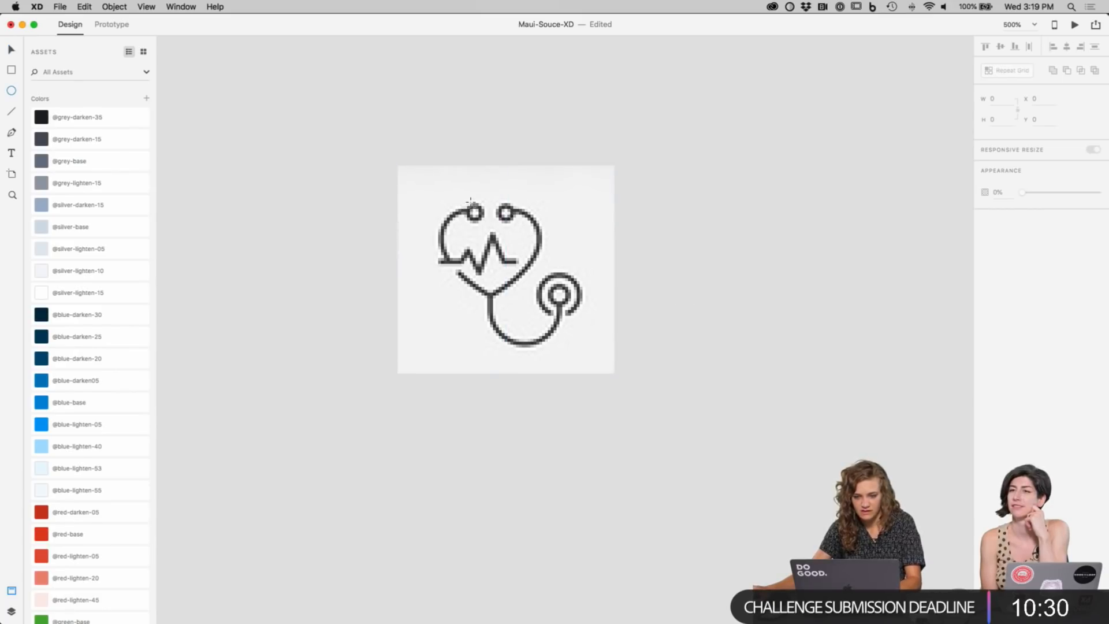
{"action": "left_click_drag", "start_coordinate": [468, 201], "coordinate": [477, 209]}
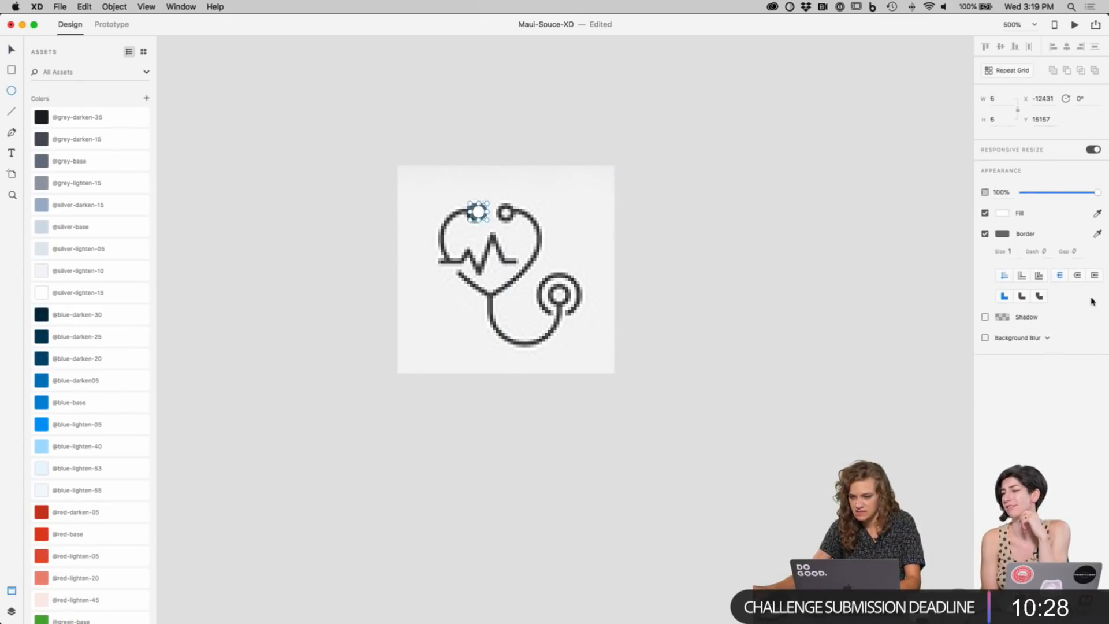
{"action": "left_click", "coordinate": [985, 214]}
{"action": "left_click", "coordinate": [1010, 235]}
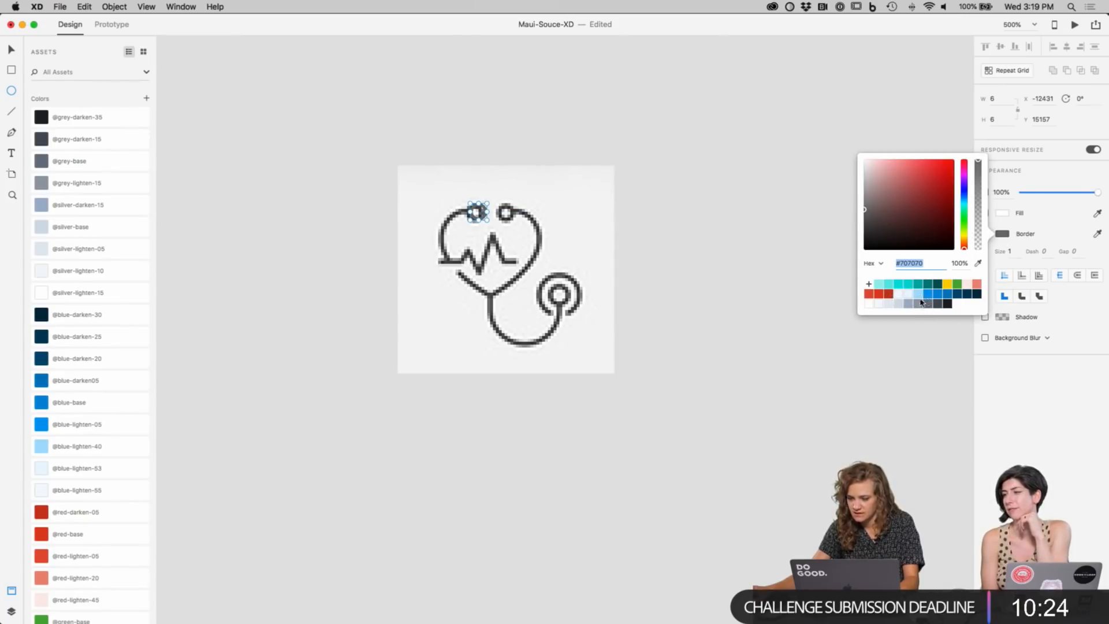
{"action": "left_click", "coordinate": [947, 304]}
{"action": "left_click", "coordinate": [837, 316]}
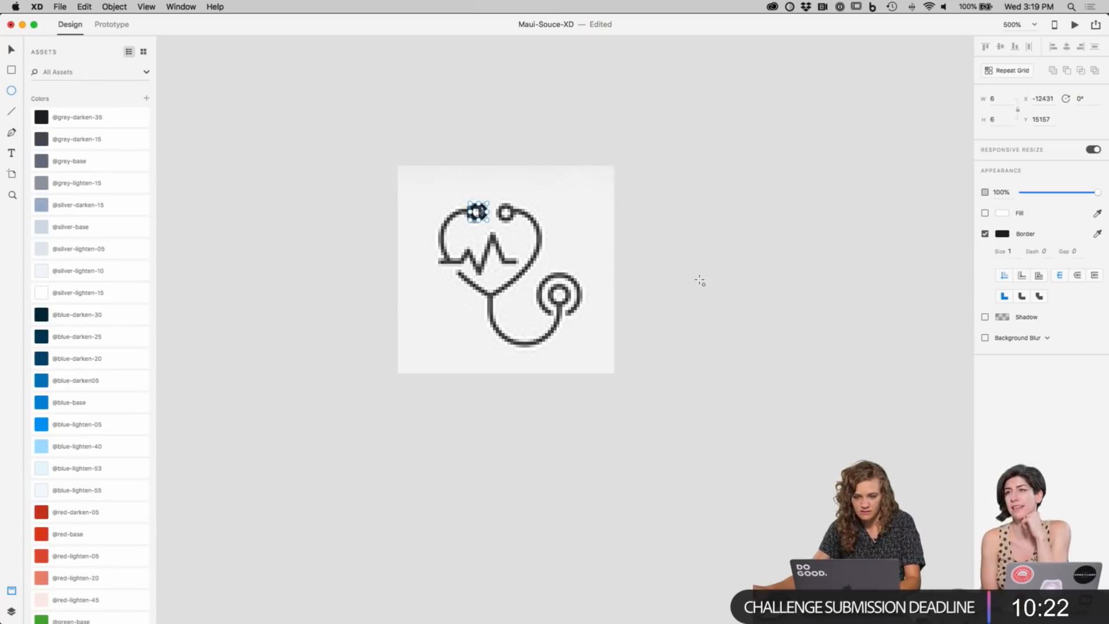
Step: Nudge the circle into line with the left earpiece and place a copy of it over the right earpiece
{"action": "key", "text": "Left"}
{"action": "key", "text": "Left"}
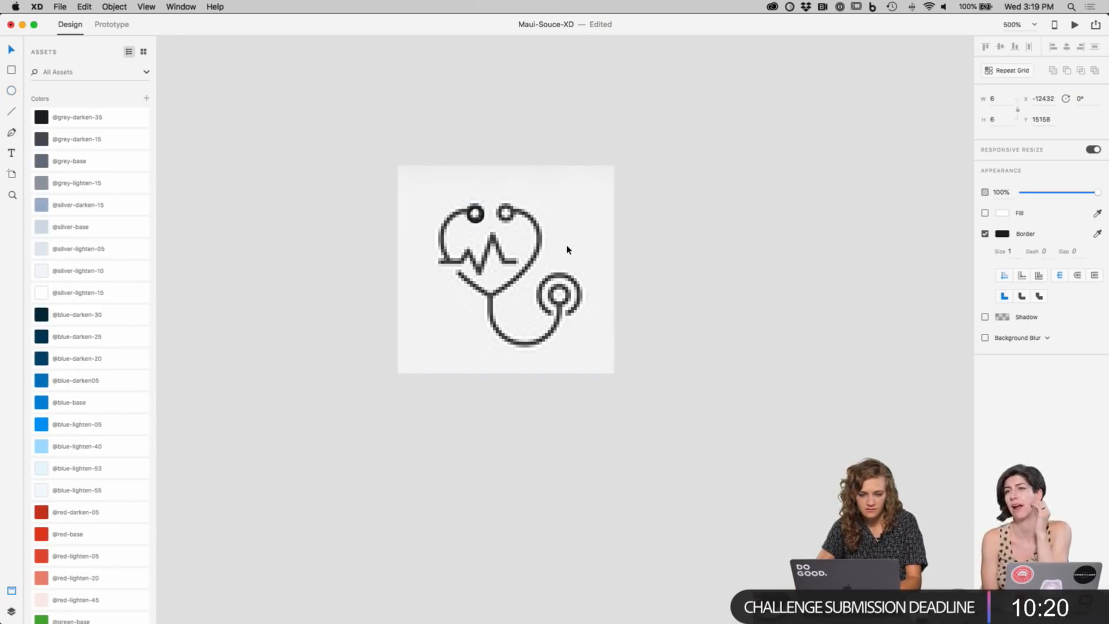
{"action": "key", "text": "Right"}
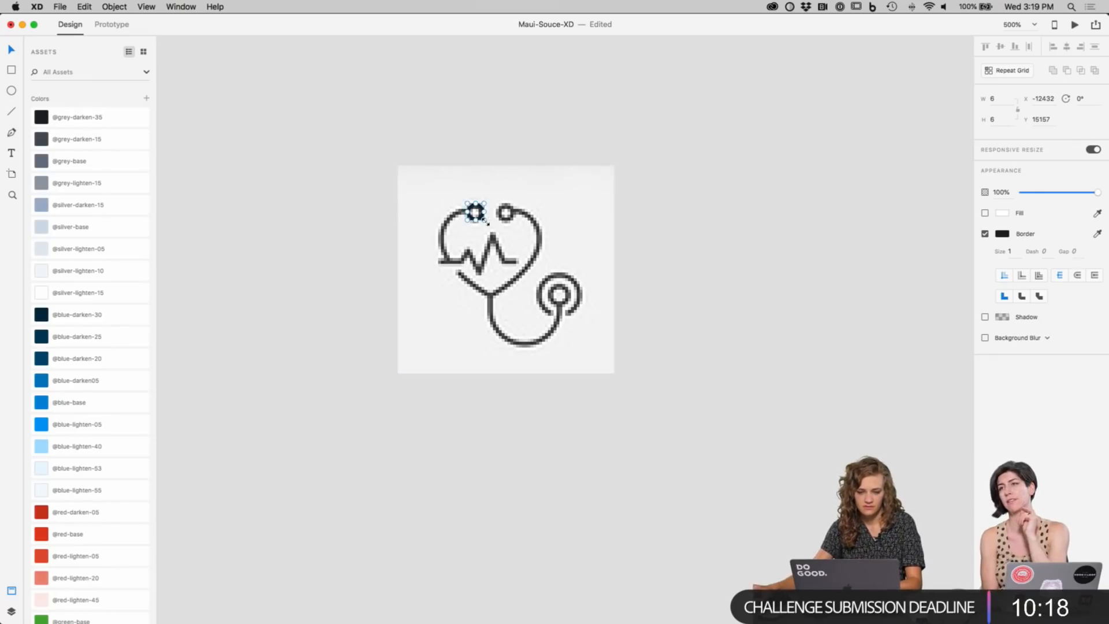
{"action": "left_click_drag", "start_coordinate": [482, 220], "coordinate": [508, 223]}
{"action": "left_click", "coordinate": [757, 285]}
{"action": "left_click", "coordinate": [1096, 26]}
{"action": "left_click", "coordinate": [653, 216]}
Step: Trace the heart's right side with the Pen tool, from the right earpiece through the lower tip to the short left end
{"action": "scroll", "coordinate": [619, 245], "scroll_direction": "left", "scroll_amount": 2}
{"action": "key", "text": "p"}
{"action": "left_click", "coordinate": [573, 214]}
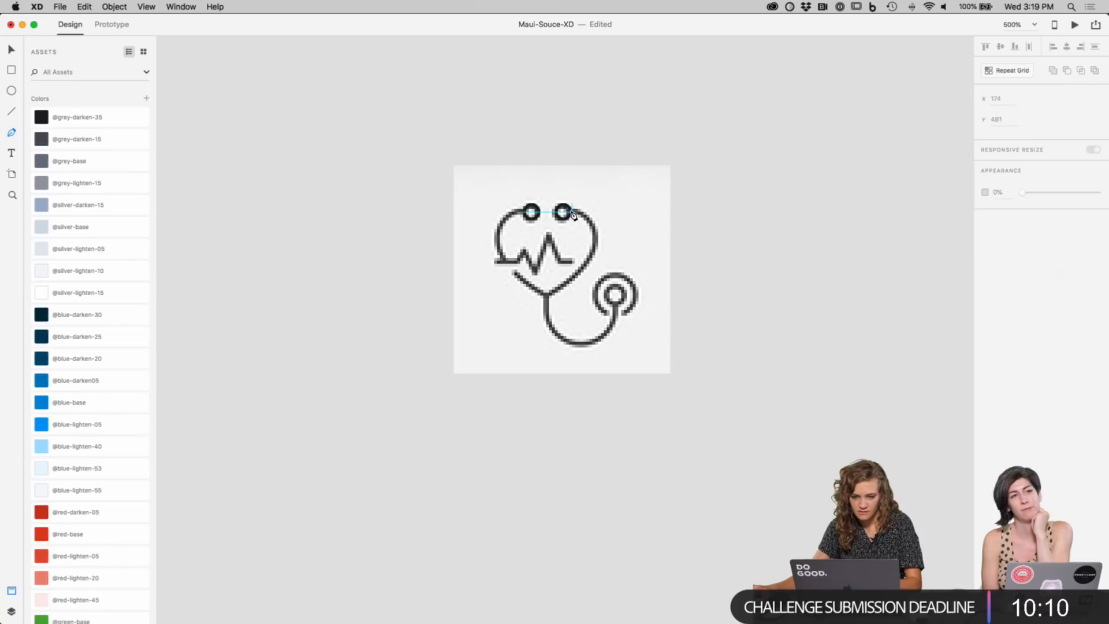
{"action": "left_click", "coordinate": [595, 238]}
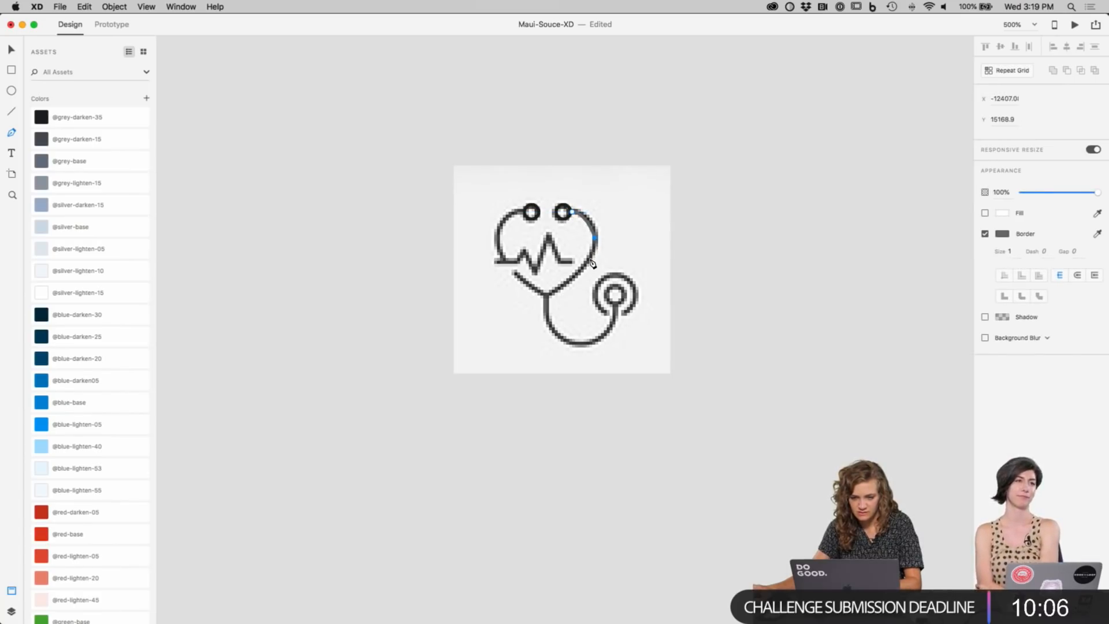
{"action": "key", "text": "super+z"}
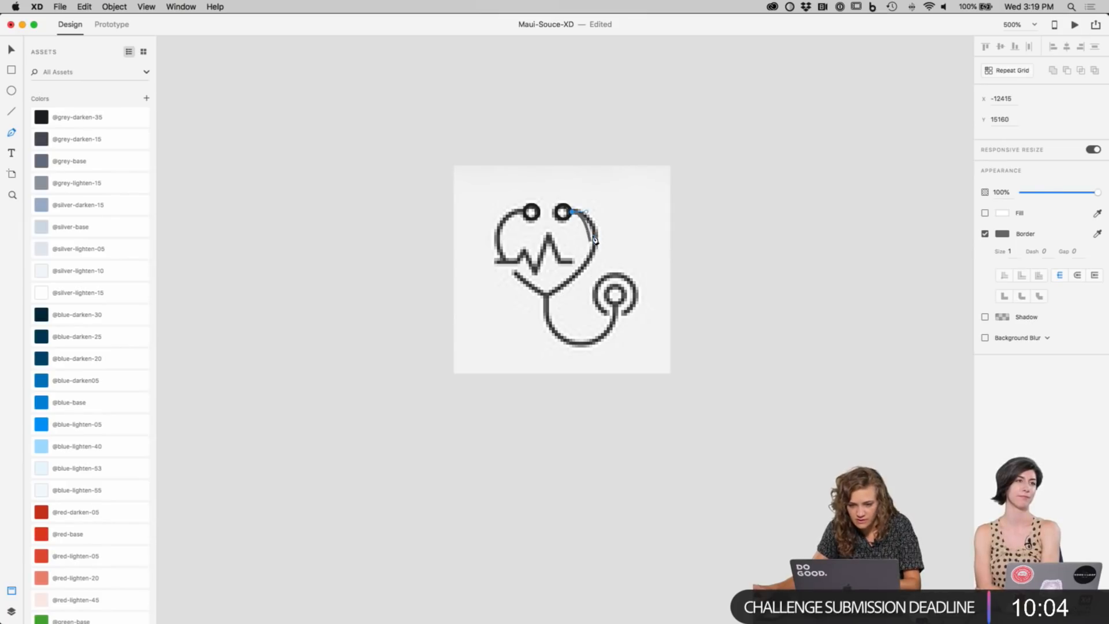
{"action": "left_click", "coordinate": [596, 240]}
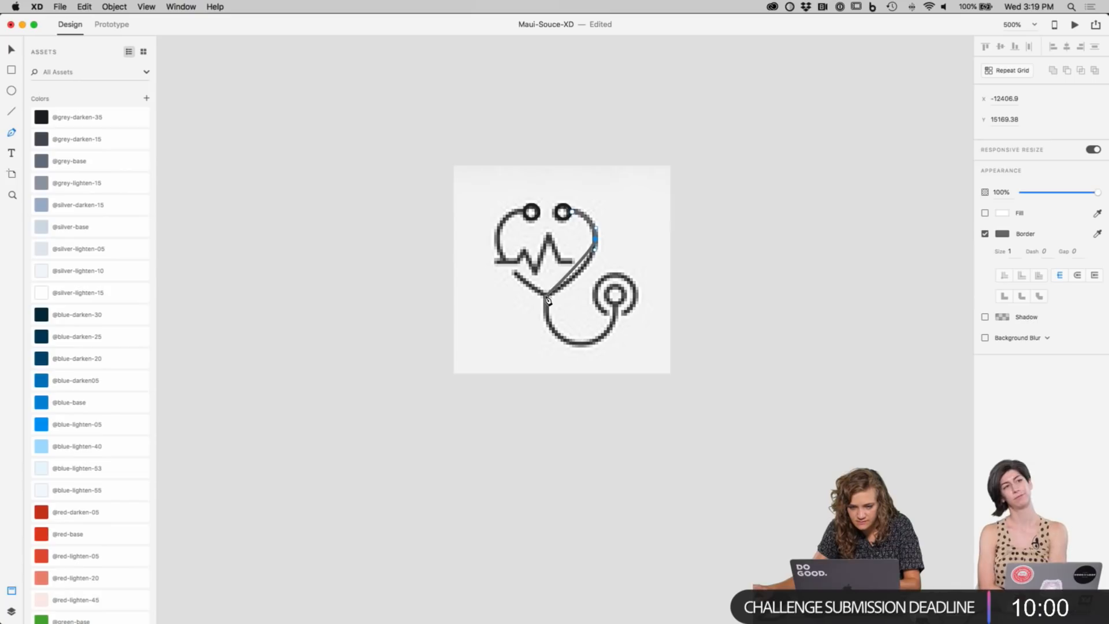
{"action": "left_click_drag", "start_coordinate": [548, 298], "coordinate": [514, 274]}
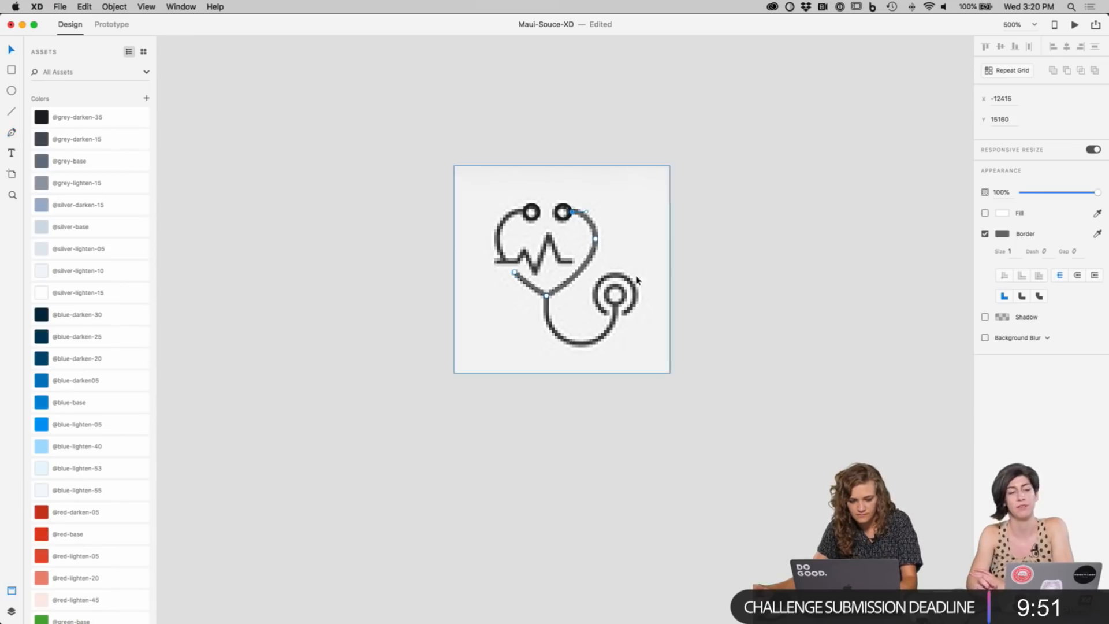
Step: Set the border colour of the traced right heart path to #1E2024
{"action": "left_click", "coordinate": [1003, 234]}
{"action": "left_click", "coordinate": [948, 304]}
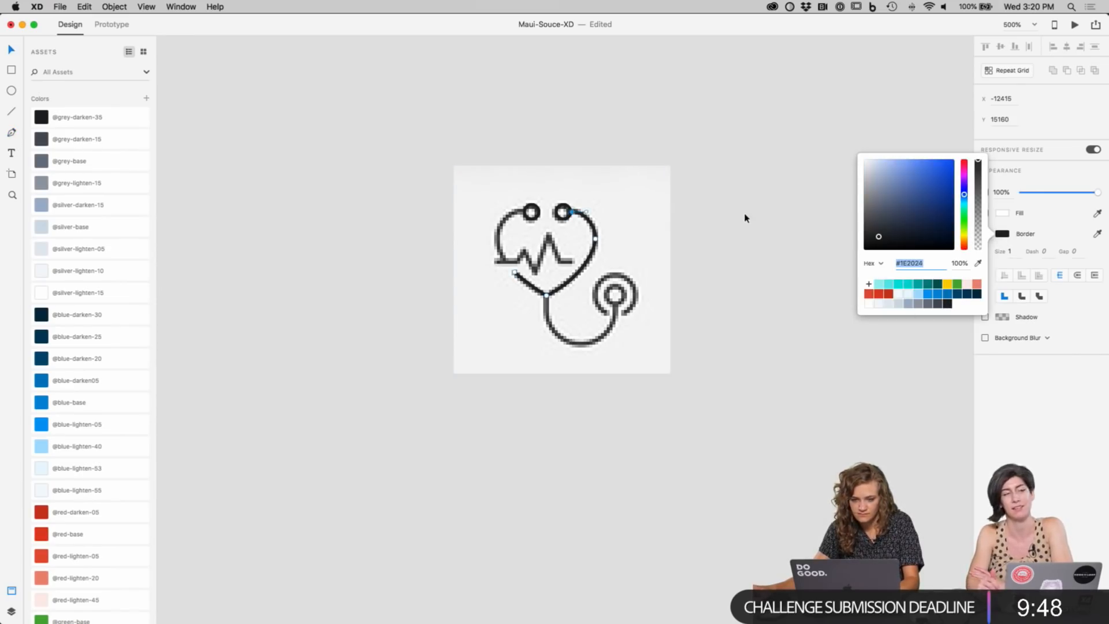
{"action": "key", "text": "Escape"}
Step: Trace the left tube from the left earpiece down to the heartbeat line with the Pen tool and give it a #1E2024 border
{"action": "key", "text": "p"}
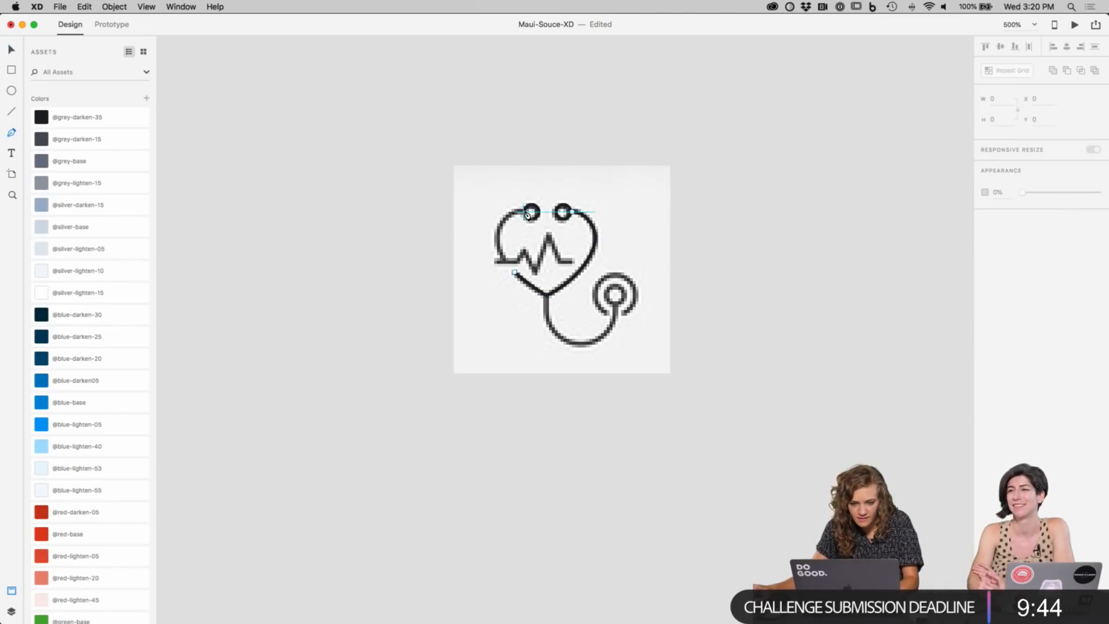
{"action": "left_click", "coordinate": [527, 215]}
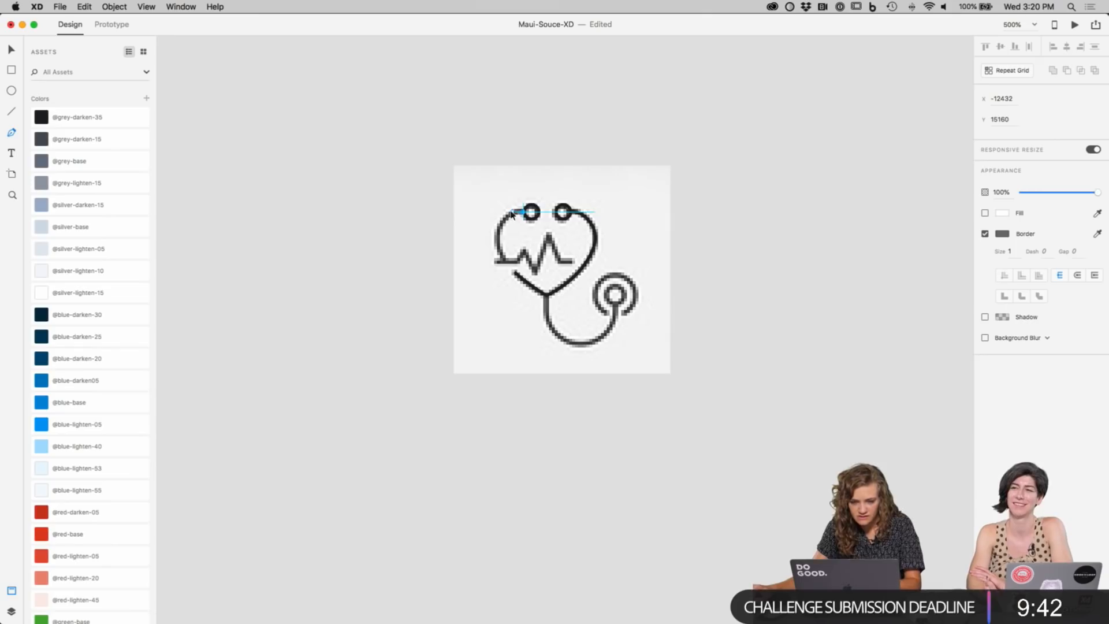
{"action": "left_click_drag", "start_coordinate": [499, 243], "coordinate": [496, 258]}
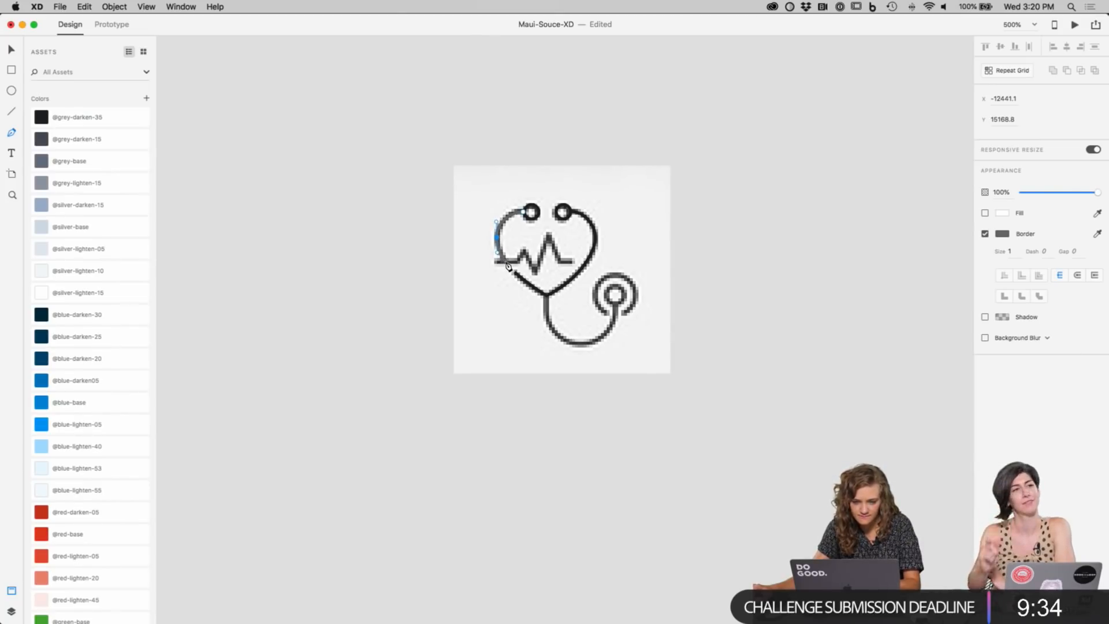
{"action": "left_click", "coordinate": [506, 263]}
{"action": "key", "text": "Escape"}
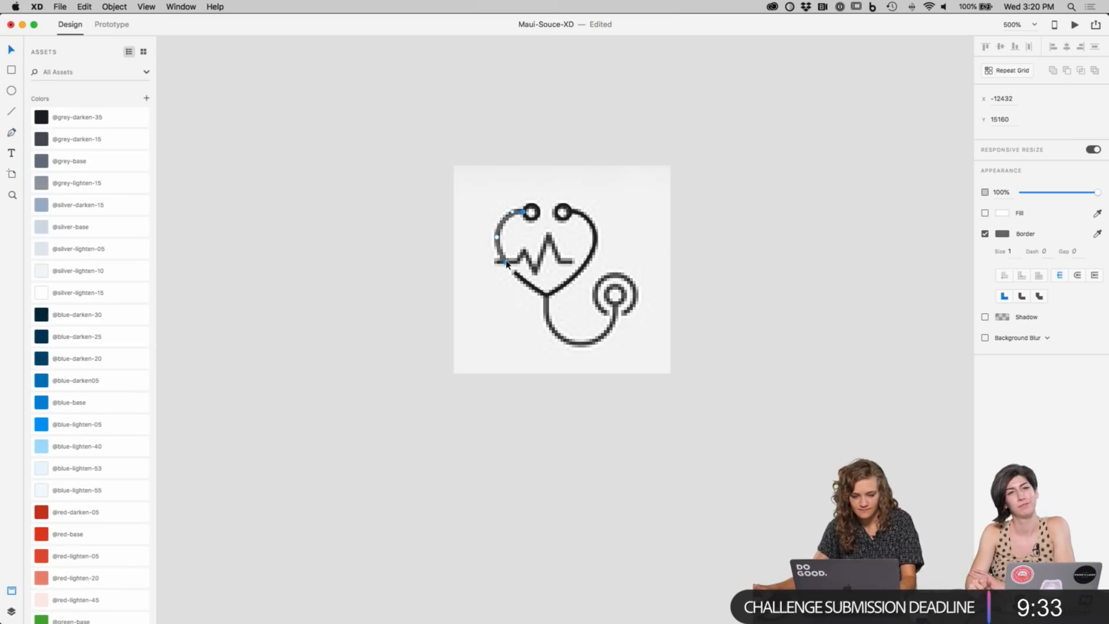
{"action": "left_click", "coordinate": [1008, 234]}
{"action": "left_click", "coordinate": [971, 306]}
{"action": "left_click", "coordinate": [608, 357]}
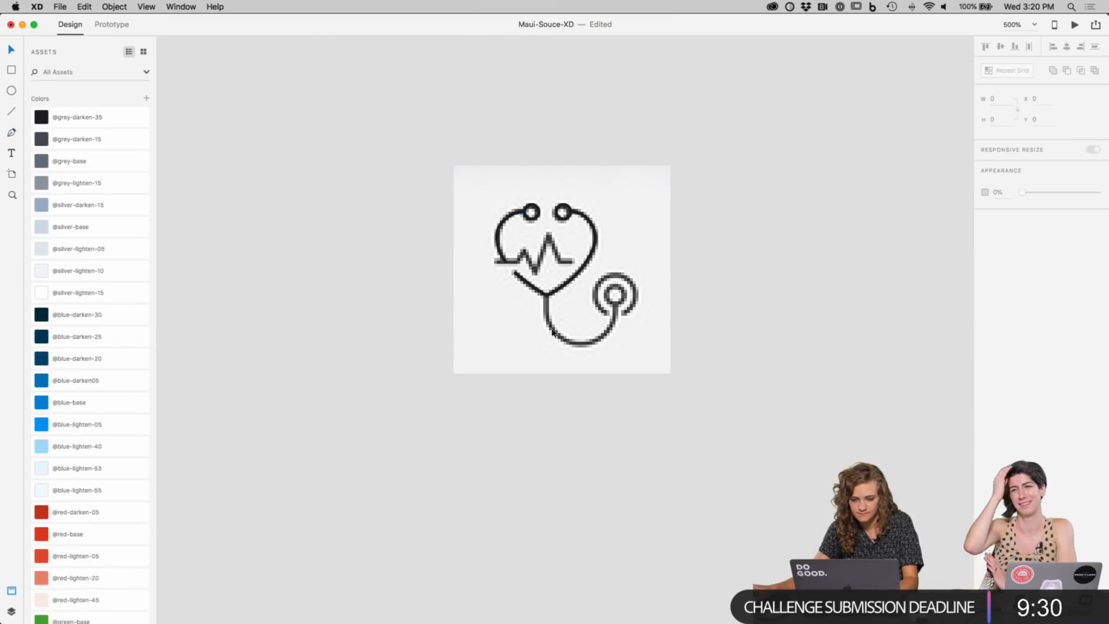
Step: Trace the zigzag heartbeat line across the heart from end to end as a straight-segment Pen path
{"action": "key", "text": "p"}
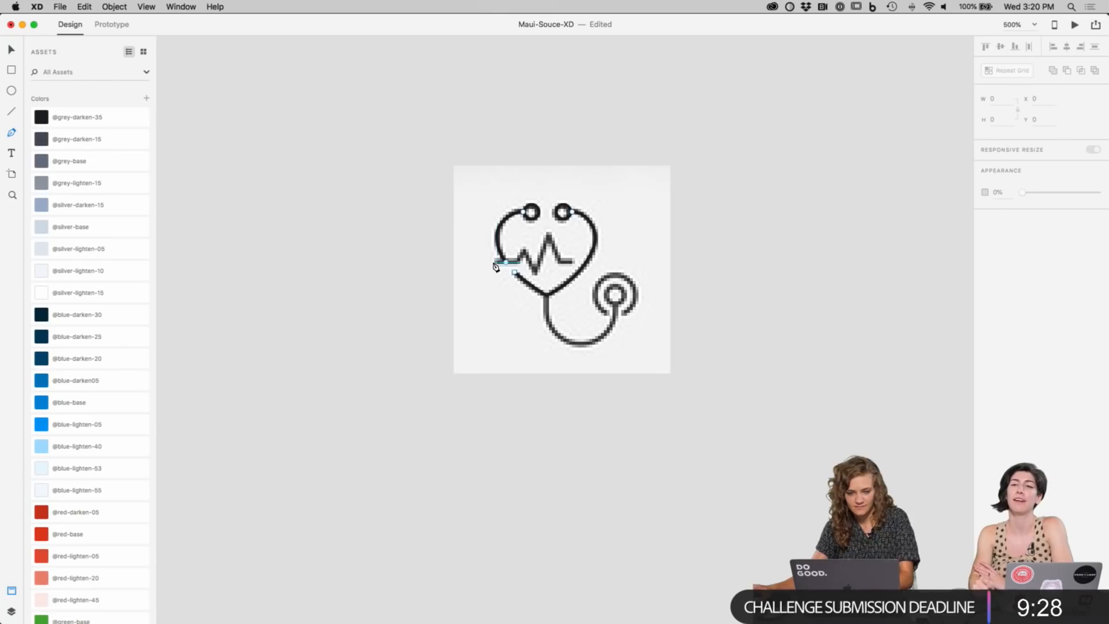
{"action": "left_click", "coordinate": [497, 264]}
{"action": "left_click", "coordinate": [518, 264]}
{"action": "left_click", "coordinate": [524, 252]}
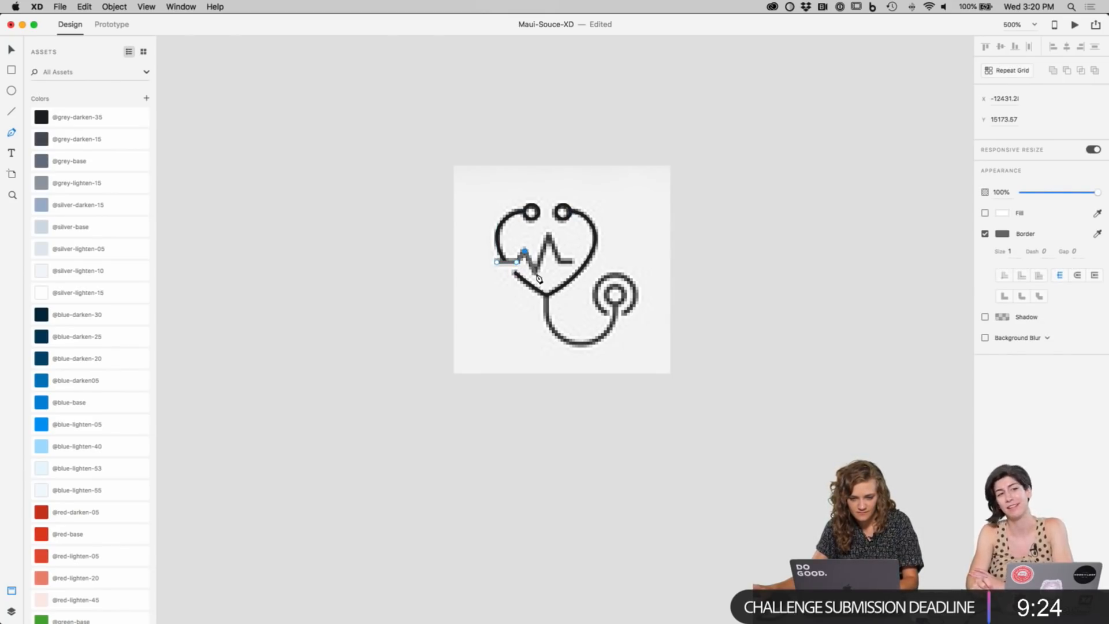
{"action": "left_click", "coordinate": [535, 272]}
{"action": "left_click", "coordinate": [549, 236]}
{"action": "left_click", "coordinate": [559, 262]}
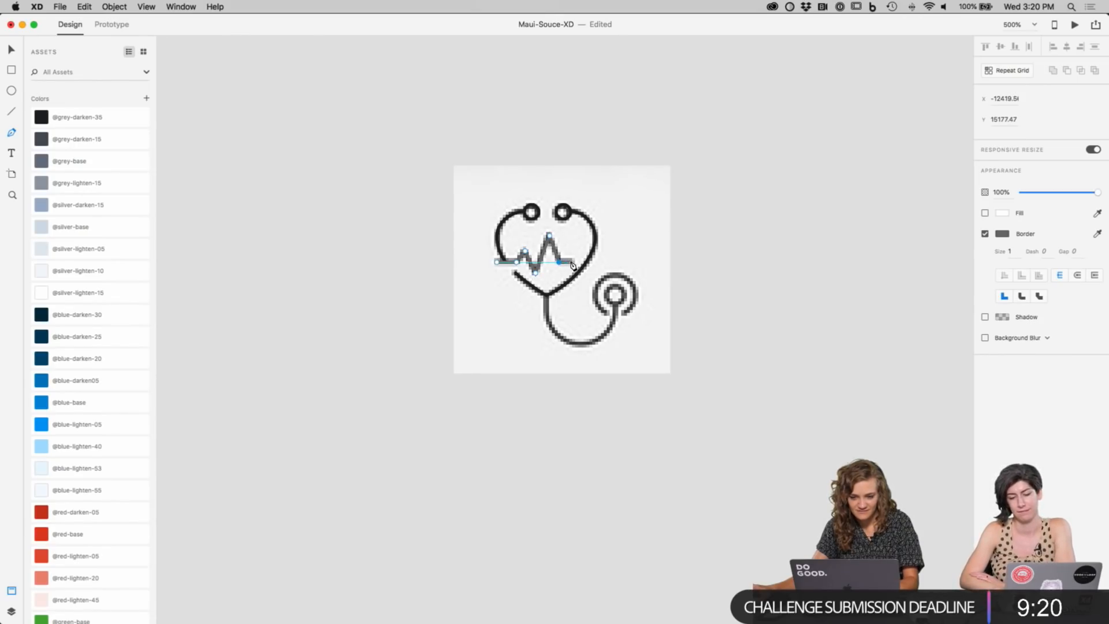
{"action": "left_click", "coordinate": [572, 262]}
{"action": "key", "text": "Escape"}
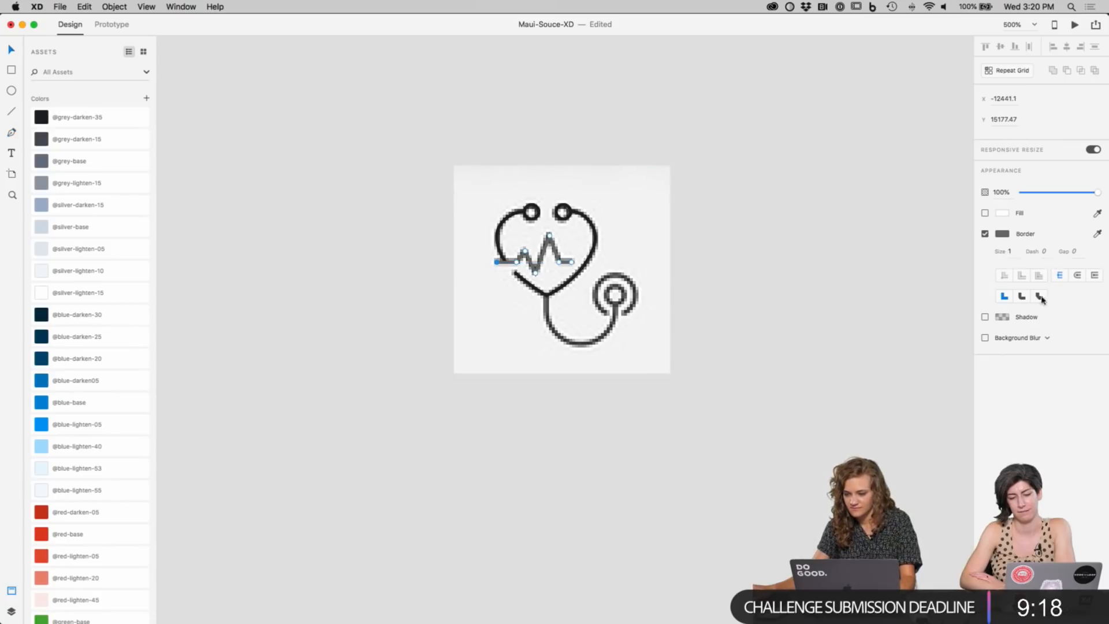
Step: Give the heartbeat path a #1E2024 border with round caps
{"action": "left_click", "coordinate": [1004, 233]}
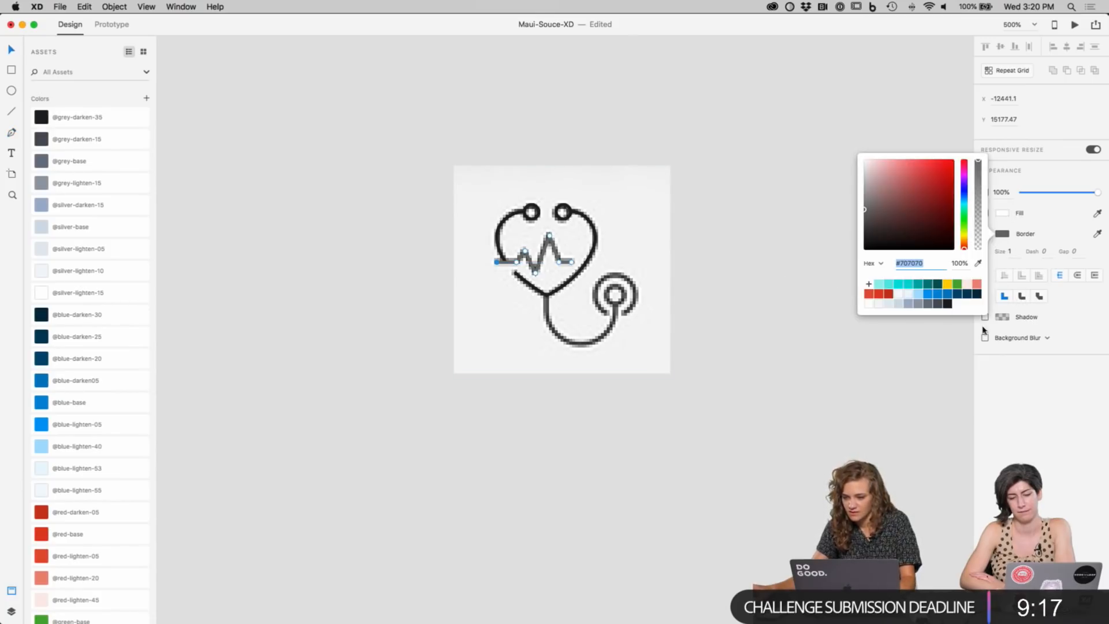
{"action": "left_click", "coordinate": [947, 303]}
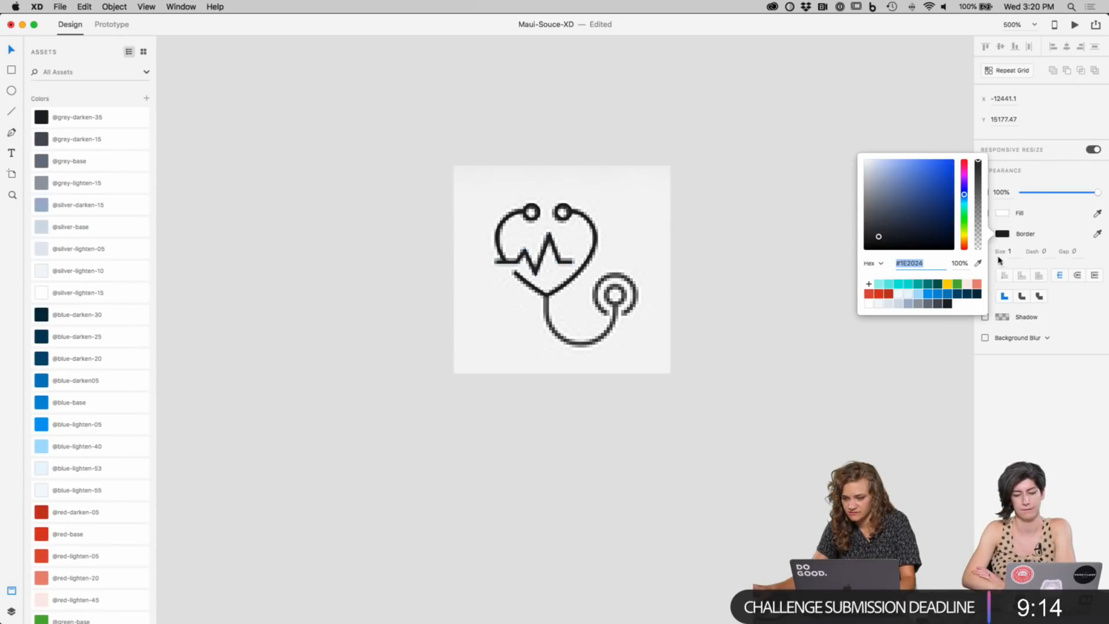
{"action": "left_click", "coordinate": [1003, 239]}
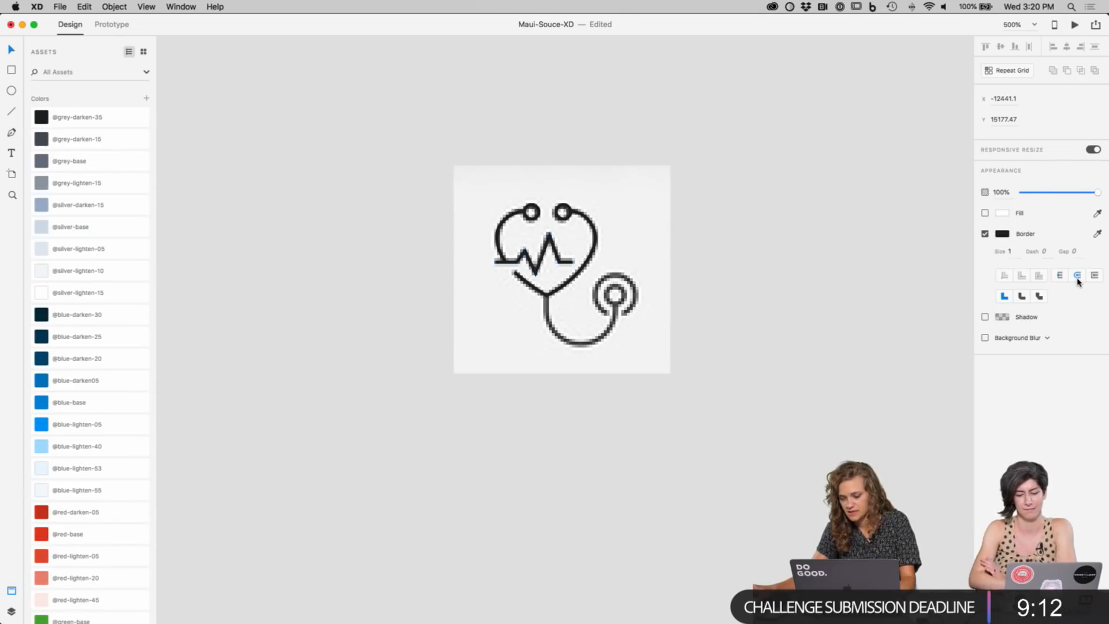
{"action": "left_click", "coordinate": [1077, 282]}
{"action": "left_click", "coordinate": [720, 378]}
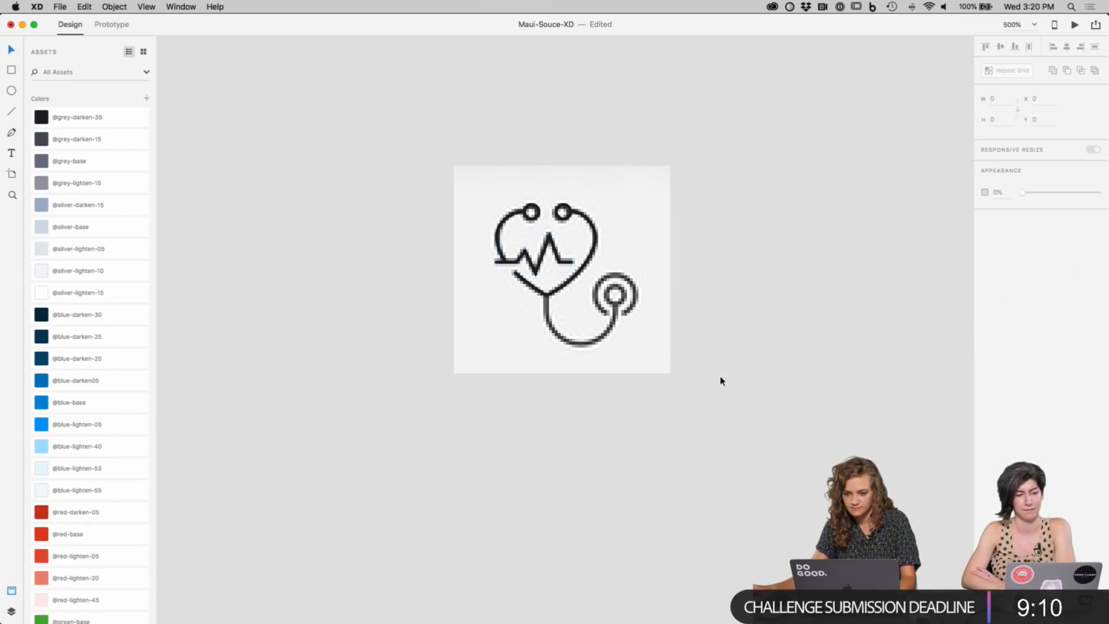
Step: Trace the lower tube with the Pen tool, from the heart's tip around the bottom curve up to the chest piece, adjusting its endpoint
{"action": "key", "text": "p"}
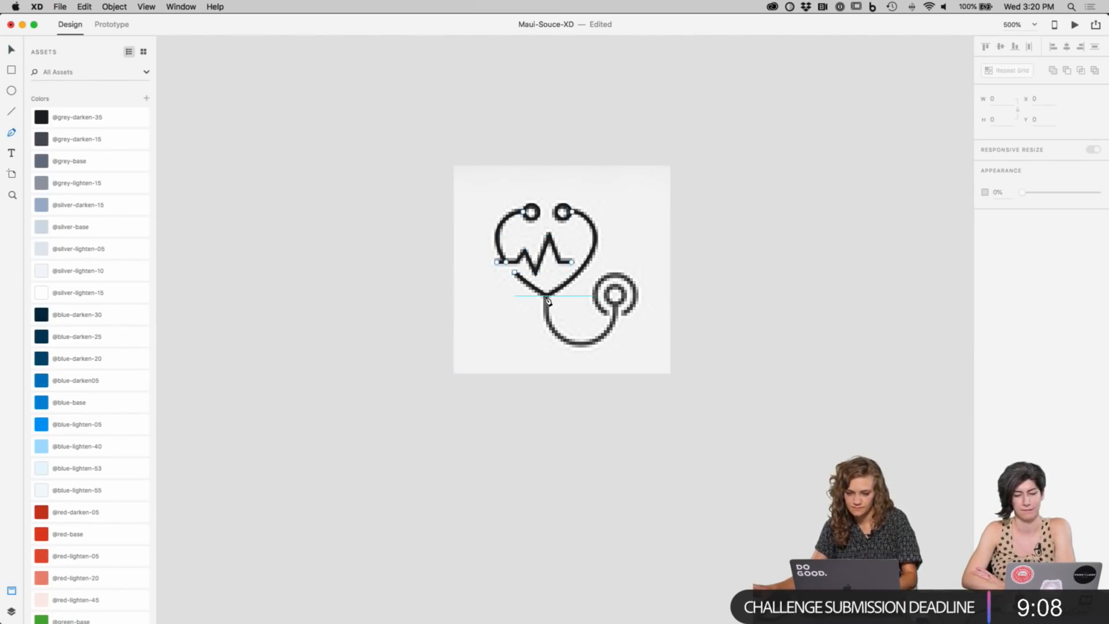
{"action": "left_click", "coordinate": [547, 297]}
{"action": "left_click", "coordinate": [548, 319]}
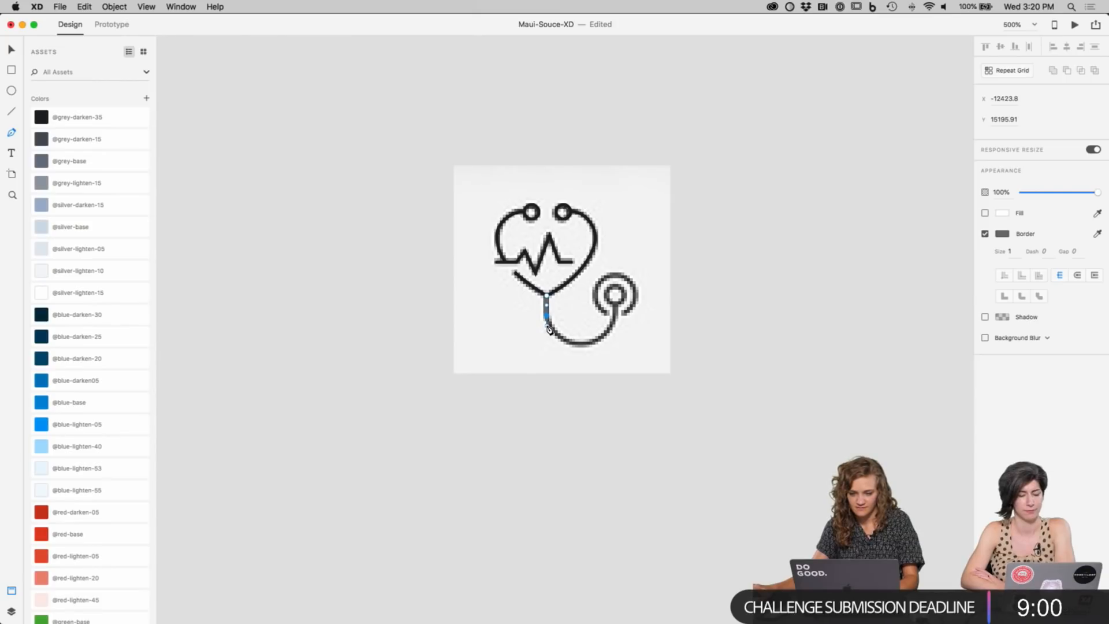
{"action": "left_click_drag", "start_coordinate": [581, 344], "coordinate": [607, 349]}
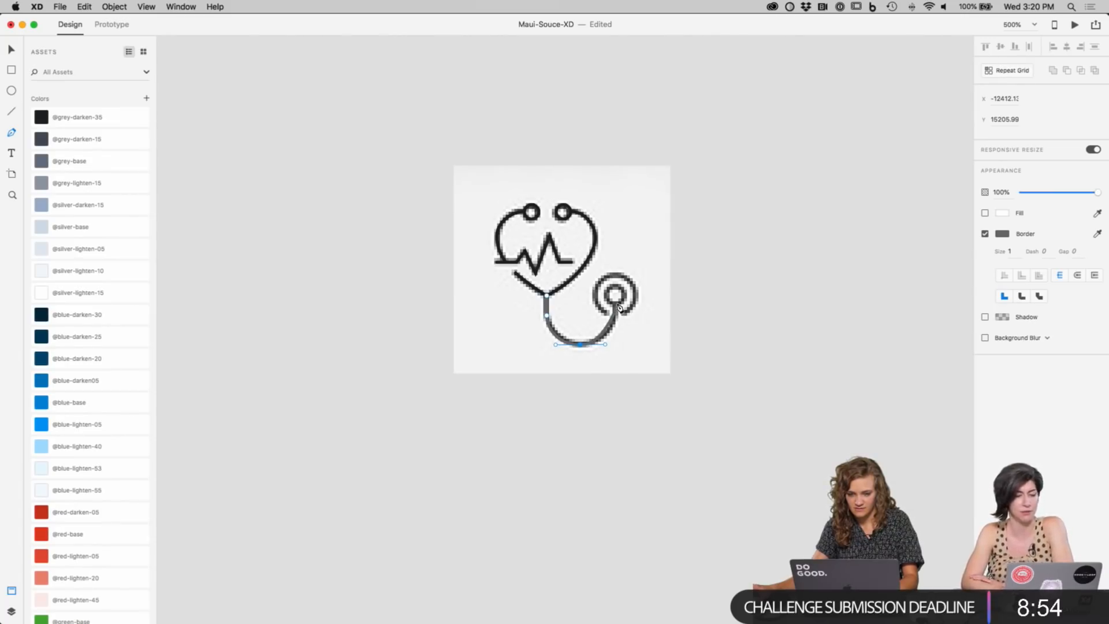
{"action": "left_click_drag", "start_coordinate": [618, 306], "coordinate": [619, 292]}
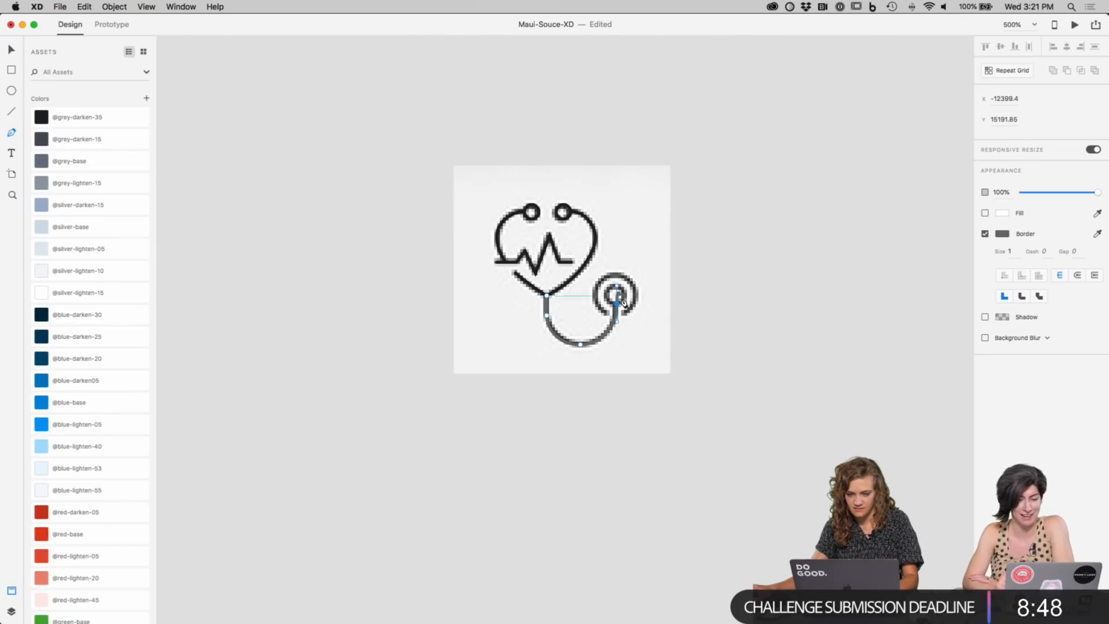
{"action": "key", "text": "Escape"}
{"action": "left_click", "coordinate": [617, 307]}
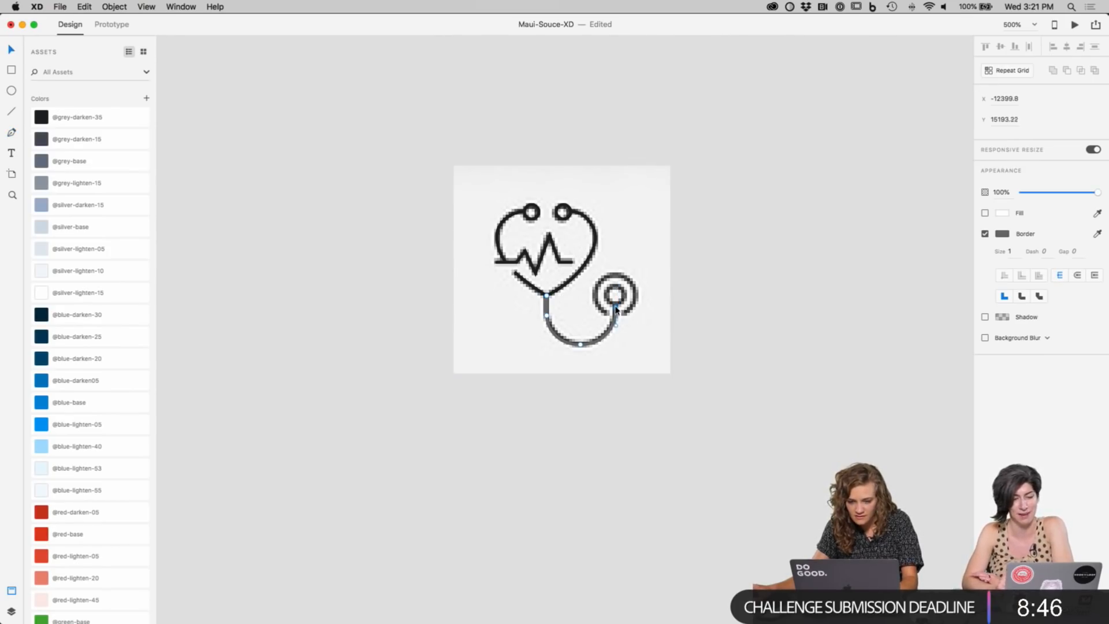
Step: Change the lower tube path's border colour to the same near-black swatch as the other traced lines
{"action": "left_click", "coordinate": [1002, 234]}
{"action": "left_click", "coordinate": [948, 304]}
{"action": "left_click", "coordinate": [822, 433]}
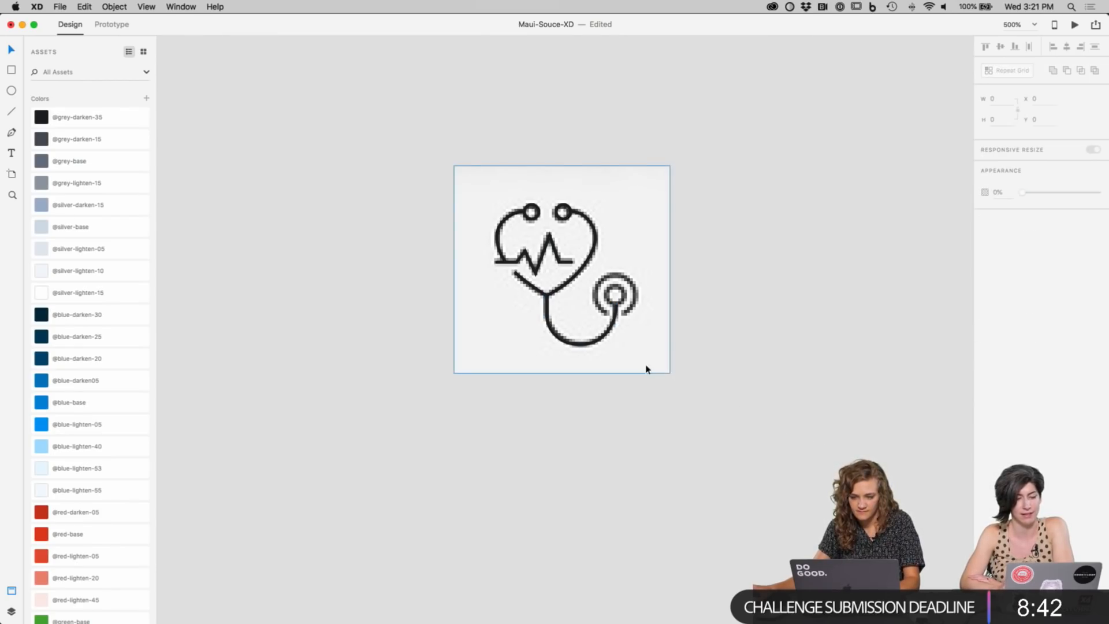
Step: Widen the lower tube's bottom curve by lengthening the handles of its lowest anchor point
{"action": "left_click", "coordinate": [586, 346]}
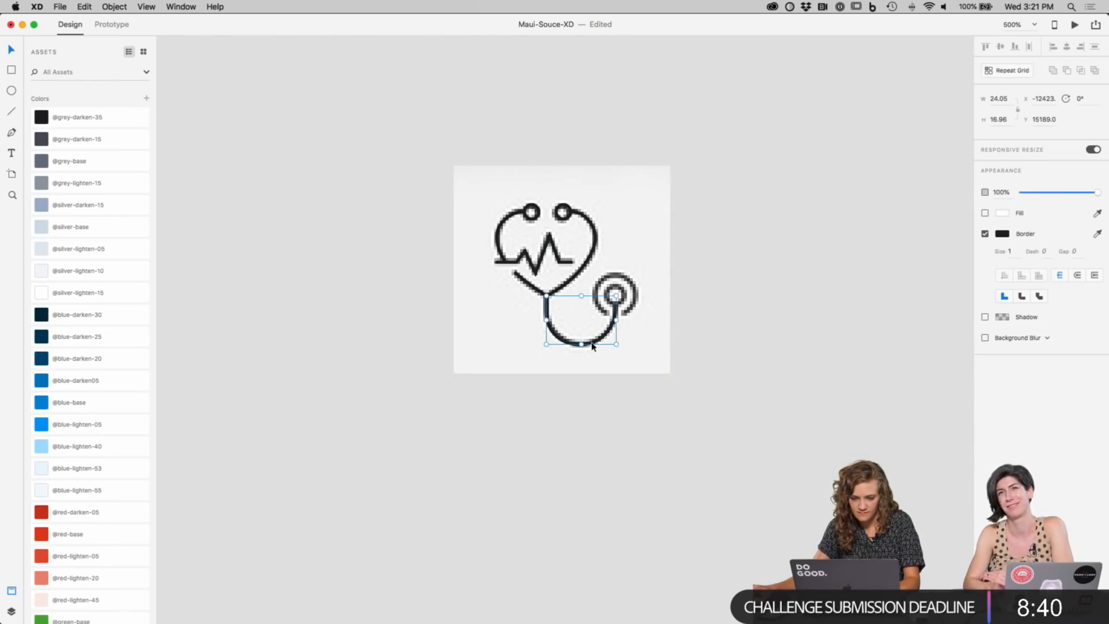
{"action": "double_click", "coordinate": [582, 346]}
{"action": "left_click_drag", "start_coordinate": [600, 348], "coordinate": [610, 348]}
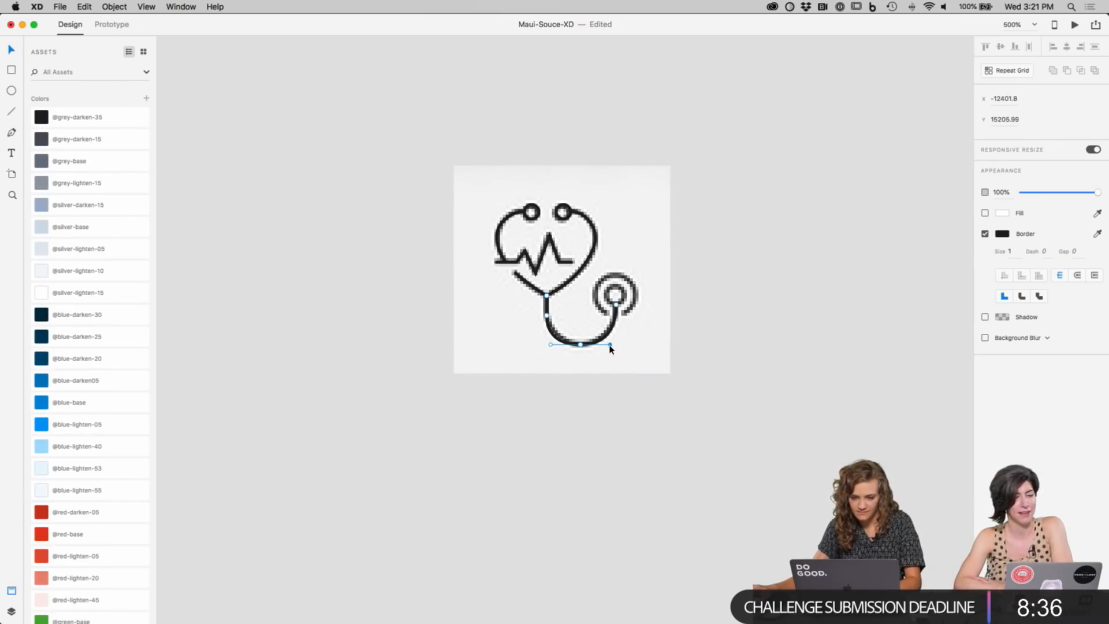
{"action": "key", "text": "Escape"}
{"action": "left_click", "coordinate": [720, 339]}
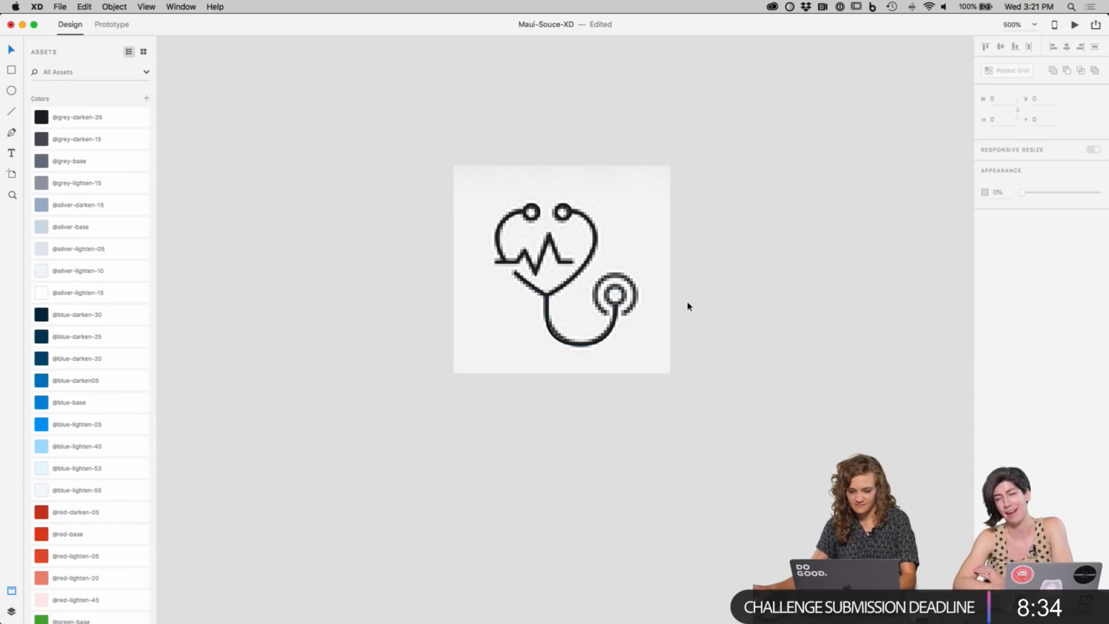
Step: Trace the chest piece's centre with an unfilled circle, nudge it into place and enlarge it to 8 × 8
{"action": "key", "text": "e"}
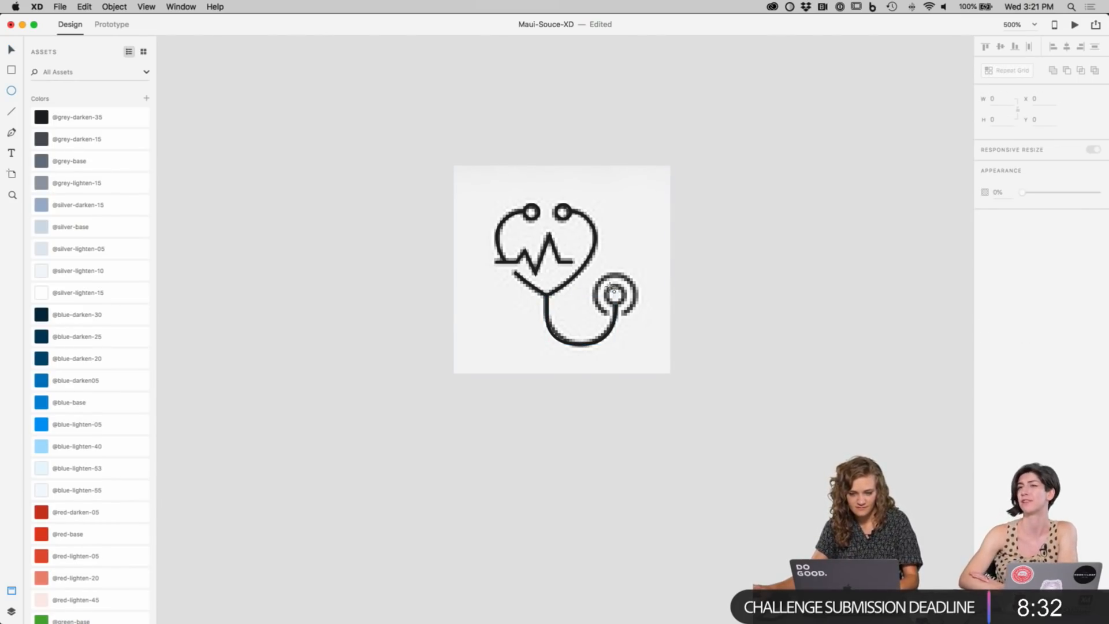
{"action": "left_click_drag", "start_coordinate": [609, 286], "coordinate": [629, 307]}
{"action": "key", "text": "v"}
{"action": "left_click_drag", "start_coordinate": [620, 304], "coordinate": [614, 299]}
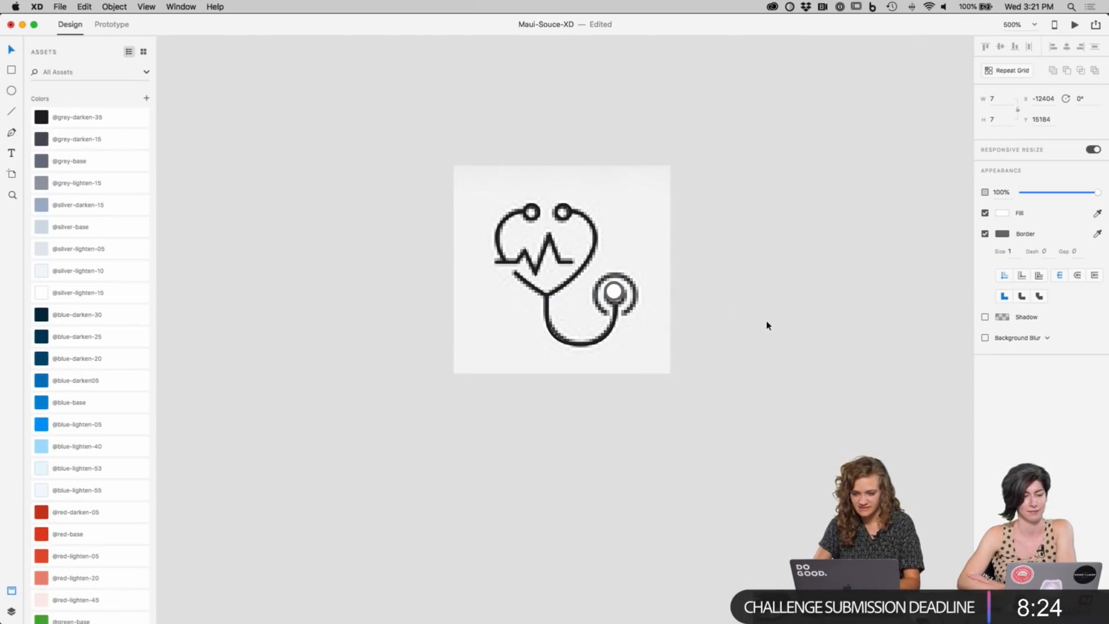
{"action": "key", "text": "Down"}
{"action": "left_click_drag", "start_coordinate": [624, 287], "coordinate": [629, 284]}
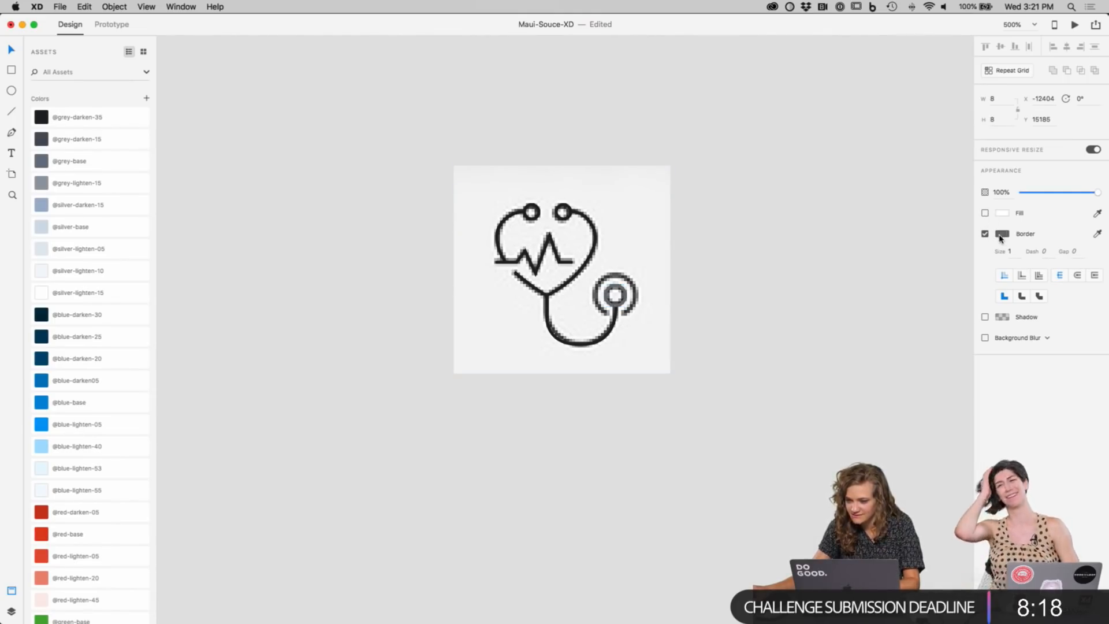
Step: Give the centre circle the near-black border swatch, and scale a copy up to 14 × 14 as the chest piece's outer ring
{"action": "left_click", "coordinate": [1002, 234]}
{"action": "left_click", "coordinate": [948, 304]}
{"action": "left_click", "coordinate": [911, 389]}
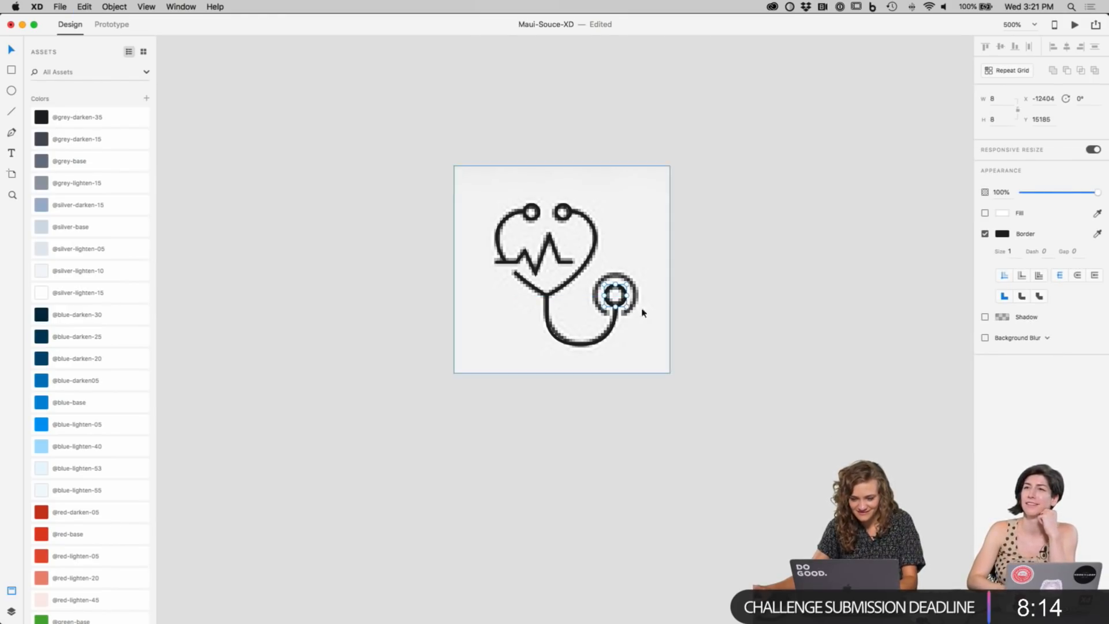
{"action": "left_click_drag", "start_coordinate": [629, 307], "coordinate": [635, 316]}
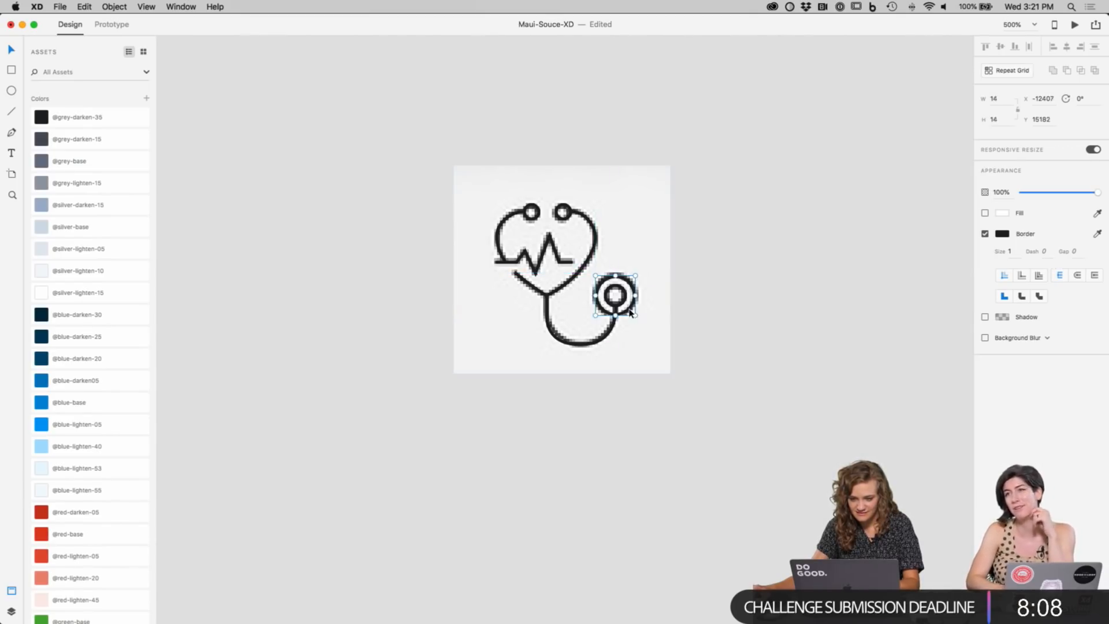
Step: Add an anchor point on each side of the tube along the outer ring's lower edge, and select the ring's bottom anchor
{"action": "left_click", "coordinate": [631, 312]}
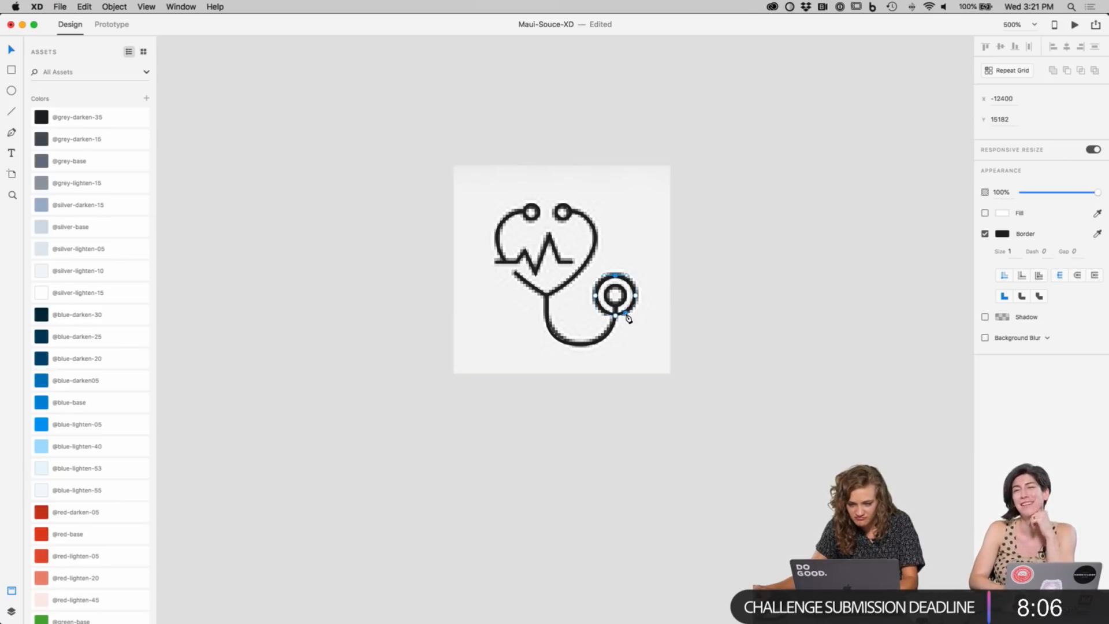
{"action": "left_click", "coordinate": [607, 315]}
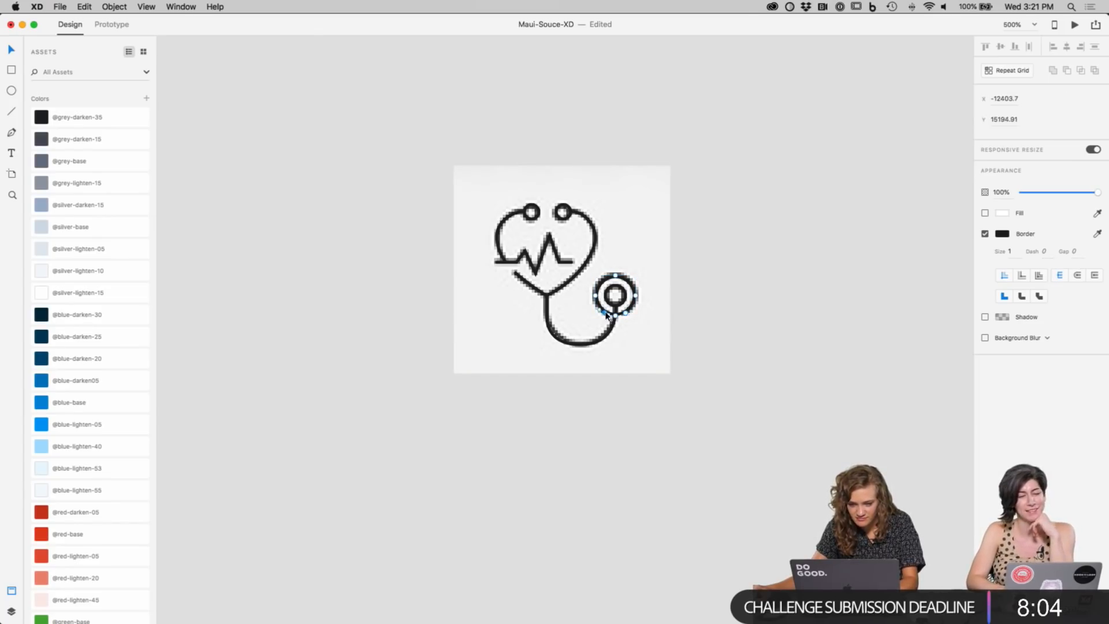
{"action": "left_click", "coordinate": [615, 316]}
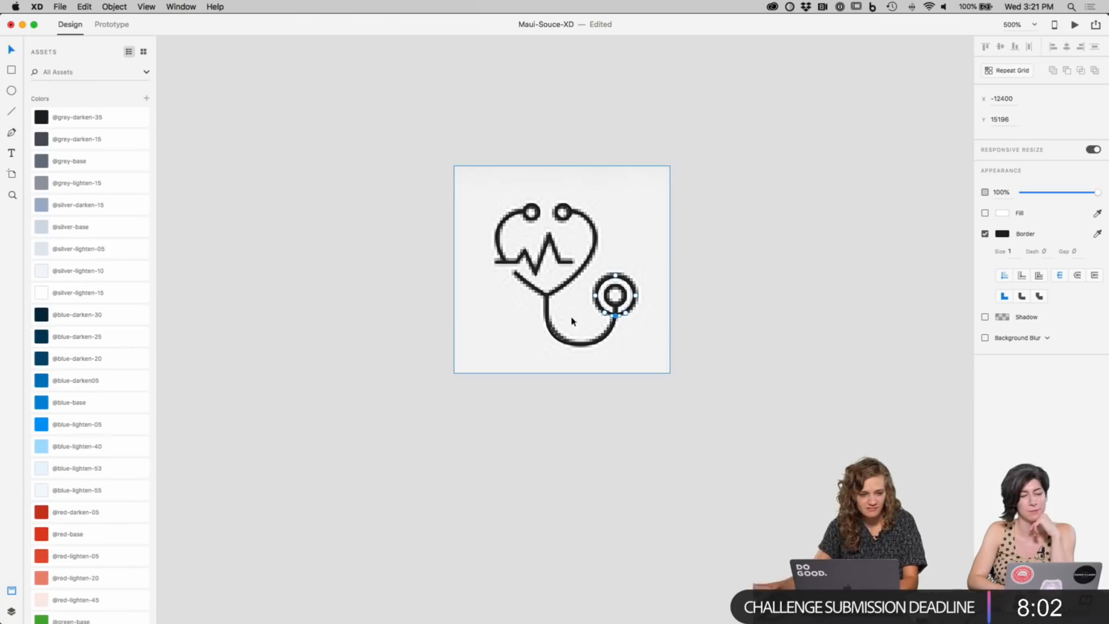
{"action": "left_click", "coordinate": [13, 134]}
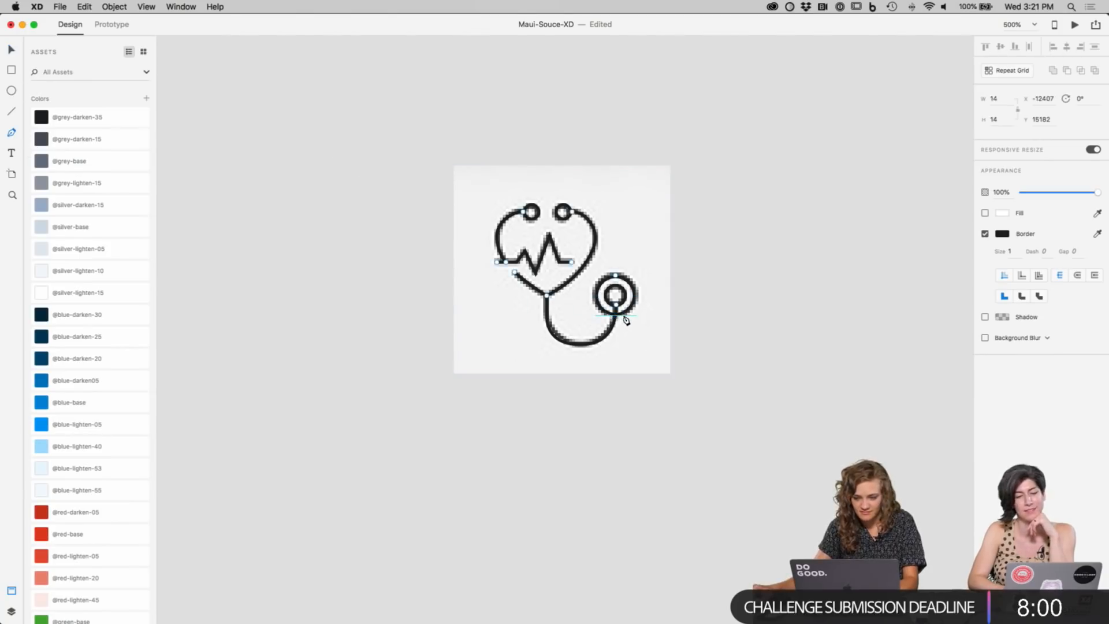
{"action": "key", "text": "Escape"}
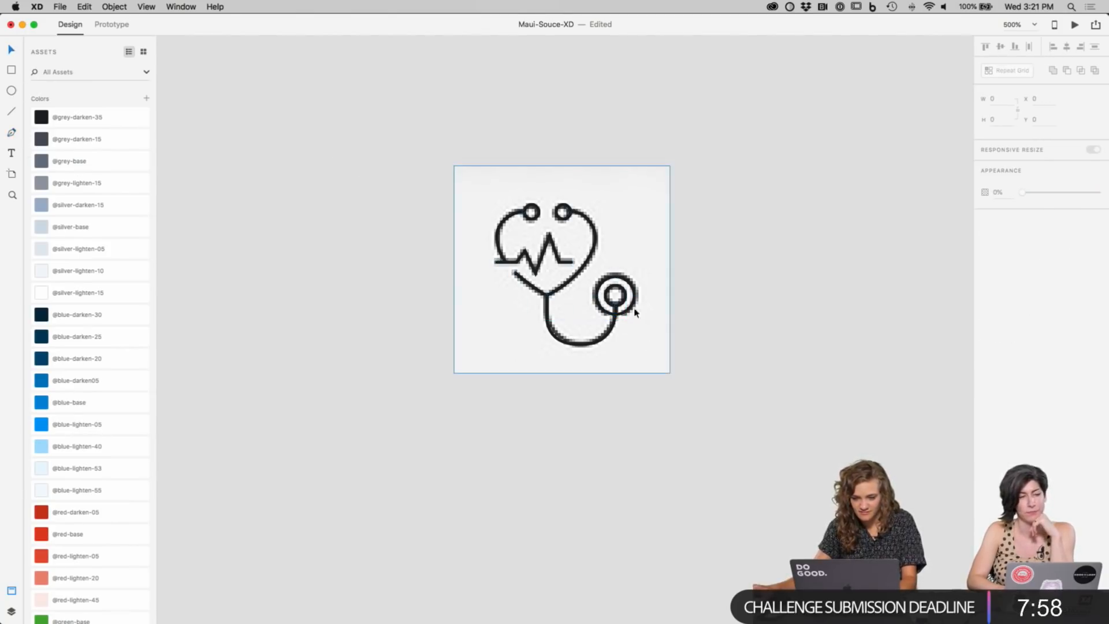
{"action": "left_click", "coordinate": [630, 311]}
{"action": "double_click", "coordinate": [615, 316]}
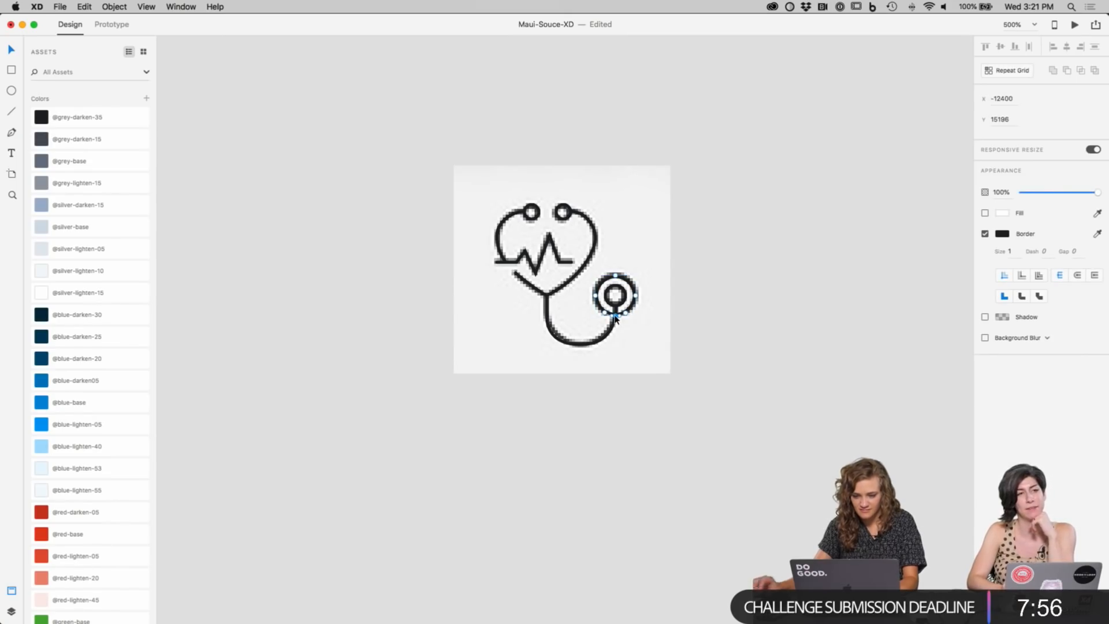
{"action": "key", "text": "a"}
{"action": "left_click", "coordinate": [677, 325]}
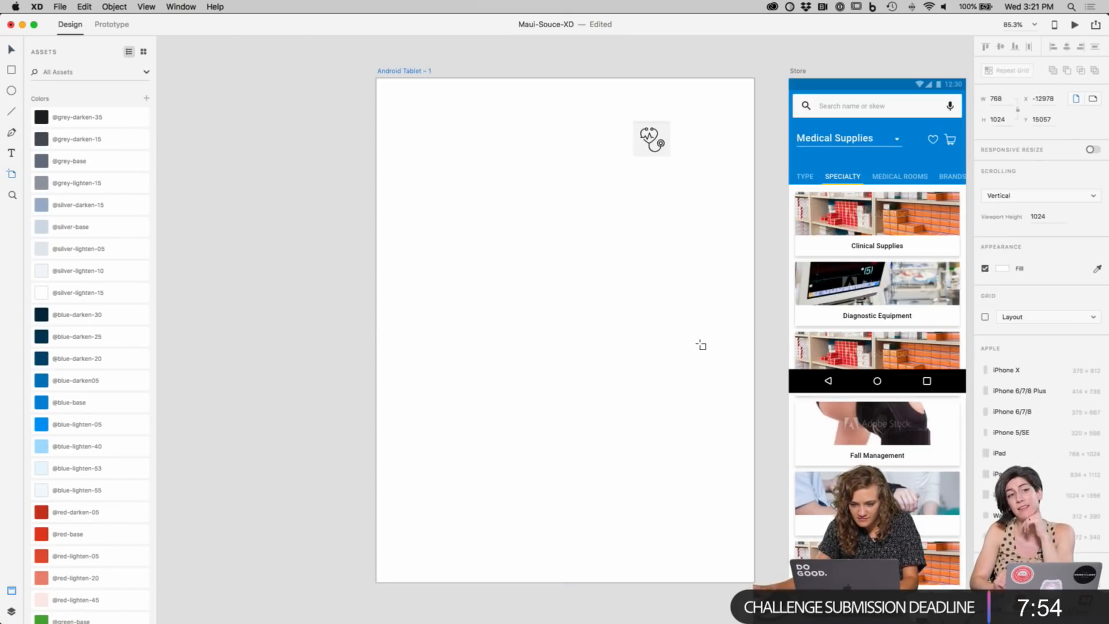
{"action": "key", "text": "super+z"}
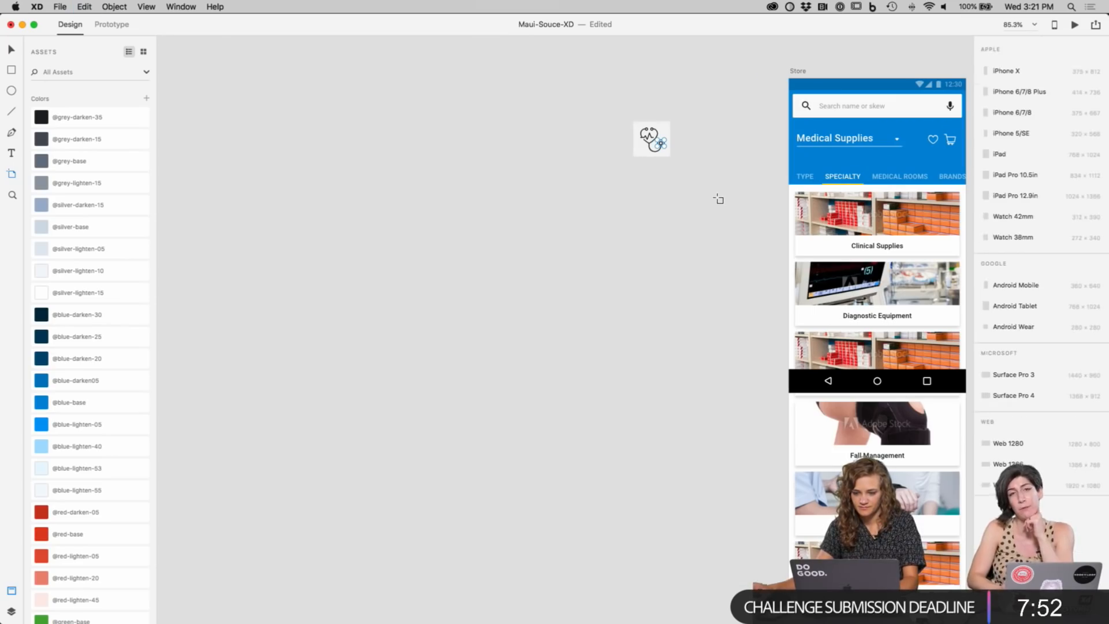
Step: Return to the stethoscope icon and reopen the chest piece's outer ring for path editing
{"action": "key", "text": "super+3"}
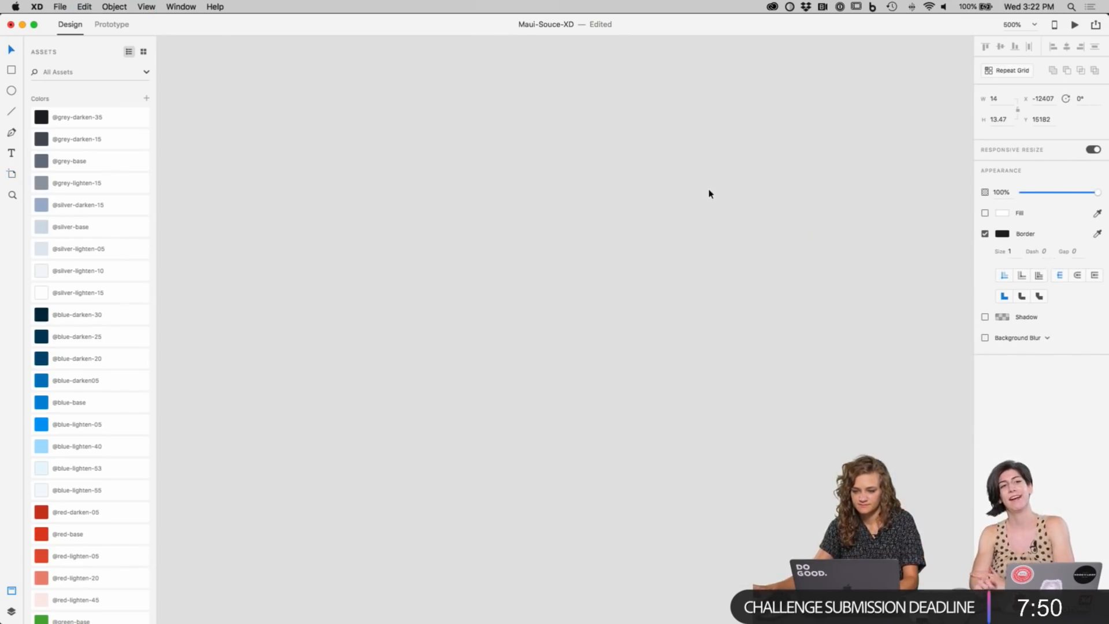
{"action": "key", "text": "super+minus"}
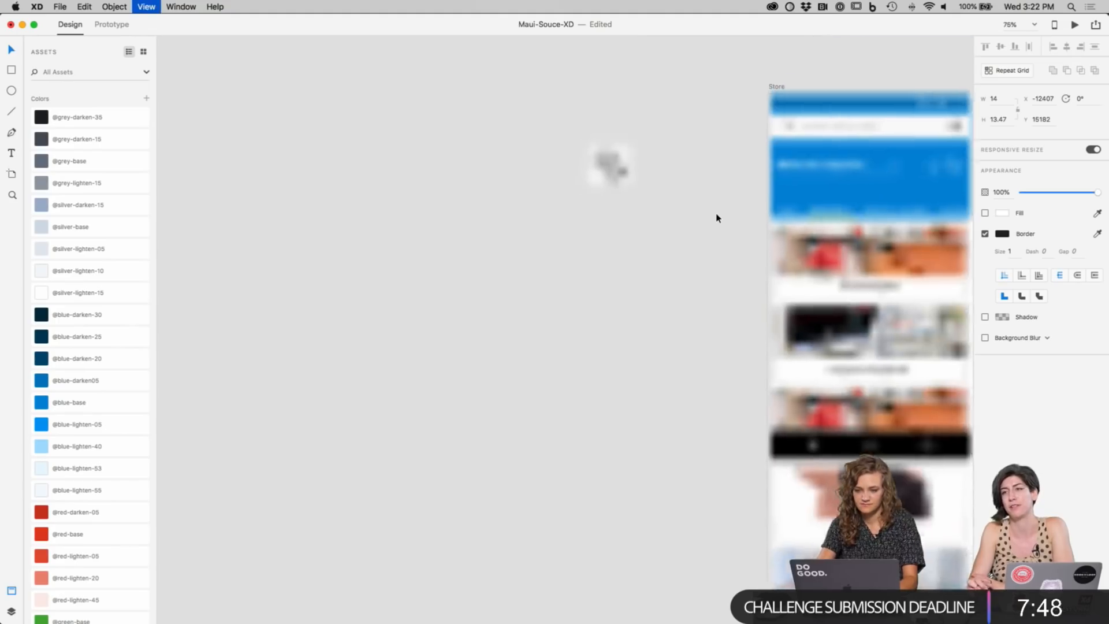
{"action": "left_click", "coordinate": [664, 223]}
{"action": "scroll", "coordinate": [673, 317], "scroll_direction": "up", "scroll_amount": 2}
{"action": "key", "text": "super+3"}
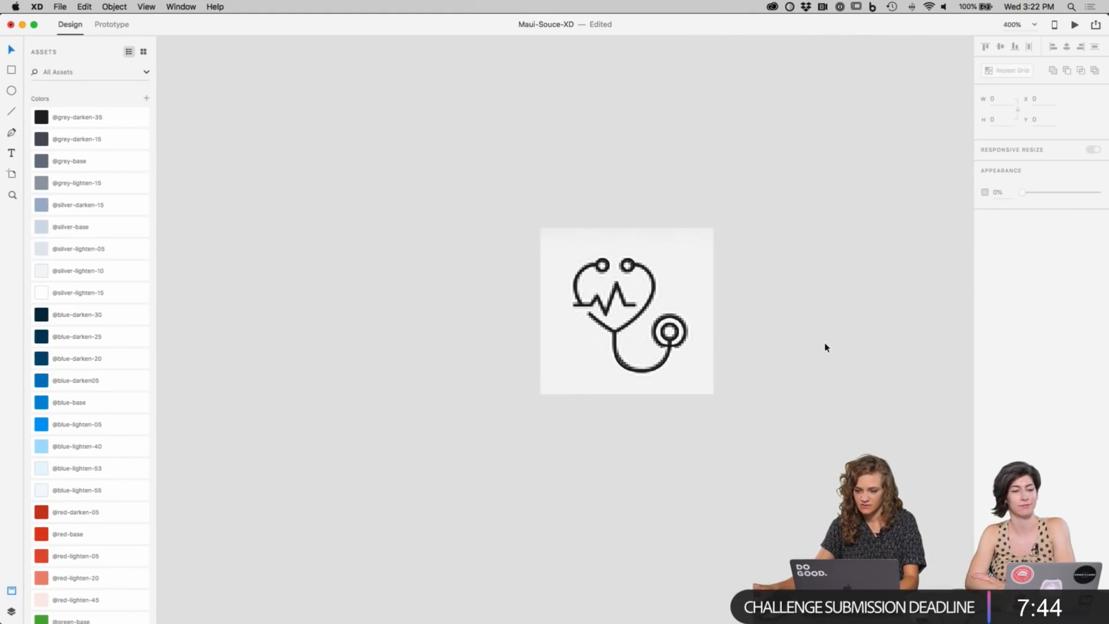
{"action": "key", "text": "super+plus"}
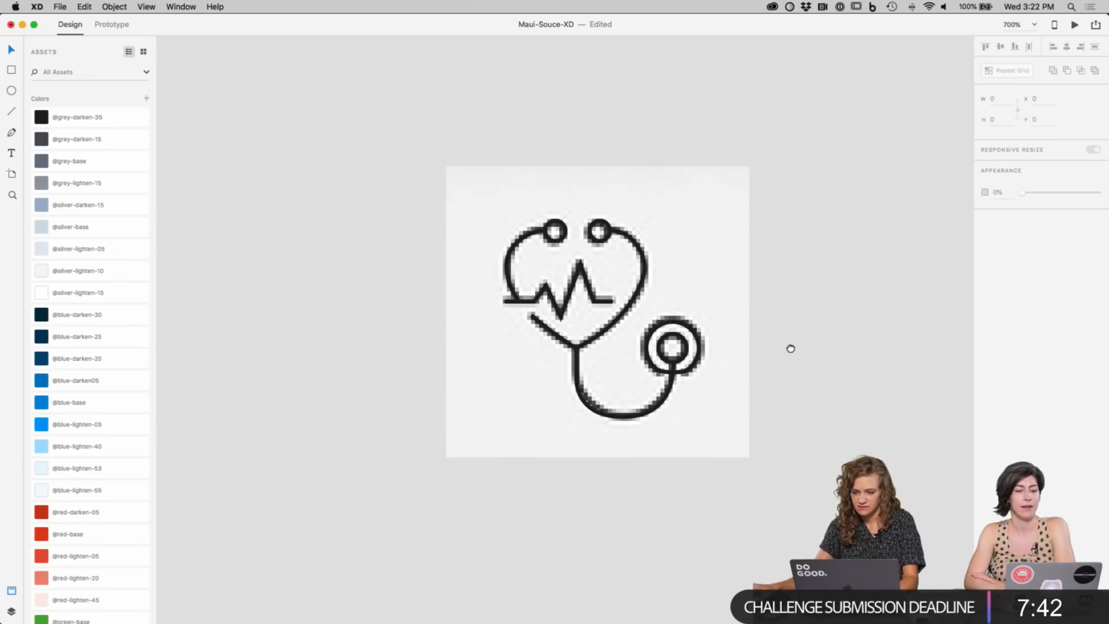
{"action": "key", "text": "super+plus"}
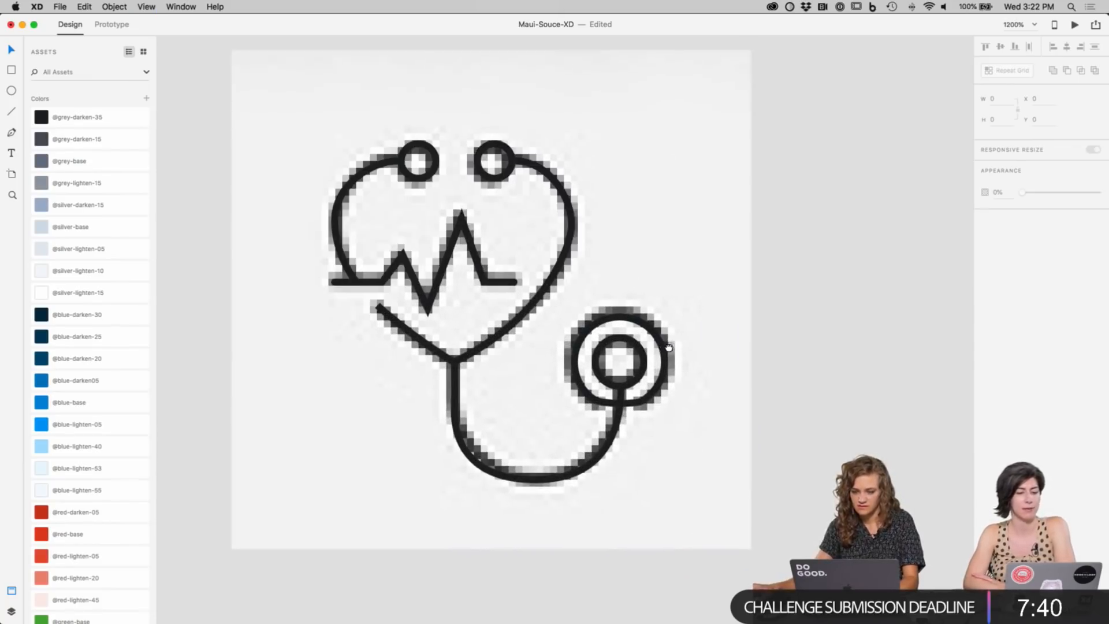
{"action": "left_click", "coordinate": [661, 388]}
{"action": "double_click", "coordinate": [651, 398]}
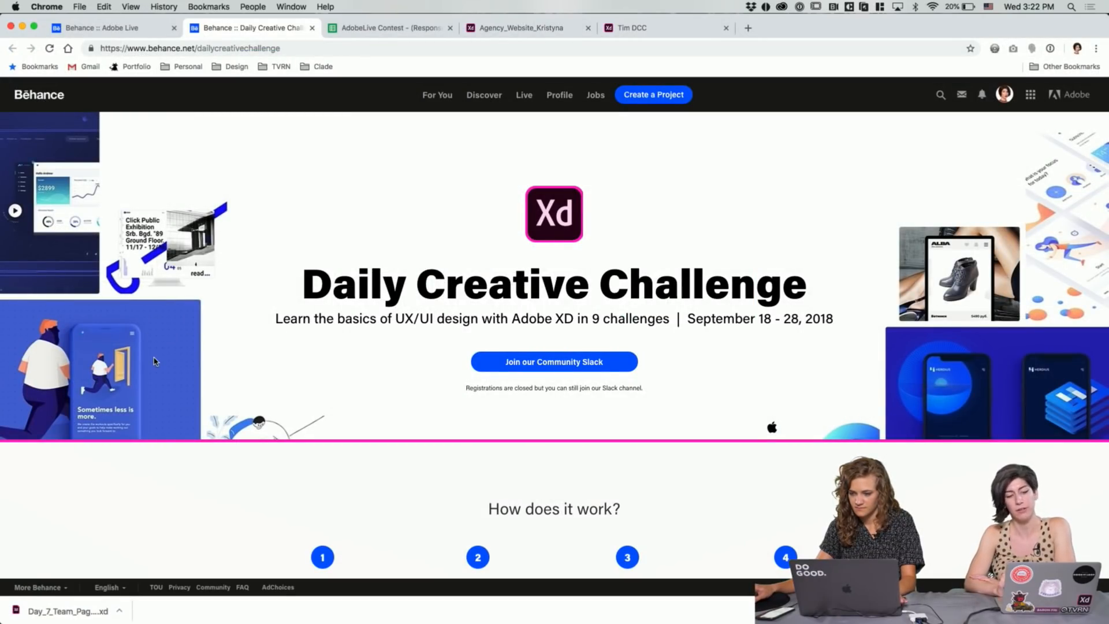
Step: Examine the Behance Daily Creative Challenge page, from its how-it-works instructions and next steps to the list of daily challenges
{"action": "scroll", "coordinate": [154, 362], "scroll_direction": "down", "scroll_amount": 2}
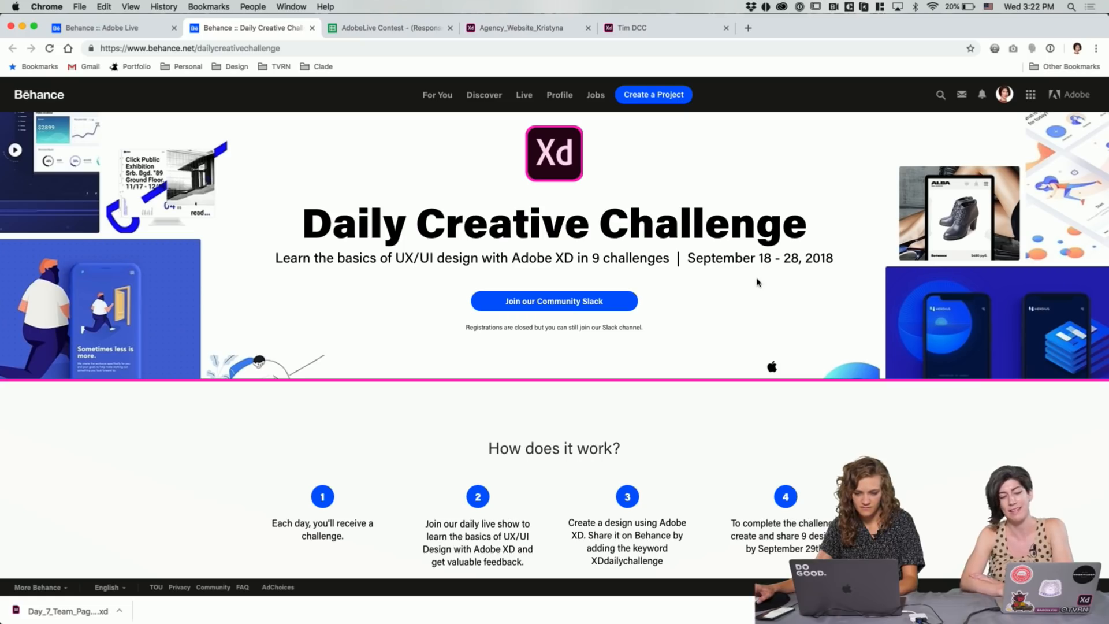
{"action": "scroll", "coordinate": [259, 323], "scroll_direction": "down", "scroll_amount": 5}
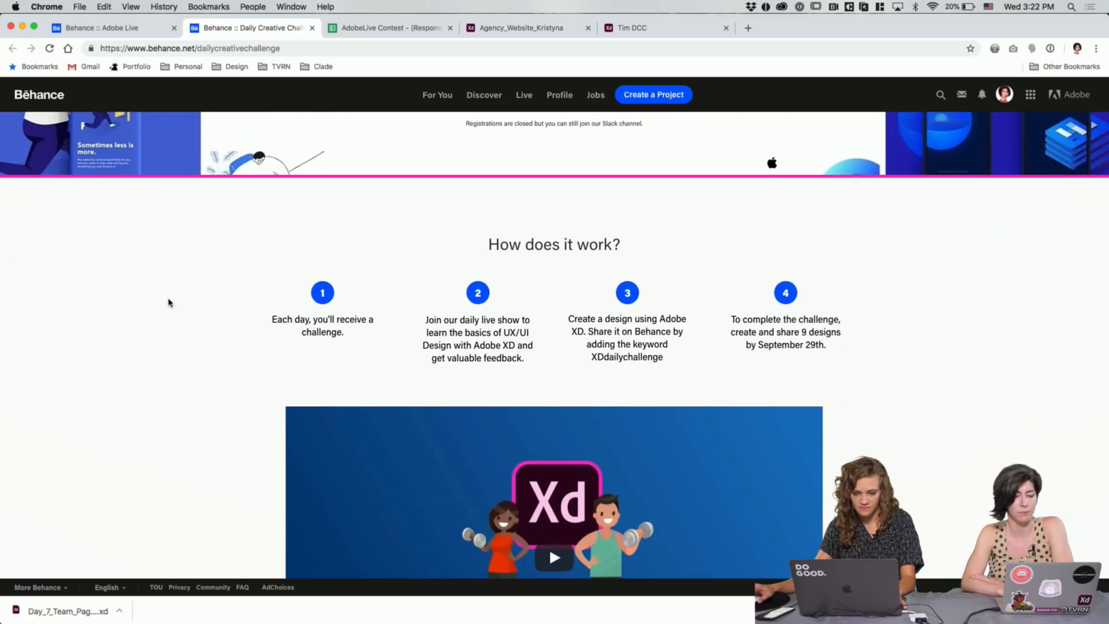
{"action": "scroll", "coordinate": [168, 303], "scroll_direction": "down", "scroll_amount": 1}
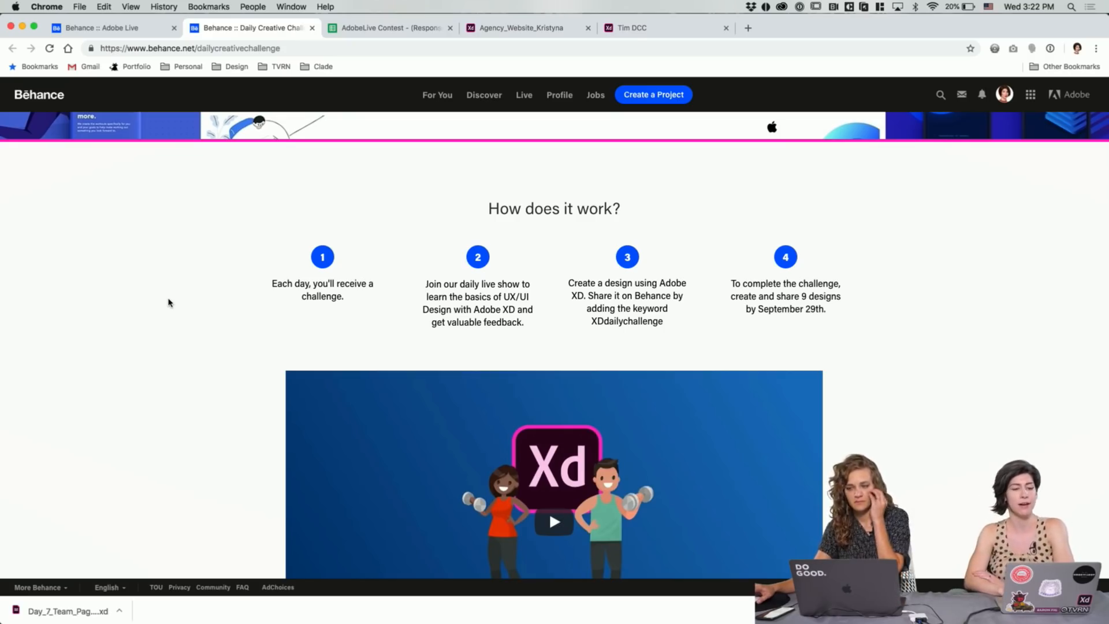
{"action": "scroll", "coordinate": [168, 302], "scroll_direction": "down", "scroll_amount": 1}
{"action": "scroll", "coordinate": [168, 302], "scroll_direction": "down", "scroll_amount": 4}
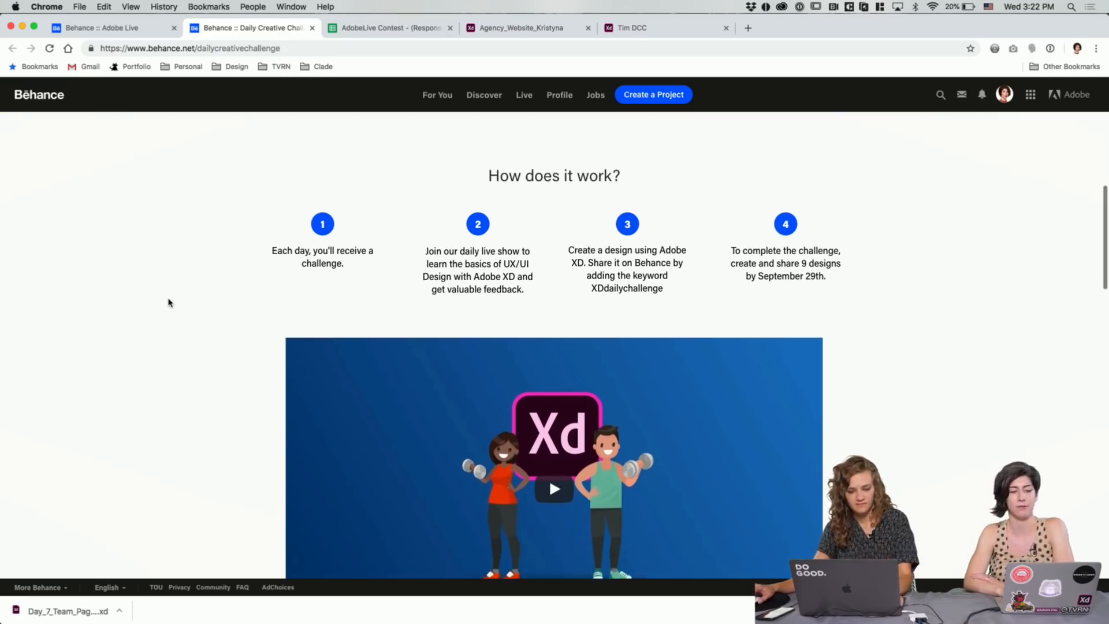
{"action": "scroll", "coordinate": [168, 302], "scroll_direction": "down", "scroll_amount": 1}
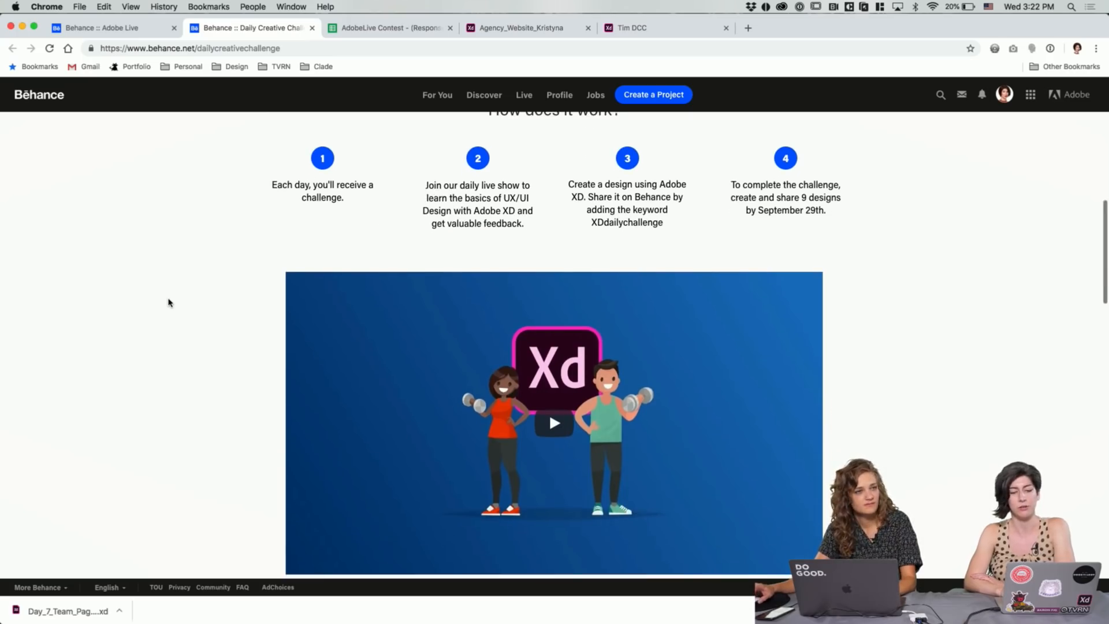
{"action": "scroll", "coordinate": [168, 302], "scroll_direction": "up", "scroll_amount": 2}
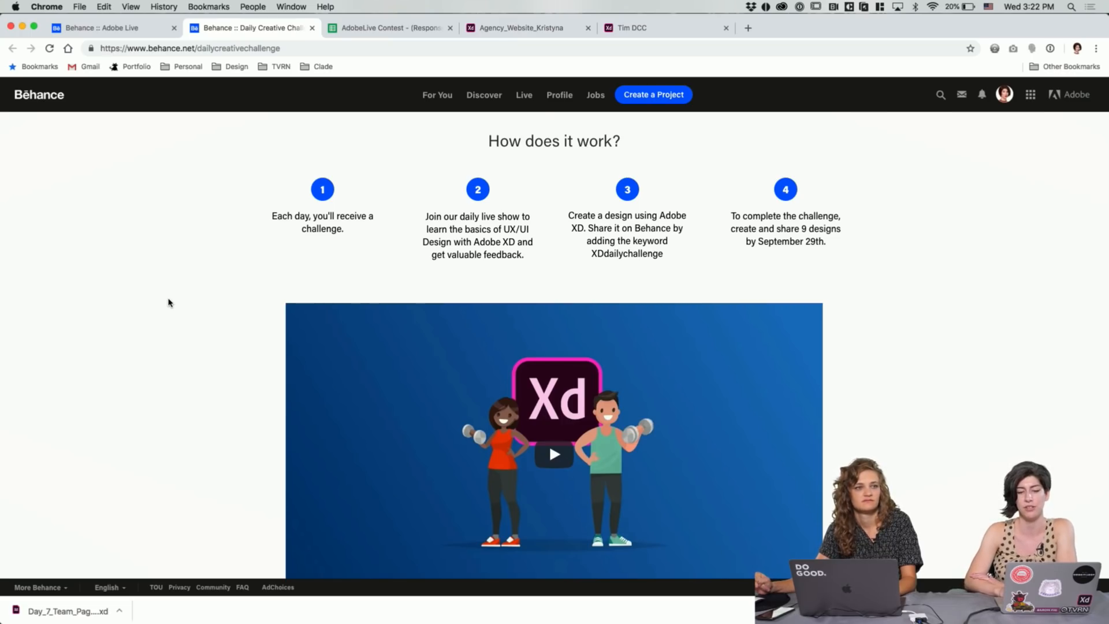
{"action": "scroll", "coordinate": [164, 284], "scroll_direction": "up", "scroll_amount": 1}
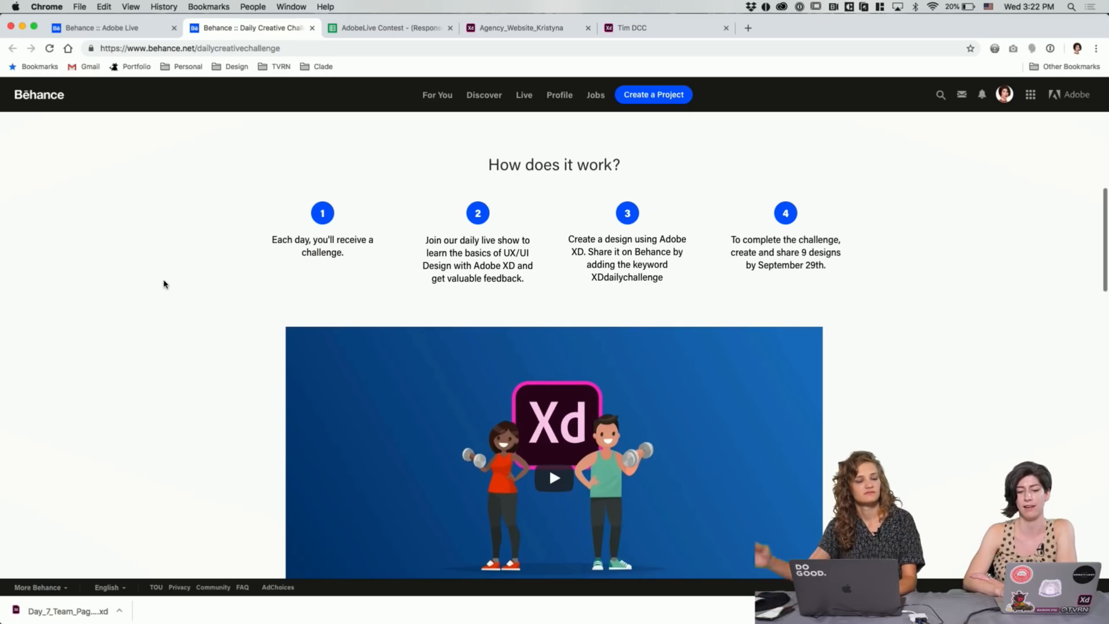
{"action": "scroll", "coordinate": [163, 284], "scroll_direction": "down", "scroll_amount": 1}
{"action": "scroll", "coordinate": [163, 284], "scroll_direction": "down", "scroll_amount": 10}
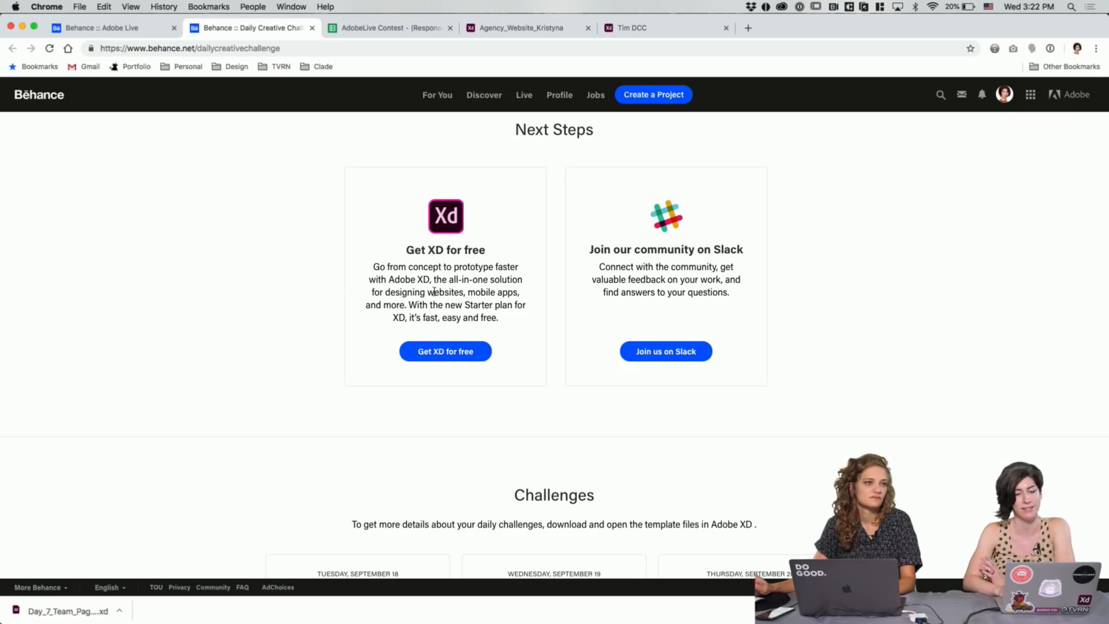
{"action": "scroll", "coordinate": [185, 370], "scroll_direction": "down", "scroll_amount": 10}
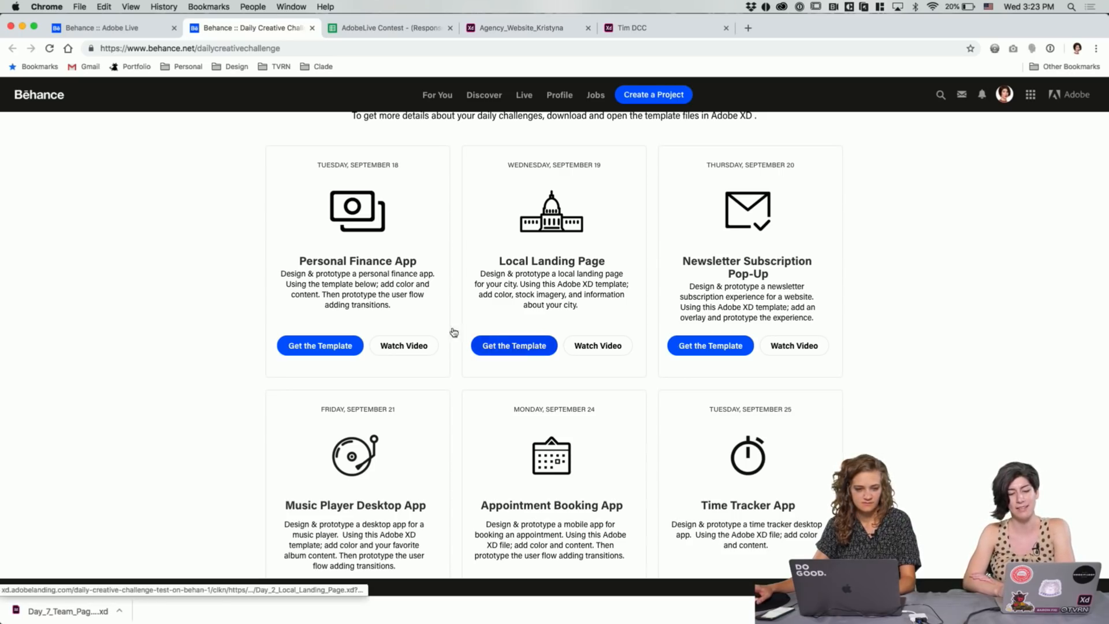
{"action": "scroll", "coordinate": [152, 270], "scroll_direction": "down", "scroll_amount": 8}
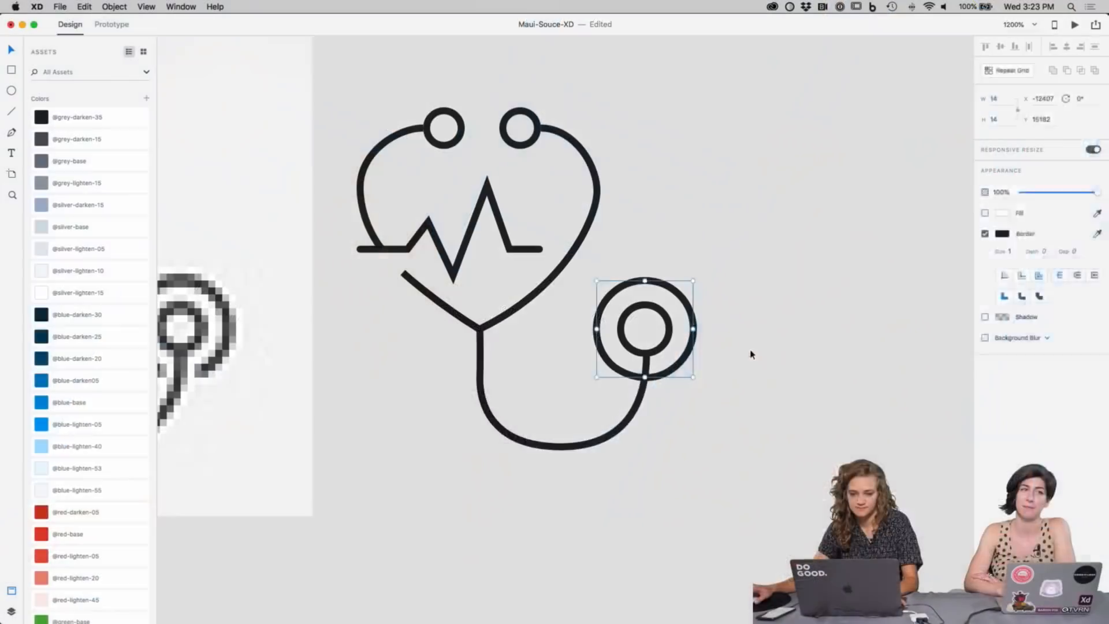
Step: Spread the two ear-tip circles slightly apart so each sits at the end of its tube
{"action": "left_click_drag", "start_coordinate": [749, 354], "coordinate": [764, 379]}
{"action": "left_click", "coordinate": [452, 170]}
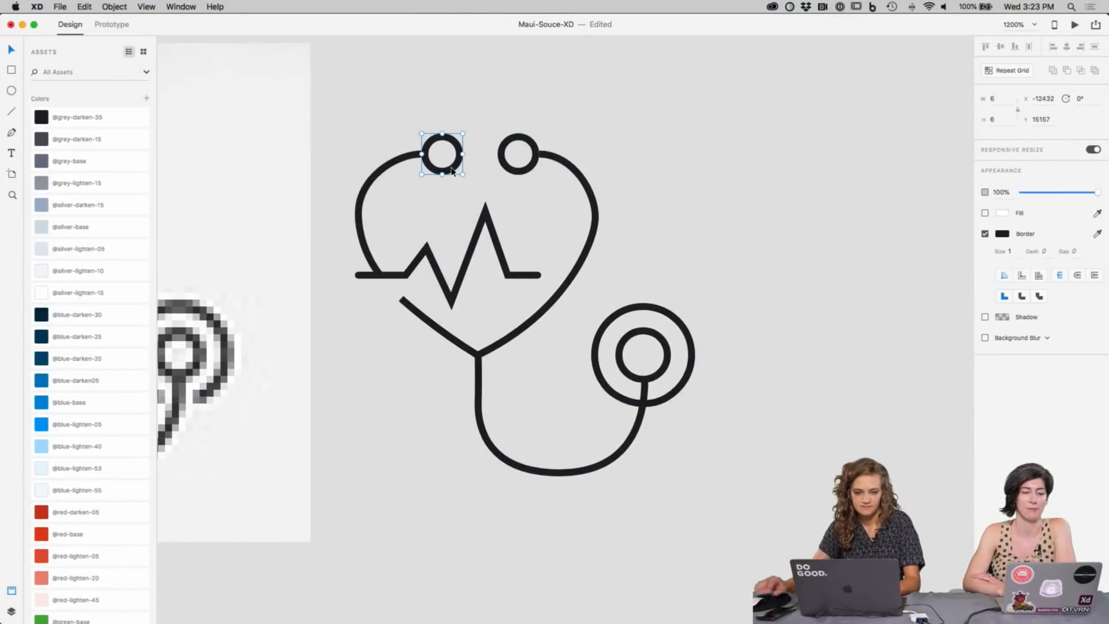
{"action": "left_click_drag", "start_coordinate": [452, 170], "coordinate": [445, 170]}
{"action": "left_click", "coordinate": [518, 173]}
{"action": "left_click_drag", "start_coordinate": [518, 173], "coordinate": [525, 174]}
{"action": "left_click", "coordinate": [653, 168]}
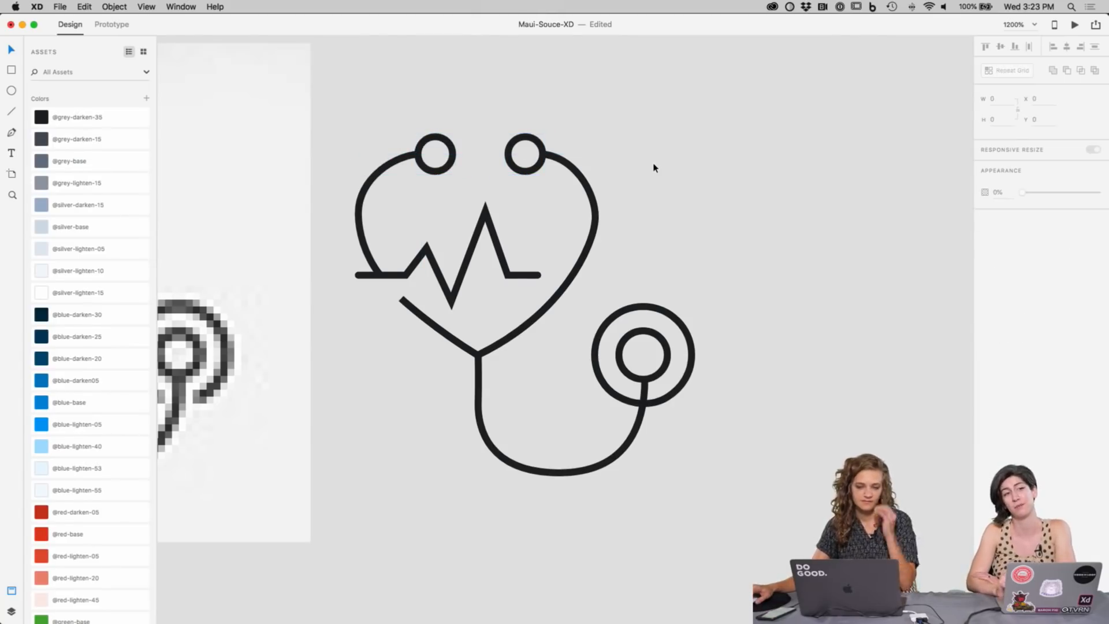
Step: Give the heart outline's path round caps, including its open lower-left end
{"action": "left_click", "coordinate": [421, 320]}
{"action": "left_click", "coordinate": [1072, 276]}
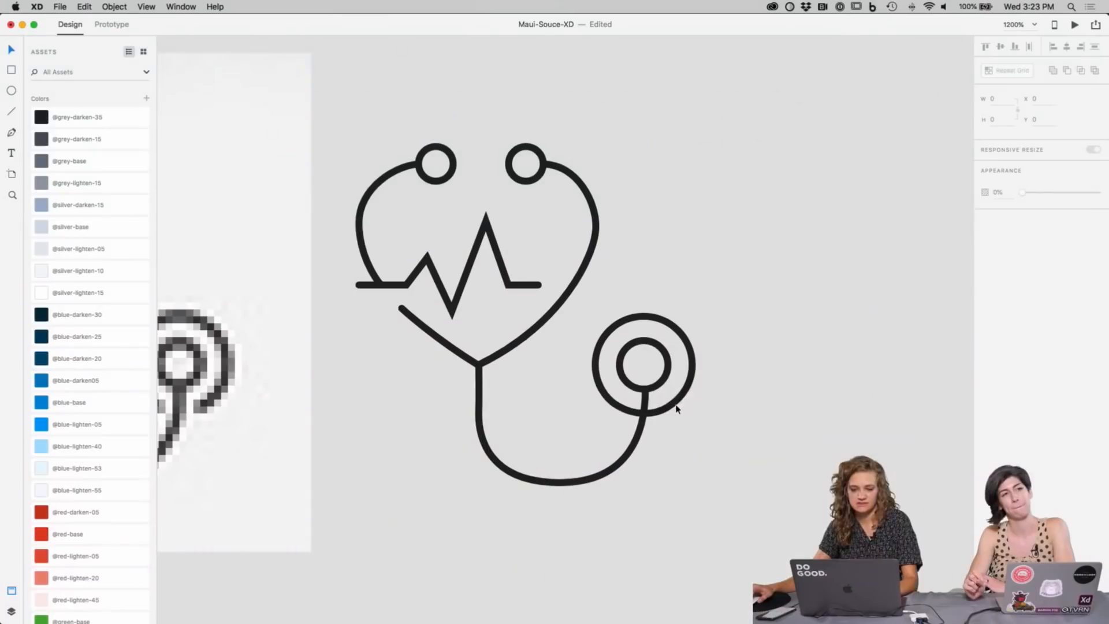
Step: Try to open the chest piece's outer ring around the tube by editing its bottom anchor point
{"action": "left_click", "coordinate": [662, 414]}
{"action": "left_click", "coordinate": [662, 414]}
{"action": "left_click", "coordinate": [659, 408]}
{"action": "double_click", "coordinate": [630, 414]}
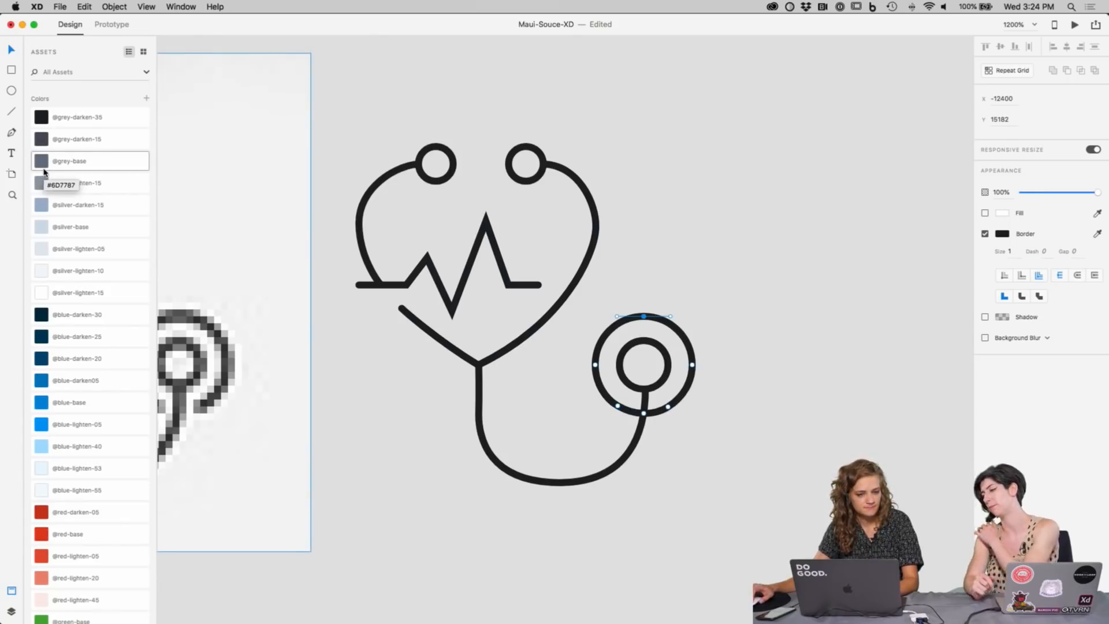
{"action": "left_click", "coordinate": [644, 413]}
{"action": "key", "text": "super+z"}
{"action": "key", "text": "super+shift+z"}
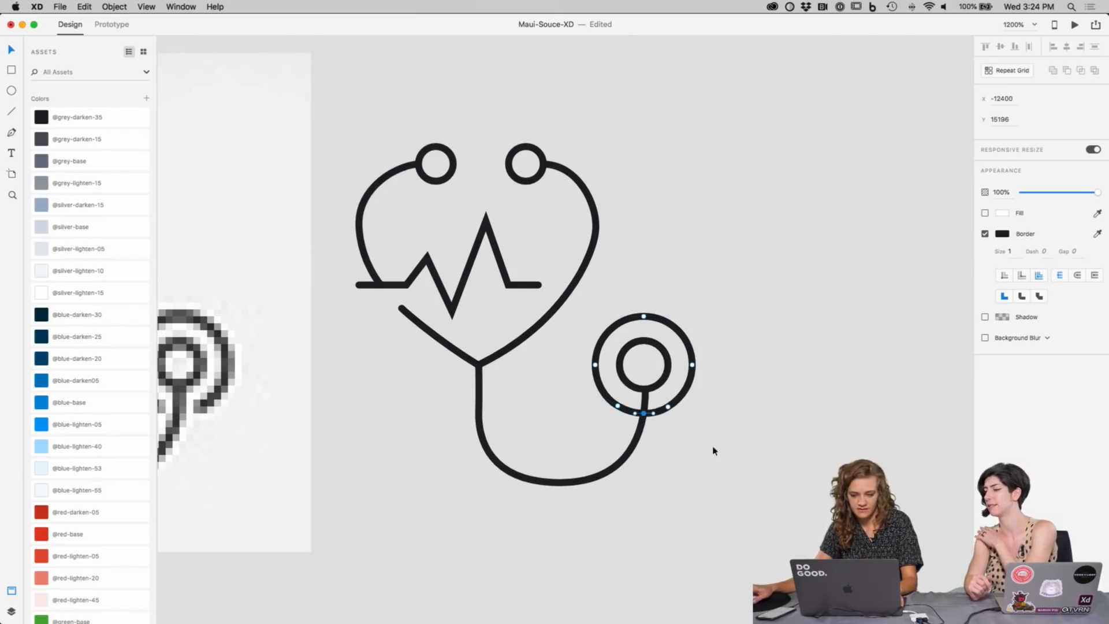
{"action": "left_click", "coordinate": [684, 427]}
{"action": "scroll", "coordinate": [728, 436], "scroll_direction": "left", "scroll_amount": 2}
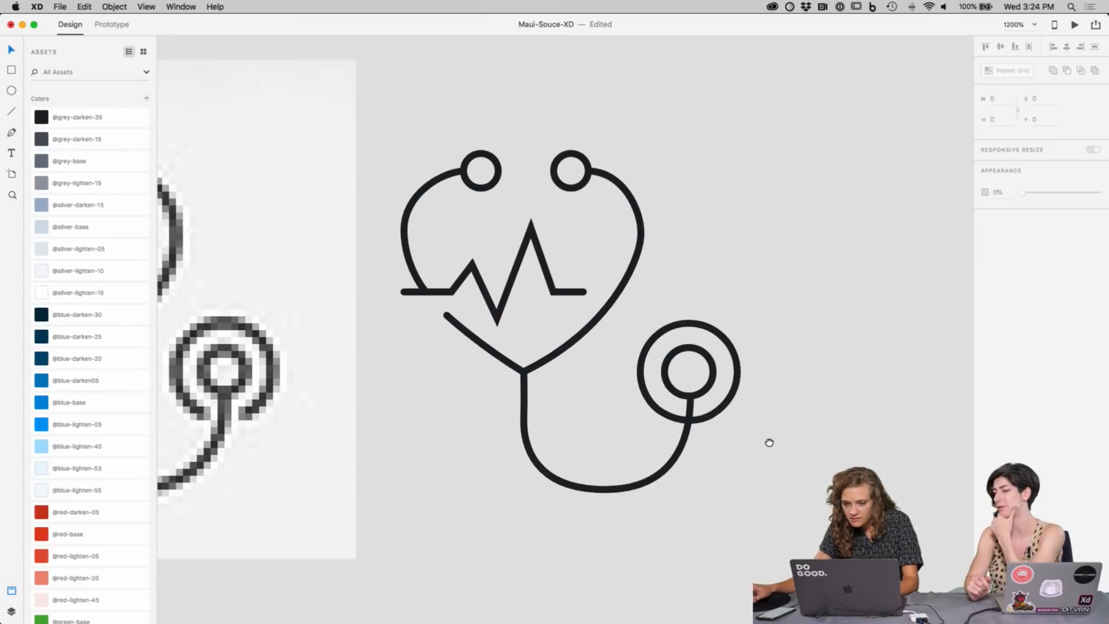
Step: Select all of the stethoscope drawing's paths and circles and group them into one object
{"action": "scroll", "coordinate": [771, 453], "scroll_direction": "left", "scroll_amount": 2}
{"action": "left_click", "coordinate": [739, 409]}
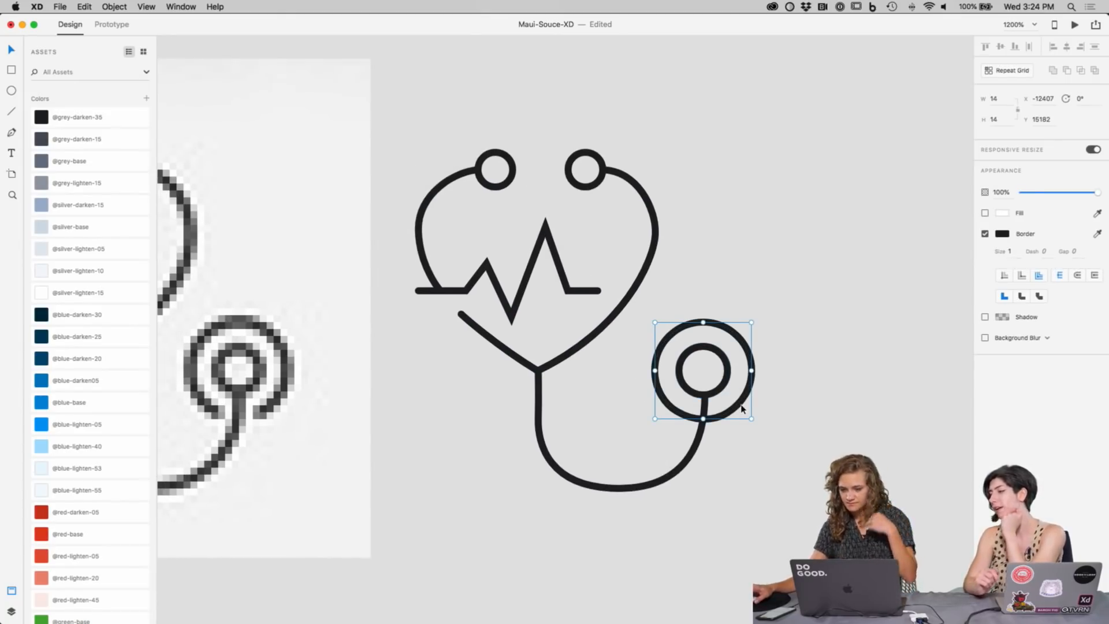
{"action": "left_click", "coordinate": [801, 412]}
{"action": "left_click_drag", "start_coordinate": [869, 546], "coordinate": [404, 137]}
{"action": "key", "text": "super+minus"}
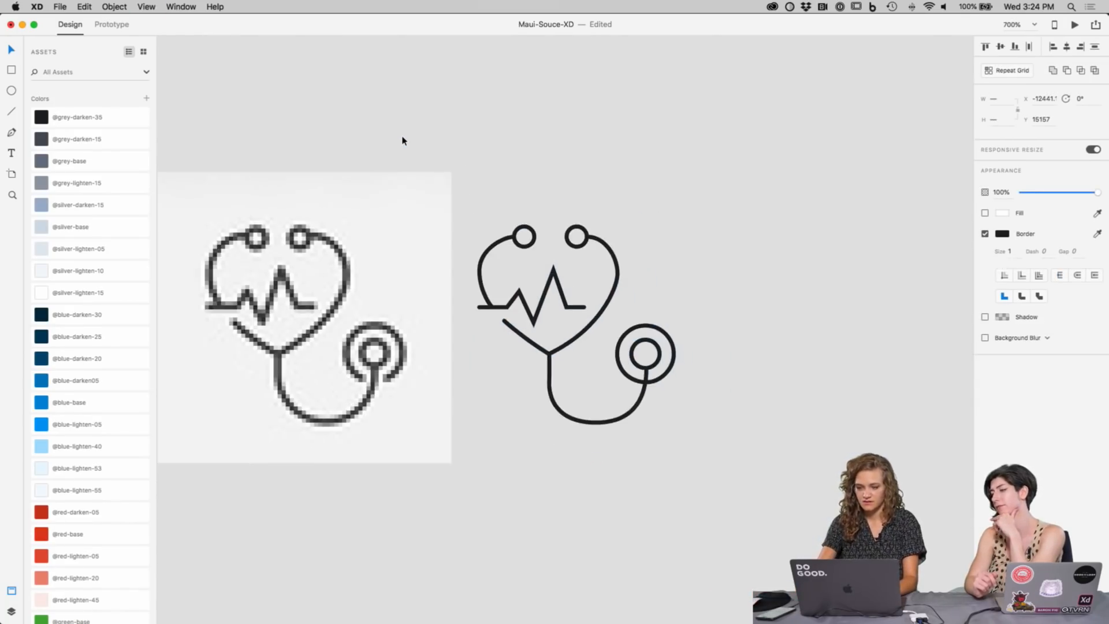
{"action": "left_click", "coordinate": [839, 323]}
{"action": "scroll", "coordinate": [825, 352], "scroll_direction": "up", "scroll_amount": 2}
{"action": "left_click_drag", "start_coordinate": [768, 473], "coordinate": [481, 261]}
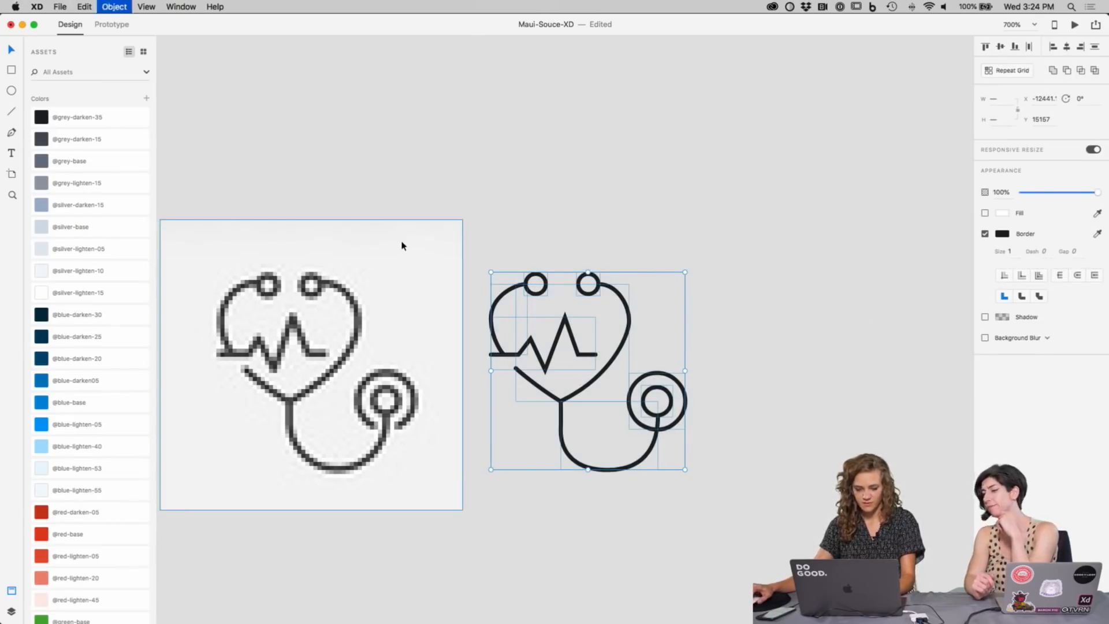
{"action": "key", "text": "super+g"}
Step: Scale the stethoscope group down to about 17.5 by 17.8 and set its border size to 0.5
{"action": "left_click_drag", "start_coordinate": [685, 273], "coordinate": [670, 338]}
{"action": "key", "text": "BackSpace"}
{"action": "key", "text": "Return"}
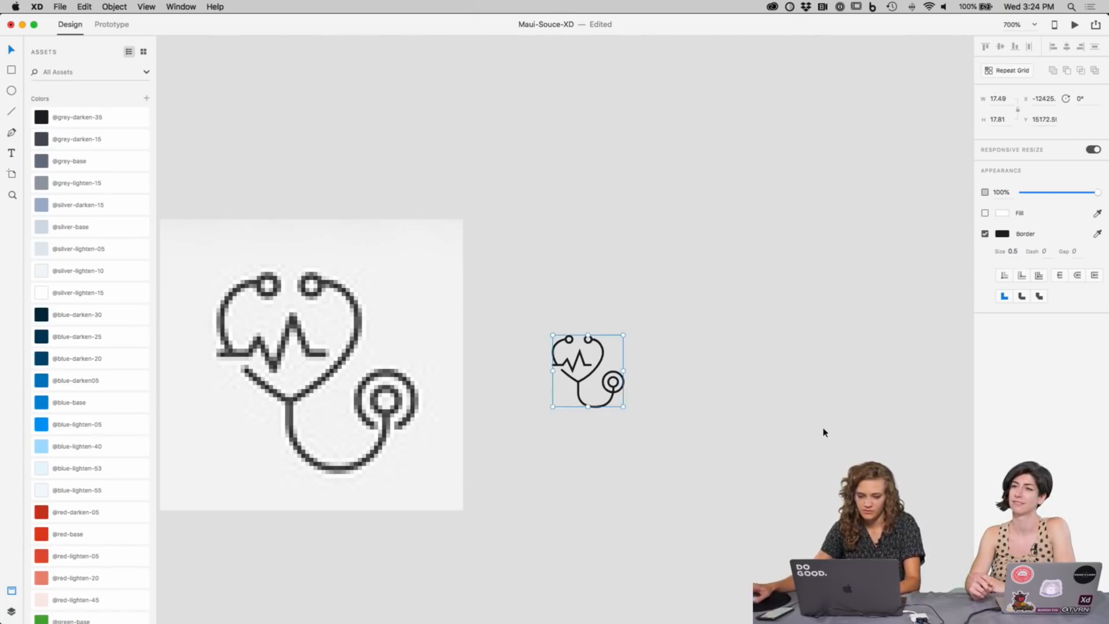
Step: Copy the reduced stethoscope icon and go to the header of the Store artboard
{"action": "left_click", "coordinate": [752, 389]}
{"action": "left_click_drag", "start_coordinate": [753, 388], "coordinate": [402, 339]}
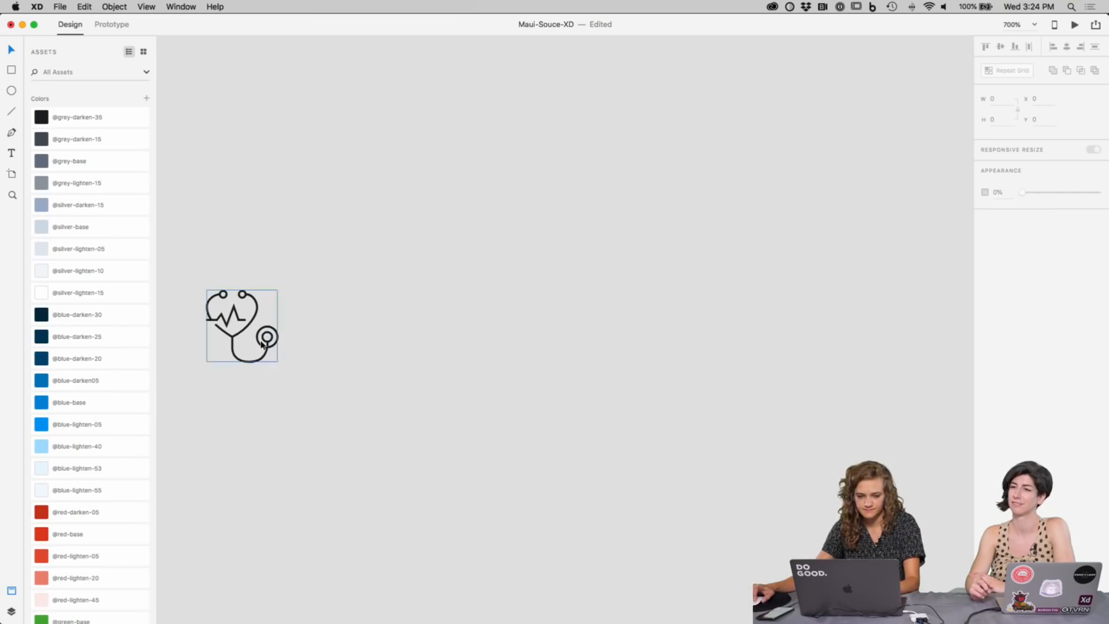
{"action": "left_click", "coordinate": [263, 343]}
{"action": "scroll", "coordinate": [408, 344], "scroll_direction": "right", "scroll_amount": 10}
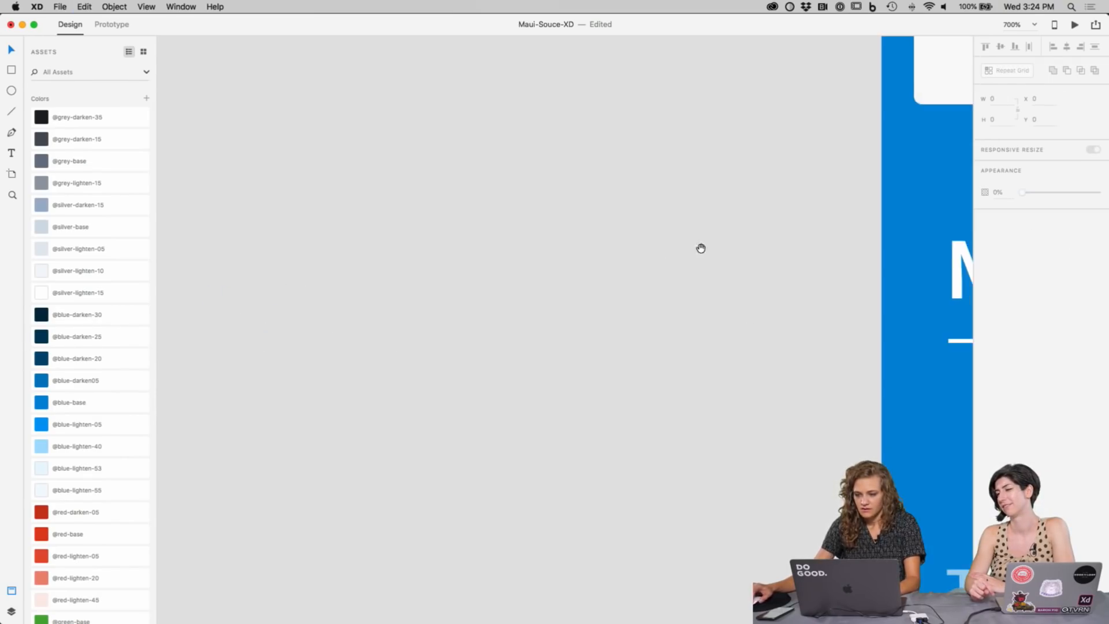
{"action": "key", "text": "super+minus"}
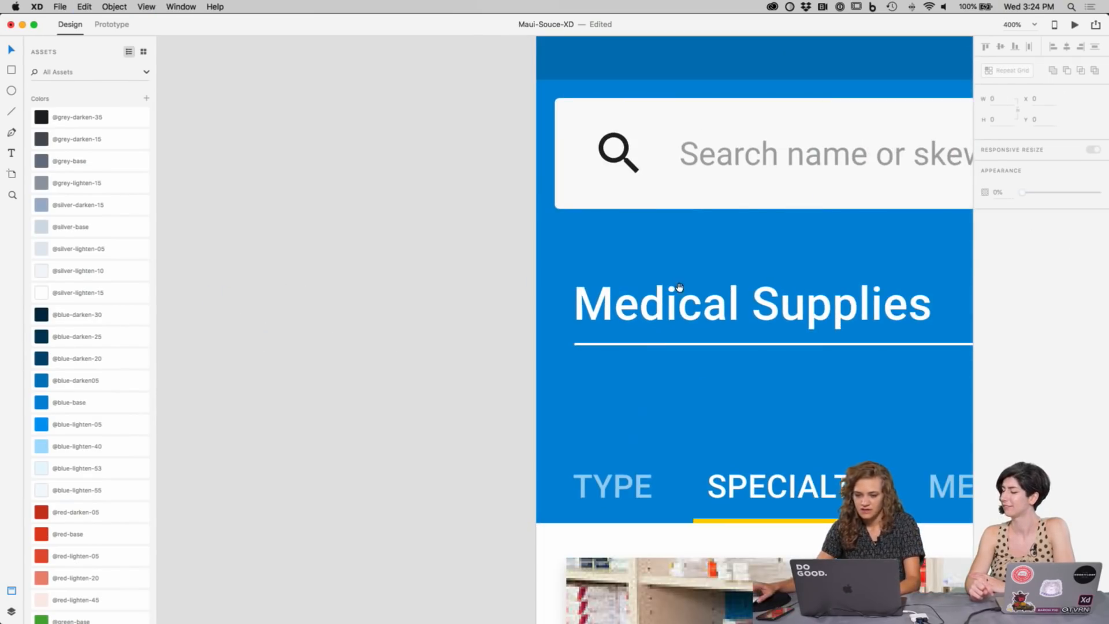
{"action": "scroll", "coordinate": [462, 251], "scroll_direction": "right", "scroll_amount": 6}
{"action": "key", "text": "super+minus"}
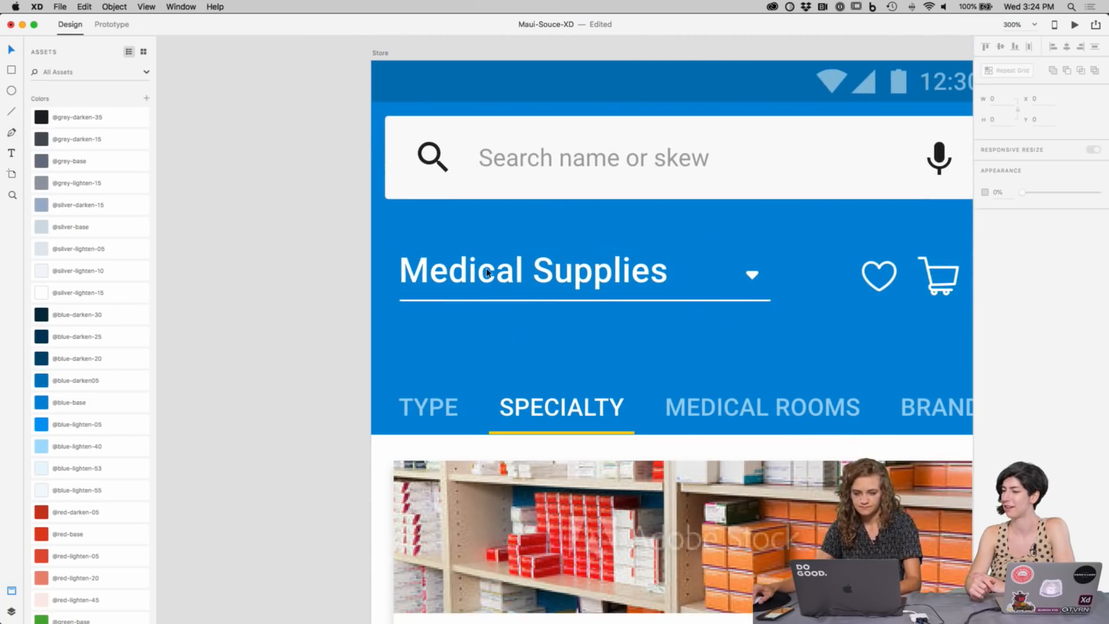
{"action": "scroll", "coordinate": [519, 258], "scroll_direction": "right", "scroll_amount": 5}
Step: Move the underline Line 25 into Group 862, above caret-down and the Medical Supplies text in the layer order
{"action": "left_click", "coordinate": [437, 272]}
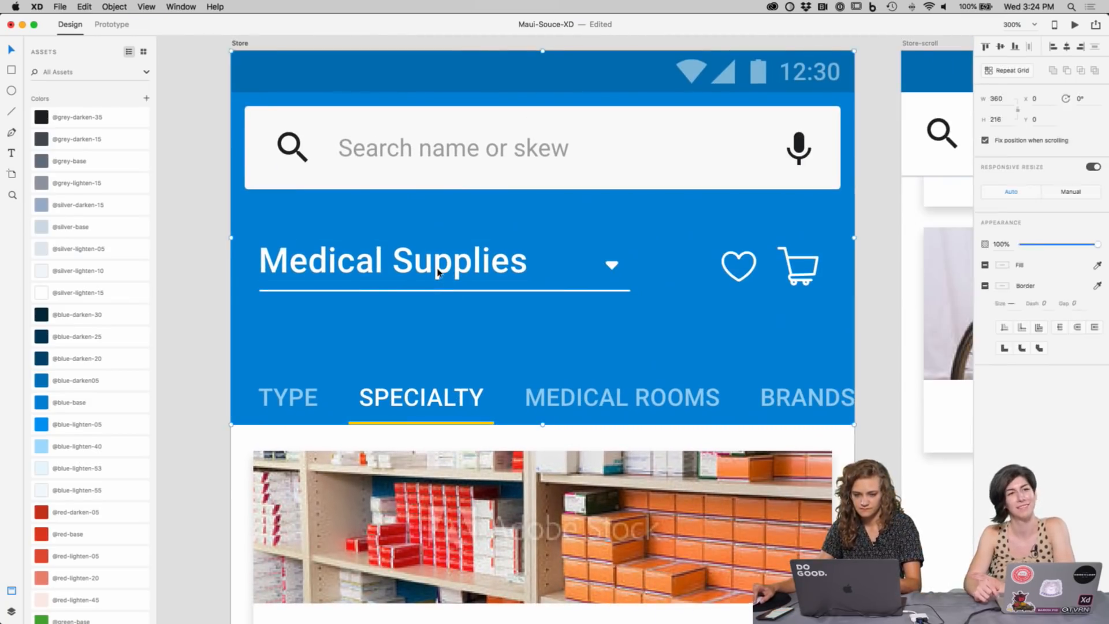
{"action": "left_click", "coordinate": [455, 295]}
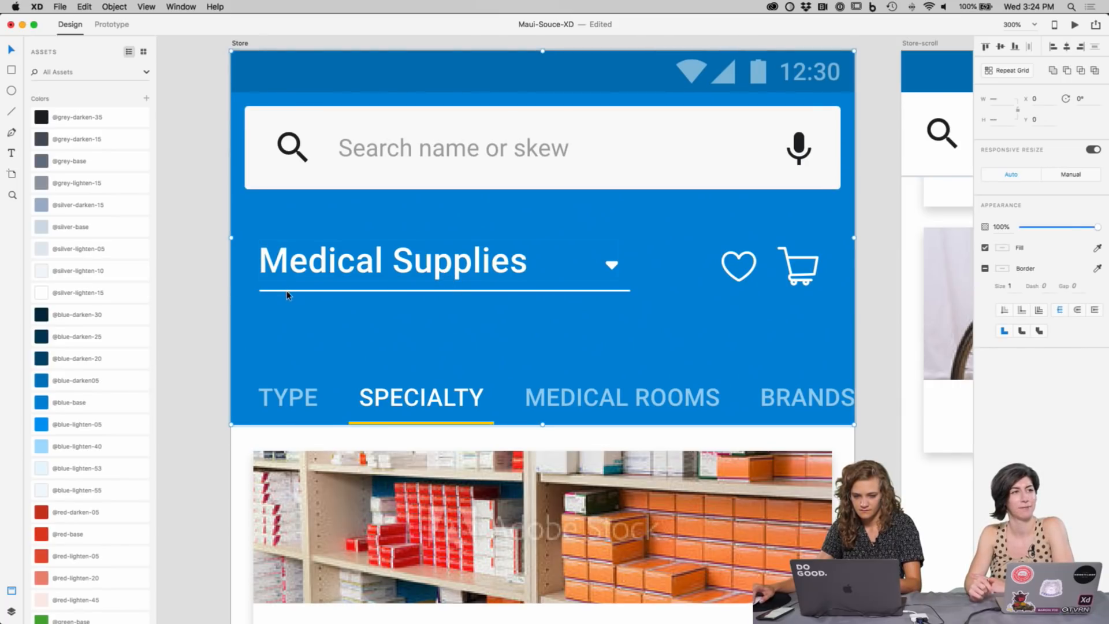
{"action": "key", "text": "super+shift+y"}
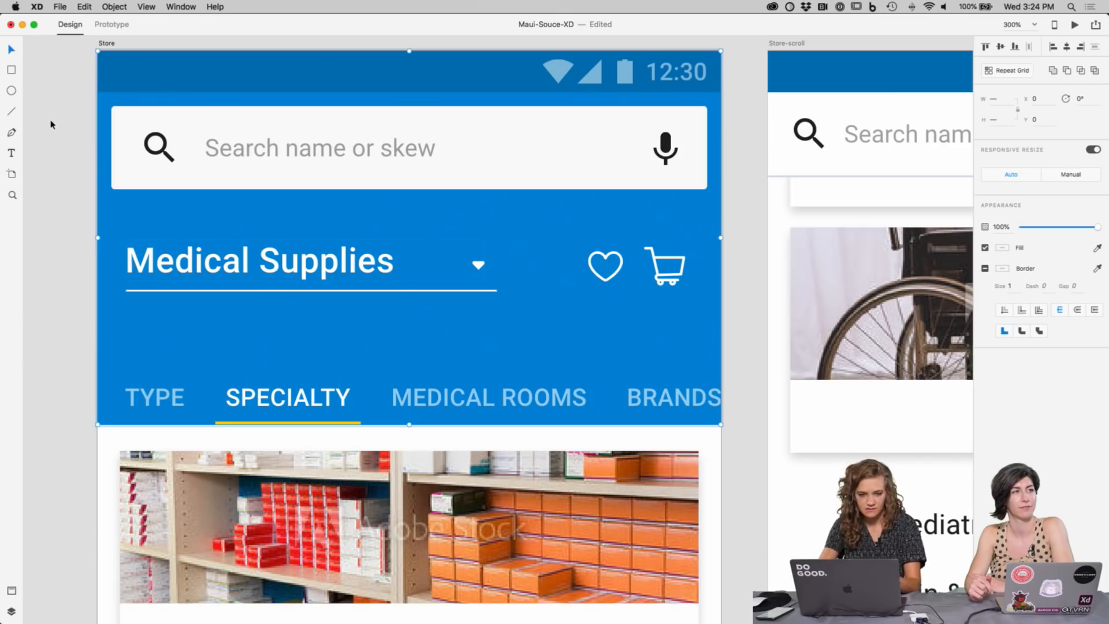
{"action": "key", "text": "super+shift+y"}
{"action": "key", "text": "super+y"}
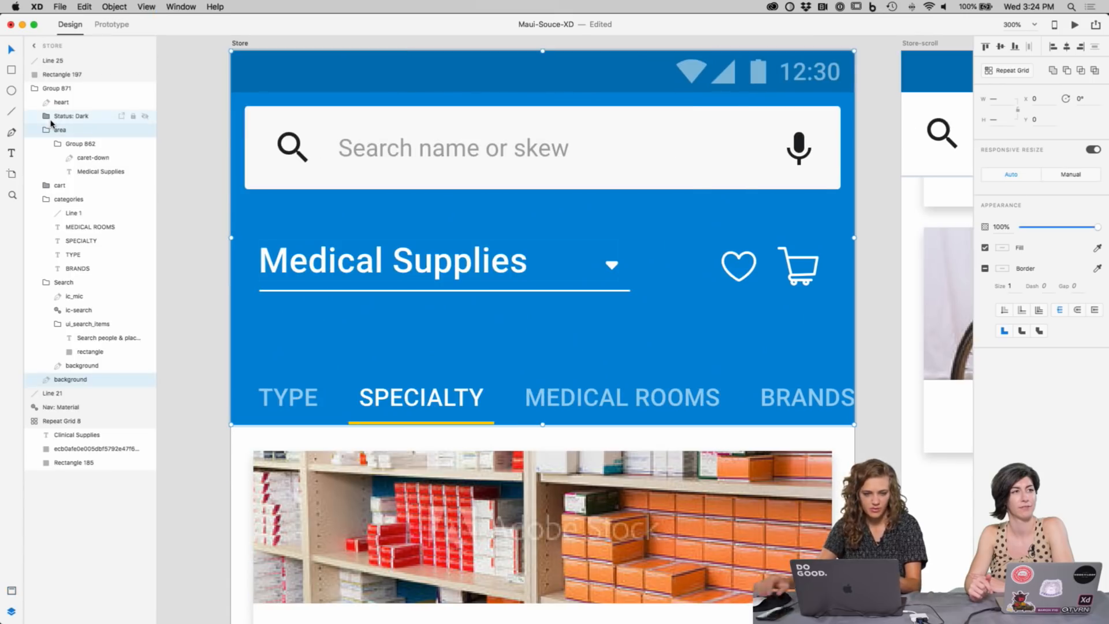
{"action": "left_click", "coordinate": [305, 266]}
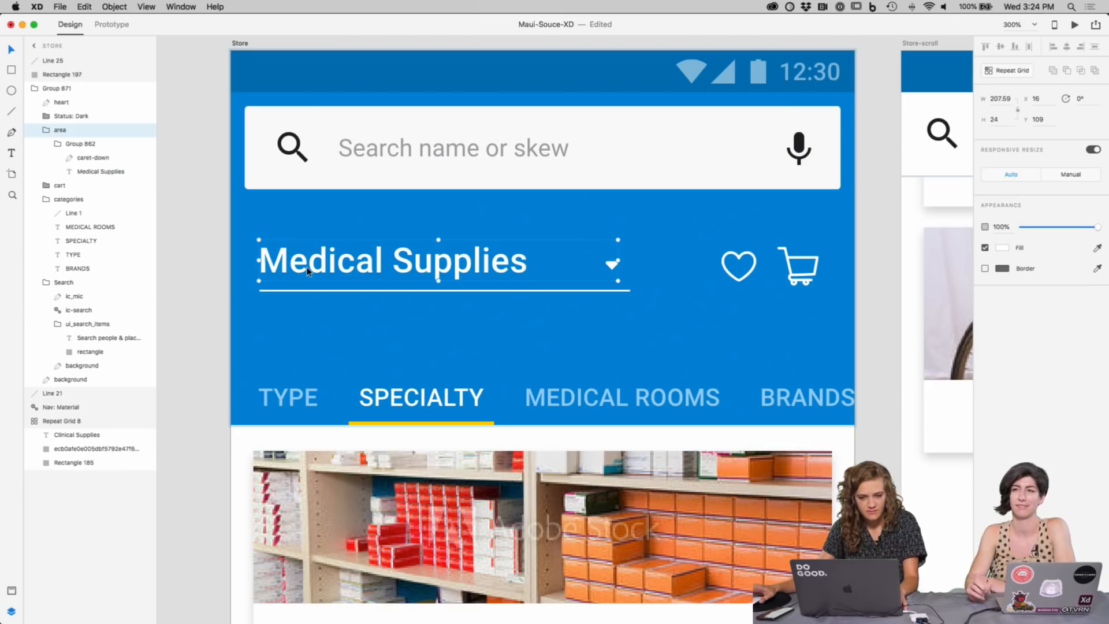
{"action": "left_click_drag", "start_coordinate": [54, 61], "coordinate": [91, 157]}
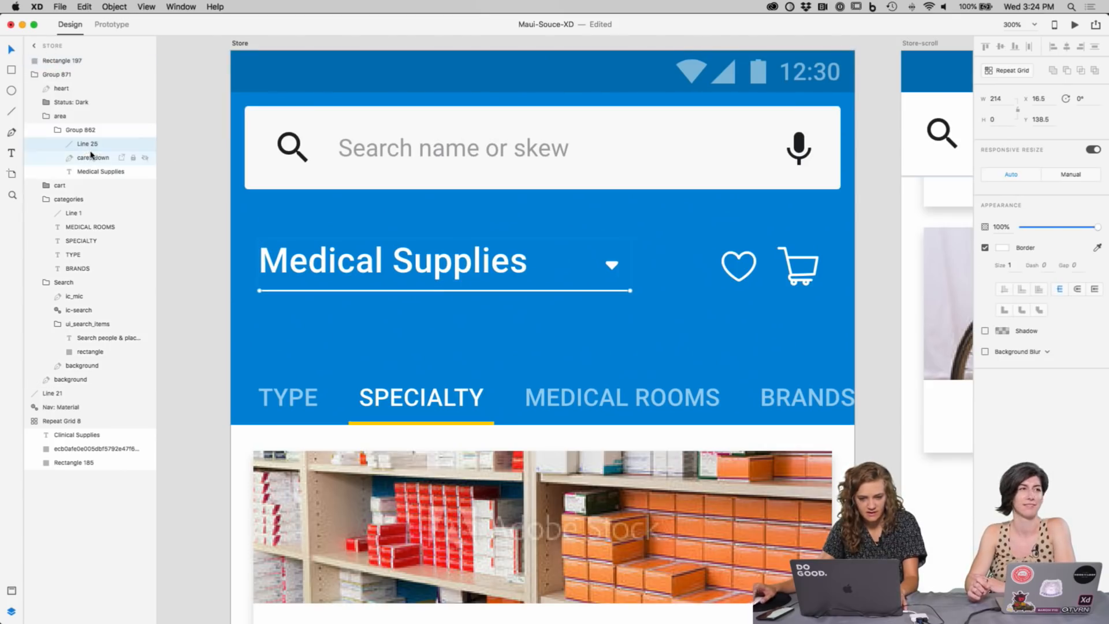
Step: Shift the Medical Supplies selector right to make room and paste the stethoscope icon in front of its text
{"action": "left_click", "coordinate": [195, 195]}
{"action": "left_click", "coordinate": [379, 292]}
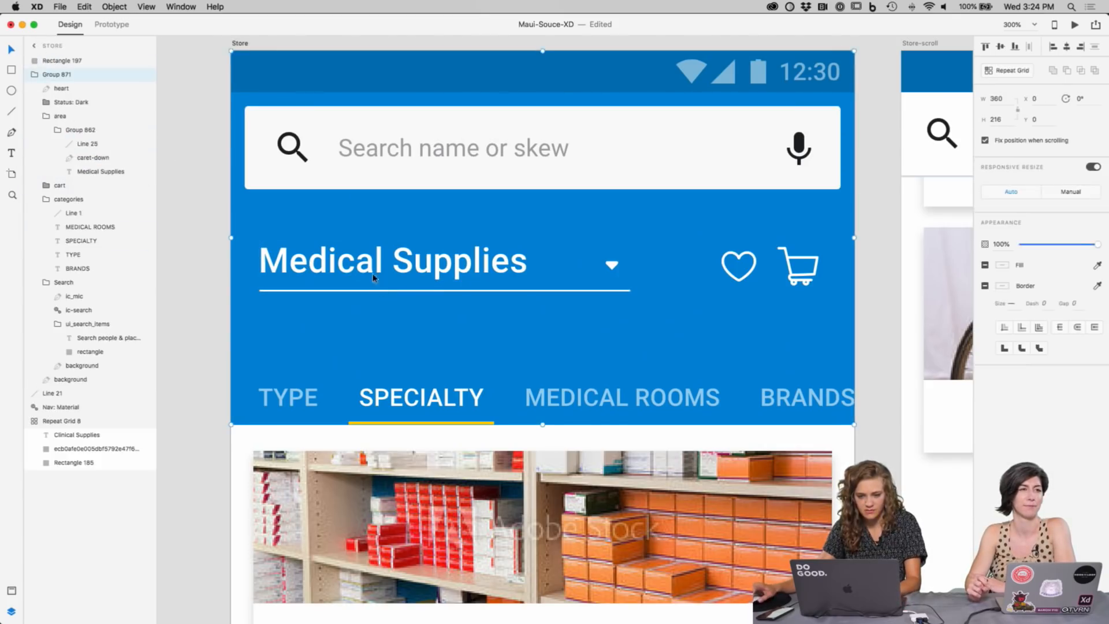
{"action": "left_click_drag", "start_coordinate": [335, 265], "coordinate": [434, 267]}
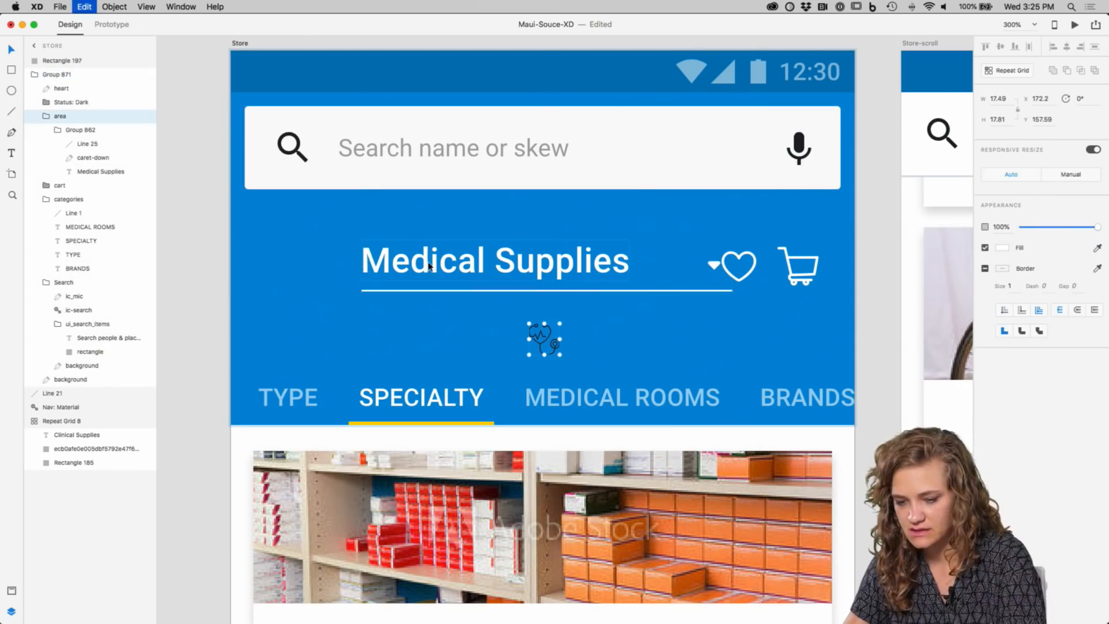
{"action": "key", "text": "cmd+v"}
{"action": "left_click_drag", "start_coordinate": [526, 338], "coordinate": [319, 260]}
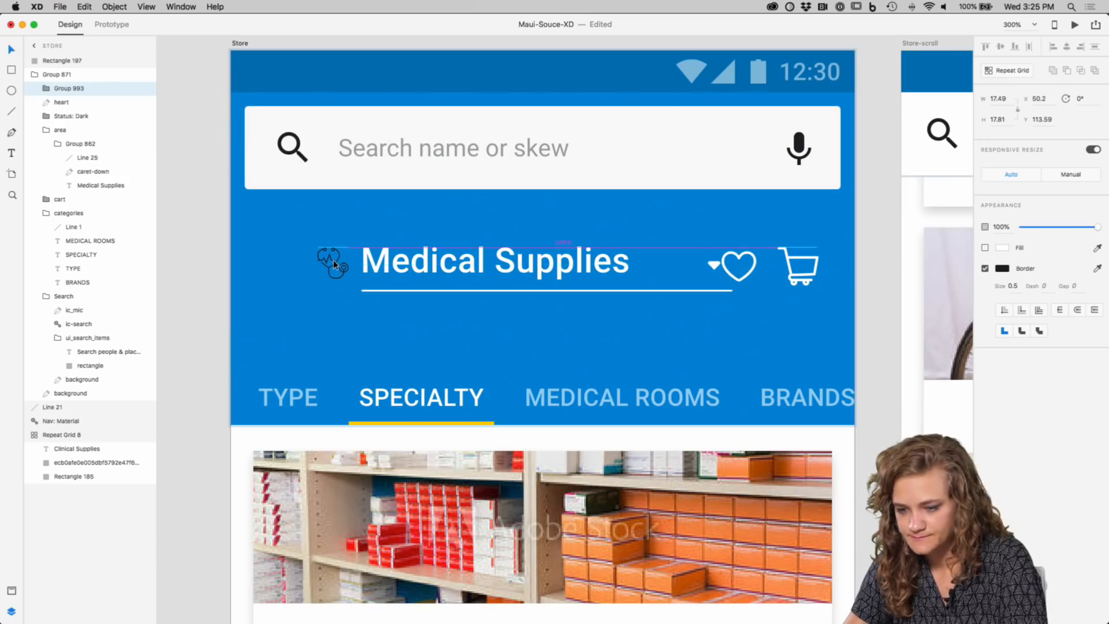
Step: Change the pasted stethoscope icon's border colour to #FFFFFF
{"action": "left_click", "coordinate": [1004, 268]}
{"action": "left_click", "coordinate": [1007, 270]}
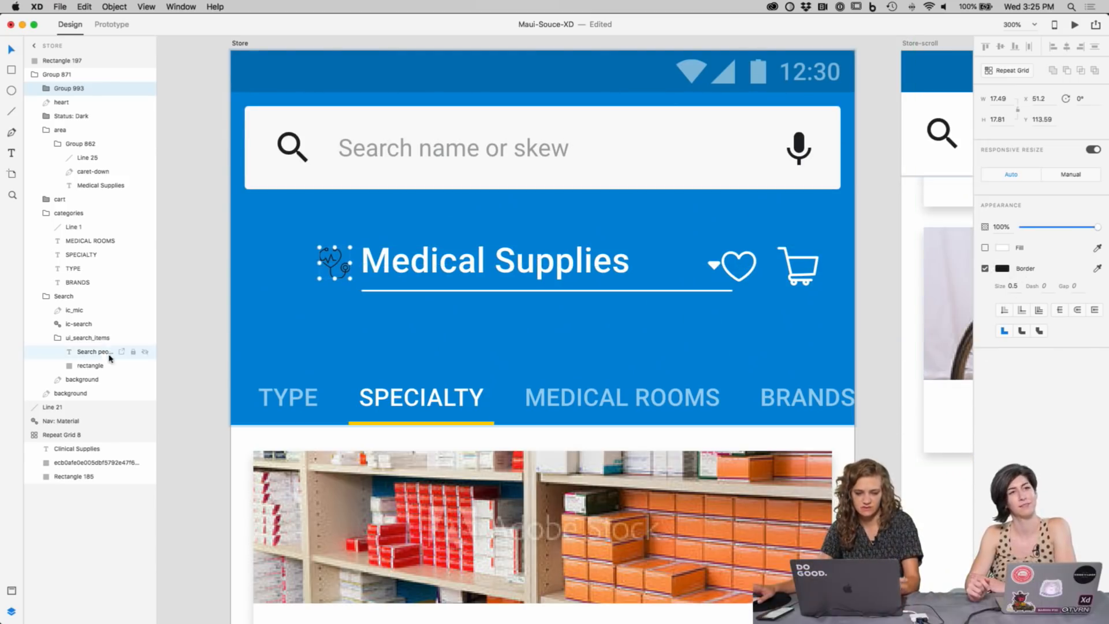
{"action": "left_click", "coordinate": [208, 291]}
{"action": "left_click", "coordinate": [335, 267]}
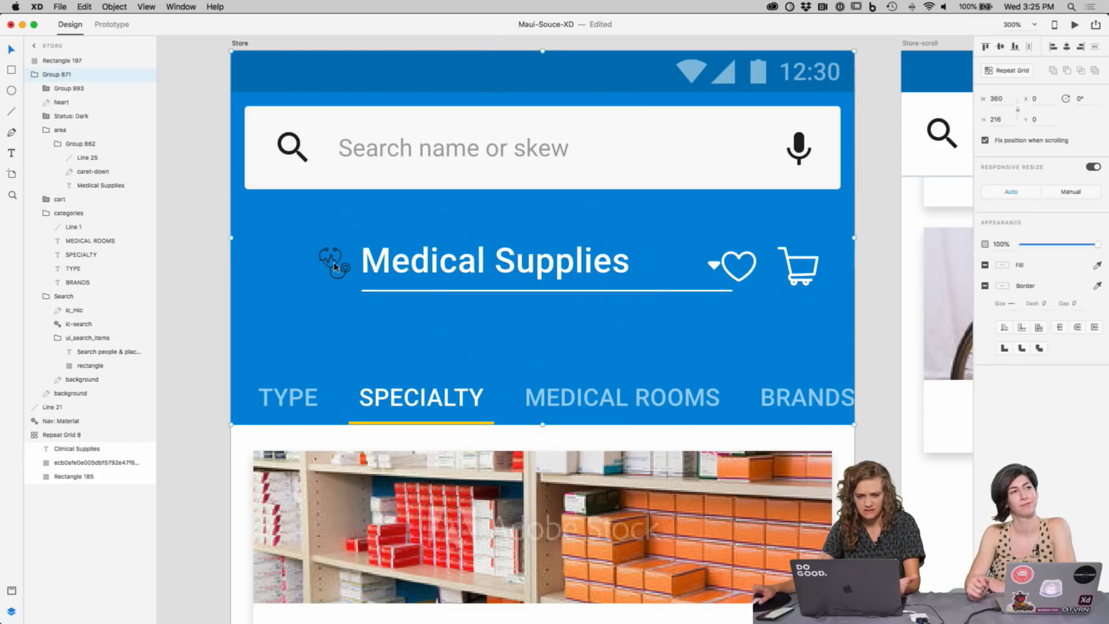
{"action": "double_click", "coordinate": [331, 257]}
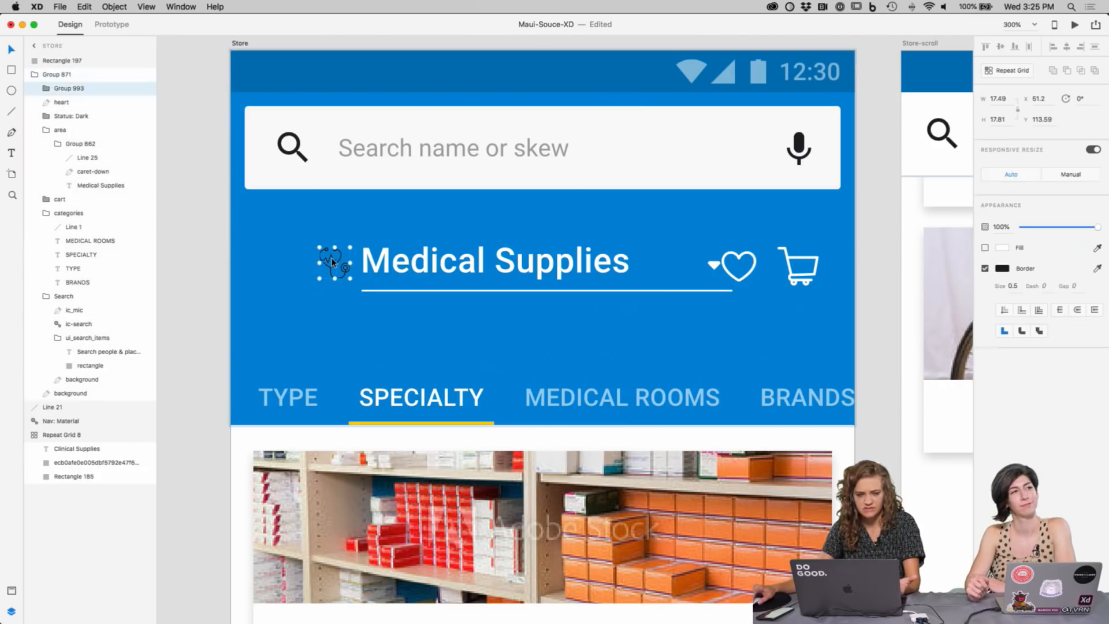
{"action": "left_click", "coordinate": [46, 87]}
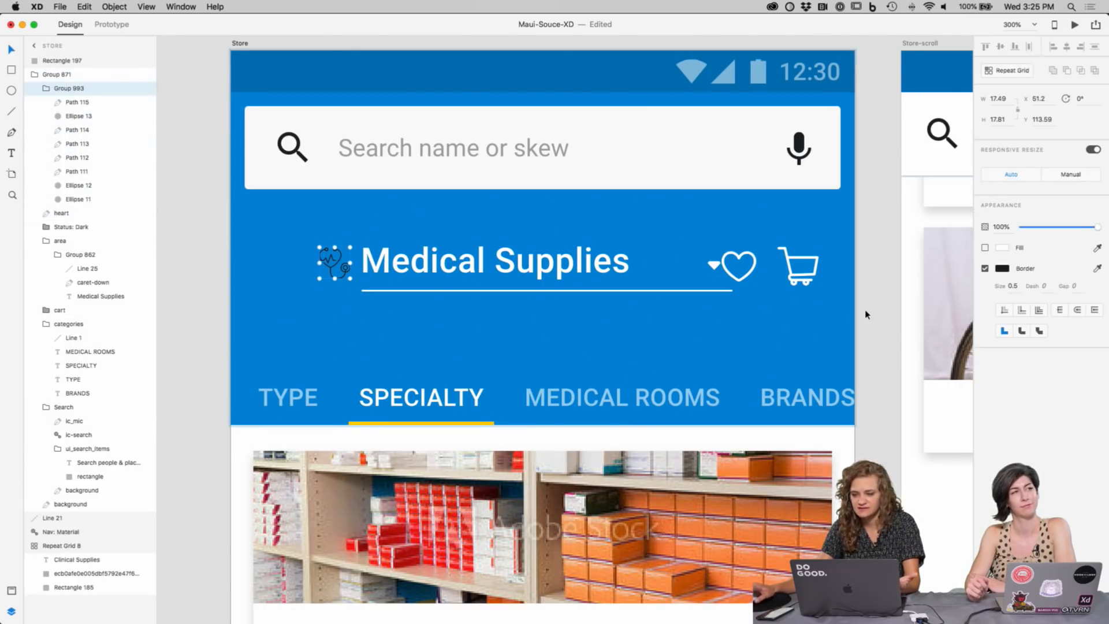
{"action": "left_click", "coordinate": [1002, 269]}
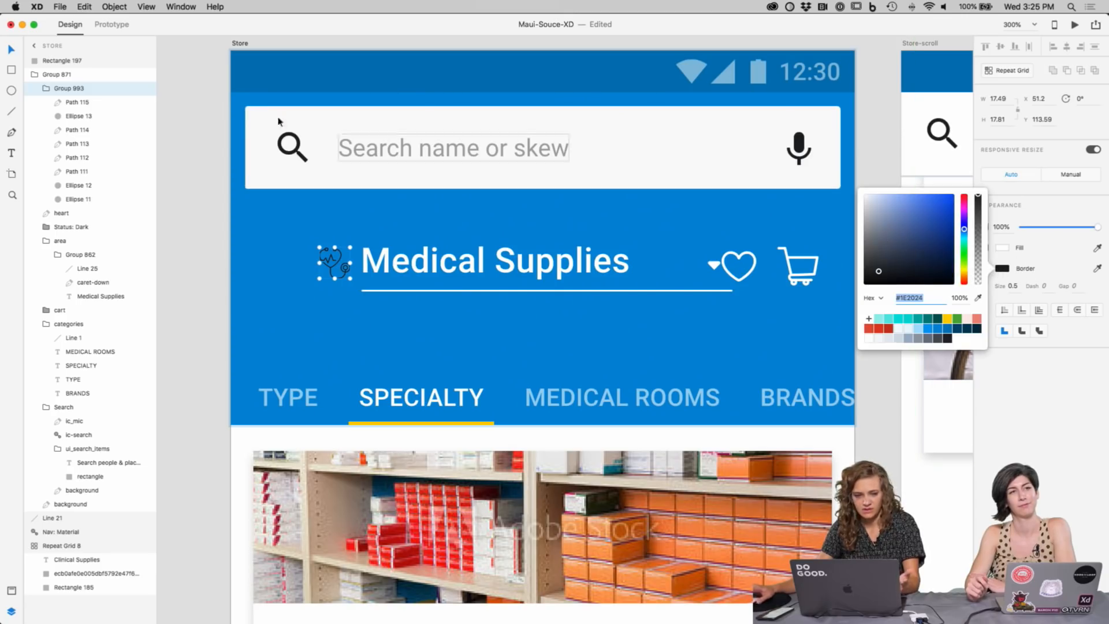
{"action": "type", "text": "ffffff"}
{"action": "key", "text": "Return"}
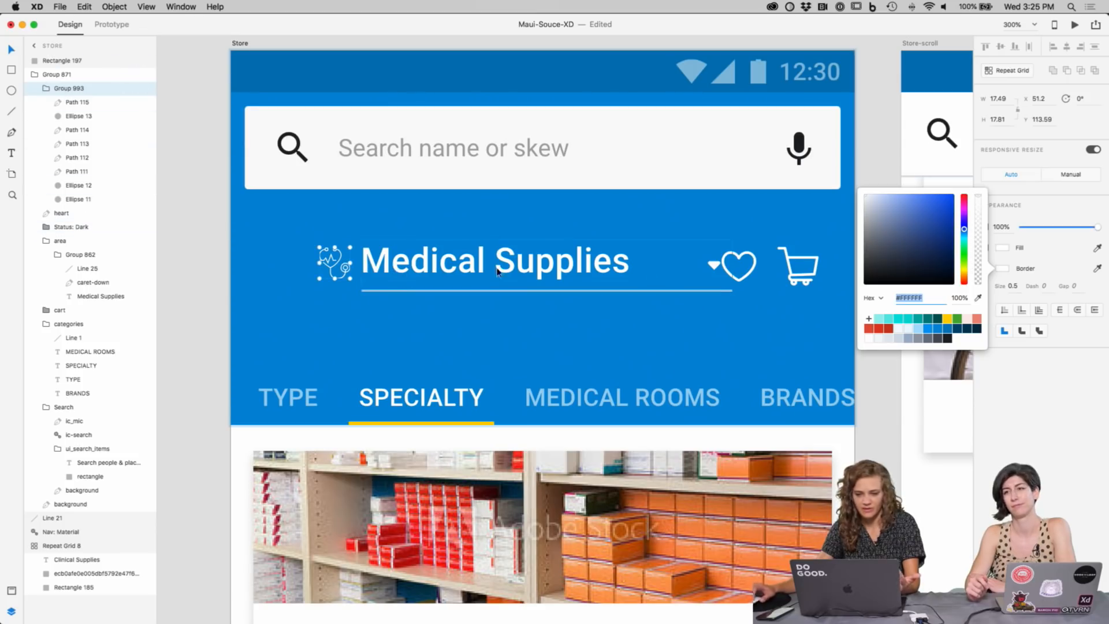
Step: Set the stethoscope icon's border size to 0.75 and collapse its layer group
{"action": "left_click", "coordinate": [1010, 273]}
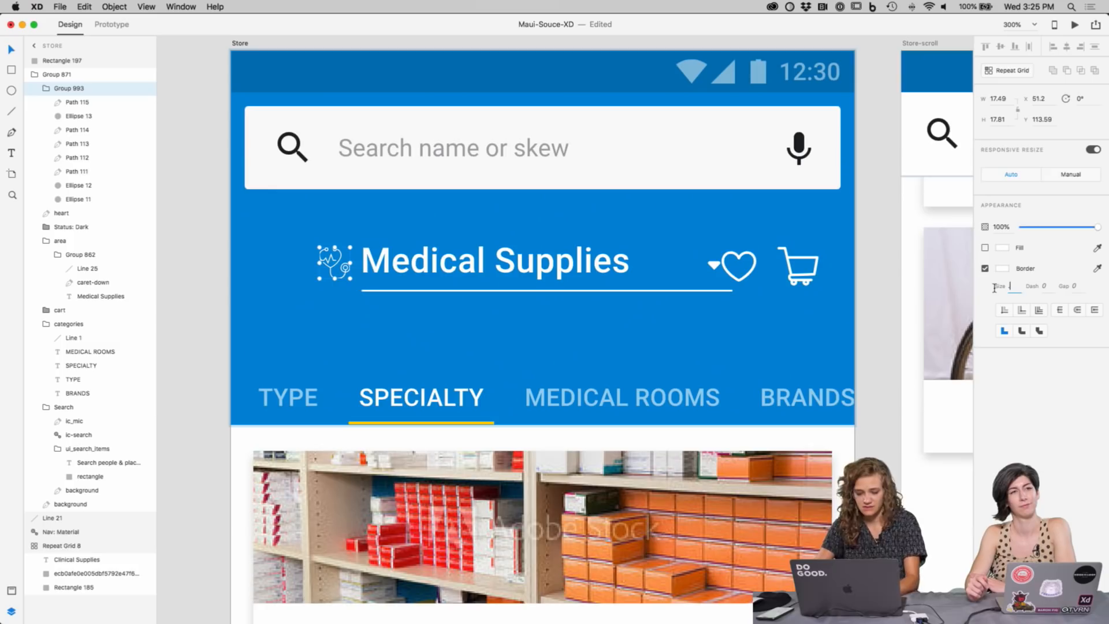
{"action": "type", "text": ".75"}
{"action": "key", "text": "Return"}
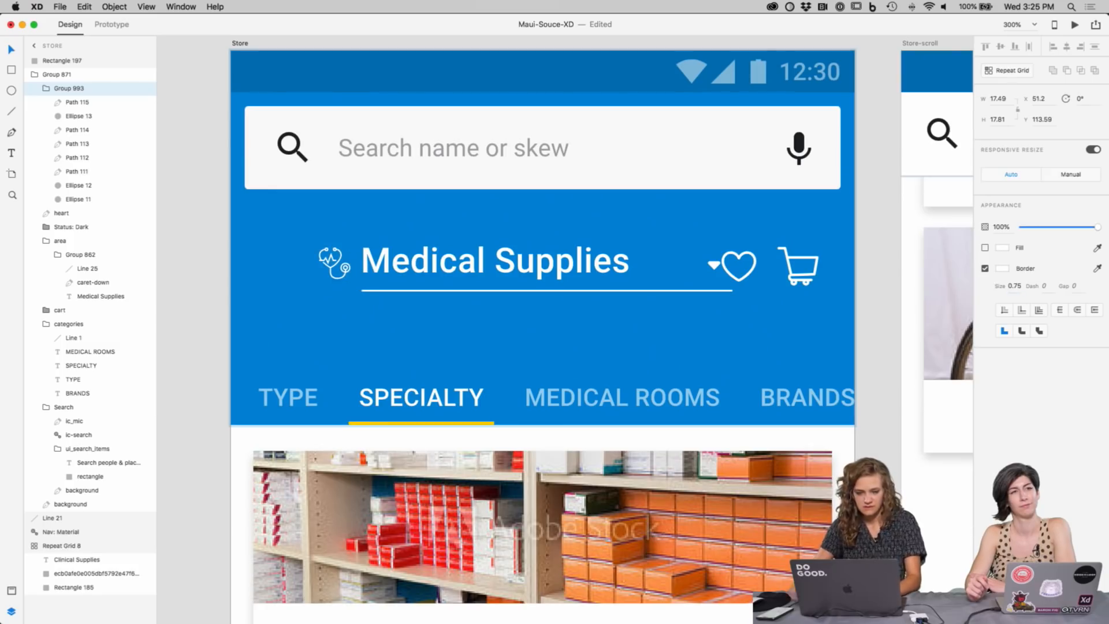
{"action": "left_click", "coordinate": [46, 90]}
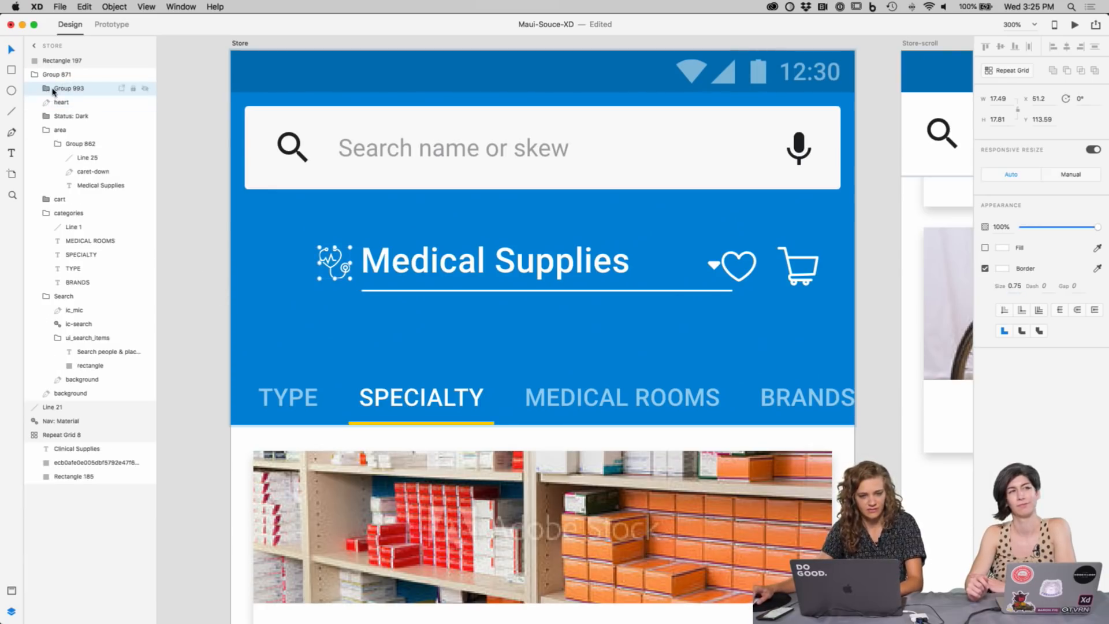
Step: Move the stethoscope icon and the Medical Supplies selector together leftwards in the header to X 10.2
{"action": "left_click", "coordinate": [356, 310]}
{"action": "double_click", "coordinate": [402, 294]}
{"action": "left_click", "coordinate": [339, 267], "text": "shift"}
{"action": "left_click_drag", "start_coordinate": [339, 267], "coordinate": [263, 266]}
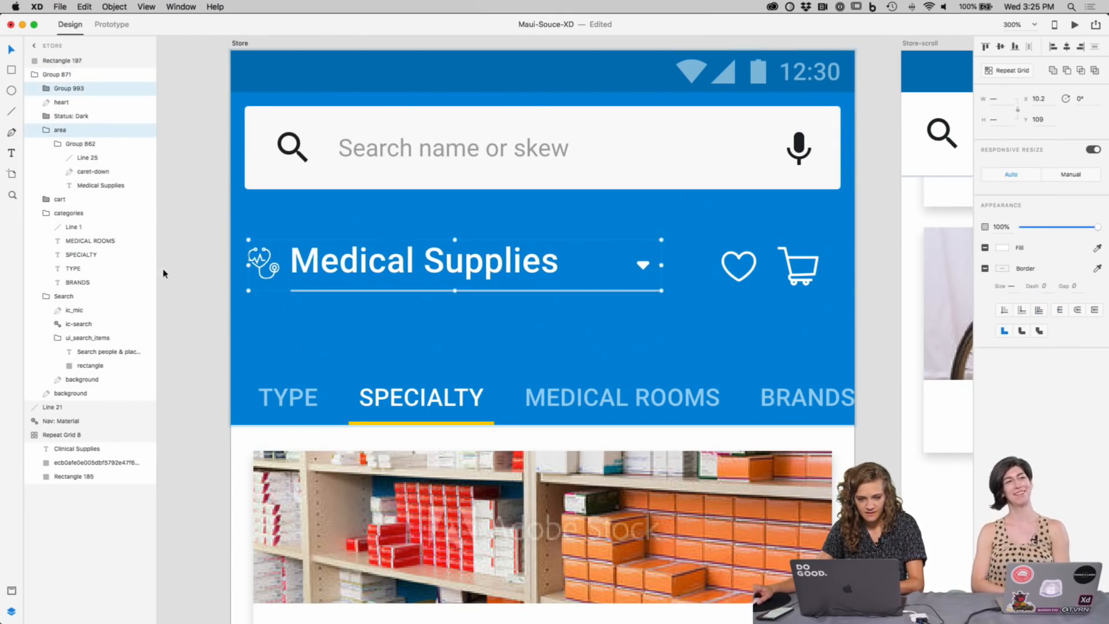
Step: Extend the underline leftwards beneath the stethoscope icon so it starts at X 9.5 and is 239 wide
{"action": "left_click", "coordinate": [220, 275]}
{"action": "double_click", "coordinate": [300, 292]}
{"action": "double_click", "coordinate": [293, 295]}
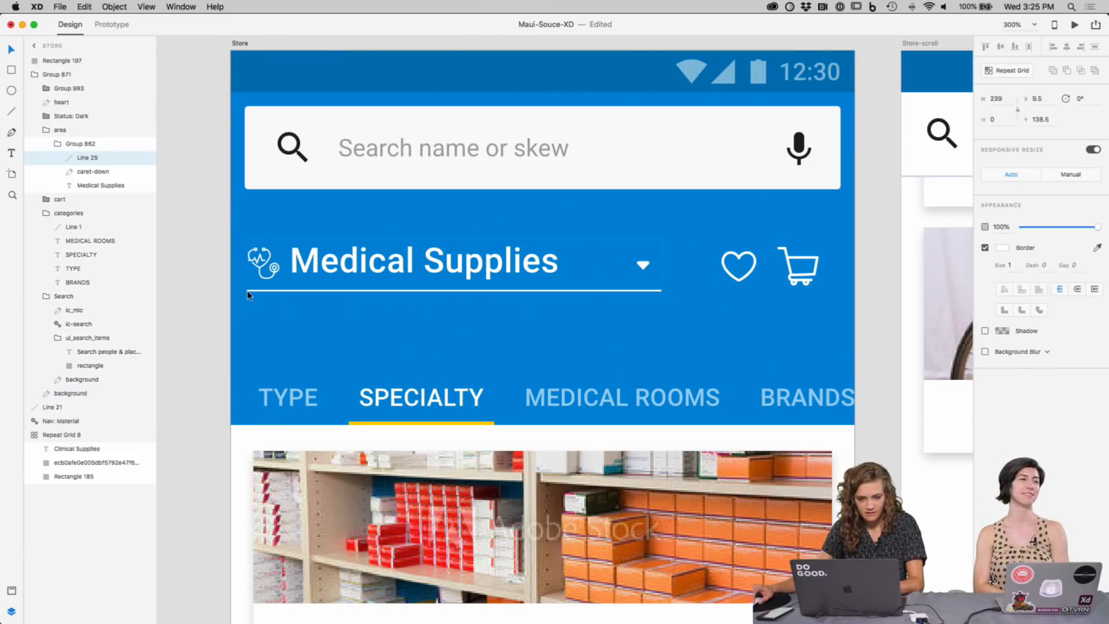
{"action": "left_click", "coordinate": [213, 325]}
Step: Move the icon and the underlined Medical Supplies selector together to X 16.5, aligned with the TYPE category
{"action": "key", "text": "super+minus"}
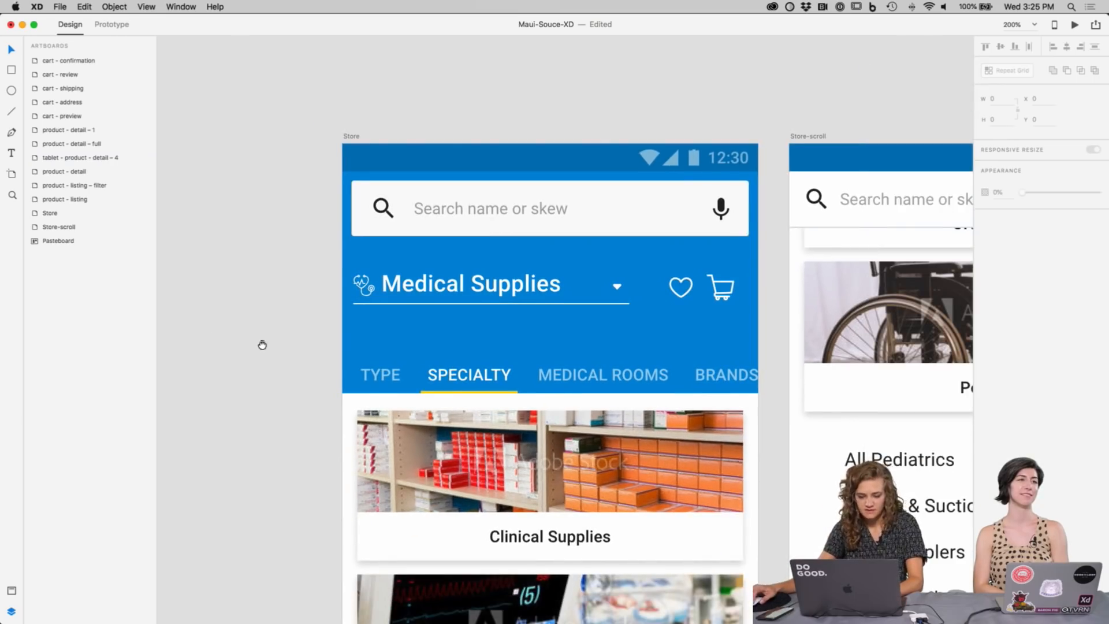
{"action": "left_click_drag", "start_coordinate": [262, 345], "coordinate": [193, 331]}
{"action": "double_click", "coordinate": [370, 276]}
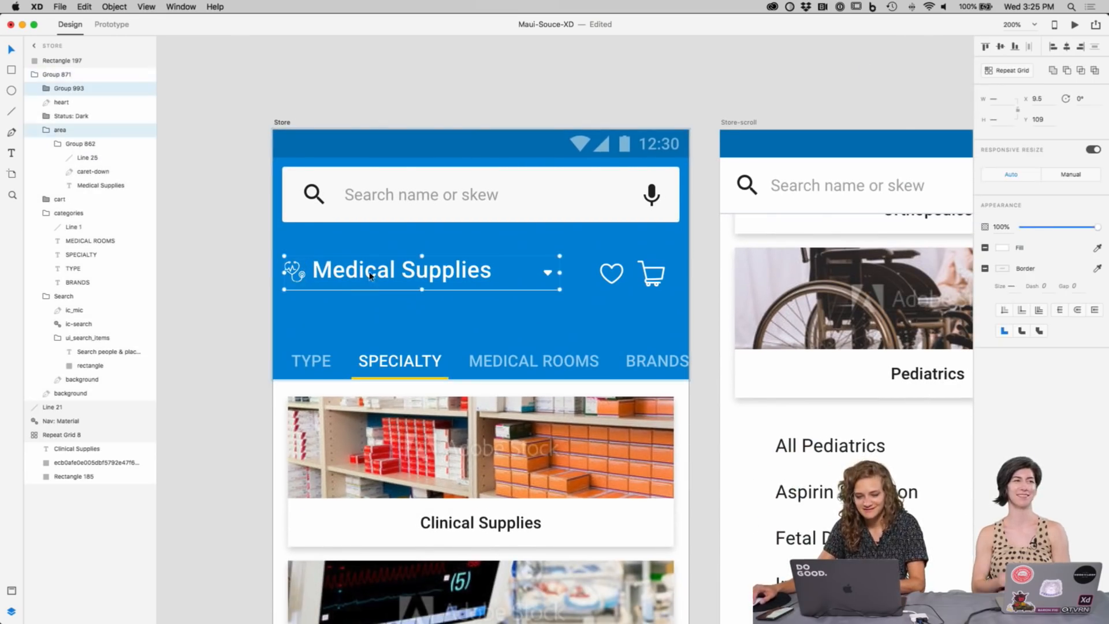
{"action": "left_click_drag", "start_coordinate": [370, 276], "coordinate": [367, 274]}
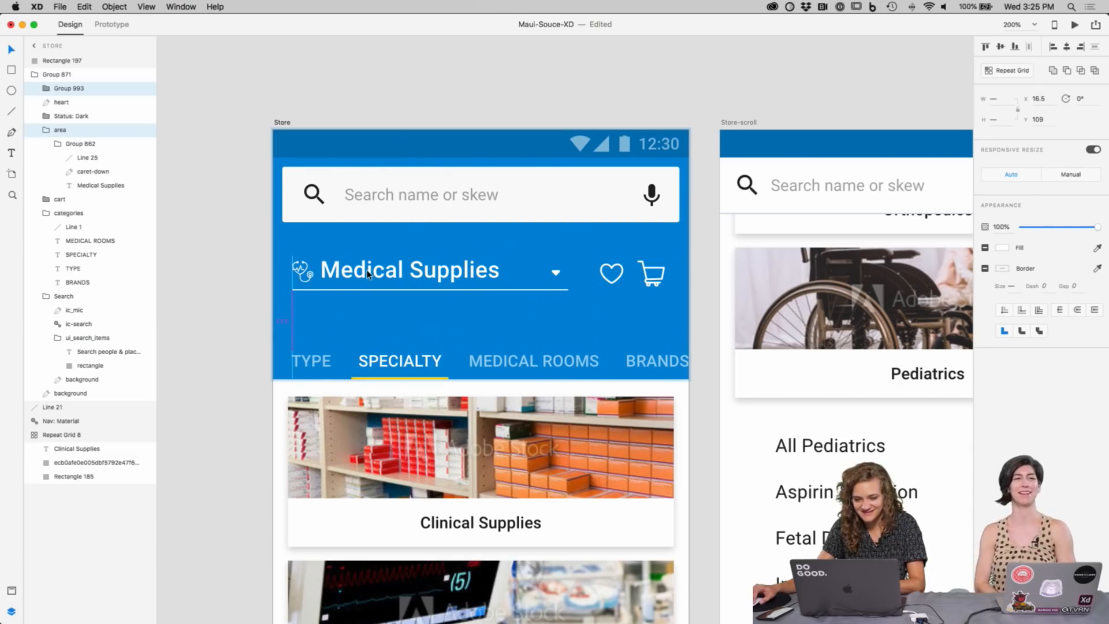
{"action": "left_click", "coordinate": [235, 366]}
Step: Examine the artboards following Store, from Store-scroll through the product listing and filter to the product detail screens
{"action": "left_click_drag", "start_coordinate": [674, 408], "coordinate": [642, 378]}
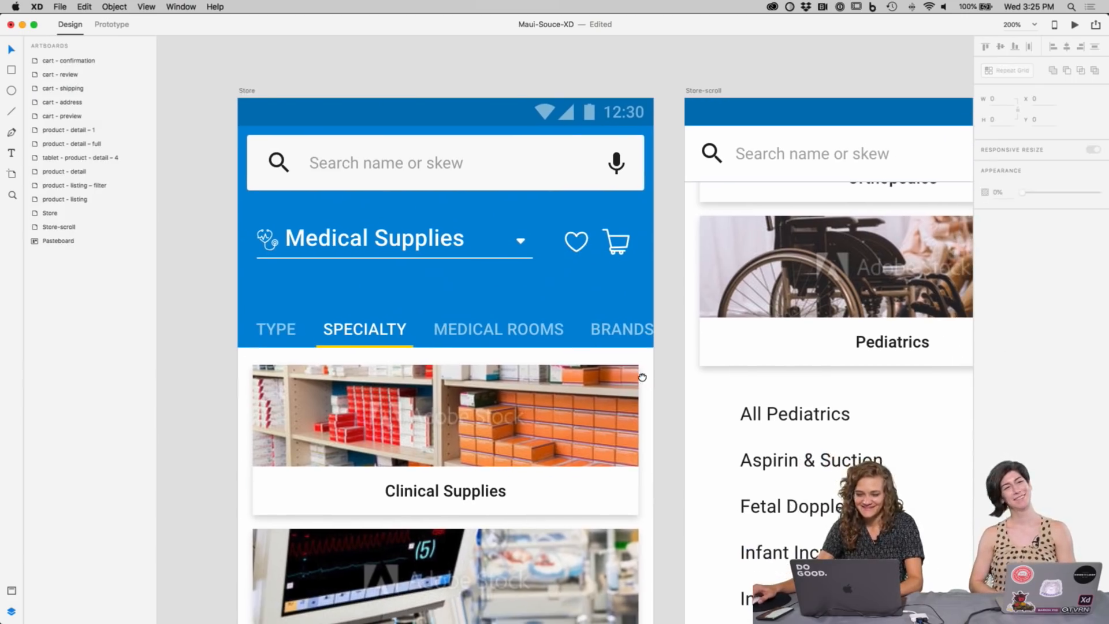
{"action": "key", "text": "cmd+1"}
{"action": "scroll", "coordinate": [498, 317], "scroll_direction": "right", "scroll_amount": 2}
{"action": "scroll", "coordinate": [555, 300], "scroll_direction": "right", "scroll_amount": 10}
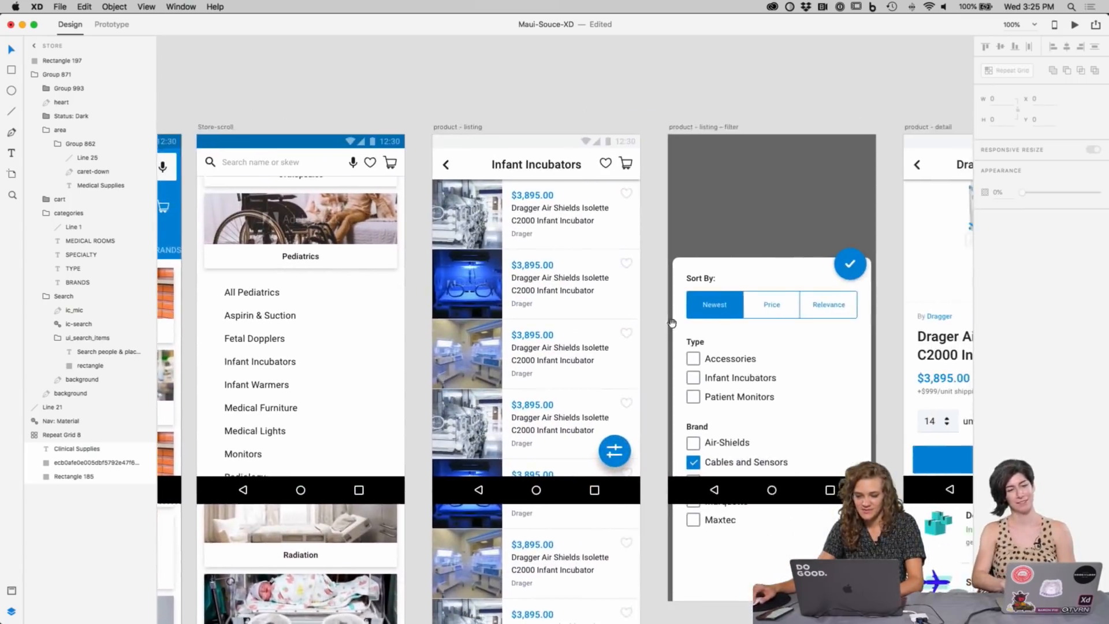
{"action": "scroll", "coordinate": [632, 334], "scroll_direction": "right", "scroll_amount": 3}
{"action": "key", "text": "cmd+minus"}
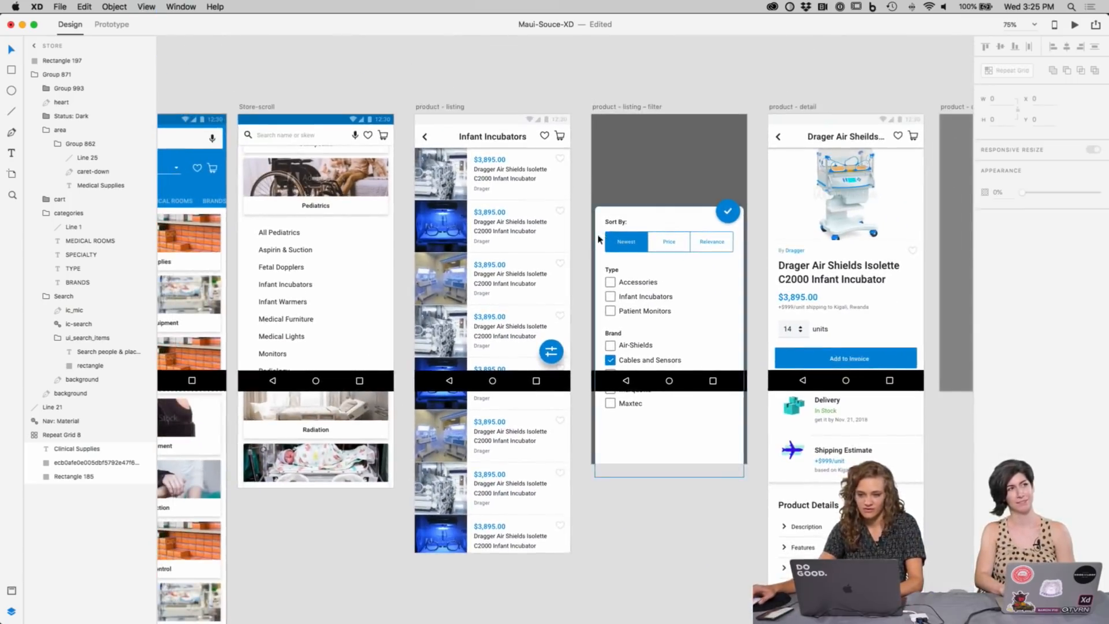
{"action": "scroll", "coordinate": [600, 237], "scroll_direction": "right", "scroll_amount": 12}
{"action": "left_click", "coordinate": [600, 230]}
{"action": "left_click", "coordinate": [663, 426]}
{"action": "scroll", "coordinate": [606, 347], "scroll_direction": "right", "scroll_amount": 4}
{"action": "scroll", "coordinate": [606, 347], "scroll_direction": "down", "scroll_amount": 2}
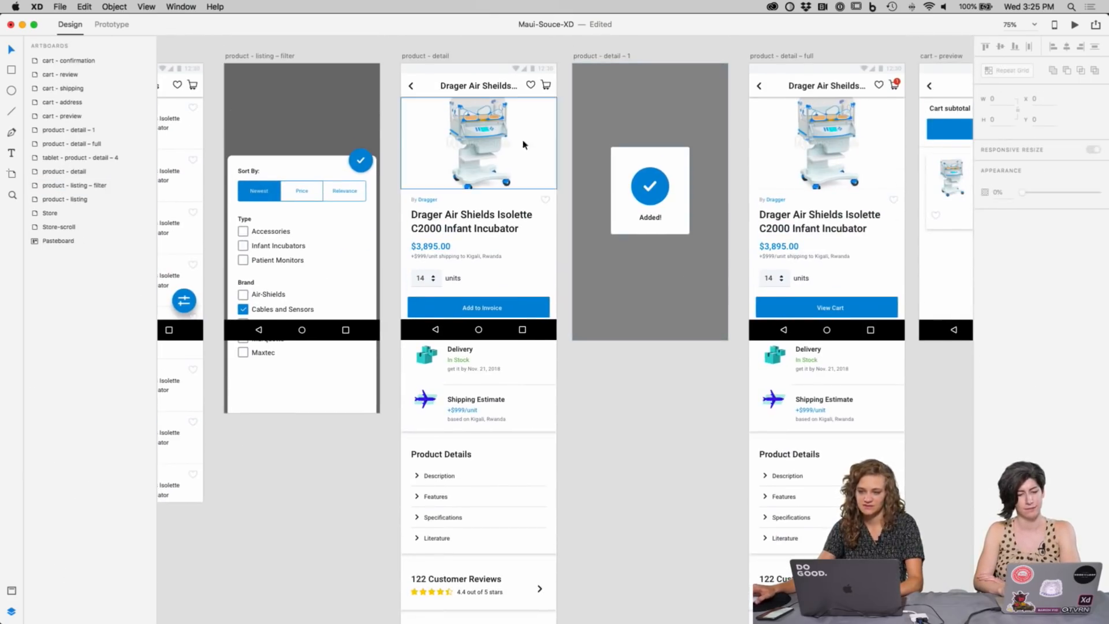
{"action": "left_click", "coordinate": [436, 55]}
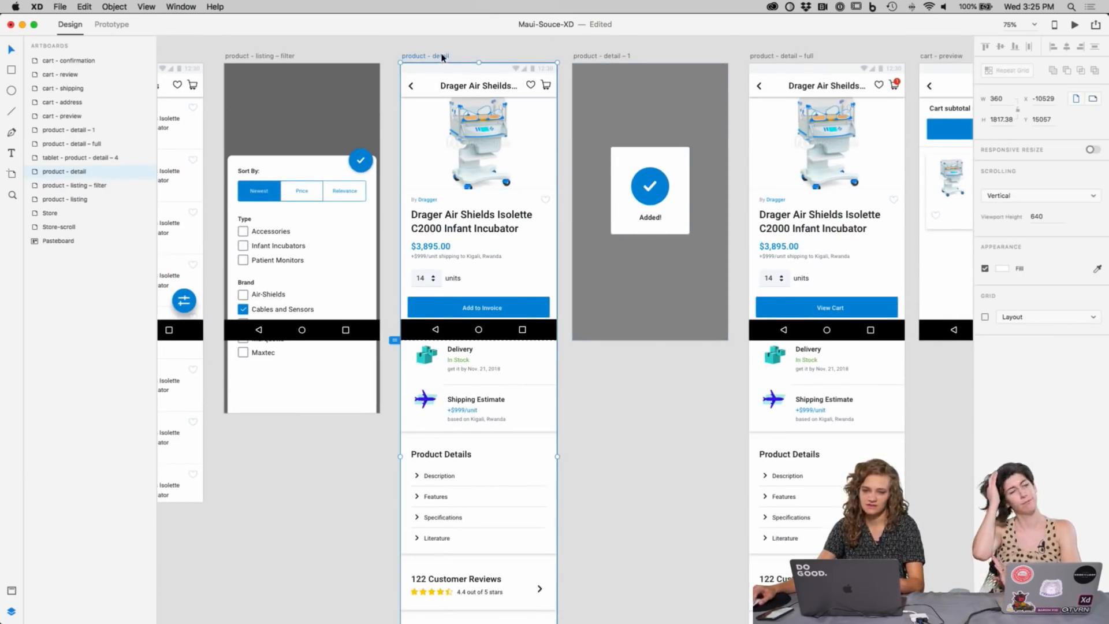
{"action": "left_click_drag", "start_coordinate": [441, 57], "coordinate": [477, 132]}
{"action": "key", "text": "super+z"}
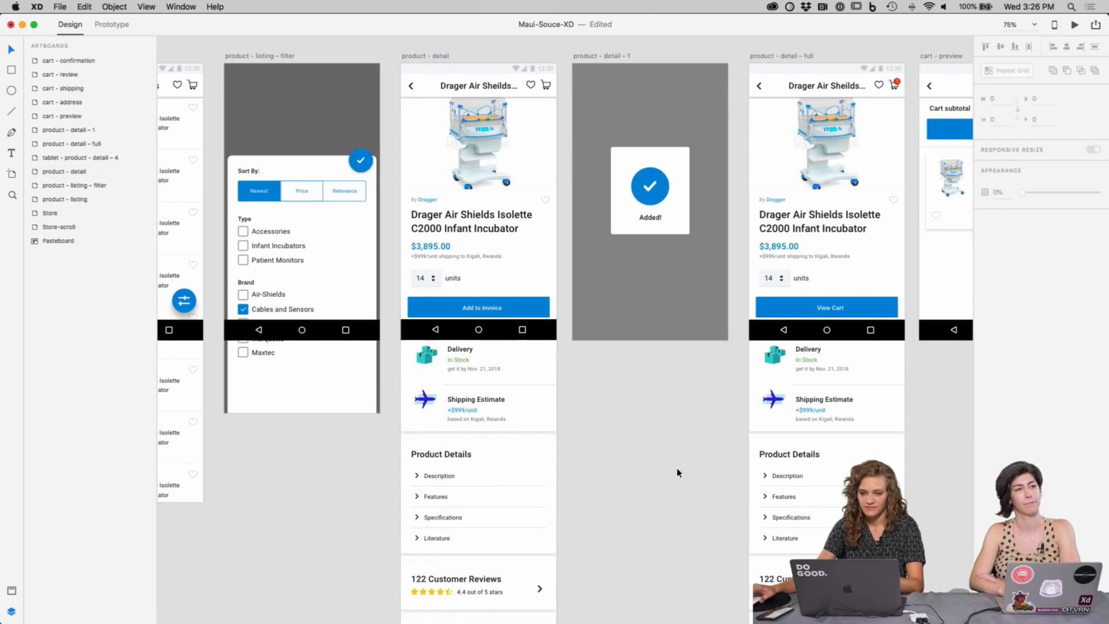
Step: Shift the row of artboards from product - detail – 1 through cart - confirmation rightwards to open a gap after product - detail
{"action": "scroll", "coordinate": [670, 460], "scroll_direction": "right", "scroll_amount": 1}
{"action": "scroll", "coordinate": [505, 350], "scroll_direction": "down", "scroll_amount": 3}
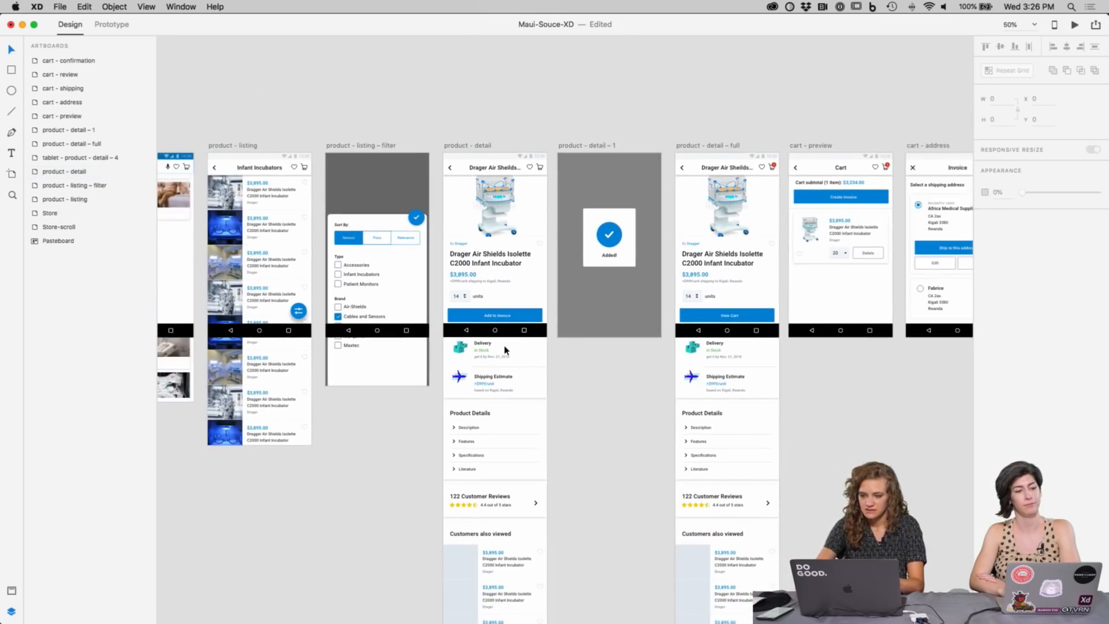
{"action": "scroll", "coordinate": [504, 349], "scroll_direction": "up", "scroll_amount": 3}
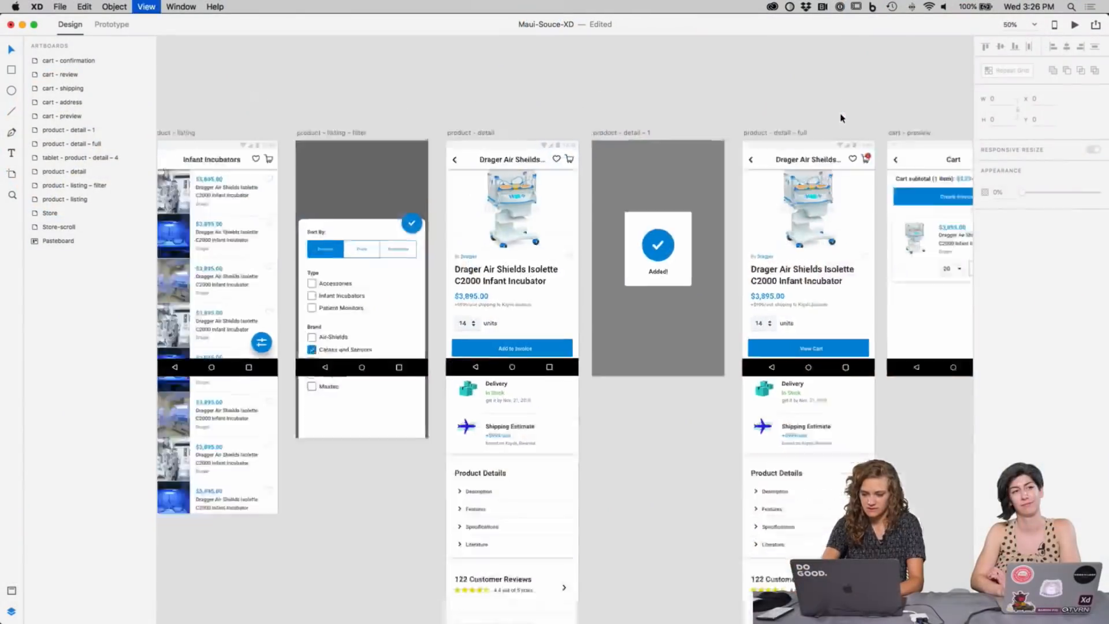
{"action": "key", "text": "super+minus"}
{"action": "scroll", "coordinate": [668, 187], "scroll_direction": "right", "scroll_amount": 10}
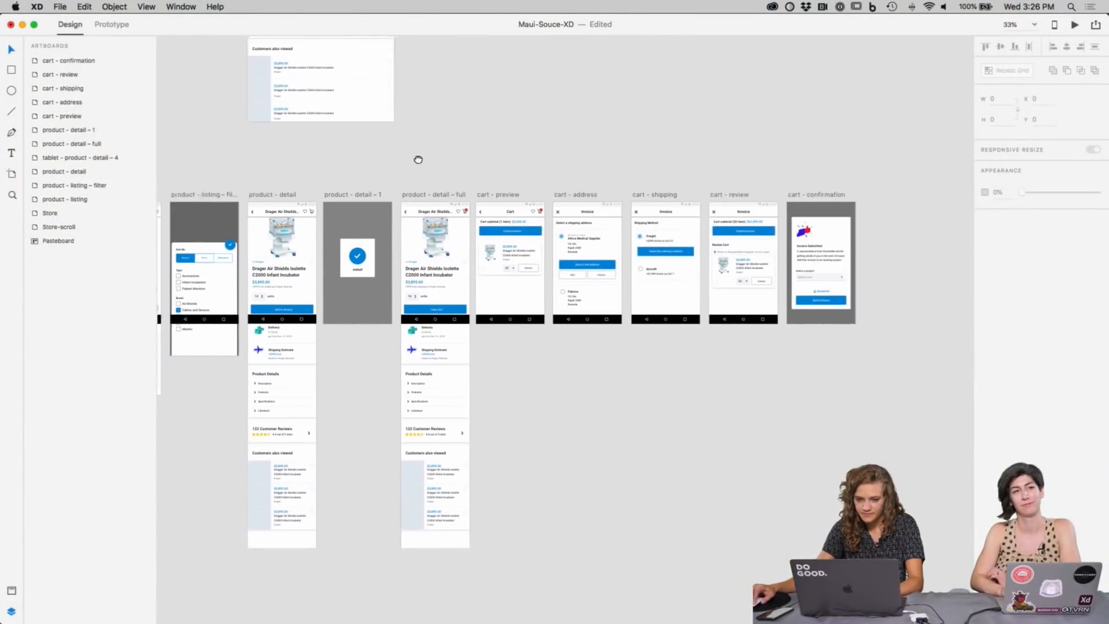
{"action": "left_click_drag", "start_coordinate": [276, 178], "coordinate": [850, 426]}
{"action": "left_click_drag", "start_coordinate": [313, 197], "coordinate": [414, 204]}
{"action": "left_click", "coordinate": [306, 208]}
Step: Duplicate the product - detail artboard into the gap directly beside the original
{"action": "left_click", "coordinate": [225, 198]}
{"action": "left_click_drag", "start_coordinate": [225, 198], "coordinate": [303, 207], "text": "alt"}
{"action": "left_click", "coordinate": [351, 185]}
{"action": "key", "text": "super+minus"}
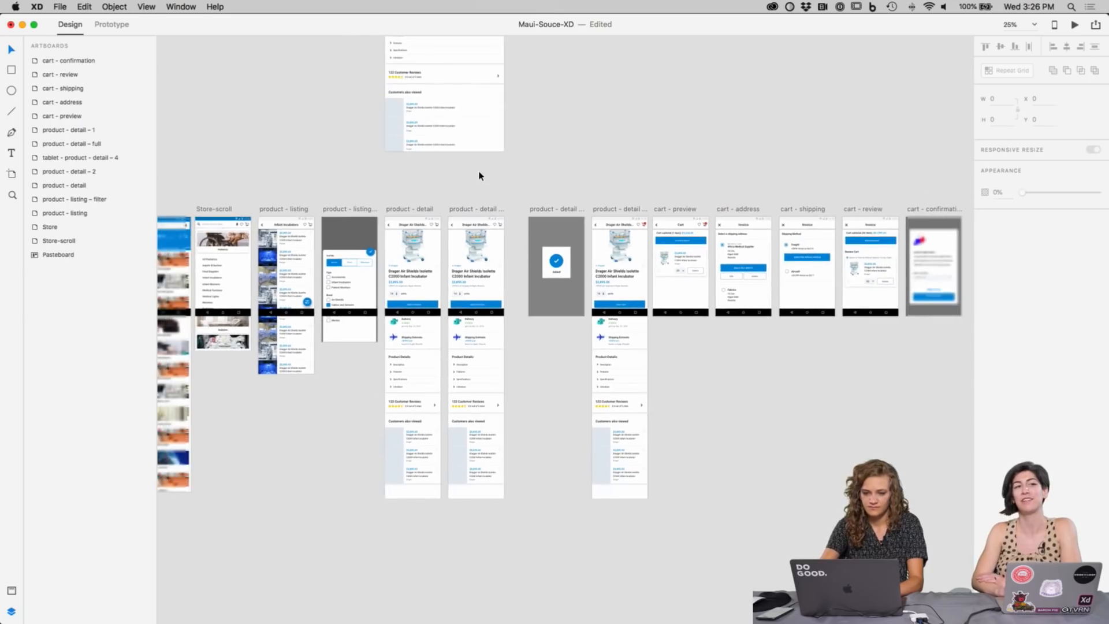
Step: Rename the duplicated product detail artboard as product - detail – Favorite
{"action": "key", "text": "super+plus"}
{"action": "key", "text": "super+plus"}
{"action": "key", "text": "super+plus"}
{"action": "key", "text": "super+plus"}
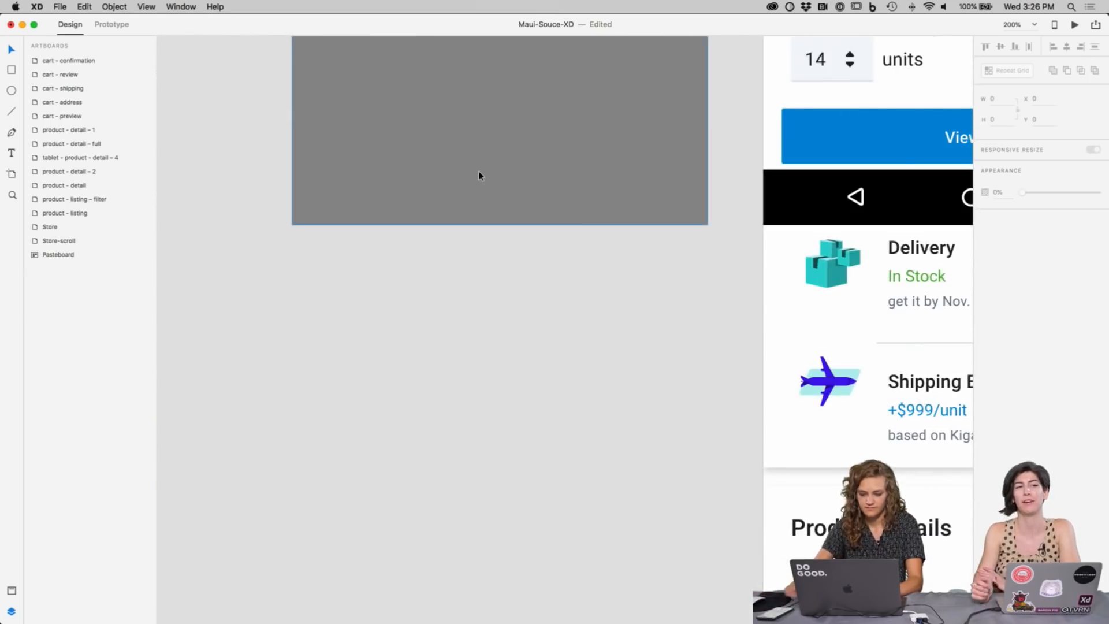
{"action": "key", "text": "super+minus"}
{"action": "key", "text": "super+minus"}
{"action": "scroll", "coordinate": [415, 174], "scroll_direction": "up", "scroll_amount": 5}
{"action": "scroll", "coordinate": [416, 173], "scroll_direction": "left", "scroll_amount": 5}
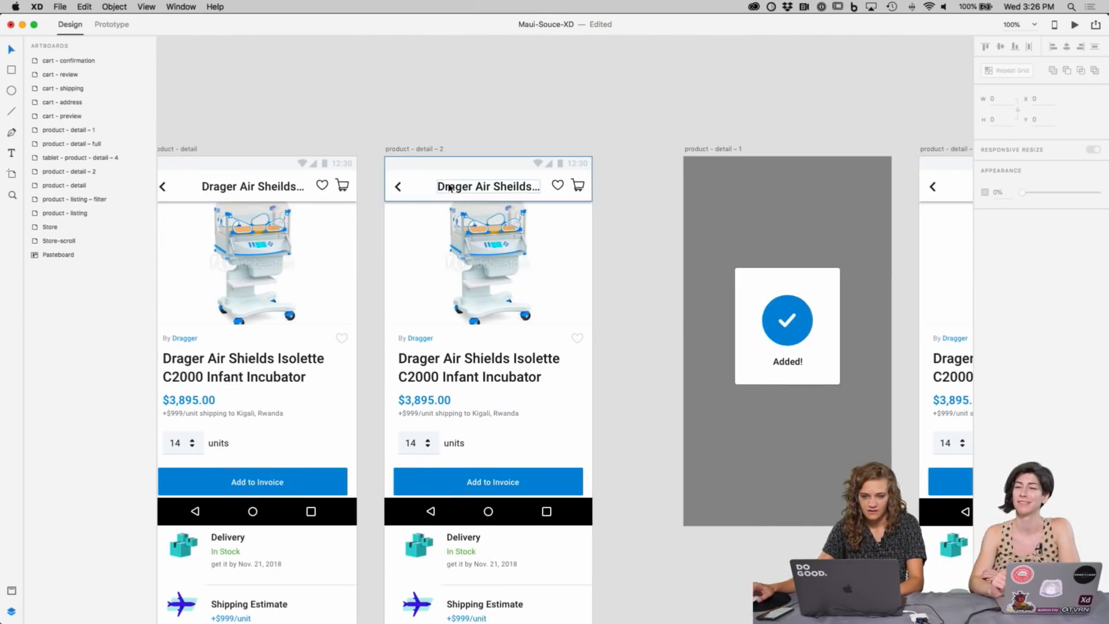
{"action": "left_click", "coordinate": [428, 151]}
{"action": "double_click", "coordinate": [92, 171]}
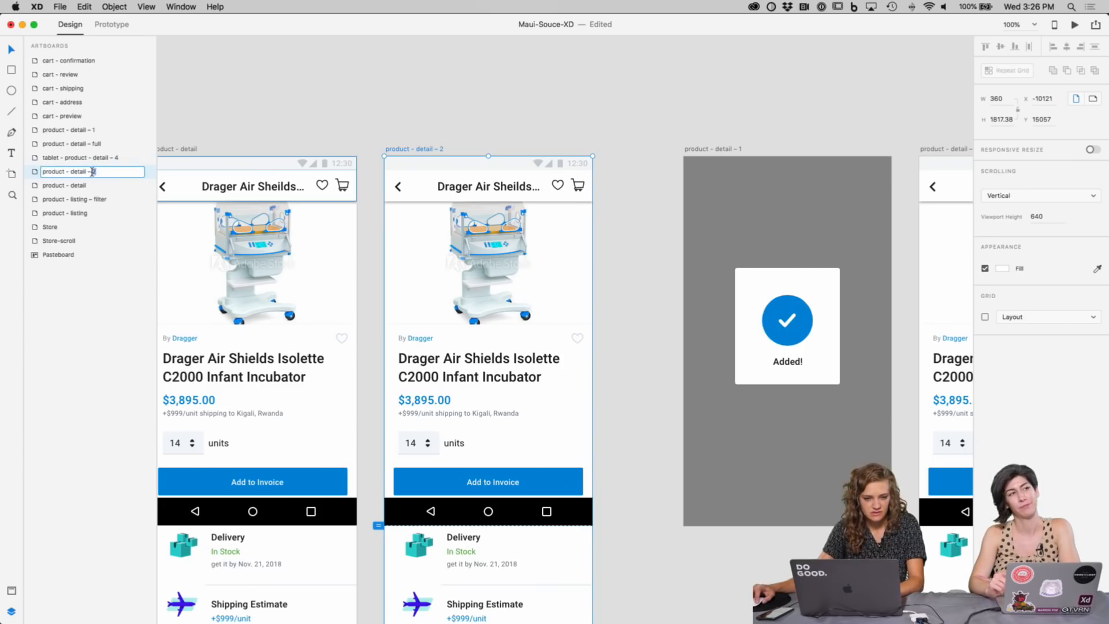
{"action": "type", "text": "Favorite"}
{"action": "key", "text": "Return"}
{"action": "left_click", "coordinate": [636, 254]}
{"action": "scroll", "coordinate": [644, 257], "scroll_direction": "left", "scroll_amount": 2}
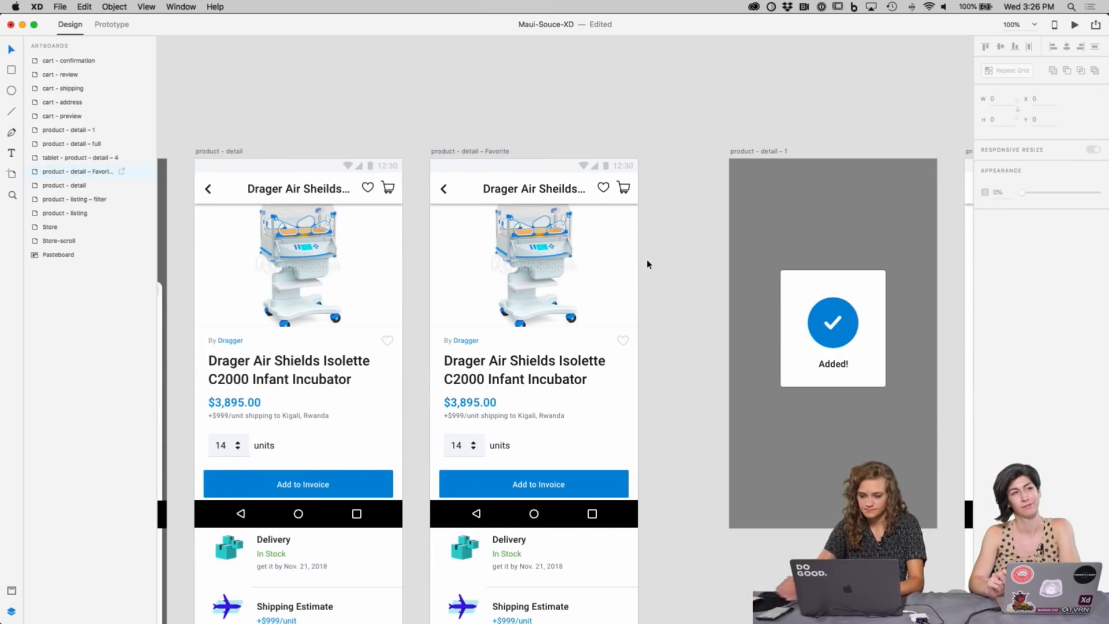
{"action": "scroll", "coordinate": [646, 264], "scroll_direction": "up", "scroll_amount": 5}
{"action": "scroll", "coordinate": [740, 149], "scroll_direction": "up", "scroll_amount": 3}
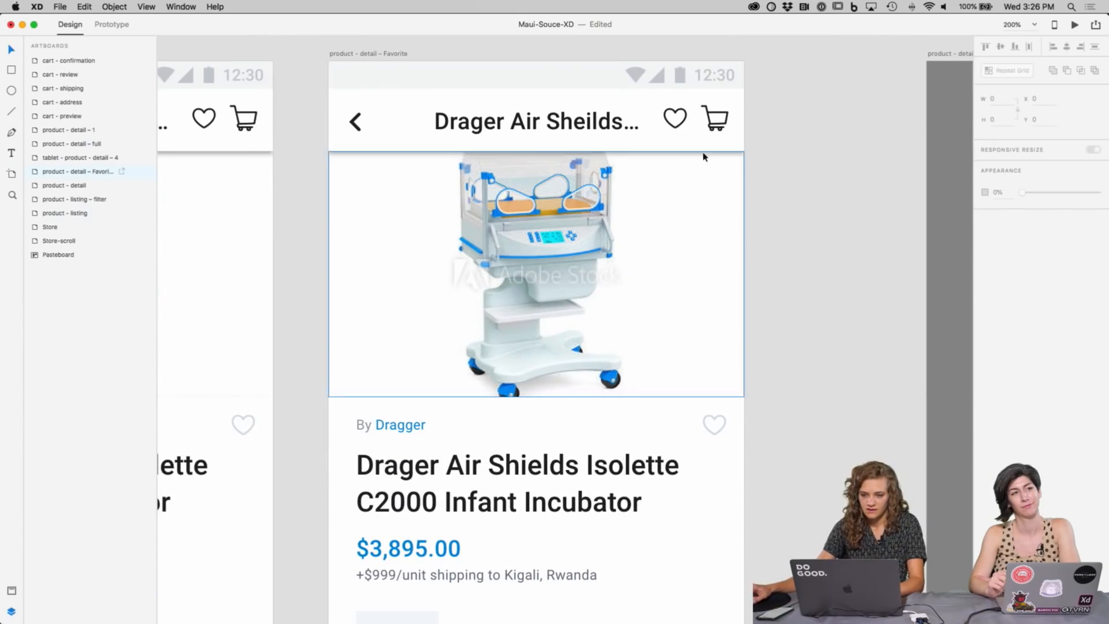
{"action": "double_click", "coordinate": [686, 122]}
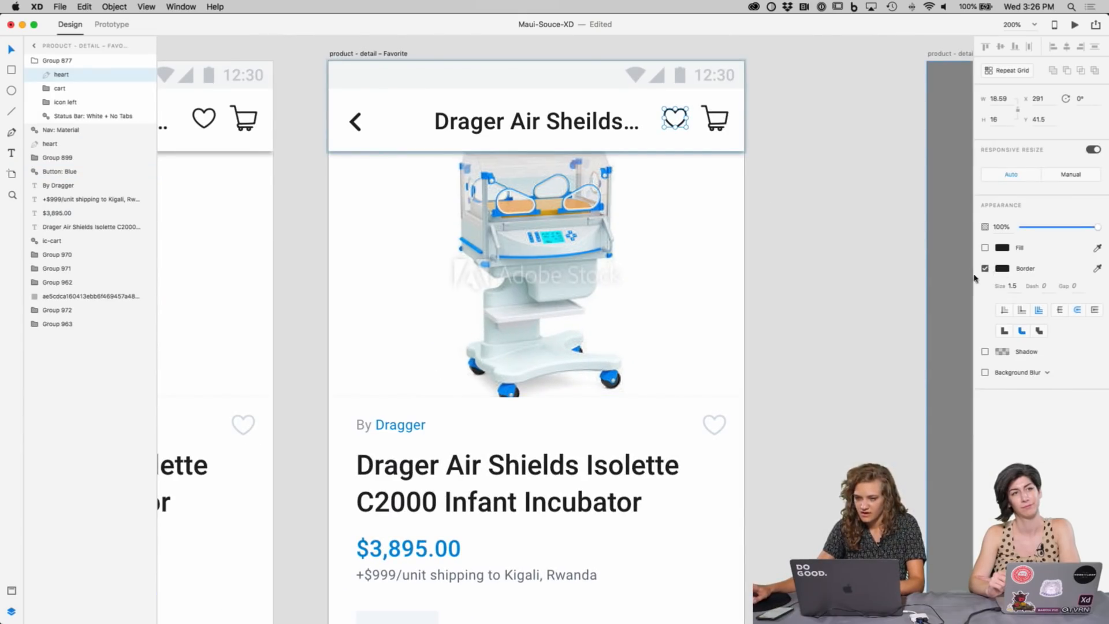
{"action": "left_click", "coordinate": [827, 396]}
{"action": "scroll", "coordinate": [797, 324], "scroll_direction": "down", "scroll_amount": 4}
{"action": "scroll", "coordinate": [780, 397], "scroll_direction": "up", "scroll_amount": 5}
{"action": "scroll", "coordinate": [780, 396], "scroll_direction": "left", "scroll_amount": 1}
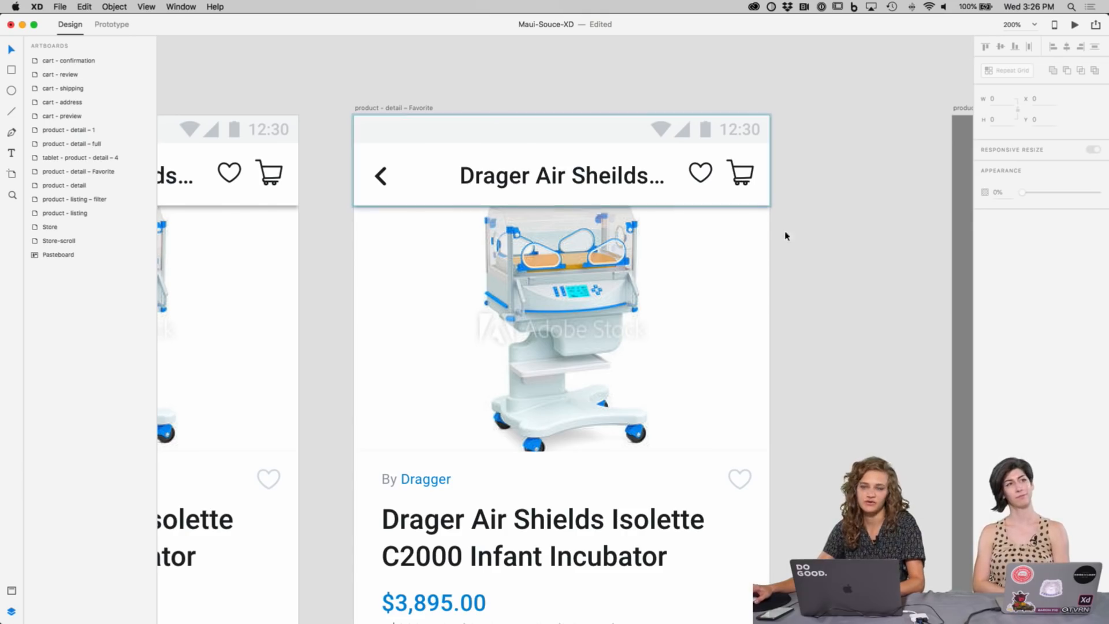
Step: Fill the outlined heart beside the brand name on the Favorite artboard with the saved red swatch
{"action": "scroll", "coordinate": [809, 303], "scroll_direction": "down", "scroll_amount": 5}
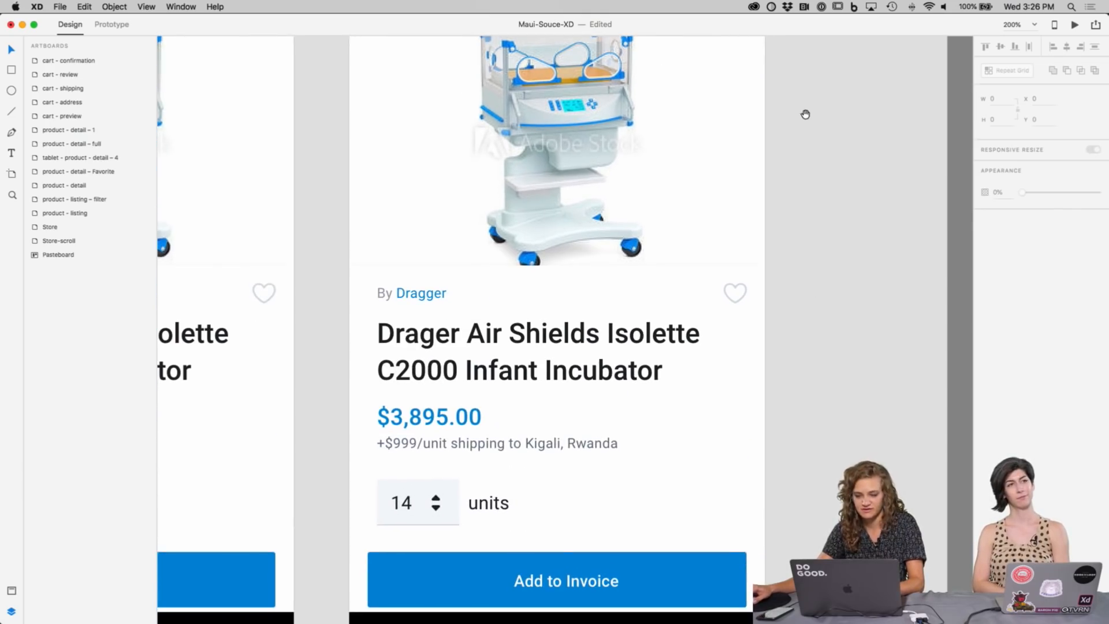
{"action": "left_click", "coordinate": [735, 296]}
{"action": "left_click", "coordinate": [999, 288]}
{"action": "left_click", "coordinate": [998, 289]}
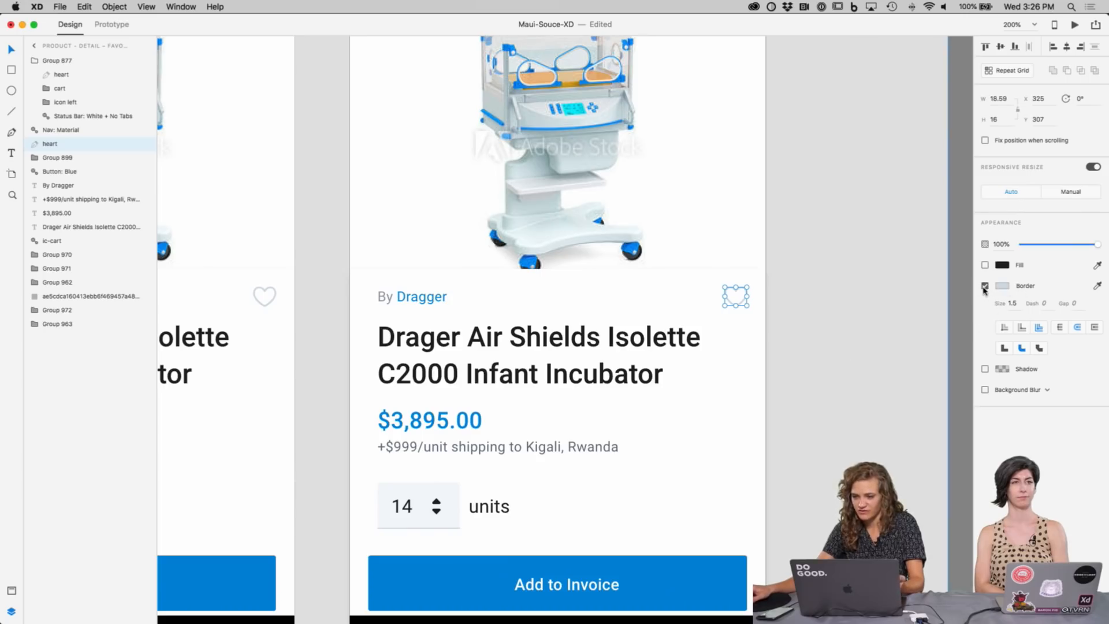
{"action": "left_click", "coordinate": [1001, 286]}
{"action": "left_click", "coordinate": [1003, 266]}
{"action": "left_click", "coordinate": [1003, 267]}
{"action": "left_click", "coordinate": [1005, 267]}
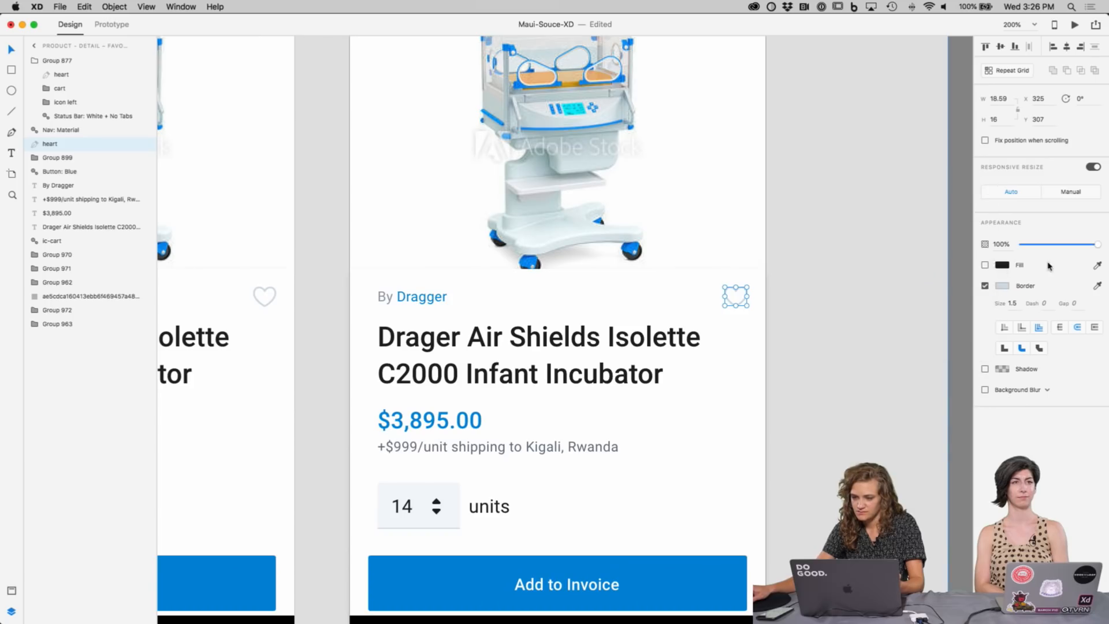
{"action": "left_click", "coordinate": [1003, 266]}
{"action": "left_click", "coordinate": [882, 332]}
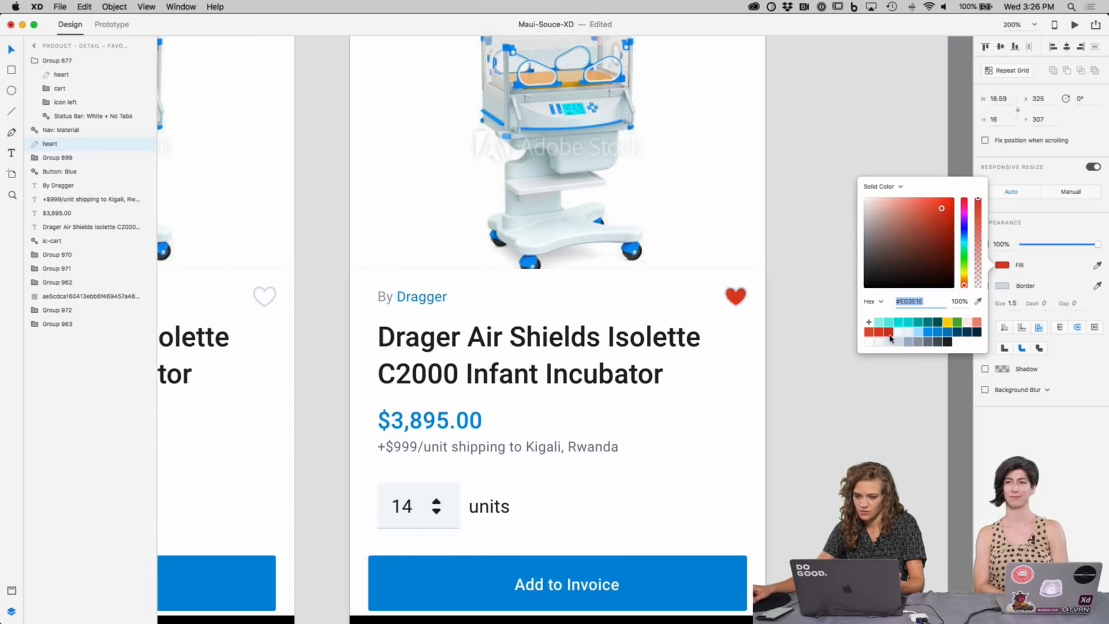
Step: Change the filled heart's border to the same saved red as its fill
{"action": "left_click", "coordinate": [1038, 270]}
{"action": "left_click", "coordinate": [1002, 286]}
{"action": "left_click", "coordinate": [882, 347]}
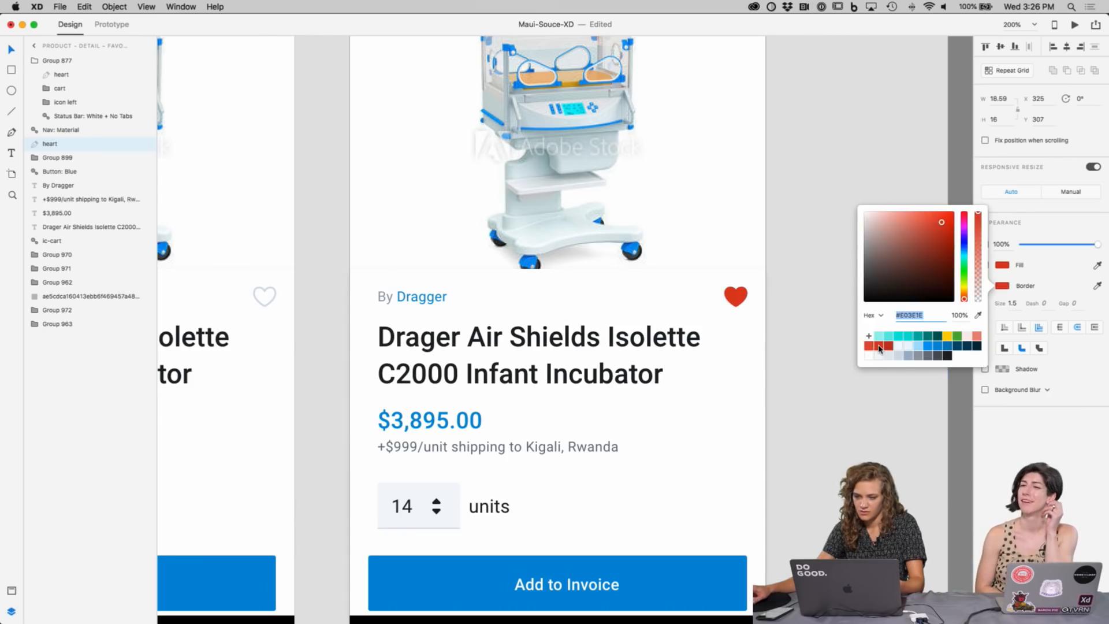
{"action": "left_click", "coordinate": [791, 407]}
{"action": "scroll", "coordinate": [851, 408], "scroll_direction": "left", "scroll_amount": 5}
{"action": "scroll", "coordinate": [851, 409], "scroll_direction": "down", "scroll_amount": 1}
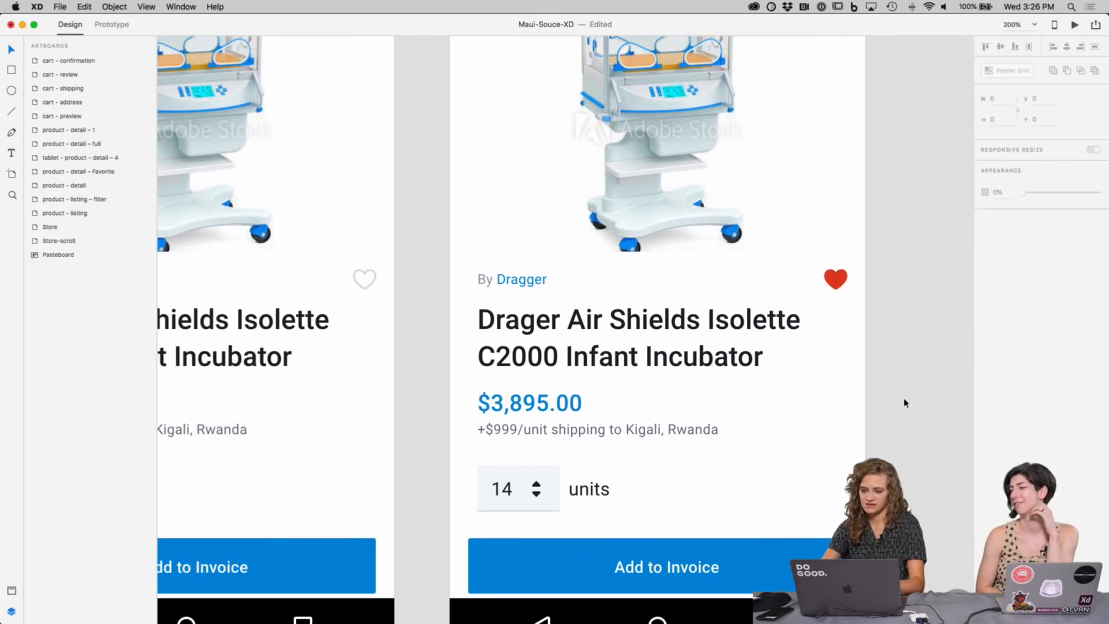
Step: Move the seven artboards from product - detail – 1 to cart - confirmation further right to make room after the Favorite artboard
{"action": "key", "text": "super+minus"}
{"action": "key", "text": "super+minus"}
{"action": "key", "text": "super+minus"}
{"action": "key", "text": "super+plus"}
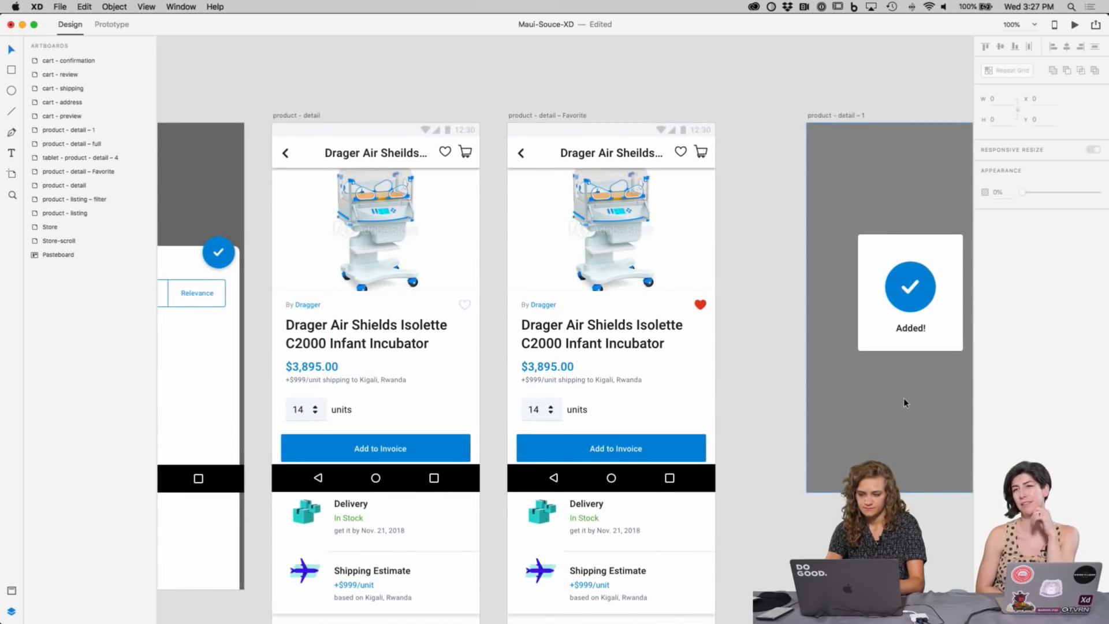
{"action": "scroll", "coordinate": [722, 407], "scroll_direction": "right", "scroll_amount": 5}
{"action": "scroll", "coordinate": [721, 407], "scroll_direction": "down", "scroll_amount": 1}
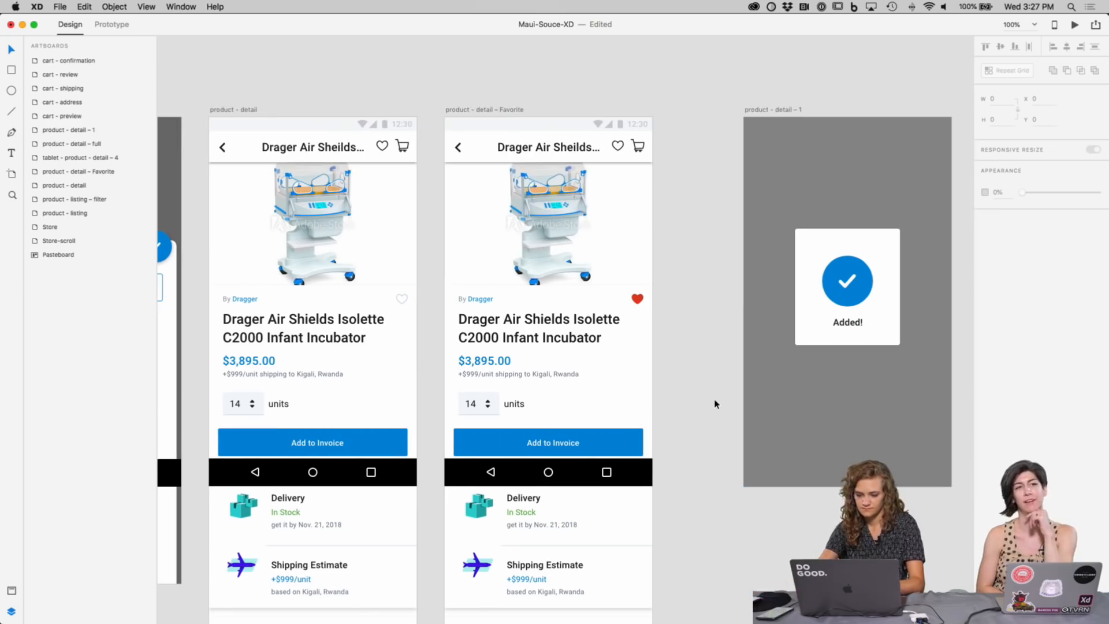
{"action": "scroll", "coordinate": [715, 405], "scroll_direction": "down", "scroll_amount": 5}
{"action": "scroll", "coordinate": [714, 399], "scroll_direction": "right", "scroll_amount": 8}
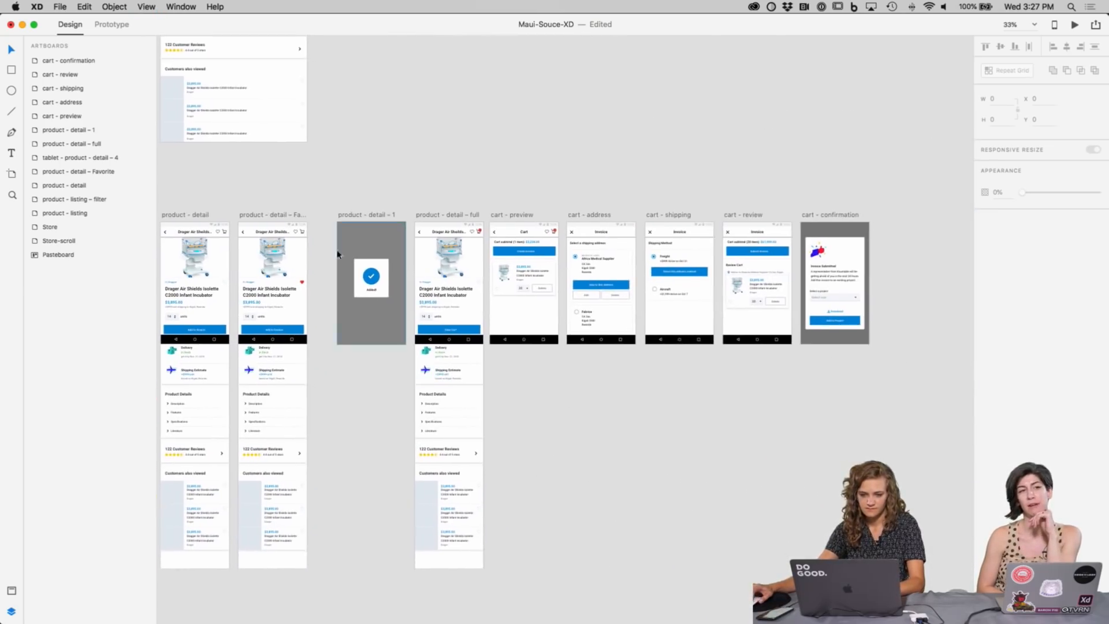
{"action": "left_click_drag", "start_coordinate": [326, 202], "coordinate": [910, 575]}
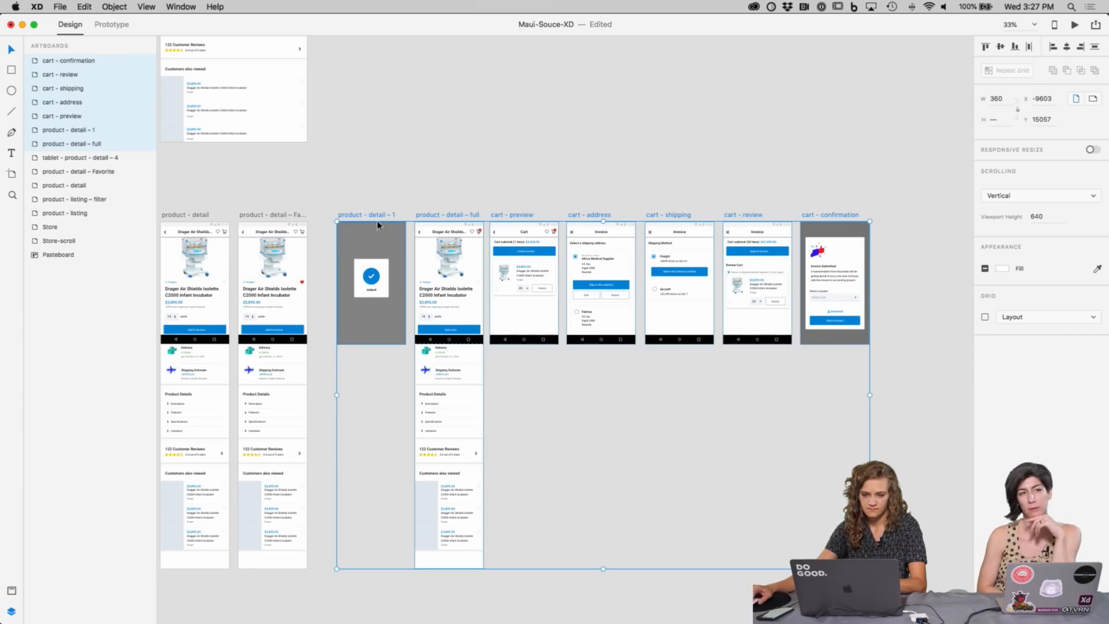
{"action": "left_click_drag", "start_coordinate": [371, 216], "coordinate": [437, 215]}
{"action": "left_click", "coordinate": [506, 254]}
Step: Duplicate the product - detail – 1 popup artboard into the gap between it and the Favorite artboard
{"action": "scroll", "coordinate": [506, 254], "scroll_direction": "left", "scroll_amount": 5}
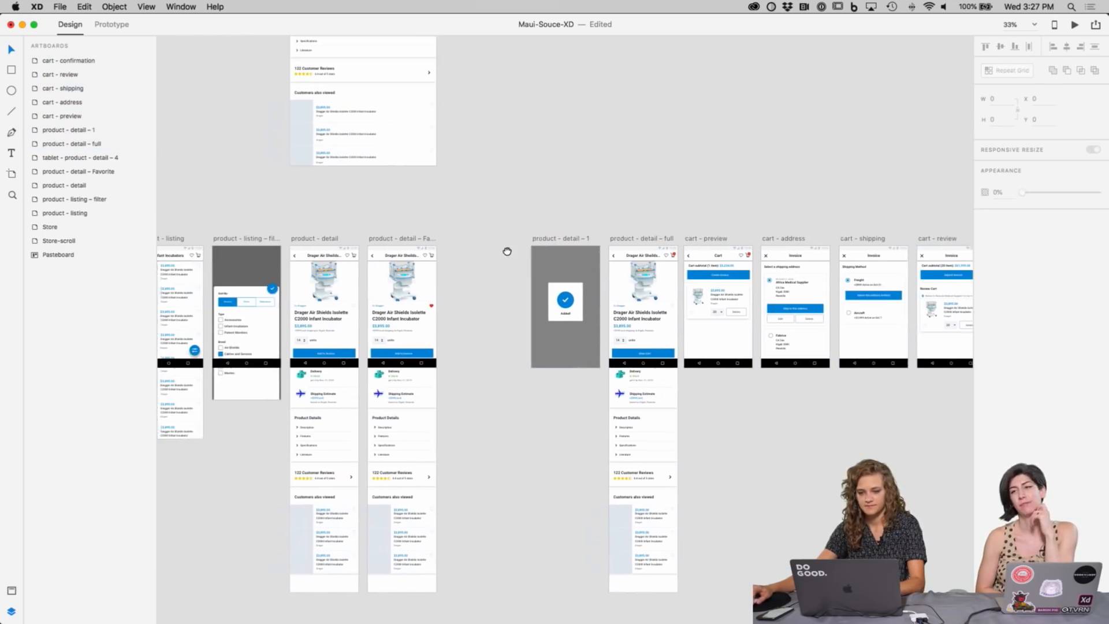
{"action": "key", "text": "super+equal"}
{"action": "scroll", "coordinate": [505, 253], "scroll_direction": "left", "scroll_amount": 10}
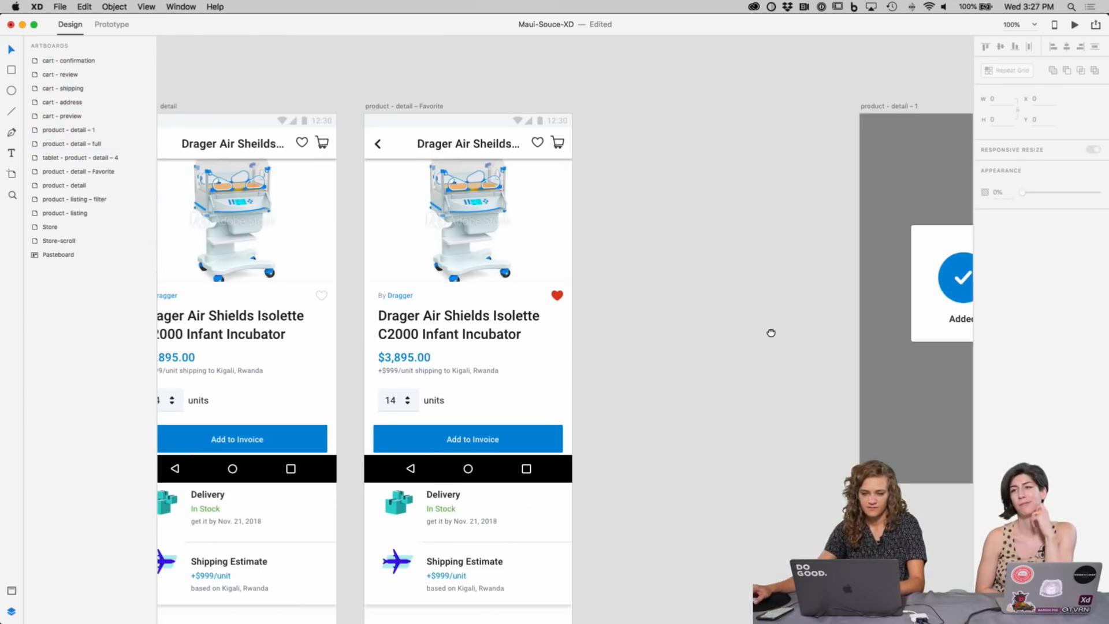
{"action": "left_click", "coordinate": [894, 108]}
{"action": "scroll", "coordinate": [894, 107], "scroll_direction": "down", "scroll_amount": 1}
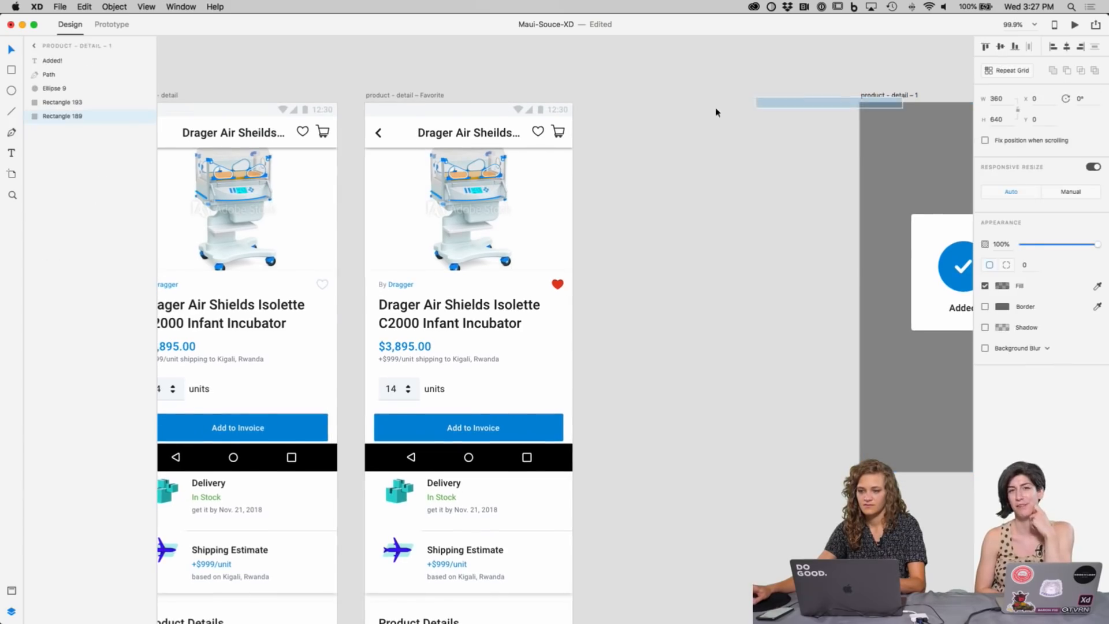
{"action": "left_click", "coordinate": [809, 88]}
{"action": "left_click", "coordinate": [905, 101]}
{"action": "left_click_drag", "start_coordinate": [899, 115], "coordinate": [746, 97]}
{"action": "left_click", "coordinate": [898, 96]}
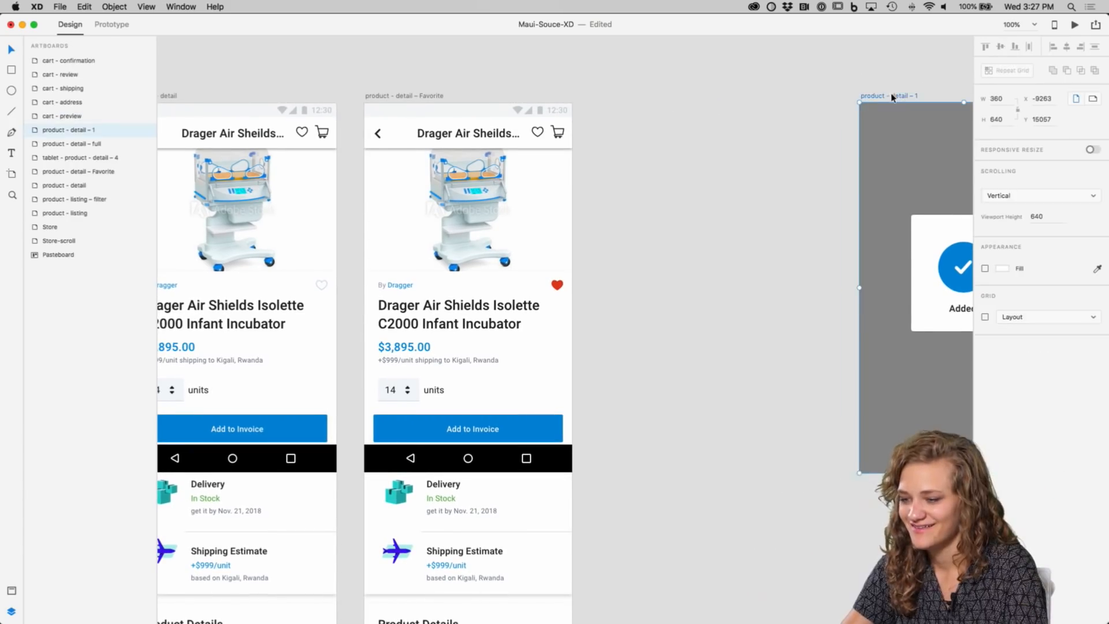
{"action": "left_click_drag", "start_coordinate": [898, 95], "coordinate": [649, 105]}
{"action": "left_click", "coordinate": [692, 84]}
Step: Copy the red heart beside the brand name on the Favorite artboard
{"action": "scroll", "coordinate": [577, 231], "scroll_direction": "right", "scroll_amount": 4}
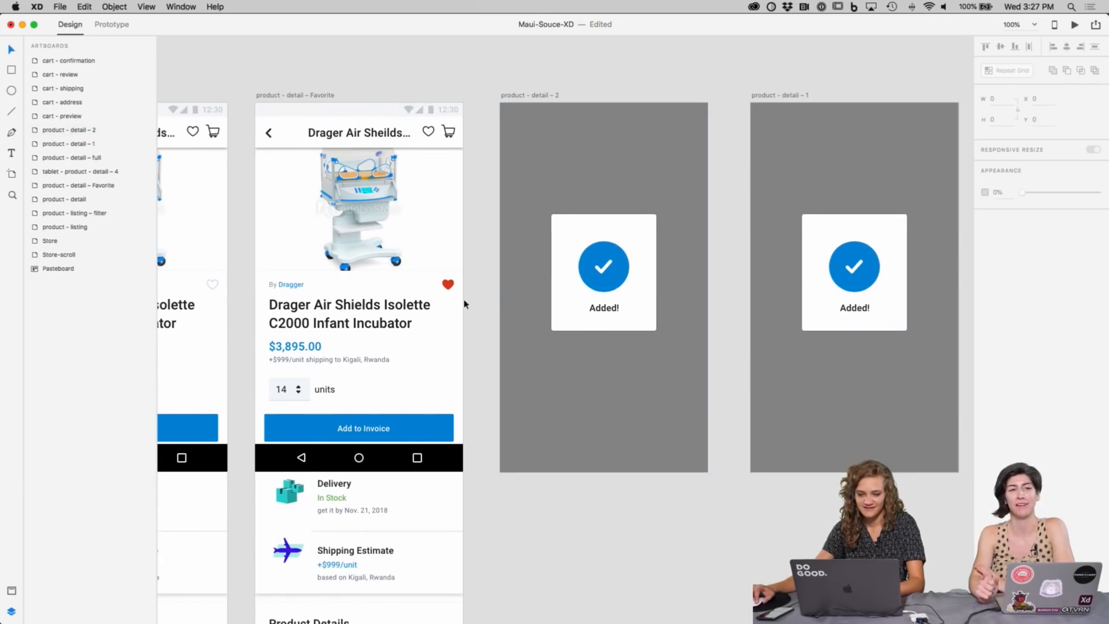
{"action": "left_click", "coordinate": [447, 286]}
{"action": "left_click", "coordinate": [747, 420]}
{"action": "key", "text": "super+0"}
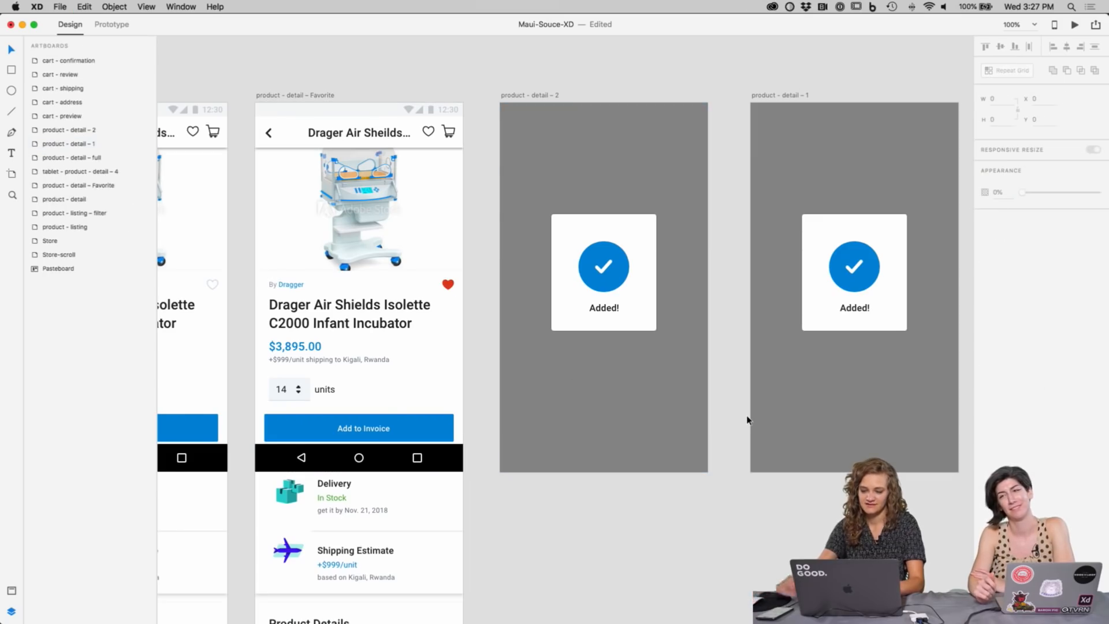
Step: Delete the white checkmark and its blue circle from the duplicated Added! popup
{"action": "key", "text": "super+2"}
{"action": "scroll", "coordinate": [636, 340], "scroll_direction": "up", "scroll_amount": 3}
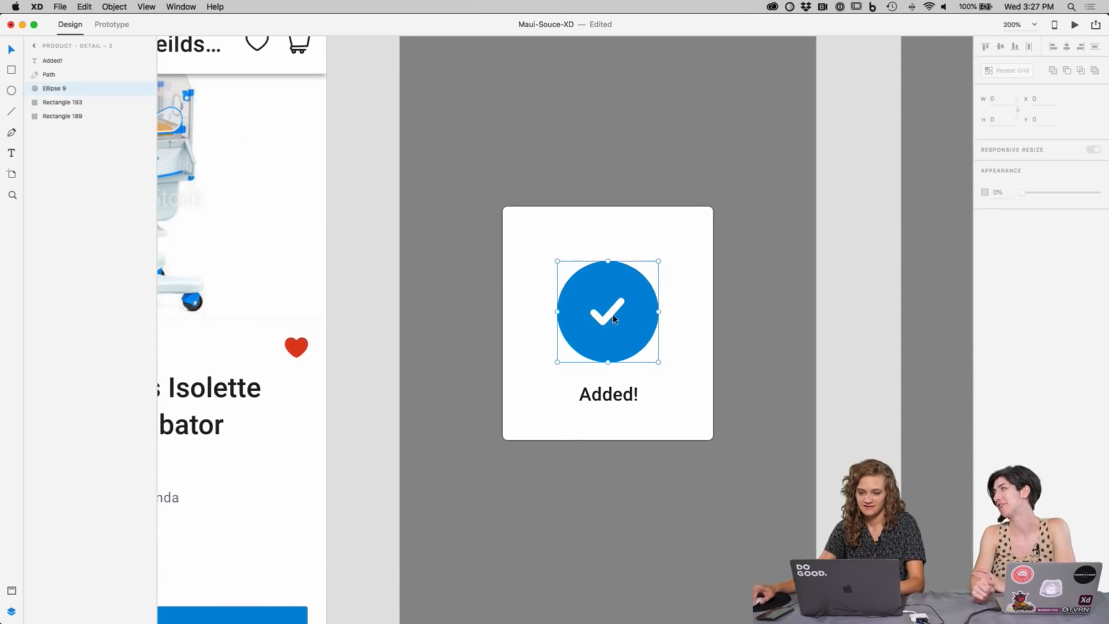
{"action": "left_click", "coordinate": [613, 319]}
{"action": "key", "text": "Delete"}
{"action": "left_click", "coordinate": [611, 317]}
{"action": "key", "text": "Delete"}
Step: Paste the red heart, centre it in the popup above the Added! text, and enlarge it to about 57 × 49
{"action": "key", "text": "super+v"}
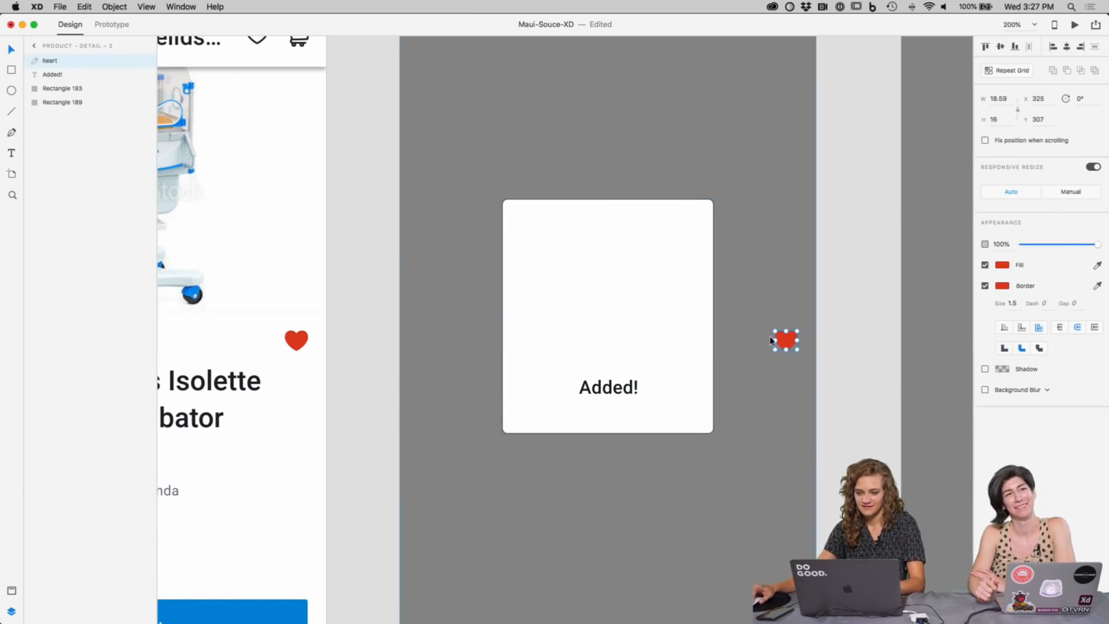
{"action": "left_click_drag", "start_coordinate": [668, 315], "coordinate": [608, 298]}
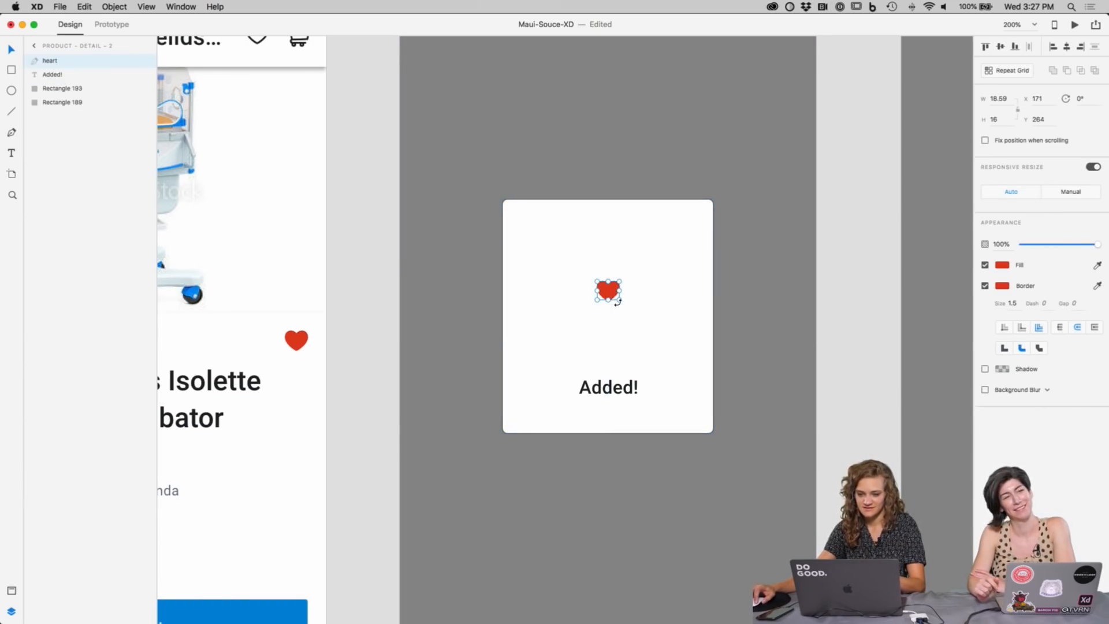
{"action": "key", "text": "super+a"}
{"action": "key", "text": "Escape"}
{"action": "double_click", "coordinate": [607, 293]}
{"action": "left_click_drag", "start_coordinate": [619, 299], "coordinate": [641, 323]}
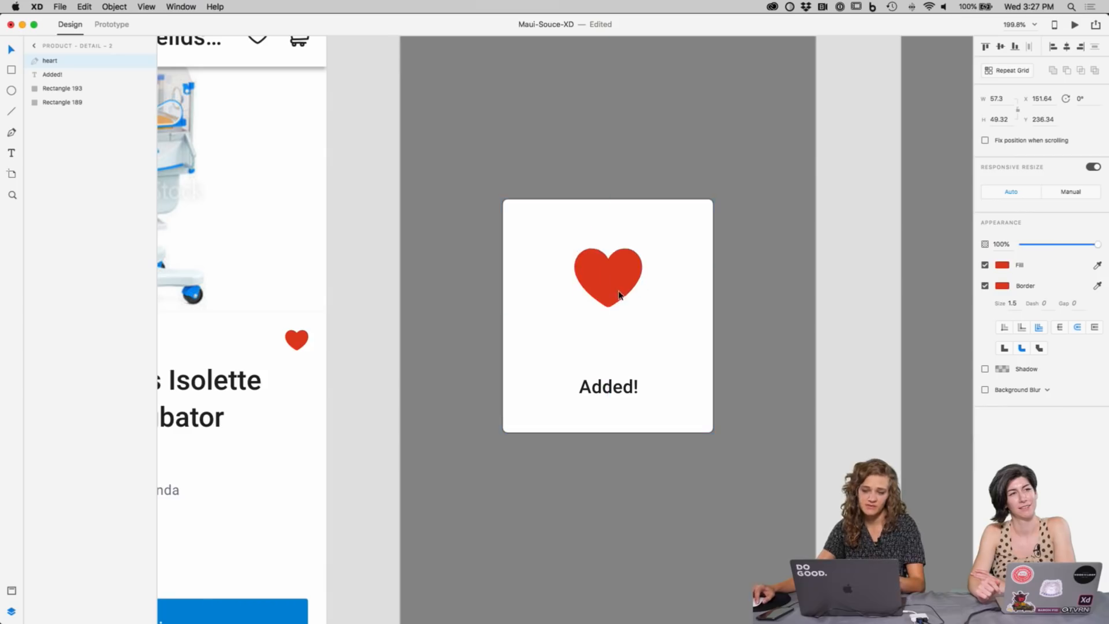
{"action": "left_click", "coordinate": [861, 358]}
Step: Move the Added! text up beneath the heart in the popup, to Y 305
{"action": "scroll", "coordinate": [585, 429], "scroll_direction": "up", "scroll_amount": 2}
{"action": "scroll", "coordinate": [585, 428], "scroll_direction": "left", "scroll_amount": 2}
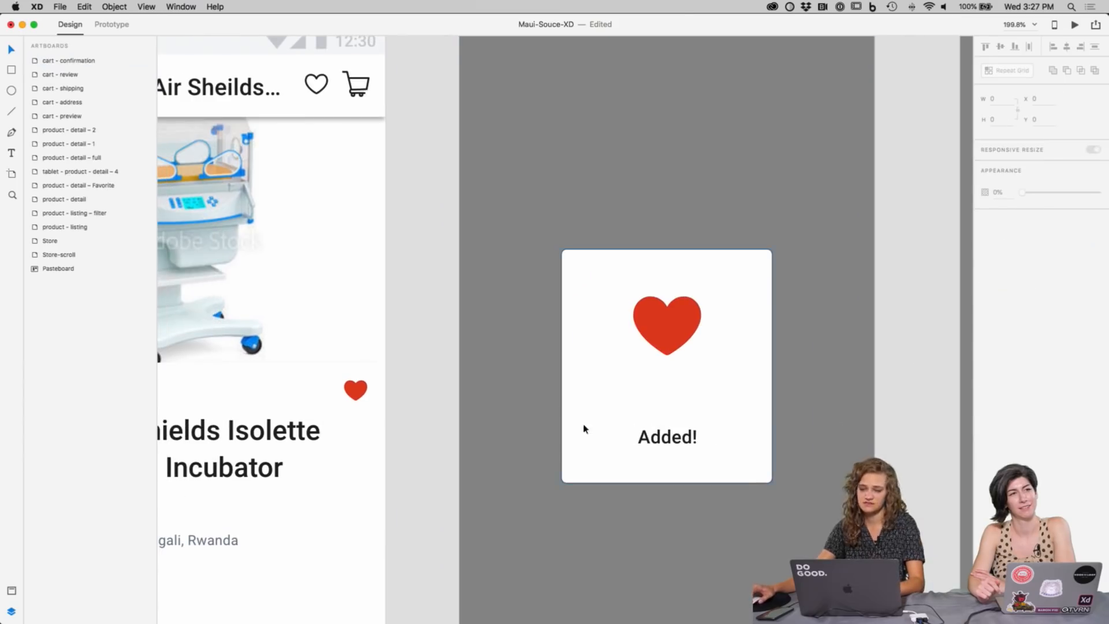
{"action": "left_click", "coordinate": [681, 442]}
{"action": "left_click_drag", "start_coordinate": [670, 442], "coordinate": [668, 388]}
Step: Change the popup's Added! text to "Added to favorites!"
{"action": "double_click", "coordinate": [668, 389]}
{"action": "left_click", "coordinate": [697, 388]}
{"action": "type", "text": "F"}
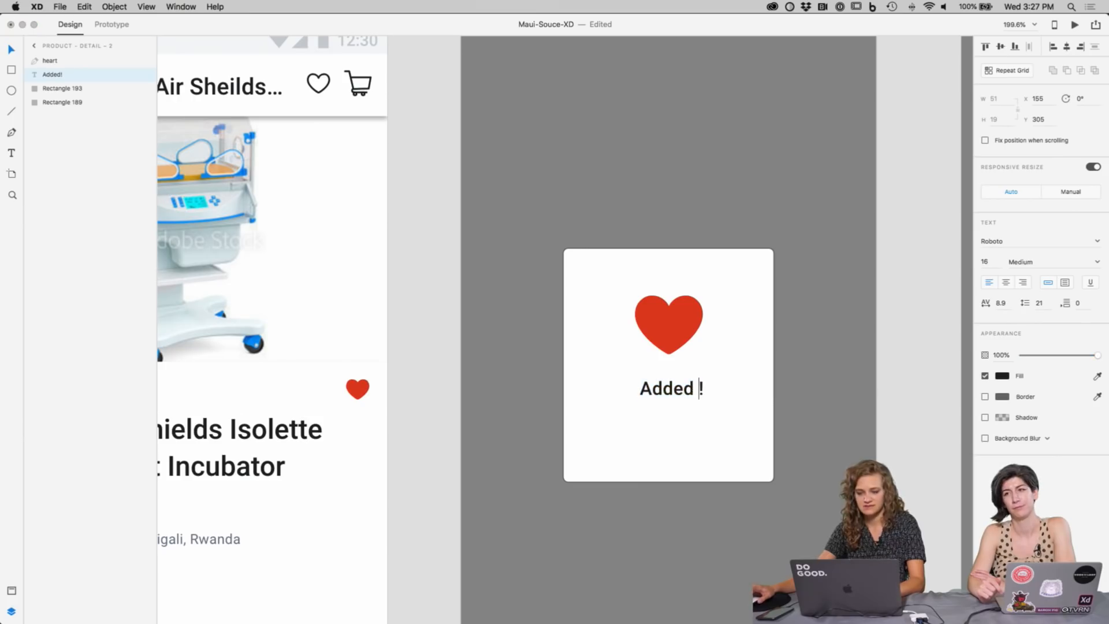
{"action": "key", "text": "BackSpace"}
{"action": "type", "text": "to favorites"}
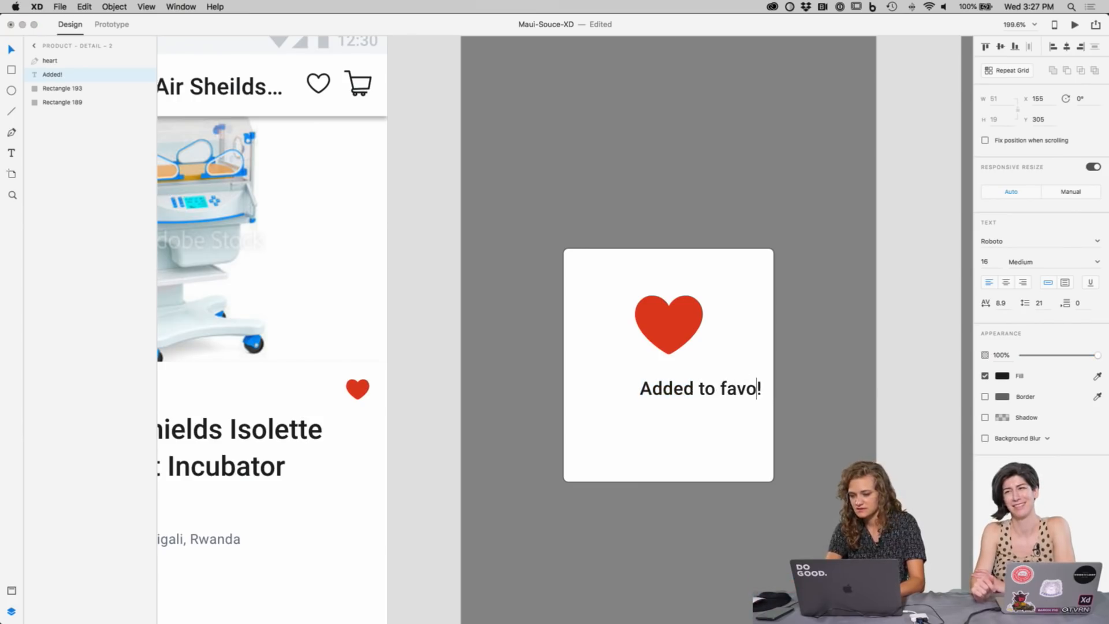
{"action": "key", "text": "Escape"}
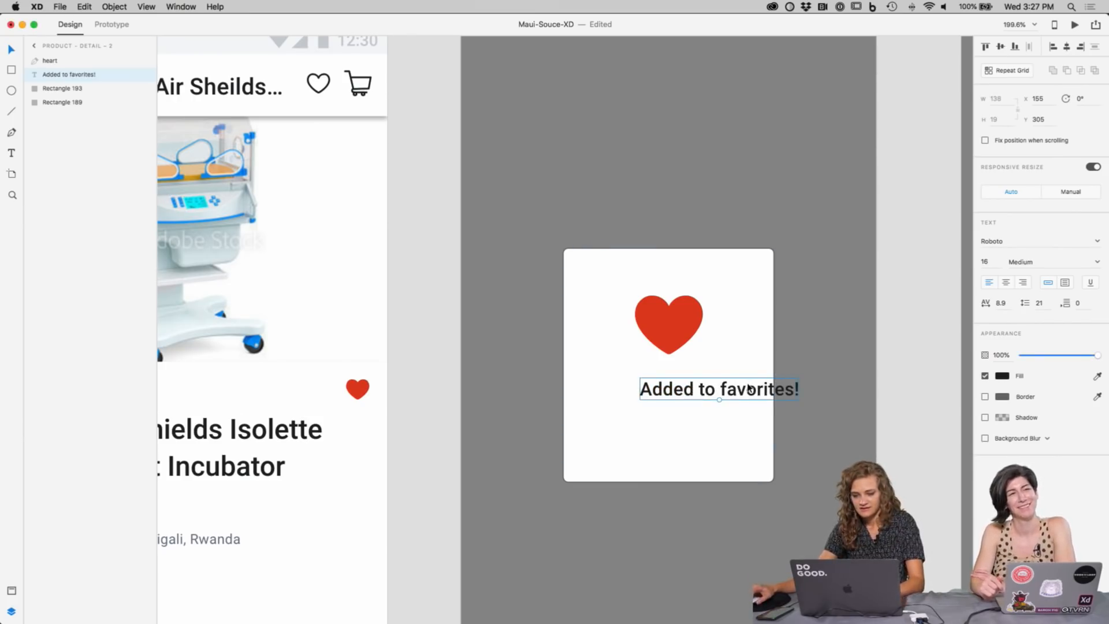
Step: Centre the "Added to favorites!" text beneath the heart in the popup, at X 111
{"action": "left_click_drag", "start_coordinate": [748, 388], "coordinate": [705, 390]}
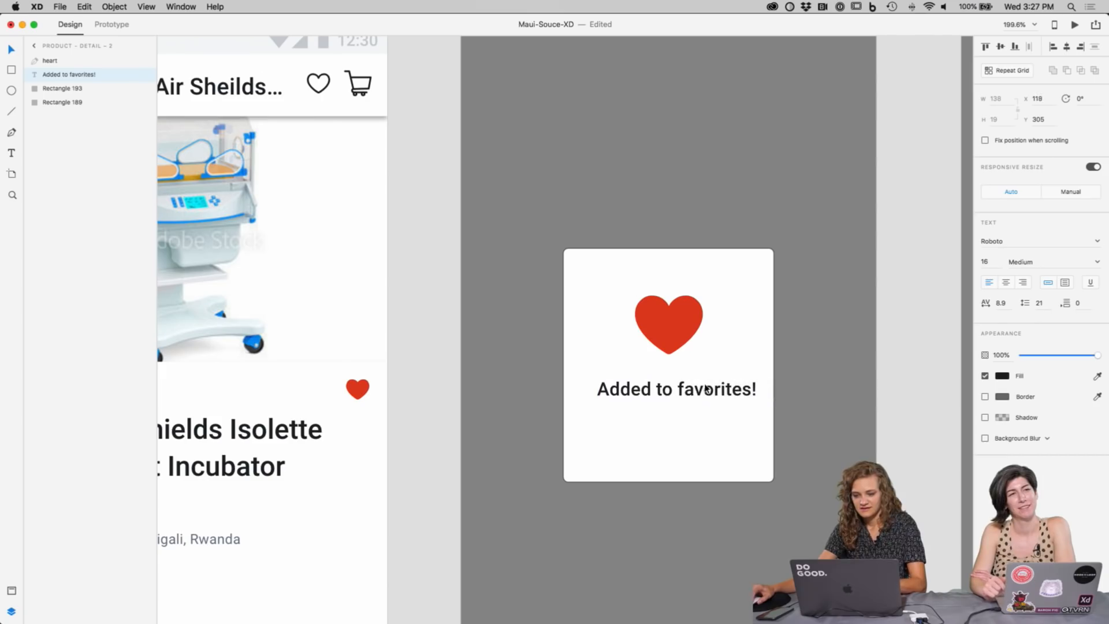
{"action": "left_click", "coordinate": [896, 381]}
{"action": "left_click", "coordinate": [683, 391]}
{"action": "left_click_drag", "start_coordinate": [683, 391], "coordinate": [676, 391]}
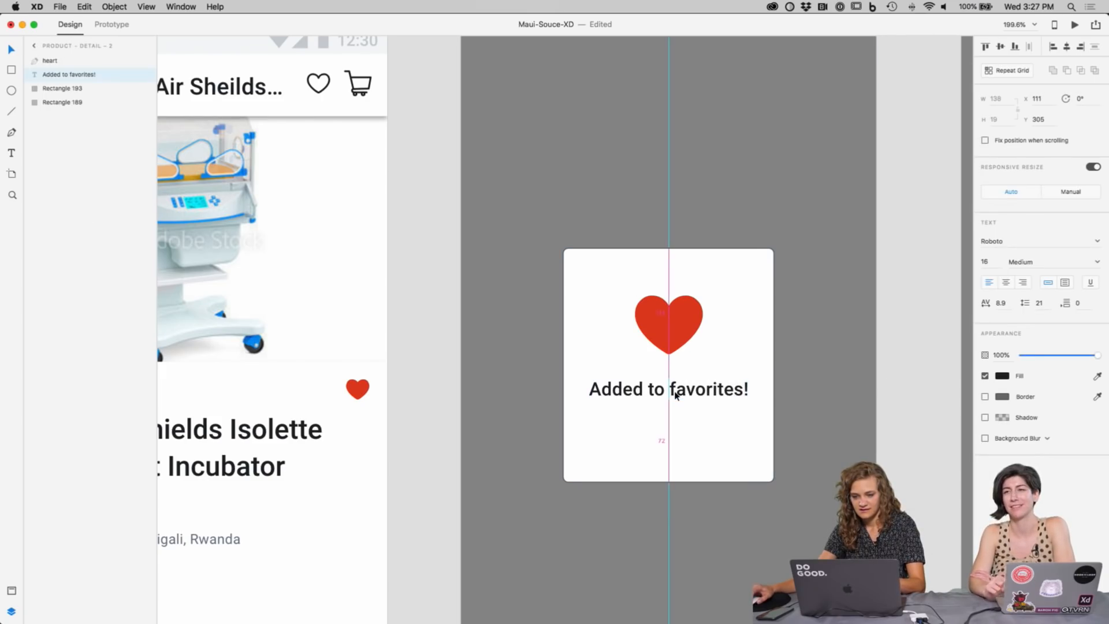
{"action": "left_click", "coordinate": [851, 408]}
{"action": "key", "text": "super+minus"}
{"action": "key", "text": "super+minus"}
{"action": "key", "text": "super+minus"}
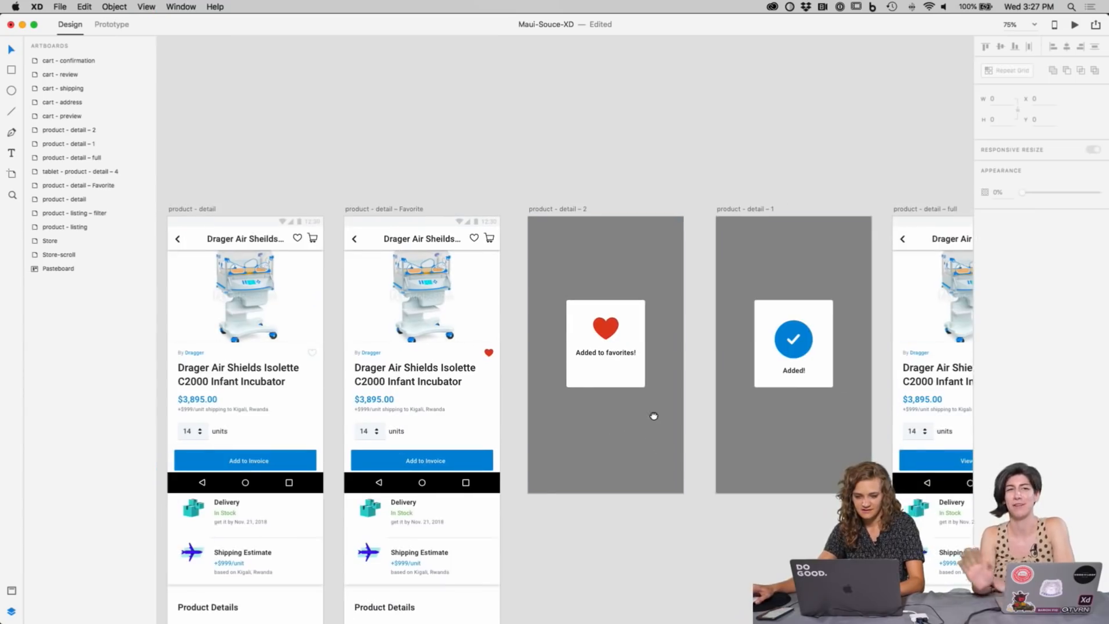
{"action": "left_click_drag", "start_coordinate": [644, 417], "coordinate": [674, 411]}
{"action": "double_click", "coordinate": [460, 456]}
{"action": "left_click", "coordinate": [453, 440]}
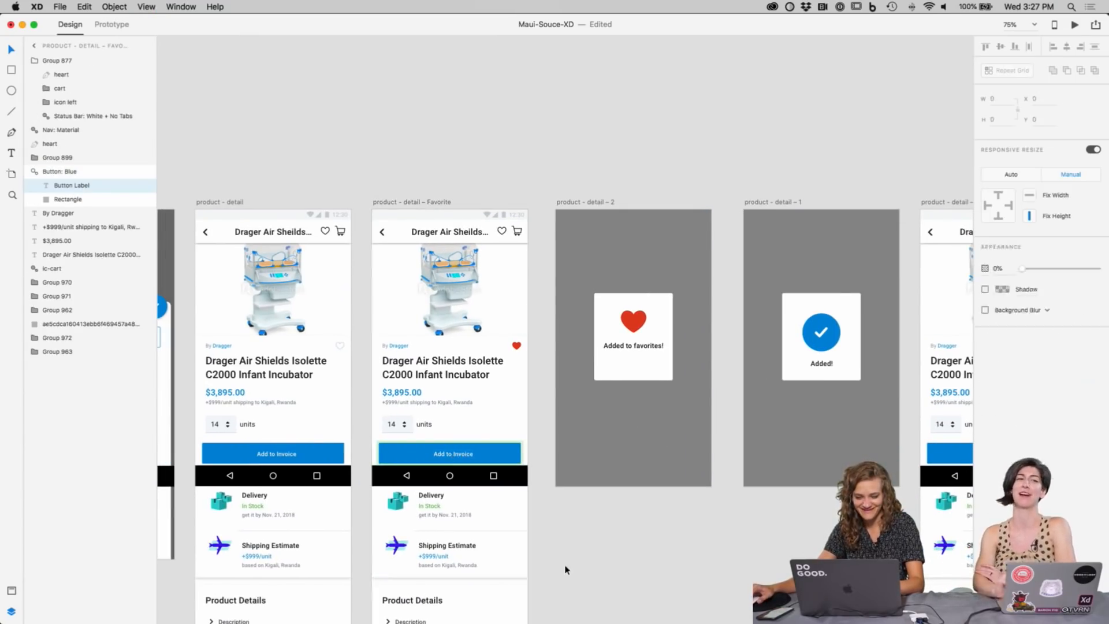
{"action": "double_click", "coordinate": [461, 454]}
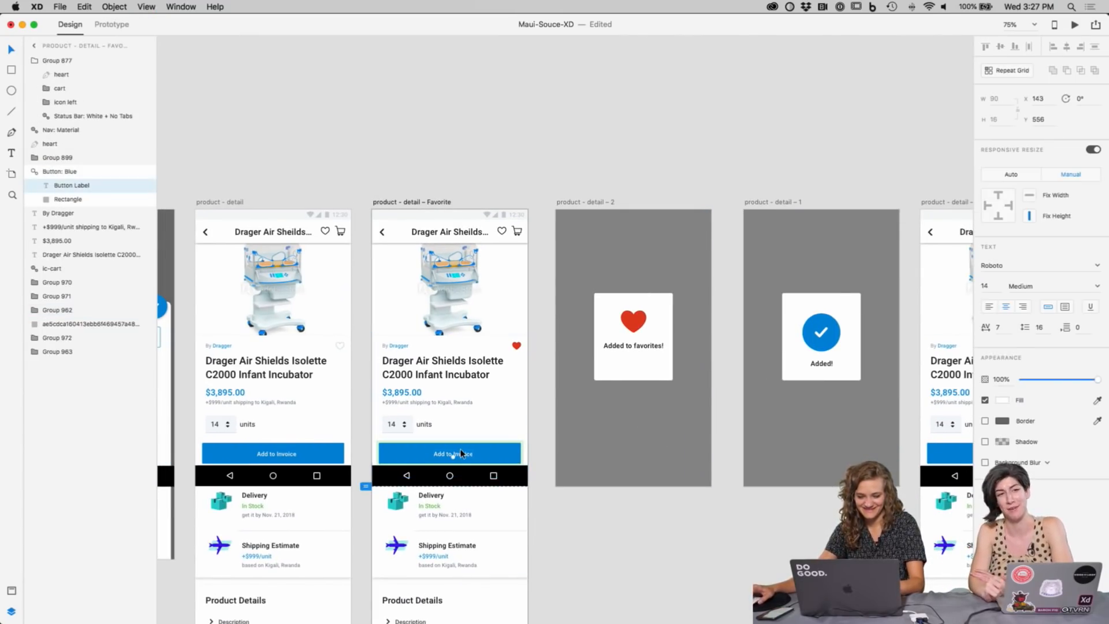
{"action": "left_click", "coordinate": [670, 568]}
Step: Enlarge the popup's white rectangle symmetrically in width to 258 and extend it downward to a height of 263
{"action": "key", "text": "super+plus"}
{"action": "key", "text": "super+plus"}
{"action": "key", "text": "super+plus"}
{"action": "left_click_drag", "start_coordinate": [660, 494], "coordinate": [594, 364]}
{"action": "left_click", "coordinate": [594, 364]}
{"action": "left_click_drag", "start_coordinate": [727, 265], "coordinate": [769, 266]}
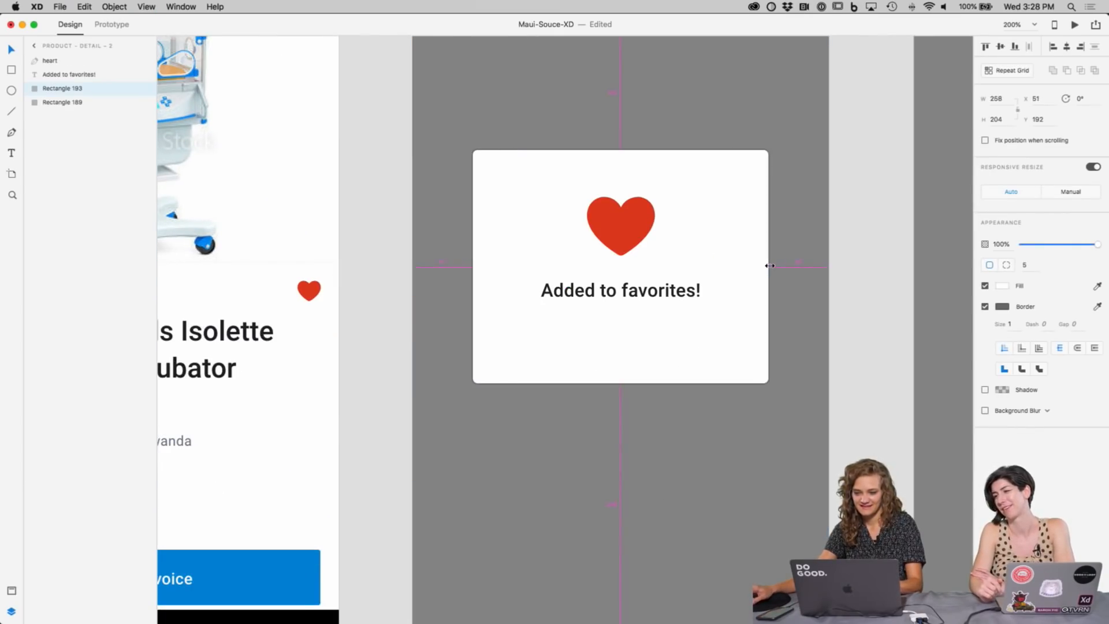
{"action": "left_click_drag", "start_coordinate": [620, 385], "coordinate": [622, 450]}
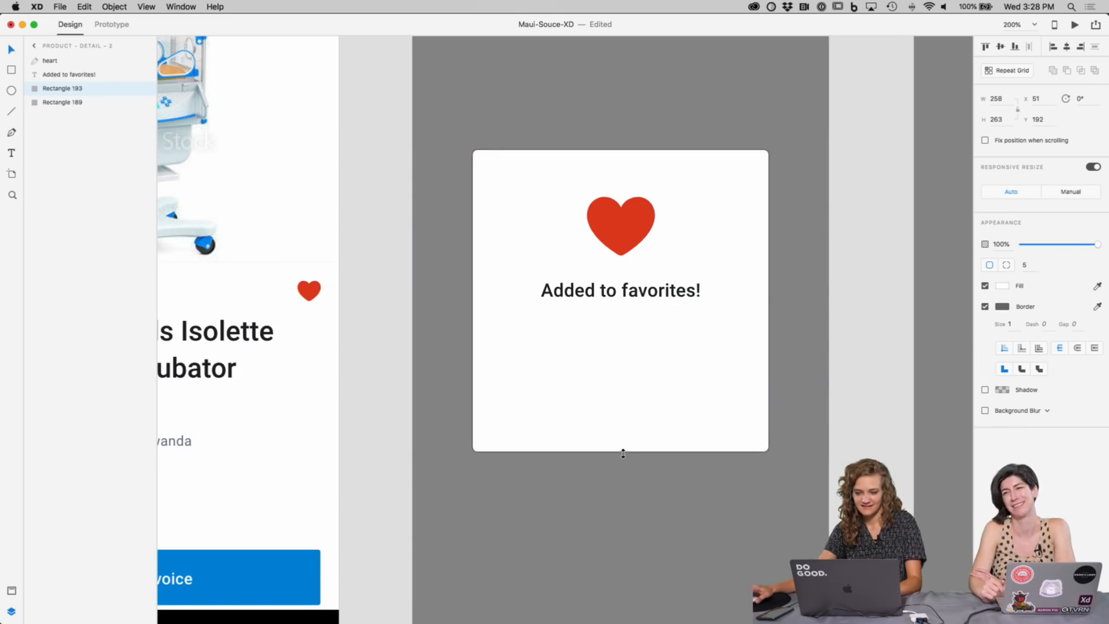
Step: Try to copy the Add to Invoice button from the Favorite artboard into the popup artboard
{"action": "key", "text": "super+v"}
{"action": "key", "text": "super+z"}
{"action": "scroll", "coordinate": [479, 508], "scroll_direction": "down", "scroll_amount": 5}
{"action": "scroll", "coordinate": [479, 508], "scroll_direction": "left", "scroll_amount": 8}
{"action": "left_click", "coordinate": [411, 432]}
{"action": "double_click", "coordinate": [390, 457]}
{"action": "left_click", "coordinate": [581, 420]}
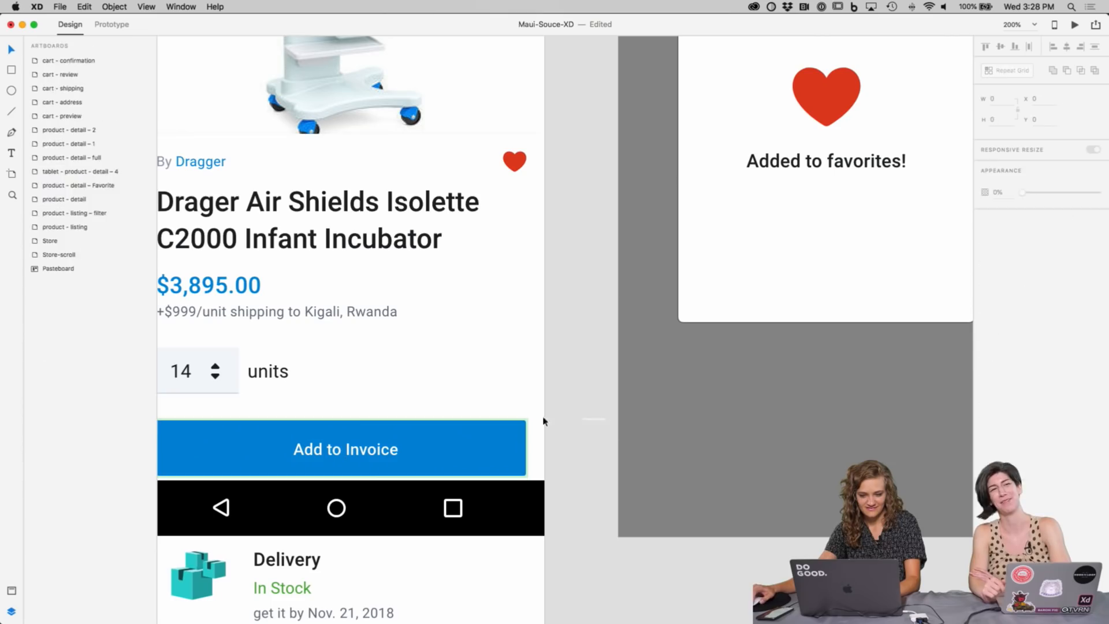
{"action": "double_click", "coordinate": [379, 428]}
{"action": "key", "text": "super+c"}
{"action": "left_click", "coordinate": [583, 345]}
{"action": "scroll", "coordinate": [547, 445], "scroll_direction": "right", "scroll_amount": 8}
{"action": "scroll", "coordinate": [547, 446], "scroll_direction": "up", "scroll_amount": 5}
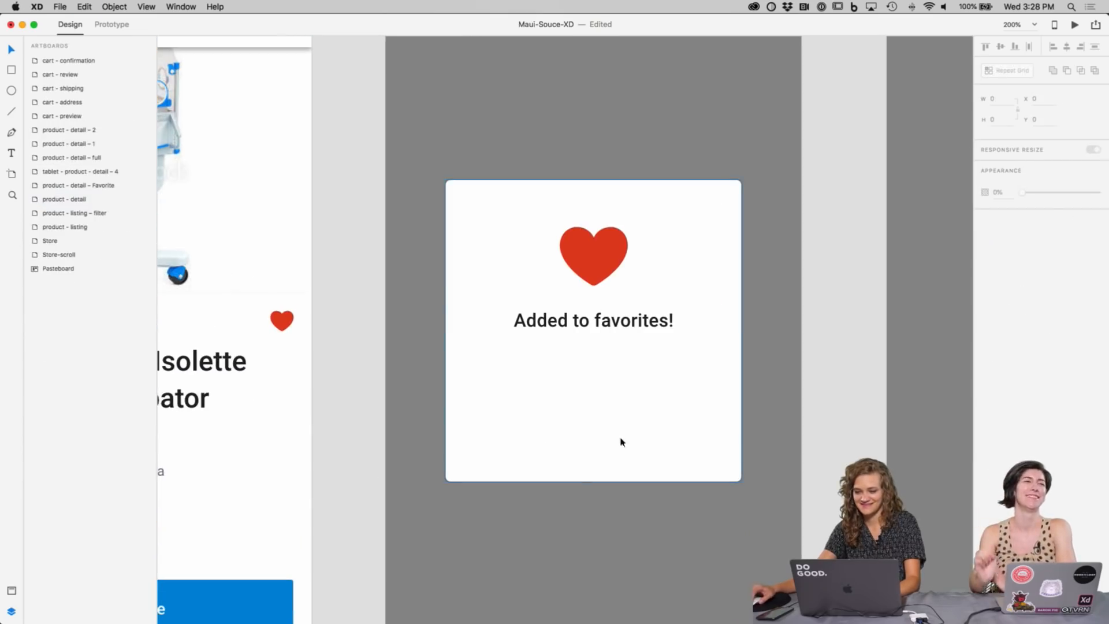
{"action": "key", "text": "super+v"}
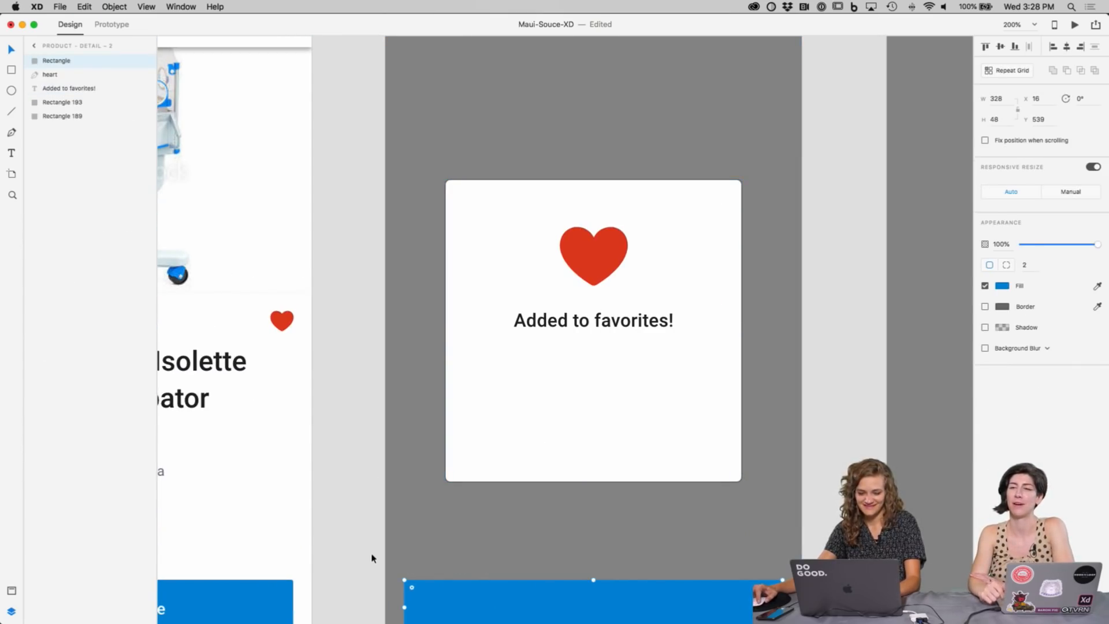
{"action": "key", "text": "super+z"}
Step: Copy the whole Button: Blue symbol from the Favorite artboard, paste it on the popup artboard, and move it up to Y 385
{"action": "scroll", "coordinate": [500, 403], "scroll_direction": "down", "scroll_amount": 5}
{"action": "scroll", "coordinate": [500, 403], "scroll_direction": "left", "scroll_amount": 8}
{"action": "left_click", "coordinate": [389, 440]}
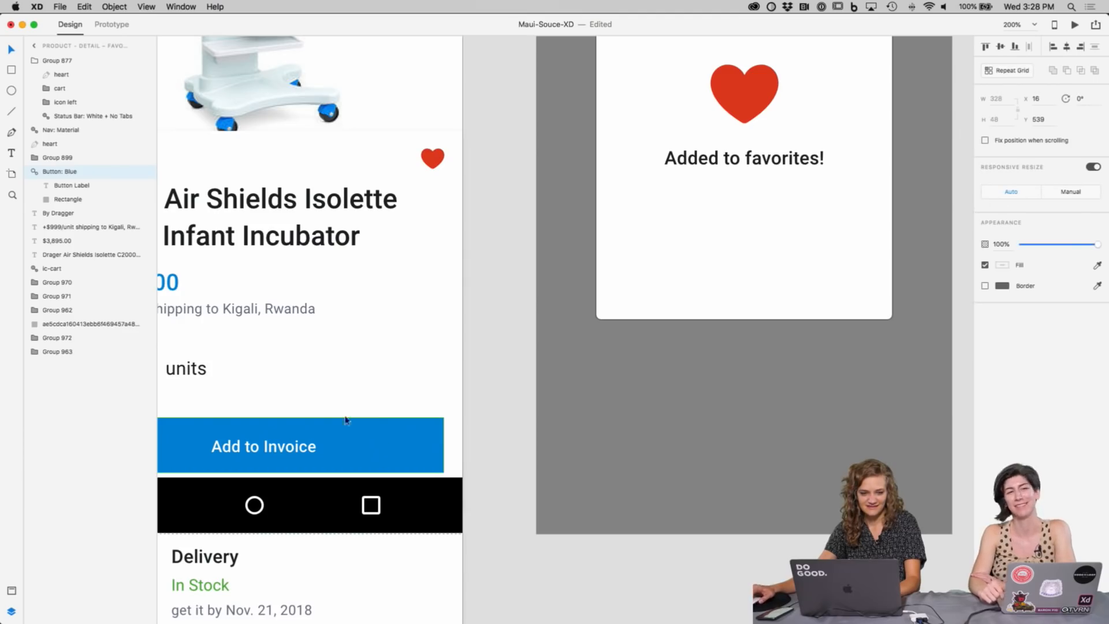
{"action": "left_click", "coordinate": [34, 171]}
{"action": "key", "text": "super+c"}
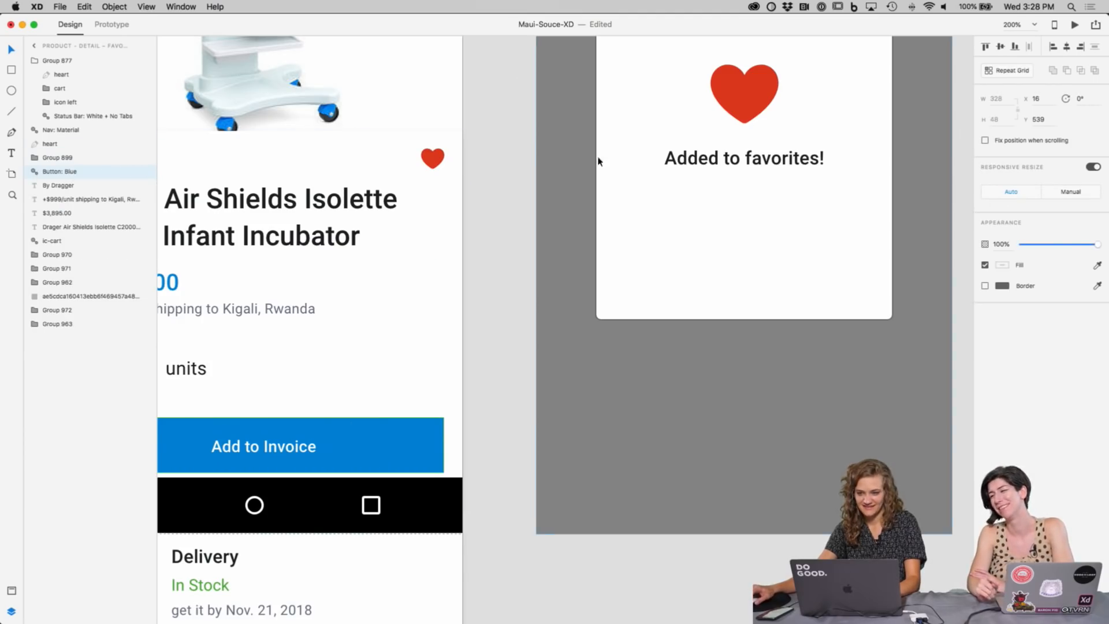
{"action": "left_click", "coordinate": [557, 119]}
{"action": "key", "text": "super+v"}
{"action": "left_click_drag", "start_coordinate": [768, 430], "coordinate": [787, 283]}
Step: Change the label of the blue button in the popup to "Go to favorites"
{"action": "scroll", "coordinate": [884, 360], "scroll_direction": "up", "scroll_amount": 3}
{"action": "scroll", "coordinate": [884, 360], "scroll_direction": "right", "scroll_amount": 3}
{"action": "double_click", "coordinate": [681, 366]}
{"action": "double_click", "coordinate": [662, 365]}
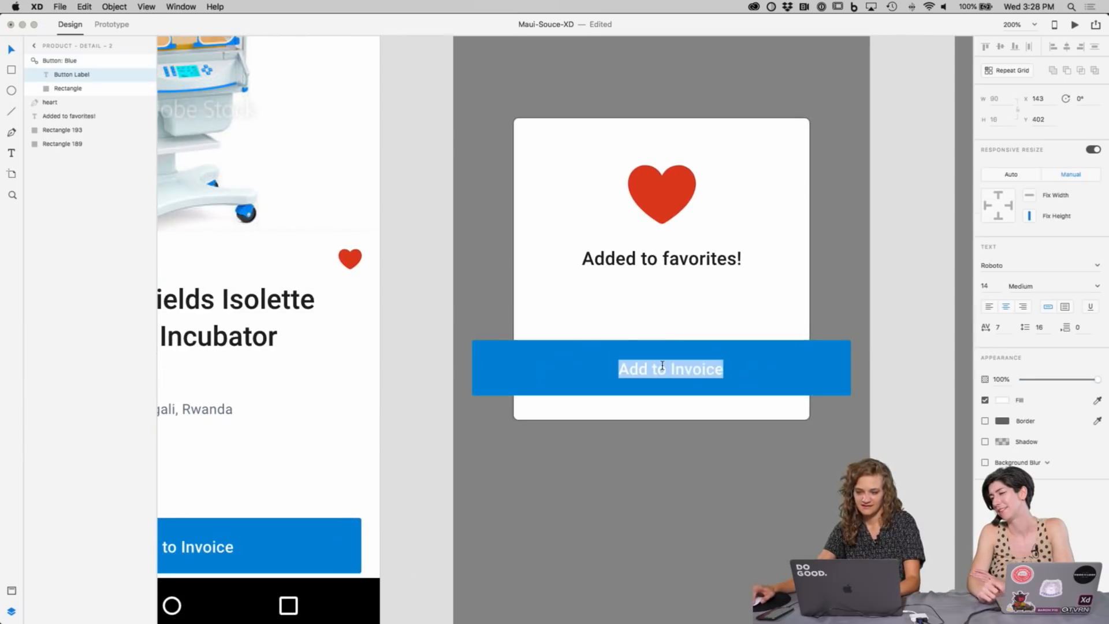
{"action": "type", "text": "Go to favo"}
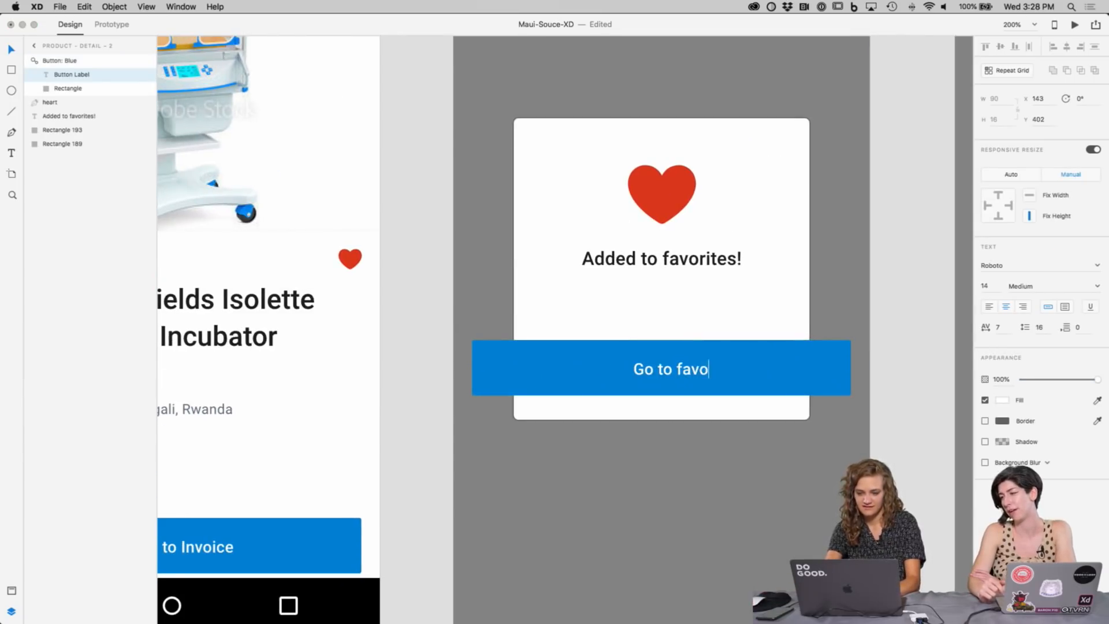
{"action": "left_click", "coordinate": [888, 378]}
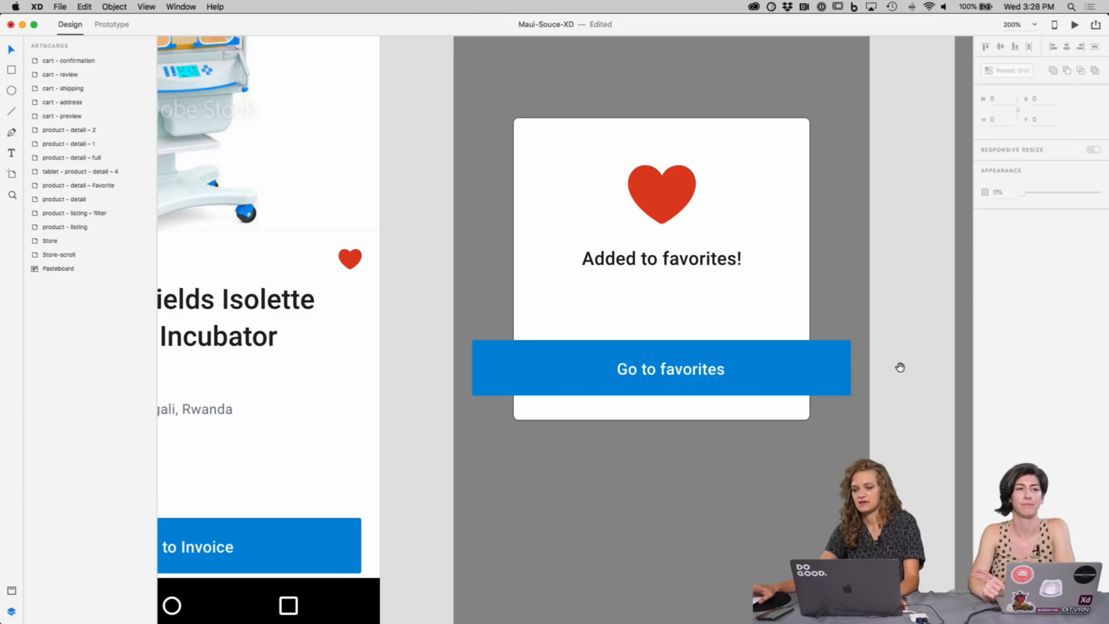
Step: Ungroup the popup's button symbol and narrow its blue rectangle symmetrically to about 228 wide so it fits inside the popup
{"action": "scroll", "coordinate": [861, 383], "scroll_direction": "up", "scroll_amount": 1}
{"action": "left_click", "coordinate": [827, 387]}
{"action": "right_click", "coordinate": [828, 390]}
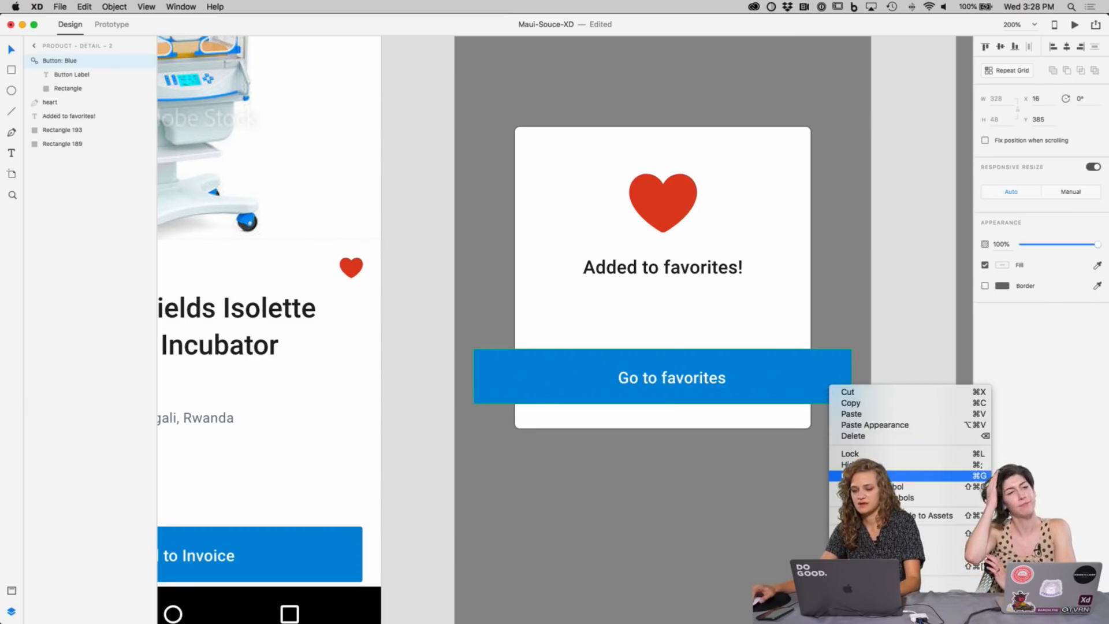
{"action": "left_click", "coordinate": [912, 486]}
{"action": "left_click", "coordinate": [826, 388]}
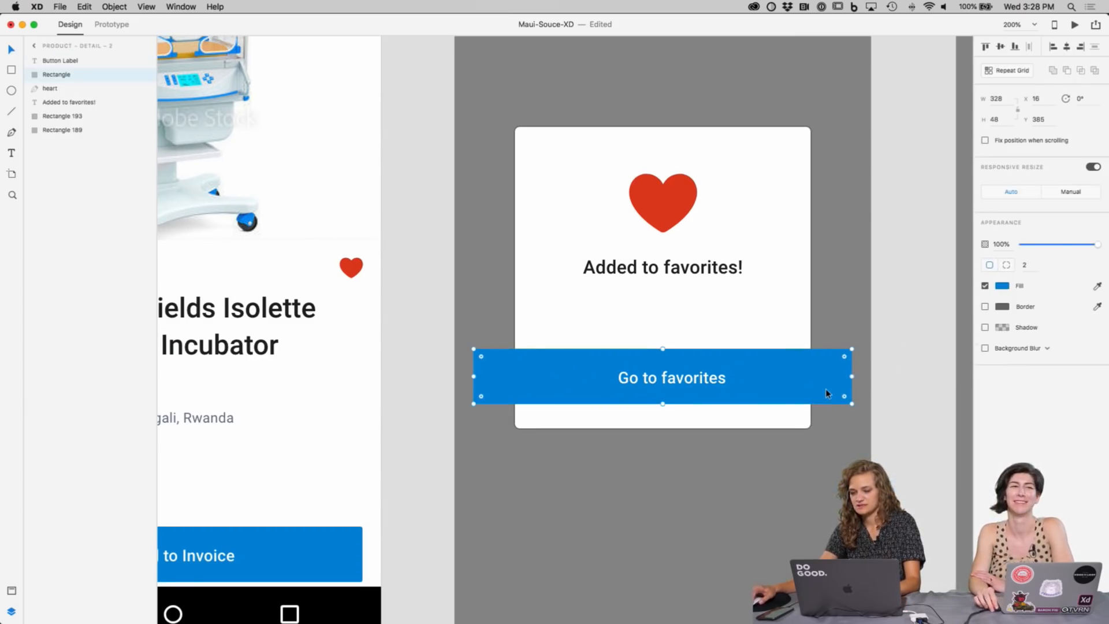
{"action": "left_click_drag", "start_coordinate": [851, 377], "coordinate": [794, 381]}
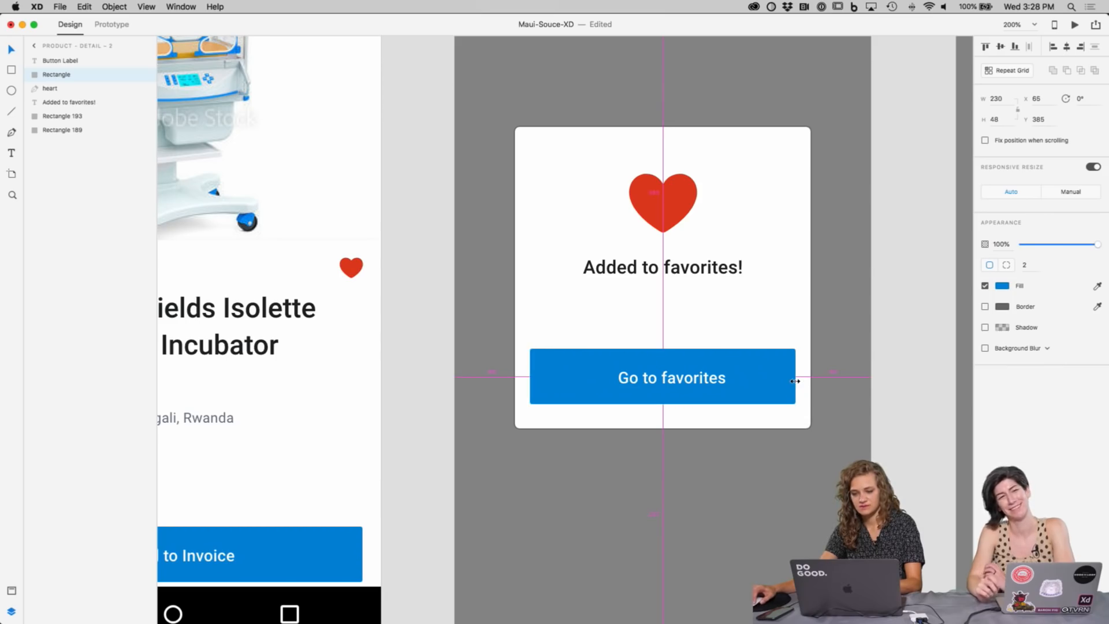
{"action": "left_click", "coordinate": [905, 365]}
Step: Group the button label with its blue rectangle and move the group slightly lower in the popup
{"action": "left_click", "coordinate": [708, 379]}
{"action": "left_click", "coordinate": [859, 369]}
{"action": "left_click", "coordinate": [707, 382]}
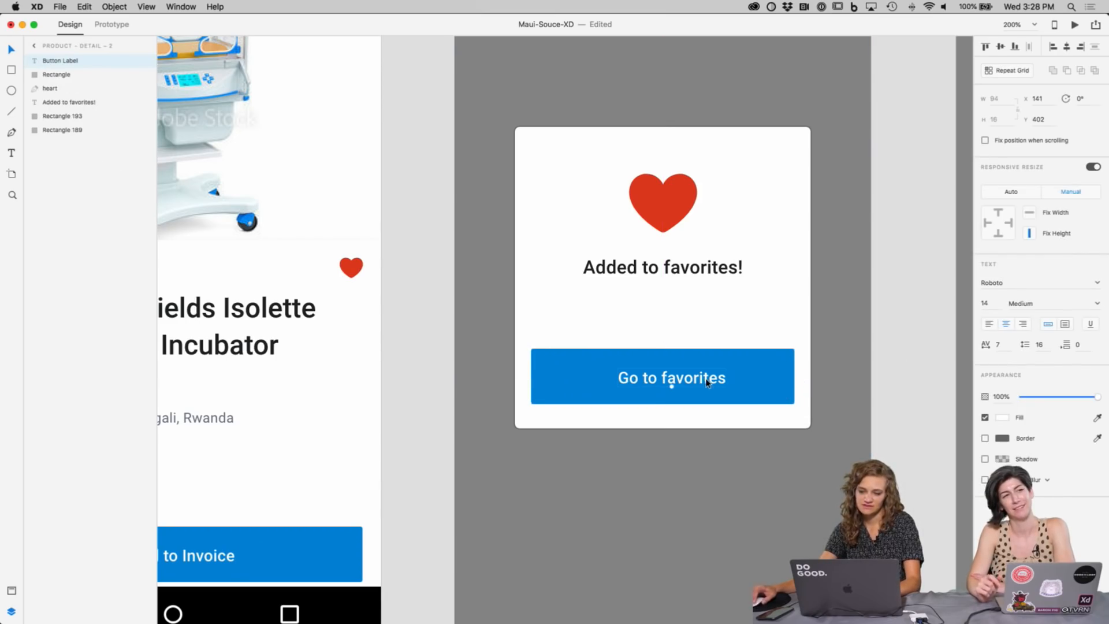
{"action": "left_click", "coordinate": [63, 77], "text": "shift"}
{"action": "key", "text": "super+g"}
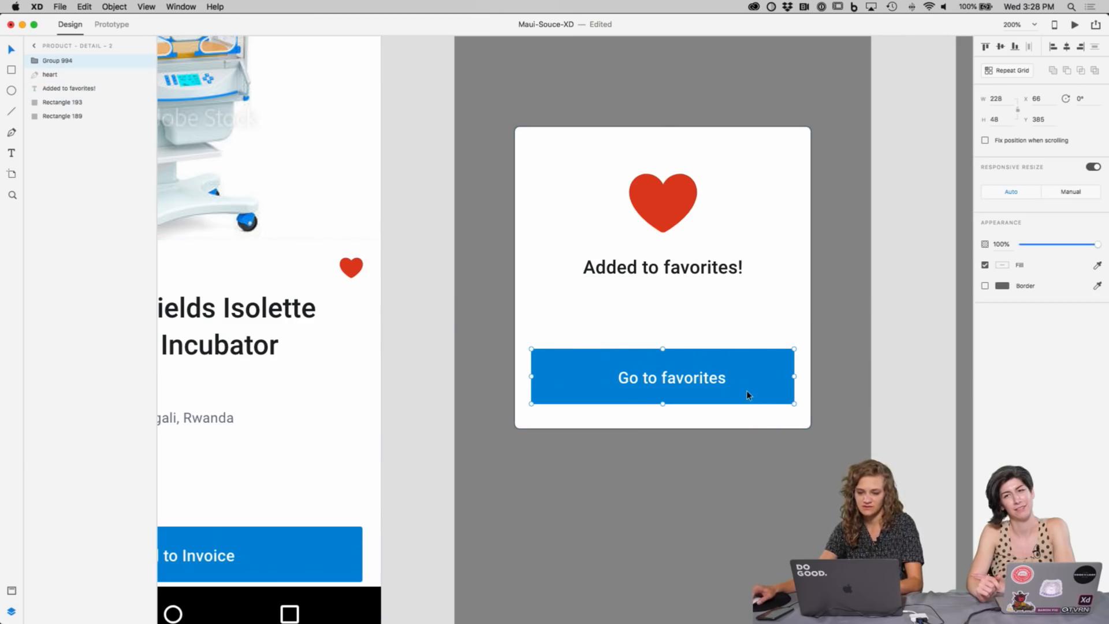
{"action": "left_click_drag", "start_coordinate": [747, 394], "coordinate": [747, 401]}
{"action": "left_click", "coordinate": [928, 396]}
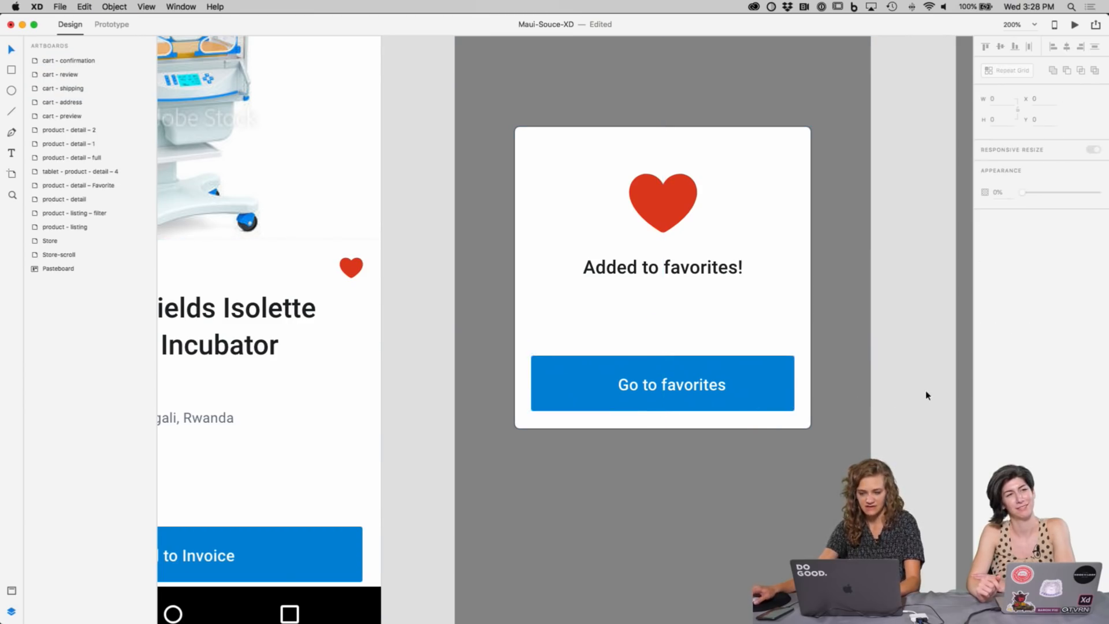
Step: Reword the popup's button label to "View favorites"
{"action": "key", "text": "super+1"}
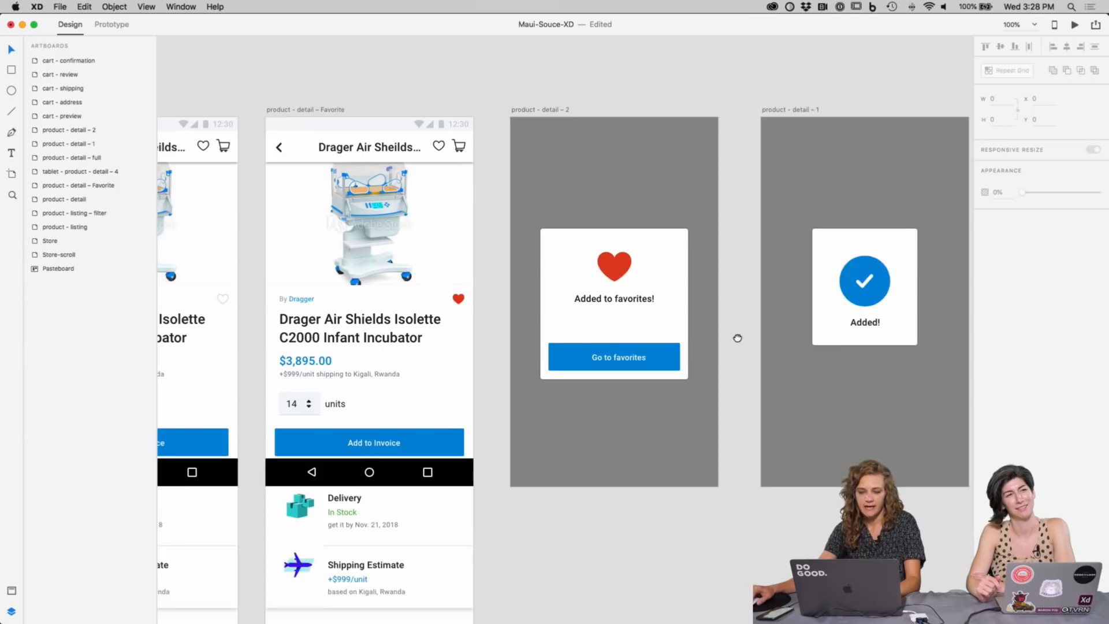
{"action": "left_click_drag", "start_coordinate": [735, 331], "coordinate": [857, 358]}
{"action": "scroll", "coordinate": [857, 358], "scroll_direction": "down", "scroll_amount": 3}
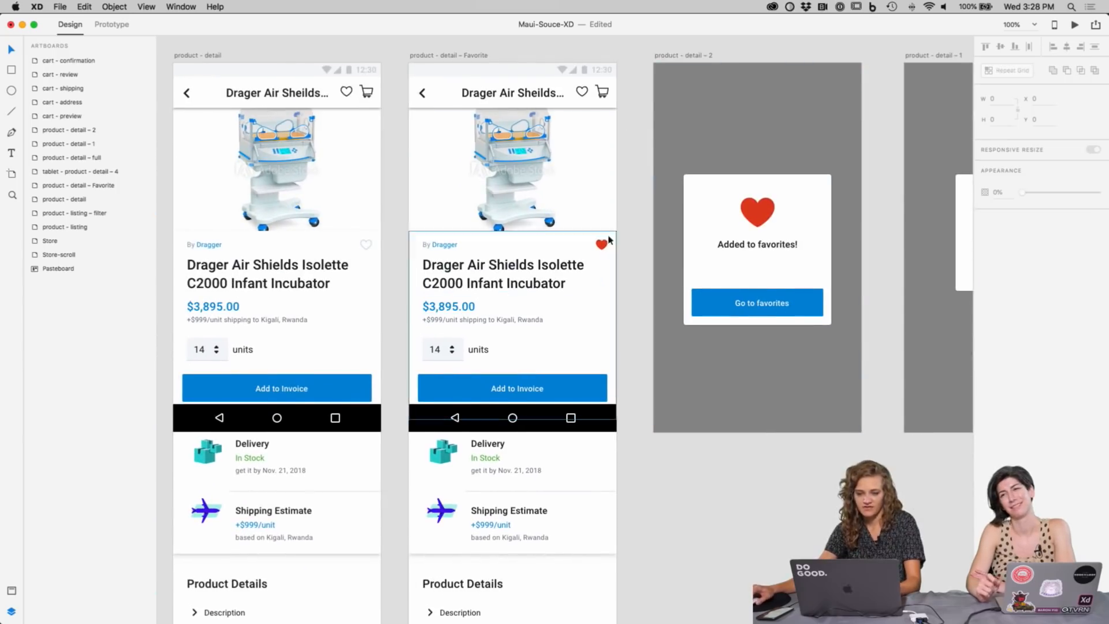
{"action": "left_click", "coordinate": [779, 253]}
{"action": "left_click", "coordinate": [869, 259]}
{"action": "scroll", "coordinate": [876, 254], "scroll_direction": "right", "scroll_amount": 1}
{"action": "double_click", "coordinate": [740, 300]}
{"action": "double_click", "coordinate": [741, 299]}
{"action": "type", "text": "V"}
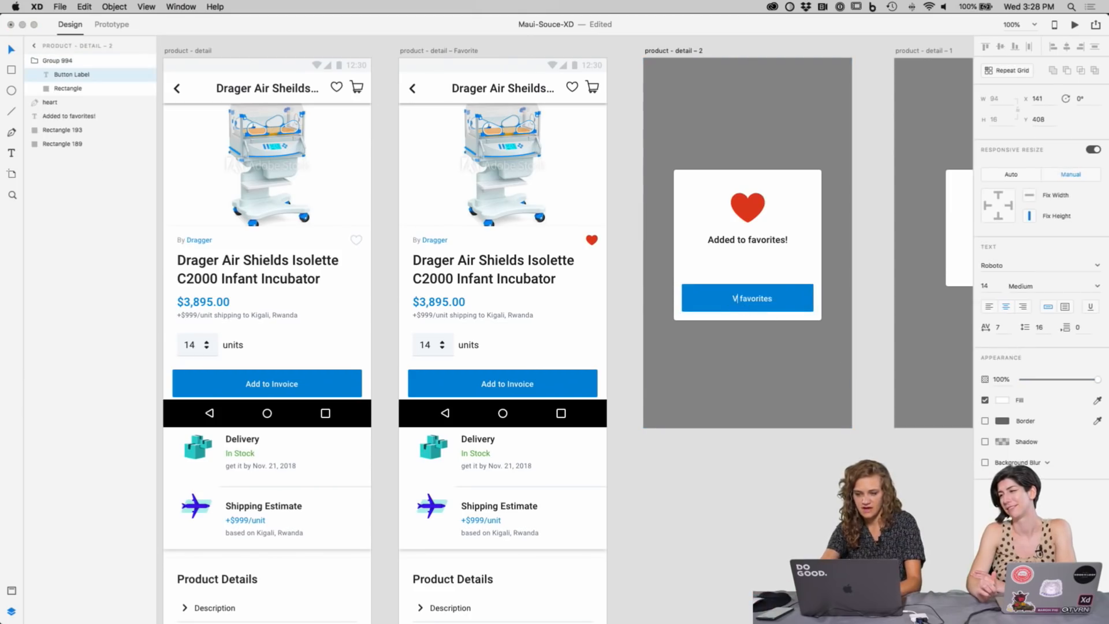
{"action": "left_click", "coordinate": [716, 534]}
{"action": "scroll", "coordinate": [749, 520], "scroll_direction": "up", "scroll_amount": 2}
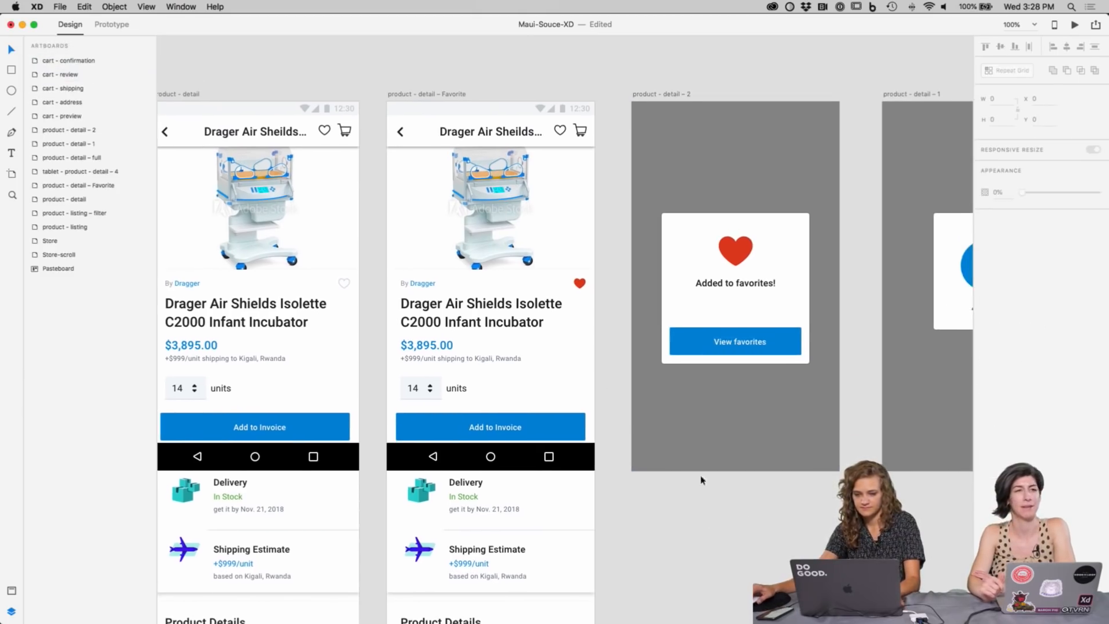
Step: Link the outlined heart on the product - detail artboard to product - detail – Favorite with a tap-triggered Dissolve transition, Ease In-Out, 0.4 s
{"action": "scroll", "coordinate": [584, 288], "scroll_direction": "left", "scroll_amount": 4}
{"action": "left_click", "coordinate": [471, 278]}
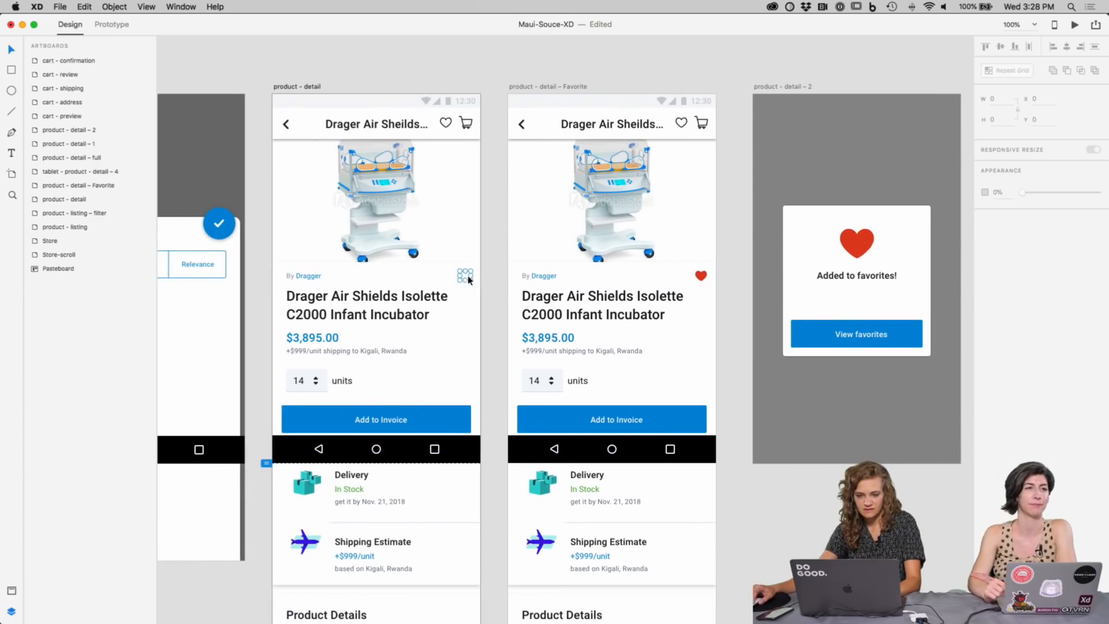
{"action": "left_click", "coordinate": [111, 24]}
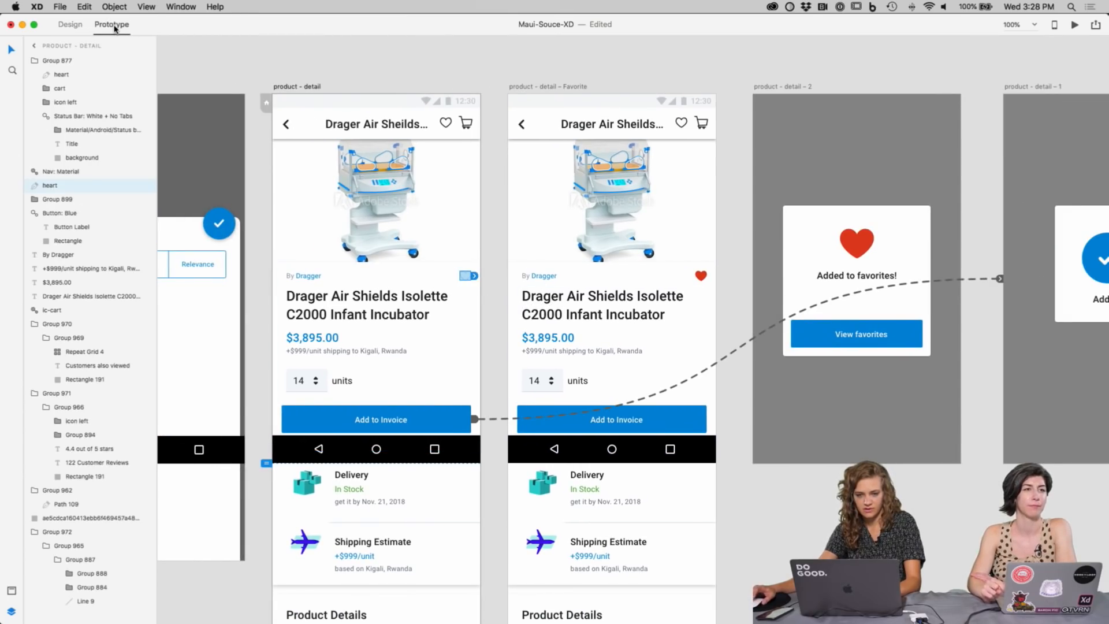
{"action": "left_click_drag", "start_coordinate": [475, 278], "coordinate": [528, 284]}
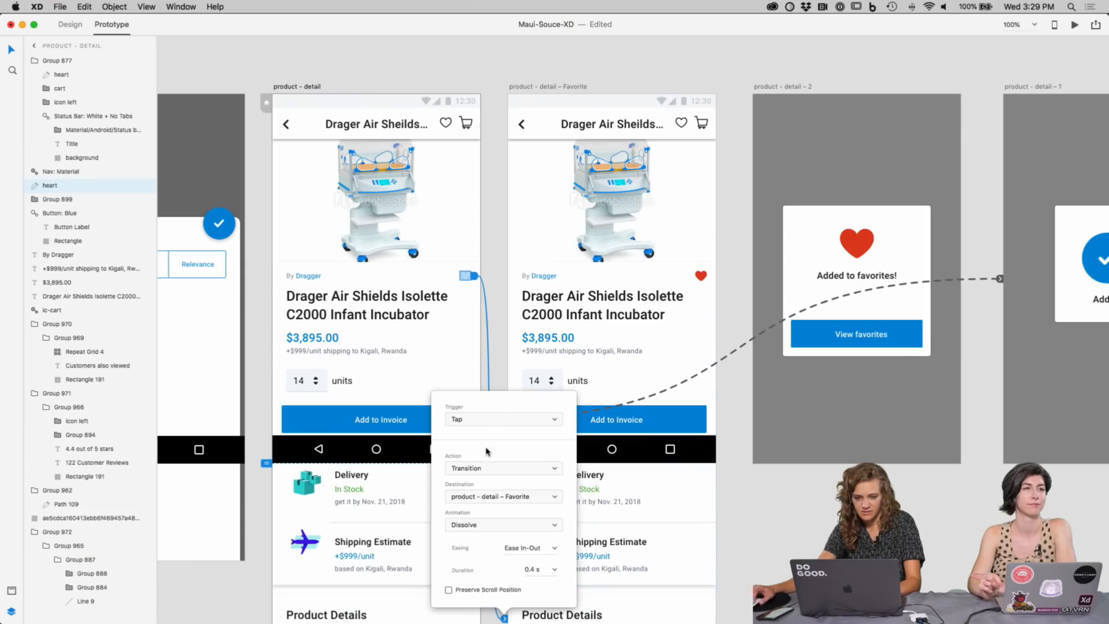
{"action": "left_click", "coordinate": [489, 290]}
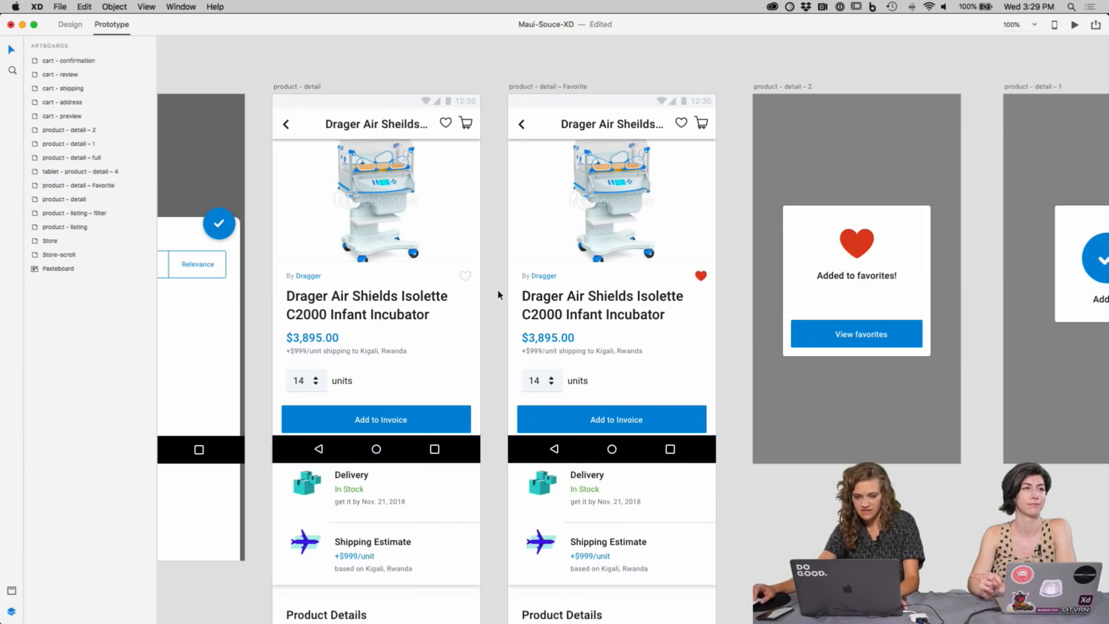
{"action": "left_click", "coordinate": [469, 278]}
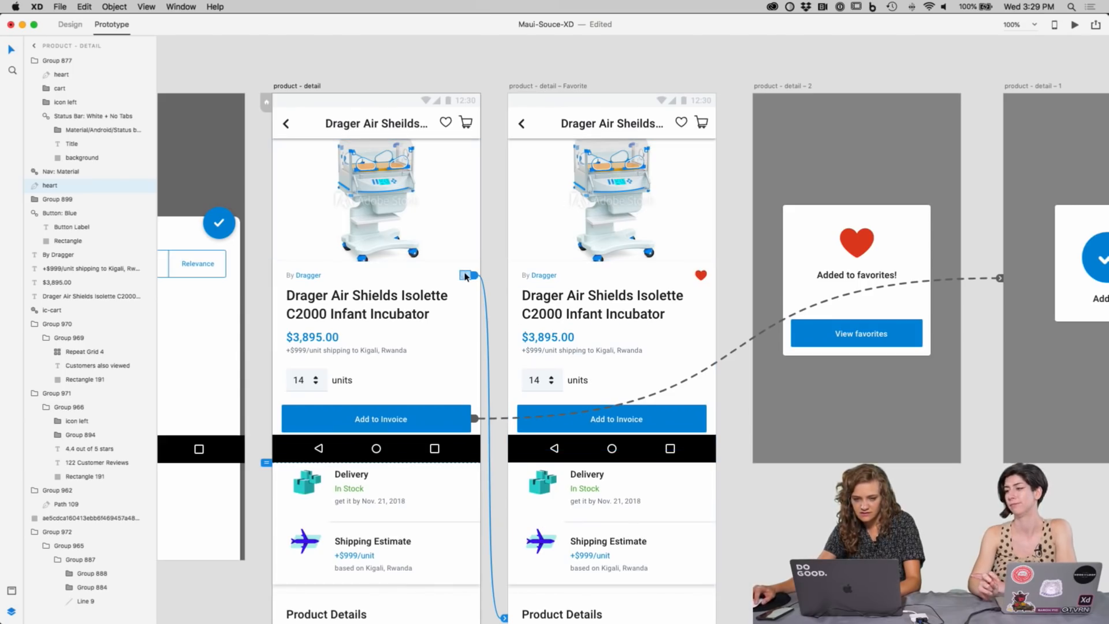
{"action": "key", "text": "Escape"}
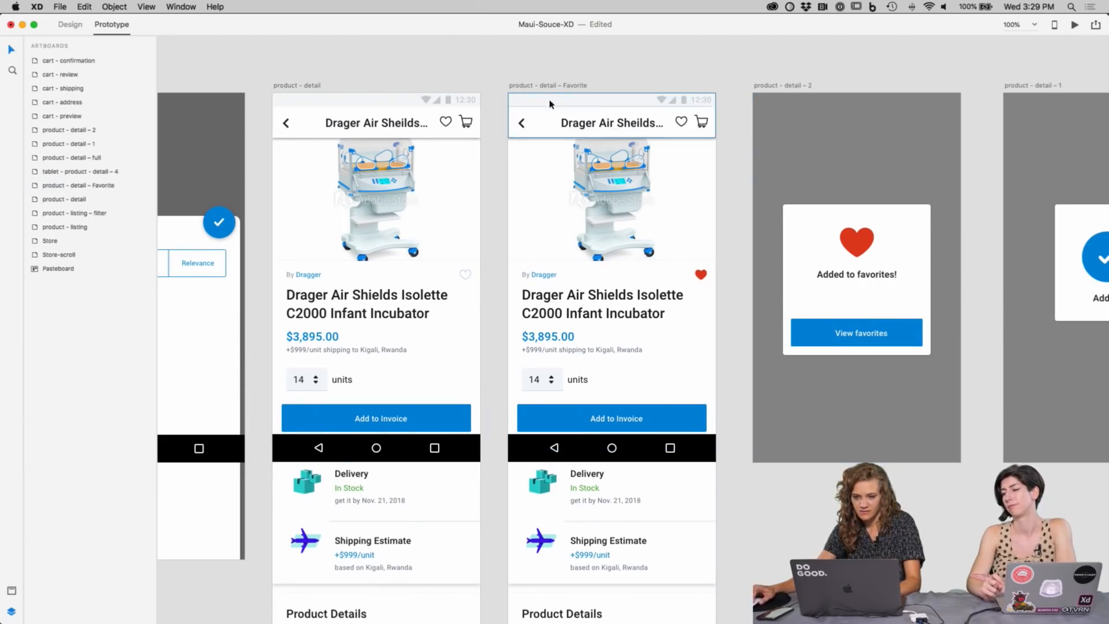
Step: Link the product - detail – Favorite artboard to product - detail – 2 with a Time-triggered Dissolve transition, 1 s delay, Ease In-Out, 0.4 s
{"action": "left_click", "coordinate": [572, 86]}
{"action": "scroll", "coordinate": [704, 612], "scroll_direction": "right", "scroll_amount": 1}
{"action": "scroll", "coordinate": [704, 612], "scroll_direction": "down", "scroll_amount": 1}
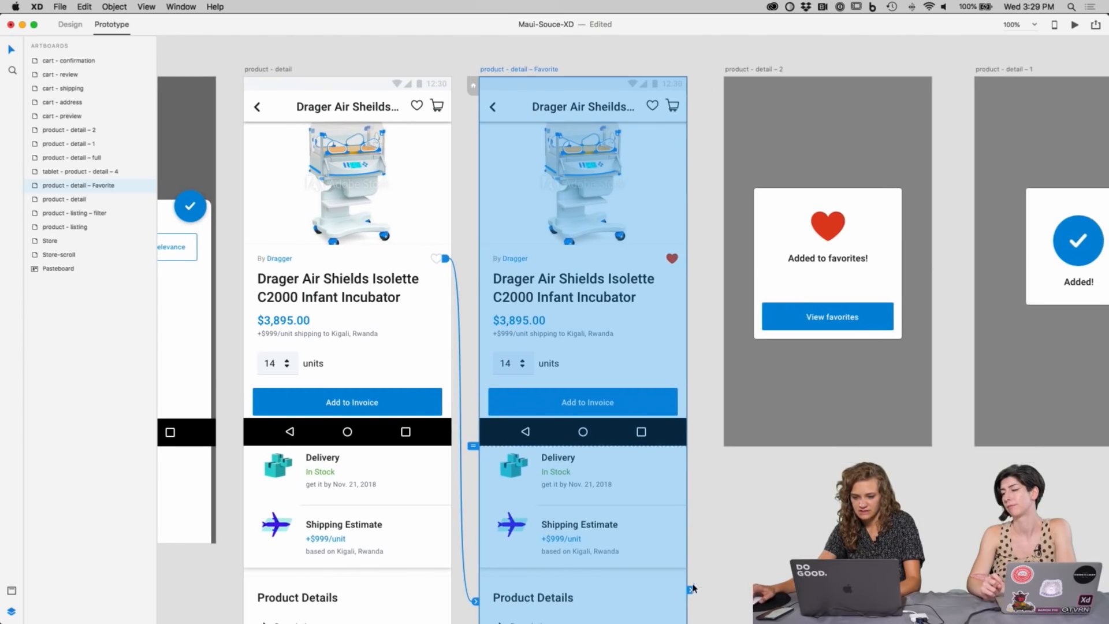
{"action": "left_click_drag", "start_coordinate": [717, 372], "coordinate": [725, 359]}
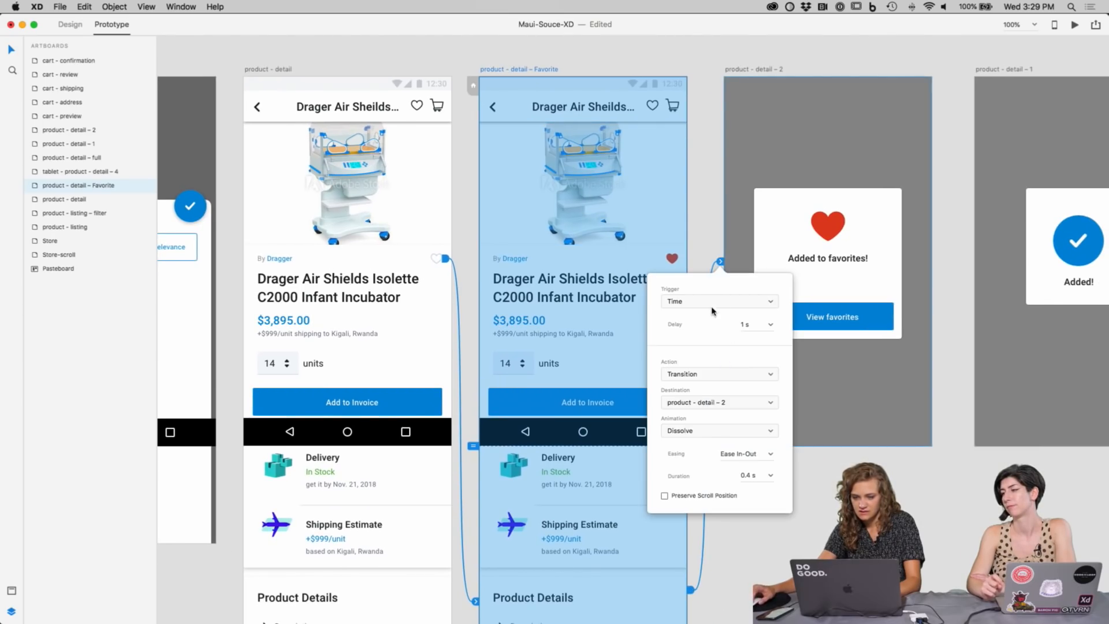
{"action": "left_click", "coordinate": [713, 302]}
{"action": "left_click", "coordinate": [712, 301]}
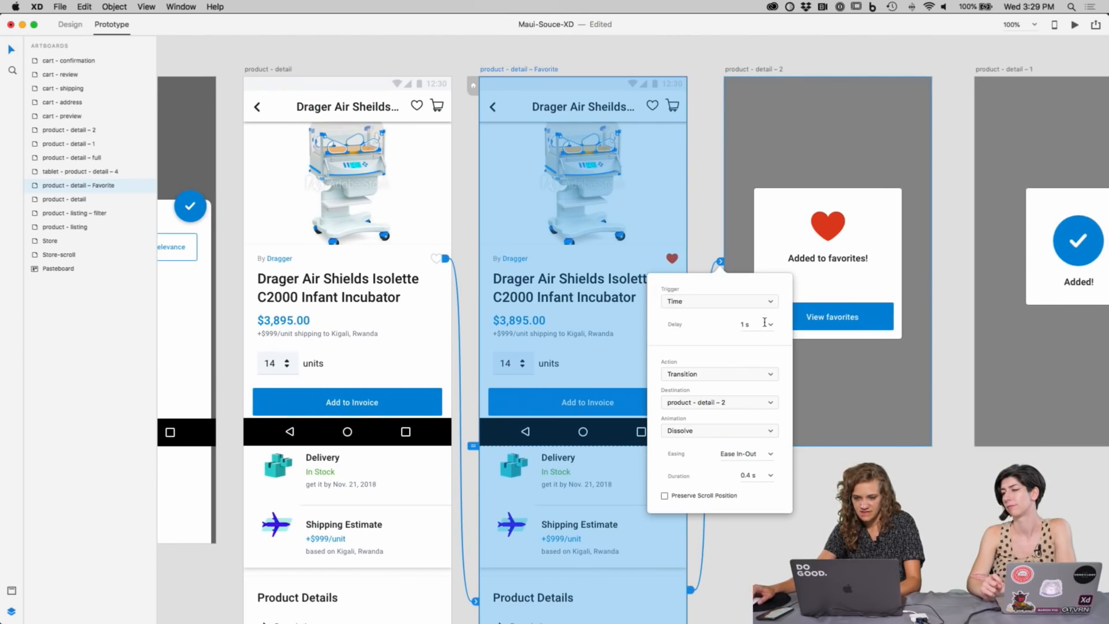
{"action": "key", "text": "Escape"}
Step: Link the grey background rectangle on product - detail – 2 back to product - detail – Favorite with a Tap-triggered Dissolve, Ease In-Out, 0.4 s
{"action": "left_click", "coordinate": [763, 74]}
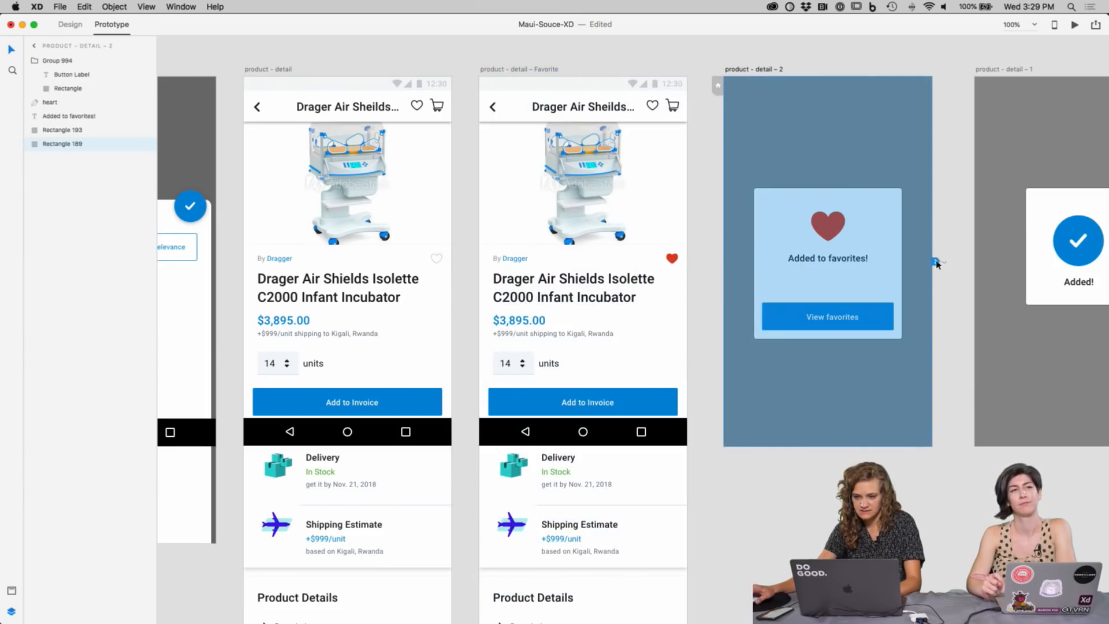
{"action": "left_click_drag", "start_coordinate": [744, 294], "coordinate": [688, 278]}
{"action": "scroll", "coordinate": [701, 241], "scroll_direction": "up", "scroll_amount": 1}
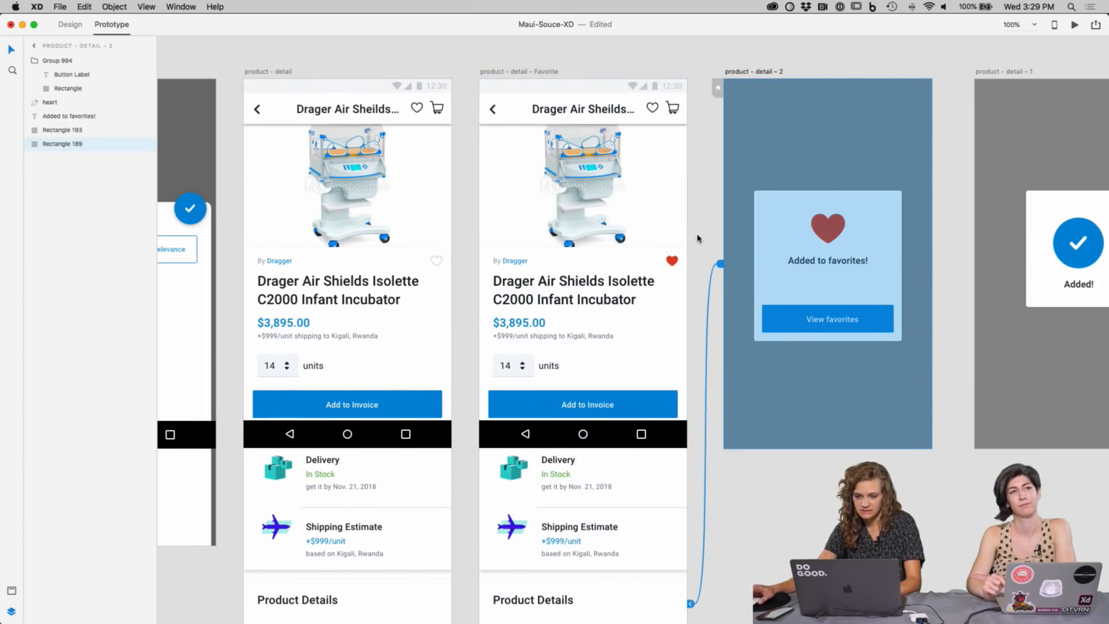
{"action": "left_click", "coordinate": [737, 112]}
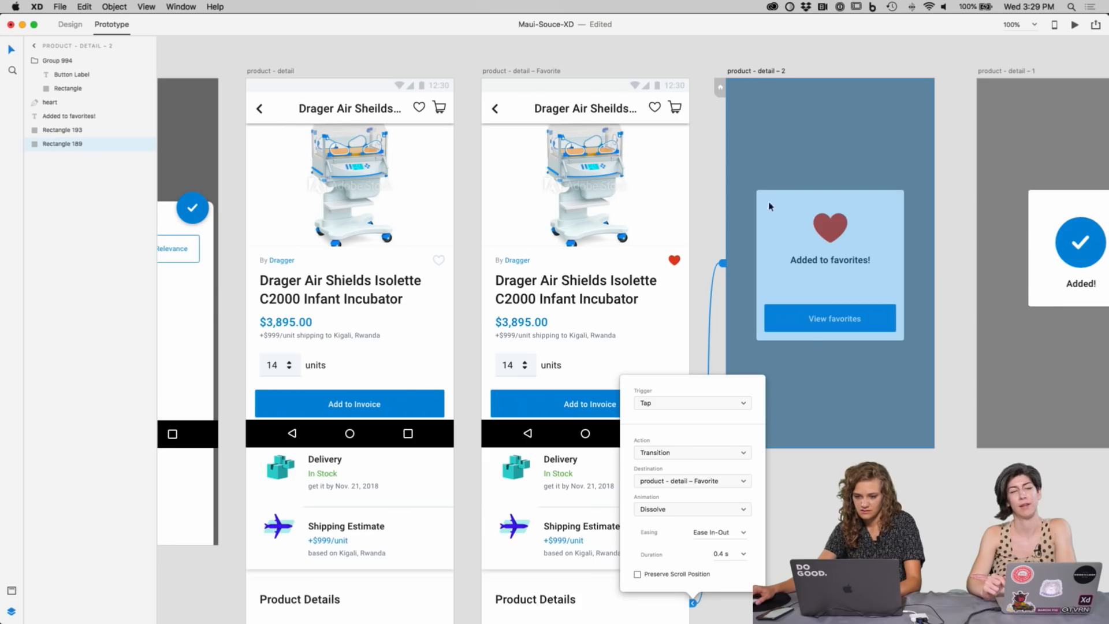
{"action": "left_click", "coordinate": [705, 403]}
{"action": "left_click", "coordinate": [705, 403]}
{"action": "left_click", "coordinate": [713, 218]}
Step: Inspect the prototype links running between the product - detail – 2 popup artboard and product - detail – Favorite
{"action": "scroll", "coordinate": [705, 181], "scroll_direction": "down", "scroll_amount": 1}
{"action": "left_click", "coordinate": [754, 58]}
{"action": "scroll", "coordinate": [956, 240], "scroll_direction": "down", "scroll_amount": 1}
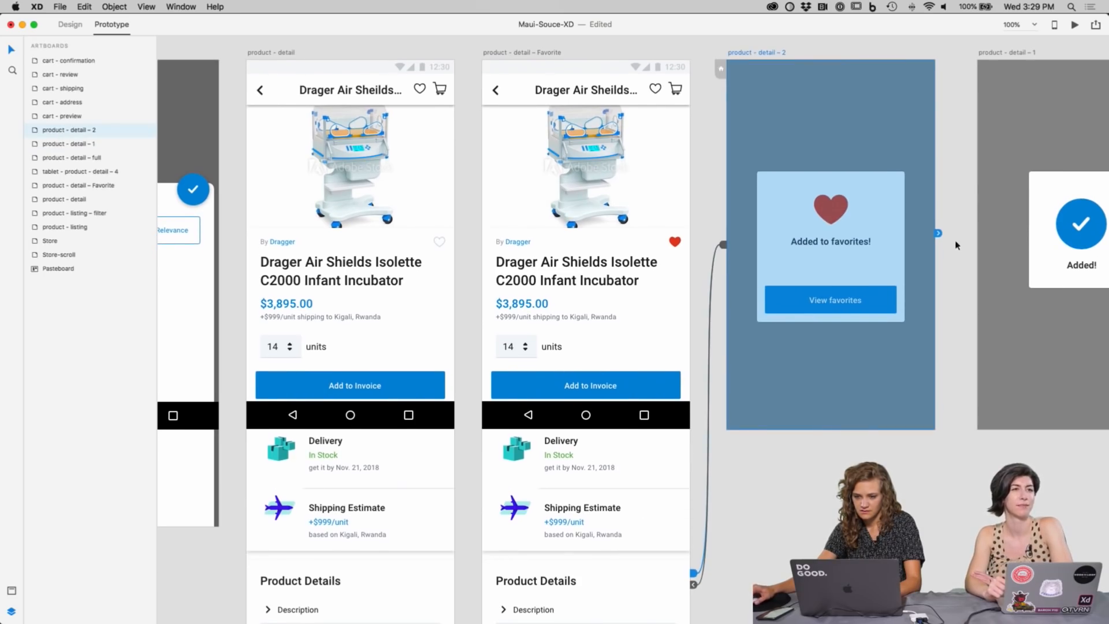
{"action": "scroll", "coordinate": [691, 212], "scroll_direction": "down", "scroll_amount": 1}
{"action": "left_click", "coordinate": [719, 254]}
{"action": "left_click", "coordinate": [722, 250]}
{"action": "left_click", "coordinate": [711, 508]}
{"action": "left_click", "coordinate": [807, 519]}
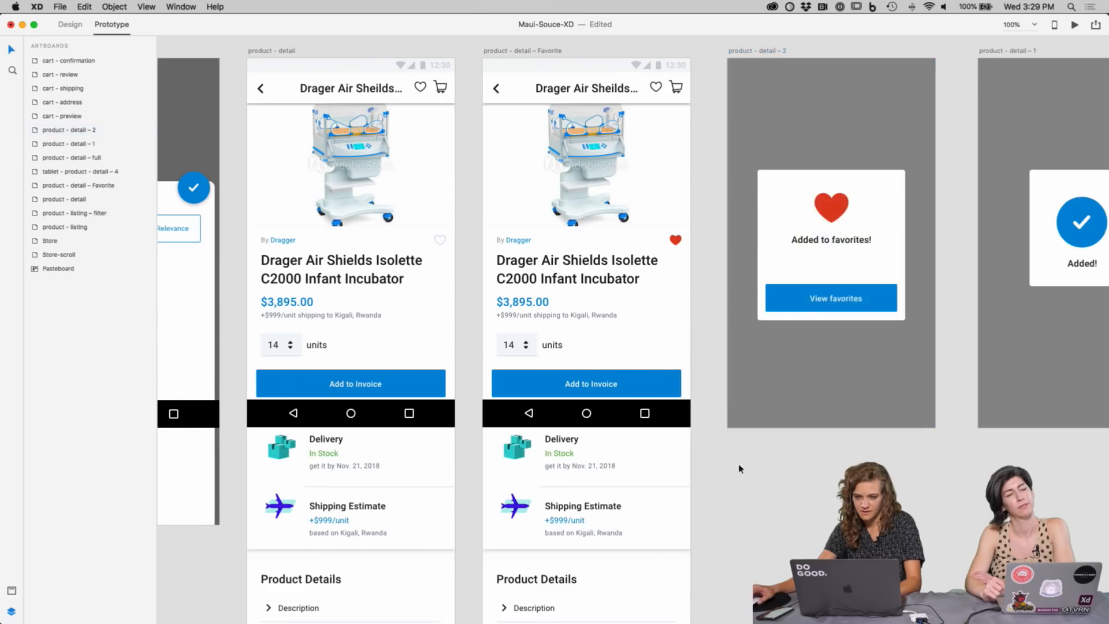
Step: Open a prototype preview that starts from the product - detail artboard
{"action": "scroll", "coordinate": [428, 265], "scroll_direction": "right", "scroll_amount": 1}
{"action": "left_click", "coordinate": [304, 55]}
{"action": "left_click", "coordinate": [1075, 24]}
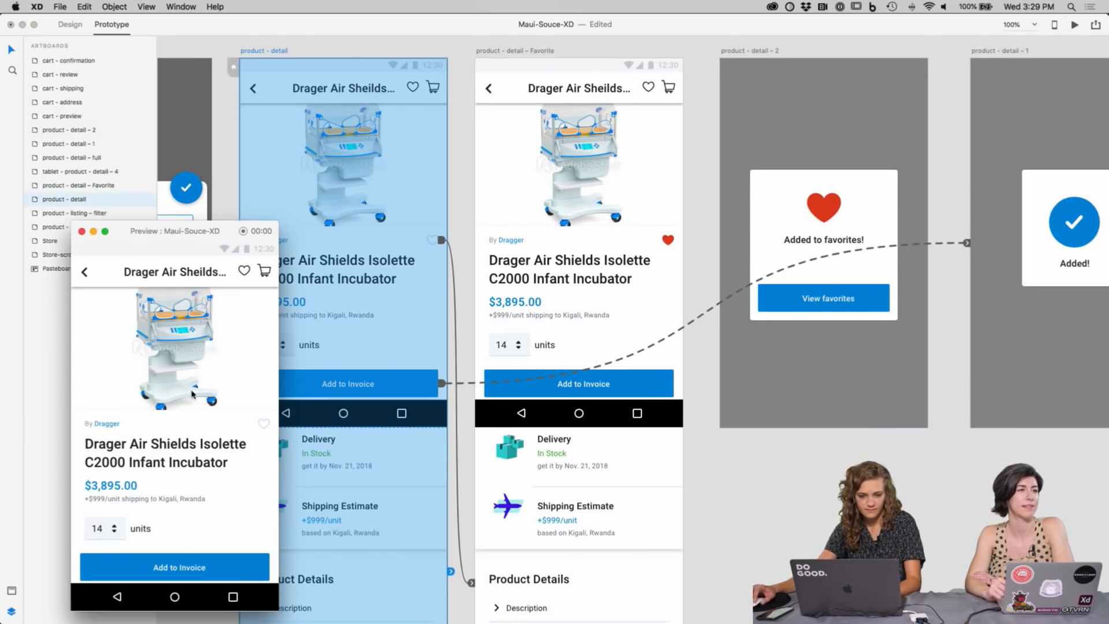
Step: Test the favorite heart in the preview and change the timed action from product - detail – Favorite to product - detail – 2 to Overlay
{"action": "left_click", "coordinate": [265, 426]}
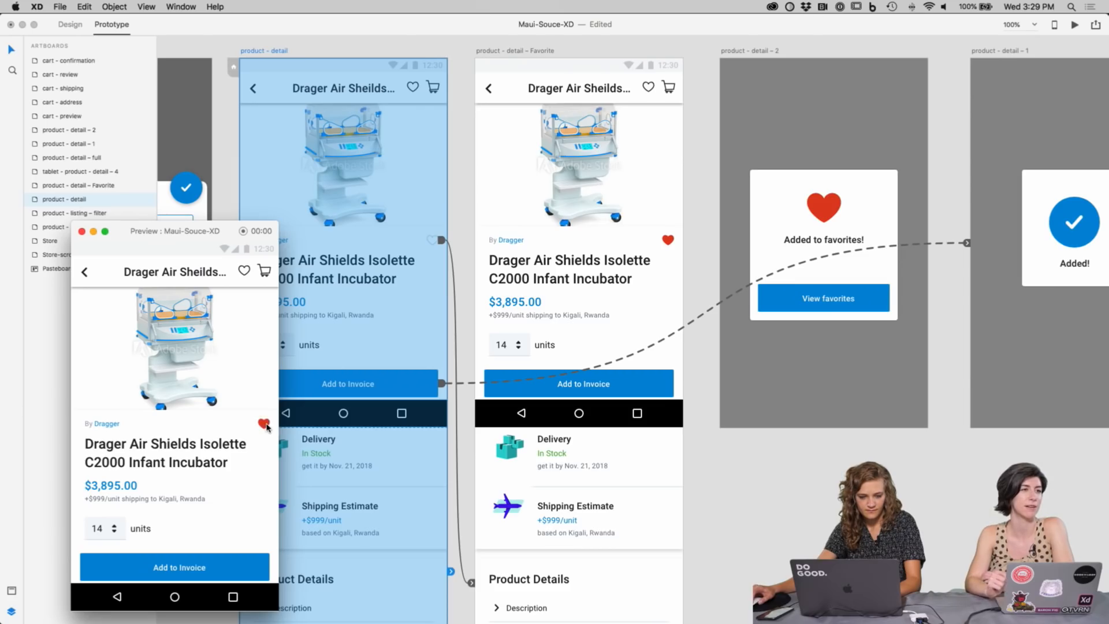
{"action": "left_click", "coordinate": [219, 490]}
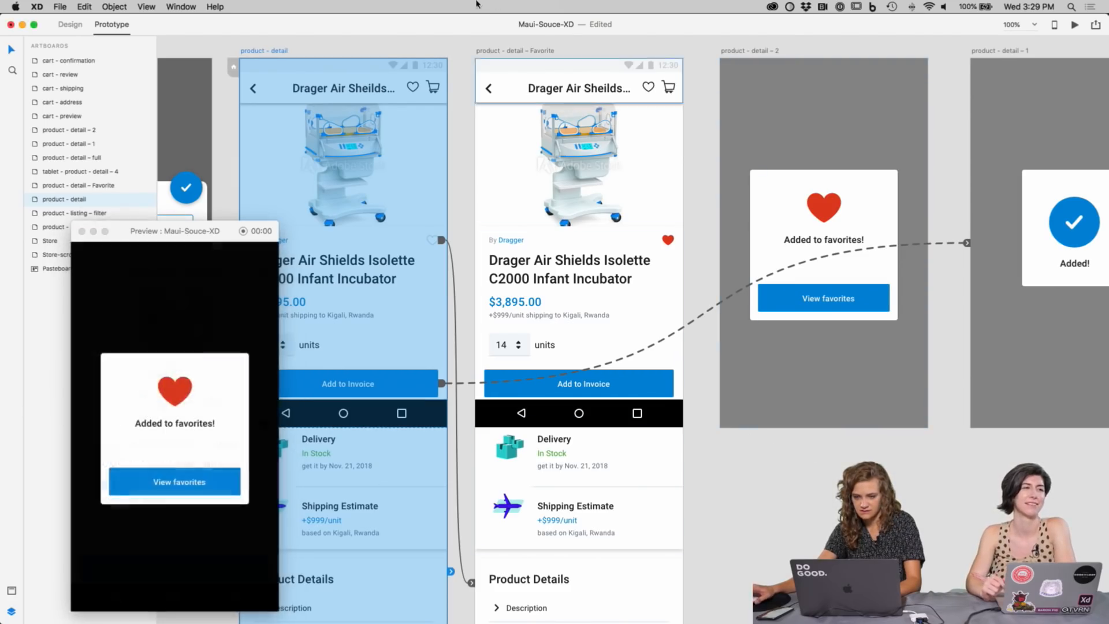
{"action": "left_click", "coordinate": [677, 480]}
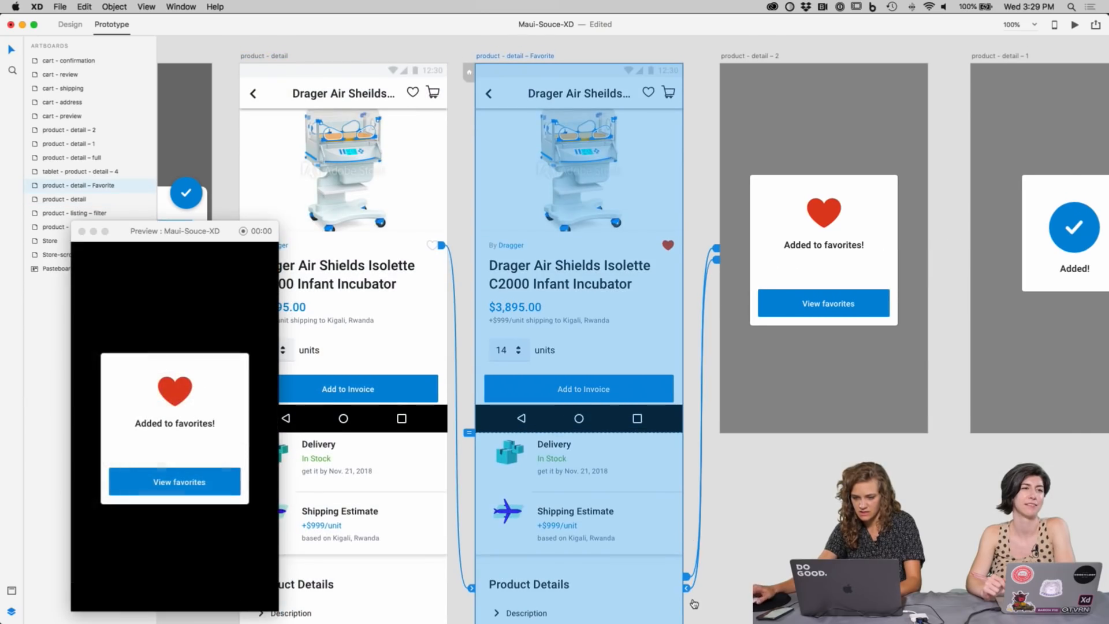
{"action": "left_click", "coordinate": [686, 572]}
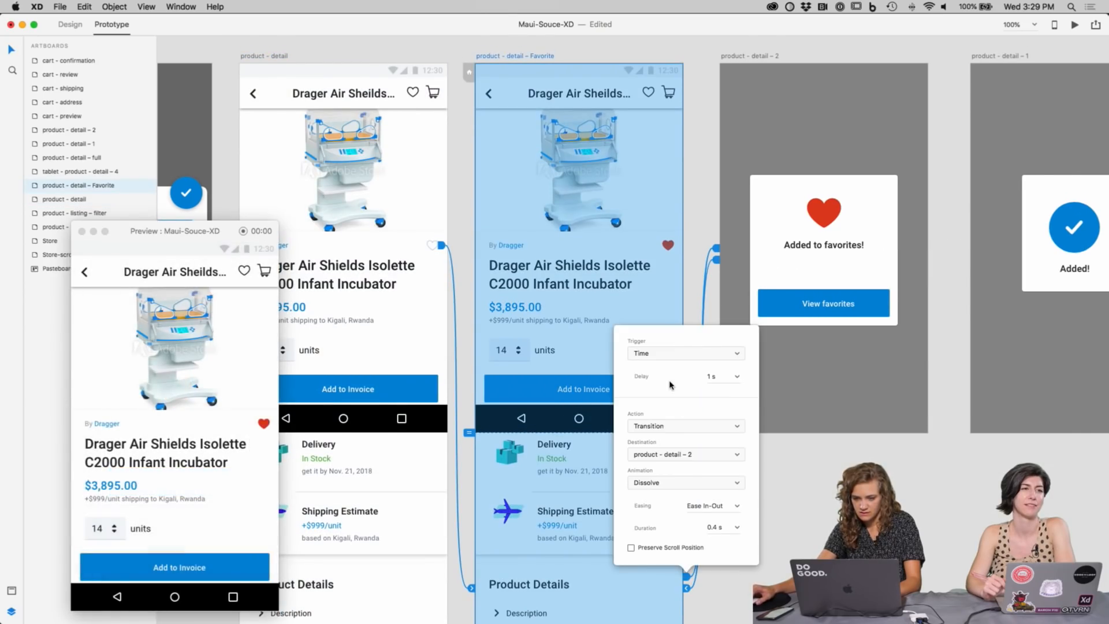
{"action": "left_click", "coordinate": [673, 428]}
{"action": "left_click", "coordinate": [671, 437]}
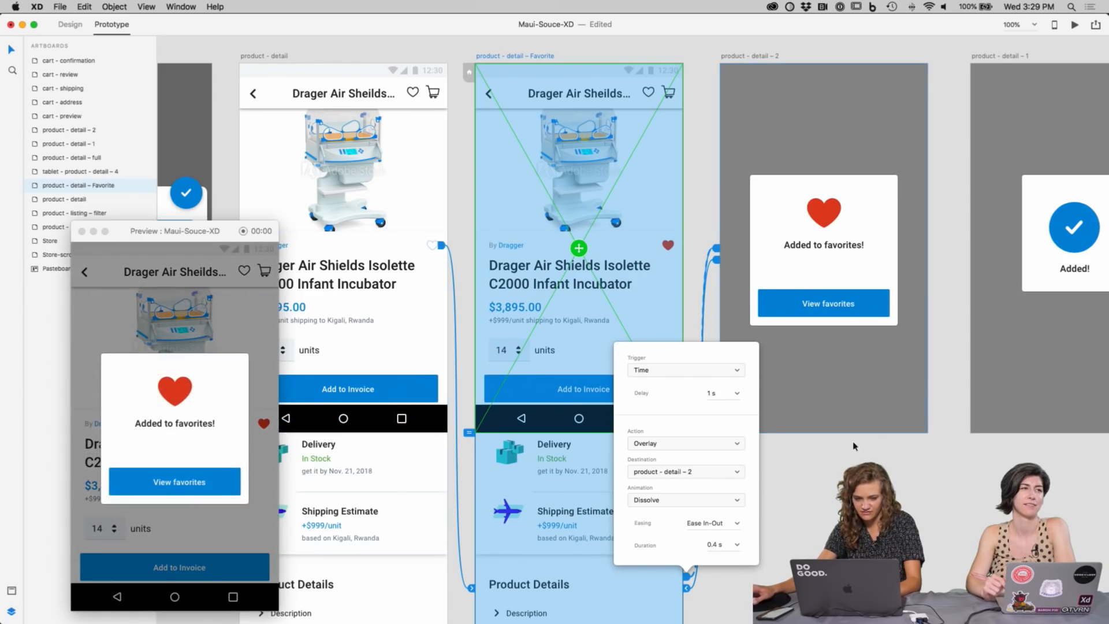
{"action": "left_click", "coordinate": [82, 232]}
{"action": "key", "text": "Escape"}
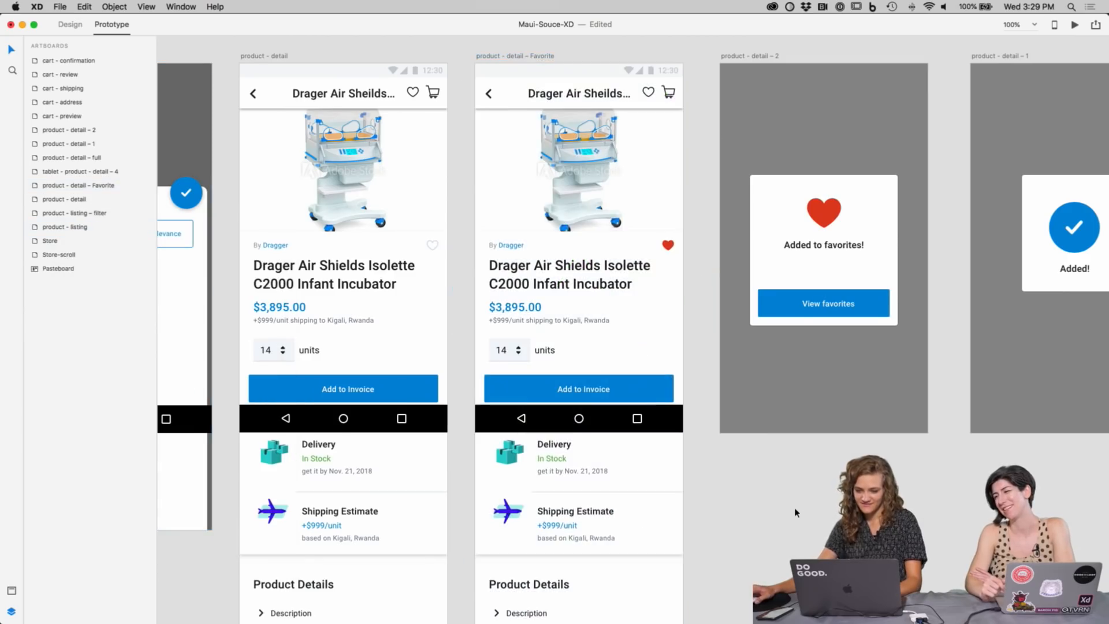
Step: Examine the tap interaction that leads from the product - detail – 2 popup back to product - detail – Favorite
{"action": "scroll", "coordinate": [653, 96], "scroll_direction": "right", "scroll_amount": 3}
{"action": "left_click", "coordinate": [678, 56]}
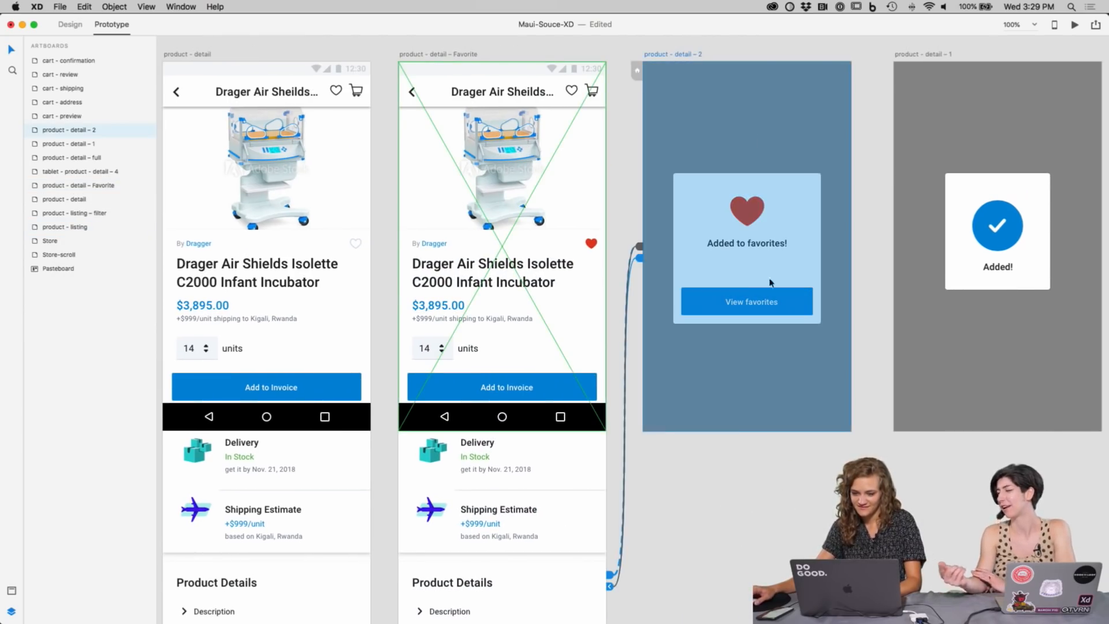
{"action": "left_click", "coordinate": [637, 249]}
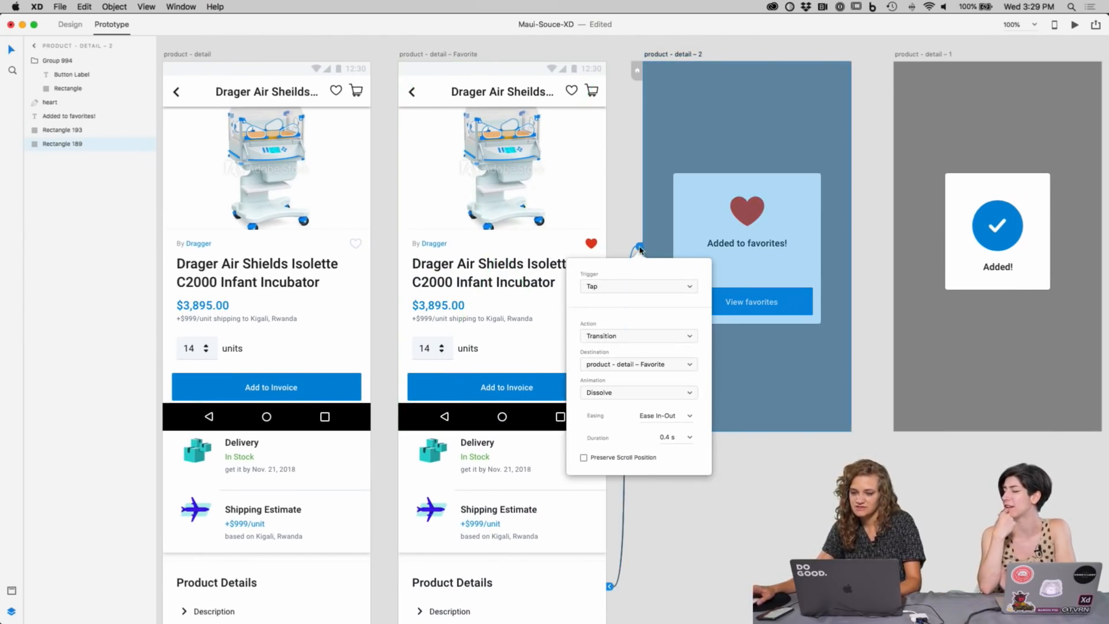
{"action": "left_click", "coordinate": [625, 255]}
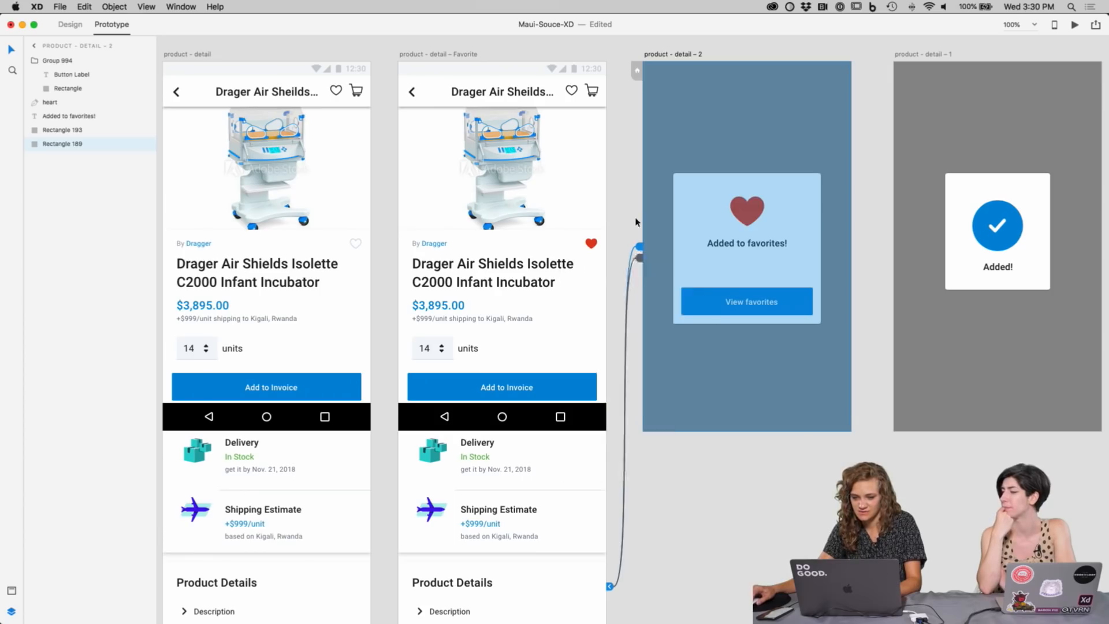
{"action": "left_click", "coordinate": [682, 55]}
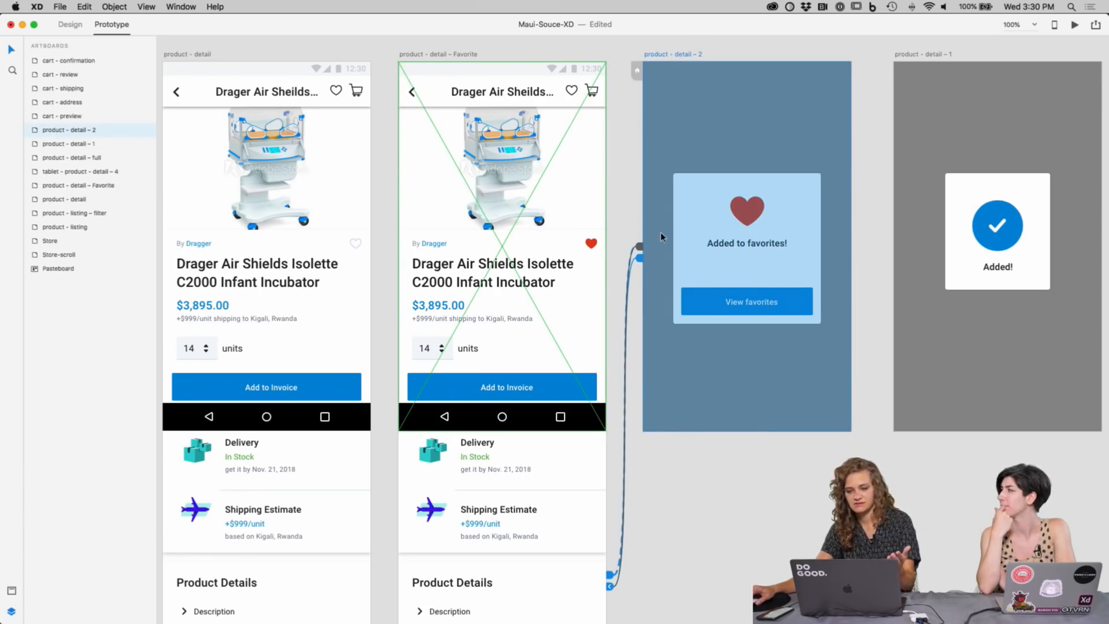
{"action": "left_click", "coordinate": [639, 248]}
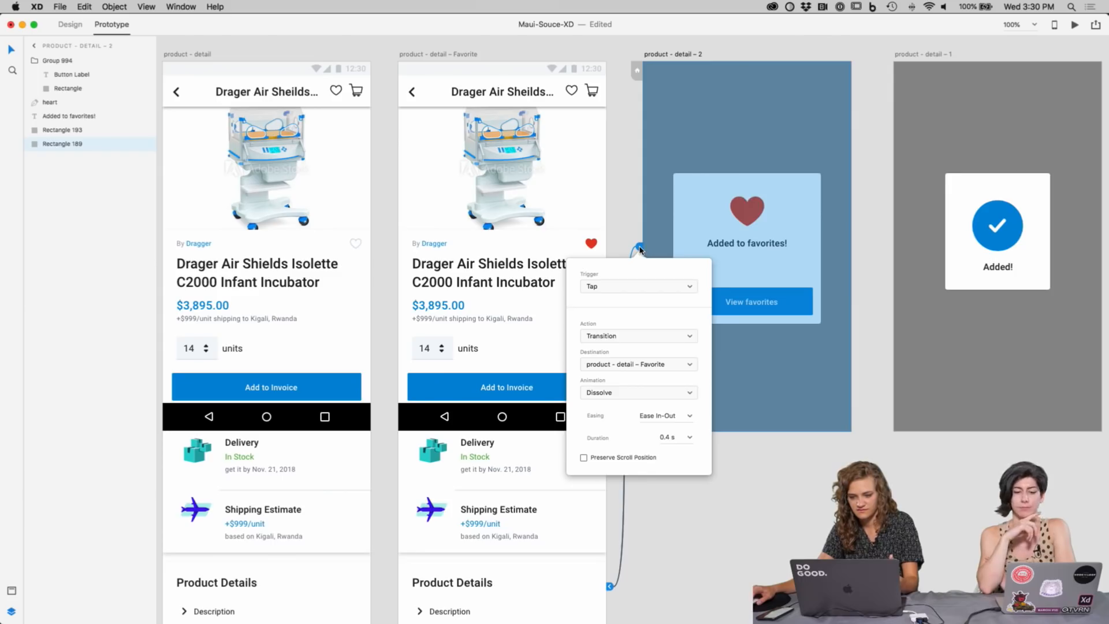
{"action": "left_click", "coordinate": [616, 208]}
Step: Move the artboards from product - detail – 1 through cart - confirmation to the right, opening a gap after product - detail – 2
{"action": "scroll", "coordinate": [545, 252], "scroll_direction": "down", "scroll_amount": 2}
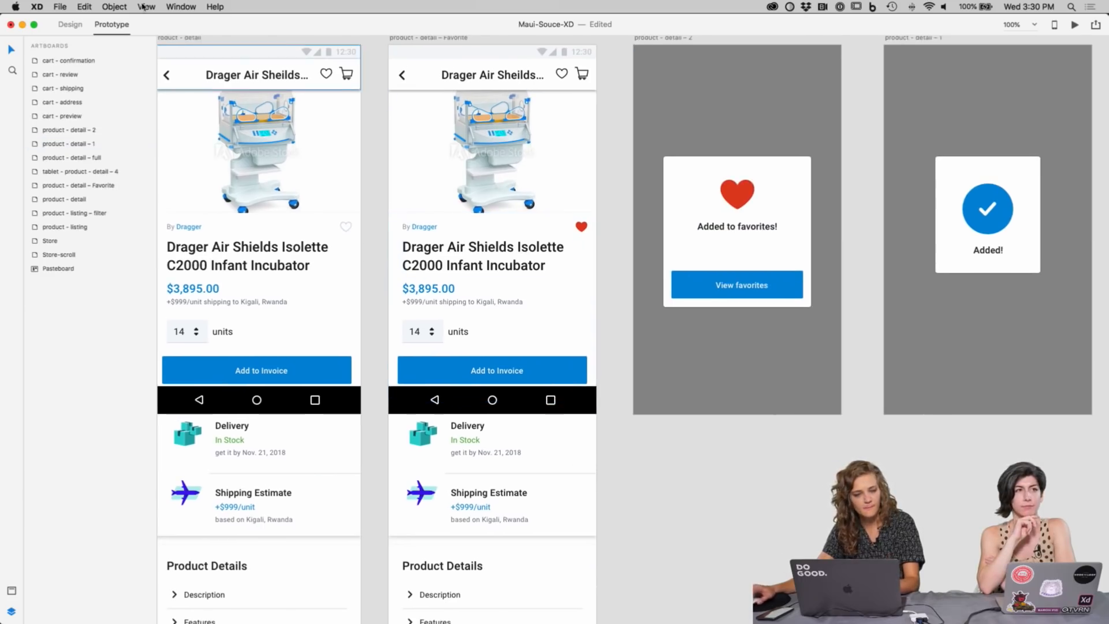
{"action": "scroll", "coordinate": [594, 171], "scroll_direction": "right", "scroll_amount": 2}
{"action": "scroll", "coordinate": [593, 173], "scroll_direction": "down", "scroll_amount": 5}
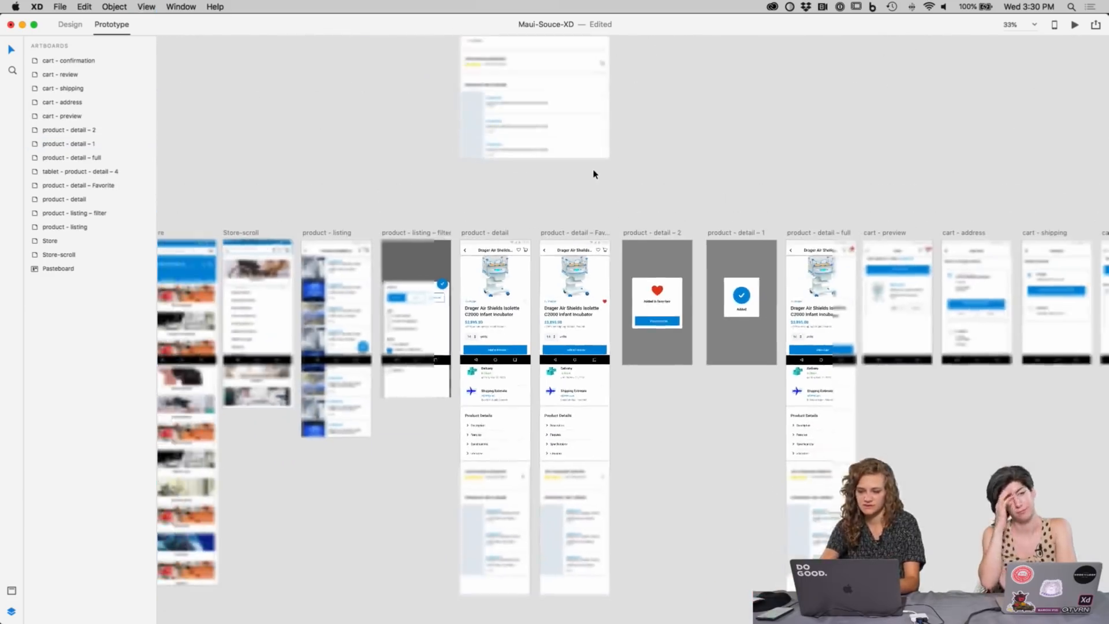
{"action": "scroll", "coordinate": [595, 173], "scroll_direction": "right", "scroll_amount": 5}
{"action": "left_click_drag", "start_coordinate": [381, 155], "coordinate": [1033, 529]}
{"action": "scroll", "coordinate": [479, 236], "scroll_direction": "up", "scroll_amount": 1}
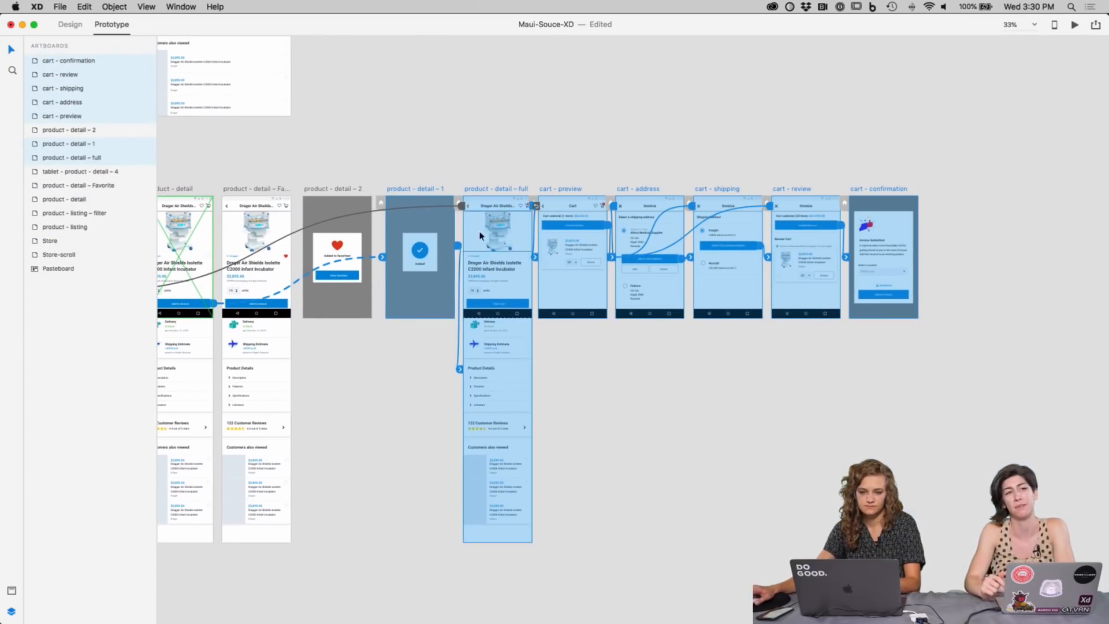
{"action": "left_click_drag", "start_coordinate": [416, 192], "coordinate": [500, 192]}
{"action": "scroll", "coordinate": [559, 243], "scroll_direction": "left", "scroll_amount": 5}
{"action": "left_click", "coordinate": [560, 242]}
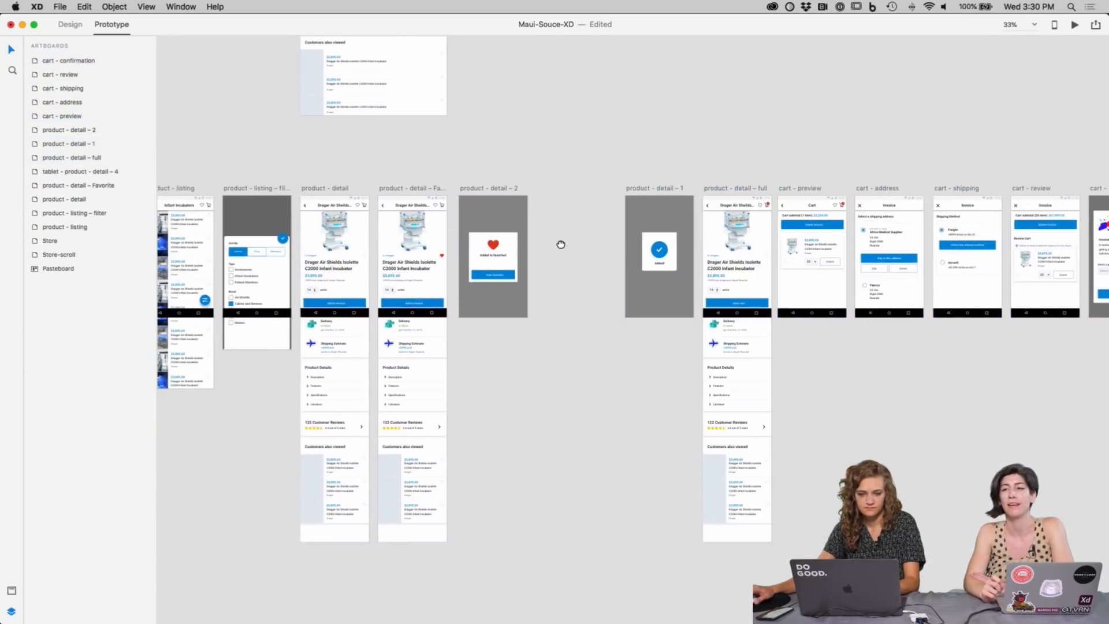
Step: Duplicate the product - detail – Favorite artboard into the gap between product - detail – 2 and product - detail – 1
{"action": "left_click", "coordinate": [407, 188]}
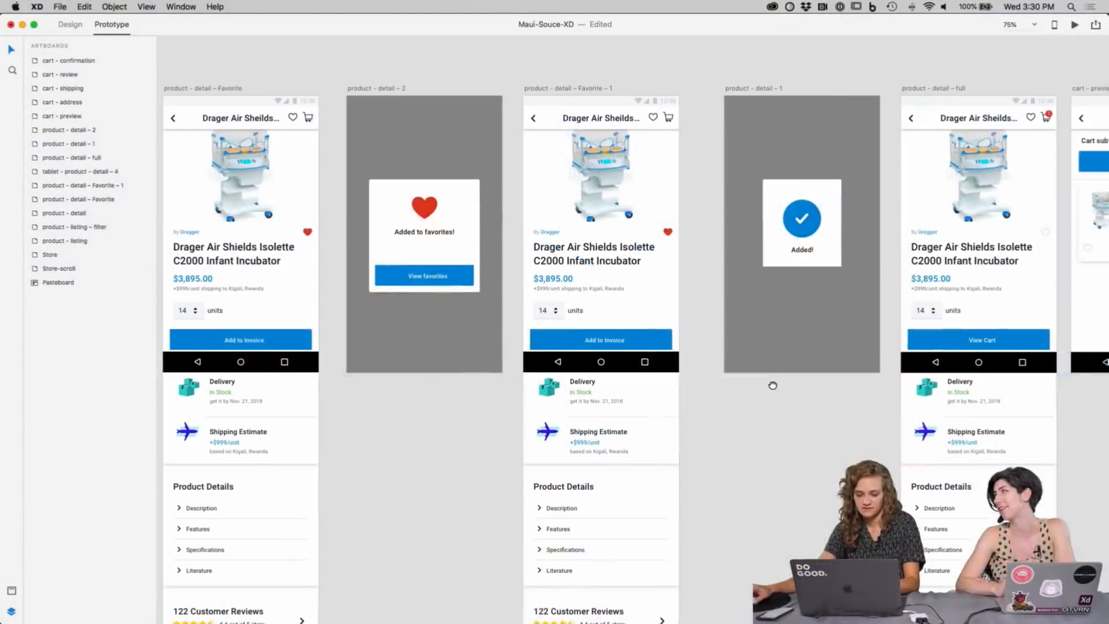
{"action": "scroll", "coordinate": [774, 383], "scroll_direction": "left", "scroll_amount": 1}
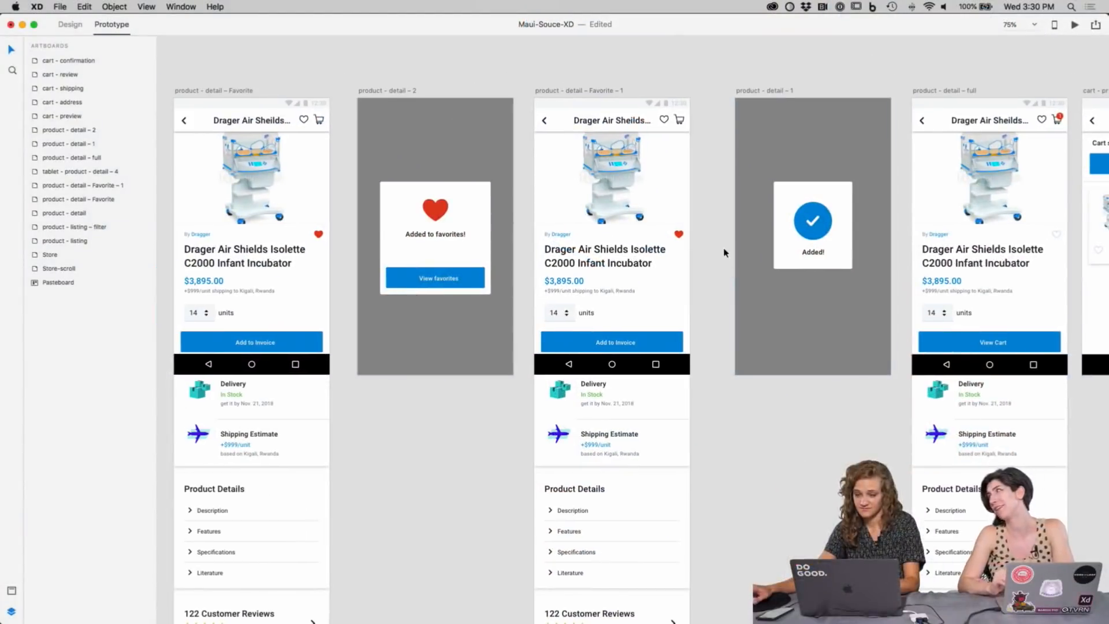
{"action": "left_click_drag", "start_coordinate": [724, 249], "coordinate": [737, 250]}
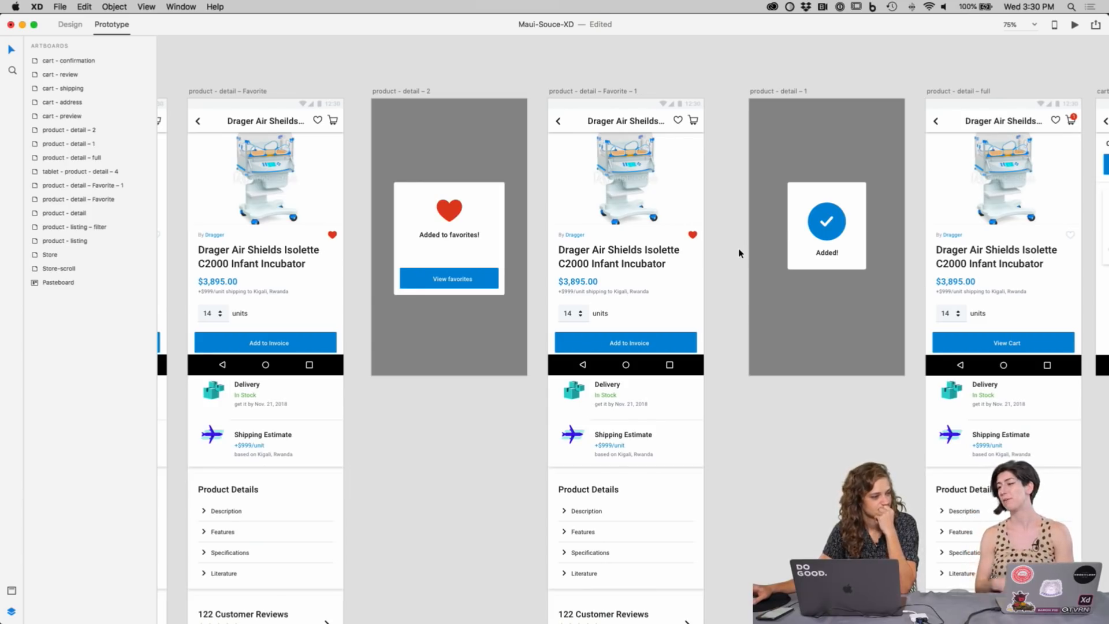
Step: Review the order of the artboards in the flow, from the Store screens through product details to the cart screens
{"action": "scroll", "coordinate": [739, 253], "scroll_direction": "down", "scroll_amount": 2}
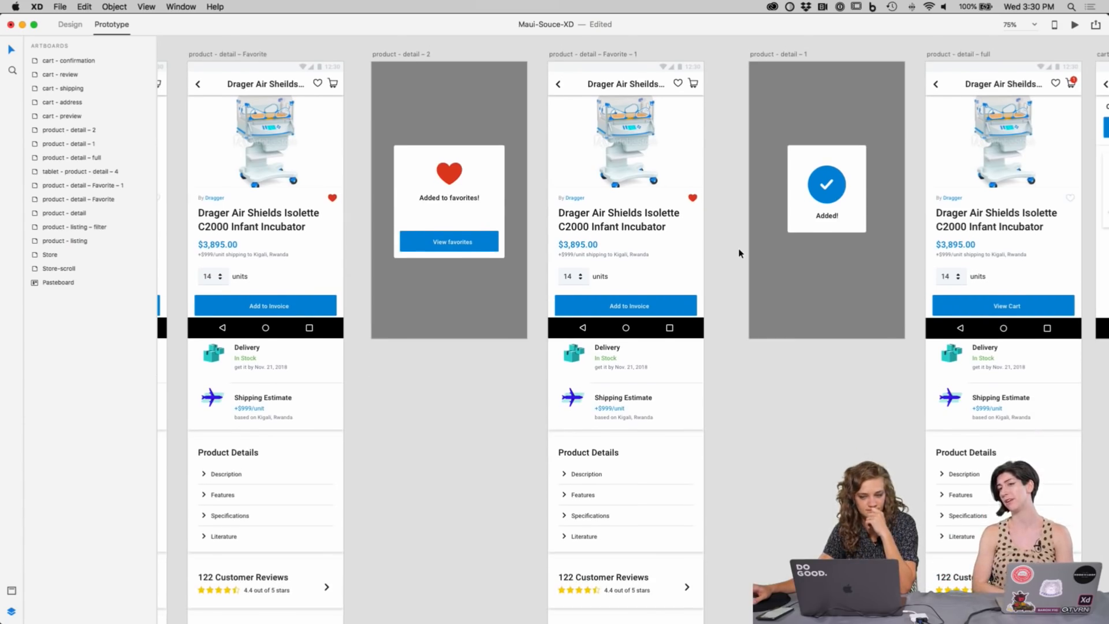
{"action": "key", "text": "super+minus"}
{"action": "key", "text": "super+minus"}
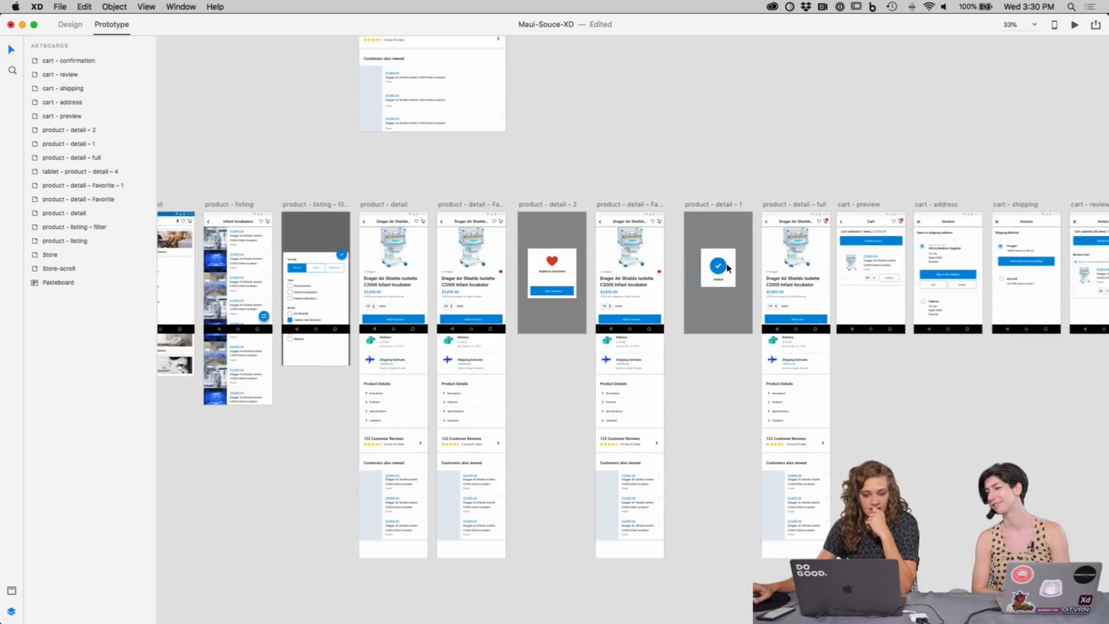
{"action": "scroll", "coordinate": [693, 266], "scroll_direction": "left", "scroll_amount": 5}
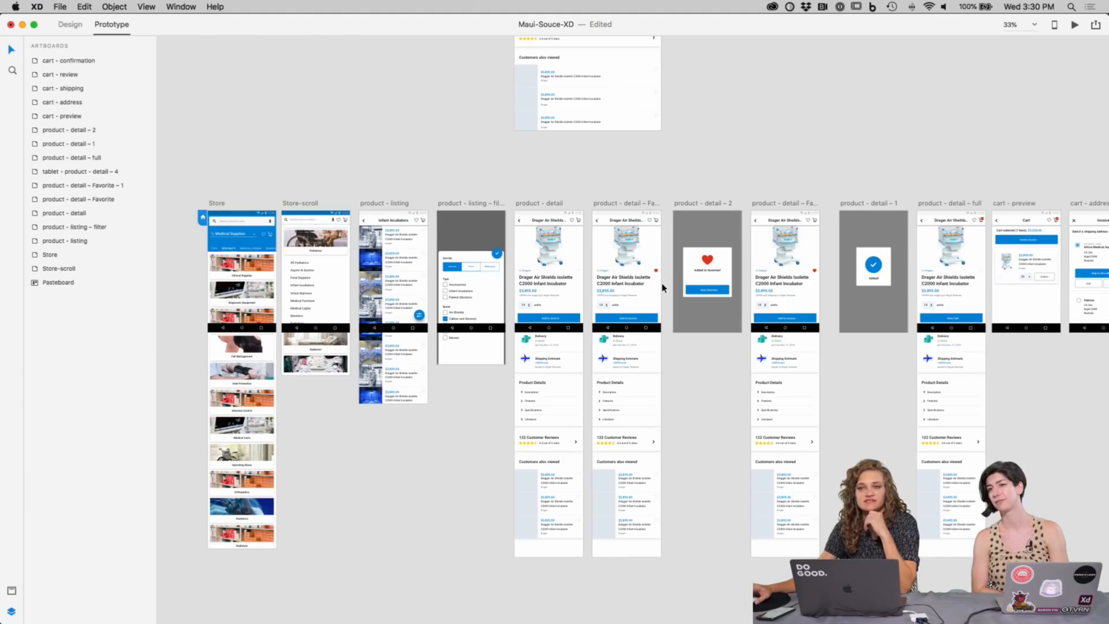
{"action": "scroll", "coordinate": [664, 292], "scroll_direction": "left", "scroll_amount": 2}
{"action": "scroll", "coordinate": [664, 292], "scroll_direction": "down", "scroll_amount": 2}
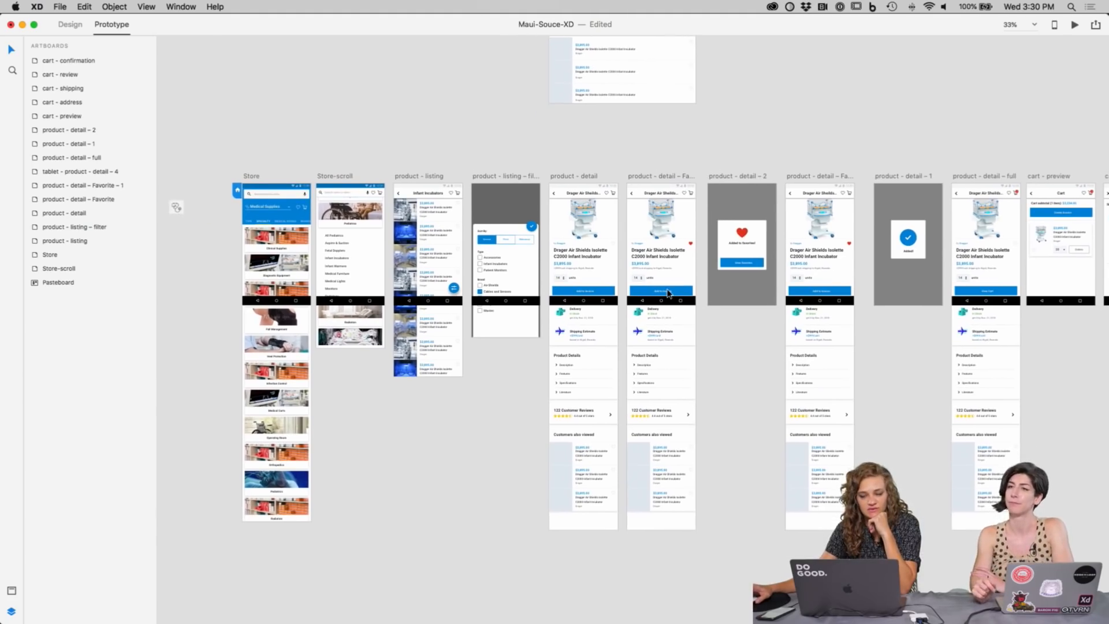
{"action": "scroll", "coordinate": [767, 367], "scroll_direction": "right", "scroll_amount": 1}
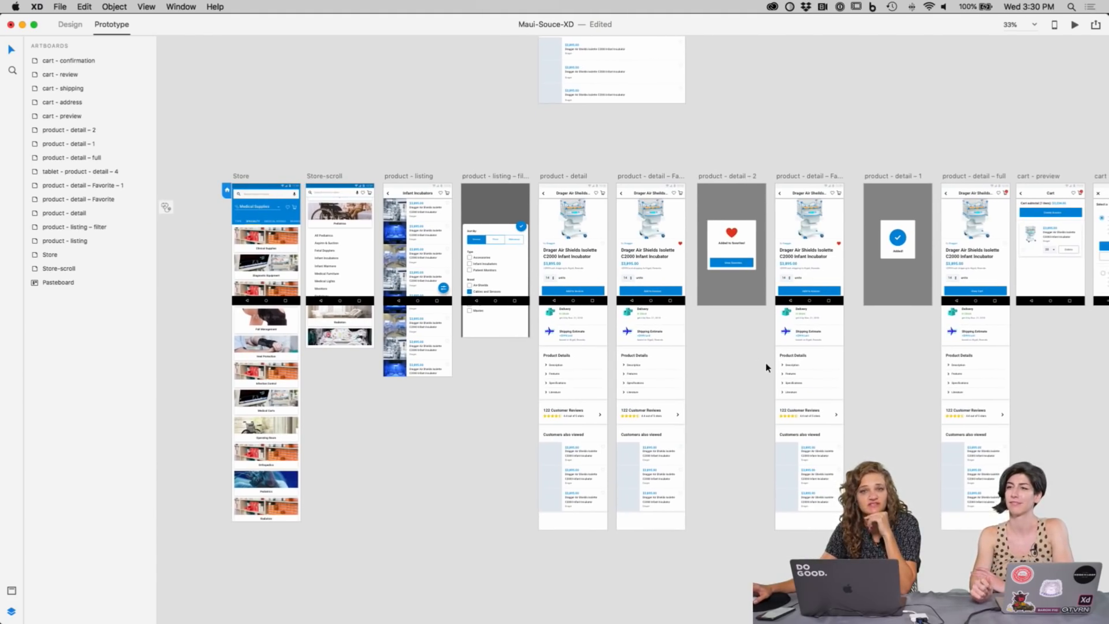
{"action": "scroll", "coordinate": [766, 368], "scroll_direction": "right", "scroll_amount": 1}
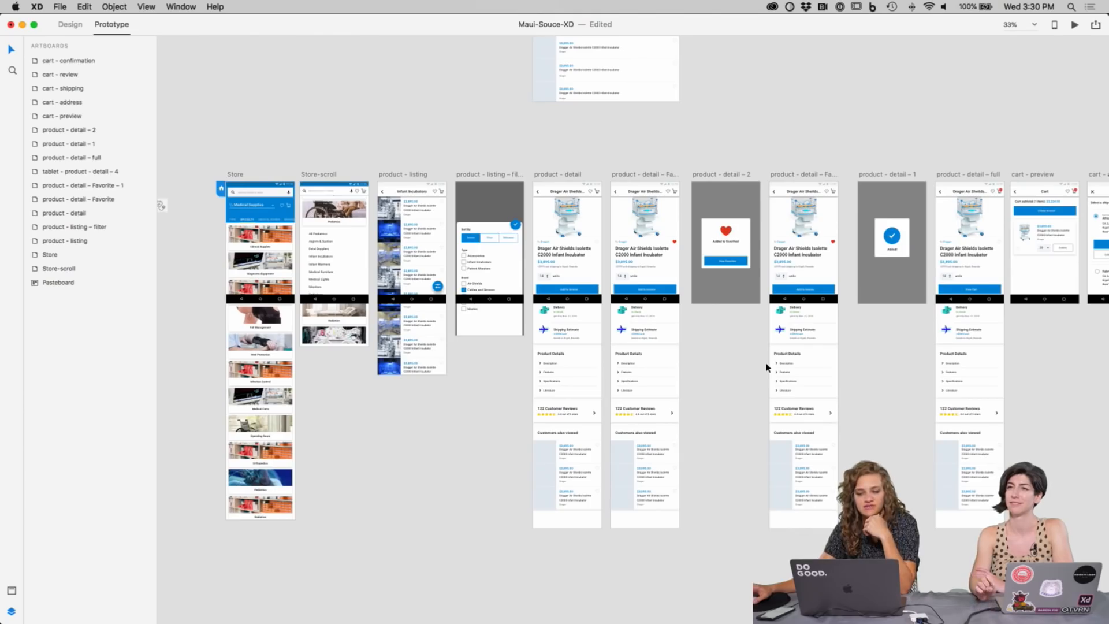
{"action": "scroll", "coordinate": [766, 367], "scroll_direction": "right", "scroll_amount": 2}
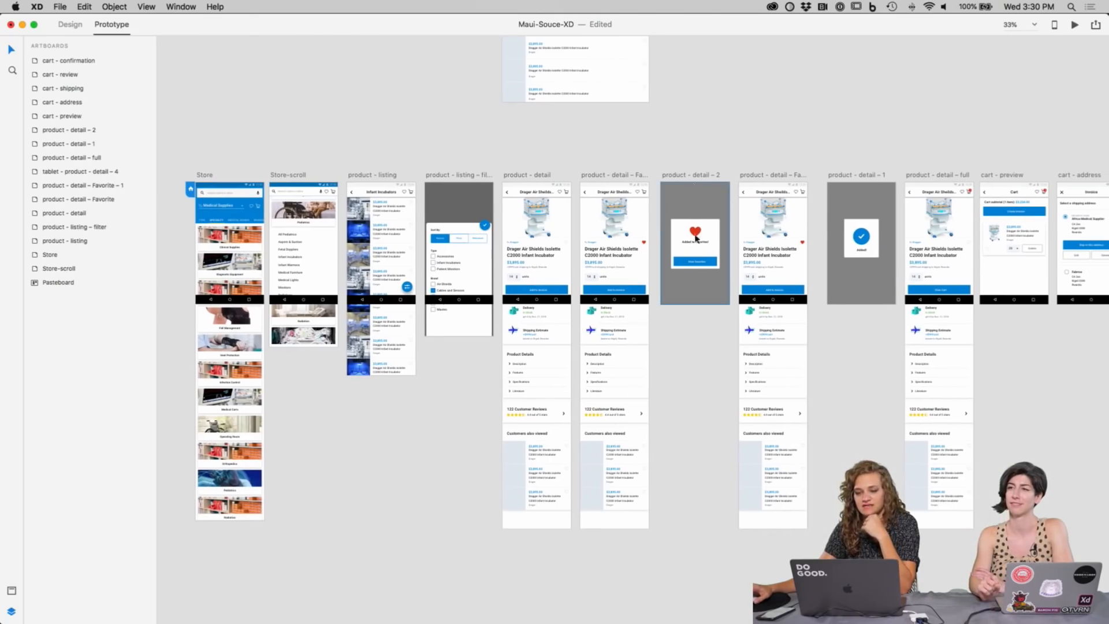
Step: Check the interactions on product - detail – 2 and inspect the tablet - product - detail – 4 artboard in Design mode
{"action": "left_click", "coordinate": [692, 184]}
{"action": "scroll", "coordinate": [691, 181], "scroll_direction": "up", "scroll_amount": 5}
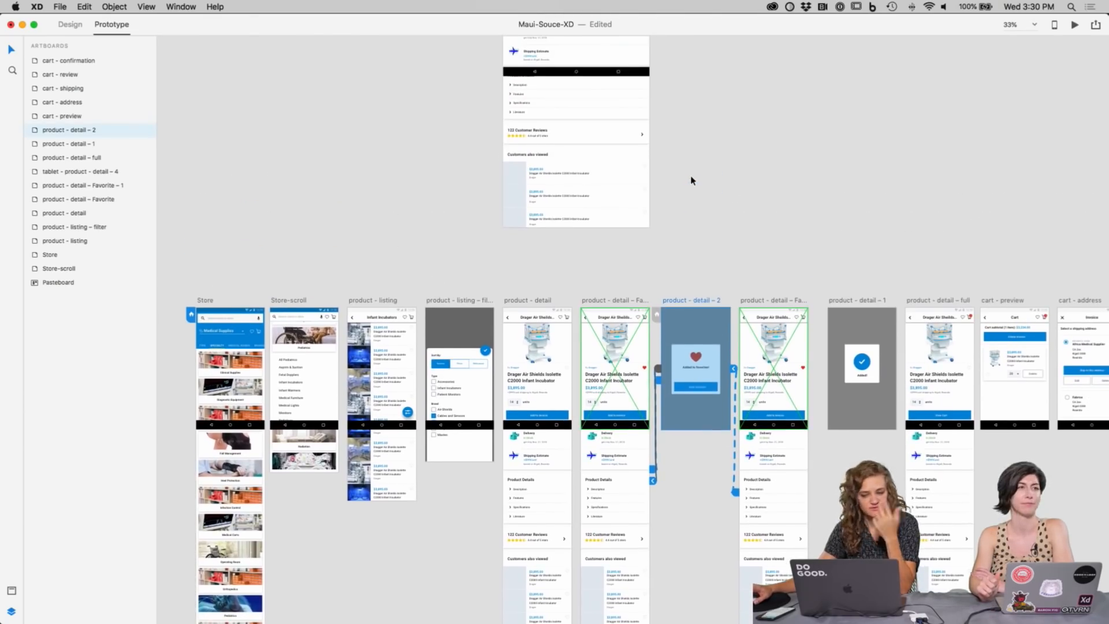
{"action": "scroll", "coordinate": [691, 180], "scroll_direction": "up", "scroll_amount": 8}
{"action": "left_click", "coordinate": [559, 76]}
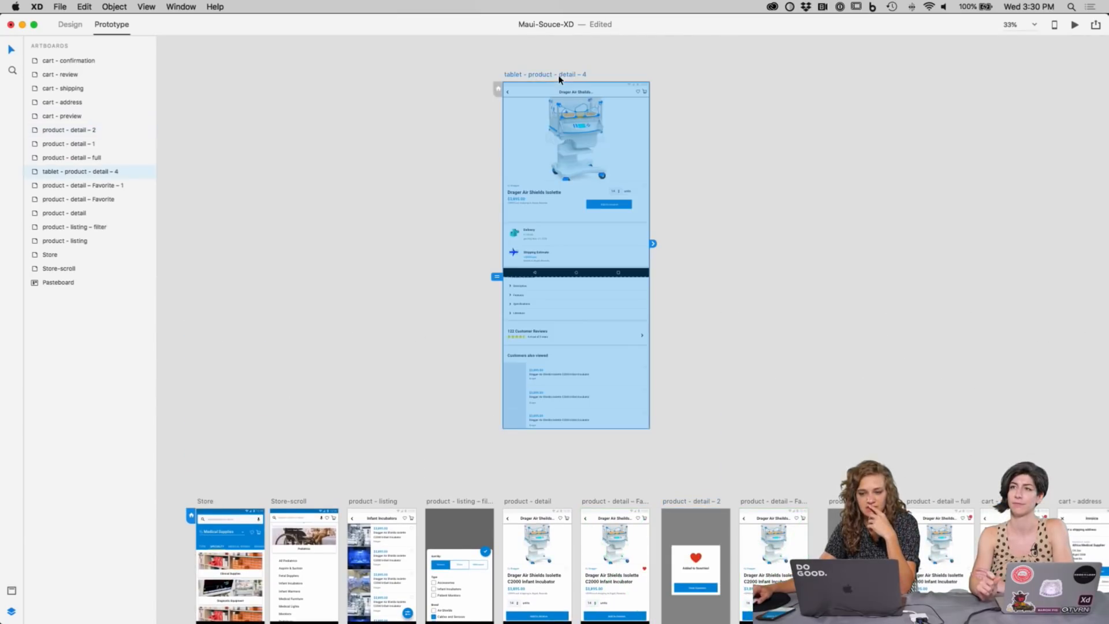
{"action": "left_click", "coordinate": [70, 24]}
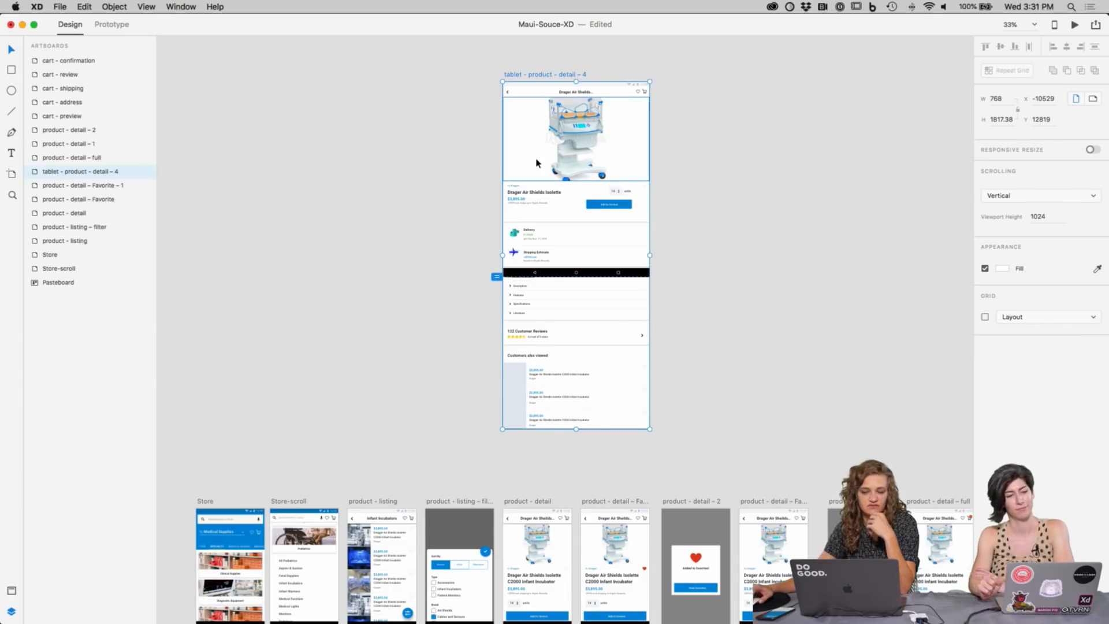
{"action": "left_click", "coordinate": [739, 228]}
{"action": "scroll", "coordinate": [745, 229], "scroll_direction": "down", "scroll_amount": 10}
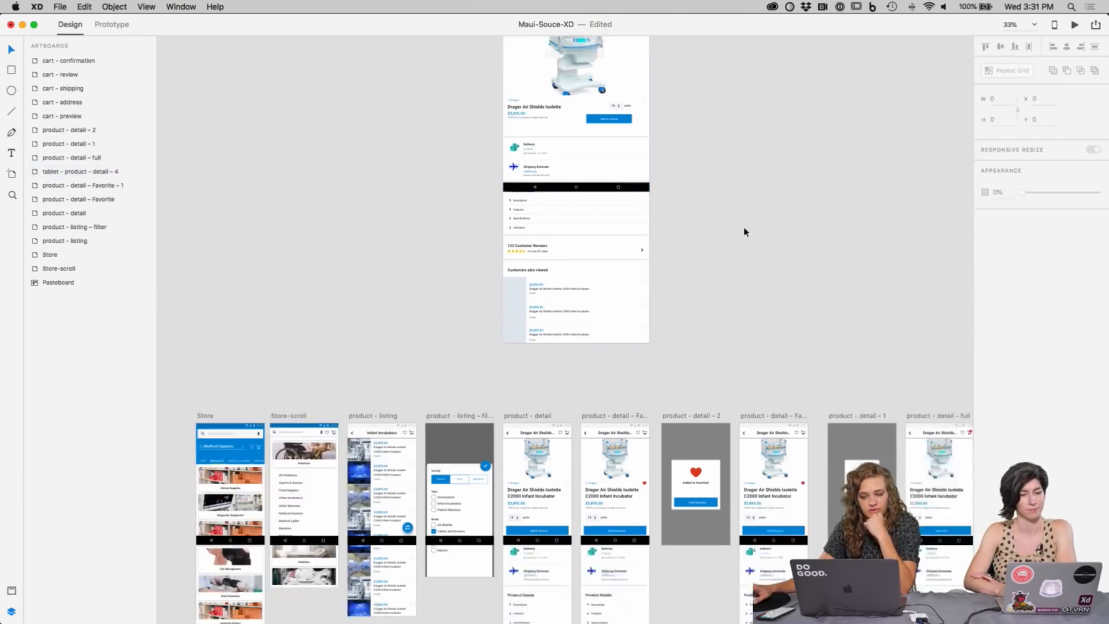
{"action": "scroll", "coordinate": [752, 228], "scroll_direction": "down", "scroll_amount": 1}
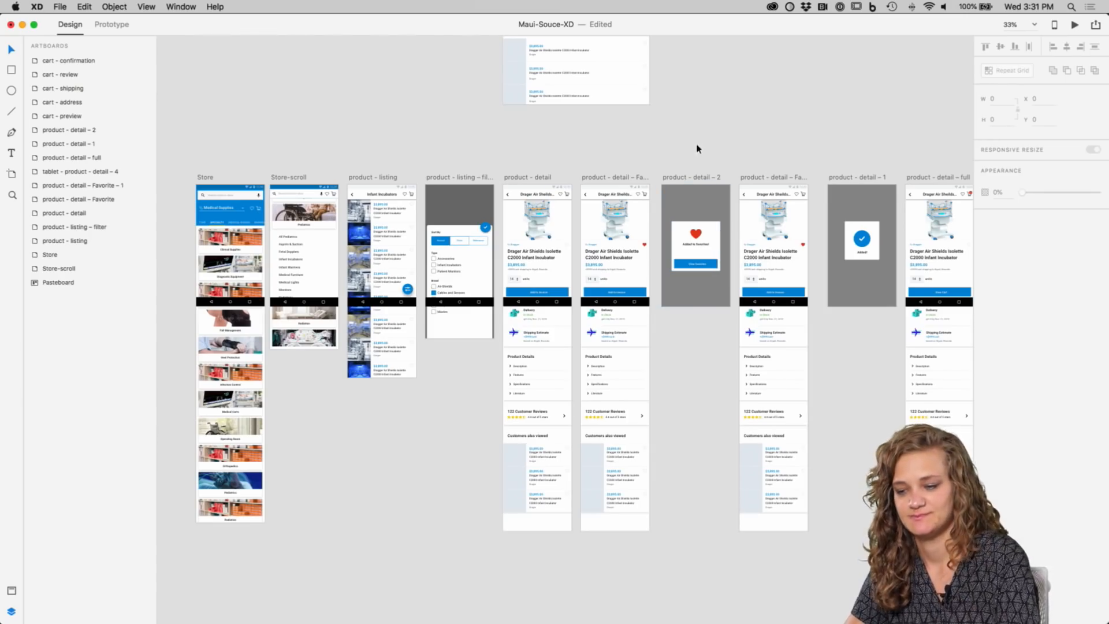
{"action": "scroll", "coordinate": [715, 159], "scroll_direction": "left", "scroll_amount": 3}
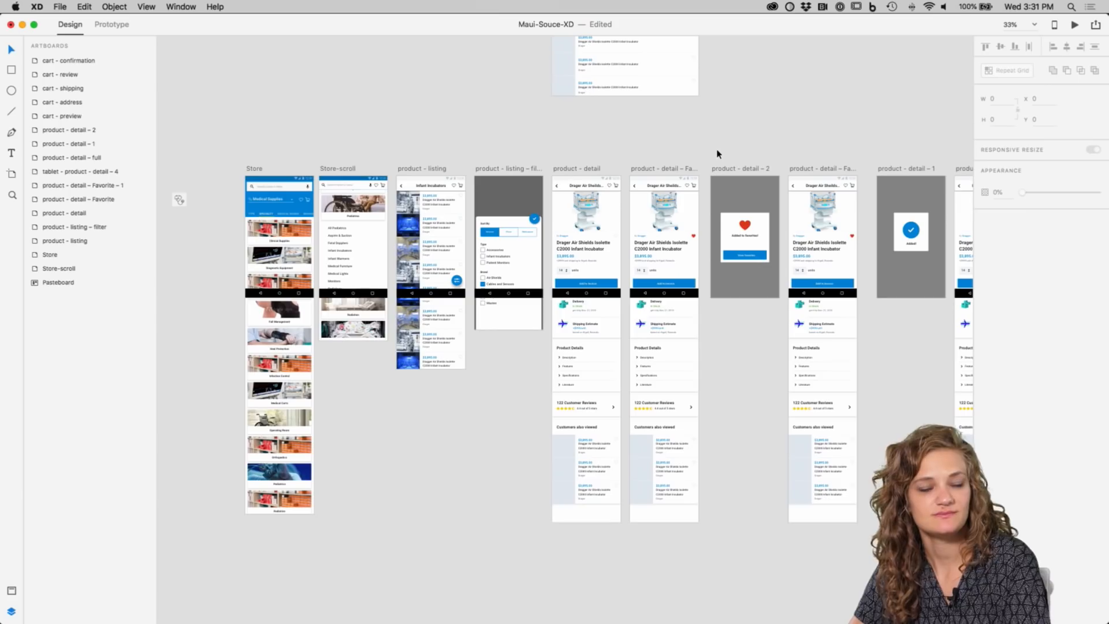
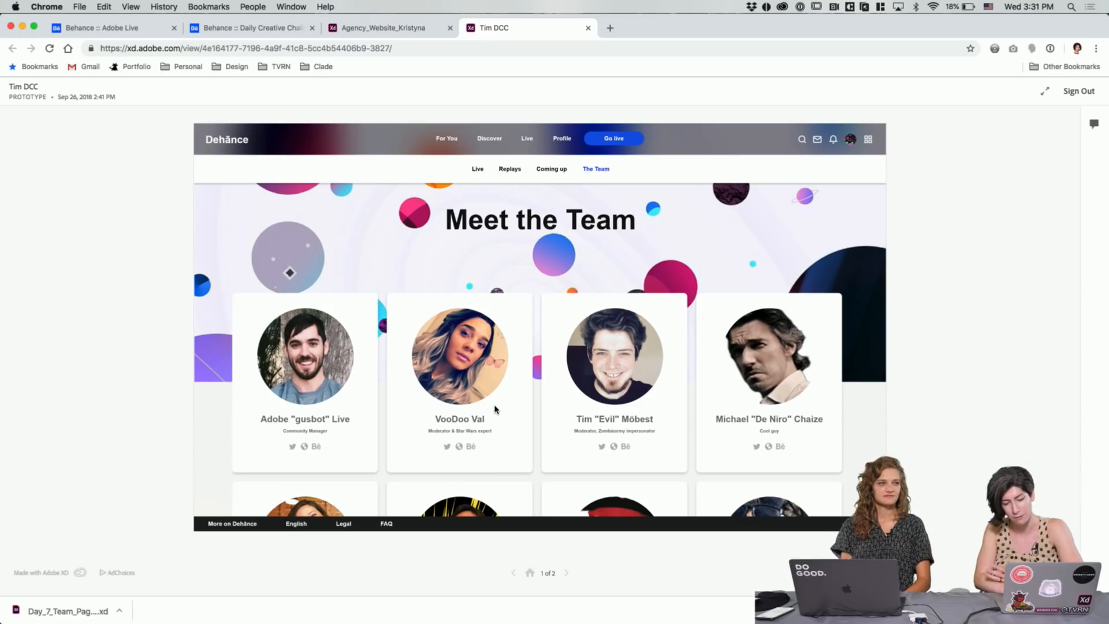
Step: Switch to Chrome and look through the team member cards in the shared Meet the Team prototype
{"action": "left_click", "coordinate": [785, 443]}
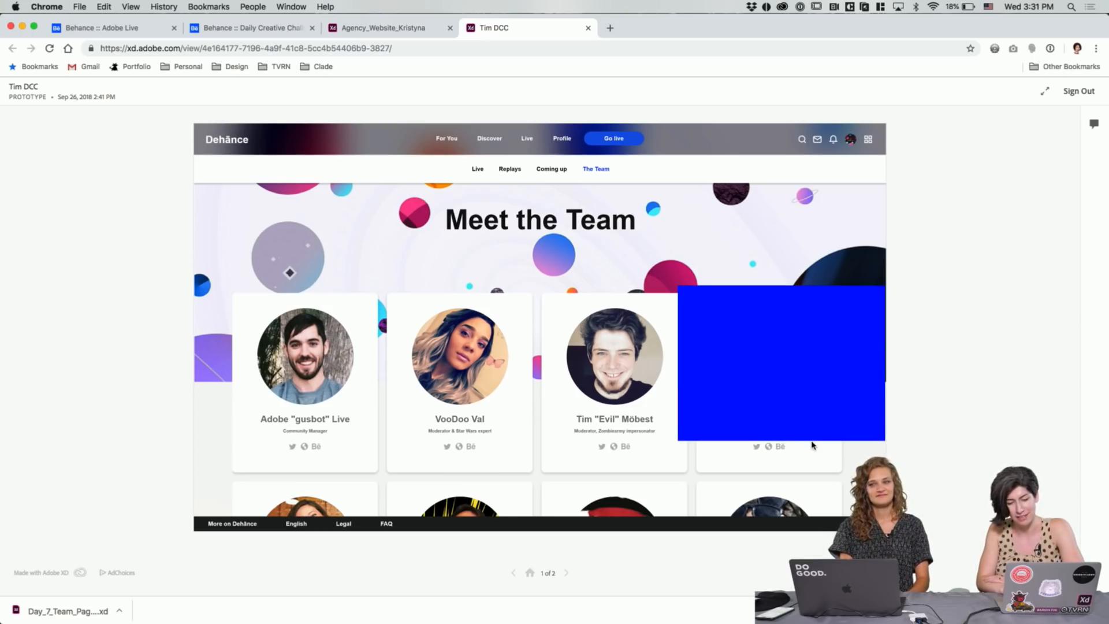
{"action": "scroll", "coordinate": [811, 444], "scroll_direction": "down", "scroll_amount": 2}
{"action": "scroll", "coordinate": [812, 444], "scroll_direction": "up", "scroll_amount": 2}
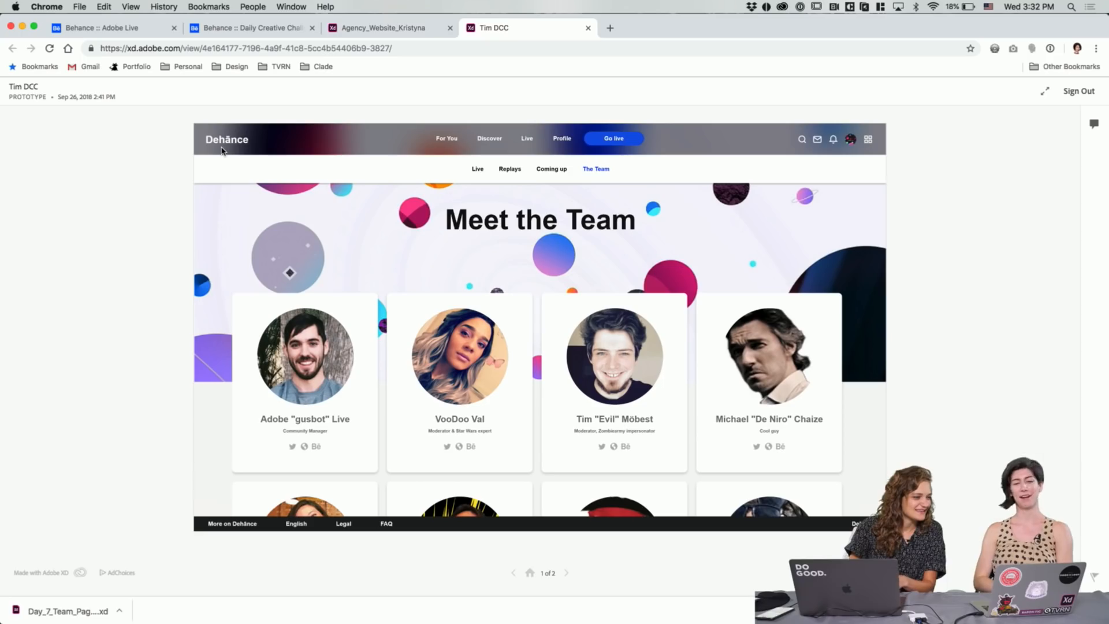
{"action": "scroll", "coordinate": [355, 226], "scroll_direction": "down", "scroll_amount": 3}
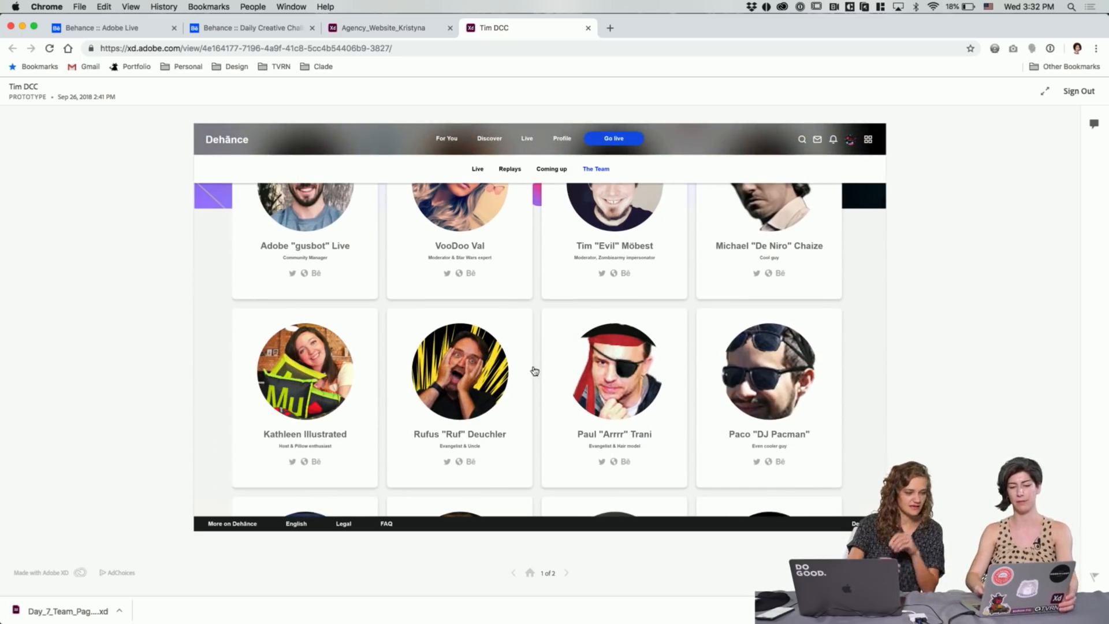
Step: Examine the three rows of team member cards in the Meet the Team prototype, down to the last row
{"action": "scroll", "coordinate": [531, 372], "scroll_direction": "up", "scroll_amount": 3}
{"action": "scroll", "coordinate": [534, 370], "scroll_direction": "down", "scroll_amount": 1}
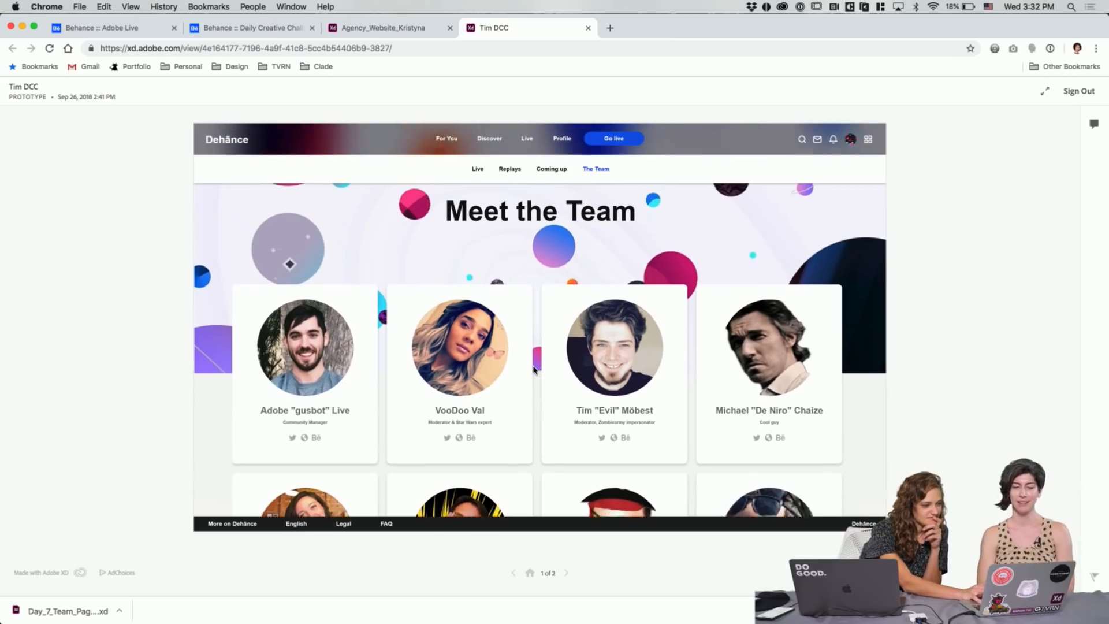
{"action": "scroll", "coordinate": [534, 370], "scroll_direction": "down", "scroll_amount": 5}
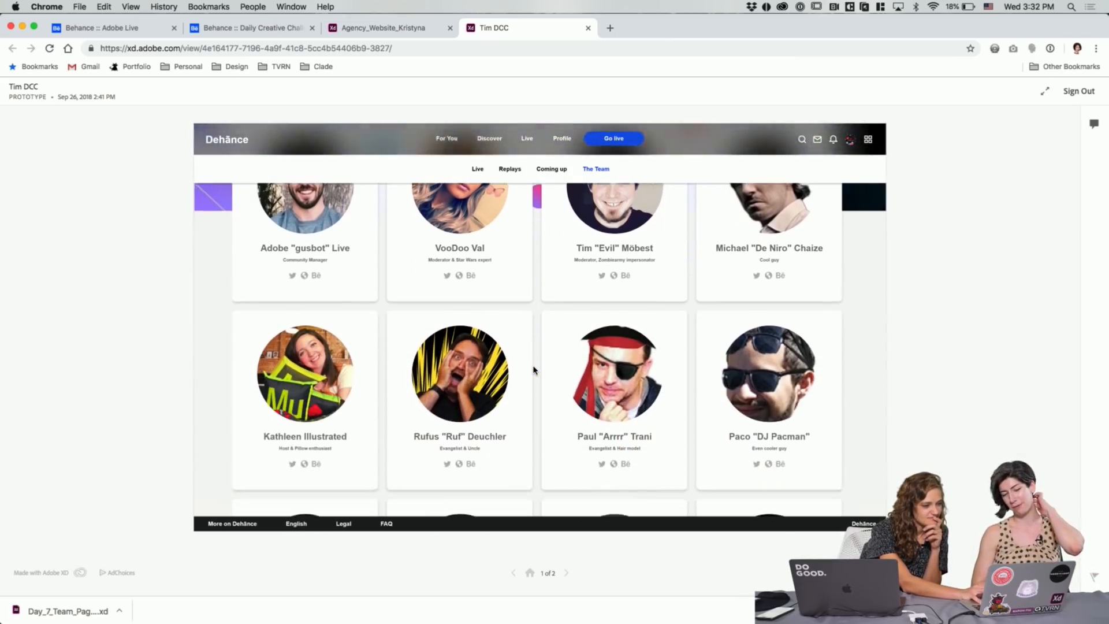
{"action": "scroll", "coordinate": [534, 370], "scroll_direction": "up", "scroll_amount": 1}
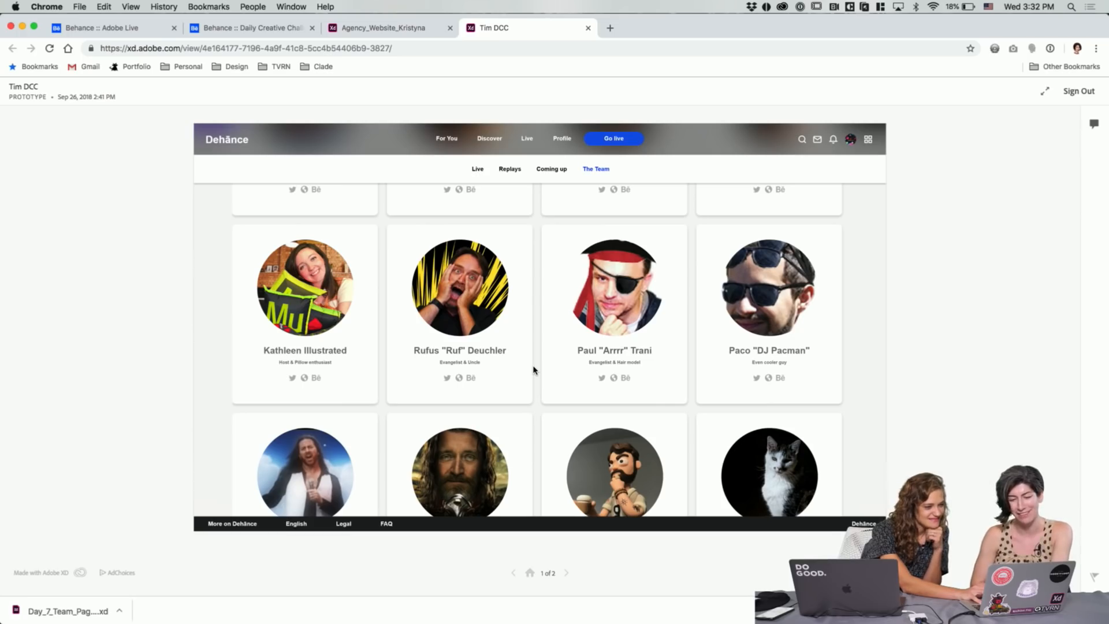
{"action": "scroll", "coordinate": [534, 370], "scroll_direction": "down", "scroll_amount": 1}
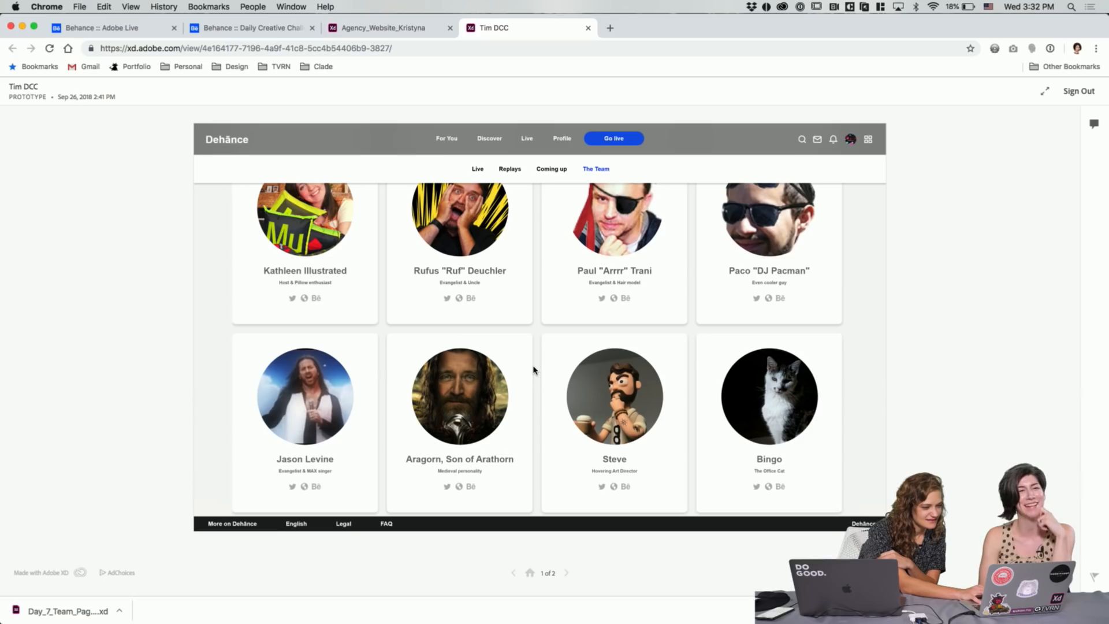
{"action": "scroll", "coordinate": [534, 369], "scroll_direction": "up", "scroll_amount": 1}
{"action": "scroll", "coordinate": [534, 369], "scroll_direction": "down", "scroll_amount": 1}
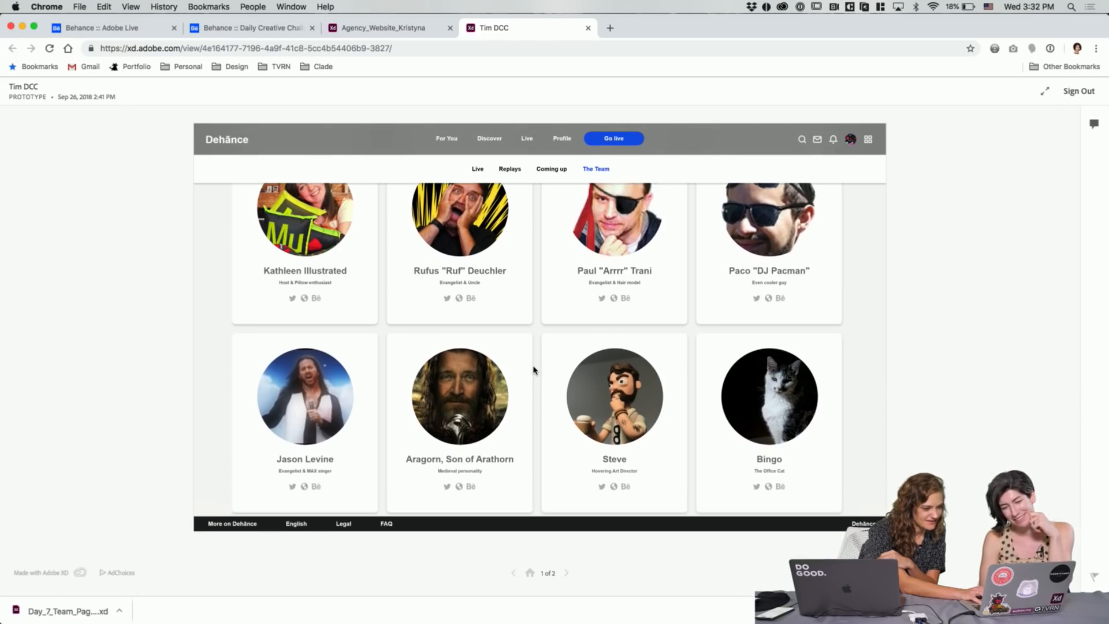
{"action": "scroll", "coordinate": [534, 370], "scroll_direction": "up", "scroll_amount": 2}
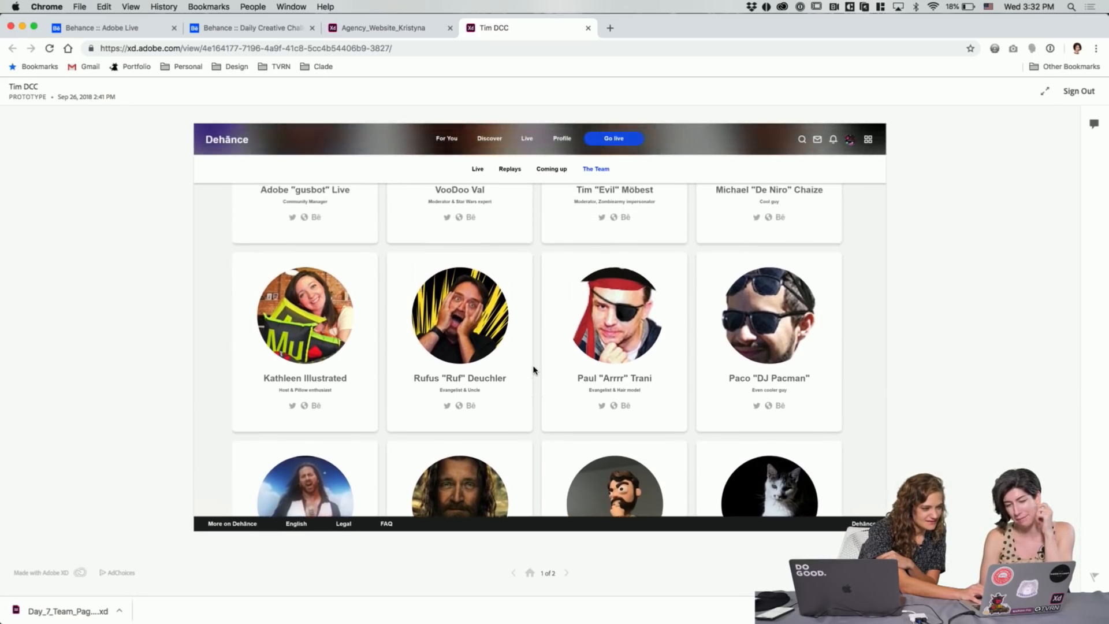
{"action": "scroll", "coordinate": [535, 369], "scroll_direction": "up", "scroll_amount": 1}
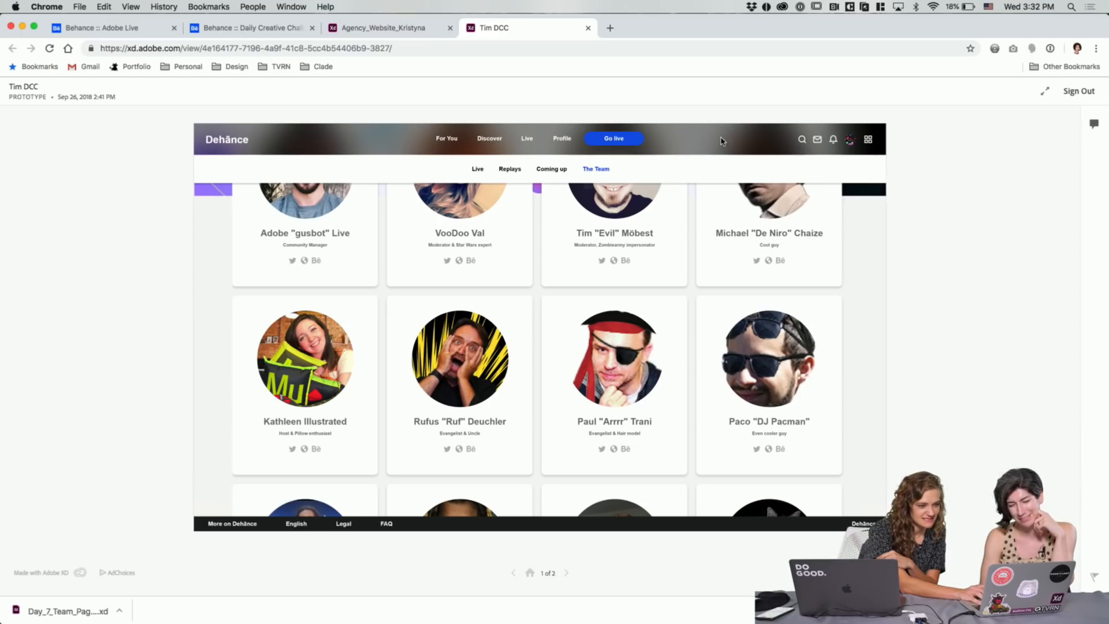
Step: Check how the Meet the Team heading, background artwork and cards pass beneath the prototype's fixed header and footer
{"action": "scroll", "coordinate": [764, 322], "scroll_direction": "up", "scroll_amount": 4}
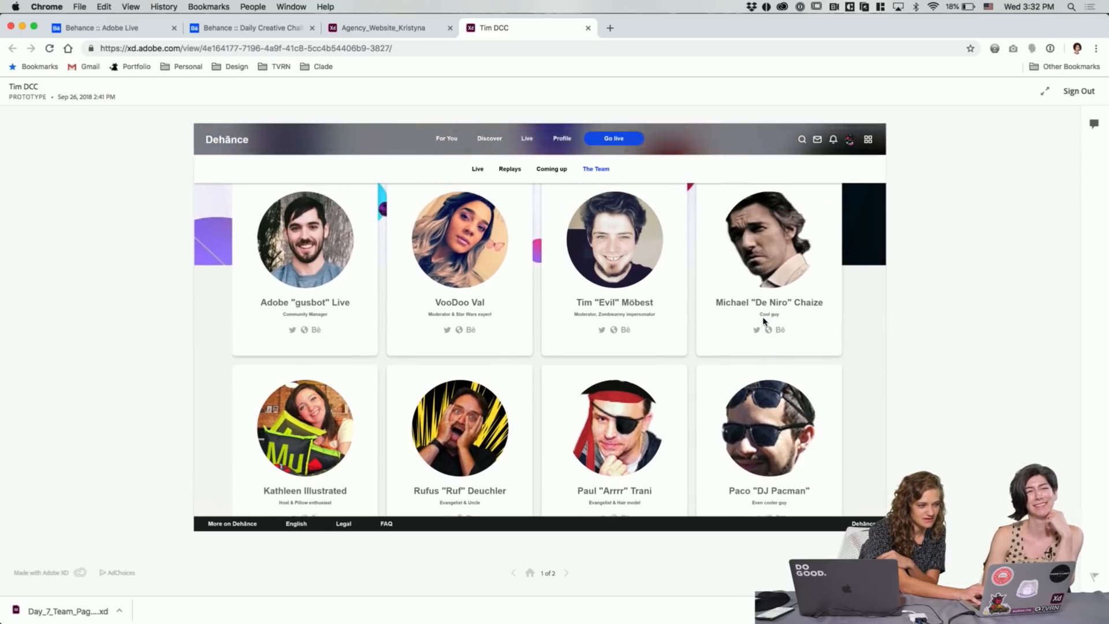
{"action": "scroll", "coordinate": [764, 322], "scroll_direction": "up", "scroll_amount": 2}
{"action": "scroll", "coordinate": [763, 321], "scroll_direction": "up", "scroll_amount": 2}
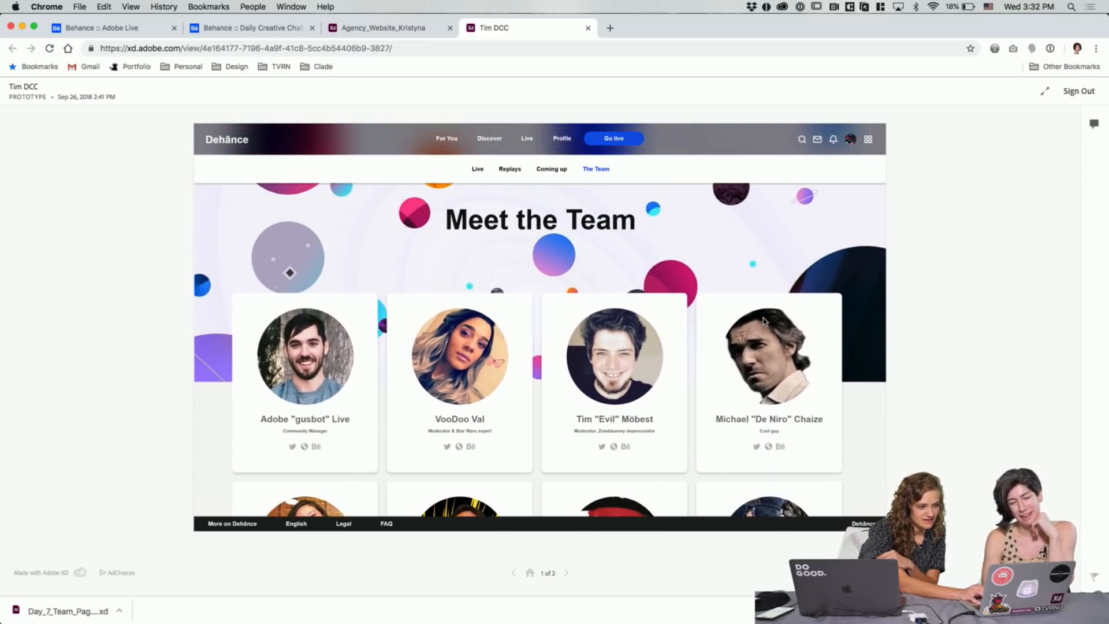
{"action": "scroll", "coordinate": [763, 322], "scroll_direction": "down", "scroll_amount": 3}
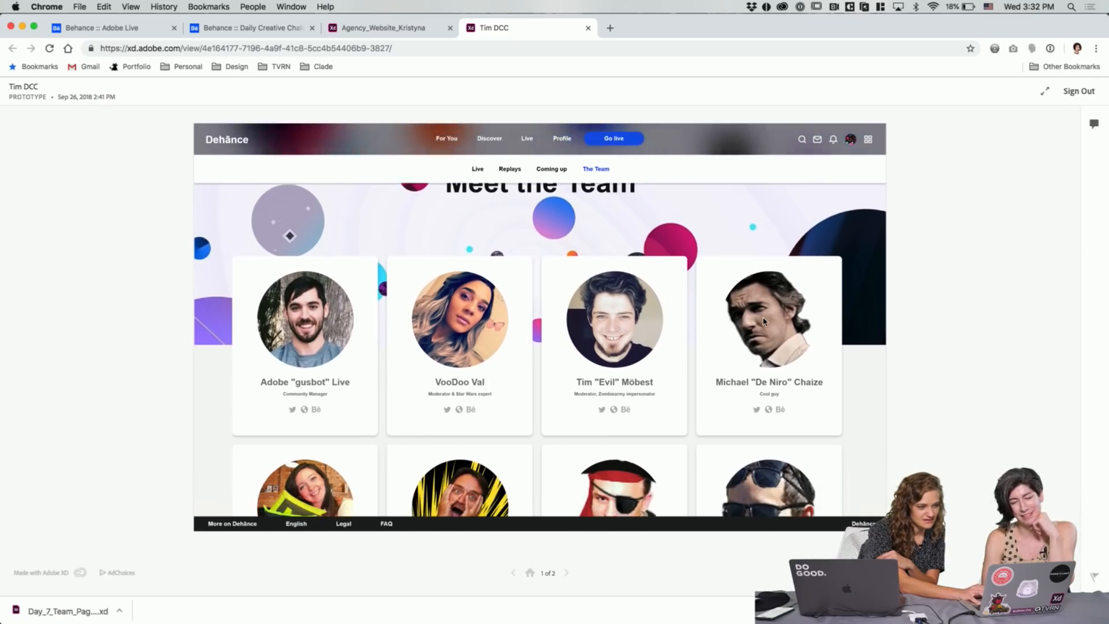
{"action": "scroll", "coordinate": [763, 321], "scroll_direction": "down", "scroll_amount": 5}
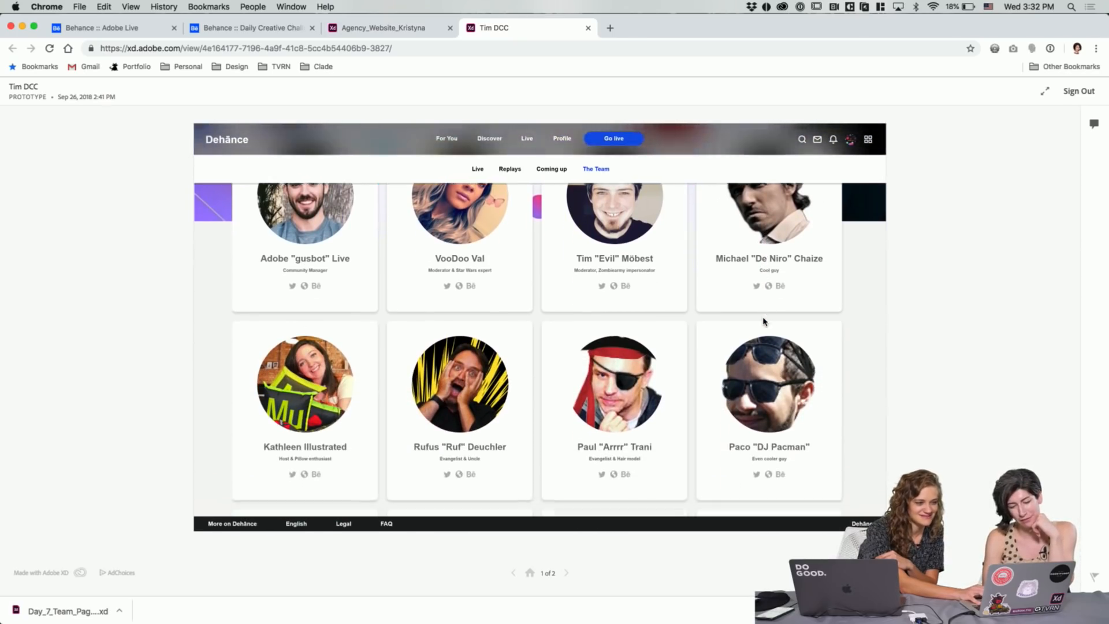
{"action": "scroll", "coordinate": [762, 321], "scroll_direction": "down", "scroll_amount": 3}
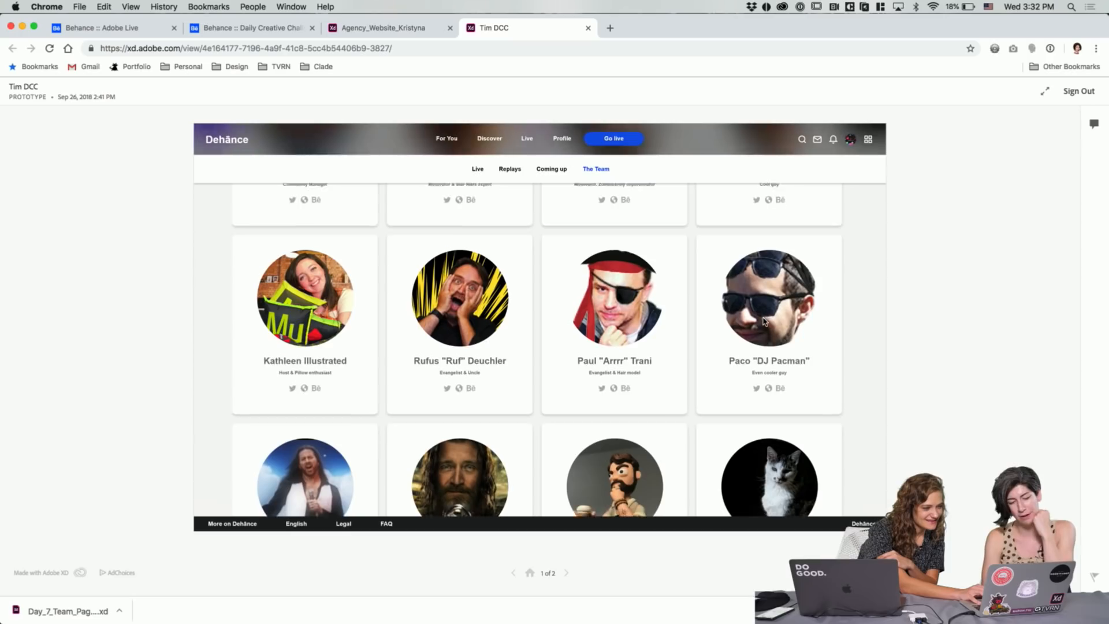
{"action": "scroll", "coordinate": [763, 322], "scroll_direction": "down", "scroll_amount": 3}
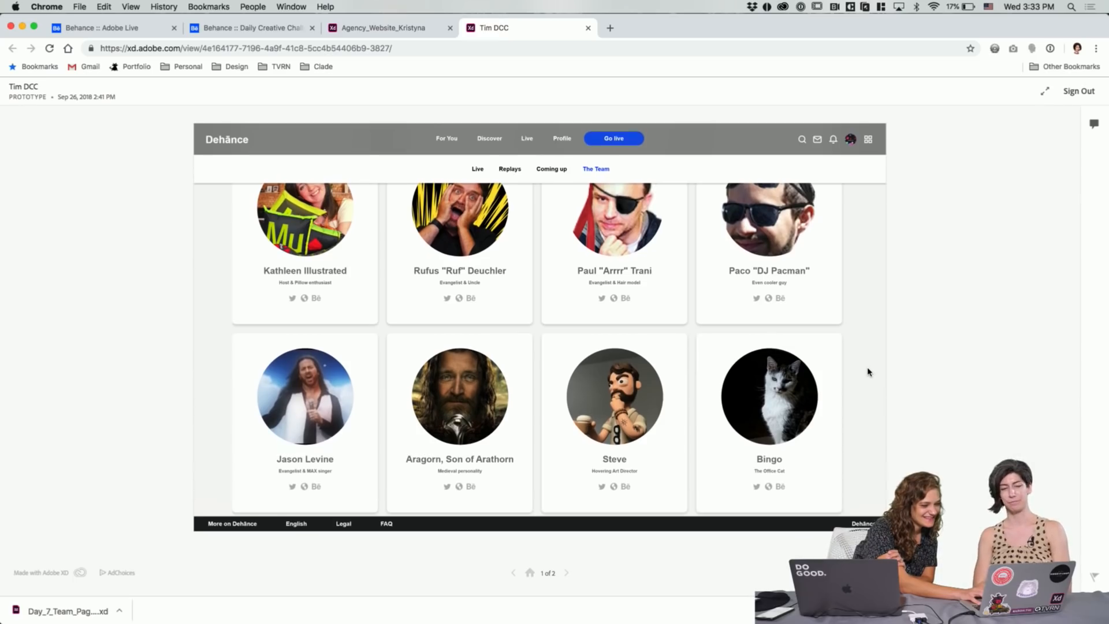
{"action": "scroll", "coordinate": [869, 371], "scroll_direction": "up", "scroll_amount": 6}
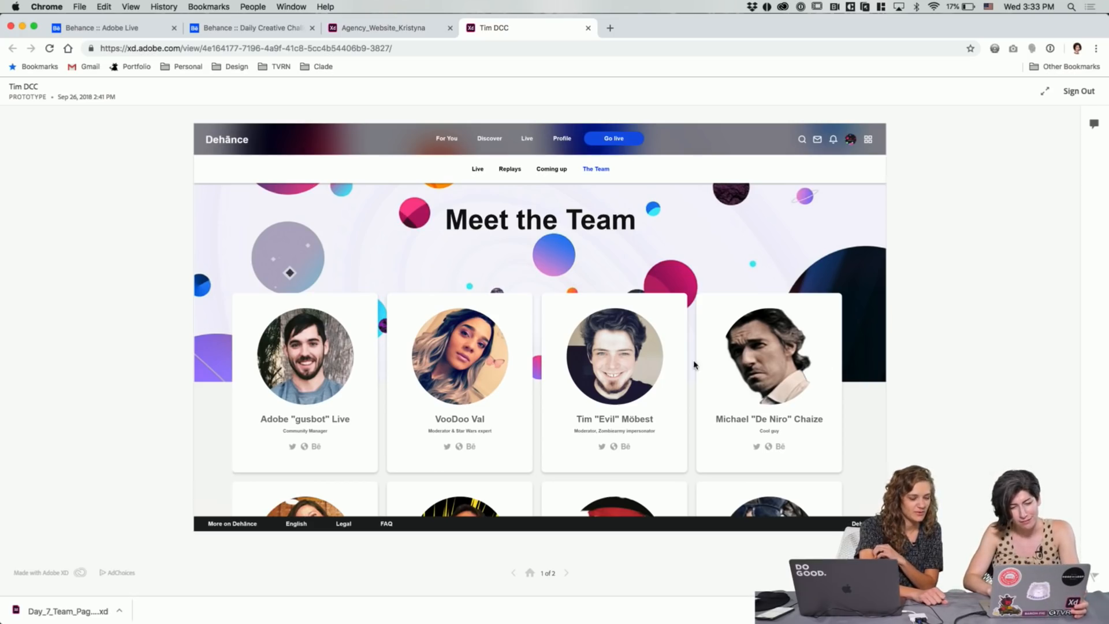
{"action": "scroll", "coordinate": [678, 395], "scroll_direction": "down", "scroll_amount": 5}
{"action": "scroll", "coordinate": [678, 396], "scroll_direction": "up", "scroll_amount": 5}
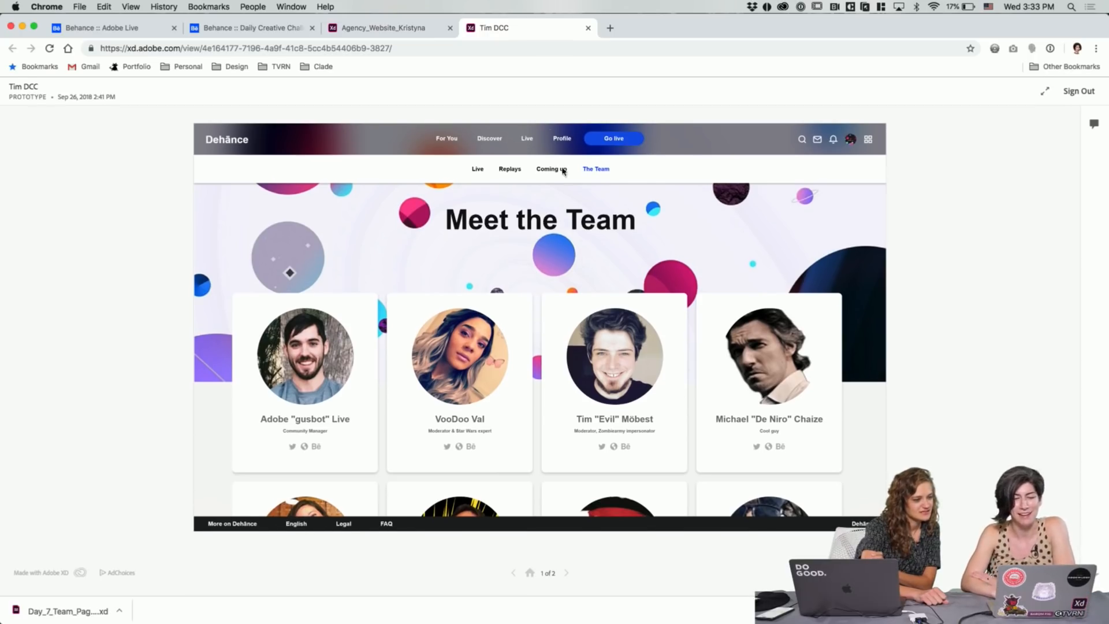
Step: Switch to the Agency_Website_Kristyna prototype and review the whole page from the hero banner to the newsletter footer
{"action": "left_click", "coordinate": [426, 35]}
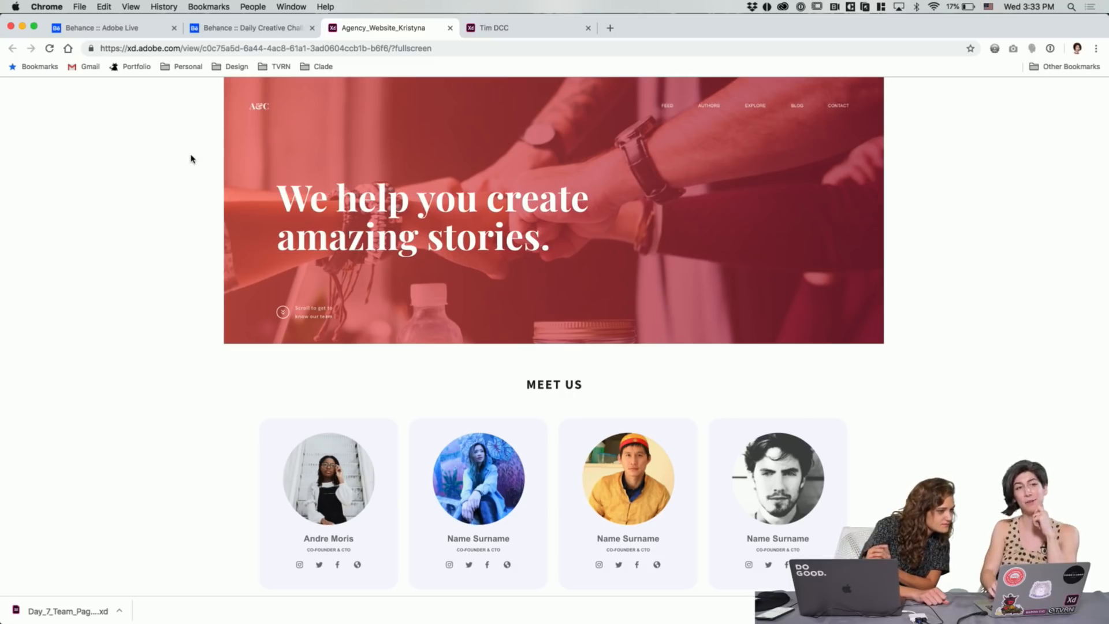
{"action": "scroll", "coordinate": [191, 170], "scroll_direction": "down", "scroll_amount": 1}
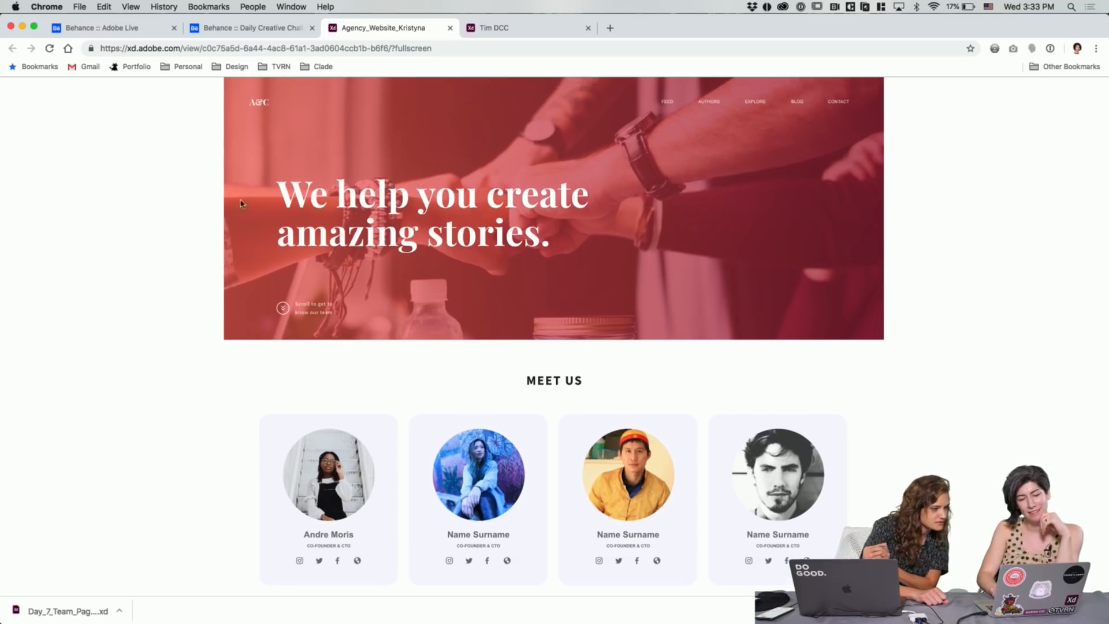
{"action": "scroll", "coordinate": [192, 173], "scroll_direction": "down", "scroll_amount": 10}
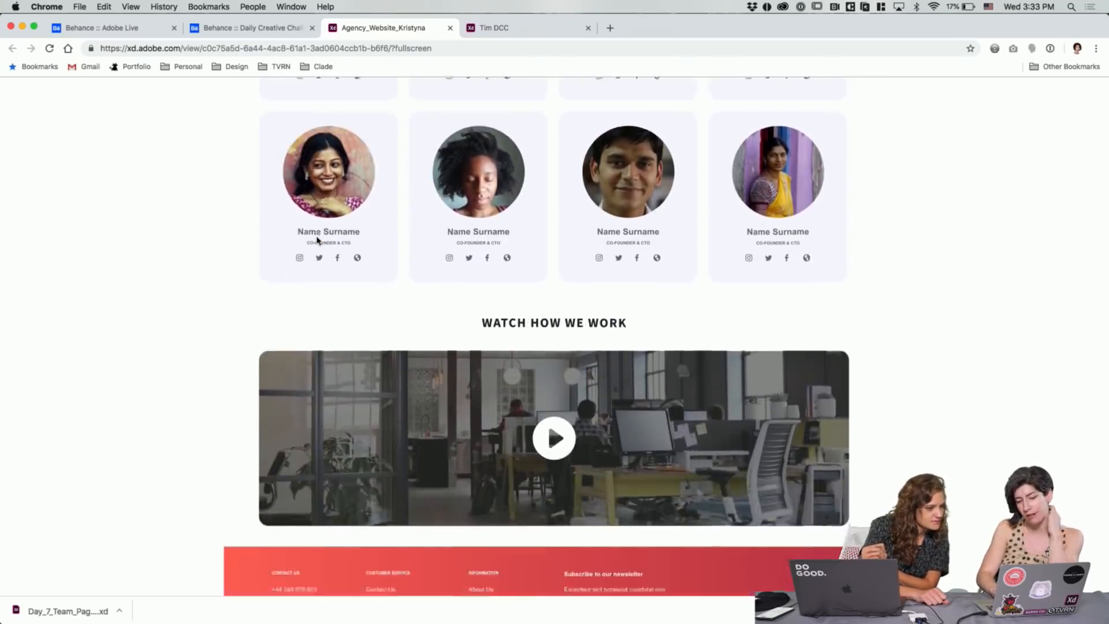
{"action": "scroll", "coordinate": [317, 240], "scroll_direction": "down", "scroll_amount": 3}
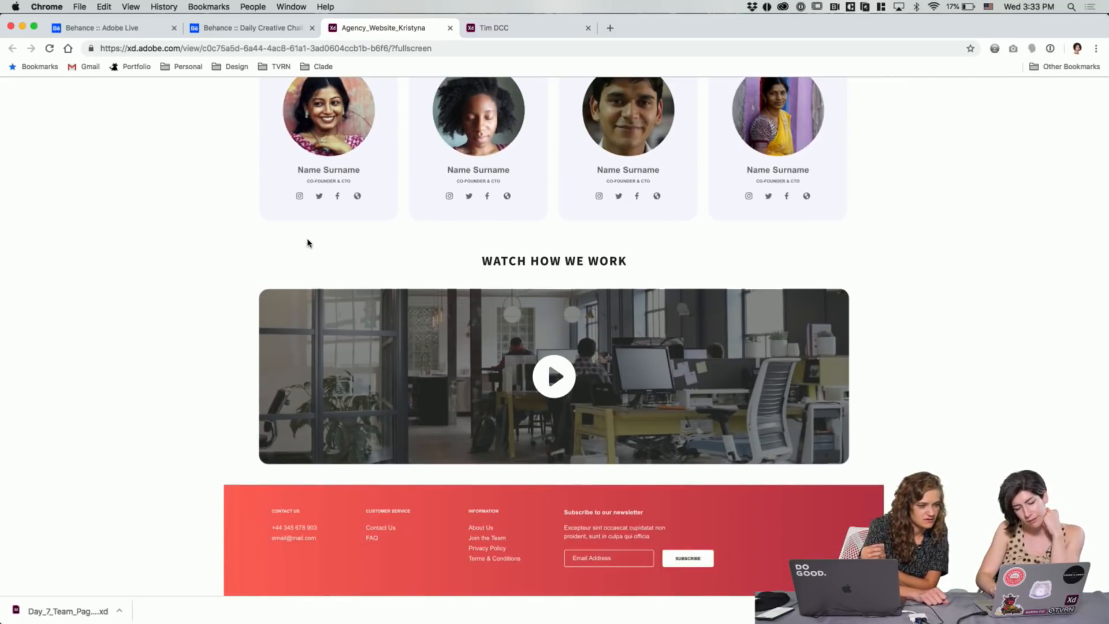
{"action": "scroll", "coordinate": [308, 243], "scroll_direction": "up", "scroll_amount": 12}
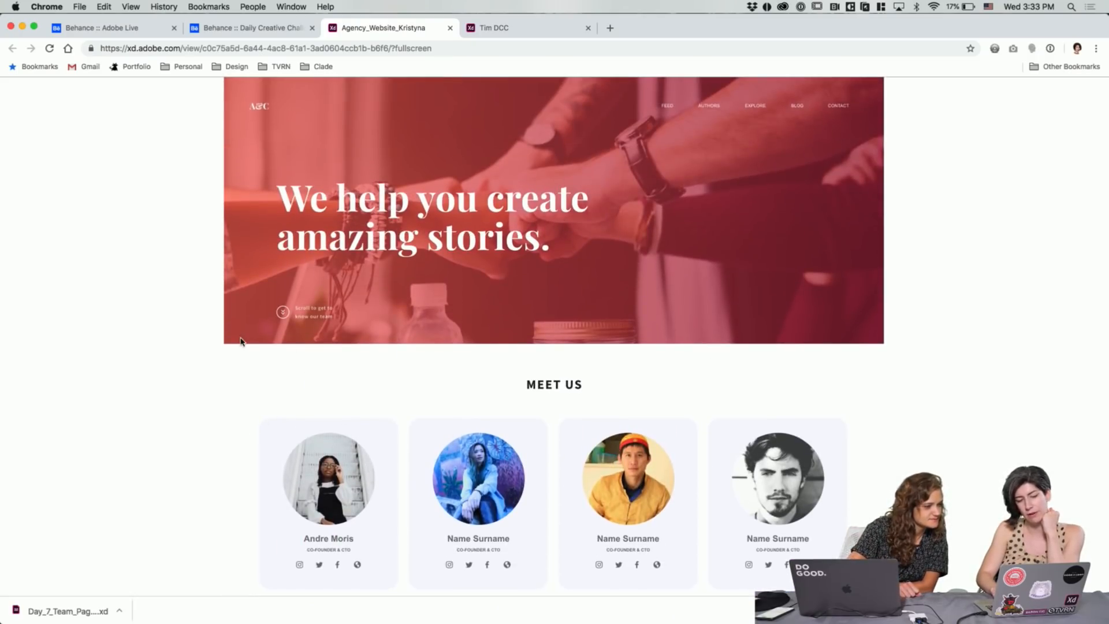
{"action": "scroll", "coordinate": [401, 373], "scroll_direction": "down", "scroll_amount": 10}
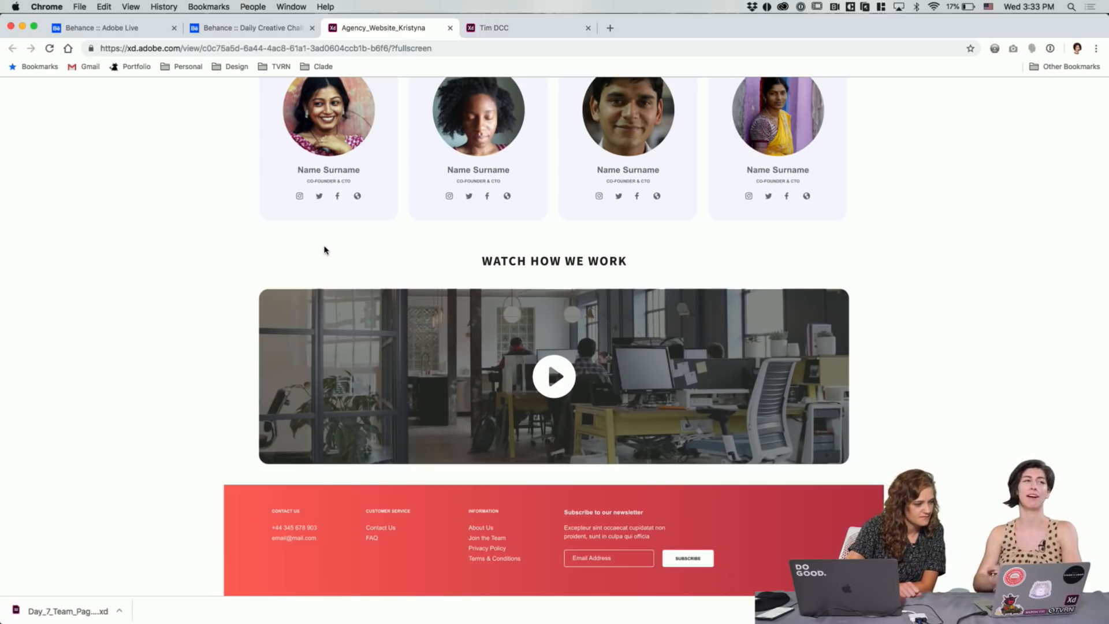
{"action": "scroll", "coordinate": [324, 250], "scroll_direction": "up", "scroll_amount": 5}
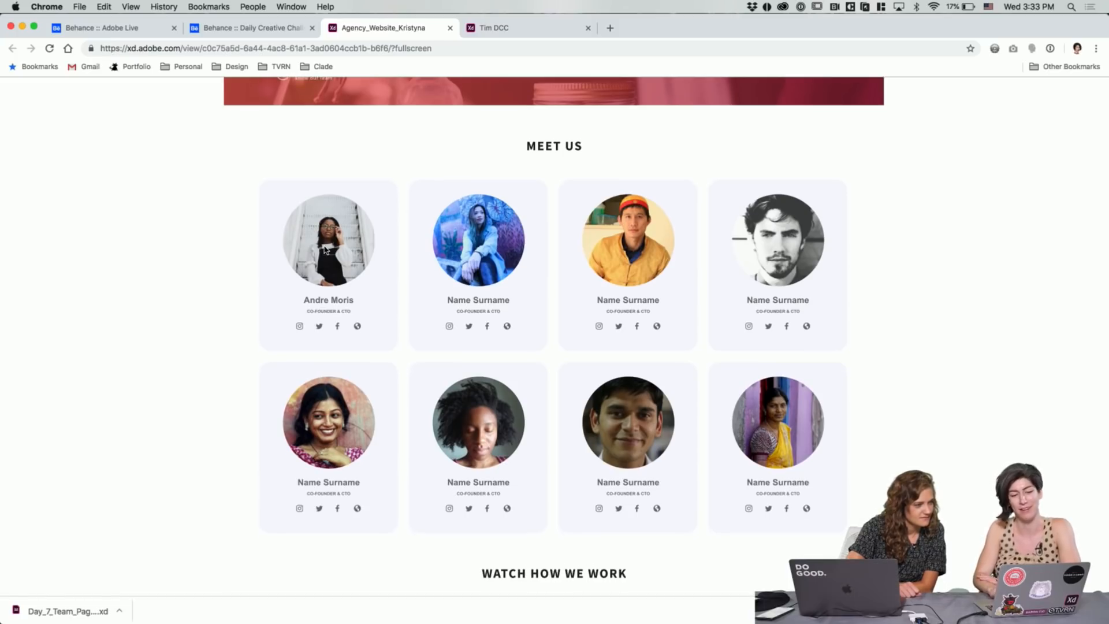
Step: Examine the agency page's Meet Us card grid and its transitions to the hero banner and the Watch How We Work section
{"action": "scroll", "coordinate": [324, 250], "scroll_direction": "up", "scroll_amount": 2}
{"action": "scroll", "coordinate": [278, 190], "scroll_direction": "up", "scroll_amount": 1}
{"action": "scroll", "coordinate": [277, 190], "scroll_direction": "up", "scroll_amount": 3}
{"action": "scroll", "coordinate": [260, 364], "scroll_direction": "down", "scroll_amount": 4}
{"action": "scroll", "coordinate": [260, 364], "scroll_direction": "down", "scroll_amount": 2}
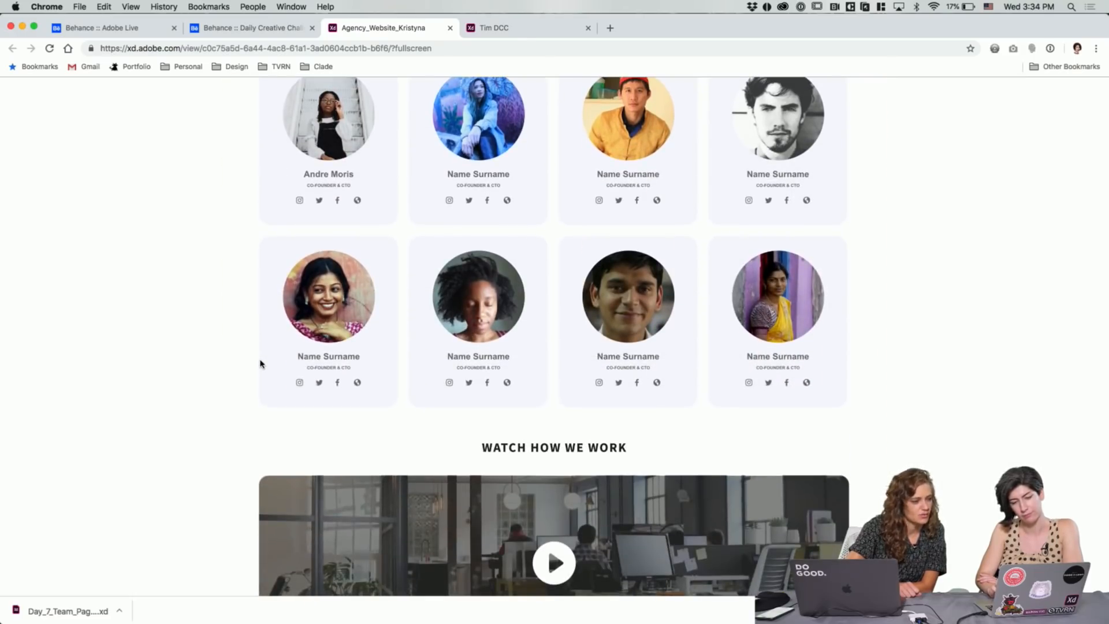
{"action": "scroll", "coordinate": [260, 363], "scroll_direction": "down", "scroll_amount": 2}
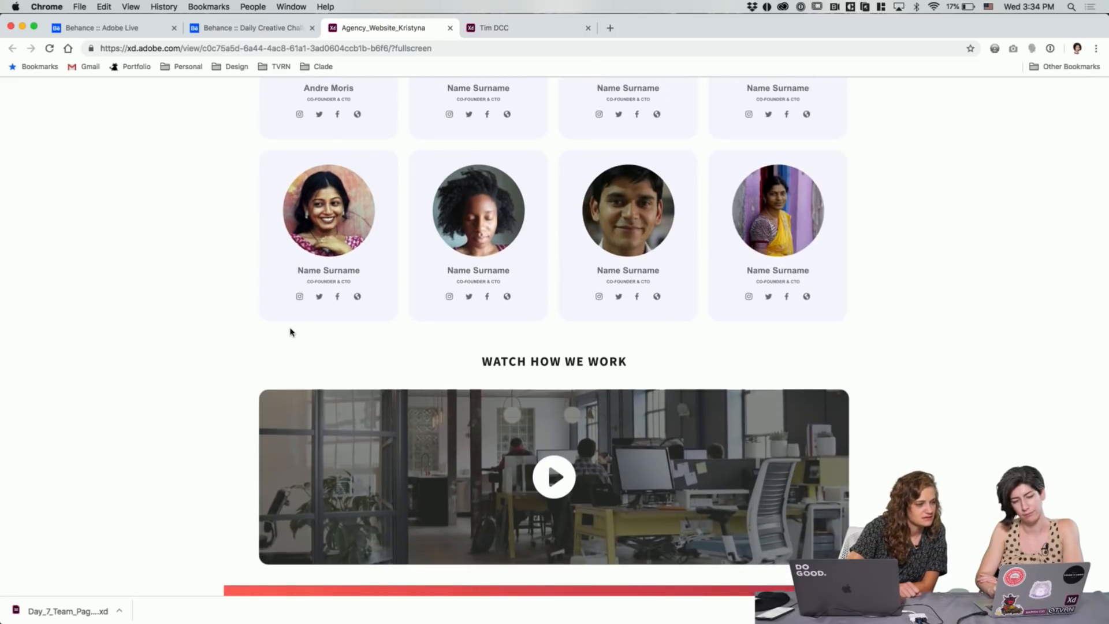
{"action": "scroll", "coordinate": [290, 332], "scroll_direction": "down", "scroll_amount": 2}
{"action": "scroll", "coordinate": [290, 331], "scroll_direction": "up", "scroll_amount": 5}
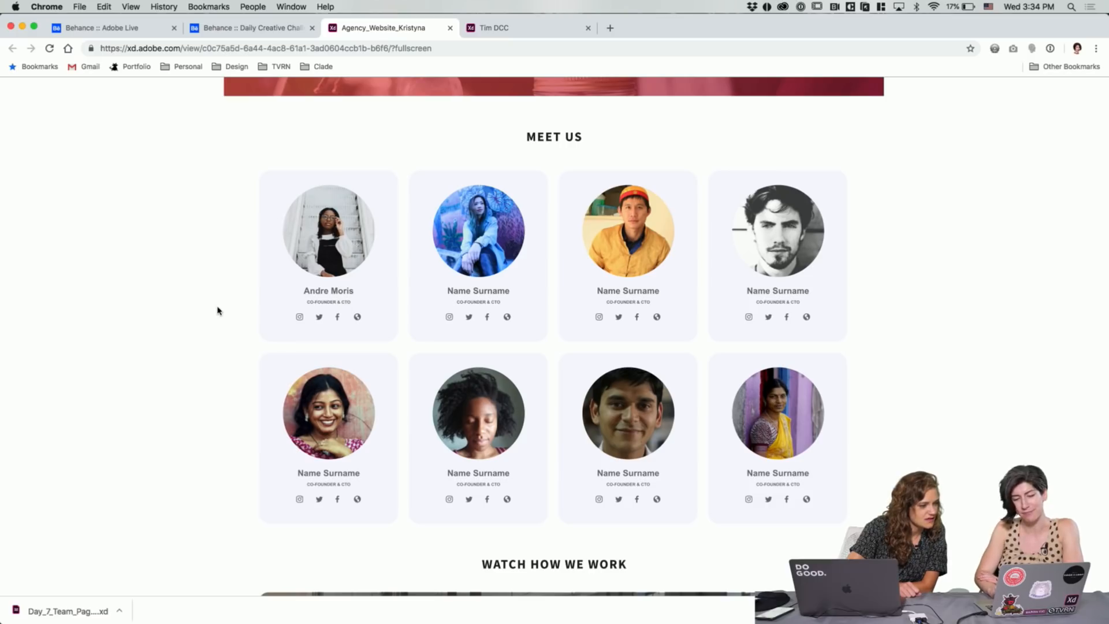
{"action": "scroll", "coordinate": [218, 310], "scroll_direction": "up", "scroll_amount": 1}
{"action": "scroll", "coordinate": [218, 310], "scroll_direction": "down", "scroll_amount": 1}
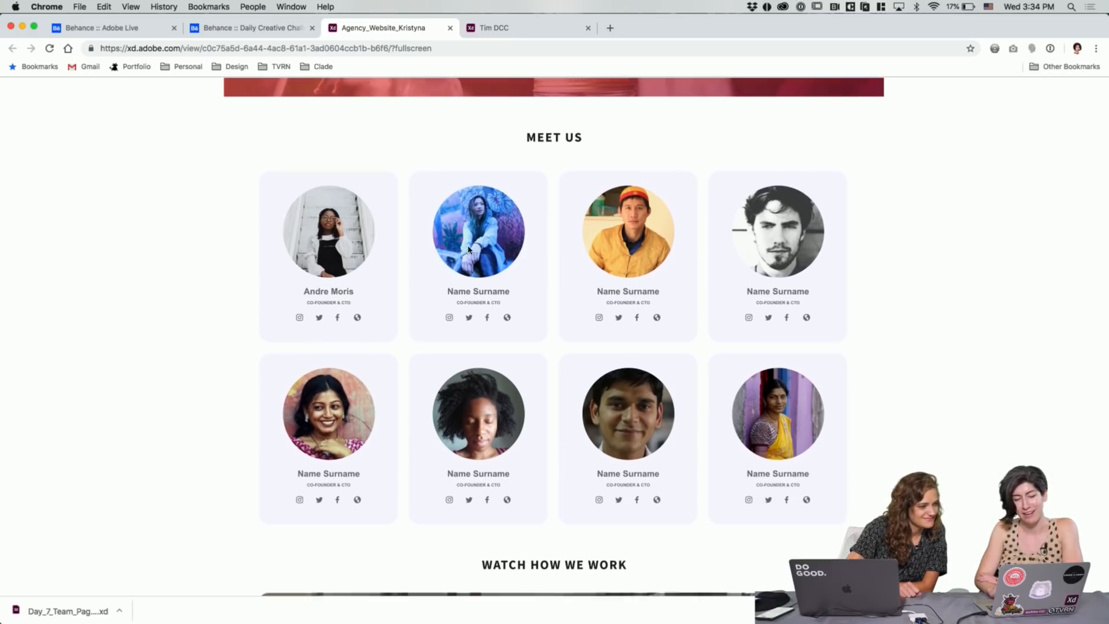
{"action": "scroll", "coordinate": [494, 154], "scroll_direction": "up", "scroll_amount": 5}
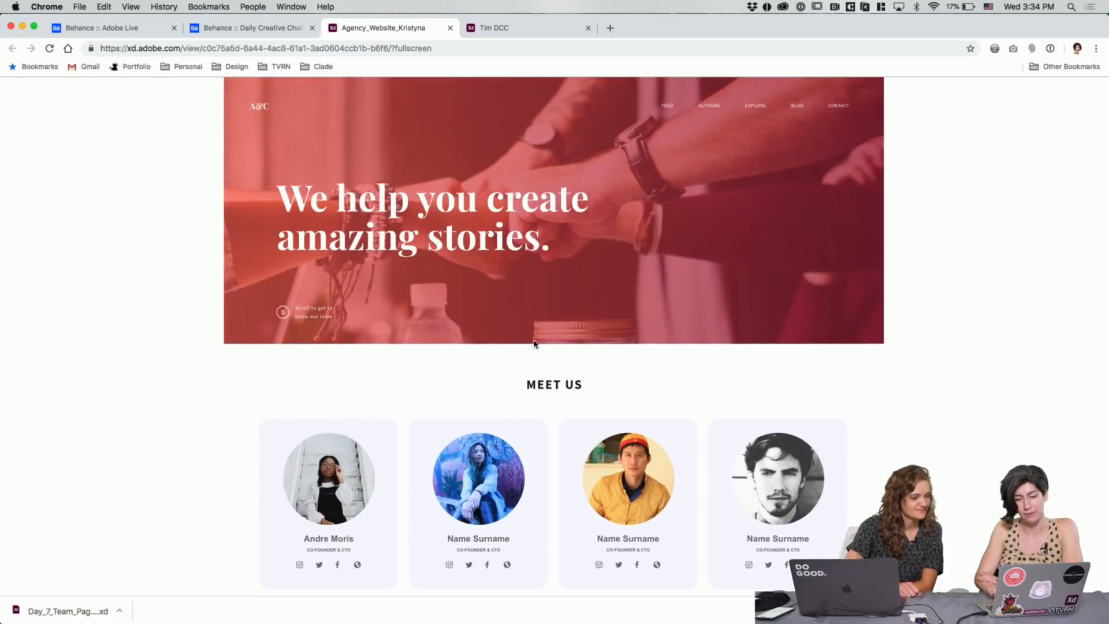
{"action": "scroll", "coordinate": [539, 391], "scroll_direction": "down", "scroll_amount": 2}
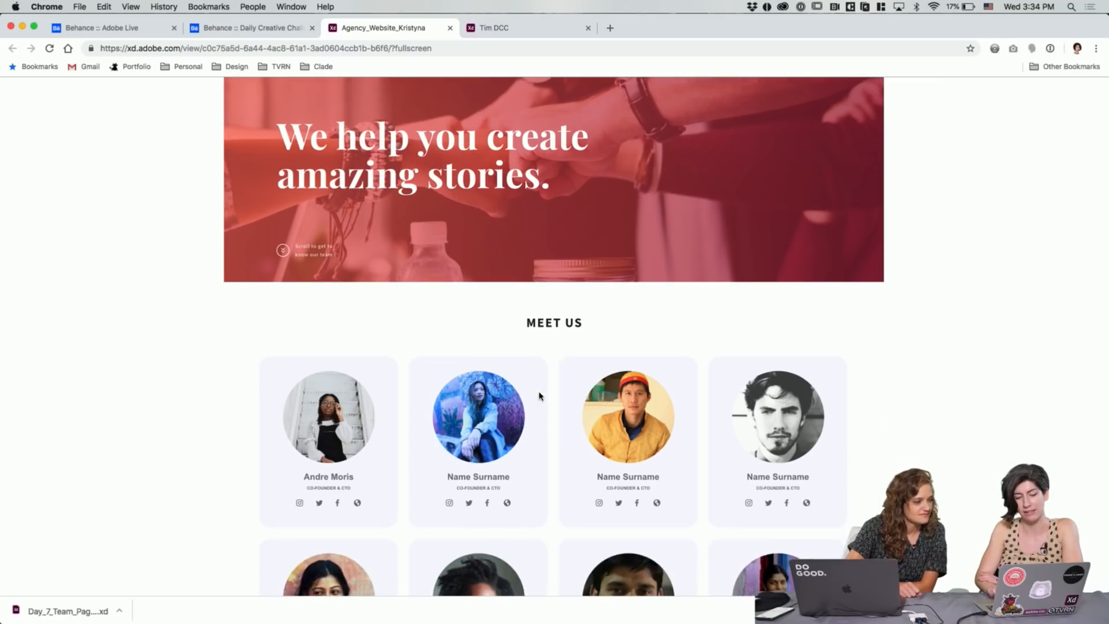
{"action": "scroll", "coordinate": [515, 354], "scroll_direction": "up", "scroll_amount": 2}
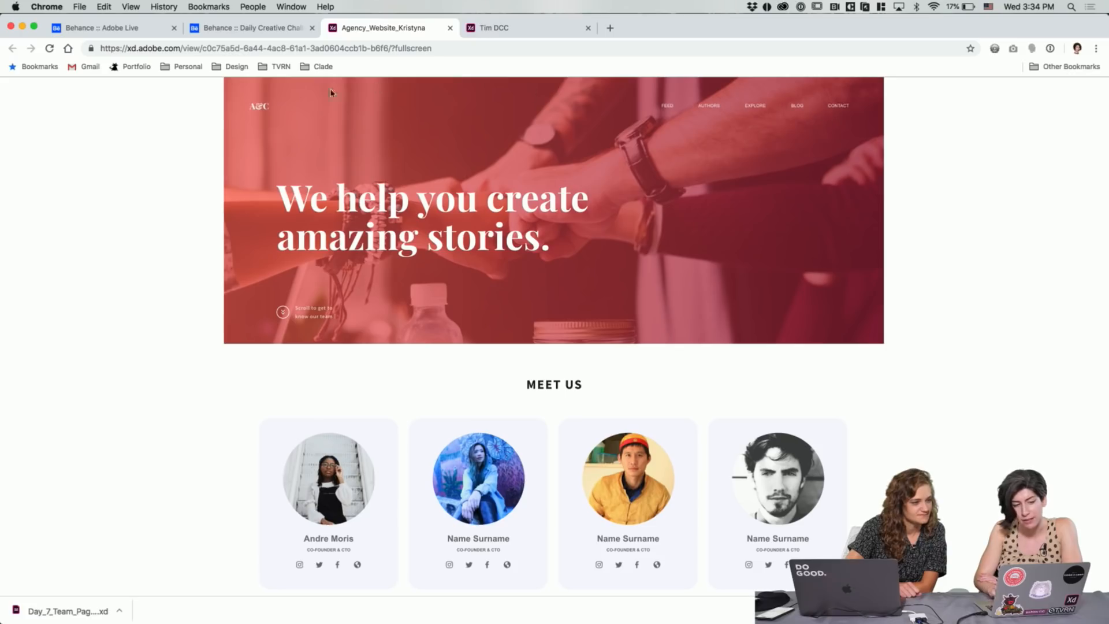
Step: Try enlarging the agency prototype to 150% page zoom, and reset the zoom
{"action": "key", "text": "super+equal"}
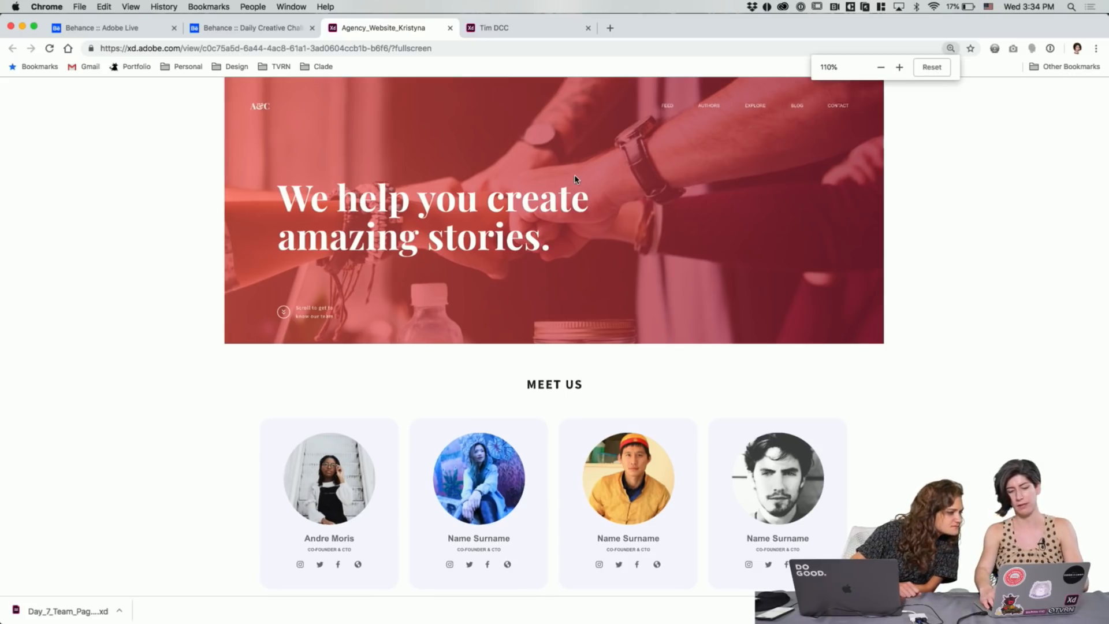
{"action": "key", "text": "super+equal"}
{"action": "key", "text": "super+equal"}
{"action": "key", "text": "super+equal"}
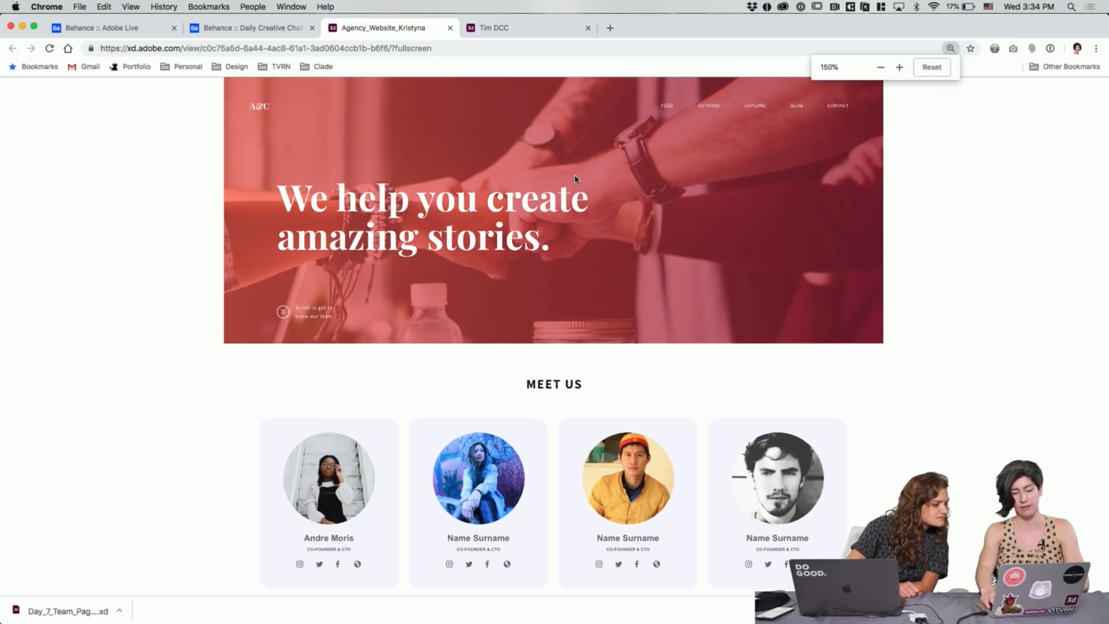
{"action": "key", "text": "super+0"}
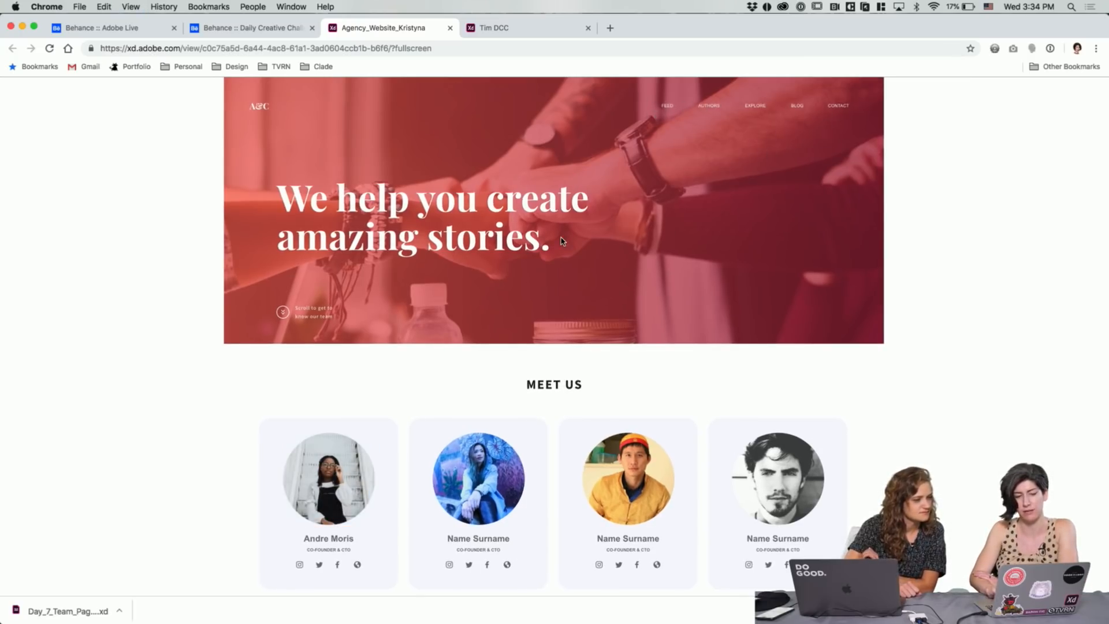
Step: Open the detail screen of the first team member in the Meet Us section and inspect its layout
{"action": "scroll", "coordinate": [560, 241], "scroll_direction": "down", "scroll_amount": 3}
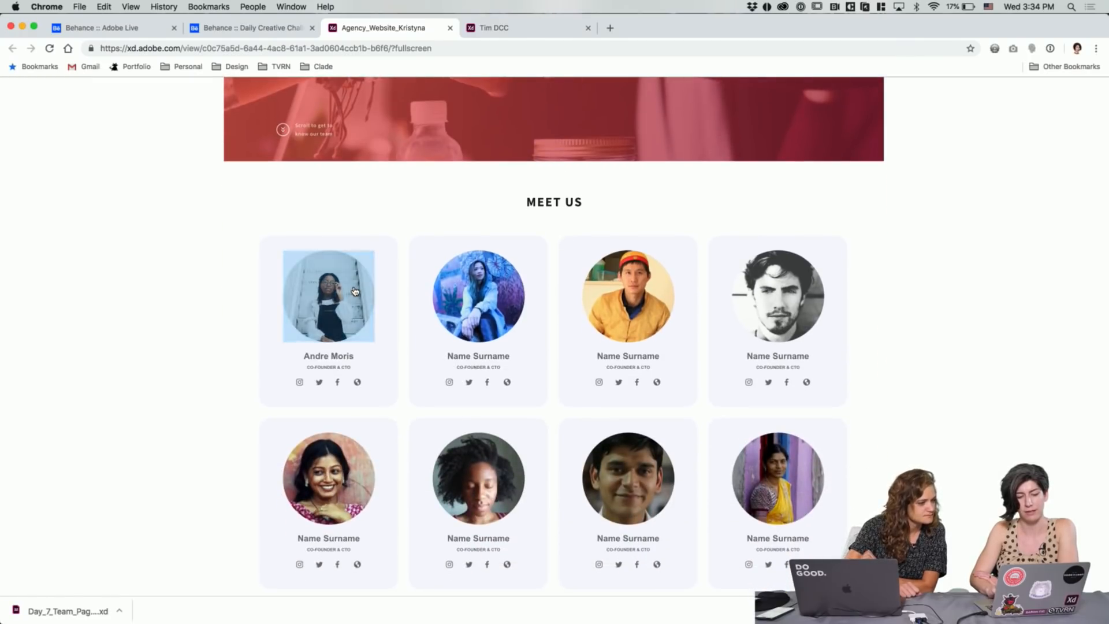
{"action": "left_click", "coordinate": [354, 291]}
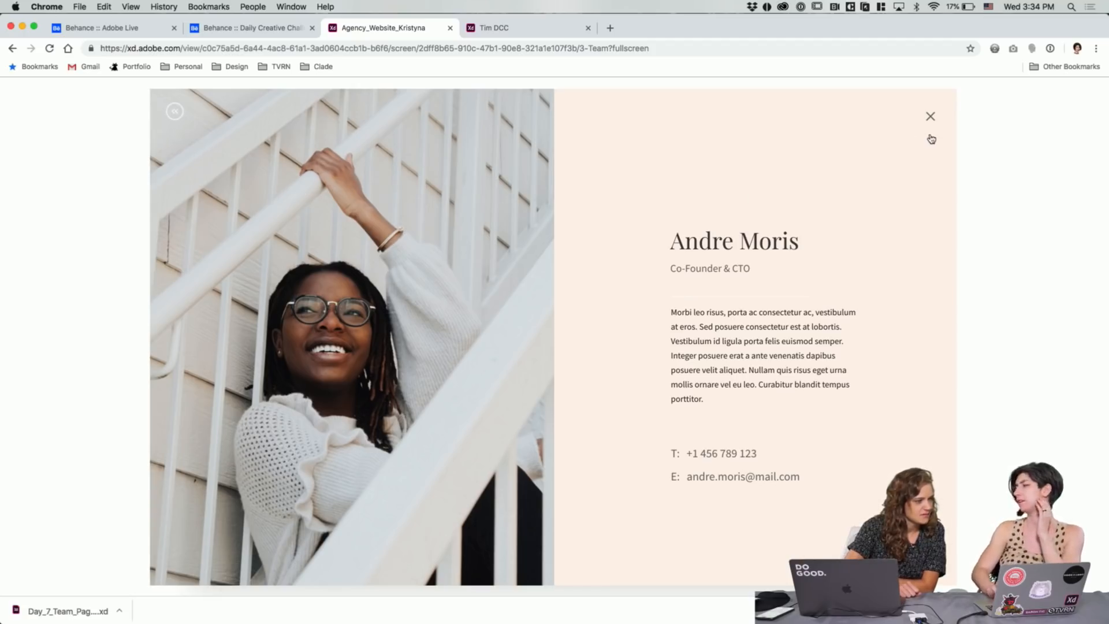
{"action": "scroll", "coordinate": [647, 204], "scroll_direction": "down", "scroll_amount": 1}
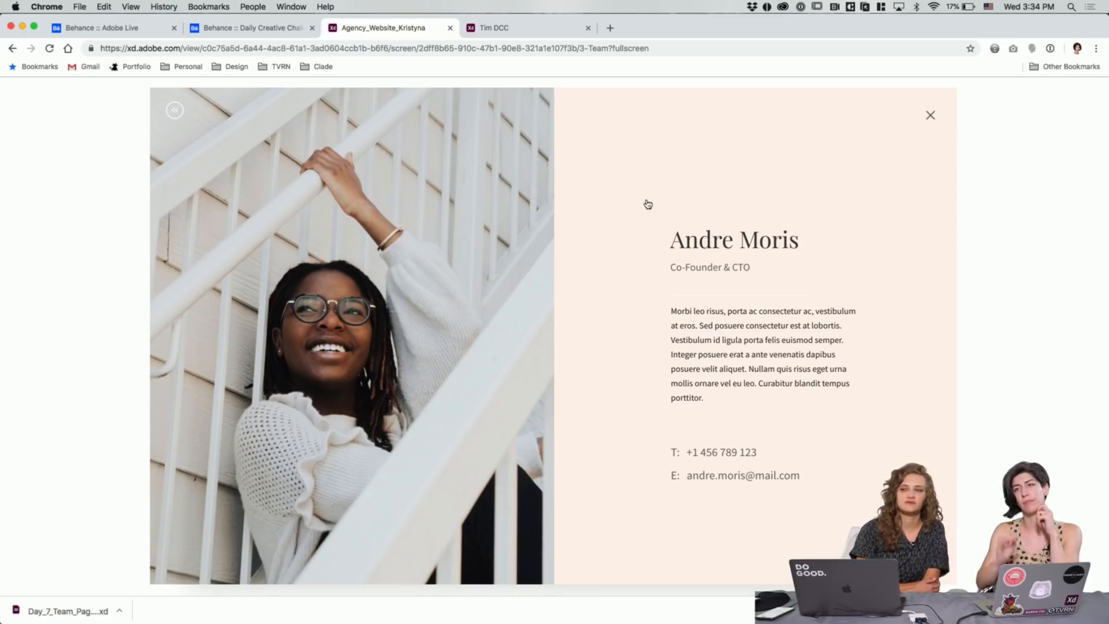
Step: Test leaving the first team member's detail screen through its back and close controls, returning to the agency page
{"action": "left_click", "coordinate": [175, 111]}
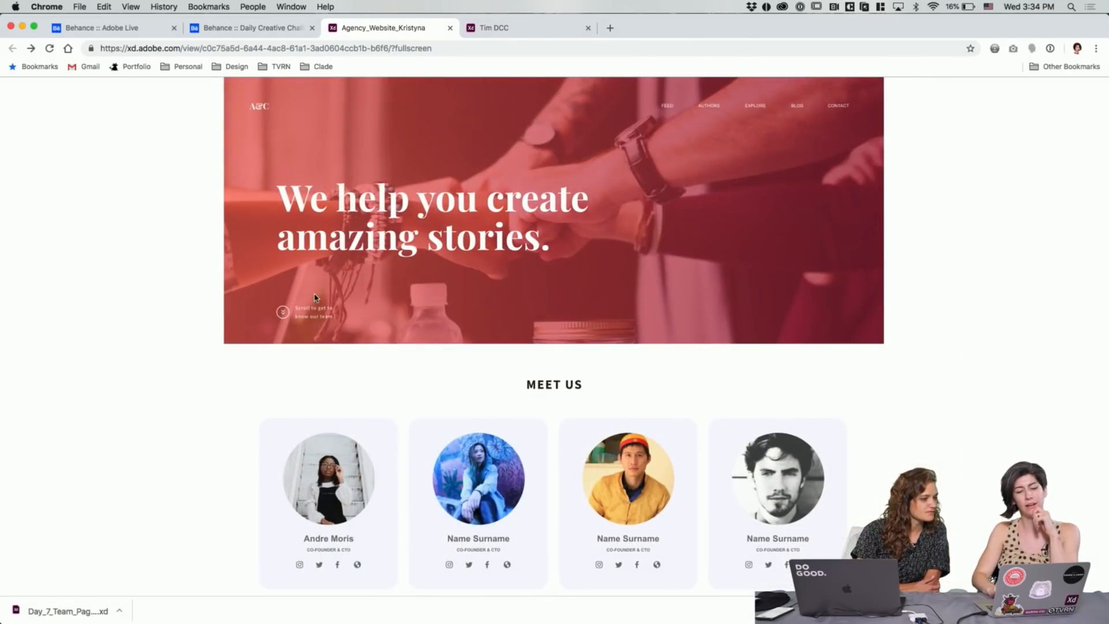
{"action": "left_click", "coordinate": [319, 497]}
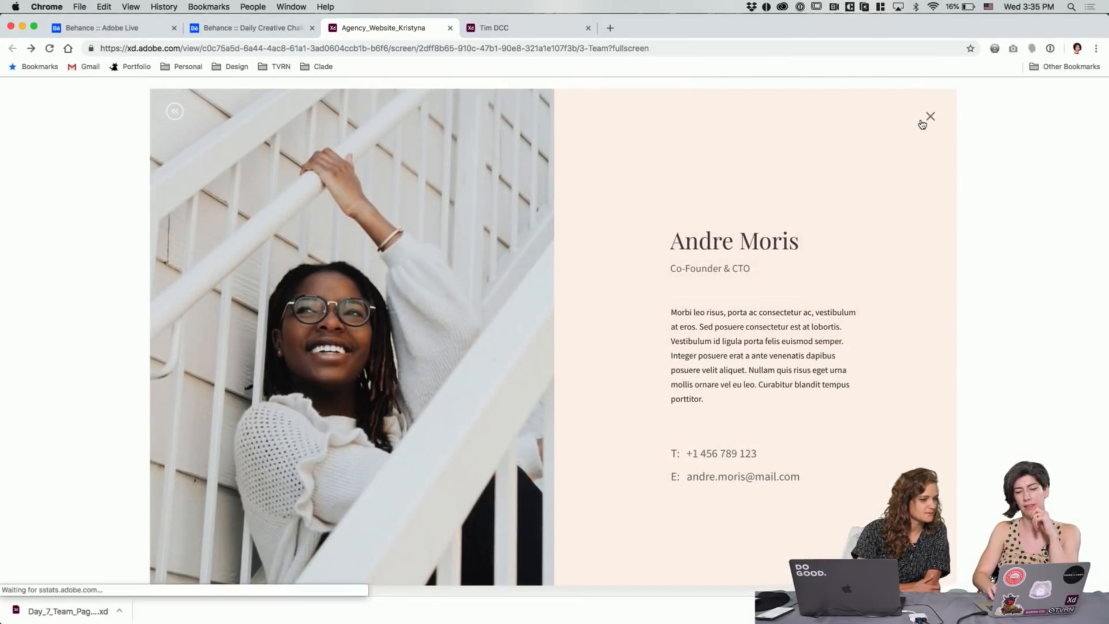
{"action": "left_click", "coordinate": [927, 118]}
{"action": "left_click", "coordinate": [342, 476]}
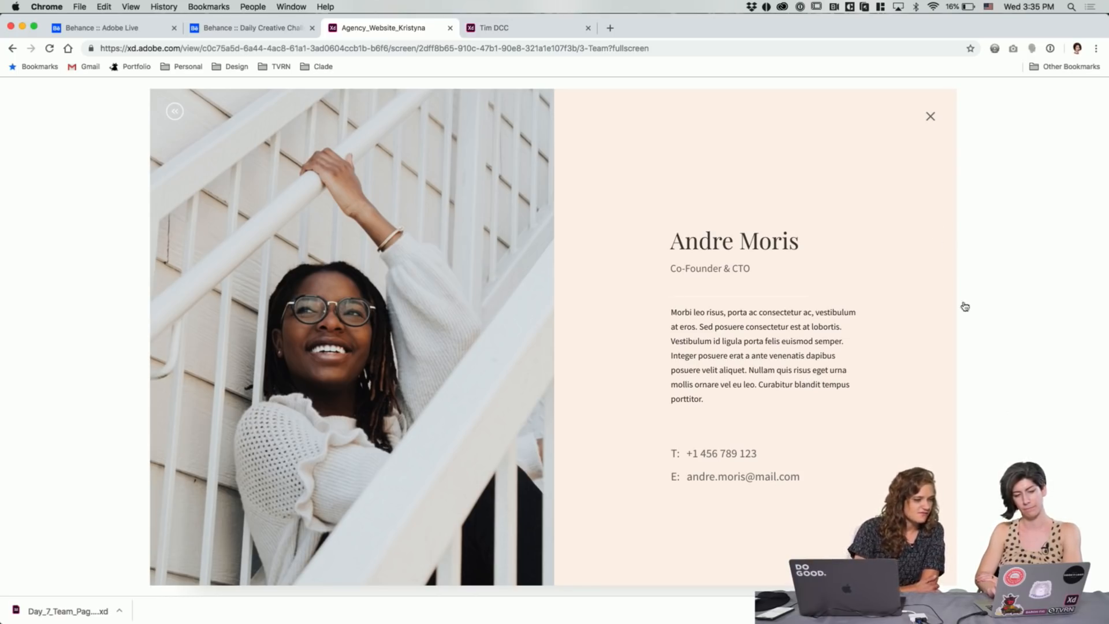
{"action": "key", "text": "super+bracketleft"}
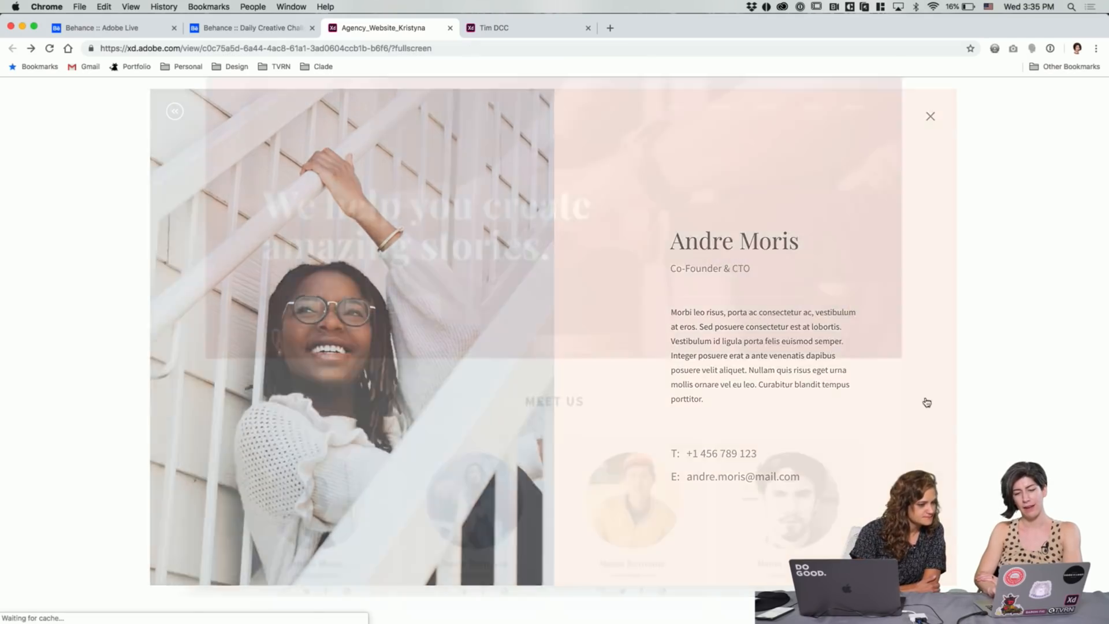
Step: Review the agency page from the Meet Us cards through the Watch How We Work video to the newsletter footer
{"action": "scroll", "coordinate": [585, 363], "scroll_direction": "down", "scroll_amount": 5}
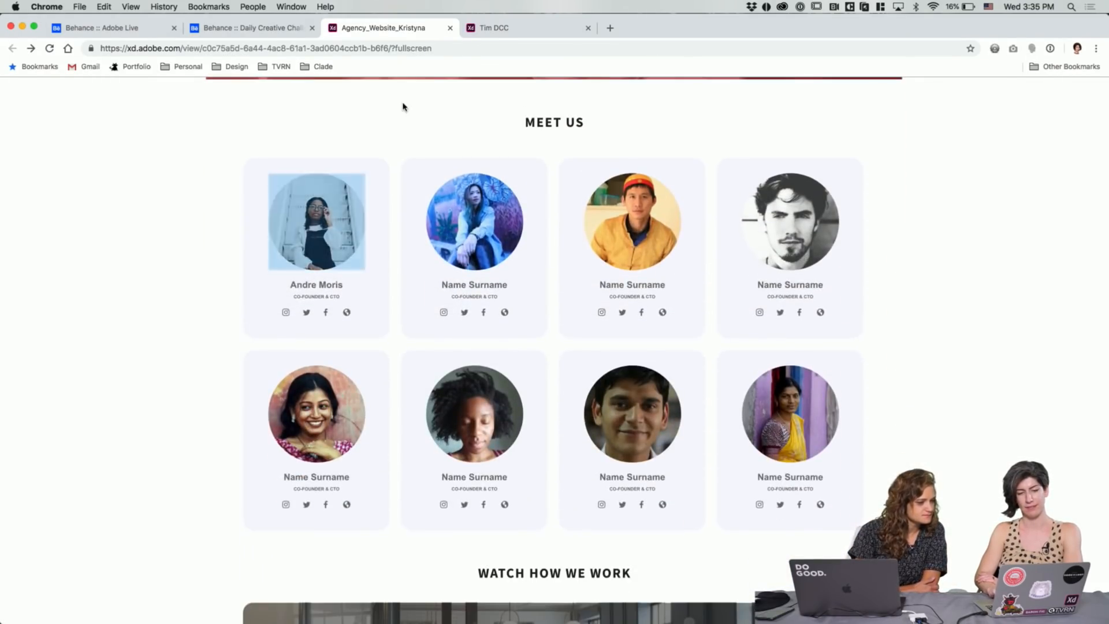
{"action": "scroll", "coordinate": [404, 106], "scroll_direction": "down", "scroll_amount": 4}
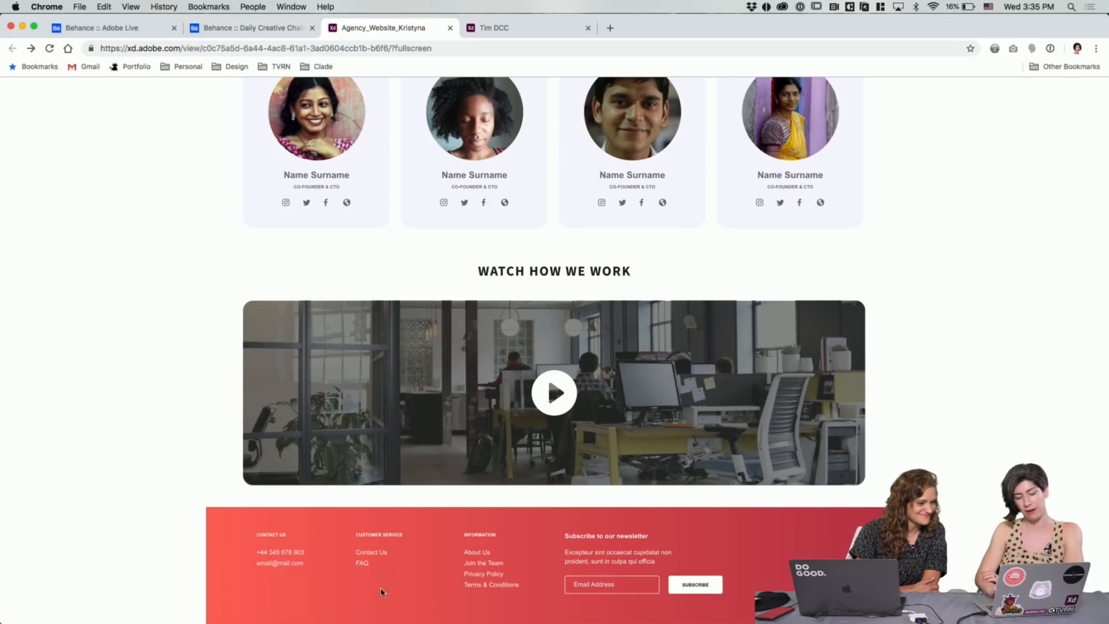
{"action": "scroll", "coordinate": [376, 514], "scroll_direction": "up", "scroll_amount": 10}
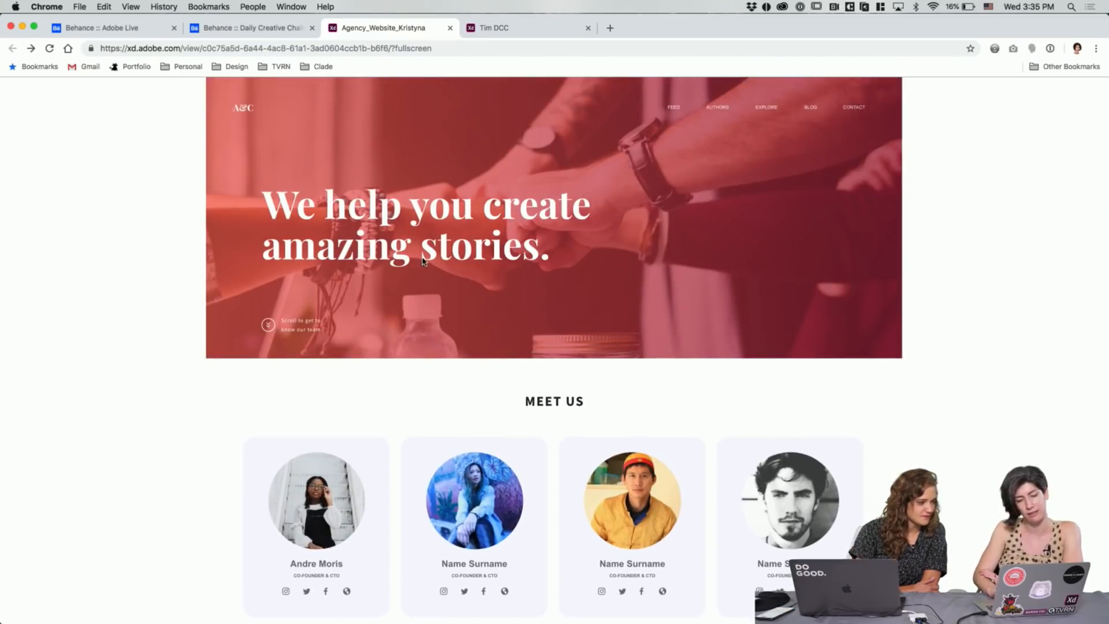
Step: Switch to the Tim DCC prototype, browse its team cards, and open and close the second-row evangelist's detail overlay
{"action": "left_click", "coordinate": [523, 32]}
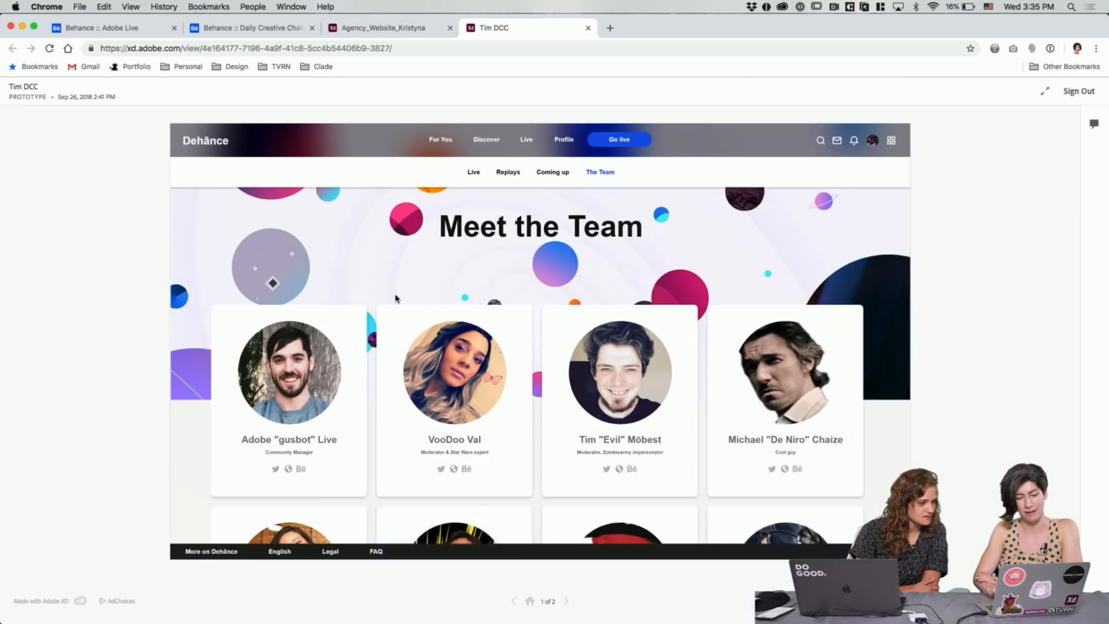
{"action": "scroll", "coordinate": [396, 297], "scroll_direction": "down", "scroll_amount": 5}
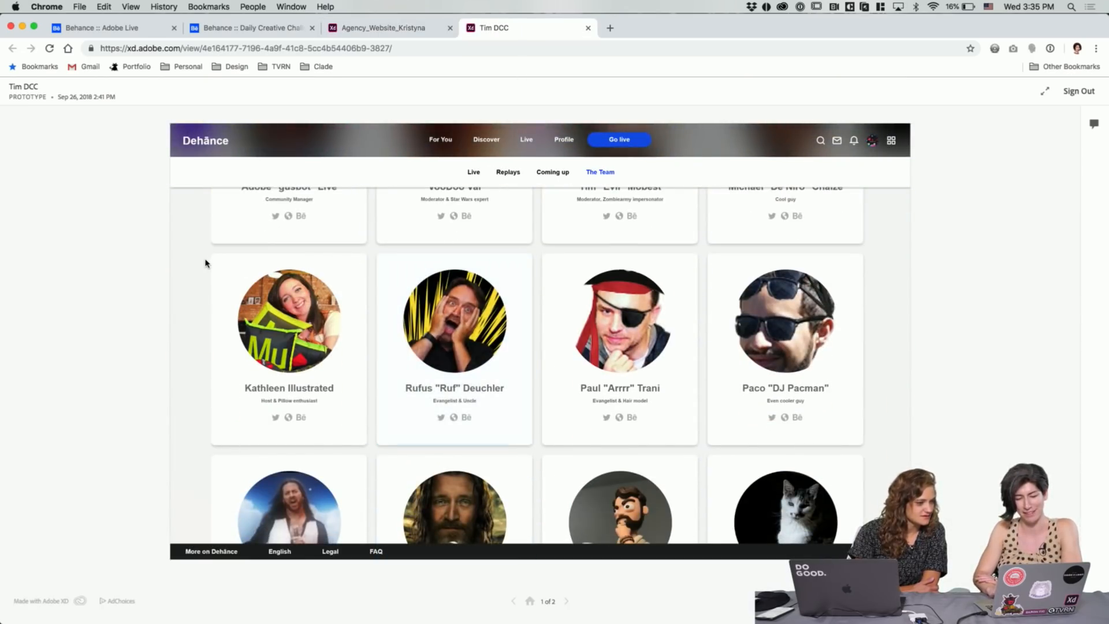
{"action": "left_click", "coordinate": [468, 347]}
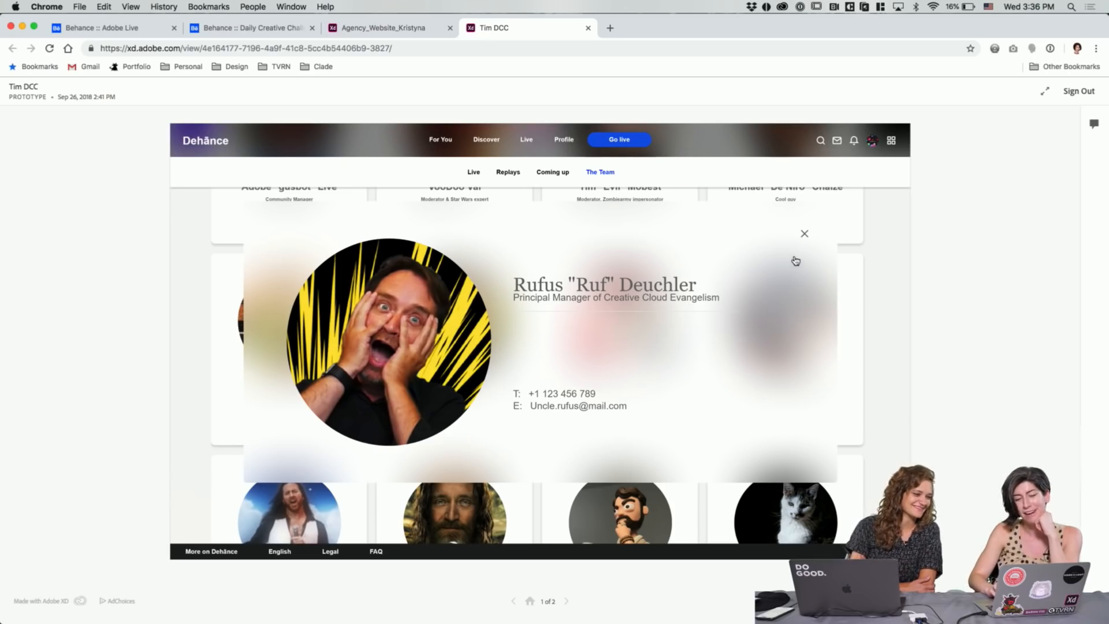
{"action": "left_click", "coordinate": [802, 237]}
Step: Compare the Tim DCC prototype's Meet the Team header with the agency website's hero banner
{"action": "left_click", "coordinate": [379, 32]}
{"action": "left_click", "coordinate": [515, 46]}
{"action": "left_click", "coordinate": [494, 28]}
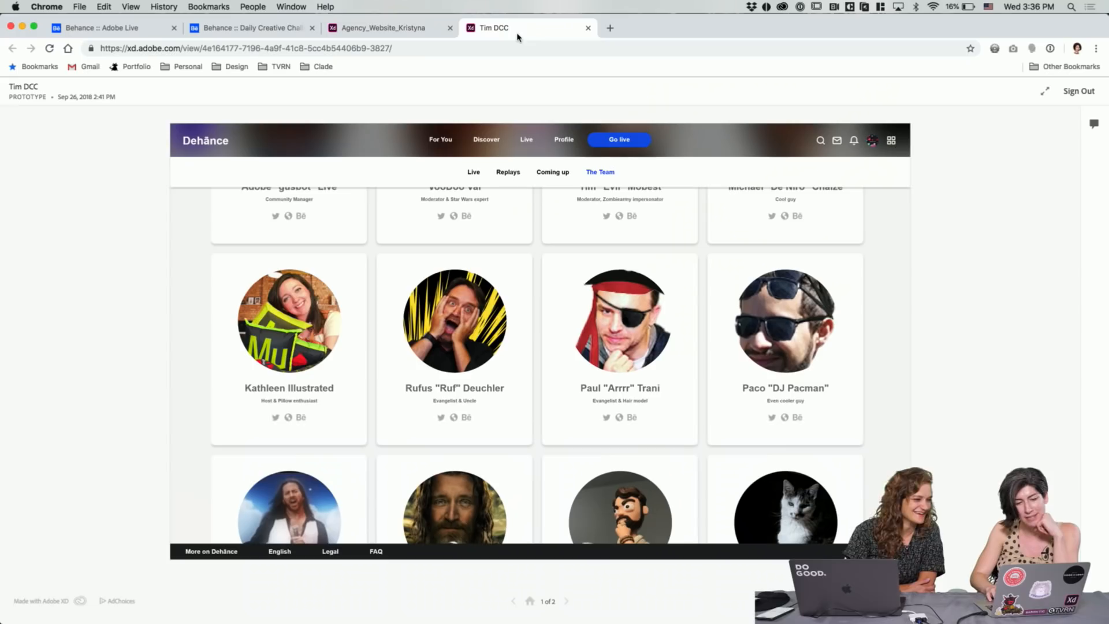
{"action": "scroll", "coordinate": [440, 351], "scroll_direction": "up", "scroll_amount": 5}
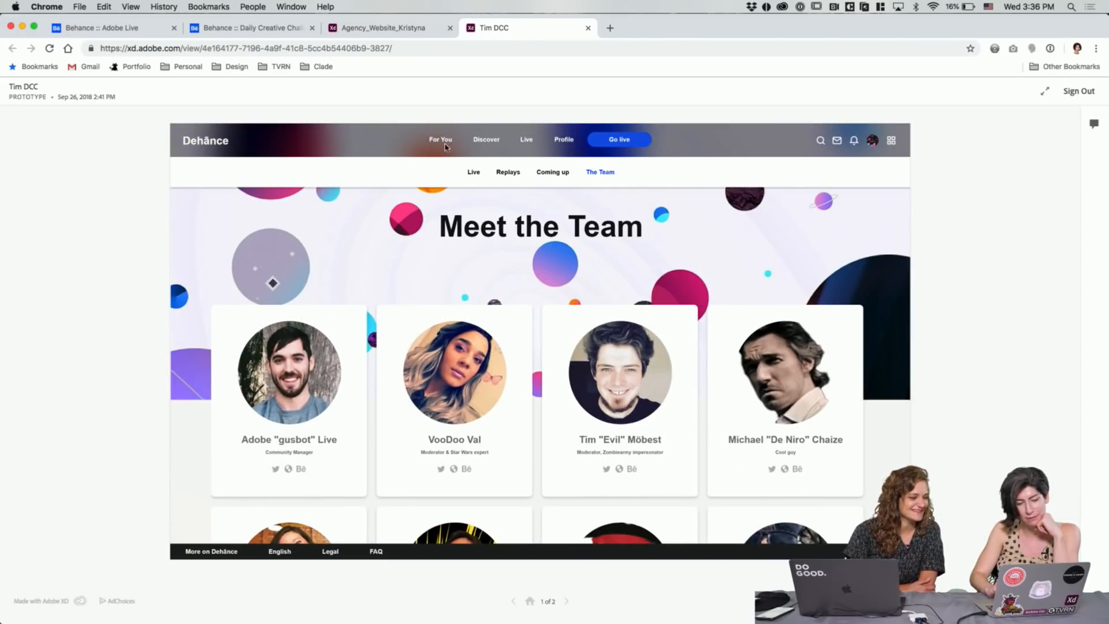
{"action": "left_click", "coordinate": [426, 34]}
{"action": "scroll", "coordinate": [399, 370], "scroll_direction": "down", "scroll_amount": 1}
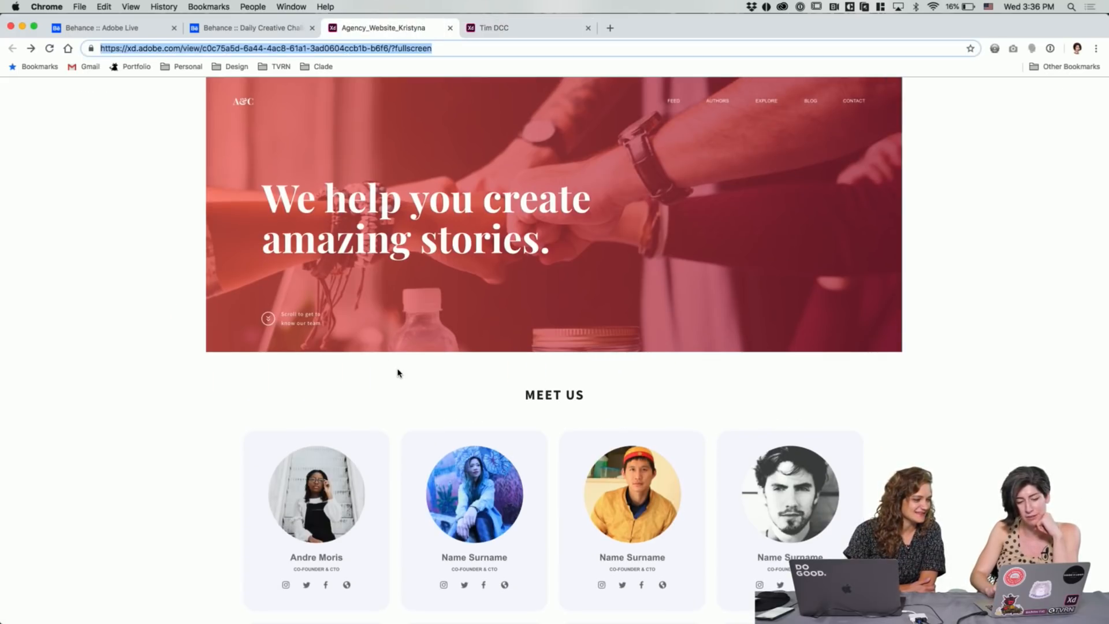
Step: Examine how the agency page's hero banner leads into the two rows of Meet Us cards
{"action": "left_click", "coordinate": [395, 372]}
{"action": "scroll", "coordinate": [376, 369], "scroll_direction": "down", "scroll_amount": 10}
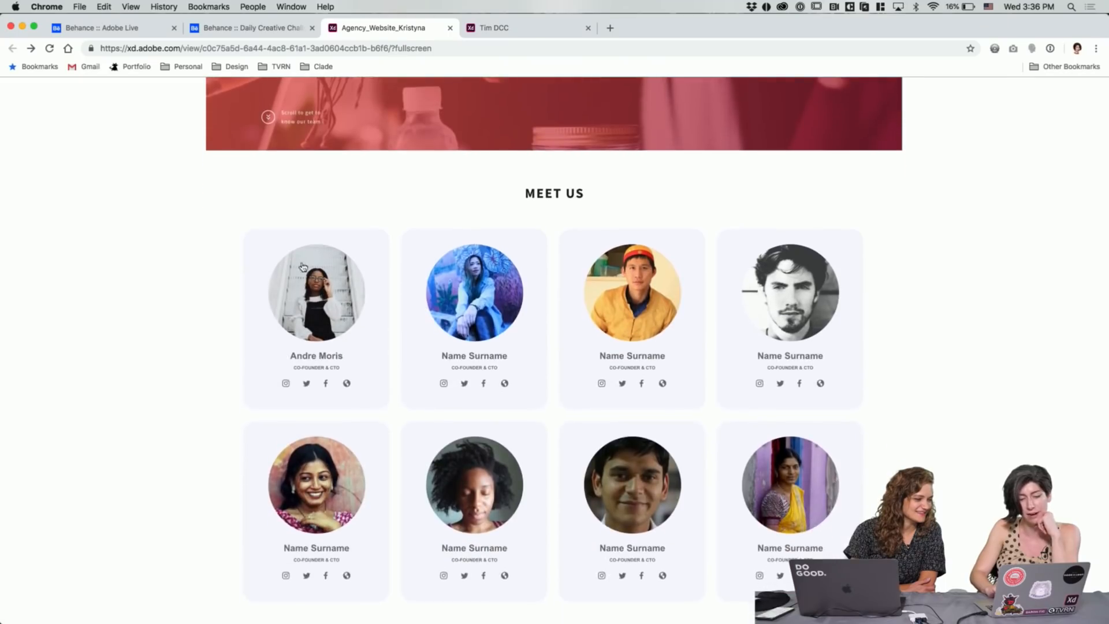
{"action": "scroll", "coordinate": [295, 231], "scroll_direction": "up", "scroll_amount": 8}
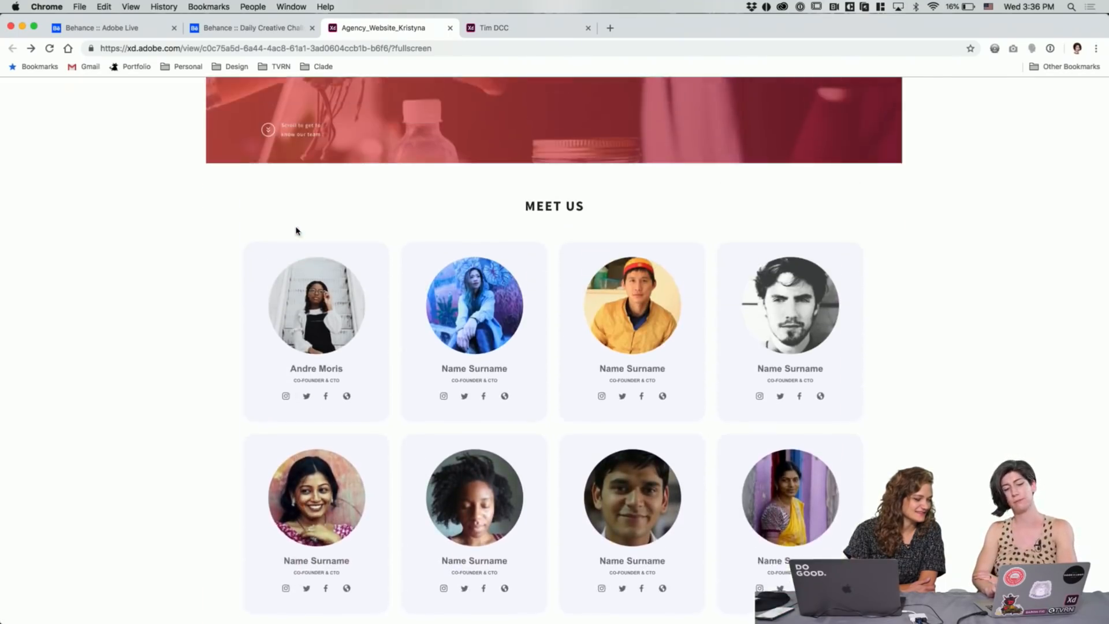
{"action": "scroll", "coordinate": [315, 301], "scroll_direction": "up", "scroll_amount": 2}
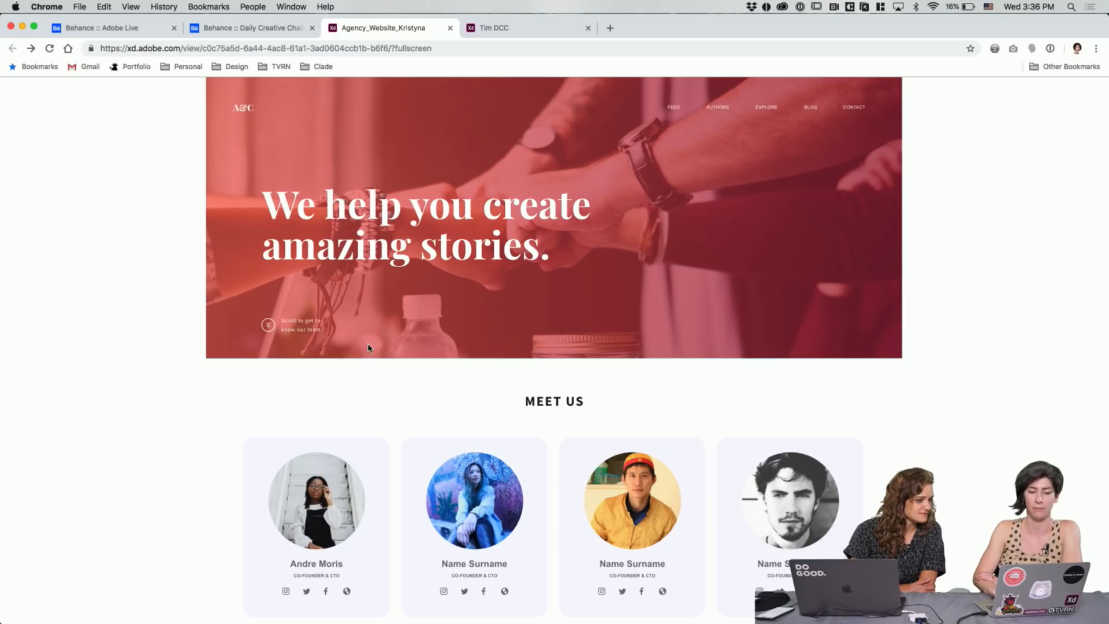
{"action": "scroll", "coordinate": [386, 404], "scroll_direction": "down", "scroll_amount": 2}
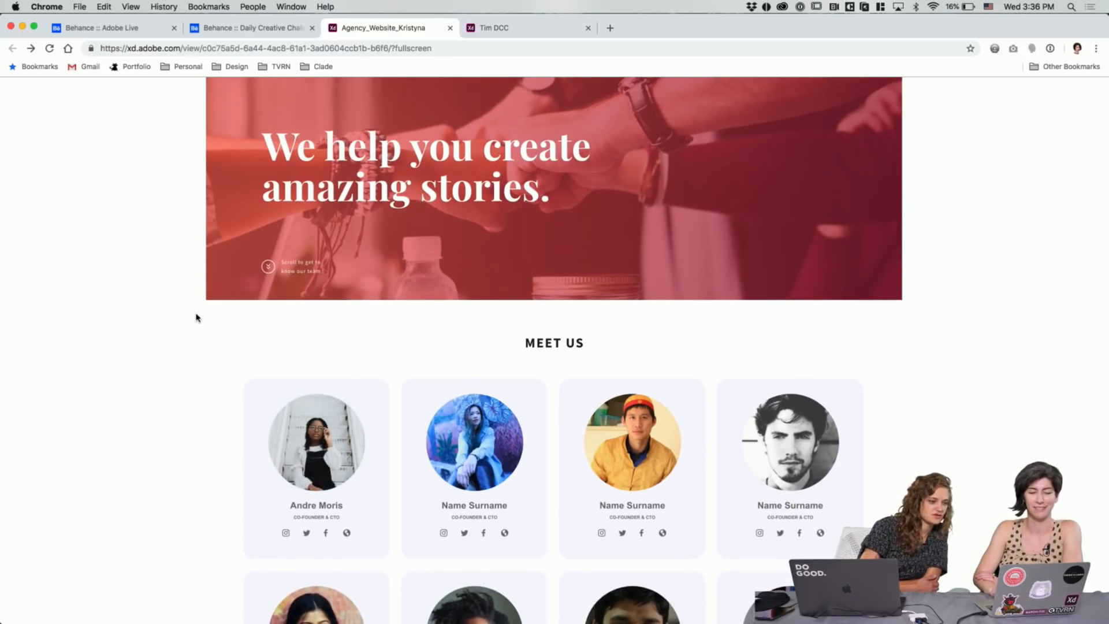
{"action": "scroll", "coordinate": [231, 358], "scroll_direction": "up", "scroll_amount": 2}
{"action": "scroll", "coordinate": [209, 404], "scroll_direction": "down", "scroll_amount": 10}
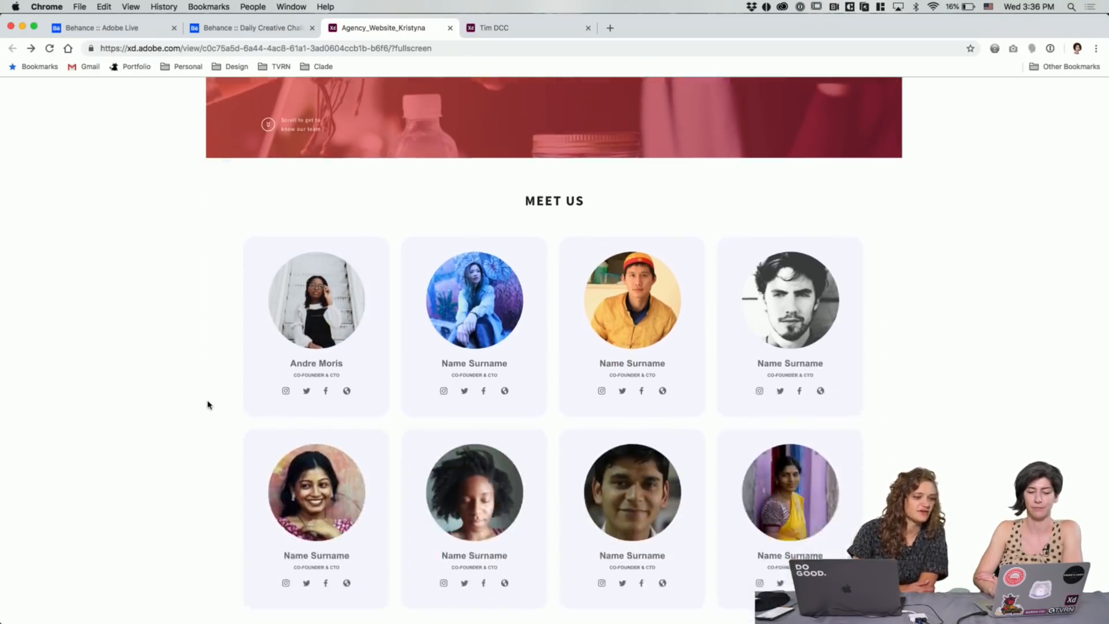
{"action": "scroll", "coordinate": [209, 404], "scroll_direction": "up", "scroll_amount": 8}
{"action": "scroll", "coordinate": [210, 404], "scroll_direction": "up", "scroll_amount": 3}
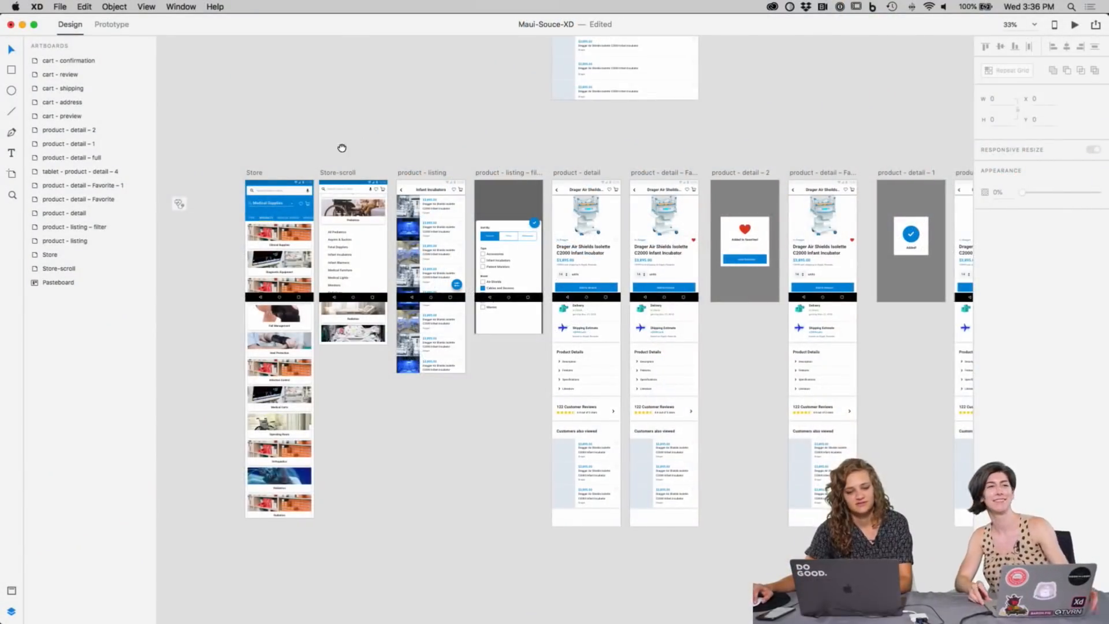
Step: Inspect the Store, Store-scroll and product - listing artboards of Maui-Souce-XD up close, including the Medical Supplies header and category cards
{"action": "left_click_drag", "start_coordinate": [342, 148], "coordinate": [431, 143]}
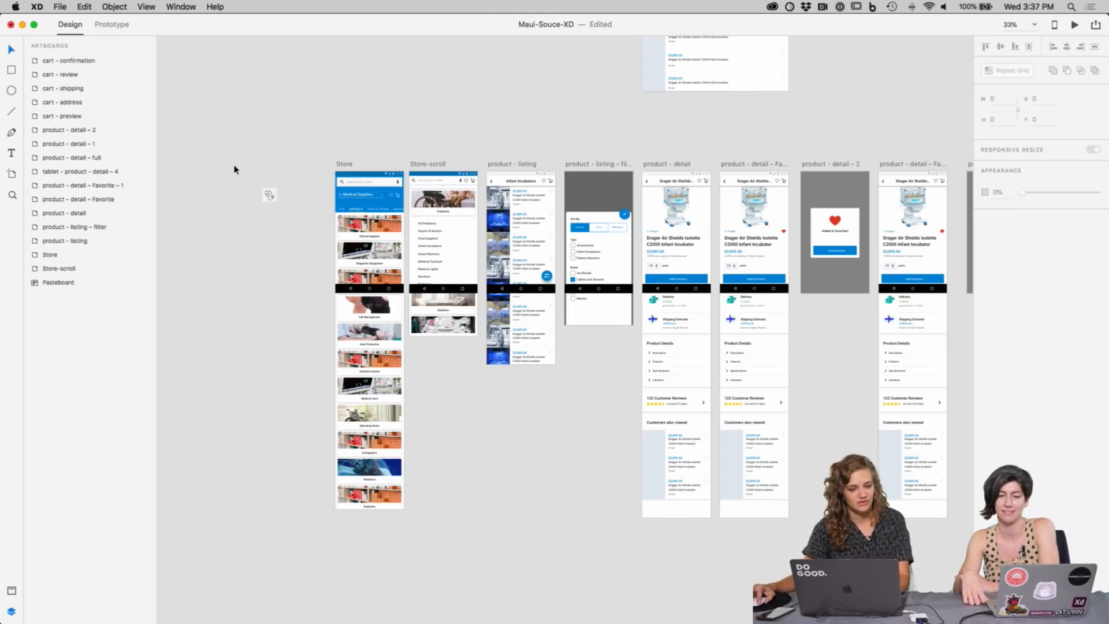
{"action": "left_click_drag", "start_coordinate": [234, 168], "coordinate": [300, 243]}
{"action": "left_click", "coordinate": [299, 243]}
{"action": "key", "text": "super+equal"}
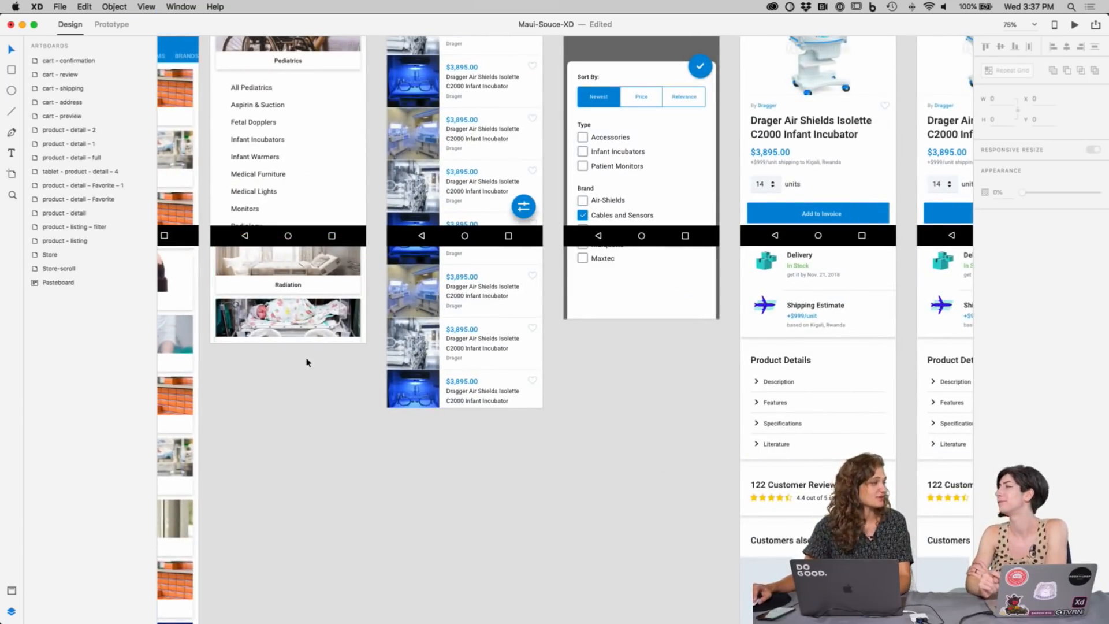
{"action": "left_click_drag", "start_coordinate": [289, 388], "coordinate": [550, 496]}
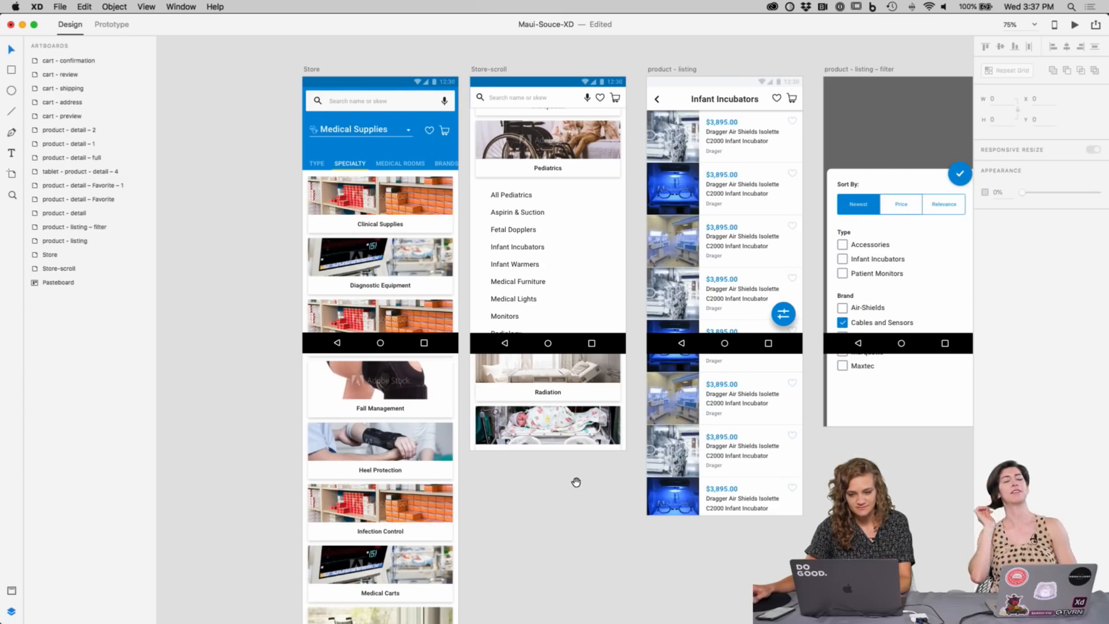
{"action": "left_click_drag", "start_coordinate": [450, 339], "coordinate": [626, 401]}
{"action": "key", "text": "super+equal"}
{"action": "key", "text": "super+equal"}
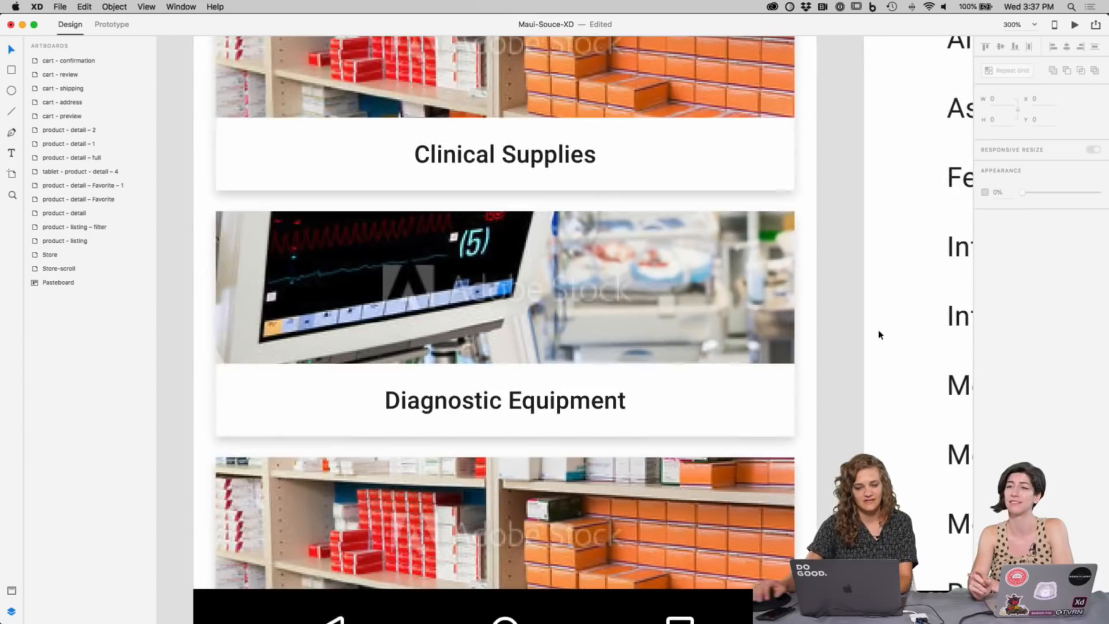
{"action": "scroll", "coordinate": [855, 364], "scroll_direction": "up", "scroll_amount": 5}
{"action": "scroll", "coordinate": [830, 396], "scroll_direction": "up", "scroll_amount": 2}
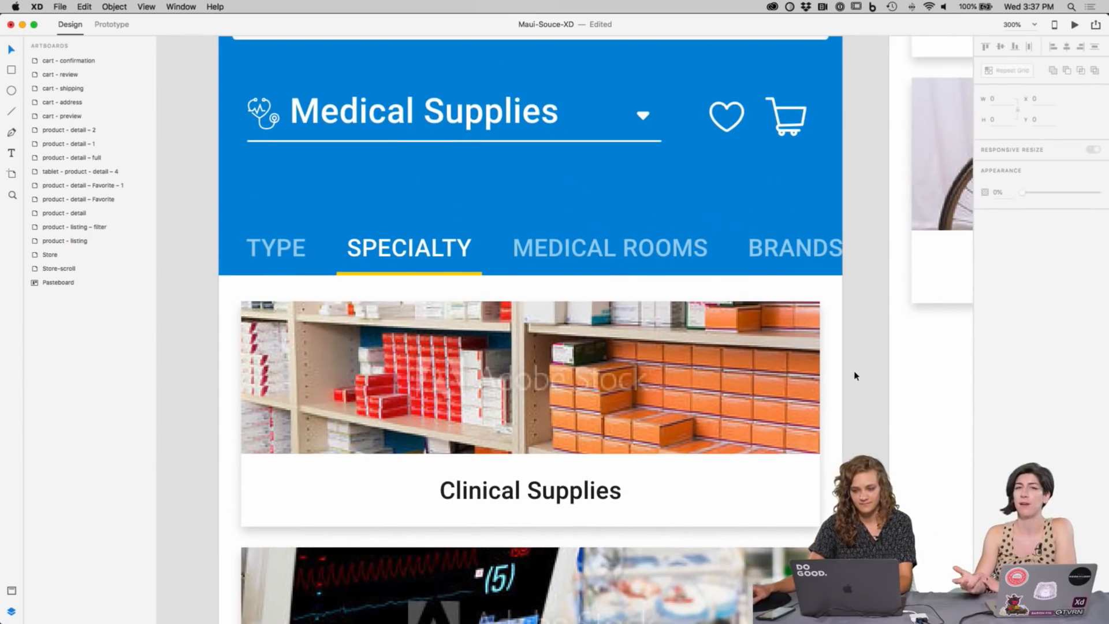
{"action": "key", "text": "super+equal"}
{"action": "key", "text": "super+minus"}
{"action": "key", "text": "super+minus"}
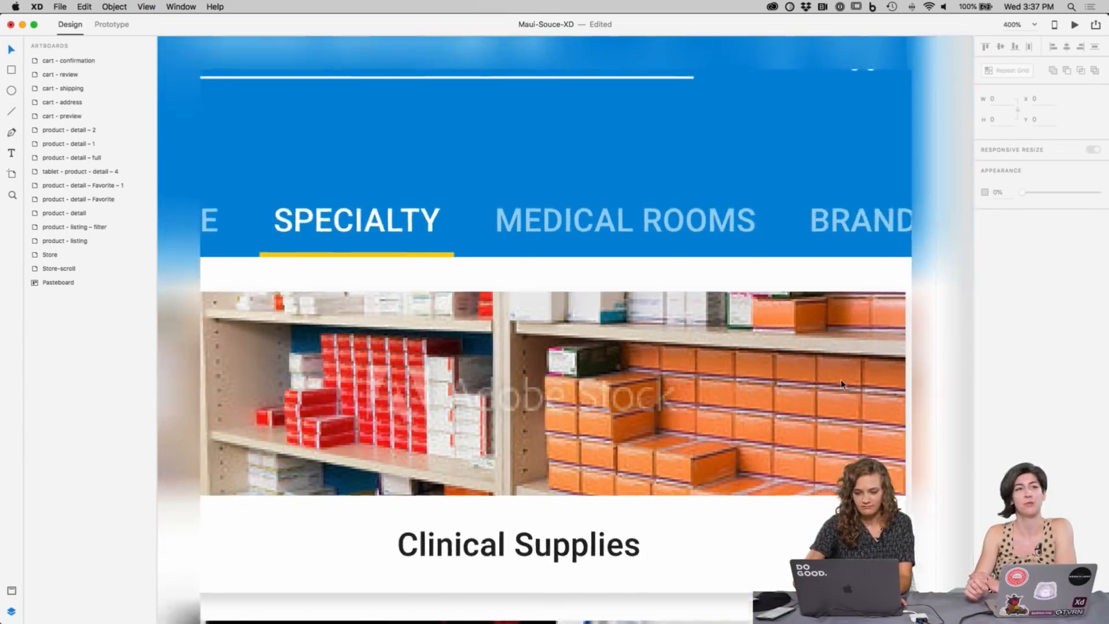
{"action": "key", "text": "super+minus"}
{"action": "key", "text": "super+minus"}
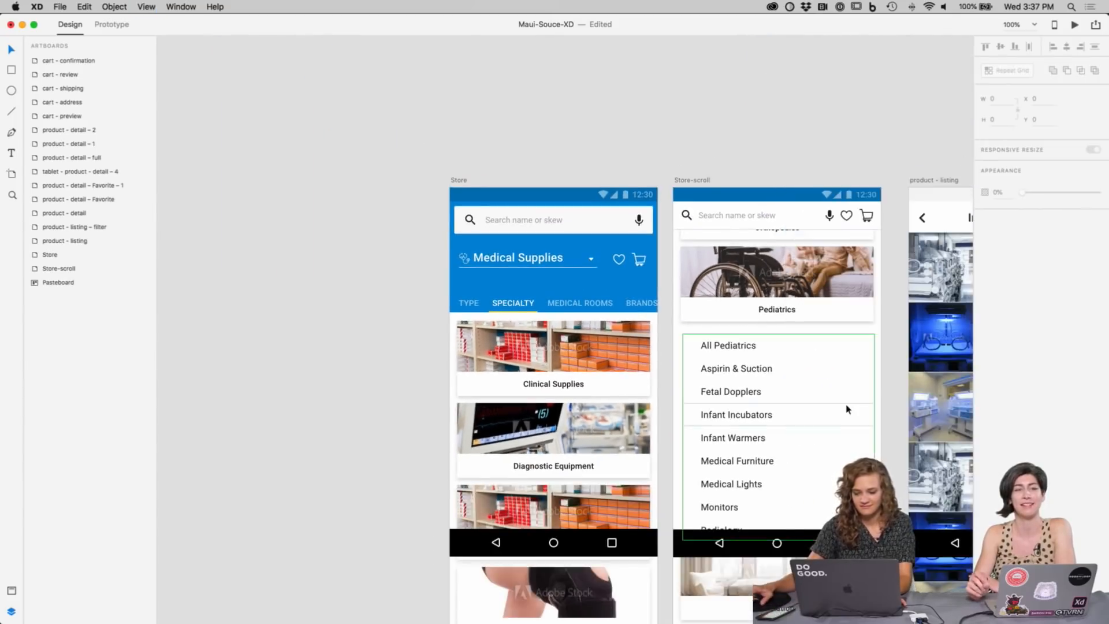
{"action": "scroll", "coordinate": [746, 379], "scroll_direction": "right", "scroll_amount": 9}
{"action": "scroll", "coordinate": [746, 380], "scroll_direction": "down", "scroll_amount": 2}
{"action": "scroll", "coordinate": [832, 457], "scroll_direction": "right", "scroll_amount": 1}
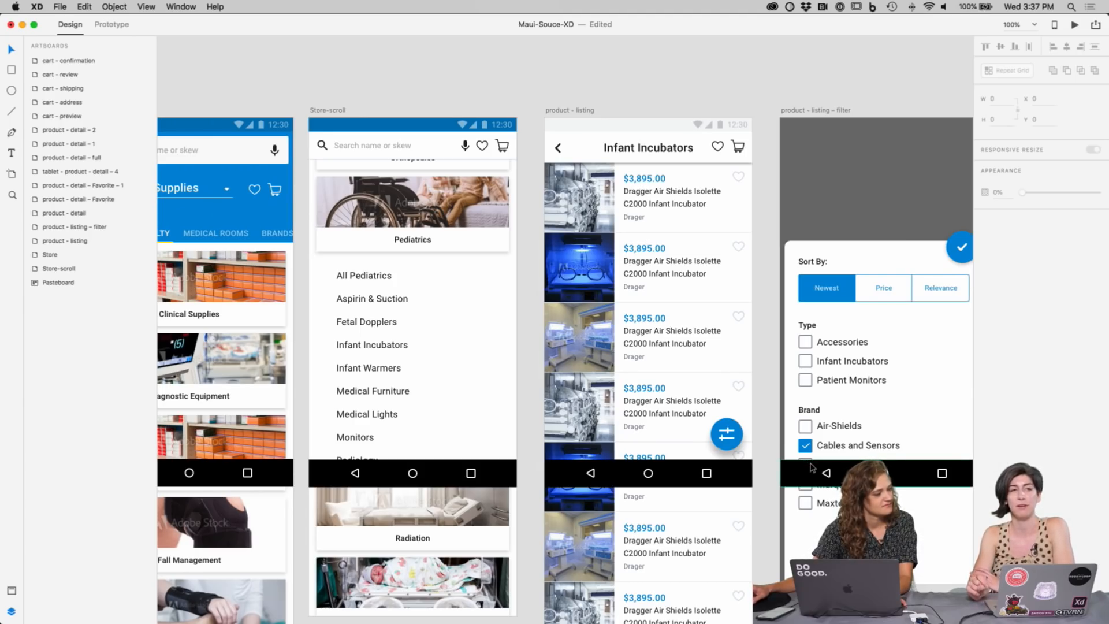
Step: Examine the product listing filter, product detail and added-to-favorites artboards across the app flow
{"action": "left_click_drag", "start_coordinate": [893, 456], "coordinate": [652, 422]}
{"action": "left_click_drag", "start_coordinate": [750, 359], "coordinate": [471, 226]}
{"action": "left_click", "coordinate": [741, 378]}
{"action": "left_click", "coordinate": [747, 383]}
{"action": "key", "text": "super+minus"}
{"action": "key", "text": "super+minus"}
{"action": "key", "text": "super+equal"}
{"action": "scroll", "coordinate": [792, 366], "scroll_direction": "right", "scroll_amount": 4}
{"action": "key", "text": "super+minus"}
{"action": "key", "text": "super+minus"}
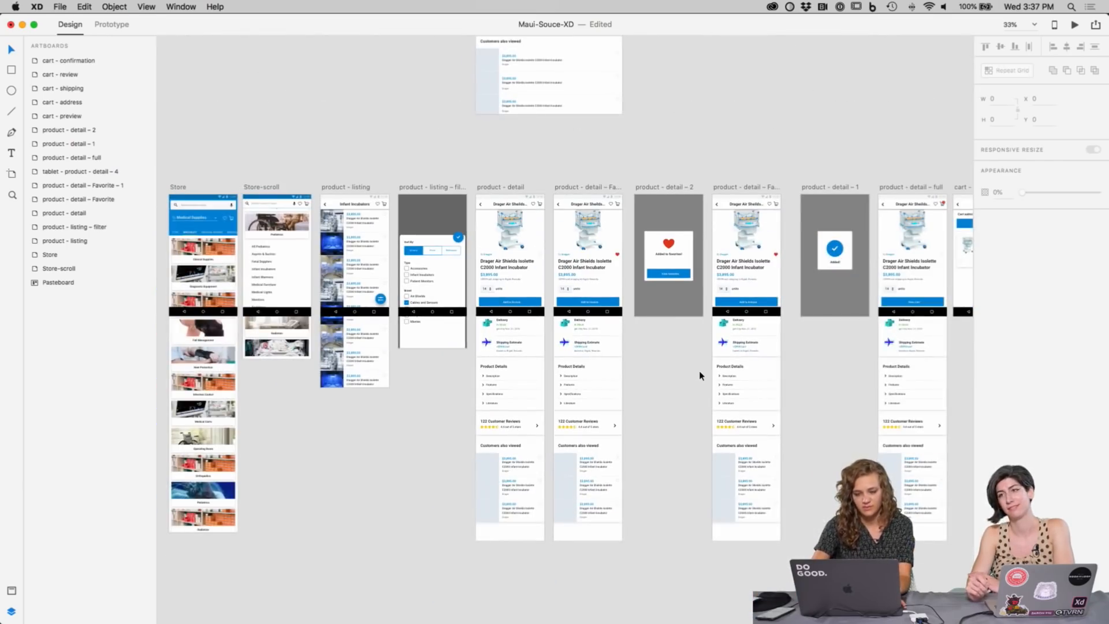
{"action": "key", "text": "super+equal"}
{"action": "scroll", "coordinate": [671, 408], "scroll_direction": "right", "scroll_amount": 2}
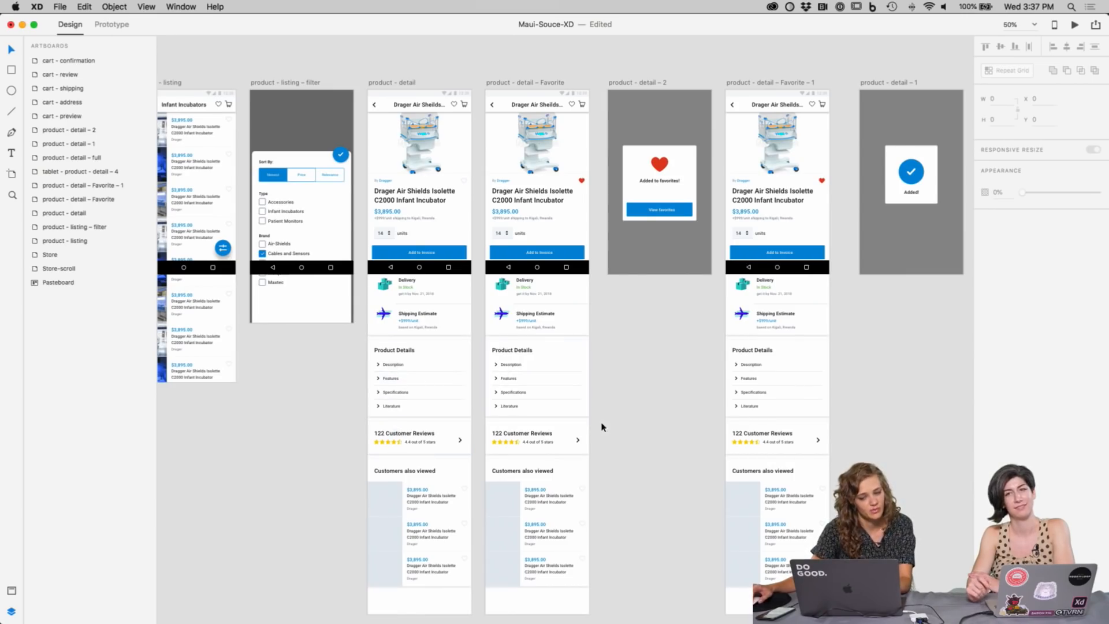
Step: Move the product - detail – 2 artboard and all artboards after it farther right, leaving a gap after product - detail – Favorite
{"action": "key", "text": "super+minus"}
{"action": "scroll", "coordinate": [622, 433], "scroll_direction": "right", "scroll_amount": 5}
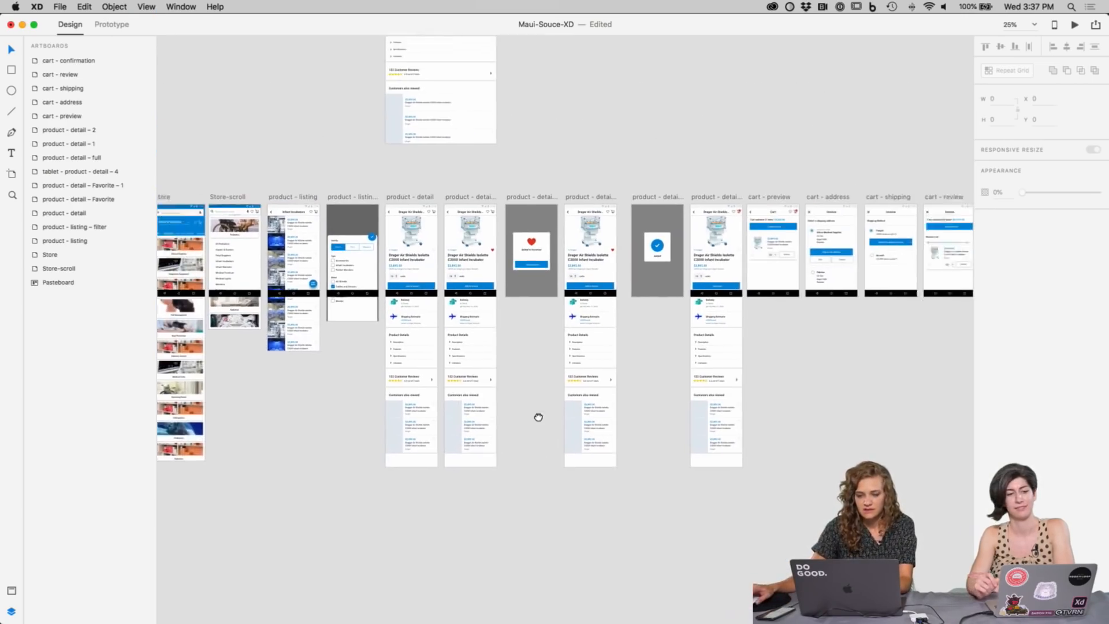
{"action": "scroll", "coordinate": [303, 183], "scroll_direction": "right", "scroll_amount": 2}
{"action": "left_click_drag", "start_coordinate": [173, 183], "coordinate": [752, 468]}
{"action": "left_click_drag", "start_coordinate": [209, 196], "coordinate": [302, 199]}
{"action": "left_click", "coordinate": [216, 196]}
{"action": "left_click_drag", "start_coordinate": [216, 196], "coordinate": [616, 198]}
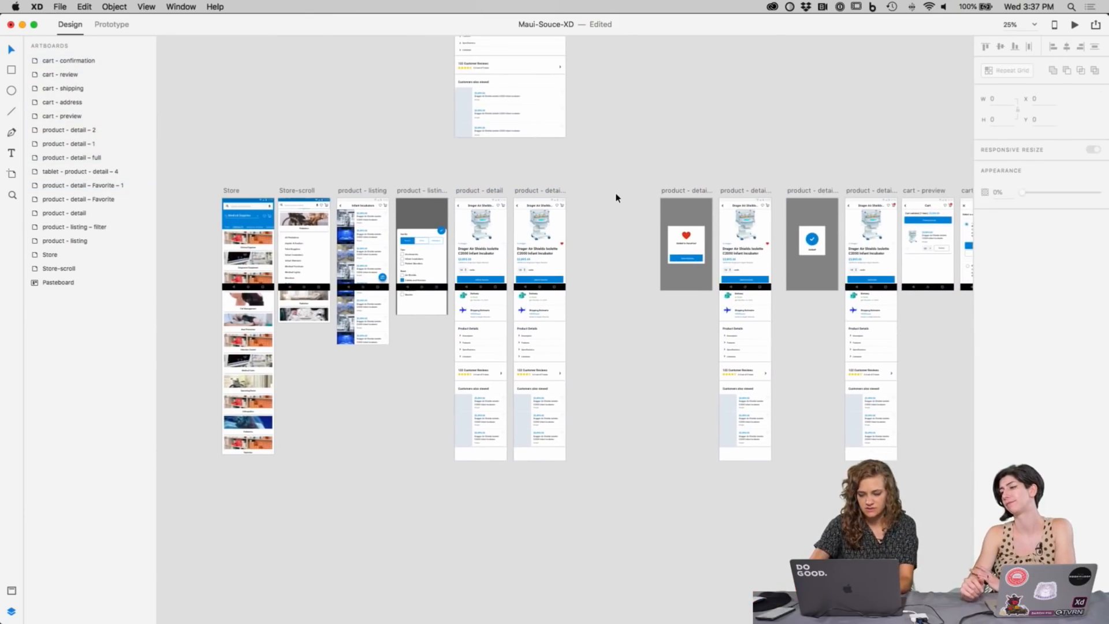
Step: Extend the product - detail – Favorite artboard's lower edge downward to make room below the Customers also viewed list
{"action": "key", "text": "super+equal"}
{"action": "scroll", "coordinate": [666, 253], "scroll_direction": "up", "scroll_amount": 5}
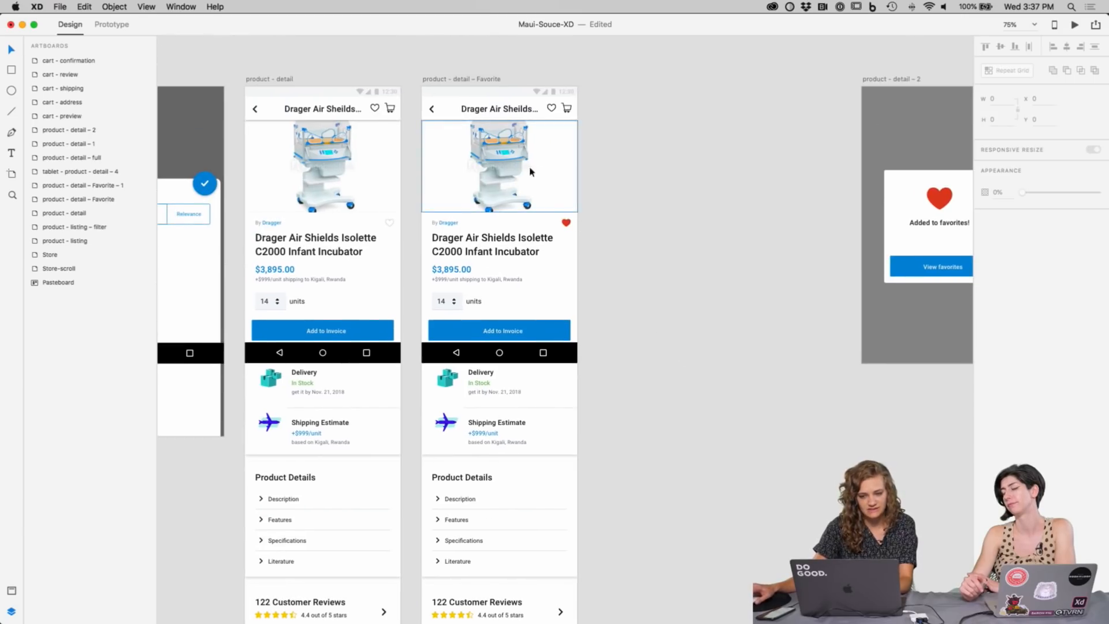
{"action": "left_click", "coordinate": [459, 84]}
{"action": "scroll", "coordinate": [703, 258], "scroll_direction": "down", "scroll_amount": 15}
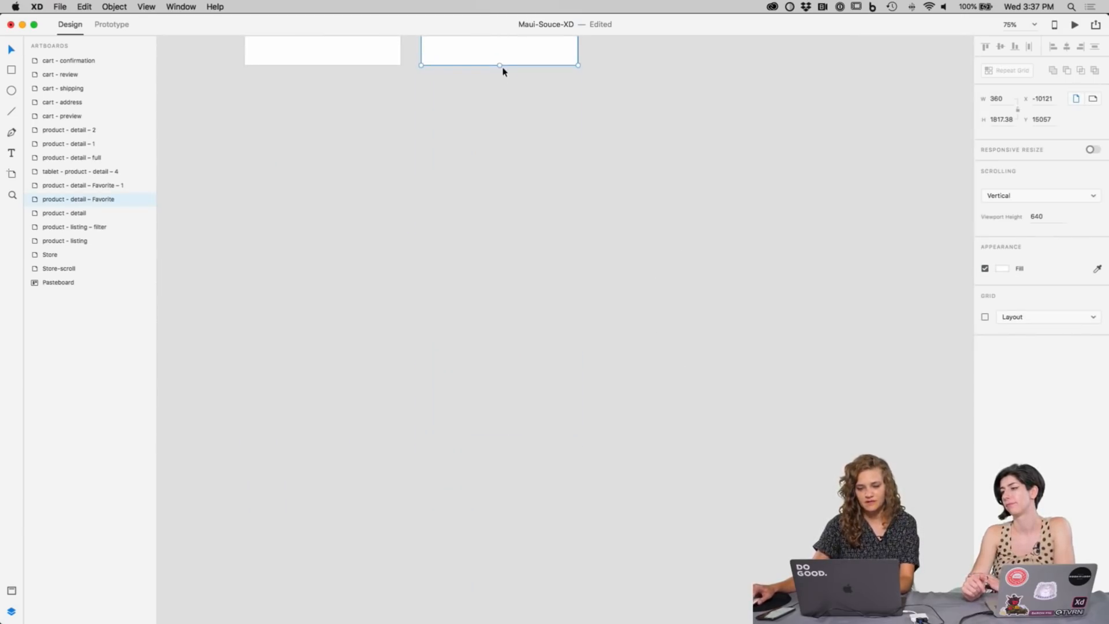
{"action": "left_click_drag", "start_coordinate": [500, 65], "coordinate": [493, 223]}
{"action": "scroll", "coordinate": [743, 253], "scroll_direction": "up", "scroll_amount": 10}
{"action": "scroll", "coordinate": [743, 253], "scroll_direction": "left", "scroll_amount": 2}
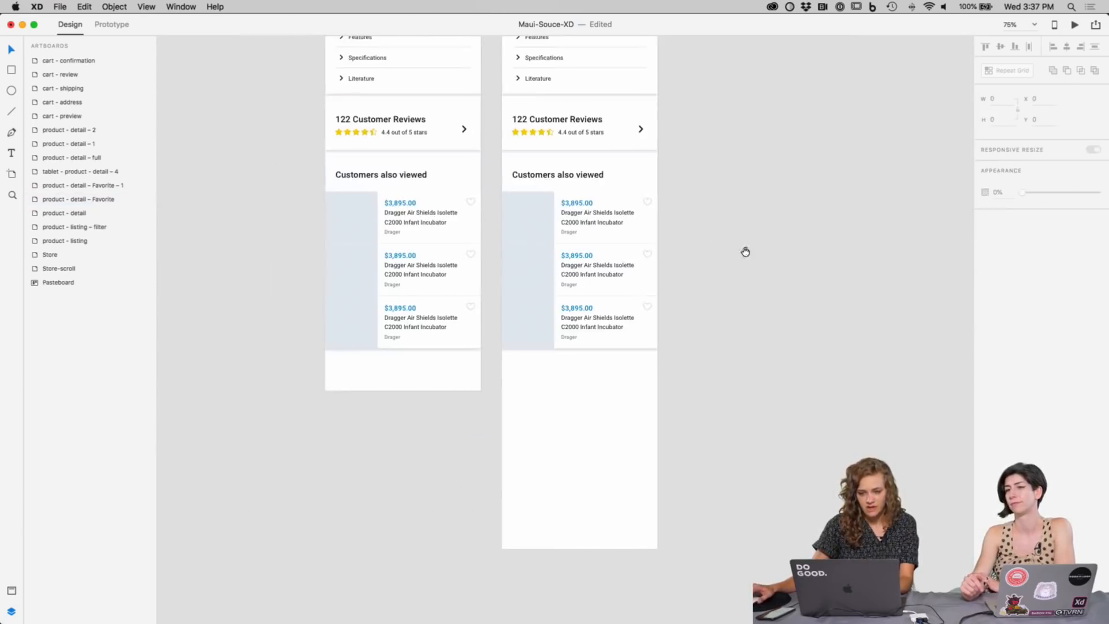
Step: Move the Customer Reviews and Customers also viewed sections down together in the product - detail – Favorite artboard
{"action": "left_click", "coordinate": [624, 283]}
{"action": "left_click", "coordinate": [587, 163], "text": "shift"}
{"action": "left_click_drag", "start_coordinate": [593, 161], "coordinate": [588, 356]}
Step: Stretch the Product Details section's white background downward below the Literature row in the product - detail – Favorite artboard
{"action": "left_click", "coordinate": [562, 233]}
{"action": "scroll", "coordinate": [574, 271], "scroll_direction": "up", "scroll_amount": 5}
{"action": "double_click", "coordinate": [584, 302]}
{"action": "left_click_drag", "start_coordinate": [584, 302], "coordinate": [585, 398]}
{"action": "key", "text": "super+z"}
{"action": "left_click_drag", "start_coordinate": [582, 305], "coordinate": [582, 436]}
{"action": "left_click", "coordinate": [772, 448]}
{"action": "scroll", "coordinate": [784, 416], "scroll_direction": "up", "scroll_amount": 3}
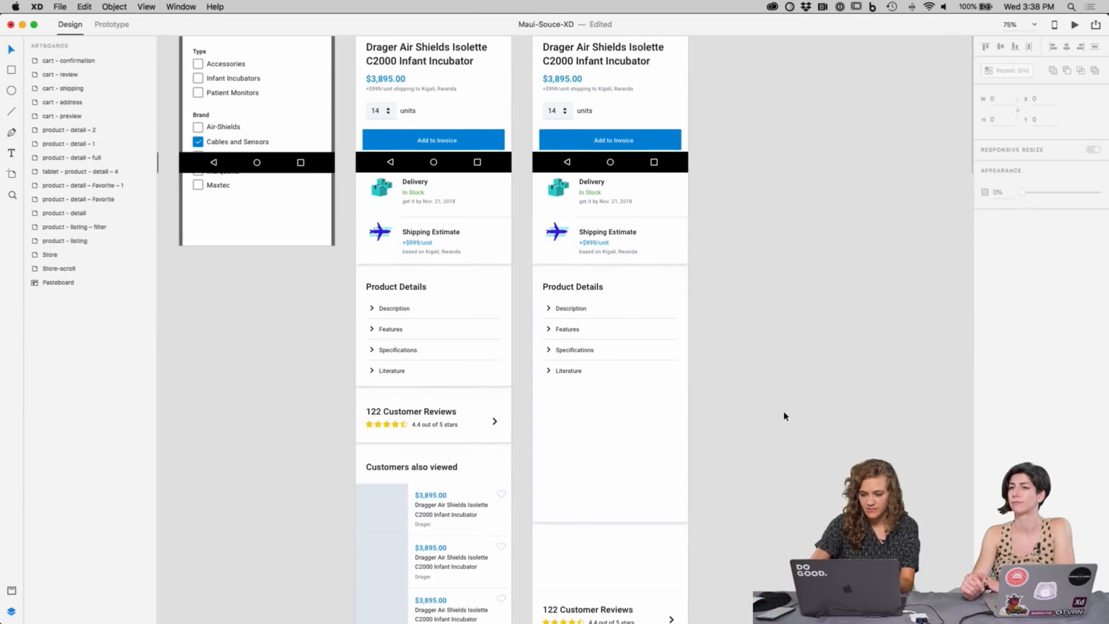
Step: Move the Features, Specifications and Literature rows with their chevrons and dividers down together to Y 1076, opening a gap below Description
{"action": "scroll", "coordinate": [784, 415], "scroll_direction": "up", "scroll_amount": 5}
{"action": "scroll", "coordinate": [693, 347], "scroll_direction": "right", "scroll_amount": 3}
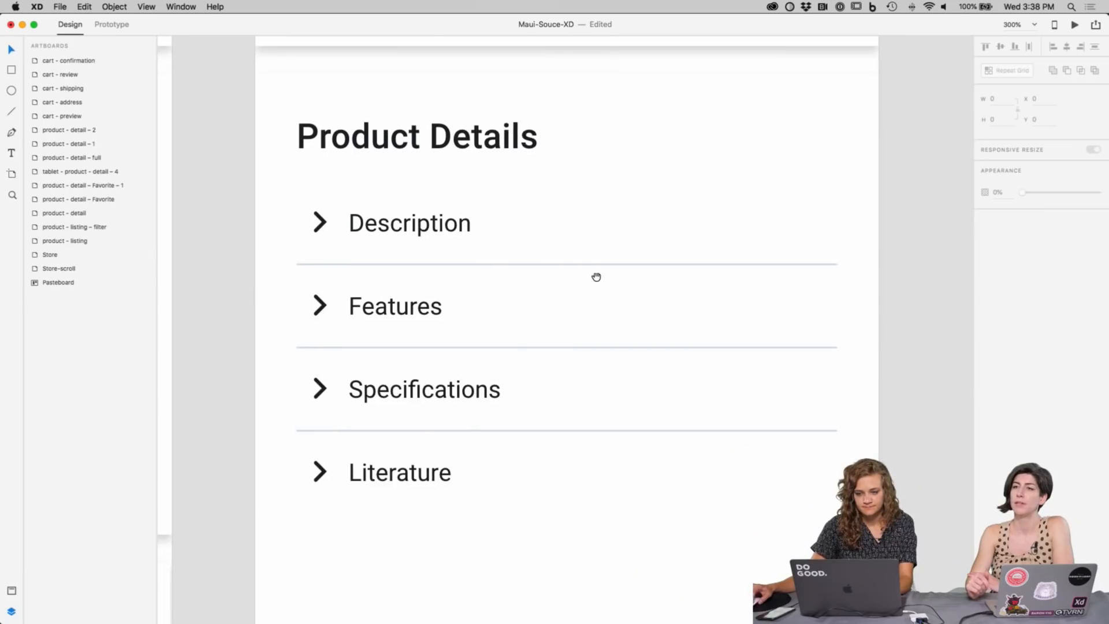
{"action": "double_click", "coordinate": [401, 473]}
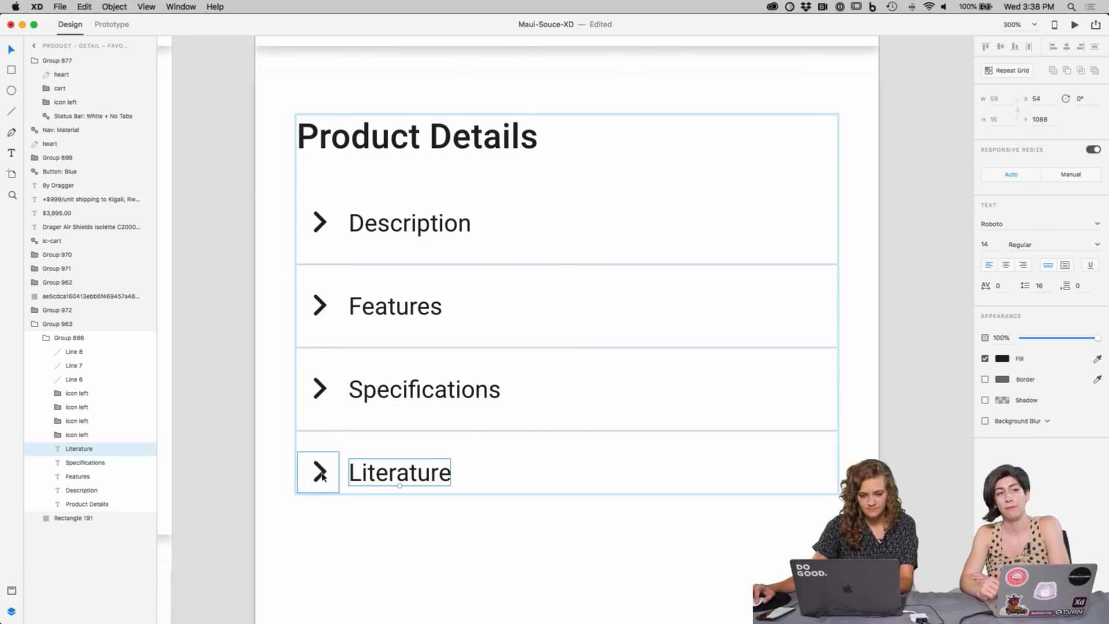
{"action": "left_click", "coordinate": [322, 473], "text": "shift"}
{"action": "left_click", "coordinate": [342, 431], "text": "shift"}
{"action": "left_click", "coordinate": [374, 399], "text": "shift"}
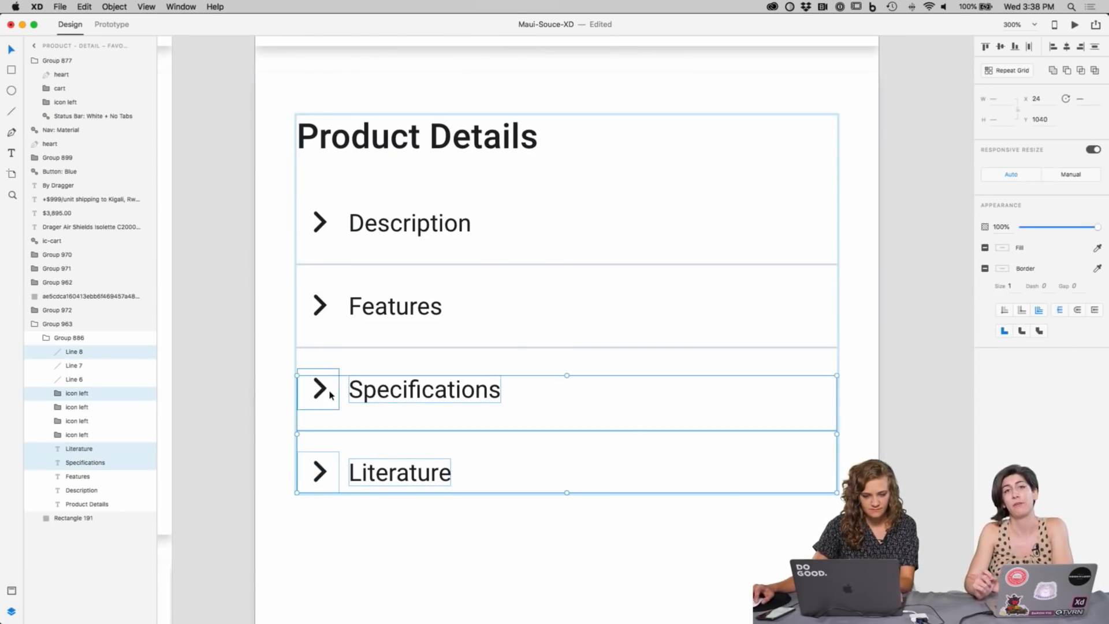
{"action": "left_click", "coordinate": [334, 392], "text": "shift"}
{"action": "left_click", "coordinate": [354, 347], "text": "shift"}
{"action": "left_click", "coordinate": [365, 320], "text": "shift"}
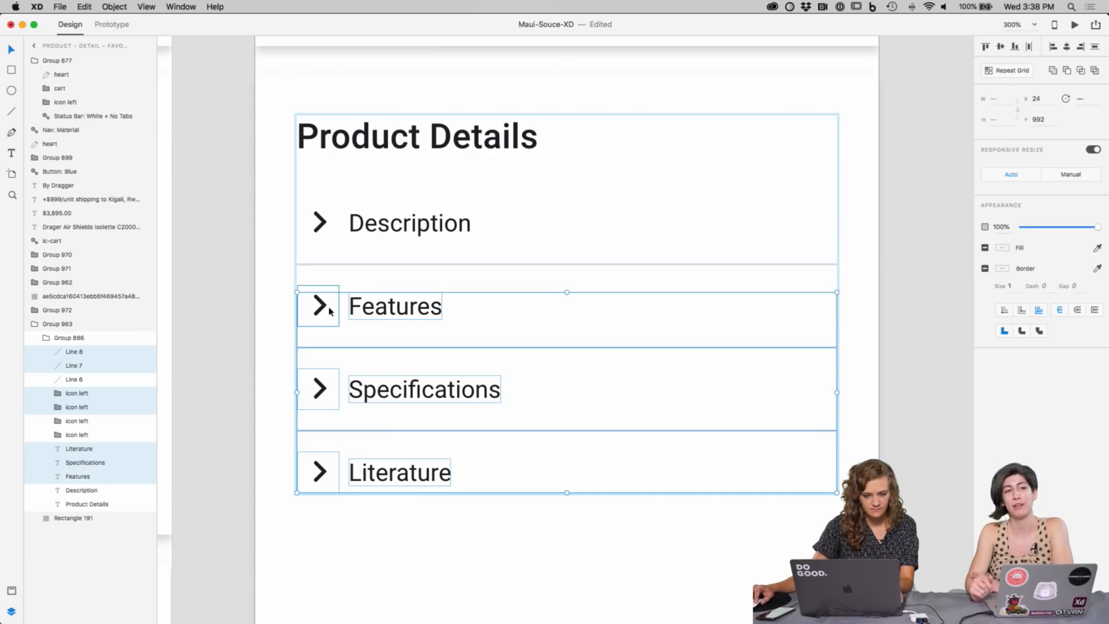
{"action": "left_click", "coordinate": [324, 307], "text": "shift"}
{"action": "left_click_drag", "start_coordinate": [363, 308], "coordinate": [360, 465]}
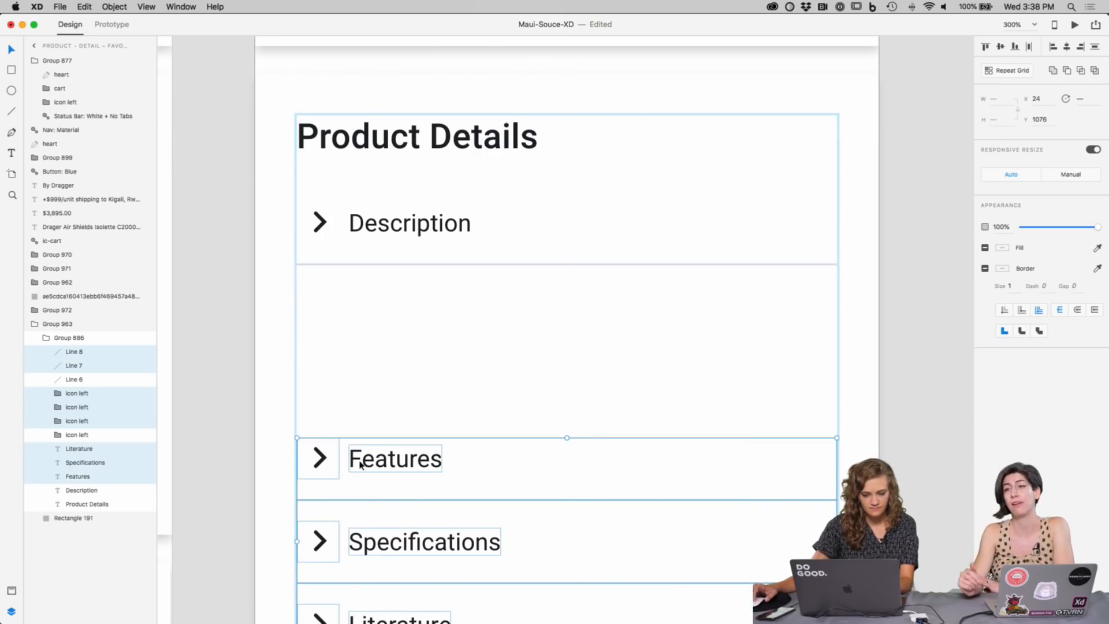
Step: Move the selected Features, Specifications and Literature rows farther down to enlarge the gap below Description
{"action": "key", "text": "super+minus"}
{"action": "key", "text": "super+minus"}
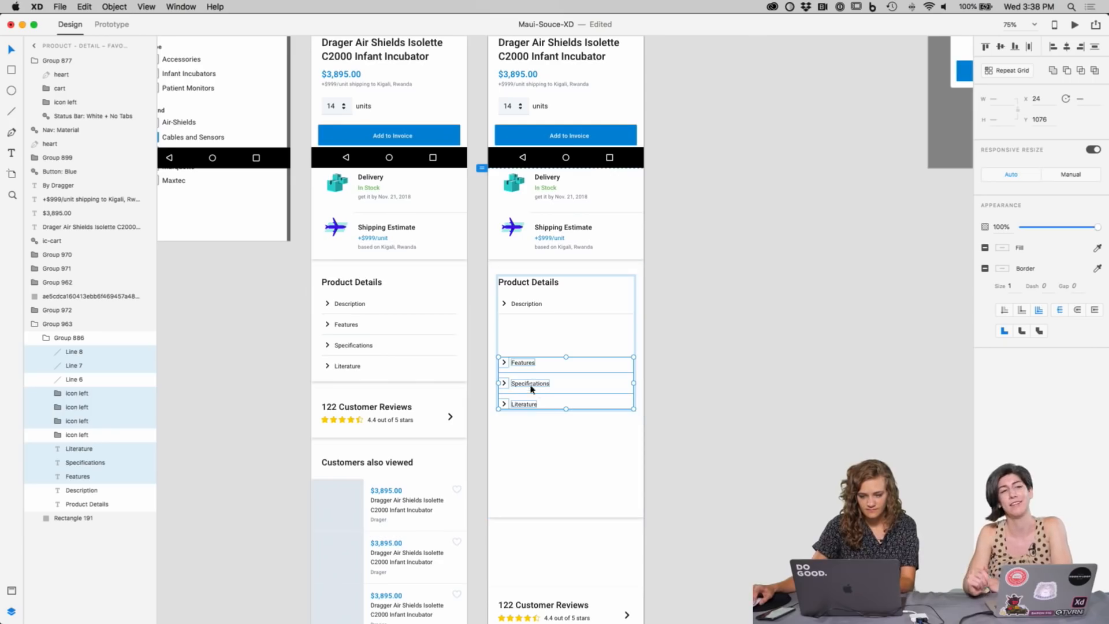
{"action": "left_click_drag", "start_coordinate": [521, 384], "coordinate": [522, 430]}
{"action": "left_click", "coordinate": [733, 386]}
{"action": "scroll", "coordinate": [748, 412], "scroll_direction": "up", "scroll_amount": 2}
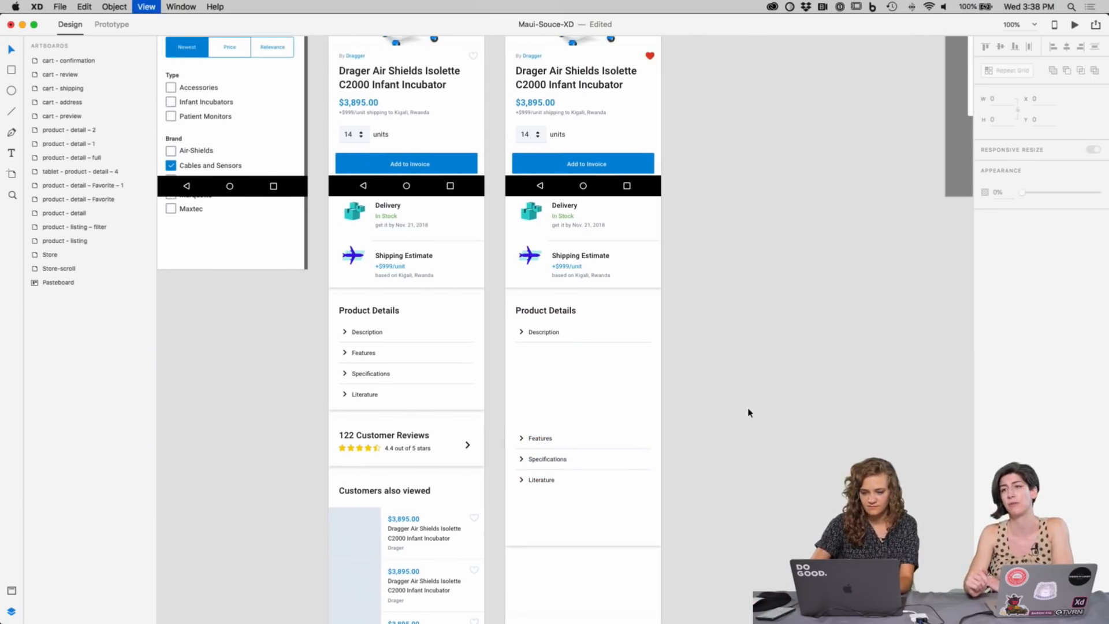
Step: Move the divider line under Description down to Y 1174, 12 above the Features row to match the other dividers
{"action": "scroll", "coordinate": [748, 412], "scroll_direction": "up", "scroll_amount": 5}
{"action": "scroll", "coordinate": [747, 416], "scroll_direction": "down", "scroll_amount": 4}
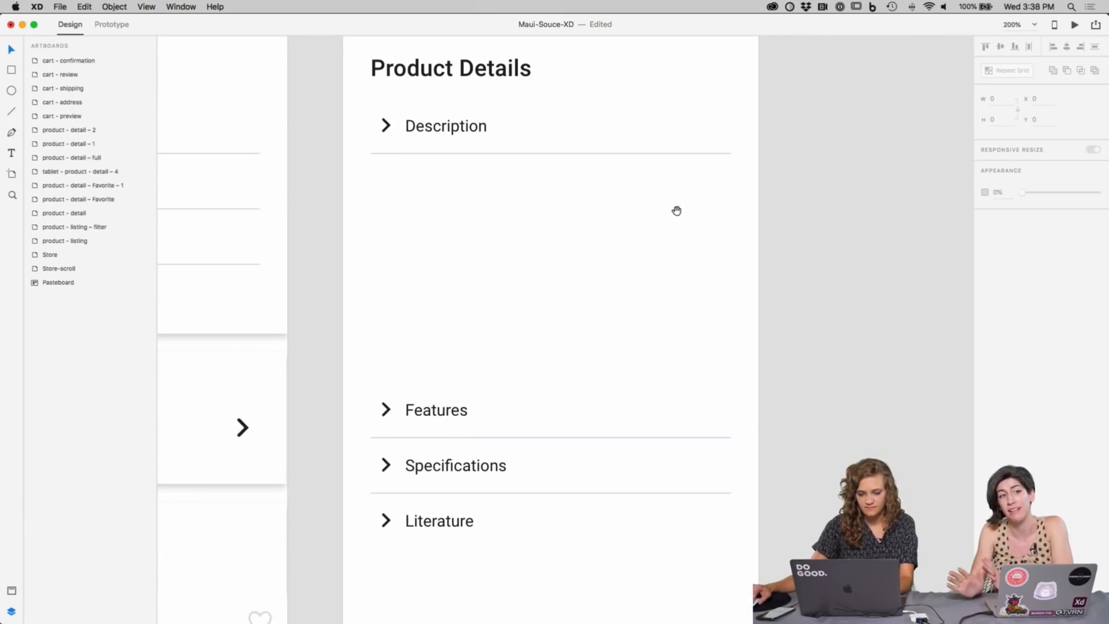
{"action": "double_click", "coordinate": [552, 145]}
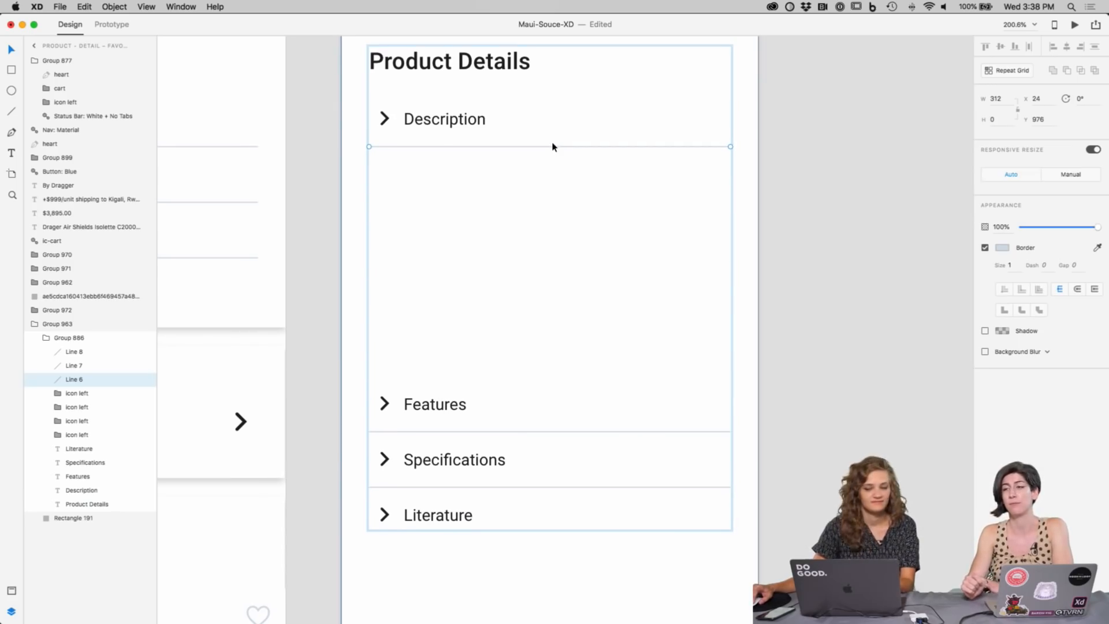
{"action": "left_click_drag", "start_coordinate": [553, 149], "coordinate": [538, 378]}
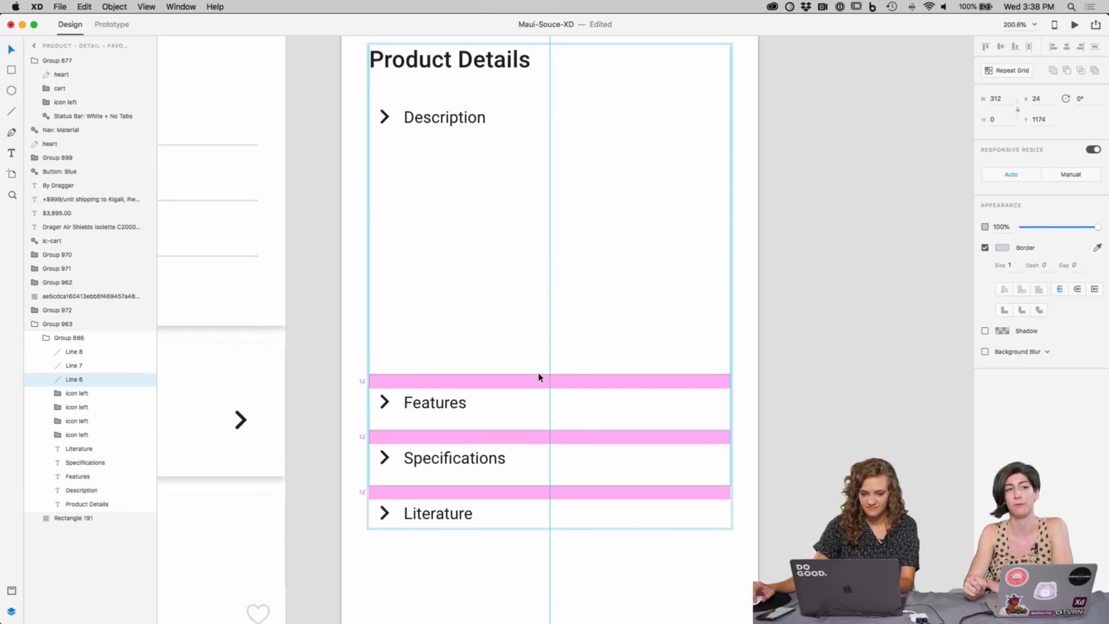
{"action": "left_click", "coordinate": [802, 354]}
{"action": "scroll", "coordinate": [857, 206], "scroll_direction": "up", "scroll_amount": 2}
Step: Switch to Chrome, open MFI Medical's Drager Air Shields Isolette C2000 product page and copy the long description paragraph
{"action": "key", "text": "super+Tab"}
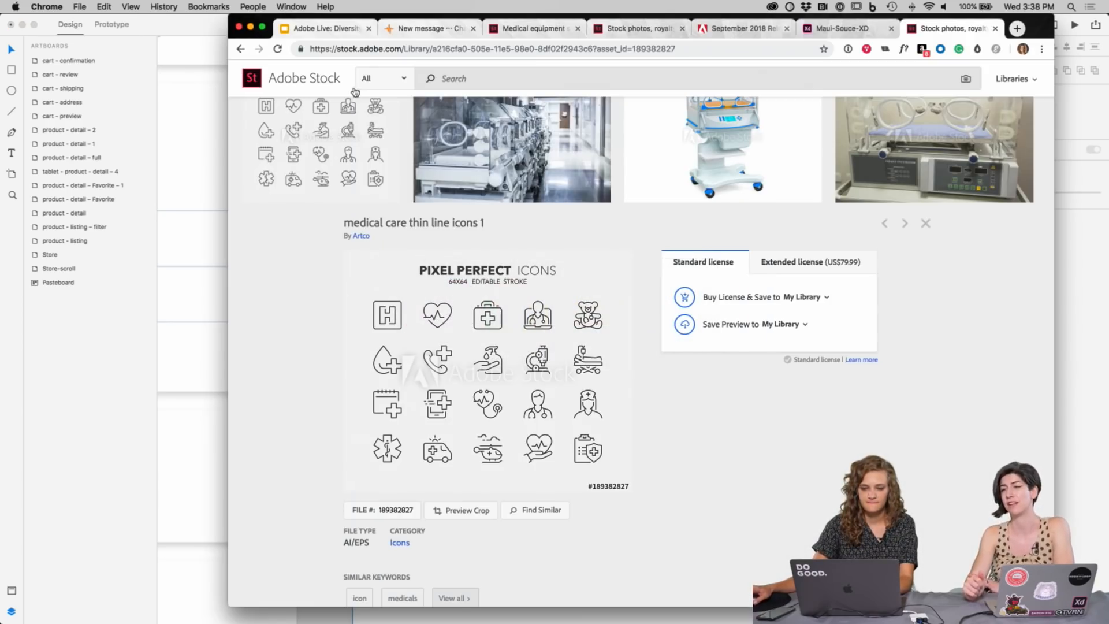
{"action": "left_click", "coordinate": [425, 30]}
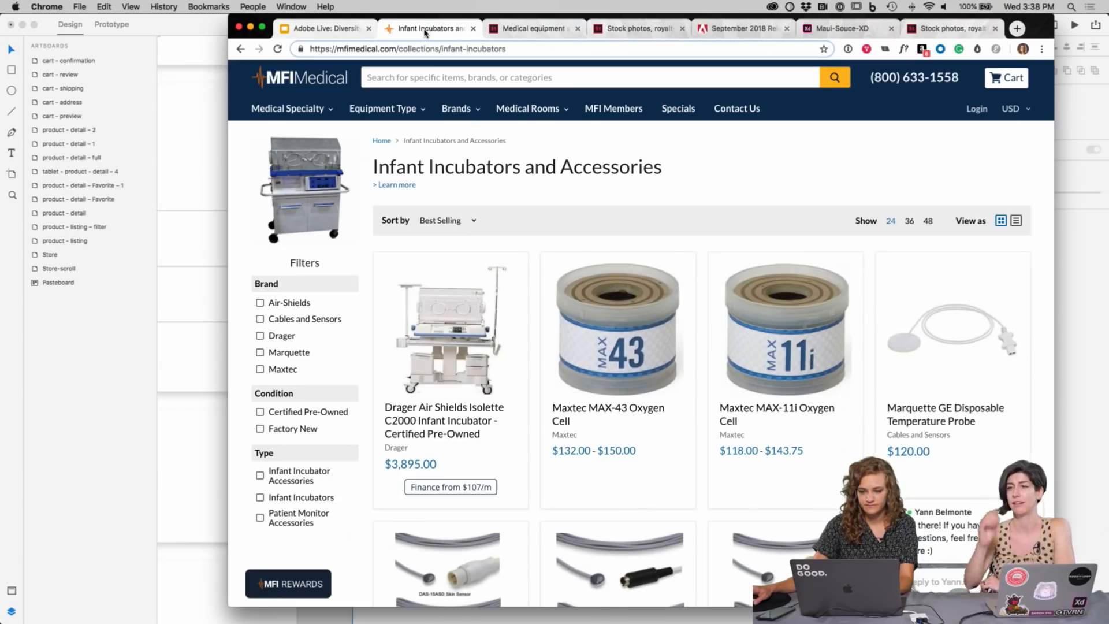
{"action": "left_click", "coordinate": [453, 370]}
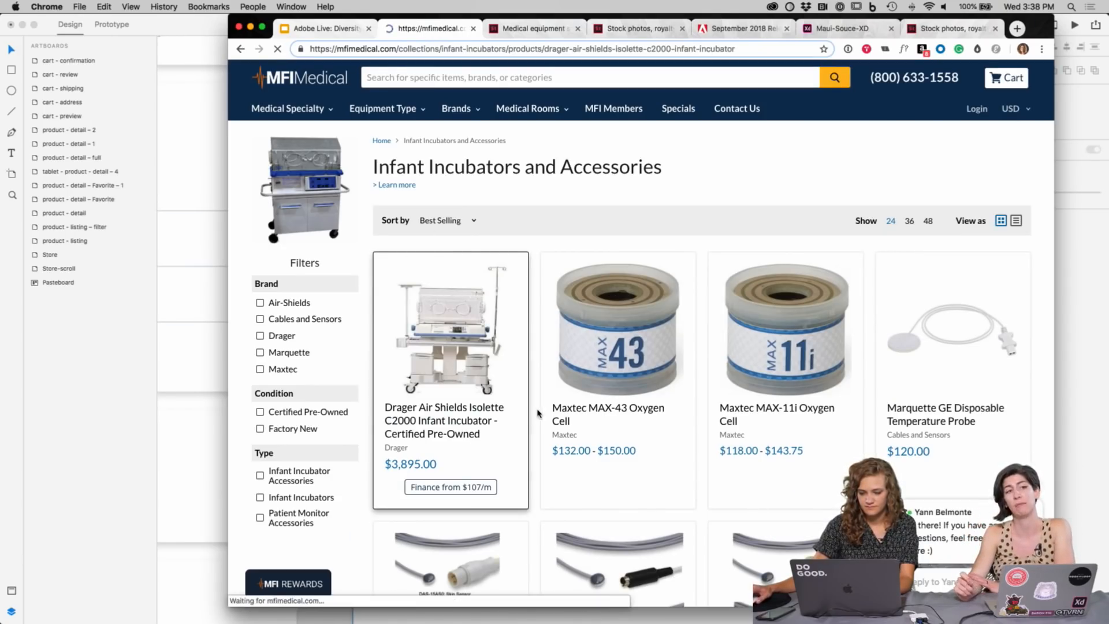
{"action": "scroll", "coordinate": [809, 426], "scroll_direction": "down", "scroll_amount": 6}
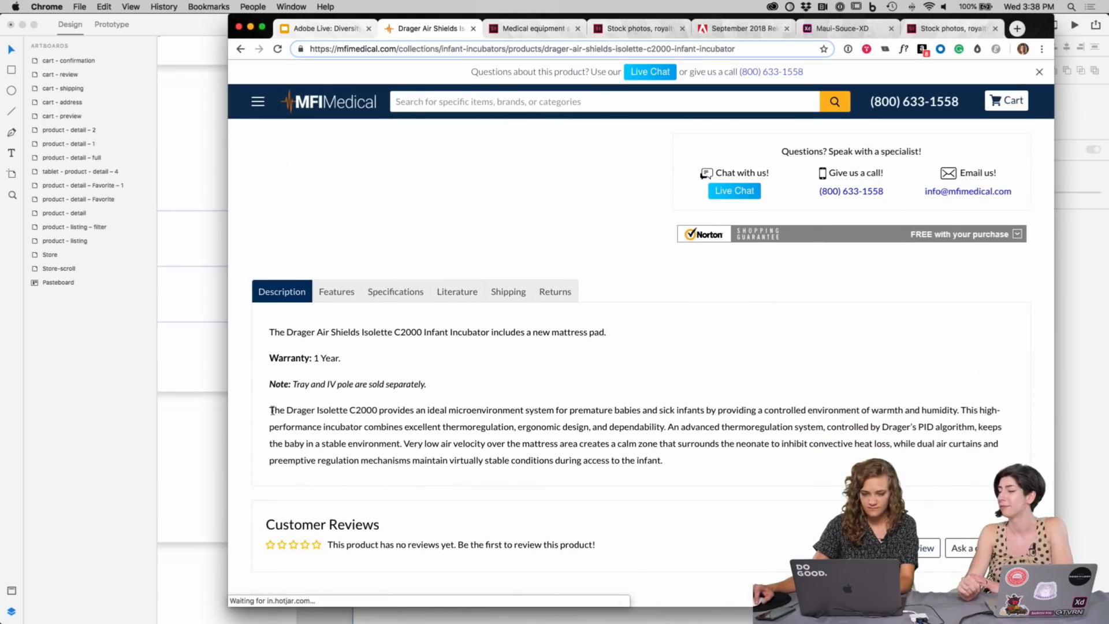
{"action": "left_click_drag", "start_coordinate": [270, 410], "coordinate": [666, 465]}
{"action": "key", "text": "super+c"}
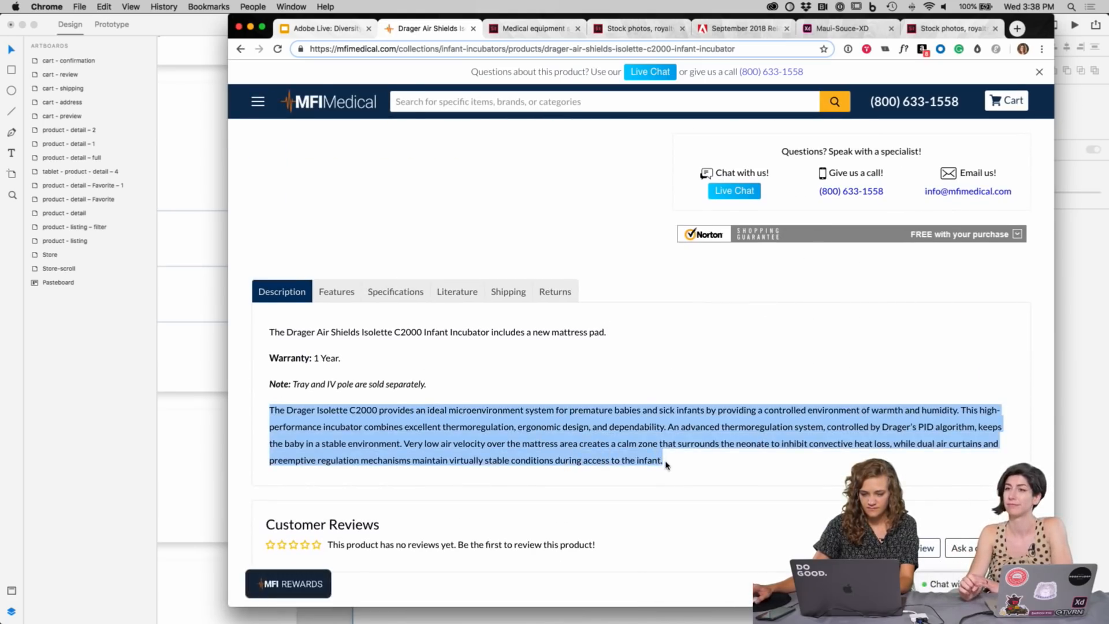
Step: Switch back to Adobe XD and duplicate the Description label directly beneath the original
{"action": "left_click", "coordinate": [209, 516]}
{"action": "double_click", "coordinate": [465, 183]}
{"action": "left_click_drag", "start_coordinate": [465, 184], "coordinate": [469, 208]}
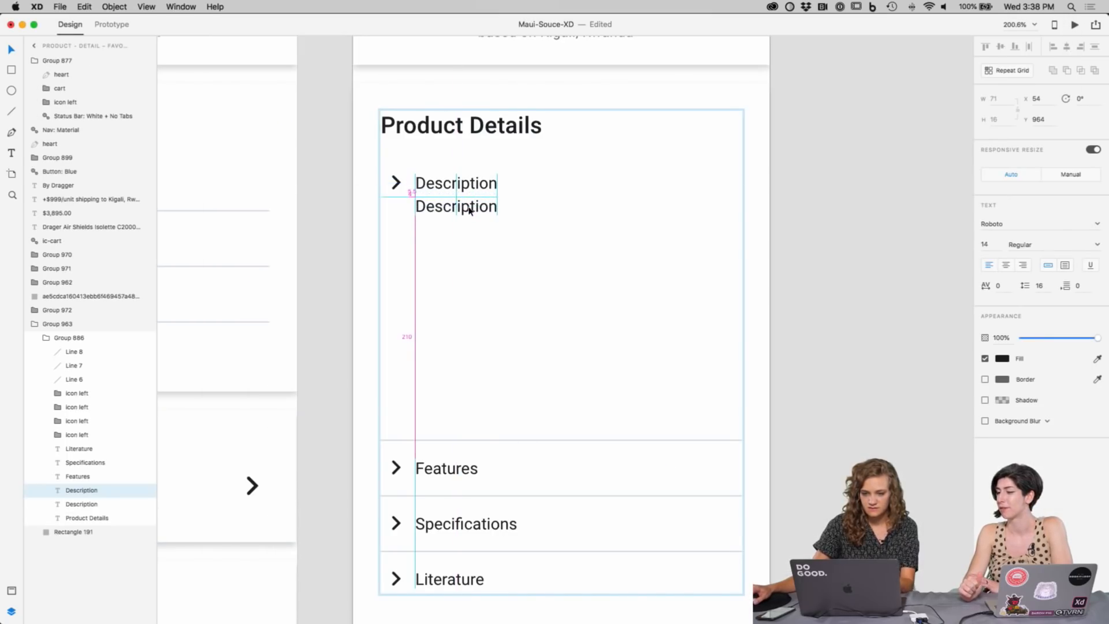
Step: Try to replace the duplicate label's single-line text with the copied product description
{"action": "double_click", "coordinate": [465, 208]}
{"action": "key", "text": "super+v"}
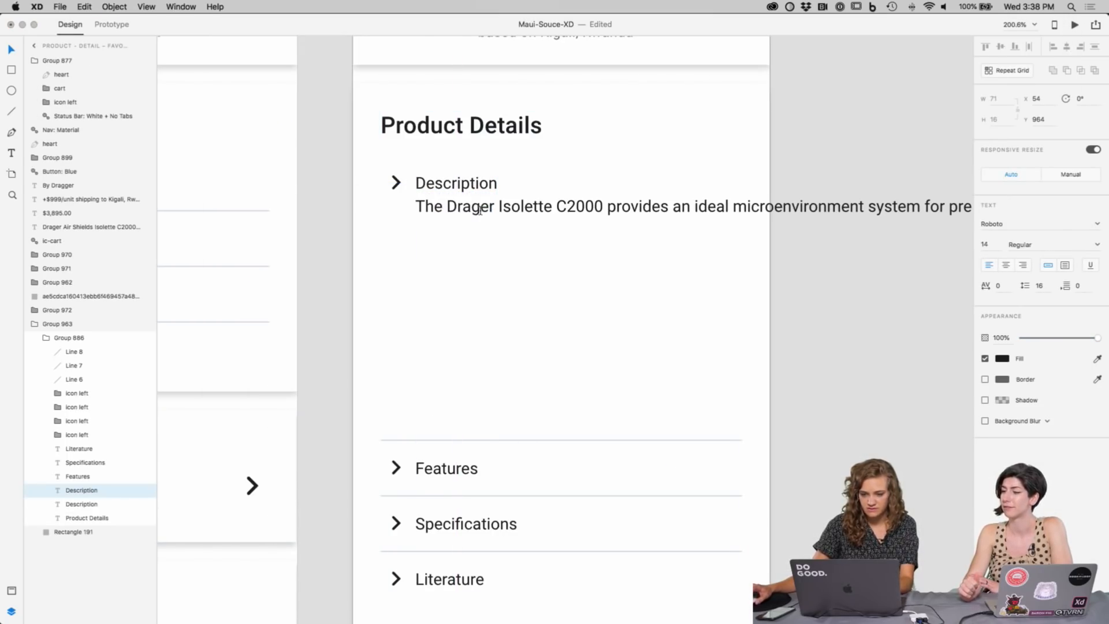
{"action": "left_click", "coordinate": [487, 215]}
{"action": "key", "text": "super+z"}
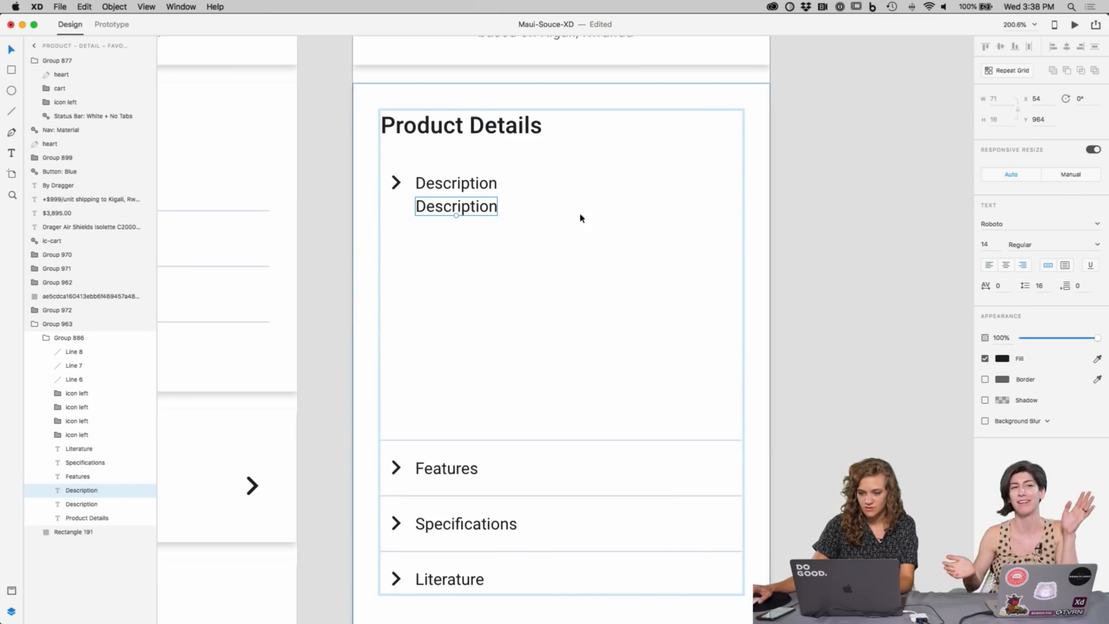
Step: Convert the duplicate Description label to a 260 by 188 area text box and replace its text with the copied paragraph
{"action": "left_click", "coordinate": [1063, 266]}
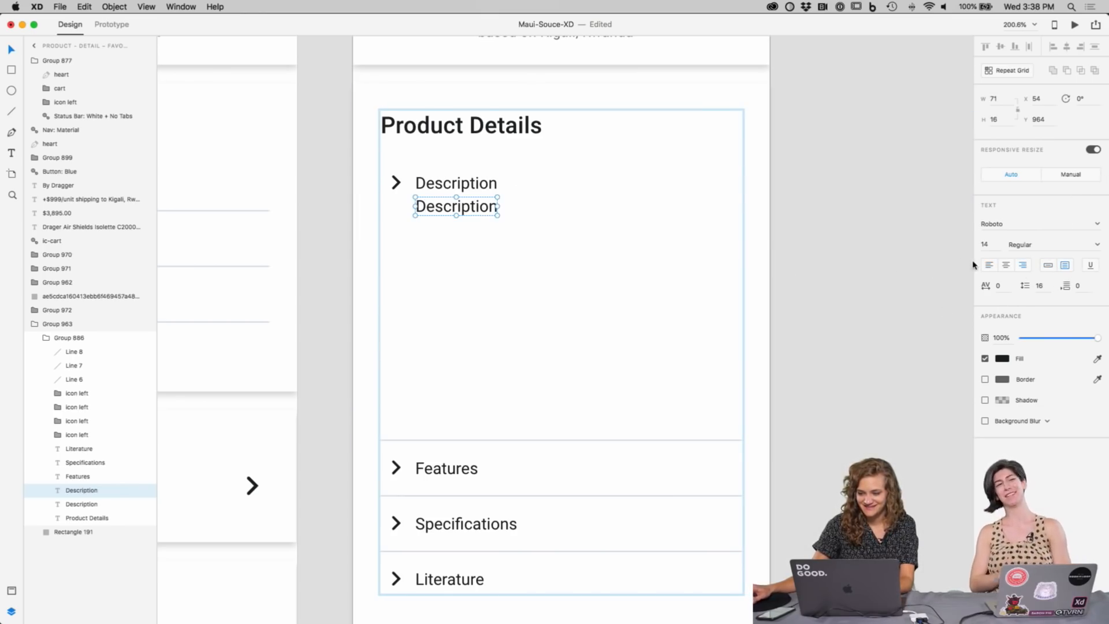
{"action": "left_click_drag", "start_coordinate": [497, 206], "coordinate": [706, 212]}
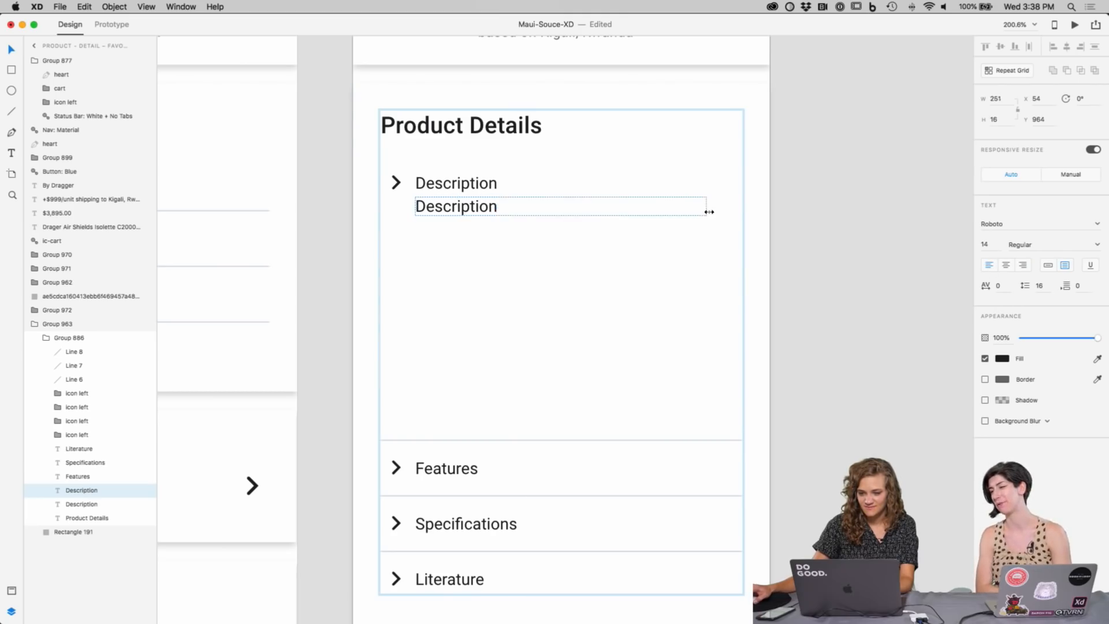
{"action": "left_click_drag", "start_coordinate": [566, 216], "coordinate": [560, 415]}
{"action": "double_click", "coordinate": [477, 209]}
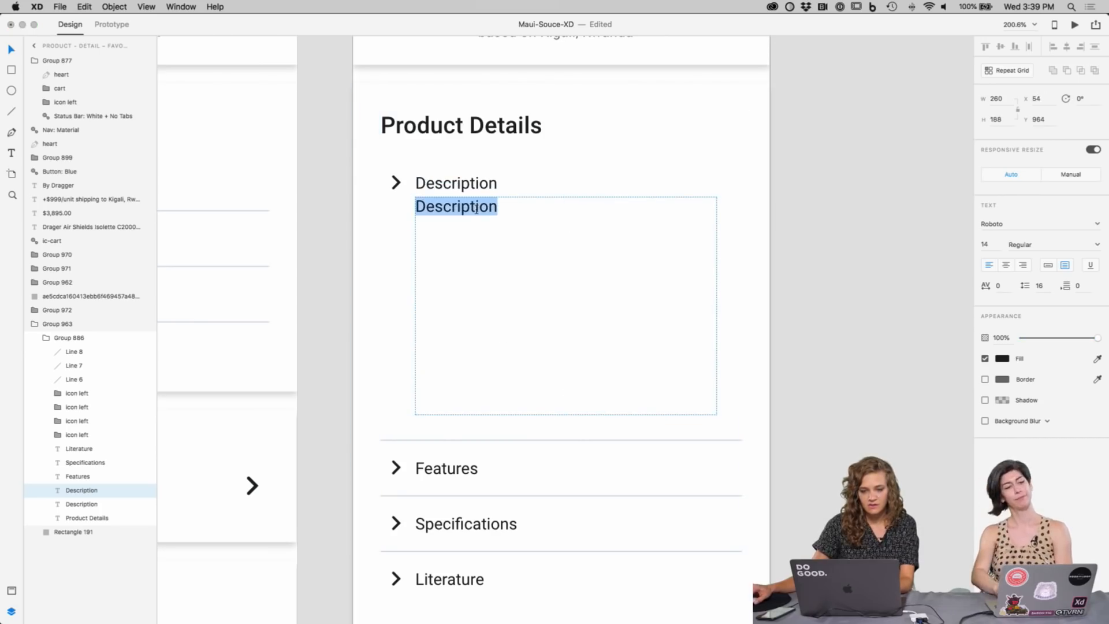
{"action": "key", "text": "super+v"}
{"action": "key", "text": "Escape"}
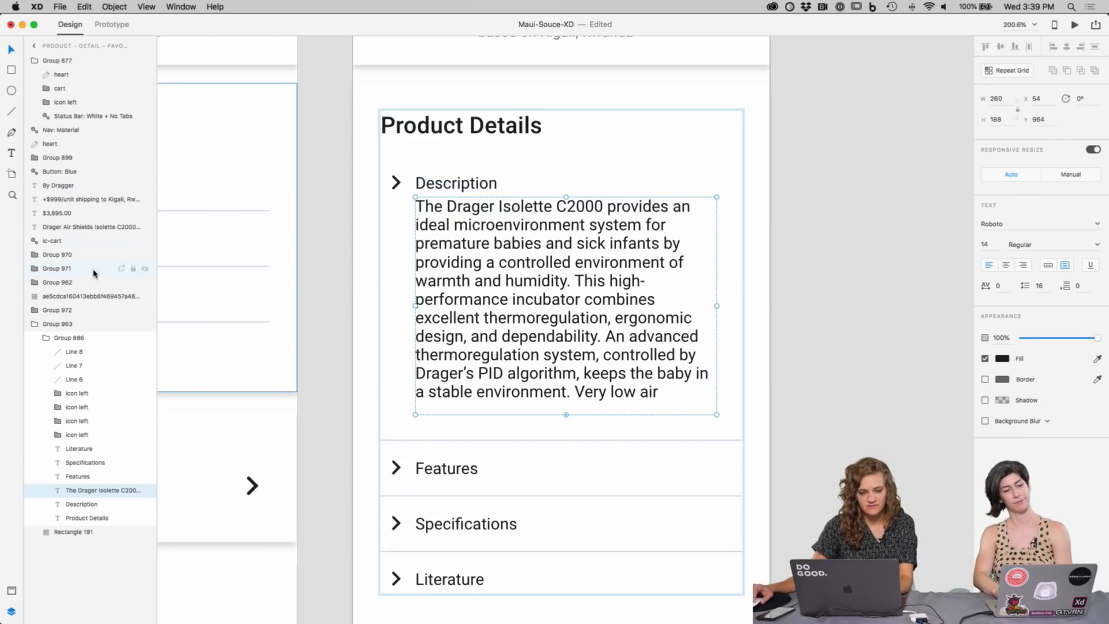
Step: Show the document's assets and set the description paragraph's line spacing to 23
{"action": "key", "text": "super+y"}
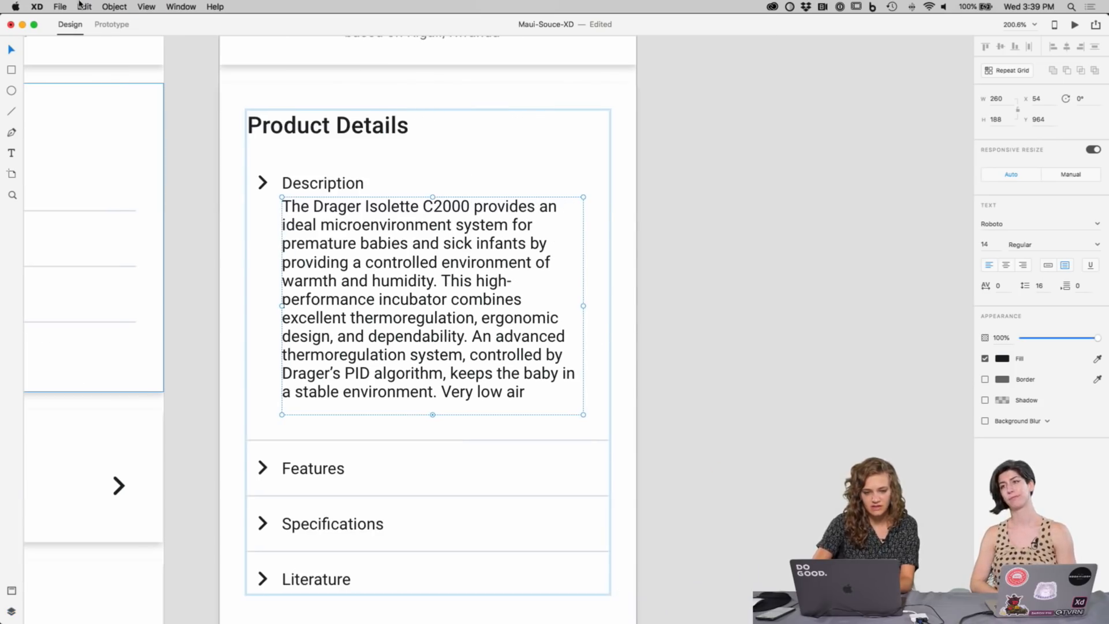
{"action": "key", "text": "super+shift+c"}
{"action": "scroll", "coordinate": [65, 220], "scroll_direction": "up", "scroll_amount": 1}
{"action": "scroll", "coordinate": [65, 220], "scroll_direction": "down", "scroll_amount": 15}
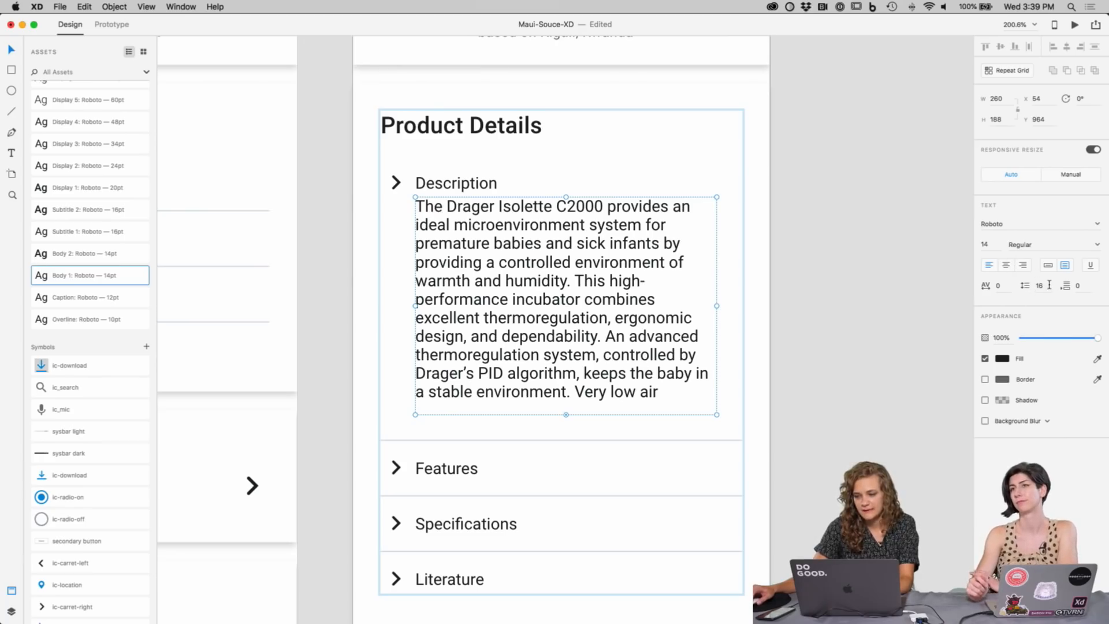
{"action": "key", "text": "Up"}
{"action": "key", "text": "Up"}
{"action": "key", "text": "Up"}
{"action": "key", "text": "Up"}
{"action": "key", "text": "Up"}
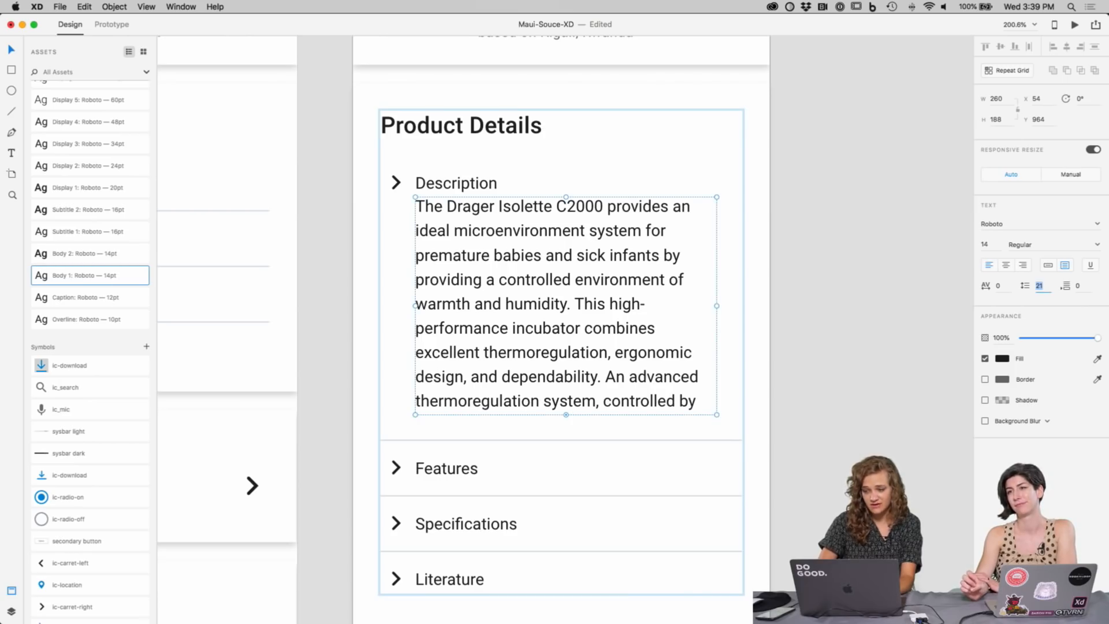
{"action": "key", "text": "Up"}
{"action": "key", "text": "Up"}
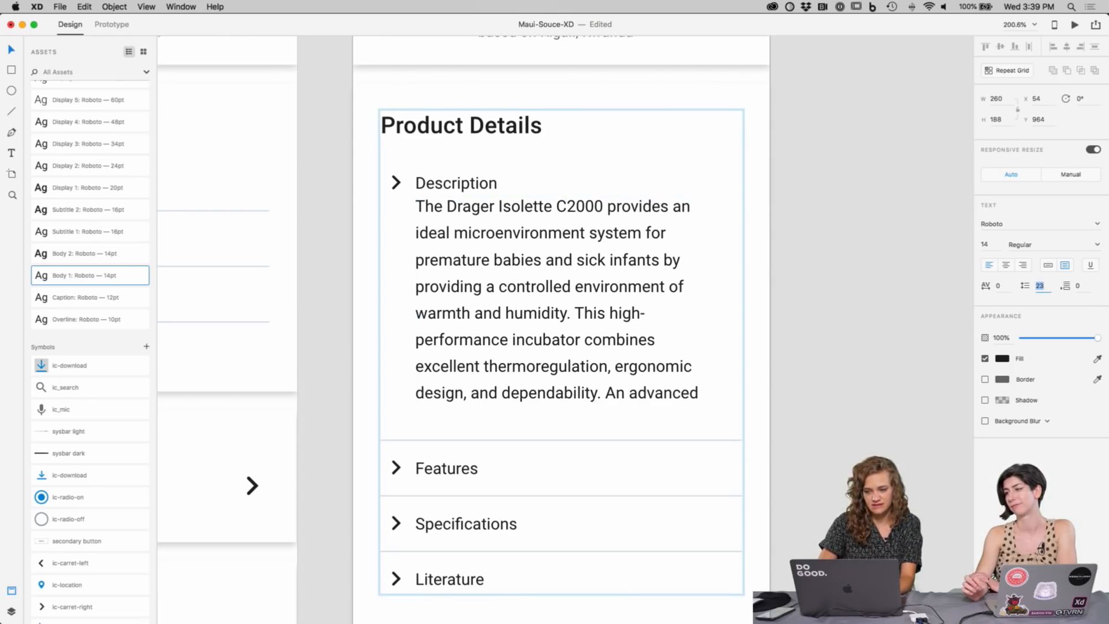
{"action": "key", "text": "Up"}
{"action": "key", "text": "Down"}
{"action": "key", "text": "Down"}
{"action": "key", "text": "Up"}
{"action": "key", "text": "Down"}
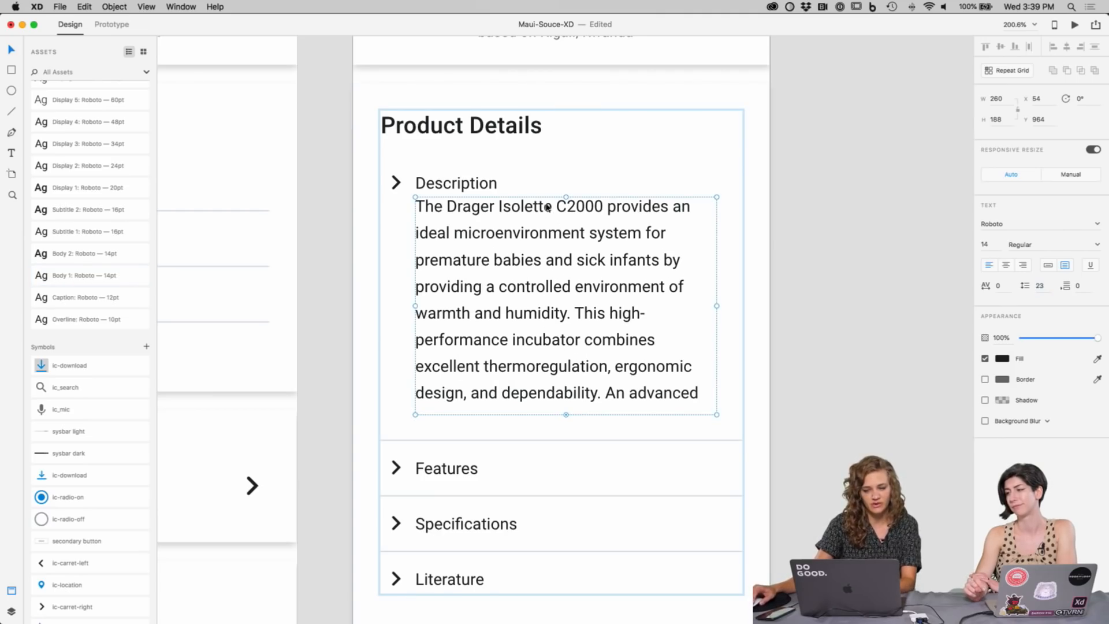
Step: Rotate the chevron beside the Description label to point downward as an expanded state
{"action": "left_click", "coordinate": [884, 319]}
{"action": "scroll", "coordinate": [635, 260], "scroll_direction": "down", "scroll_amount": 1}
{"action": "left_click", "coordinate": [422, 173]}
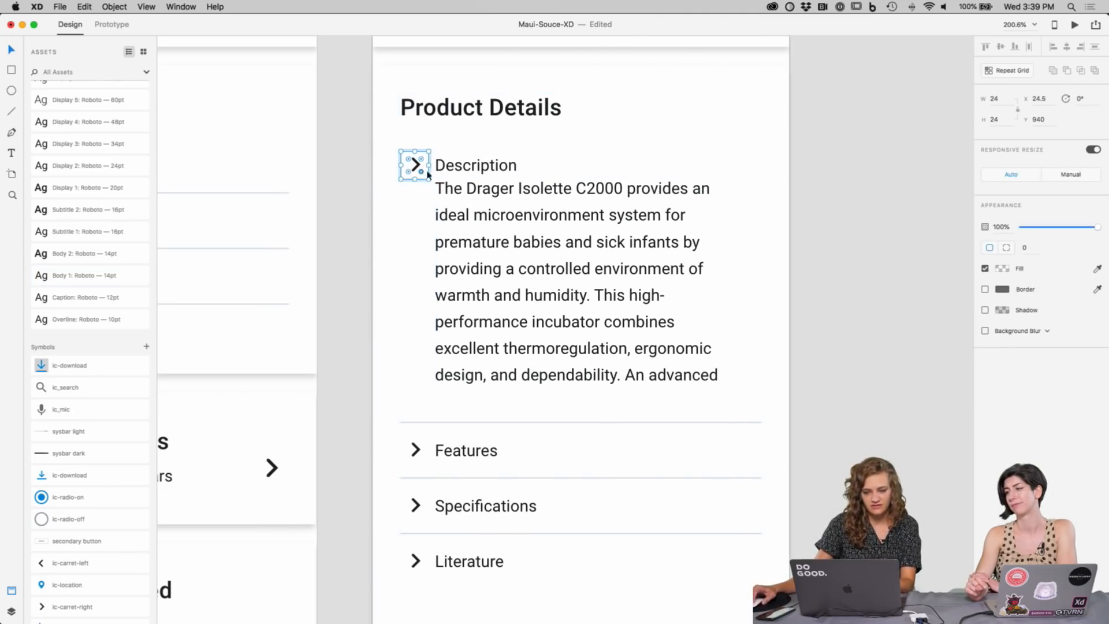
{"action": "left_click", "coordinate": [740, 233]}
{"action": "left_click", "coordinate": [413, 164]}
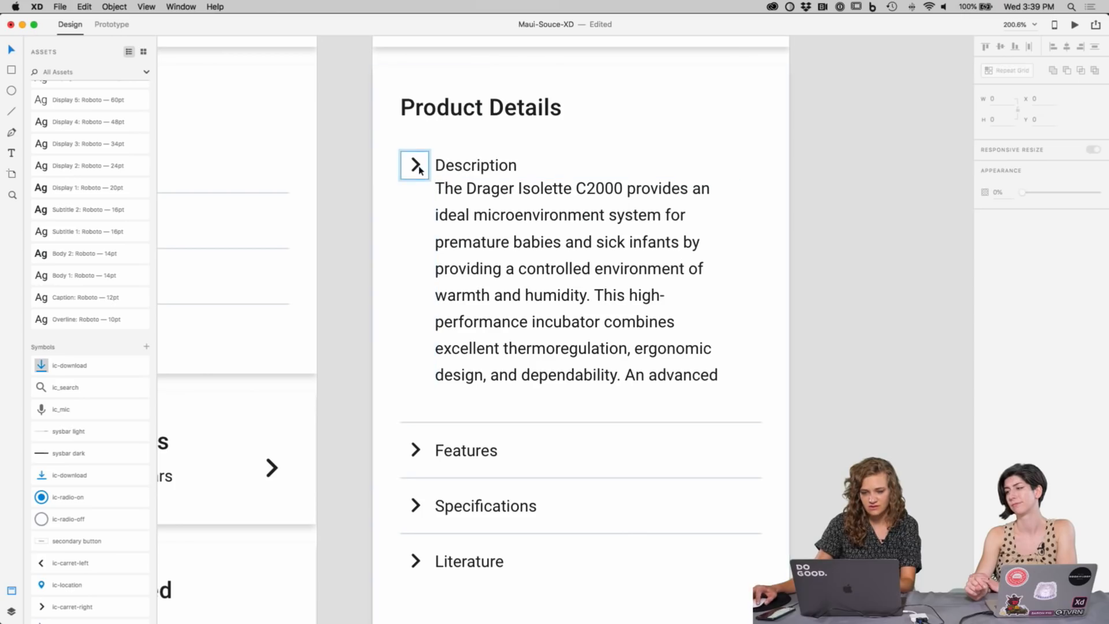
{"action": "left_click", "coordinate": [397, 149]}
{"action": "left_click", "coordinate": [412, 166]}
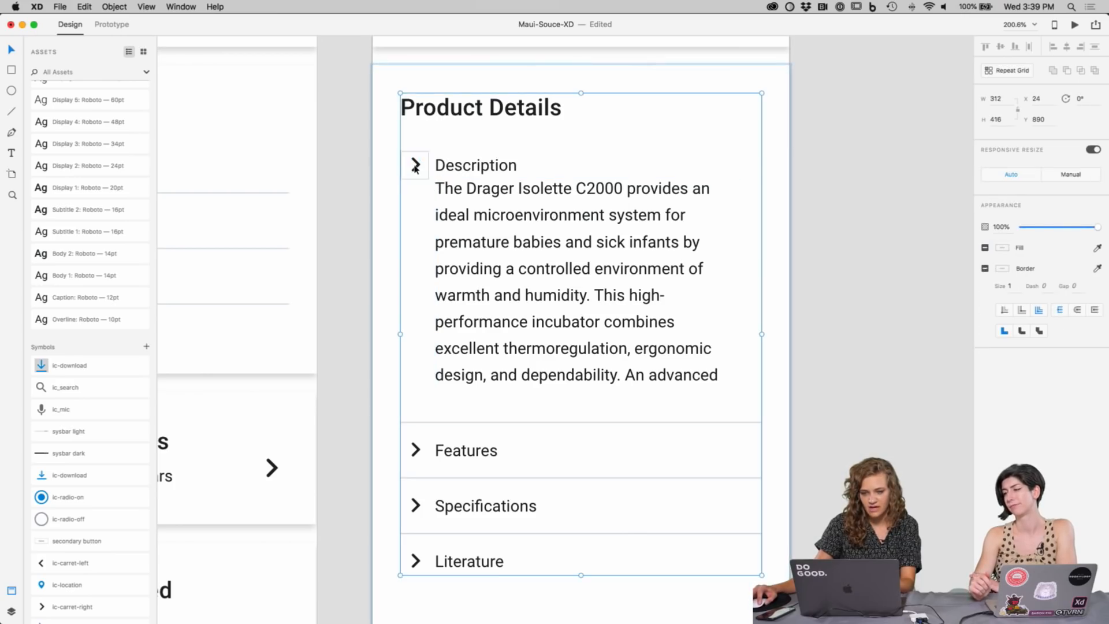
{"action": "double_click", "coordinate": [415, 168]}
{"action": "left_click_drag", "start_coordinate": [400, 148], "coordinate": [440, 141]}
Step: Move the description paragraph slightly down to Y 970 for more space below the Description label
{"action": "left_click", "coordinate": [488, 250]}
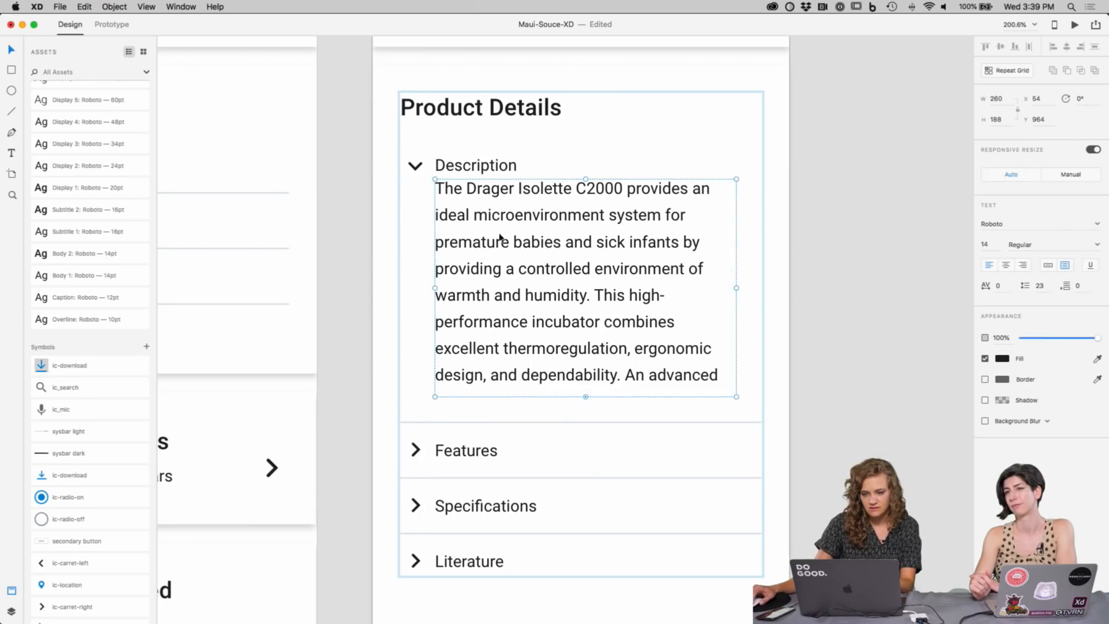
{"action": "left_click_drag", "start_coordinate": [515, 202], "coordinate": [516, 208]}
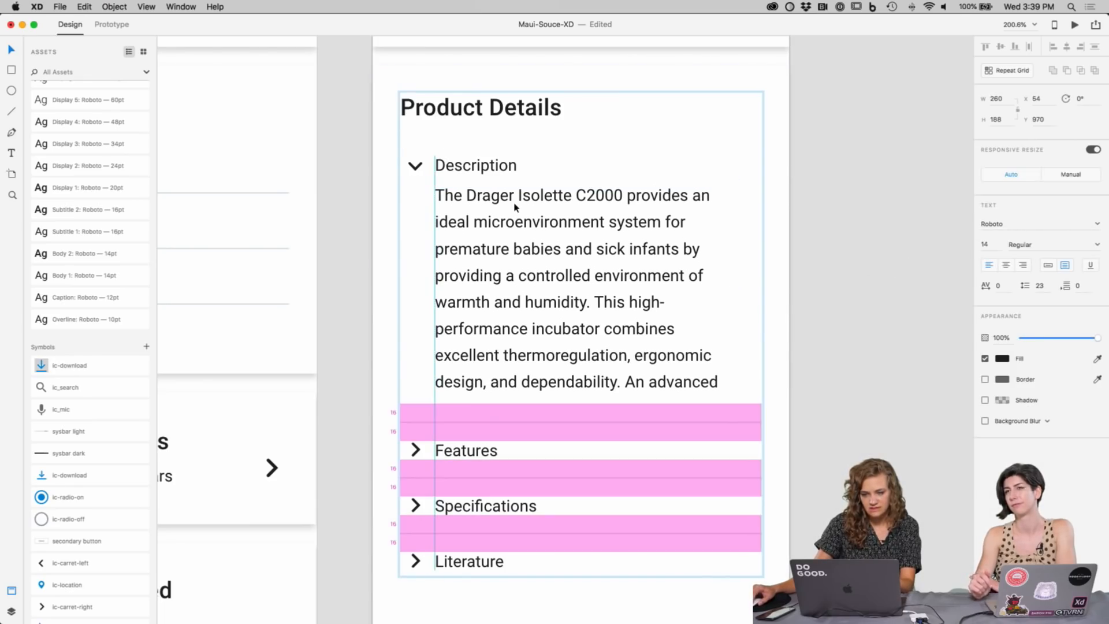
{"action": "scroll", "coordinate": [787, 314], "scroll_direction": "right", "scroll_amount": 2}
{"action": "left_click", "coordinate": [822, 277]}
{"action": "scroll", "coordinate": [821, 277], "scroll_direction": "up", "scroll_amount": 3}
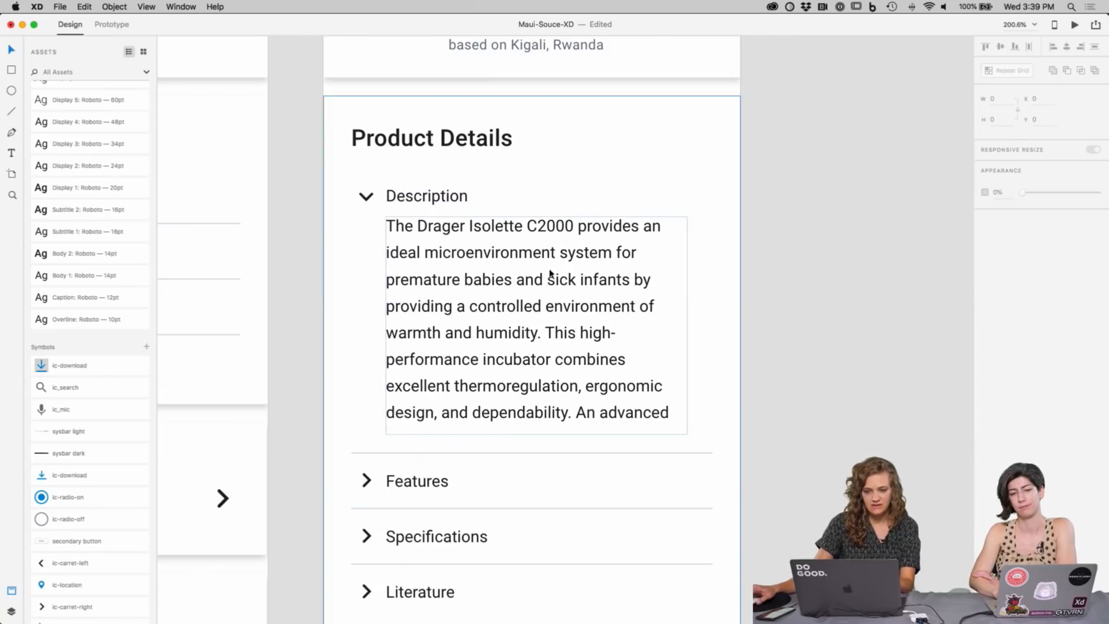
Step: Apply the Body 2: Roboto — 14pt style to the Description, Features, Specifications and Literature labels in the expanded Product Details card
{"action": "left_click", "coordinate": [434, 204]}
{"action": "left_click", "coordinate": [477, 335]}
{"action": "scroll", "coordinate": [539, 285], "scroll_direction": "down", "scroll_amount": 2}
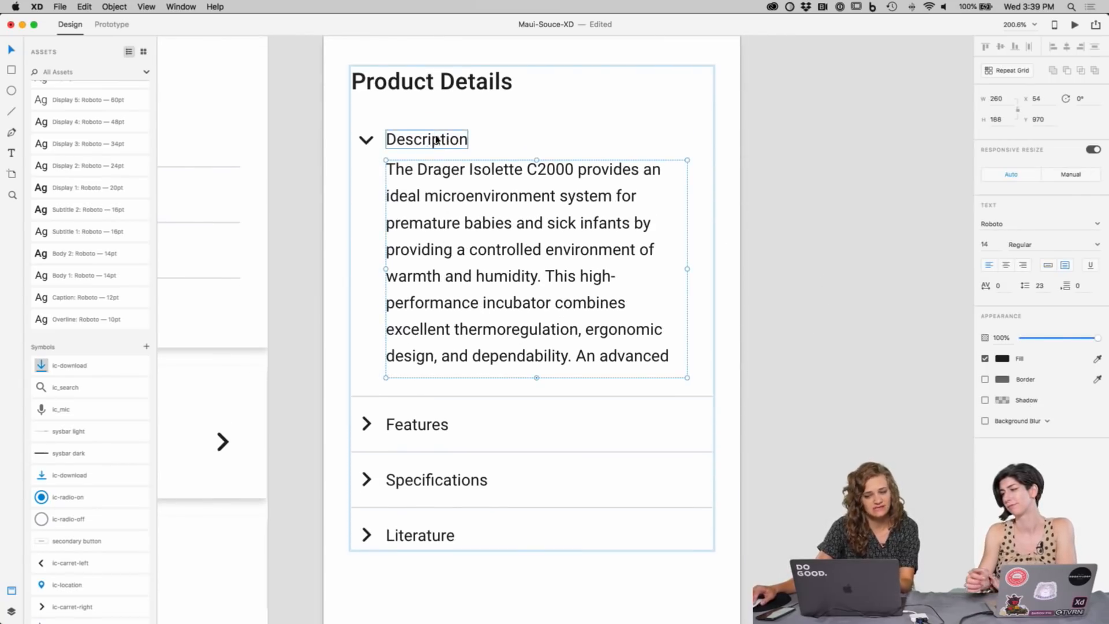
{"action": "left_click", "coordinate": [431, 551]}
{"action": "key", "text": "super+2"}
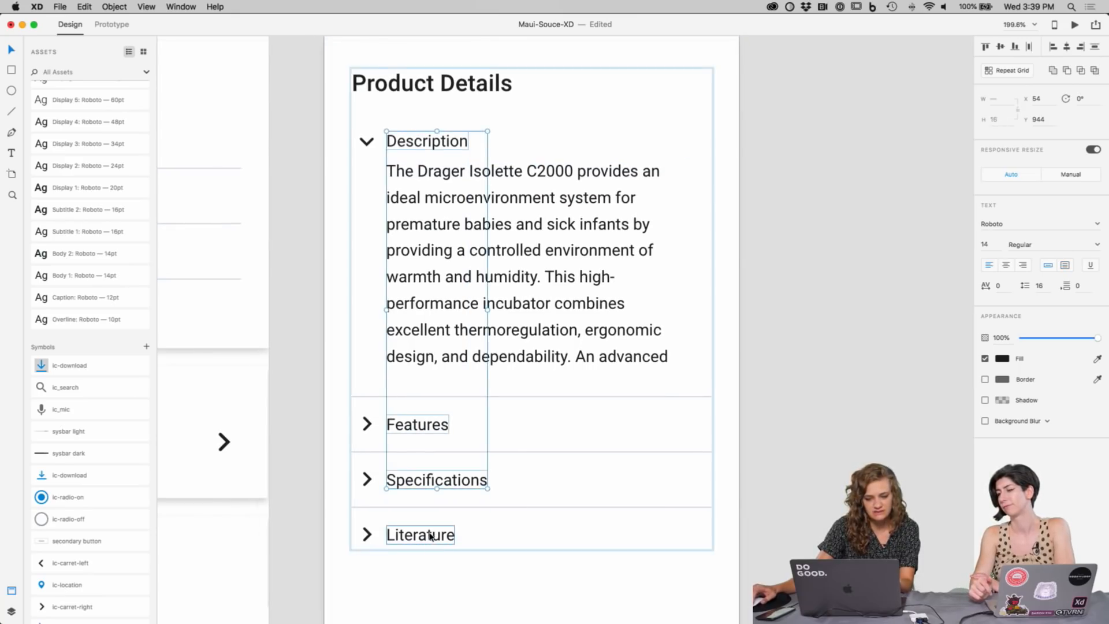
{"action": "left_click", "coordinate": [430, 536], "text": "shift"}
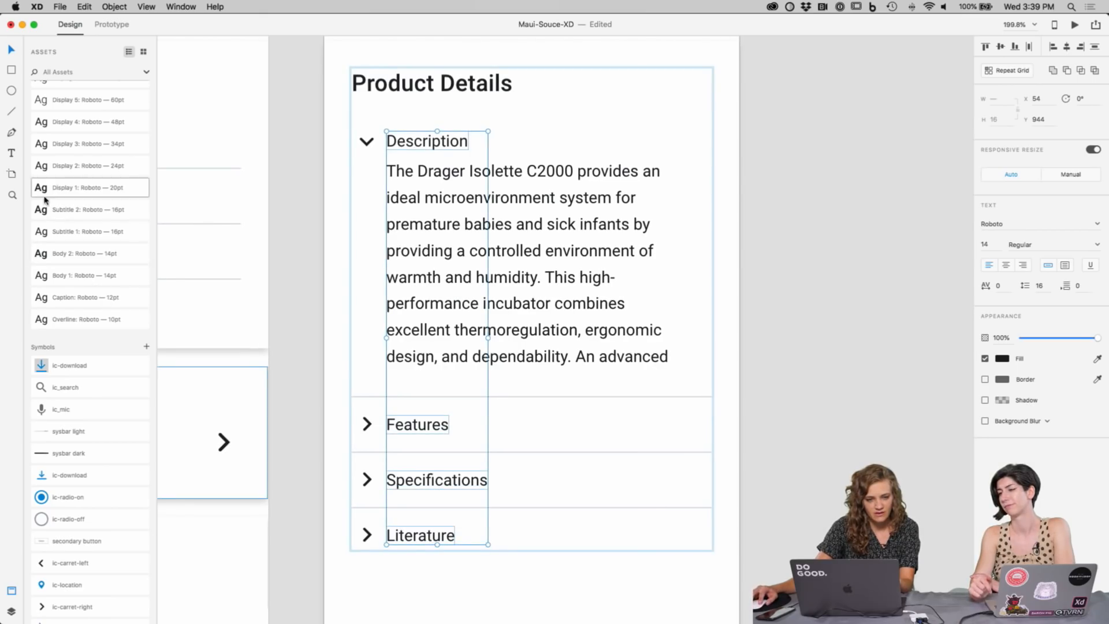
{"action": "left_click", "coordinate": [39, 253]}
{"action": "left_click", "coordinate": [421, 564]}
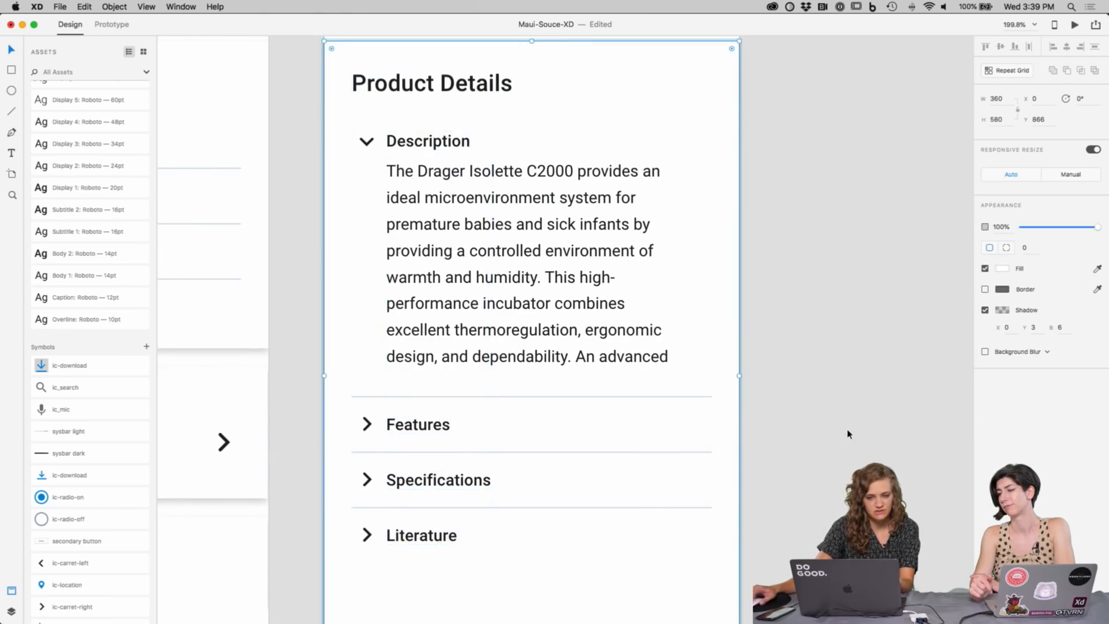
{"action": "left_click", "coordinate": [839, 439]}
Step: Apply the Body 2: Roboto — 14pt style to the four section labels in the neighbouring product detail screen's collapsed list
{"action": "scroll", "coordinate": [503, 257], "scroll_direction": "up", "scroll_amount": 4}
{"action": "scroll", "coordinate": [652, 413], "scroll_direction": "left", "scroll_amount": 3}
{"action": "scroll", "coordinate": [651, 413], "scroll_direction": "left", "scroll_amount": 4}
{"action": "left_click_drag", "start_coordinate": [347, 453], "coordinate": [309, 270]}
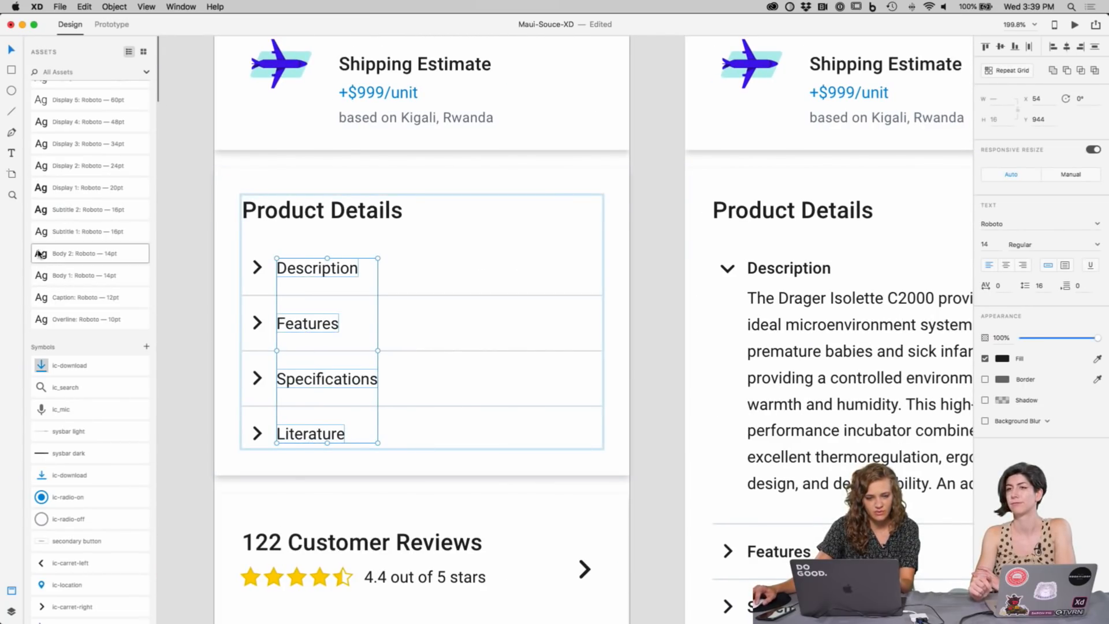
{"action": "left_click", "coordinate": [70, 255]}
{"action": "left_click", "coordinate": [627, 379]}
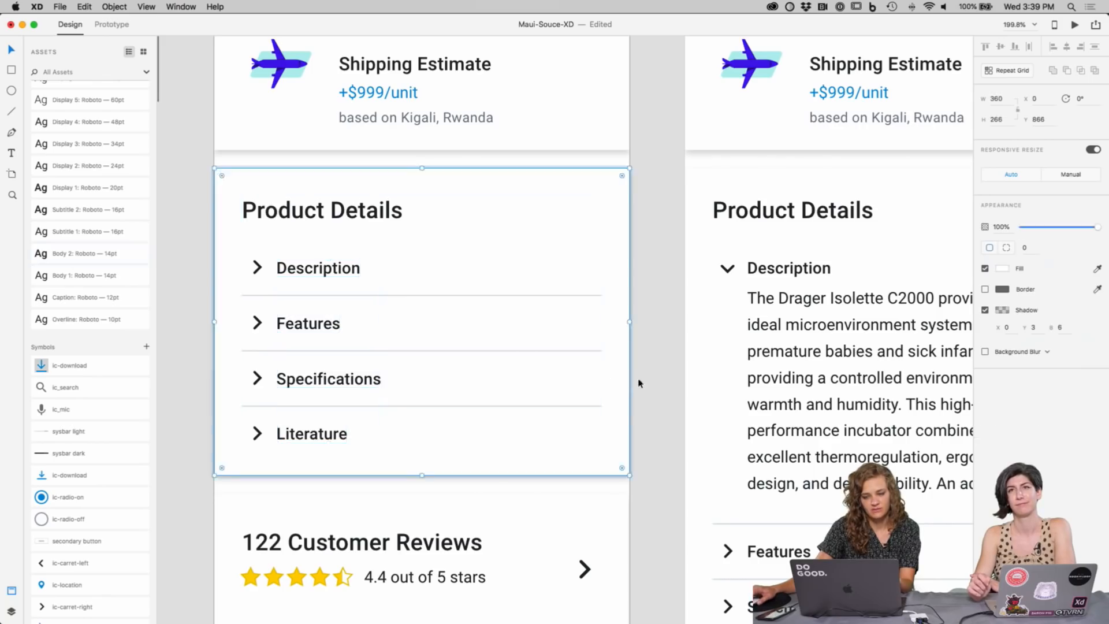
Step: Restyle the four collapsed Product Details labels as Body 2: Roboto — 14pt on the screen between the two grey overlay artboards
{"action": "scroll", "coordinate": [628, 378], "scroll_direction": "right", "scroll_amount": 6}
{"action": "key", "text": "super+c"}
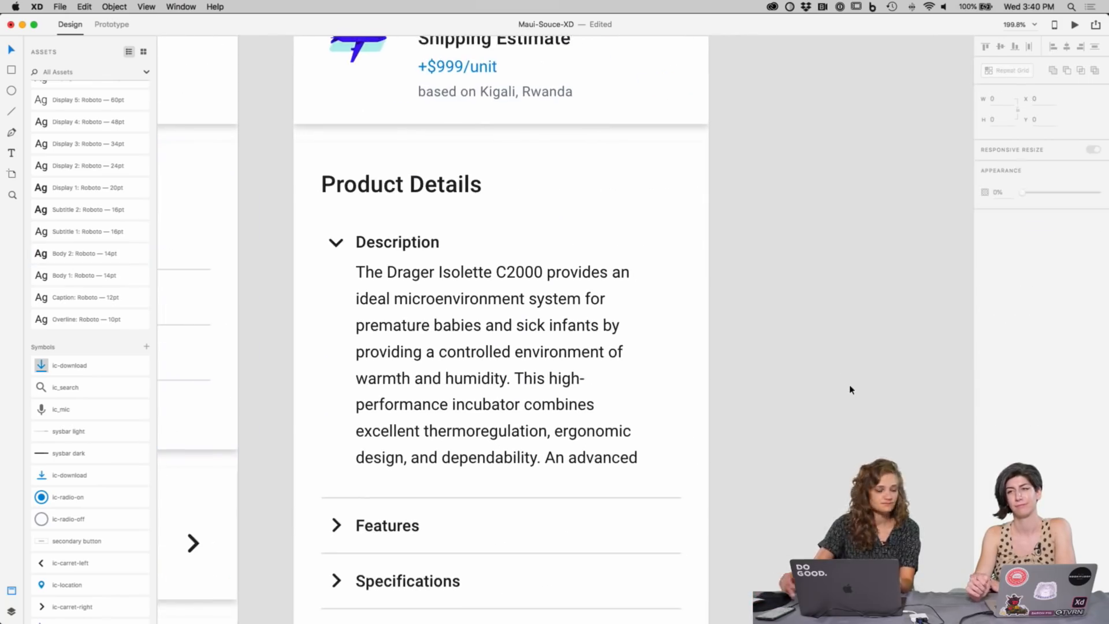
{"action": "scroll", "coordinate": [849, 387], "scroll_direction": "down", "scroll_amount": 5}
{"action": "scroll", "coordinate": [849, 390], "scroll_direction": "right", "scroll_amount": 10}
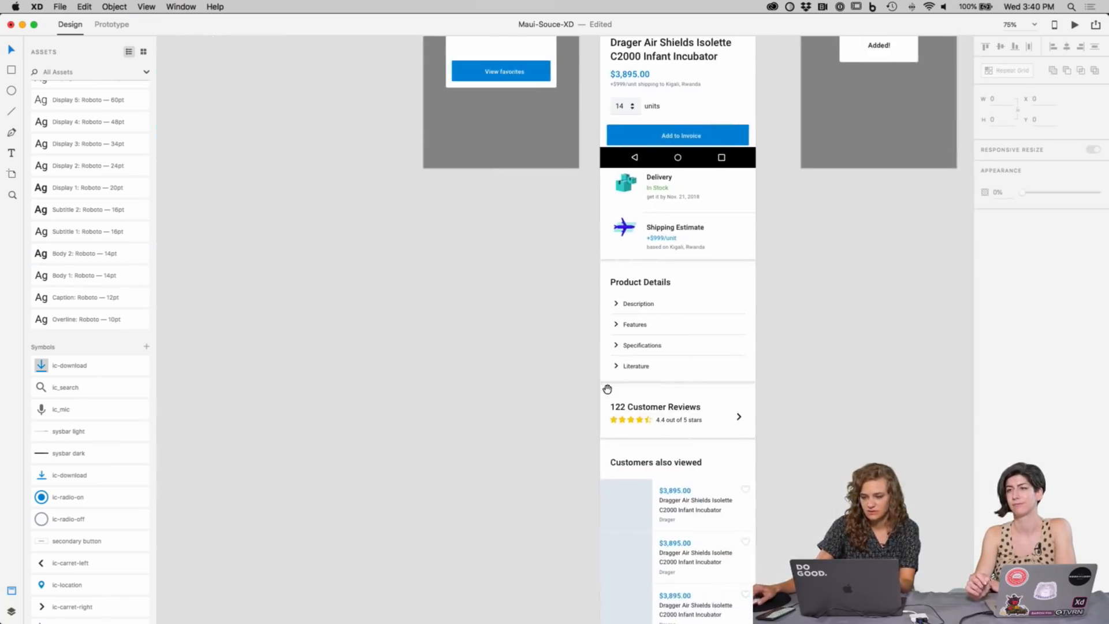
{"action": "double_click", "coordinate": [639, 366]}
{"action": "left_click", "coordinate": [643, 349], "text": "shift"}
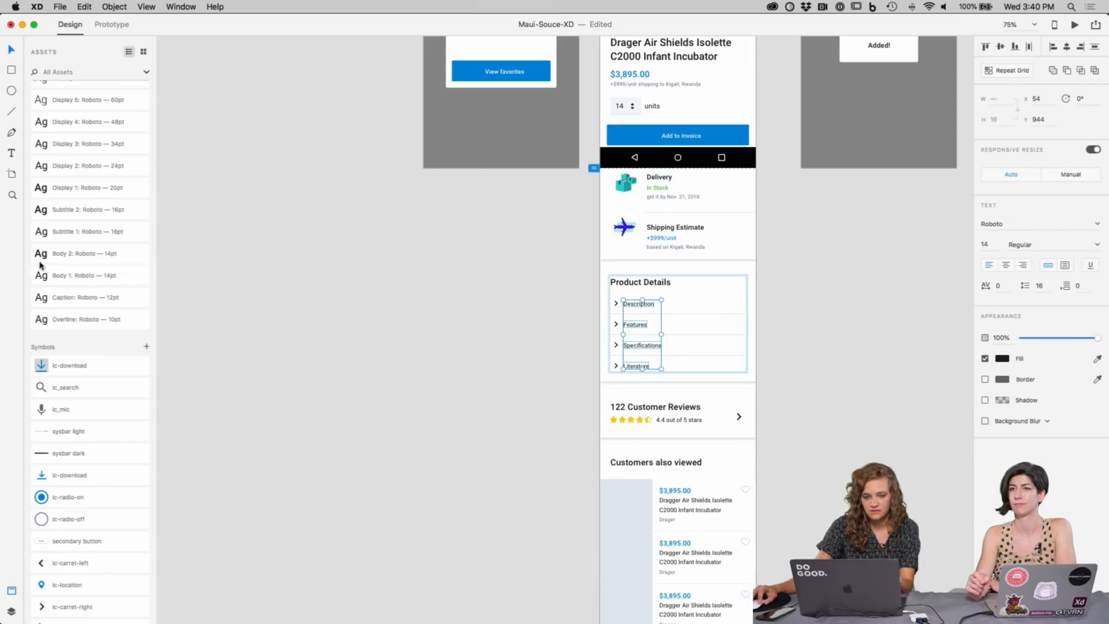
{"action": "left_click", "coordinate": [394, 375]}
Step: Move the Features, Specifications and Literature rows with their dividers down in the expanded Product Details, placing the Features row at about Y 1297
{"action": "scroll", "coordinate": [394, 375], "scroll_direction": "right", "scroll_amount": 10}
{"action": "scroll", "coordinate": [393, 375], "scroll_direction": "up", "scroll_amount": 5}
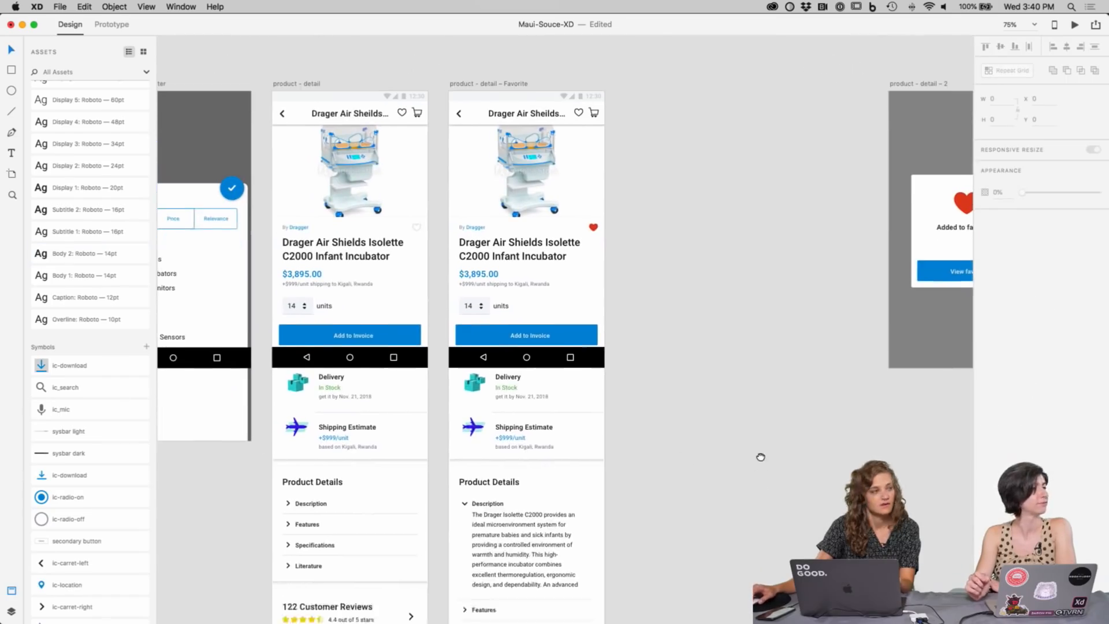
{"action": "scroll", "coordinate": [760, 433], "scroll_direction": "up", "scroll_amount": 5}
{"action": "scroll", "coordinate": [745, 381], "scroll_direction": "down", "scroll_amount": 5}
{"action": "scroll", "coordinate": [752, 339], "scroll_direction": "down", "scroll_amount": 5}
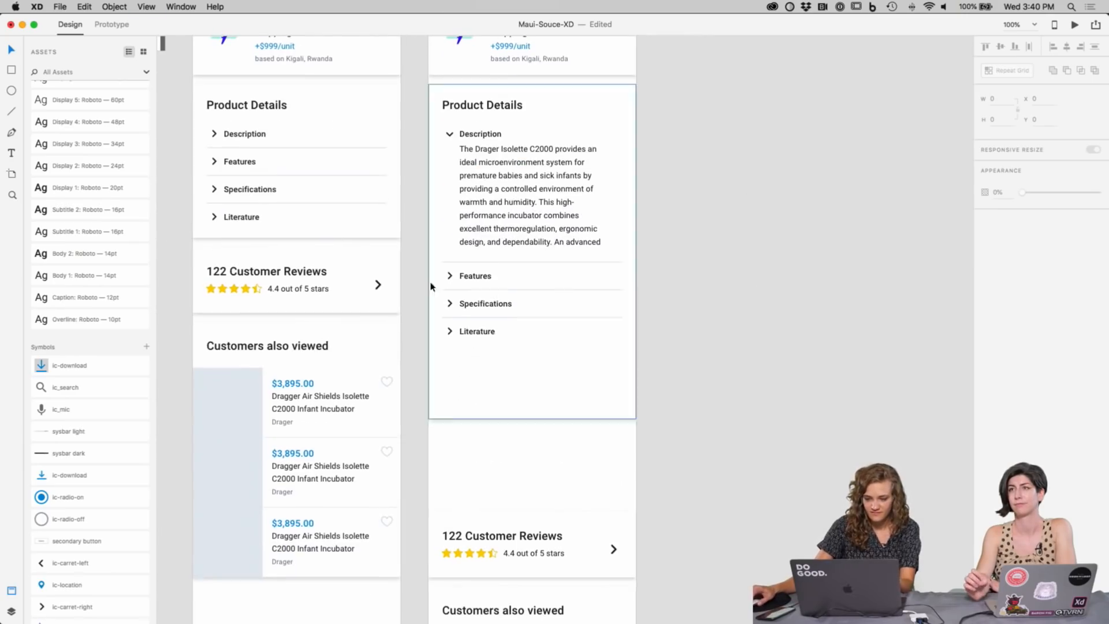
{"action": "left_click", "coordinate": [486, 339]}
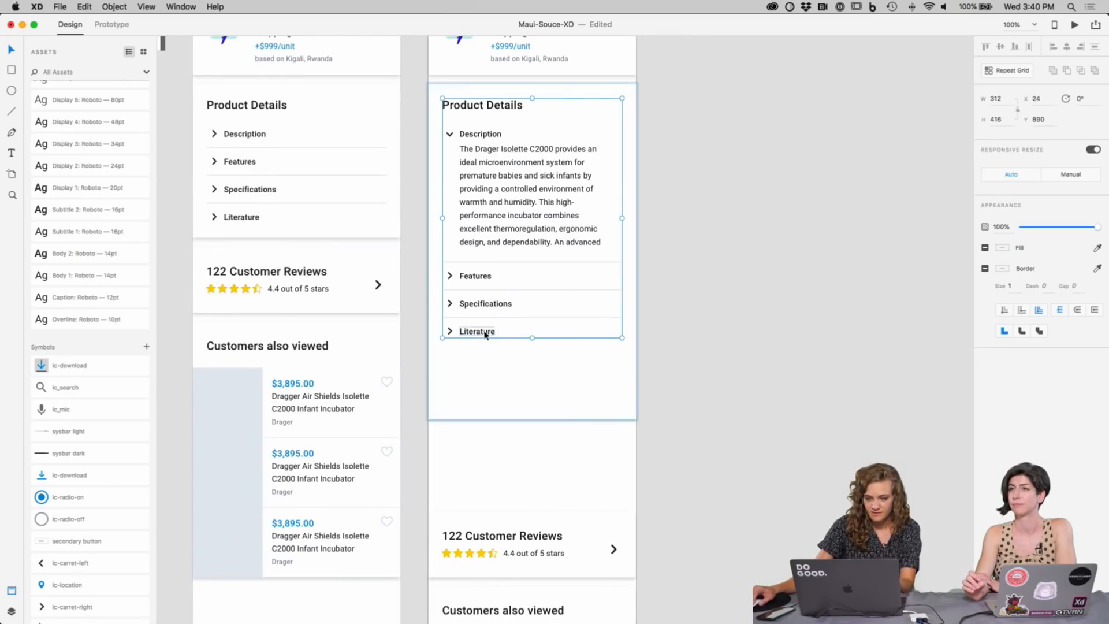
{"action": "double_click", "coordinate": [453, 330]}
{"action": "left_click", "coordinate": [451, 331]}
{"action": "key", "text": "Escape"}
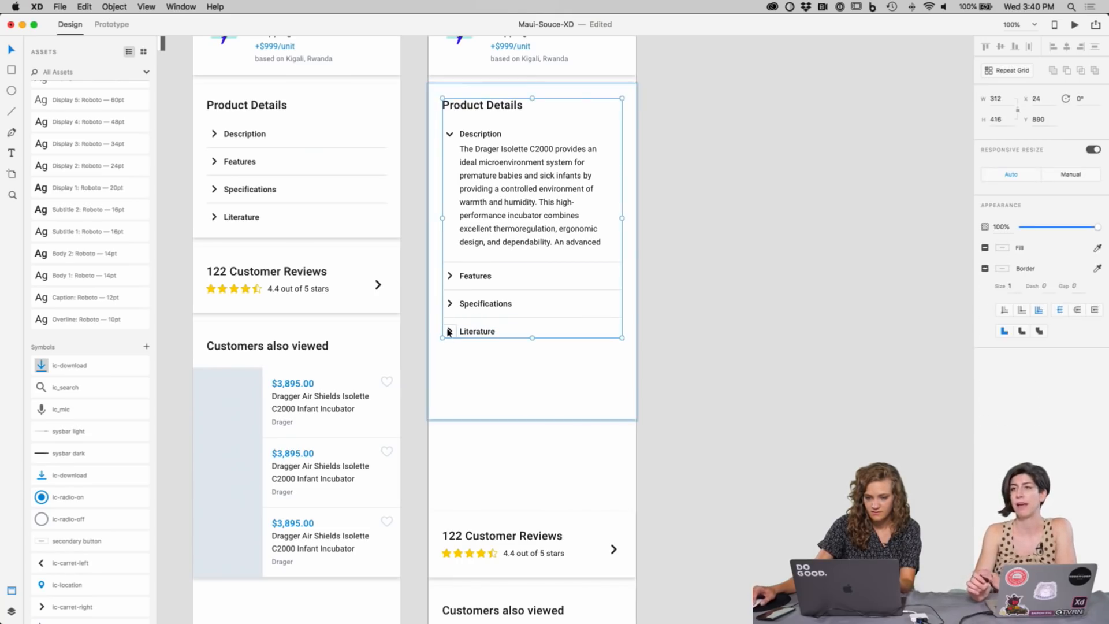
{"action": "left_click", "coordinate": [465, 334]}
{"action": "left_click", "coordinate": [468, 304], "text": "shift"}
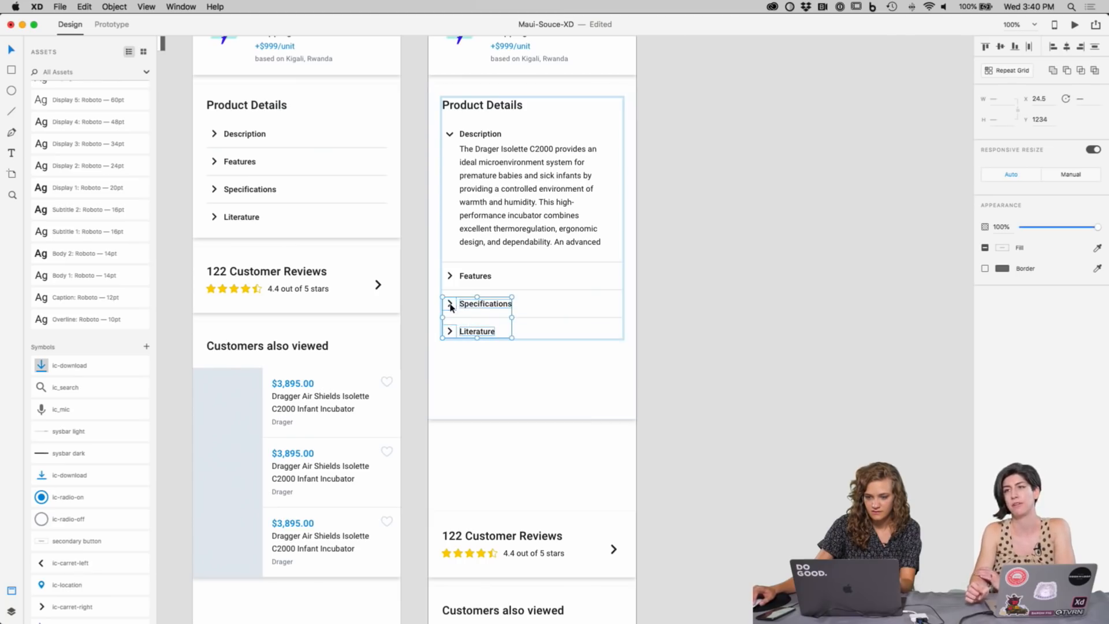
{"action": "left_click", "coordinate": [460, 276], "text": "shift"}
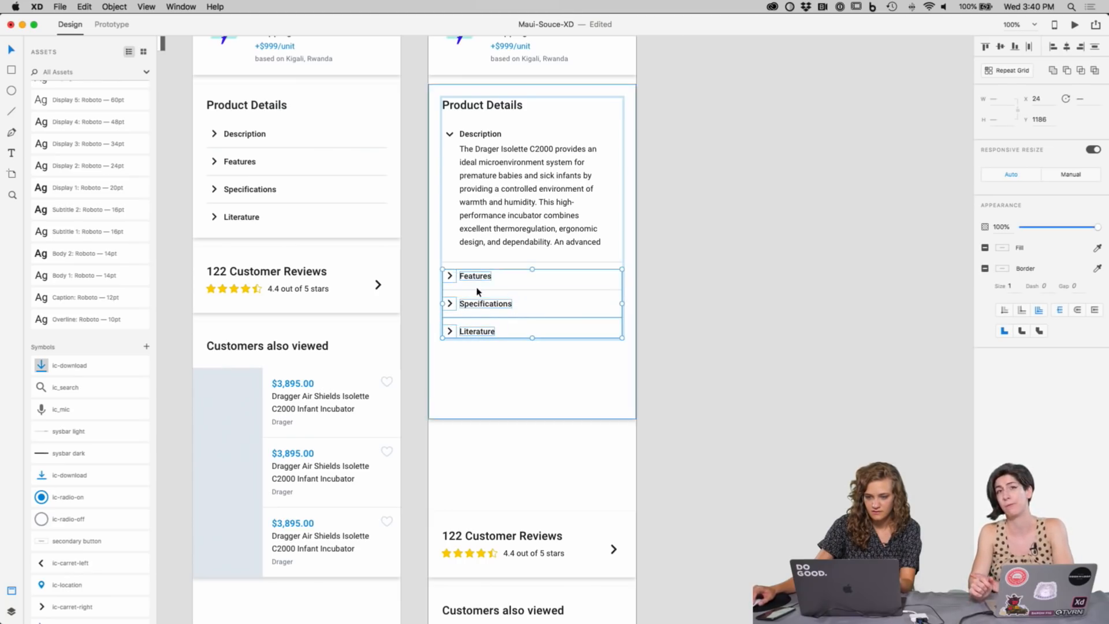
{"action": "left_click_drag", "start_coordinate": [470, 274], "coordinate": [476, 343]}
Step: Extend the description text box to a height of 395 and stretch the white Product Details card downward
{"action": "left_click", "coordinate": [495, 213]}
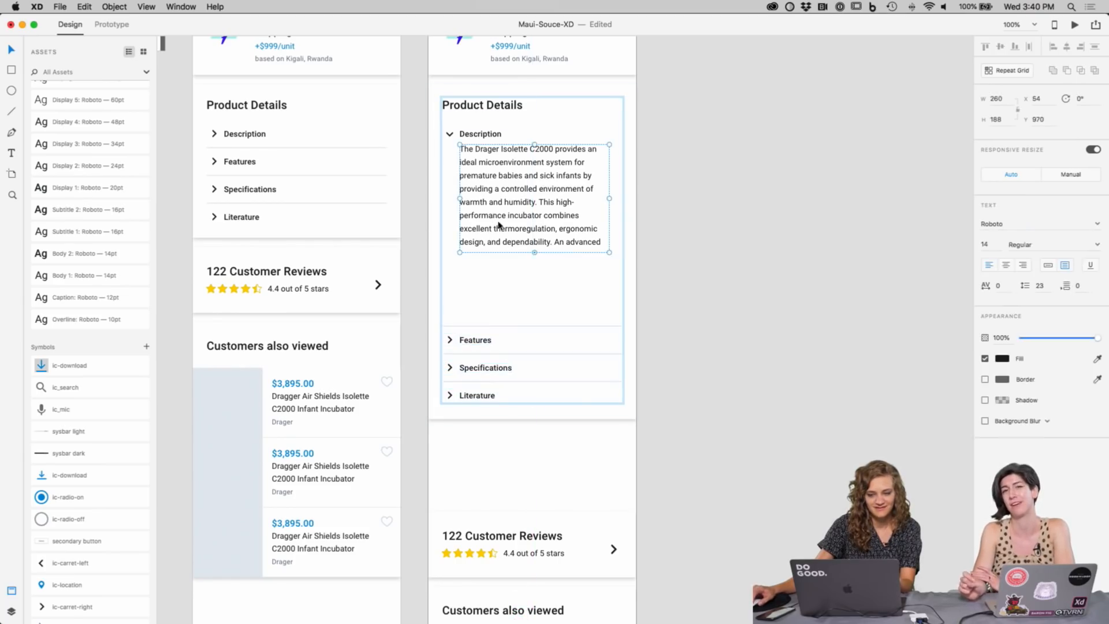
{"action": "left_click_drag", "start_coordinate": [533, 252], "coordinate": [536, 374]}
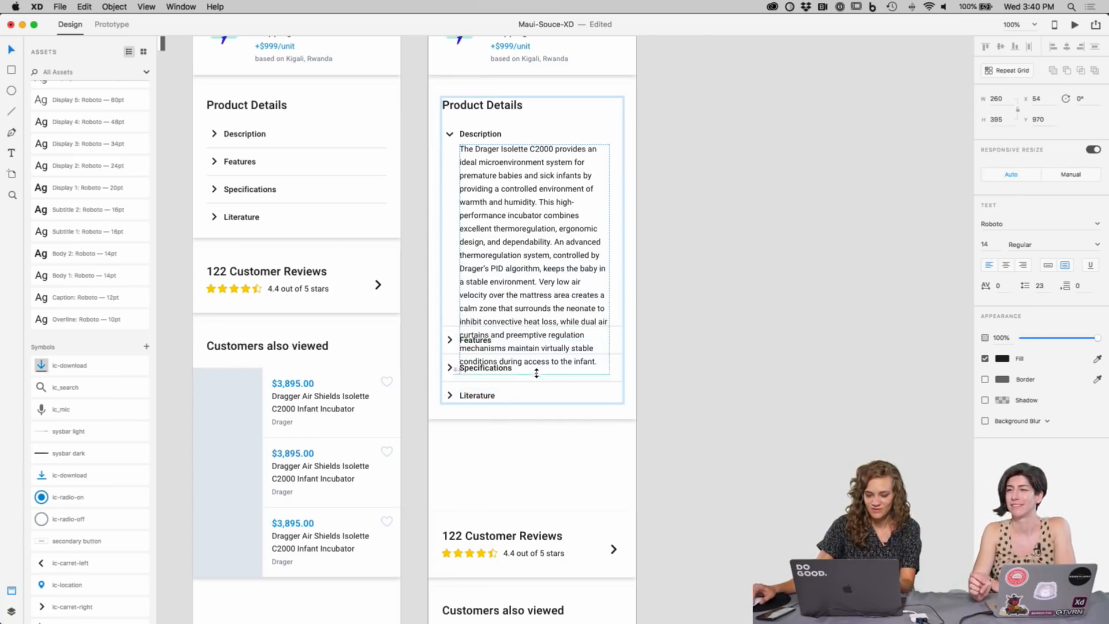
{"action": "scroll", "coordinate": [682, 323], "scroll_direction": "down", "scroll_amount": 3}
{"action": "left_click", "coordinate": [558, 326]}
{"action": "left_click_drag", "start_coordinate": [512, 331], "coordinate": [510, 409]}
{"action": "left_click", "coordinate": [661, 384]}
Step: Move the Features, Specifications and Literature rows below the full description paragraph, with their top divider at Y 1375
{"action": "double_click", "coordinate": [460, 307]}
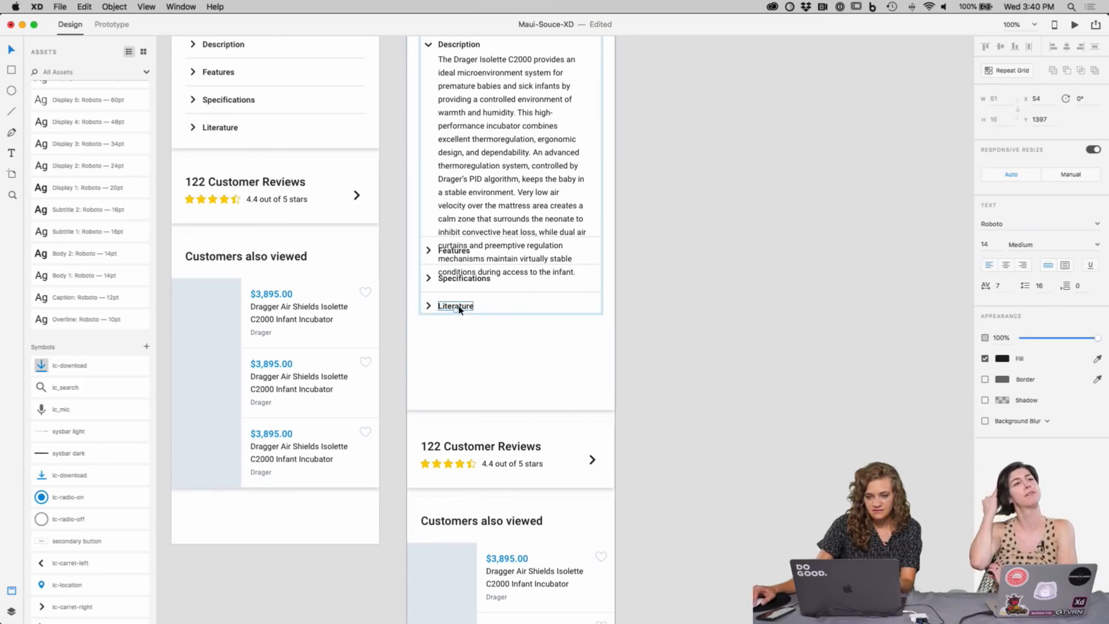
{"action": "left_click", "coordinate": [433, 295], "text": "shift"}
{"action": "left_click", "coordinate": [428, 280], "text": "shift"}
{"action": "left_click", "coordinate": [433, 265], "text": "shift"}
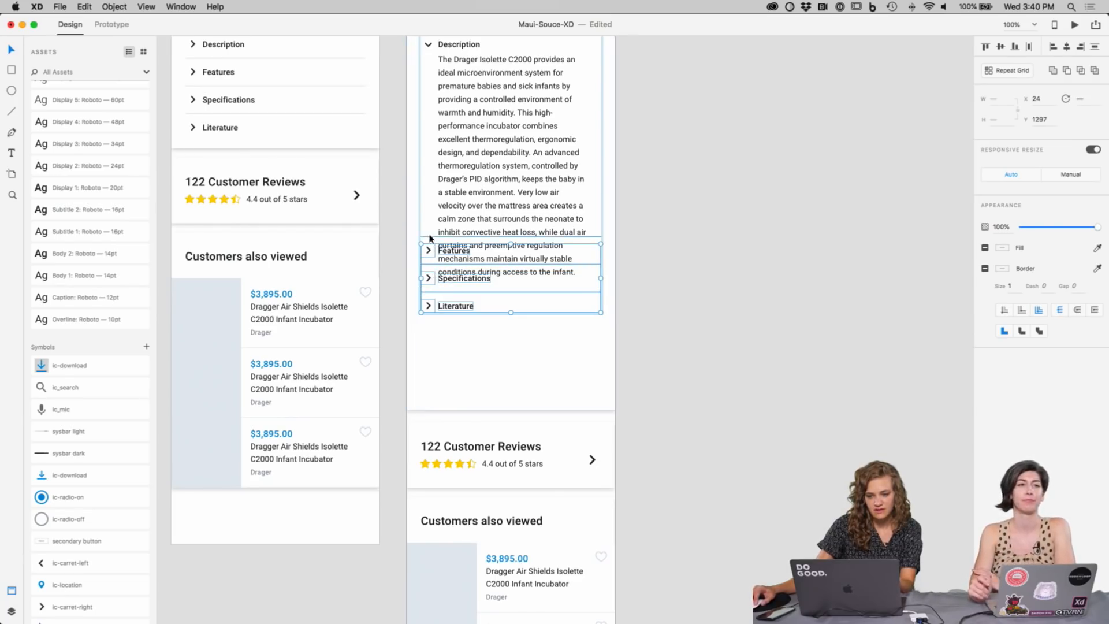
{"action": "left_click_drag", "start_coordinate": [430, 239], "coordinate": [430, 289]}
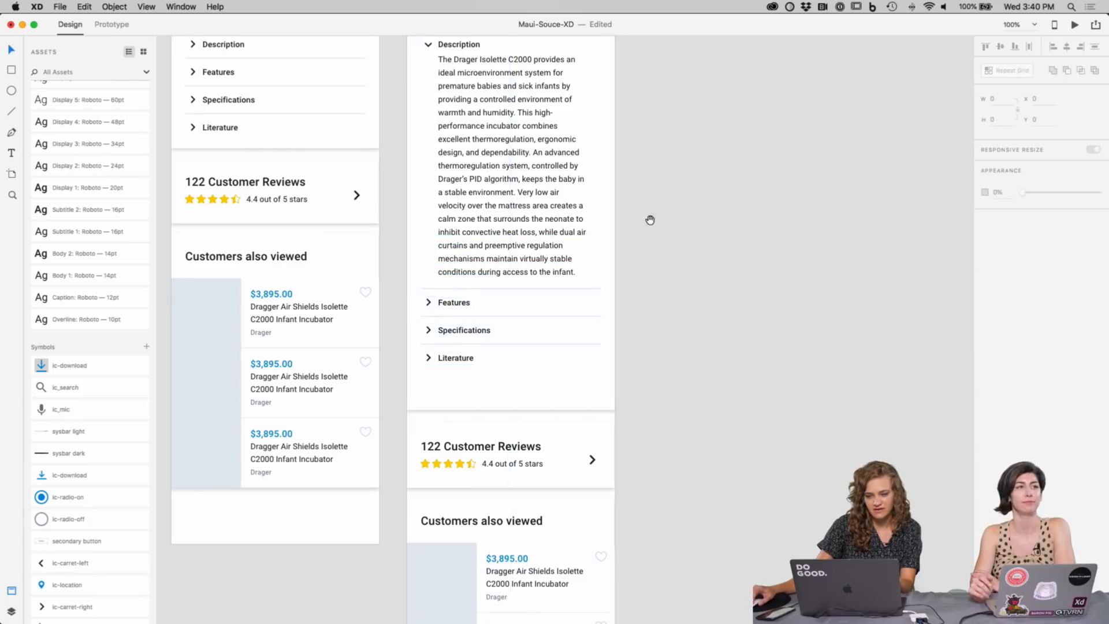
Step: Widen the description paragraph's text box slightly to 263
{"action": "scroll", "coordinate": [498, 287], "scroll_direction": "up", "scroll_amount": 5}
{"action": "left_click", "coordinate": [503, 277]}
{"action": "scroll", "coordinate": [454, 179], "scroll_direction": "down", "scroll_amount": 1}
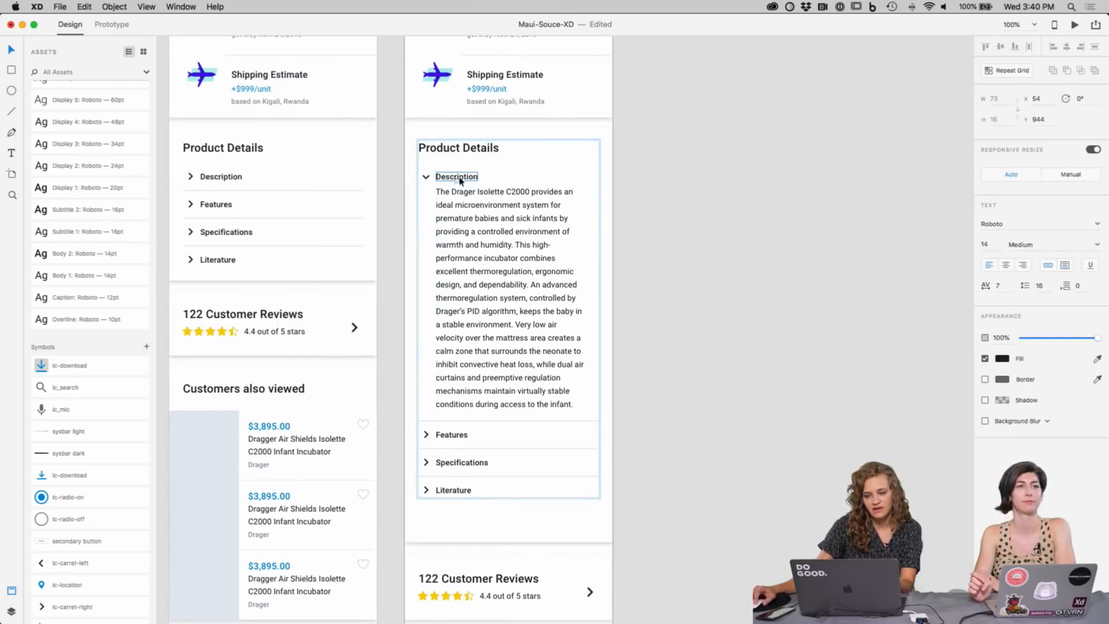
{"action": "left_click_drag", "start_coordinate": [586, 299], "coordinate": [589, 300]}
{"action": "scroll", "coordinate": [590, 303], "scroll_direction": "up", "scroll_amount": 1}
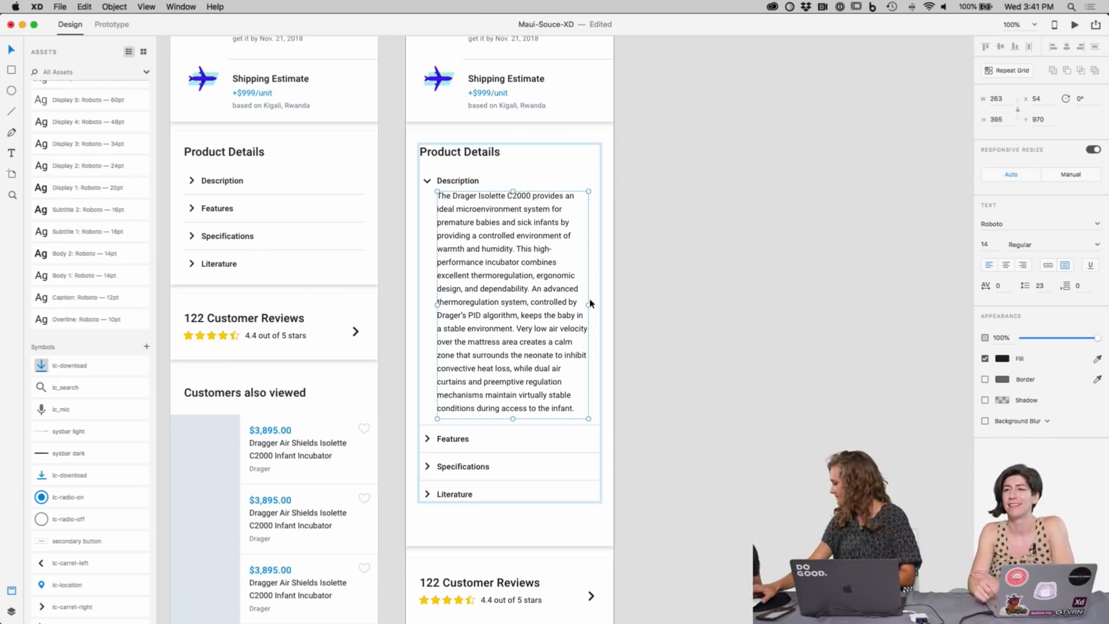
{"action": "left_click", "coordinate": [690, 396]}
Step: Nudge the Features, Specifications and Literature rows with their dividers slightly down to leave more space under the description
{"action": "scroll", "coordinate": [669, 416], "scroll_direction": "left", "scroll_amount": 2}
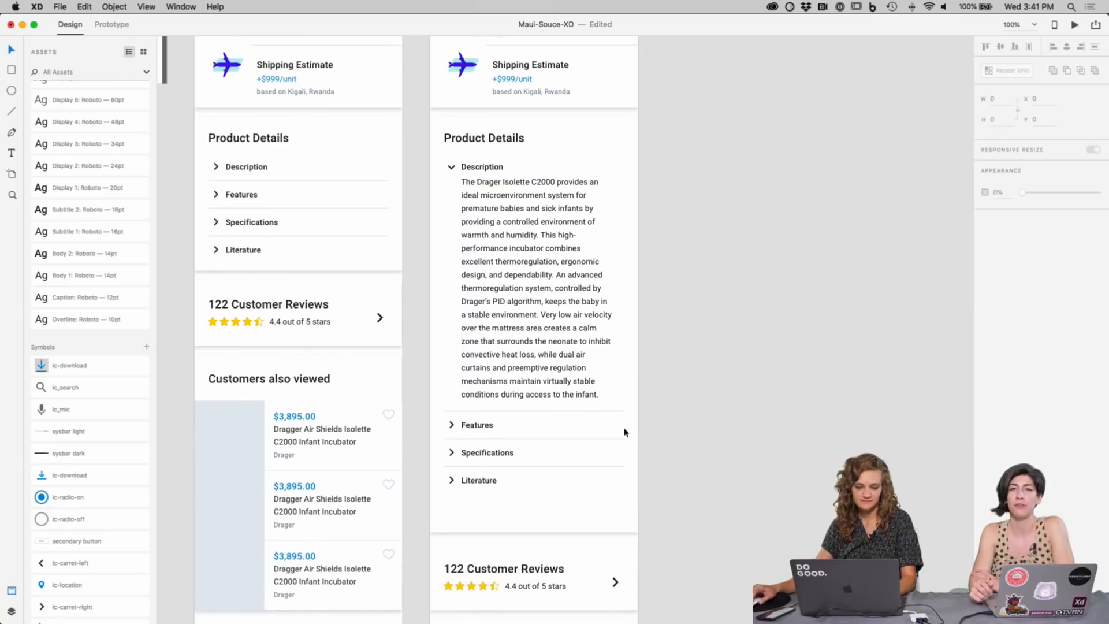
{"action": "double_click", "coordinate": [450, 411]}
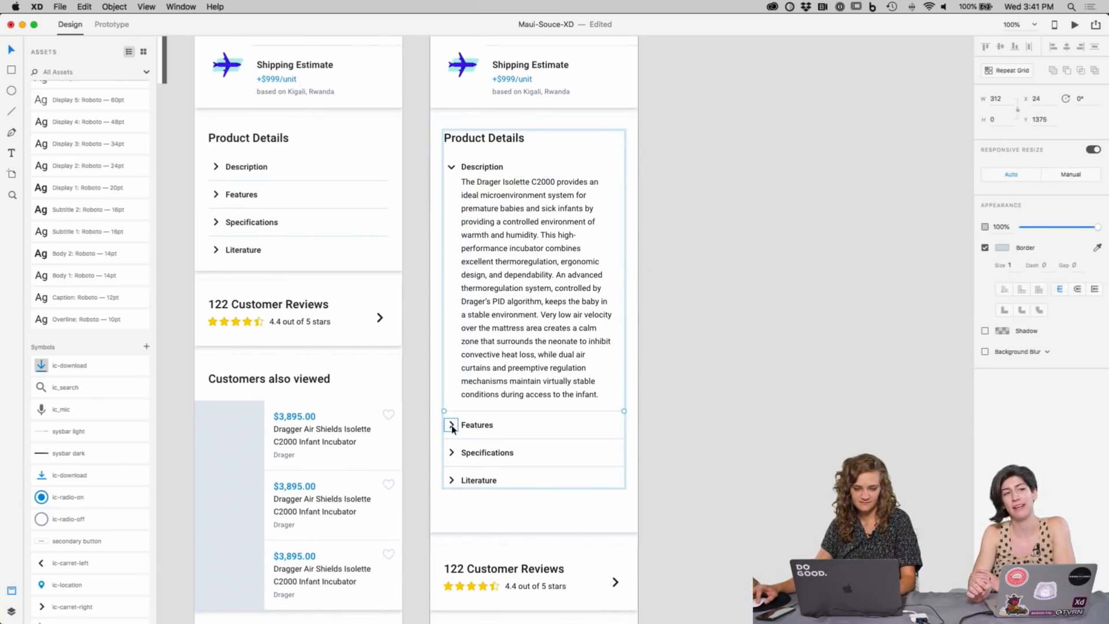
{"action": "left_click", "coordinate": [475, 427]}
{"action": "left_click", "coordinate": [476, 455], "text": "shift"}
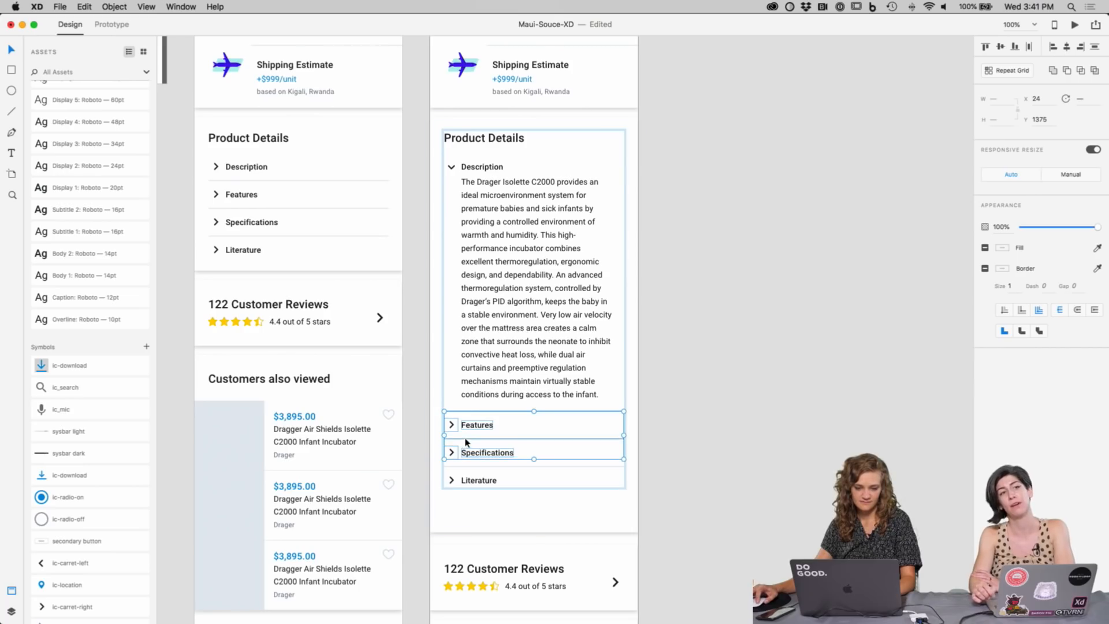
{"action": "left_click", "coordinate": [465, 472], "text": "shift"}
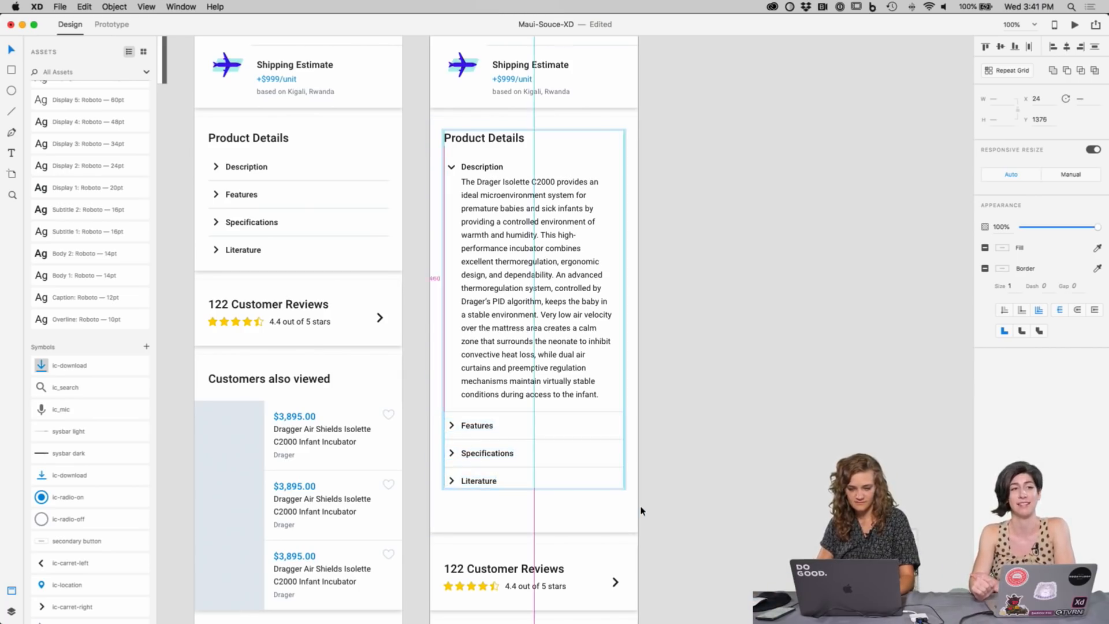
{"action": "key", "text": "Down"}
{"action": "key", "text": "Down"}
{"action": "key", "text": "Down"}
{"action": "key", "text": "Down"}
{"action": "key", "text": "Down"}
{"action": "key", "text": "Down"}
{"action": "left_click", "coordinate": [656, 409]}
Step: Shorten the expanded Product Details card so its bottom edge sits just below the Literature row
{"action": "scroll", "coordinate": [715, 389], "scroll_direction": "up", "scroll_amount": 2}
{"action": "scroll", "coordinate": [715, 389], "scroll_direction": "left", "scroll_amount": 2}
{"action": "left_click", "coordinate": [607, 576]}
{"action": "left_click_drag", "start_coordinate": [583, 582], "coordinate": [584, 555]}
{"action": "left_click", "coordinate": [743, 578]}
Step: Move the Customer Reviews and Customers also viewed sections up to sit directly beneath the expanded Product Details card
{"action": "scroll", "coordinate": [743, 549], "scroll_direction": "down", "scroll_amount": 1}
{"action": "scroll", "coordinate": [670, 438], "scroll_direction": "down", "scroll_amount": 5}
{"action": "scroll", "coordinate": [671, 437], "scroll_direction": "right", "scroll_amount": 1}
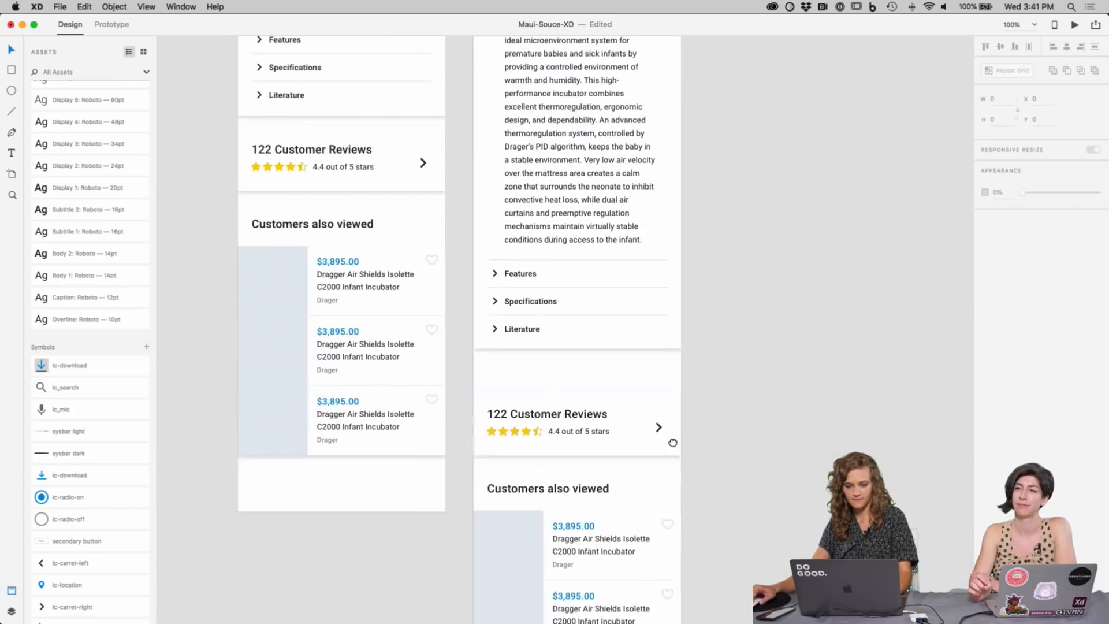
{"action": "left_click", "coordinate": [575, 272]}
{"action": "scroll", "coordinate": [617, 359], "scroll_direction": "up", "scroll_amount": 2}
{"action": "left_click_drag", "start_coordinate": [584, 439], "coordinate": [581, 404]}
{"action": "left_click", "coordinate": [691, 361]}
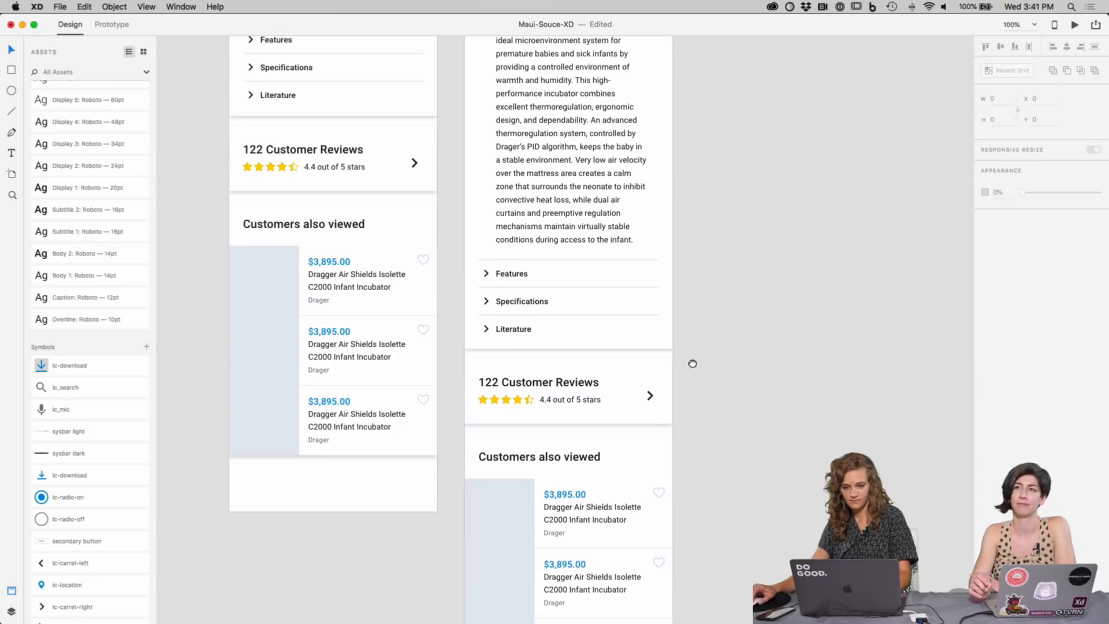
Step: Preview the product - detail artboard and bring its Product Details section into view
{"action": "scroll", "coordinate": [722, 363], "scroll_direction": "left", "scroll_amount": 2}
{"action": "key", "text": "super+minus"}
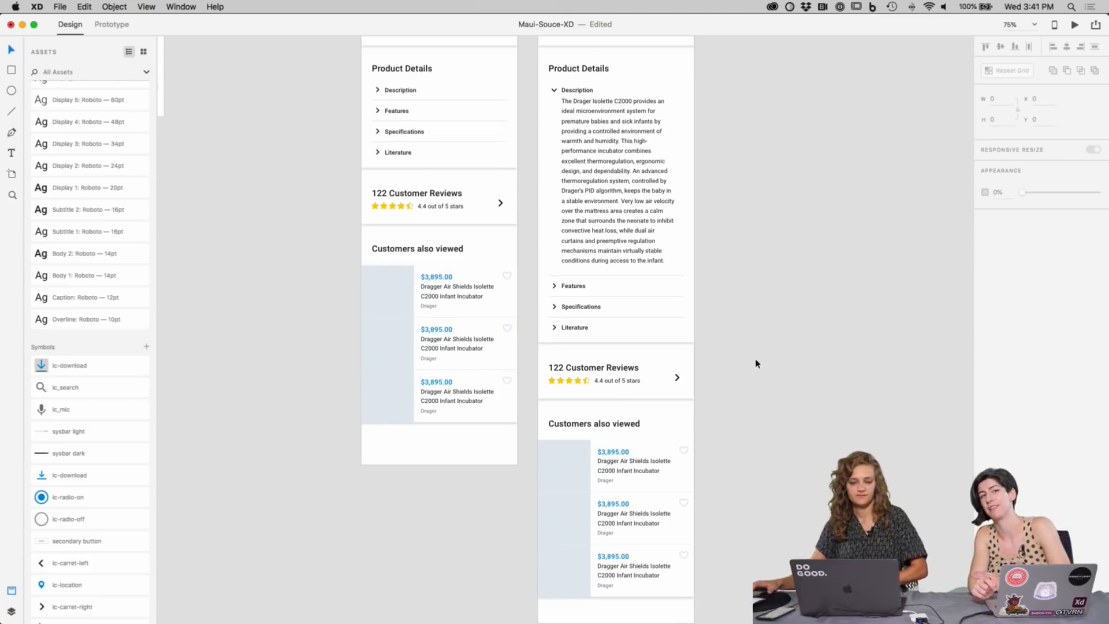
{"action": "scroll", "coordinate": [770, 225], "scroll_direction": "up", "scroll_amount": 10}
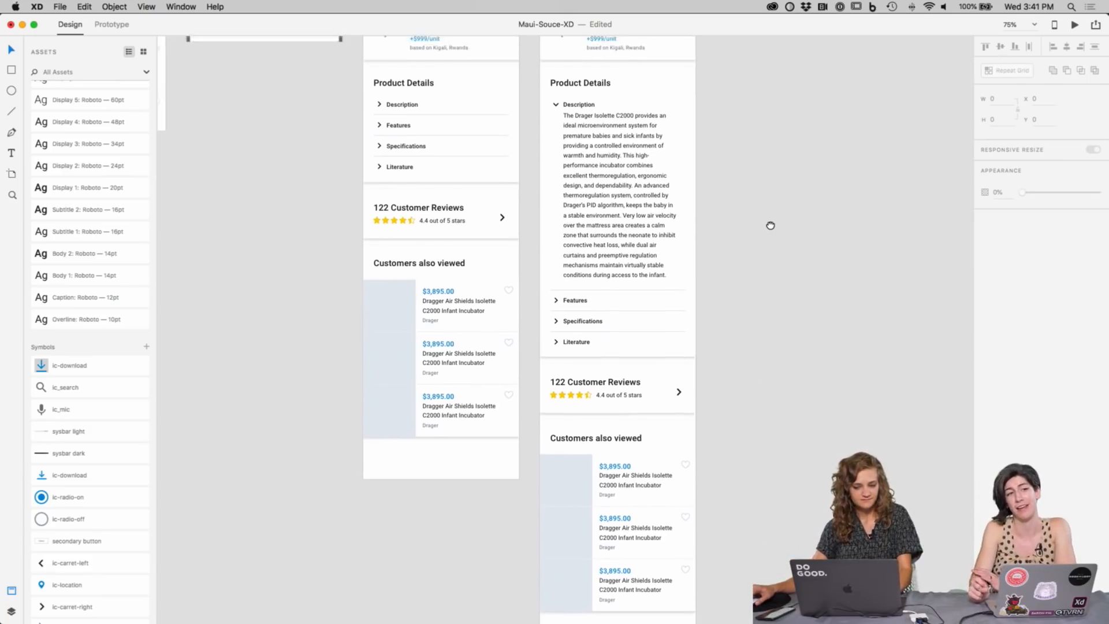
{"action": "scroll", "coordinate": [771, 267], "scroll_direction": "up", "scroll_amount": 3}
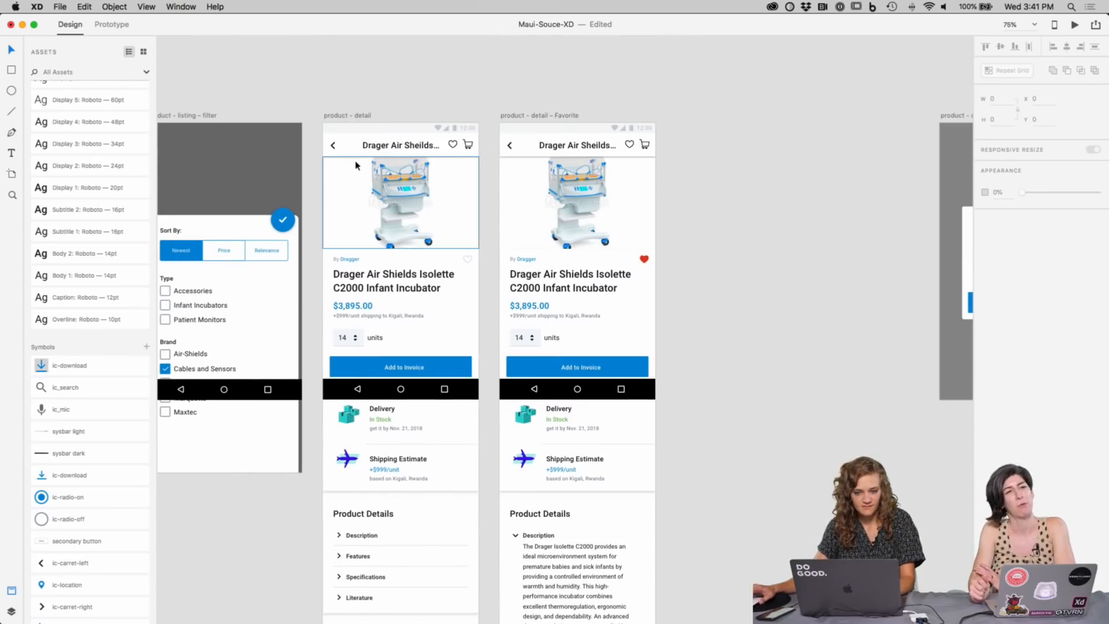
{"action": "left_click", "coordinate": [348, 115]}
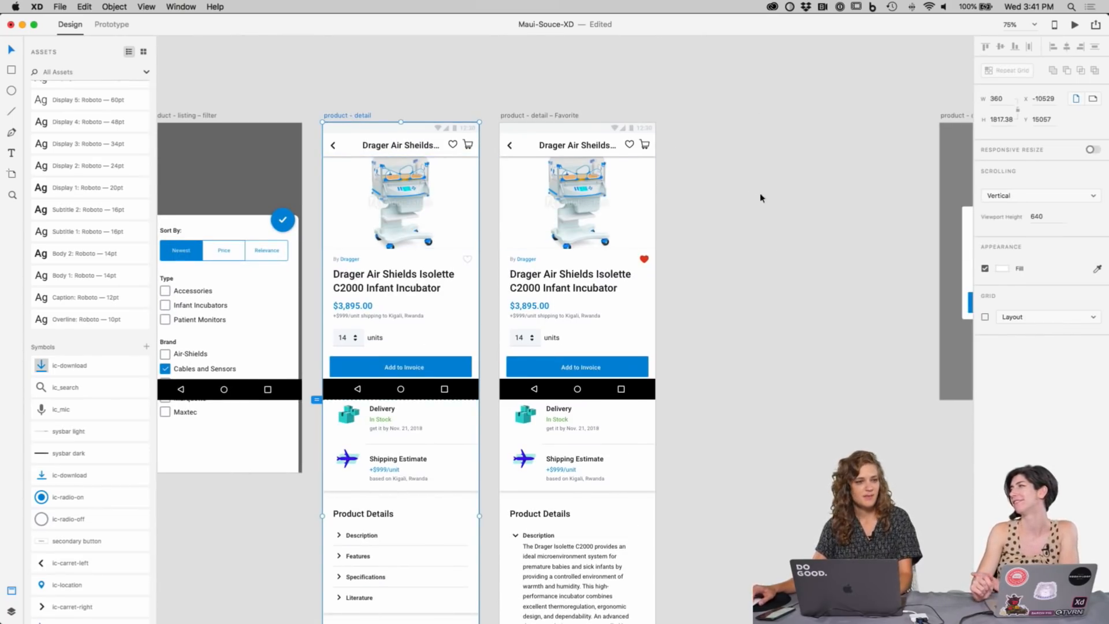
{"action": "scroll", "coordinate": [742, 268], "scroll_direction": "down", "scroll_amount": 2}
{"action": "left_click", "coordinate": [1076, 26]}
{"action": "scroll", "coordinate": [339, 408], "scroll_direction": "down", "scroll_amount": 3}
{"action": "scroll", "coordinate": [218, 448], "scroll_direction": "down", "scroll_amount": 10}
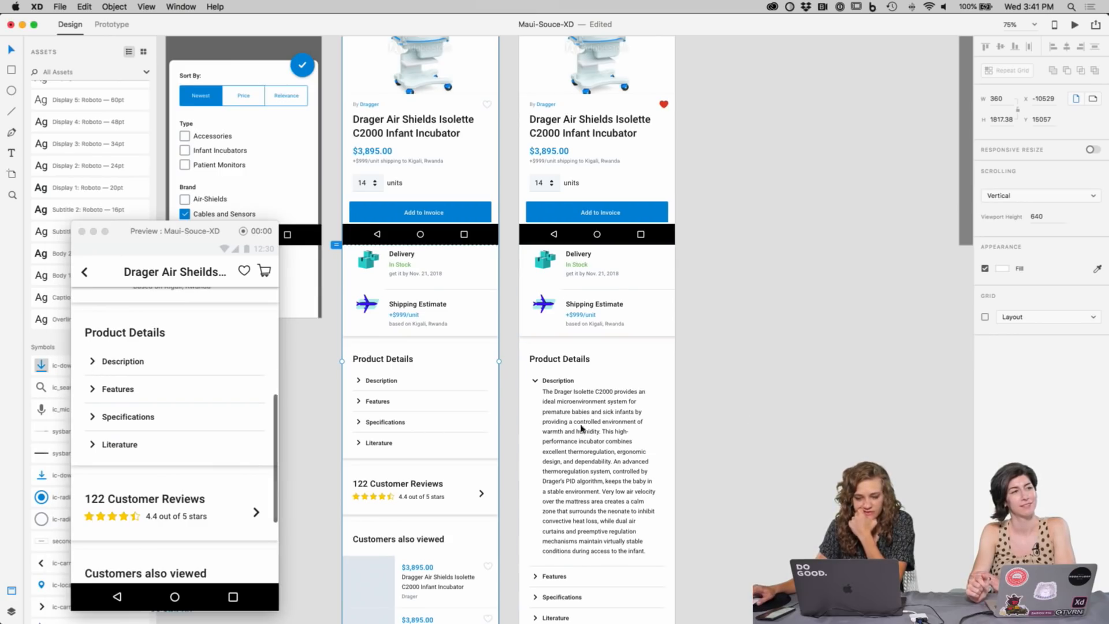
Step: Link the Description label on product - detail to product - detail – Favorite with a Tap-triggered Dissolve transition and test it in the preview
{"action": "left_click", "coordinate": [366, 382]}
{"action": "double_click", "coordinate": [382, 382]}
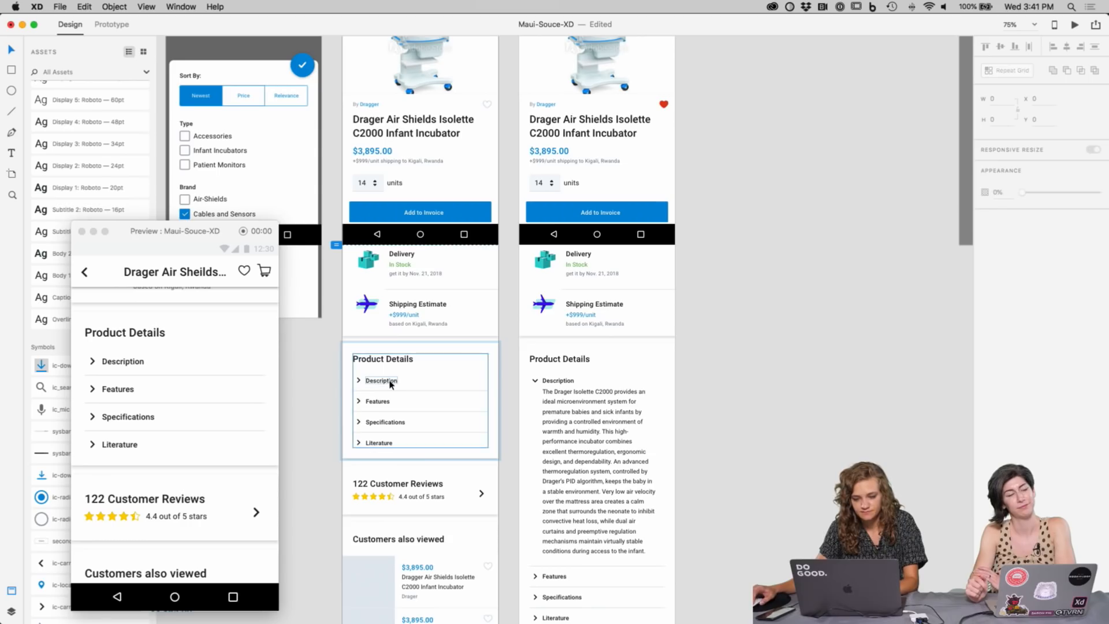
{"action": "double_click", "coordinate": [392, 383]}
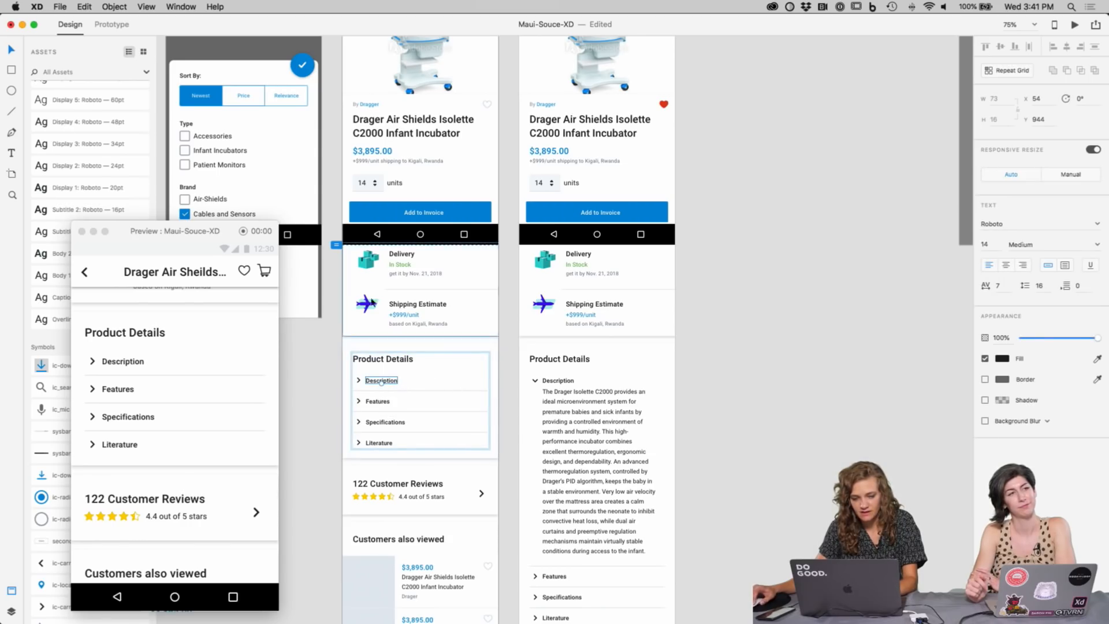
{"action": "left_click", "coordinate": [111, 25]}
{"action": "left_click_drag", "start_coordinate": [402, 380], "coordinate": [554, 375]}
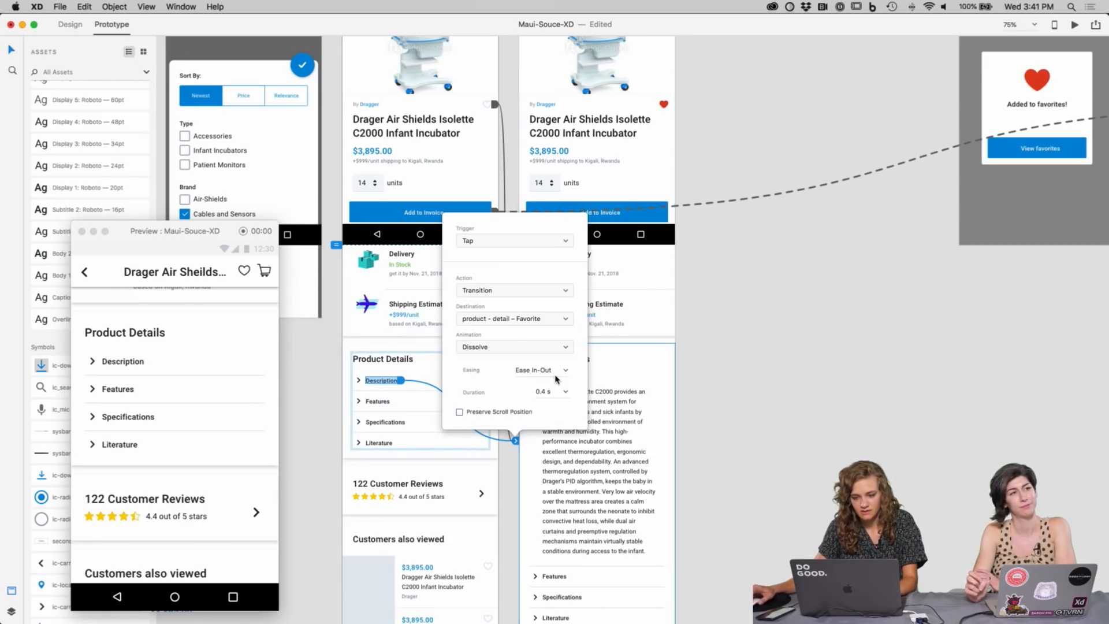
{"action": "left_click", "coordinate": [806, 363]}
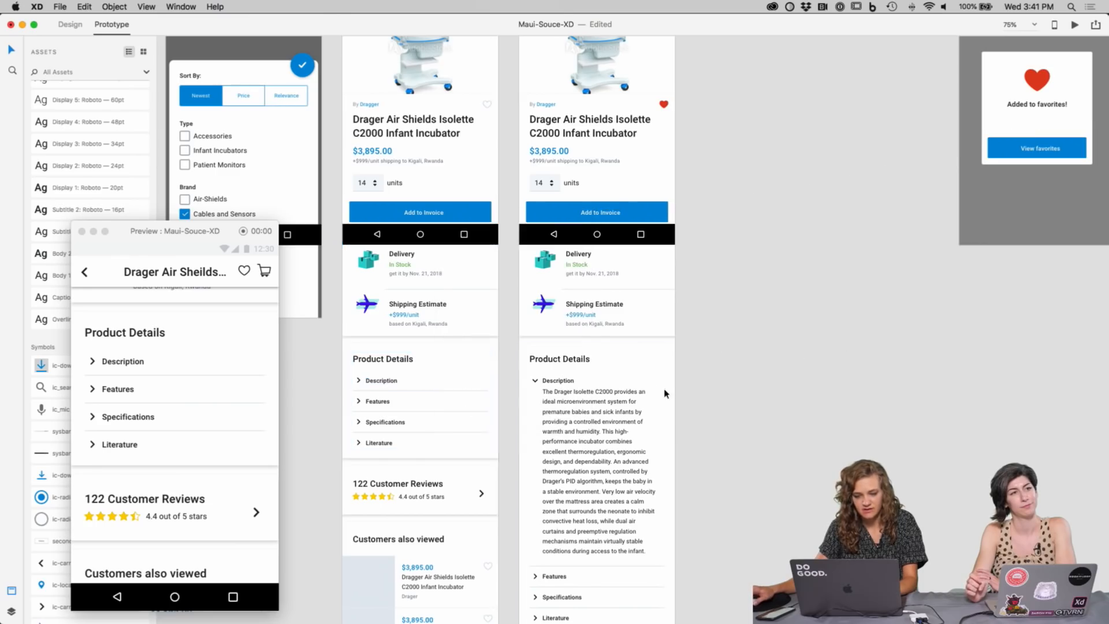
{"action": "left_click", "coordinate": [127, 363]}
{"action": "left_click", "coordinate": [116, 363]}
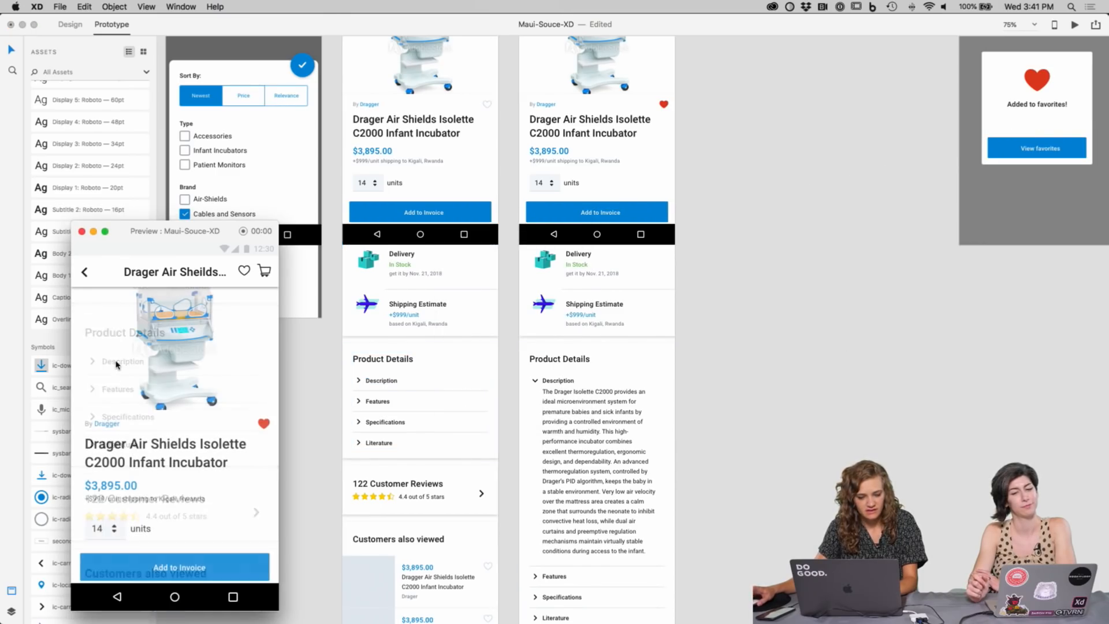
Step: Turn on Preserve Scroll Position for the Description label's Dissolve transition on product - detail
{"action": "left_click", "coordinate": [367, 382]}
{"action": "double_click", "coordinate": [391, 384]}
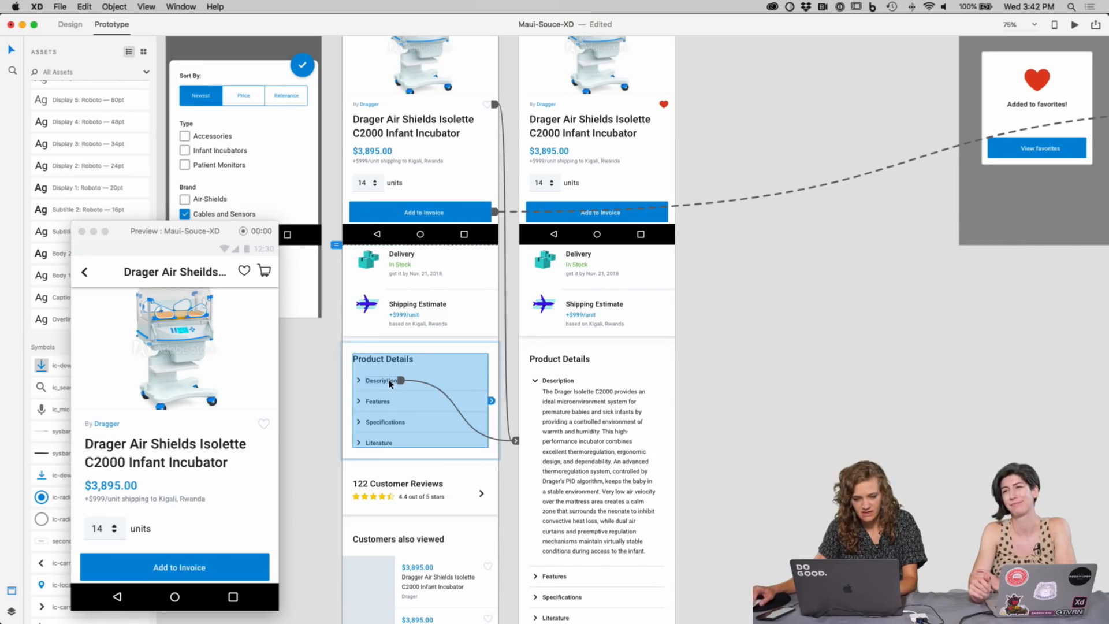
{"action": "left_click", "coordinate": [390, 381]}
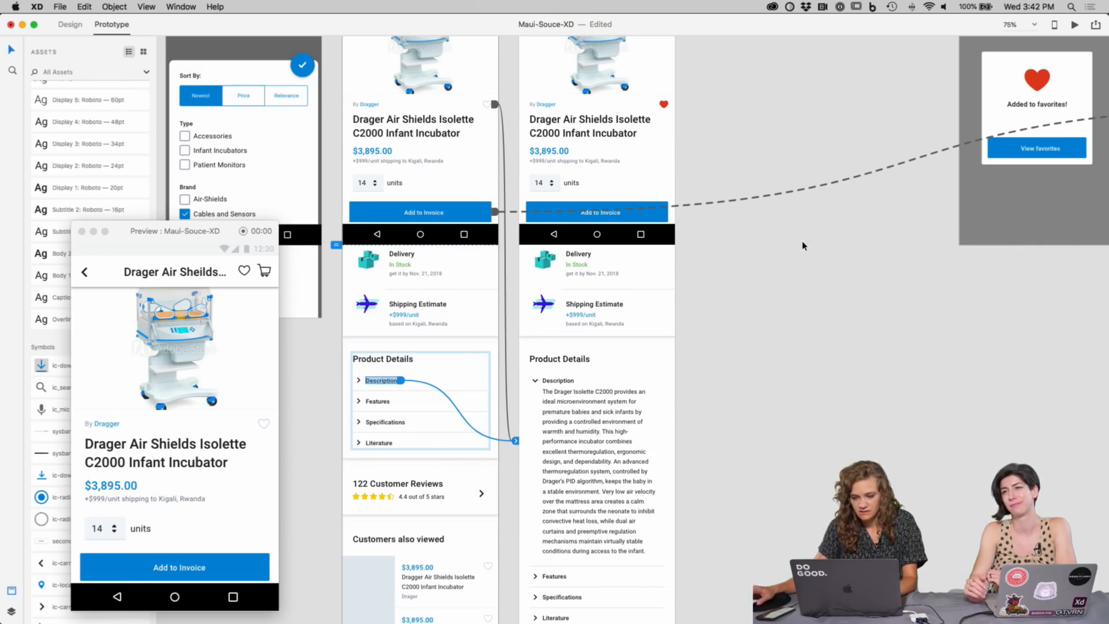
{"action": "left_click", "coordinate": [69, 24]}
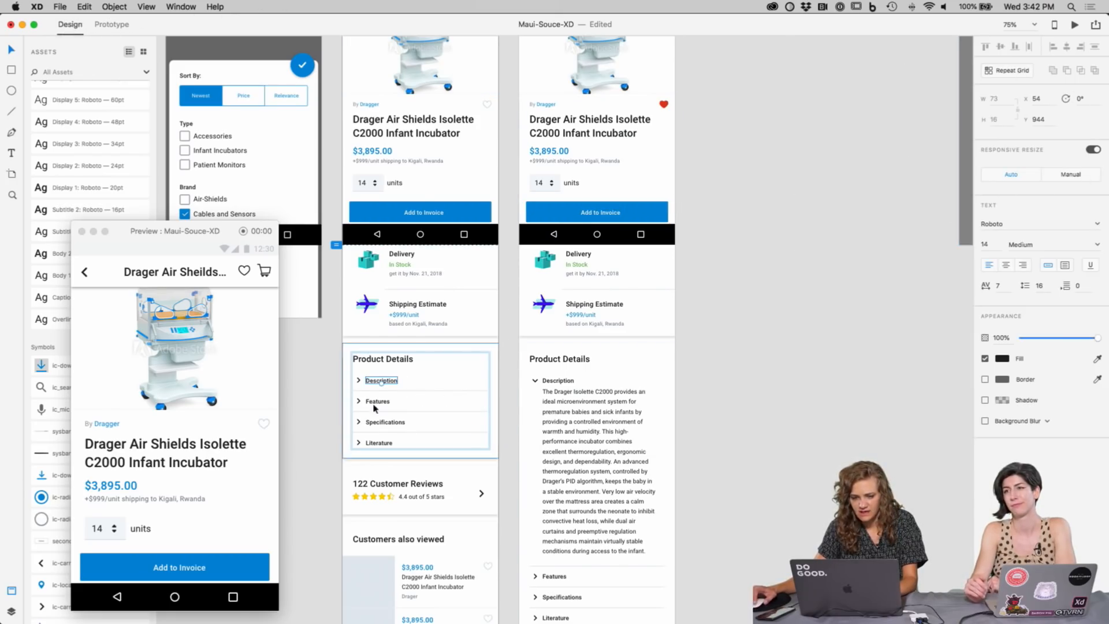
{"action": "left_click", "coordinate": [385, 386]}
{"action": "left_click", "coordinate": [384, 385]}
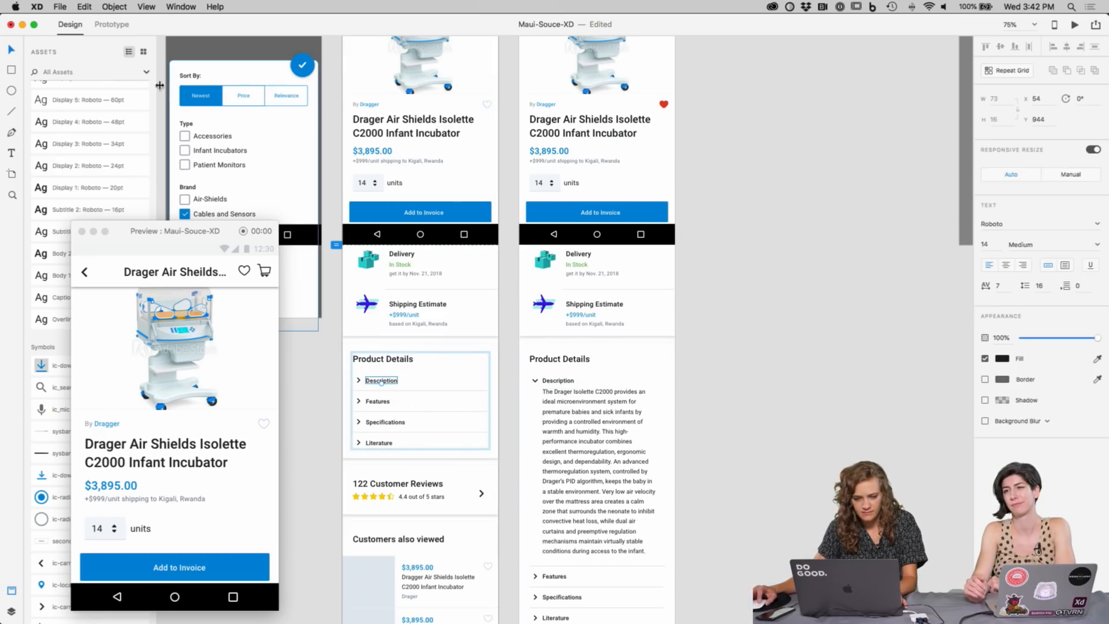
{"action": "left_click", "coordinate": [112, 24]}
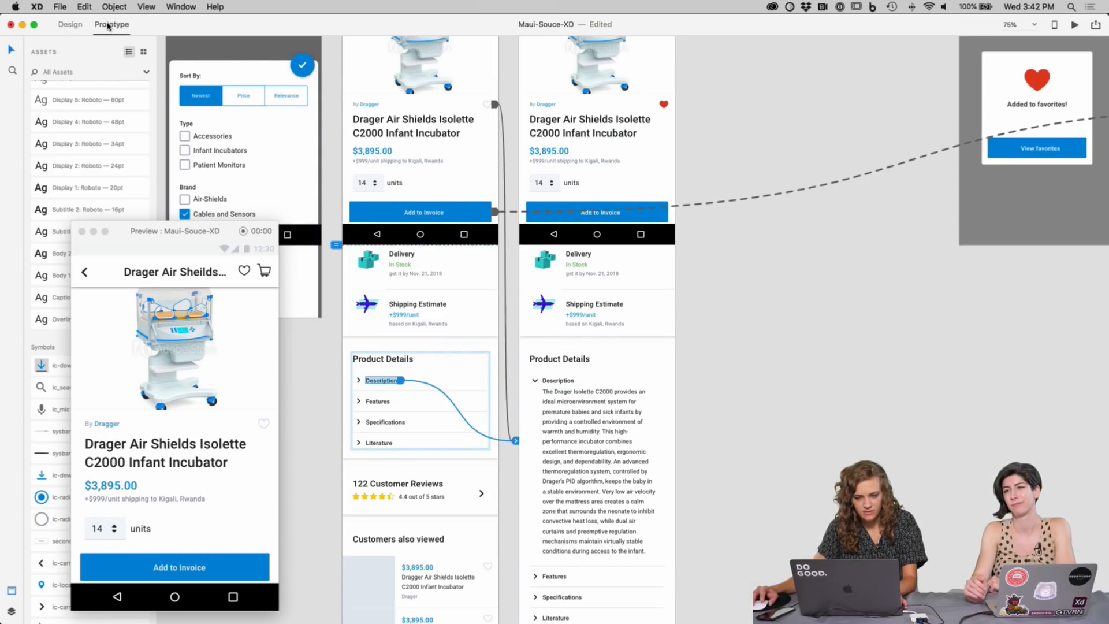
{"action": "left_click", "coordinate": [400, 381]}
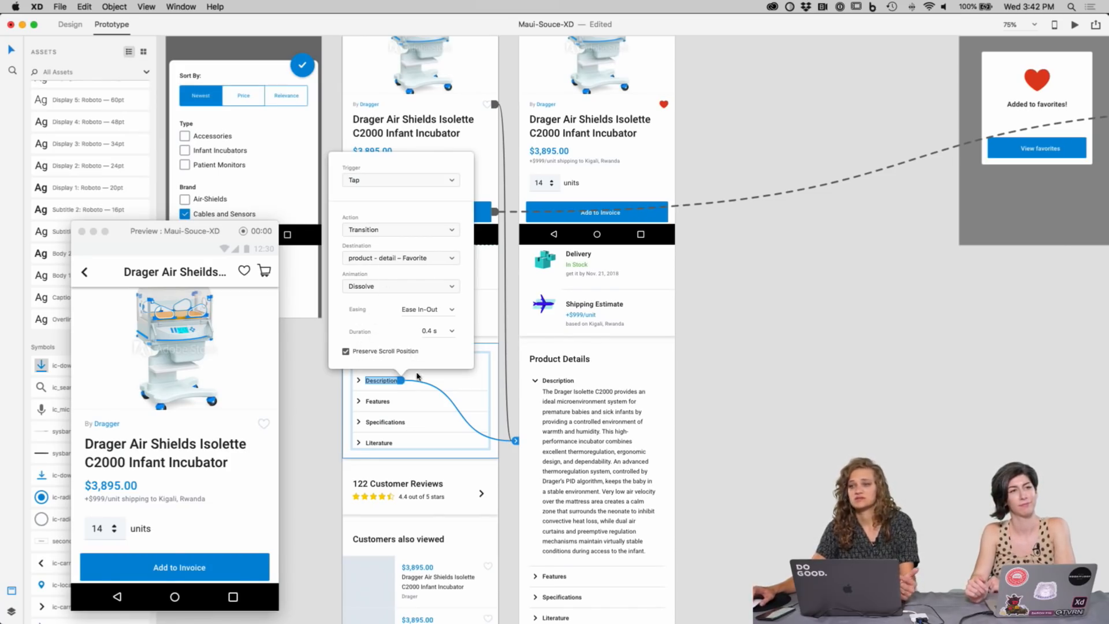
{"action": "left_click", "coordinate": [853, 285]}
Step: Remove one of the two prototype links between the Added to favorites overlay and product - detail – Favorite
{"action": "scroll", "coordinate": [758, 308], "scroll_direction": "up", "scroll_amount": 5}
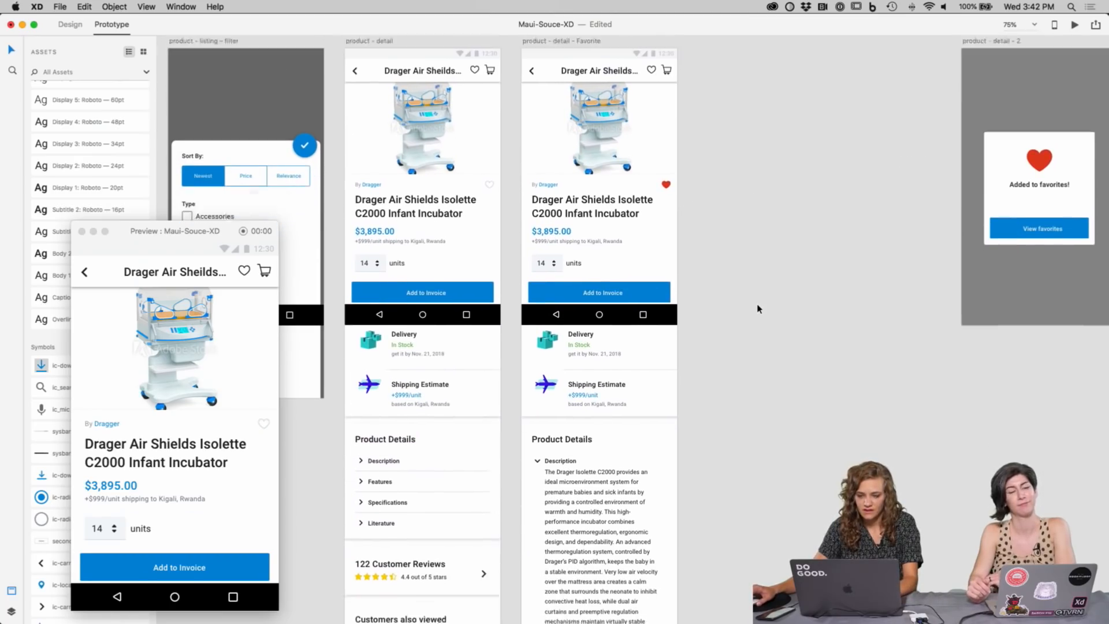
{"action": "left_click", "coordinate": [676, 214]}
{"action": "left_click", "coordinate": [1027, 145]}
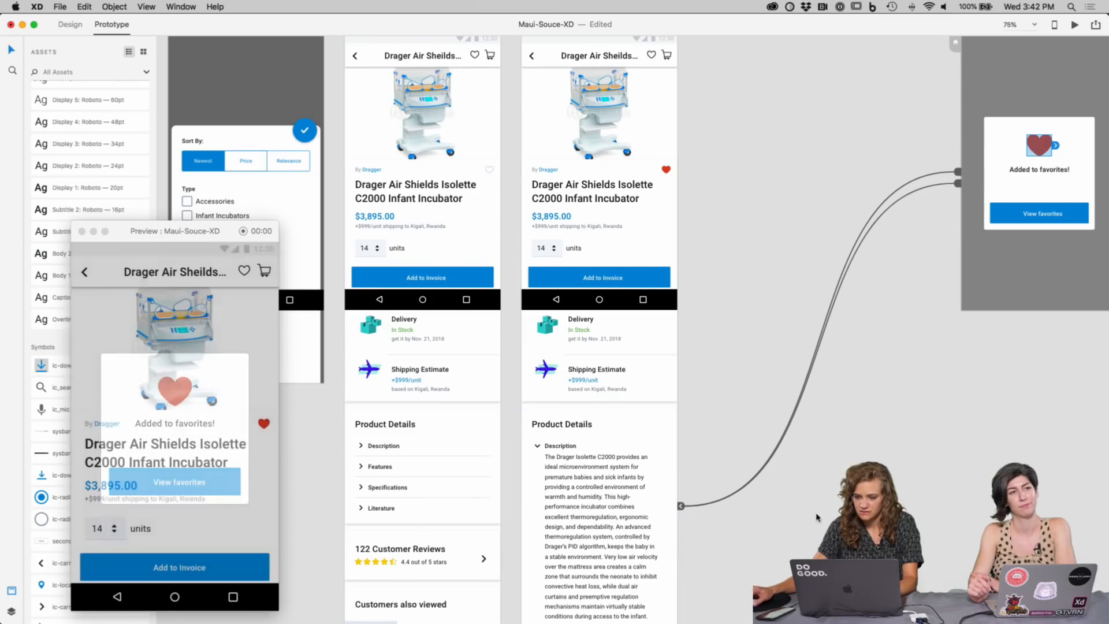
{"action": "scroll", "coordinate": [970, 159], "scroll_direction": "down", "scroll_amount": 1}
{"action": "scroll", "coordinate": [1037, 138], "scroll_direction": "left", "scroll_amount": 1}
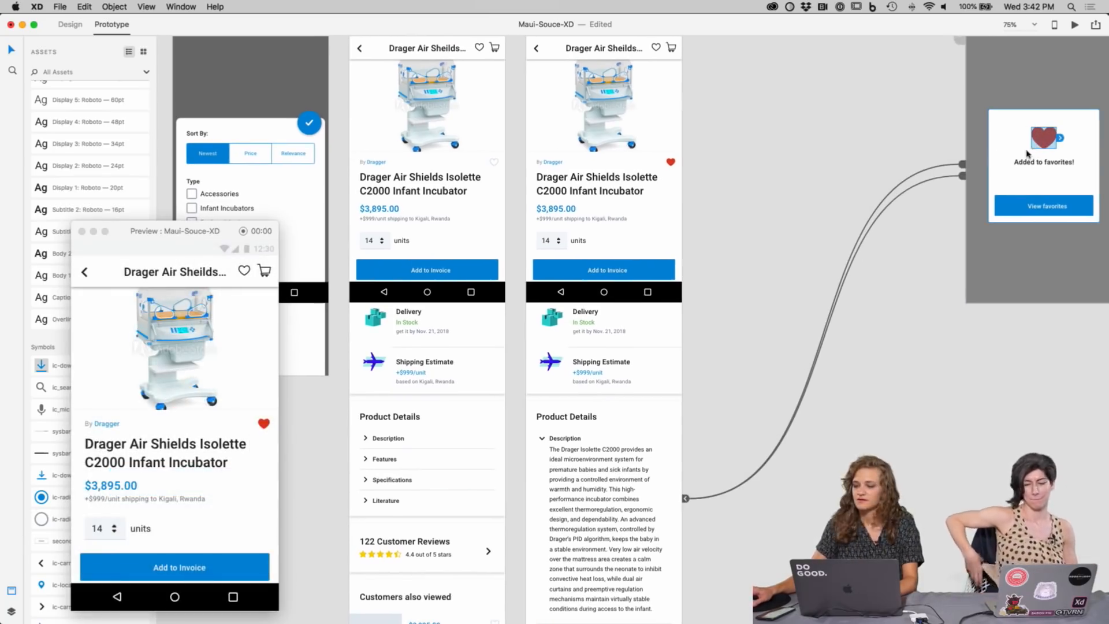
{"action": "left_click_drag", "start_coordinate": [962, 165], "coordinate": [912, 113]}
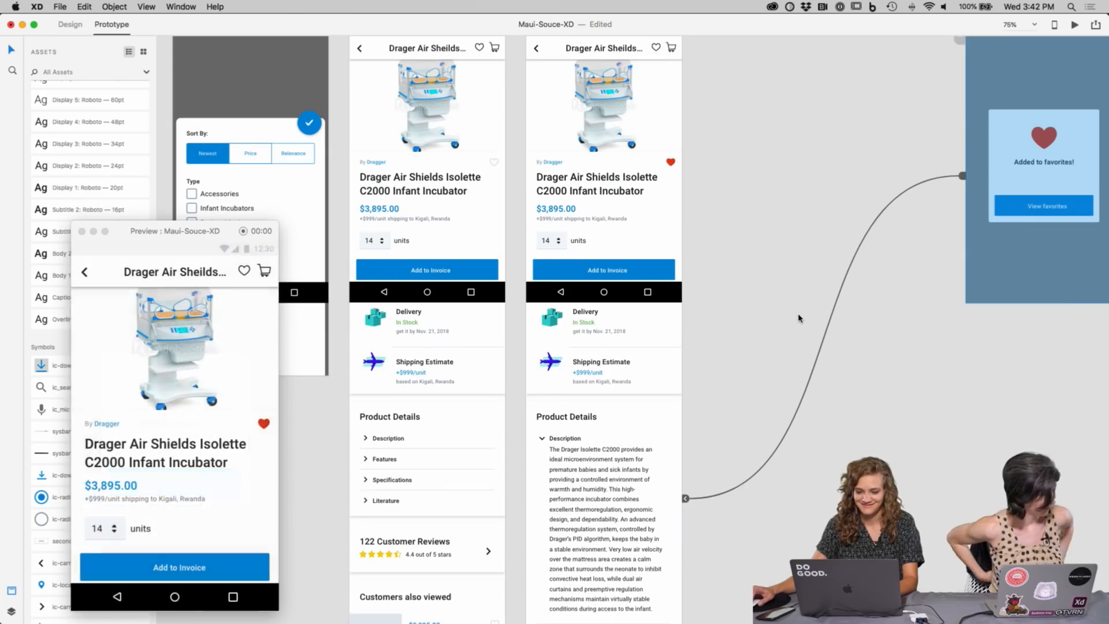
Step: Preview product - detail from its Product Details section and test expanding Description
{"action": "scroll", "coordinate": [751, 358], "scroll_direction": "down", "scroll_amount": 5}
{"action": "scroll", "coordinate": [719, 439], "scroll_direction": "right", "scroll_amount": 4}
{"action": "left_click", "coordinate": [522, 339]}
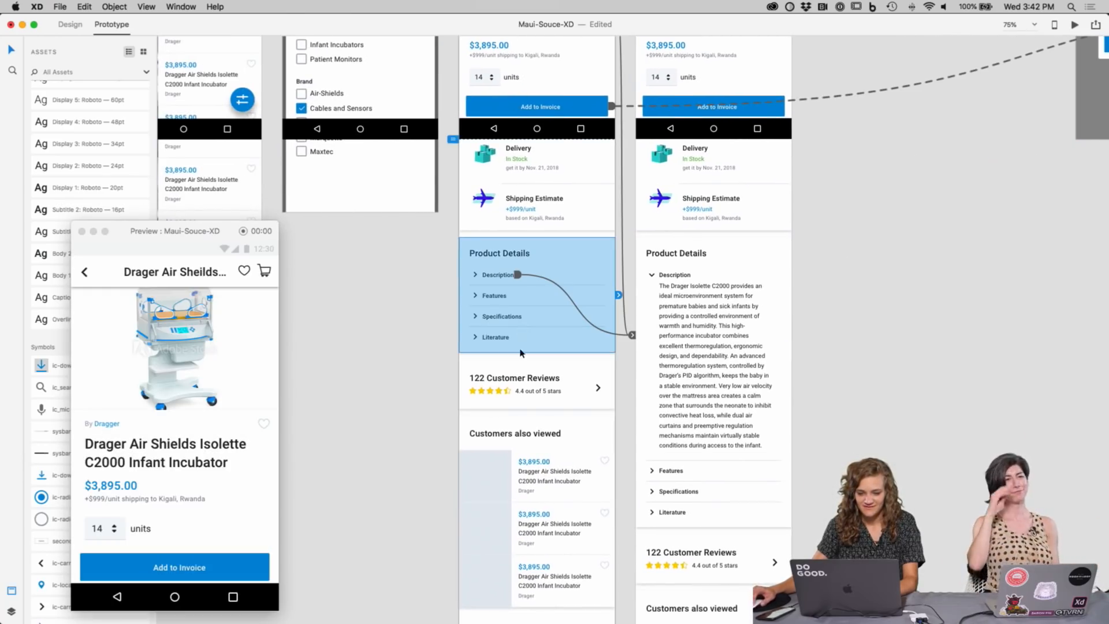
{"action": "scroll", "coordinate": [83, 472], "scroll_direction": "down", "scroll_amount": 10}
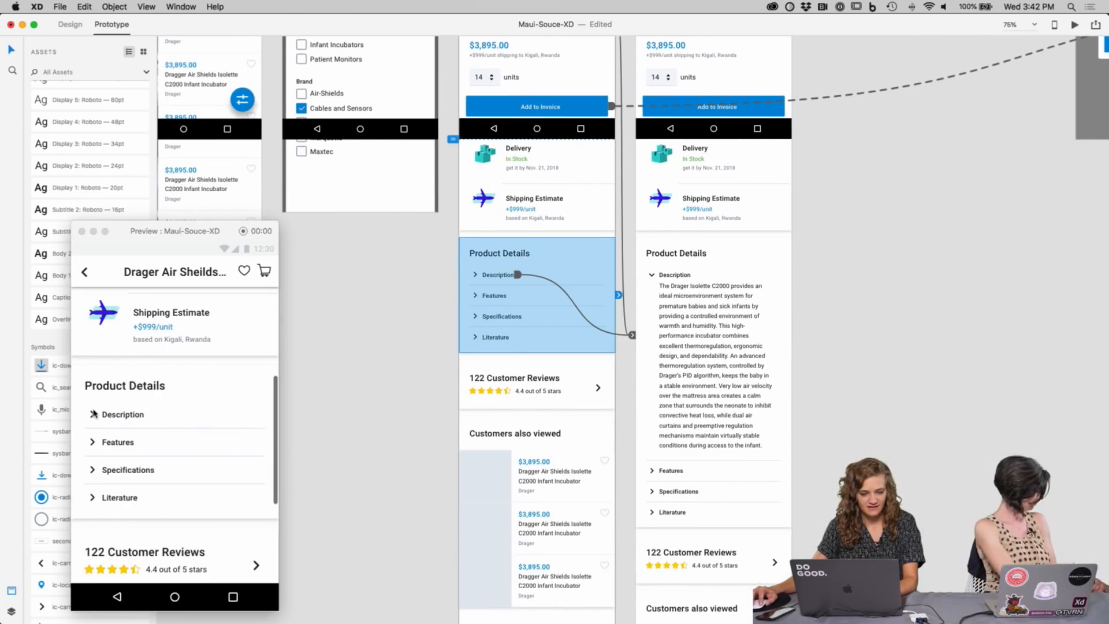
{"action": "left_click", "coordinate": [93, 420]}
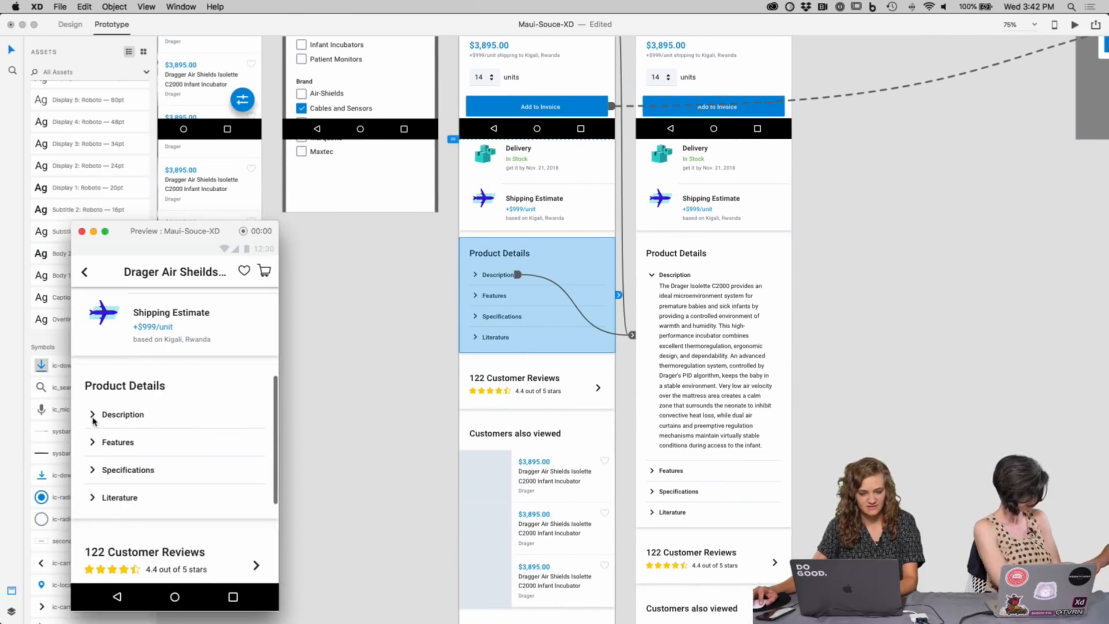
{"action": "left_click", "coordinate": [122, 419]}
{"action": "scroll", "coordinate": [185, 425], "scroll_direction": "down", "scroll_amount": 3}
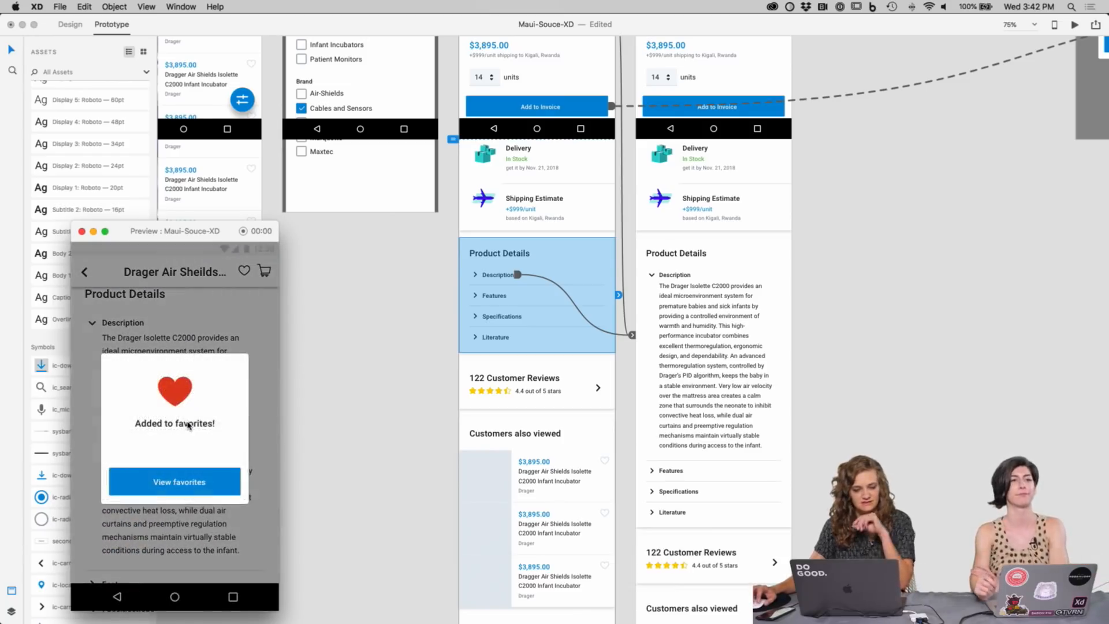
Step: Duplicate the product - detail – Favorite artboard and place the copy directly beside the original, before the Added to favorites overlay
{"action": "left_click", "coordinate": [390, 421]}
{"action": "scroll", "coordinate": [830, 260], "scroll_direction": "up", "scroll_amount": 5}
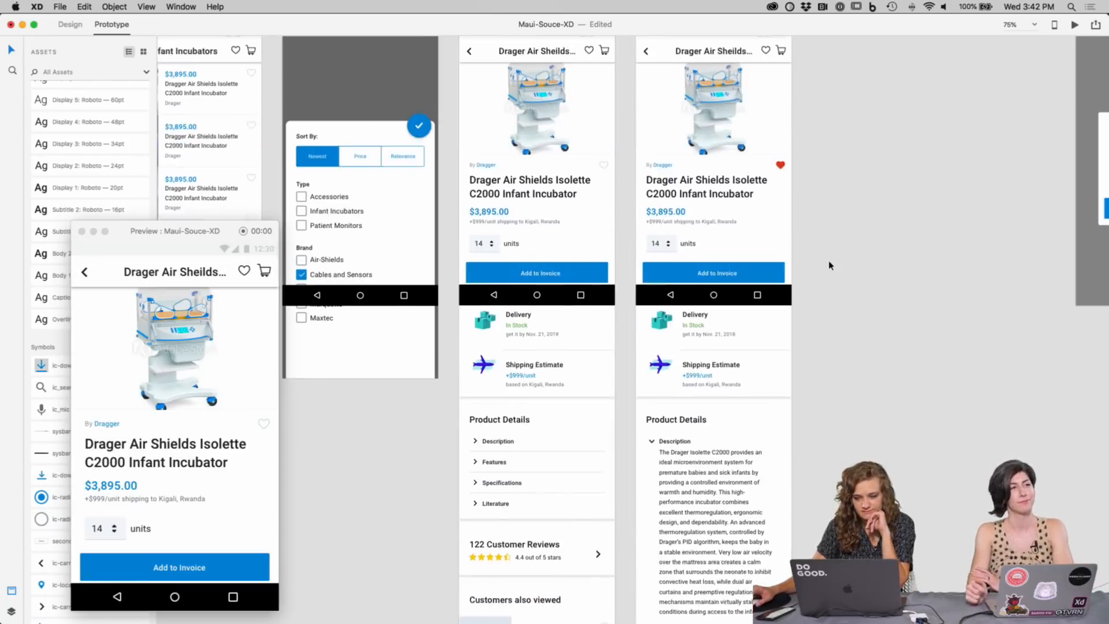
{"action": "left_click_drag", "start_coordinate": [885, 309], "coordinate": [859, 386]}
{"action": "scroll", "coordinate": [860, 390], "scroll_direction": "right", "scroll_amount": 3}
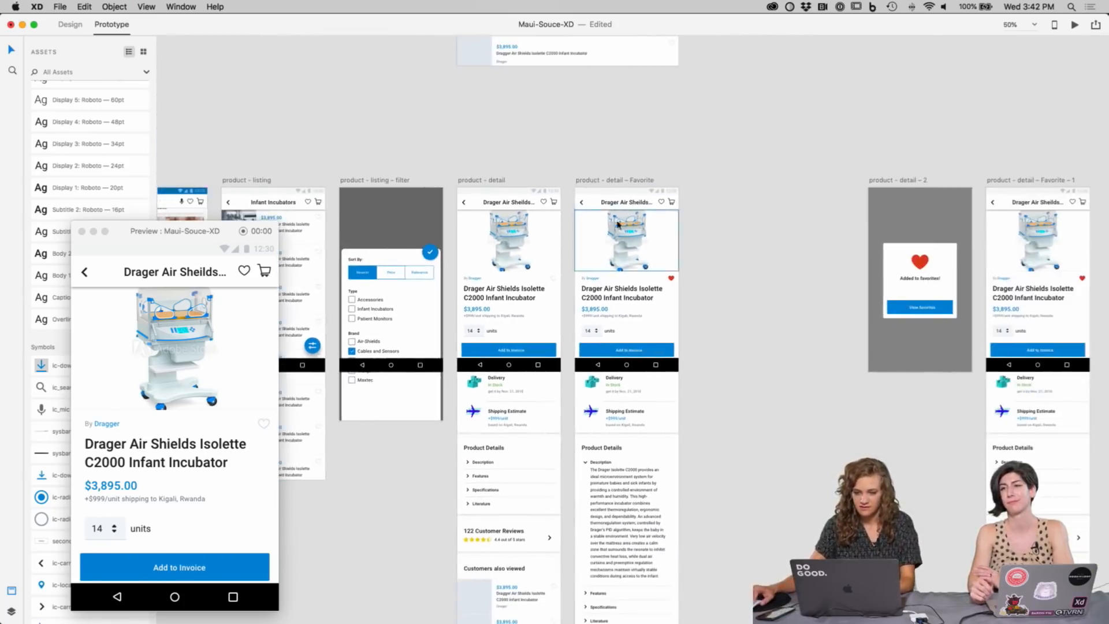
{"action": "left_click", "coordinate": [606, 181]}
{"action": "left_click_drag", "start_coordinate": [596, 183], "coordinate": [712, 186]}
{"action": "scroll", "coordinate": [695, 168], "scroll_direction": "down", "scroll_amount": 5}
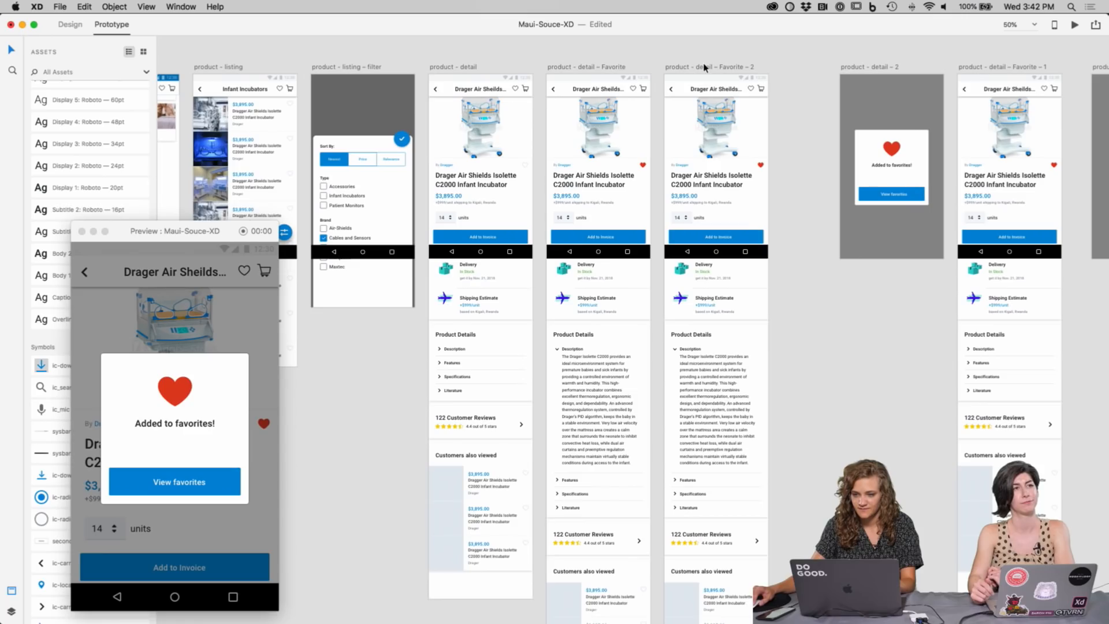
Step: Delete the duplicated artboard's prototype link to the Added to favorites overlay
{"action": "scroll", "coordinate": [751, 220], "scroll_direction": "up", "scroll_amount": 2}
{"action": "left_click", "coordinate": [744, 195]}
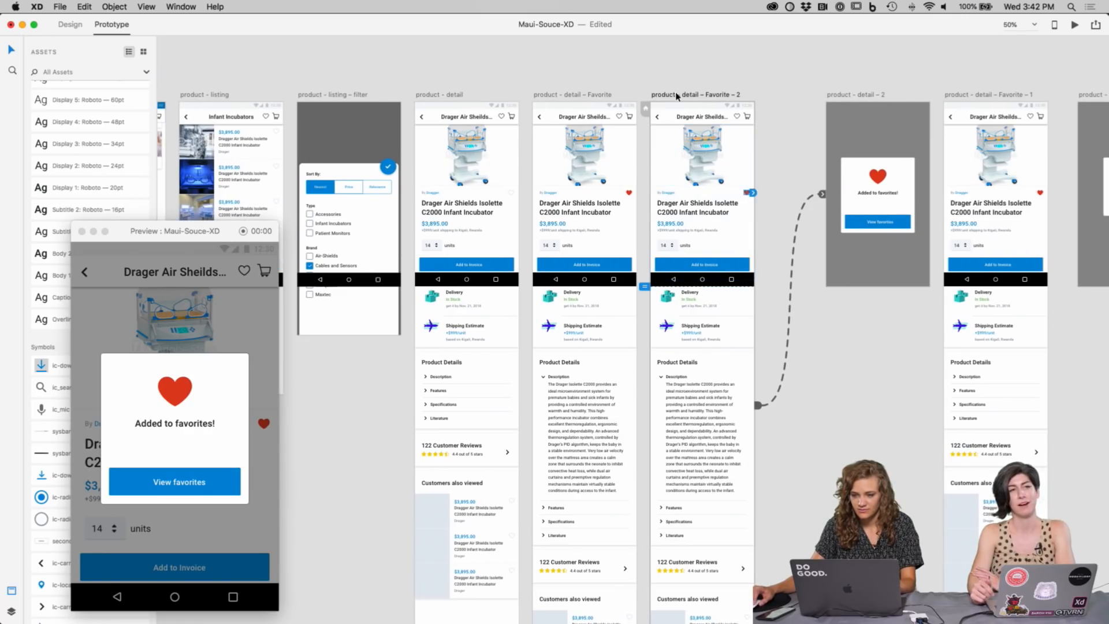
{"action": "left_click", "coordinate": [677, 96]}
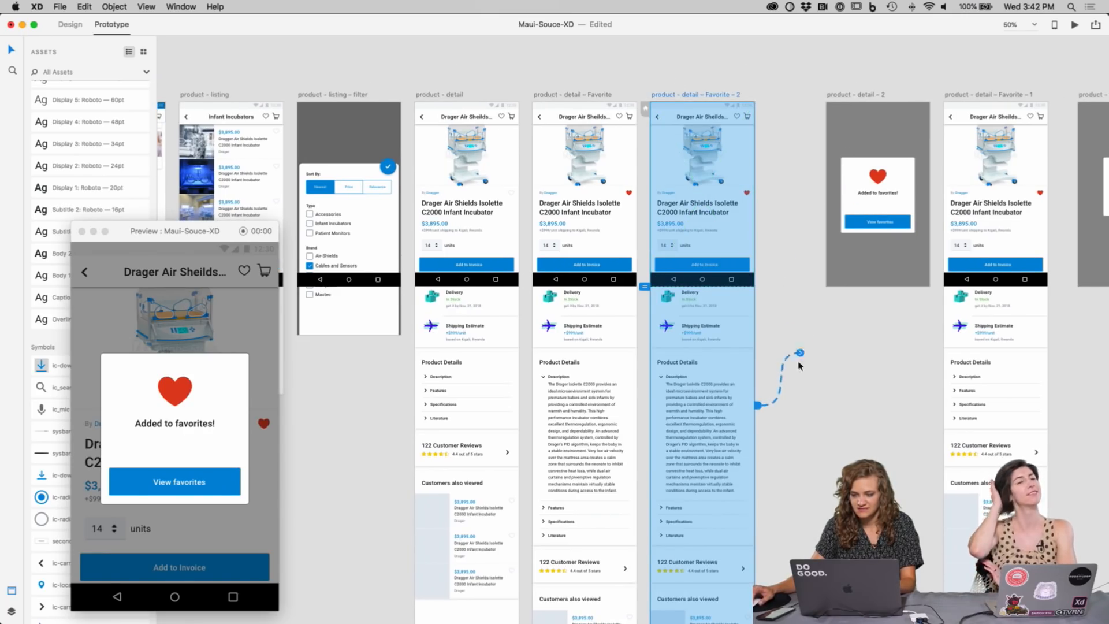
{"action": "left_click", "coordinate": [794, 382]}
Step: Redirect the Description label's transition on product - detail to product - detail – Favorite – 2, using Dissolve with Preserve Scroll Position
{"action": "scroll", "coordinate": [796, 398], "scroll_direction": "down", "scroll_amount": 3}
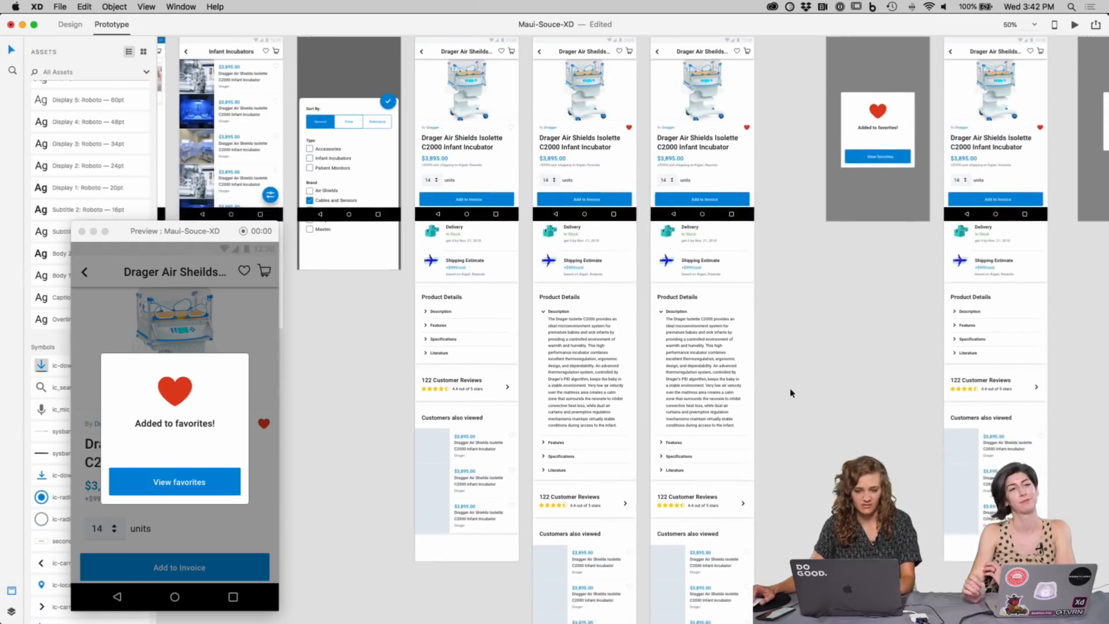
{"action": "scroll", "coordinate": [757, 447], "scroll_direction": "down", "scroll_amount": 2}
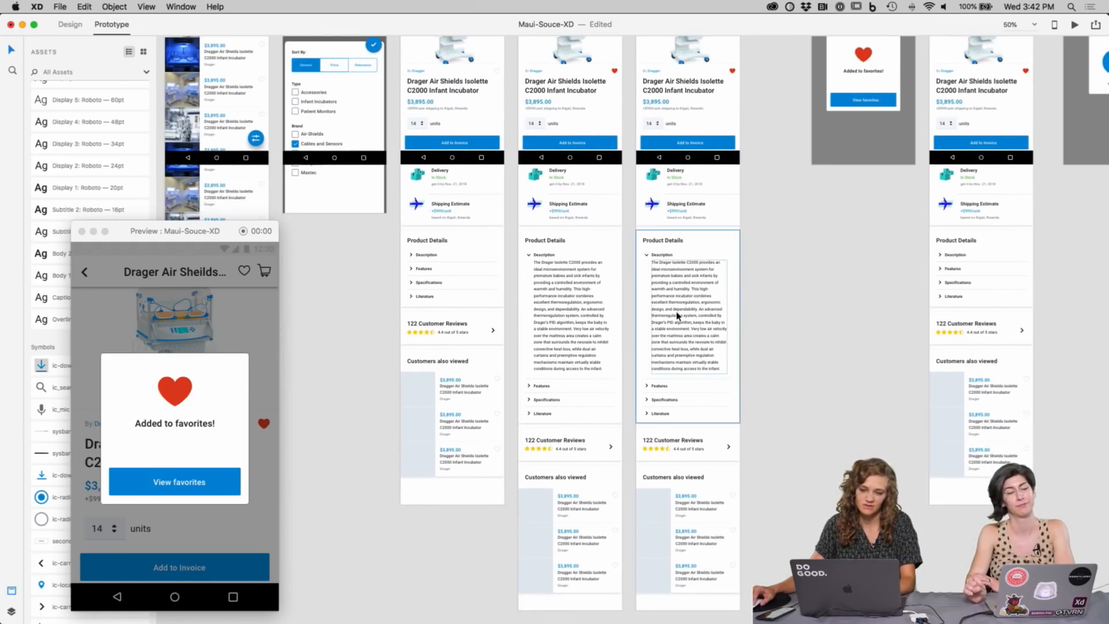
{"action": "double_click", "coordinate": [429, 256]}
{"action": "scroll", "coordinate": [428, 259], "scroll_direction": "up", "scroll_amount": 1}
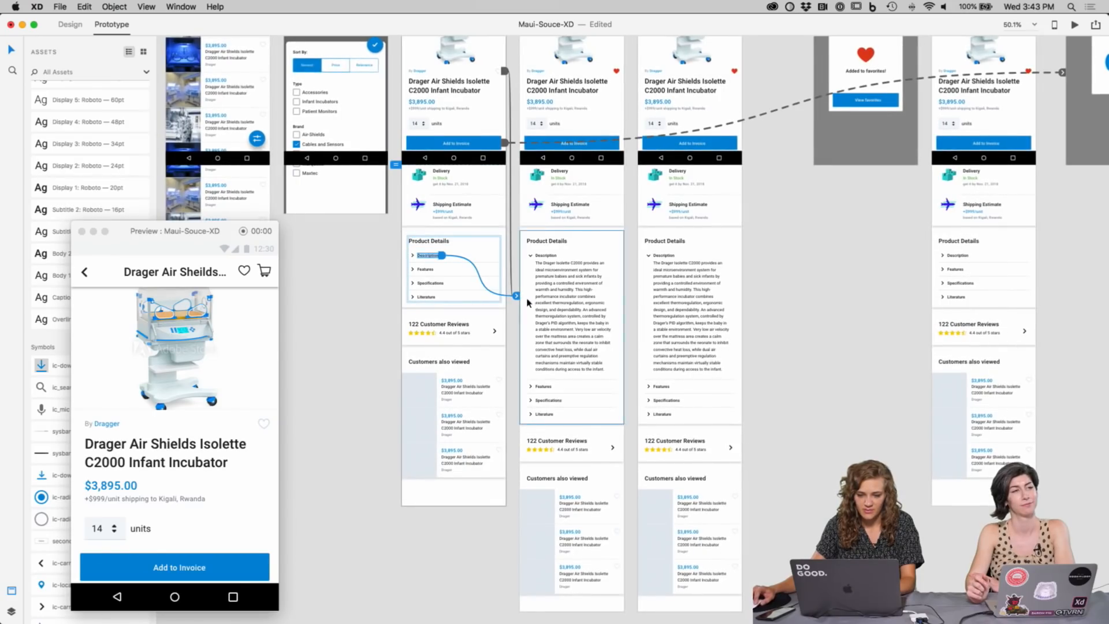
{"action": "scroll", "coordinate": [637, 321], "scroll_direction": "down", "scroll_amount": 1}
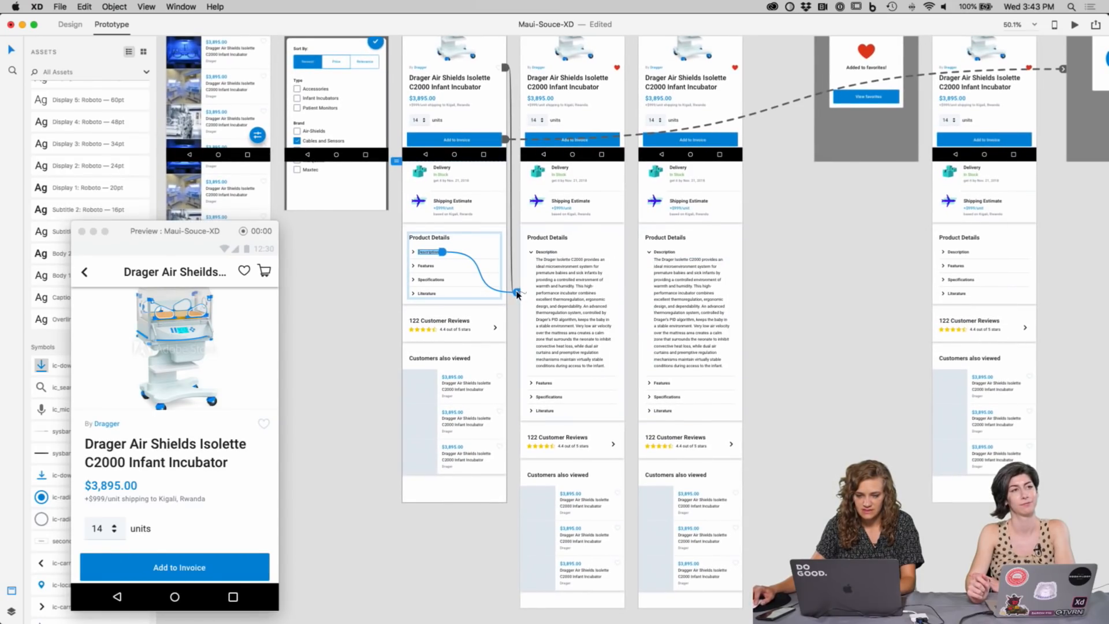
{"action": "scroll", "coordinate": [520, 304], "scroll_direction": "down", "scroll_amount": 1}
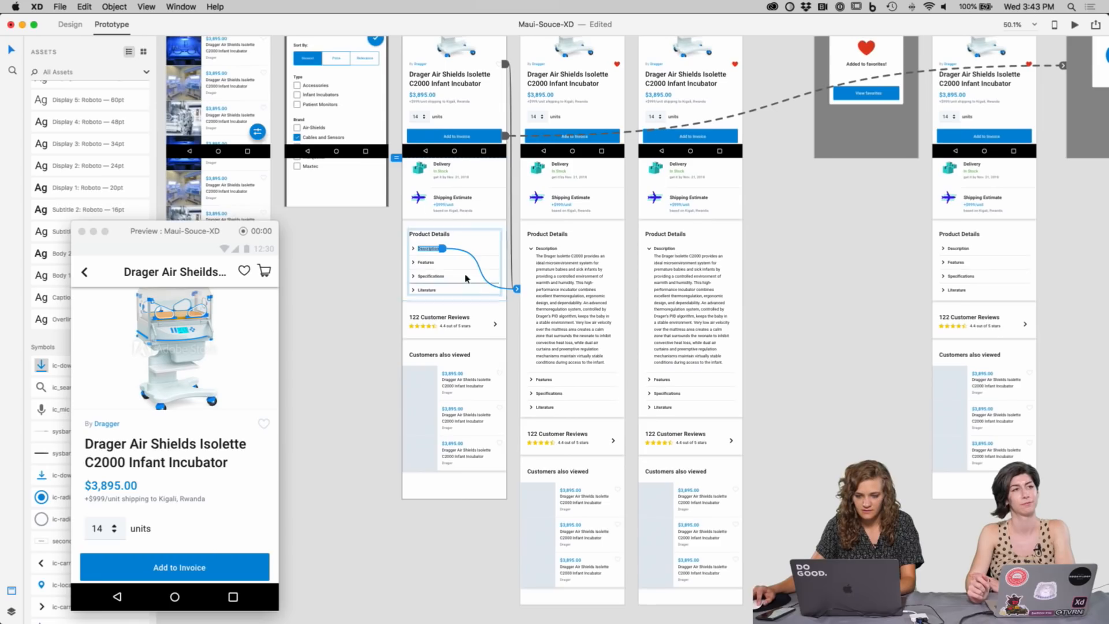
{"action": "left_click_drag", "start_coordinate": [443, 250], "coordinate": [638, 323]}
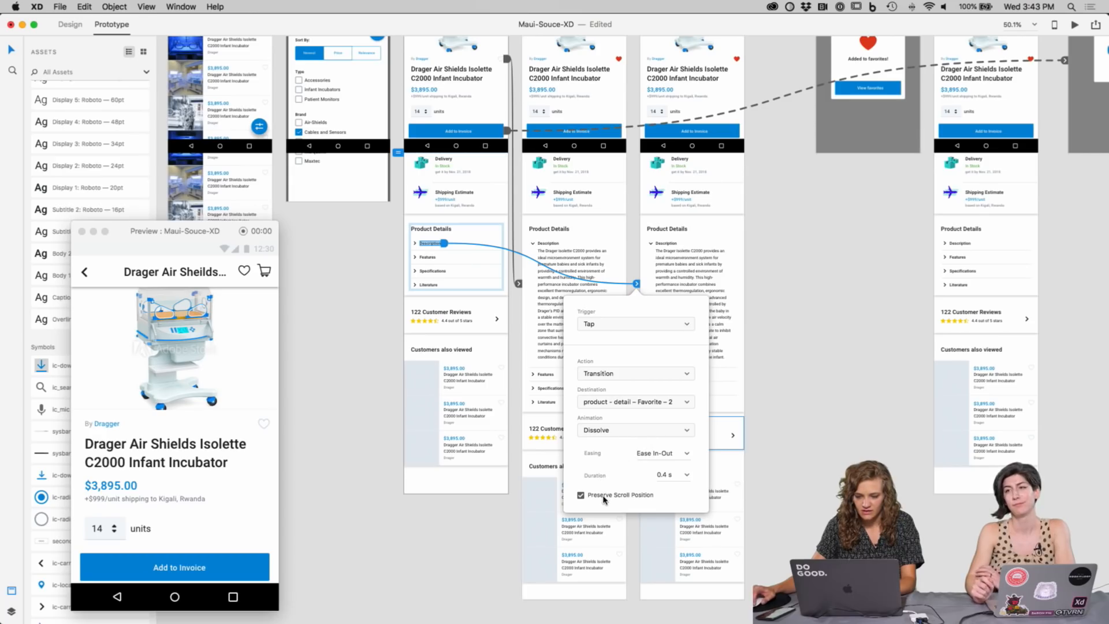
{"action": "left_click", "coordinate": [786, 413]}
Step: Test expanding Description in the preview and read through the expanded product text
{"action": "left_click", "coordinate": [194, 456]}
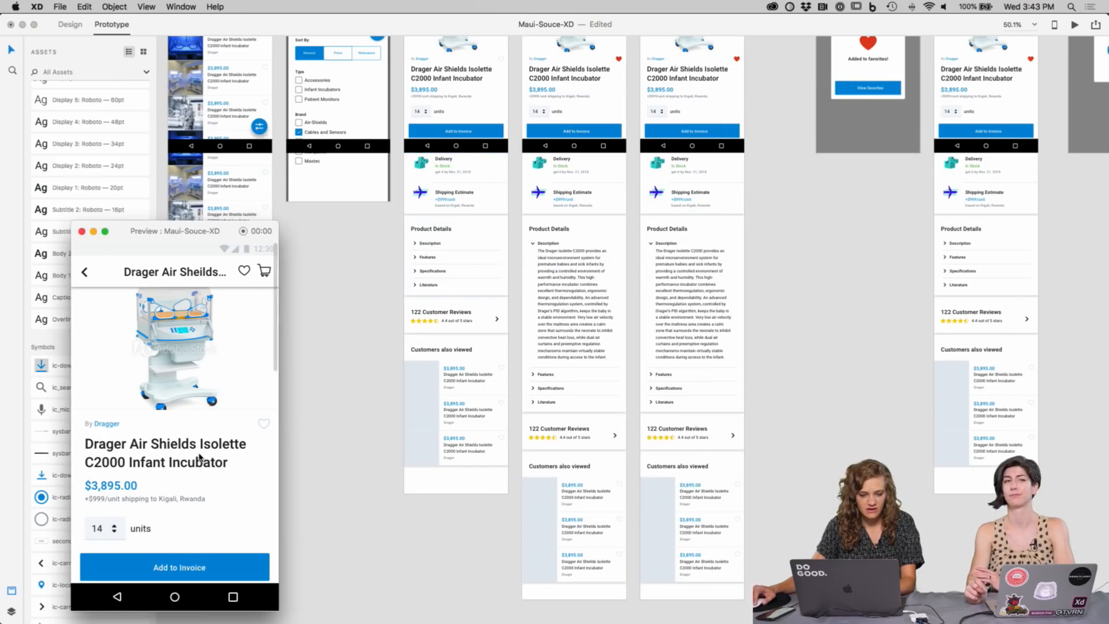
{"action": "scroll", "coordinate": [200, 457], "scroll_direction": "down", "scroll_amount": 4}
{"action": "scroll", "coordinate": [199, 457], "scroll_direction": "down", "scroll_amount": 3}
{"action": "left_click", "coordinate": [119, 417]}
{"action": "scroll", "coordinate": [162, 451], "scroll_direction": "down", "scroll_amount": 4}
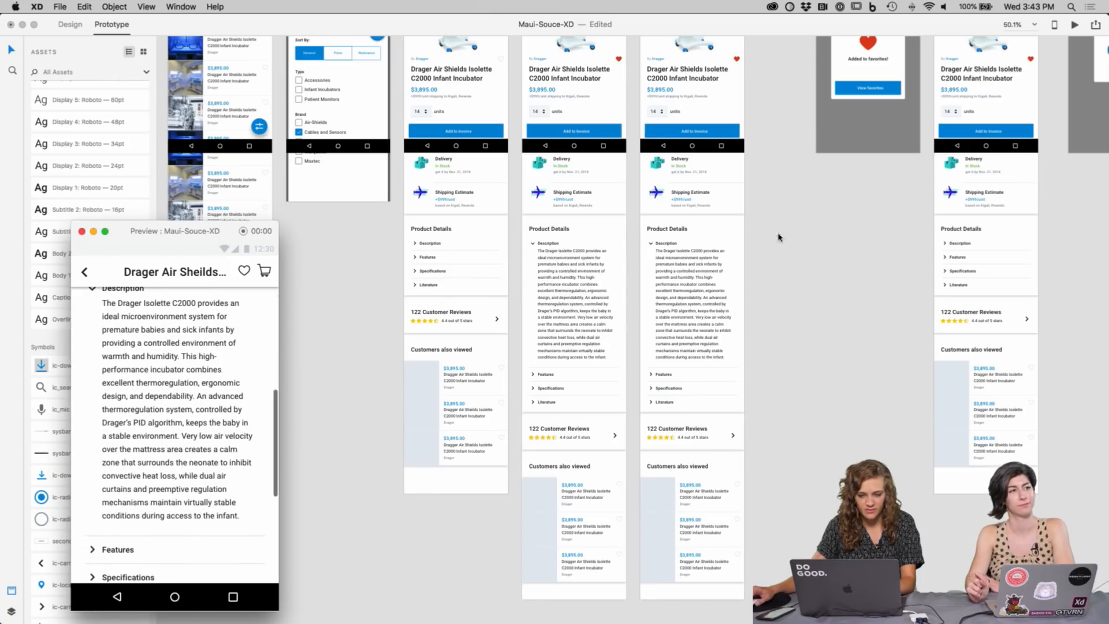
Step: Link the expanded Description heading on product - detail – Favorite – 2 back to product - detail with Dissolve and Preserve Scroll Position, and test it
{"action": "double_click", "coordinate": [668, 244]}
{"action": "left_click_drag", "start_coordinate": [681, 245], "coordinate": [448, 280]}
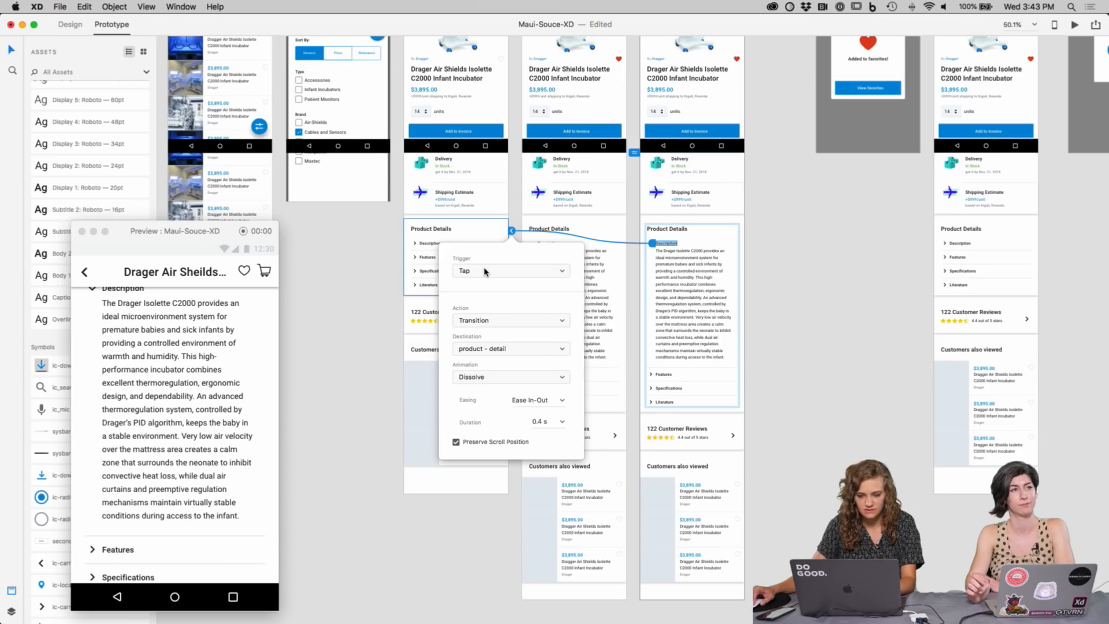
{"action": "left_click", "coordinate": [359, 353]}
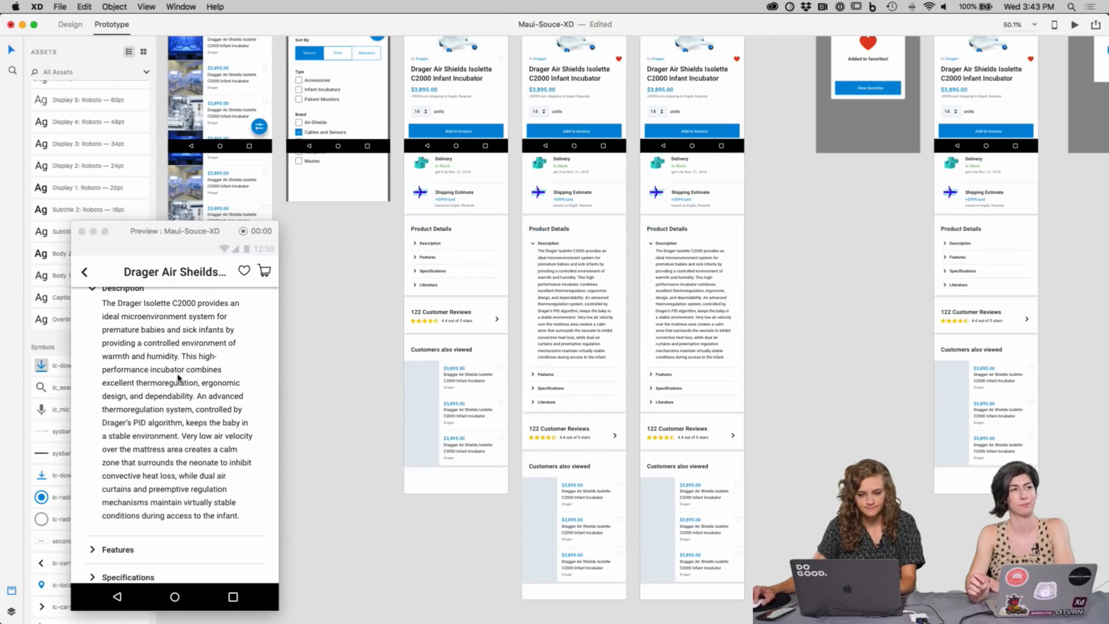
{"action": "scroll", "coordinate": [174, 359], "scroll_direction": "up", "scroll_amount": 2}
{"action": "left_click", "coordinate": [139, 315]}
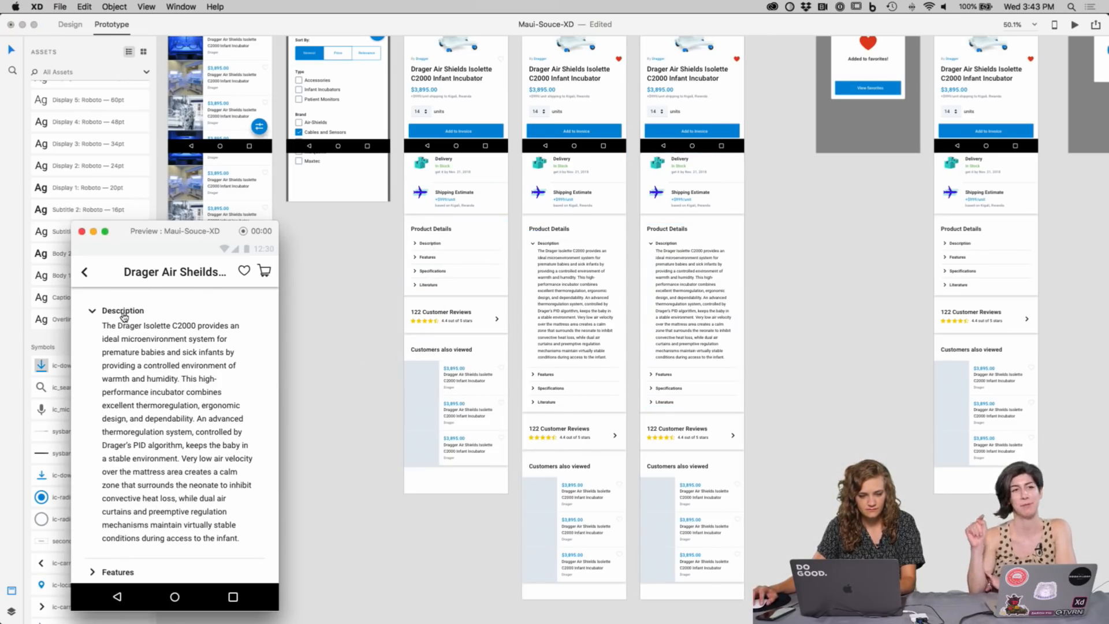
Step: Toggle the Description section in the preview to test collapsing and expanding it, and bring the first artboards of the flow into view
{"action": "left_click", "coordinate": [124, 312]}
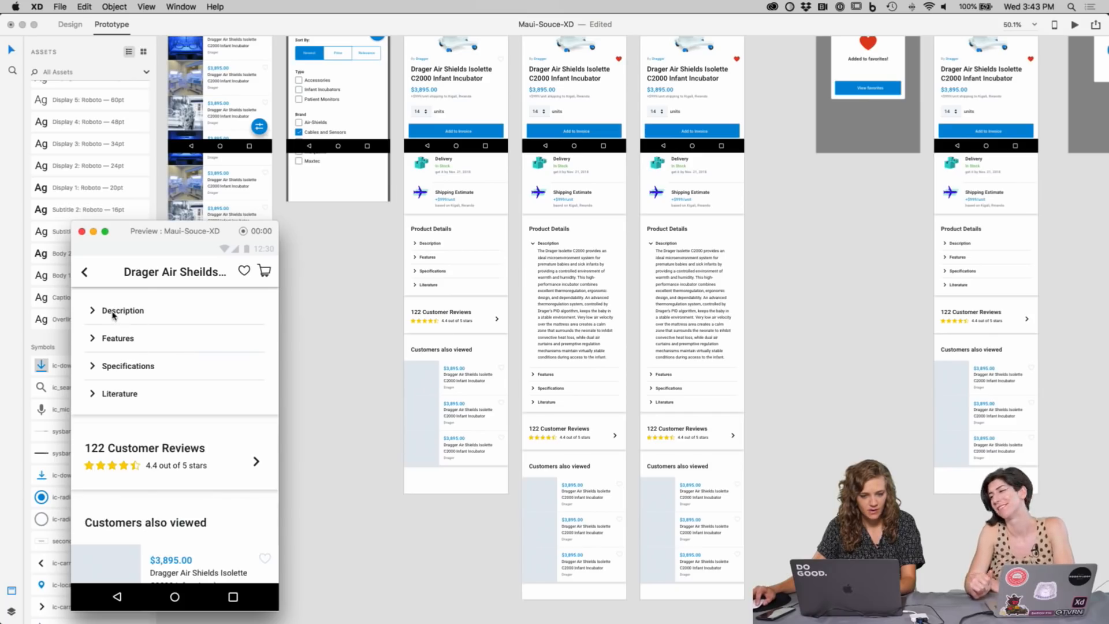
{"action": "left_click", "coordinate": [114, 315]}
{"action": "left_click", "coordinate": [114, 316]}
{"action": "left_click_drag", "start_coordinate": [348, 334], "coordinate": [501, 505]}
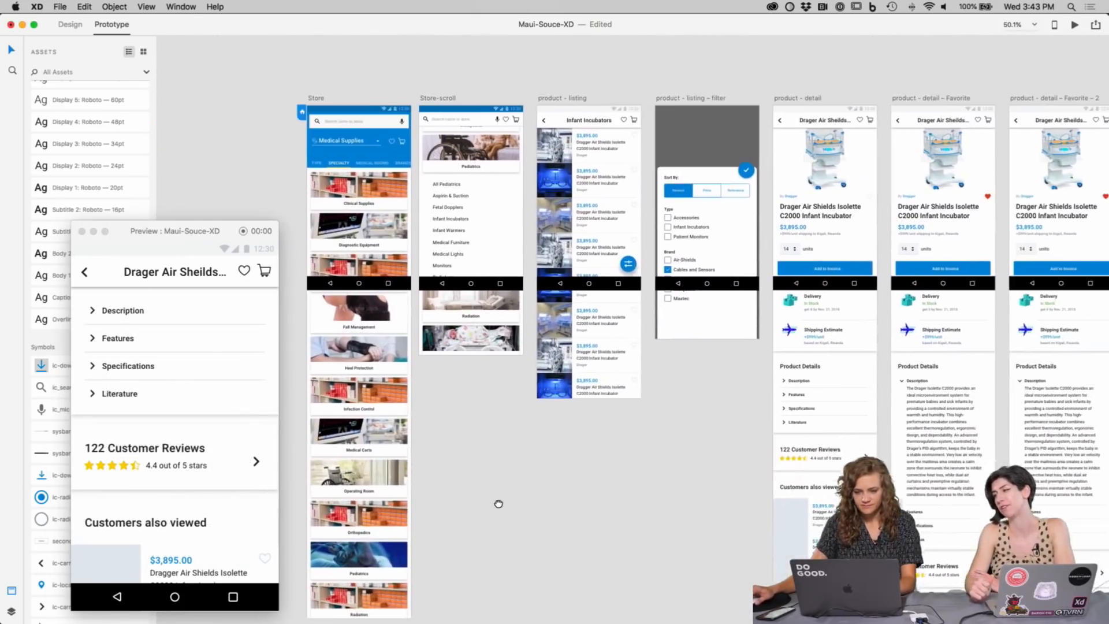
{"action": "left_click_drag", "start_coordinate": [663, 505], "coordinate": [487, 481]}
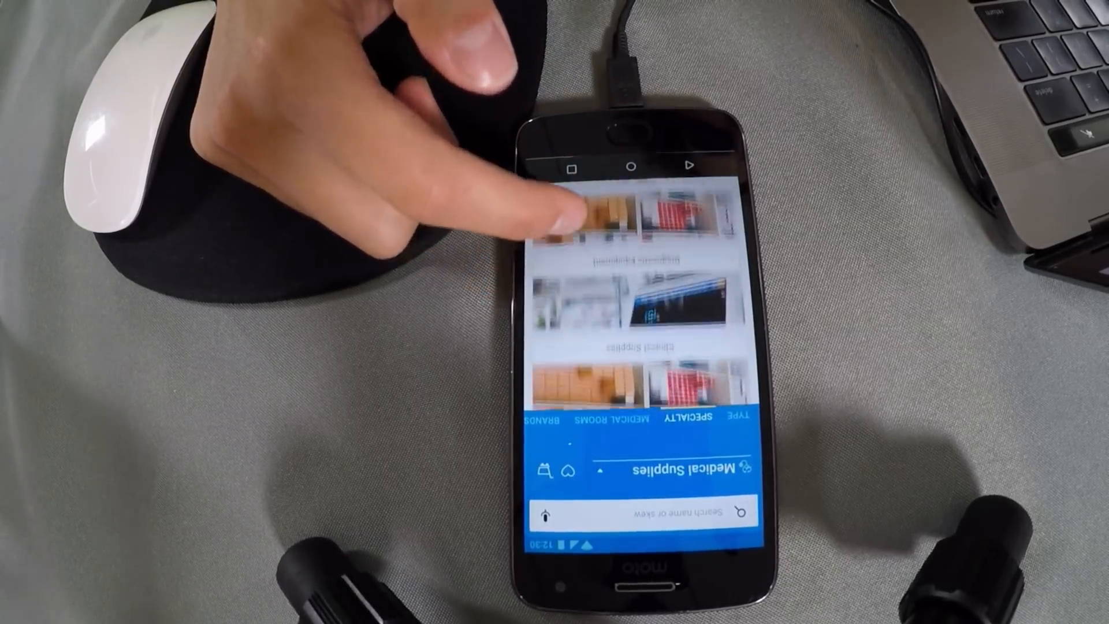
{"action": "mouse_move", "coordinate": [570, 186]}
{"action": "left_mouse_down"}
{"action": "mouse_move", "coordinate": [532, 284]}
{"action": "mouse_move", "coordinate": [531, 248]}
{"action": "left_mouse_up"}
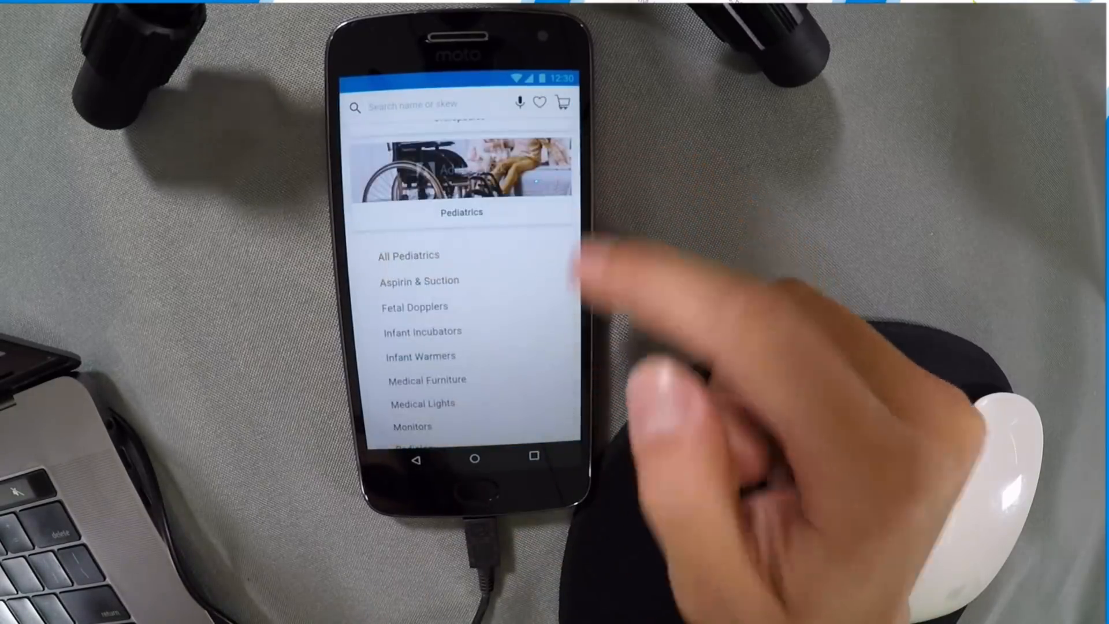
{"action": "scroll", "coordinate": [462, 278], "scroll_direction": "down", "scroll_amount": 3}
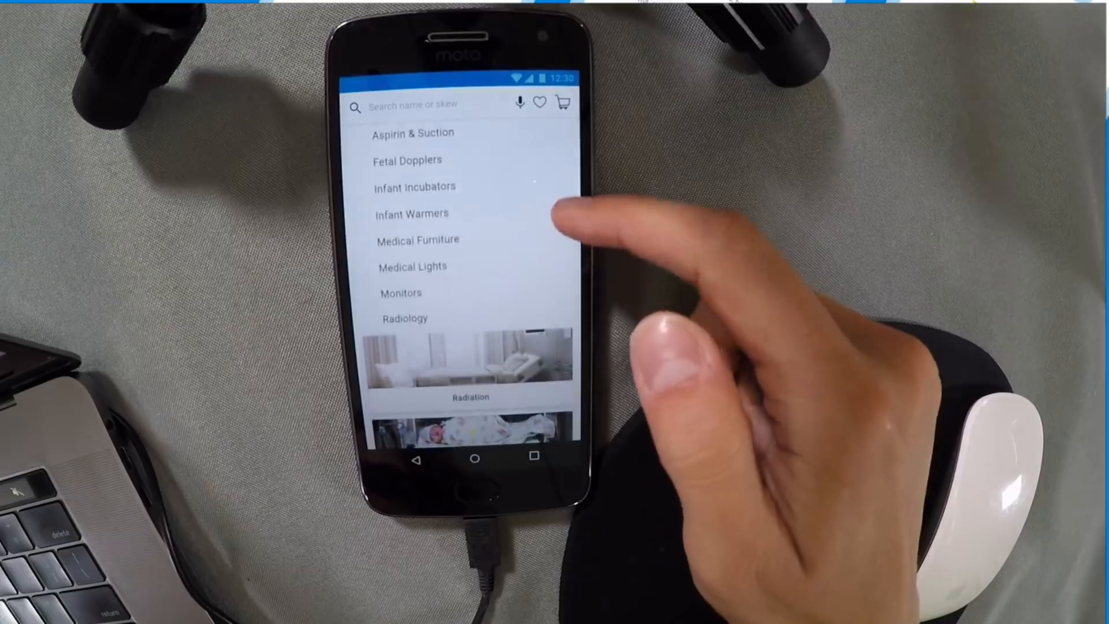
{"action": "scroll", "coordinate": [462, 277], "scroll_direction": "down", "scroll_amount": 3}
{"action": "scroll", "coordinate": [462, 278], "scroll_direction": "up", "scroll_amount": 5}
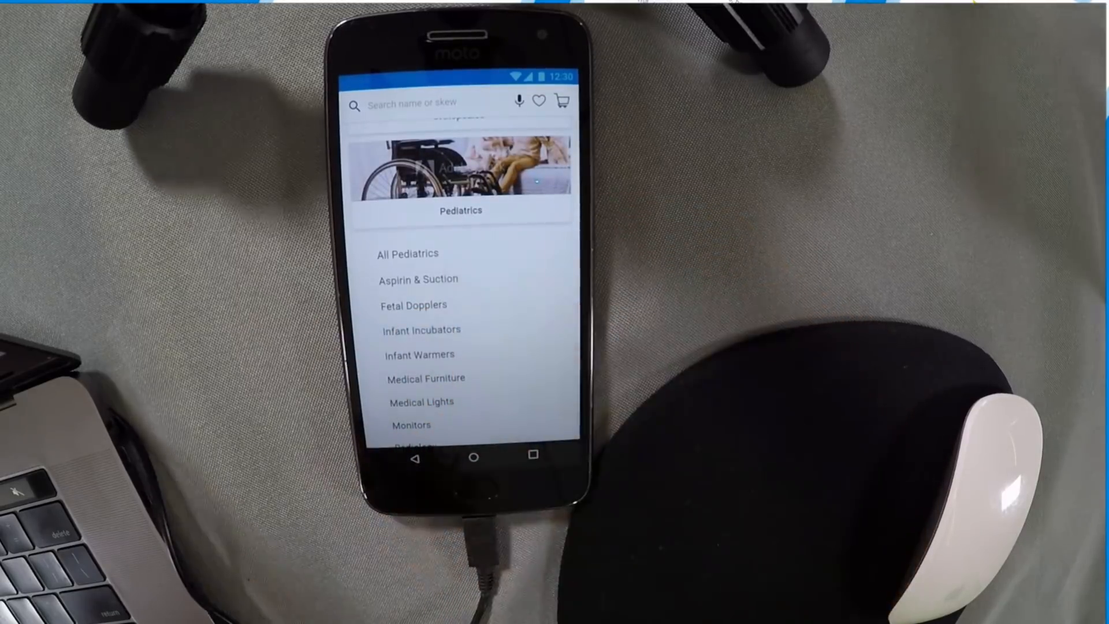
{"action": "scroll", "coordinate": [462, 289], "scroll_direction": "up", "scroll_amount": 10}
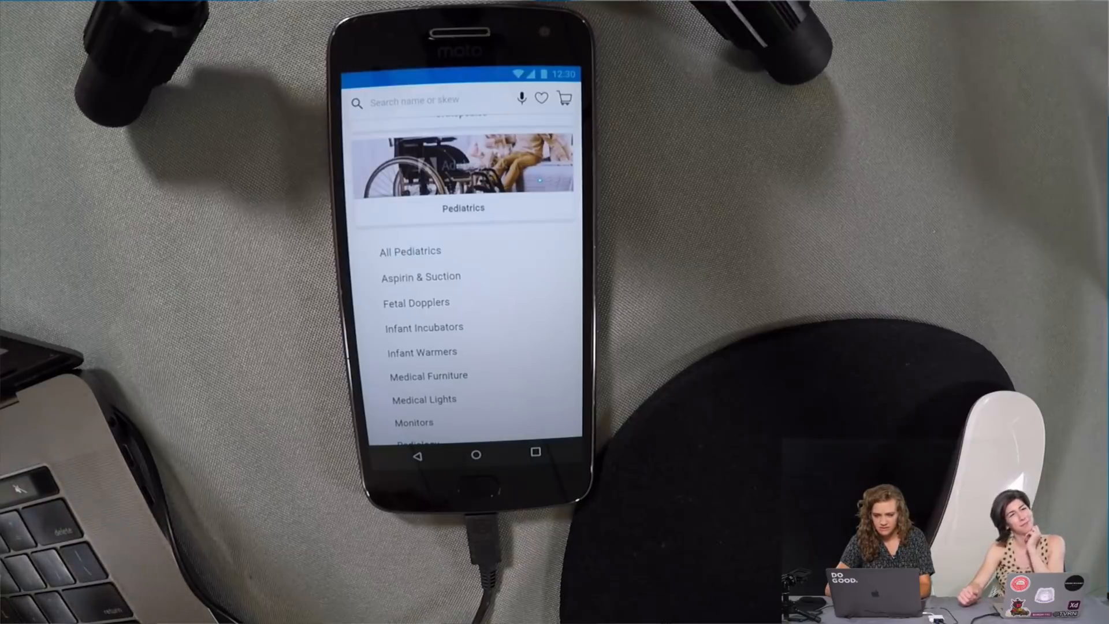
{"action": "left_click", "coordinate": [424, 327]}
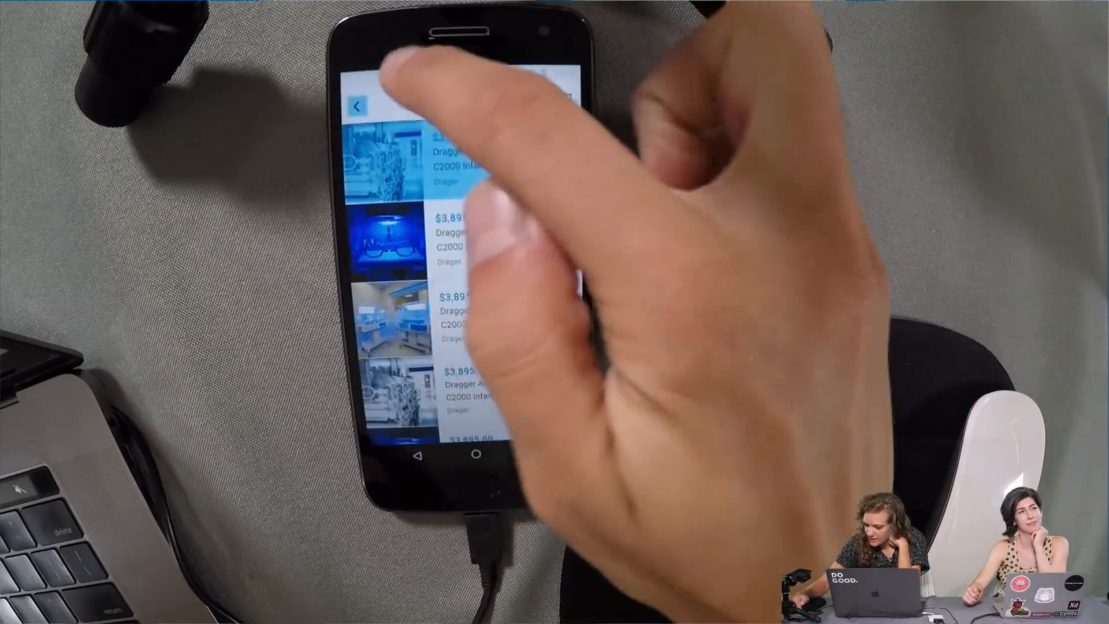
{"action": "left_click", "coordinate": [353, 101]}
{"action": "scroll", "coordinate": [462, 289], "scroll_direction": "down", "scroll_amount": 2}
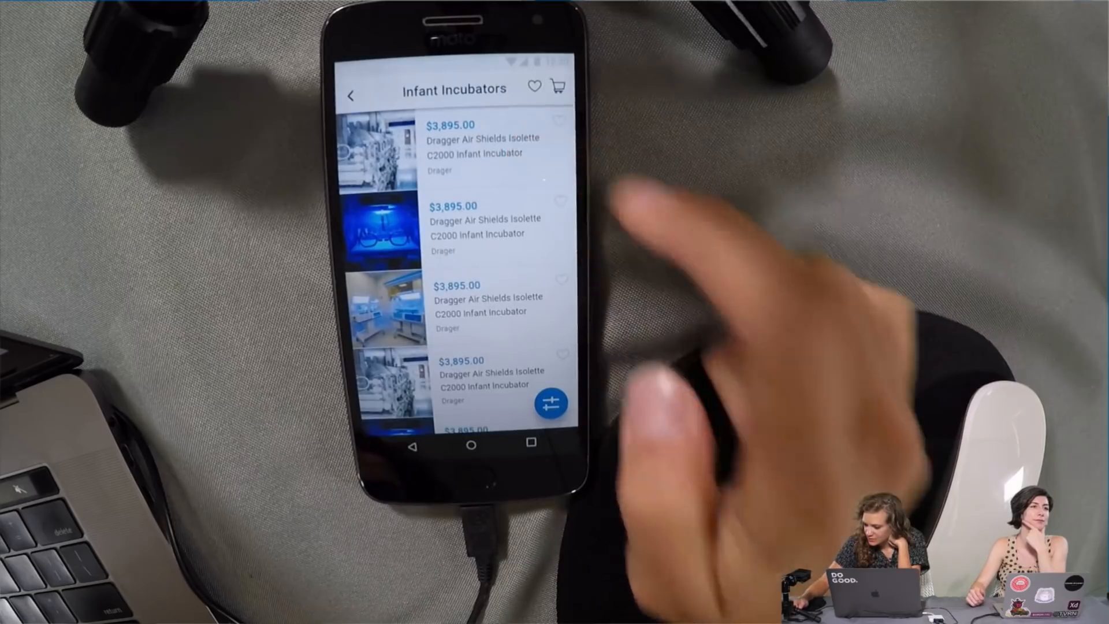
{"action": "left_click", "coordinate": [543, 306]}
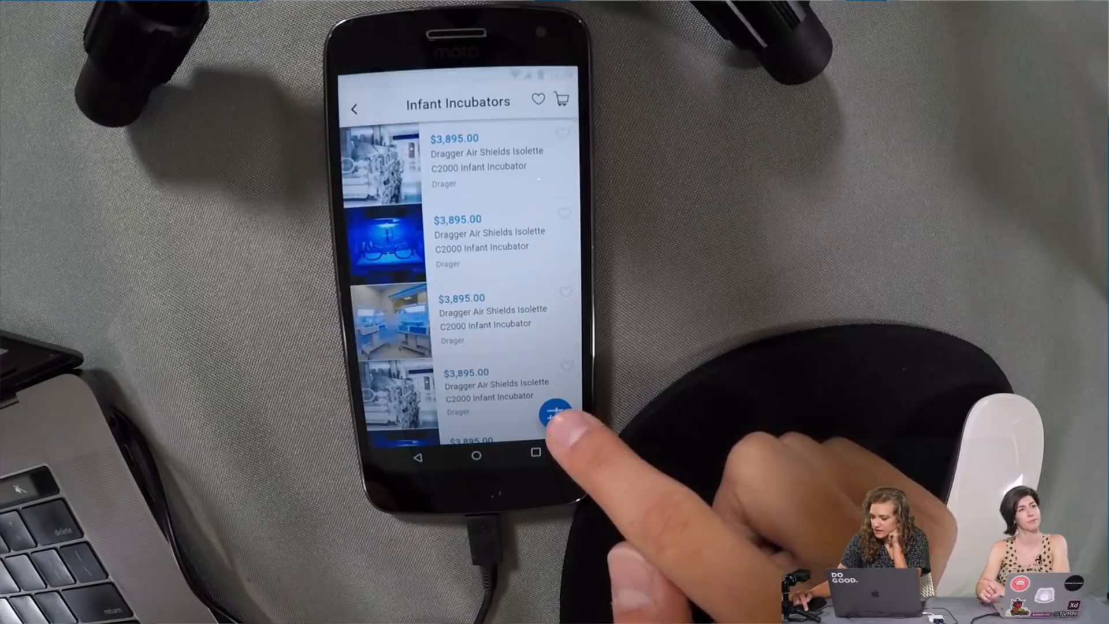
{"action": "left_click", "coordinate": [555, 414]}
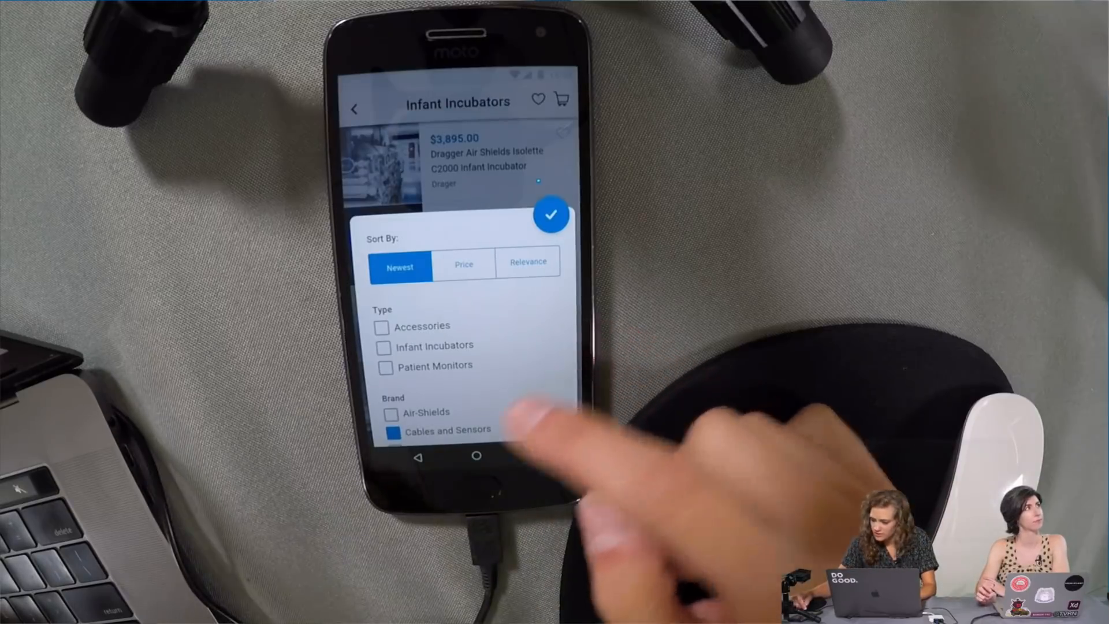
{"action": "left_click", "coordinate": [392, 432]}
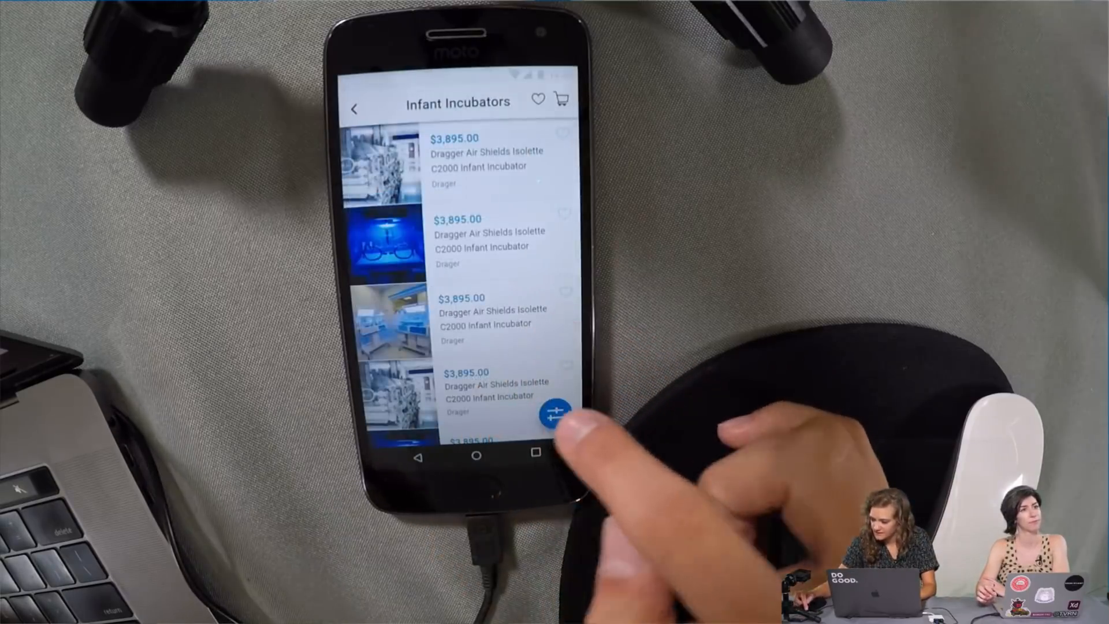
{"action": "left_click", "coordinate": [554, 414]}
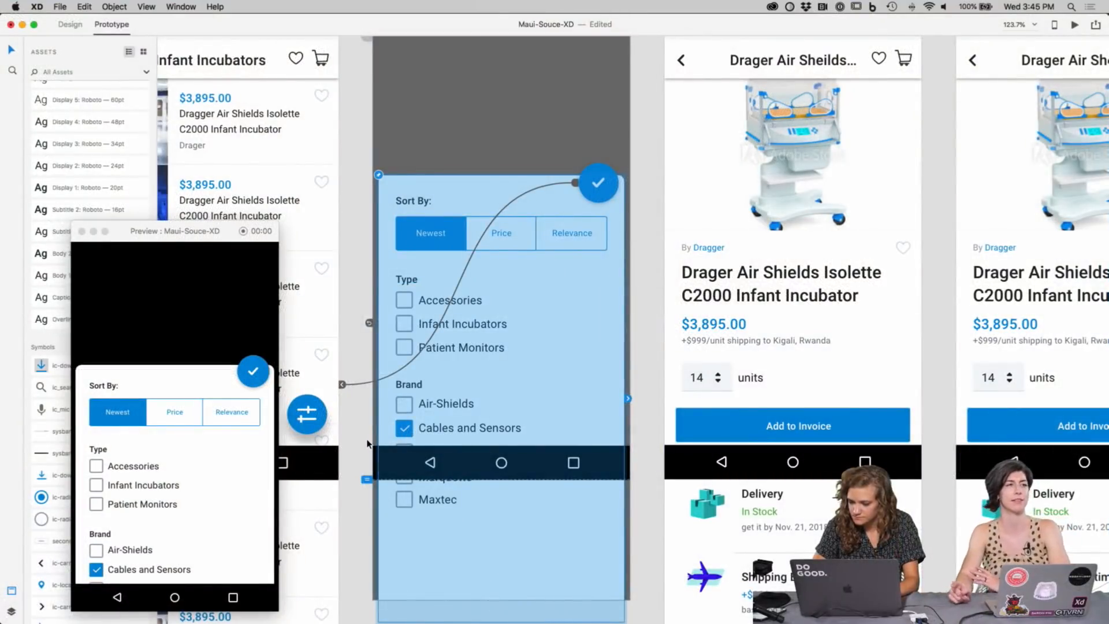
Step: Inspect the transition settings of the filter button's link from product - listing to product - listing – filter
{"action": "left_click", "coordinate": [366, 444]}
{"action": "scroll", "coordinate": [366, 444], "scroll_direction": "left", "scroll_amount": 5}
{"action": "scroll", "coordinate": [365, 444], "scroll_direction": "up", "scroll_amount": 2}
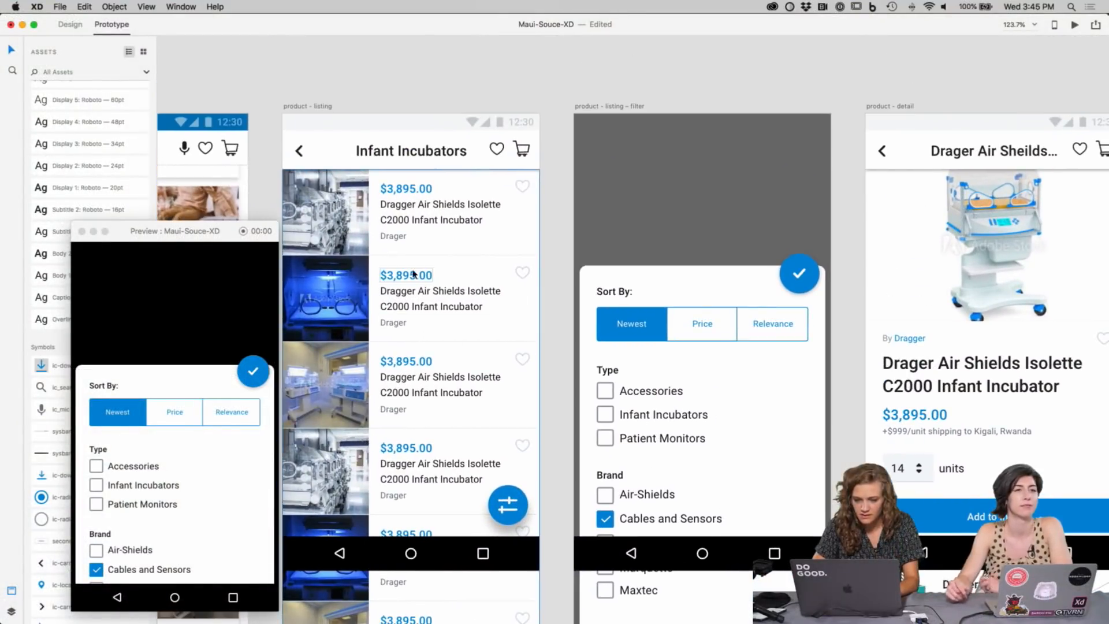
{"action": "left_click", "coordinate": [514, 510]}
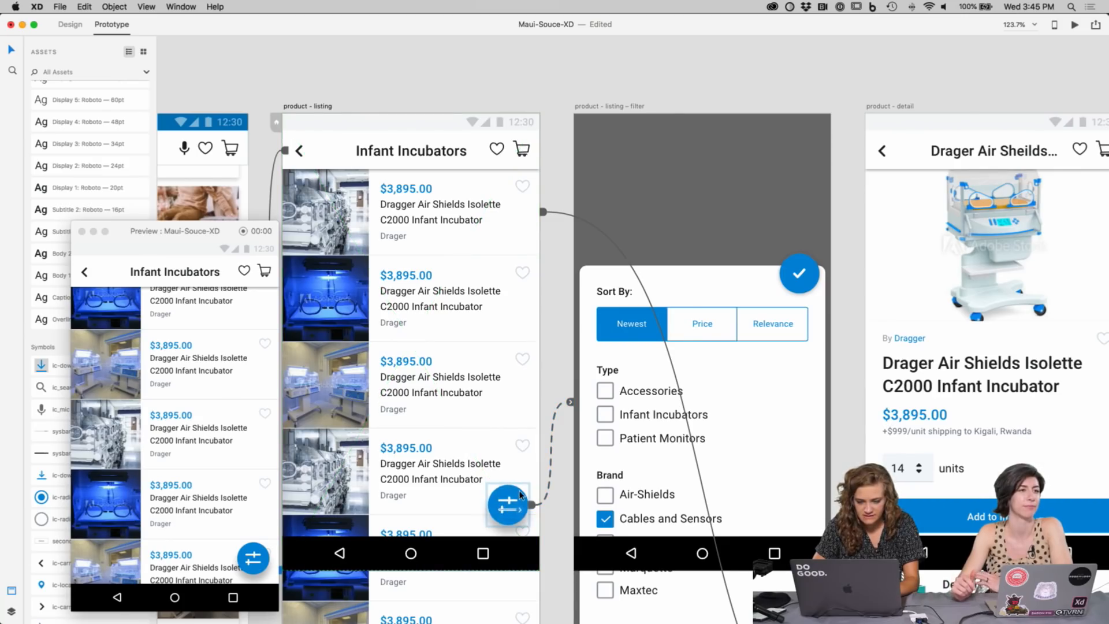
{"action": "left_click", "coordinate": [569, 402]}
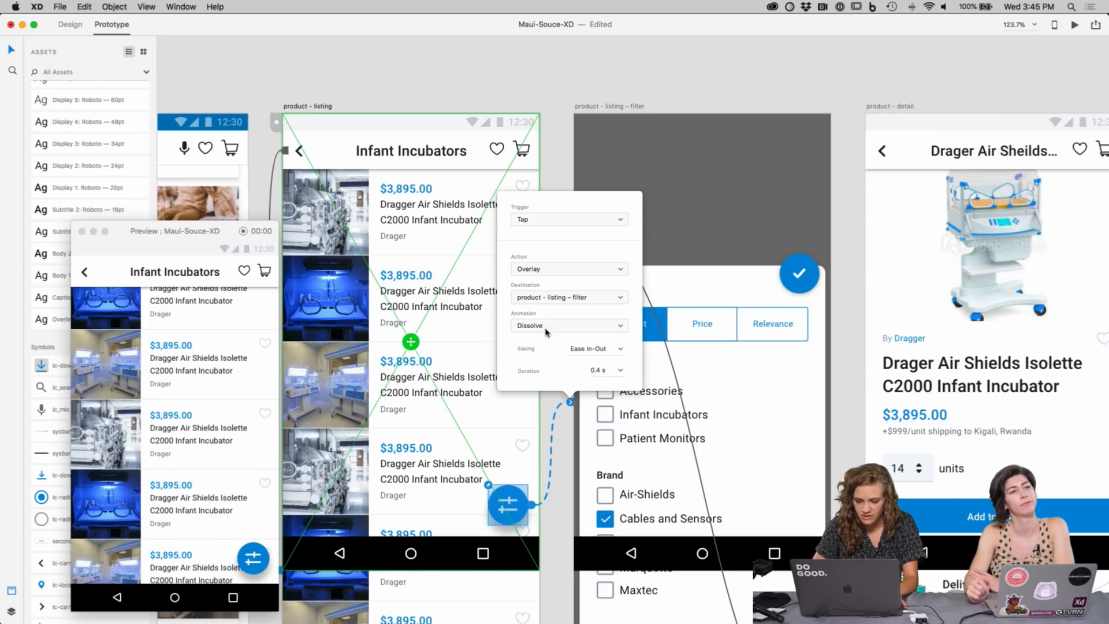
{"action": "left_click", "coordinate": [559, 167]}
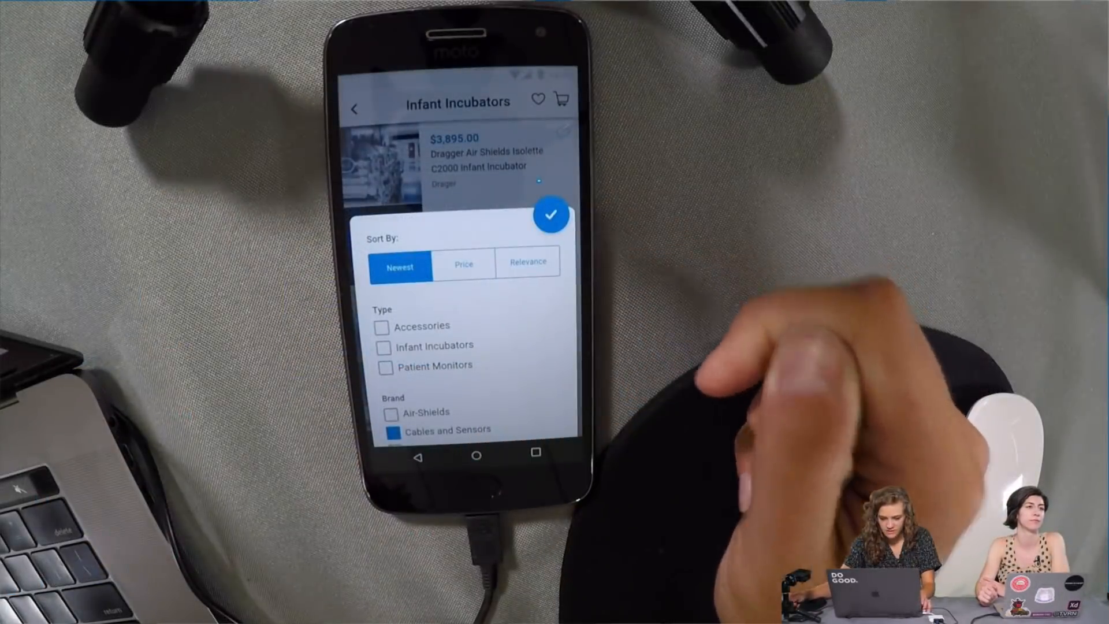
{"action": "left_click", "coordinate": [551, 215]}
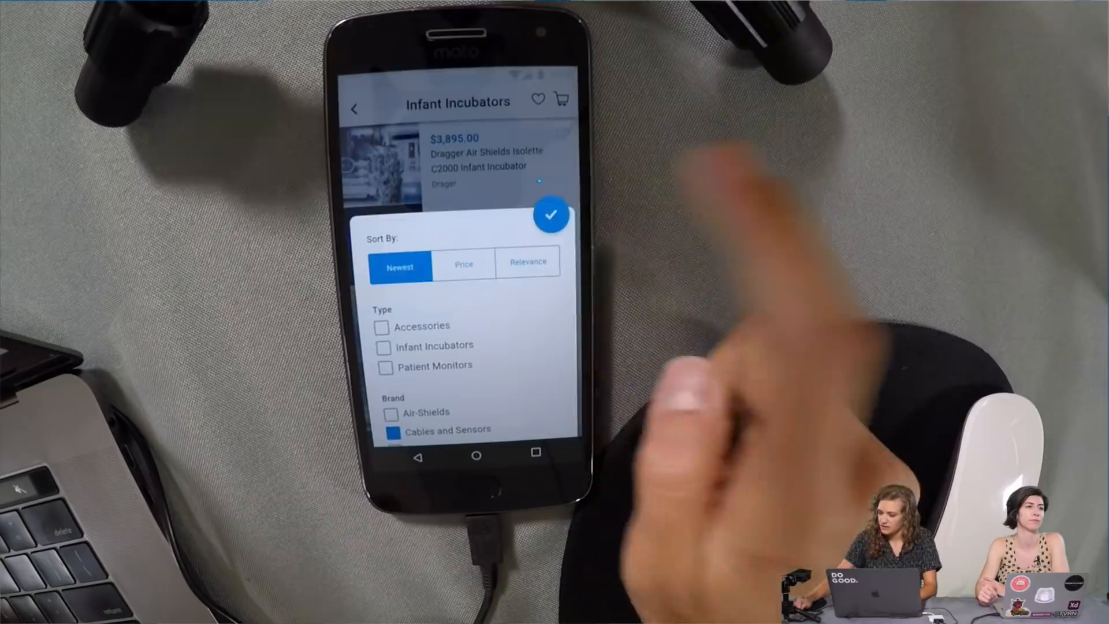
{"action": "scroll", "coordinate": [517, 323], "scroll_direction": "down", "scroll_amount": 4}
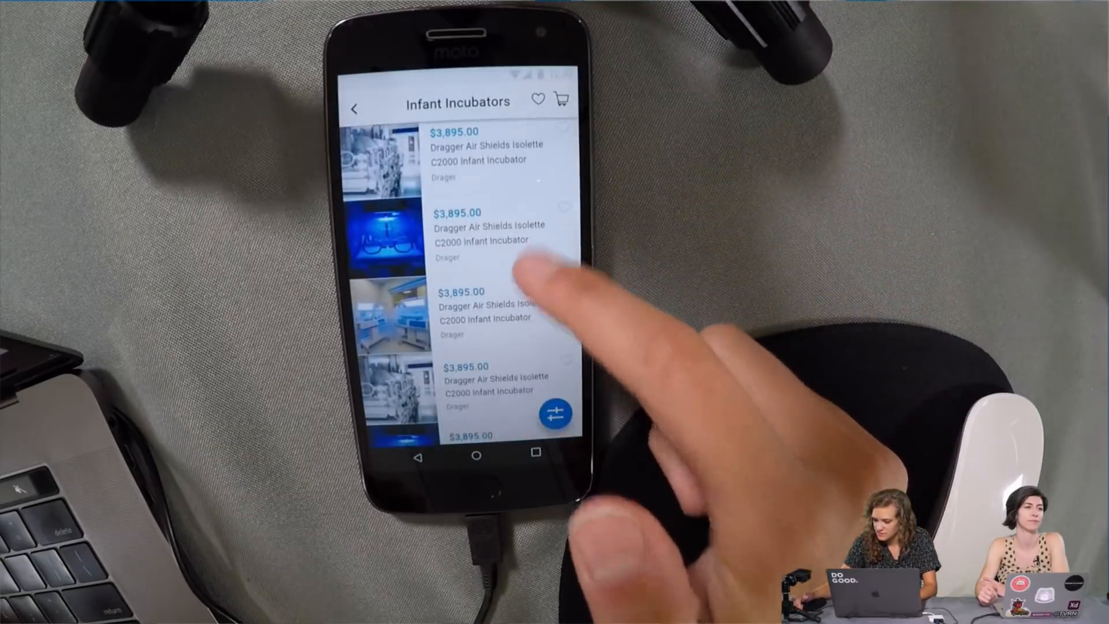
{"action": "scroll", "coordinate": [542, 300], "scroll_direction": "down", "scroll_amount": 3}
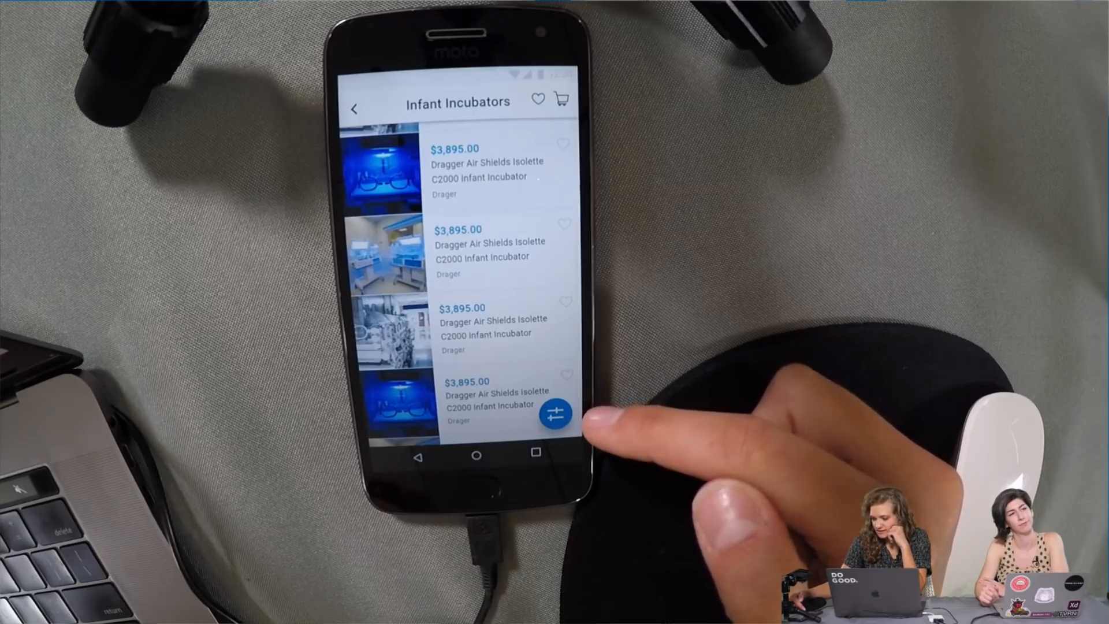
{"action": "scroll", "coordinate": [554, 358], "scroll_direction": "down", "scroll_amount": 3}
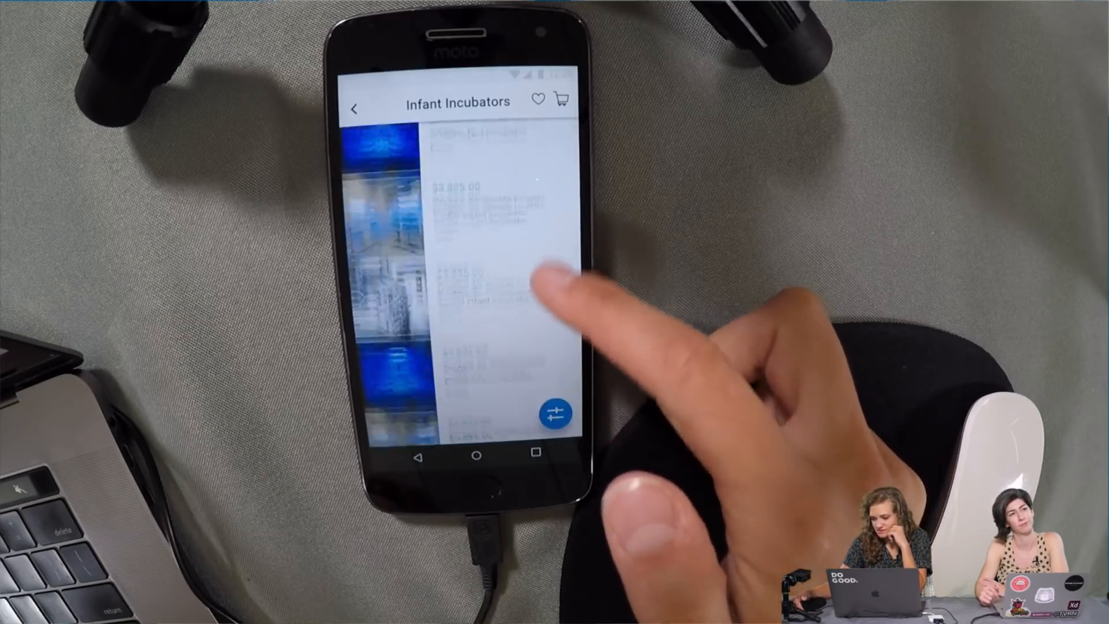
{"action": "scroll", "coordinate": [532, 323], "scroll_direction": "down", "scroll_amount": 2}
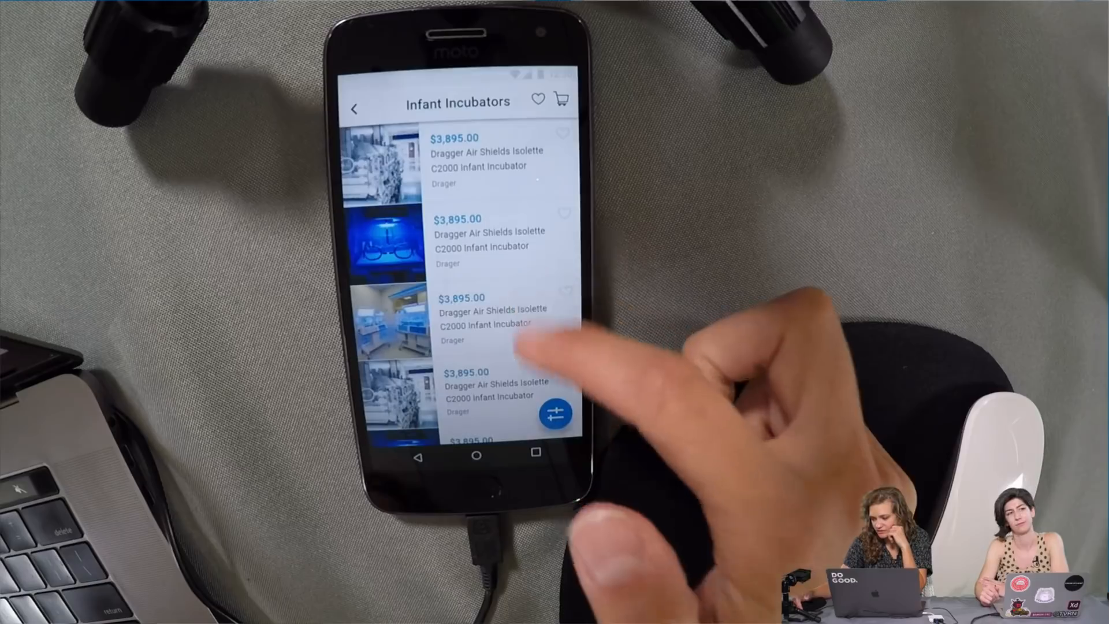
{"action": "left_click", "coordinate": [520, 179]}
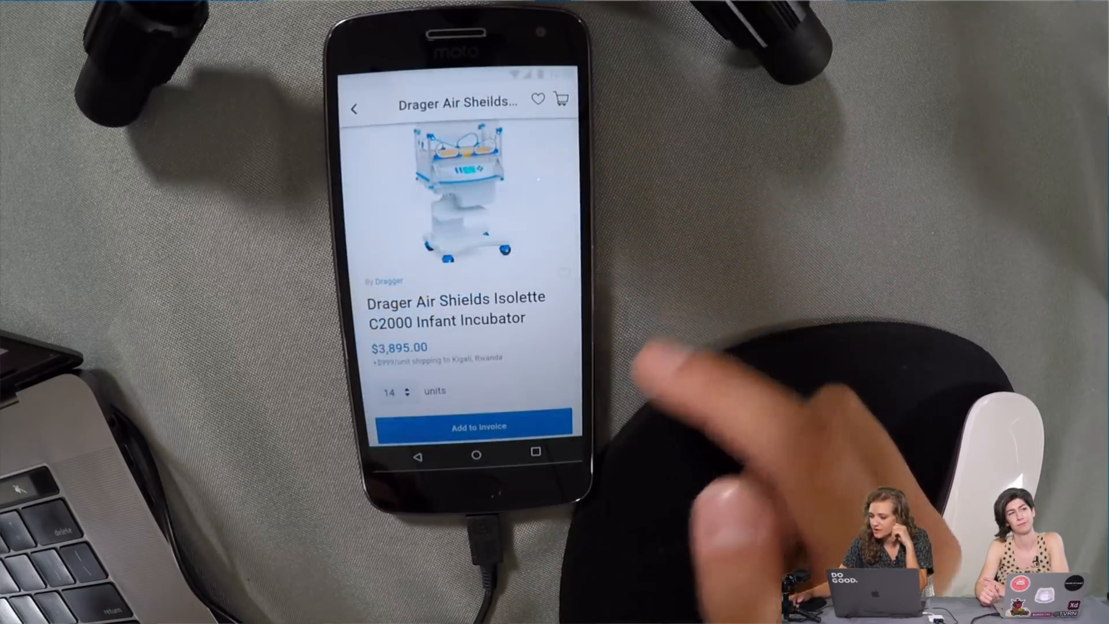
{"action": "scroll", "coordinate": [520, 358], "scroll_direction": "down", "scroll_amount": 2}
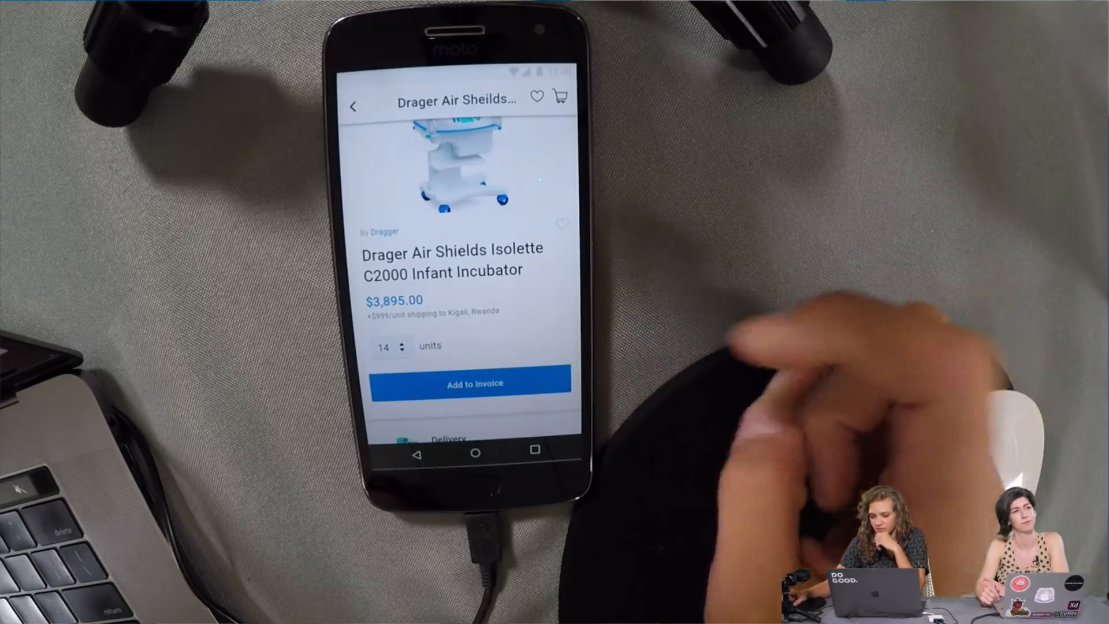
{"action": "scroll", "coordinate": [531, 381], "scroll_direction": "up", "scroll_amount": 2}
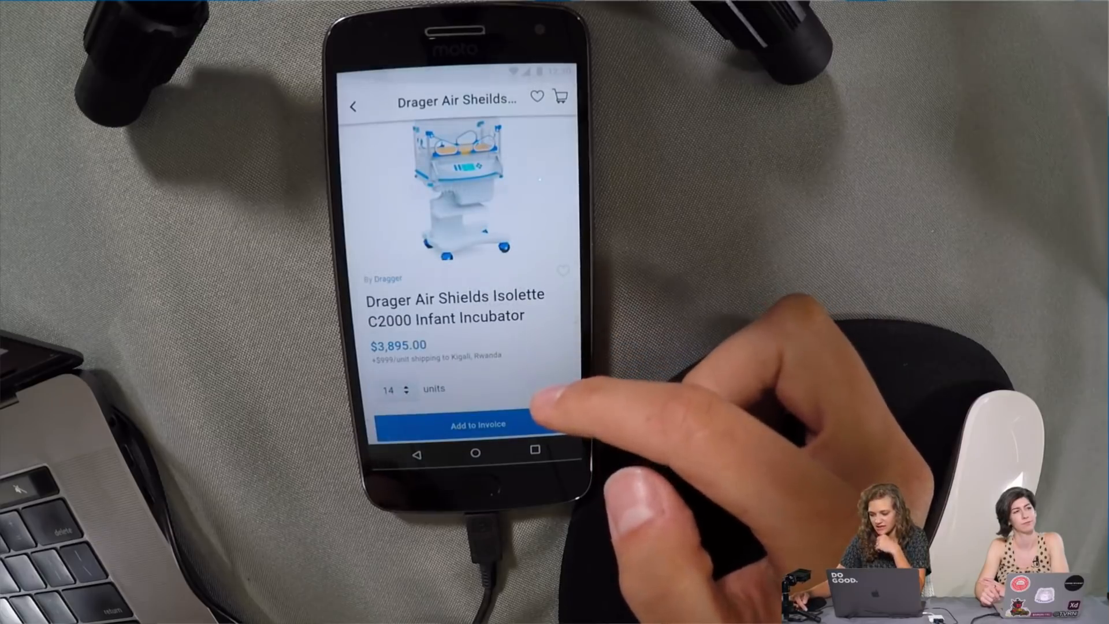
{"action": "scroll", "coordinate": [526, 399], "scroll_direction": "down", "scroll_amount": 2}
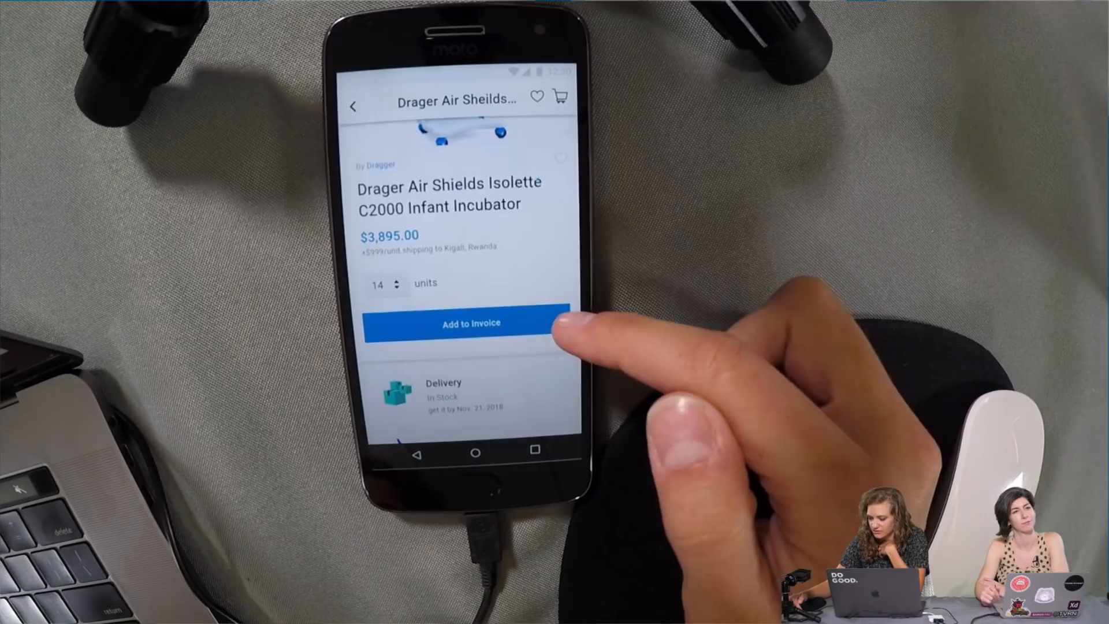
{"action": "scroll", "coordinate": [520, 370], "scroll_direction": "down", "scroll_amount": 1}
{"action": "scroll", "coordinate": [537, 335], "scroll_direction": "up", "scroll_amount": 2}
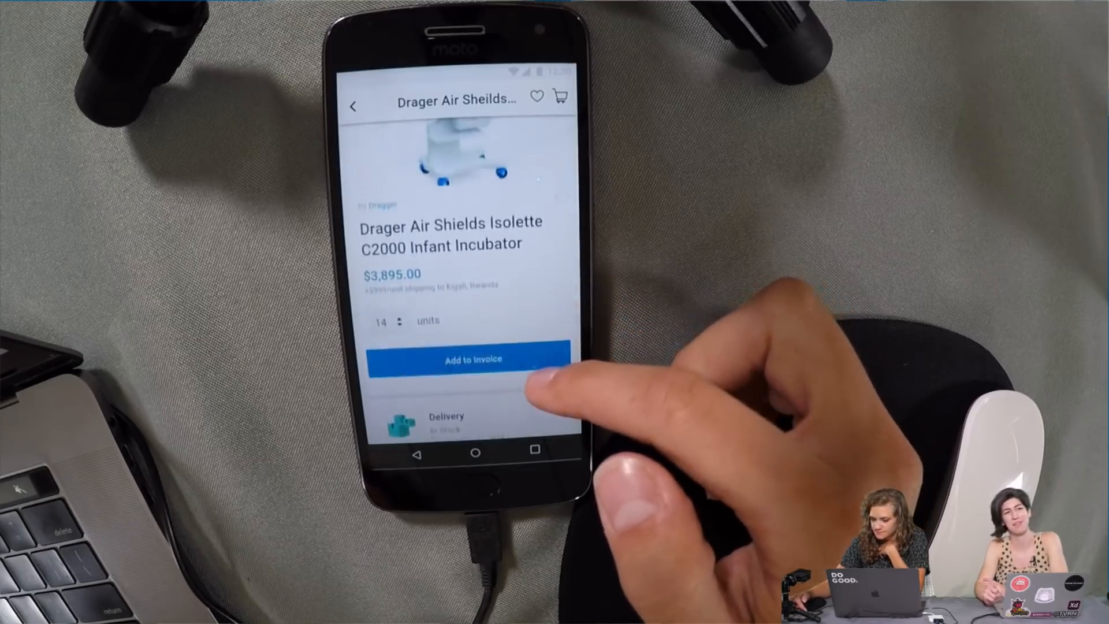
{"action": "scroll", "coordinate": [542, 312], "scroll_direction": "down", "scroll_amount": 1}
{"action": "scroll", "coordinate": [572, 301], "scroll_direction": "down", "scroll_amount": 5}
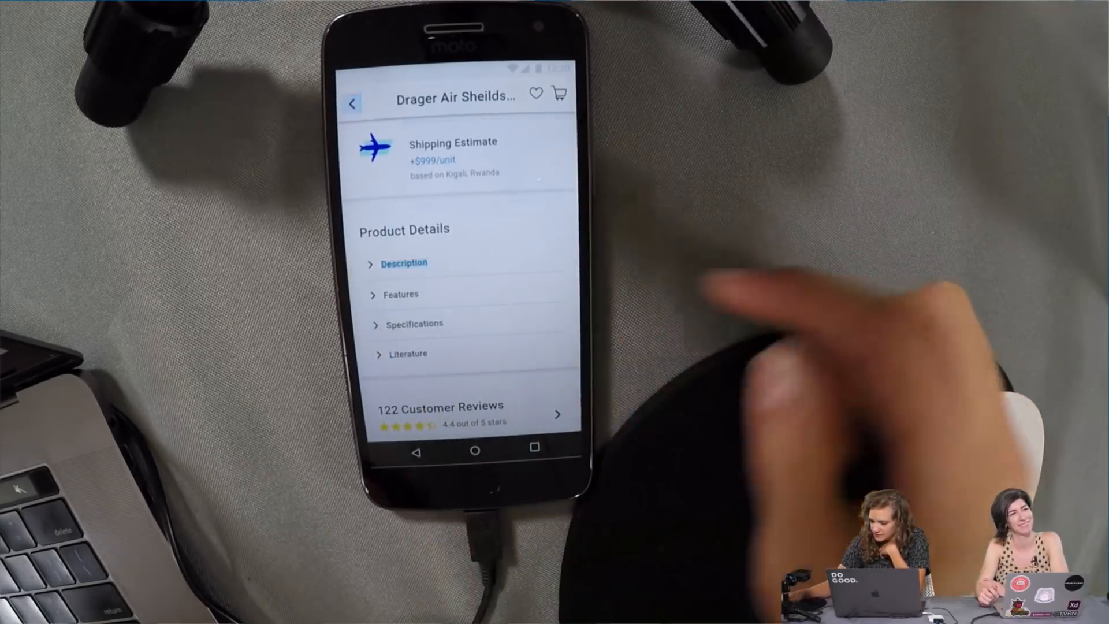
{"action": "left_click", "coordinate": [403, 263]}
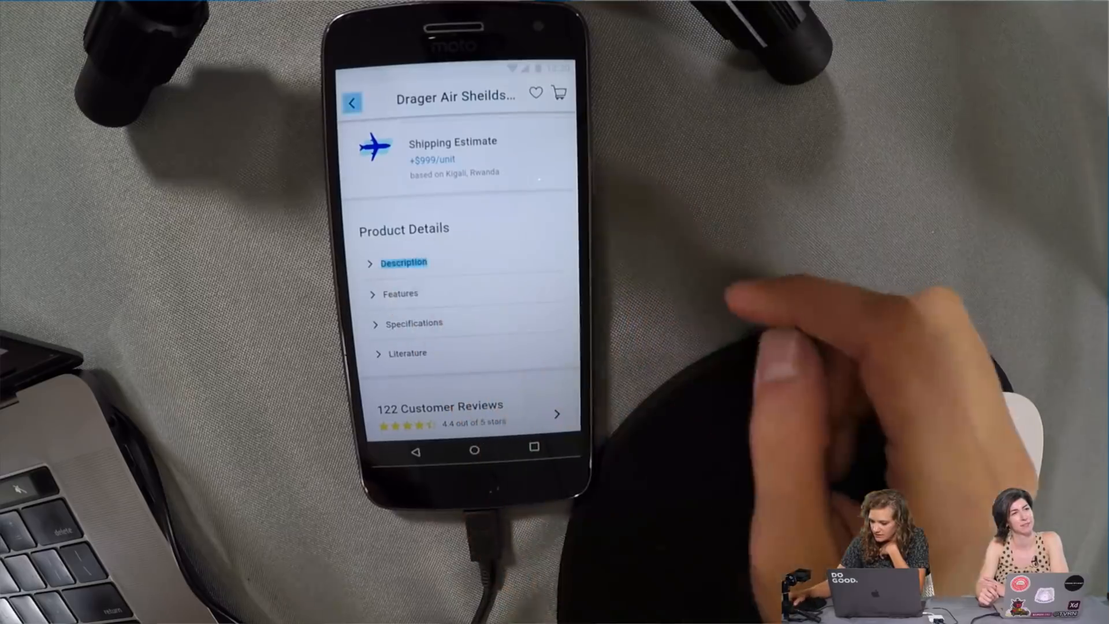
{"action": "left_click", "coordinate": [456, 263]}
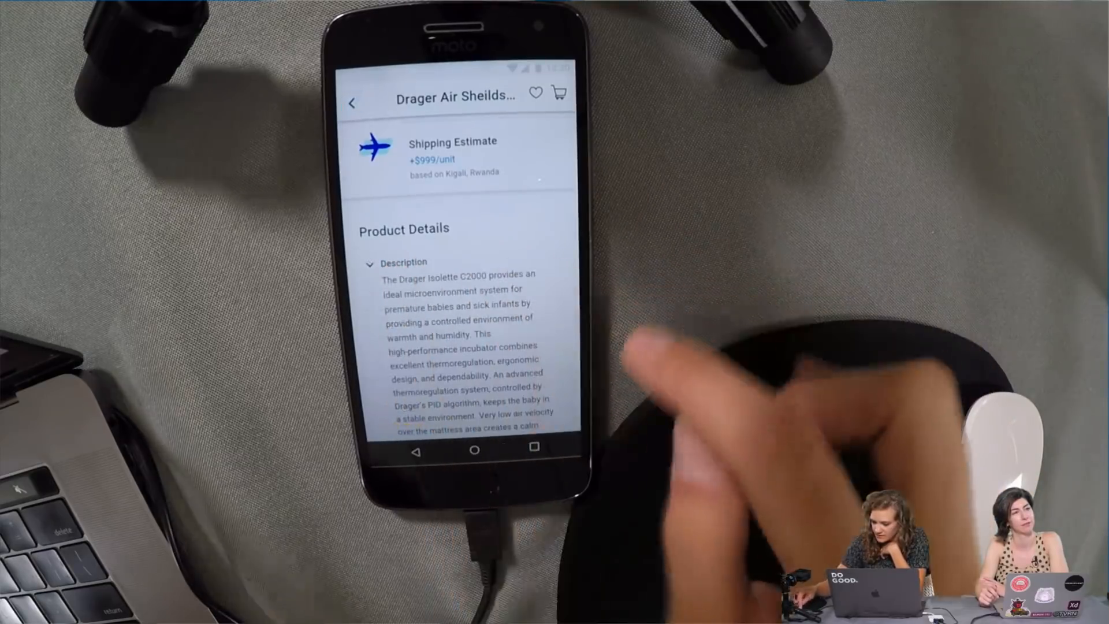
{"action": "scroll", "coordinate": [456, 277], "scroll_direction": "down", "scroll_amount": 3}
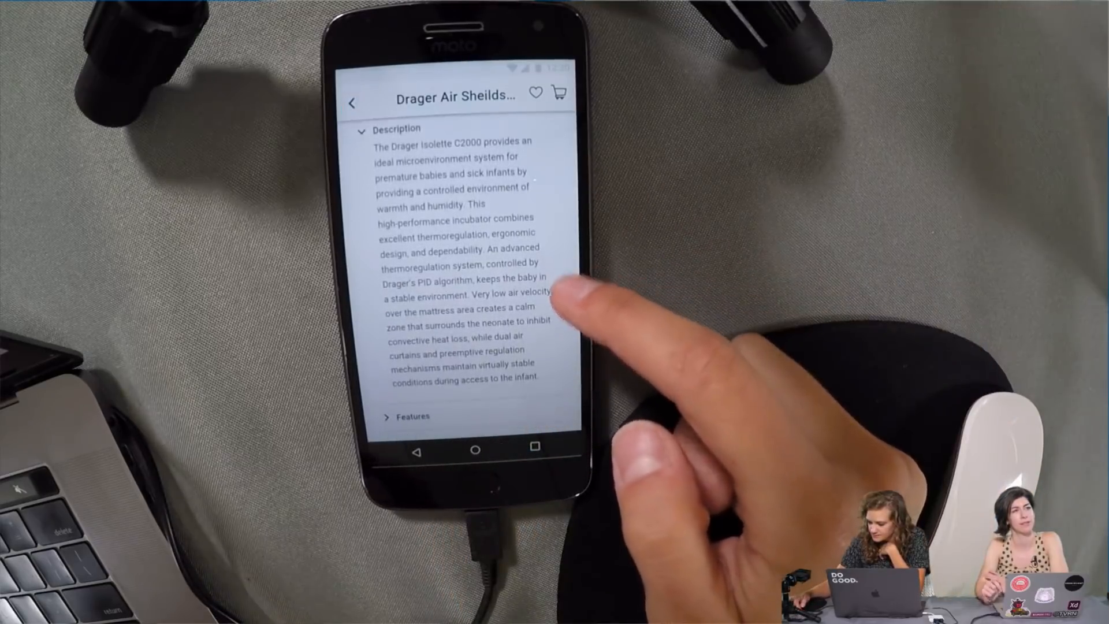
{"action": "scroll", "coordinate": [569, 283], "scroll_direction": "up", "scroll_amount": 2}
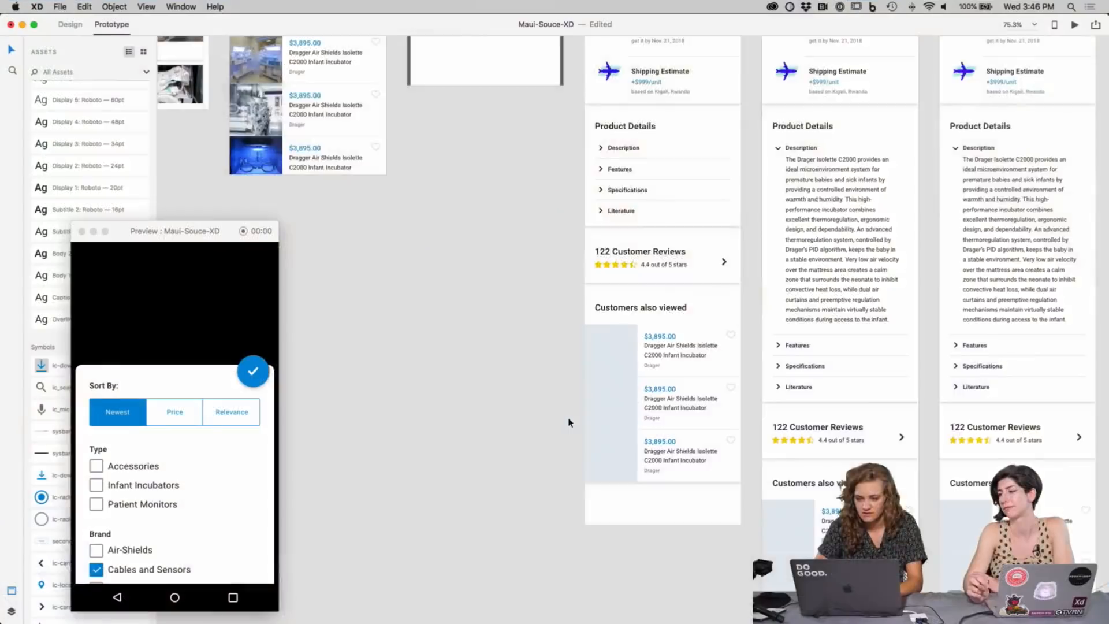
Step: Examine the extent of the Description label's link area on product - detail, and select the background of its Product Details section
{"action": "scroll", "coordinate": [567, 421], "scroll_direction": "up", "scroll_amount": 3}
{"action": "scroll", "coordinate": [568, 421], "scroll_direction": "up", "scroll_amount": 5}
{"action": "scroll", "coordinate": [568, 422], "scroll_direction": "up", "scroll_amount": 1}
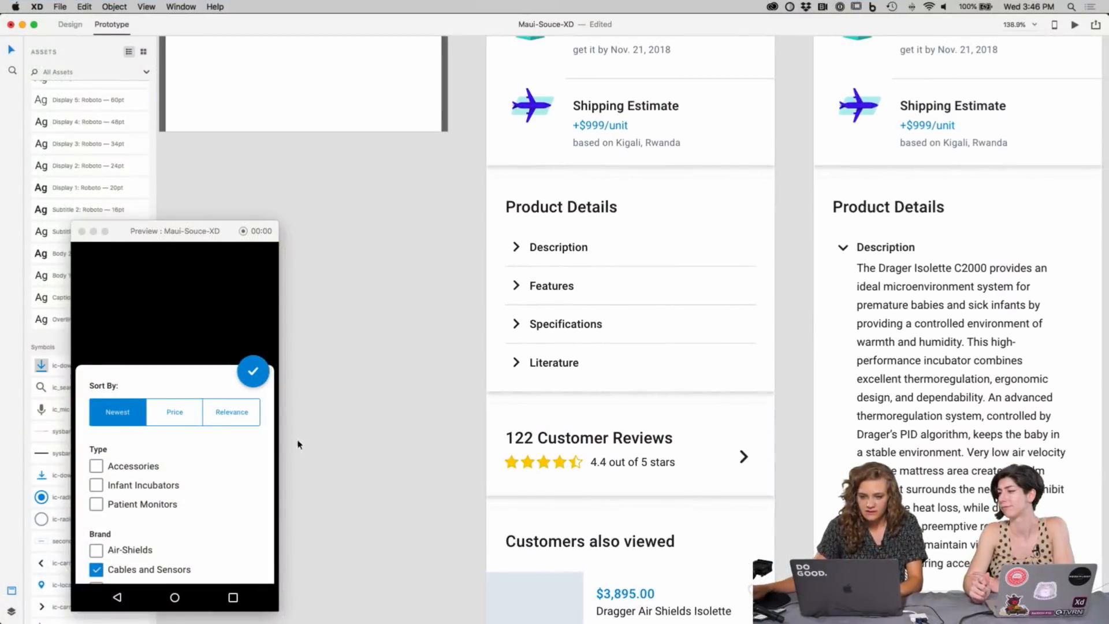
{"action": "scroll", "coordinate": [442, 362], "scroll_direction": "right", "scroll_amount": 2}
{"action": "left_click", "coordinate": [496, 252]}
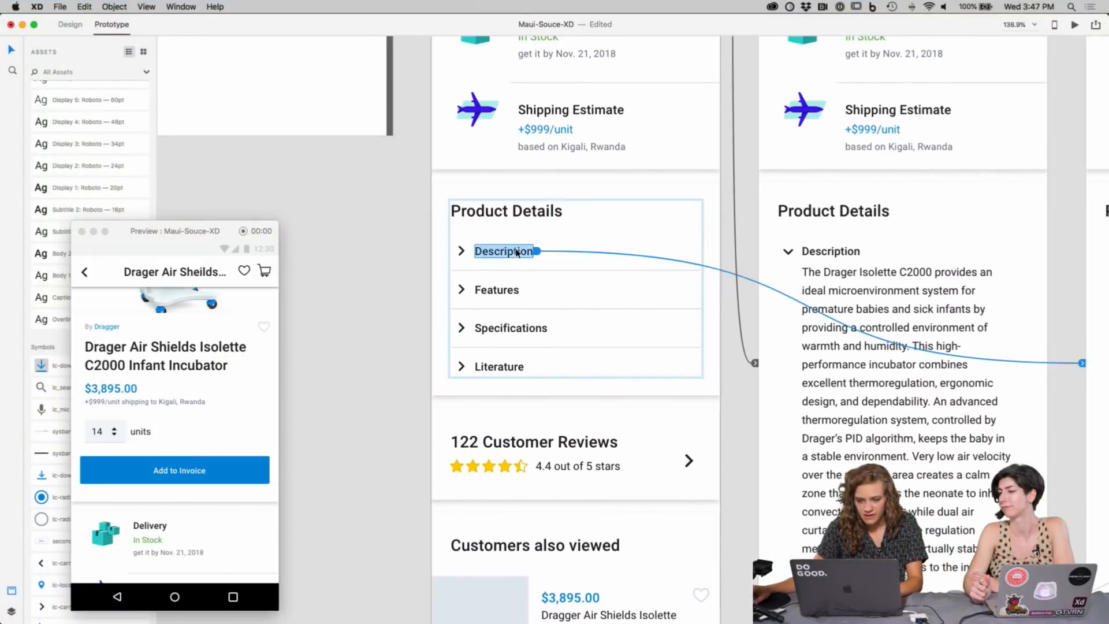
{"action": "left_click", "coordinate": [477, 264]}
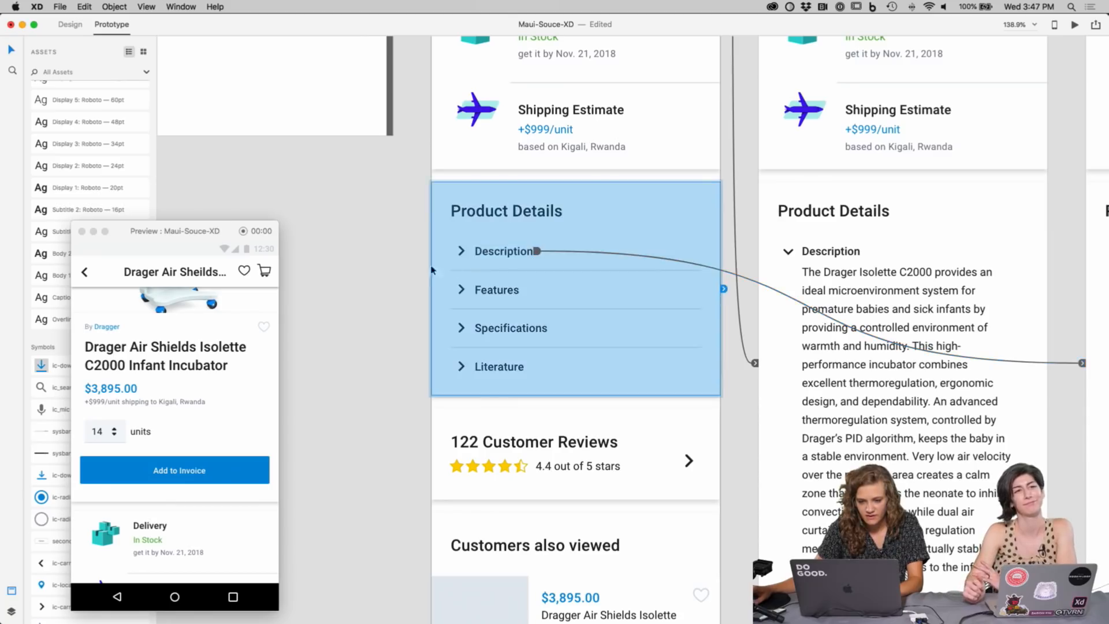
Step: Examine the extents of the category list's link area and of the Aspirin & Suction row and its text
{"action": "left_click", "coordinate": [423, 274]}
{"action": "scroll", "coordinate": [401, 247], "scroll_direction": "up", "scroll_amount": 5}
{"action": "scroll", "coordinate": [520, 404], "scroll_direction": "left", "scroll_amount": 15}
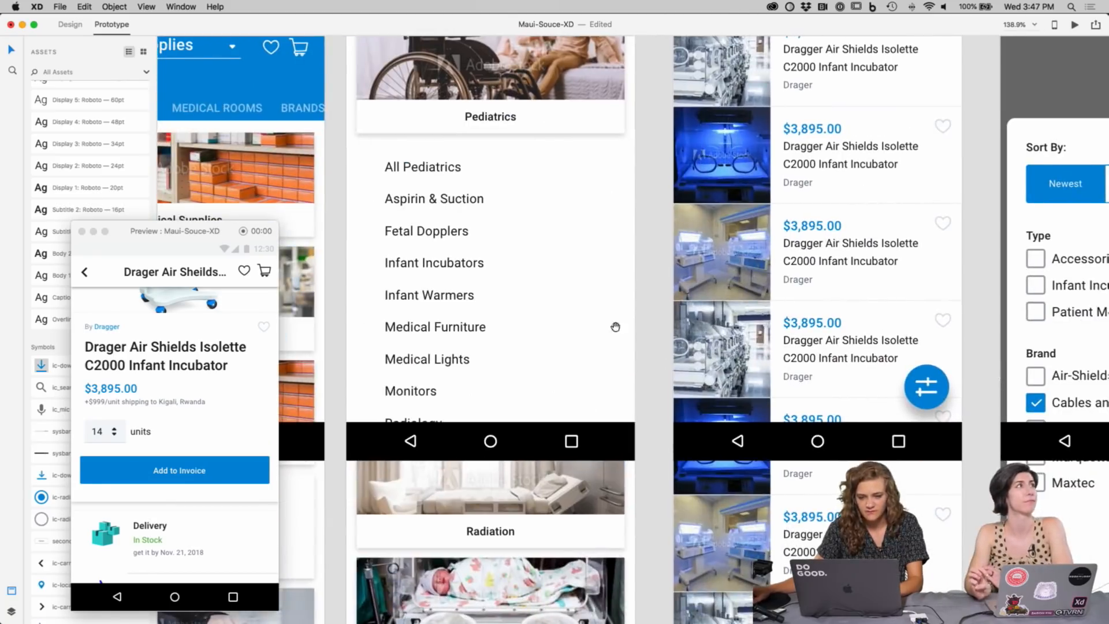
{"action": "left_click", "coordinate": [442, 203]}
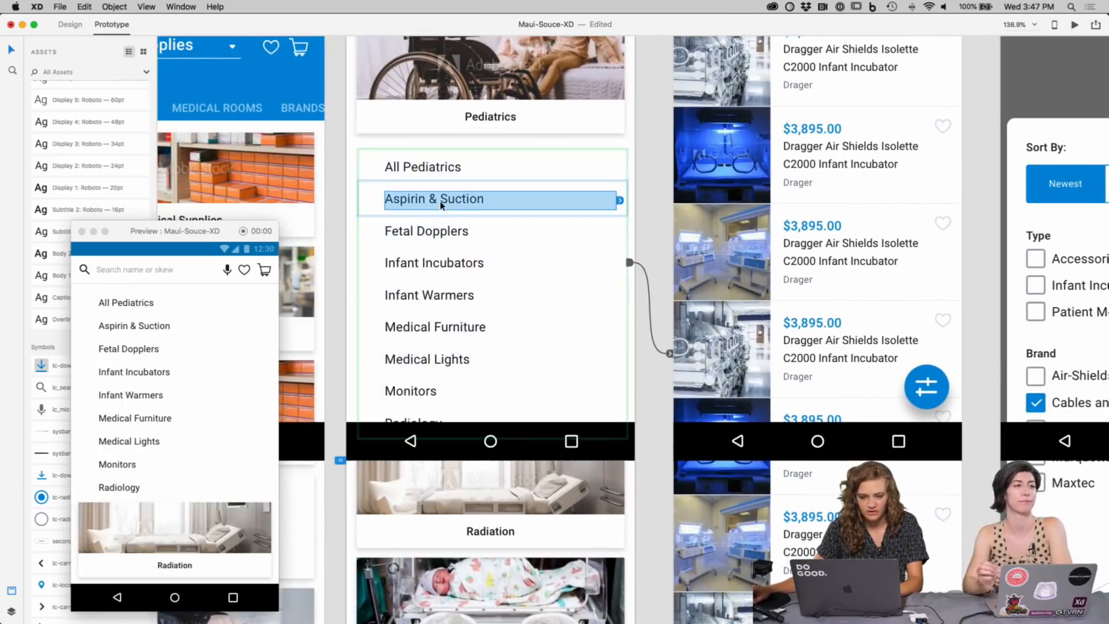
{"action": "left_click", "coordinate": [374, 195]}
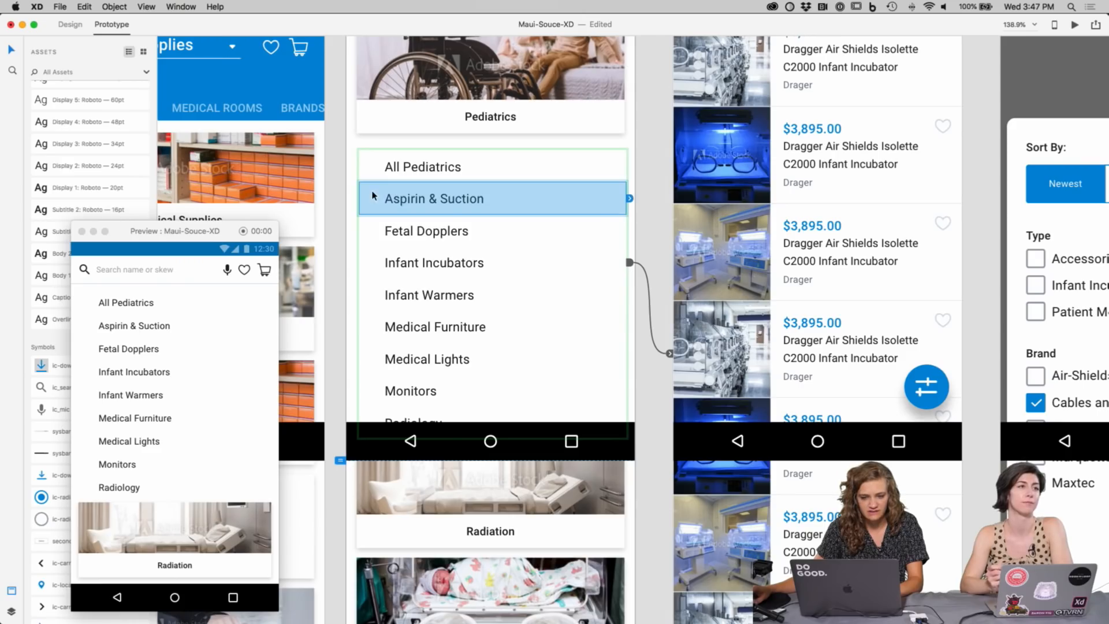
{"action": "double_click", "coordinate": [421, 203]}
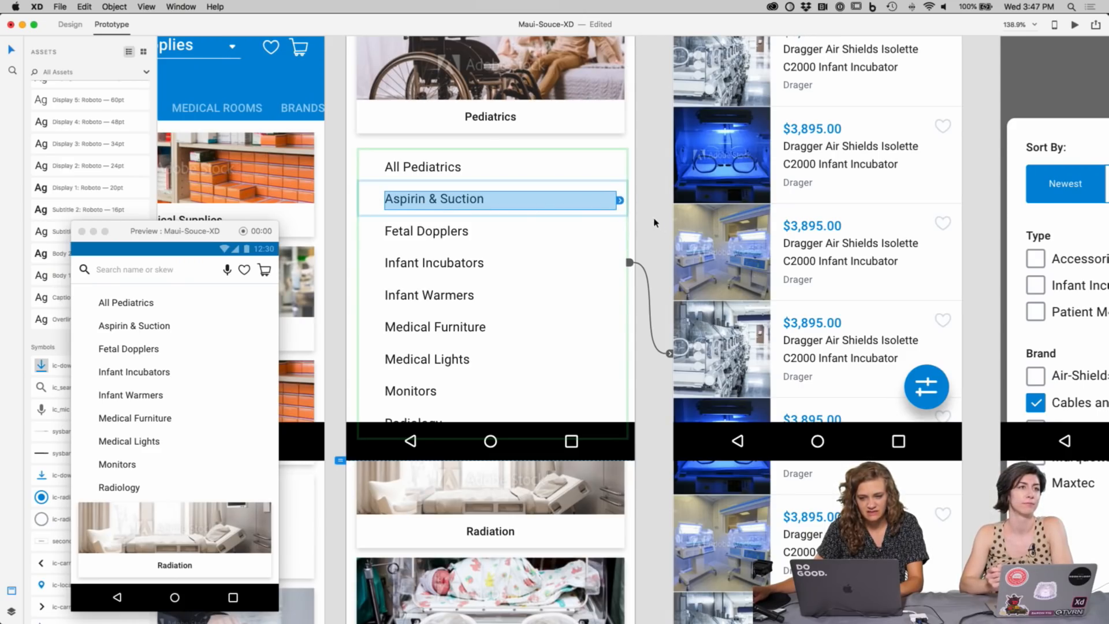
{"action": "left_click", "coordinate": [473, 161]}
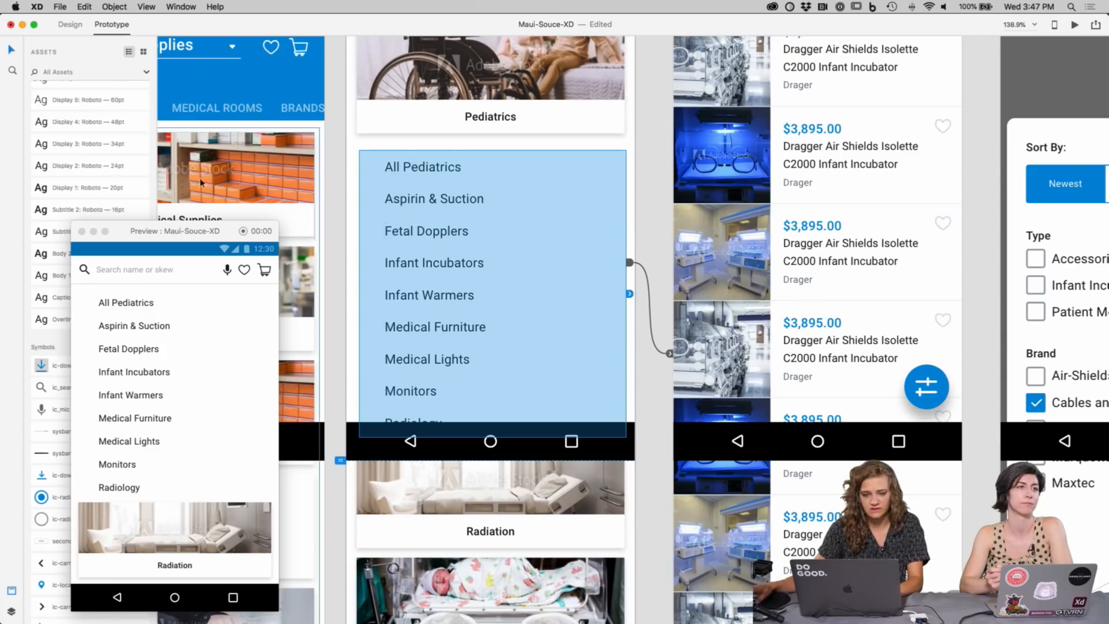
Step: Switch to designing and place a copy of product - detail's Product Details section on the empty canvas beside the artboard
{"action": "key", "text": "super+1"}
{"action": "scroll", "coordinate": [586, 382], "scroll_direction": "right", "scroll_amount": 8}
{"action": "scroll", "coordinate": [587, 382], "scroll_direction": "down", "scroll_amount": 3}
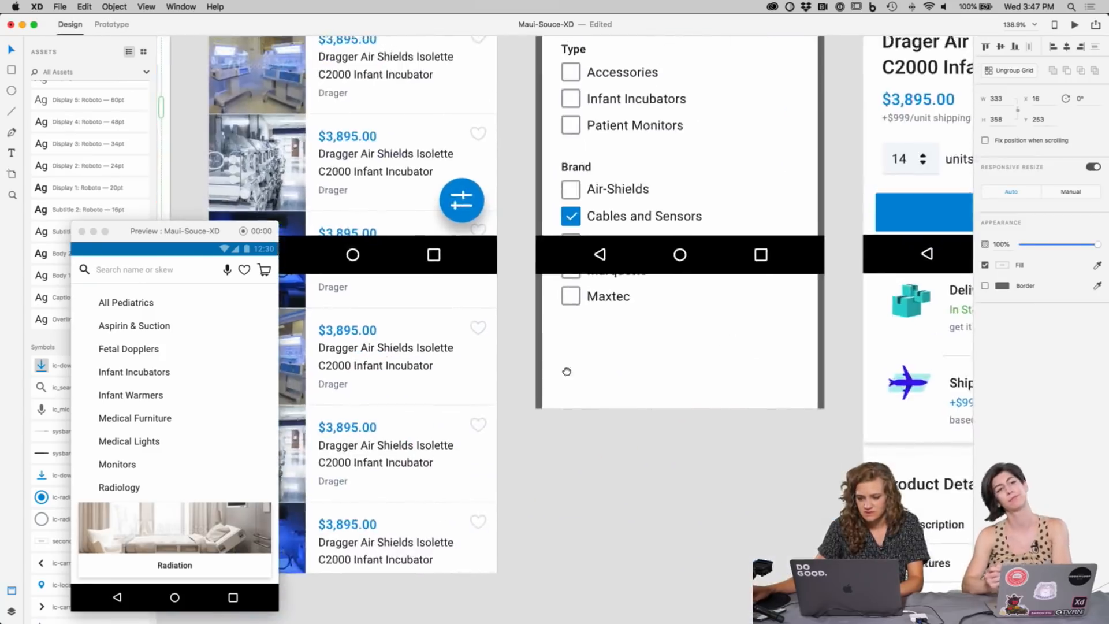
{"action": "scroll", "coordinate": [587, 382], "scroll_direction": "right", "scroll_amount": 5}
{"action": "scroll", "coordinate": [587, 382], "scroll_direction": "down", "scroll_amount": 5}
{"action": "left_click", "coordinate": [526, 260]}
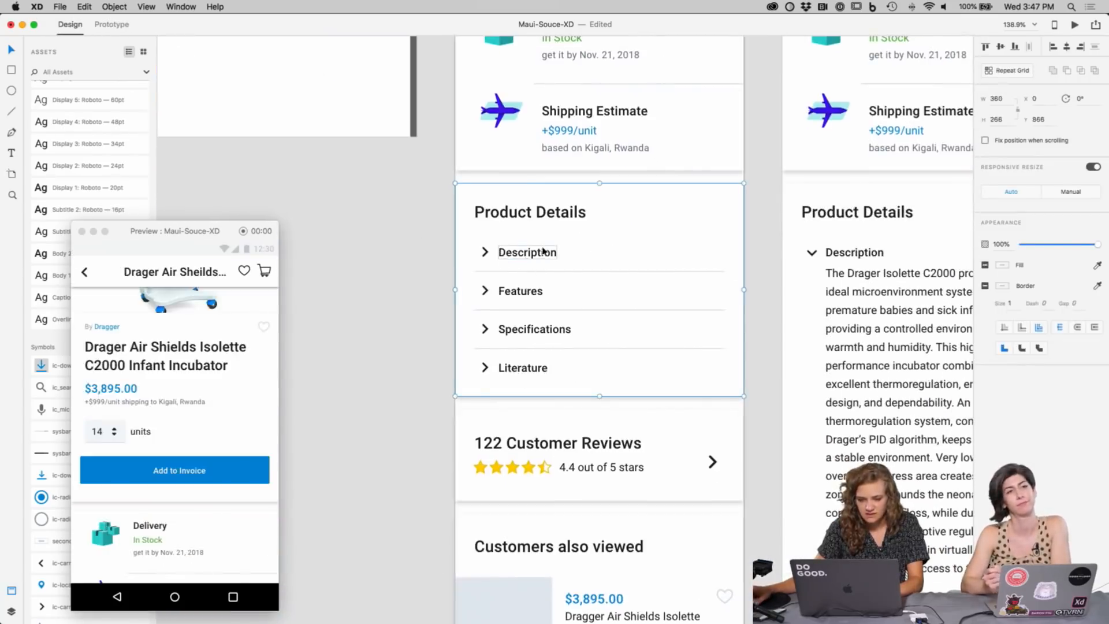
{"action": "scroll", "coordinate": [657, 282], "scroll_direction": "right", "scroll_amount": 2}
{"action": "scroll", "coordinate": [601, 267], "scroll_direction": "left", "scroll_amount": 5}
{"action": "left_click_drag", "start_coordinate": [797, 222], "coordinate": [491, 258]}
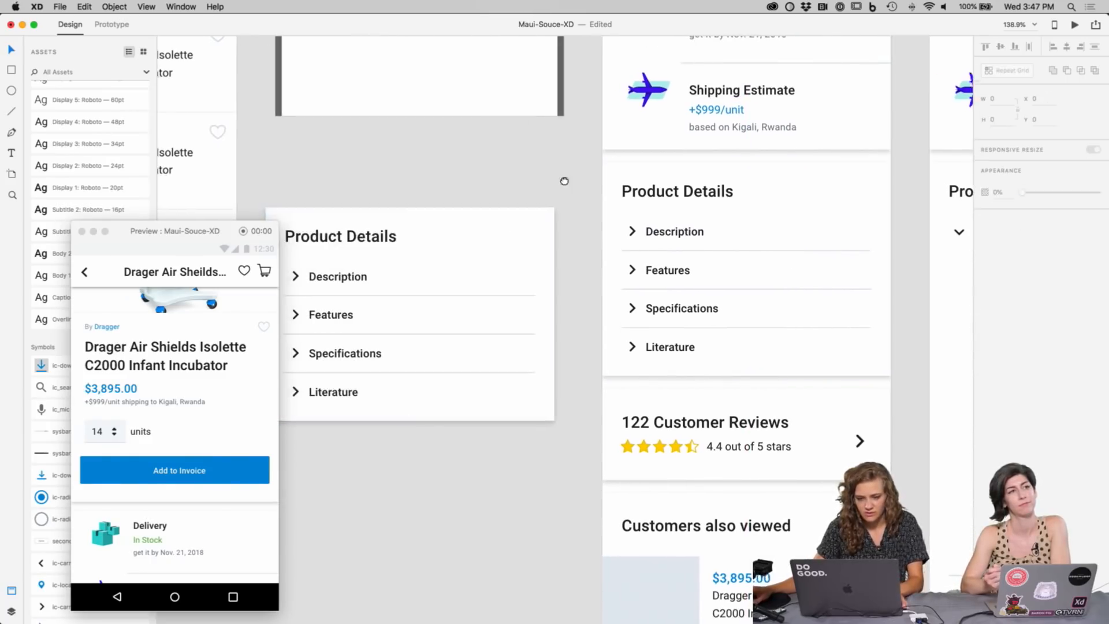
Step: Draw a rectangle about 318 wide and 46 high over the Description row of product - detail's Product Details section
{"action": "scroll", "coordinate": [635, 243], "scroll_direction": "left", "scroll_amount": 1}
{"action": "double_click", "coordinate": [705, 233]}
{"action": "double_click", "coordinate": [673, 234]}
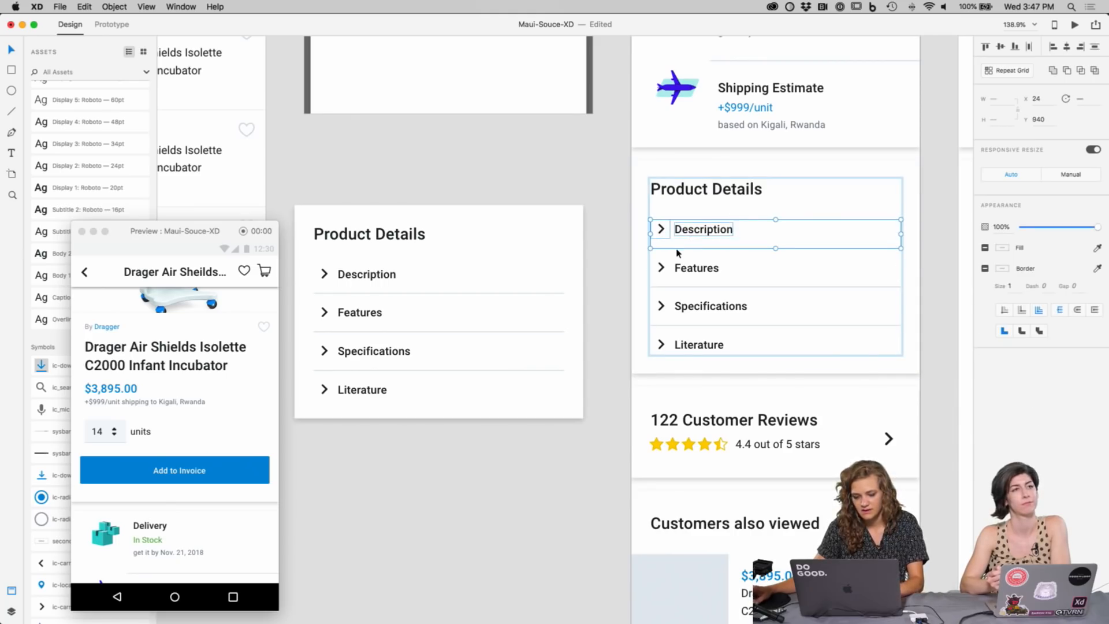
{"action": "double_click", "coordinate": [697, 269]}
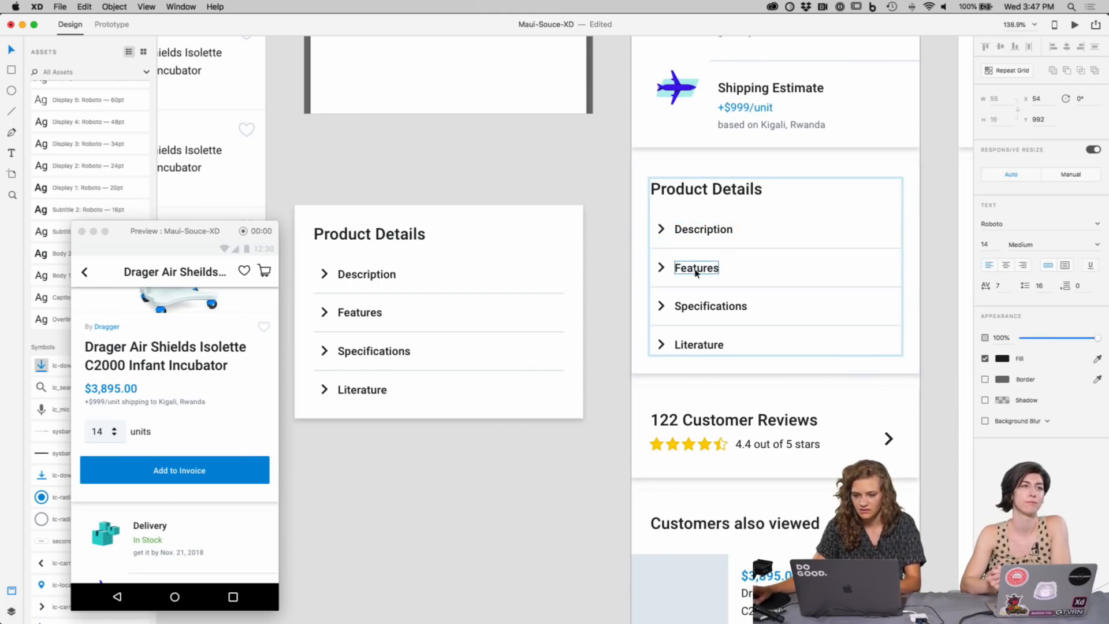
{"action": "left_click", "coordinate": [664, 269], "text": "shift"}
{"action": "key", "text": "r"}
{"action": "mouse_move", "coordinate": [648, 213]}
{"action": "left_mouse_down"}
{"action": "mouse_move", "coordinate": [691, 246]}
{"action": "mouse_move", "coordinate": [904, 250]}
{"action": "left_mouse_up"}
Step: Remove the rectangle's border and fill, and extend it upward to a height of 48
{"action": "left_click", "coordinate": [985, 306]}
{"action": "left_click", "coordinate": [1002, 286]}
{"action": "left_click", "coordinate": [985, 287]}
{"action": "left_click", "coordinate": [985, 286]}
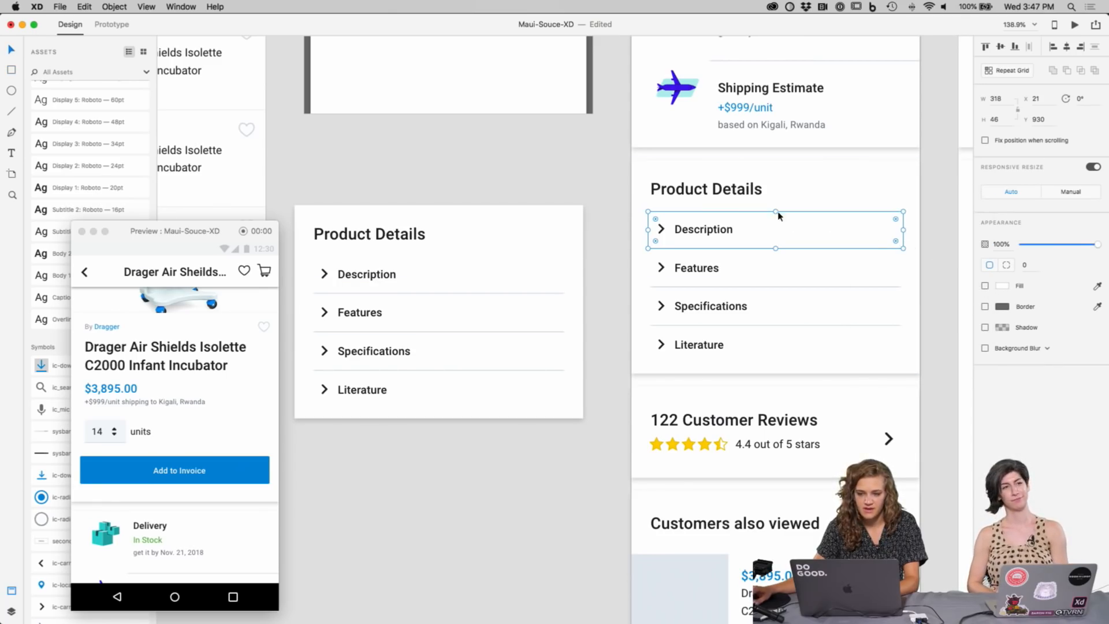
{"action": "left_click_drag", "start_coordinate": [775, 212], "coordinate": [775, 211]}
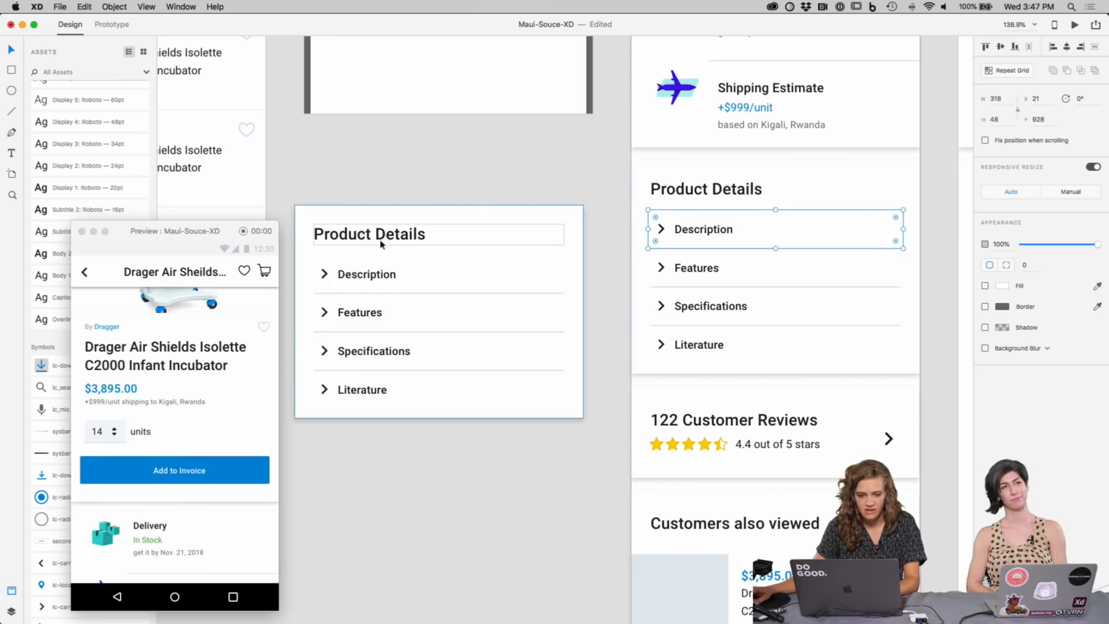
Step: Show the layers of product - detail and close the floating preview
{"action": "key", "text": "super+y"}
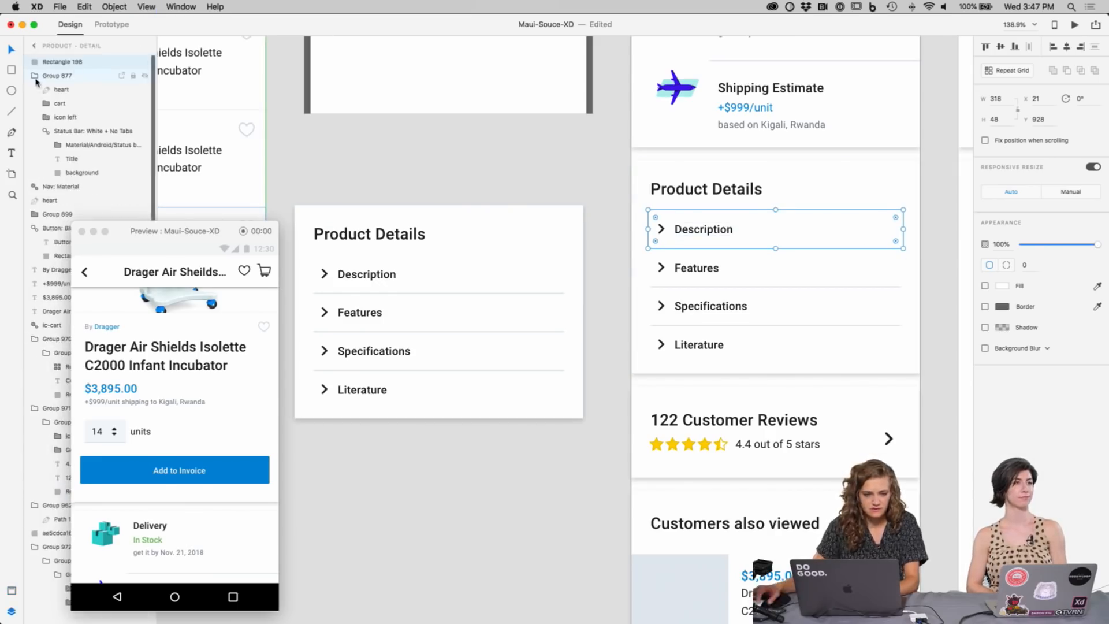
{"action": "left_click", "coordinate": [81, 231]}
{"action": "scroll", "coordinate": [80, 231], "scroll_direction": "down", "scroll_amount": 1}
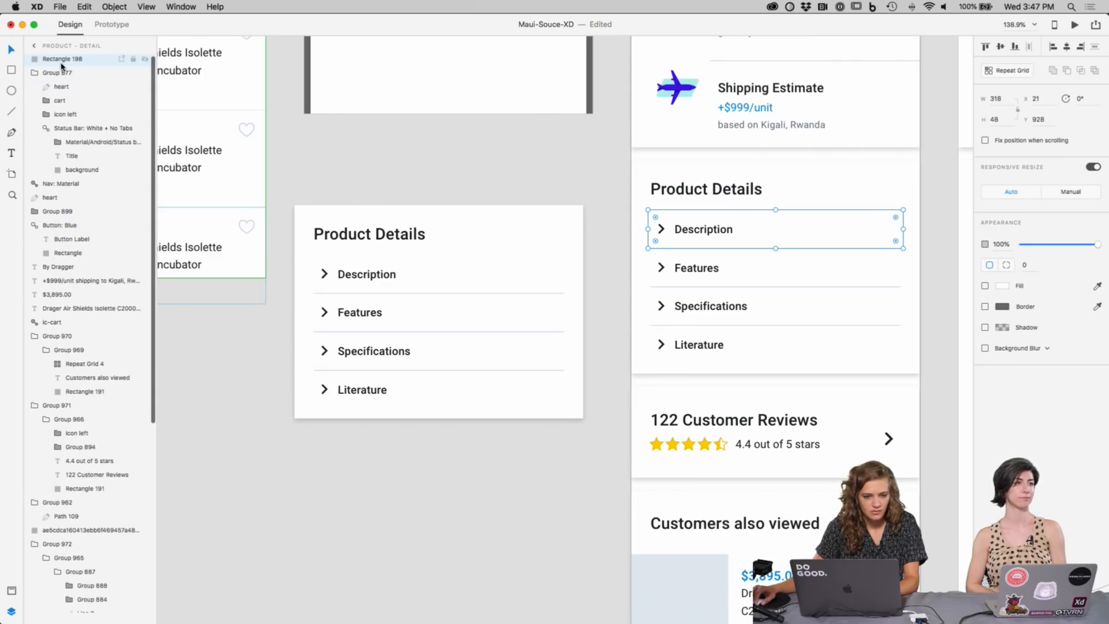
Step: Move the transparent rectangle into the Description row's group and place it beneath the row's line, icon and label
{"action": "key", "text": "Escape"}
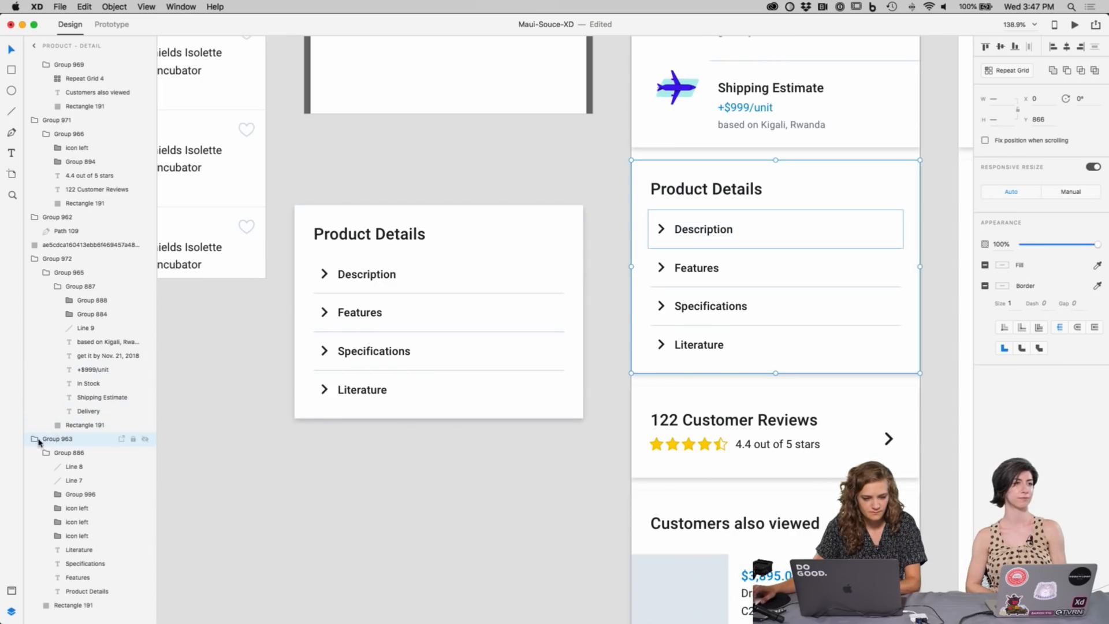
{"action": "left_click", "coordinate": [693, 234]}
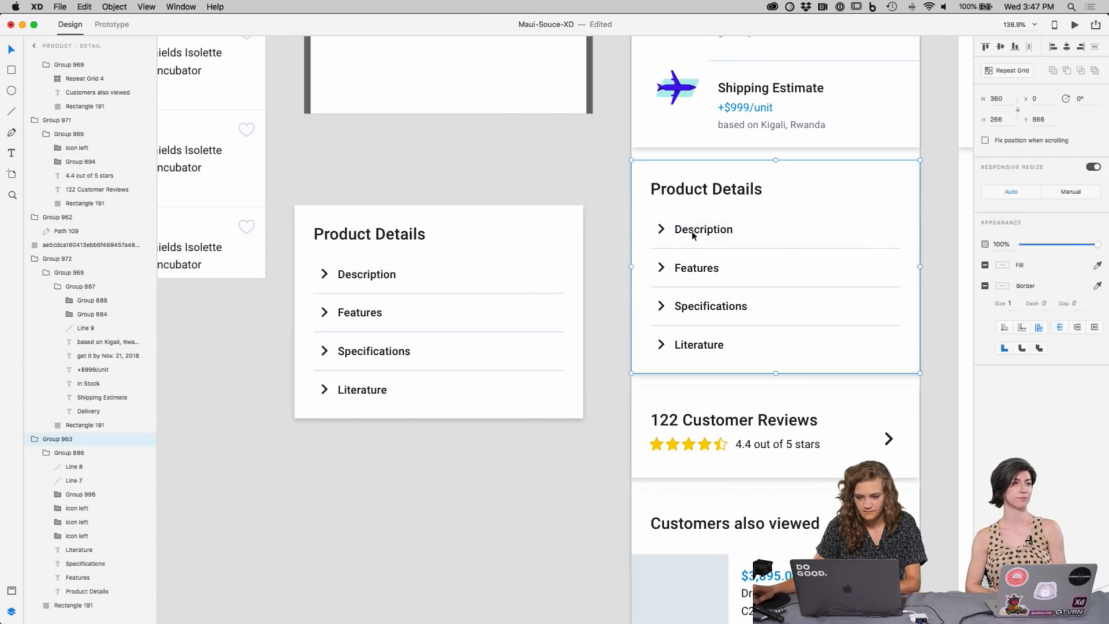
{"action": "double_click", "coordinate": [659, 290]}
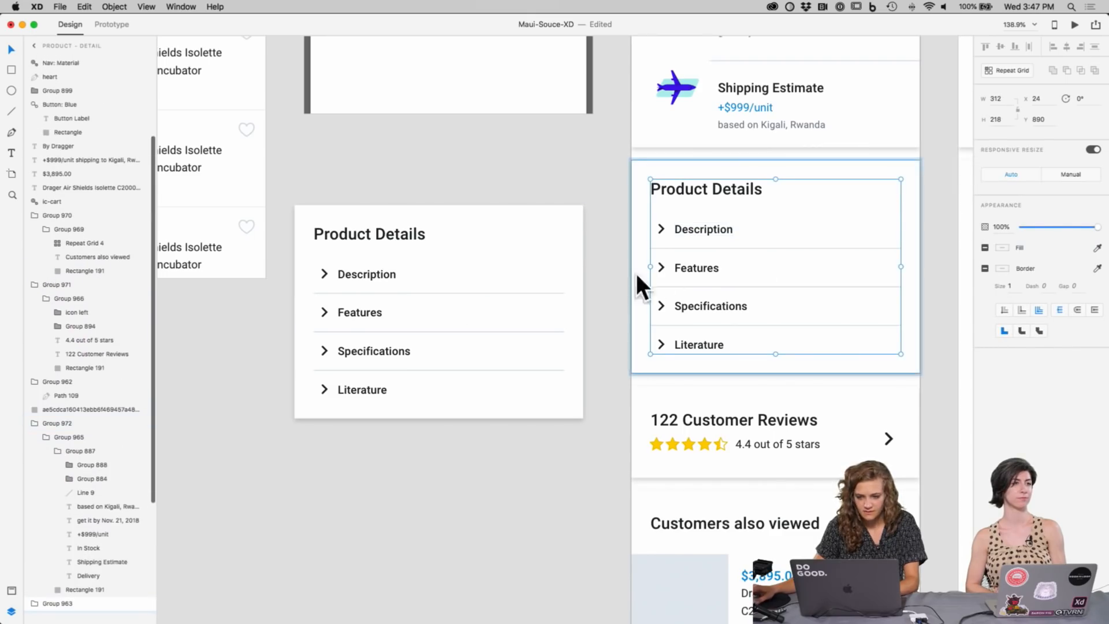
{"action": "left_click", "coordinate": [749, 224]}
{"action": "scroll", "coordinate": [78, 231], "scroll_direction": "up", "scroll_amount": 5}
{"action": "left_click", "coordinate": [69, 61]}
{"action": "key", "text": "Escape"}
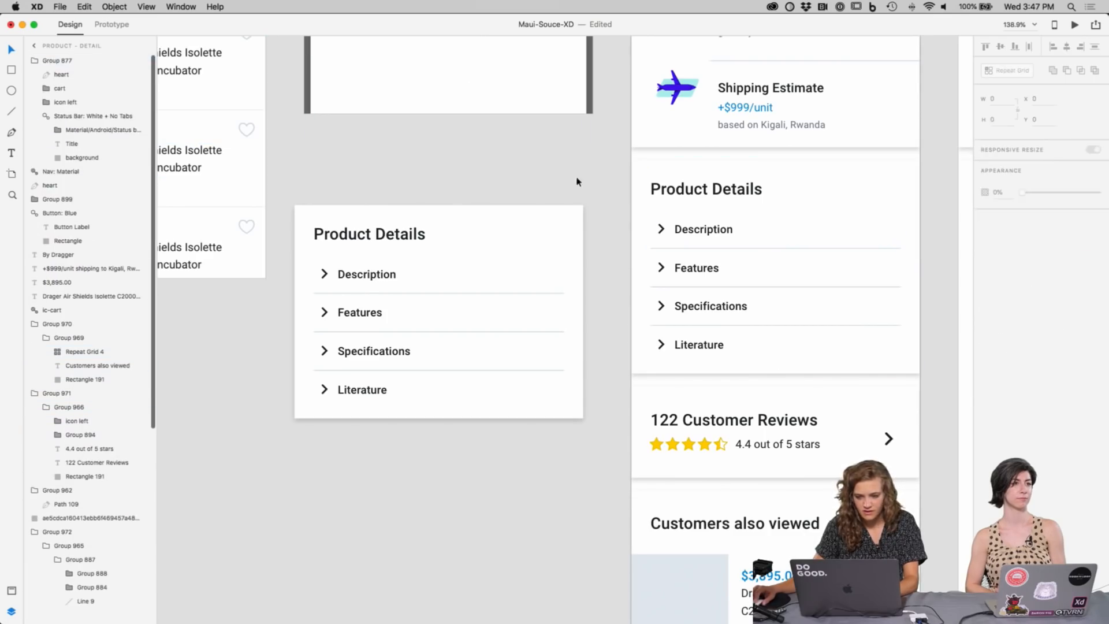
{"action": "left_click", "coordinate": [715, 228]}
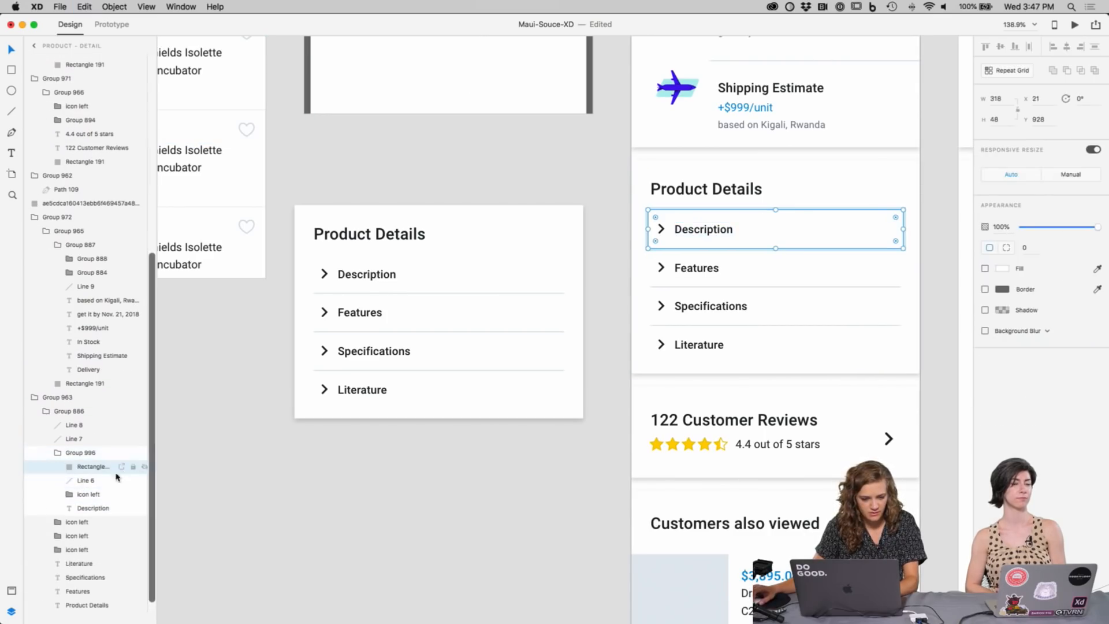
{"action": "left_click_drag", "start_coordinate": [101, 470], "coordinate": [92, 514]}
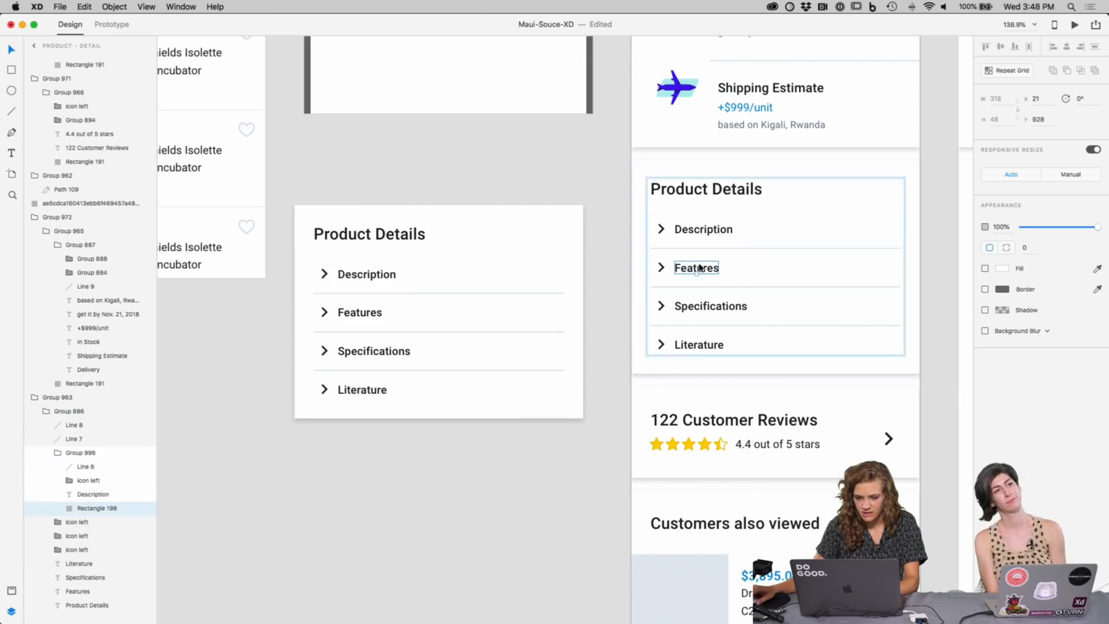
Step: Delete the Features, Specifications and Literature labels from product - detail's Product Details section, keeping its heading
{"action": "left_click", "coordinate": [661, 267]}
{"action": "left_click", "coordinate": [664, 286]}
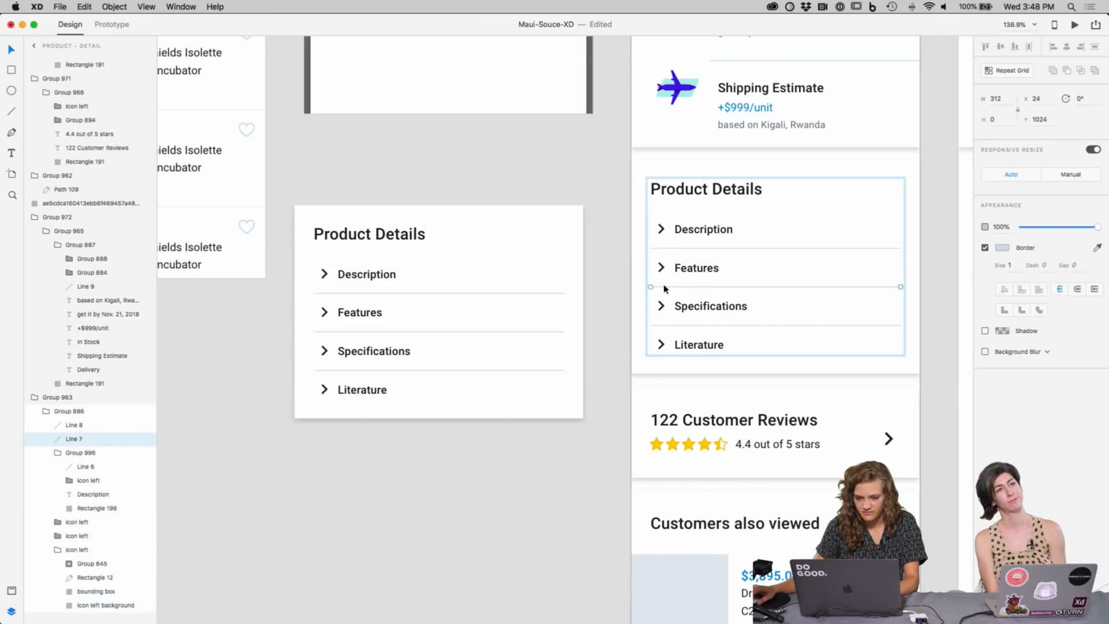
{"action": "left_click", "coordinate": [696, 266]}
{"action": "scroll", "coordinate": [115, 520], "scroll_direction": "down", "scroll_amount": 3}
{"action": "left_click", "coordinate": [85, 589], "text": "shift"}
{"action": "left_click", "coordinate": [88, 550], "text": "shift"}
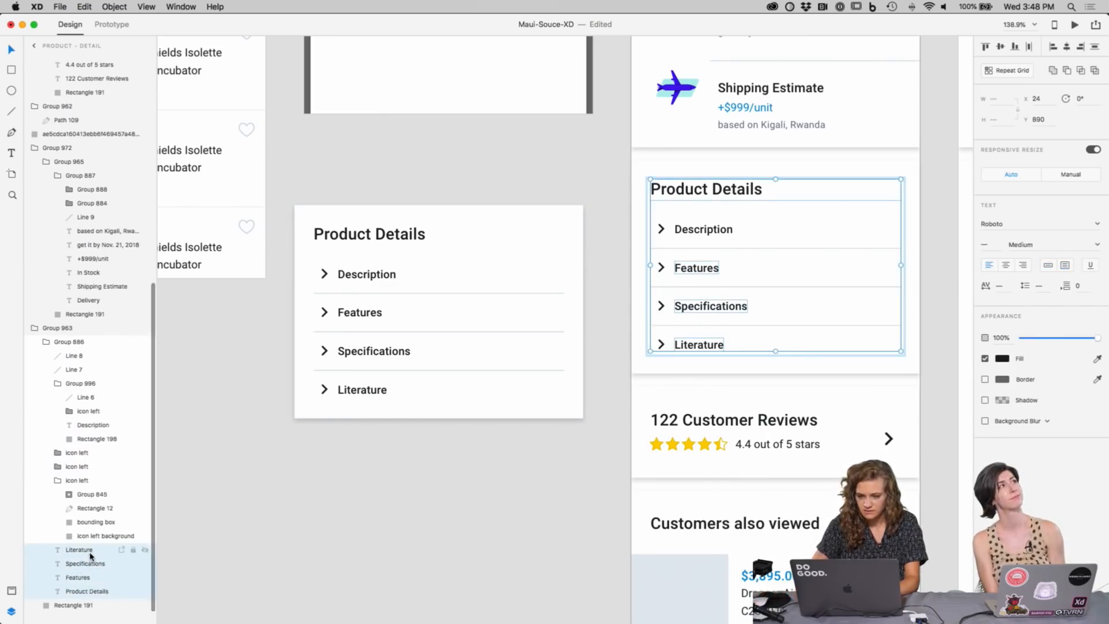
{"action": "left_click", "coordinate": [87, 589], "text": "super"}
{"action": "key", "text": "BackSpace"}
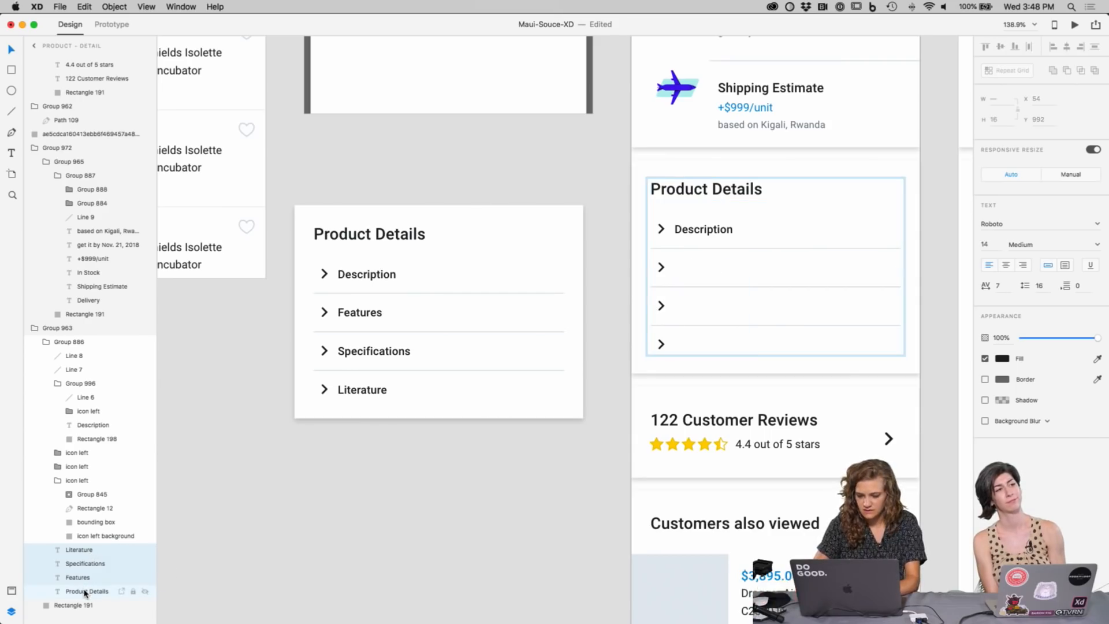
Step: Delete the three arrow icons and two divider lines below the Description row
{"action": "left_click", "coordinate": [659, 345]}
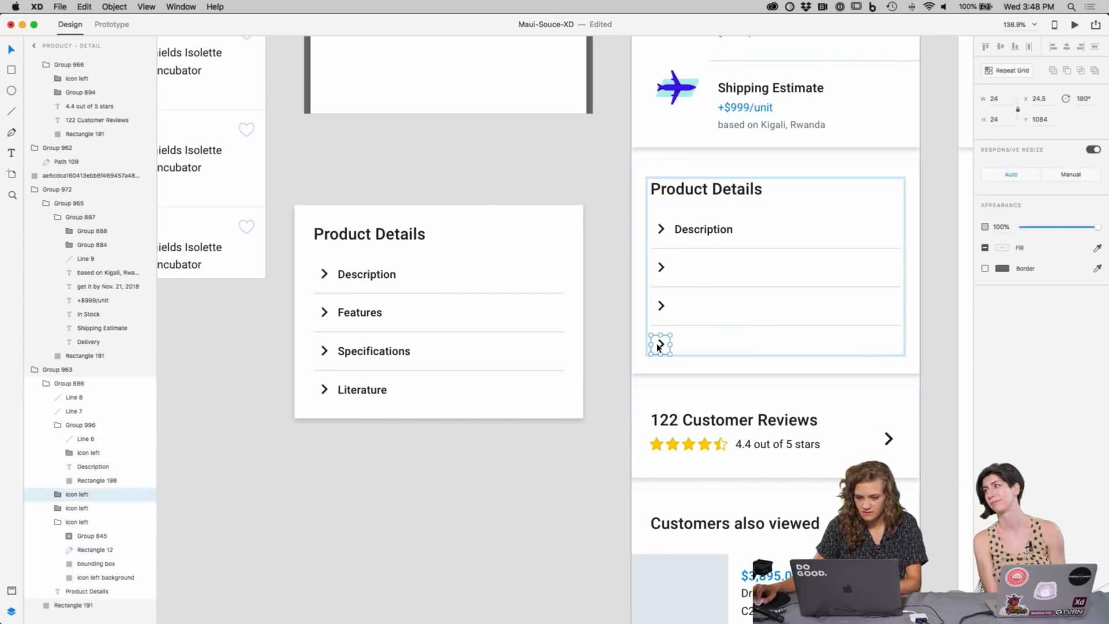
{"action": "left_click", "coordinate": [659, 309], "text": "shift"}
{"action": "left_click", "coordinate": [660, 277], "text": "shift"}
{"action": "left_click", "coordinate": [706, 287], "text": "shift"}
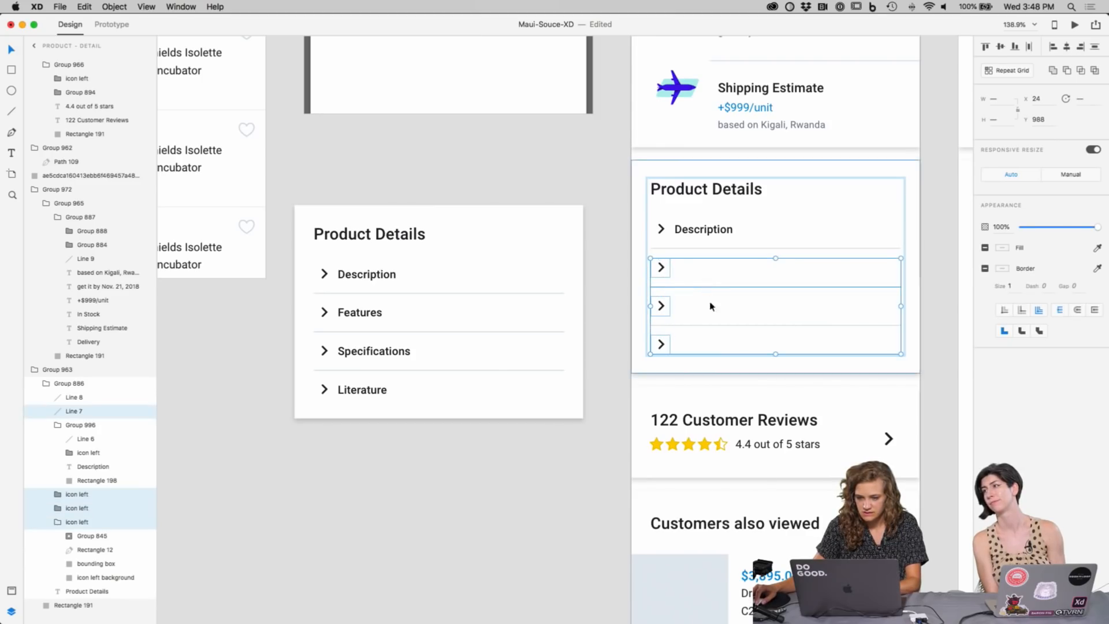
{"action": "left_click", "coordinate": [714, 326], "text": "shift"}
{"action": "key", "text": "BackSpace"}
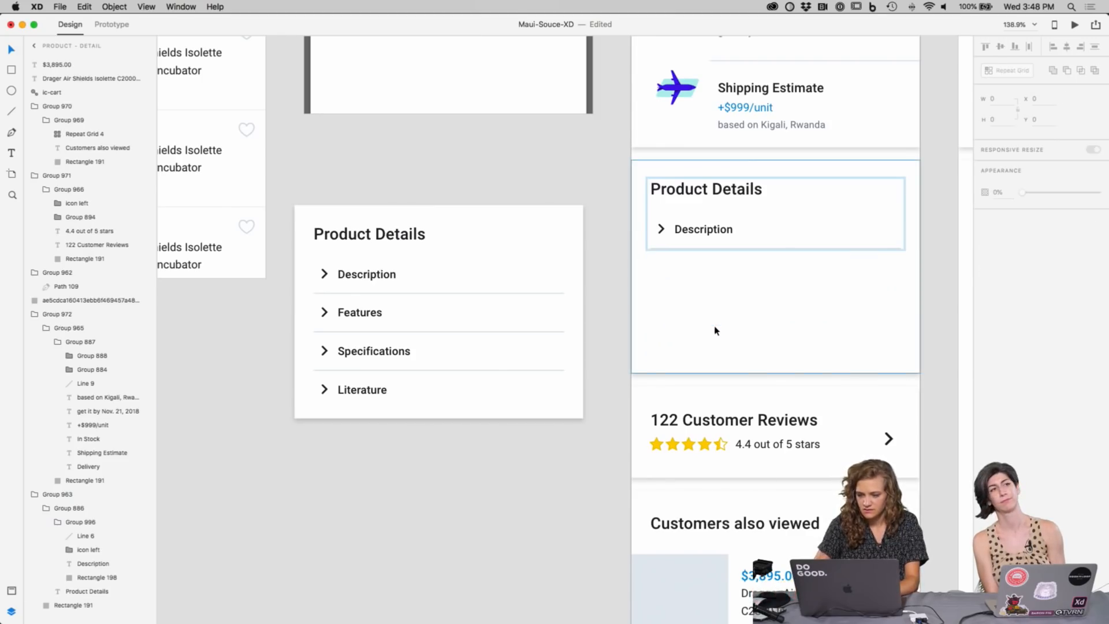
Step: Turn the Description row's group into a repeat grid of four stacked rows with no gap between them
{"action": "left_click", "coordinate": [721, 246]}
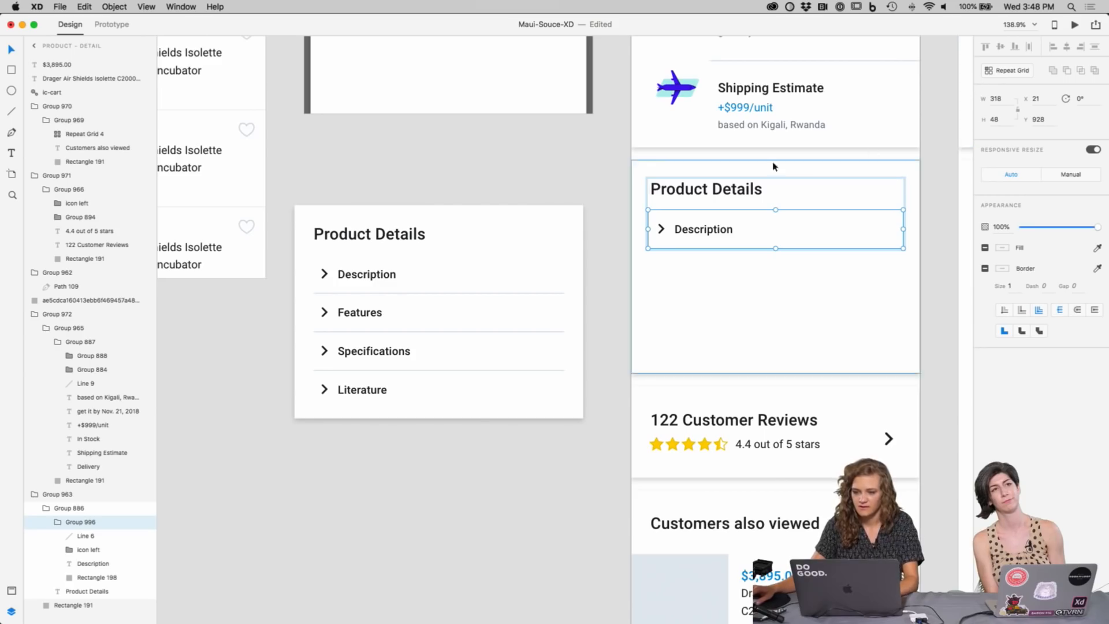
{"action": "left_click", "coordinate": [1009, 70]}
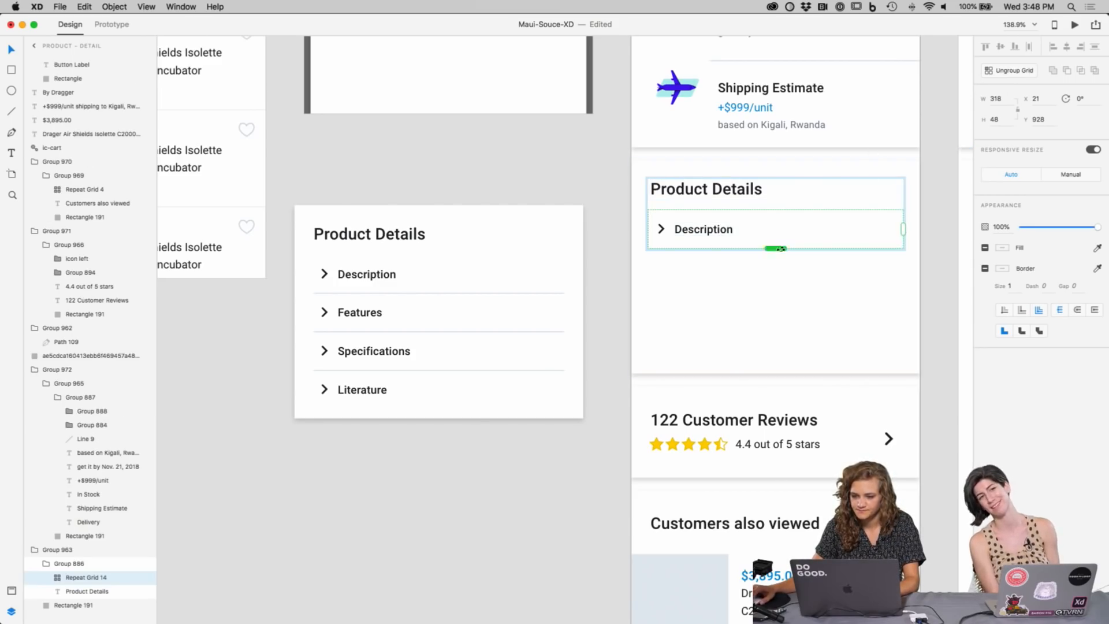
{"action": "left_click_drag", "start_coordinate": [775, 250], "coordinate": [780, 365]}
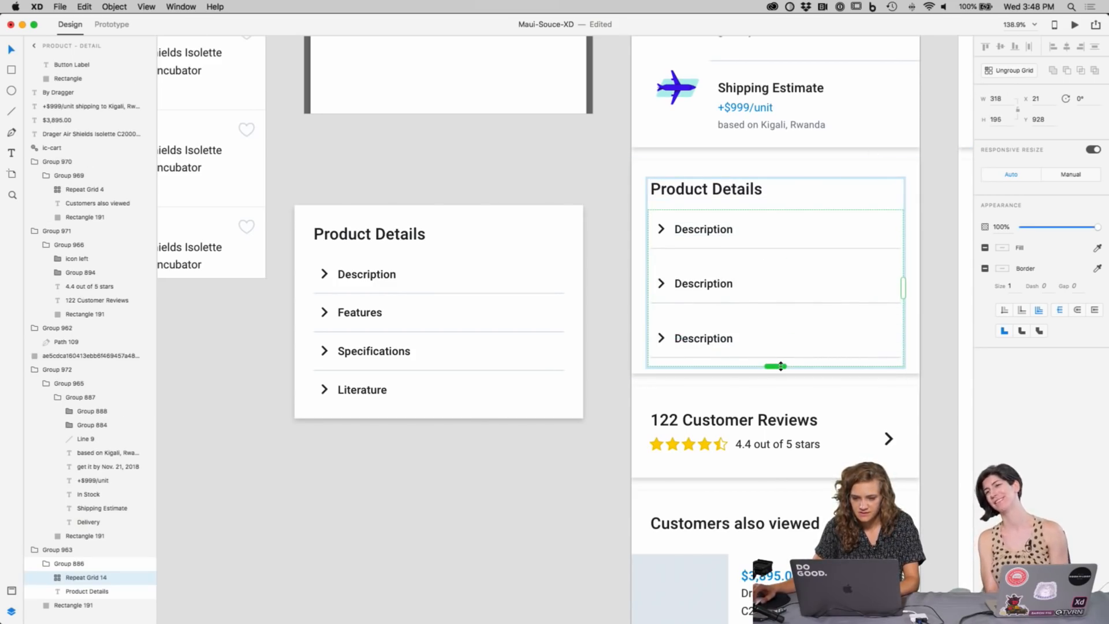
{"action": "left_click_drag", "start_coordinate": [698, 315], "coordinate": [705, 284]}
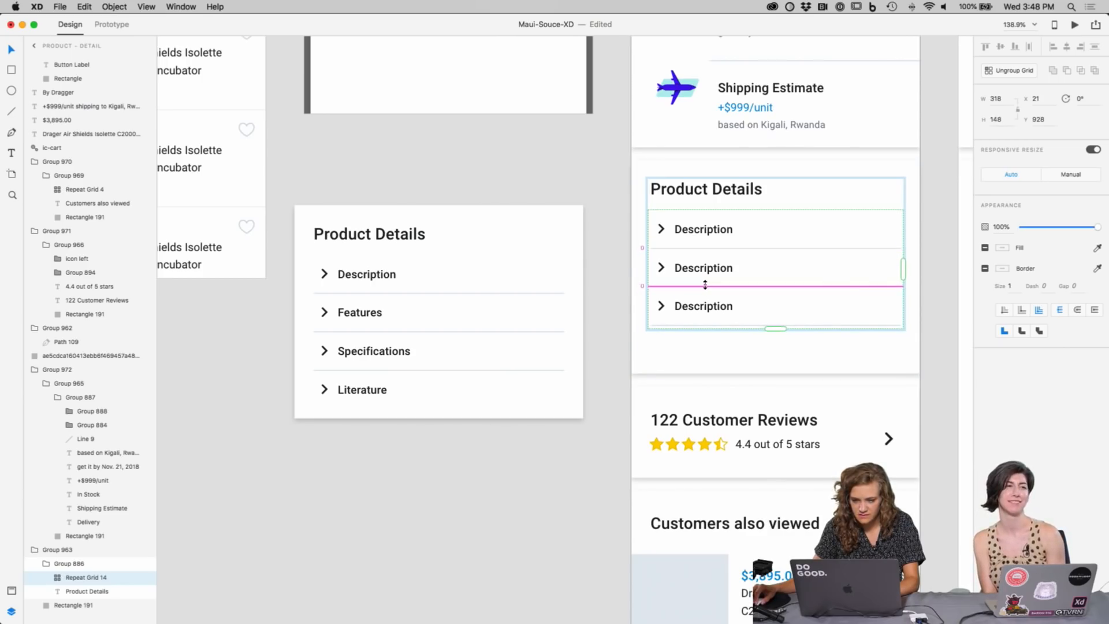
{"action": "left_click_drag", "start_coordinate": [777, 328], "coordinate": [779, 361]}
{"action": "left_click", "coordinate": [939, 351]}
Step: Relabel the grid's second, third and fourth rows as Features, Specifications and Liturature
{"action": "double_click", "coordinate": [670, 228]}
{"action": "double_click", "coordinate": [702, 267]}
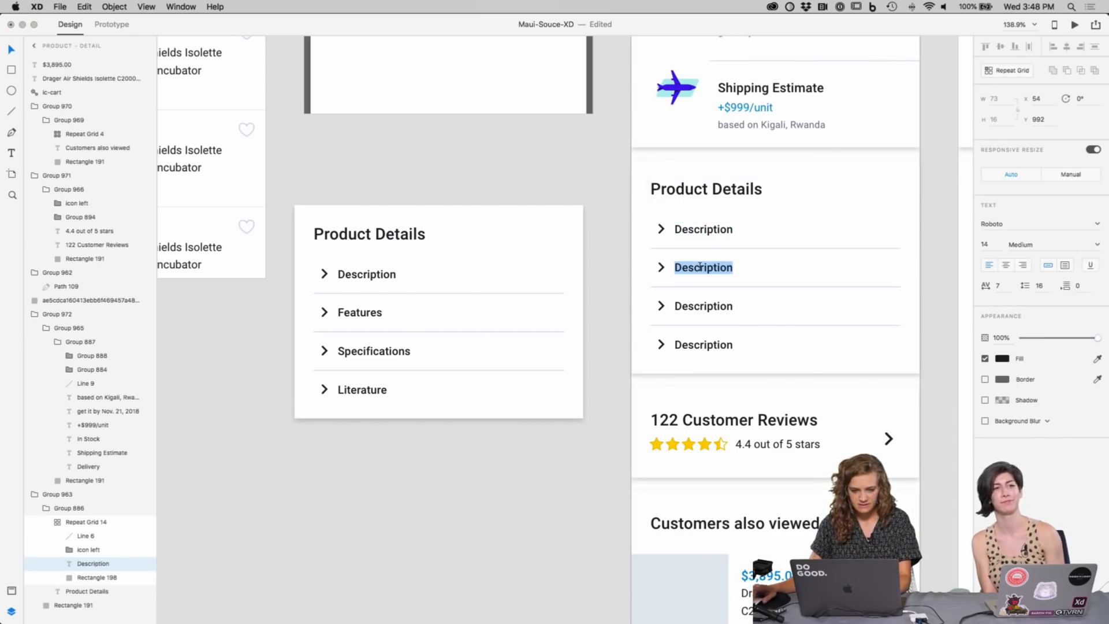
{"action": "key", "text": "Escape"}
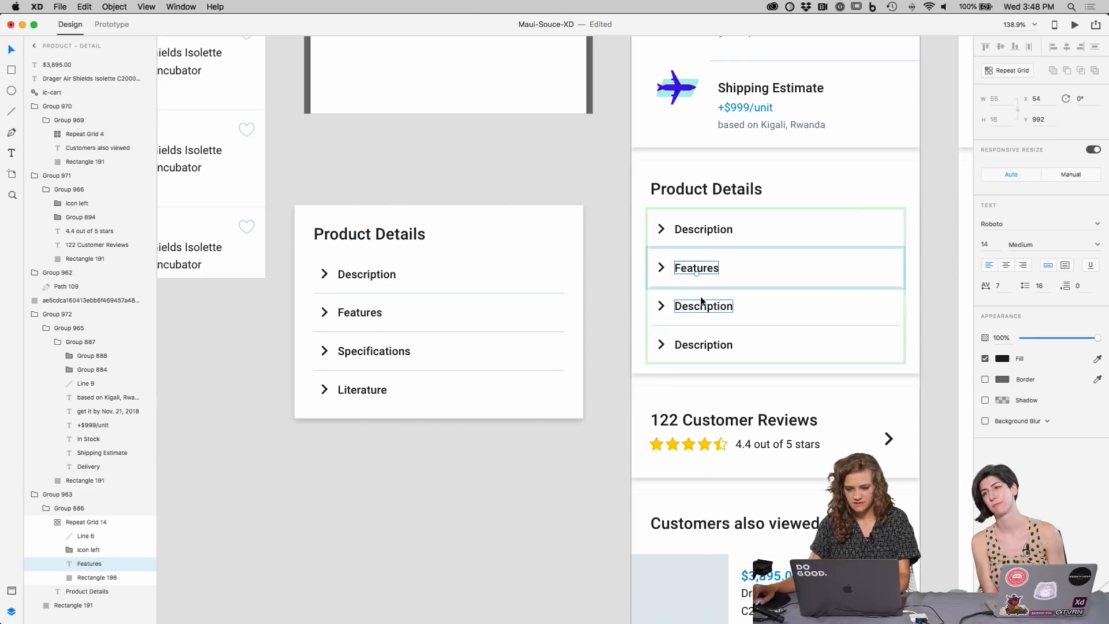
{"action": "double_click", "coordinate": [701, 305]}
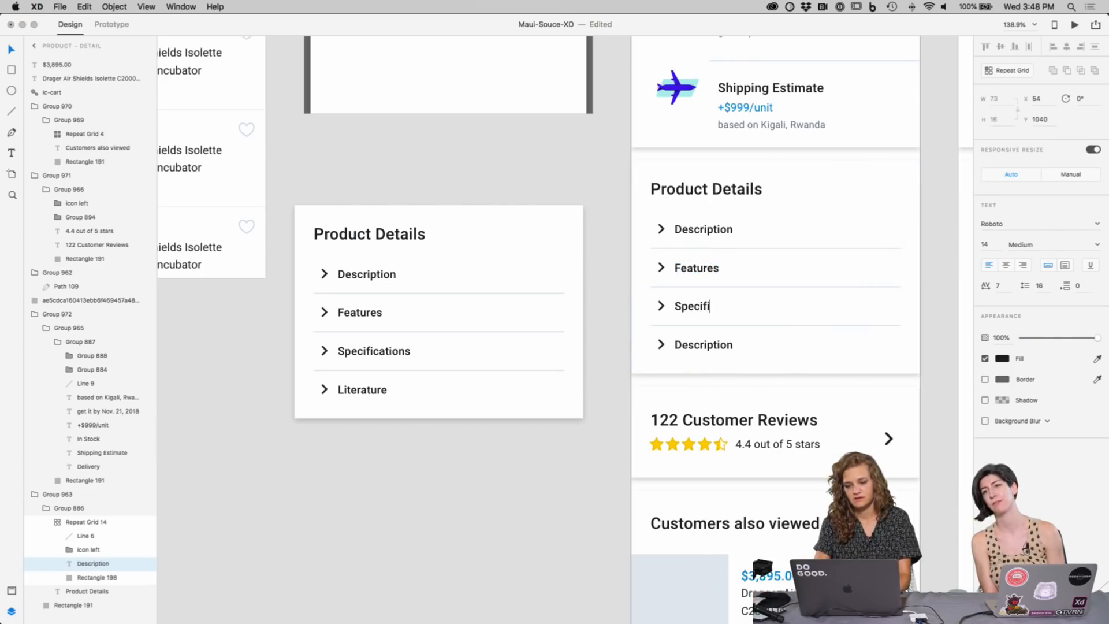
{"action": "key", "text": "Escape"}
{"action": "double_click", "coordinate": [703, 344]}
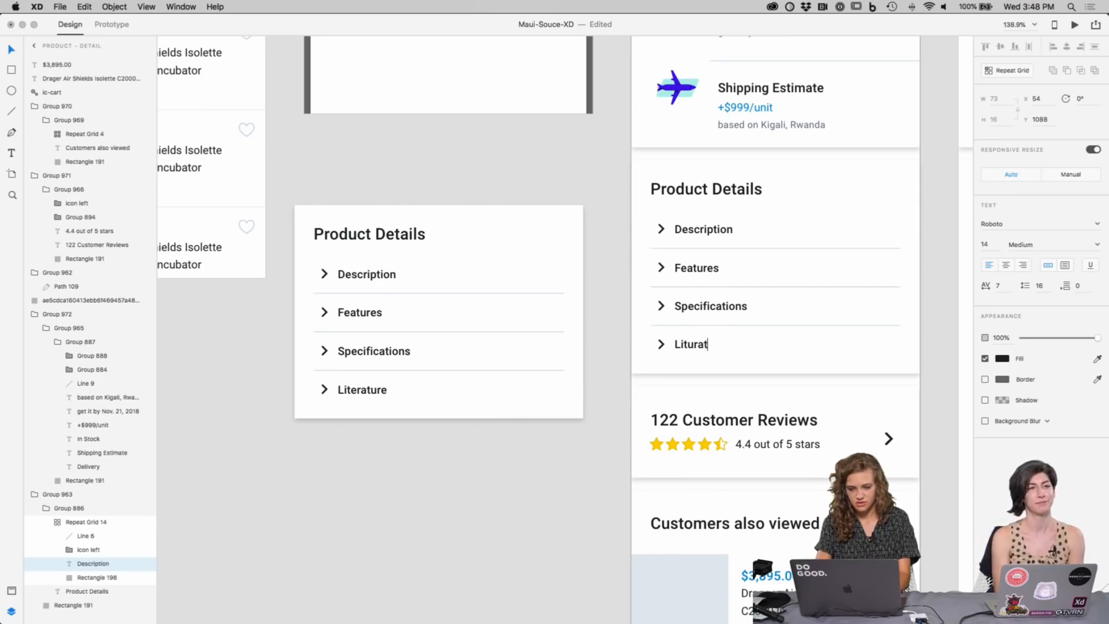
{"action": "type", "text": "Liturature"}
{"action": "key", "text": "Escape"}
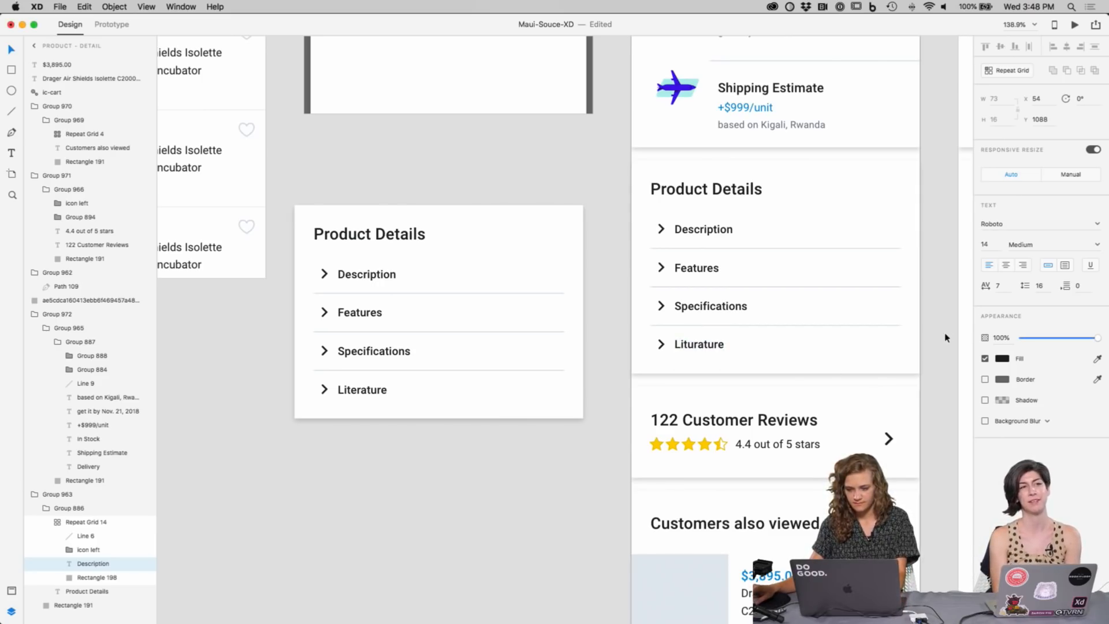
Step: Correct the spelling of the fourth Product Details row's label to Literature
{"action": "double_click", "coordinate": [702, 346]}
{"action": "right_click", "coordinate": [704, 345]}
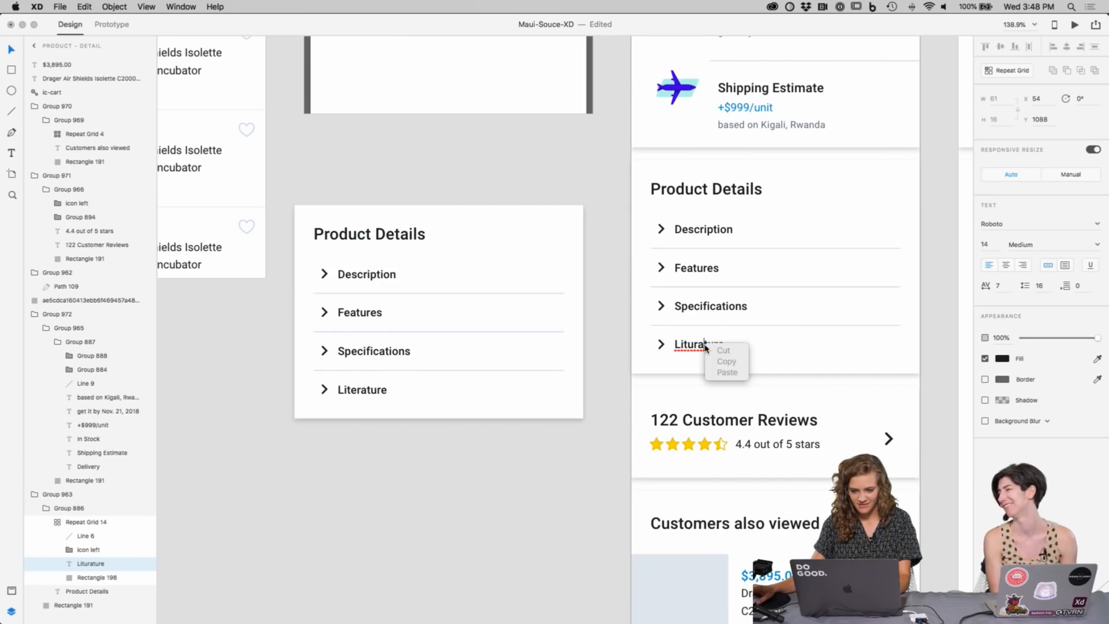
{"action": "left_click", "coordinate": [661, 348]}
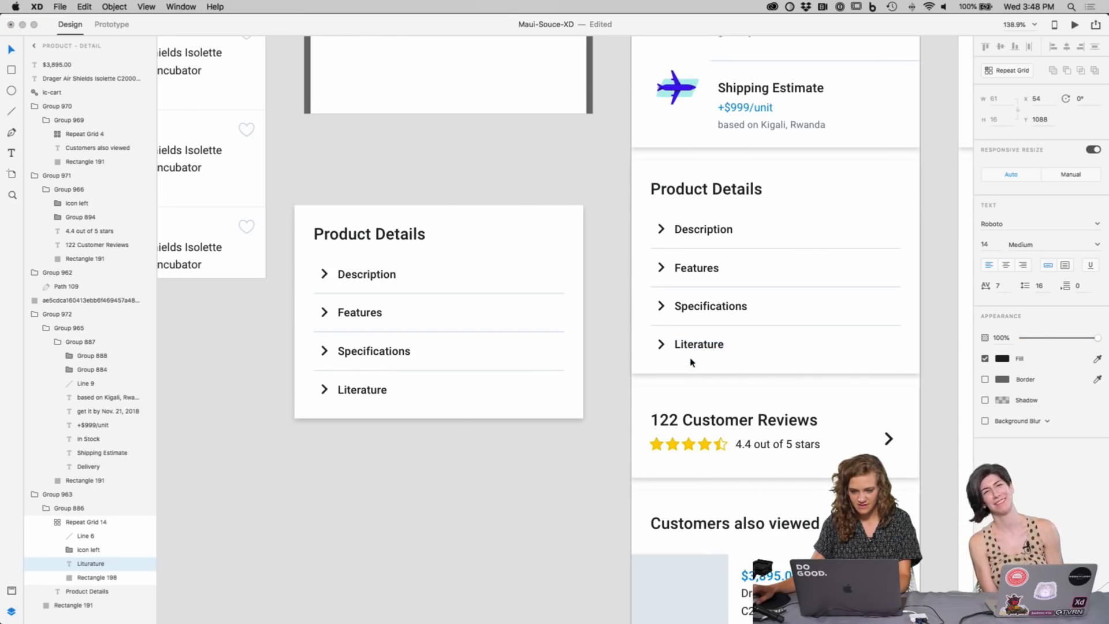
{"action": "key", "text": "Escape"}
{"action": "left_click_drag", "start_coordinate": [936, 346], "coordinate": [651, 291]}
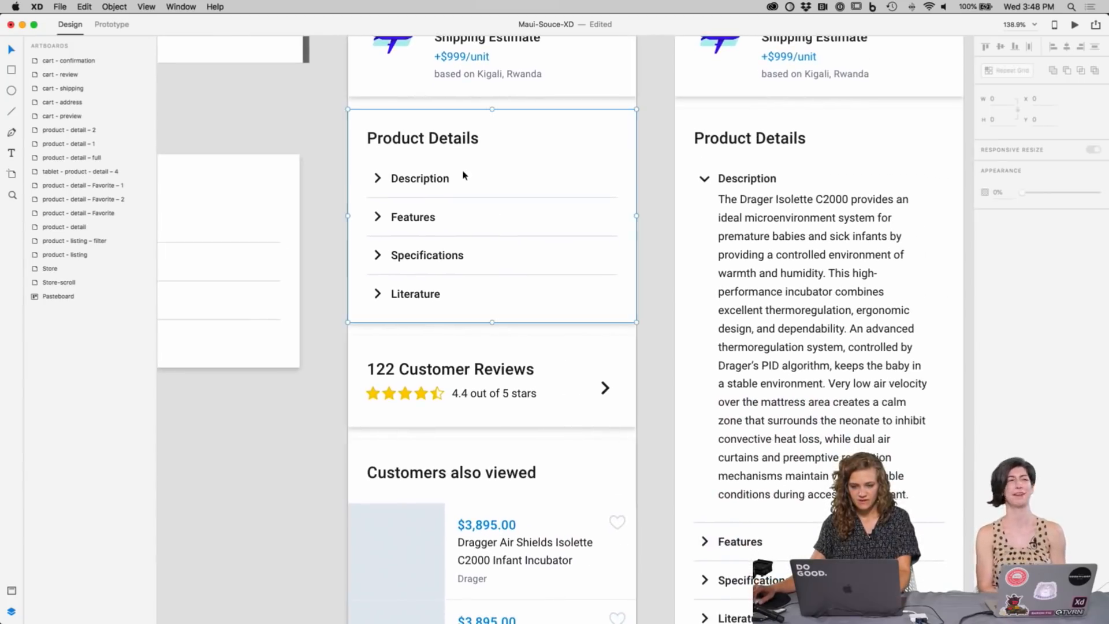
Step: Copy the Description row's background rectangle into the expanded Product Details group on product - detail – Favorite
{"action": "left_click", "coordinate": [462, 175]}
{"action": "double_click", "coordinate": [430, 173]}
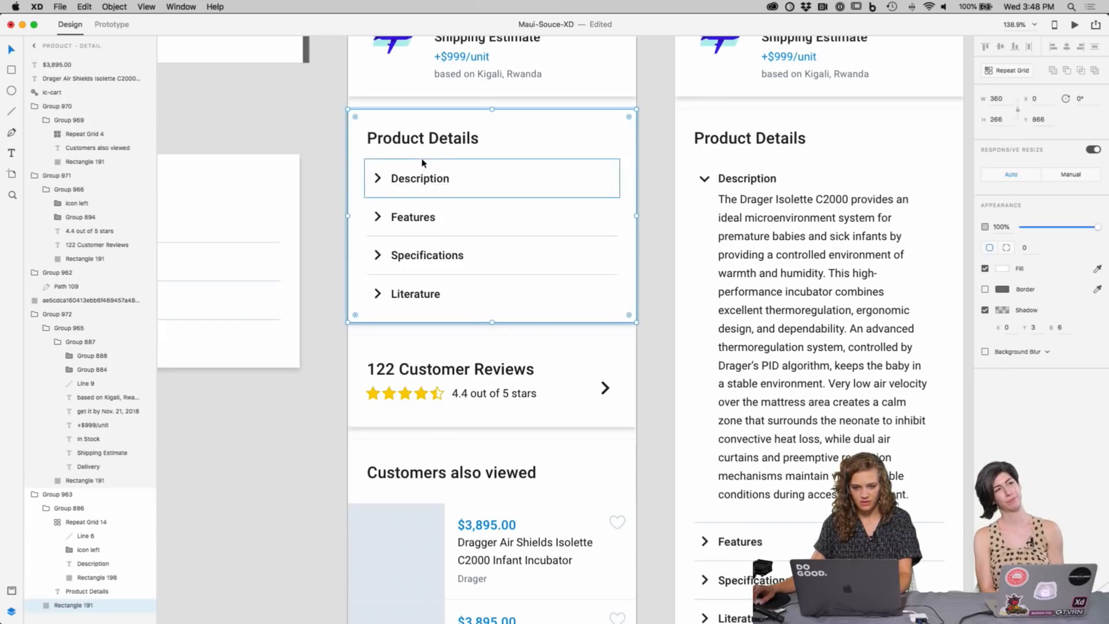
{"action": "left_click", "coordinate": [739, 179]}
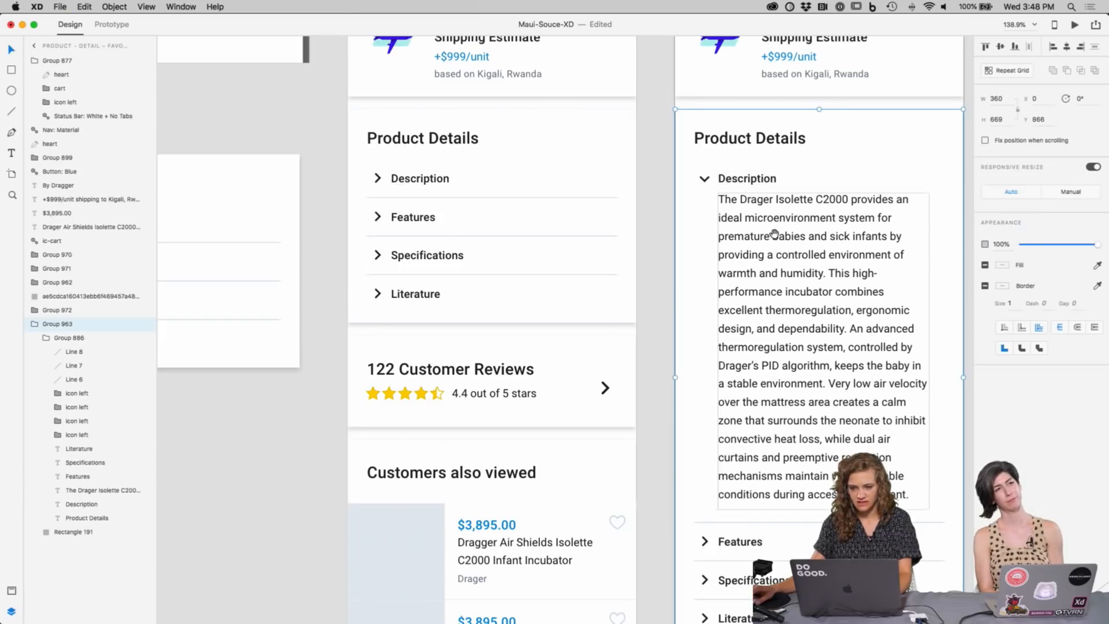
{"action": "scroll", "coordinate": [774, 236], "scroll_direction": "right", "scroll_amount": 3}
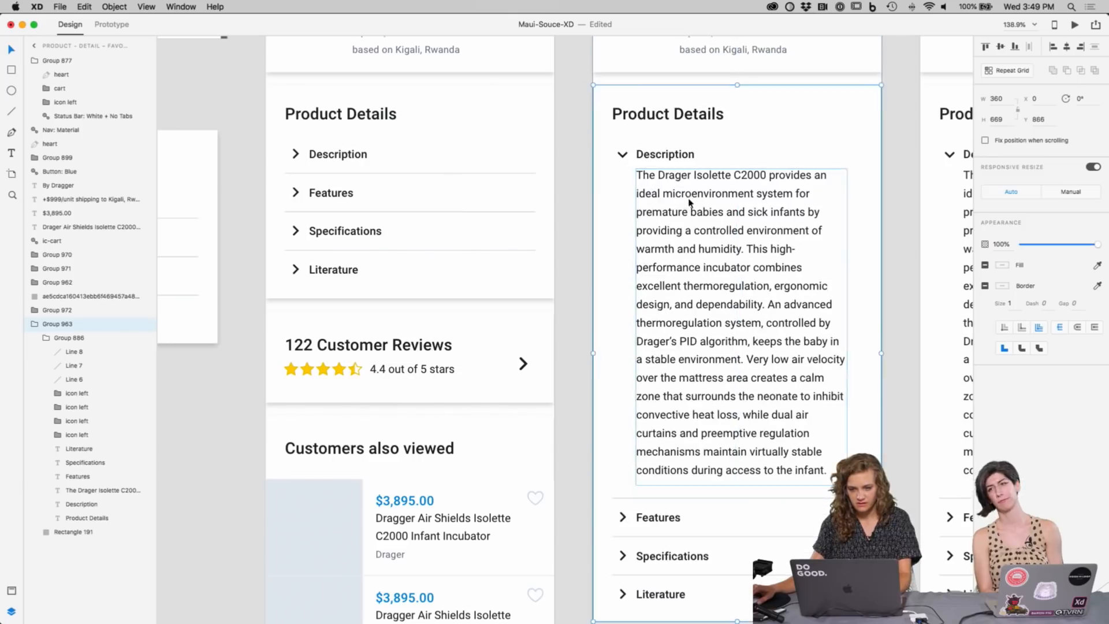
{"action": "key", "text": "super+v"}
Step: Lower the top edge of the expanded Description paragraph slightly, to Y 976
{"action": "left_click", "coordinate": [673, 190]}
{"action": "left_click_drag", "start_coordinate": [679, 193], "coordinate": [671, 183]}
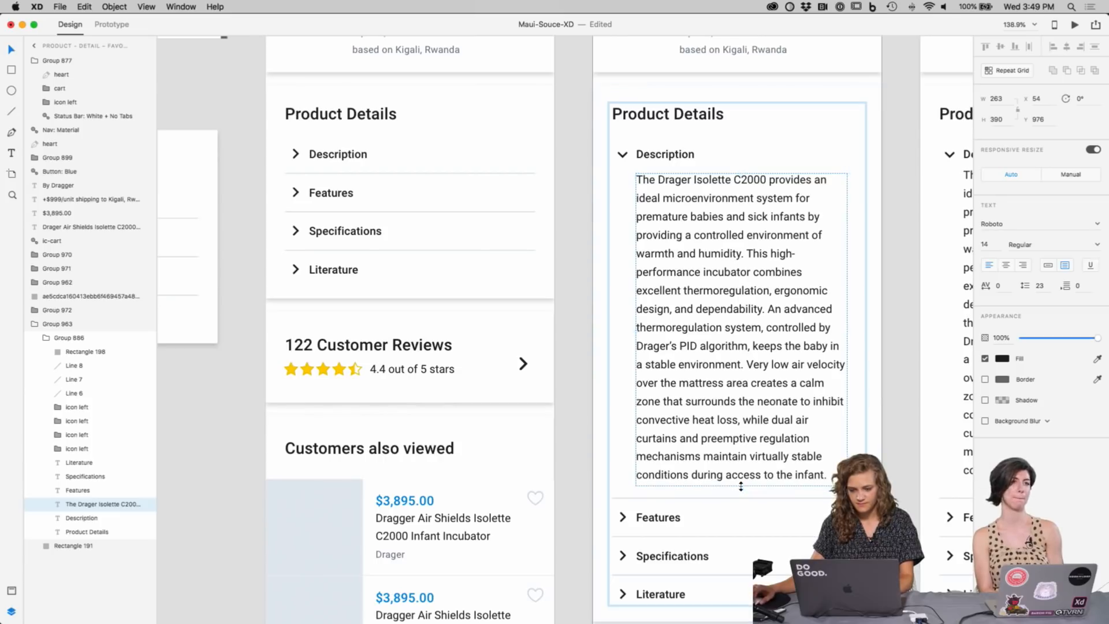
{"action": "left_click", "coordinate": [584, 461]}
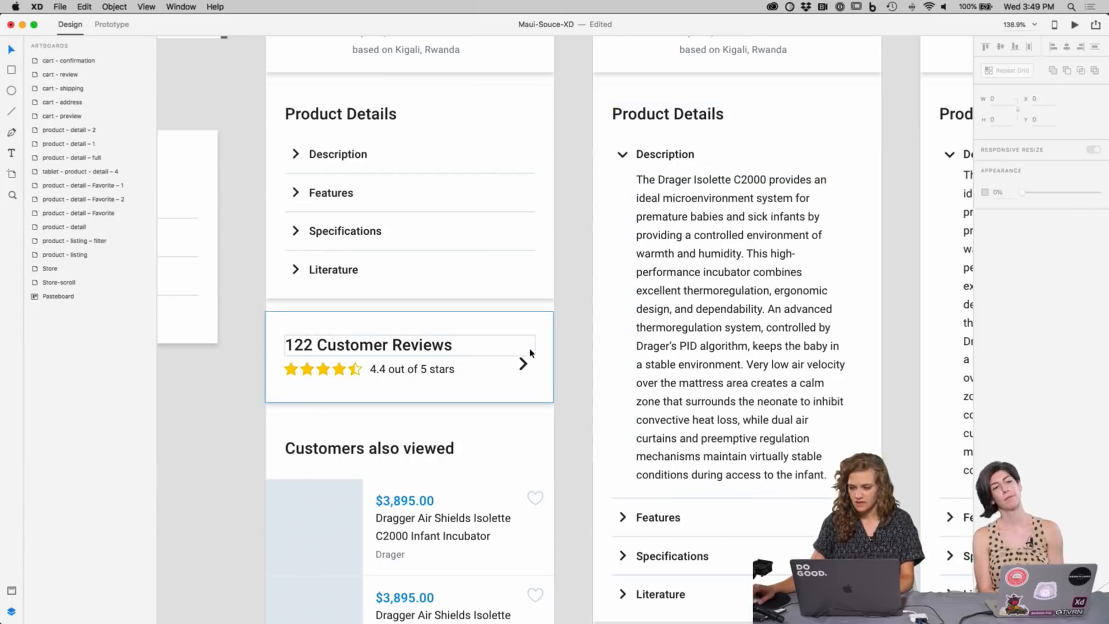
Step: Show the prototype links of the product - detail – 2 overlay artboard and save the document
{"action": "scroll", "coordinate": [530, 352], "scroll_direction": "up", "scroll_amount": 5}
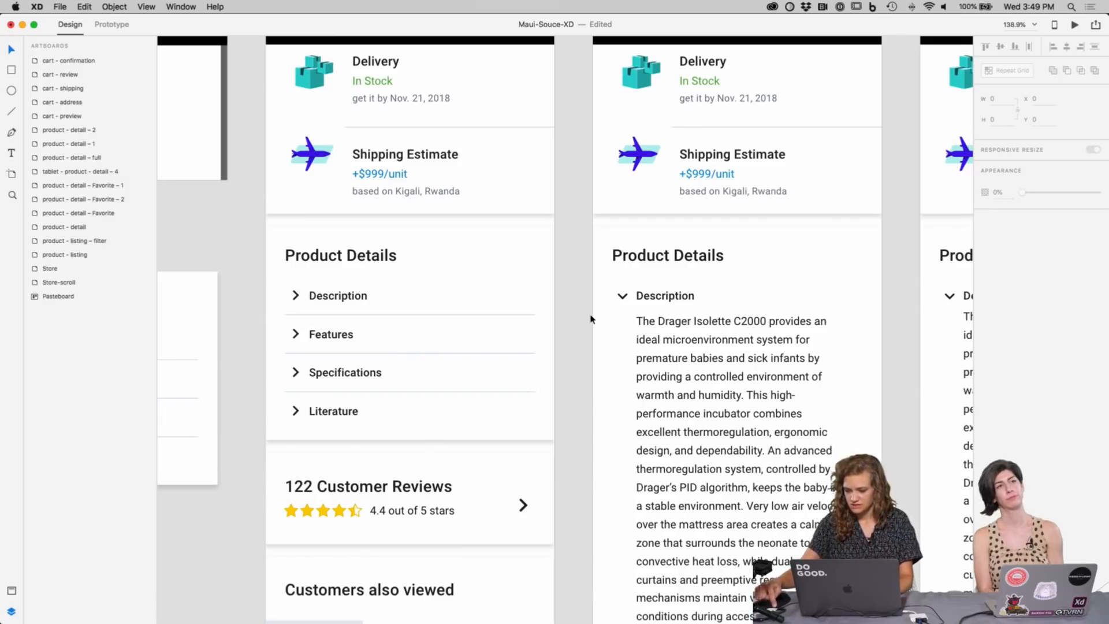
{"action": "scroll", "coordinate": [576, 253], "scroll_direction": "up", "scroll_amount": 3}
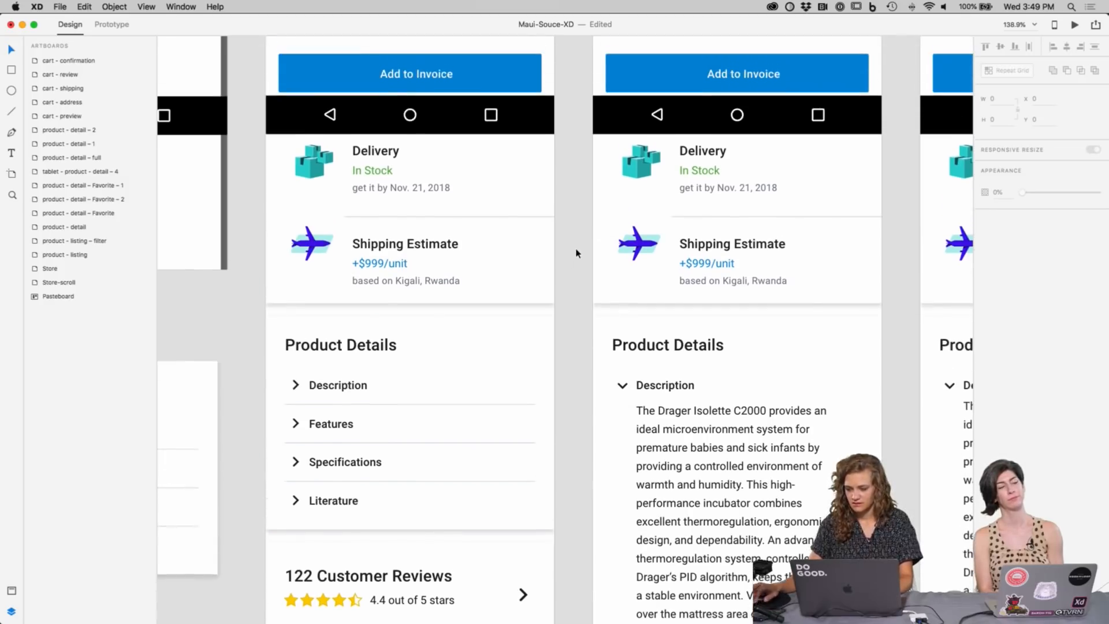
{"action": "left_click_drag", "start_coordinate": [867, 254], "coordinate": [851, 338]}
{"action": "left_click", "coordinate": [895, 250]}
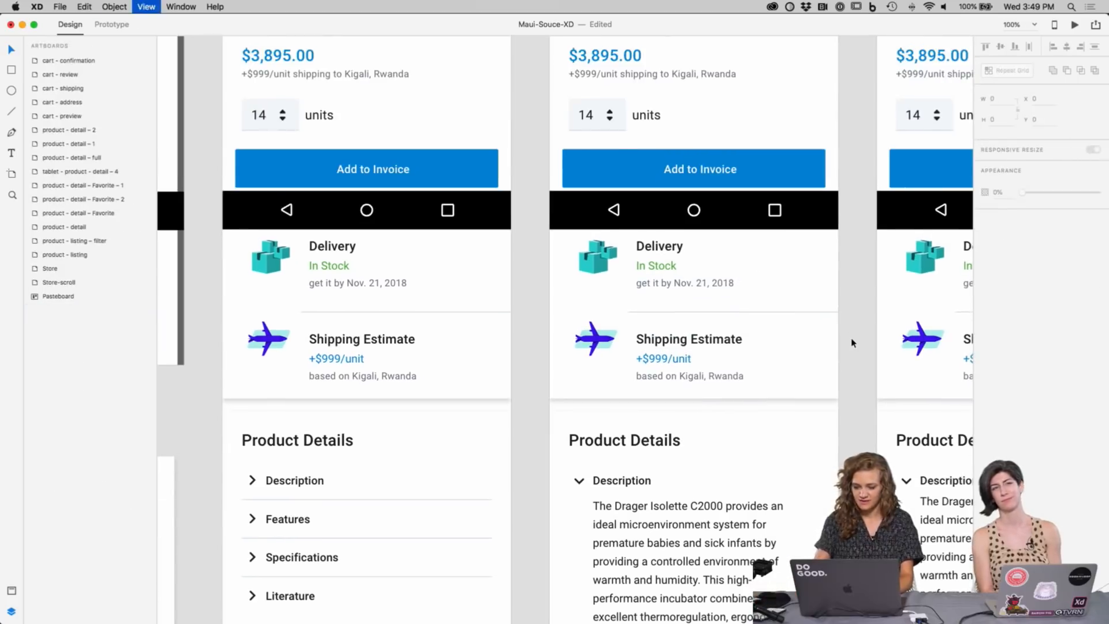
{"action": "key", "text": "super+minus"}
{"action": "scroll", "coordinate": [751, 323], "scroll_direction": "up", "scroll_amount": 2}
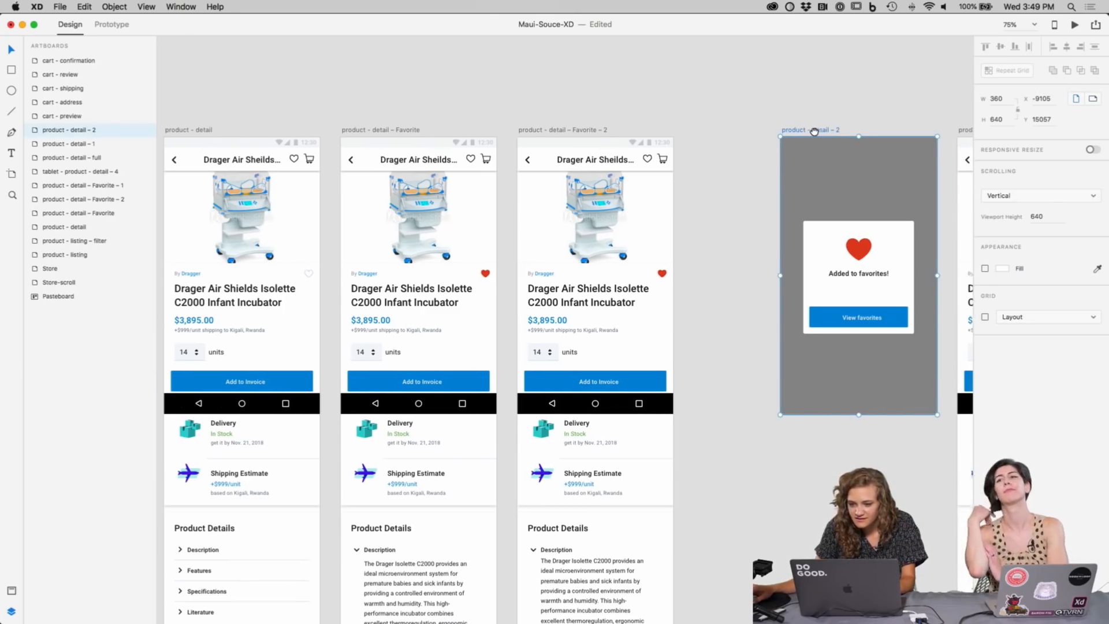
{"action": "scroll", "coordinate": [818, 137], "scroll_direction": "right", "scroll_amount": 2}
{"action": "left_click", "coordinate": [525, 135]}
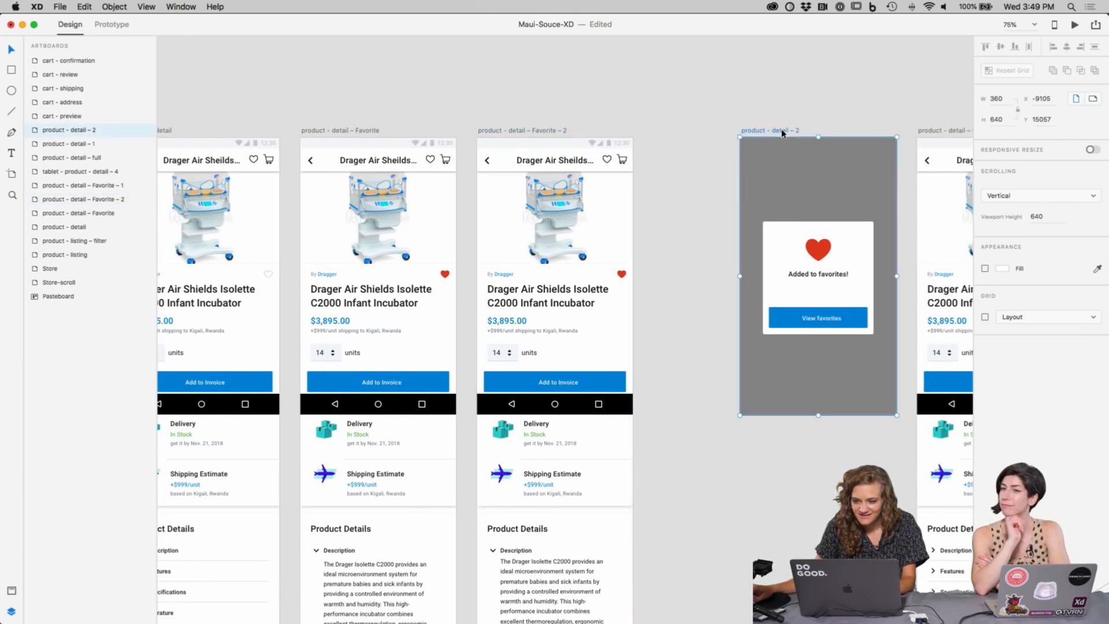
{"action": "left_click", "coordinate": [782, 134]}
{"action": "scroll", "coordinate": [646, 173], "scroll_direction": "right", "scroll_amount": 5}
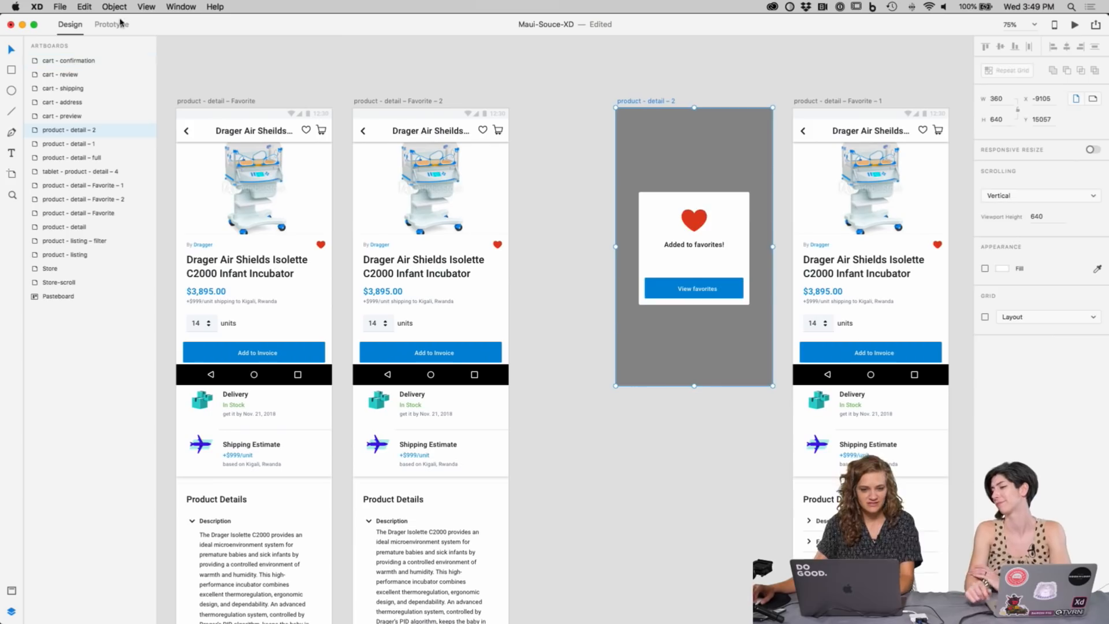
{"action": "left_click", "coordinate": [122, 23]}
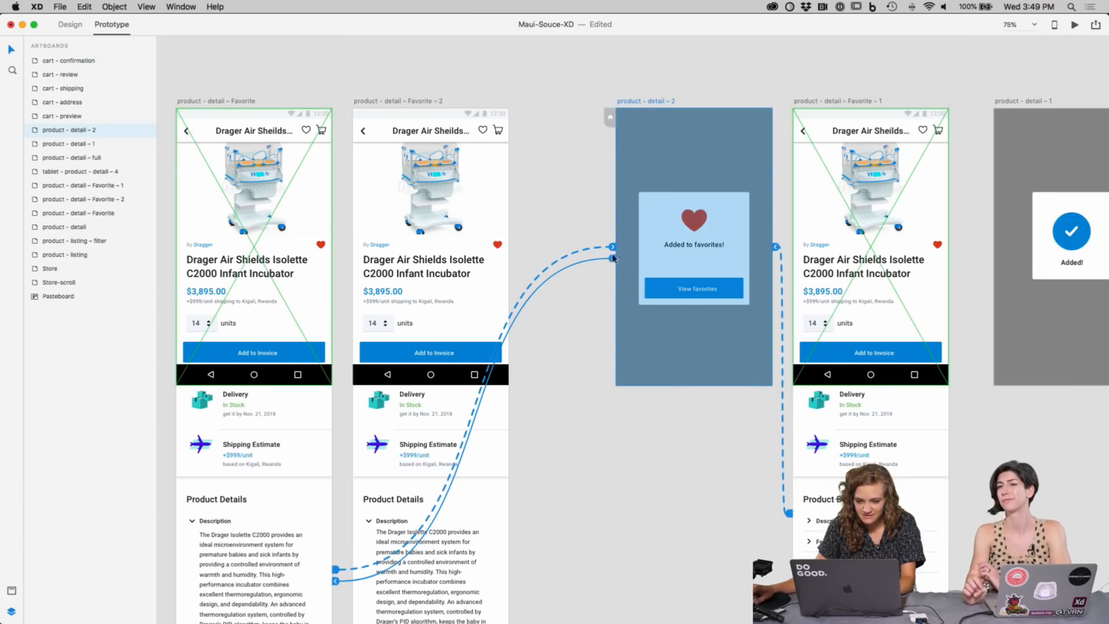
{"action": "left_click_drag", "start_coordinate": [613, 254], "coordinate": [626, 450]}
{"action": "left_click", "coordinate": [538, 491]}
{"action": "key", "text": "super+s"}
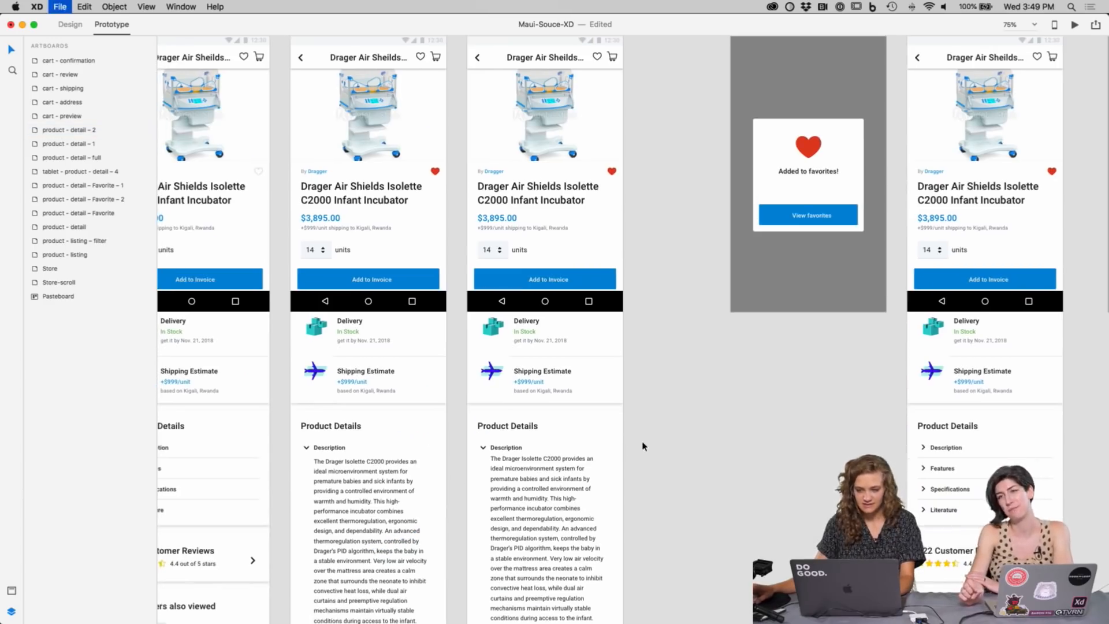
{"action": "left_click_drag", "start_coordinate": [724, 340], "coordinate": [738, 355]}
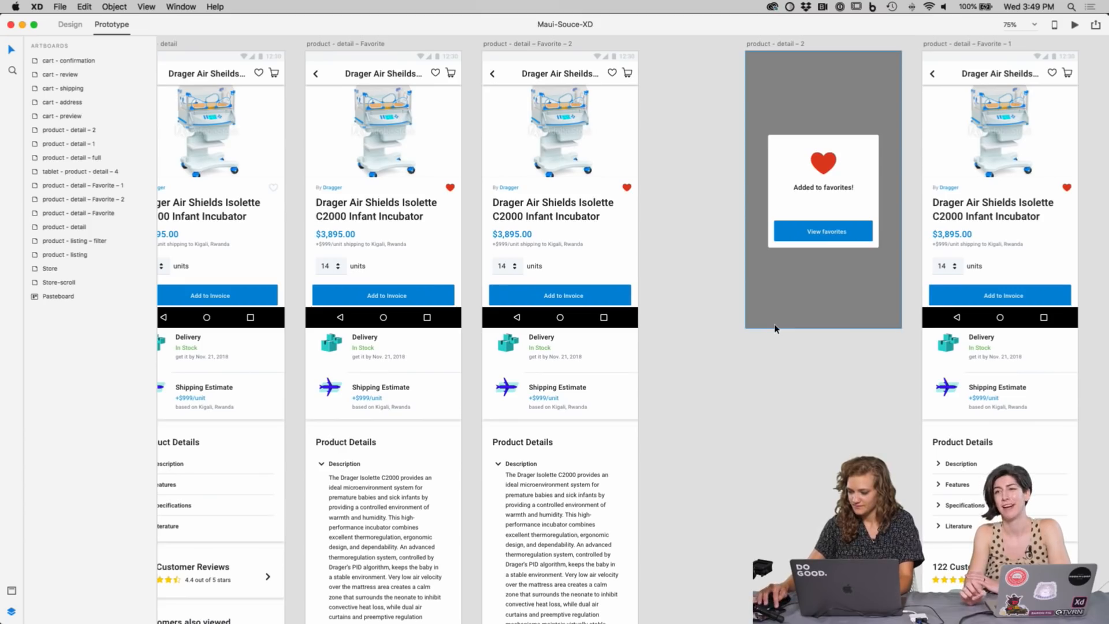
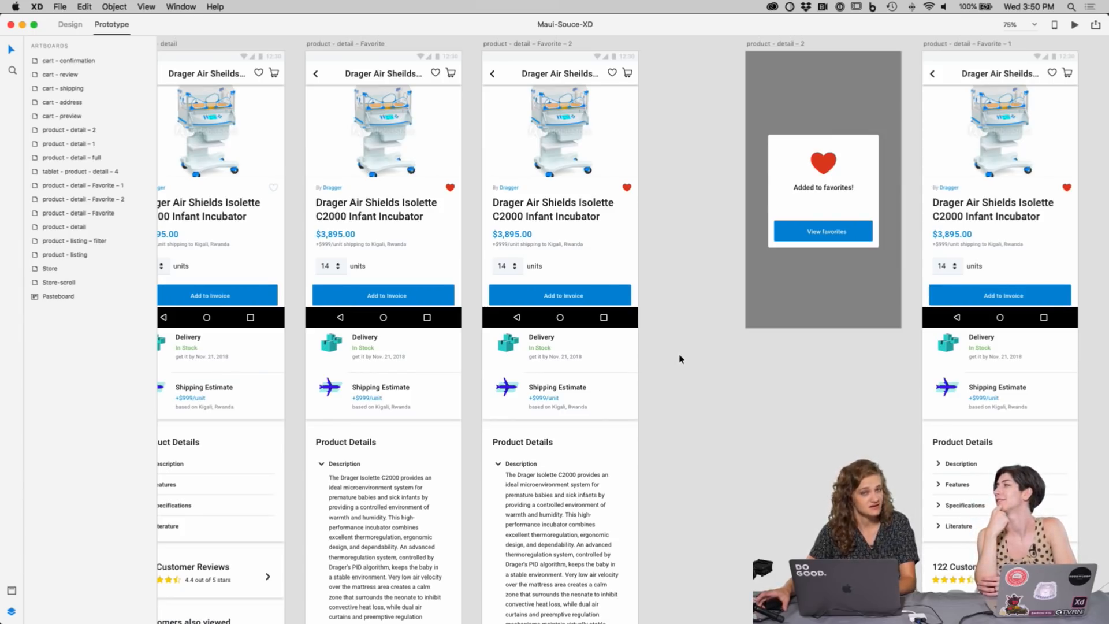
Step: Compare the collapsed and expanded product detail artboards from the Product Details section down to Customers also viewed
{"action": "left_click_drag", "start_coordinate": [672, 361], "coordinate": [1006, 369]}
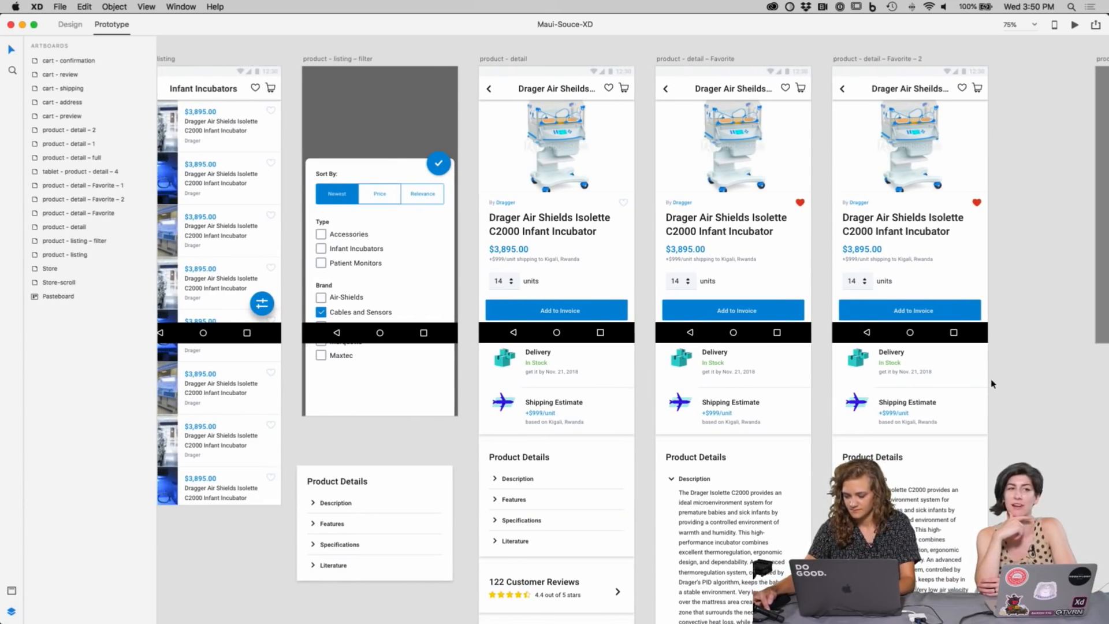
{"action": "left_click", "coordinate": [930, 422]}
{"action": "scroll", "coordinate": [982, 358], "scroll_direction": "down", "scroll_amount": 2}
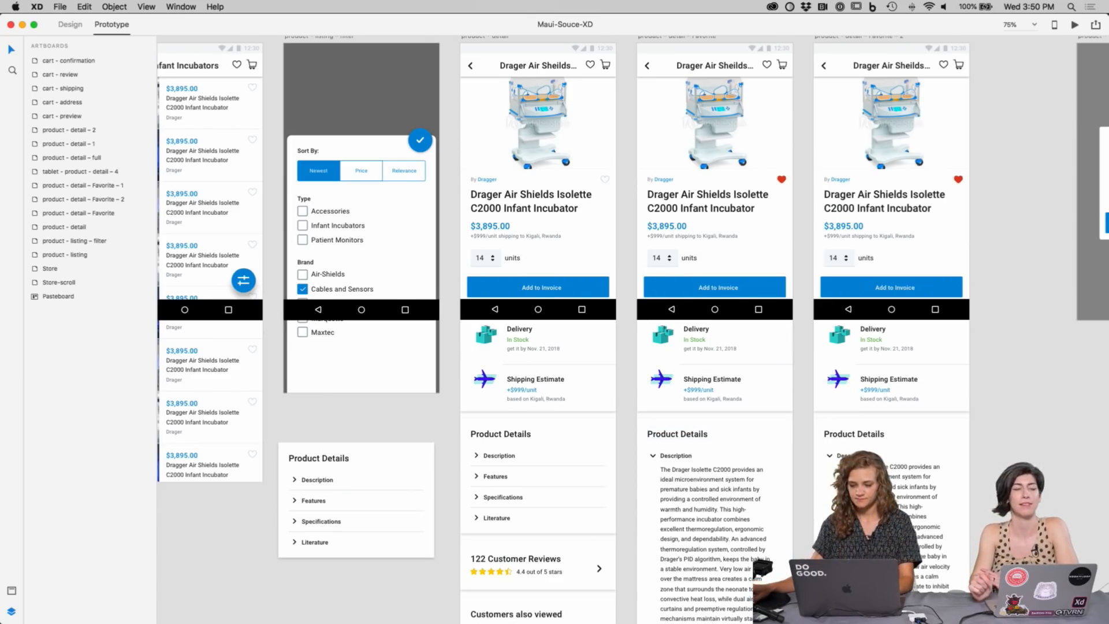
{"action": "scroll", "coordinate": [915, 321], "scroll_direction": "down", "scroll_amount": 10}
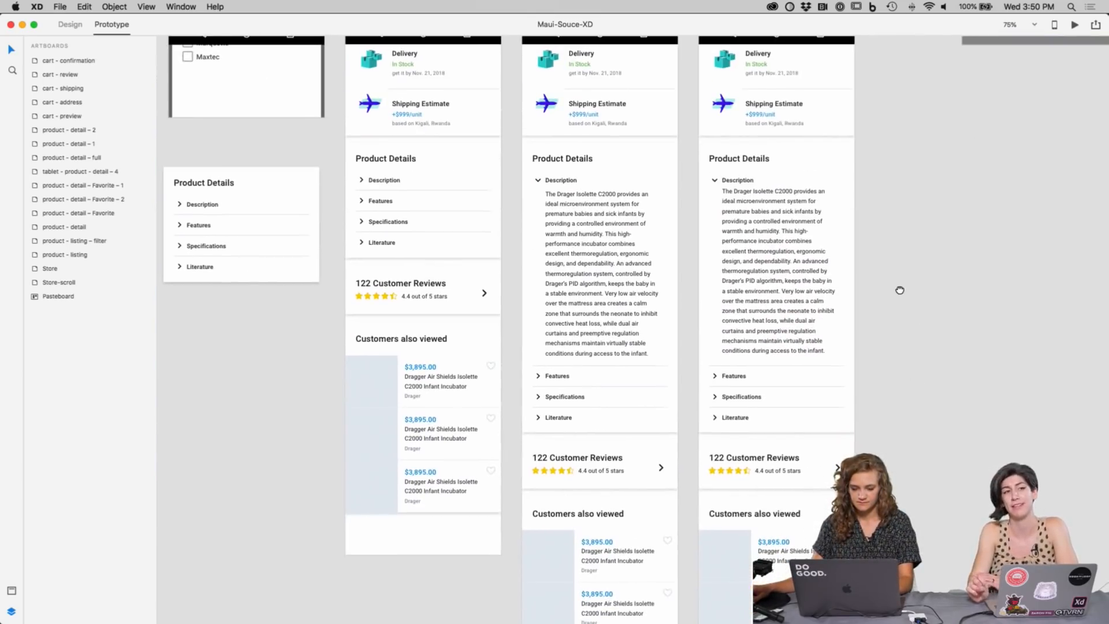
{"action": "scroll", "coordinate": [939, 284], "scroll_direction": "down", "scroll_amount": 8}
{"action": "scroll", "coordinate": [938, 284], "scroll_direction": "right", "scroll_amount": 4}
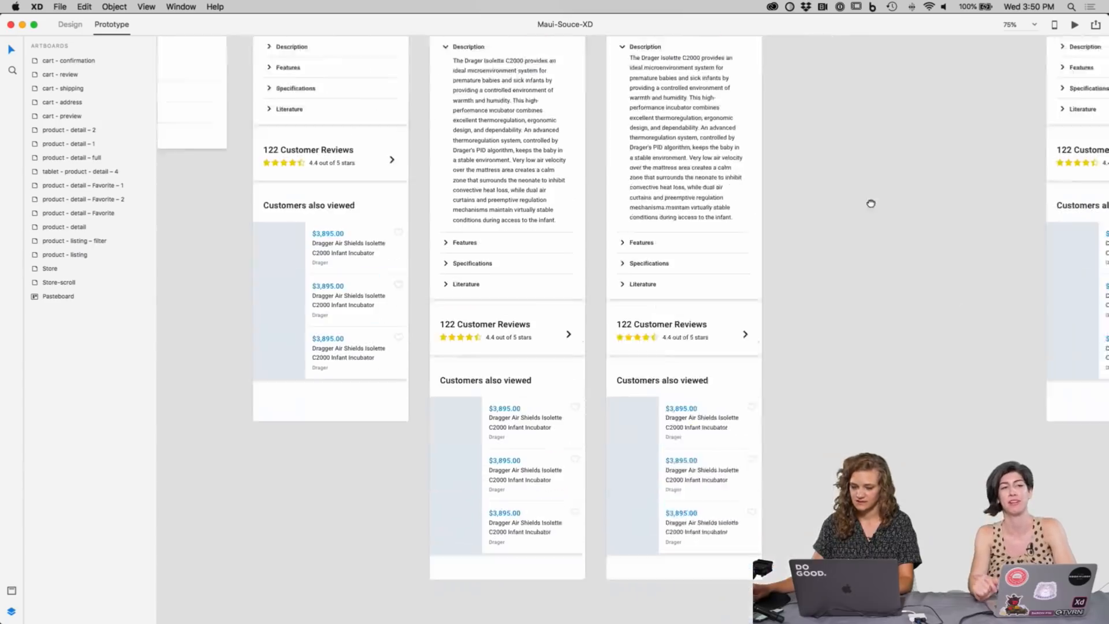
{"action": "scroll", "coordinate": [859, 185], "scroll_direction": "up", "scroll_amount": 1}
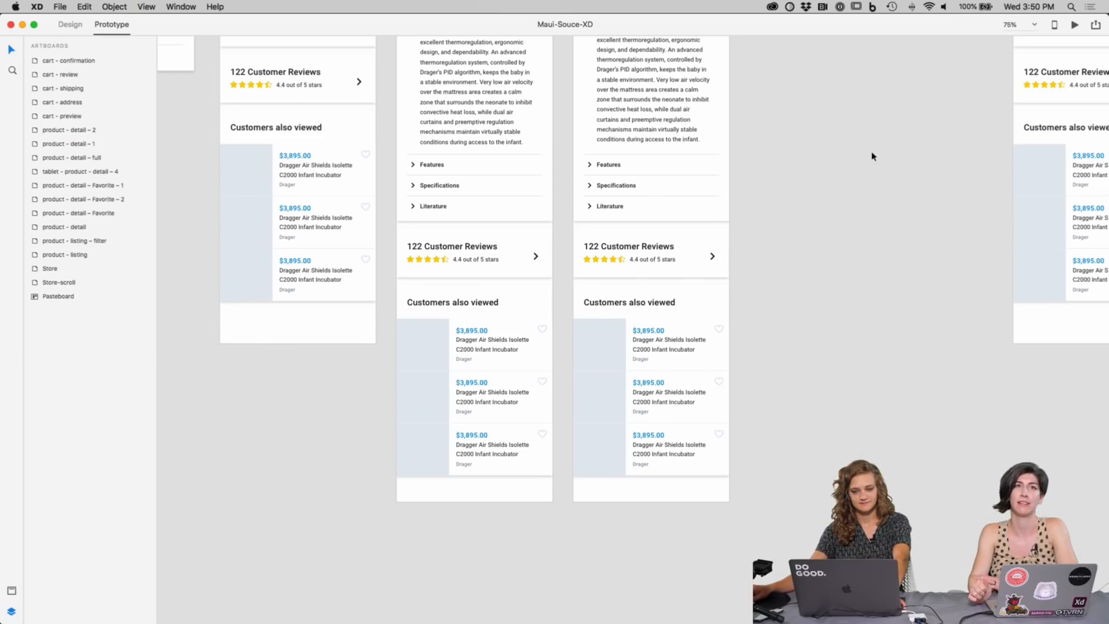
{"action": "scroll", "coordinate": [872, 156], "scroll_direction": "up", "scroll_amount": 15}
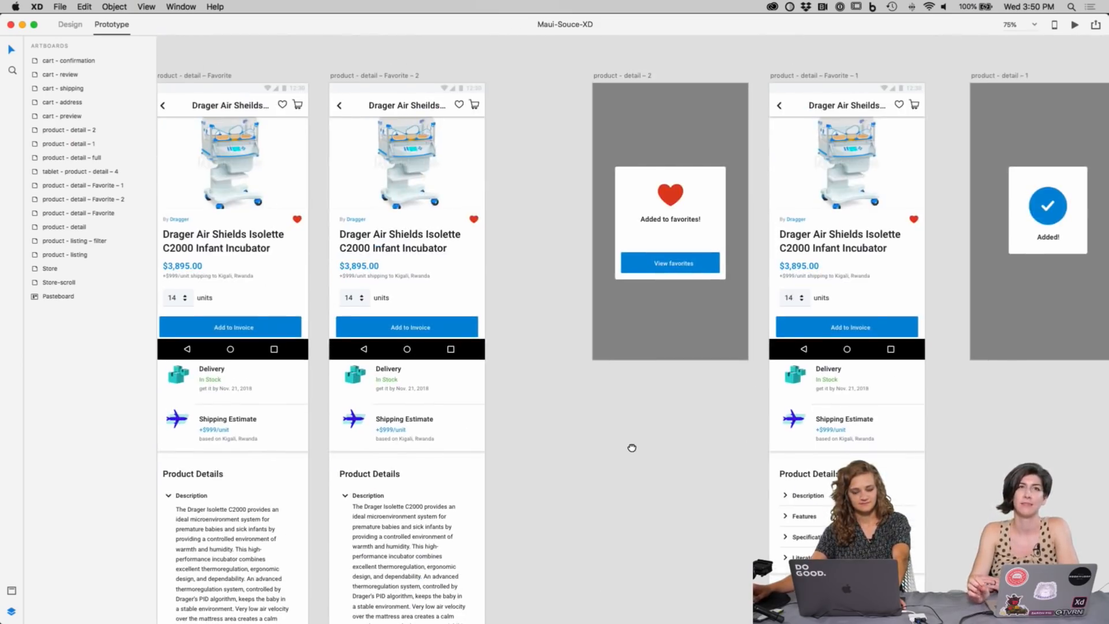
Step: Move the product - detail – 2 overlay artboard closer to product - detail – Favorite – 2
{"action": "left_click_drag", "start_coordinate": [639, 77], "coordinate": [555, 81]}
{"action": "left_click", "coordinate": [553, 55]}
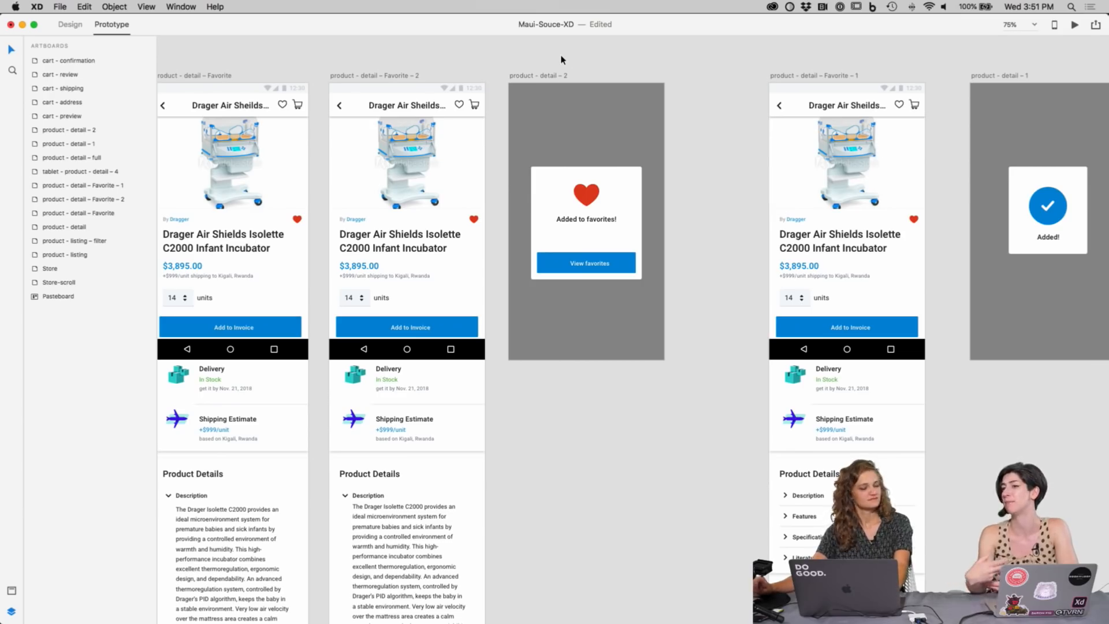
{"action": "left_click", "coordinate": [546, 77]}
{"action": "left_click", "coordinate": [530, 61]}
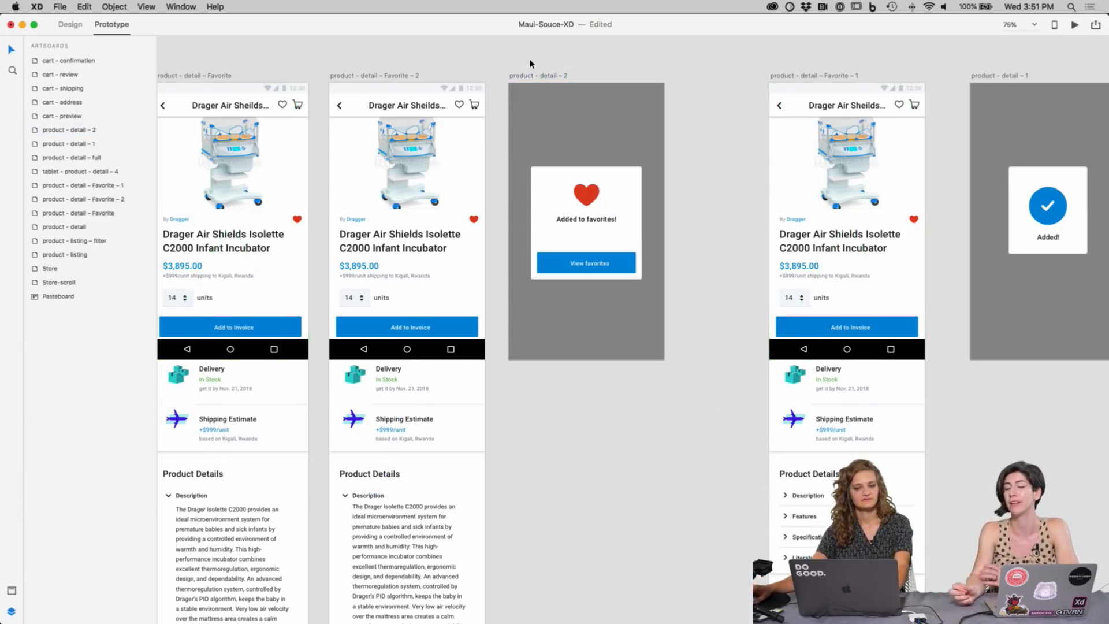
{"action": "scroll", "coordinate": [532, 61], "scroll_direction": "down", "scroll_amount": 1}
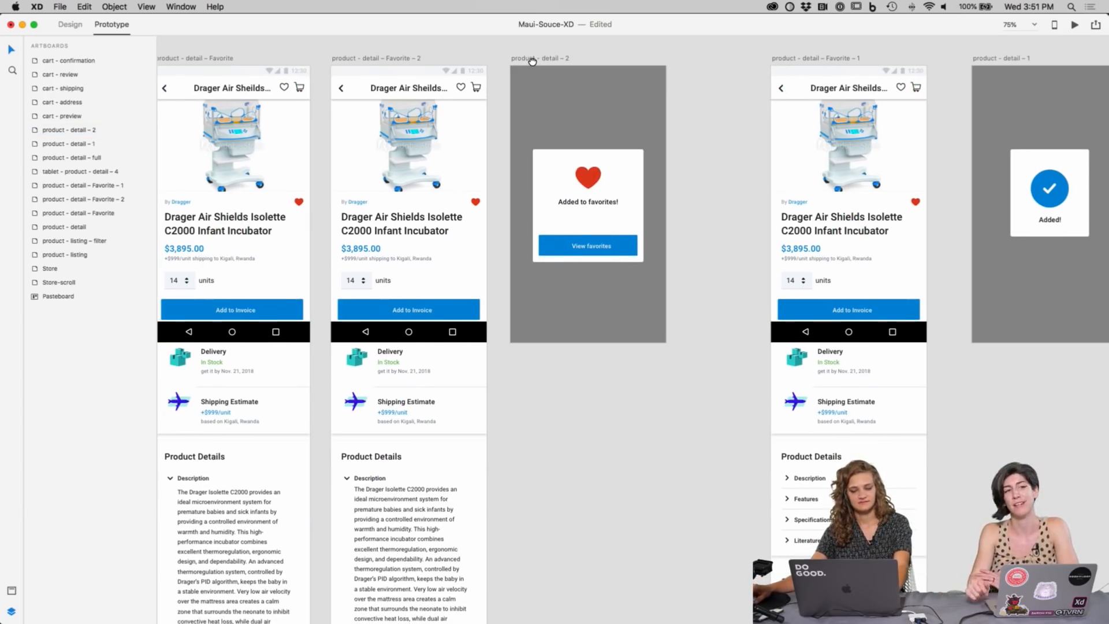
Step: Duplicate the product - detail – Favorite – 2 artboard, placing the copy below the Added to favorites overlay
{"action": "left_click", "coordinate": [398, 59]}
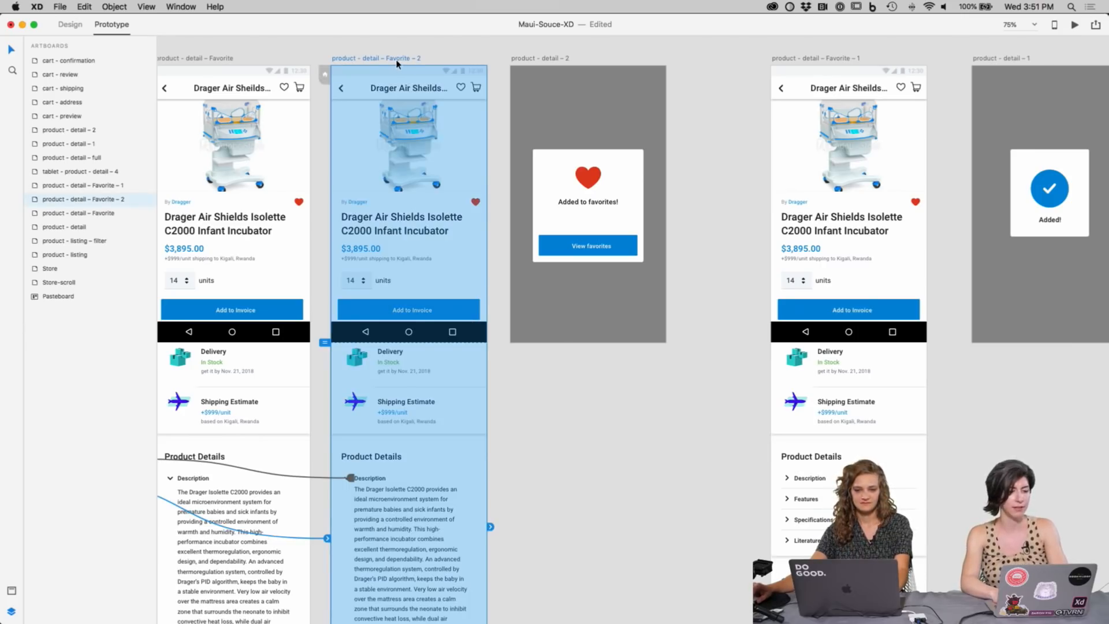
{"action": "left_click", "coordinate": [598, 55]}
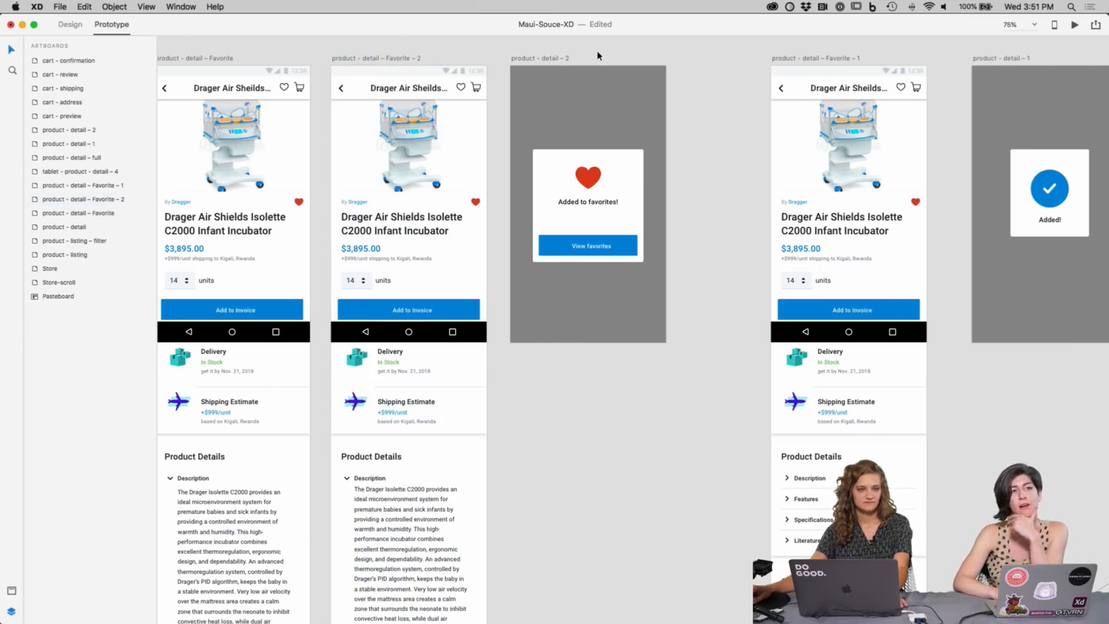
{"action": "left_click_drag", "start_coordinate": [381, 62], "coordinate": [563, 369]}
{"action": "scroll", "coordinate": [564, 370], "scroll_direction": "down", "scroll_amount": 5}
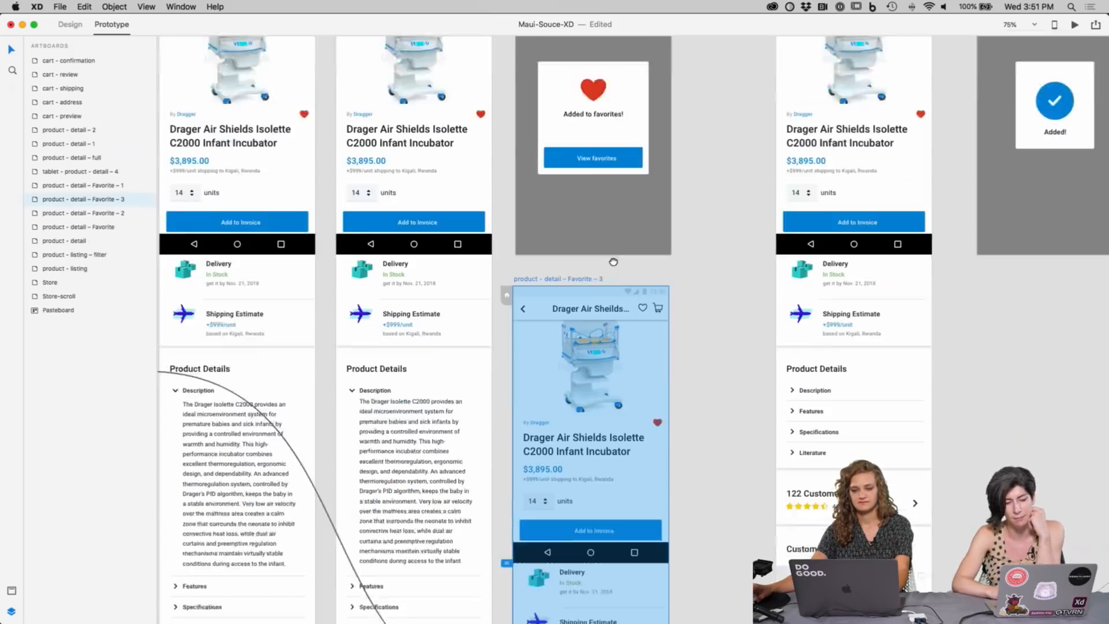
Step: Shift all artboards from product - detail – Favorite – 1 through cart - confirmation to the right, widening the gap after the favorites overlay
{"action": "scroll", "coordinate": [699, 181], "scroll_direction": "down", "scroll_amount": 10}
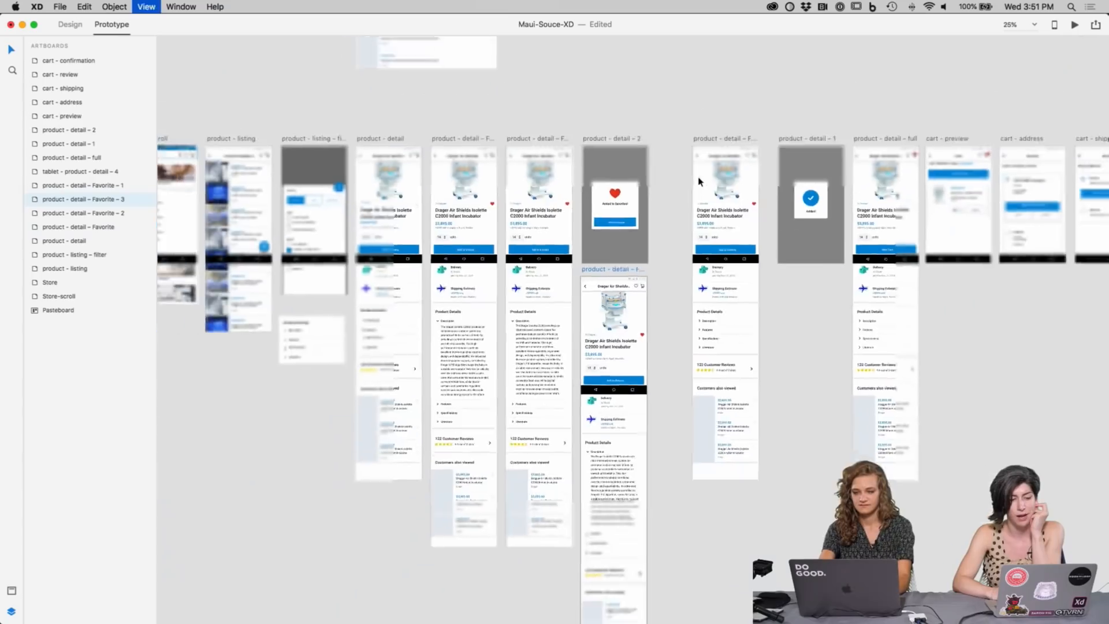
{"action": "scroll", "coordinate": [601, 191], "scroll_direction": "up", "scroll_amount": 3}
{"action": "left_click_drag", "start_coordinate": [375, 164], "coordinate": [904, 491]}
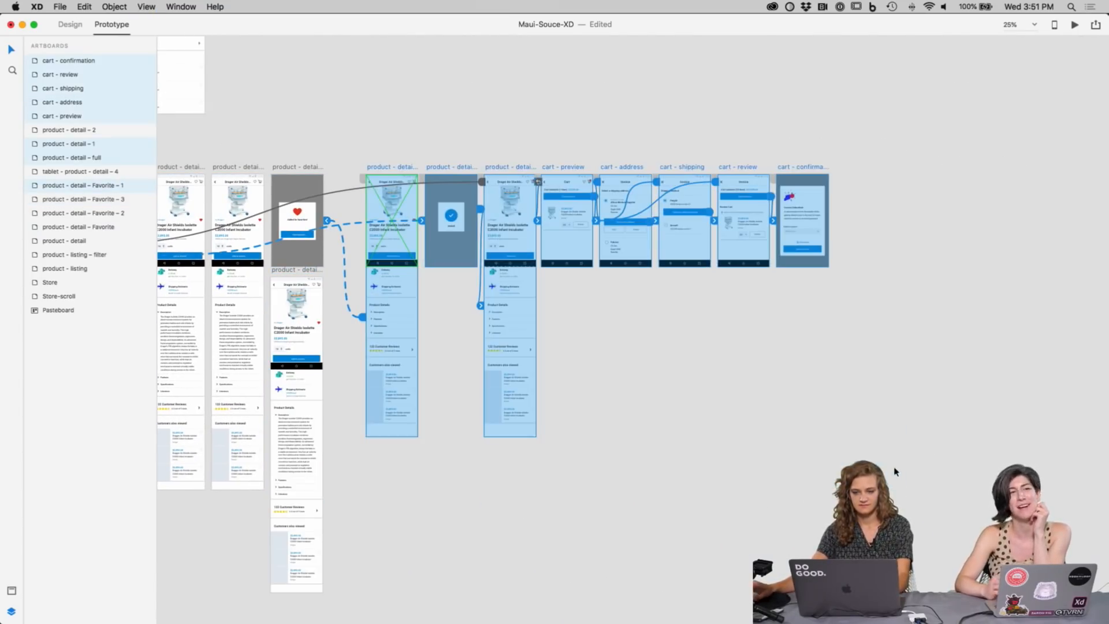
{"action": "left_click", "coordinate": [394, 173]}
{"action": "left_click_drag", "start_coordinate": [355, 162], "coordinate": [881, 570]}
{"action": "left_click_drag", "start_coordinate": [388, 170], "coordinate": [430, 171]}
Step: Move the duplicated artboard into the gap between product - detail – 2 and product - detail – Favorite – 1, aligned with the row
{"action": "left_click_drag", "start_coordinate": [283, 273], "coordinate": [343, 171]}
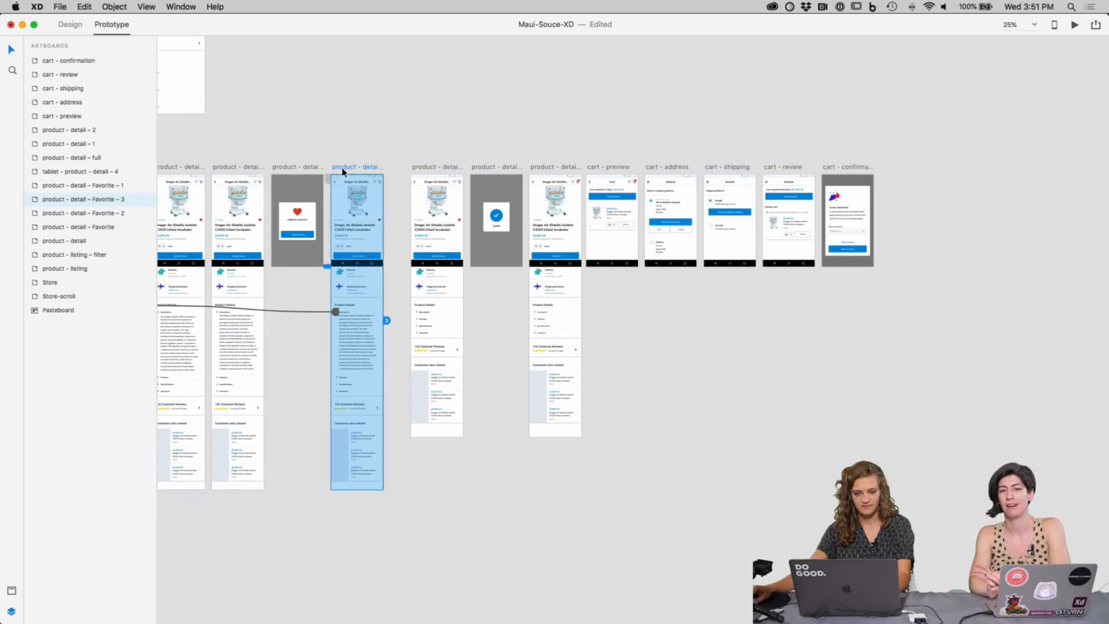
{"action": "key", "text": "super+equal"}
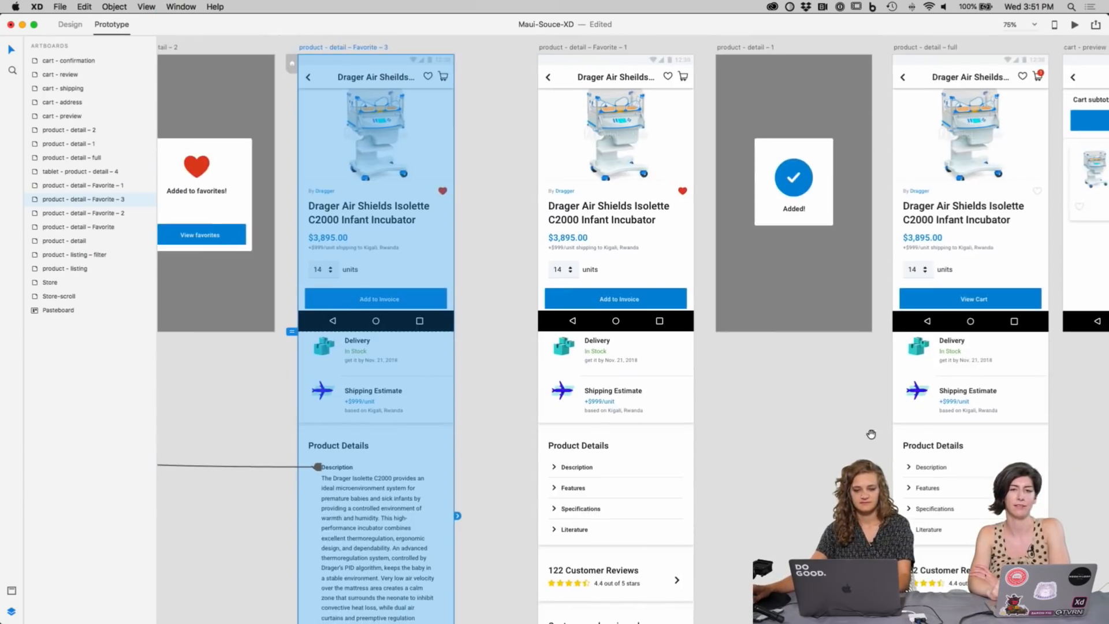
{"action": "left_click_drag", "start_coordinate": [871, 435], "coordinate": [1108, 472]}
{"action": "left_click_drag", "start_coordinate": [556, 505], "coordinate": [486, 480]}
{"action": "left_click", "coordinate": [486, 480]}
{"action": "scroll", "coordinate": [485, 488], "scroll_direction": "down", "scroll_amount": 1}
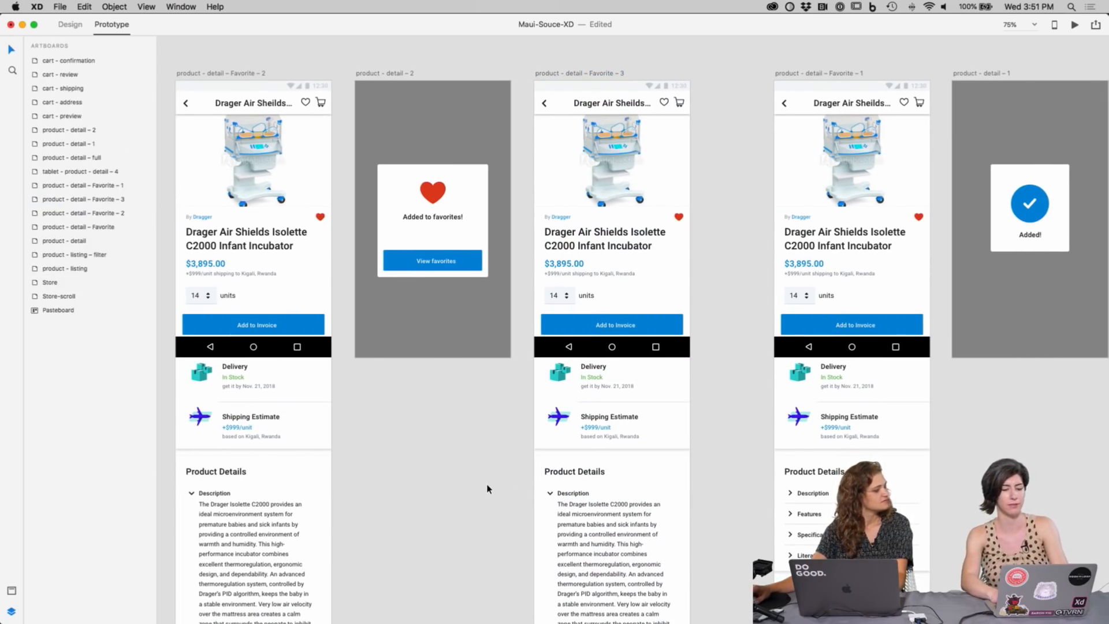
Step: Change the header title on the product - detail – Favorite – 3 artboard to "Favorites"
{"action": "scroll", "coordinate": [507, 464], "scroll_direction": "up", "scroll_amount": 1}
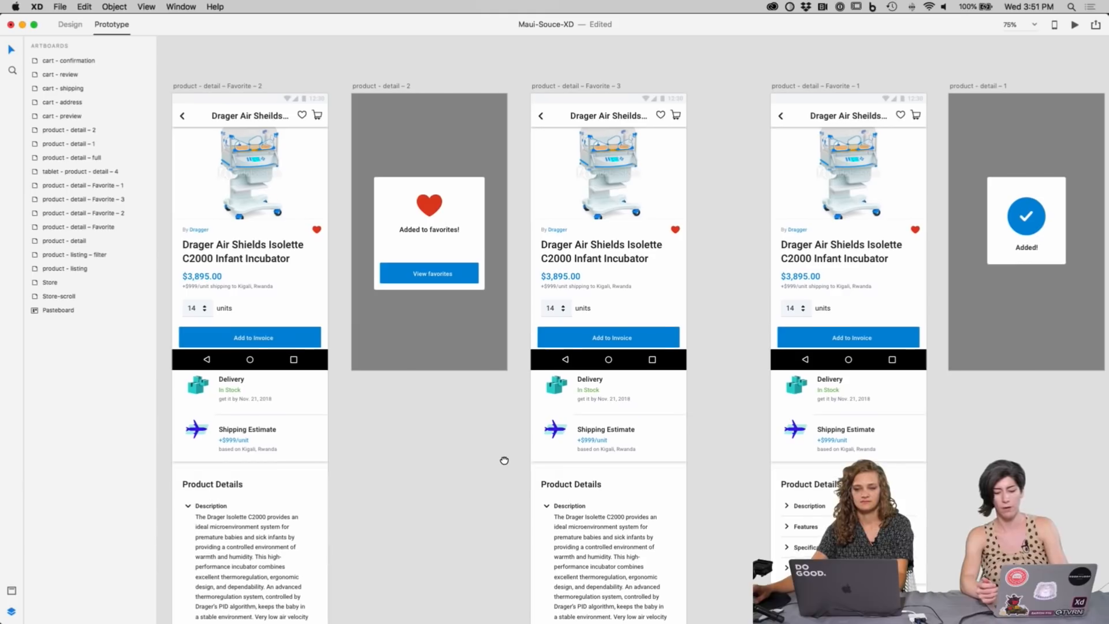
{"action": "double_click", "coordinate": [609, 116]}
{"action": "type", "text": "Favorites"}
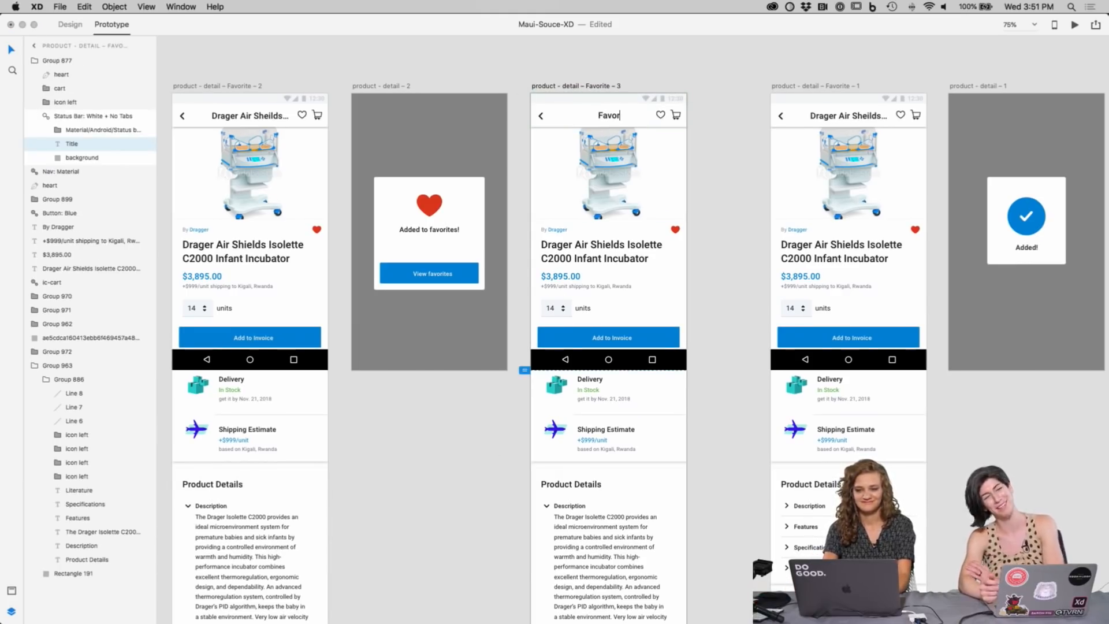
{"action": "left_click", "coordinate": [728, 154]}
Step: Recolour the border of the header heart icon on the Favorites screen to the saved red swatch
{"action": "scroll", "coordinate": [719, 150], "scroll_direction": "up", "scroll_amount": 3}
{"action": "key", "text": "super+2"}
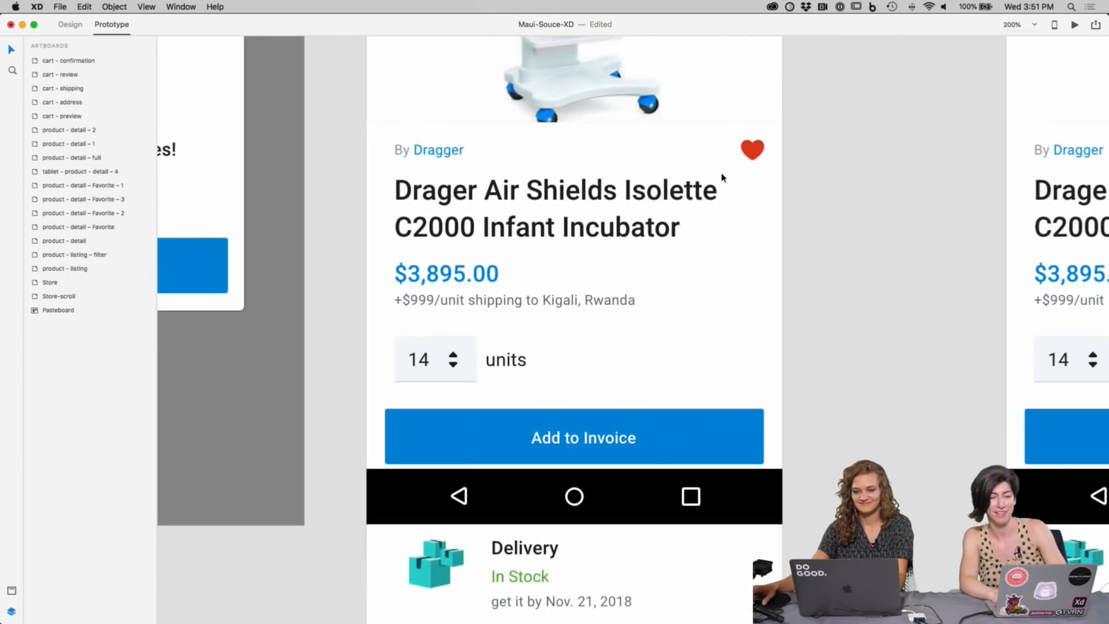
{"action": "scroll", "coordinate": [807, 404], "scroll_direction": "up", "scroll_amount": 6}
{"action": "scroll", "coordinate": [807, 358], "scroll_direction": "down", "scroll_amount": 1}
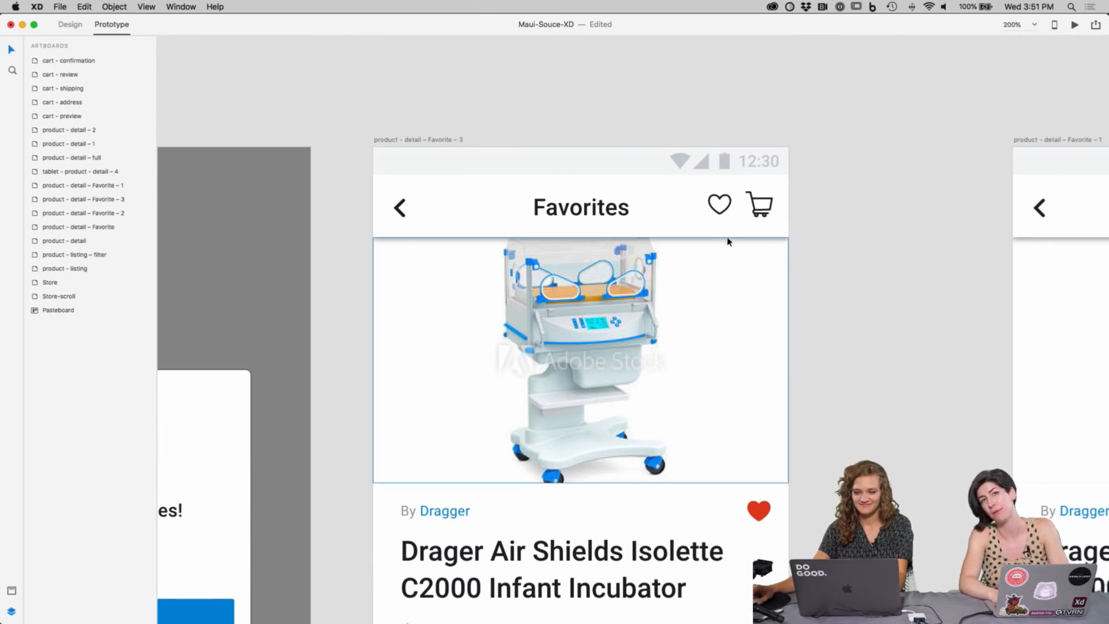
{"action": "double_click", "coordinate": [719, 204]}
{"action": "left_click", "coordinate": [81, 26]}
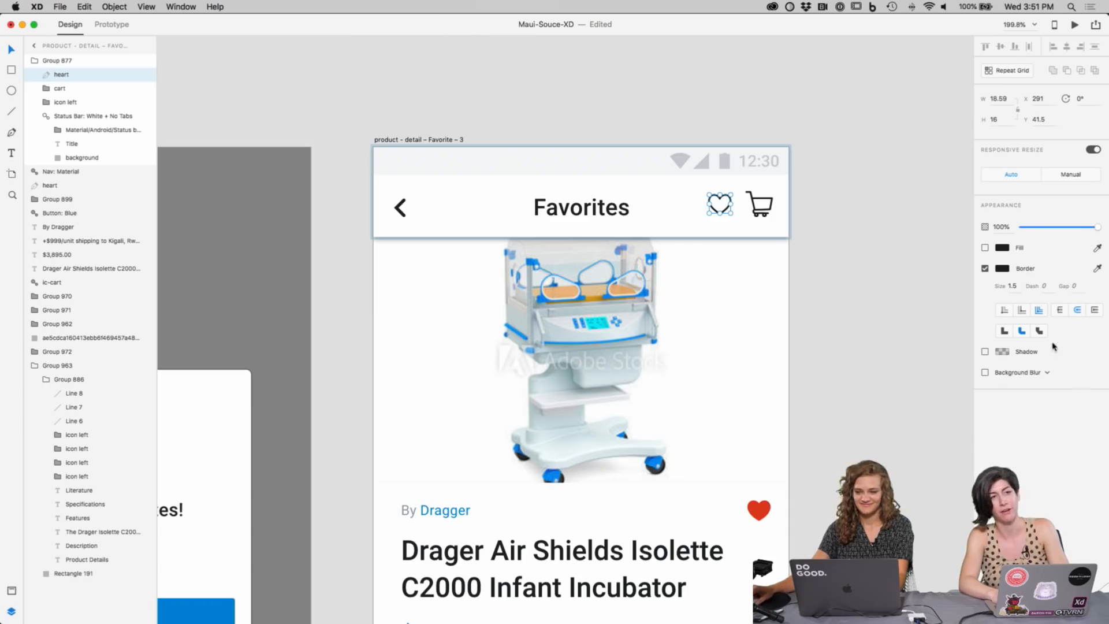
{"action": "left_click", "coordinate": [1003, 269]}
{"action": "left_click", "coordinate": [881, 330]}
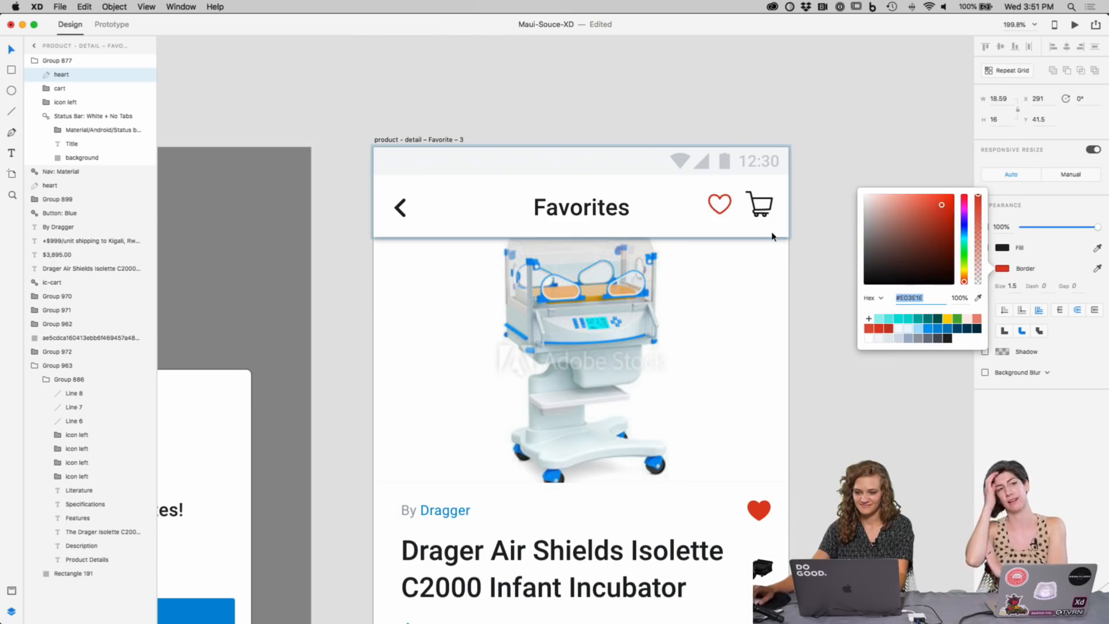
Step: Fill the header heart icon on the Favorites screen with the same red as its border
{"action": "left_click", "coordinate": [1005, 250]}
{"action": "left_click", "coordinate": [1005, 250]}
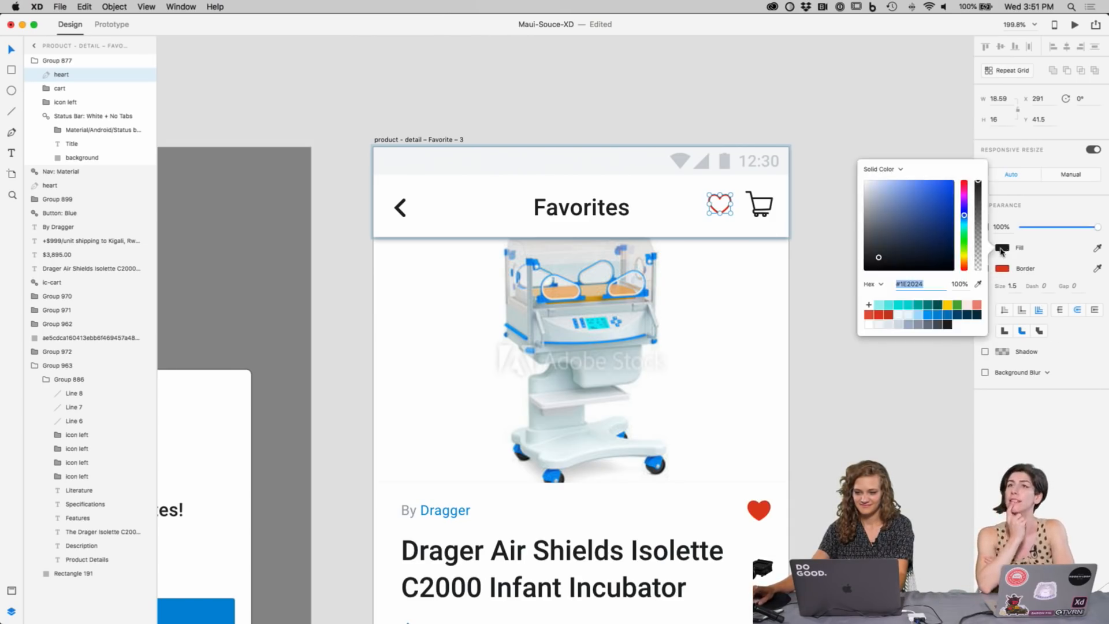
{"action": "left_click", "coordinate": [879, 311]}
{"action": "left_click", "coordinate": [1032, 239]}
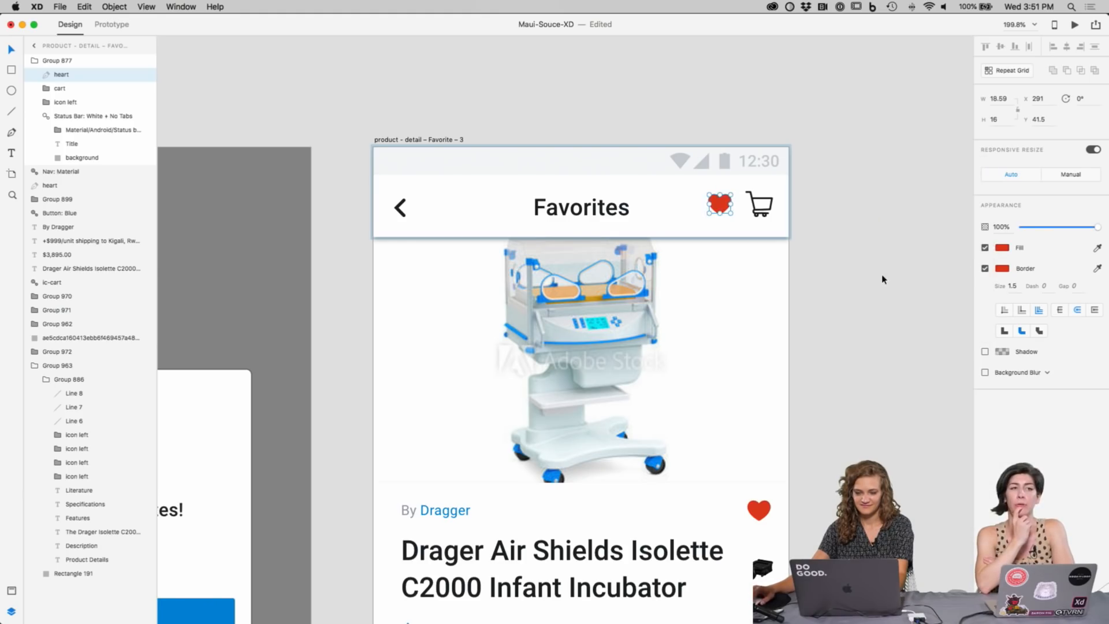
{"action": "left_click", "coordinate": [881, 319]}
Step: Delete the product image and the product name from the Favorites artboard
{"action": "scroll", "coordinate": [866, 314], "scroll_direction": "right", "scroll_amount": 2}
{"action": "scroll", "coordinate": [863, 316], "scroll_direction": "down", "scroll_amount": 10}
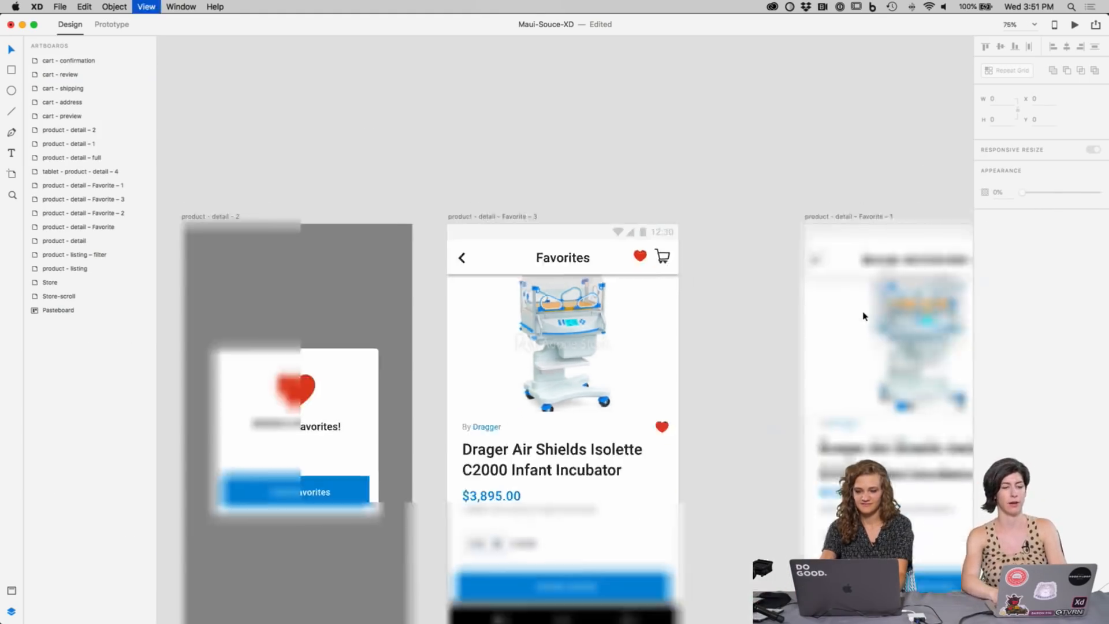
{"action": "key", "text": "super+equal"}
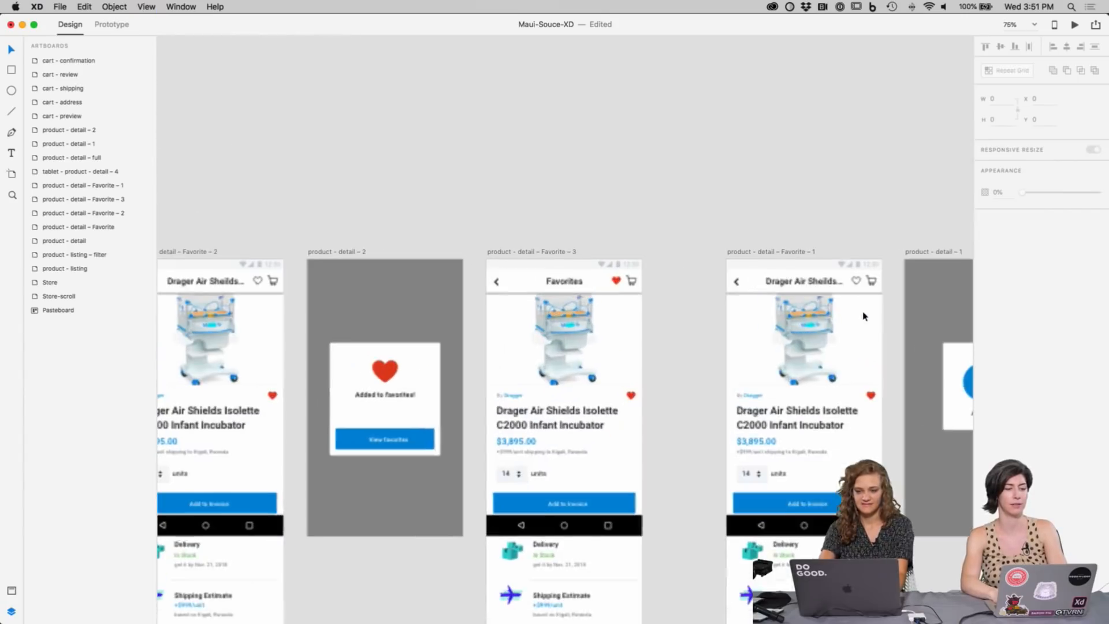
{"action": "left_click_drag", "start_coordinate": [695, 342], "coordinate": [722, 327]}
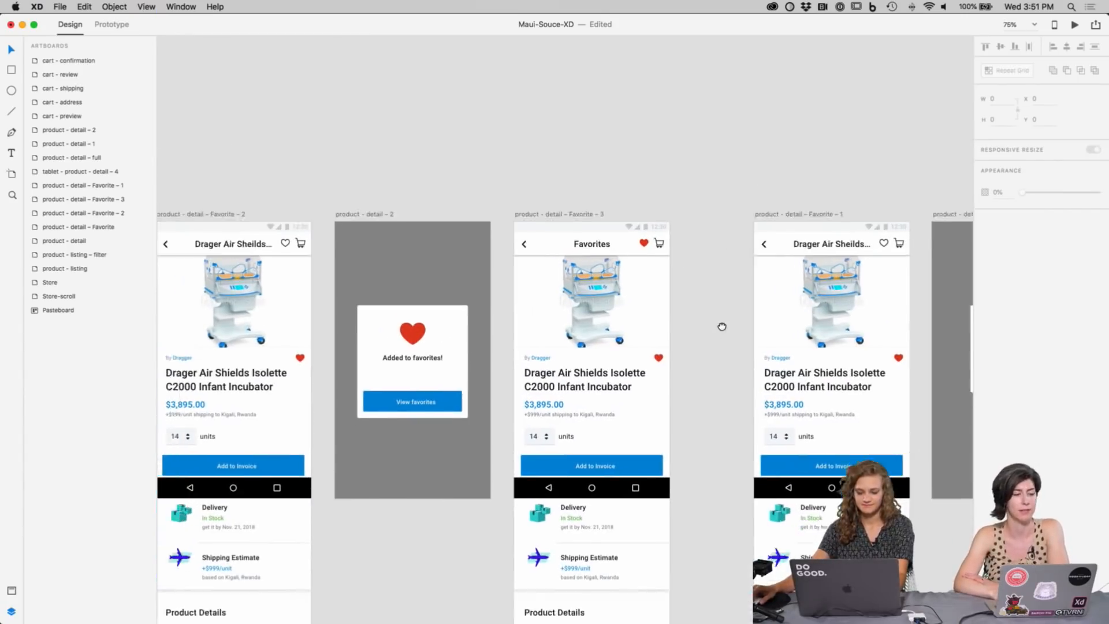
{"action": "left_click", "coordinate": [597, 310]}
{"action": "key", "text": "Delete"}
{"action": "left_click", "coordinate": [595, 377]}
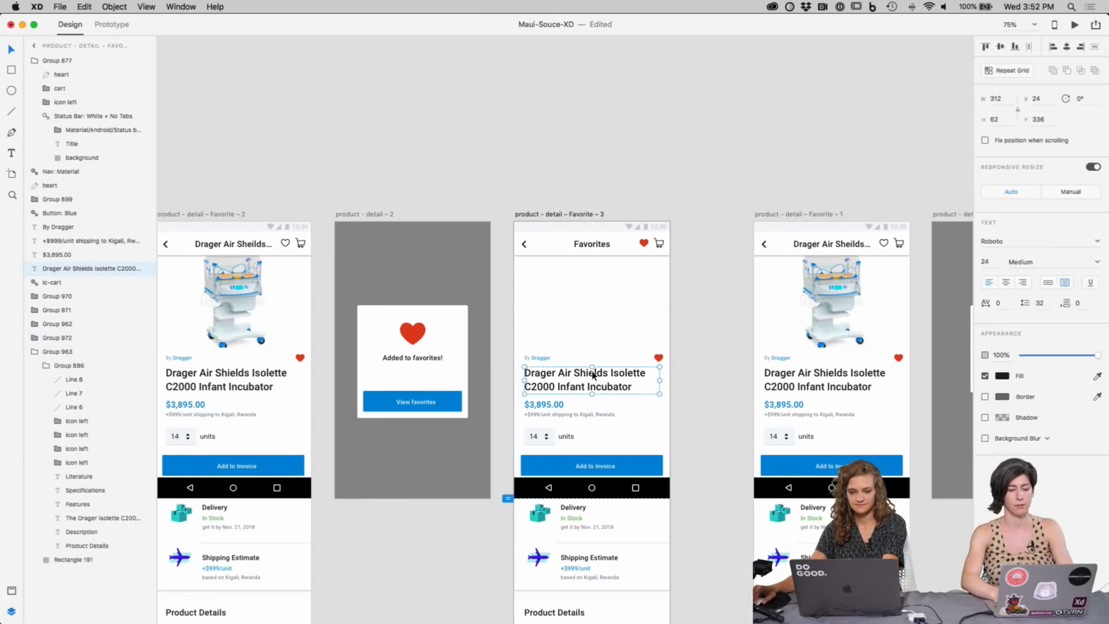
{"action": "key", "text": "Delete"}
Step: Delete the "By Dragger" line and the red heart beside it from the Favorites artboard
{"action": "left_click", "coordinate": [535, 358]}
{"action": "key", "text": "Delete"}
{"action": "left_click", "coordinate": [658, 357]}
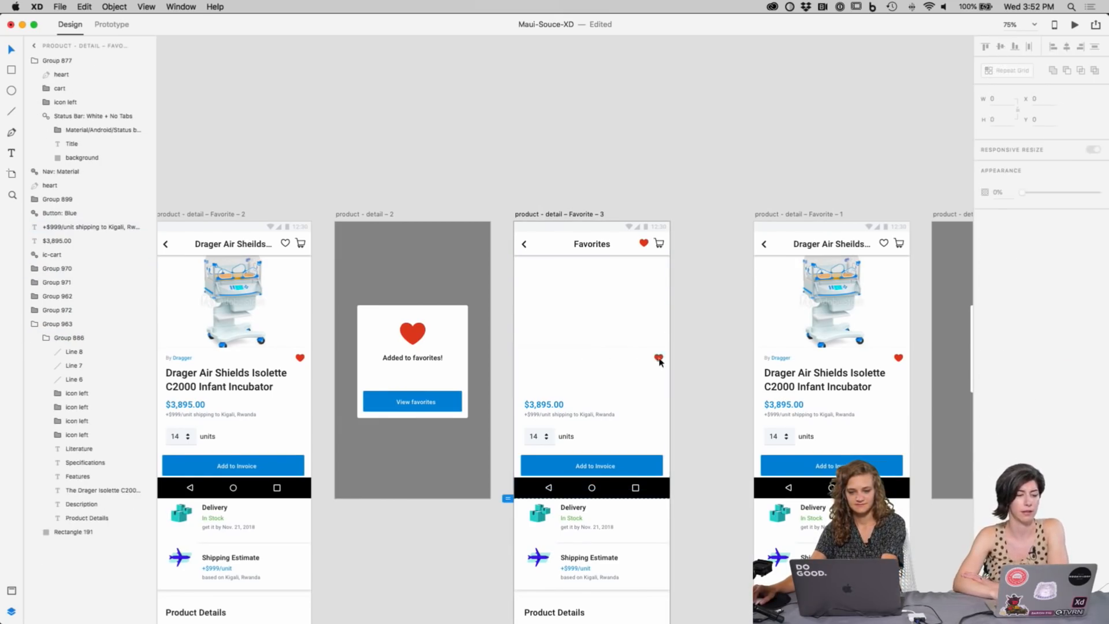
{"action": "key", "text": "Delete"}
{"action": "left_click", "coordinate": [648, 349]}
{"action": "key", "text": "Delete"}
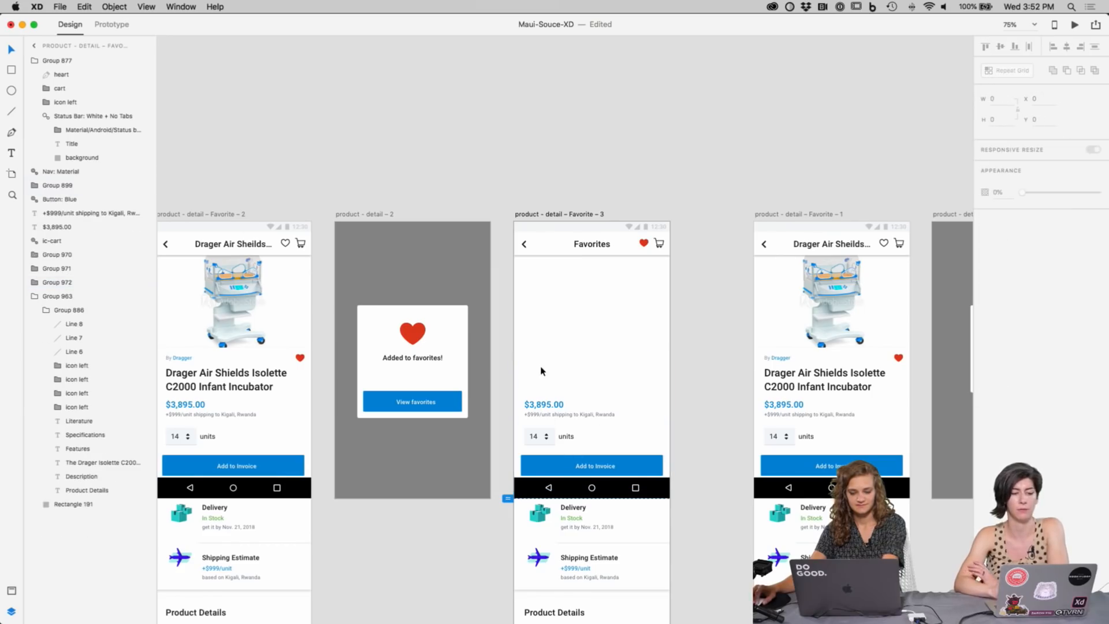
Step: Delete all remaining product content from the Favorites artboard, from the price down to Customers also viewed, keeping the header and Android navigation bar
{"action": "scroll", "coordinate": [541, 370], "scroll_direction": "down", "scroll_amount": 5}
{"action": "left_click_drag", "start_coordinate": [525, 250], "coordinate": [676, 532]}
{"action": "key", "text": "Delete"}
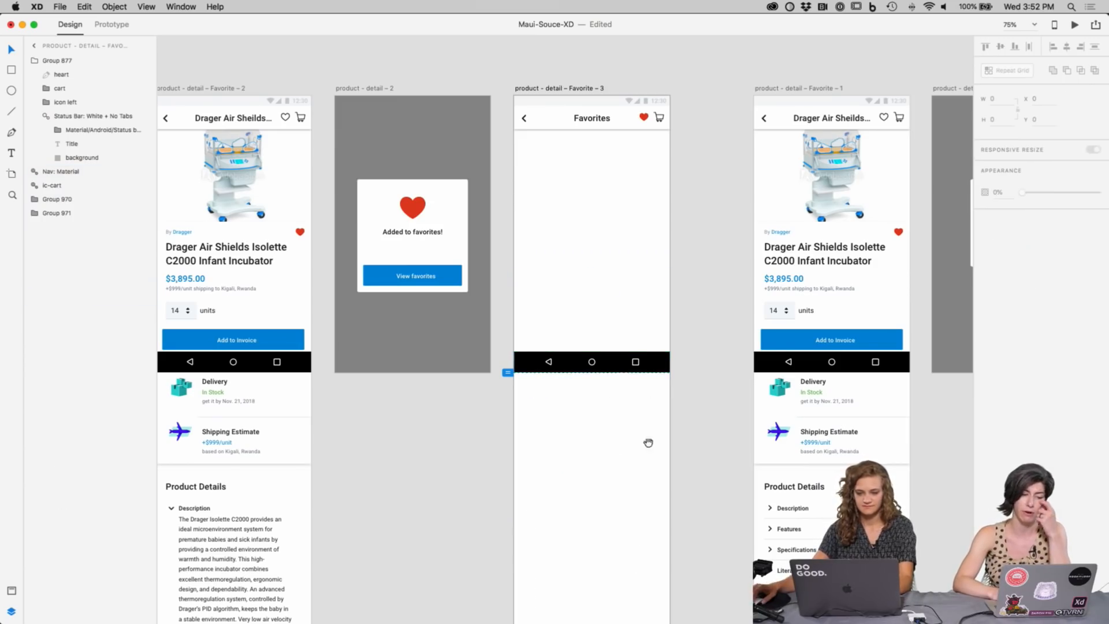
{"action": "scroll", "coordinate": [651, 401], "scroll_direction": "down", "scroll_amount": 10}
{"action": "left_click_drag", "start_coordinate": [500, 197], "coordinate": [626, 451]}
{"action": "key", "text": "Delete"}
Step: Shorten the Favorites artboard so it ends at the lower edge of the Android navigation bar
{"action": "scroll", "coordinate": [579, 299], "scroll_direction": "up", "scroll_amount": 15}
{"action": "left_click", "coordinate": [523, 328]}
{"action": "scroll", "coordinate": [567, 371], "scroll_direction": "down", "scroll_amount": 3}
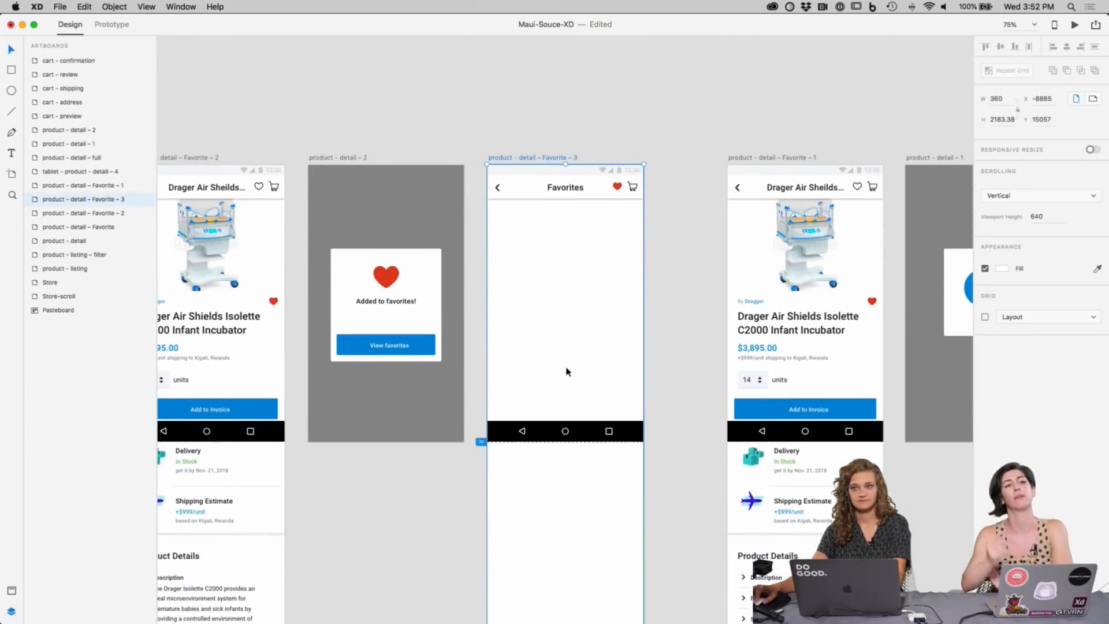
{"action": "scroll", "coordinate": [591, 503], "scroll_direction": "down", "scroll_amount": 6}
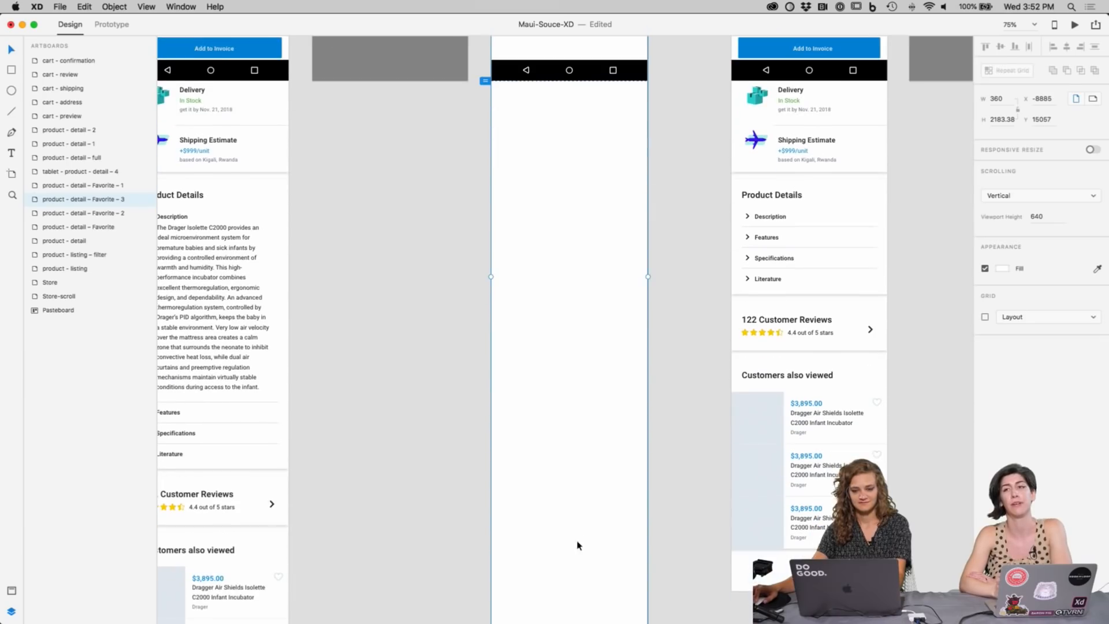
{"action": "scroll", "coordinate": [570, 392], "scroll_direction": "down", "scroll_amount": 4}
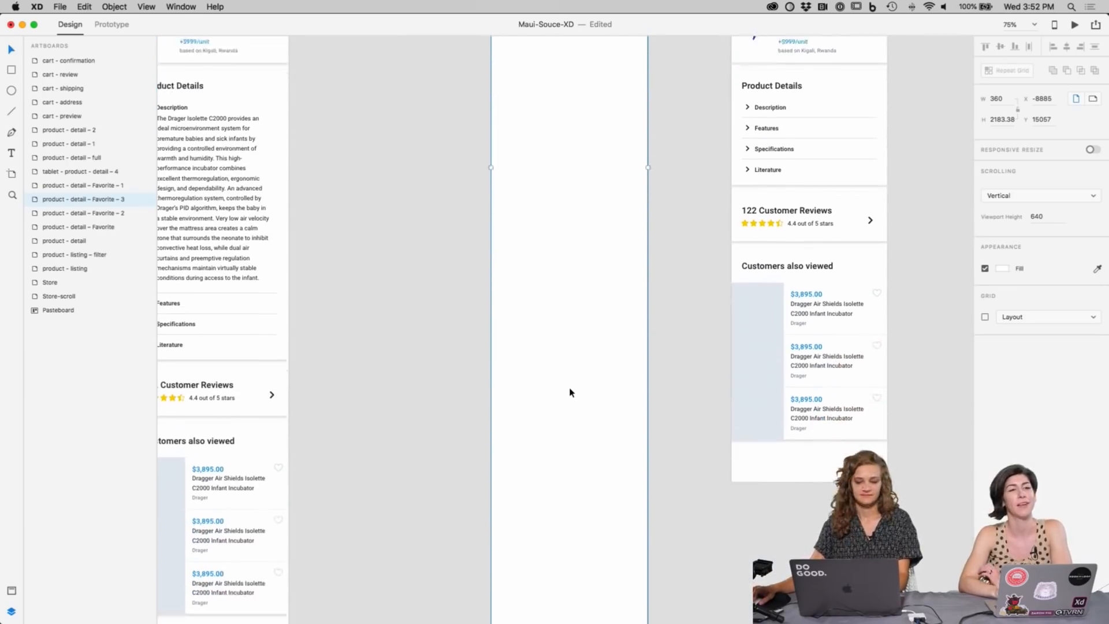
{"action": "left_click_drag", "start_coordinate": [571, 531], "coordinate": [601, 250]}
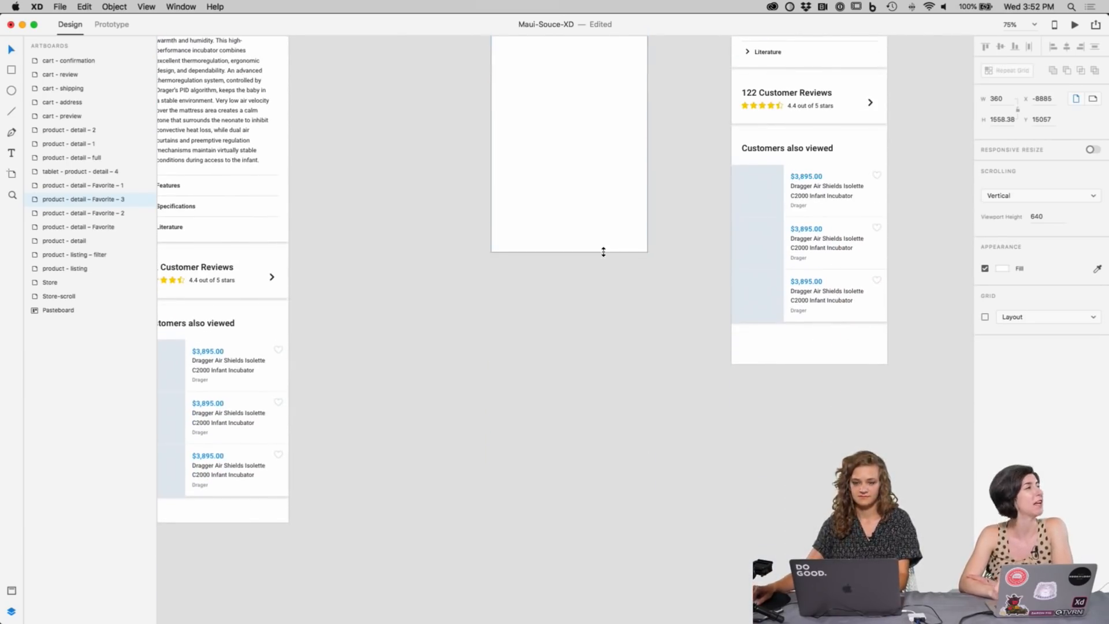
{"action": "scroll", "coordinate": [606, 272], "scroll_direction": "up", "scroll_amount": 4}
{"action": "left_click_drag", "start_coordinate": [570, 454], "coordinate": [589, 140]}
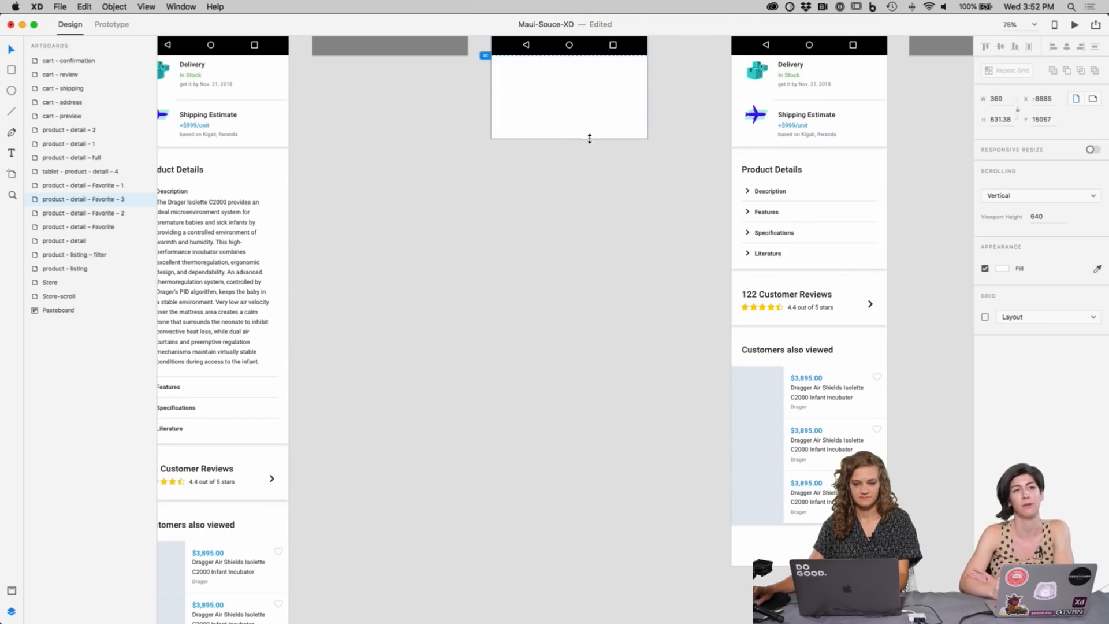
{"action": "scroll", "coordinate": [593, 168], "scroll_direction": "up", "scroll_amount": 5}
{"action": "left_click_drag", "start_coordinate": [569, 381], "coordinate": [569, 297]}
{"action": "left_click", "coordinate": [626, 362]}
{"action": "scroll", "coordinate": [647, 405], "scroll_direction": "up", "scroll_amount": 3}
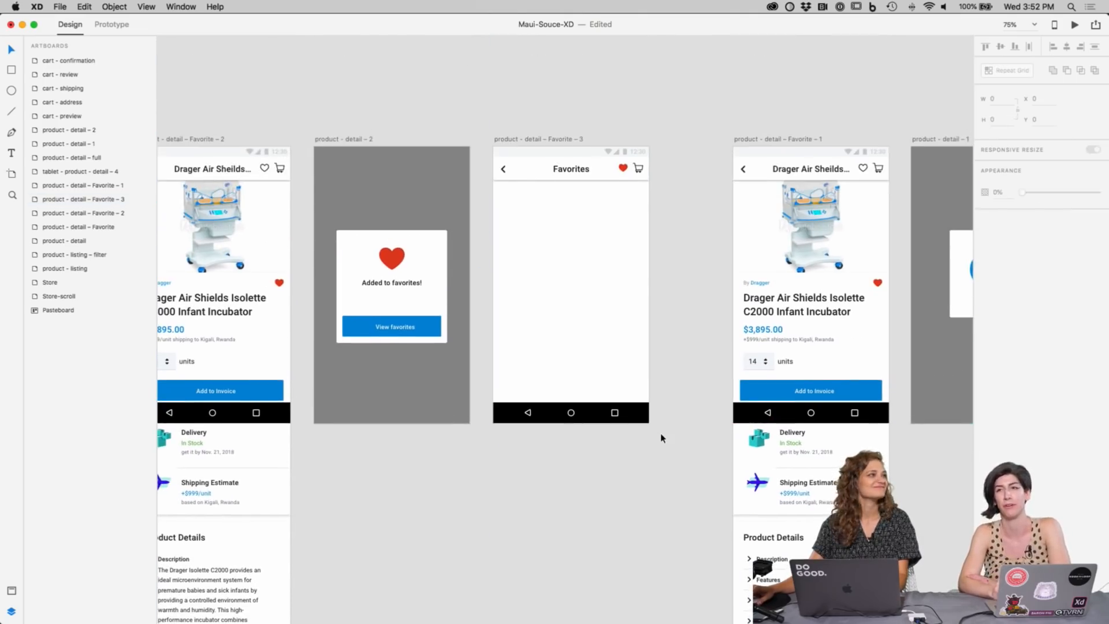
Step: Copy the Customers also viewed group from the product - detail artboard
{"action": "left_click_drag", "start_coordinate": [677, 333], "coordinate": [816, 345]}
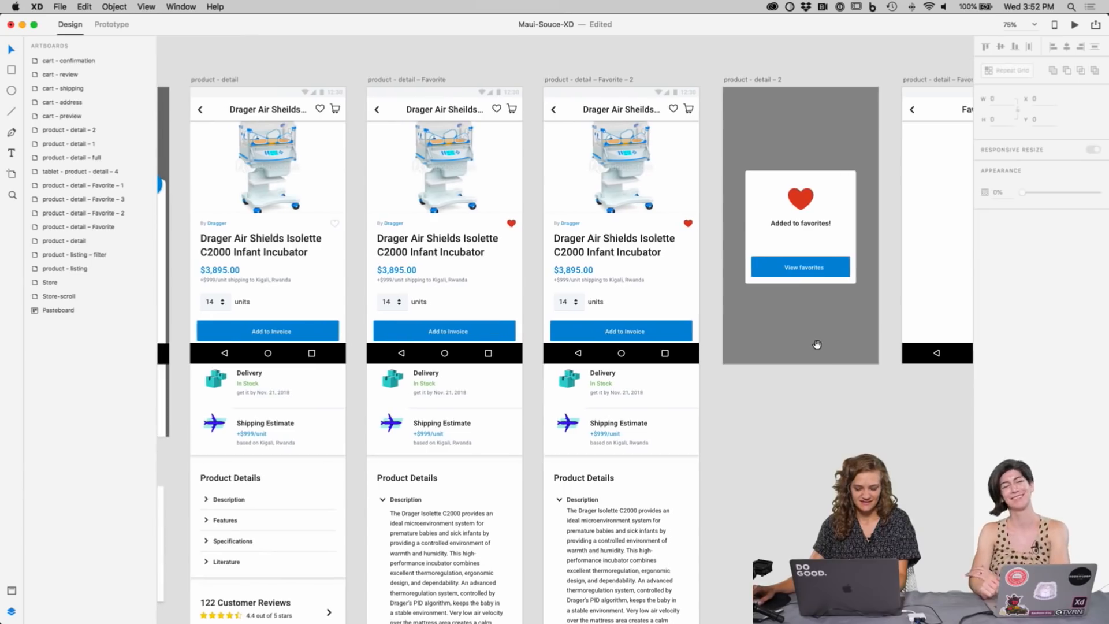
{"action": "scroll", "coordinate": [816, 345], "scroll_direction": "left", "scroll_amount": 5}
{"action": "scroll", "coordinate": [817, 345], "scroll_direction": "down", "scroll_amount": 10}
{"action": "left_click", "coordinate": [509, 424]}
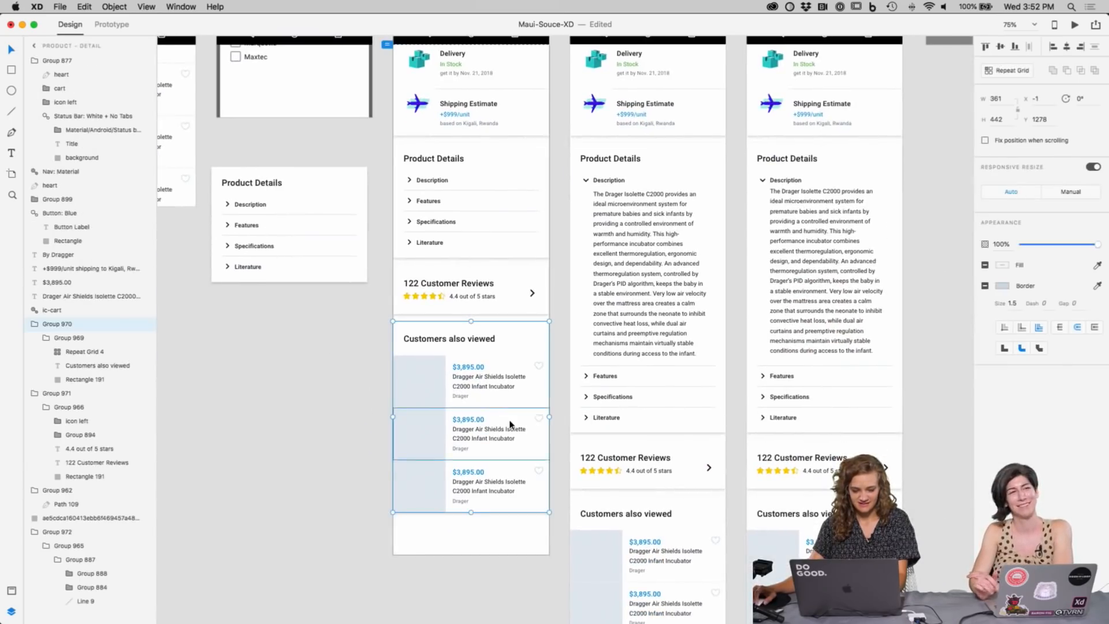
{"action": "key", "text": "Escape"}
{"action": "scroll", "coordinate": [635, 450], "scroll_direction": "up", "scroll_amount": 10}
{"action": "scroll", "coordinate": [670, 479], "scroll_direction": "right", "scroll_amount": 3}
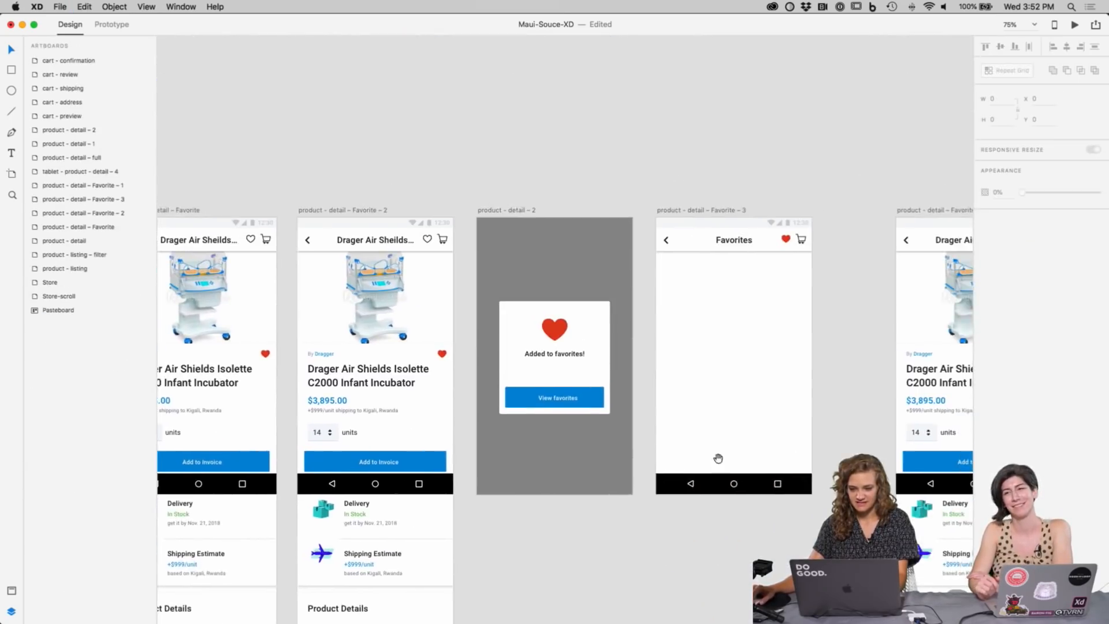
Step: Link the View favorites button on the overlay to product - detail – Favorite – 3 with a tap-triggered Dissolve transition
{"action": "scroll", "coordinate": [675, 472], "scroll_direction": "right", "scroll_amount": 3}
{"action": "key", "text": "super+equal"}
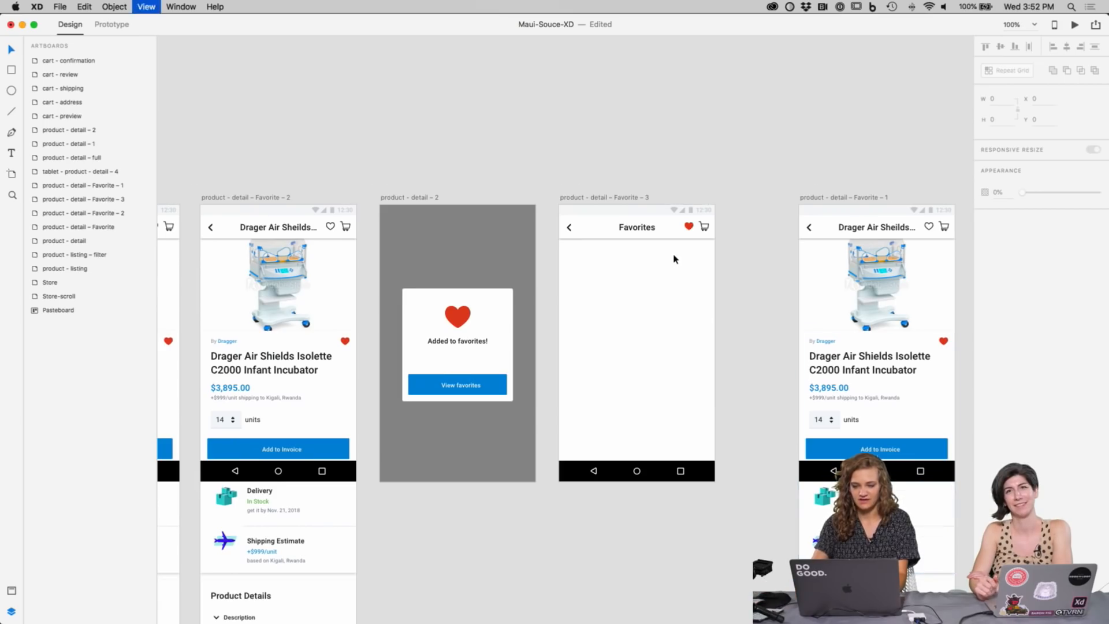
{"action": "scroll", "coordinate": [415, 396], "scroll_direction": "right", "scroll_amount": 2}
{"action": "scroll", "coordinate": [416, 396], "scroll_direction": "down", "scroll_amount": 1}
{"action": "left_click", "coordinate": [406, 392]}
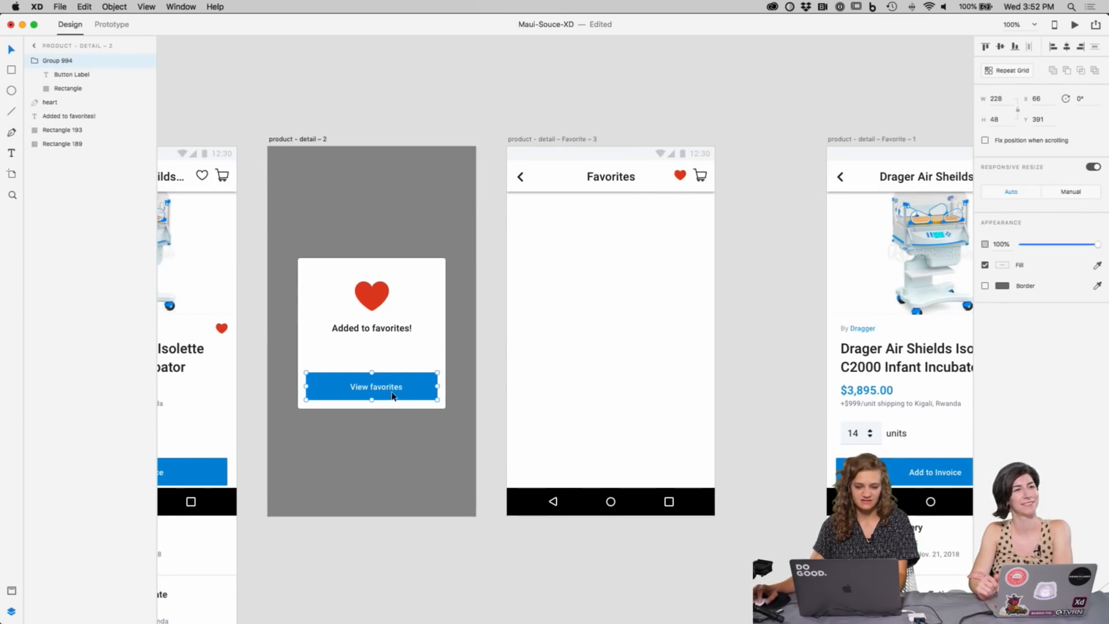
{"action": "left_click_drag", "start_coordinate": [419, 423], "coordinate": [525, 406]}
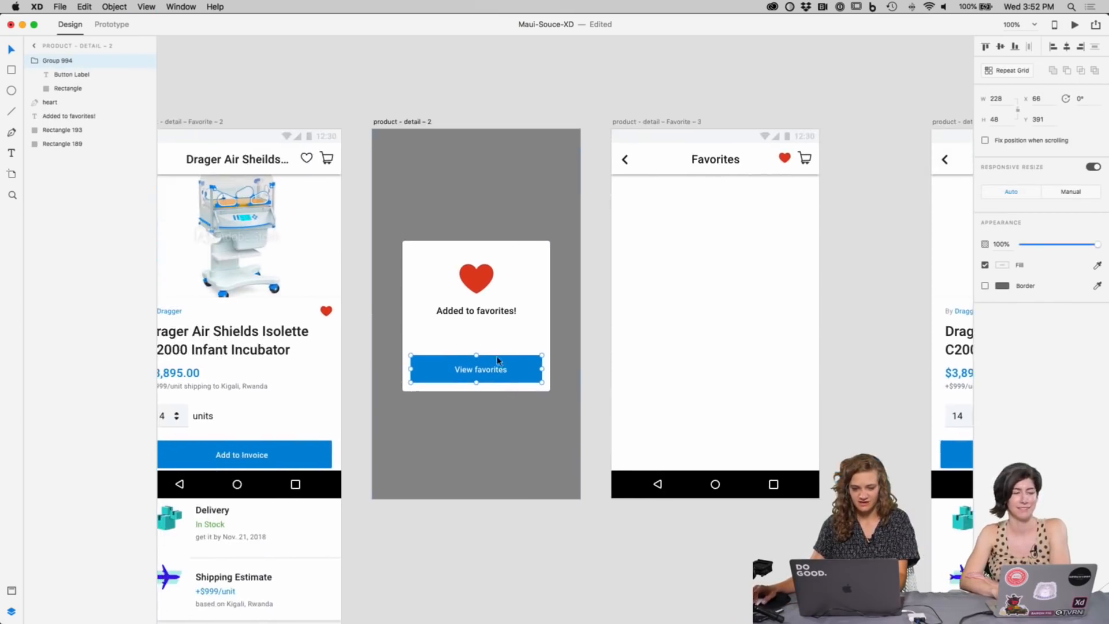
{"action": "left_click", "coordinate": [106, 26]}
{"action": "left_click_drag", "start_coordinate": [547, 370], "coordinate": [616, 338]}
{"action": "left_click", "coordinate": [621, 235]}
{"action": "scroll", "coordinate": [622, 231], "scroll_direction": "down", "scroll_amount": 2}
{"action": "scroll", "coordinate": [622, 231], "scroll_direction": "right", "scroll_amount": 2}
{"action": "left_click", "coordinate": [460, 335]}
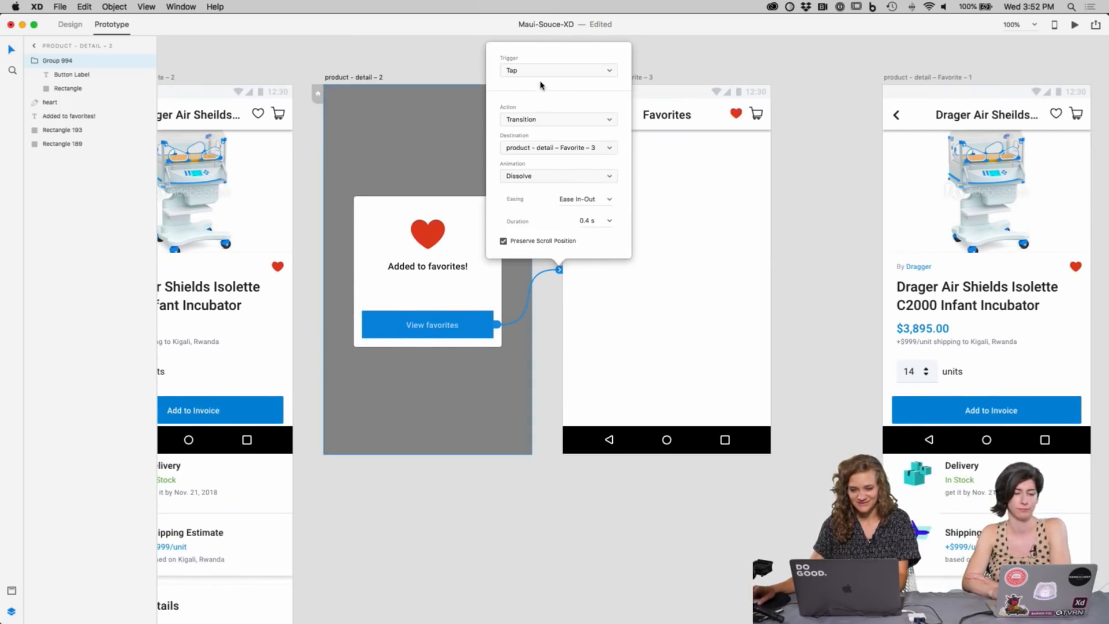
{"action": "left_click", "coordinate": [664, 185]}
Step: Paste the Customers also viewed group into the Favorites artboard and position it directly below the header
{"action": "left_click", "coordinate": [683, 121]}
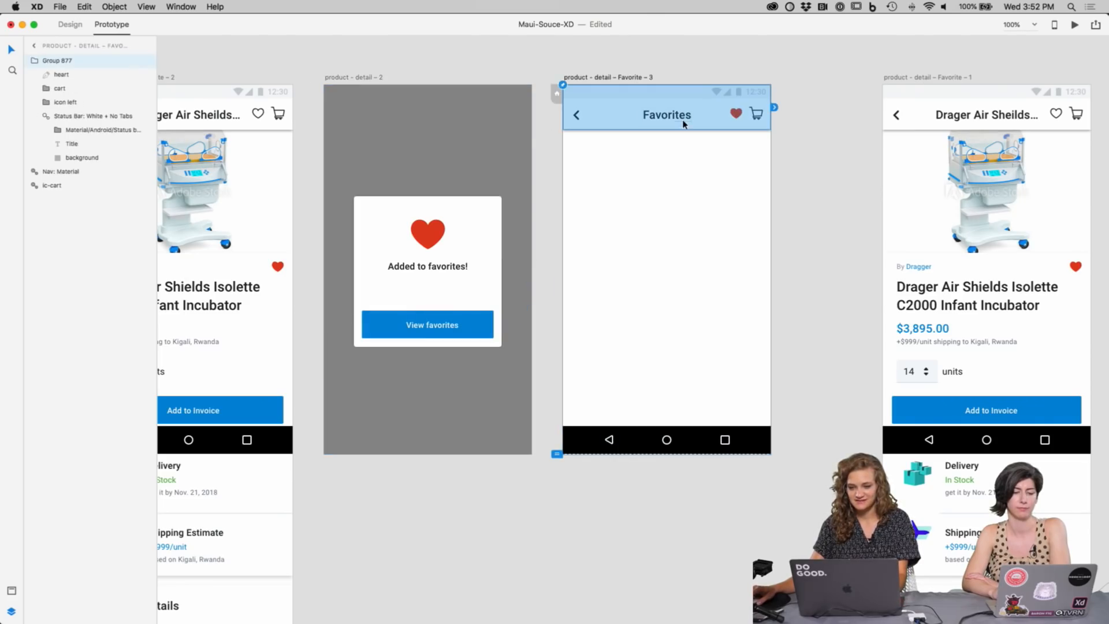
{"action": "left_click", "coordinate": [72, 26]}
{"action": "left_click", "coordinate": [708, 133]}
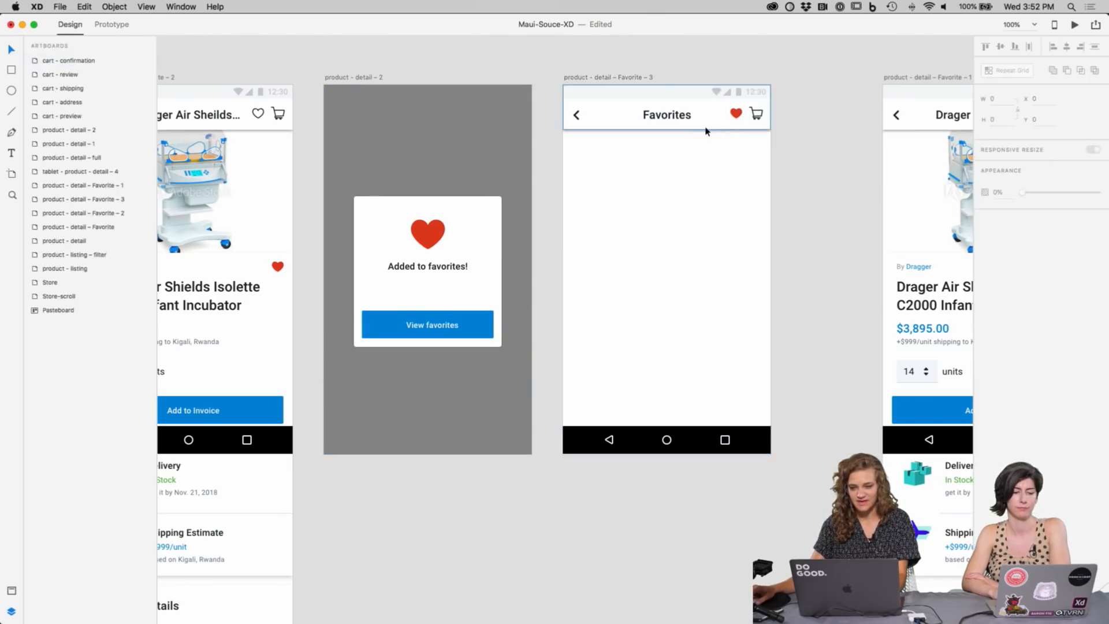
{"action": "key", "text": "super+v"}
{"action": "left_click_drag", "start_coordinate": [736, 203], "coordinate": [733, 191]}
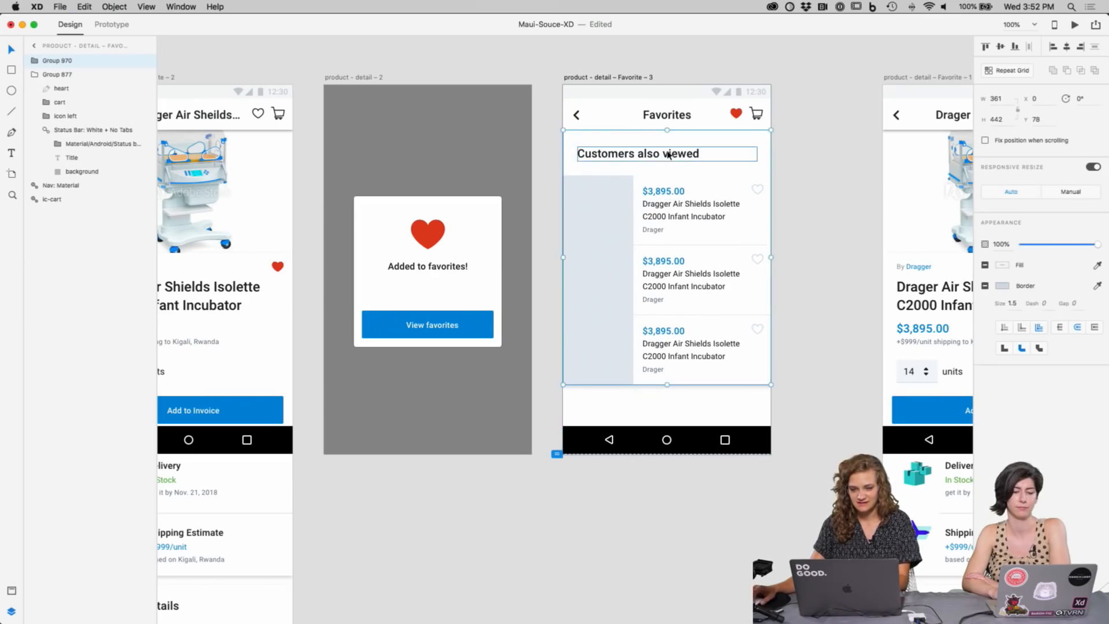
Step: Delete the "Customers also viewed" heading and the background rectangle from the pasted group
{"action": "double_click", "coordinate": [669, 154]}
{"action": "key", "text": "Delete"}
{"action": "left_click", "coordinate": [668, 155]}
{"action": "key", "text": "Delete"}
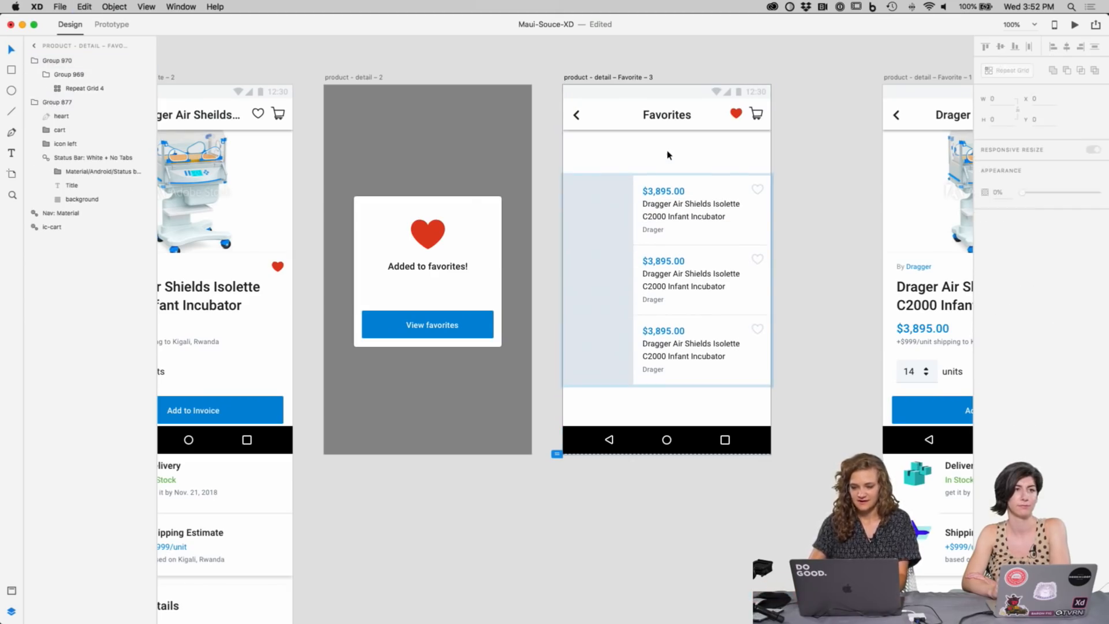
Step: Move the product list up so it sits directly beneath the Favorites header
{"action": "left_click", "coordinate": [656, 218]}
{"action": "left_click_drag", "start_coordinate": [714, 307], "coordinate": [716, 264]}
{"action": "scroll", "coordinate": [809, 174], "scroll_direction": "right", "scroll_amount": 2}
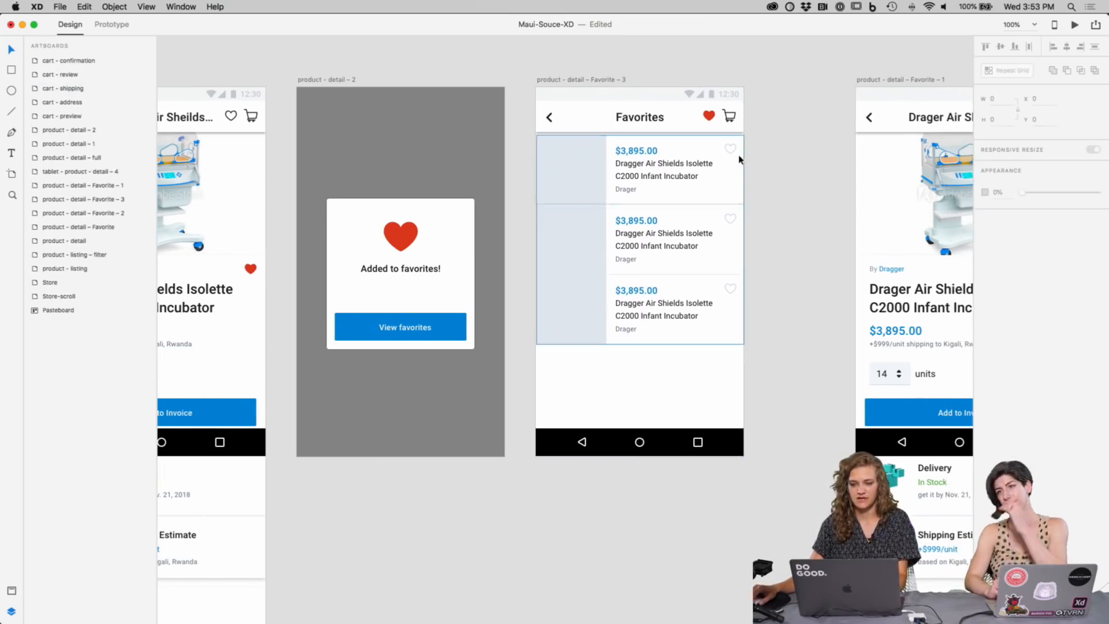
{"action": "double_click", "coordinate": [757, 147]}
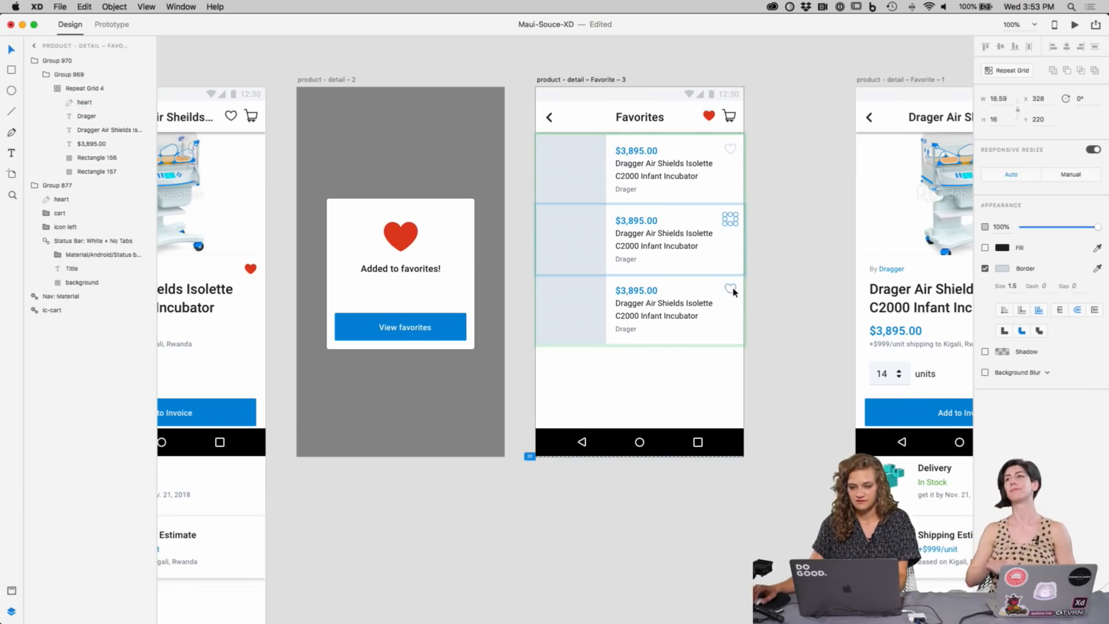
{"action": "left_click", "coordinate": [749, 119]}
{"action": "double_click", "coordinate": [731, 150]}
{"action": "left_click", "coordinate": [738, 123]}
{"action": "scroll", "coordinate": [738, 123], "scroll_direction": "right", "scroll_amount": 2}
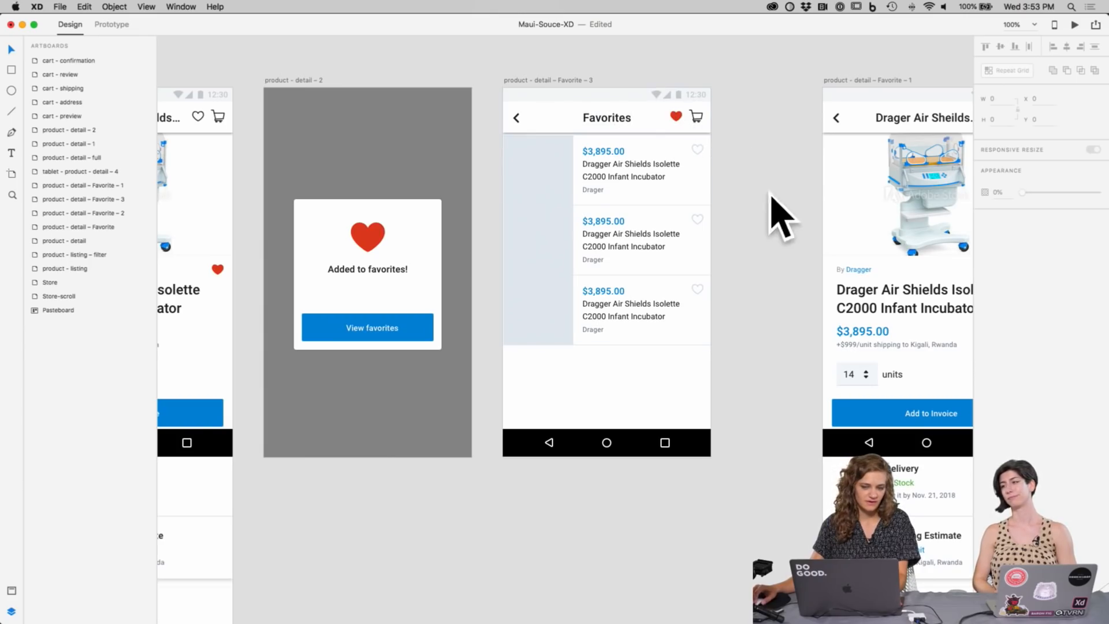
Step: Recolor the border of the cart icon in the cart - preview header to turquoise #00D6D4
{"action": "scroll", "coordinate": [760, 216], "scroll_direction": "right", "scroll_amount": 1}
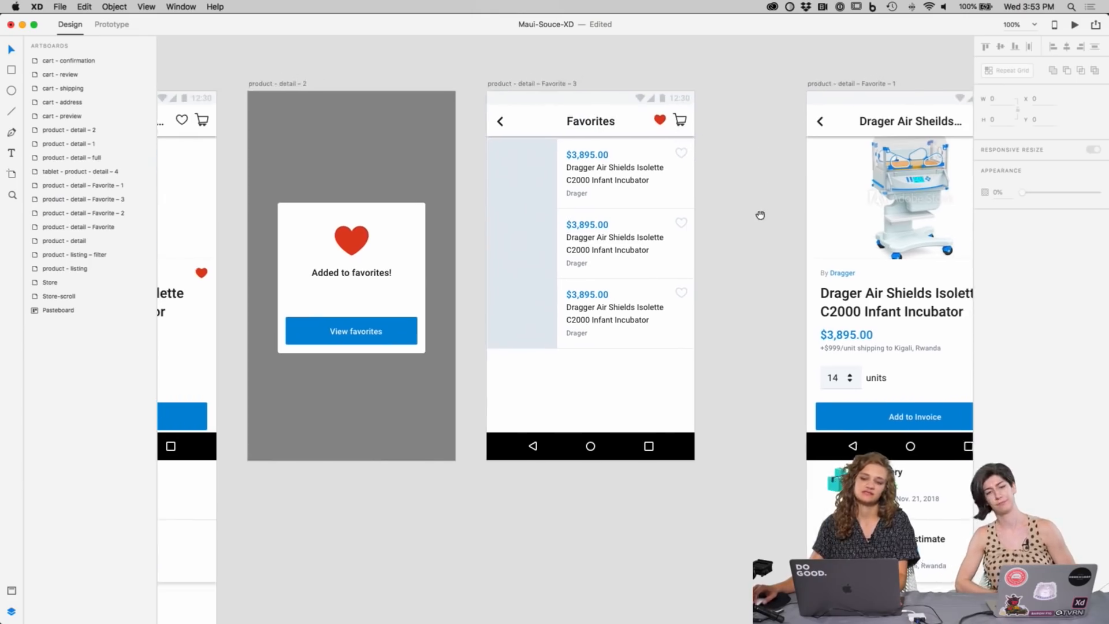
{"action": "left_click_drag", "start_coordinate": [777, 223], "coordinate": [387, 230]}
{"action": "scroll", "coordinate": [519, 240], "scroll_direction": "right", "scroll_amount": 8}
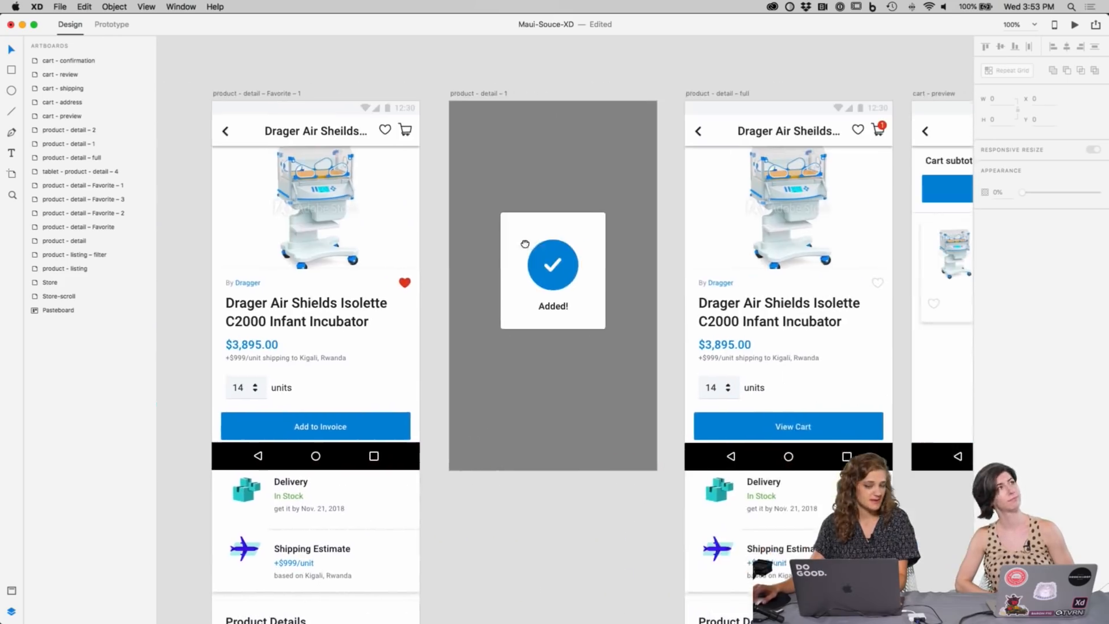
{"action": "scroll", "coordinate": [749, 192], "scroll_direction": "right", "scroll_amount": 5}
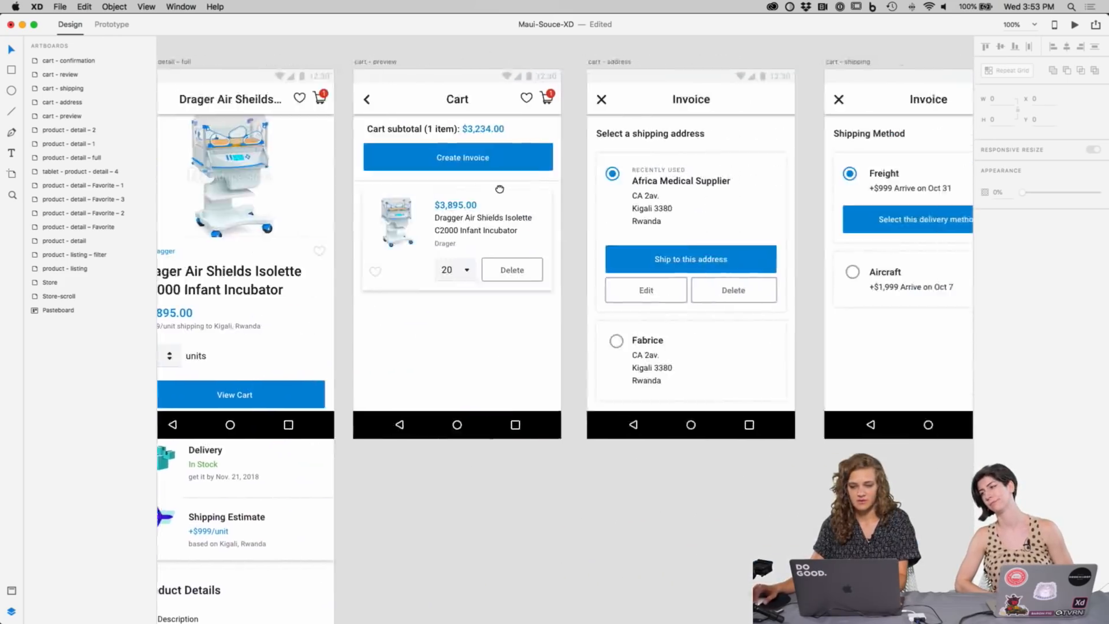
{"action": "key", "text": "super+2"}
{"action": "key", "text": "super+equal"}
{"action": "scroll", "coordinate": [738, 104], "scroll_direction": "up", "scroll_amount": 10}
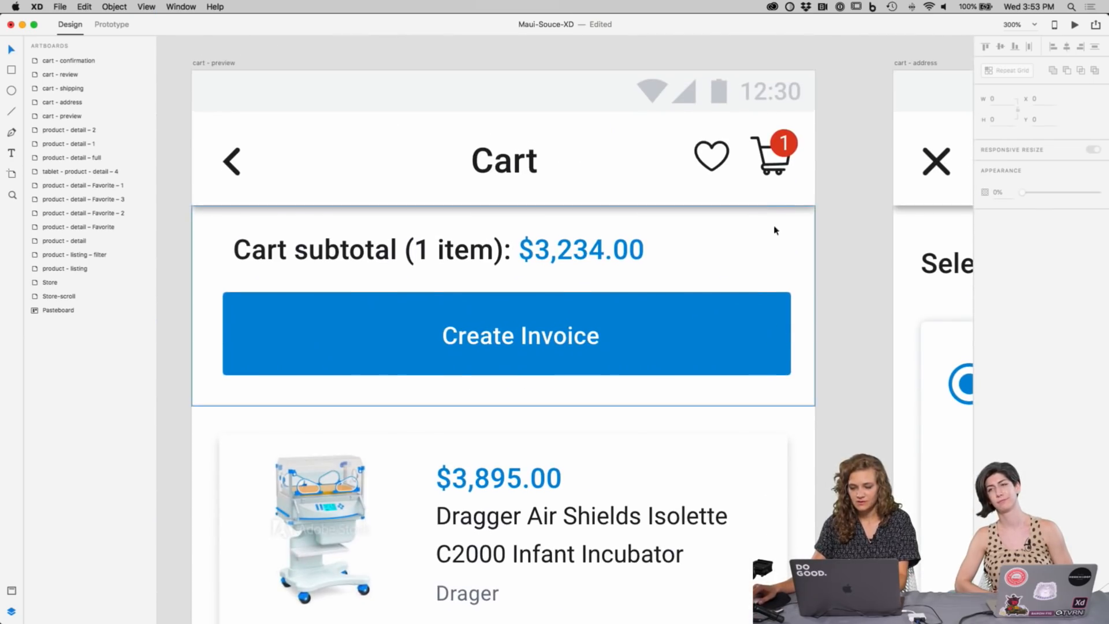
{"action": "left_click", "coordinate": [767, 167]}
{"action": "double_click", "coordinate": [768, 168]}
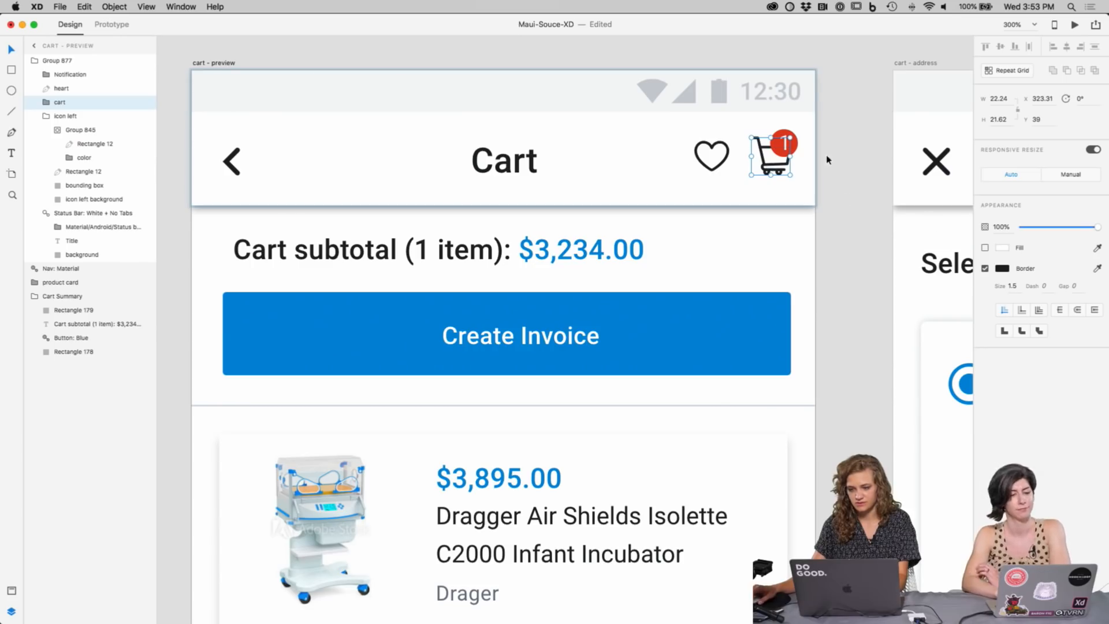
{"action": "left_click", "coordinate": [1008, 270]}
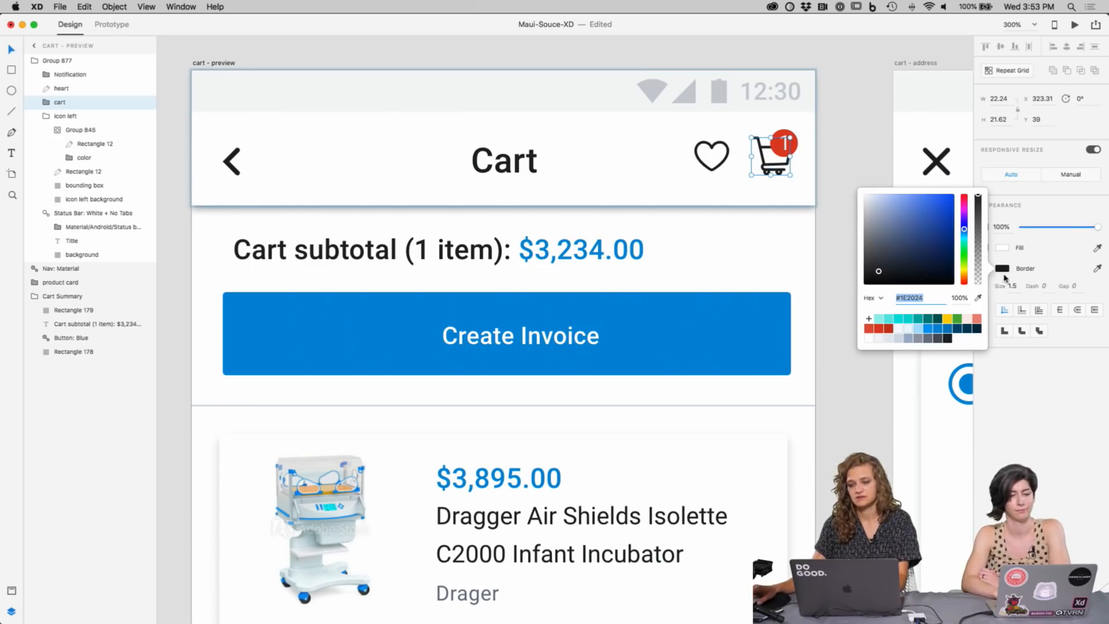
{"action": "left_click", "coordinate": [938, 329]}
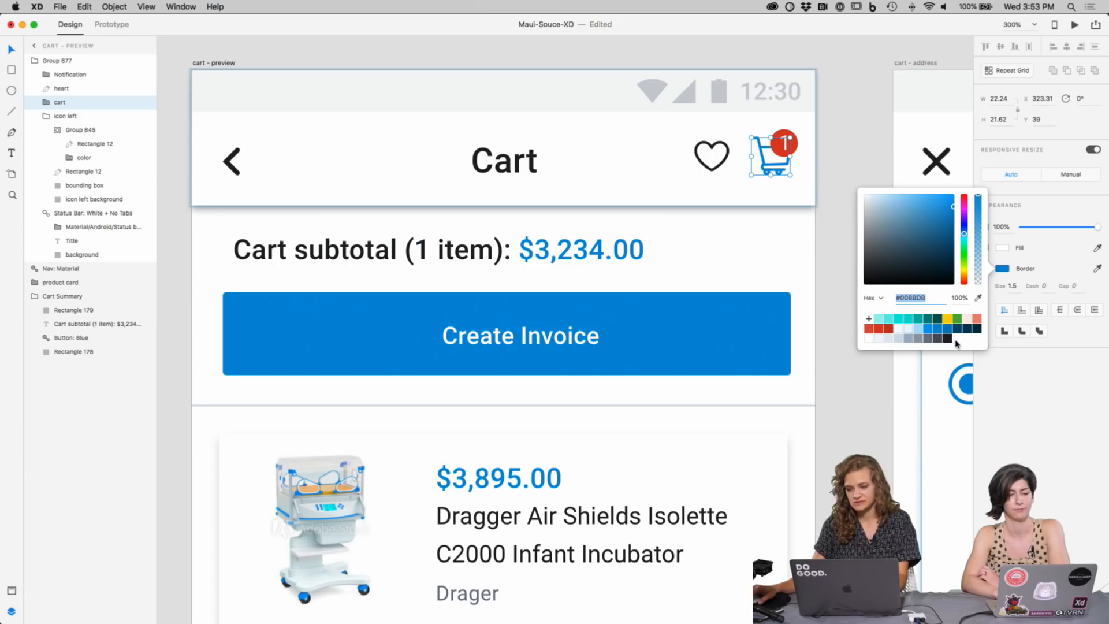
{"action": "left_click", "coordinate": [909, 320]}
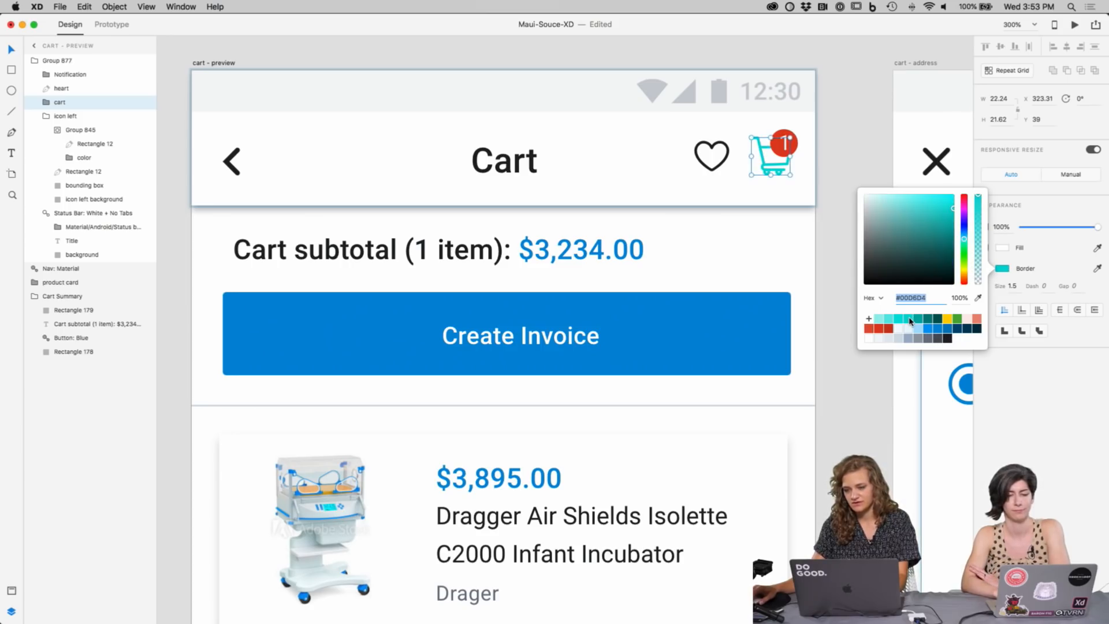
{"action": "left_click", "coordinate": [837, 297]}
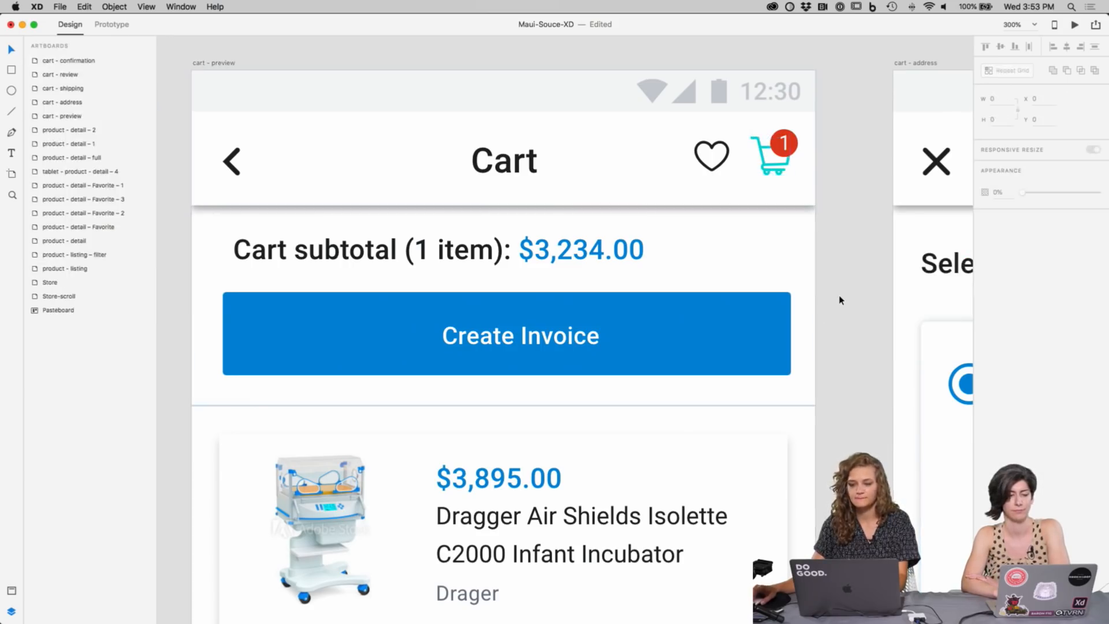
Step: Examine the product list on the Favorites artboard, product - detail – Favorite – 3, up close
{"action": "key", "text": "super+1"}
{"action": "scroll", "coordinate": [839, 300], "scroll_direction": "down", "scroll_amount": 5}
{"action": "scroll", "coordinate": [839, 298], "scroll_direction": "up", "scroll_amount": 3}
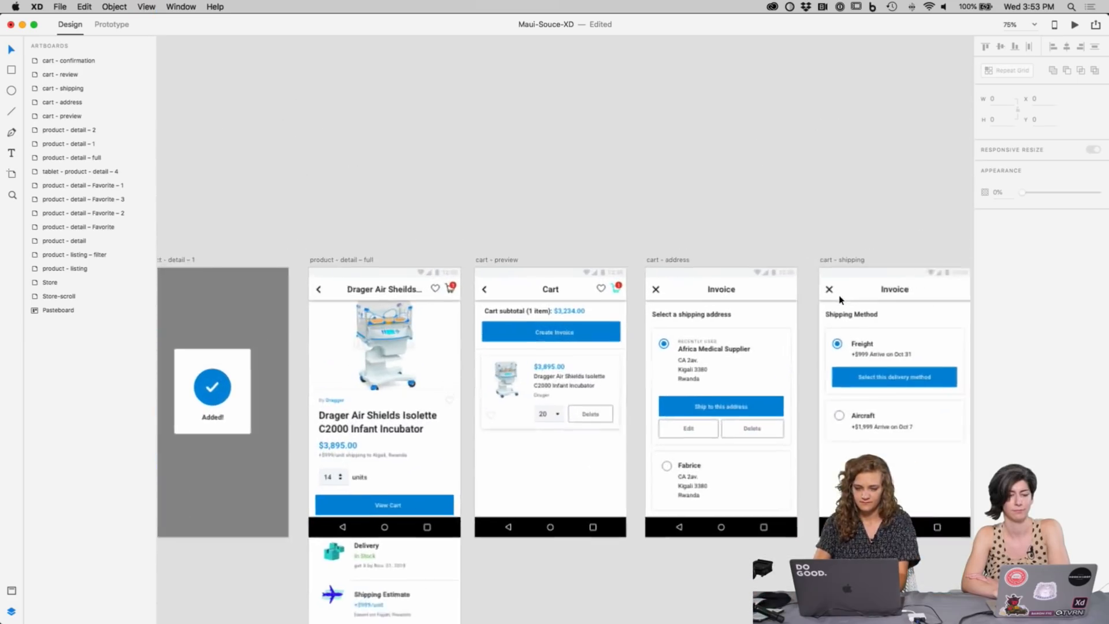
{"action": "scroll", "coordinate": [594, 199], "scroll_direction": "left", "scroll_amount": 15}
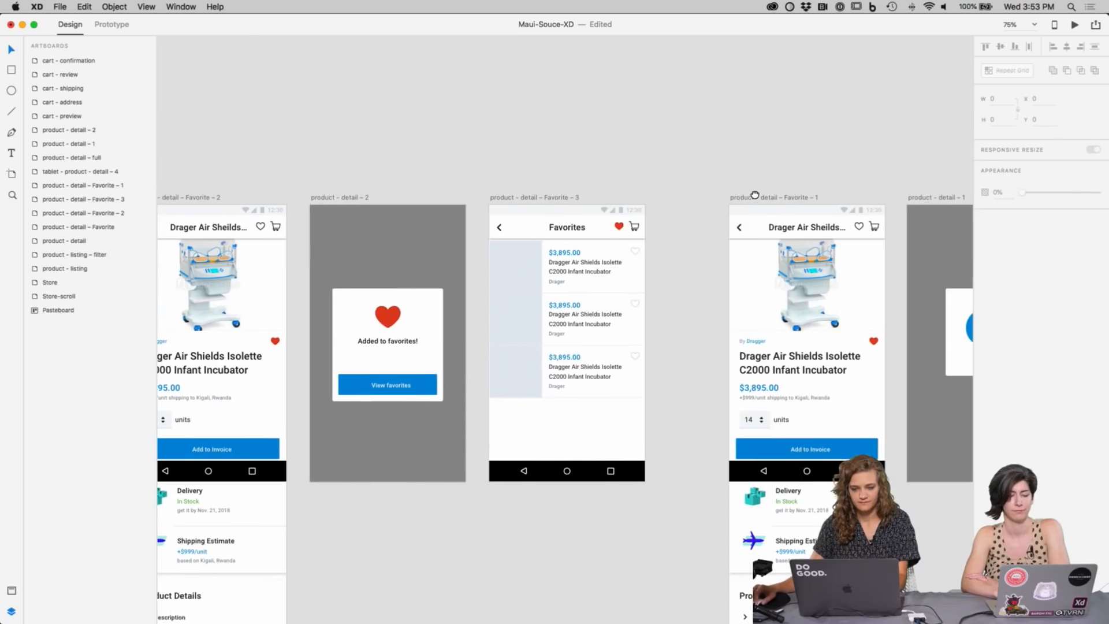
{"action": "left_click", "coordinate": [515, 324]}
{"action": "scroll", "coordinate": [526, 326], "scroll_direction": "up", "scroll_amount": 1}
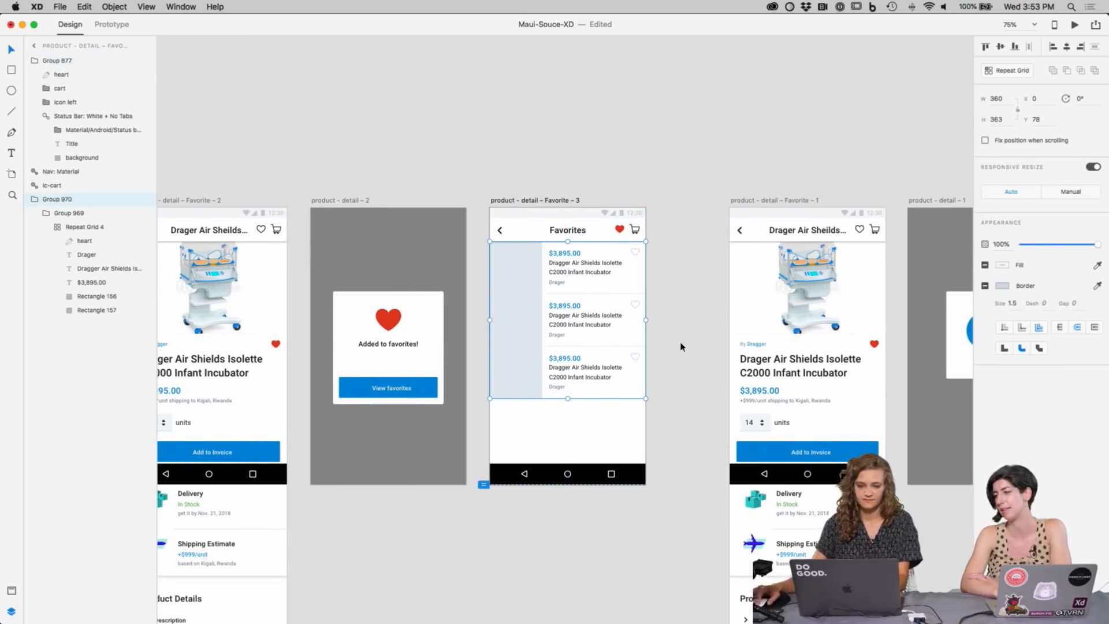
{"action": "left_click", "coordinate": [704, 349]}
{"action": "key", "text": "super+equal"}
{"action": "key", "text": "super+equal"}
{"action": "key", "text": "super+equal"}
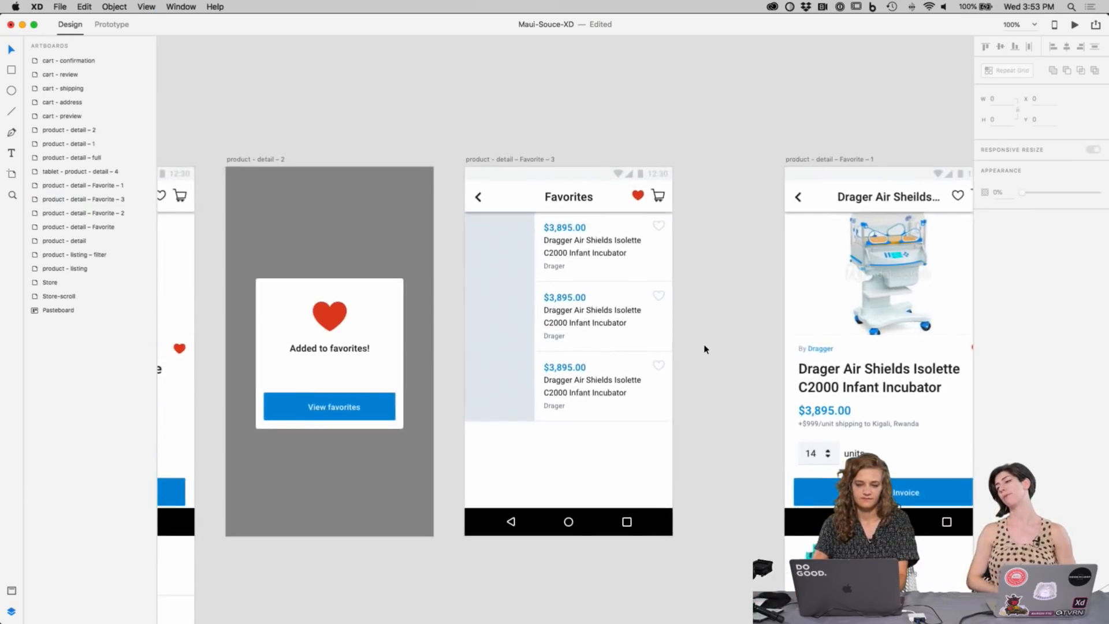
{"action": "scroll", "coordinate": [751, 341], "scroll_direction": "right", "scroll_amount": 2}
{"action": "left_click_drag", "start_coordinate": [785, 334], "coordinate": [787, 357]}
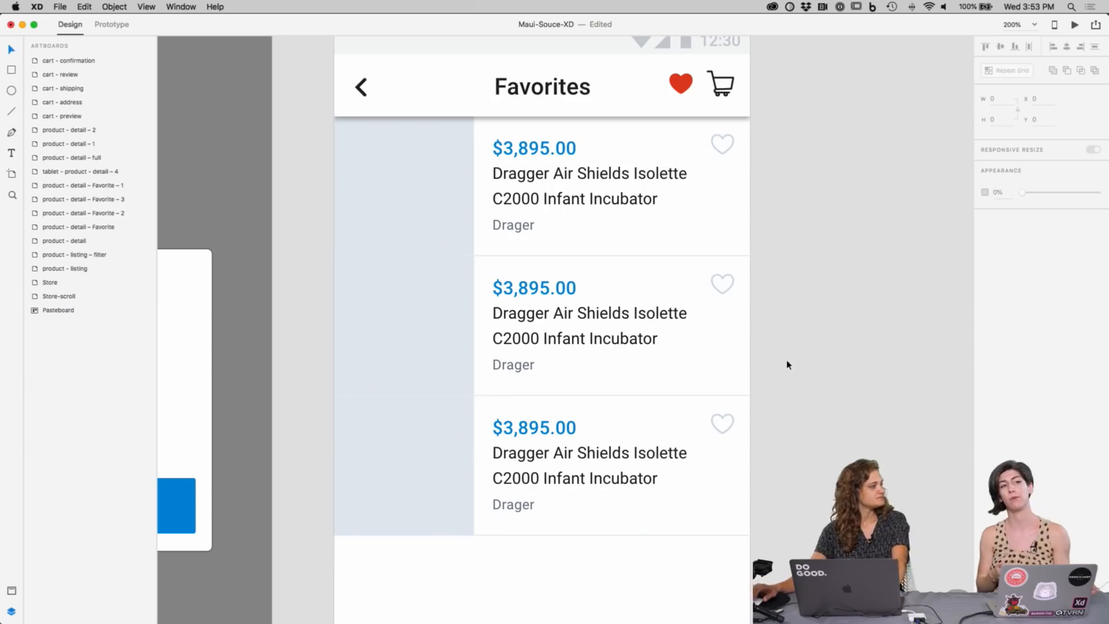
Step: Switch to Google Chrome and open the Adobe Live: Diversity and Inclusion with Kountable presentation
{"action": "key", "text": "super+Tab"}
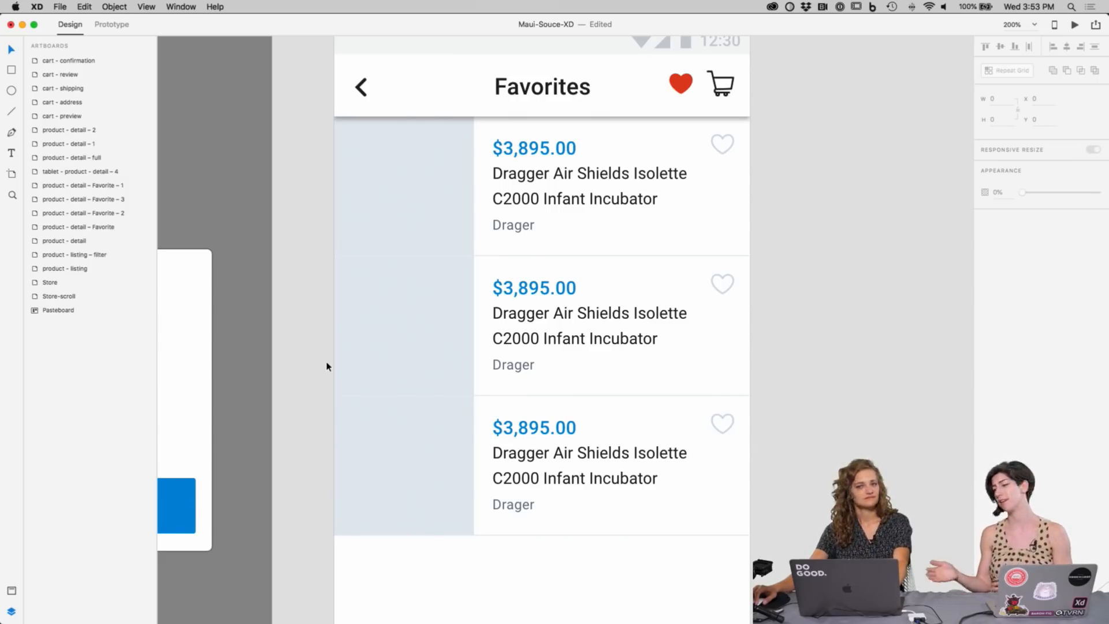
{"action": "key", "text": "super+Tab"}
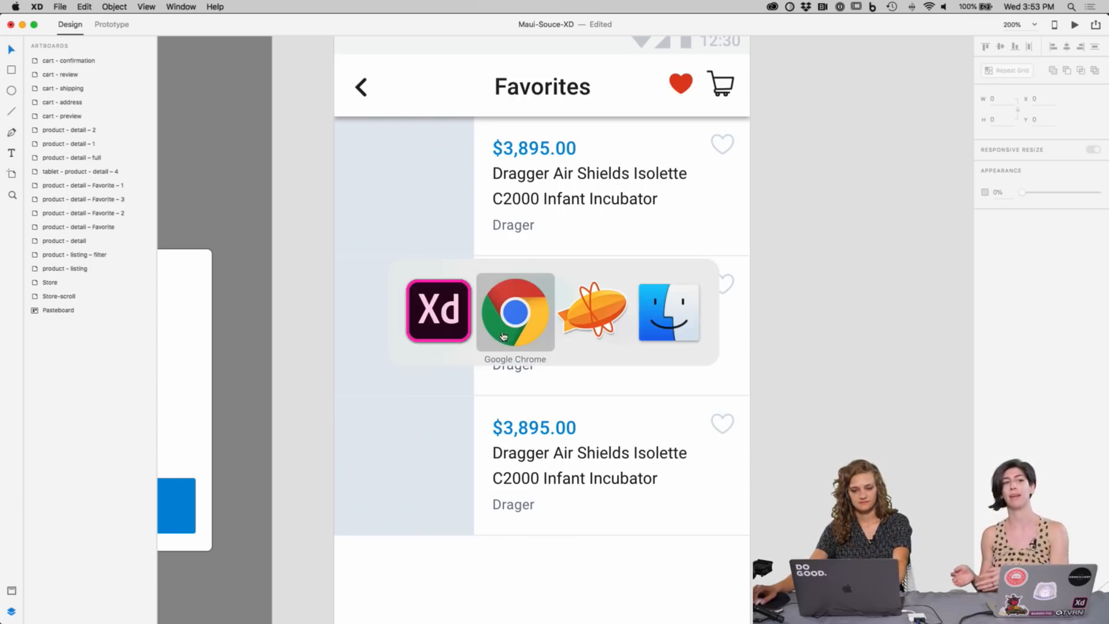
{"action": "left_click", "coordinate": [538, 326]}
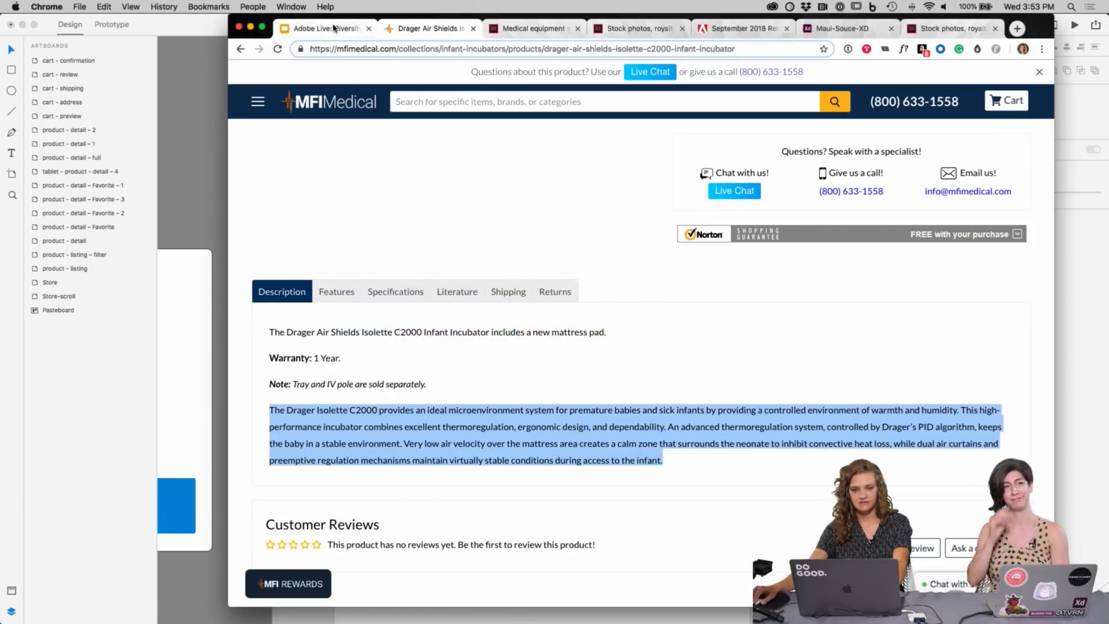
{"action": "left_click", "coordinate": [334, 27]}
{"action": "scroll", "coordinate": [341, 189], "scroll_direction": "down", "scroll_amount": 5}
{"action": "scroll", "coordinate": [341, 189], "scroll_direction": "up", "scroll_amount": 5}
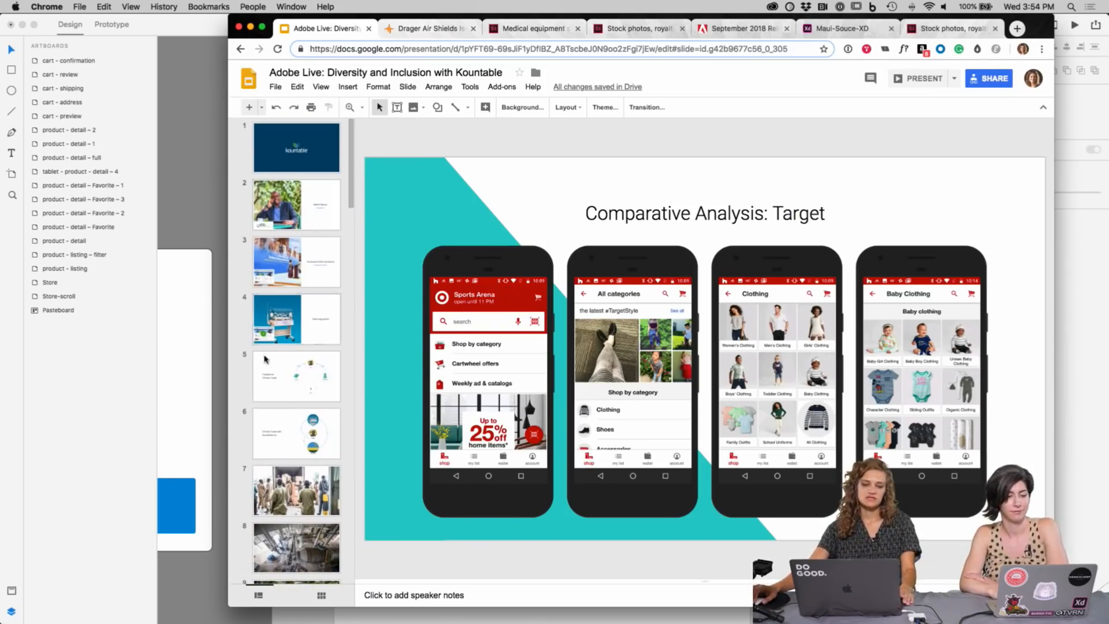
{"action": "scroll", "coordinate": [283, 351], "scroll_direction": "down", "scroll_amount": 6}
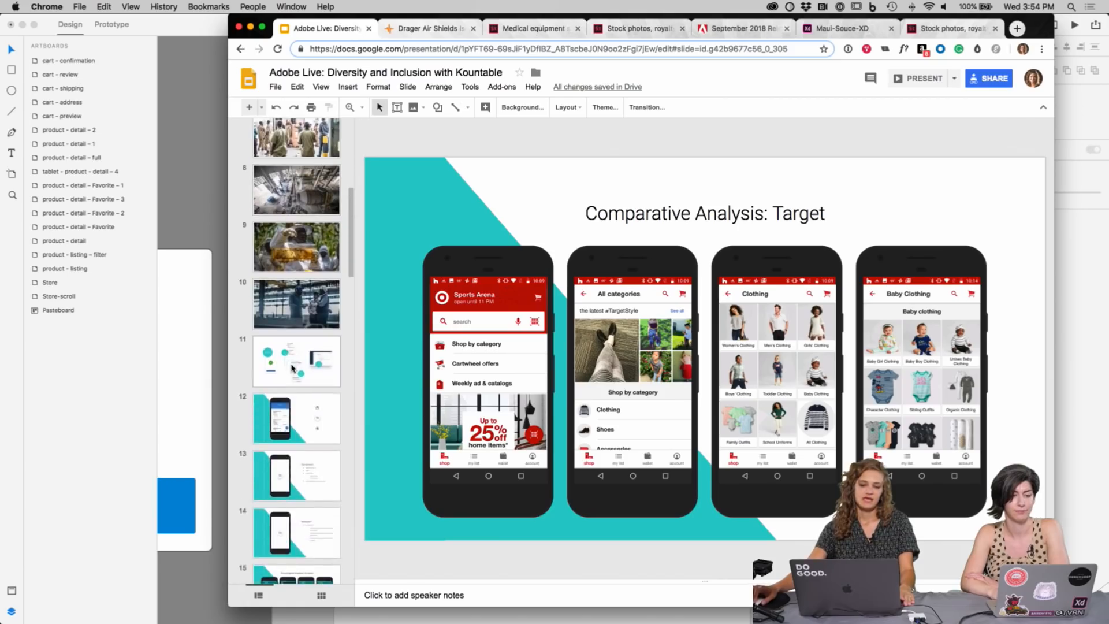
Step: Review slides 11 to 14 covering the order process, Projects screen, Constraints and Research
{"action": "left_click", "coordinate": [302, 278]}
{"action": "scroll", "coordinate": [316, 333], "scroll_direction": "down", "scroll_amount": 2}
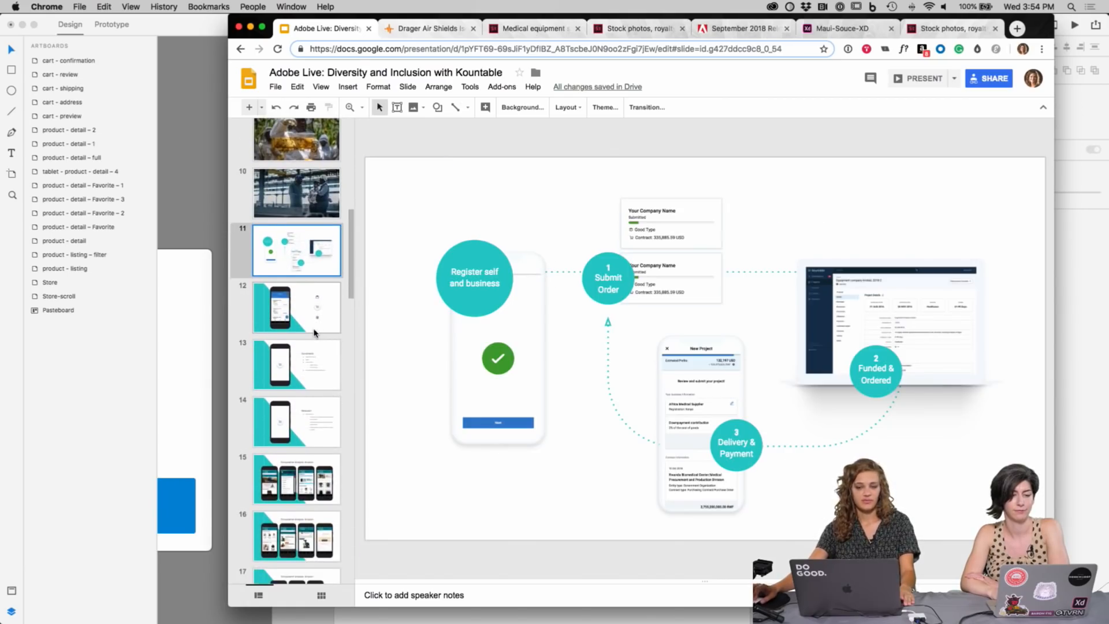
{"action": "left_click", "coordinate": [298, 274]}
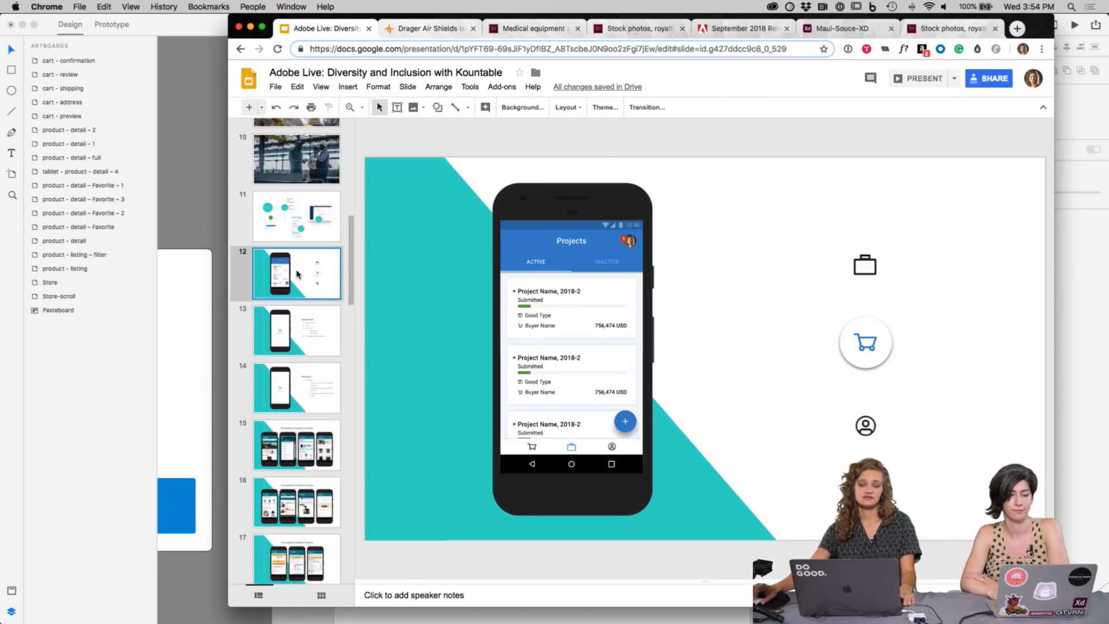
{"action": "scroll", "coordinate": [299, 276], "scroll_direction": "down", "scroll_amount": 1}
{"action": "left_click", "coordinate": [306, 289]}
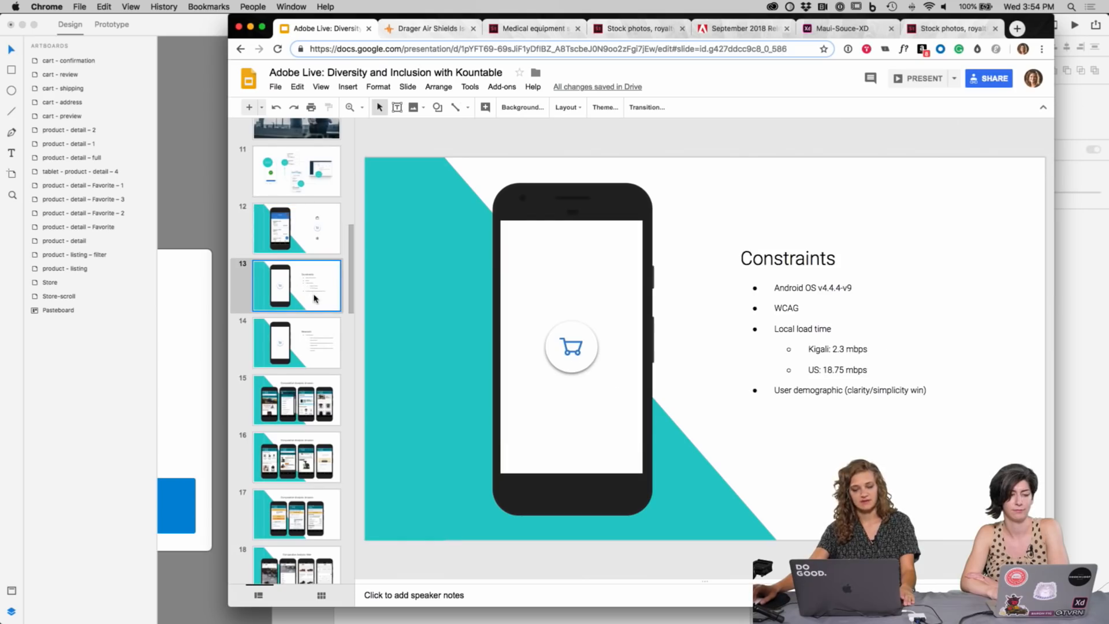
{"action": "scroll", "coordinate": [314, 298], "scroll_direction": "down", "scroll_amount": 1}
{"action": "left_click", "coordinate": [314, 300]}
{"action": "scroll", "coordinate": [314, 304], "scroll_direction": "down", "scroll_amount": 1}
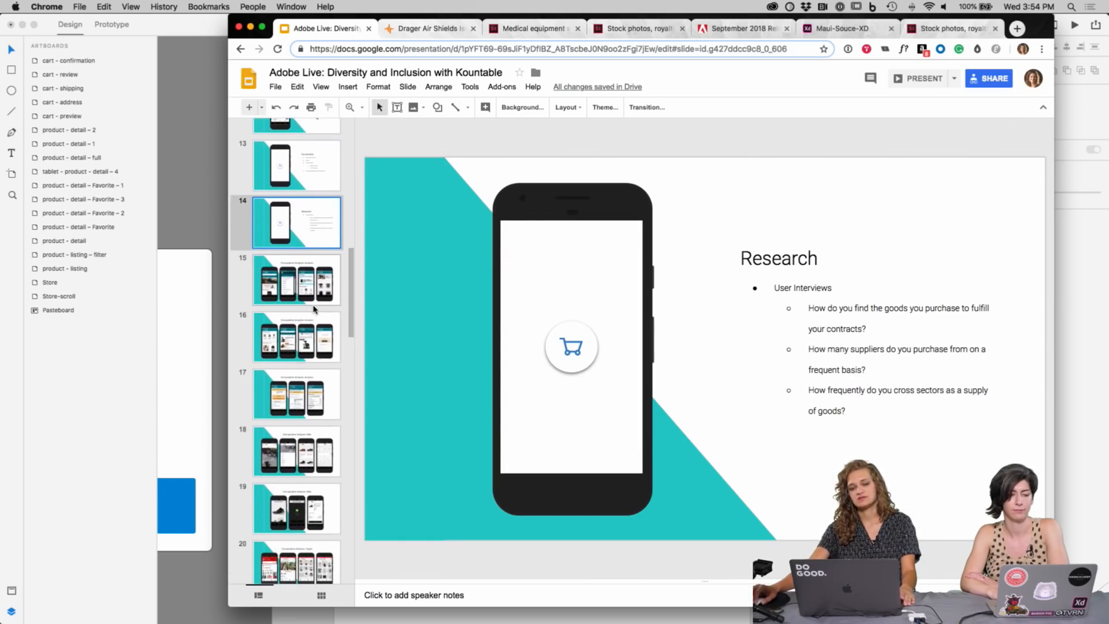
Step: Review the following slides through Ideate up to the product list and filter sketches on slide 26
{"action": "scroll", "coordinate": [313, 309], "scroll_direction": "down", "scroll_amount": 1}
{"action": "left_click", "coordinate": [314, 312]}
{"action": "scroll", "coordinate": [312, 318], "scroll_direction": "down", "scroll_amount": 4}
{"action": "scroll", "coordinate": [309, 324], "scroll_direction": "down", "scroll_amount": 2}
{"action": "left_click", "coordinate": [312, 367]}
{"action": "scroll", "coordinate": [311, 366], "scroll_direction": "down", "scroll_amount": 2}
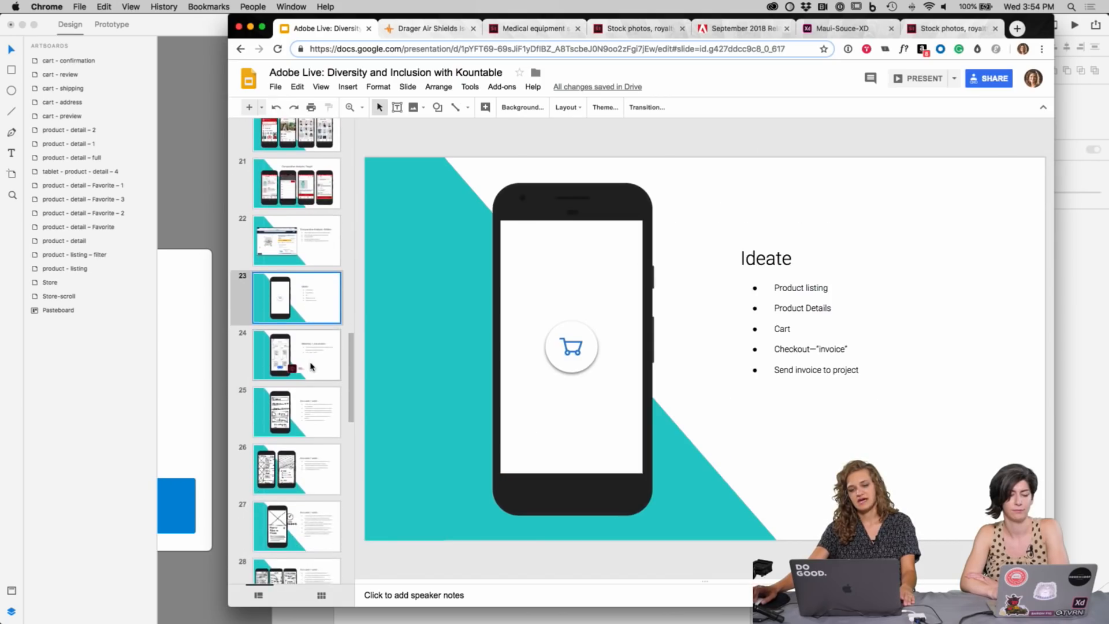
{"action": "left_click", "coordinate": [312, 366]}
{"action": "scroll", "coordinate": [312, 366], "scroll_direction": "down", "scroll_amount": 3}
{"action": "left_click", "coordinate": [311, 386]}
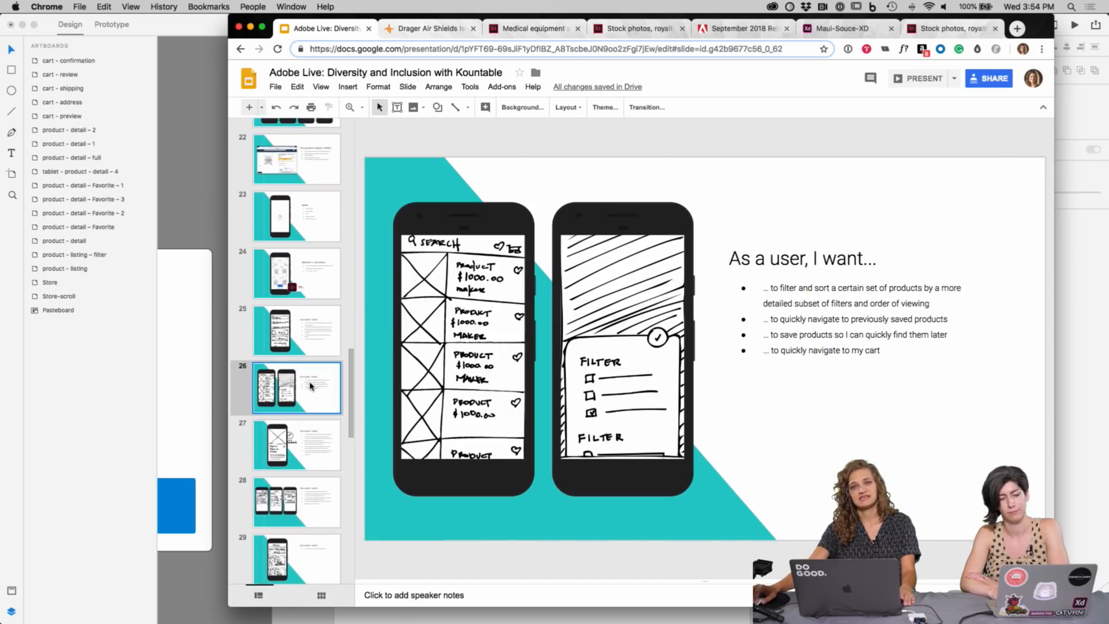
Step: Switch back to Adobe XD and delete the loose Product Details card below the product - listing – filter artboard
{"action": "left_click", "coordinate": [188, 205]}
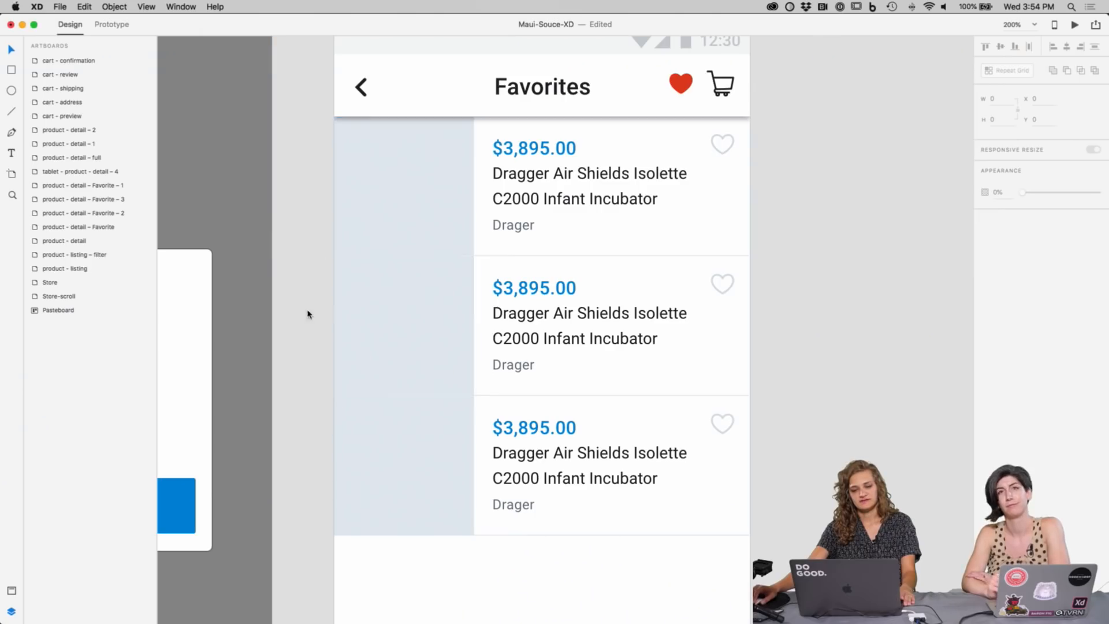
{"action": "key", "text": "super+minus"}
{"action": "key", "text": "super+minus"}
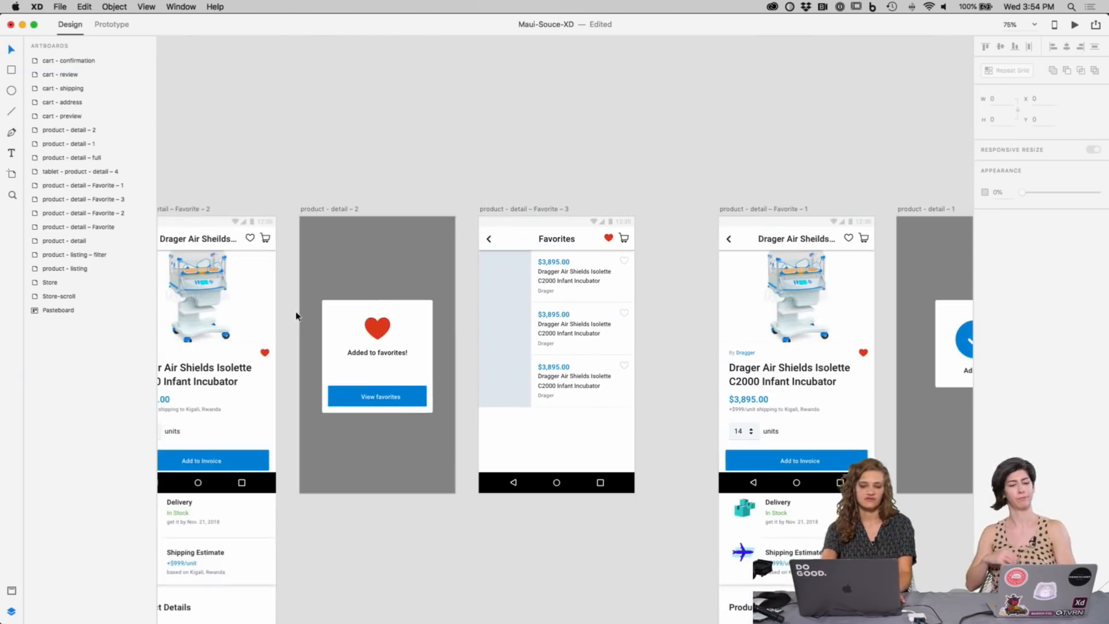
{"action": "left_click_drag", "start_coordinate": [318, 151], "coordinate": [669, 134]}
{"action": "left_click_drag", "start_coordinate": [719, 170], "coordinate": [774, 124]}
{"action": "left_click_drag", "start_coordinate": [407, 115], "coordinate": [875, 113]}
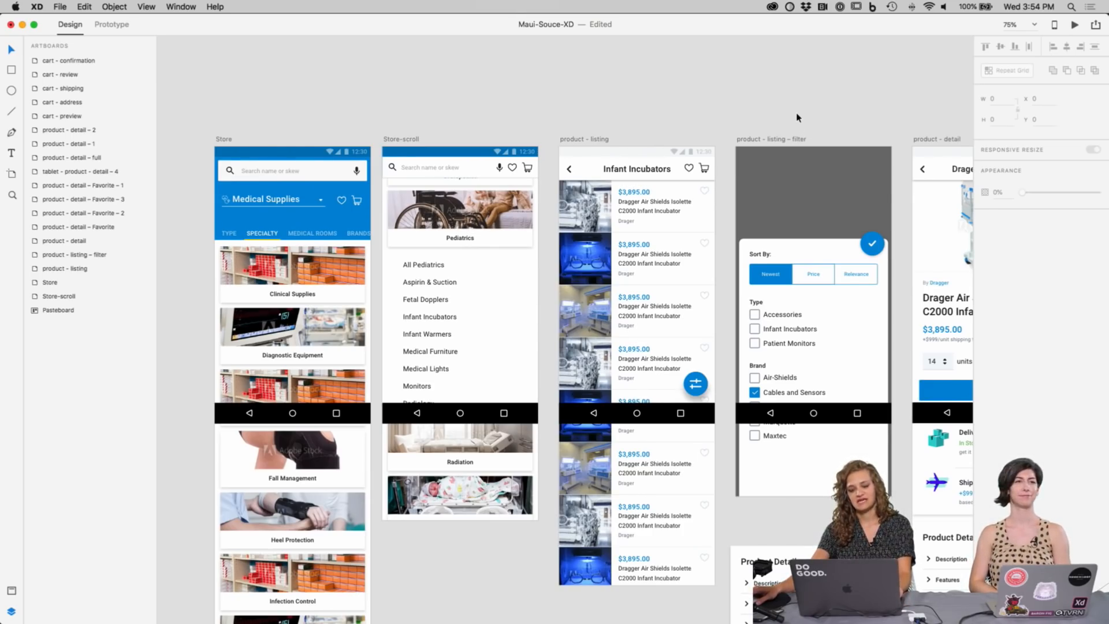
{"action": "left_click_drag", "start_coordinate": [858, 127], "coordinate": [587, 62]}
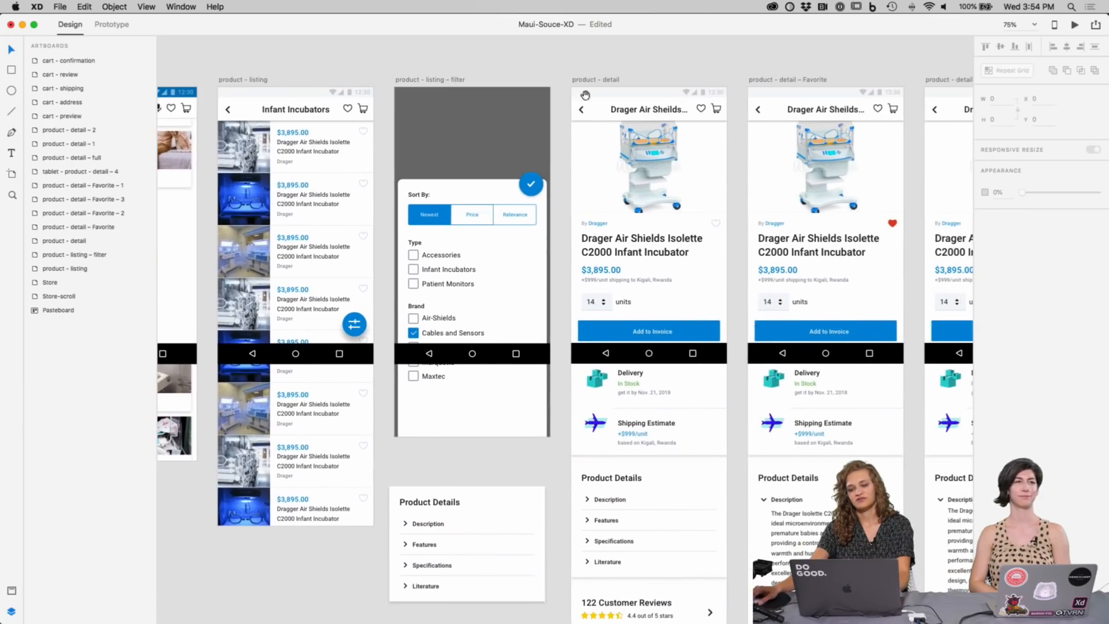
{"action": "left_click", "coordinate": [514, 532]}
{"action": "key", "text": "Delete"}
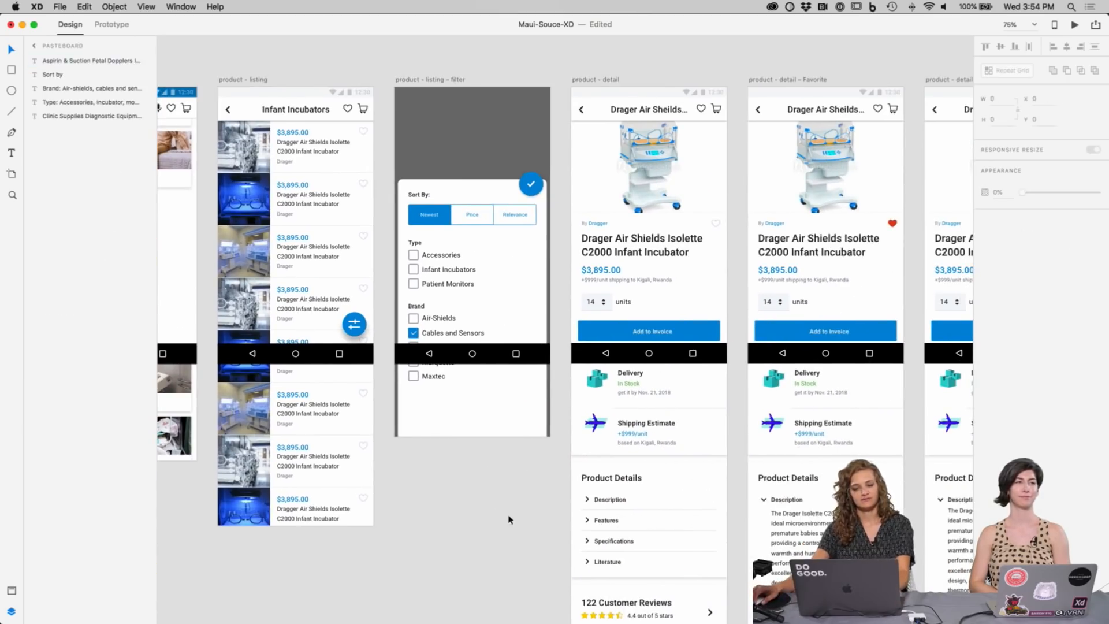
Step: Examine the tablet - product - detail – 4 artboard above the phone screens
{"action": "scroll", "coordinate": [497, 514], "scroll_direction": "up", "scroll_amount": 2}
{"action": "scroll", "coordinate": [582, 292], "scroll_direction": "up", "scroll_amount": 4}
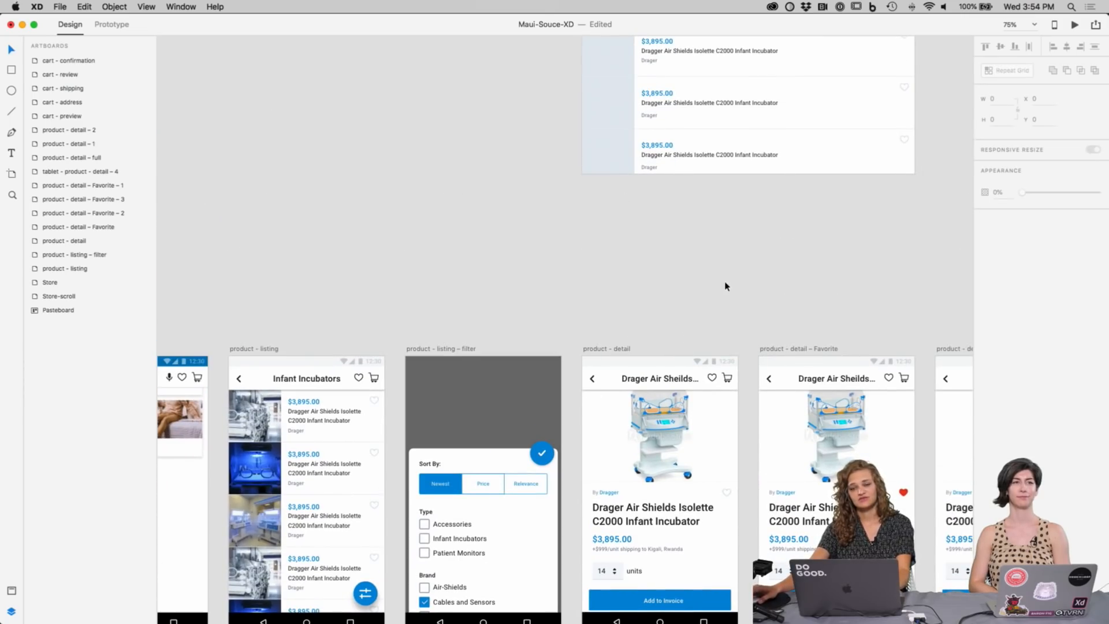
{"action": "scroll", "coordinate": [726, 287], "scroll_direction": "up", "scroll_amount": 9}
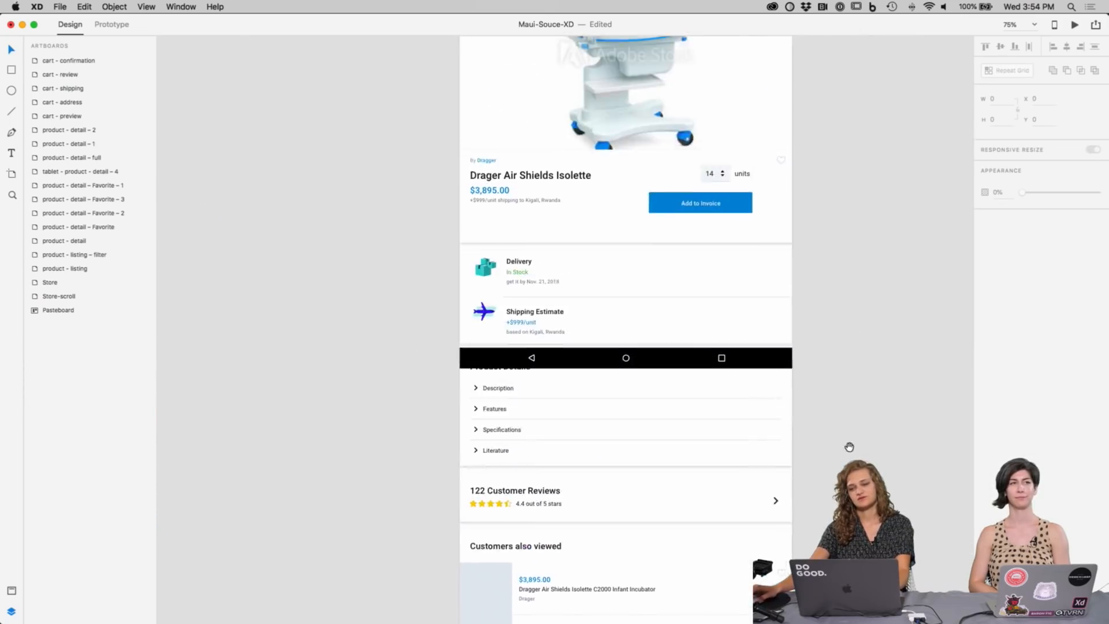
{"action": "scroll", "coordinate": [850, 404], "scroll_direction": "up", "scroll_amount": 3}
{"action": "left_click", "coordinate": [491, 88]}
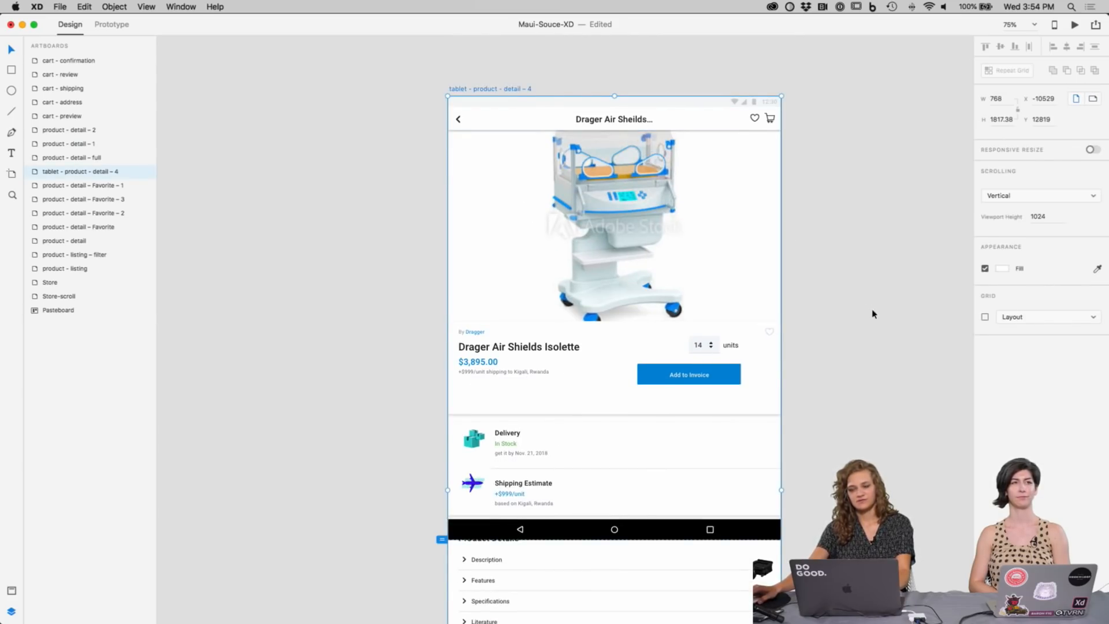
{"action": "left_click", "coordinate": [886, 329]}
{"action": "left_click_drag", "start_coordinate": [886, 330], "coordinate": [818, 222]}
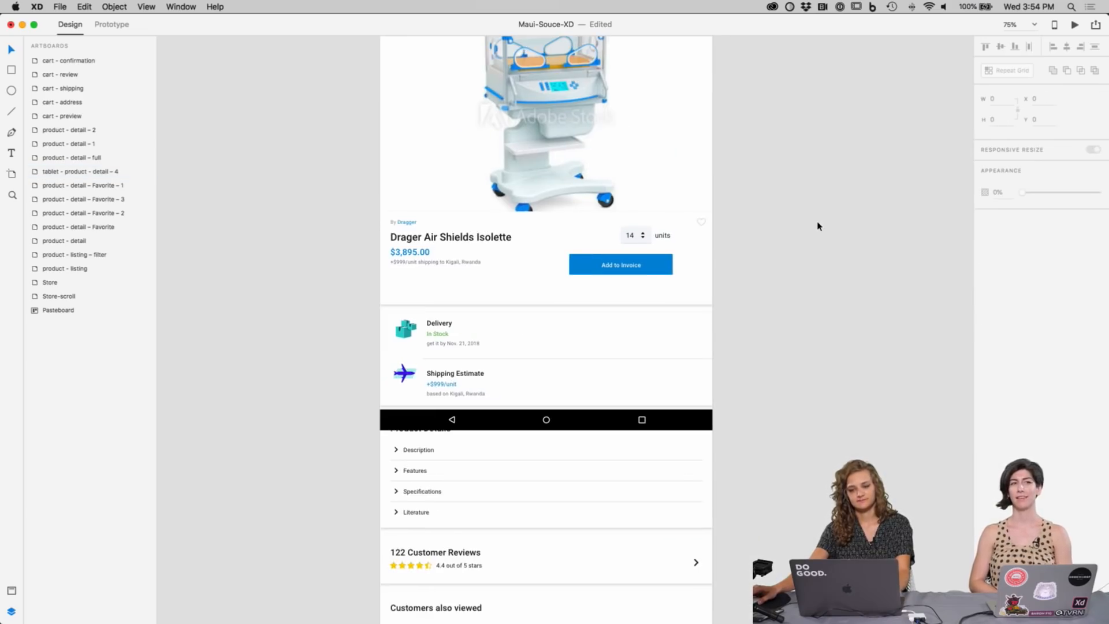
Step: Review the favorites flow from the product detail artboards through the Added to favorites overlay to the Favorites list
{"action": "scroll", "coordinate": [835, 386], "scroll_direction": "down", "scroll_amount": 10}
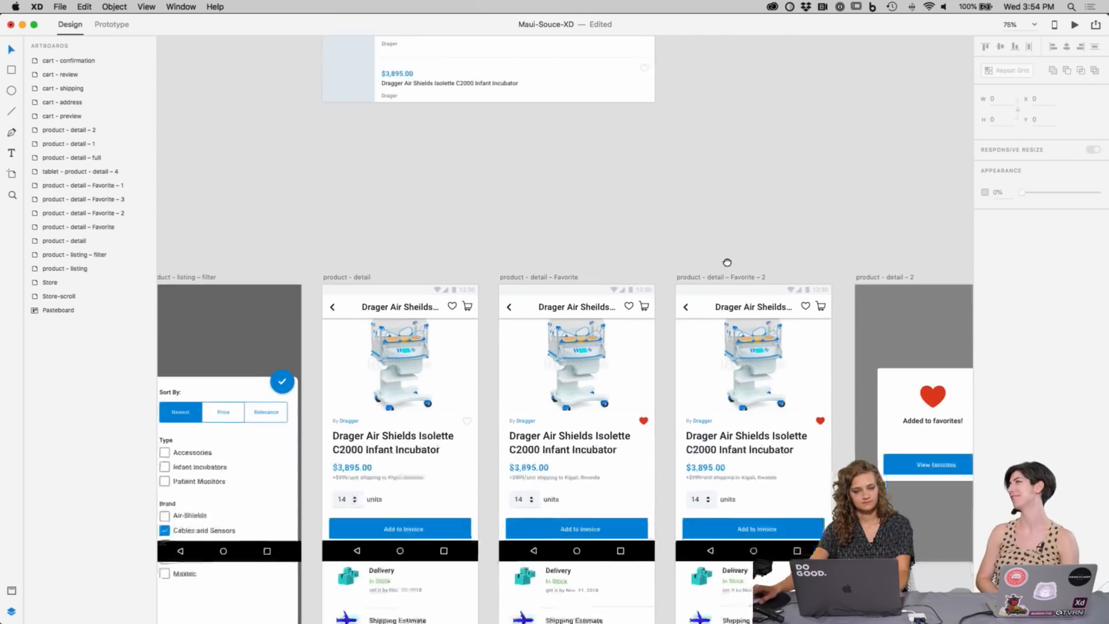
{"action": "left_click_drag", "start_coordinate": [727, 262], "coordinate": [713, 188]}
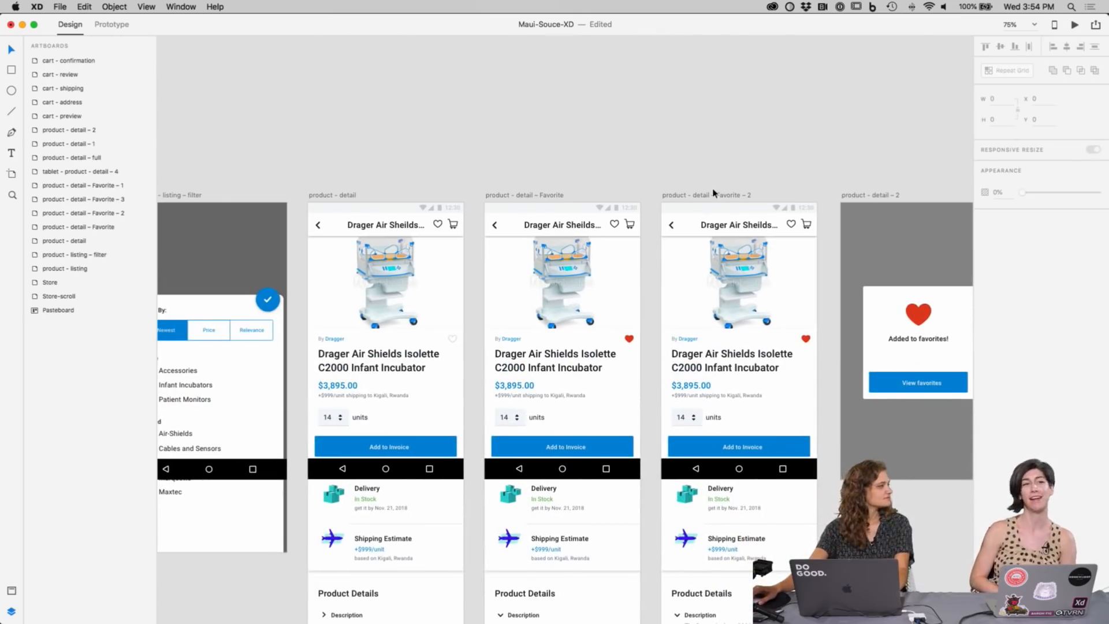
{"action": "left_click_drag", "start_coordinate": [832, 347], "coordinate": [592, 188]}
{"action": "scroll", "coordinate": [593, 187], "scroll_direction": "up", "scroll_amount": 3}
{"action": "scroll", "coordinate": [753, 93], "scroll_direction": "right", "scroll_amount": 2}
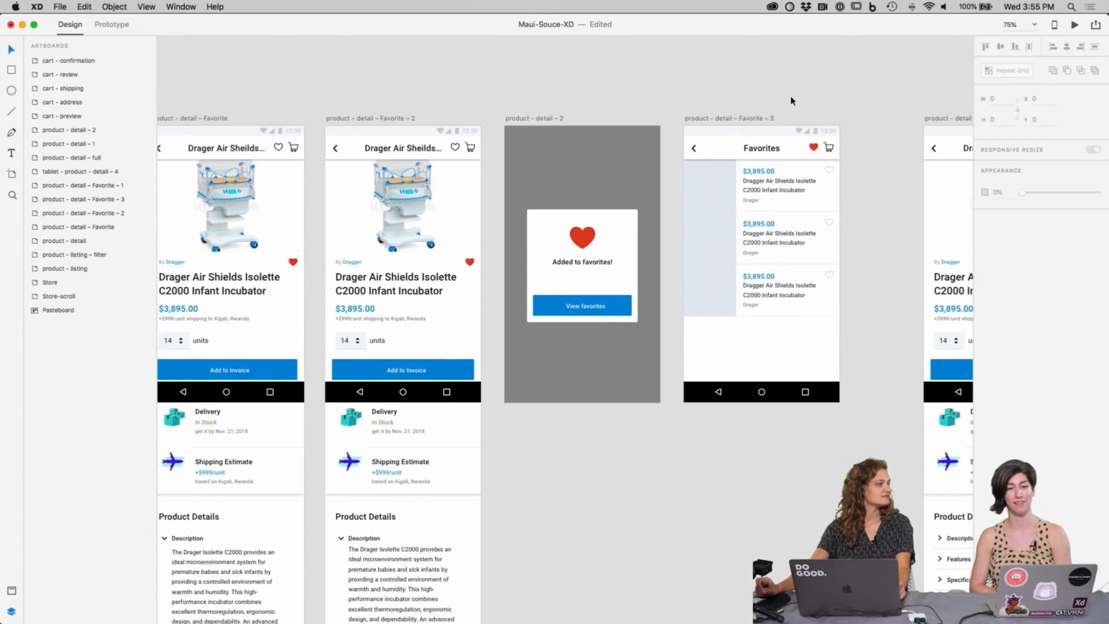
{"action": "scroll", "coordinate": [791, 101], "scroll_direction": "right", "scroll_amount": 1}
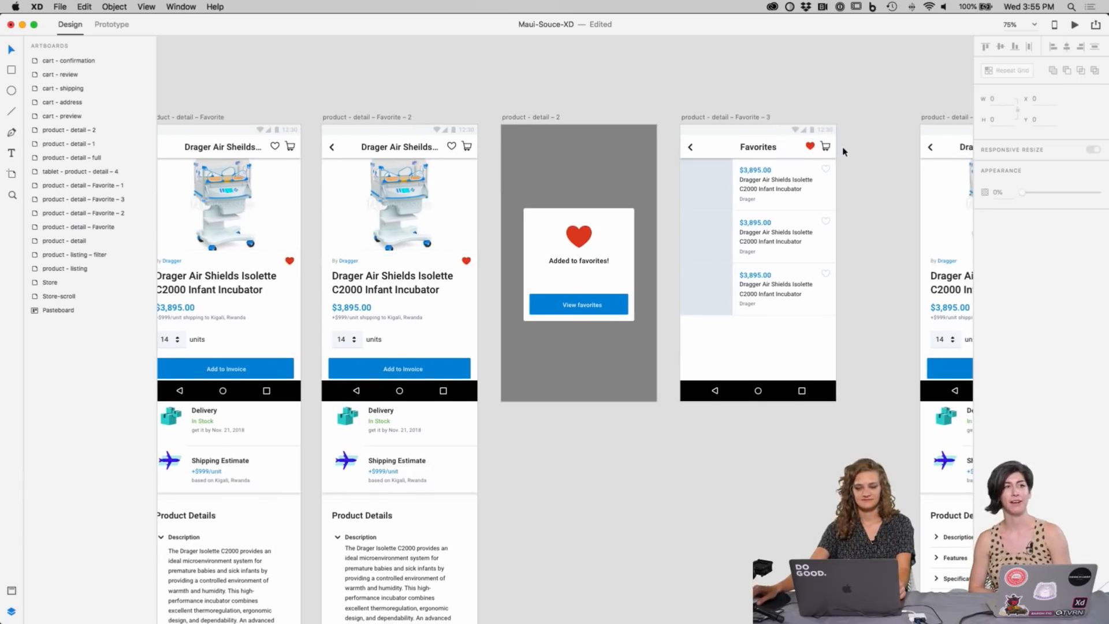